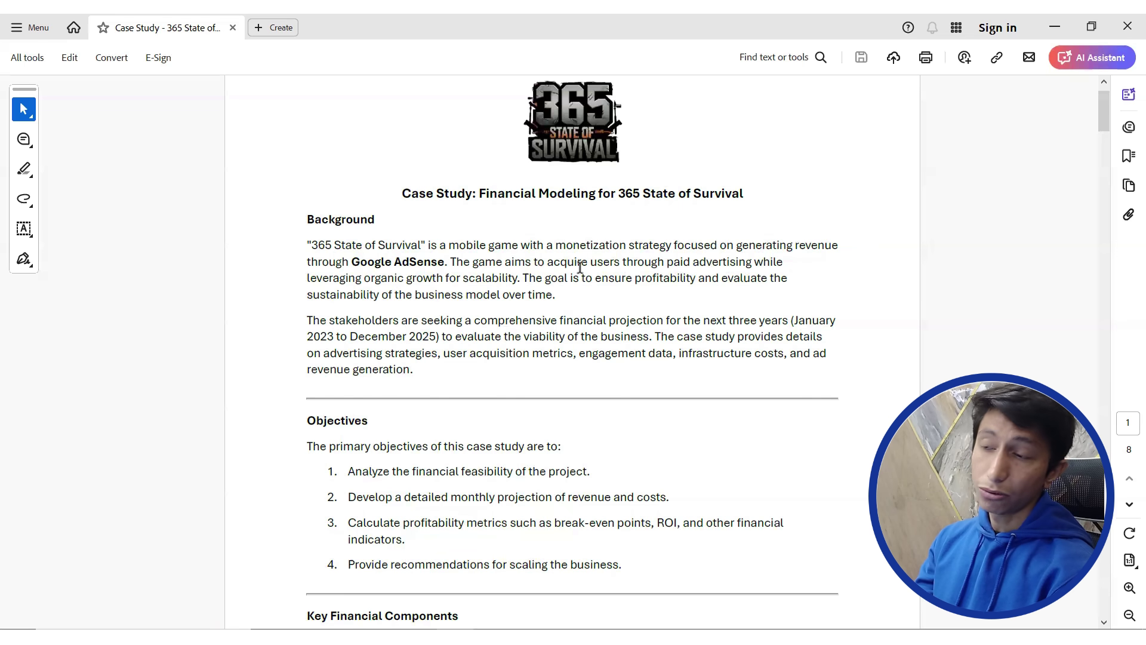
Read the case study's background, objectives and the Advertising Expenses section with its time periods and allocations
scroll(581, 268, down, 3)
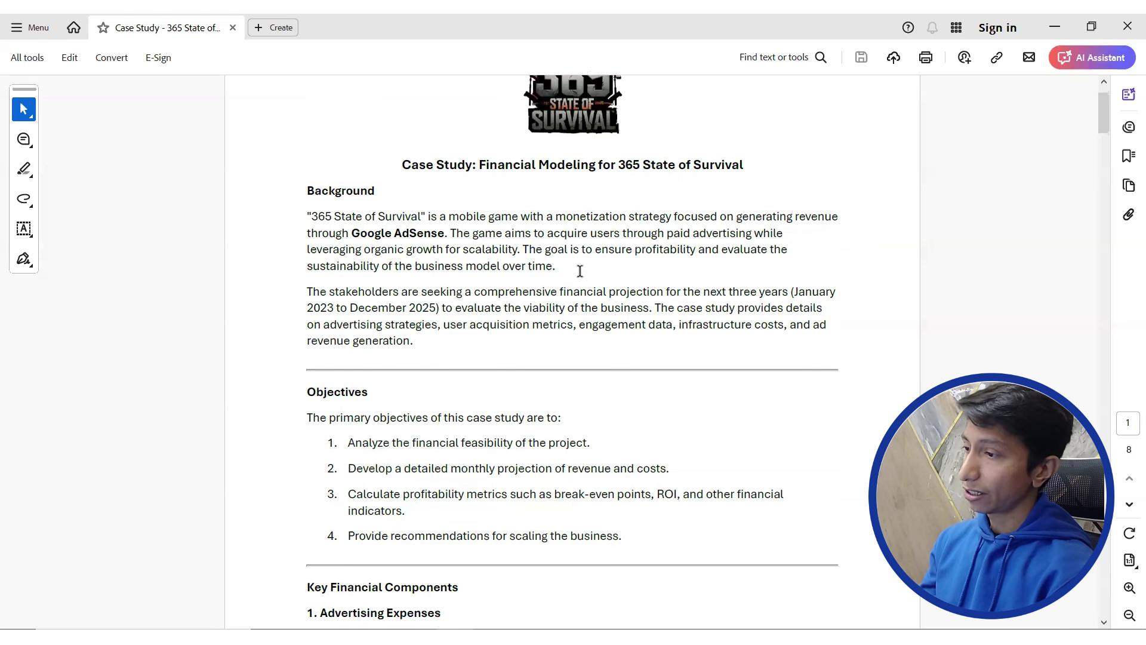
scroll(581, 276, down, 1)
scroll(340, 325, down, 3)
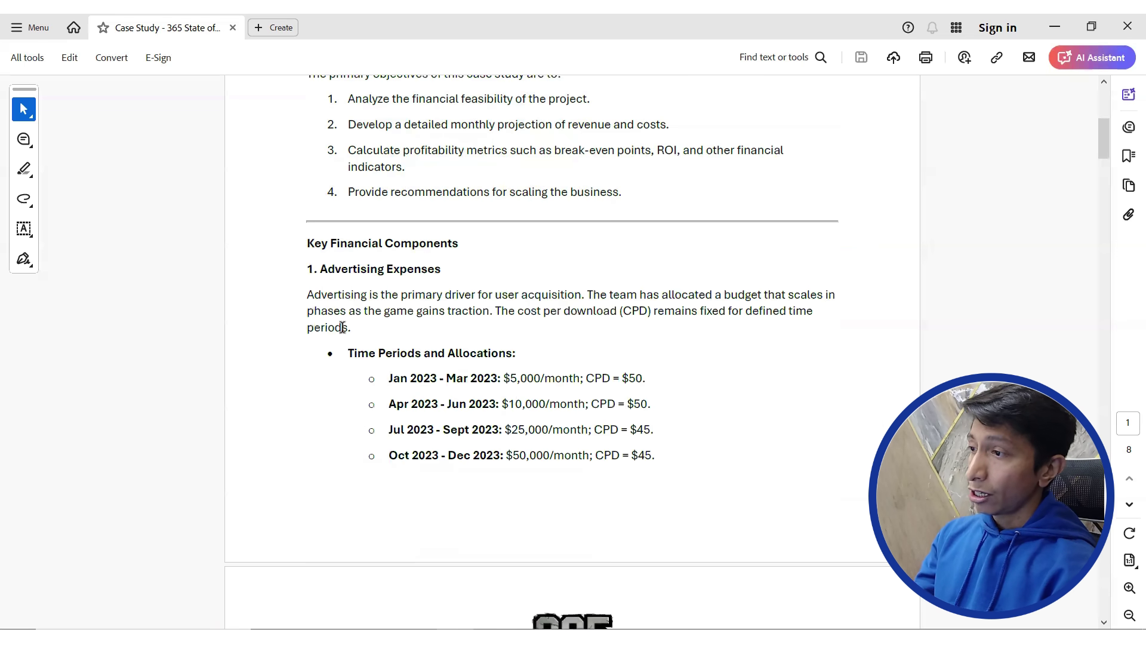
scroll(441, 300, down, 1)
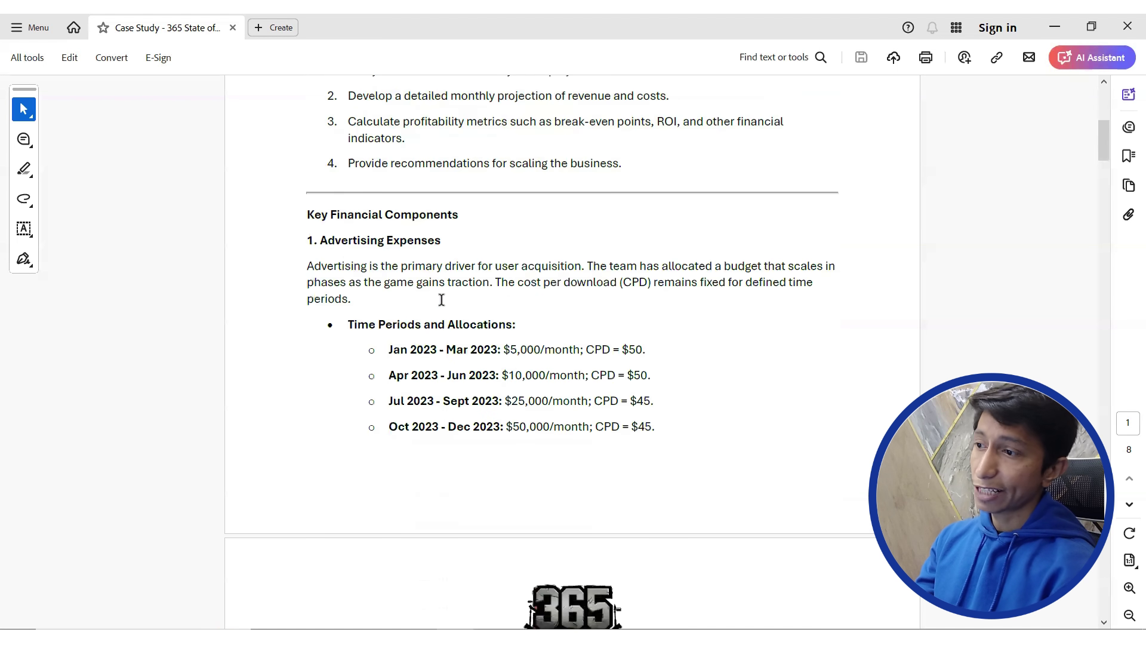
scroll(442, 300, down, 1)
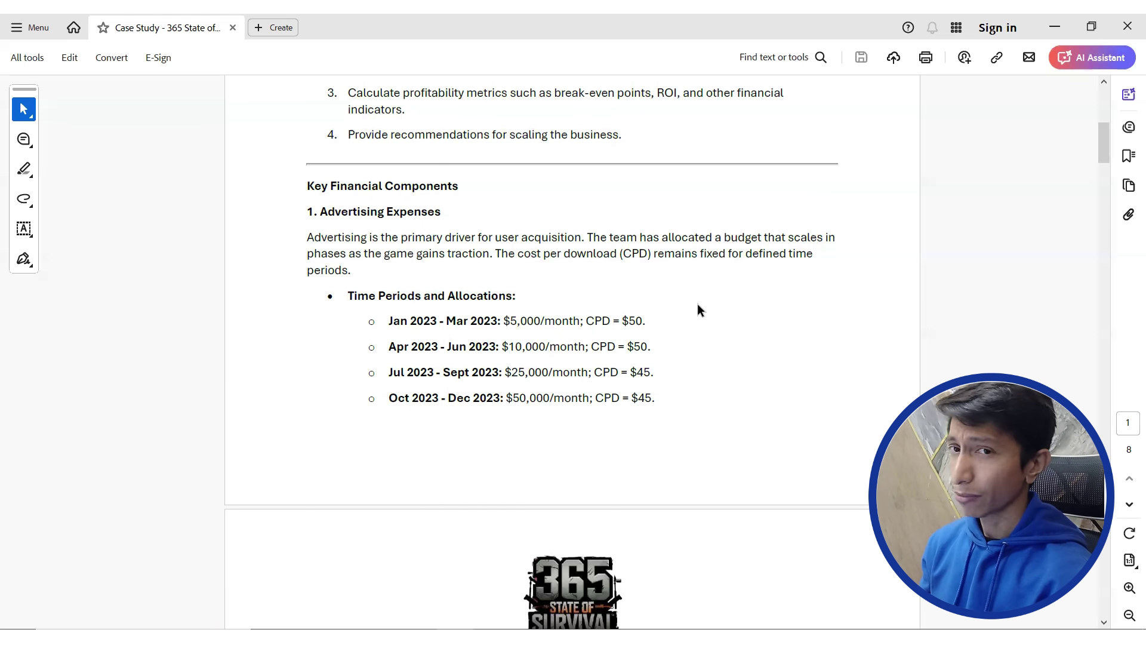
scroll(671, 313, down, 3)
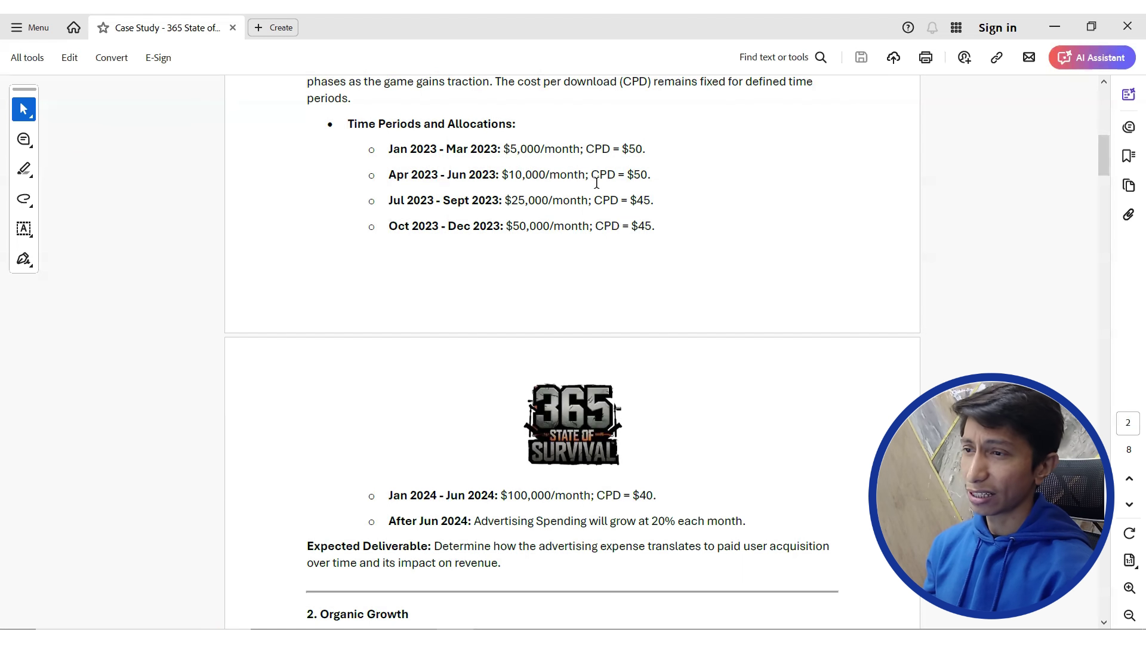
scroll(665, 157, down, 2)
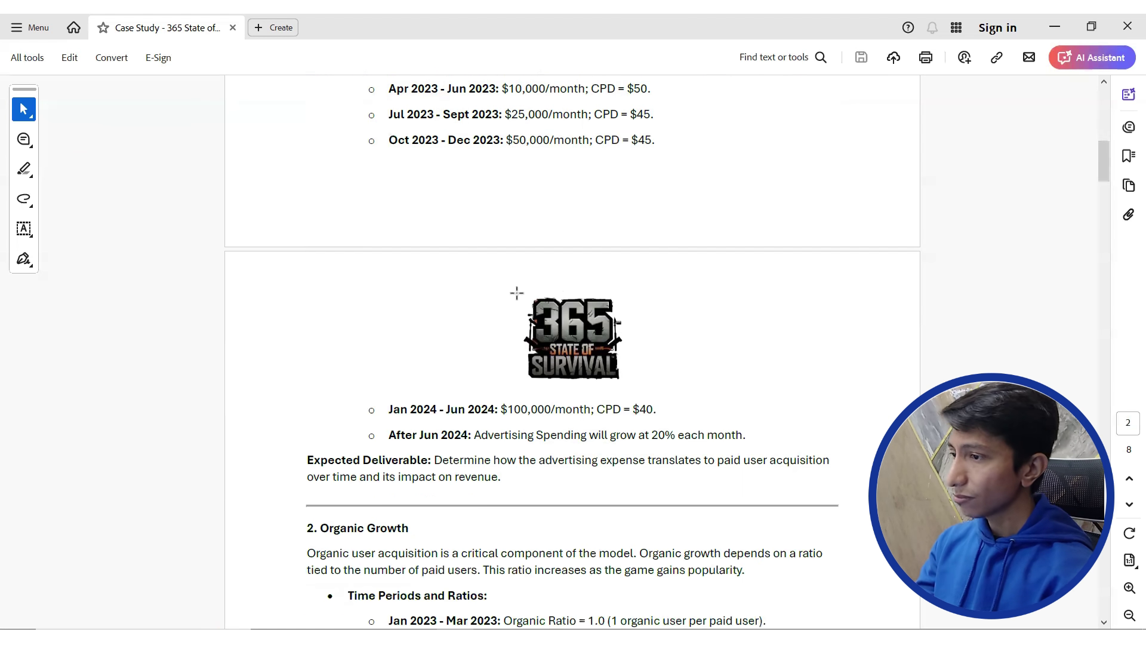
Read the Organic Growth ratios and the User Engagement Metrics section of the case study
scroll(539, 251, down, 5)
scroll(534, 267, down, 2)
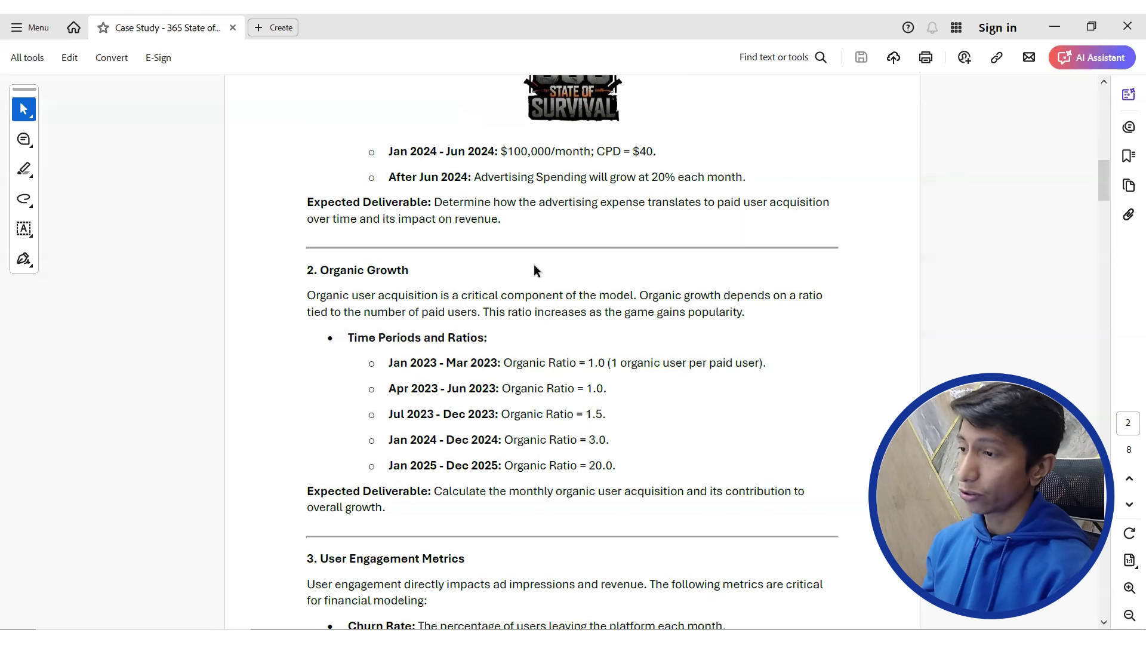
scroll(609, 382, down, 2)
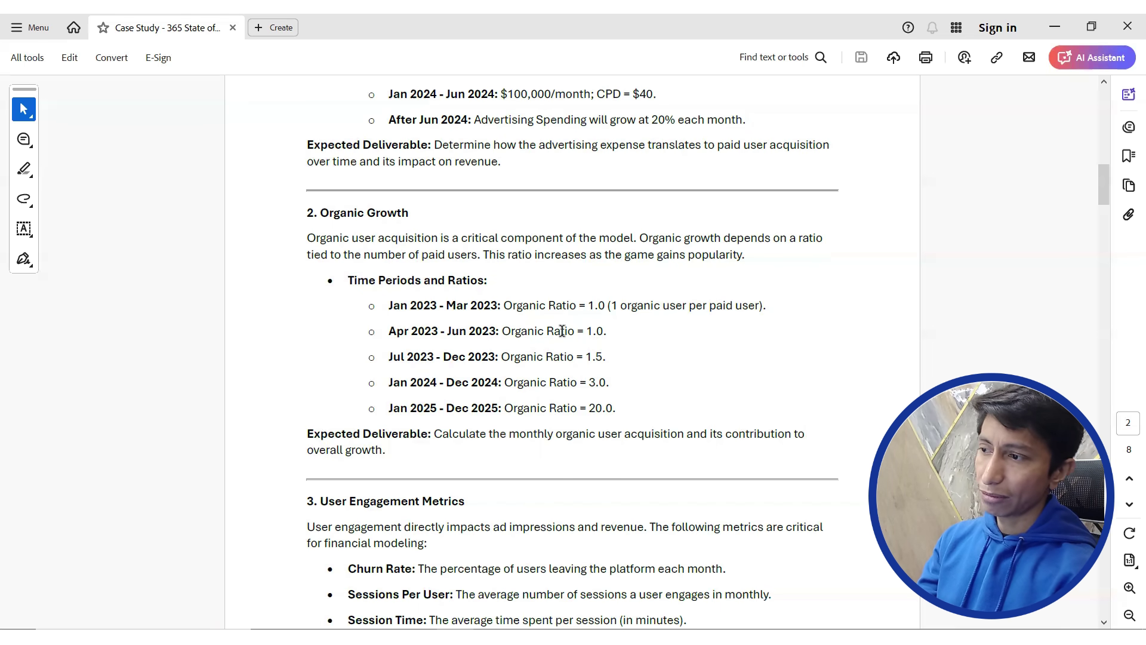
scroll(633, 340, down, 1)
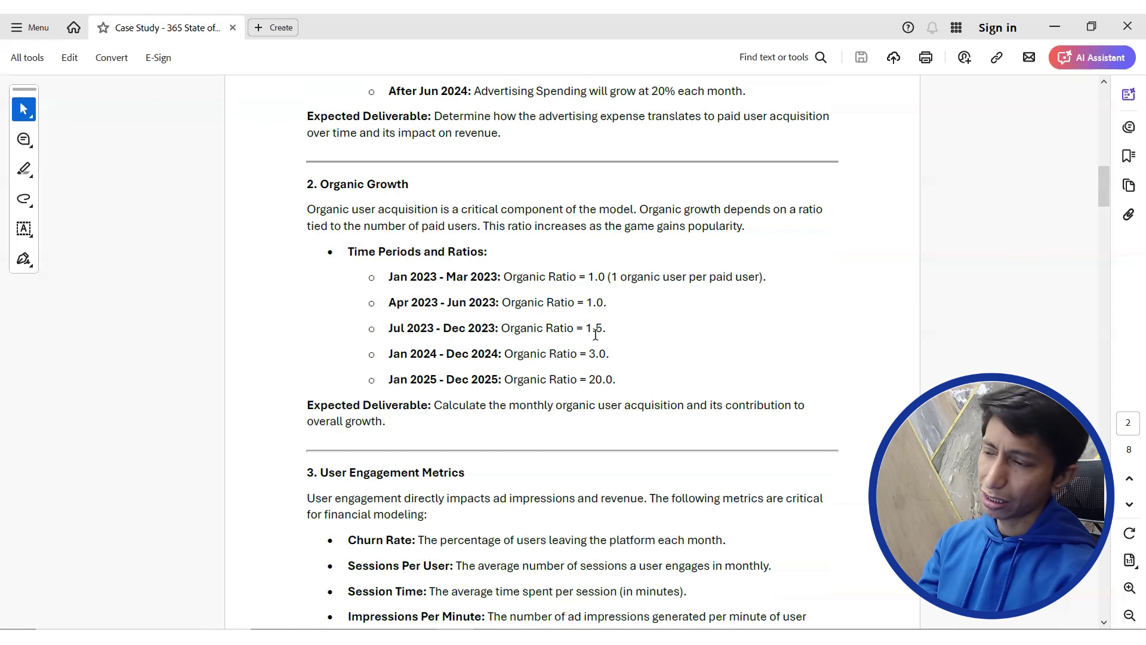
scroll(582, 351, down, 2)
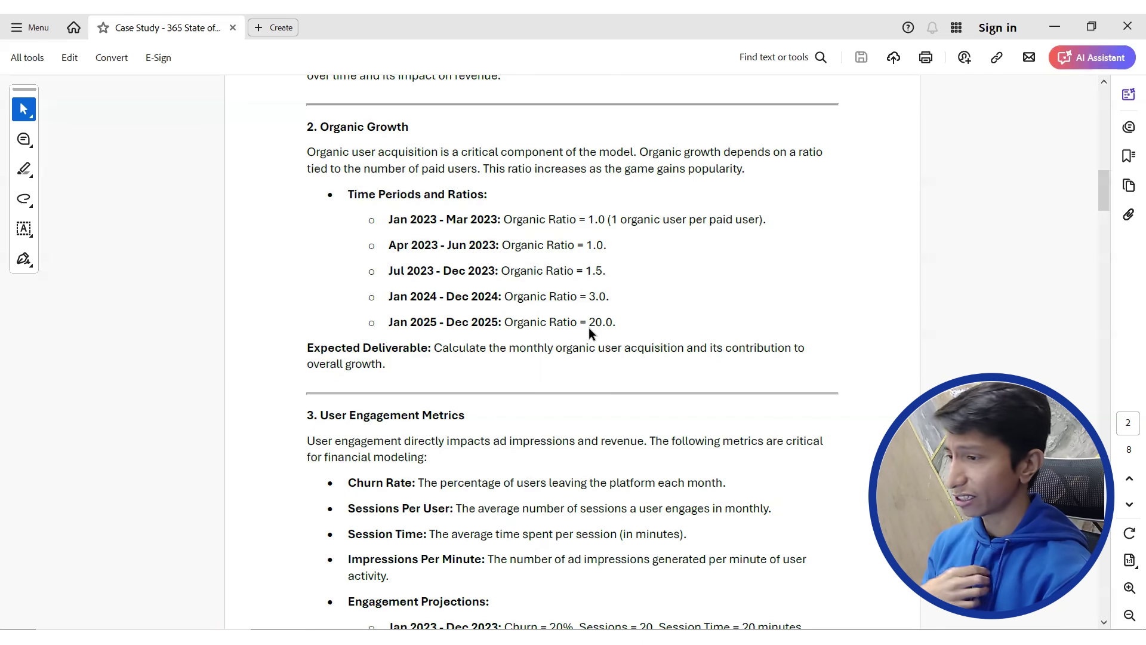
scroll(588, 331, down, 2)
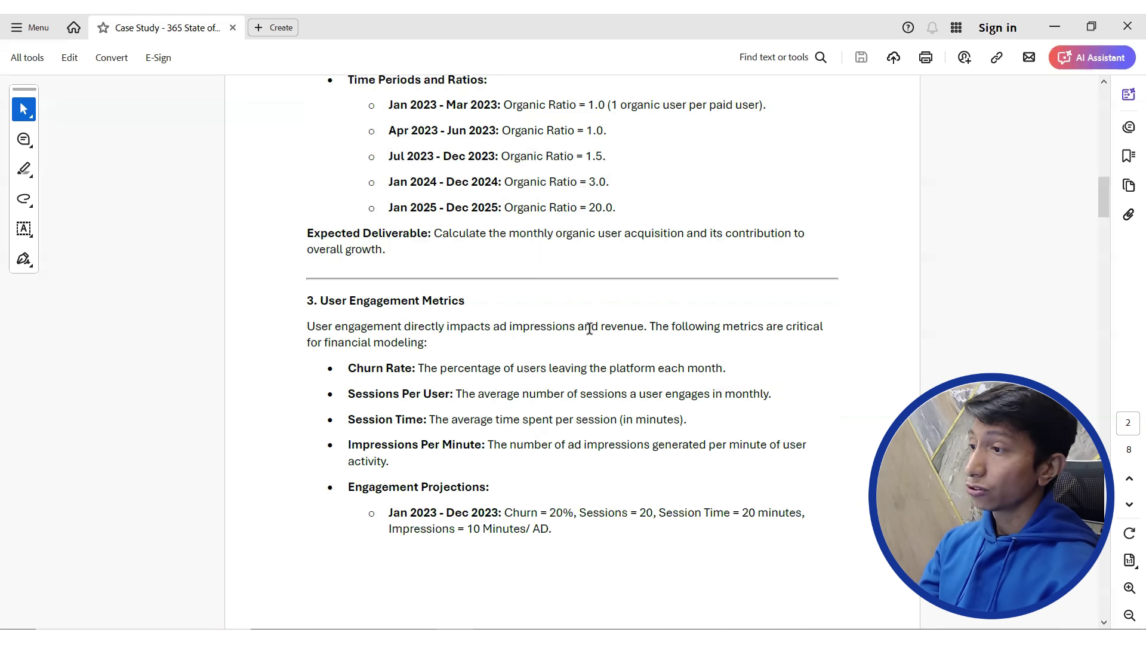
scroll(588, 328, down, 1)
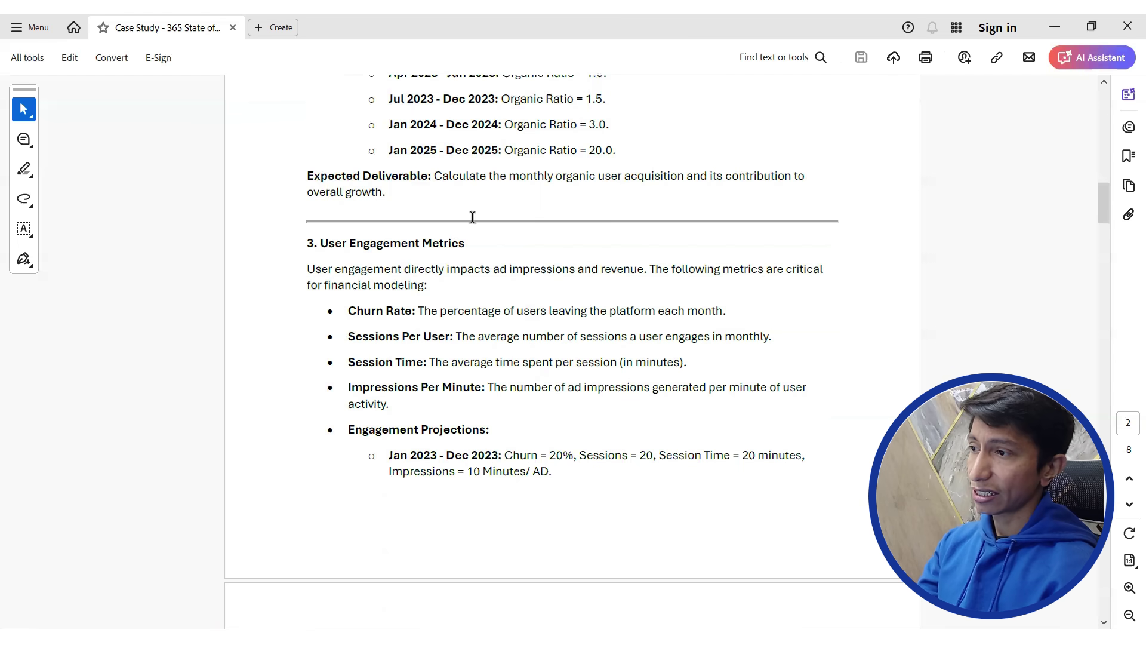
scroll(558, 237, down, 2)
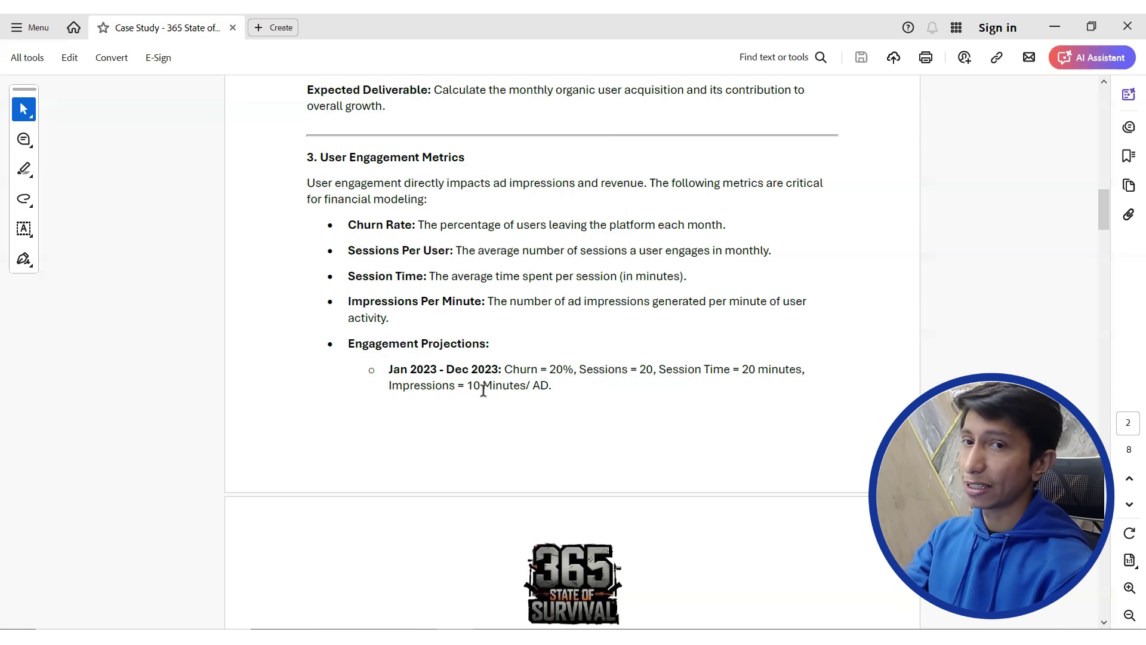
scroll(486, 388, down, 5)
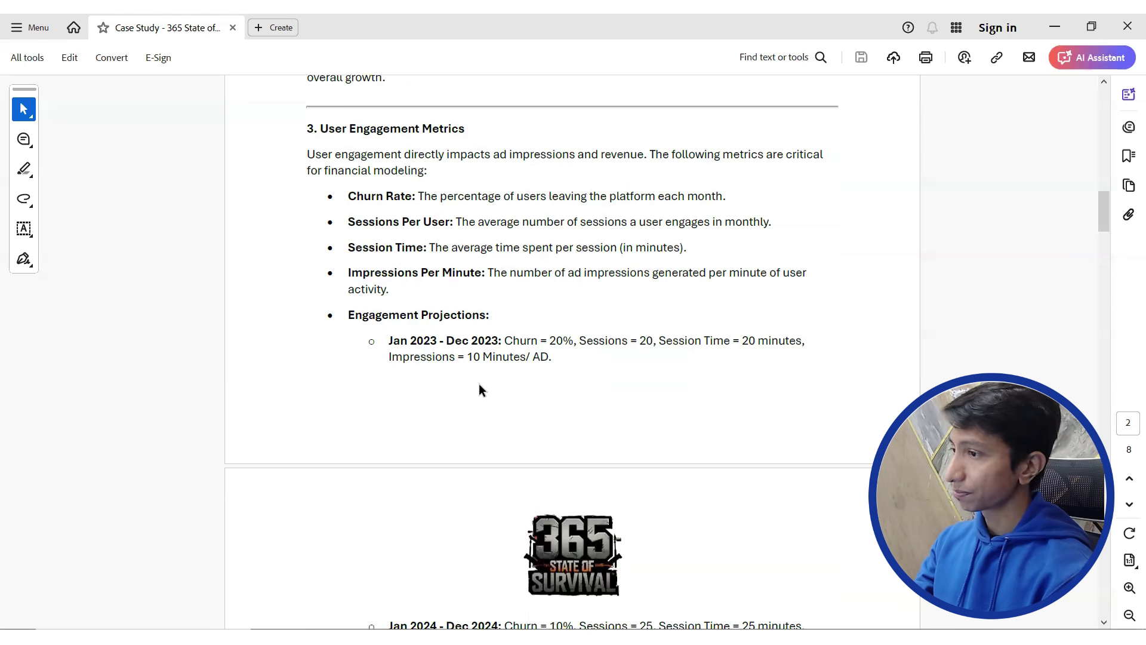
Review the remaining engagement projections, the Advertising Revenue CPM rates and the Infrastructure Costs section
scroll(480, 383, down, 5)
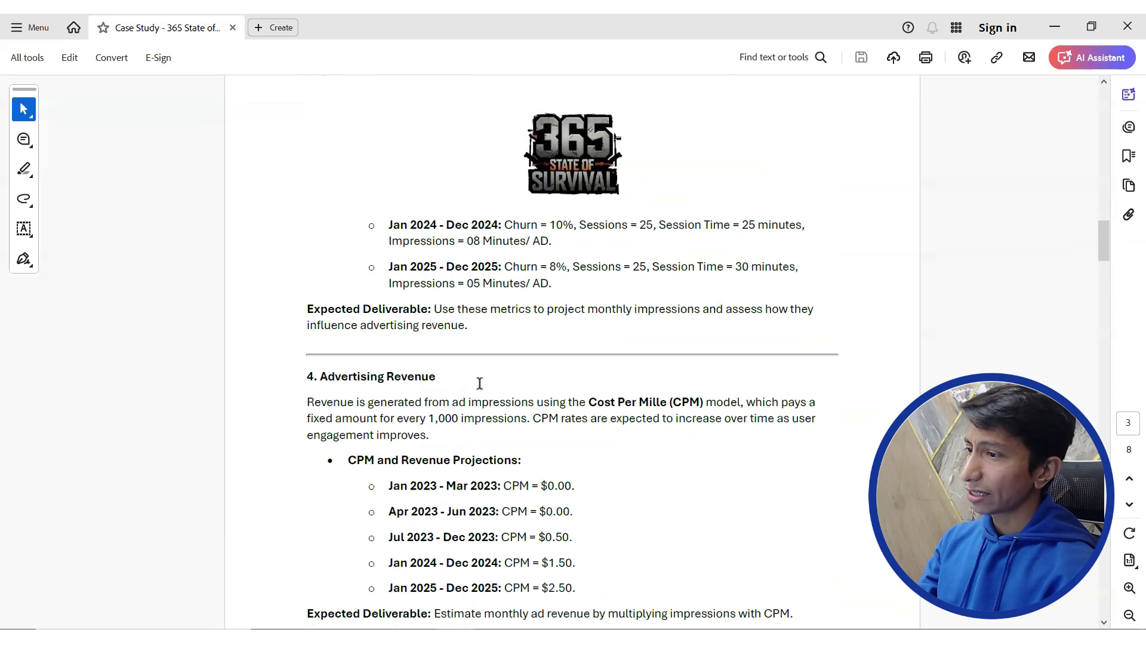
scroll(478, 346, down, 2)
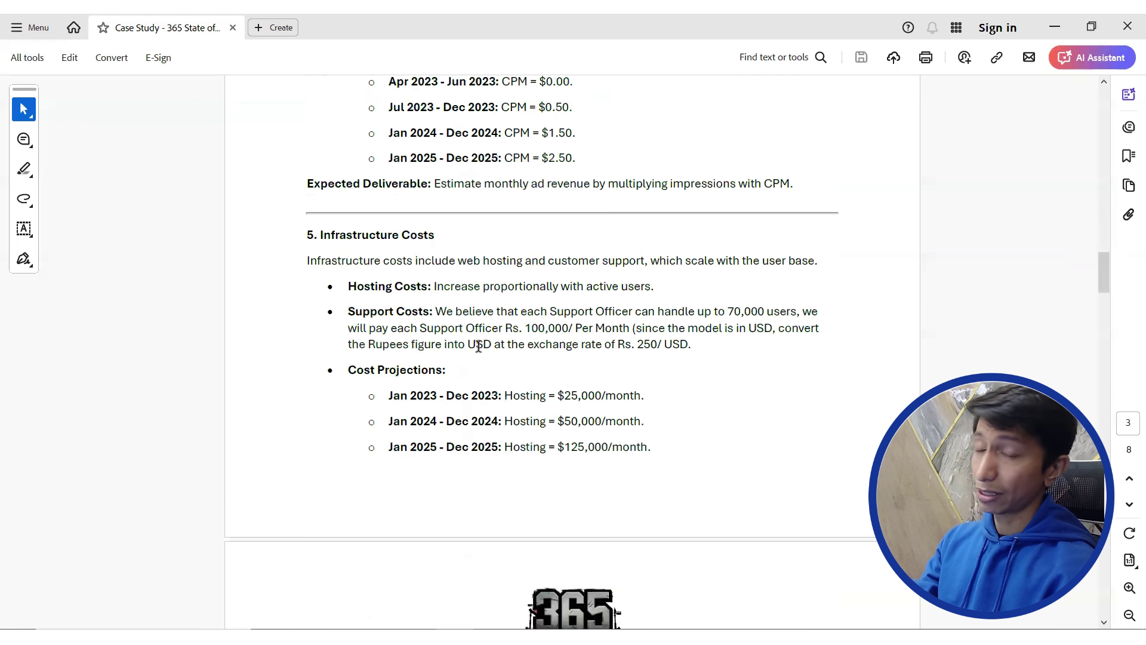
scroll(478, 355, down, 1)
scroll(424, 226, down, 1)
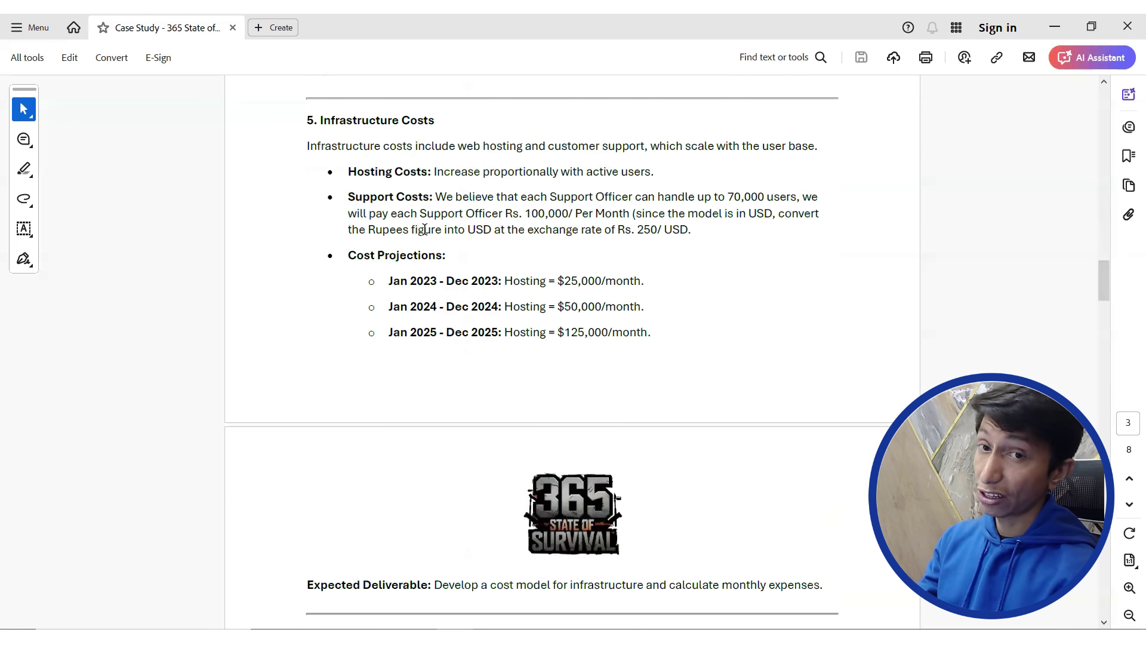
scroll(424, 229, down, 1)
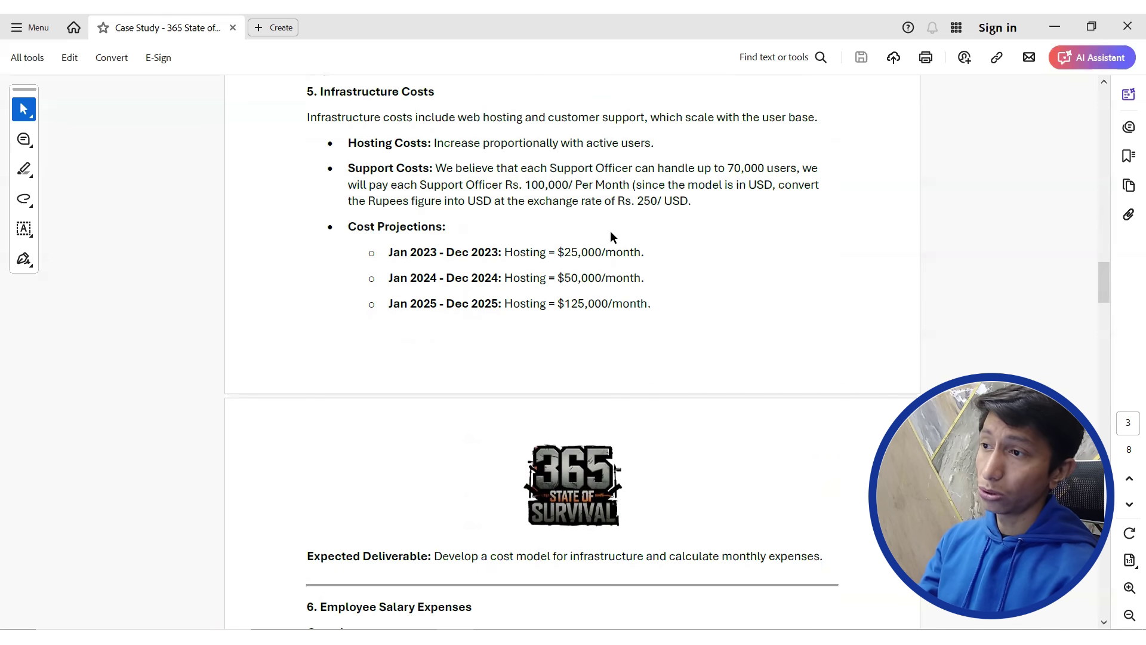
Review the Employee Salary Expenses section role by role, from Marketing Officers to the Sales Team
scroll(591, 221, down, 3)
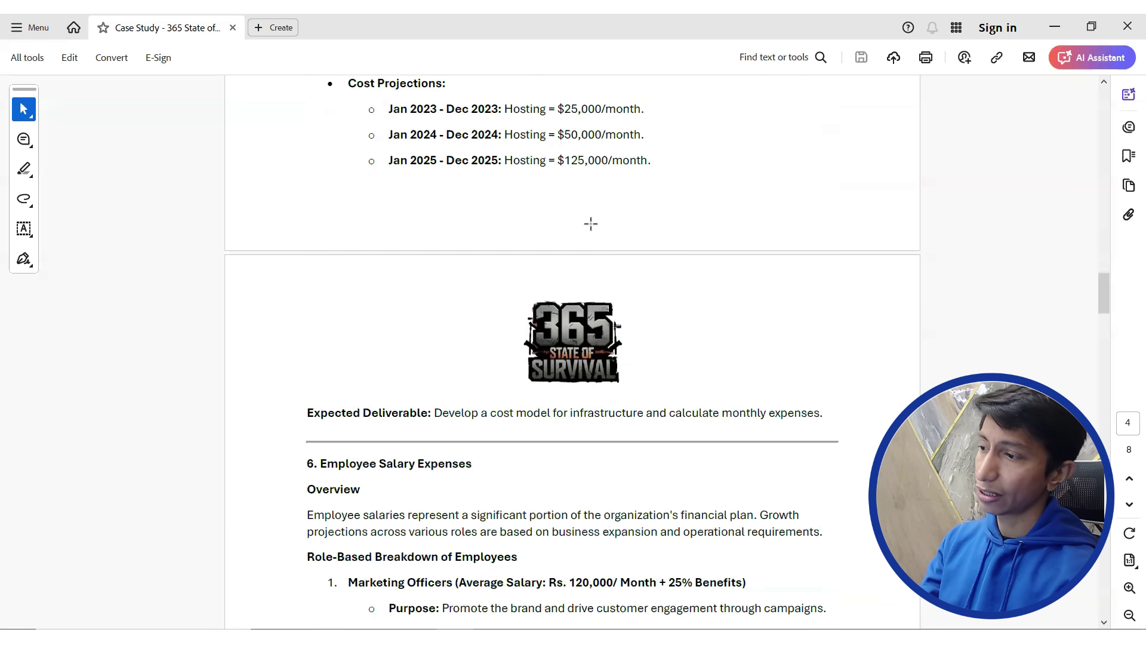
scroll(590, 224, down, 5)
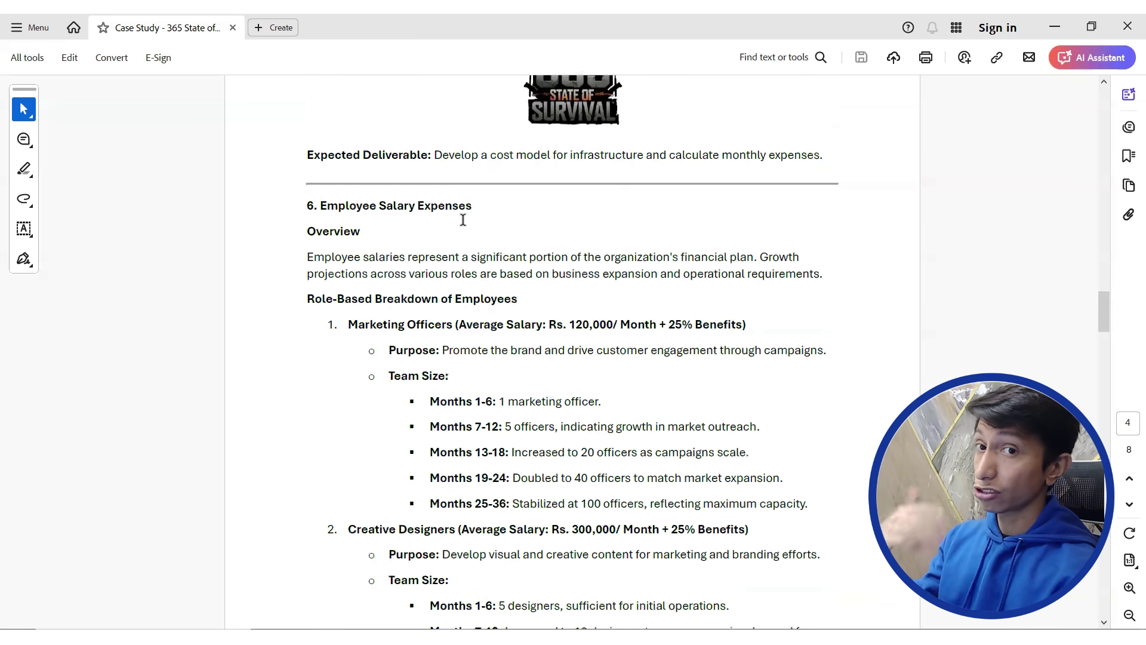
scroll(464, 218, down, 2)
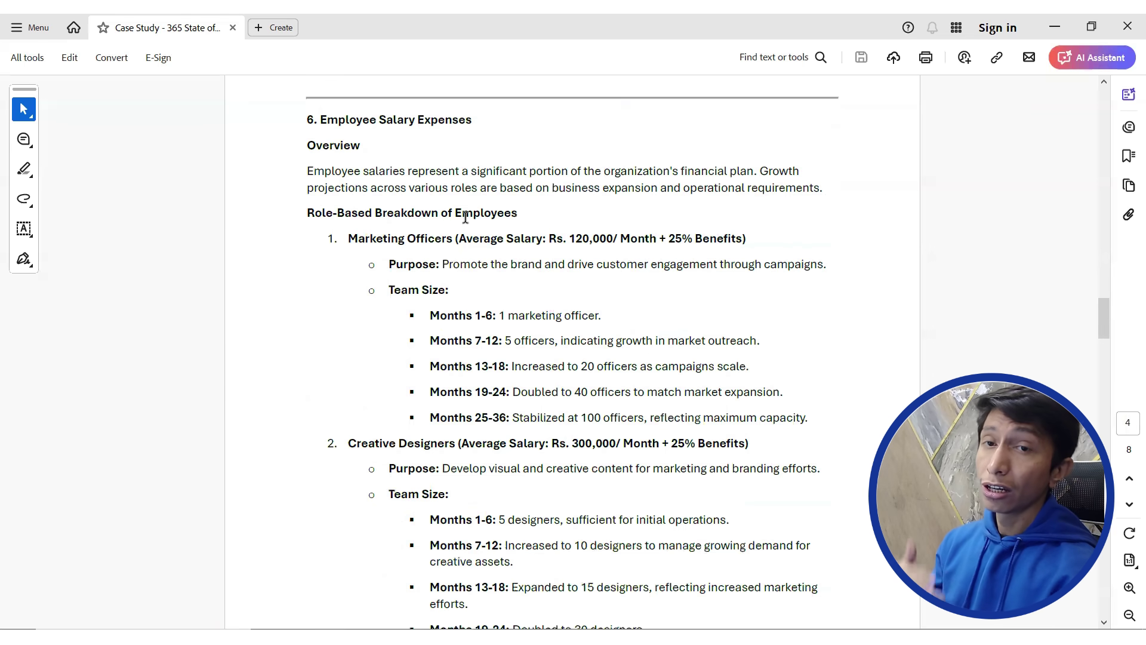
scroll(465, 218, down, 4)
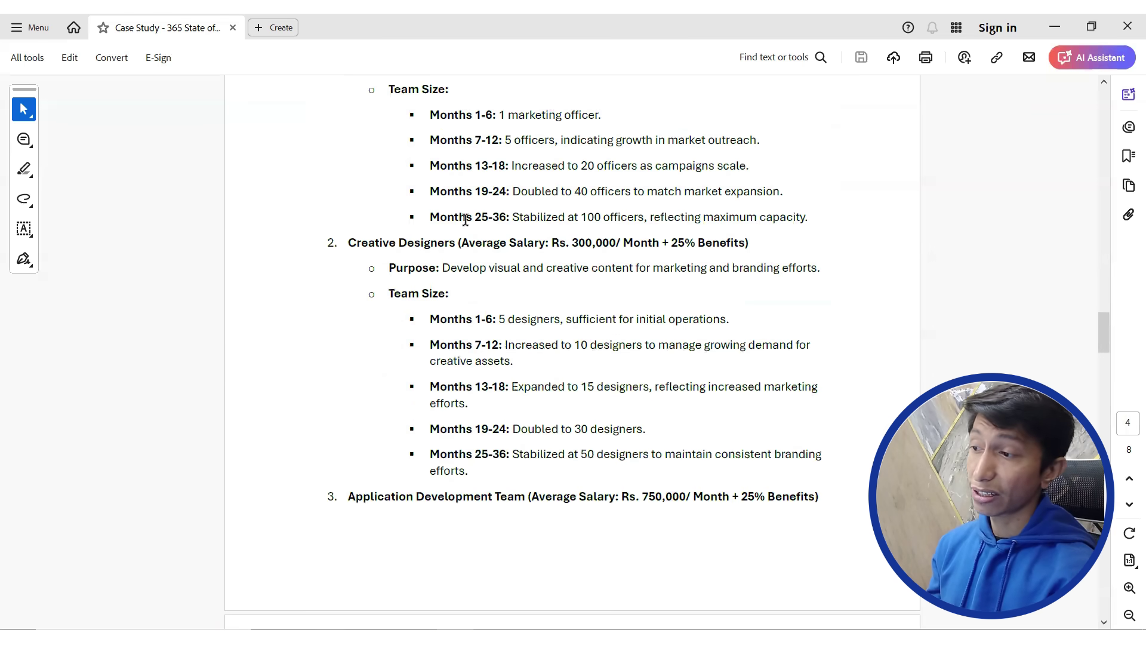
scroll(464, 219, down, 1)
scroll(465, 219, down, 2)
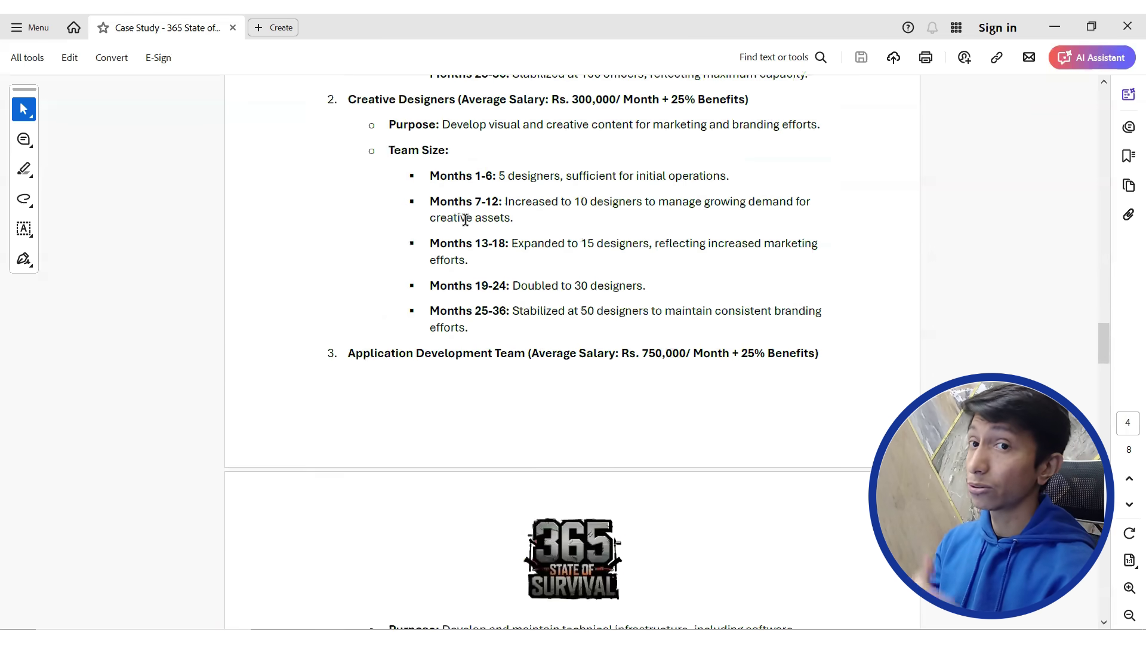
scroll(465, 219, down, 4)
scroll(466, 220, down, 2)
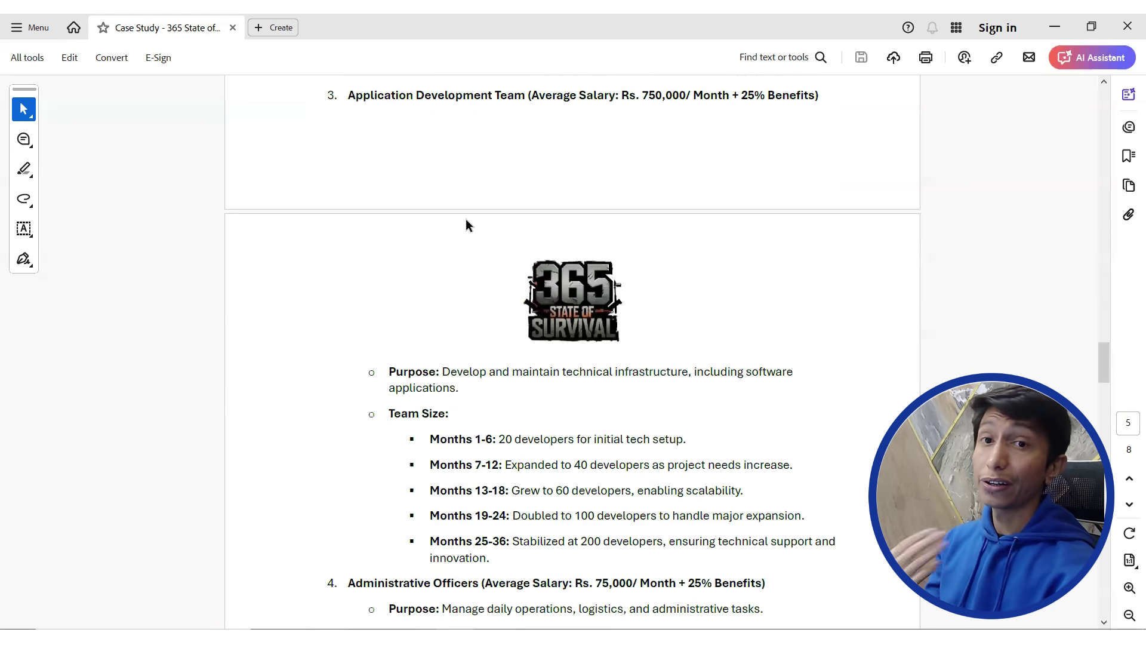
scroll(465, 221, down, 4)
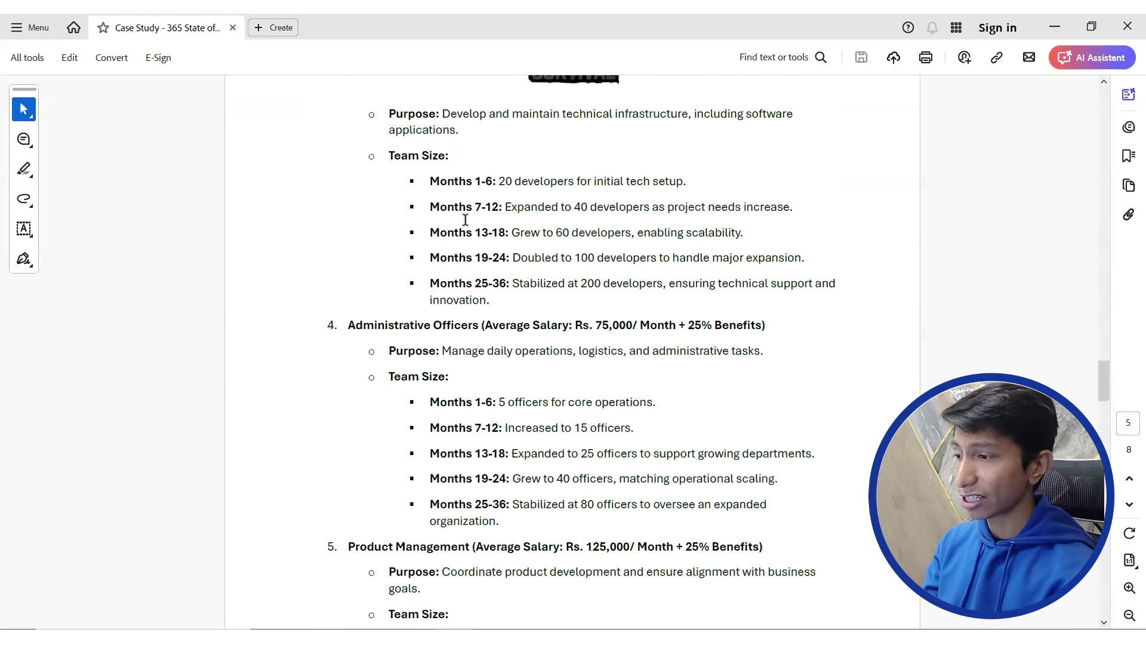
scroll(465, 220, down, 10)
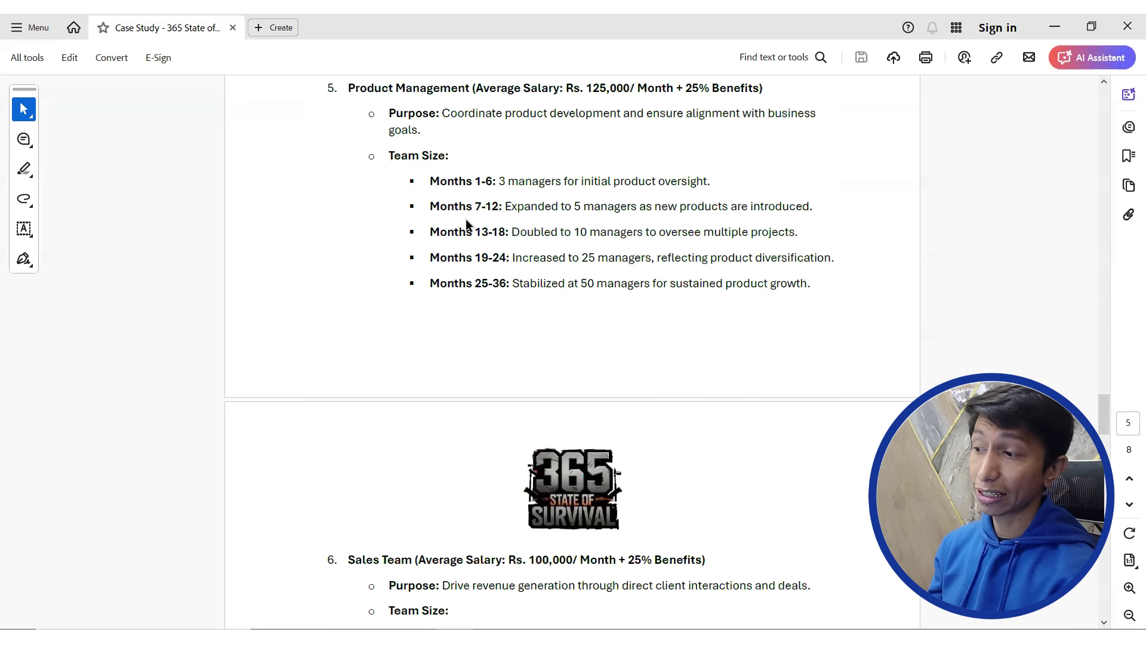
scroll(466, 222, down, 3)
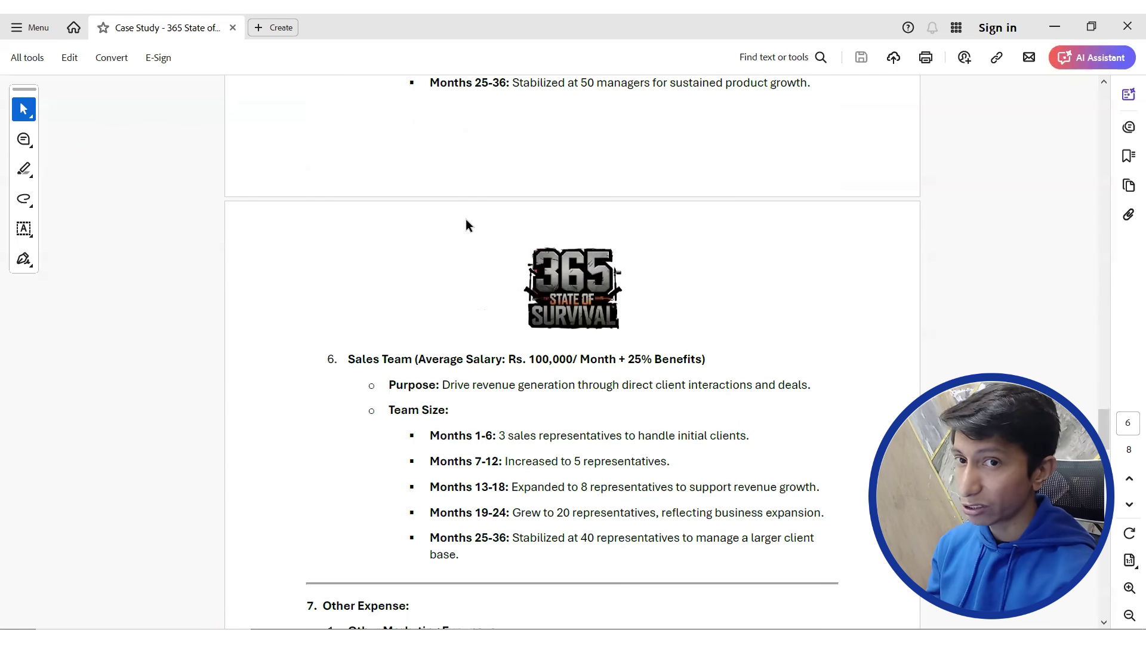
Review the Other Expense section and the Tasks for Analysis in the case study
scroll(465, 225, down, 5)
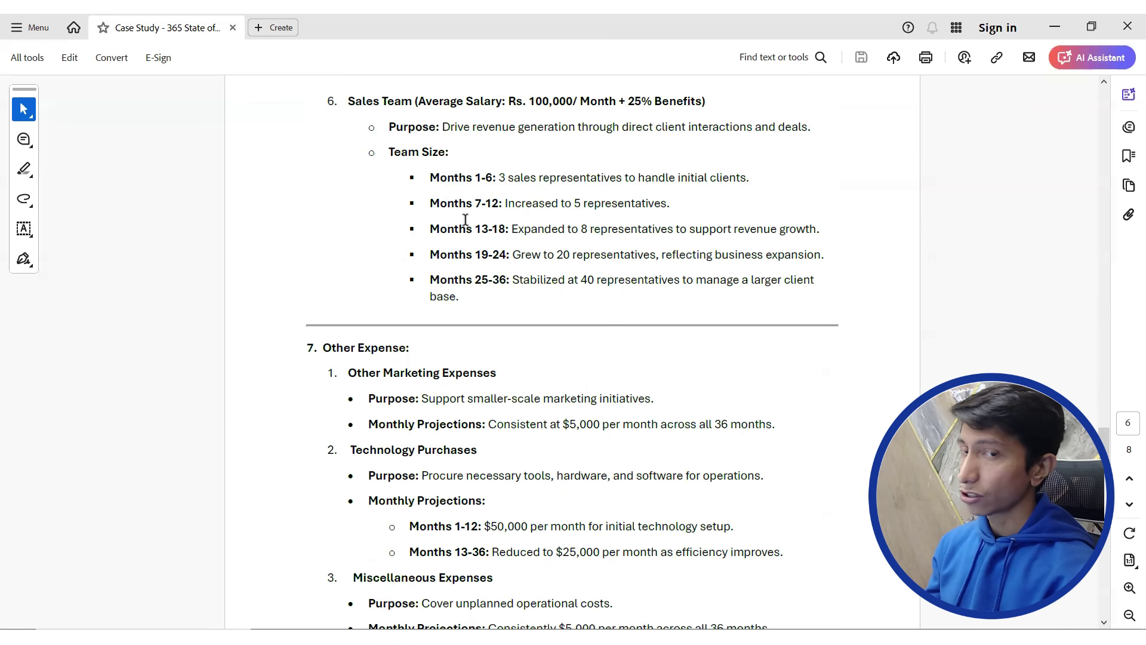
scroll(465, 219, down, 2)
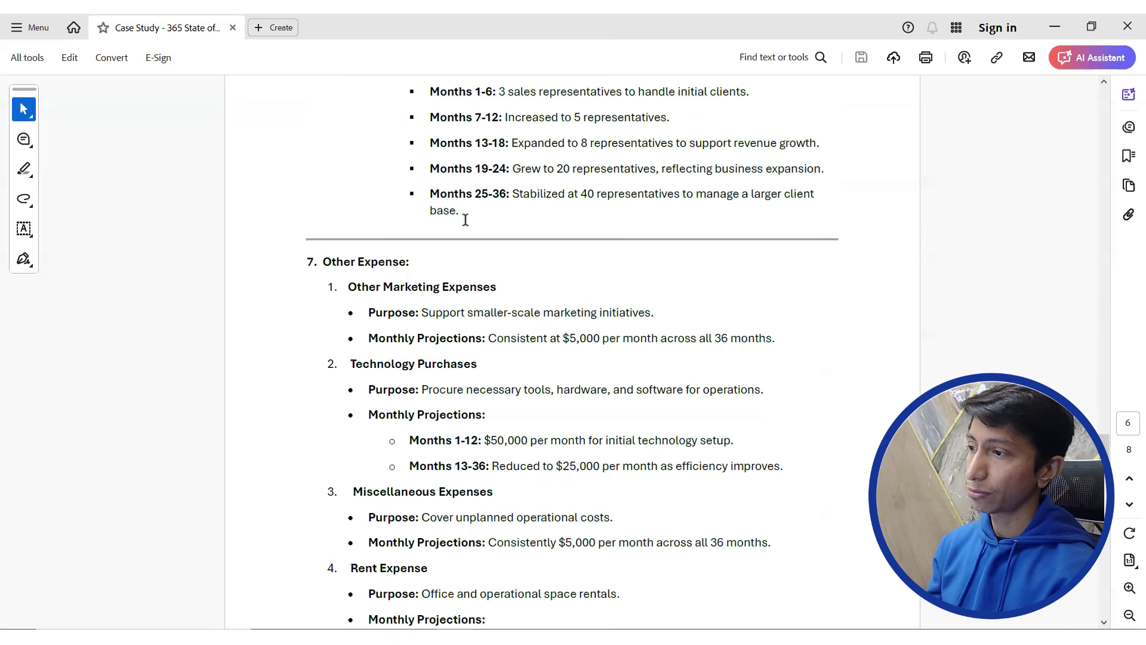
scroll(466, 220, down, 6)
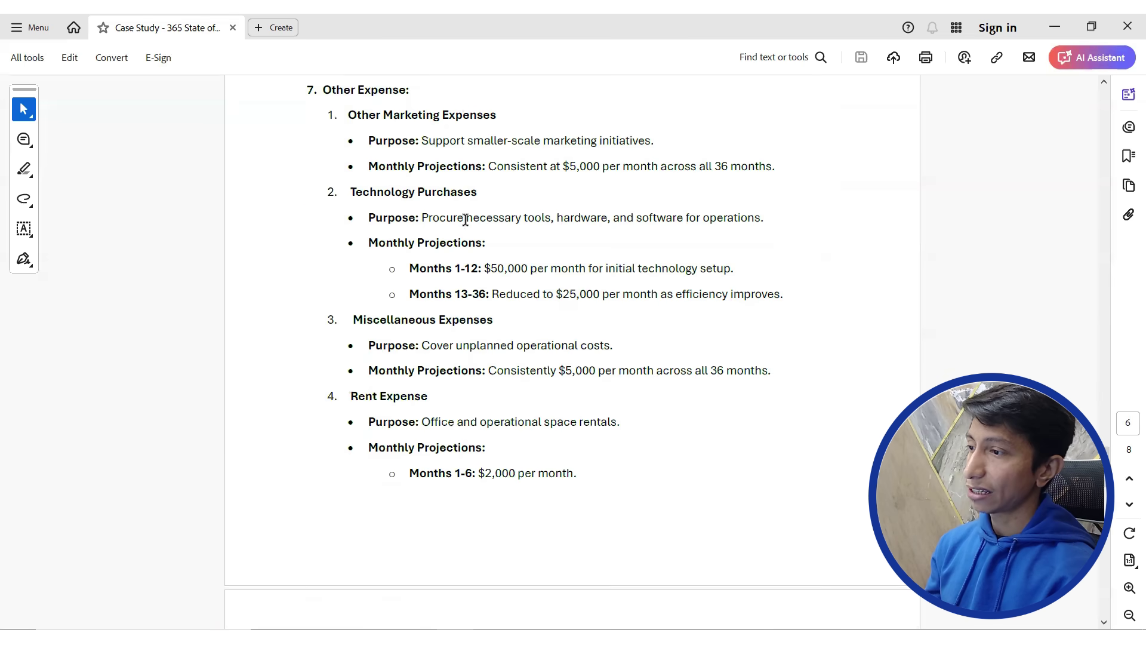
scroll(466, 219, down, 12)
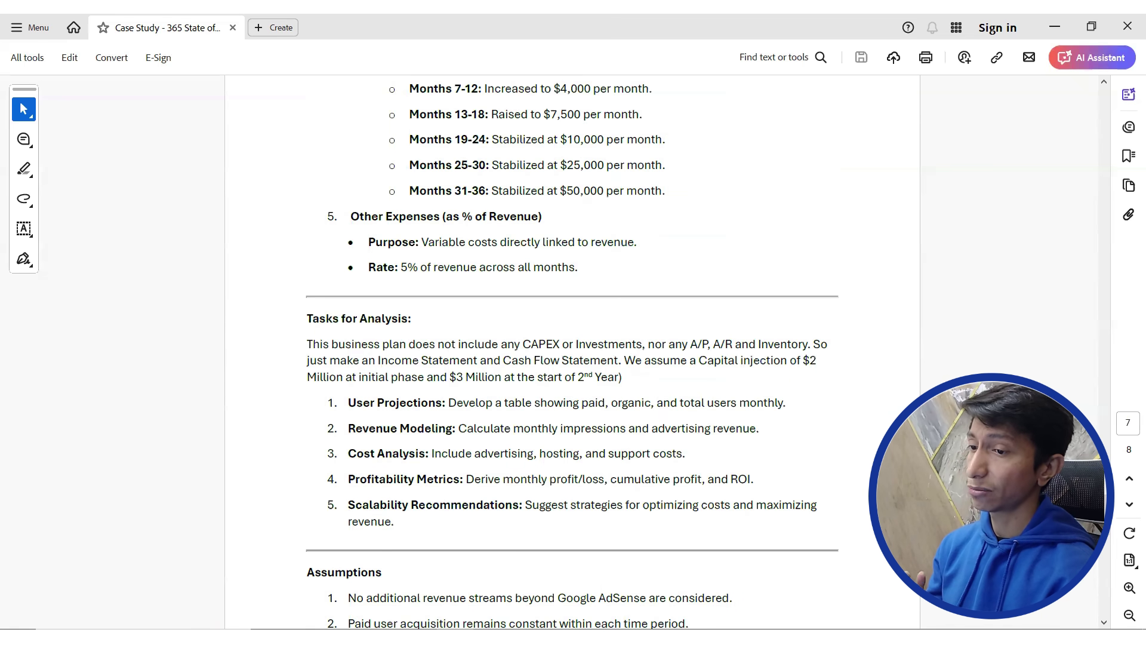
Close the Financial Statement workbook and switch to the Financial Model workbook in Excel
drag(1103, 514, 1088, 87)
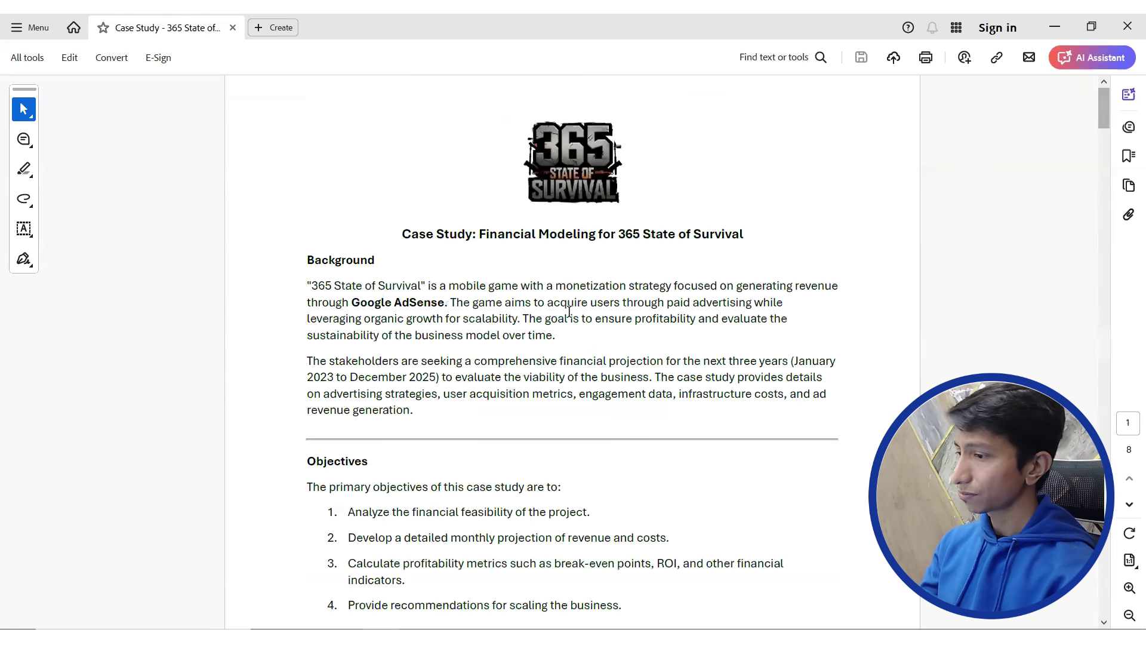
mouse_move(594, 597)
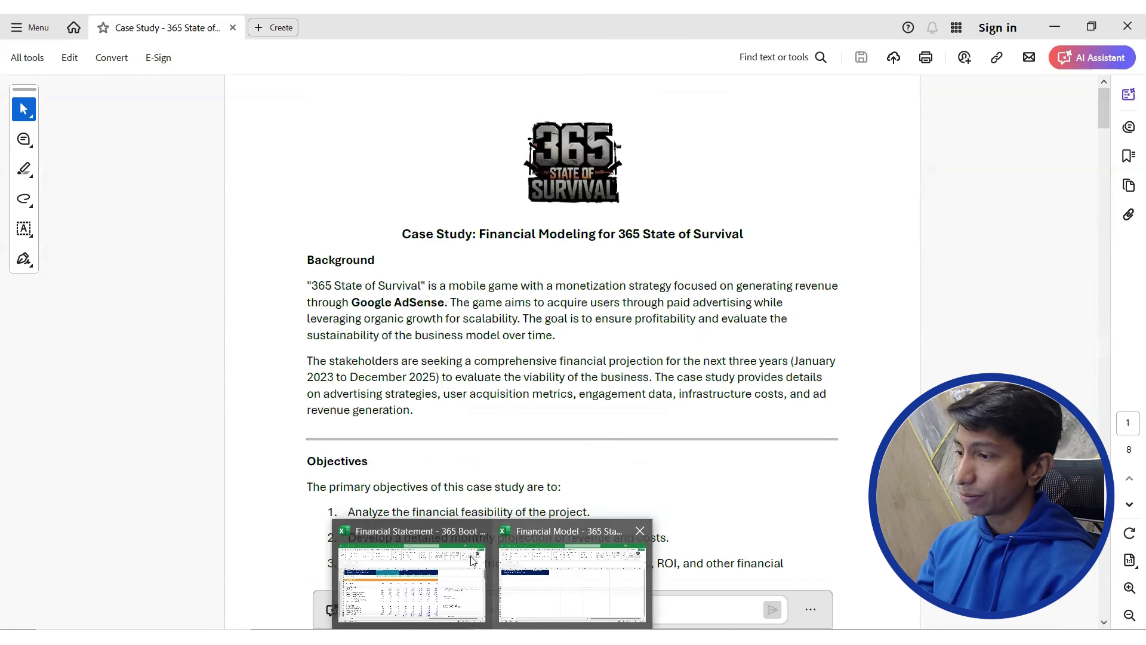
click(477, 531)
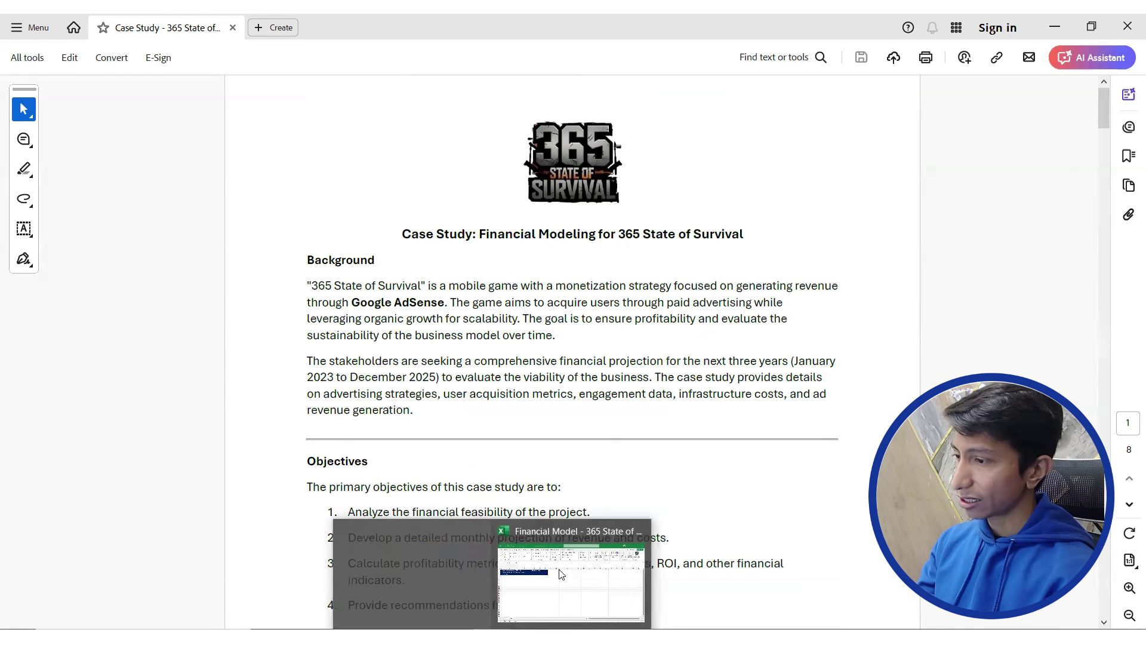
click(533, 585)
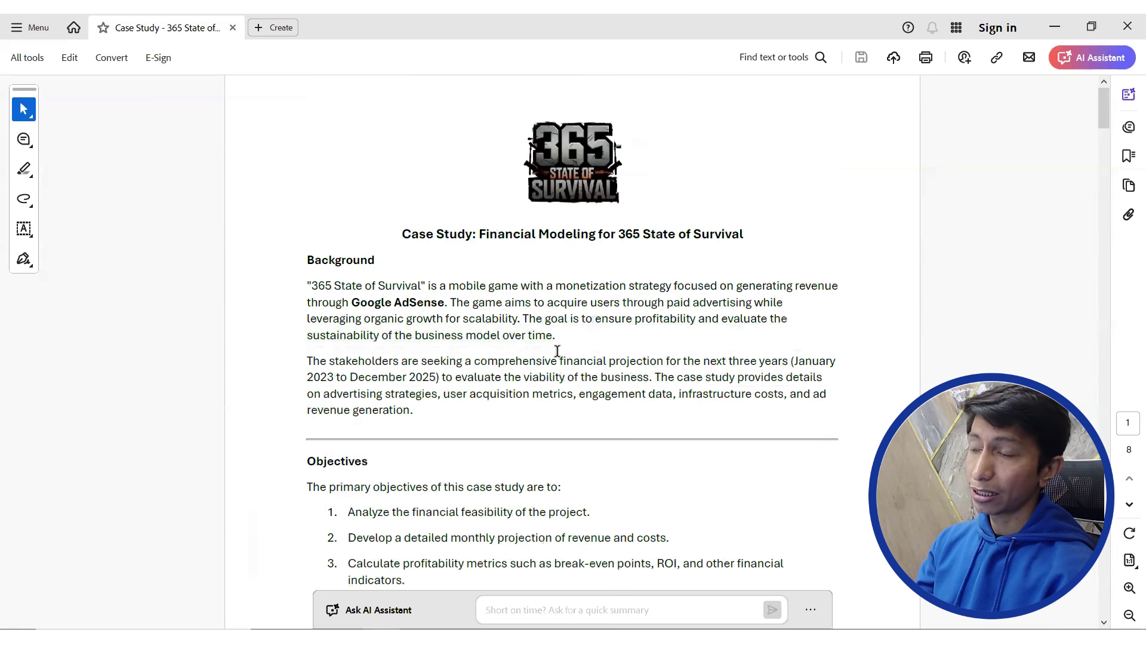
Review the case study's Objectives and 2023 advertising allocations, and switch back to the Financial Model workbook in Excel
scroll(583, 356, down, 6)
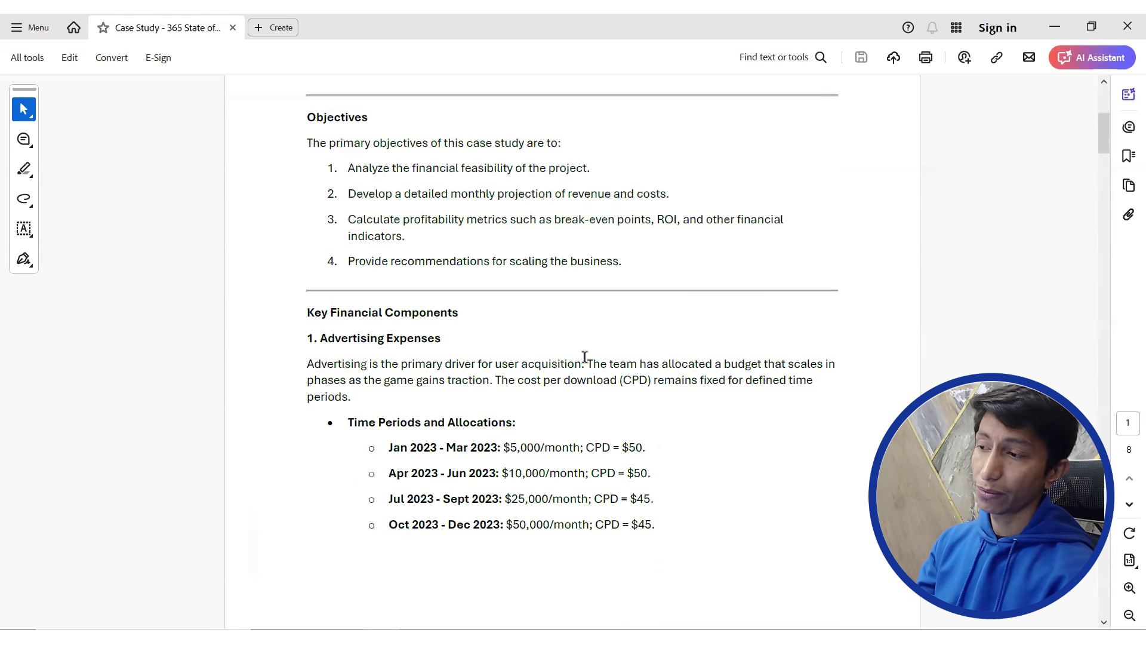
scroll(584, 356, down, 1)
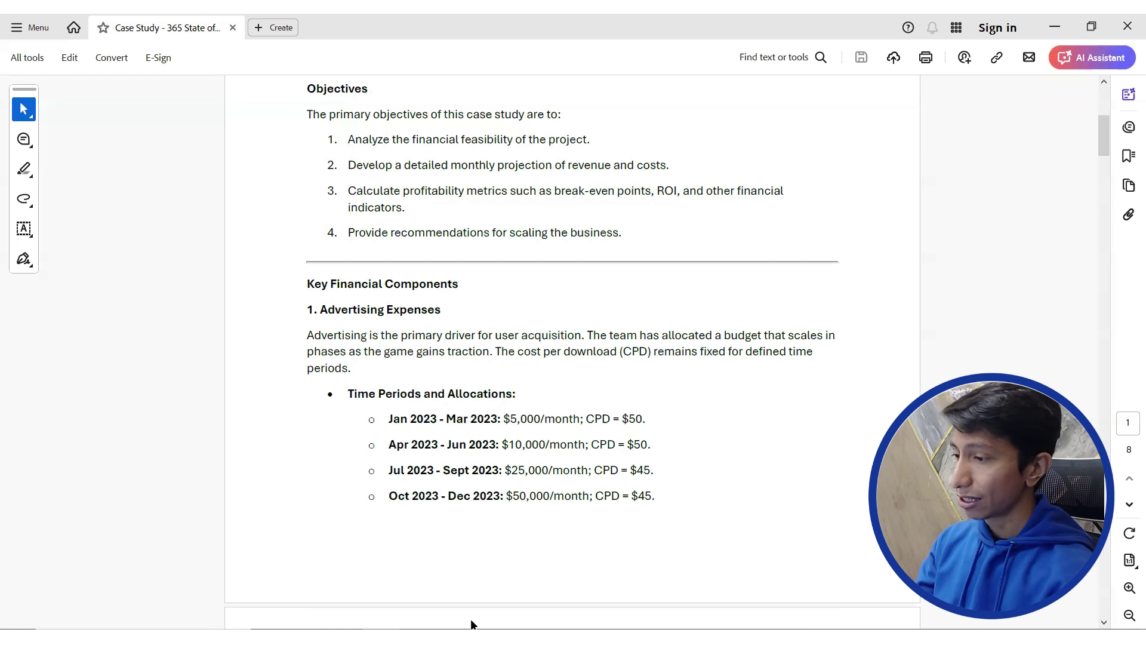
click(486, 636)
Enter 1/1/2023 in cell D3 as the first forecast month and apply the Mar-12 date format
click(294, 256)
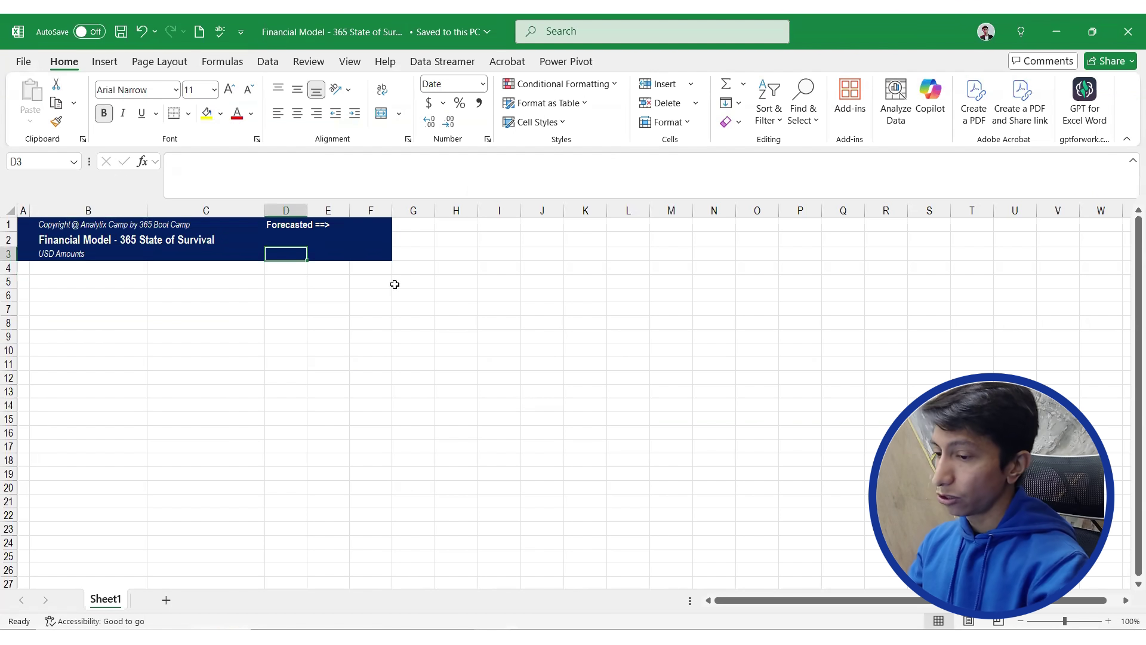
text(1/1/2023)
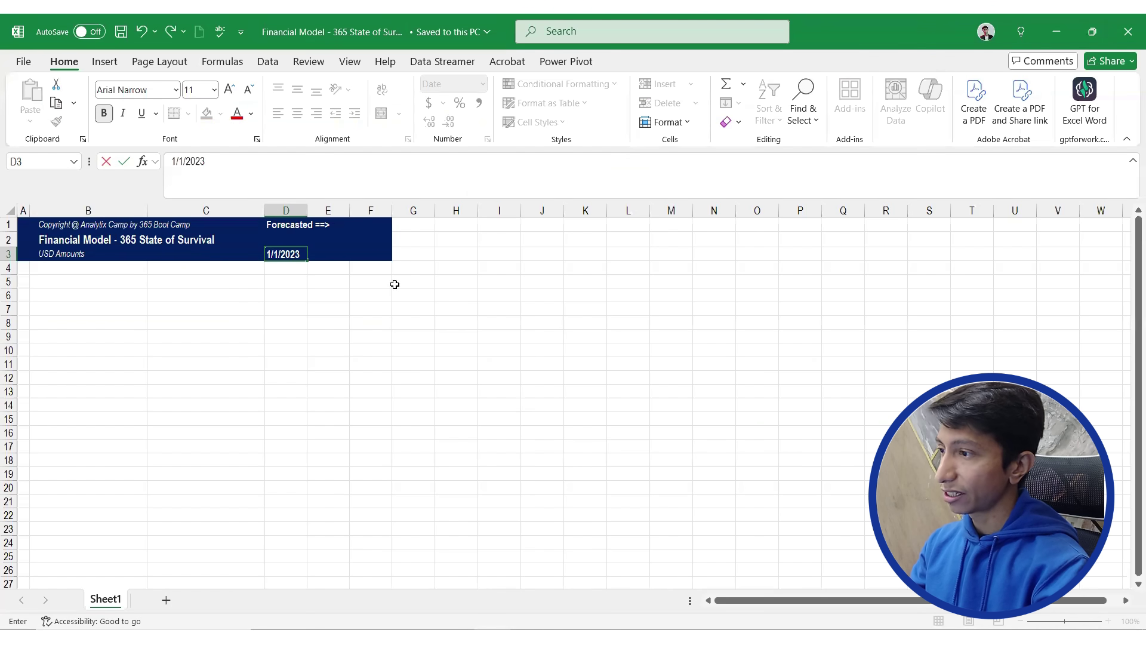
key(ctrl+Return)
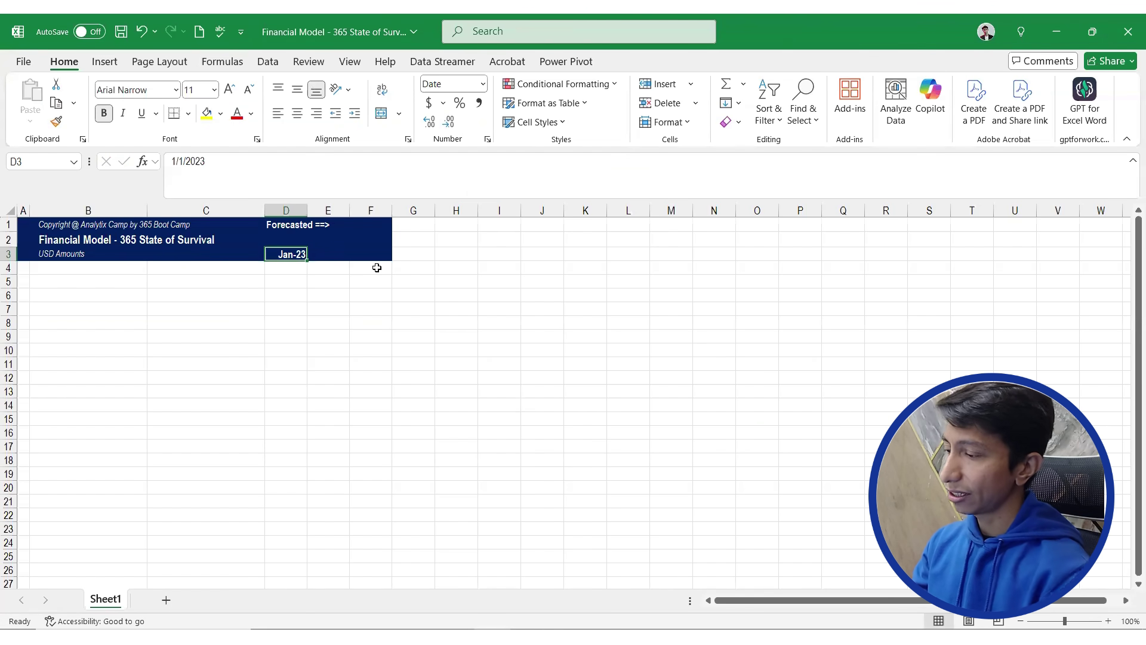
key(ctrl+1)
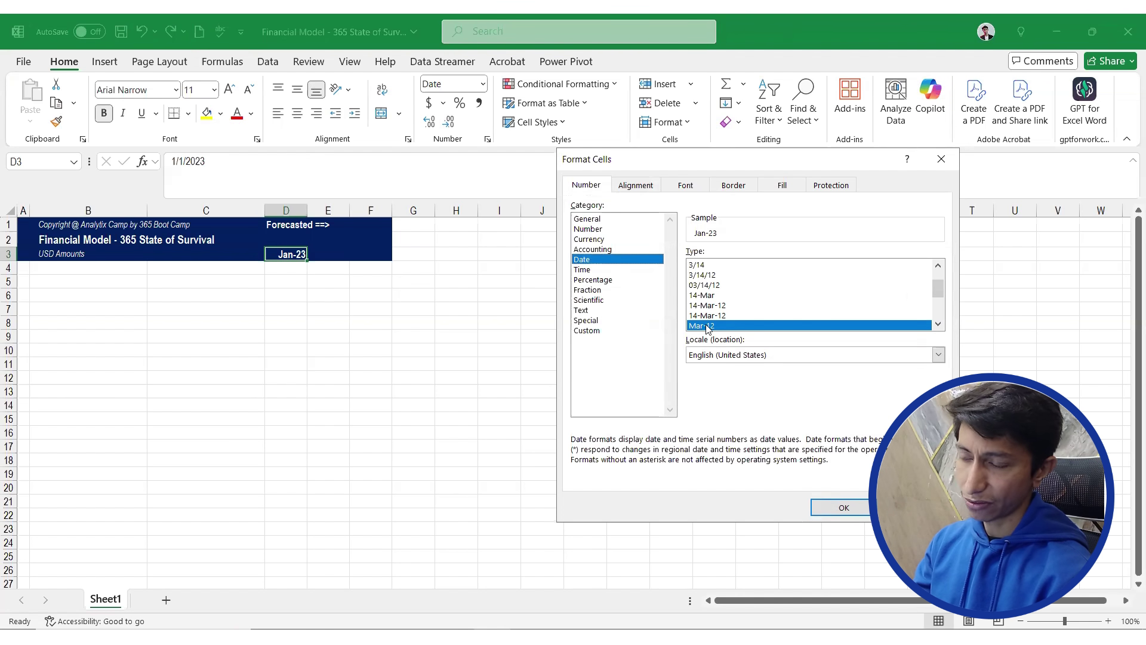
click(826, 507)
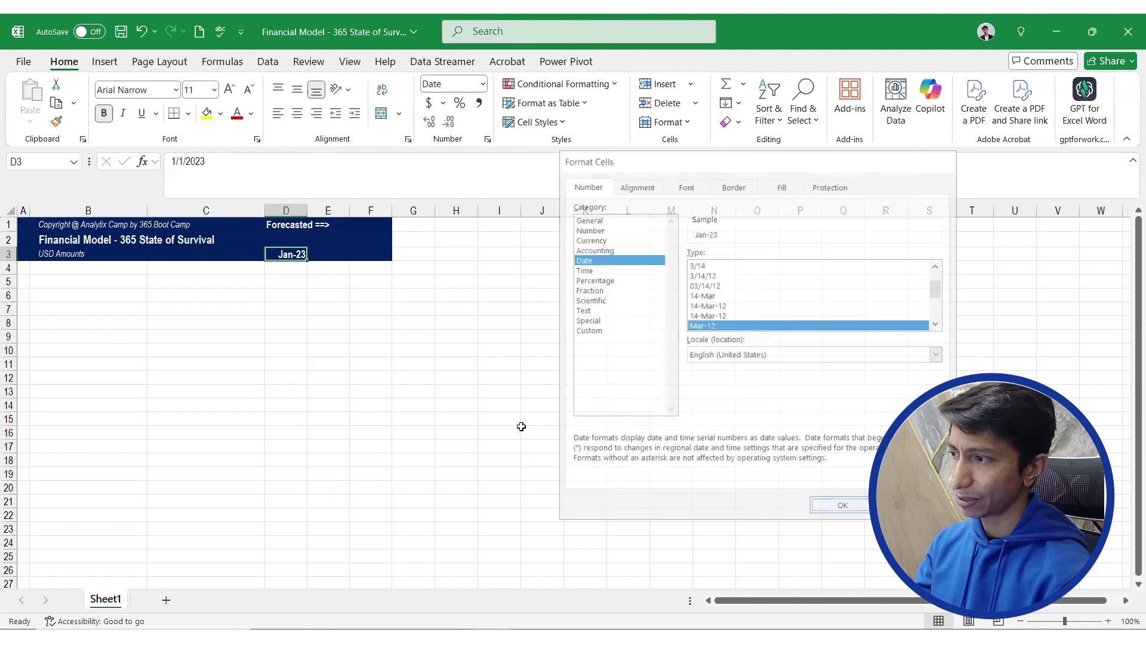
Enter the formula =EOMONTH(D3,0) in cell E3
click(320, 254)
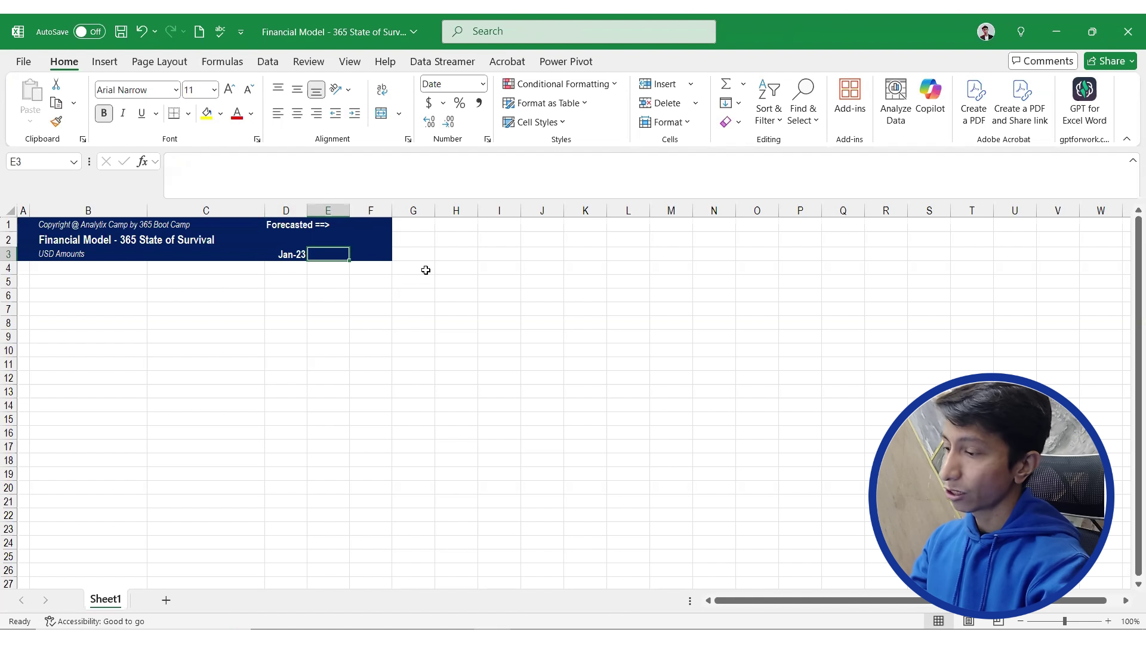
text(=eom)
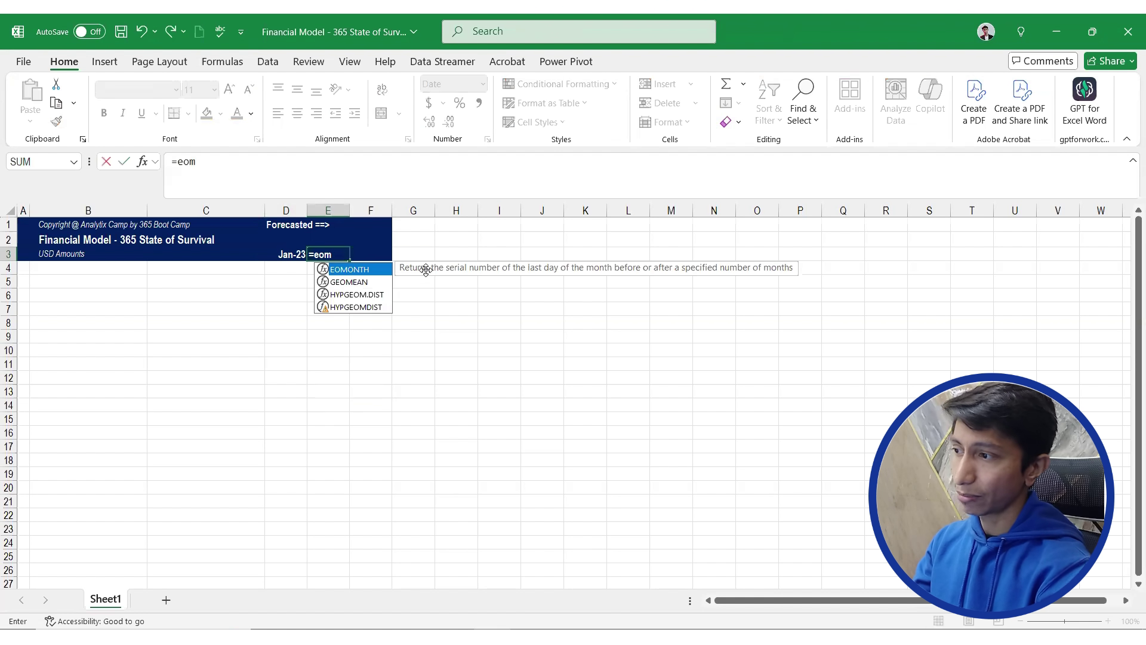
key(Tab)
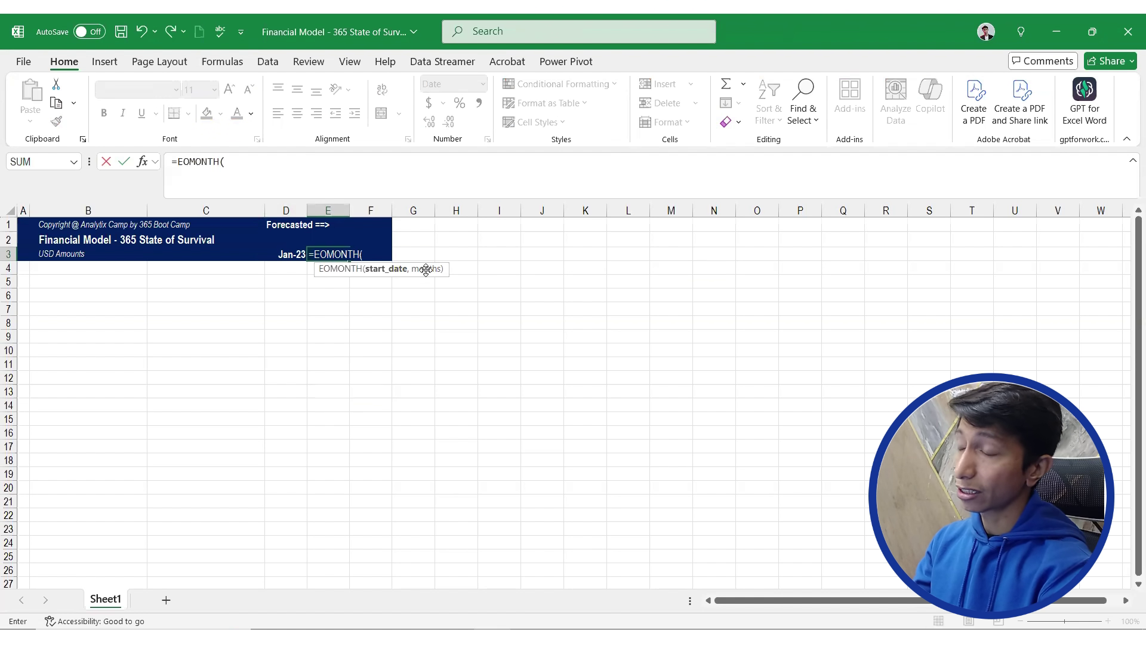
key(Left)
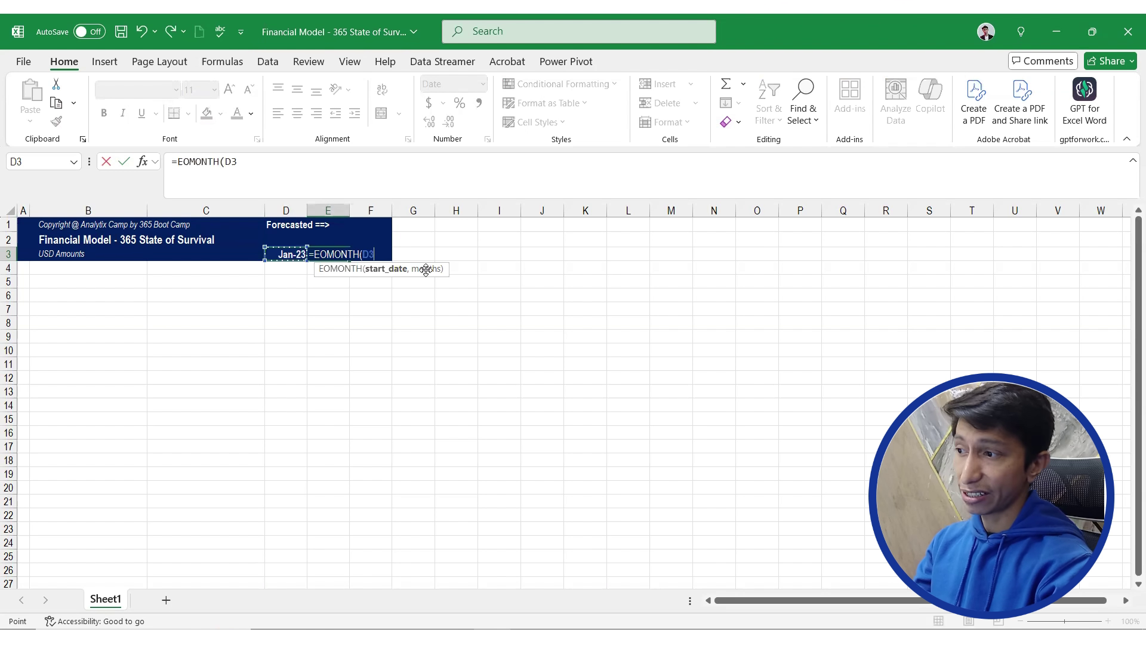
text(,0)
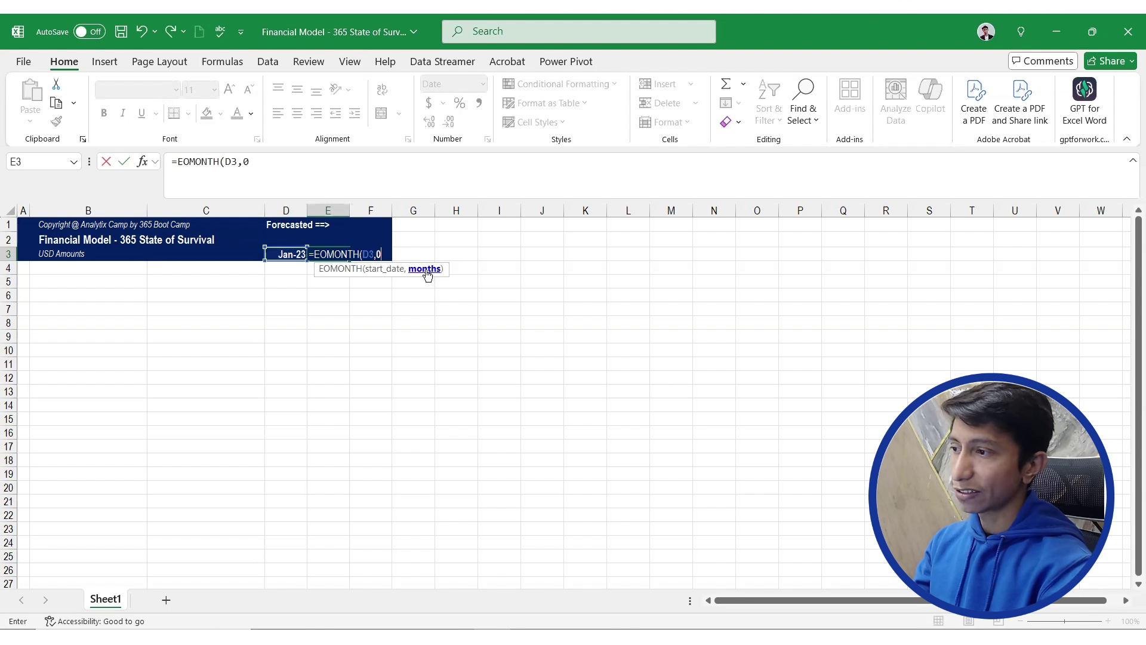
text())
key(ctrl+Return)
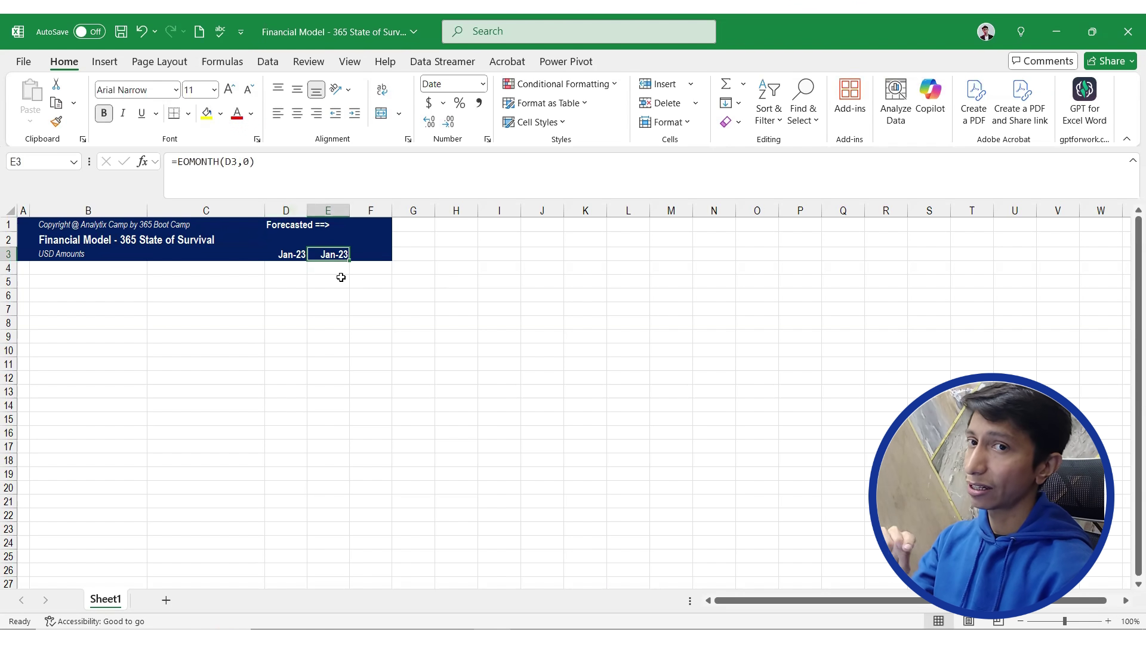
Change the formula in E3 to =EOMONTH(D3,0)+1 and fill it across row 3 to AM3, ending at Dec-25
click(317, 171)
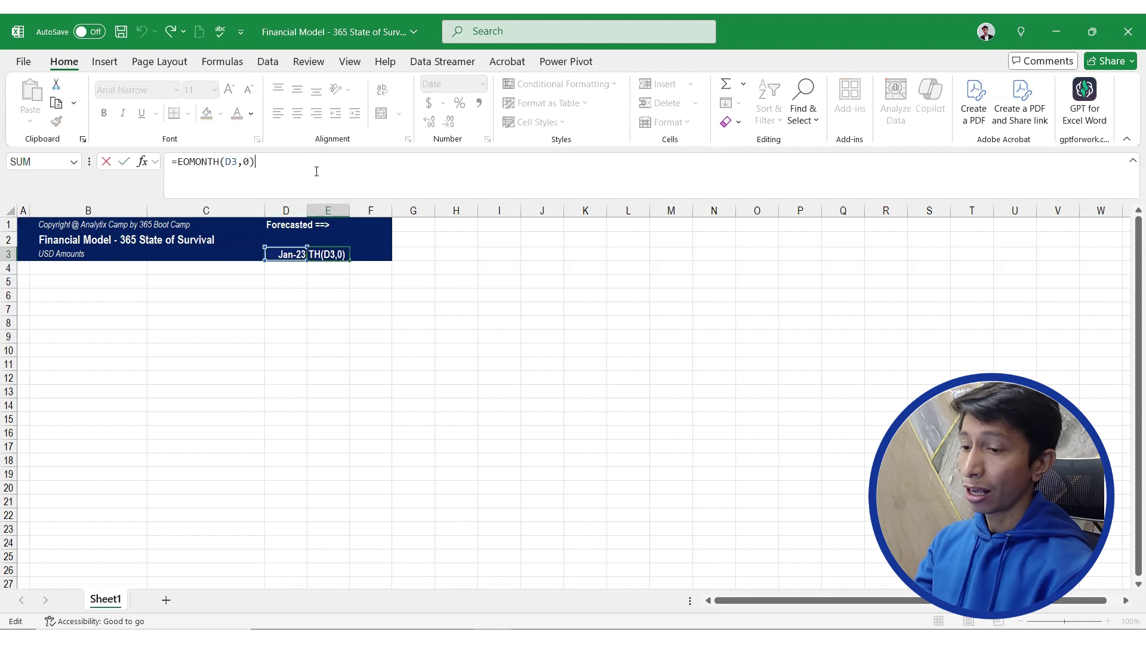
text(+1)
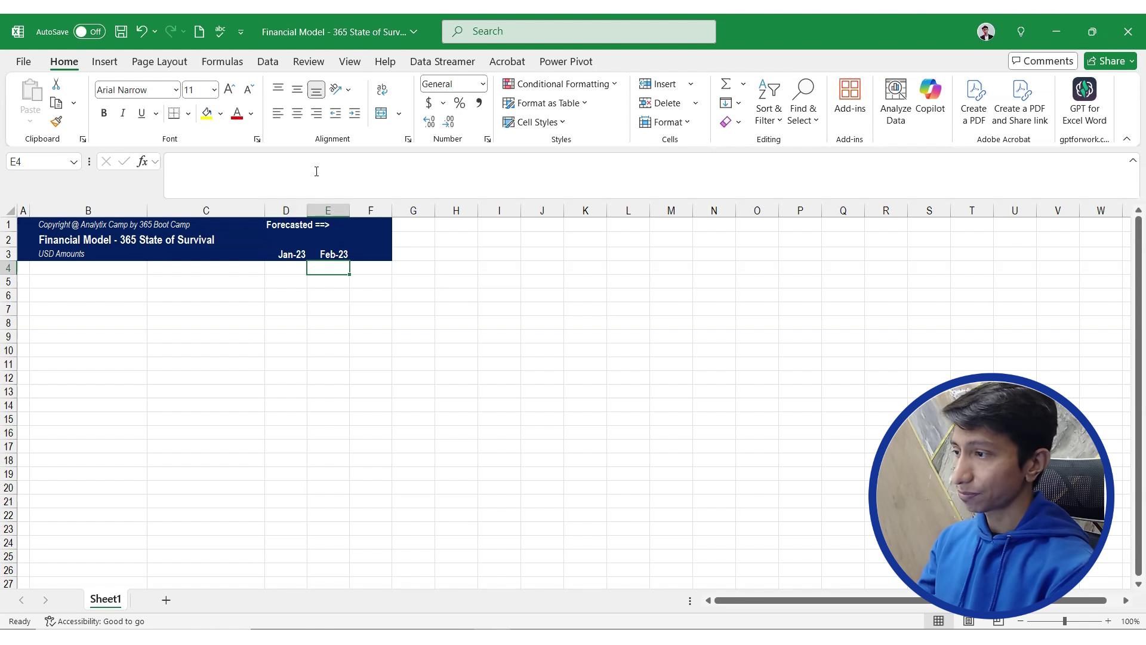
key(Up)
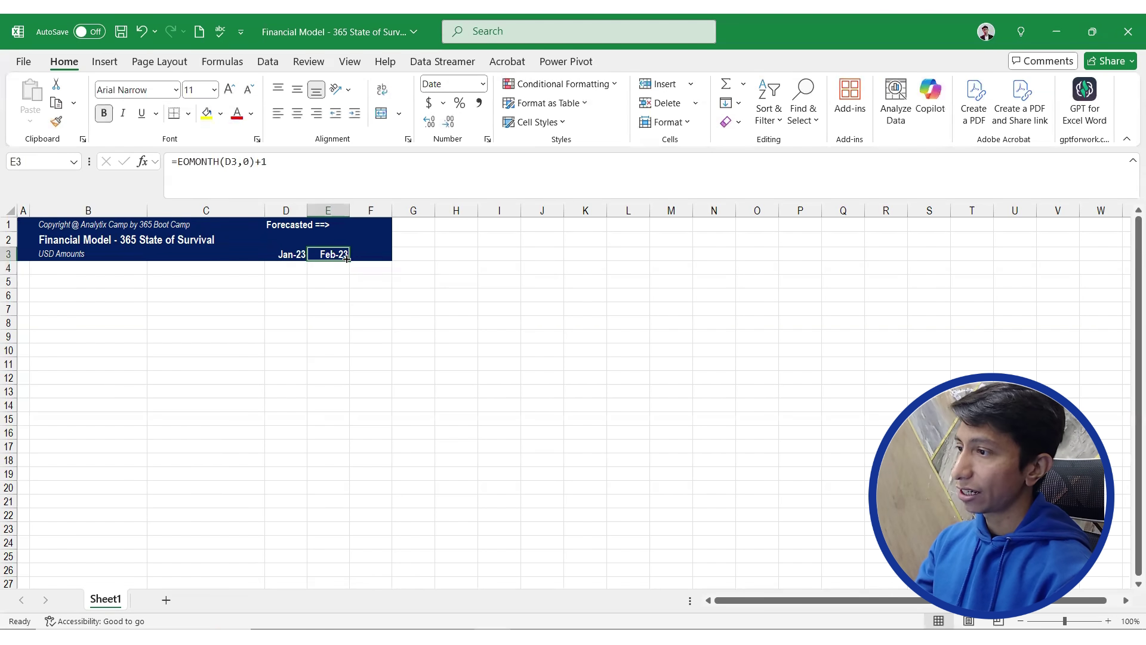
drag(348, 257, 915, 267)
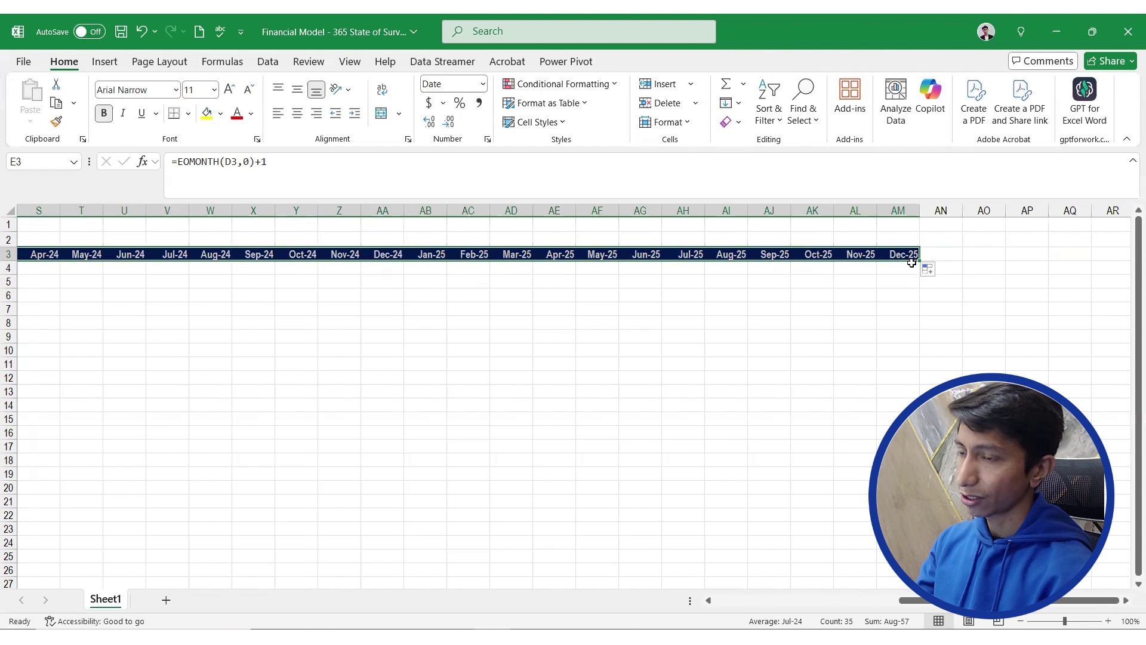
Copy the dark blue header formatting from cell F1 to rows 1 and 2 above the months from Apr-23 to Dec-25
click(841, 294)
key(ctrl+Left)
key(Up)
key(Up)
key(Up)
key(Up)
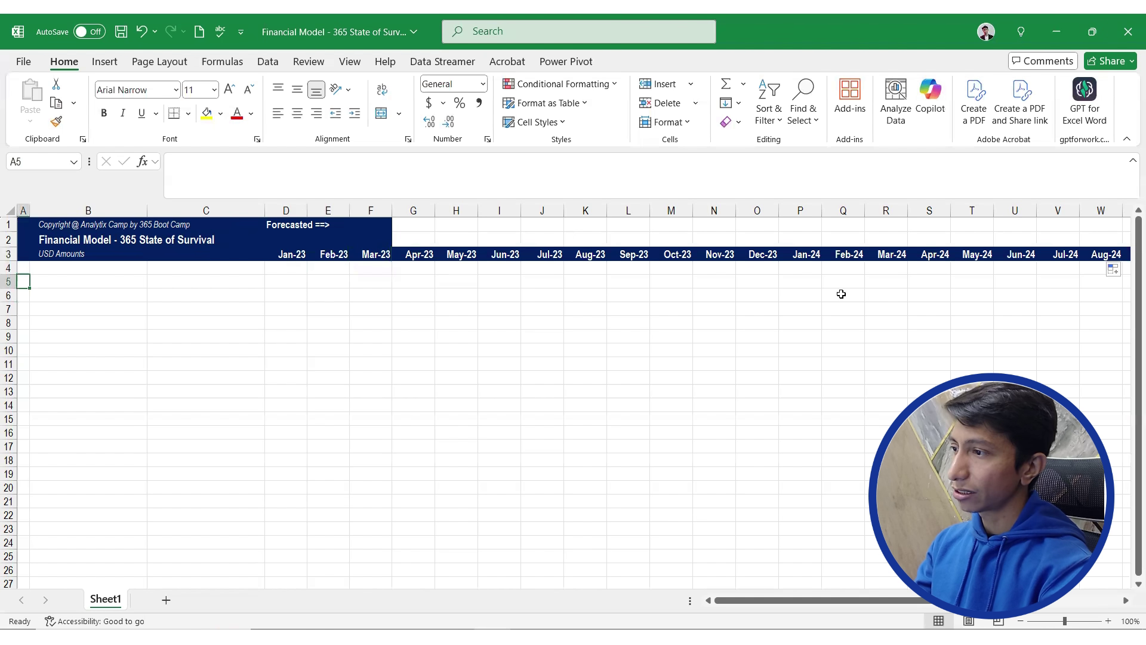
key(Right)
key(Right)
key(Right)
key(Up)
key(Right)
key(Right)
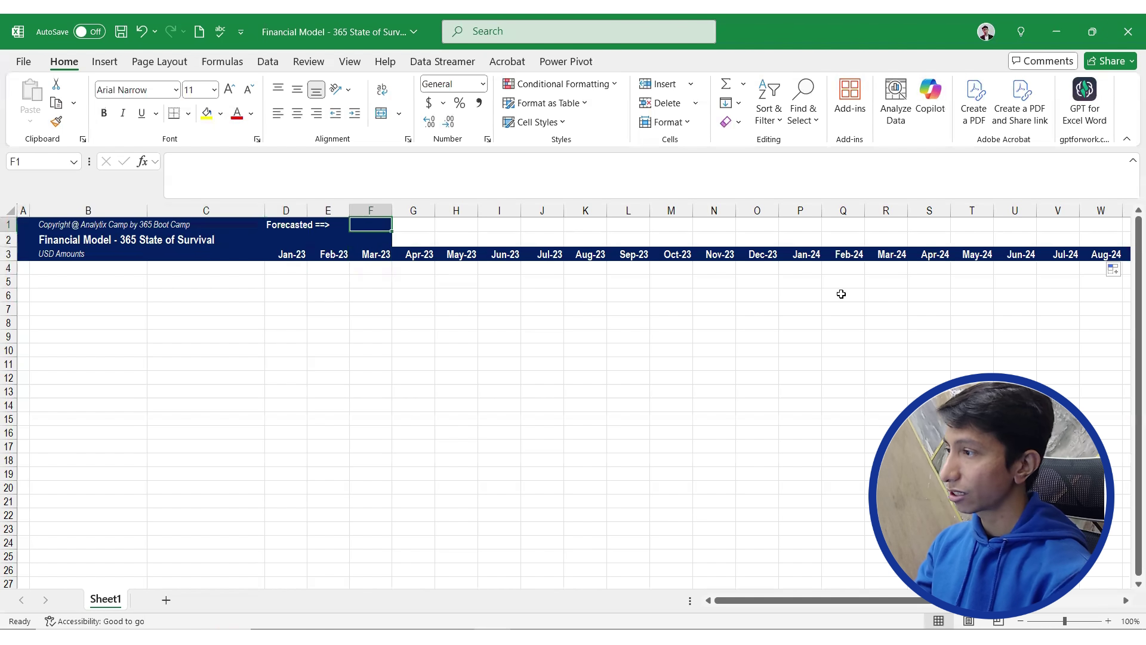
click(56, 121)
mouse_move(418, 224)
mouse_down()
mouse_move(1134, 234)
mouse_move(1035, 238)
mouse_up()
scroll(613, 379, left, 5)
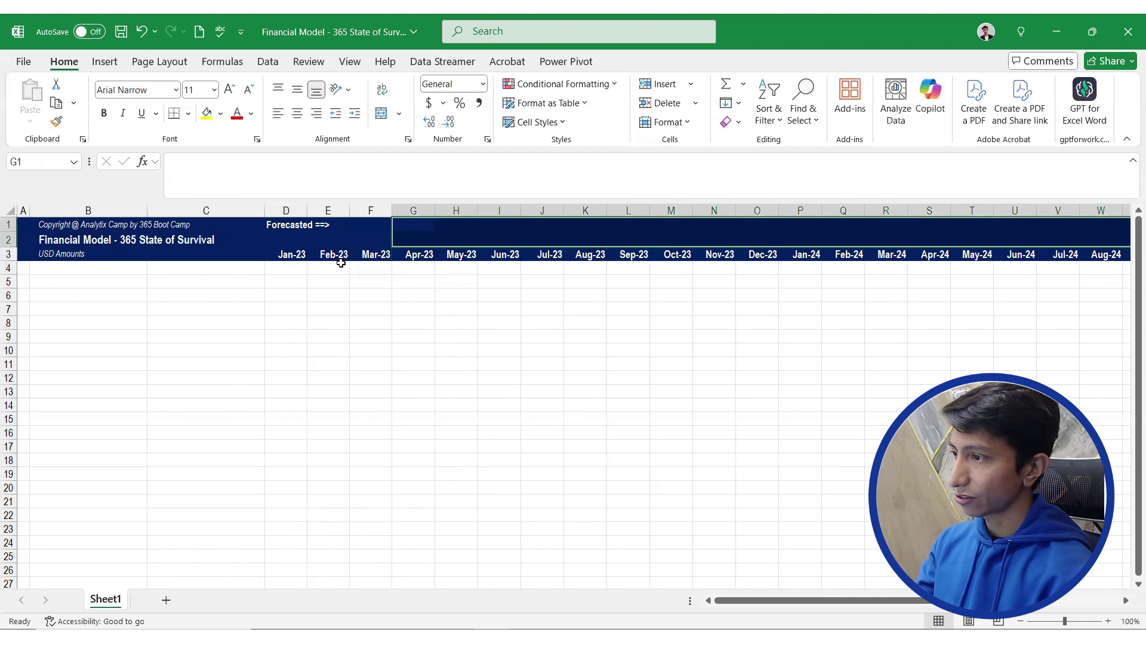
Set the width of the month columns D through AM to 13
click(329, 255)
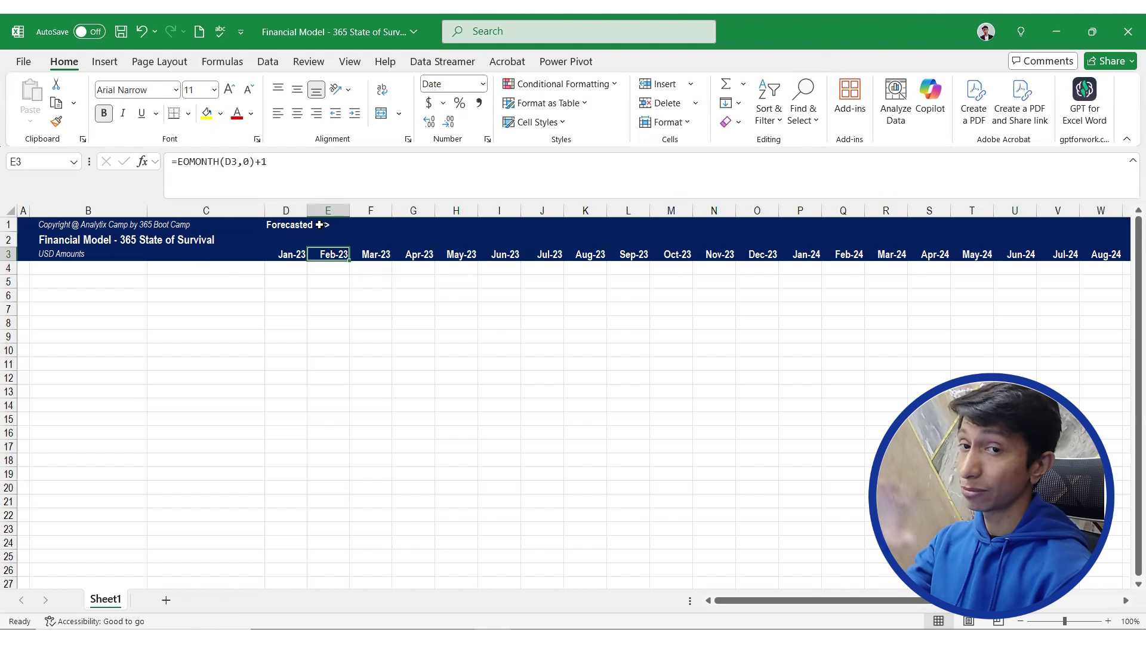
drag(297, 218, 1017, 196)
key(alt)
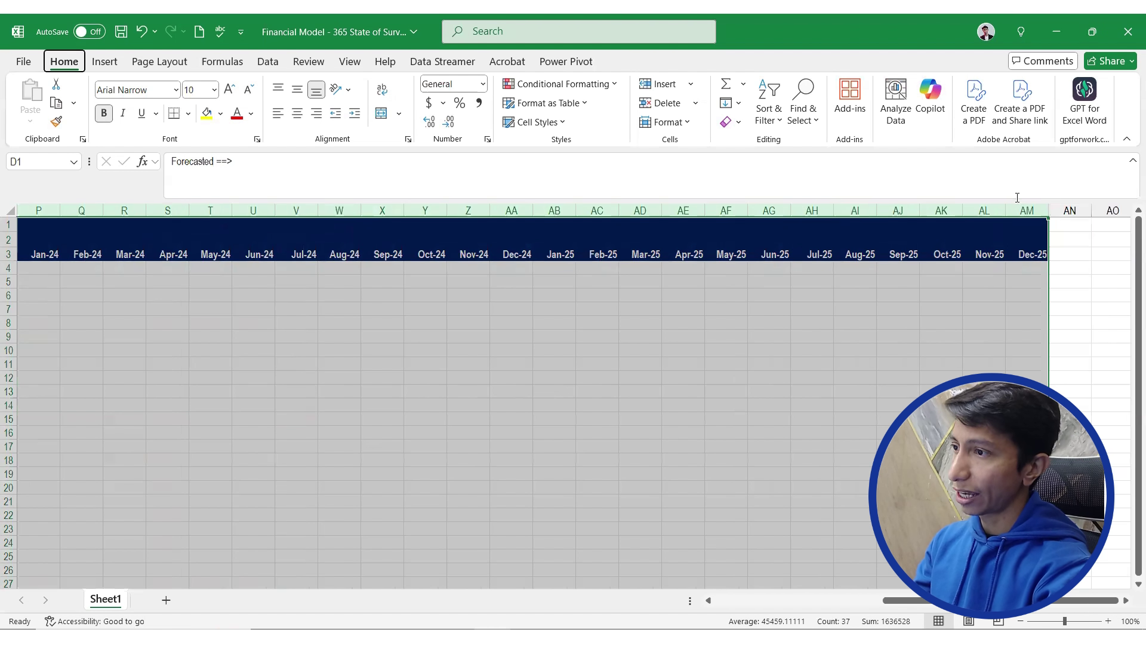
key(o)
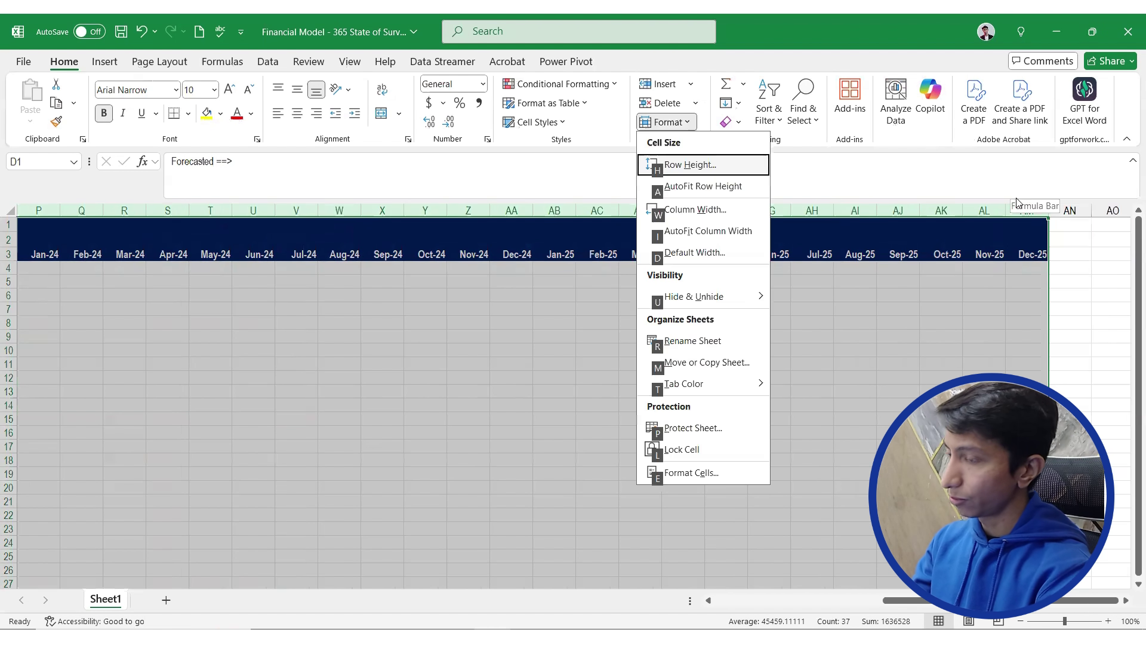
key(w)
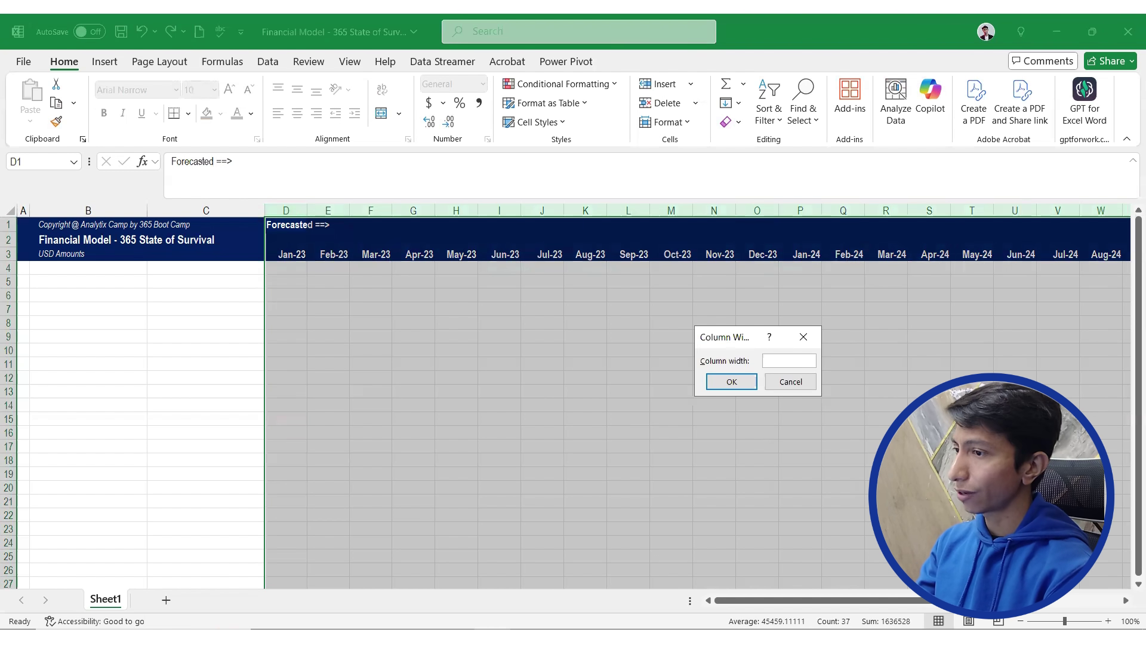
text(13)
key(Return)
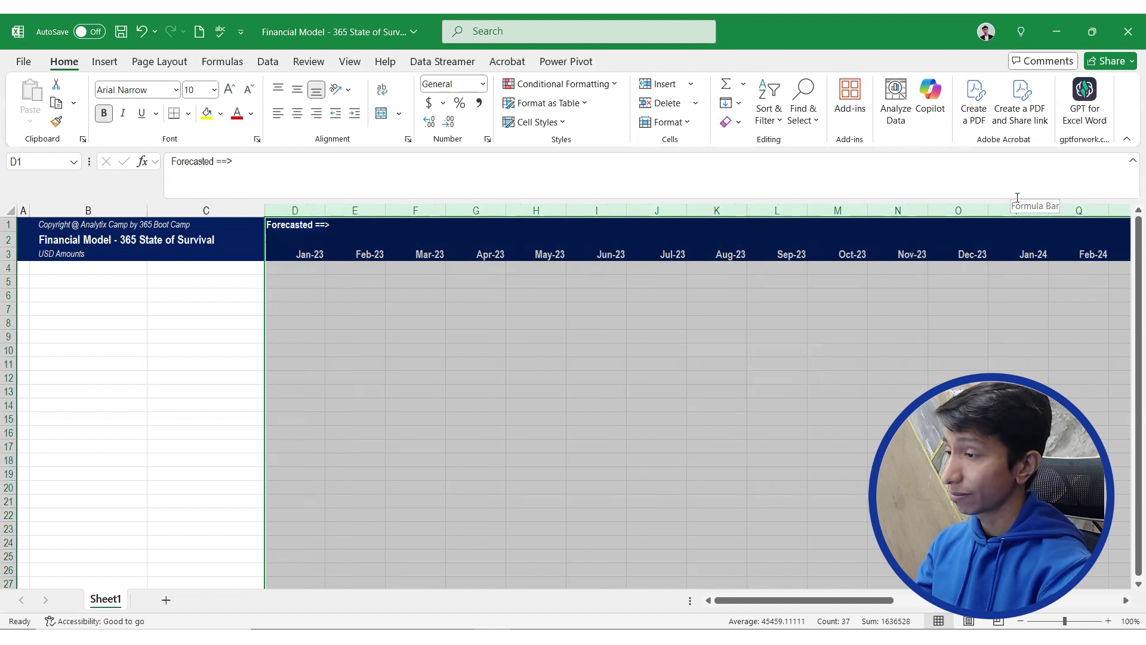
key(Left)
key(Down)
key(Left)
key(Down)
key(Left)
key(Up)
key(Right)
key(Right)
key(Right)
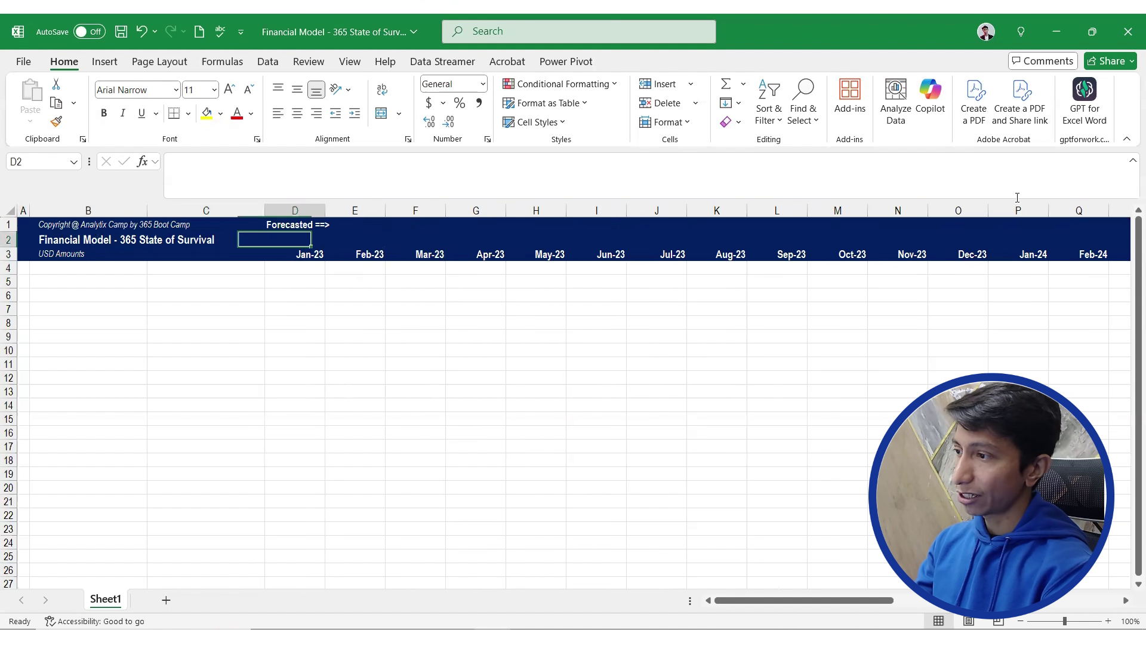
key(Down)
key(Right)
key(Down)
key(Left)
key(Left)
key(Left)
key(Left)
key(Up)
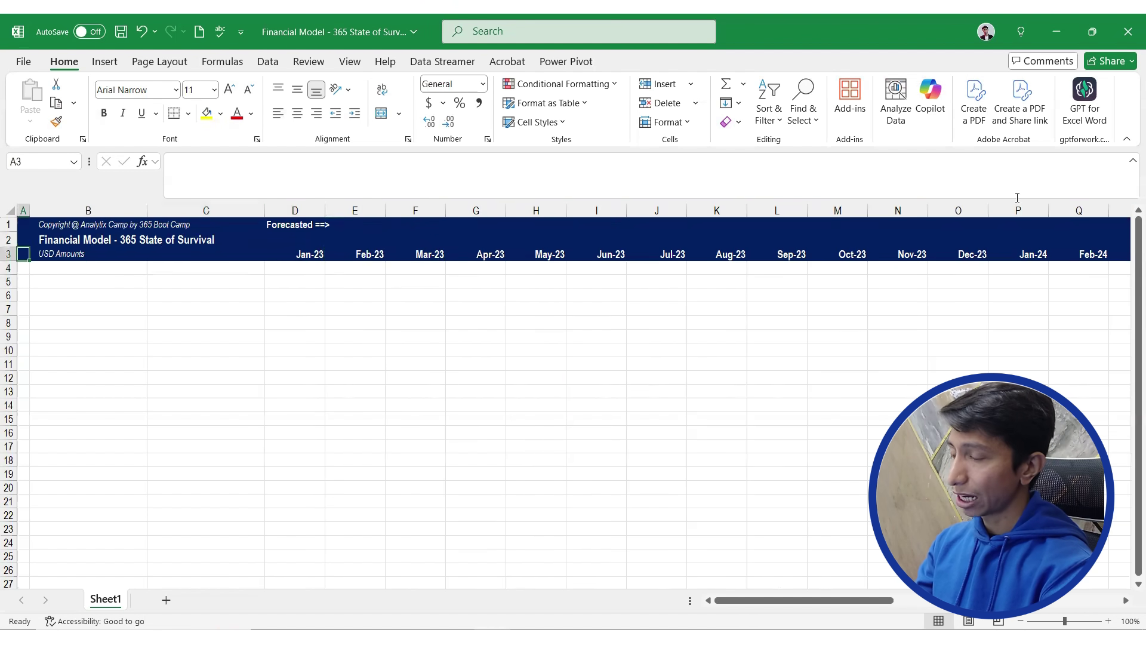
Enter the label "USD/ PKR Conversion Rate" in cell B4
key(Right)
key(Down)
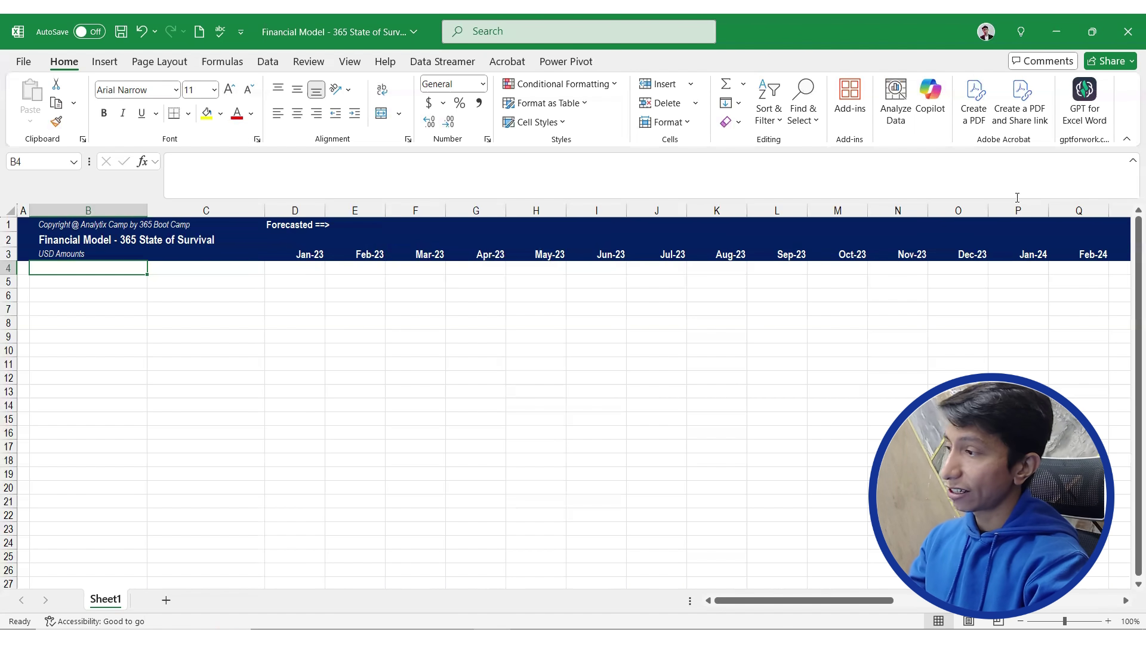
text(USD)
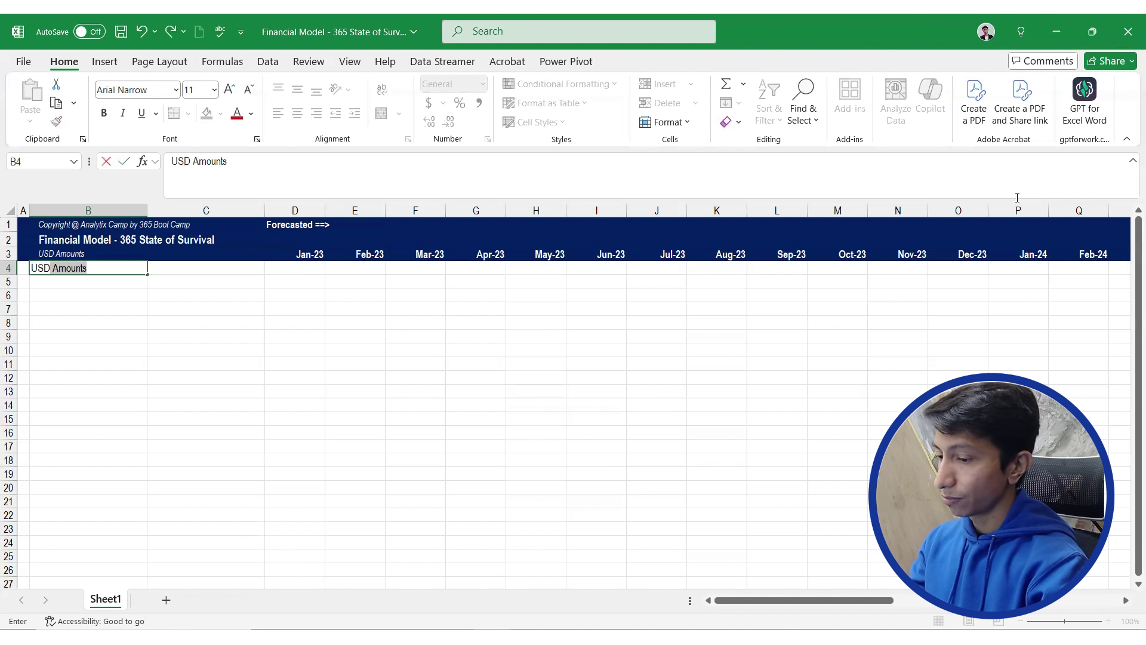
text(/ PKR Co)
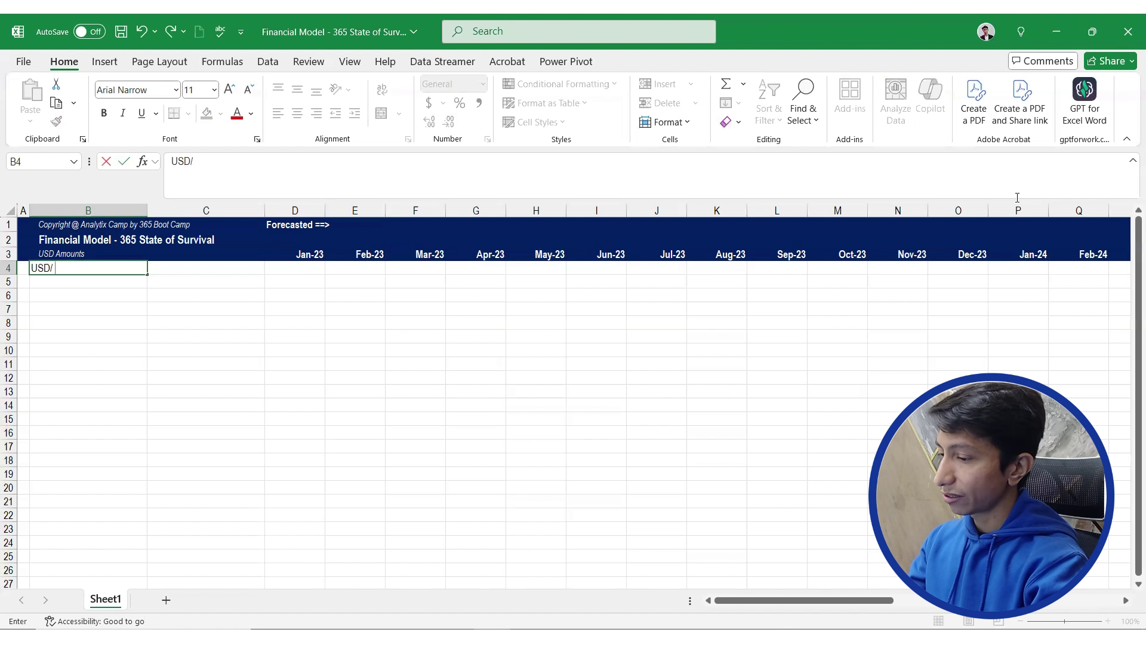
text(nve)
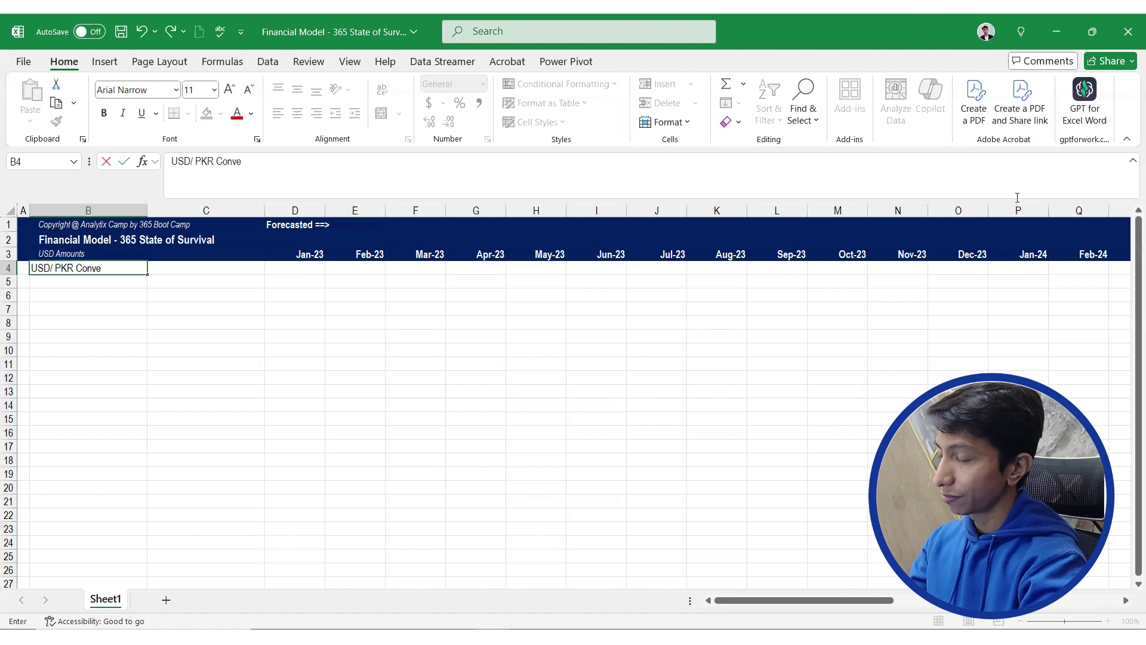
text(rsoion Rate)
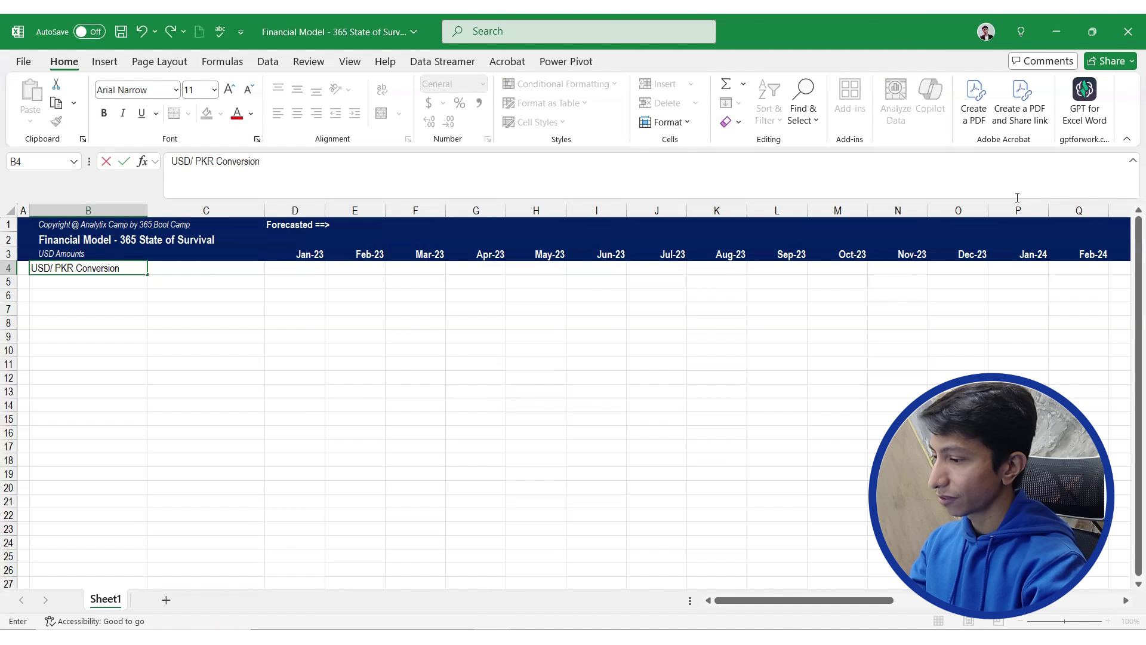
key(Return)
Format the conversion rate label in B4 as bold and italic with font size 10
key(Up)
key(ctrl+b)
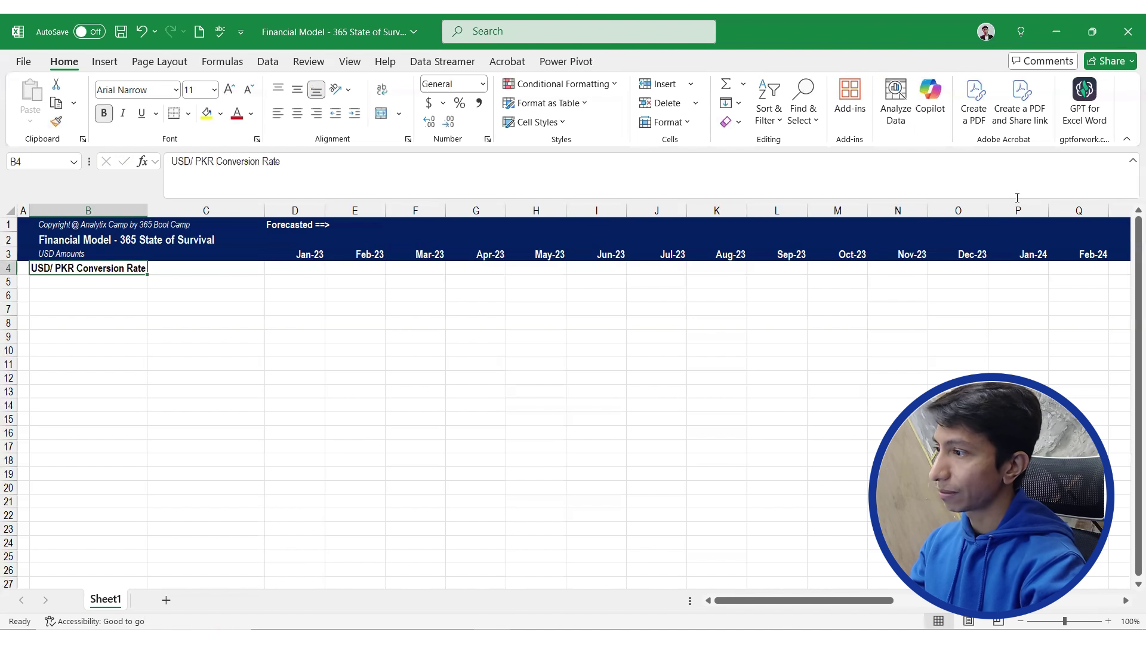
key(ctrl+i)
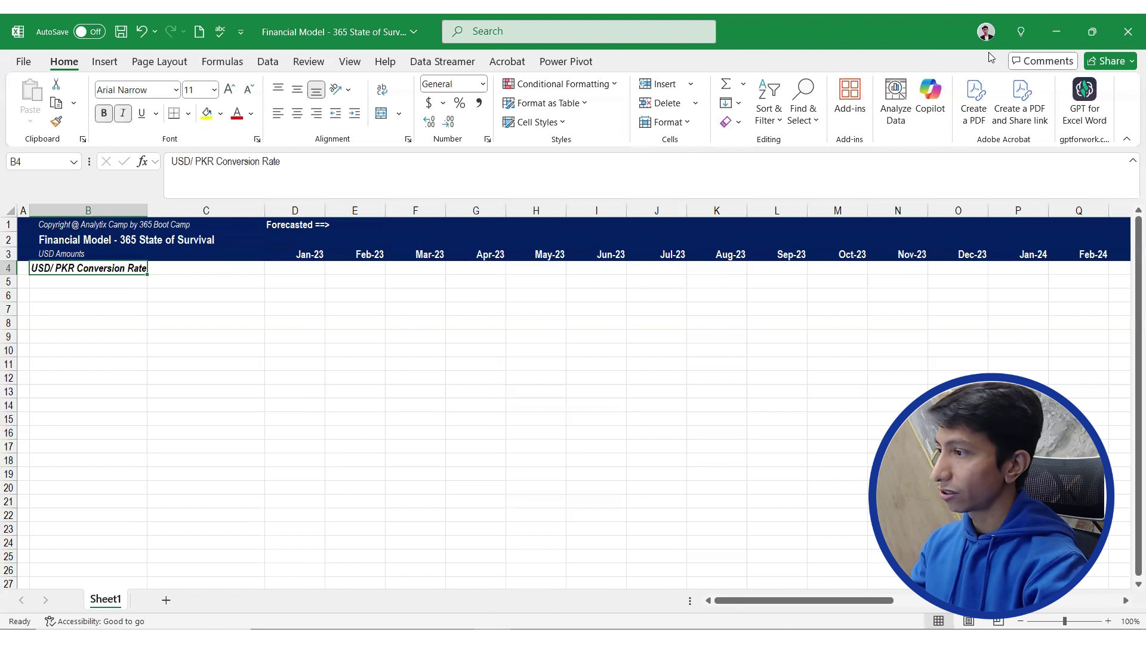
click(247, 90)
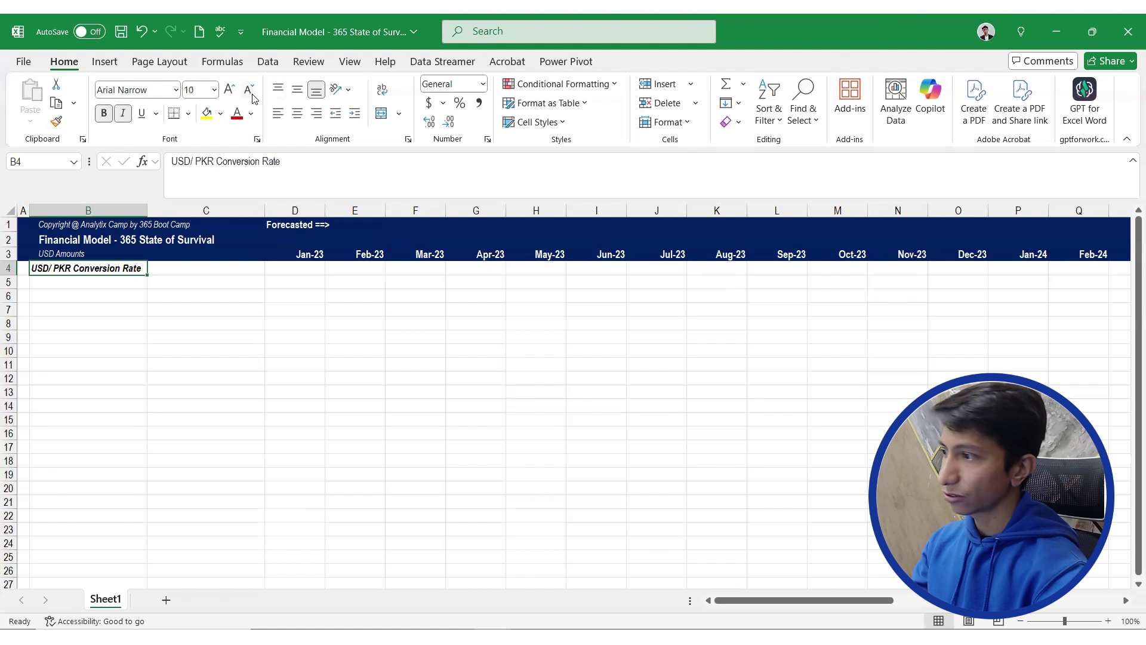
Reduce the conversion rate label in B4 to font size 9 and enter 280 as the rate in C4
click(248, 90)
click(186, 274)
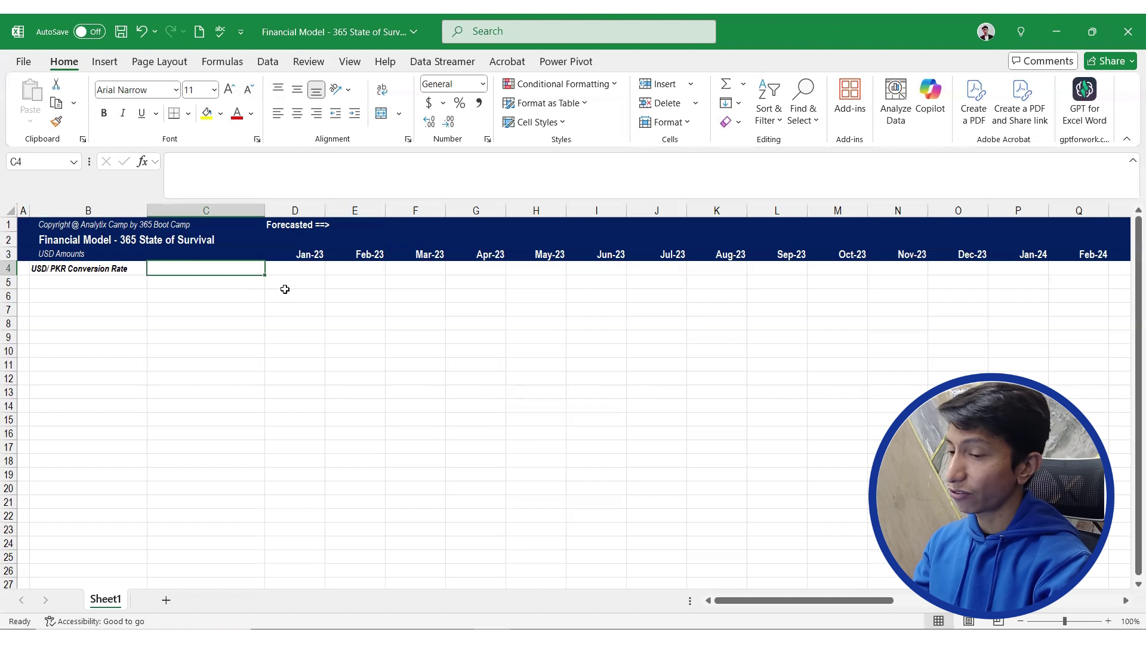
text(280)
key(Return)
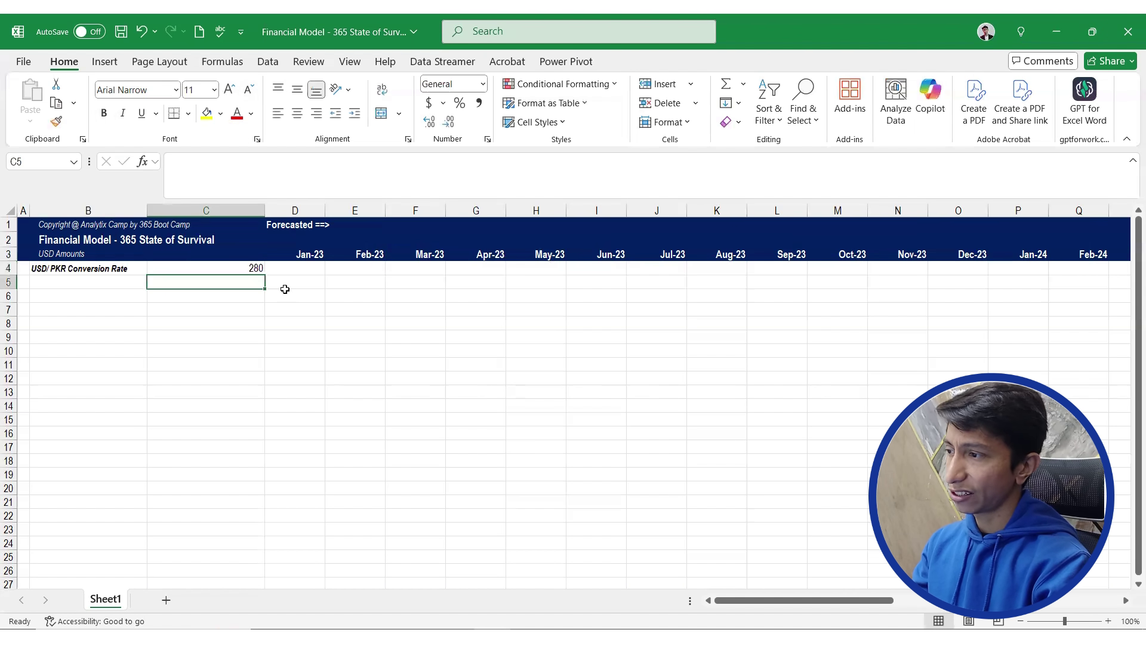
Format the conversion rate in C4 as currency with the PKR symbol and two decimal places
key(Up)
key(ctrl+1)
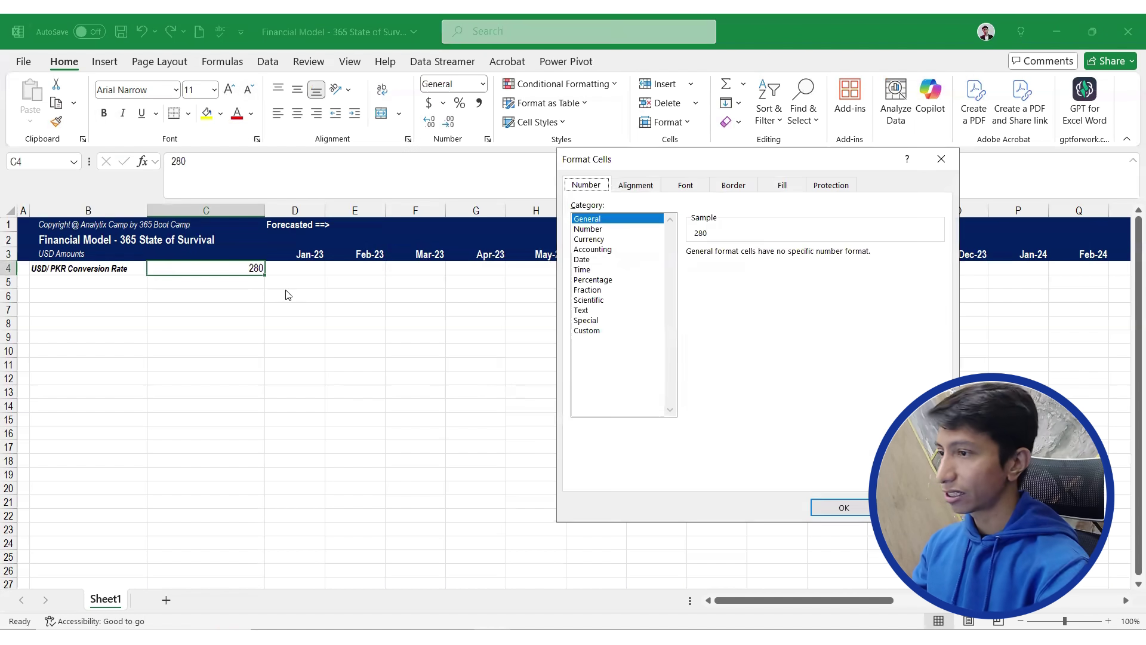
click(600, 239)
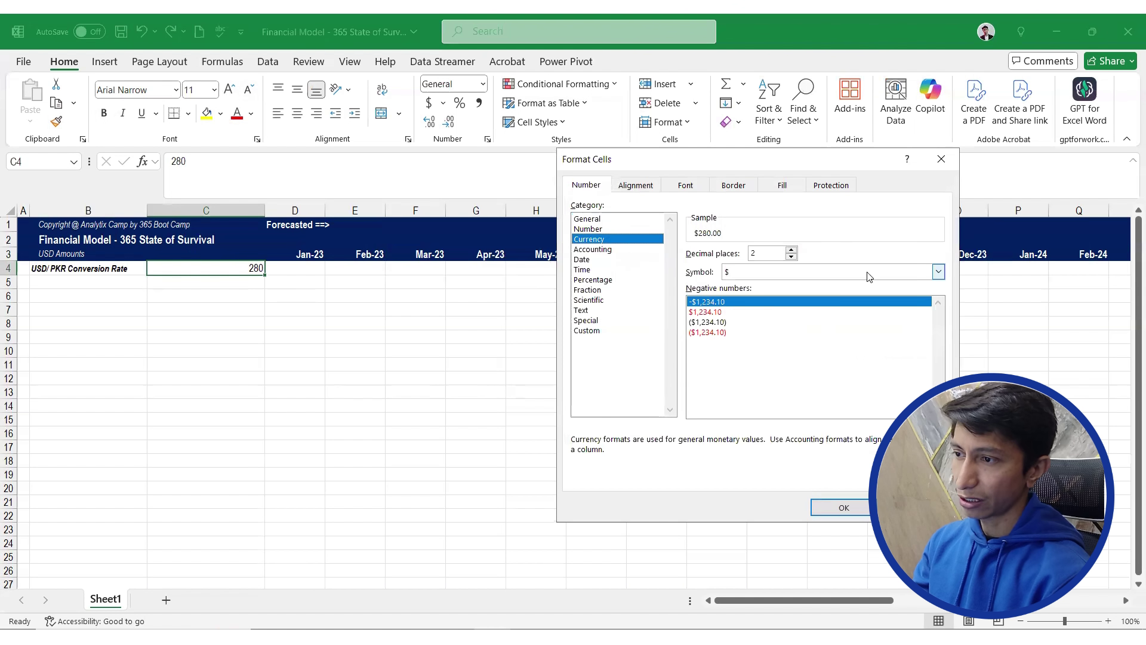
click(868, 273)
text(PKR)
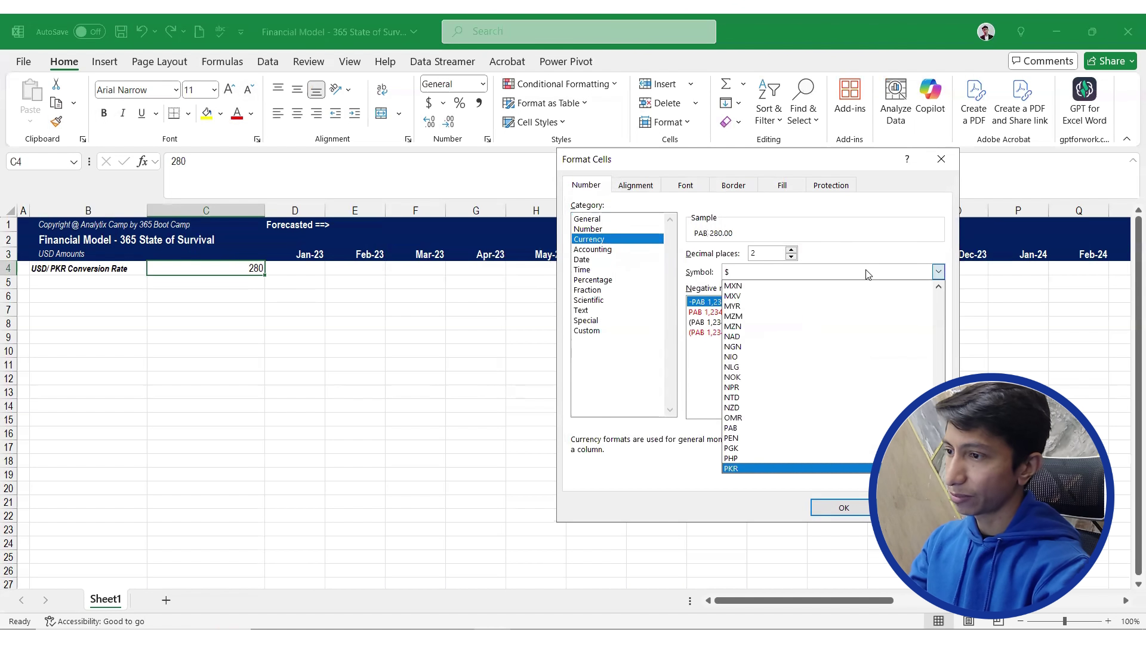
key(Return)
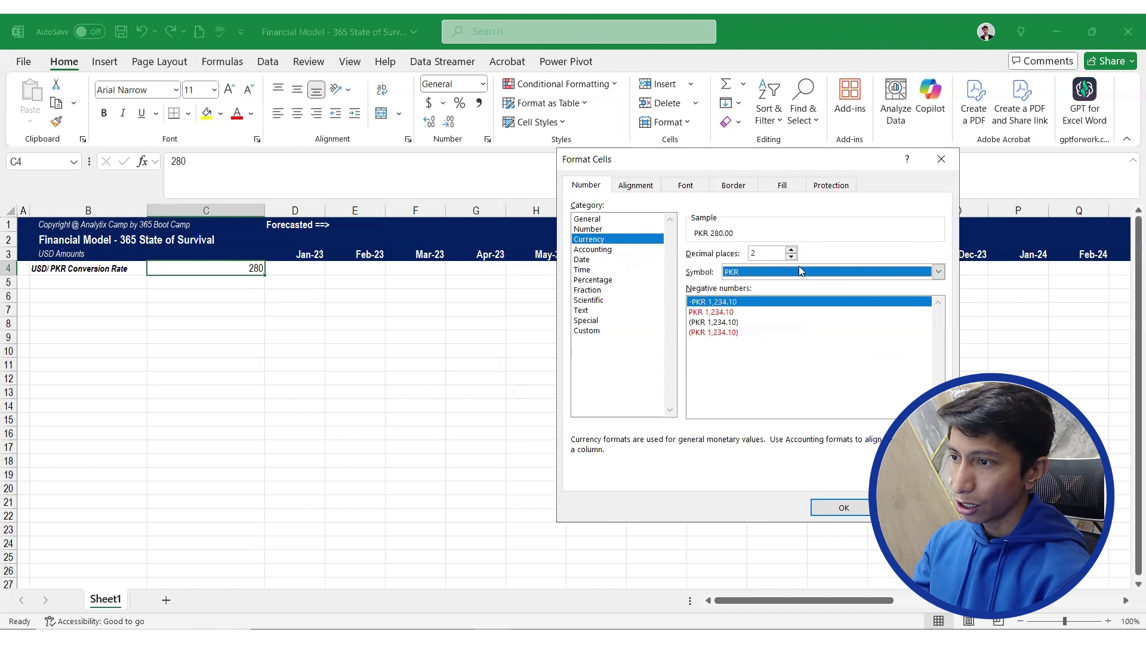
click(831, 509)
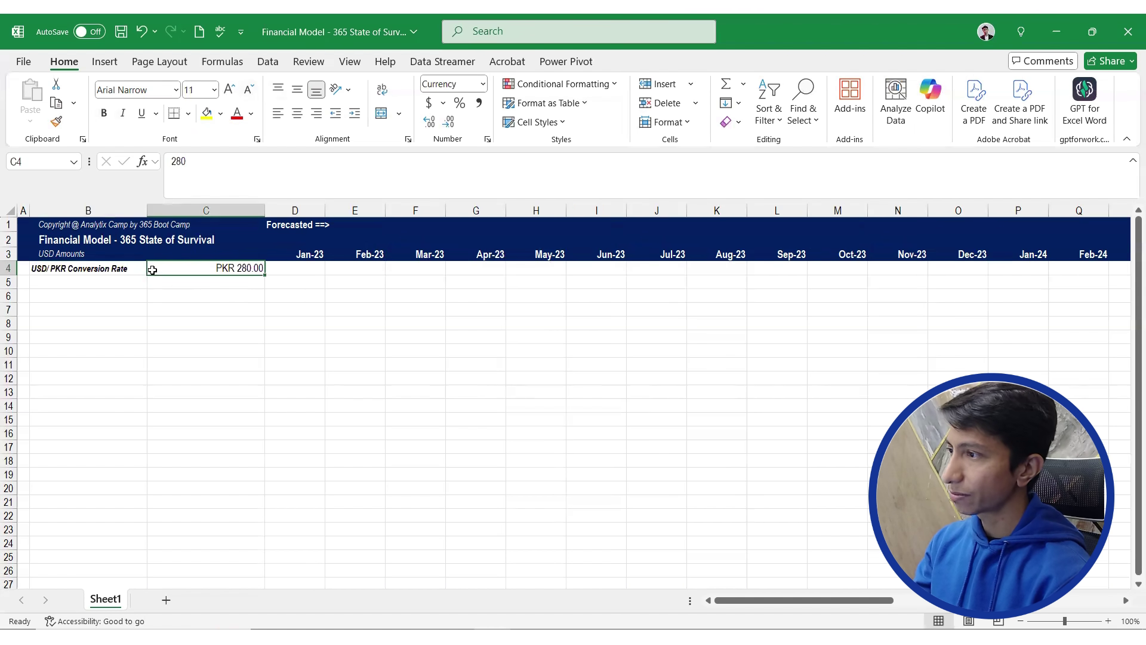
Apply a thin red dashed border to all four sides of the conversion rate cell C4
key(ctrl+1)
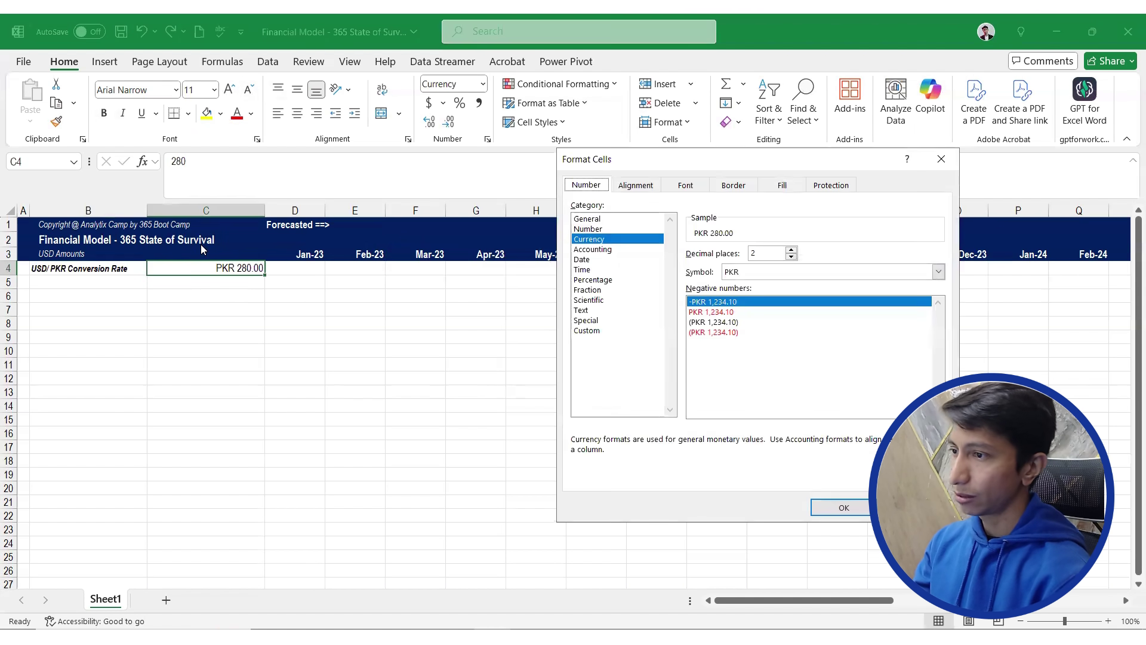
click(721, 190)
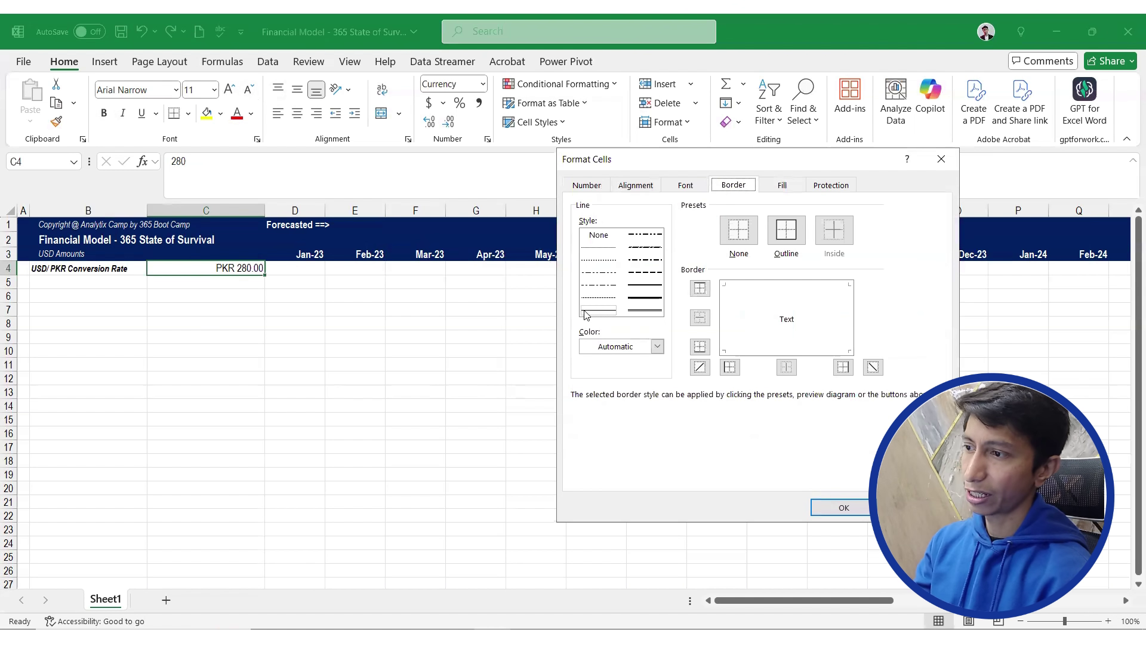
click(607, 349)
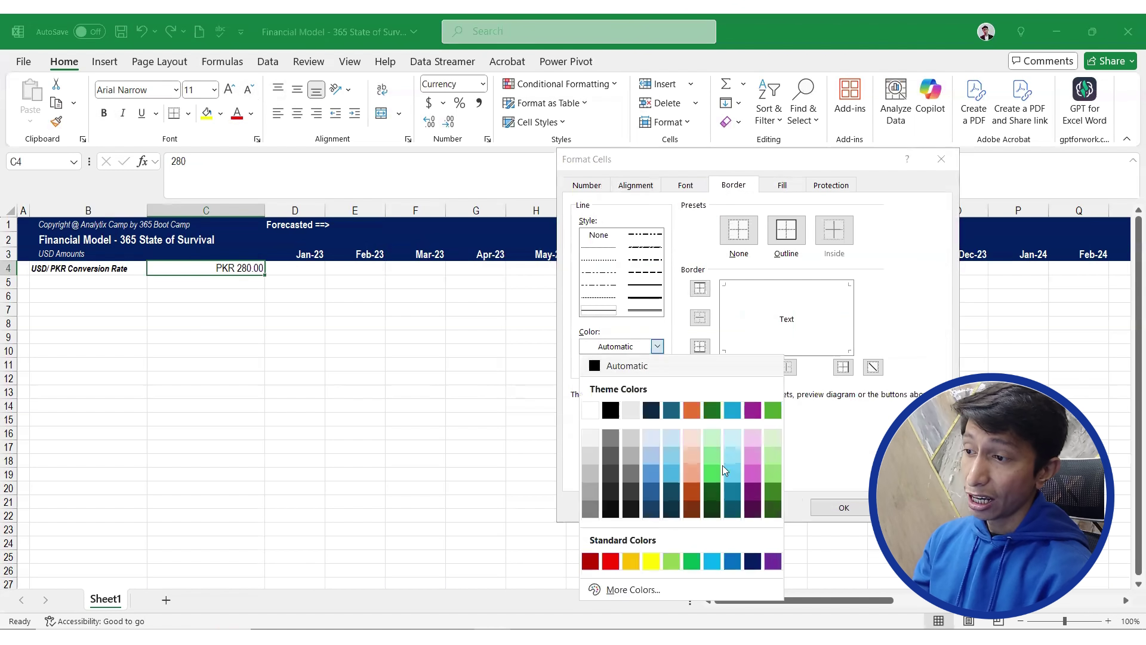
click(610, 558)
click(599, 298)
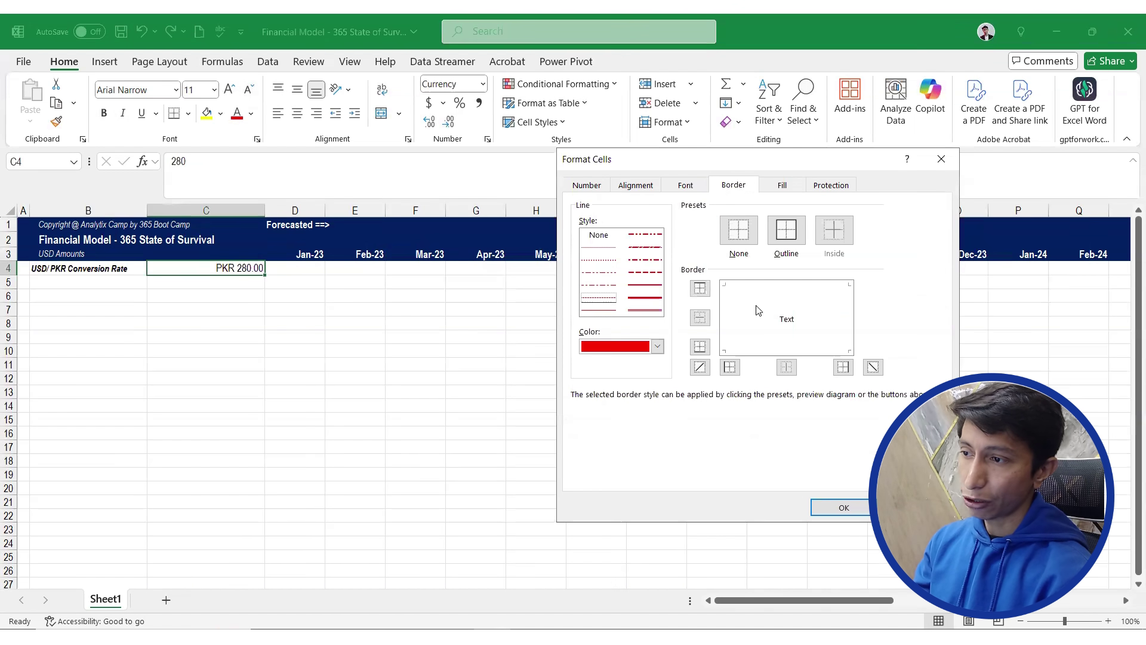
click(758, 292)
click(726, 310)
click(747, 350)
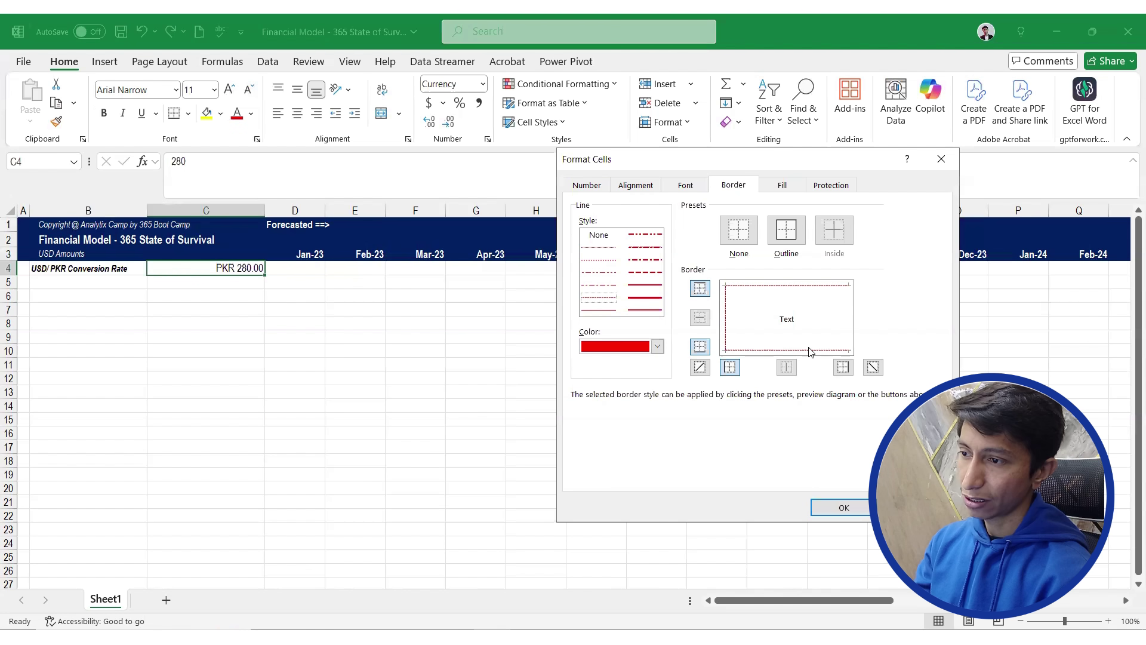
click(845, 342)
click(836, 510)
click(241, 375)
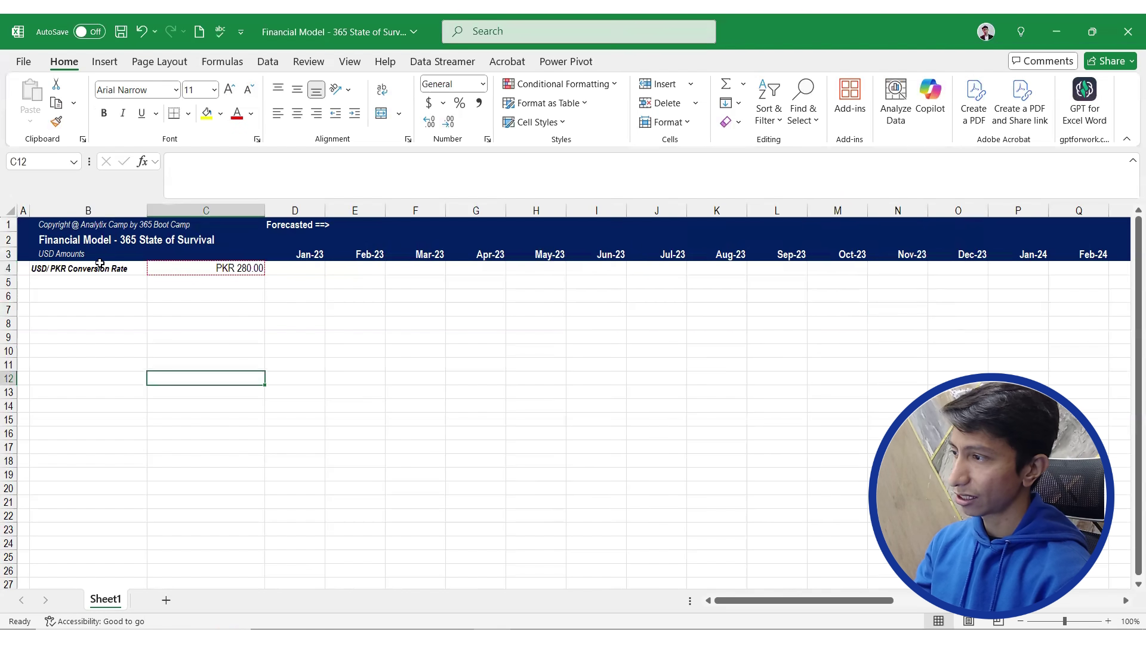
Complete the thin red dashed border around the conversion rate label cell B4 on its left, top and bottom sides
click(111, 268)
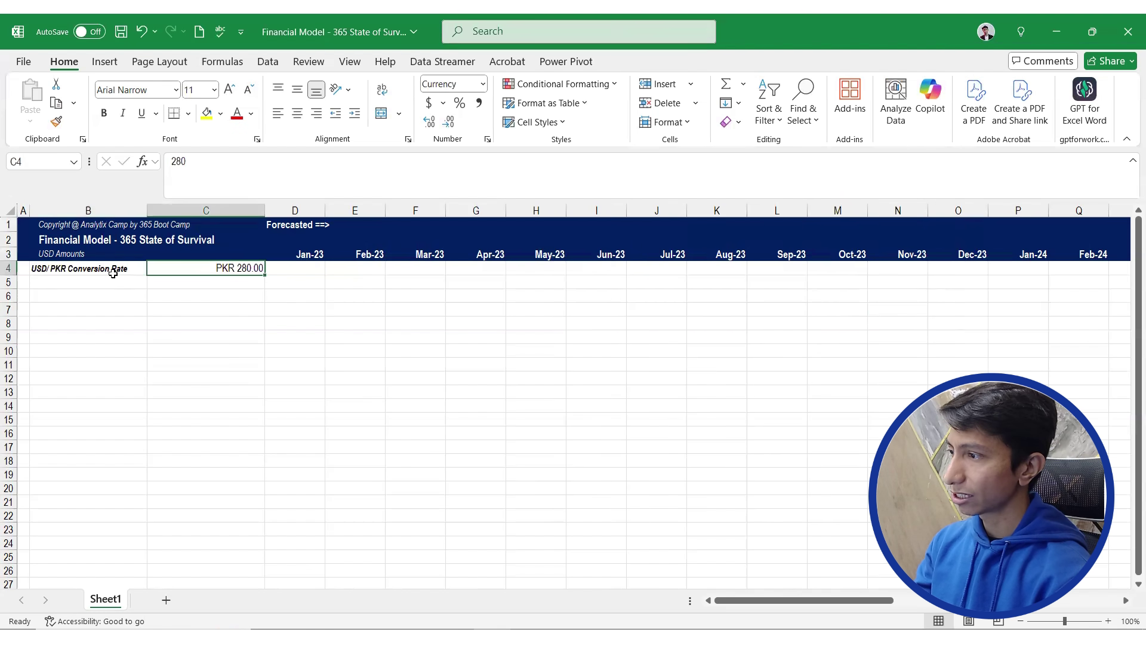
key(ctrl+1)
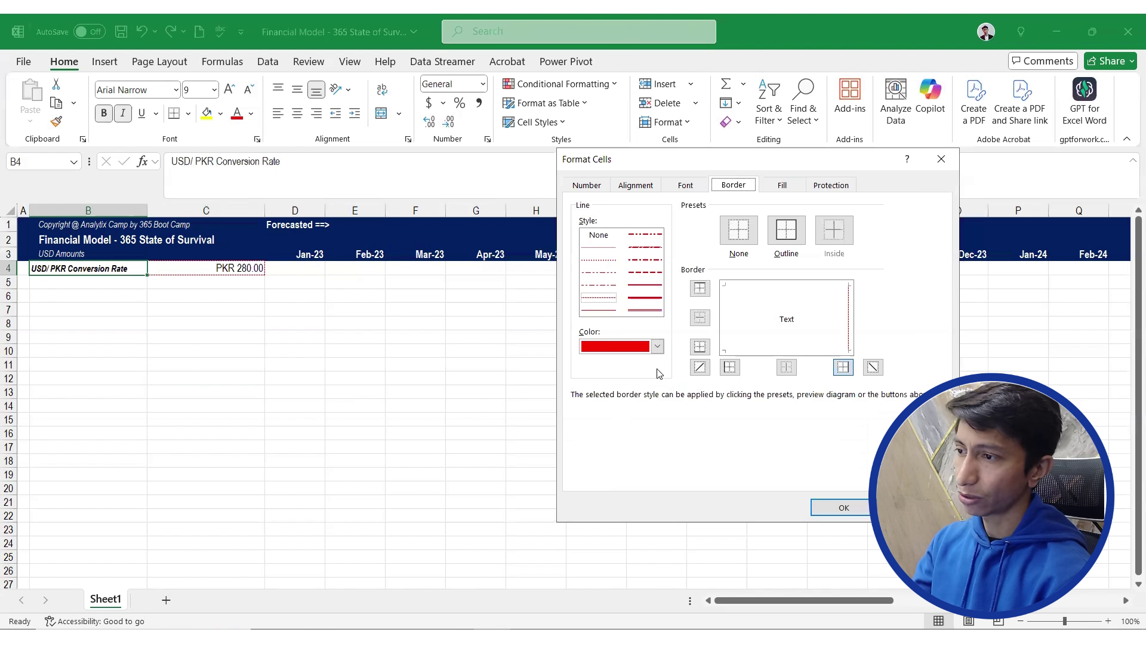
click(727, 312)
click(754, 288)
click(750, 349)
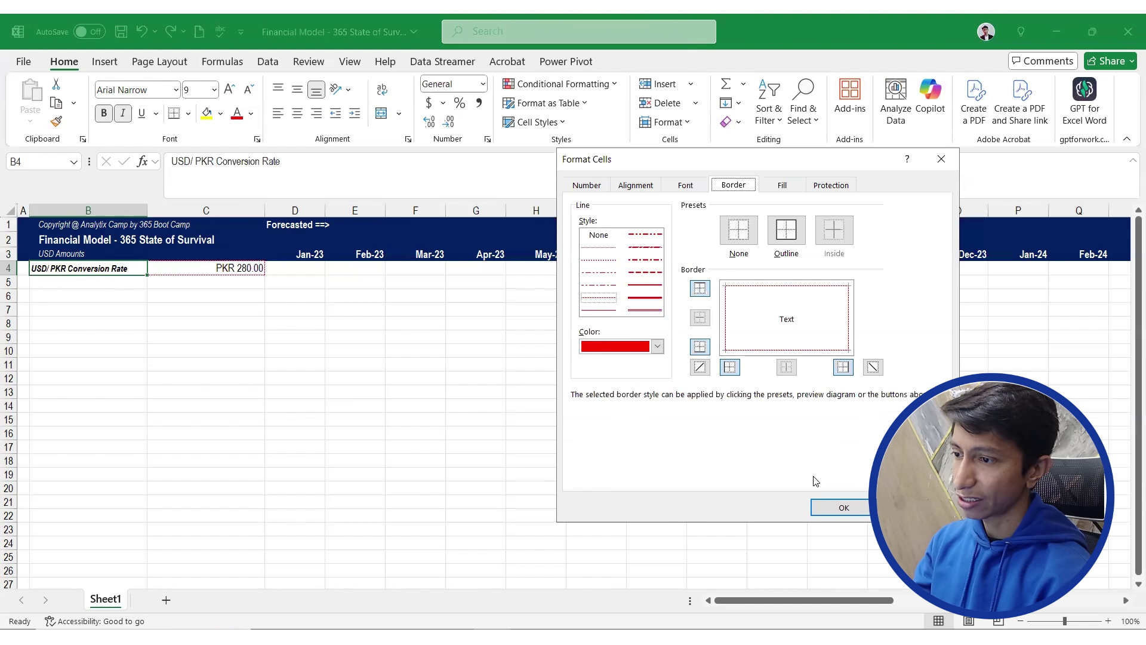
click(838, 507)
click(95, 298)
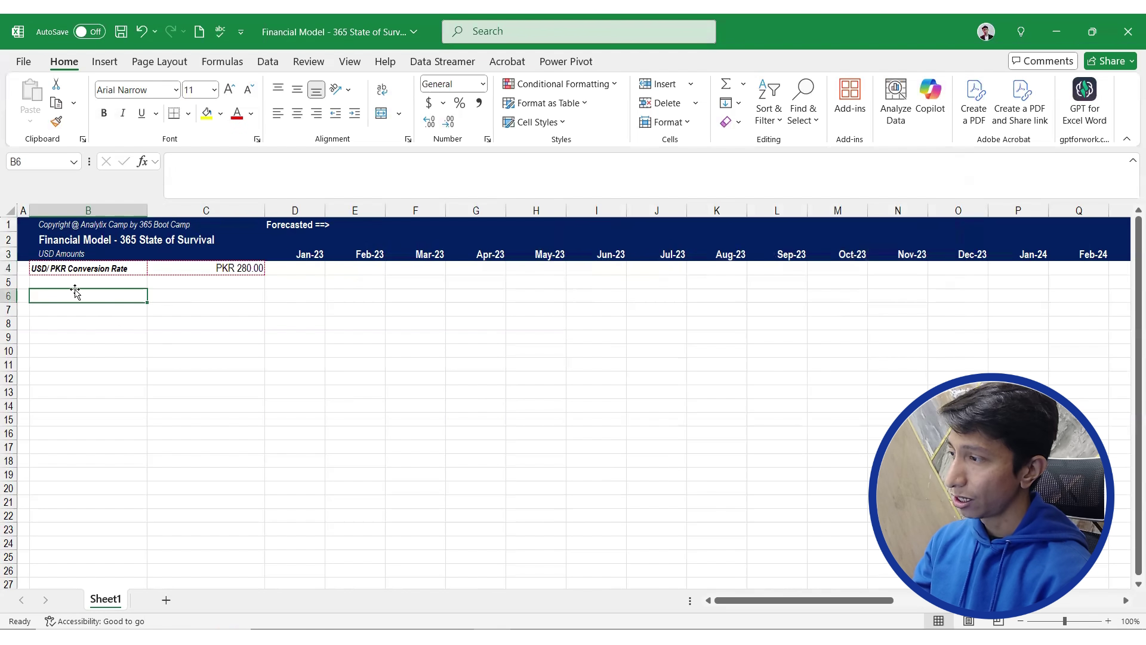
Freeze the panes above row 5 and check that the header rows stay in place when scrolling
click(5, 282)
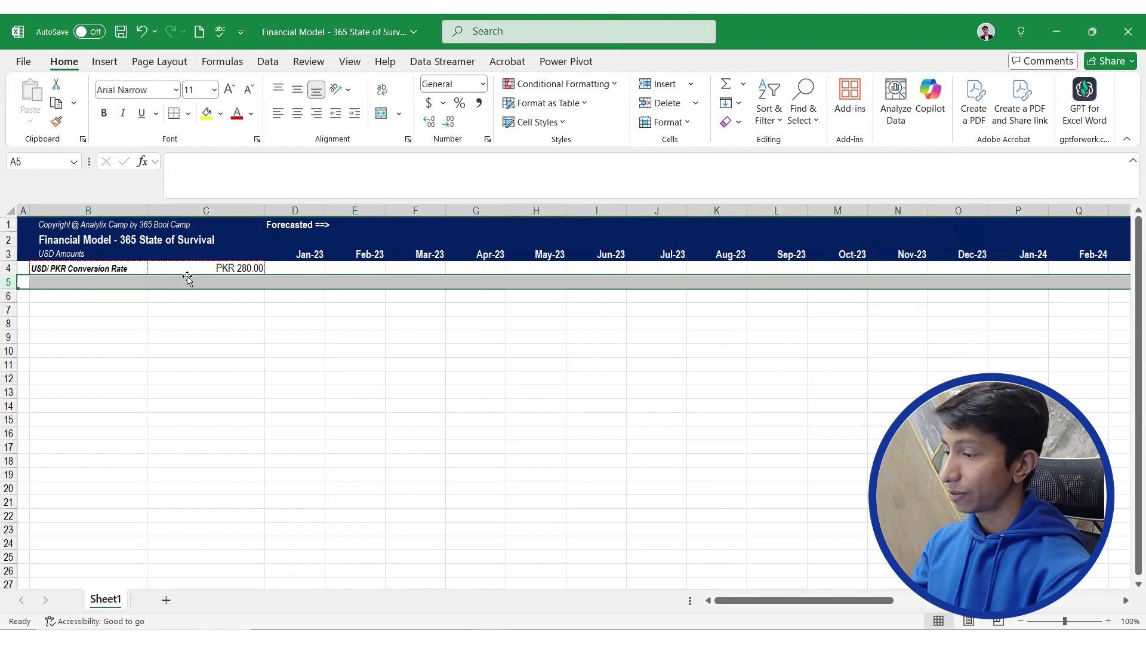
click(268, 62)
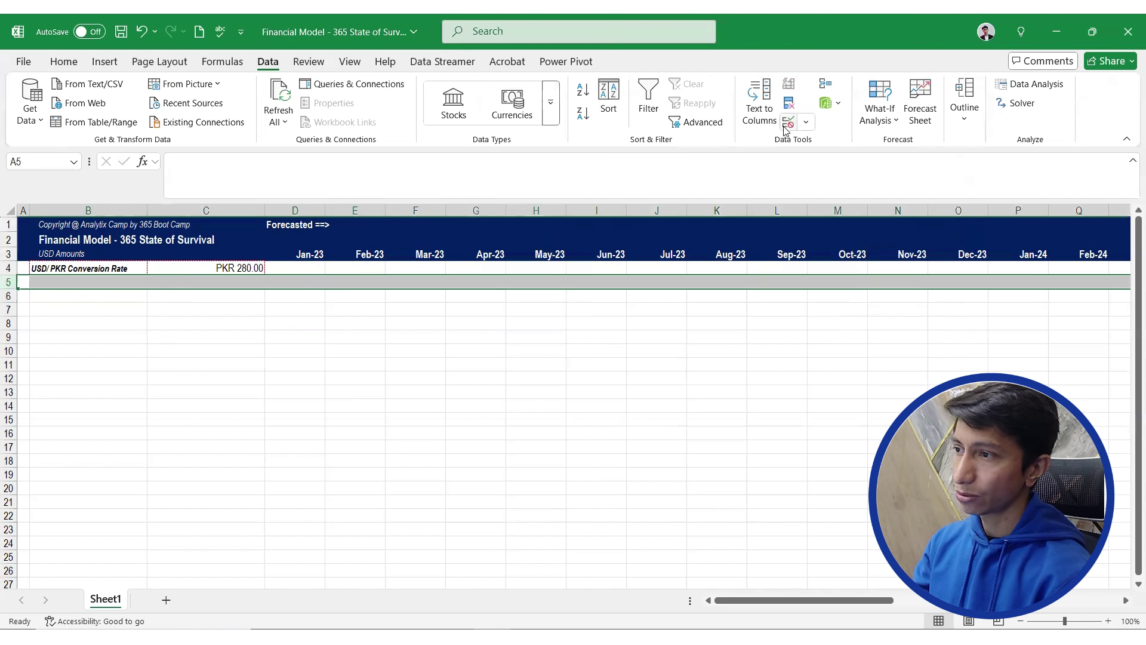
click(350, 62)
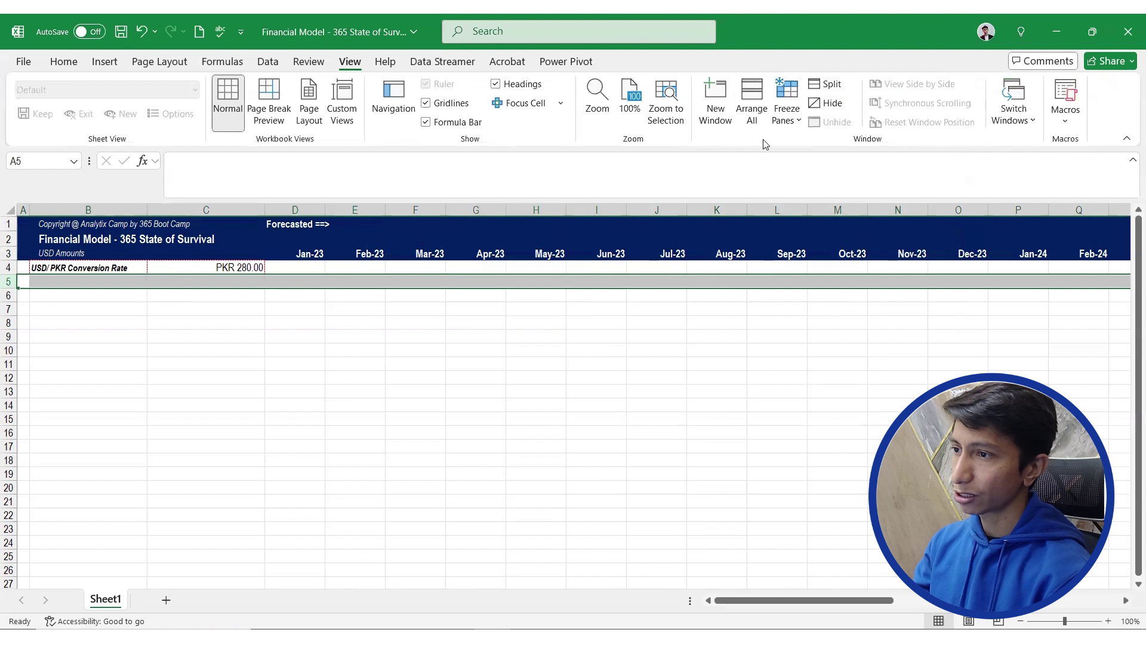
click(786, 113)
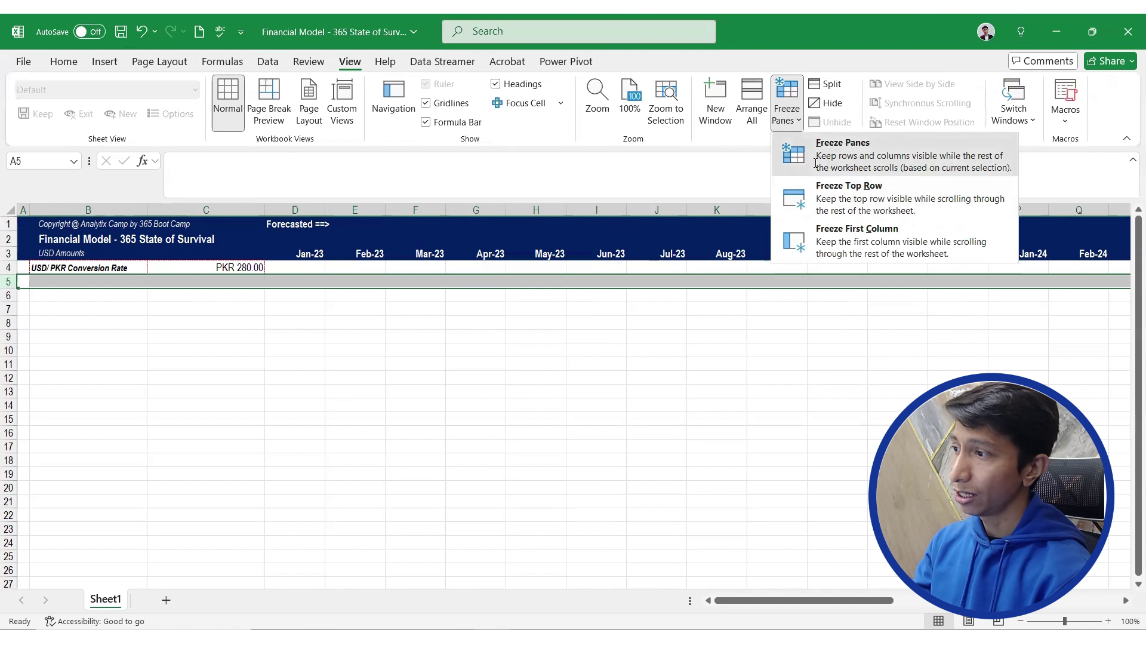
click(841, 152)
click(185, 349)
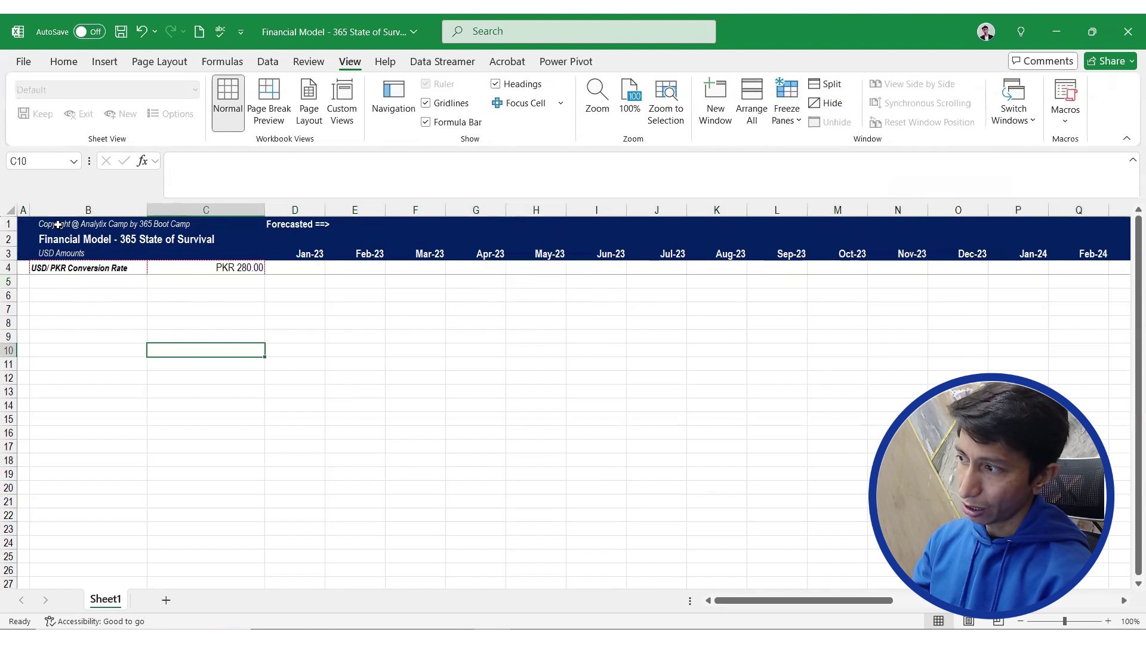
scroll(465, 272, down, 6)
scroll(465, 273, up, 6)
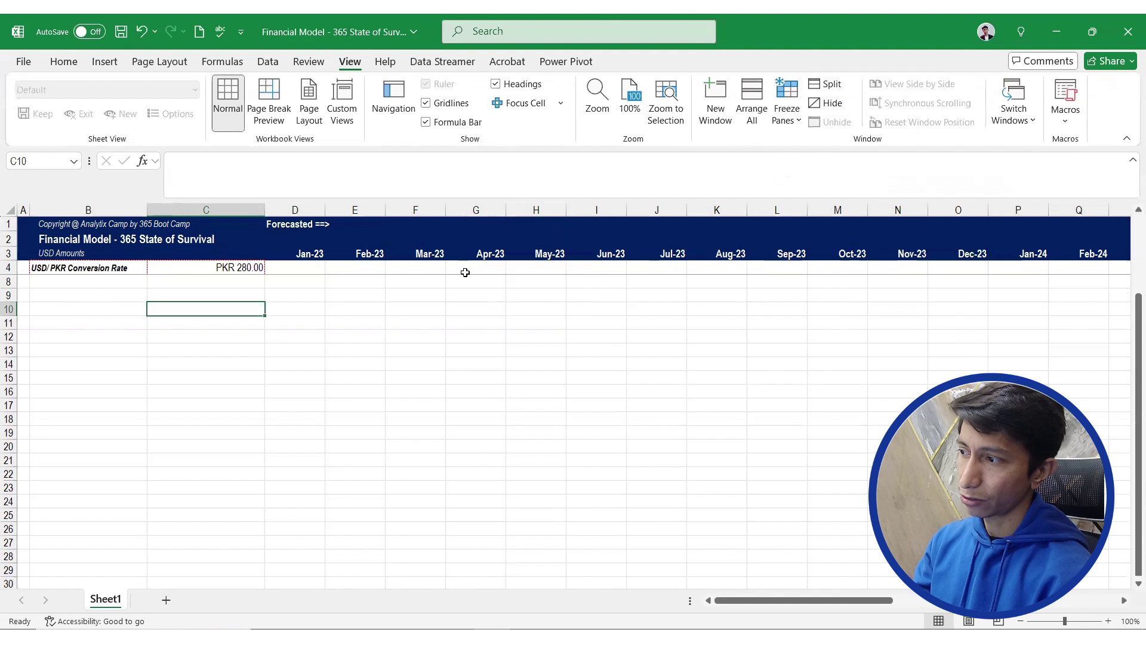
Enter the section heading "Assumptions" in cell B6 and make it bold
click(112, 290)
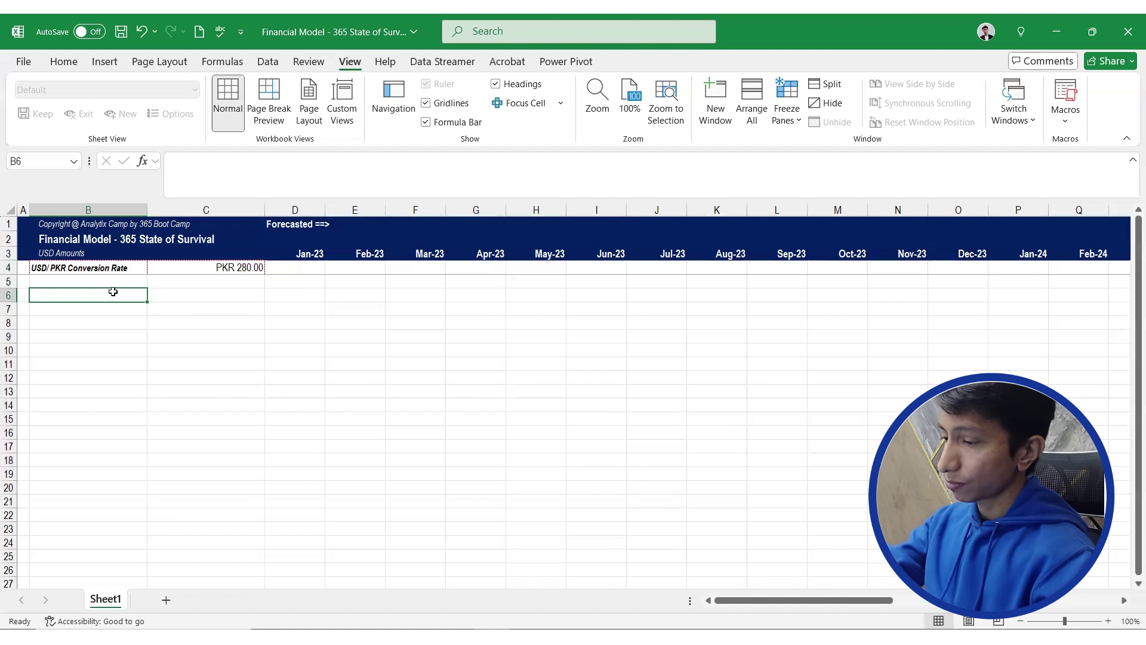
text(A)
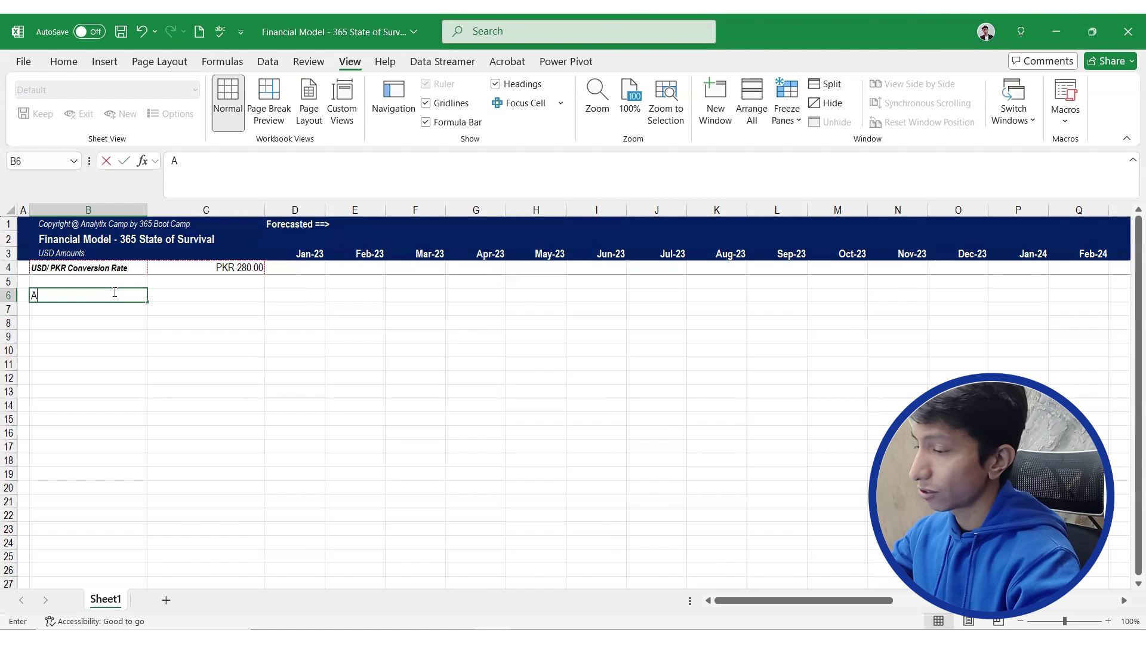
text(ssumpt)
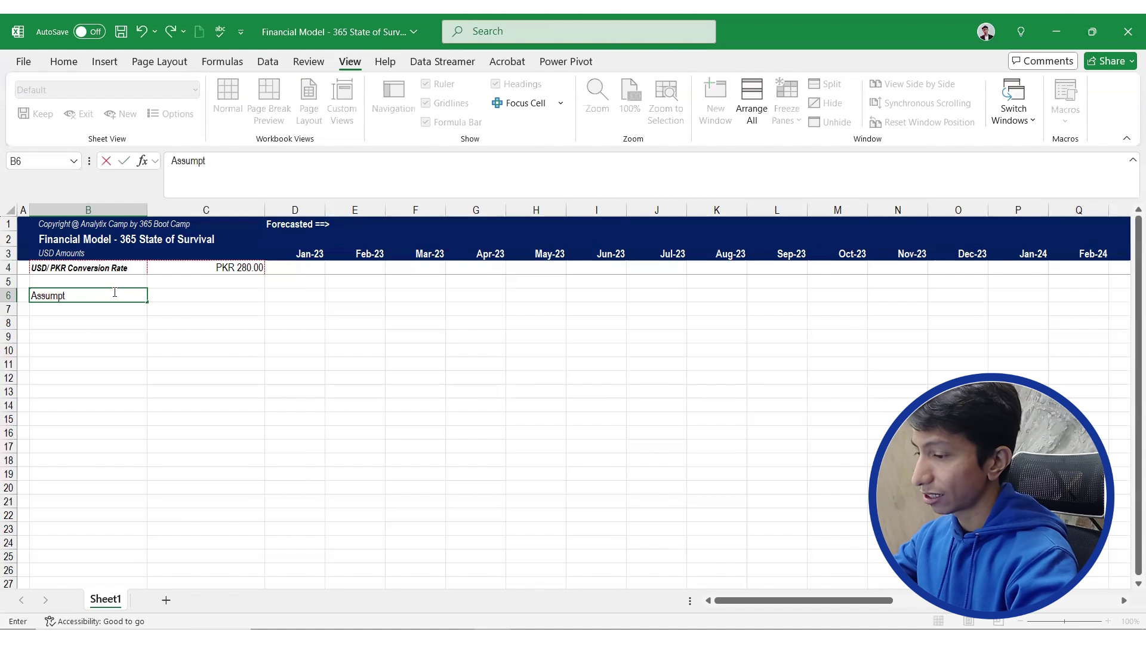
text(ions)
key(Return)
click(113, 291)
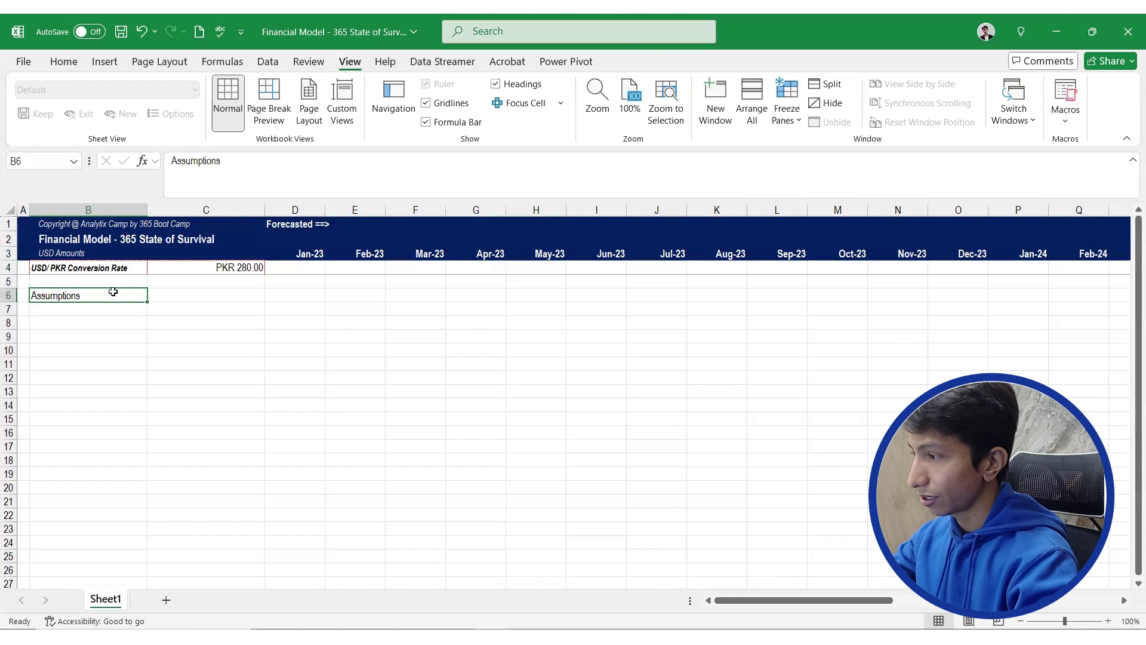
key(ctrl+b)
Fill the Assumptions heading row from B6 to AM6 with orange from the standard color palette
click(64, 62)
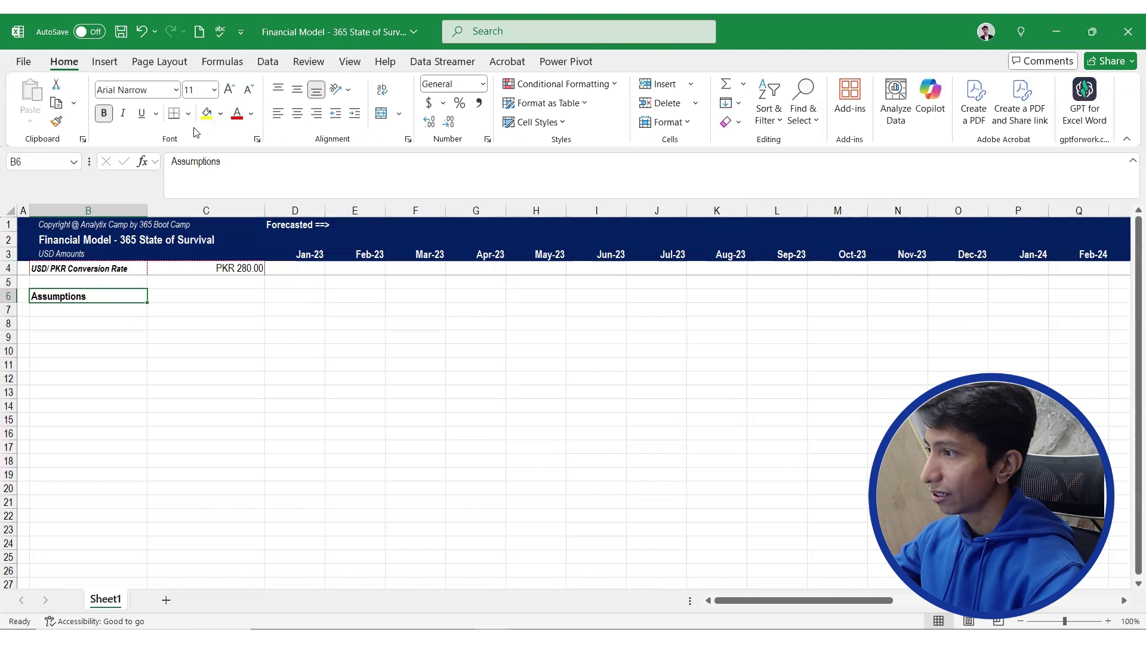
click(220, 113)
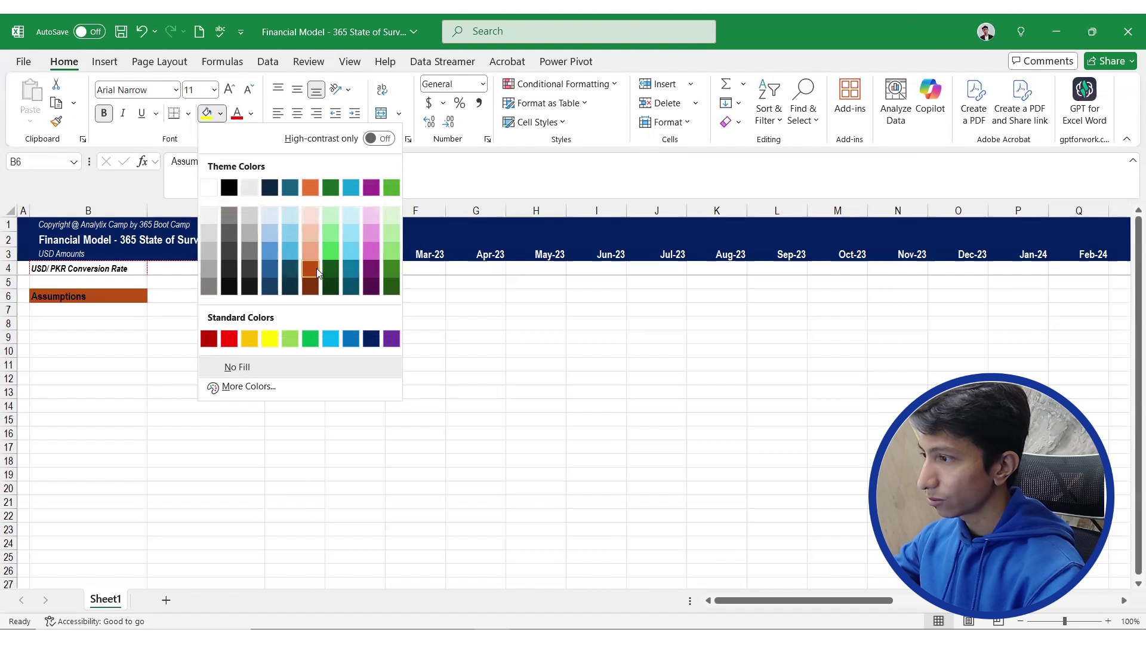
click(245, 387)
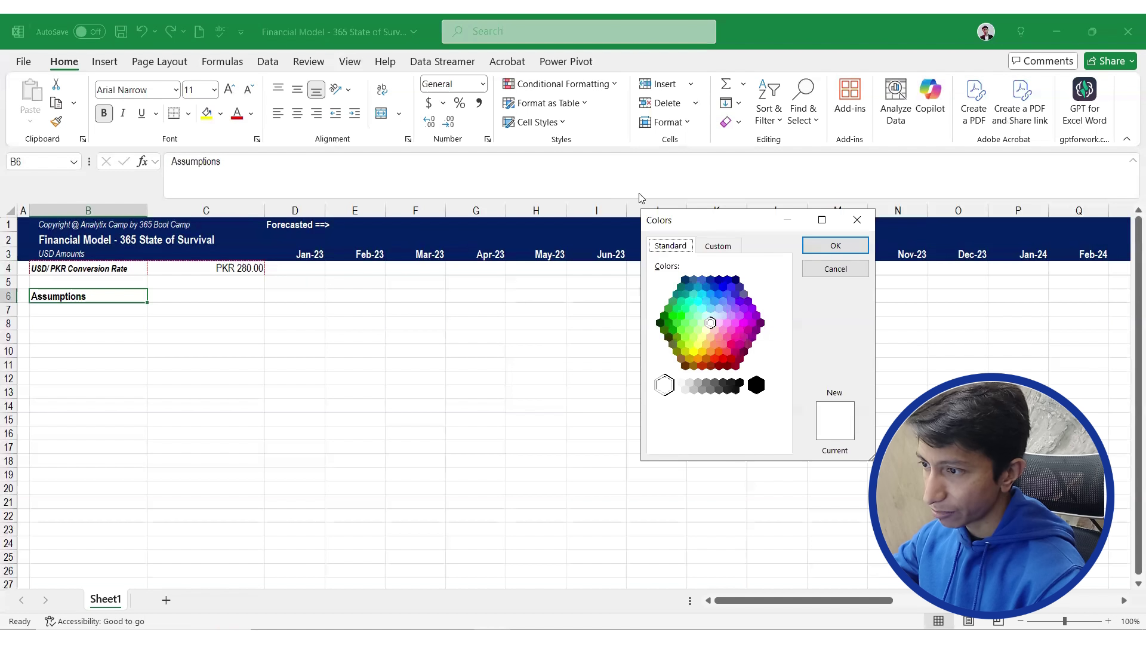
drag(686, 220, 598, 196)
click(609, 334)
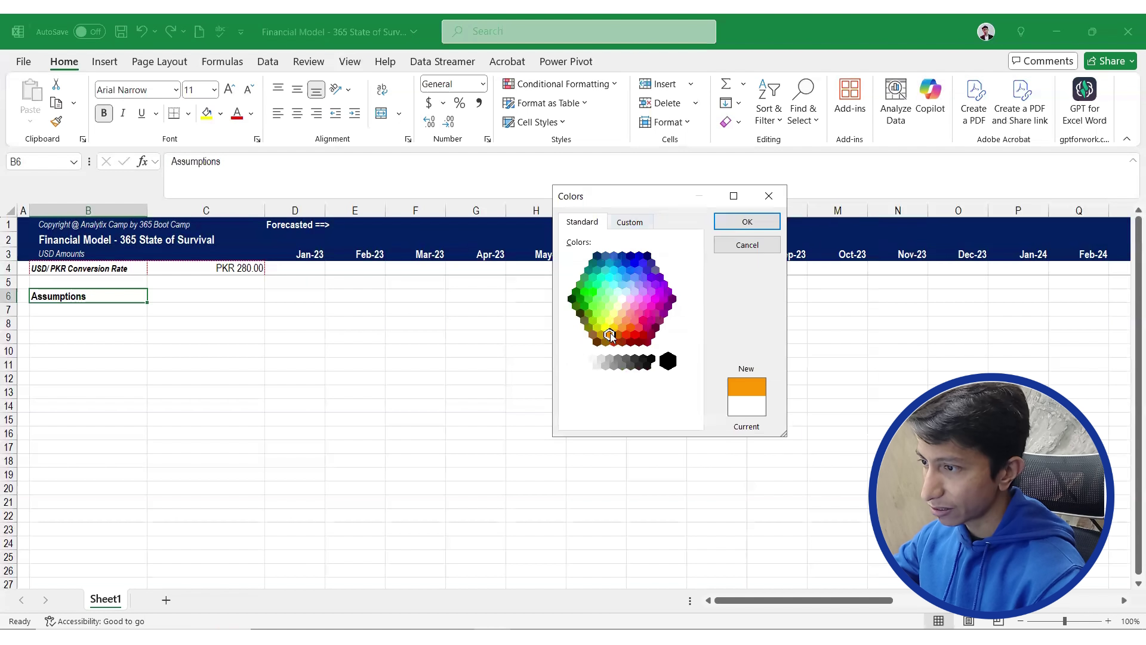
click(754, 222)
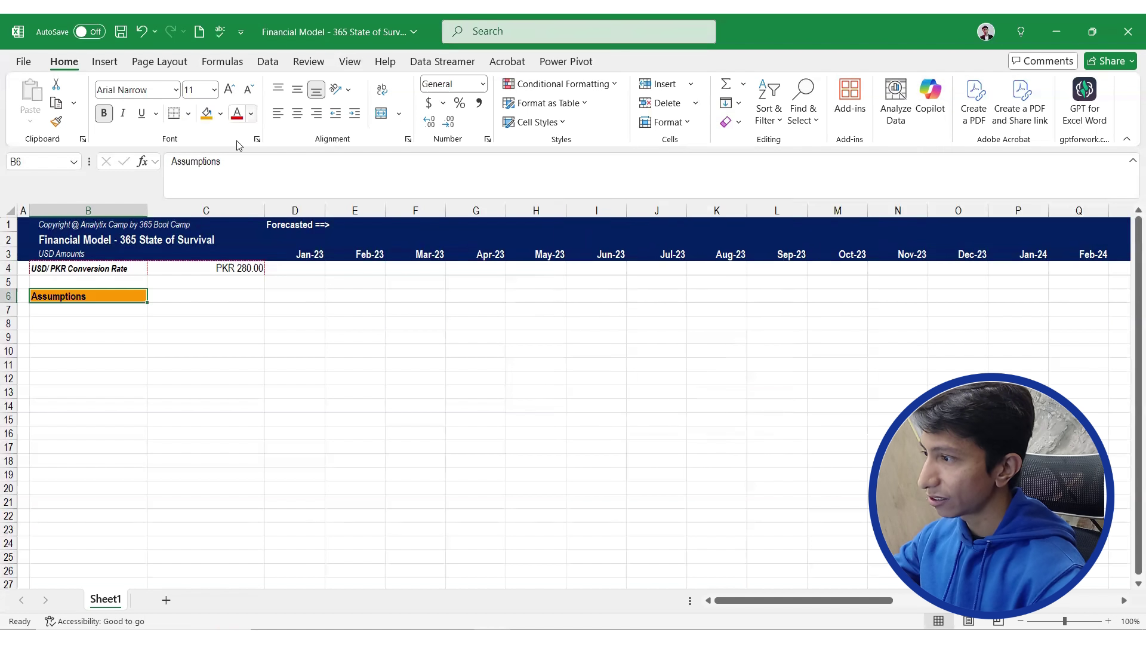
drag(144, 297, 1030, 299)
click(207, 113)
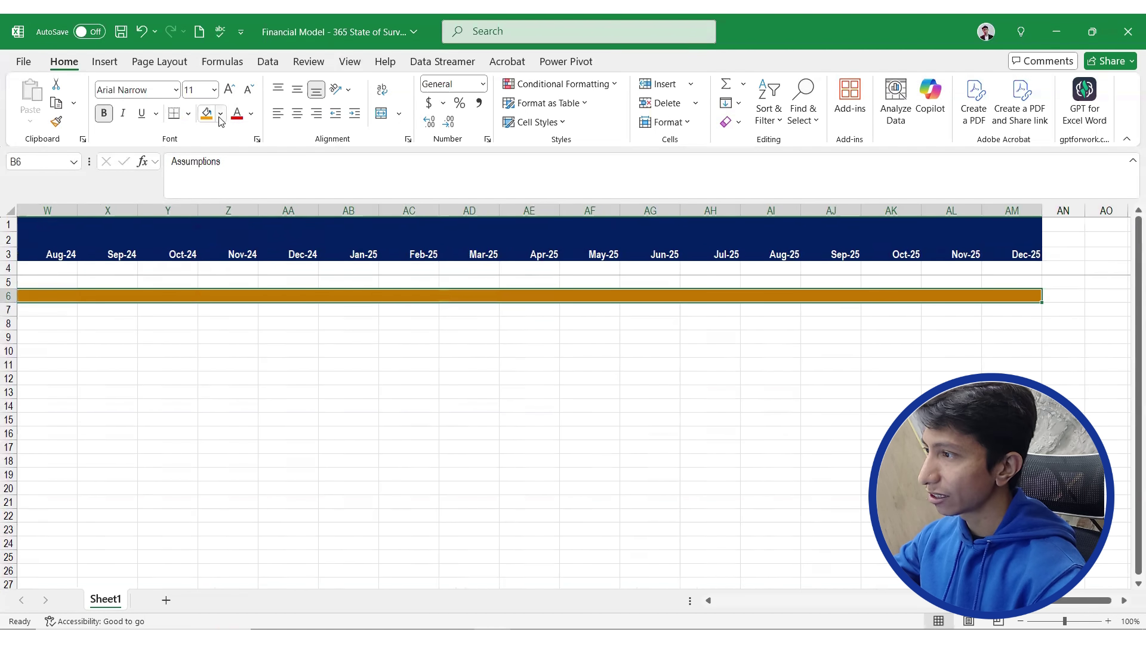
Recolor the Assumptions heading row from B6 to AM6 with a lighter orange from the standard color hexagon
click(220, 117)
click(246, 437)
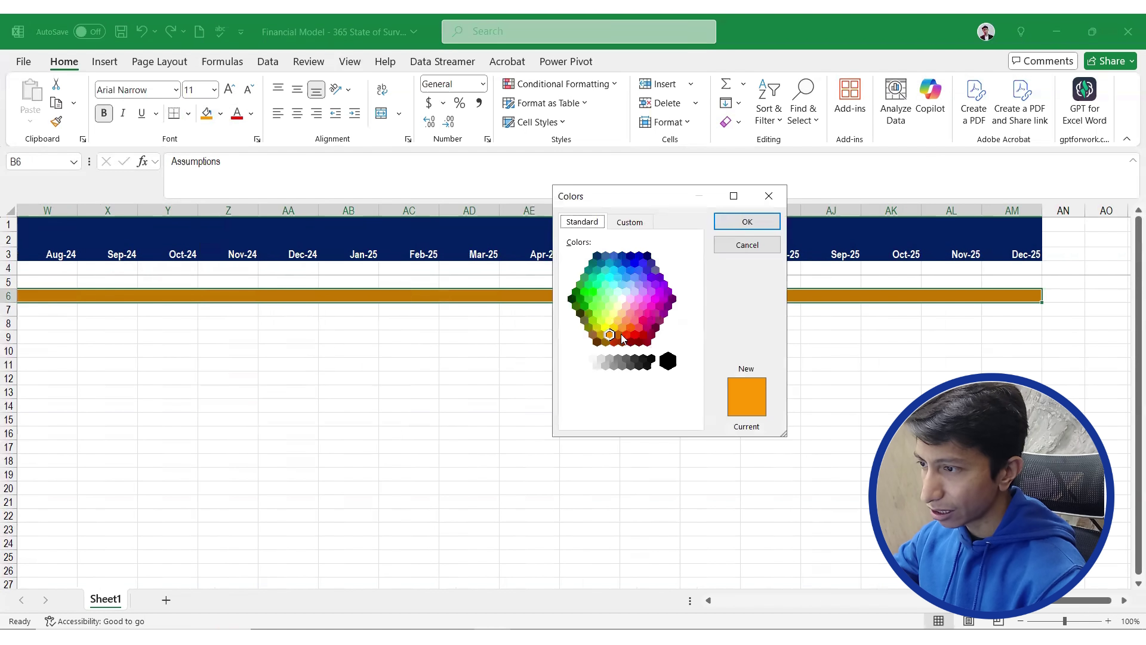
click(605, 327)
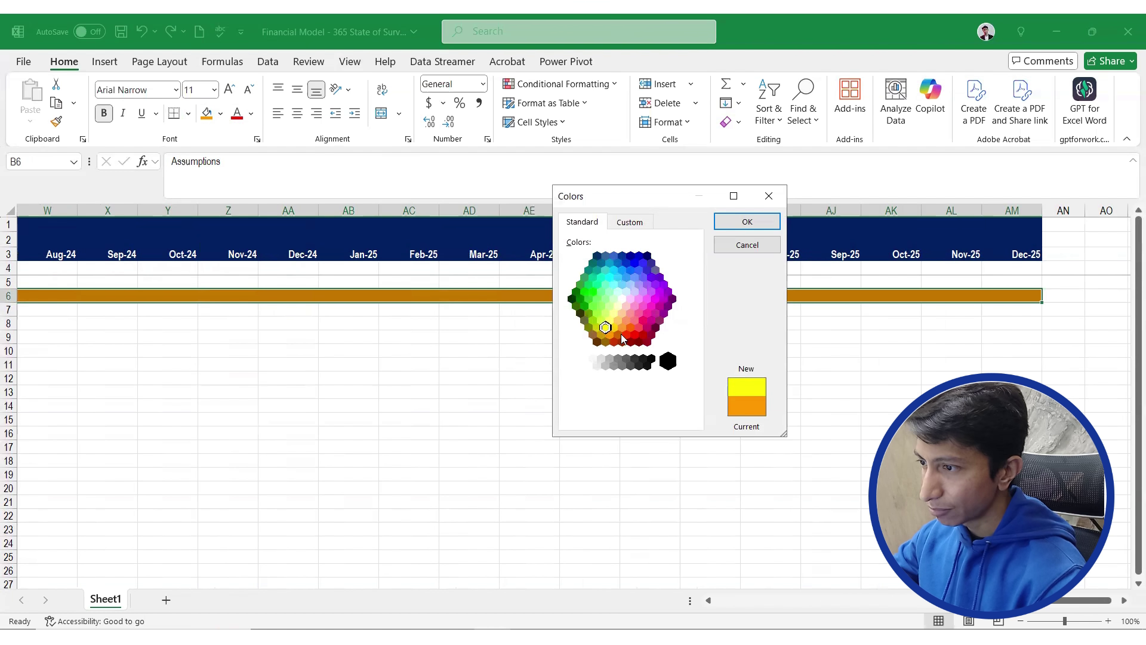
click(609, 334)
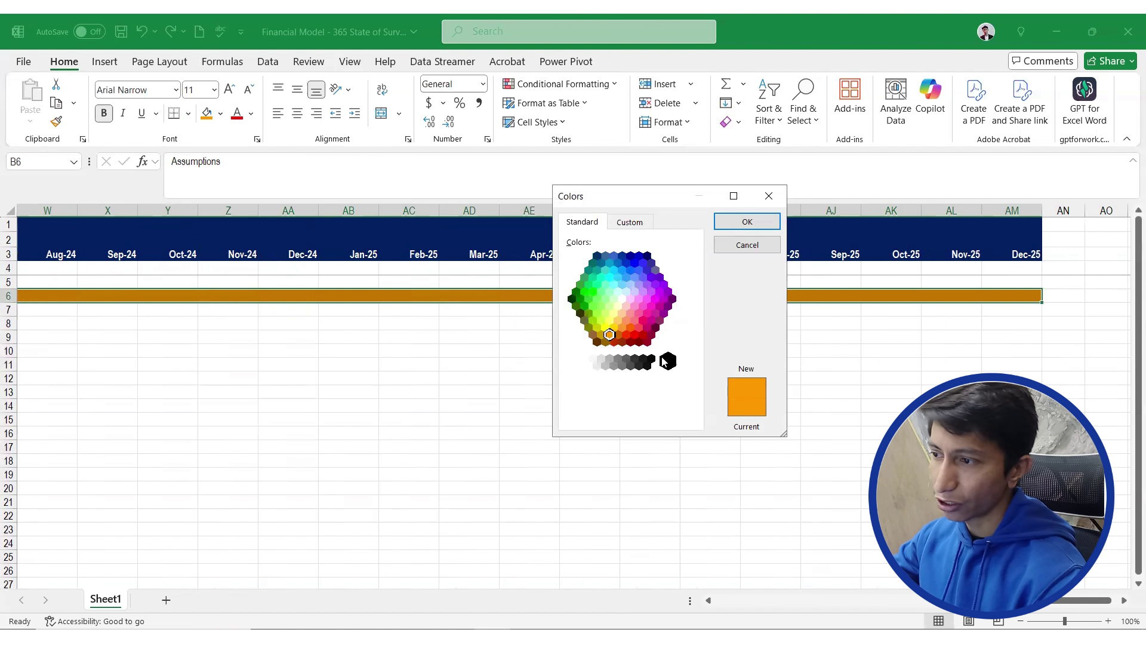
click(621, 327)
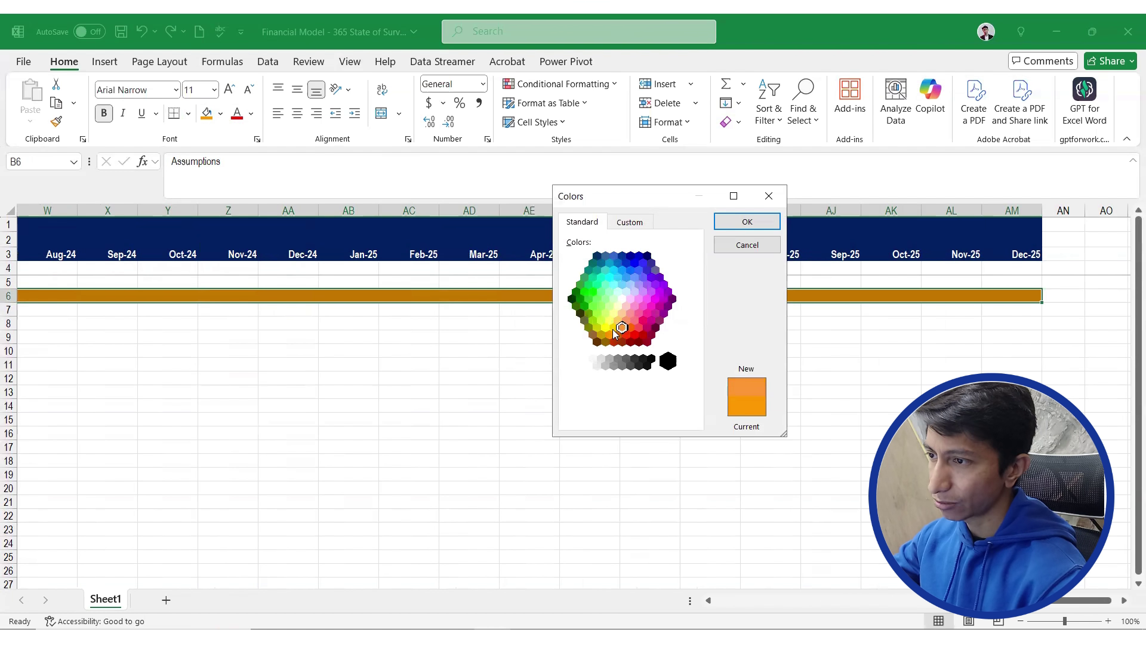
key(Return)
click(595, 323)
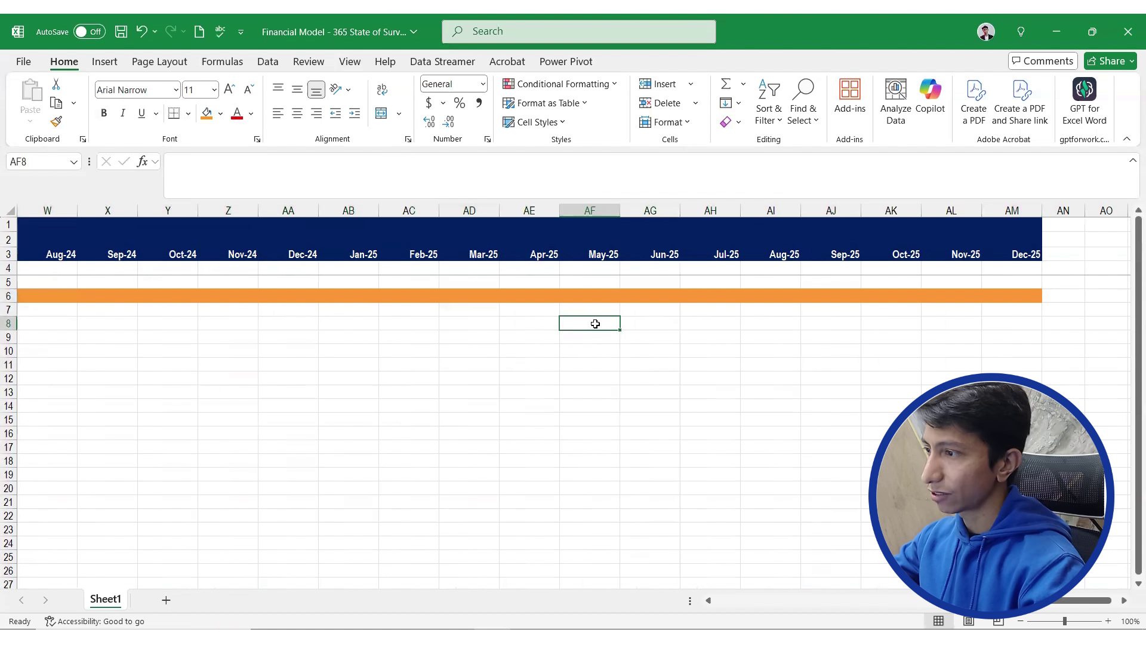
Set the Assumptions heading text in B6 to white and indent it by one level
key(ctrl+Left)
key(Right)
key(Up)
key(Up)
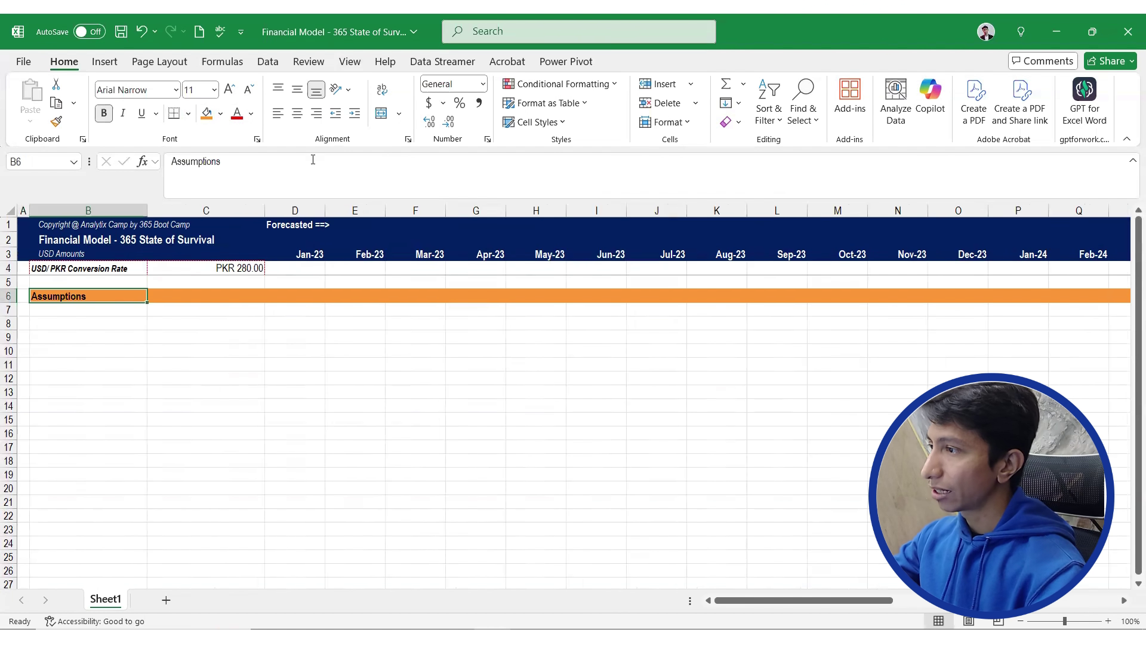
click(251, 114)
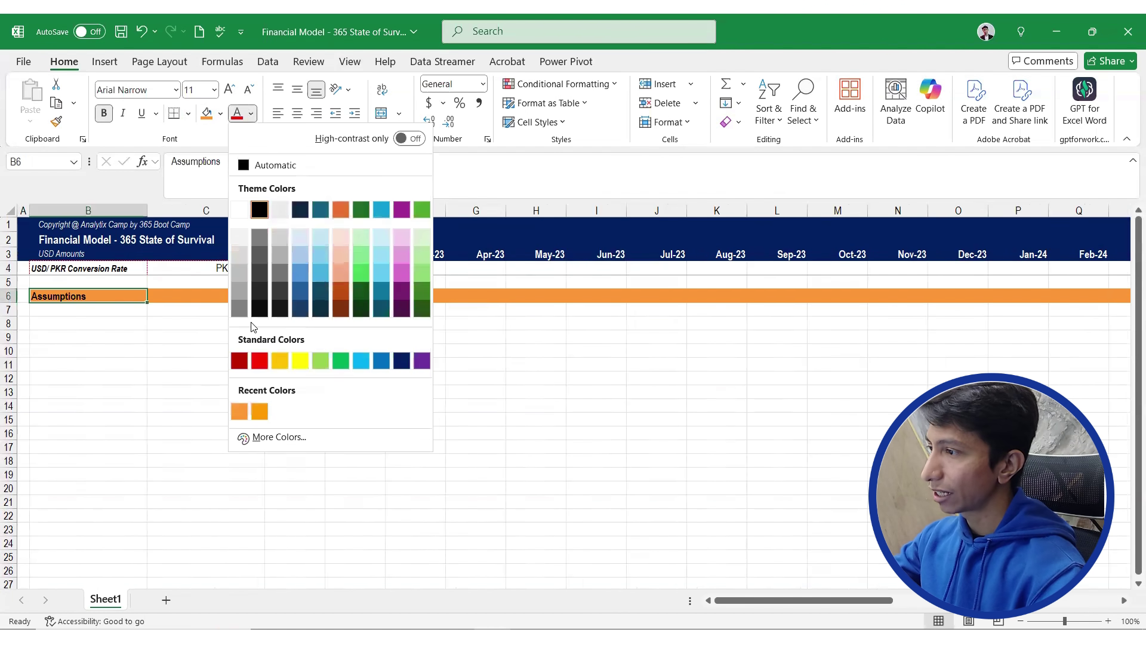
click(239, 210)
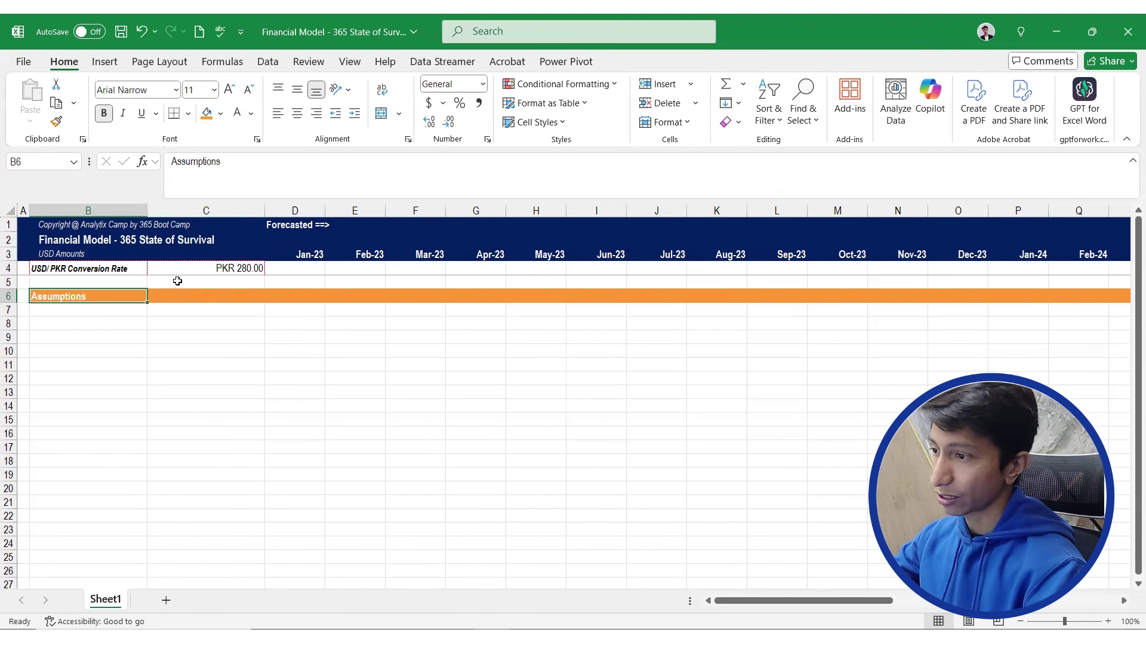
key(Down)
key(Down)
key(Up)
key(Up)
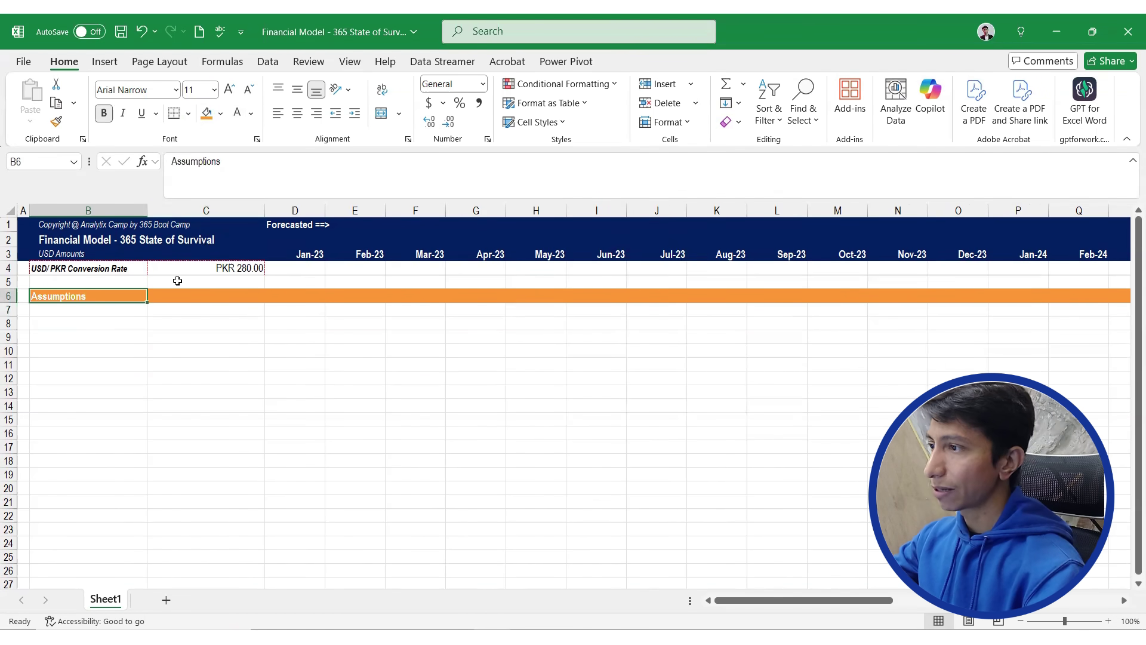
click(355, 113)
key(Down)
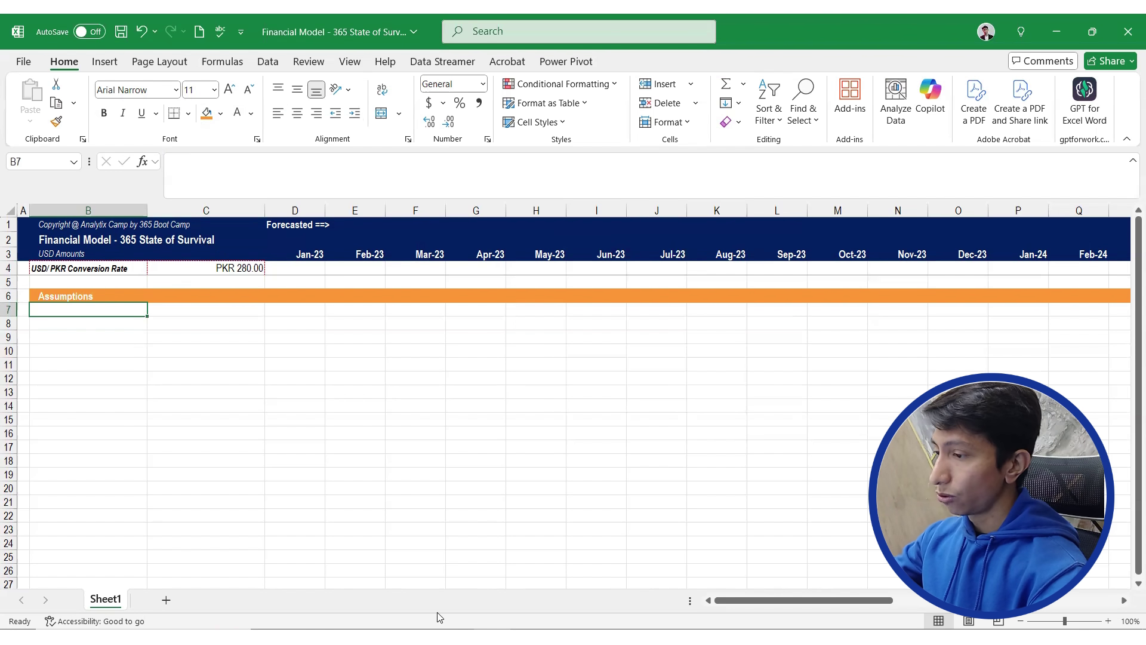
Enter the subheading "Customer Acquisition" in cell B8 and make it bold
mouse_move(440, 621)
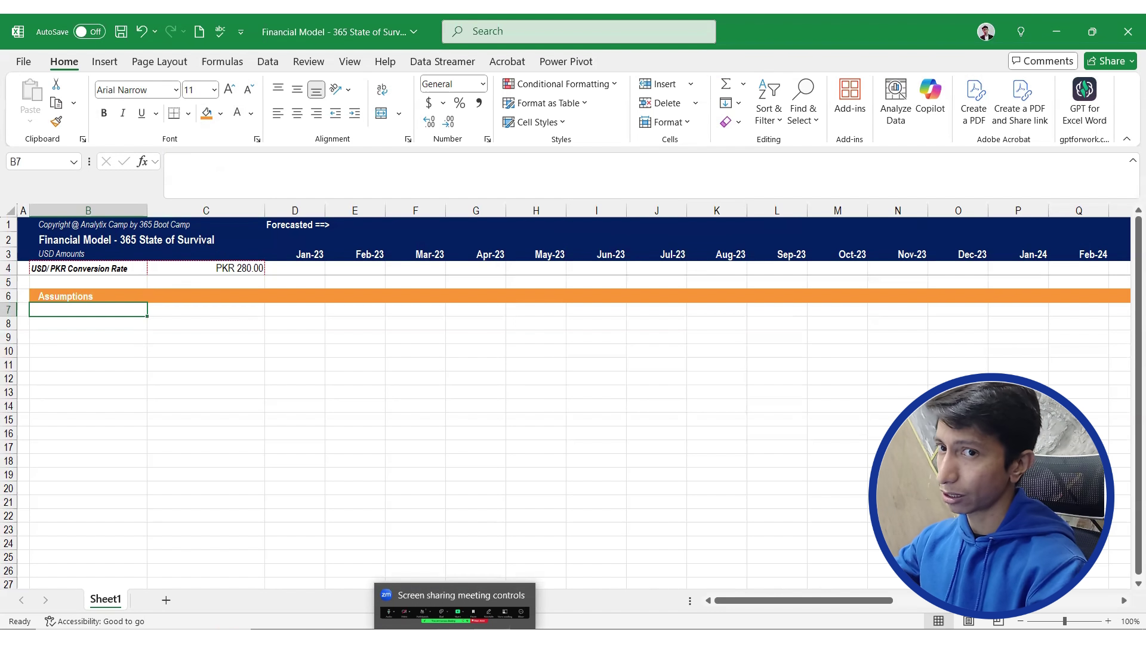
key(Down)
text(Cu)
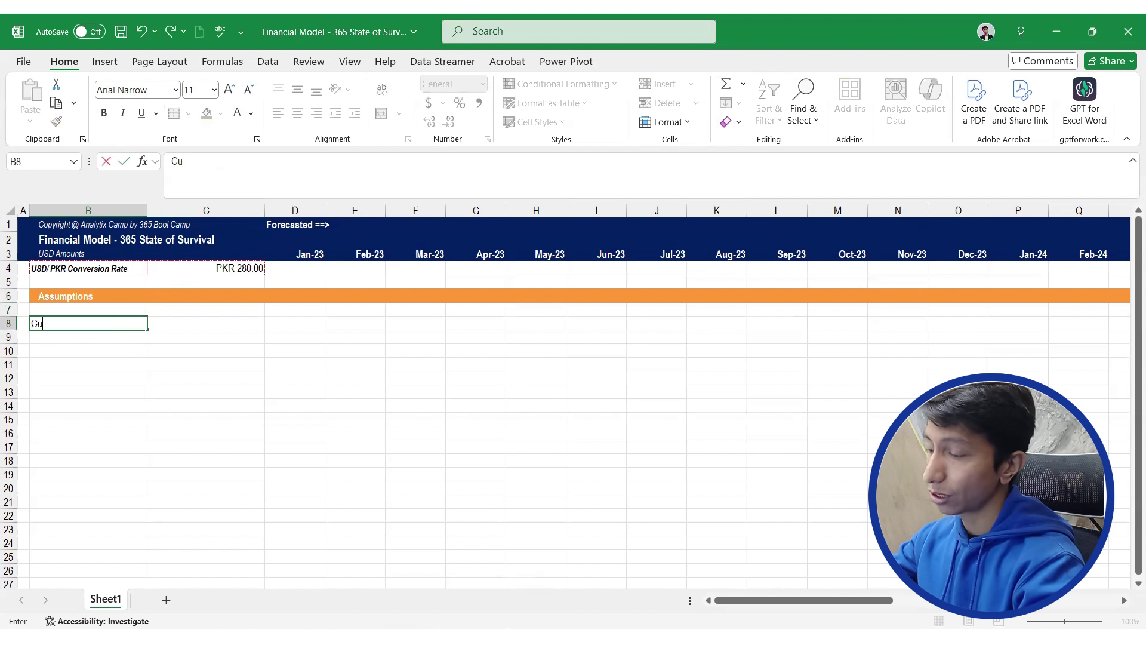
text(stomer Acquisi)
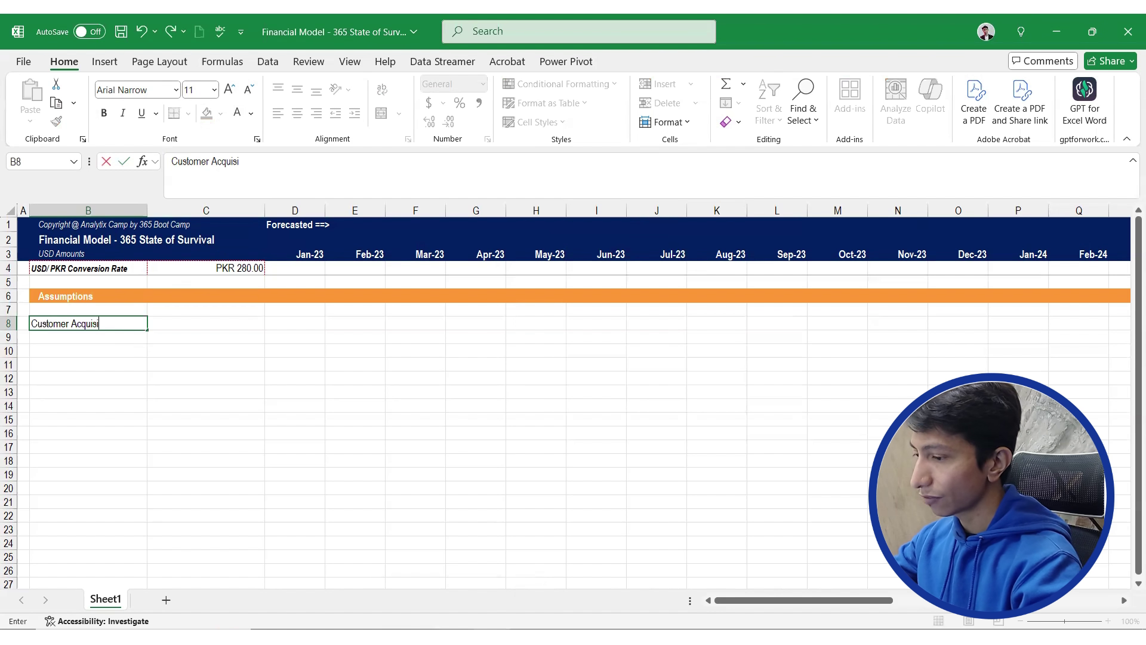
text(tion)
key(Return)
key(Up)
key(ctrl+b)
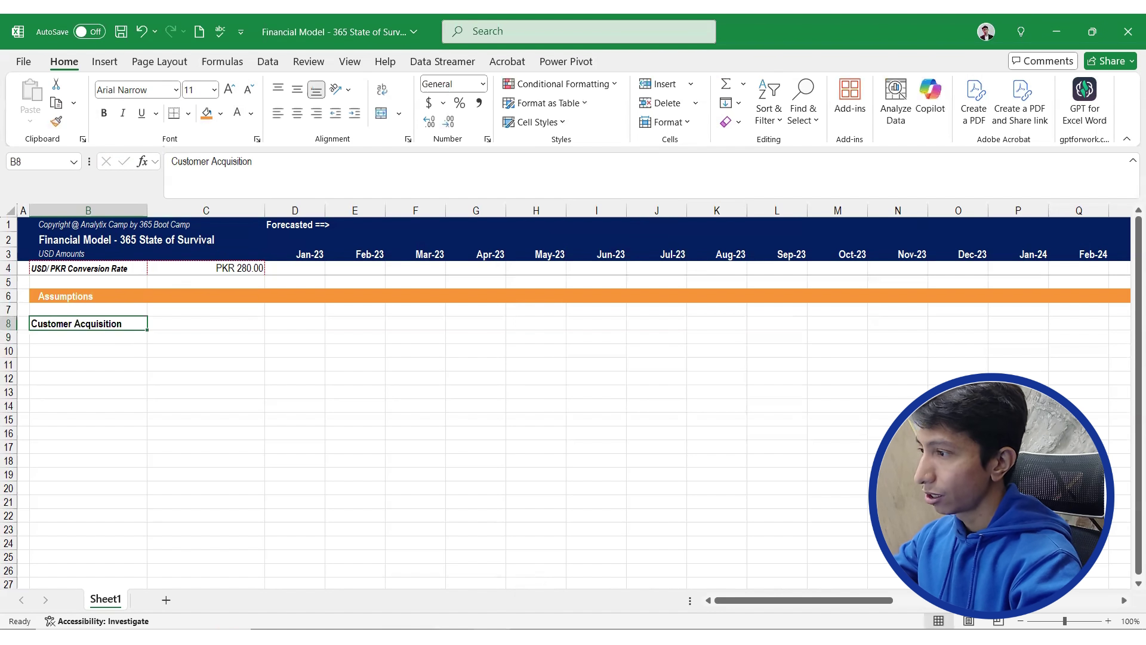
Enter the row label "Advertising Expenses" in cell B9, keeping it in regular weight
key(Down)
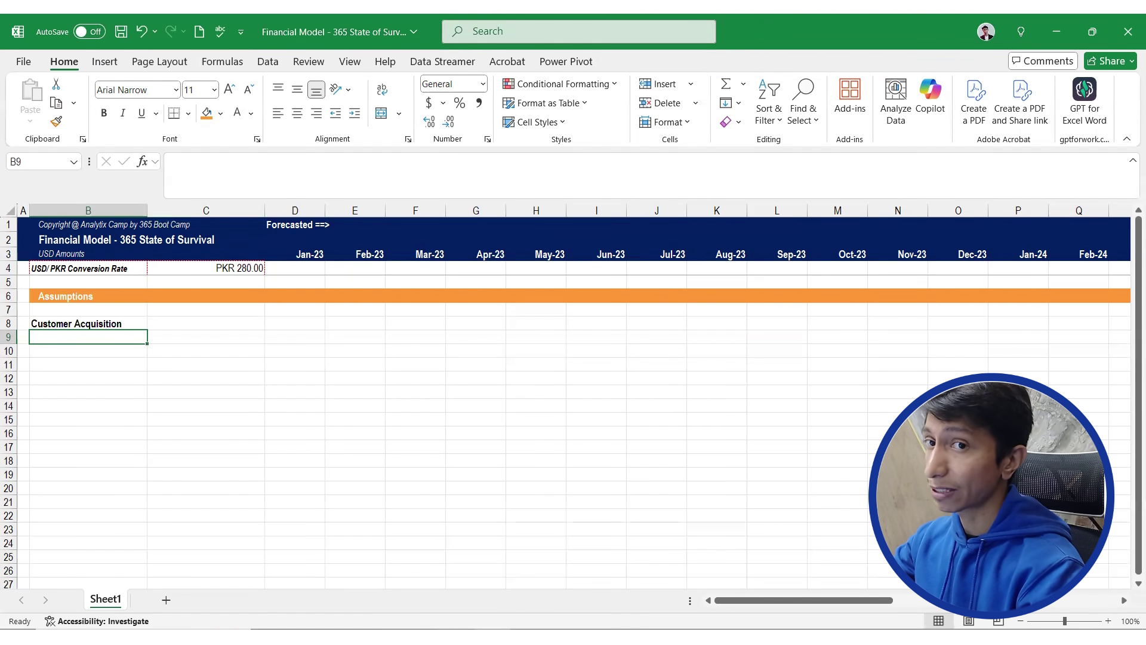
text(Ad)
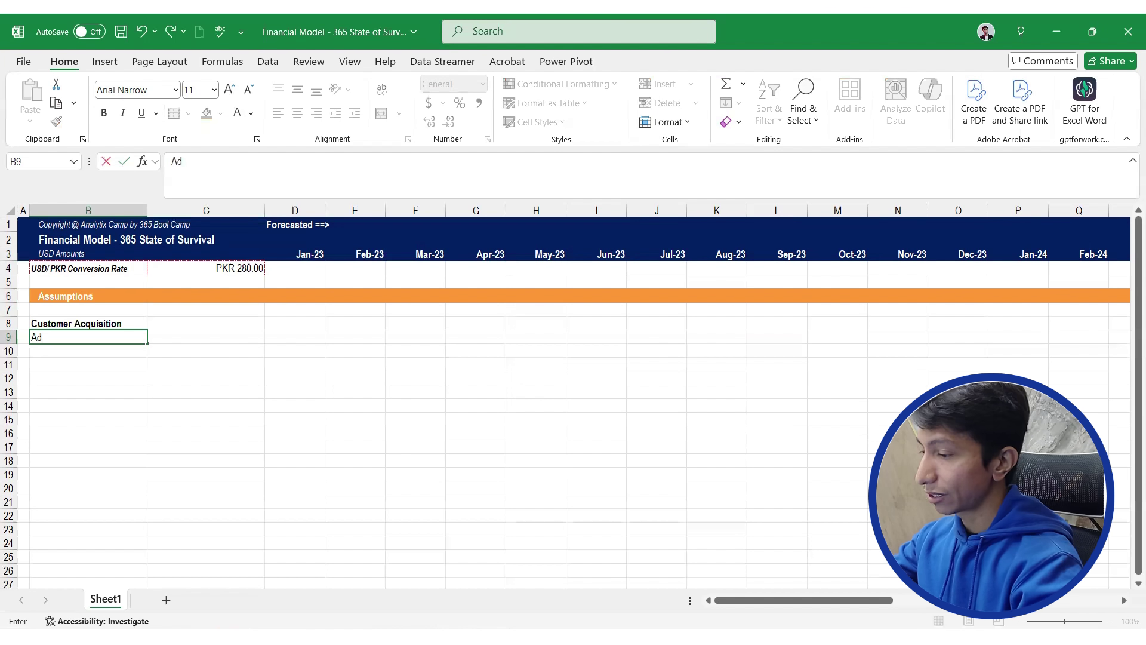
text(vertising Expe)
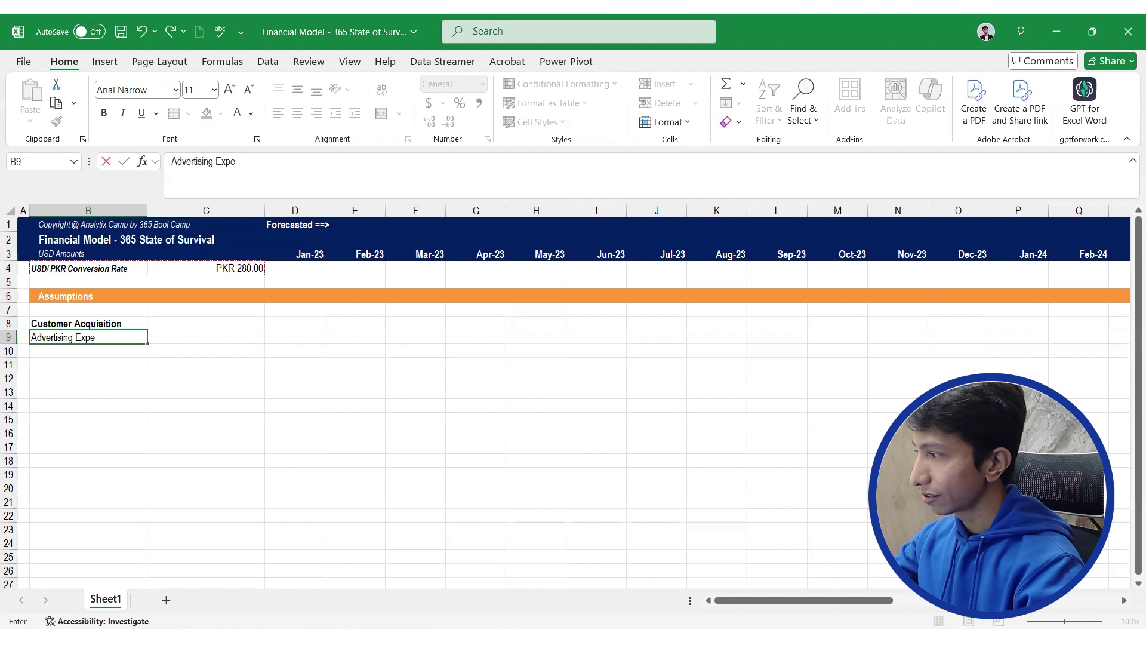
text(nses)
key(Return)
key(Up)
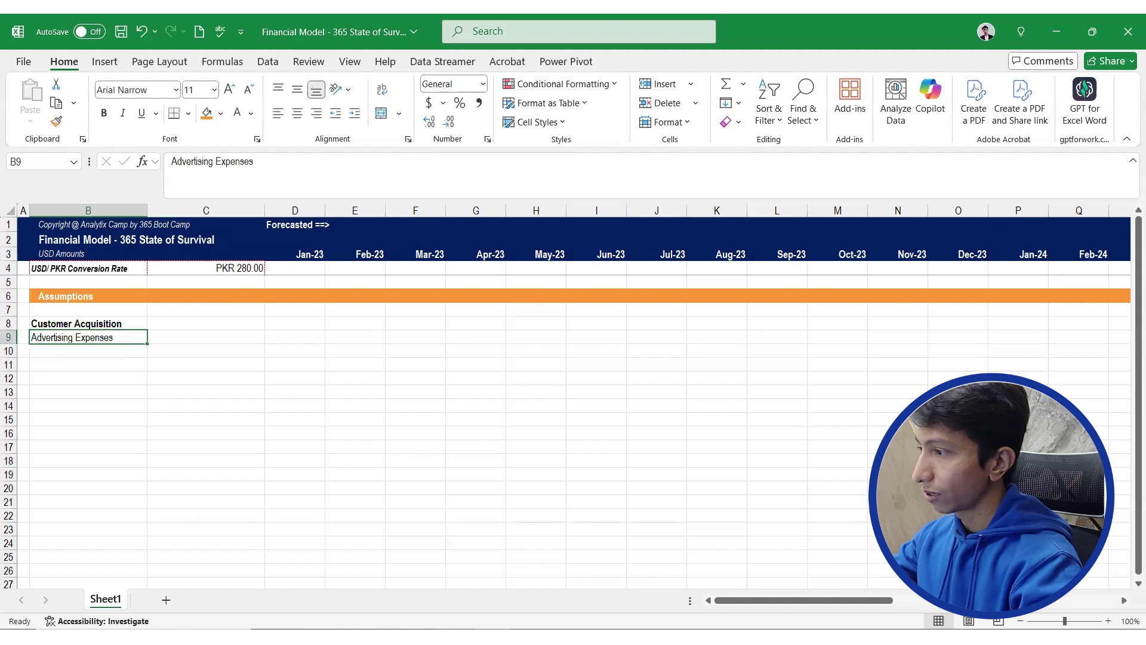
key(ctrl+b)
key(ctrl+b)
Select the Jan-23 cell D9, switch to the case study PDF and review the advertising expense periods and allocations
key(Right)
key(Right)
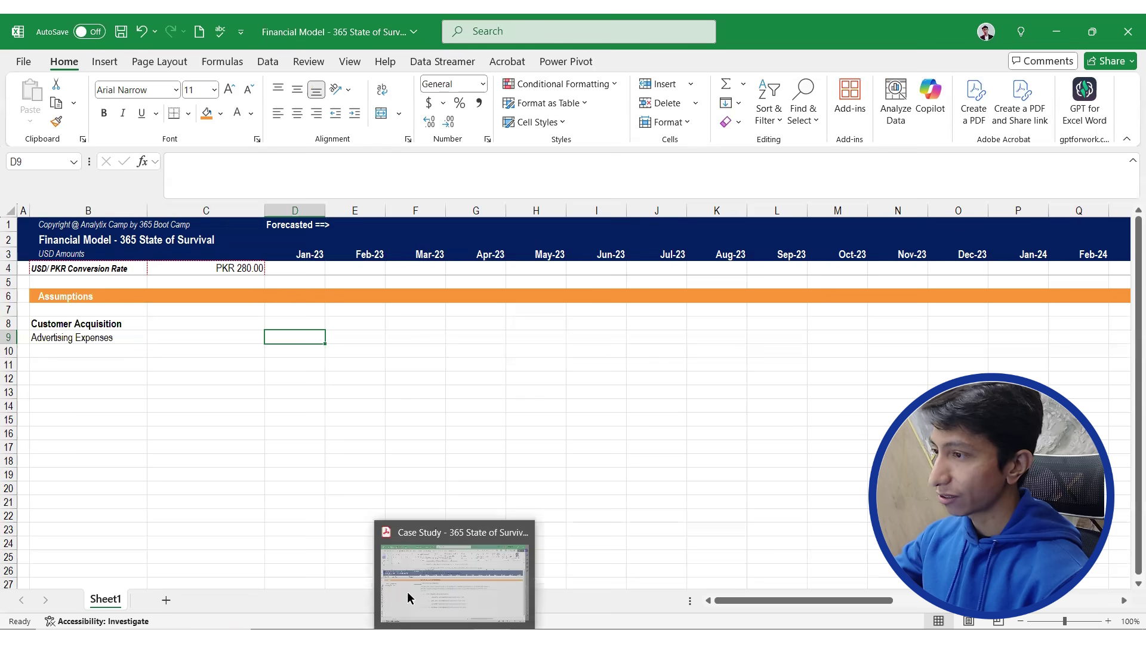
click(409, 599)
scroll(552, 192, up, 3)
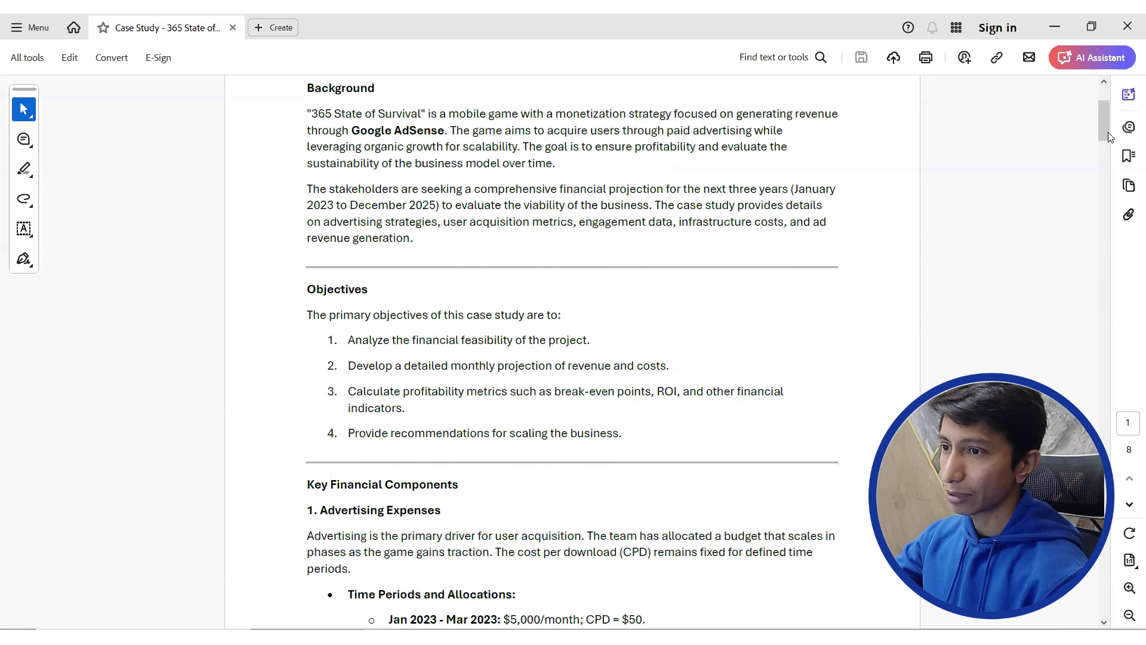
scroll(1106, 115, down, 5)
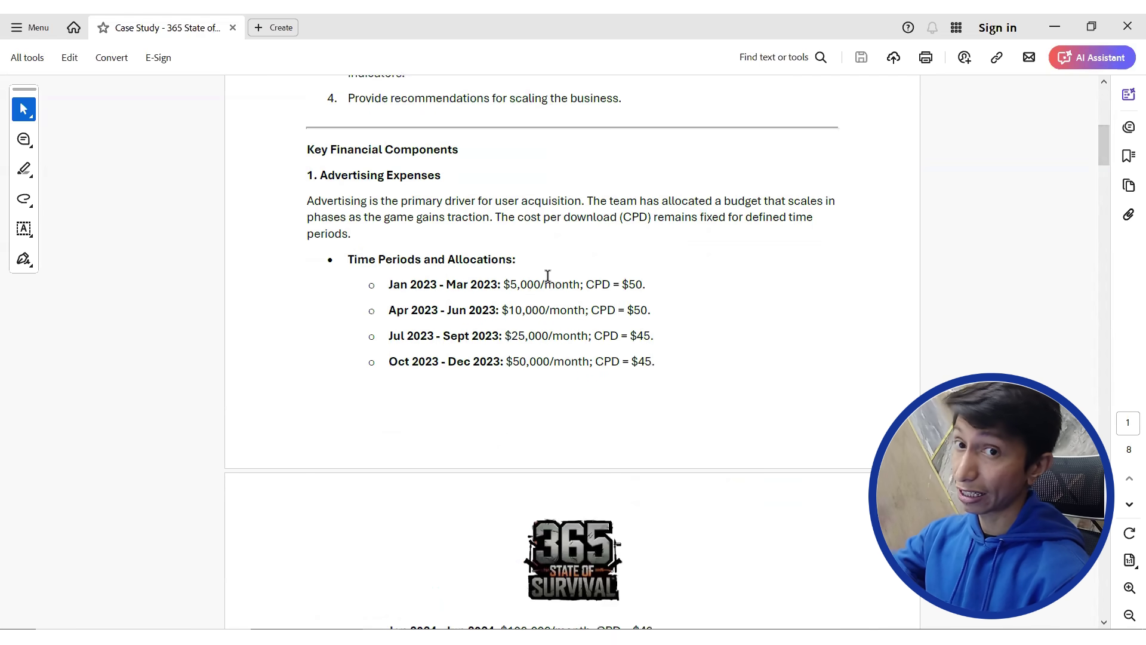
scroll(547, 280, down, 2)
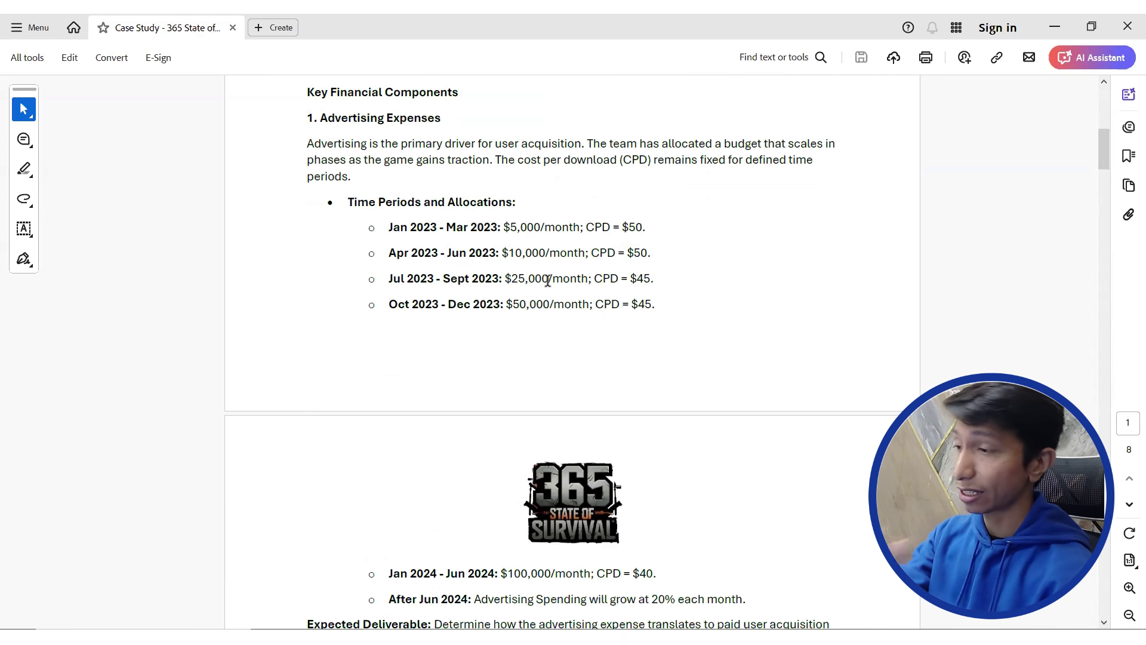
scroll(548, 284, down, 1)
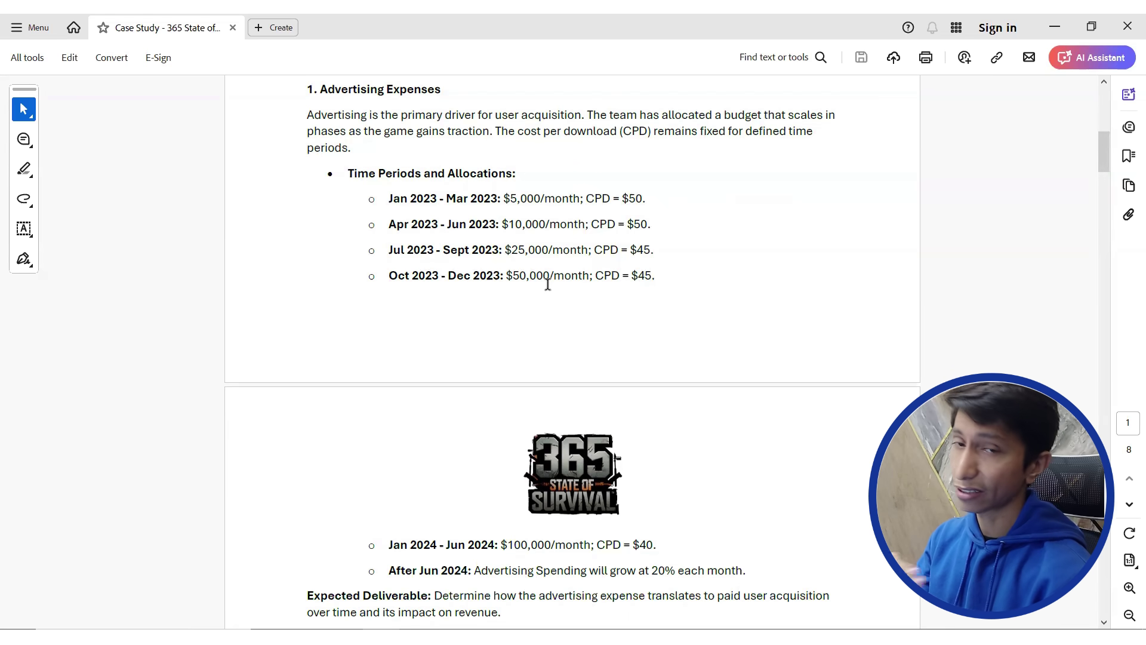
scroll(547, 284, down, 4)
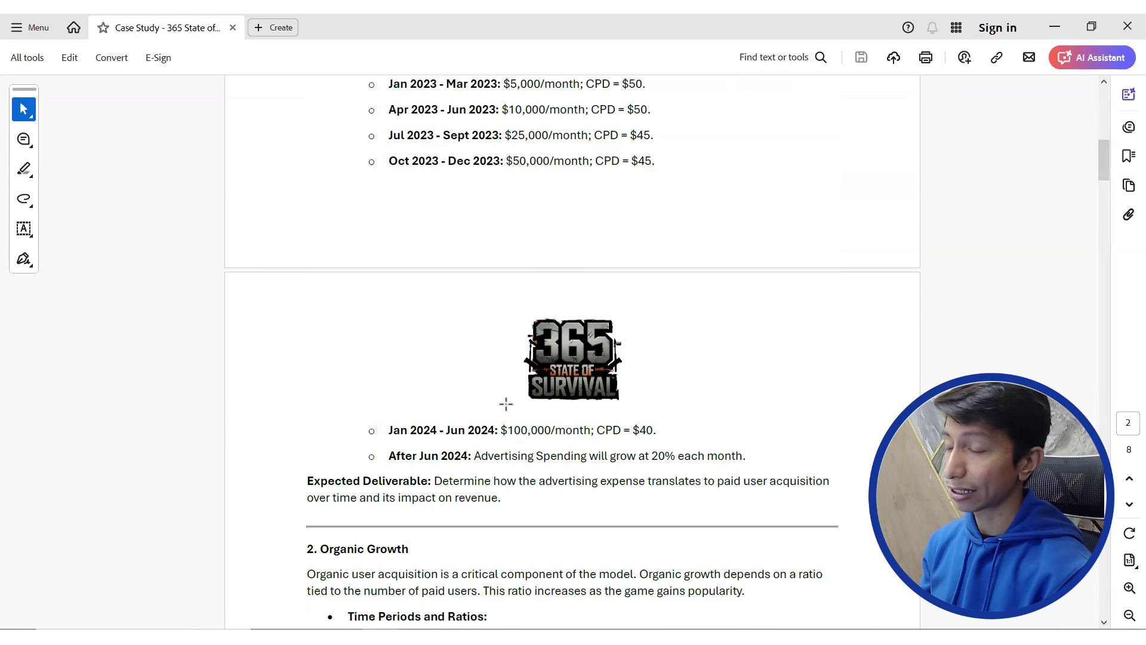
Return to the Excel model and enter advertising expenses of 5000 for each month from Jan-23 to Mar-23 in D9:F9
key(alt+Tab)
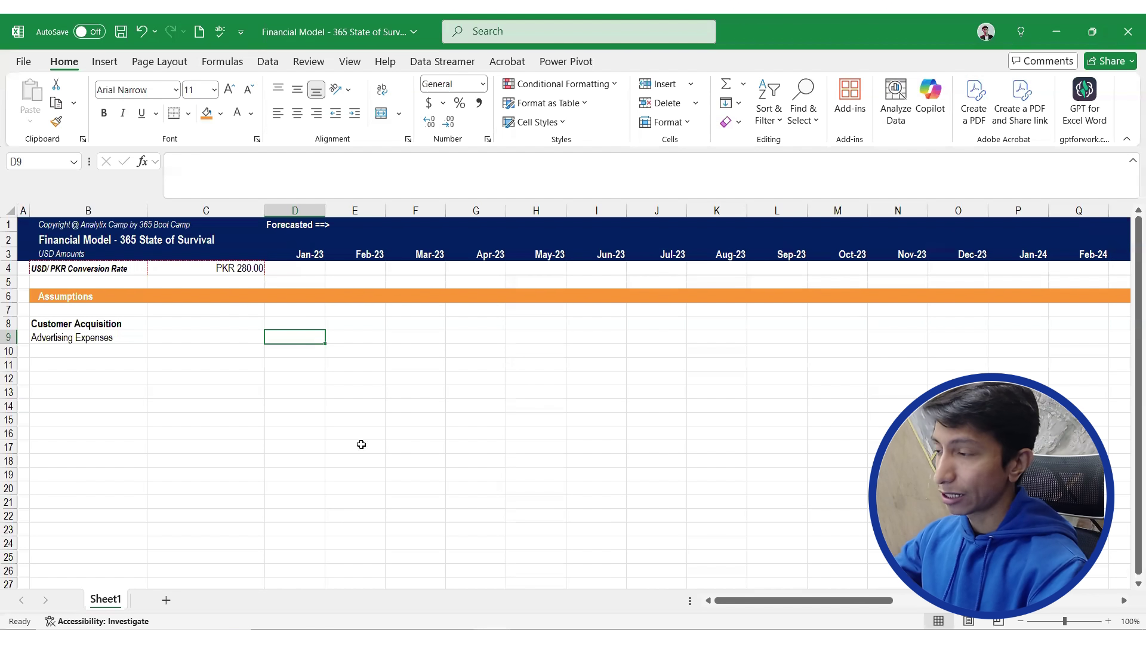
text(5000)
key(Tab)
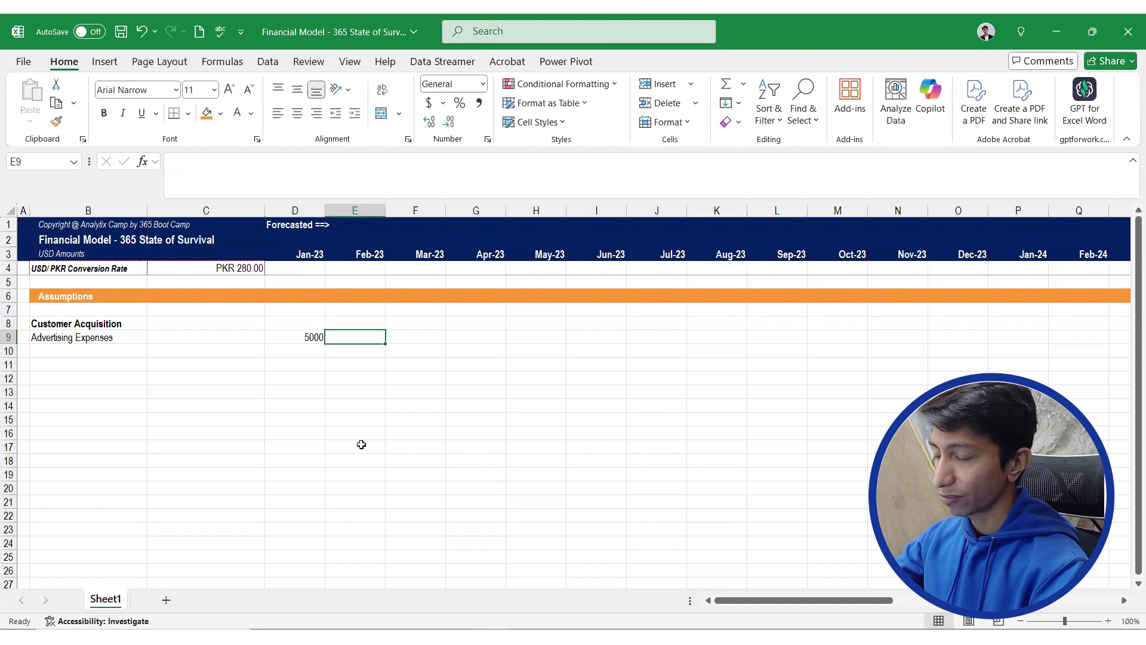
text(5000)
key(Tab)
text(00)
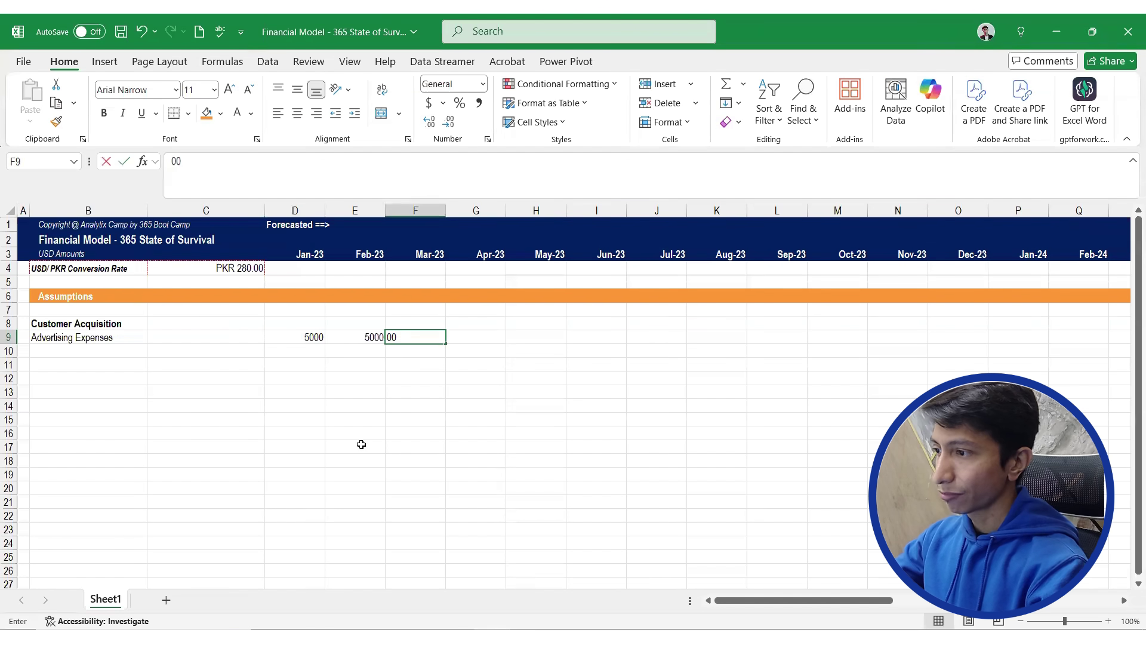
key(BackSpace)
key(BackSpace)
text(5000)
key(Tab)
Enter advertising expenses of 10000 for each month from Apr-23 to Jun-23 in G9:I9
text(1)
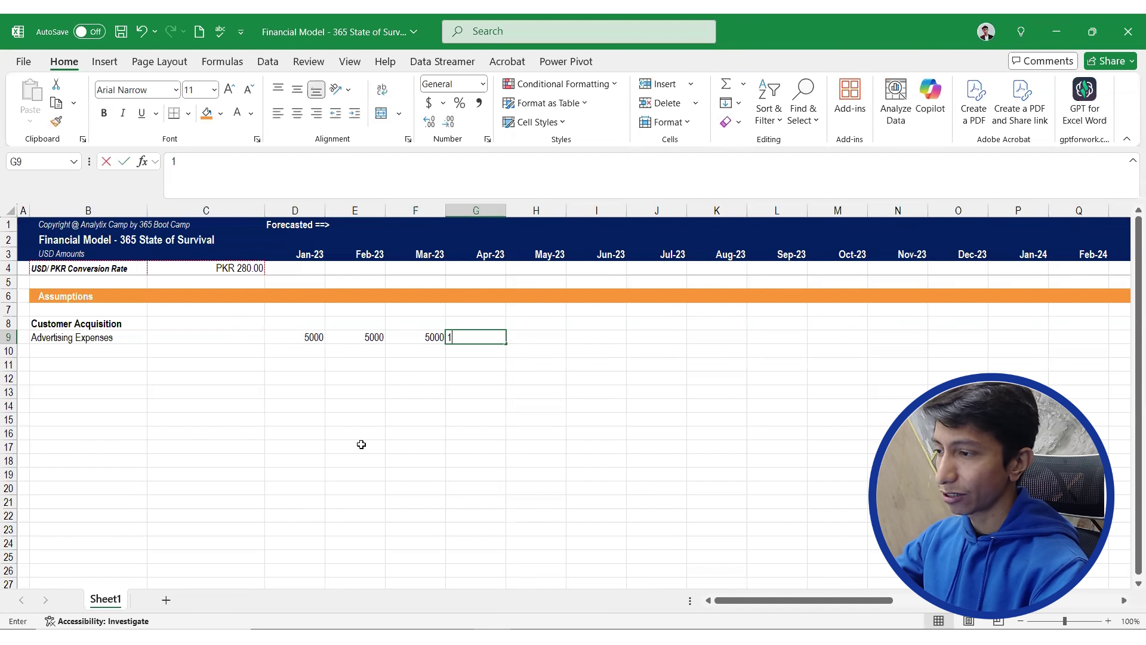
text(0000)
key(Tab)
key(Left)
key(shift+Right)
key(shift+Right)
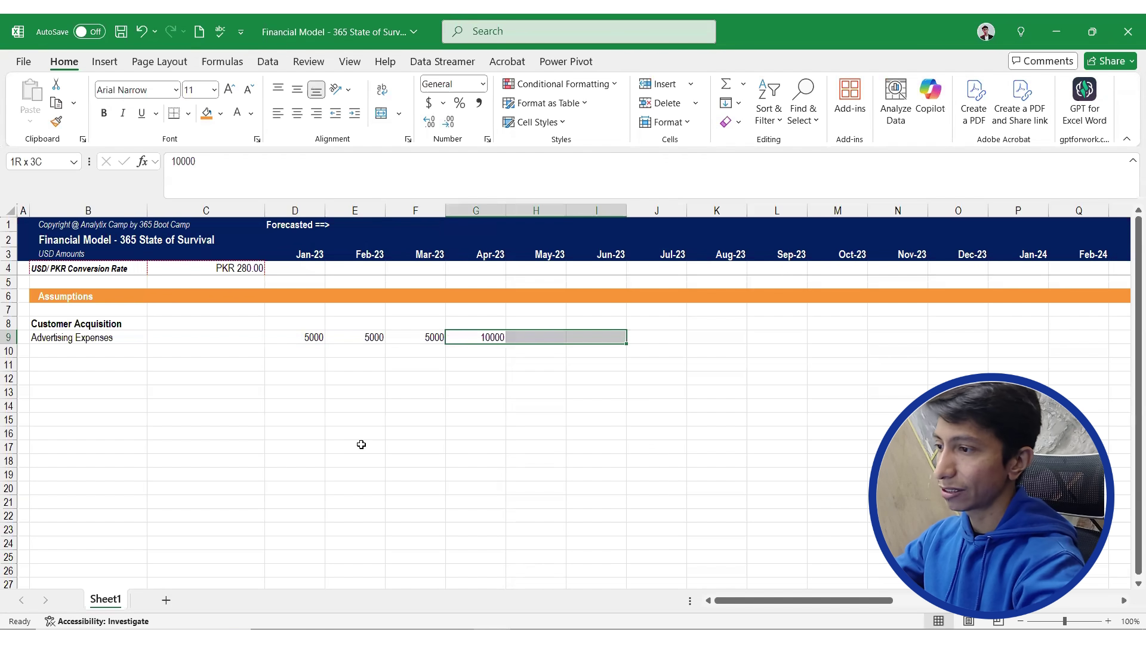
key(Tab)
text(10000)
key(Tab)
text(10000)
key(Tab)
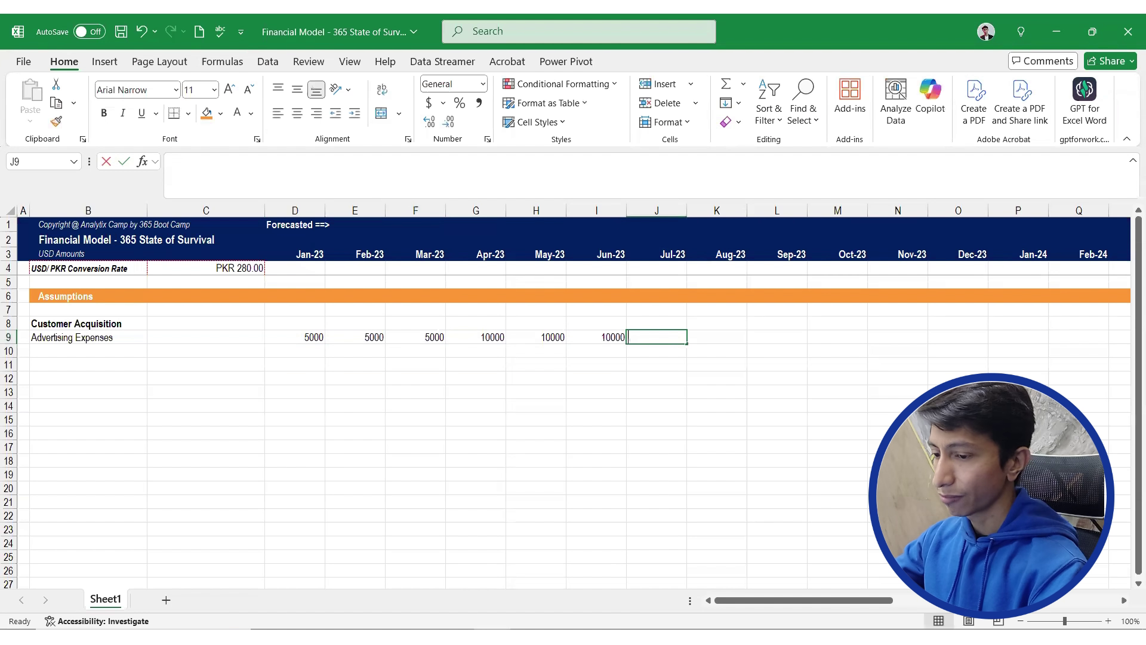
Enter 25000 as the Jul-23 advertising expense in J9 and fill it right through Sep-23 in L9
text(25000)
key(shift+Right)
key(shift+Right)
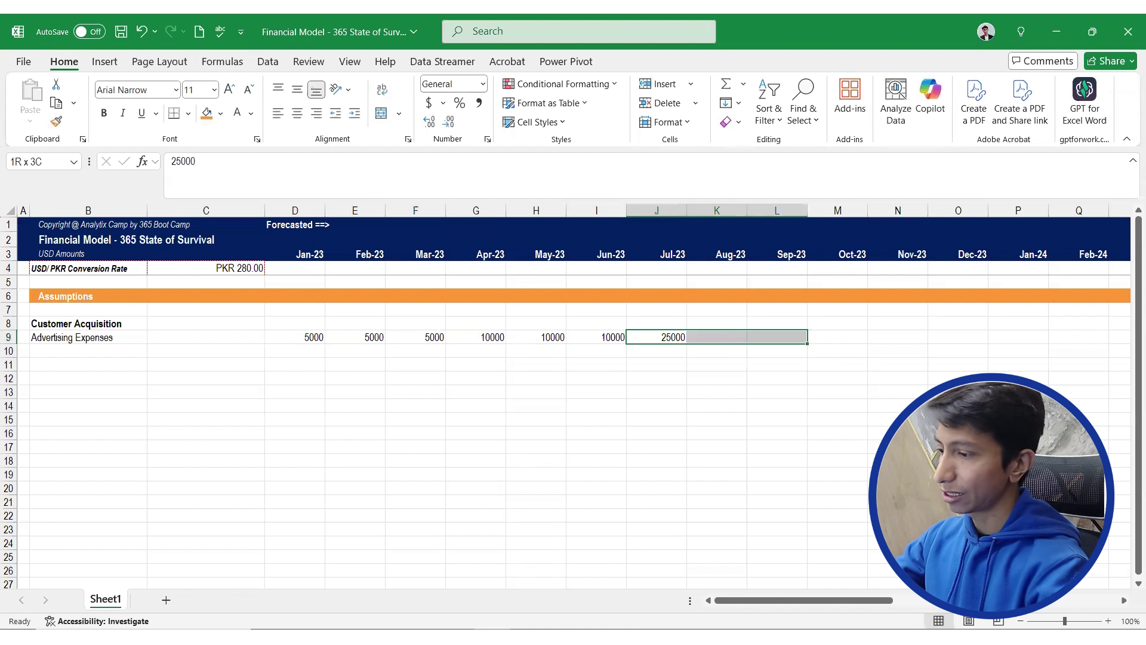
key(ctrl+r)
Enter 50000 as the Oct-23 advertising expense in M9 and fill it right through Dec-23 in O9
key(Right)
key(Right)
key(Right)
text(500)
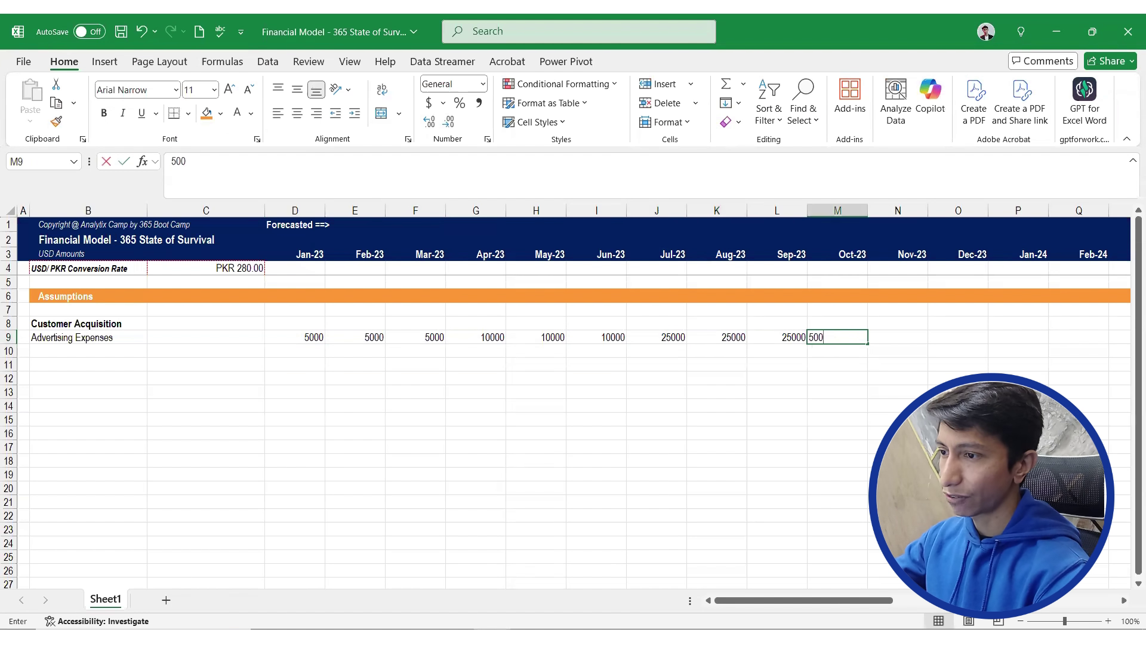
text(00)
key(Left)
key(Right)
key(shift+Right)
key(shift+Right)
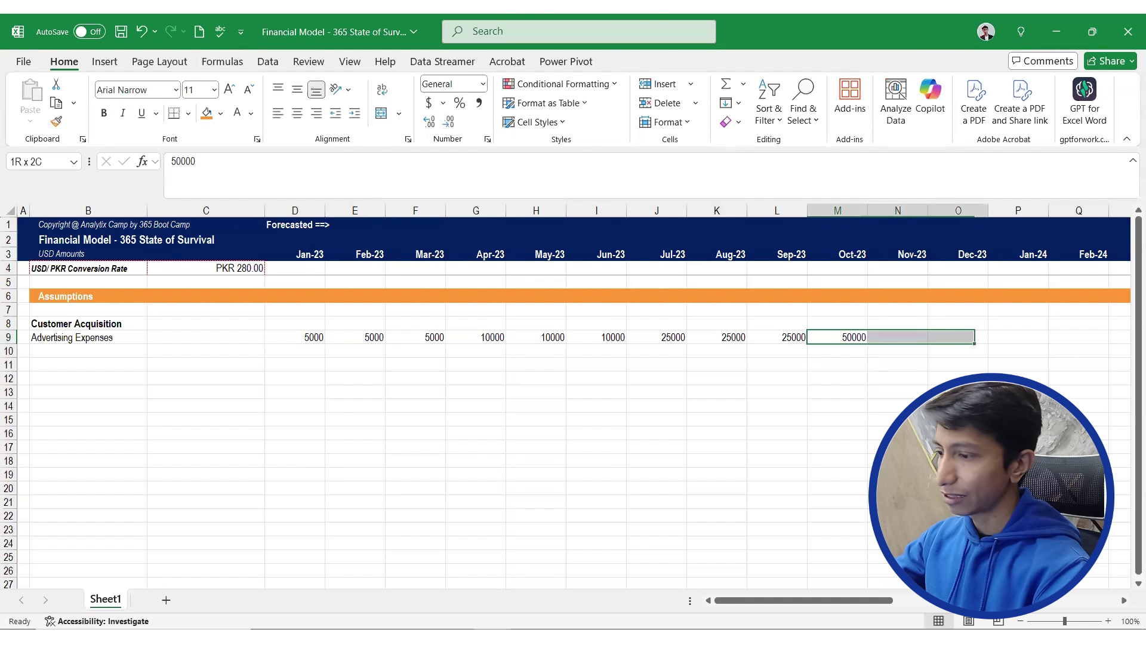
key(ctrl+r)
Enter 100000 as the Jan-24 advertising expense in P9 and fill it right through Jun-24 in U9
key(Right)
key(Right)
key(Right)
text(1)
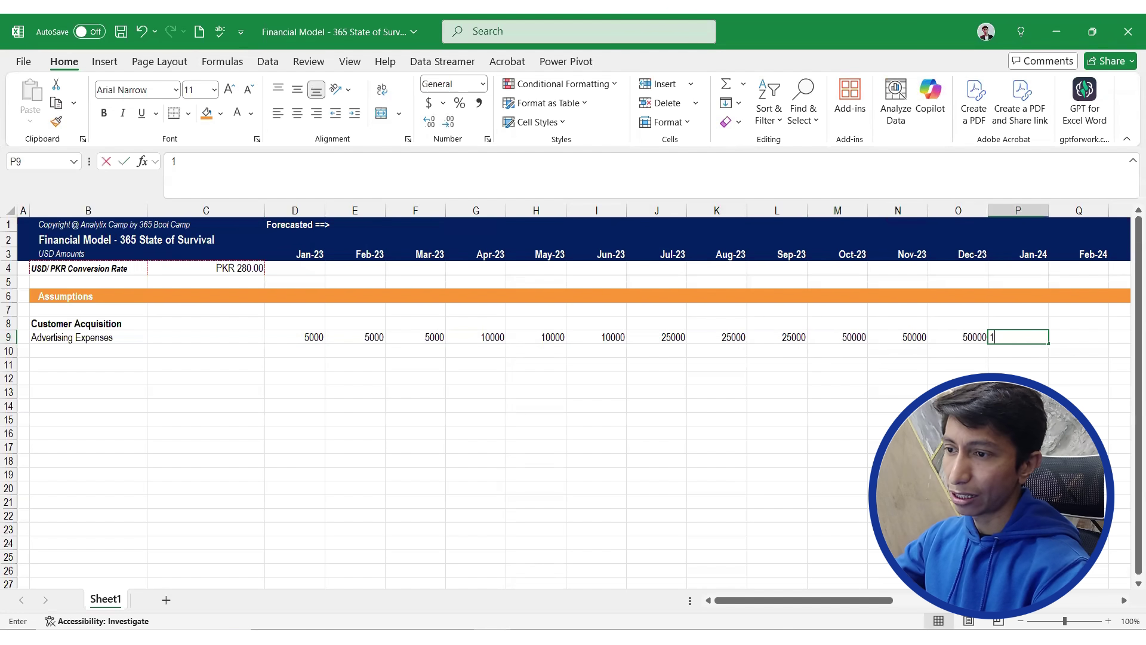
text(000000)
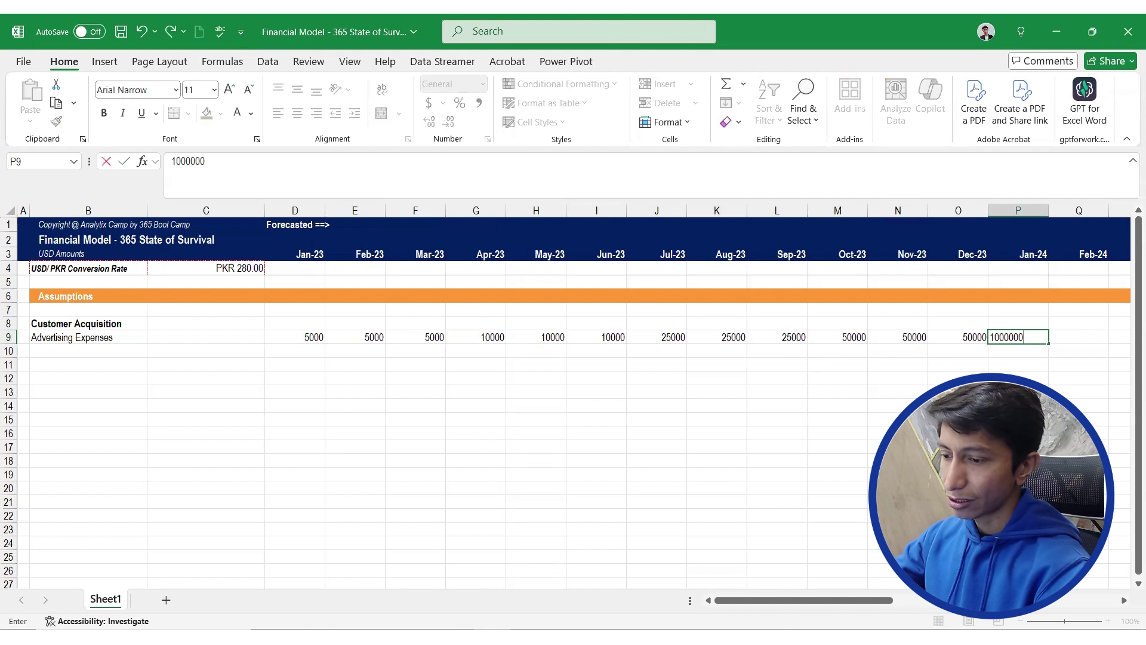
key(BackSpace)
key(Right)
key(Left)
key(shift+Right)
key(shift+Right)
key(shift+Right)
key(shift+Right)
key(shift+Right)
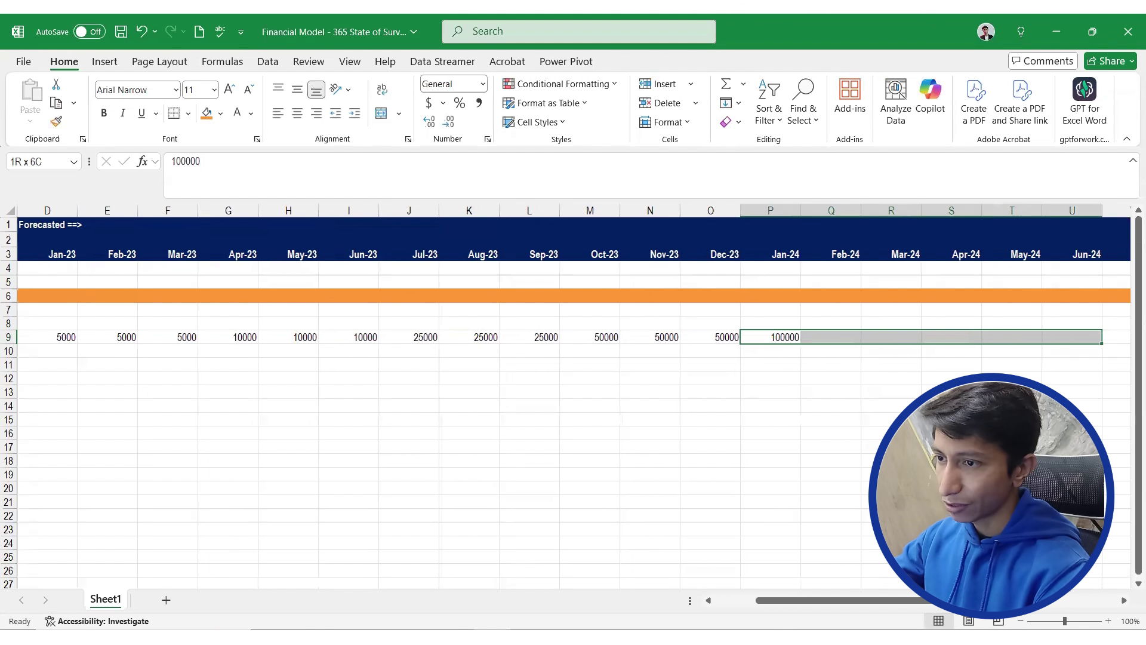
key(ctrl+r)
Enter the formula =U9*1.2 in V9 to grow the Jul-24 advertising expense by 20% over the previous month
key(Right)
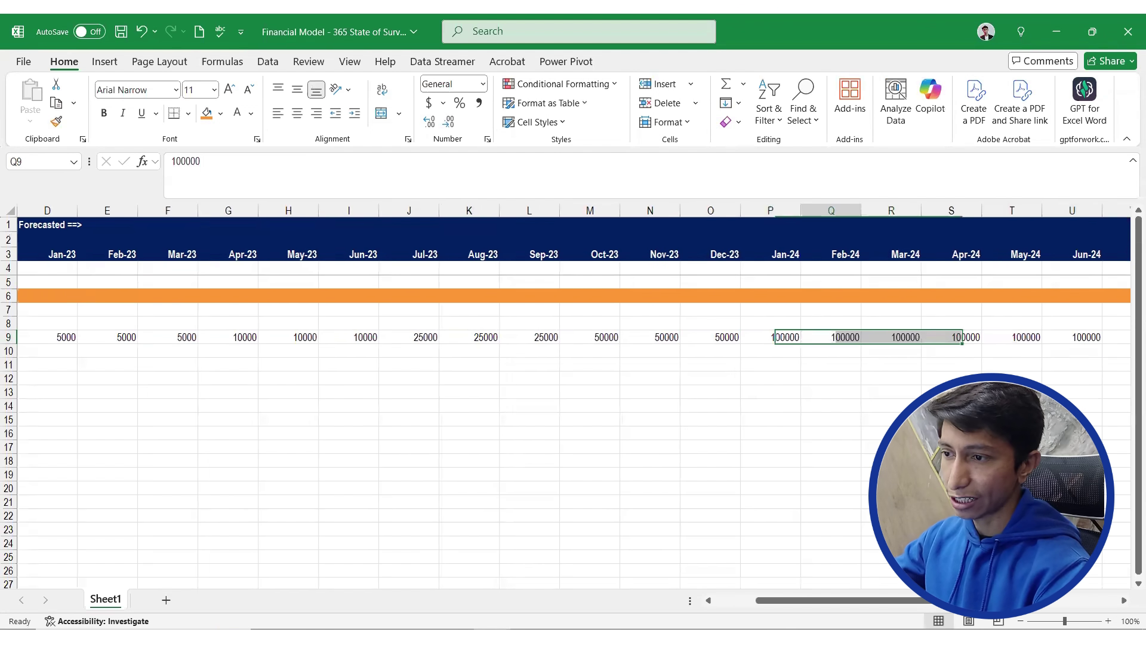
key(Right)
key(Right)
key(Right)
key(Right)
key(Right)
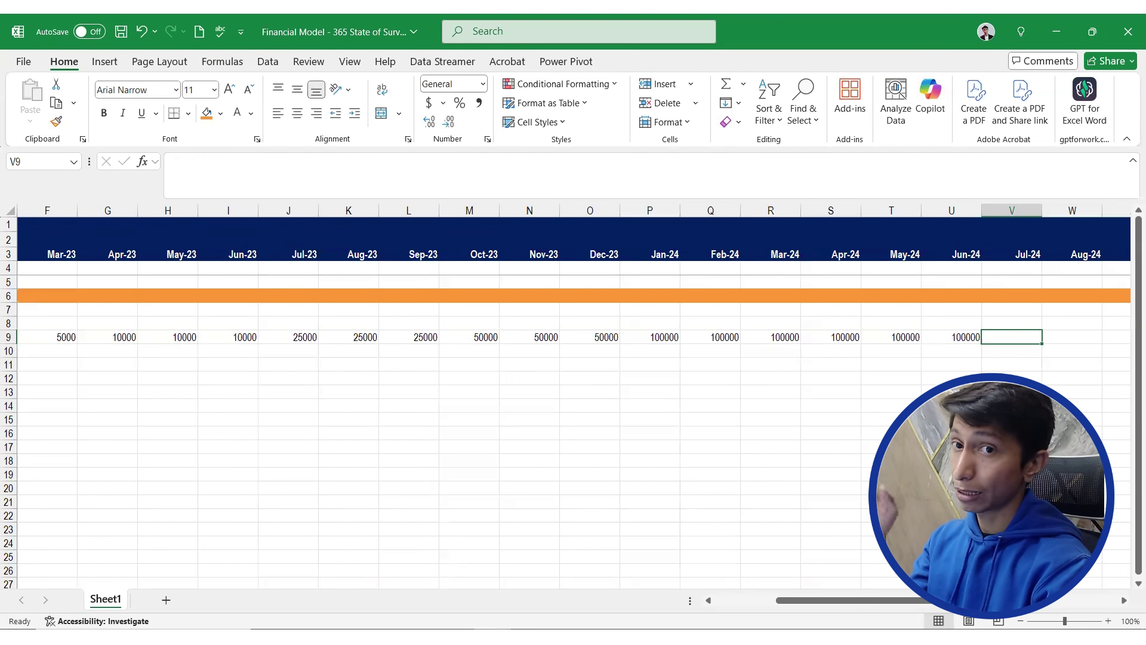
text(=)
key(Left)
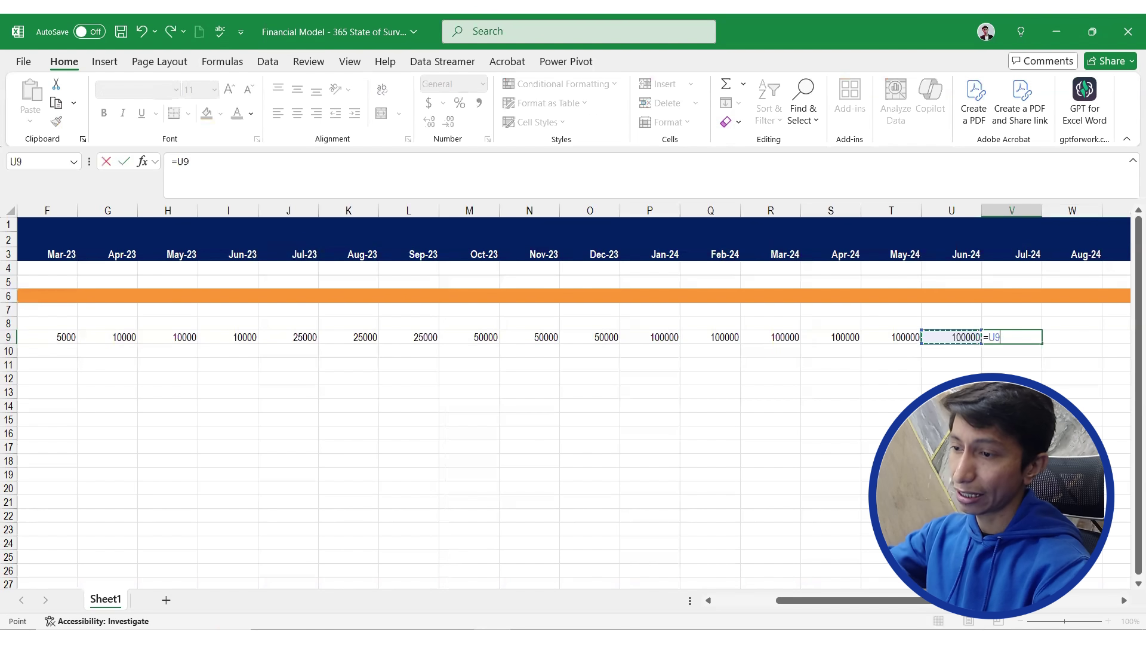
text(*1.)
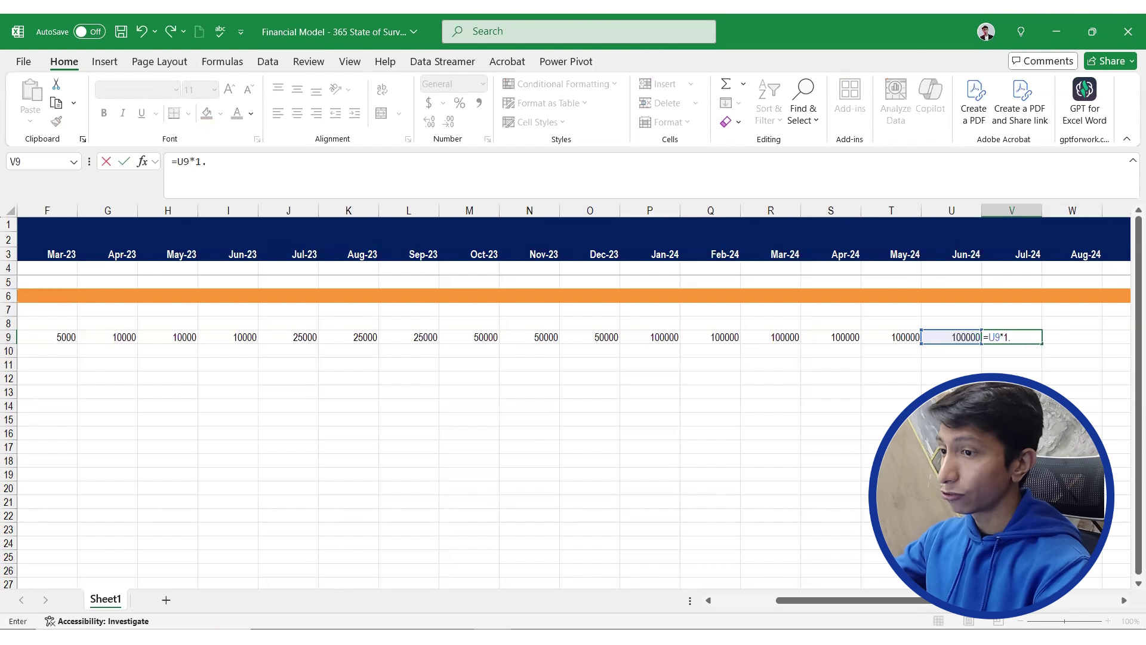
text(2)
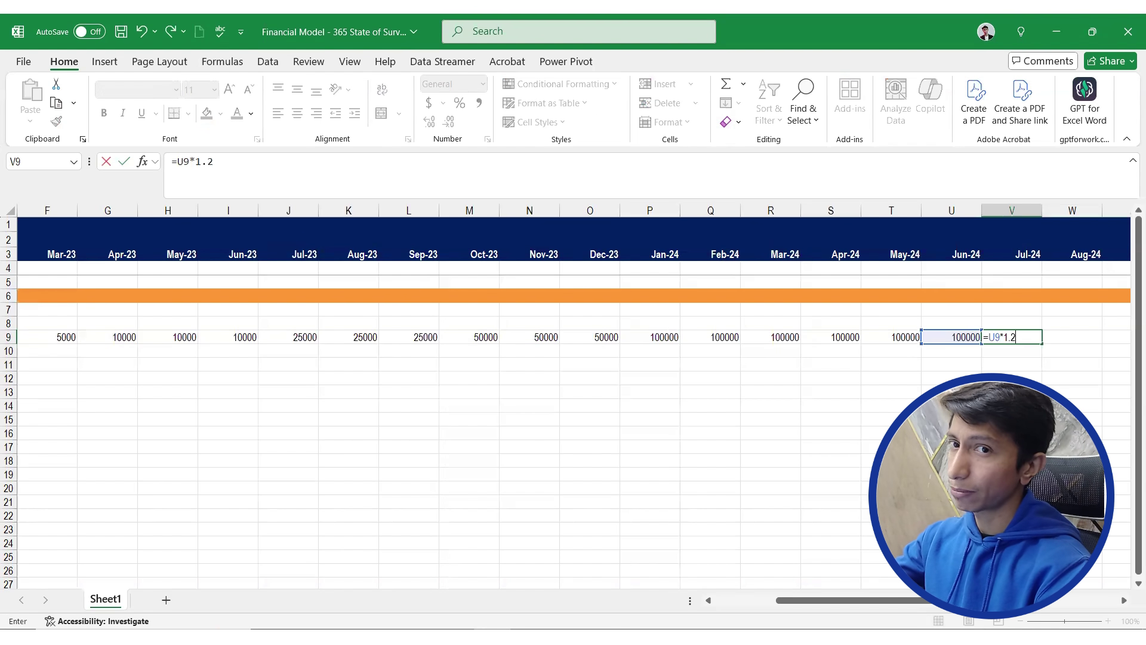
key(ctrl+Return)
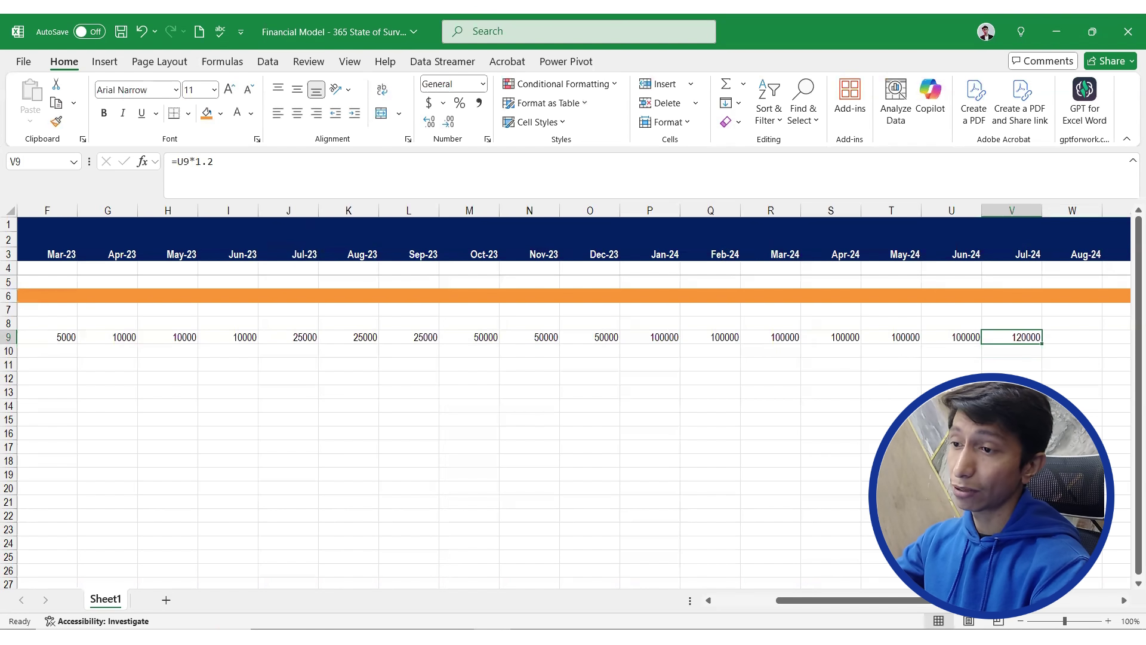
Fill the 20% growth formula from V9 right through Dec-25 in AM9
key(shift+Right)
key(shift+Right)
key(shift+Right)
key(shift+Right)
key(shift+Right)
key(shift+Right)
key(shift+Right)
key(shift+Right)
key(shift+Right)
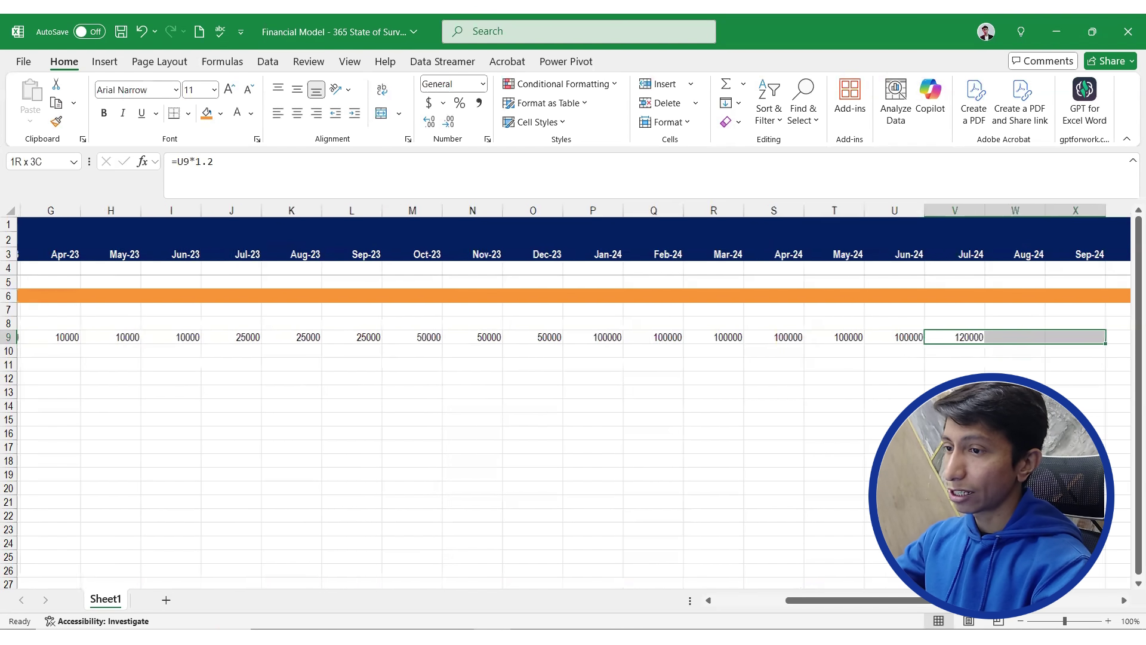
key(shift+Right)
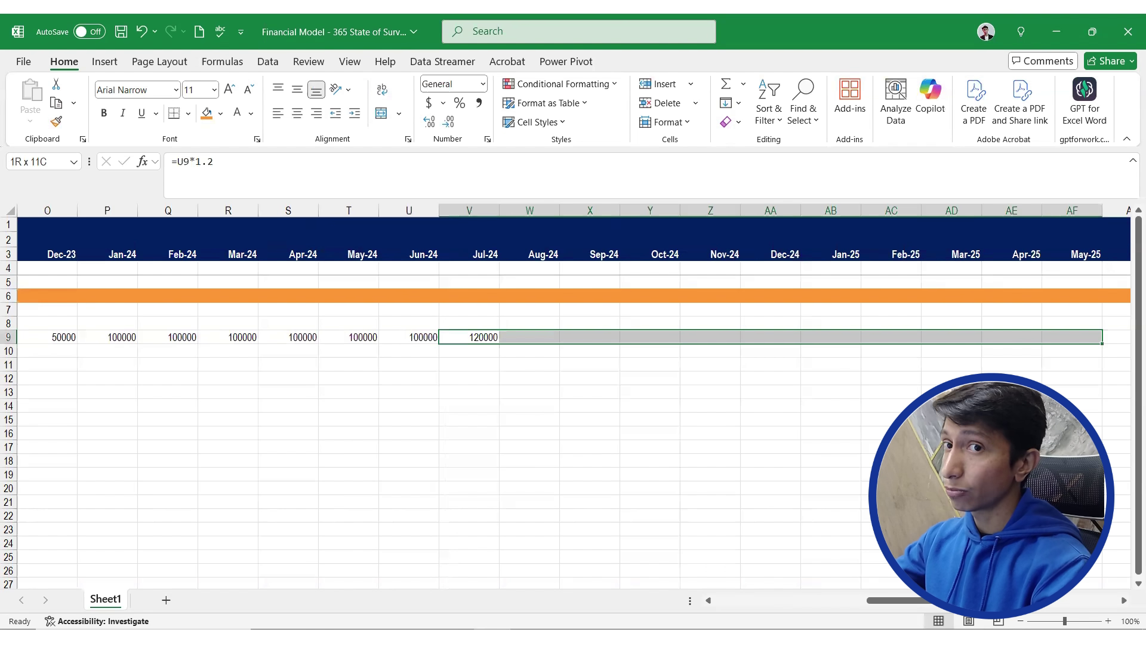
key(shift+Right)
key(shift+Right)
key(shift+Right)
key(shift+Right)
key(shift+Right)
key(shift+Right)
key(shift+Right)
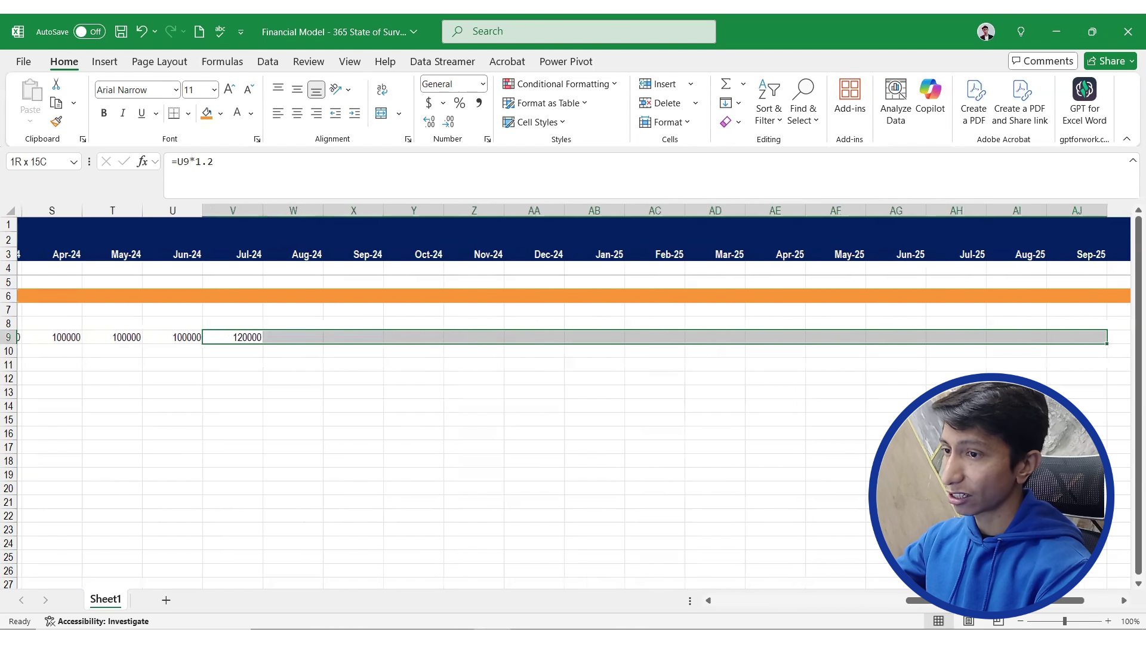
key(ctrl+r)
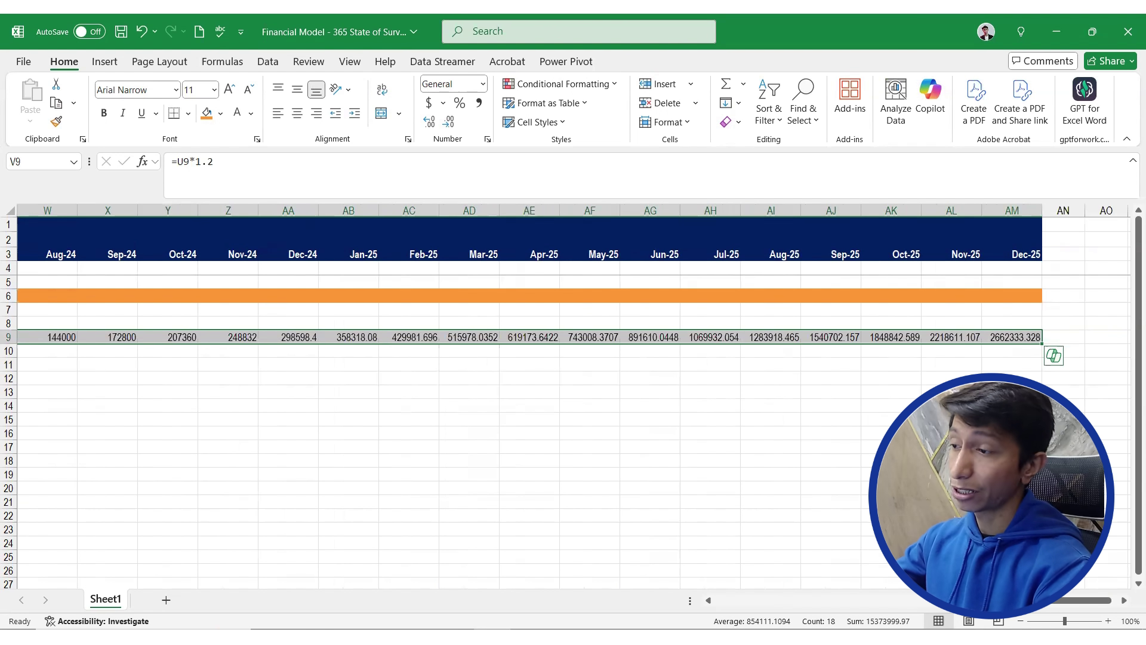
Format the advertising expenses in D9:AM9 as Accounting with the $ symbol and 0 decimal places
key(ctrl+Left)
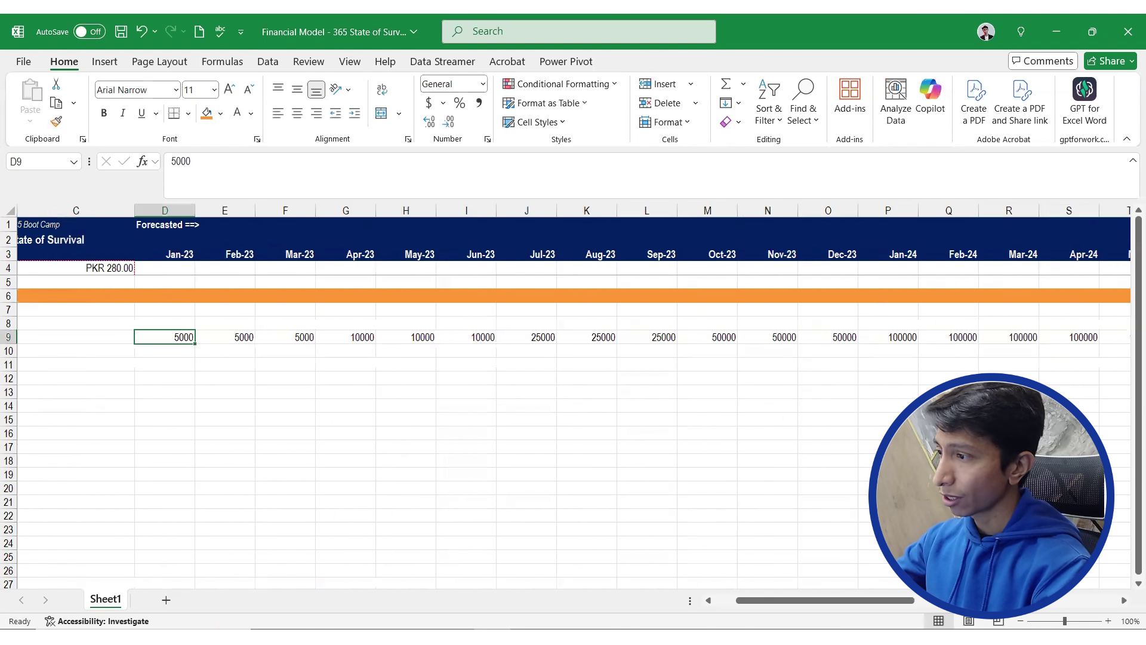
key(ctrl+shift+Right)
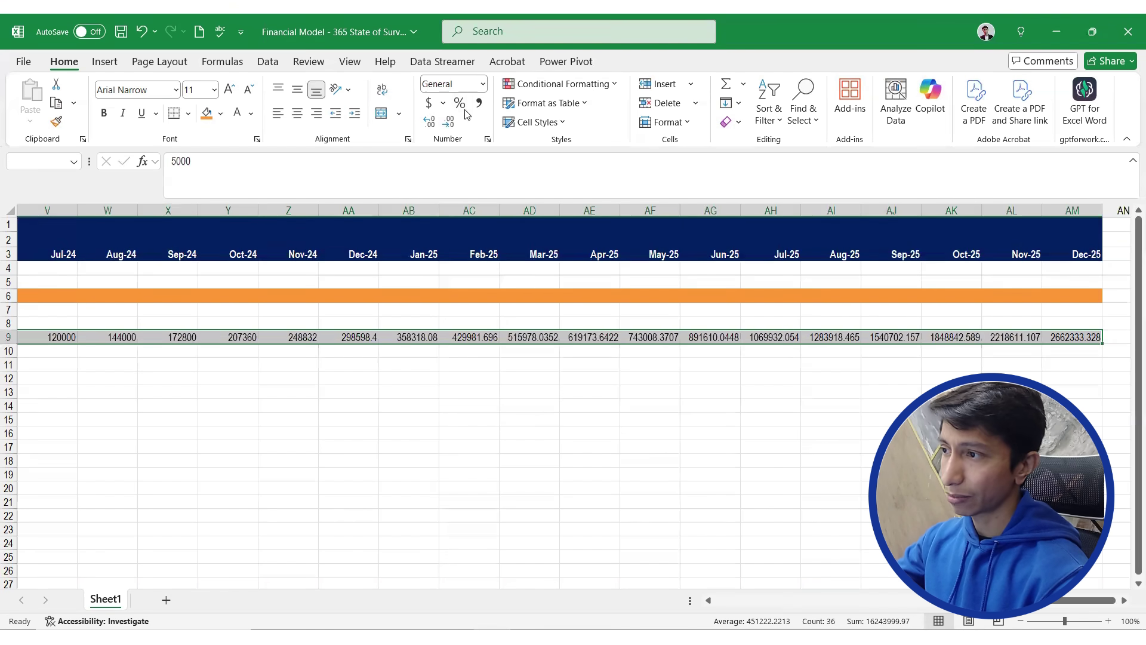
click(442, 105)
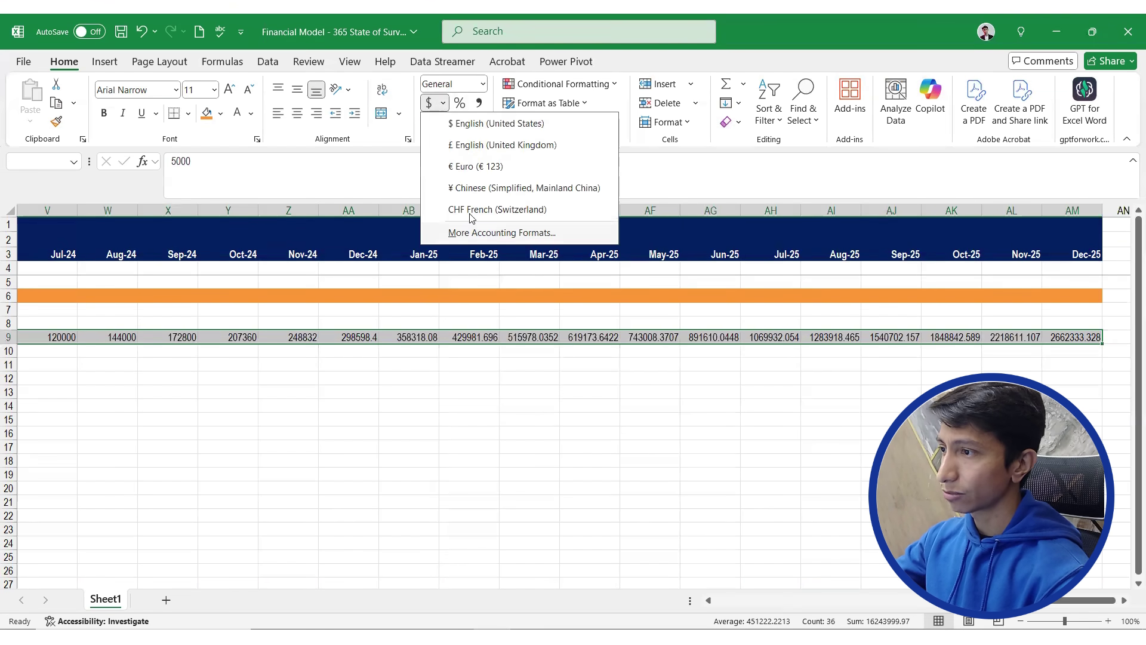
click(481, 230)
click(703, 232)
click(703, 232)
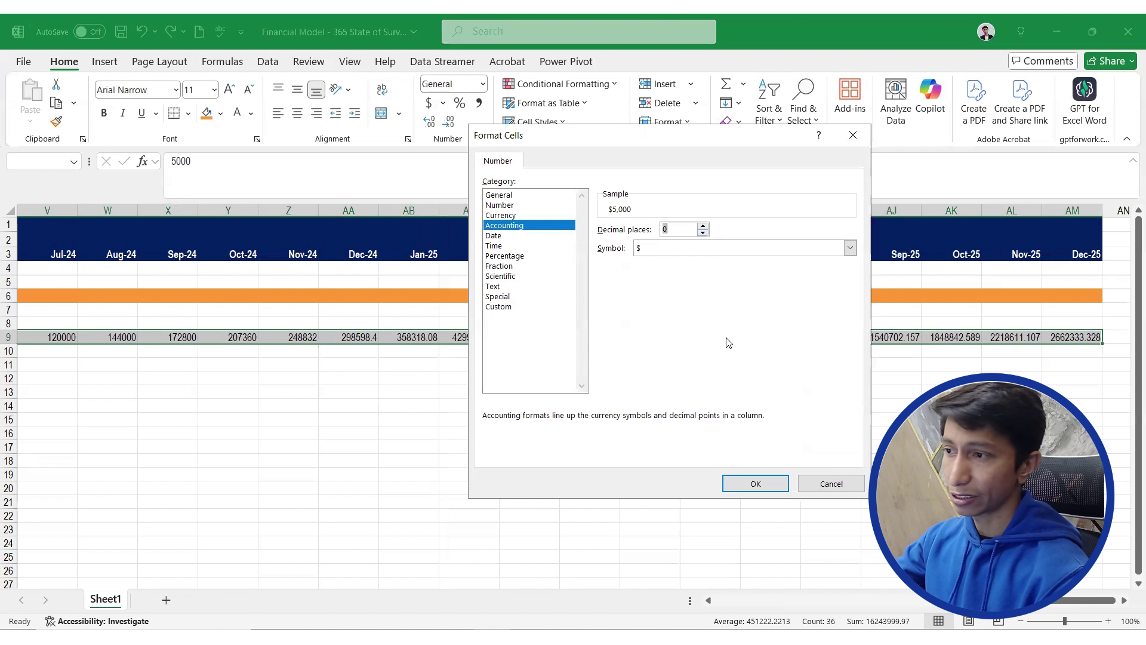
click(746, 482)
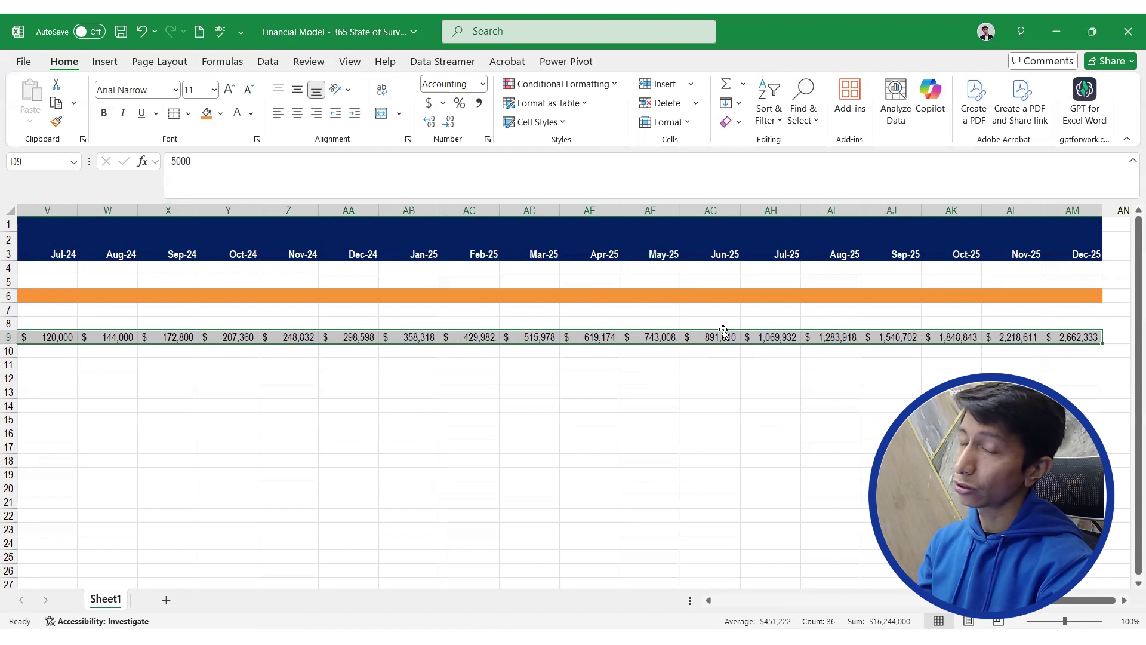
Switch to the case study PDF and read the cost per download for each advertising period
key(Left)
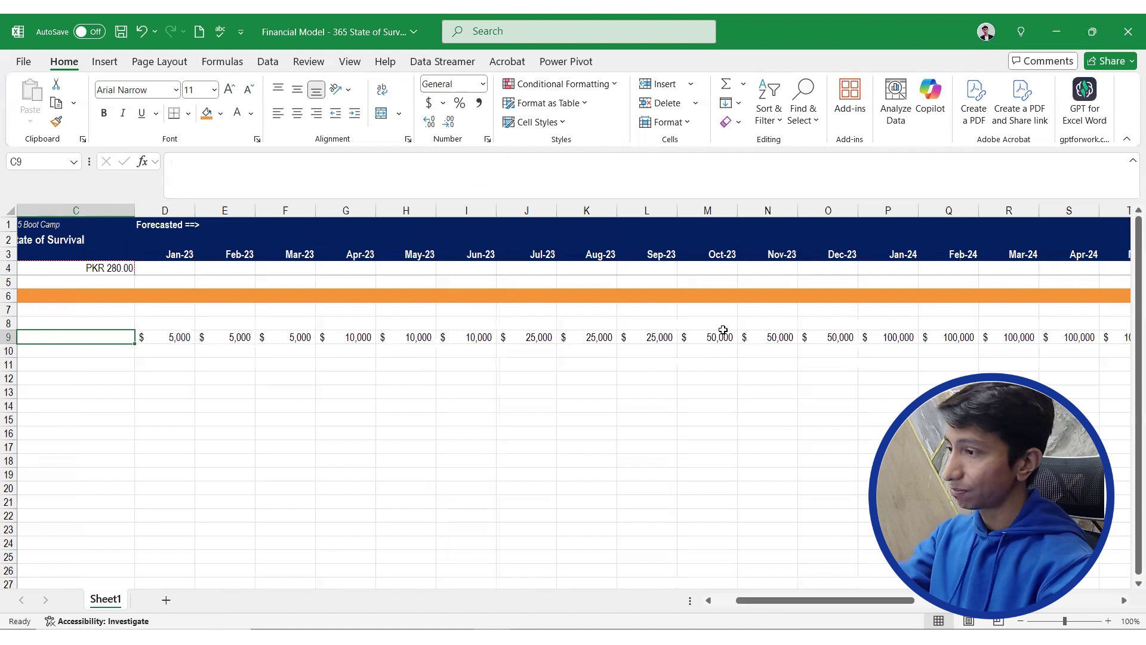
key(Right)
key(Left)
key(Left)
key(Left)
key(Down)
key(Right)
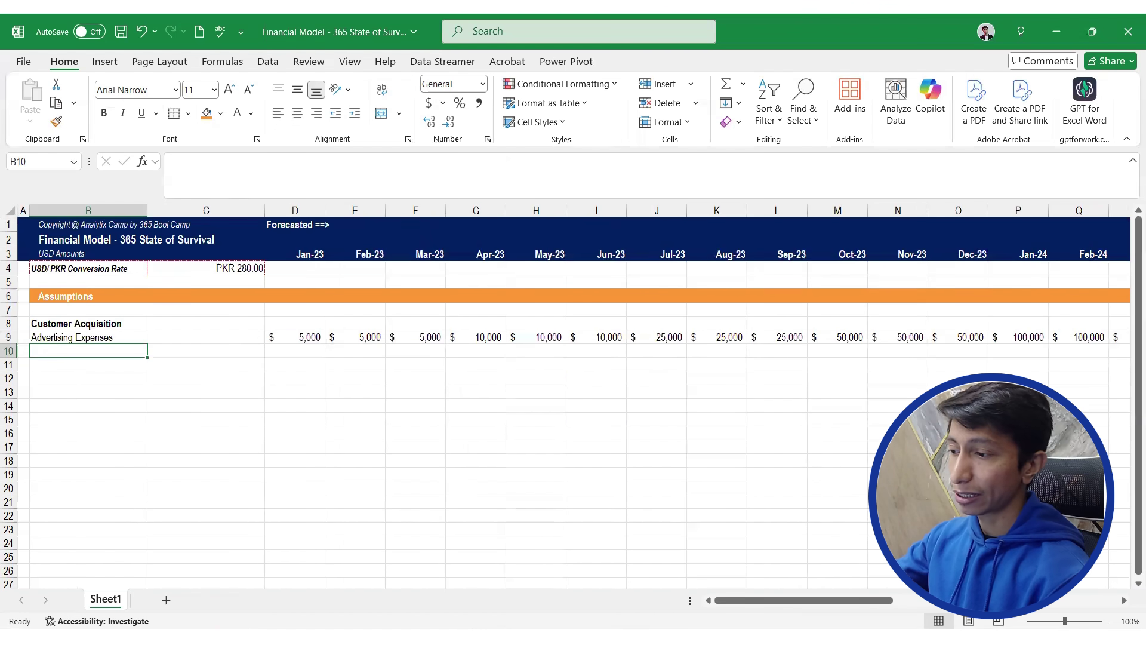
key(alt+Tab)
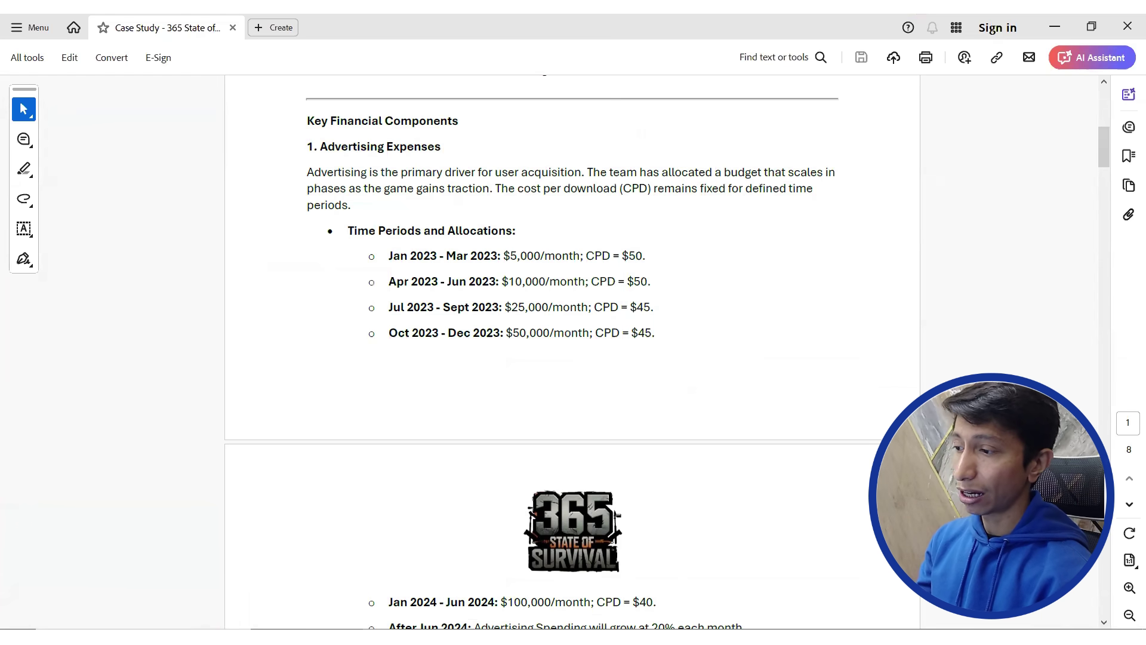
scroll(505, 577, down, 4)
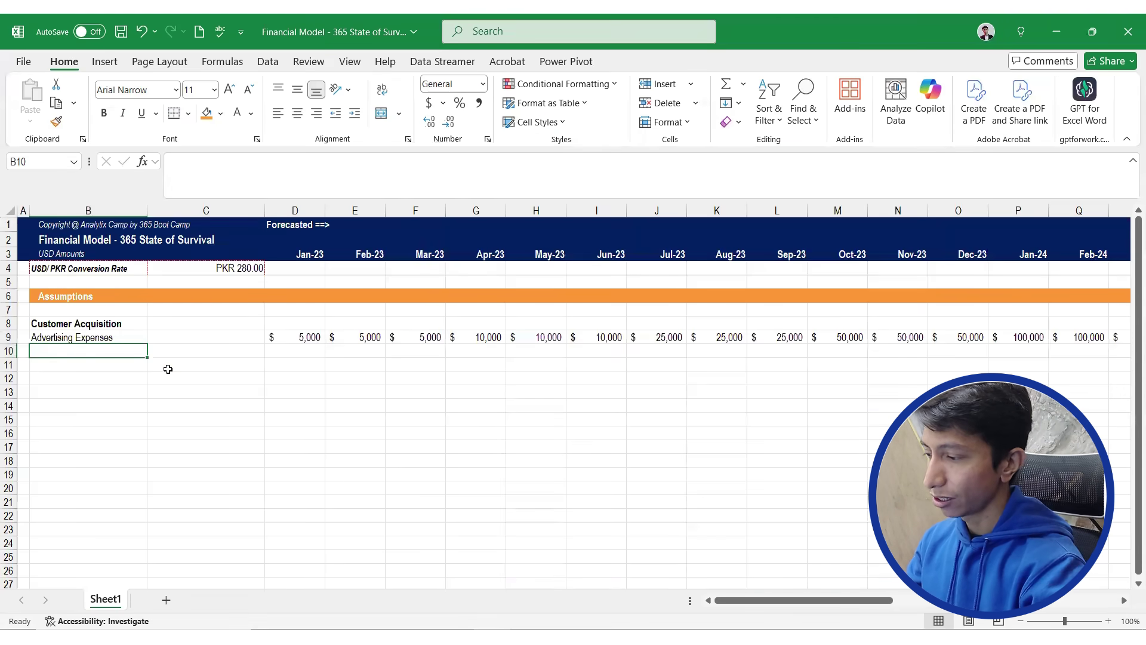
Return to the Excel model and label B10 "Cost Per Download (CPD)"
text(Cost )
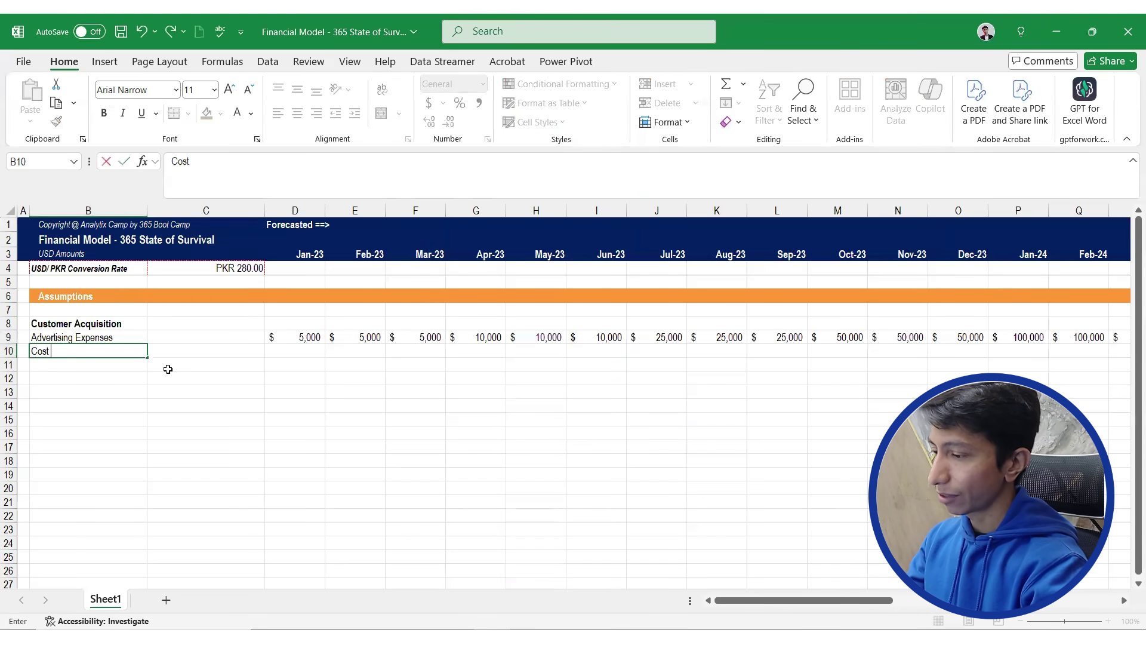
text(Per Dow)
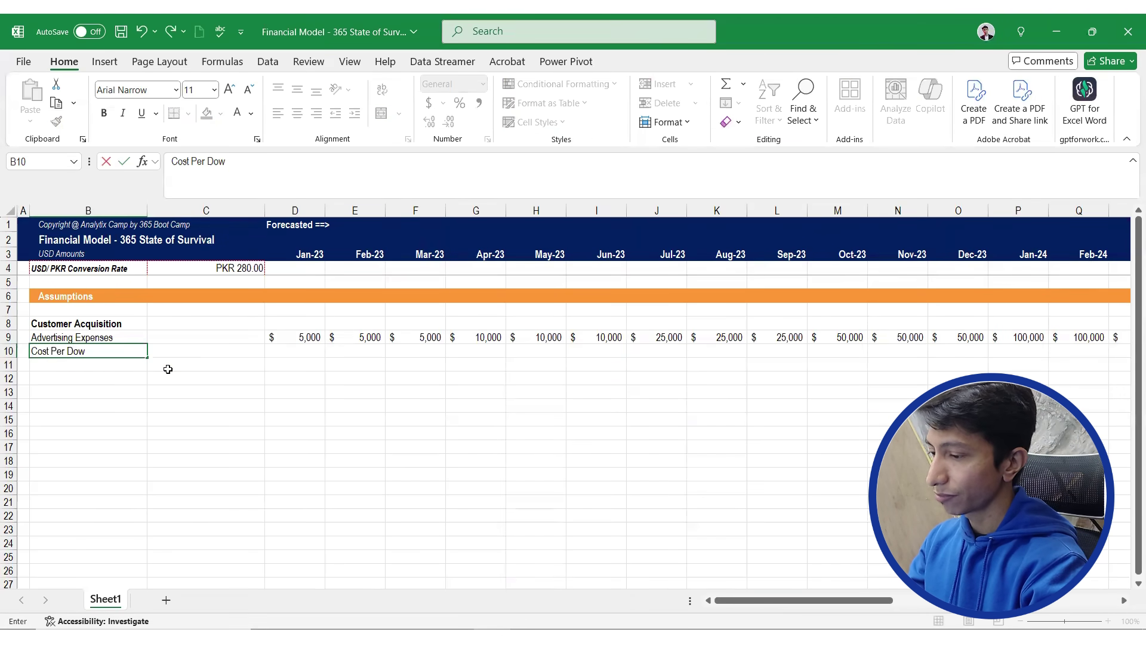
text(nload (CPS)
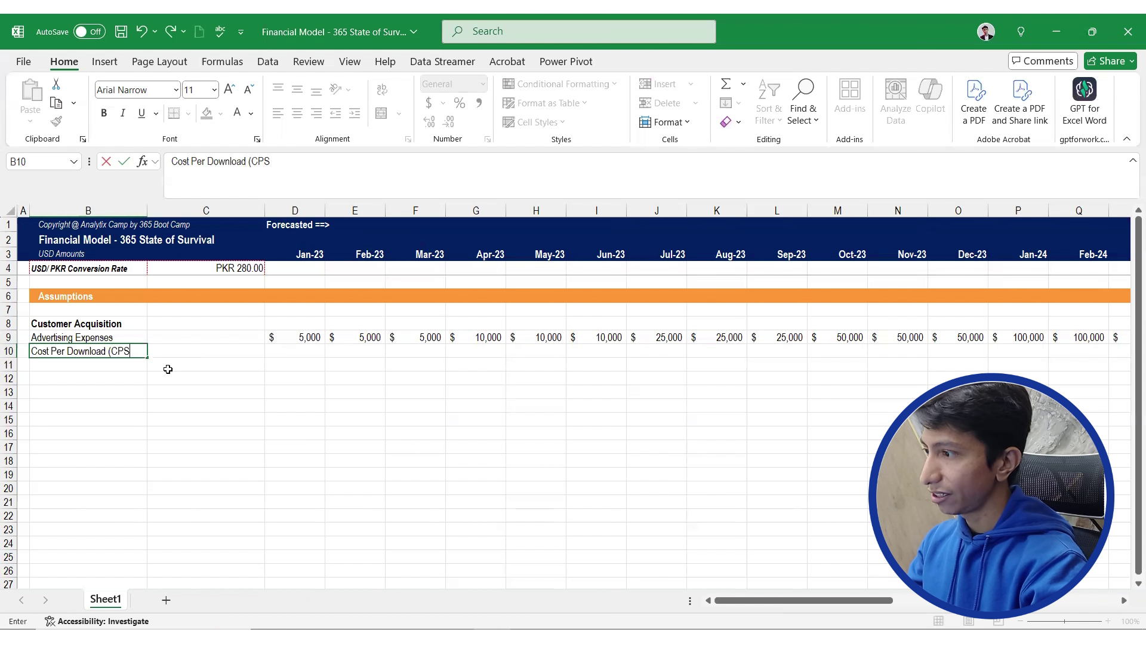
key(BackSpace)
text(D))
key(Tab)
key(Tab)
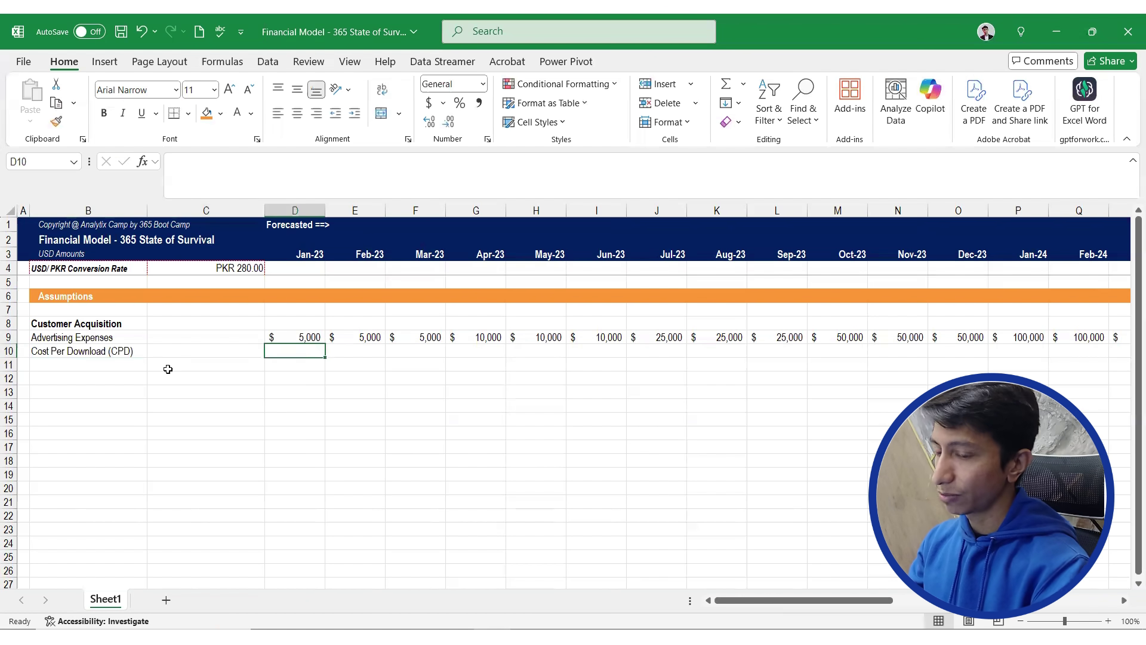
Enter 50 as the Jan-23 cost per download in D10 and fill it right through Jun-23 in I10
text(50)
key(shift+Right)
key(shift+Right)
key(shift+Right)
key(shift+Right)
key(shift+Right)
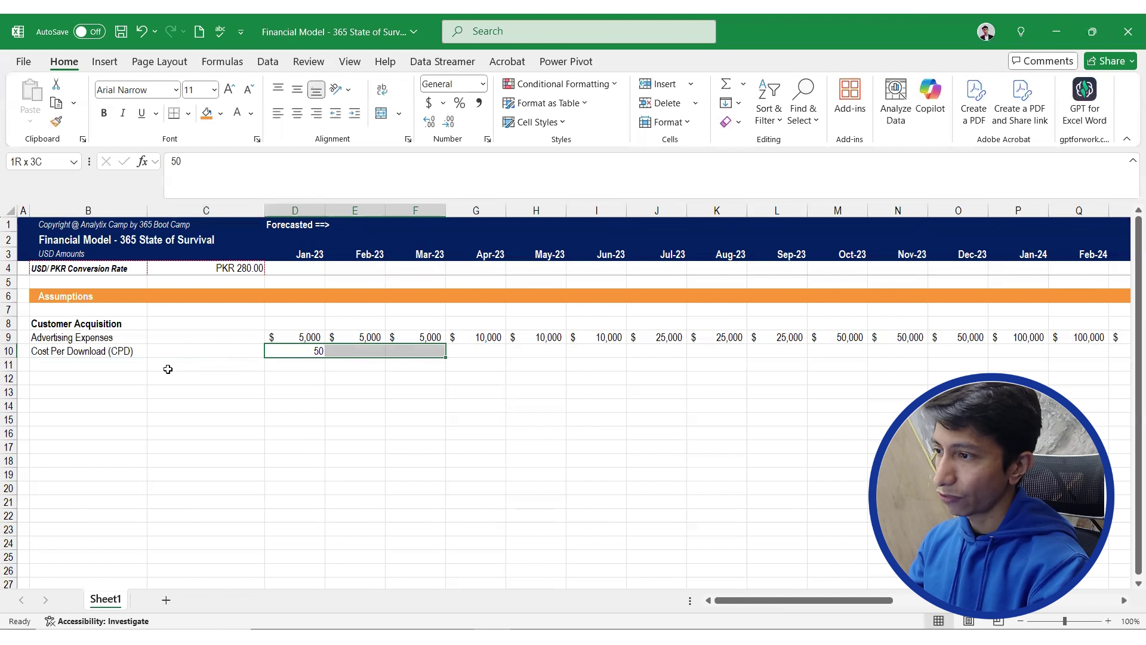
key(ctrl+r)
Enter 45 as the Jul-23 cost per download in J10 and fill it right through Dec-23 in O10
key(Right)
key(Right)
key(Right)
key(Right)
key(Right)
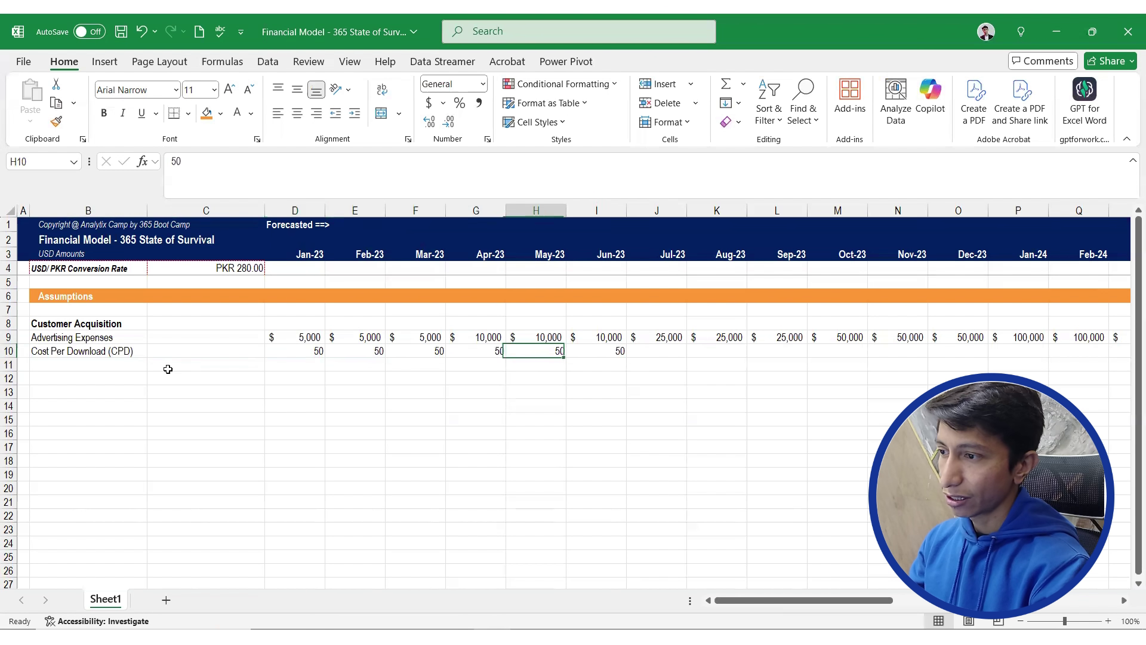
key(Right)
text(45)
key(shift+Right)
key(shift+Right)
key(shift+Right)
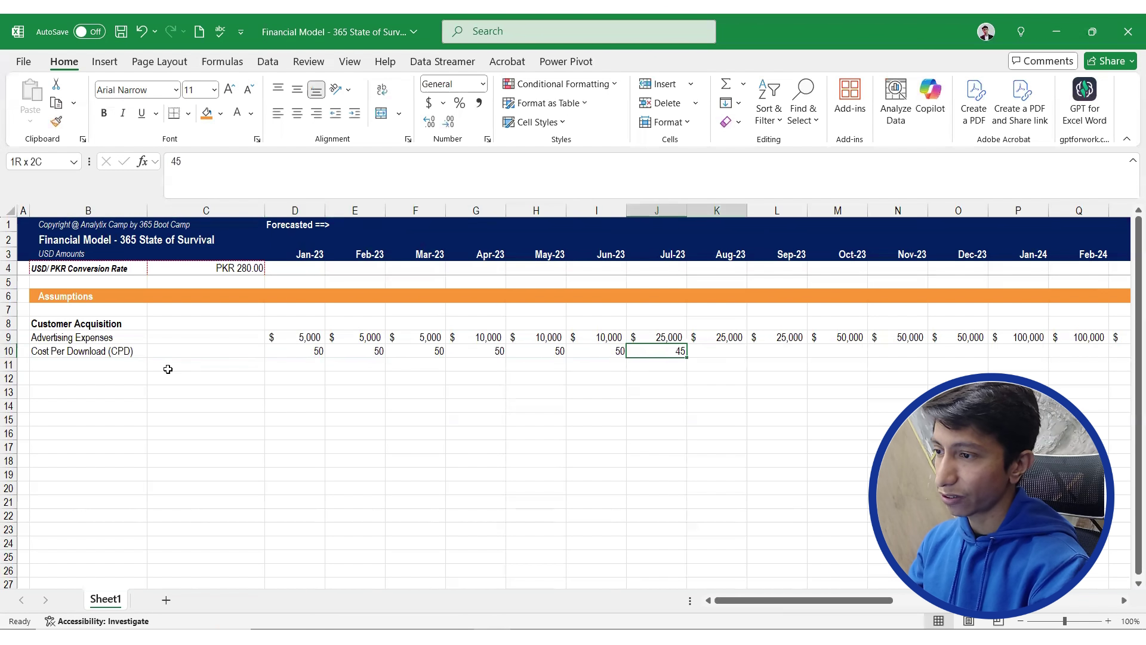
key(shift+Right)
key(shift+Right)
key(ctrl+r)
Enter 40 as the Jan-24 cost per download in P10 and fill it right through Dec-25 in AM10
key(Right)
key(Right)
key(Right)
key(Right)
key(Right)
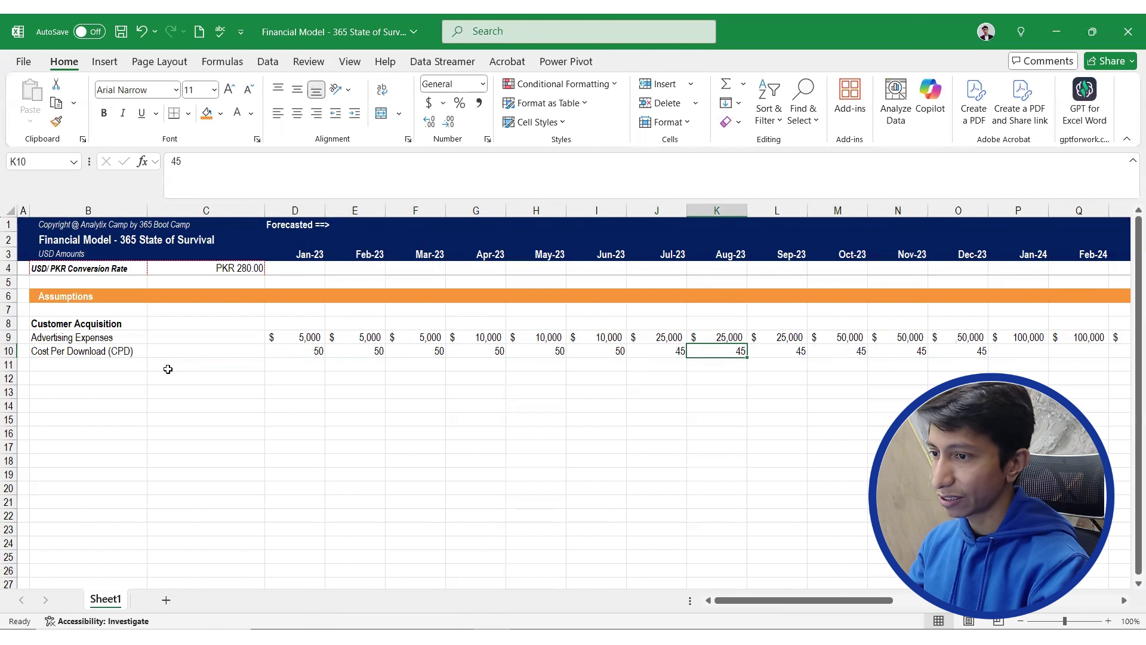
key(Right)
text(40)
key(shift+Right)
key(shift+Right)
key(shift+Right)
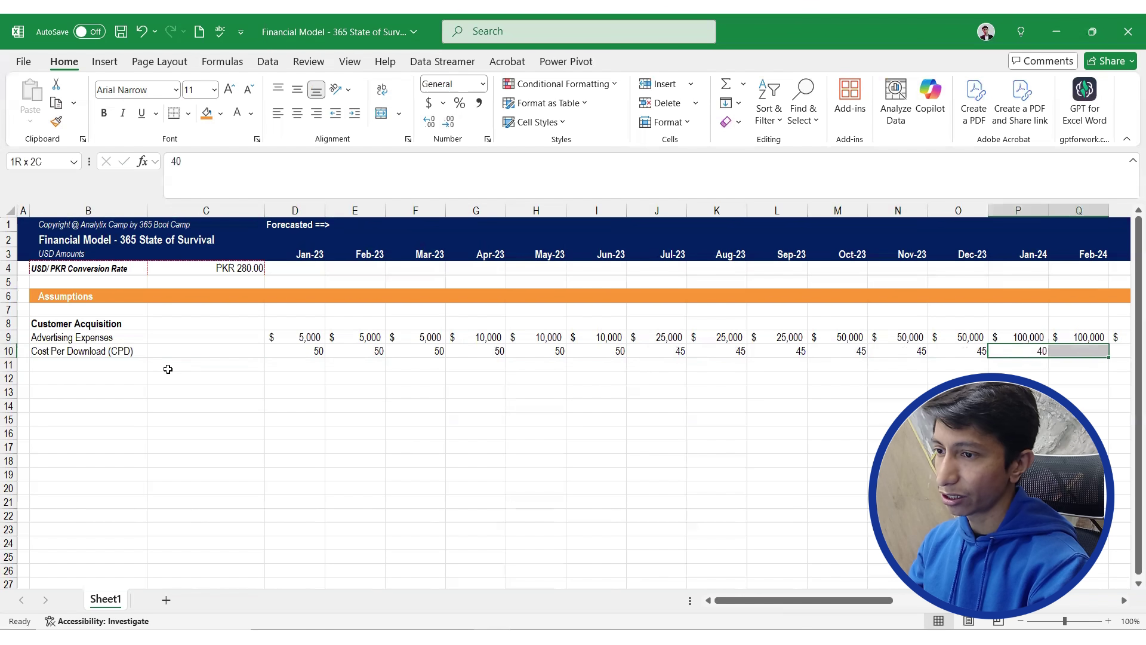
key(shift+Right)
key(shift+Right)
key(shift+Right)
key(shift+Right)
key(shift+Right)
key(shift+Right)
key(shift+Right)
key(shift+Right)
key(shift+Right)
key(shift+Right)
key(shift+Right)
key(shift+Right)
key(shift+Right)
key(shift+Right)
key(shift+Right)
key(shift+Right)
key(shift+Right)
key(shift+Right)
key(shift+Right)
key(shift+Right)
key(shift+Left)
key(shift+Left)
key(shift+Left)
key(shift+Left)
key(shift+Left)
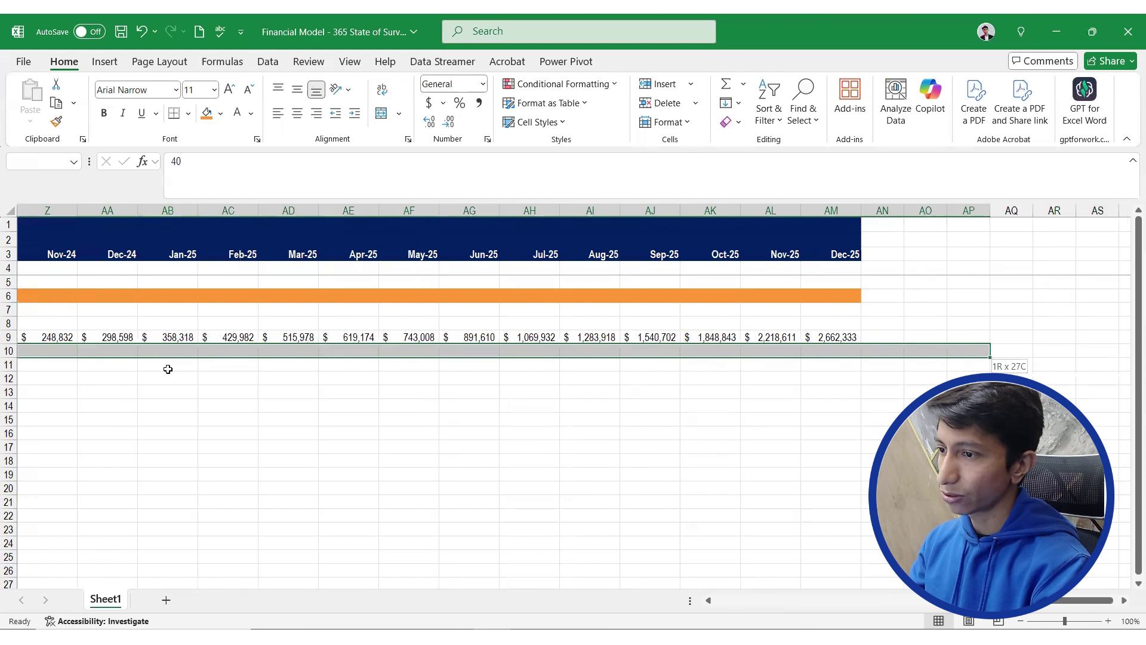
key(ctrl+r)
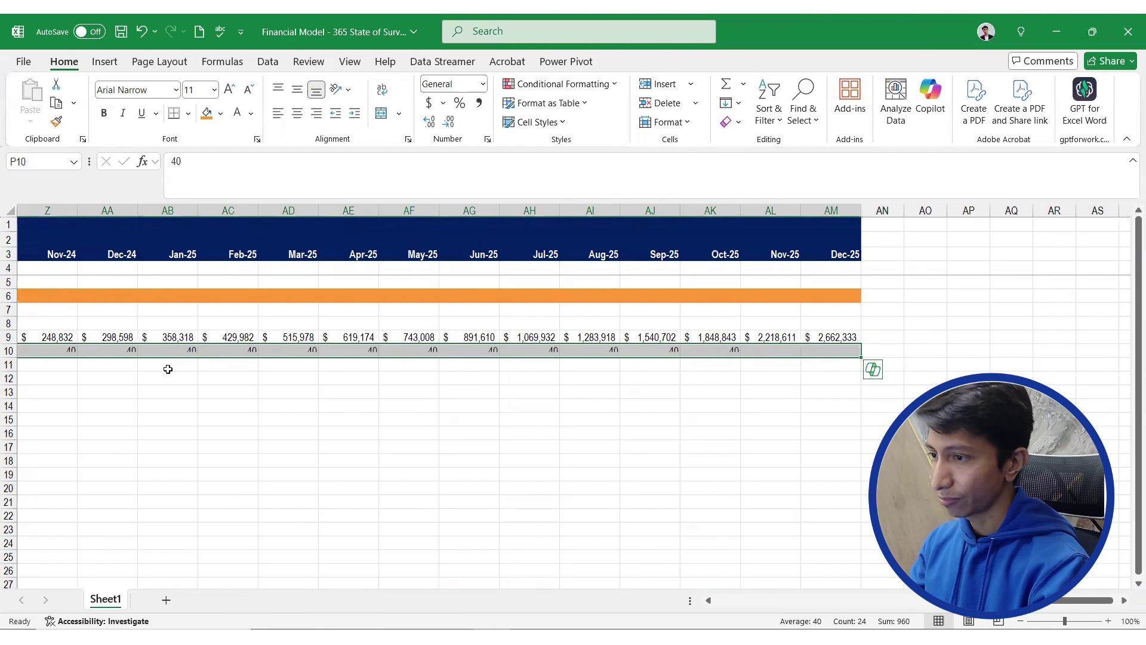
Copy the accounting format of D9 onto the cost per download row, from D10 through AM10
key(Left)
key(ctrl+Left)
key(Left)
key(Up)
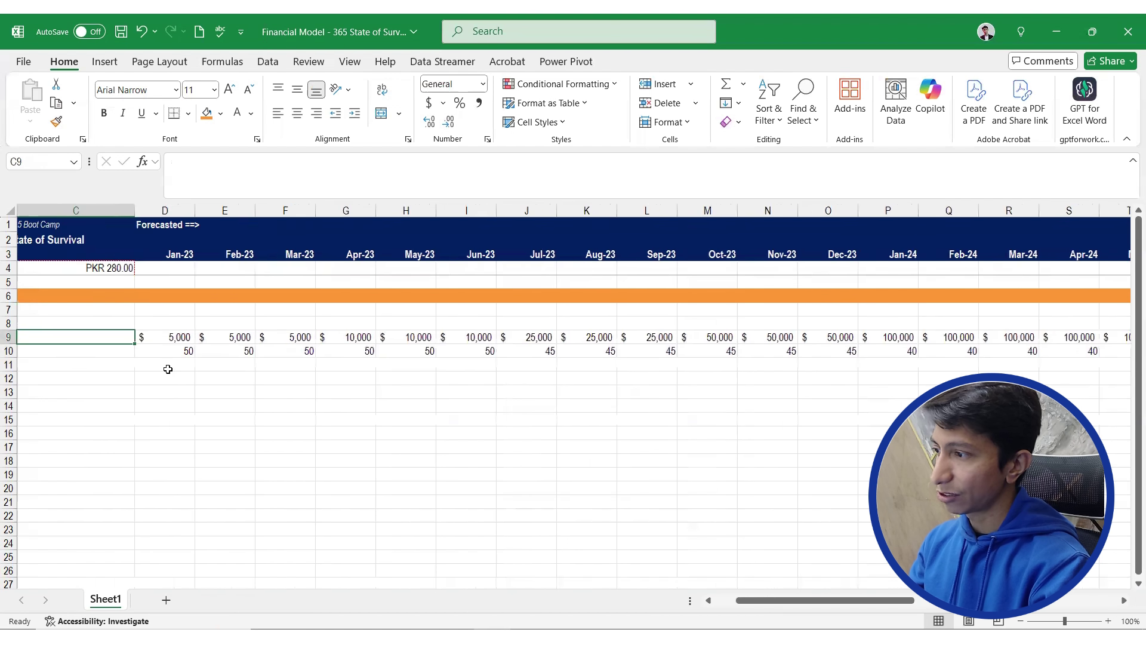
key(Right)
click(56, 121)
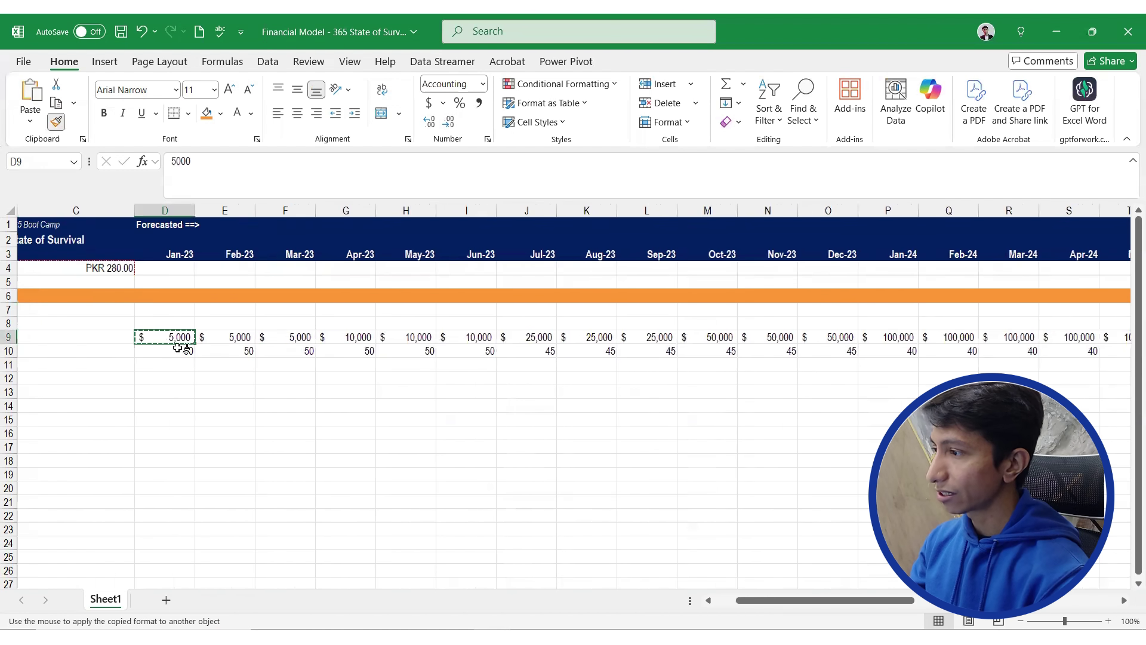
click(171, 351)
click(61, 123)
key(ctrl+shift+Right)
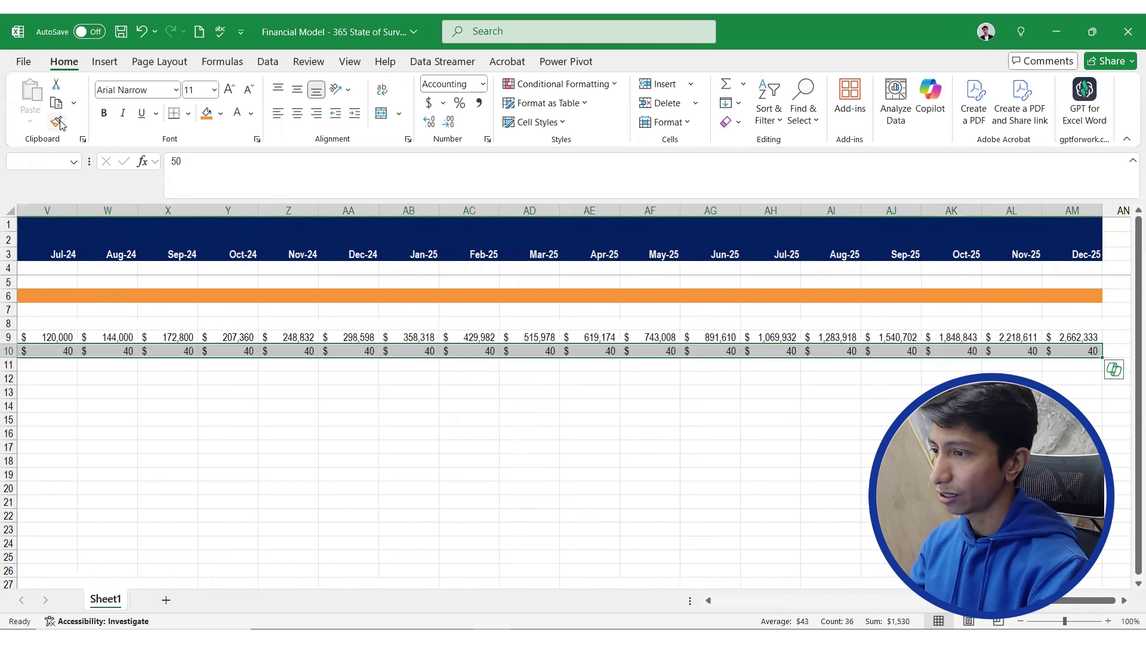
Label B11 "New Users (Paid)" below the cost per download row
key(Left)
key(Left)
key(Left)
key(Down)
key(Down)
key(Right)
key(Up)
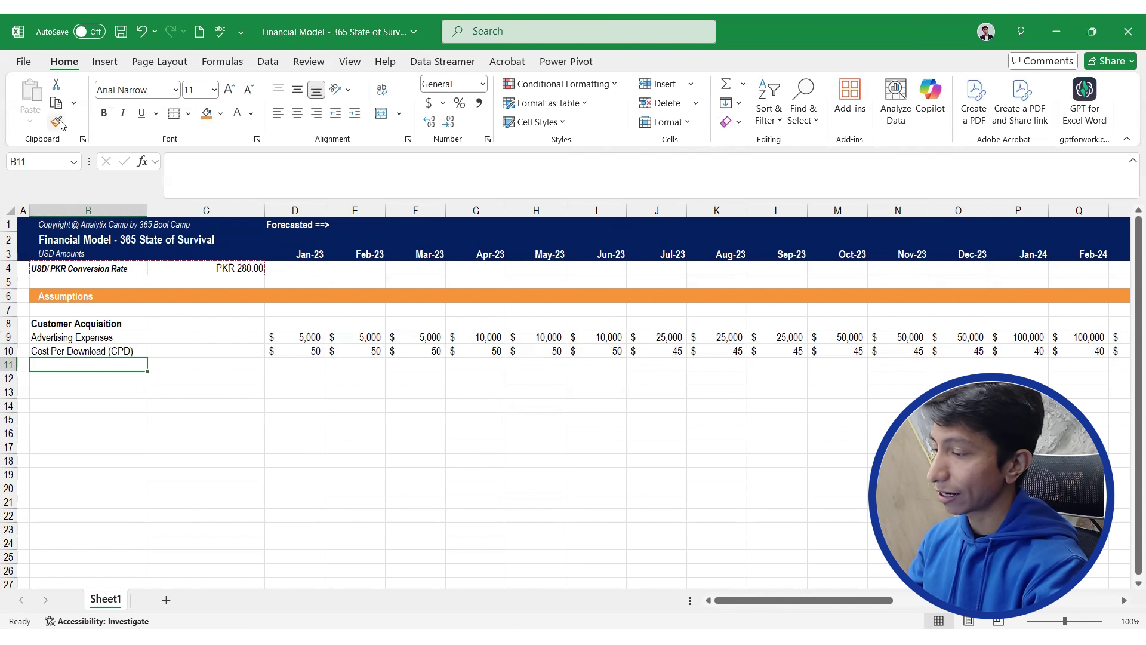
text(New User)
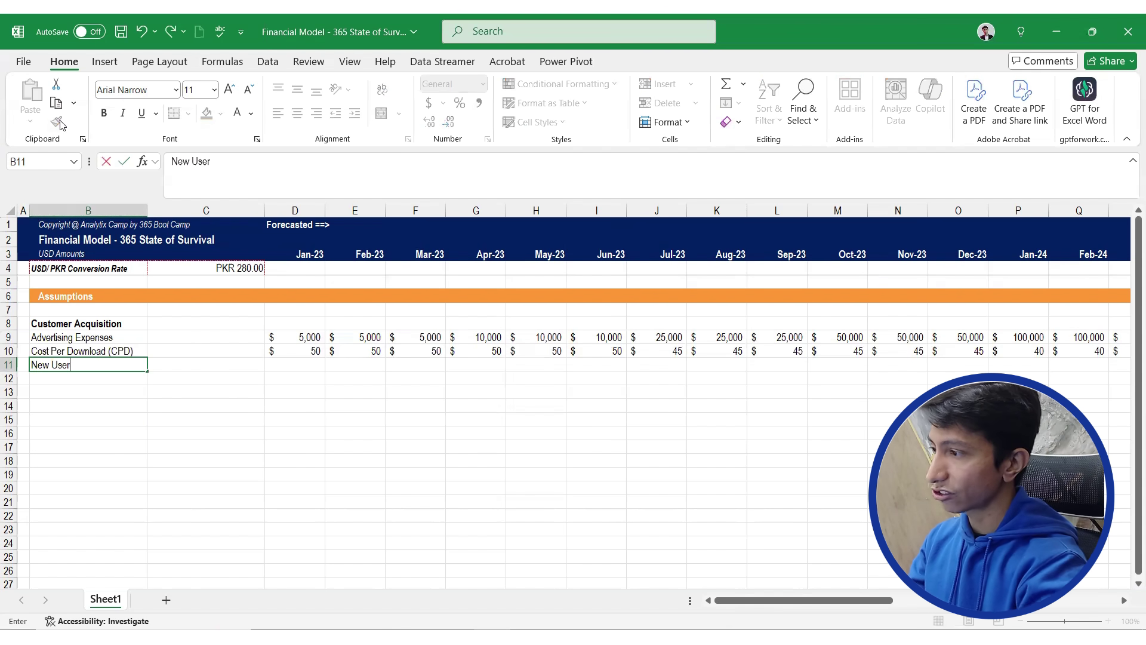
text(s (Paid))
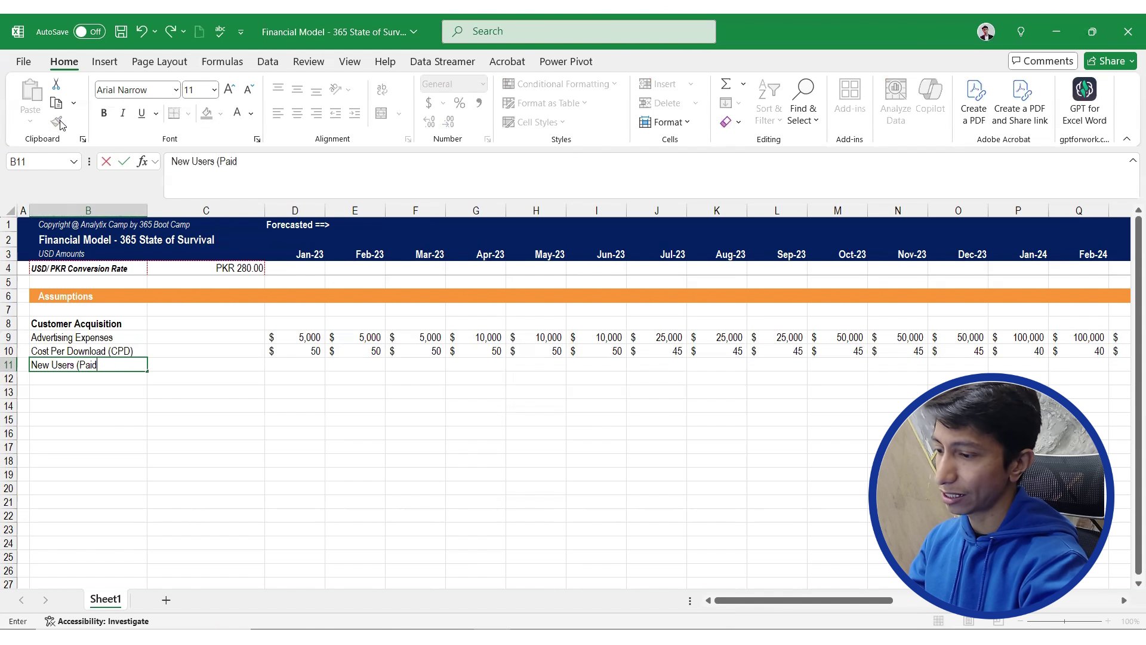
Enter the formula =D9/D10 in D11 to calculate the Jan-23 paid new users
key(Tab)
text(=)
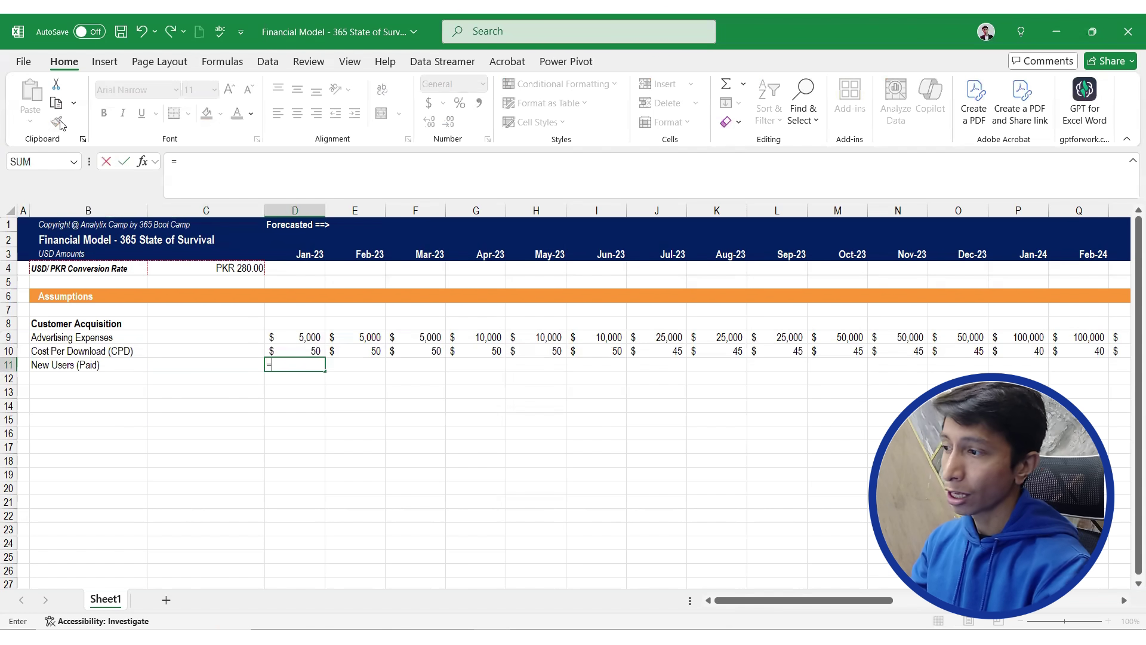
key(Up)
key(Up)
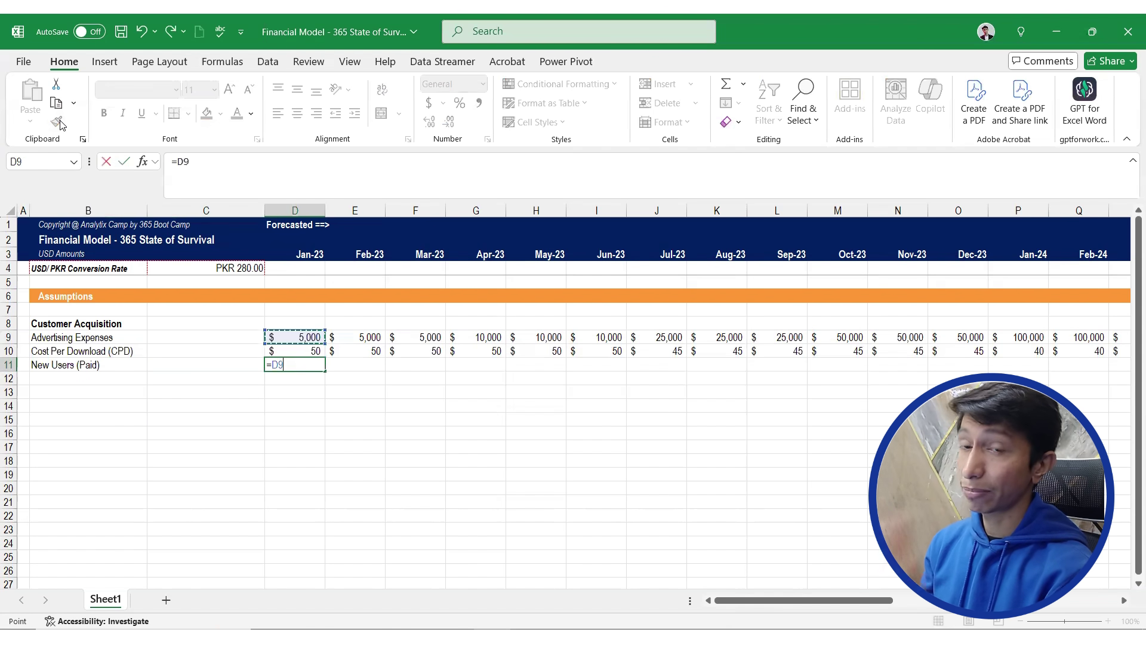
text(/)
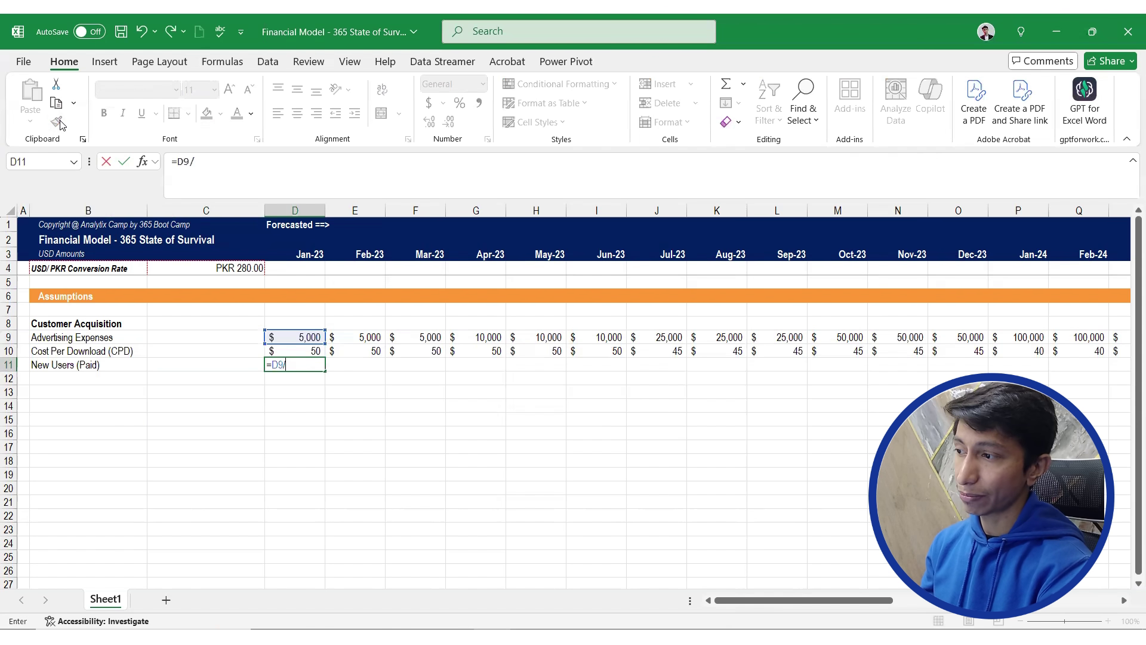
key(Up)
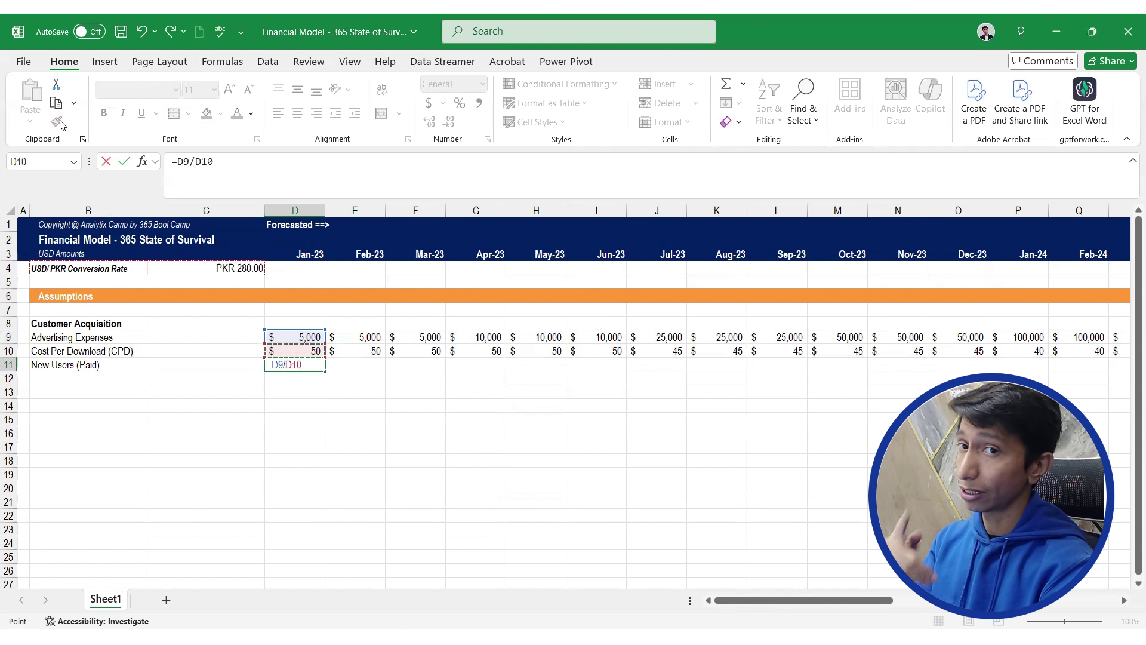
key(Return)
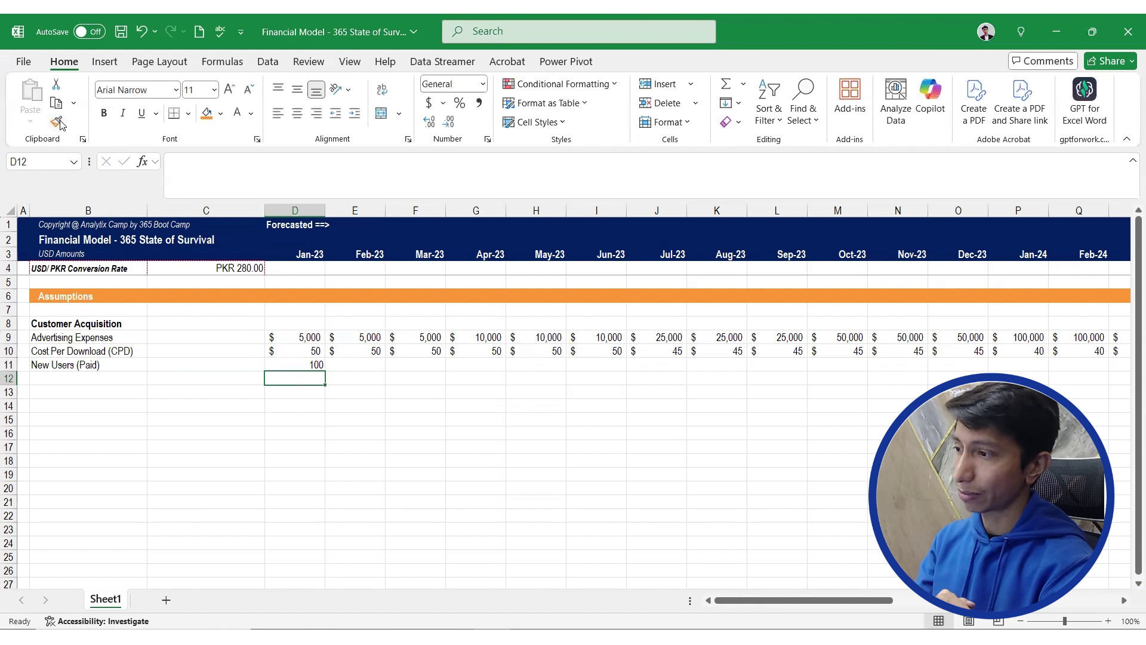
Fill the D11 formula right through Dec-25 in AM11 and format the row with thousands separators and no decimals
key(Up)
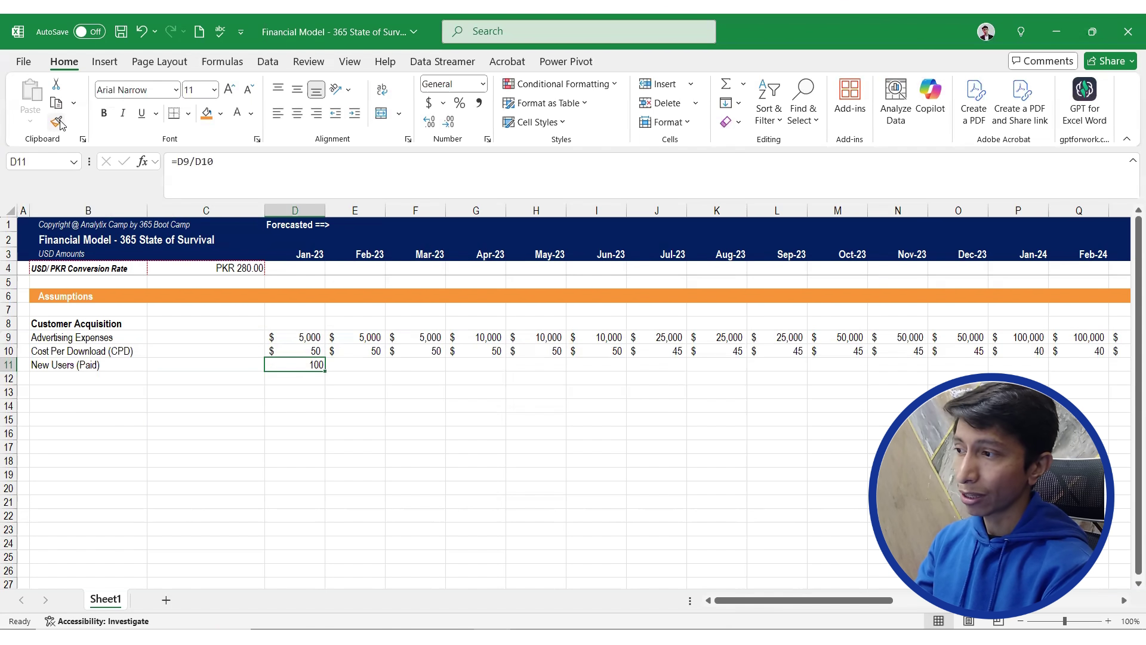
key(Up)
key(shift+Down)
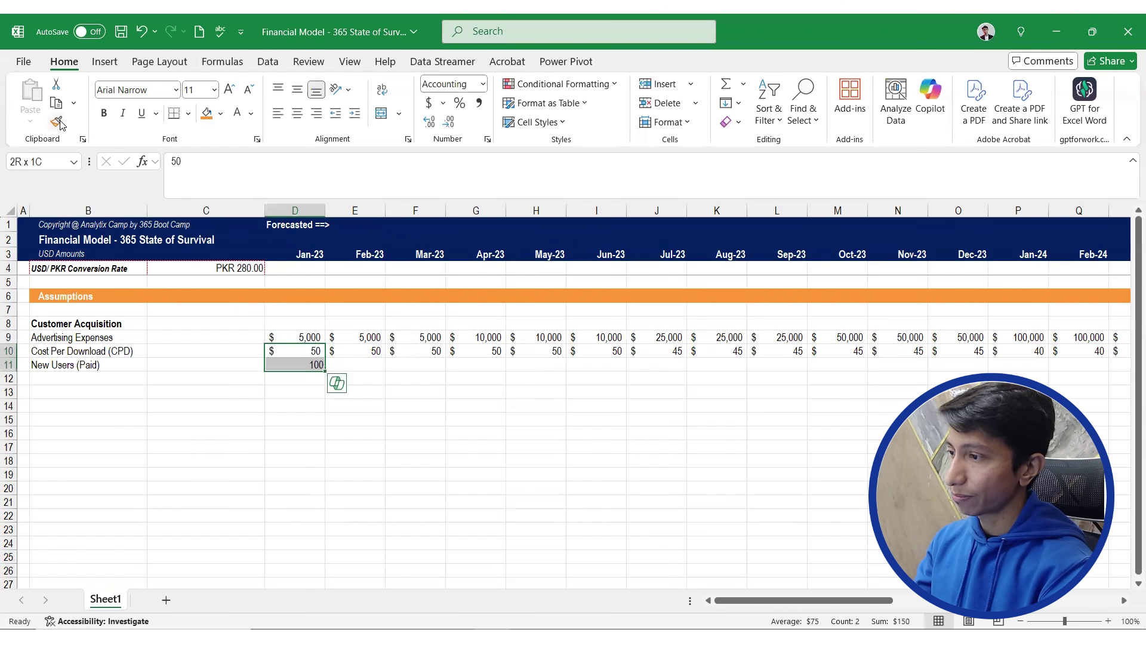
key(Down)
key(shift+Right)
key(shift+Right)
key(shift+Right)
key(shift+Right)
key(shift+Right)
key(shift+Right)
key(shift+Right)
key(shift+Right)
key(shift+Right)
key(shift+Right)
key(shift+Right)
key(shift+Right)
key(shift+Right)
key(shift+Right)
key(shift+Right)
key(shift+Right)
key(shift+Right)
key(shift+Right)
key(shift+Right)
key(shift+Right)
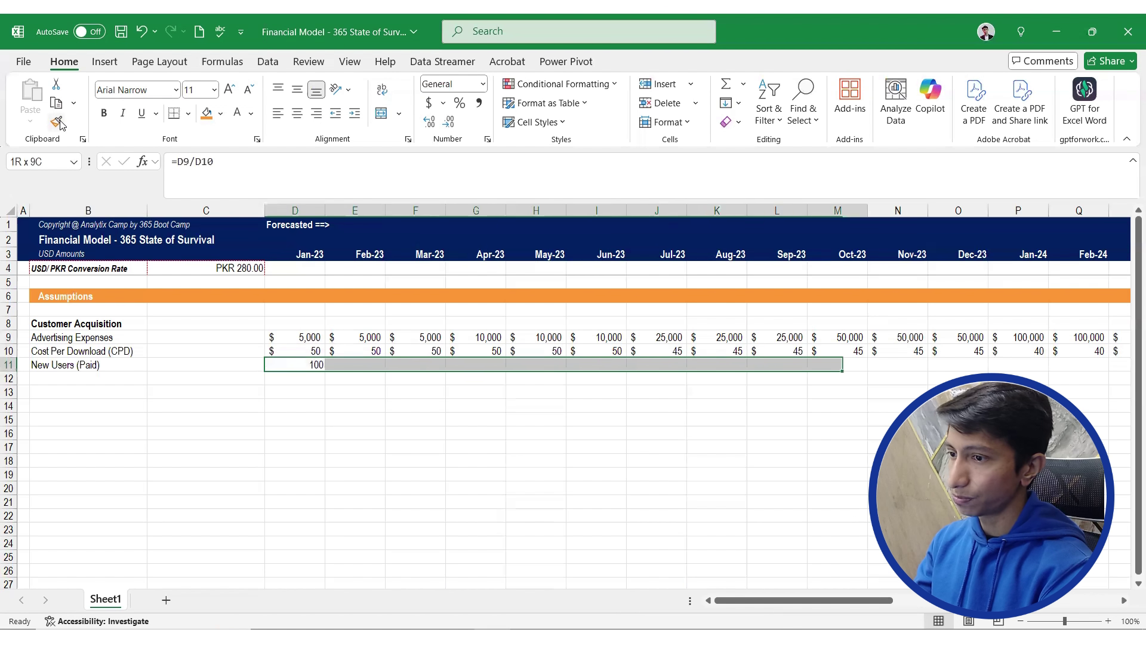
key(shift+Right)
key(shift+Right)
key(shift+Right)
key(shift+Right)
key(shift+Right)
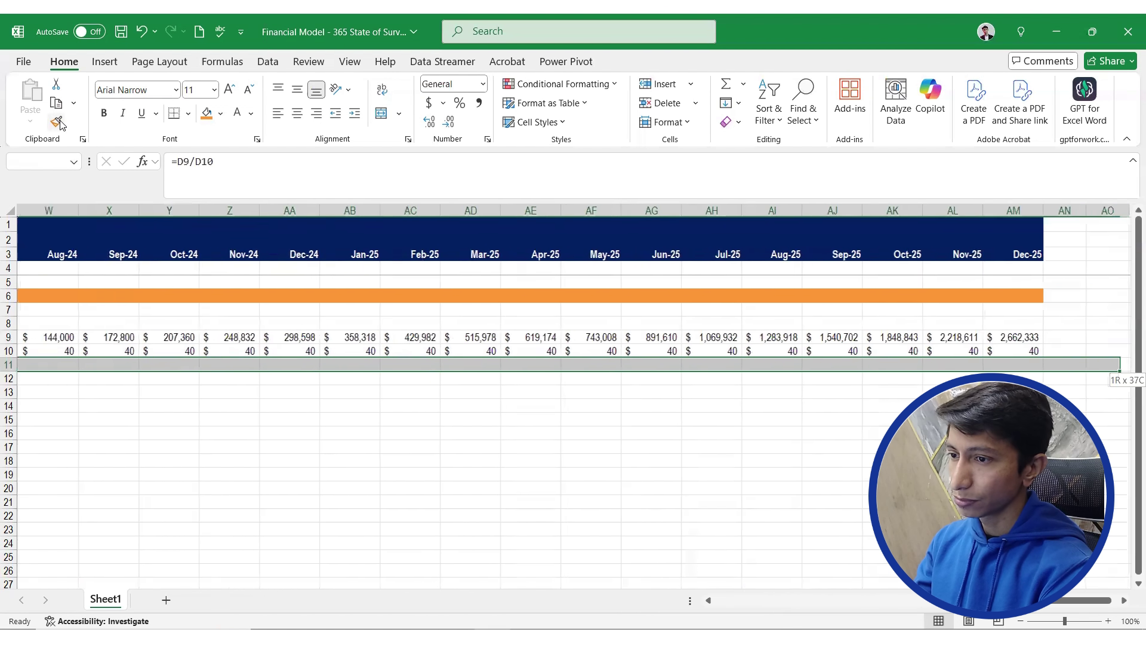
key(ctrl+r)
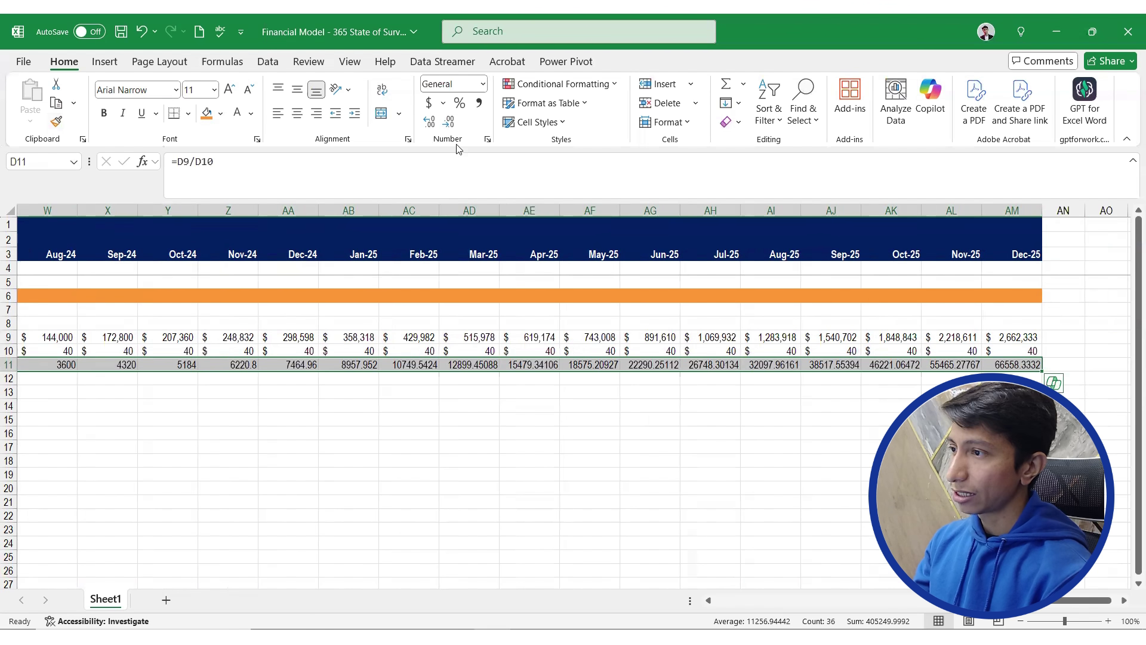
click(479, 103)
double_click(455, 127)
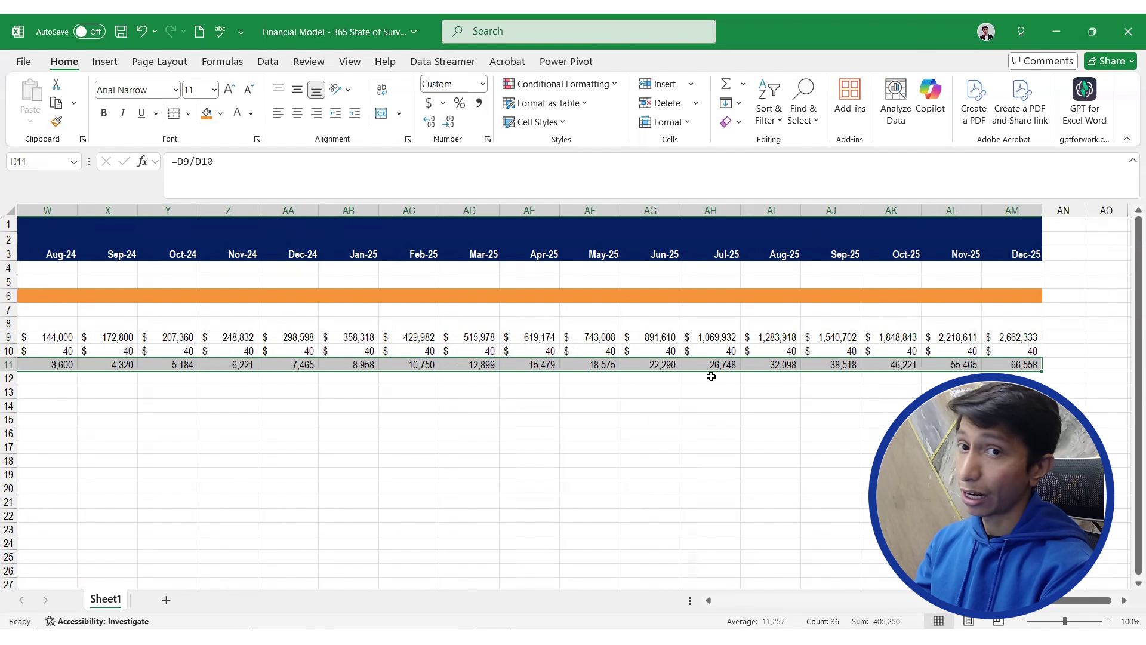
Wrap the D11 formula in ROUNDUP with zero digits, making it =ROUNDUP(D9/D10,0)
key(shift+BackSpace)
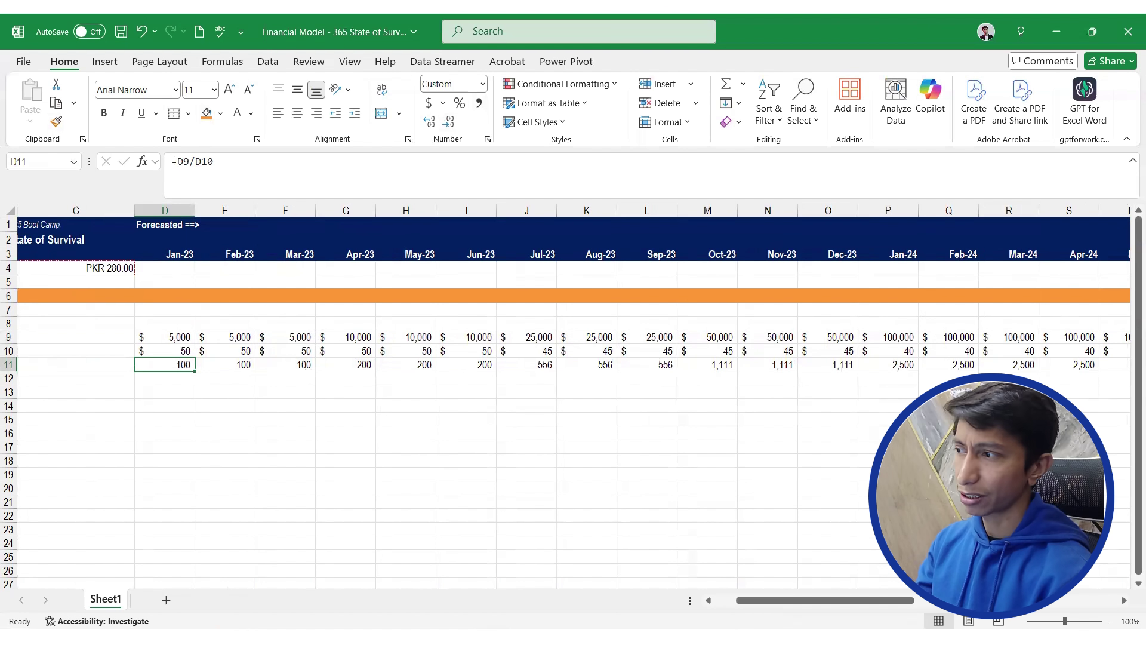
click(227, 162)
text(roun)
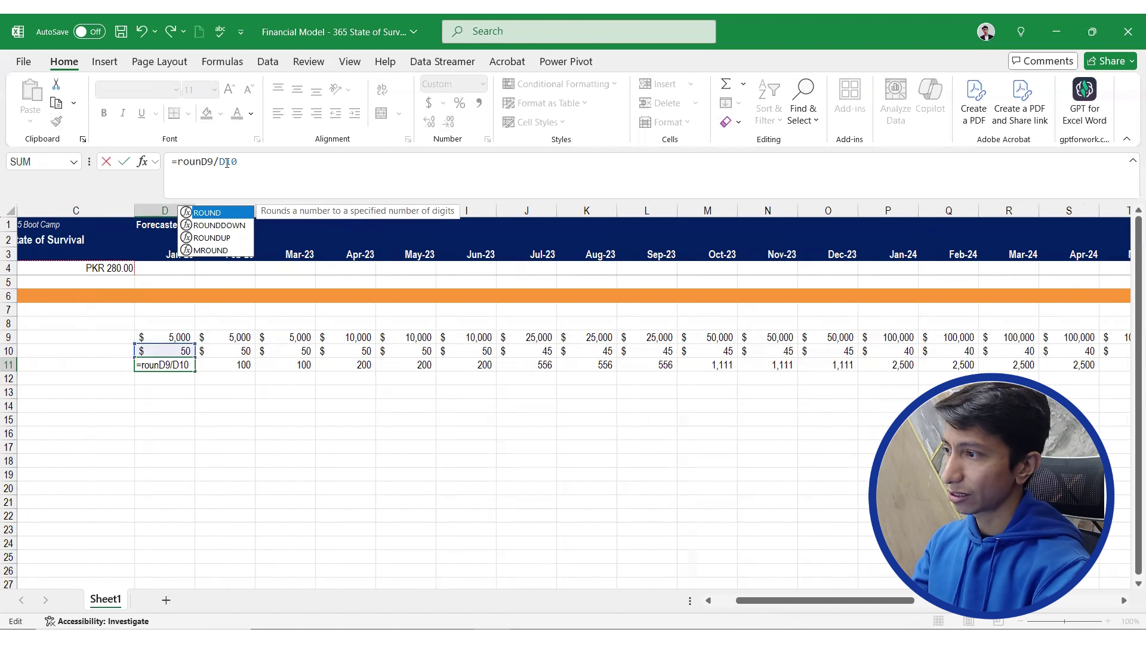
key(Down)
key(Down)
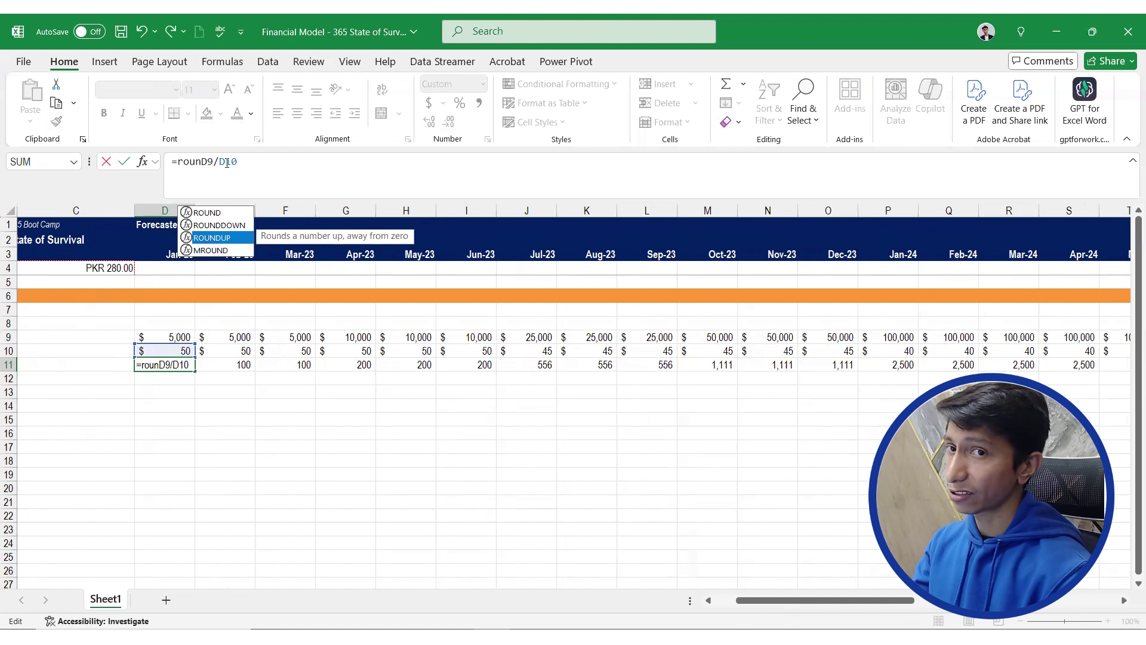
key(Tab)
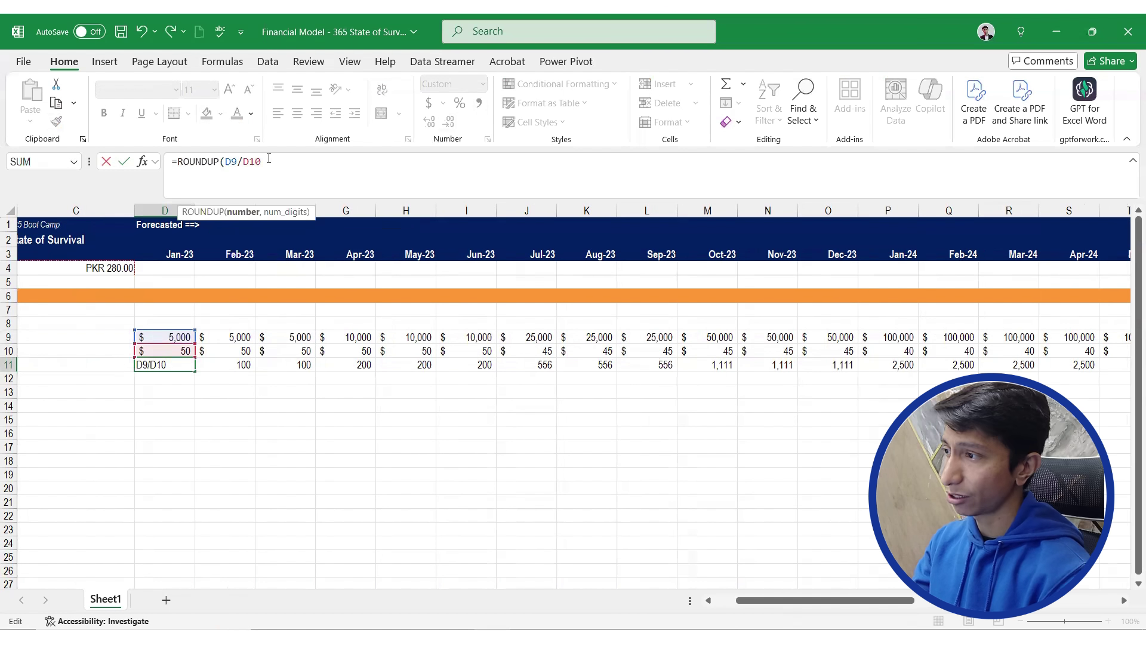
text(,0)
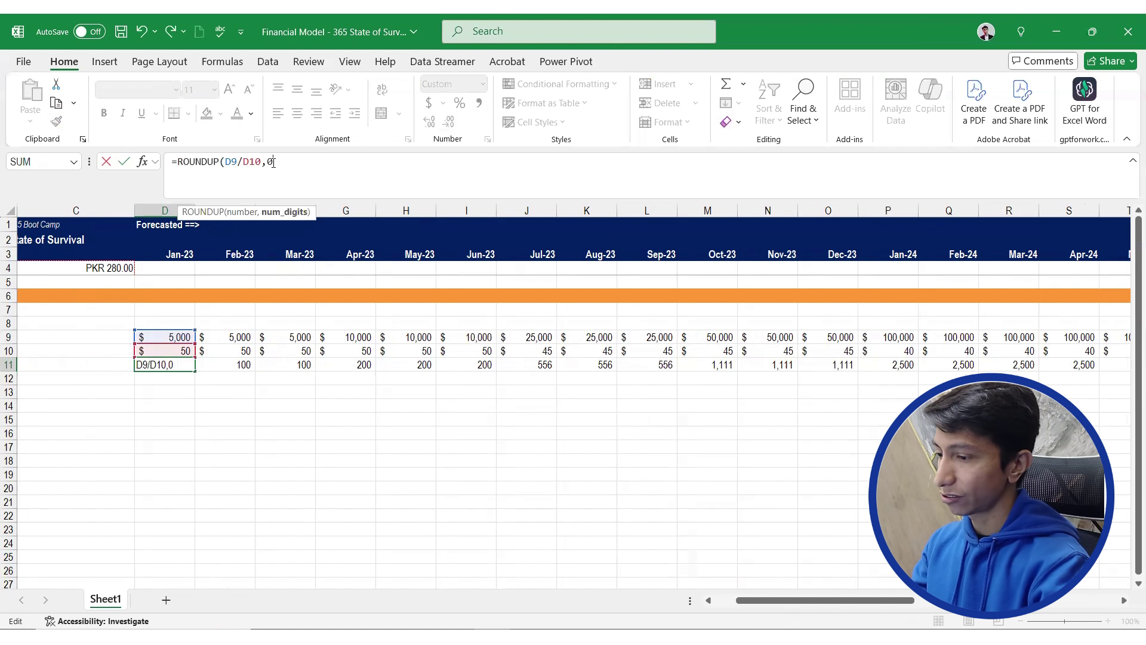
key(Return)
Fill the ROUNDUP formula from D11 right through Dec-25 in AM11
key(Up)
key(ctrl+shift+Right)
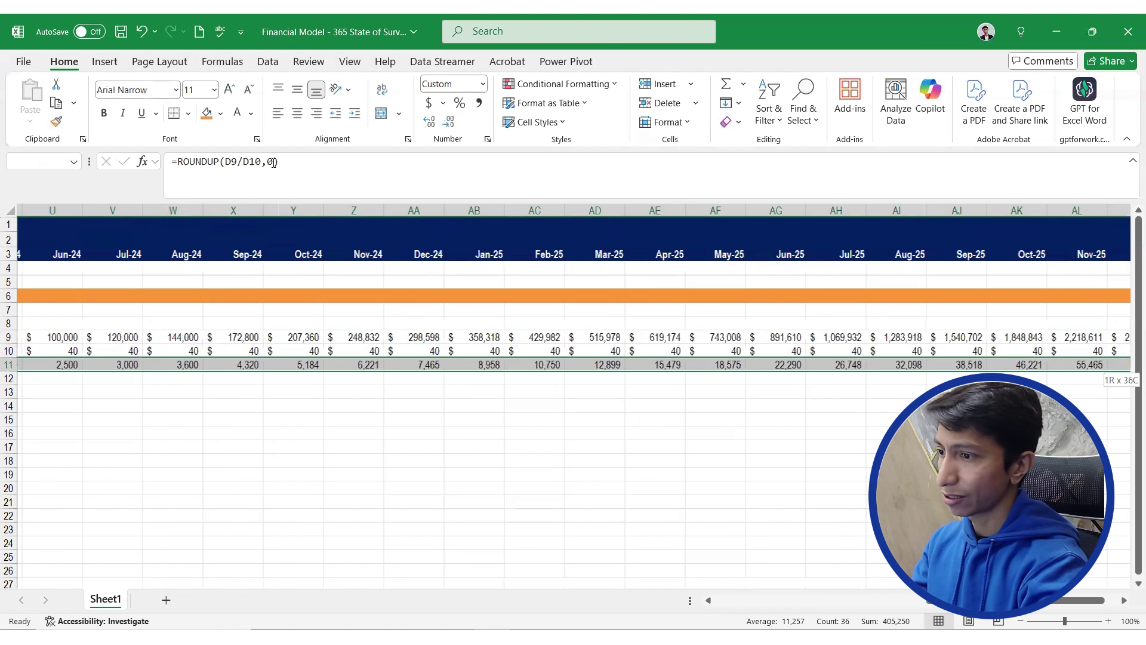
key(ctrl+r)
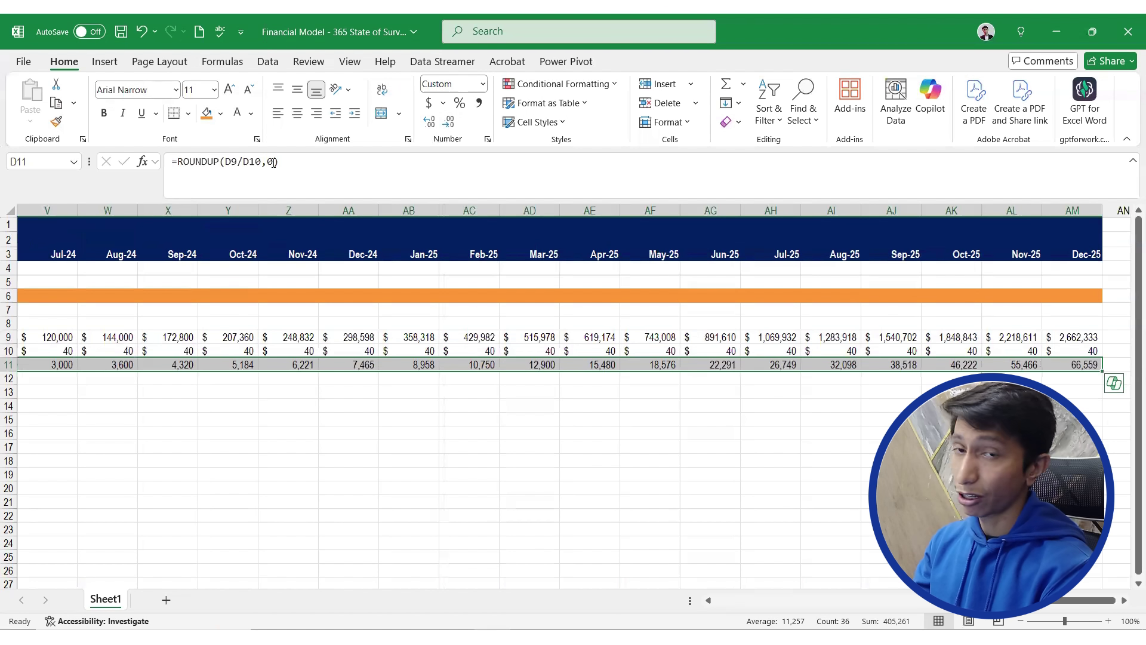
Review the monthly paid new user figures in row 11 from Jan-23 through Dec-25
key(Left)
key(Left)
key(Left)
key(Right)
key(Right)
key(Right)
key(Right)
key(Right)
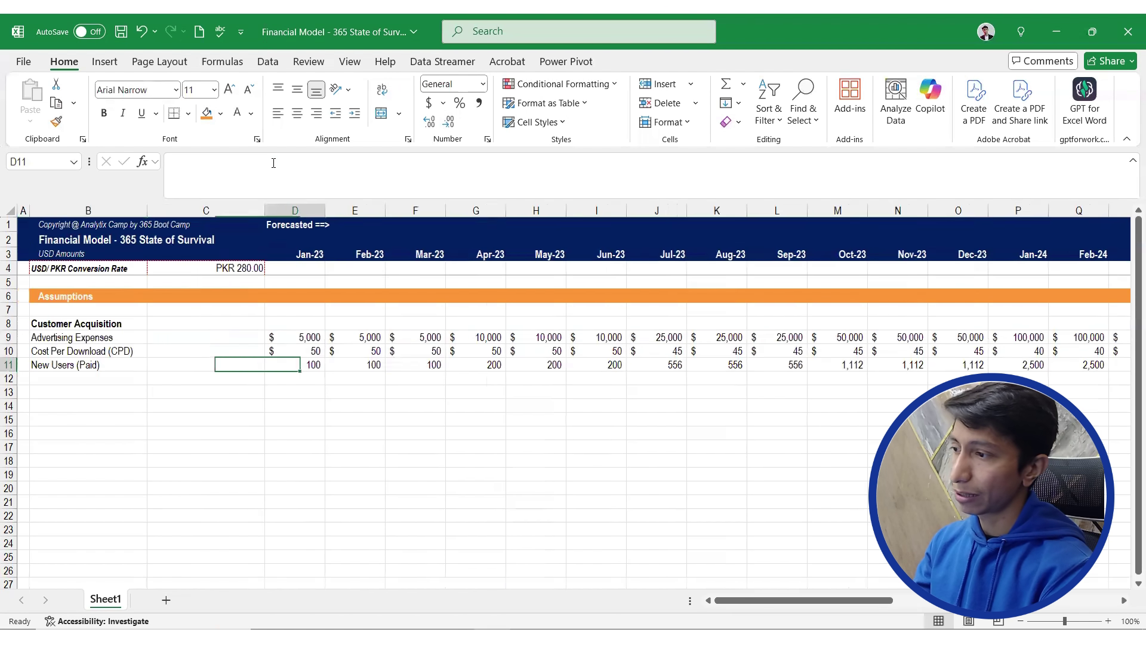
key(Right)
key(Right)
key(Right)
key(Right)
key(Right)
key(Right)
key(Right)
key(Right)
key(Right)
key(Right)
key(Right)
key(Right)
key(Right)
key(Right)
key(Right)
key(Right)
key(Right)
key(Right)
key(Right)
key(Right)
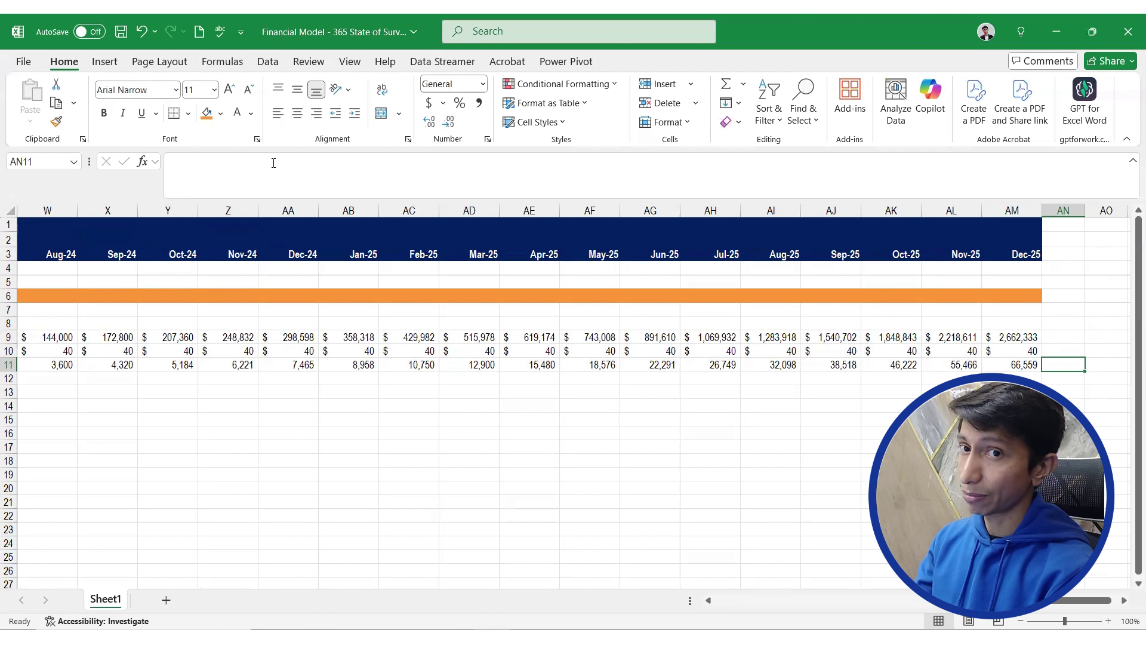
Label B12 "Organic Ratio" below the paid new users row
key(Left)
key(ctrl+Left)
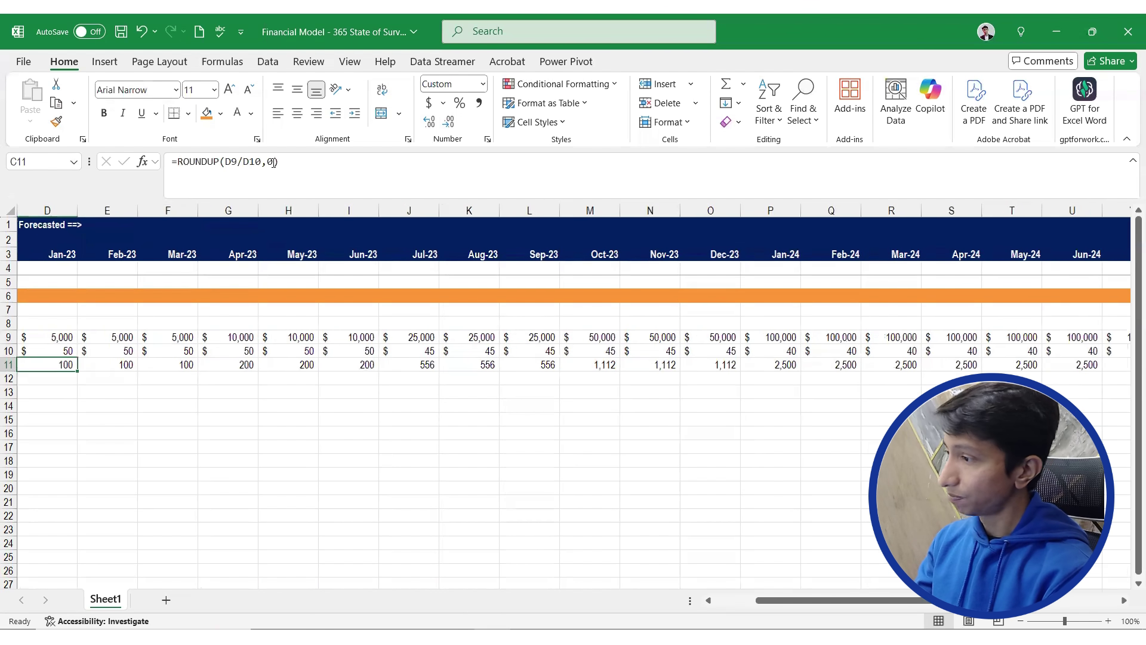
key(ctrl+Left)
key(Down)
key(Down)
key(Up)
key(Right)
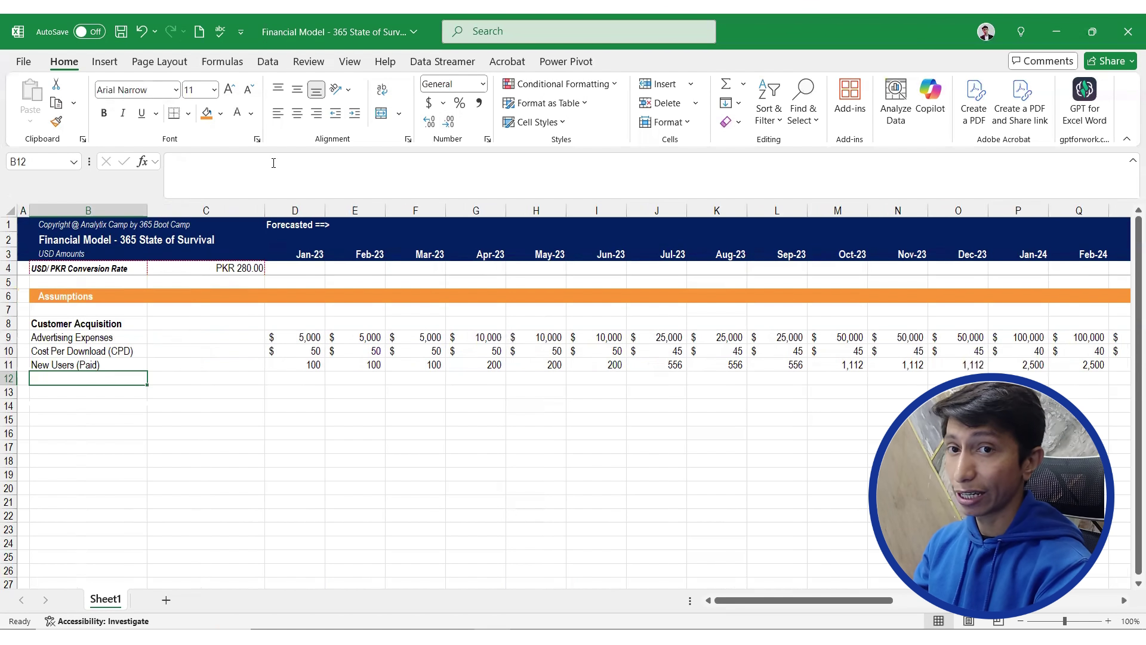
text(Org)
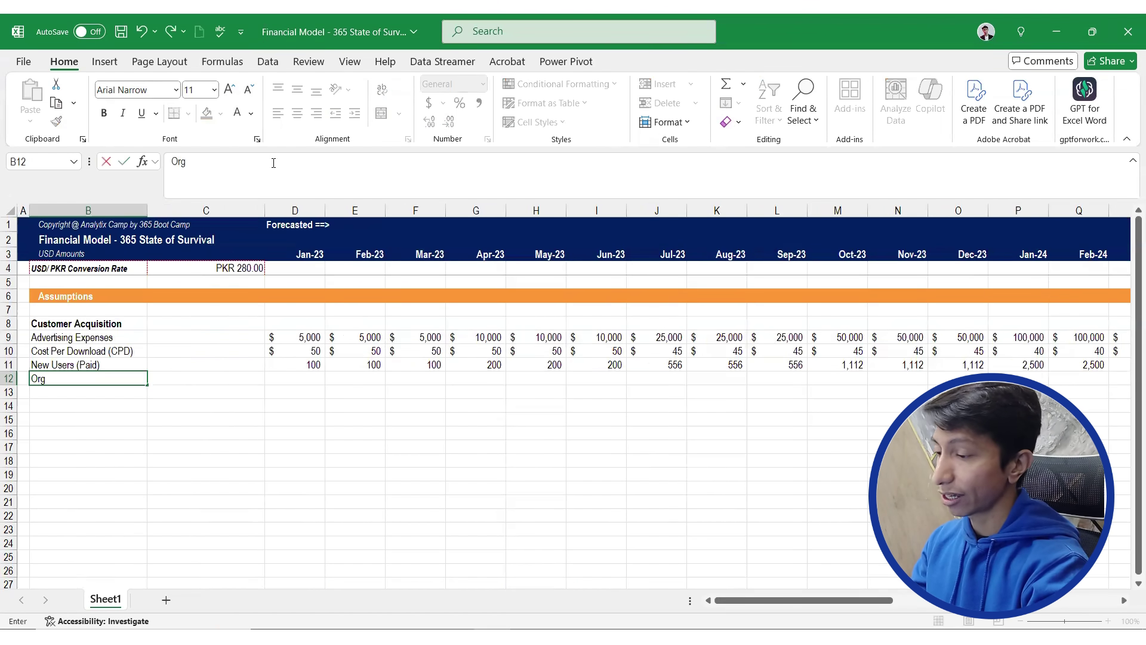
text(anic Ratio)
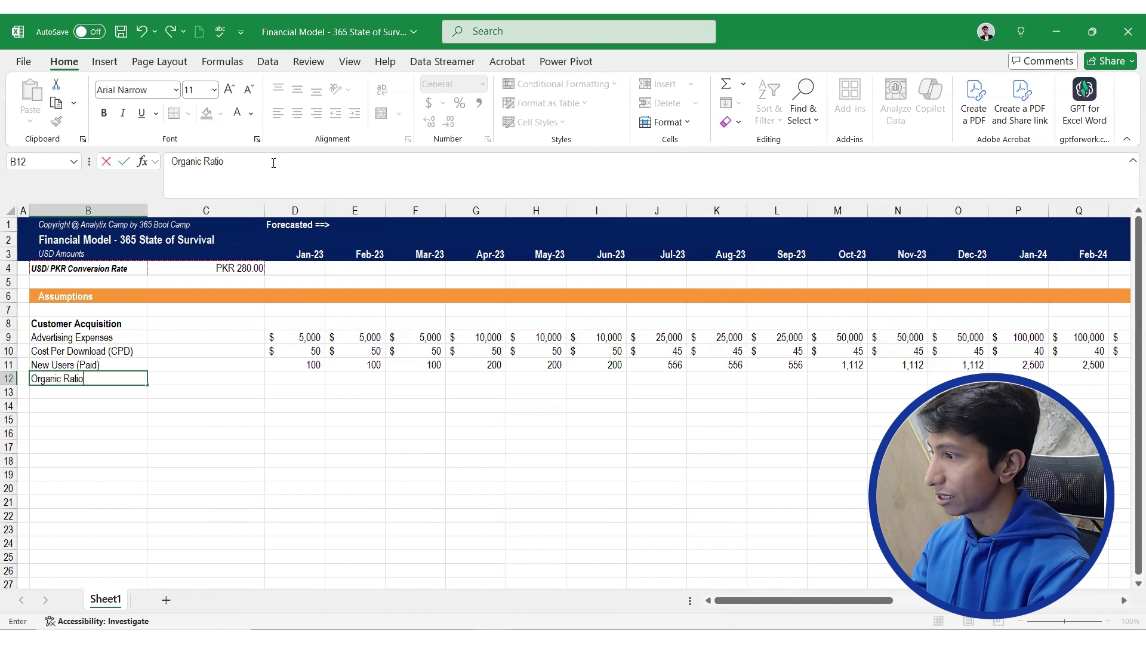
key(Return)
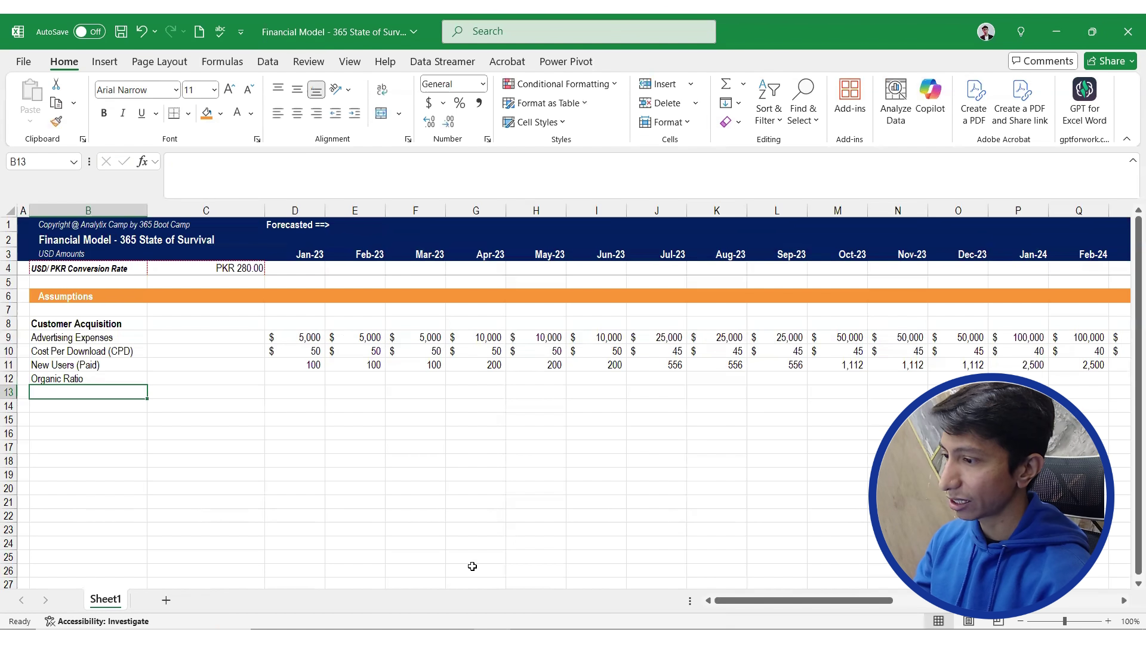
Switch to the case study PDF and read the organic ratios for each time period under Organic Growth
key(alt+Tab)
scroll(601, 335, up, 6)
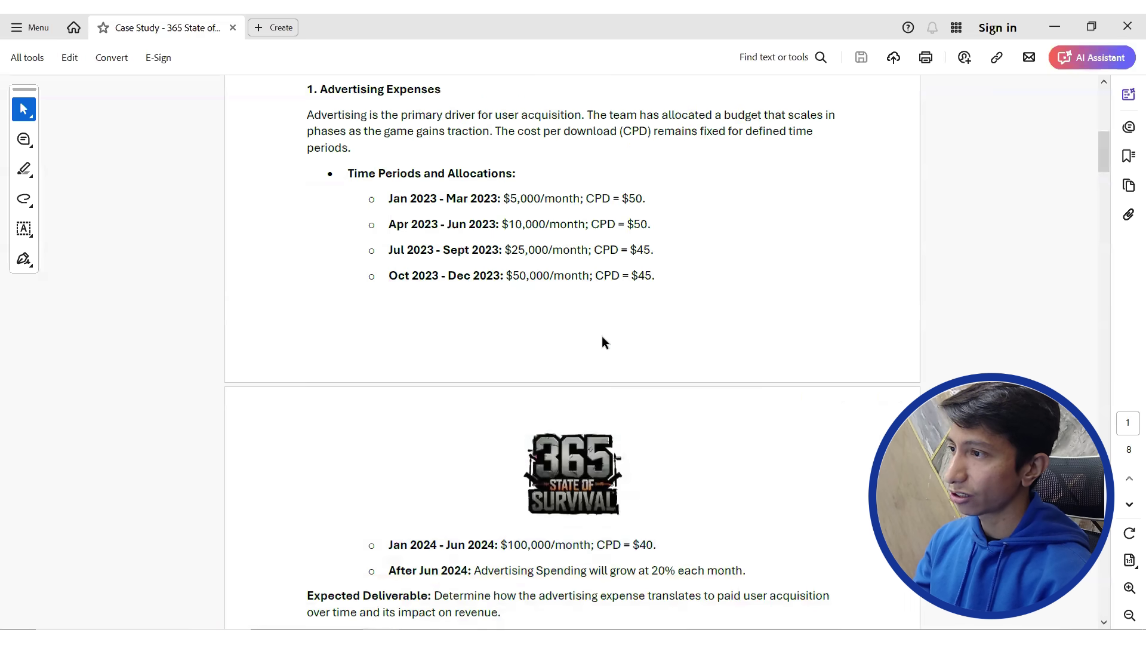
scroll(602, 336, down, 15)
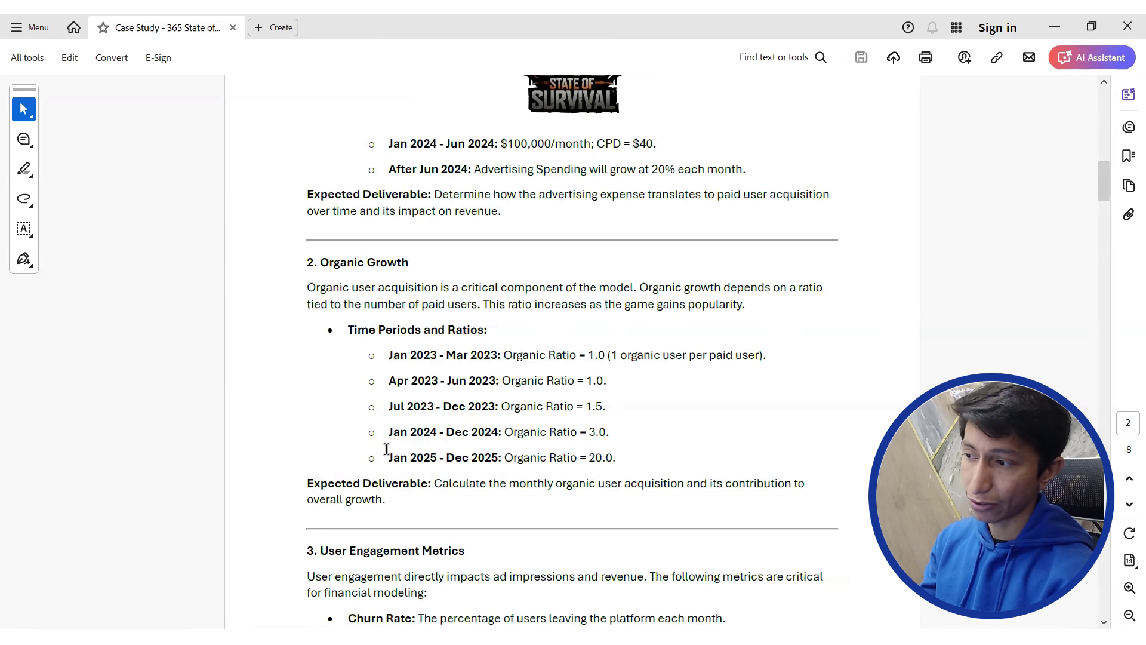
drag(388, 458, 613, 461)
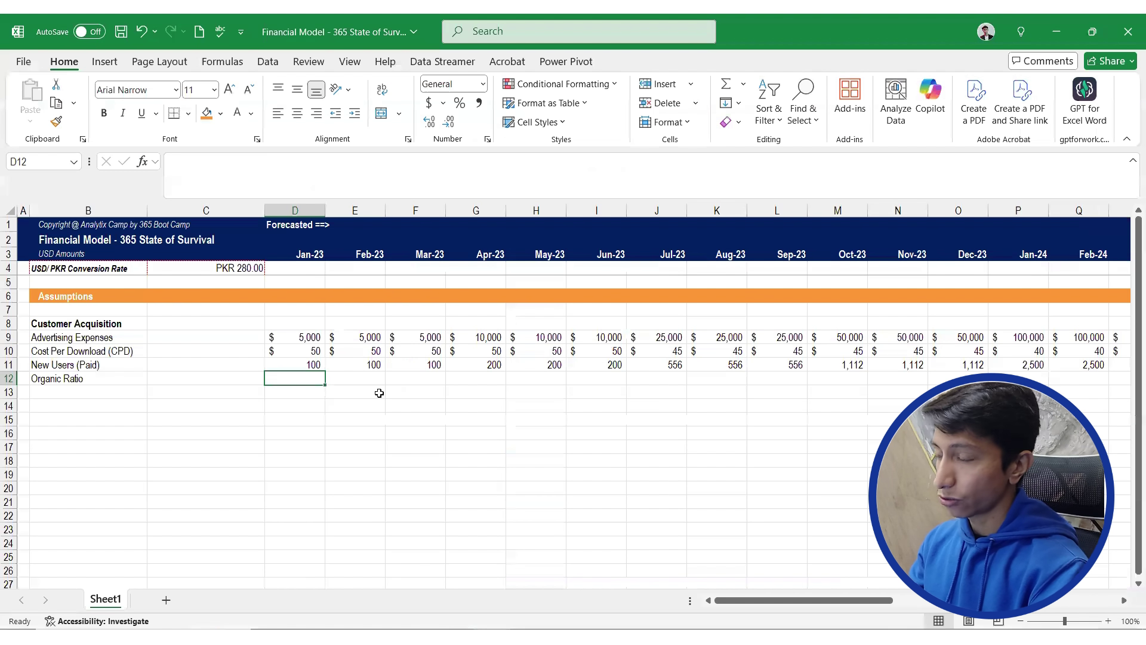
Enter the Jan-23 organic ratio of 1.0 in D12 and display it with one decimal place
text(1.0)
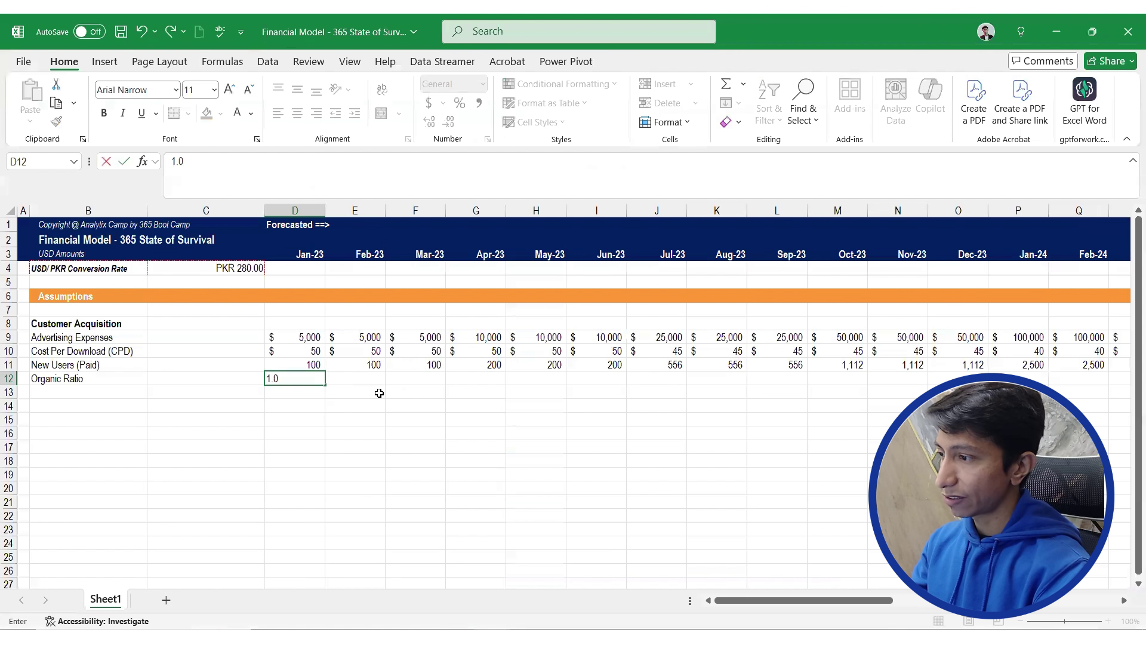
key(ctrl+Return)
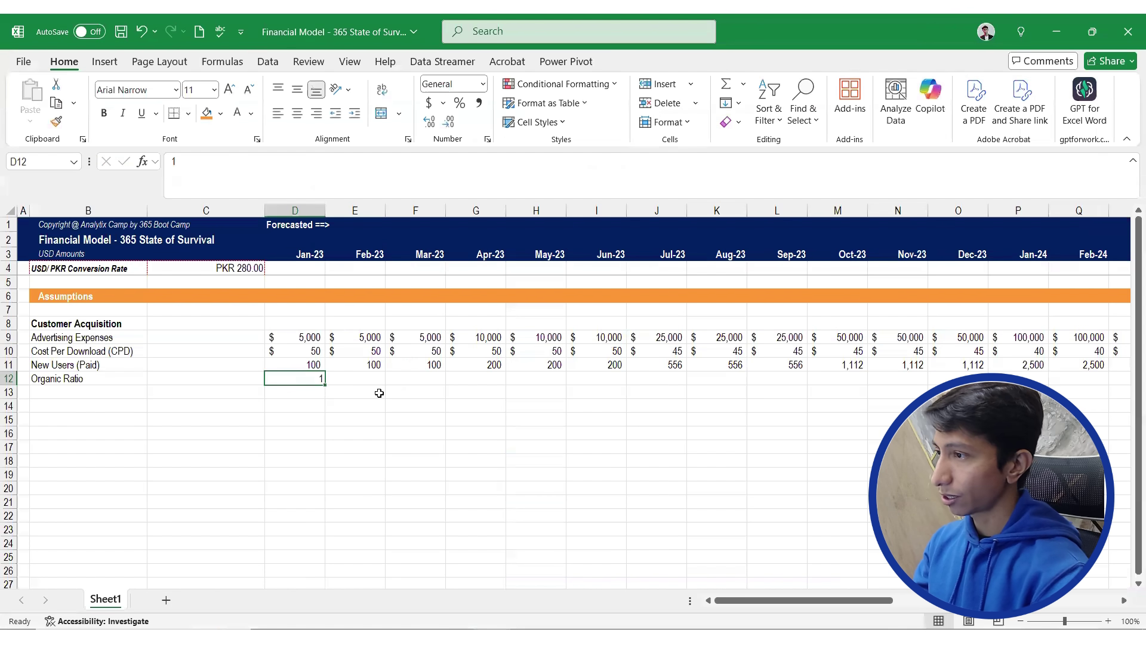
click(429, 122)
Fill the organic ratio from D12 right through Jun-23 in I12
key(shift+Right)
key(shift+Right)
key(shift+Right)
key(shift+Right)
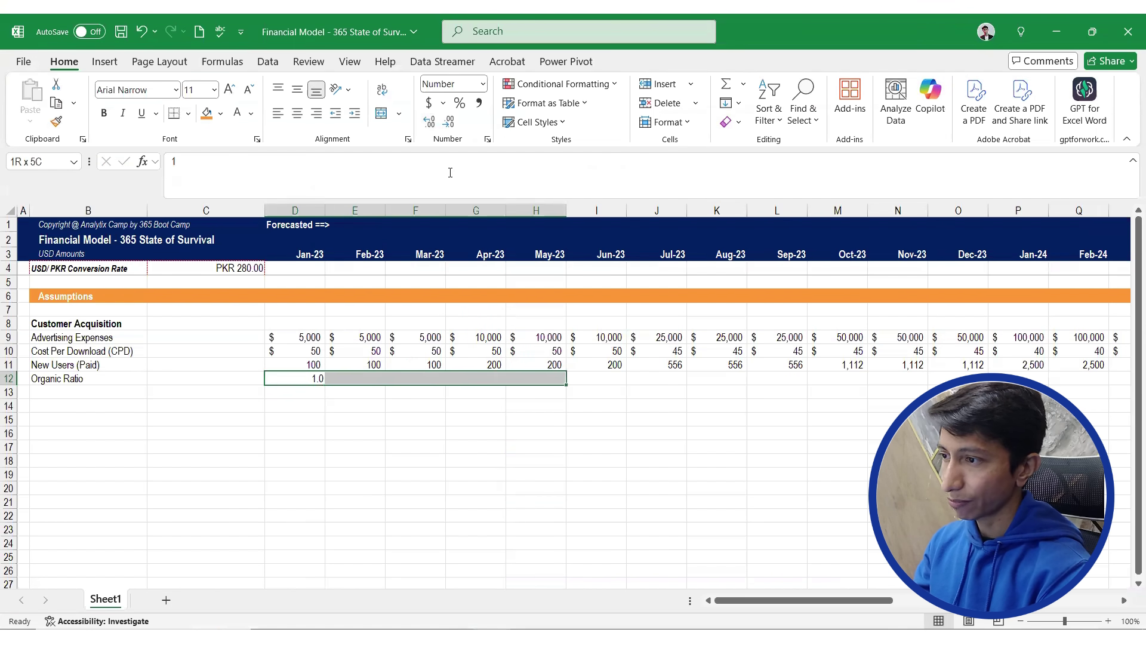
key(shift+Left)
key(shift+Right)
key(shift+Right)
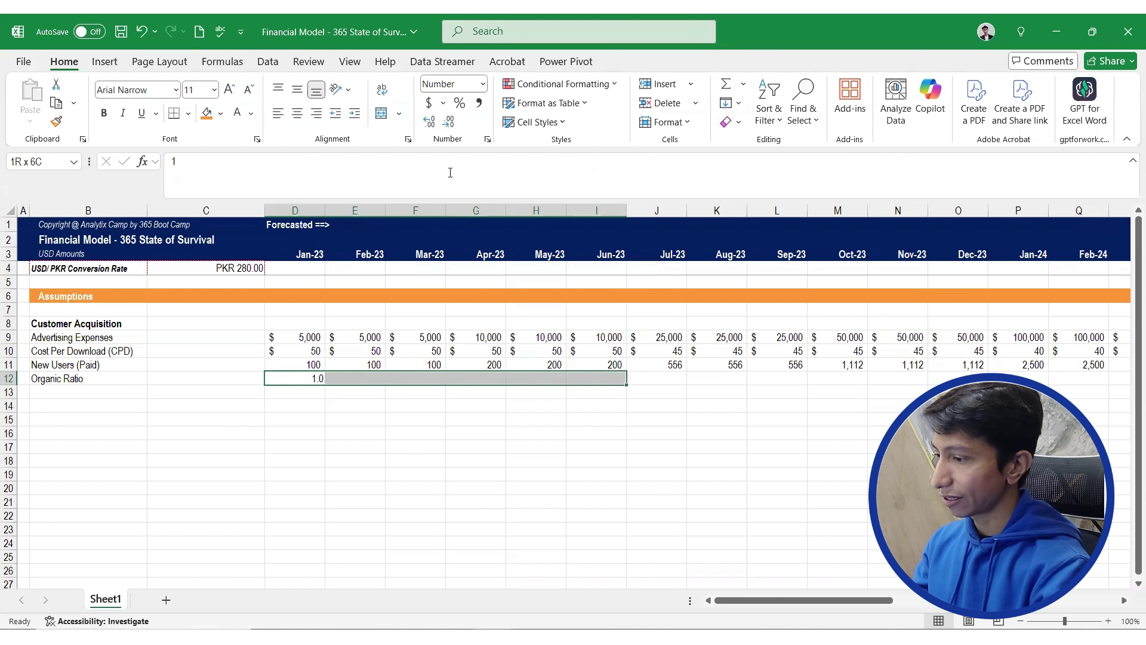
key(ctrl+r)
Enter an organic ratio of 1.5 for Jul-23 in J12 and fill it right through Dec-23 in O12
key(Right)
key(Right)
key(Right)
key(Right)
key(Right)
key(Right)
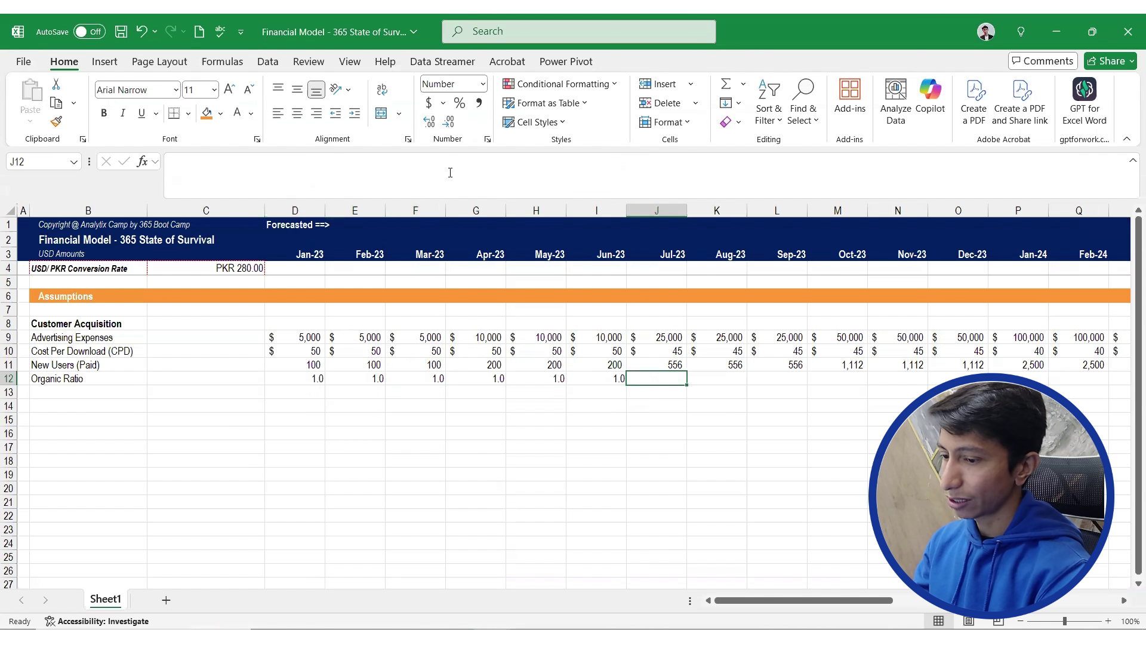
text(1.5)
key(ctrl+Return)
key(shift+Right)
key(shift+Right)
key(shift+Right)
key(shift+Right)
key(shift+Right)
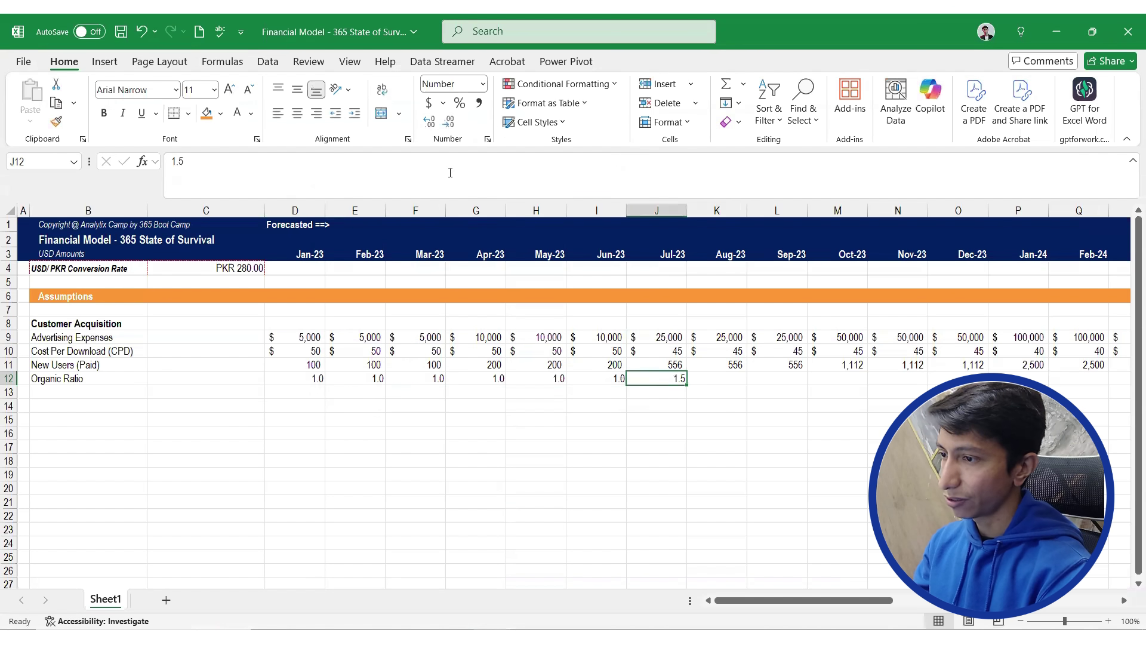
key(ctrl+r)
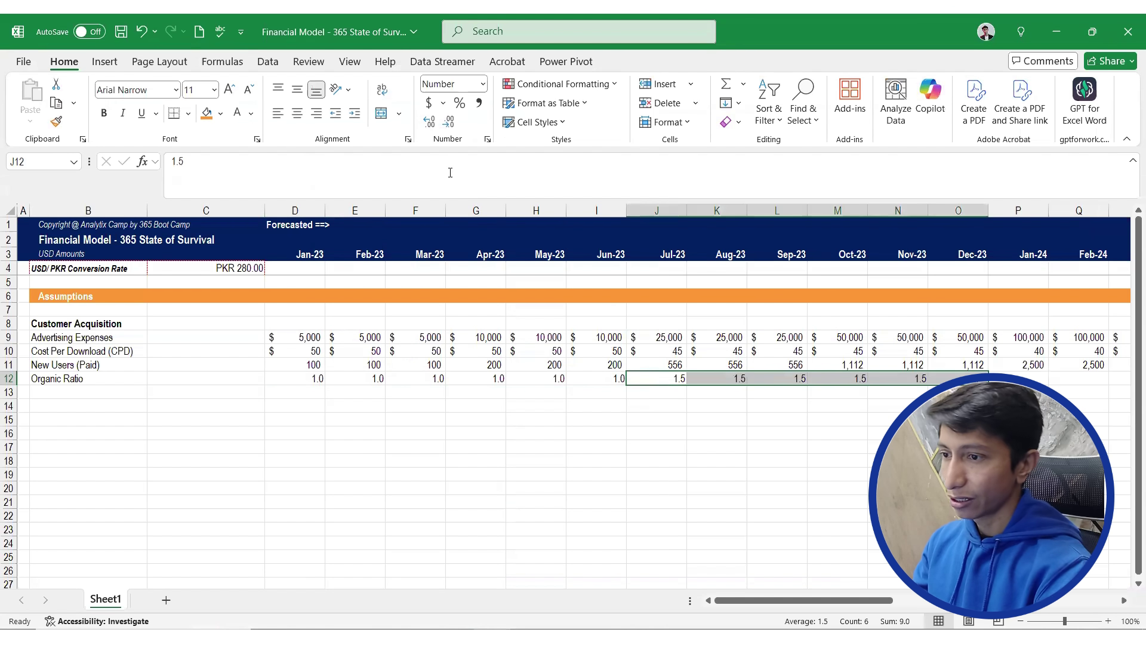
Enter an organic ratio of 3 for Jan-24 in P12 and fill it right through Jun-24 in U12
key(Right)
key(Right)
key(Right)
key(Right)
key(Right)
key(Right)
key(Right)
key(Right)
key(Left)
key(Left)
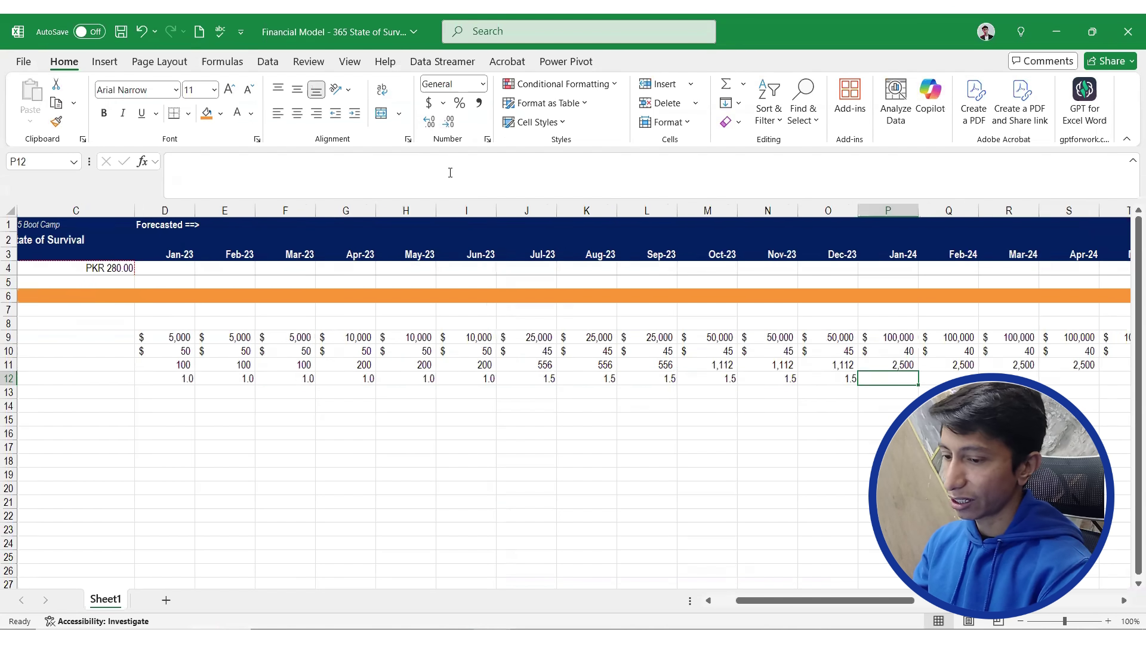
text(3)
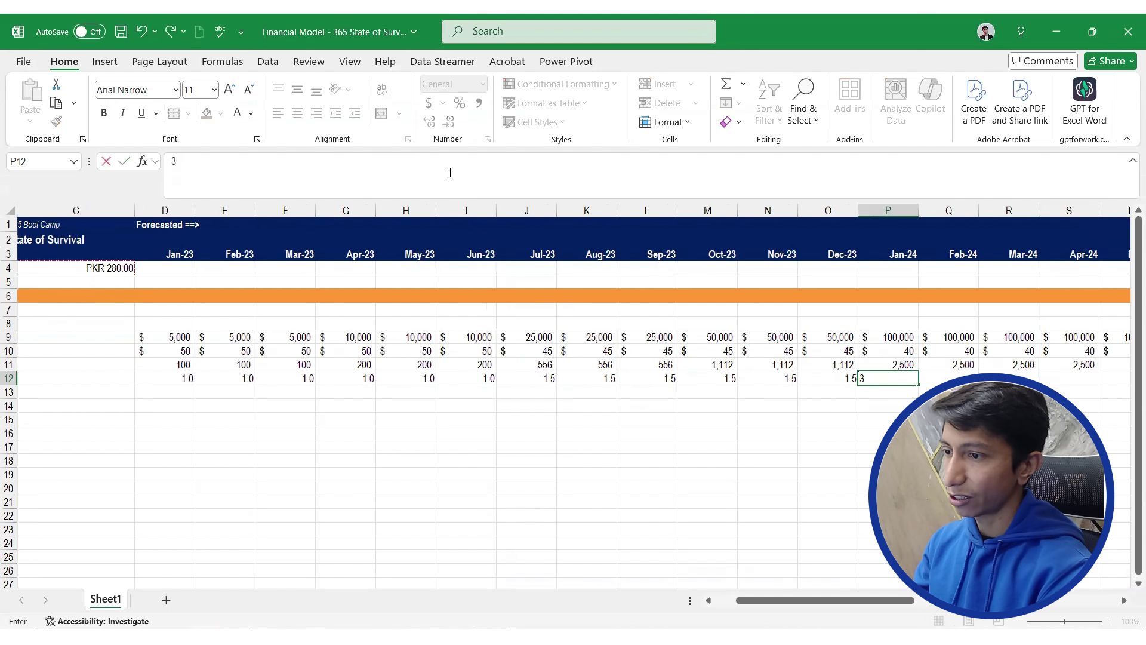
key(ctrl+Return)
key(shift+Right)
key(shift+Right)
key(shift+Right)
key(shift+Right)
key(shift+Right)
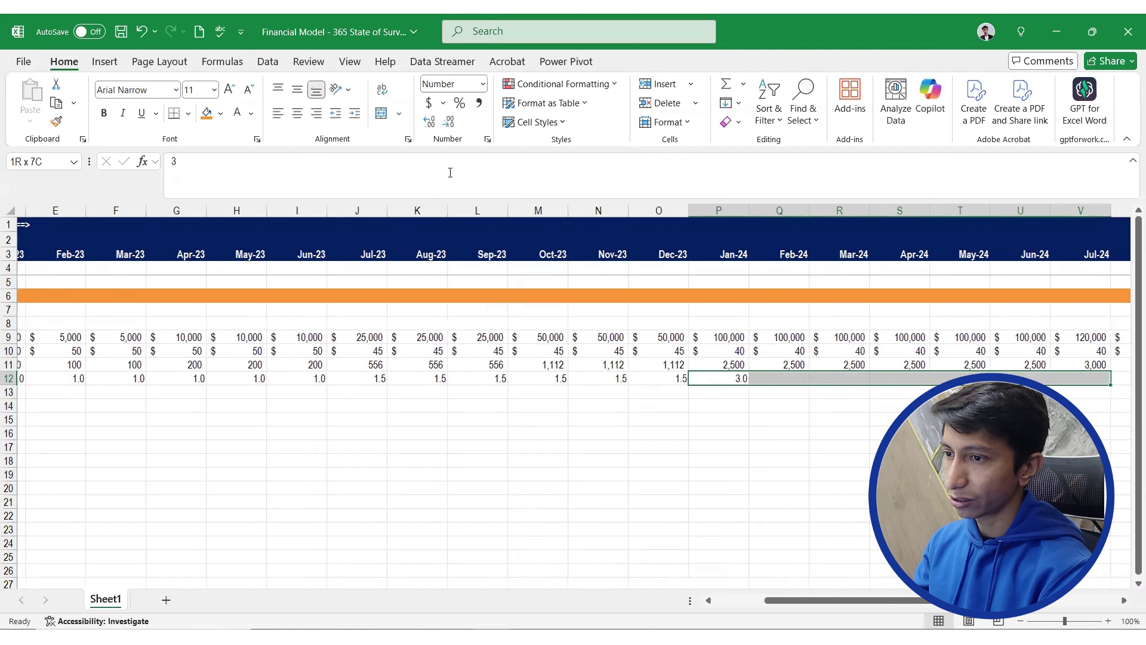
key(ctrl+r)
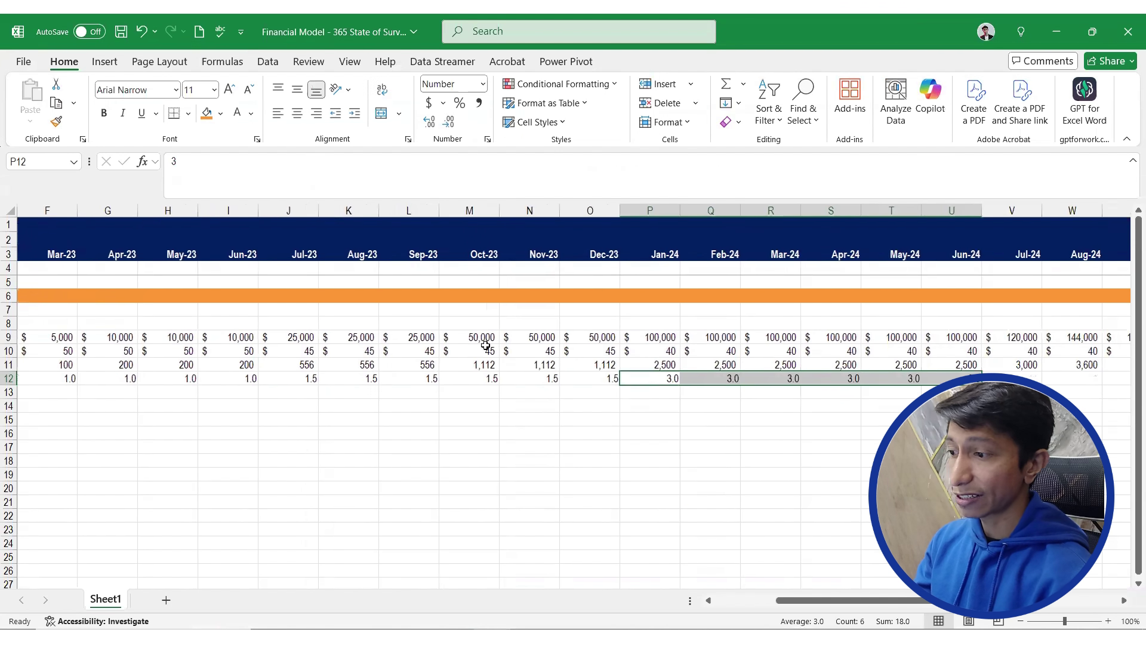
Recheck the organic ratios in the case study PDF, and in Excel set Jul-24 through Dec-24 (V12:AA12) to 5
key(alt+Tab)
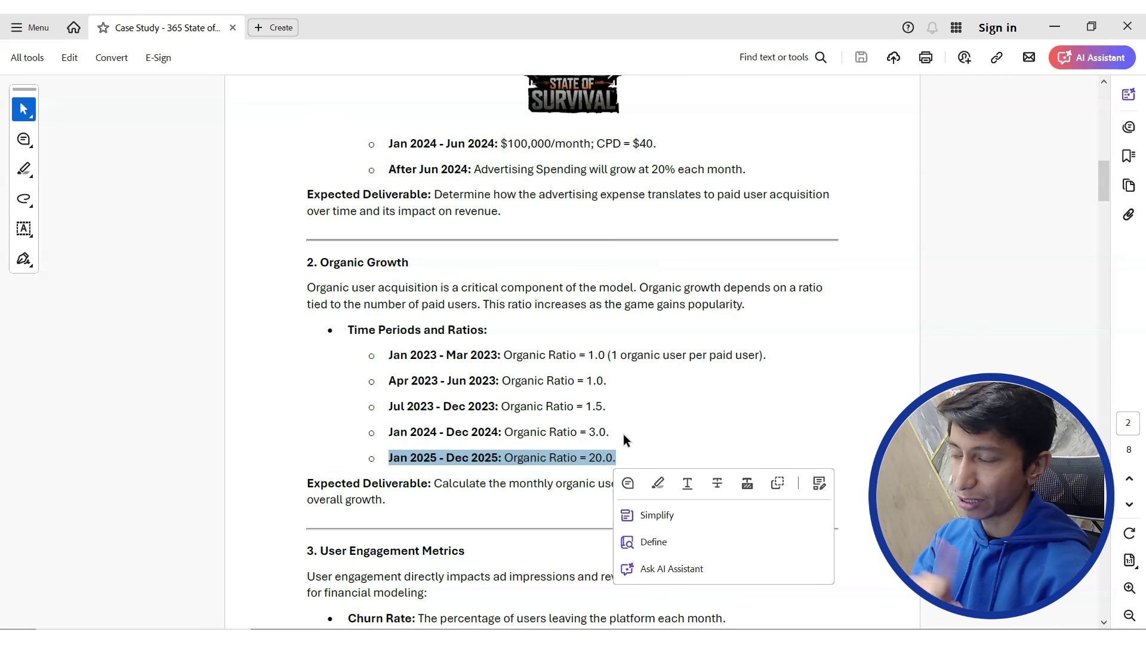
key(alt+Tab)
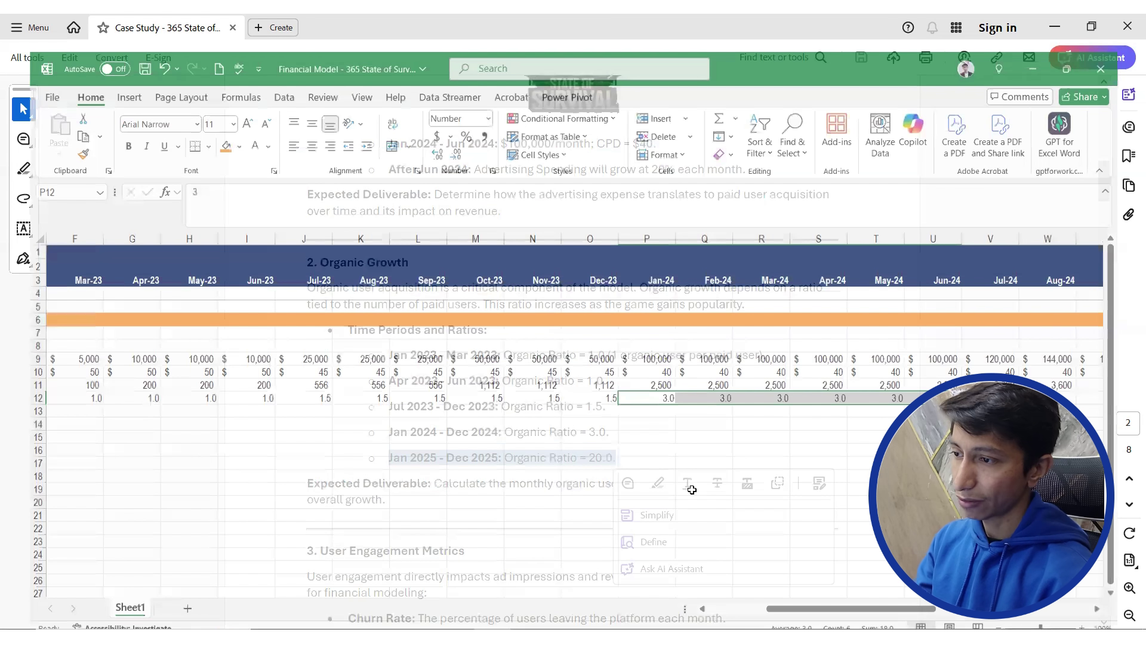
key(ctrl+Right)
key(Right)
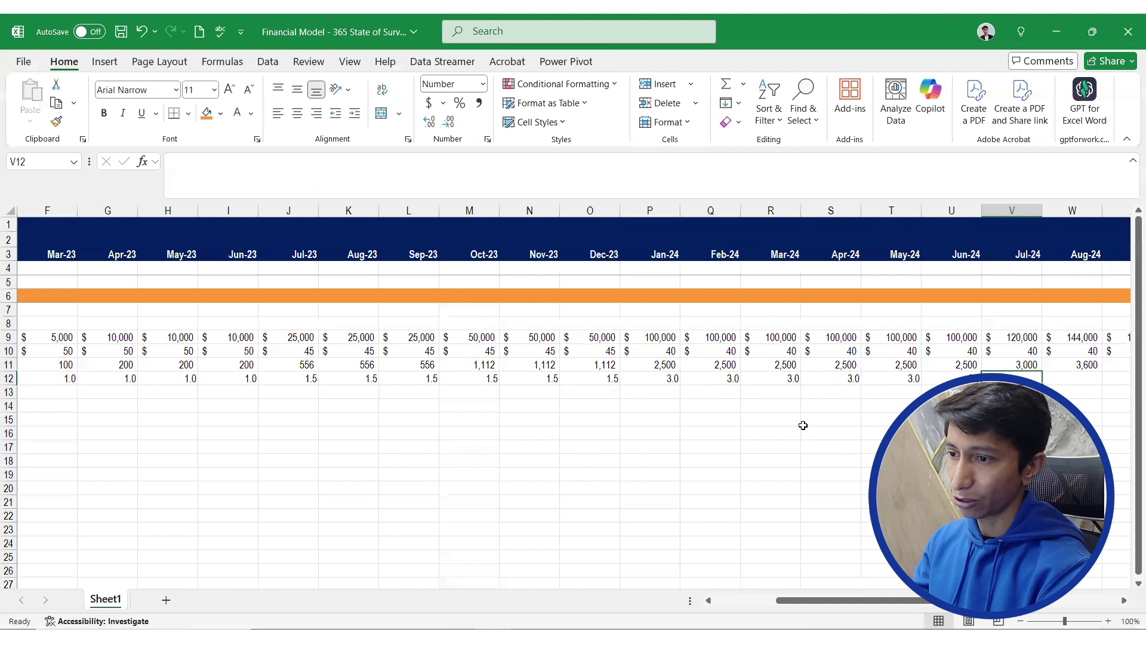
text(5)
key(shift+Right)
key(shift+Right)
key(shift+Right)
key(shift+Right)
key(shift+Right)
key(shift+Right)
key(shift+Right)
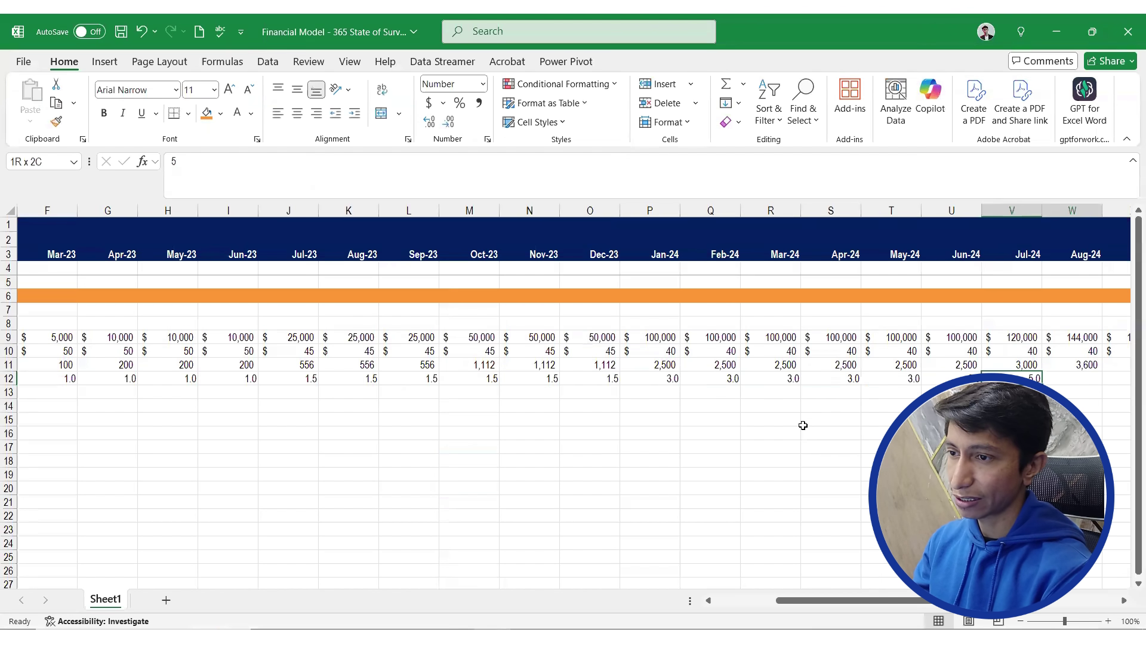
key(shift+Left)
key(shift+Left)
key(ctrl+r)
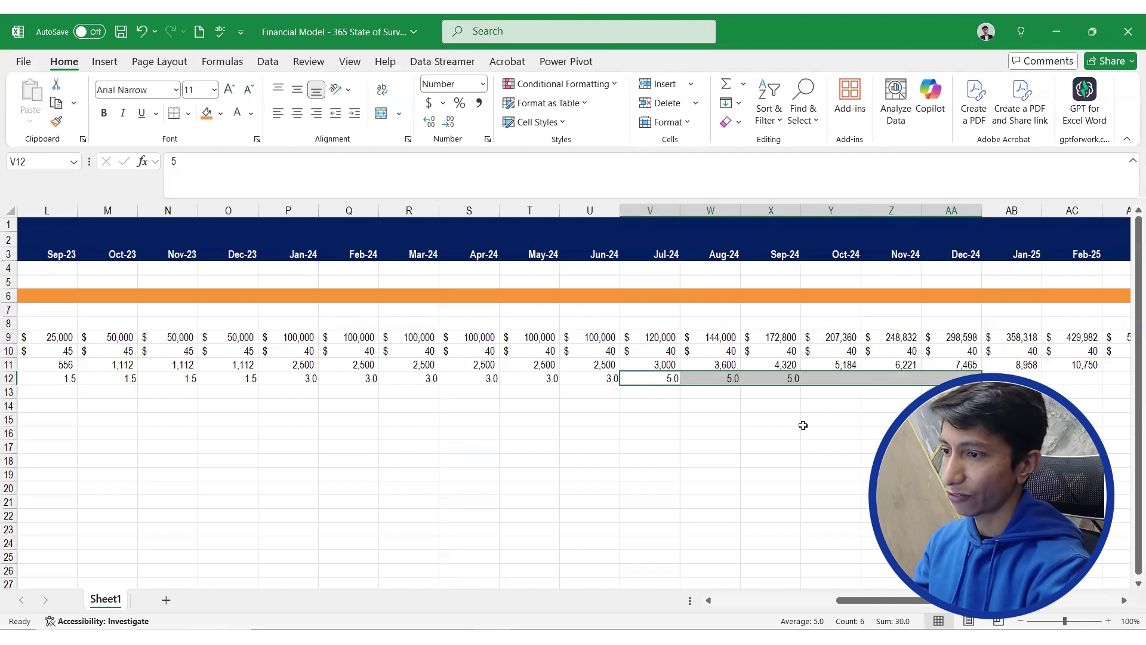
Enter an organic ratio of 10 for Jan-25 in AB12 and fill it right through Jun-25 in AG12
key(Right)
key(ctrl+Right)
key(Right)
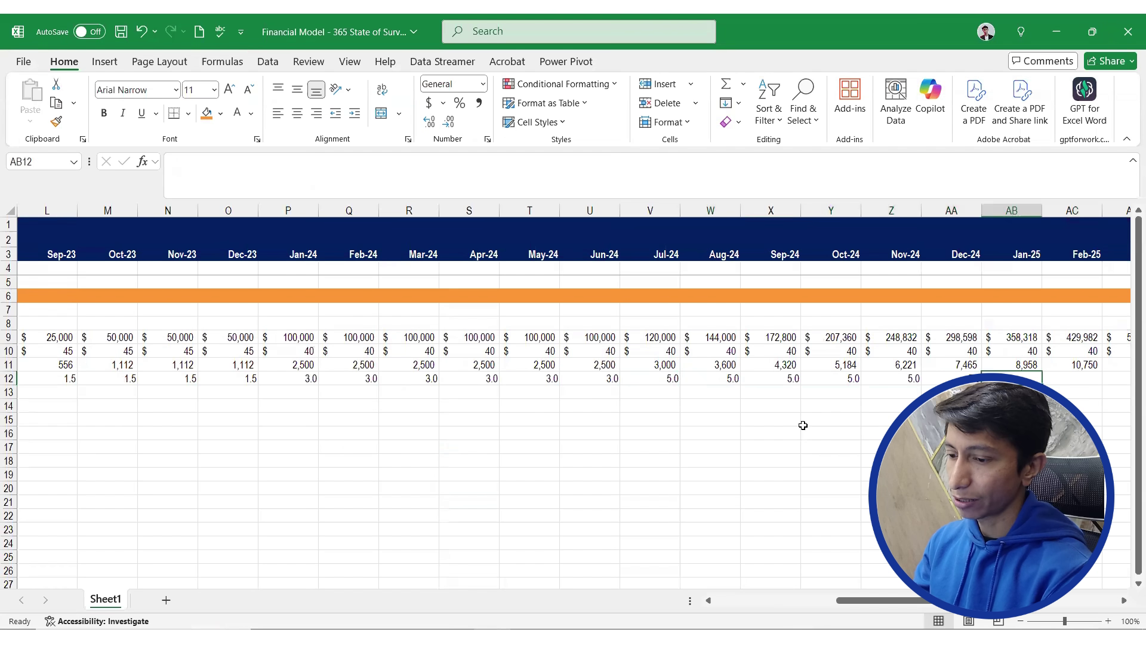
text(10.0)
key(shift+Right)
key(shift+Right)
key(shift+Right)
key(shift+Right)
key(shift+Right)
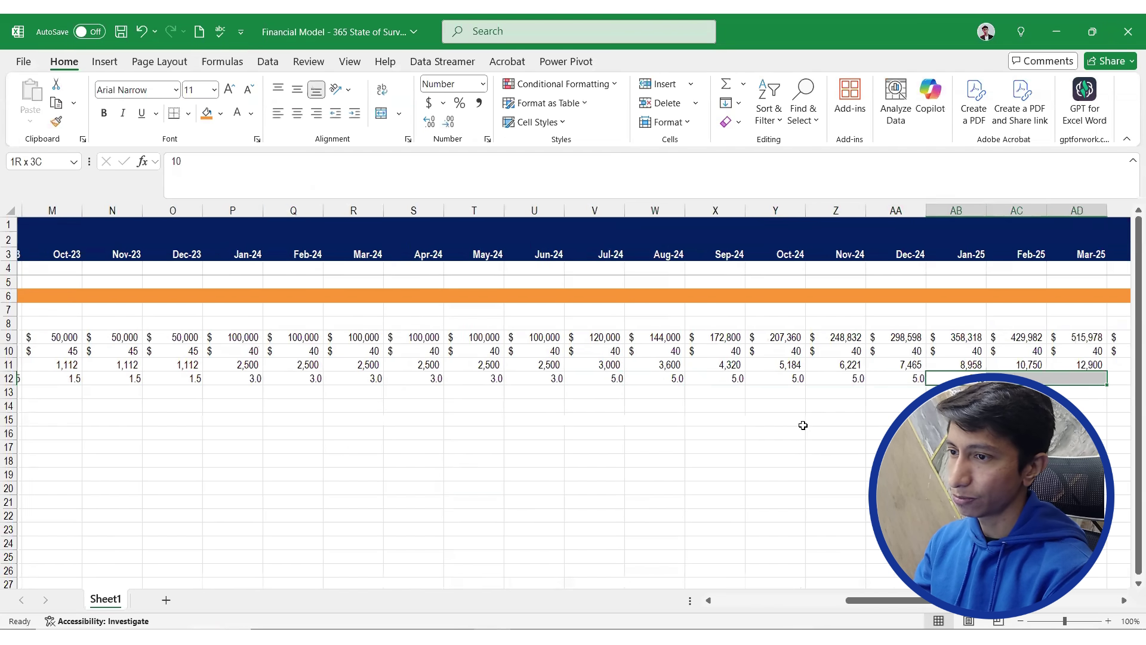
key(ctrl+r)
Enter an organic ratio of 20 for Jul-25 in AH12 and fill it right through Dec-25 in AM12
key(Right)
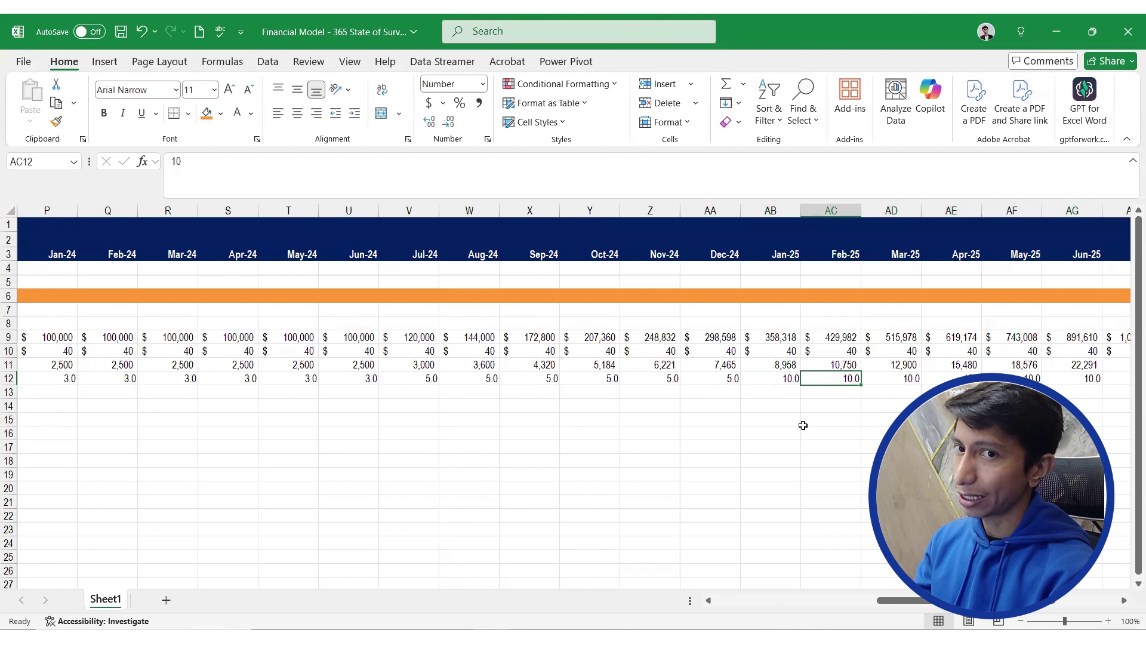
key(ctrl+Right)
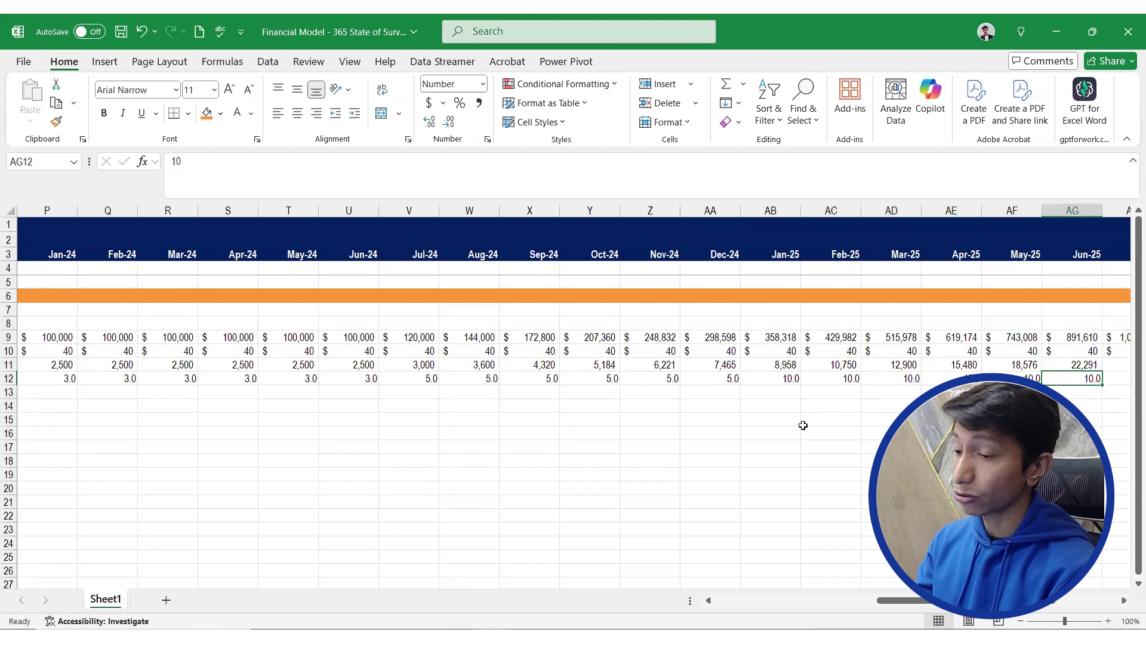
key(Right)
text(20.0)
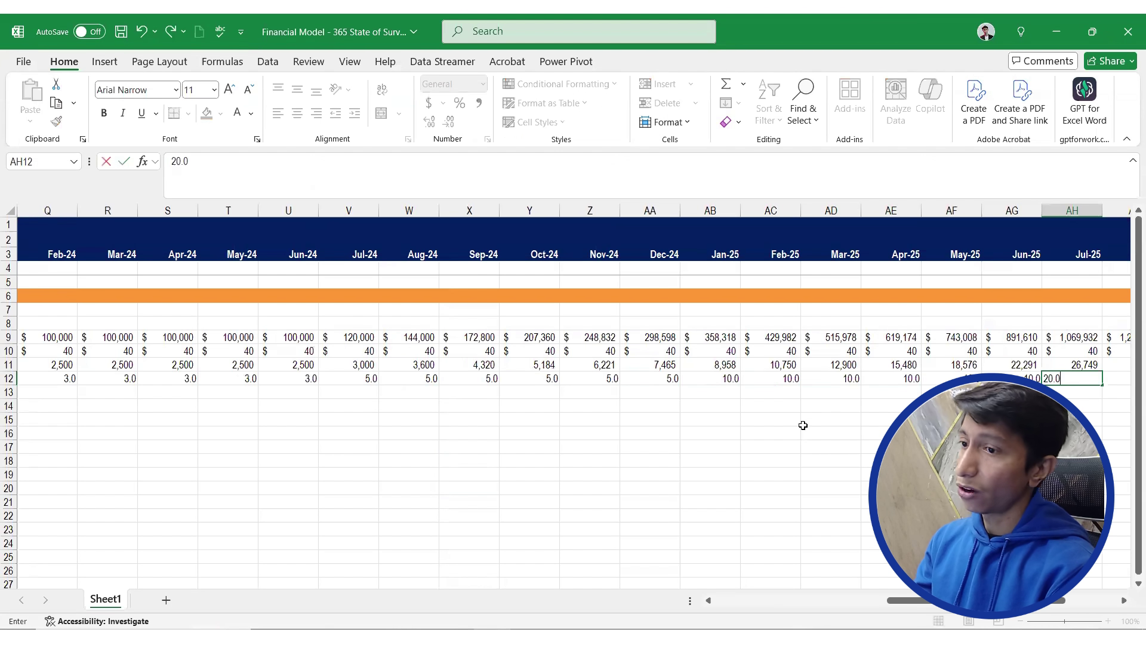
key(shift+Right)
key(shift+Right)
key(shift+Right)
key(shift+Right)
key(shift+Right)
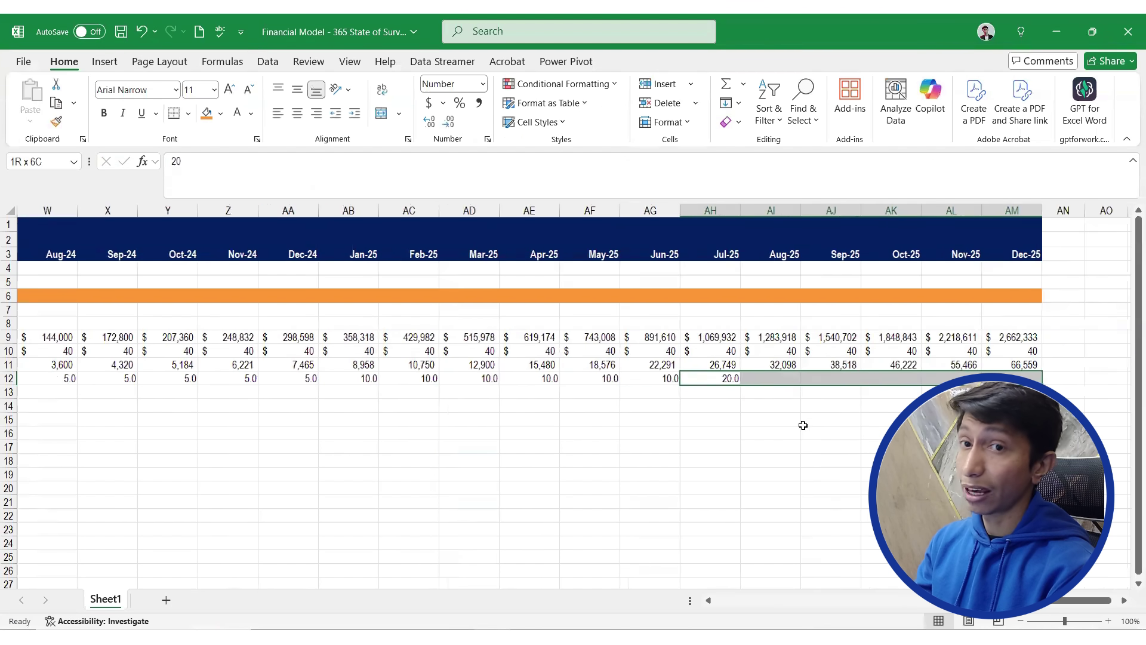
key(ctrl+r)
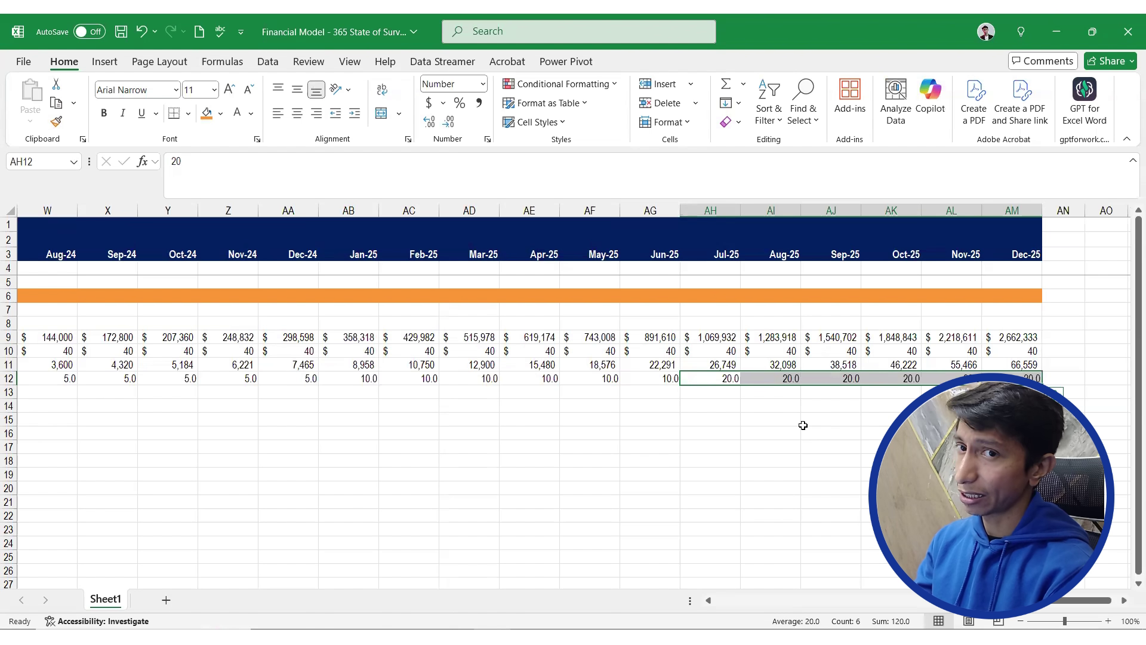
Label B13 "Organic Users" below the organic ratio row
key(ctrl+Left)
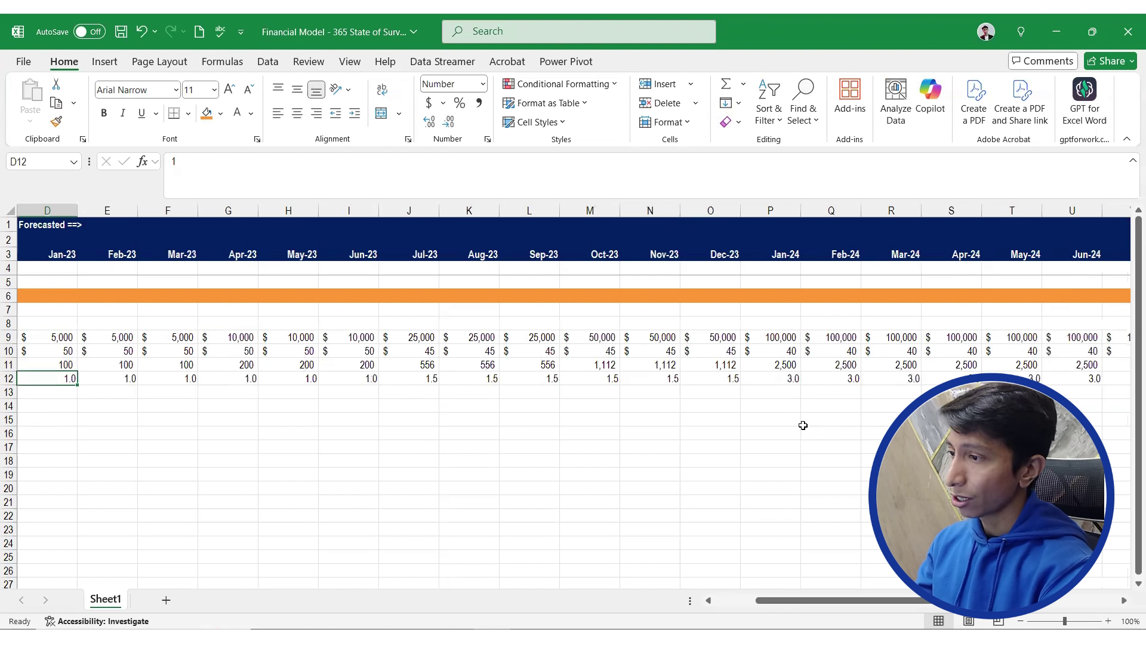
key(Right)
key(Right)
key(Left)
key(Left)
key(Left)
key(Left)
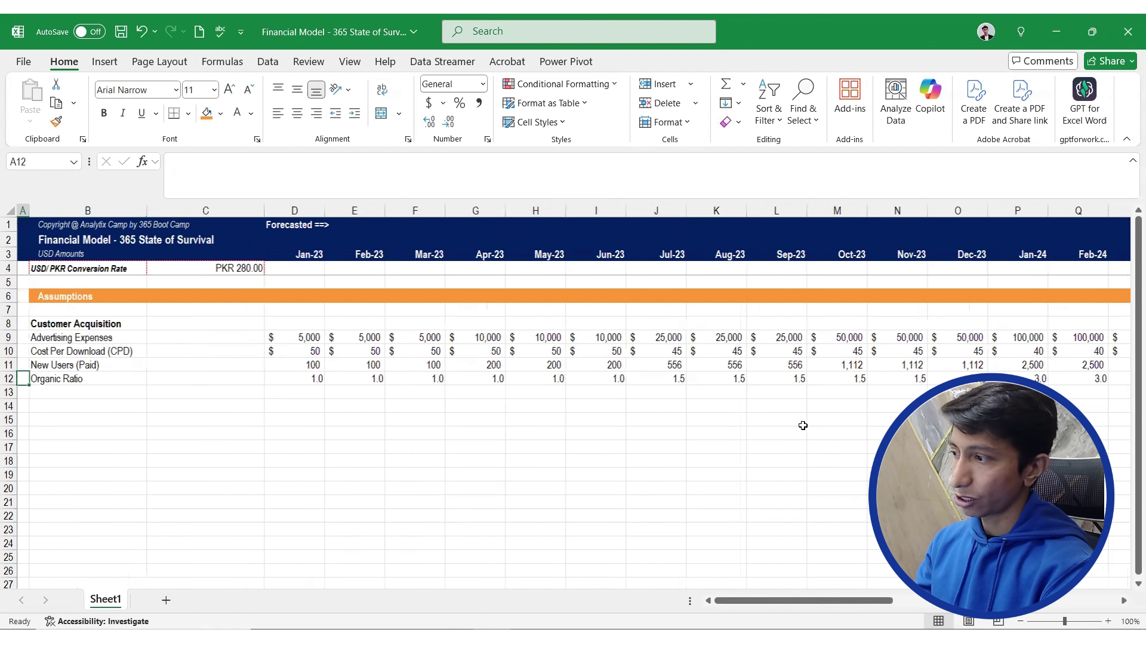
key(Down)
text(Organic Ratio)
key(BackSpace)
key(BackSpace)
key(BackSpace)
key(BackSpace)
key(BackSpace)
key(BackSpace)
key(BackSpace)
key(BackSpace)
key(BackSpace)
key(BackSpace)
key(BackSpace)
key(BackSpace)
key(BackSpace)
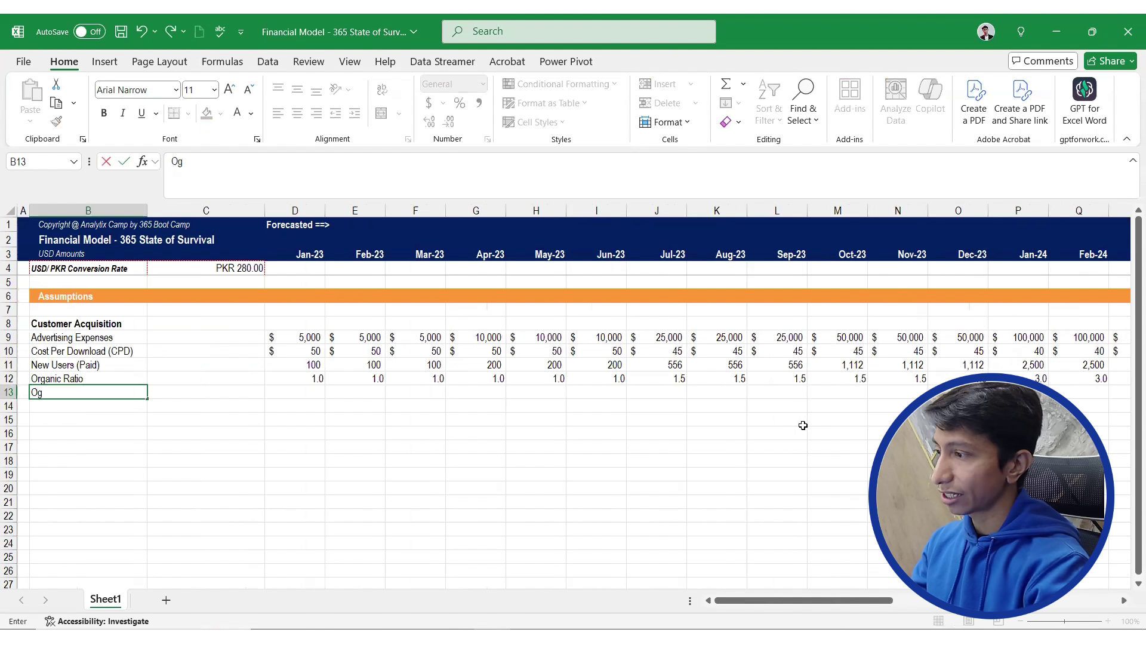
text(Organic )
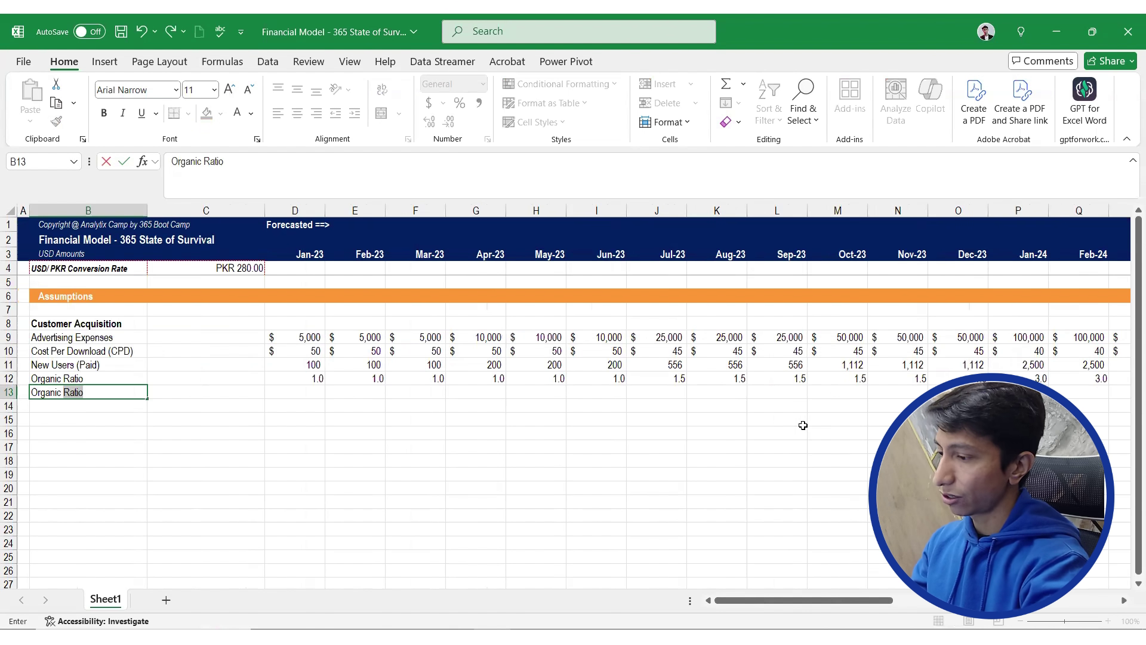
text(Users)
key(Tab)
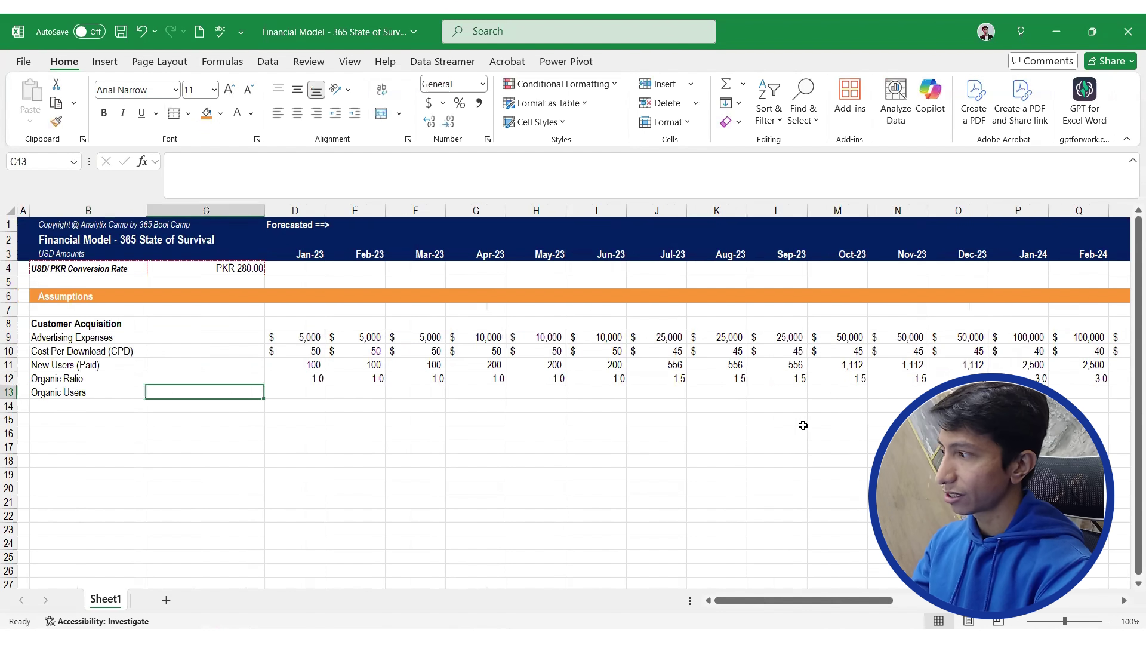
Calculate the Jan-23 organic users in D13 by multiplying paid new users by the organic ratio, =D11*D12
key(Right)
key(Right)
key(Left)
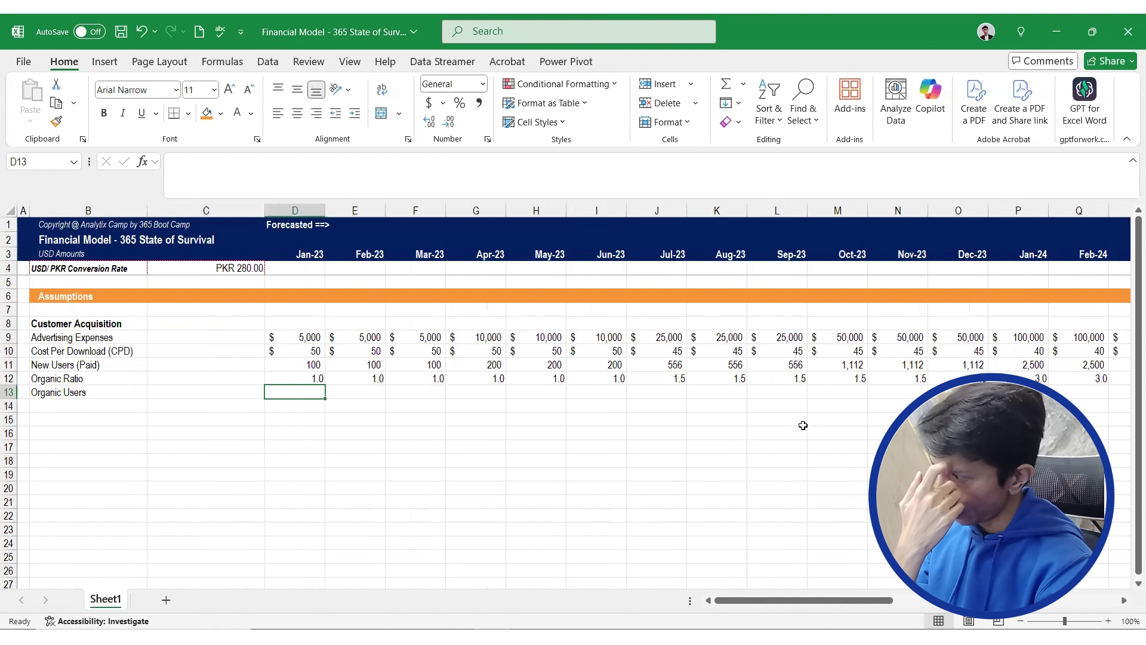
text(=)
key(Up)
key(Up)
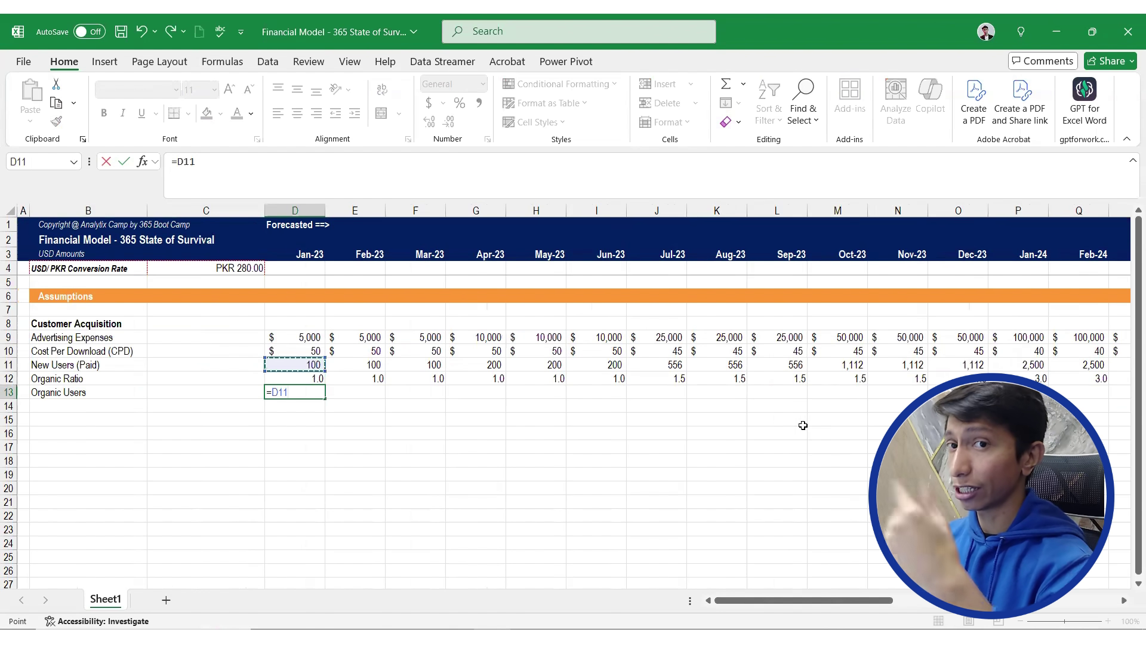
text(*)
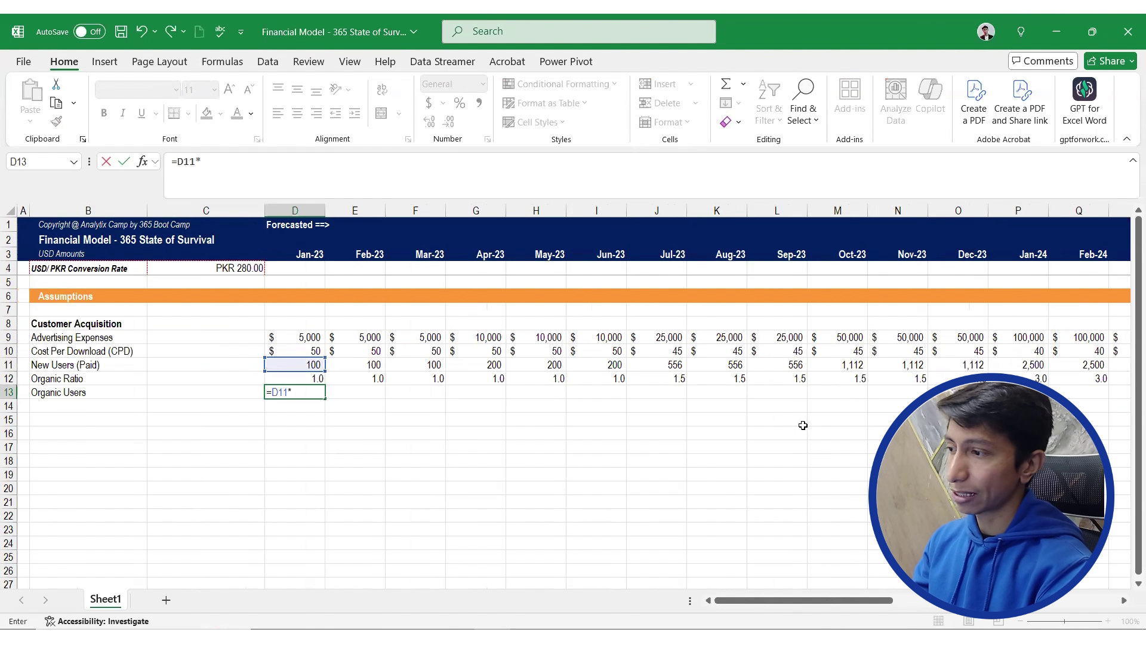
key(Up)
key(Return)
key(Up)
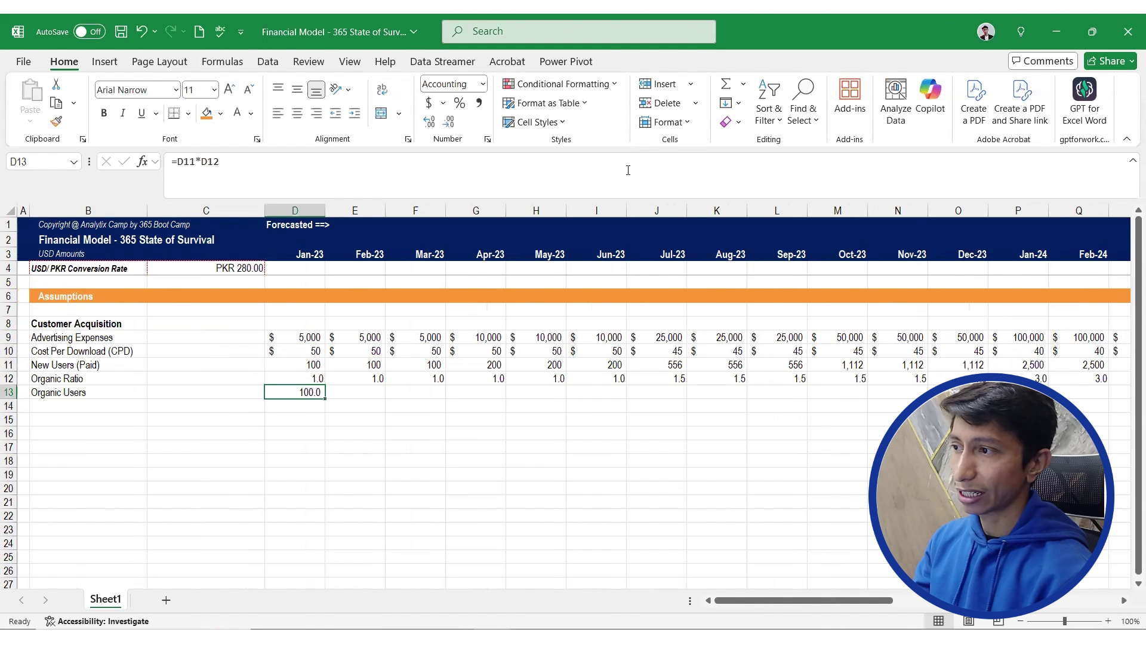
Fill the organic users formula right from Jan-23 in D13 through Jan-24 in P13
drag(325, 398, 687, 396)
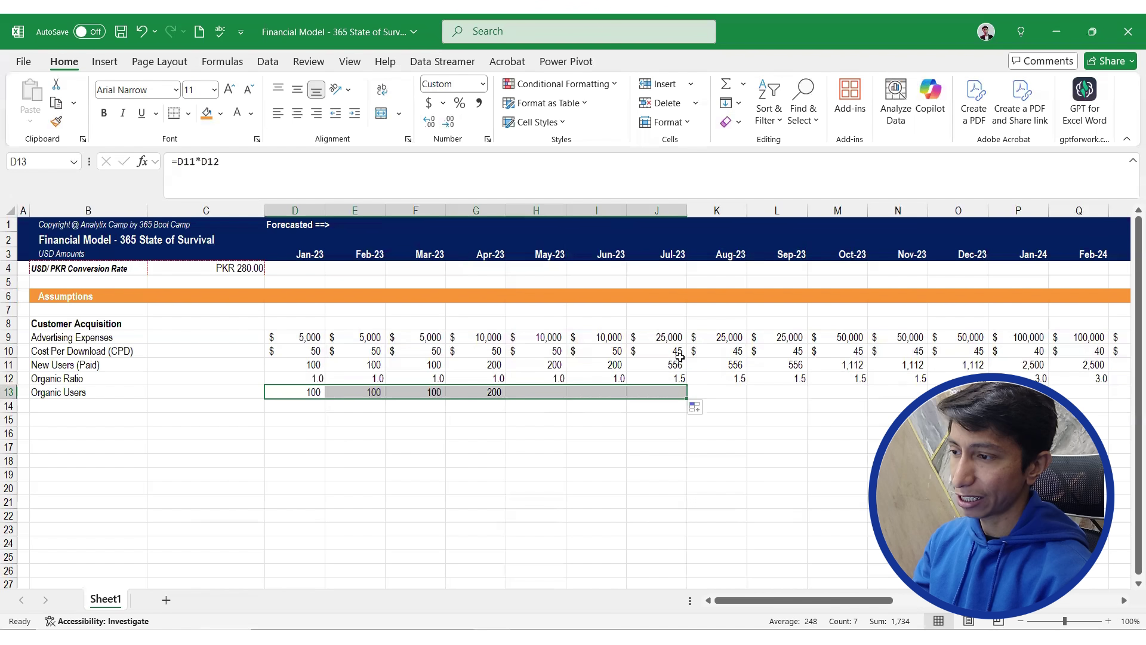
click(681, 393)
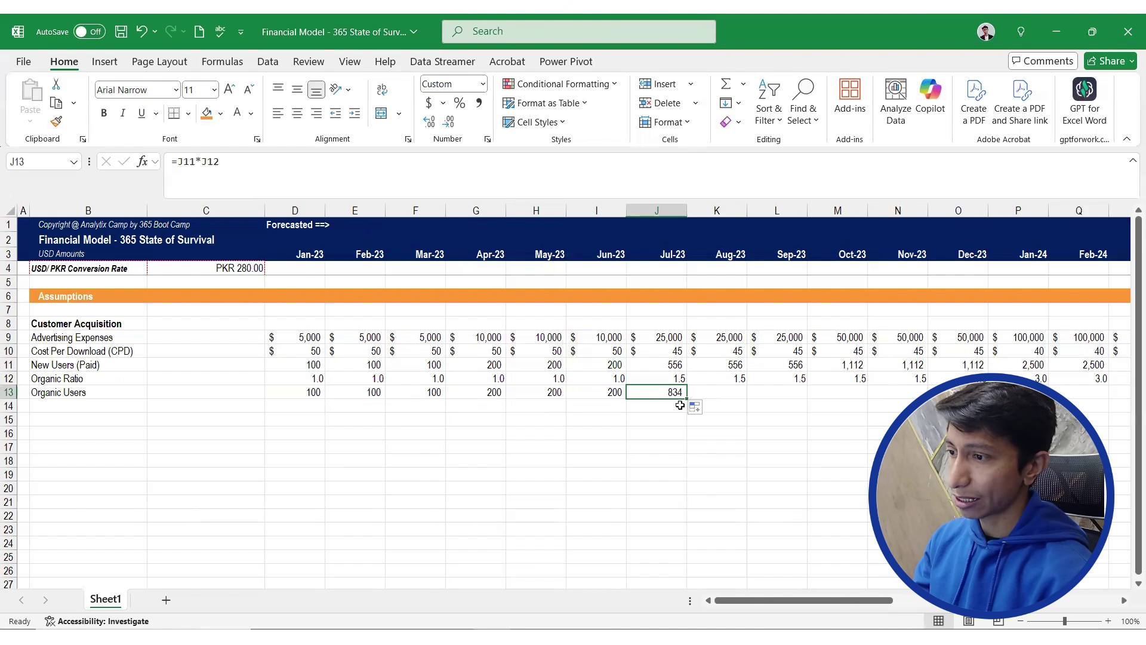
drag(687, 398, 1018, 393)
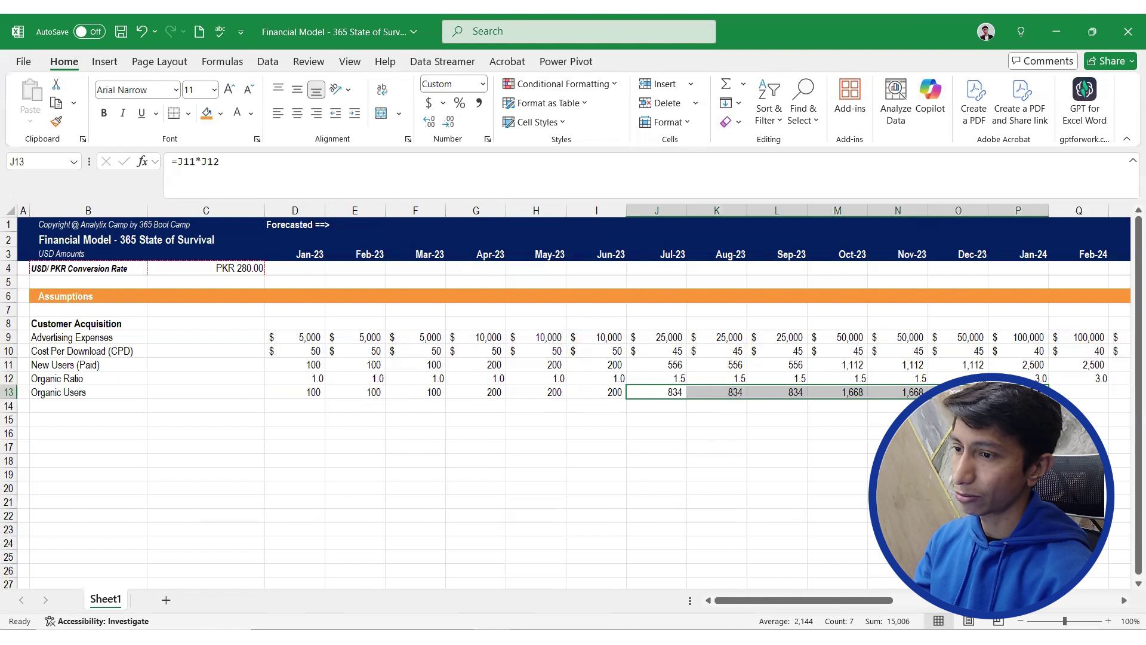
Fill the organic users formula right from Jan-24 in P13 through Dec-25 in AM13
click(1018, 393)
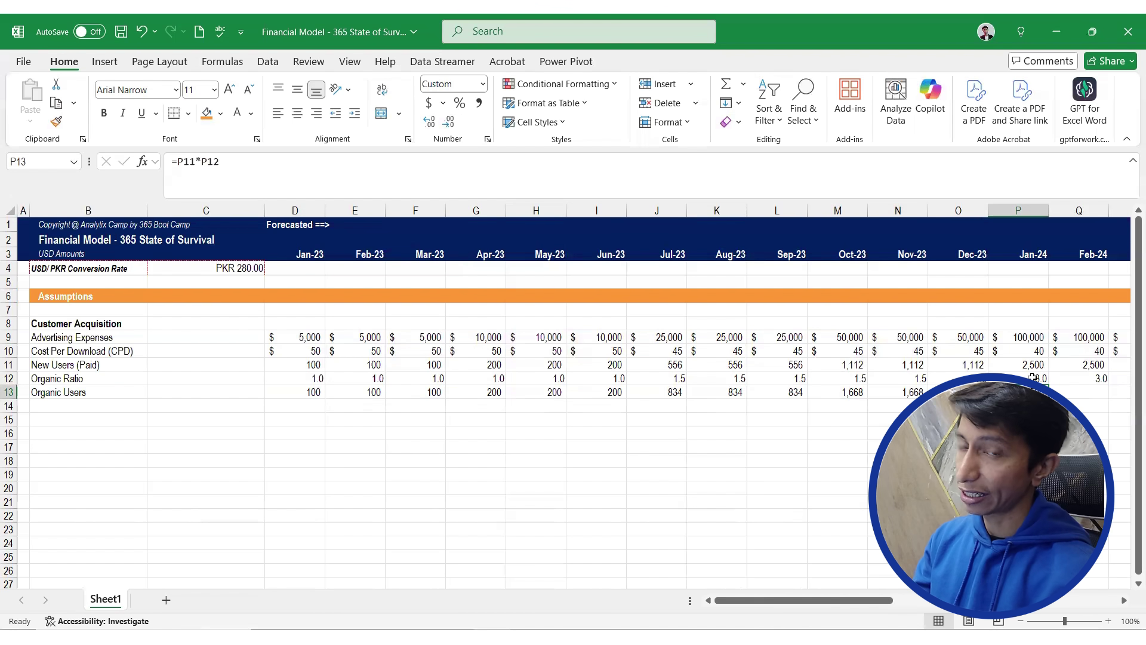
key(Down)
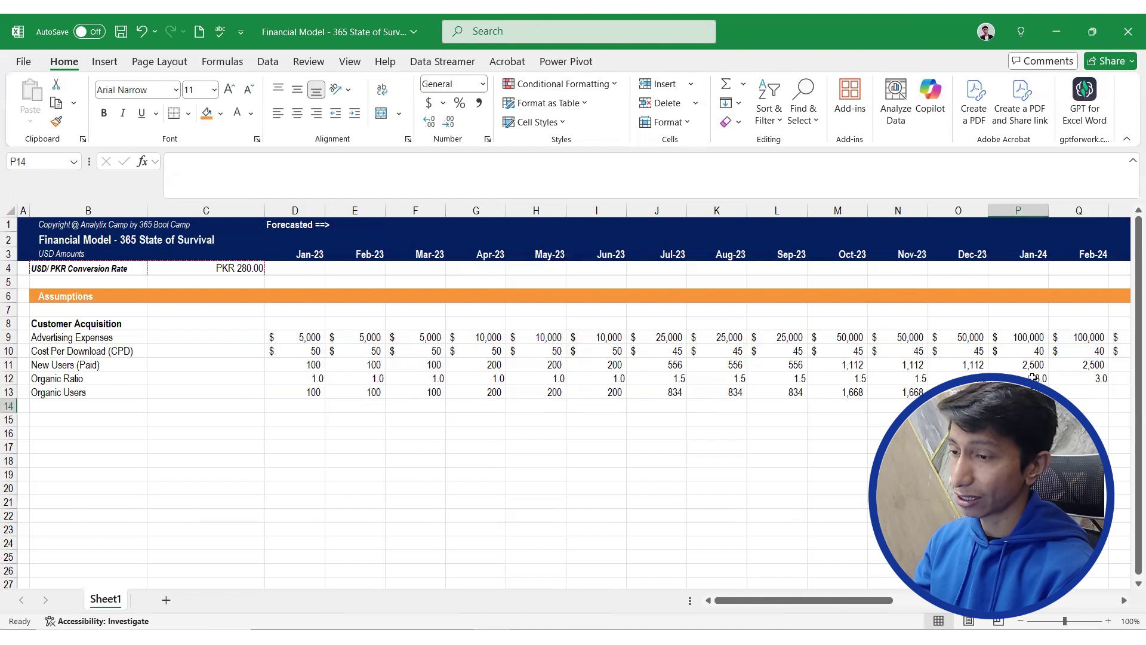
key(Up)
key(shift+Right)
key(shift+Right)
key(shift+Right)
key(shift+Right)
key(shift+Right)
key(shift+Right)
key(shift+Right)
key(shift+Right)
key(shift+Right)
key(shift+Right)
key(shift+Right)
key(shift+Right)
key(shift+Right)
key(shift+Right)
key(shift+Right)
key(shift+Right)
key(shift+Right)
key(shift+Right)
key(shift+Right)
key(shift+Right)
key(shift+Right)
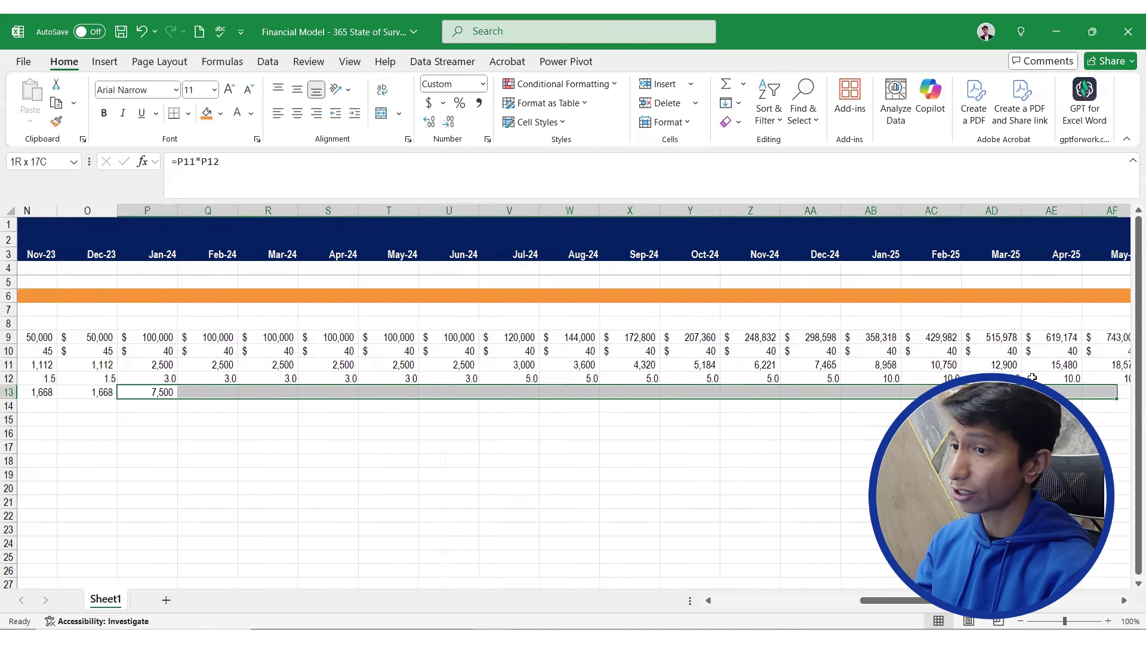
key(shift+Right)
key(shift+Right)
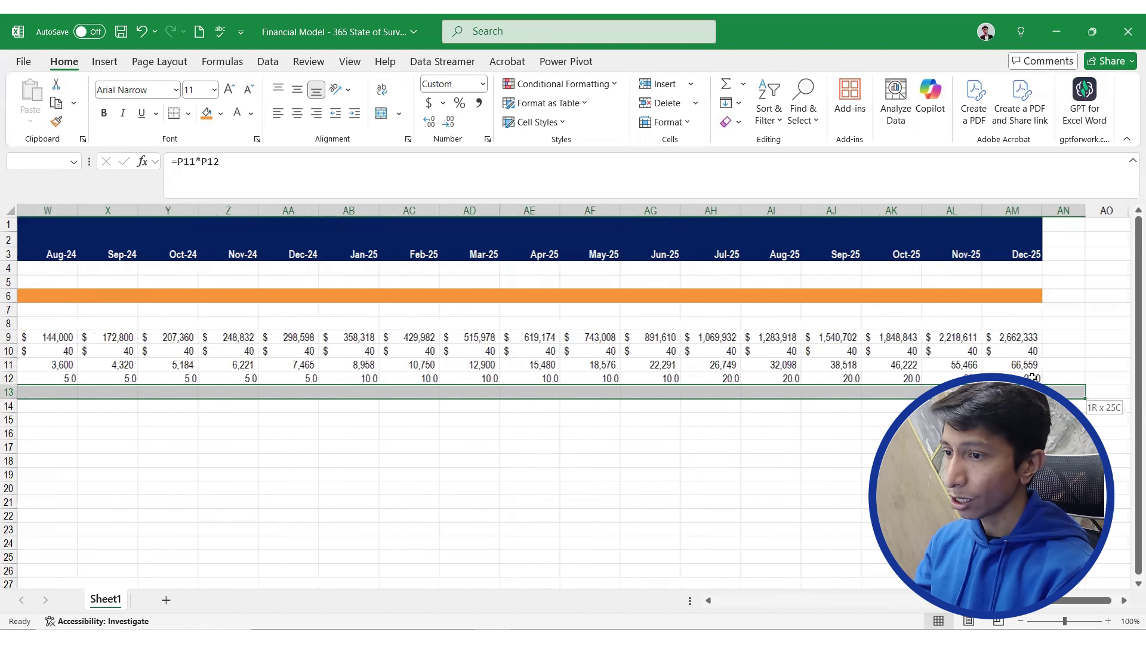
key(ctrl+r)
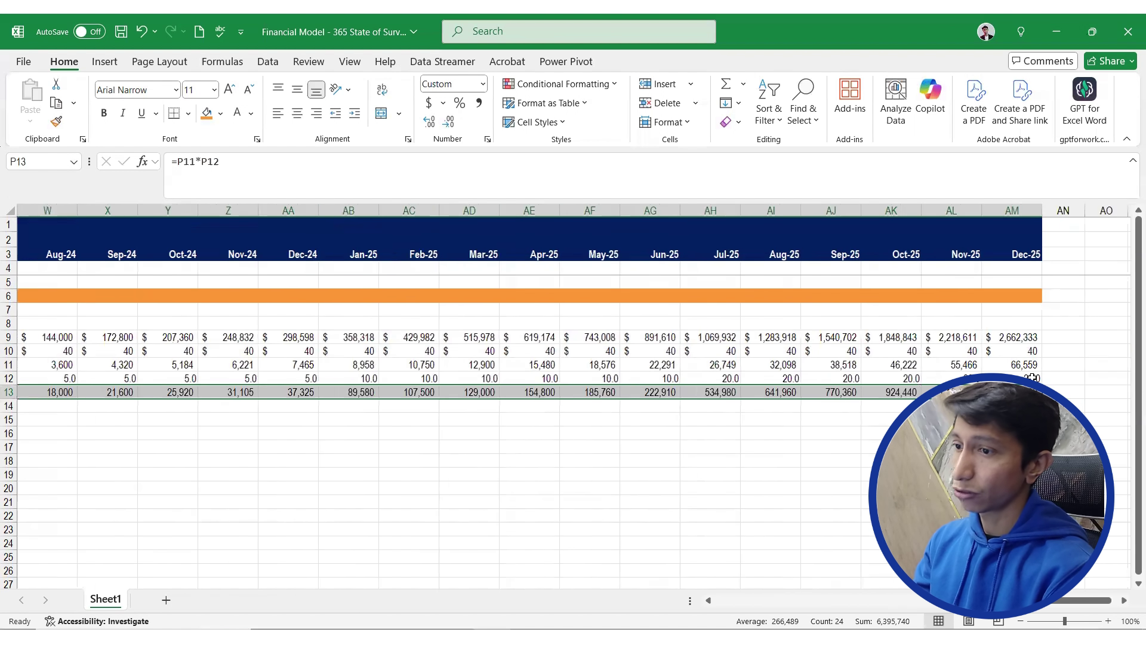
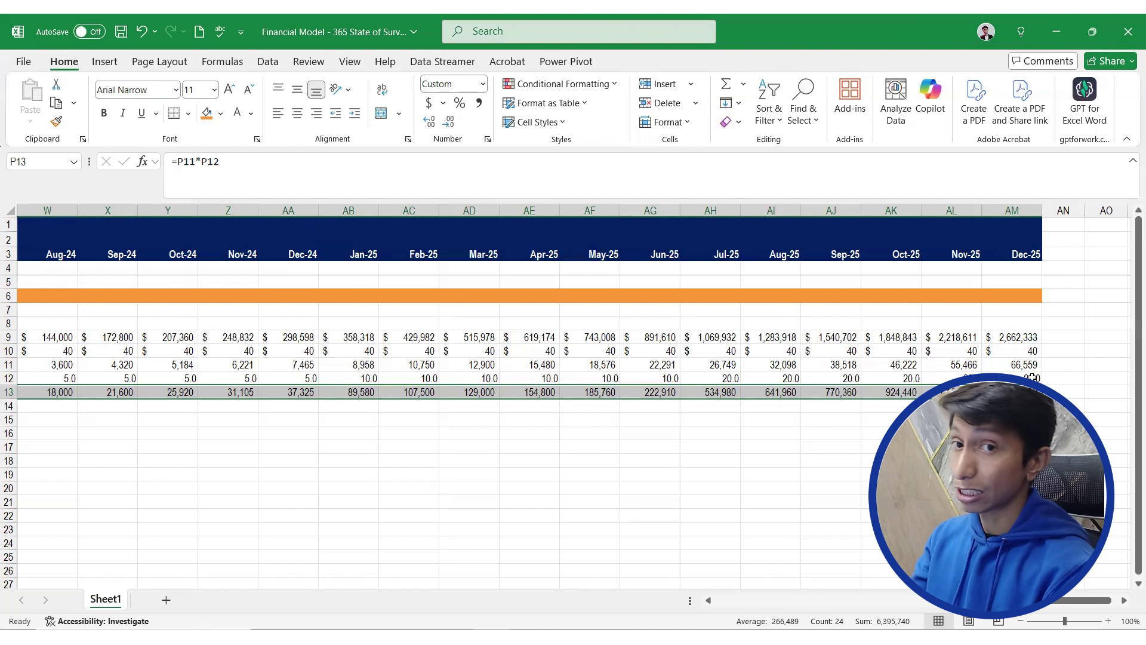
Label B15 "Total Users" in bold, leaving a blank row below the organic users
key(Left)
key(Right)
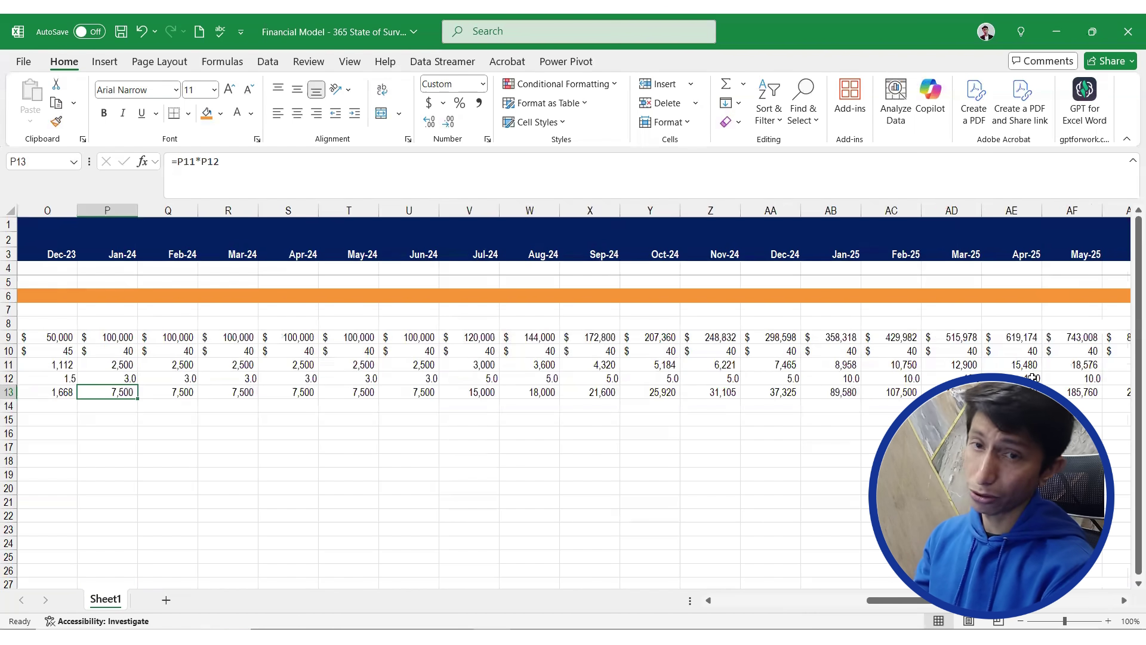
key(Left)
key(Left)
key(Left)
key(Left)
key(Left)
key(Left)
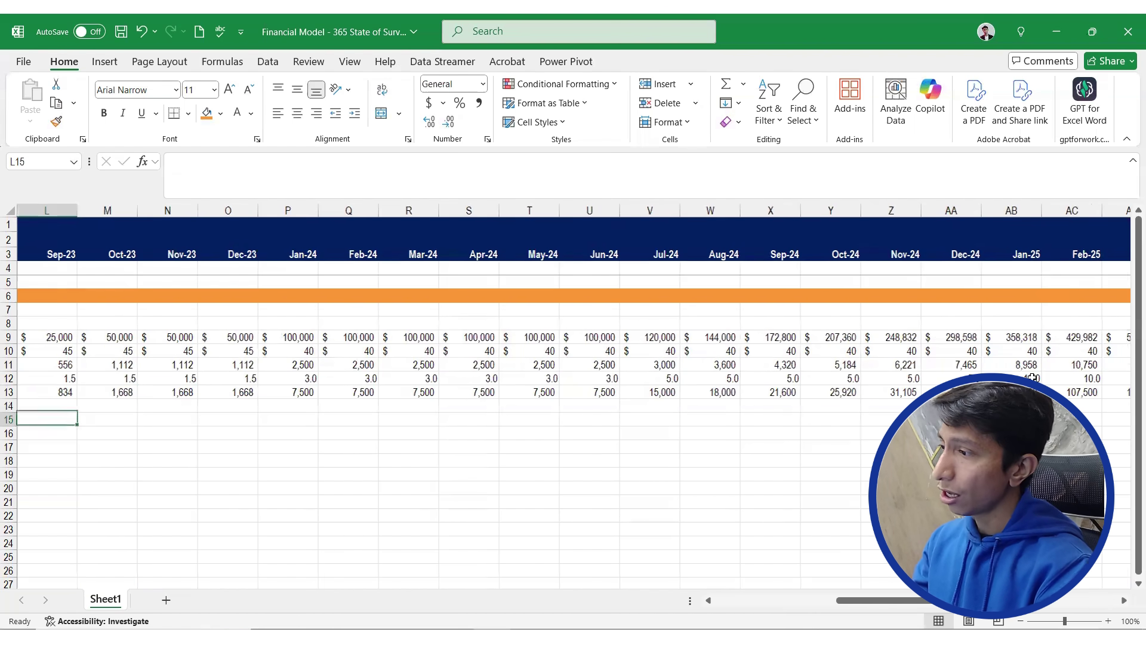
key(Down)
key(Left)
key(Left)
key(Left)
key(Left)
key(Left)
key(Left)
key(Left)
key(Left)
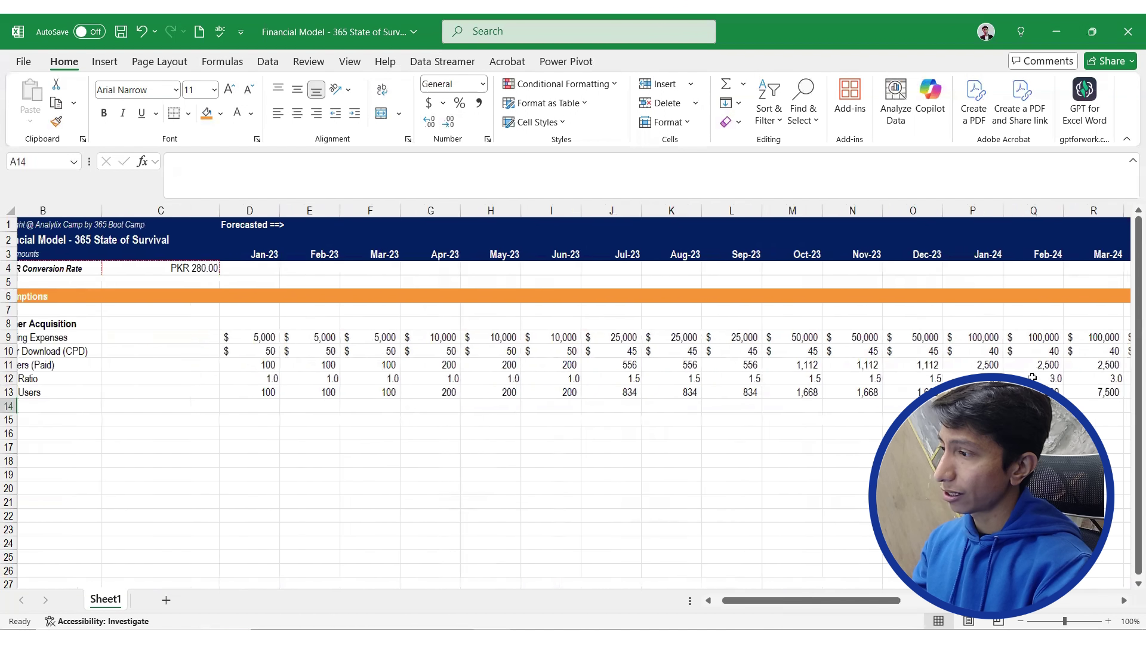
key(Down)
text(T)
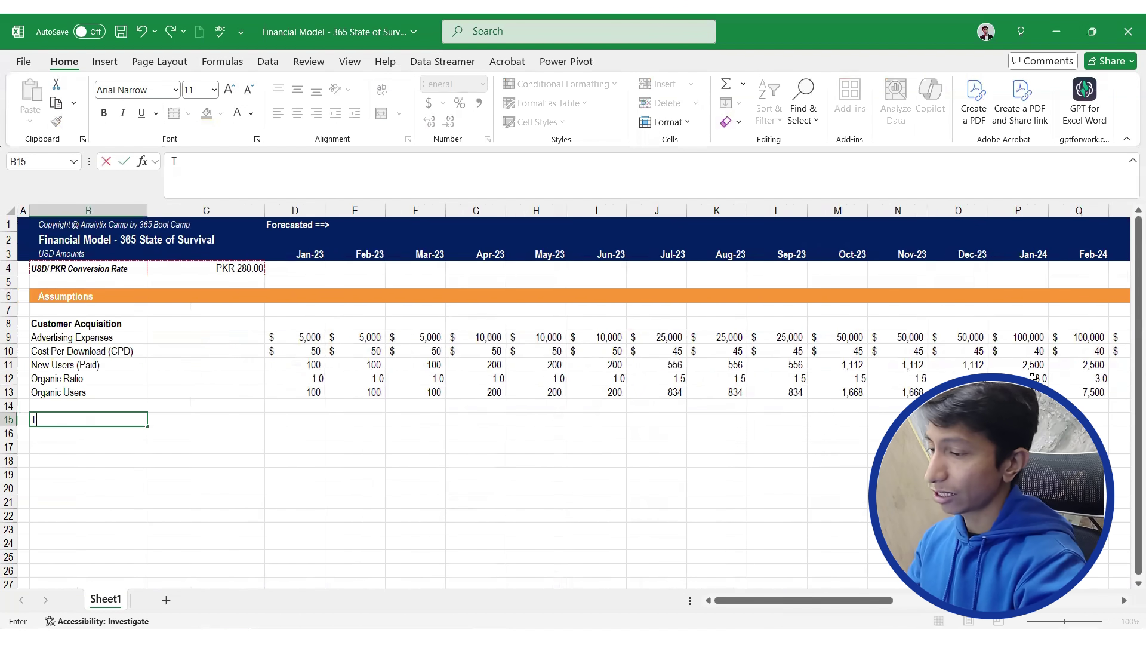
text(otal Users)
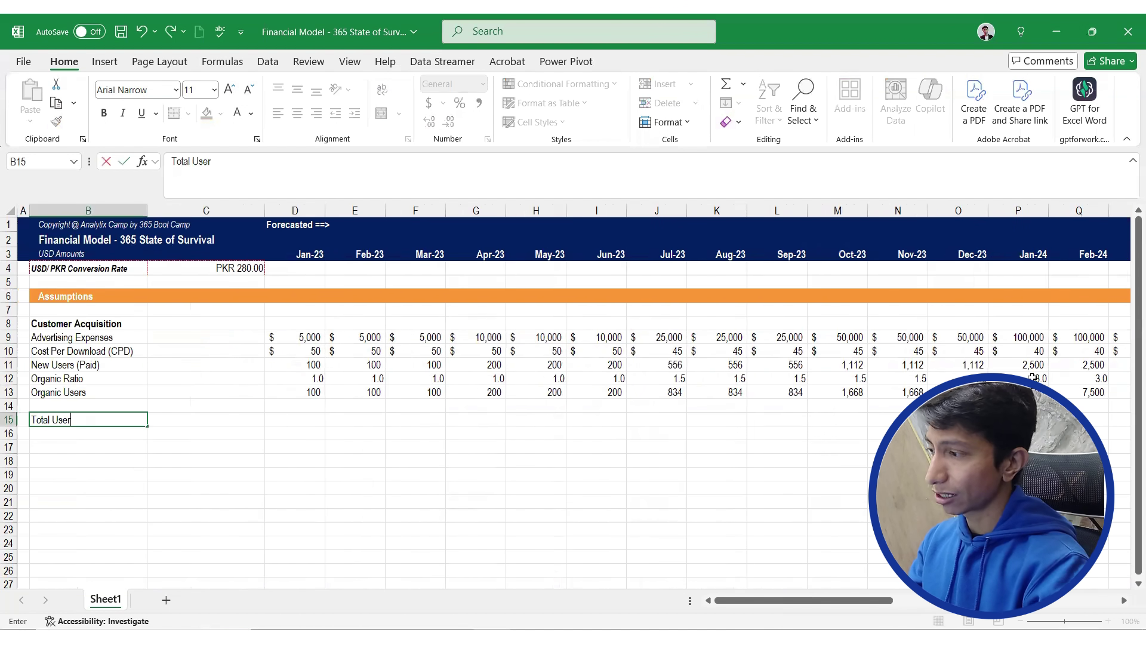
key(ctrl+Return)
key(ctrl+b)
Calculate the Jan-23 total users in D15 by adding paid new users and organic users, =D11+D13
key(Right)
key(Right)
key(Right)
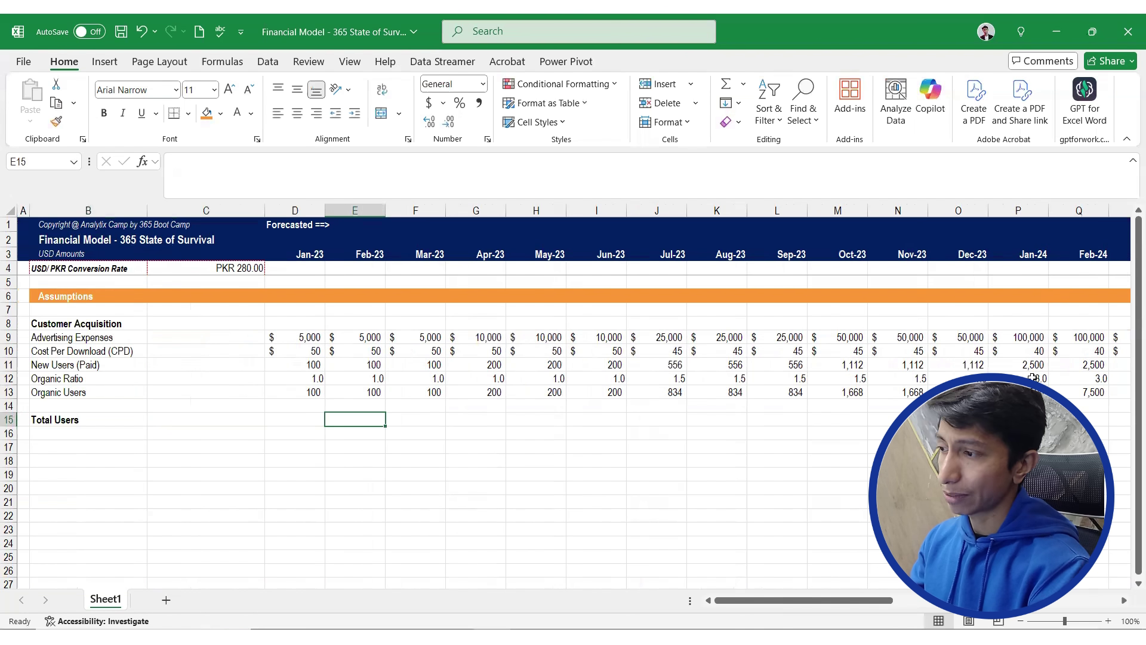
key(Left)
text(=)
key(Up)
key(Up)
key(Up)
key(Up)
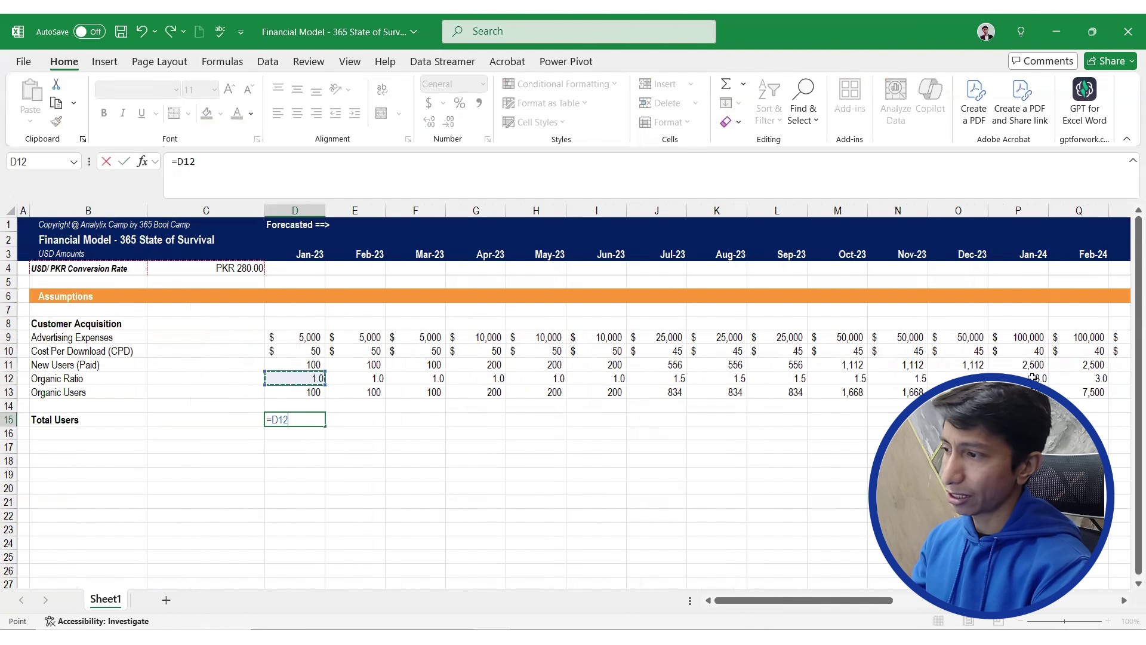
text(+)
key(Up)
key(Up)
key(ctrl+Return)
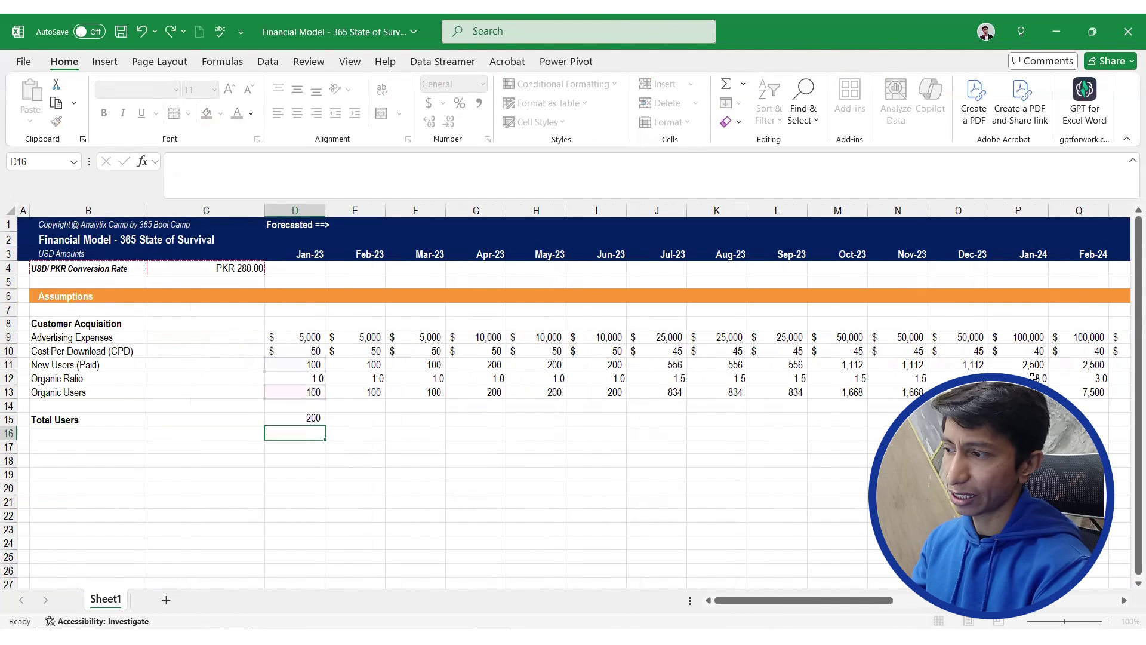
Fill the total users formula right from D15 through Dec-25 in AM15
key(shift+Right)
key(shift+Right)
key(shift+Right)
key(shift+Right)
key(shift+Right)
key(shift+Right)
key(shift+Right)
key(shift+Right)
key(shift+Right)
key(shift+Right)
key(shift+Right)
key(shift+Right)
key(shift+Right)
key(shift+Right)
key(shift+Right)
key(shift+Right)
key(shift+Right)
key(shift+Right)
key(shift+Right)
key(shift+Right)
key(shift+Right)
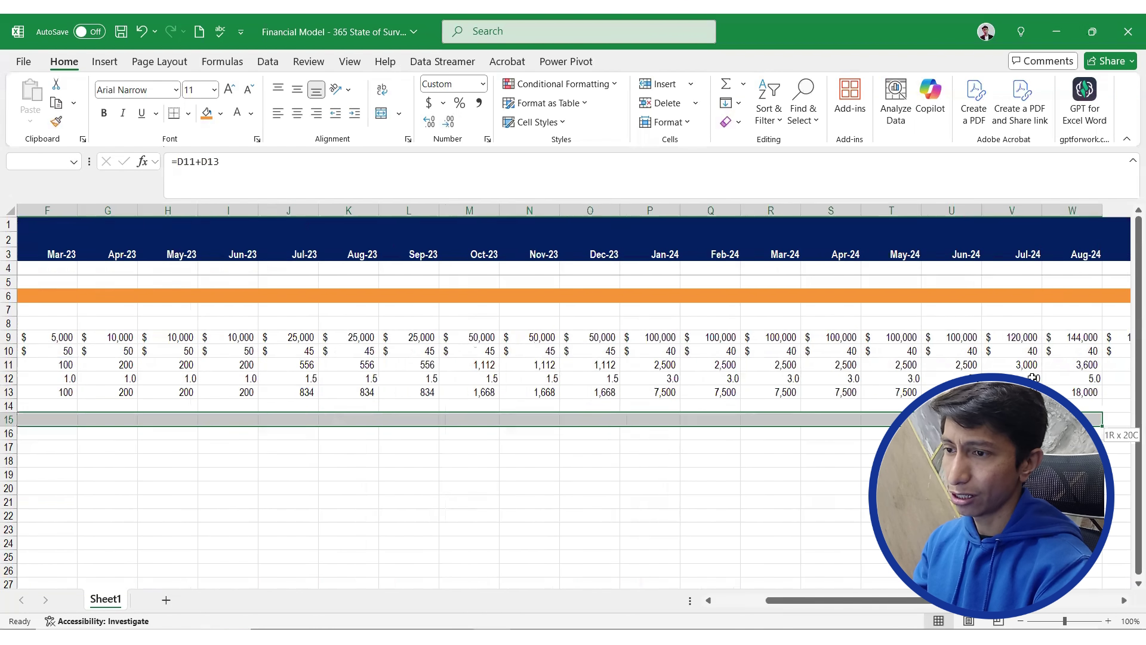
key(shift+Right)
key(shift+Right)
key(shift+Right)
key(shift+Right)
key(shift+Right)
key(shift+Right)
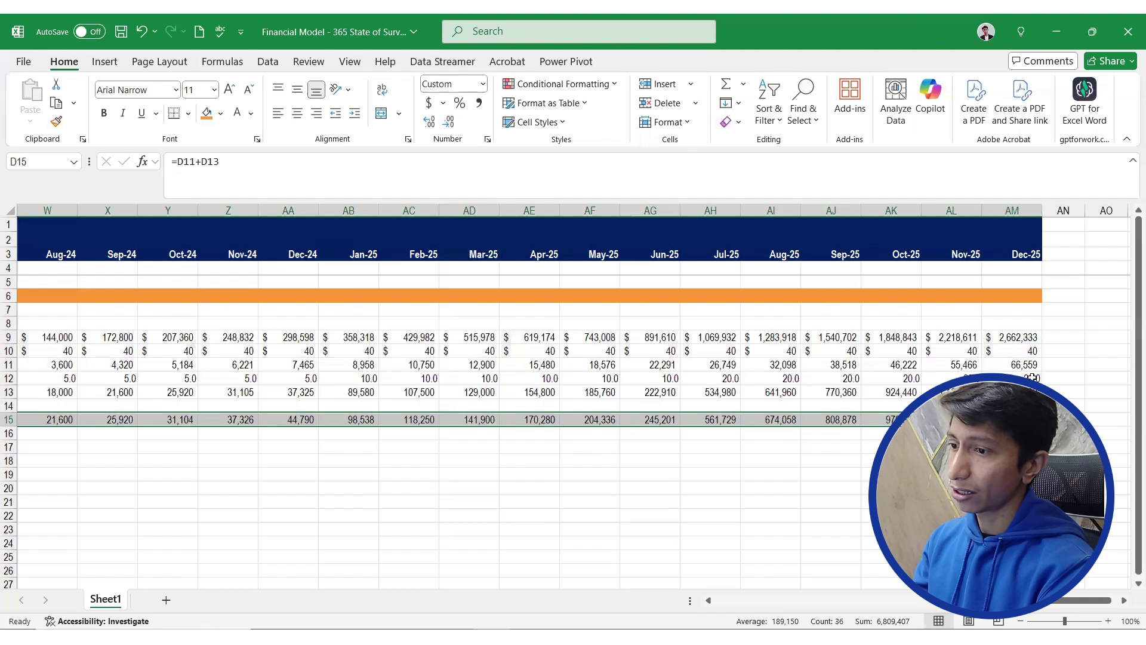
Label B17 "Churn Rate" in bold, two rows below the total users label
key(Right)
key(ctrl+Right)
key(Left)
key(ctrl+Left)
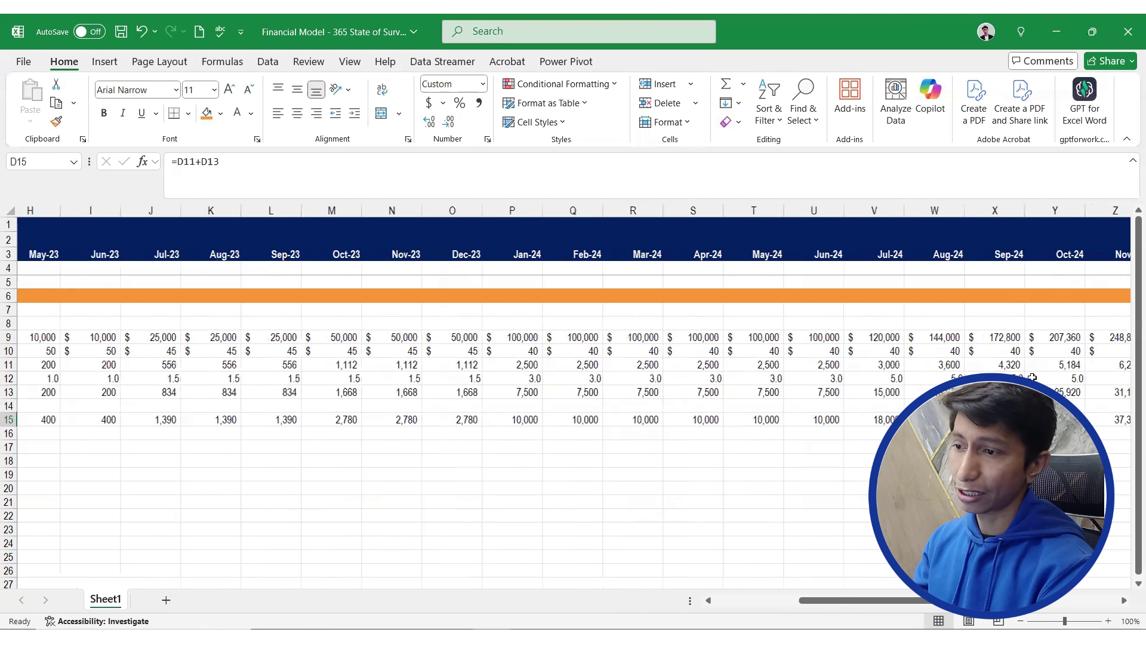
key(Right)
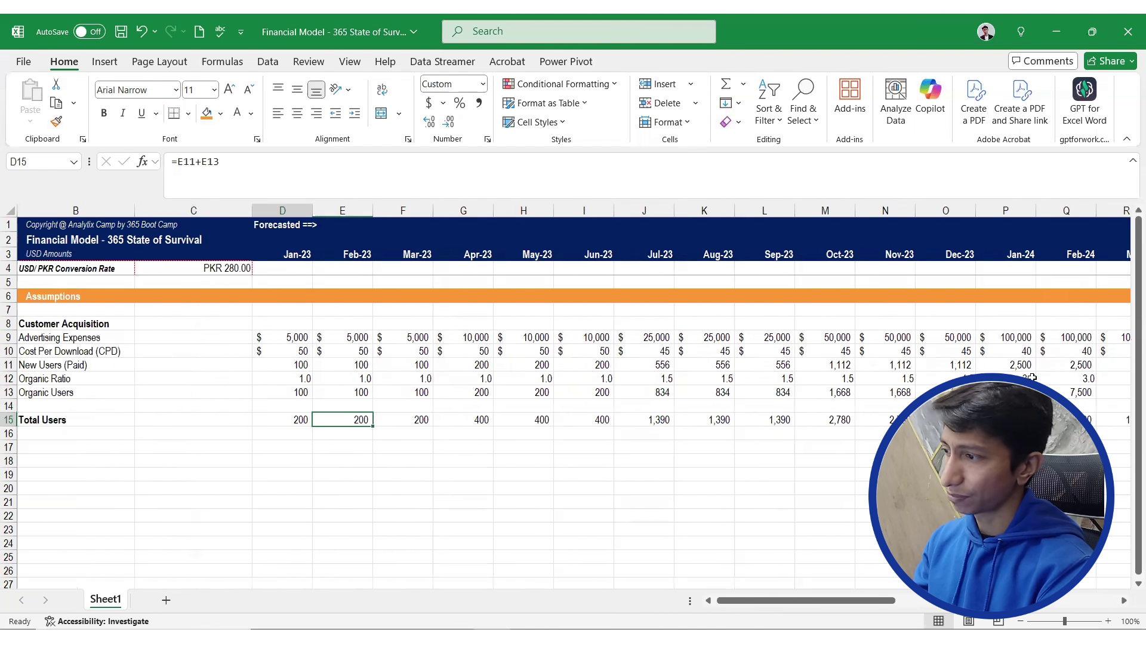
key(ctrl+Left)
key(ctrl+Left)
key(Left)
key(Right)
key(Down)
key(Down)
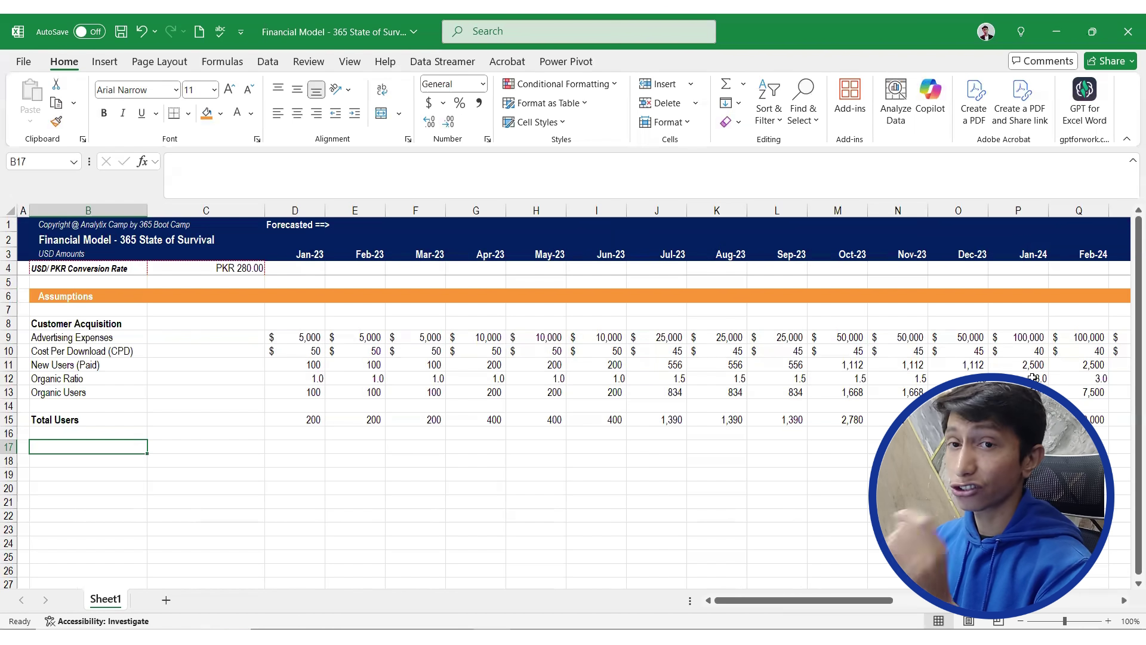
text(Chu)
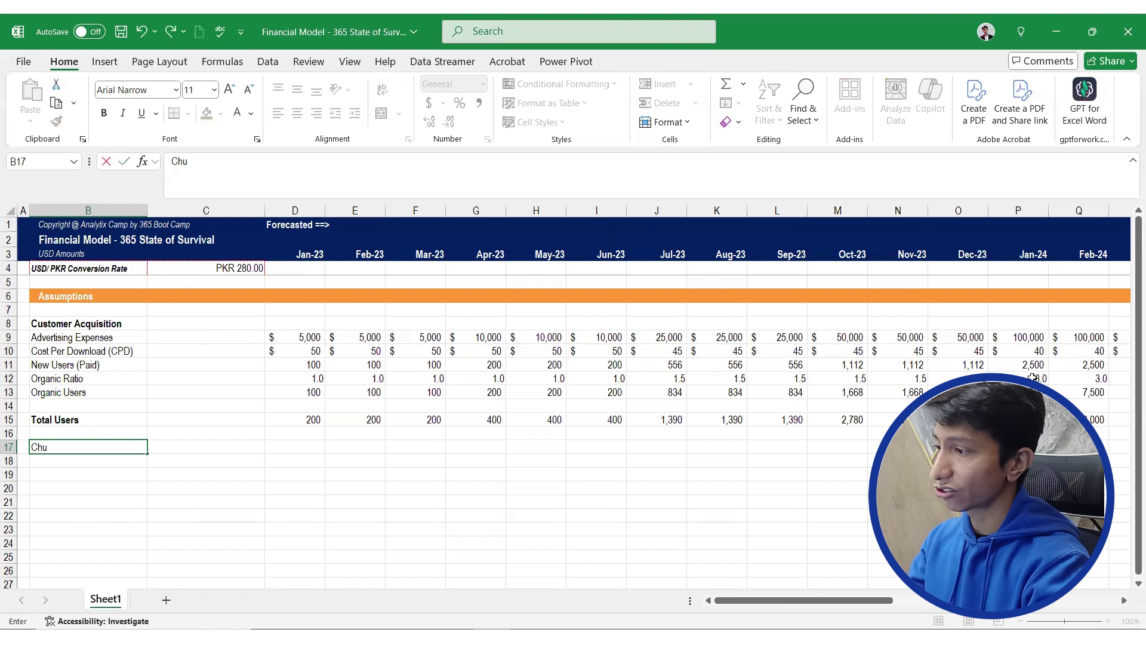
text(rn Rate)
key(Return)
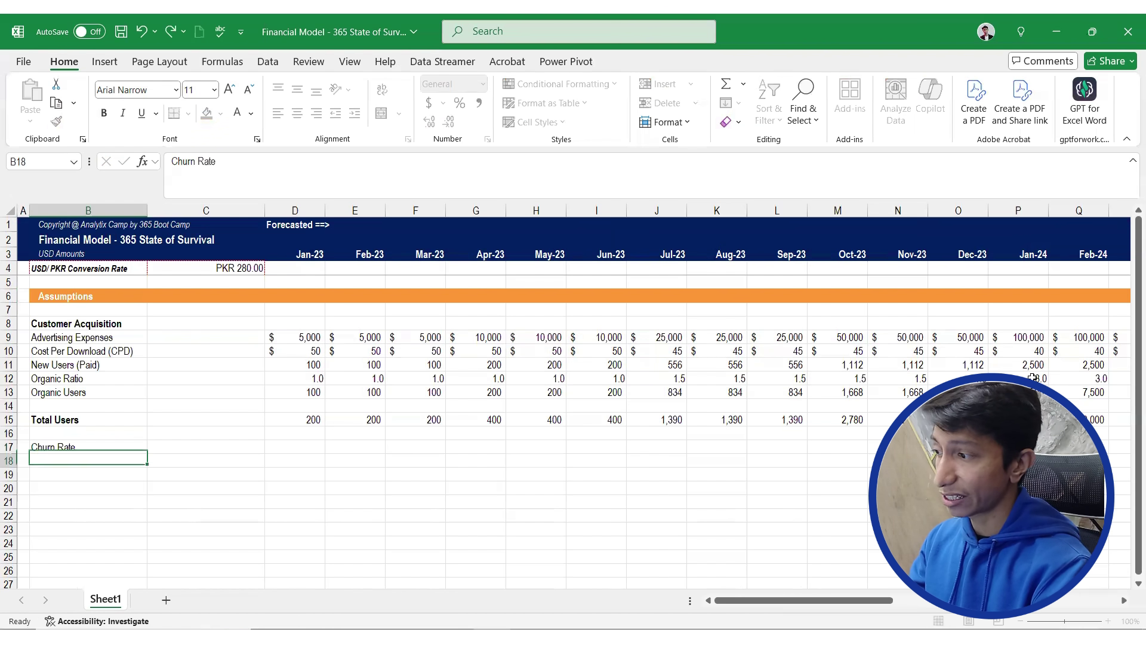
key(Up)
key(ctrl+b)
Label B18 "Churn Users" in bold, directly below the churn rate label
key(Down)
text(Chur)
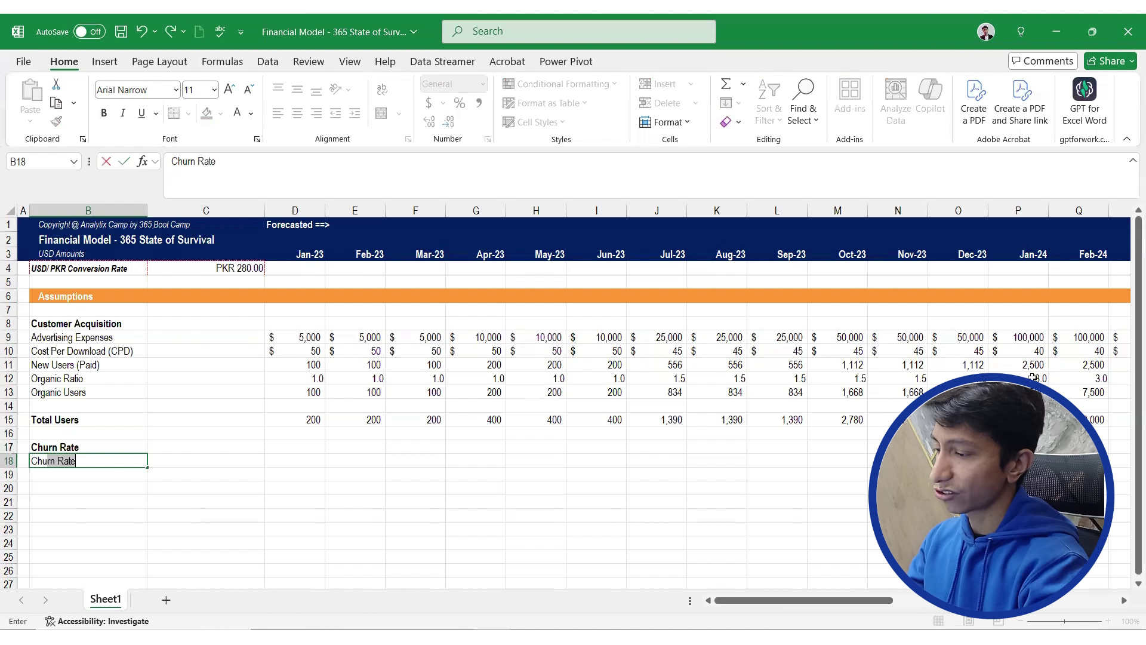
text(n Cus)
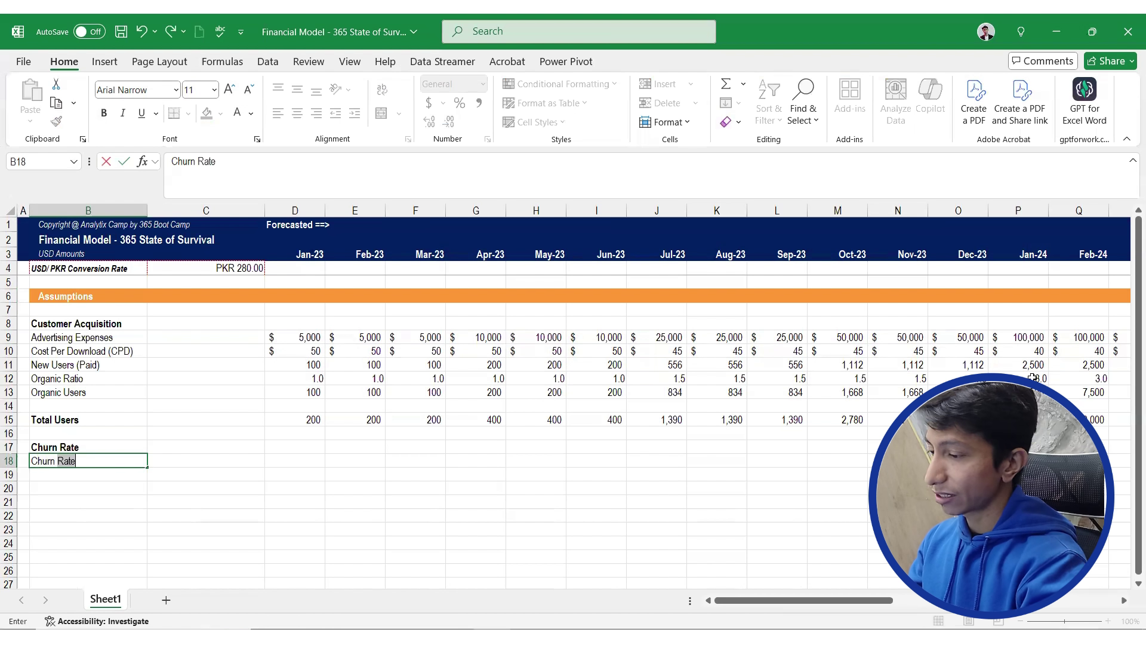
key(BackSpace)
key(BackSpace)
key(BackSpace)
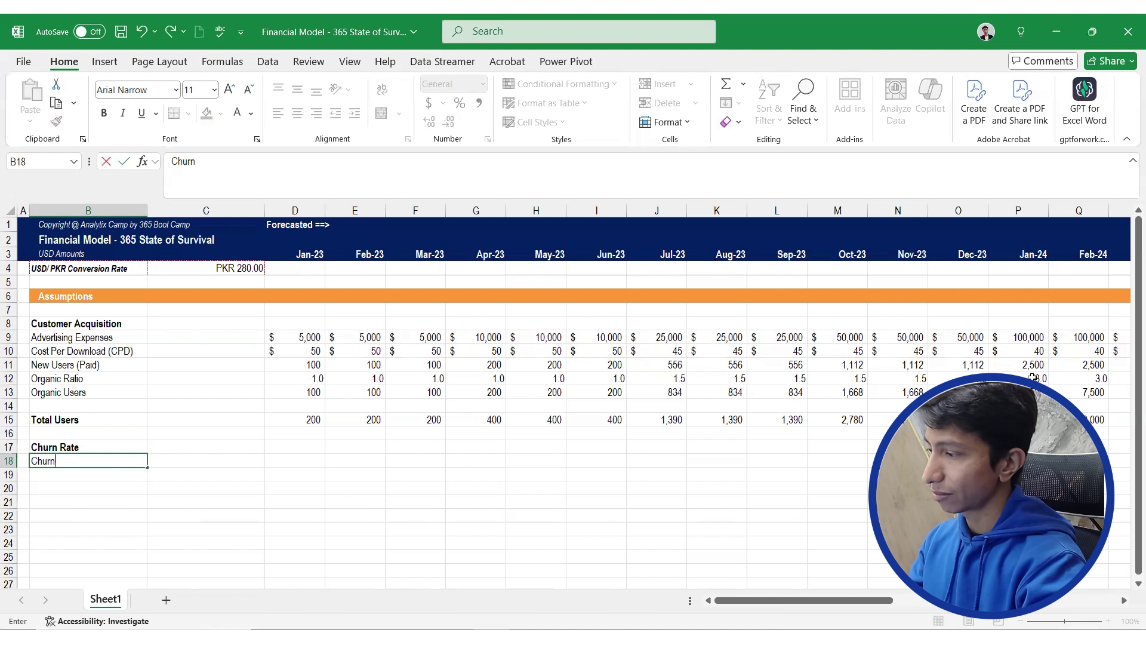
text(Users)
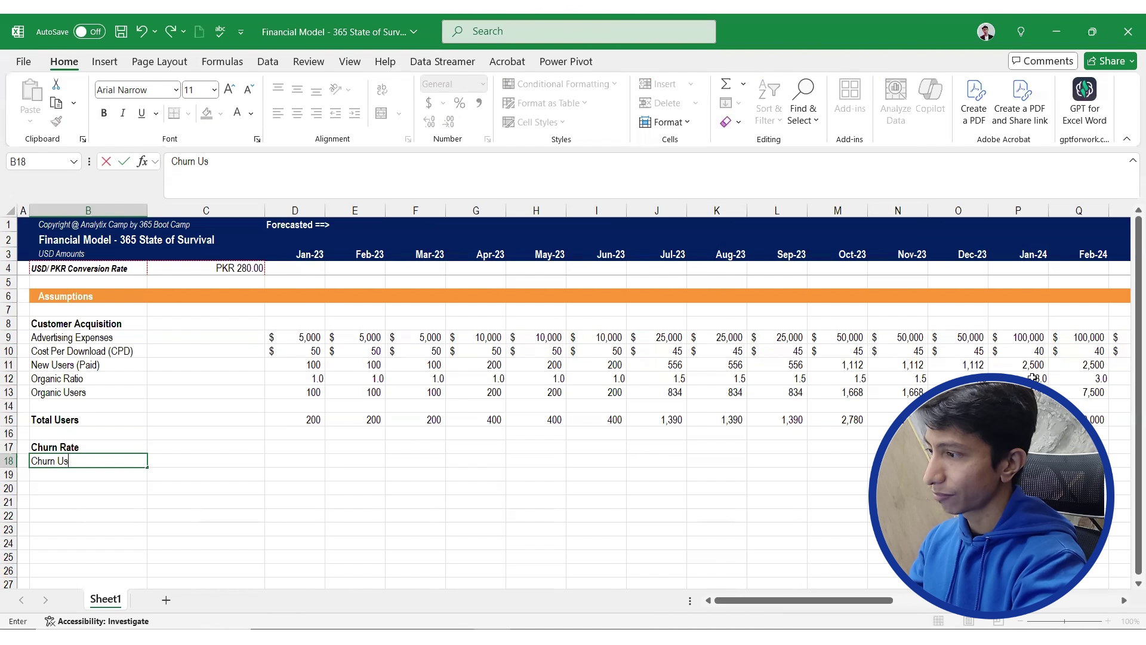
key(Return)
key(Up)
key(ctrl+b)
key(Right)
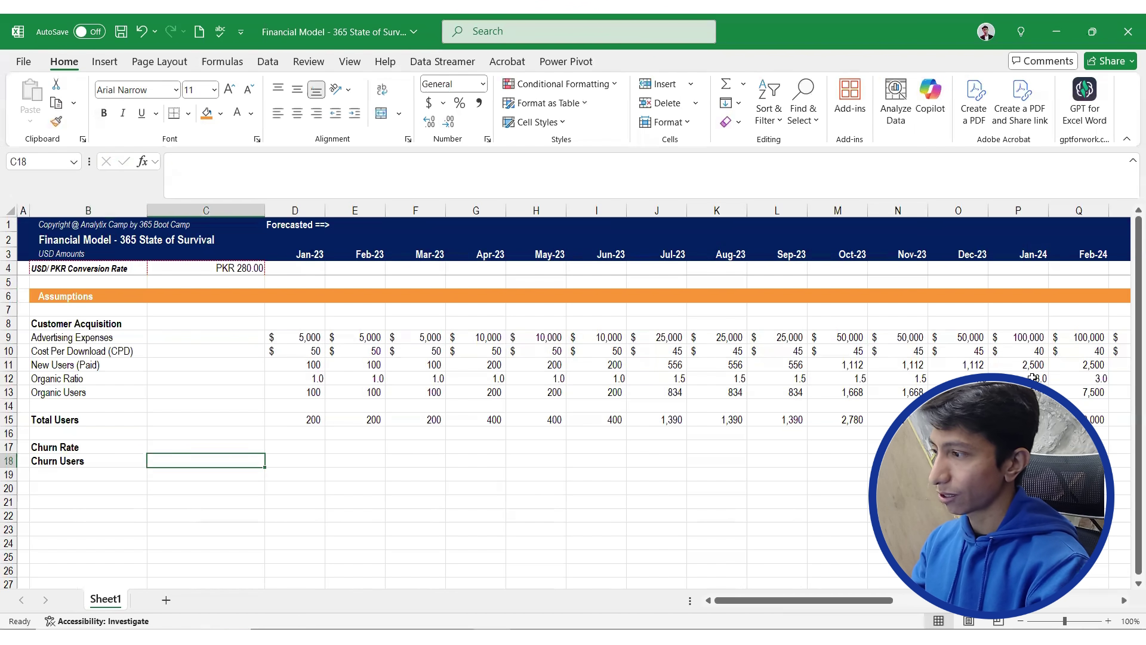
Look up the churn projections in the case study PDF, and enter 20 as the Jan-23 churn rate in D17 of the Excel model
key(Right)
key(Up)
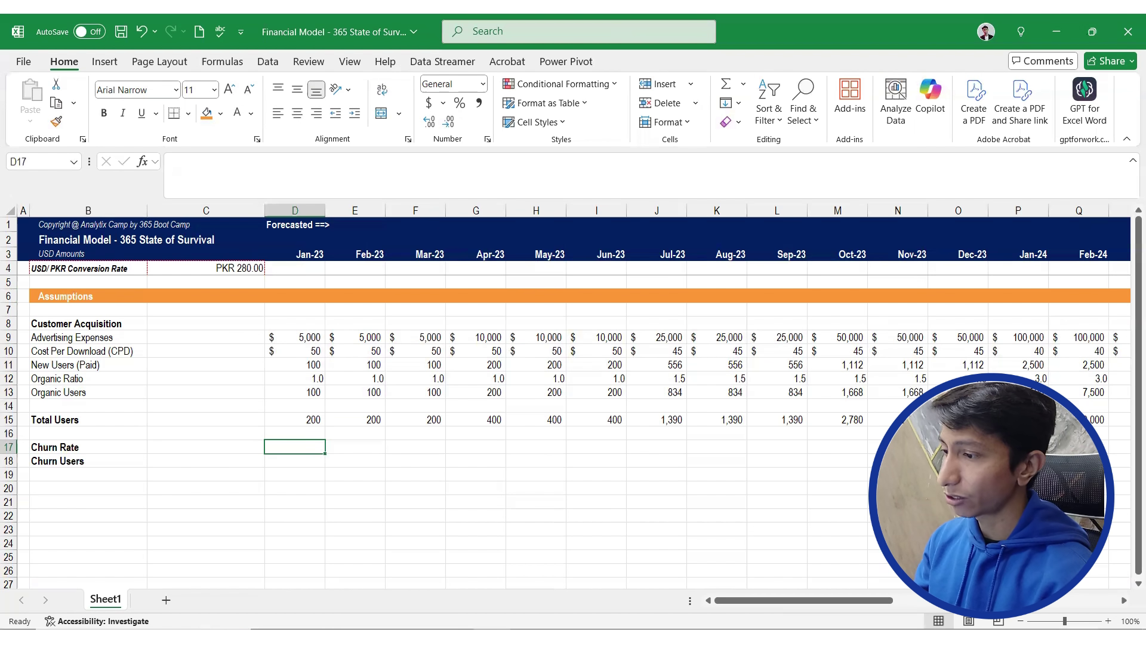
key(alt+Tab)
click(507, 375)
scroll(505, 373, down, 3)
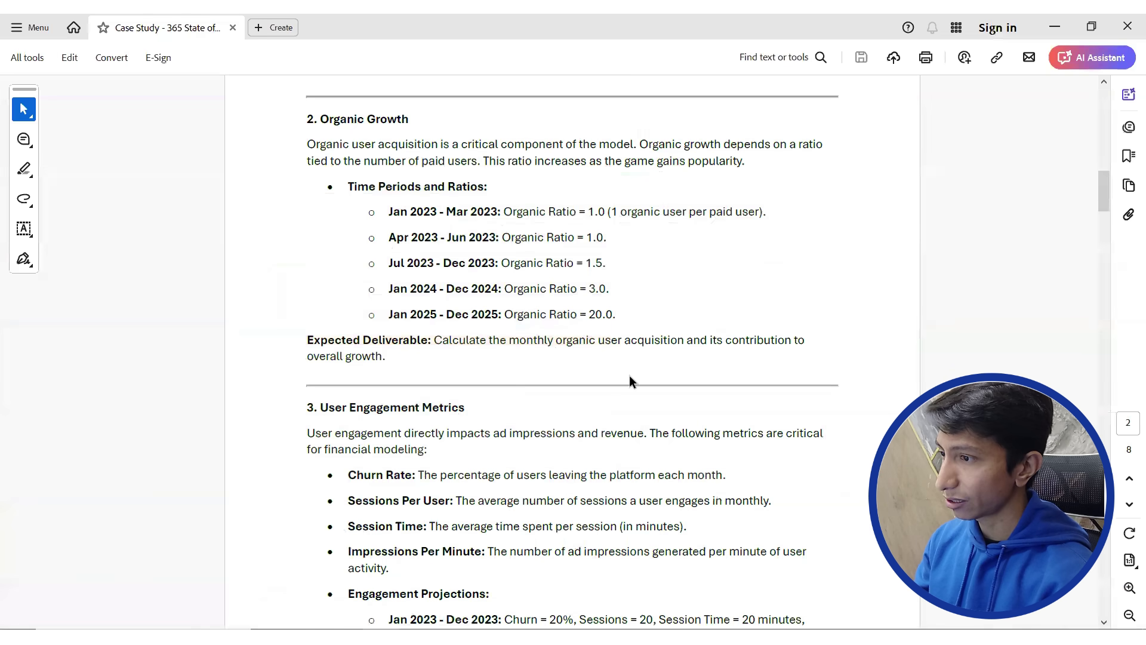
scroll(629, 375, down, 7)
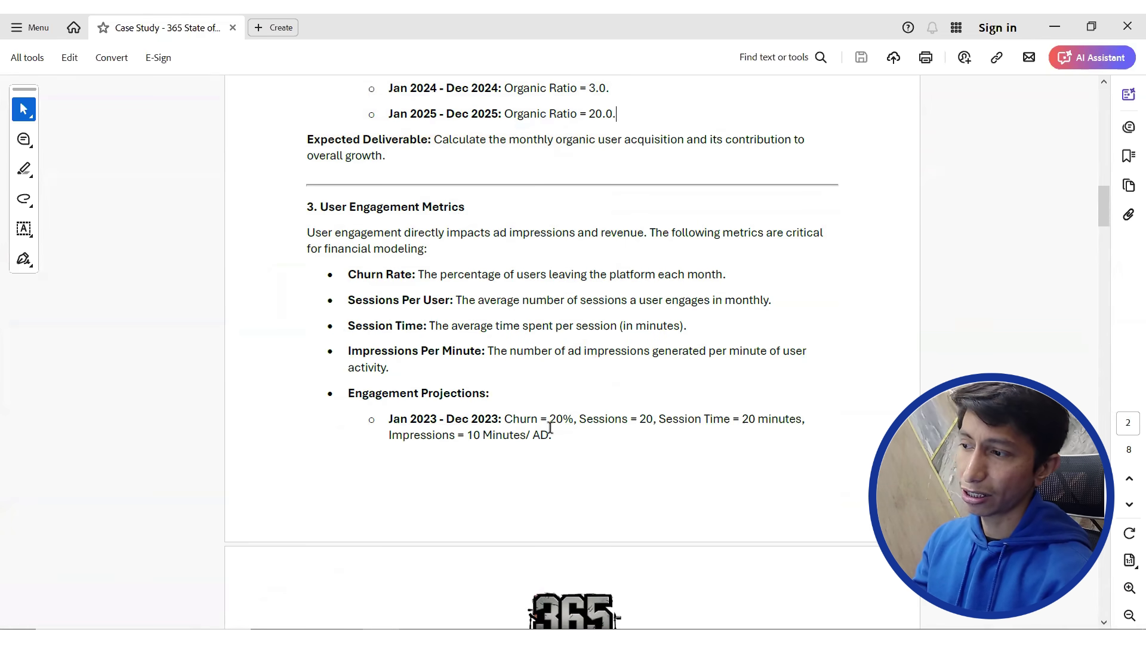
scroll(549, 426, down, 10)
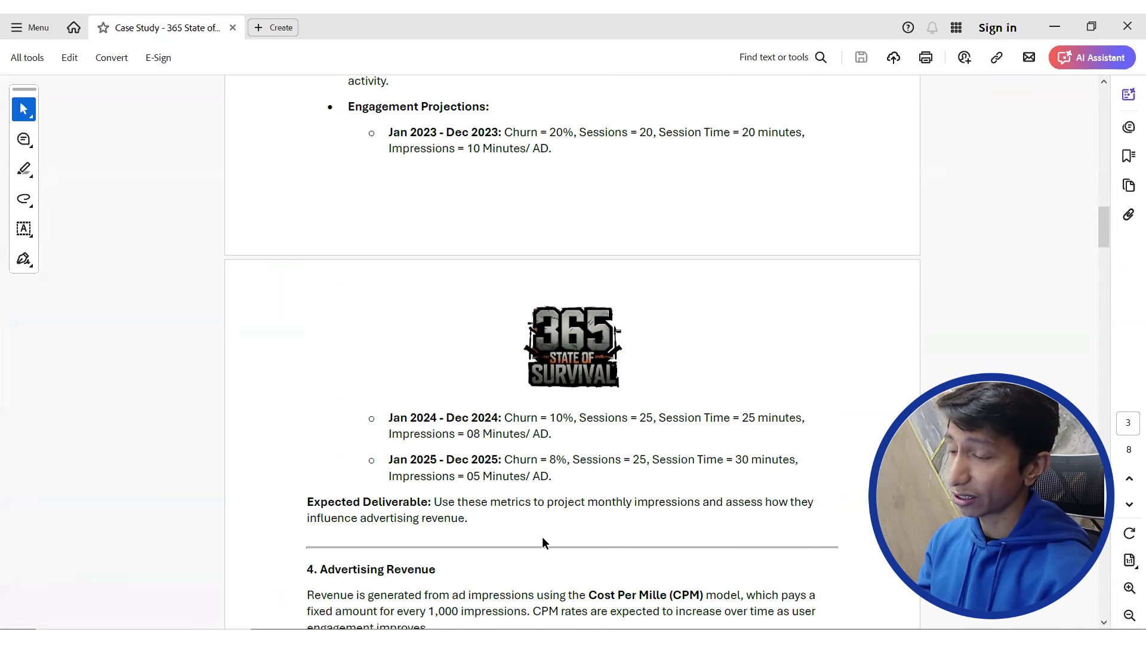
key(alt+Tab)
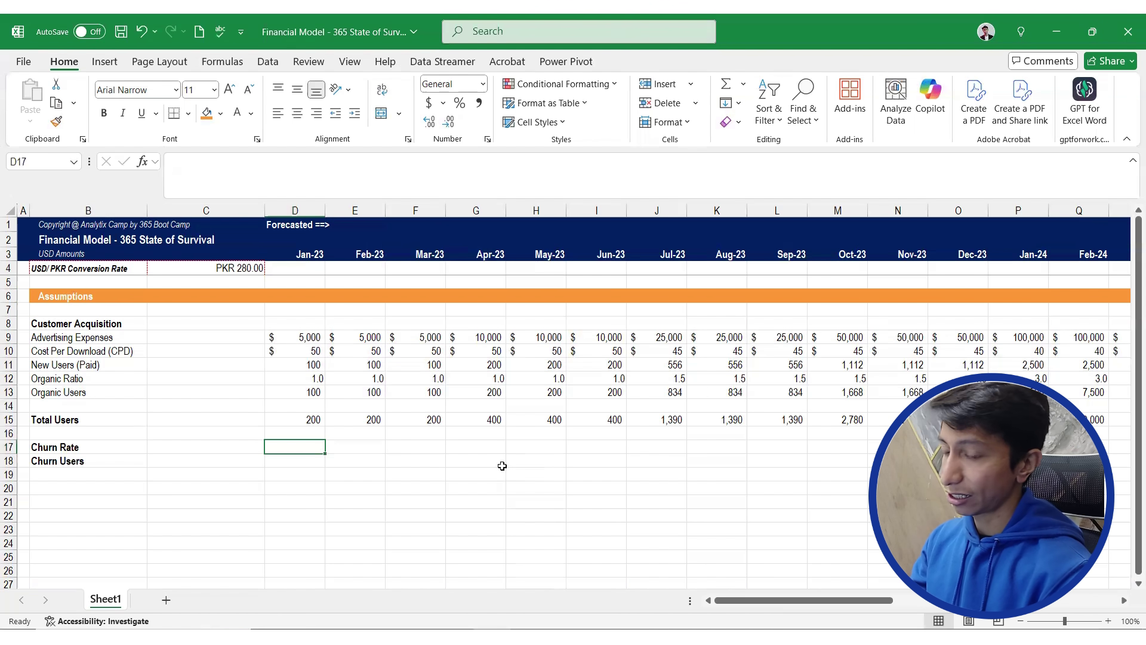
text(20)
key(ctrl+Return)
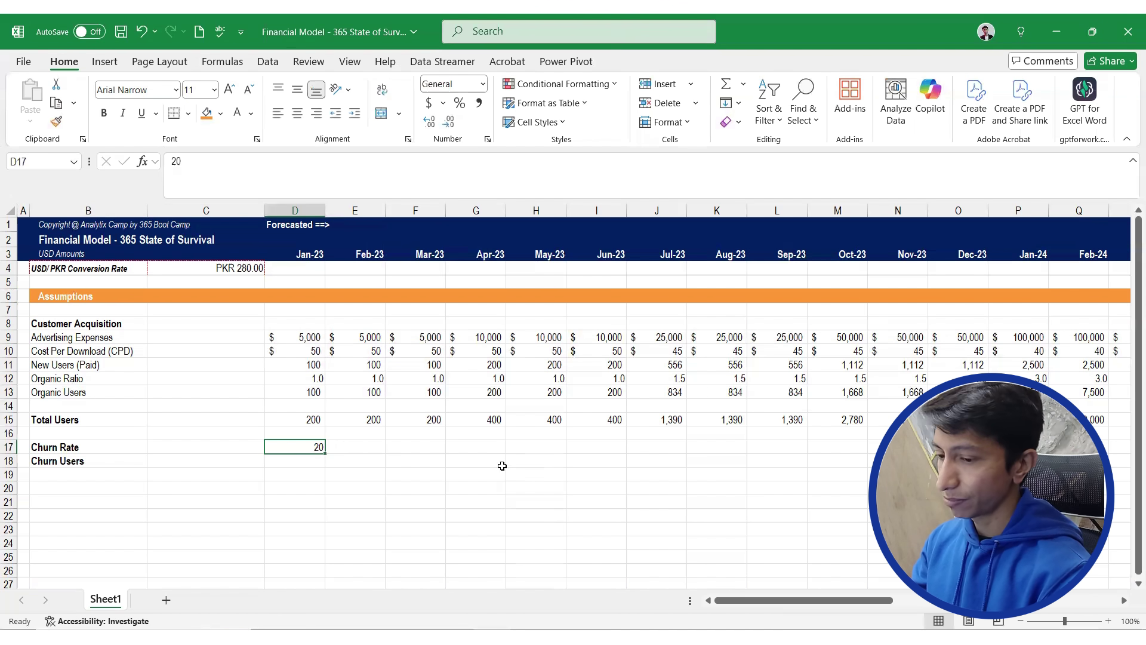
Change the Jan-23 churn rate in D17 to 20% and fill it right through Dec-23 in O17
key(F2)
text(%)
key(ctrl+Return)
key(shift+Right)
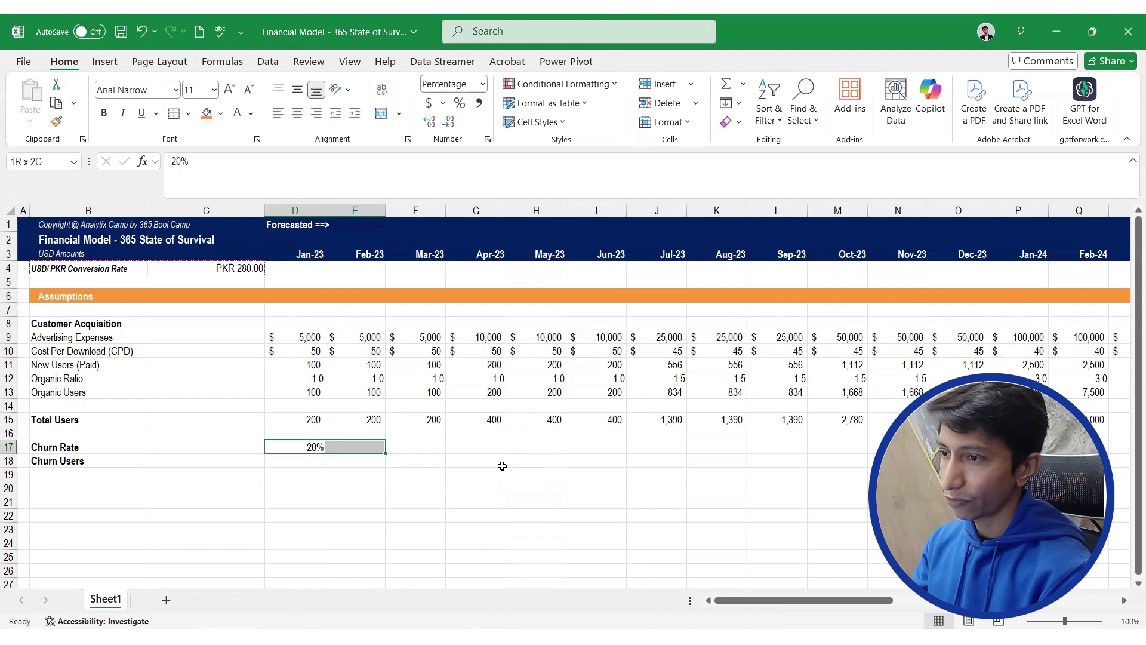
key(shift+Right)
key(shift+Right)
key(shift+Right)
key(shift+Right)
key(shift+Right)
key(shift+Right)
key(shift+Right)
key(shift+Right)
key(shift+Right)
key(shift+Right)
key(ctrl+r)
Enter a 10% churn rate for Jan-24 in P17 and fill it right through Dec-24 in AA17
key(ctrl+Right)
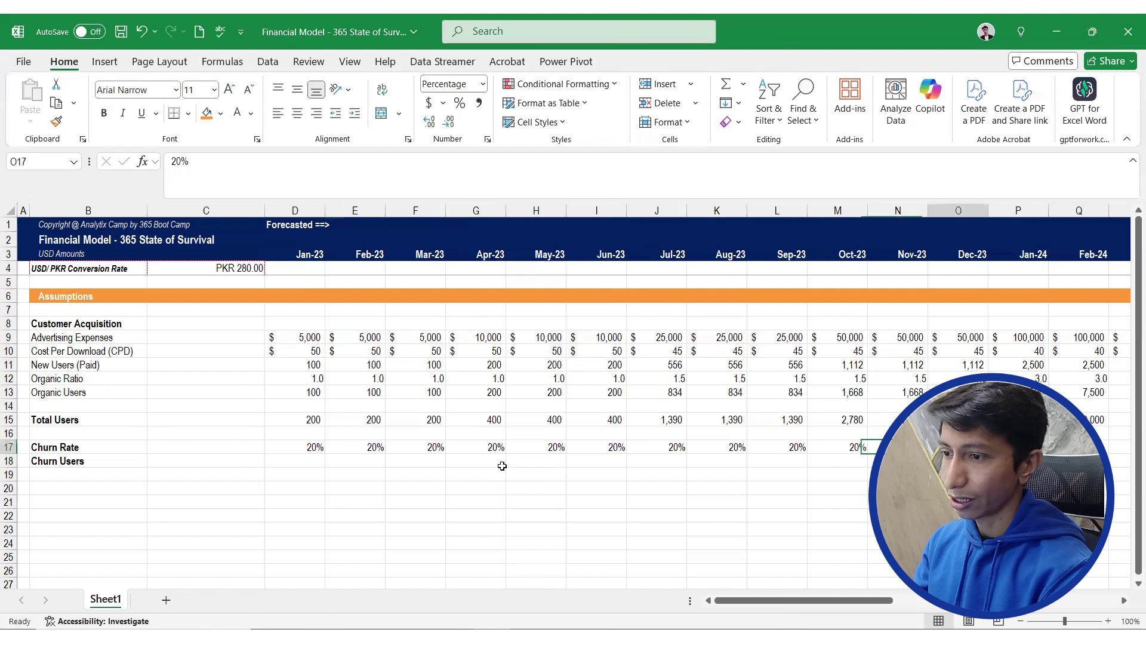
key(Right)
text(10%)
key(ctrl+Return)
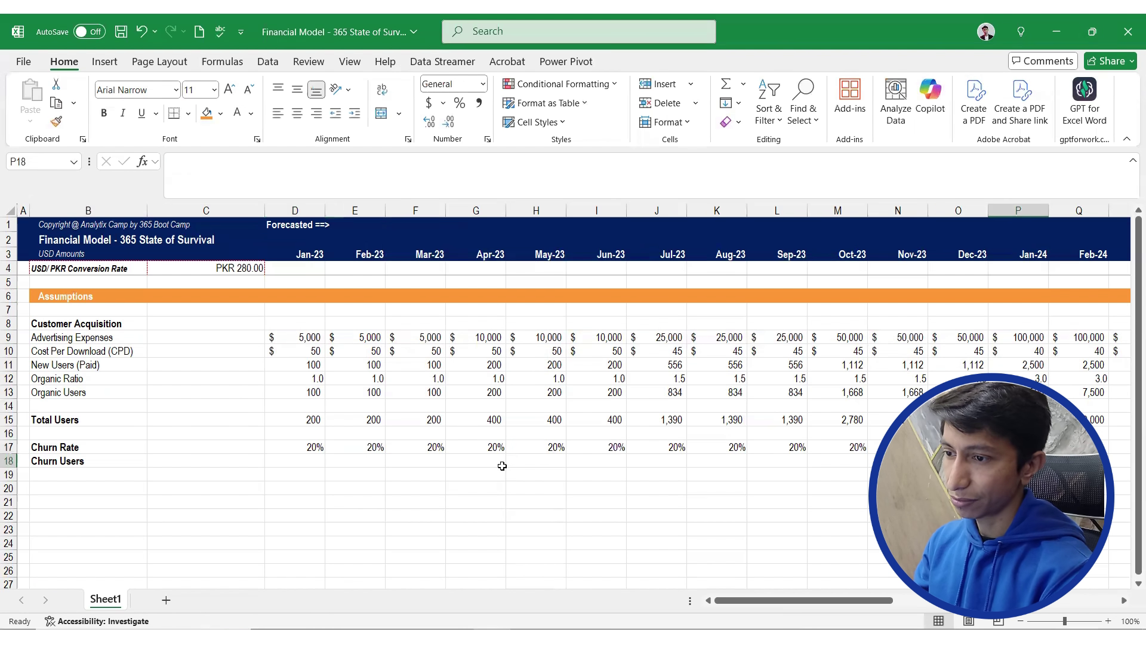
key(shift+Right)
key(shift+Right)
key(shift+Right)
key(shift+Right)
key(shift+Right)
key(shift+Right)
key(shift+Right)
key(shift+Right)
key(shift+Right)
key(shift+Right)
key(shift+Right)
key(shift+Right)
key(shift+Right)
key(shift+Right)
key(shift+Left)
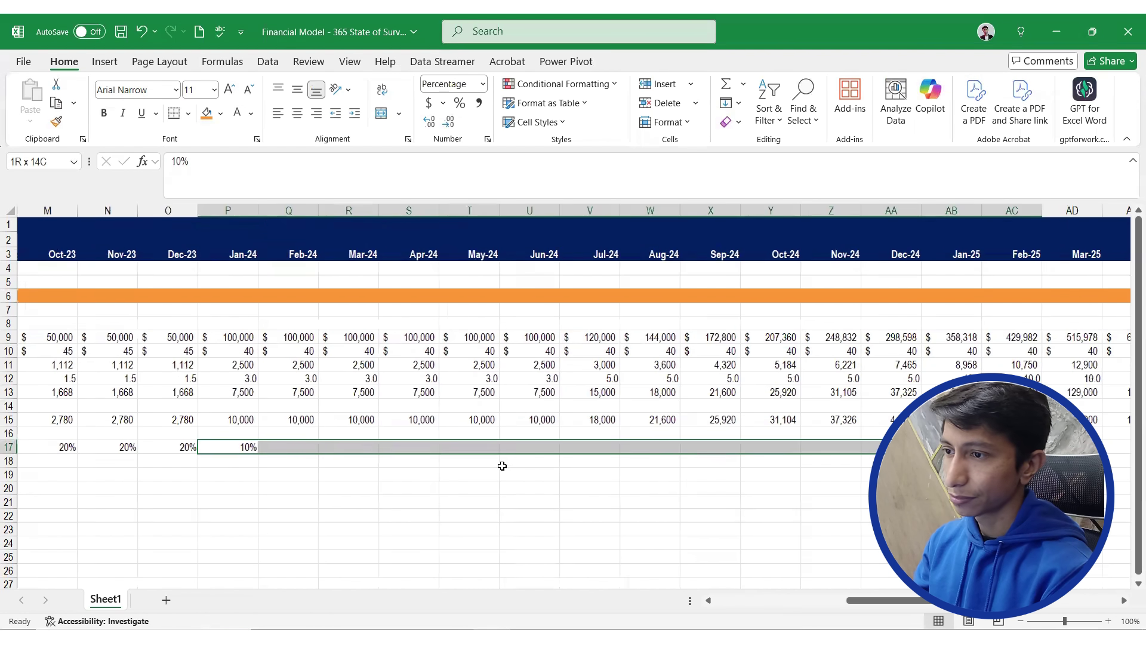
key(shift+Left)
key(shift+Left)
key(ctrl+r)
Enter an 8% churn rate for Jan-25 in AB17 and fill it right through Dec-25 in AM17
key(Right)
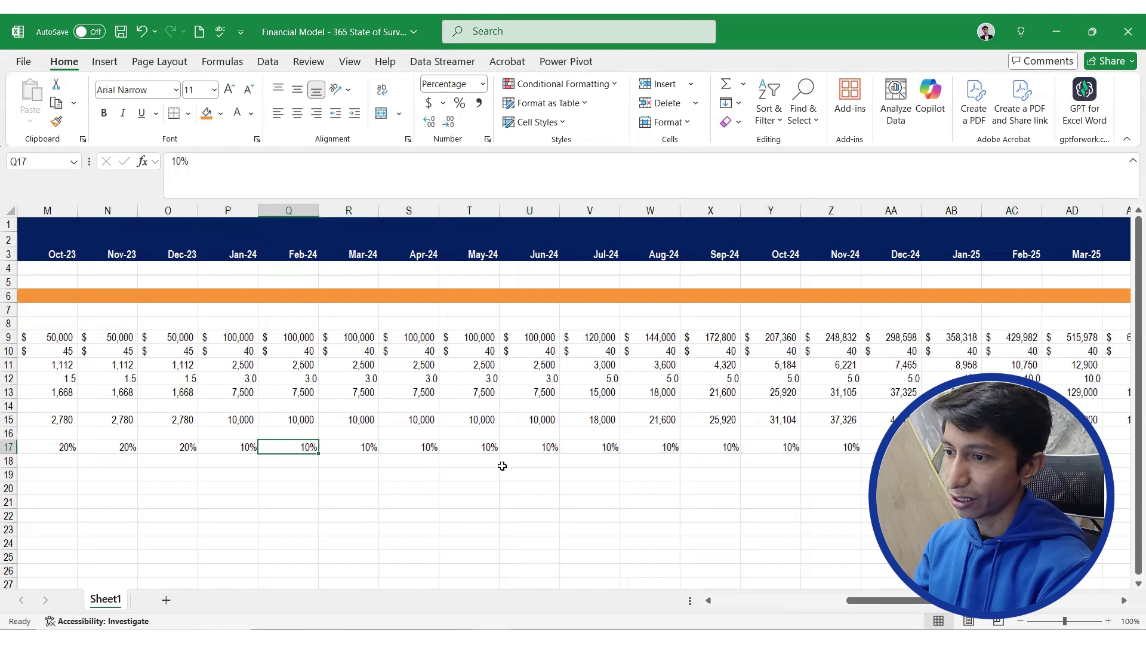
key(ctrl+Right)
key(Right)
text(8%)
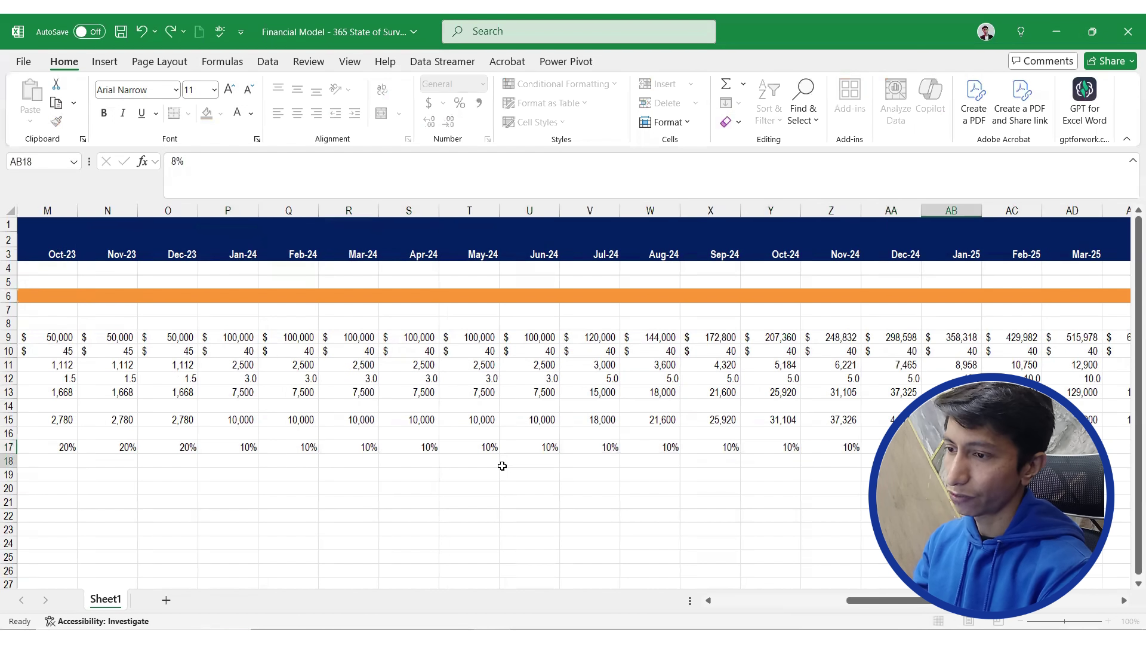
key(ctrl+Return)
key(shift+Right)
key(shift+Right)
key(shift+Right)
key(shift+Right)
key(shift+Right)
key(shift+Right)
key(shift+Right)
key(shift+Right)
key(shift+Right)
key(shift+Right)
key(shift+Right)
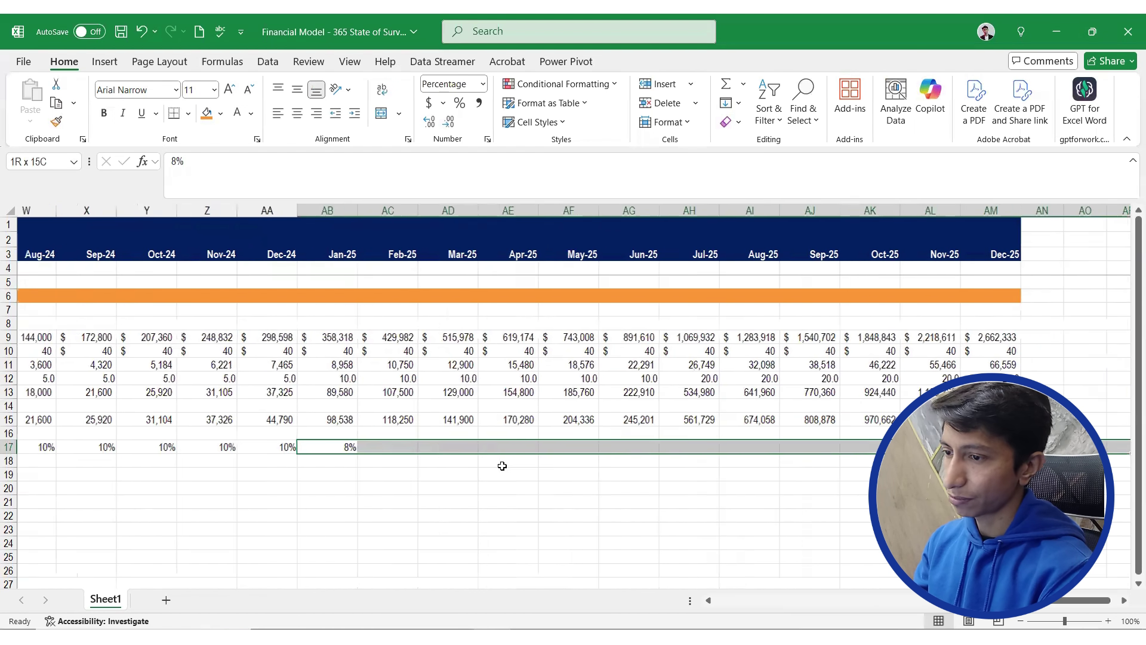
key(ctrl+r)
key(Left)
key(Right)
key(ctrl+Right)
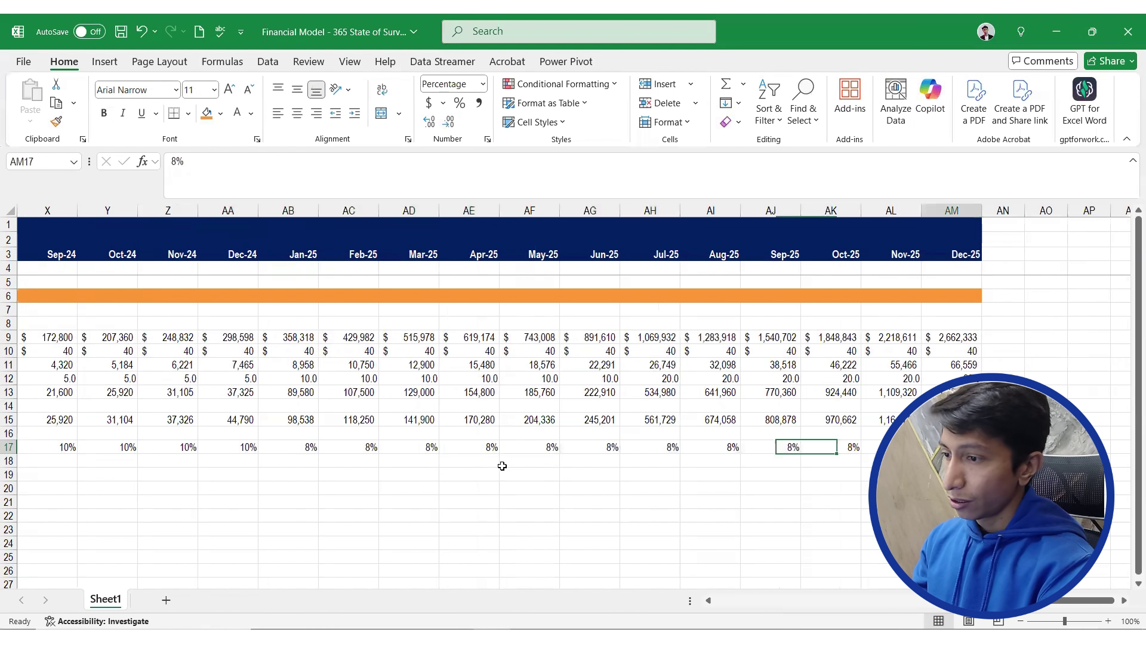
Clear the Jan-23 churn rate from D17
key(ctrl+Left)
key(Left)
key(Left)
key(Left)
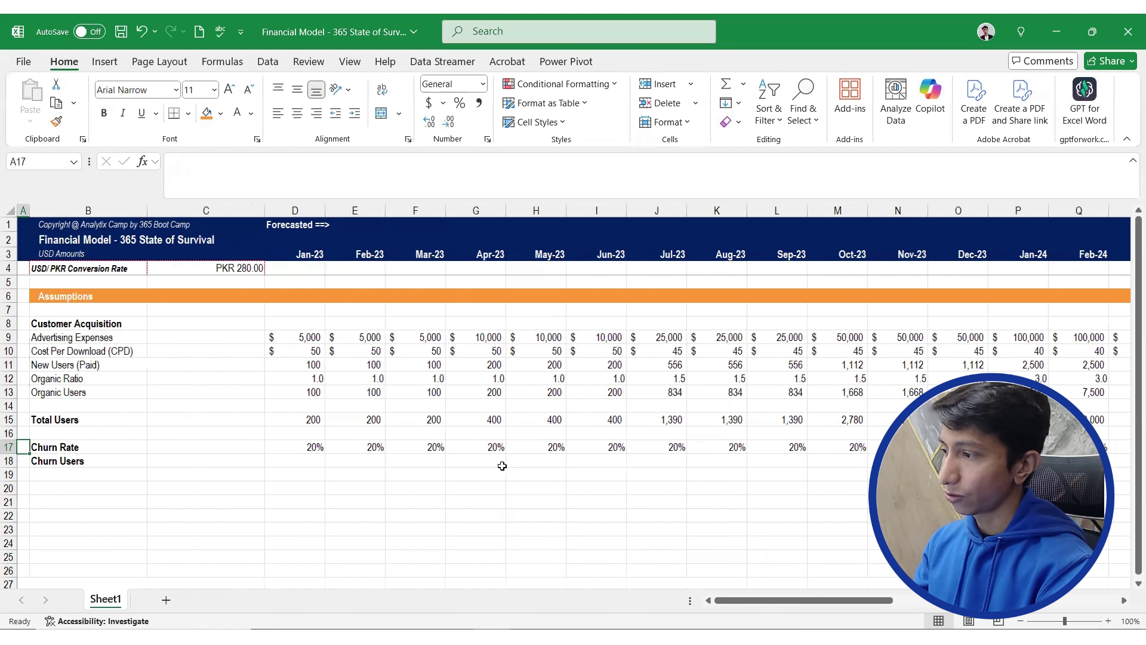
key(Down)
key(Right)
key(Right)
key(Right)
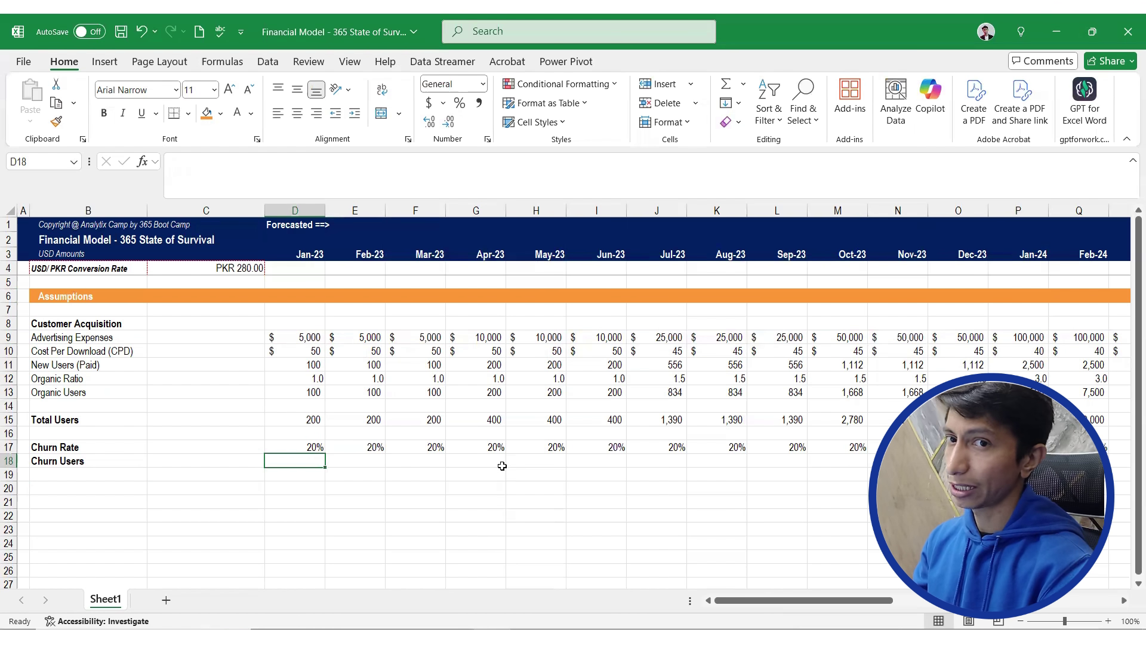
key(Up)
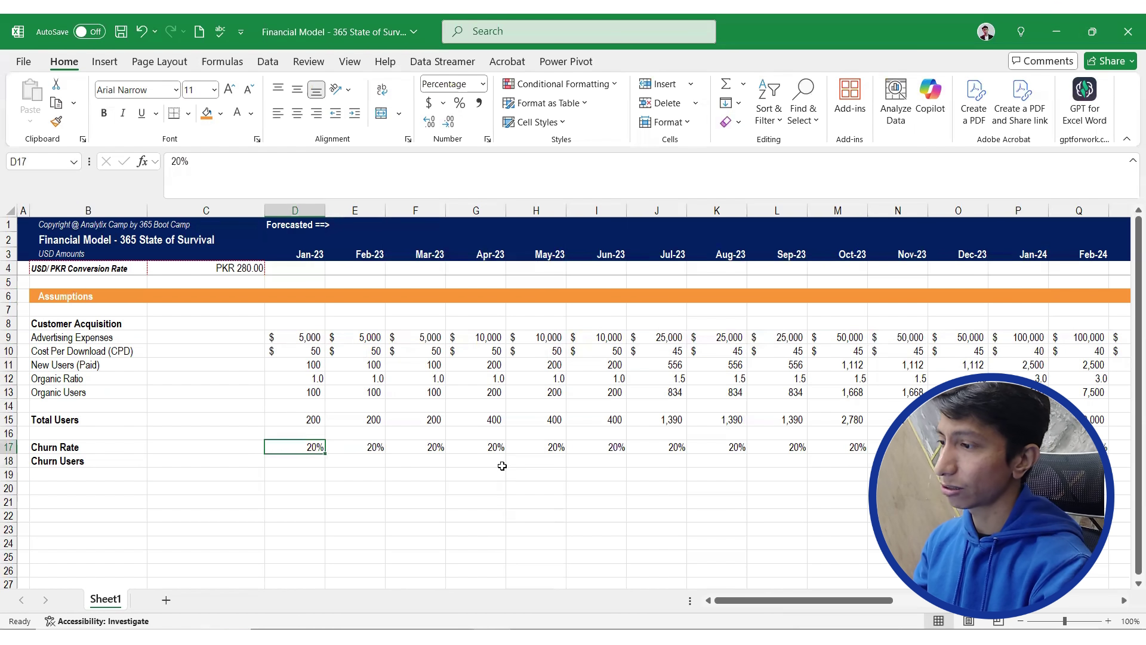
key(Delete)
Enter the Feb-23 churn users formula =D15*E17 in E18, multiplying the previous month's total users by the churn rate
key(Right)
key(Down)
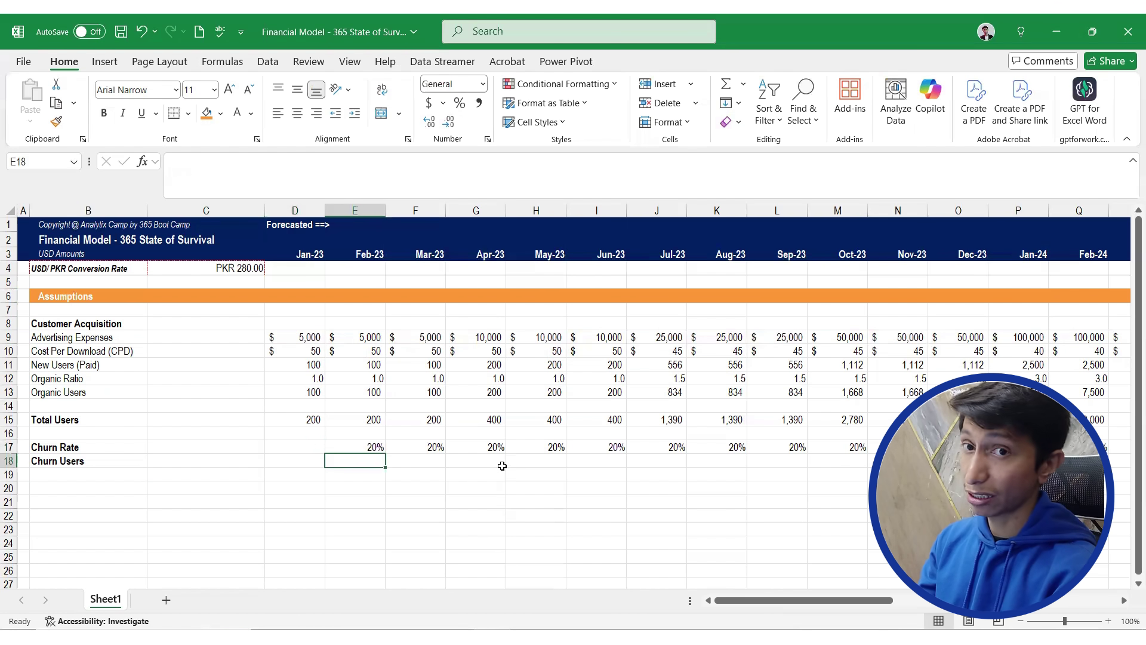
text(=)
key(Up)
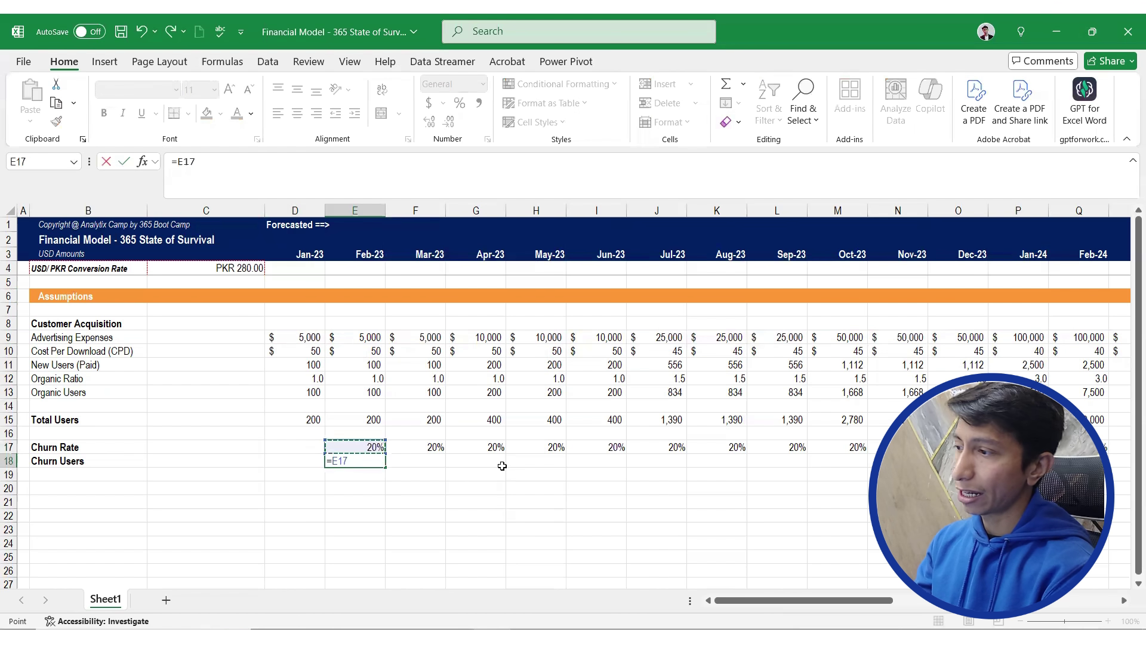
key(Up)
key(Up)
key(Left)
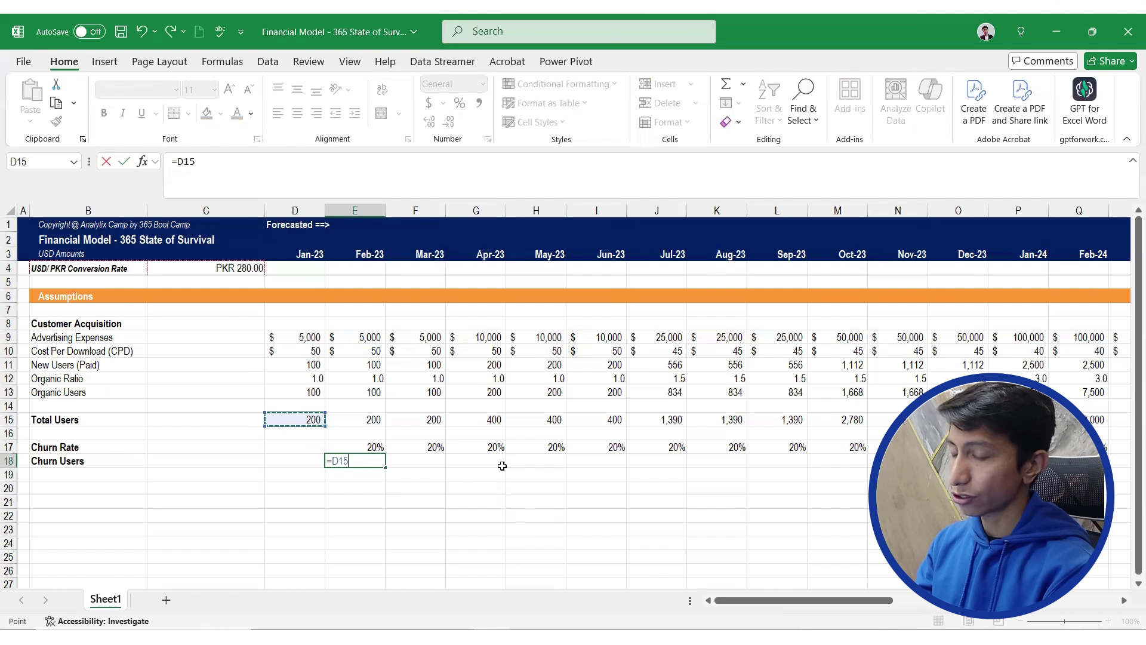
text(*)
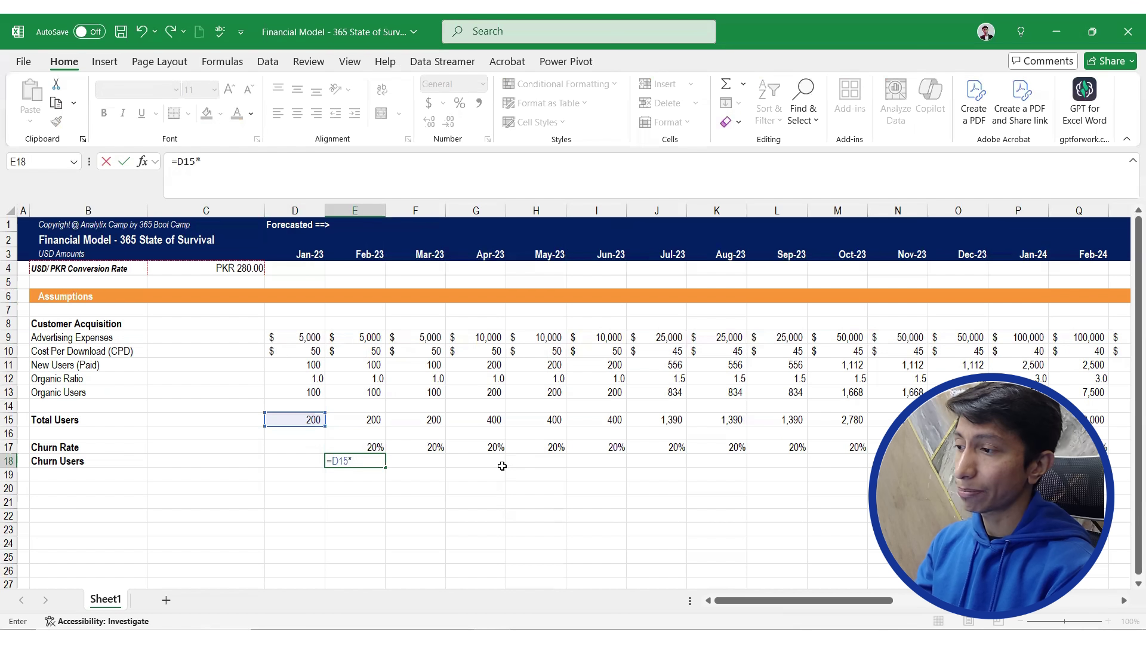
key(Up)
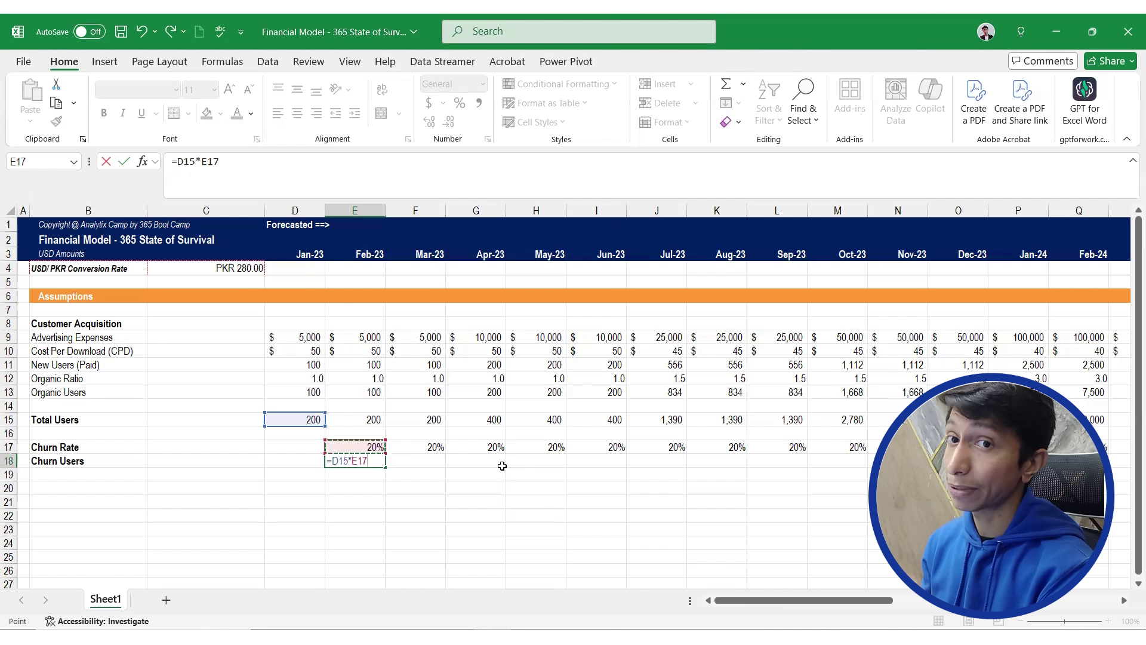
key(ctrl+Return)
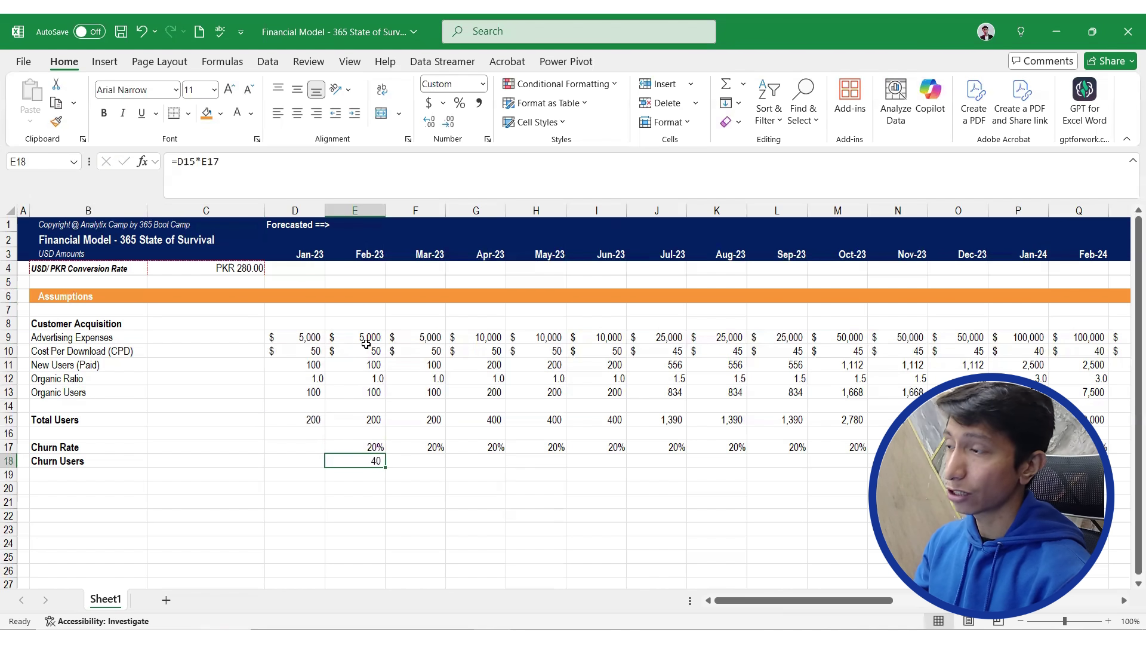
Make the Feb-23 churn users formula in E18 negative, as =-D15*E17
click(177, 167)
text(-)
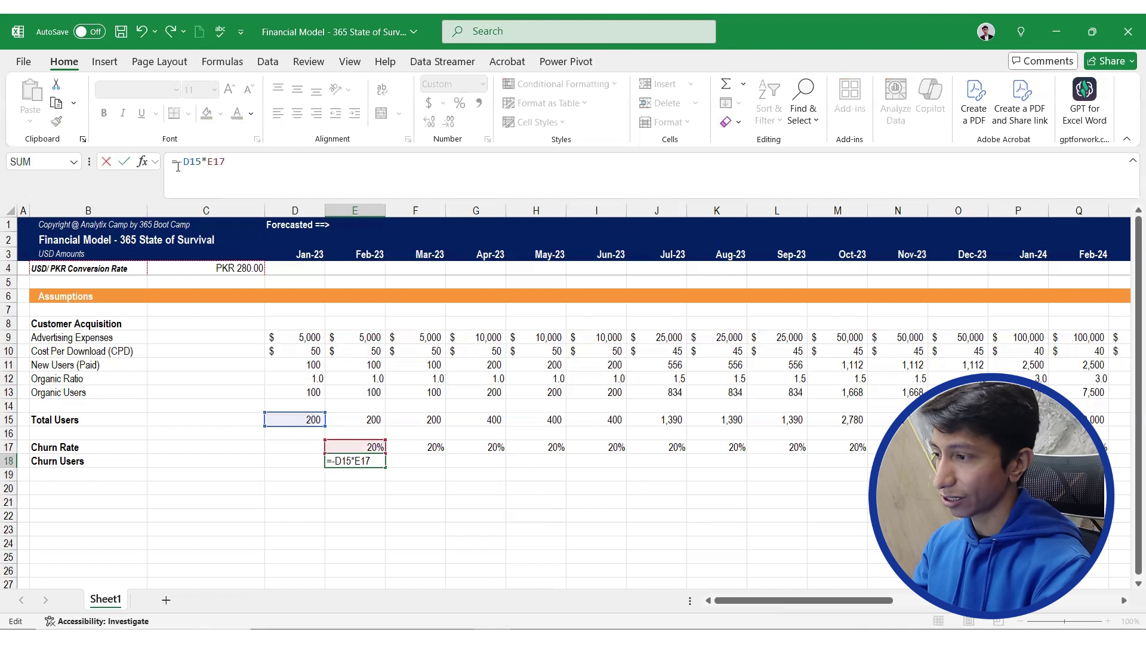
key(ctrl+Return)
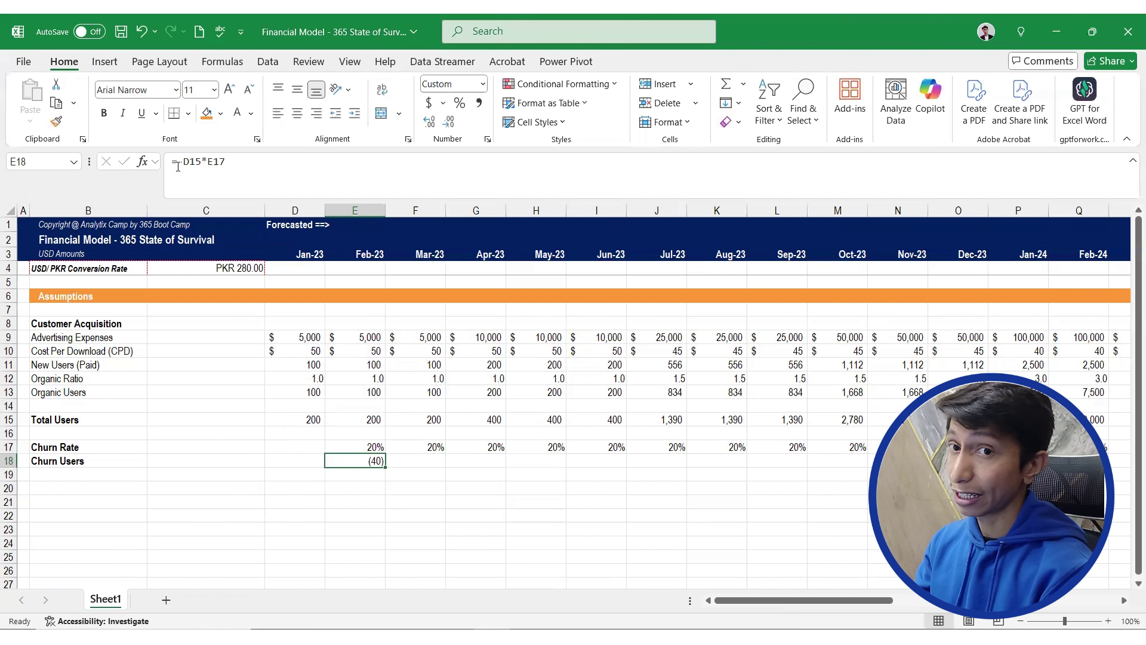
Fill the churn users formula right from E18 through Dec-25 in AM18
key(shift+Right)
key(shift+Right)
key(shift+Right)
key(shift+Right)
key(shift+Right)
key(shift+Right)
key(shift+Right)
key(shift+Right)
key(shift+Right)
key(shift+Right)
key(shift+Right)
key(shift+Right)
key(shift+Right)
key(shift+Right)
key(shift+Right)
key(shift+Right)
key(shift+Right)
key(shift+Right)
key(shift+Right)
key(shift+Right)
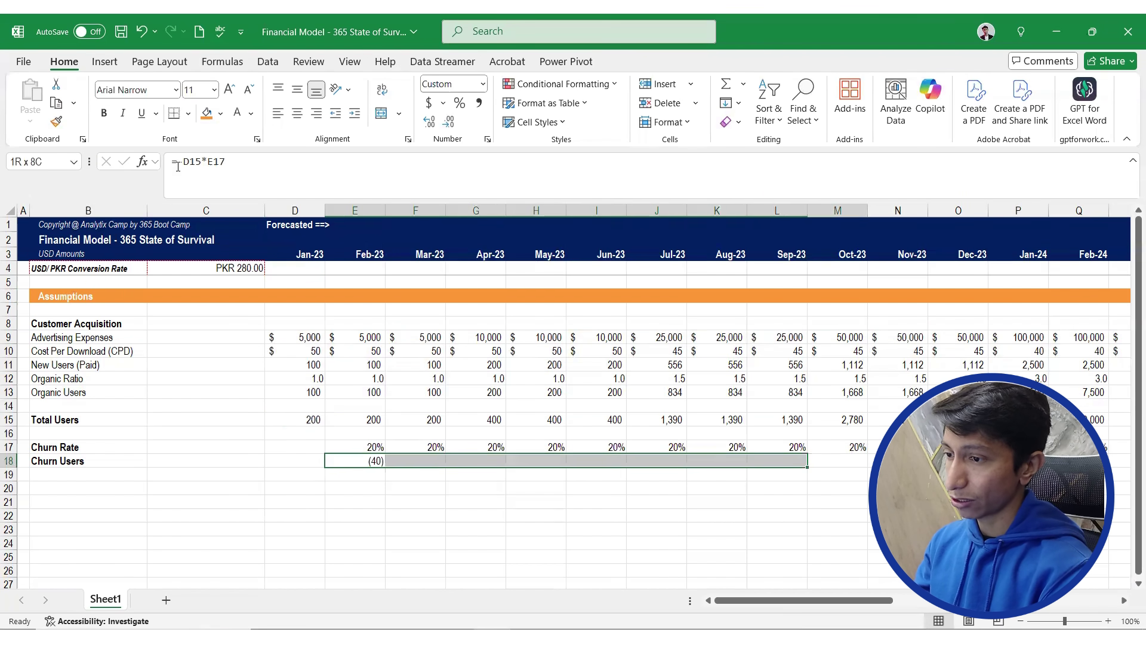
key(shift+Right)
key(shift+Right)
key(shift+Right)
key(shift+Right)
key(shift+Right)
key(shift+Right)
key(shift+Right)
key(shift+Right)
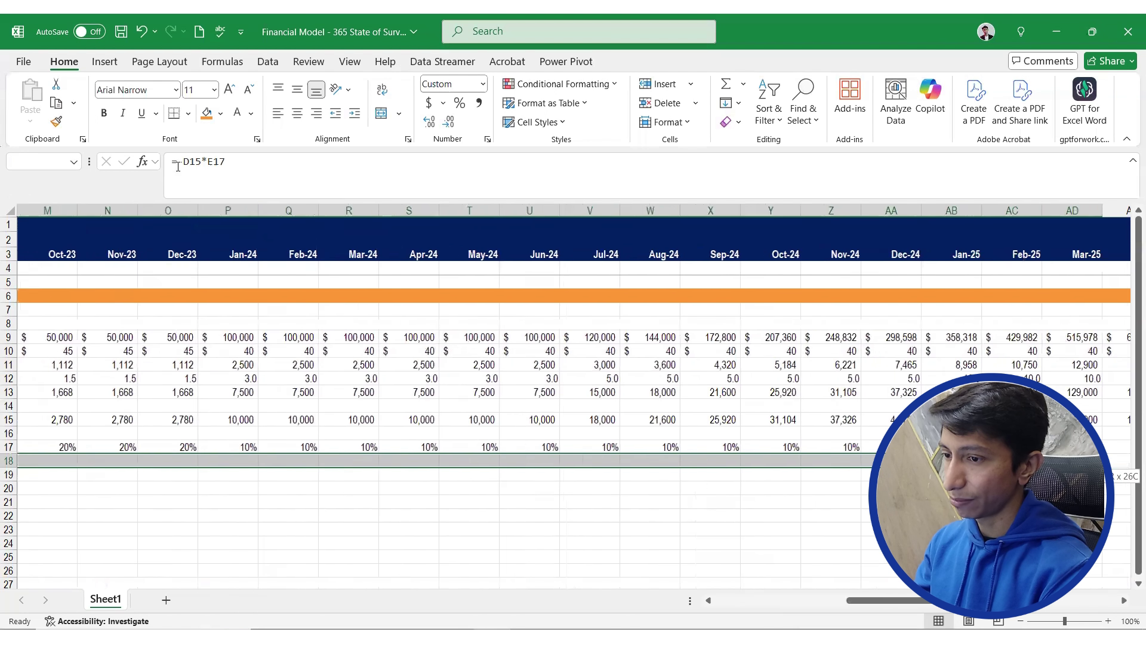
key(shift+Right)
key(shift+Right)
key(shift+Right)
key(shift+Right)
key(shift+Right)
key(shift+Right)
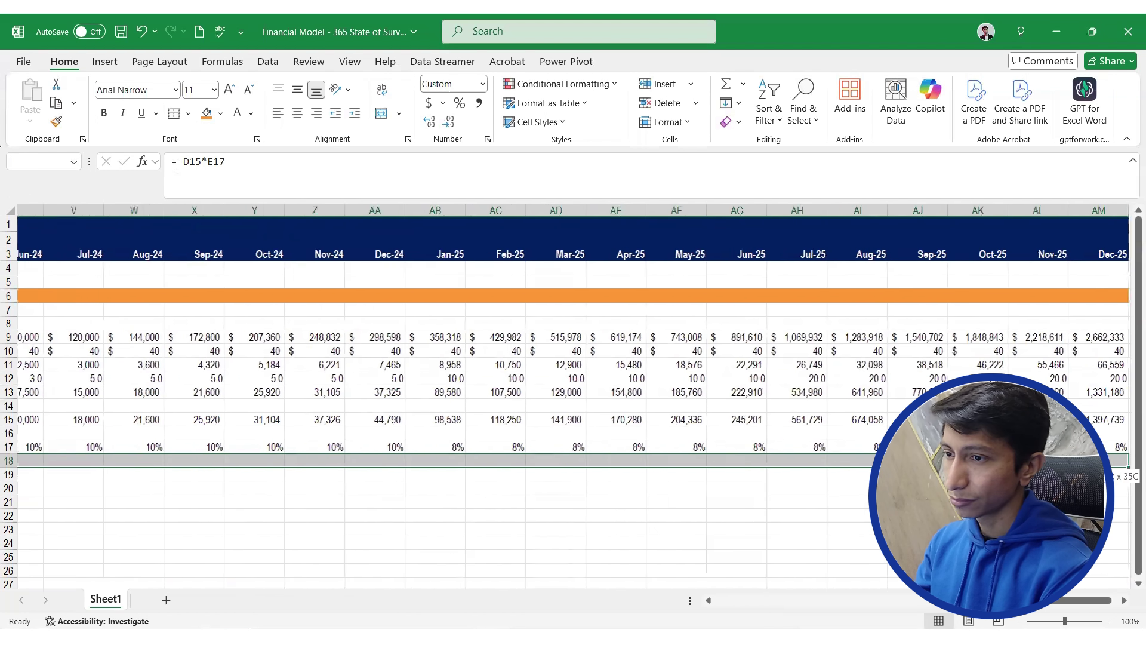
key(ctrl+Return)
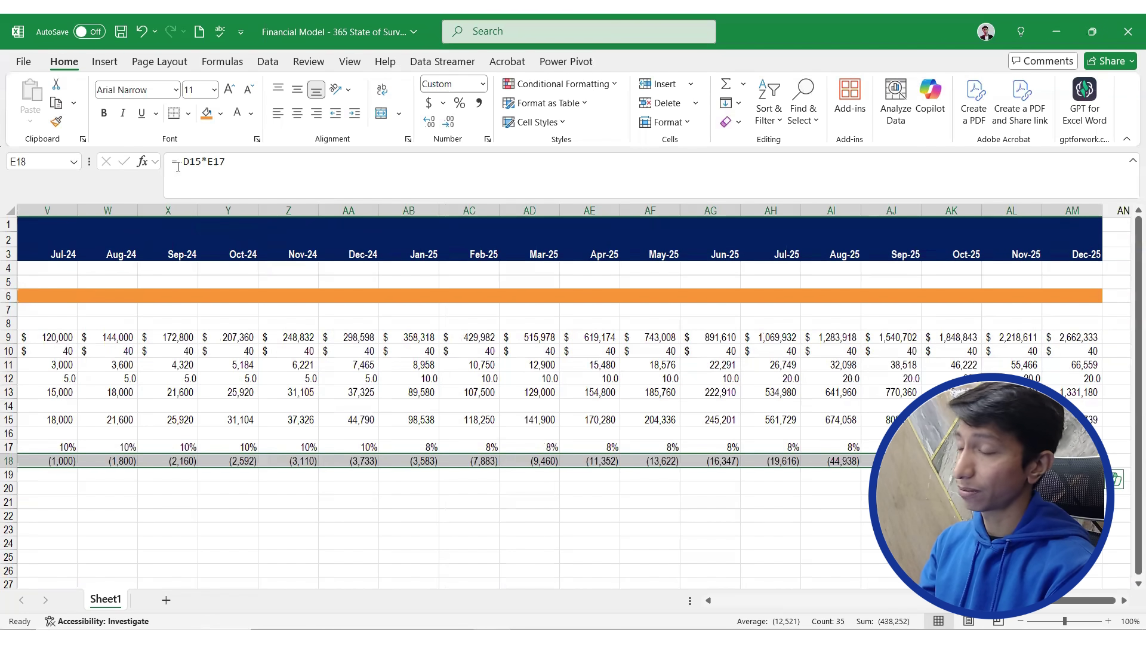
Label B20 "Monthly Active Users (MAU)" in bold, two rows below the churn users label
key(ctrl+Left)
key(Down)
key(Down)
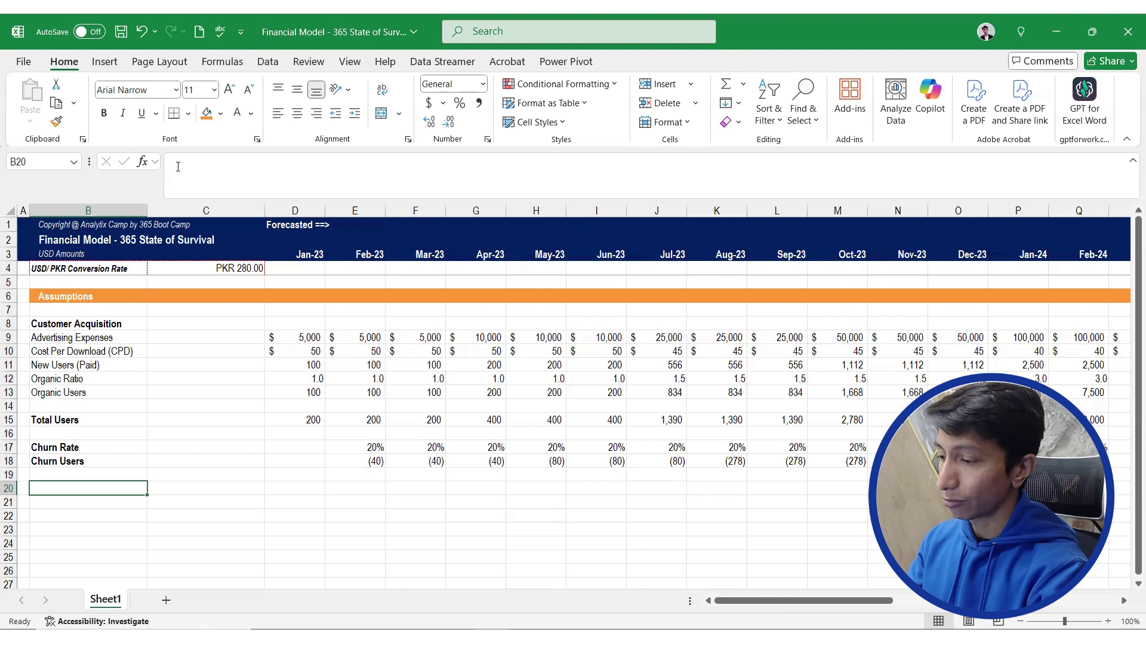
text(Monthly A)
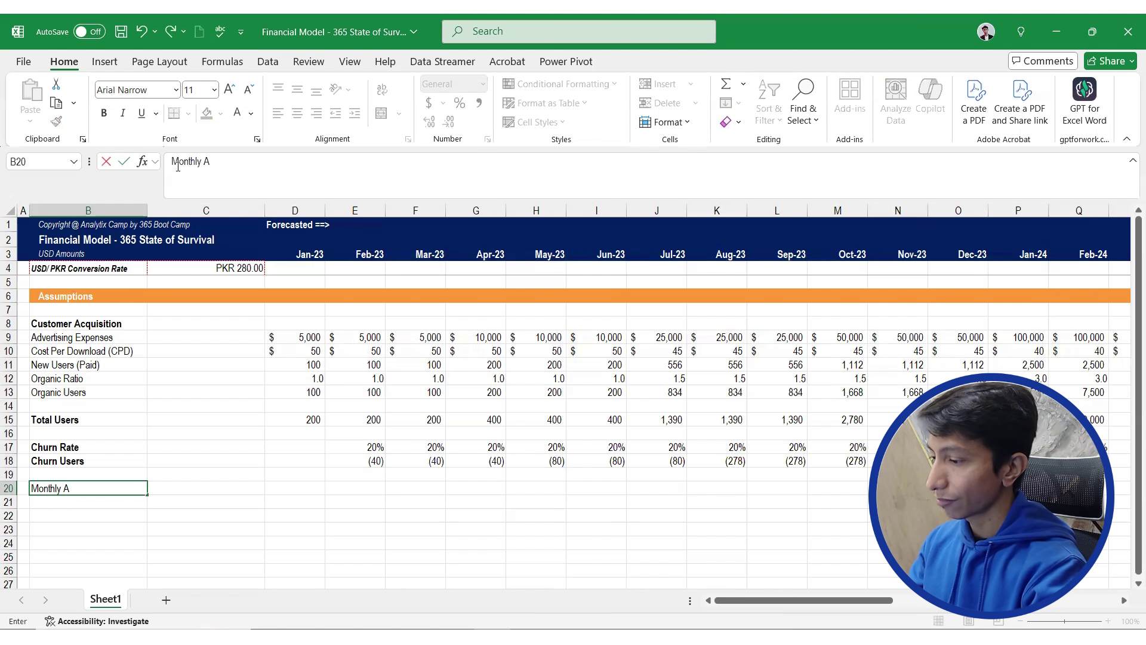
text(ctive Users)
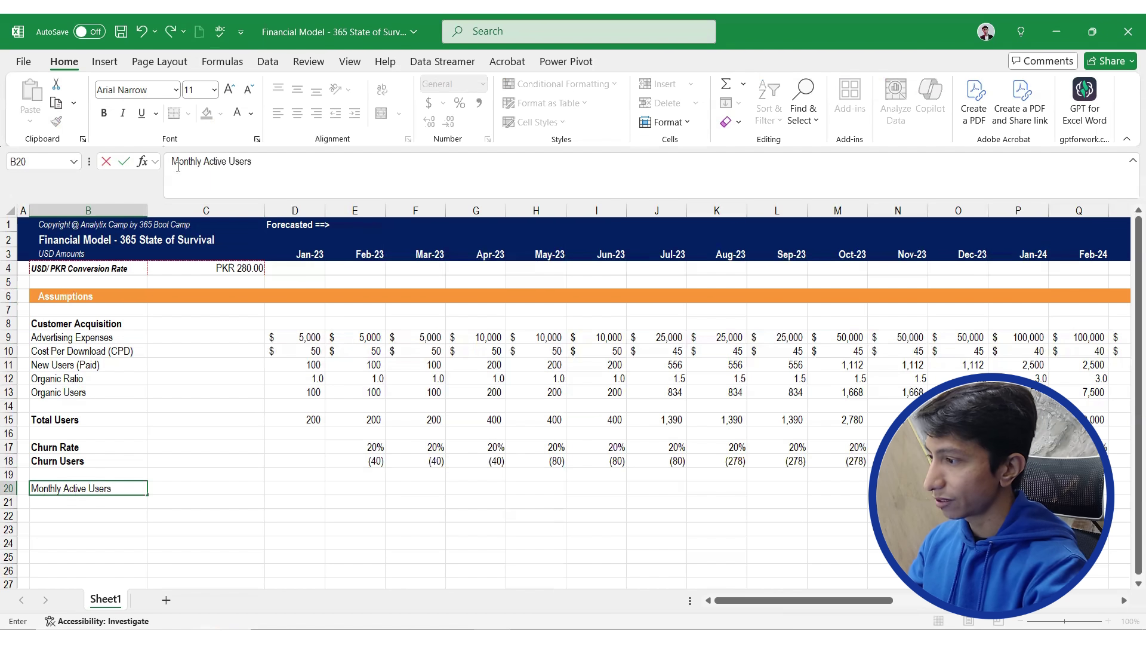
text( (MAU)
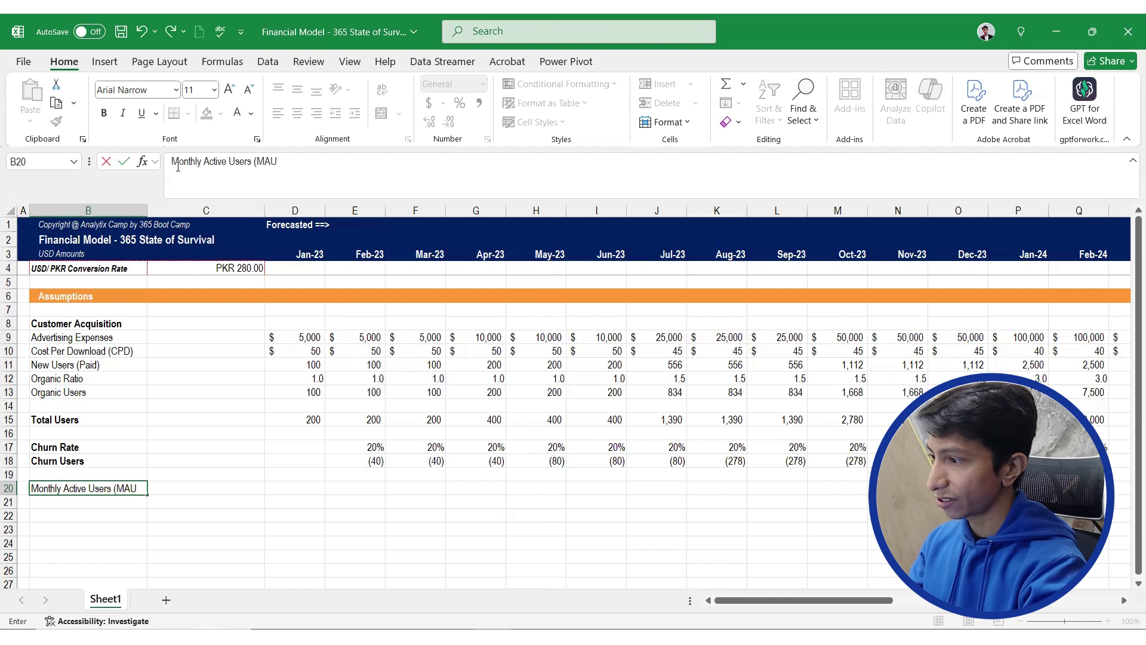
text())
key(Return)
key(Up)
key(Right)
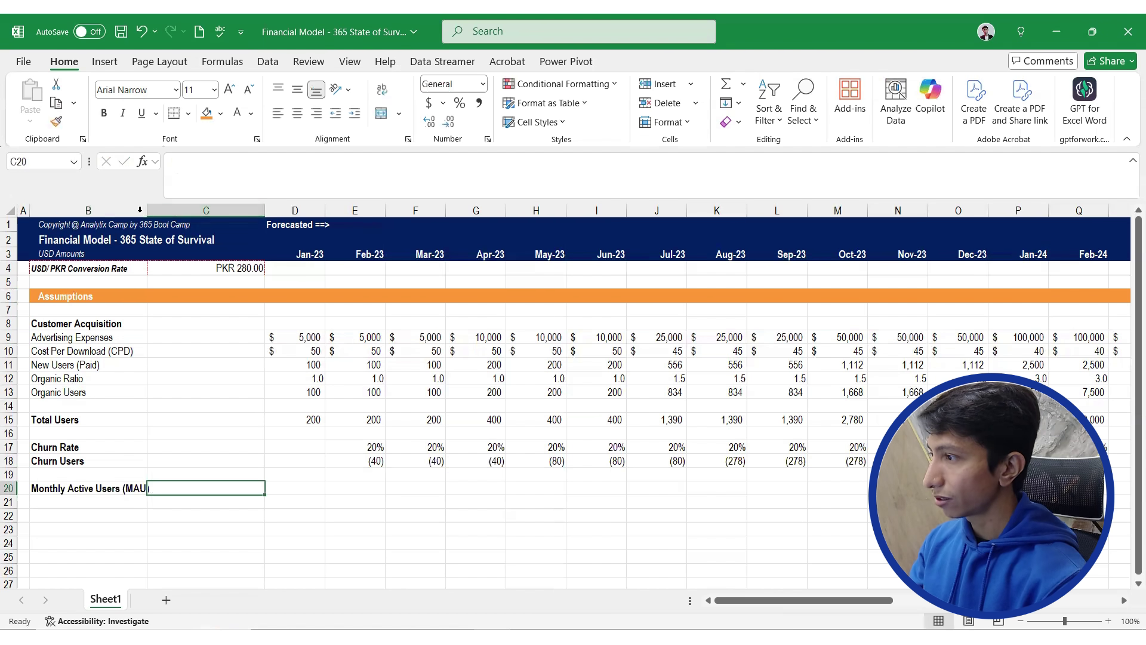
Widen column B slightly, just enough to fit the Monthly Active Users (MAU) label
double_click(145, 210)
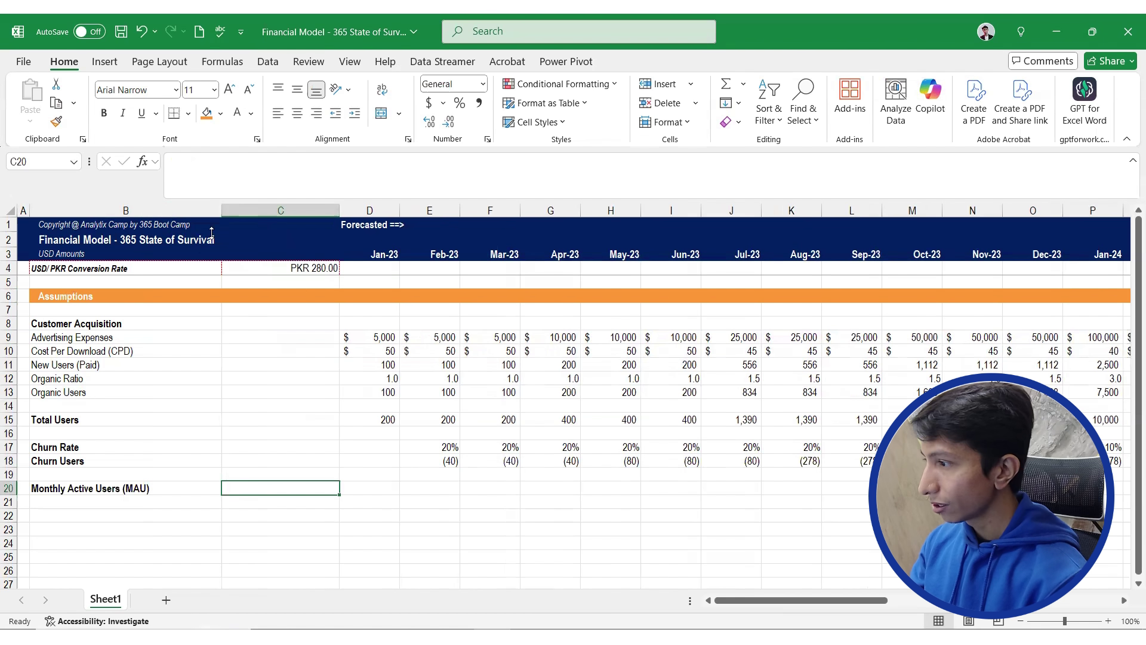
key(ctrl+z)
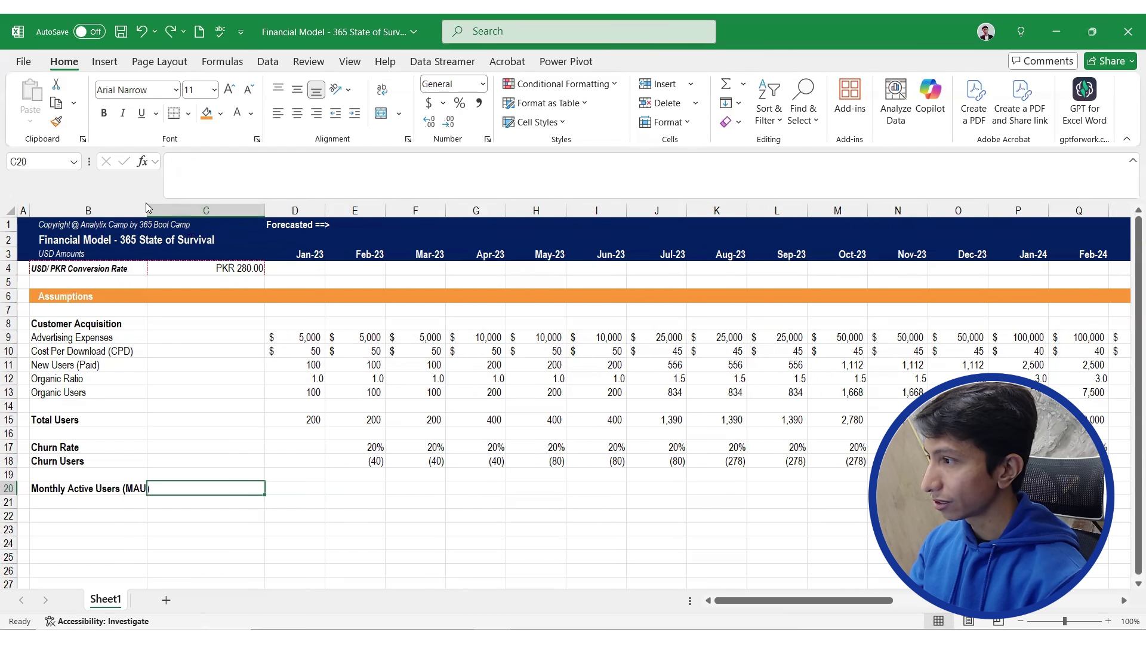
drag(148, 209, 161, 209)
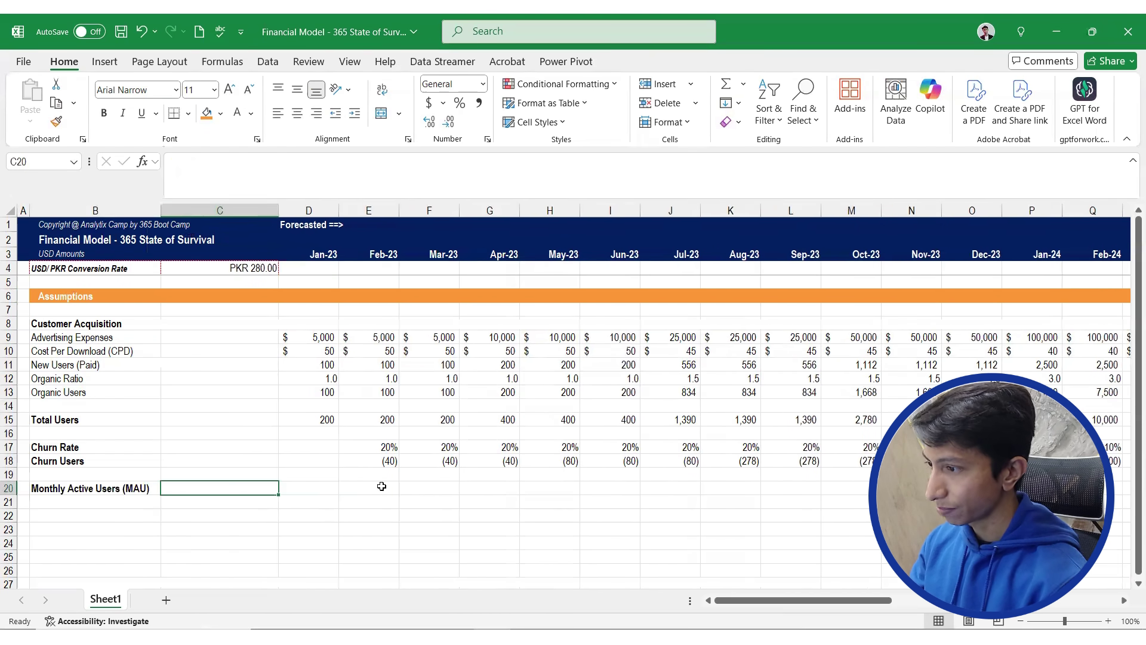
Link the Jan-23 monthly active users in D20 to that month's total users with =D15
click(381, 486)
key(Left)
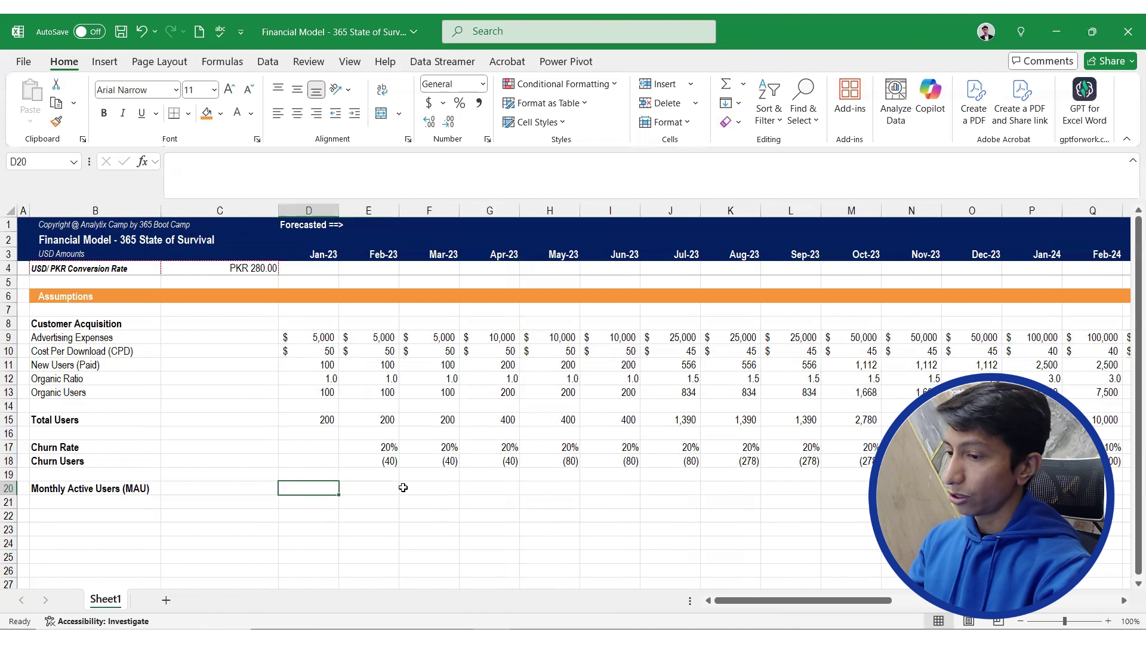
text(=)
key(Up)
key(Up)
key(Up)
key(Up)
key(Up)
key(ctrl+Return)
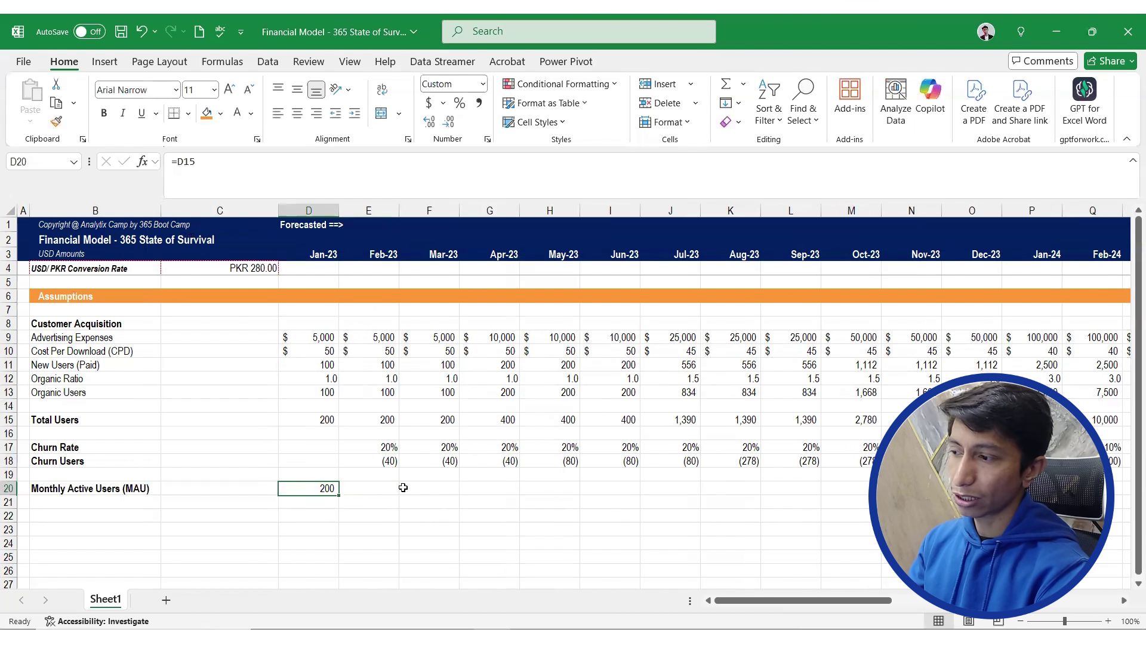
Calculate the Feb-23 monthly active users in E20 with =D20+E15+E18, adding that month's total users and churn users to the prior MAU
key(Right)
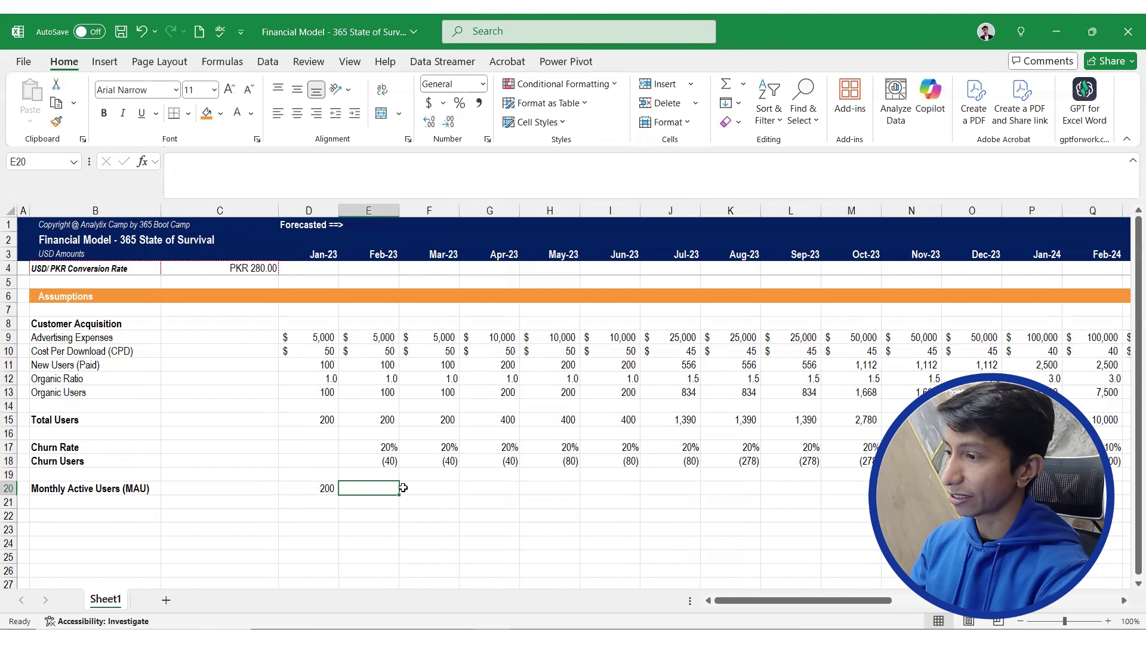
text(=)
key(Up)
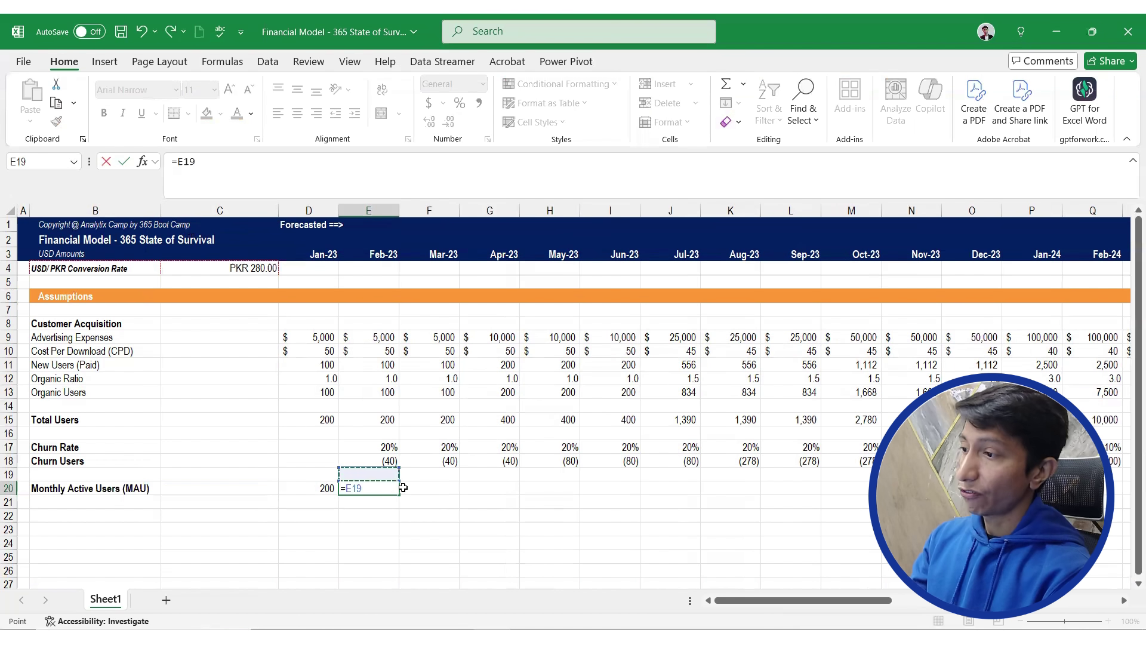
key(Up)
key(Up)
key(Up)
key(Up)
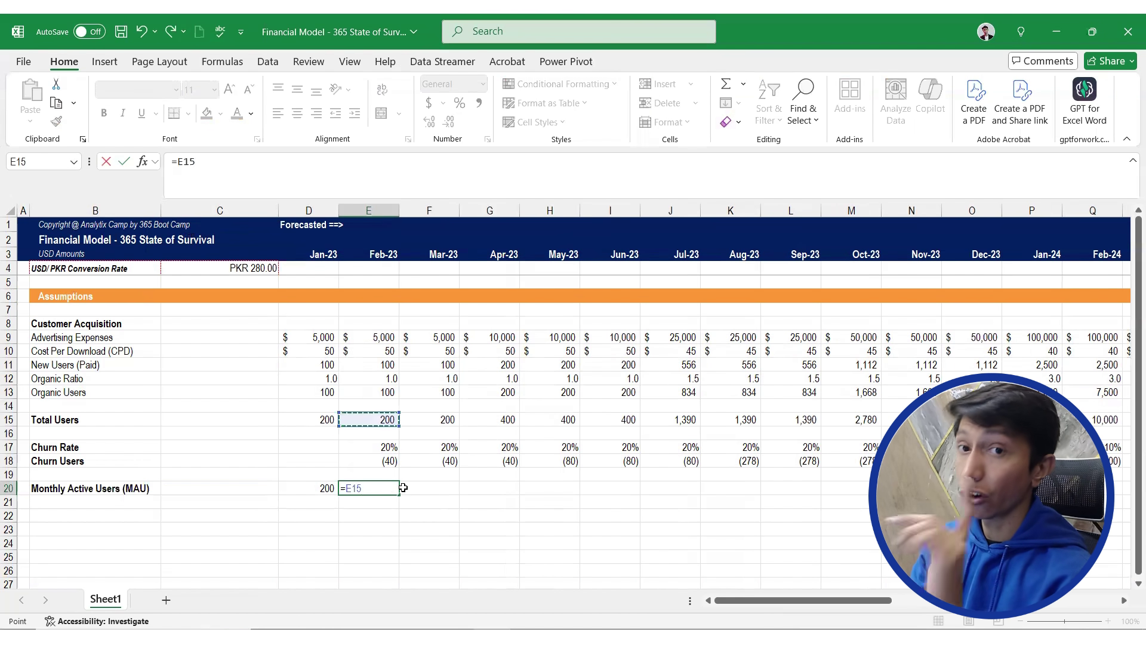
key(Down)
key(Down)
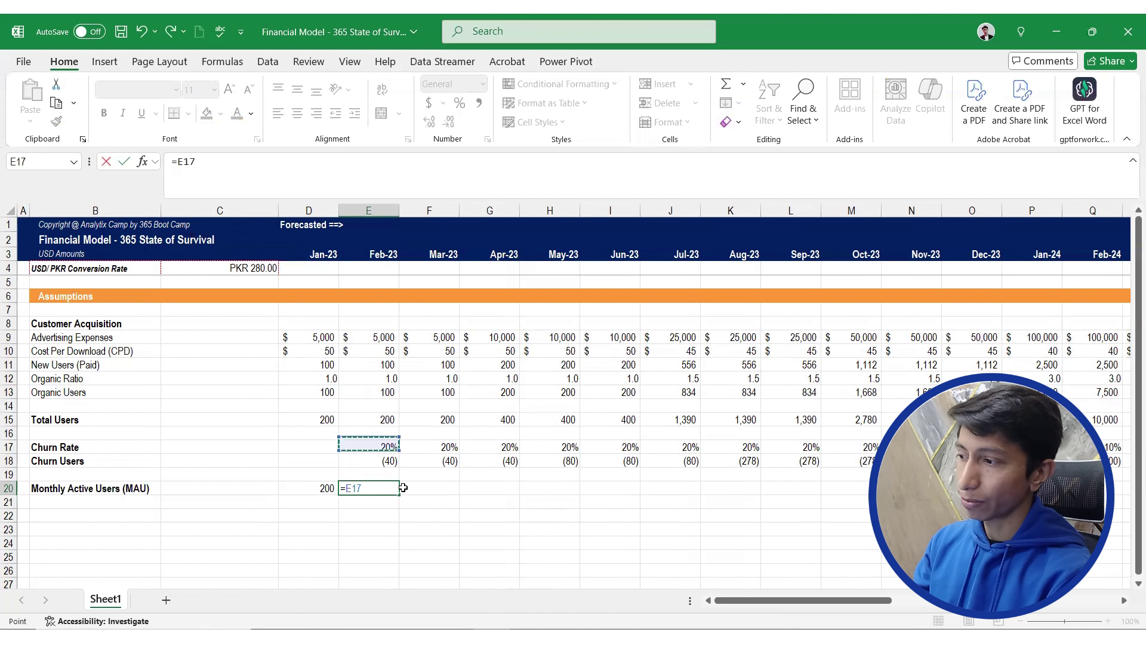
key(Down)
key(Down)
key(Down)
key(Left)
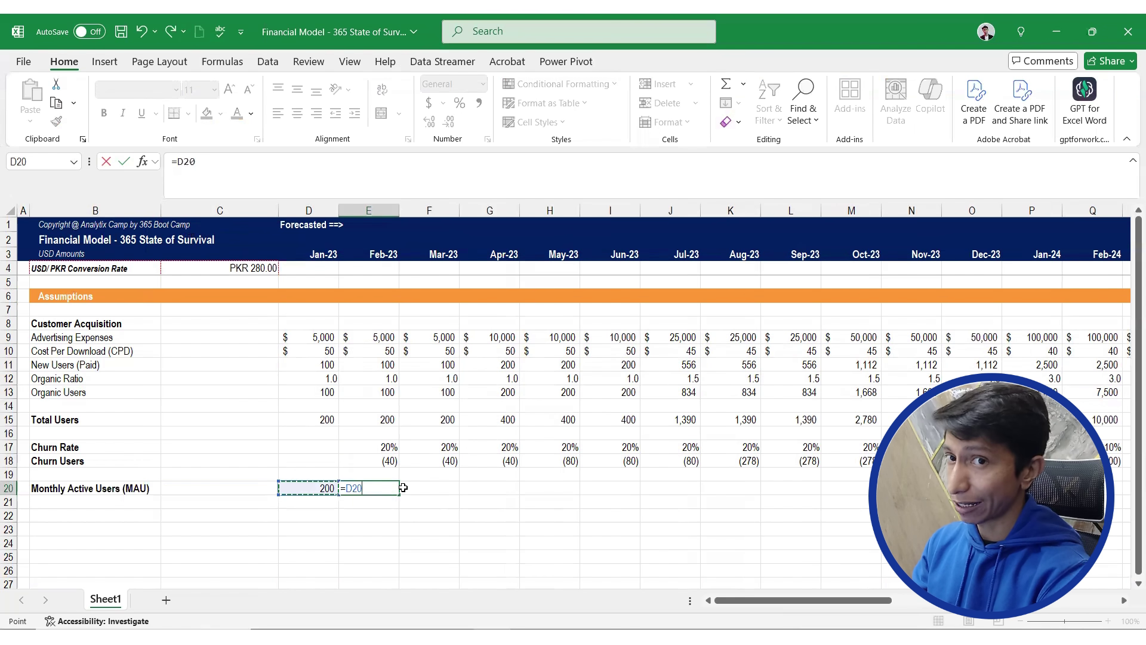
text(+)
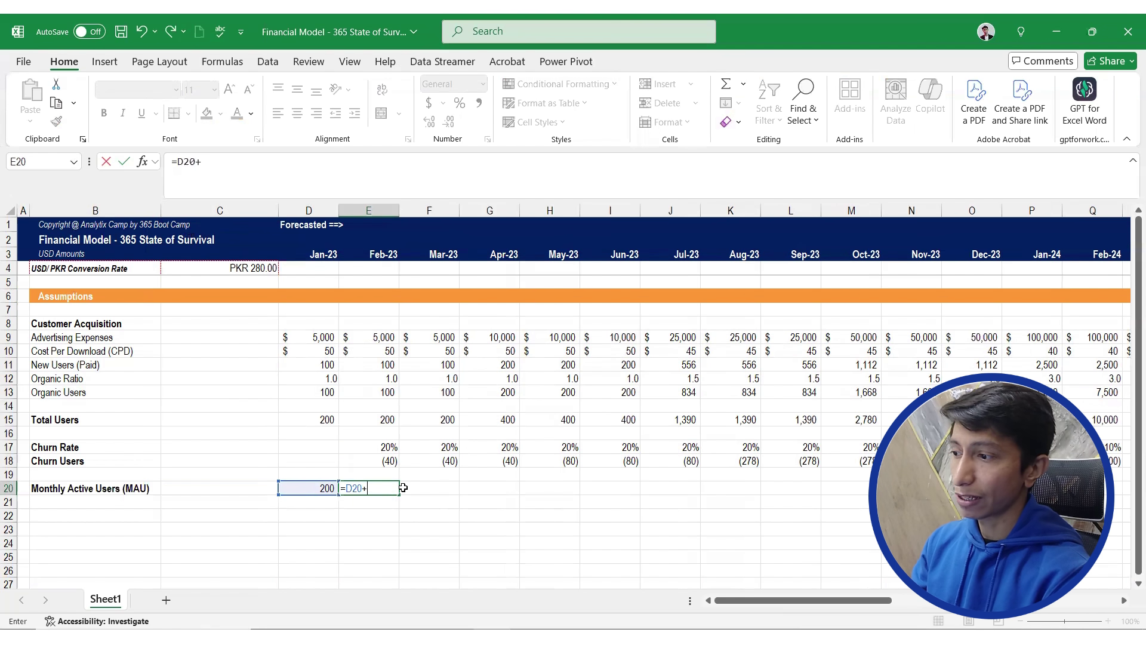
key(Up)
key(Up)
key(Up)
key(Up)
key(Up)
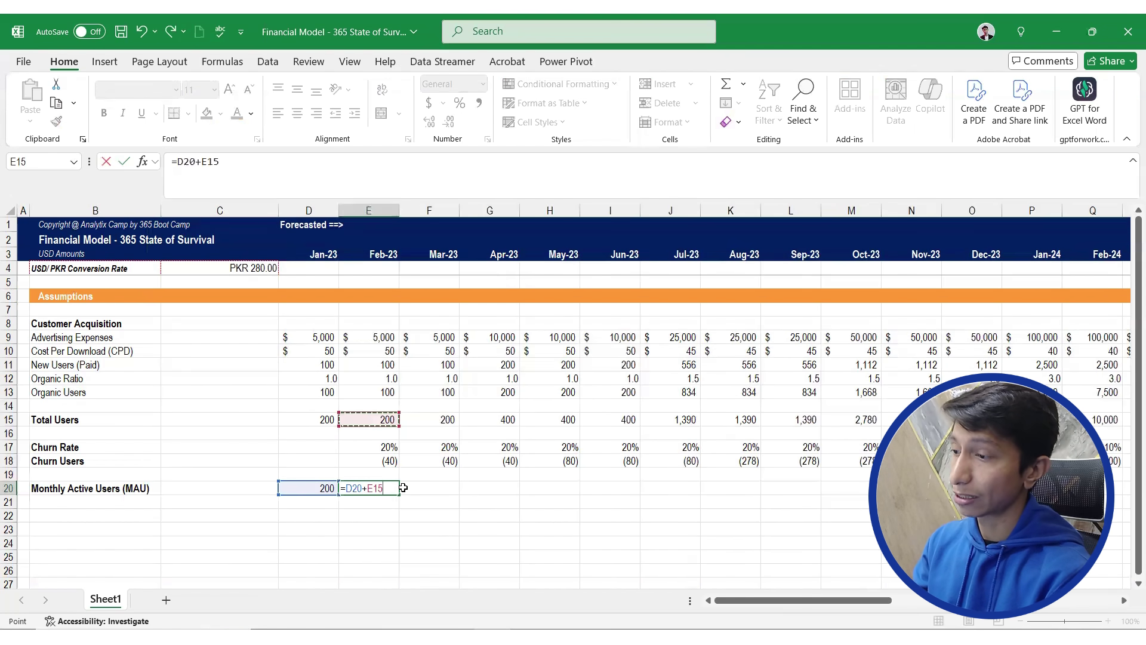
text(-E)
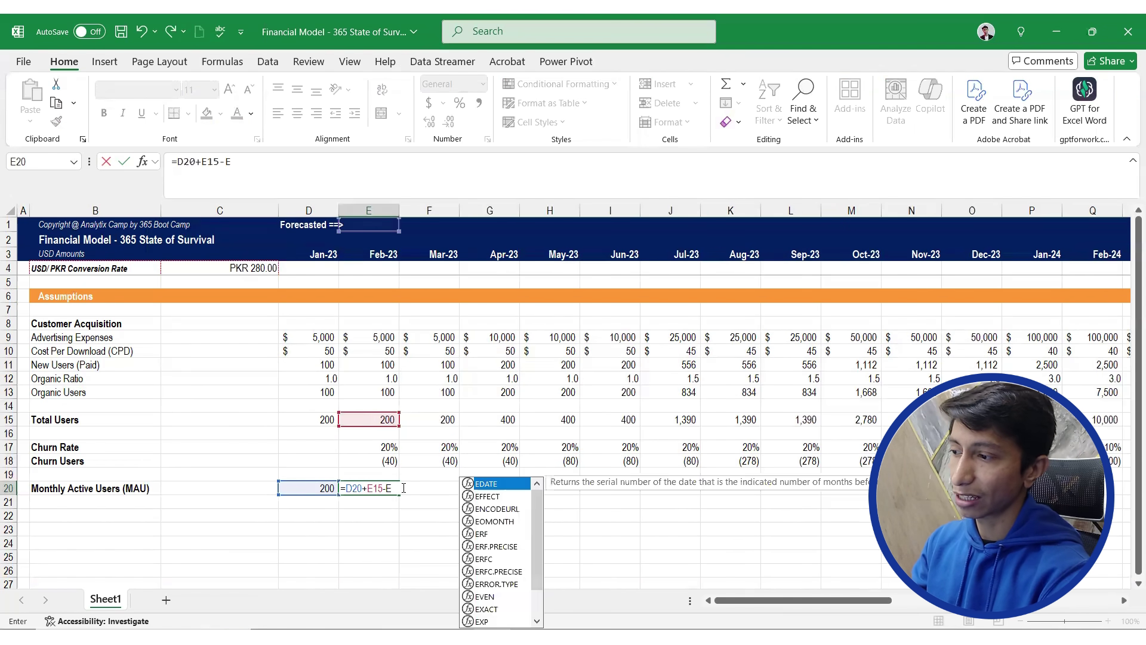
key(BackSpace)
key(BackSpace)
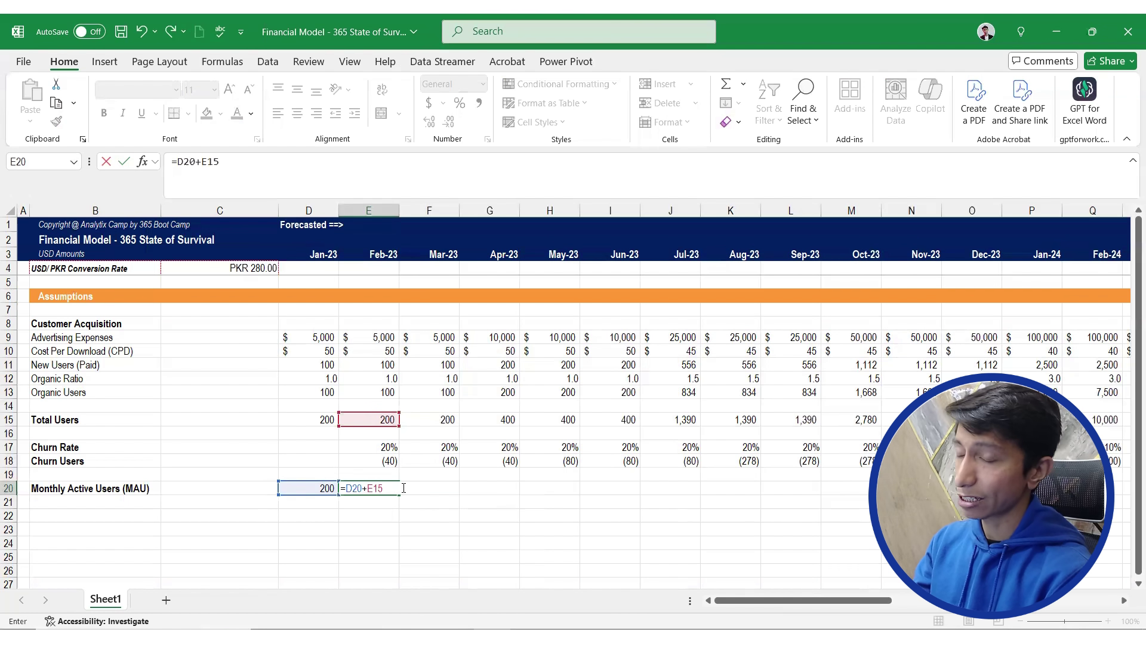
text(+E18)
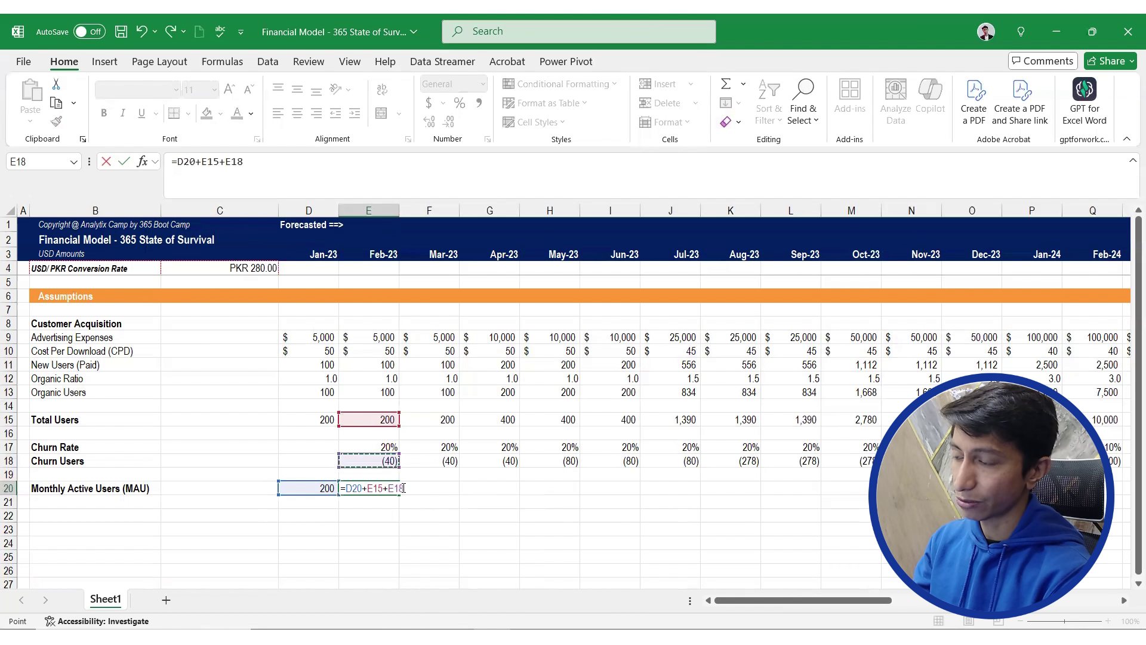
key(Return)
key(Up)
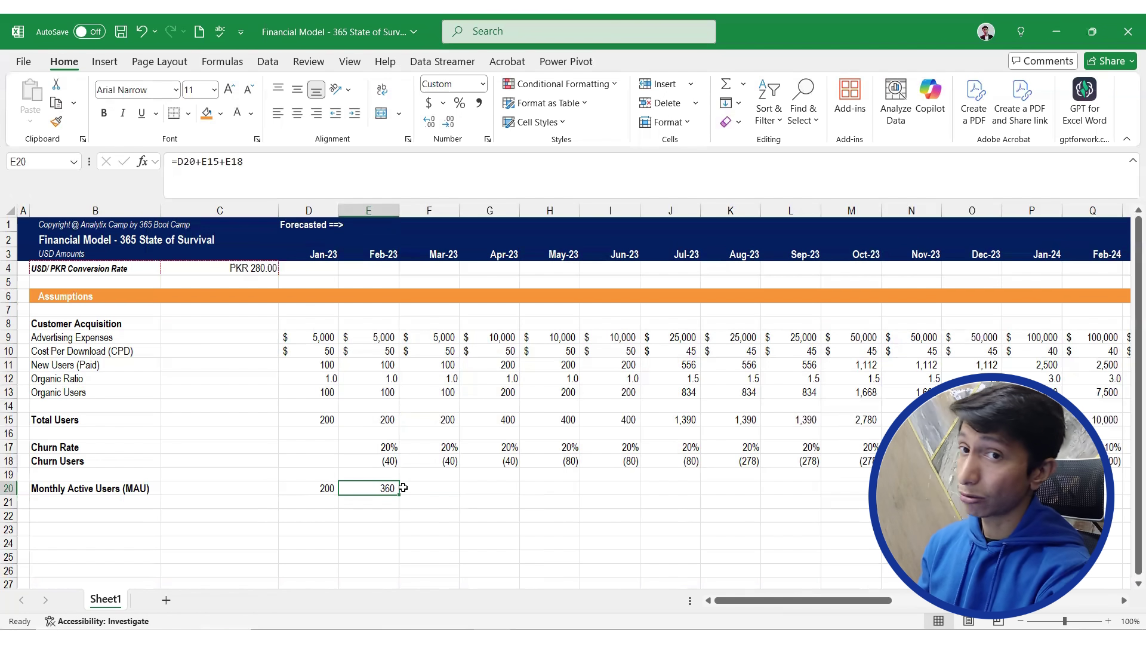
Clear the Jan-23 monthly active users in D20 and link E20 to the Jan-23 total users with =D15
key(shift+Left)
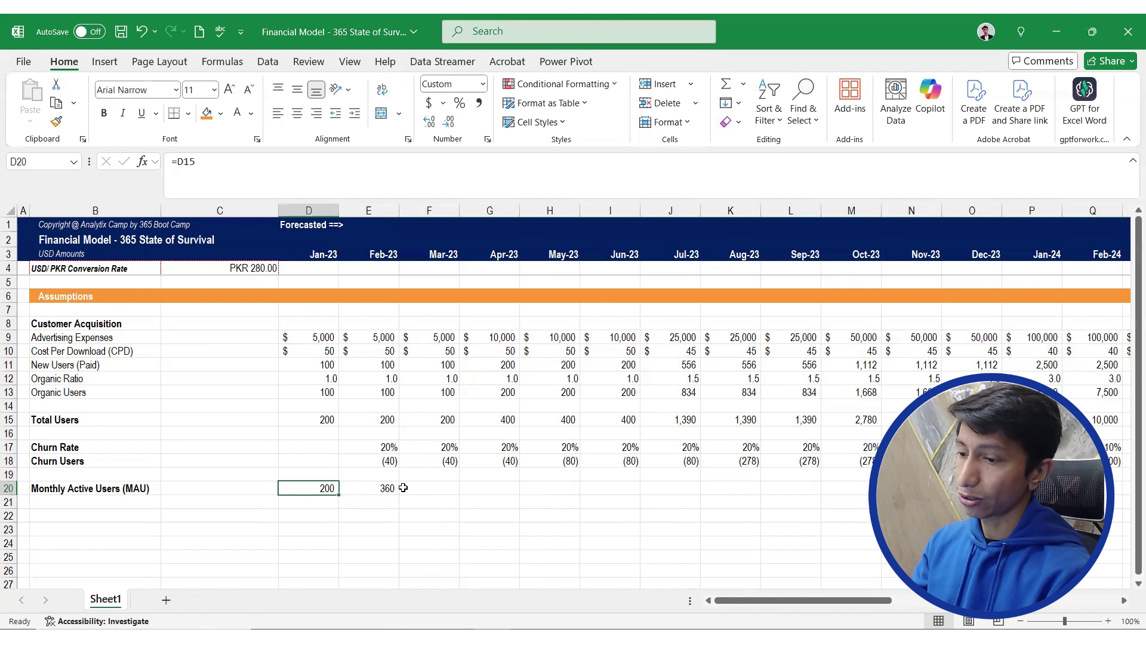
key(Delete)
key(shift+Right)
text(=)
key(Up)
key(Up)
key(Up)
key(Up)
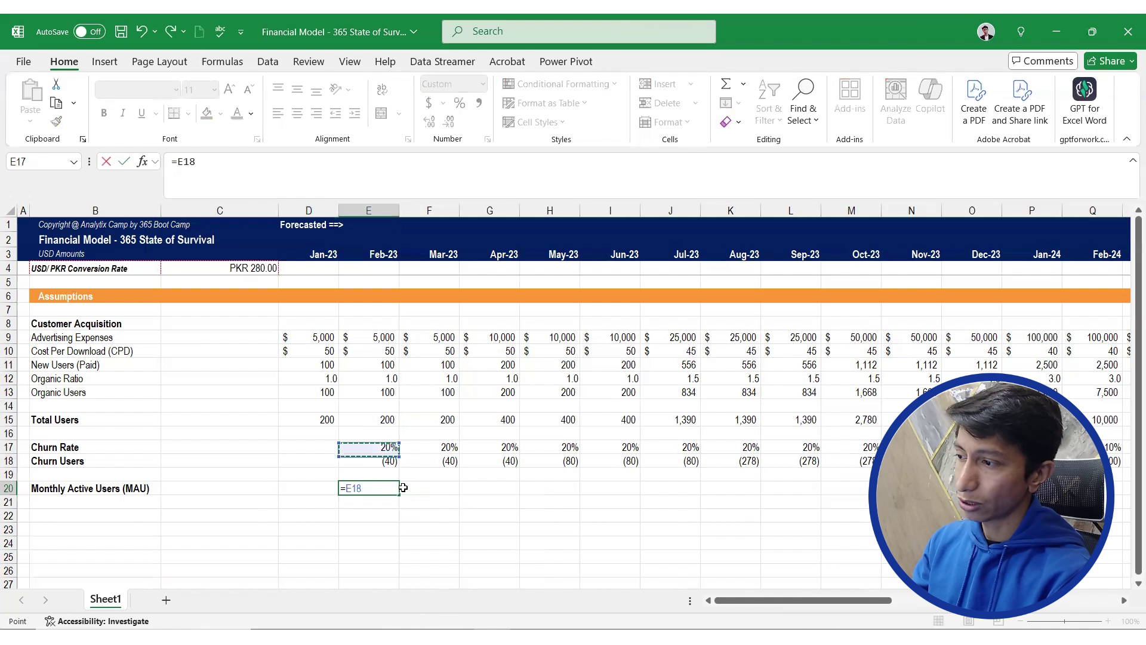
key(Left)
key(Up)
key(Return)
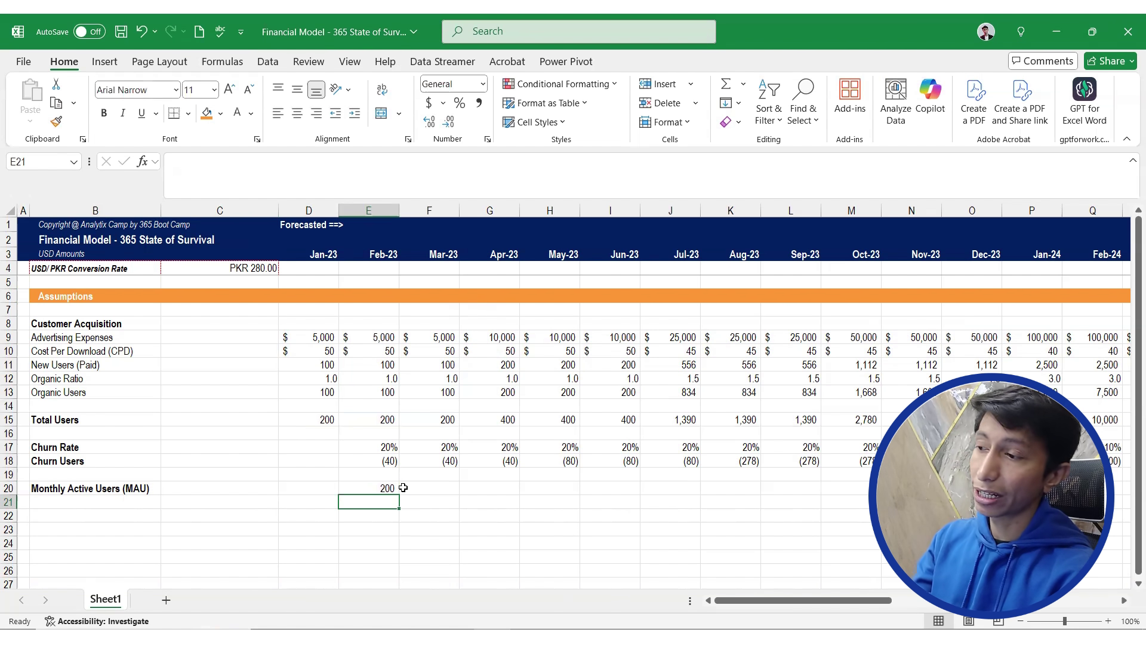
key(Up)
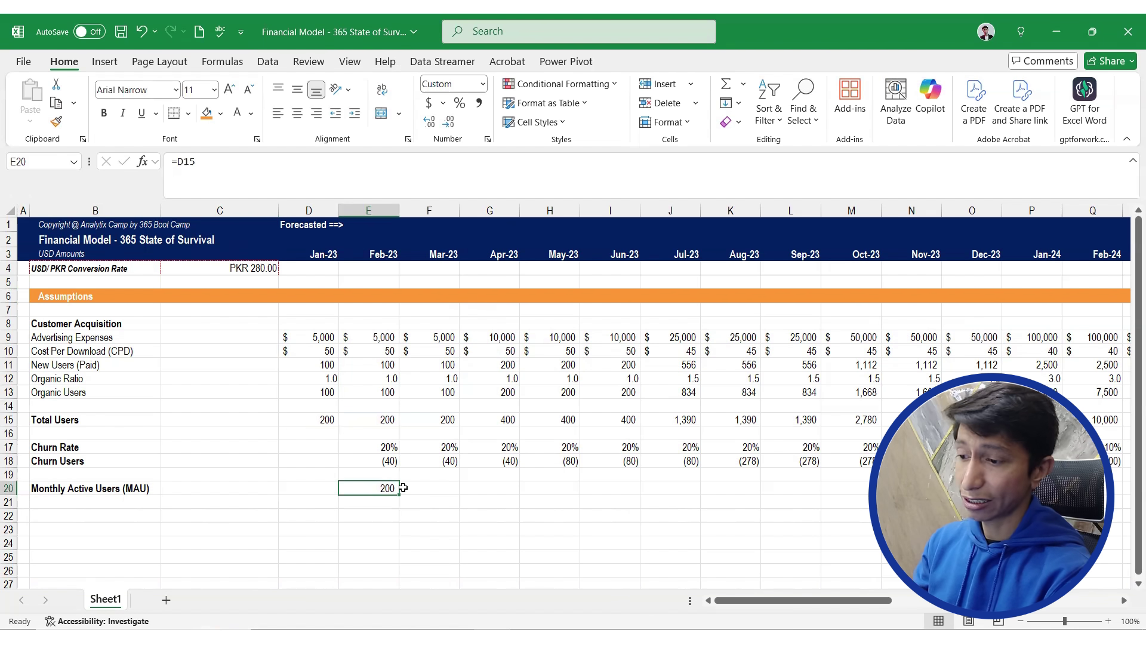
Rewrite the Feb-23 monthly active users in E20 as =D15+E18, combining prior-month total users with the month's churn users
text(=)
key(Up)
key(Up)
key(Up)
key(Up)
key(Up)
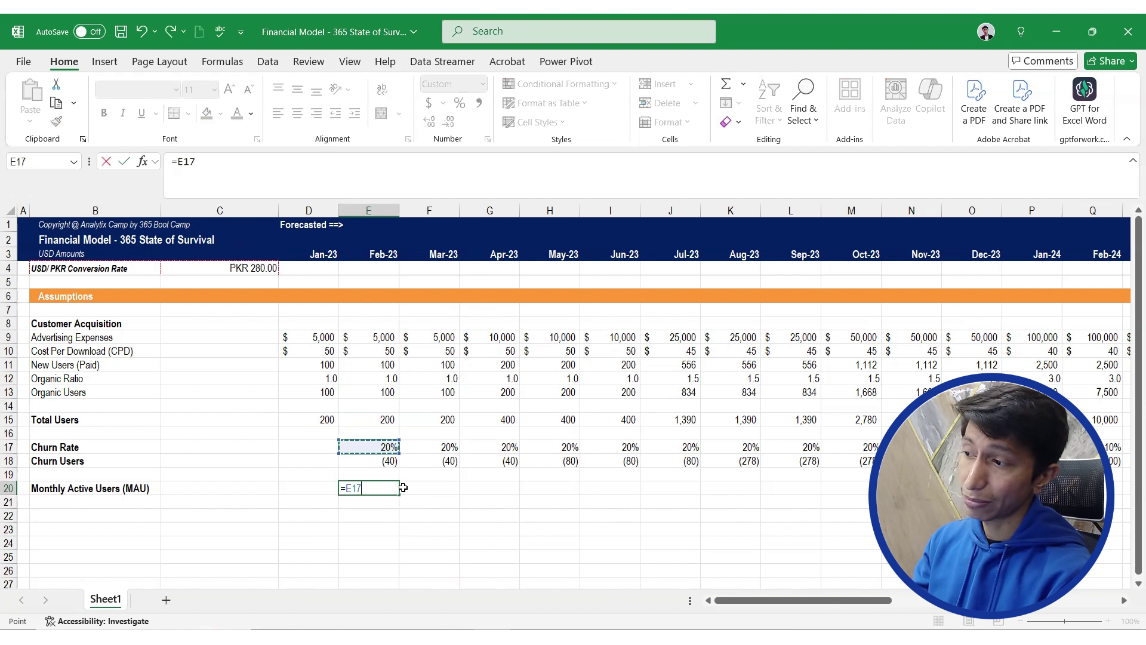
key(Left)
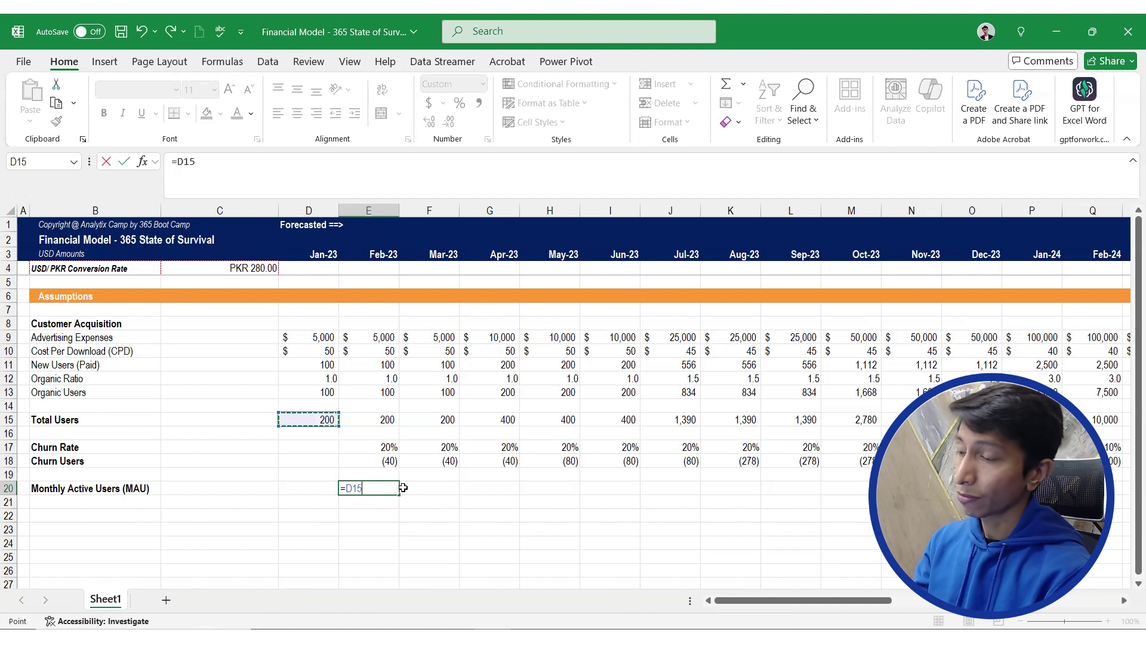
text(+)
key(Up)
key(Up)
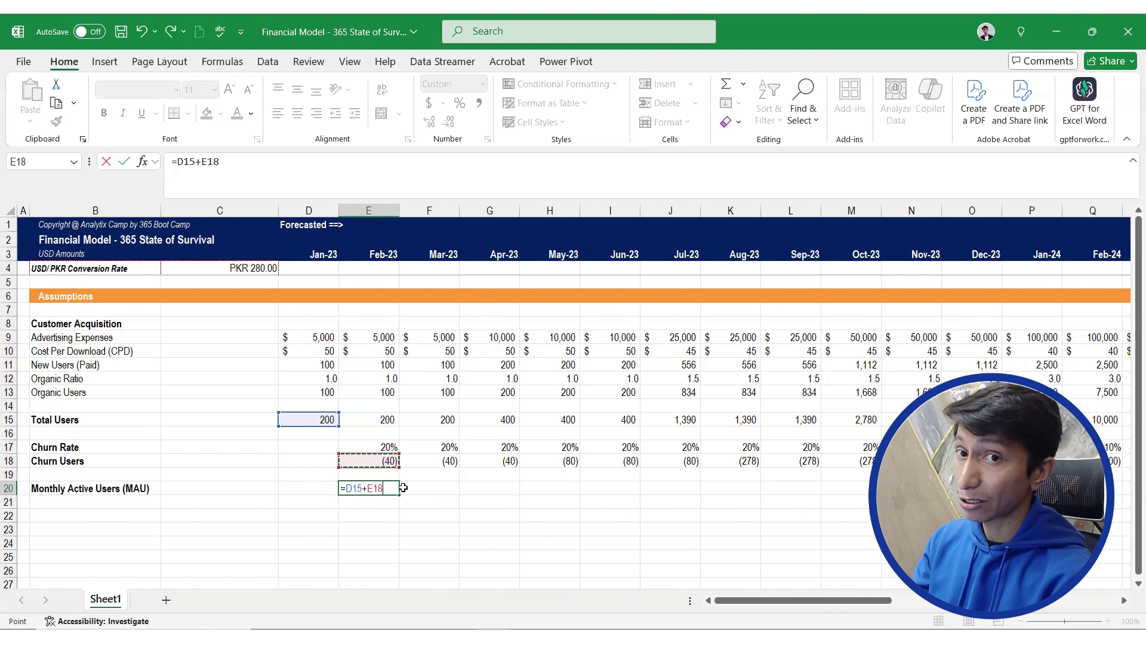
key(Return)
key(Up)
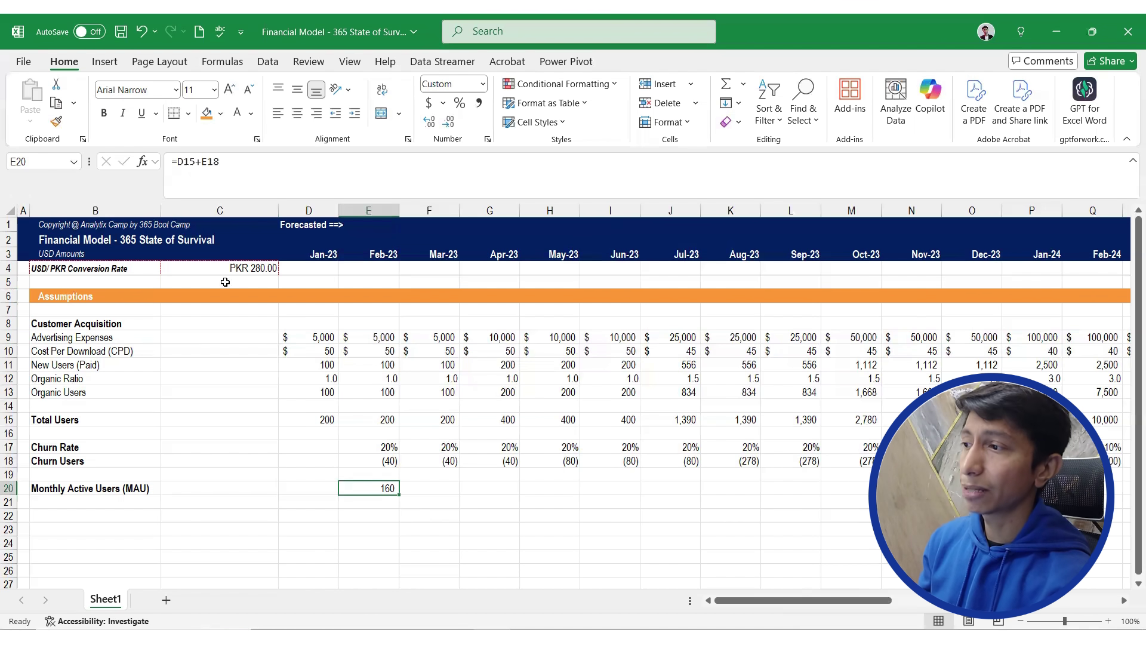
Try 31/1/2023 as the first month header date in D3 and undo the change
click(317, 252)
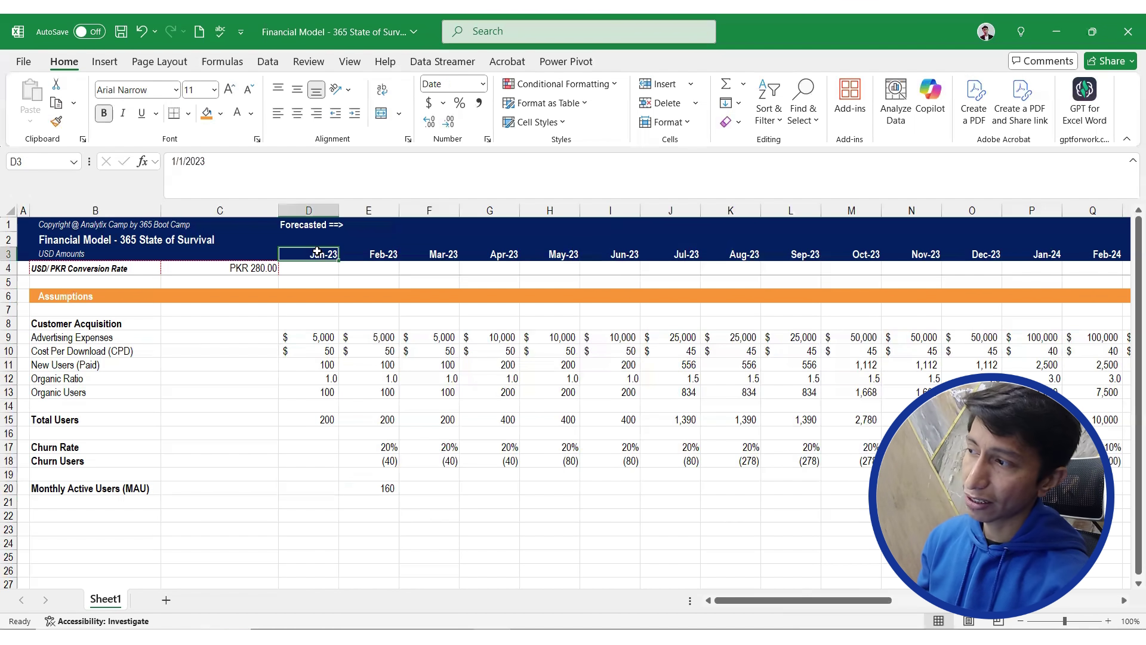
click(185, 160)
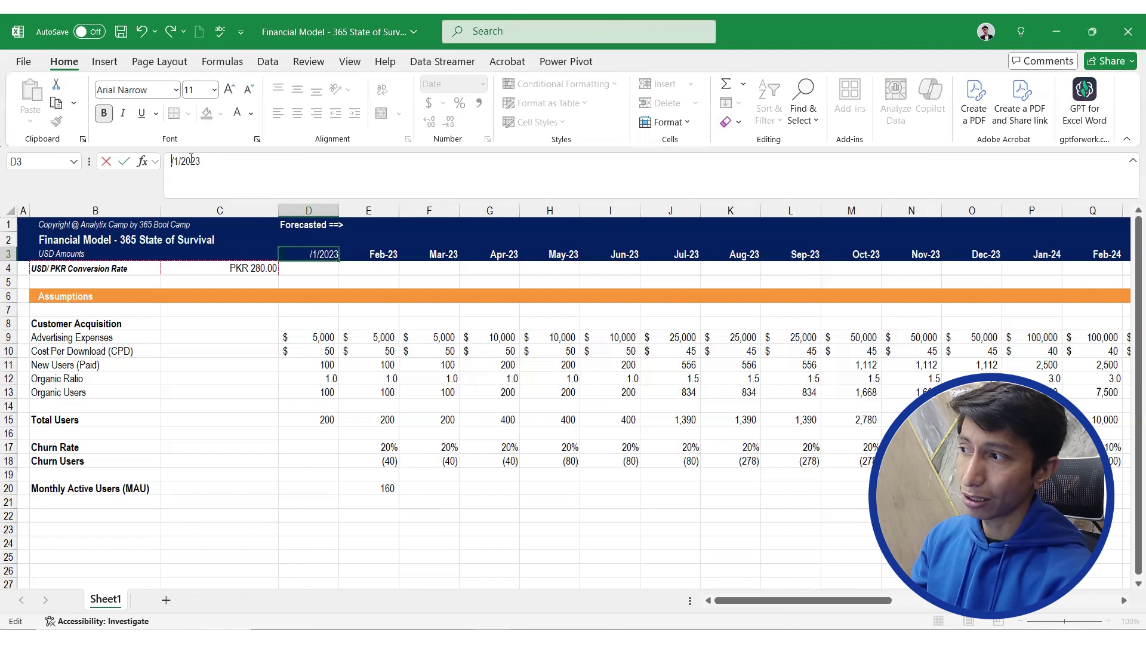
text(31)
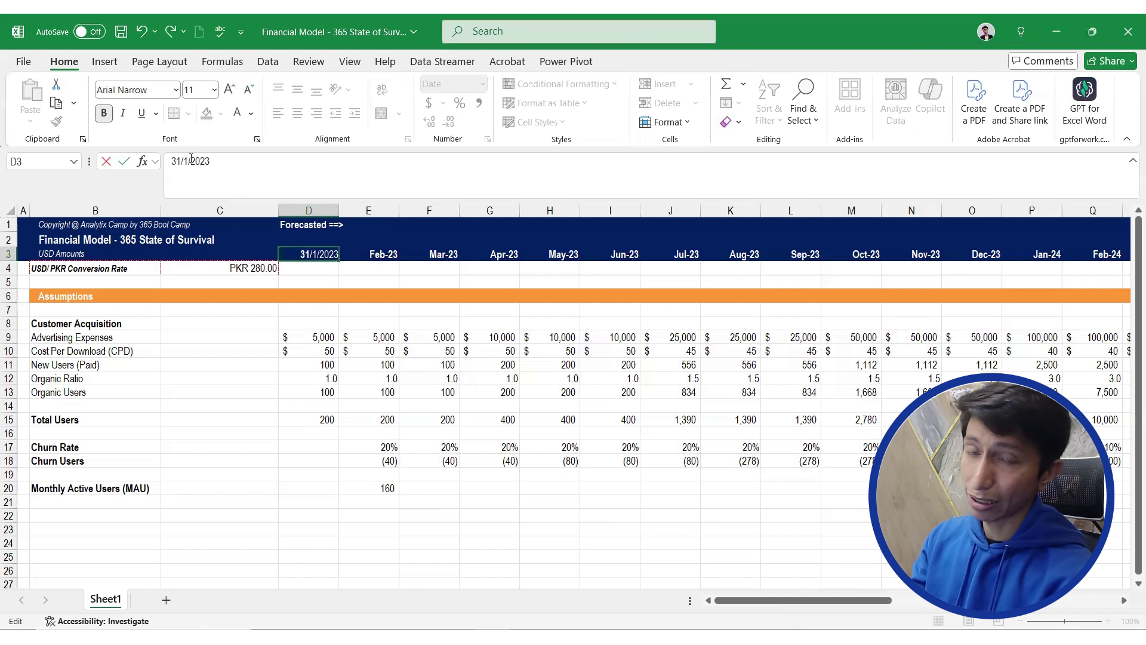
key(Return)
key(Up)
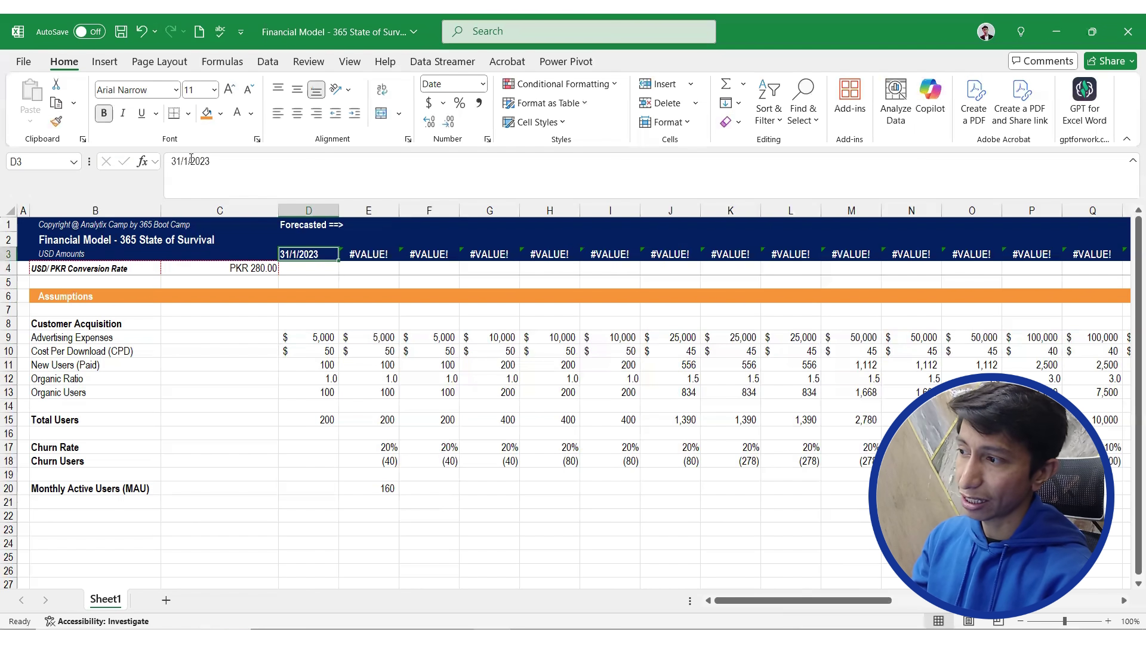
key(Right)
key(Left)
key(ctrl+z)
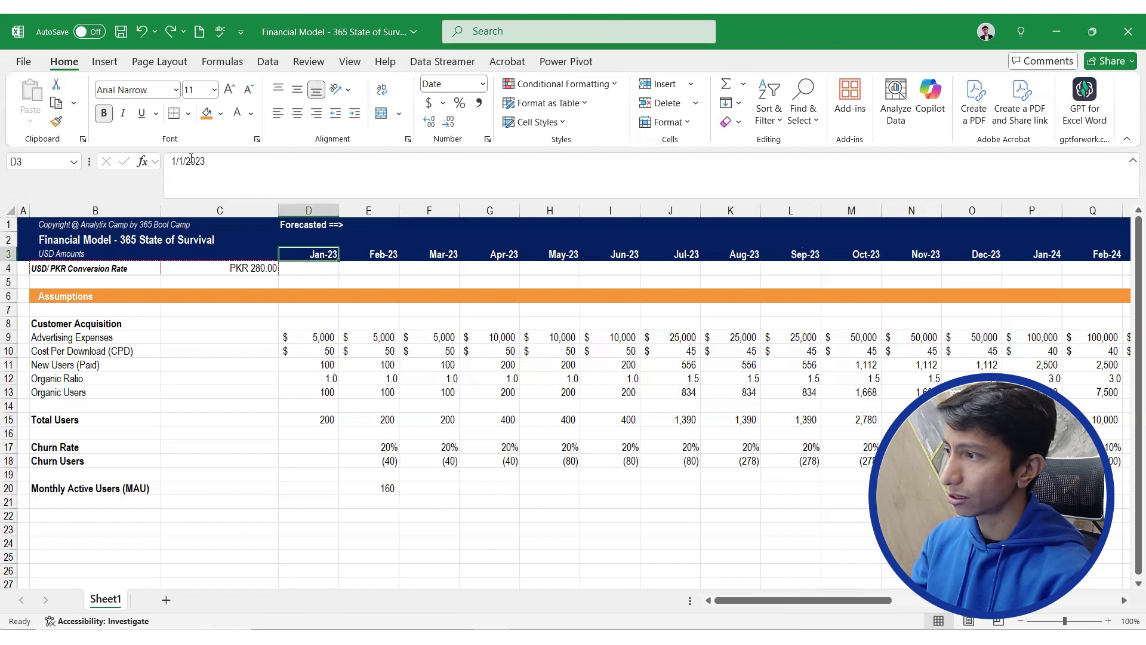
Set the first month header date in D3 to the month end, 1/31/2023
click(186, 159)
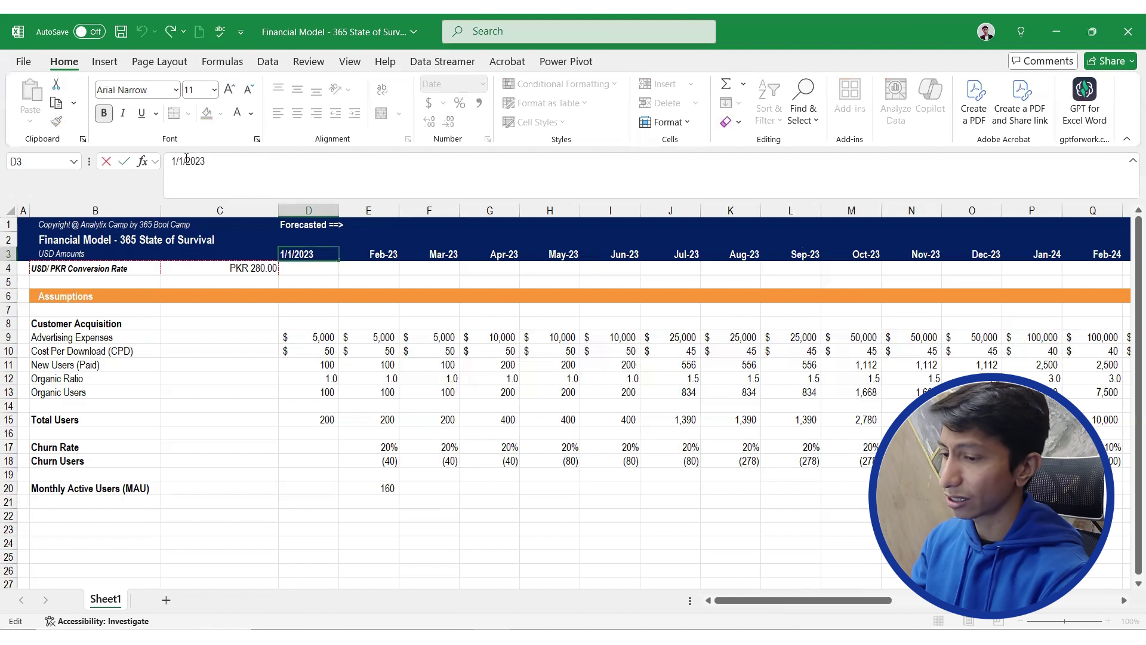
key(BackSpace)
text(3)
key(Return)
key(Up)
Change the second month header in E3 to the month-end formula =EOMONTH(D3,1), without the trailing +1
key(Right)
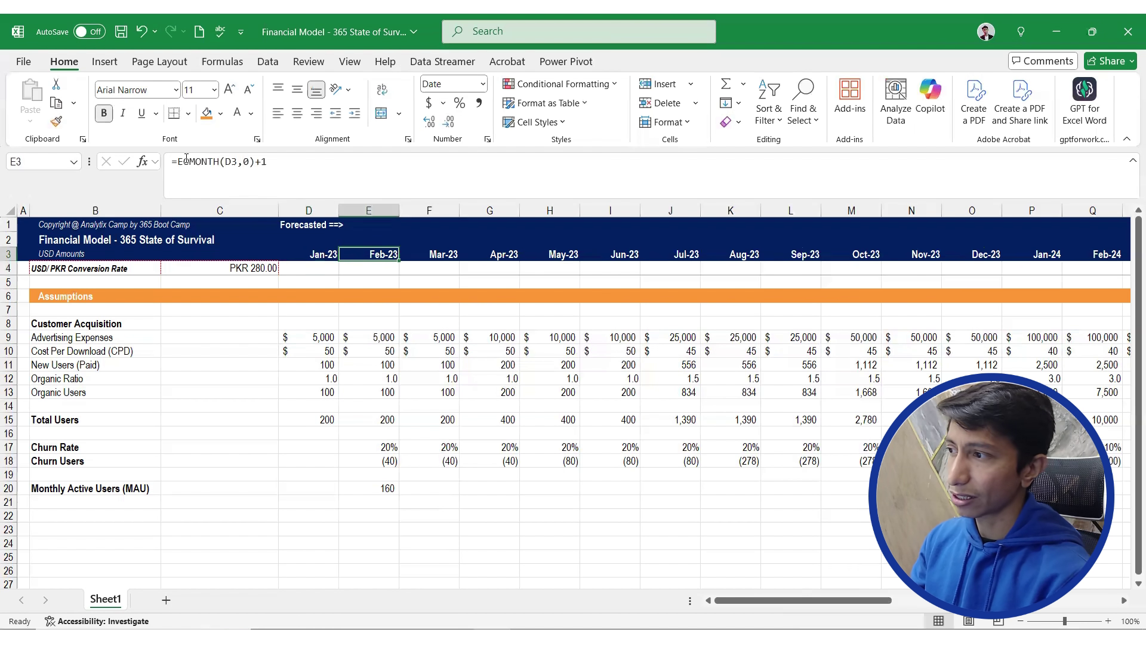
click(254, 162)
key(BackSpace)
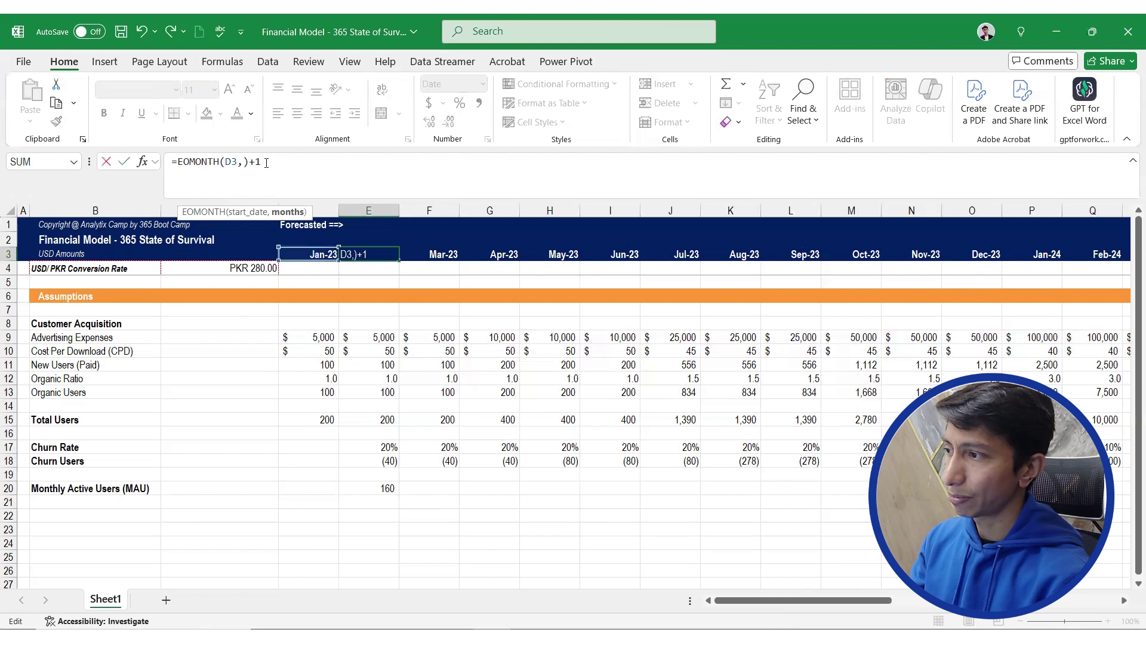
text(1)
key(Right)
key(shift+Right)
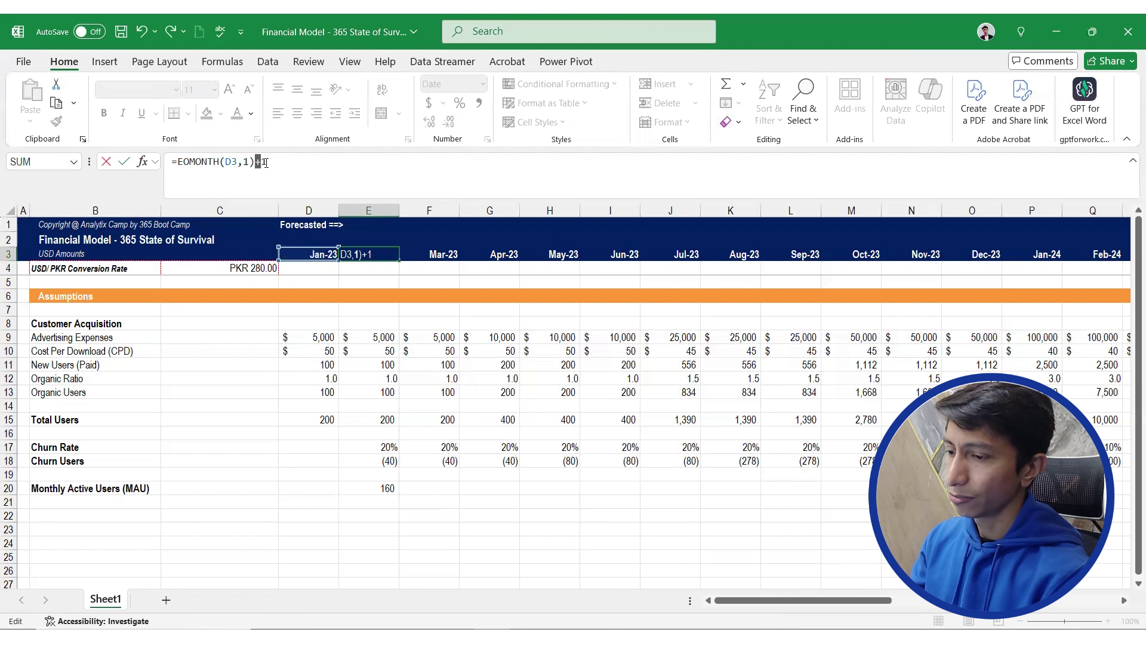
key(shift+Right)
key(Delete)
key(ctrl+Return)
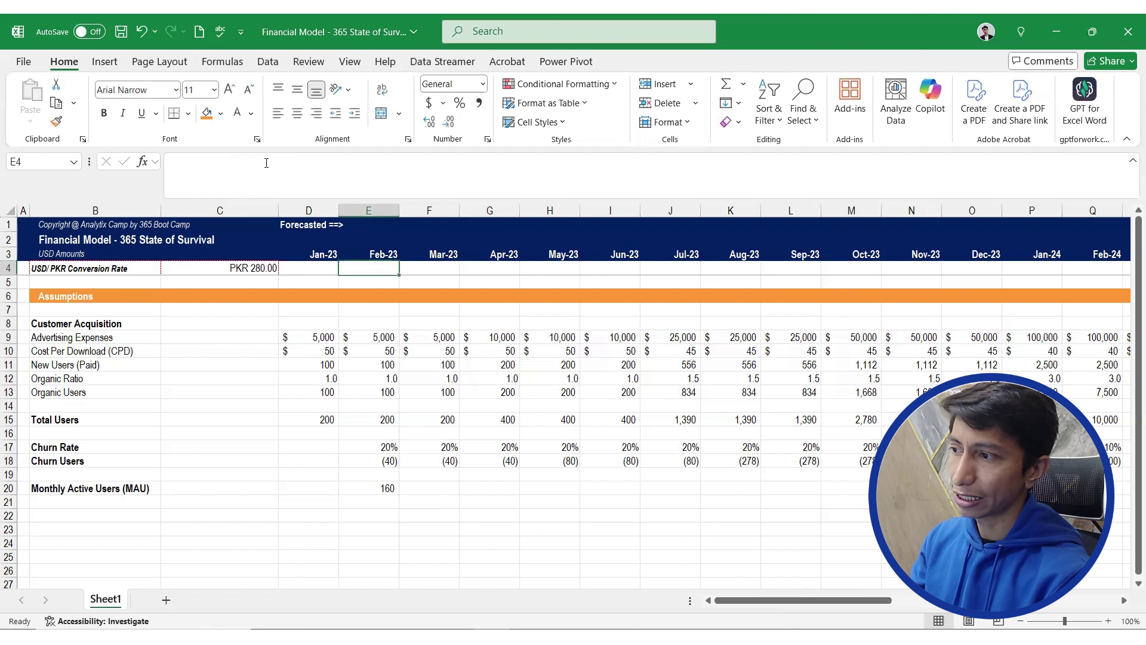
Fill the month-end formula from E3 right across the remaining month headers and check the first header dates
key(ctrl+shift+Right)
key(Left)
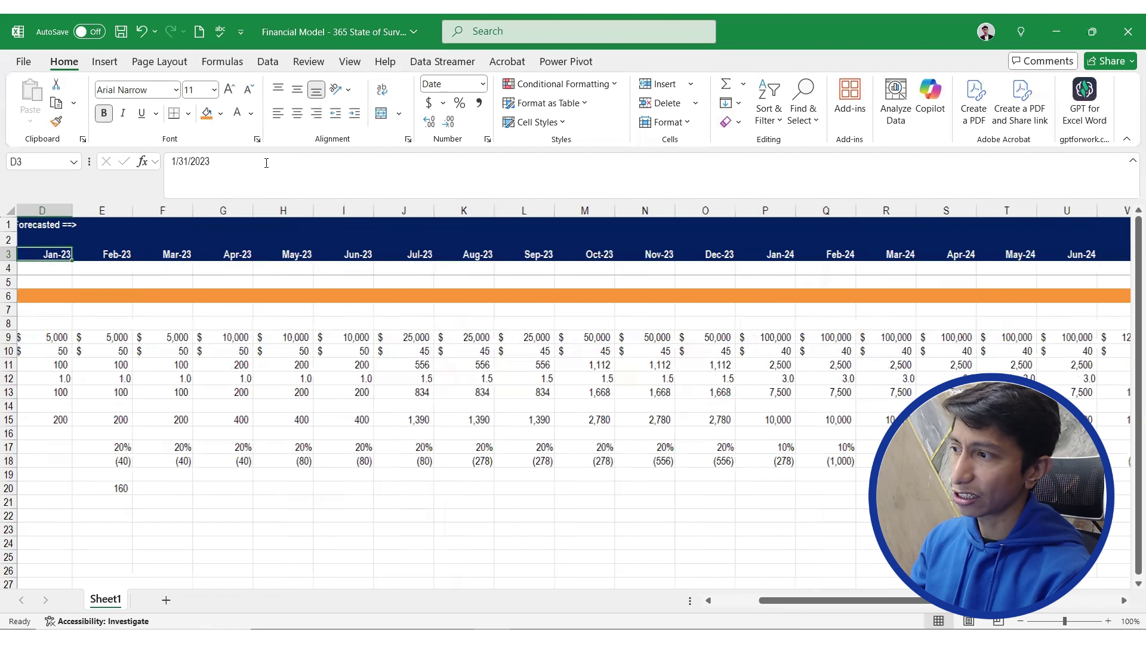
key(Right)
key(Right)
key(Left)
key(Left)
key(Left)
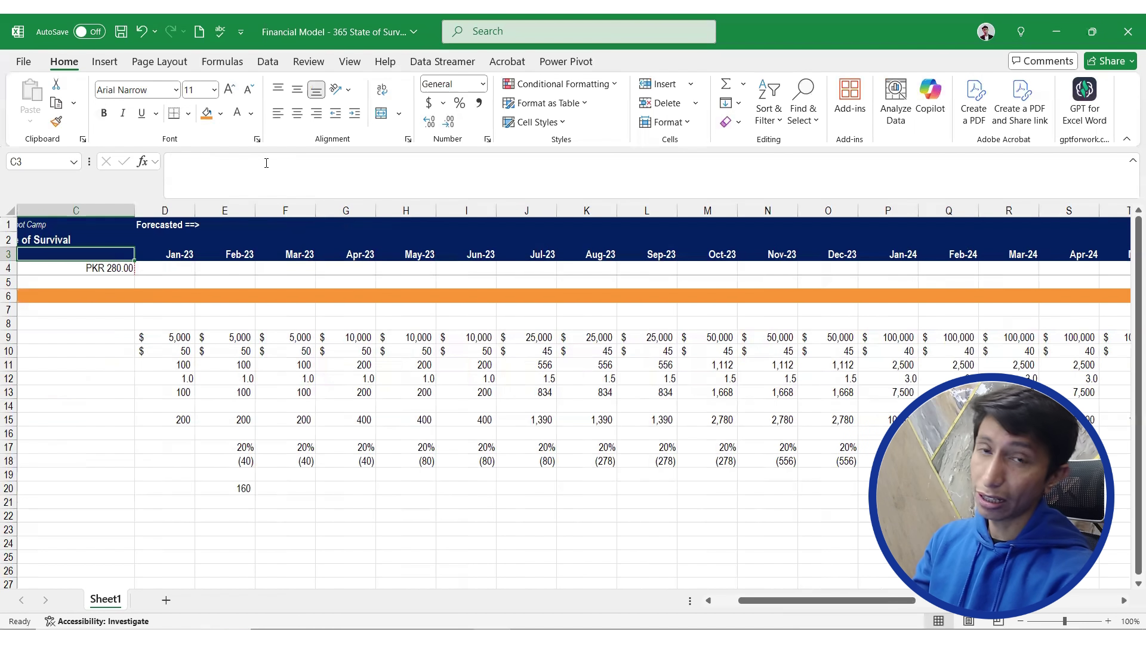
Review the total users row and its Feb-23 formula in E15 against the monthly active users formula in E20
key(Down)
key(Down)
key(Down)
key(Down)
key(Down)
key(Down)
key(Down)
key(Down)
key(Down)
key(Down)
key(Down)
key(Down)
key(Right)
key(Right)
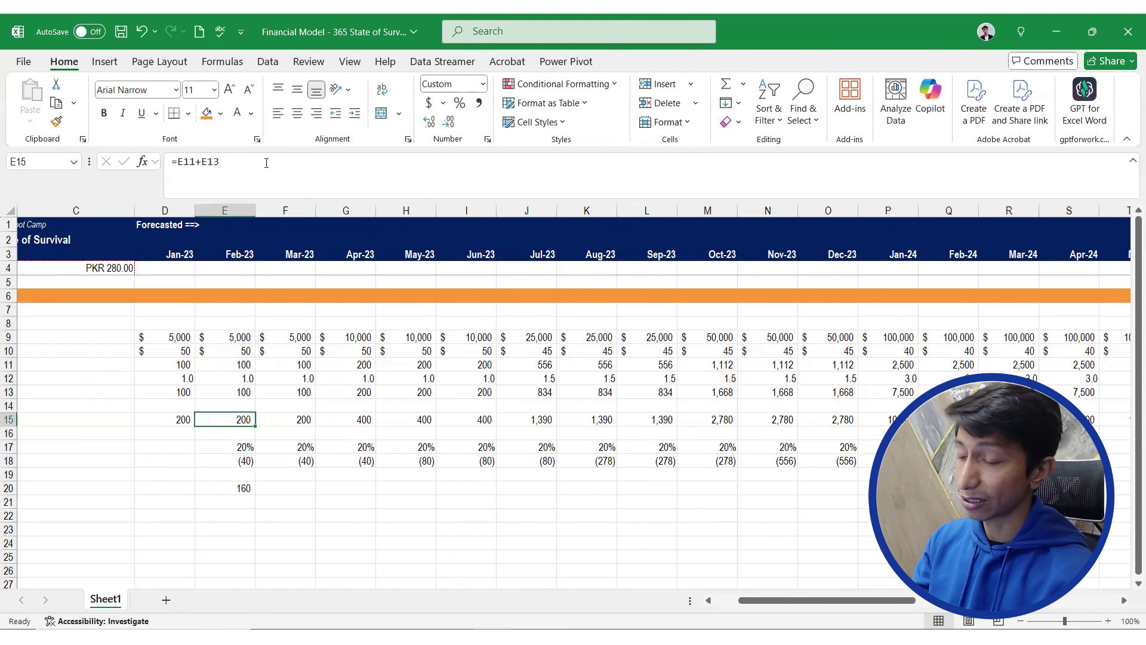
key(Left)
key(Left)
key(Left)
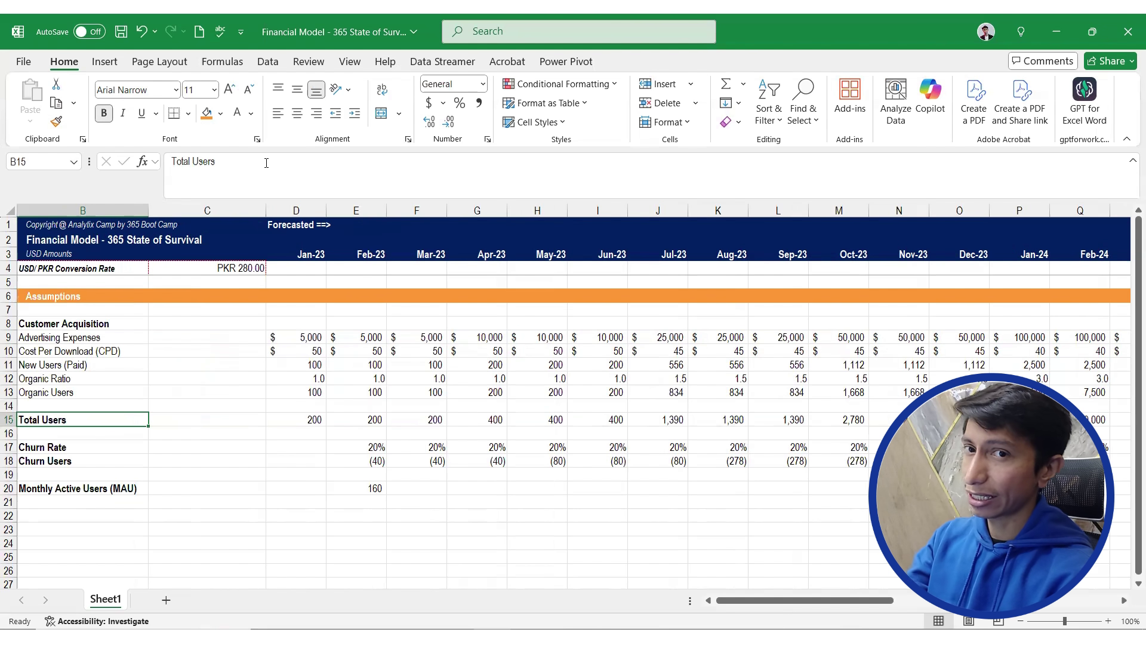
key(Down)
key(Down)
key(Down)
key(Down)
key(Down)
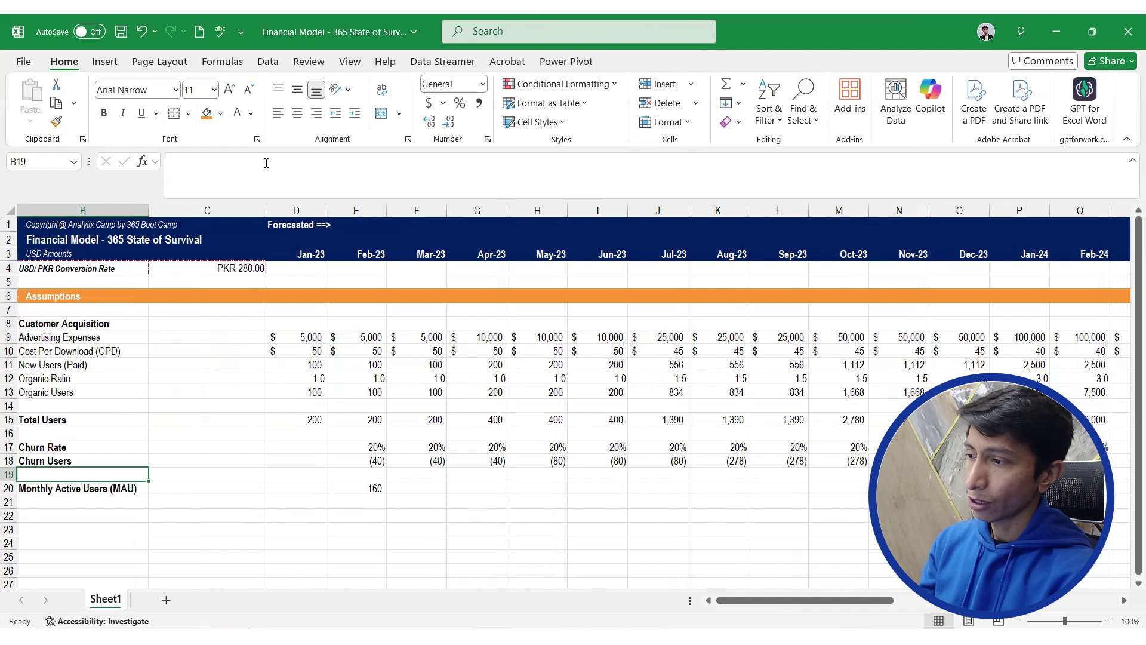
key(Right)
key(Right)
key(Right)
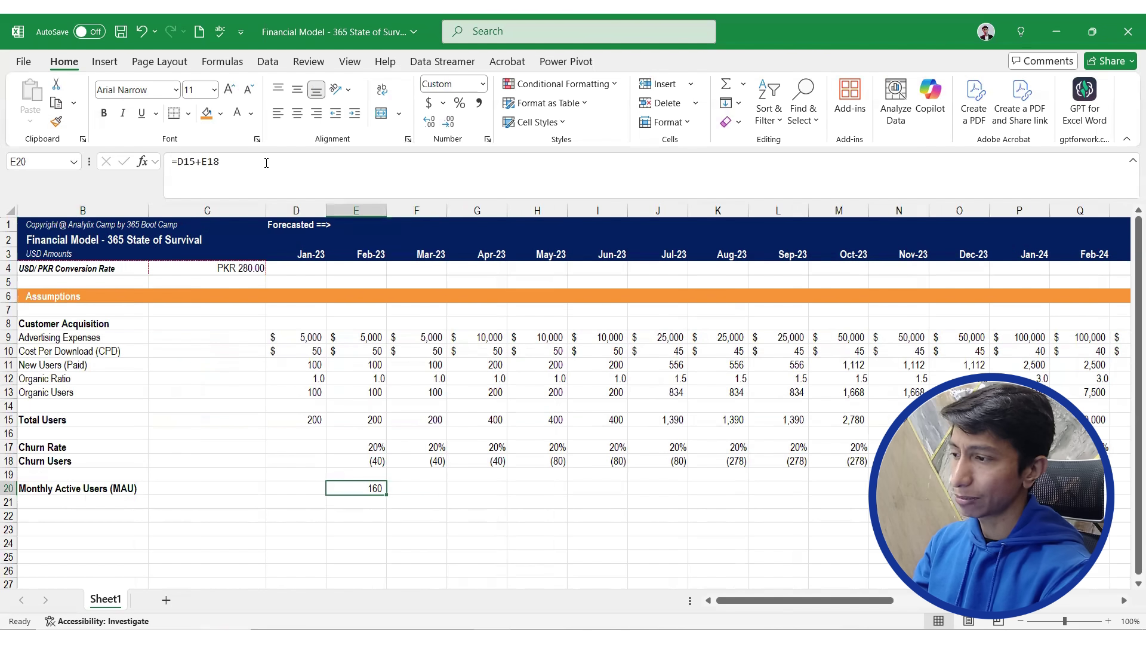
Clear the Feb-23 monthly active users formula in E20 and link the Jan-23 cell D20 to total users with =D15
key(Delete)
key(Left)
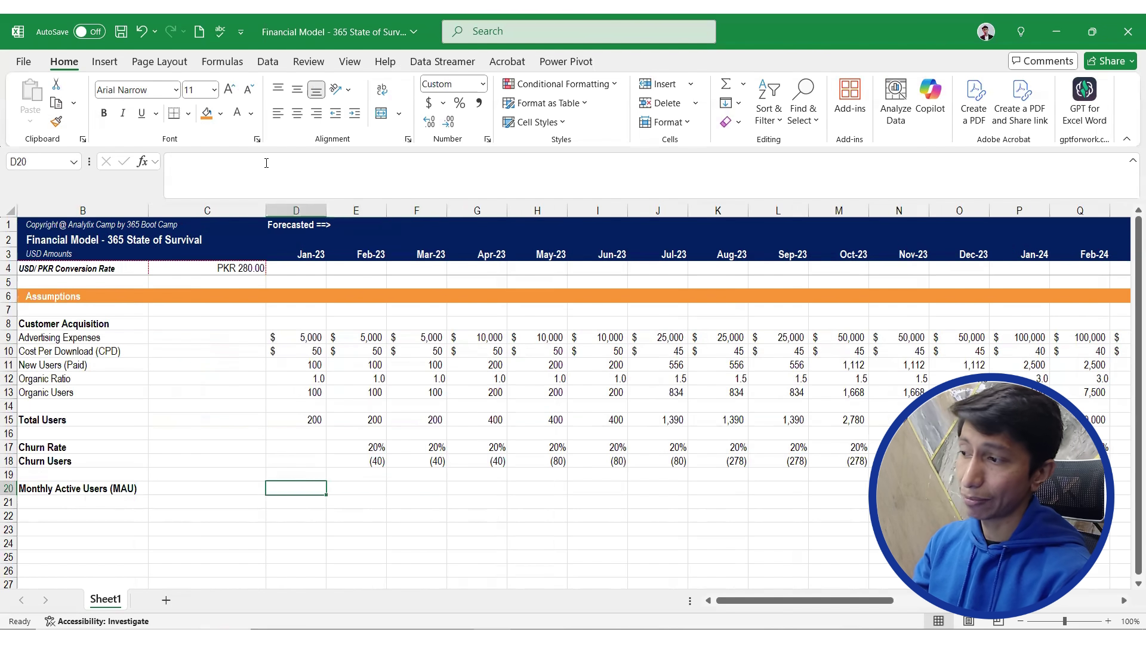
text(=)
key(Up)
key(Up)
key(Up)
key(Up)
key(Up)
key(Tab)
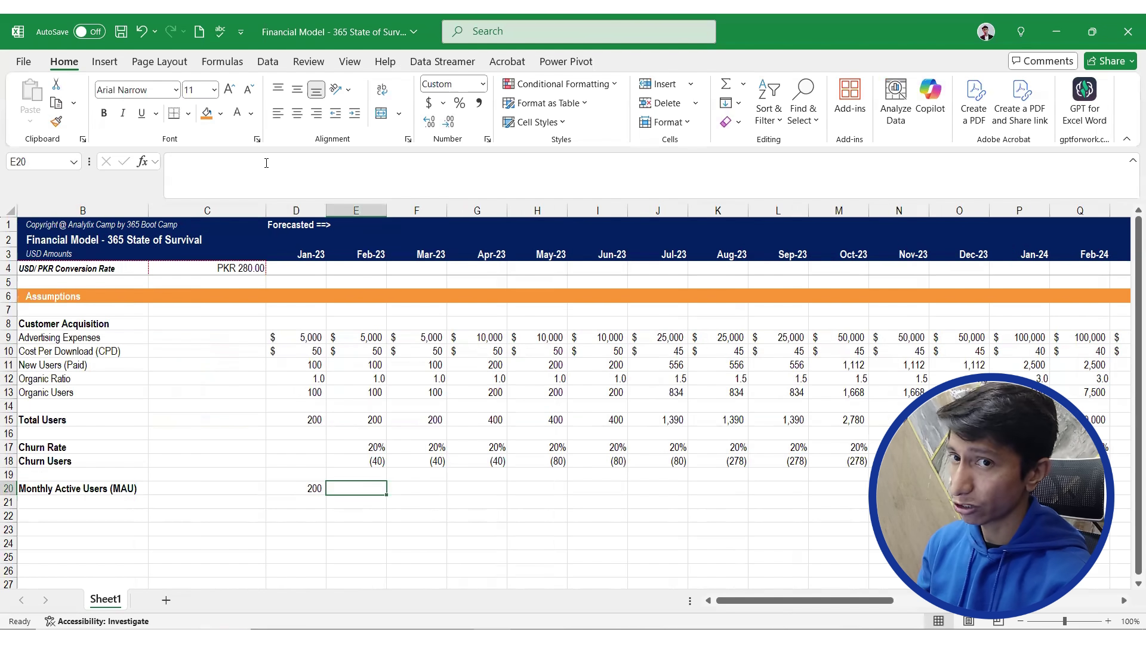
Enter the Feb-23 monthly active users formula =D20+E15+E18 in E20
text(=)
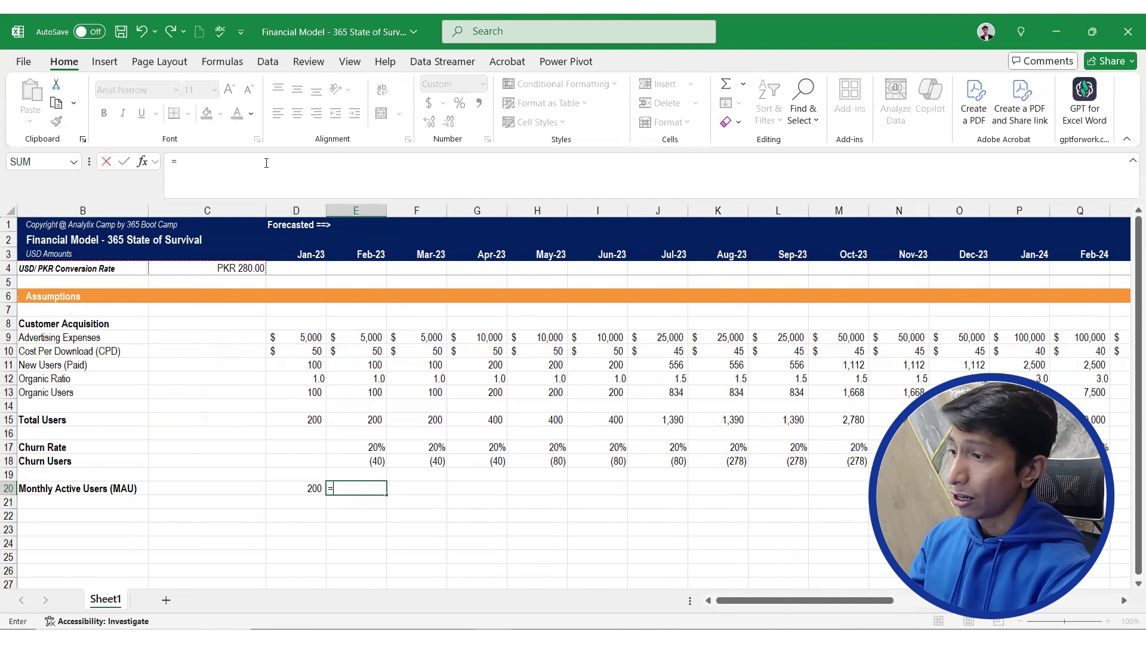
key(Up)
key(Up)
key(Up)
key(Up)
key(Up)
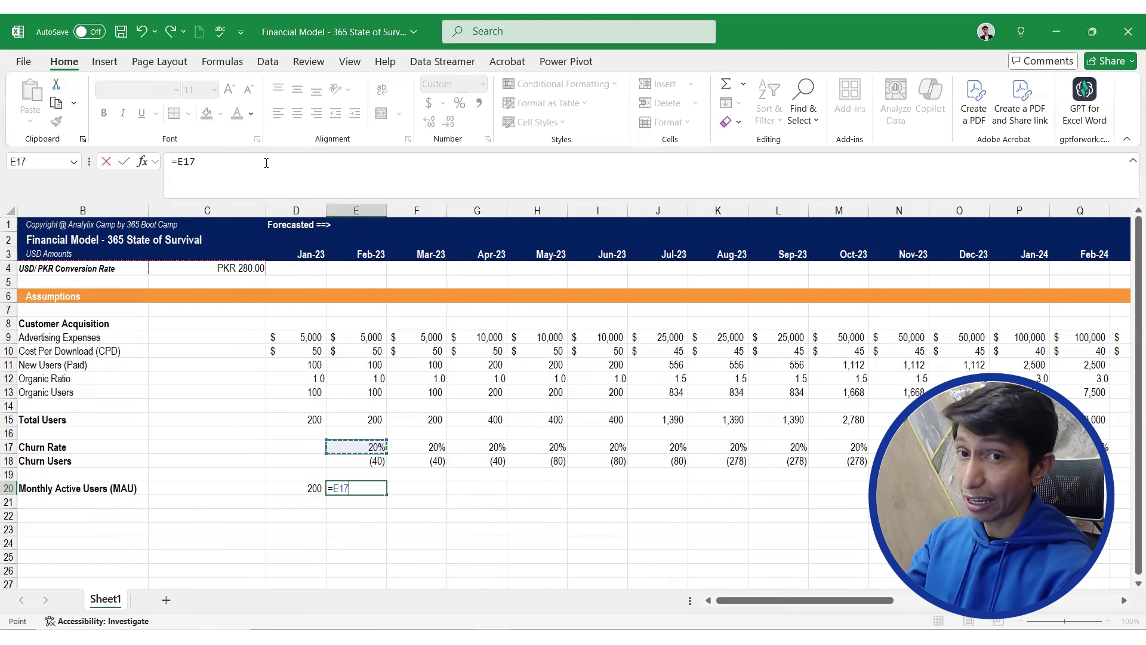
key(BackSpace)
key(BackSpace)
key(BackSpace)
key(Left)
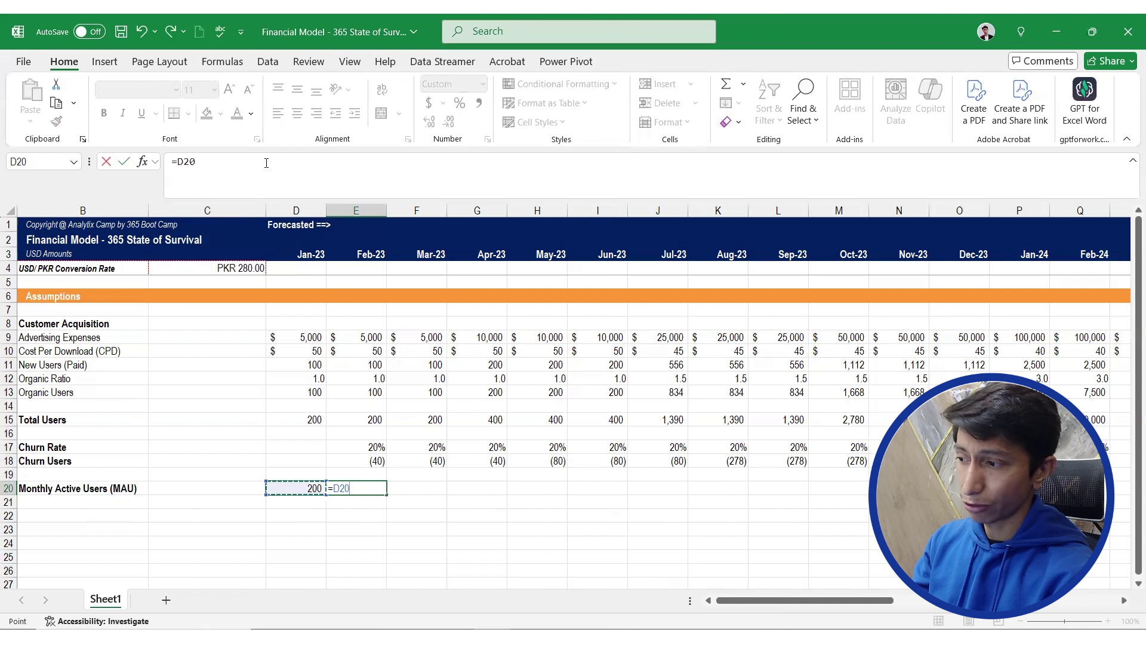
text(+)
key(Up)
key(Up)
key(Up)
key(Up)
key(Up)
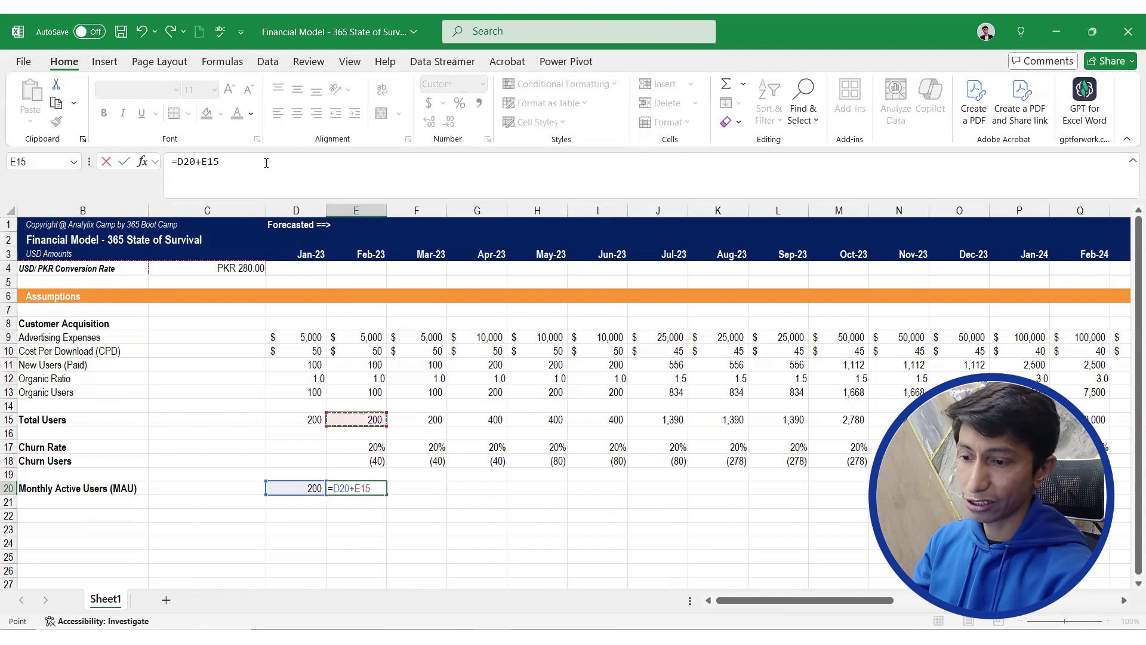
text(+)
key(Up)
key(Up)
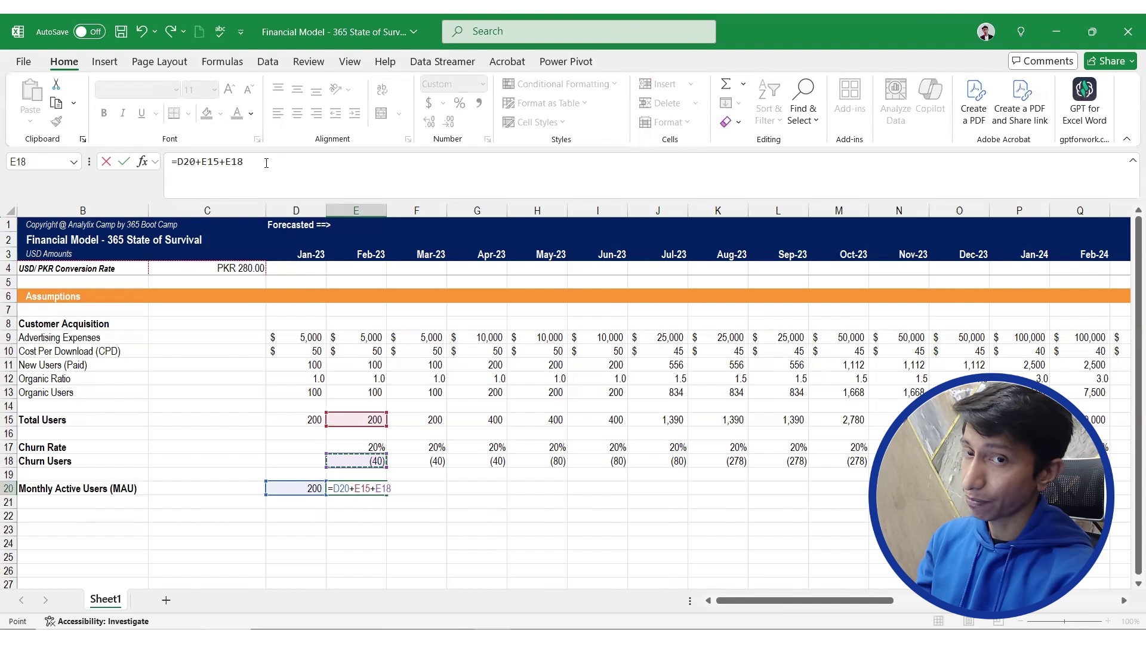
key(Up)
key(Down)
key(ctrl+Return)
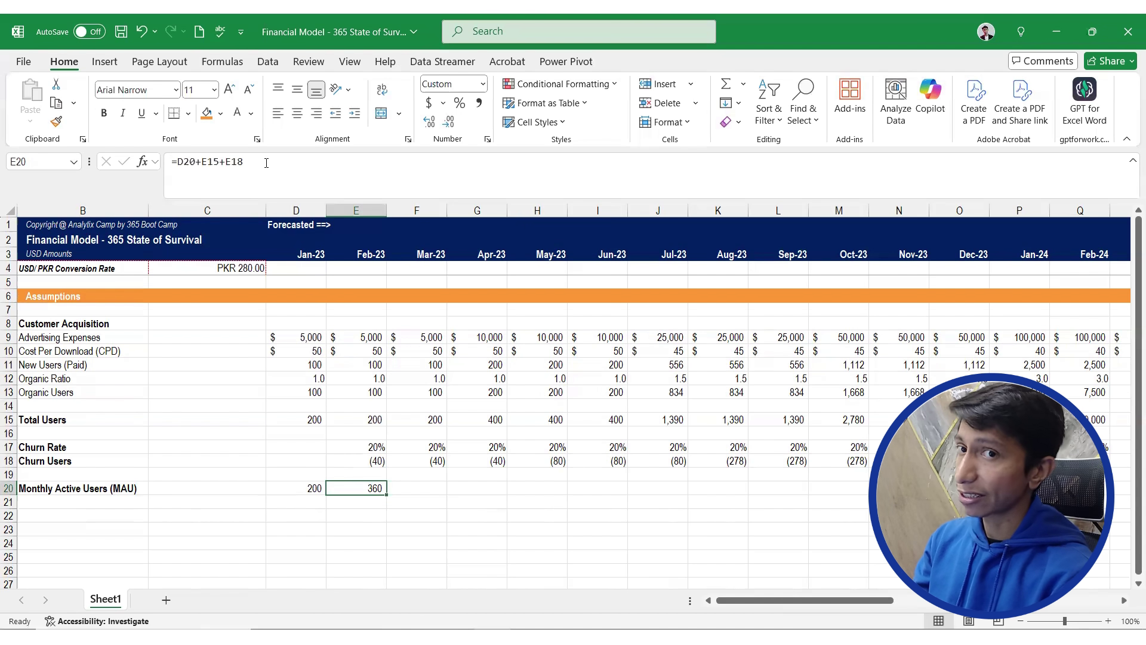
Fill the monthly active users formula from E20 right across row 20 to the Dec-25 column AM
key(shift+Right)
key(shift+Right)
key(shift+Right)
key(shift+Right)
key(shift+Right)
key(shift+Right)
key(shift+Right)
key(shift+Right)
key(shift+Right)
key(shift+Right)
key(shift+Right)
key(shift+Right)
key(shift+Right)
key(shift+Right)
key(shift+Right)
key(shift+Right)
key(shift+Right)
key(shift+Right)
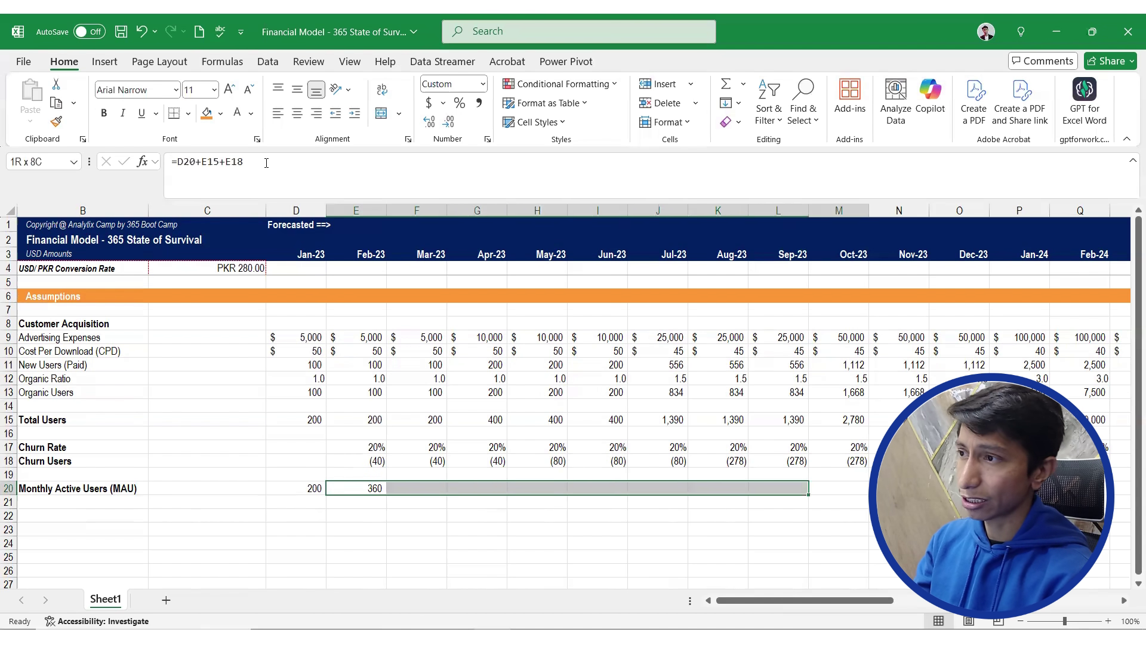
key(shift+Right)
key(shift+Right)
key(shift+Right)
key(shift+Right)
key(shift+Right)
key(shift+Right)
key(shift+Right)
key(shift+Right)
key(shift+Right)
key(shift+Right)
key(shift+Right)
key(shift+Right)
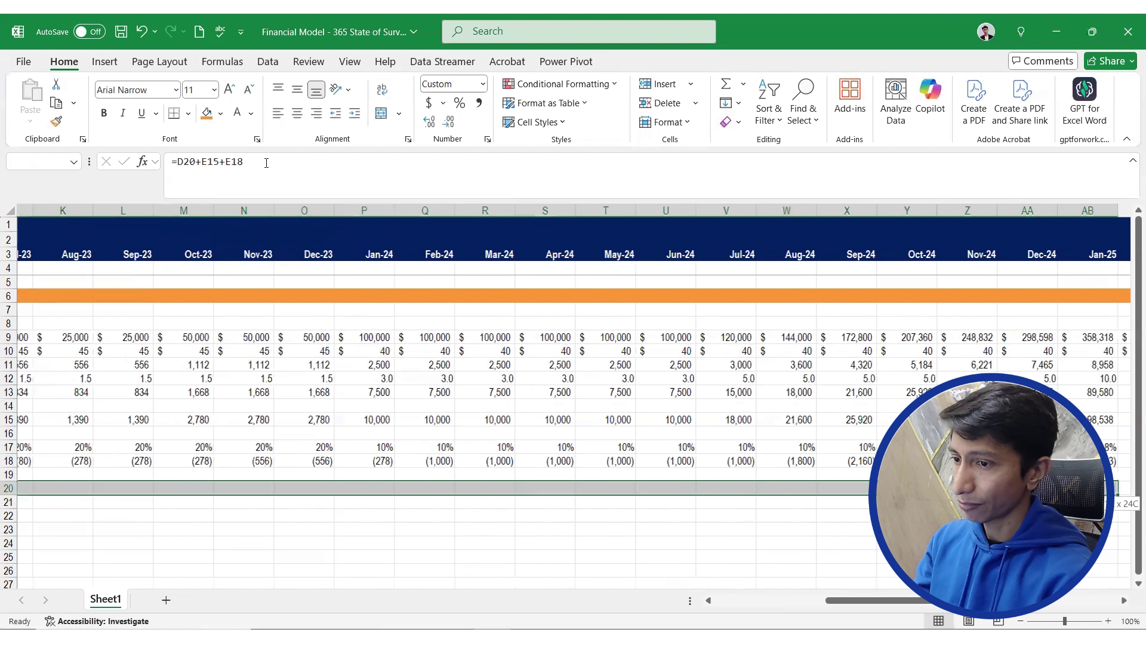
key(shift+Right)
key(shift+Right)
key(shift+Right)
key(shift+Right)
key(shift+Right)
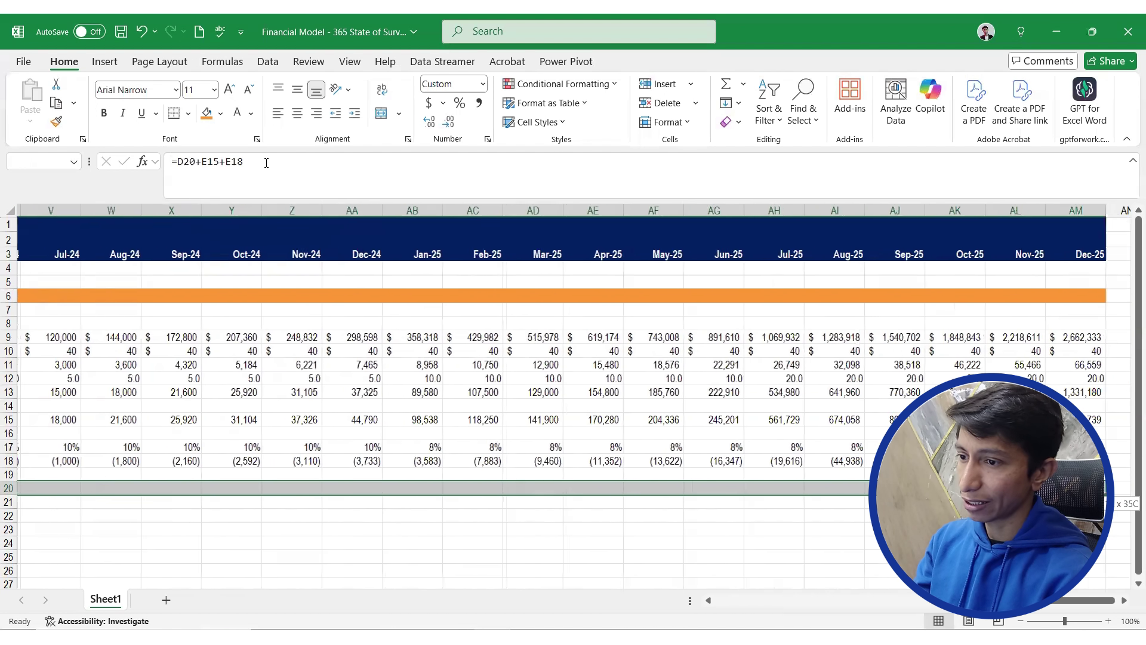
key(ctrl+r)
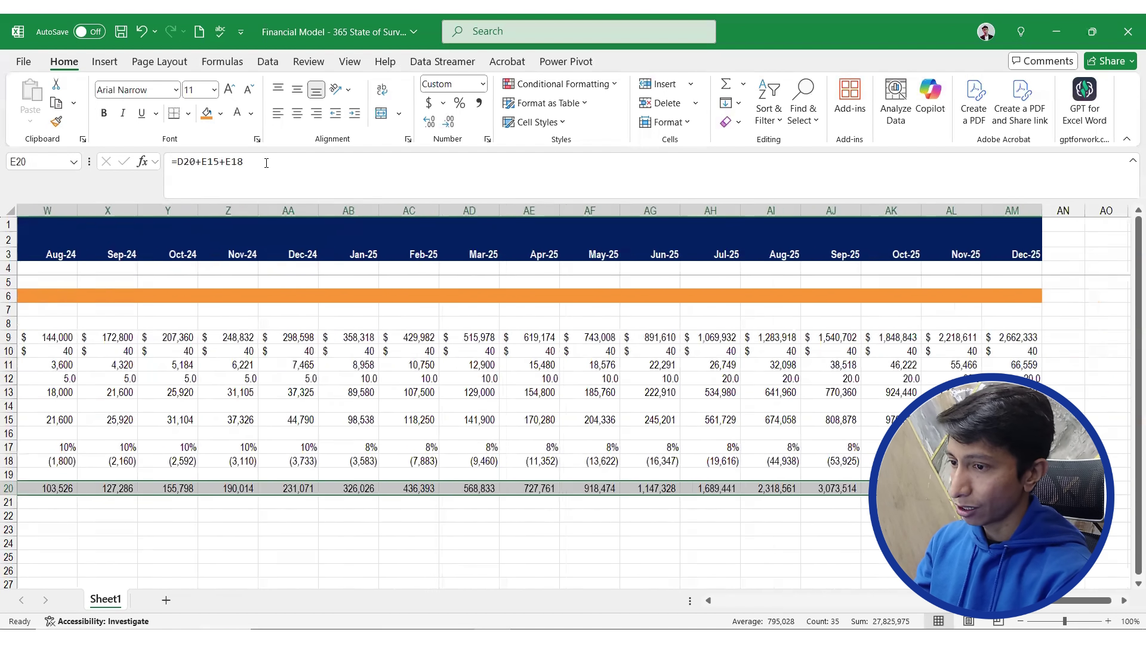
Review the monthly active users row and its formulas from the first months through Dec-25
key(Left)
key(Left)
key(Right)
key(Right)
key(Right)
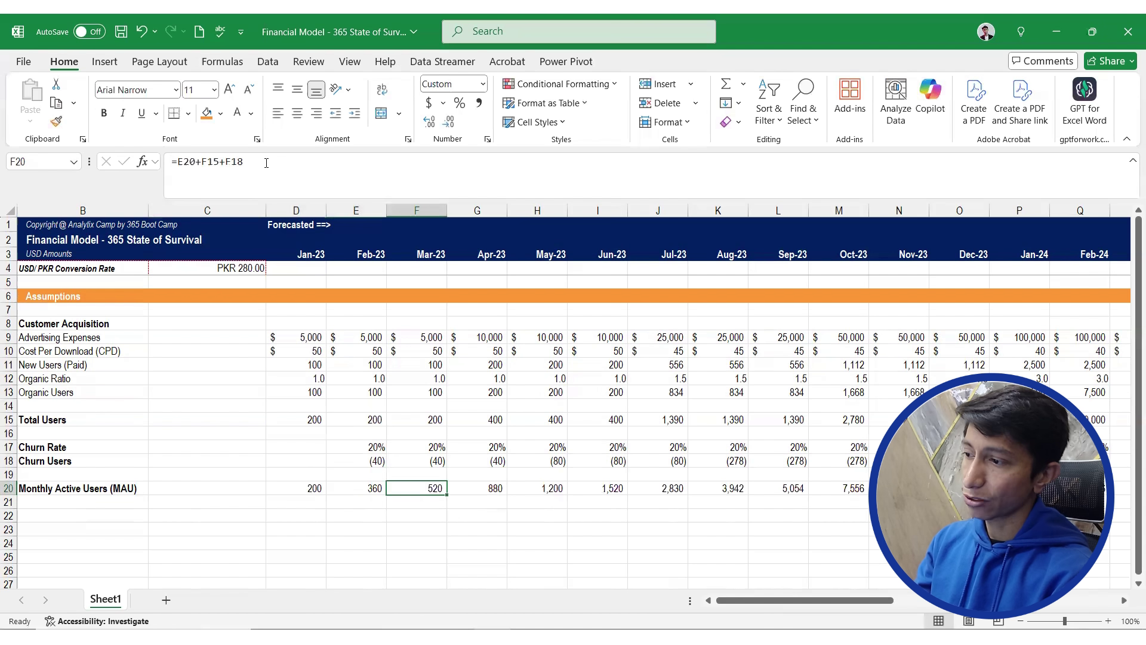
key(Left)
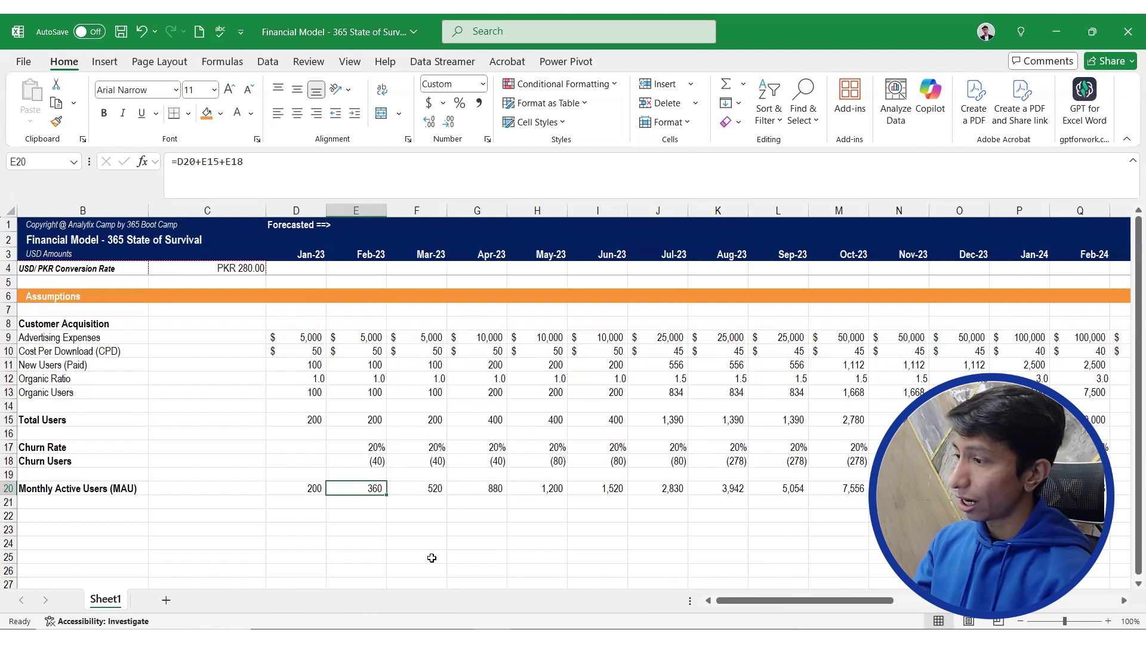
click(92, 495)
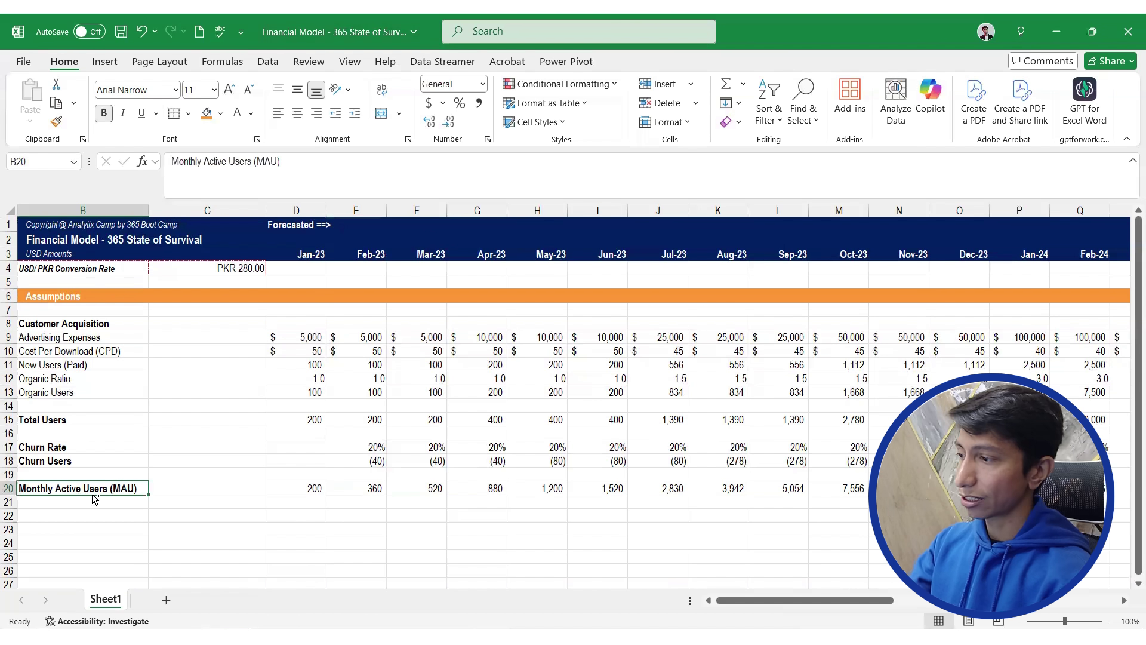
key(Right)
key(Right)
key(Right)
key(Right)
key(Right)
key(Right)
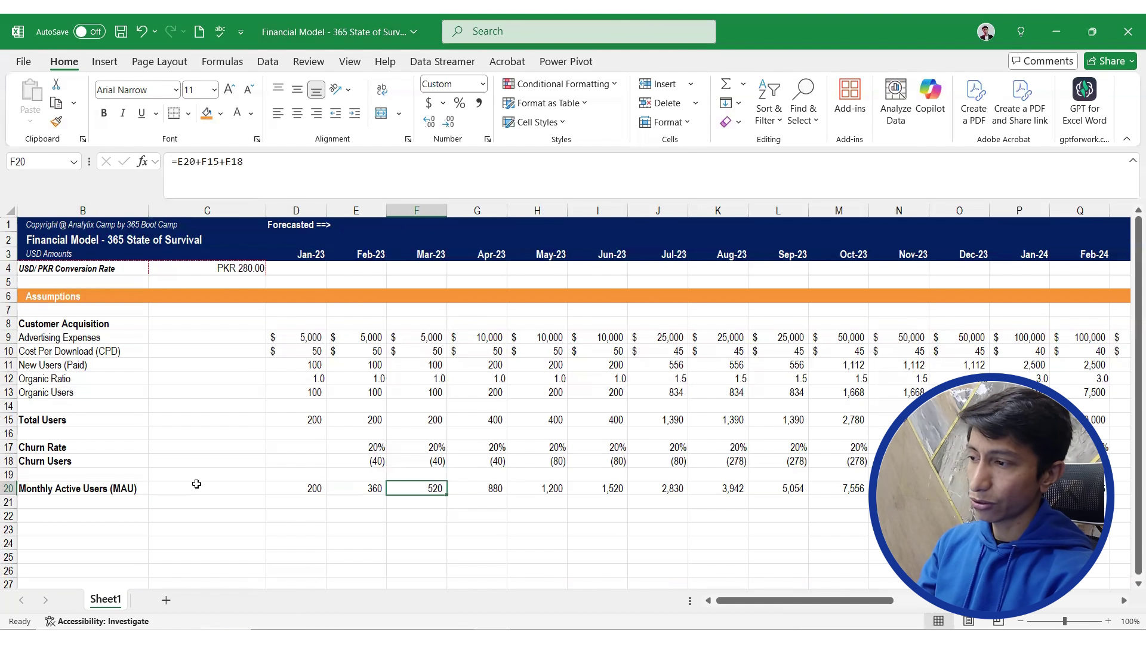
key(ctrl+Right)
scroll(196, 484, right, 1)
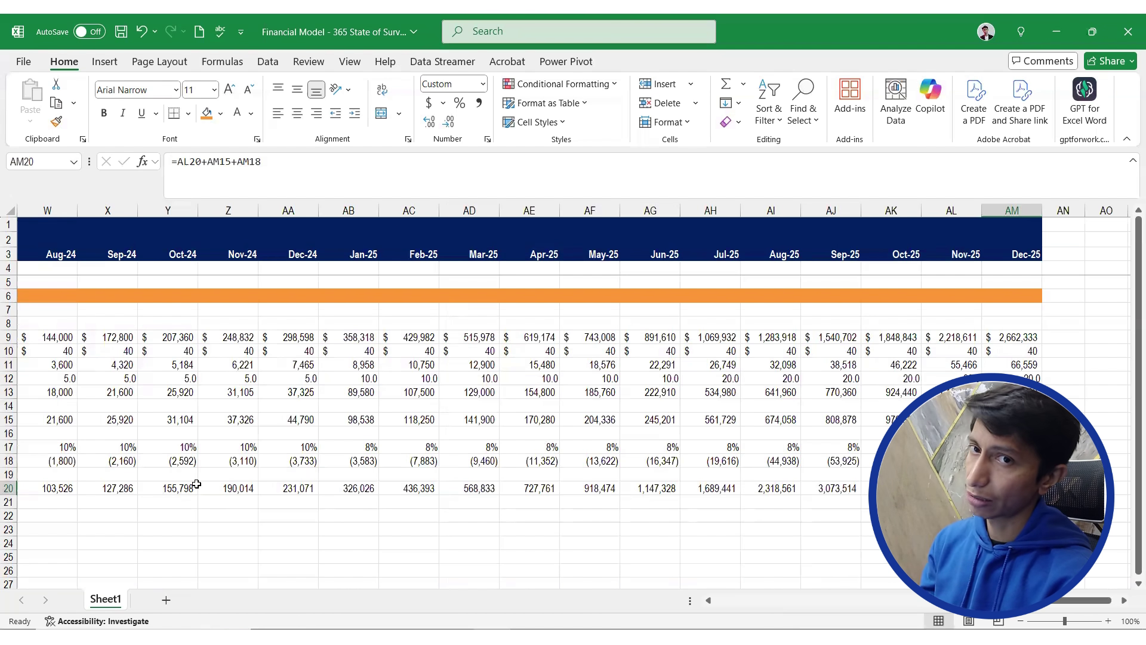
key(ctrl+Left)
key(ctrl+Left)
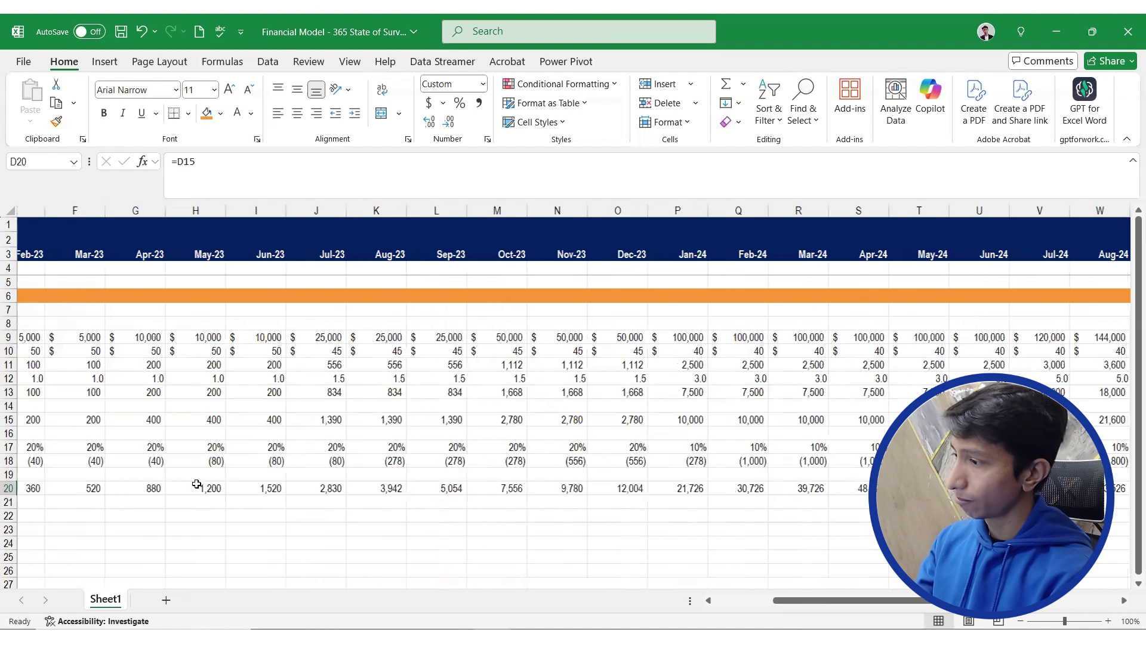
Switch to the case study PDF in Acrobat and read the advertising revenue and user engagement assumptions
key(Down)
key(Down)
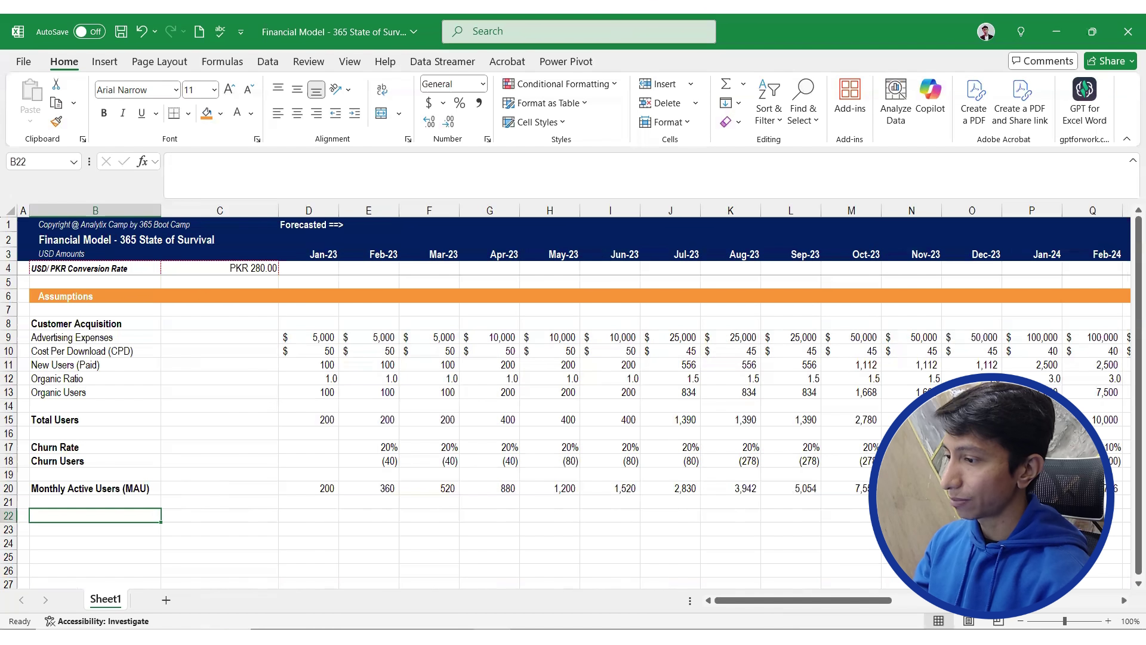
key(alt+Tab)
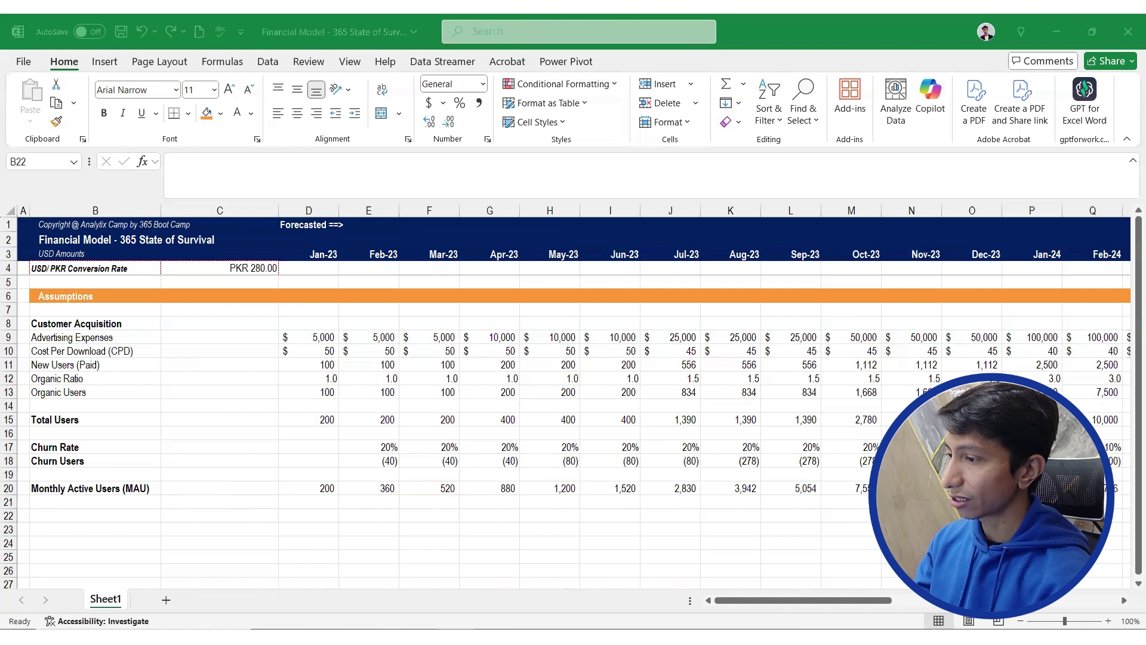
key(alt+Tab)
scroll(441, 406, down, 5)
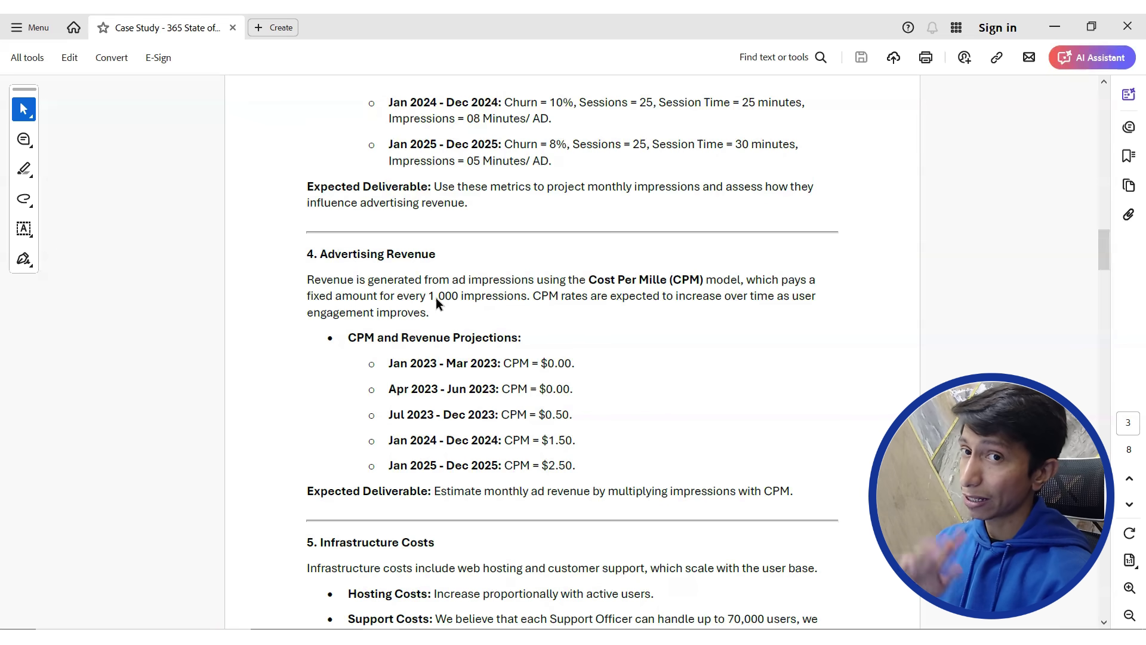
scroll(435, 297, up, 3)
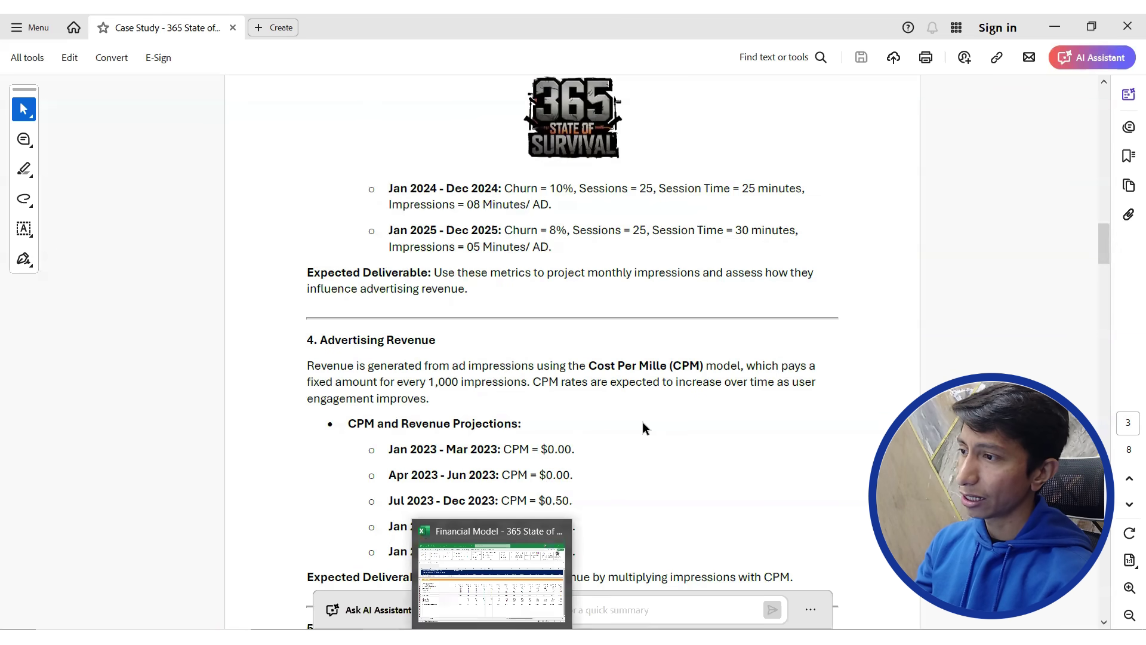
scroll(642, 421, up, 3)
scroll(642, 422, up, 1)
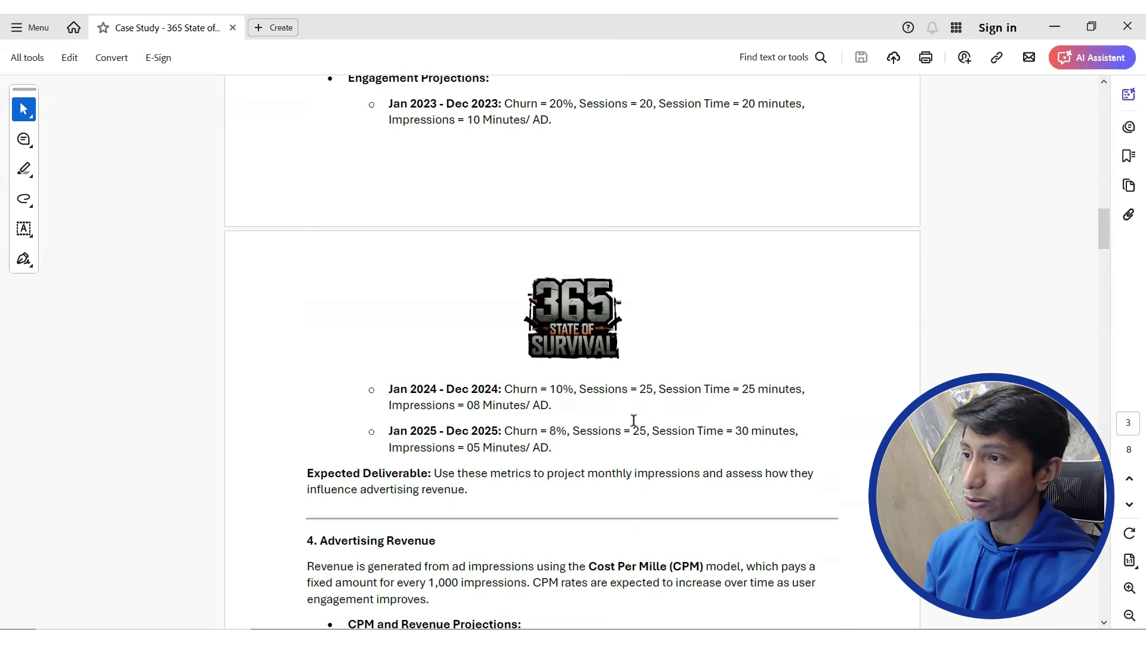
scroll(633, 419, up, 3)
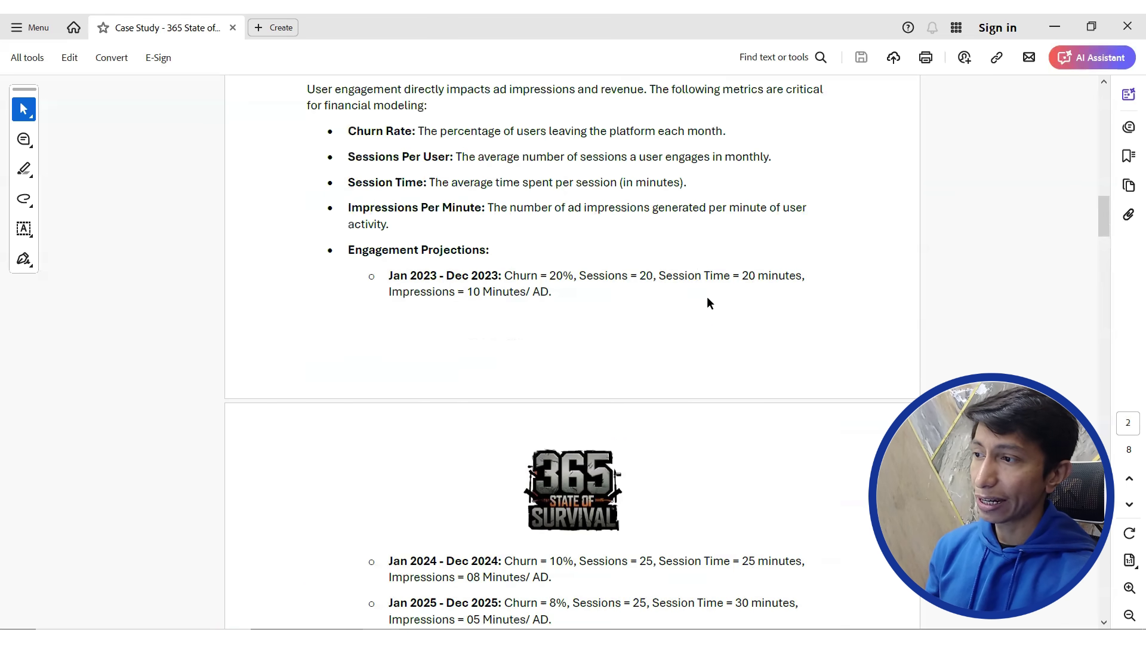
Highlight the impressions, sessions and session time assumptions in the Jan 2023 - Dec 2023 engagement projections
drag(391, 292, 482, 292)
drag(553, 292, 553, 292)
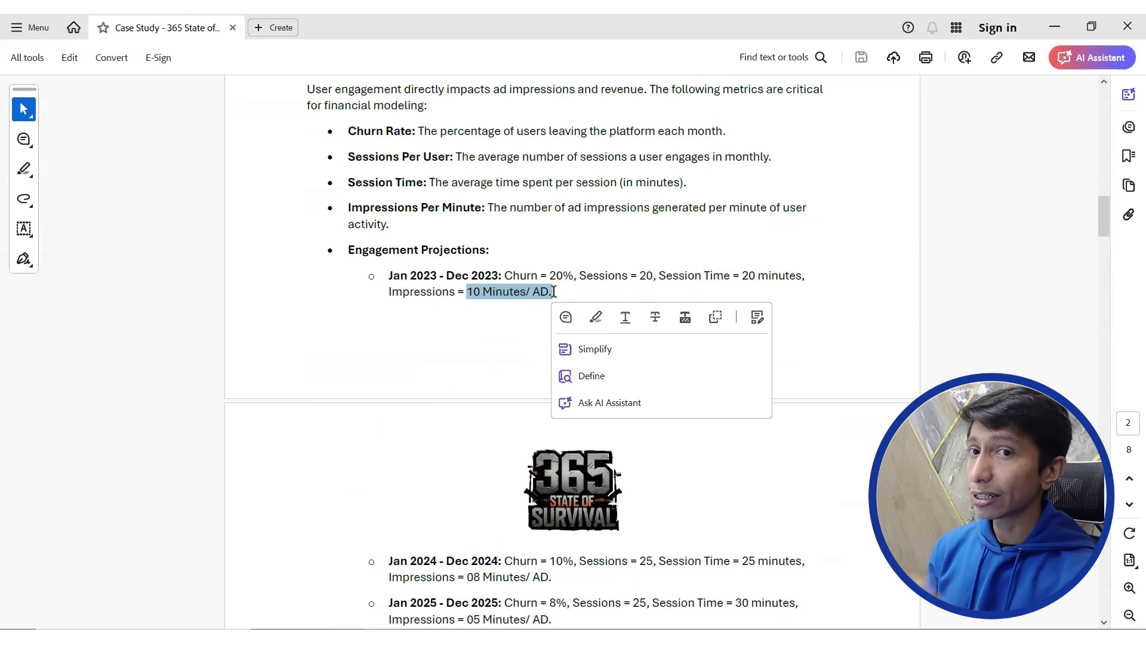
double_click(642, 274)
click(572, 314)
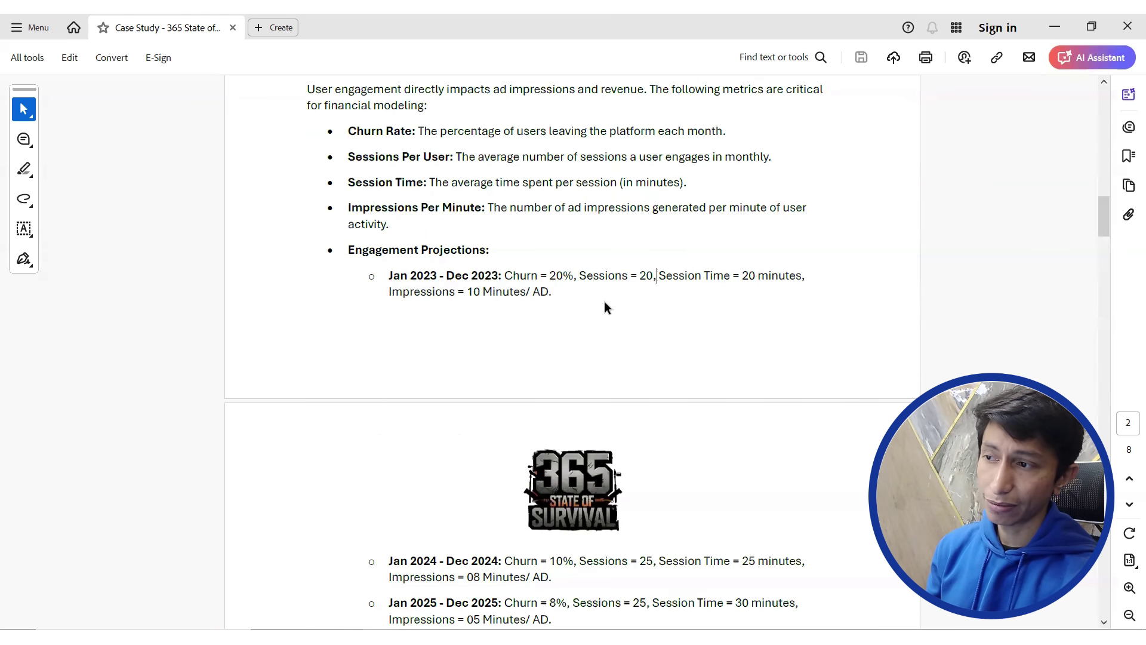
drag(579, 276, 656, 275)
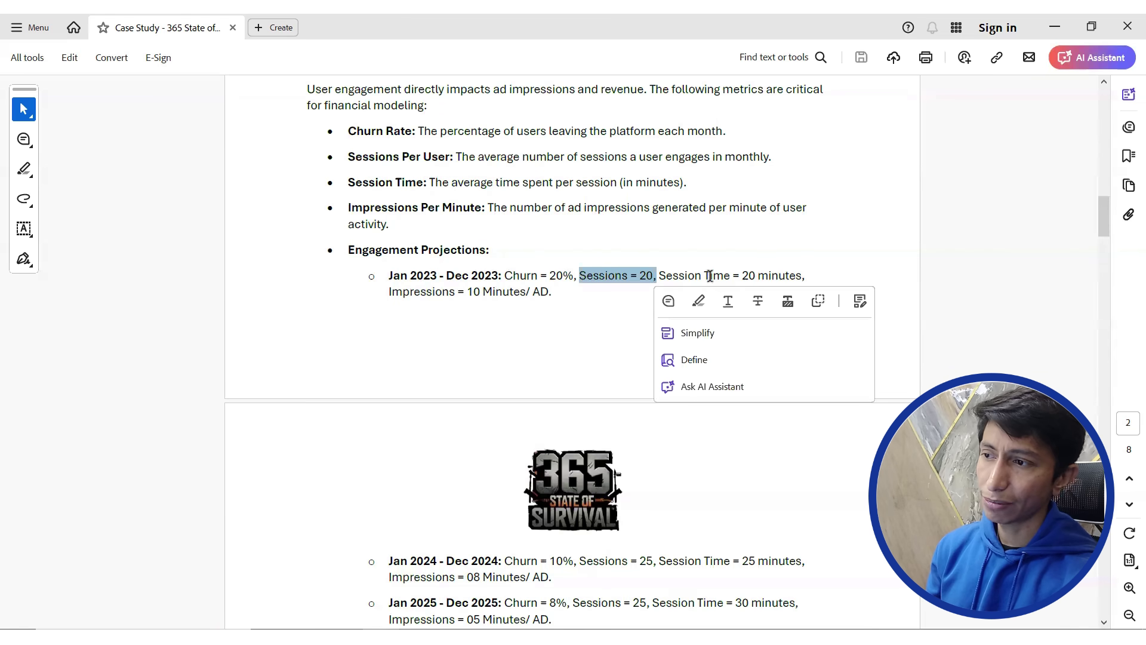
double_click(747, 275)
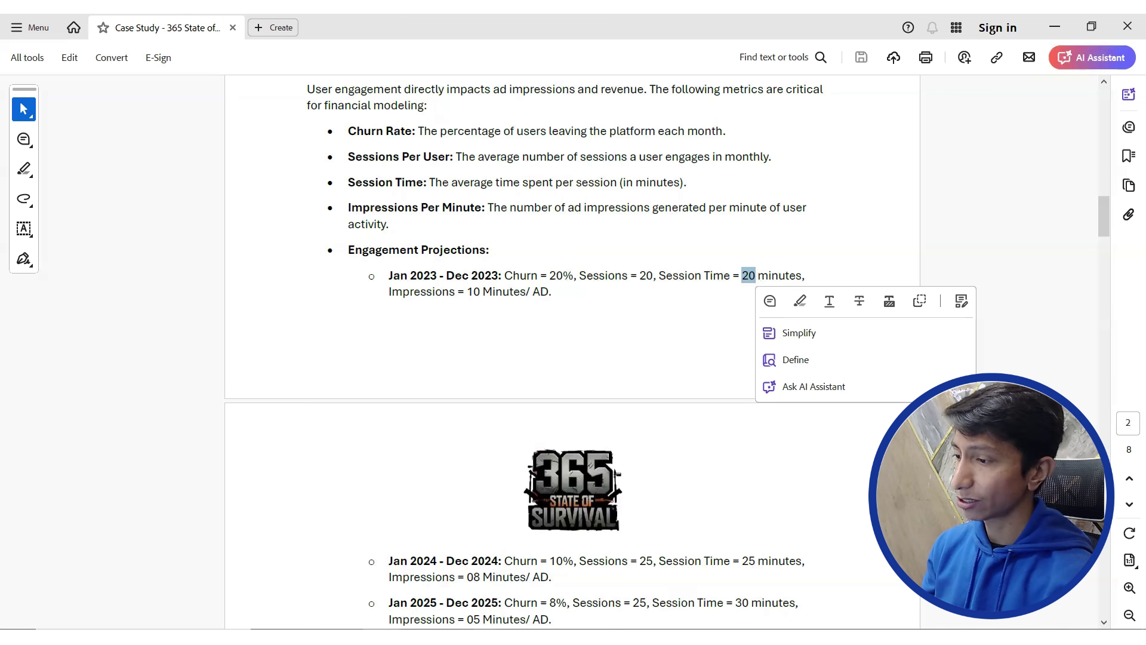
Switch back to the Excel model and enter the labels "Average Log In Sessions" in B22 and "Average Session Minutes" in B23
key(alt+Tab)
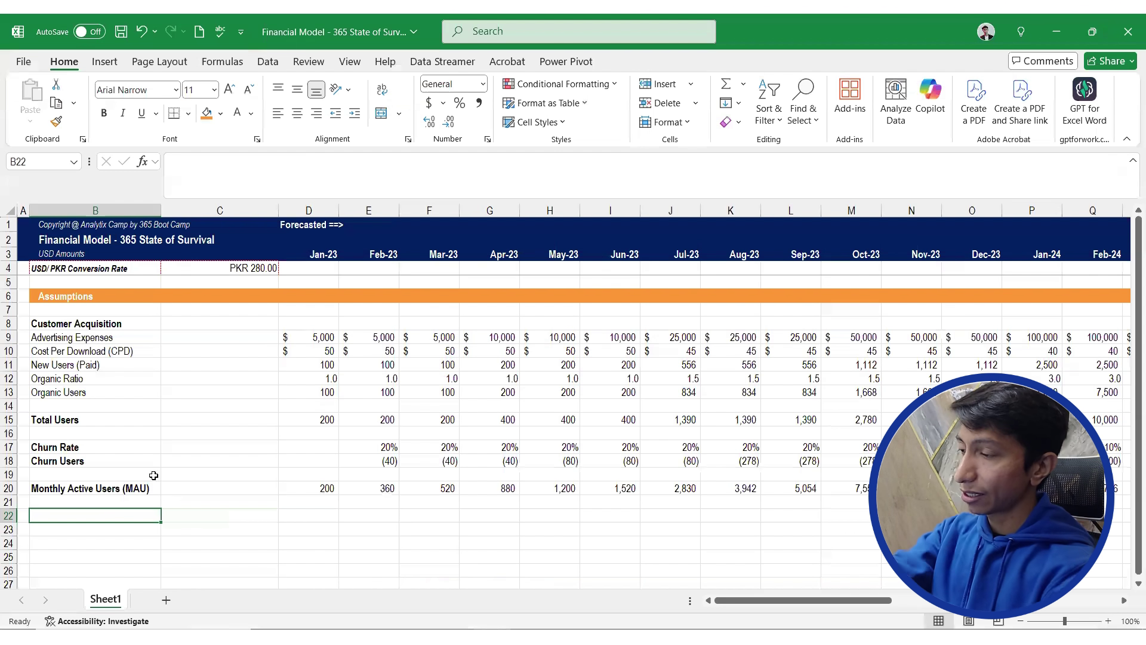
text(Ave)
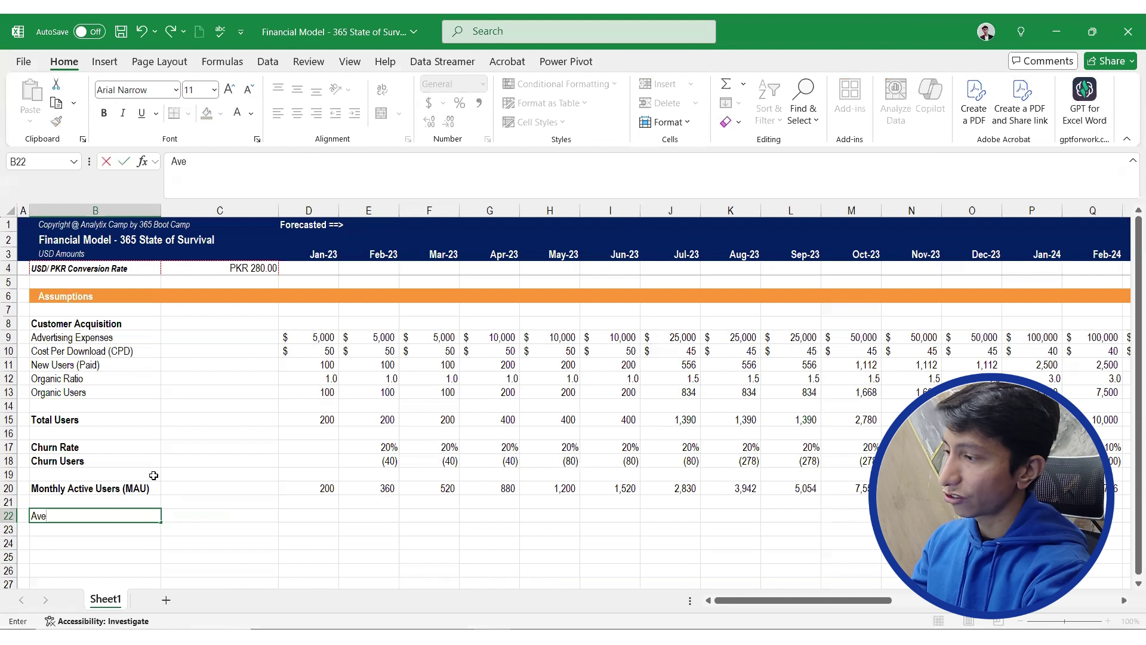
text(rage Log )
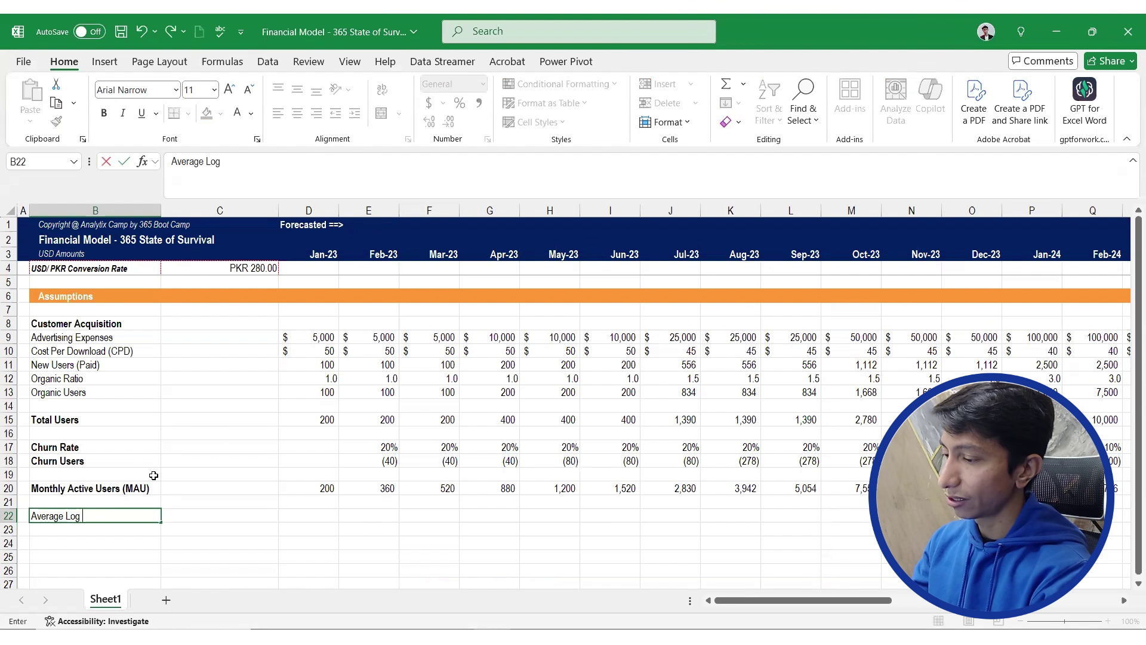
text(In Sessions)
key(Return)
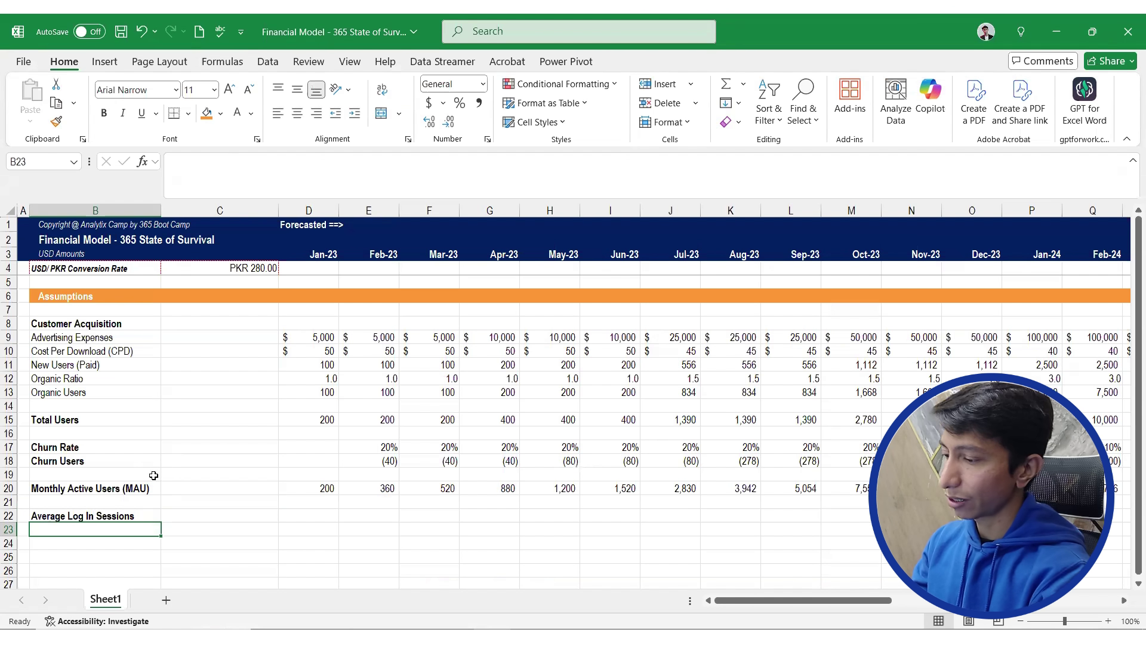
text(Avera)
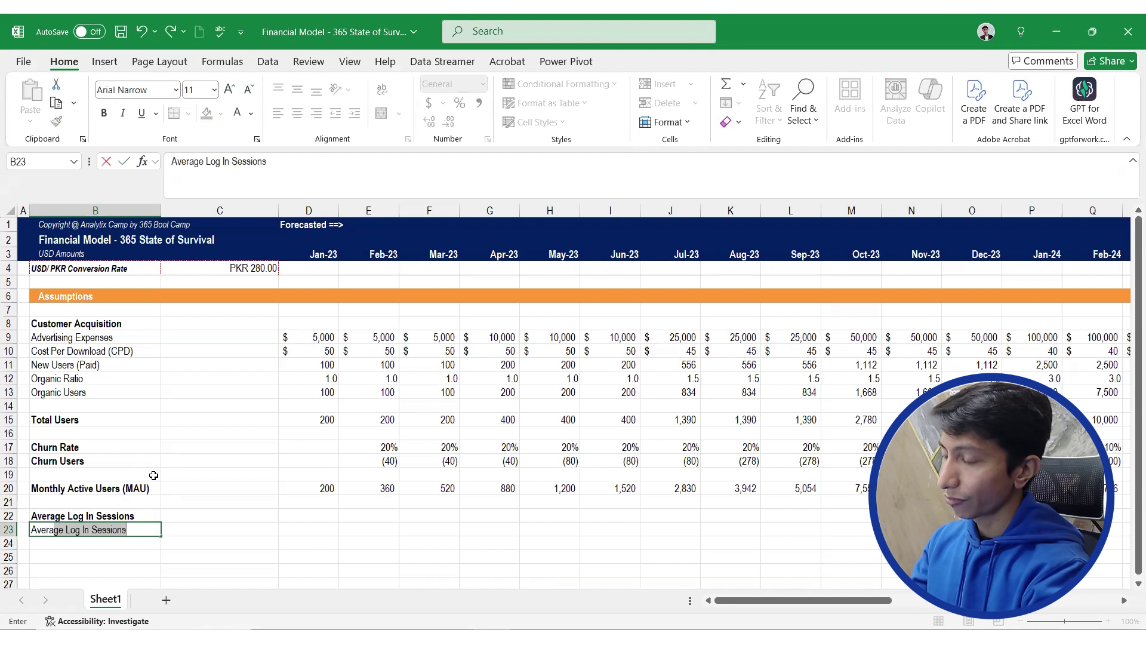
text(ge Session)
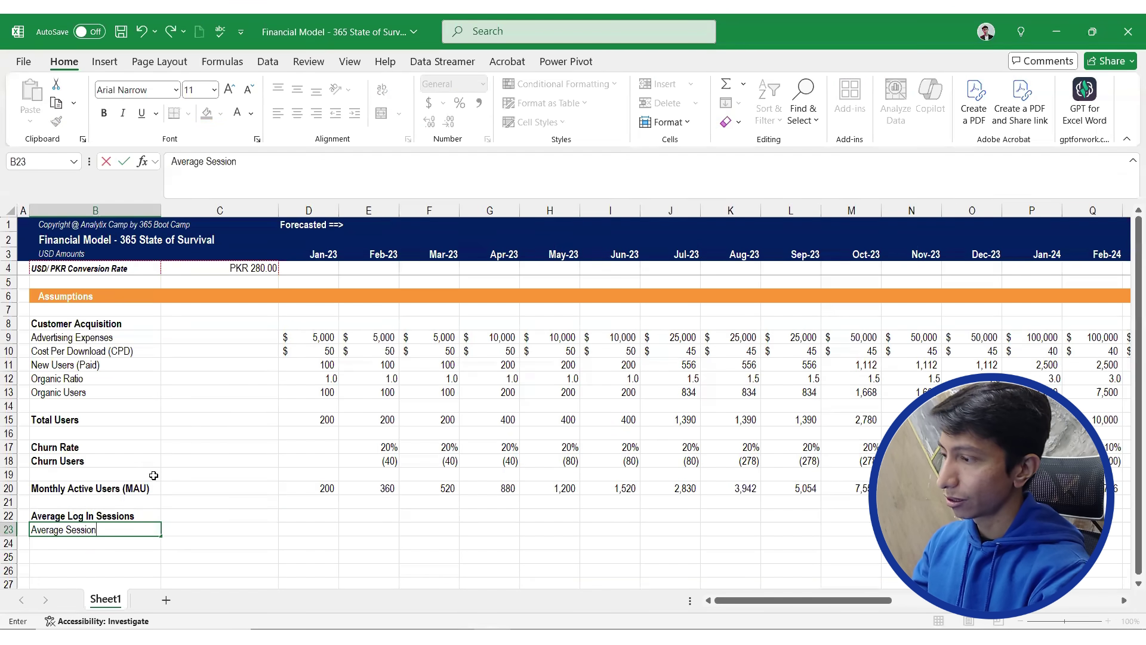
text( Minutes)
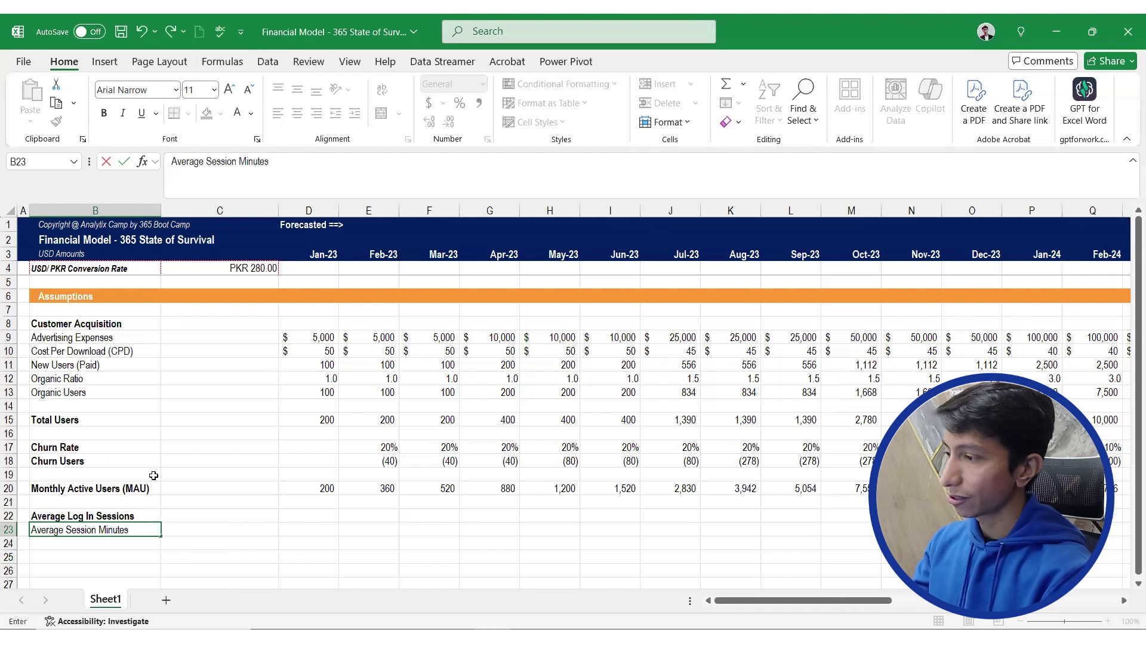
key(ctrl+Return)
Bold the label in B23, and set both session labels in B22:B23 to regular, non-bold text
key(ctrl+b)
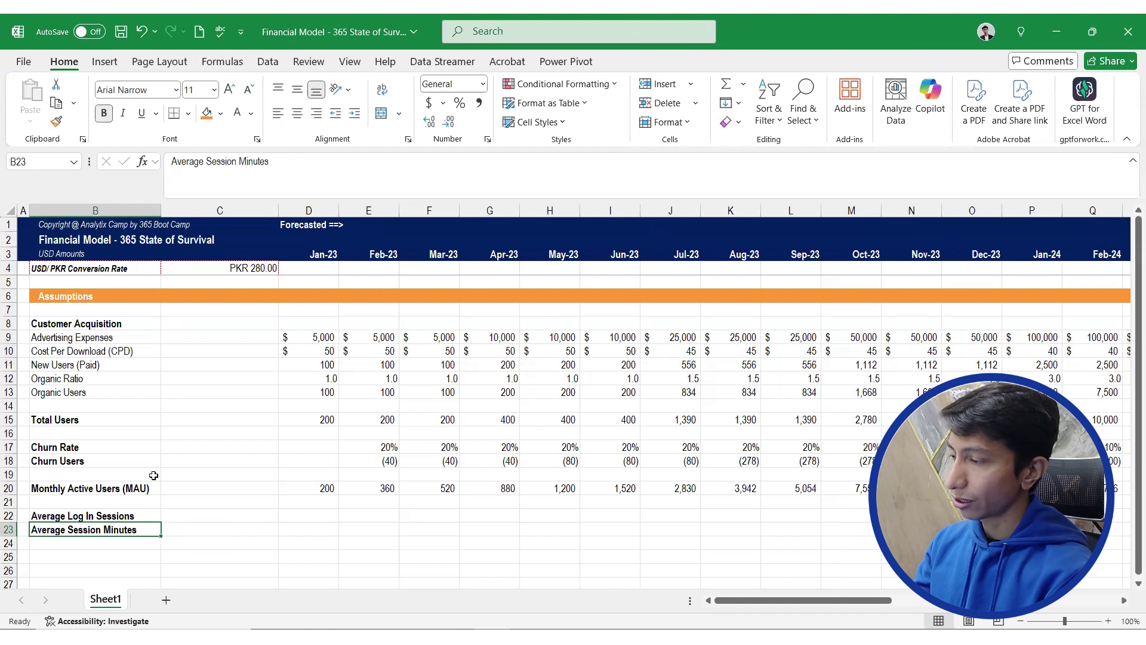
key(Up)
key(shift+Down)
key(ctrl+b)
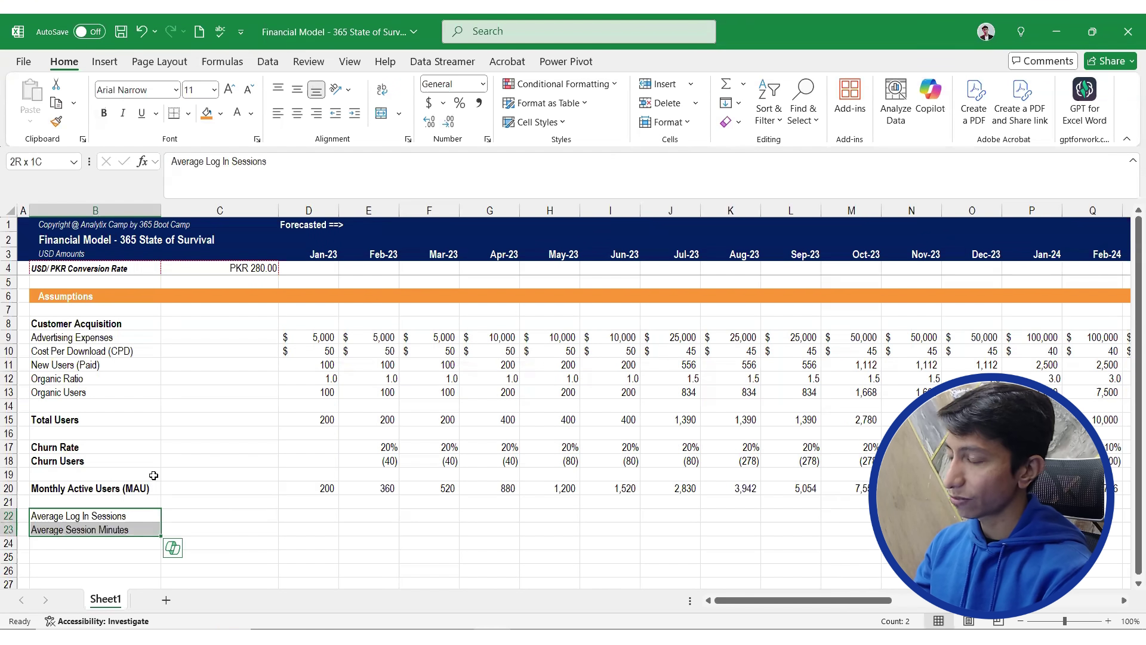
Enter the ad impressions label in B24, starting with "AD Impressions (Minute"
key(Down)
key(Down)
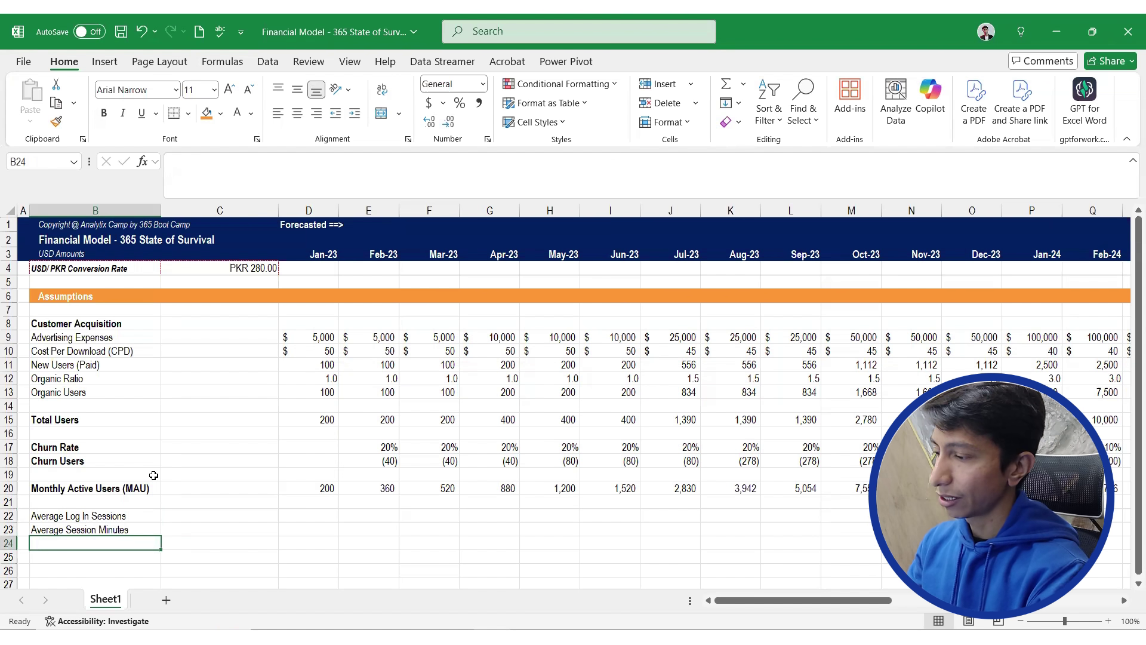
text(AD Imp)
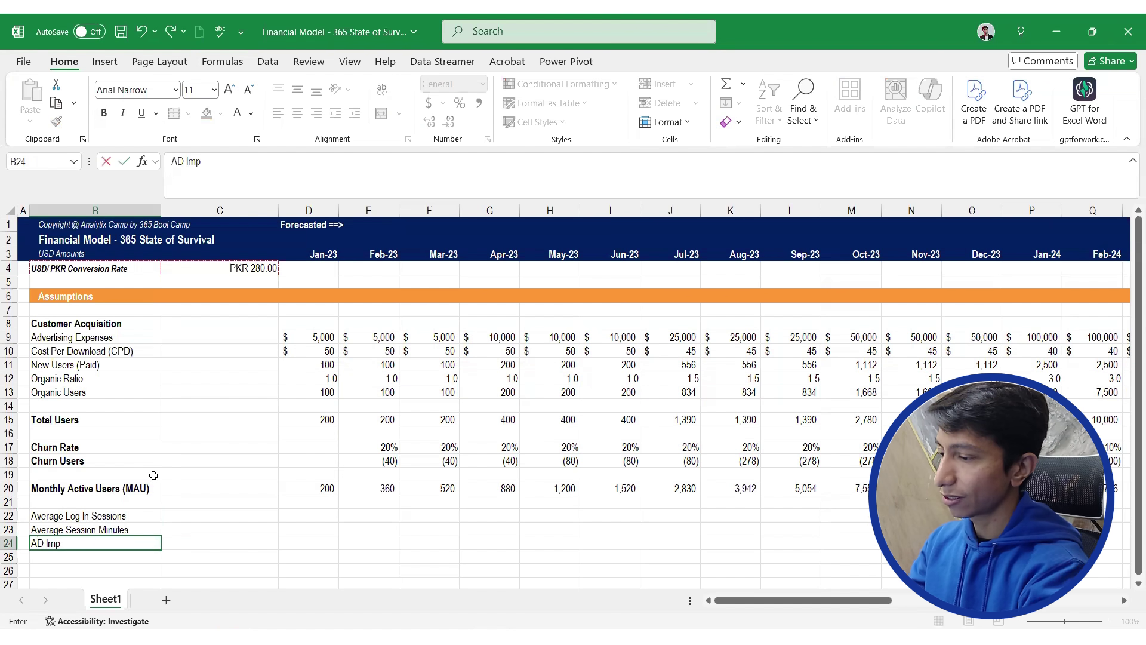
text(ressionals)
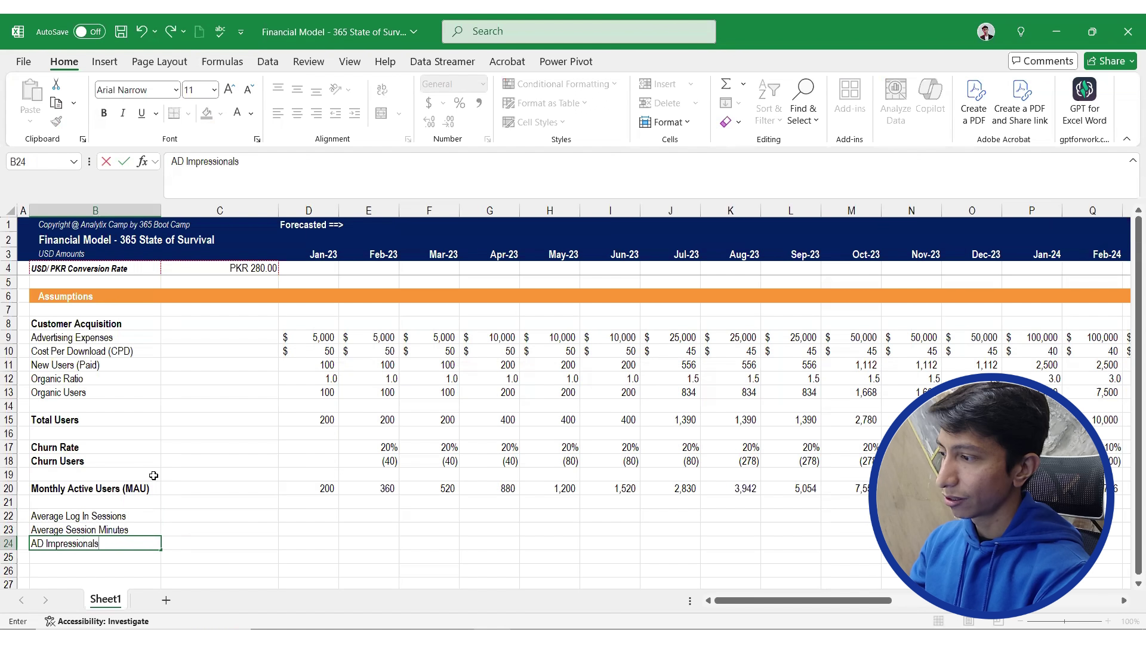
key(BackSpace)
key(BackSpace)
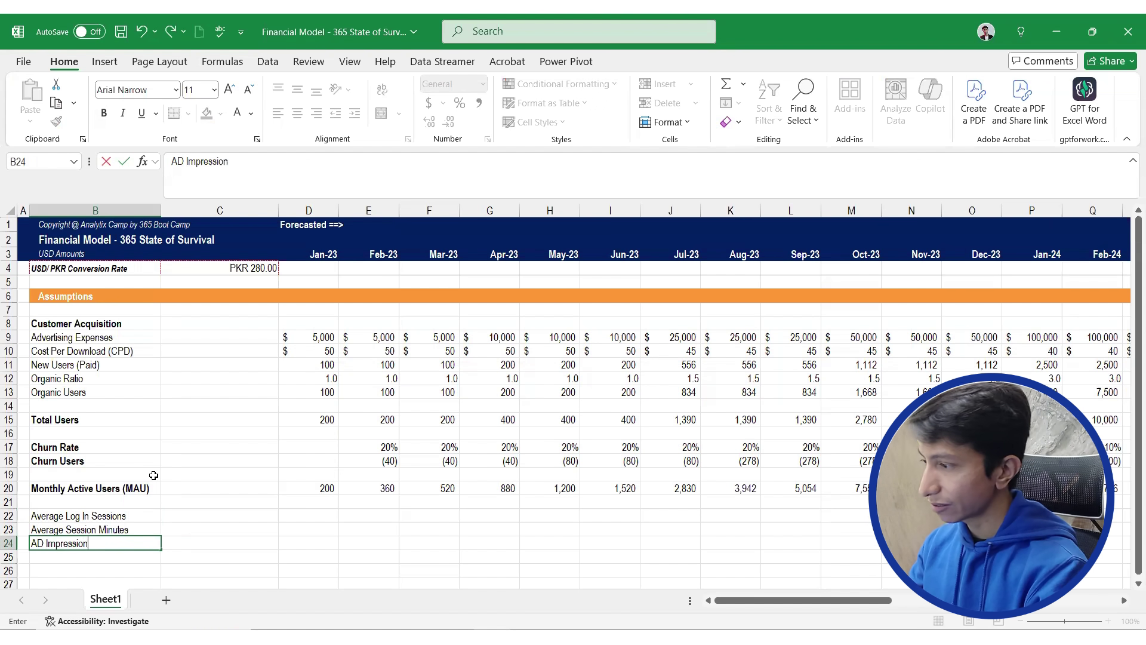
text(s )
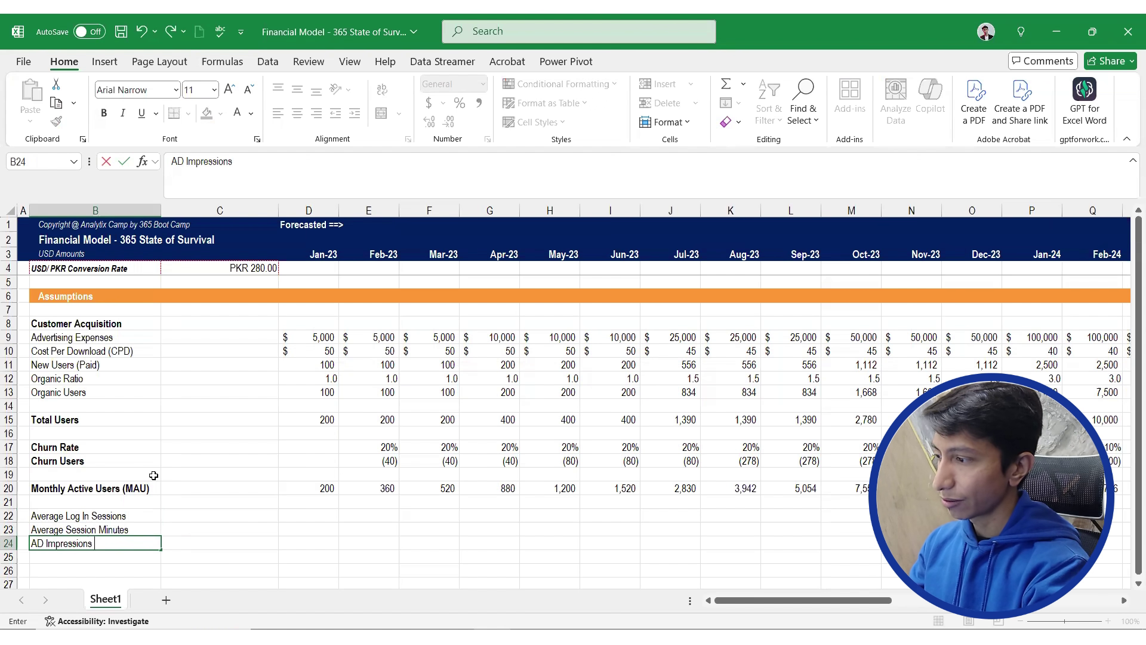
text((Minute)
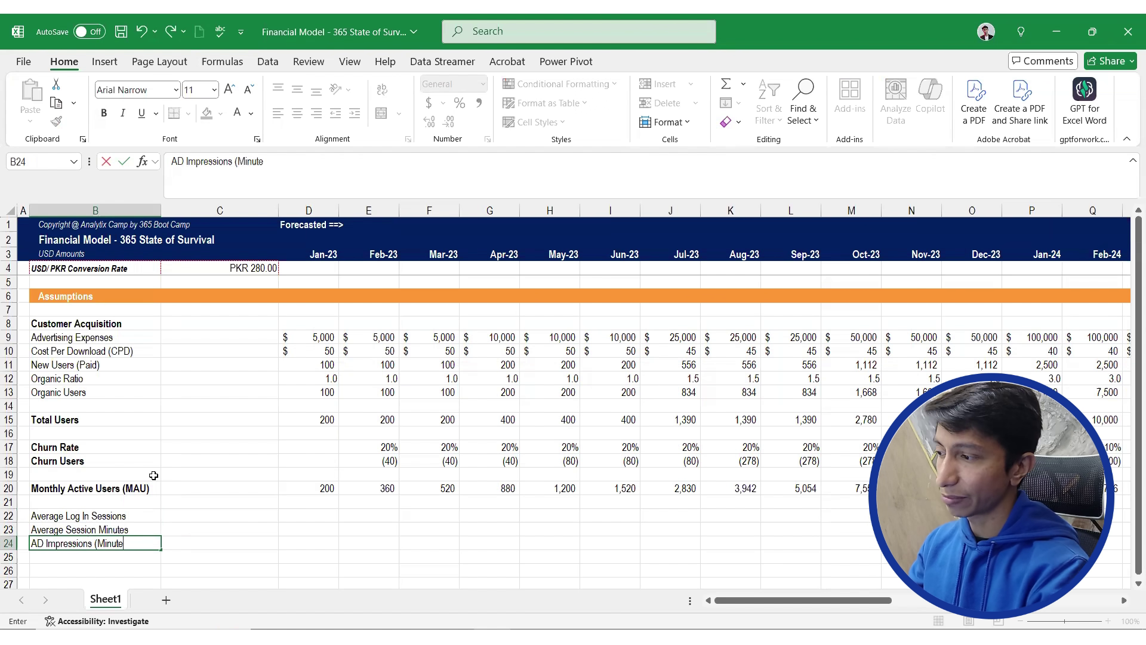
Complete the B24 label as "AD Impressions (Minute)" and enter "Ads Shown TO Per User" as the label in B26
text())
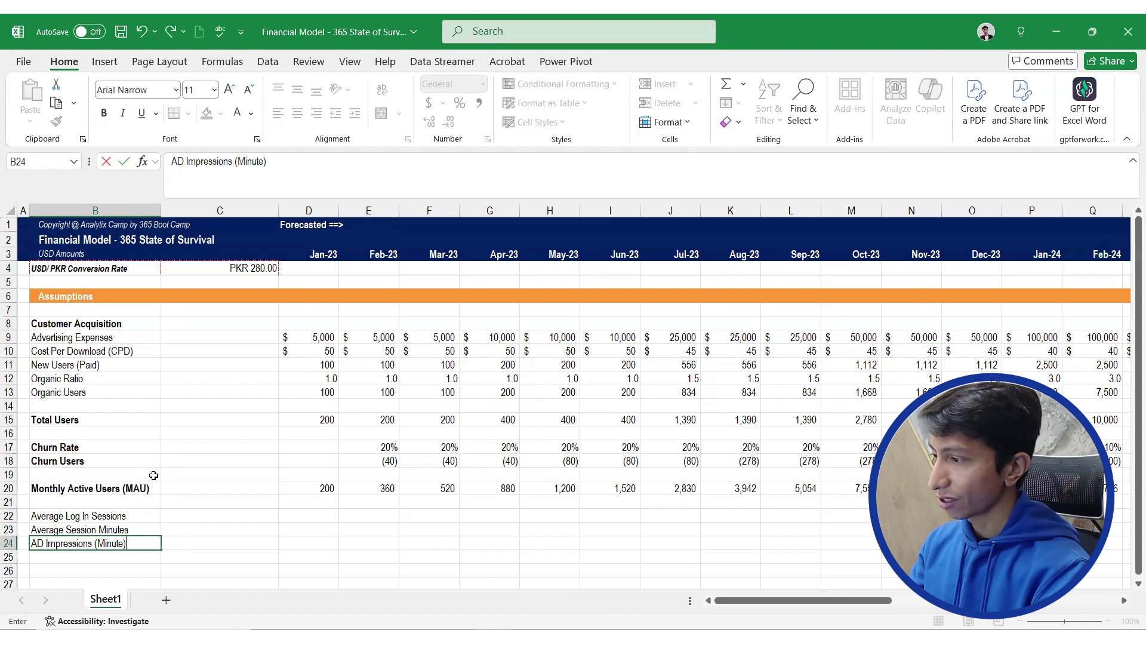
key(Return)
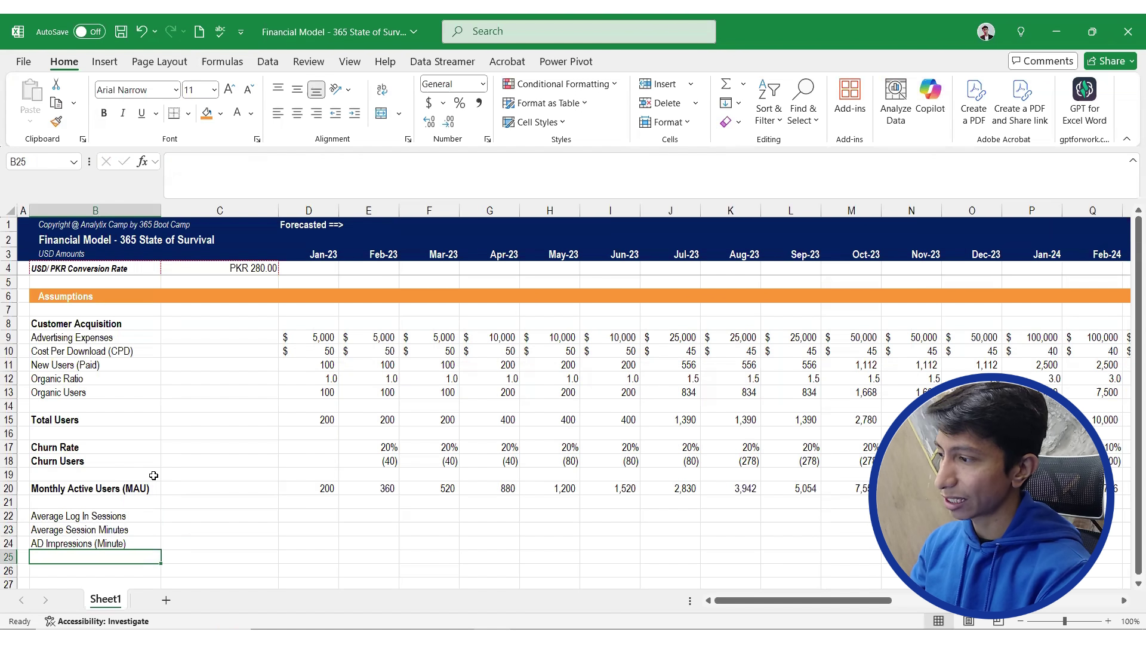
key(Return)
text(AD)
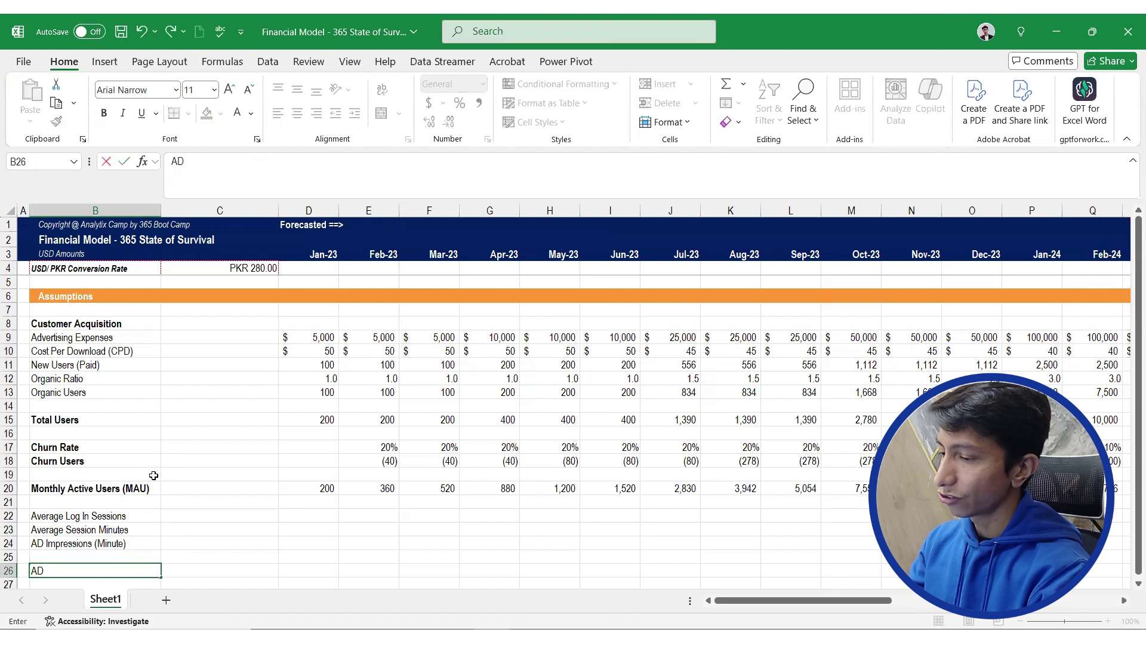
text( Show)
key(BackSpace)
key(BackSpace)
key(BackSpace)
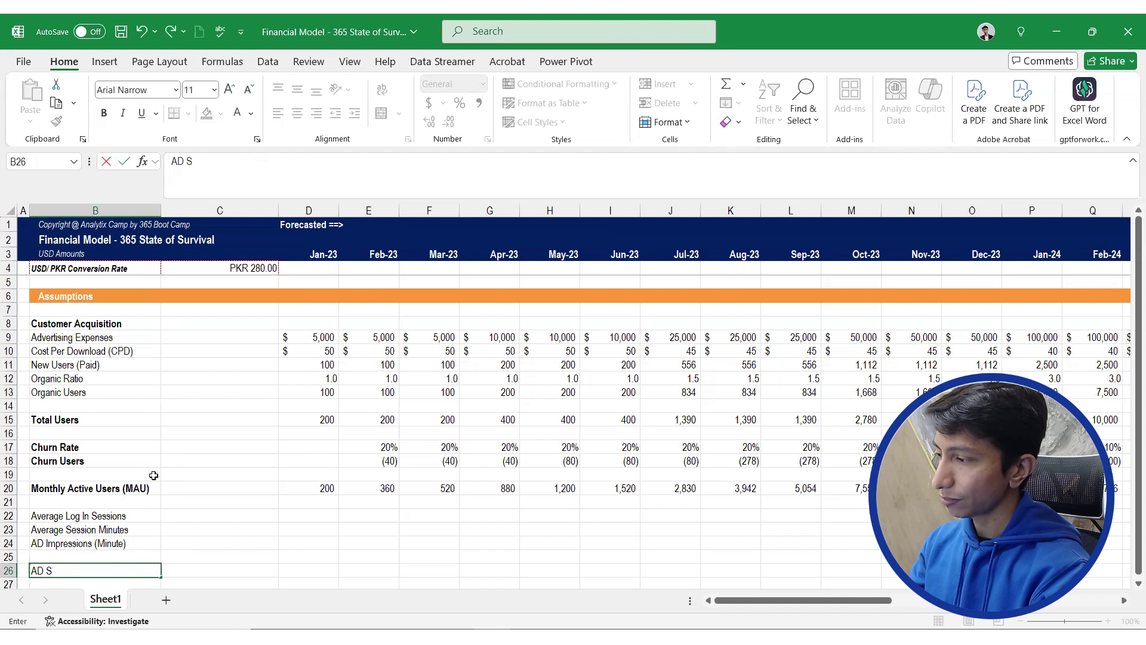
key(BackSpace)
key(BackSpace)
key(BackSpace)
text(ds S)
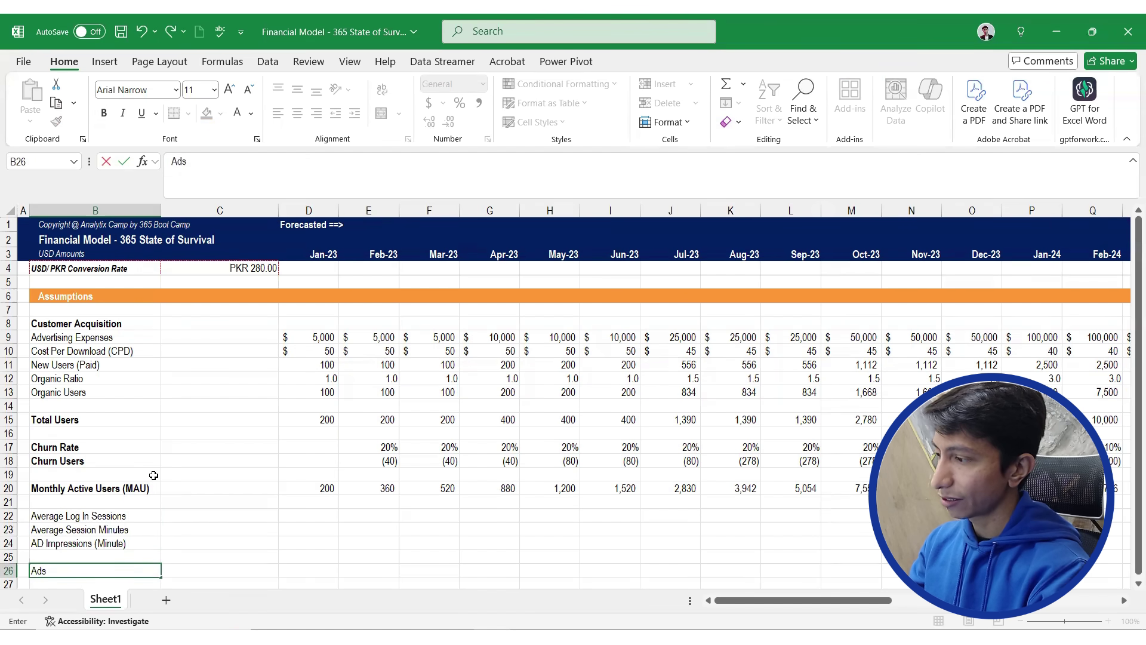
key(BackSpace)
text(Showns to)
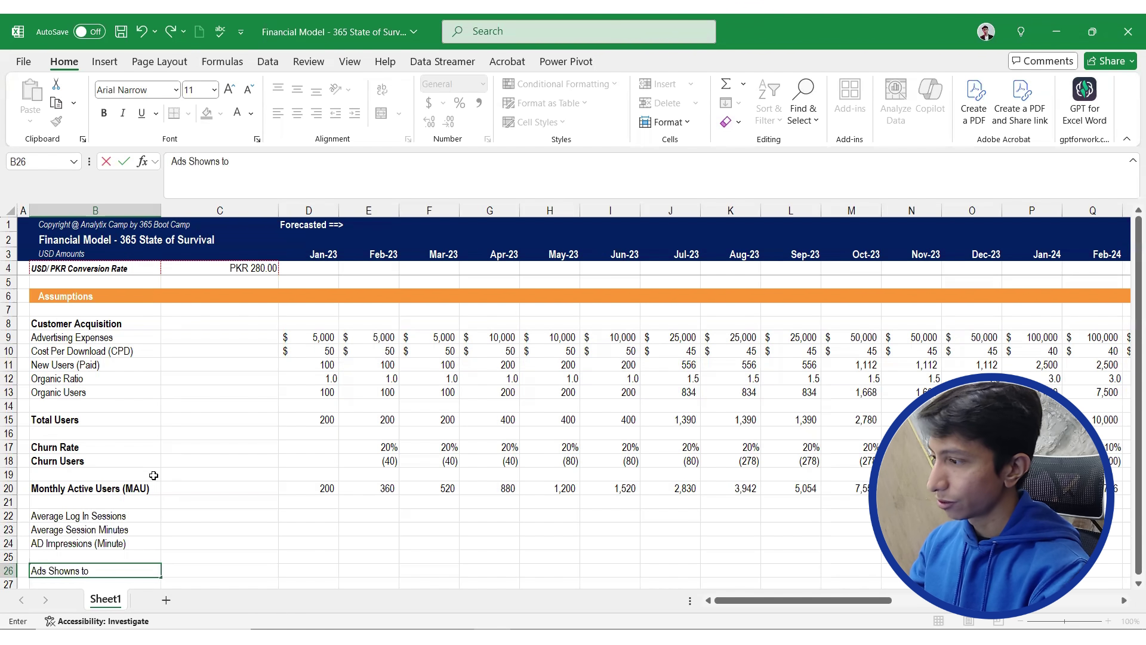
key(BackSpace)
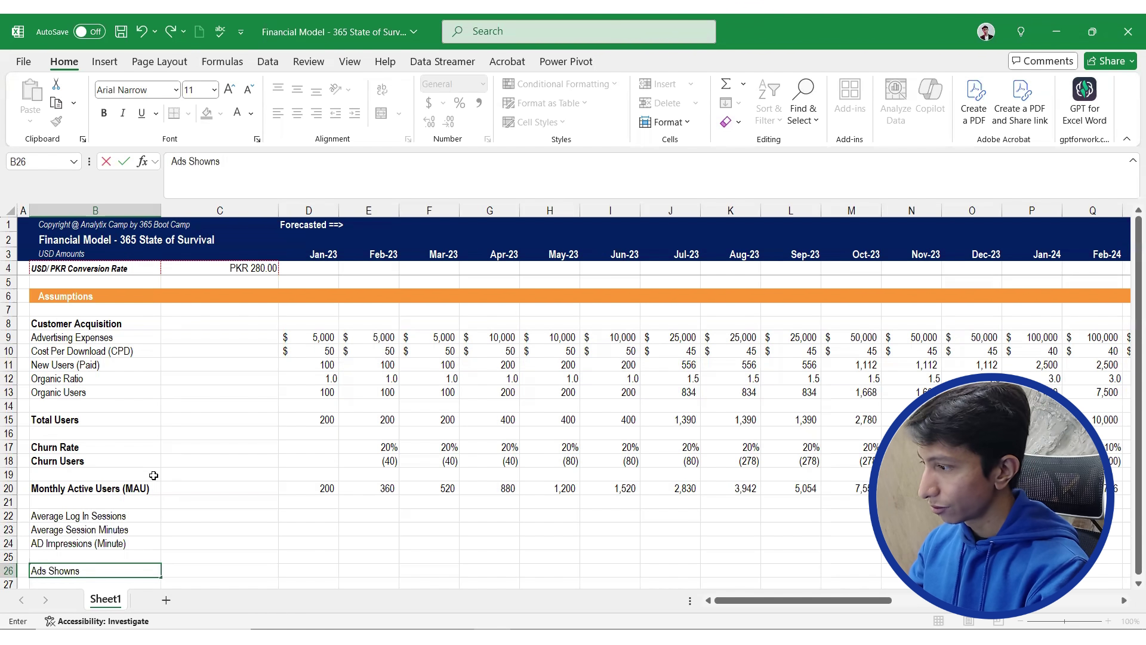
key(BackSpace)
text(TO uSER)
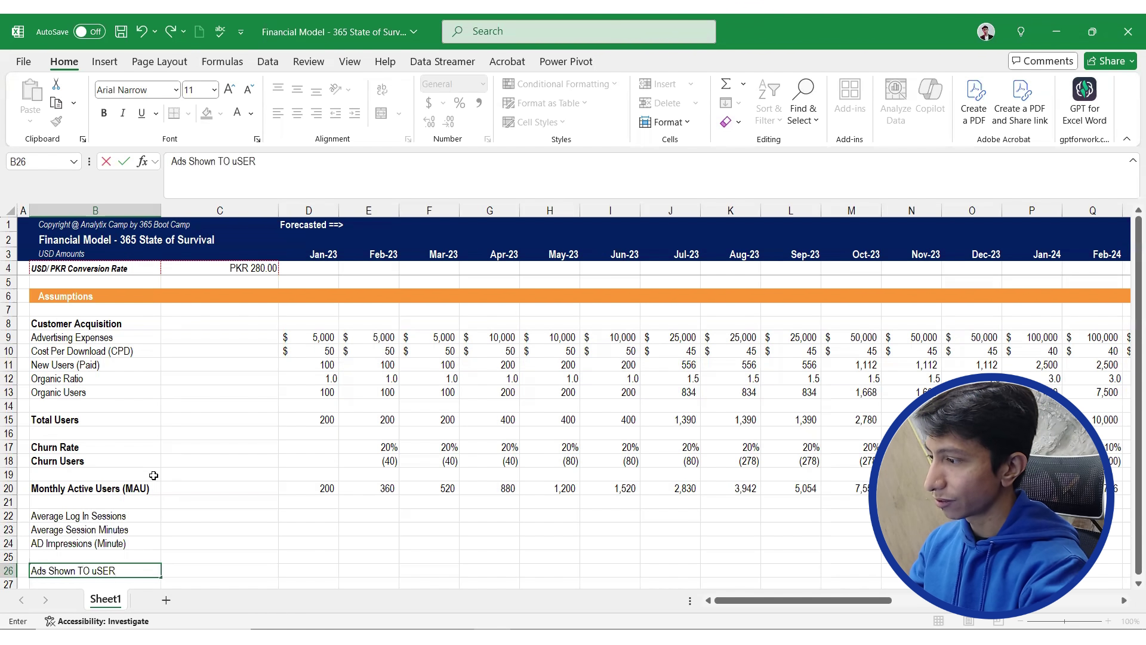
key(BackSpace)
key(BackSpace)
key(BackSpace)
key(BackSpace)
text(Uesr)
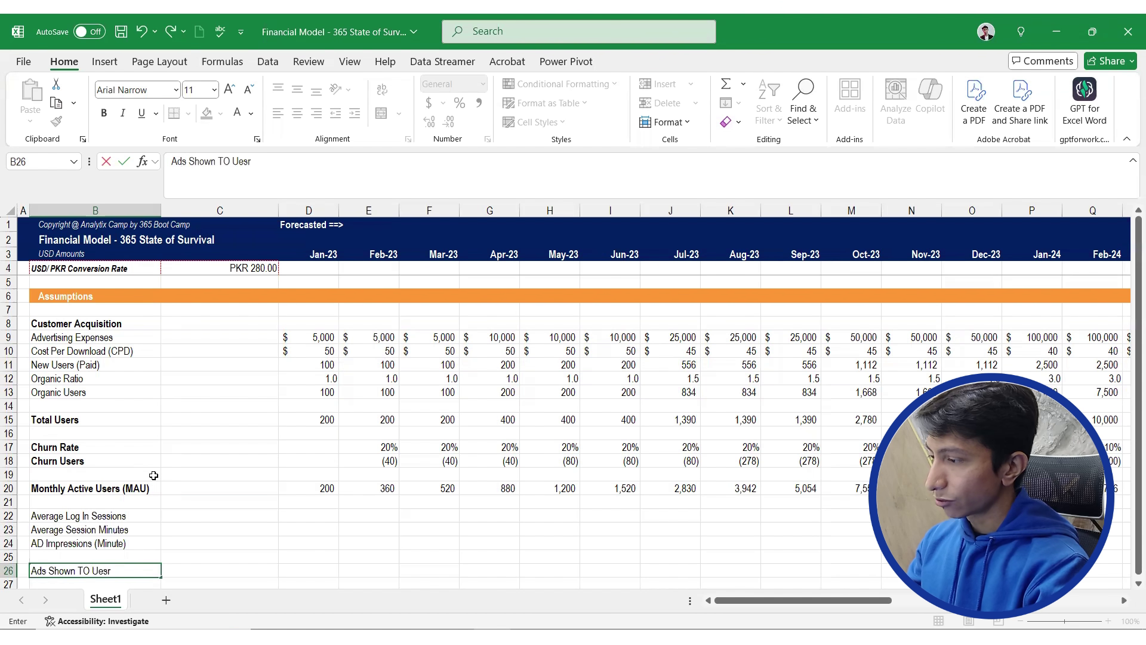
key(BackSpace)
text(Pe)
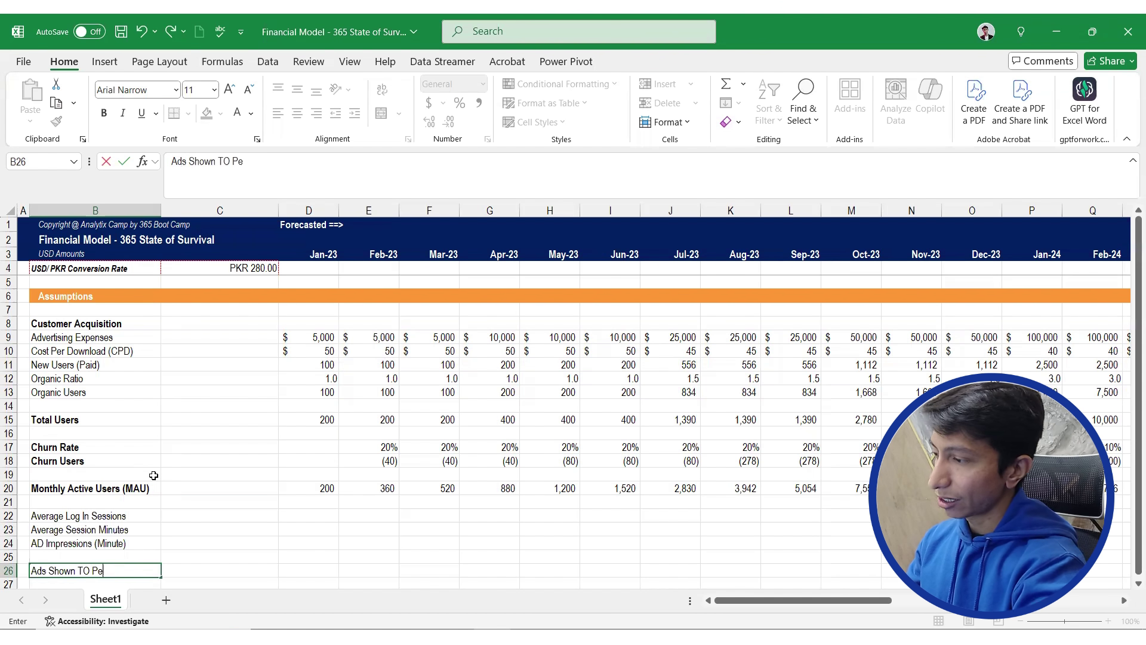
text(r User)
key(Return)
Make the label in B26 bold and correct its wording to "Ads Shown to Per User"
key(Up)
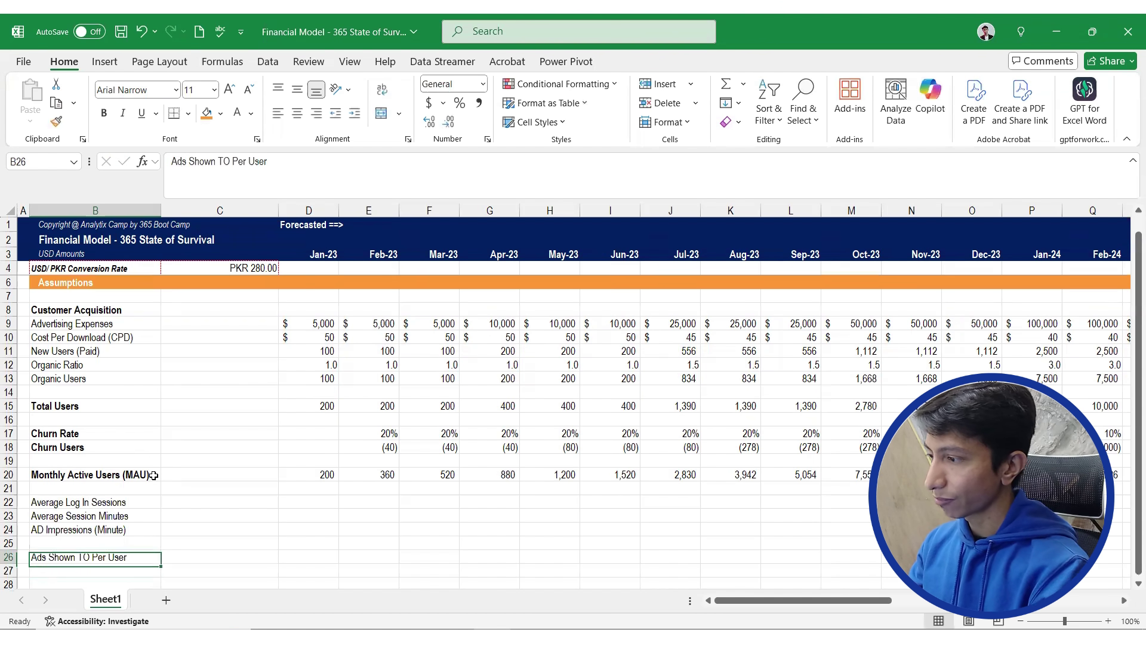
key(ctrl+b)
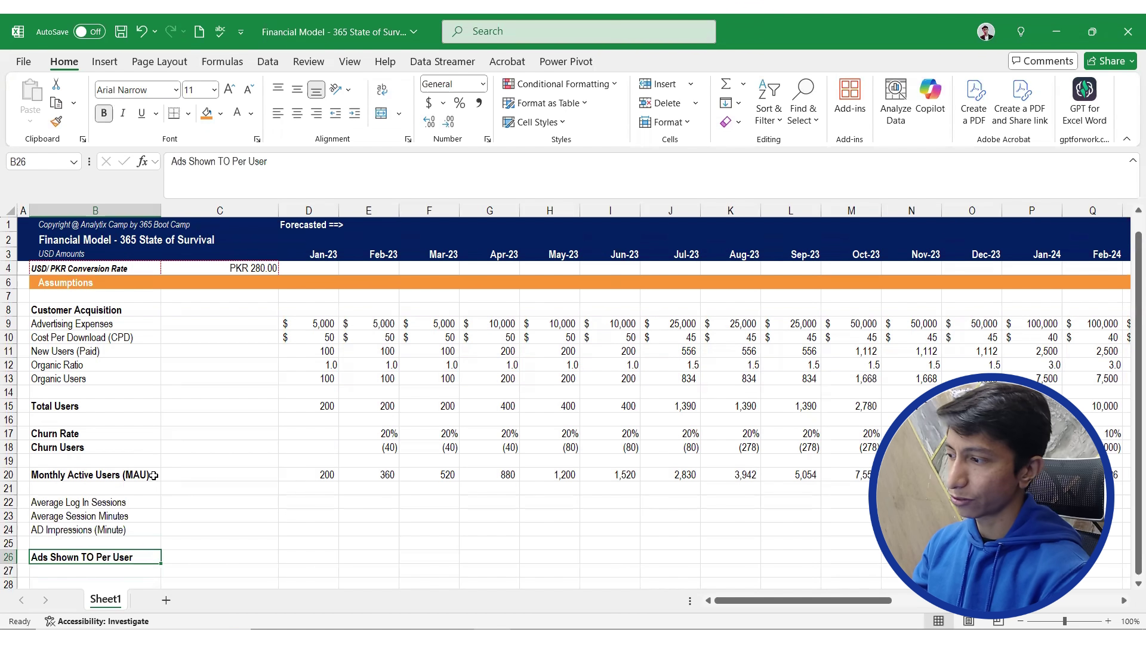
click(227, 154)
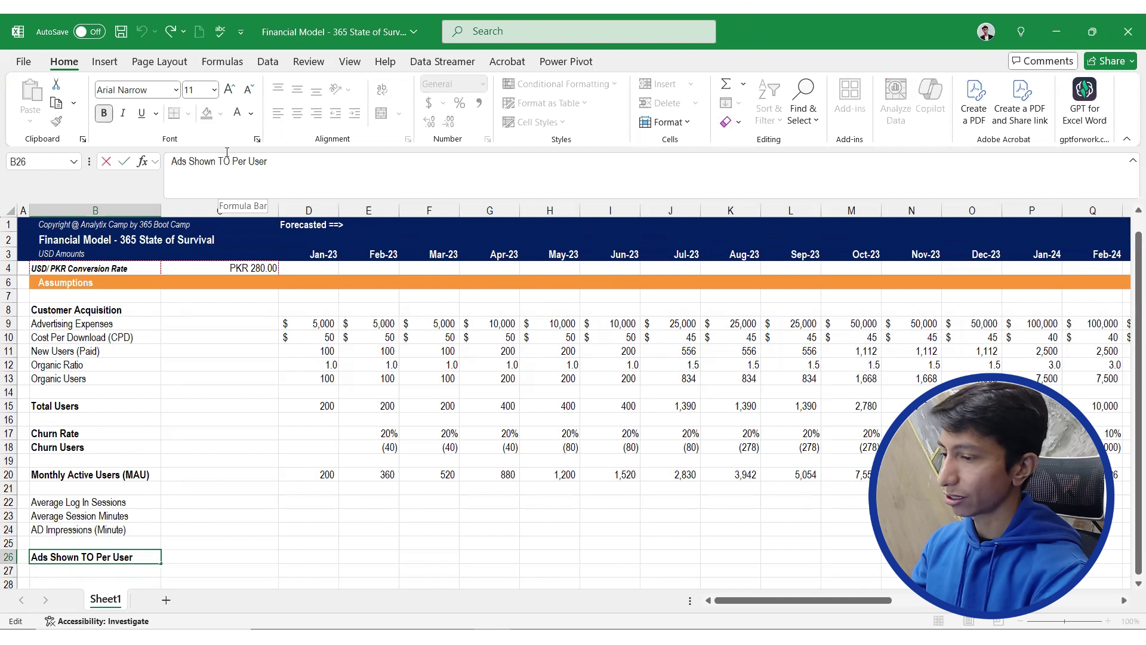
key(BackSpace)
key(Delete)
text(to)
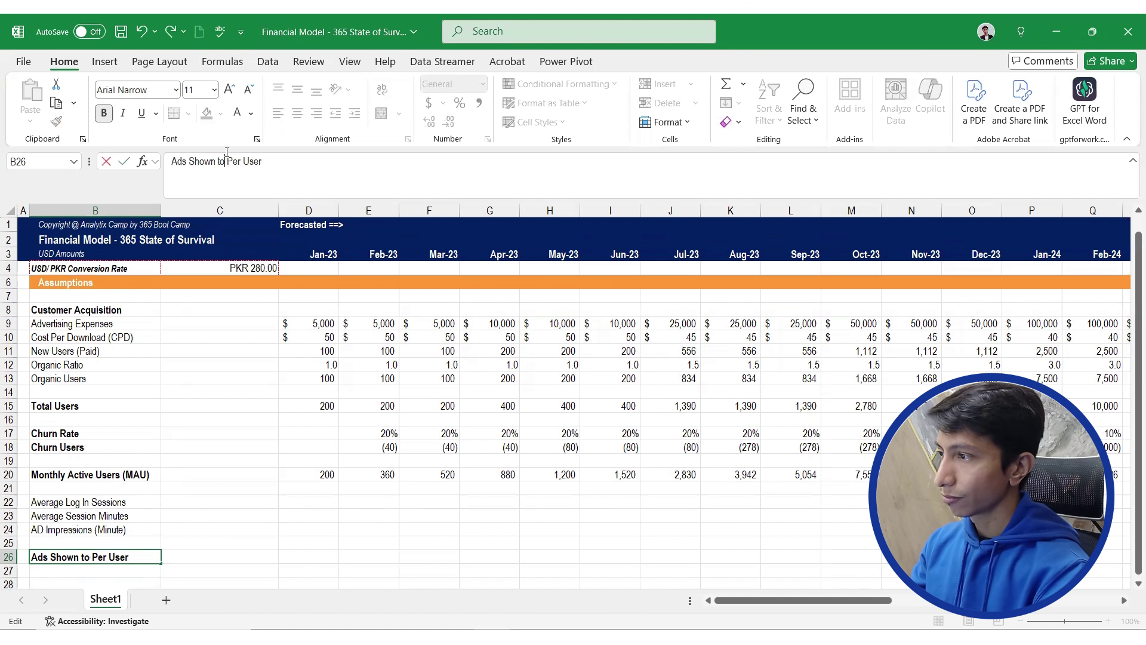
key(Return)
Check the Engagement Projections in the case study PDF in Acrobat, and enter 20 Average Log In Sessions for every month from Jan-23 to Dec-23 in Excel
key(Up)
key(Up)
key(Up)
key(Up)
key(Up)
key(Right)
key(Right)
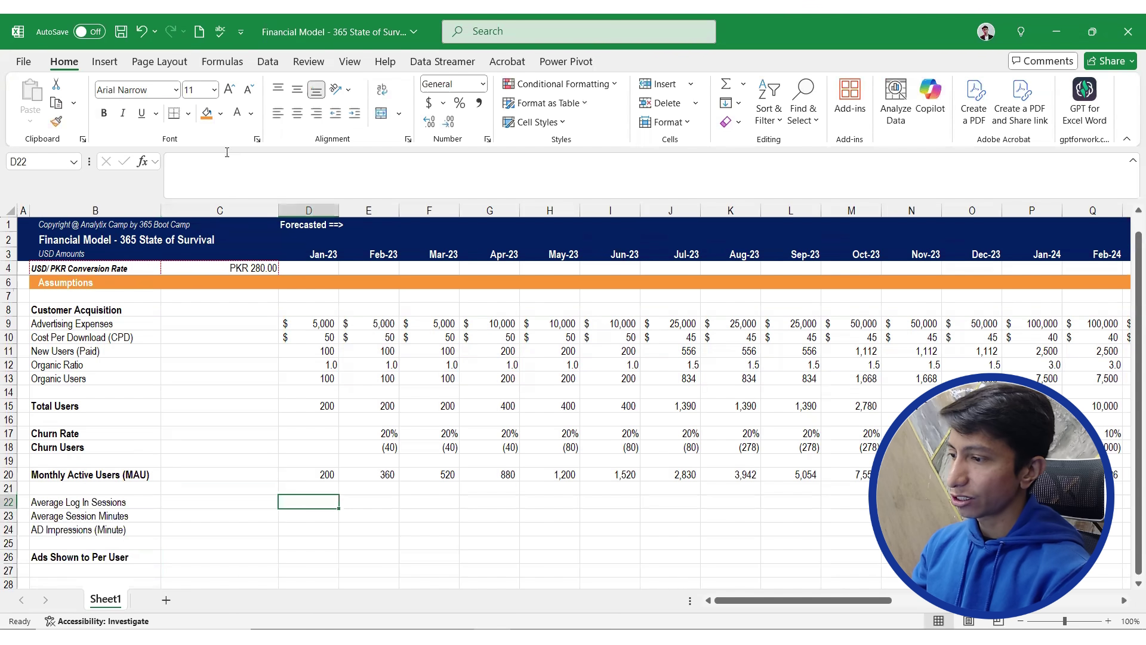
key(alt+Tab)
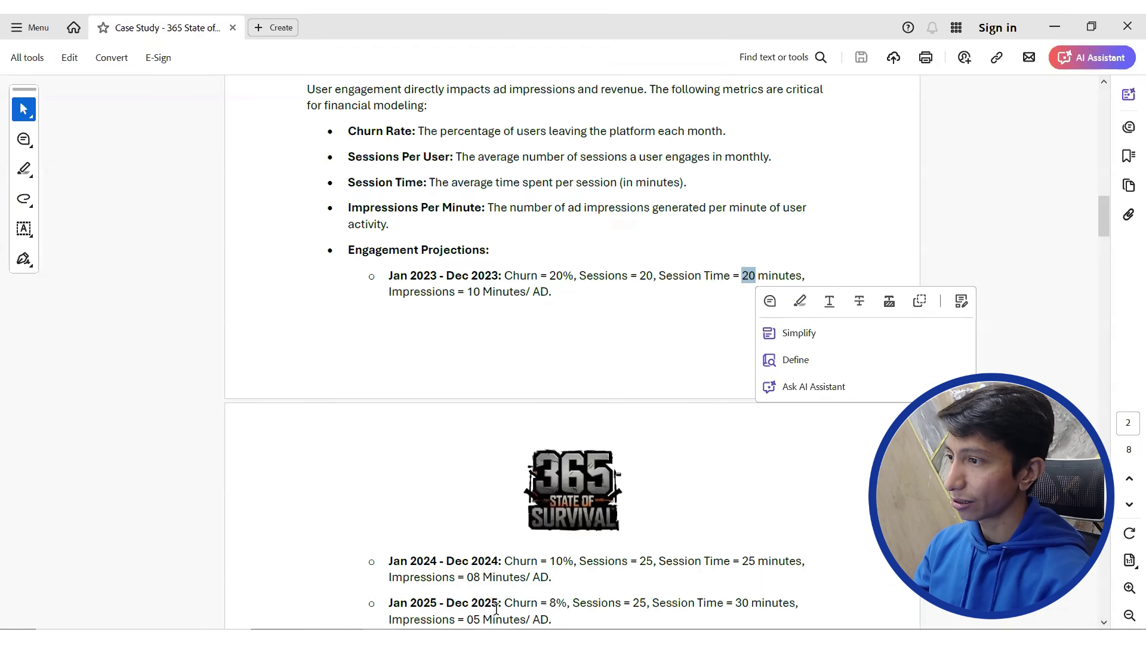
click(556, 321)
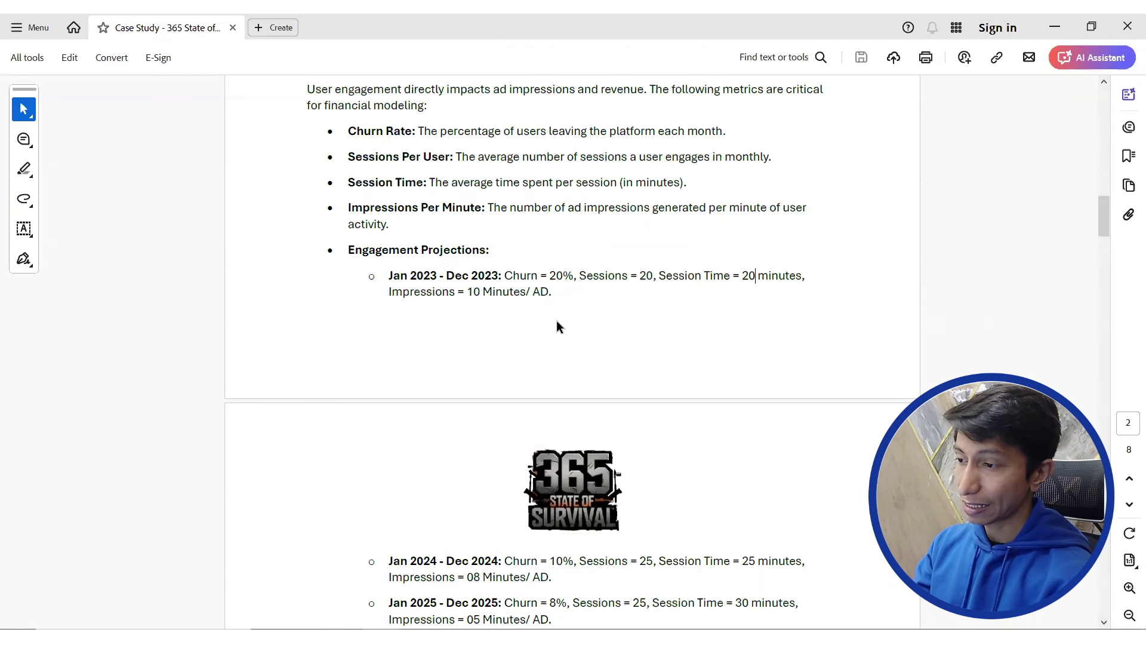
scroll(654, 549, down, 2)
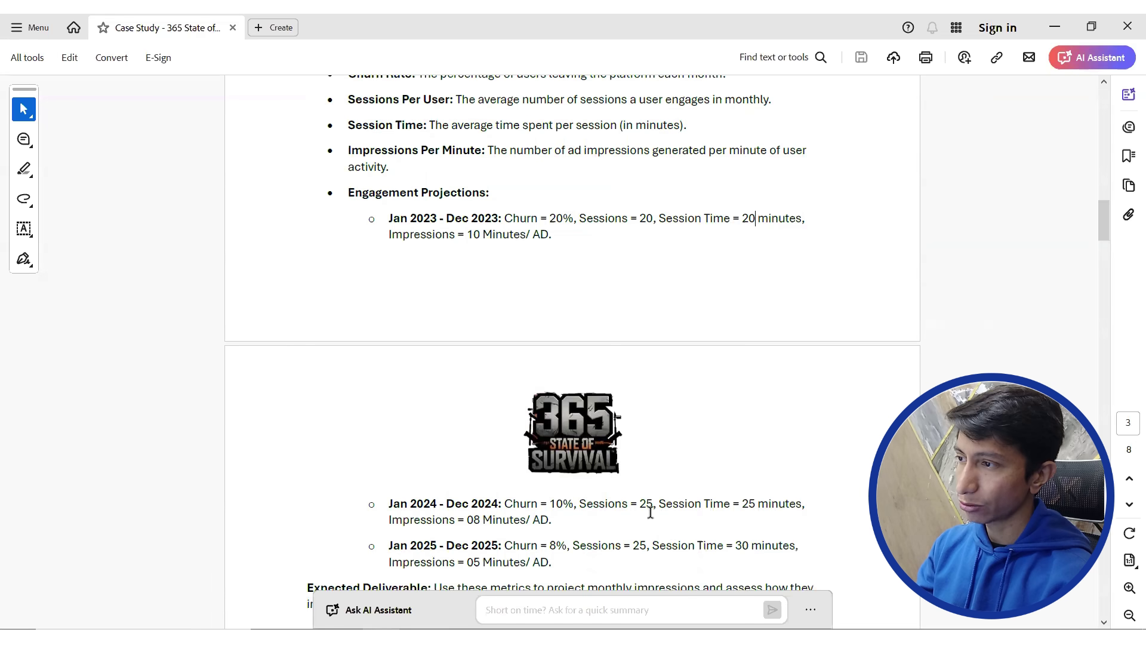
scroll(645, 510, down, 2)
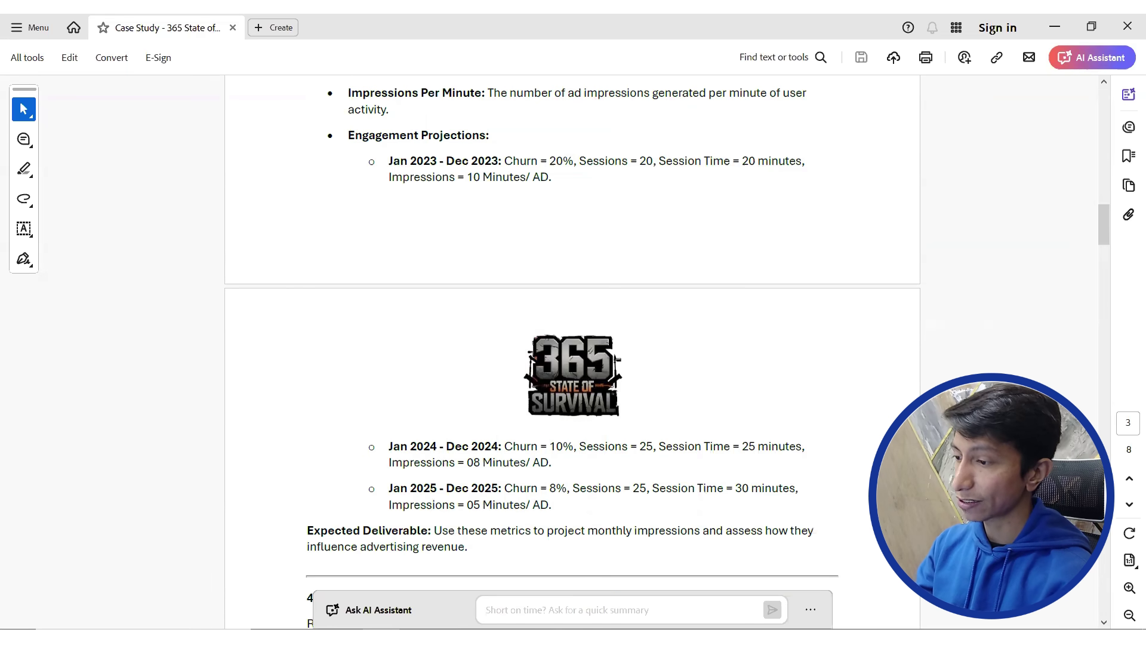
key(alt+Tab)
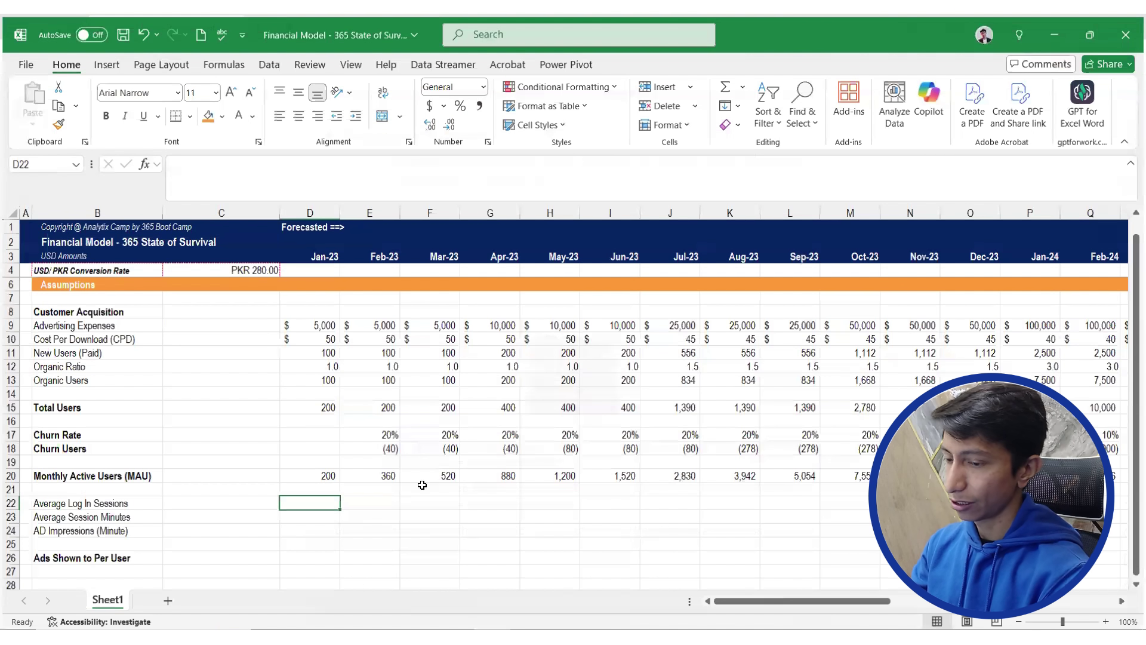
text(20)
key(shift+Right)
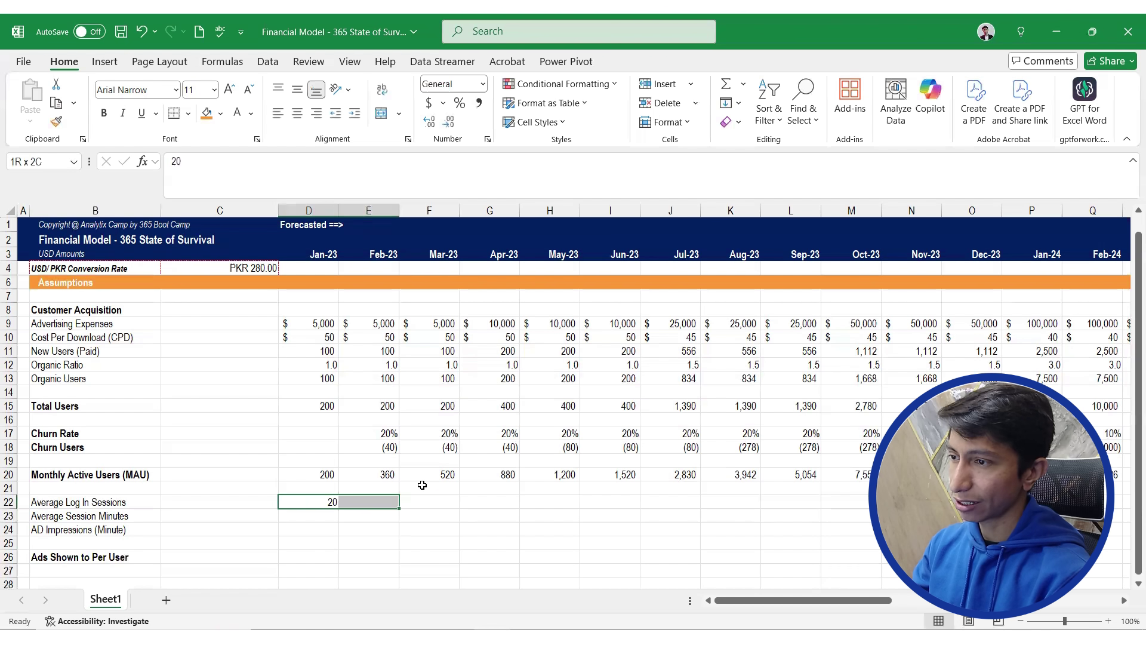
key(shift+Right)
key(shift+Right)
key(shift+Right)
key(shift+Right)
key(shift+Right)
key(shift+Right)
key(shift+Right)
key(shift+Right)
key(shift+Right)
key(shift+Right)
key(ctrl+r)
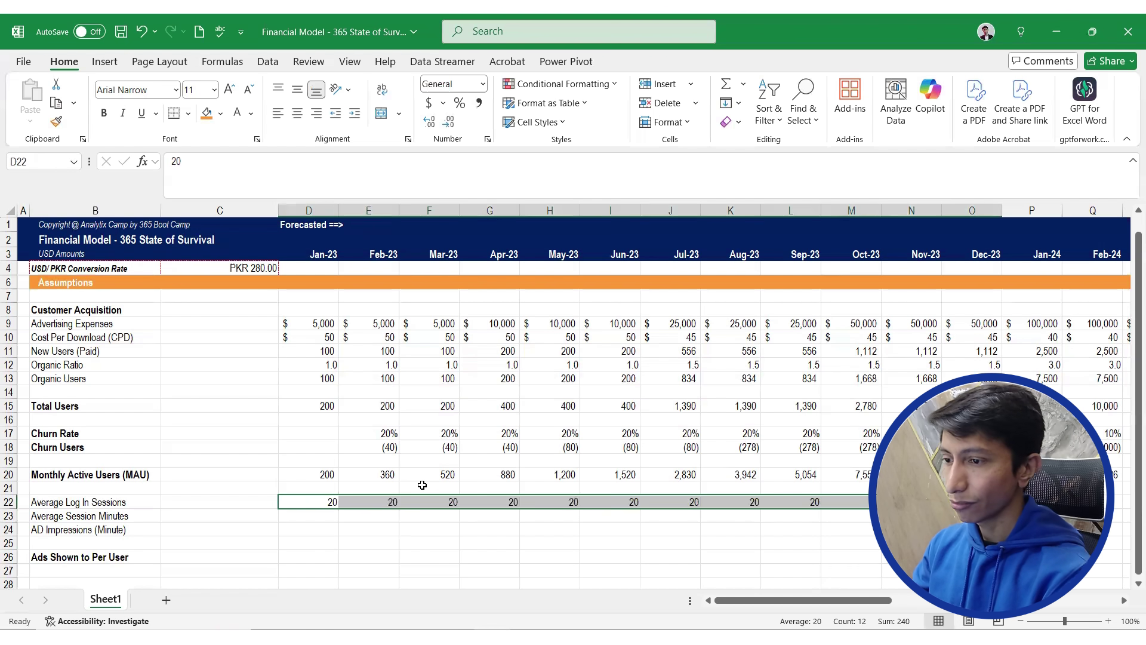
Enter 25 as the Average Log In Sessions for every month from Jan-24 to Dec-25
key(ctrl+Right)
key(Right)
text(25)
key(shift+Right)
key(shift+Right)
key(shift+Right)
key(shift+Right)
key(shift+Right)
key(shift+Right)
key(shift+Right)
key(shift+Right)
key(shift+Right)
key(shift+Right)
key(shift+Right)
key(shift+Right)
key(shift+Right)
key(shift+Right)
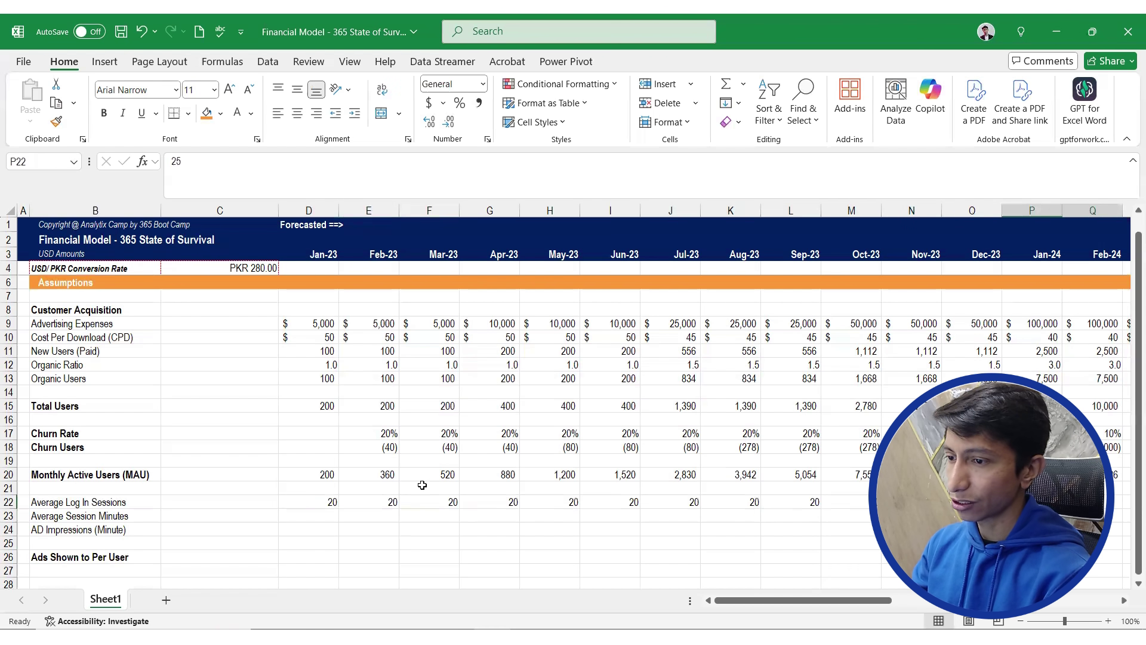
key(shift+Right)
key(shift+Right)
key(shift+Right)
key(shift+Right)
key(shift+Right)
key(shift+Right)
key(shift+Right)
key(shift+Right)
key(shift+Right)
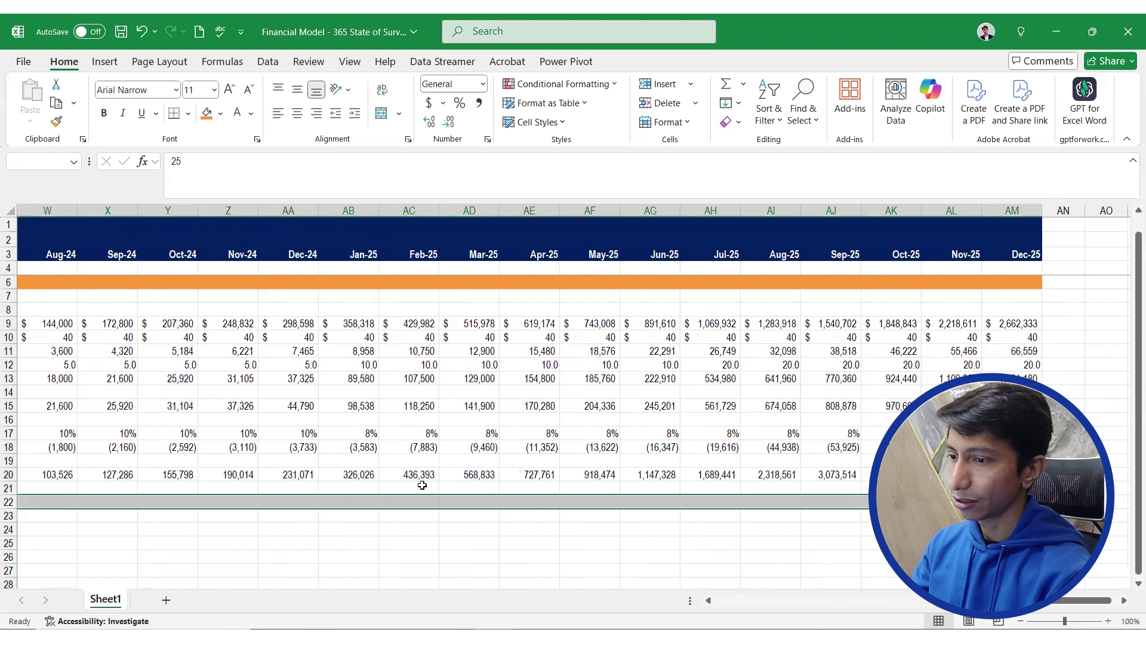
key(ctrl+r)
Check the session time in the case study PDF in Acrobat, and enter 20 Average Session Minutes for Jan-23 to Dec-23 in Excel
key(Left)
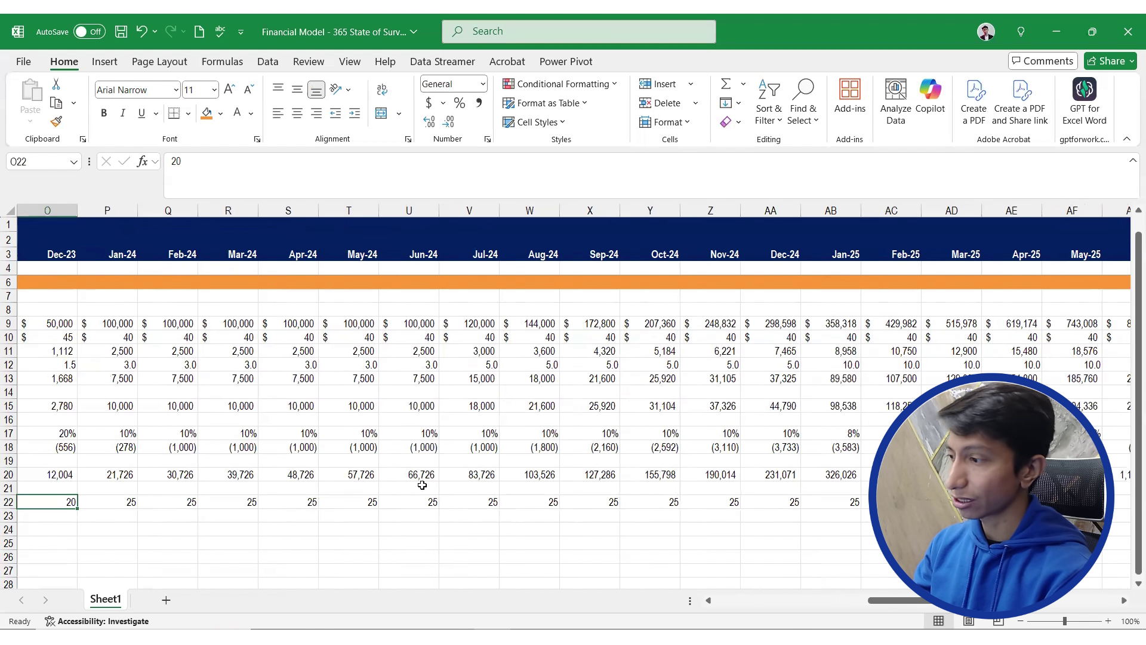
key(Left)
key(Left)
key(Left)
key(Left)
key(Left)
key(Left)
key(Down)
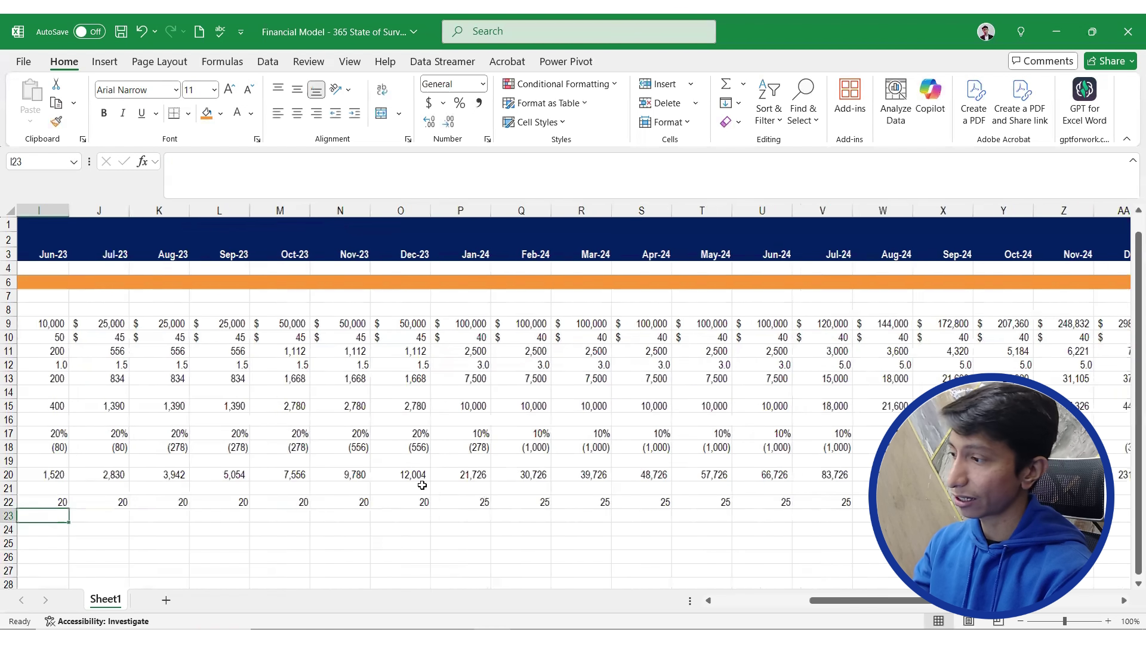
key(Left)
key(Left)
key(Left)
key(Left)
key(Left)
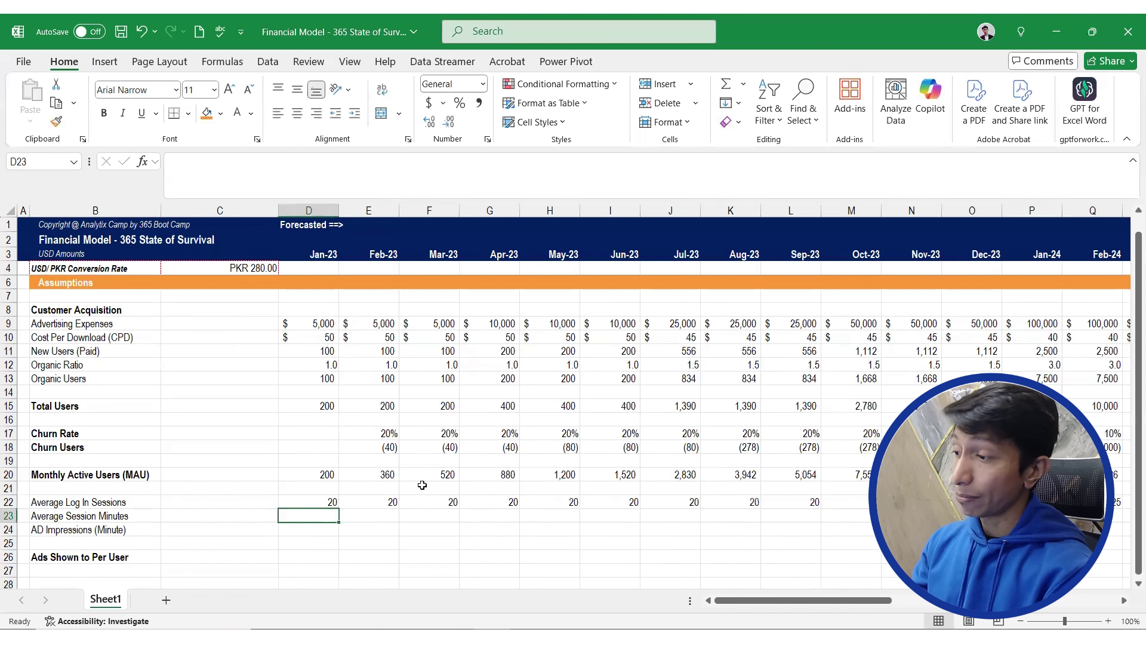
key(alt+Tab)
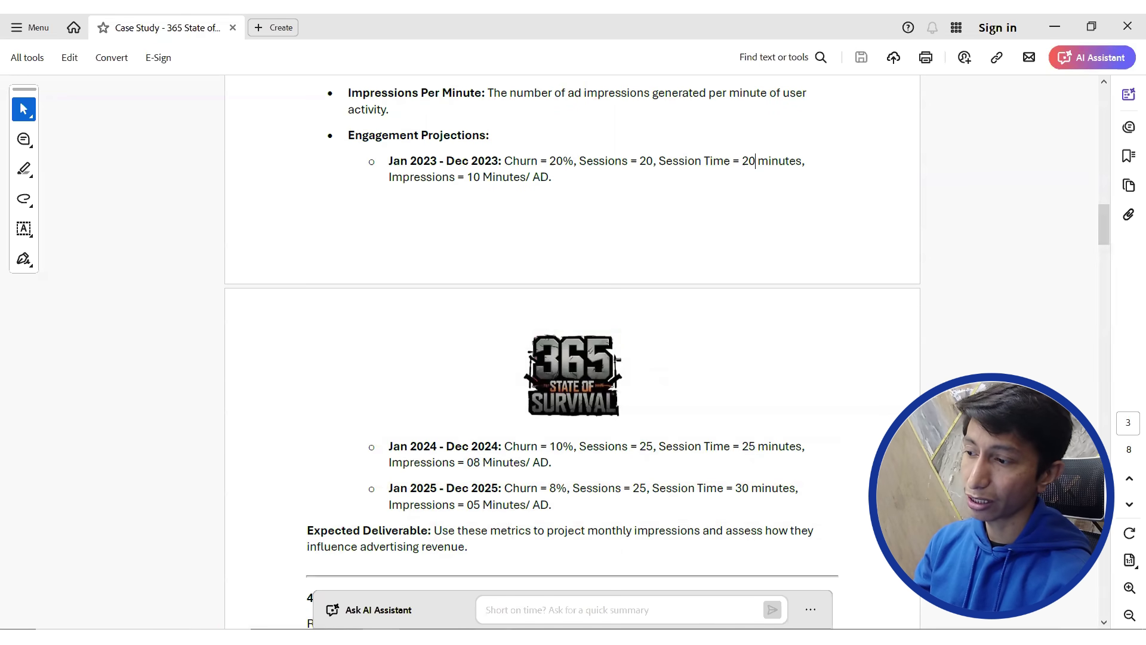
mouse_move(494, 638)
click(494, 576)
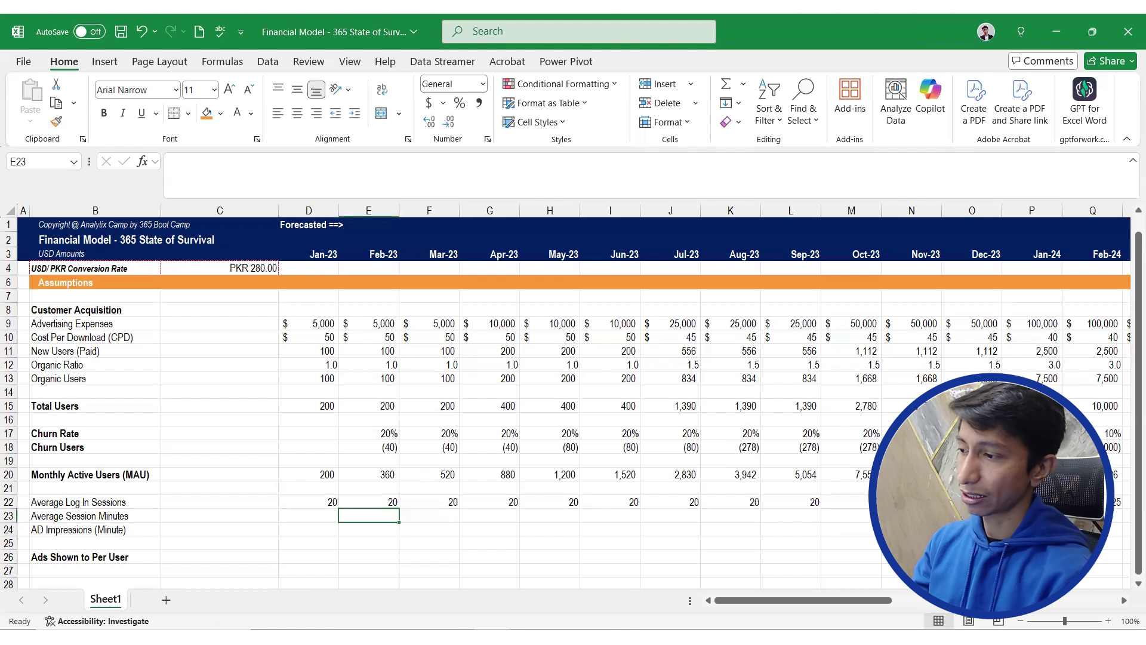
key(Left)
text(20)
key(ctrl+Return)
key(shift+Right)
key(shift+Right)
key(shift+Right)
key(shift+Right)
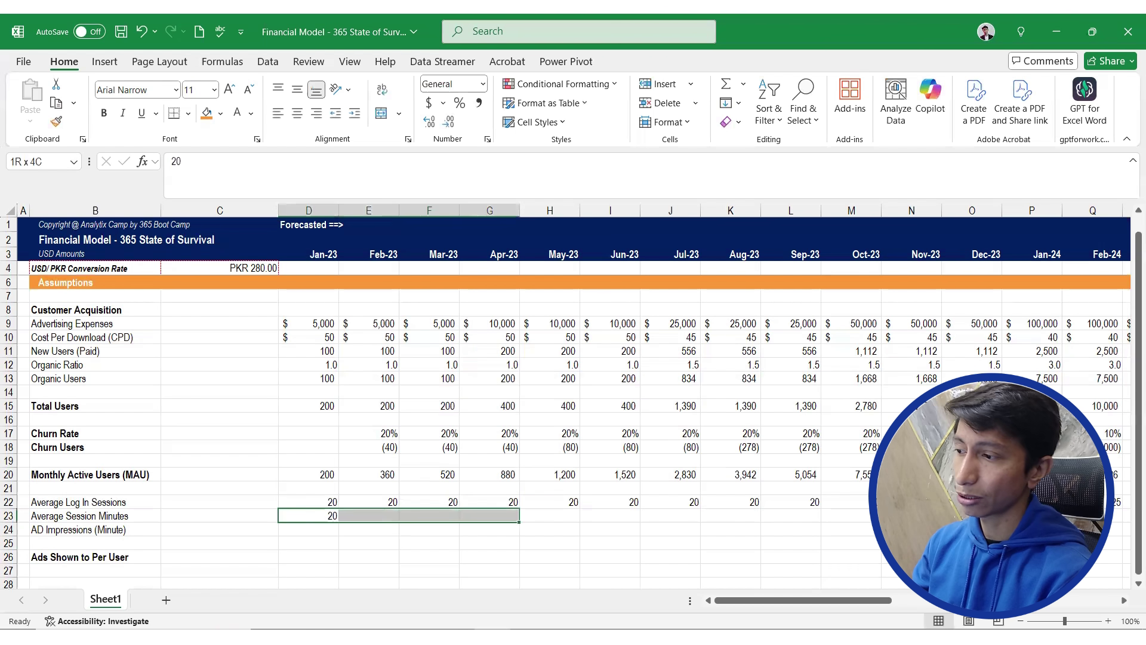
key(shift+Right)
key(shift+Right)
key(shift+Right)
key(shift+Right)
key(shift+Right)
key(shift+Right)
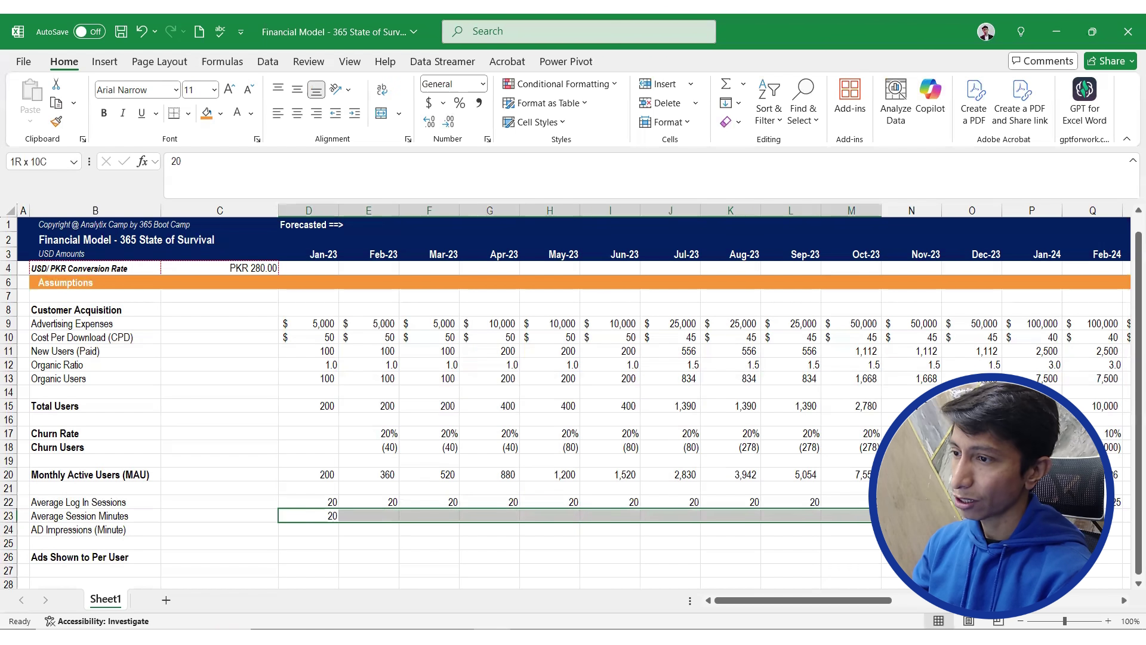
key(shift+Right)
key(ctrl+r)
Enter 25 as the Average Session Minutes for every month from Jan-24 to Dec-24
key(Right)
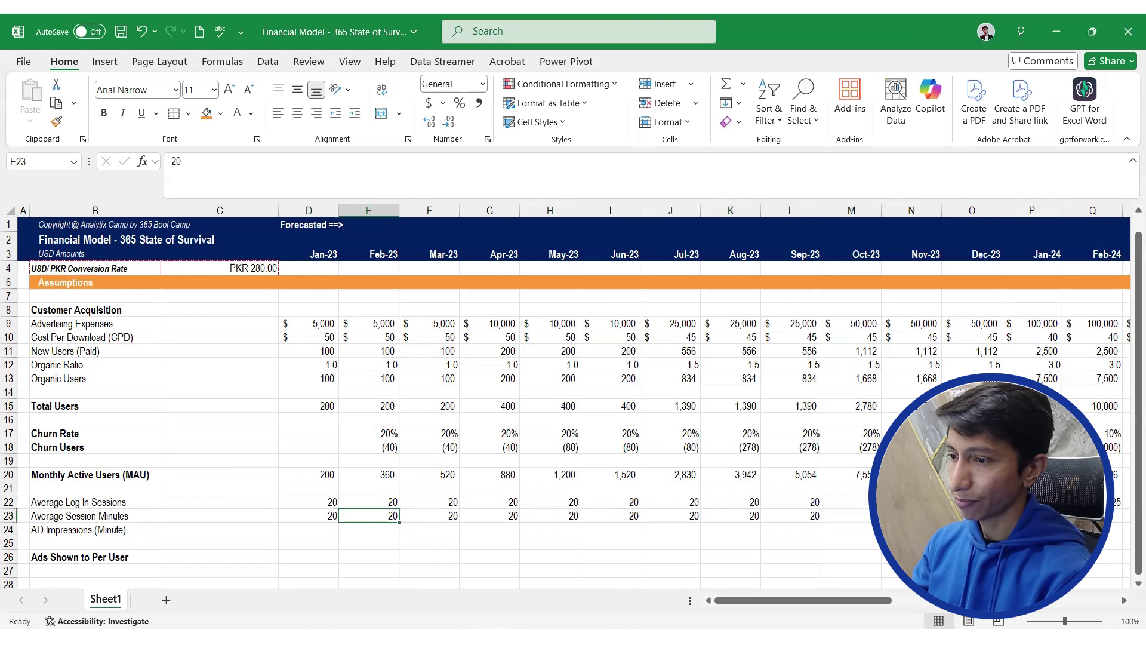
key(ctrl+Right)
key(Right)
key(shift+Right)
key(shift+Right)
key(shift+Right)
key(shift+Right)
key(shift+Right)
key(shift+Right)
key(shift+Right)
key(shift+Right)
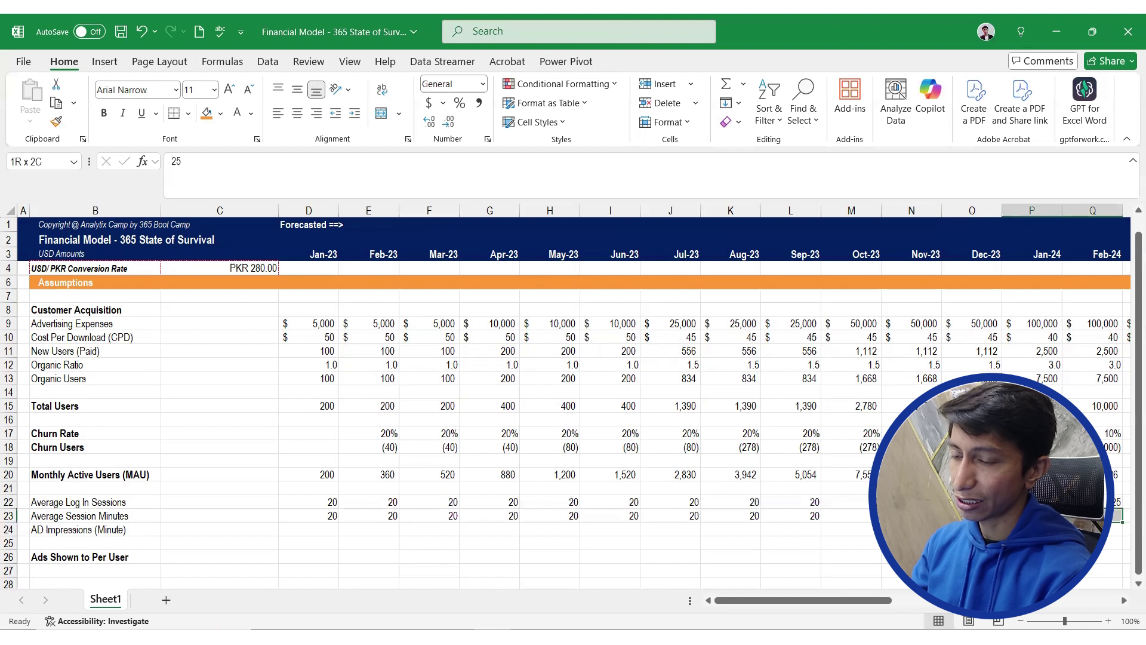
key(shift+Right)
key(shift+Right)
key(shift+Right)
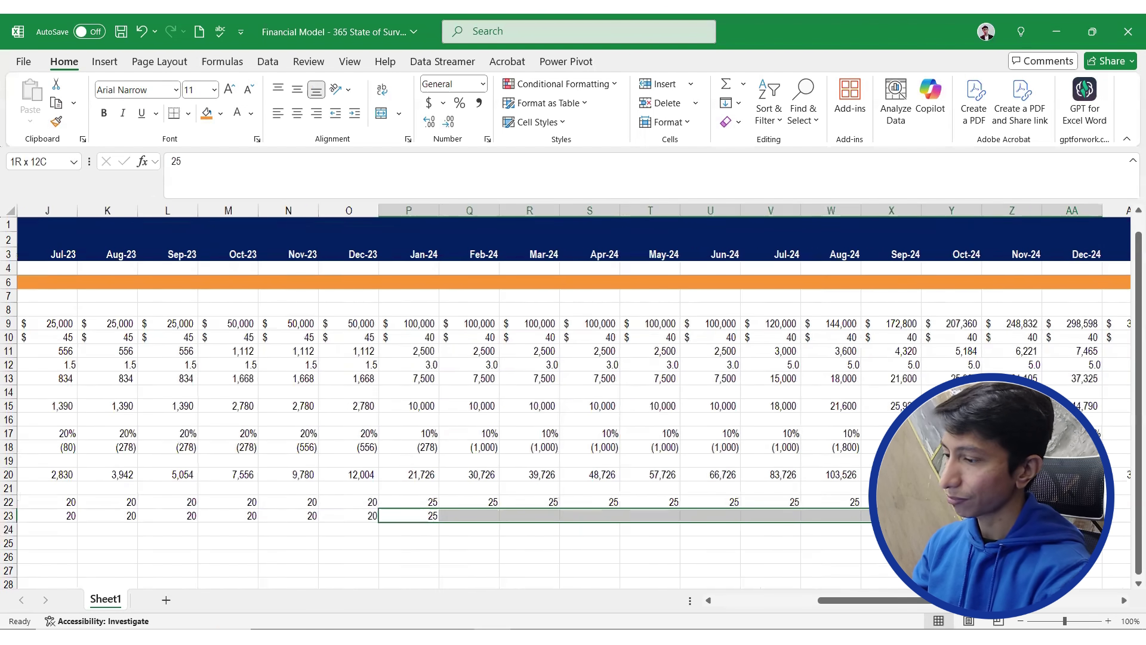
key(ctrl+r)
Enter 30 as the Average Session Minutes for every month from Jan-25 to Dec-25
key(Right)
key(ctrl+Right)
key(Right)
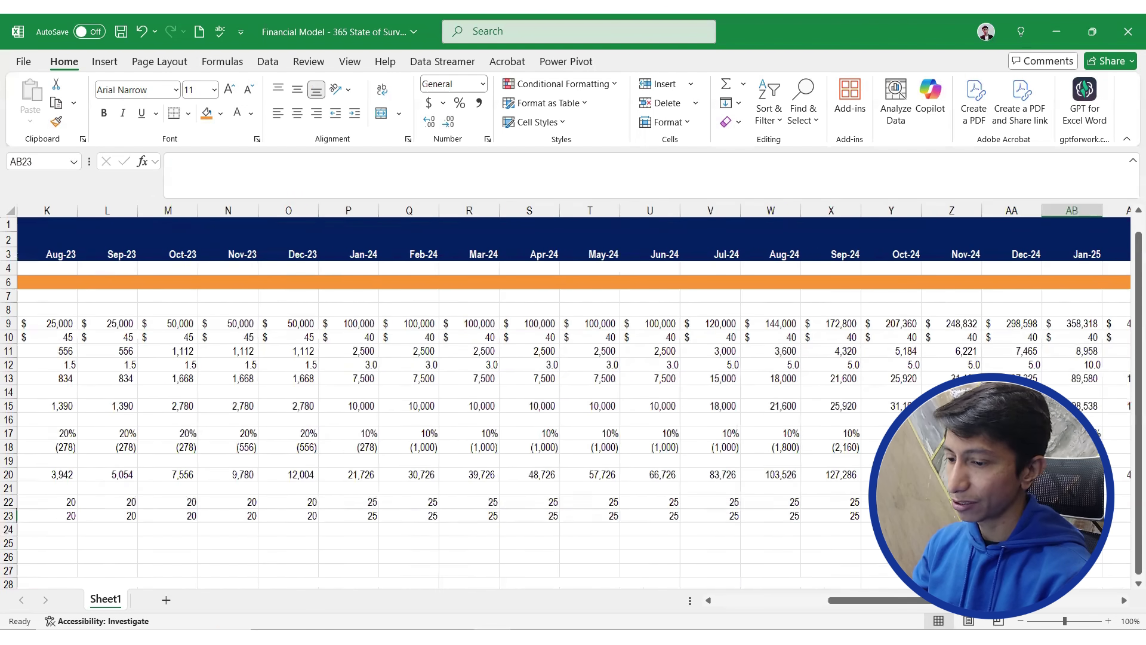
text(30)
key(shift+Right)
key(shift+Right)
key(shift+Right)
key(shift+Right)
key(shift+Right)
key(shift+Right)
key(shift+Right)
key(shift+Right)
key(shift+Right)
key(shift+Right)
key(shift+Right)
key(shift+Right)
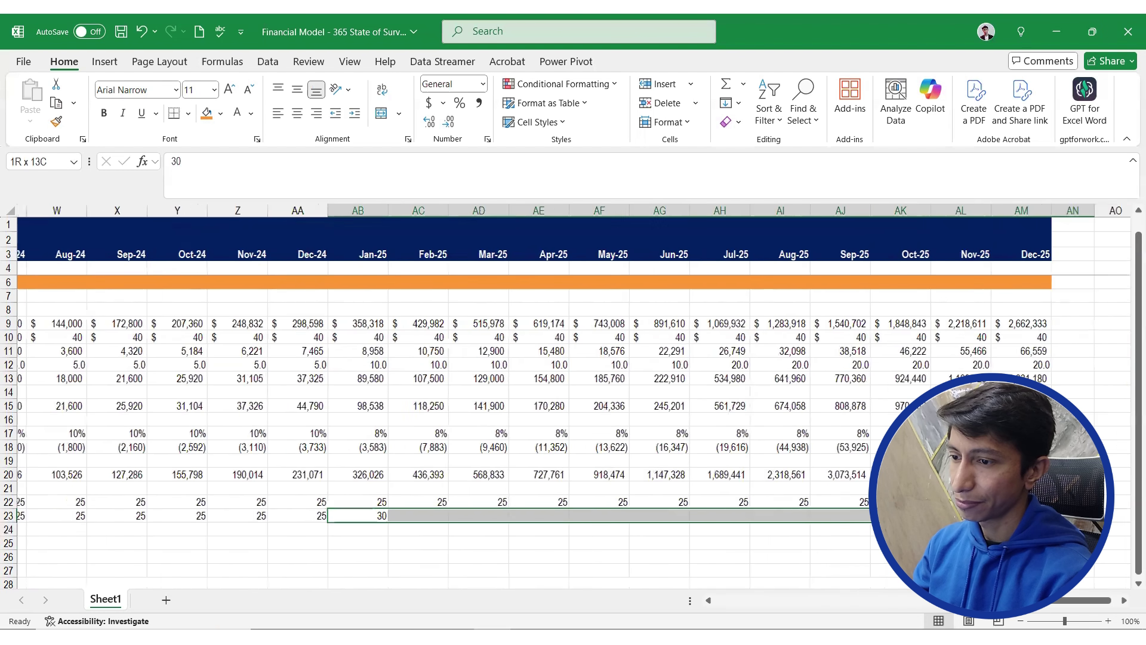
key(ctrl+r)
key(Left)
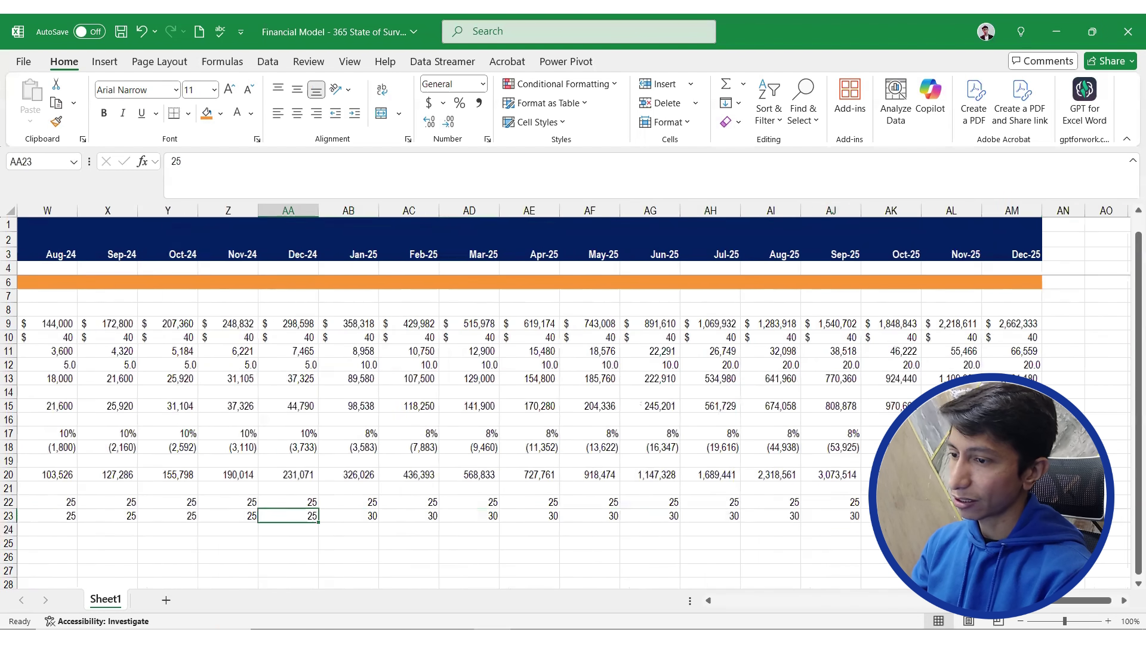
Enter the formula =1/10 as the AD Impressions (Minute) for Jan-23
key(ctrl+Left)
key(ctrl+Left)
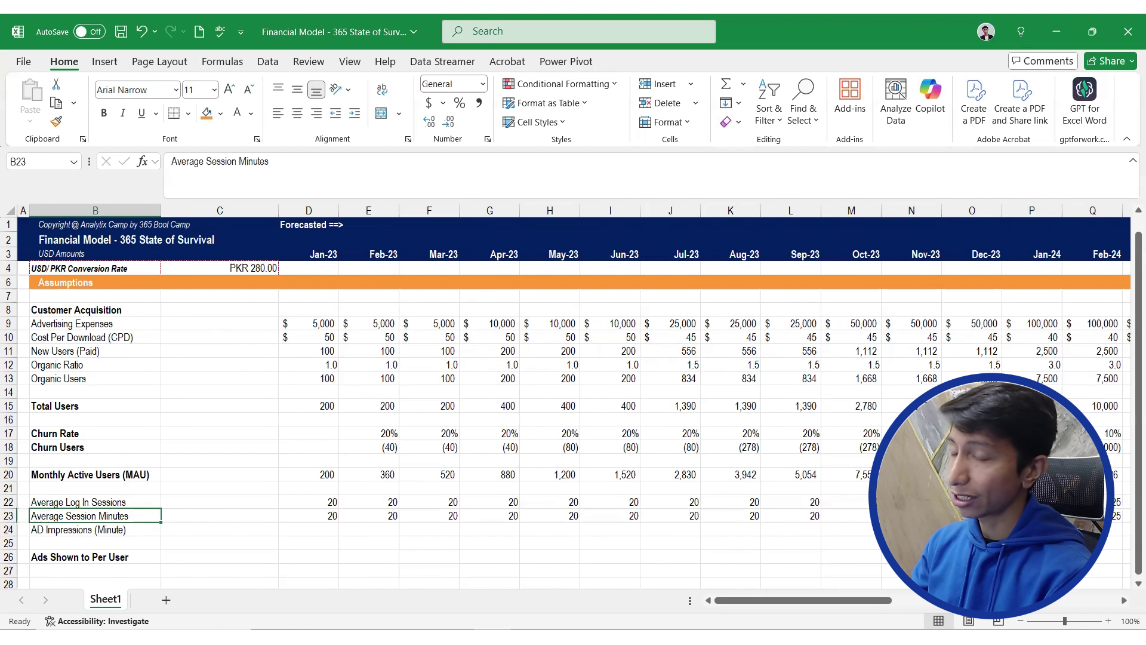
key(Right)
key(Right)
key(Down)
key(Right)
key(Left)
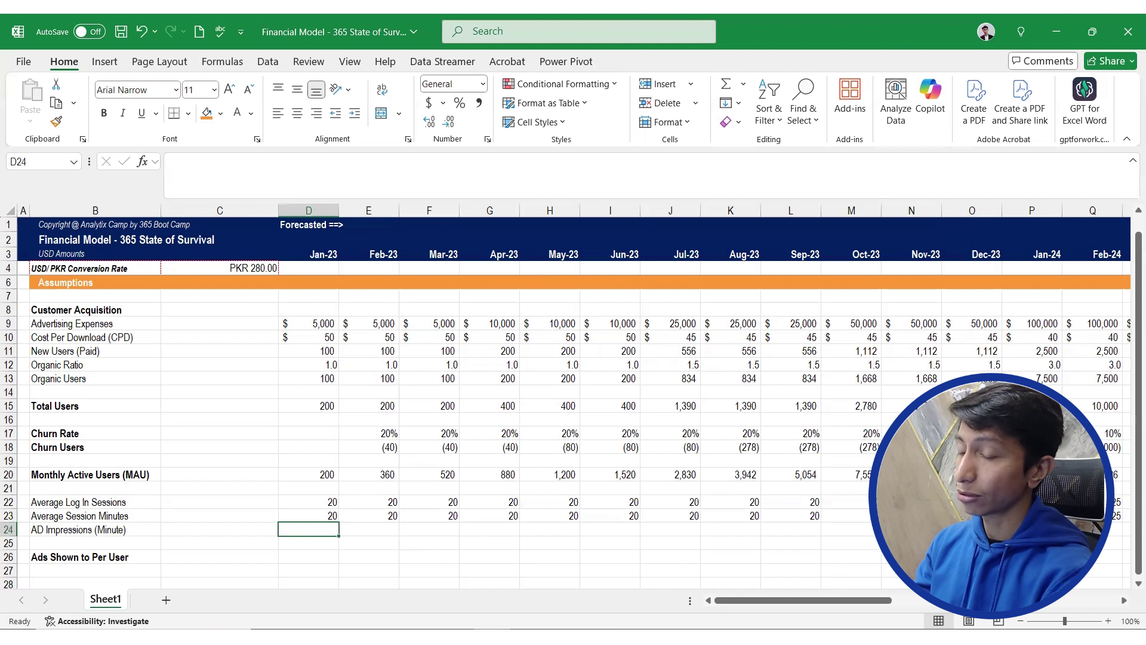
text(=1/)
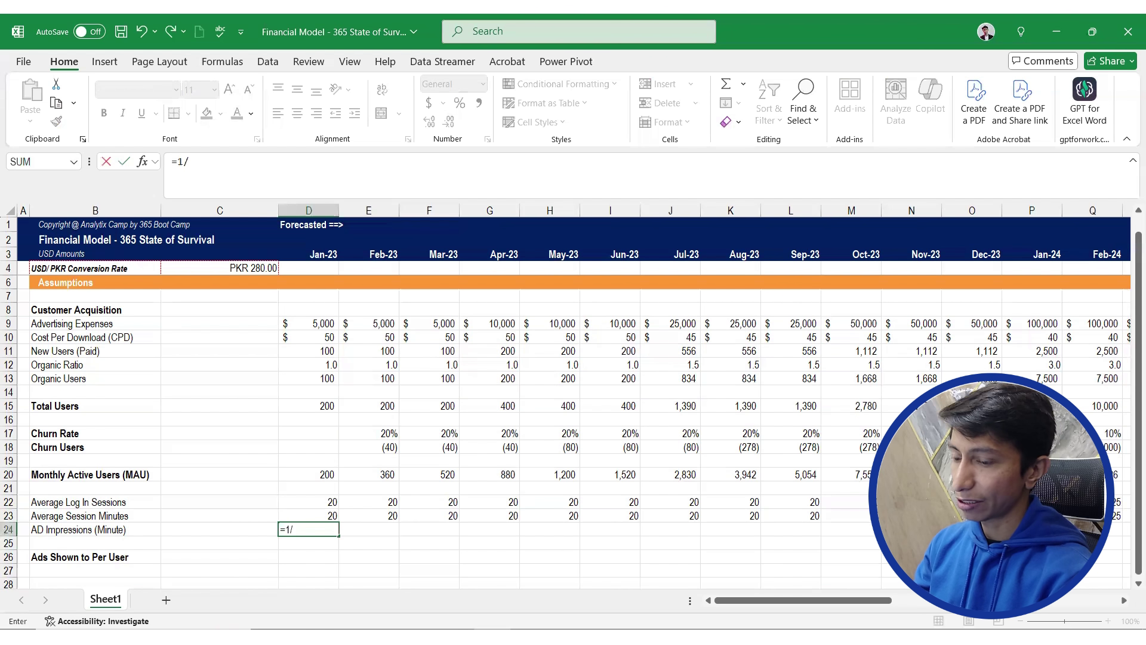
text(1.0)
key(BackSpace)
key(BackSpace)
text(0)
key(Return)
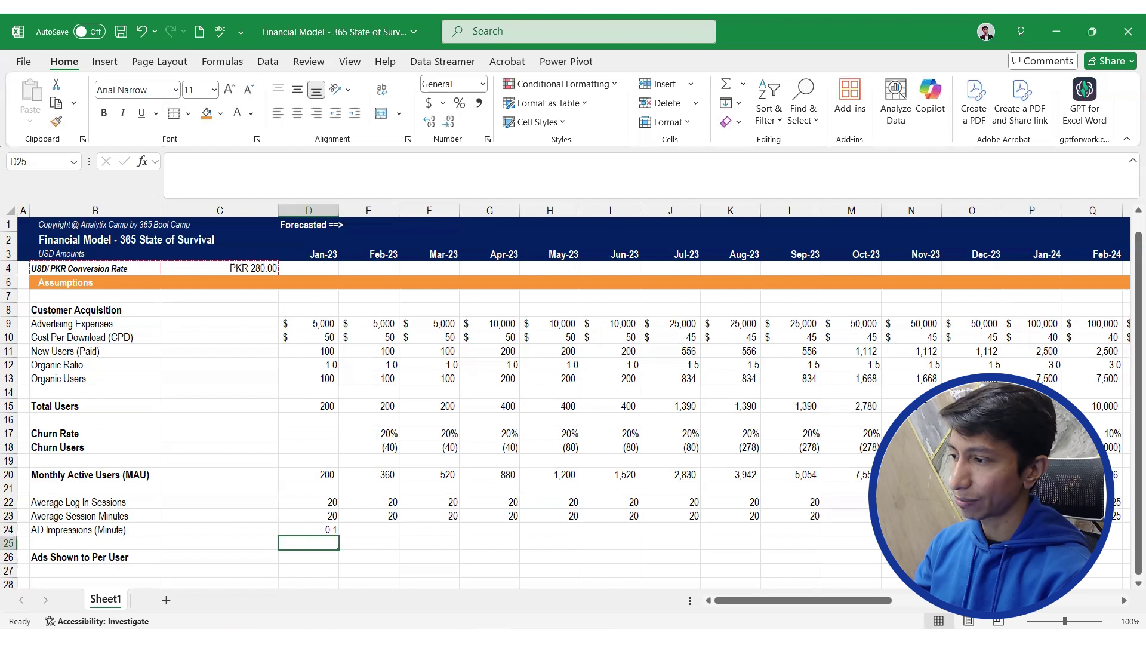
key(Up)
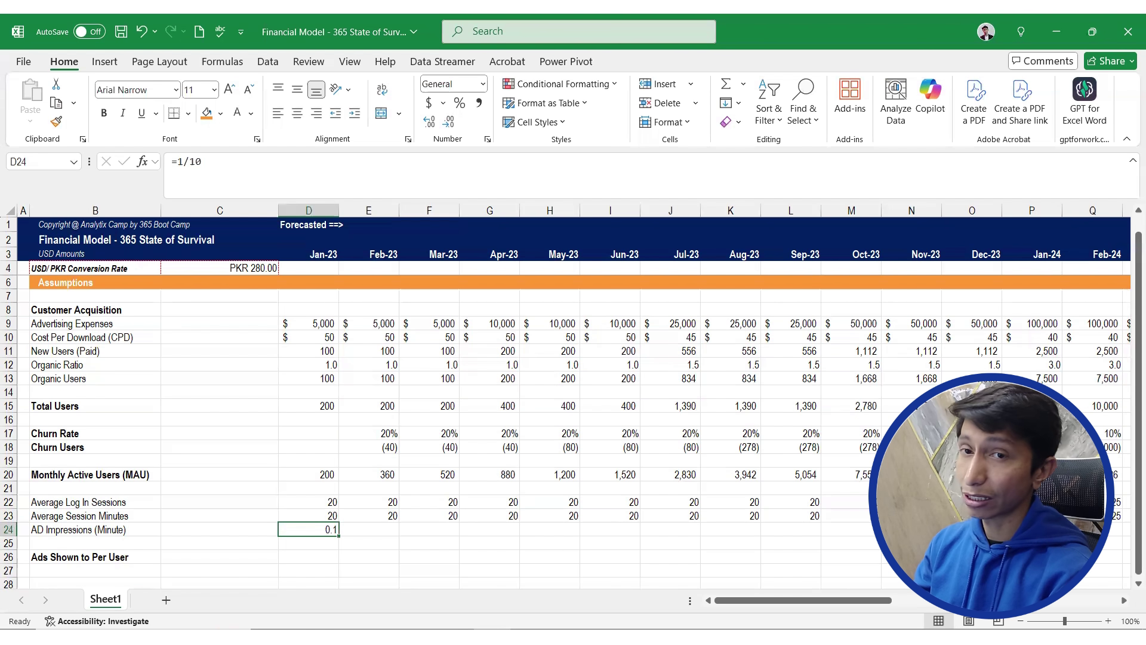
Check the impressions rates in the case study PDF in Acrobat, and copy the Jan-23 AD Impressions formula through Dec-23 in Excel
key(alt+Tab)
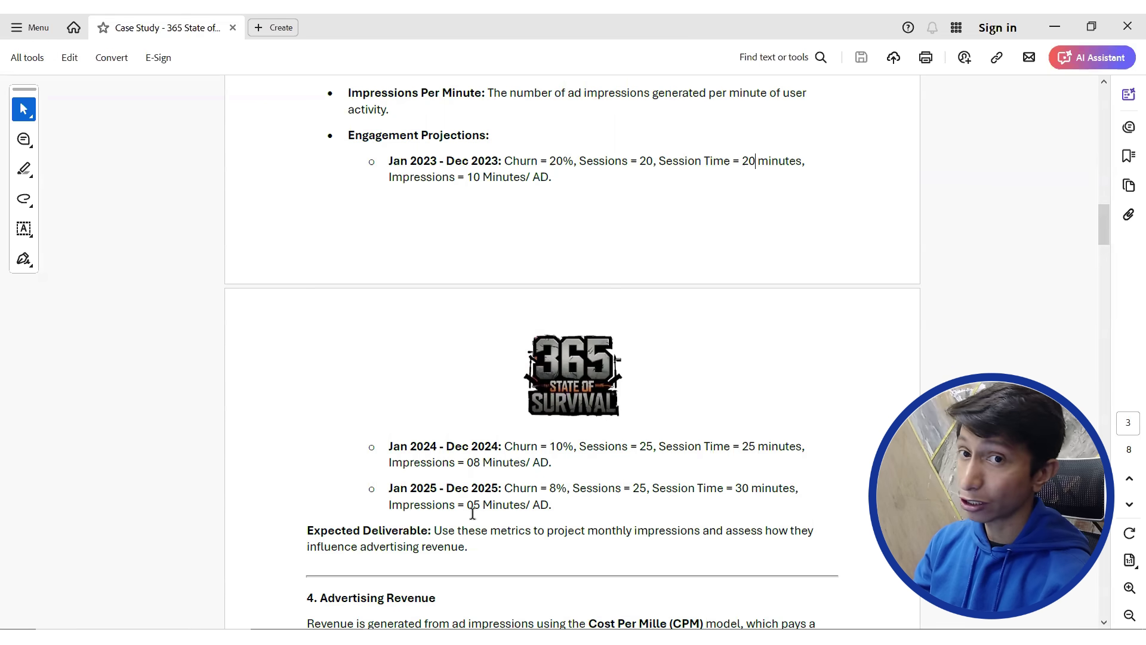
key(alt+Tab)
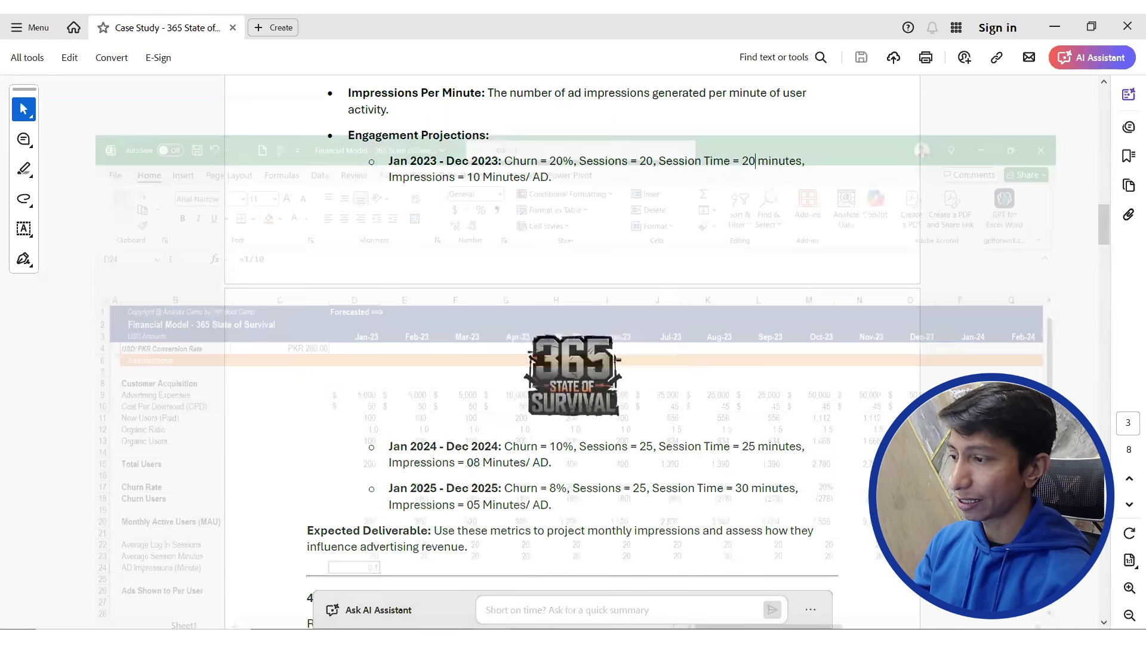
key(shift+Right)
key(shift+Right)
key(shift+Right)
key(shift+Right)
key(shift+Right)
key(shift+Right)
key(shift+Right)
key(shift+Right)
key(shift+Right)
key(shift+Right)
key(shift+Right)
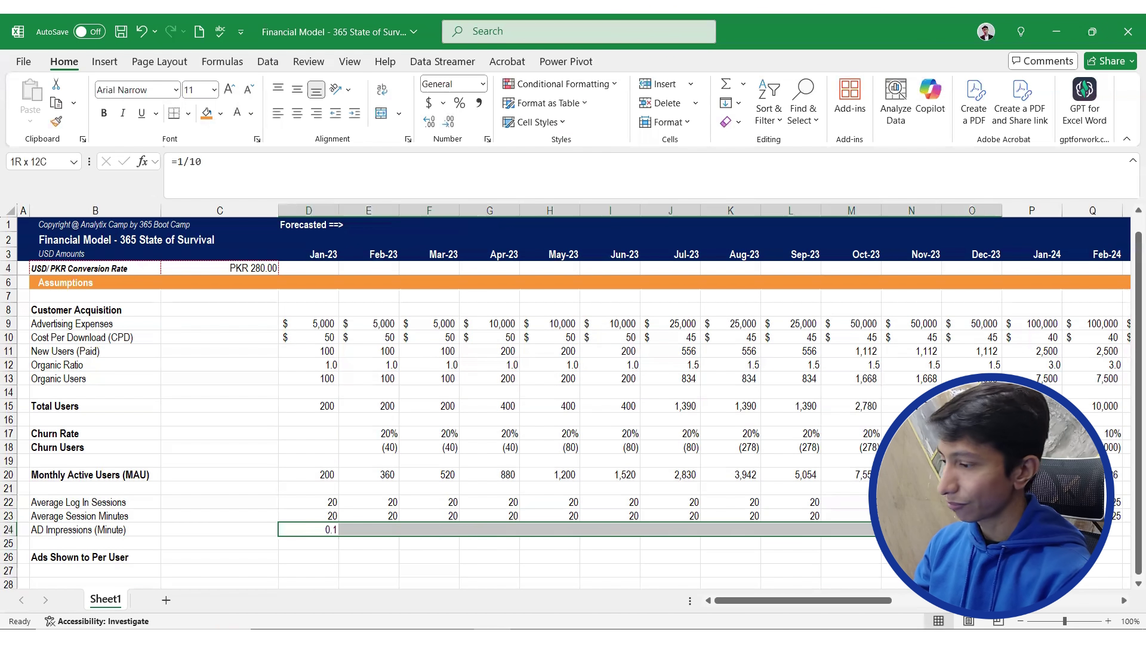
key(ctrl+r)
Enter the formula =1/8 as the AD Impressions (Minute) for every month from Jan-24 to Dec-24
key(Right)
key(ctrl+Right)
key(Right)
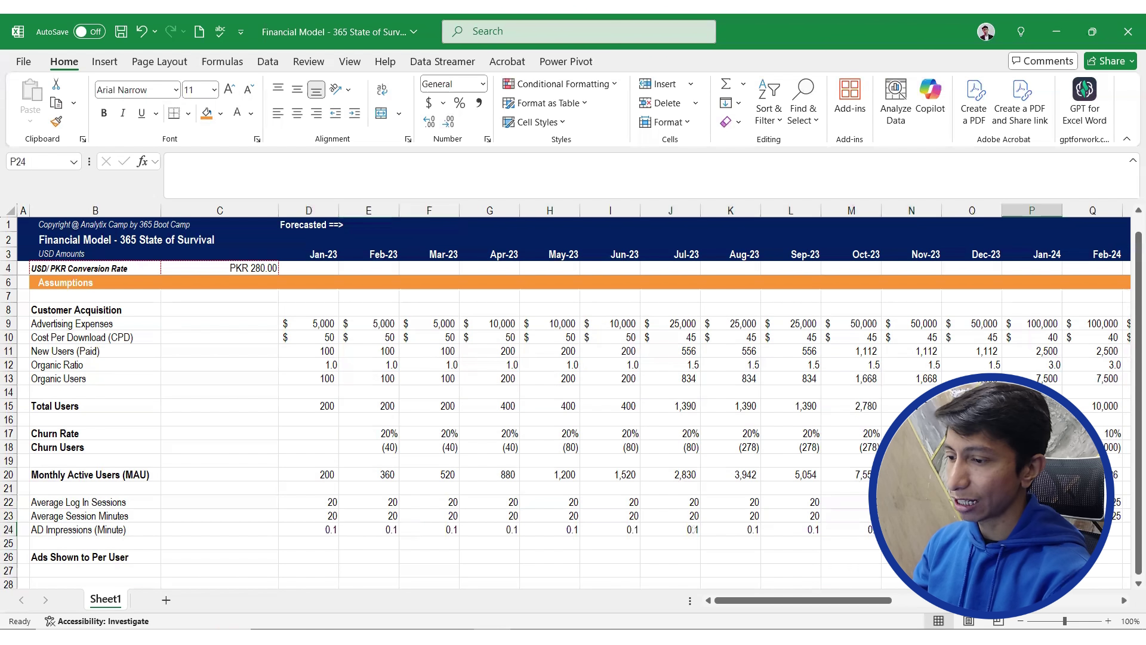
text(=1/8)
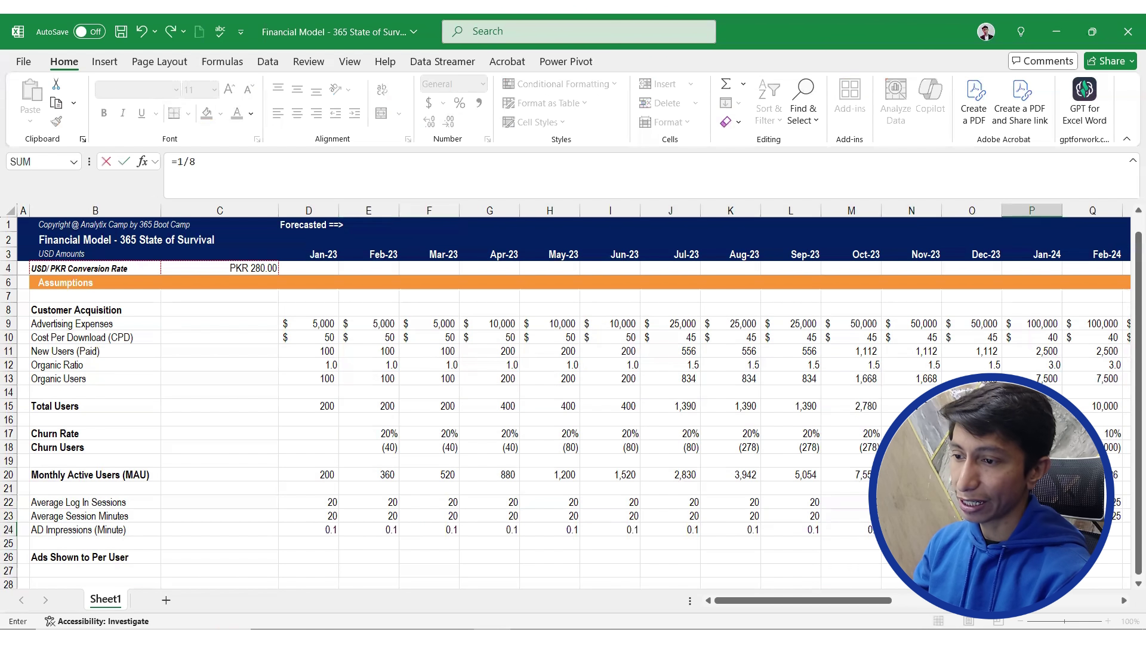
key(ctrl+Return)
key(shift+Right)
key(shift+Right)
key(shift+Right)
key(shift+Right)
key(shift+Right)
key(shift+Right)
key(shift+Right)
key(shift+Right)
key(shift+Right)
key(shift+Right)
key(shift+Right)
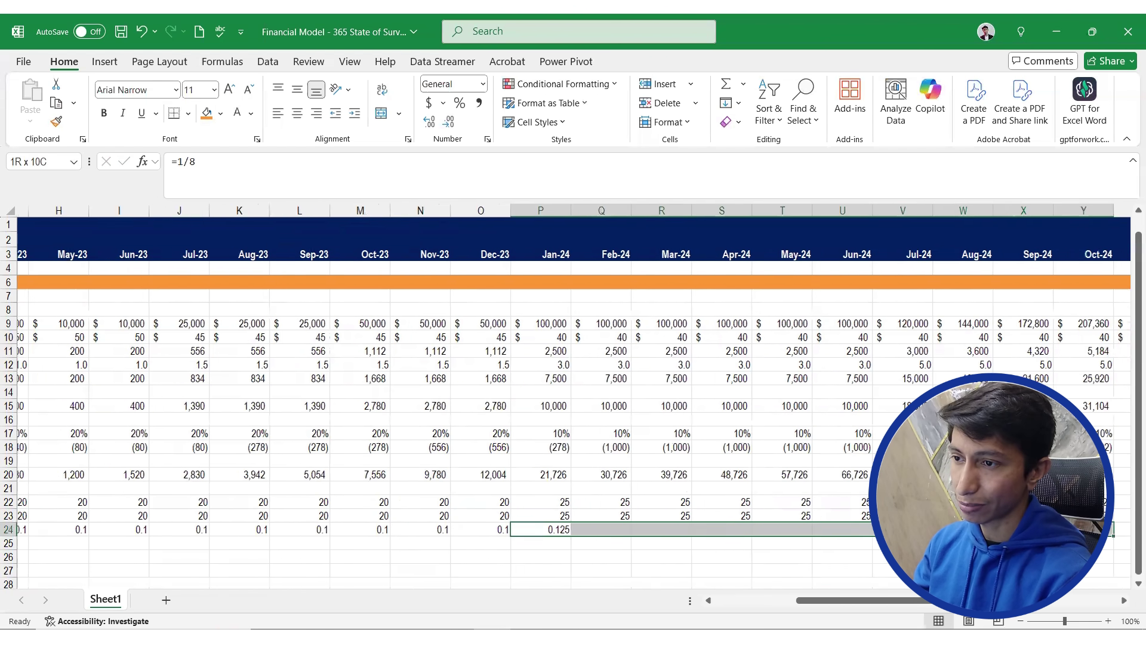
key(ctrl+r)
Enter the formula =1/5 as the AD Impressions (Minute) for every month from Jan-25 to Dec-25
key(Right)
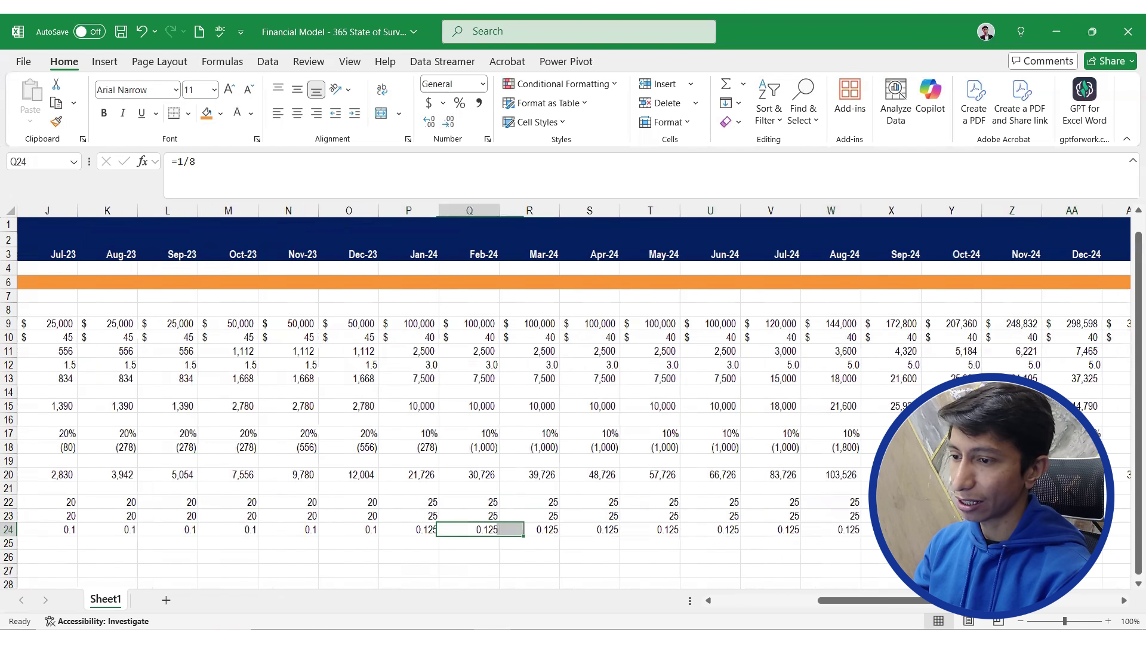
key(ctrl+Right)
key(Right)
text(=1)
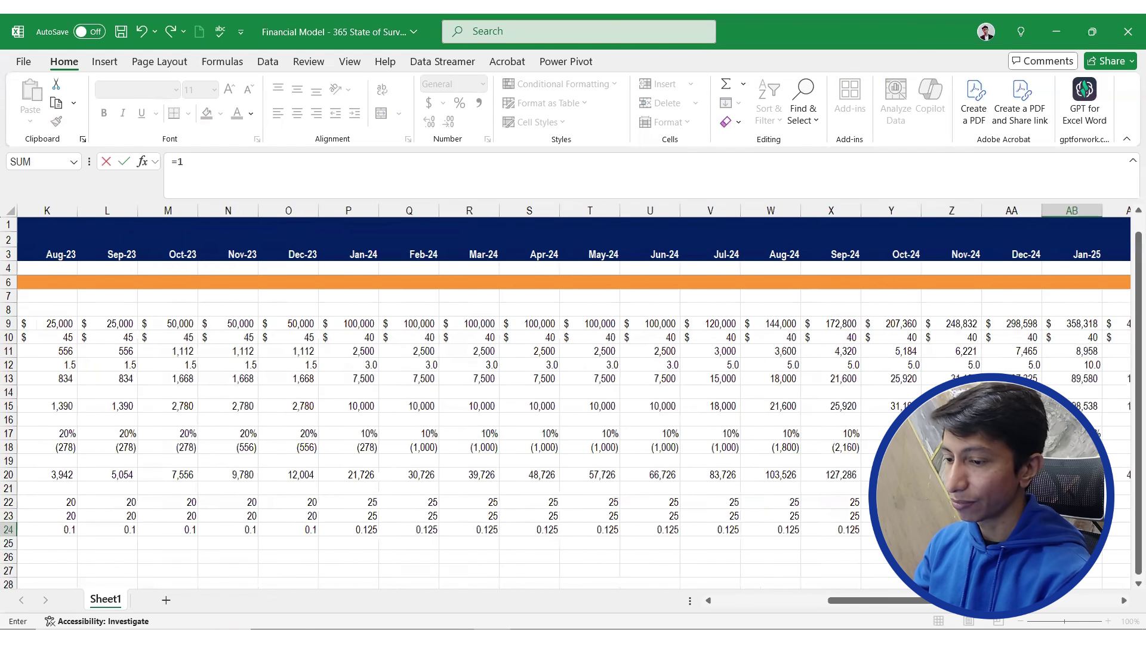
key(Return)
key(Up)
key(shift+Right)
key(shift+Right)
key(shift+Right)
key(shift+Right)
key(shift+Right)
key(shift+Right)
key(shift+Right)
key(shift+Right)
key(shift+Right)
key(shift+Right)
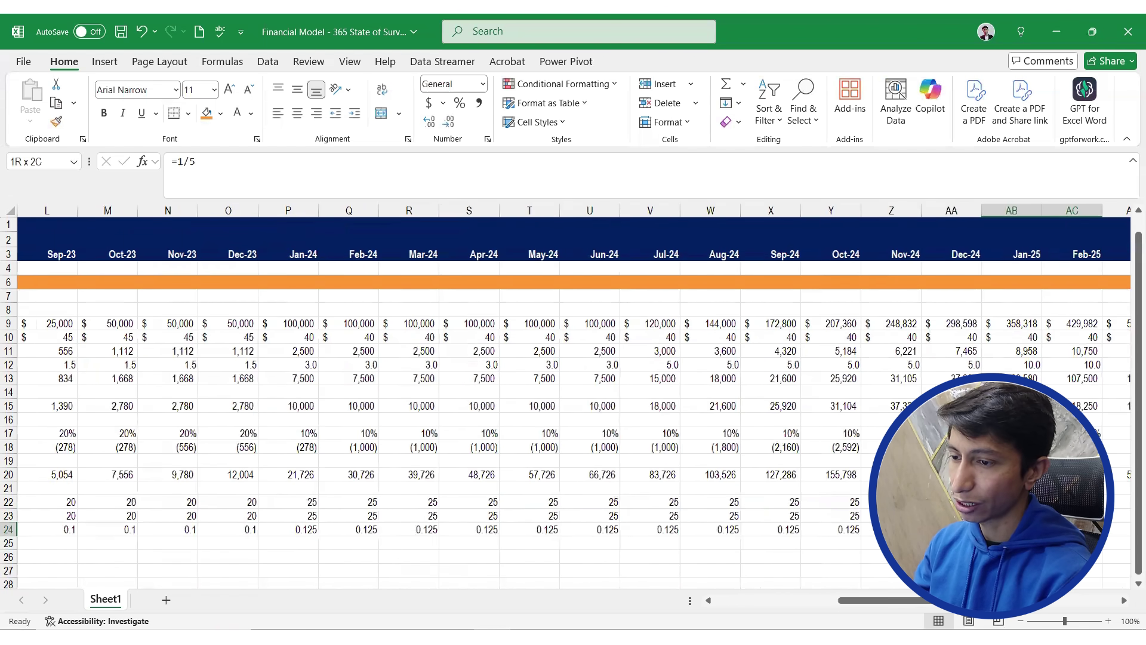
key(shift+Right)
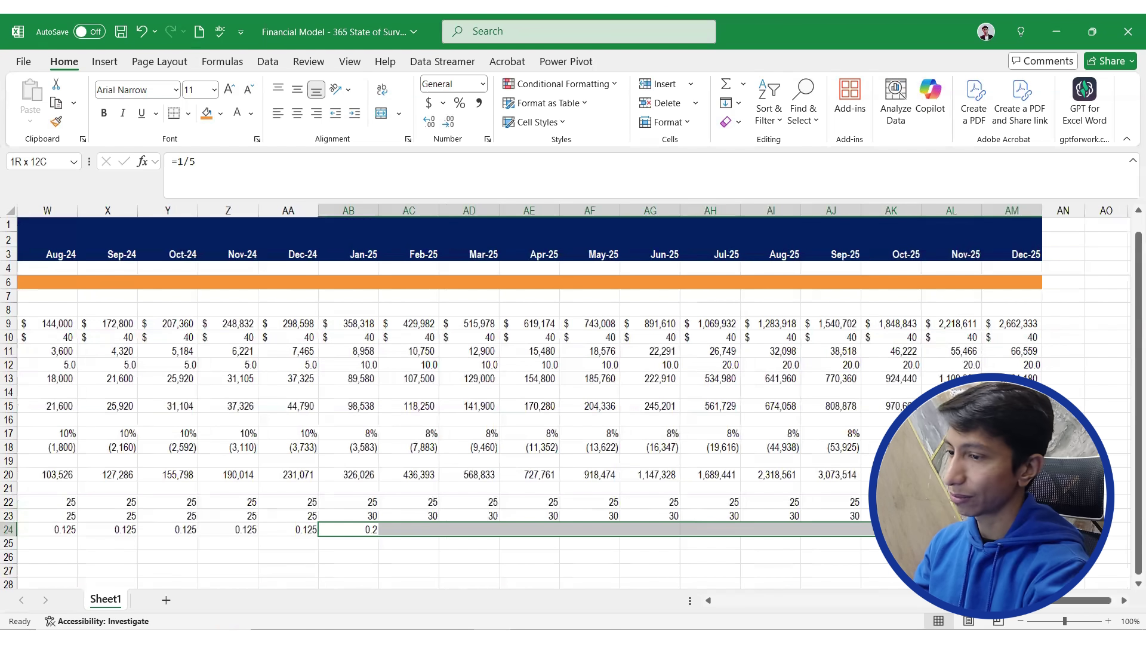
key(ctrl+r)
key(Left)
key(Right)
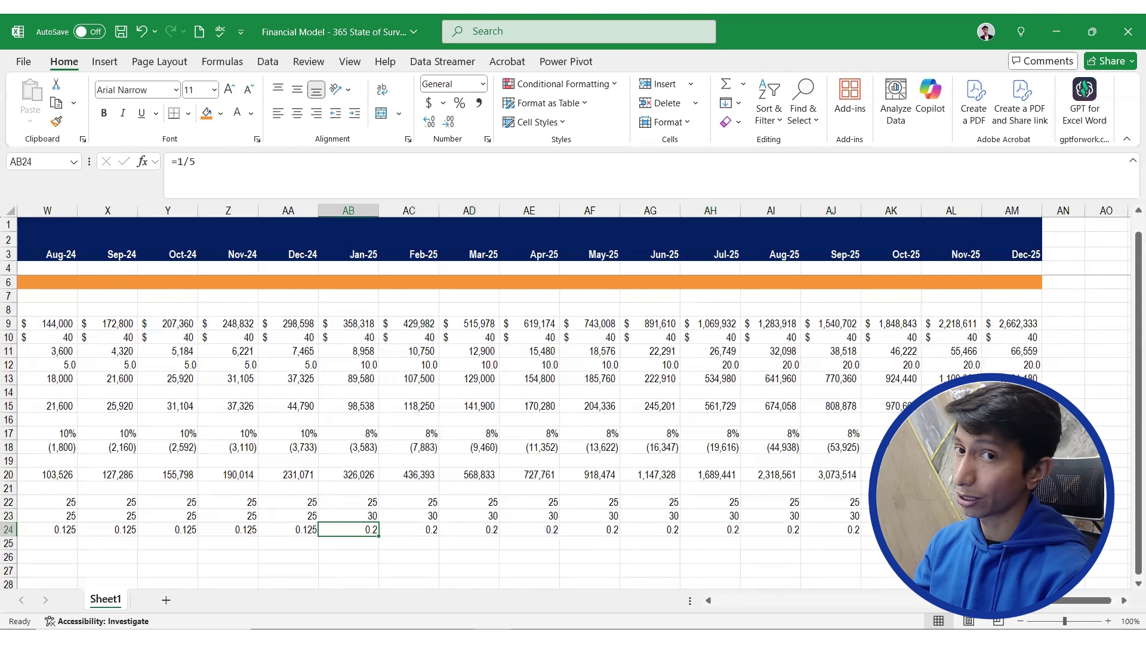
Calculate Ads Shown to Per User for Jan-23 as sessions times session minutes times ad impressions, with =D22*D23*D24
key(Home)
key(Right)
key(Right)
key(Right)
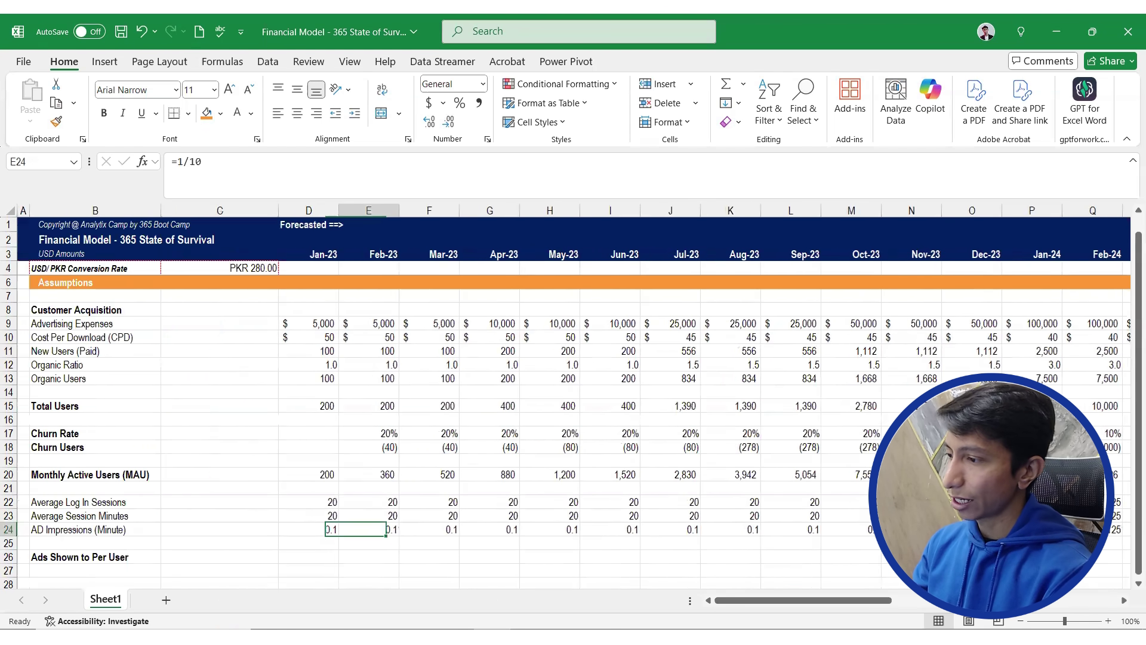
key(Down)
key(Down)
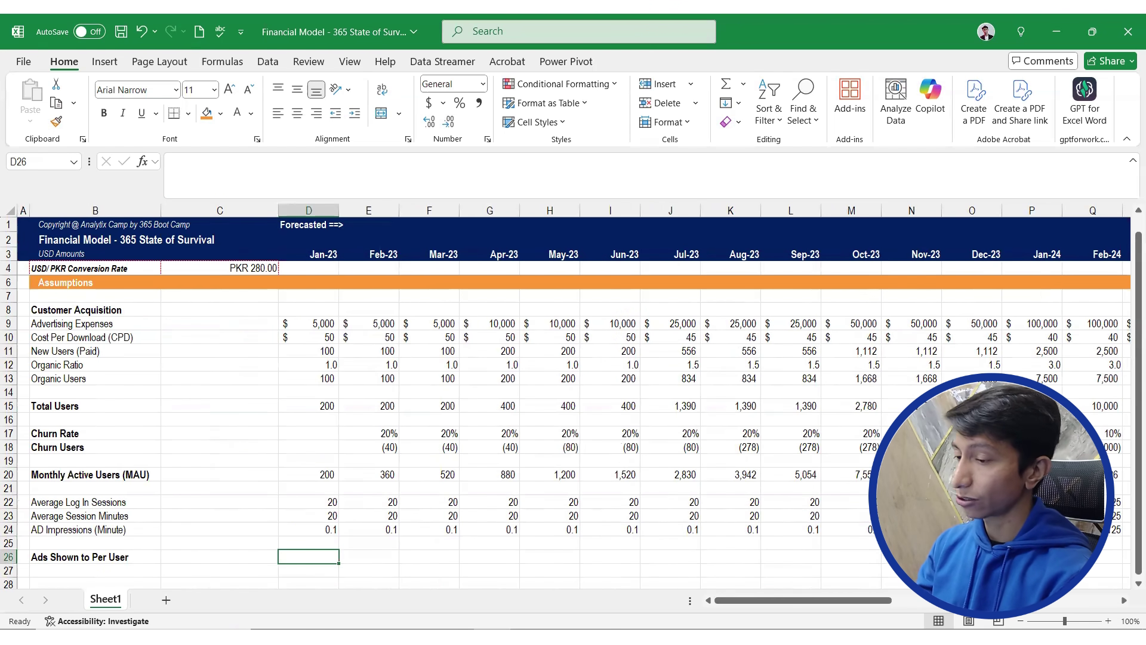
text(=)
key(Up)
key(Up)
key(Up)
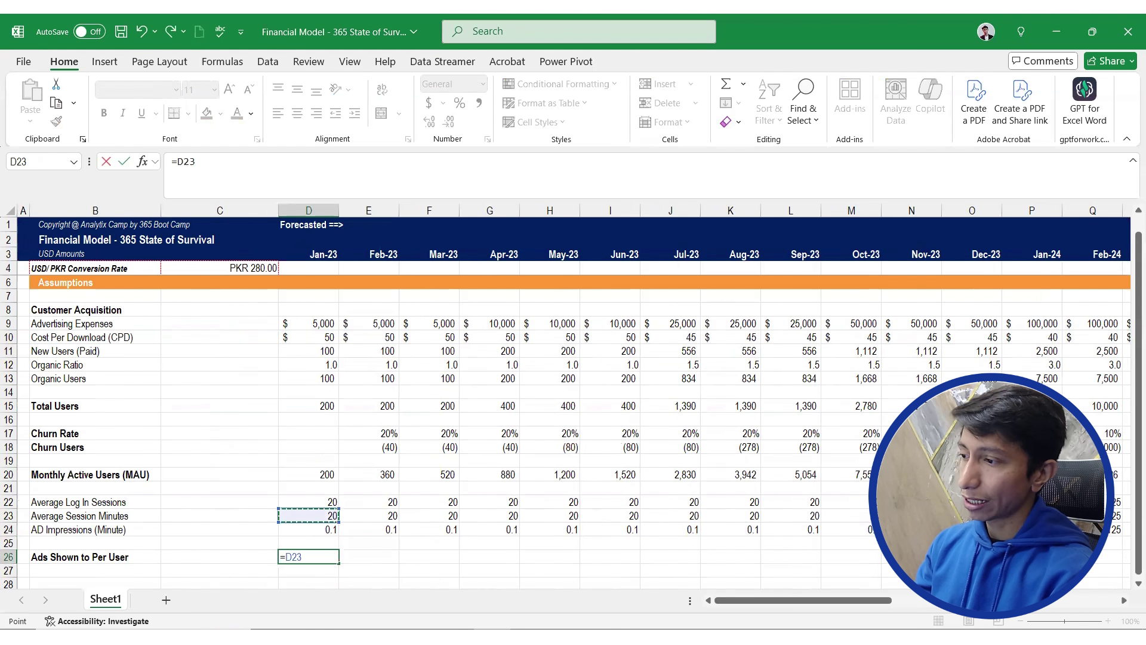
key(Up)
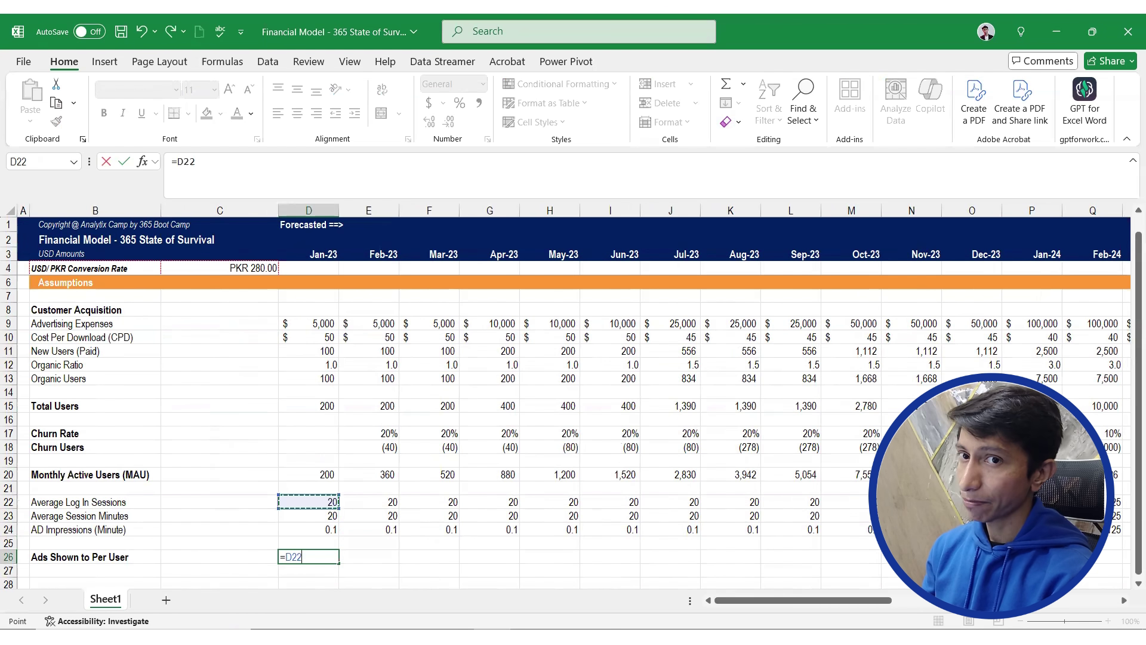
text(*)
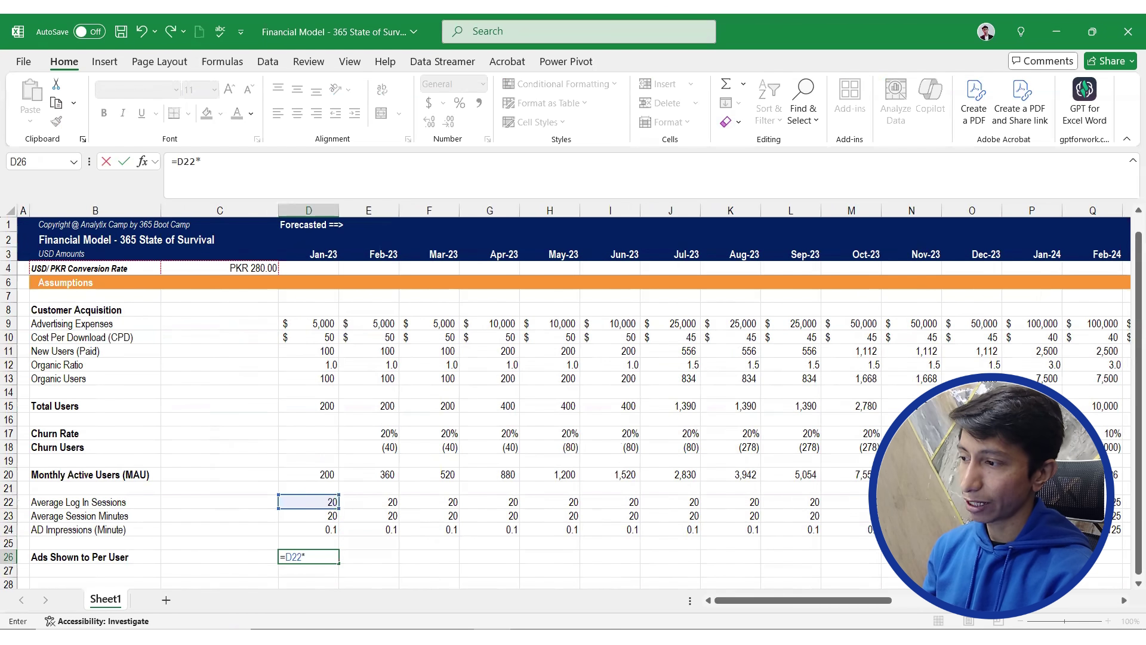
key(Up)
key(Up)
key(Up)
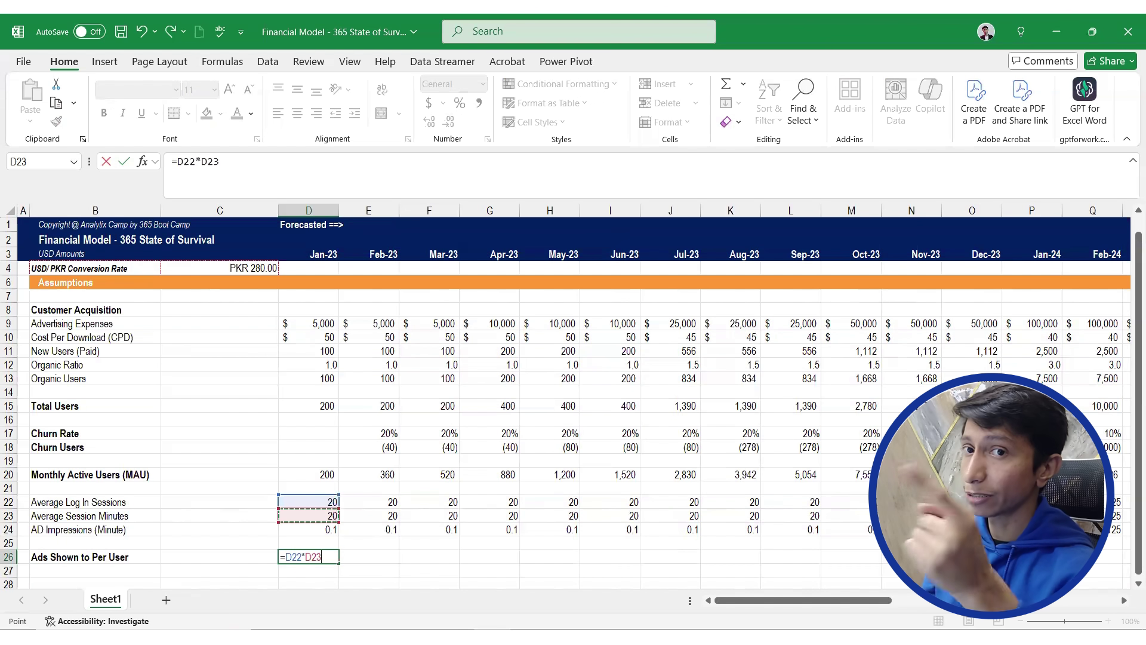
text(*)
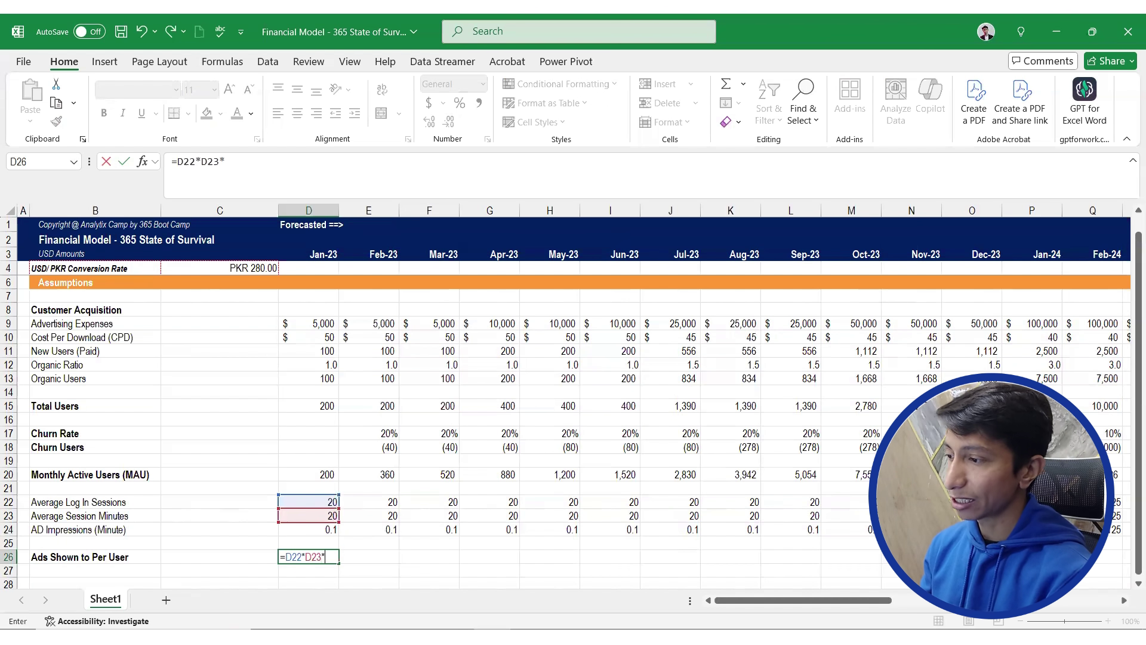
text(D24)
key(ctrl+Return)
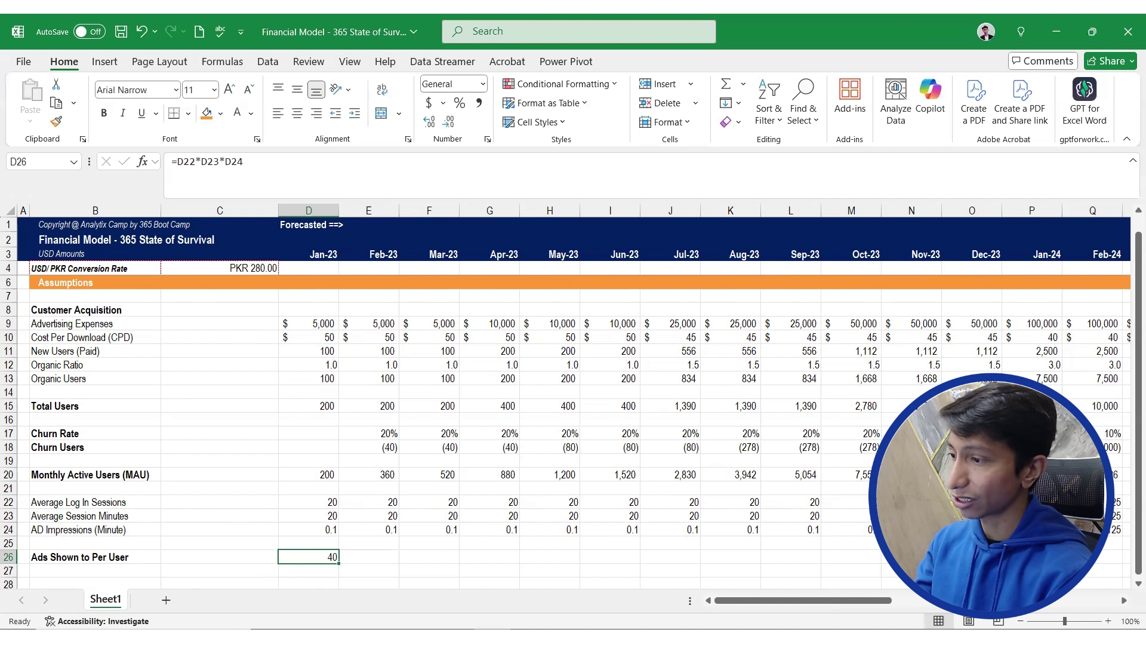
Fill the Jan-23 Ads Shown to Per User formula across every month through Dec-25
drag(308, 556, 1122, 567)
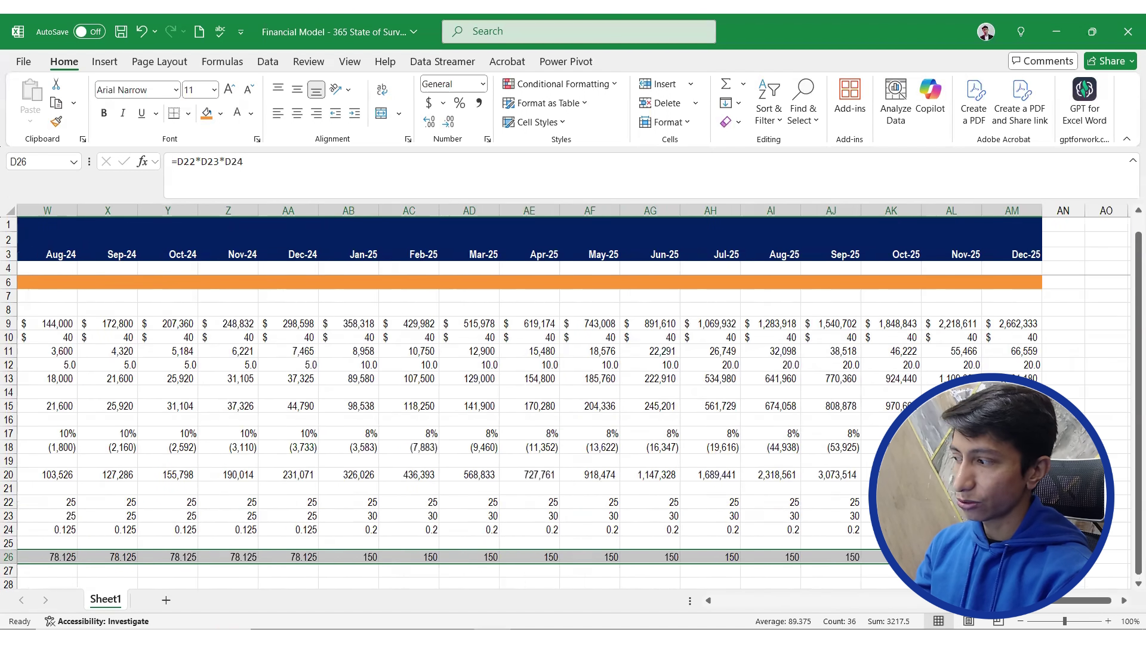
key(Left)
key(ctrl+Right)
key(ctrl+Right)
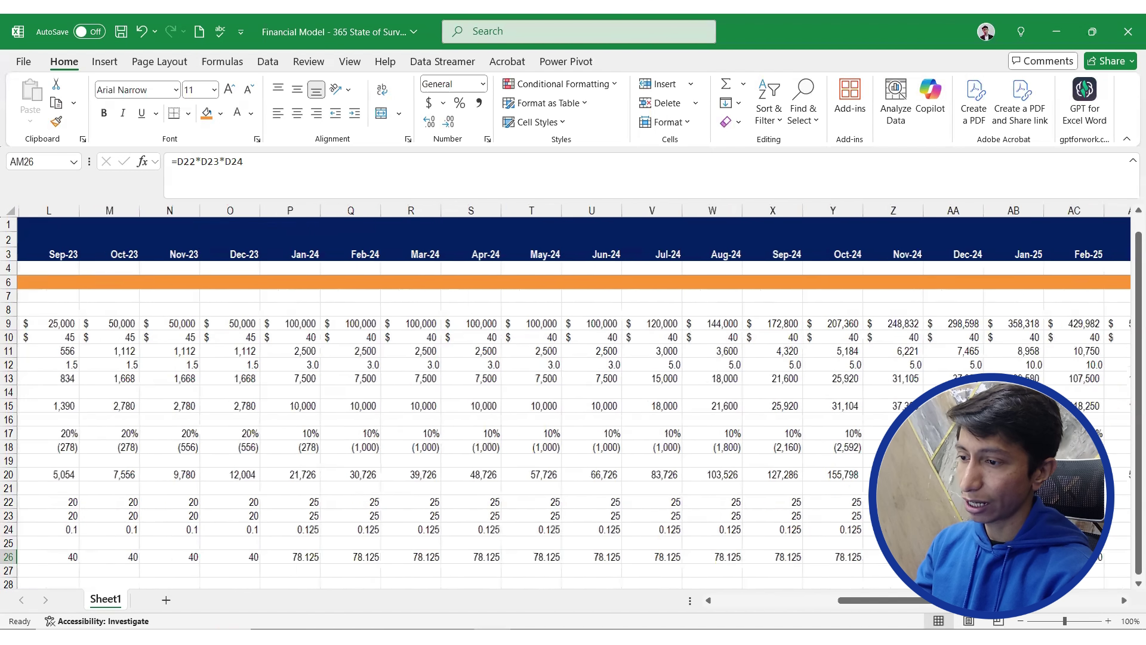
key(Left)
key(Left)
key(Left)
key(Right)
key(Right)
key(Right)
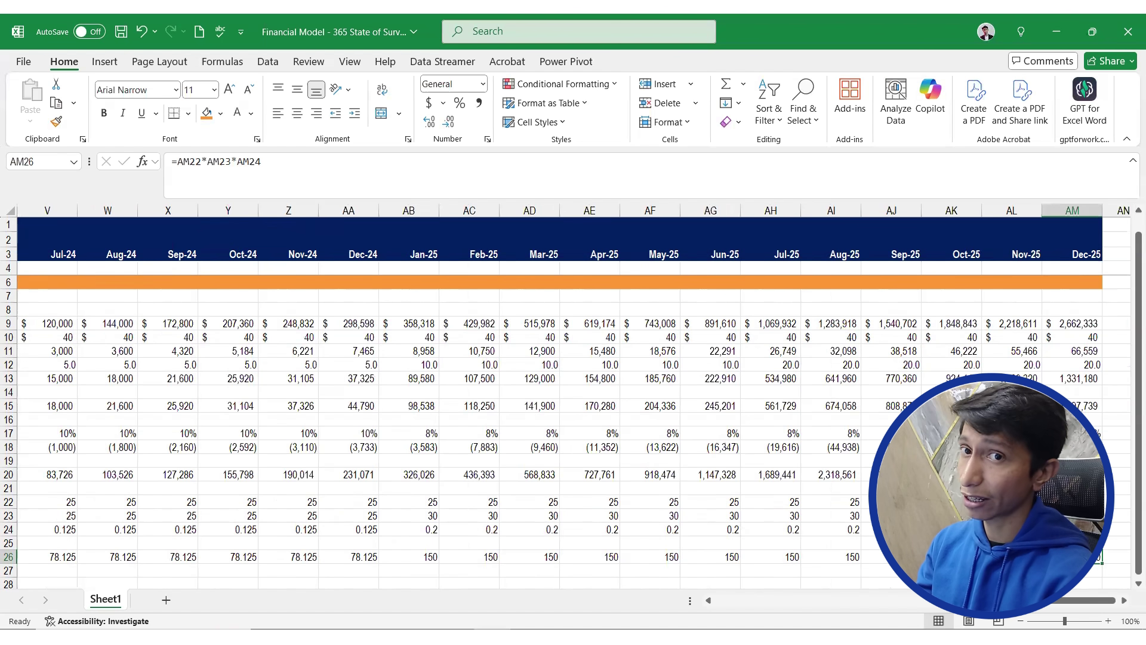
Go to row 28 below Ads Shown to Per User, and switch to Acrobat to review the case study's Advertising Revenue section
key(ctrl+Left)
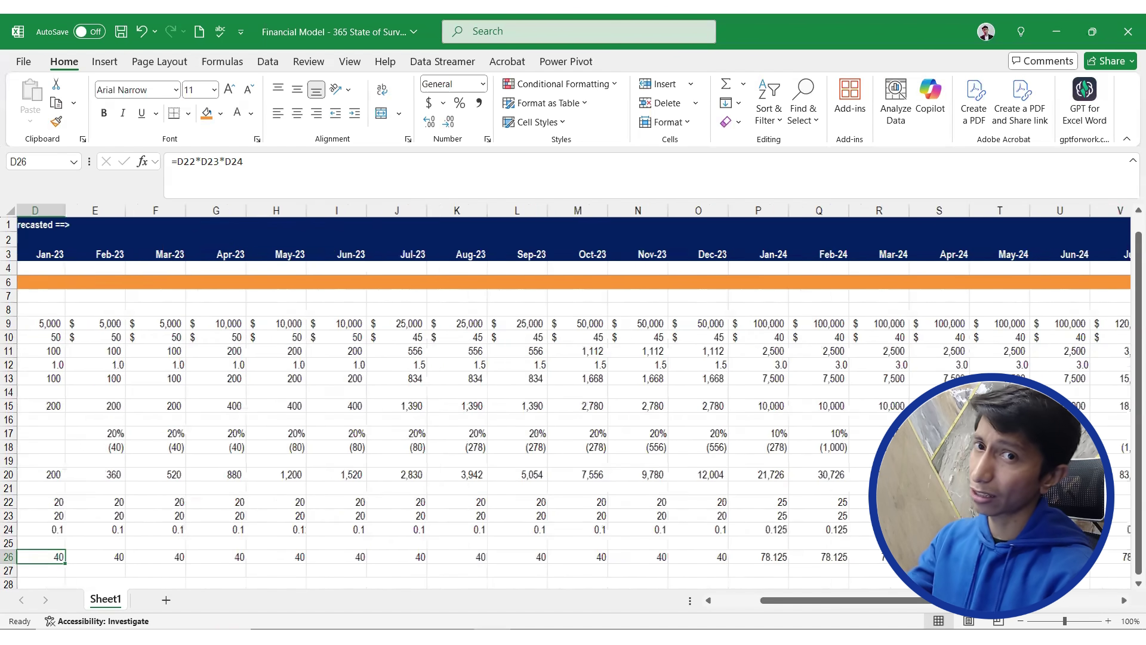
key(Left)
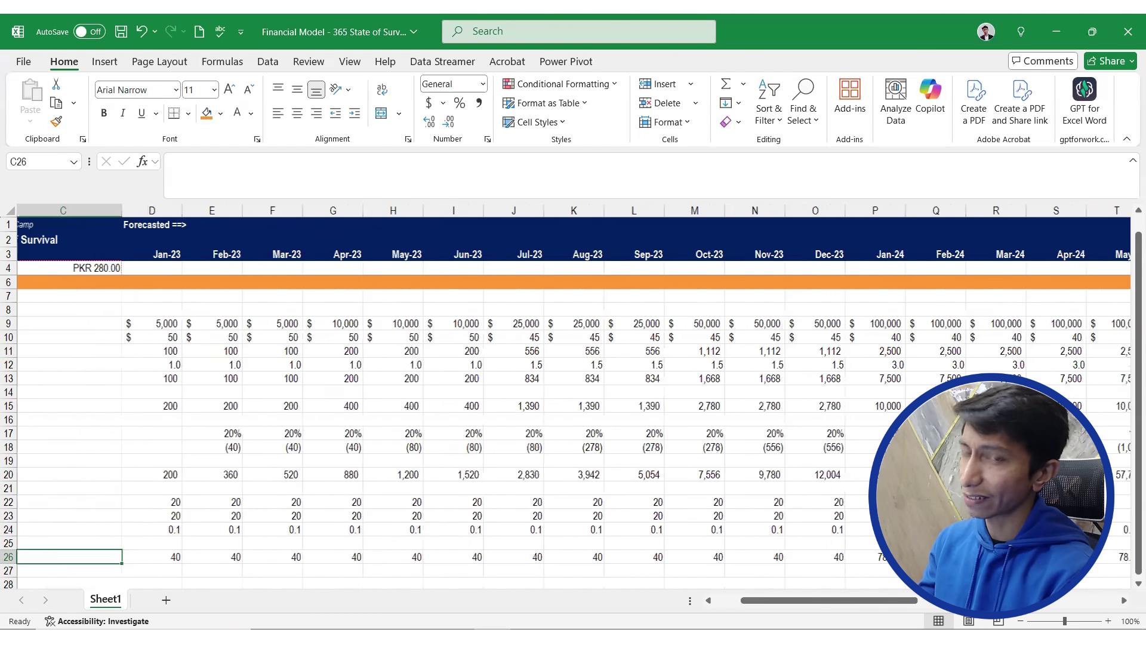
key(Left)
key(Left)
key(Down)
key(Down)
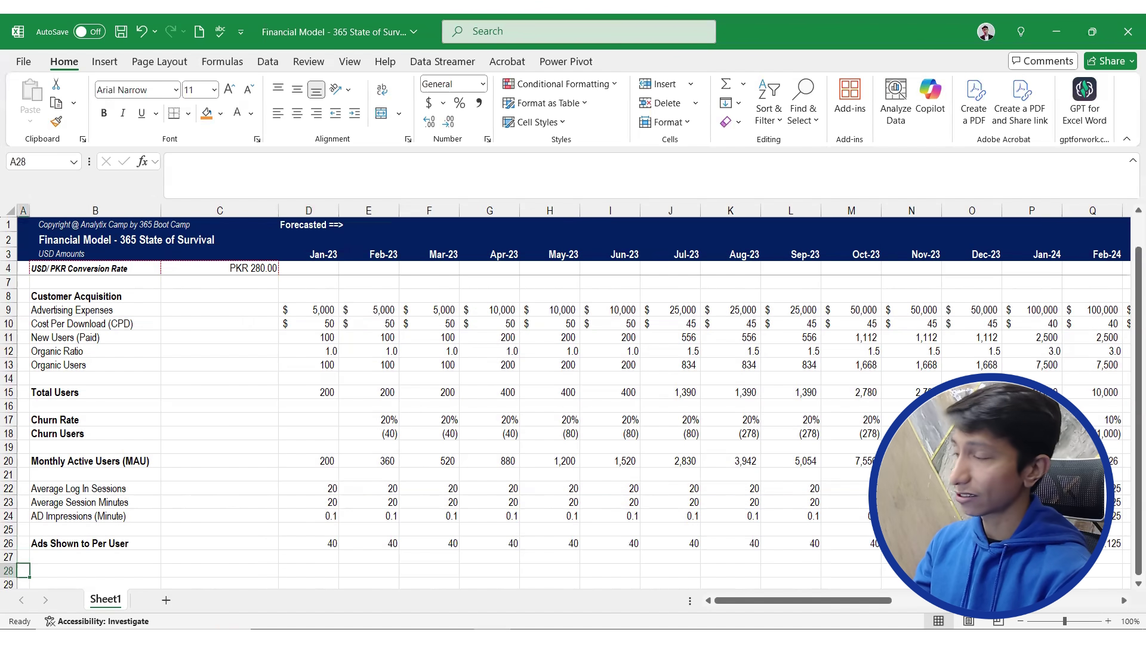
key(Right)
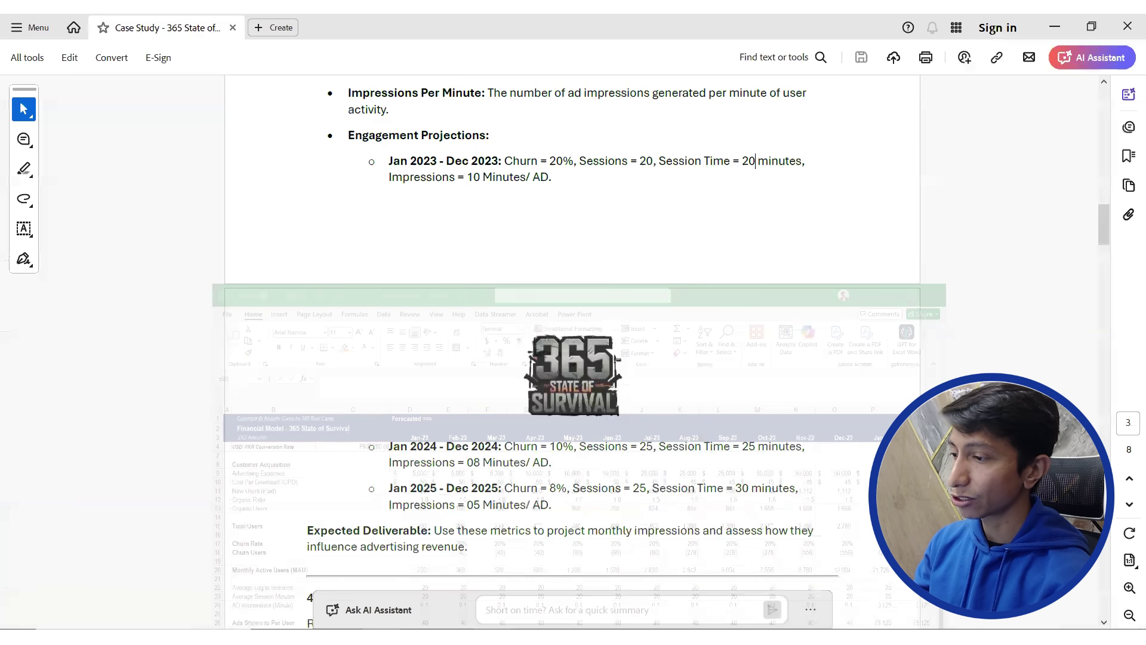
scroll(493, 541, down, 3)
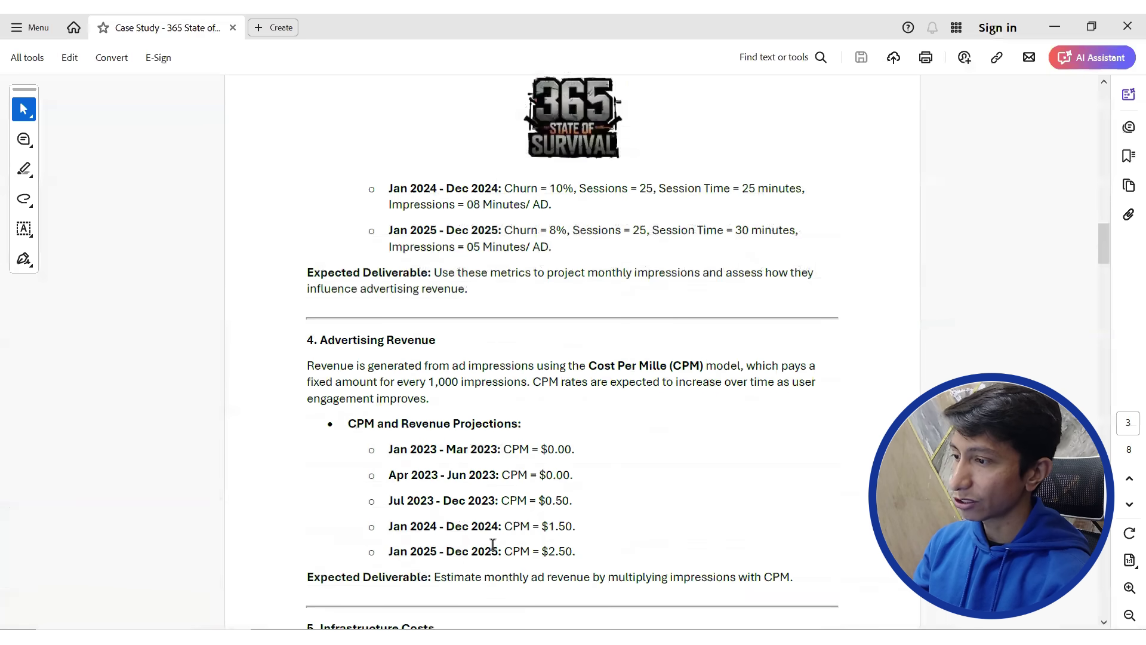
Review the CPM rates for each period in the case study's Advertising Revenue section, starting with the 2023 periods
drag(387, 449, 581, 482)
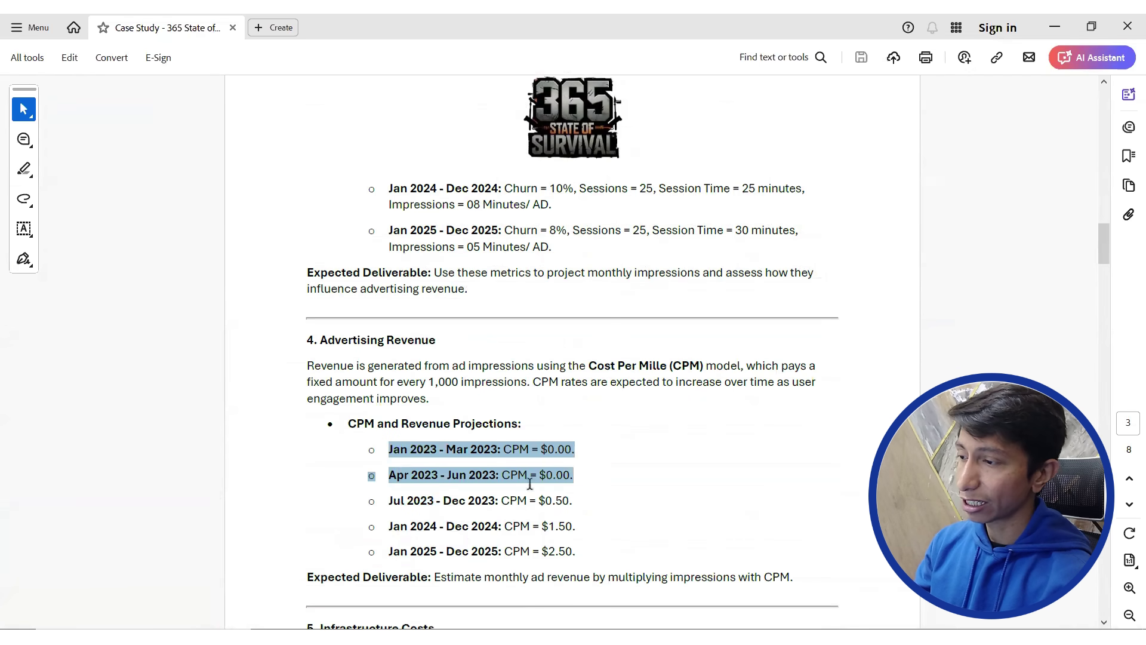
drag(388, 500, 578, 500)
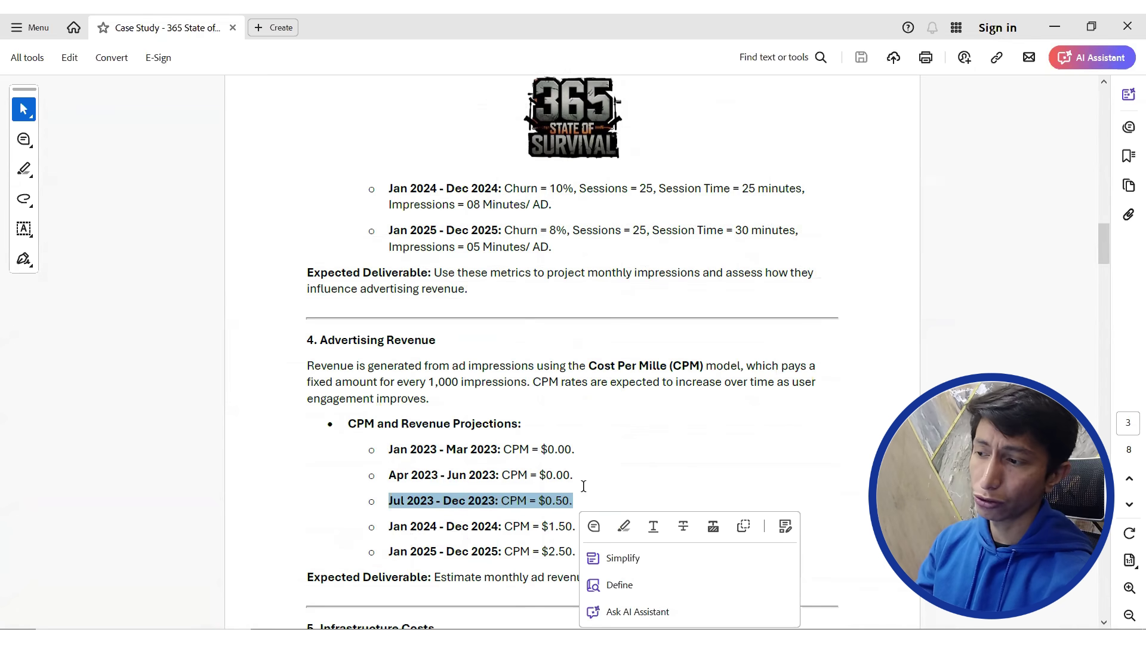
click(573, 485)
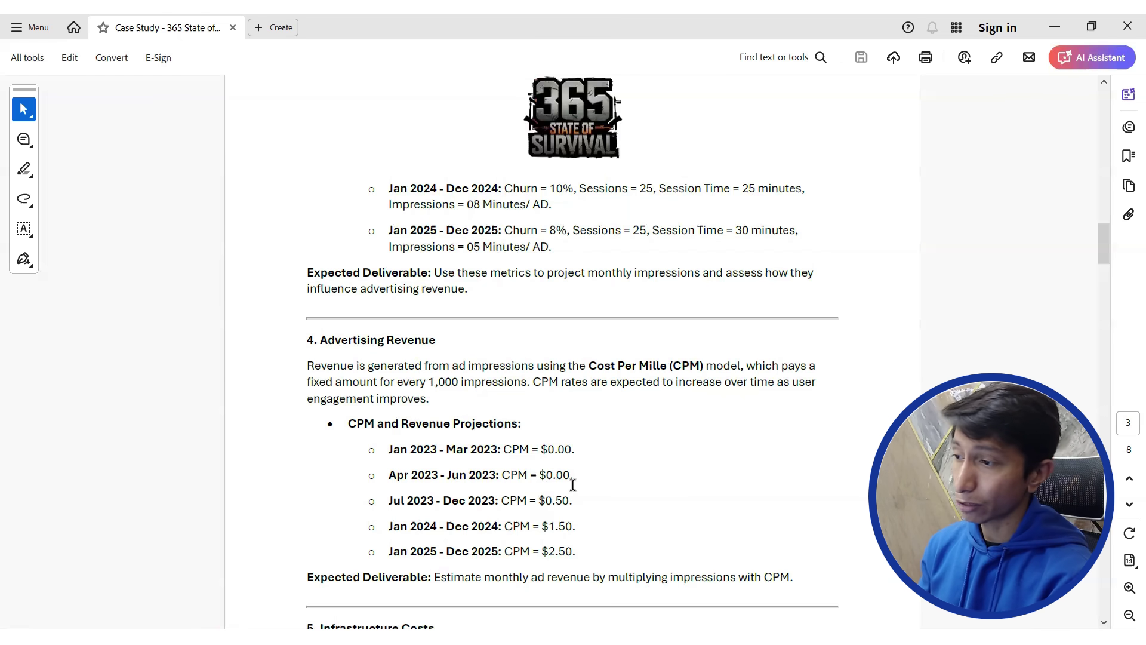
drag(388, 450, 560, 456)
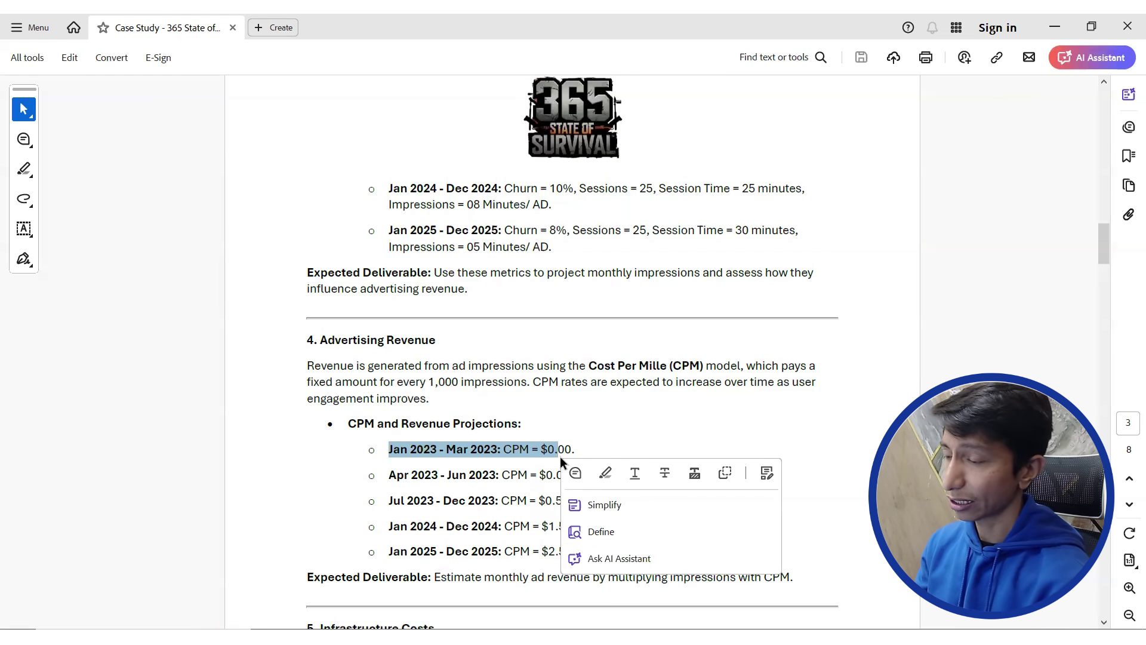
Switch to Excel and add the bold row label "Cost Per 1000 Impression" in B28
key(alt+Tab)
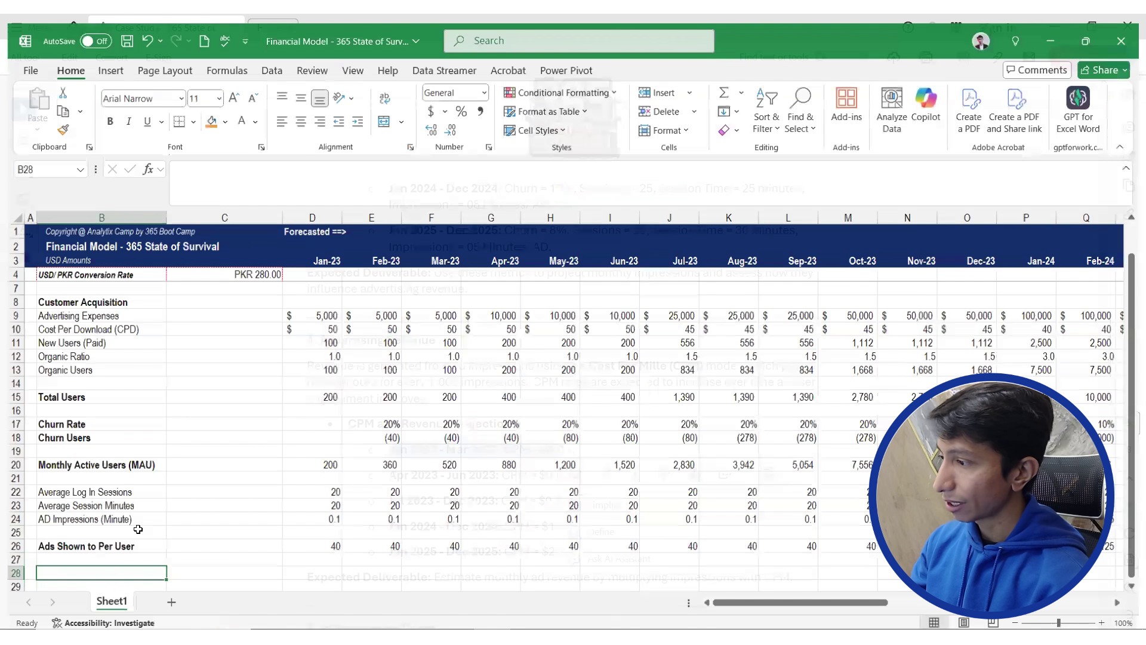
scroll(239, 515, down, 1)
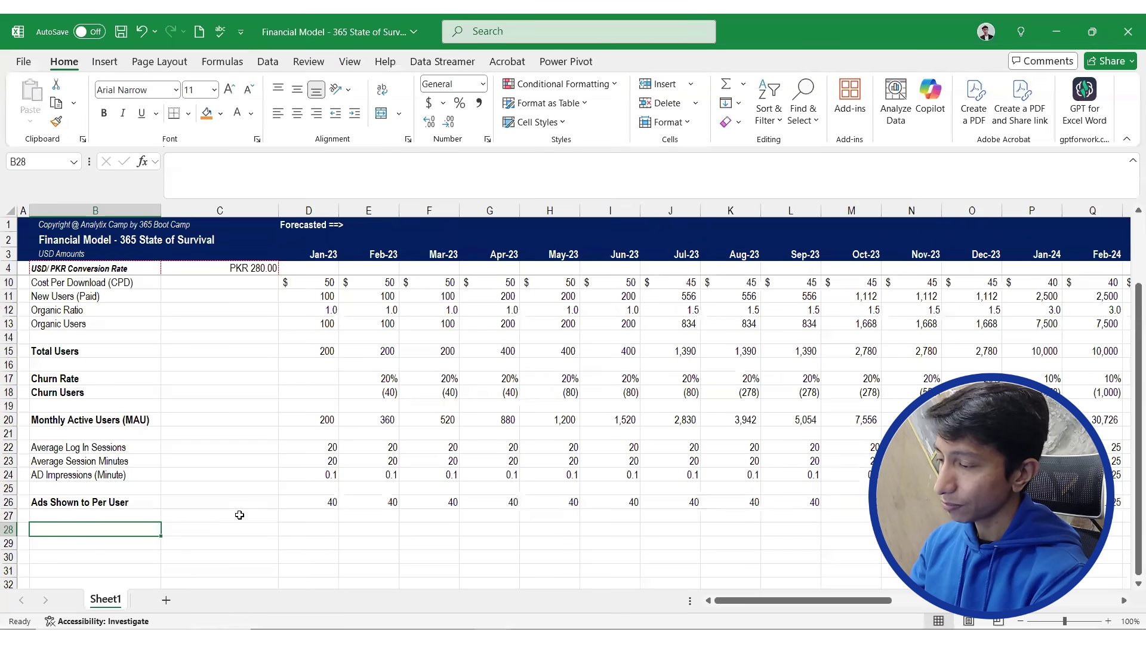
text(AD)
key(BackSpace)
key(BackSpace)
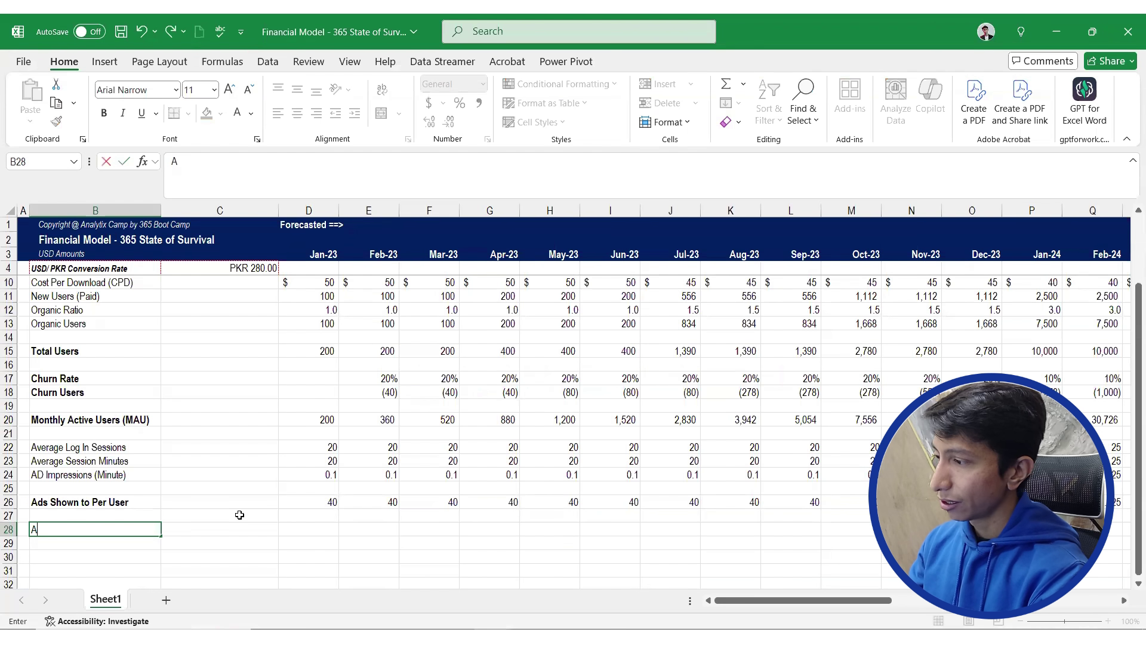
text(Cost P)
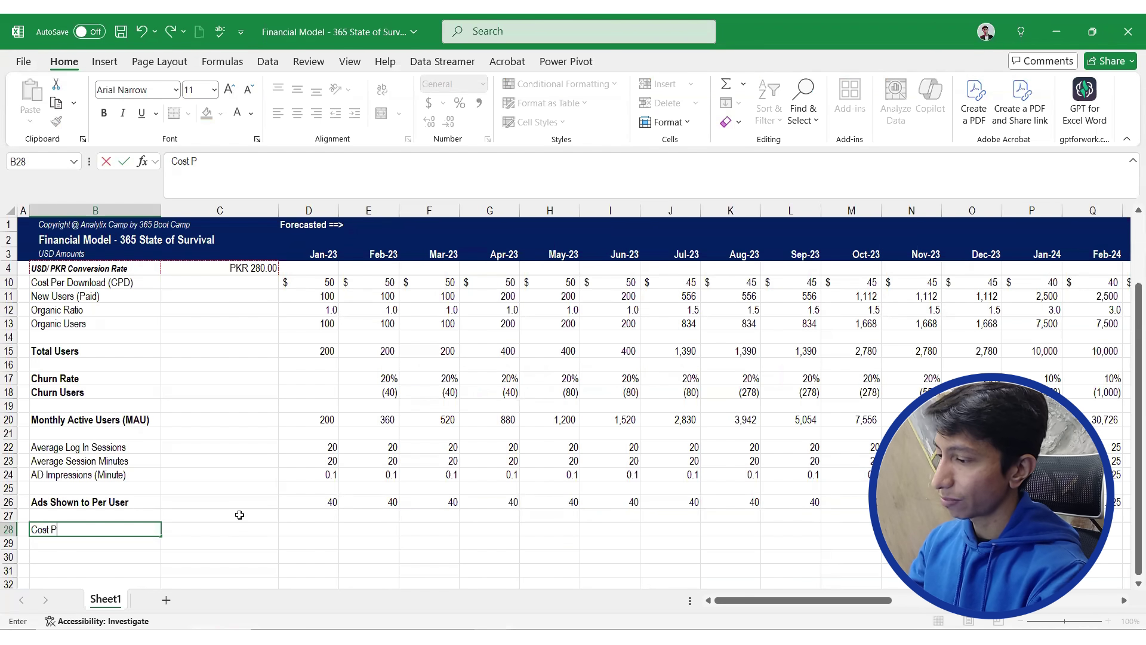
text(er 1)
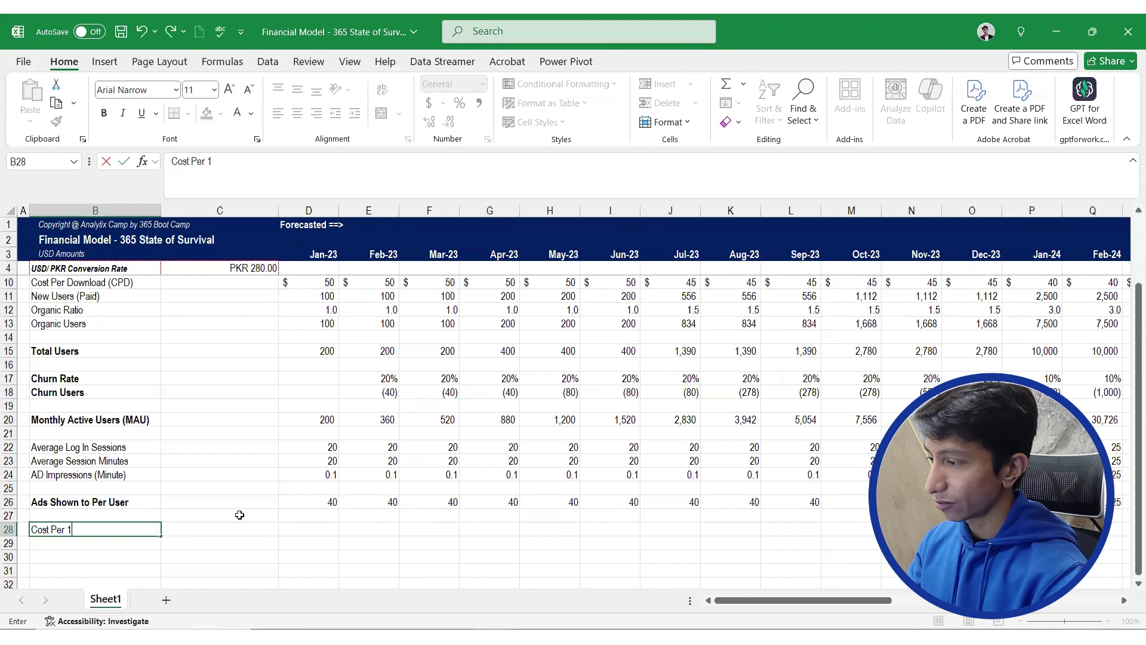
text(000 Impression)
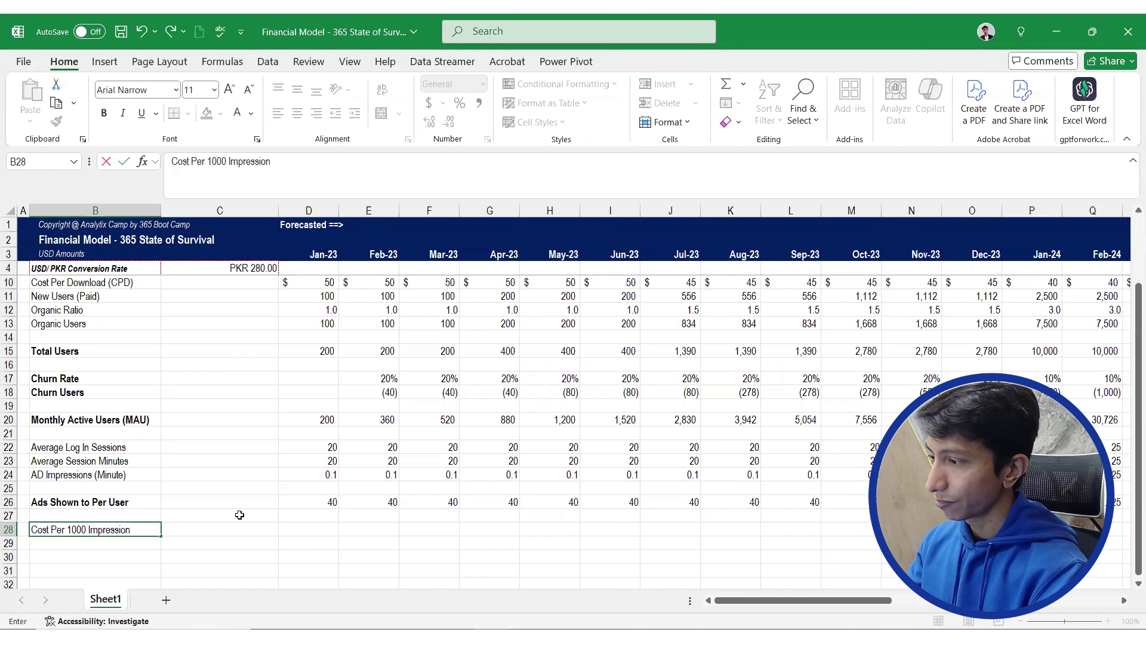
key(Return)
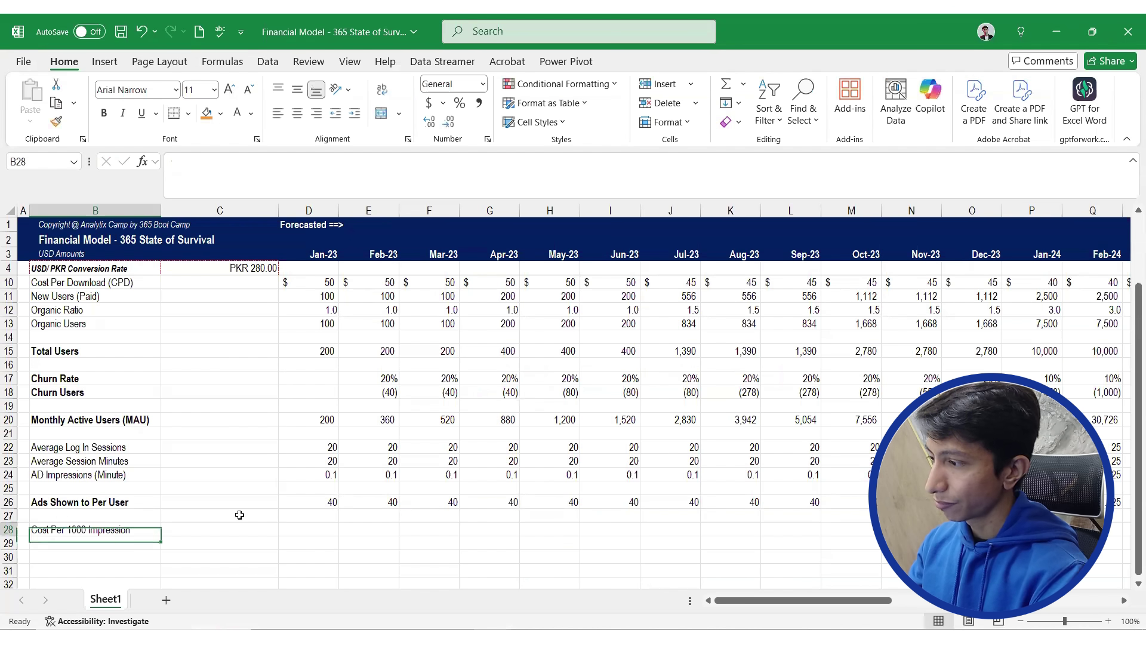
key(Up)
key(ctrl+b)
Enter 0 as the Cost Per 1000 Impression for Jan-23 through Jun-23 and apply the dollar accounting format
key(Right)
key(Right)
key(Right)
key(Left)
key(Left)
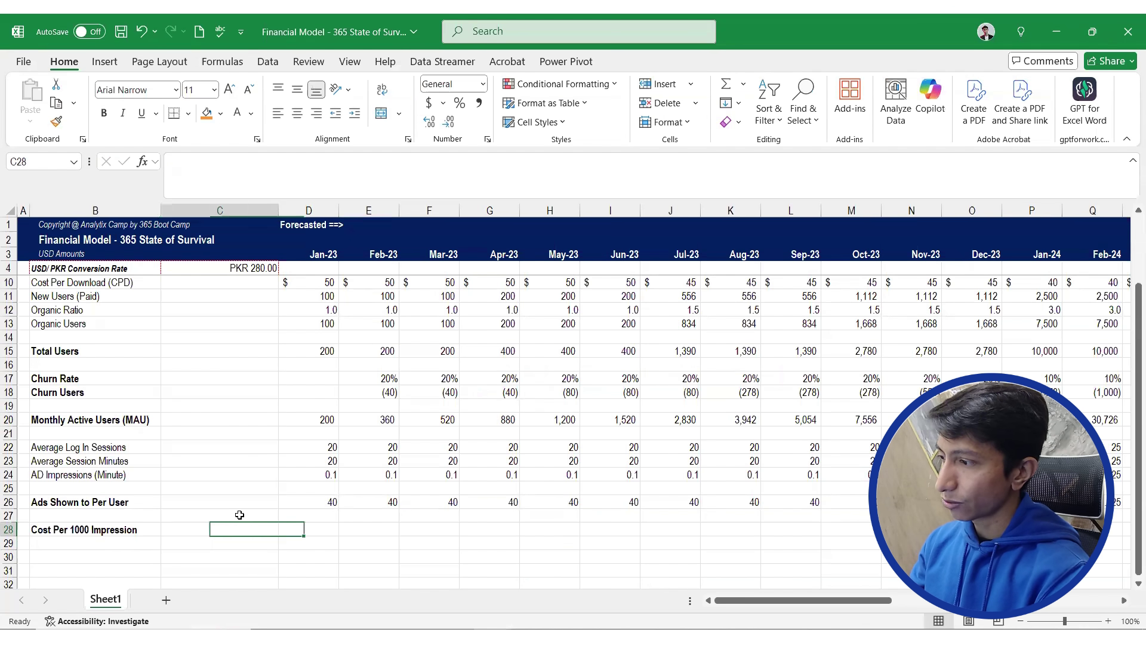
key(Left)
key(Right)
key(Right)
key(Right)
key(Left)
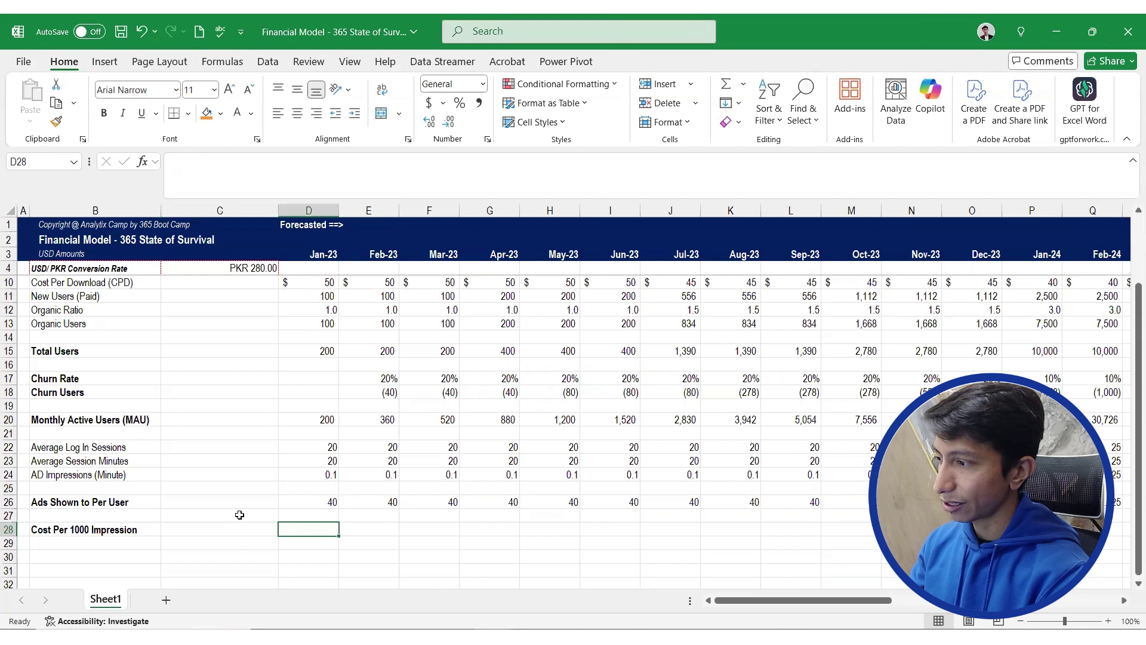
key(Right)
key(Left)
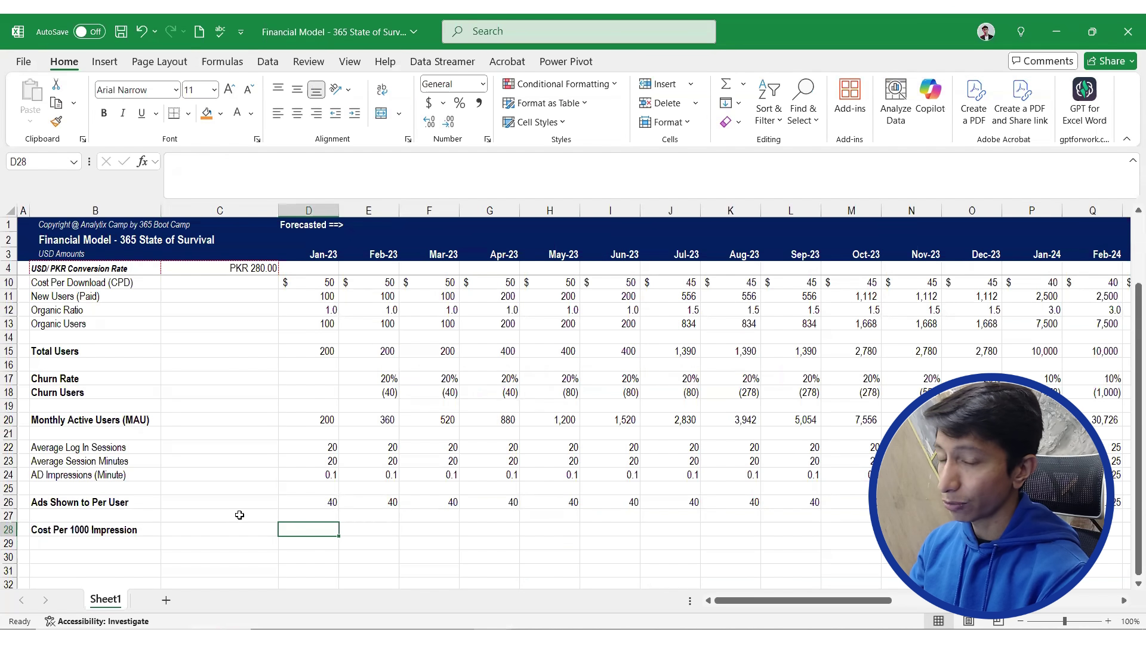
text(0)
key(shift+Right)
key(shift+Right)
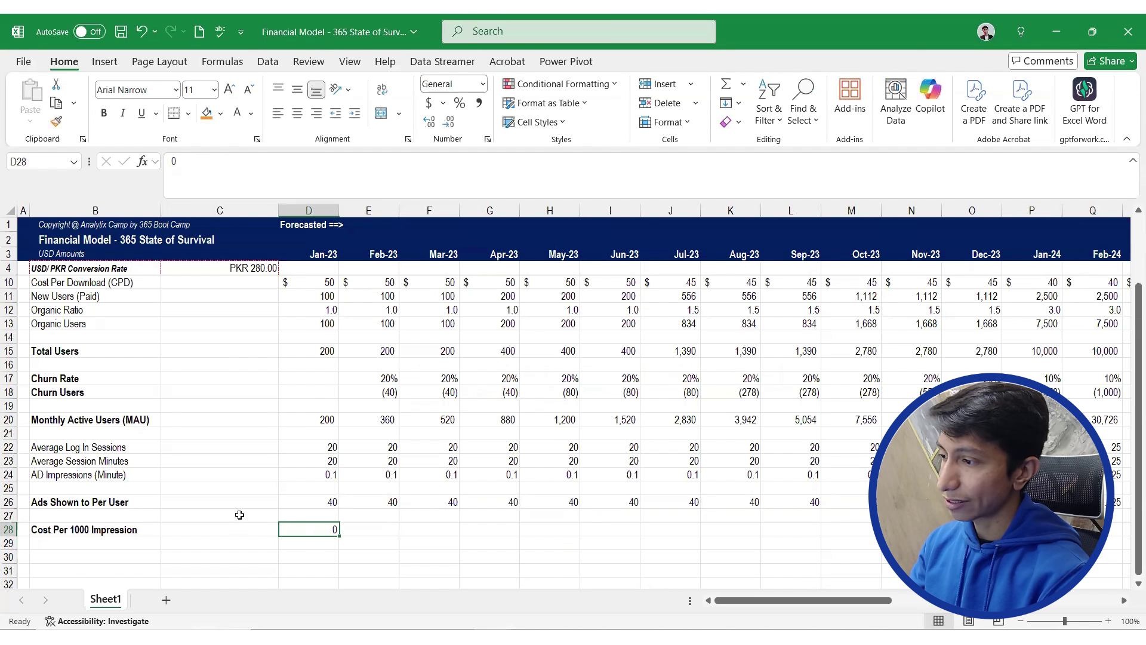
key(shift+Right)
key(shift+Right)
key(shift+Right)
key(ctrl+r)
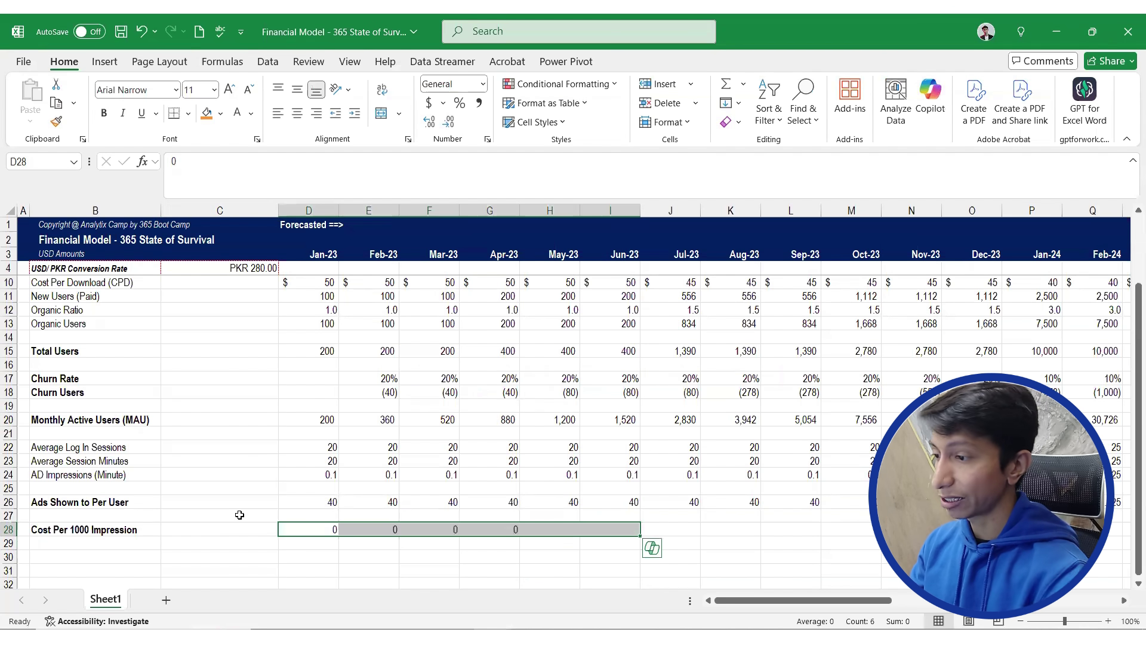
click(430, 105)
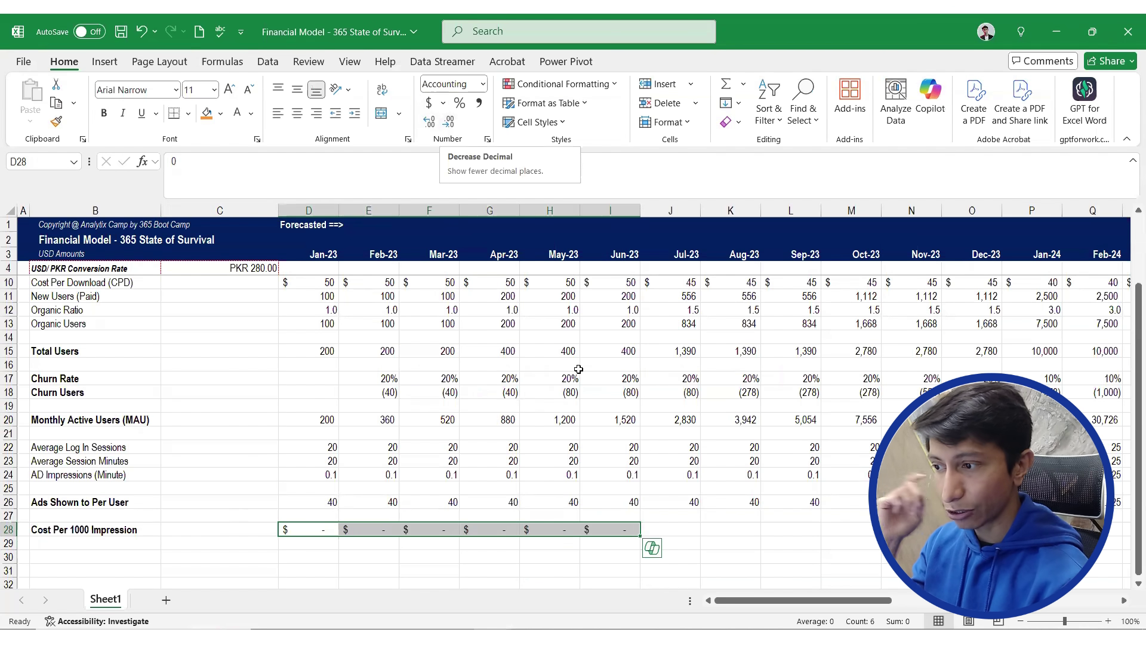
Enter 0.5 as the Cost Per 1000 Impression for every month from Jul-23 to Dec-23
click(662, 529)
text(0.5)
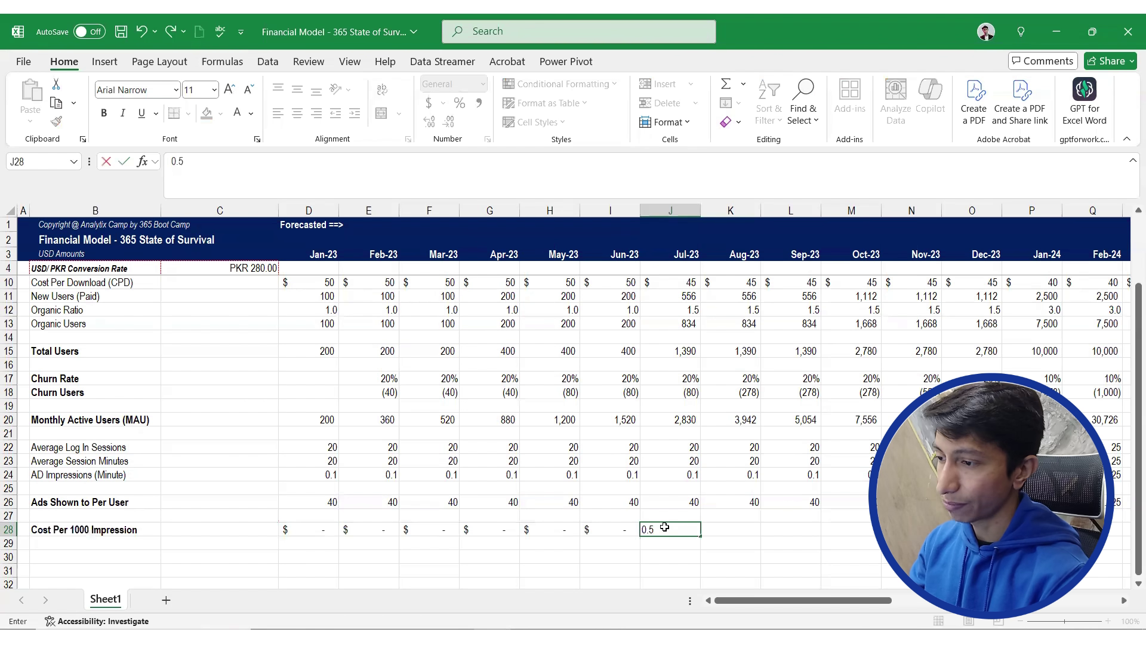
key(shift+Right)
key(shift+Right)
key(shift+Right)
key(shift+Right)
key(shift+Right)
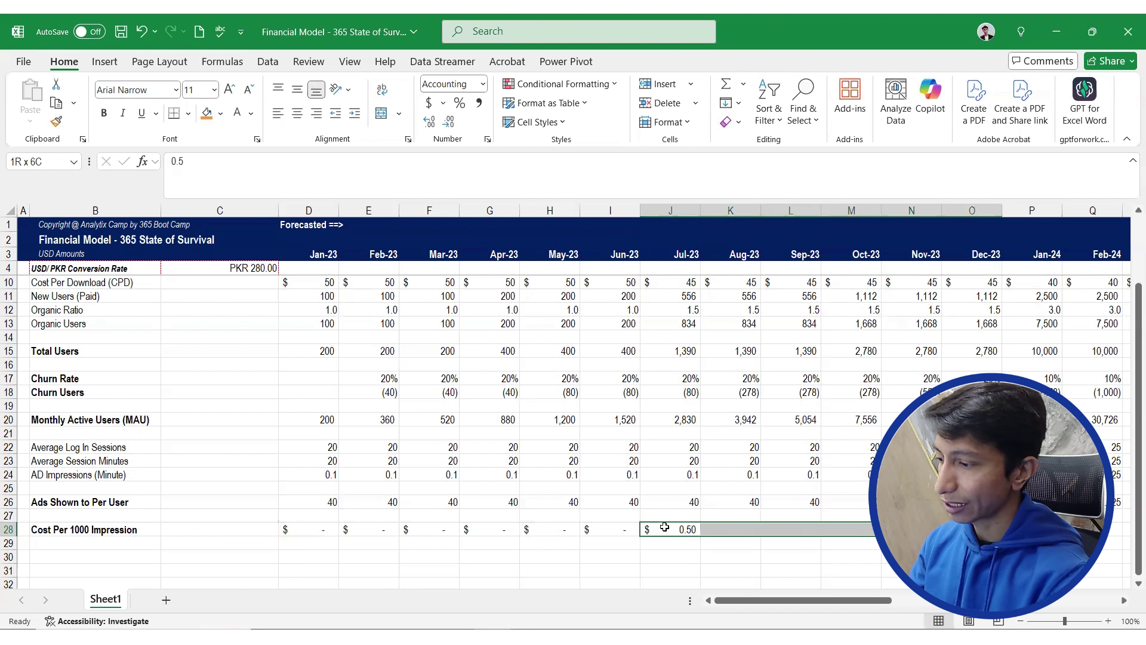
key(ctrl+r)
Go to the Jan-24 cell of the Cost Per 1000 Impression row, and switch to Acrobat to check the 2024 and 2025 CPM rates
key(Right)
key(ctrl+Right)
key(Right)
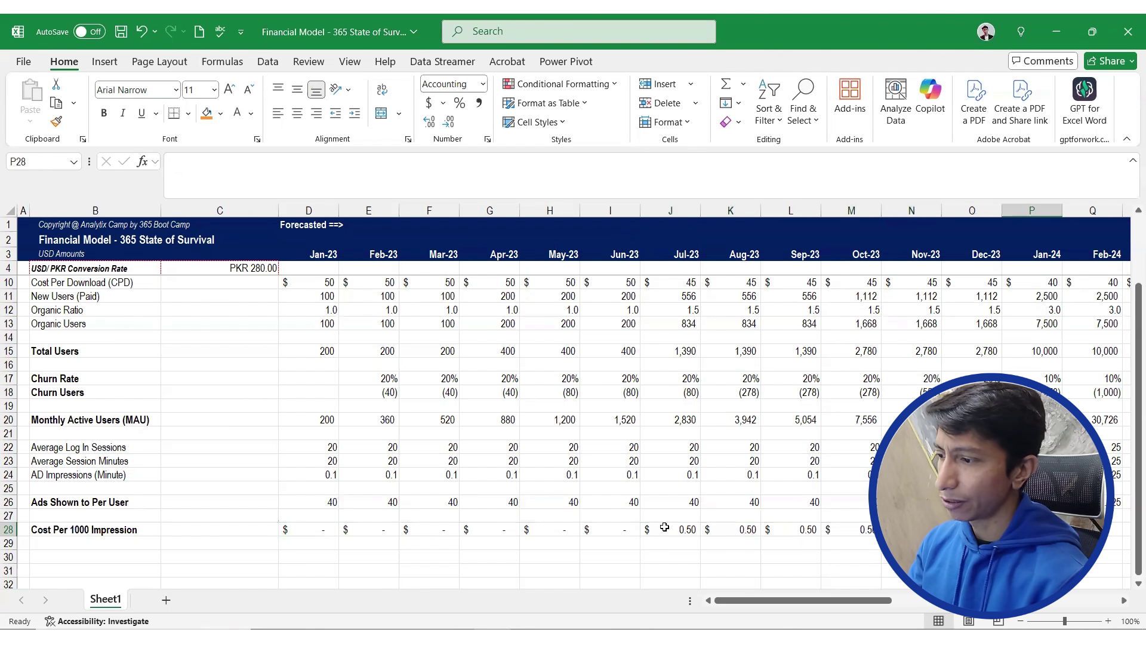
key(alt+Tab)
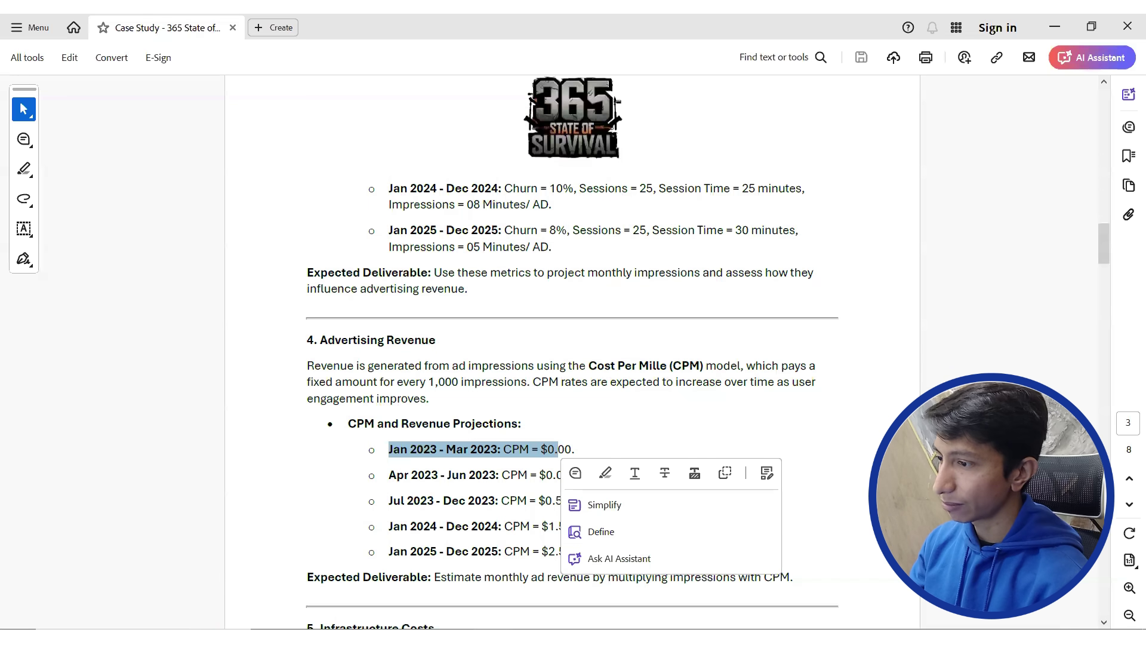
click(462, 539)
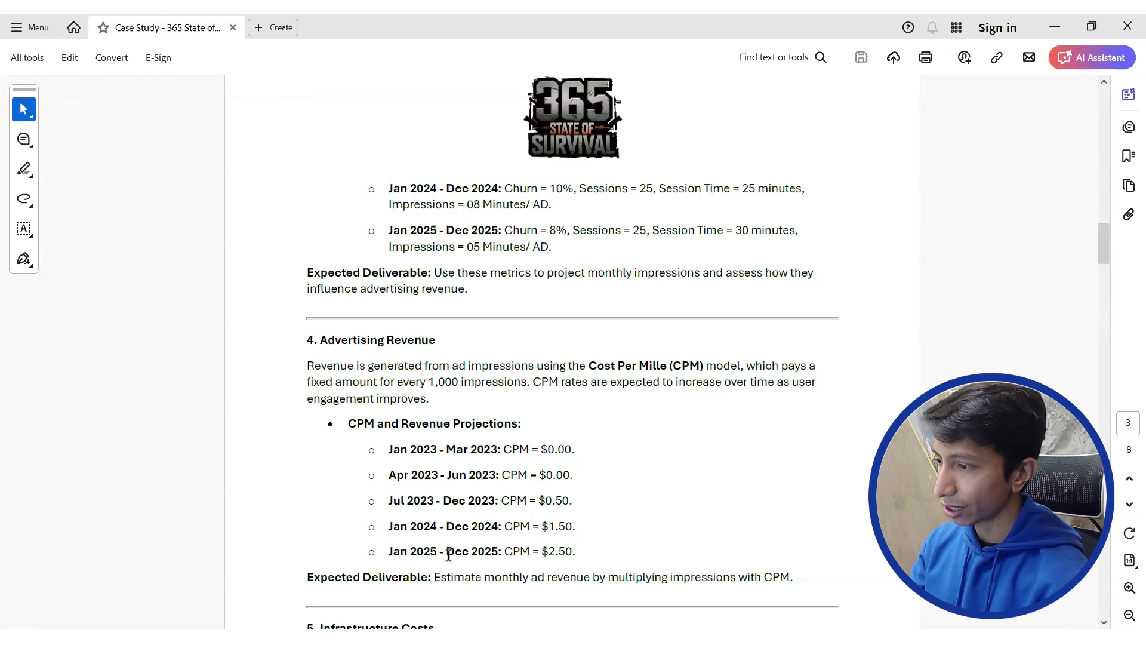
Switch back to Excel and enter 1.5 as the Cost Per 1000 Impression for every month from Jan-24 to Dec-24
key(alt+Tab)
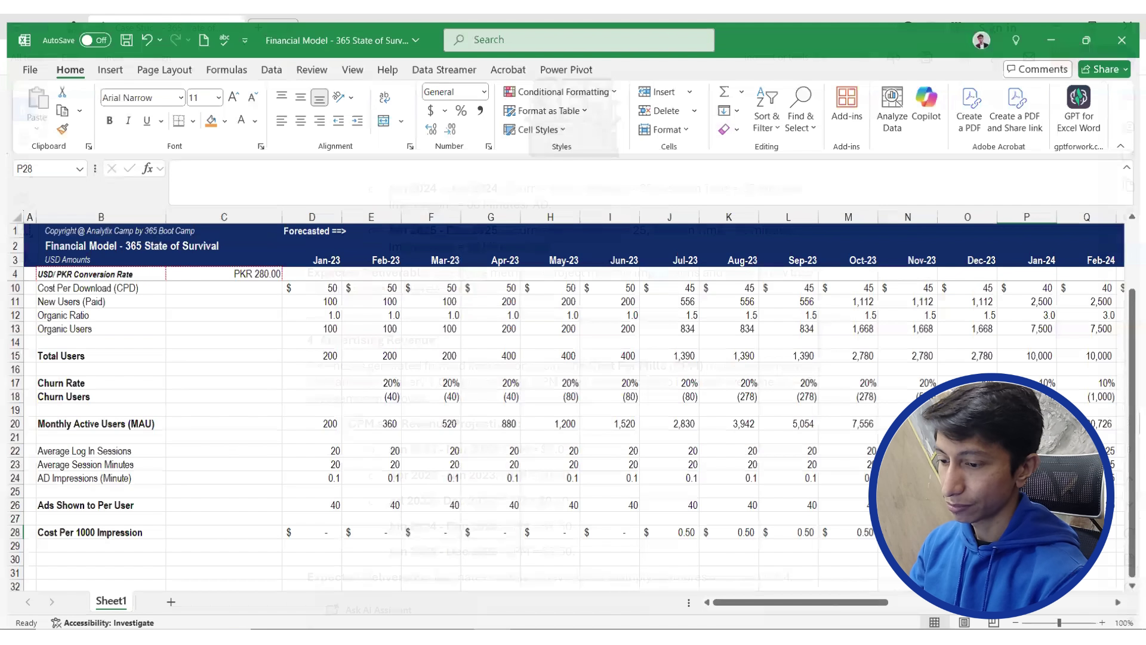
key(shift+Right)
key(shift+Right)
key(shift+Right)
key(shift+Right)
key(shift+Right)
key(shift+Right)
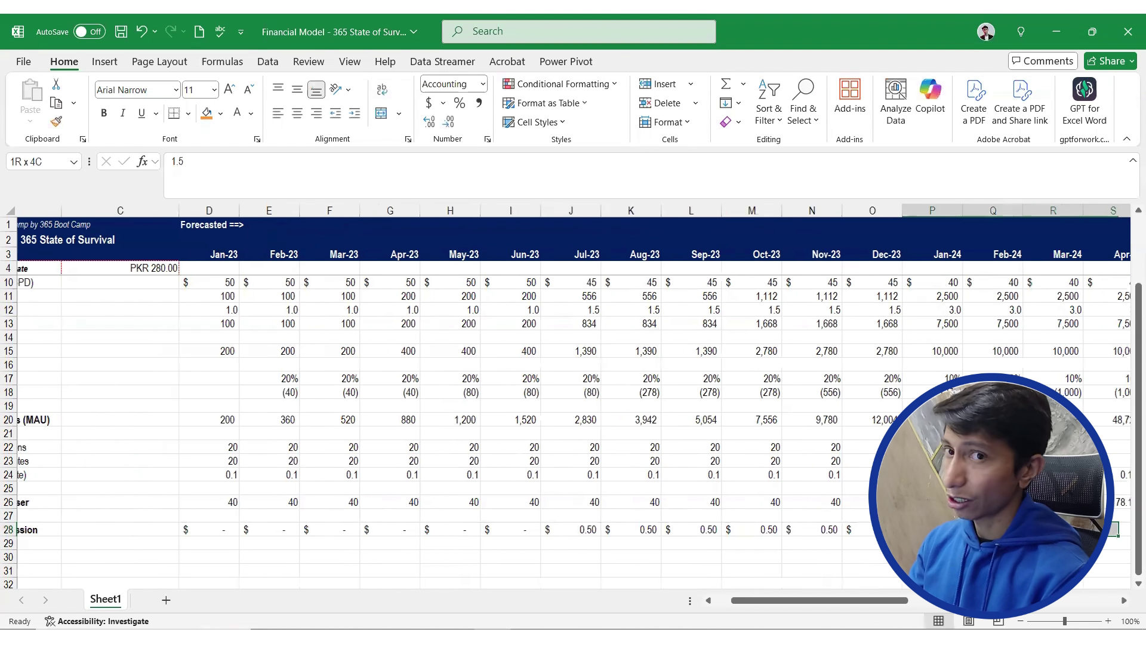
key(shift+Right)
key(shift+Right)
key(shift+Right)
key(shift+Right)
key(shift+Right)
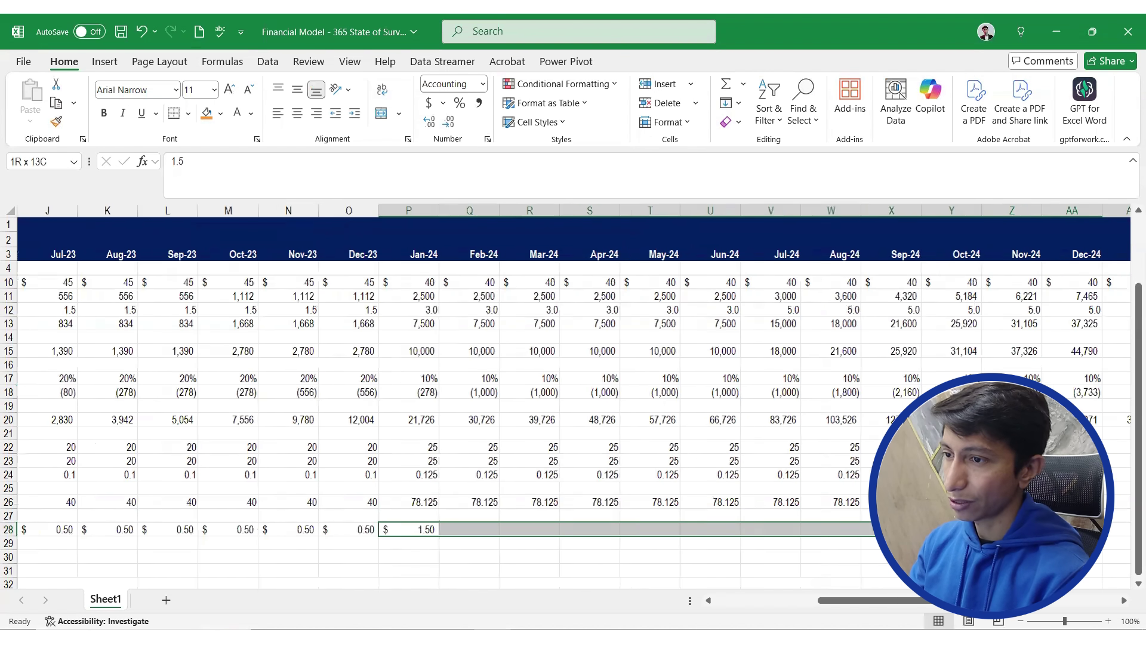
key(ctrl+r)
Enter 2.5 as the Cost Per 1000 Impression for every month from Jan-25 to Dec-25
key(Right)
key(ctrl+Right)
key(Right)
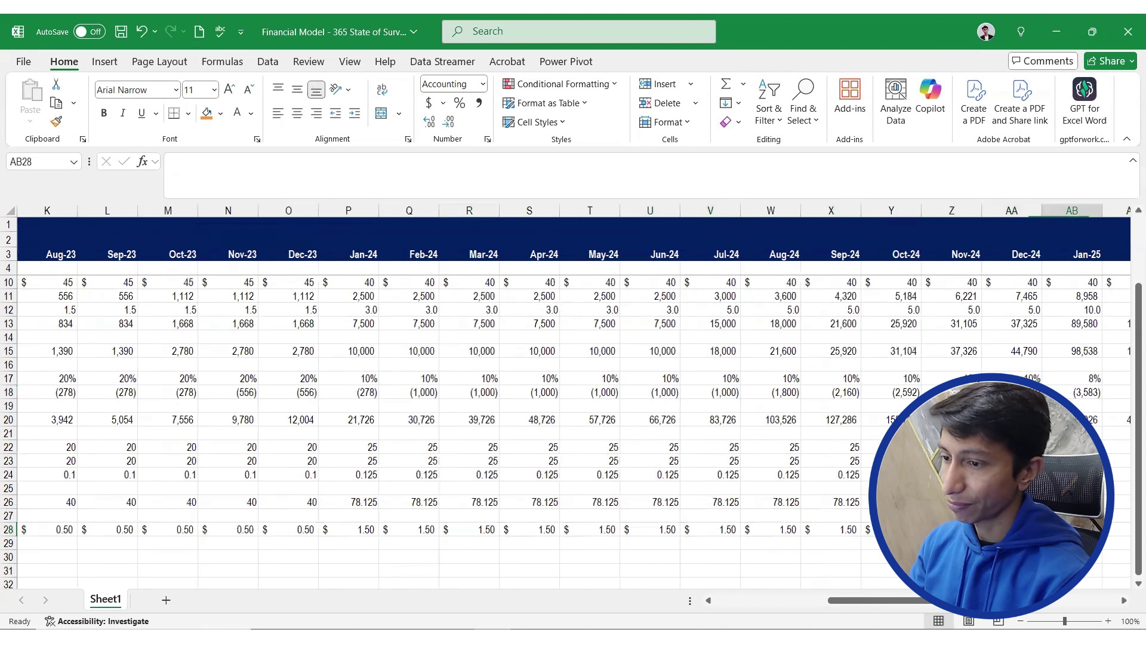
text(2.5)
key(ctrl+Return)
key(shift+Right)
key(shift+Right)
key(shift+Right)
key(shift+Right)
key(shift+Right)
key(shift+Right)
key(shift+Right)
key(shift+Right)
key(shift+Right)
key(shift+Right)
key(shift+Right)
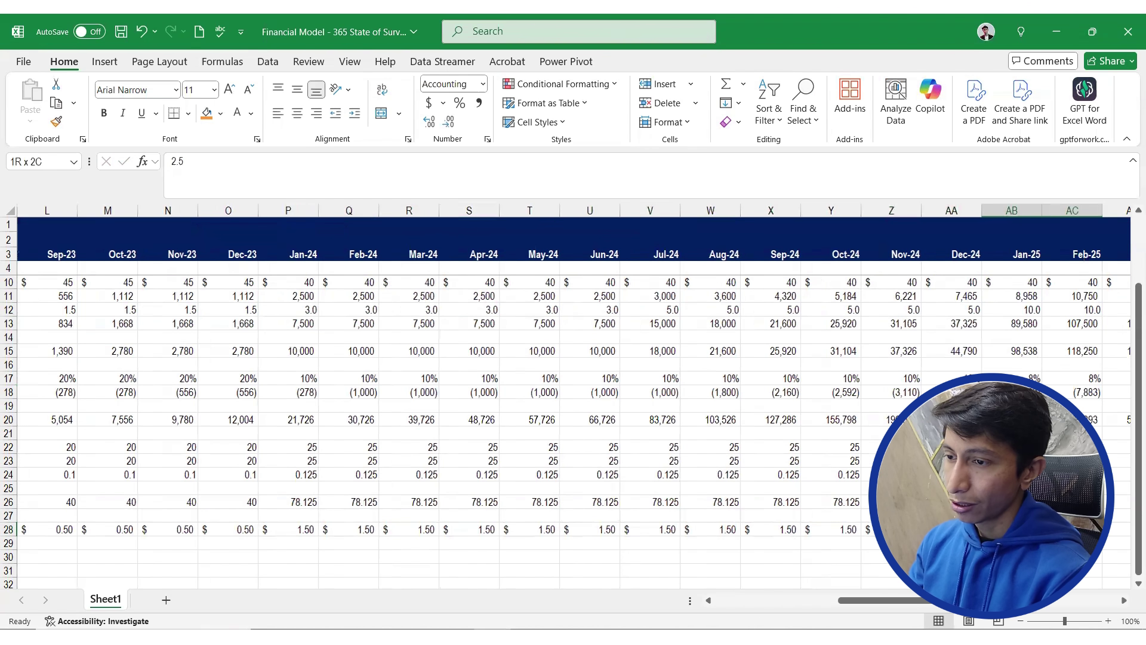
key(ctrl+r)
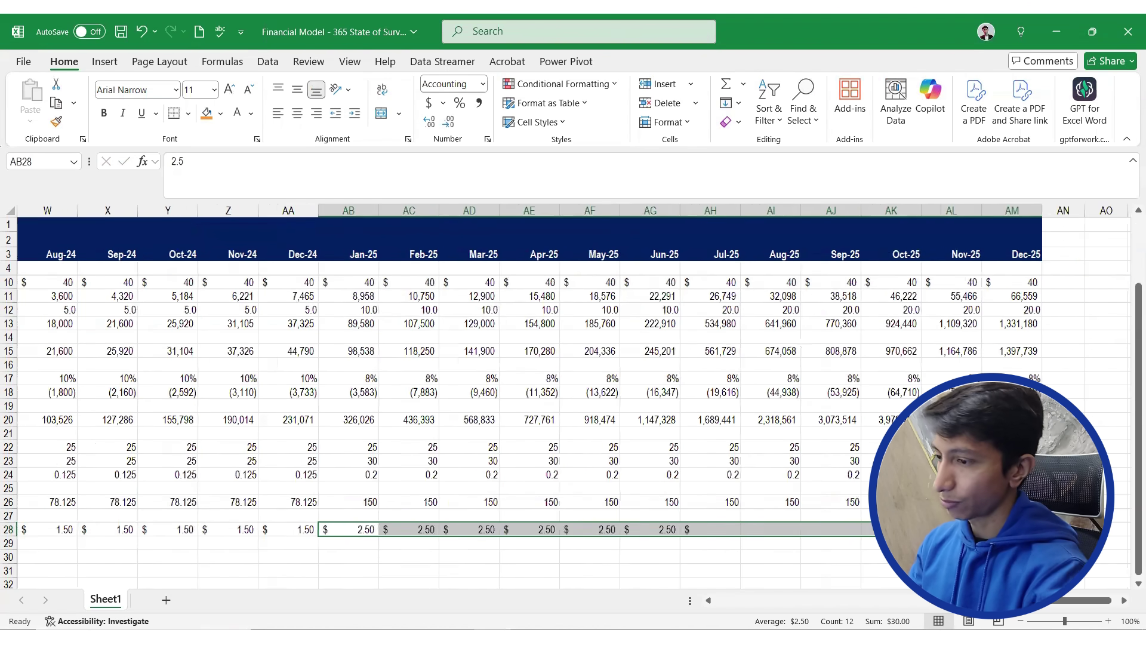
Remove the bold formatting from the Cost Per 1000 Impression and Ads Shown to Per User row labels
key(Home)
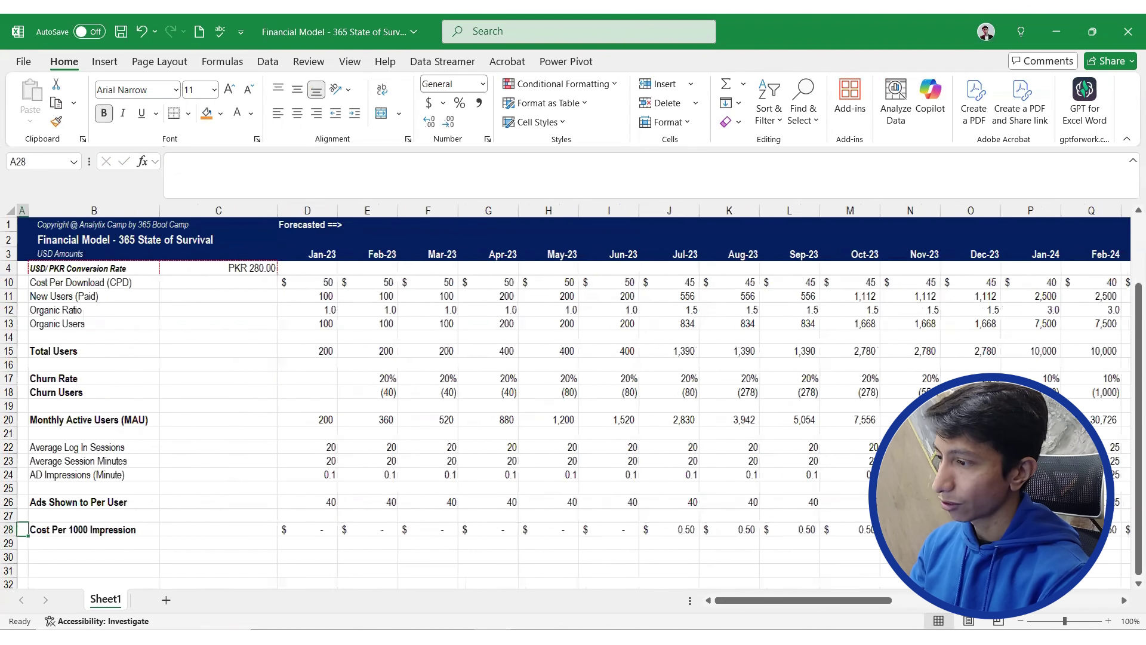
key(Right)
key(Down)
key(Down)
key(Down)
key(Up)
key(Up)
key(Up)
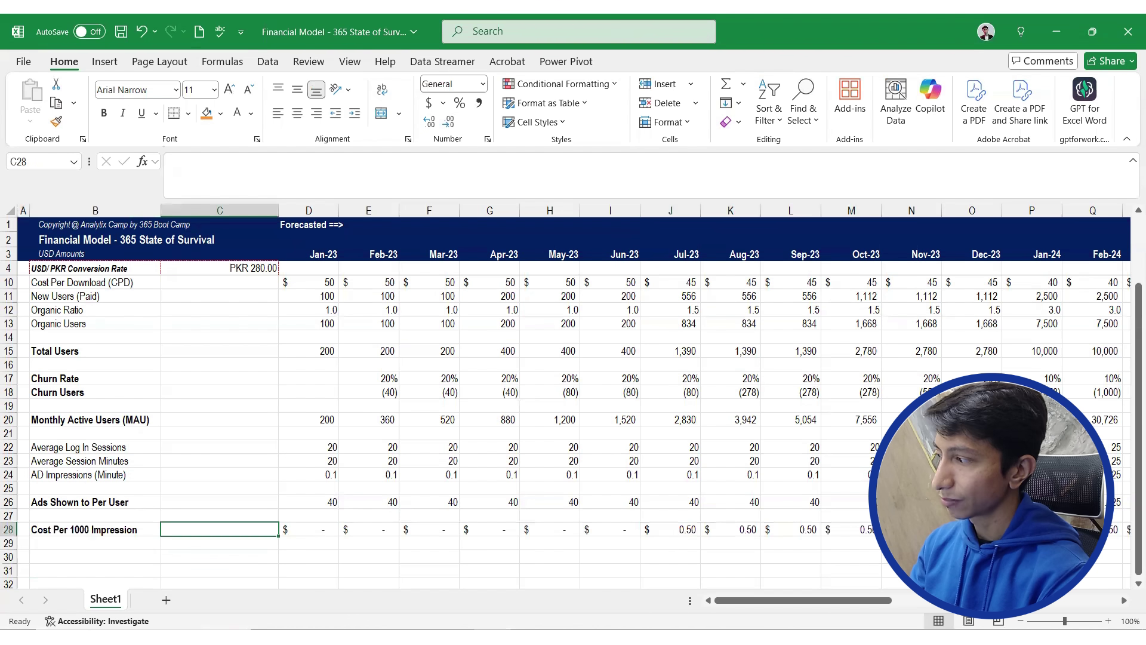
key(Down)
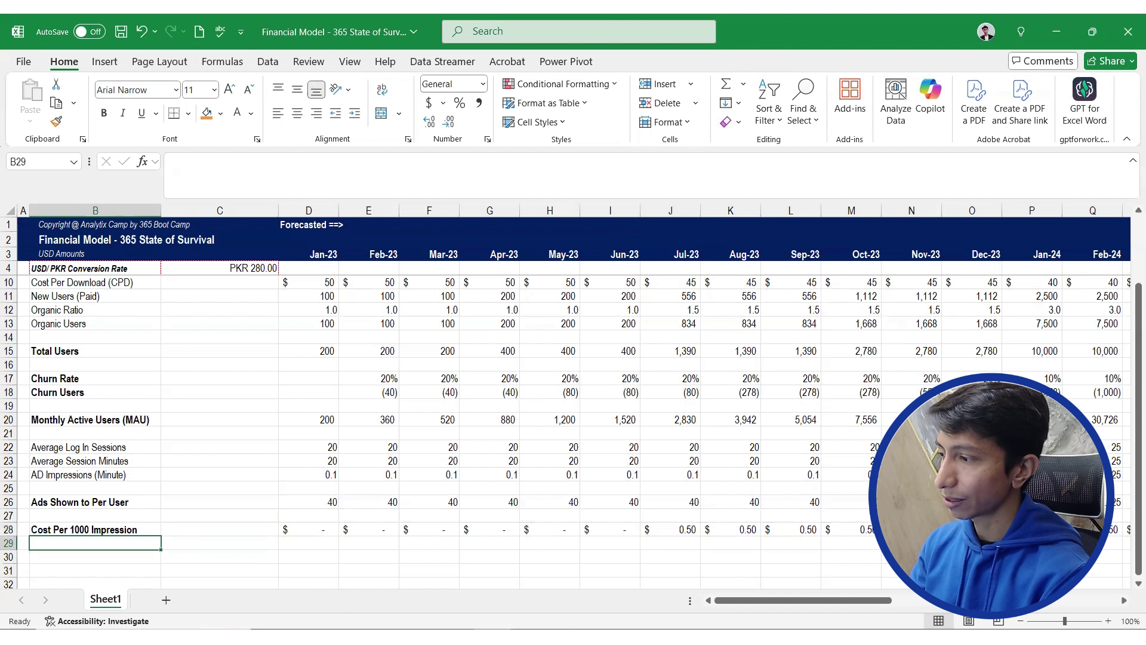
key(Down)
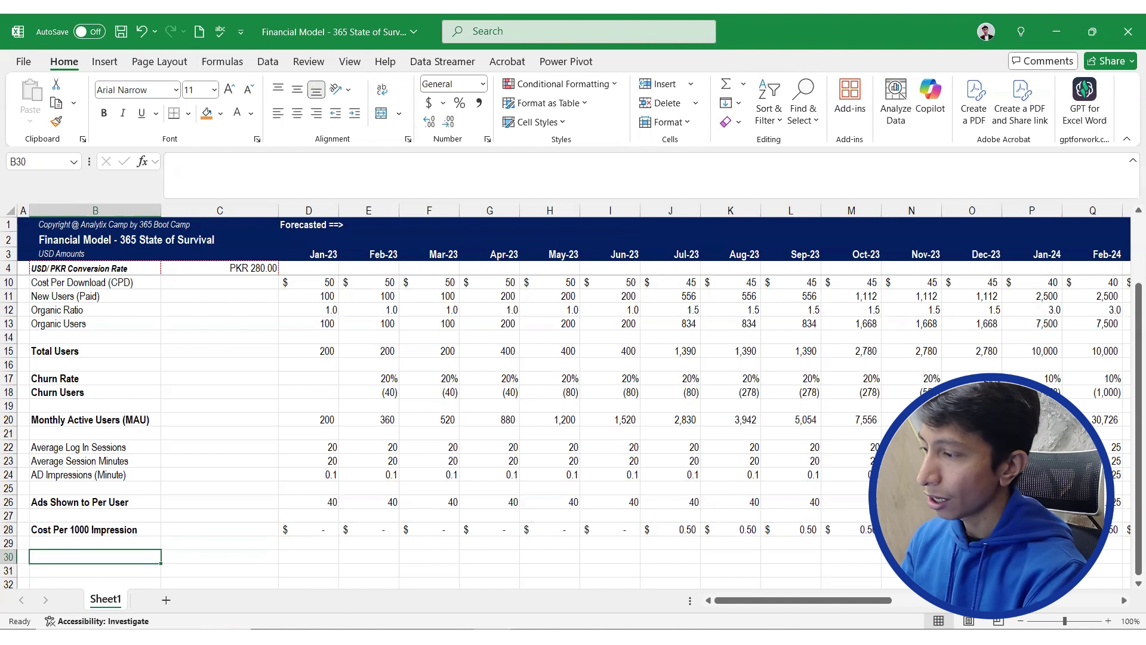
key(Up)
key(Up)
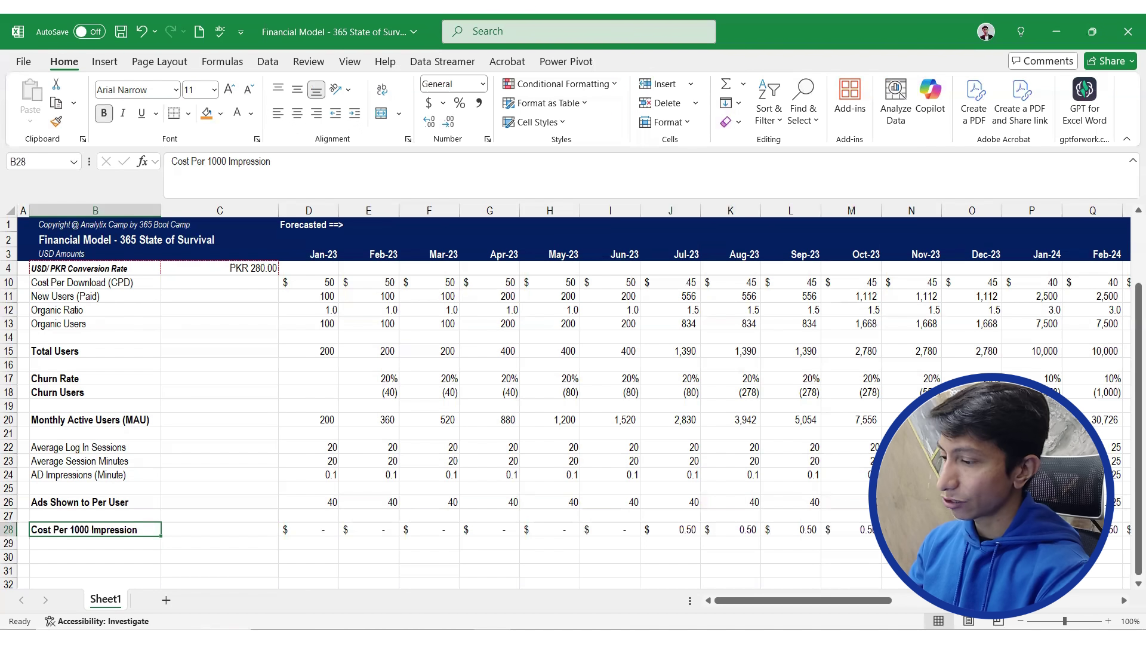
key(ctrl+b)
key(Up)
key(Up)
key(ctrl+b)
key(Up)
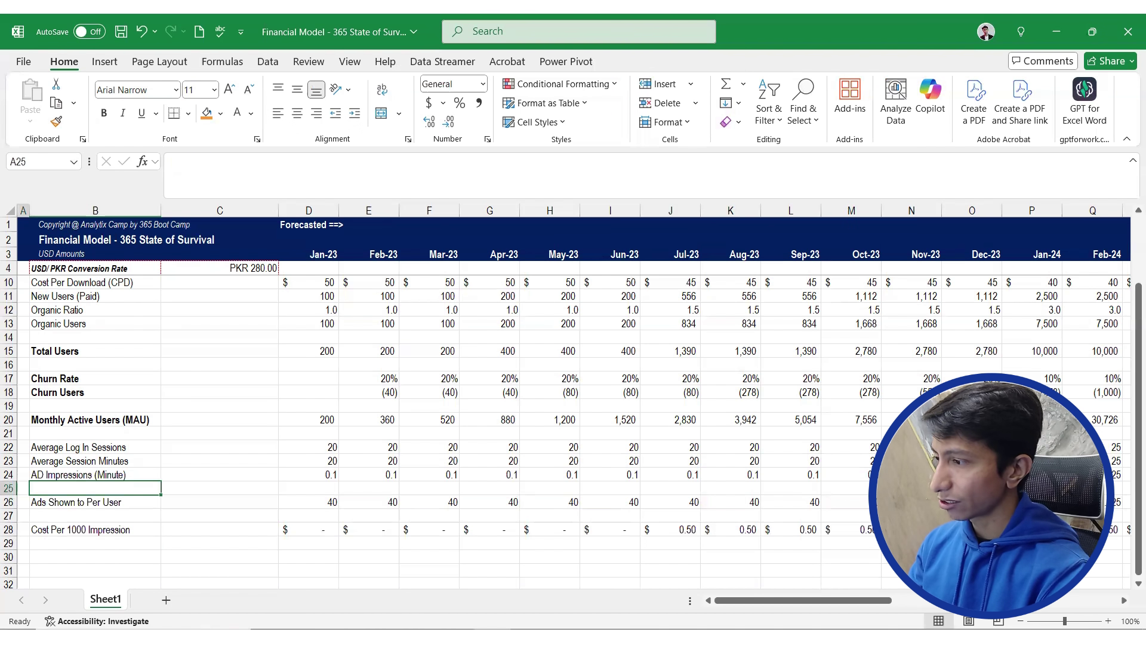
key(Down)
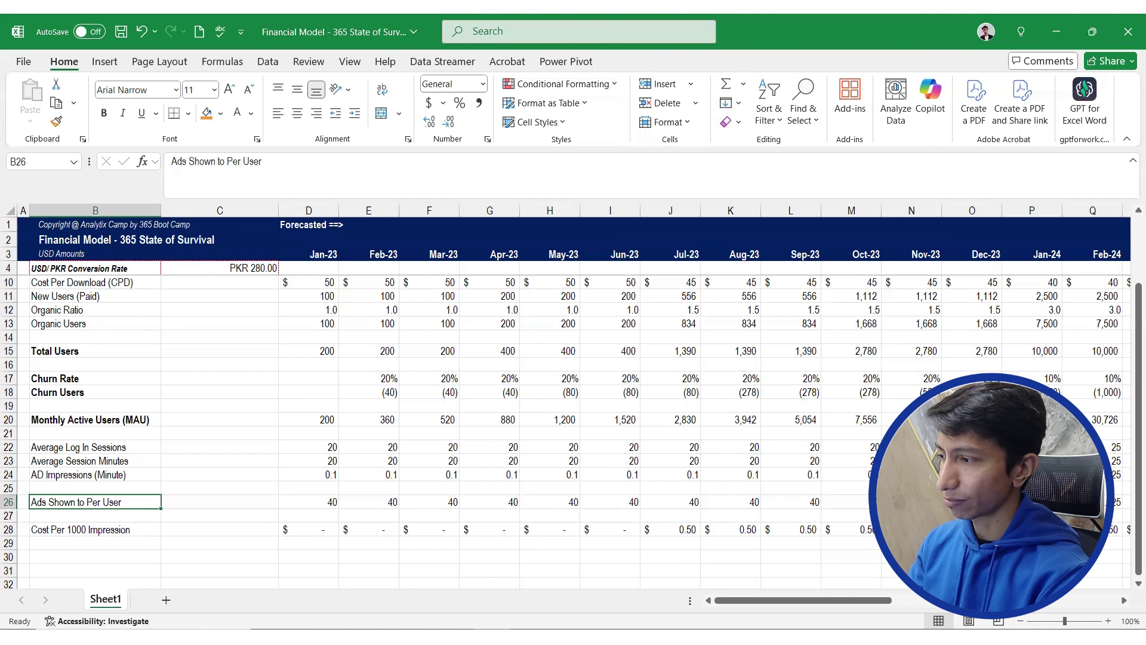
Rename the Ads Shown to Per User row label as "AD Impressions/ User/ Month"
text(AD Show)
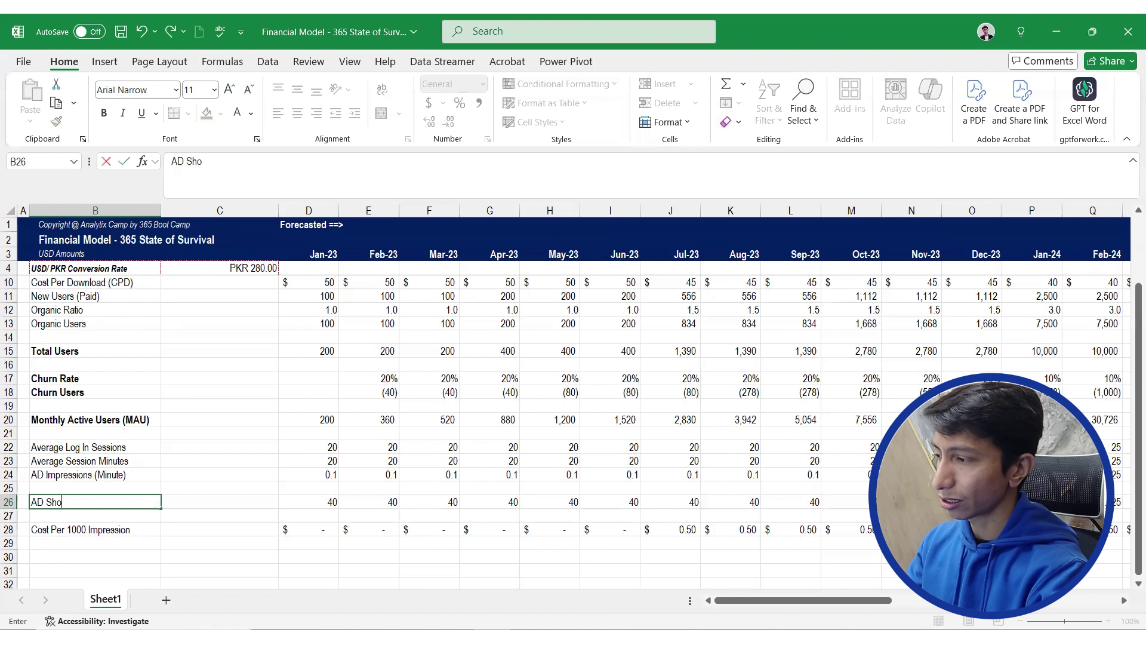
key(BackSpace)
key(BackSpace)
key(BackSpace)
key(BackSpace)
key(BackSpace)
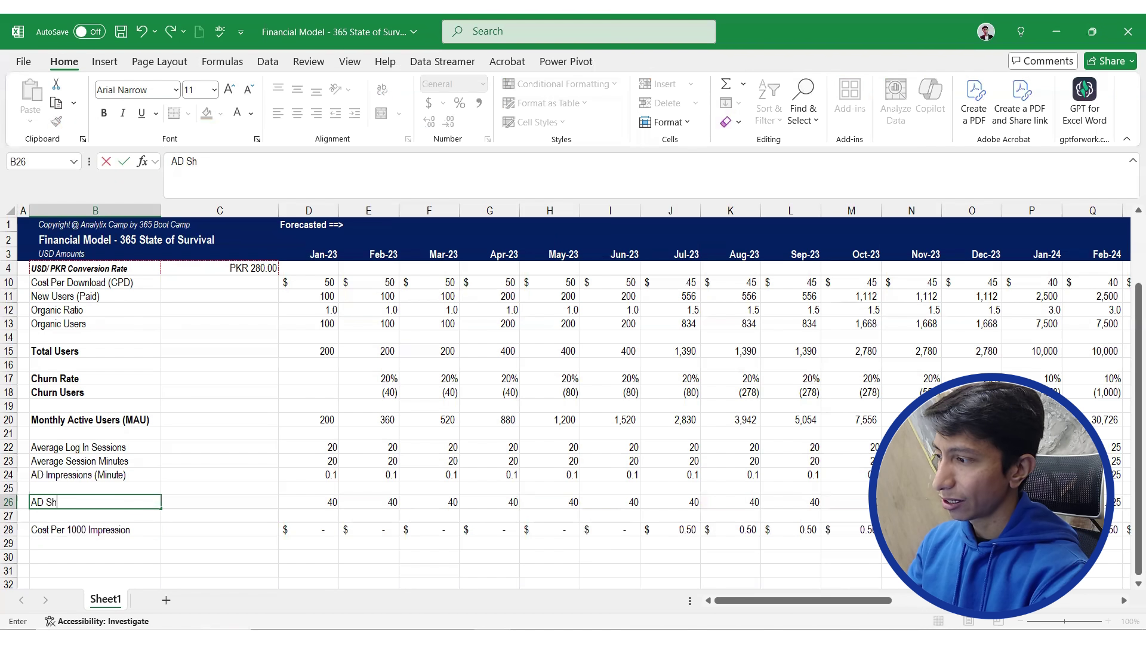
key(BackSpace)
text(D)
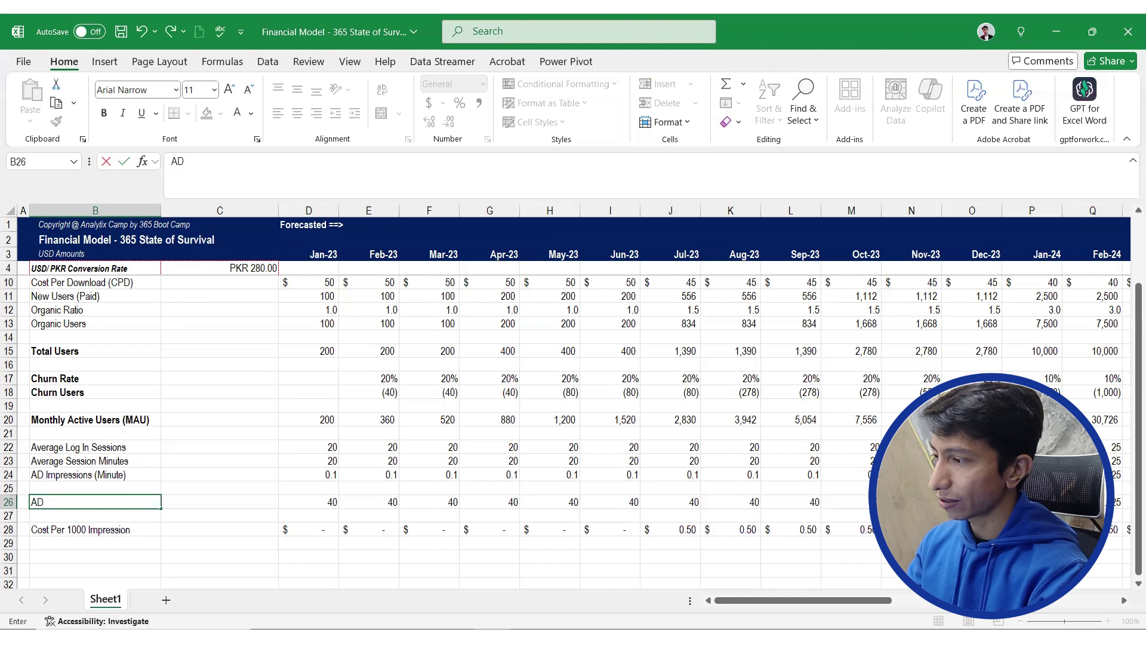
text( Impre)
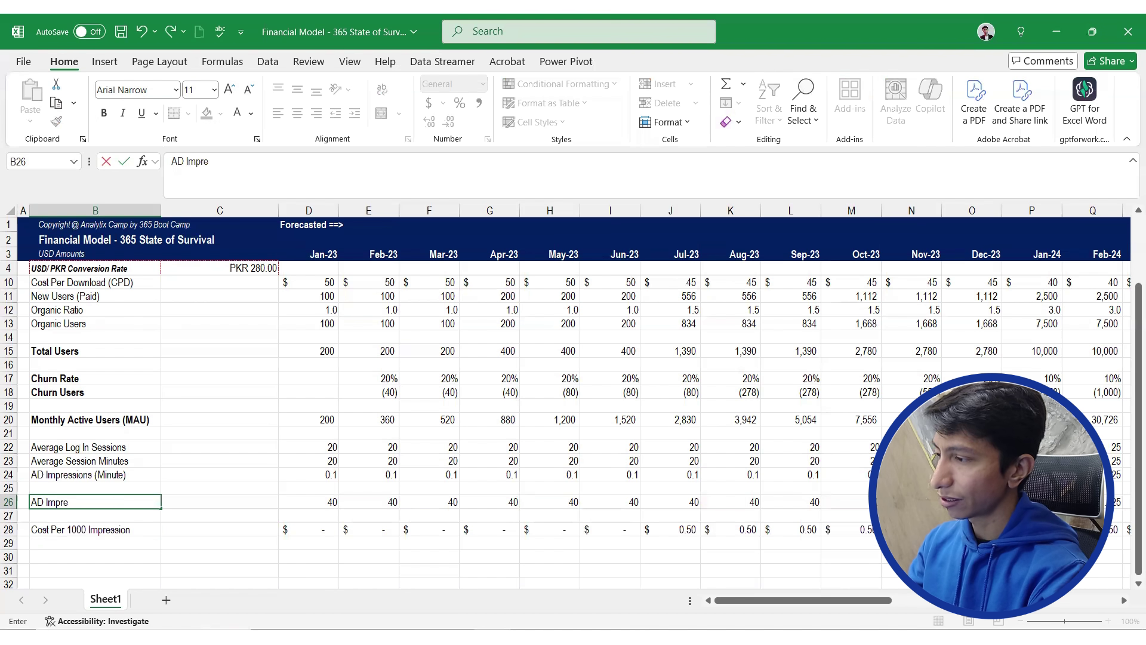
text(ssions/)
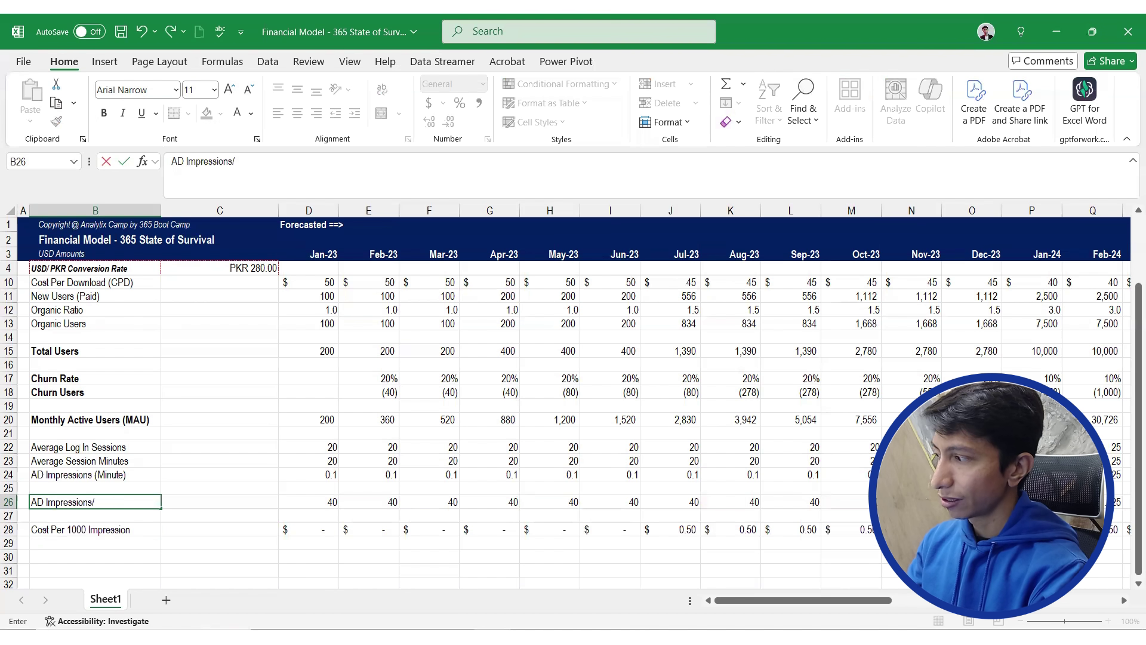
text( User /)
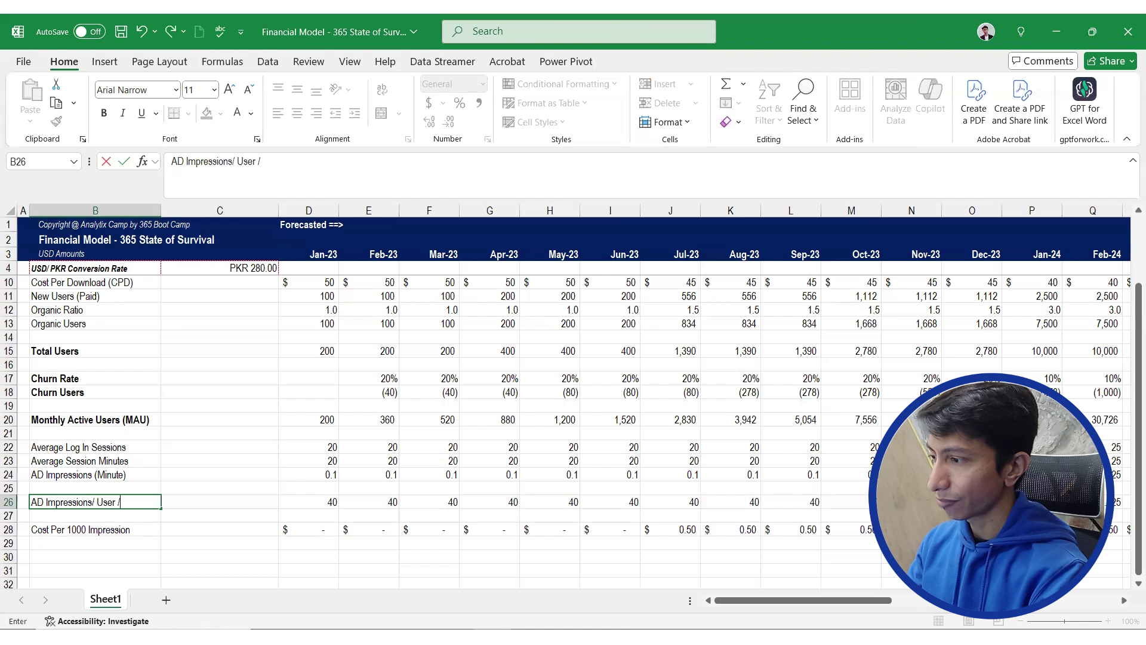
key(BackSpace)
text(/)
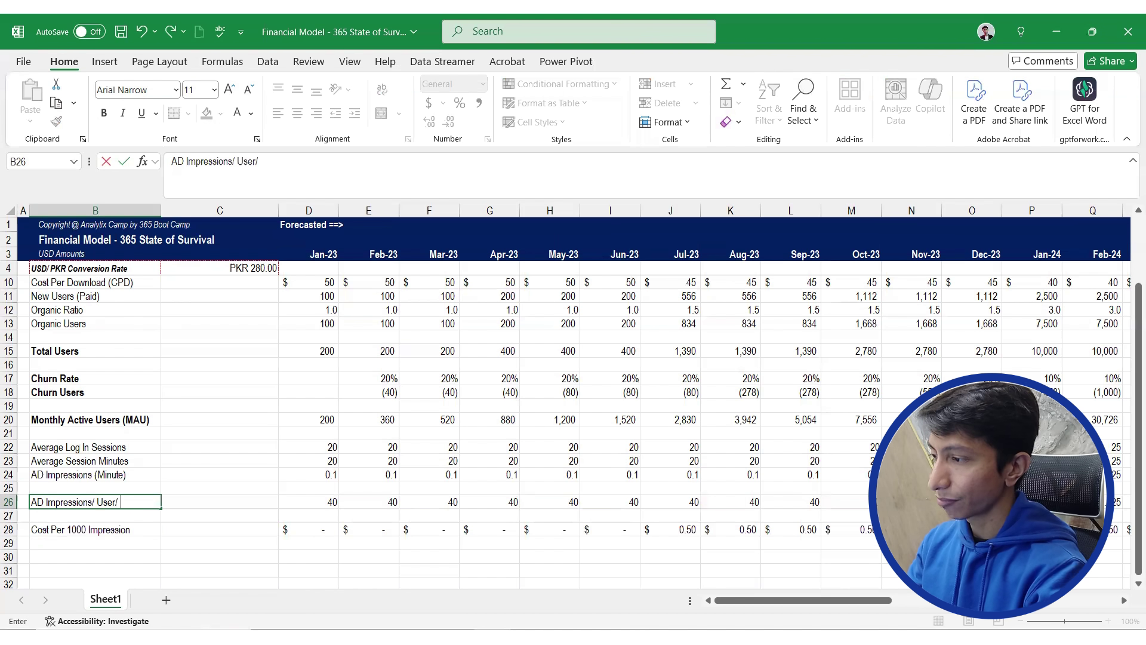
text( Month)
key(Return)
key(Up)
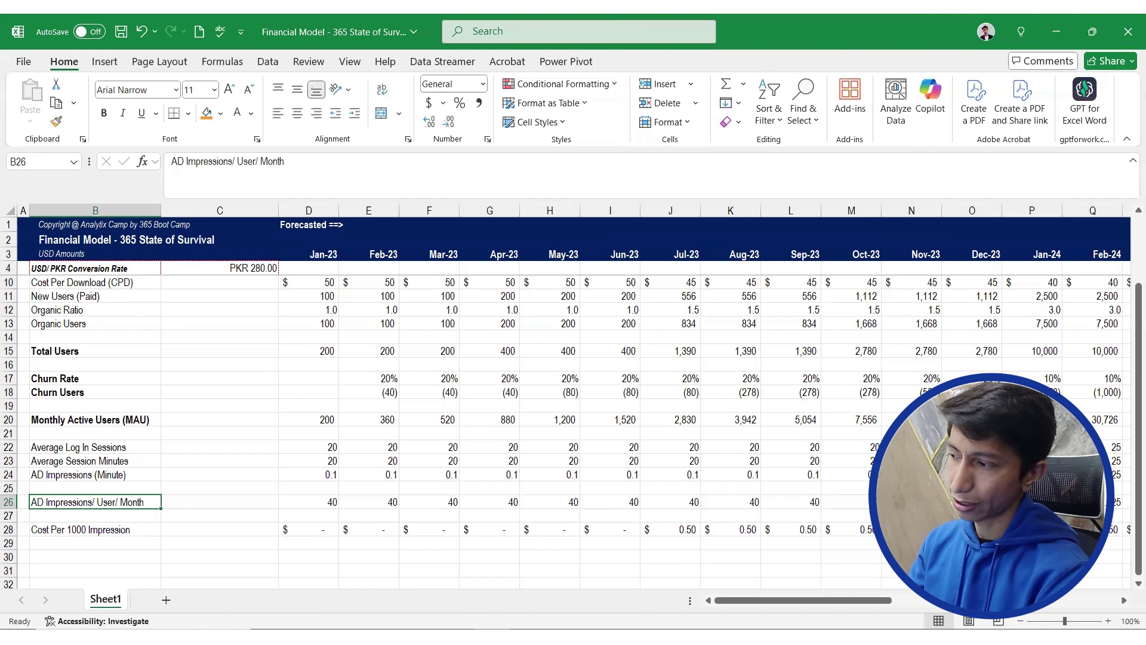
Add the row label "Cost Per AD Impression" directly below Cost Per 1000 Impression
key(Right)
key(Right)
key(Right)
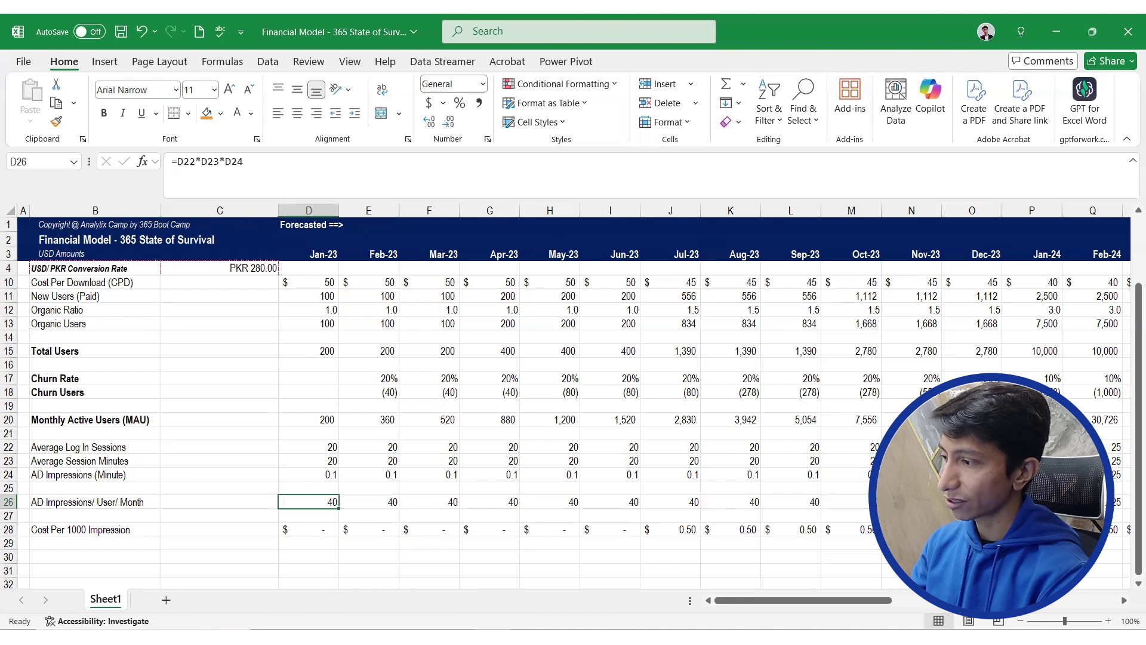
key(Down)
key(Left)
key(Down)
key(Down)
key(Left)
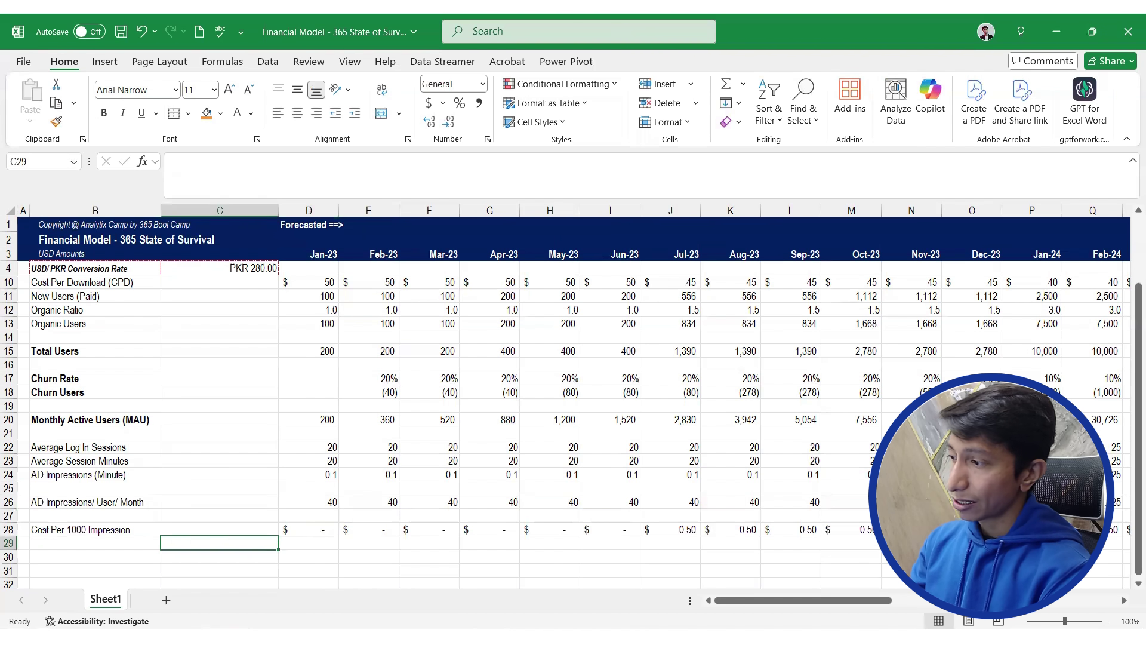
key(Left)
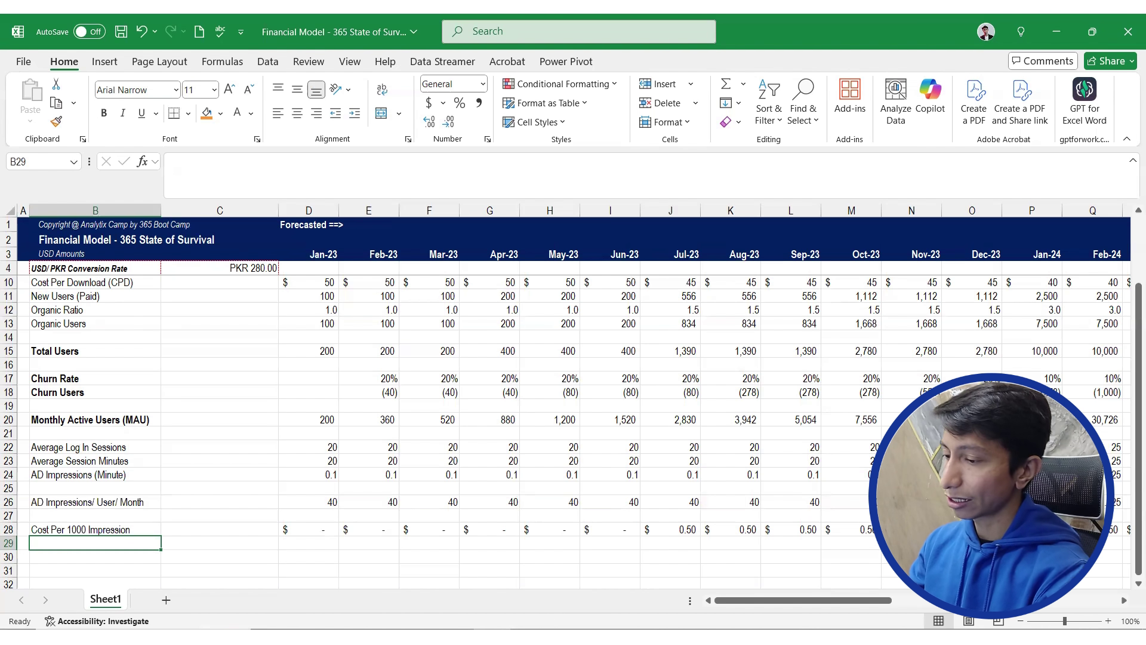
text(Cost Per )
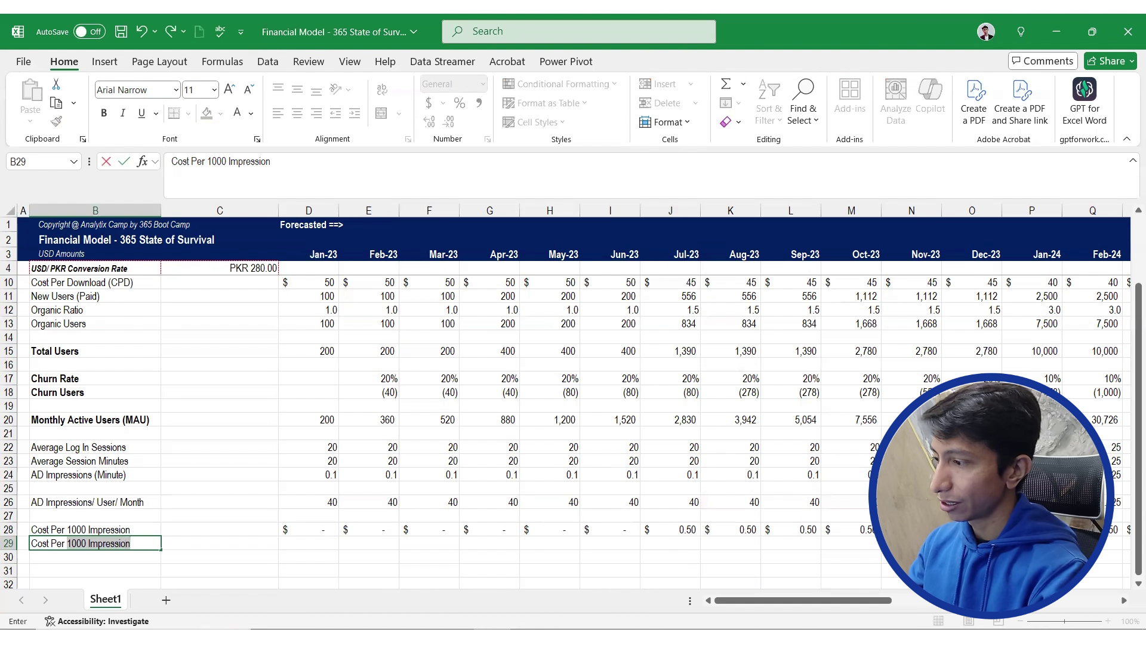
text(Impre)
key(BackSpace)
key(BackSpace)
key(BackSpace)
key(BackSpace)
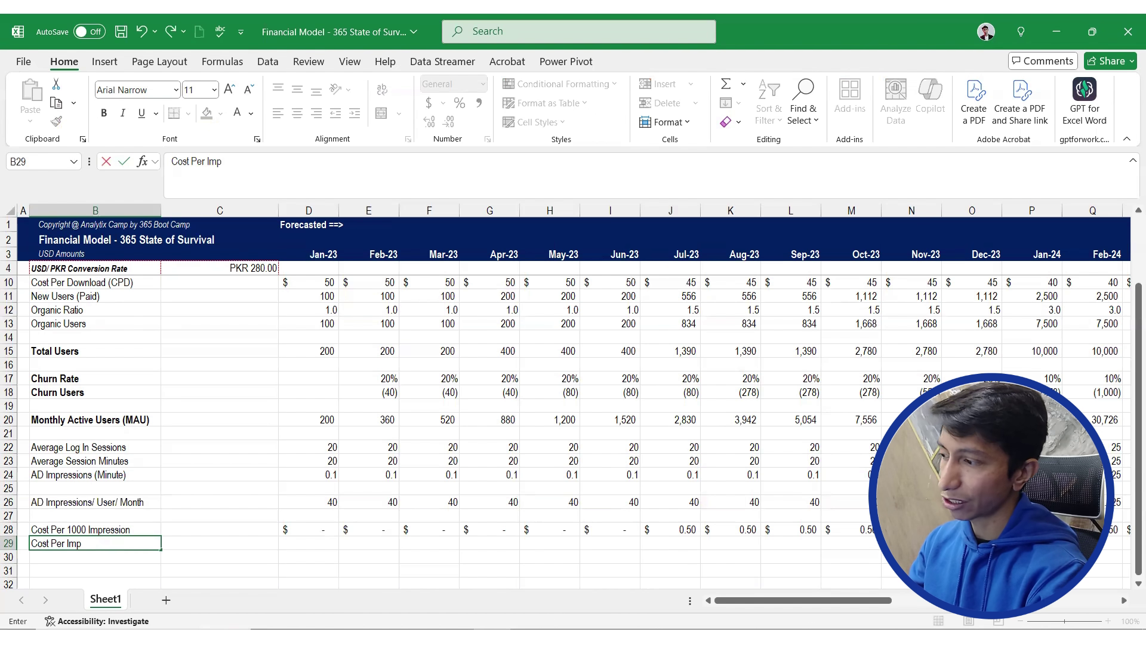
key(BackSpace)
text(AD Im)
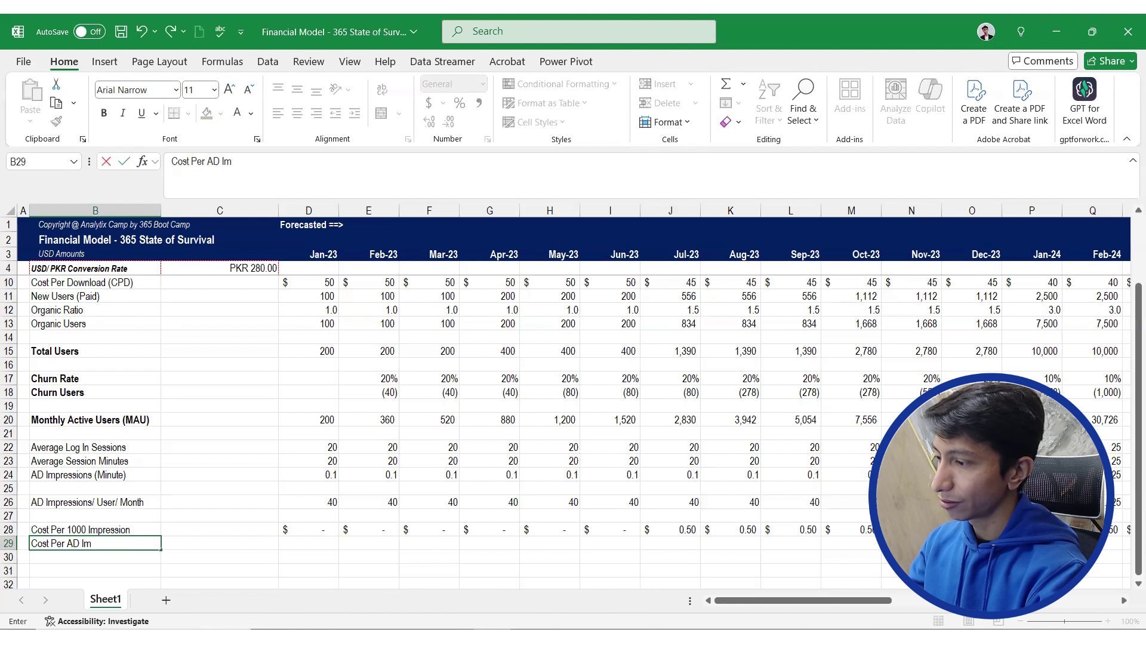
text(pression)
key(Return)
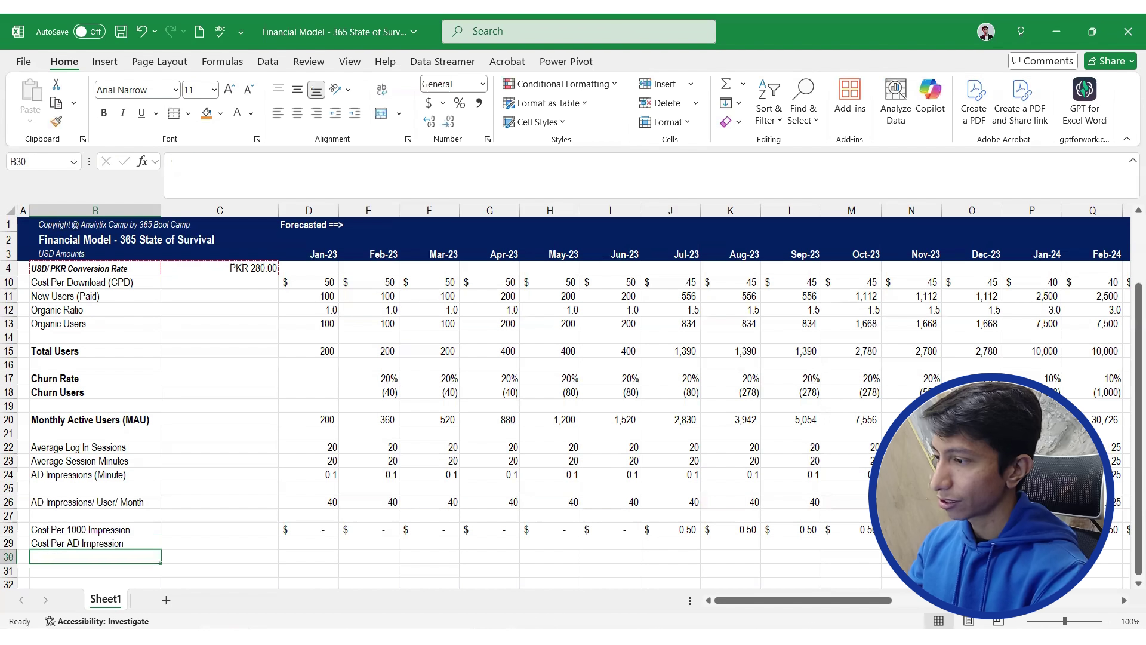
Calculate the Jan-23 Cost Per AD Impression in D29 with the formula =D28/1000
key(Up)
key(Up)
key(Right)
key(Right)
key(Down)
key(Up)
key(Right)
key(Right)
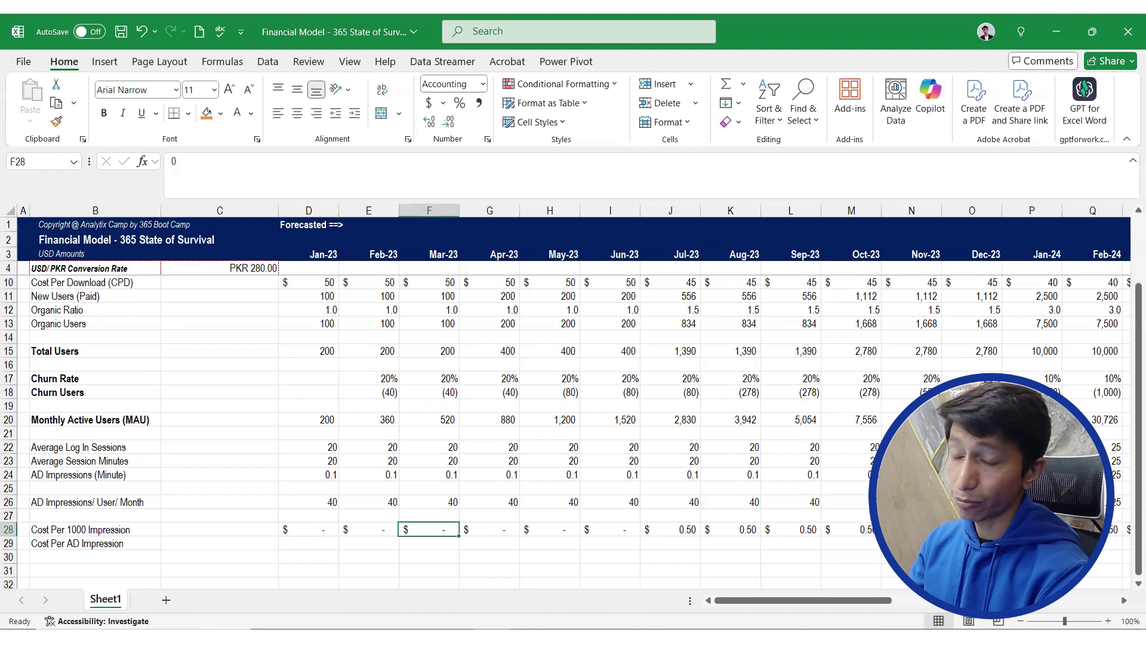
key(Right)
key(Right)
key(Left)
key(Left)
key(Left)
key(Left)
key(Down)
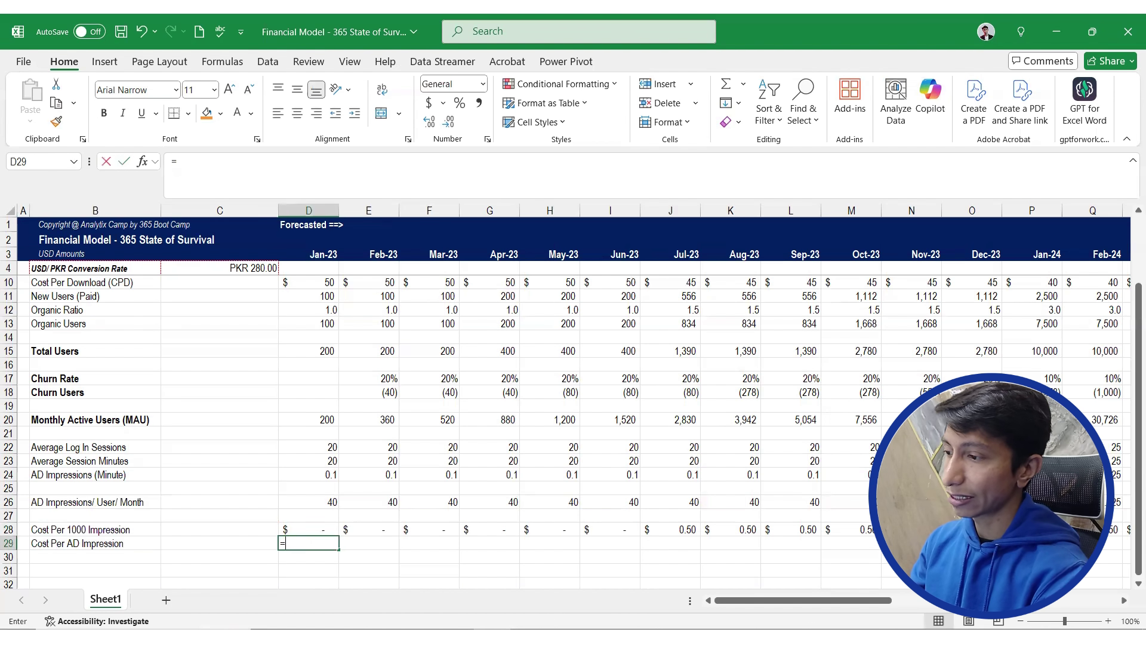
text(=)
key(Up)
text(/)
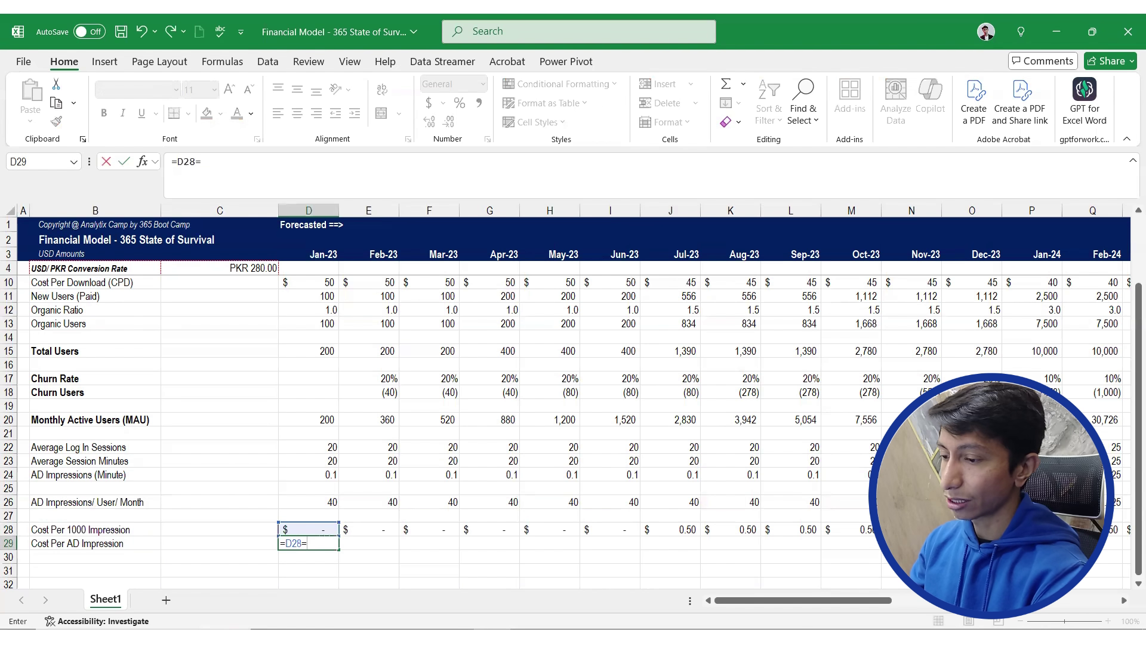
text(1000)
key(ctrl+Return)
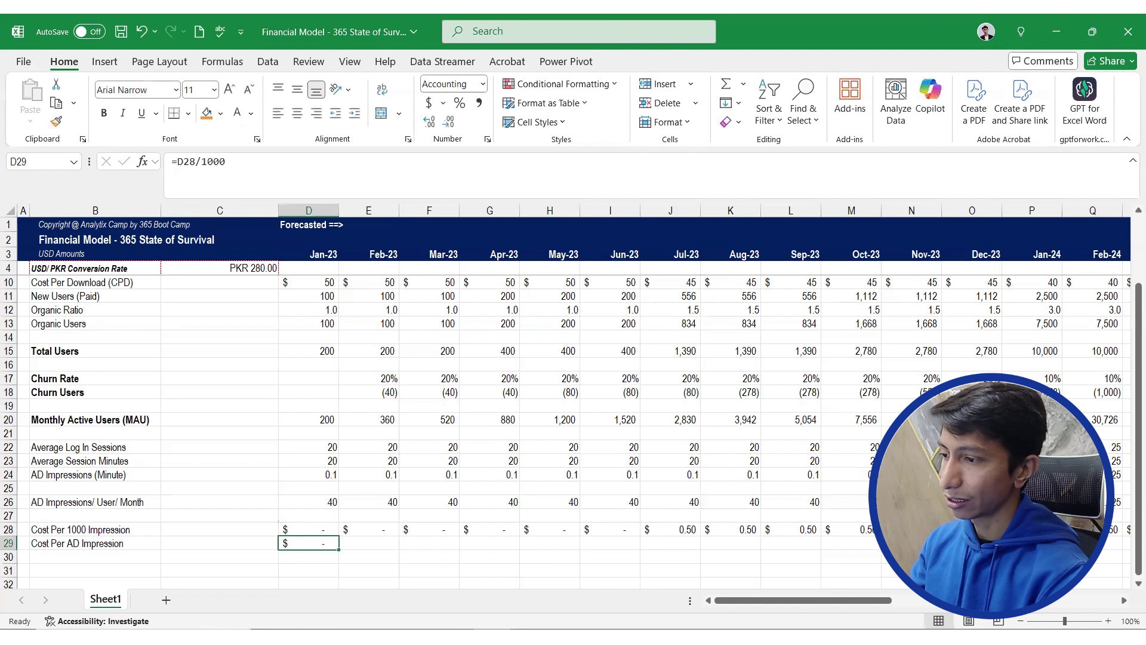
Fill the Cost Per AD Impression formula from Jan-23 through Dec-25 and show the row with four decimal places
key(shift+Right)
key(shift+Right)
key(shift+Right)
key(shift+Right)
key(shift+Right)
key(shift+Right)
key(shift+Right)
key(shift+Right)
key(shift+Right)
key(shift+Right)
key(shift+Right)
key(shift+Right)
key(shift+Right)
key(shift+Right)
key(shift+Right)
key(shift+Right)
key(shift+Right)
key(shift+Right)
key(shift+Right)
key(shift+Right)
key(shift+Right)
key(shift+Right)
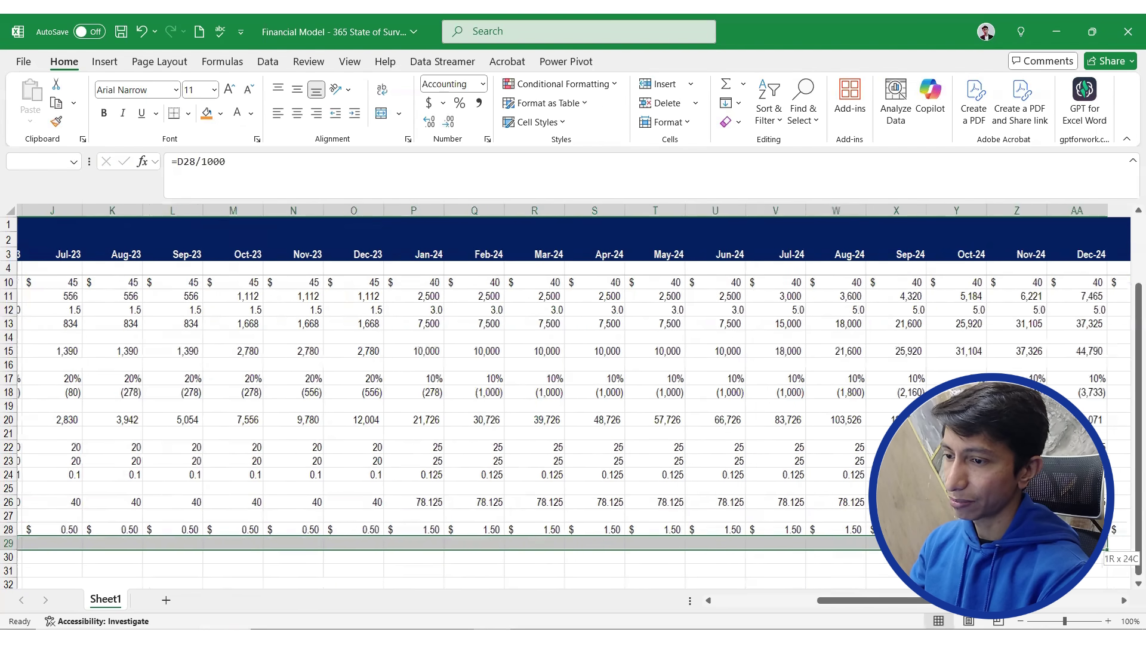
key(shift+Right)
key(shift+Right)
key(shift+Right)
key(shift+Right)
key(shift+Right)
key(shift+Right)
key(shift+Right)
key(shift+Right)
key(shift+Right)
key(shift+Right)
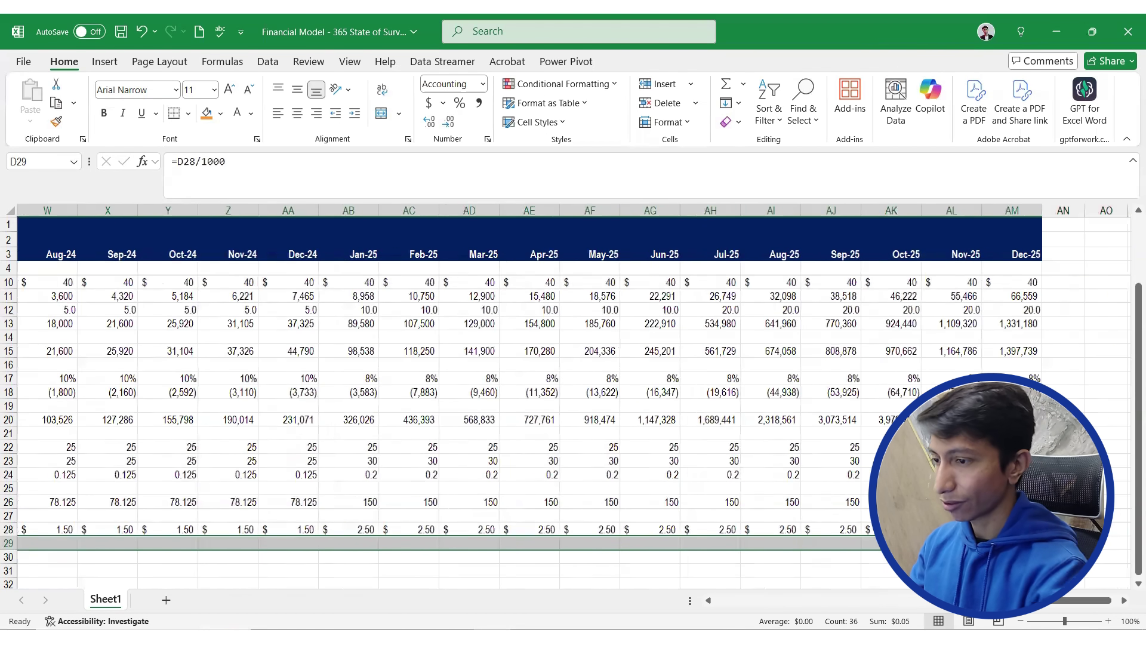
key(ctrl+r)
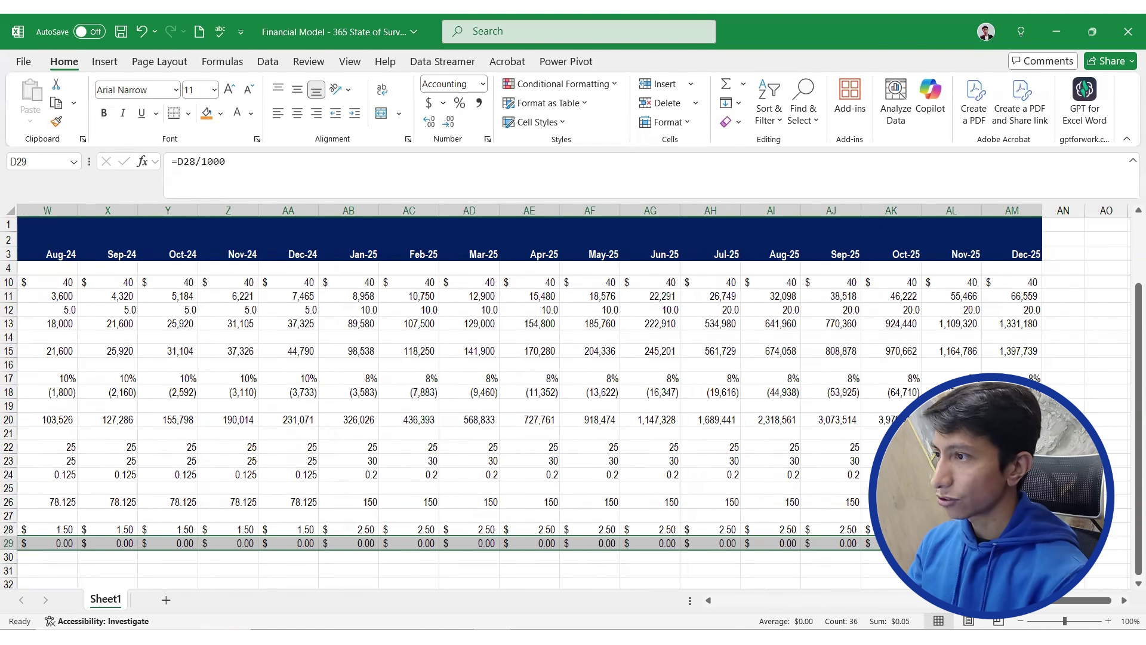
click(428, 121)
click(429, 121)
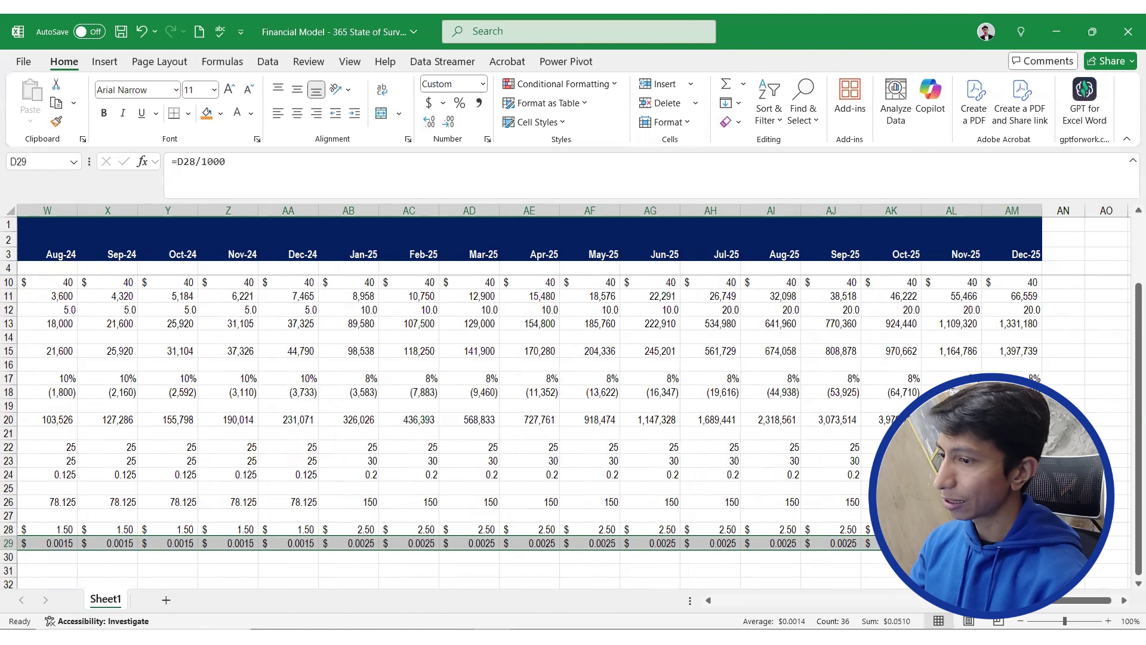
Review the Cost Per AD Impression row from Jan-23 to Dec-25 and the Jan-23 formula for AD Impressions/ User/ Month
key(ctrl+Left)
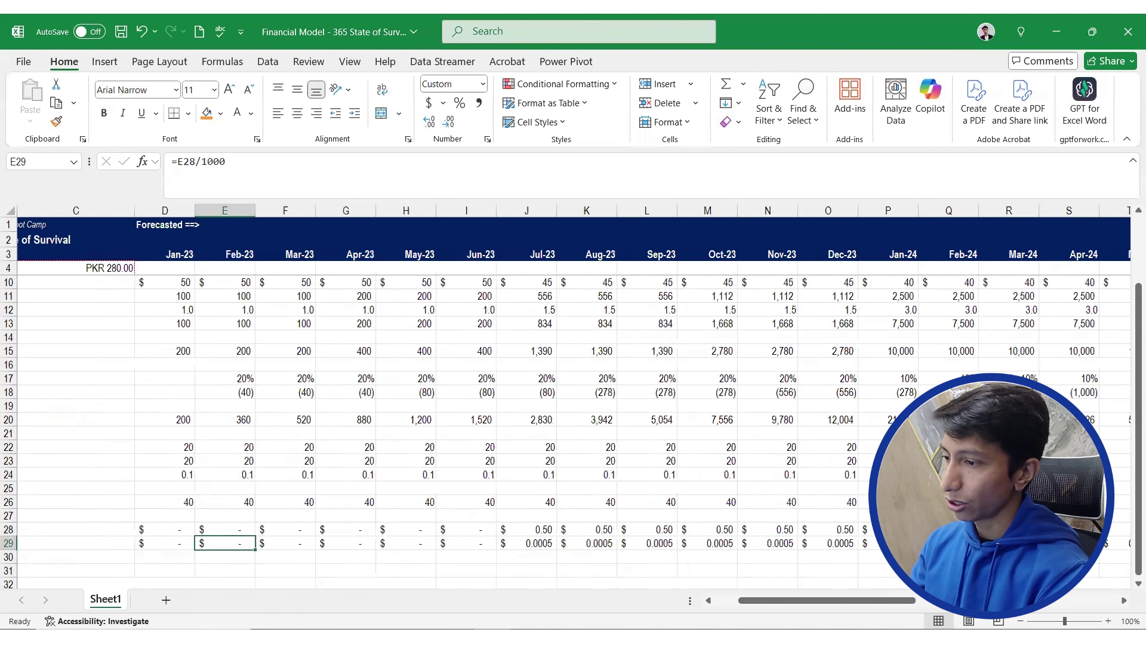
key(ctrl+Right)
key(Left)
key(Left)
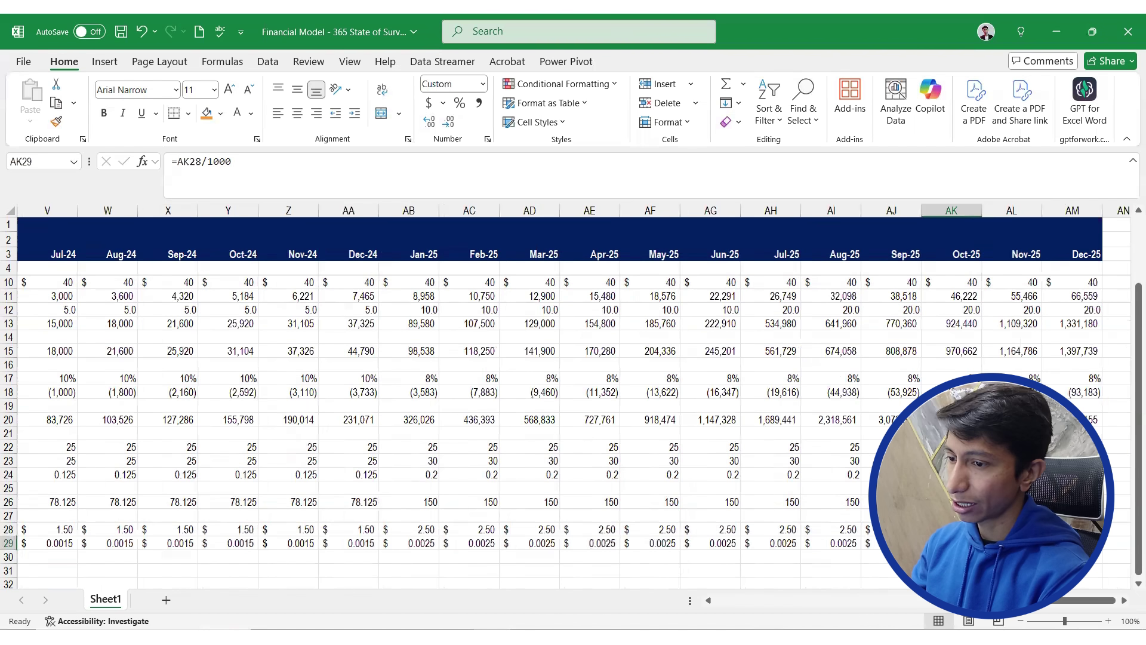
key(Right)
key(Right)
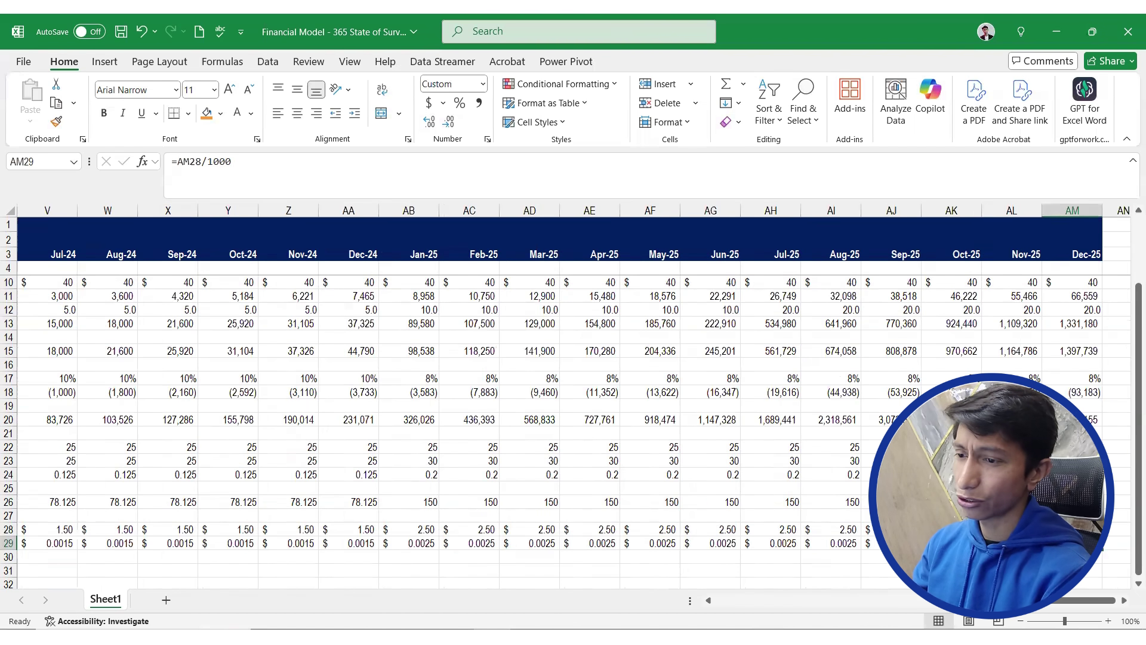
key(ctrl+Left)
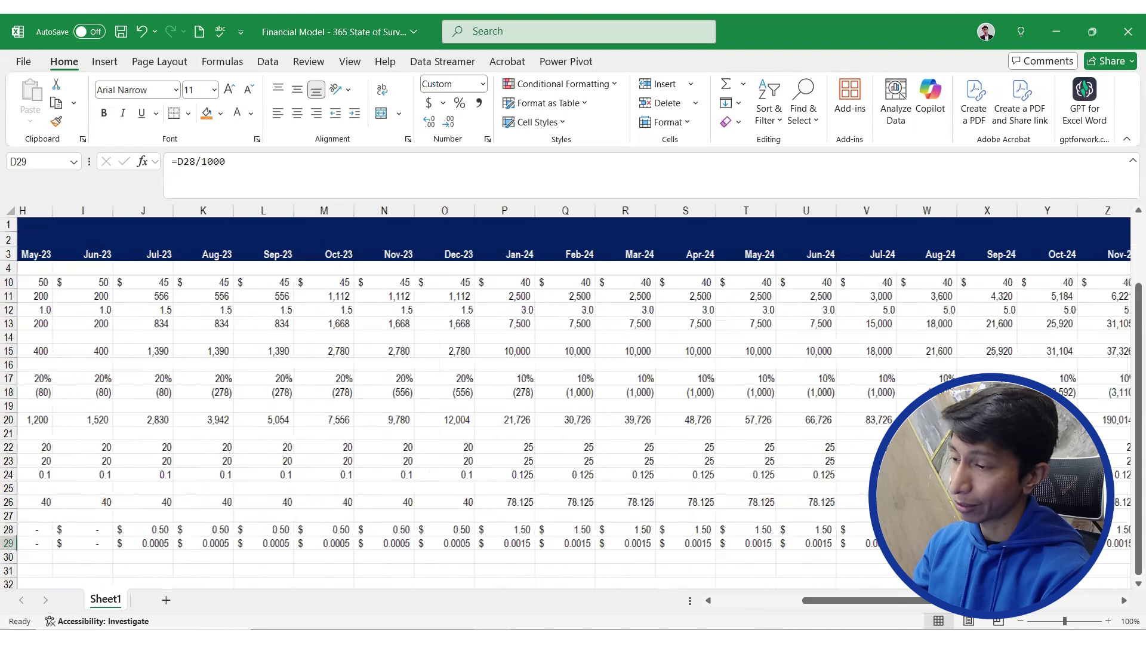
key(ctrl+Left)
key(Down)
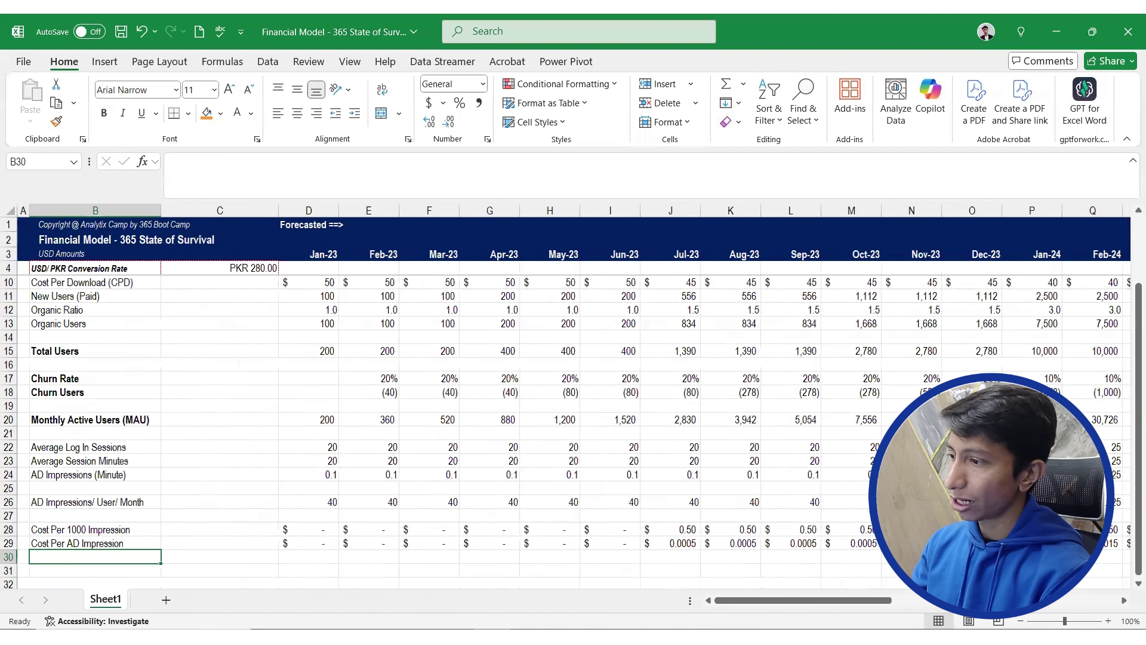
key(Up)
key(Up)
key(Up)
key(Up)
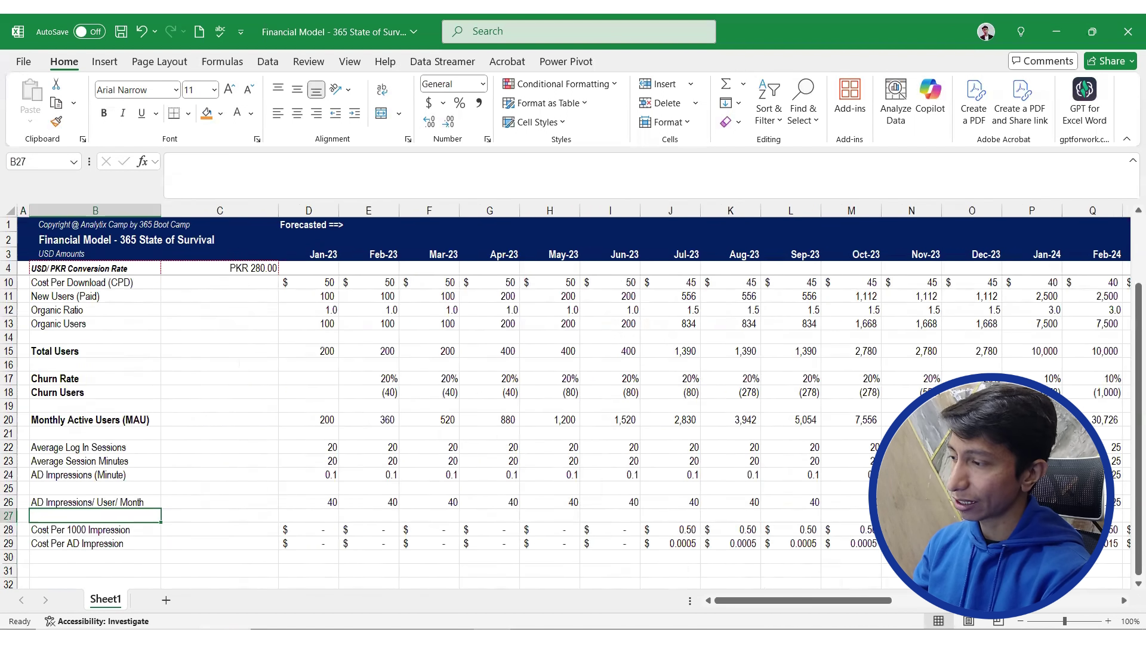
key(Right)
key(Right)
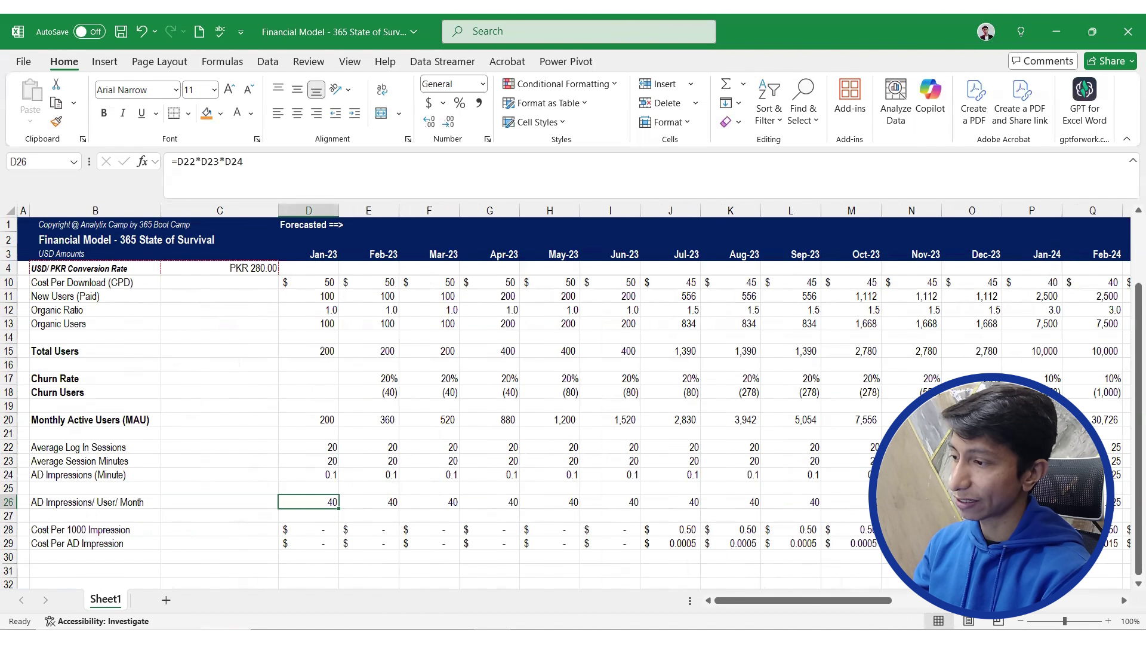
Add the row label "Revenue/ User/ Monthly" in B30, directly below Cost Per AD Impression
key(Down)
key(Down)
key(Down)
key(Down)
key(Down)
key(Left)
key(Left)
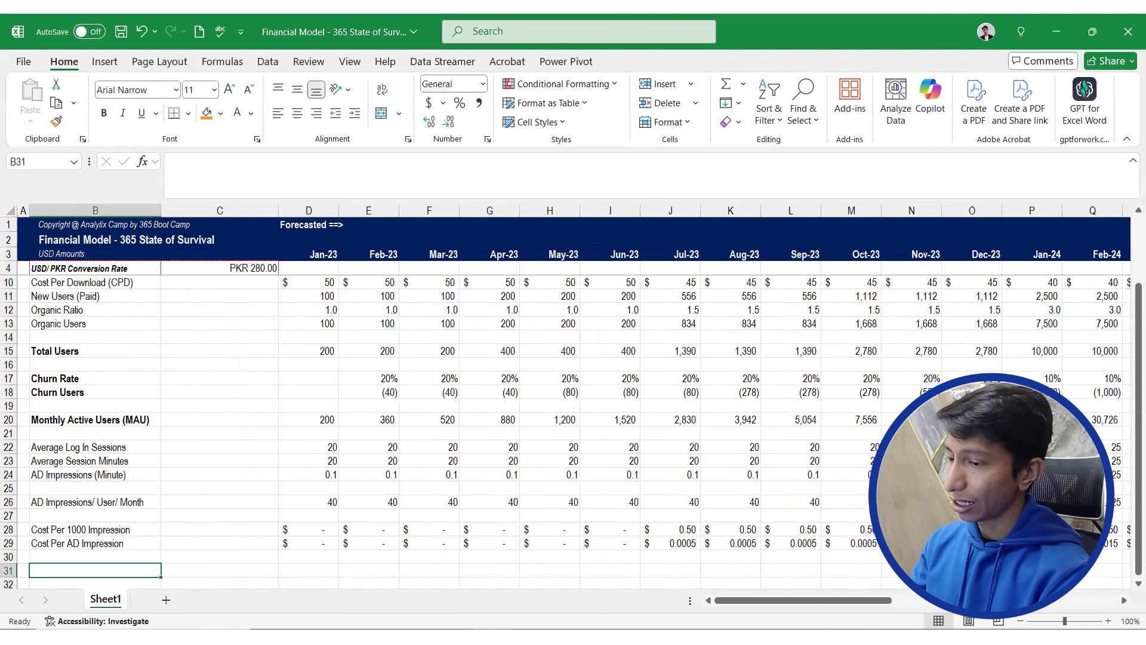
key(Up)
text(=)
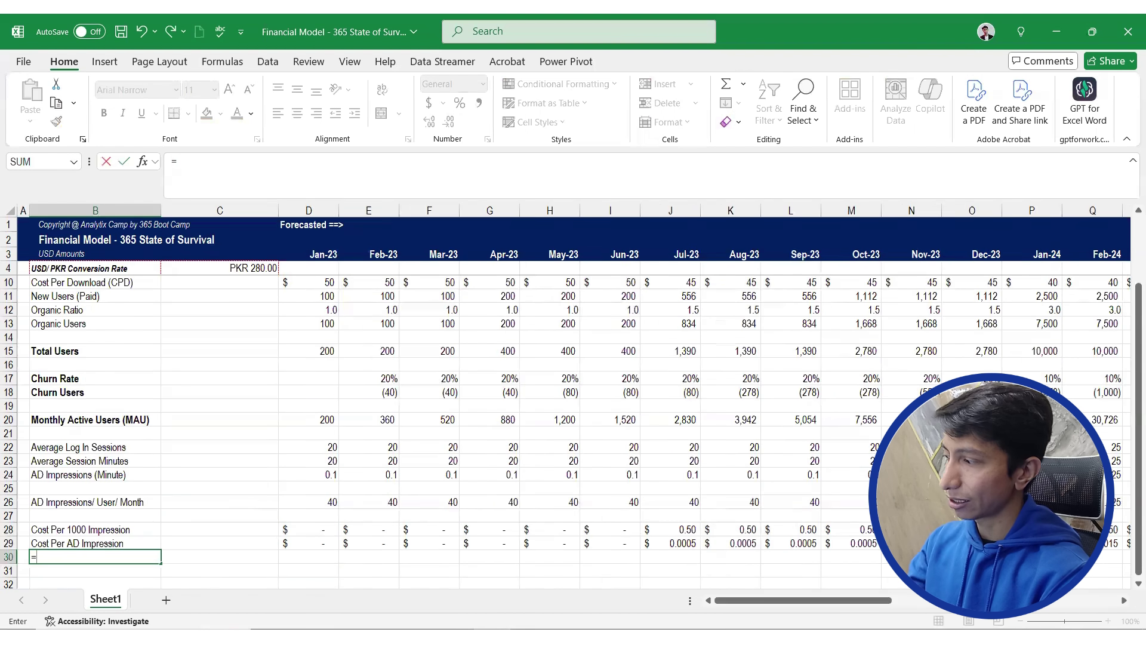
key(Escape)
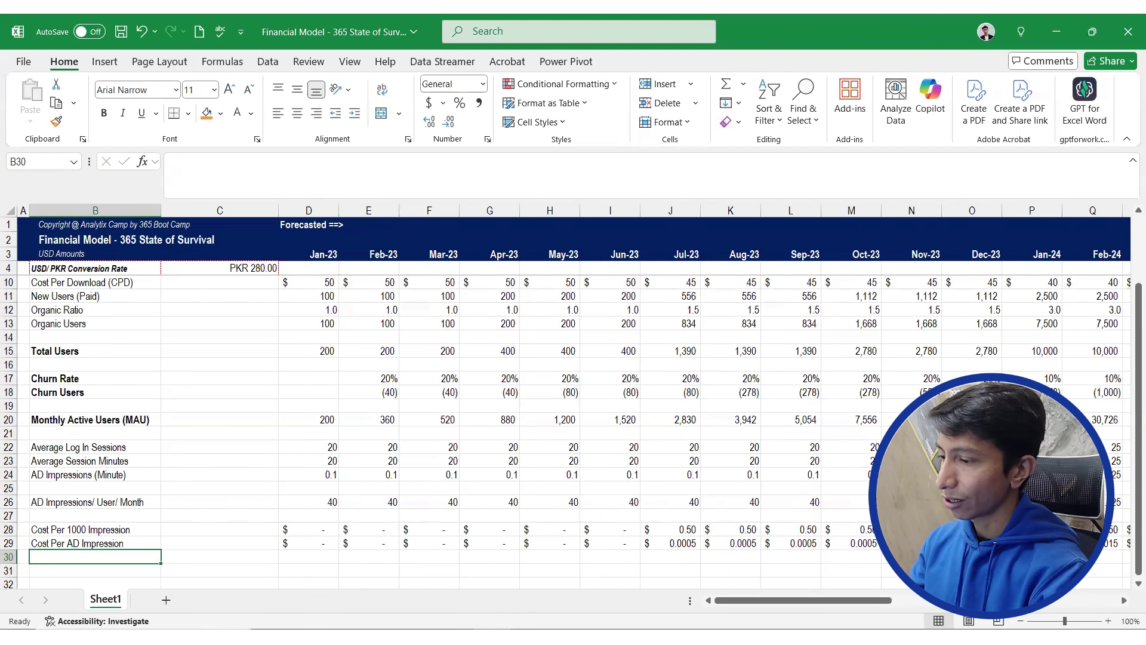
text(Revenue)
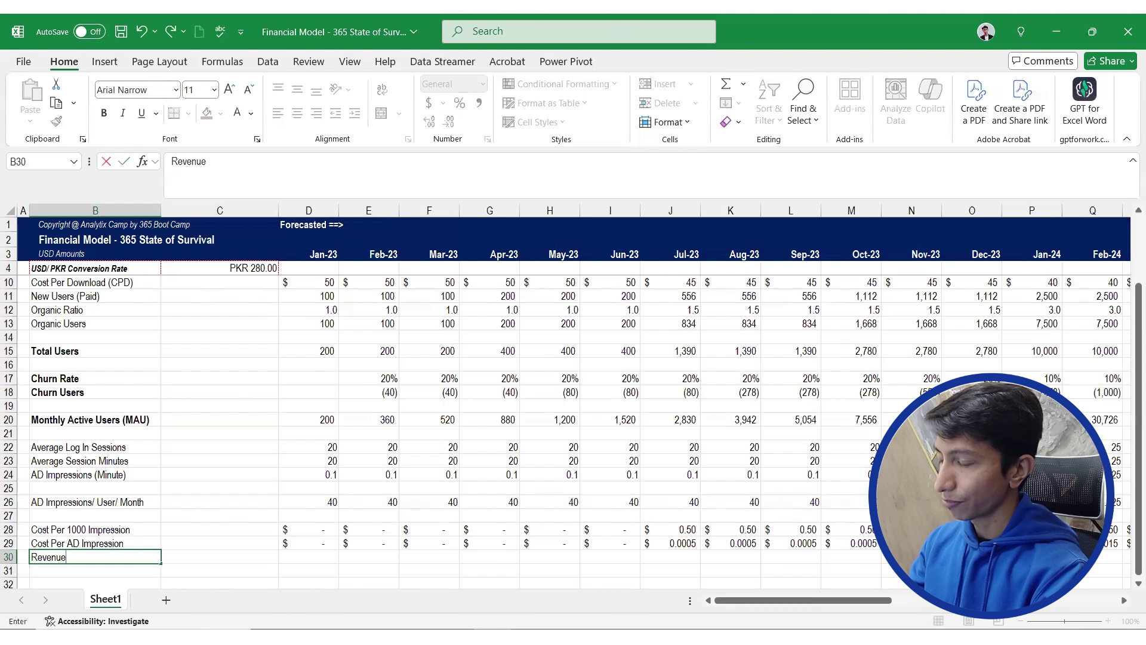
text(/ Use)
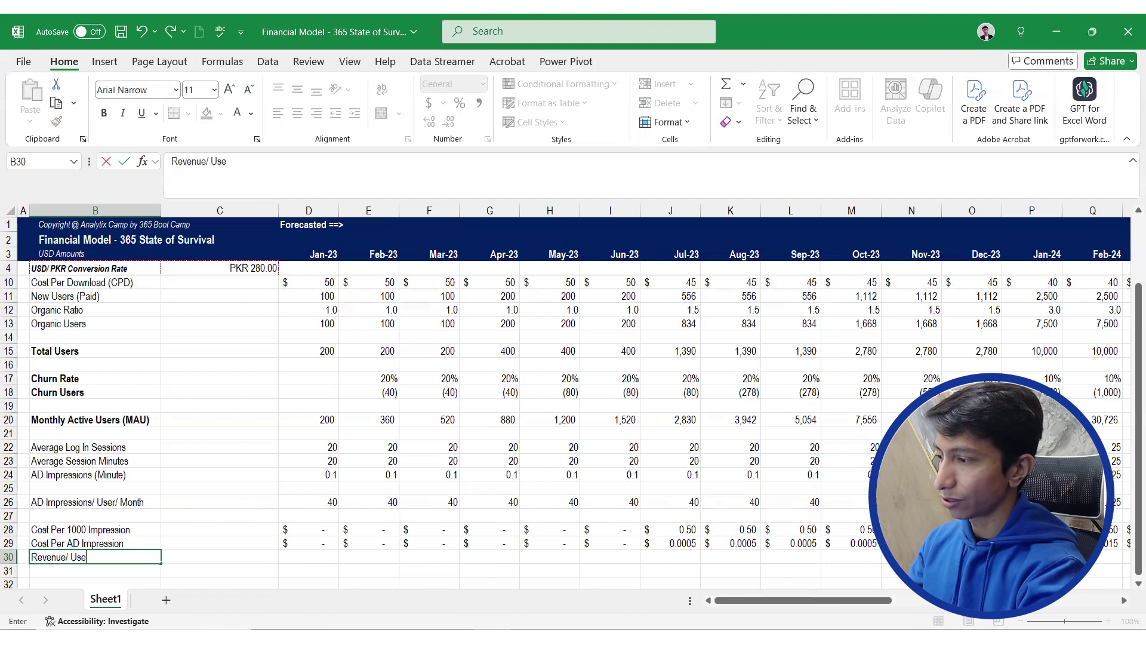
text(r/ Month)
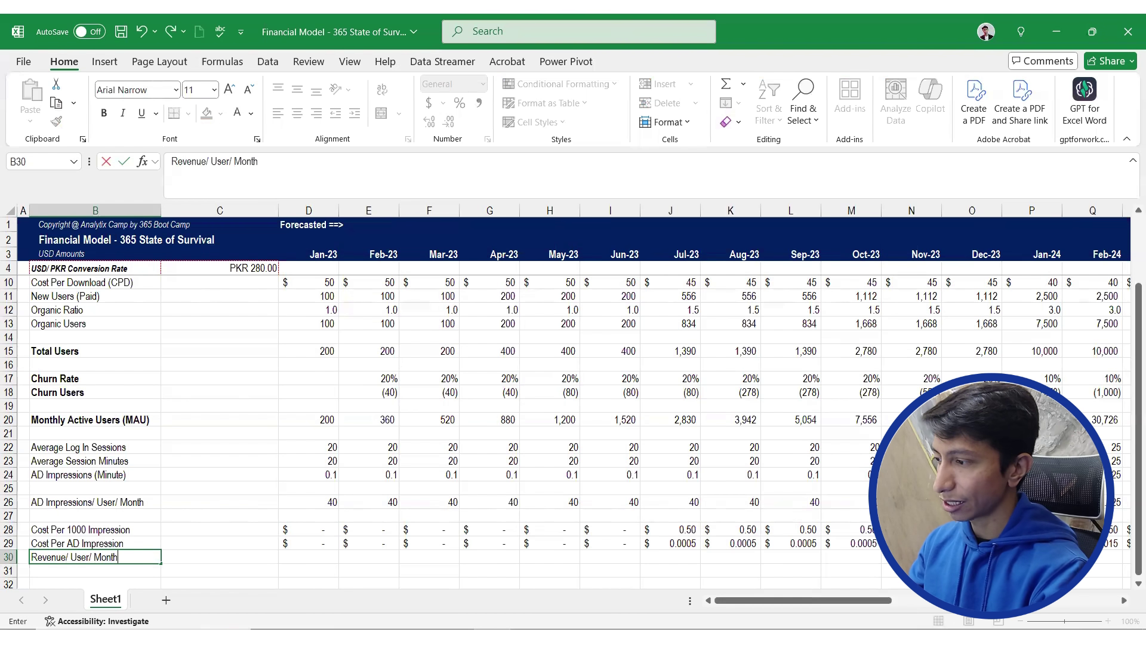
text(ly)
key(ctrl+Return)
Rename the row label "Cost Per AD Impression" in B29 to "Revenue Per AD Impression"
key(Up)
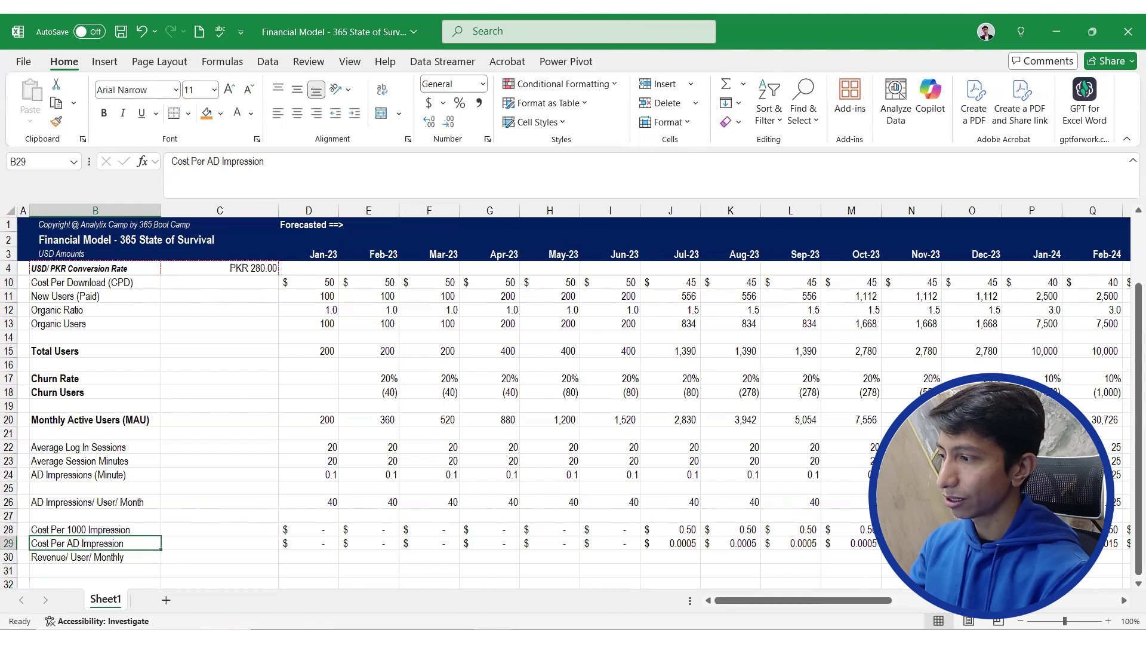
double_click(183, 161)
text(Ree)
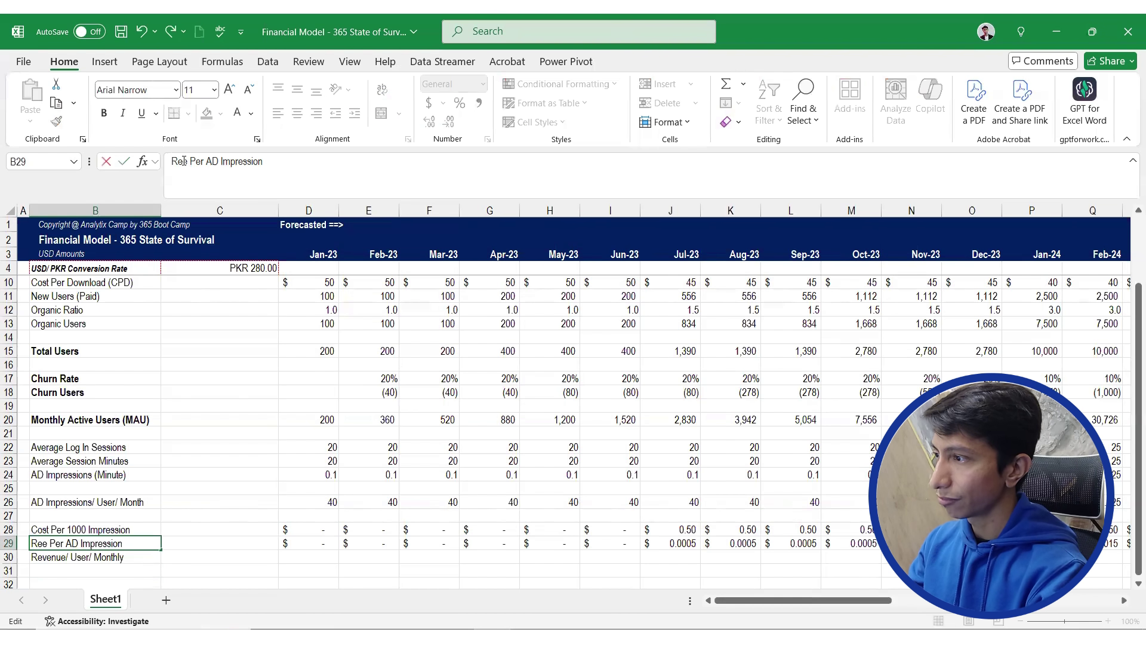
text(enue)
key(Return)
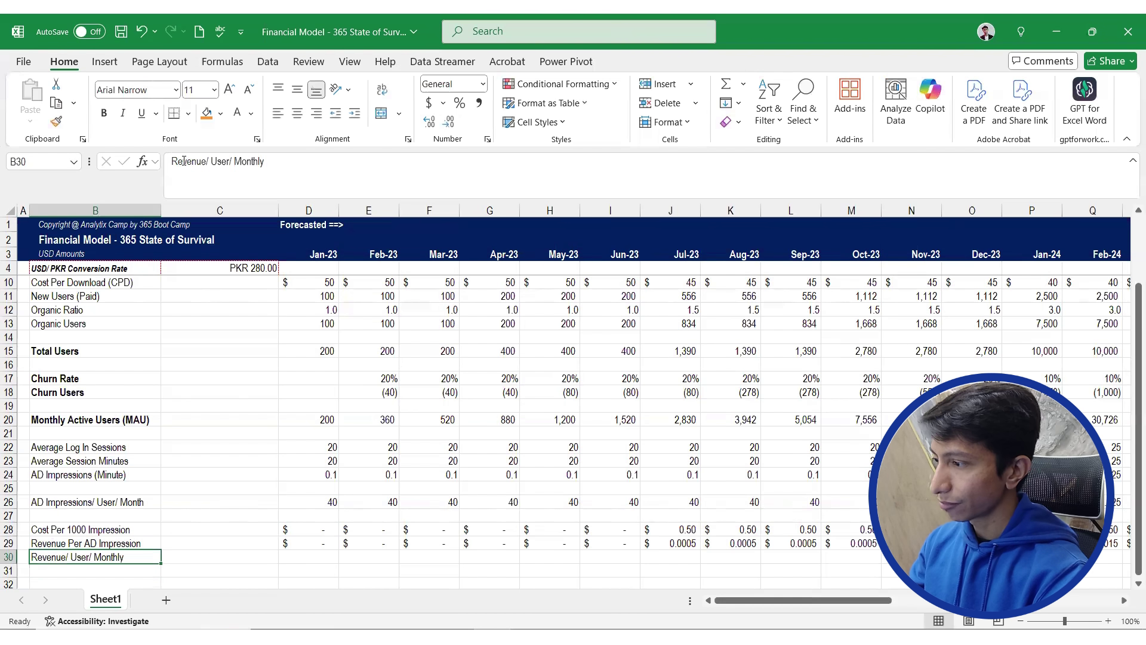
Calculate the Jan-23 Revenue/ User/ Monthly in D30 with the formula =D29*D26
key(Right)
key(Right)
text(=)
key(Up)
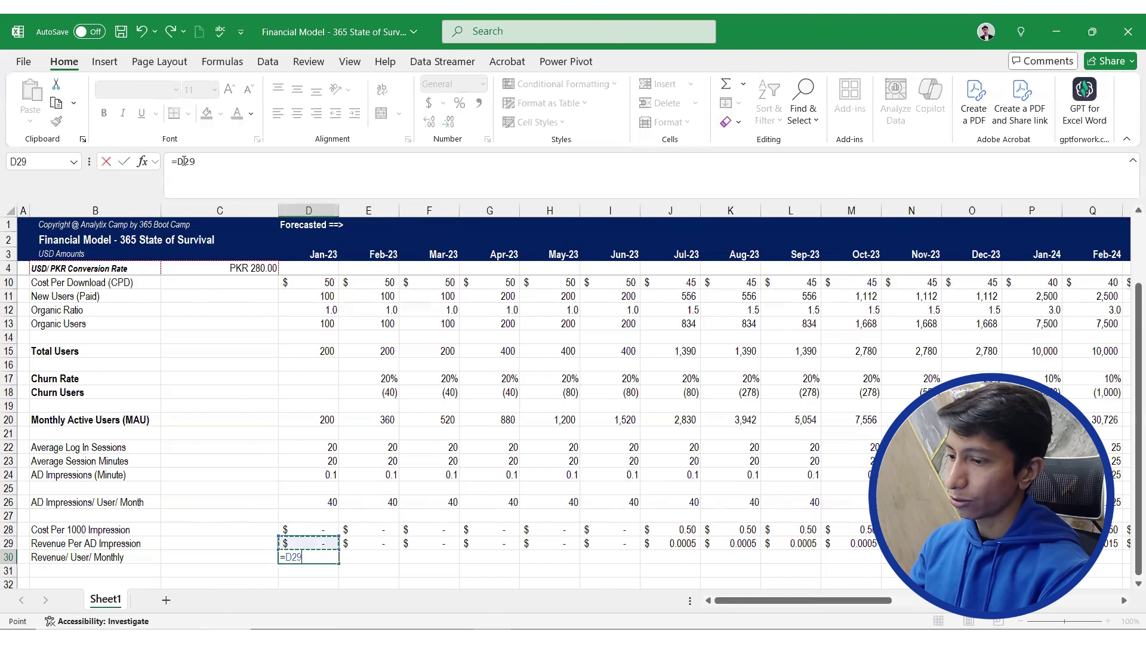
text(*)
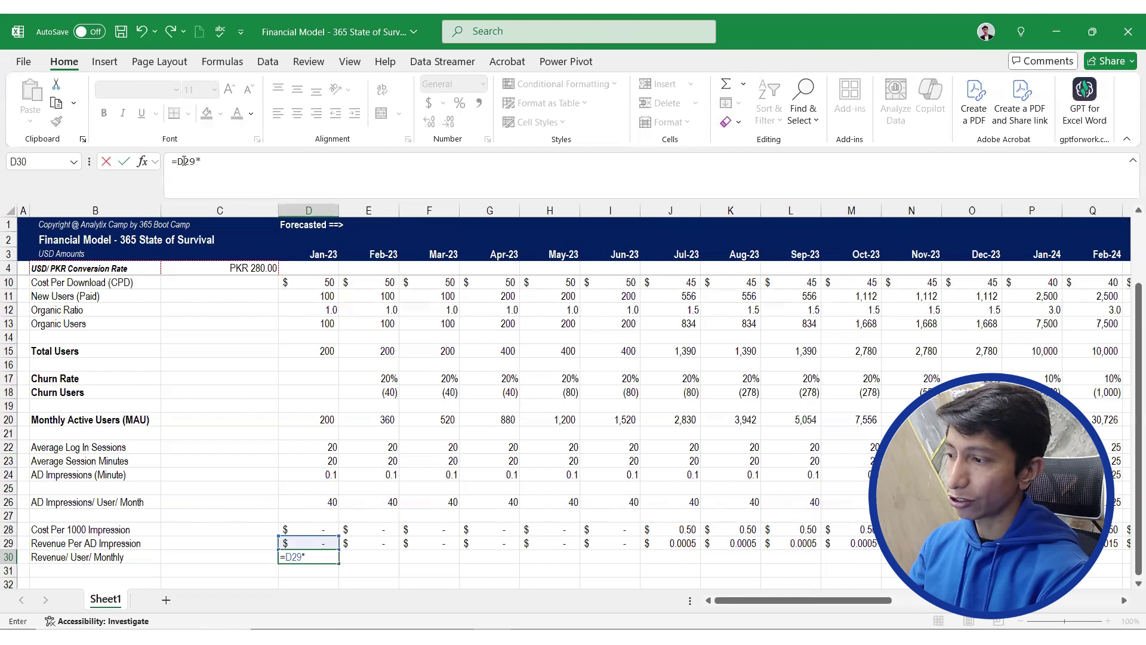
key(Up)
key(Up)
key(Up)
key(Up)
key(ctrl+Return)
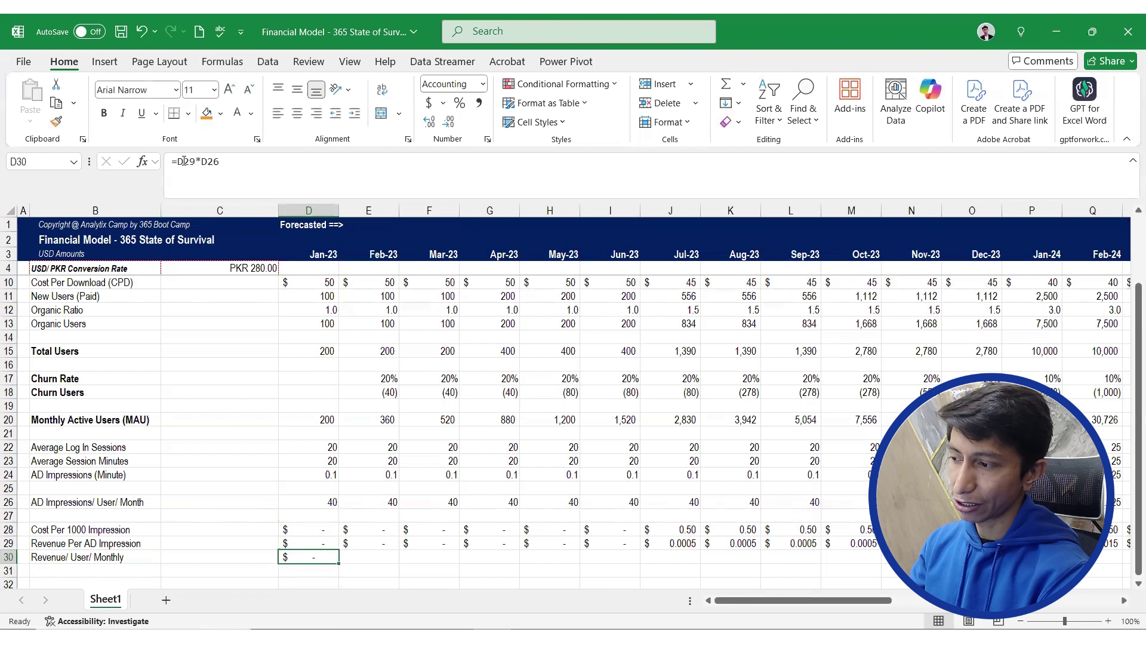
Fill the Revenue/ User/ Monthly formula across the row from Jan-23 through Dec-25
key(shift+Right)
drag(675, 556, 1105, 561)
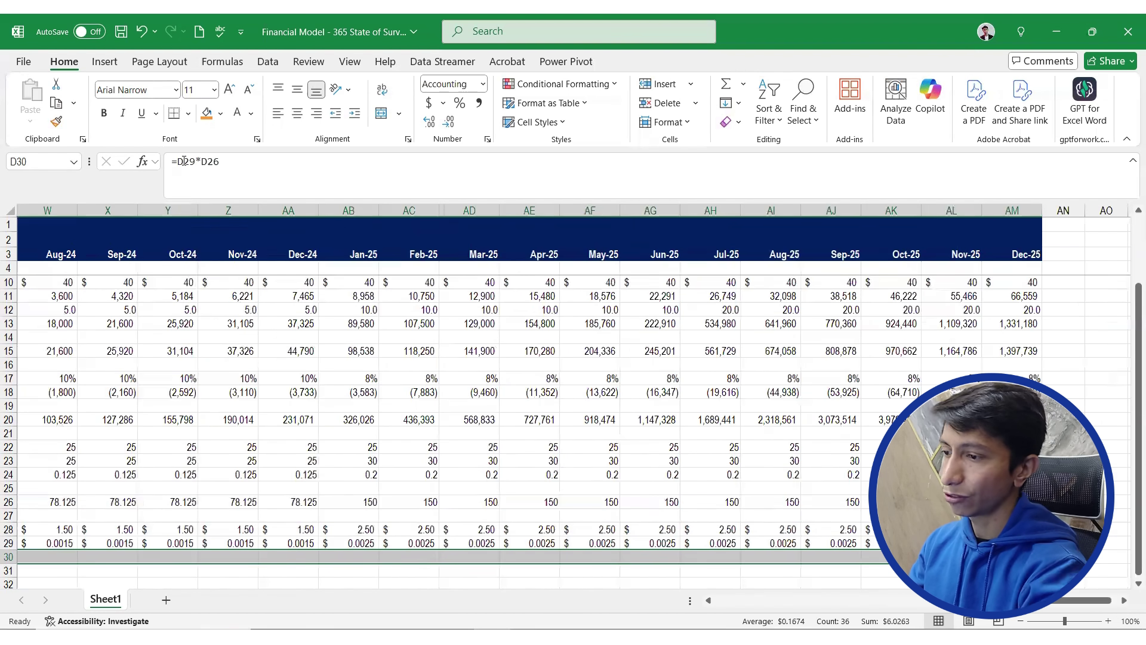
key(ctrl+r)
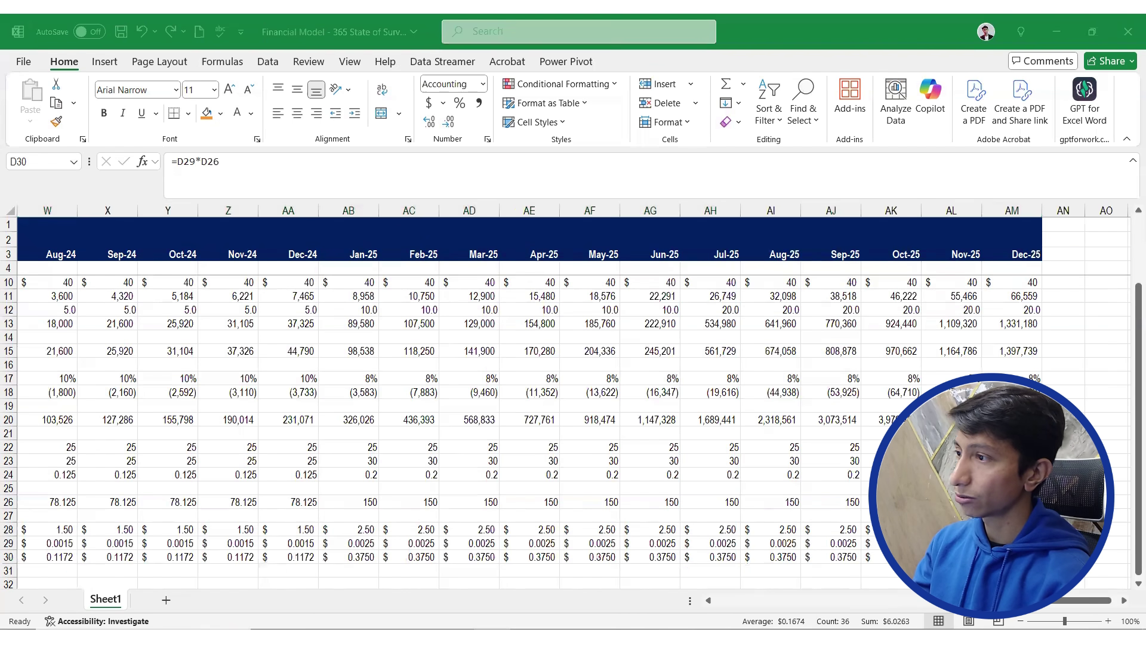
Switch to Chrome and search Google for "facebook earnings per user"
text(fac)
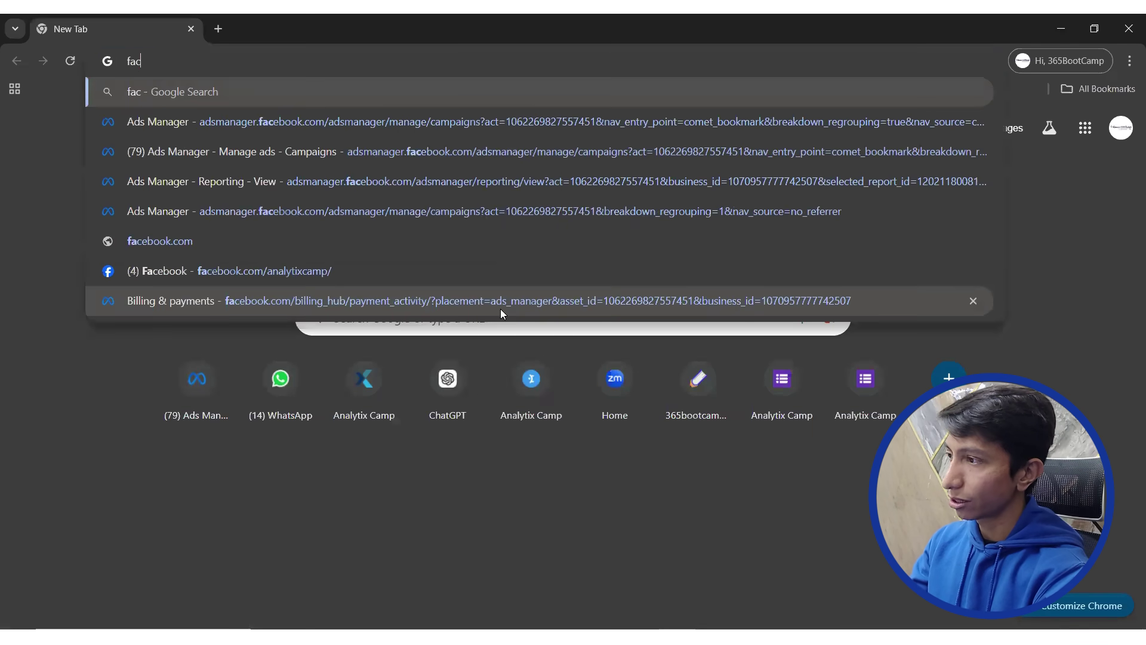
text(ebook ear)
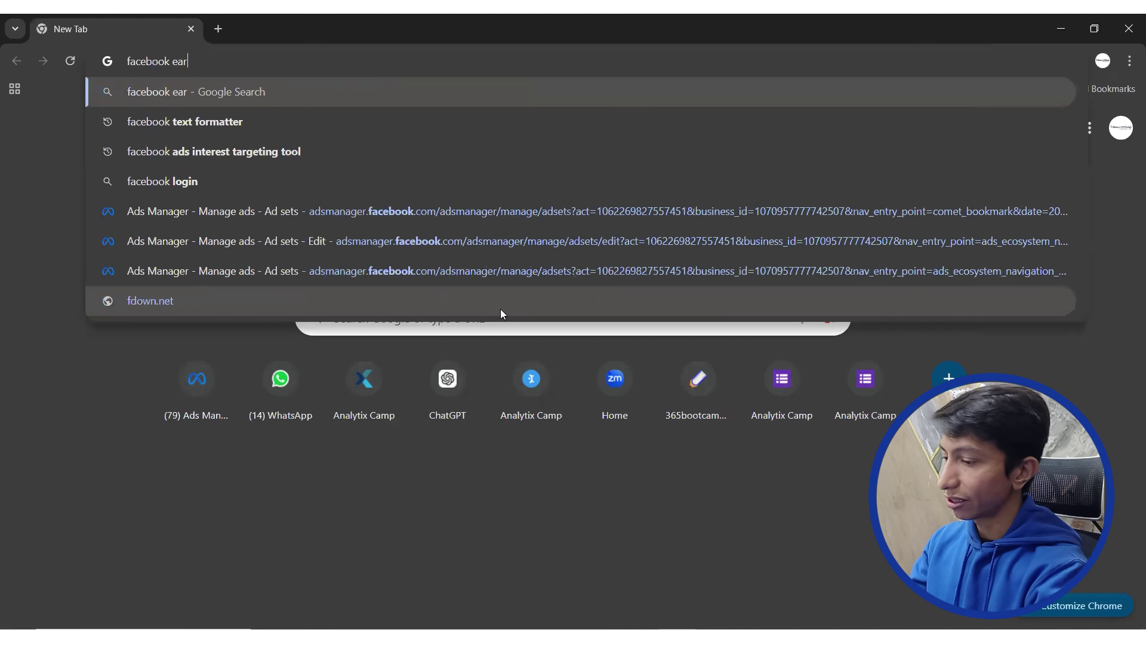
text(nings per user)
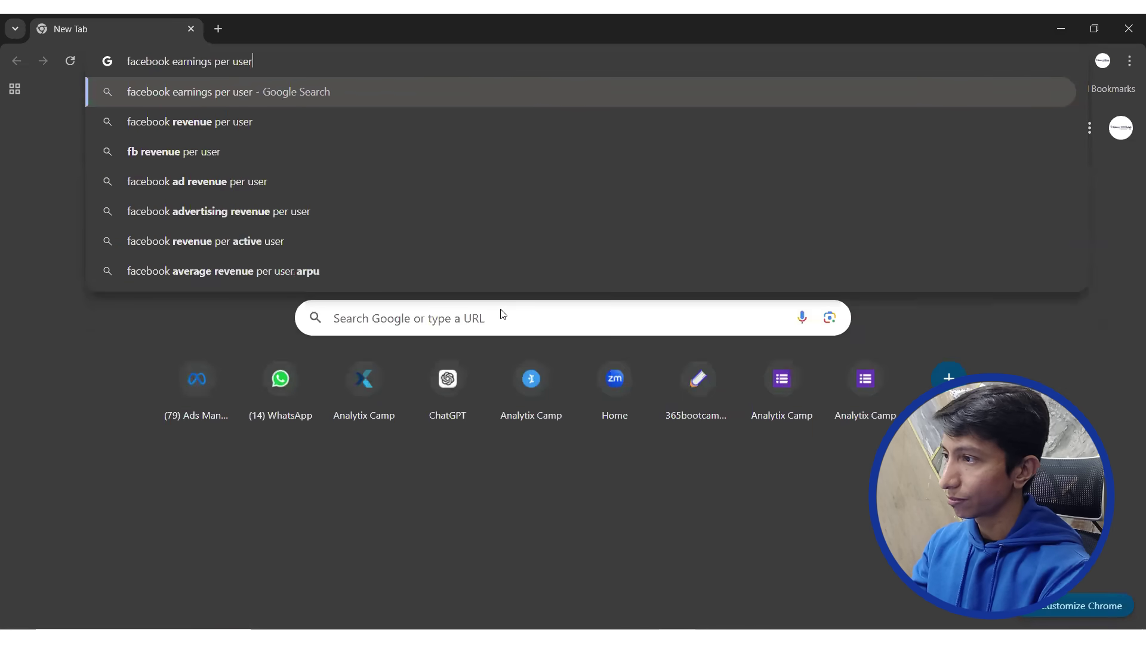
key(Return)
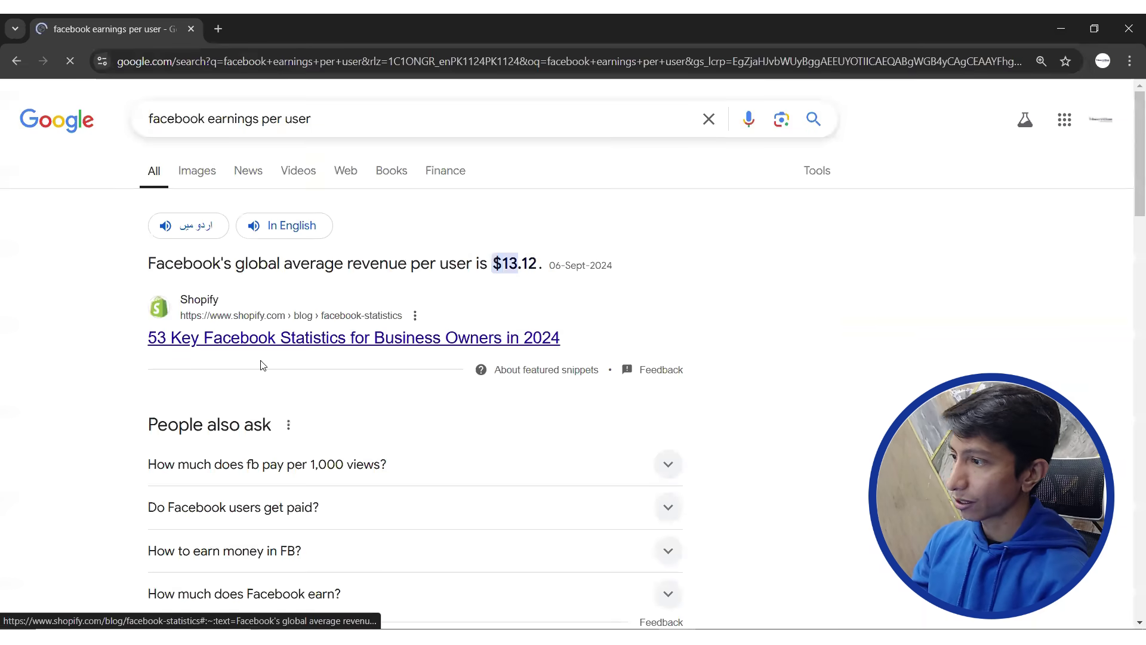
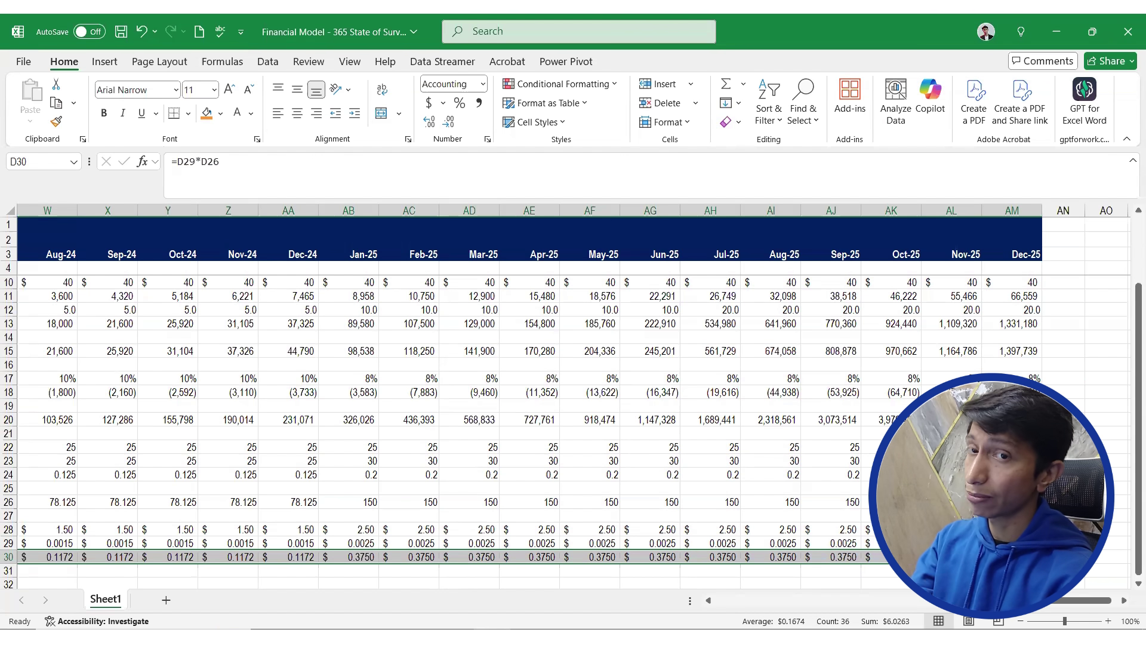
Back in Excel, try 10 as the Dec-25 Cost Per 1000 Impression, check Revenue/ User/ Monthly for that month, and undo the change
key(Up)
key(Up)
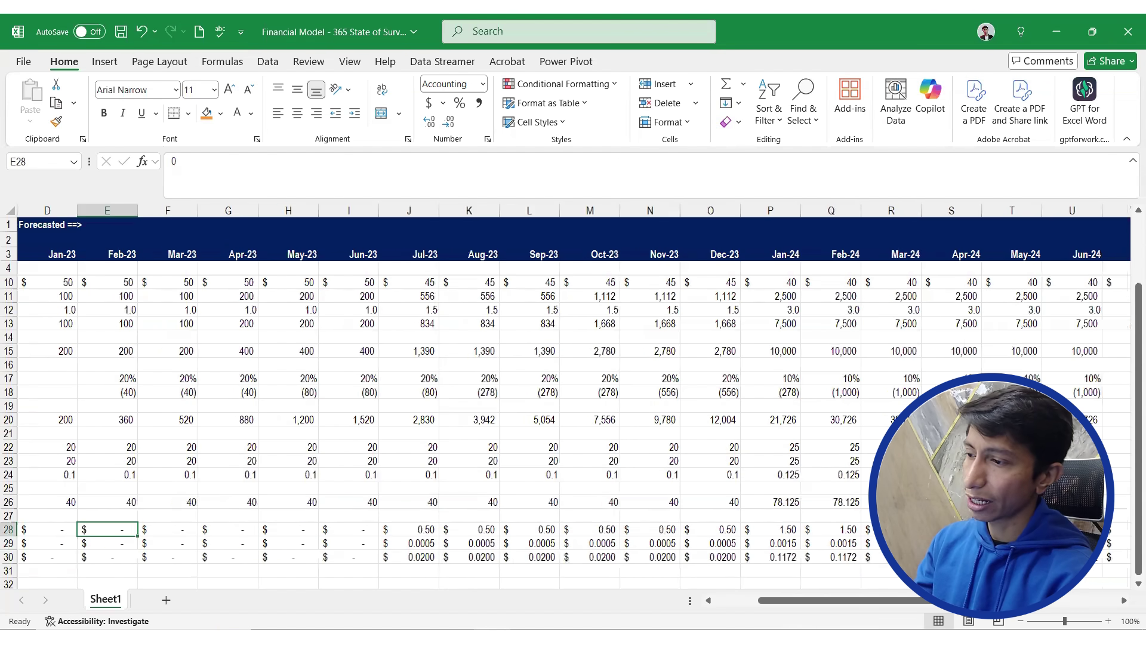
key(ctrl+Right)
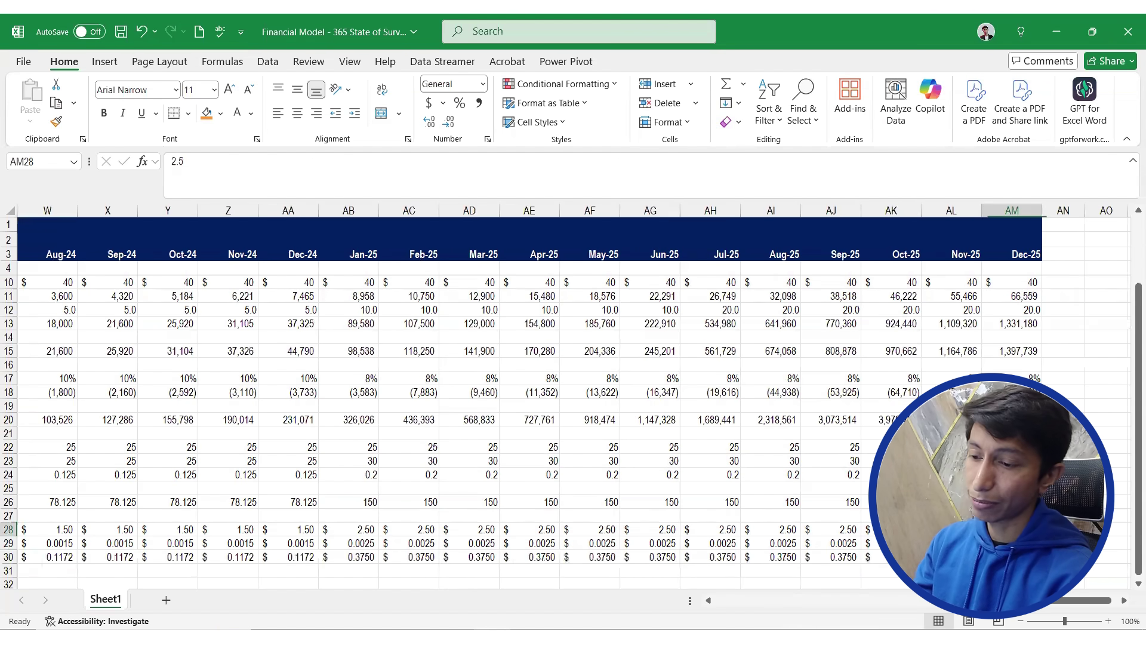
text(10)
key(Return)
key(Down)
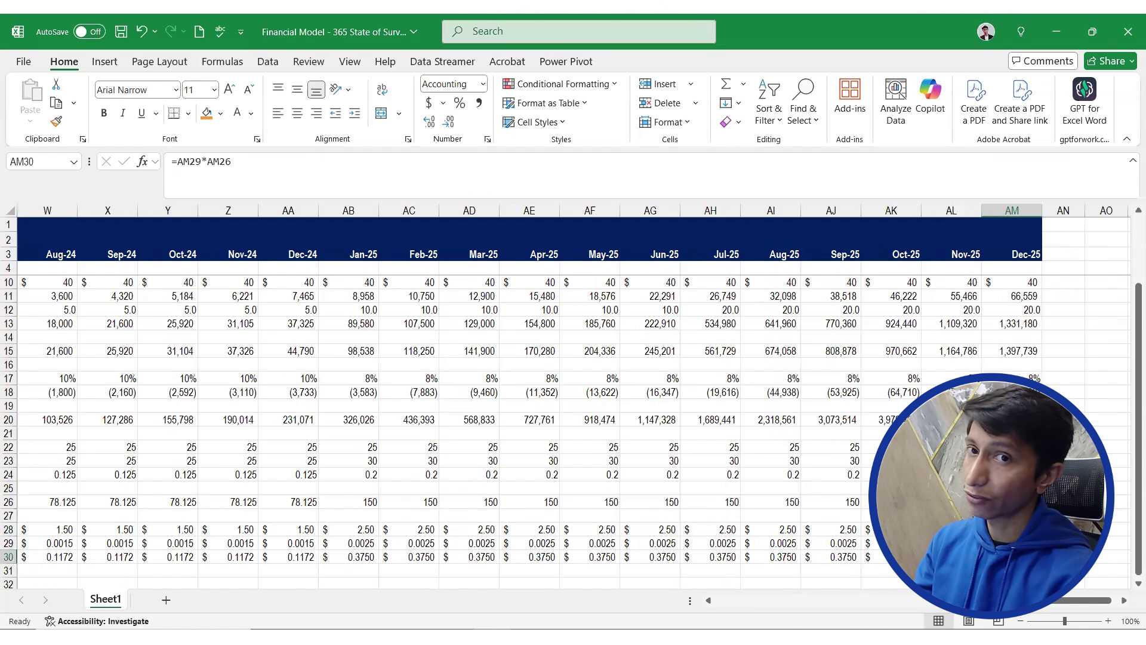
key(ctrl+z)
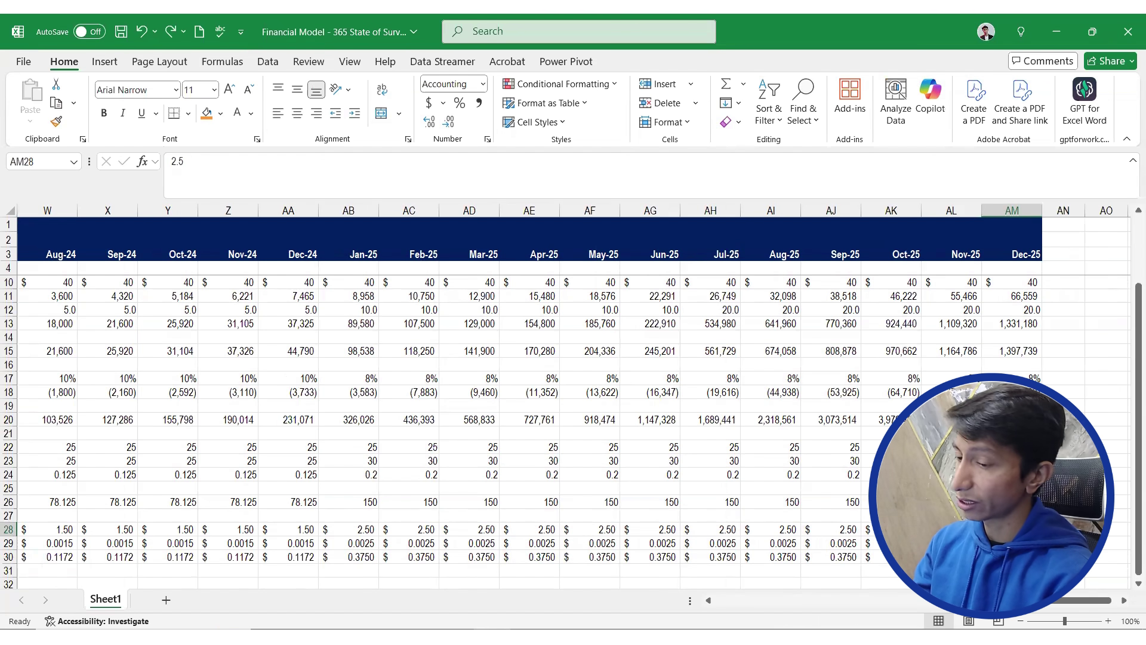
Add the bold row label "Total Revenue" in B32, leaving one blank row below Revenue/ User/ Monthly
key(Home)
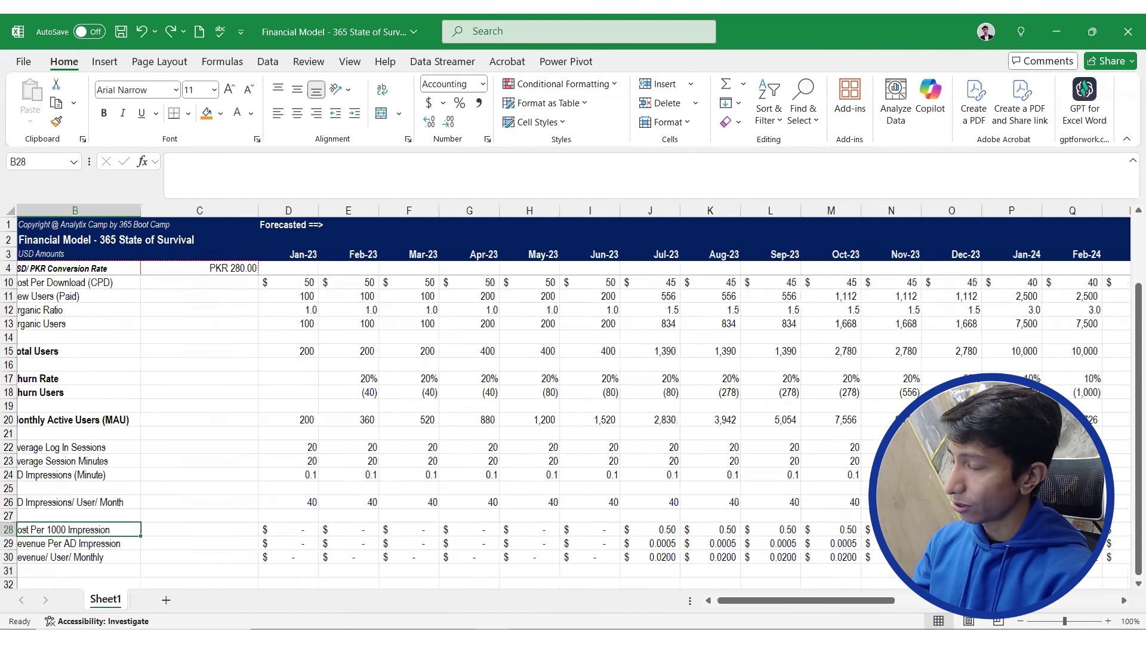
key(Down)
key(Down)
key(Down)
key(Right)
key(Down)
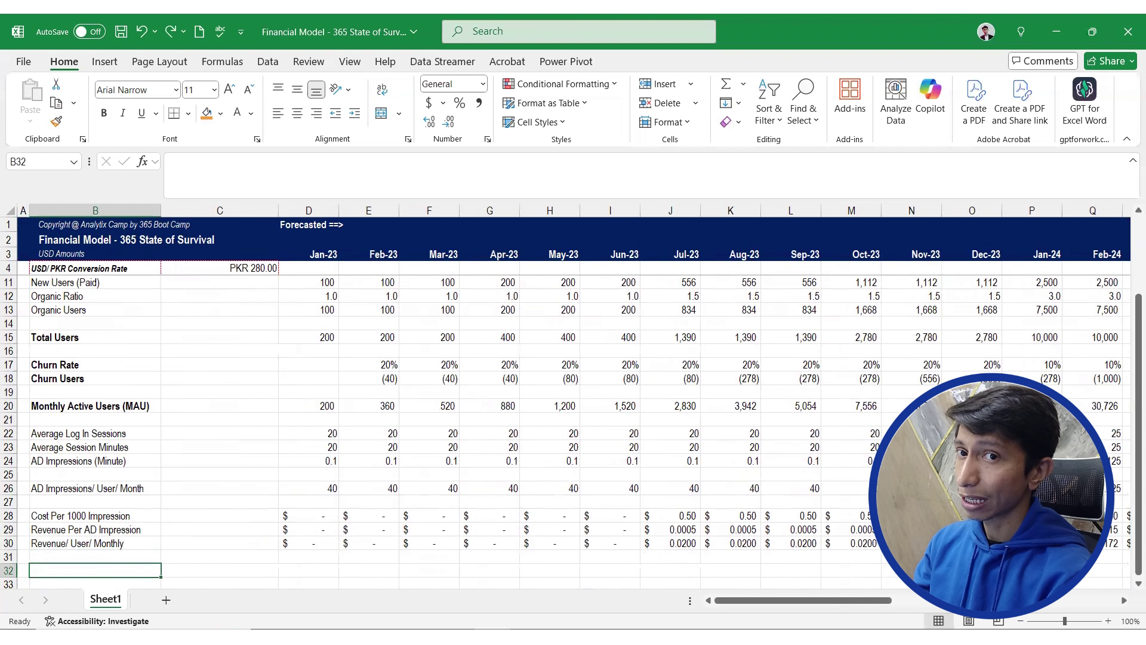
text(T)
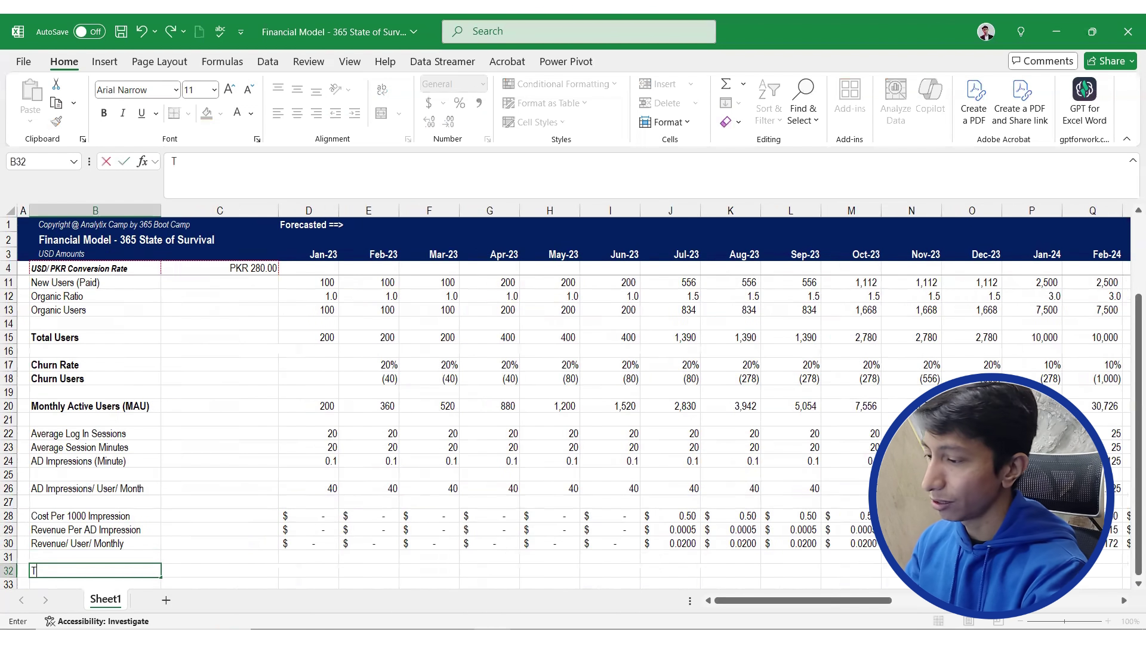
text(otal Revenue)
key(Return)
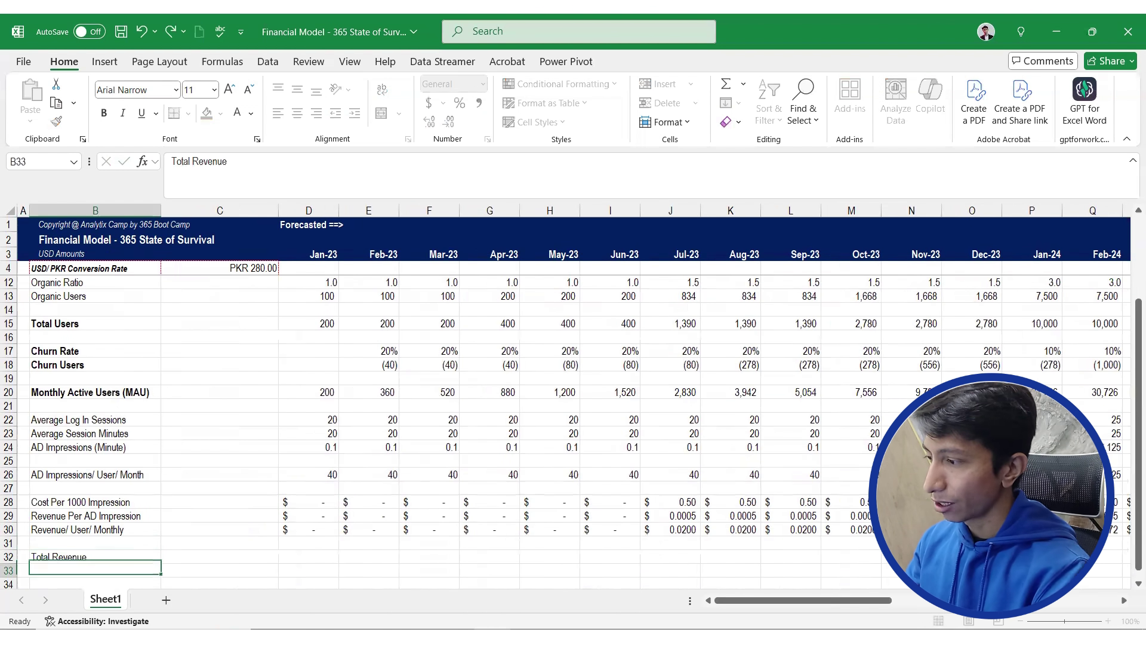
key(Up)
key(ctrl+b)
Calculate the Jan-23 Total Revenue in D32 with the formula =D30*D20 and apply the dollar accounting format
key(Right)
key(Right)
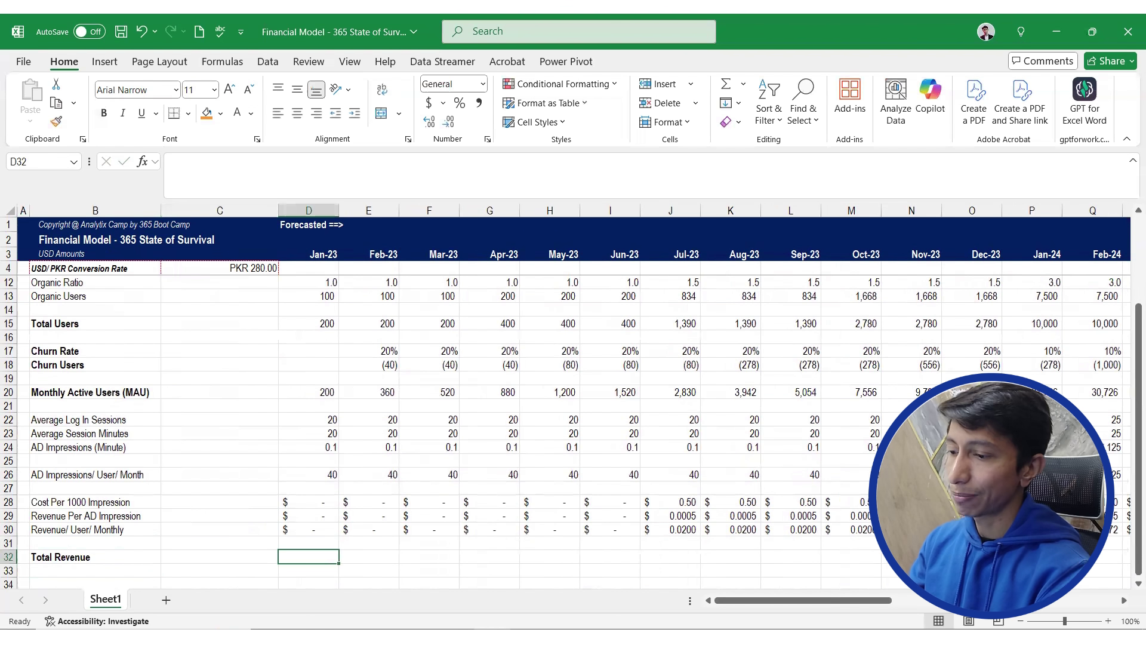
text(=)
key(Up)
key(Up)
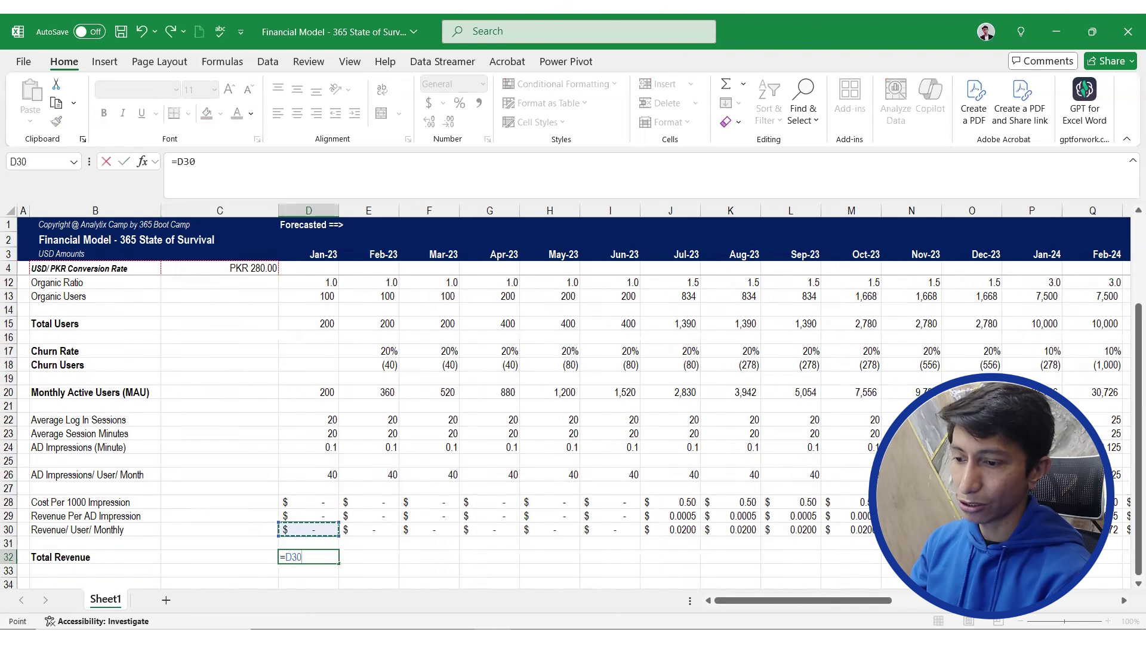
text(*)
key(Up)
key(Up)
key(Up)
key(Up)
key(Up)
key(Up)
key(Up)
key(Up)
key(Up)
key(Up)
key(Up)
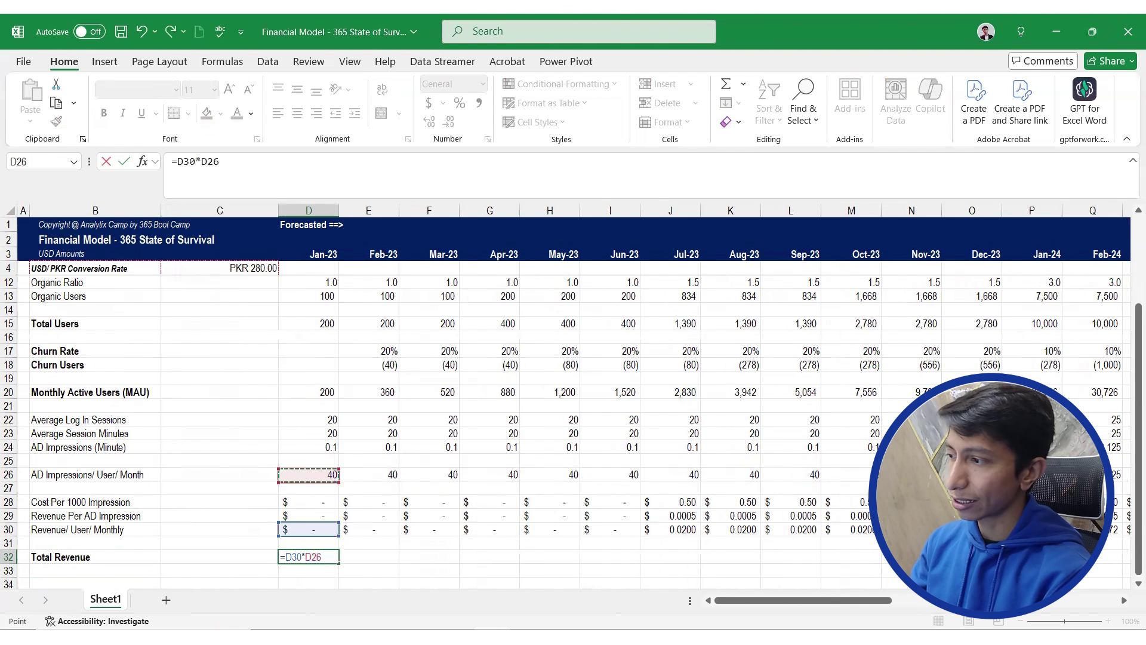
key(Up)
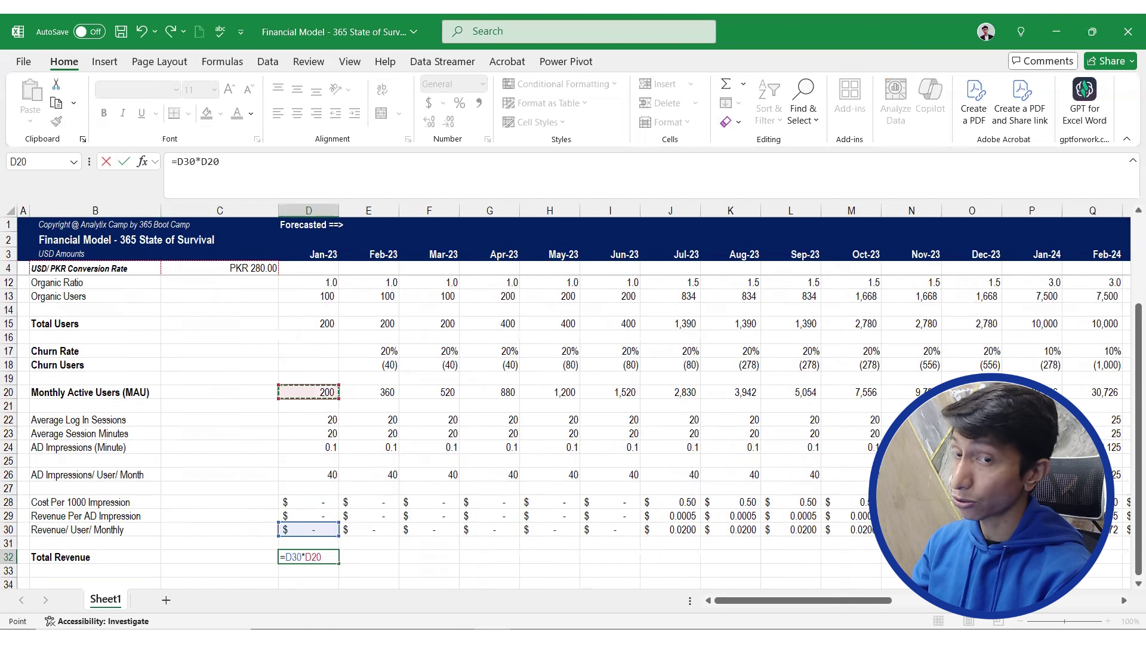
key(ctrl+Return)
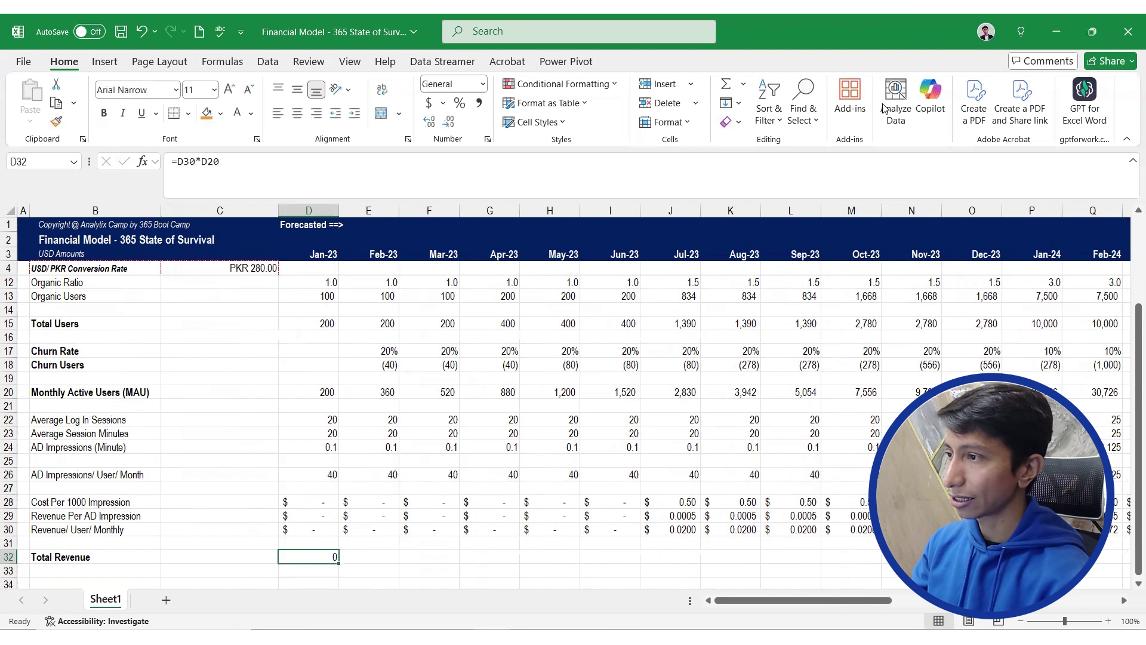
click(429, 103)
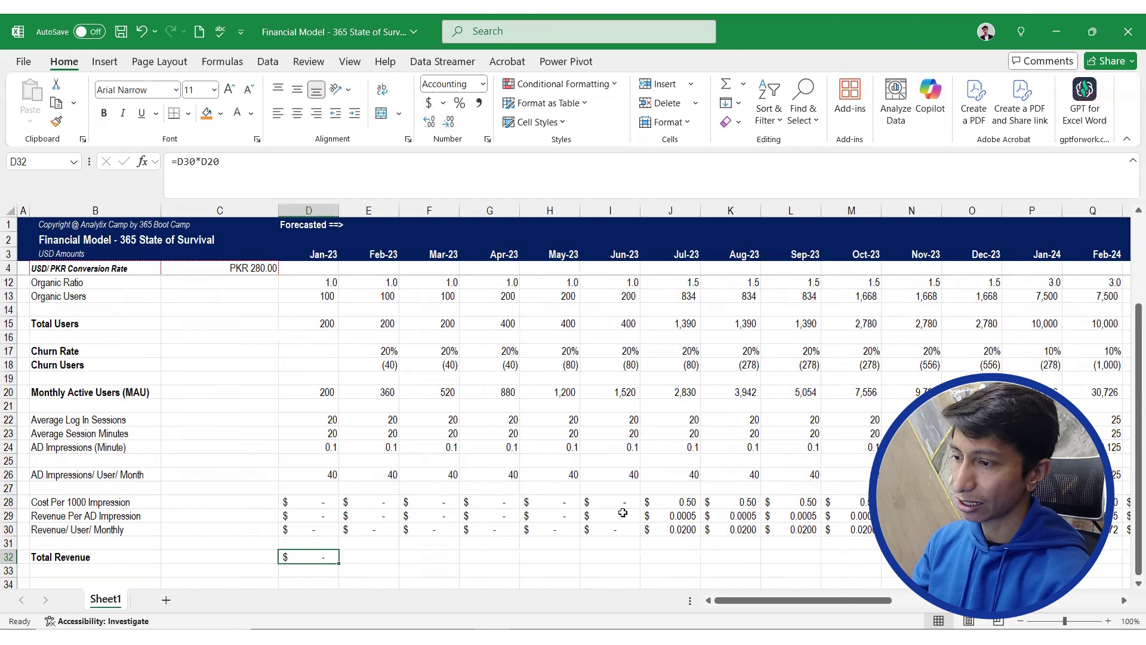
Apply the dollar accounting format with four decimals to Cost Per 1000 Impression and Revenue Per AD Impression from Jan-23 to Dec-25
click(311, 503)
key(shift+Down)
key(shift+Down)
key(ctrl+shift+Right)
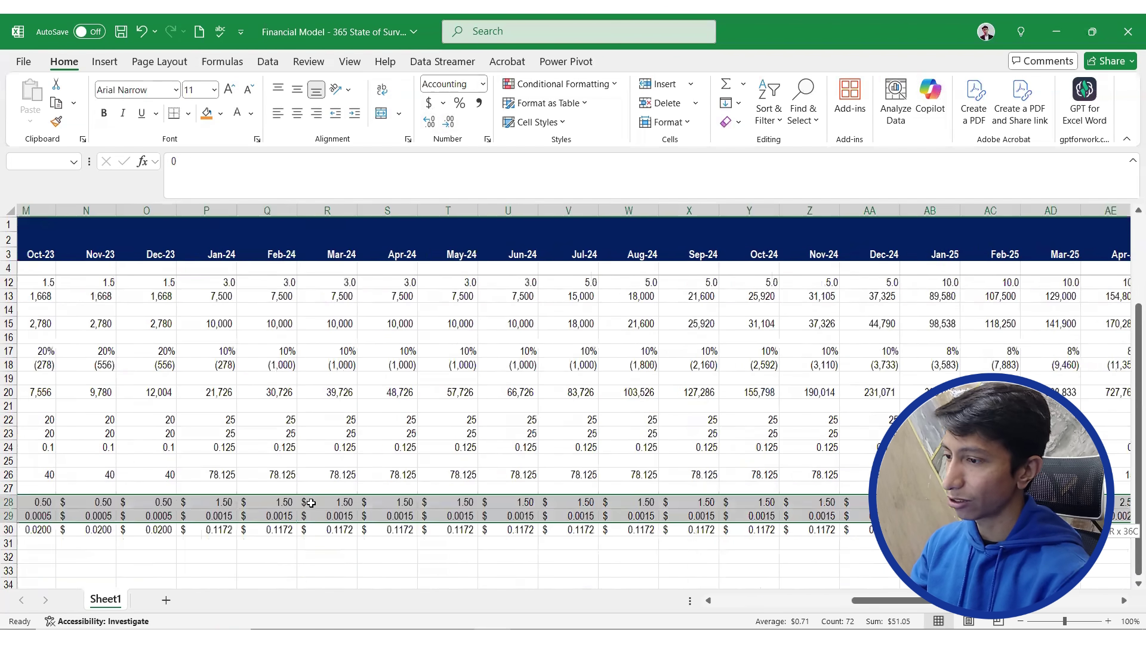
click(429, 102)
click(429, 121)
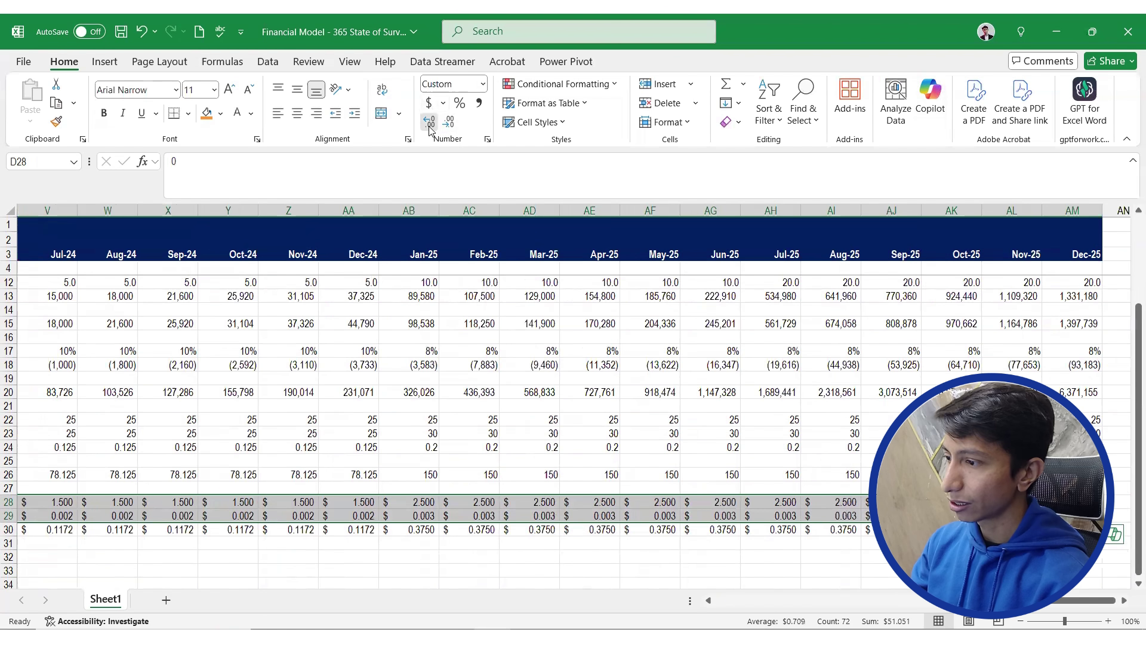
click(428, 121)
Format Revenue/ User/ Monthly in row 30 as dollar accounting with four decimals from Jan-23 to Dec-25
key(Down)
key(Down)
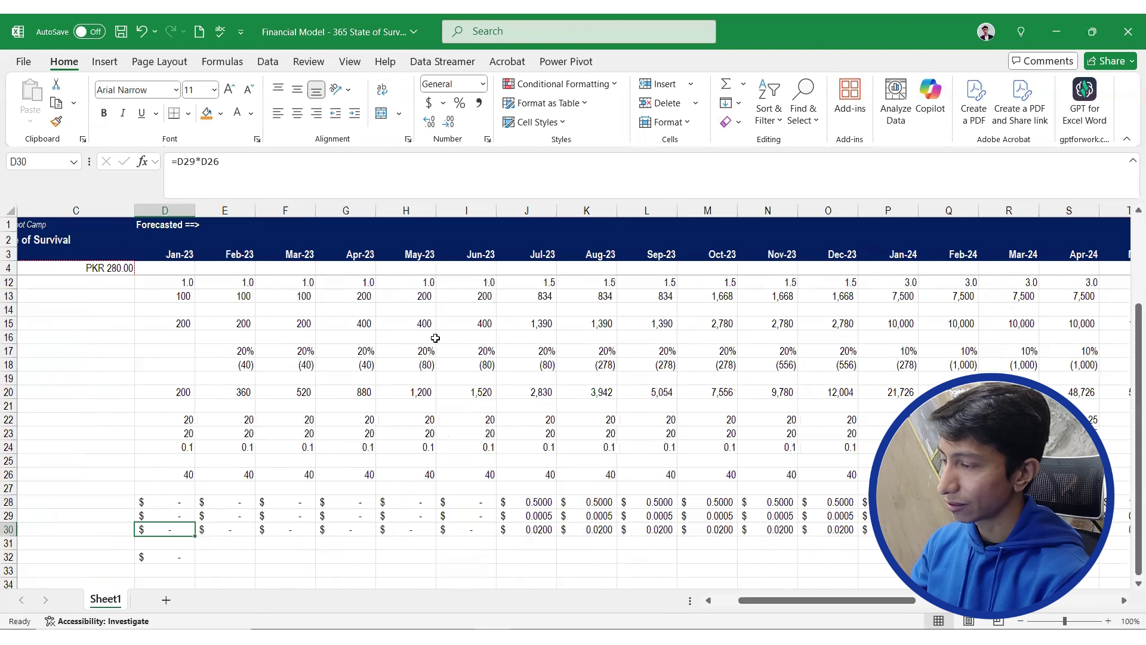
key(ctrl+shift+Right)
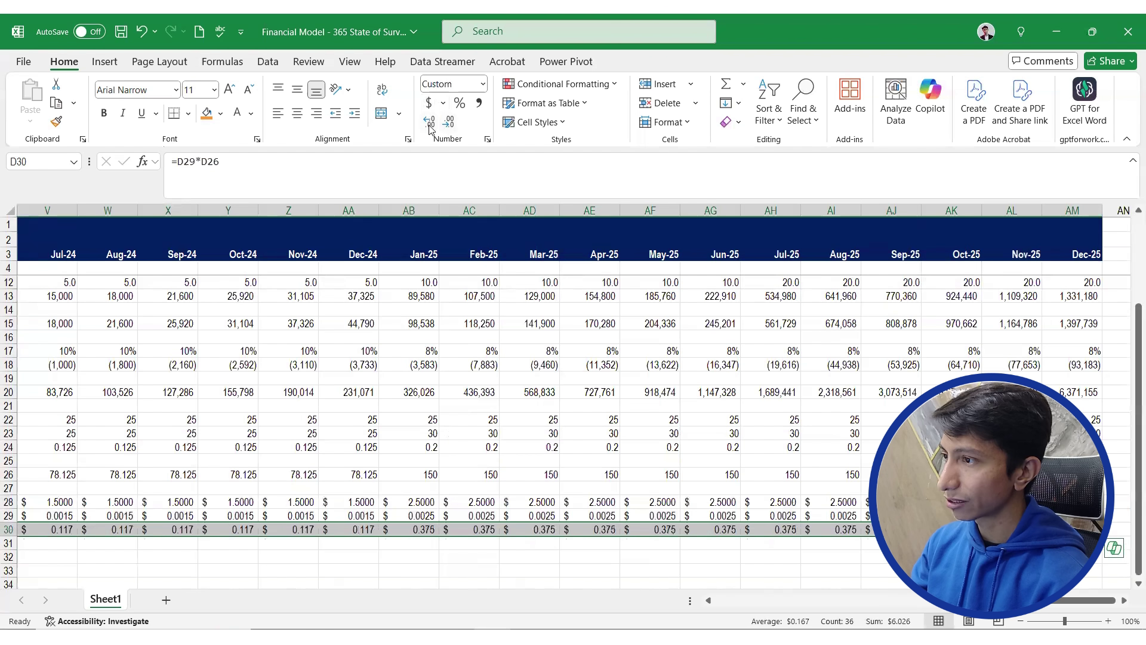
key(Down)
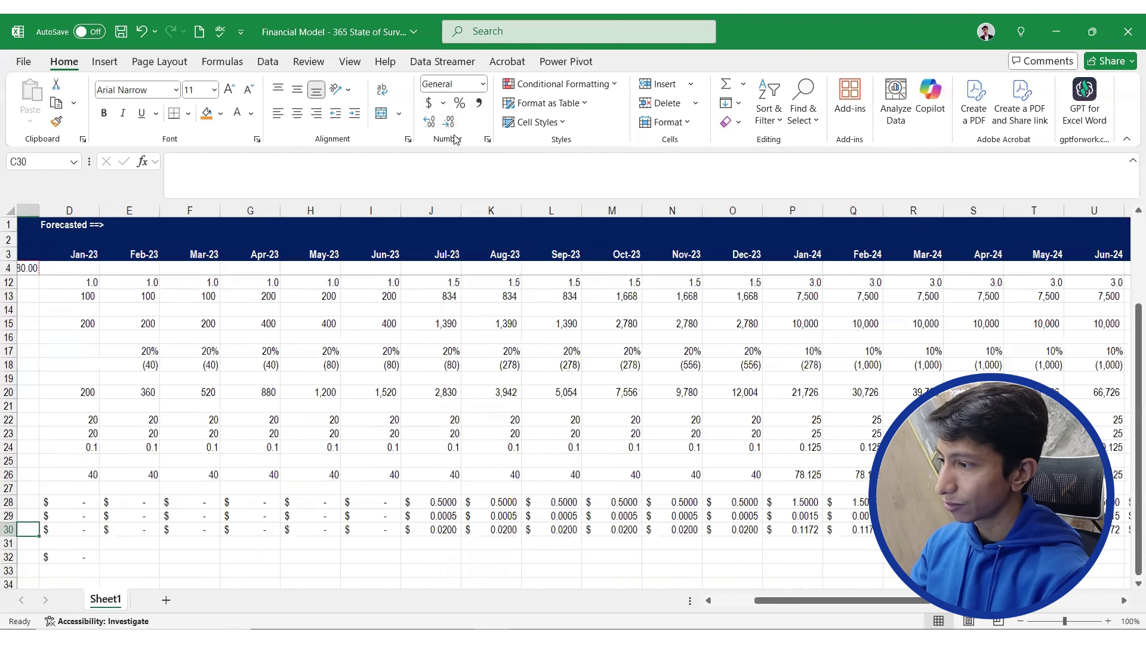
Fill the Jan-23 Total Revenue formula across row 32 through Dec-25 and show the amounts without decimals
key(Down)
key(shift+Right)
key(shift+Right)
key(shift+Right)
key(shift+Right)
key(shift+Right)
key(shift+Right)
key(shift+Right)
key(shift+Right)
key(shift+Right)
key(shift+Right)
key(shift+Right)
key(shift+Right)
key(shift+Right)
key(shift+Right)
key(shift+Right)
key(shift+Right)
key(shift+Right)
key(shift+Right)
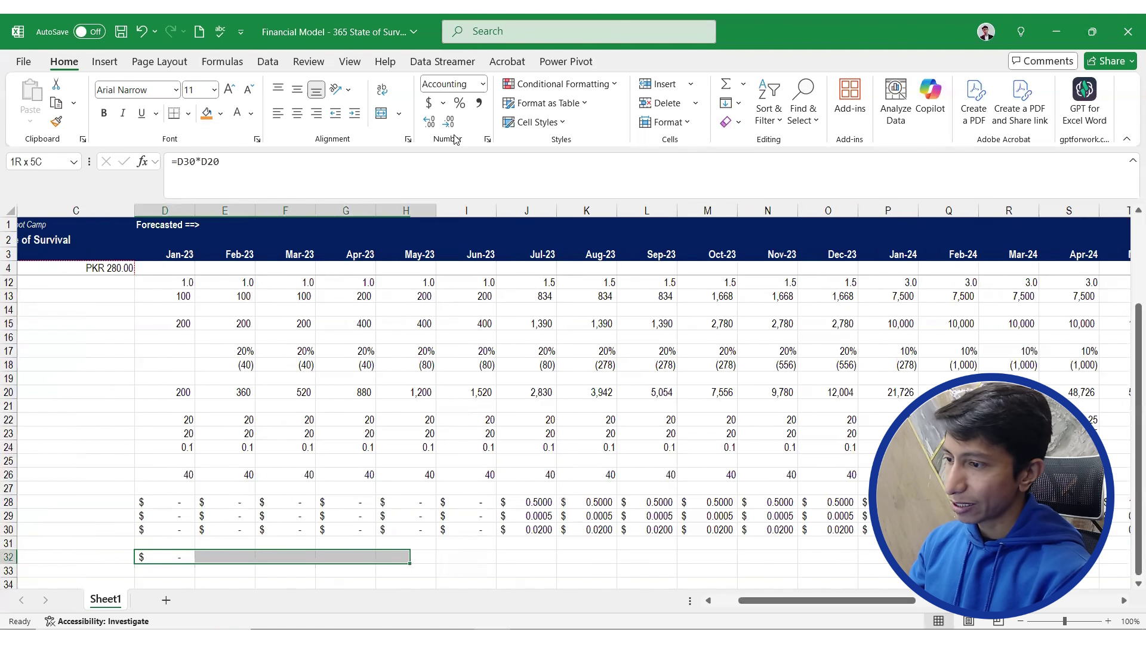
key(shift+Right)
key(shift+Right)
key(shift+Right)
key(shift+Right)
key(shift+Right)
key(shift+Right)
key(shift+Right)
key(shift+Right)
key(shift+Right)
key(shift+Right)
key(shift+Right)
key(shift+Right)
key(shift+Right)
key(shift+Right)
key(shift+Right)
key(shift+Right)
key(shift+Right)
key(shift+Right)
key(shift+Right)
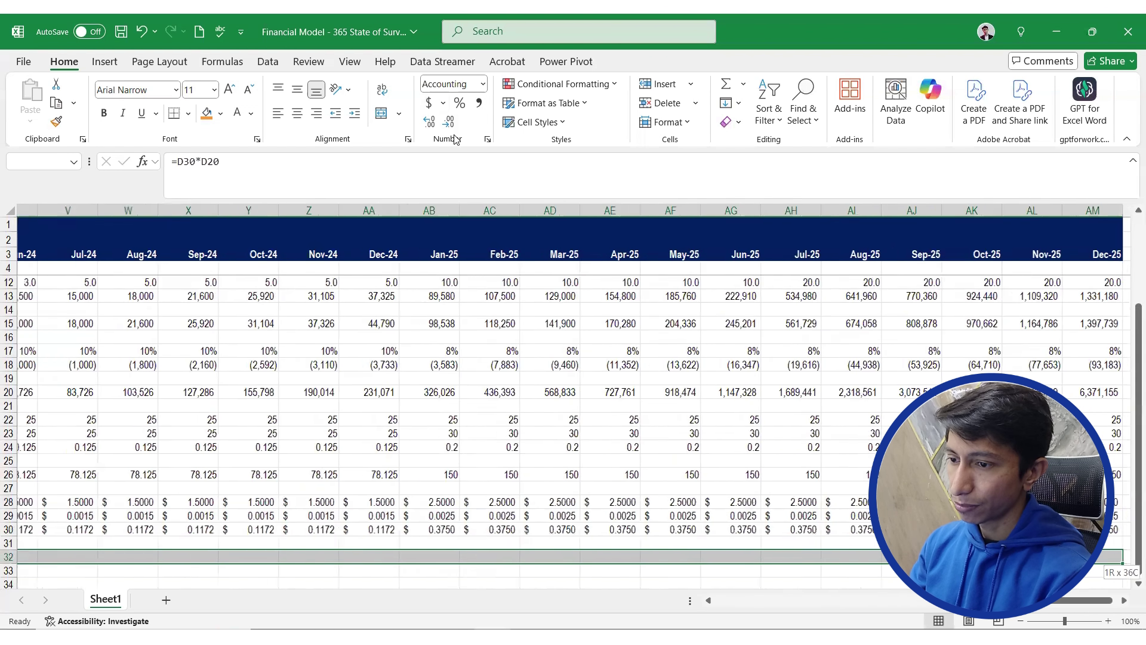
key(shift+Left)
key(shift+Left)
key(ctrl+r)
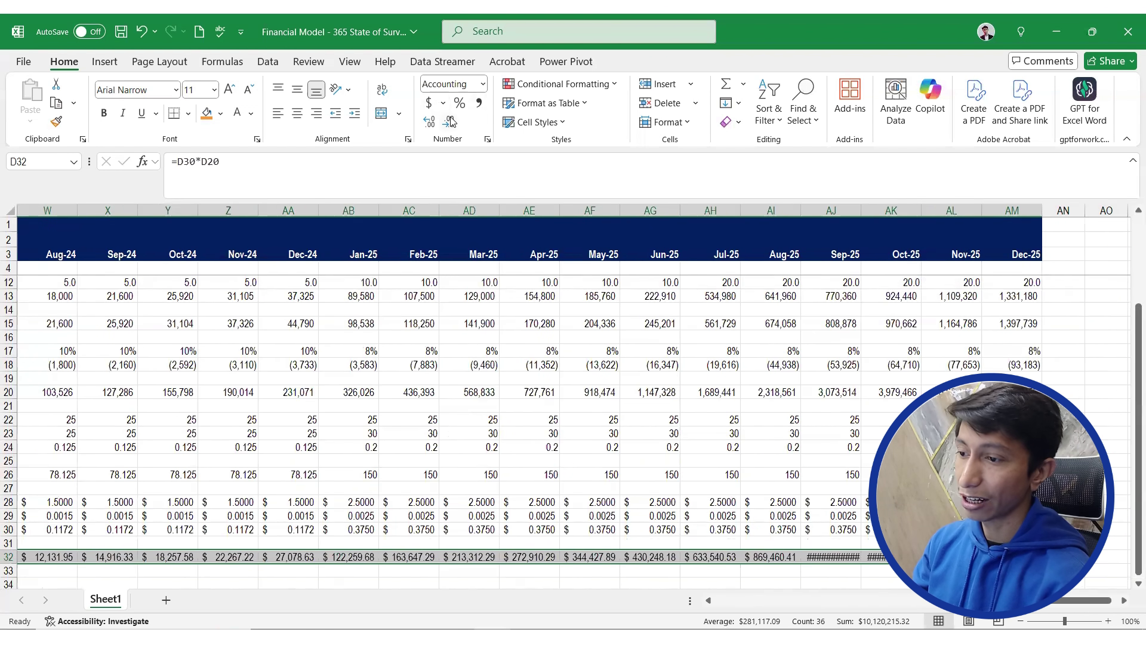
click(450, 121)
click(450, 121)
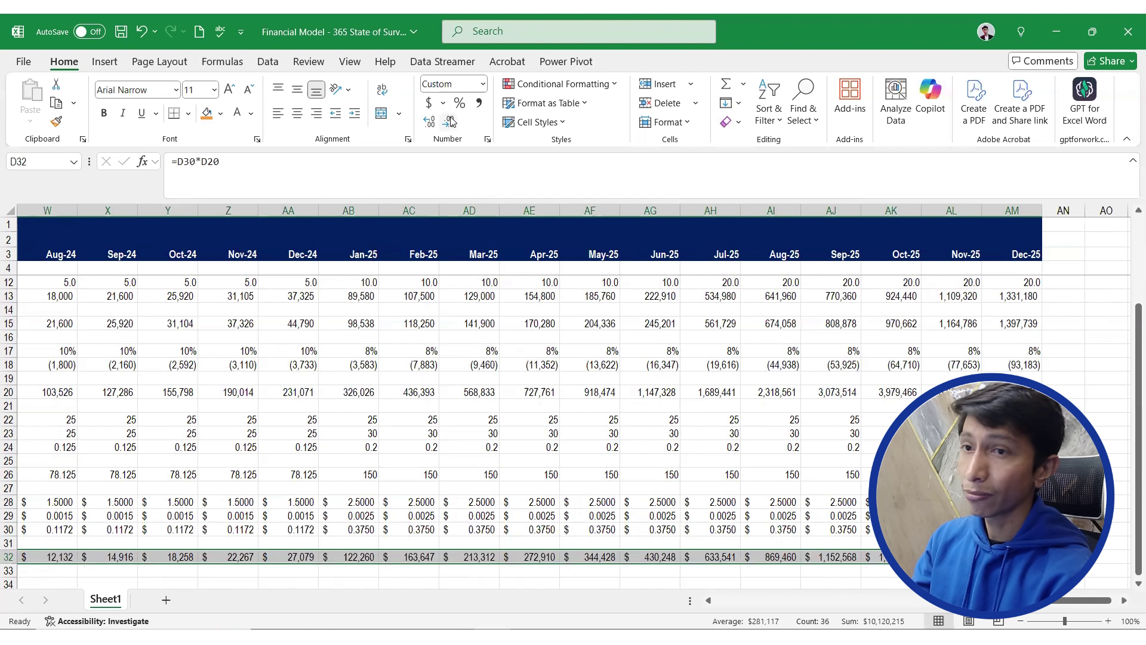
Remove the bold formatting from the Churn Rate and Churn Users labels in B17:B18
key(Left)
key(Left)
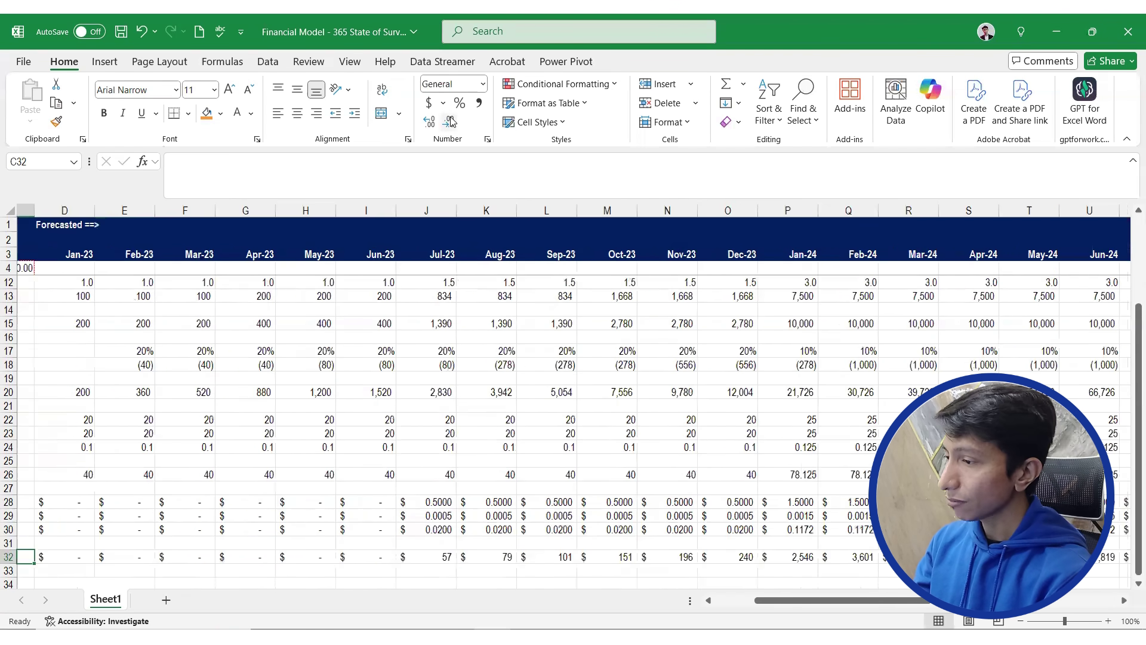
key(Left)
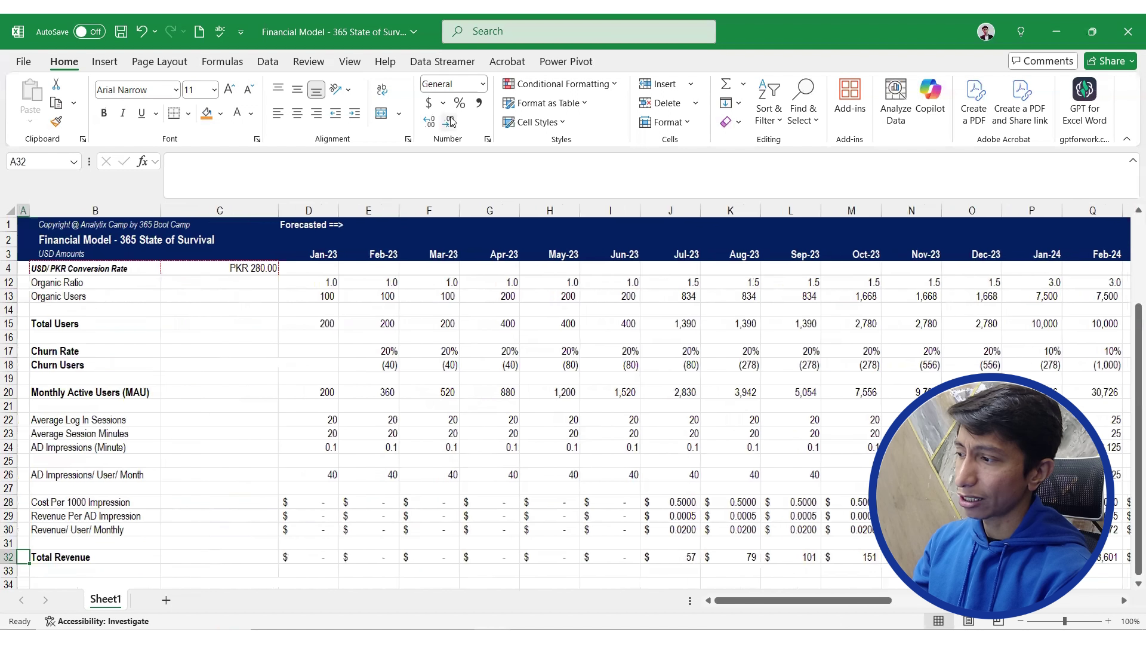
key(Right)
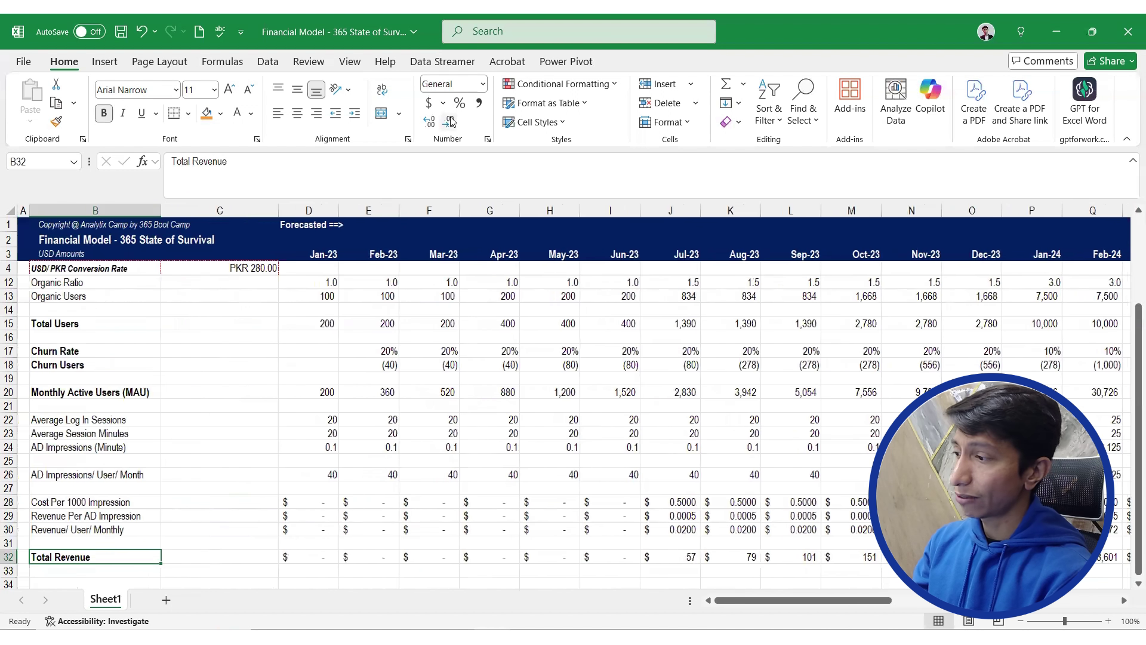
key(Up)
key(Up)
key(Up)
key(Up)
key(Up)
key(Up)
key(Up)
key(Up)
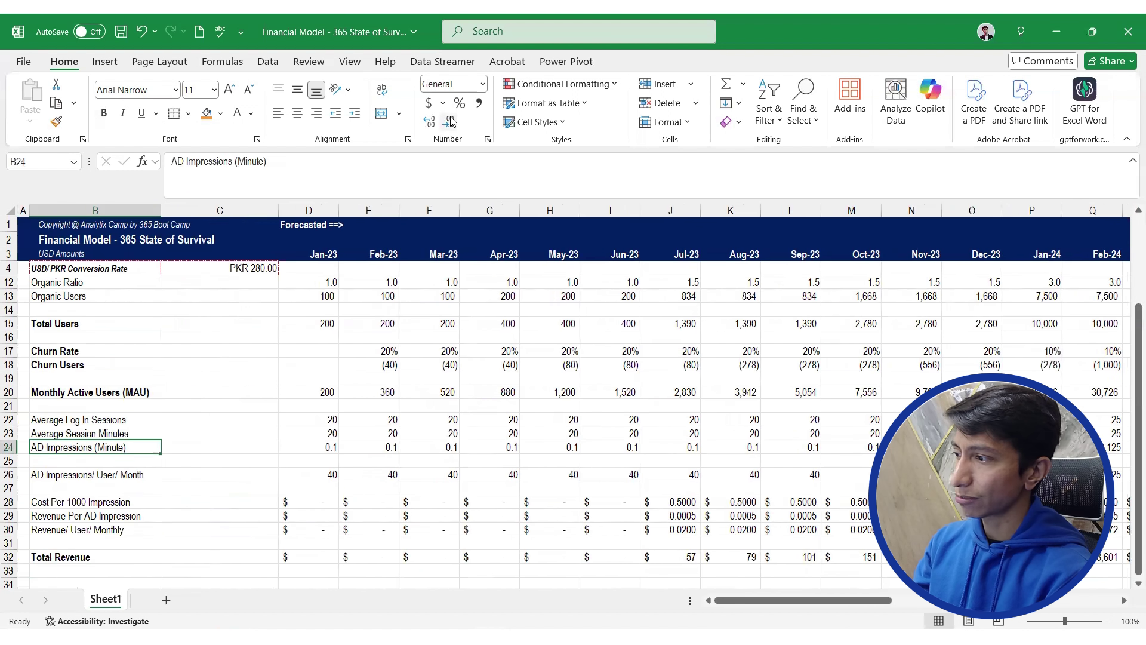
key(Up)
key(Up)
key(Up)
key(Up)
key(Up)
key(Up)
key(Up)
key(shift+Down)
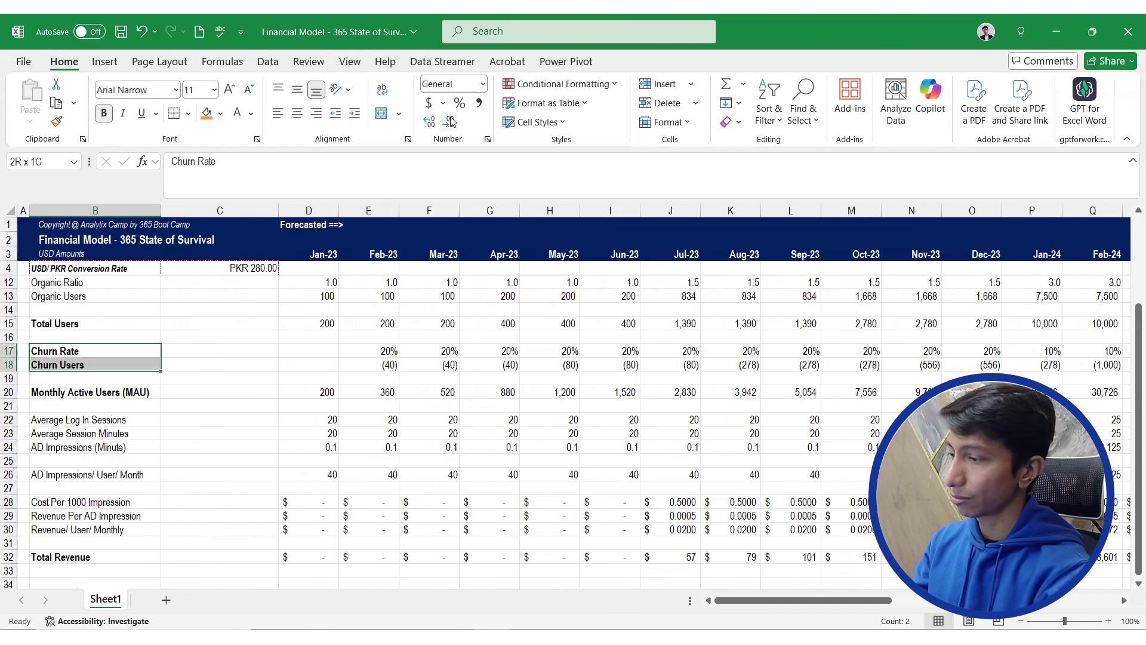
key(ctrl+b)
key(Down)
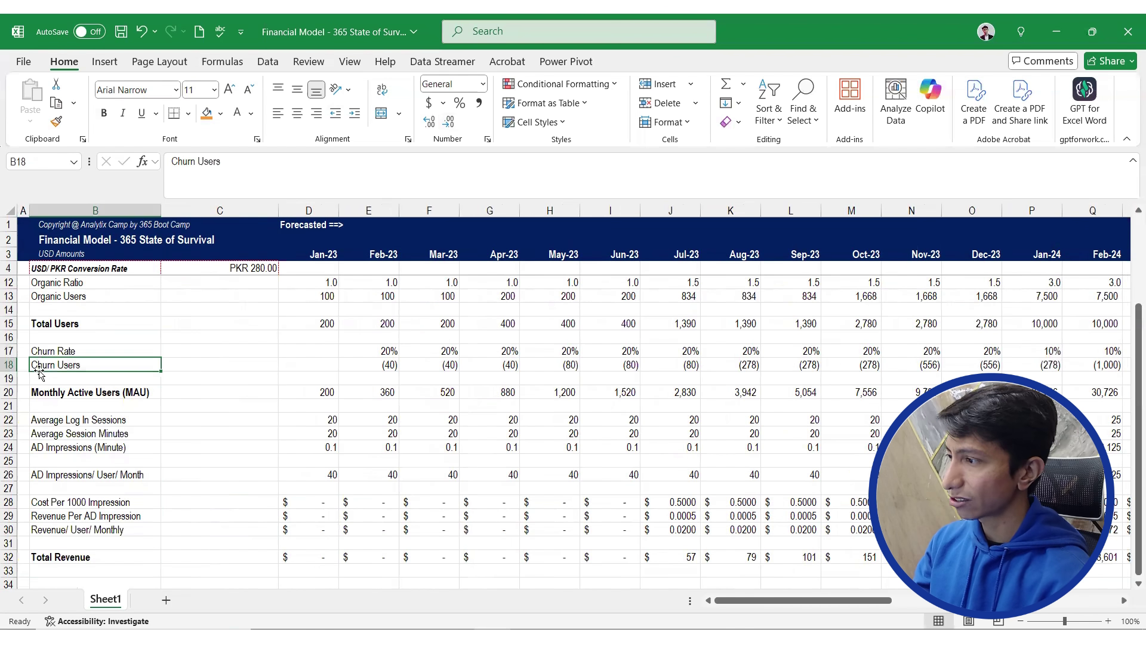
Delete the blank rows directly above Monthly Active Users (MAU) and directly above Total Users
click(15, 377)
key(Right)
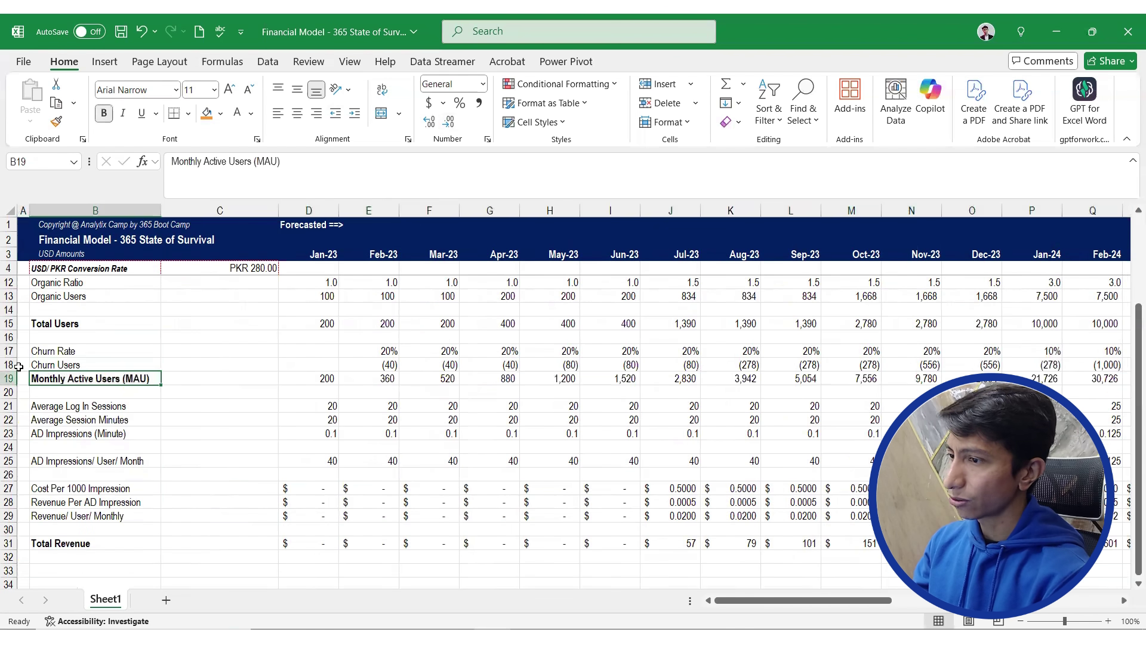
key(Up)
key(Up)
key(Up)
key(Up)
key(Up)
key(Up)
key(Down)
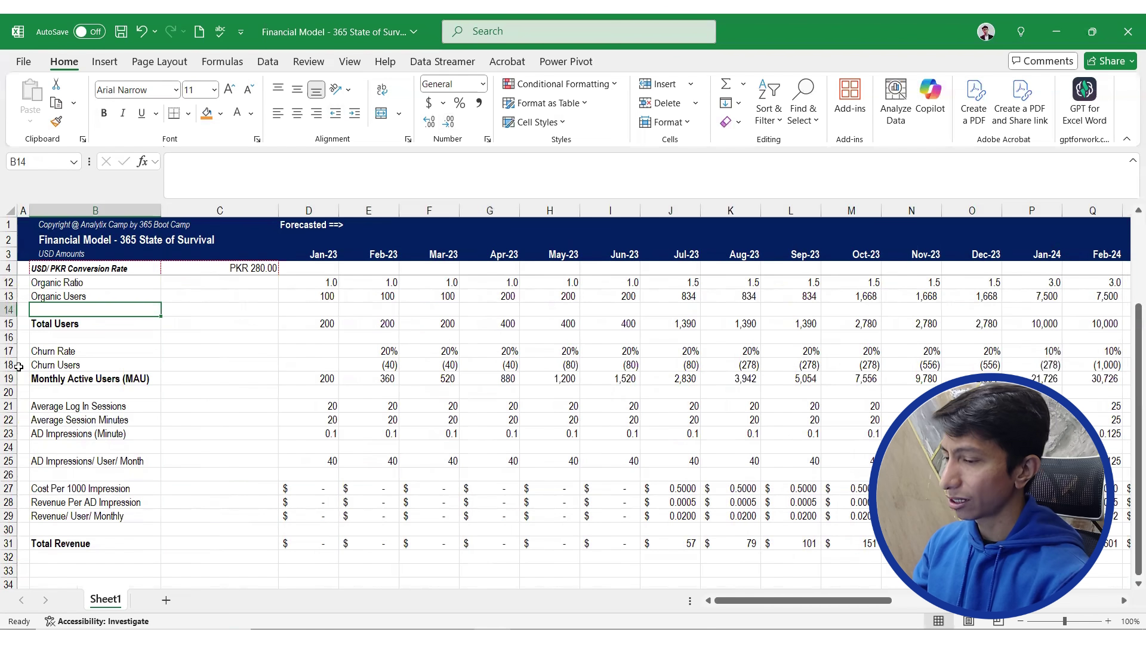
key(shift+space)
key(ctrl+minus)
key(Up)
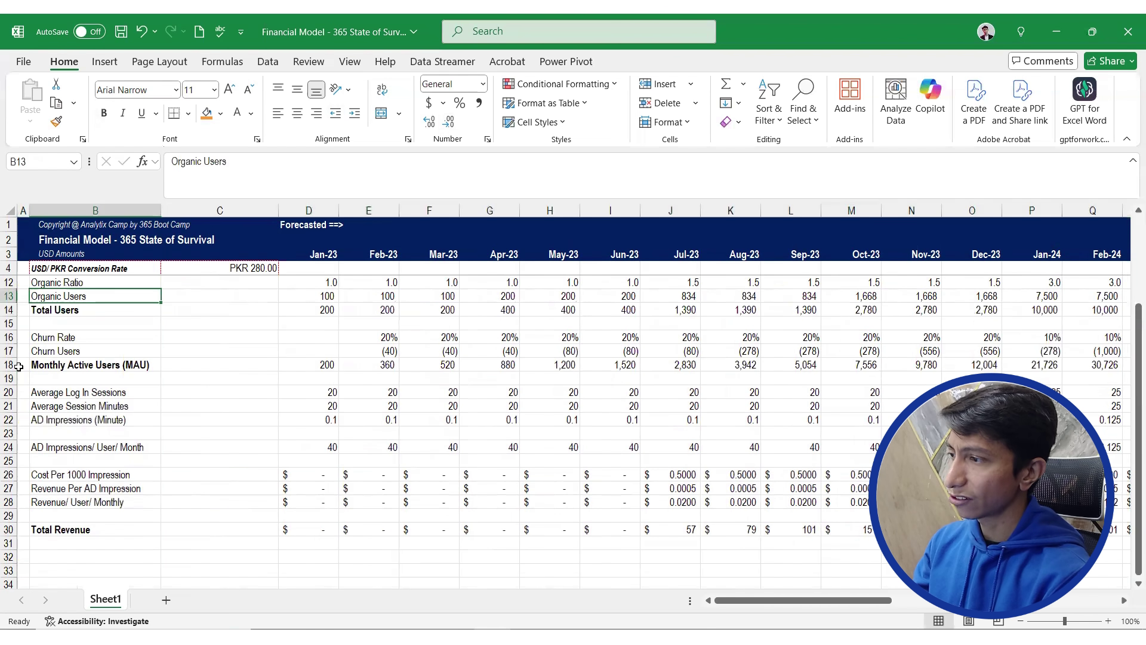
Add a top border to the Total Users values in row 14 from Jan-23 to Dec-25
key(Right)
key(Right)
key(Up)
key(Up)
key(Up)
key(Up)
key(Up)
key(Up)
key(Up)
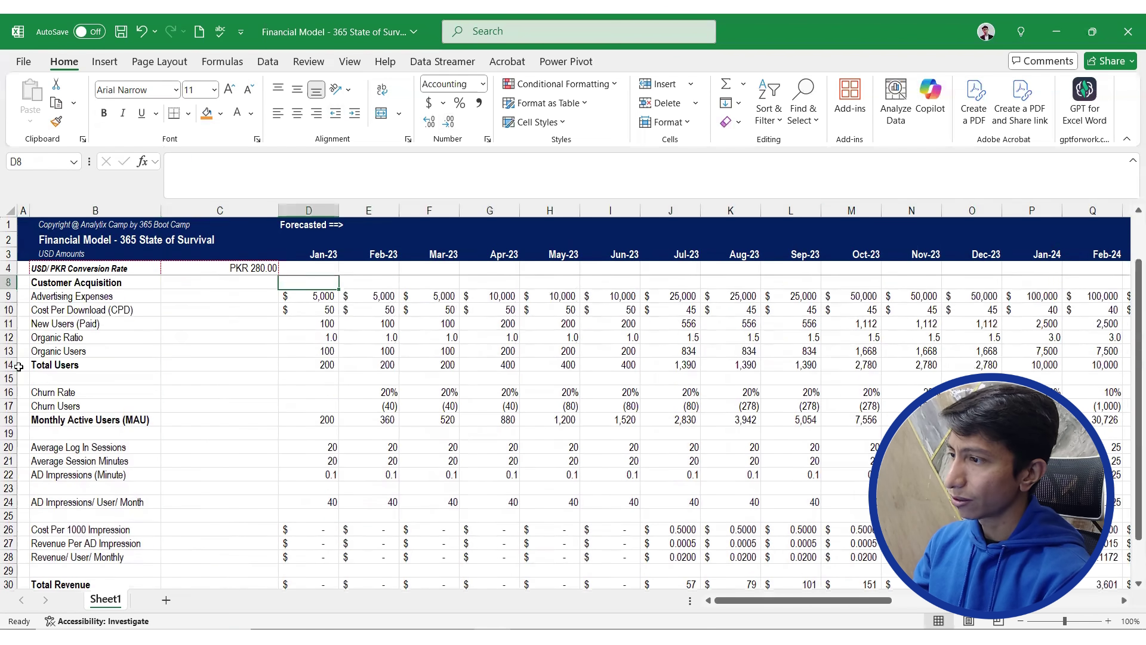
key(Down)
key(Down)
key(Down)
key(Down)
key(Down)
key(Down)
key(Down)
key(Down)
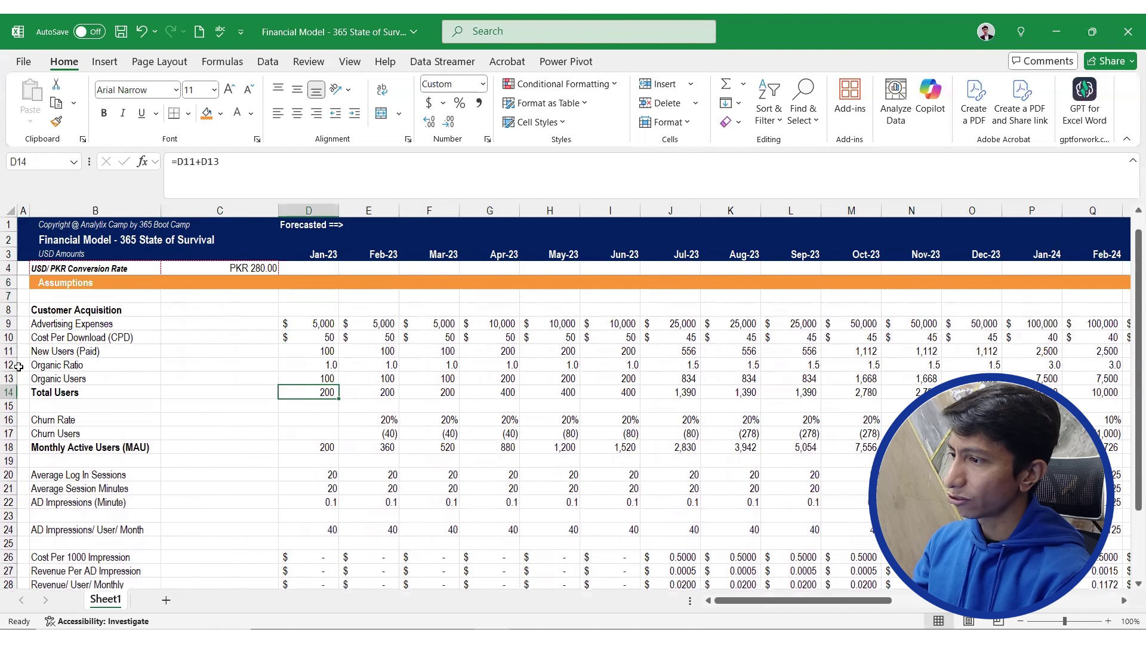
key(ctrl+shift+Right)
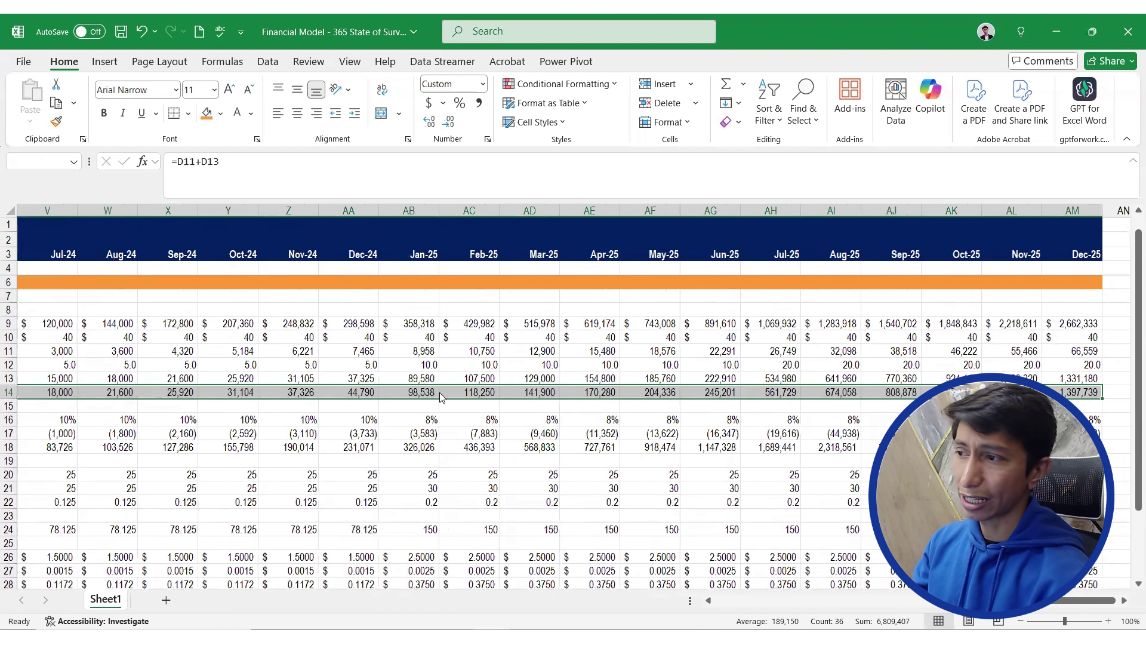
key(ctrl+1)
click(644, 162)
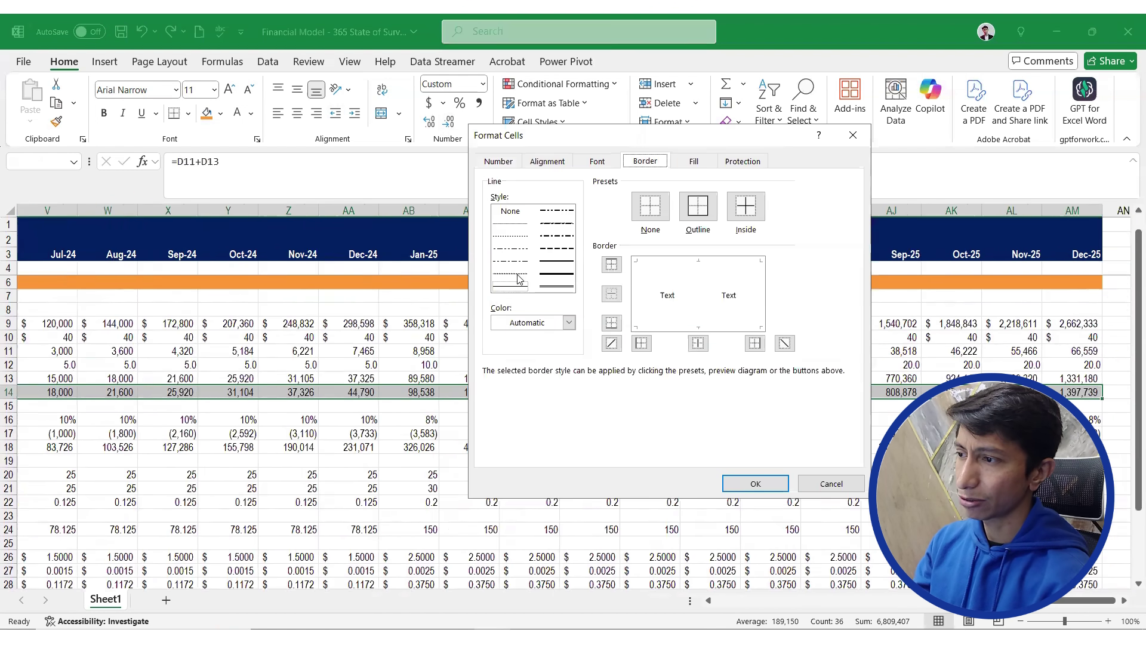
click(668, 263)
click(740, 482)
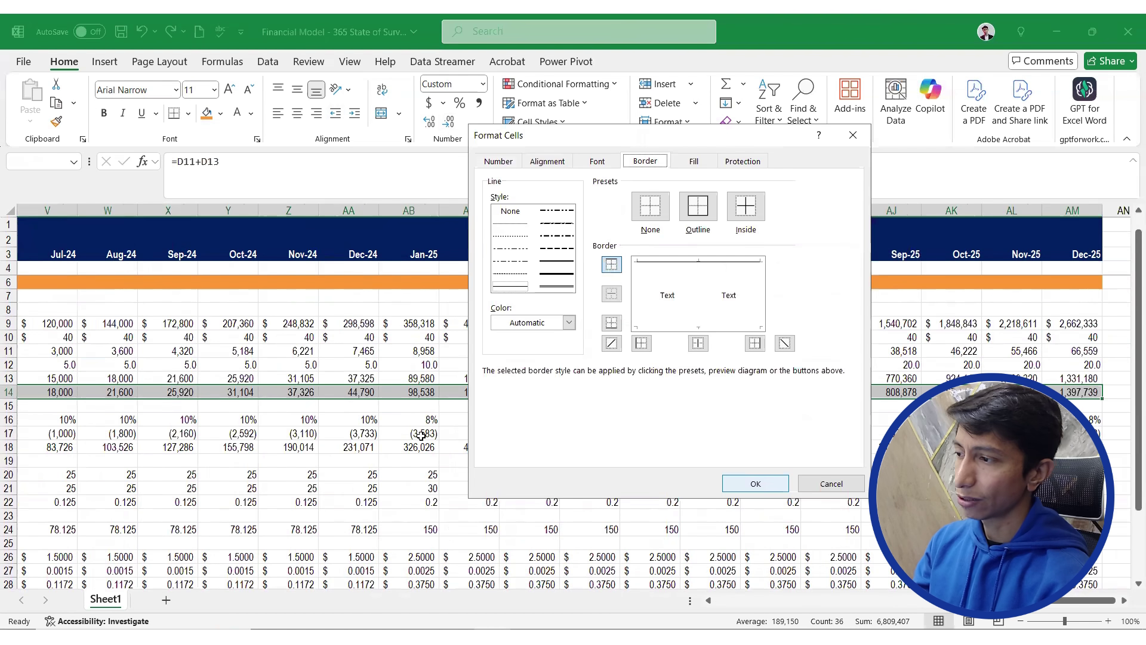
Extend the Total Users top border over the label cells B14:C14
click(431, 403)
key(Left)
key(ctrl+Left)
key(Up)
key(Up)
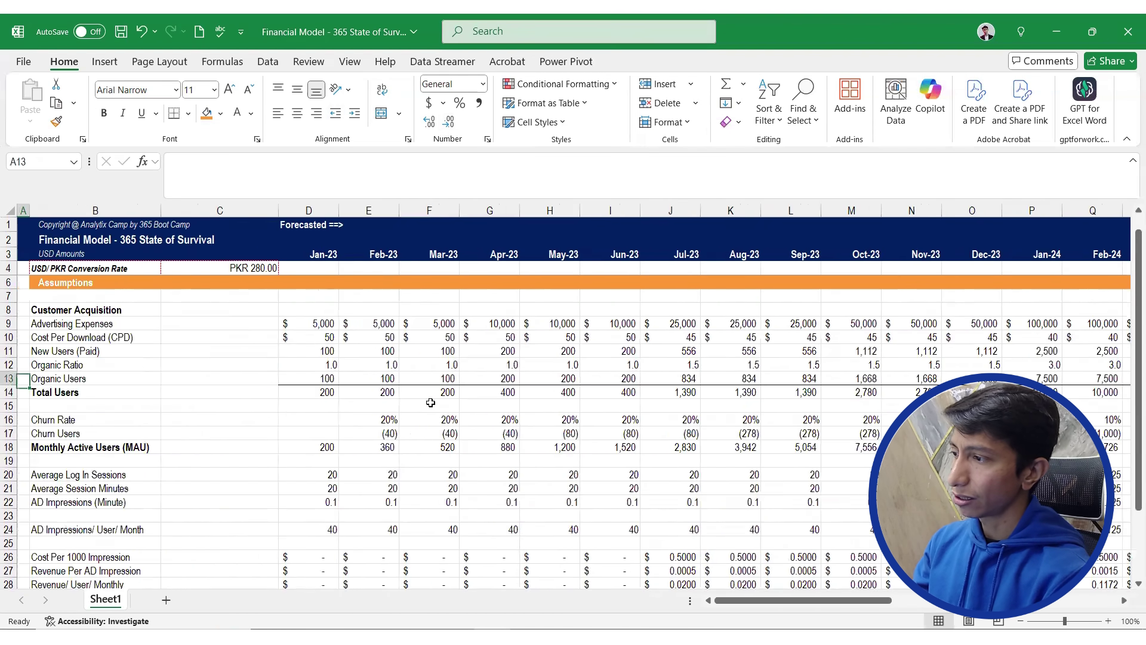
key(Down)
key(Right)
key(shift+Right)
key(shift+Right)
key(shift+Left)
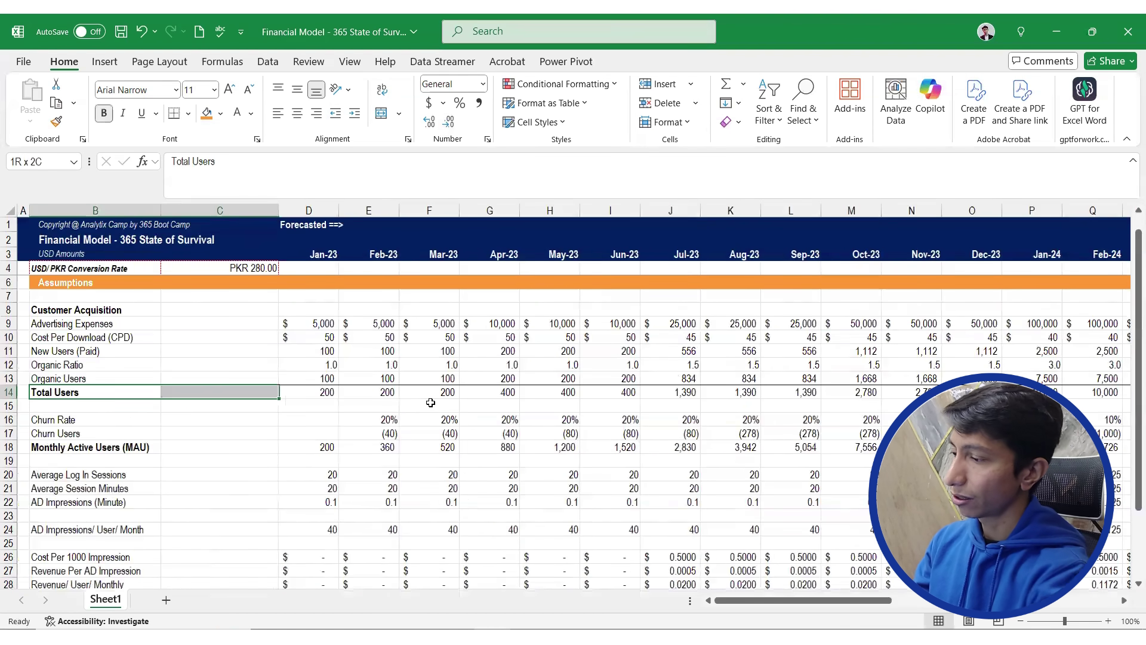
key(ctrl+1)
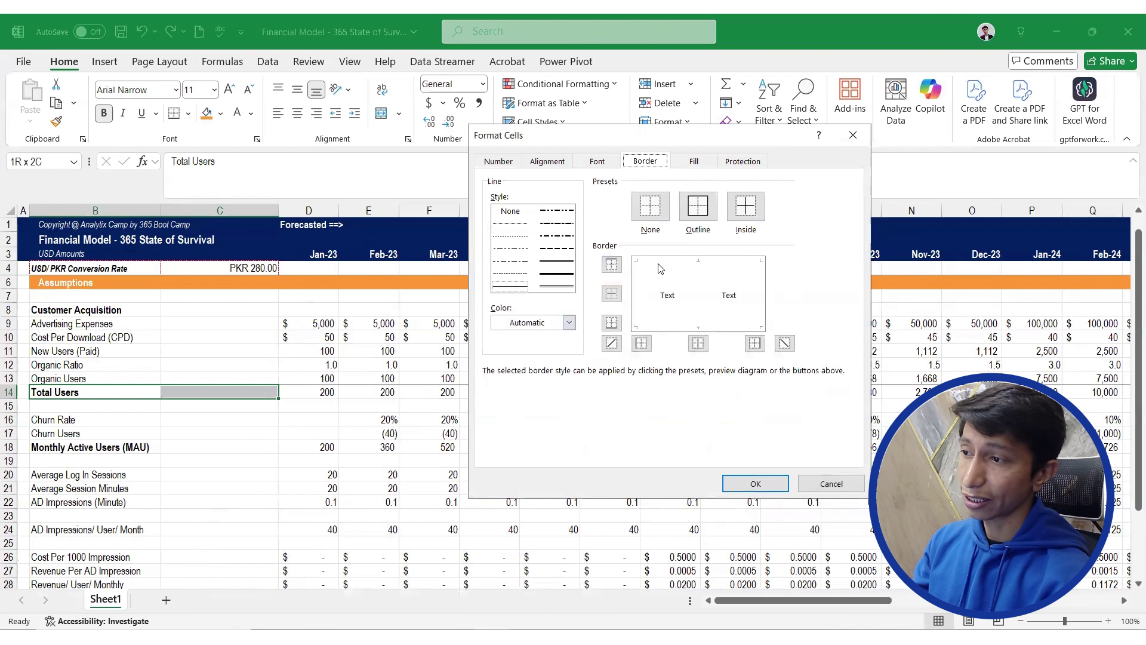
click(656, 267)
click(755, 483)
click(309, 488)
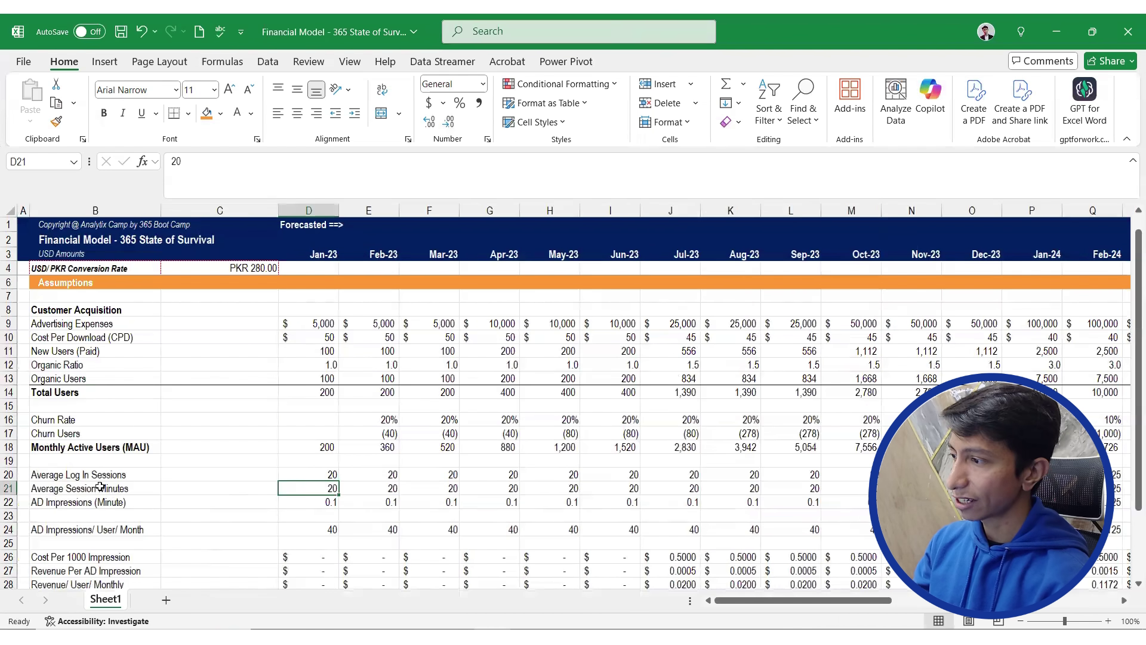
Add a top border to the Monthly Active Users (MAU) row from its label in B18 through Dec-25
click(97, 447)
key(shift+Right)
key(shift+Right)
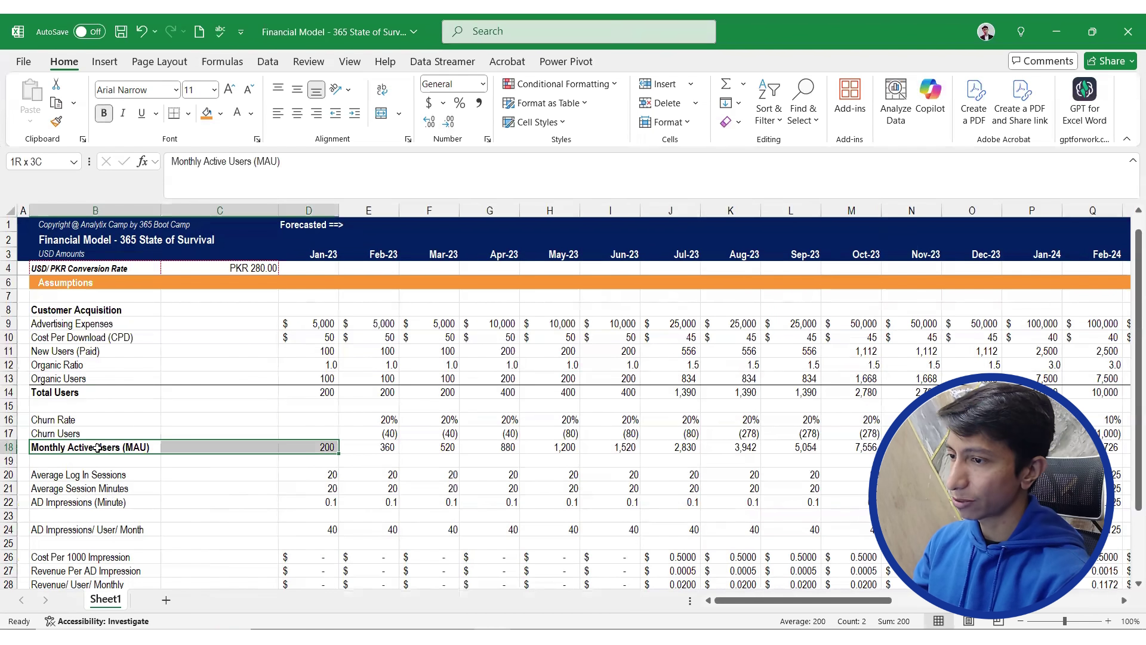
key(ctrl+shift+Right)
key(ctrl+1)
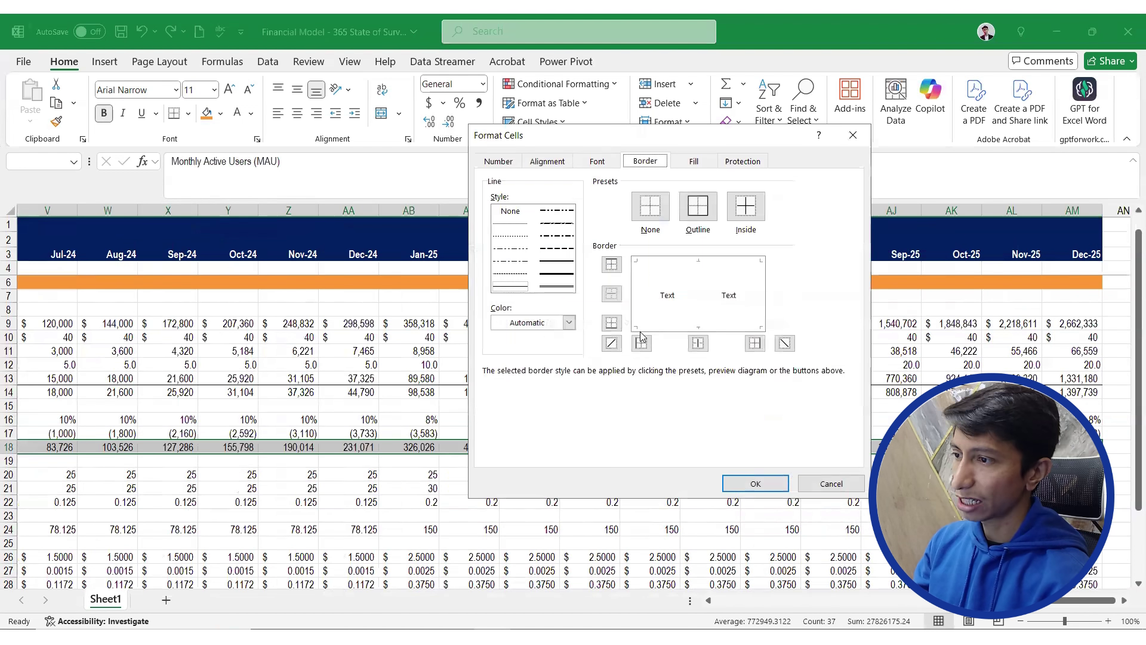
click(656, 272)
click(736, 481)
key(Home)
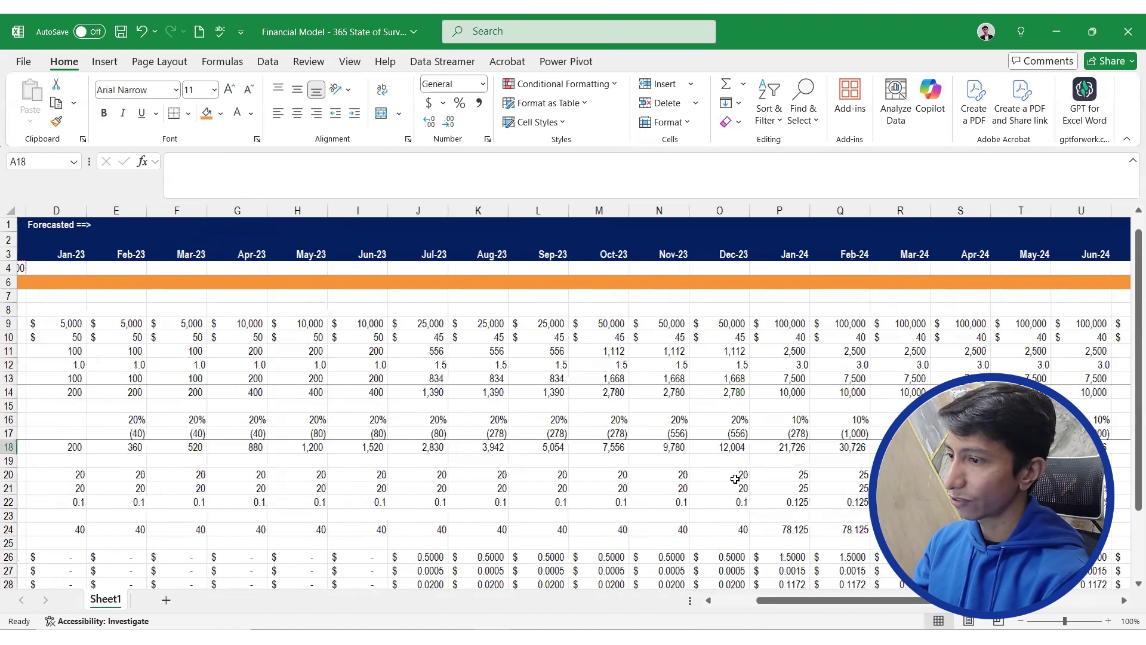
Delete the blank row above AD Impressions/ User/ Month and make that row's label bold
key(Down)
key(Down)
key(Down)
key(Down)
key(Down)
key(Down)
key(Right)
key(Down)
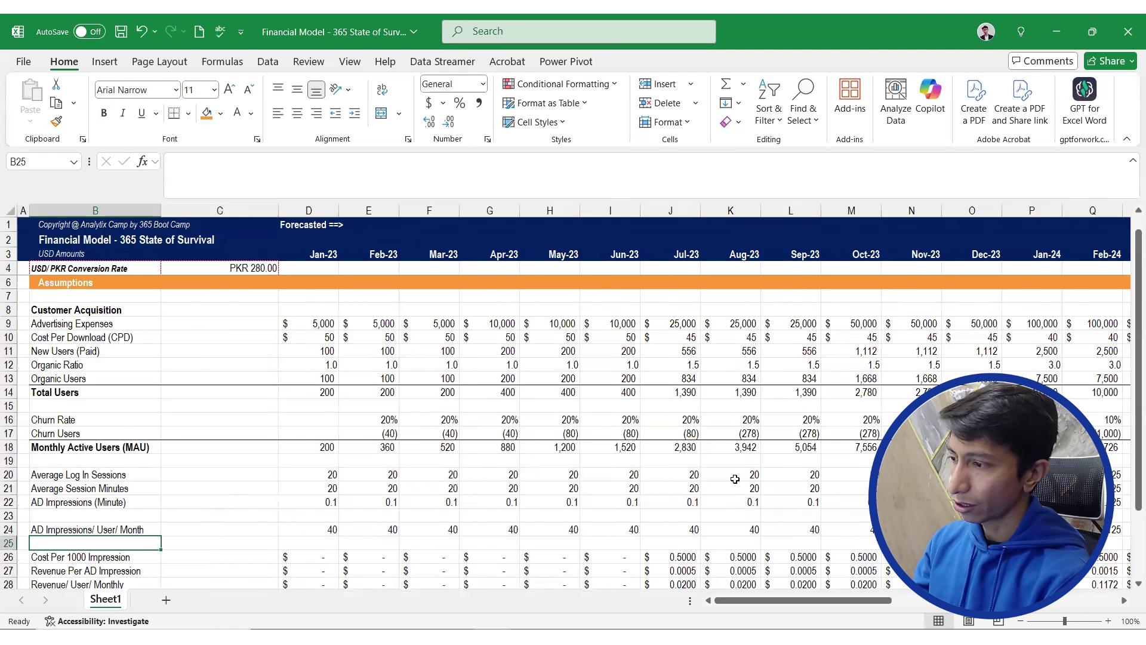
key(Up)
key(Up)
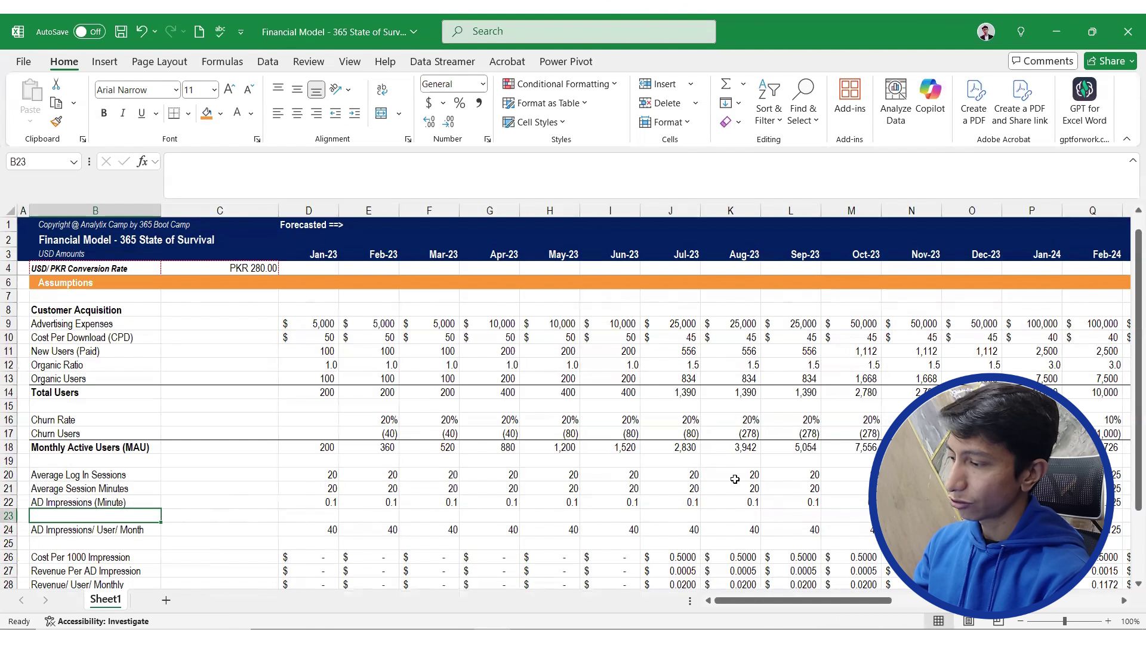
key(shift+space)
key(ctrl+minus)
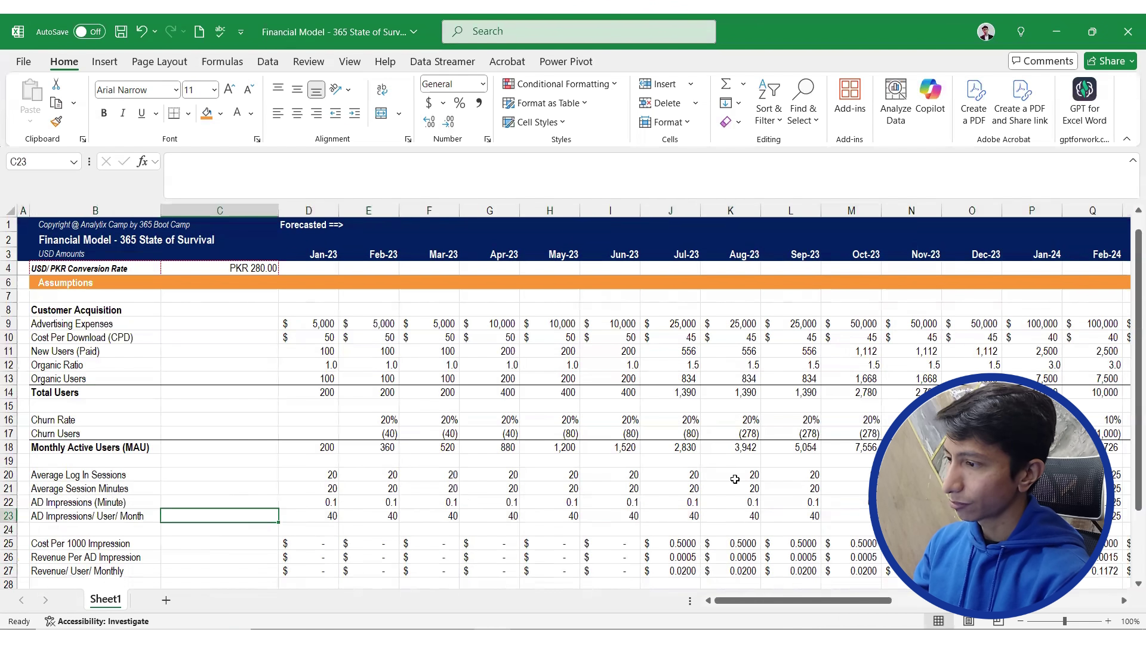
key(ctrl+b)
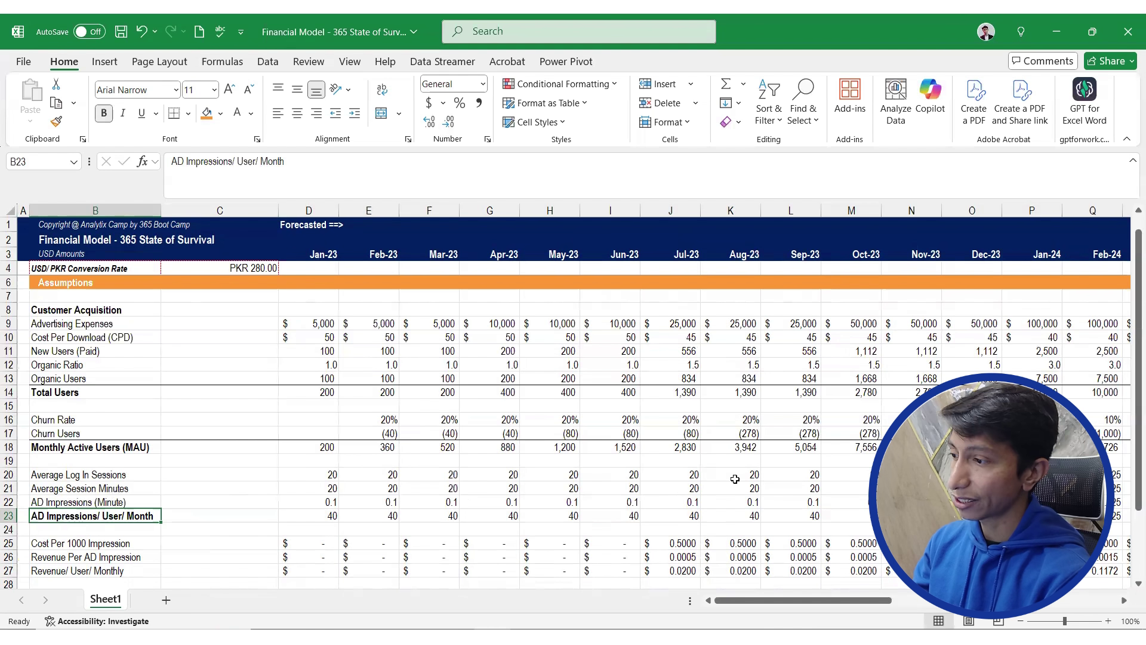
key(Right)
key(Right)
key(Left)
key(Left)
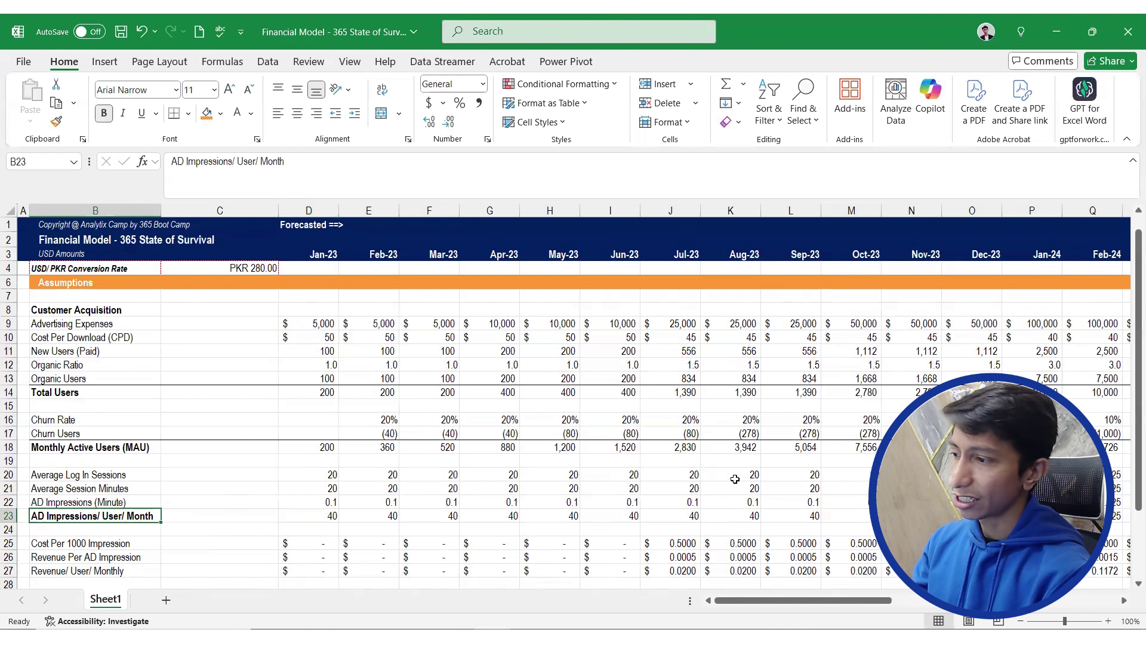
Add a top border to the AD Impressions/ User/ Month row from its label in B23 through Dec-25
key(ctrl+shift+Right)
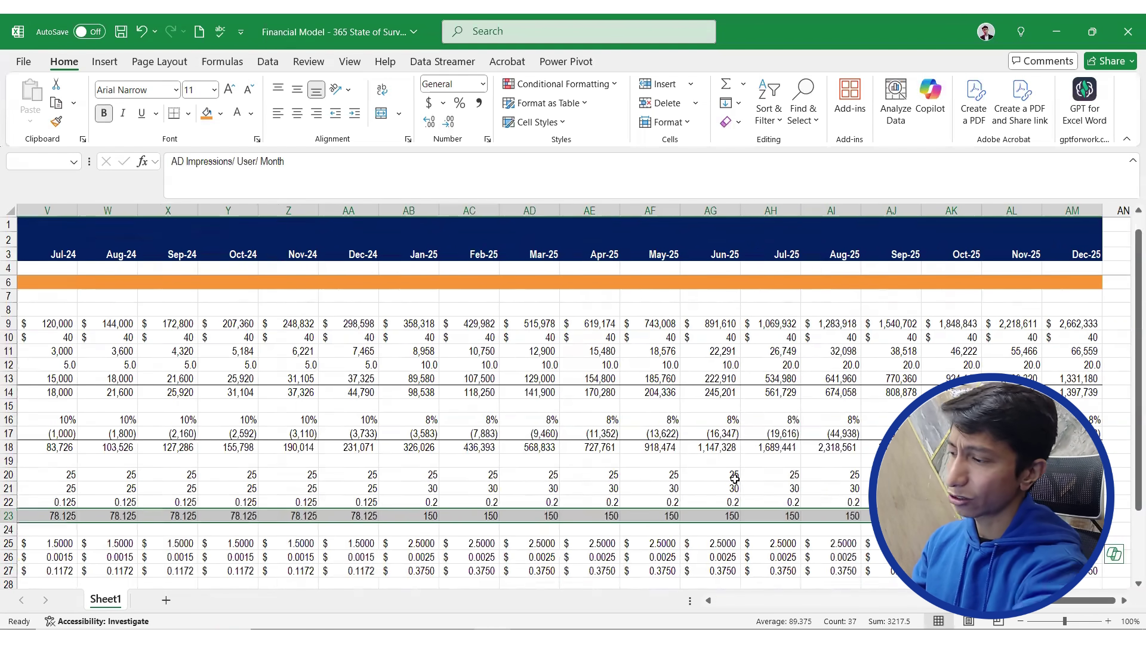
key(ctrl+1)
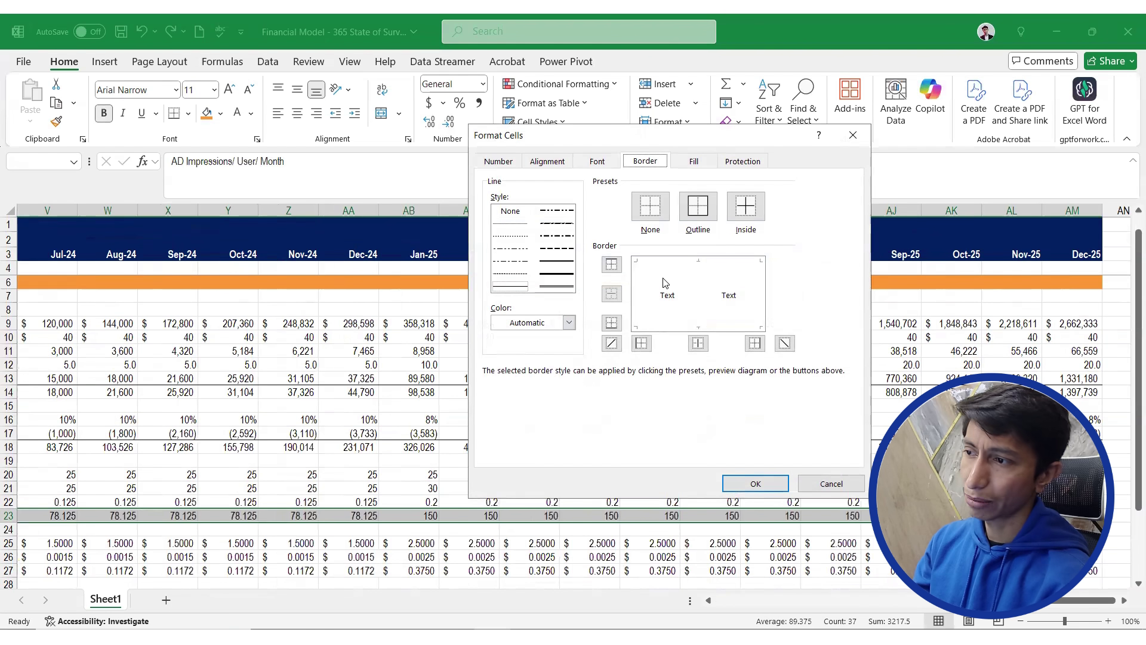
click(679, 301)
click(673, 294)
click(667, 296)
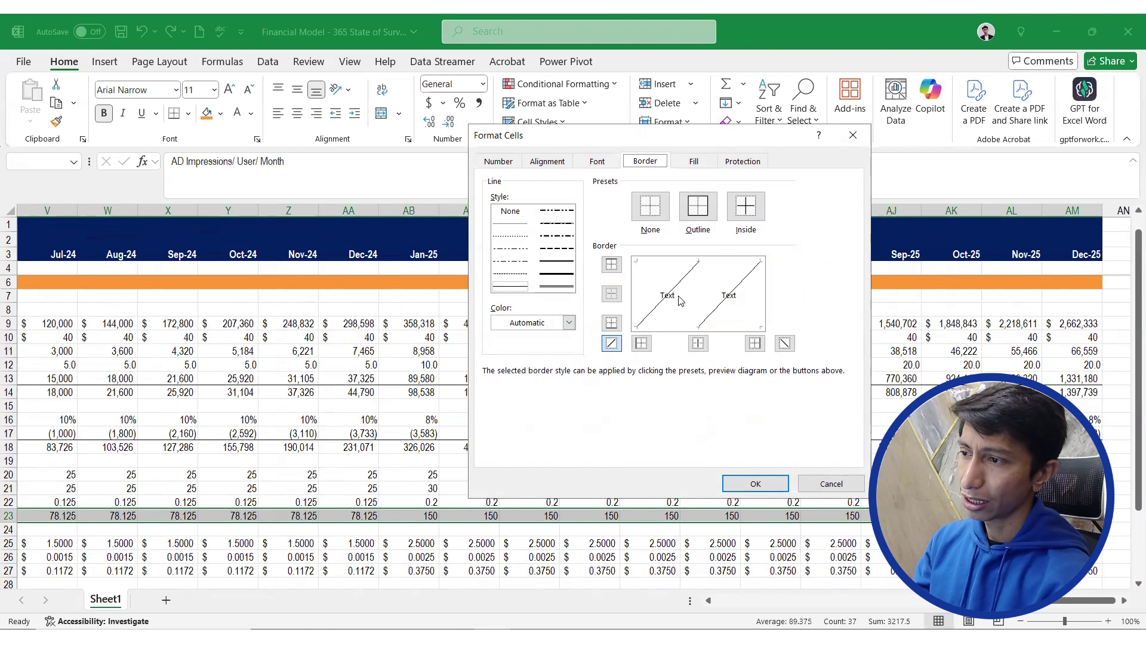
click(679, 299)
click(672, 266)
click(753, 484)
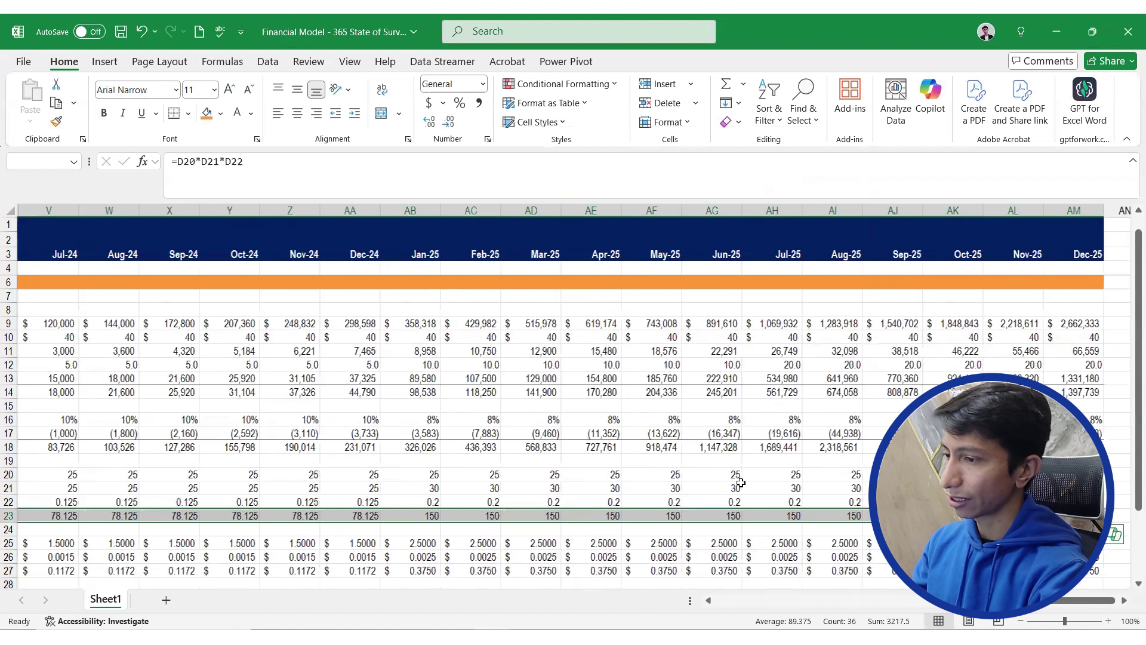
Make the AD Impressions/ User/ Month values in row 23 bold from Jan-23 to Dec-25
key(ctrl+Left)
key(Right)
key(Right)
key(Up)
key(Up)
key(Up)
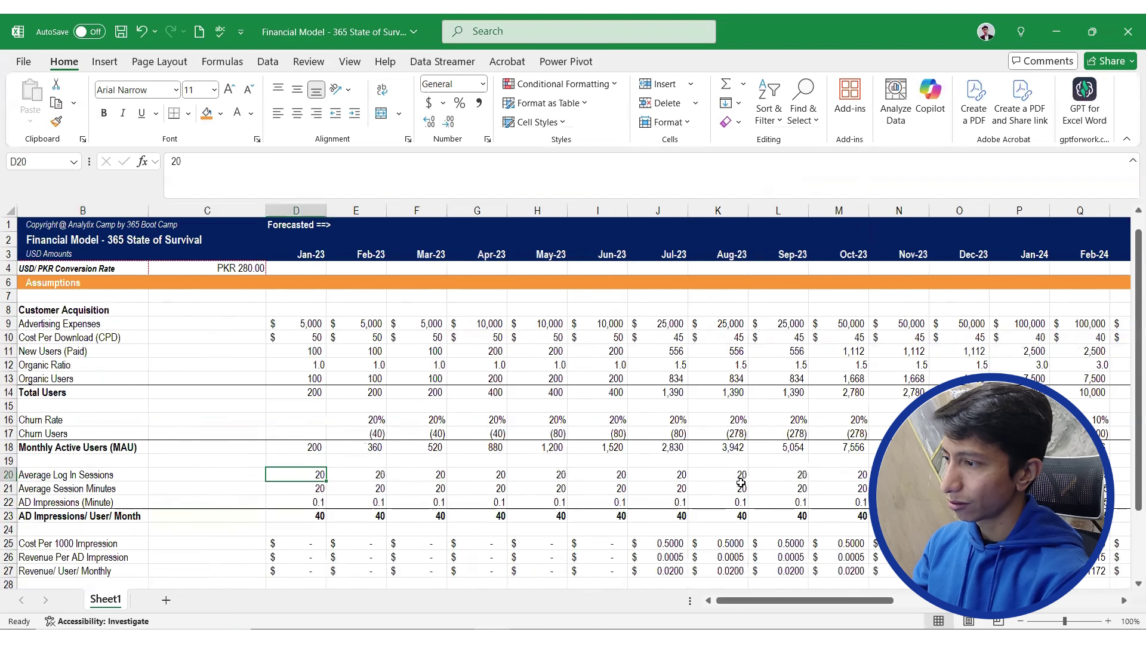
Make the Monthly Active Users (MAU) values in row 18 bold from Jan-23 to Dec-25
key(Up)
key(Up)
key(ctrl+shift+Right)
key(Up)
key(Up)
key(Up)
key(Up)
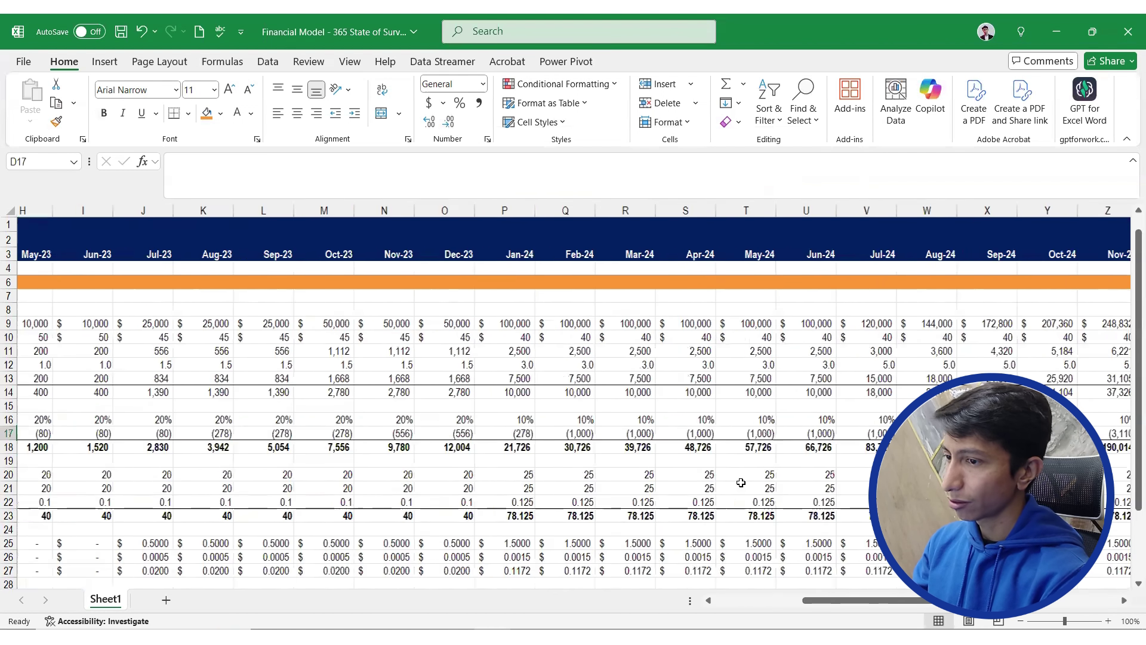
Make the Total Users values in row 14 bold from Jan-23 to Dec-25
key(Right)
key(Right)
key(Left)
key(Left)
key(Left)
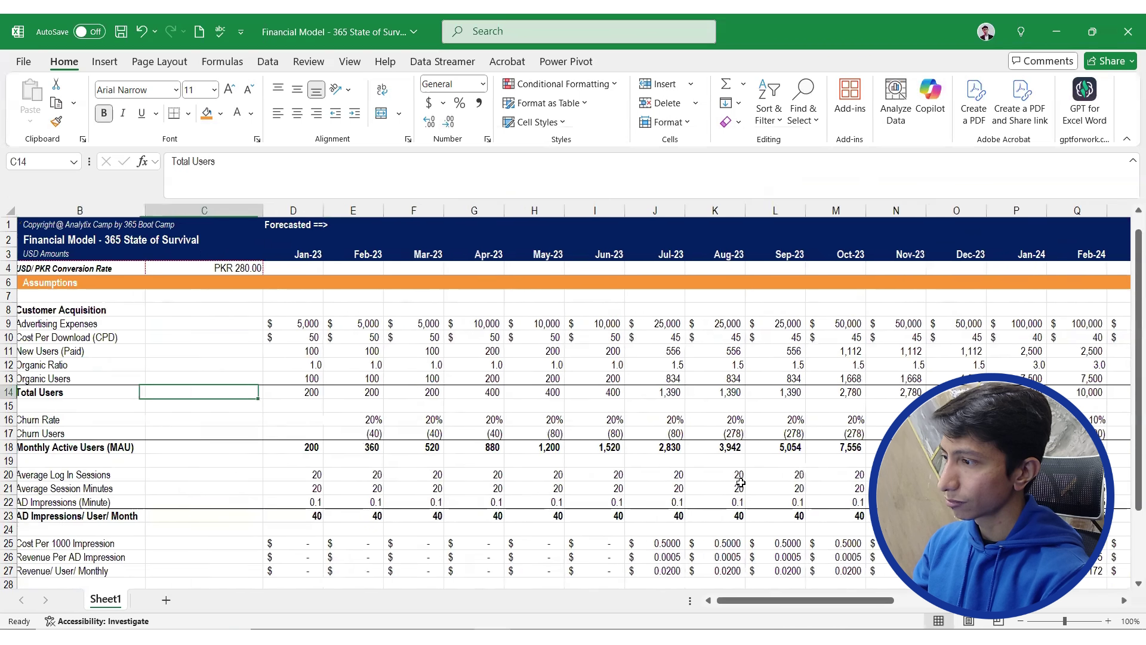
key(Right)
key(ctrl+shift+Right)
key(Left)
key(Down)
key(Down)
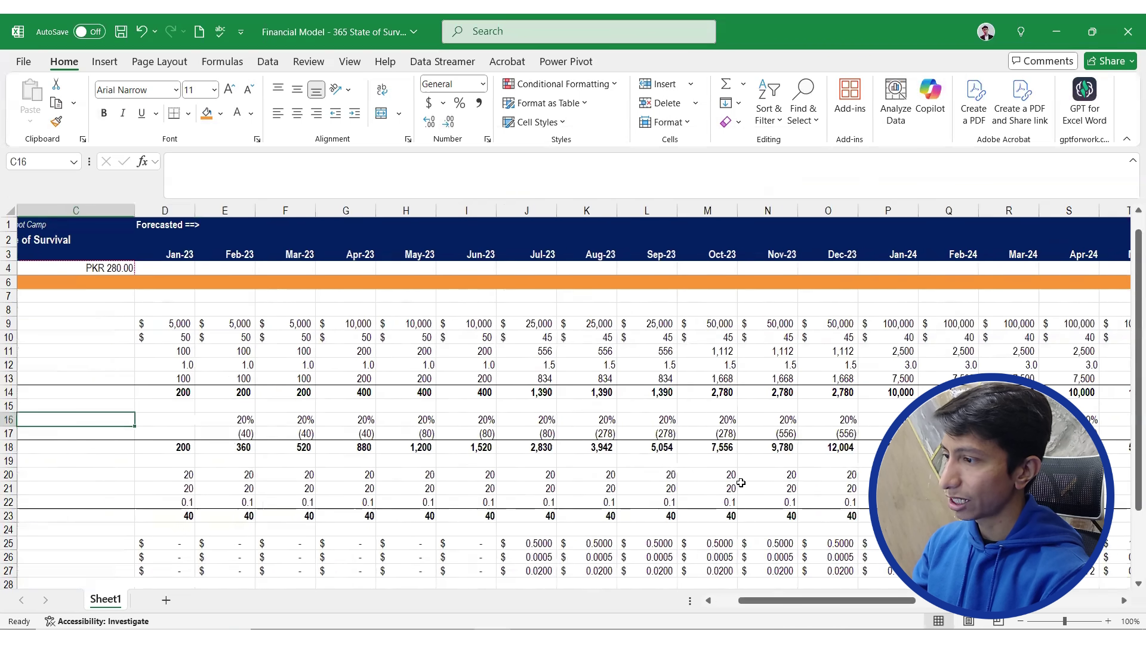
Delete the blank row between Revenue/ User/ Monthly and Total Revenue
key(Down)
key(Down)
key(Left)
key(Left)
key(Down)
key(Down)
key(Down)
key(Down)
key(Down)
key(Down)
key(Down)
key(Down)
key(Down)
key(Down)
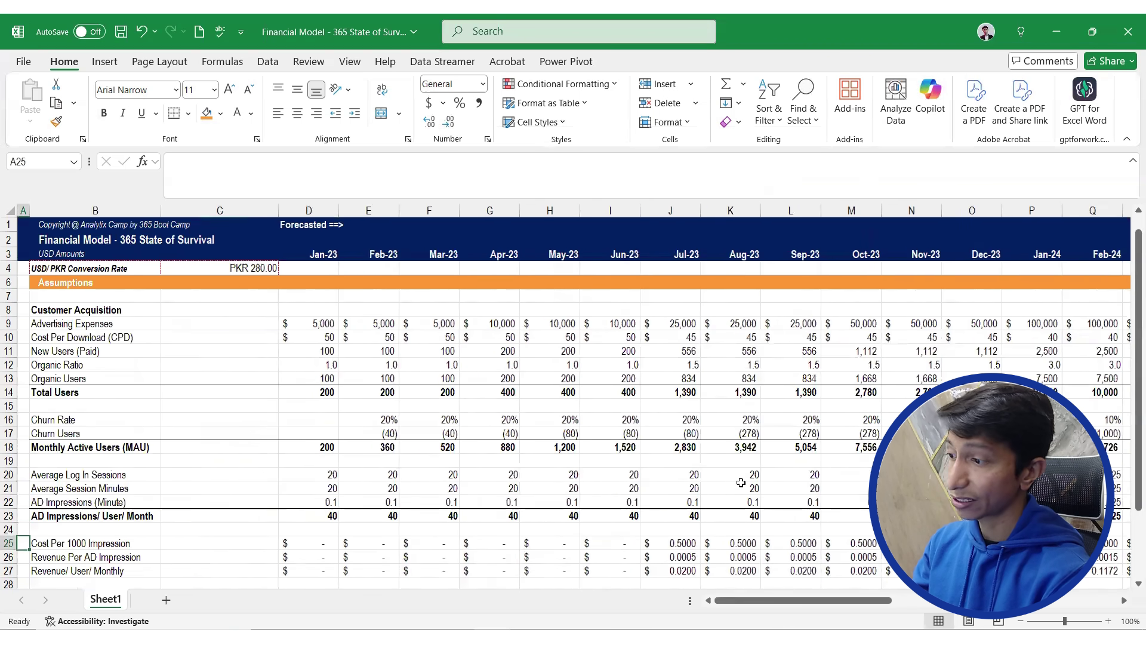
key(Right)
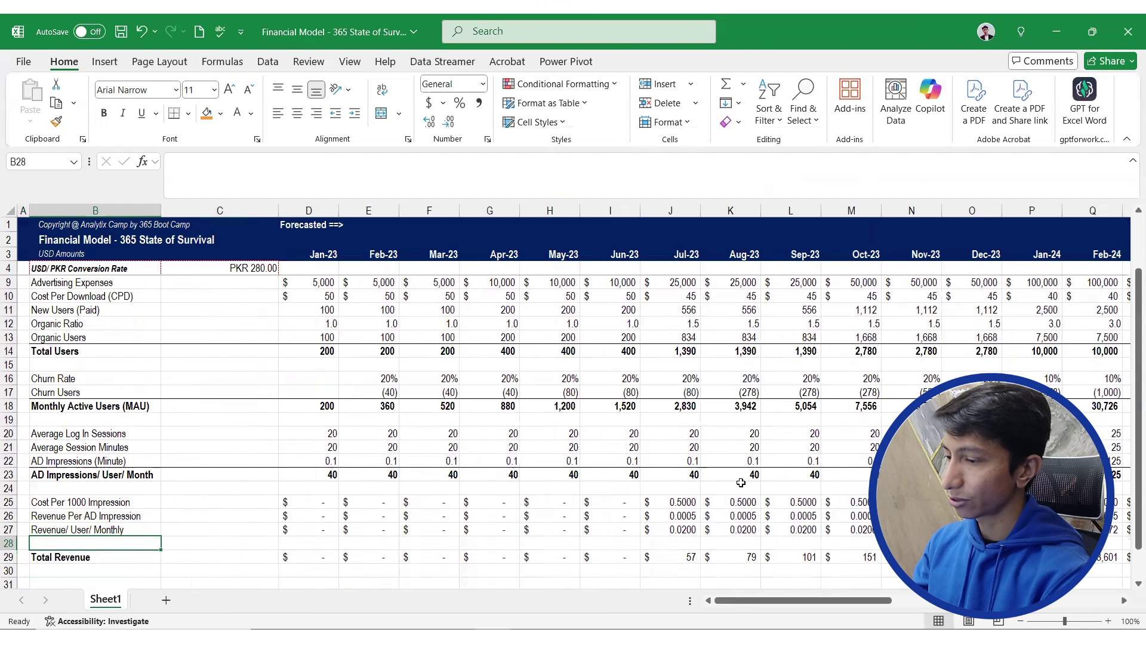
key(ctrl+z)
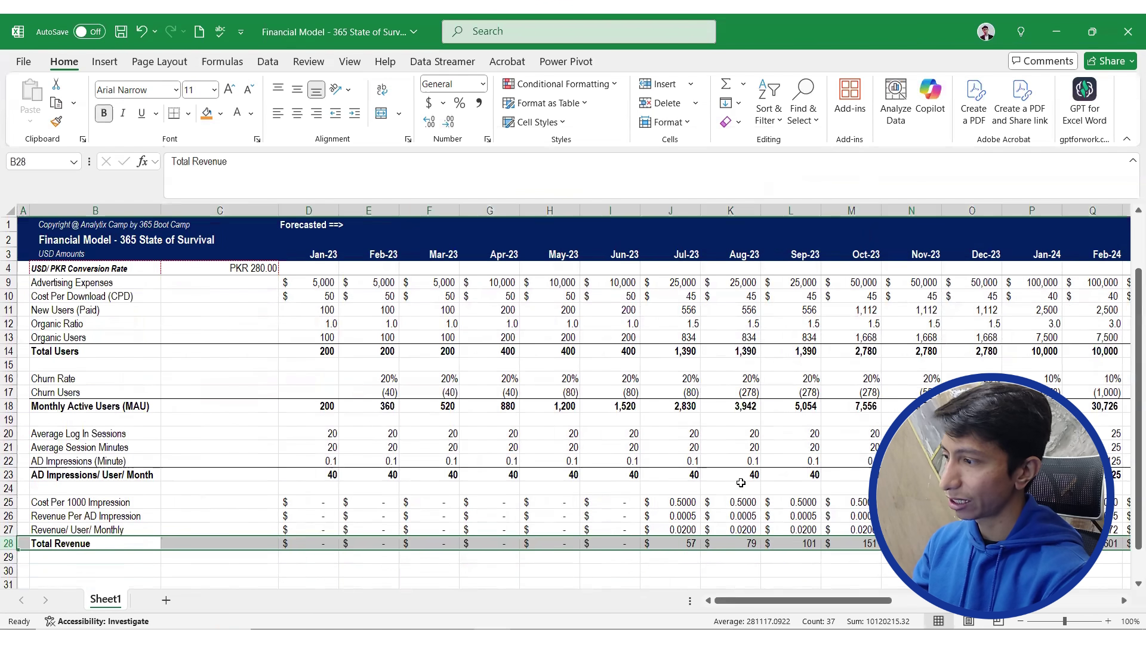
Add a top border to the Total Revenue row from its label in B28 through Dec-25
key(ctrl+Right)
key(ctrl+shift+Right)
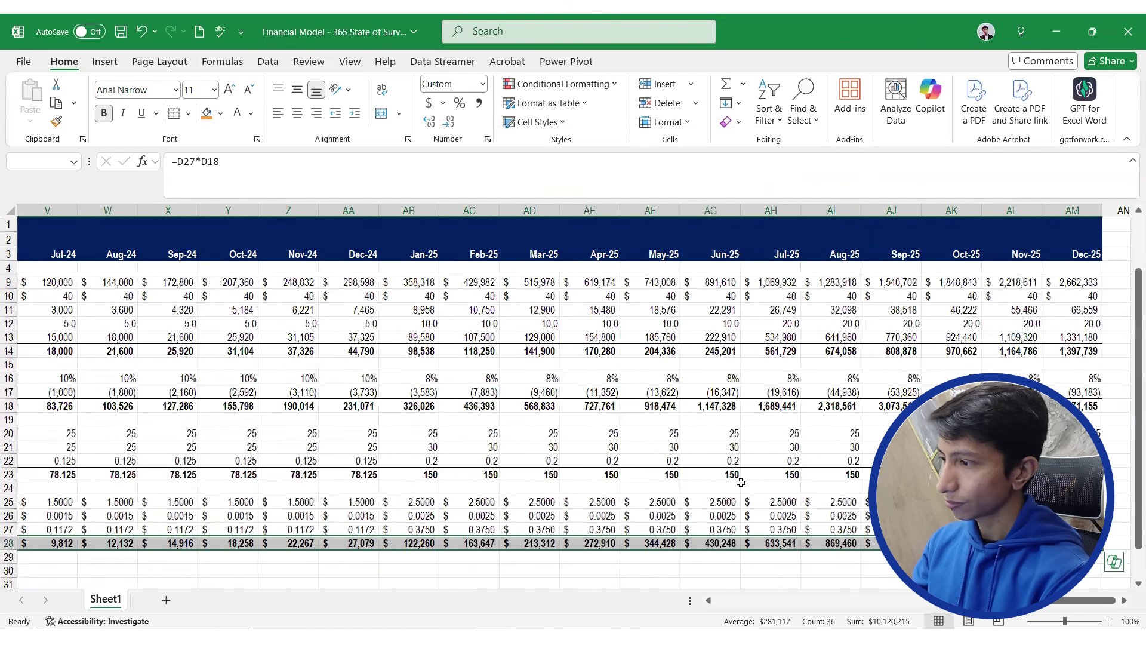
key(Up)
key(ctrl+Left)
key(Down)
key(shift+Right)
key(ctrl+shift+Right)
key(ctrl+shift+Right)
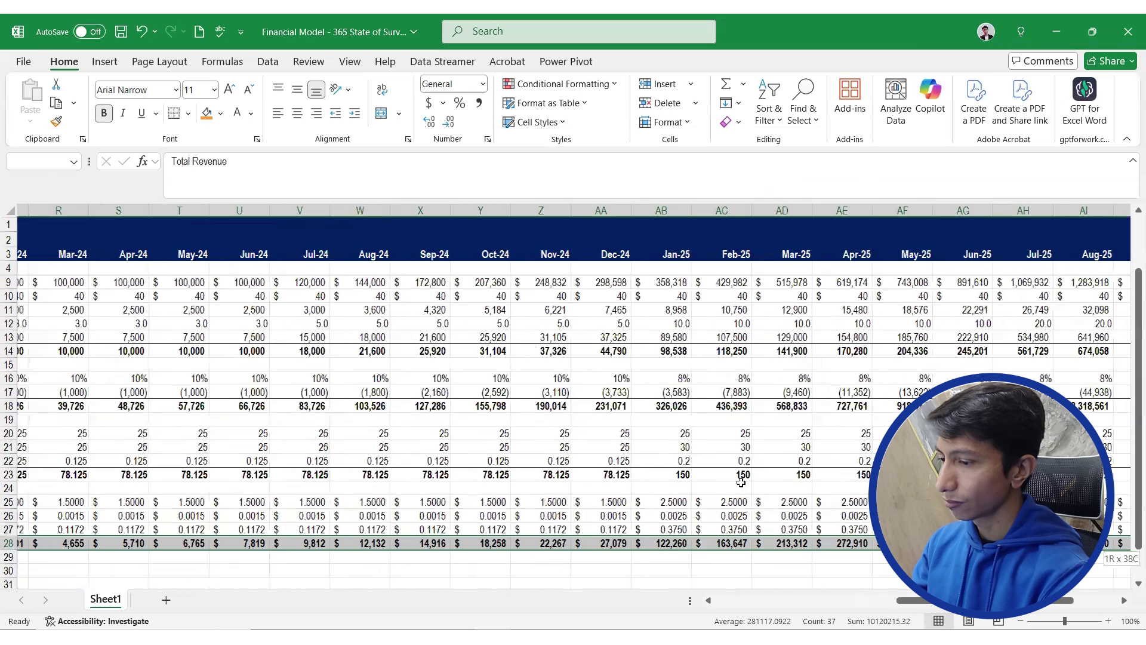
key(ctrl+1)
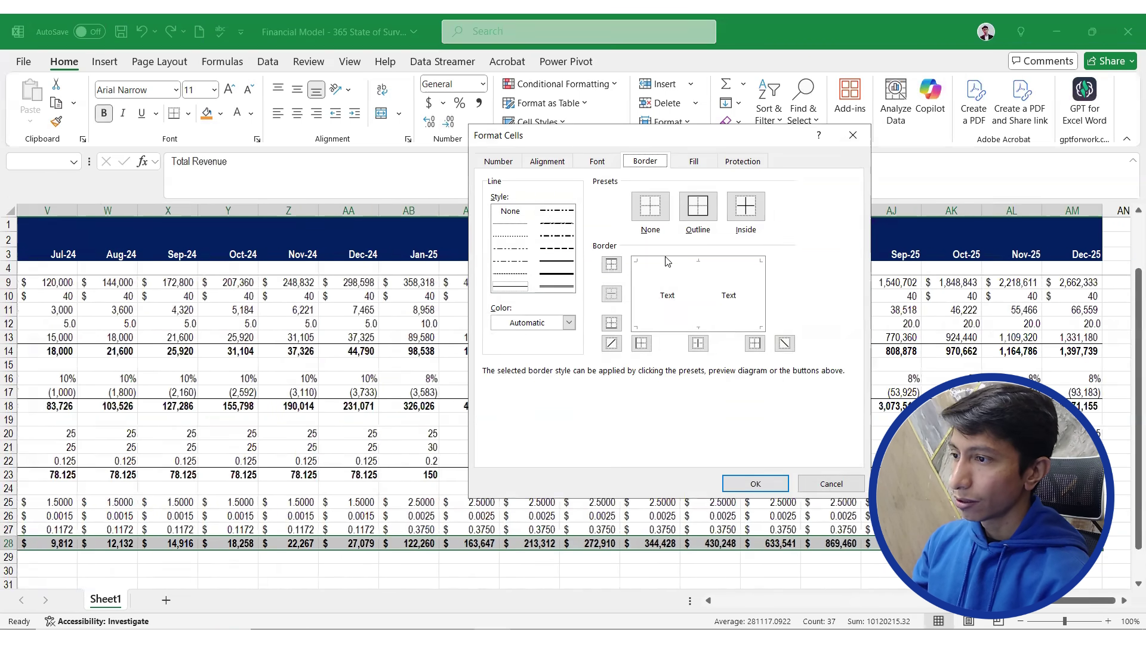
click(676, 271)
click(771, 483)
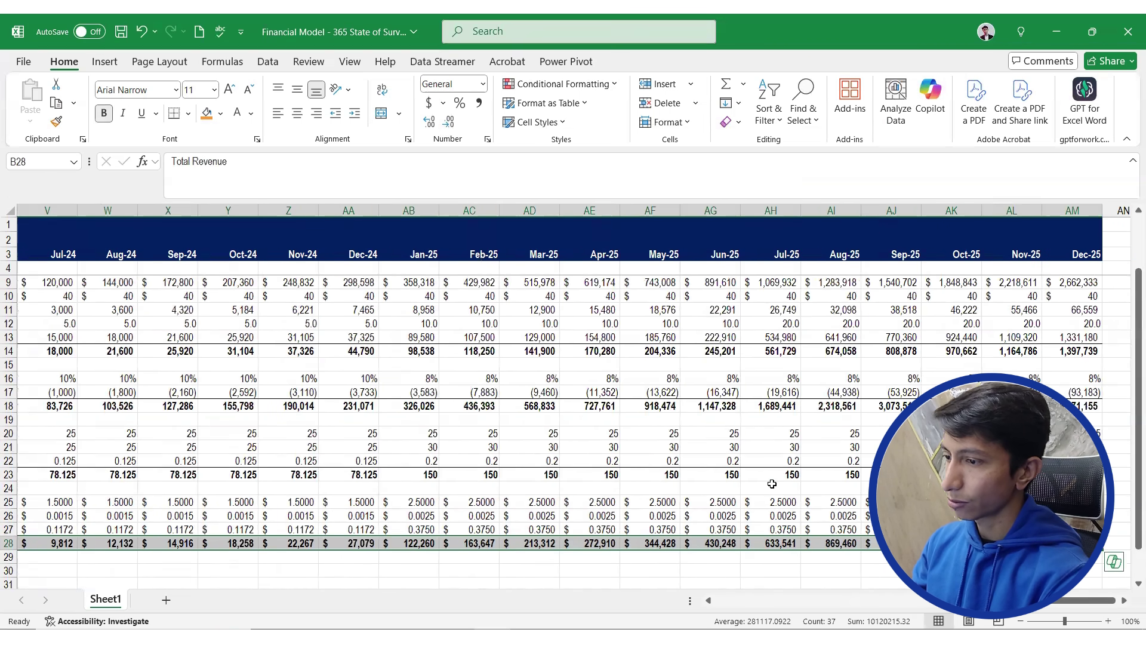
key(Right)
key(Left)
key(Left)
key(Up)
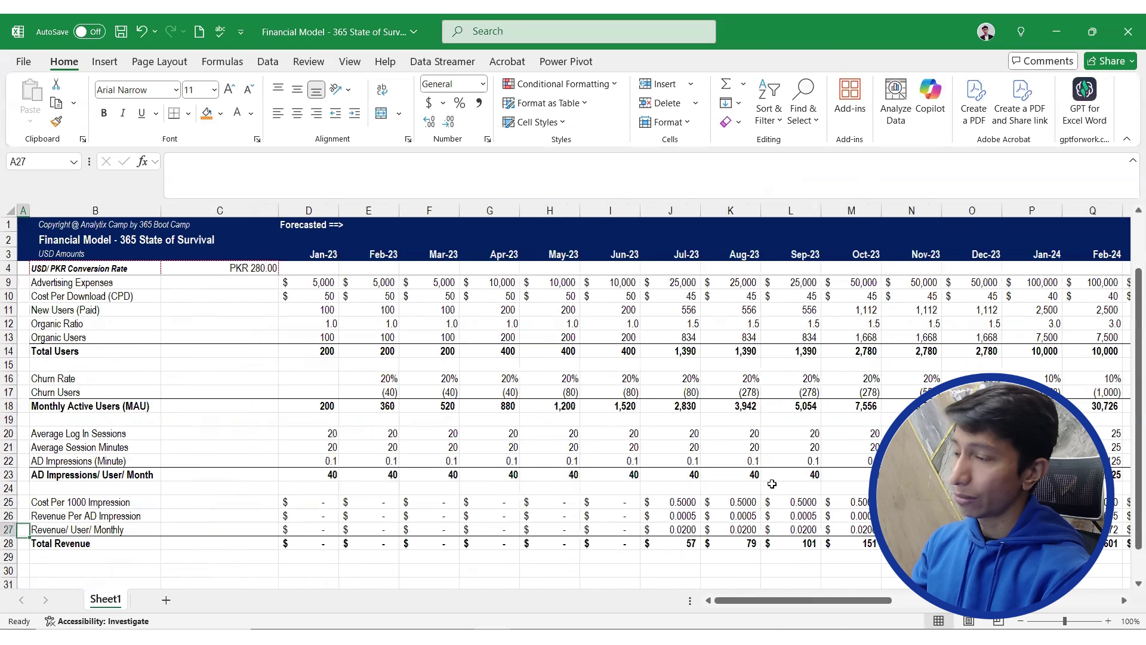
Fill the Customer Acquisition heading row with light blue from B8 through the Dec-25 column
key(Right)
key(Up)
key(Up)
key(Up)
key(Up)
key(Up)
key(Up)
key(Up)
key(Up)
key(Up)
key(Up)
key(Up)
key(Up)
key(Up)
key(Up)
key(Up)
key(Up)
key(Up)
key(Up)
key(Up)
key(Up)
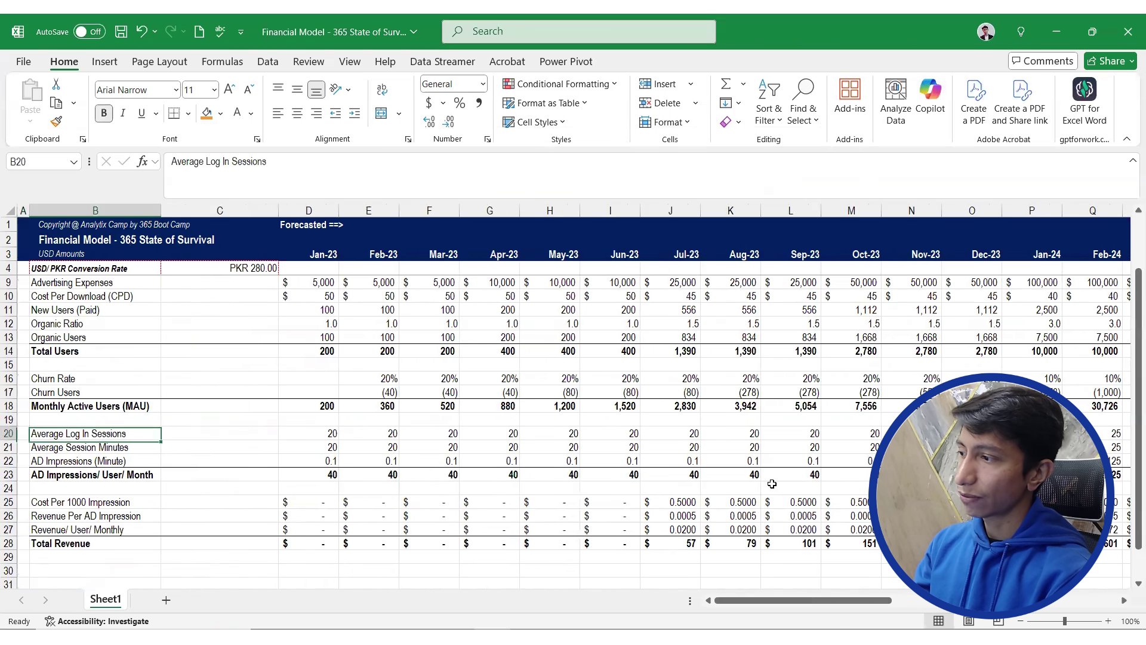
key(Down)
key(Down)
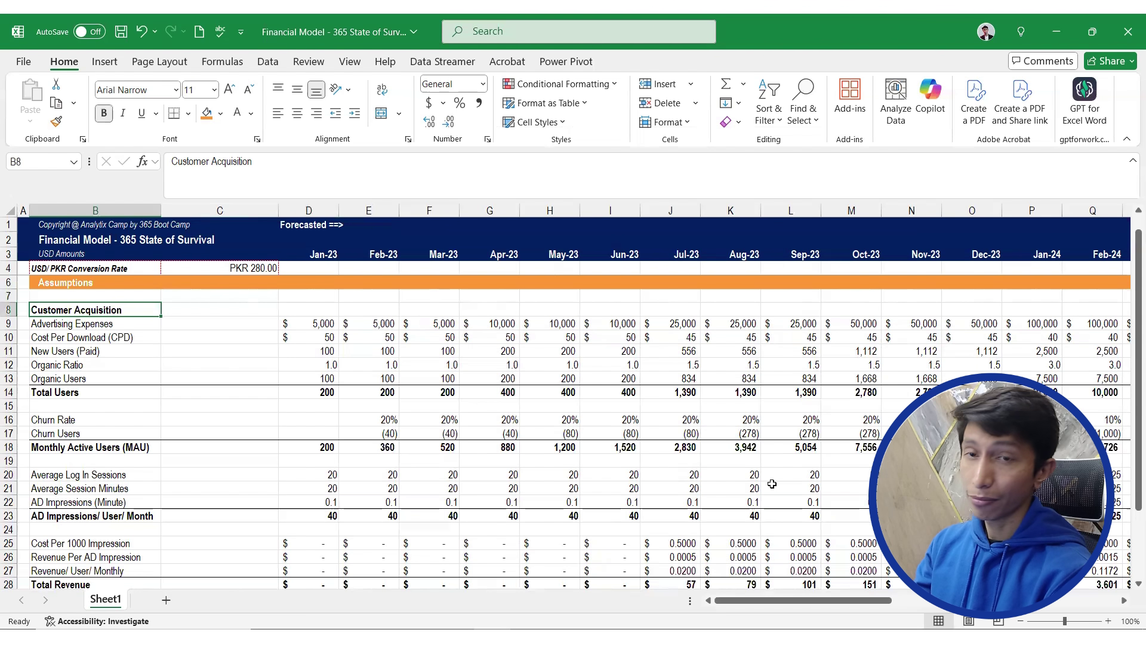
key(Down)
key(Down)
key(Down)
key(Down)
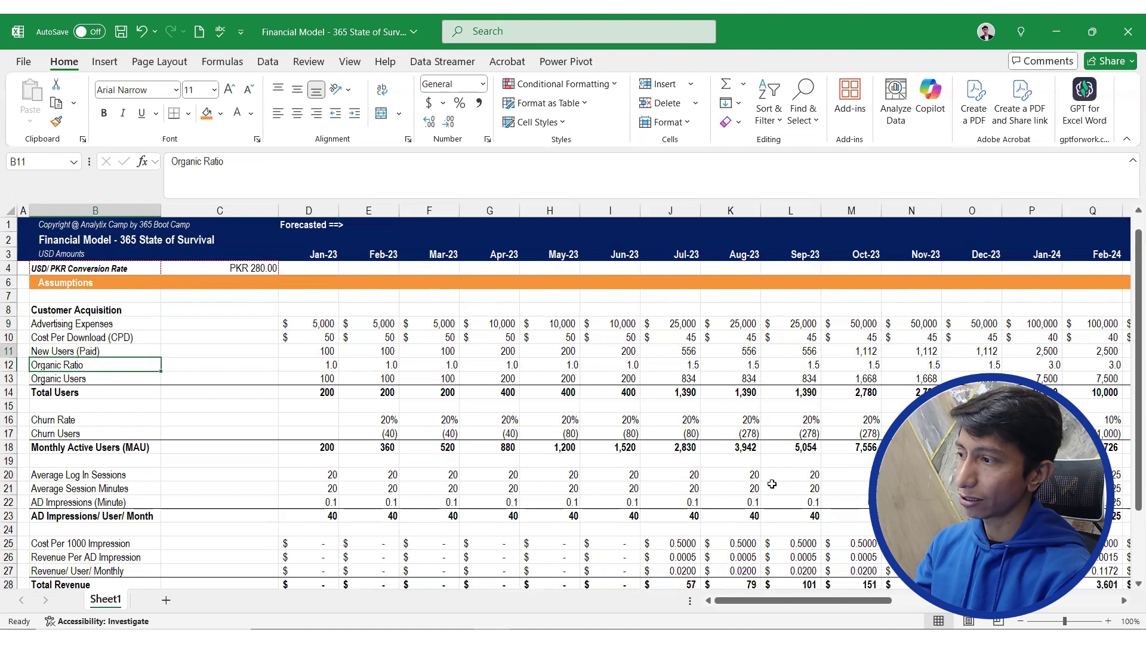
key(Up)
key(Up)
key(Up)
key(Up)
key(shift+Right)
key(shift+Right)
key(shift+Right)
key(shift+Right)
key(shift+Right)
key(shift+Right)
key(shift+Right)
key(shift+Right)
key(shift+Right)
key(shift+Right)
key(shift+Right)
key(shift+Right)
key(shift+Right)
key(shift+Right)
key(shift+Right)
key(shift+Right)
key(shift+Right)
key(shift+Right)
key(shift+Right)
key(shift+Right)
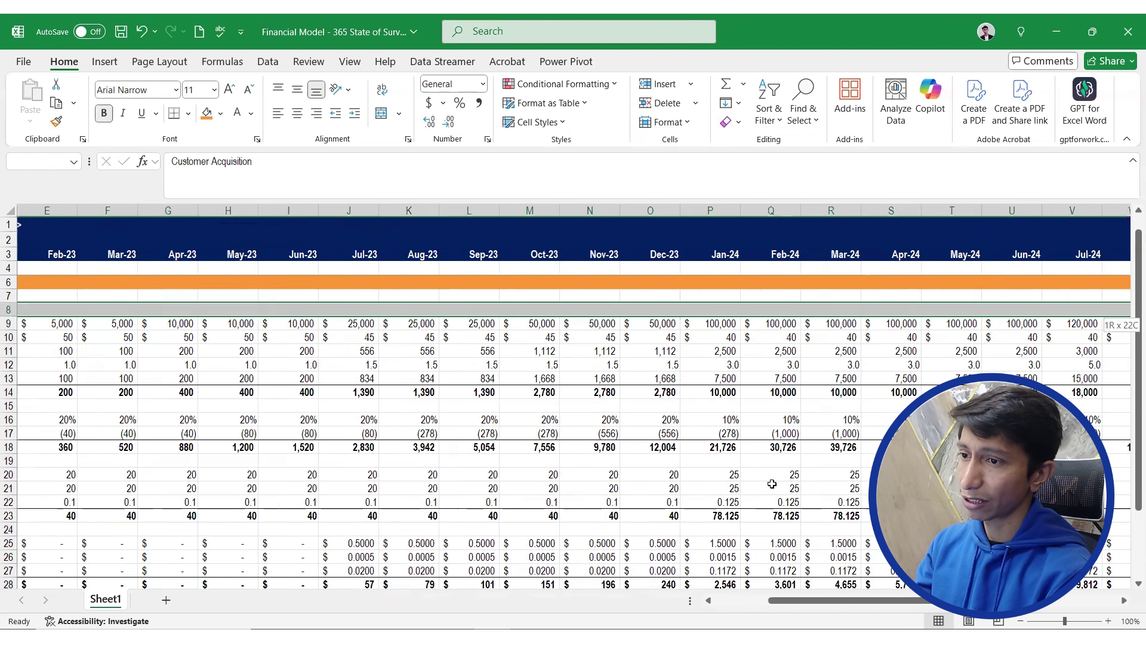
key(shift+Right)
key(shift+Right)
key(shift+Right)
key(shift+Right)
key(shift+Right)
key(shift+Right)
key(shift+Right)
key(shift+Right)
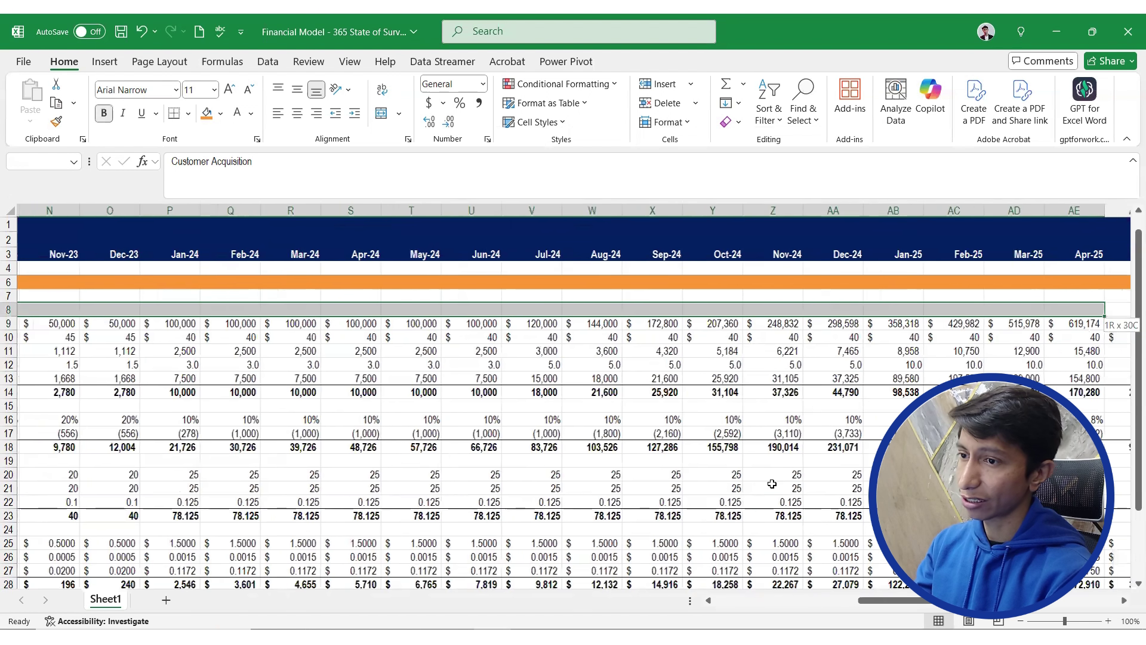
key(shift+Right)
key(shift+Right)
key(shift+Right)
key(shift+Right)
key(shift+Right)
key(shift+Right)
key(shift+Right)
key(shift+Right)
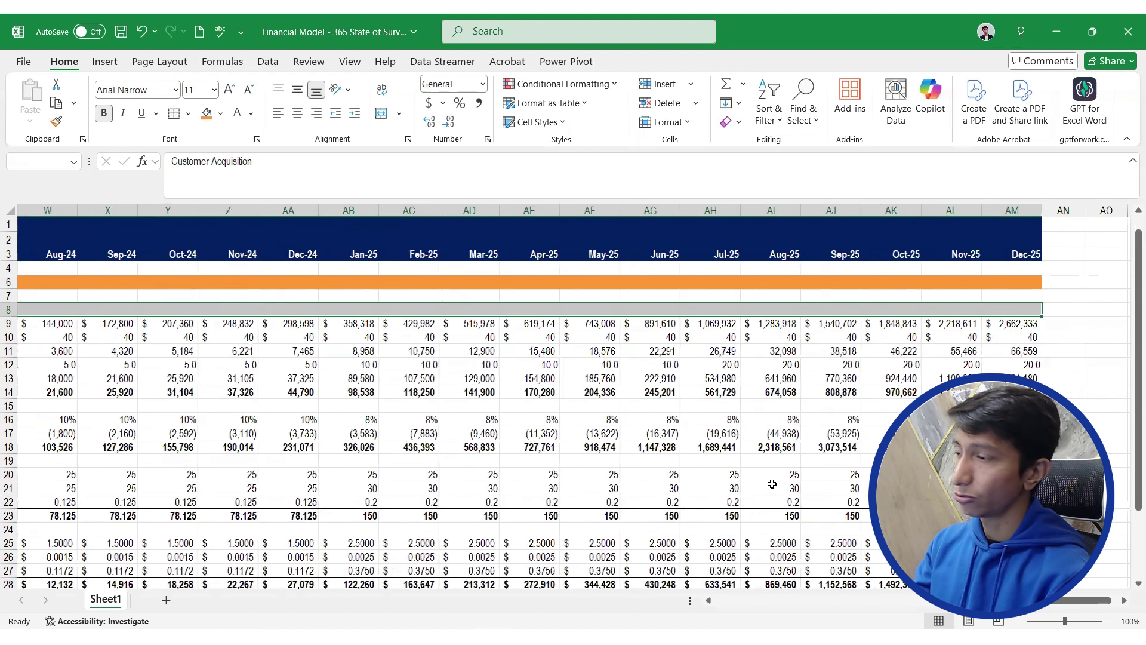
click(221, 113)
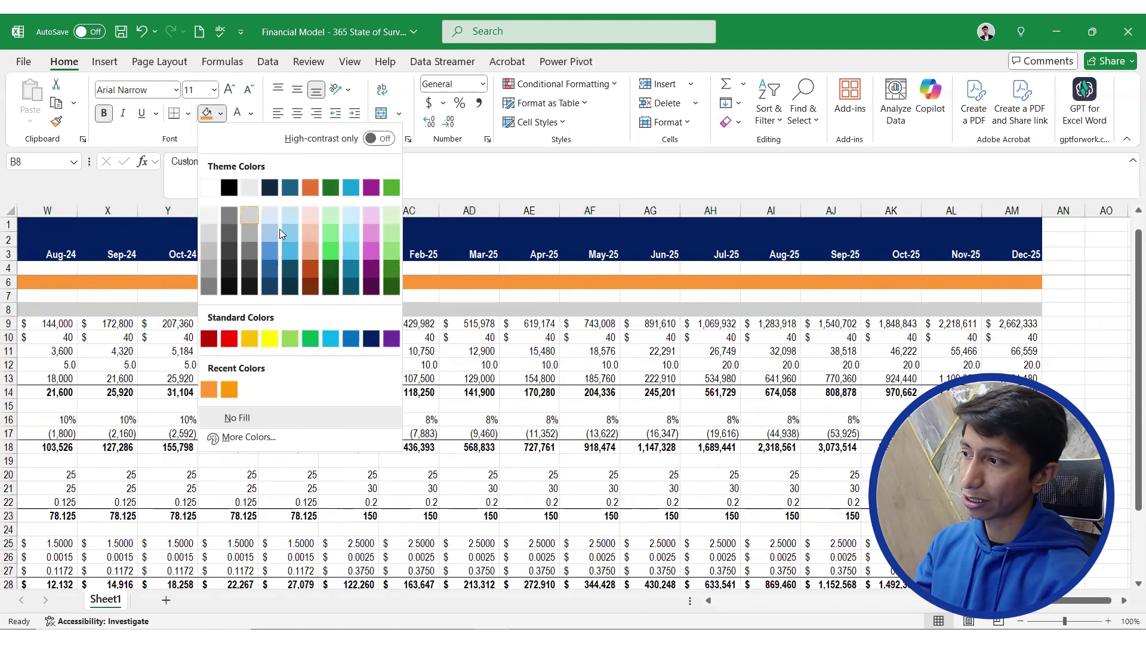
click(290, 213)
key(Home)
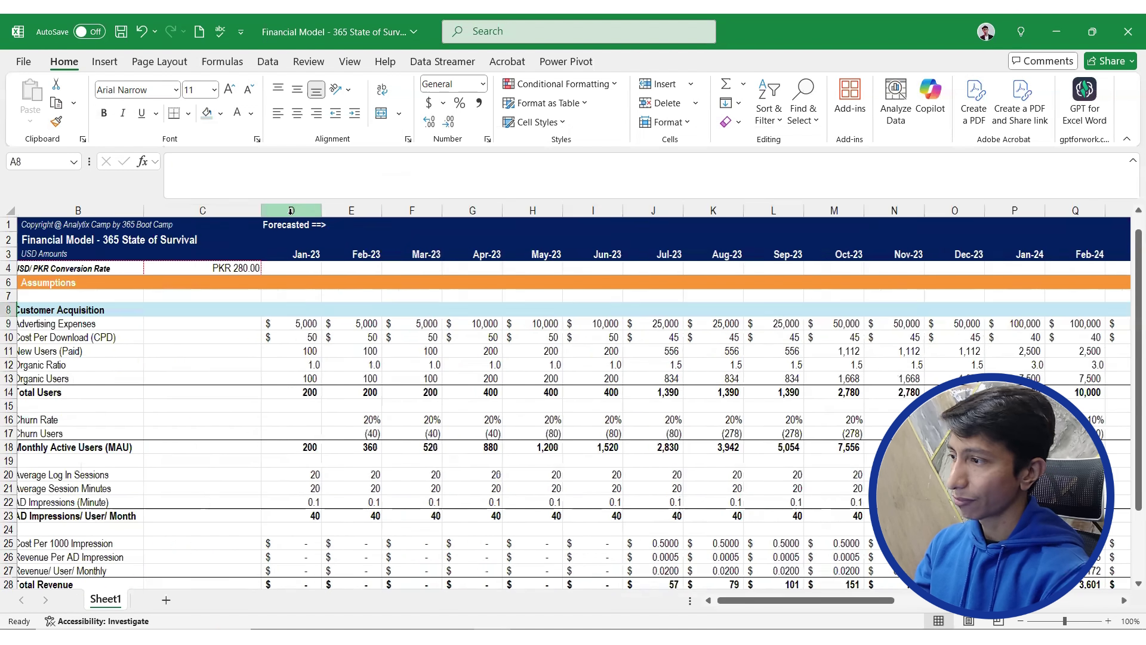
key(Down)
key(Down)
key(Down)
key(Down)
key(Down)
key(Down)
key(Down)
key(Down)
key(Down)
key(Down)
key(Down)
key(Down)
key(Down)
key(Down)
key(Down)
key(Down)
key(Down)
key(Down)
key(Down)
key(Down)
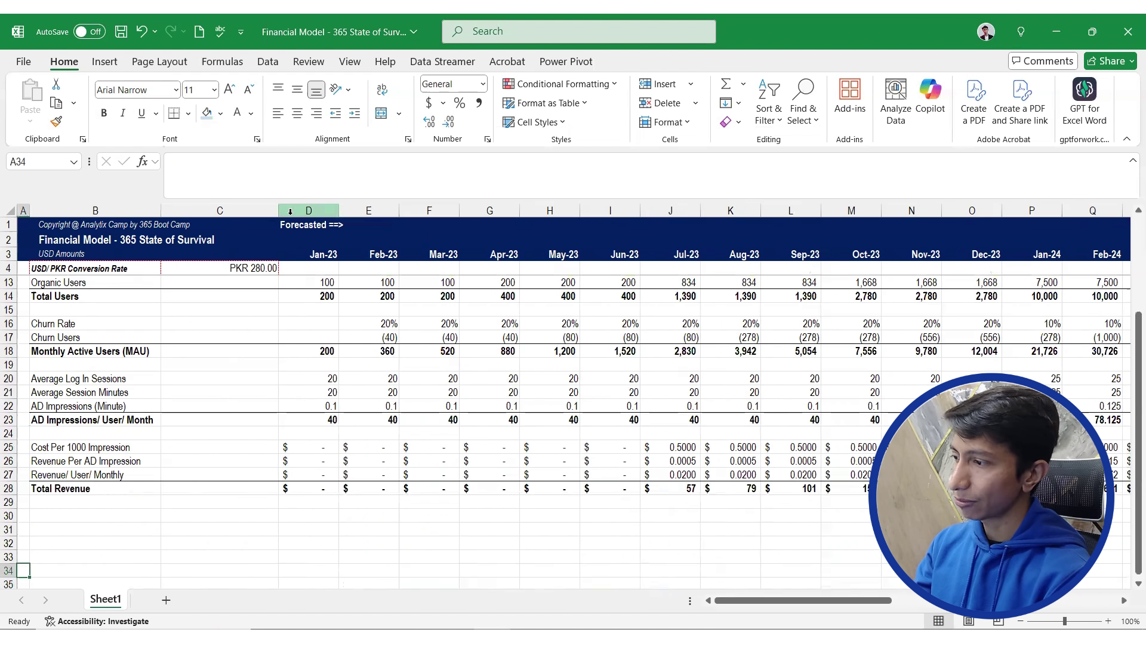
Fill row 30 with light blue from B30 through the Dec-25 column
key(Up)
key(Up)
key(shift+Right)
key(shift+Right)
key(shift+Right)
key(shift+Right)
key(shift+Right)
key(shift+Right)
key(shift+Right)
key(shift+Right)
key(shift+Right)
key(shift+Right)
key(shift+Right)
key(shift+Right)
key(shift+Right)
key(shift+Right)
key(shift+Right)
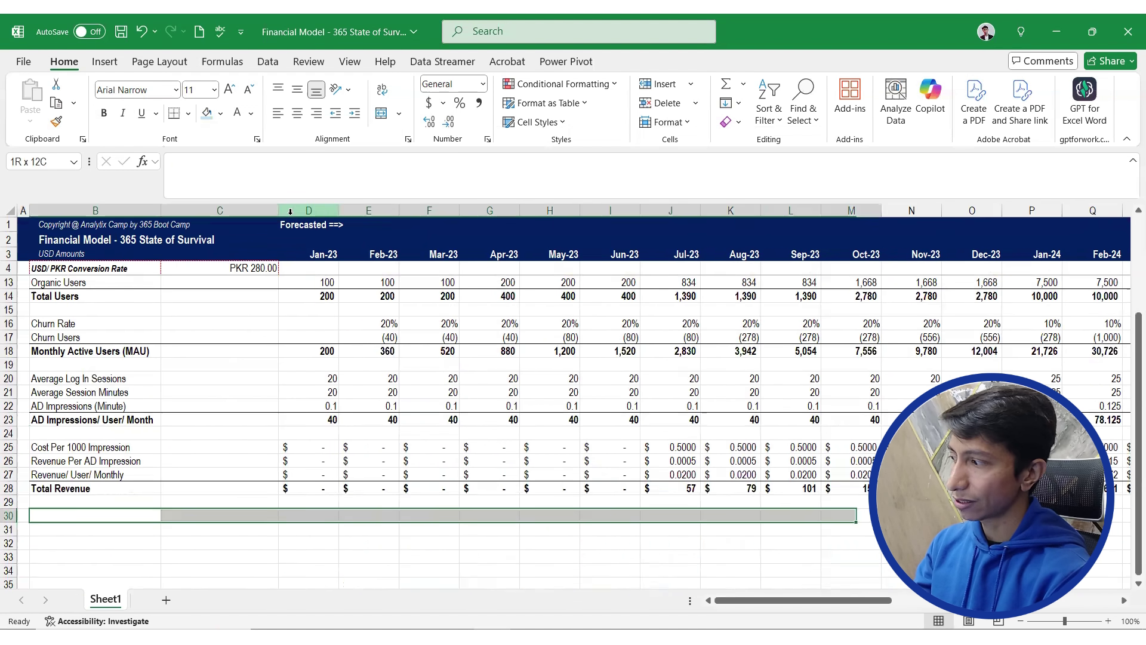
key(shift+Right)
key(shift+Right)
key(shift+Right)
key(shift+Right)
key(shift+Right)
key(shift+Right)
key(shift+Right)
key(shift+Right)
key(shift+Right)
key(shift+Right)
key(shift+Right)
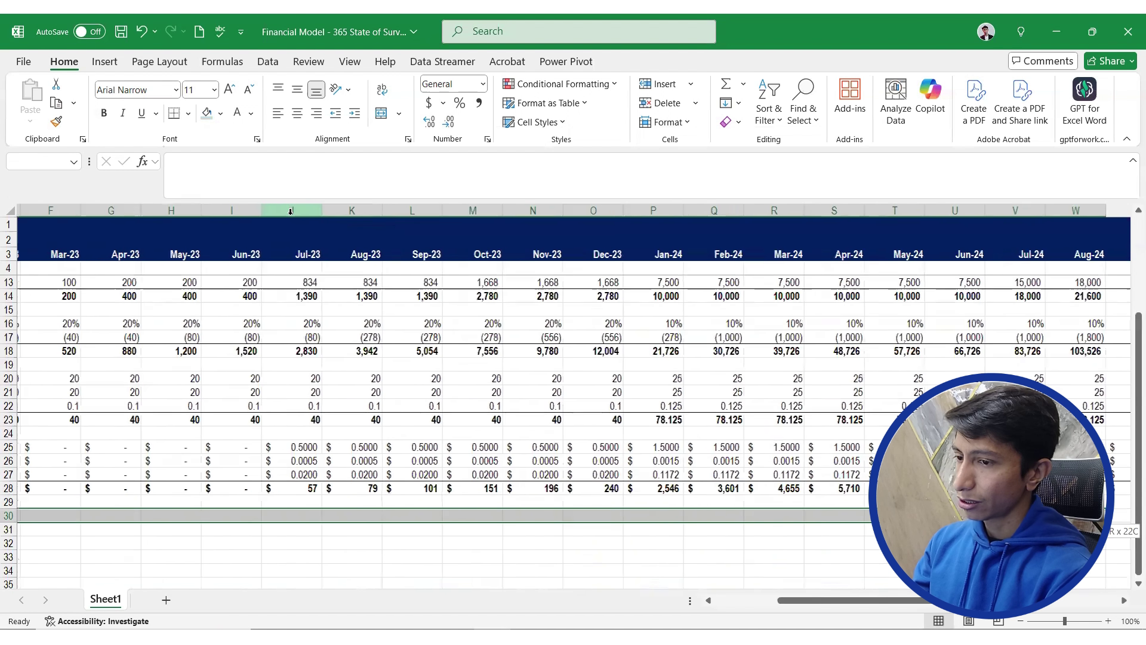
key(shift+Right)
key(shift+Right)
key(shift+Right)
key(shift+Right)
key(shift+Right)
key(shift+Right)
key(shift+Right)
key(shift+Right)
key(shift+Right)
key(shift+Right)
key(shift+Right)
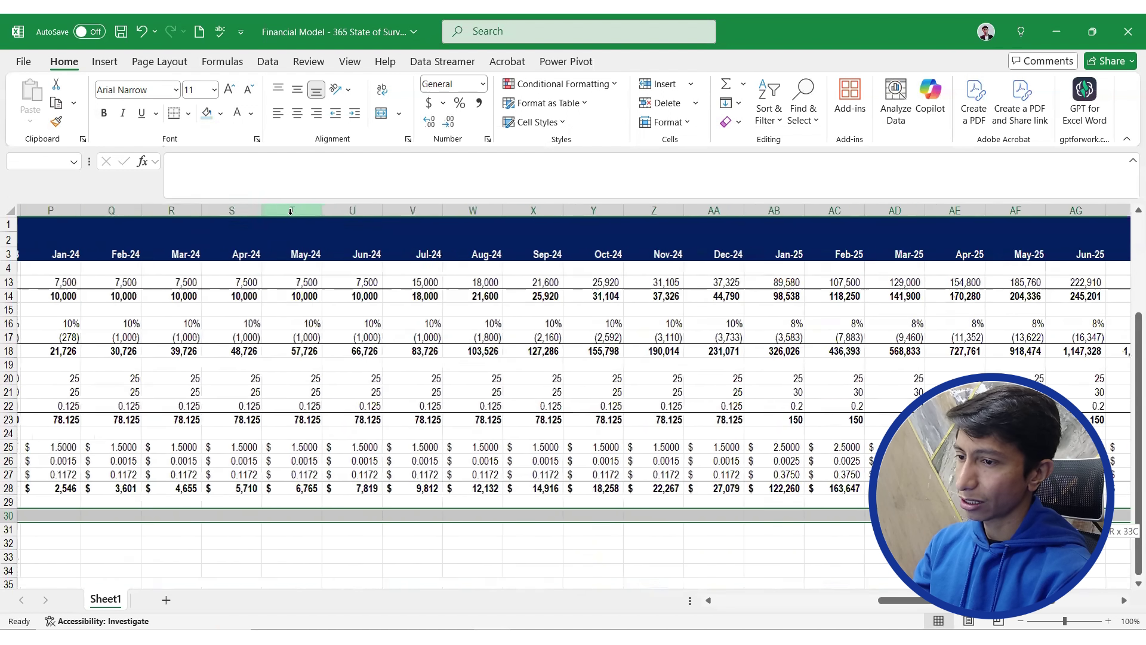
key(shift+Right)
key(shift+Right)
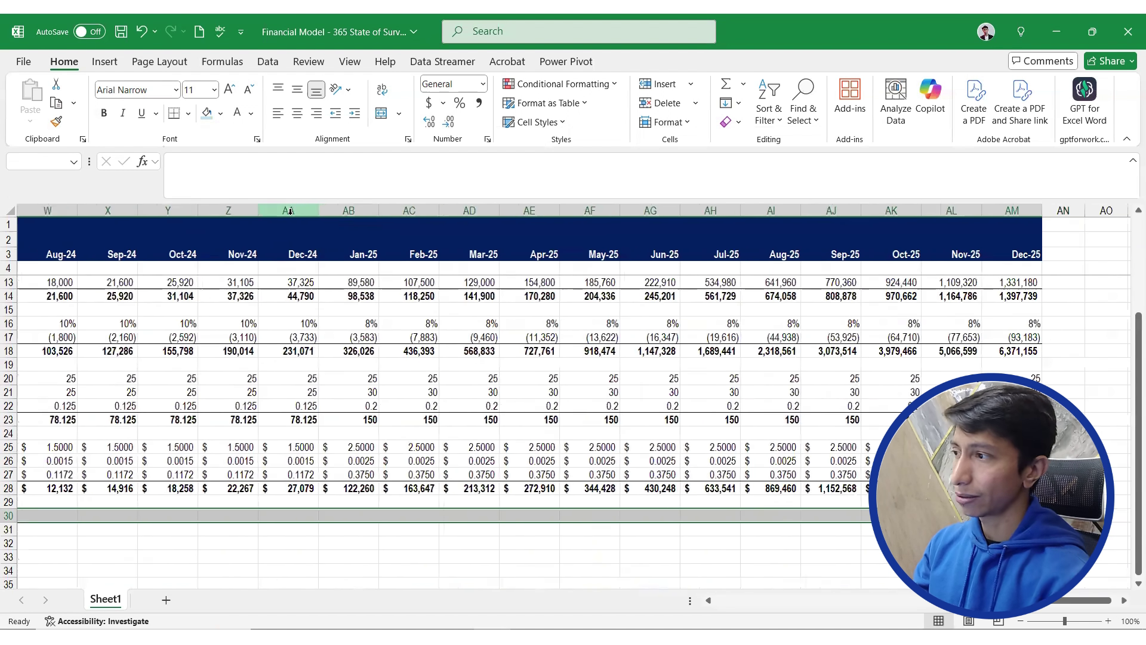
click(207, 114)
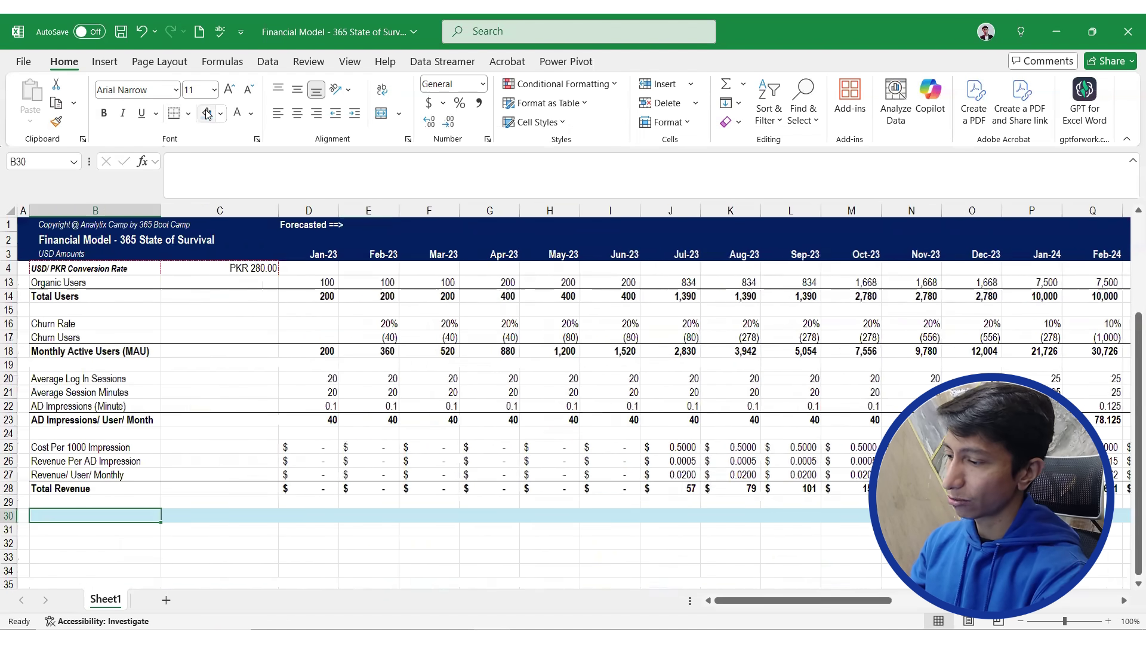
Enter the heading "Costing" in B30 and make it bold
text(Costings)
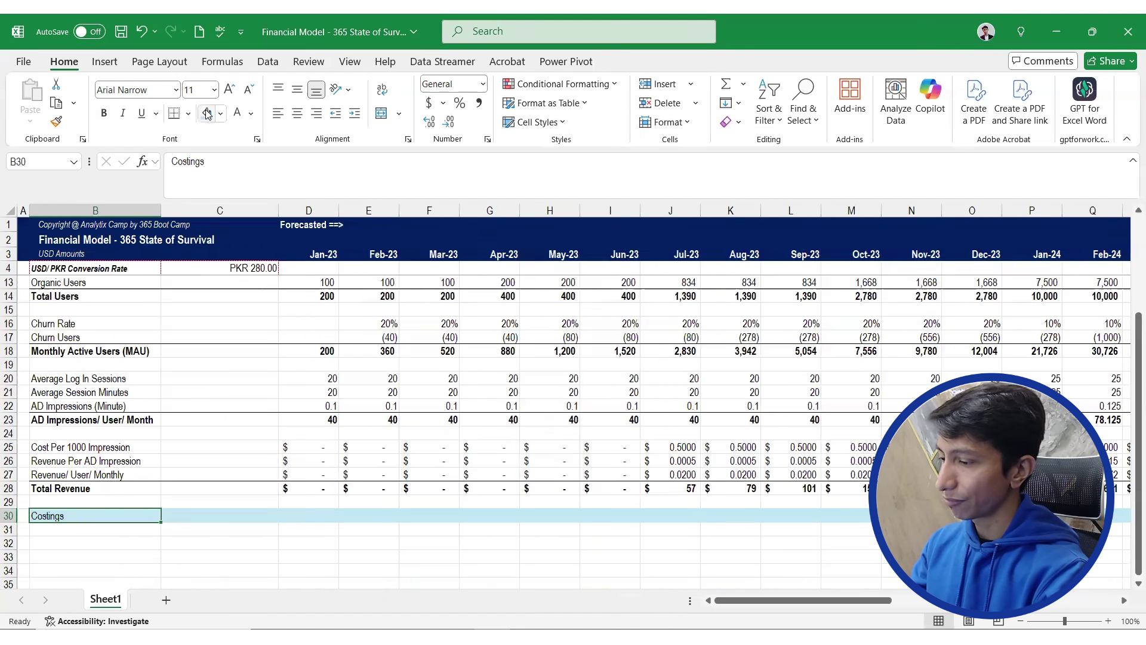
key(ctrl+b)
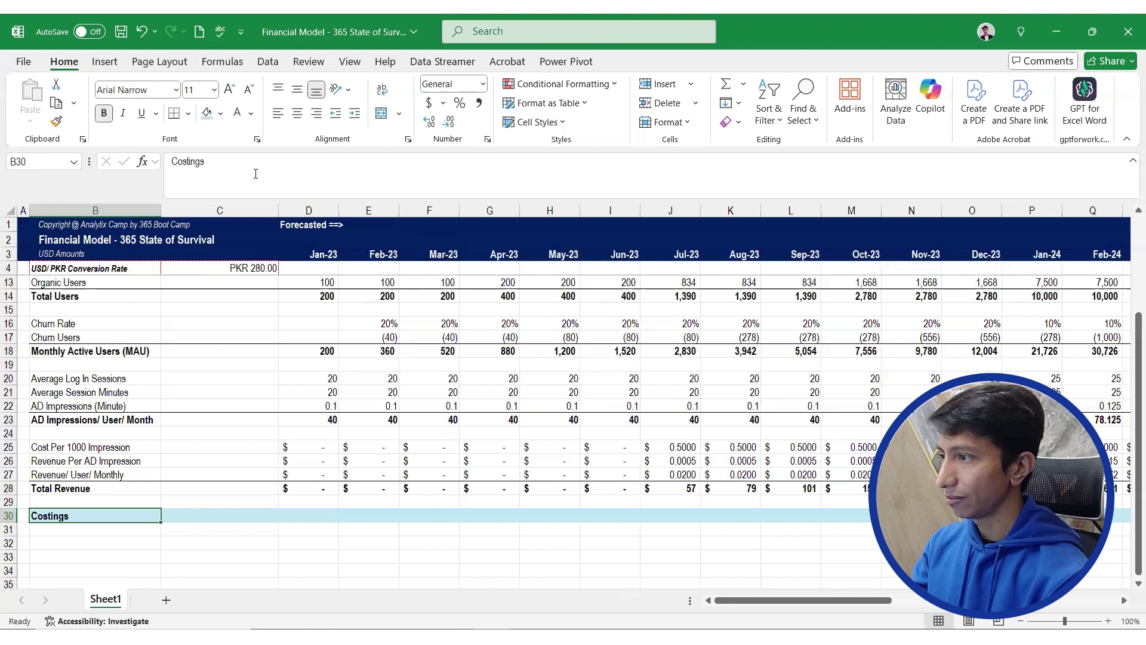
click(256, 173)
key(BackSpace)
key(Return)
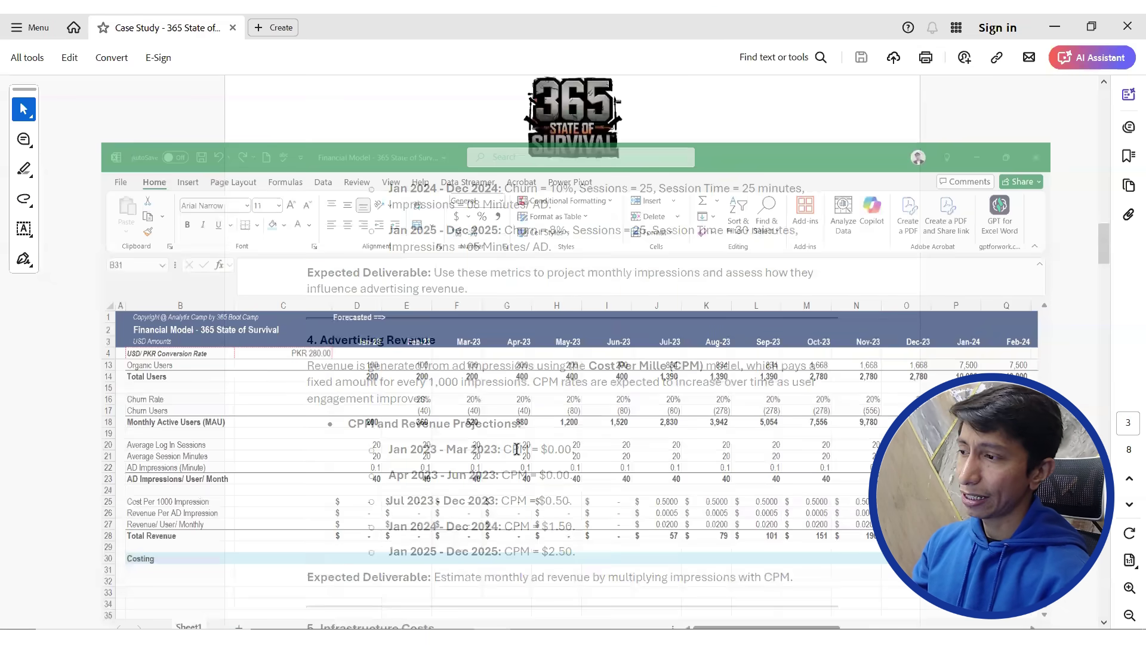
Read the Infrastructure Costs section of the case study PDF for the hosting projections and support officer cost rules
scroll(517, 451, down, 5)
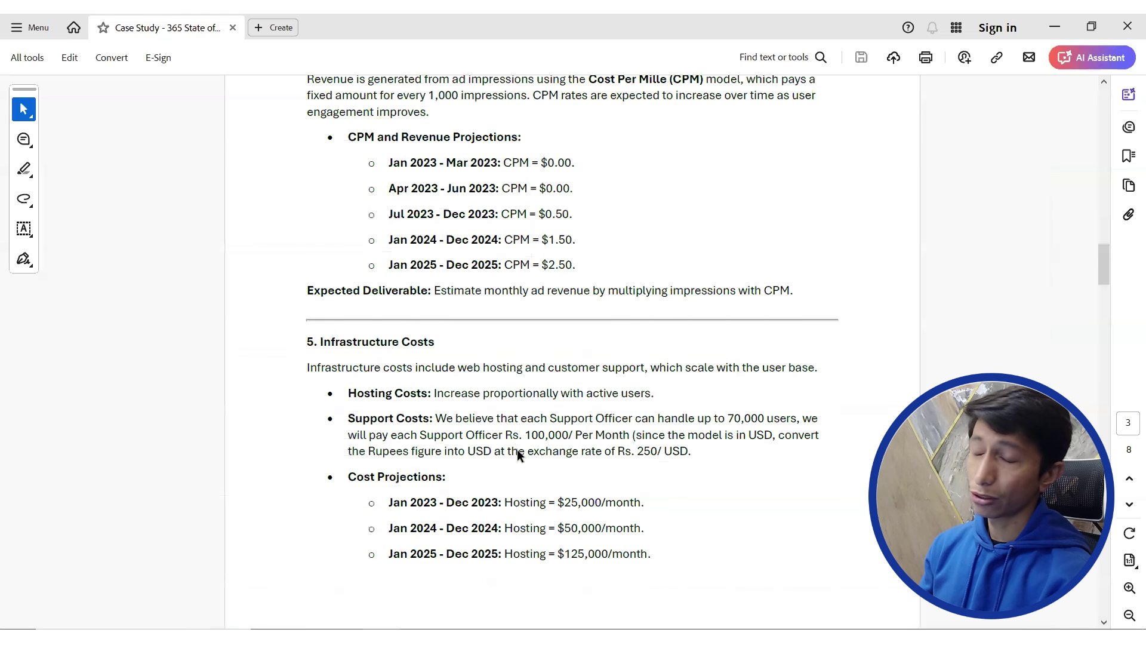
scroll(517, 450, down, 3)
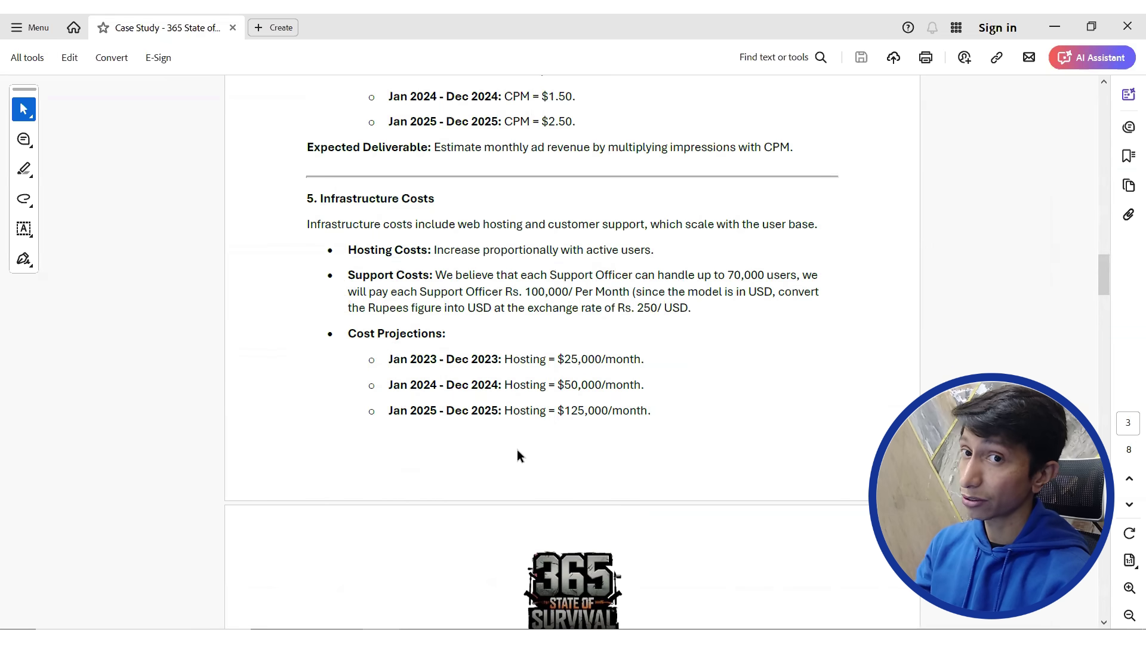
scroll(517, 448, down, 3)
scroll(516, 448, up, 1)
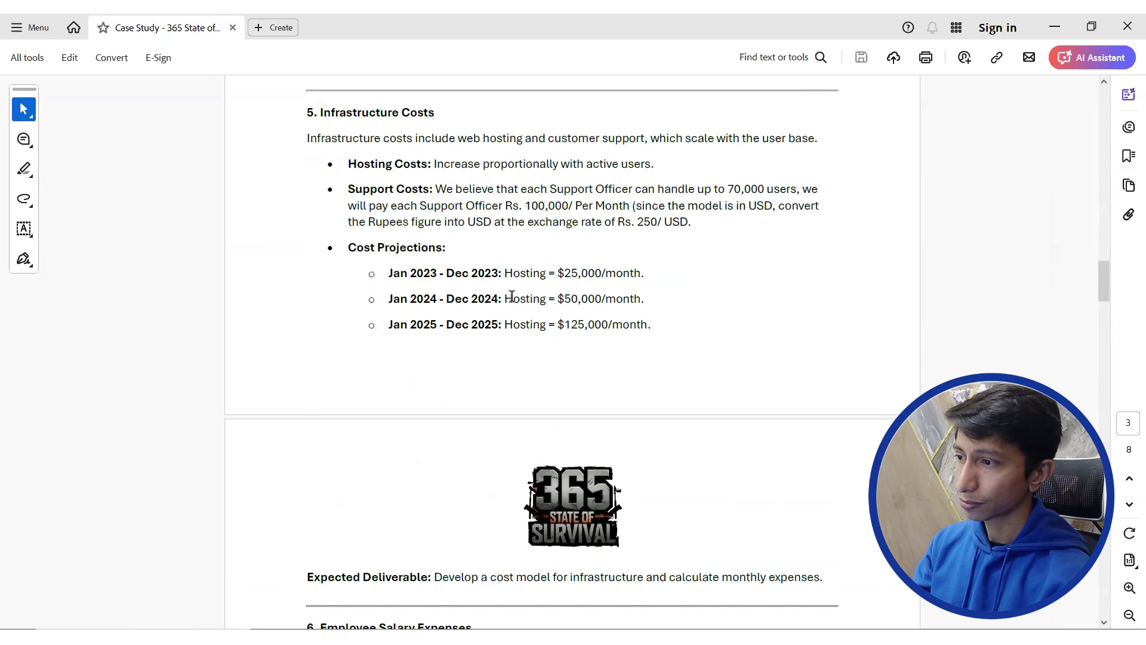
scroll(512, 297, down, 1)
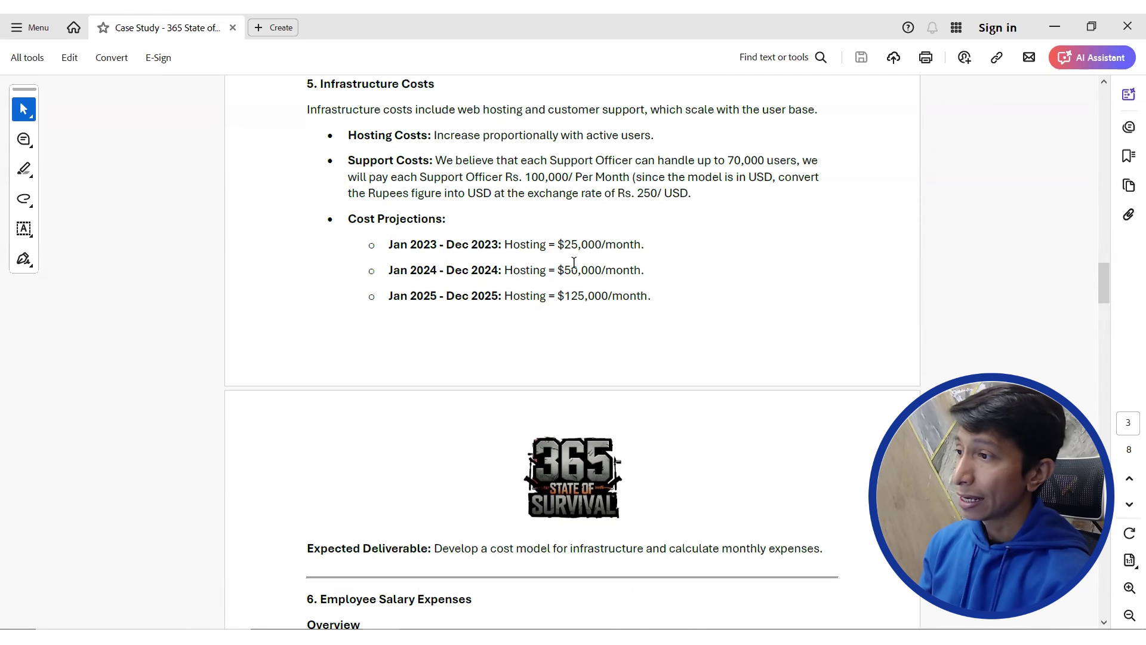
scroll(557, 259, up, 1)
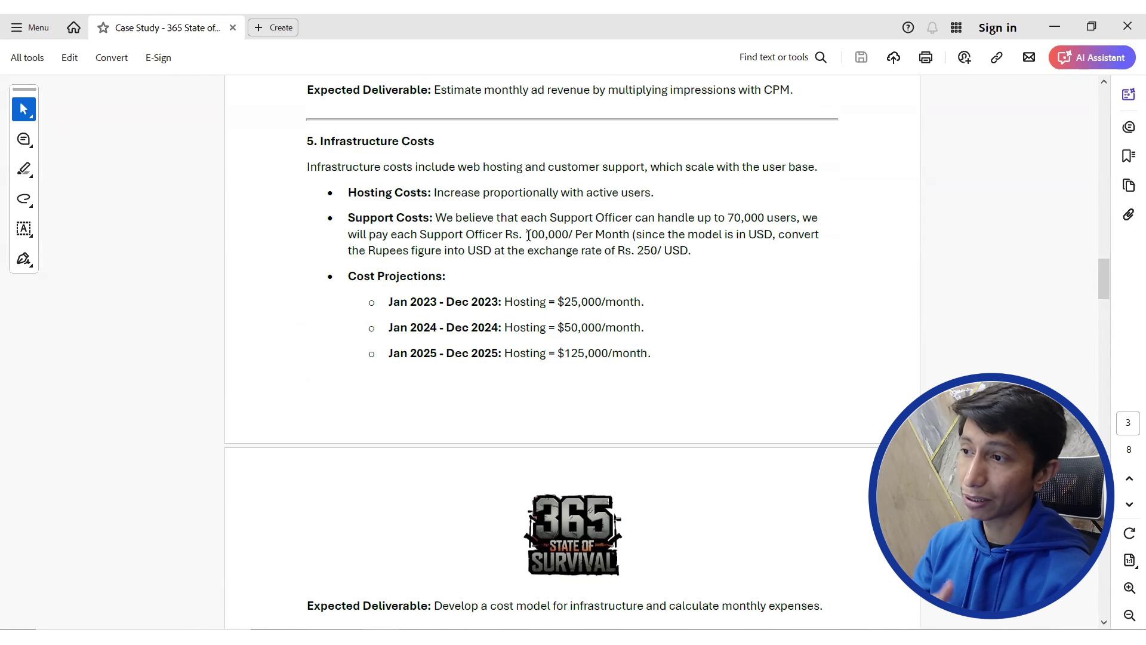
drag(643, 251, 686, 253)
click(528, 247)
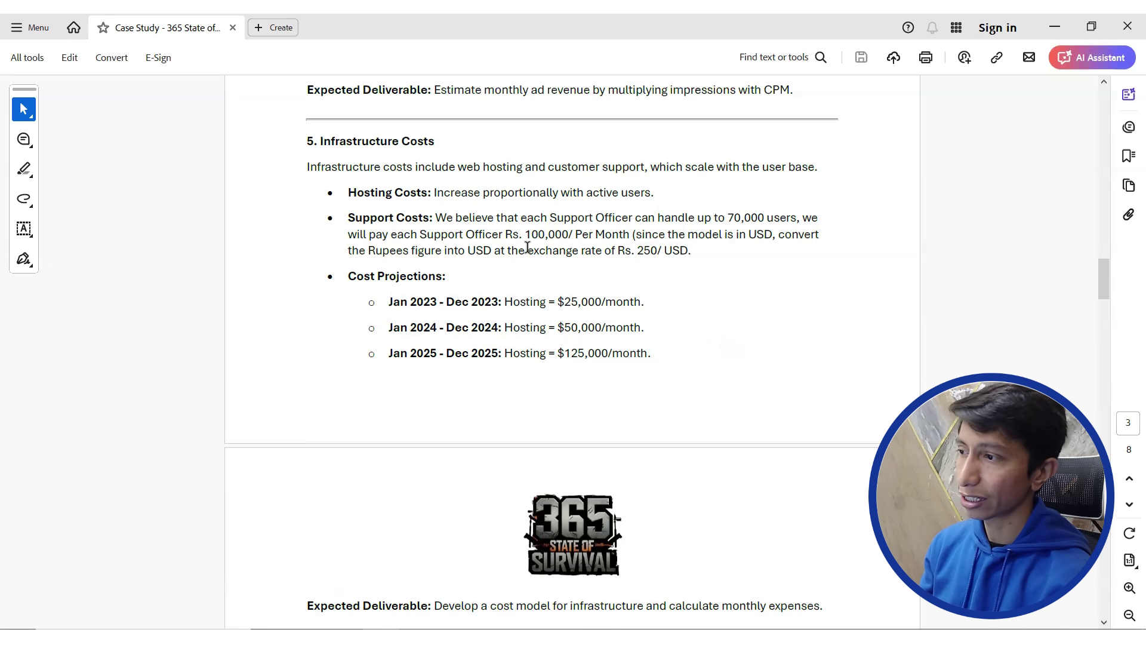
scroll(524, 322, down, 2)
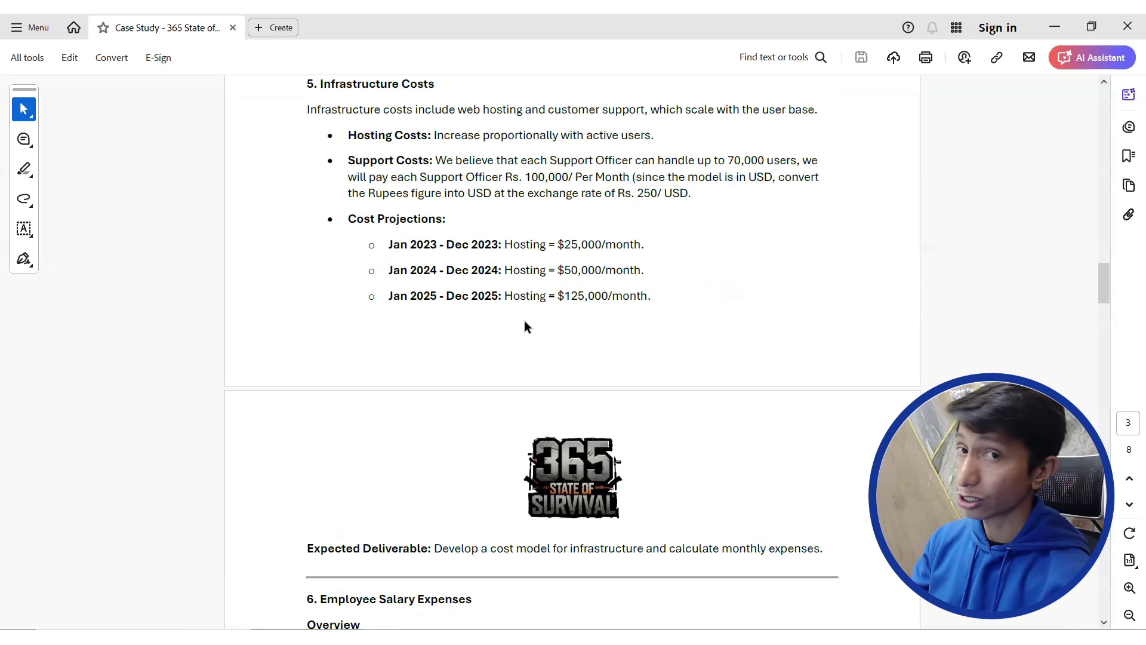
Switch back to the Excel model and enter the row label "Amazon Web Hosting" in B32
key(alt+Tab)
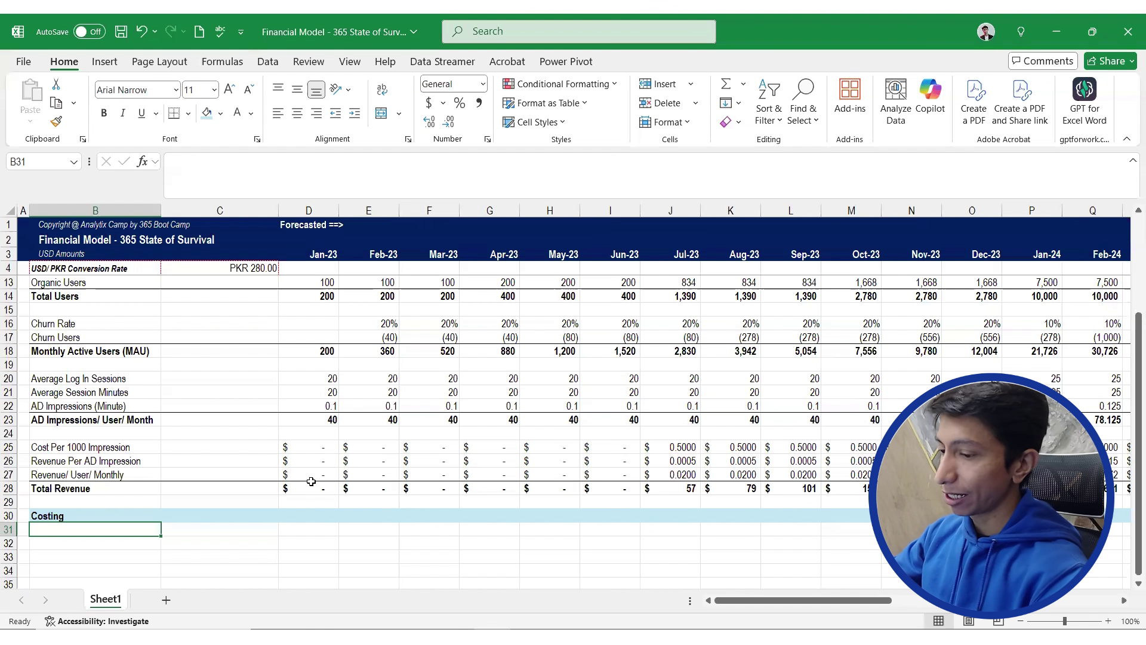
key(Down)
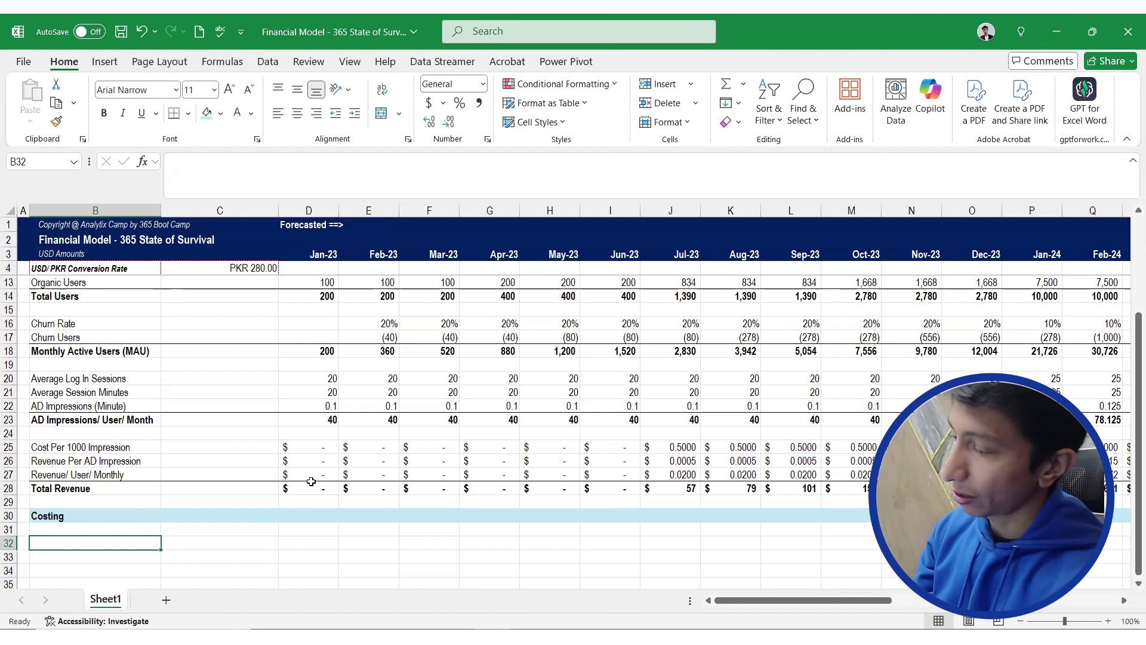
text(Amaz)
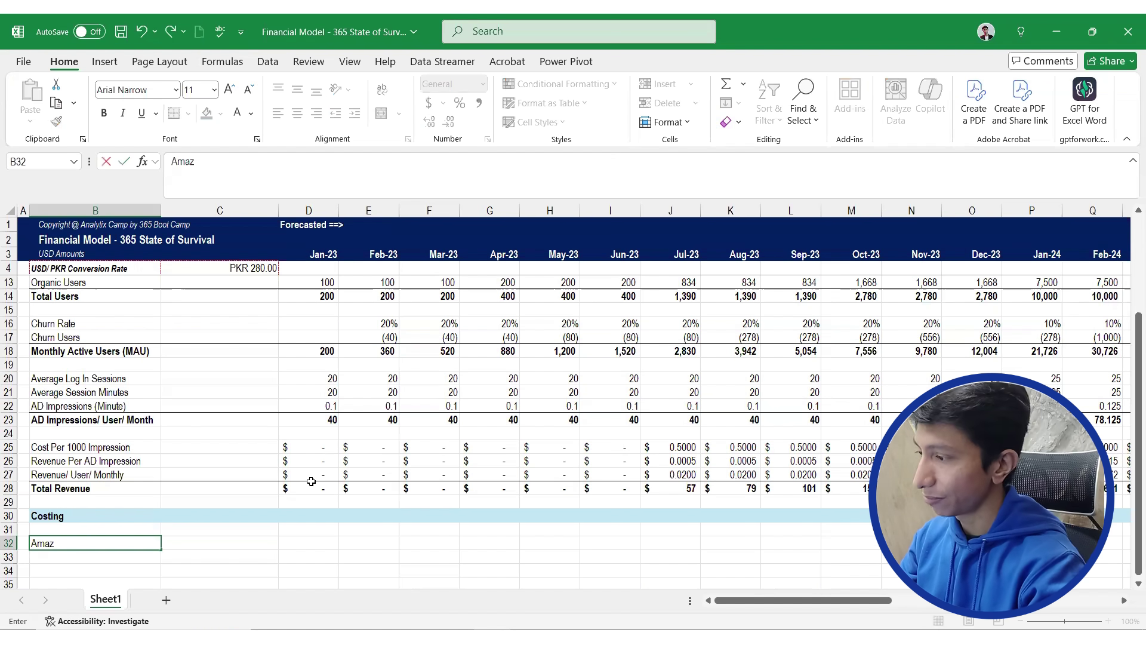
text(on Web Hosting)
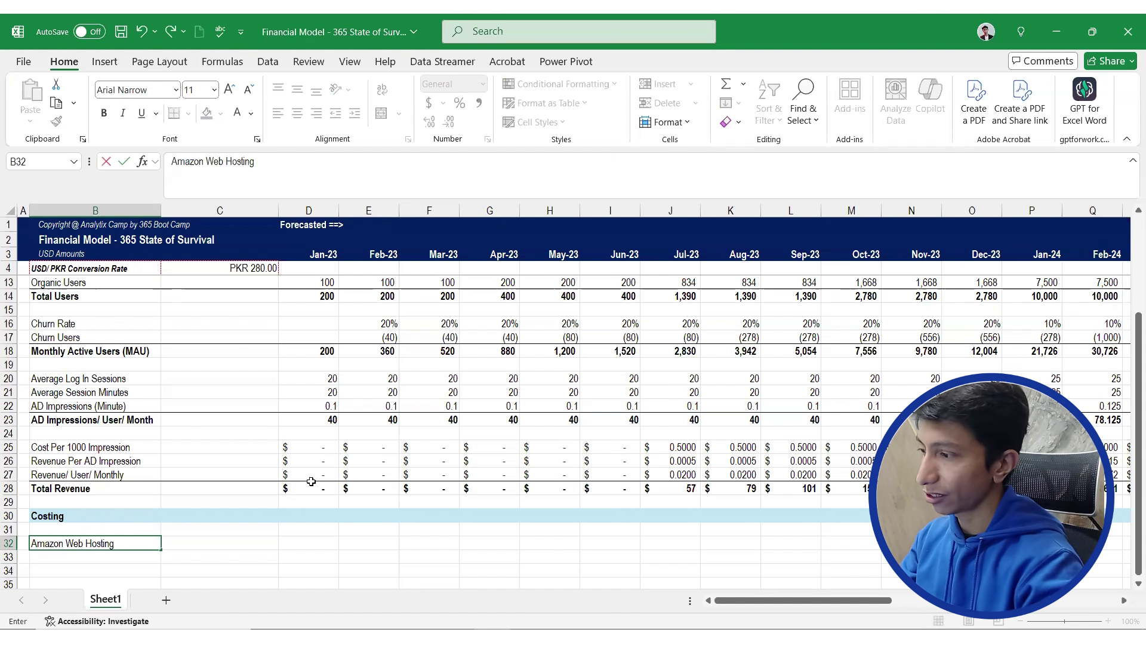
key(Return)
key(Up)
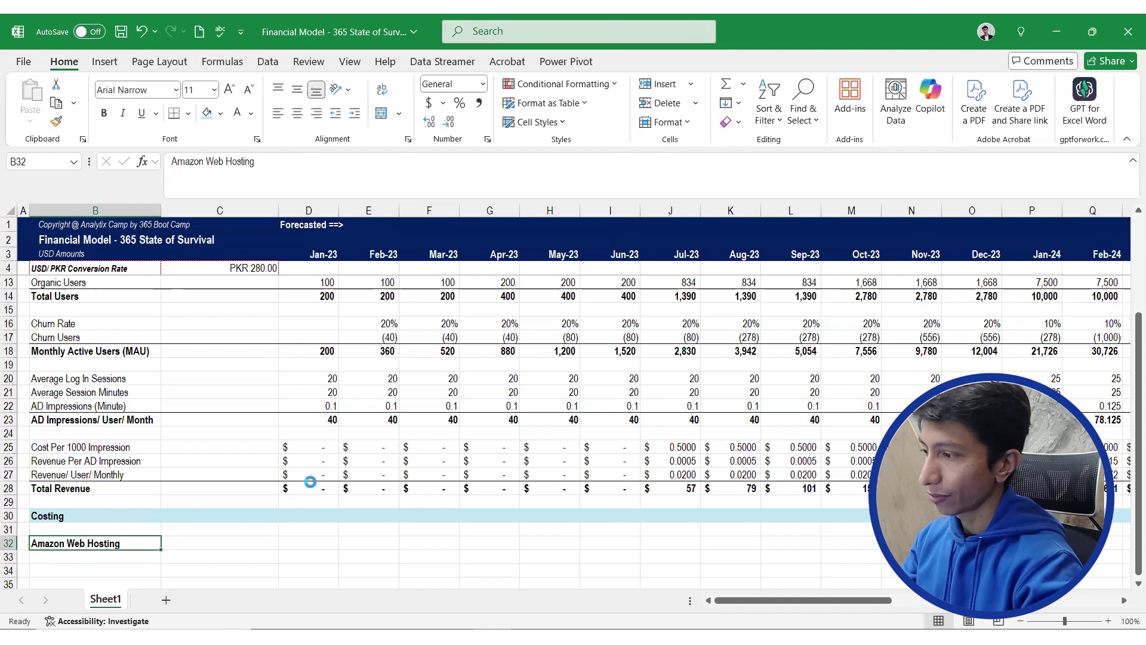
Enter a monthly Amazon Web Hosting cost of 25000 for Jan-23 and fill it across to Dec-23
key(Right)
key(Right)
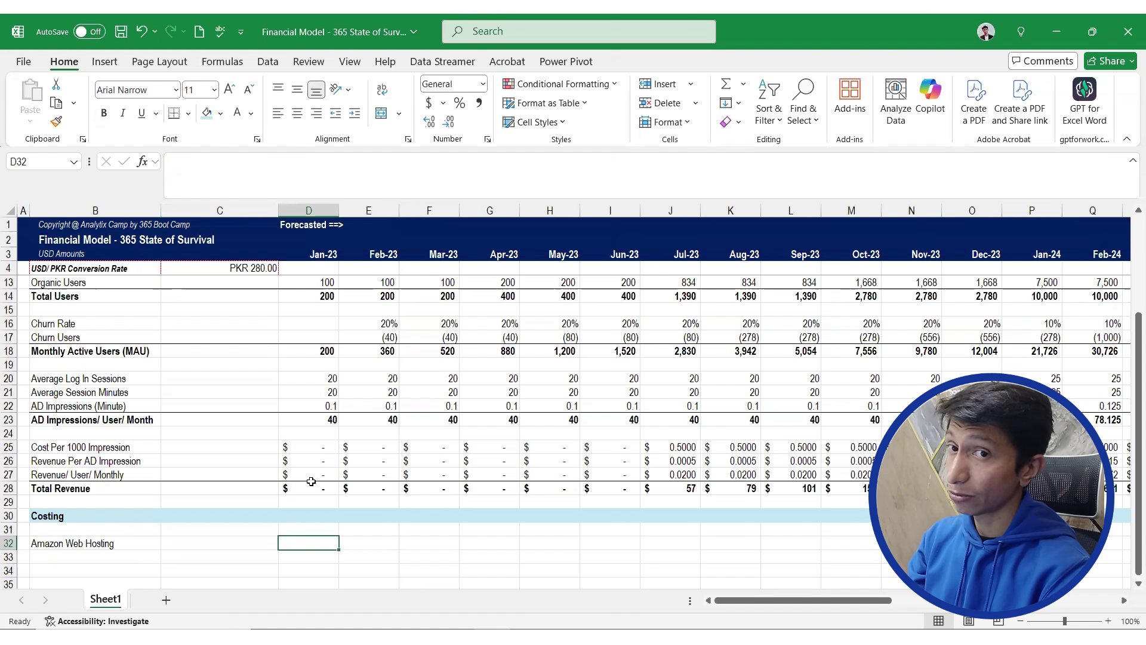
text(25000)
key(shift+Right)
key(shift+Right)
key(shift+Right)
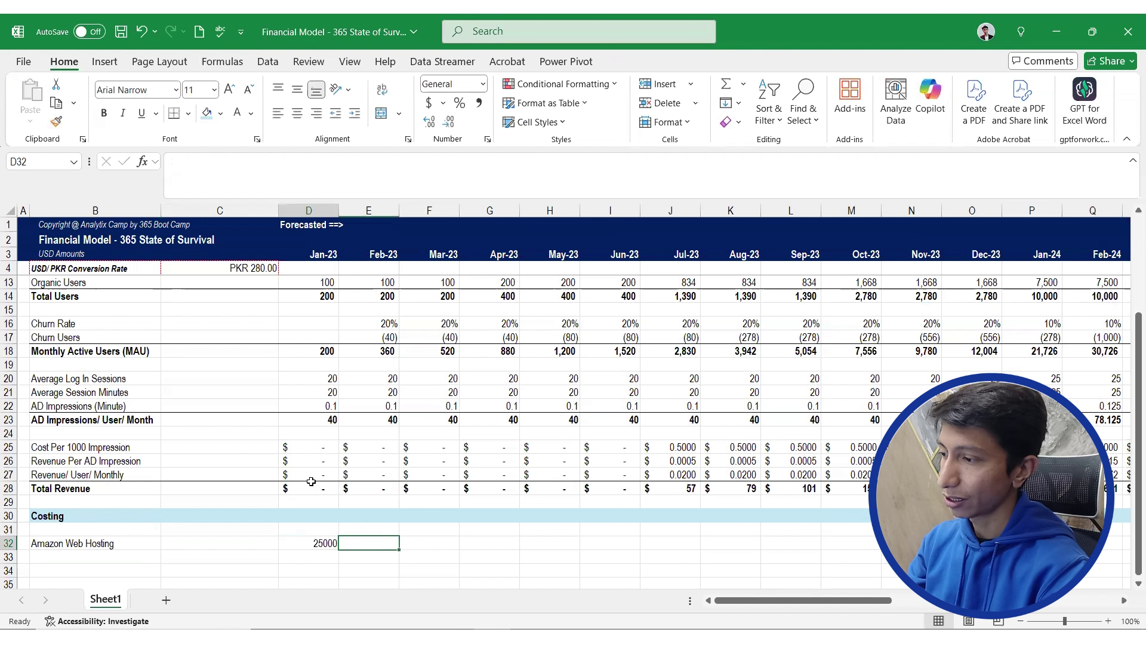
key(shift+Right)
key(shift+Right)
key(shift+Right)
key(shift+Right)
key(shift+Right)
key(shift+Right)
key(shift+Right)
key(shift+Right)
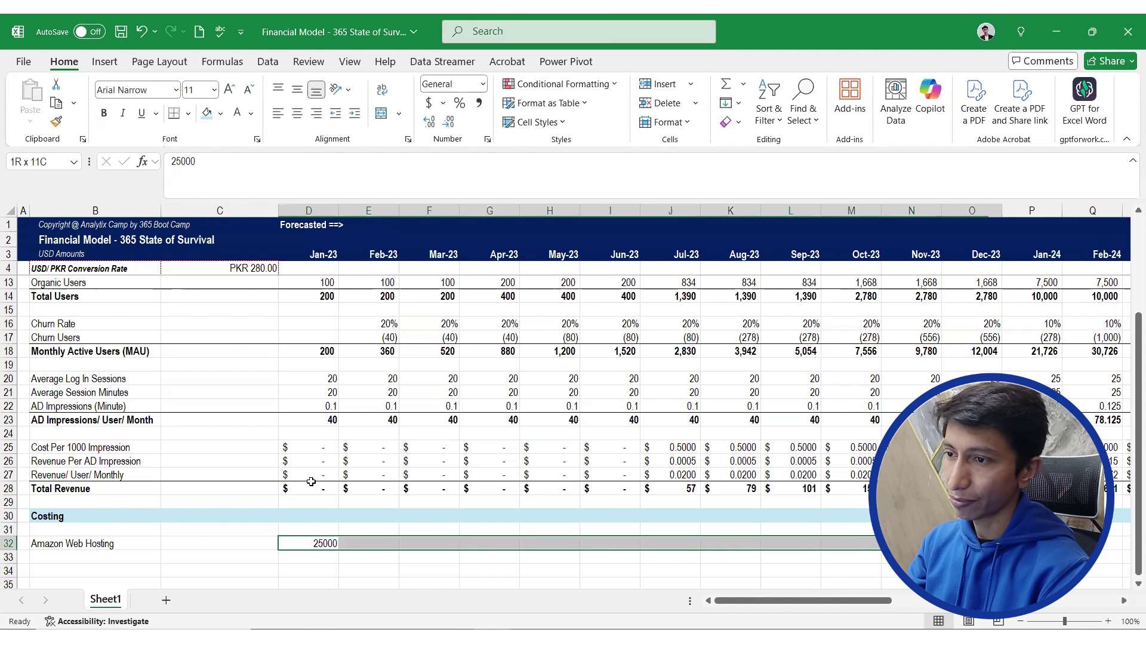
key(shift+Left)
key(shift+Right)
key(ctrl+r)
Enter a monthly Amazon Web Hosting cost of 50000 for Jan-24 and fill it across to Dec-24
key(ctrl+Right)
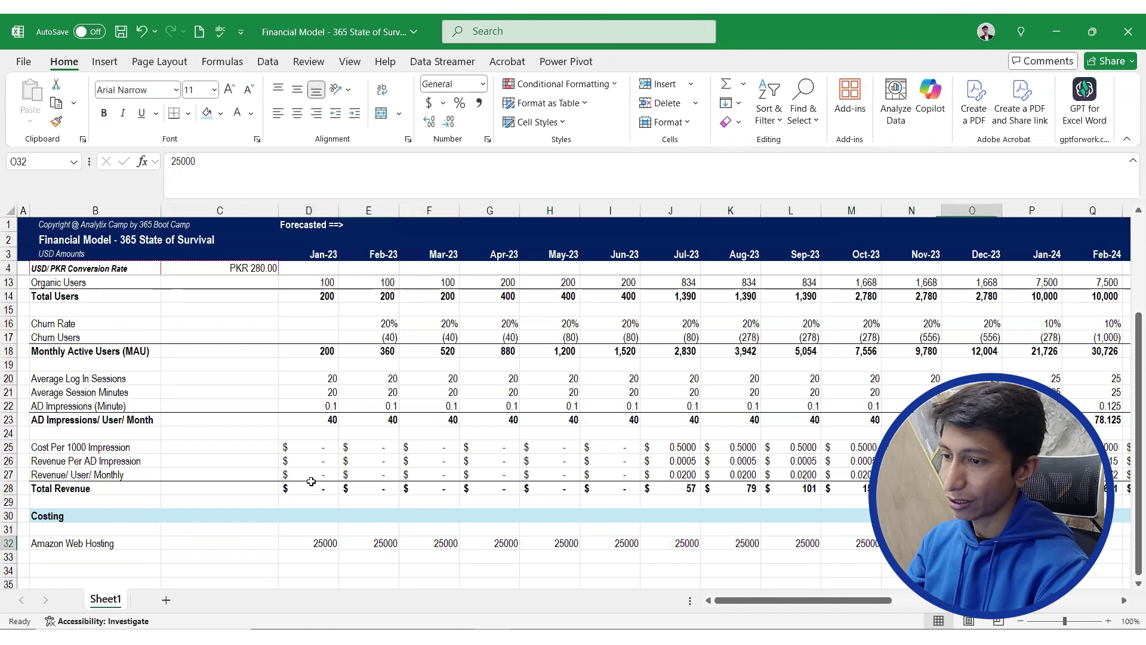
key(Right)
text(50000)
key(shift+Right)
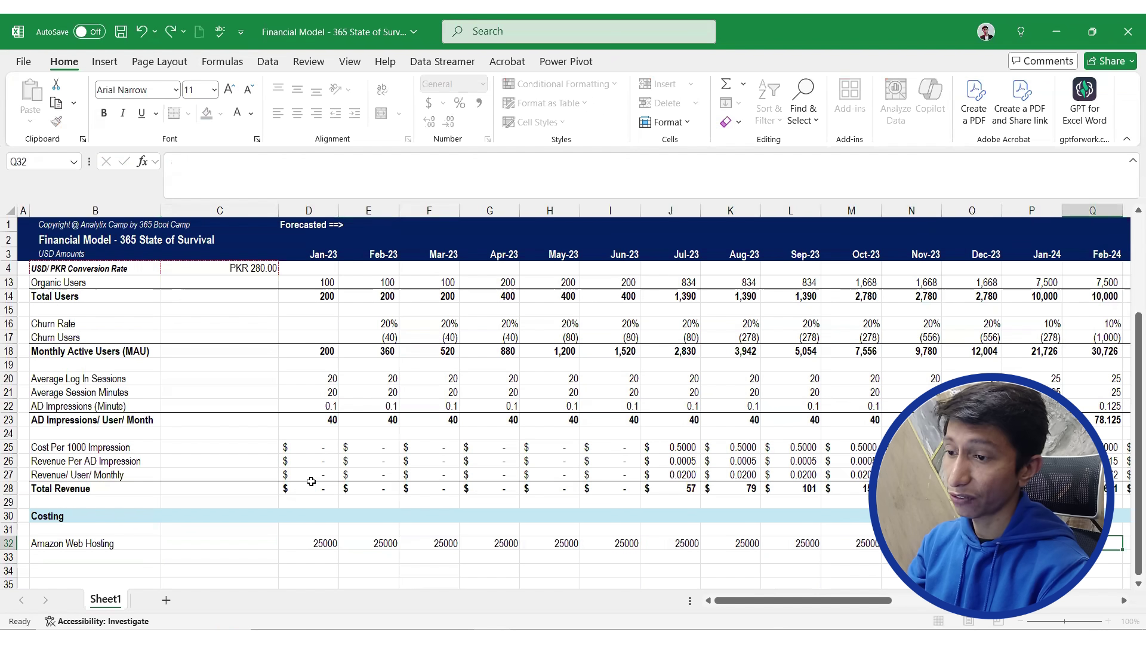
key(shift+Right)
key(shift+Right)
key(shift+Right)
key(shift+Right)
key(shift+Right)
key(shift+Right)
key(shift+Right)
key(shift+Right)
key(shift+Right)
key(shift+Right)
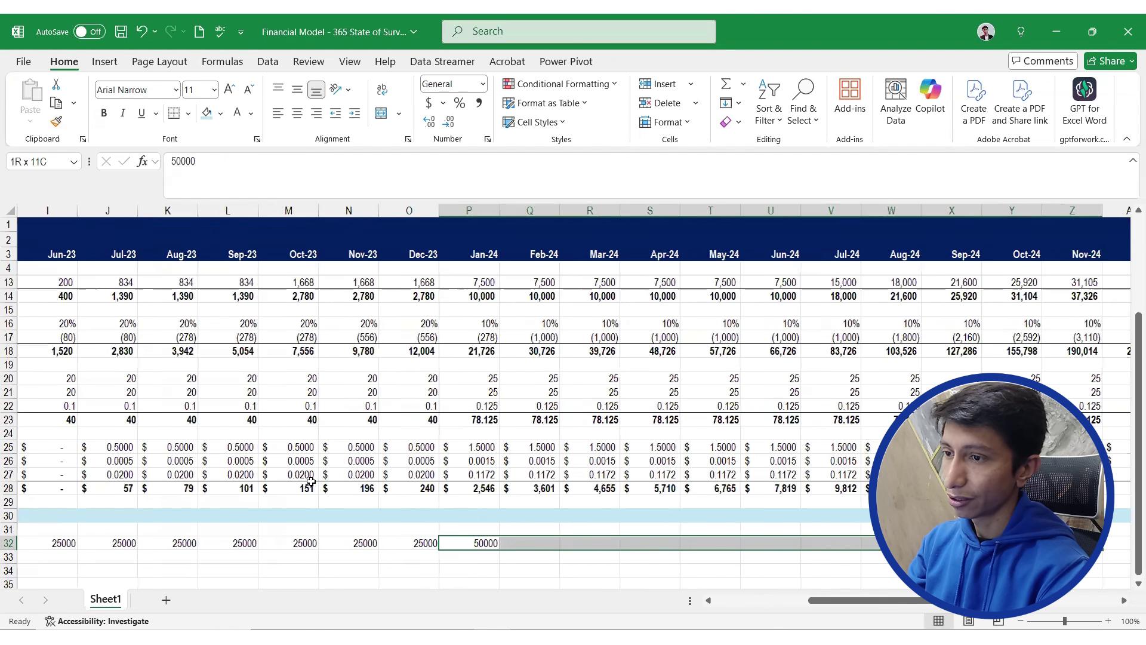
key(ctrl+r)
Enter a monthly Amazon Web Hosting cost of 125000 for Jan-25 and fill it across to Dec-25
key(ctrl+Right)
key(Right)
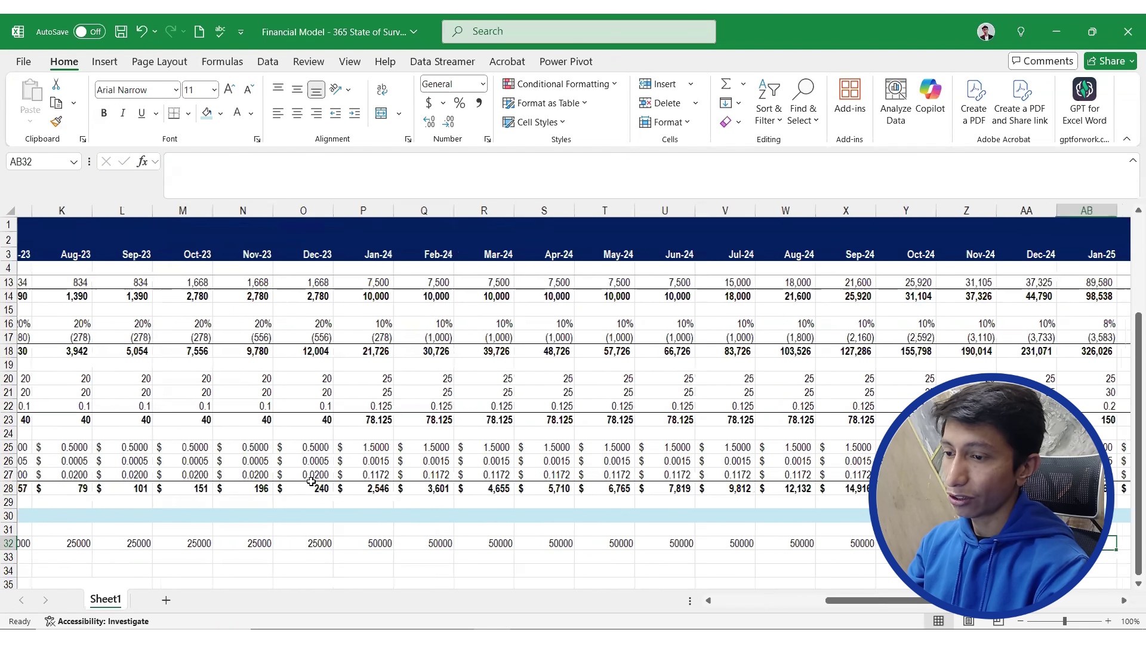
text(12500)
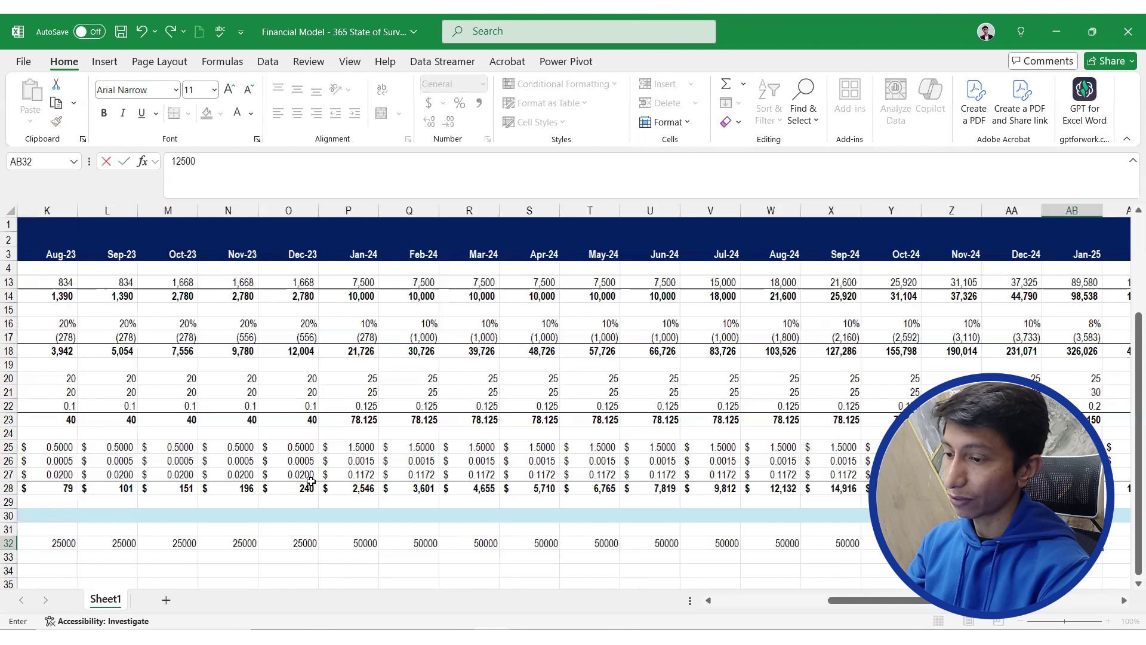
text(0)
key(ctrl+Return)
key(shift+Right)
key(shift+Right)
key(shift+Right)
key(shift+Right)
key(shift+Right)
key(shift+Right)
key(shift+Right)
key(shift+Right)
key(shift+Right)
key(shift+Right)
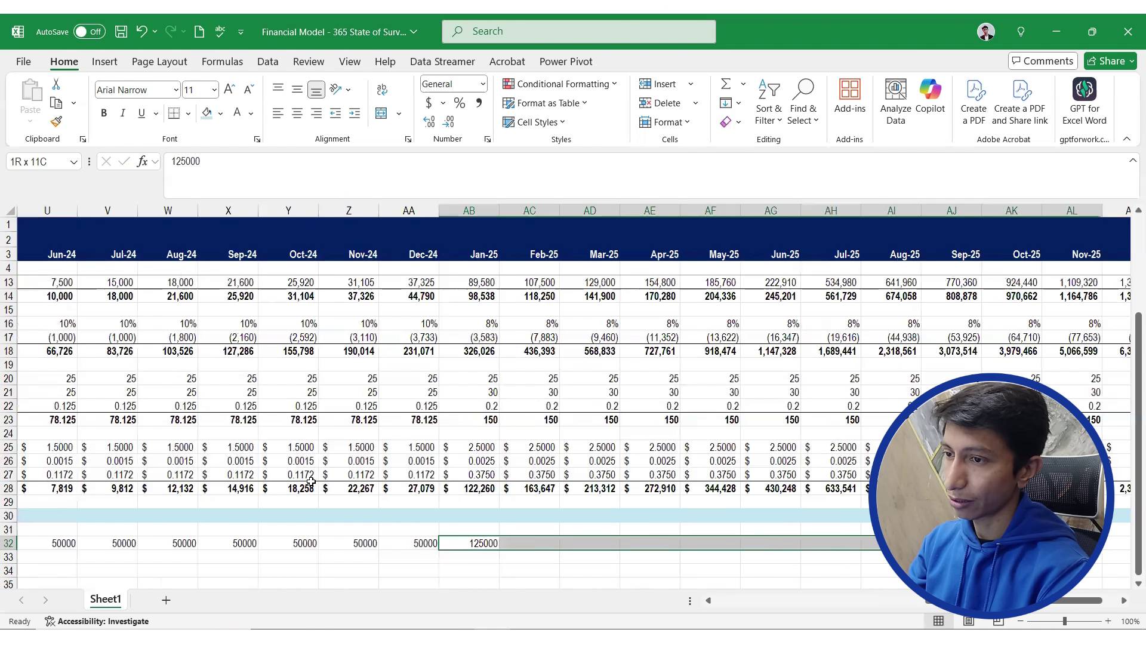
key(shift+Right)
key(ctrl+r)
Copy the Accounting format of the Jan-23 Advertising Expenses cell onto the Amazon Web Hosting values from Jan-23 to Dec-25
key(Left)
key(ctrl+Left)
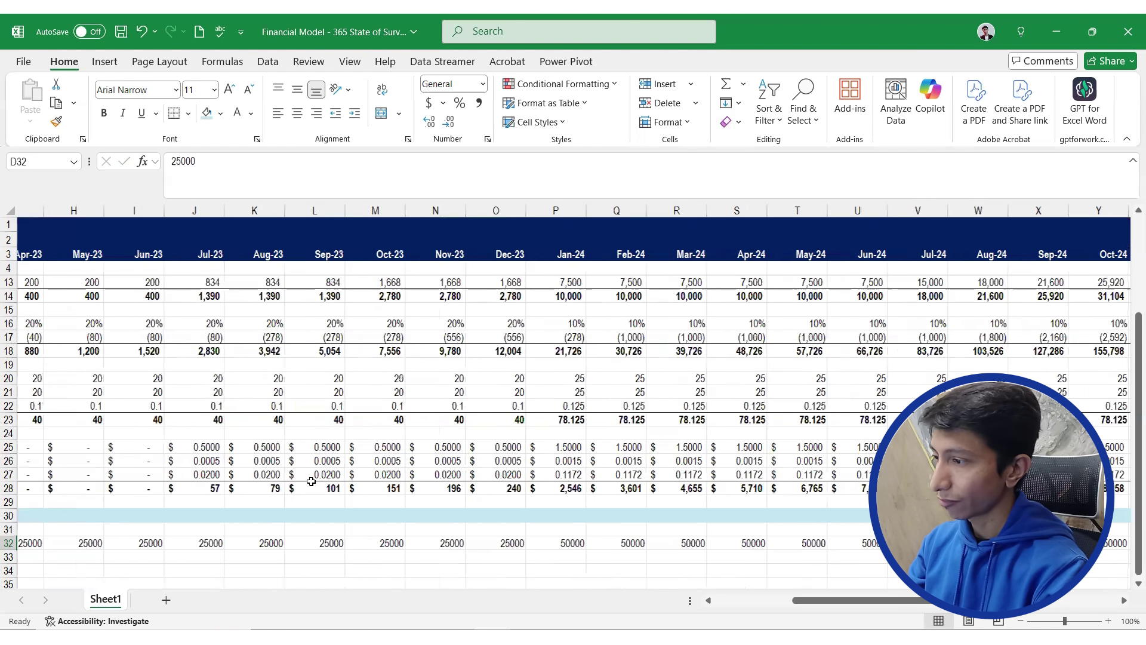
key(ctrl+Left)
key(ctrl+Right)
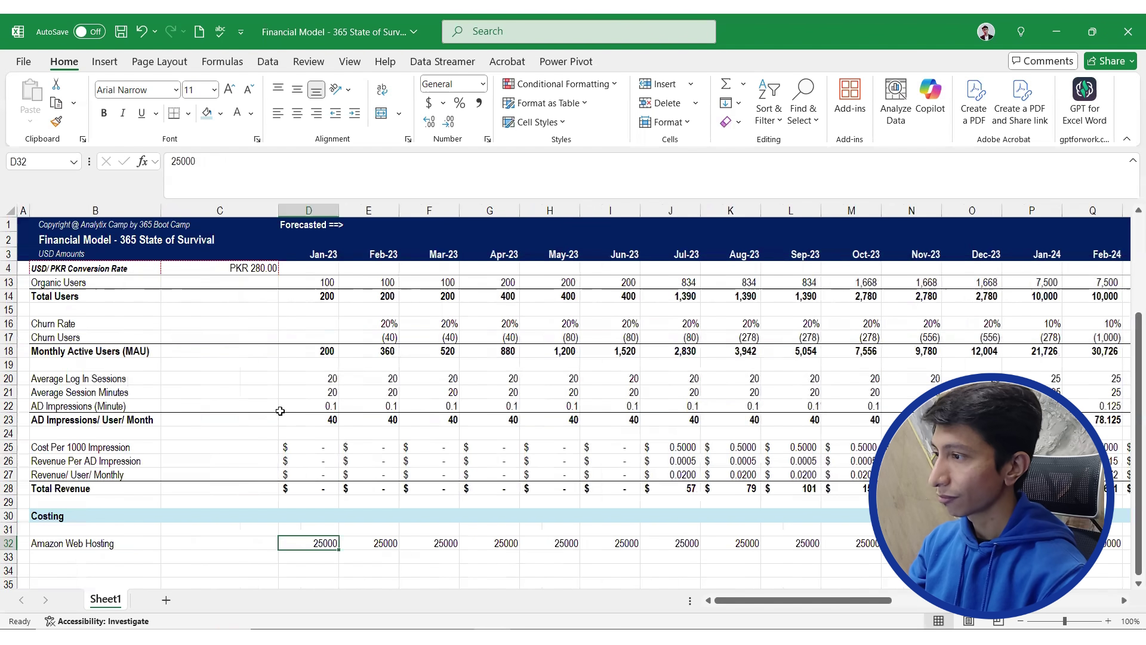
scroll(328, 337, up, 2)
click(328, 310)
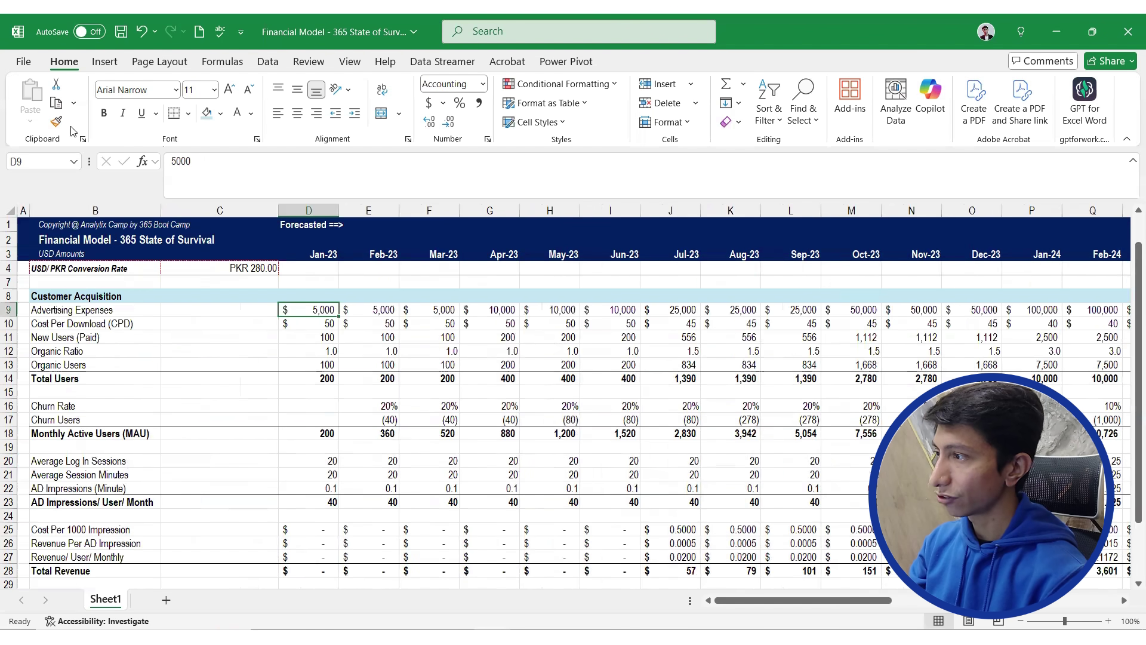
click(56, 121)
scroll(326, 458, down, 4)
click(325, 457)
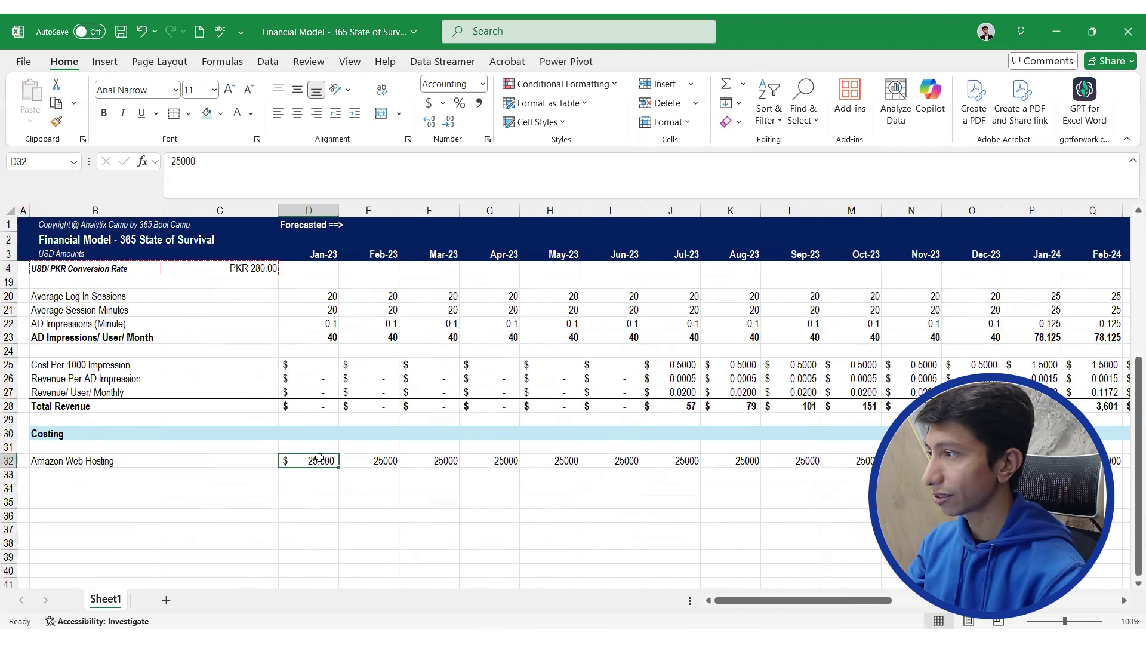
click(56, 122)
key(ctrl+shift+Right)
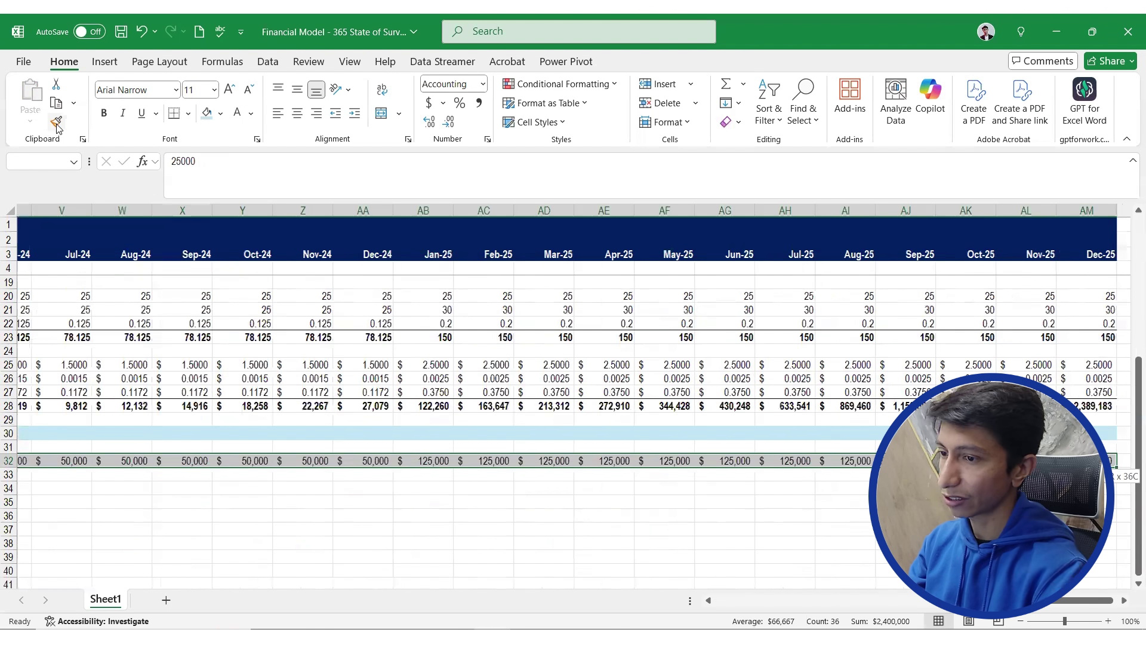
key(Down)
key(Home)
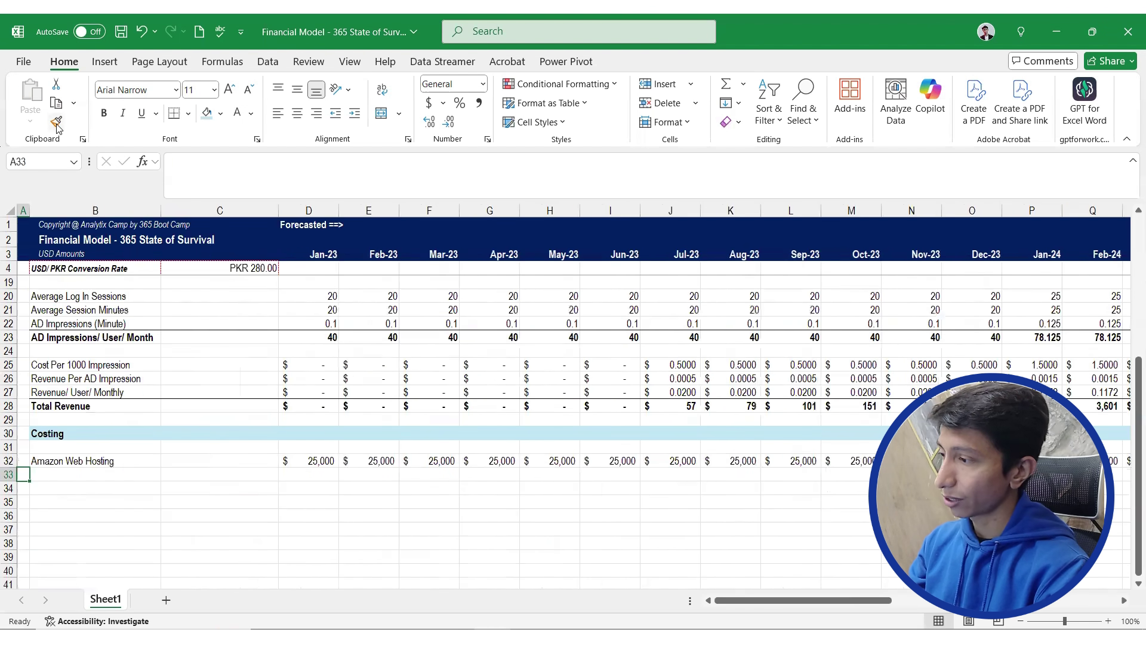
Review the Infrastructure Costs section of the case study PDF for the support officer assumptions, and return to the Excel model
key(Down)
key(Right)
key(Up)
key(Up)
key(Down)
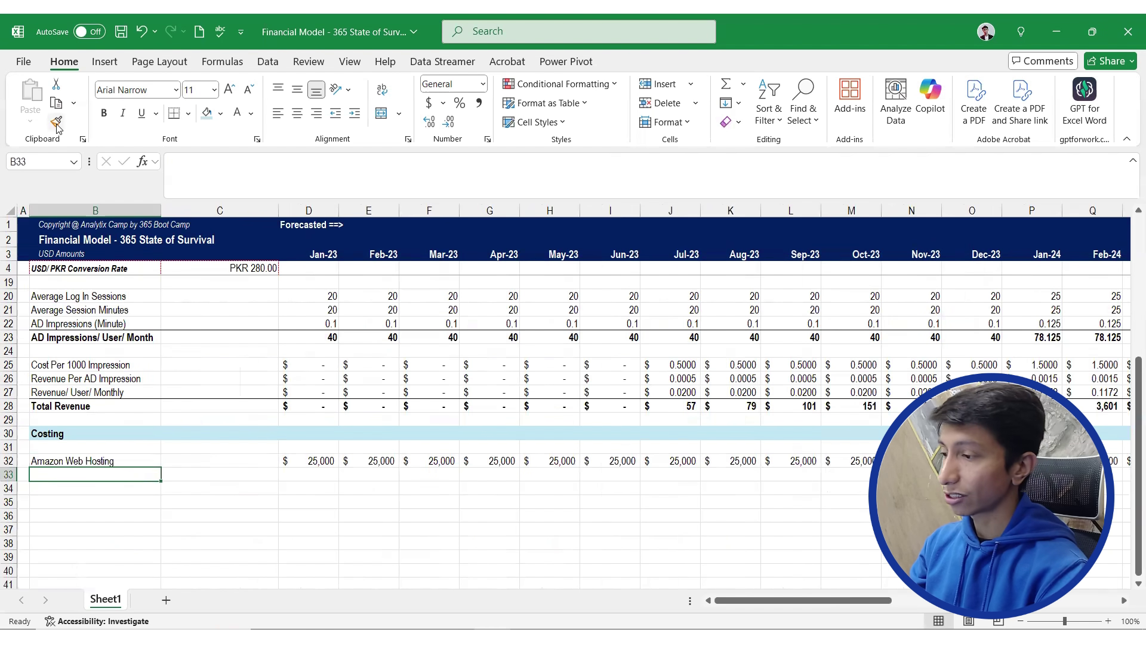
key(alt+Tab)
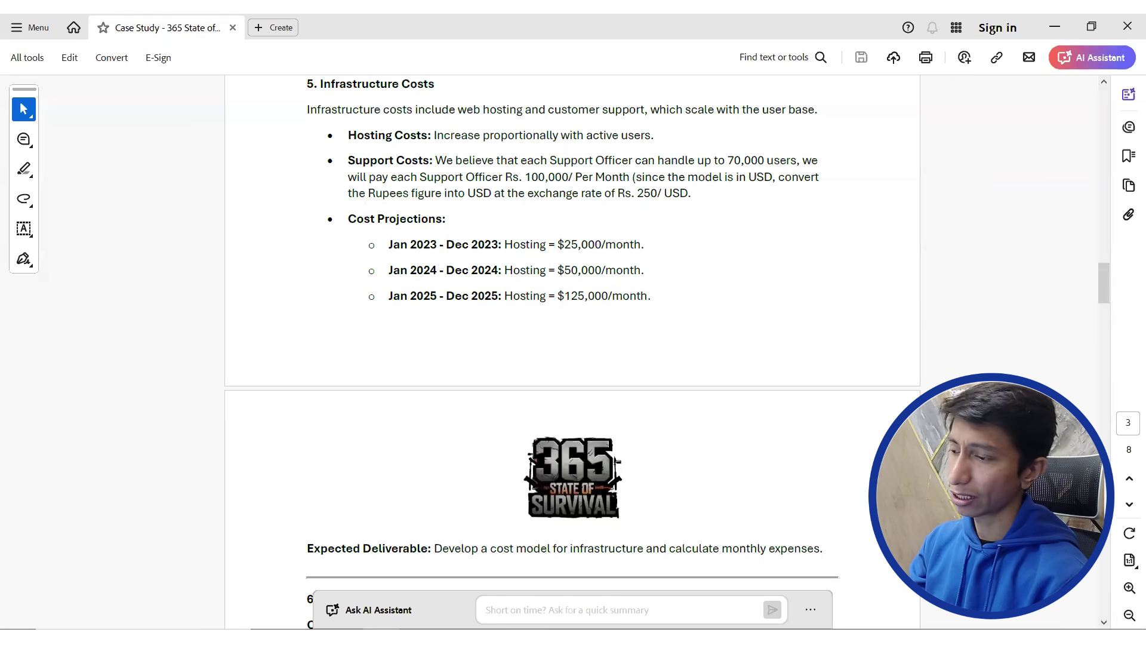
key(alt+Tab)
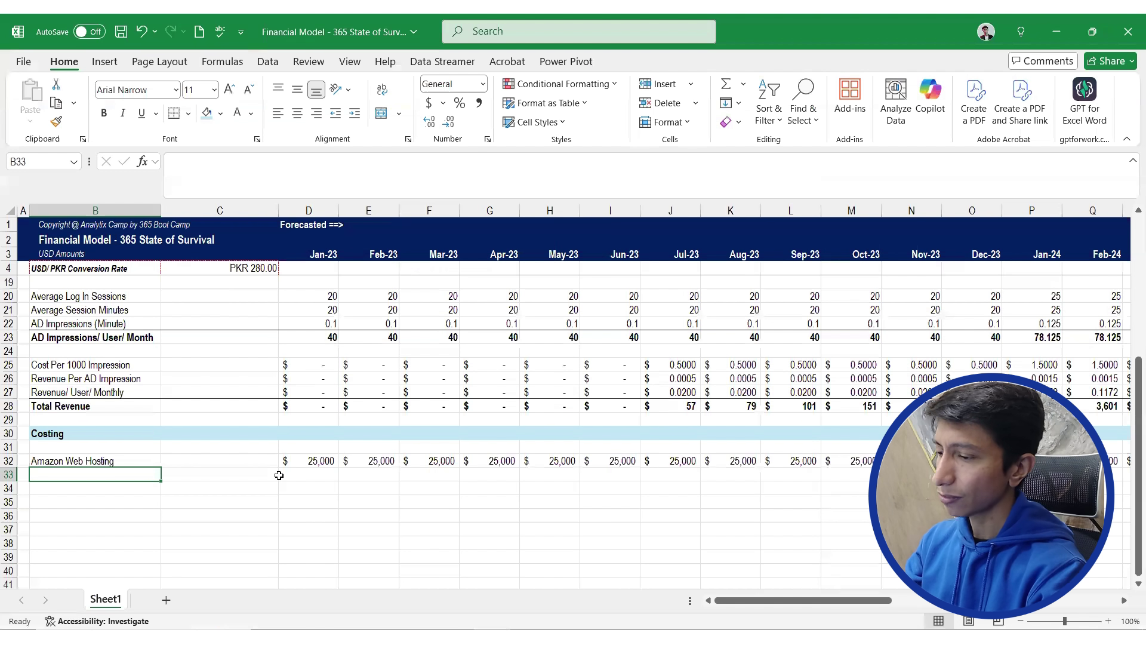
text(Su)
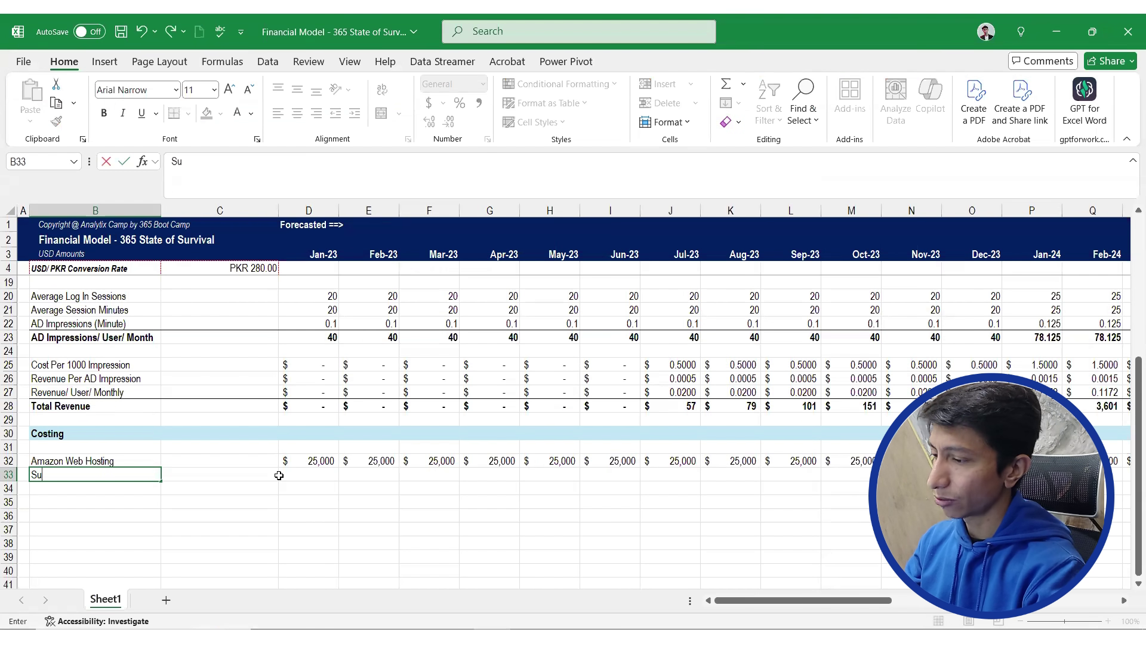
text(poort Sta)
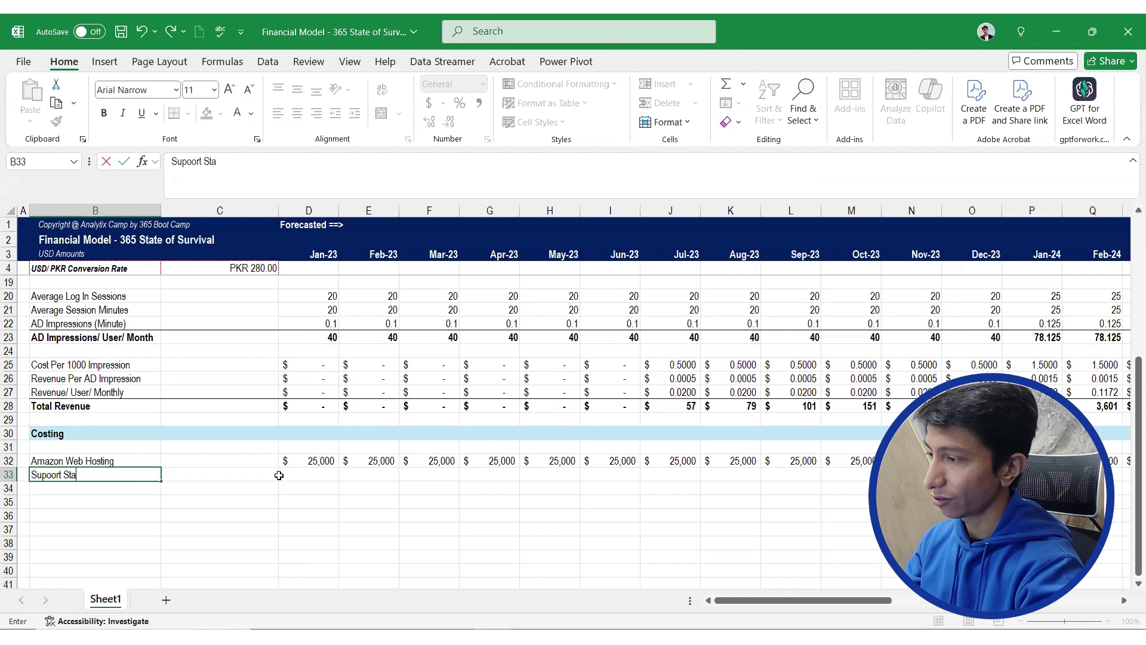
text(ff)
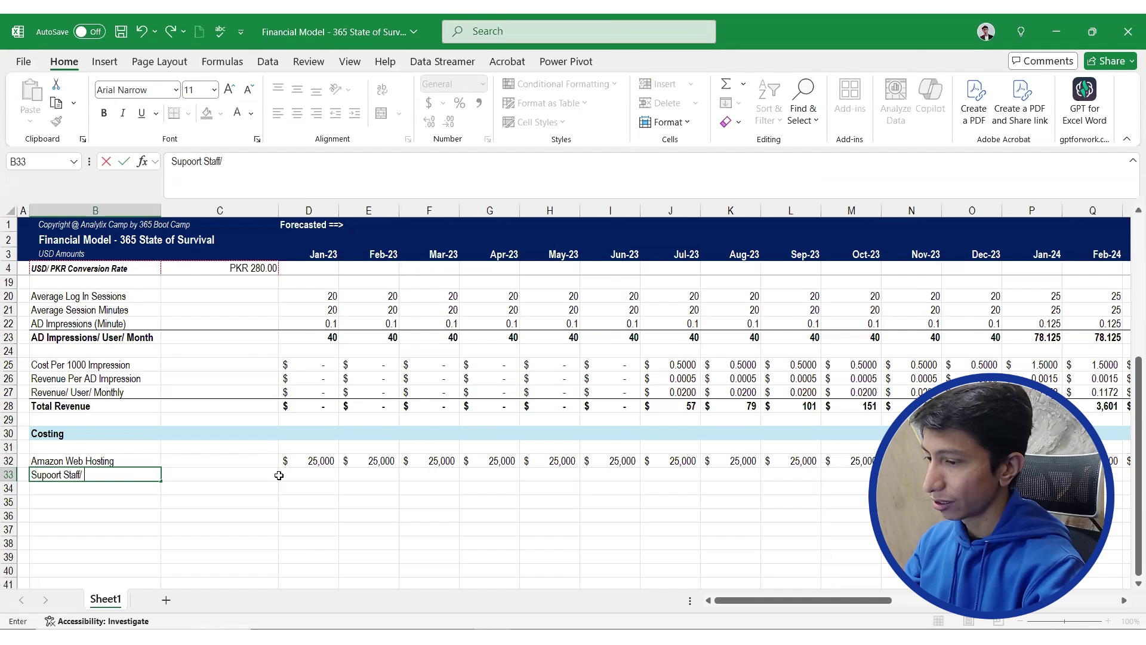
text(/ Per)
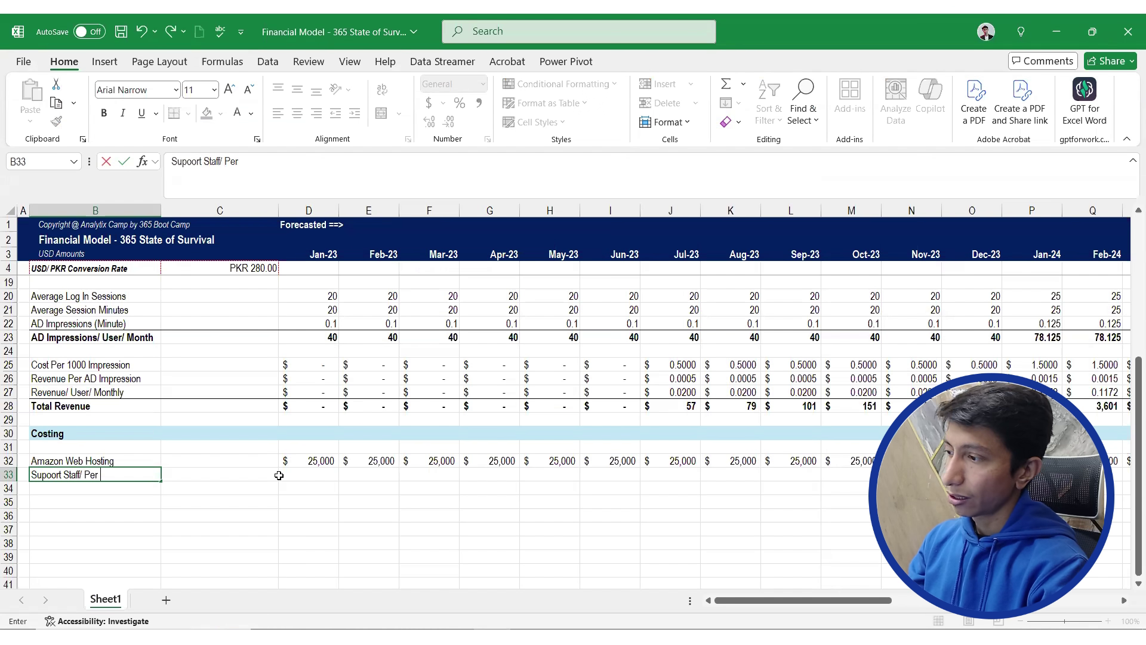
key(BackSpace)
key(BackSpace)
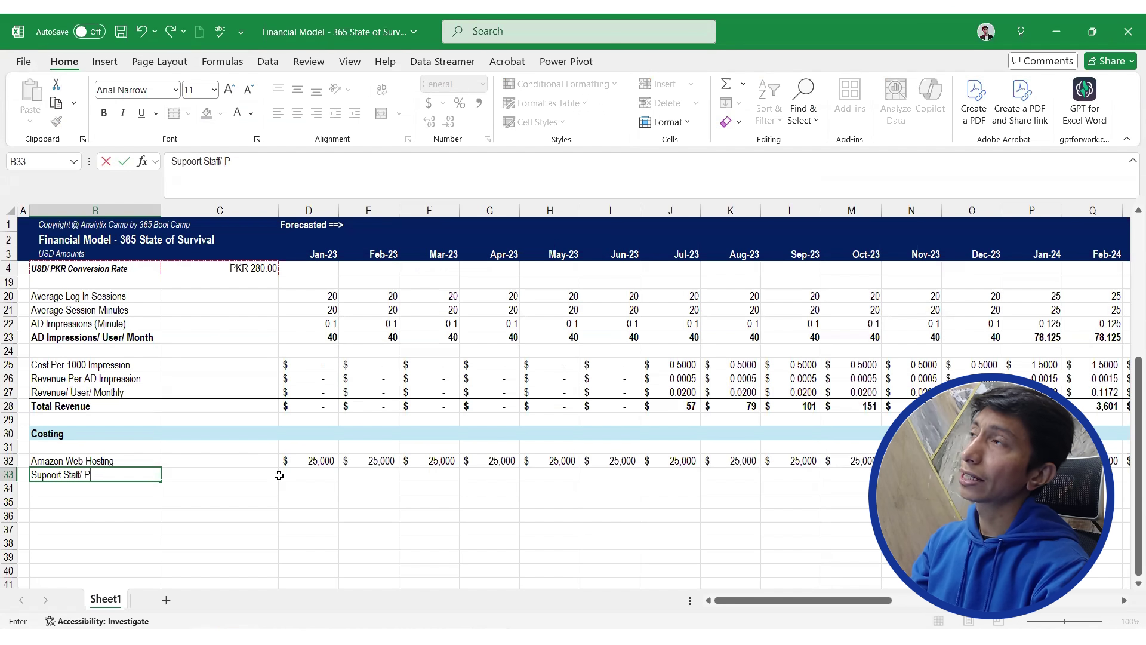
key(BackSpace)
key(BackSpace)
key(BackSpace)
key(BackSpace)
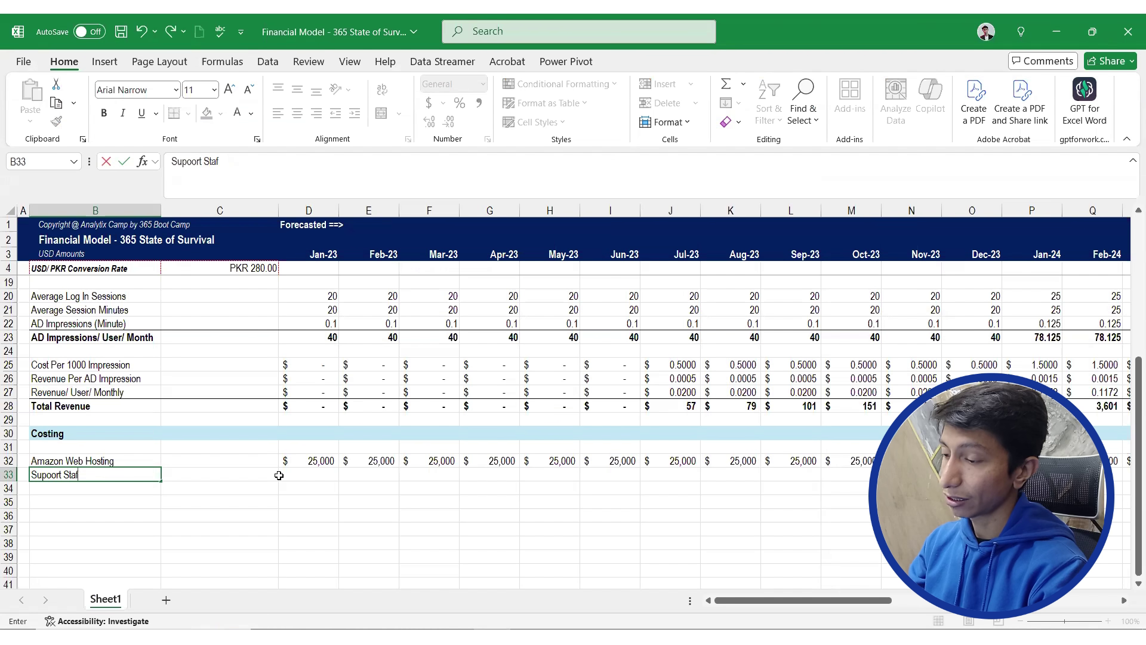
key(BackSpace)
key(BackSpace)
key(BackSpace)
key(BackSpace)
key(BackSpace)
key(BackSpace)
key(BackSpace)
key(BackSpace)
key(BackSpace)
key(BackSpace)
key(BackSpace)
key(BackSpace)
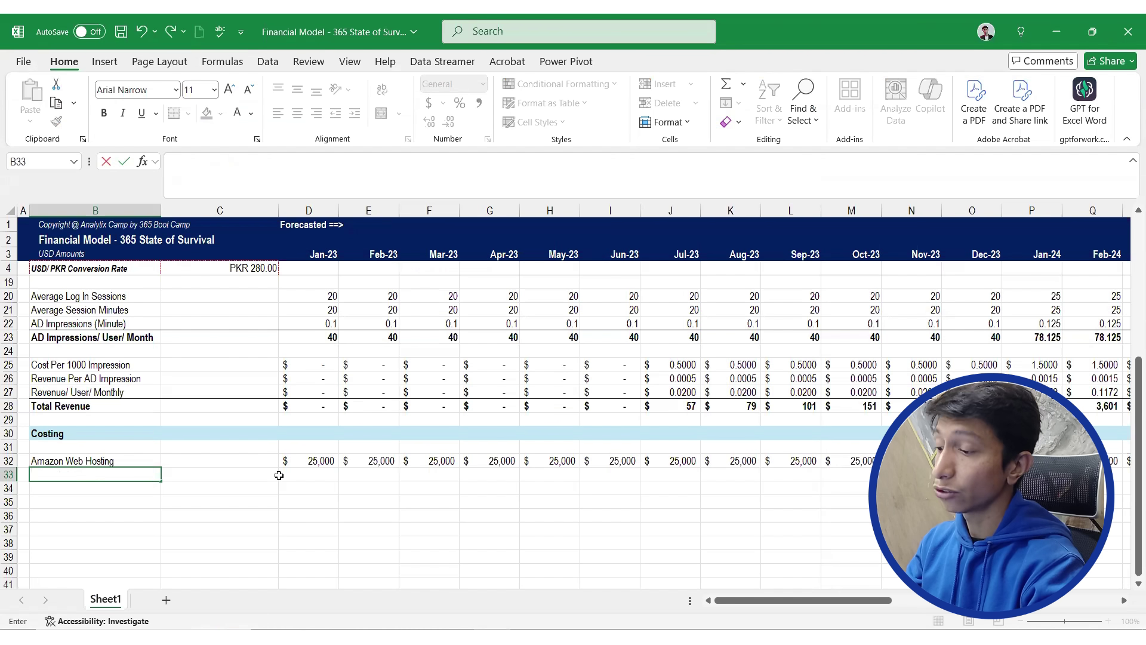
Label the row below Amazon Web Hosting "Users for Per Support Staff"
text(Users for )
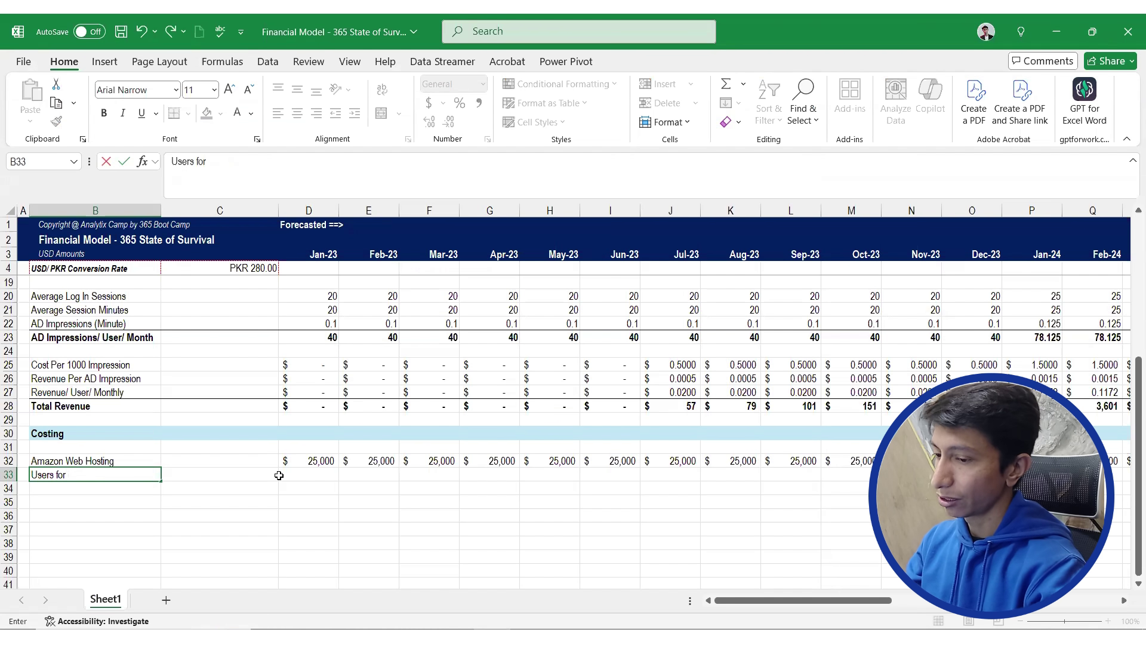
text(Per S)
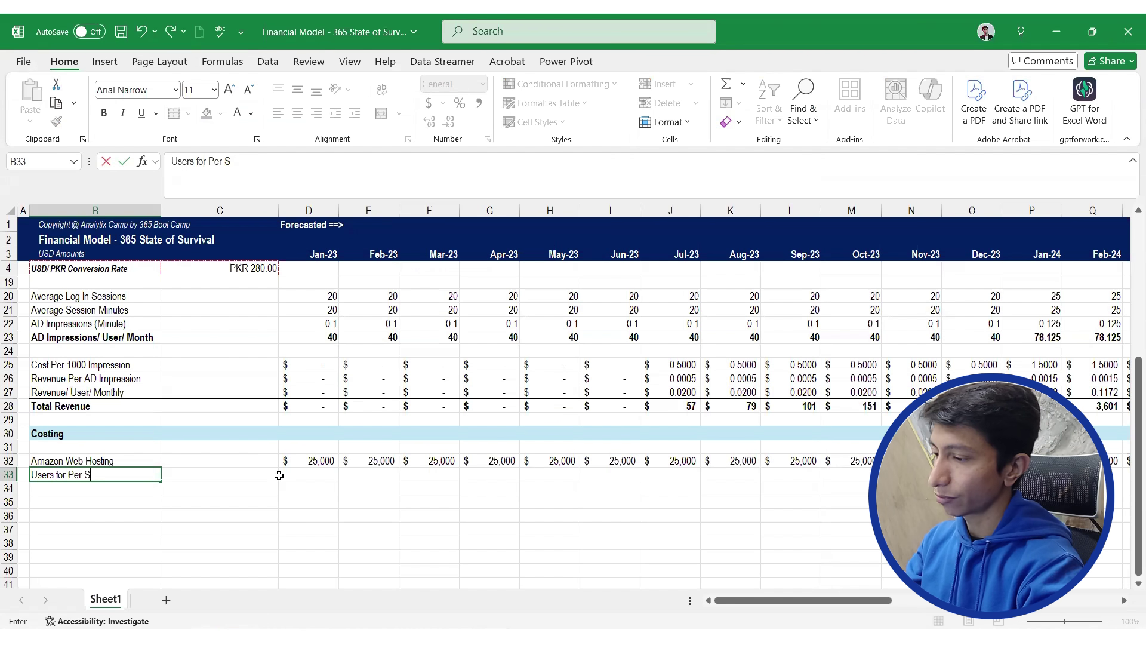
text(upport Staff)
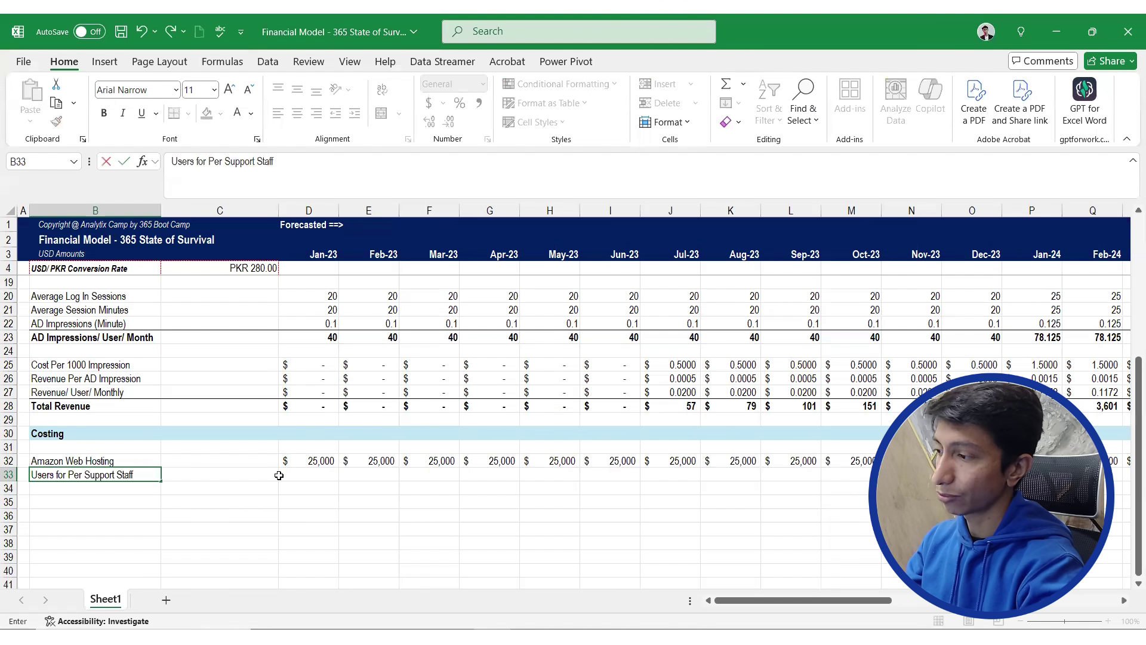
key(Tab)
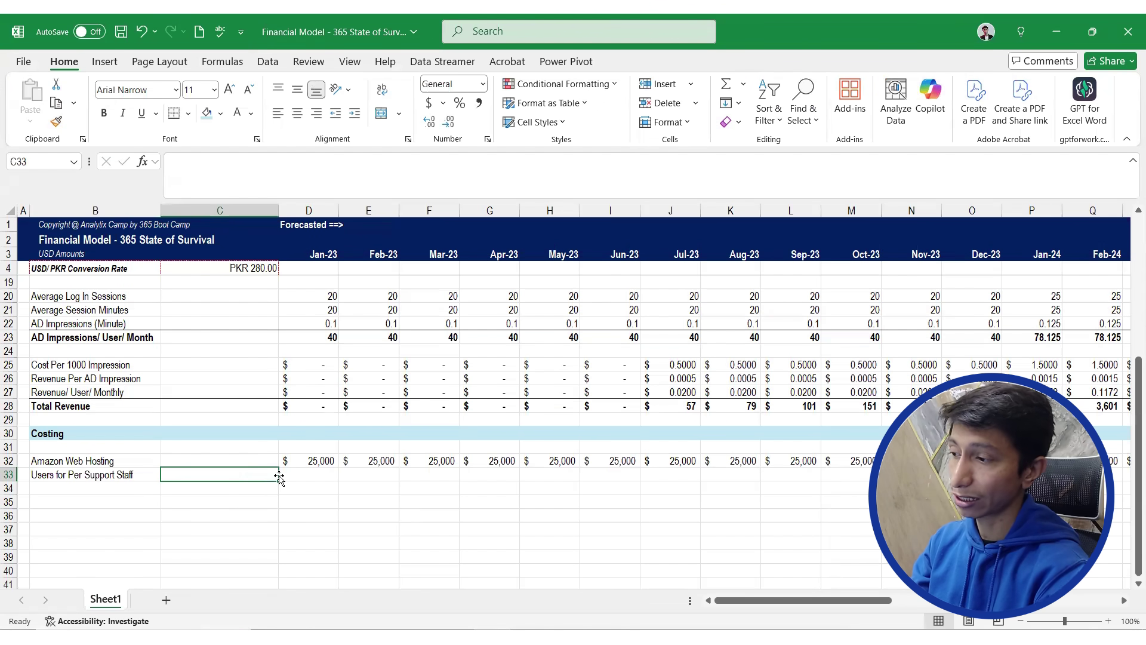
Enter 70000 users per support staff for Jan-23 and fill it across to Dec-25
key(Tab)
text(70000)
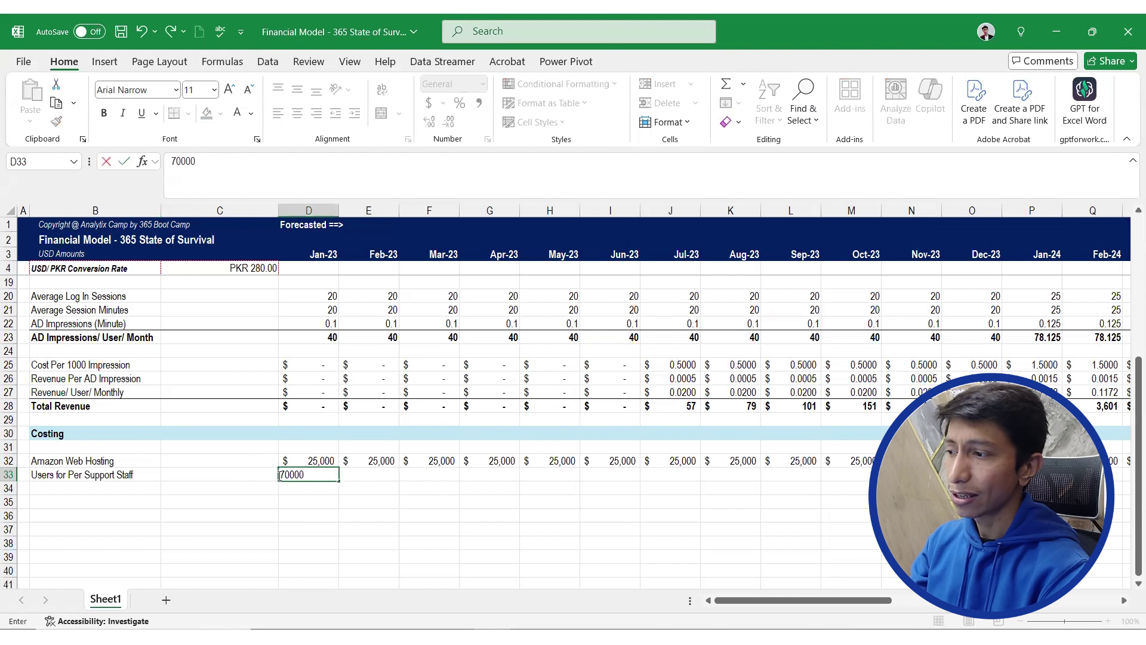
key(shift+Right)
key(shift+Right)
key(shift+Right)
key(shift+Right)
key(shift+Right)
key(shift+Right)
key(shift+Right)
key(shift+Right)
key(shift+Right)
key(shift+Right)
key(shift+Right)
key(shift+Right)
key(shift+Right)
key(shift+Right)
key(shift+Right)
key(shift+Right)
key(shift+Right)
key(shift+Right)
key(shift+Right)
key(shift+Right)
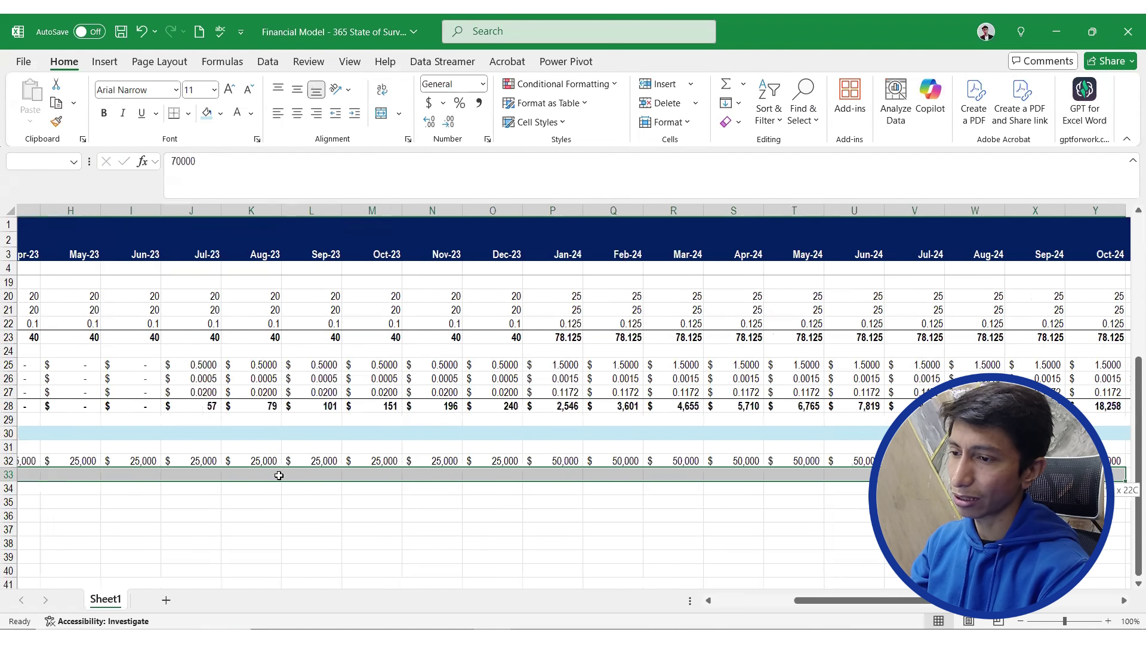
key(shift+Right)
key(shift+Right)
key(shift+Right)
key(shift+Right)
key(shift+Right)
key(shift+Right)
key(shift+Right)
key(shift+Right)
key(shift+Right)
key(shift+Right)
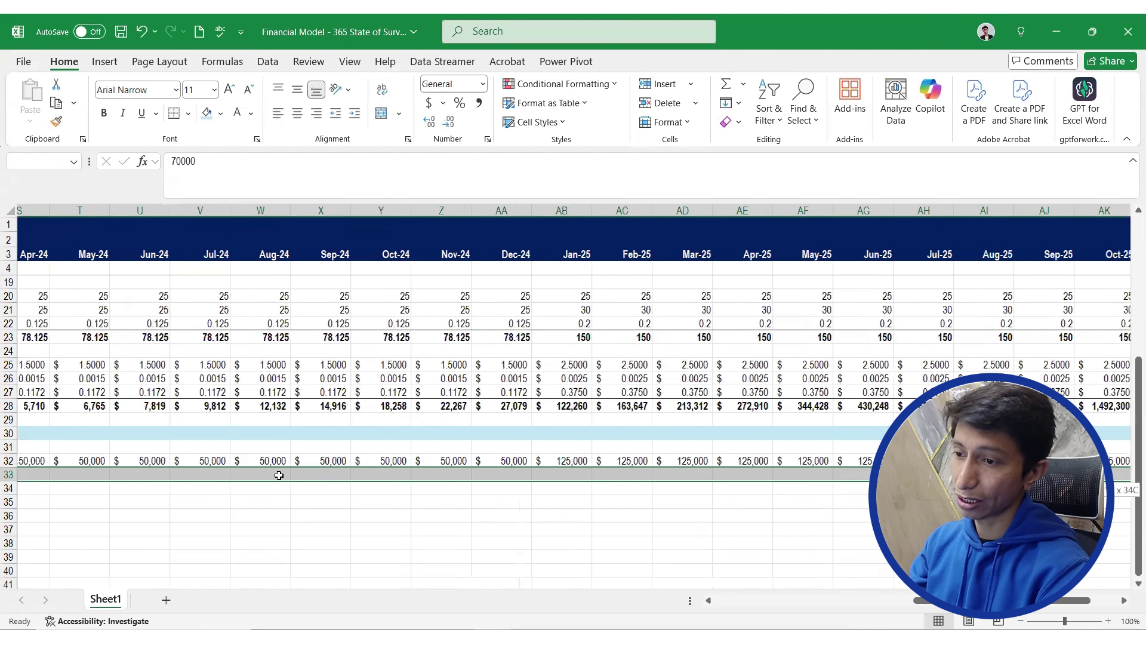
key(shift+Left)
key(shift+Left)
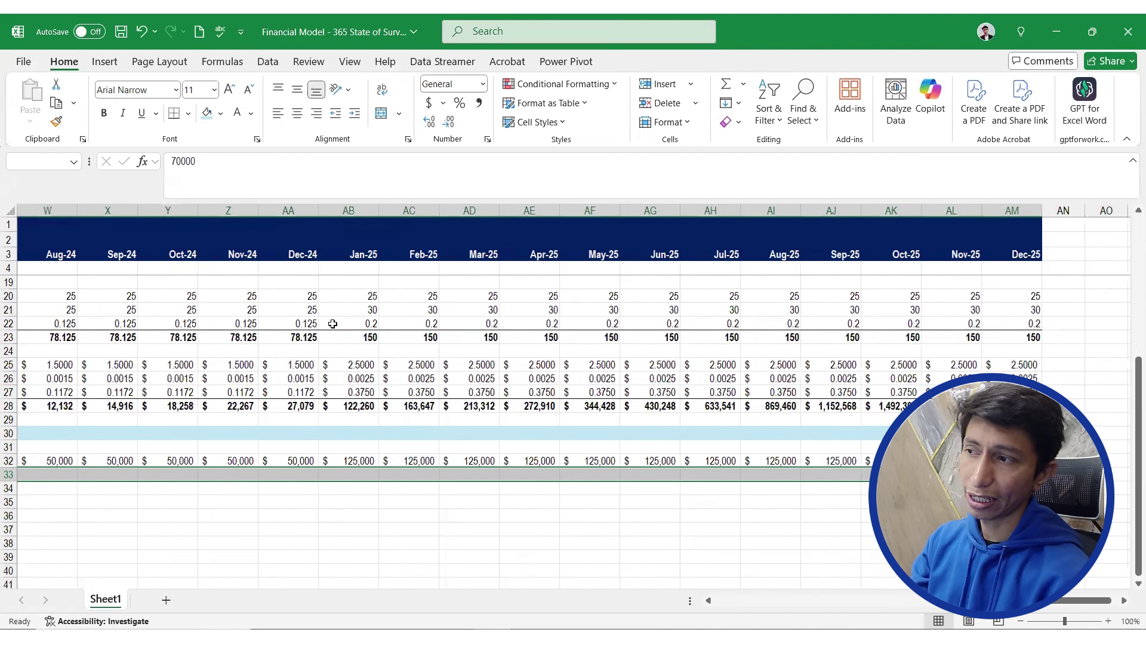
Format the Users for Per Support Staff values with thousands separators and no decimal places
click(481, 100)
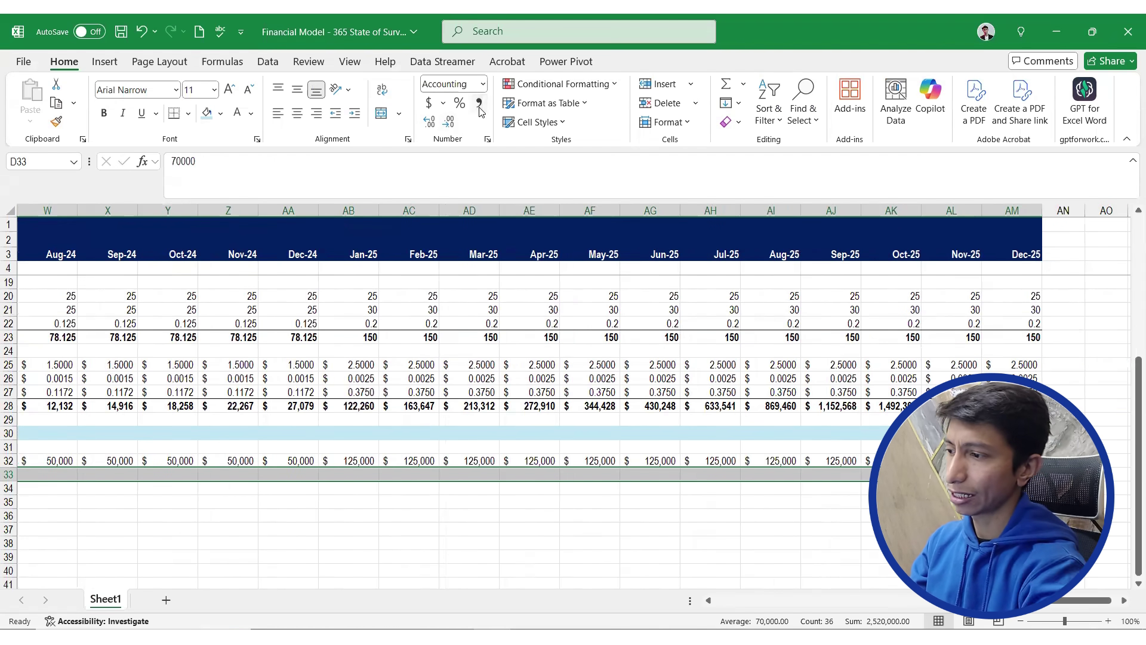
click(449, 123)
click(449, 123)
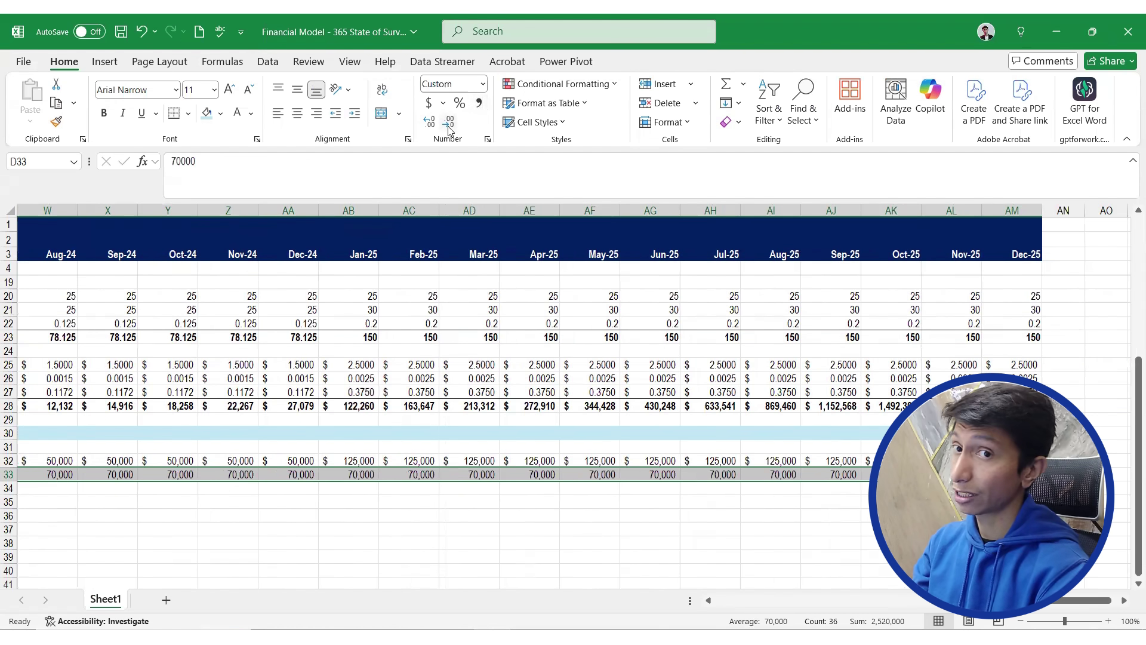
Label the row below Users for Per Support Staff "Customer Support Team"
key(ctrl+Left)
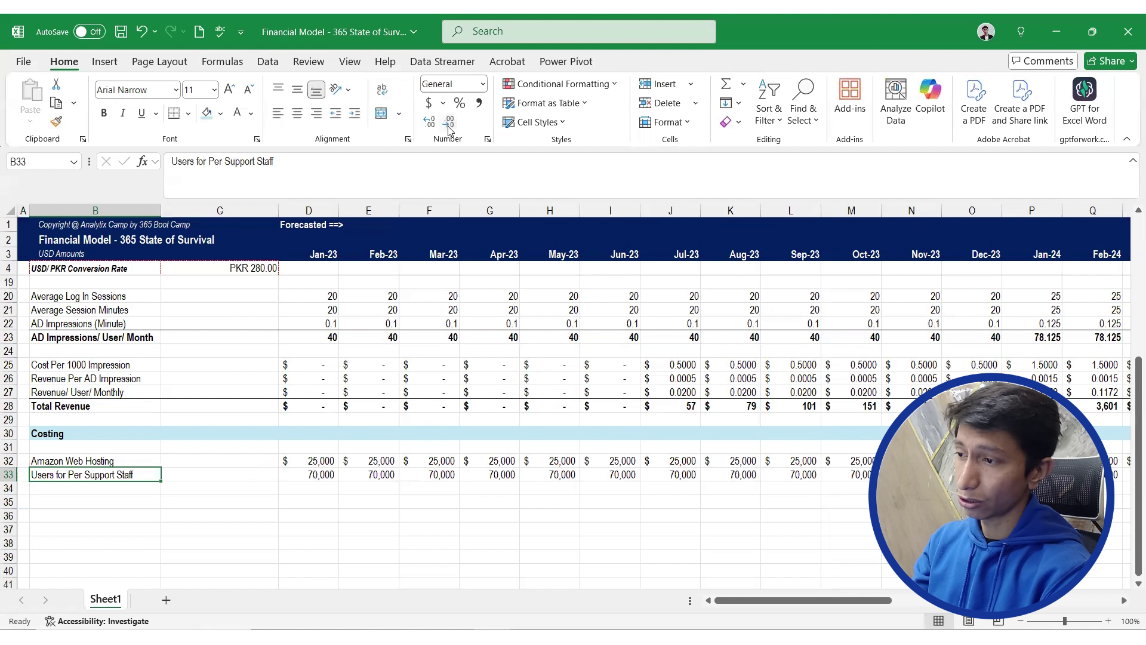
key(ctrl+Right)
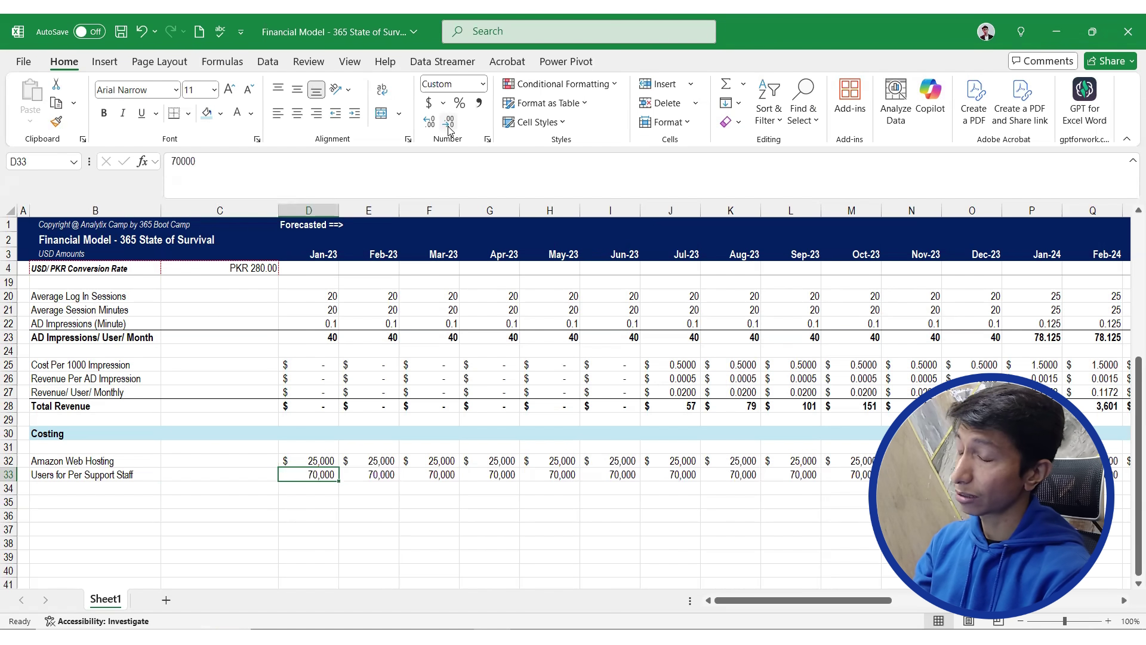
key(Down)
key(Left)
key(Left)
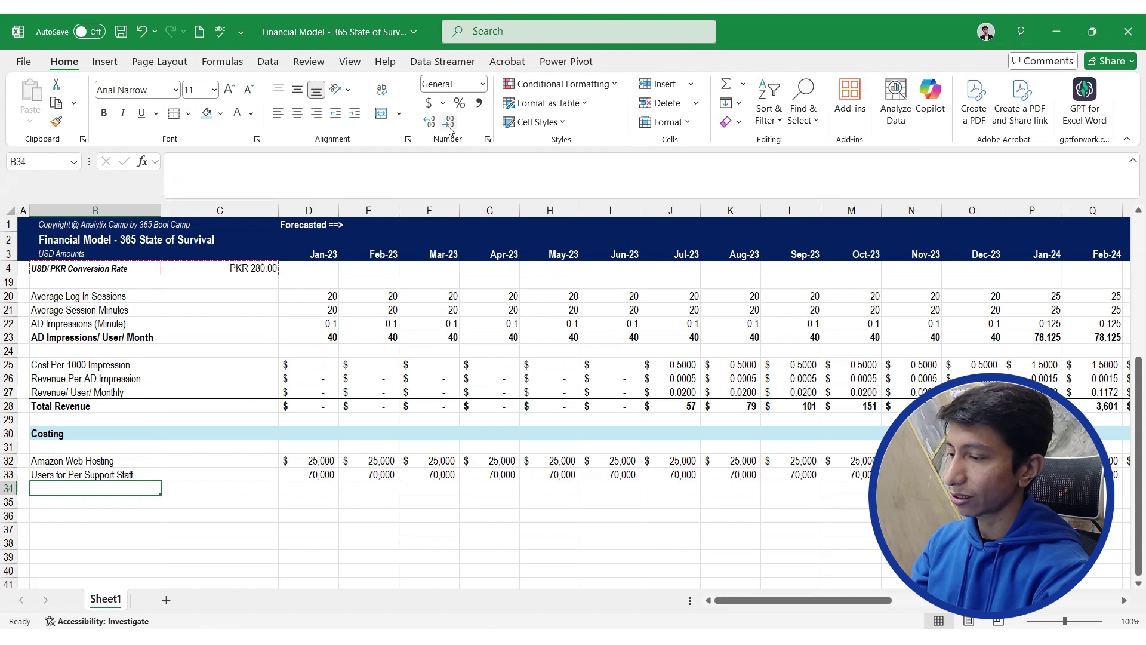
text(Cu)
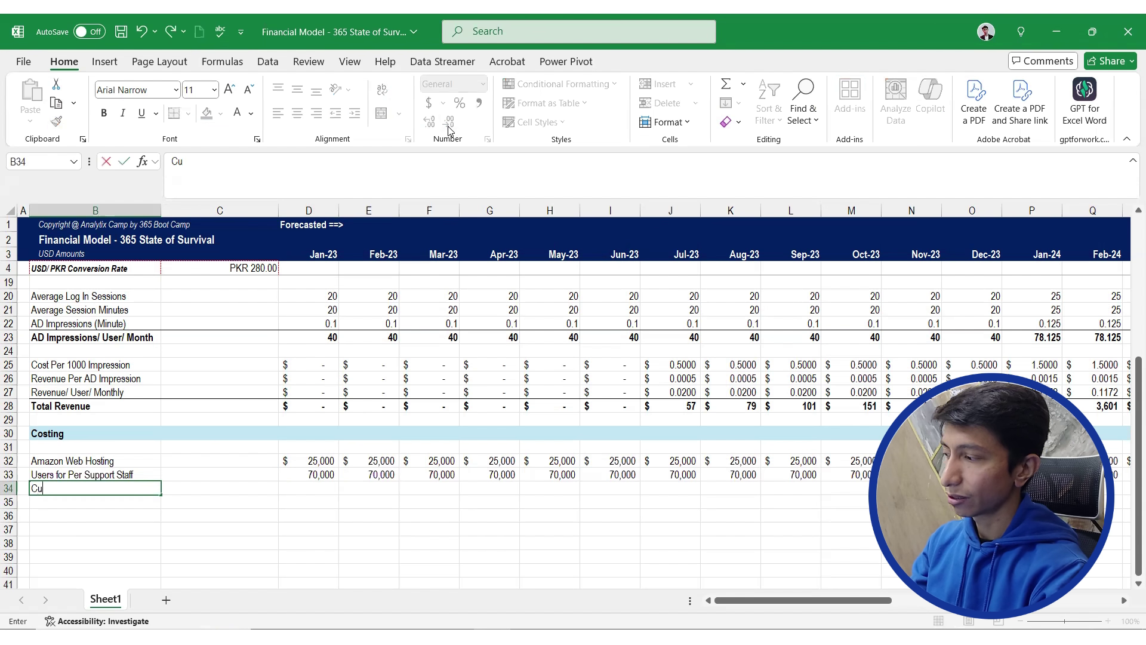
key(BackSpace)
key(BackSpace)
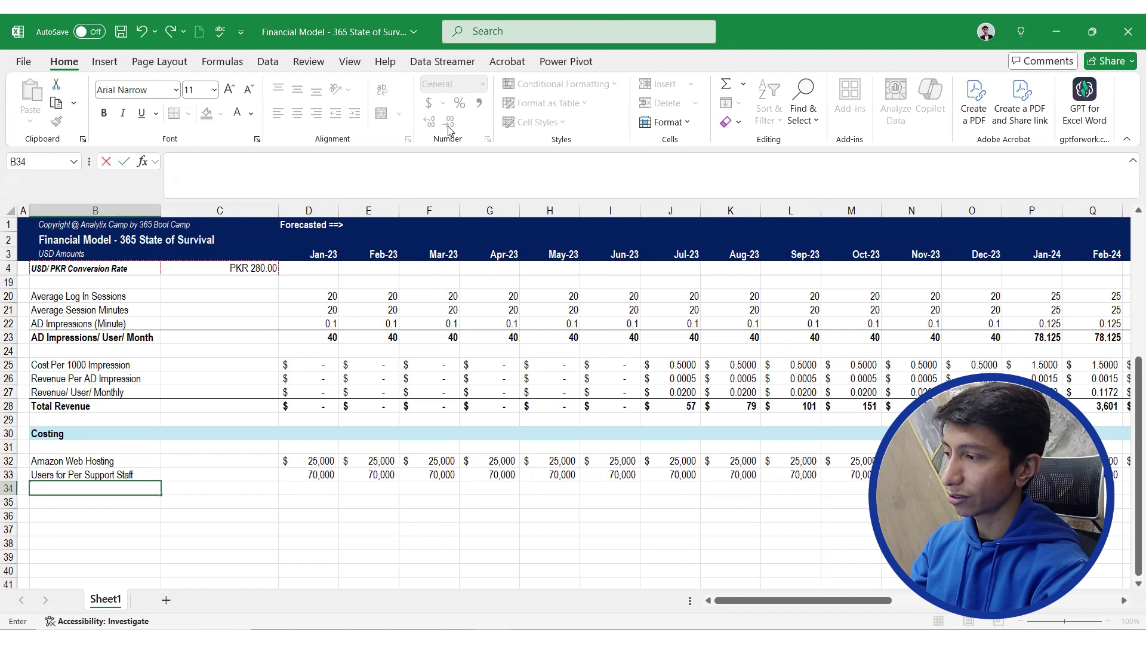
text(Custo)
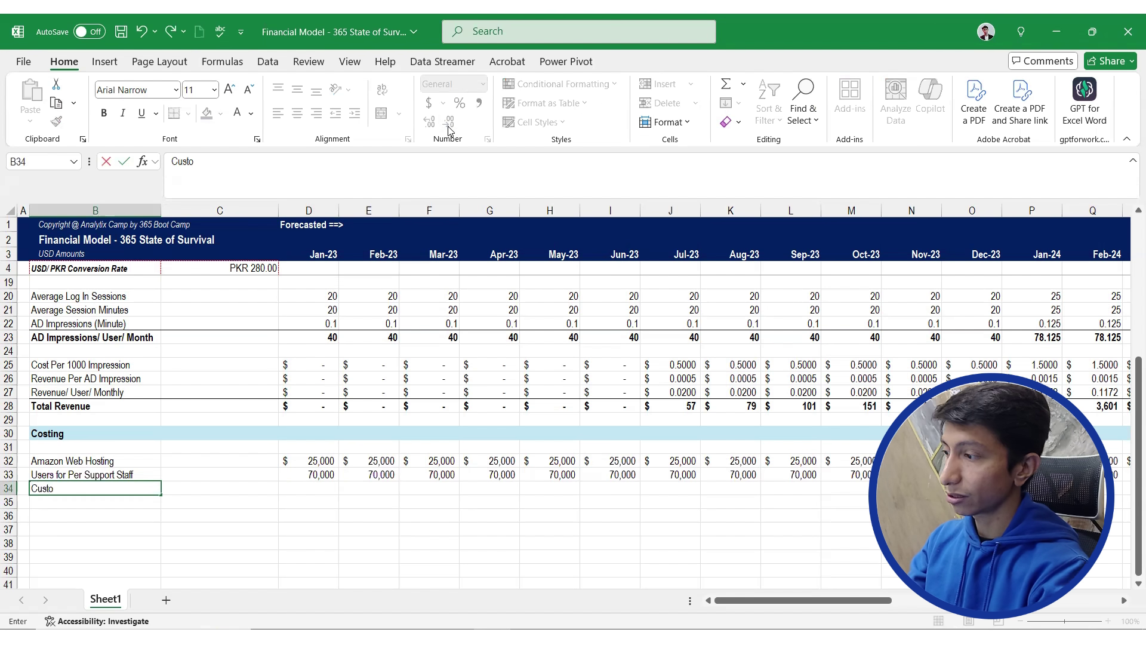
text(mer Suppor)
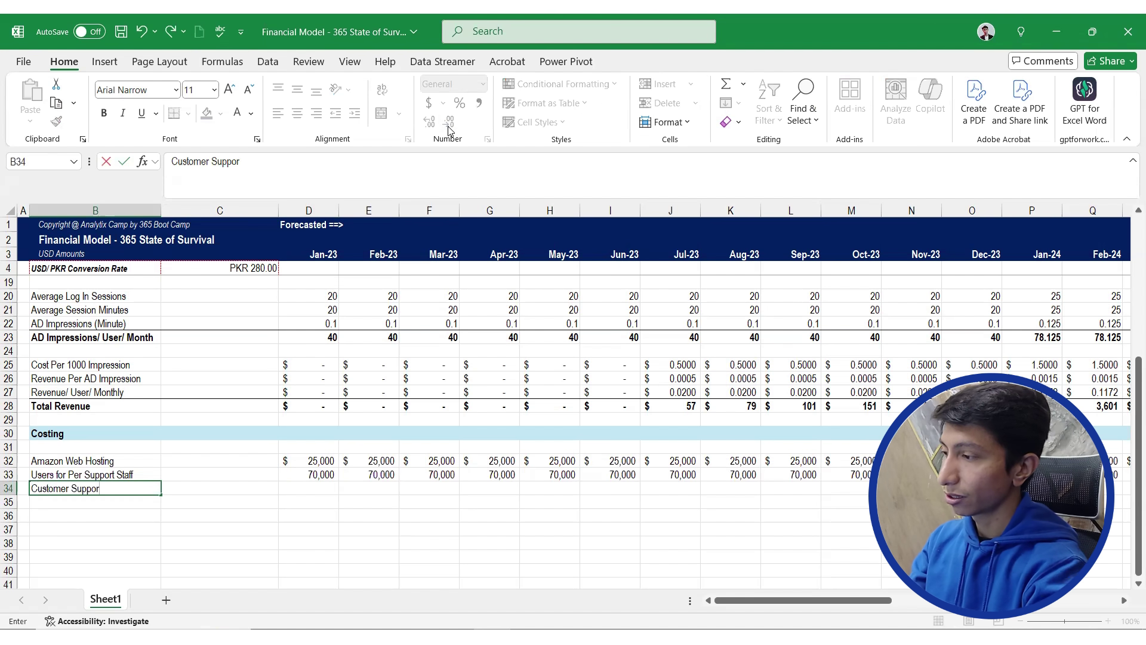
text(t Tea)
text(m)
key(Return)
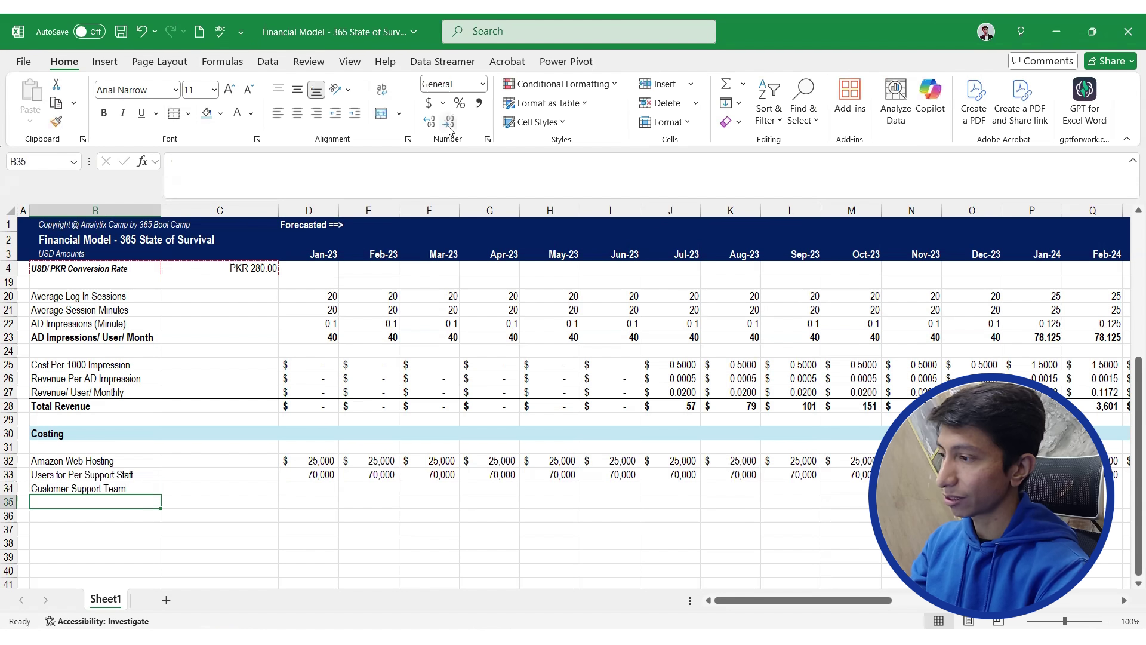
Calculate the Jan-23 Customer Support Team as Monthly Active Users divided by users per support staff, using =D18/D33
key(Up)
key(Right)
key(Right)
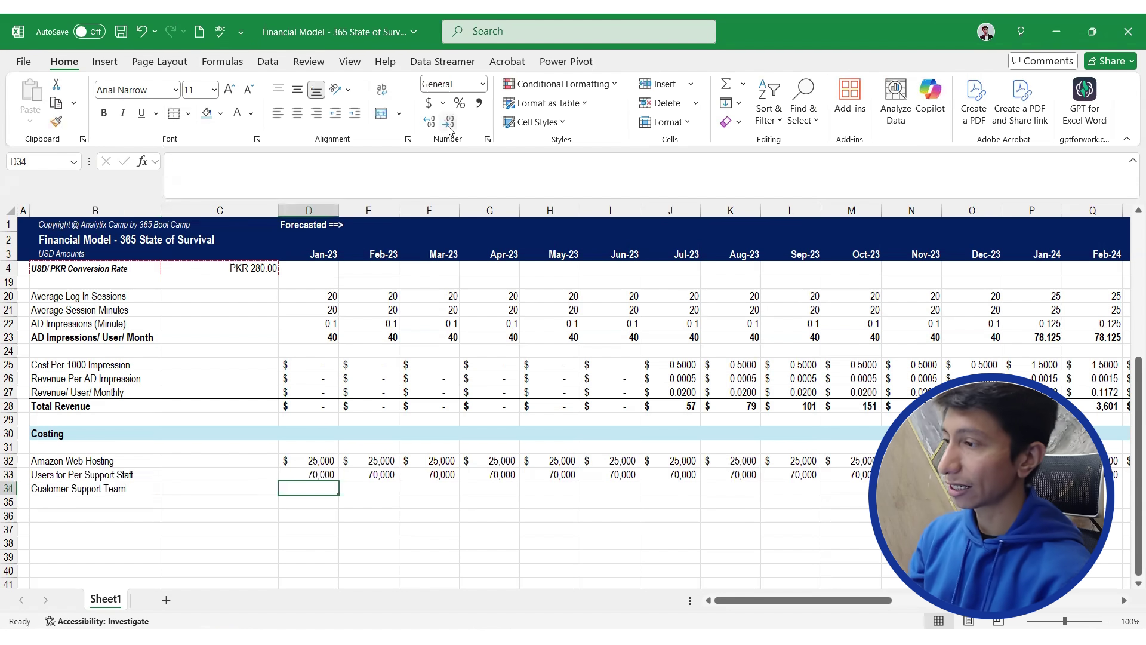
scroll(391, 263, up, 3)
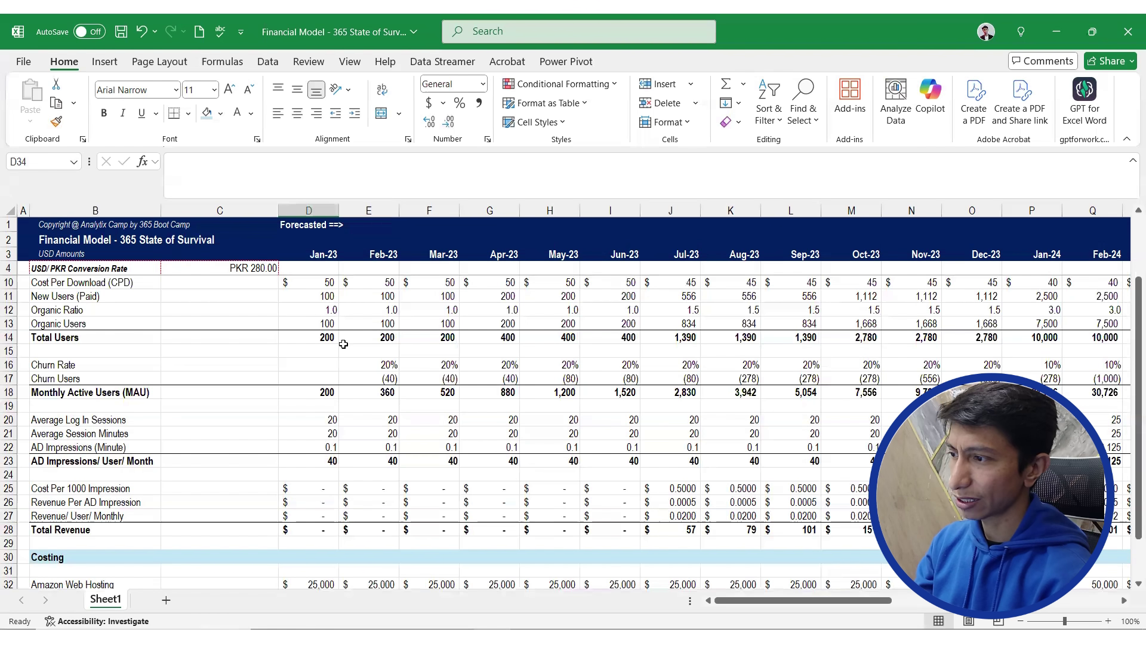
scroll(313, 395, down, 2)
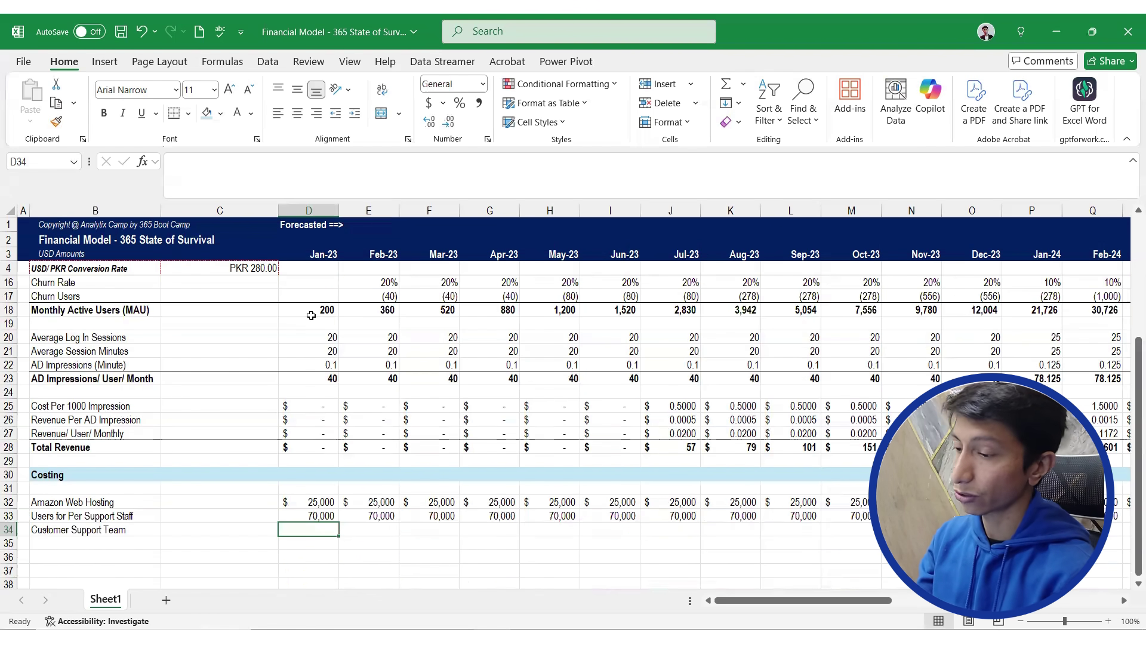
text(=)
key(Up)
key(Up)
key(Up)
key(Up)
key(Up)
key(Up)
key(Up)
key(Up)
key(Up)
key(Up)
key(Up)
key(Up)
key(Up)
key(Up)
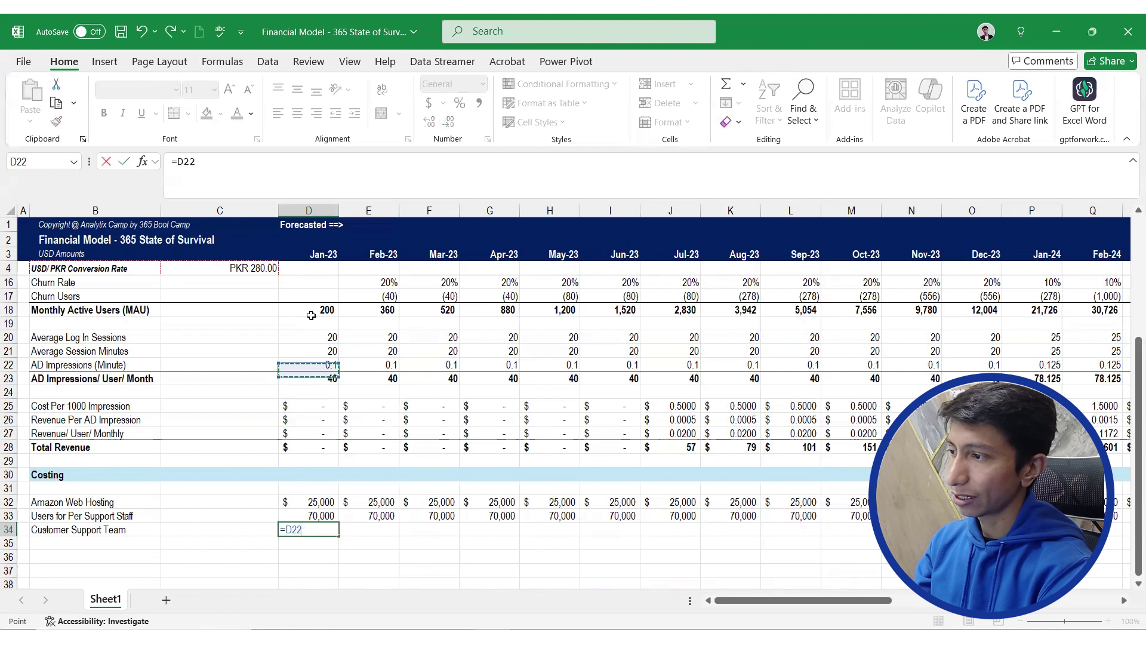
key(Up)
key(Up)
text(/)
key(Up)
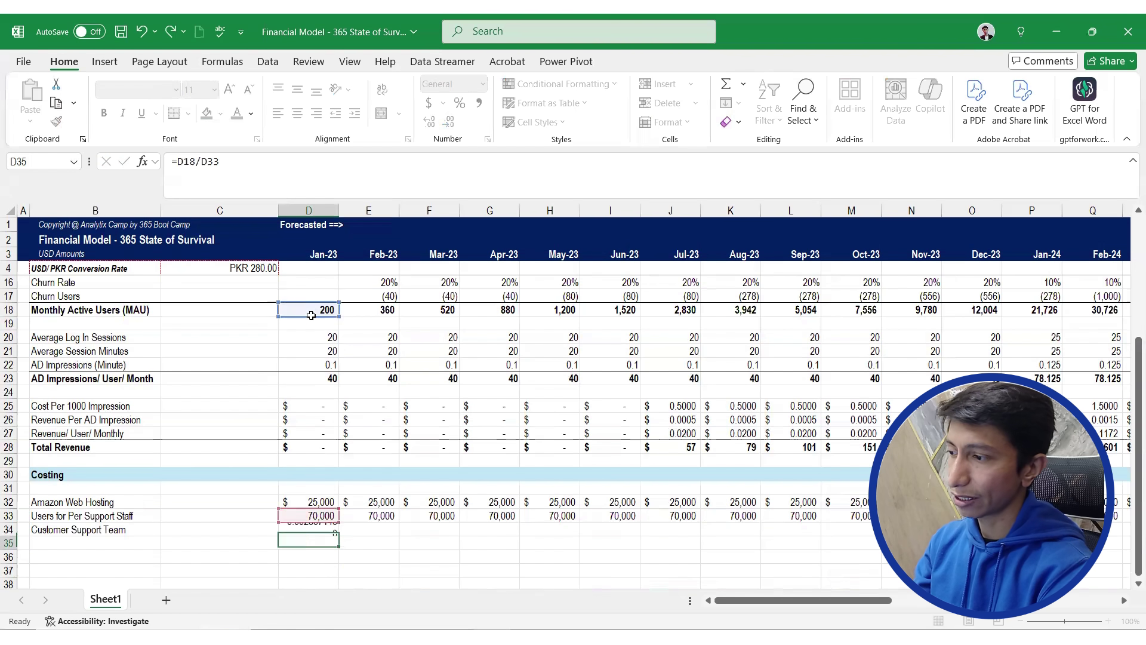
key(Return)
key(Up)
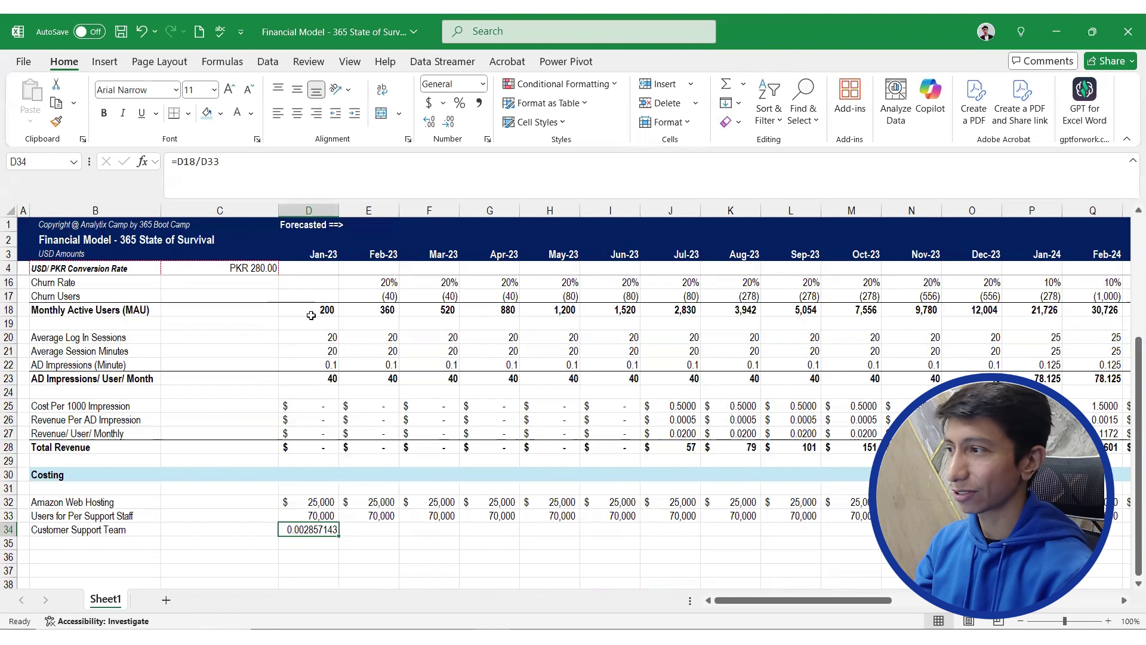
Round the Jan-23 Customer Support Team figure up to a whole number, using =ROUNDUP(D18/D33,0)
click(178, 161)
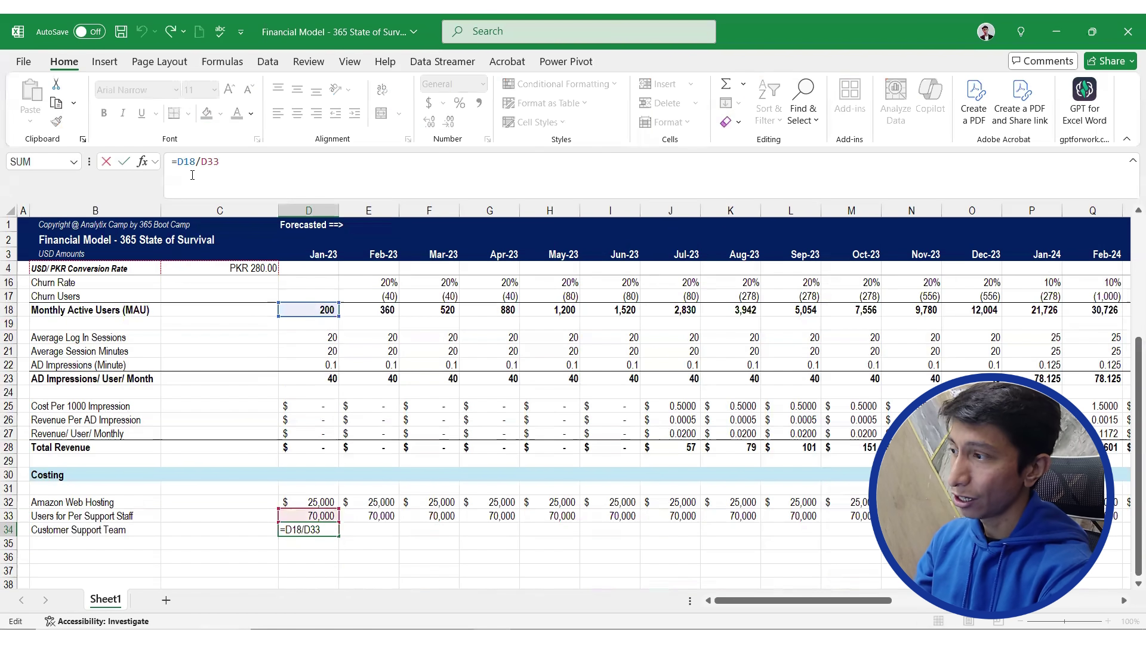
text(ROUNDUP()
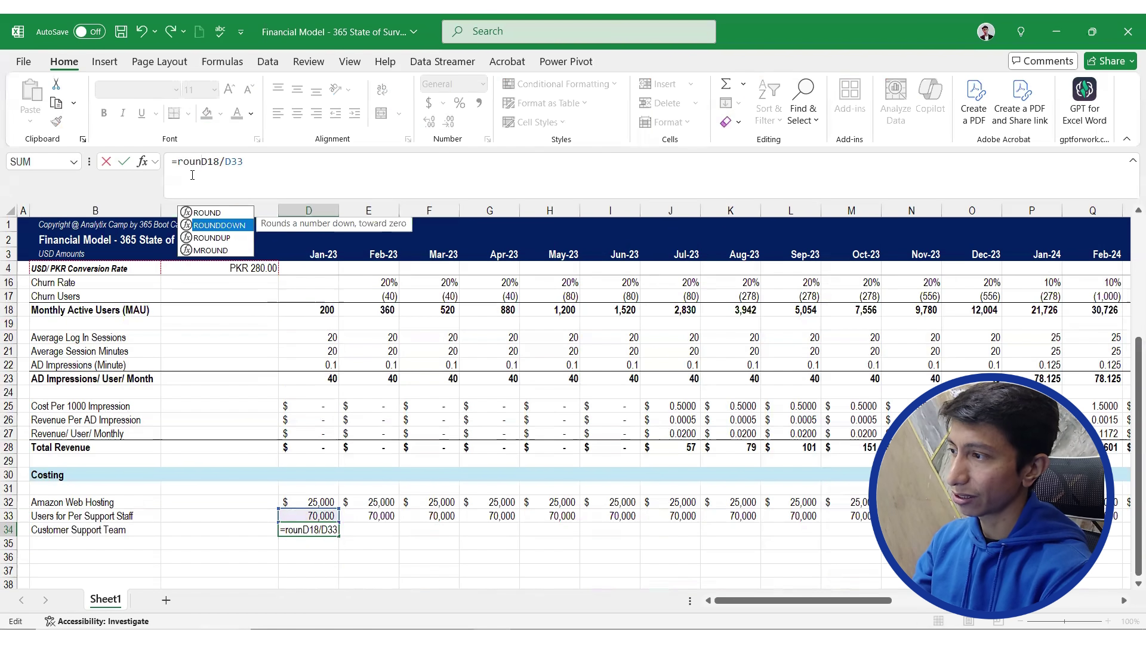
click(284, 166)
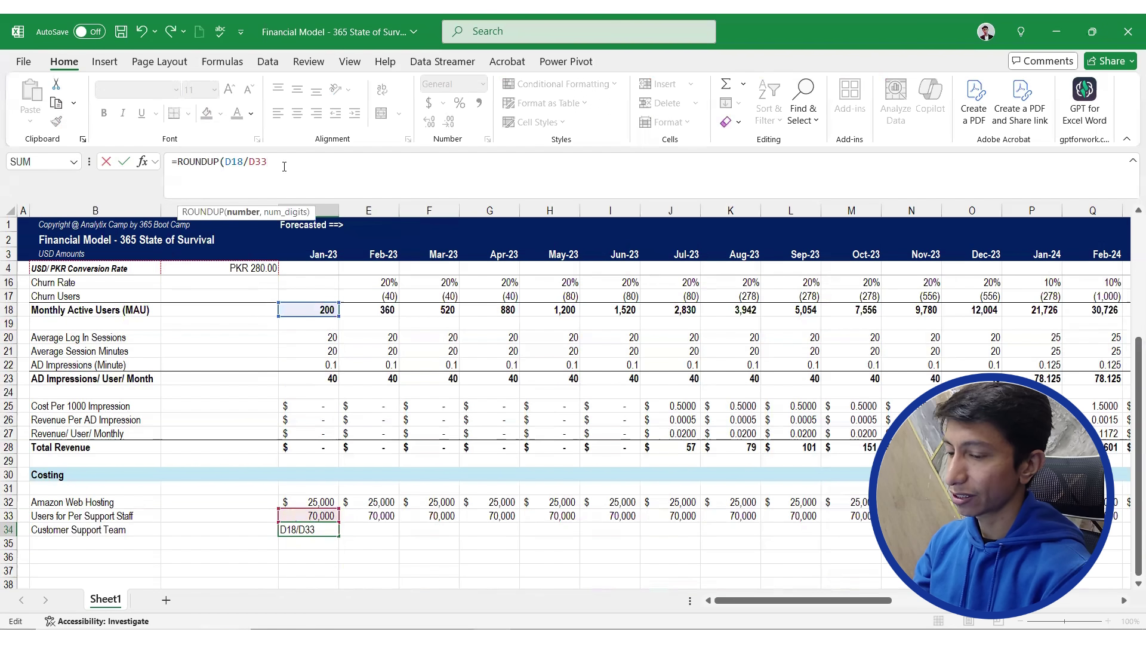
text(1)
key(BackSpace)
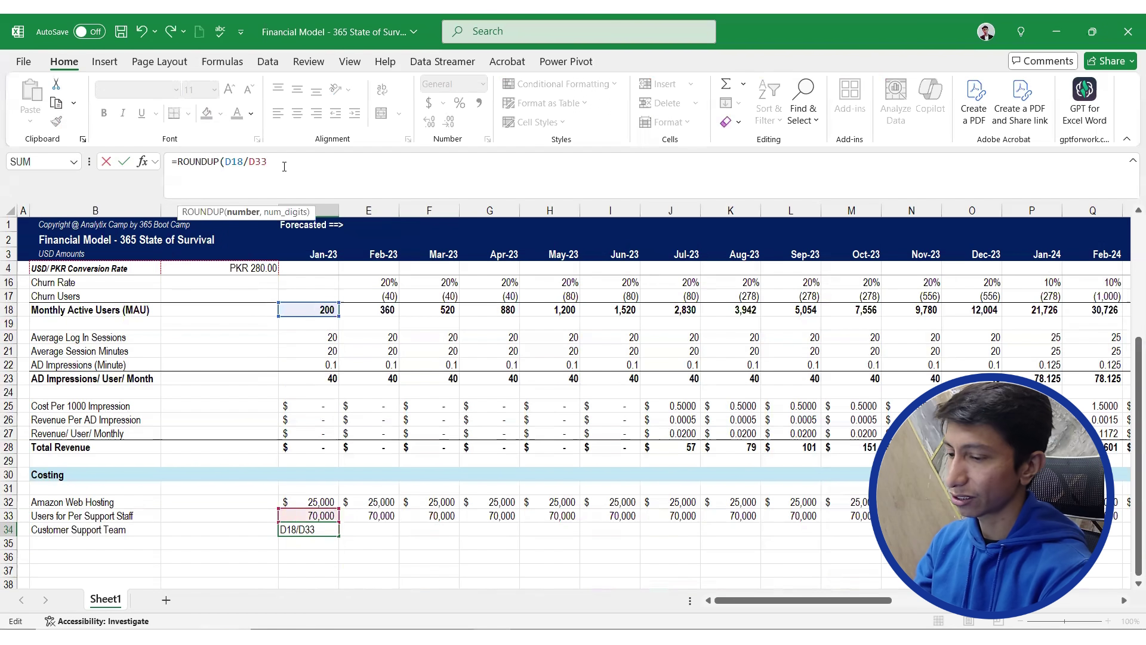
text(,1)
key(BackSpace)
text(0)
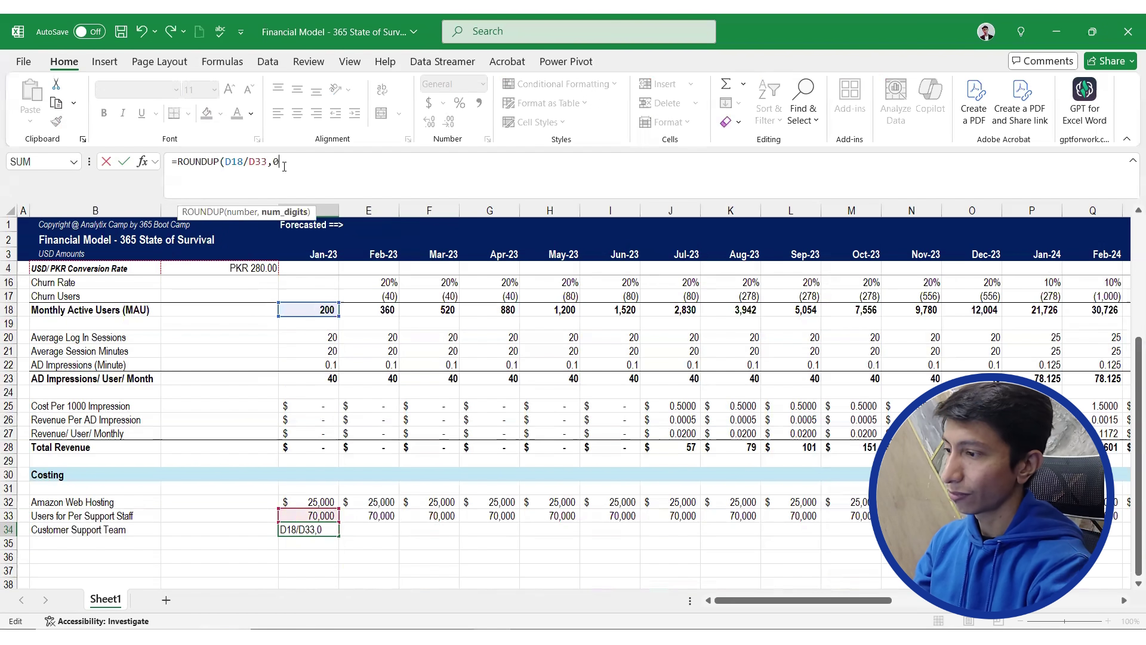
text())
key(ctrl+Return)
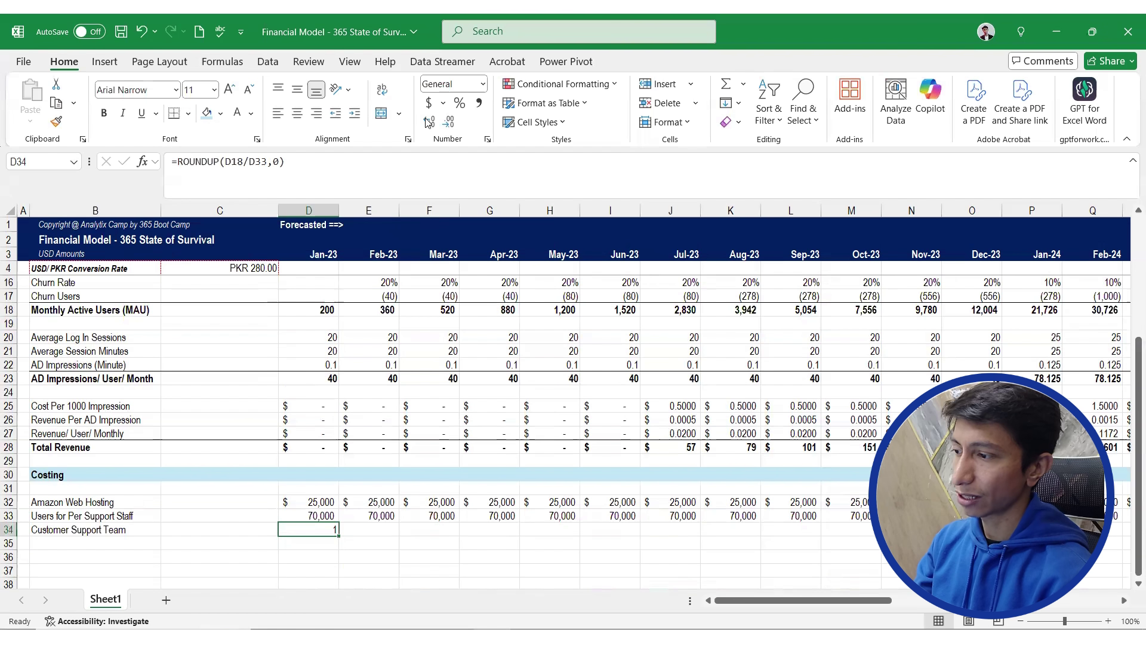
Format the Jan-23 Customer Support Team value as a number with no decimal places
click(427, 122)
click(428, 123)
click(427, 123)
click(428, 122)
click(428, 123)
click(431, 122)
click(455, 123)
click(455, 123)
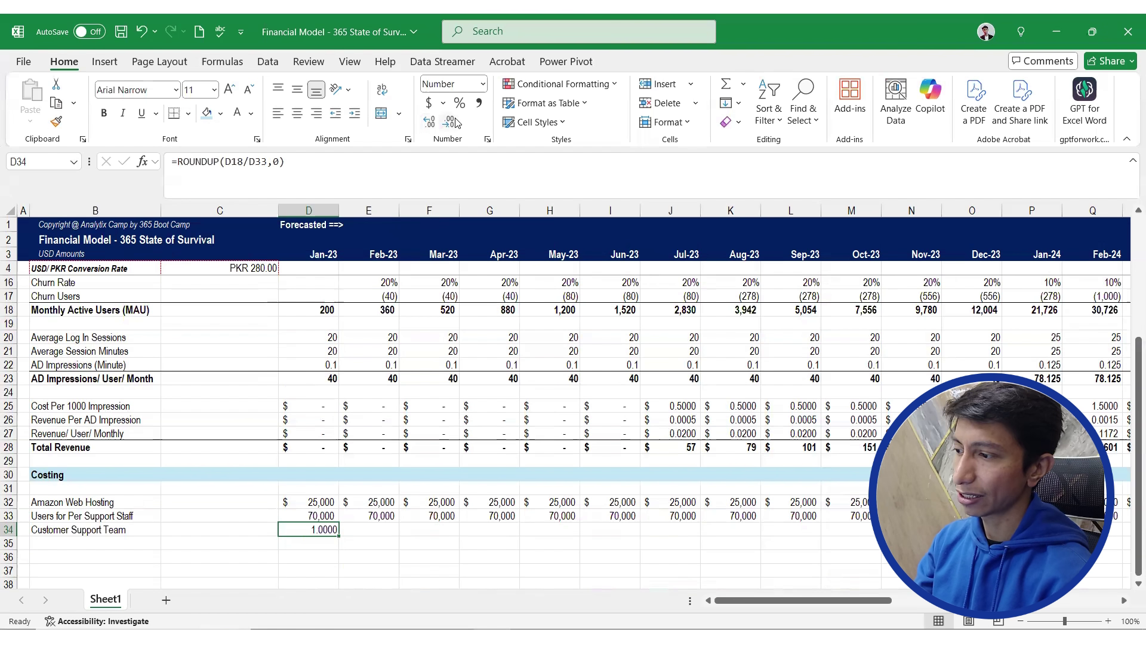
click(455, 123)
click(455, 123)
click(456, 123)
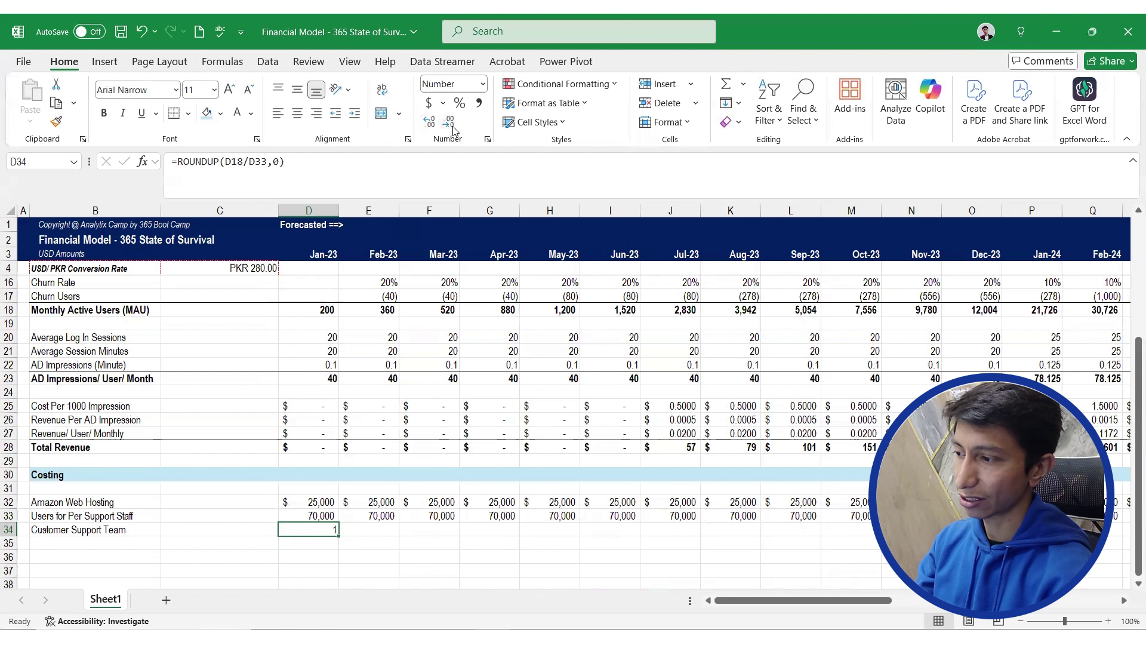
Fill the Customer Support Team formula across from Jan-23 to Dec-25
drag(342, 536, 528, 534)
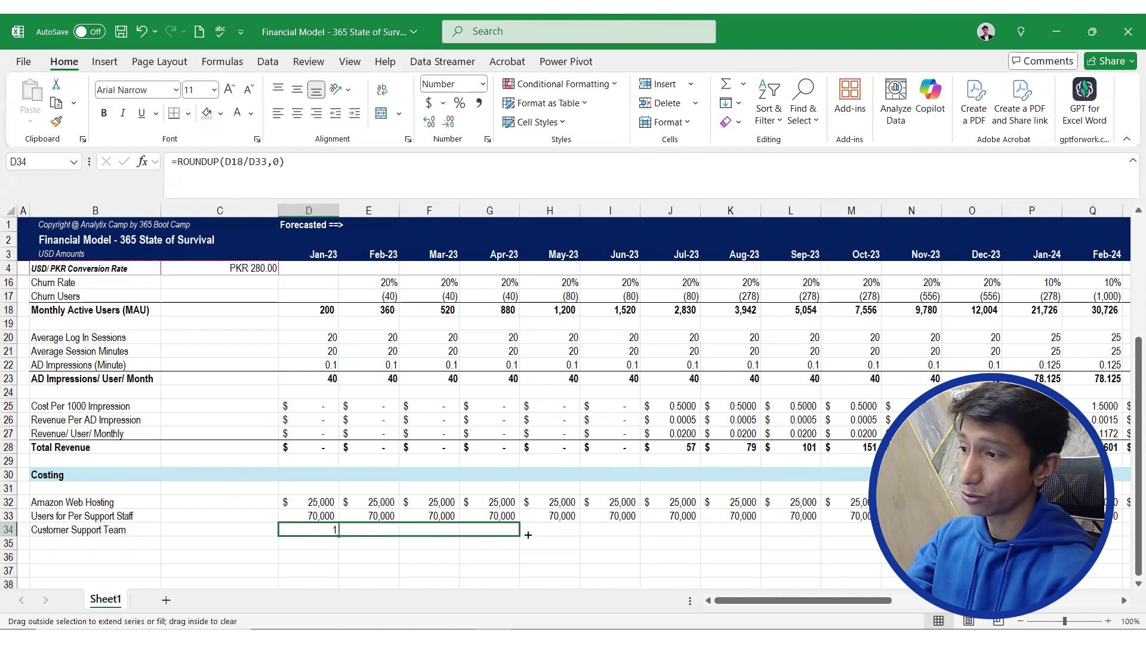
drag(528, 534, 614, 533)
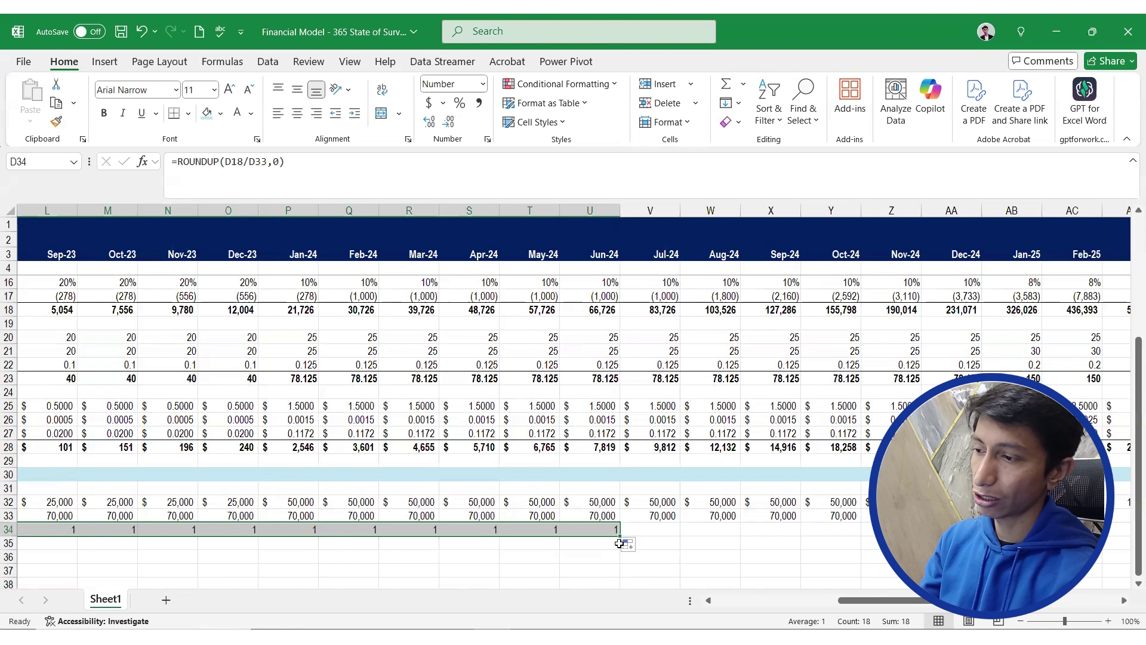
drag(619, 536, 1026, 530)
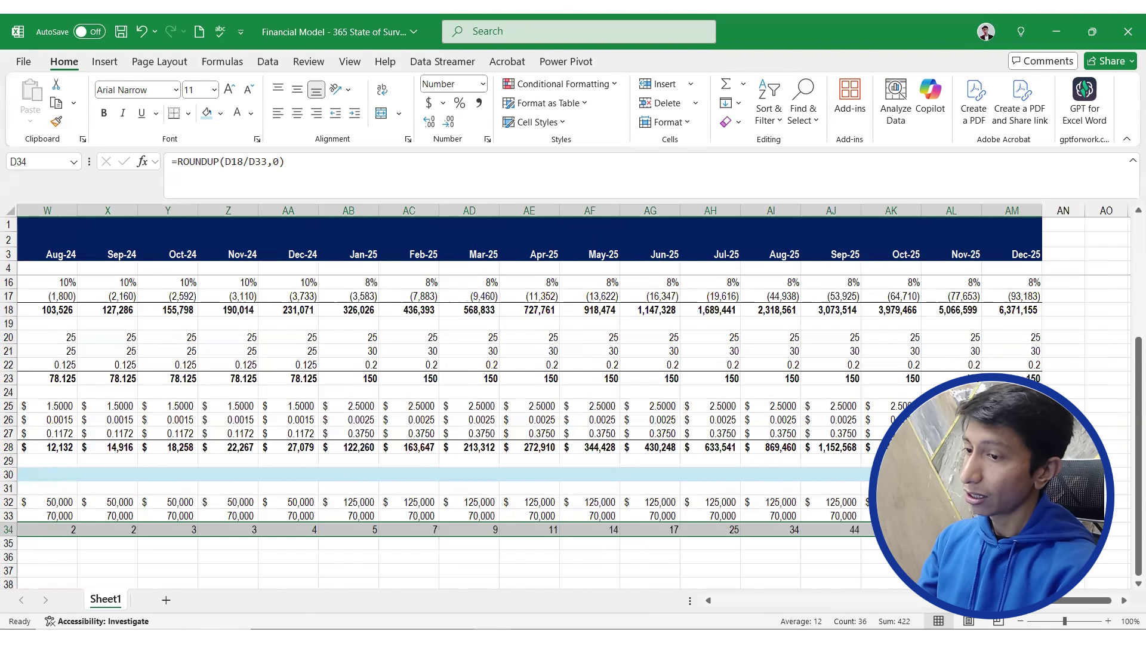
Select the label cell below Customer Support Team and check the Support Costs terms in the case study PDF
scroll(571, 380, left, 10)
click(22, 543)
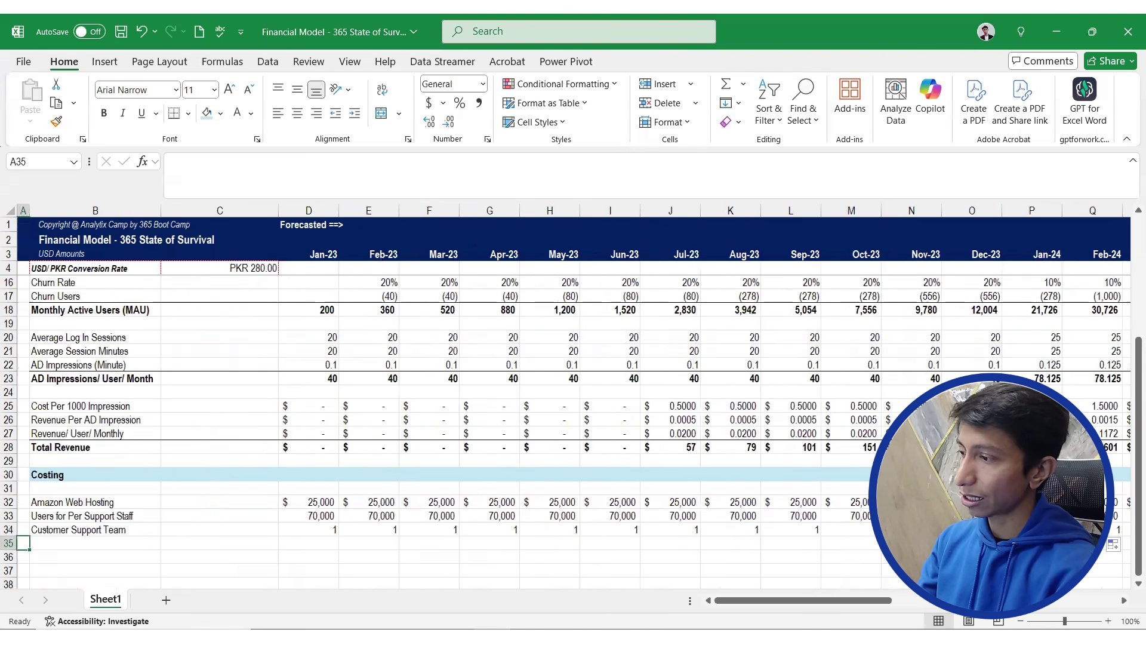
click(95, 542)
key(alt+Tab)
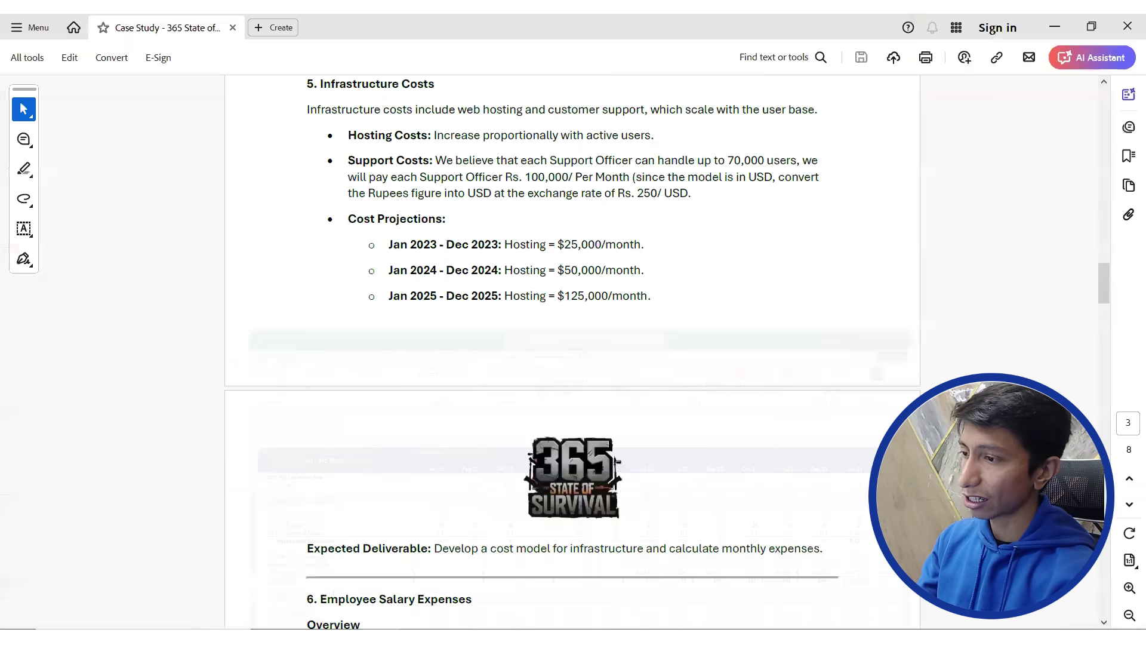
scroll(573, 257, down, 2)
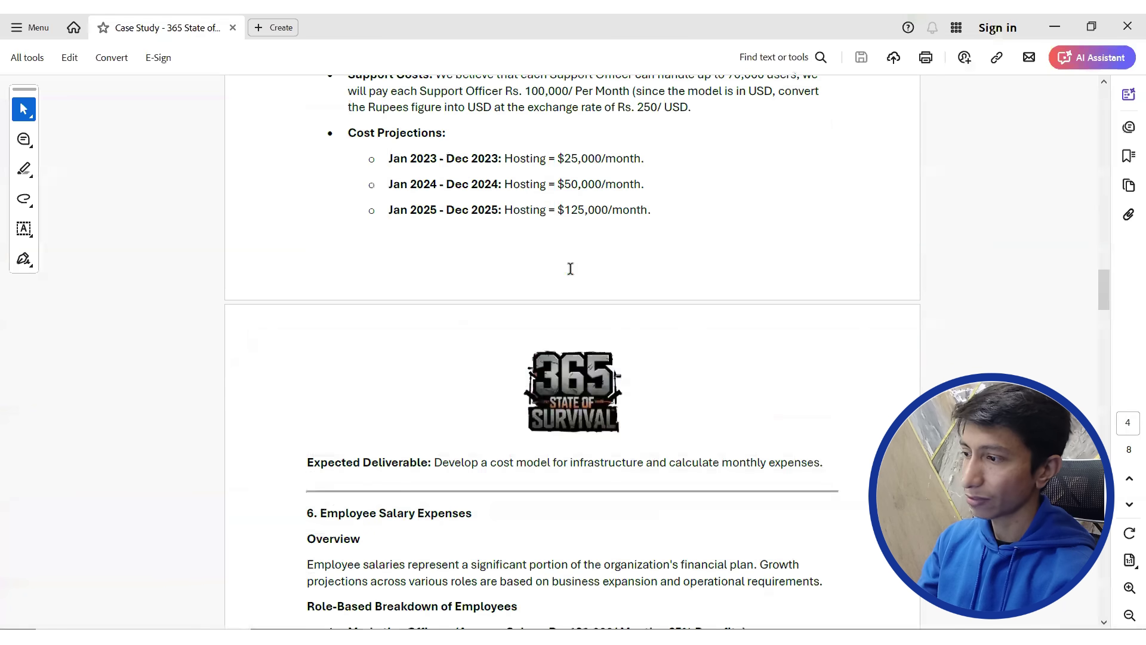
scroll(568, 266, up, 2)
click(489, 567)
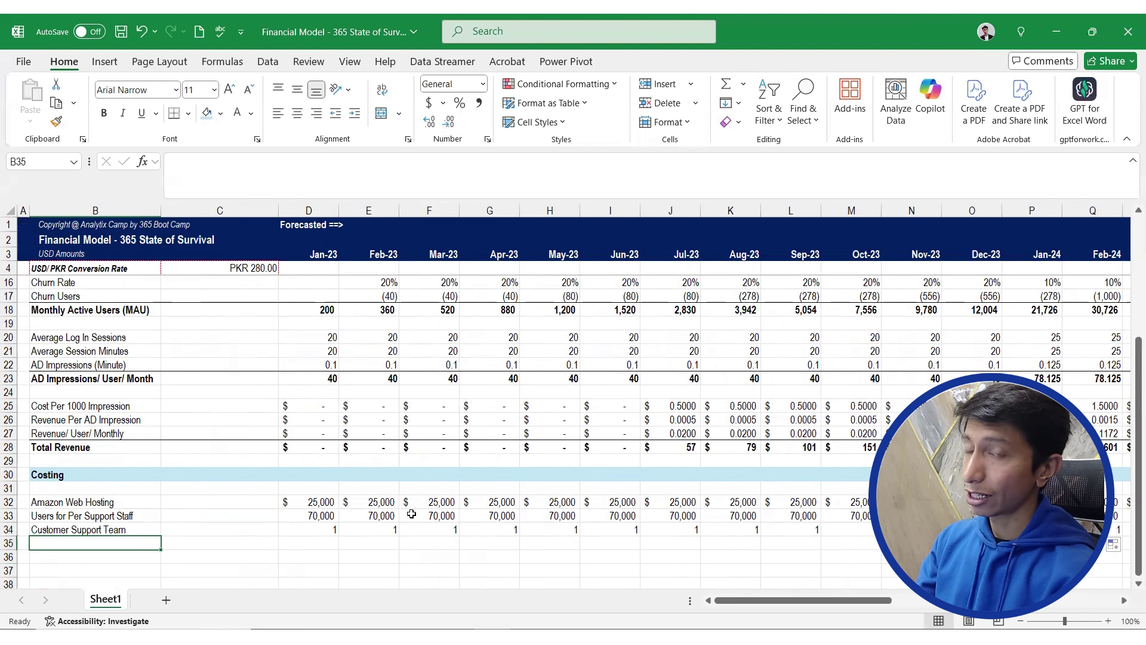
Label the row below Customer Support Team "Customer Support Salary"
text(Sala)
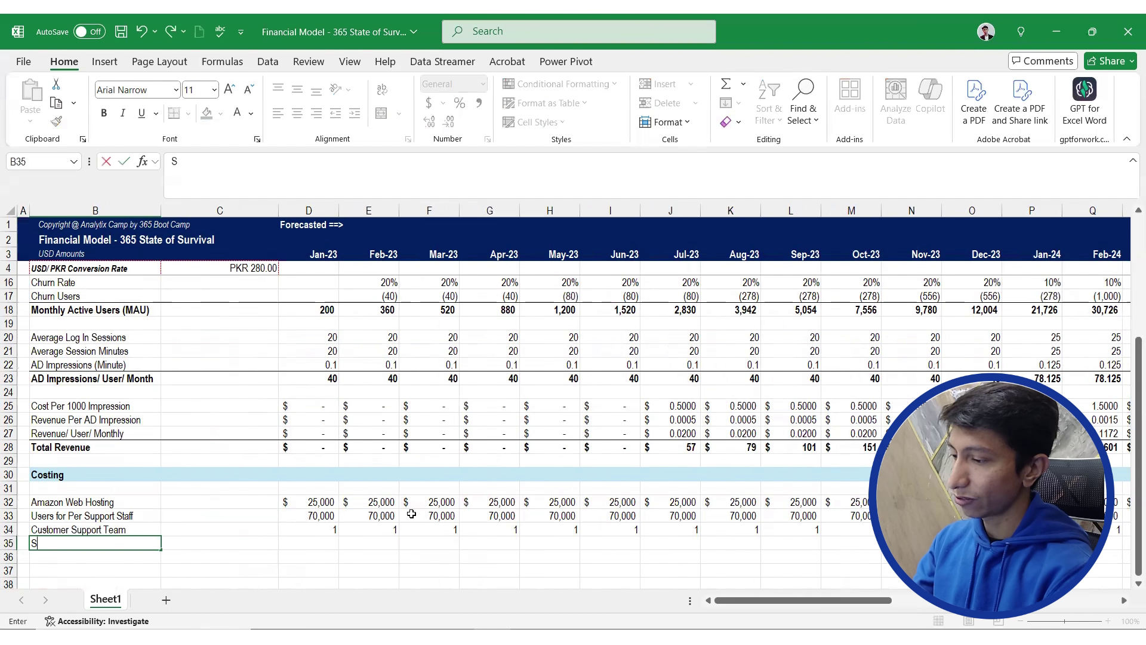
key(BackSpace)
key(BackSpace)
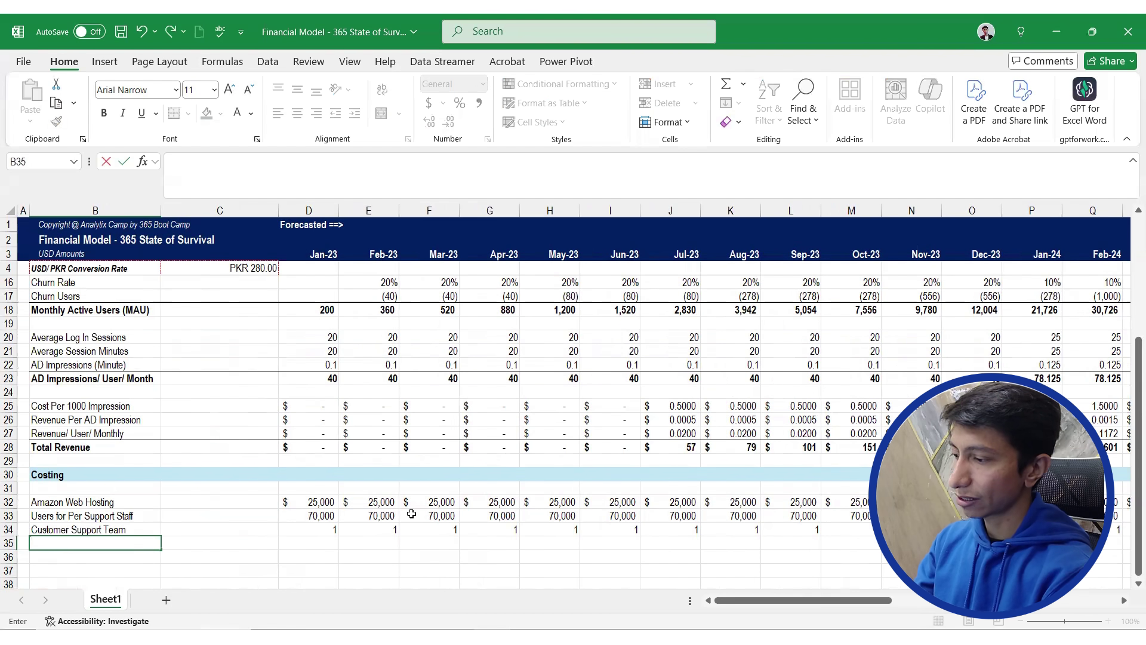
text(Cus)
key(BackSpace)
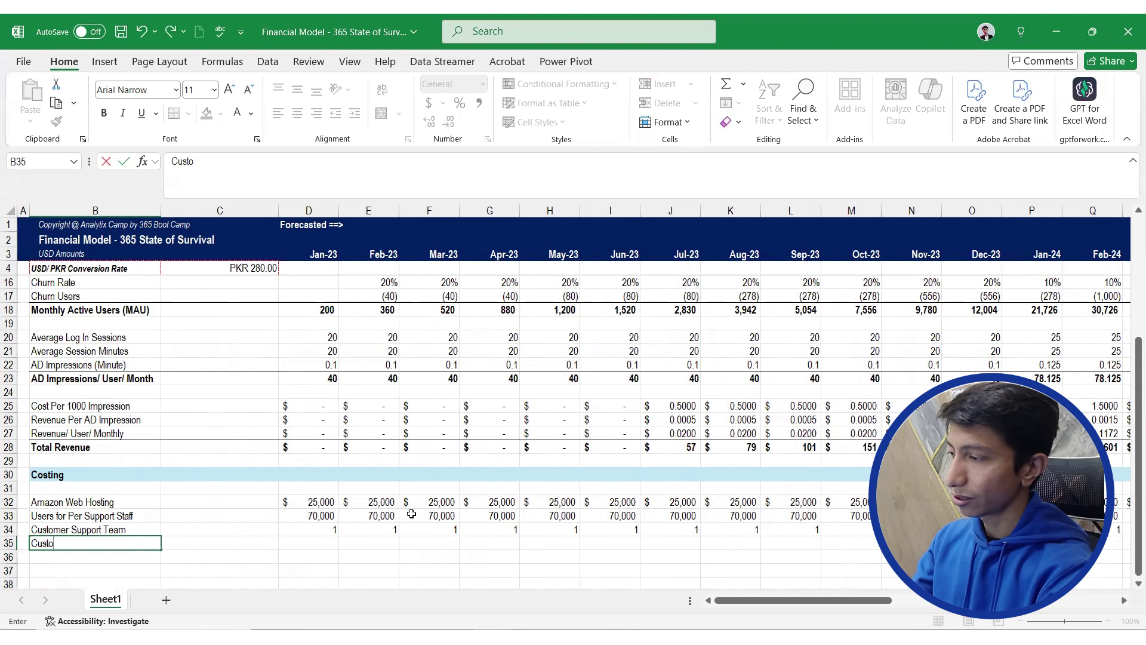
key(BackSpace)
key(BackSpace)
key(BackSpace)
text(C)
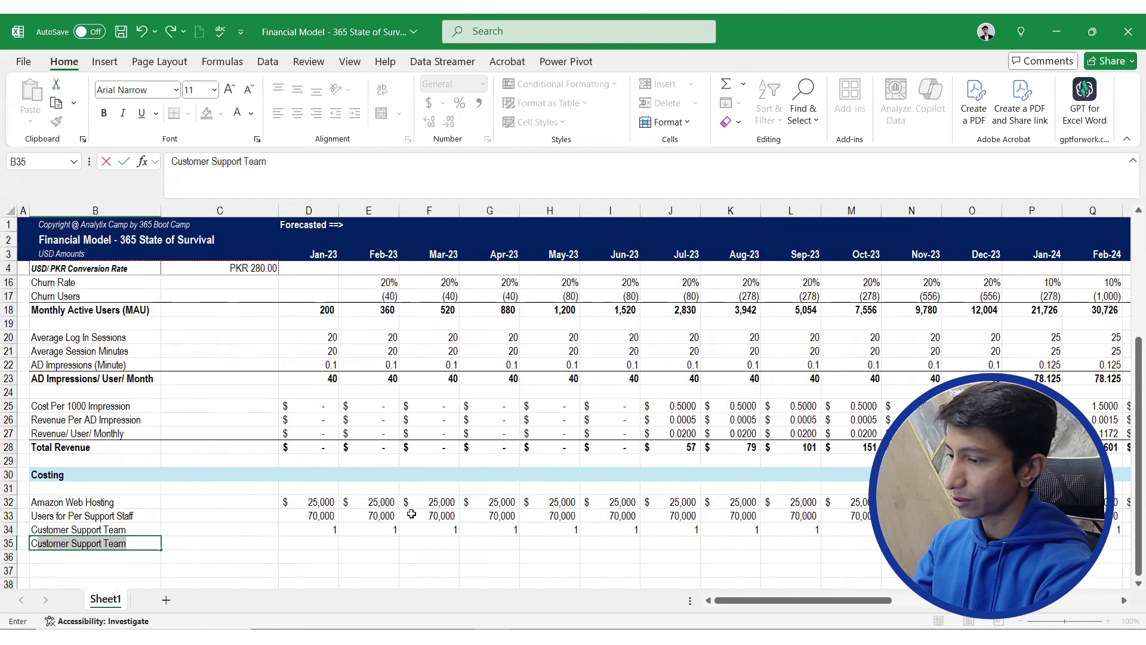
text(ustomer Suppt)
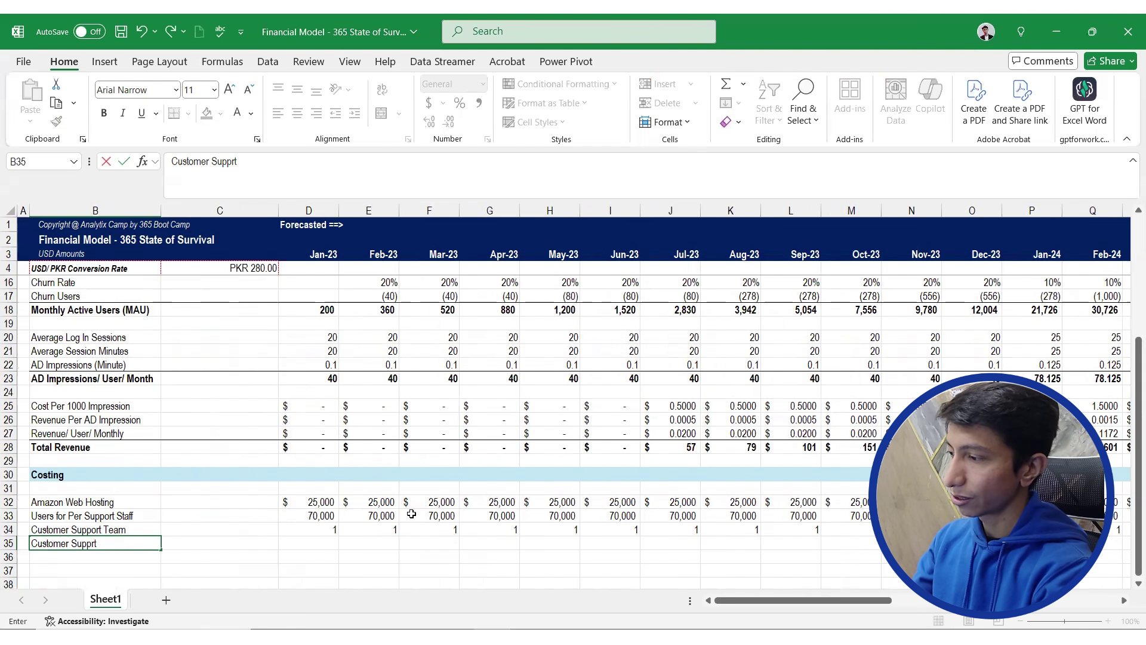
text(Sal)
key(BackSpace)
key(BackSpace)
key(BackSpace)
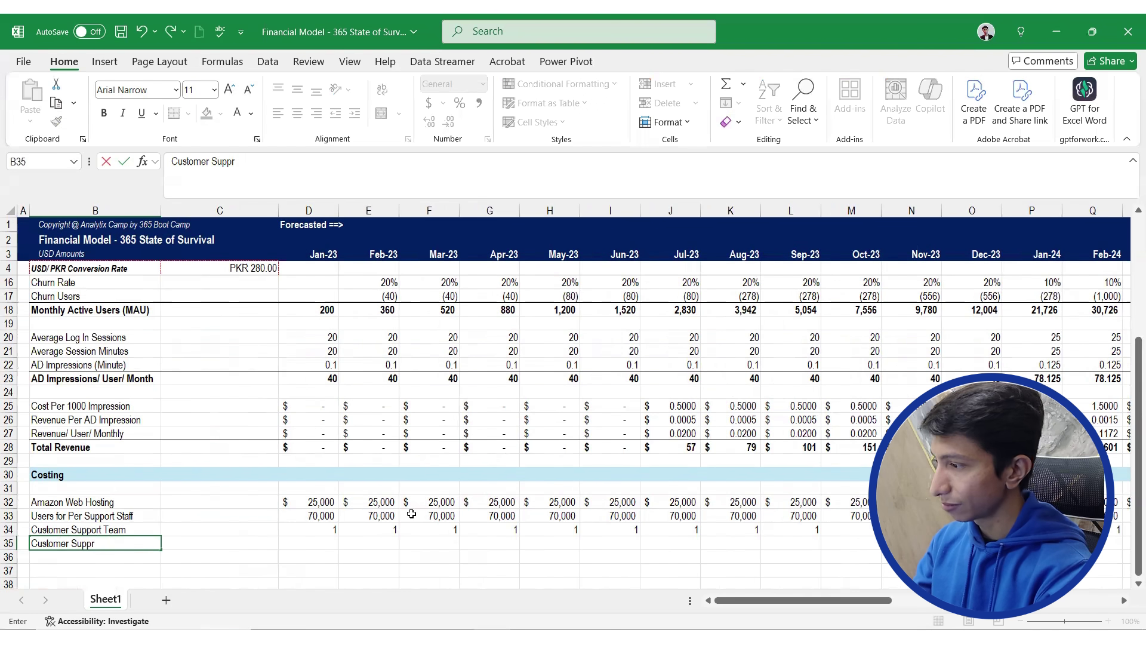
text(ORT sALA)
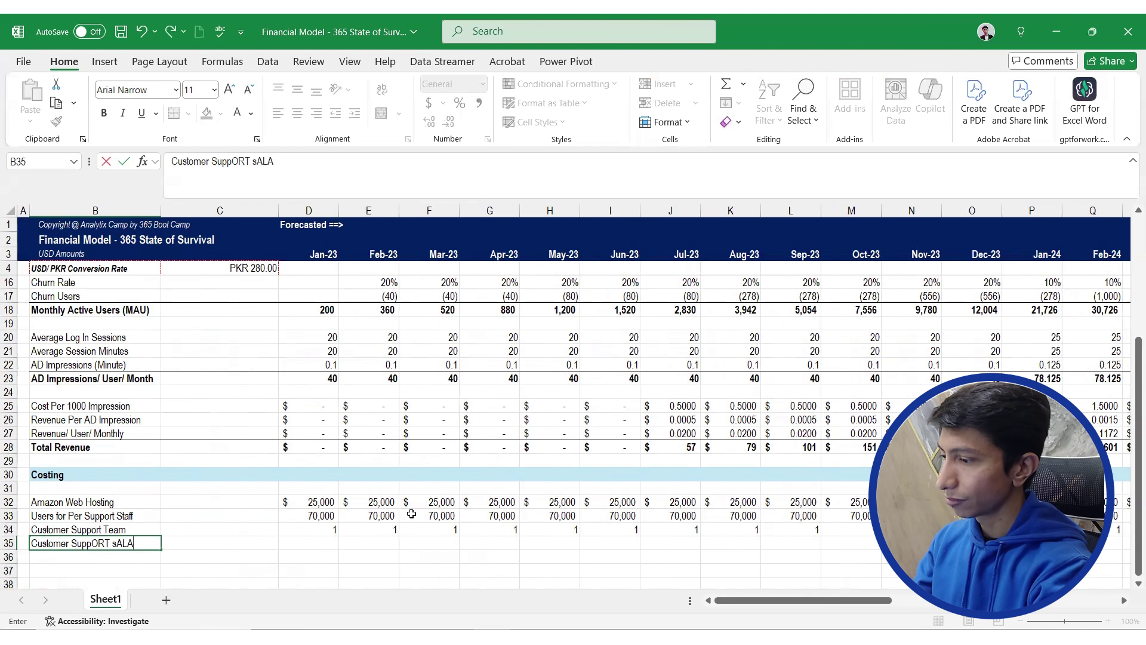
key(BackSpace)
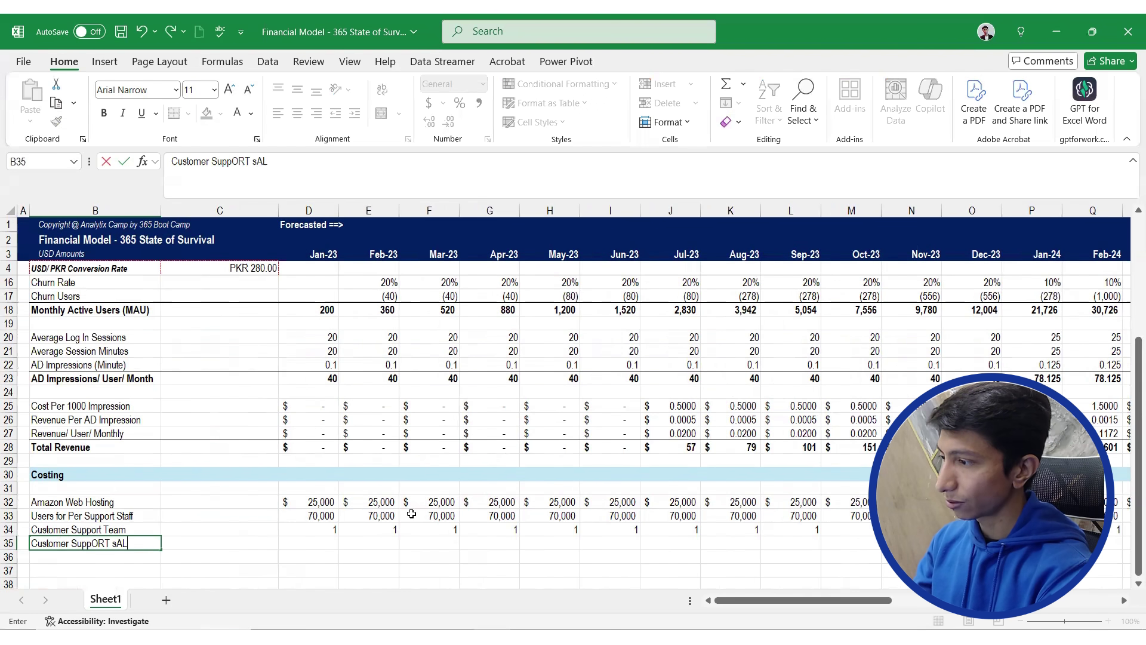
key(BackSpace)
key(BackSpace)
key(BackSpace)
key(BackSpace)
key(BackSpace)
key(BackSpace)
key(BackSpace)
key(BackSpace)
key(BackSpace)
text(pport Sla)
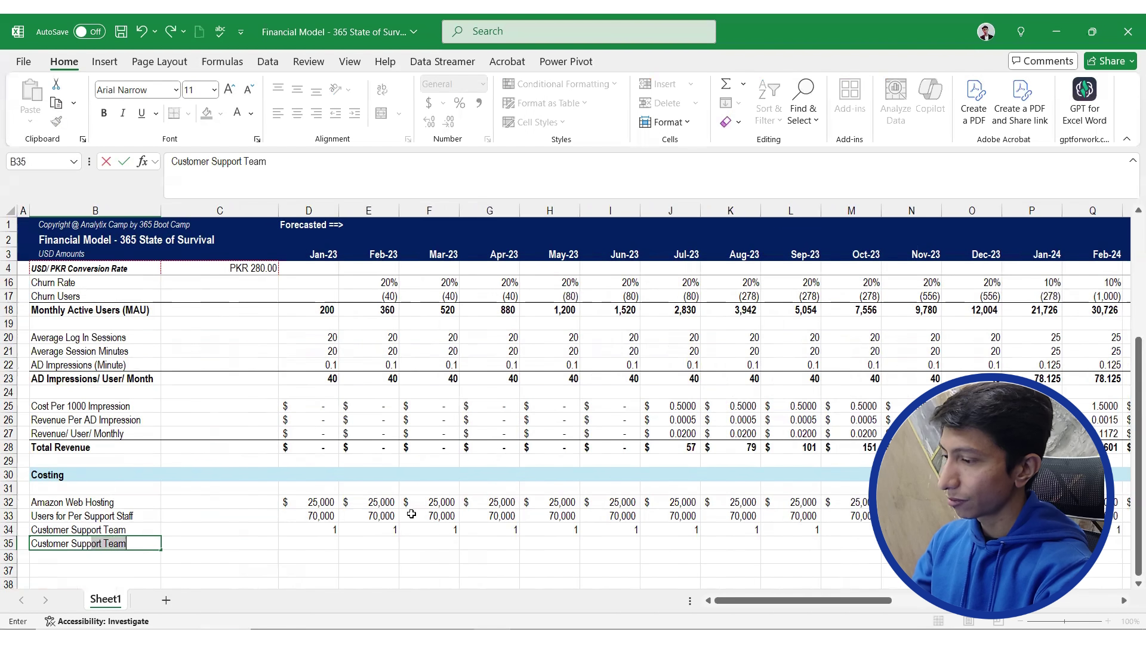
key(BackSpace)
key(BackSpace)
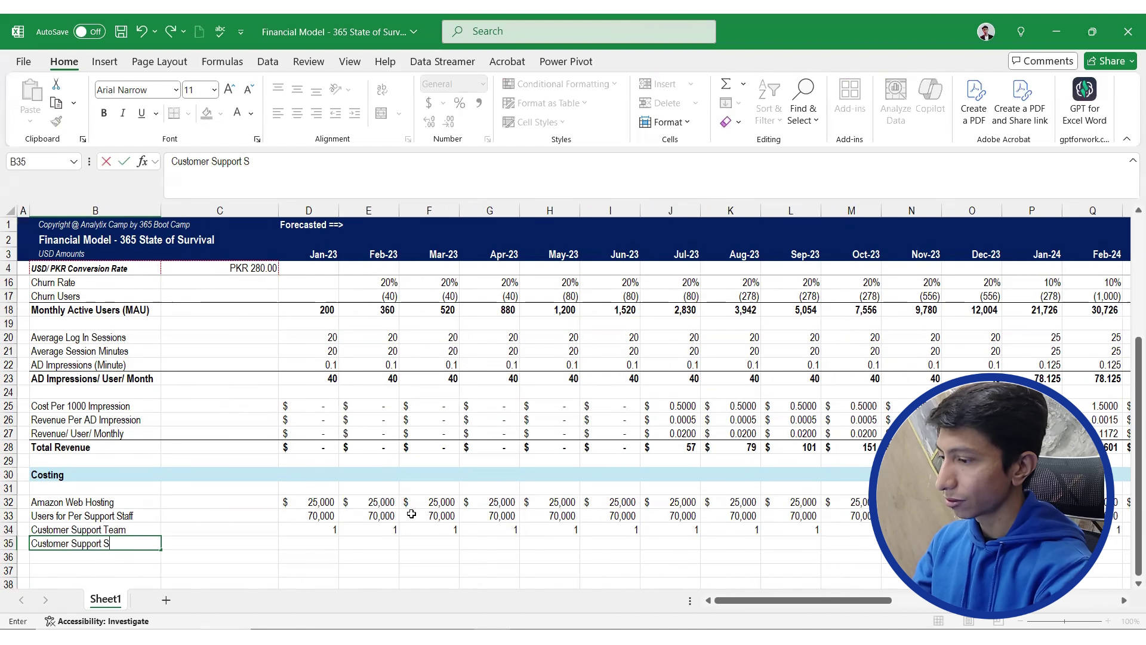
text(alary)
key(Tab)
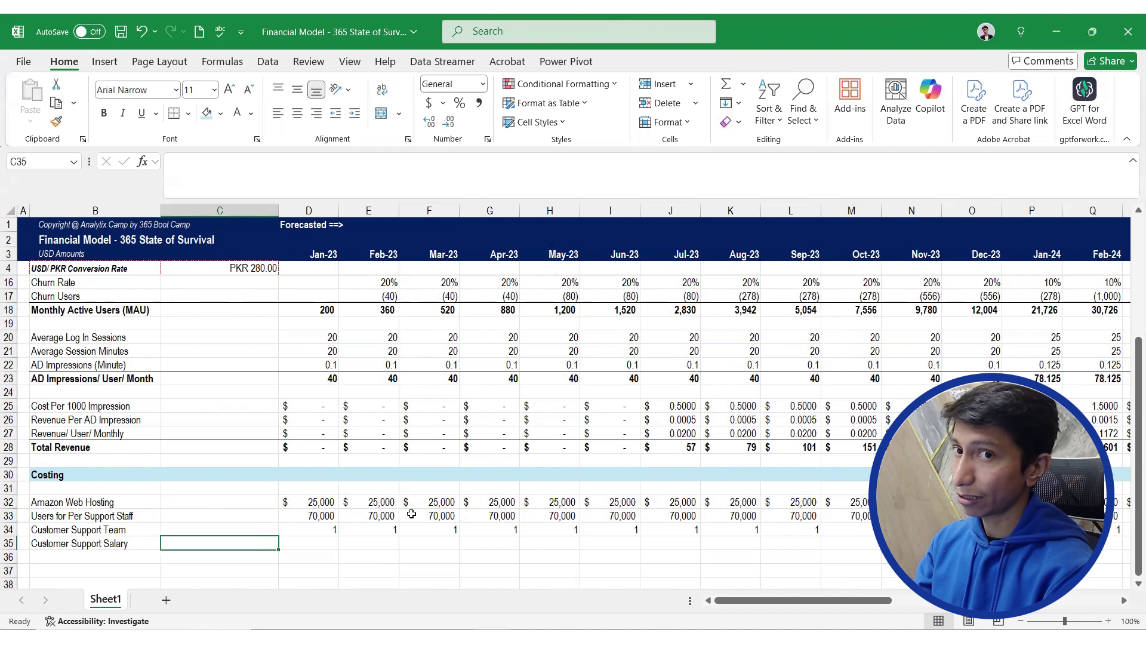
Enter 100000 as the Customer Support Salary amount in C35
text(100000)
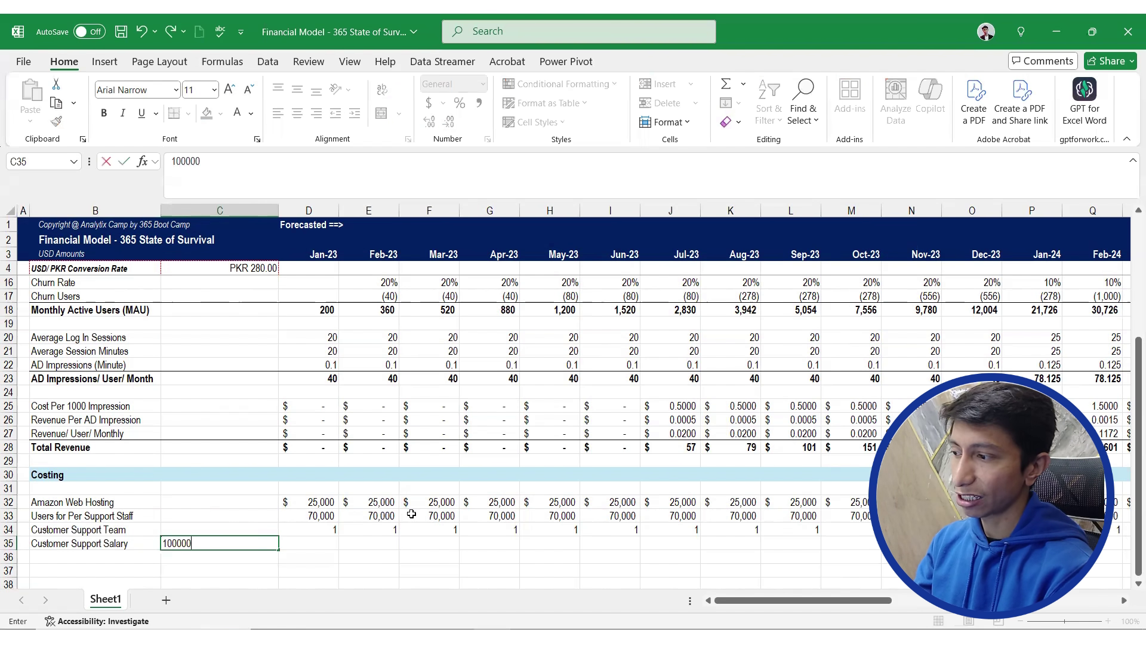
key(Return)
key(Up)
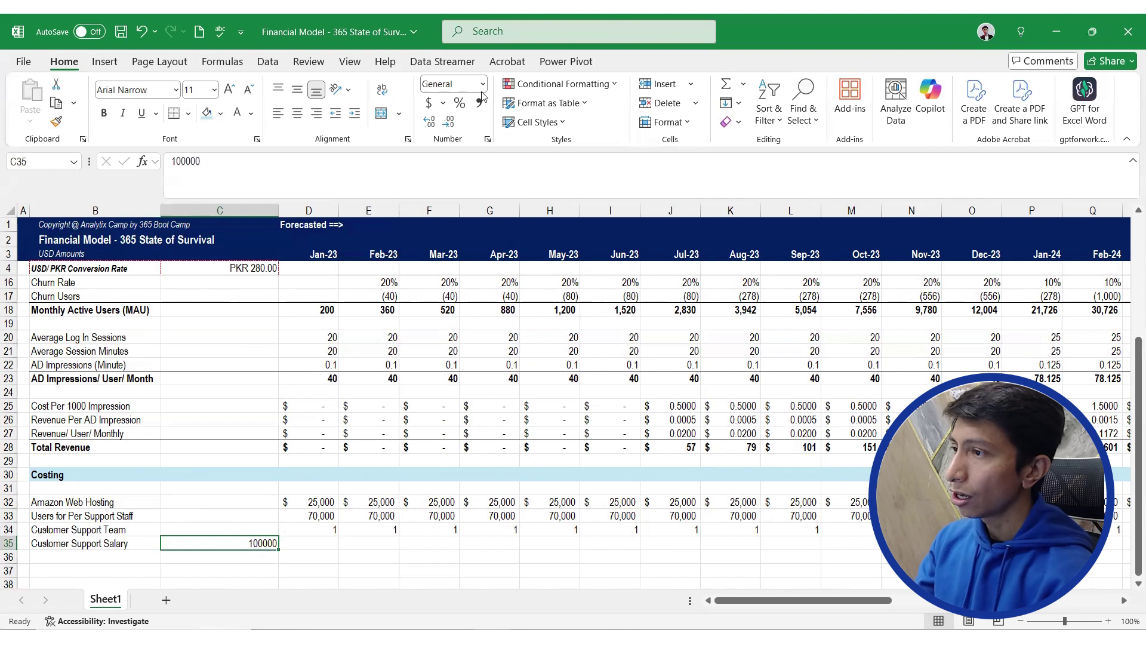
Format the Customer Support Salary amount in C35 as Accounting with the PKR symbol and no decimal places
click(442, 105)
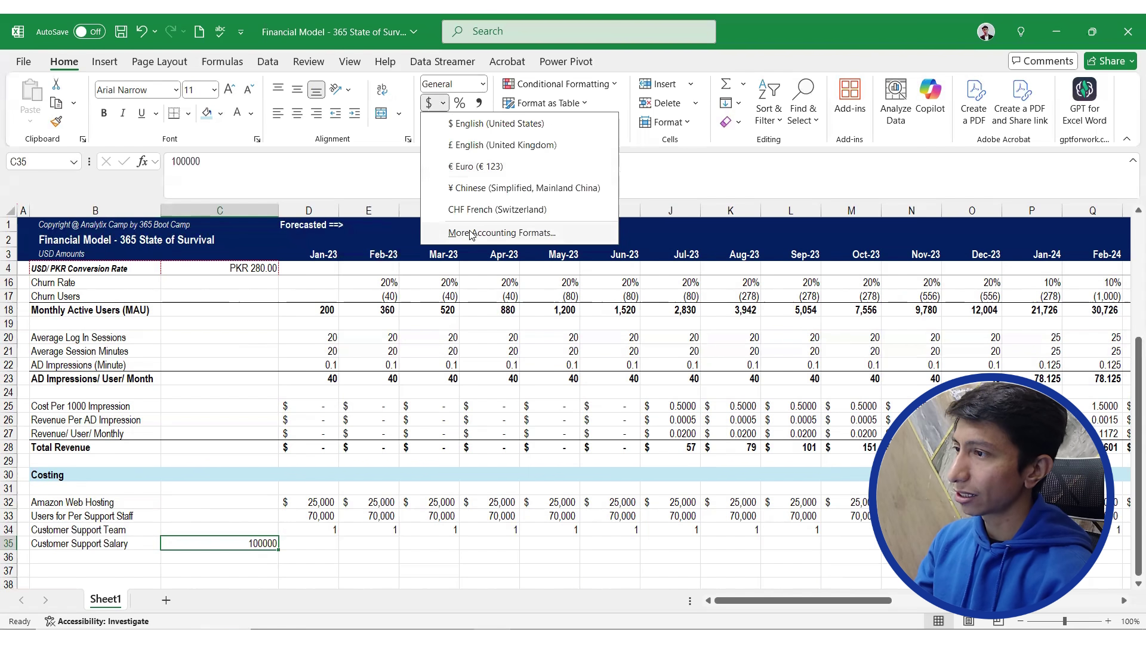
click(515, 232)
click(698, 254)
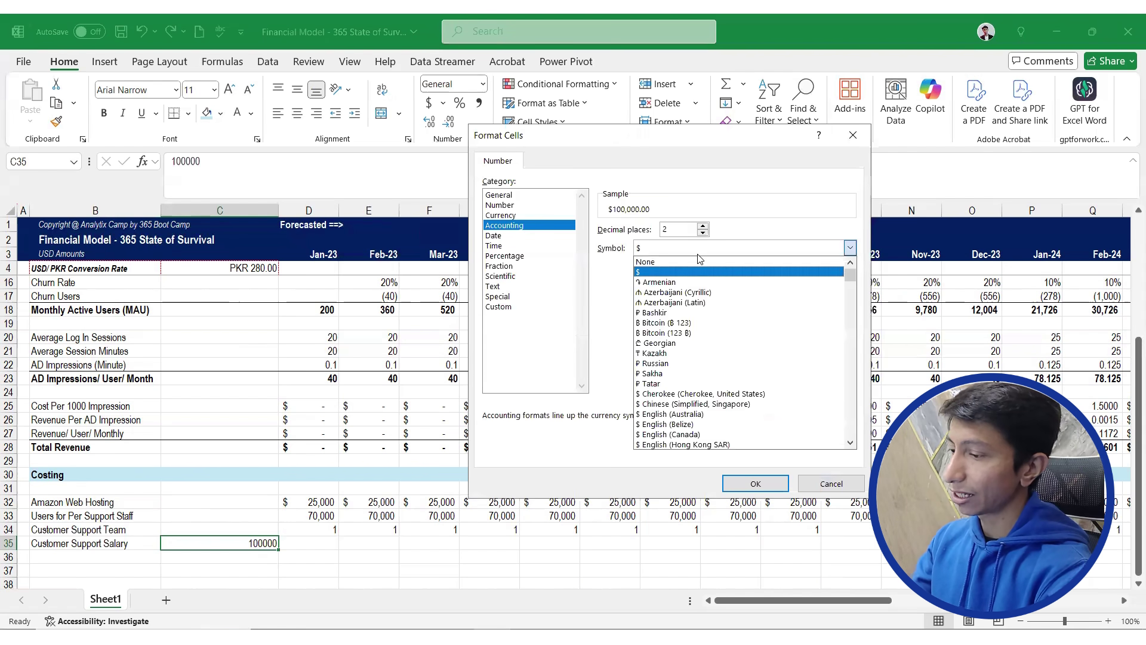
text(PKR)
key(Return)
click(704, 233)
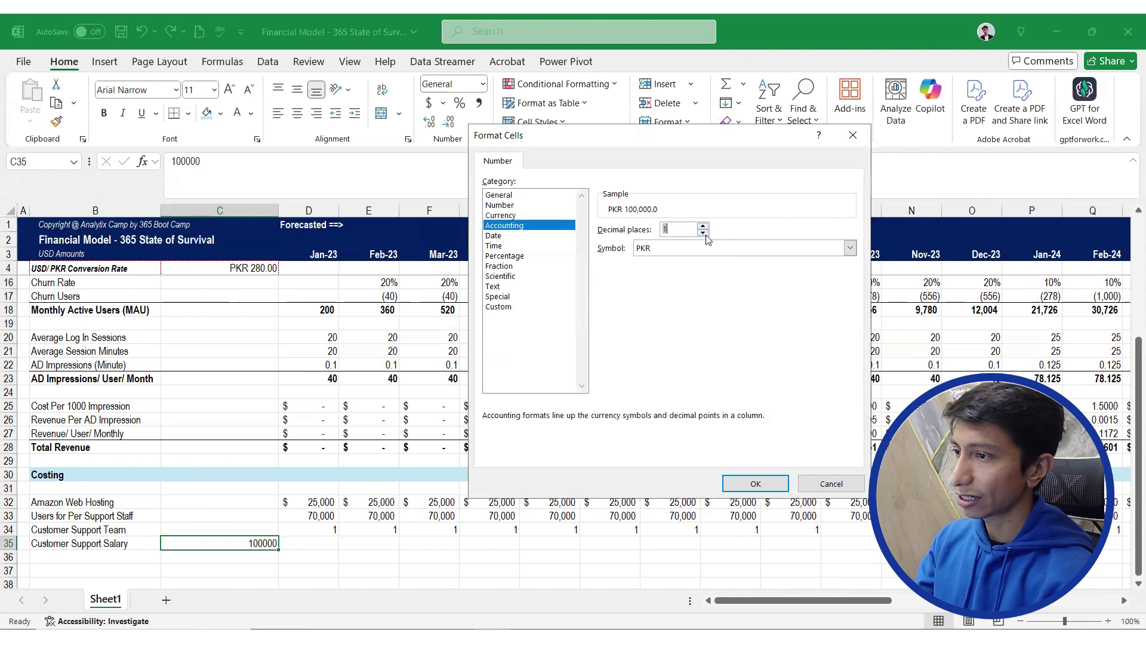
click(704, 233)
click(754, 482)
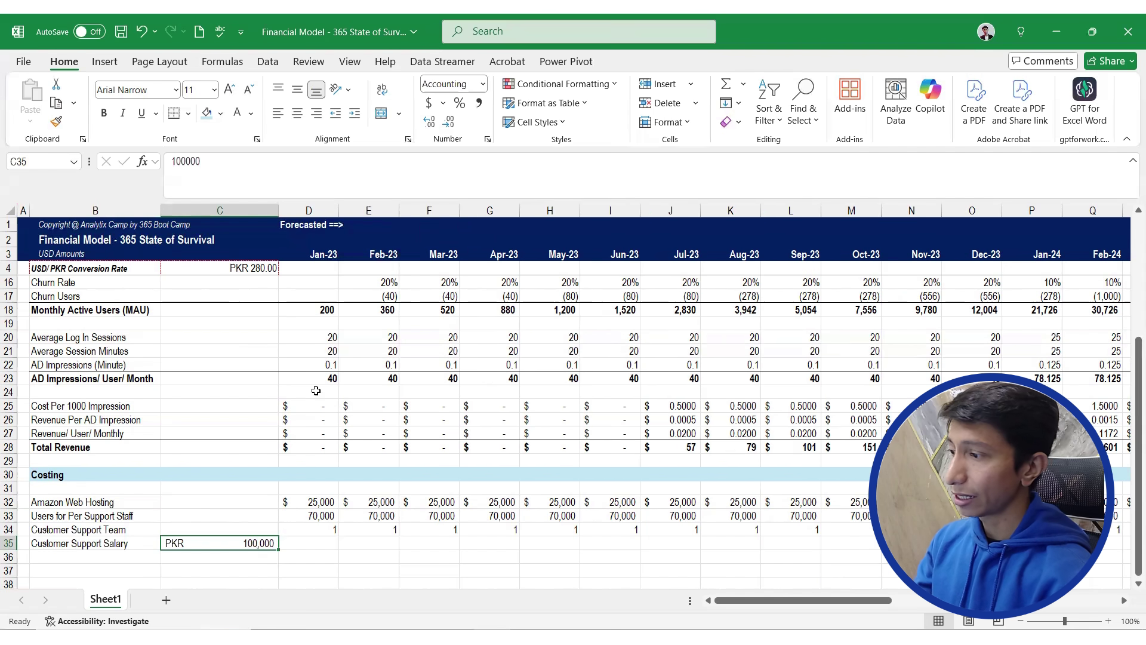
Copy the formatting of the USD/PKR Conversion Rate value in C4 onto the Customer Support Salary amount in C35
click(218, 268)
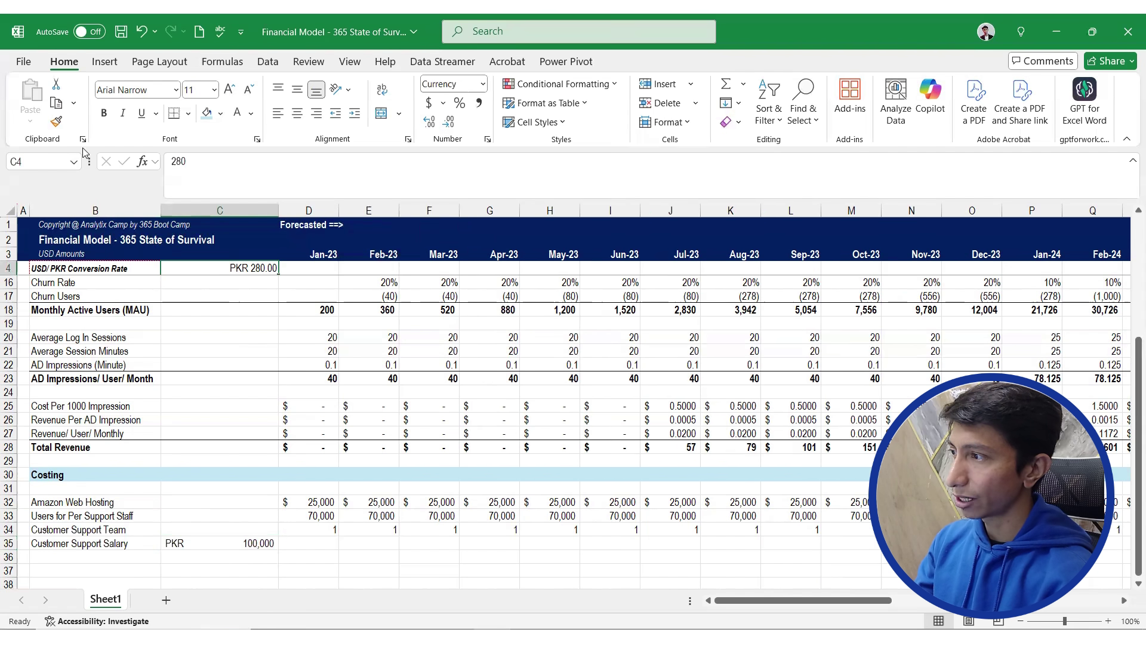
click(57, 121)
click(238, 543)
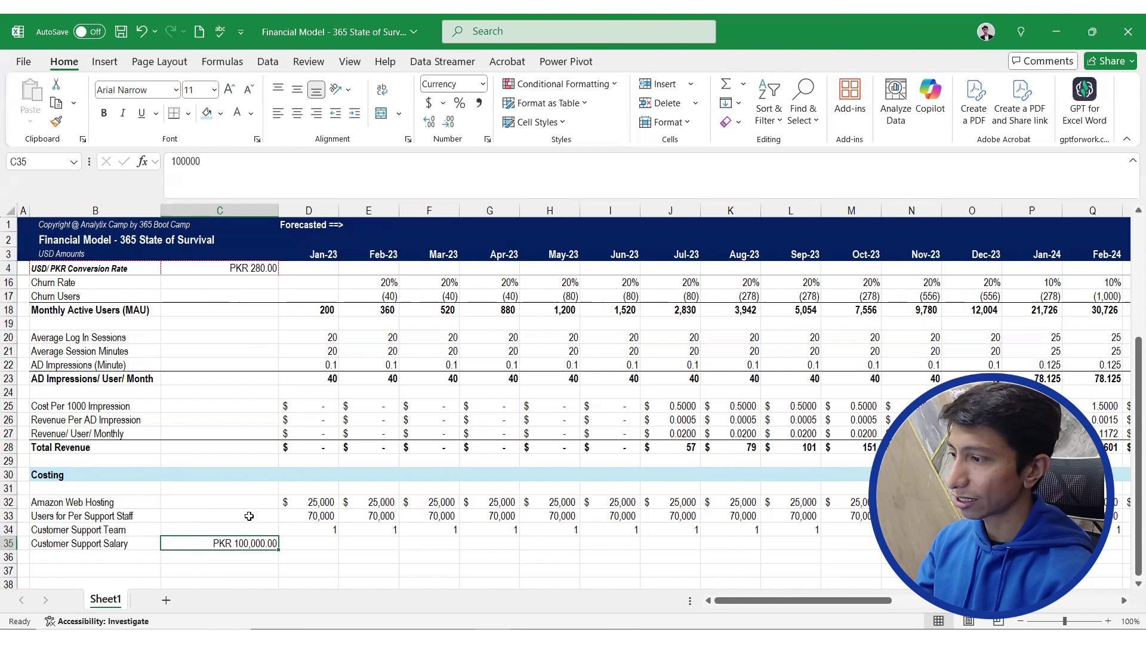
click(248, 503)
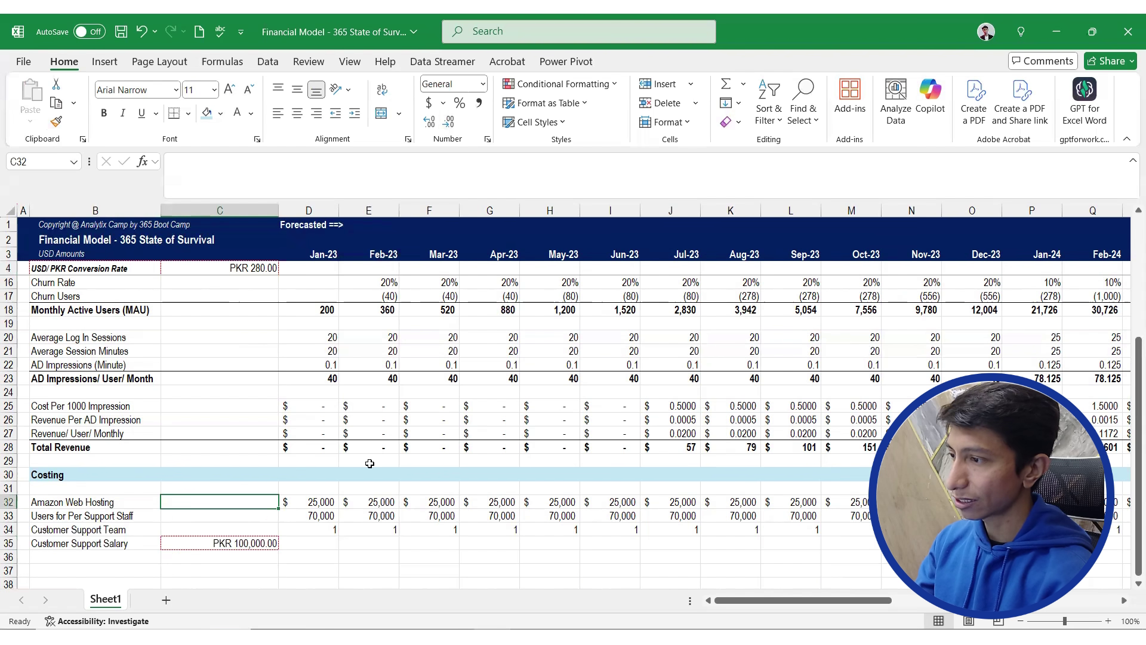
Remove the decimal places from the Customer Support Salary amount in C35
click(263, 541)
click(447, 120)
click(447, 120)
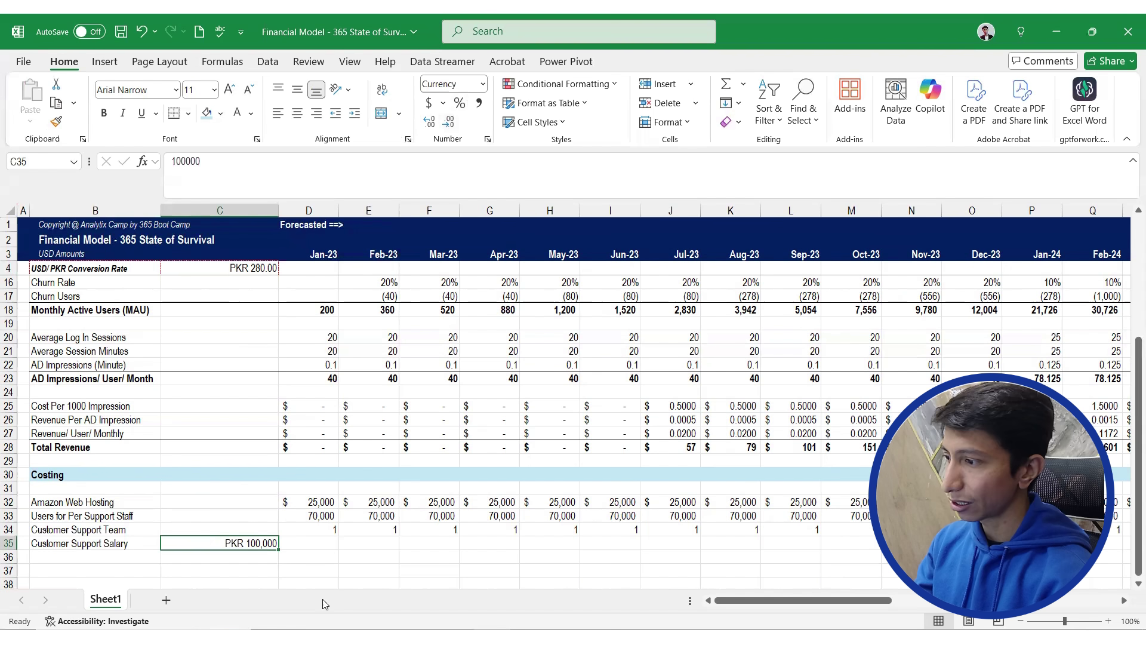
click(325, 542)
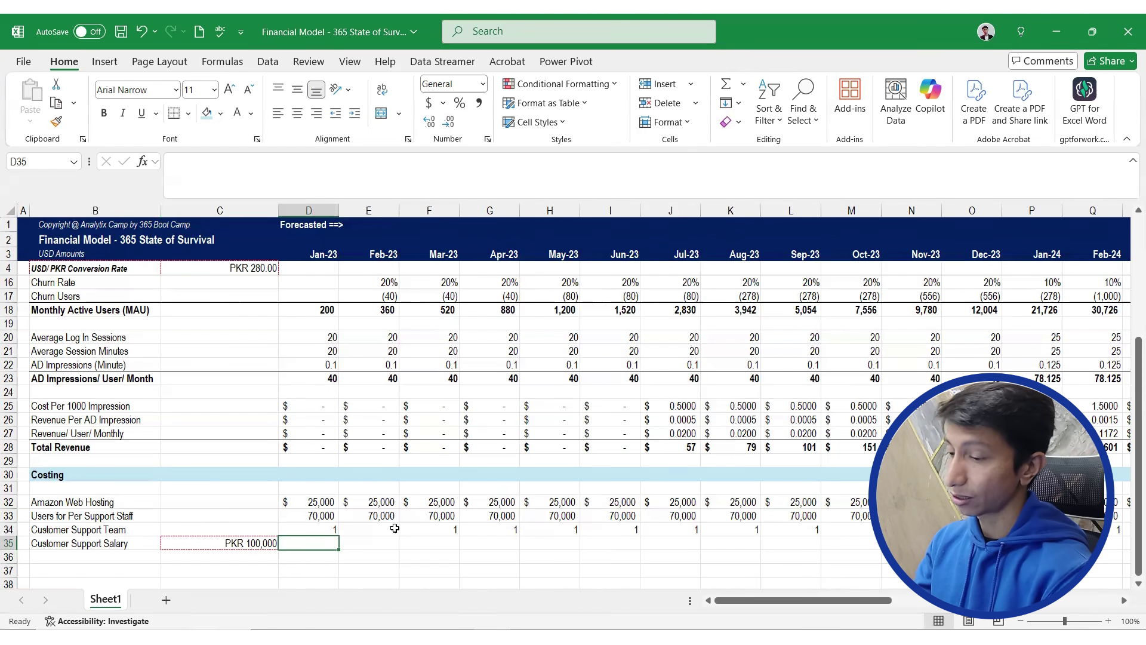
key(Left)
key(Right)
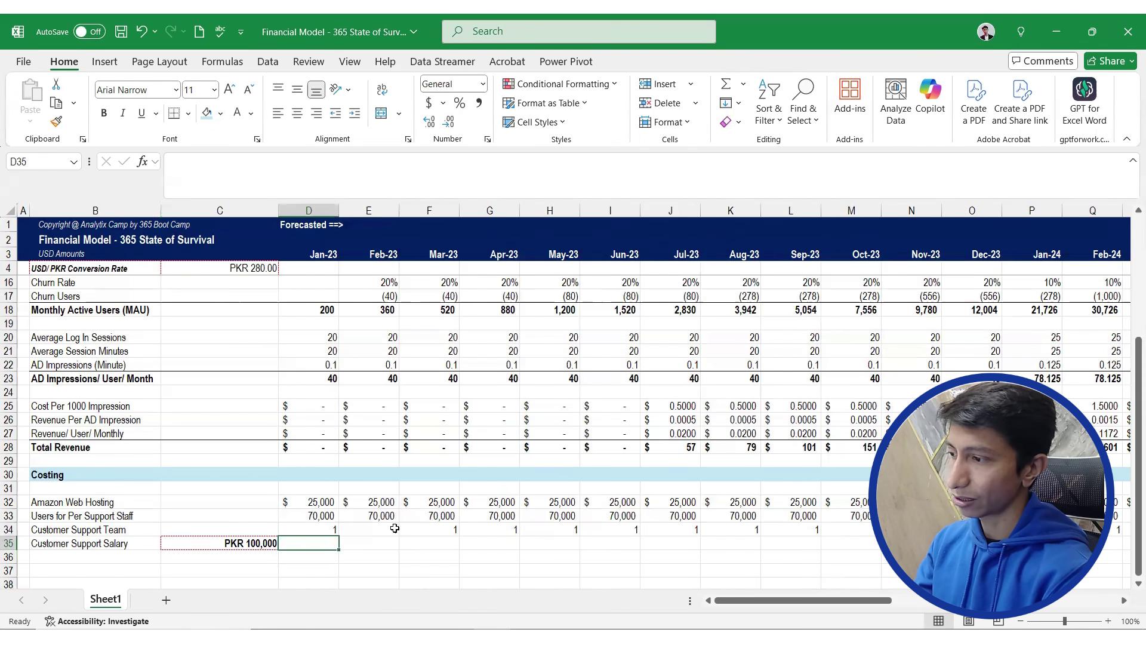
key(Left)
key(ctrl+c)
Convert the Customer Support Salary to USD for Jan-23 in D35 with the formula =$C$35/$C$4
key(Right)
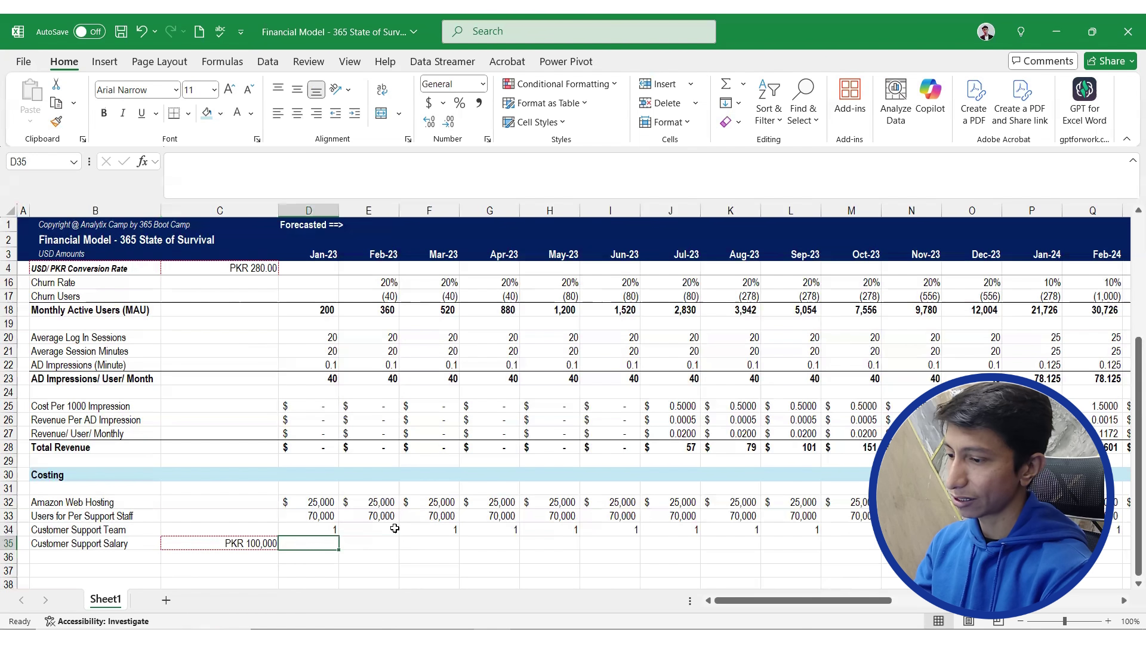
text(=)
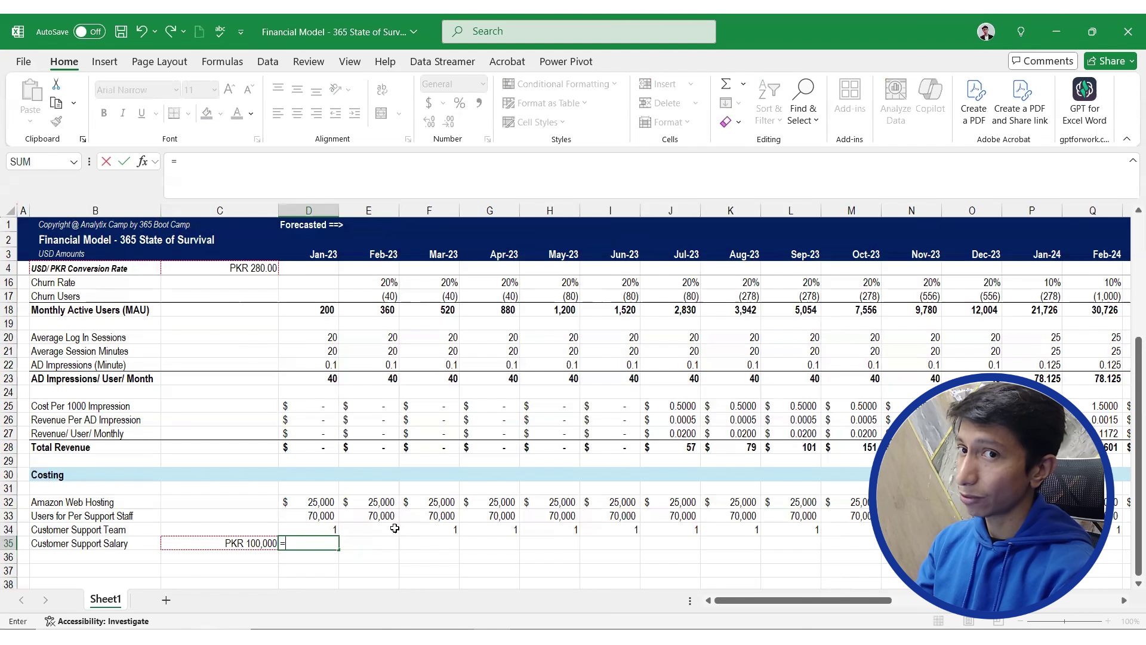
key(Left)
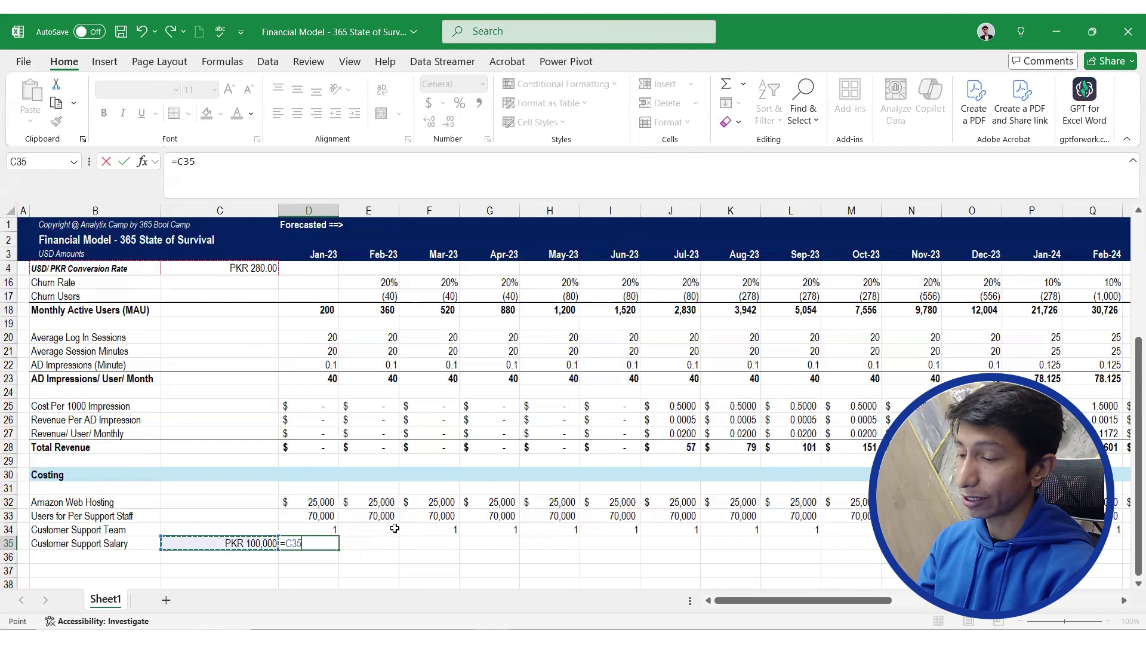
key(F4)
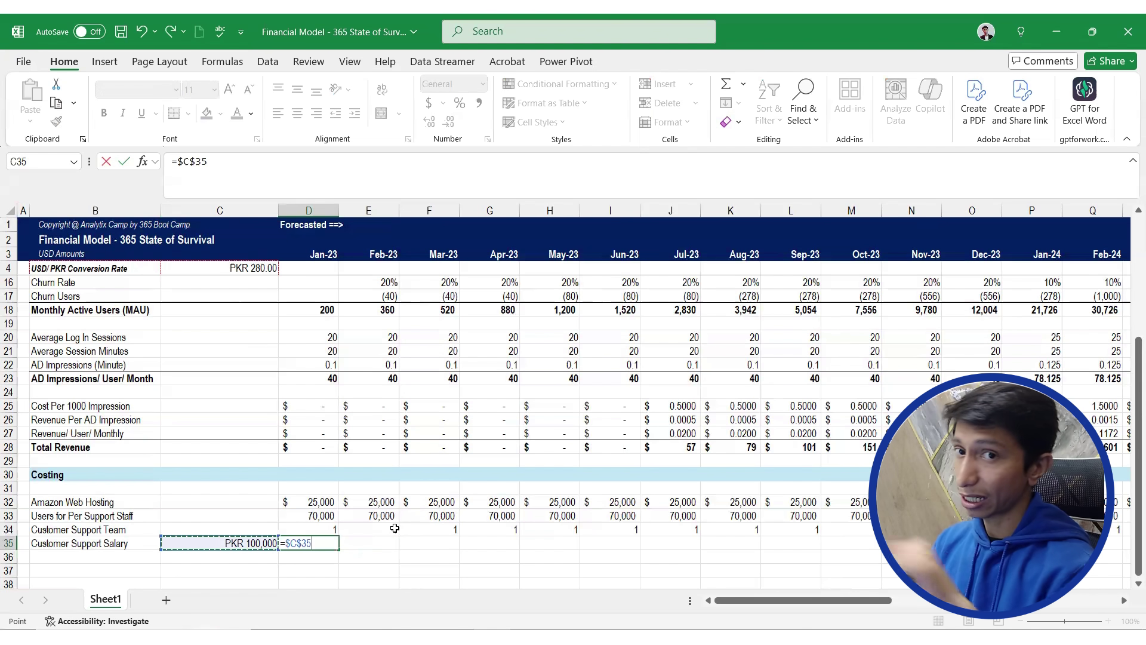
text(/)
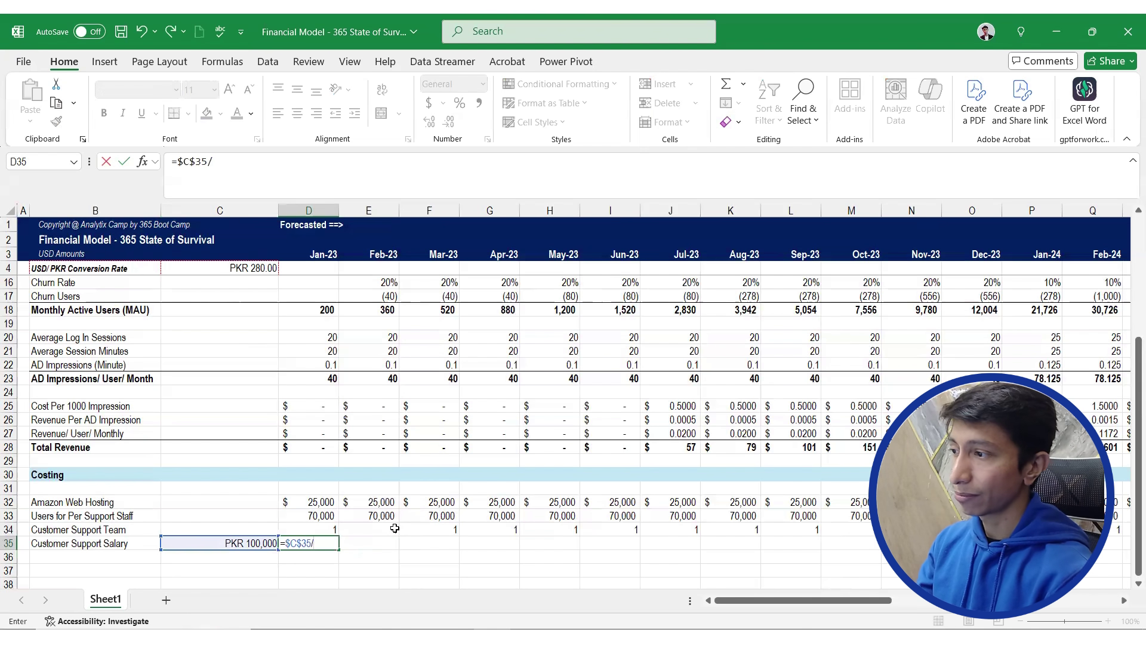
click(260, 269)
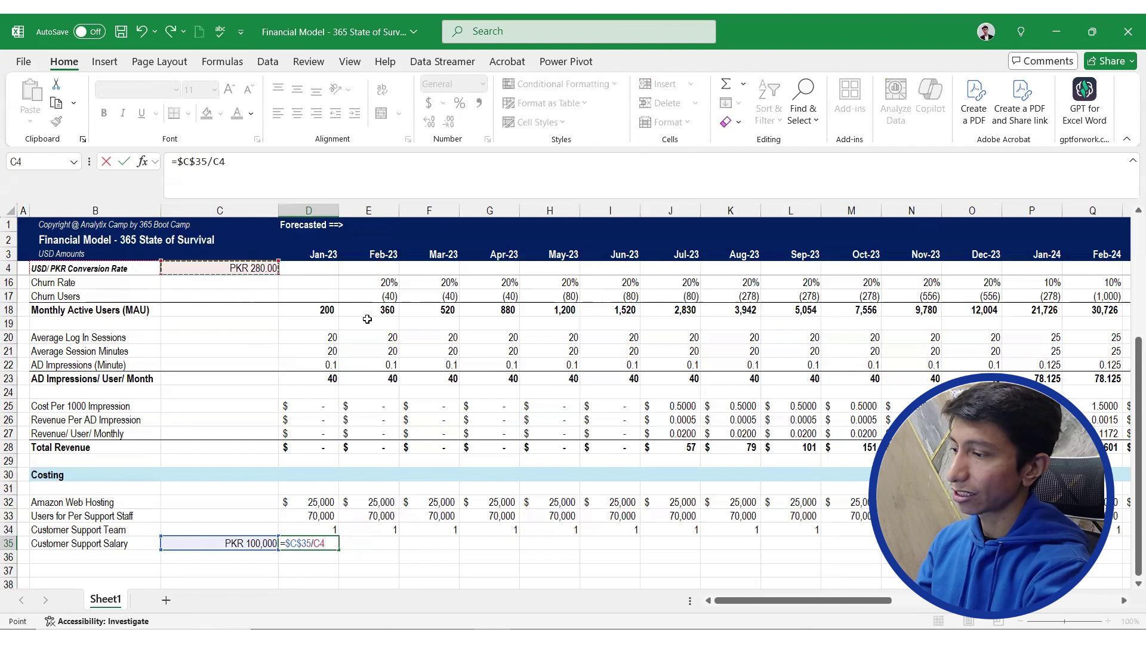
key(F4)
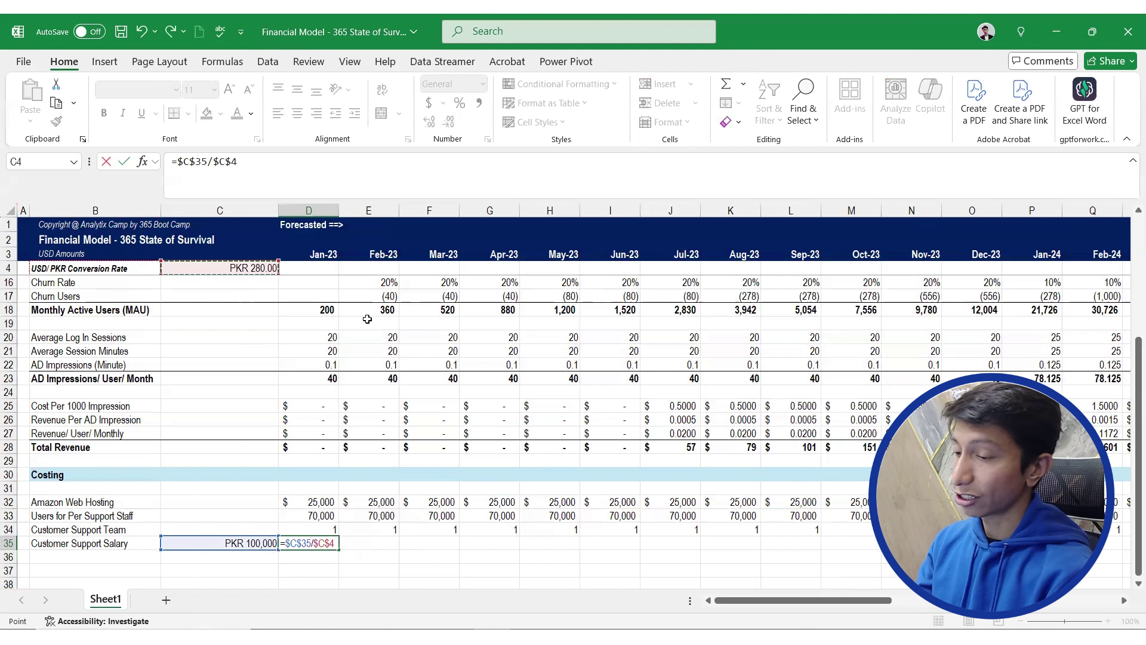
key(ctrl+Return)
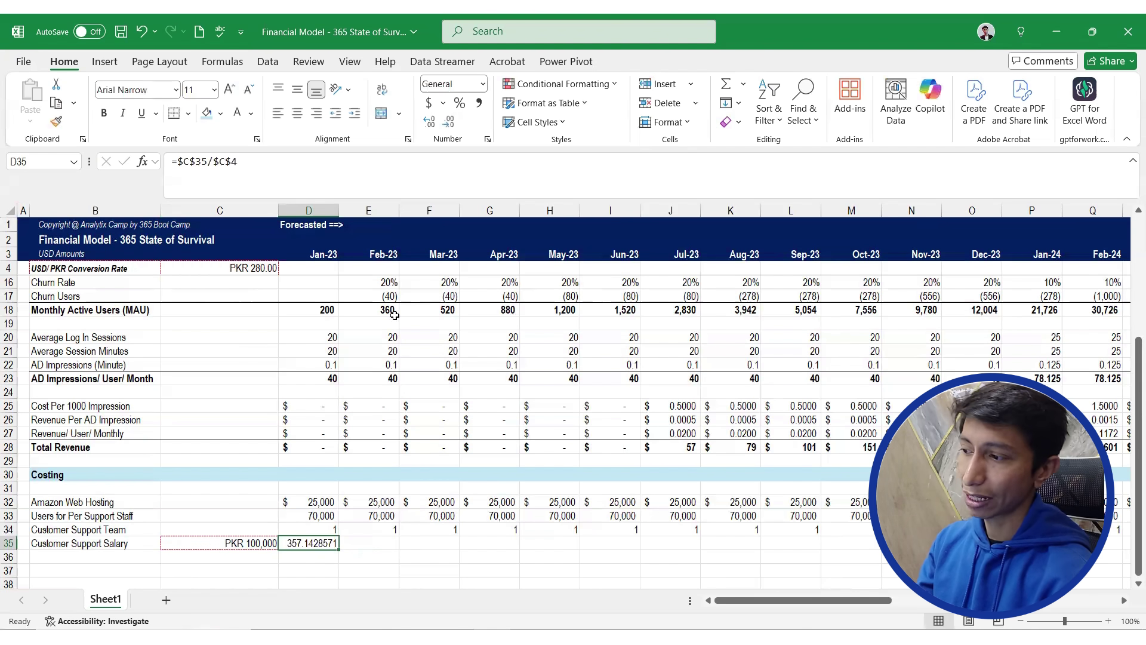
Extend the D35 salary formula to multiply by the Jan-23 Customer Support Team size, giving =$C$35/$C$4*D34
click(281, 170)
text(*)
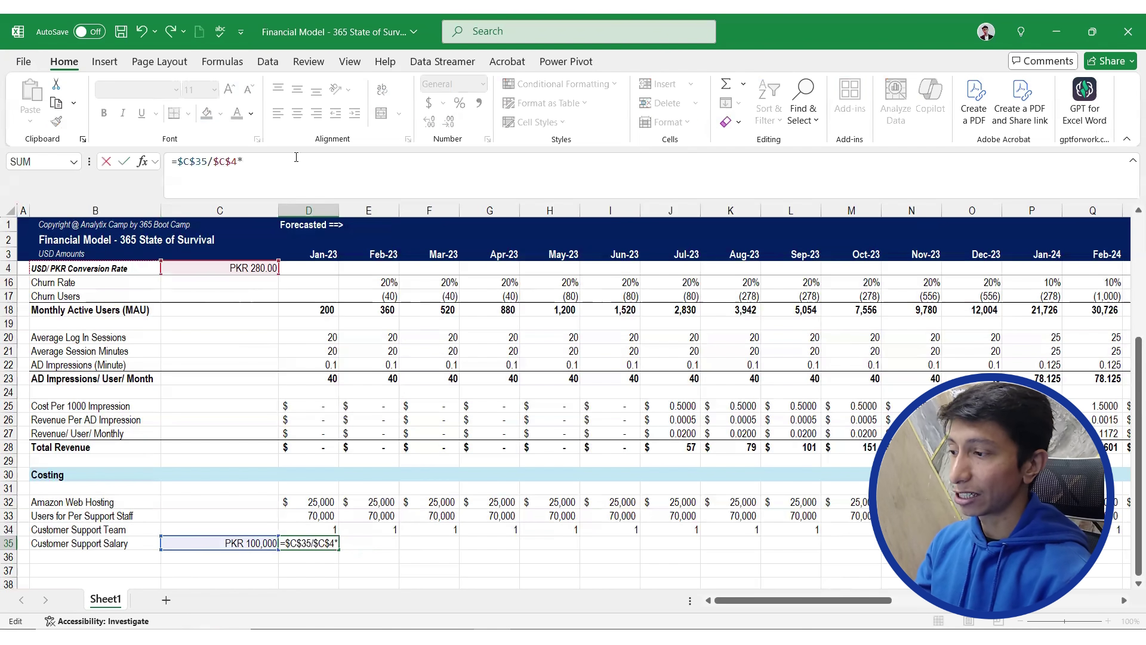
click(319, 529)
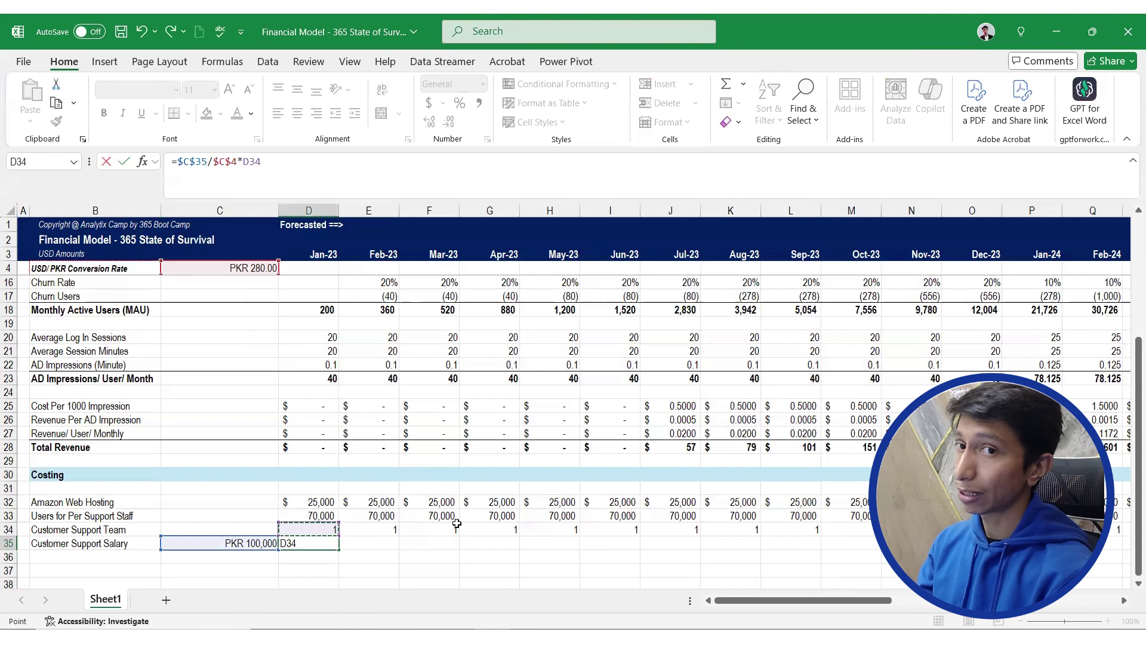
key(ctrl+Return)
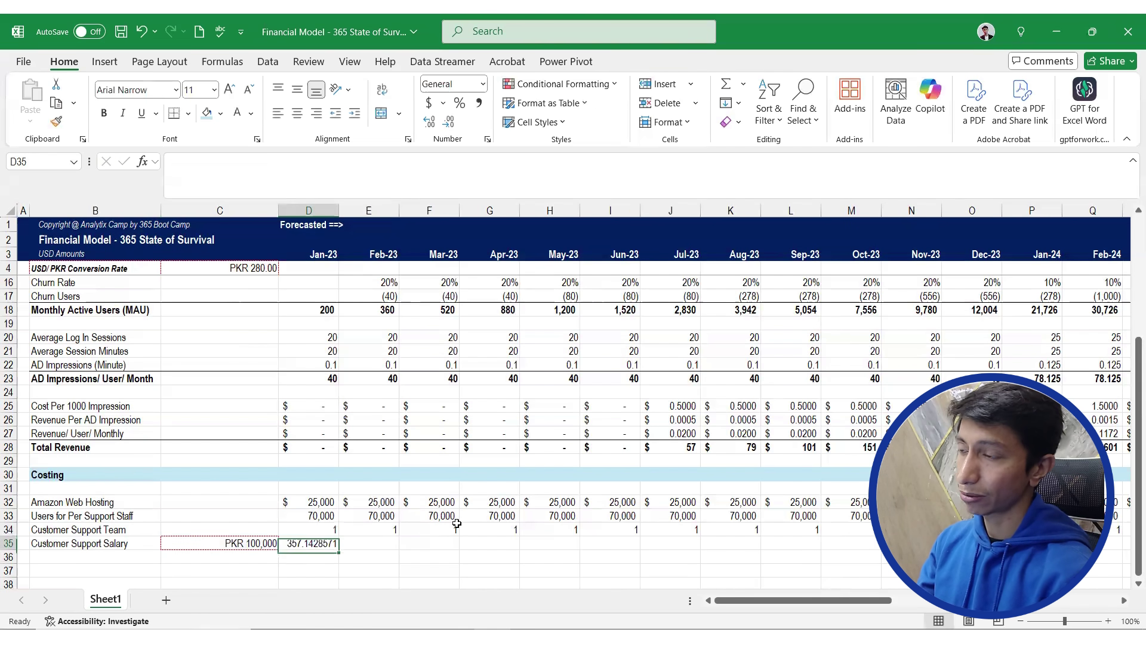
Copy the dollar formatting of the Jan-23 Revenue Per AD Impression in D26 onto D35 and reduce it to two decimal places
click(326, 431)
key(Up)
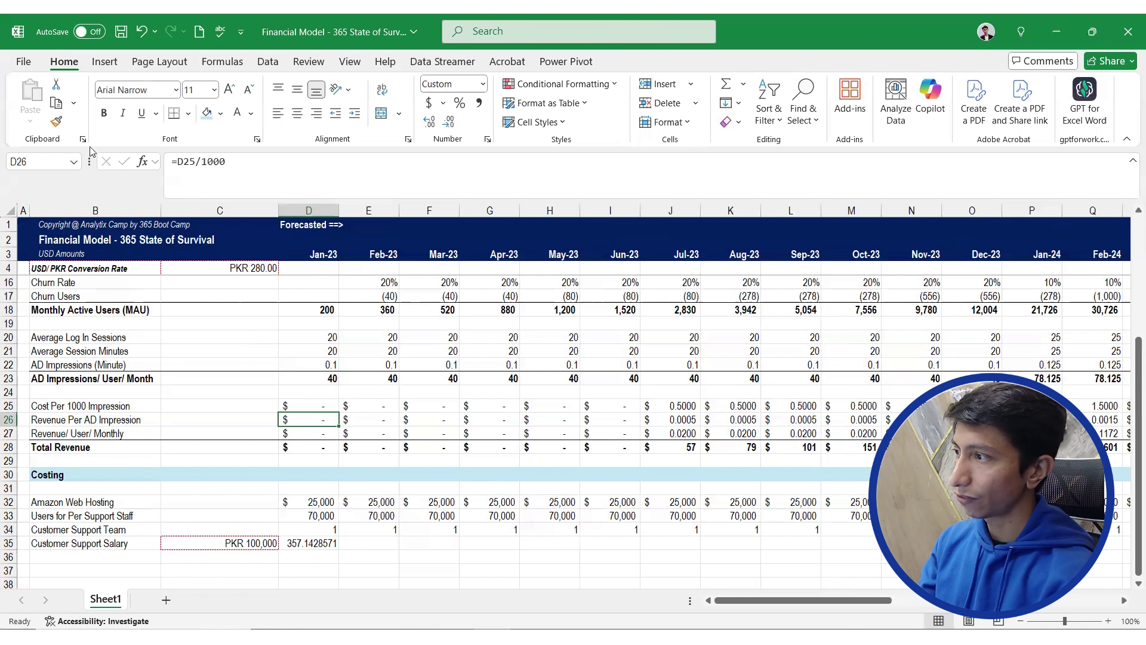
click(56, 121)
click(317, 545)
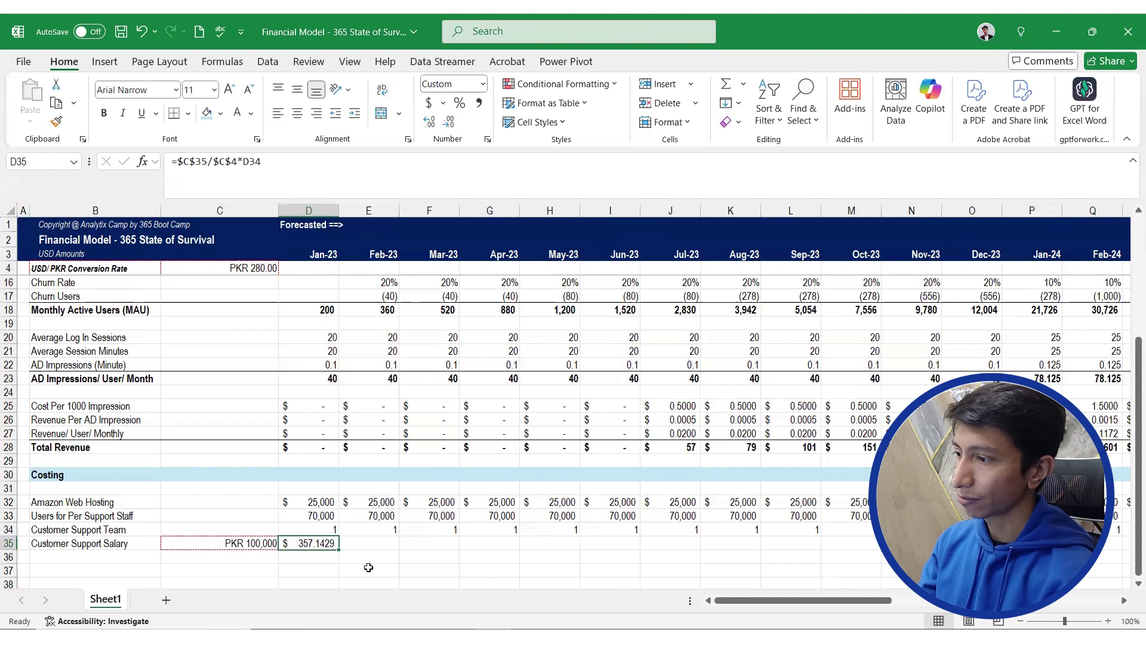
click(450, 122)
click(451, 123)
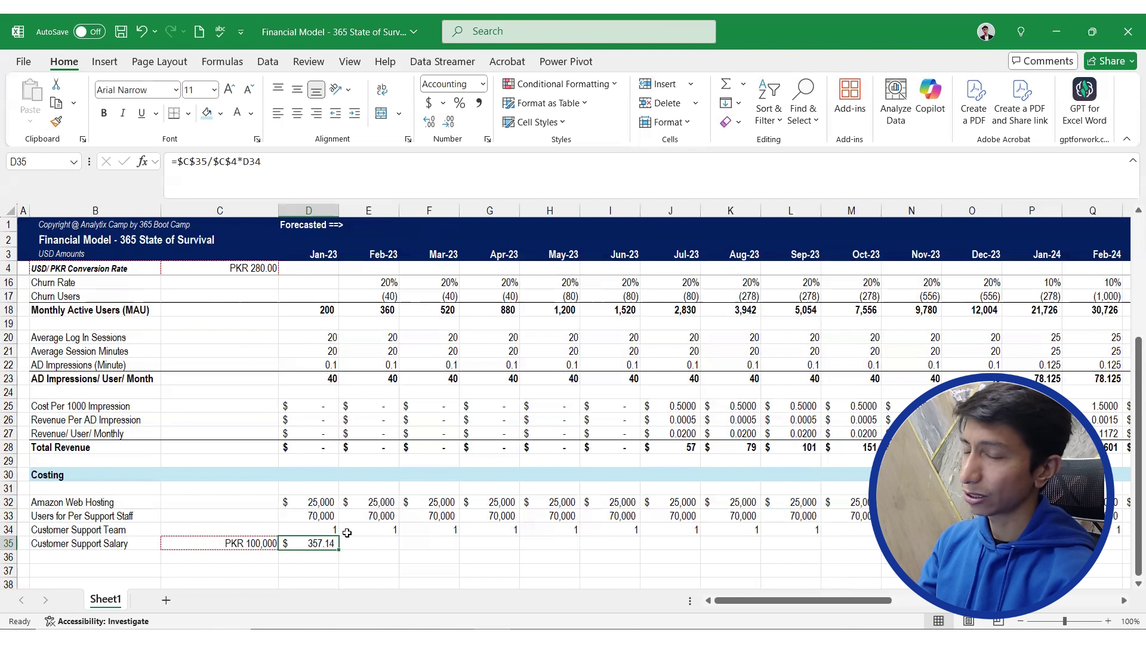
click(449, 123)
click(449, 122)
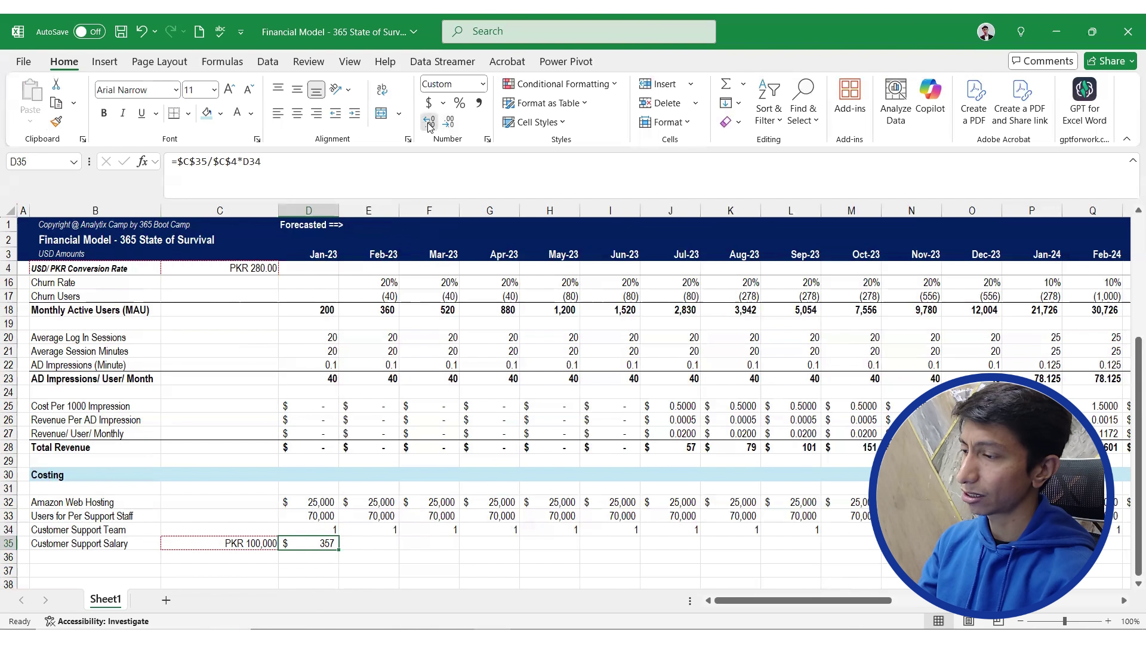
click(431, 124)
click(431, 124)
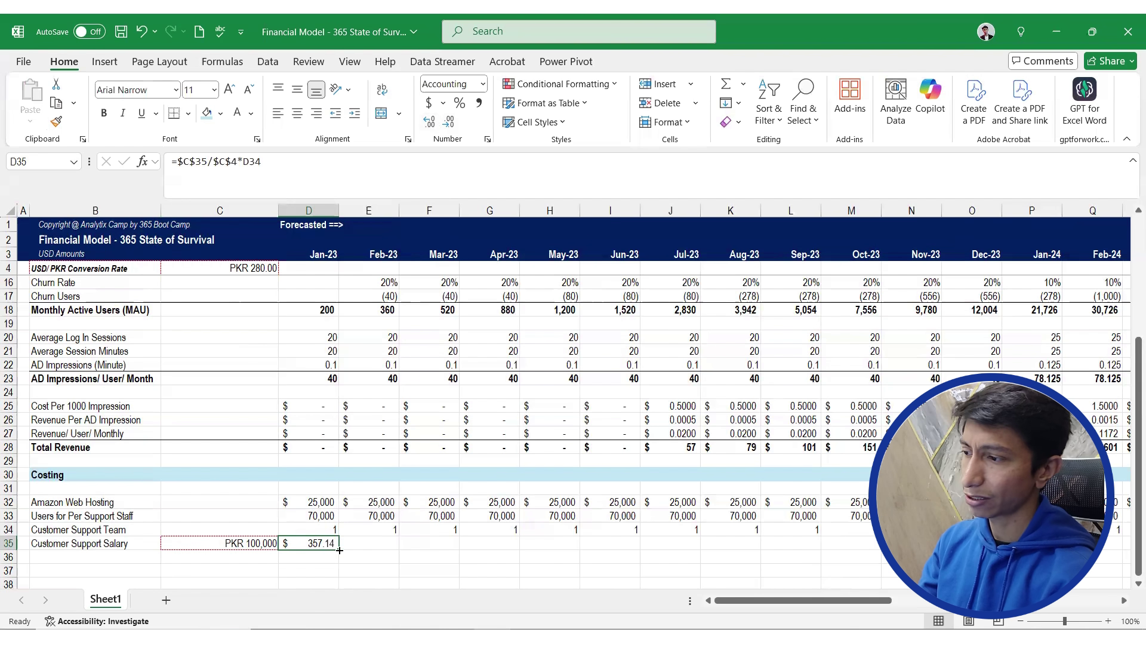
Fill the Customer Support Salary formula from D35 across to Dec-25 in AM35 and check the last month's formula
drag(339, 549, 1015, 544)
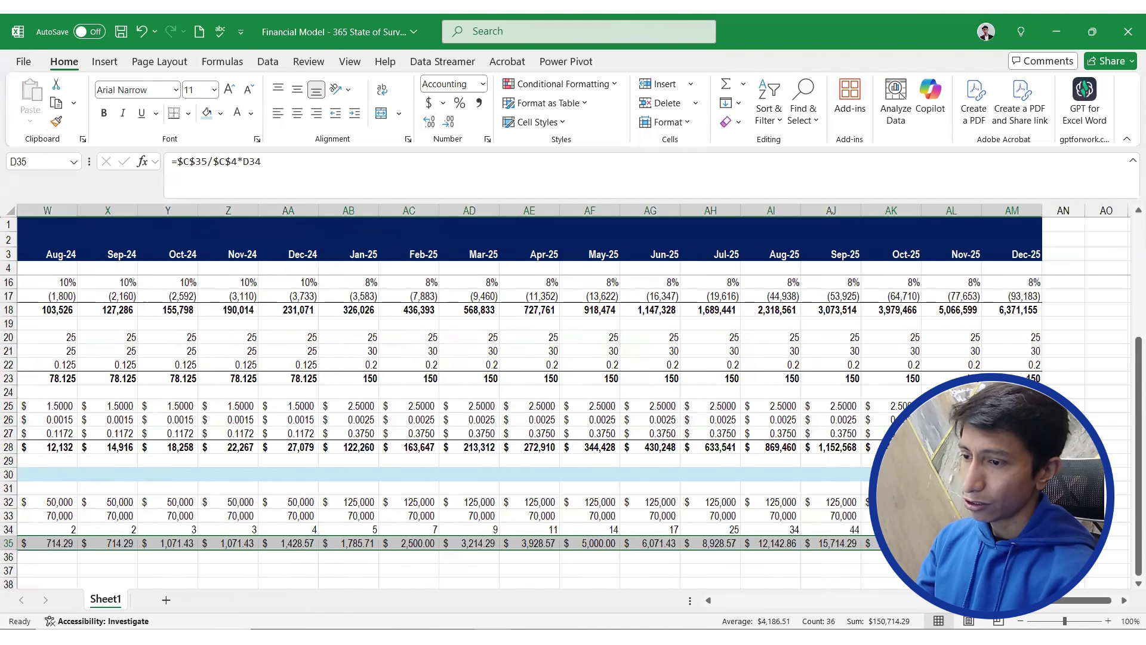
double_click(1012, 543)
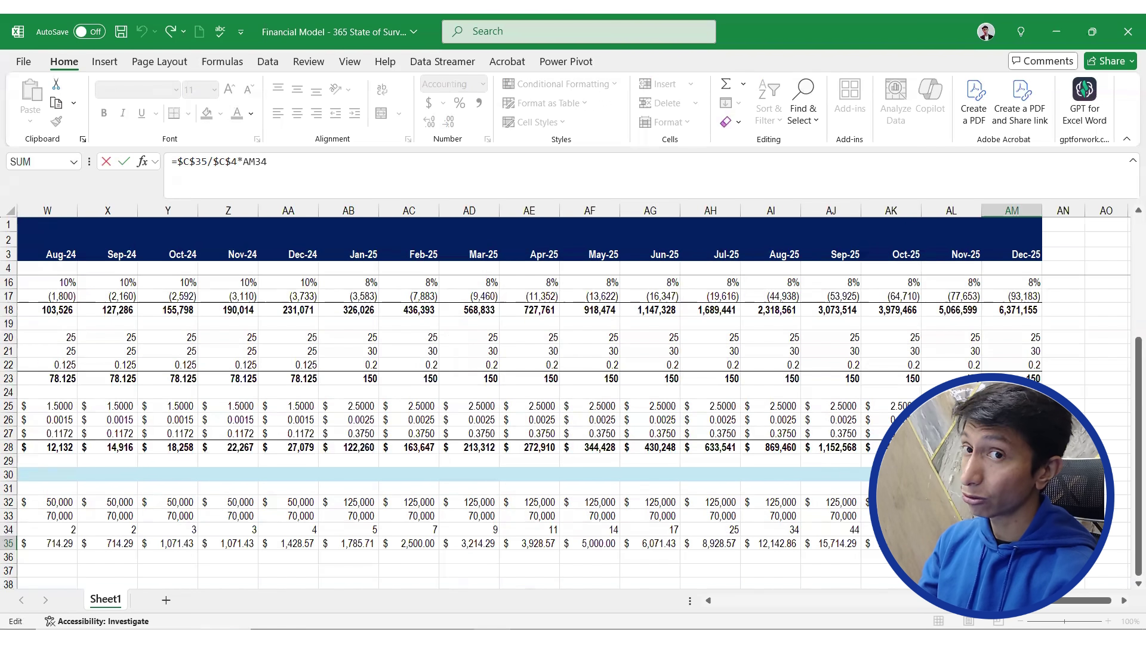
key(Up)
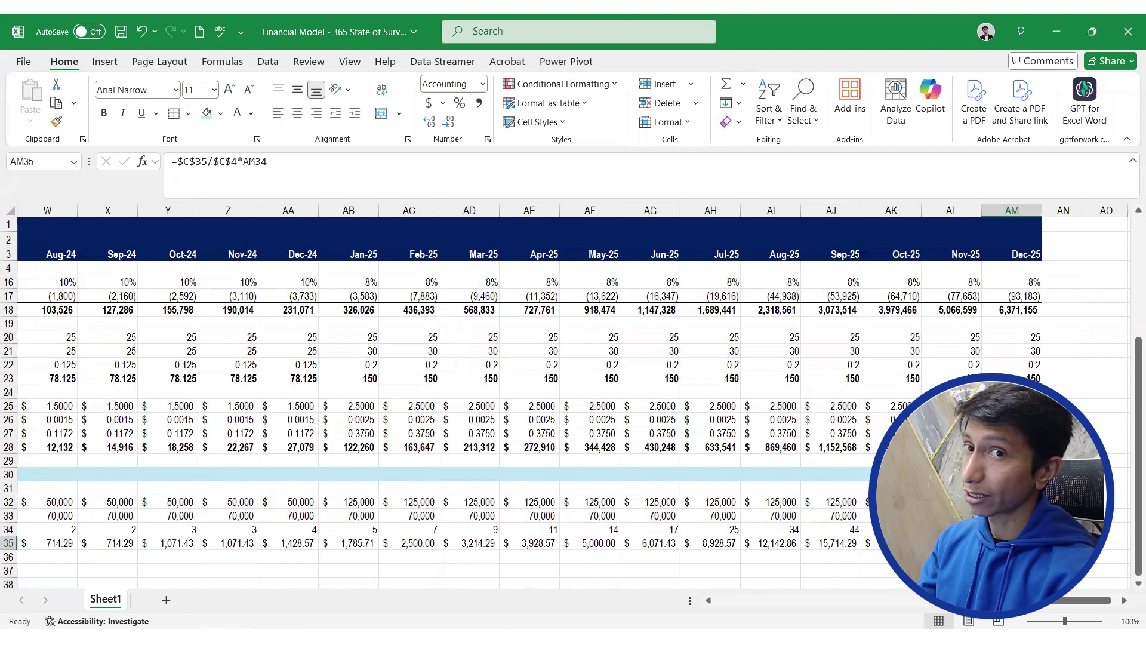
Delete the blank row 31 between the Costing heading and Amazon Web Hosting
key(ctrl+Left)
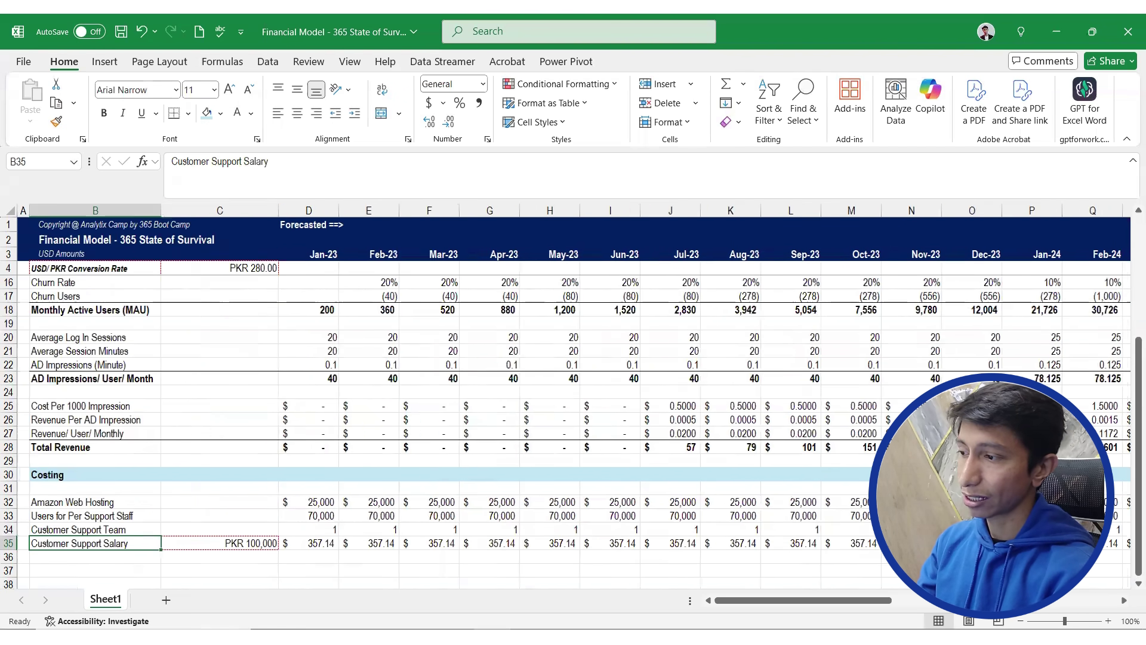
key(Down)
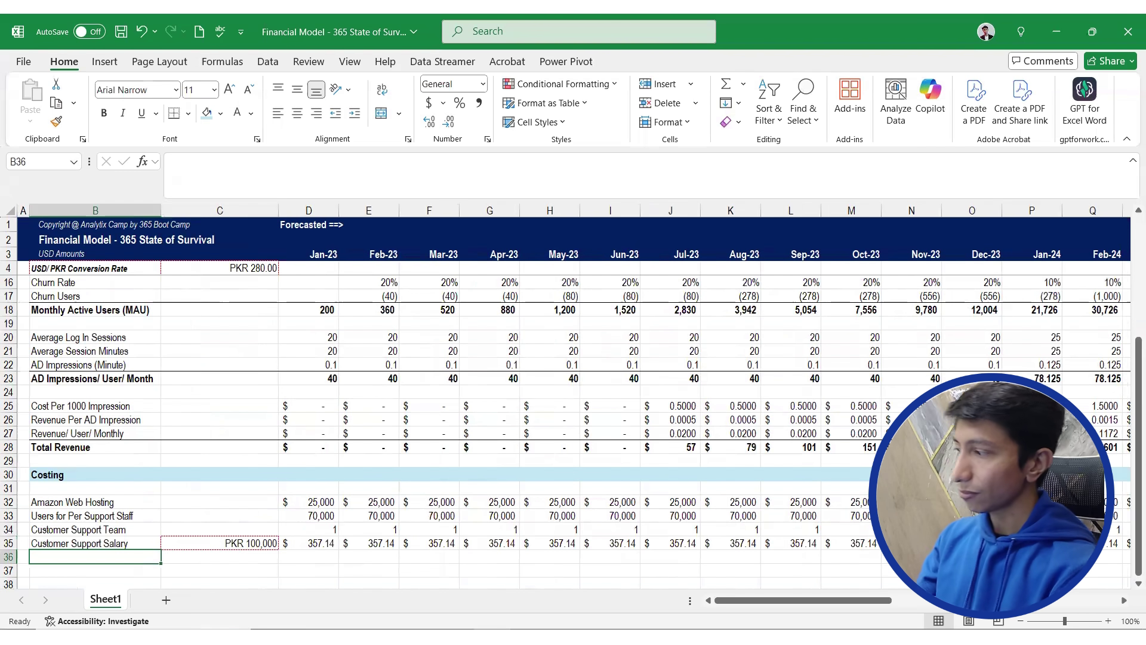
key(Down)
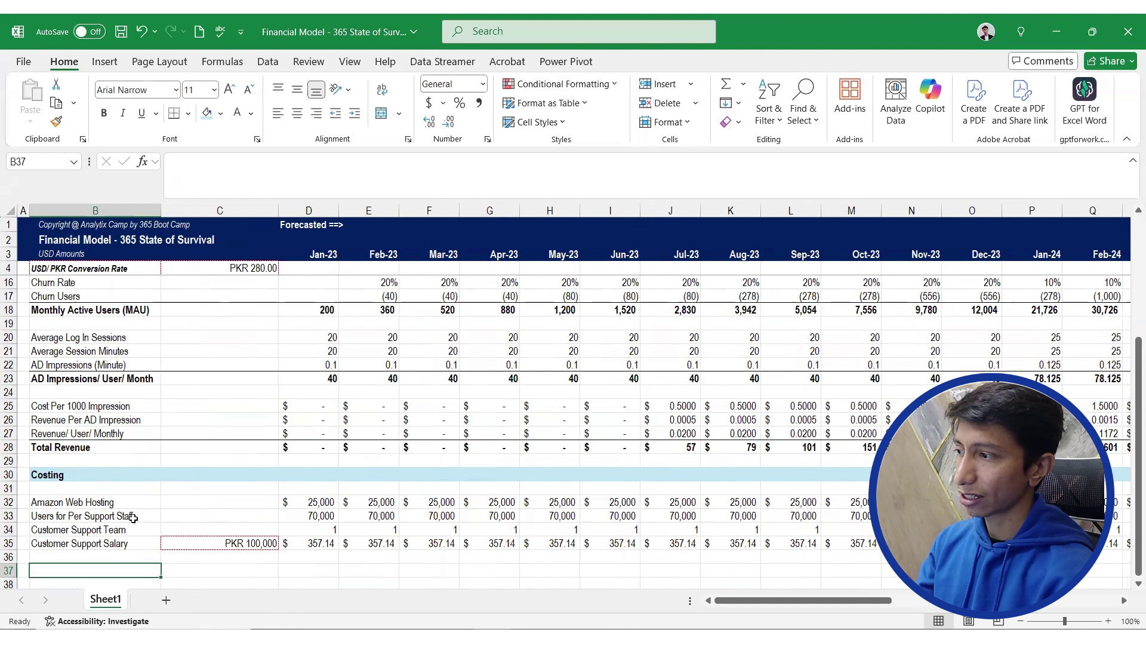
scroll(189, 480, up, 4)
scroll(190, 479, down, 5)
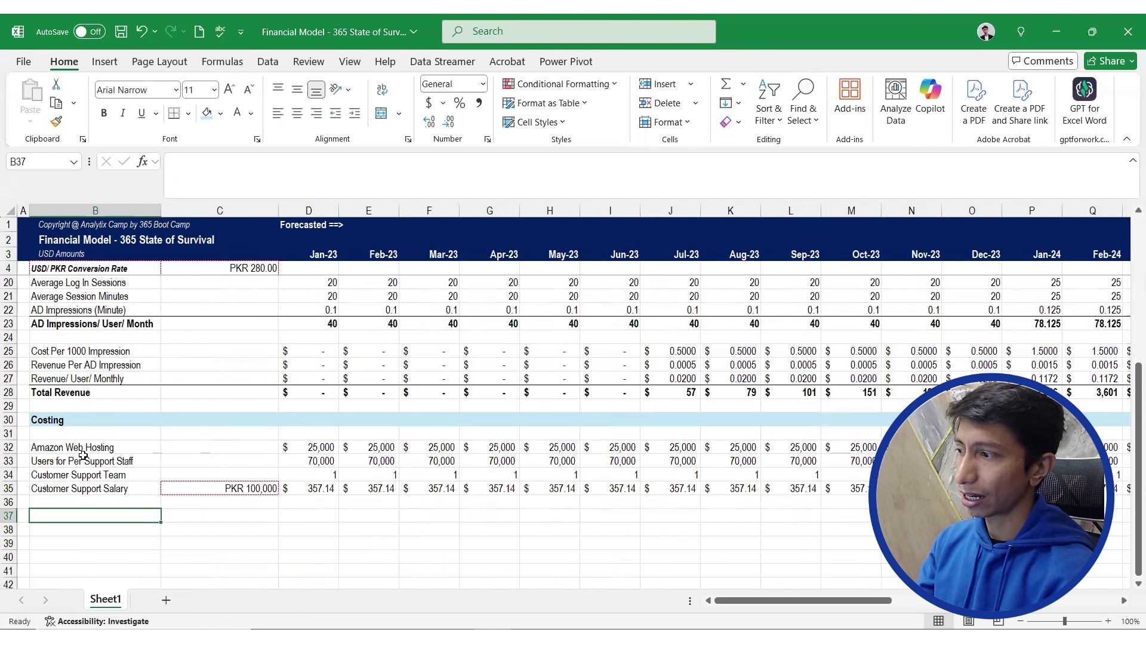
click(9, 433)
key(Right)
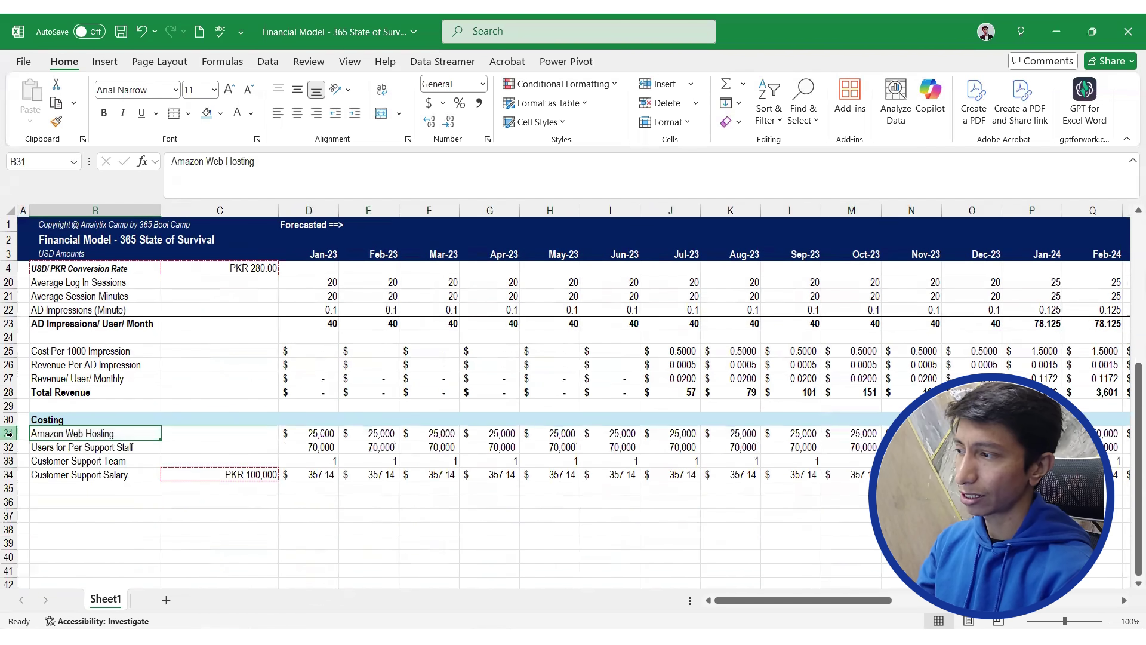
Copy the formatting of the Costing heading in B30 onto B36
key(Down)
key(Down)
key(Down)
key(Down)
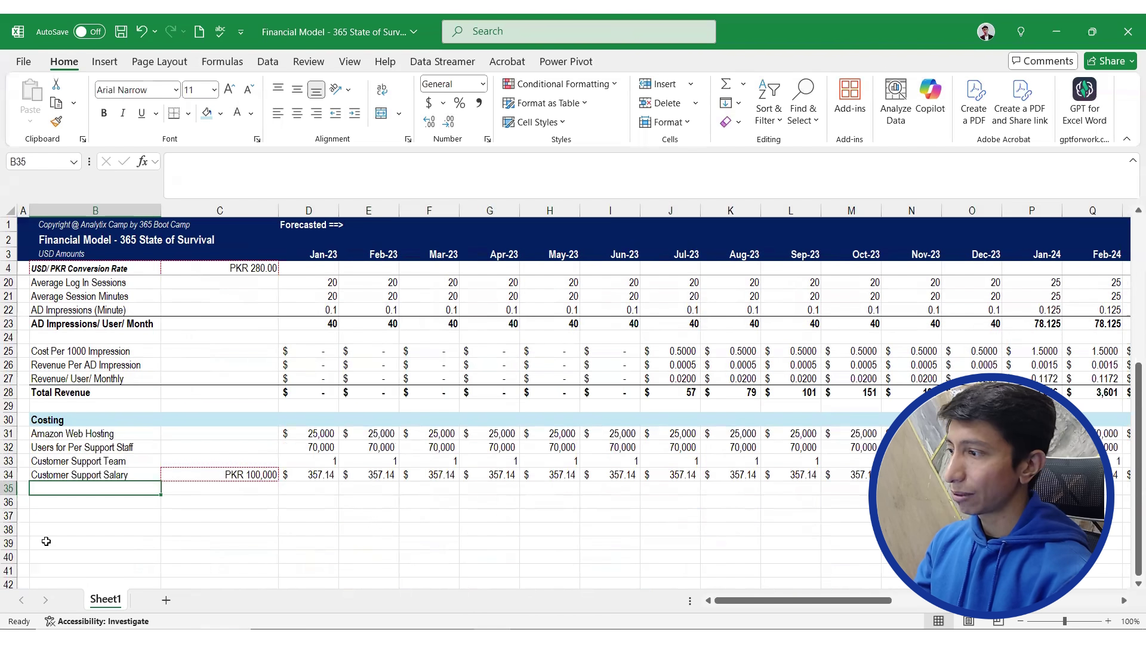
click(72, 424)
click(58, 121)
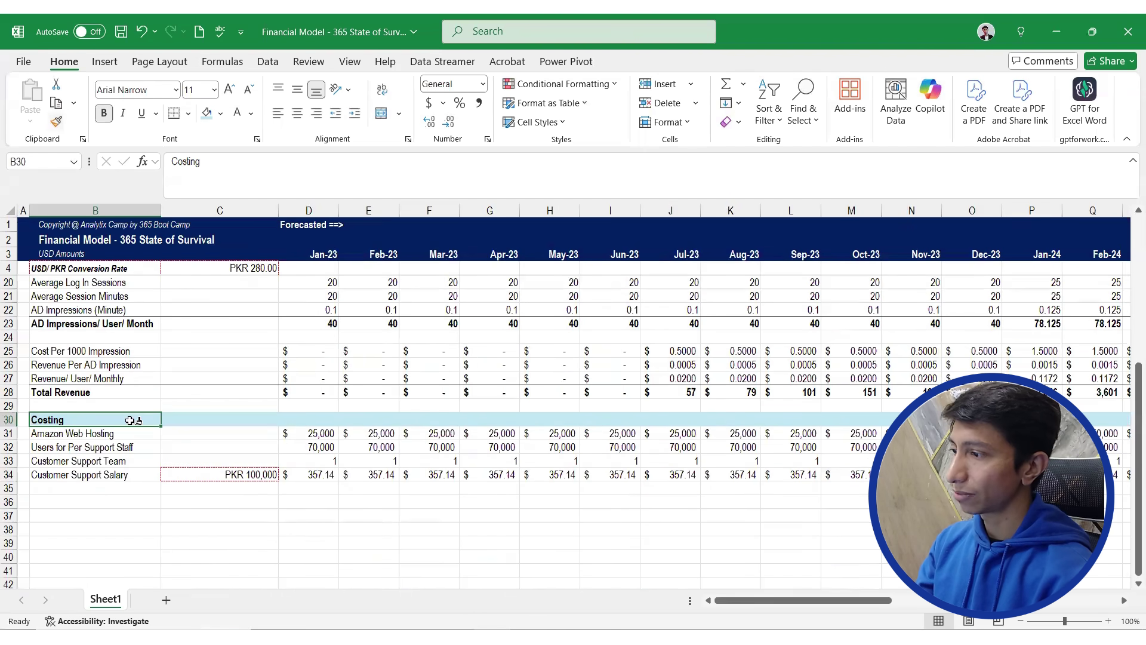
click(120, 500)
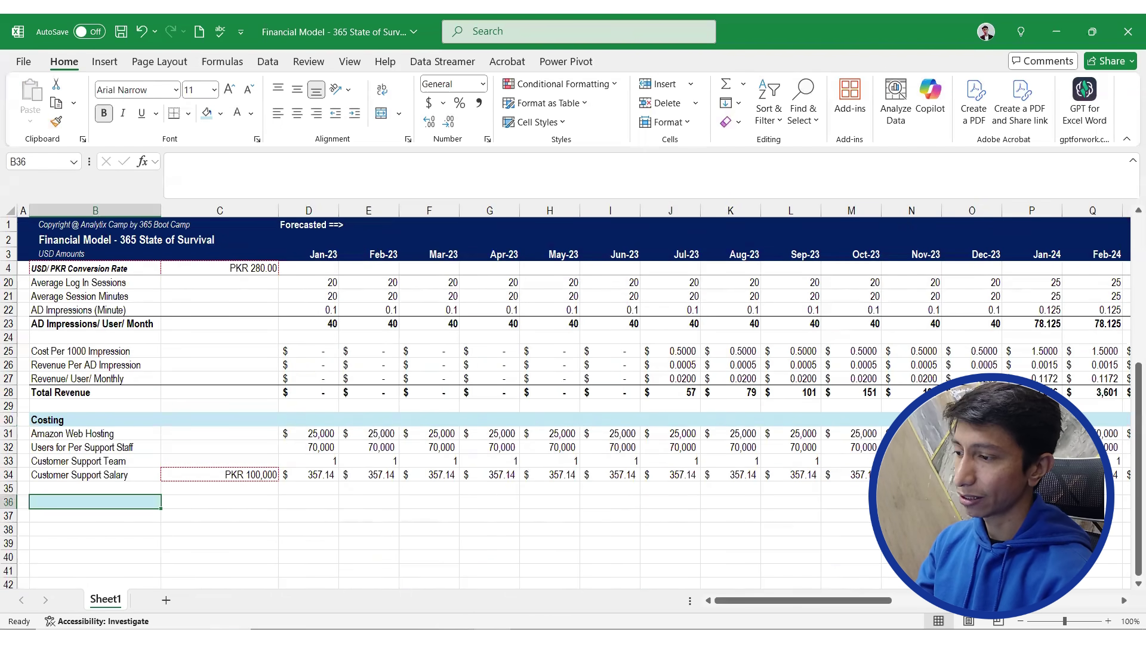
Check the Employee Salary Expenses section of the case study PDF and enter the heading "Employees (Operations)" in B36 of the model
key(alt+Tab)
scroll(477, 511, down, 4)
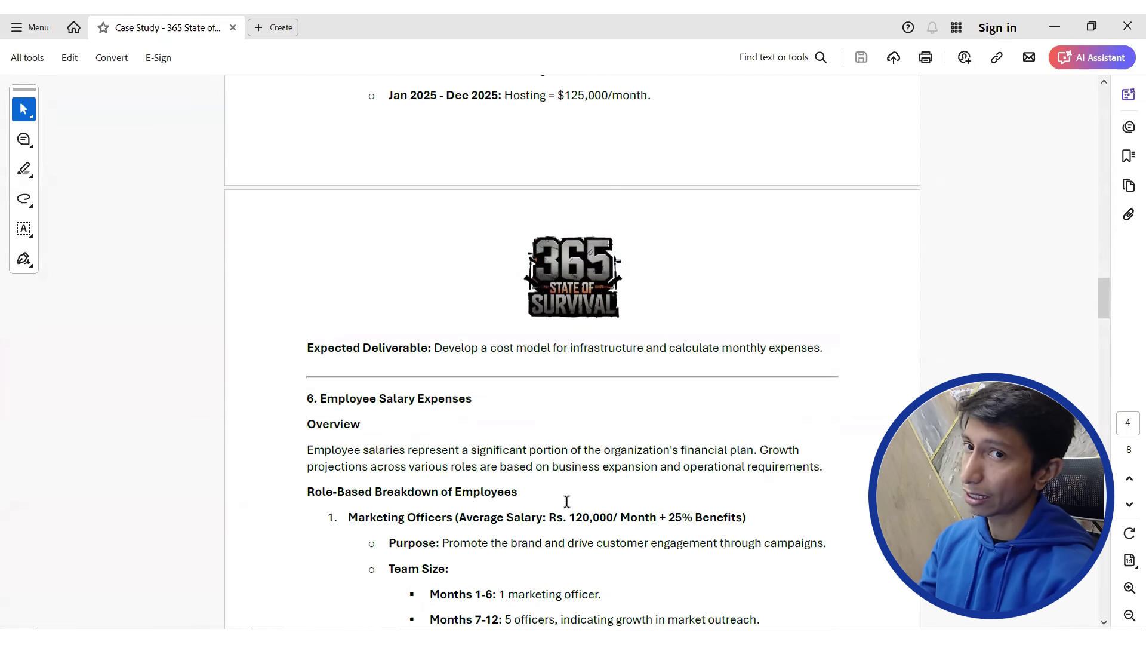
key(alt+Tab)
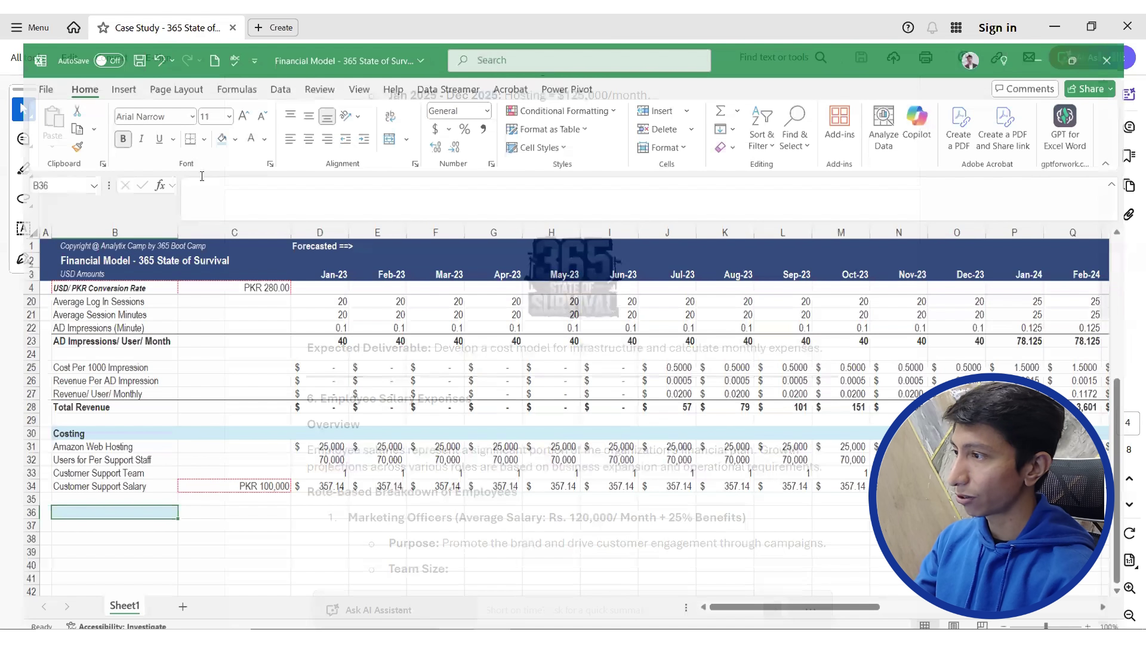
click(201, 171)
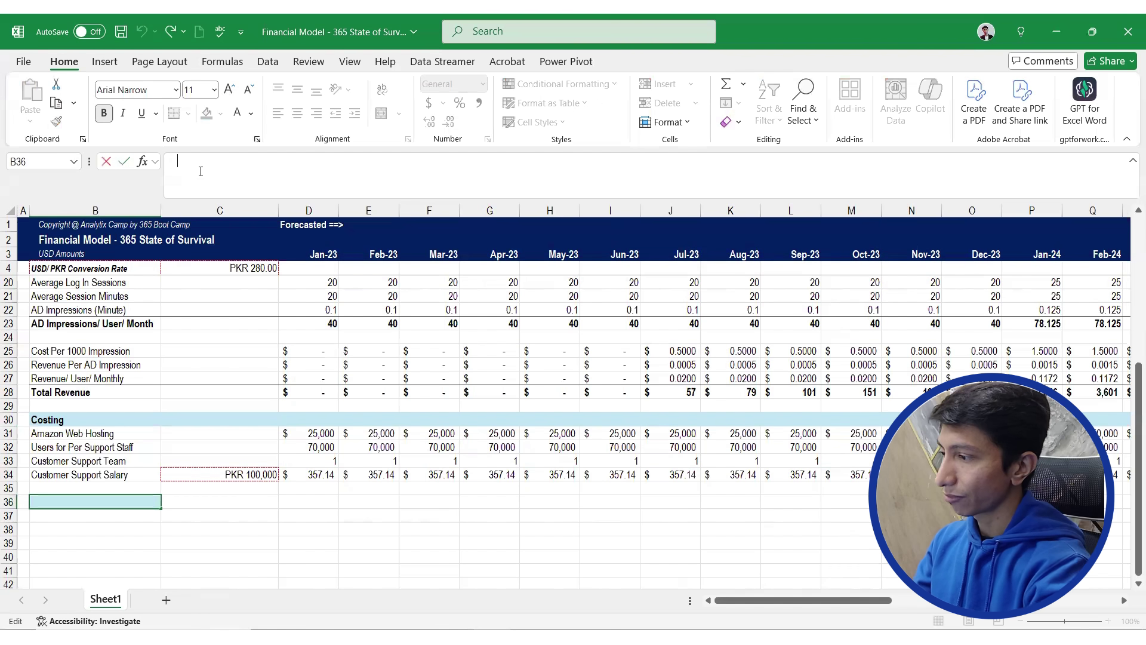
text(Exl)
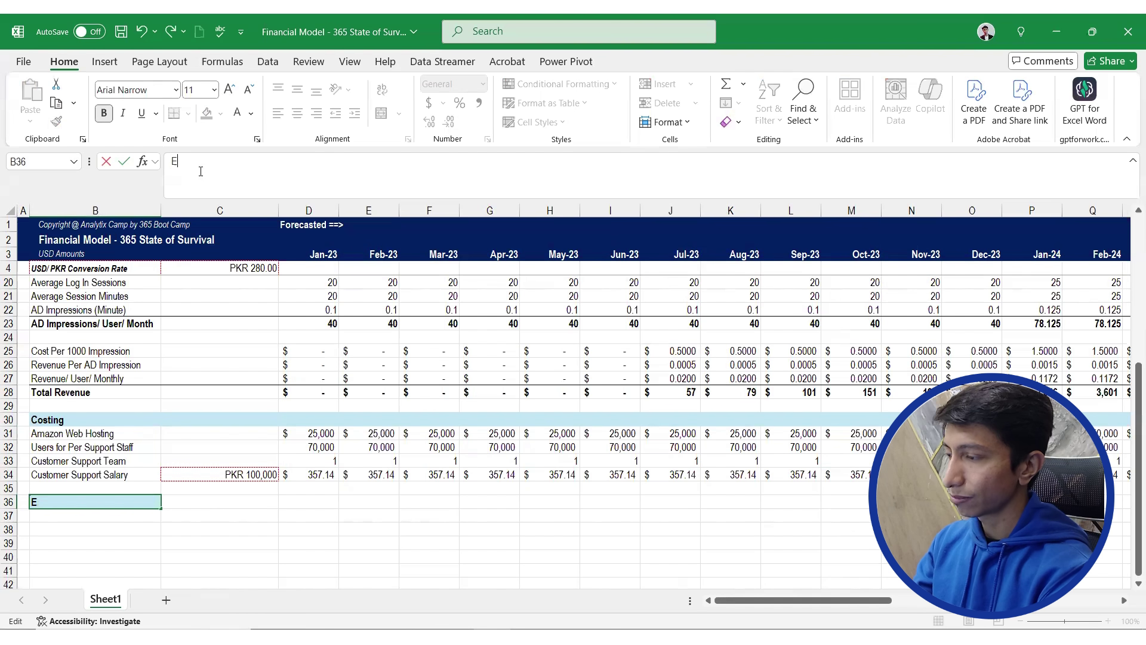
text(mployee)
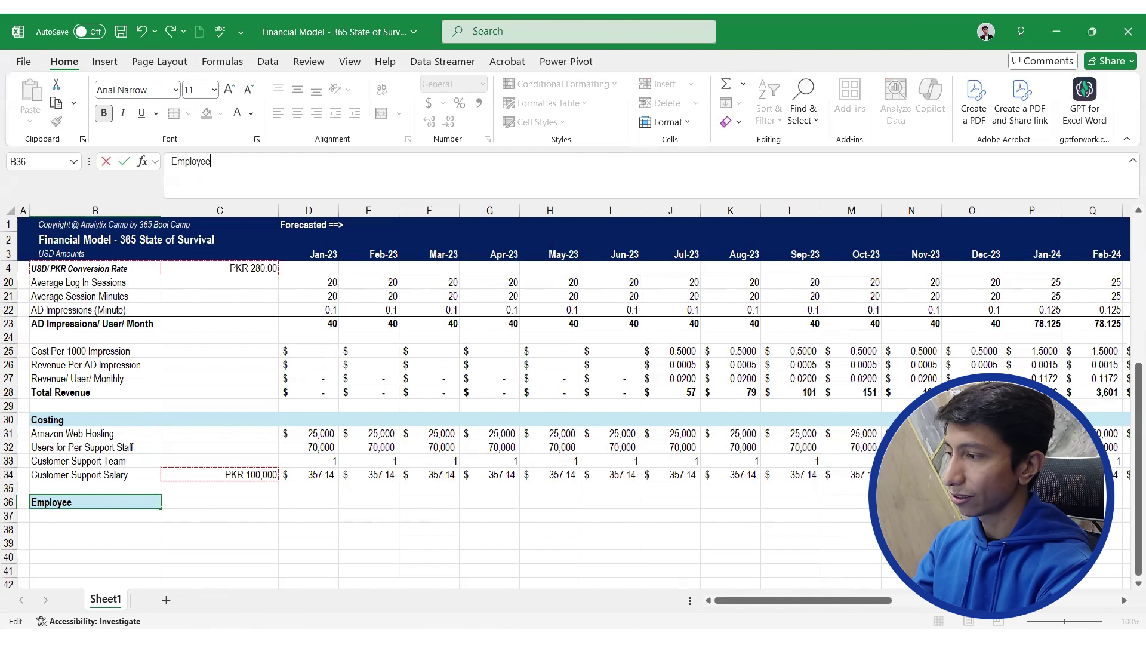
text(s (Operati)
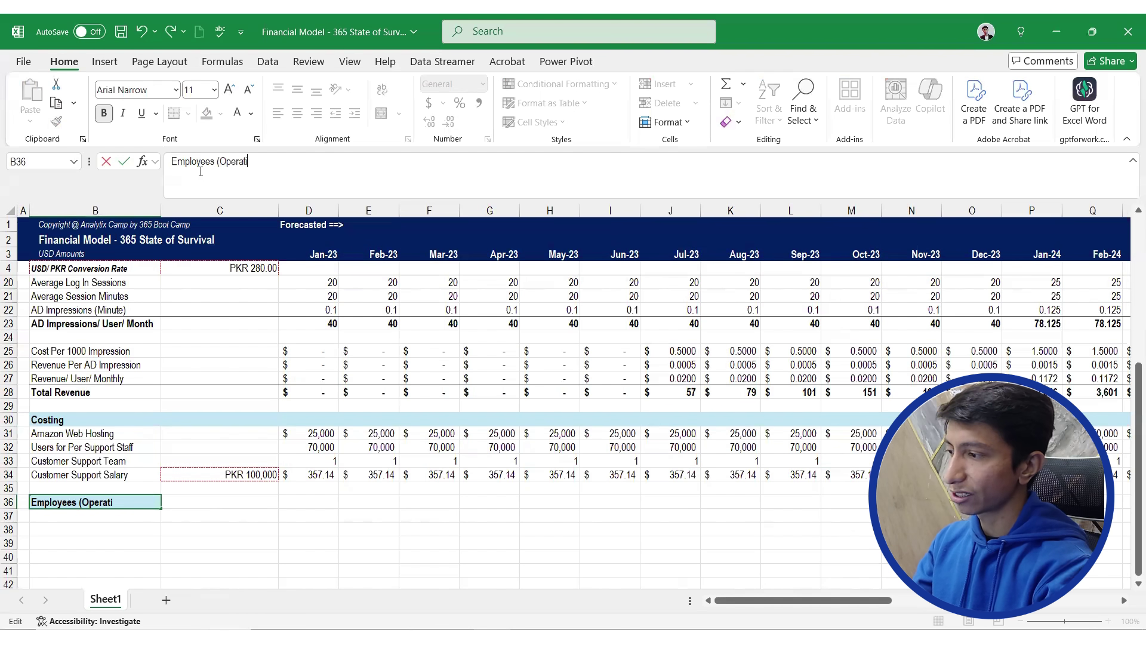
text(ons))
key(ctrl+Return)
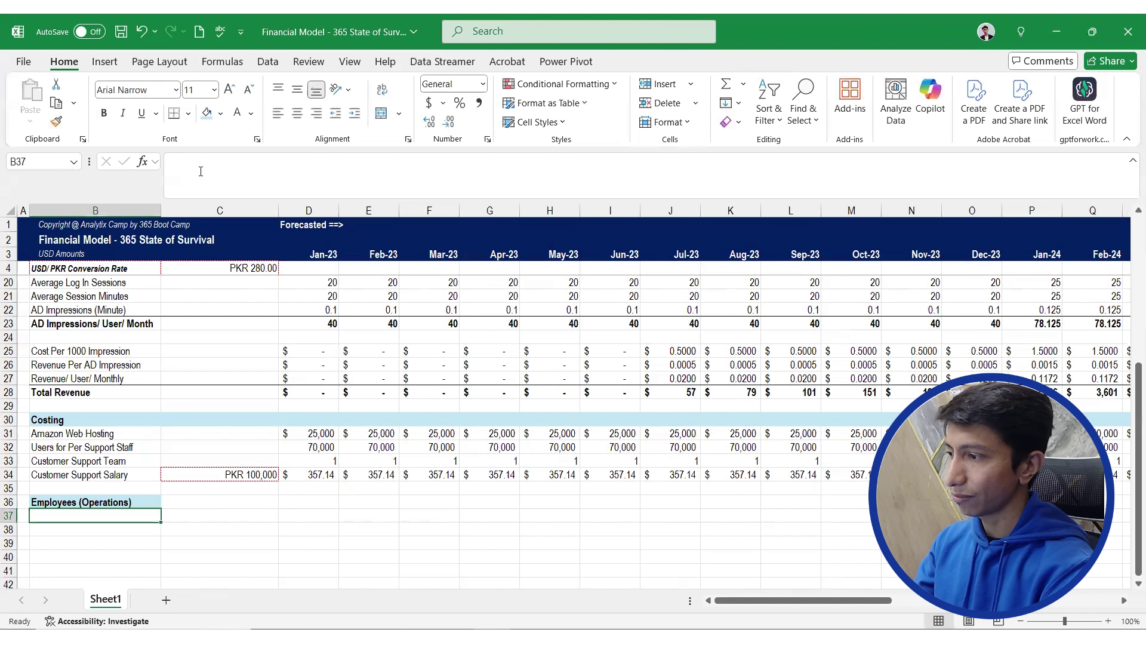
key(Up)
key(Up)
key(Up)
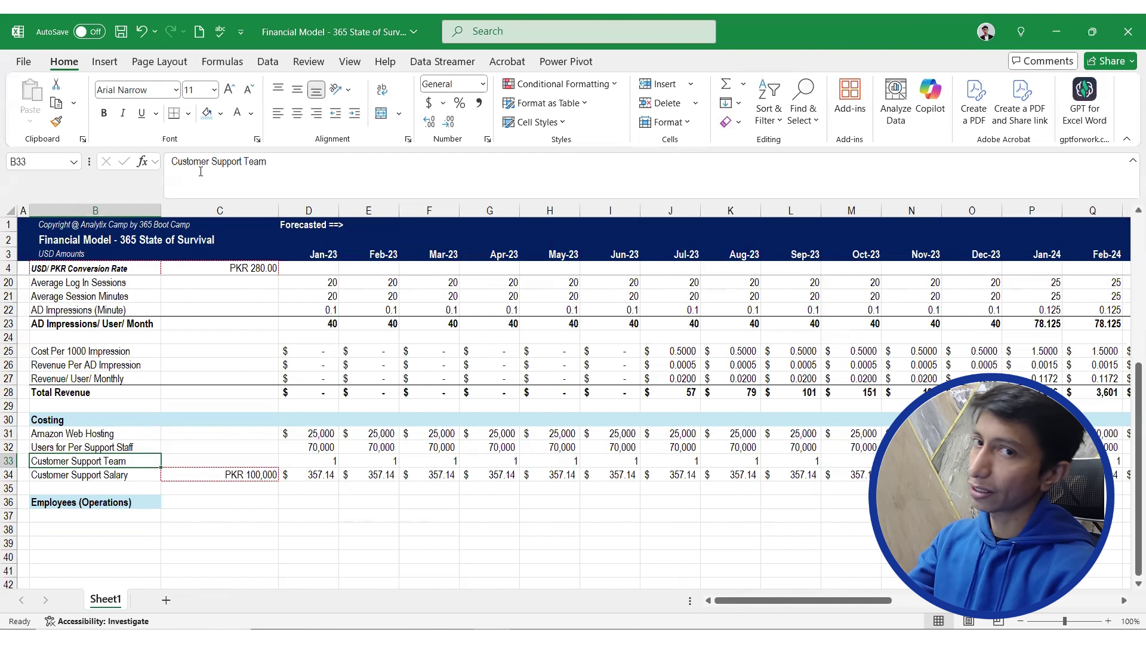
key(Down)
key(Down)
key(Down)
key(Down)
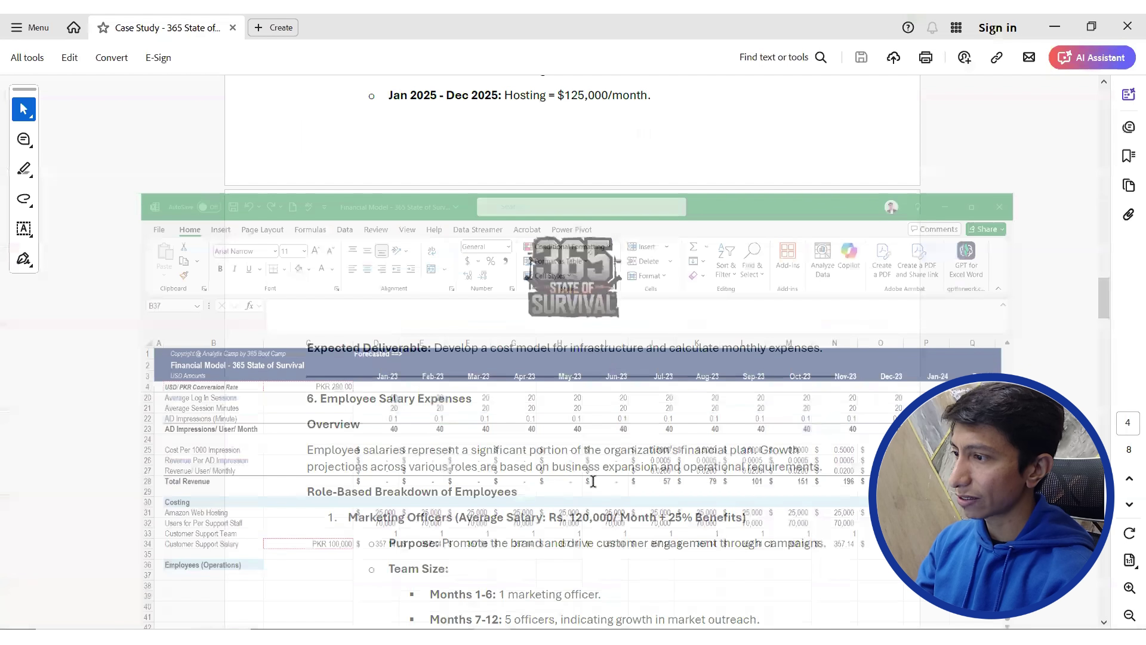
Review the role-based employee breakdown in the case study PDF and enter the first role, Marketing Officers, in B37 of the workbook
scroll(592, 483, down, 3)
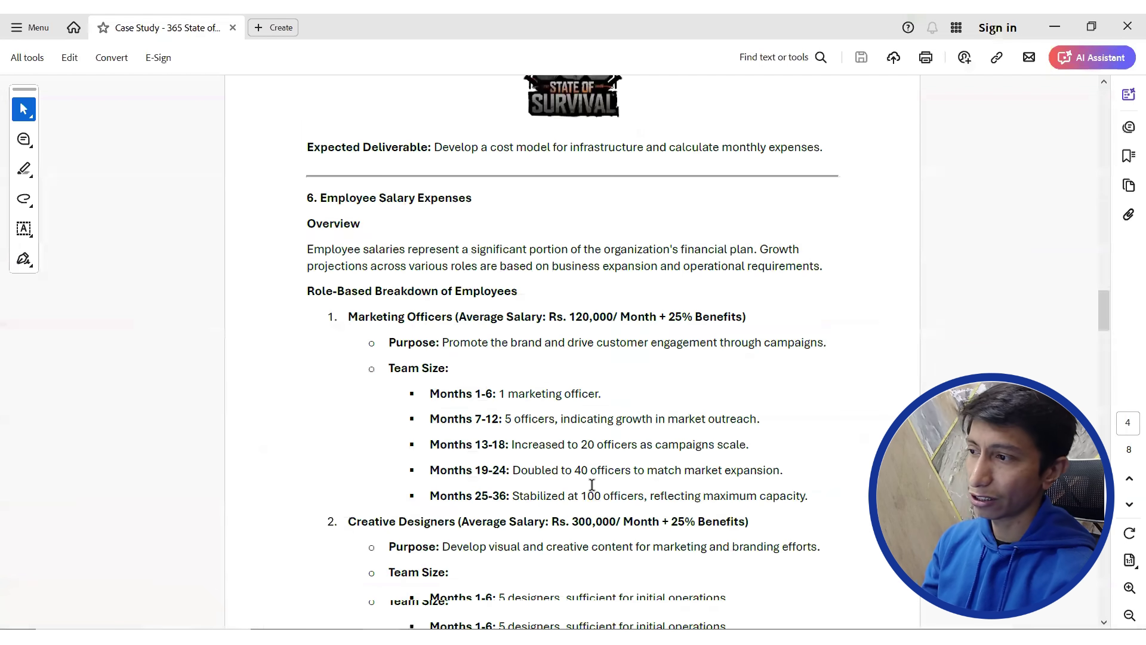
scroll(582, 492, down, 1)
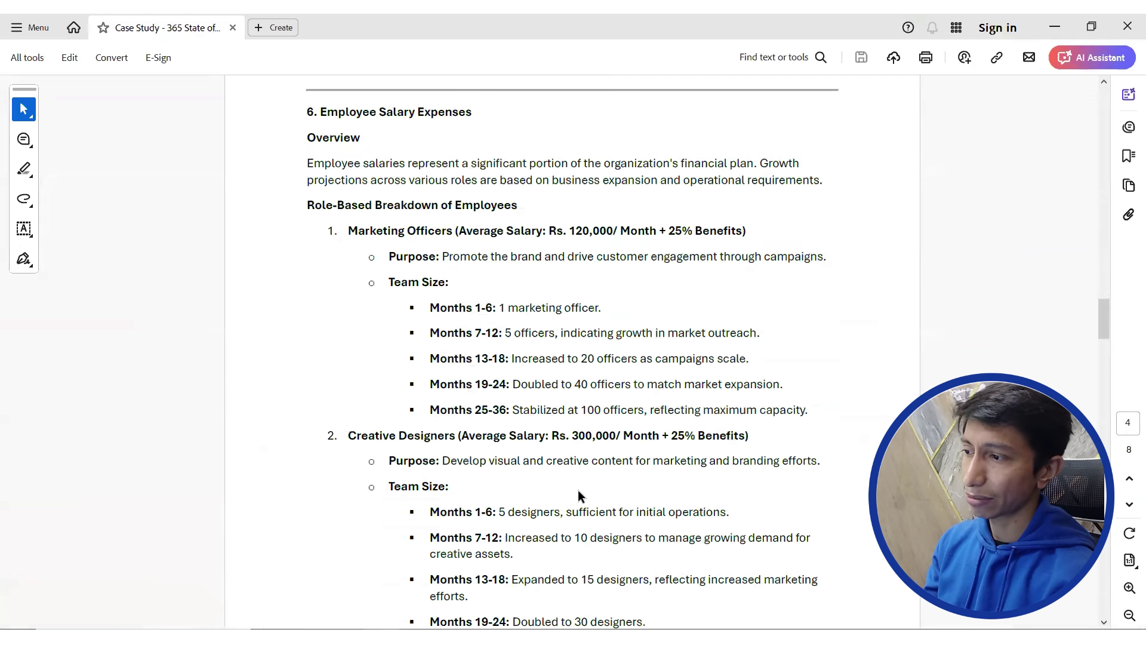
scroll(580, 496, down, 1)
scroll(578, 489, down, 1)
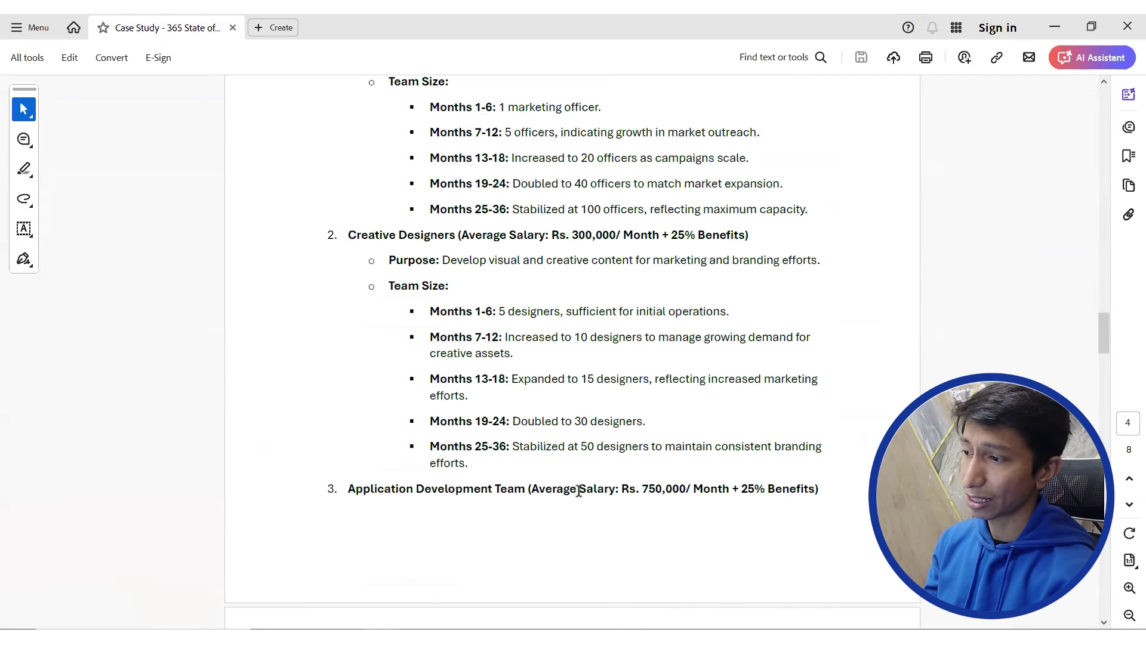
scroll(391, 484, up, 2)
drag(350, 173, 452, 174)
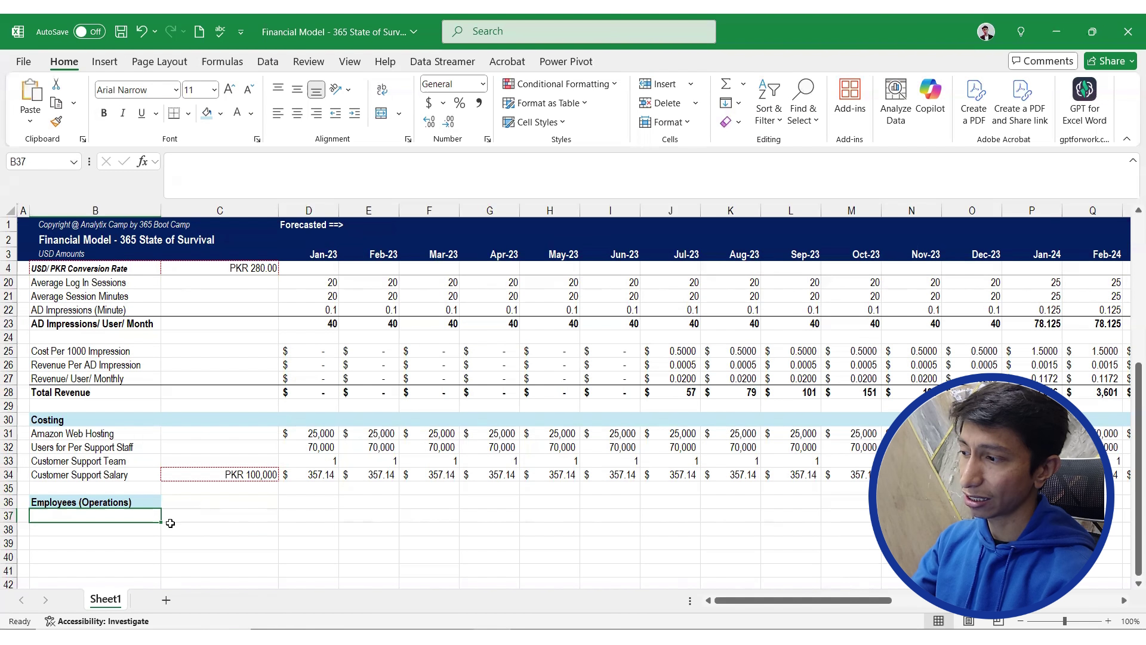
text(Marketing Officers)
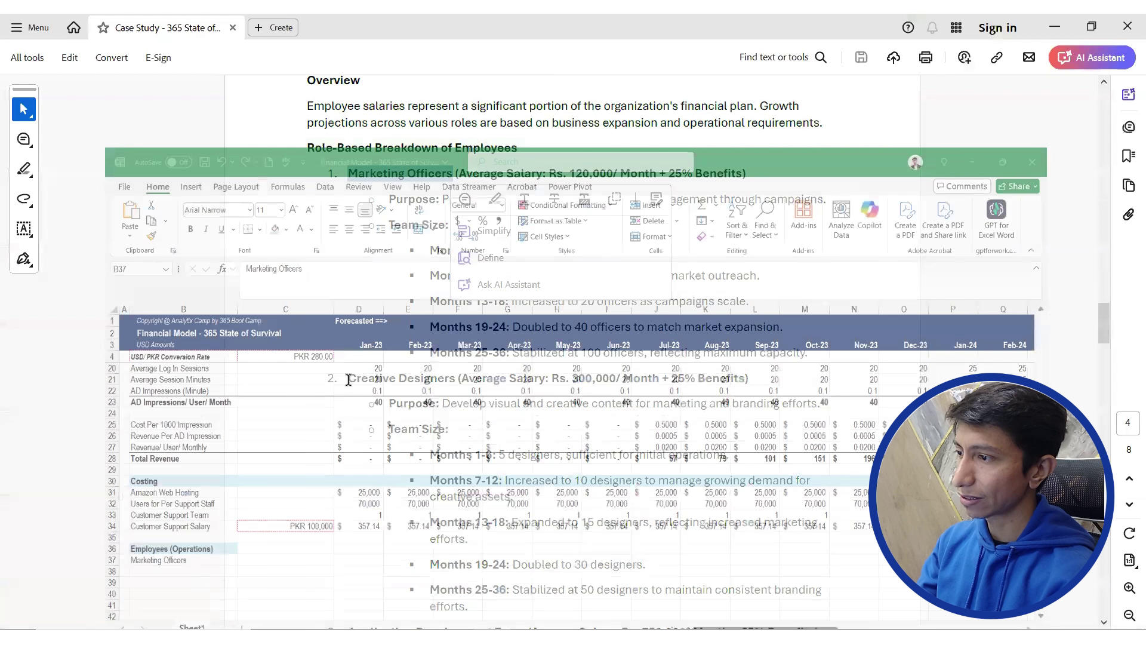
Copy the second role title, Creative Designers, from the case study PDF into B38 of the workbook
drag(348, 377, 454, 378)
key(ctrl+c)
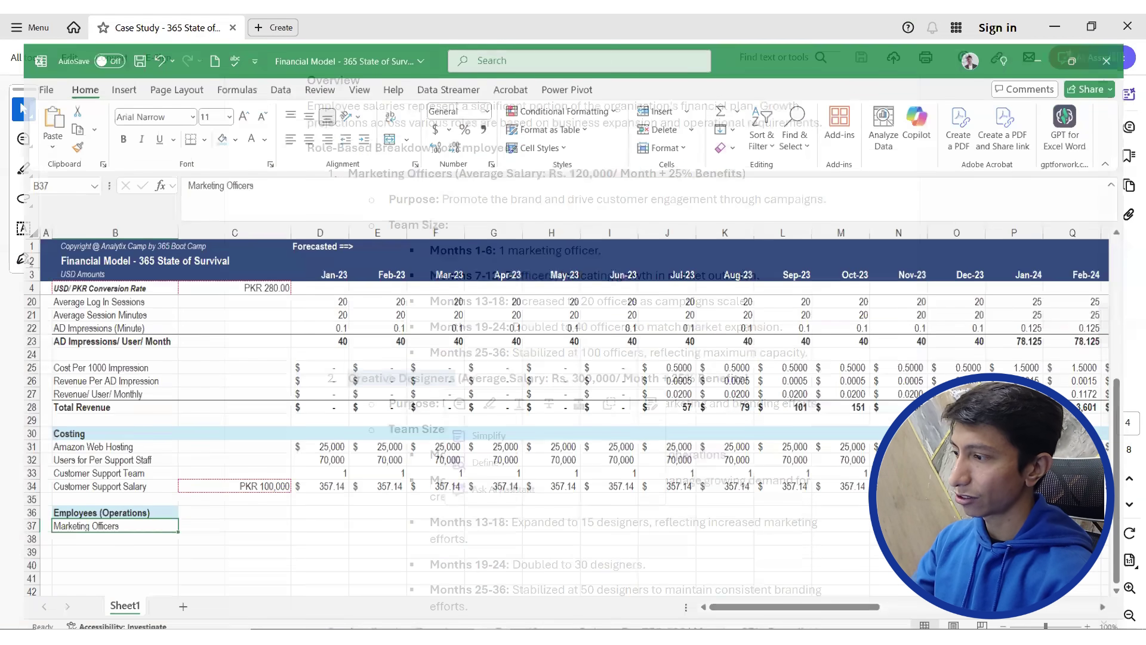
key(Down)
key(ctrl+v)
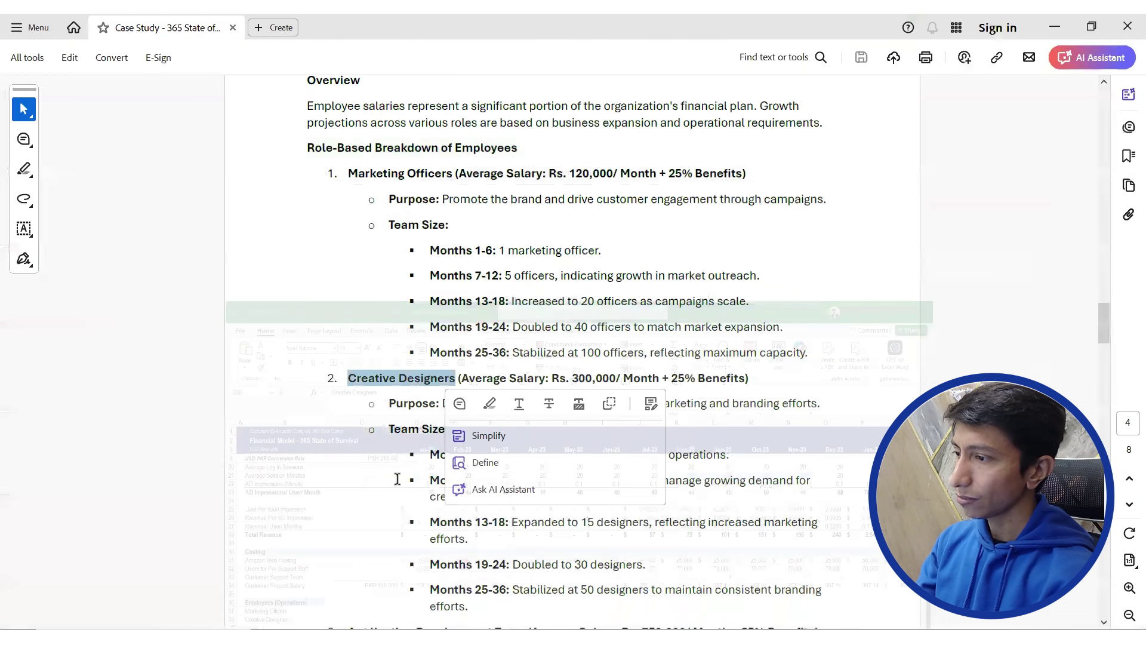
Copy the third role title, Application Development Team, from the case study PDF into B39 of the workbook
scroll(345, 493, down, 3)
drag(348, 488, 514, 495)
key(ctrl+c)
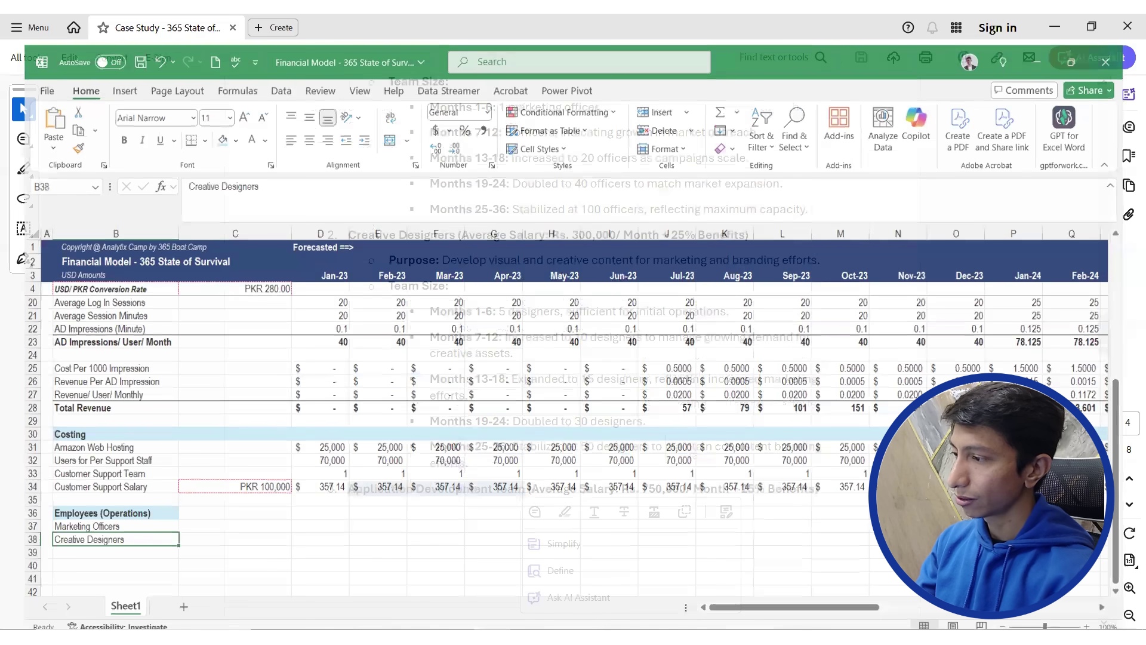
key(Down)
key(ctrl+v)
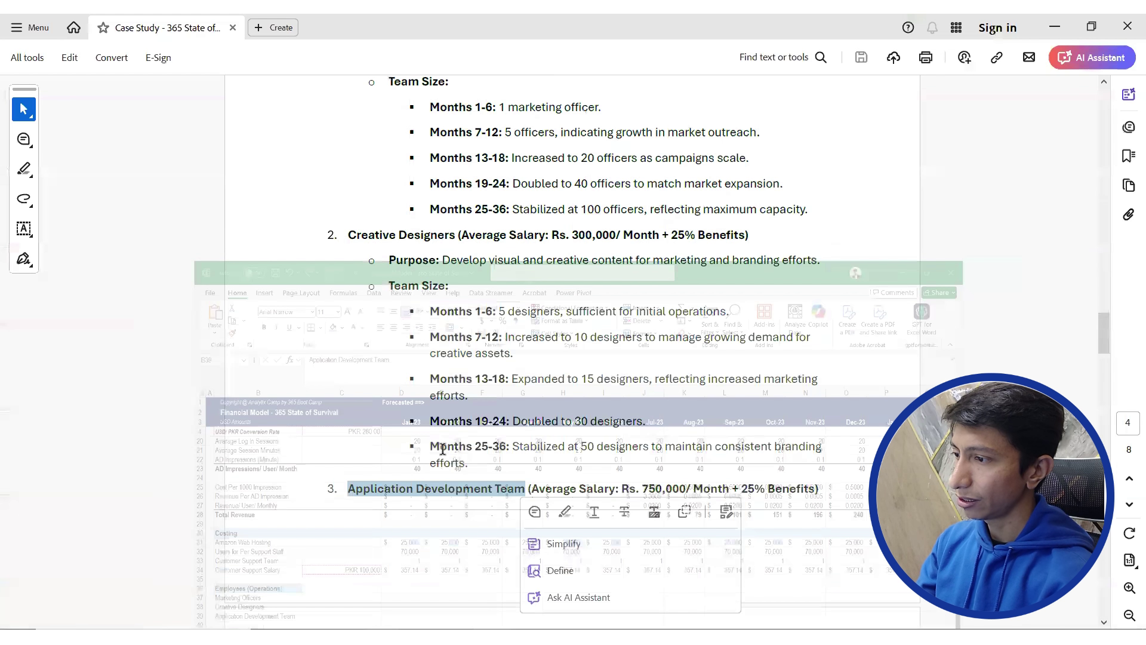
Copy the fourth role title, Administrative Officers, from the case study PDF and return to the workbook at B40
scroll(442, 476, down, 10)
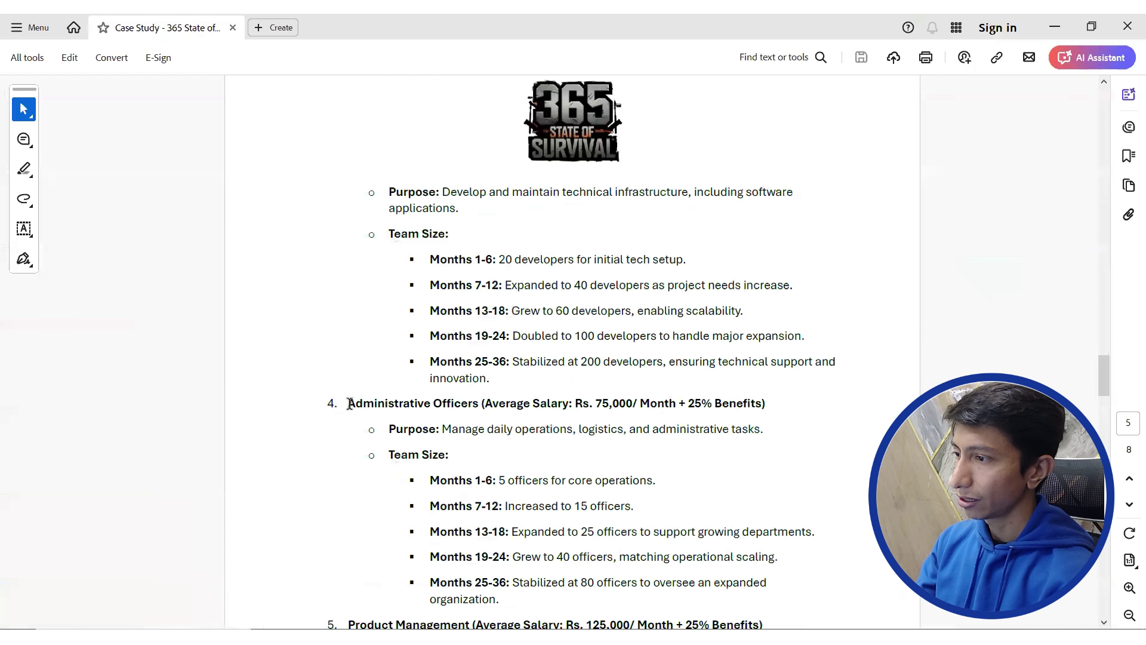
drag(349, 403, 480, 404)
key(ctrl+c)
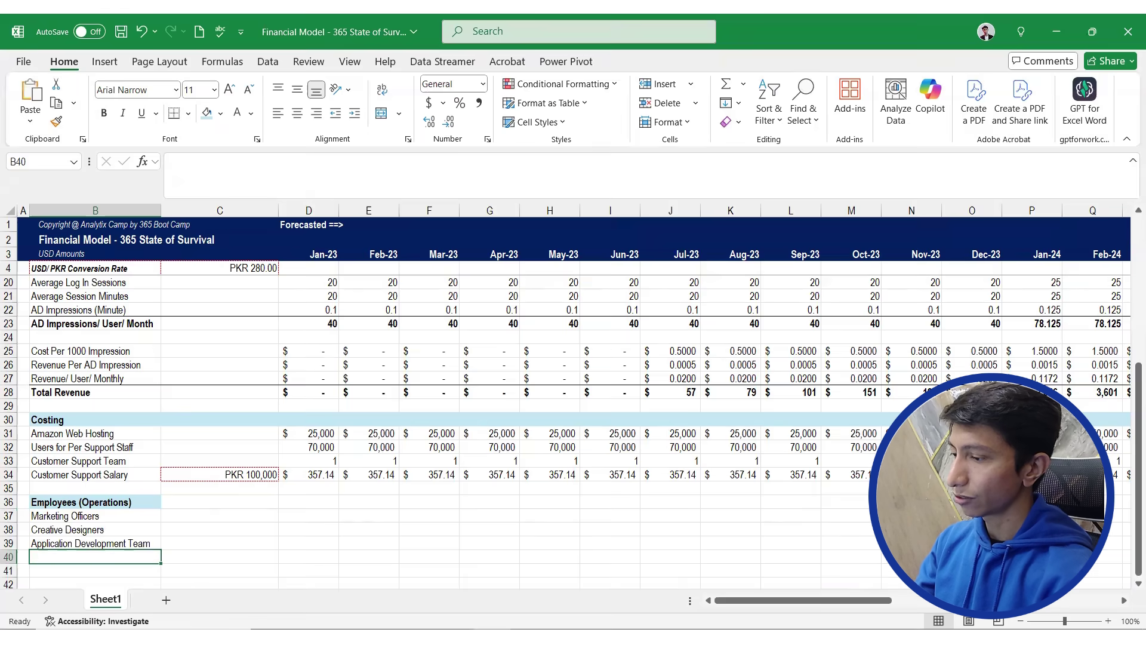
Fill B40 and B41 with the role names Administrative Officers and Product Management, copied from the Acrobat case study
key(Down)
key(ctrl+v)
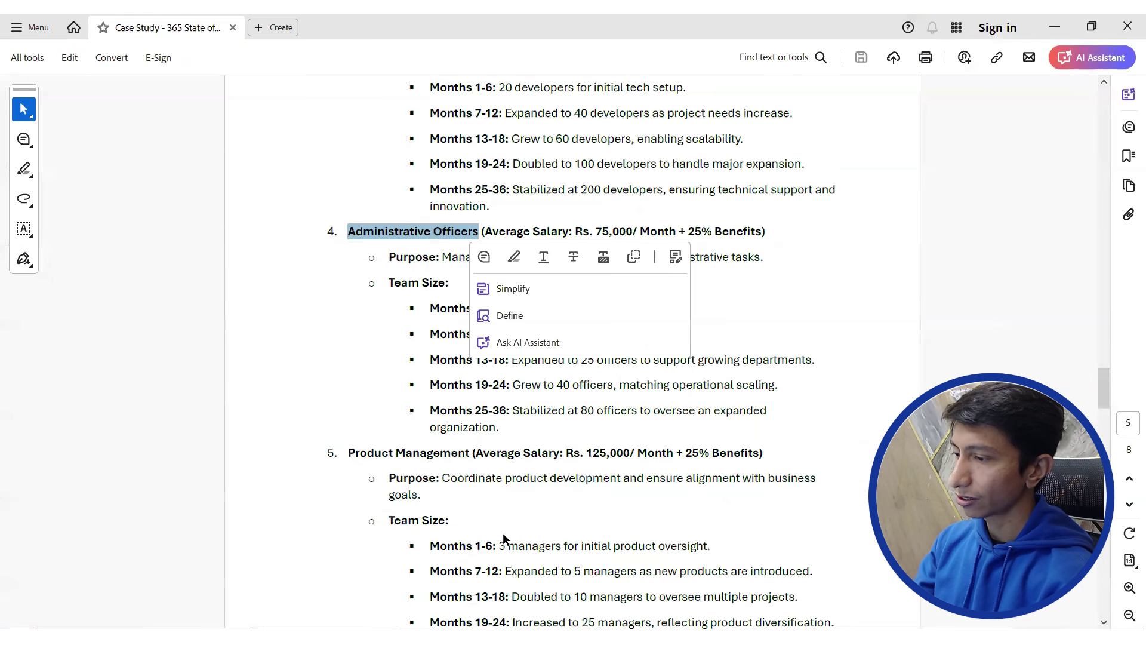
drag(349, 452, 470, 453)
key(ctrl+c)
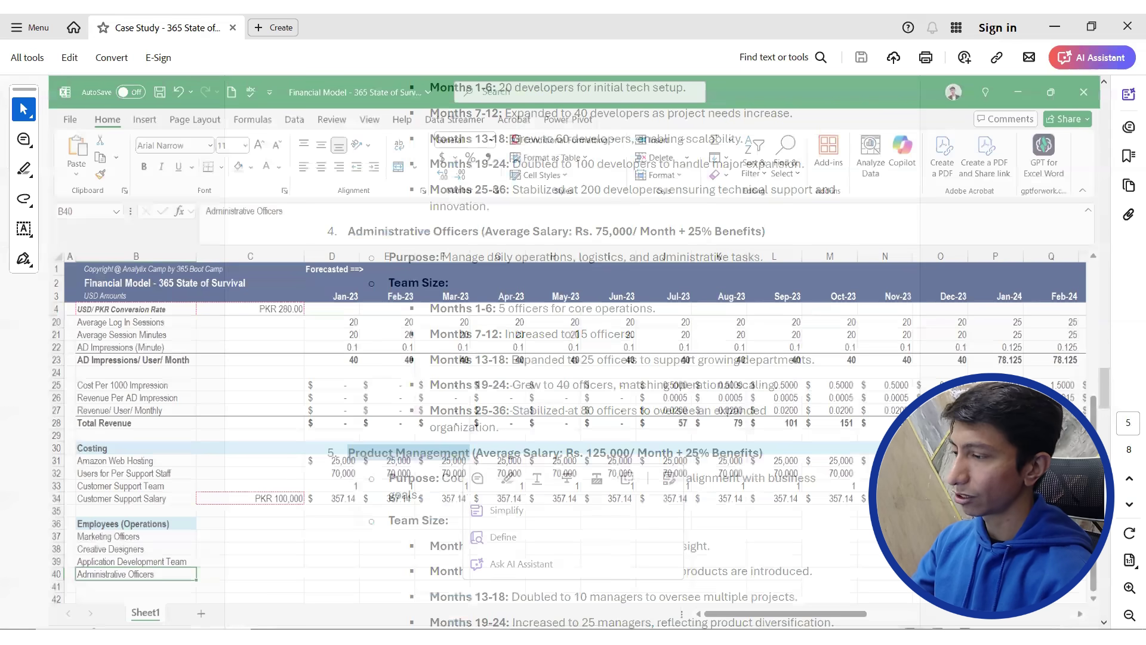
key(Down)
key(ctrl+v)
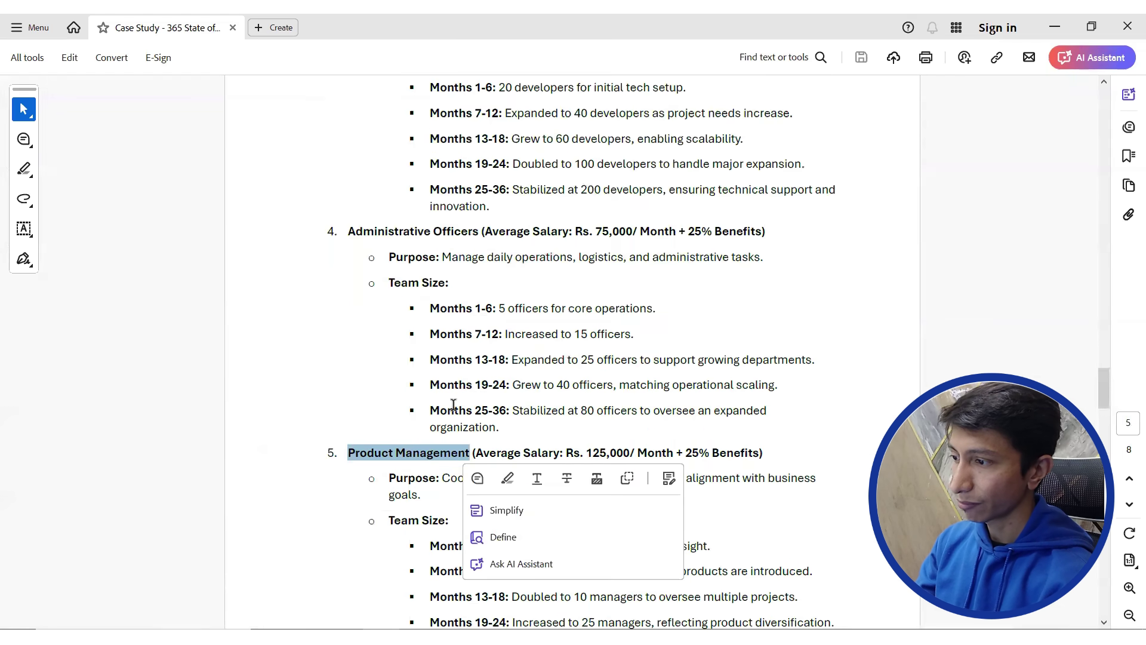
Copy the Sales Team role name from the case study PDF into B42 of the Excel model's employee list
scroll(443, 417, down, 8)
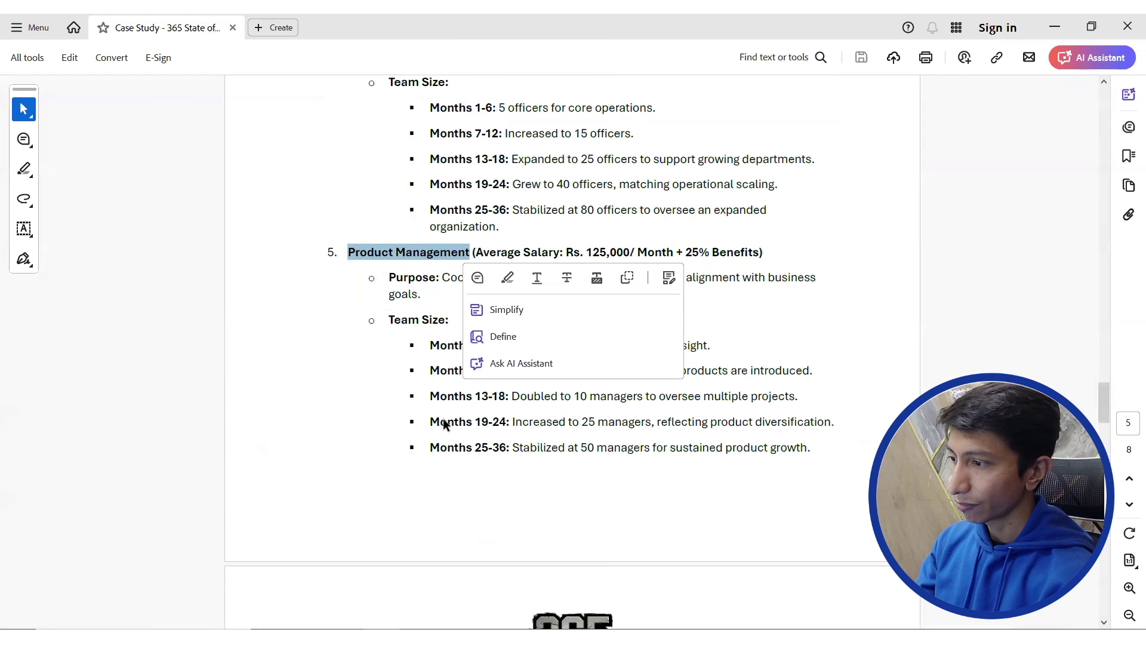
scroll(436, 424, down, 3)
drag(350, 380, 412, 380)
key(ctrl+c)
scroll(482, 330, up, 20)
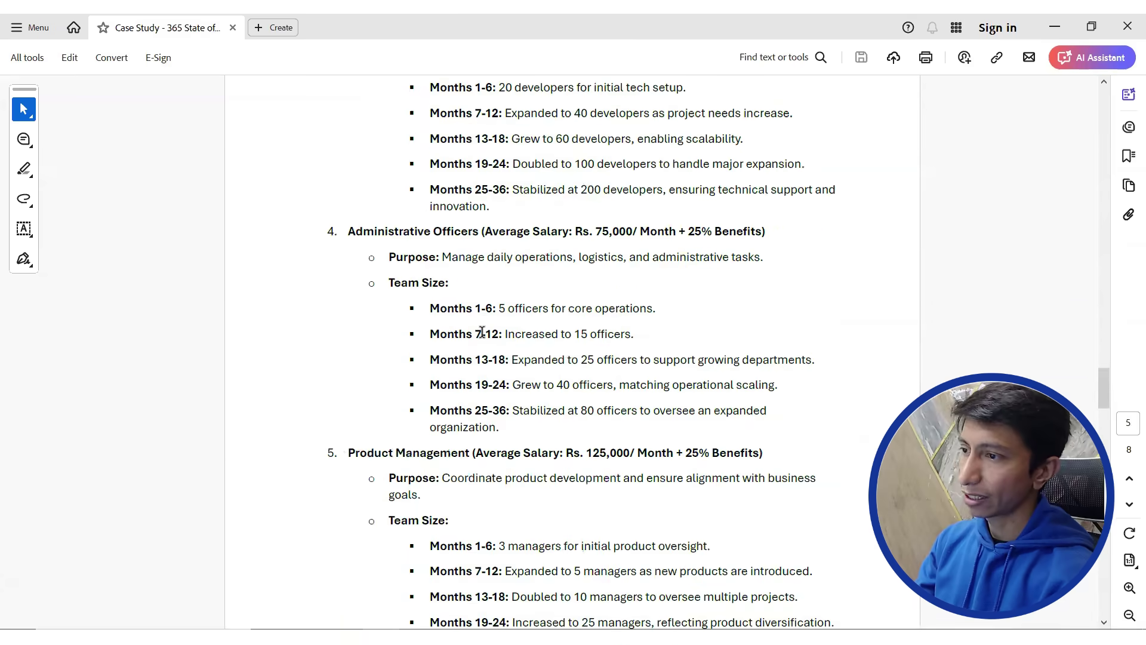
scroll(482, 330, up, 10)
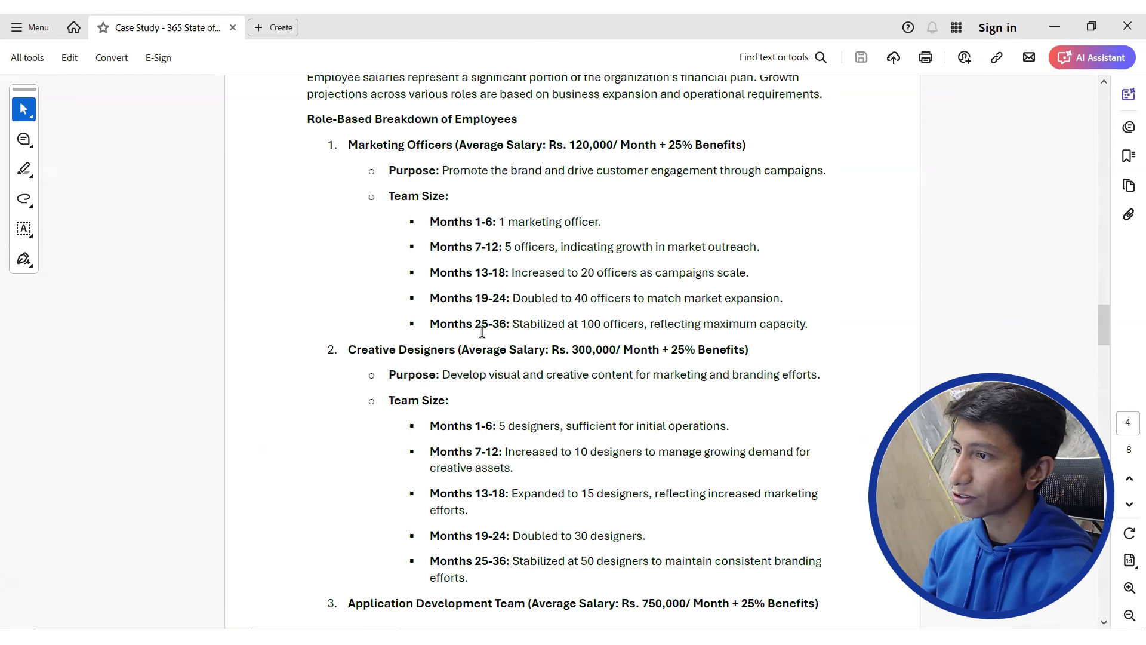
scroll(482, 331, up, 8)
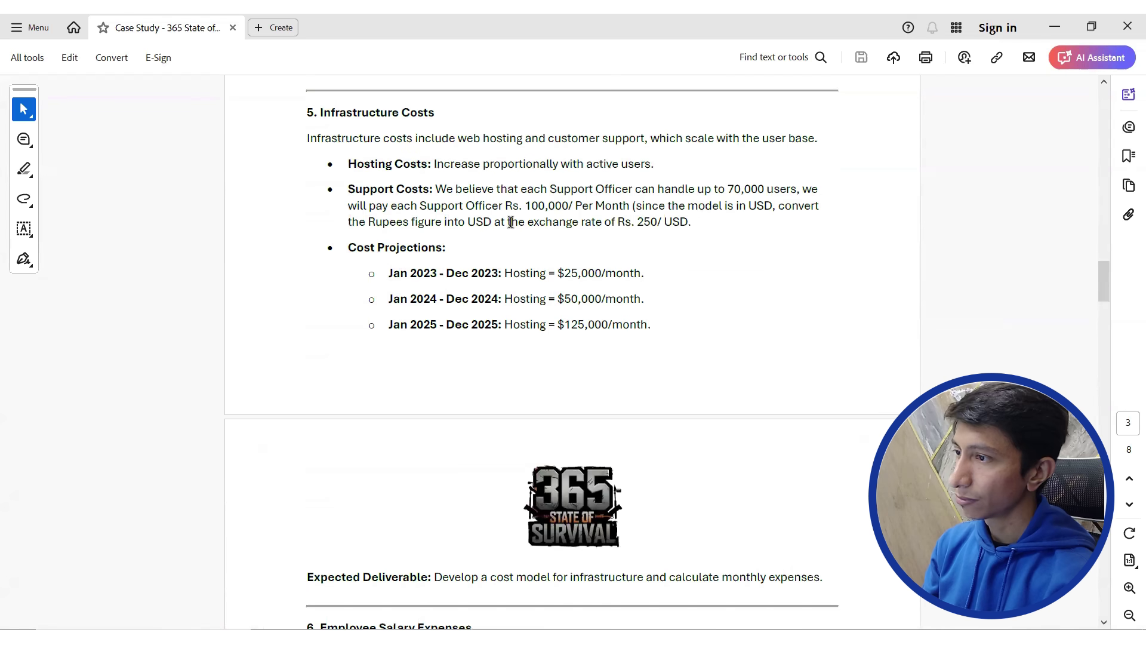
scroll(609, 319, down, 7)
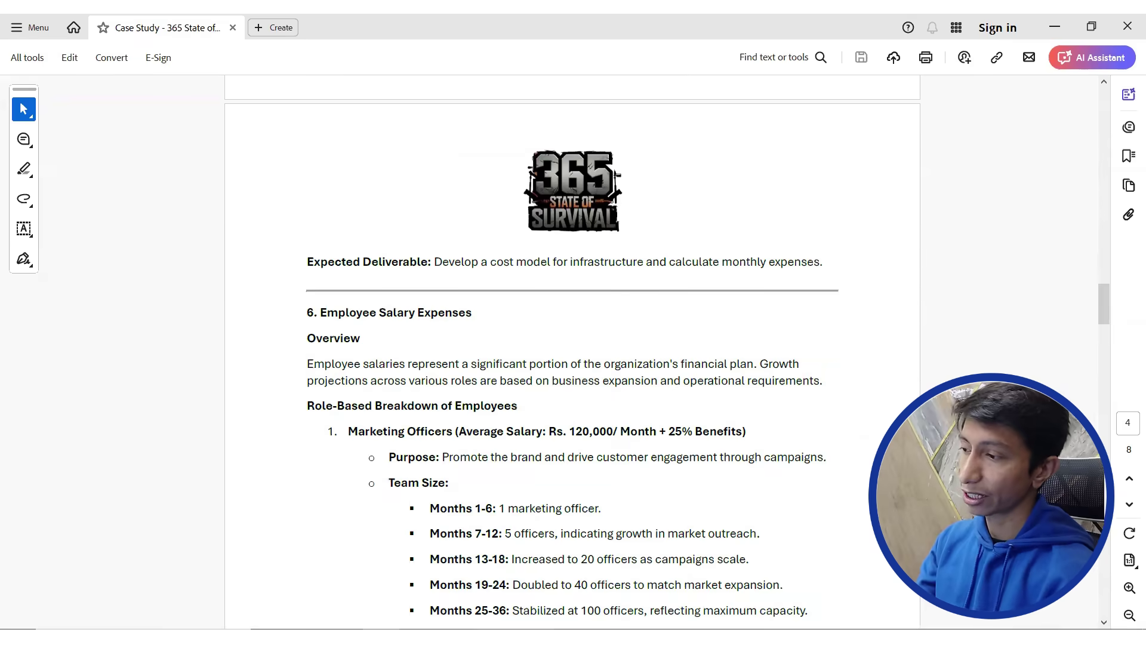
key(alt+Tab)
key(Down)
key(ctrl+v)
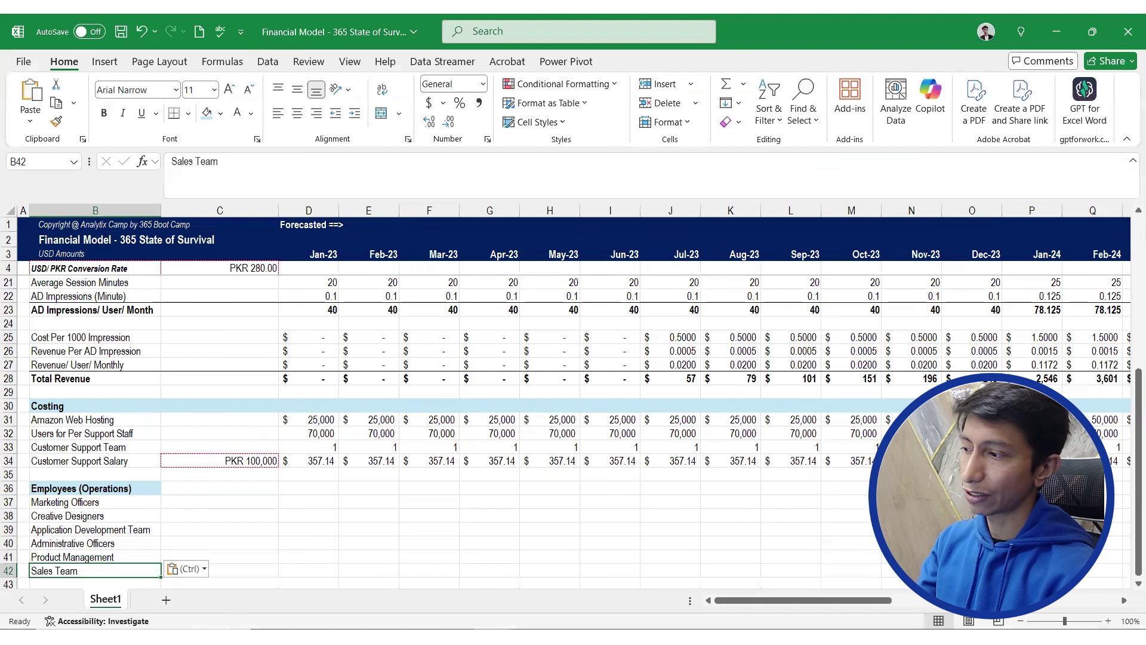
key(Down)
key(Up)
key(Up)
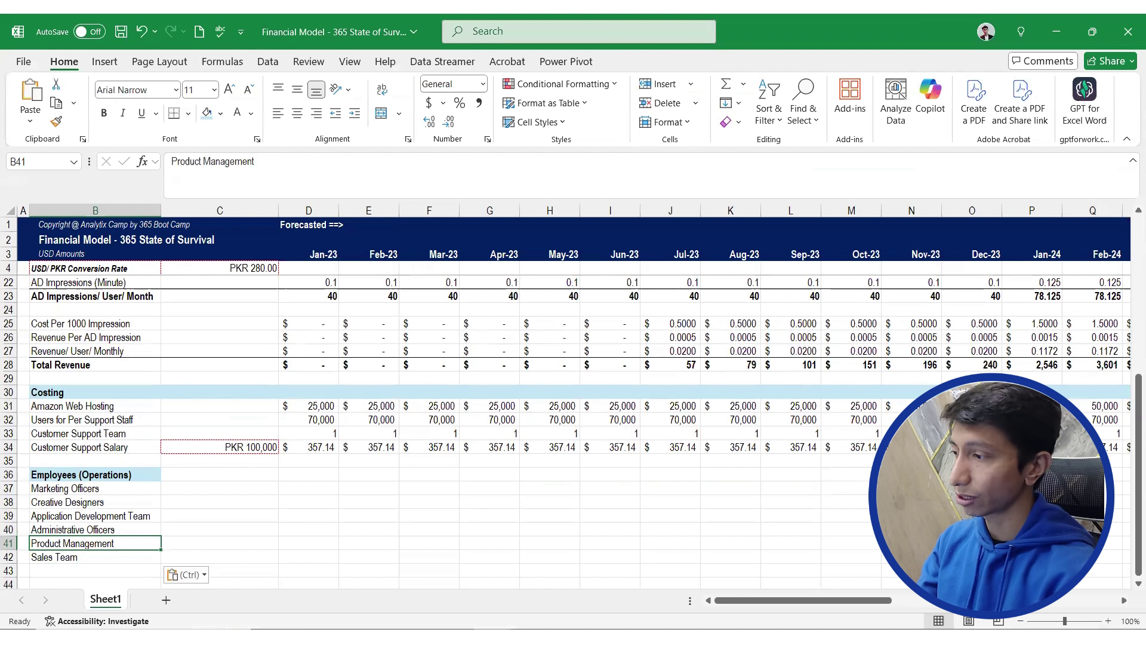
key(Right)
key(Right)
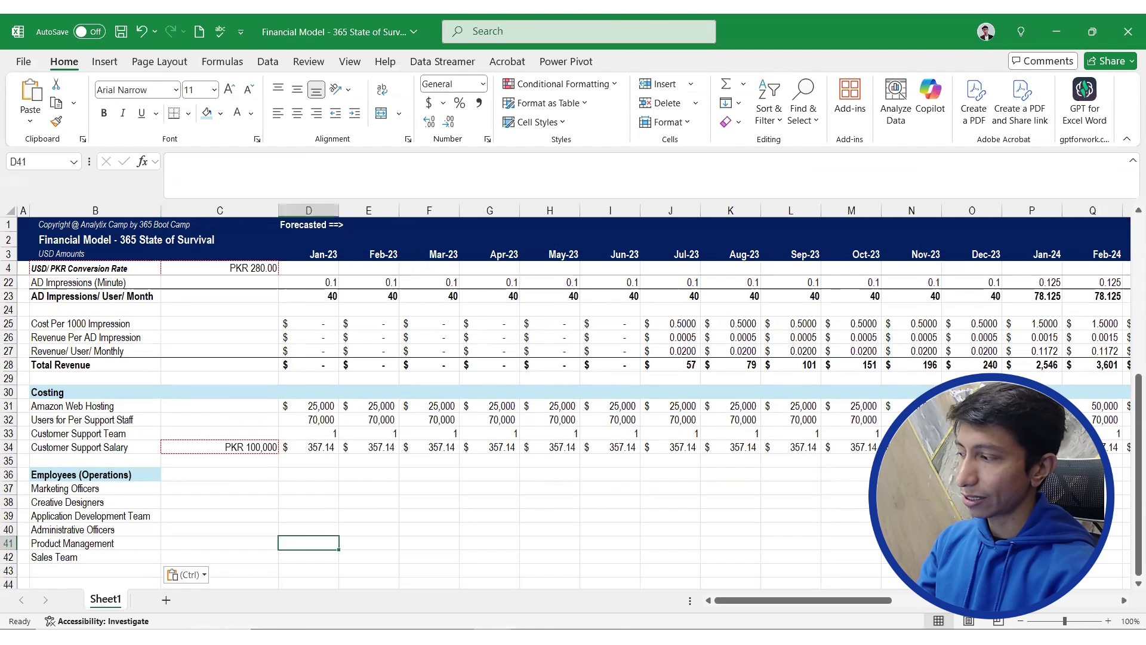
key(Up)
key(Left)
key(Up)
key(Up)
key(Up)
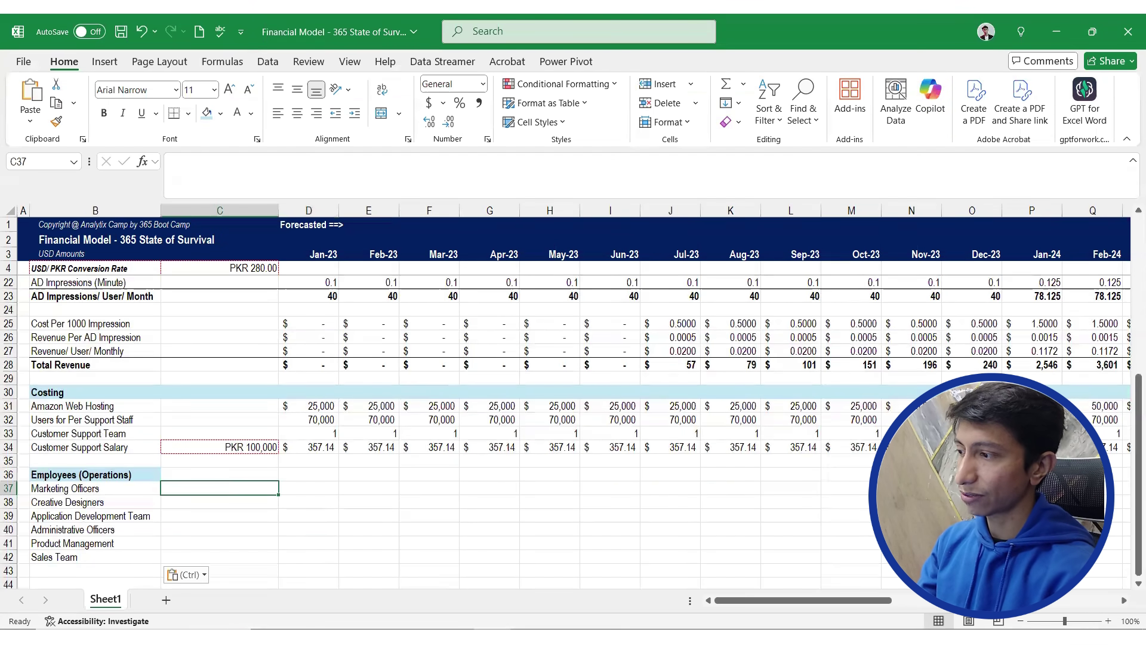
key(Down)
Review the case study's employee salary section for each role's average monthly salary, benefits percentage and team sizes
key(alt+Tab)
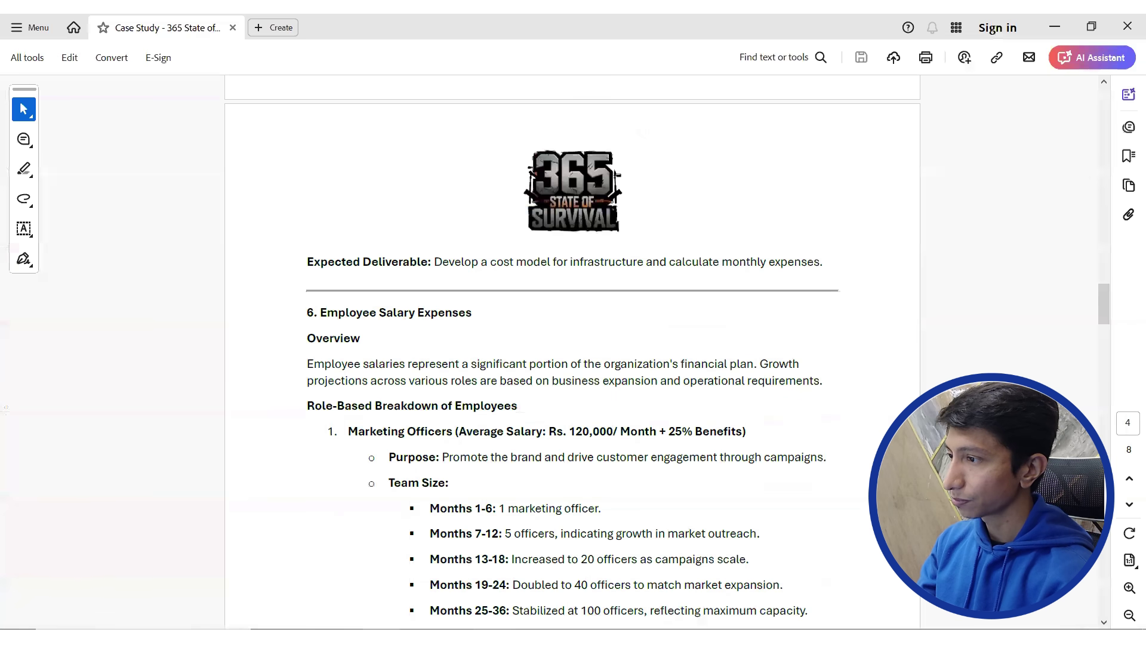
scroll(442, 406, down, 3)
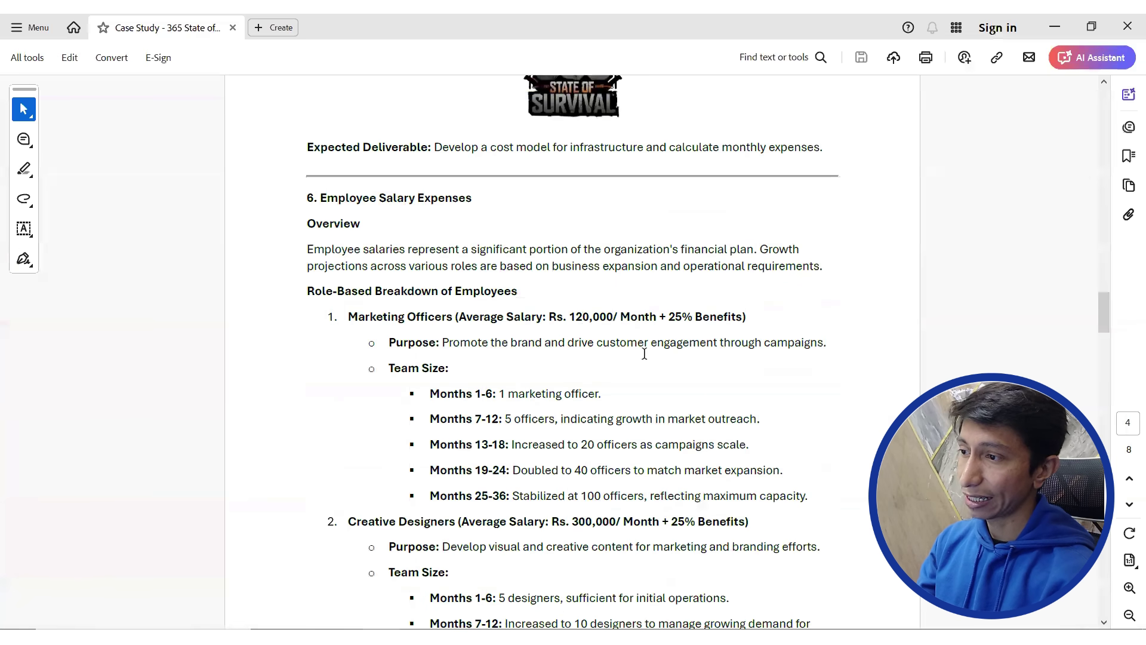
scroll(637, 287, down, 3)
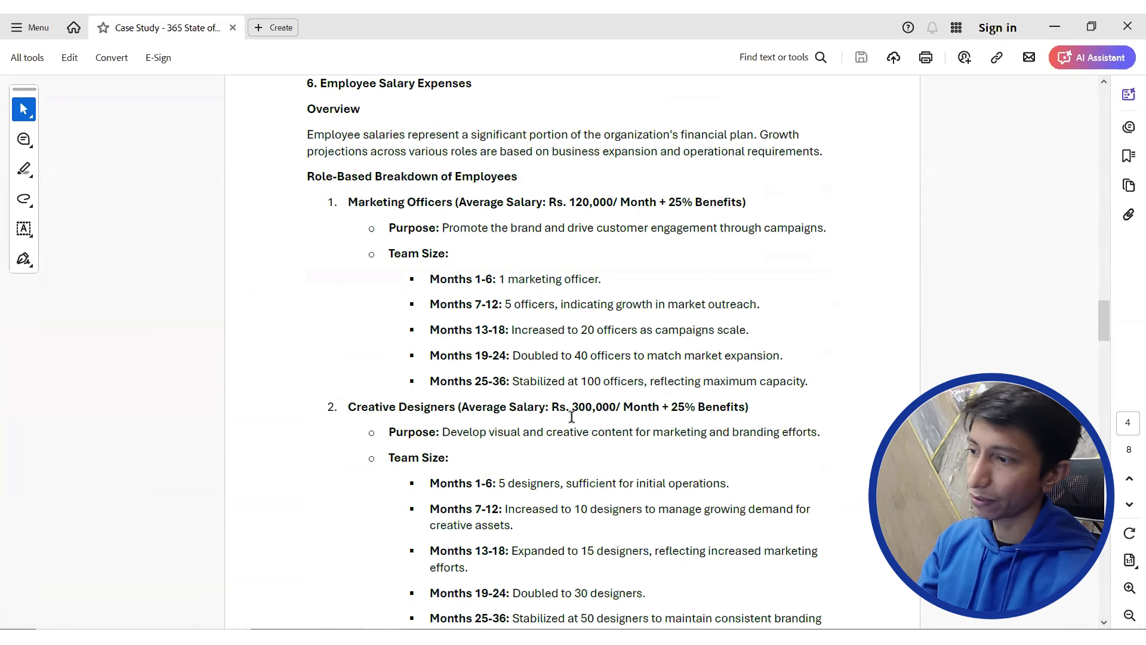
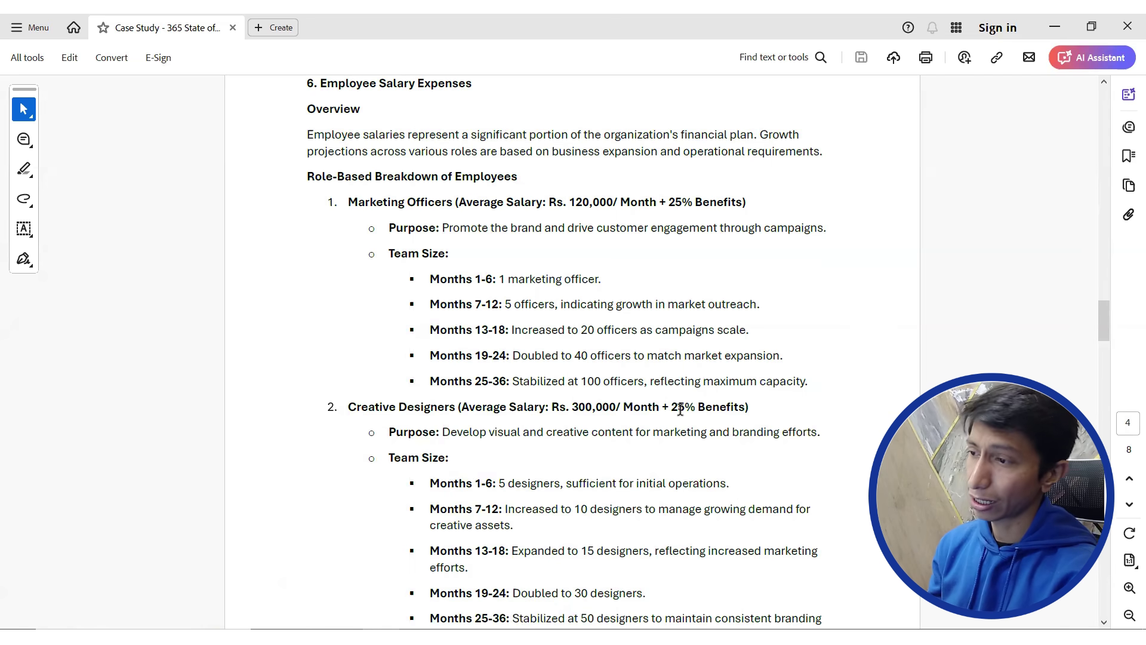
scroll(681, 409, down, 10)
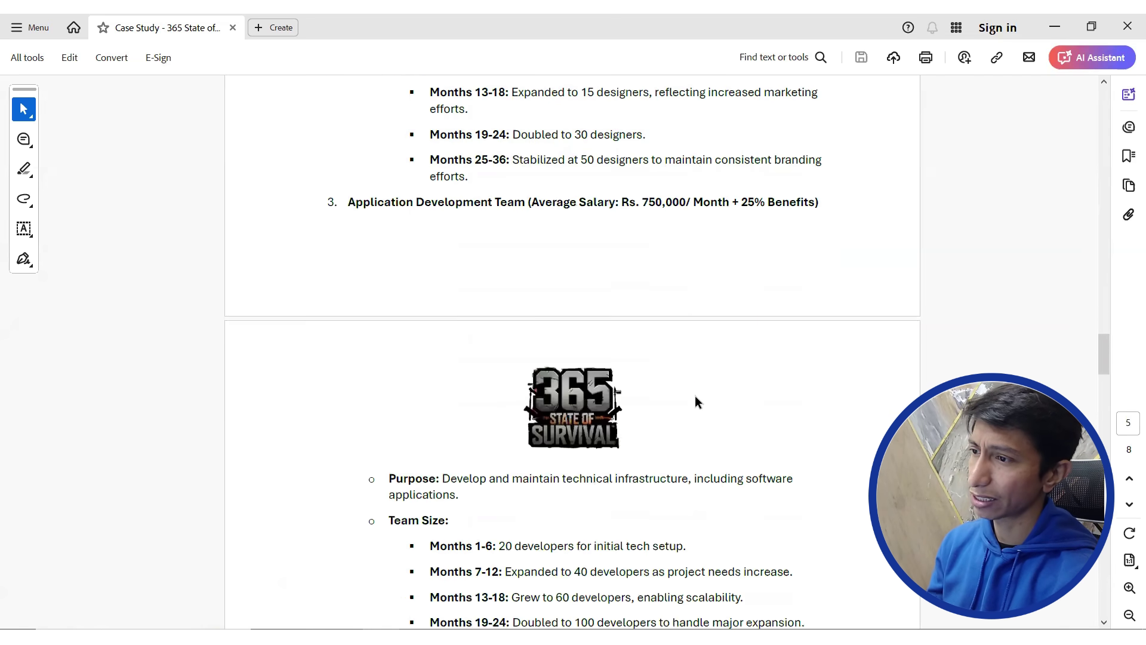
scroll(698, 385, down, 5)
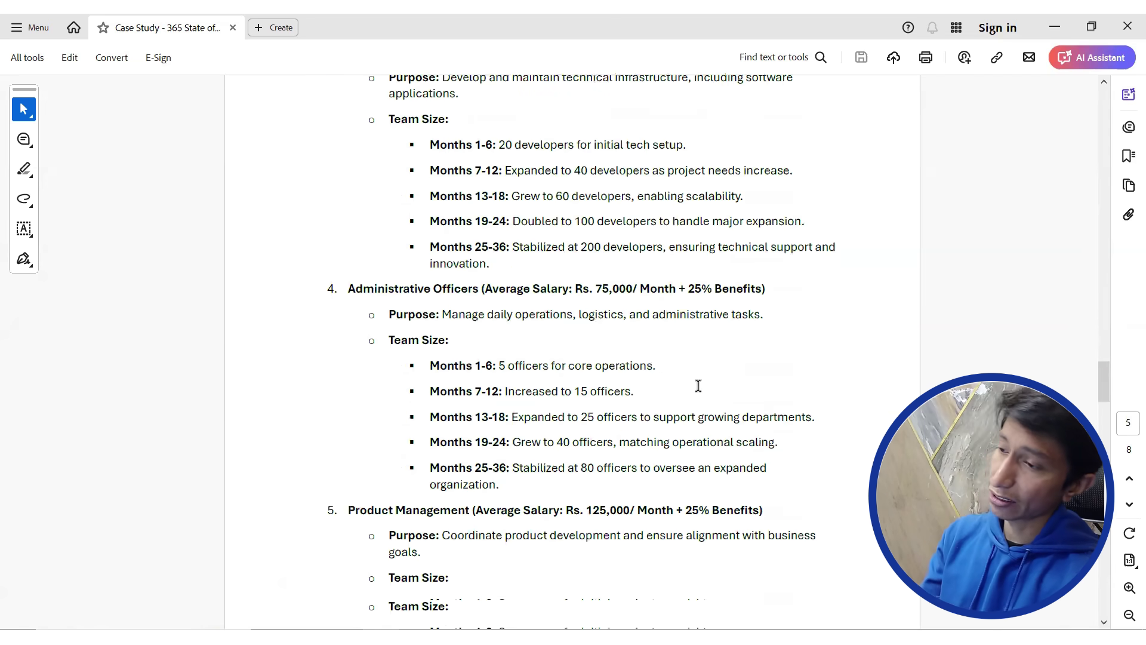
scroll(697, 388, up, 10)
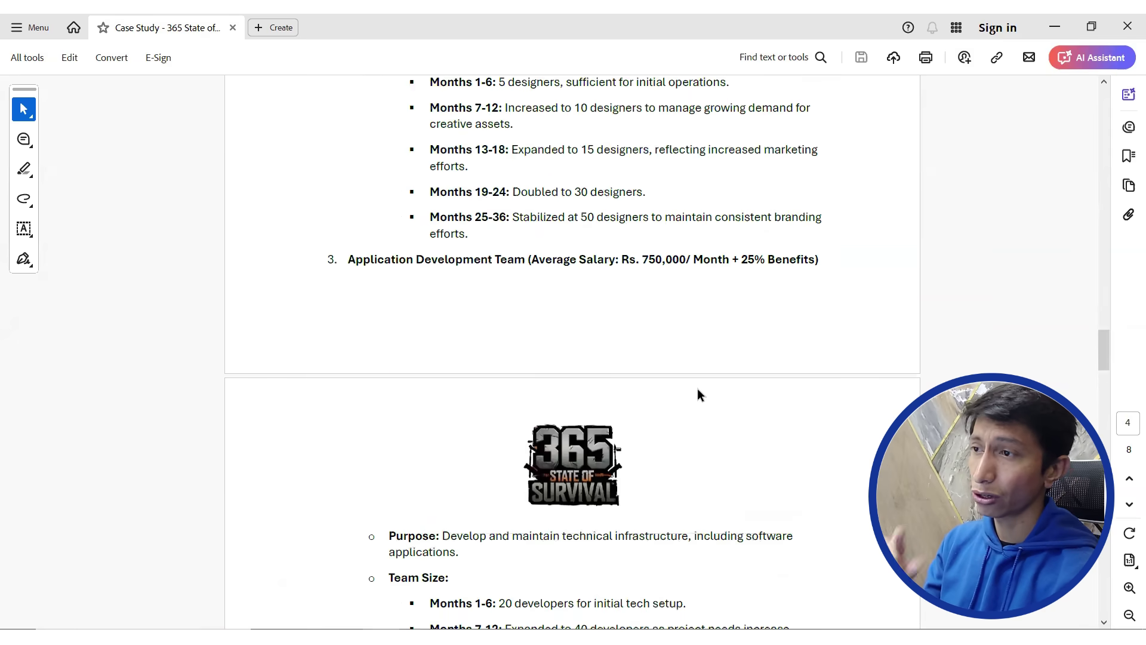
scroll(697, 388, up, 6)
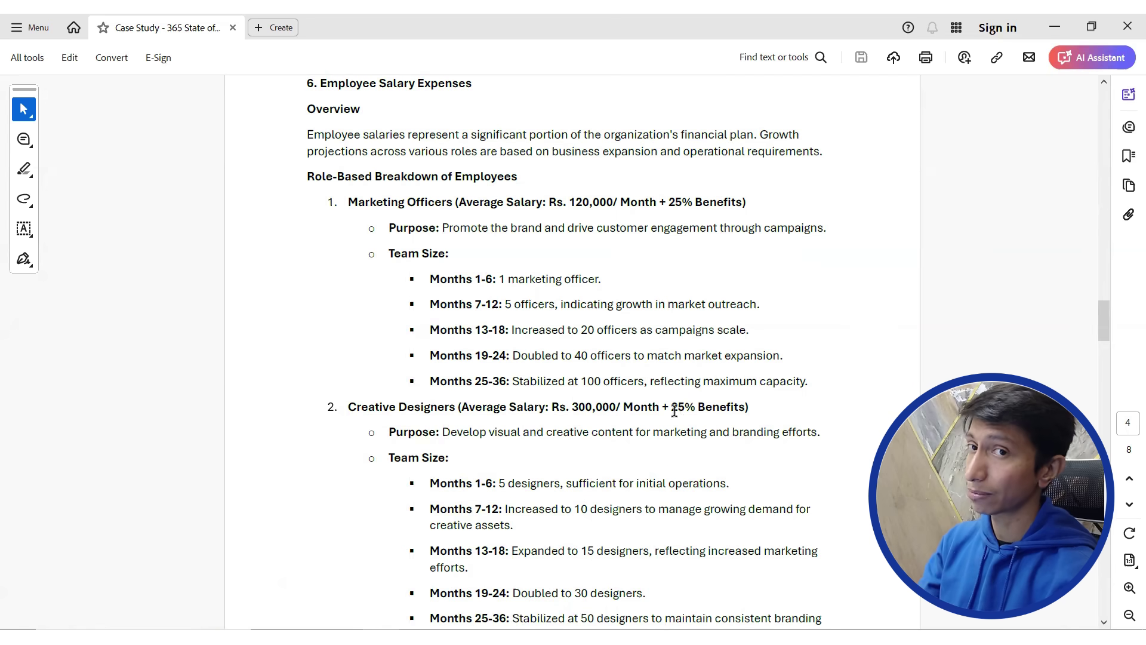
key(alt+Tab)
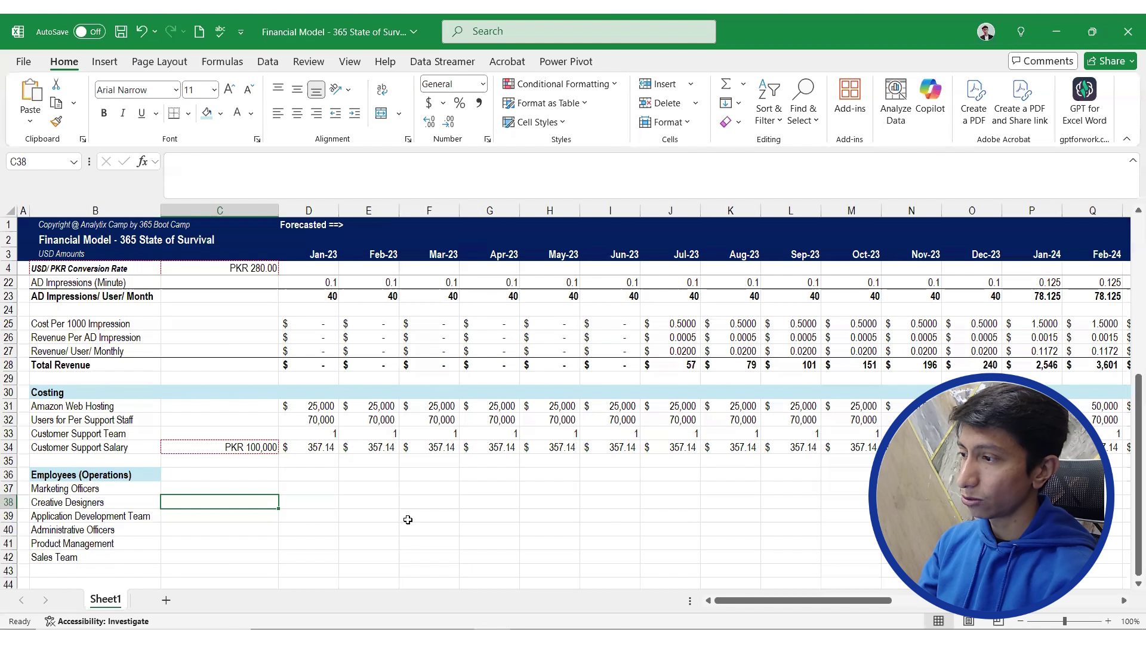
Enter 120000 in C37 as the average monthly salary for Marketing Officers
key(ctrl+v)
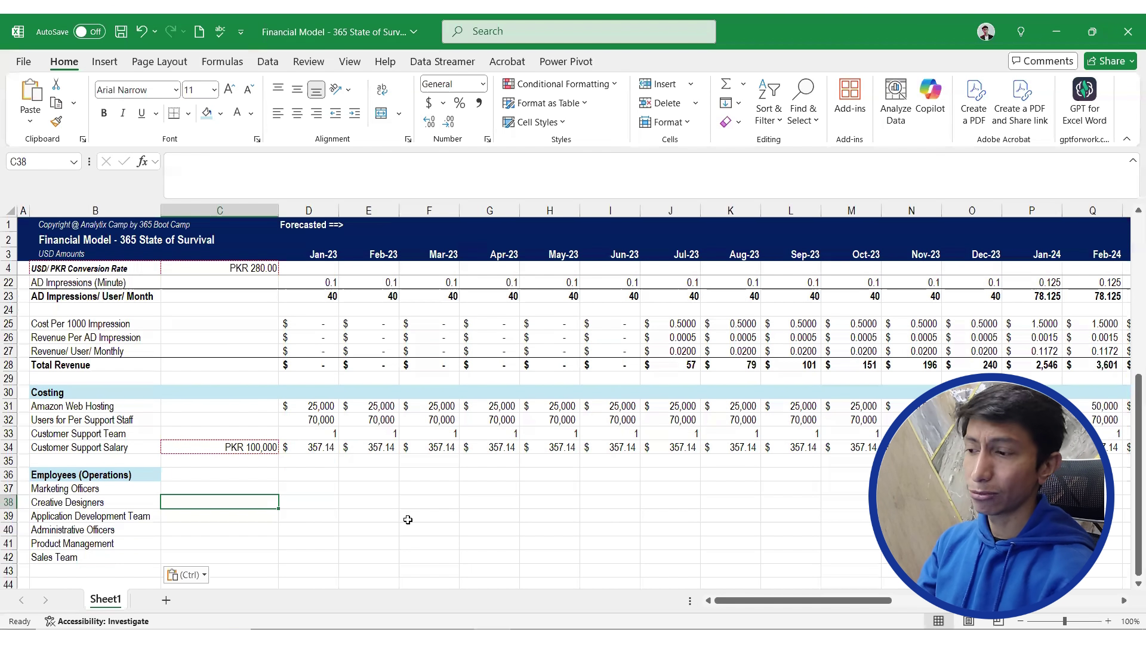
mouse_move(492, 636)
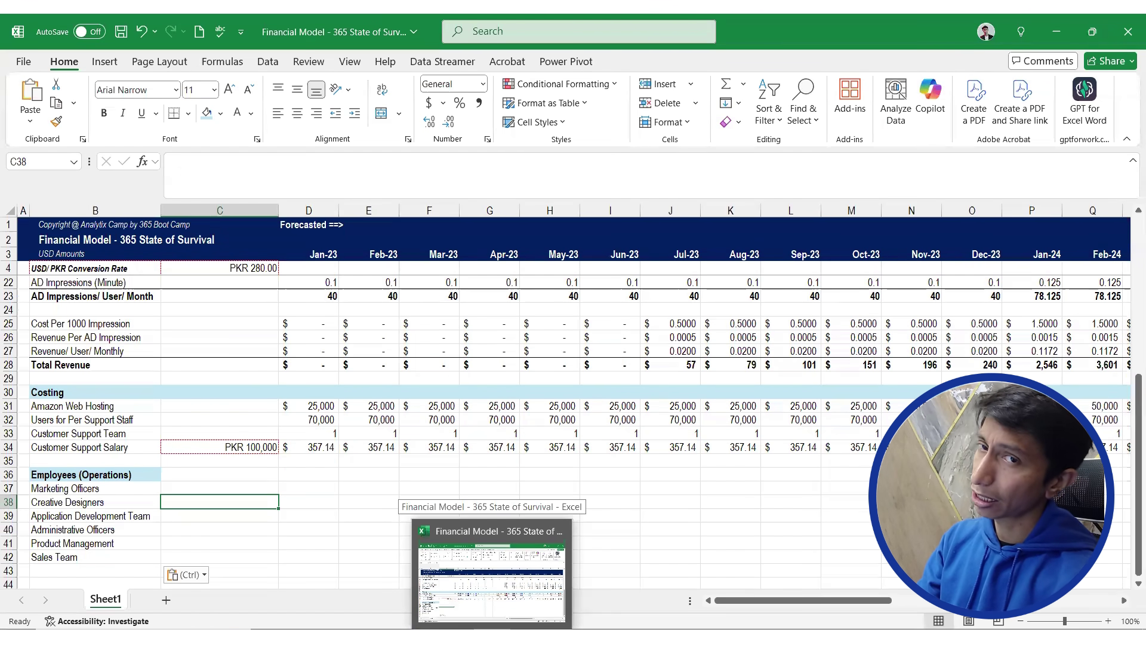
click(492, 636)
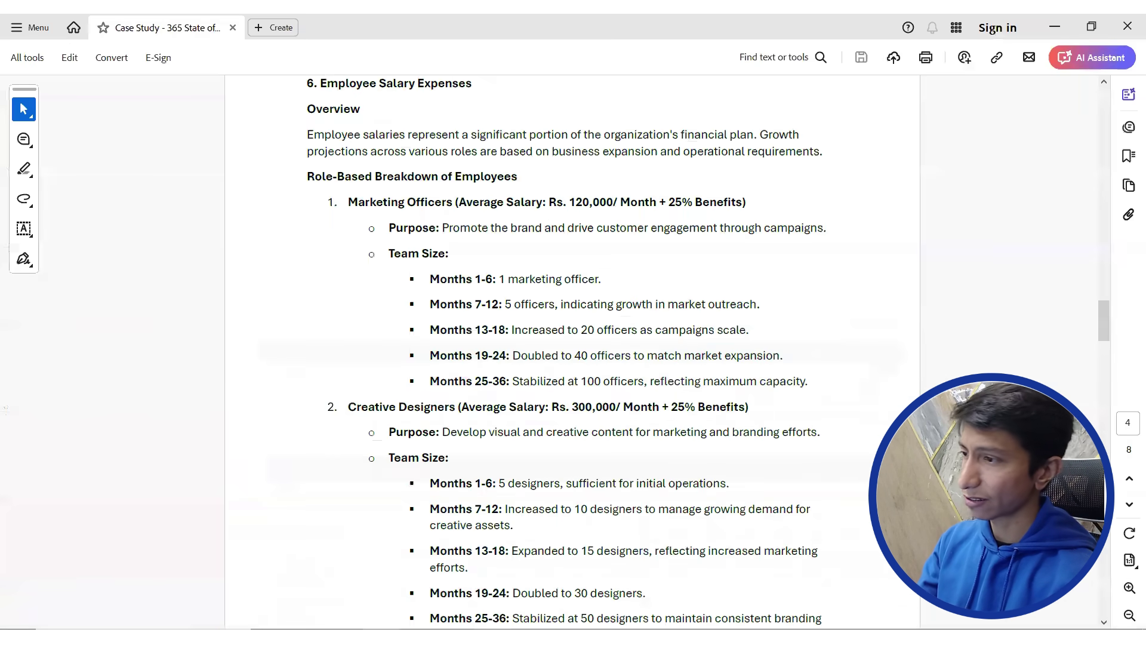
key(alt+Tab)
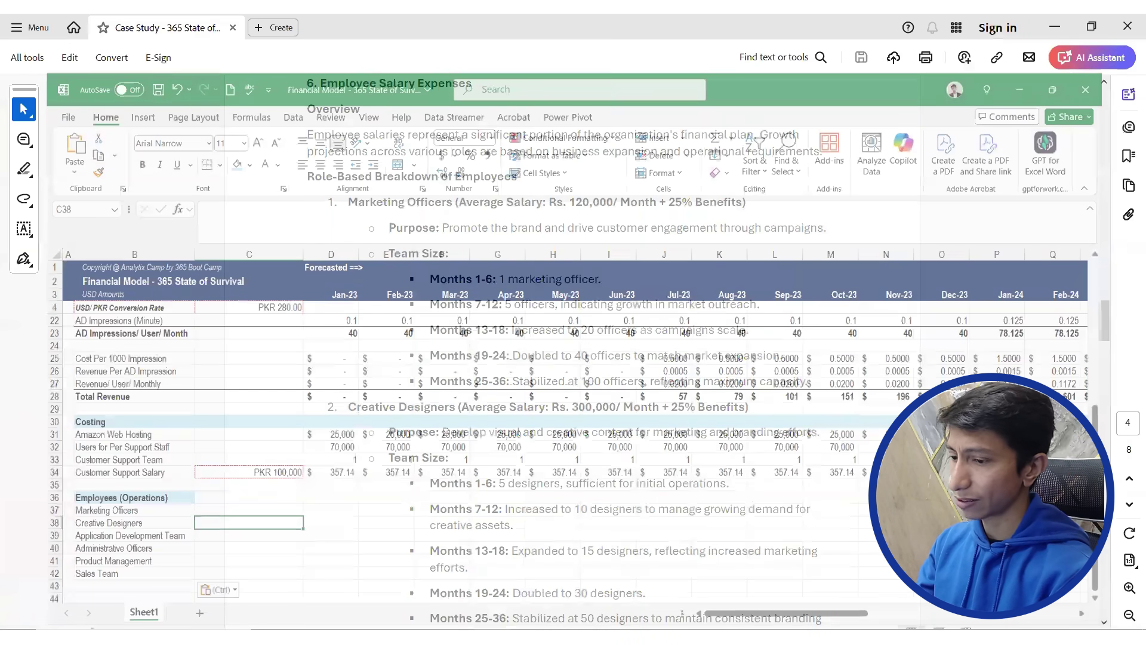
key(Up)
text(120000)
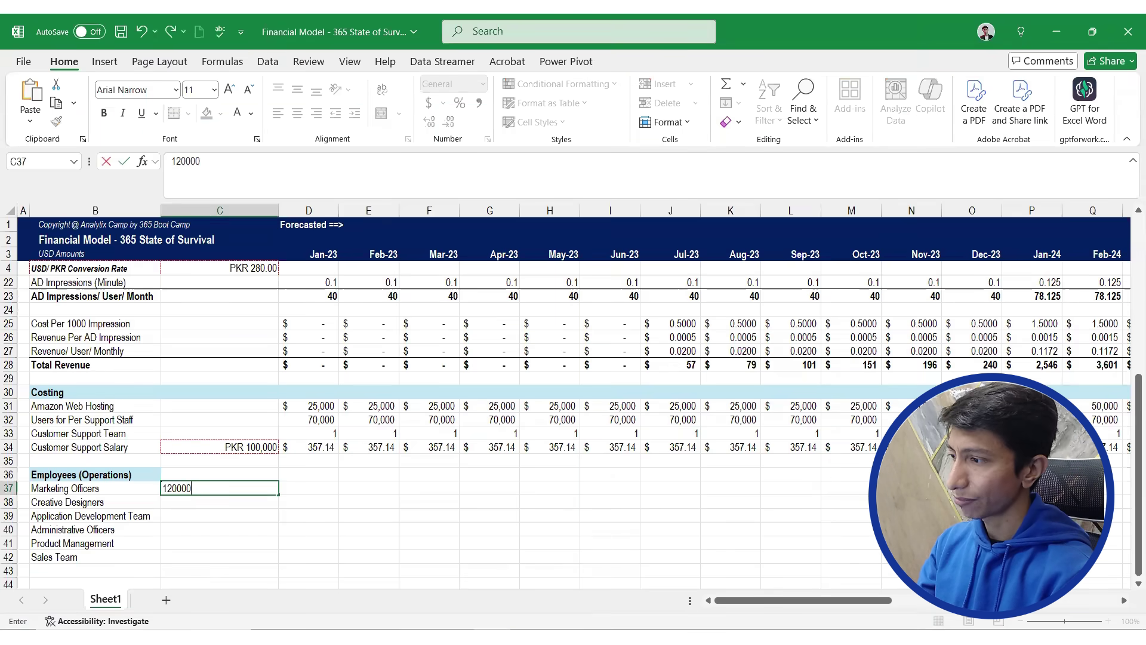
key(Return)
Look up the next two salaries in the case study and enter 300000 for Creative Designers and 750000 for Application Development Team
key(alt+Tab)
scroll(553, 491, down, 1)
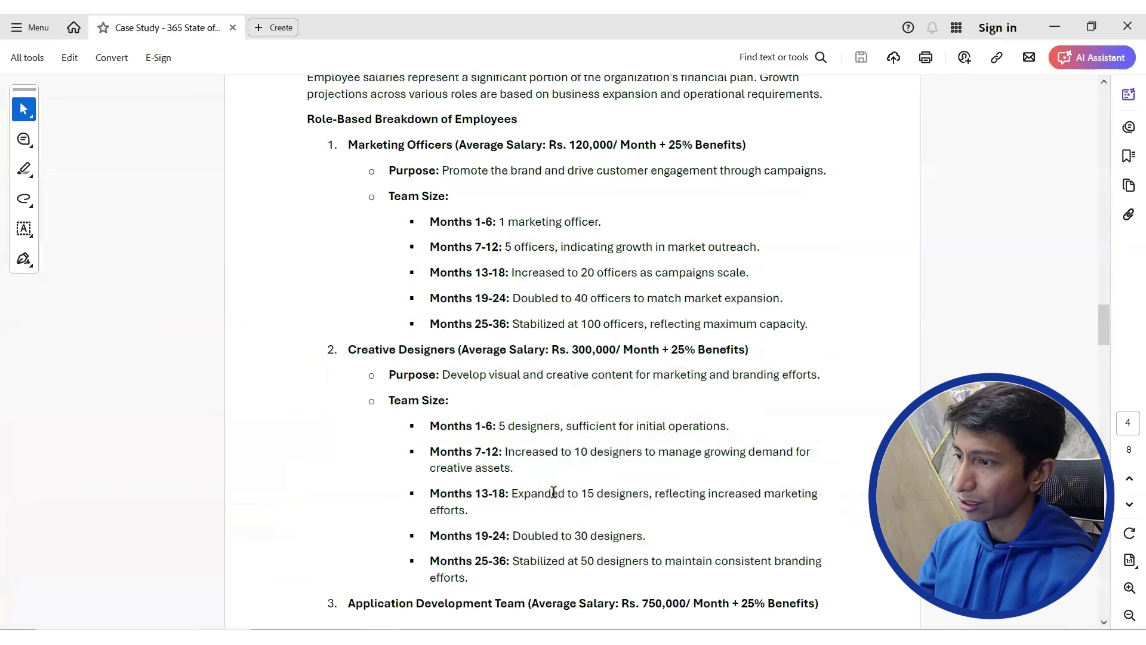
scroll(553, 491, down, 4)
key(alt+Tab)
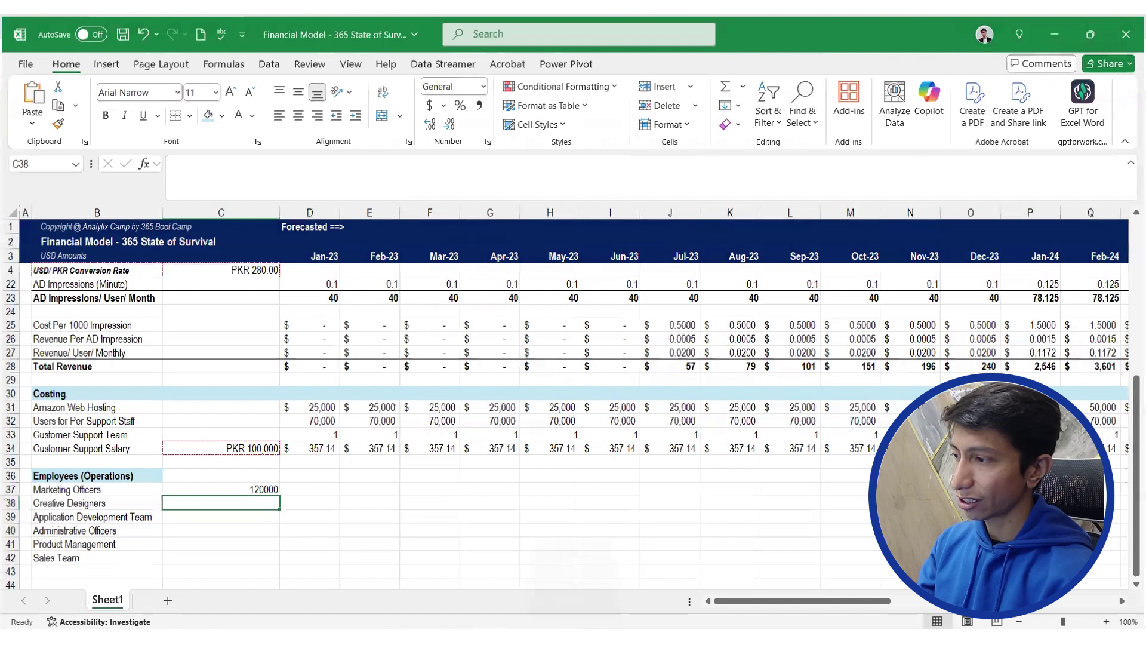
text(300000)
key(Return)
text(750)
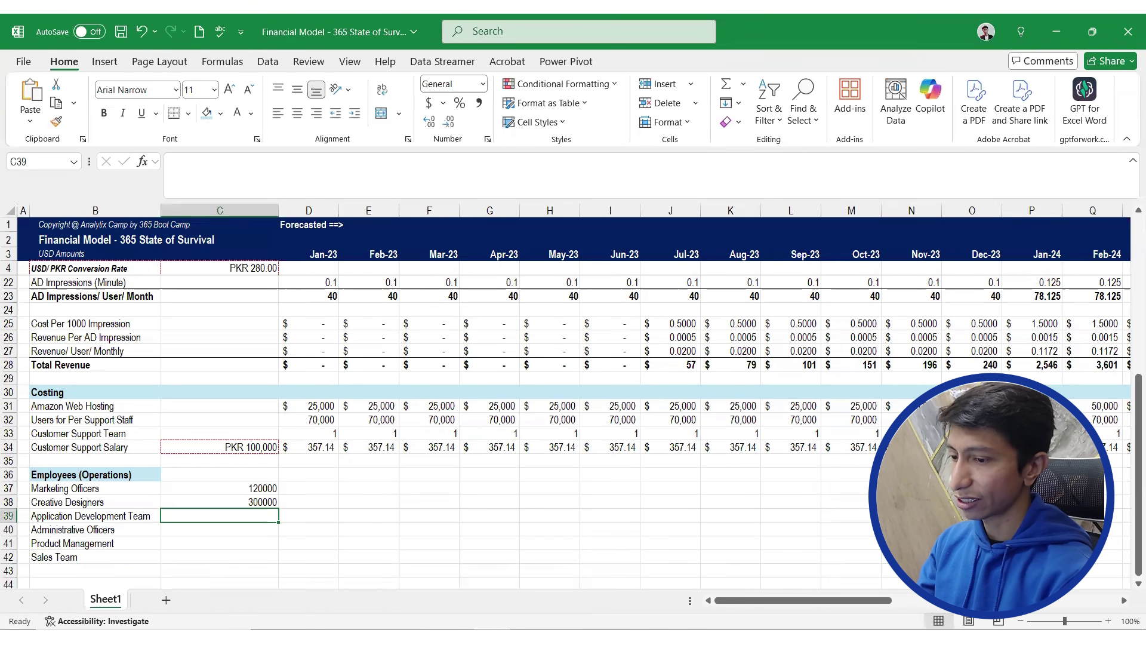
text(000)
key(Return)
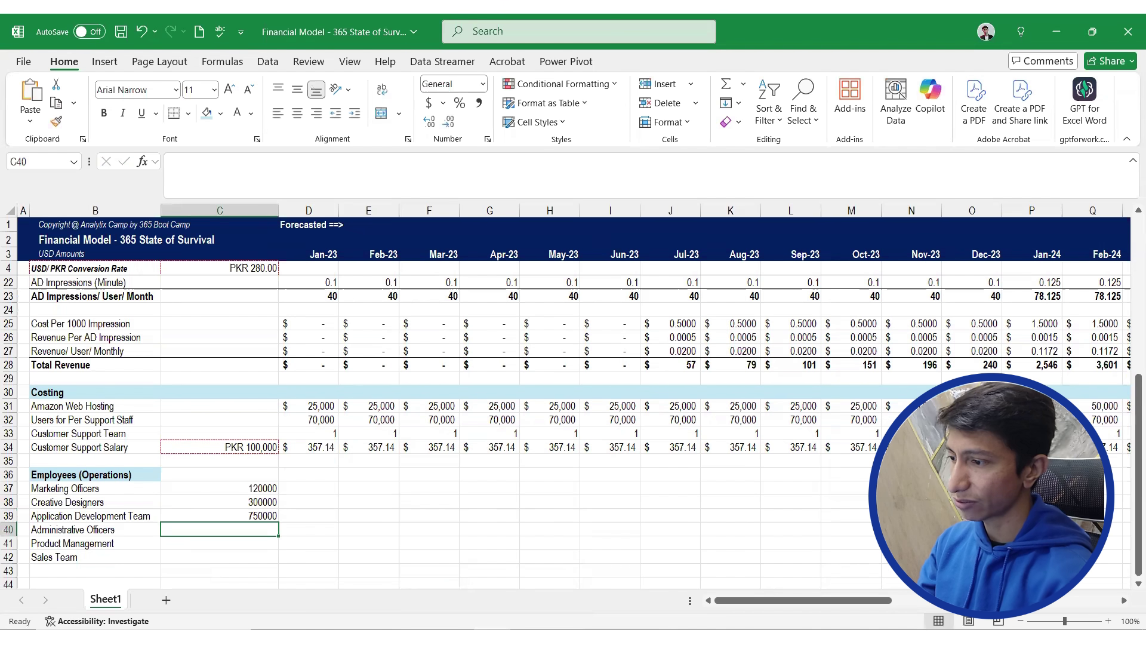
Look up the Administrative Officers salary in the case study PDF and enter 75000 in C40 of the Excel model
key(alt+Tab)
scroll(489, 543, down, 10)
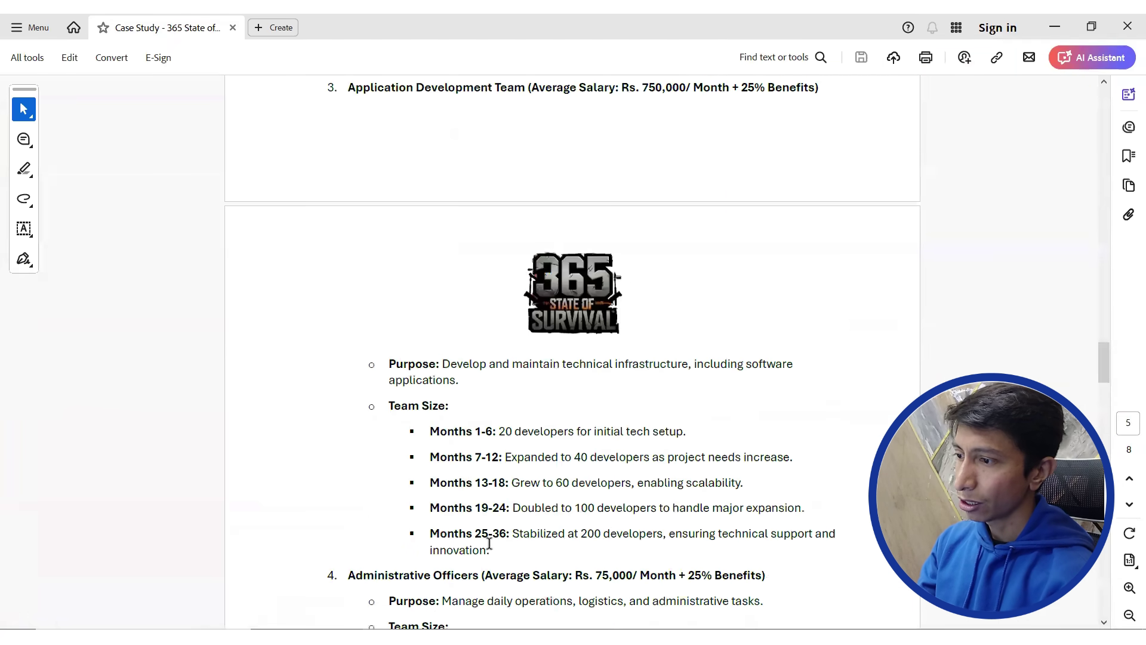
scroll(538, 529, down, 5)
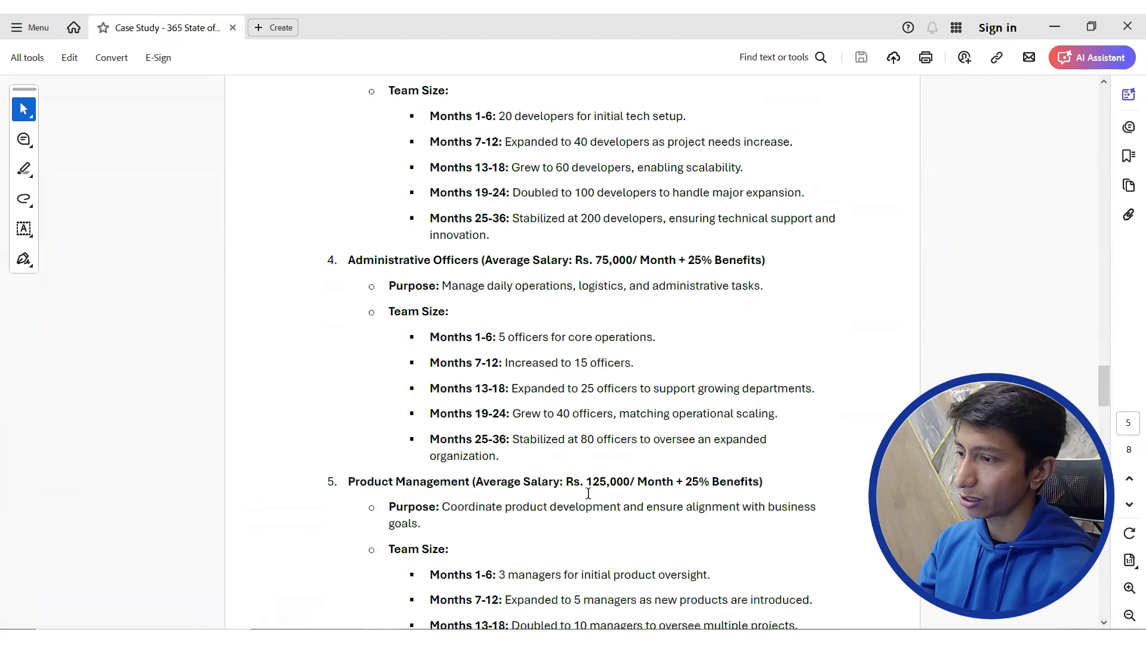
key(alt+Tab)
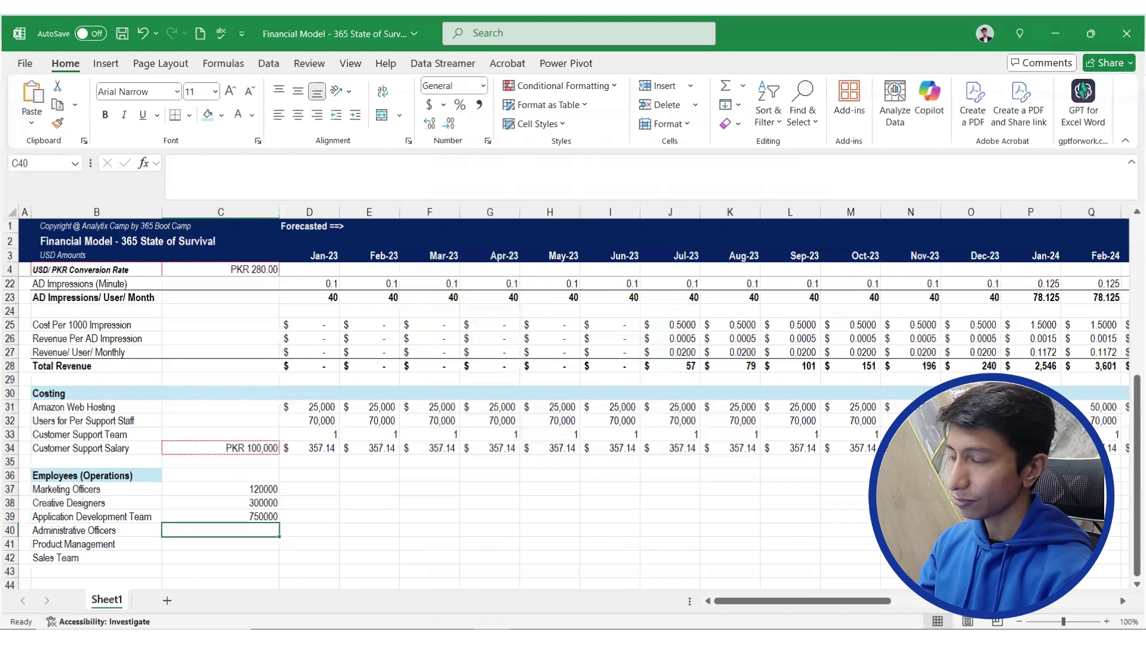
text(75000)
key(Return)
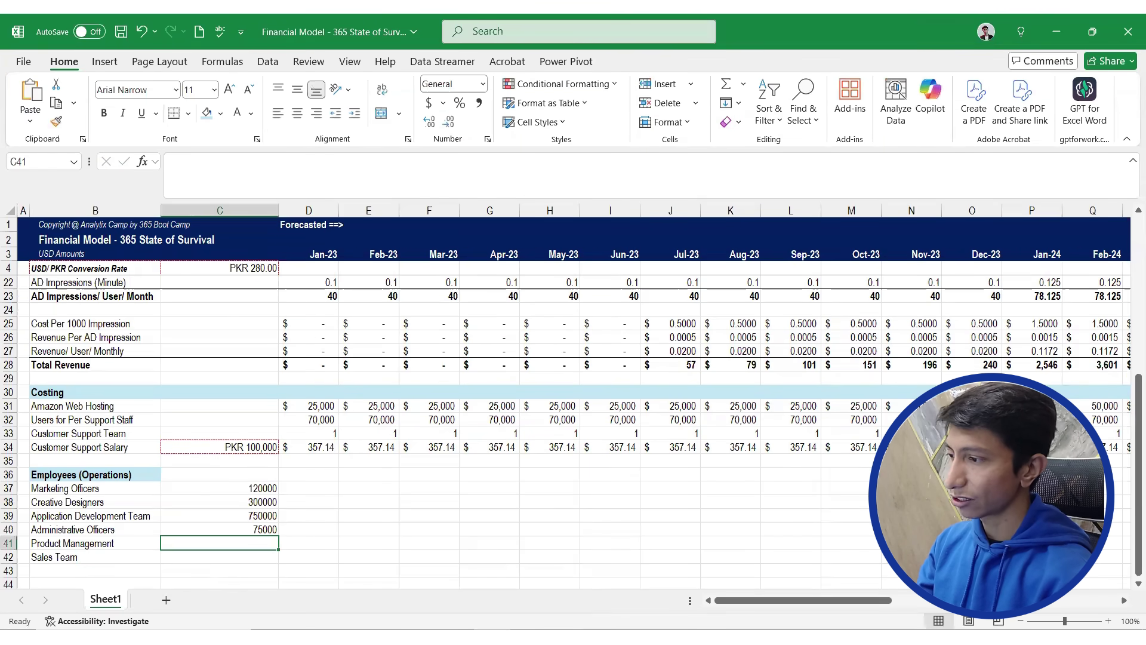
Look up the last two salaries in the case study PDF and enter 125000 for Product Management and 100000 for Sales Team
key(alt+Tab)
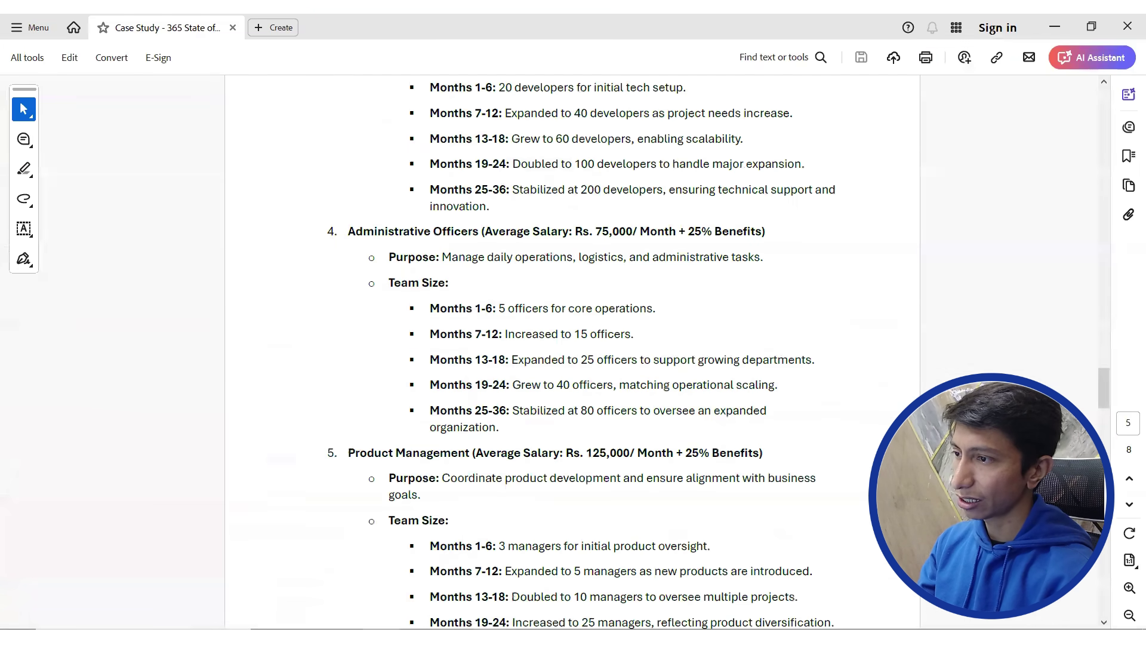
scroll(631, 441, down, 4)
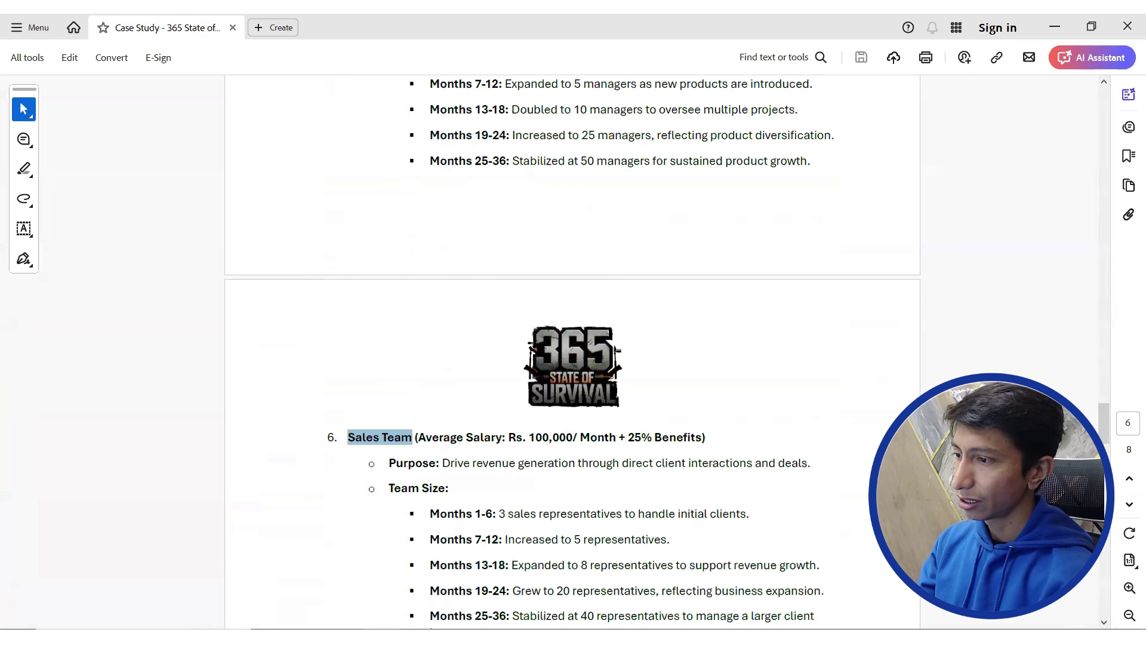
key(alt+Tab)
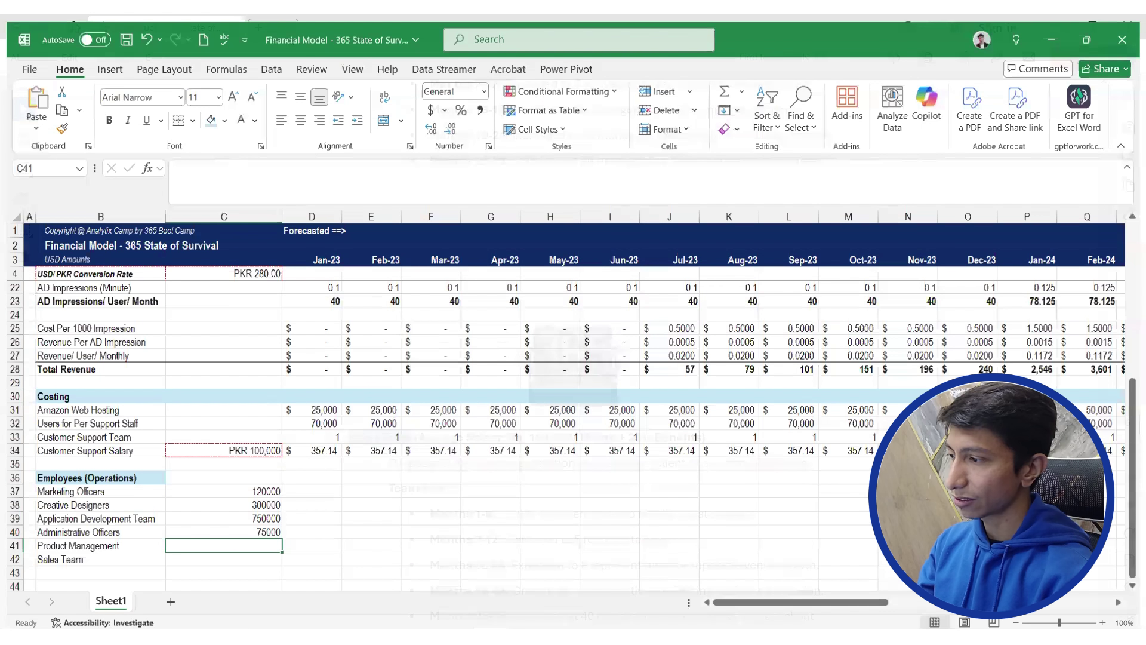
text(125000)
key(Return)
text(100000)
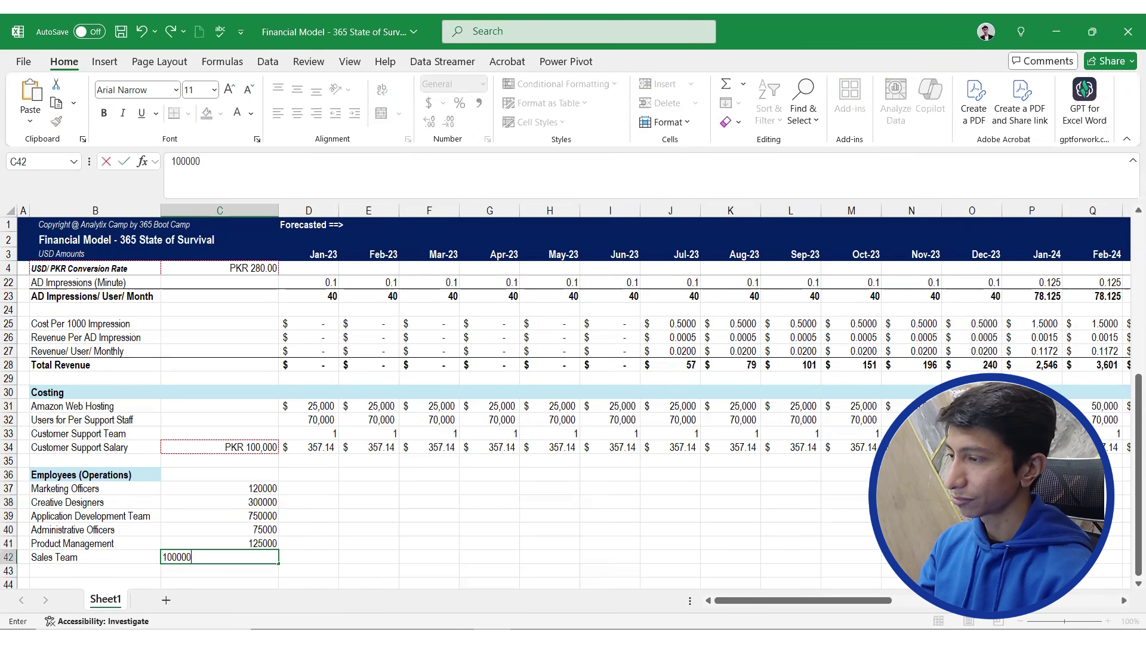
key(Return)
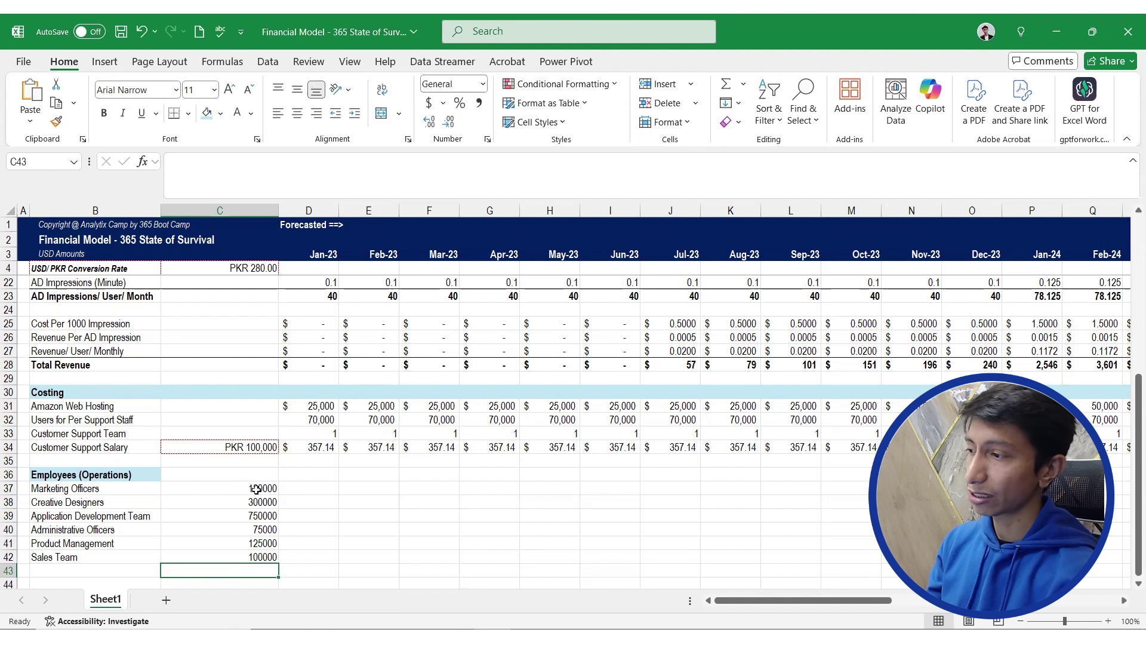
Copy the PKR input formatting from the Customer Support Salary cell C34 onto the employee salaries in C37:C42
drag(256, 489, 257, 557)
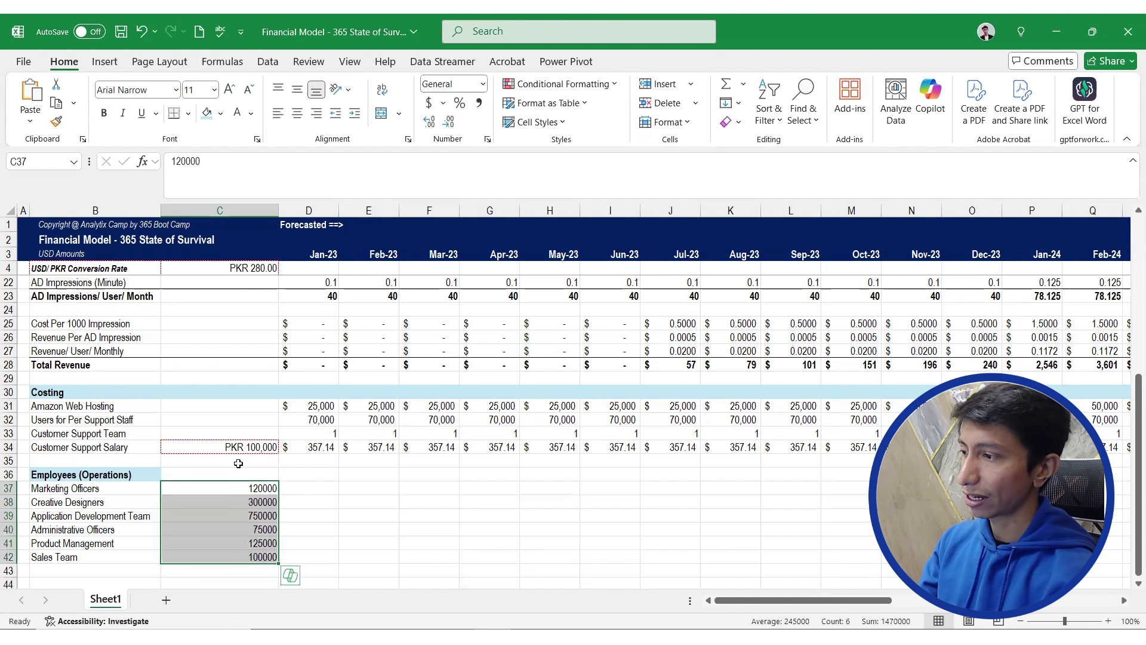
click(250, 447)
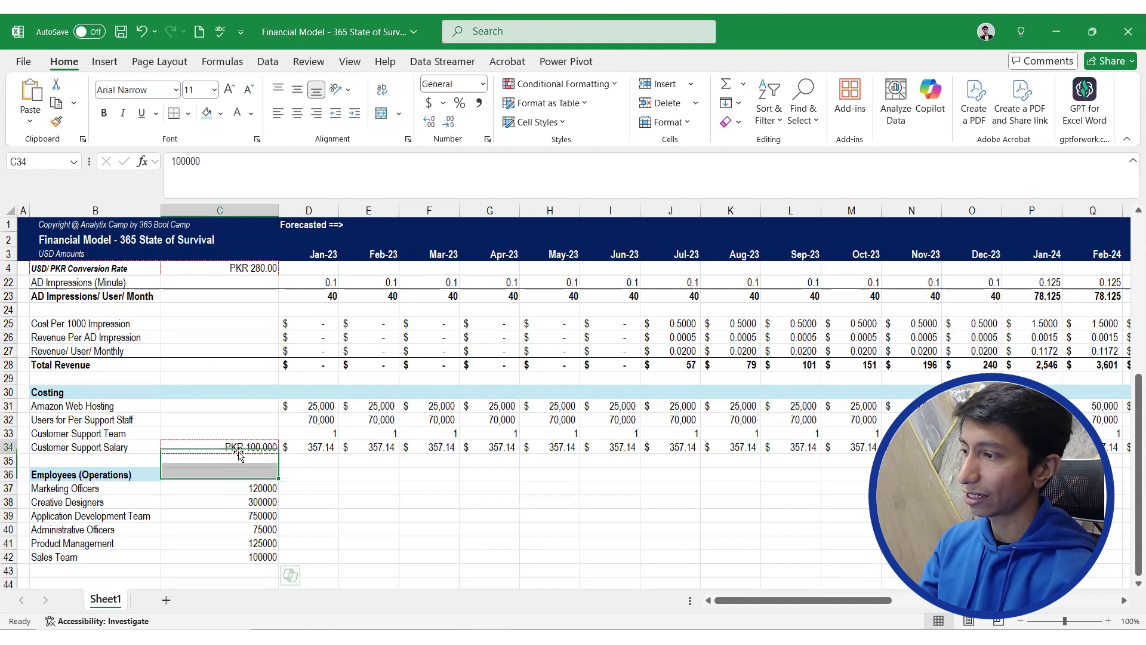
click(60, 122)
drag(241, 488, 242, 559)
Look up the Marketing Officers team size in the case study PDF and enter 1 for Jan-23 in D37
click(325, 487)
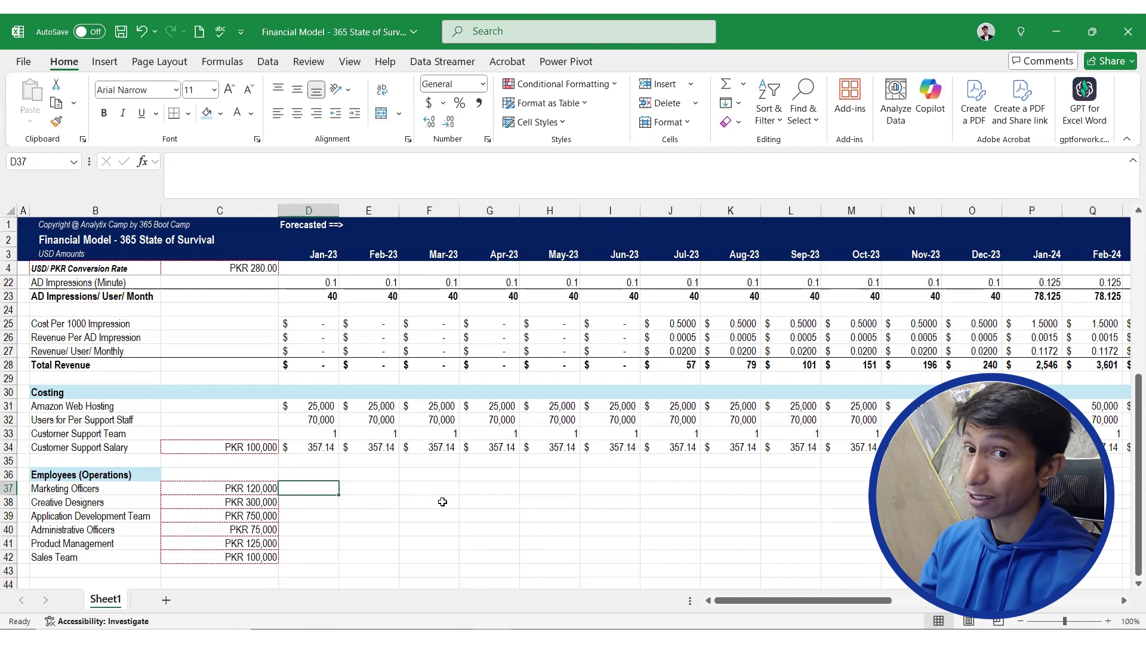
key(alt+Tab)
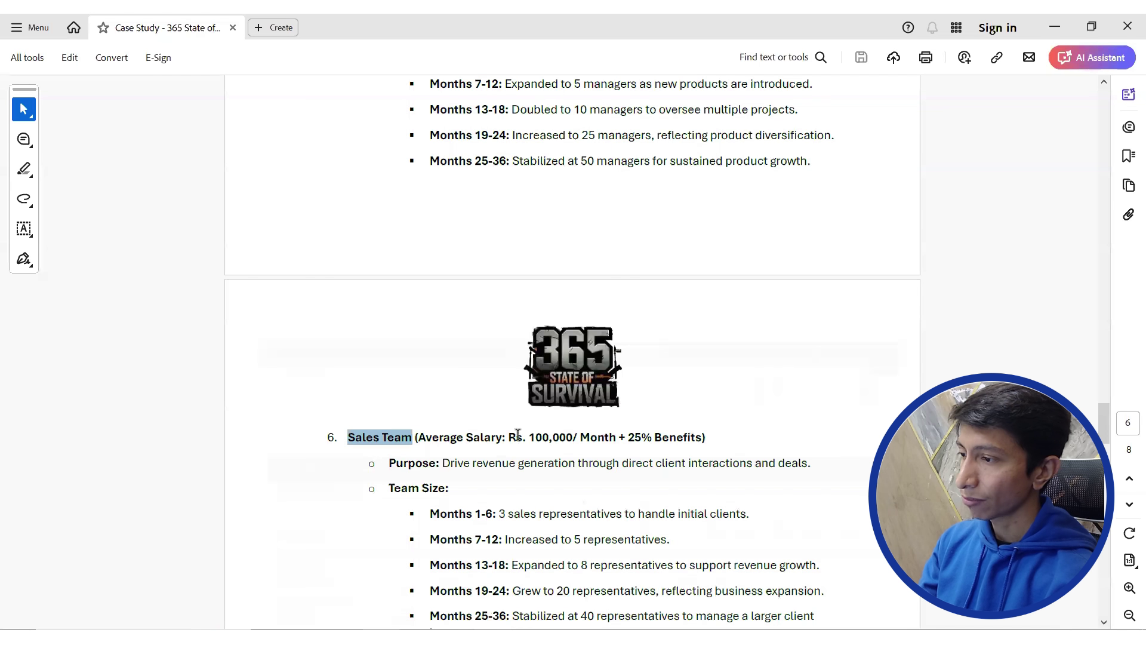
scroll(541, 469, up, 7)
scroll(540, 470, up, 10)
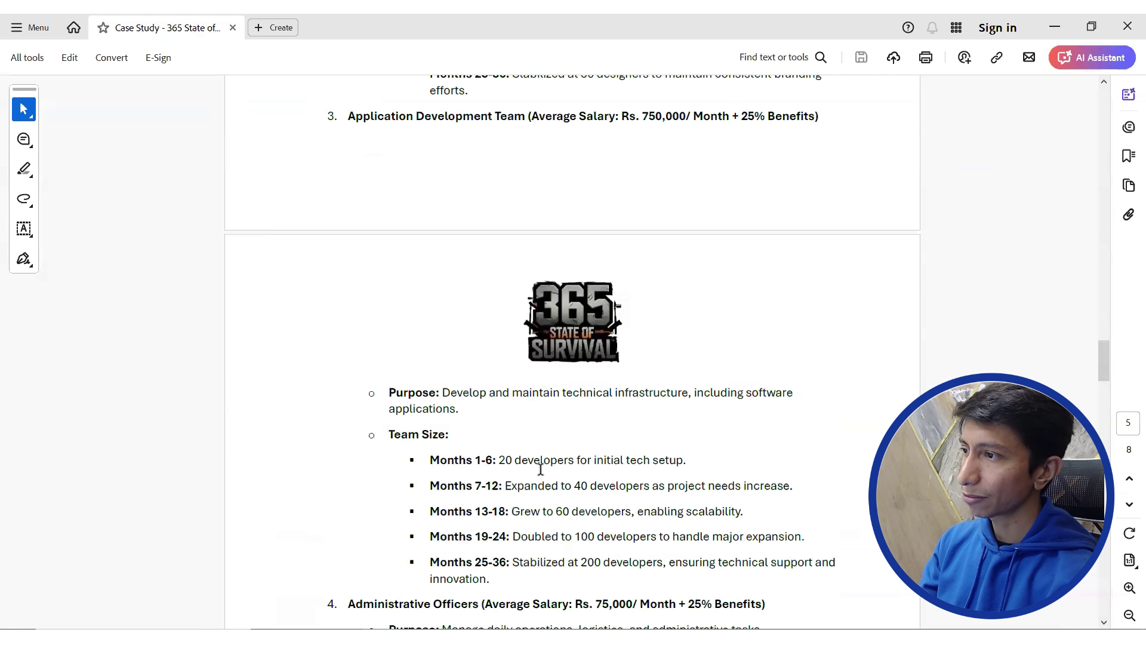
scroll(541, 469, up, 3)
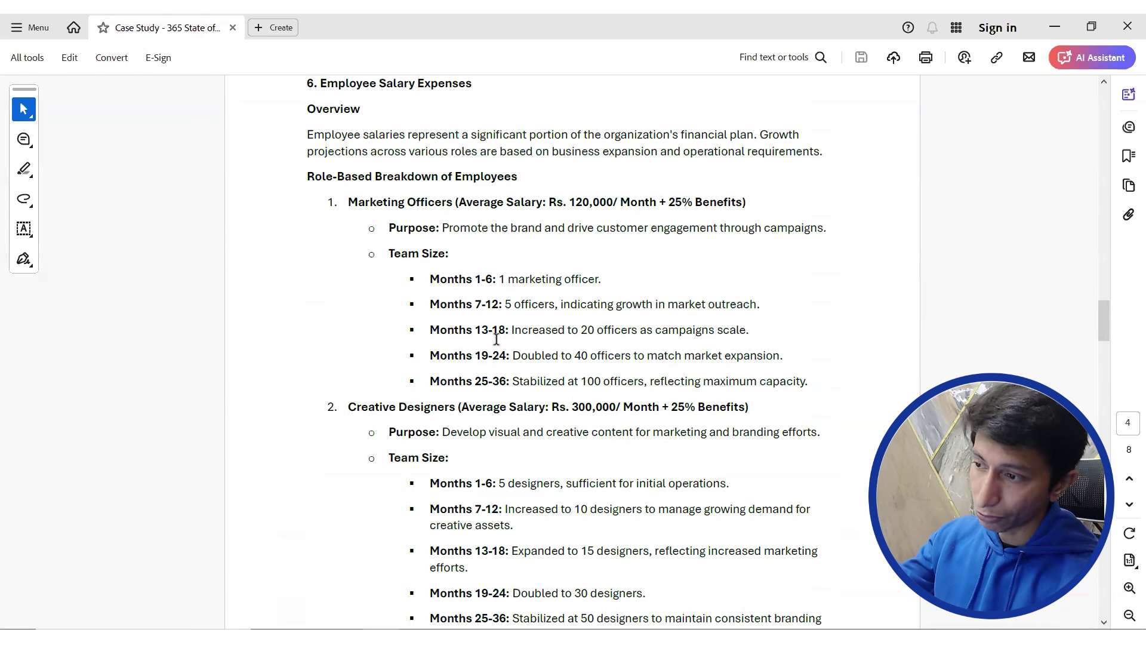
mouse_move(492, 637)
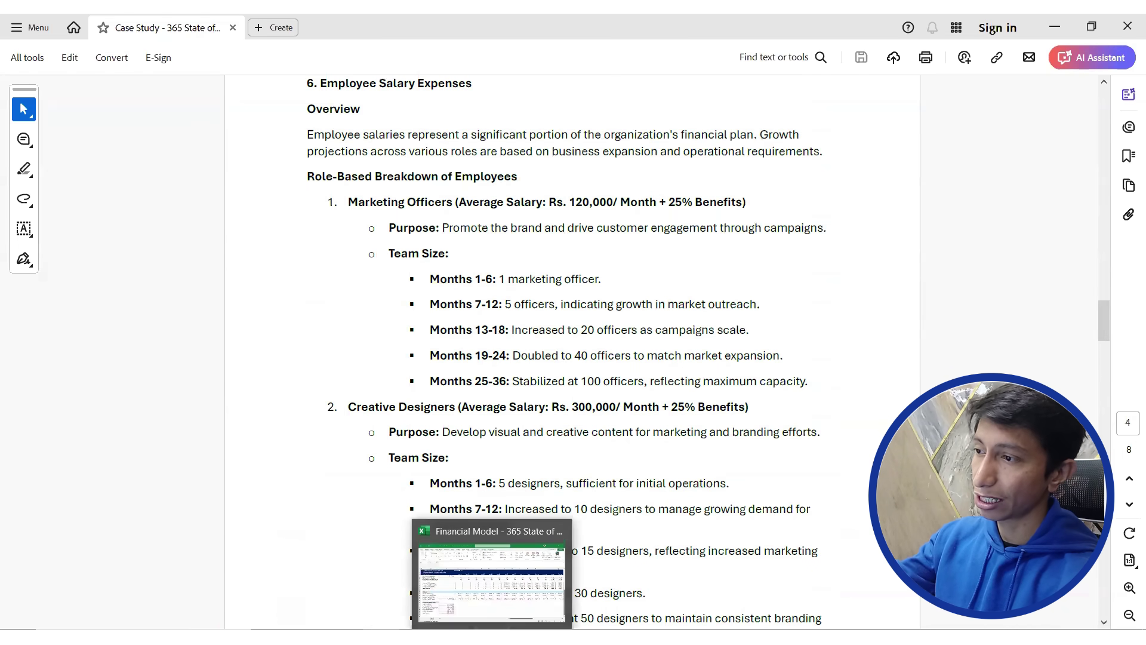
click(482, 558)
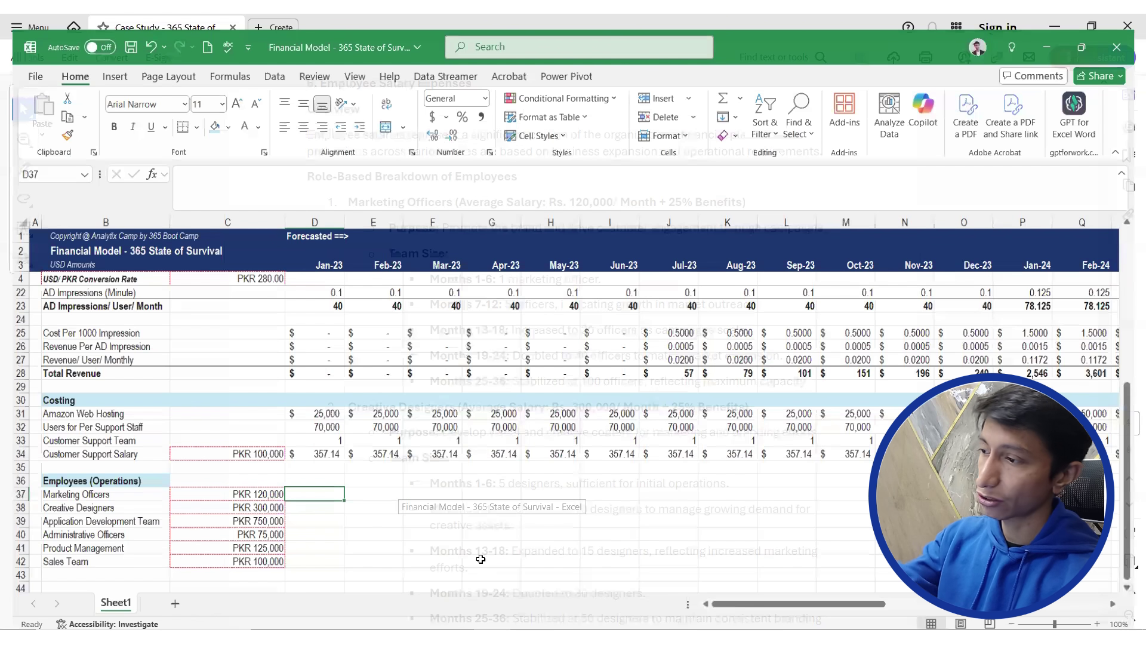
text(1)
key(Tab)
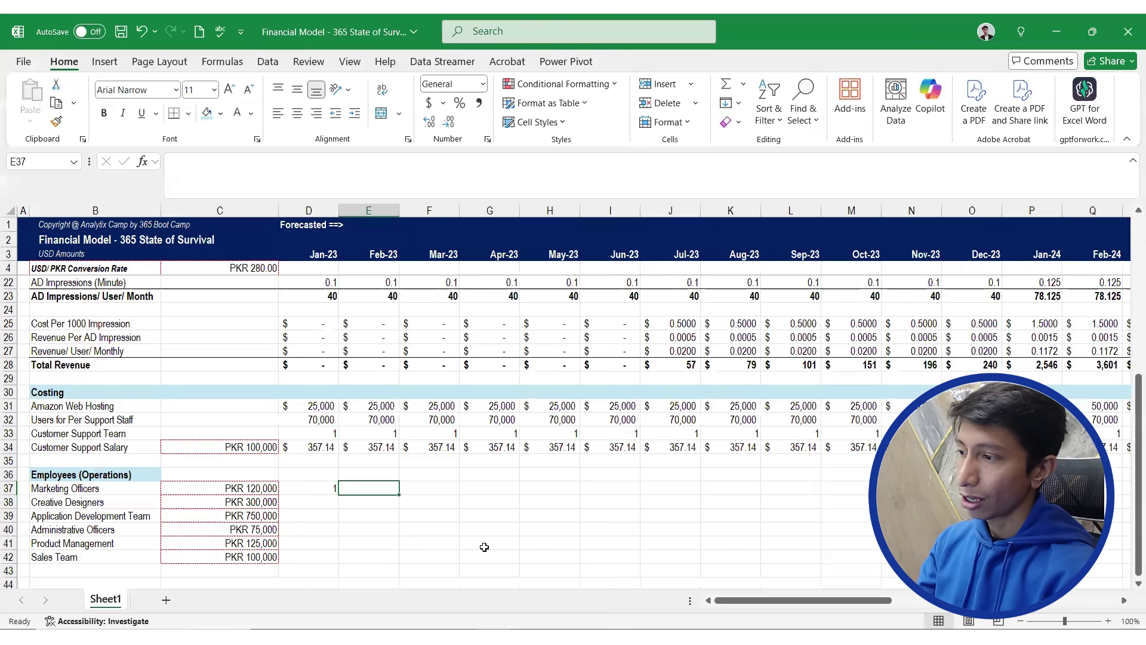
Fill the Marketing Officers headcount of 1 across from Jan-23 through Jun-23 (D37:I37)
key(Left)
key(shift+Right)
key(shift+Right)
key(shift+Right)
key(shift+Right)
key(shift+Right)
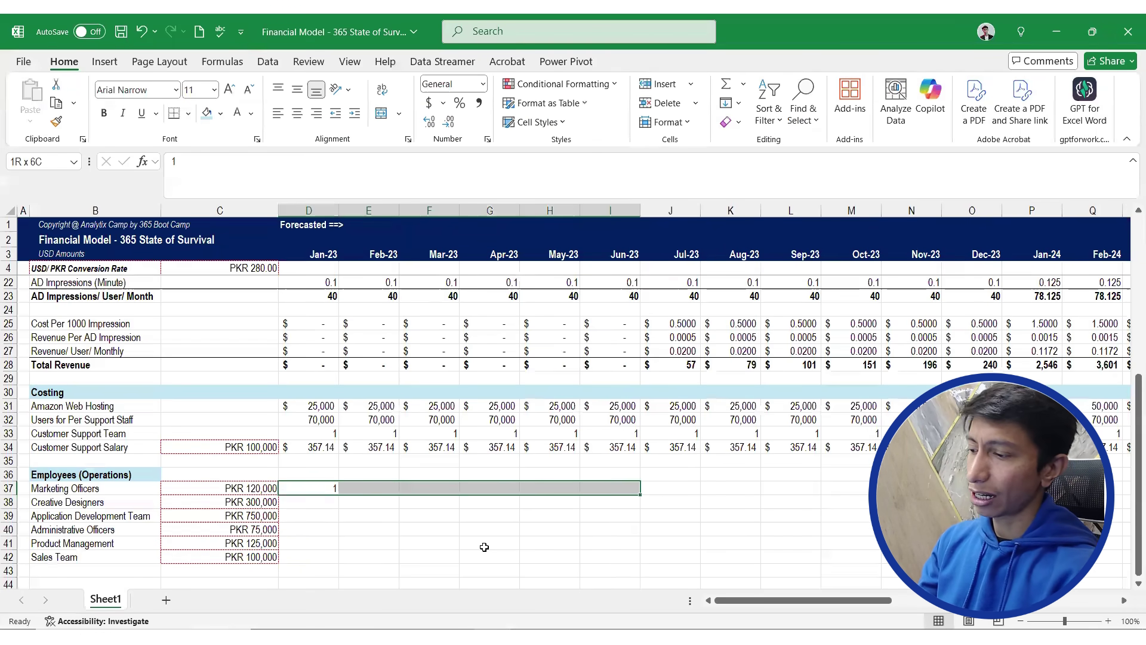
key(ctrl+r)
key(Down)
key(Up)
key(ctrl+Right)
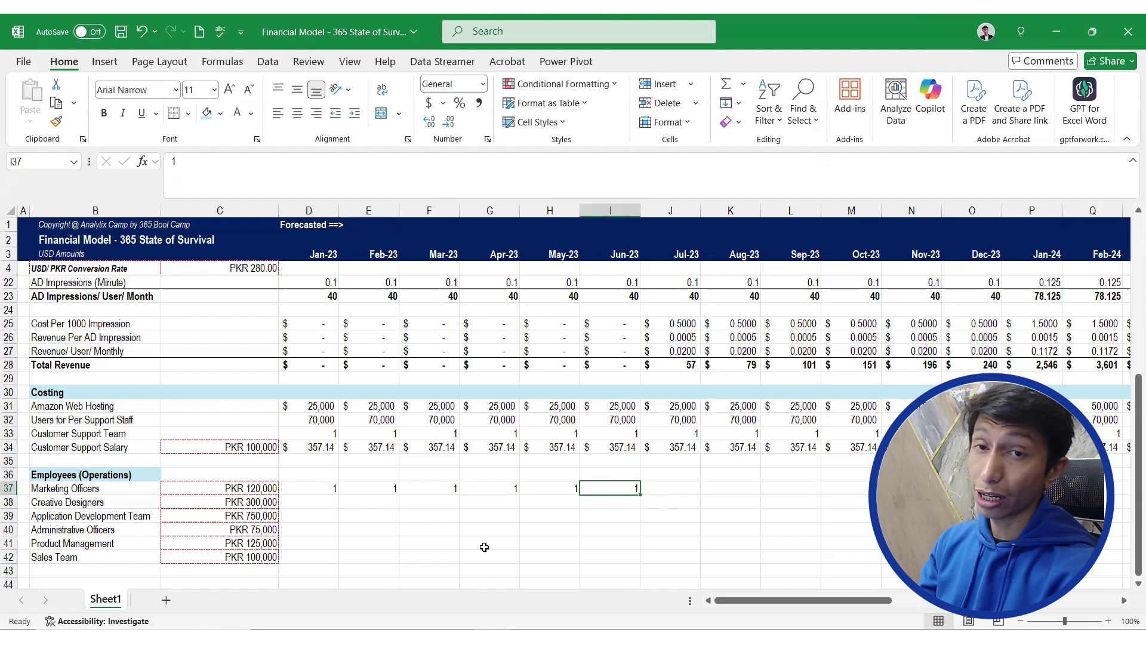
Check months 7-12 in the case study and enter 5 Marketing Officers for Jul-23 through Dec-23 (J37:O37)
key(Right)
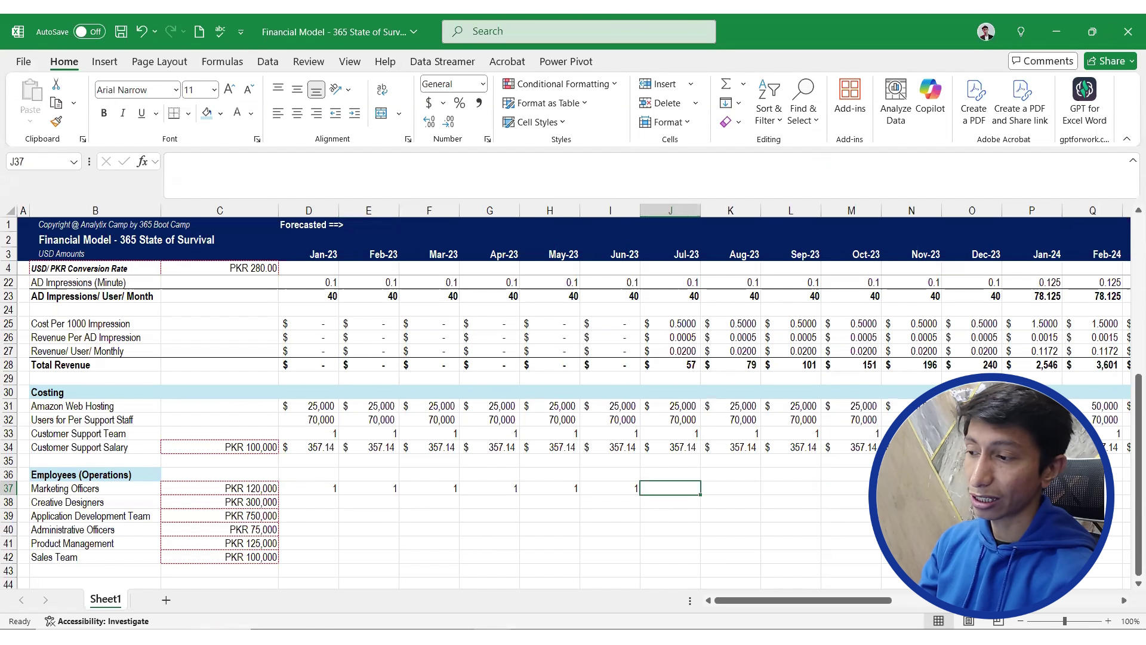
key(alt+Tab)
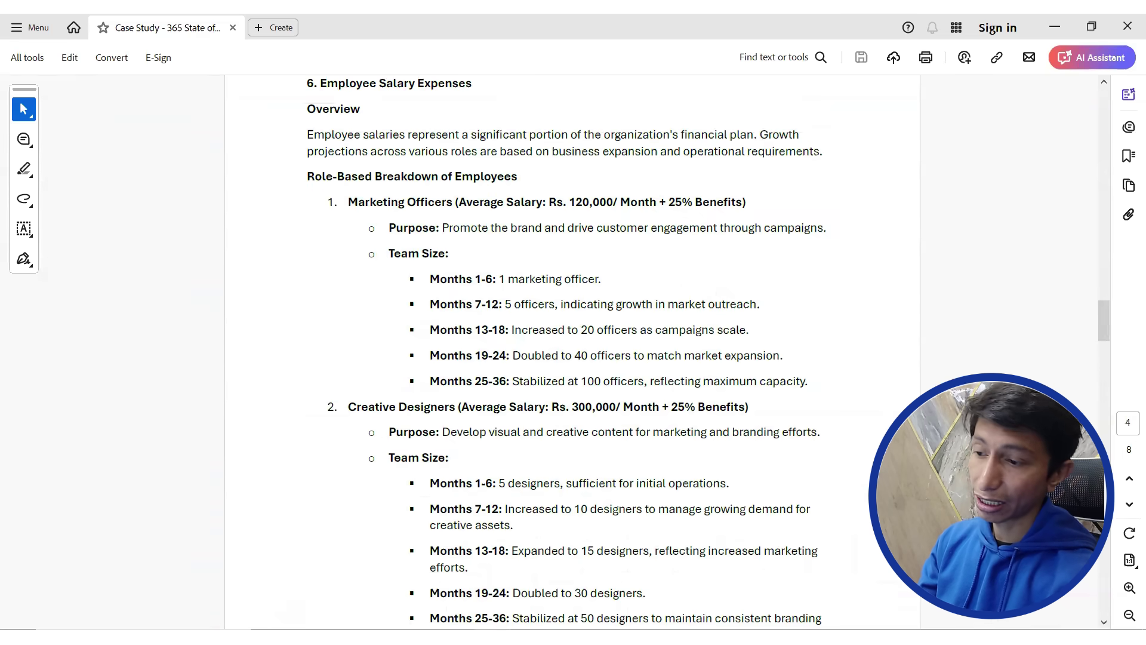
key(alt+Tab)
text(5)
key(shift+Right)
key(shift+Right)
key(shift+Right)
key(shift+Right)
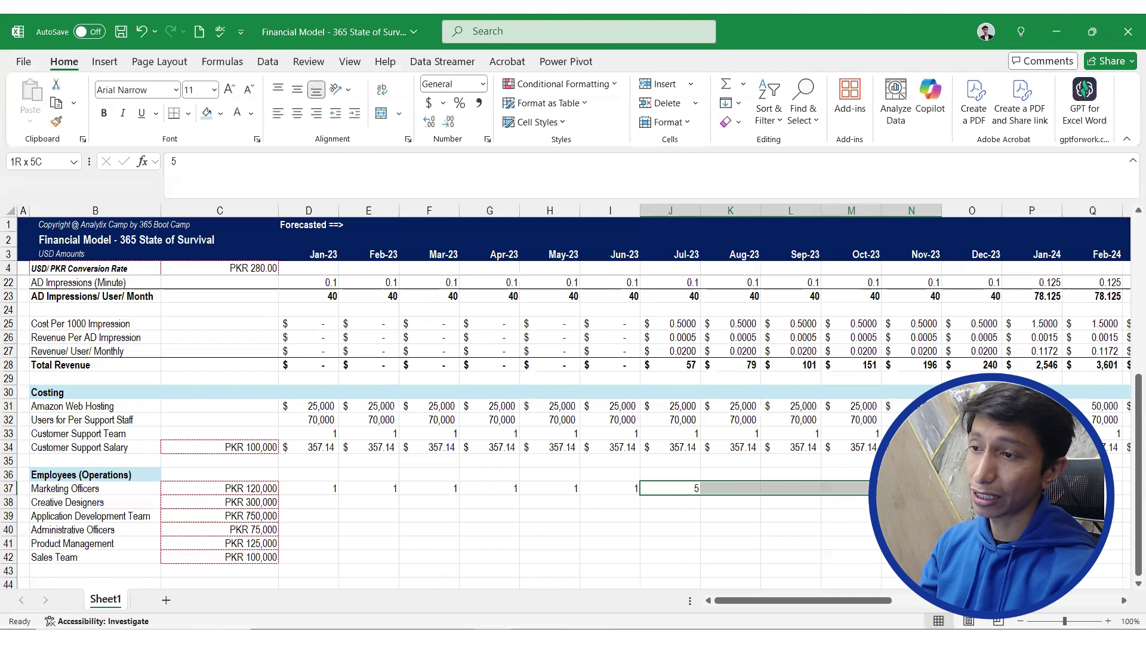
key(shift+Right)
key(ctrl+r)
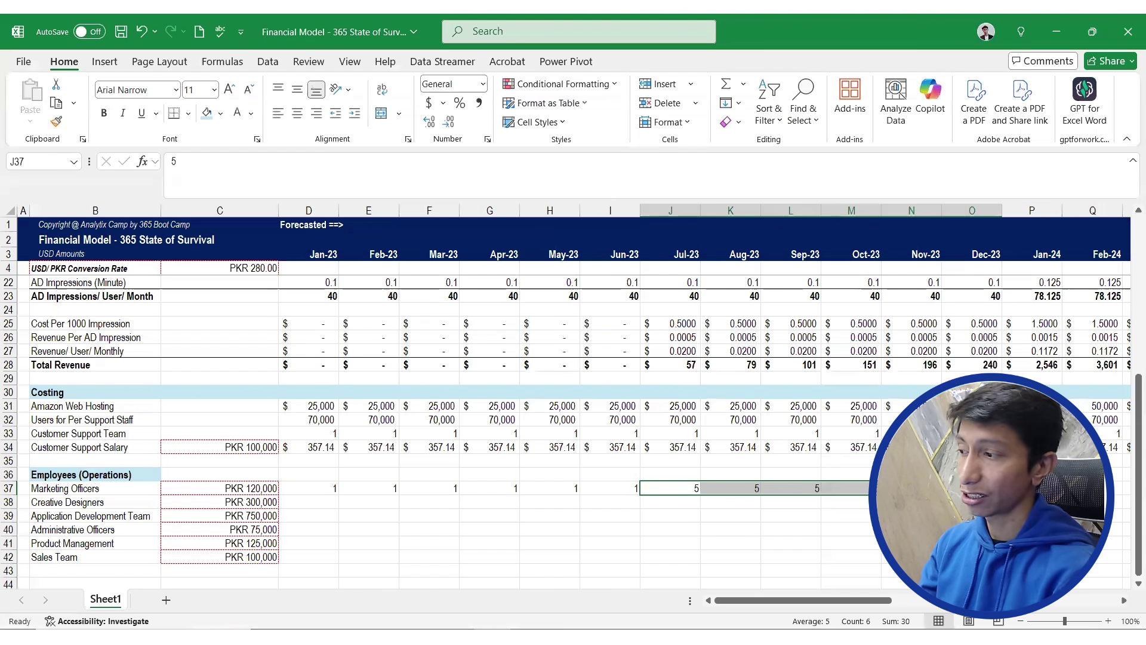
Check months 13-18 in the case study and enter 20 Marketing Officers for Jan-24 through Jun-24 (P37:U37)
key(ctrl+Right)
key(Right)
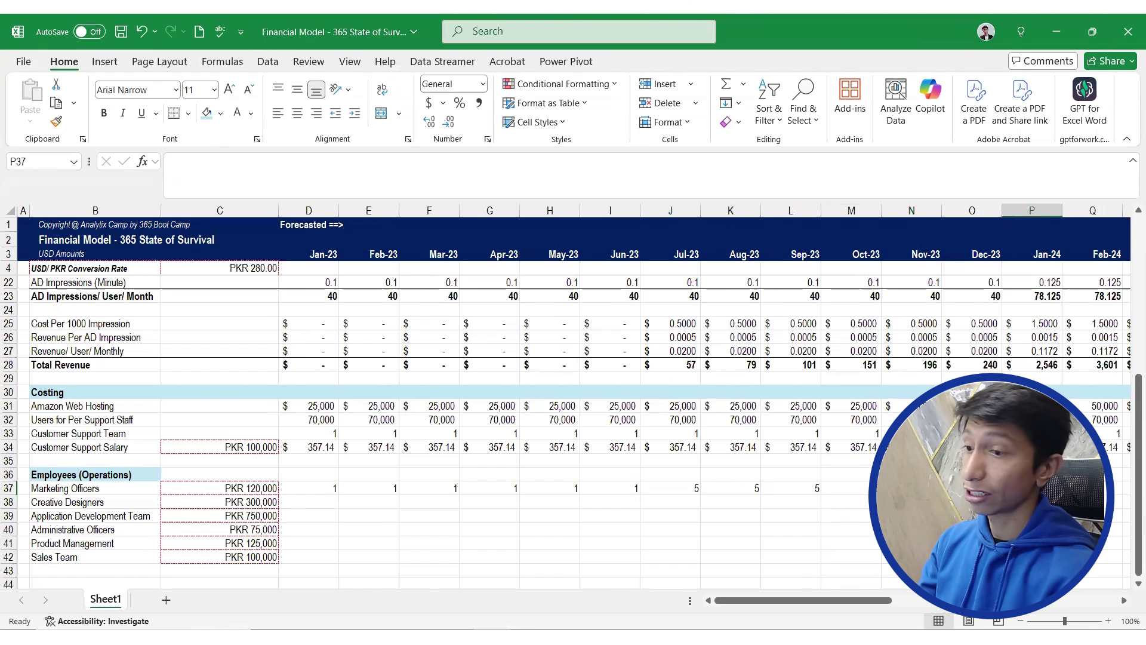
key(alt+Tab)
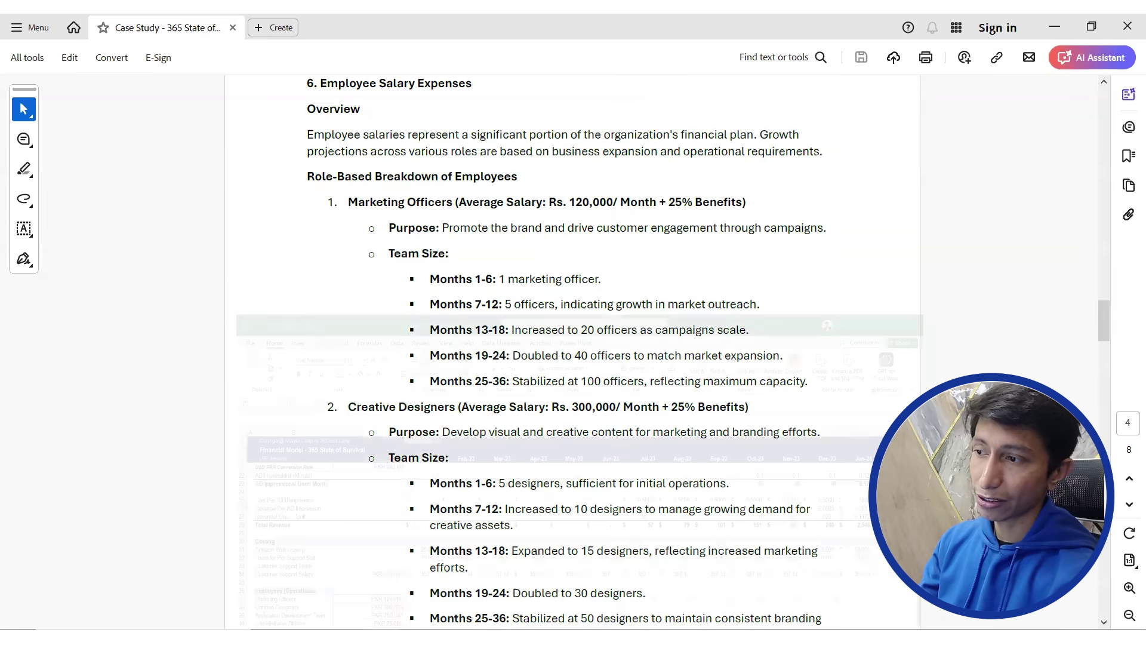
key(alt+Tab)
text(20)
key(shift+Right)
key(shift+Right)
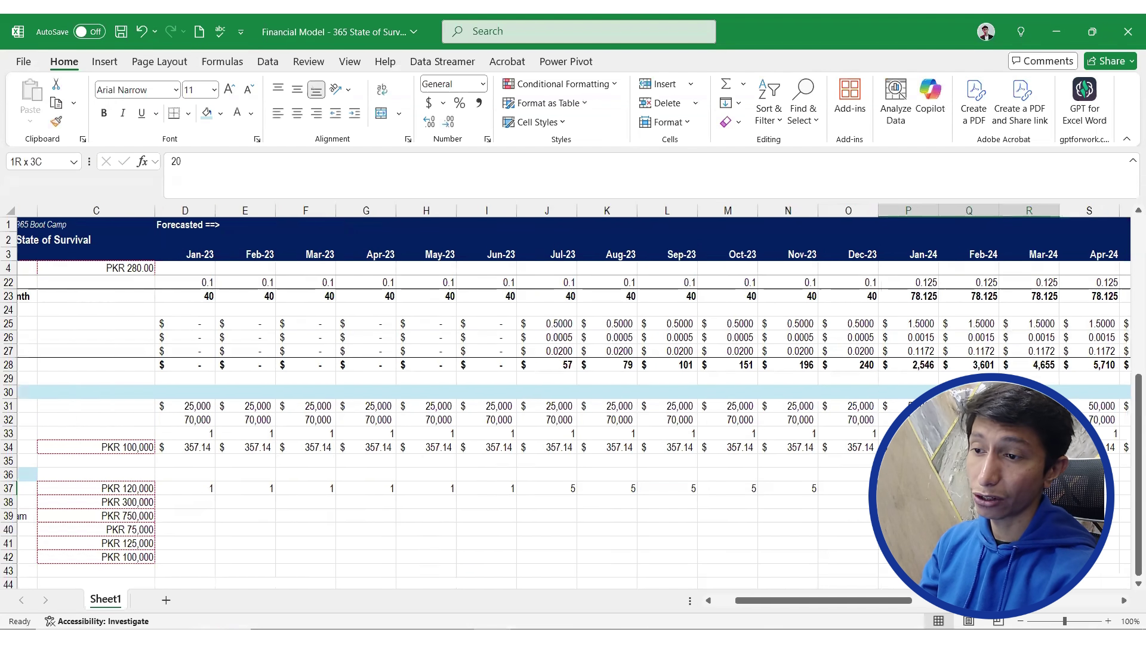
key(shift+Right)
key(shift+Right)
key(shift+Right)
key(ctrl+r)
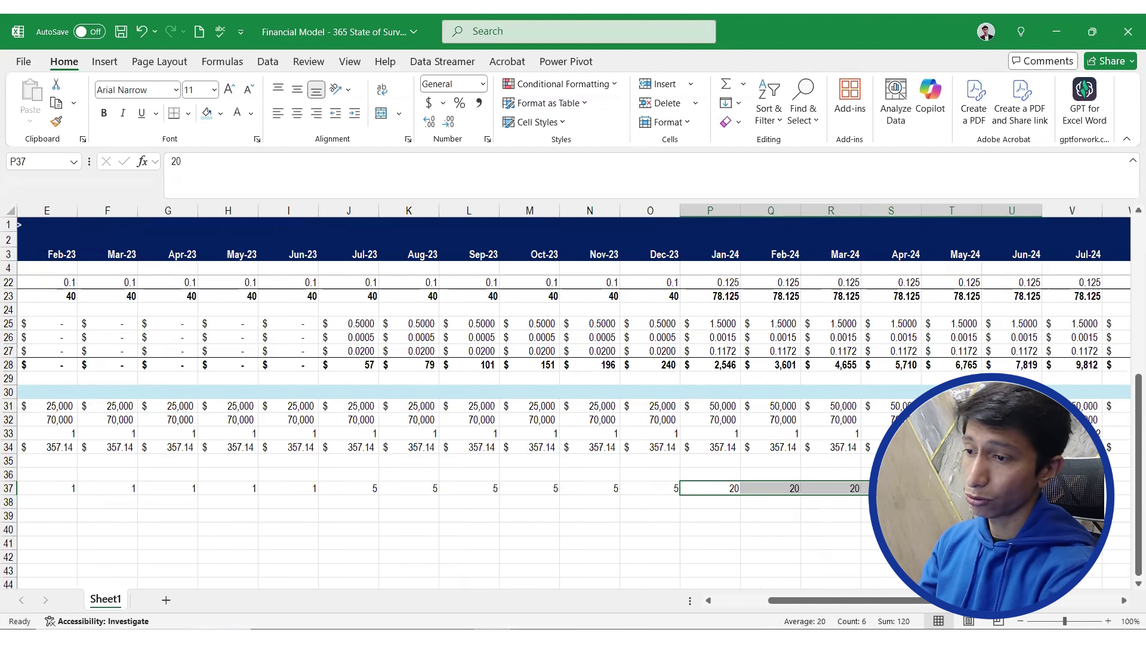
Enter 40 Marketing Officers for Jul-24 in V37 and fill it across through Dec-24 (AA37)
key(Right)
key(Right)
key(Right)
key(Right)
key(Right)
key(Right)
key(Right)
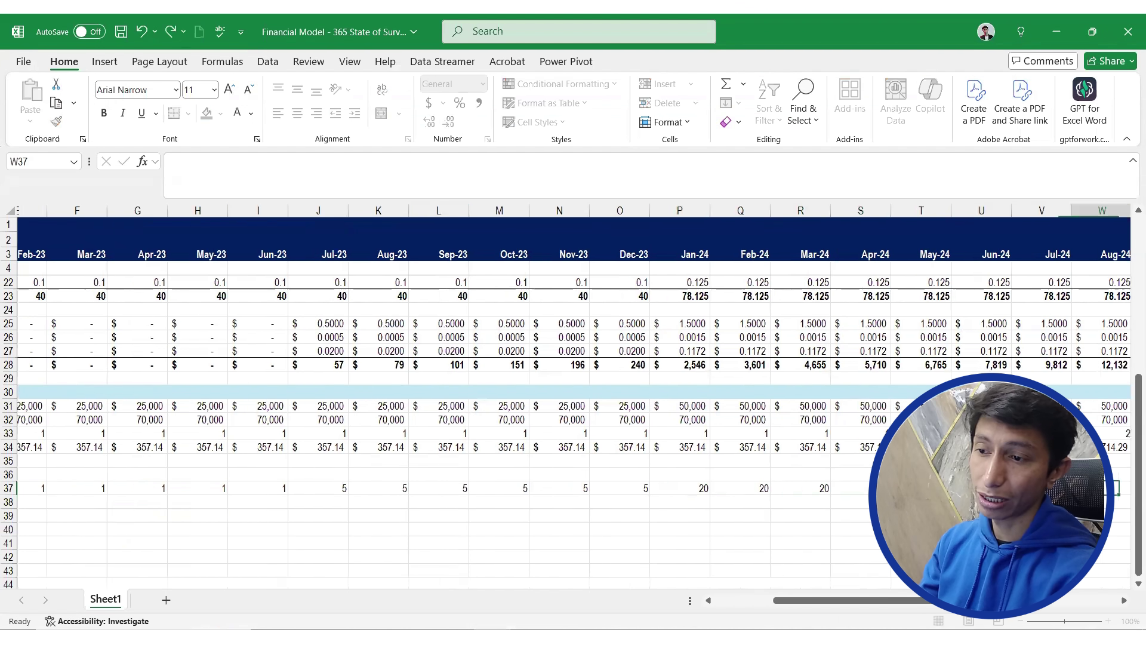
key(Left)
text(40)
key(shift+Right)
key(shift+Right)
key(shift+Right)
key(shift+Right)
key(shift+Right)
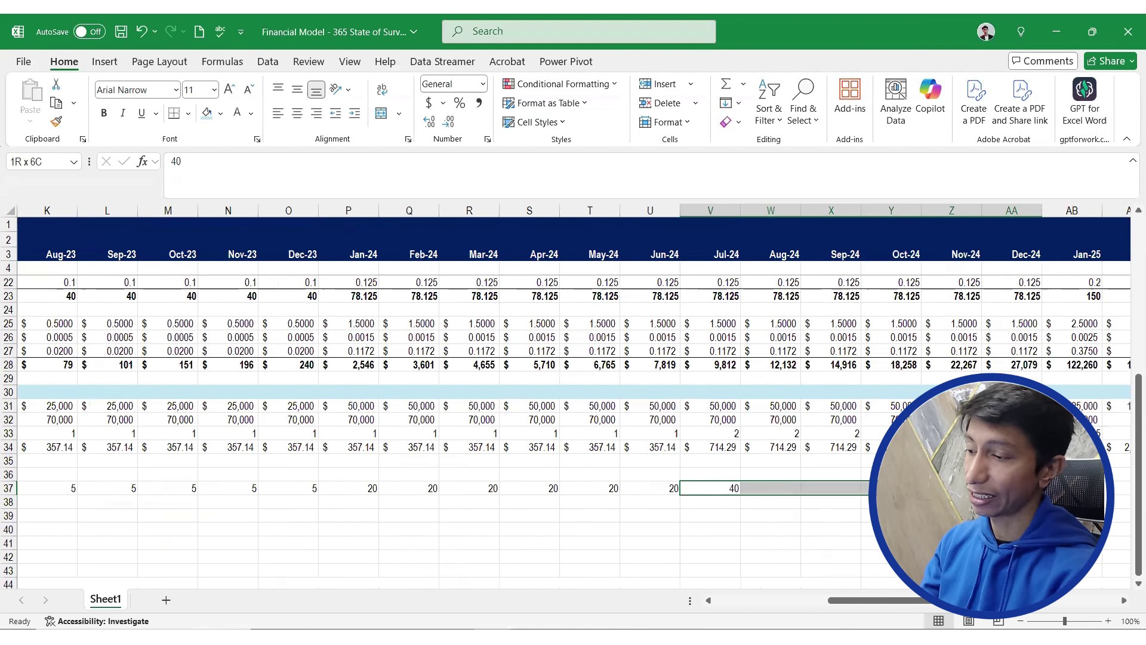
key(ctrl+r)
Enter 100 Marketing Officers for Jan-25 in AB37 and fill it across through Dec-25 (AM37)
key(Right)
key(Right)
key(Right)
key(Right)
key(Right)
key(Right)
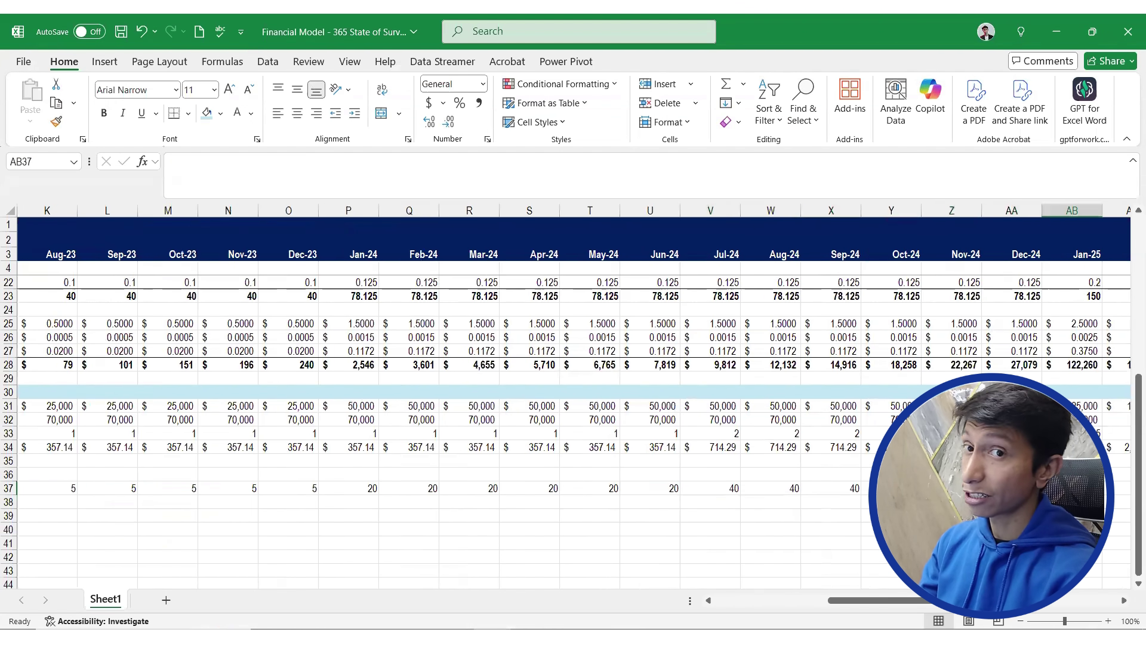
text(1)
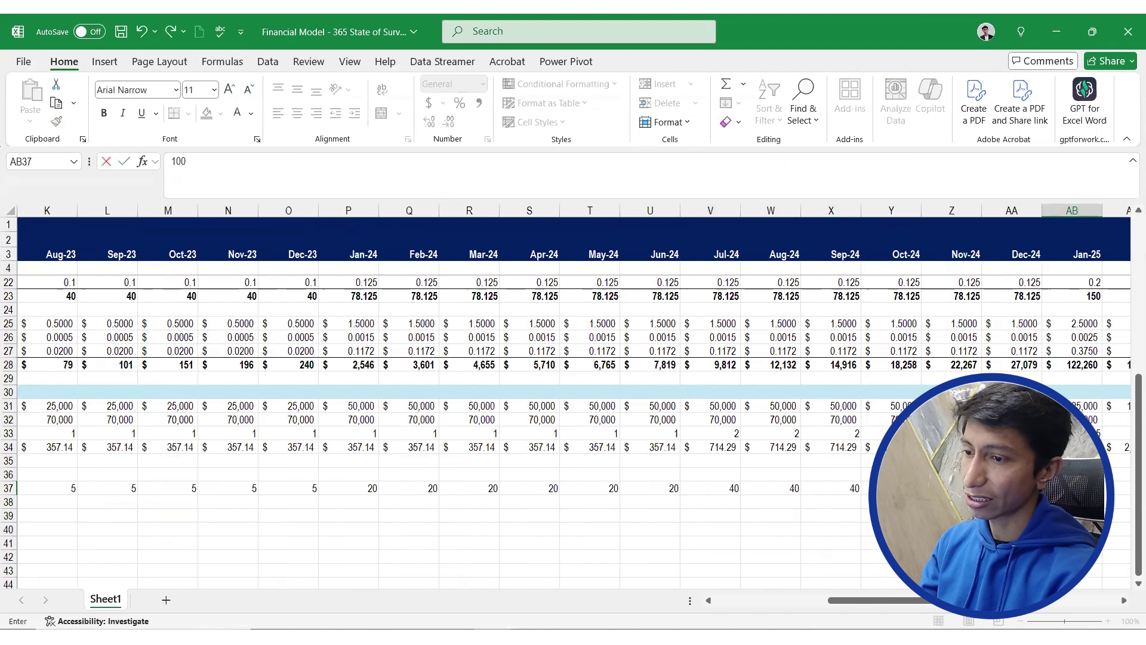
text(00)
key(shift+Right)
key(shift+Right)
key(shift+Right)
key(shift+Right)
key(shift+Right)
key(shift+Right)
key(shift+Right)
key(shift+Right)
key(shift+Right)
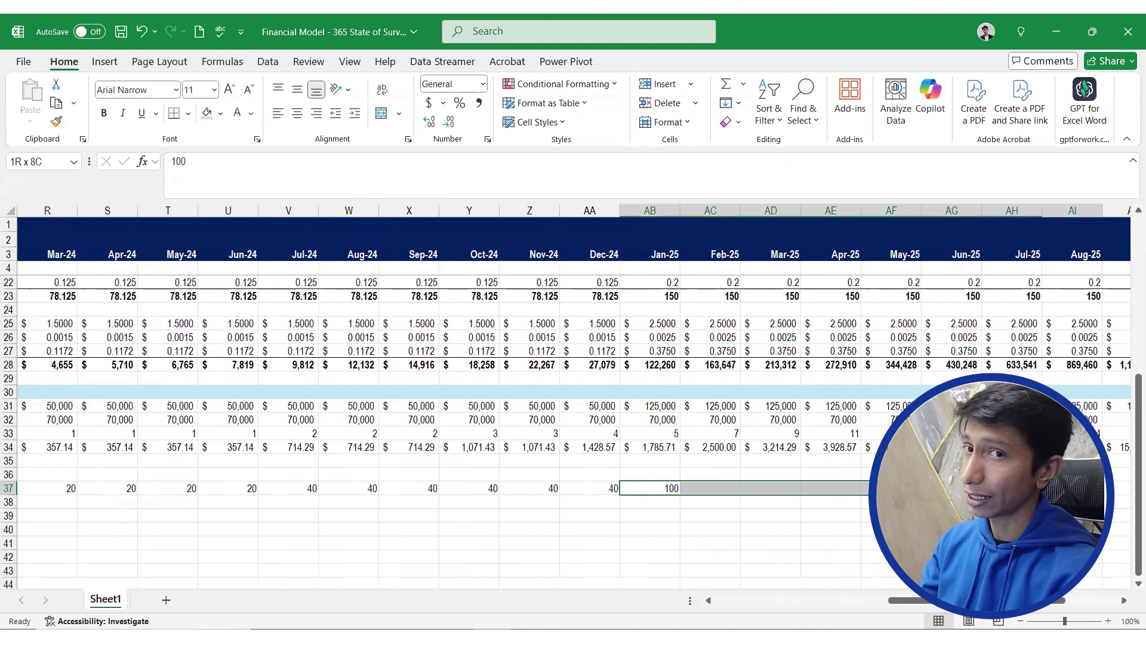
key(shift+Right)
key(shift+Right)
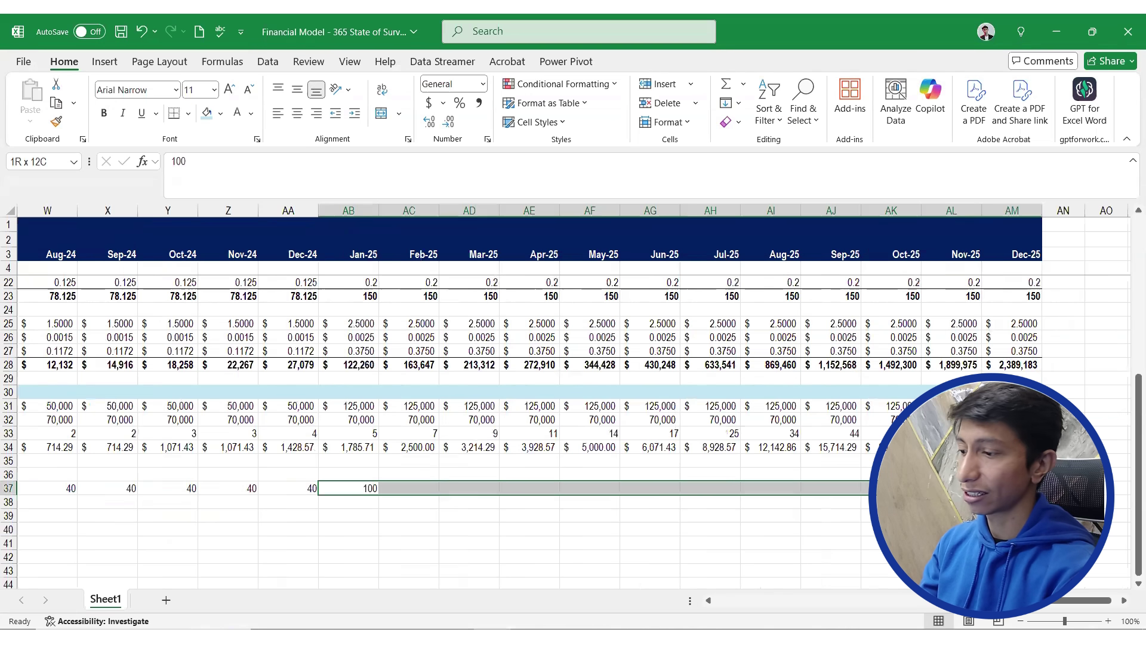
key(ctrl+r)
Look up the Creative Designers team sizes in the case study PDF and enter 5 for Jan-23 in D38
key(Left)
key(Left)
key(ctrl+Left)
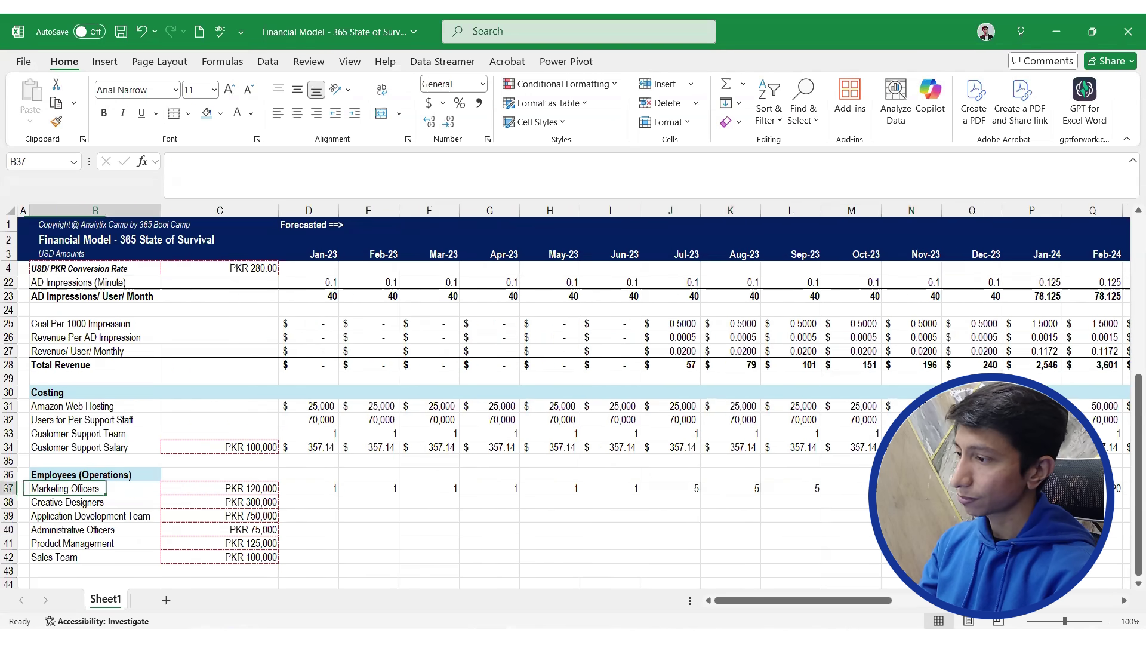
key(Right)
key(Right)
key(Right)
key(Down)
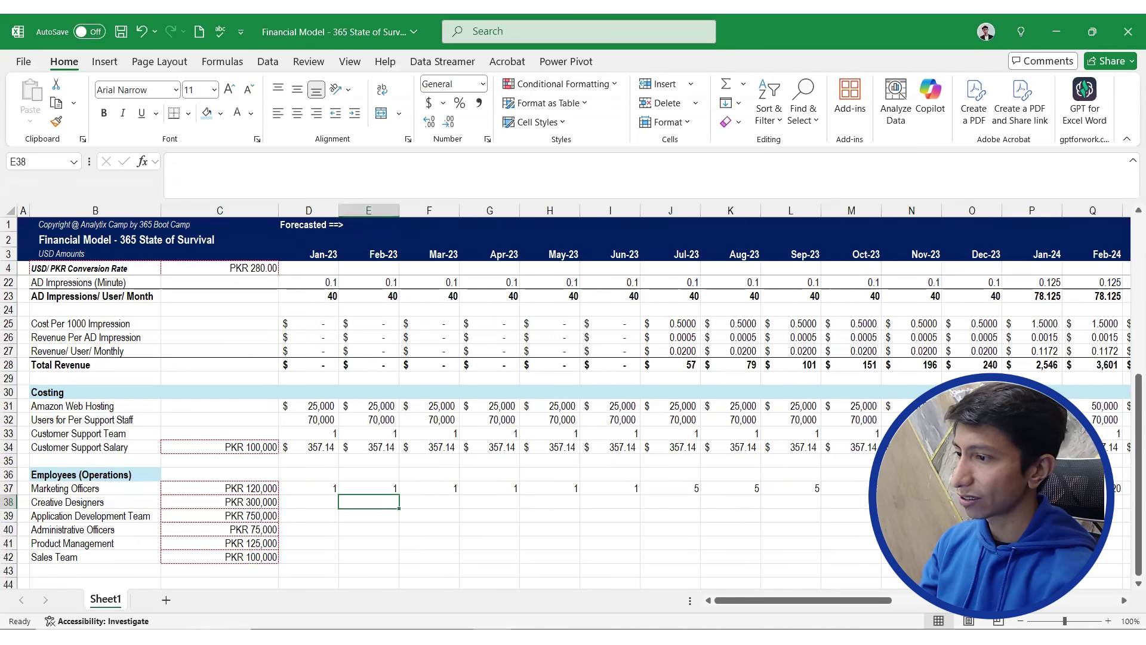
key(alt+Tab)
scroll(537, 388, down, 2)
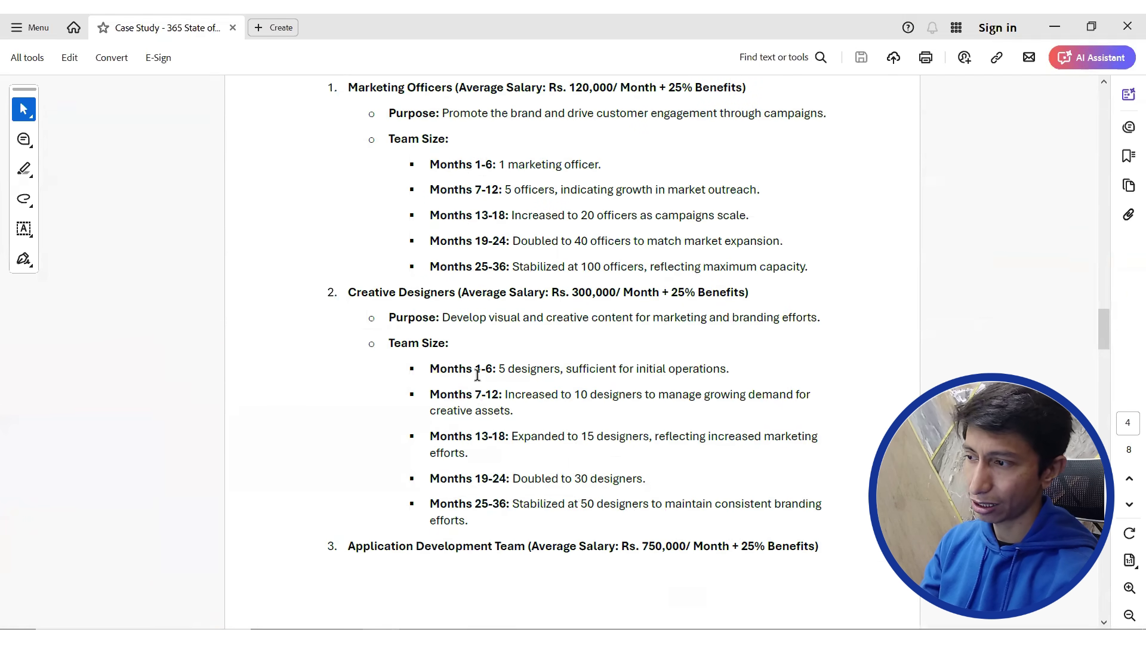
drag(492, 482, 489, 491)
click(447, 428)
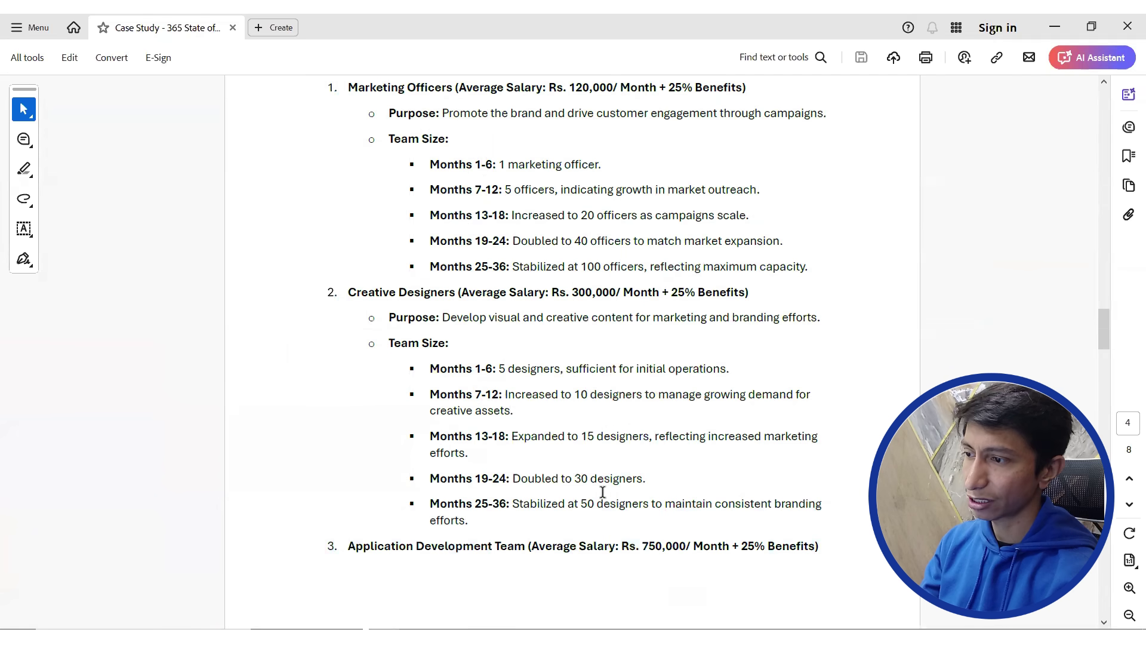
key(alt+Tab)
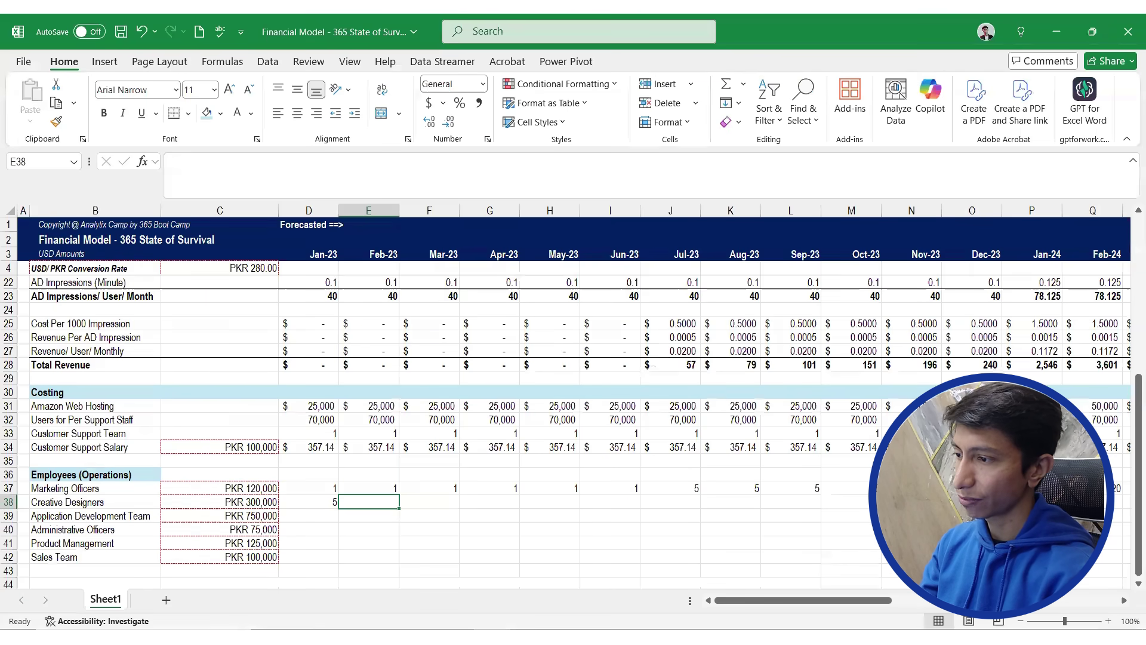
Fill the Jan-23 Creative Designers headcount of 5 across through Jun-23 (D38:I38)
key(Left)
key(shift+Right)
key(shift+Right)
key(shift+Right)
key(shift+Right)
key(shift+Right)
key(ctrl+r)
Enter 10 Creative Designers for Jul-23 in J38 and fill it across through Dec-23 (O38)
key(Right)
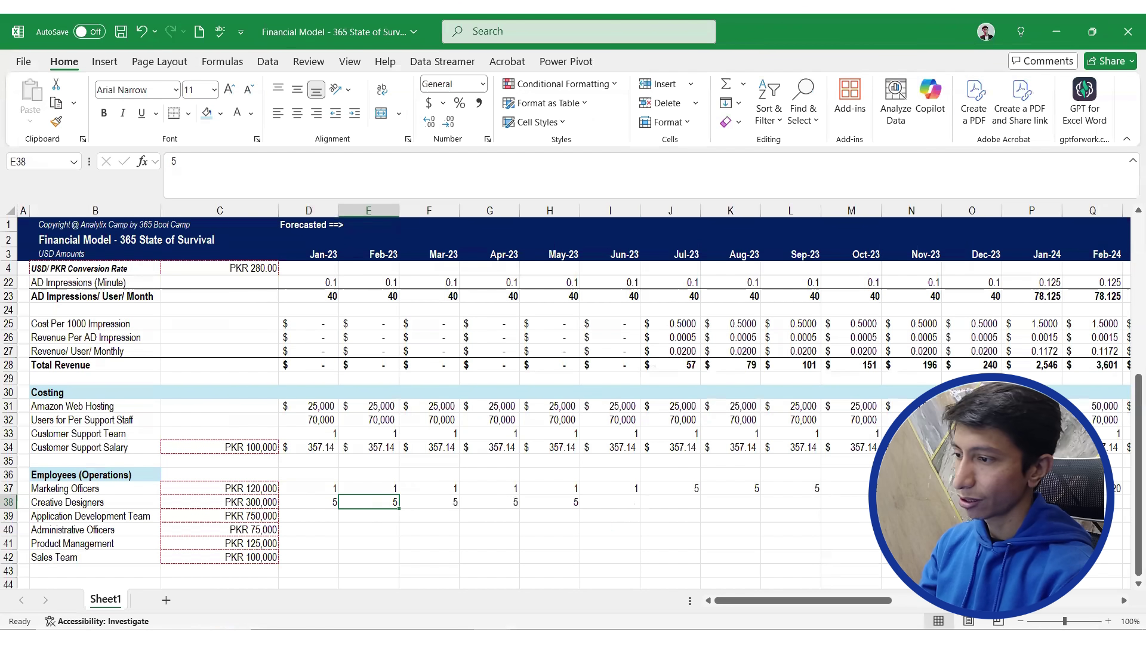
key(ctrl+Right)
key(Right)
text(10)
key(shift+Right)
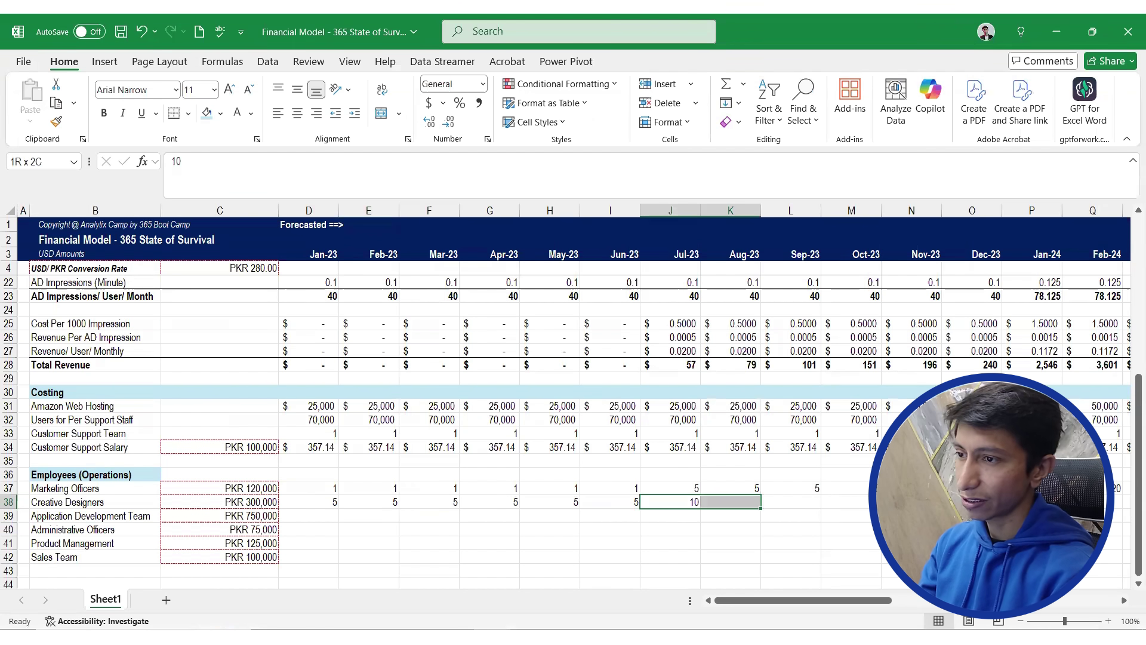
key(shift+Right)
key(shift+Right)
key(shift+Right)
key(shift+Right)
key(ctrl+r)
Enter 15 Creative Designers for Jan-24 in P38 and fill it across through Jun-24 (U38)
key(ctrl+Right)
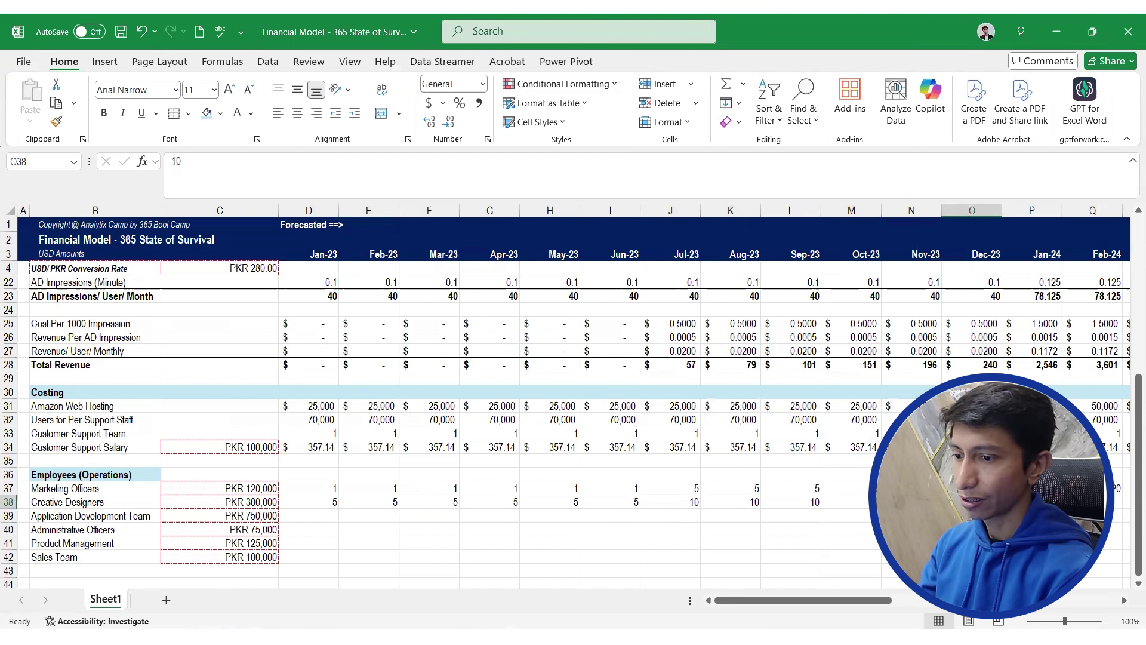
key(Right)
text(15)
key(shift+Right)
key(shift+Right)
key(shift+Right)
key(shift+Right)
key(shift+Right)
key(shift+Right)
key(shift+Right)
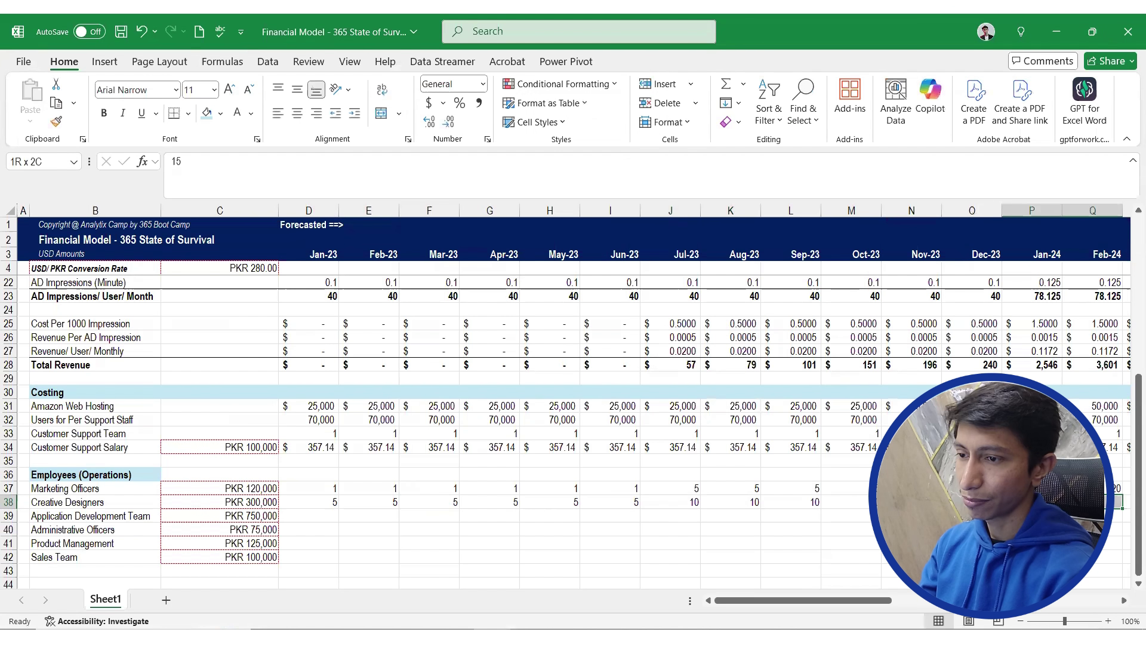
key(shift+Left)
key(shift+Left)
key(ctrl+r)
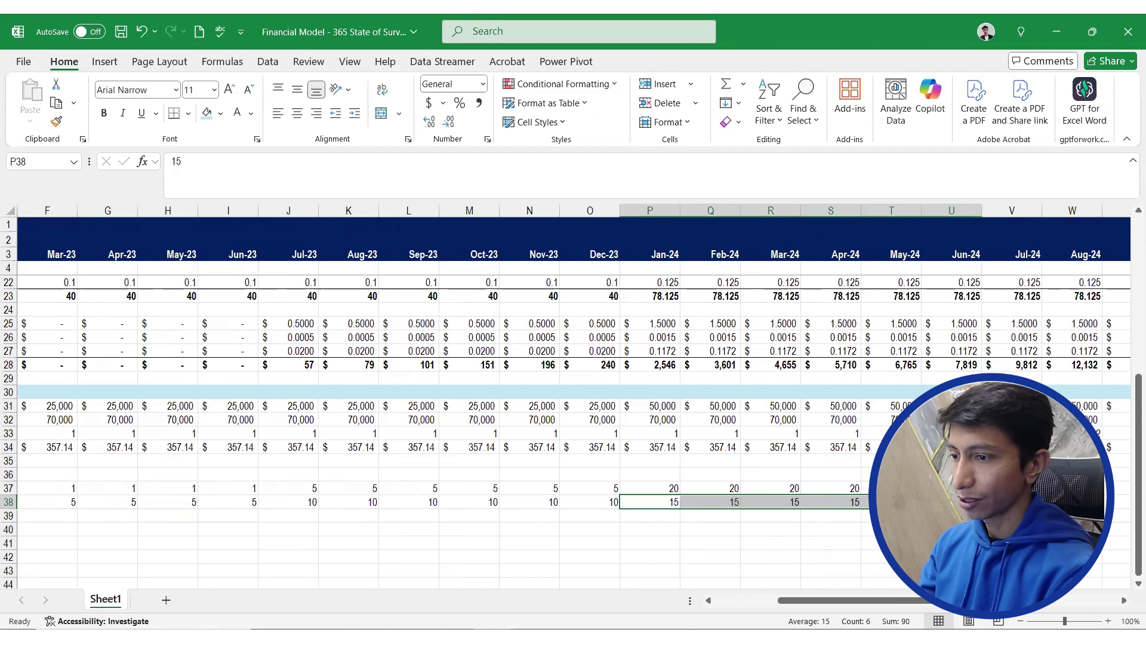
Enter 30 Creative Designers for Jul-24 in V38 and fill it across through Dec-24 (AA38)
key(Right)
key(Right)
key(Right)
key(Right)
key(Right)
key(Right)
key(Right)
key(Left)
key(shift+Right)
key(shift+Right)
key(shift+Right)
key(shift+Right)
key(shift+Right)
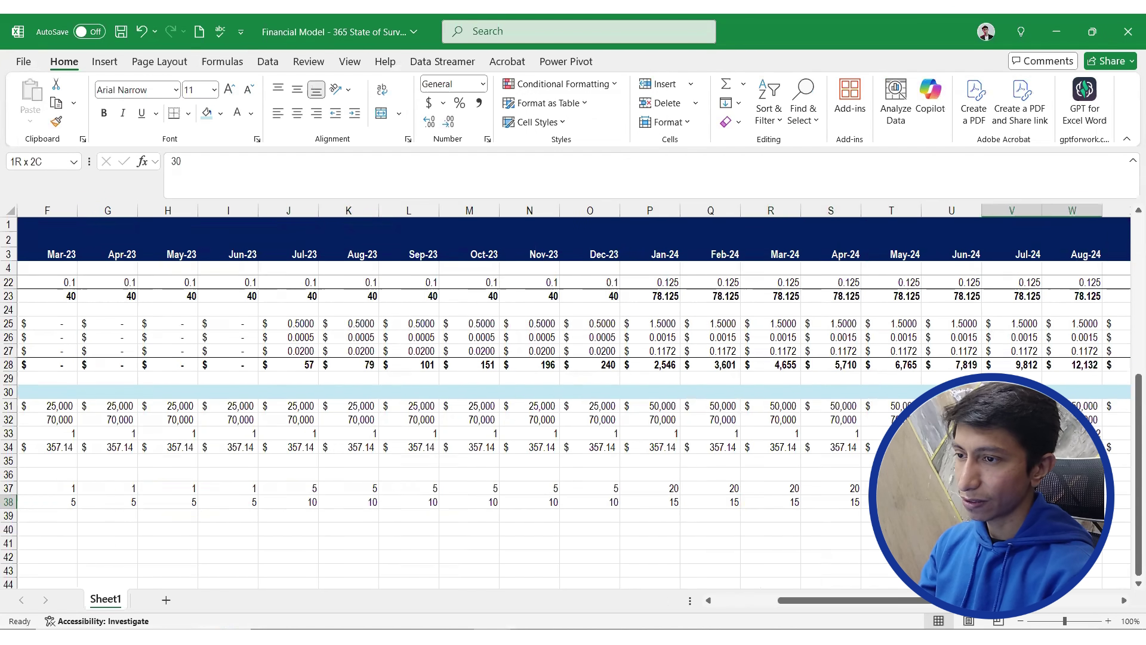
key(ctrl+r)
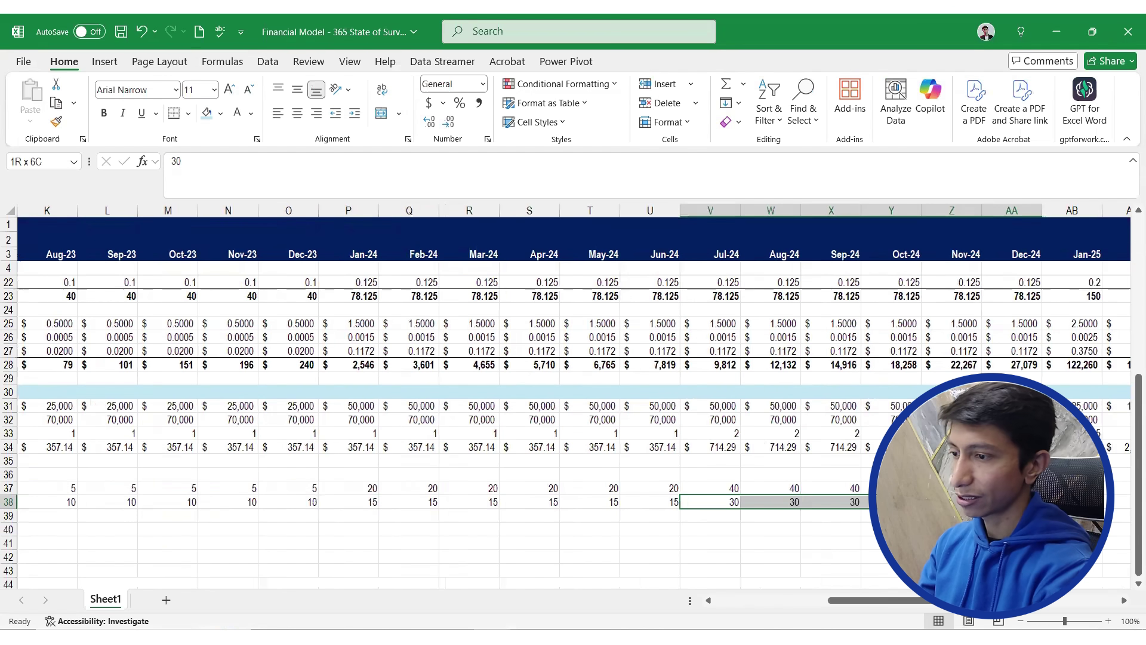
Enter 50 Creative Designers for Jan-25 in AB38 and fill it across through Dec-25 (AM38)
key(Right)
key(Right)
key(Right)
key(Right)
key(Right)
key(Right)
text(50)
key(shift+Right)
key(shift+Right)
key(shift+Right)
key(shift+Right)
key(shift+Right)
key(shift+Right)
key(shift+Right)
key(shift+Right)
key(shift+Right)
key(shift+Right)
key(shift+Right)
key(shift+Right)
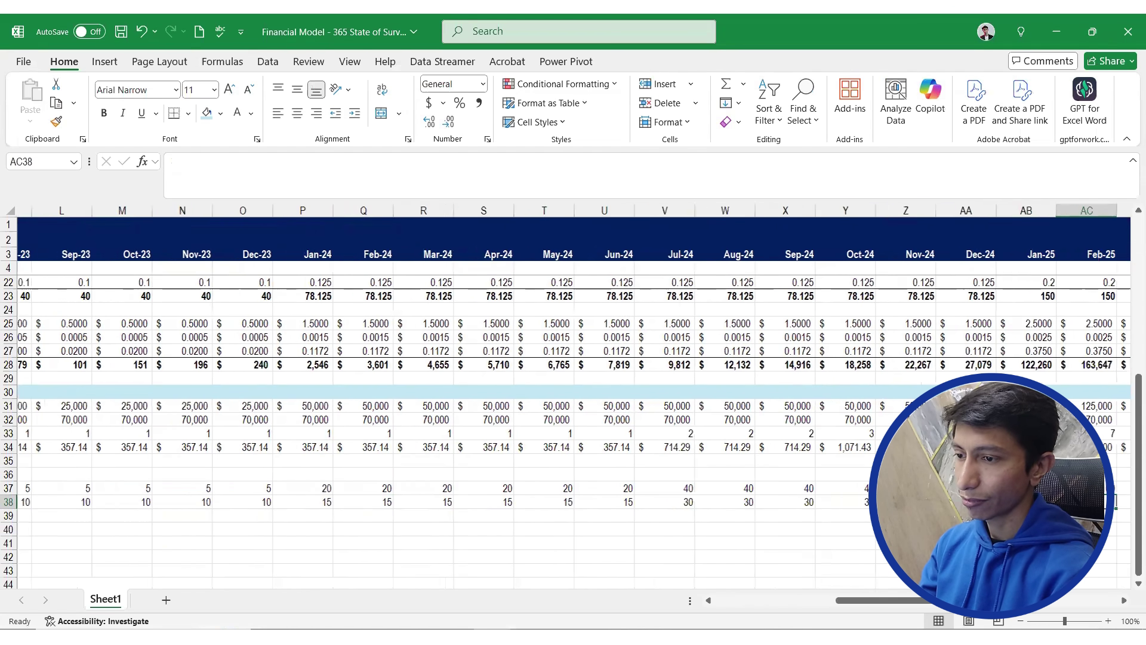
key(shift+Left)
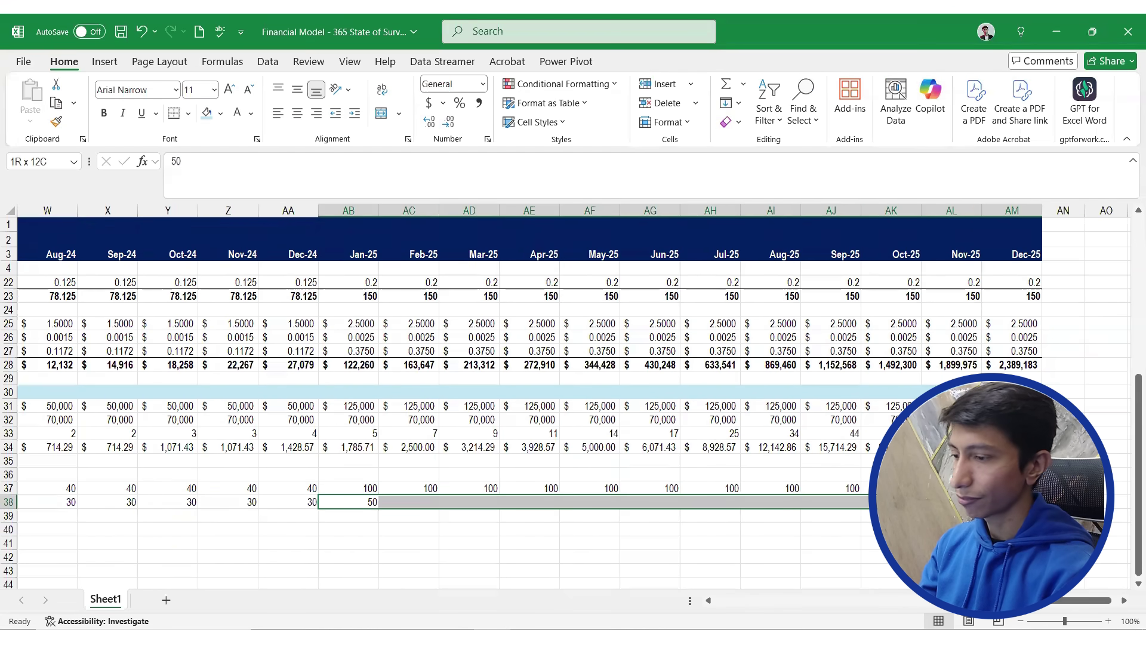
key(ctrl+r)
Look up the Application Development Team sizes in the case study PDF and enter 20 for Jan-23 through Jun-23 (D39:I39)
key(Left)
key(ctrl+Left)
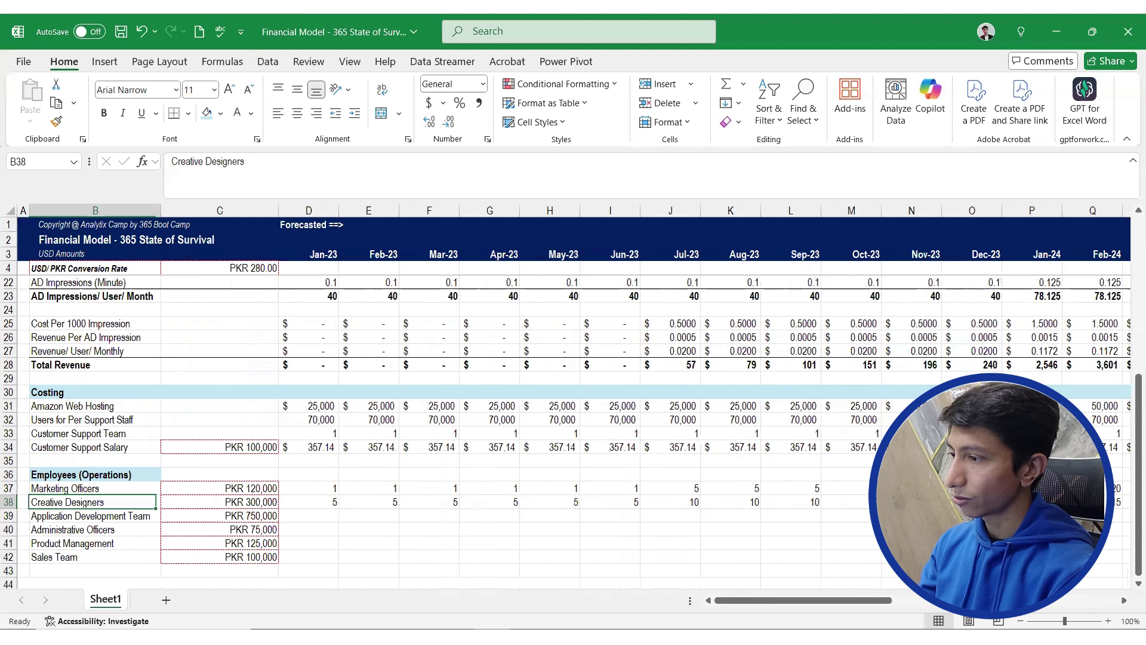
key(Down)
key(Right)
key(alt+Tab)
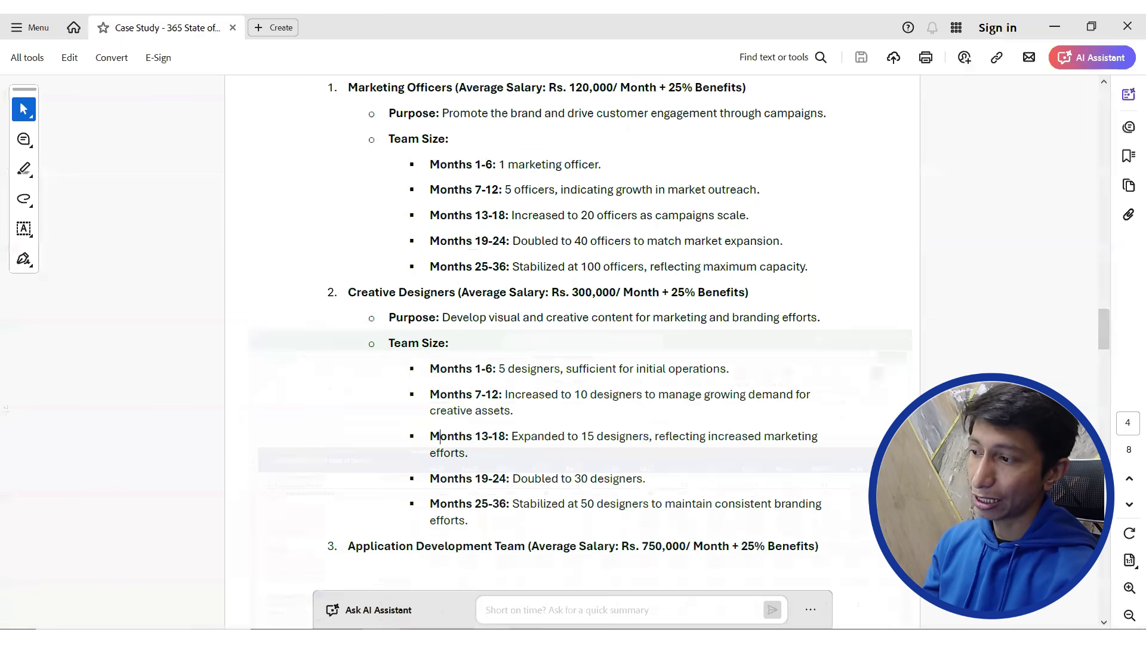
scroll(535, 461, down, 5)
scroll(535, 461, down, 4)
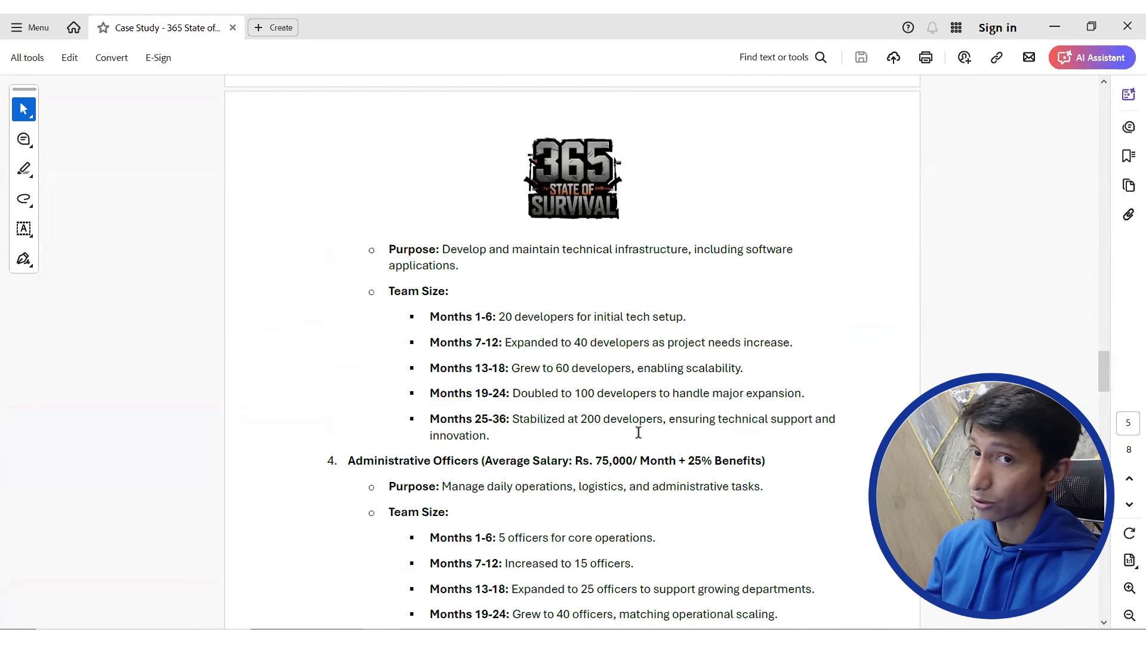
key(alt+Tab)
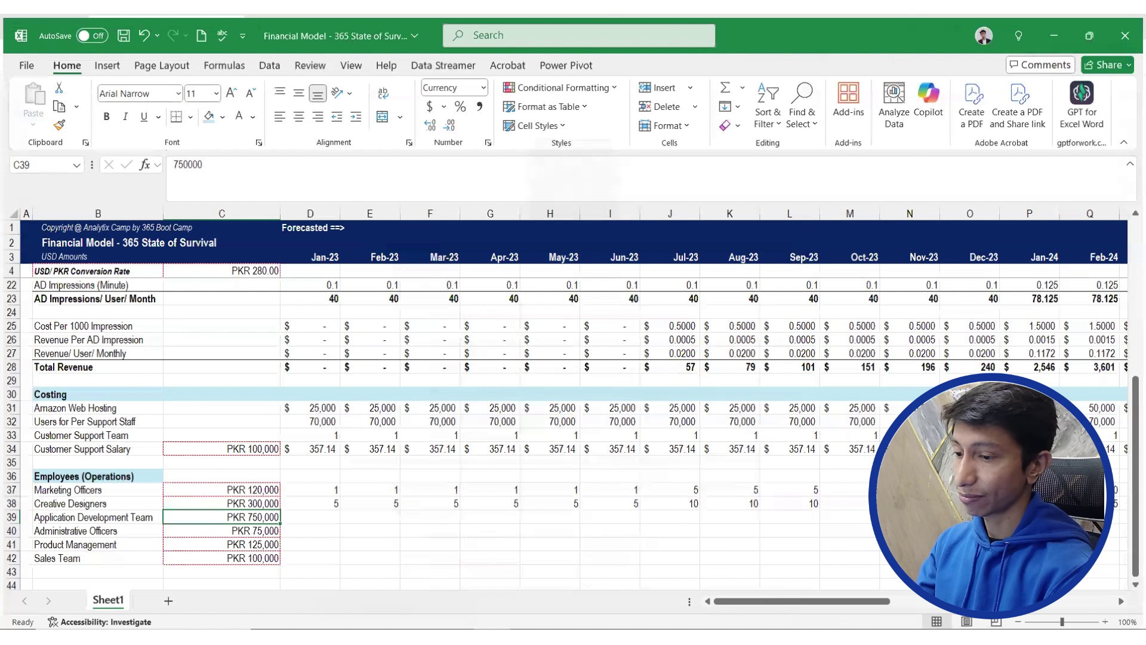
key(Right)
text(20)
key(ctrl+Return)
key(shift+Right)
key(shift+Right)
key(shift+Right)
key(shift+Right)
key(shift+Right)
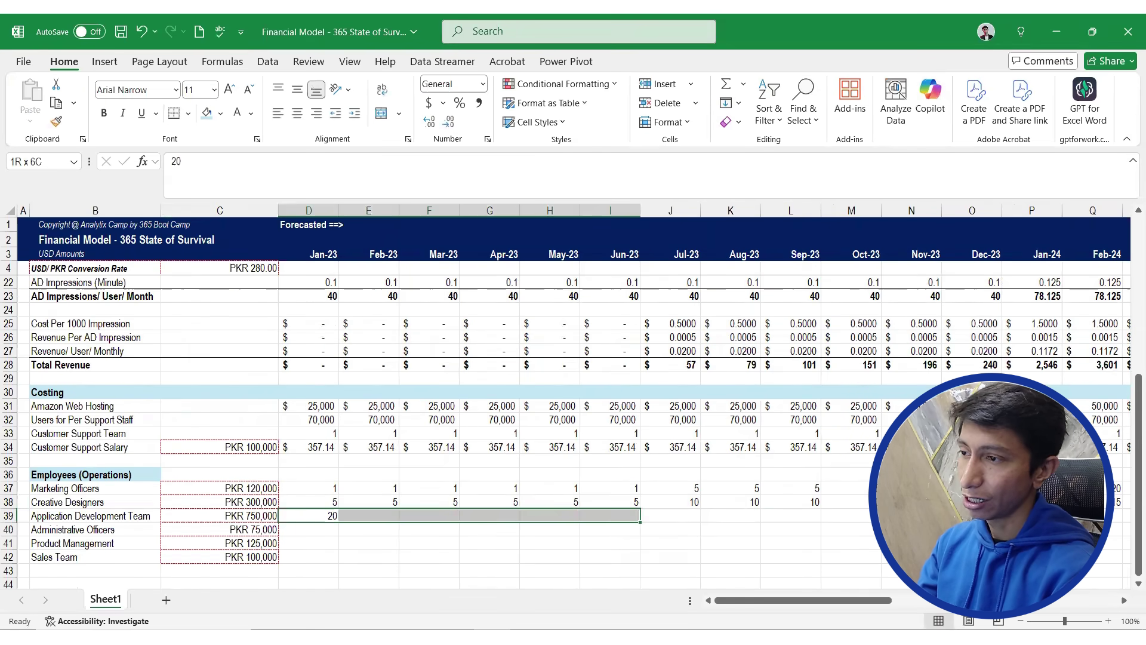
key(ctrl+r)
Check months 7-12 in the case study and enter 40 for the Application Development Team for Jul-23 through Dec-23 (J39:O39)
key(Right)
key(ctrl+Right)
key(ctrl+Right)
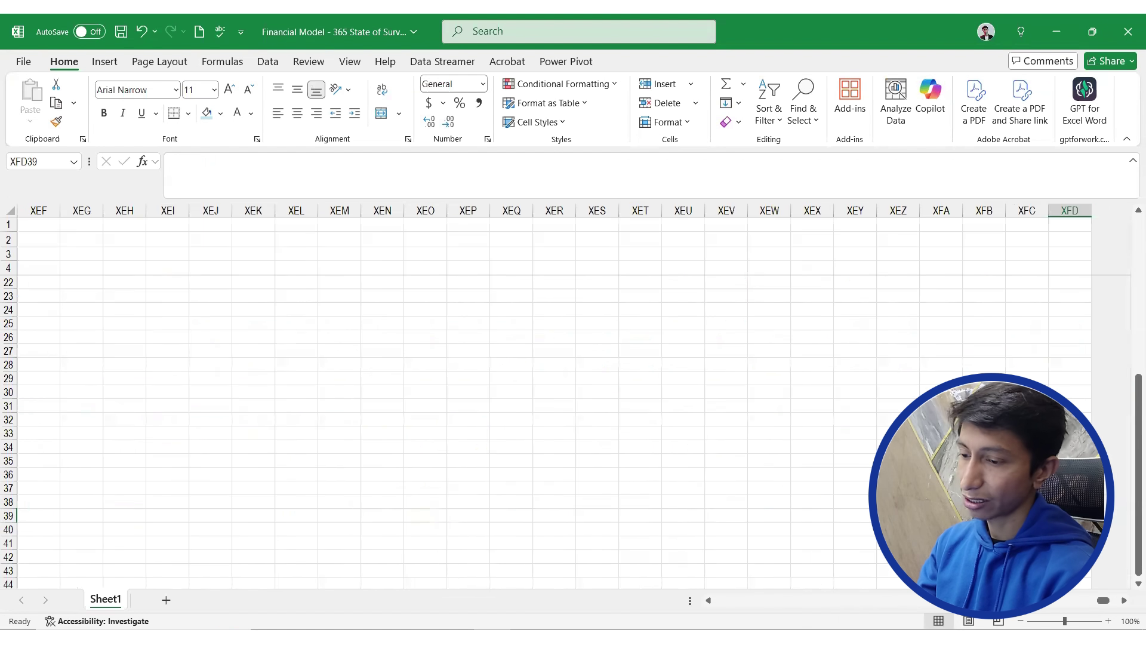
key(ctrl+Left)
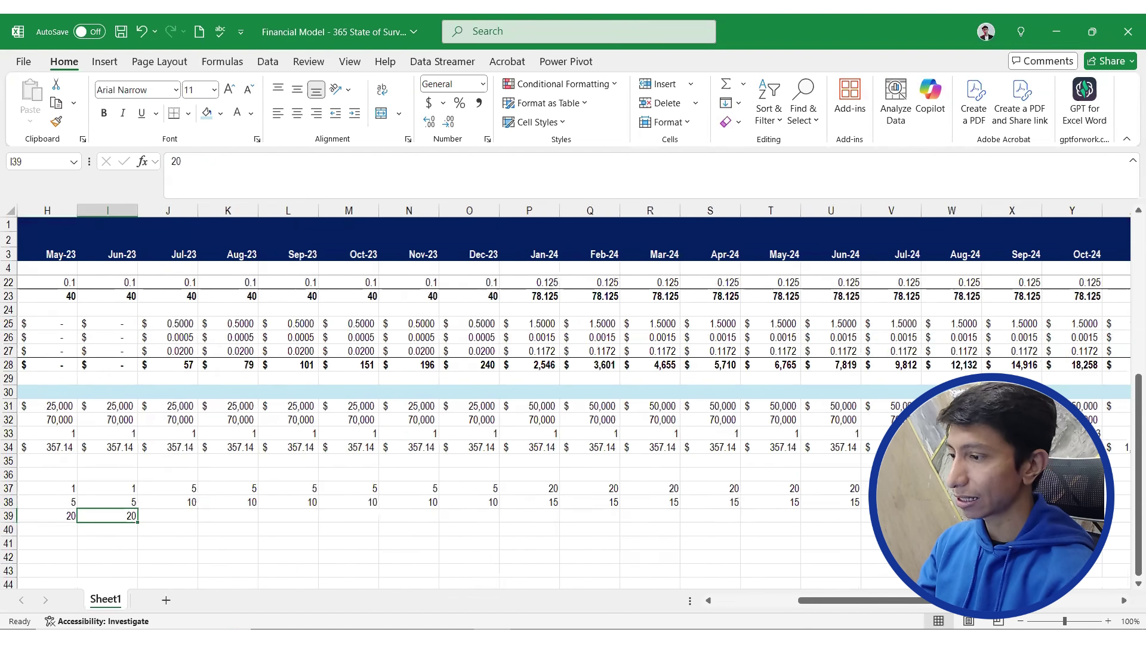
click(586, 636)
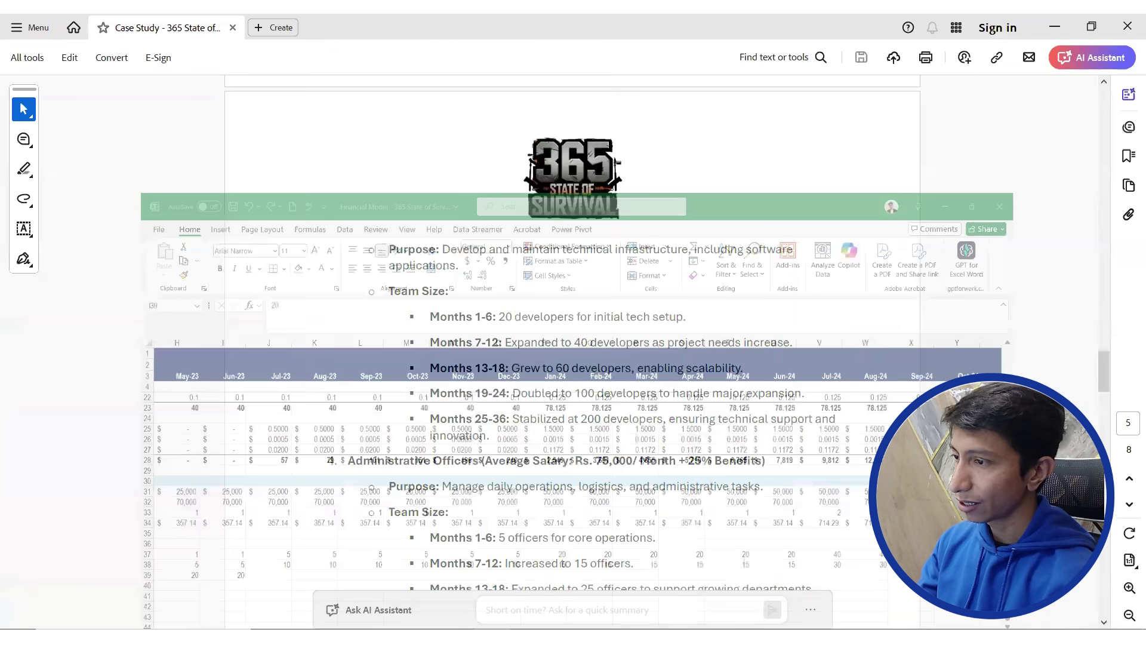
text(40)
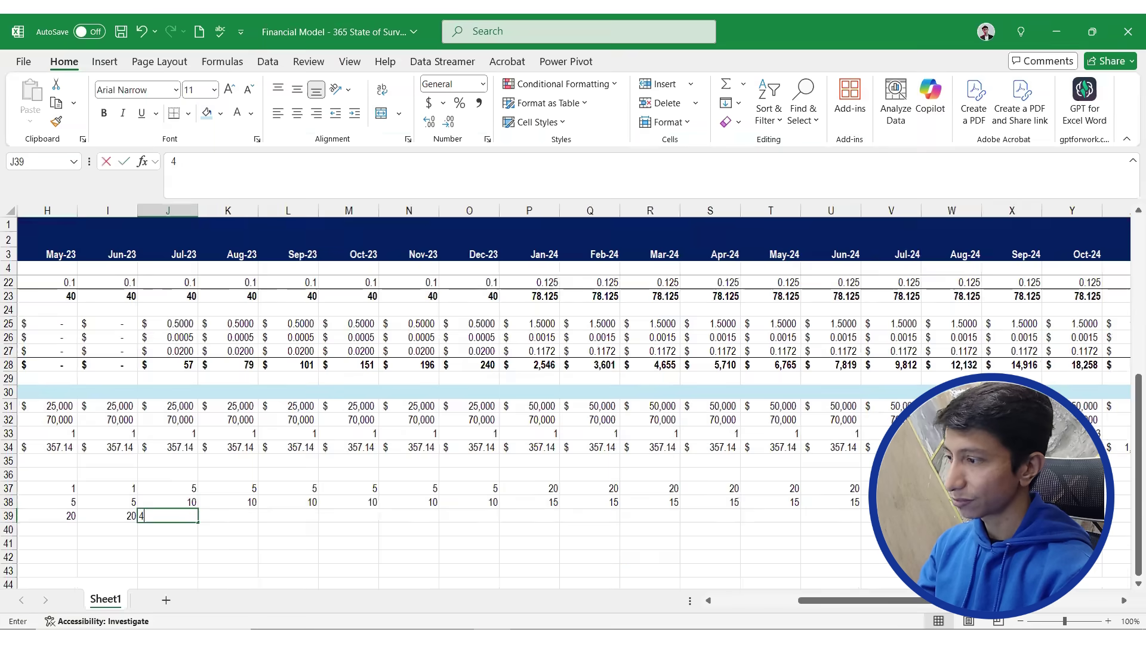
key(Return)
drag(167, 516, 477, 515)
key(ctrl+r)
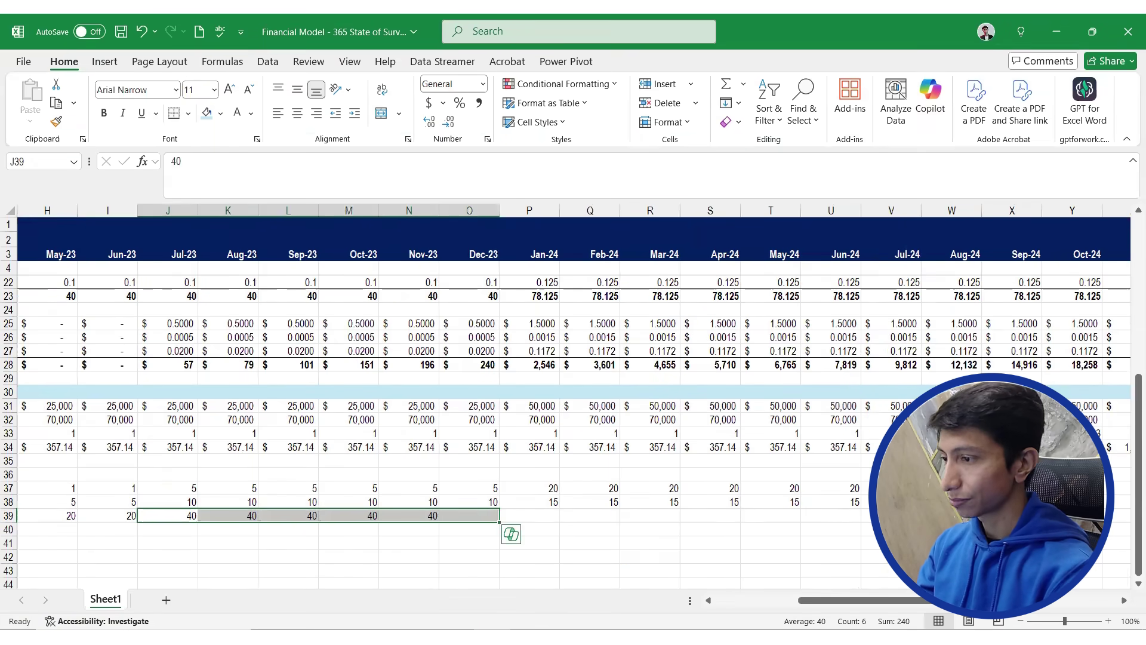
Enter 60 for the Application Development Team for Jan-24 in P39 and fill it across through Jun-24 (U39)
key(ctrl+Right)
key(Right)
text(60)
key(Right)
key(Left)
key(shift+Right)
key(shift+Right)
key(shift+Right)
key(shift+Right)
key(shift+Right)
key(shift+Right)
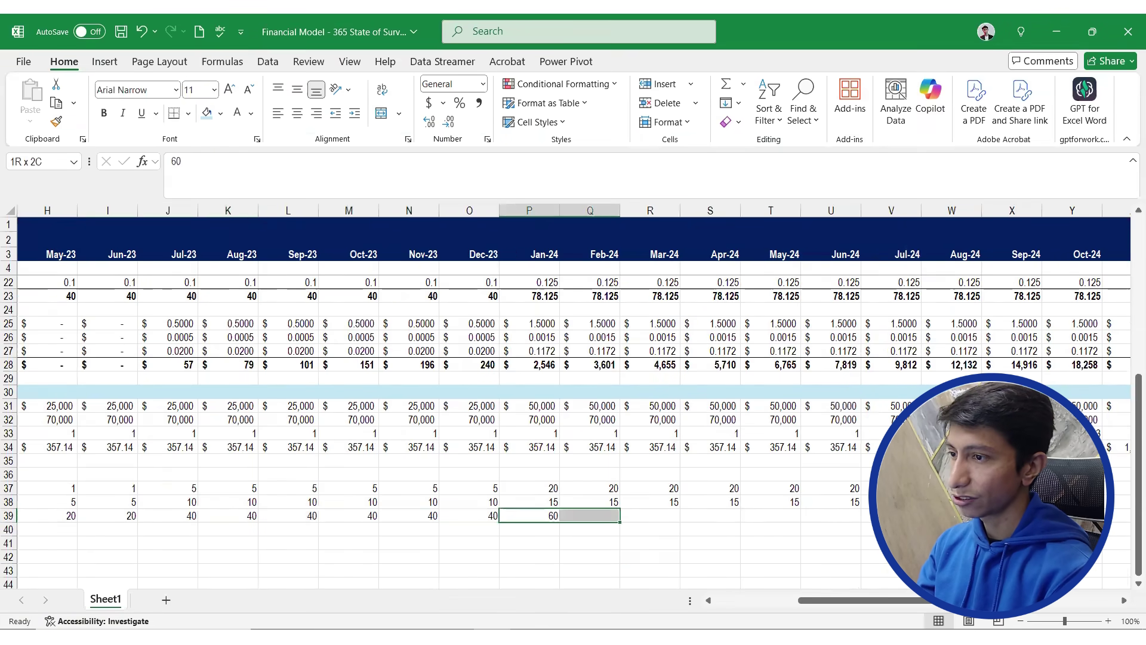
key(shift+Left)
key(ctrl+r)
Enter 100 for the Application Development Team for Jul-24 in V39 and fill it across through Dec-24 (AA39)
key(ctrl+Right)
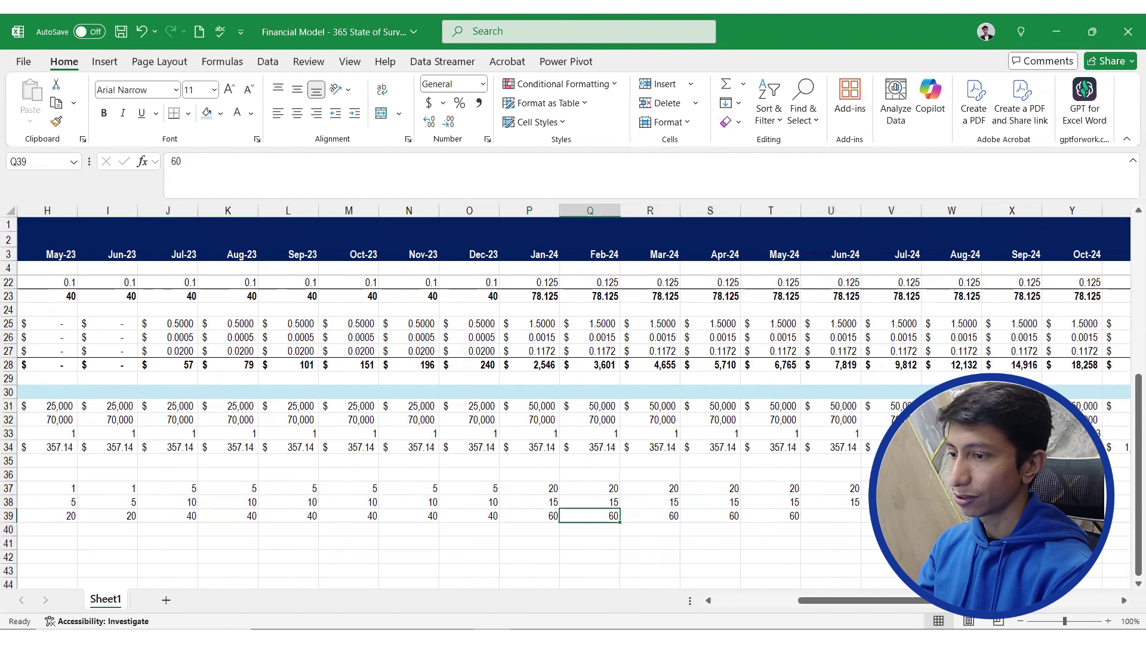
key(Right)
text(100)
key(Right)
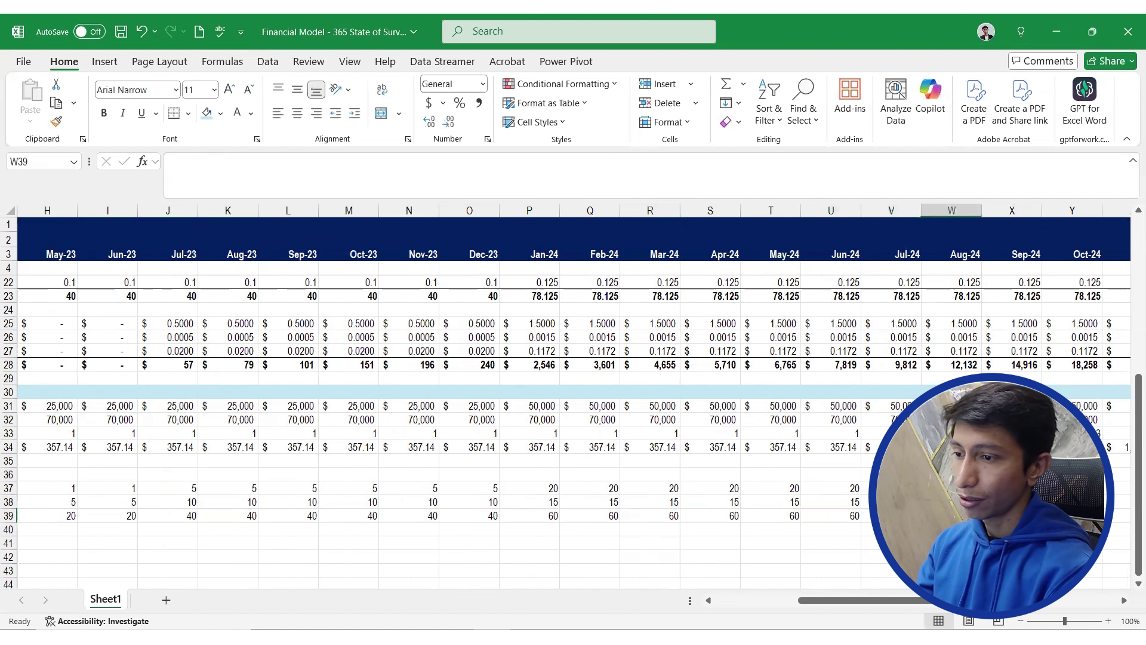
key(shift+Right)
key(Left)
key(shift+Right)
key(shift+Right)
key(shift+Right)
key(shift+Right)
key(shift+Right)
key(ctrl+r)
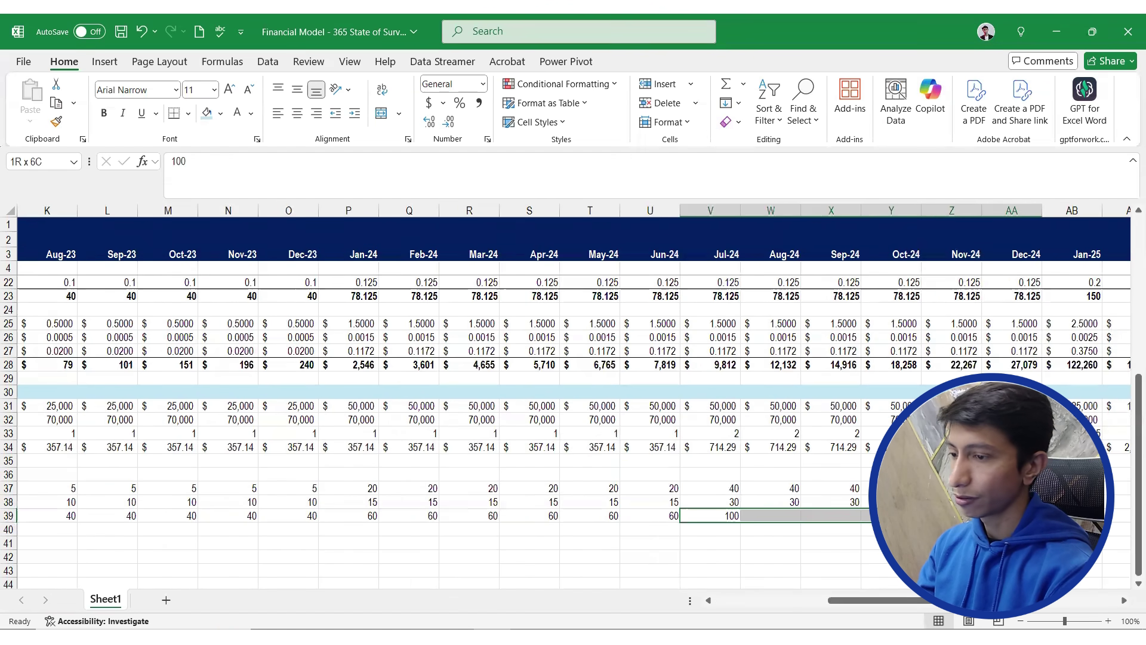
Enter 200 for the Application Development Team for Jan-25 in AB39 and fill it across through Dec-25 (AM39)
key(ctrl+Right)
key(Right)
text(2)
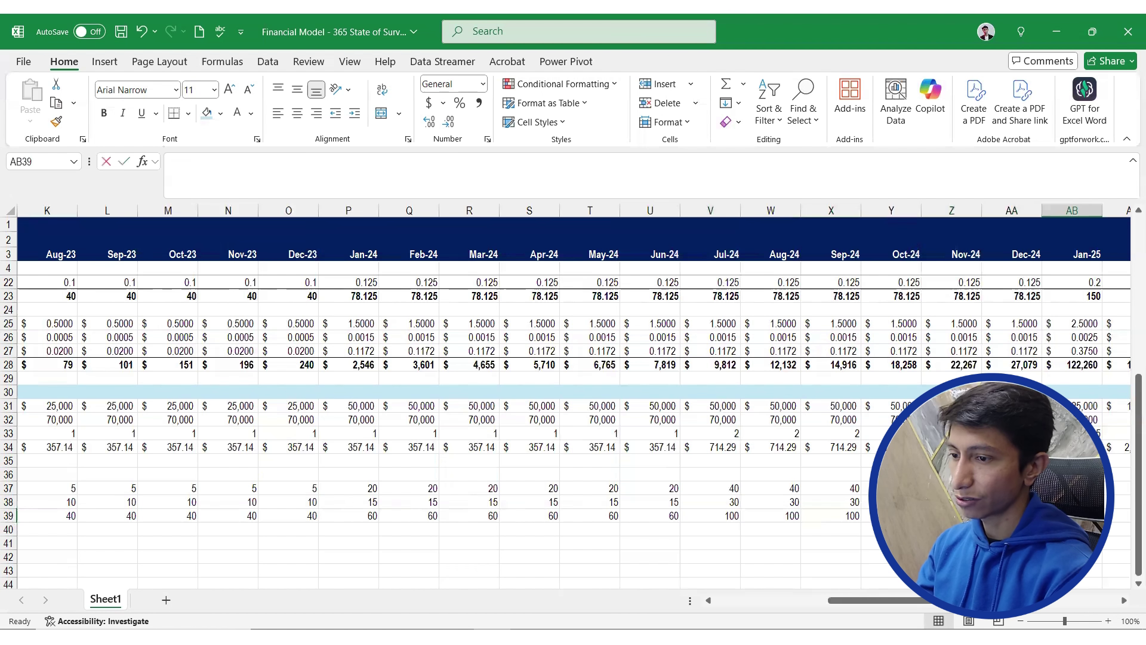
text(00)
key(shift+Right)
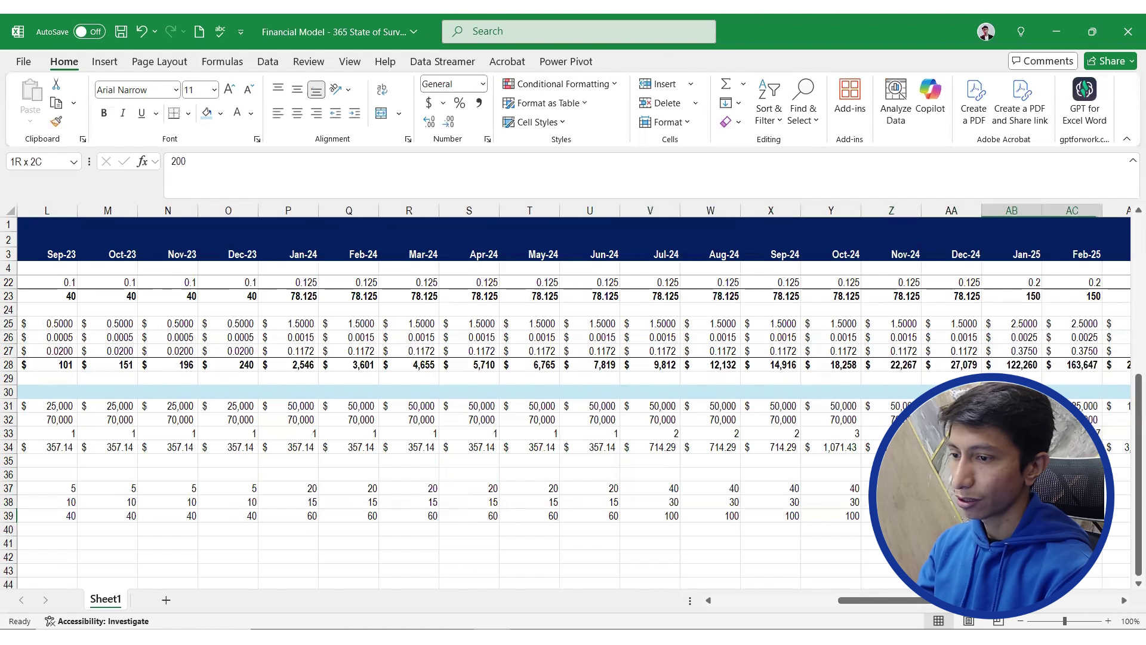
key(shift+Right)
key(shift+Right)
key(shift+Right)
key(shift+Right)
key(shift+Right)
key(shift+Right)
key(shift+Right)
key(shift+Right)
key(shift+Right)
key(shift+Right)
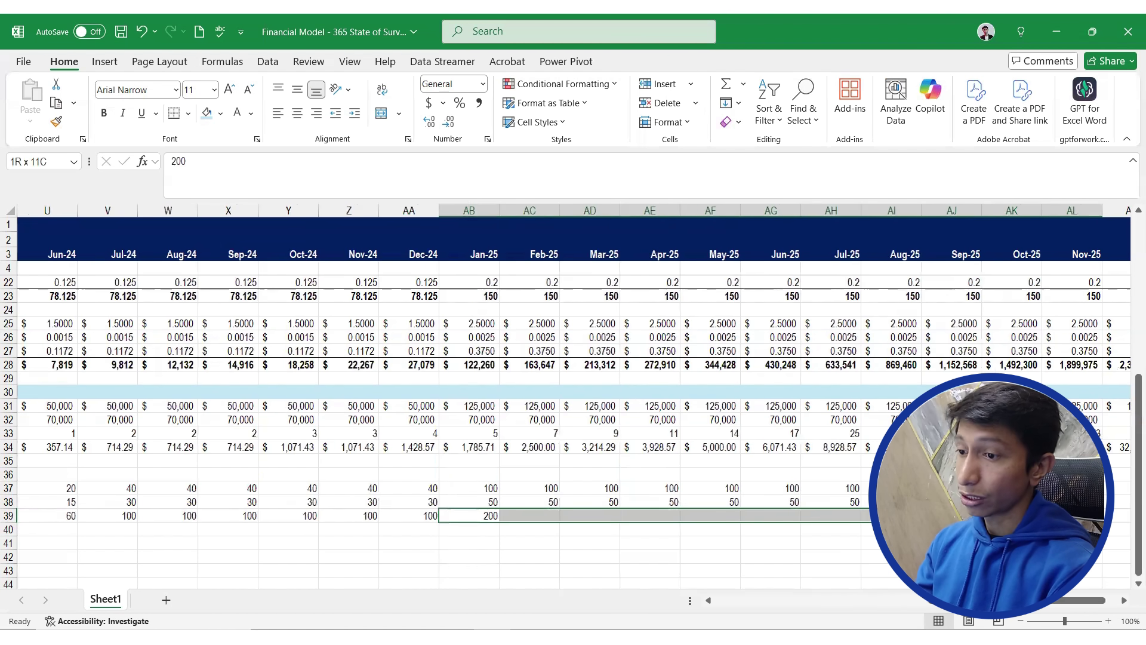
key(ctrl+r)
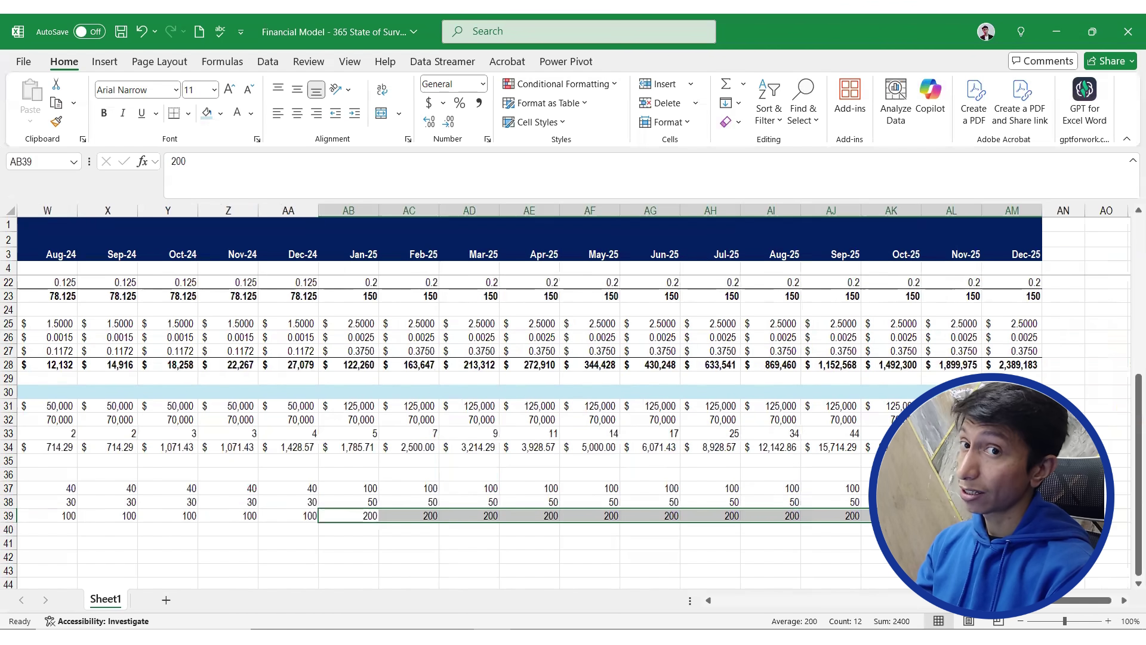
Look up the Administrative Officers team sizes in the case study PDF and enter 5 for Jan-23 through Jun-23 (D40:I40)
key(ctrl+Left)
key(Down)
key(Right)
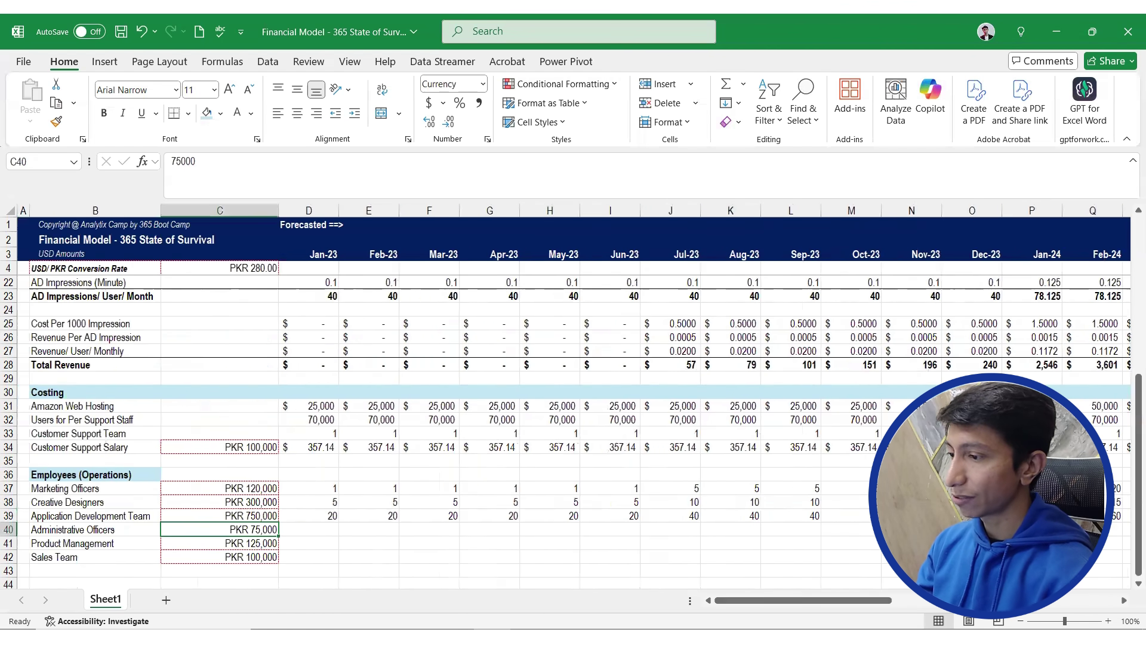
key(alt+Tab)
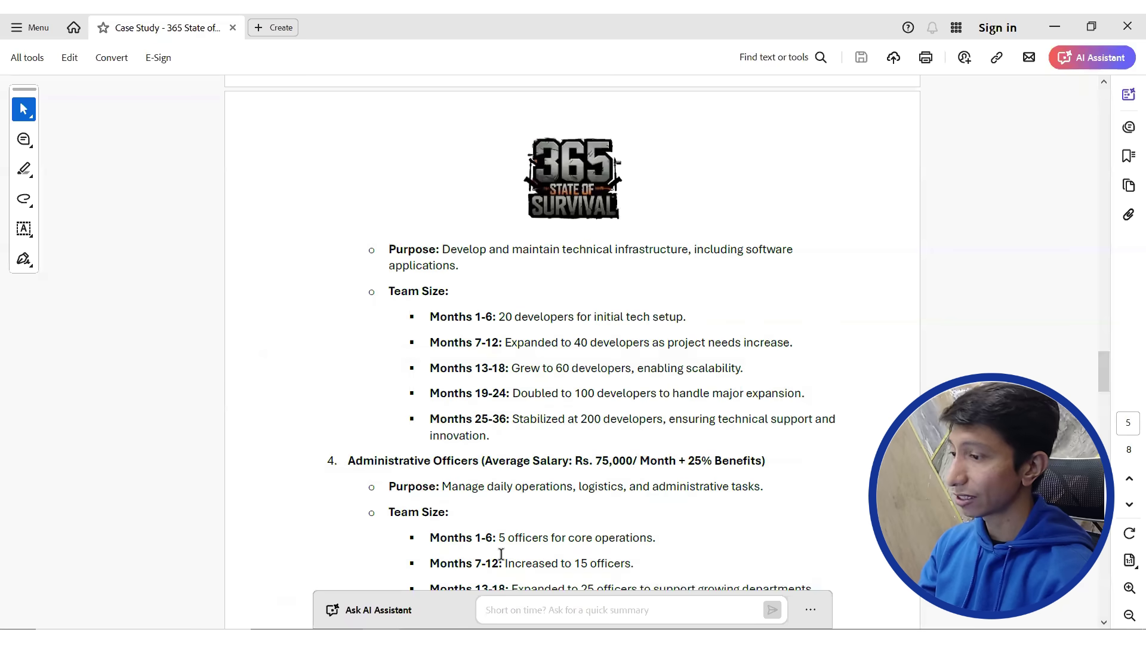
scroll(501, 553, down, 3)
key(alt+Tab)
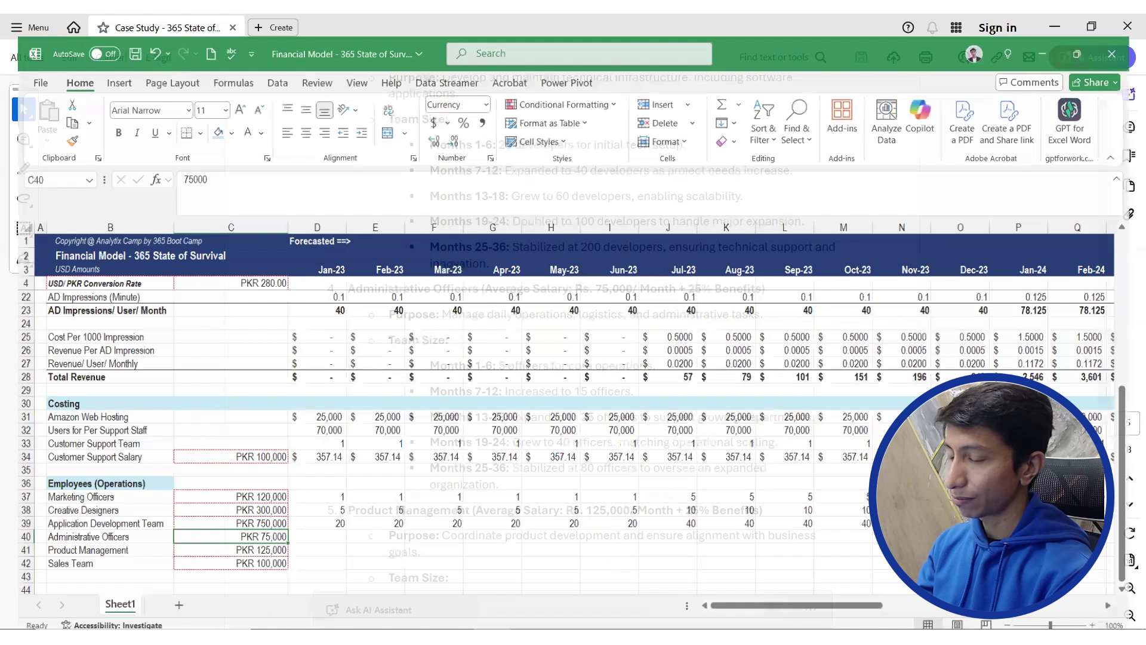
key(Right)
text(5)
key(Return)
key(Up)
key(shift+Right)
key(shift+Right)
key(shift+Right)
key(shift+Right)
key(shift+Right)
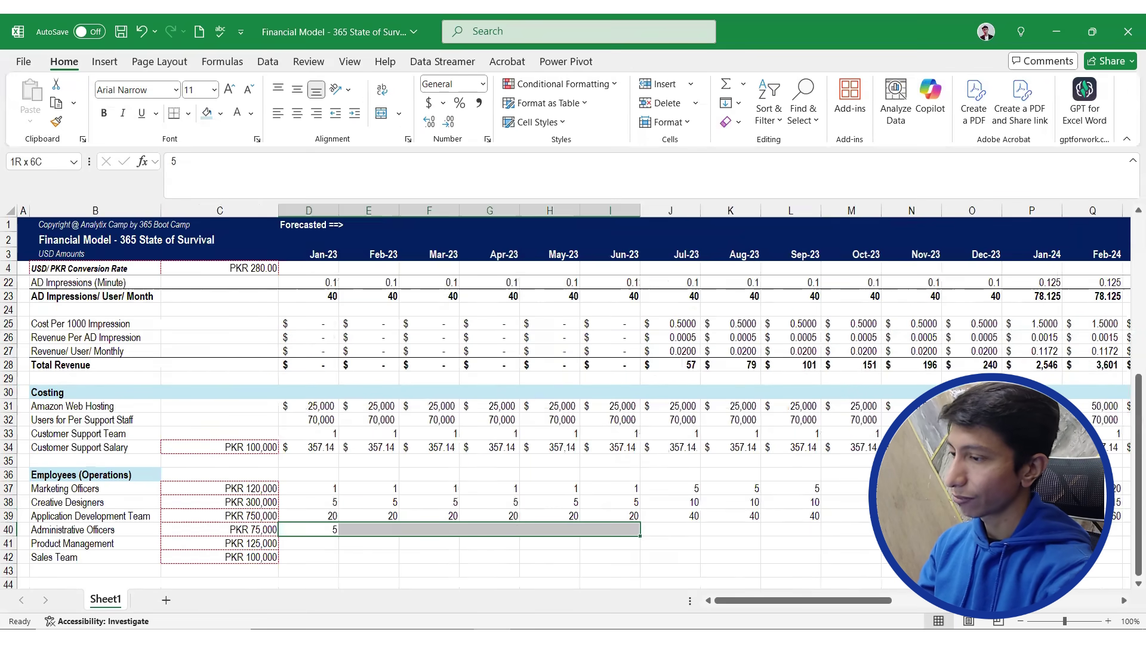
key(ctrl+r)
Enter 15 Administrative Officers for Jul-23 in J40 and fill it across through Dec-23 (O40)
key(Right)
text(15)
key(Return)
key(Up)
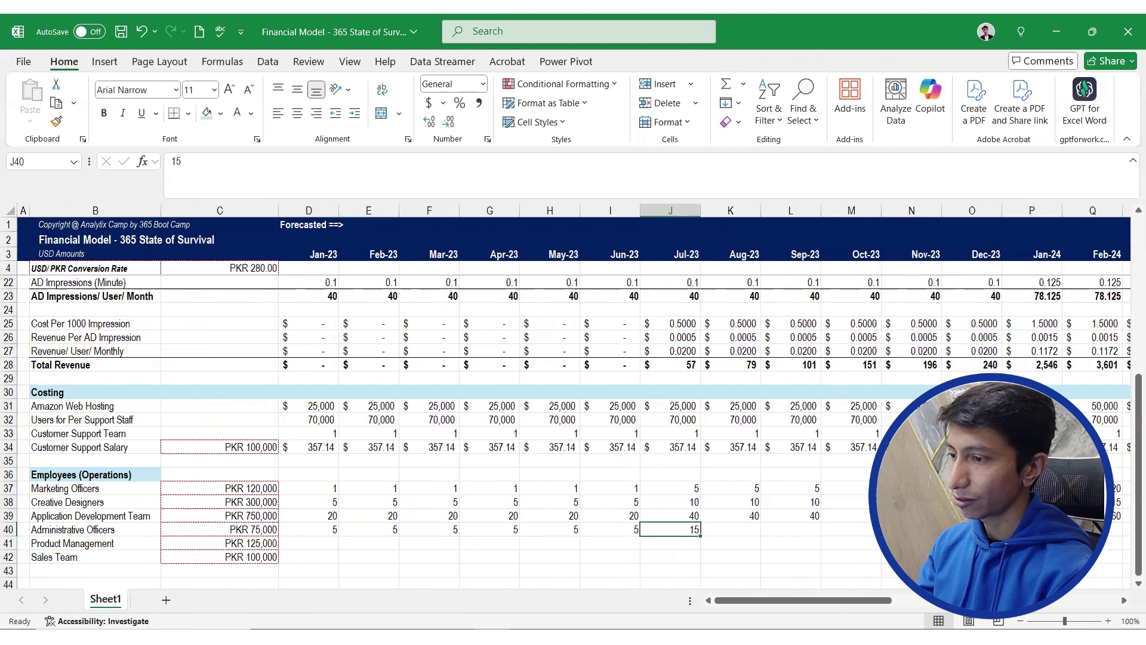
key(shift+Right)
key(shift+Right)
key(shift+Right)
key(shift+Right)
key(shift+Right)
key(ctrl+r)
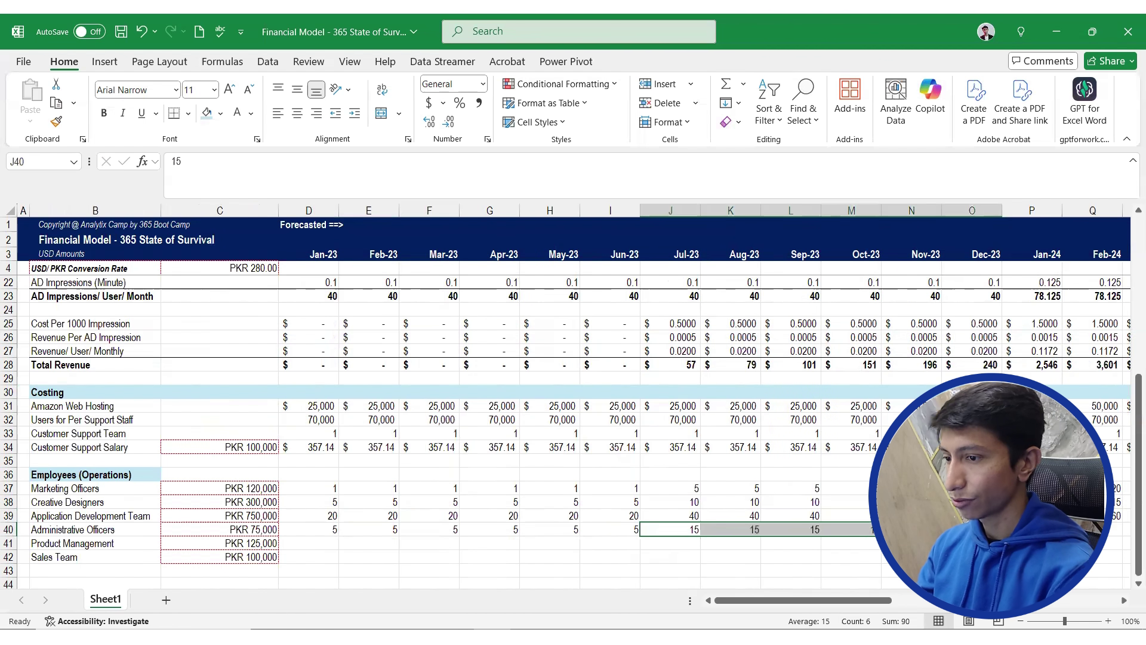
Enter 25 Administrative Officers for Jan-24 in P40 and fill it across through Jun-24 (U40)
key(ctrl+Right)
key(ctrl+Right)
key(ctrl+Left)
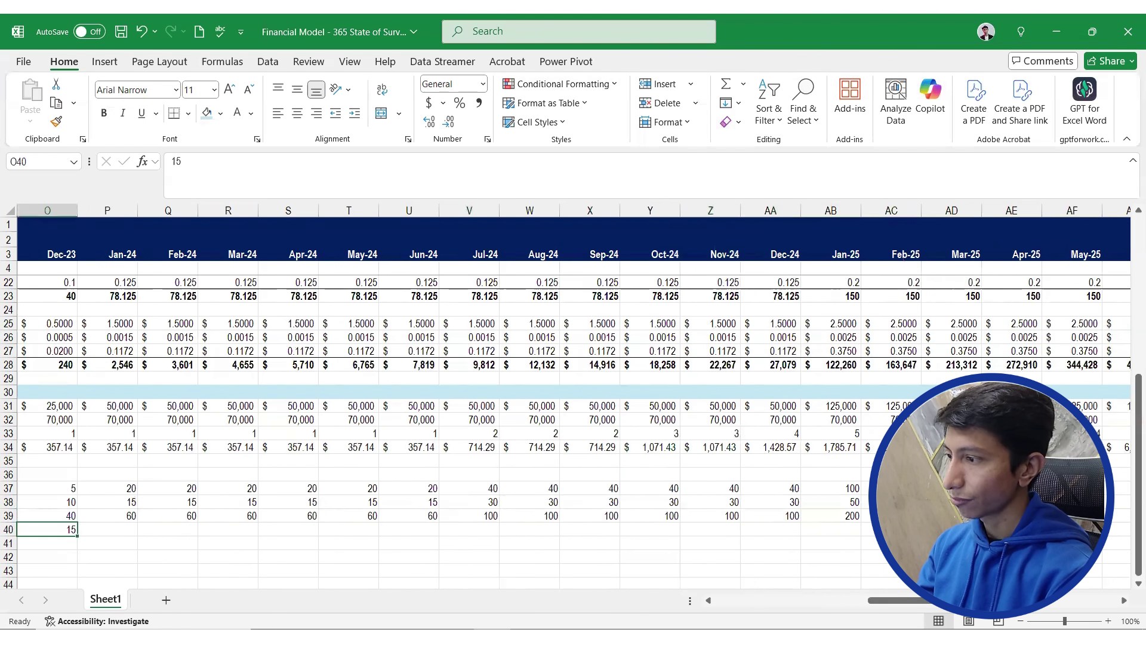
key(Right)
text(25)
key(Return)
key(Up)
key(shift+Right)
key(shift+Right)
key(shift+Right)
key(shift+Right)
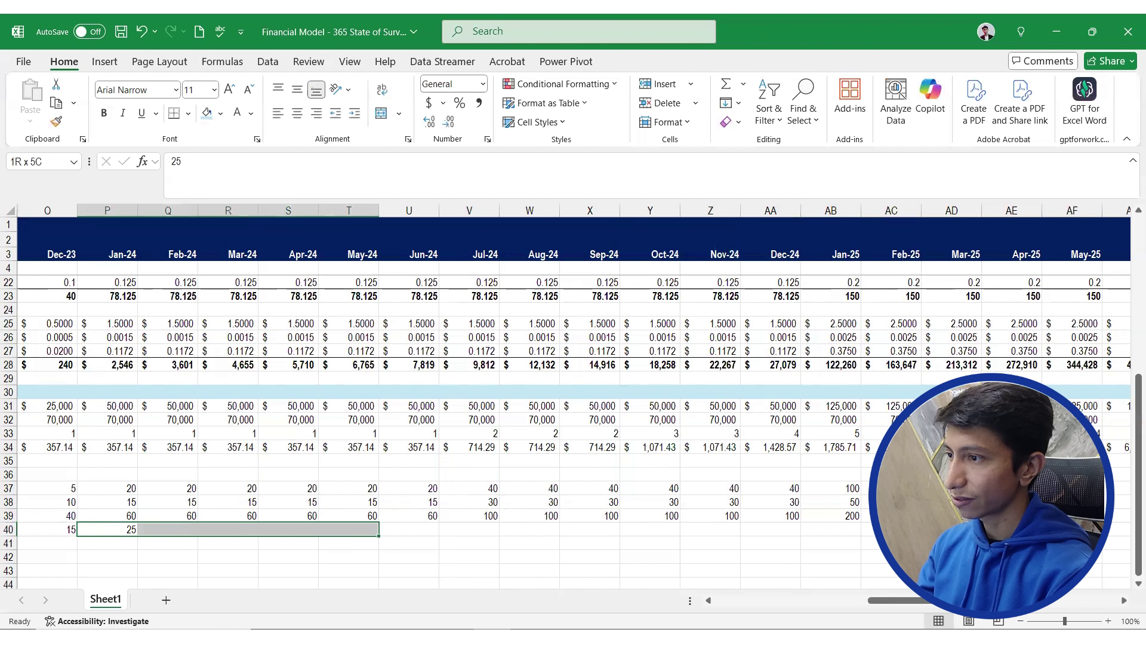
key(shift+Right)
key(shift+Right)
key(shift+Left)
key(ctrl+r)
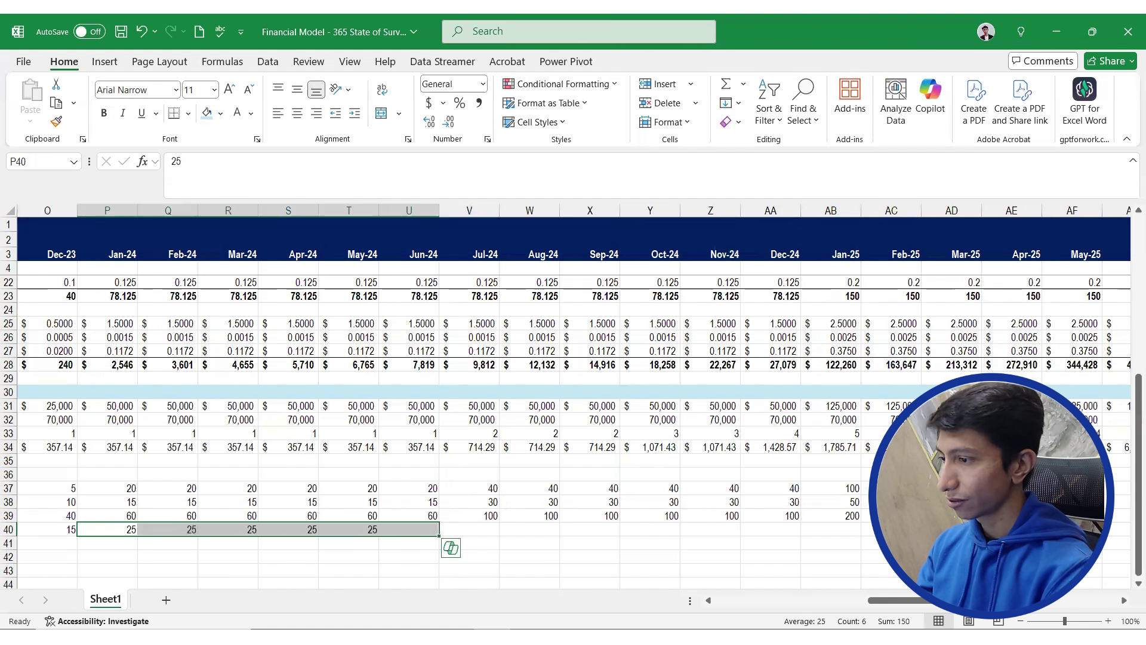
Enter 40 Administrative Officers for Jul-24 in V40 and fill it across through Dec-24 (AA40)
key(ctrl+Right)
key(Right)
text(40)
key(Return)
key(Up)
key(shift+Right)
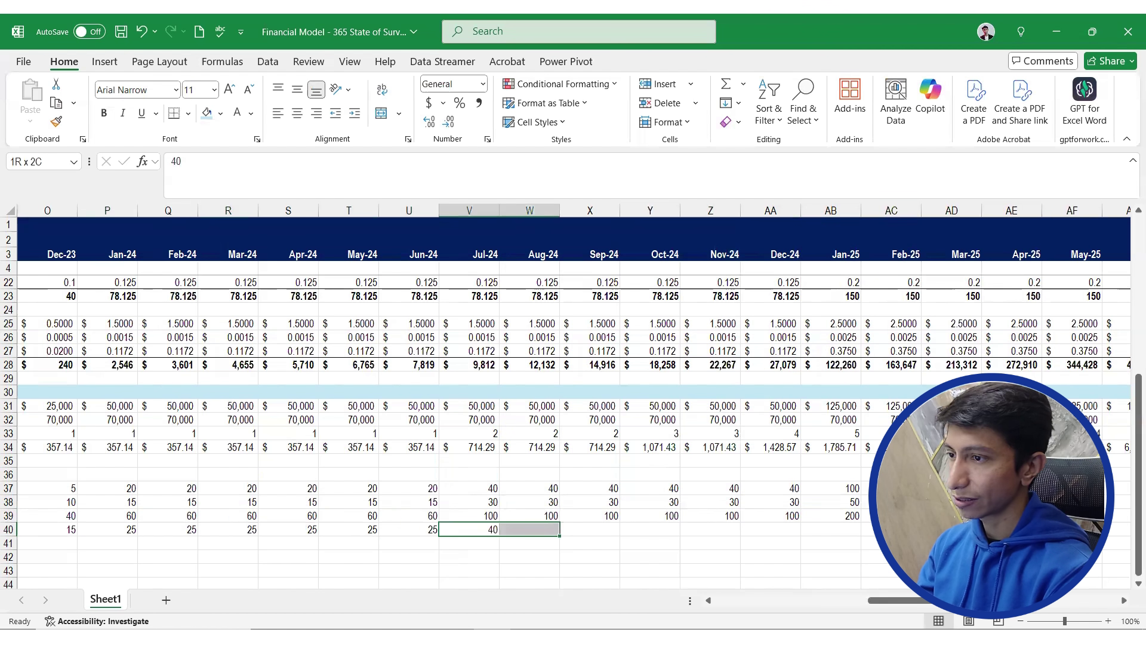
key(shift+Right)
key(shift+Right)
key(shift+Right)
key(shift+Right)
key(shift+Right)
key(shift+Left)
key(ctrl+r)
Enter 80 Administrative Officers for Jan-25 in AB40 and fill it across through Dec-25 (AM40)
key(ctrl+Right)
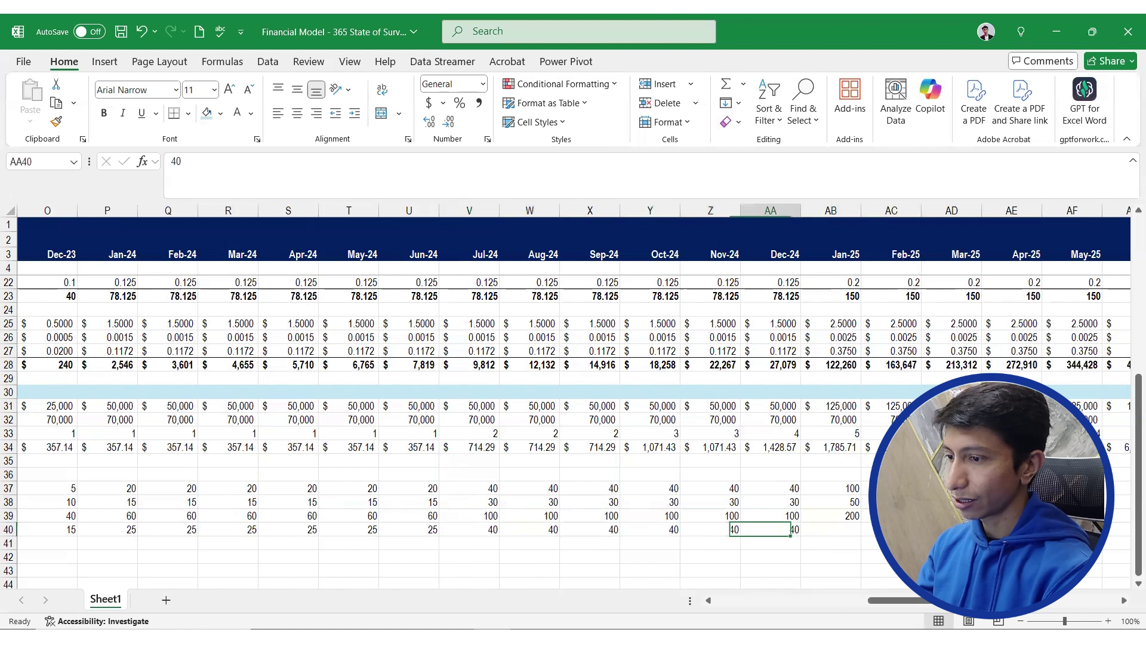
key(Right)
text(80)
key(Right)
key(Left)
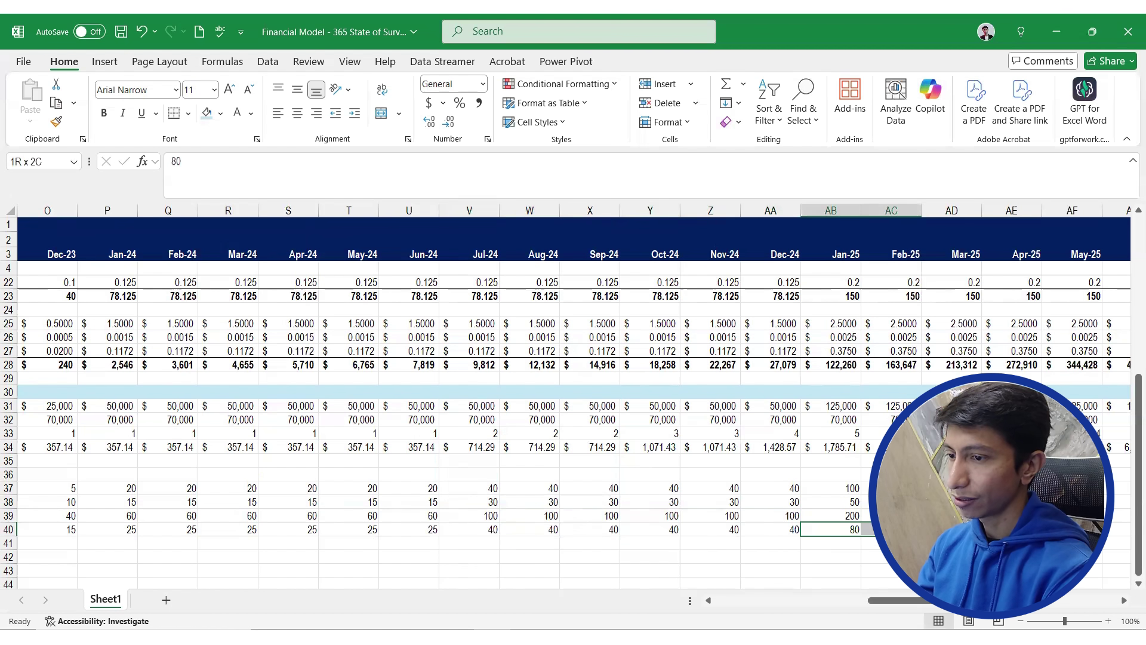
key(shift+Right)
key(shift+Right)
key(shift+Right)
key(shift+Right)
key(shift+Right)
key(shift+Right)
key(shift+Right)
key(shift+Right)
key(shift+Right)
key(shift+Right)
key(shift+Right)
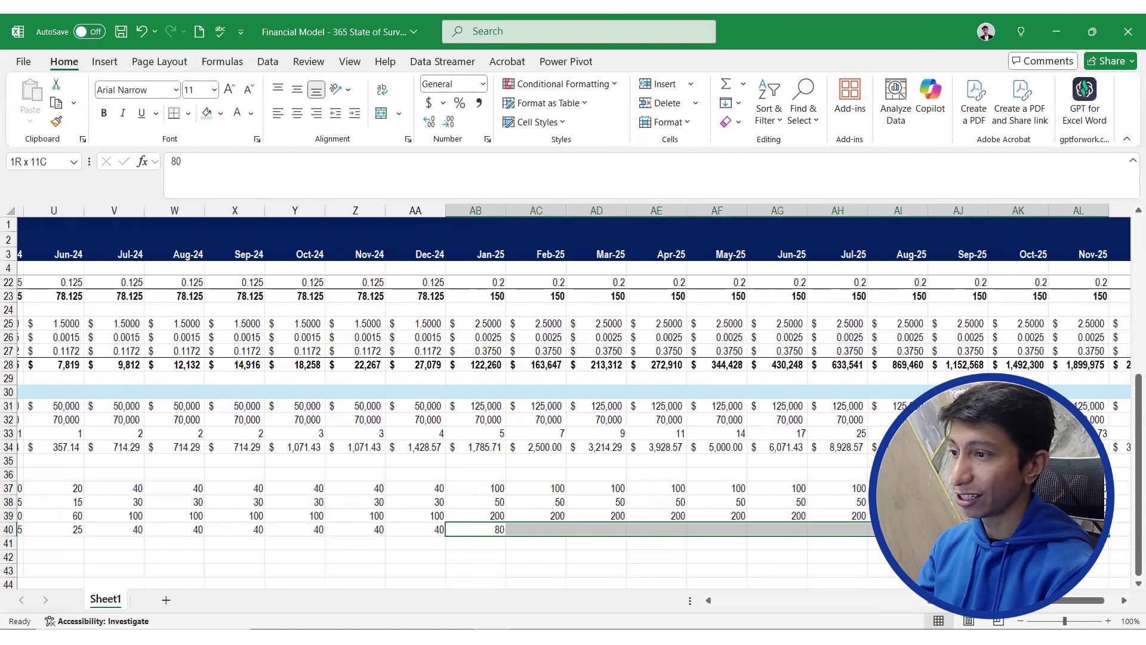
key(ctrl+r)
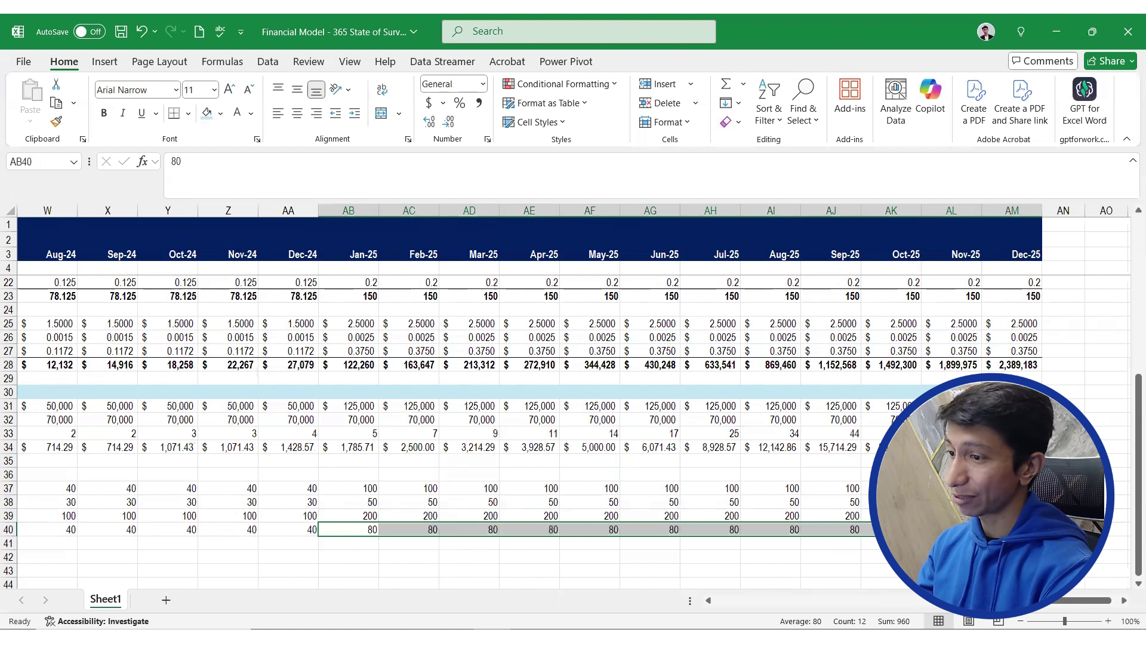
Look up the Product Management team sizes for each period in the case study PDF, then return to the Excel model
key(ctrl+Left)
key(Left)
key(Down)
key(Right)
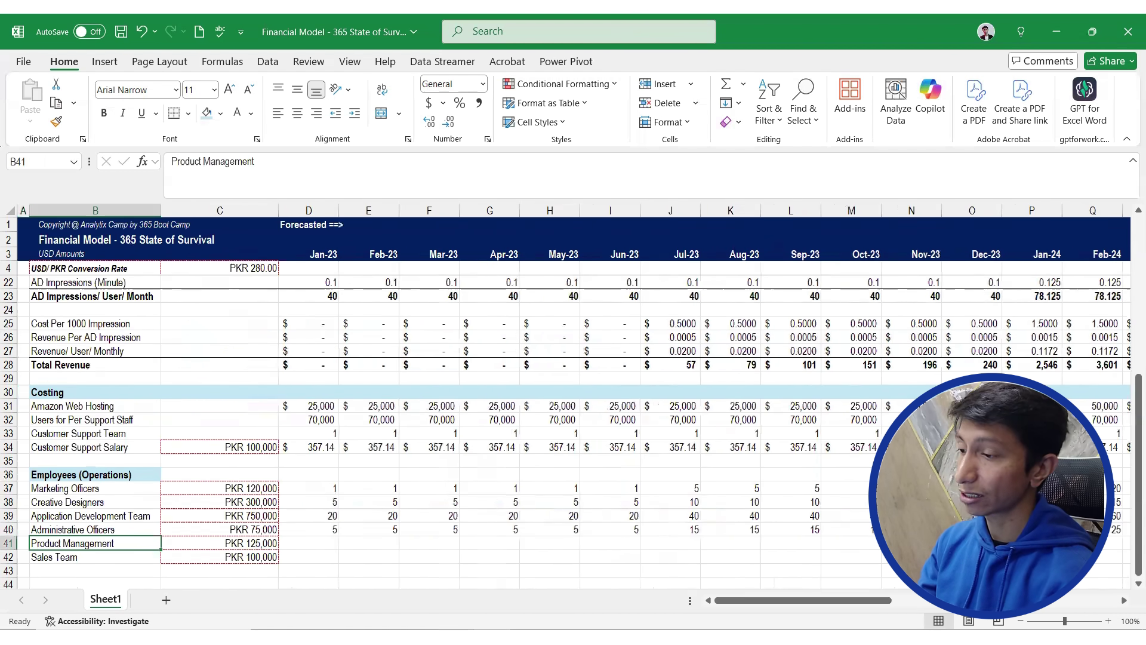
key(alt+Tab)
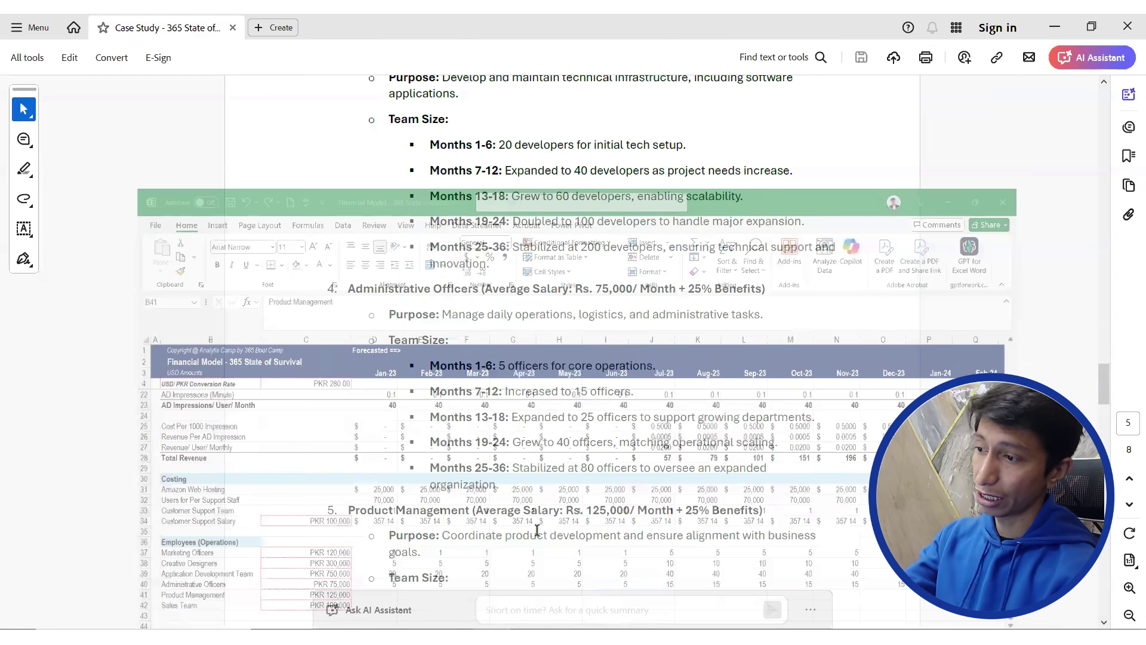
scroll(533, 495, down, 6)
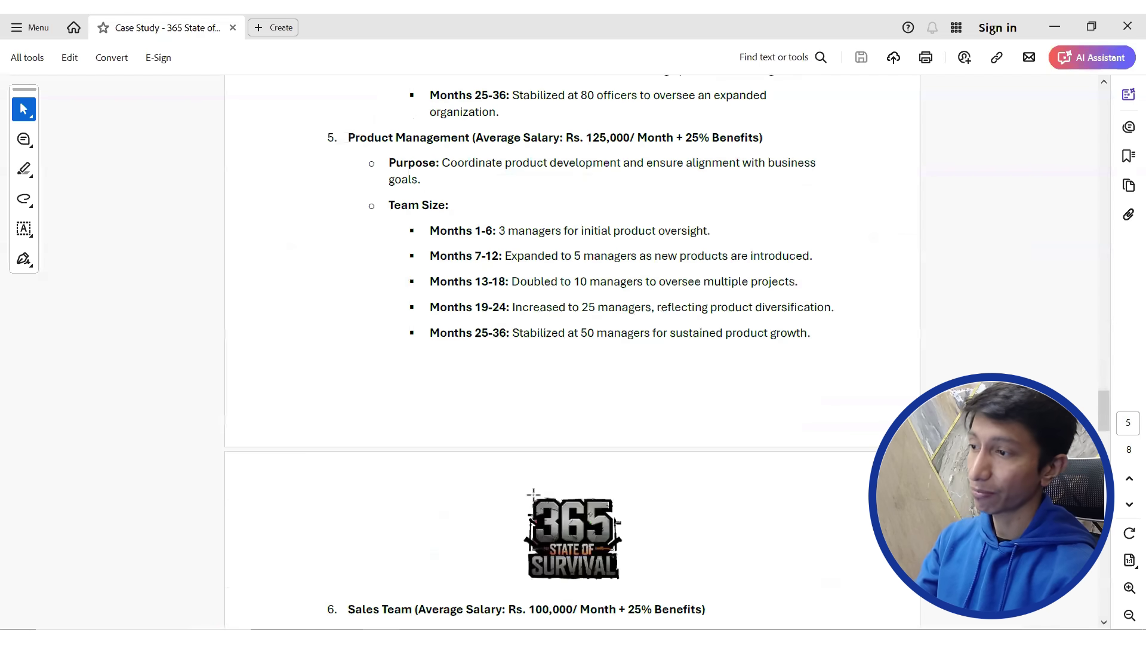
scroll(533, 493, down, 1)
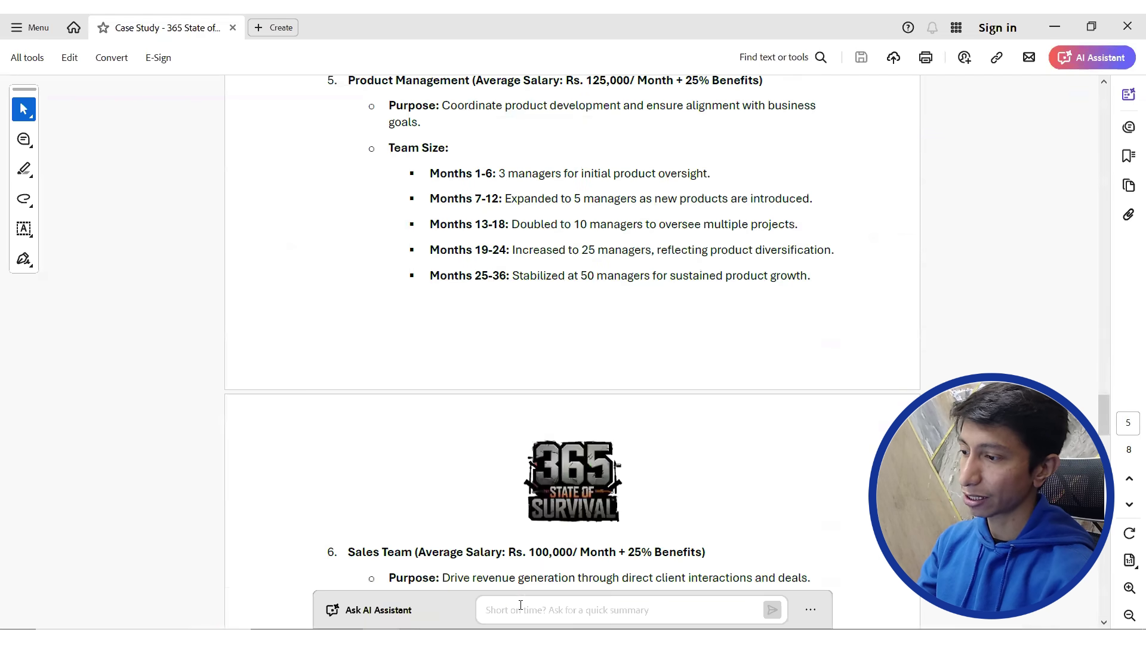
key(alt+Tab)
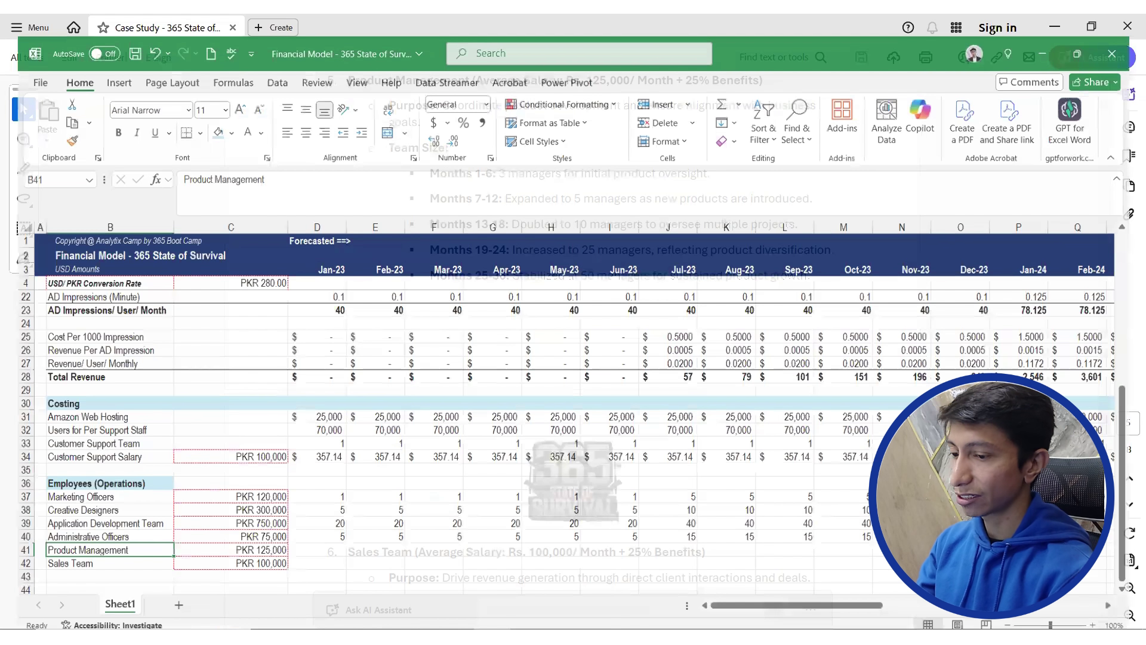
key(Right)
key(Right)
text(30)
key(Left)
key(BackSpace)
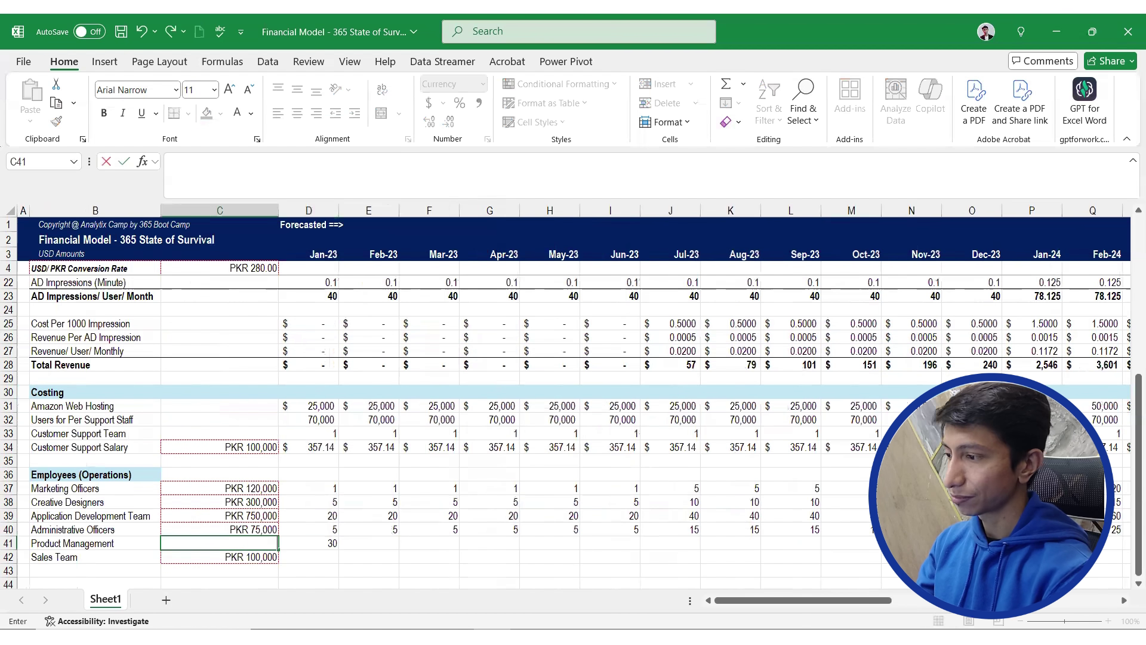
key(Right)
key(ctrl+z)
key(ctrl+z)
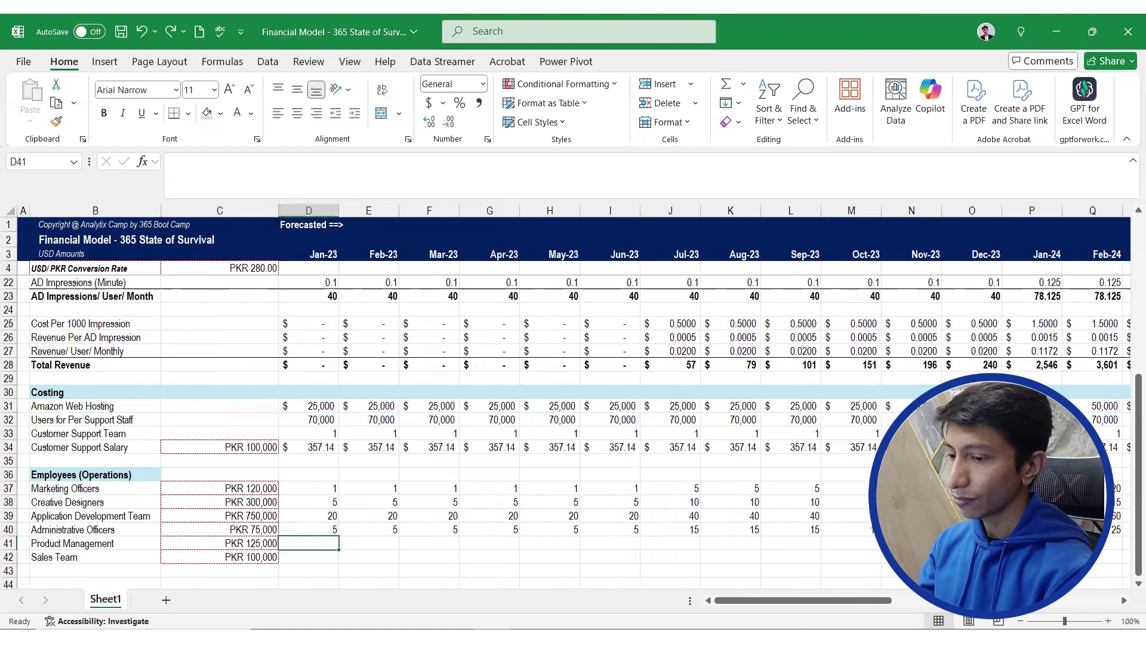
Enter 3 for Product Management for Jan-23 in D41 and fill it across through Jun-23 (I41)
text(3)
key(Right)
key(Left)
key(shift+Right)
key(shift+Right)
key(shift+Right)
key(shift+Right)
key(shift+Right)
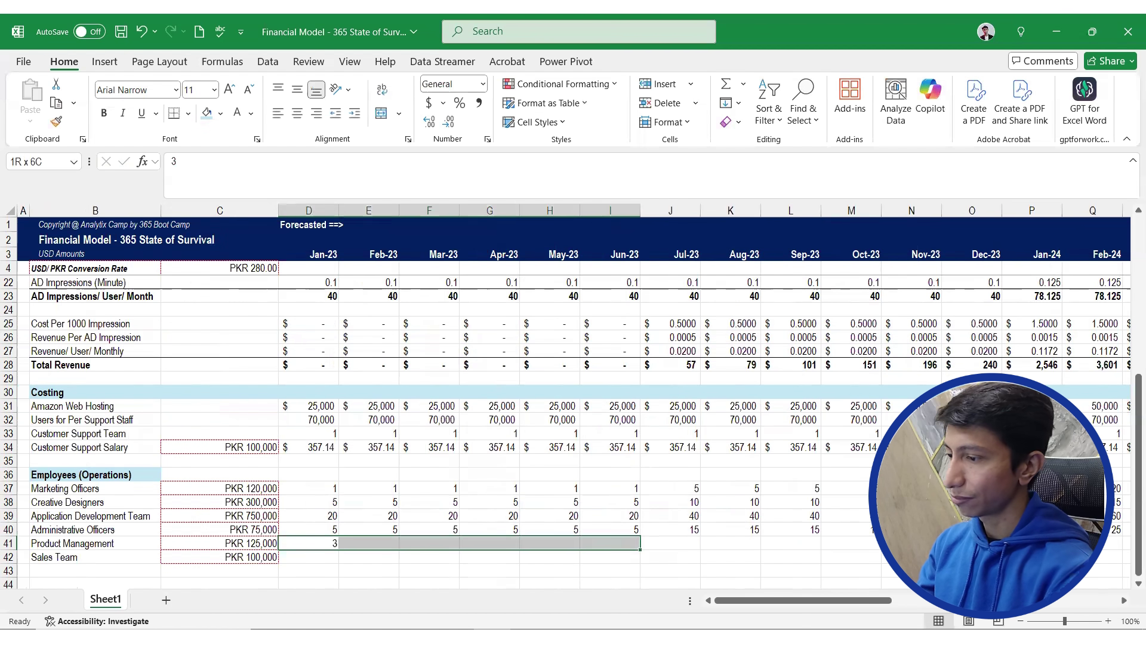
key(ctrl+r)
Enter 5 for Product Management for Jul-23 in J41 and fill it across through Dec-23 (O41)
key(ctrl+Right)
key(Right)
text(5)
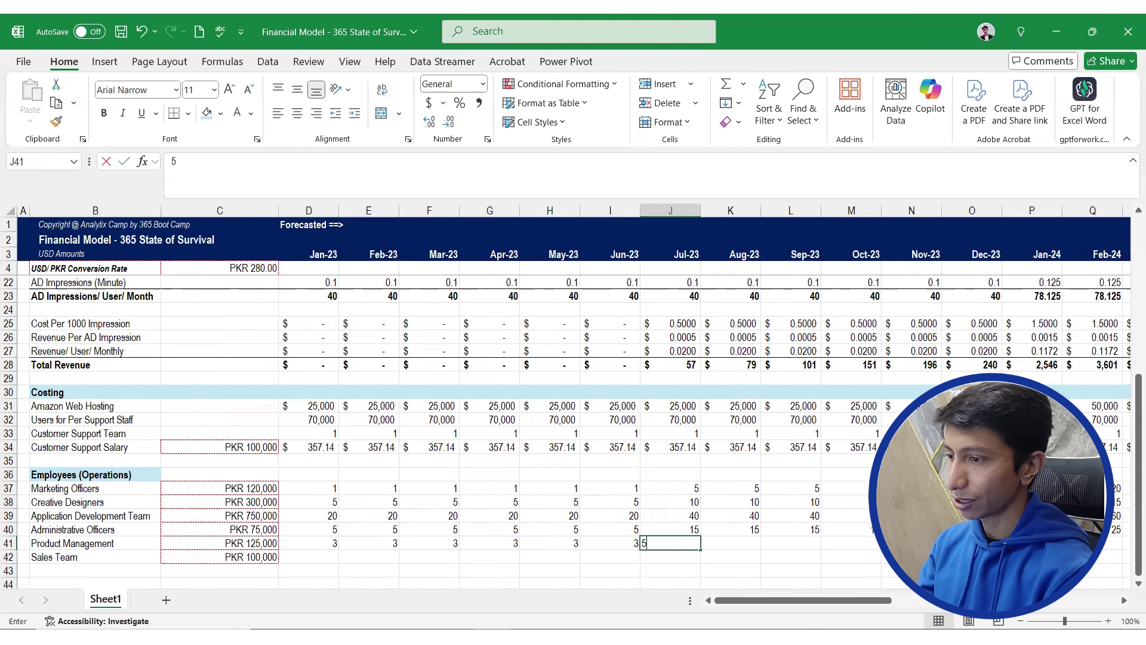
key(shift+Left)
key(shift+Right)
key(shift+Right)
key(shift+Right)
key(shift+Right)
key(shift+Right)
key(shift+Right)
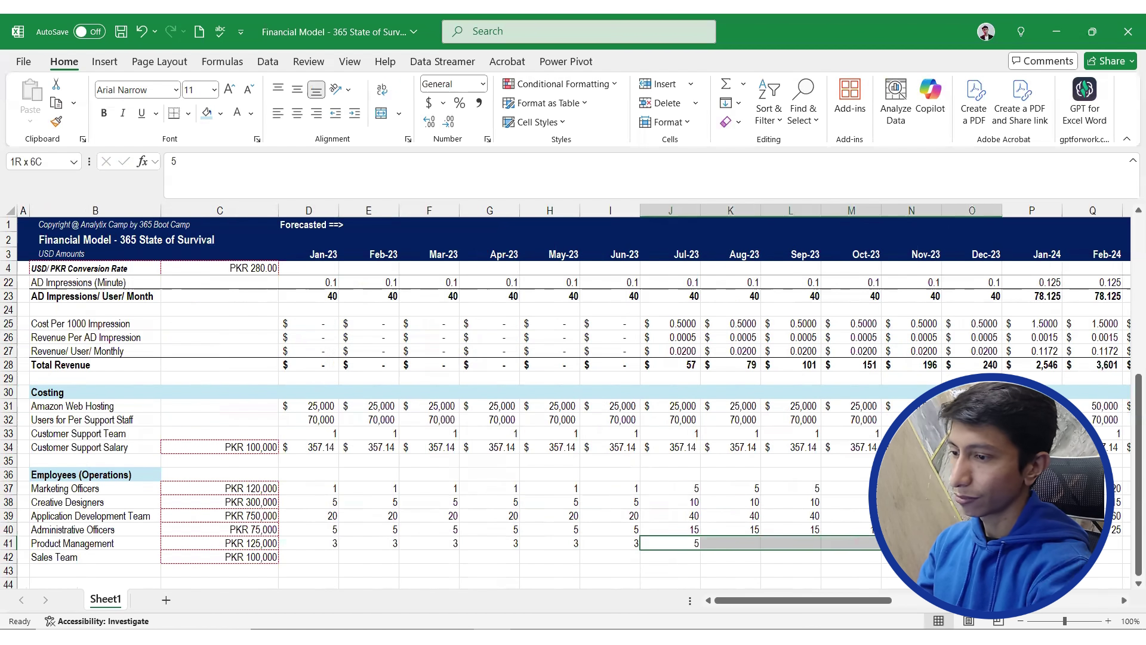
key(ctrl+r)
Enter 10 for Product Management for Jan-24 in P41 and fill it across through Jun-24 (U41)
key(ctrl+Right)
key(Right)
key(Right)
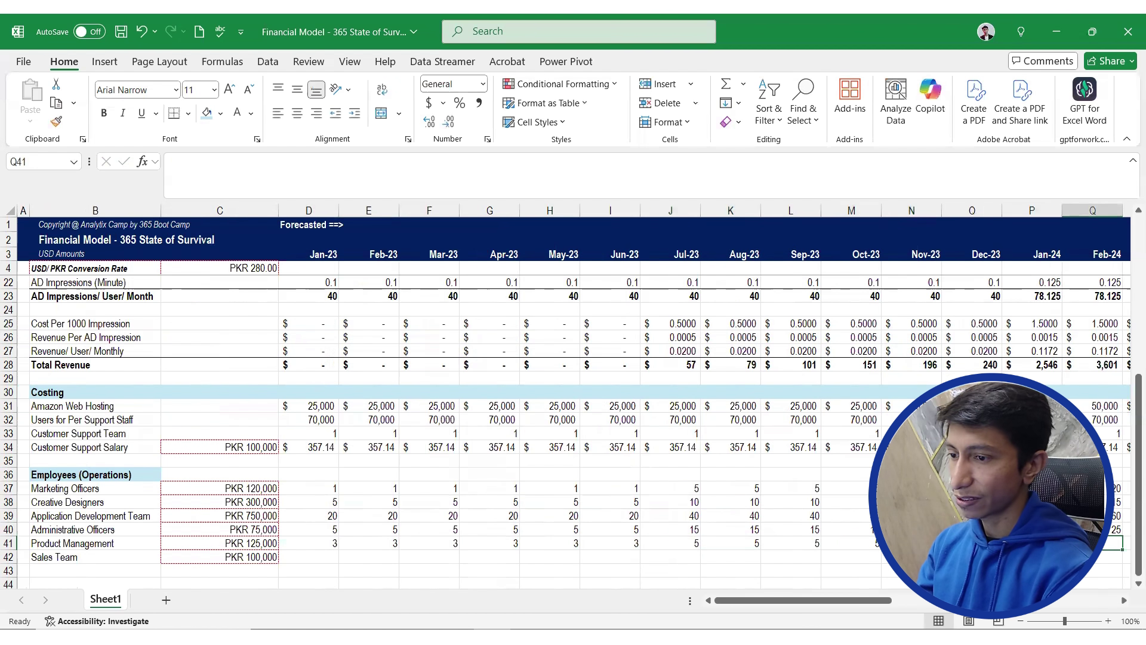
key(Left)
text(10)
key(shift+Right)
key(shift+Right)
key(shift+Right)
key(shift+Right)
key(shift+Right)
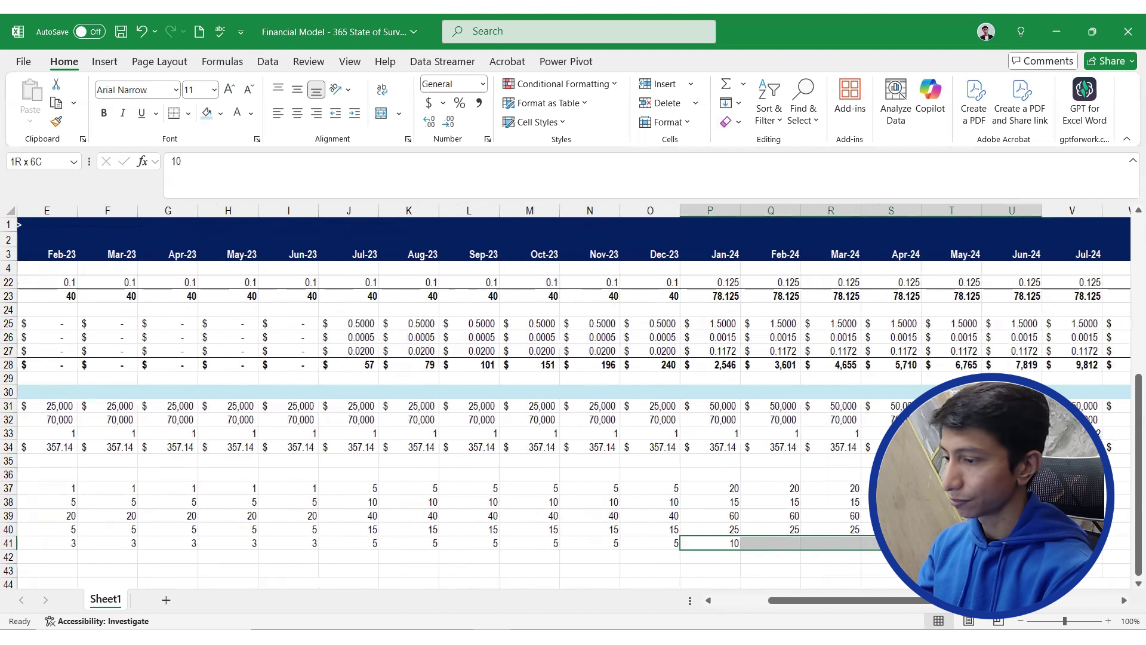
key(ctrl+r)
Enter 25 for Product Management for Jul-24 in V41 and fill it across through Dec-24 (AA41)
key(Right)
key(ctrl+Right)
key(Right)
text(25)
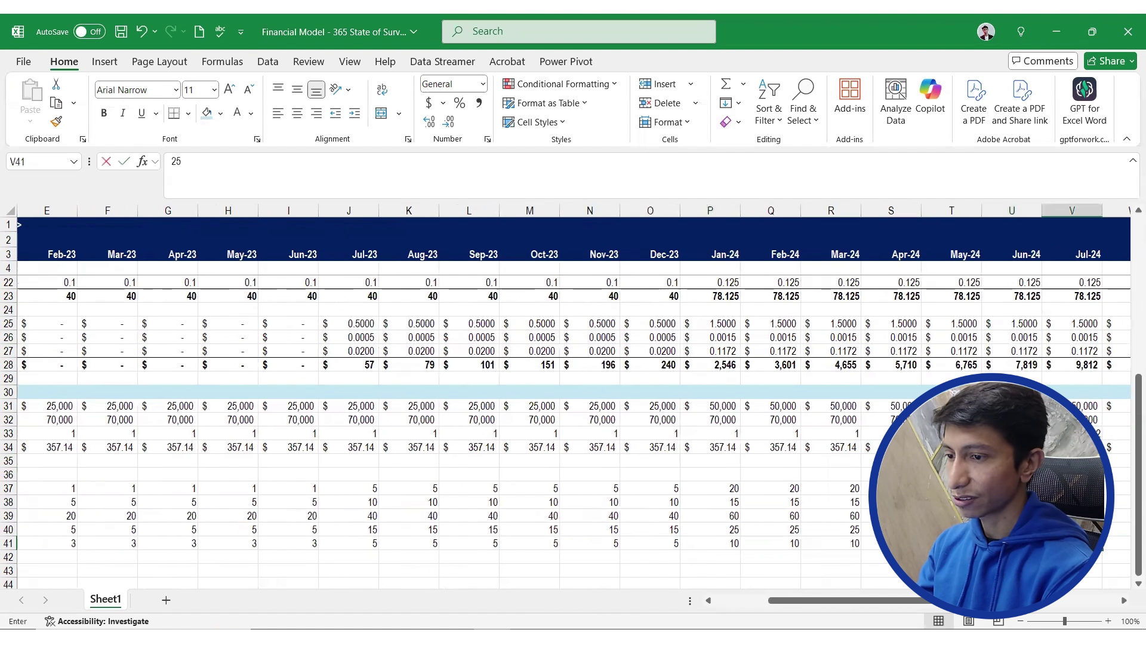
key(shift+Right)
key(shift+Right)
key(shift+Right)
key(shift+Right)
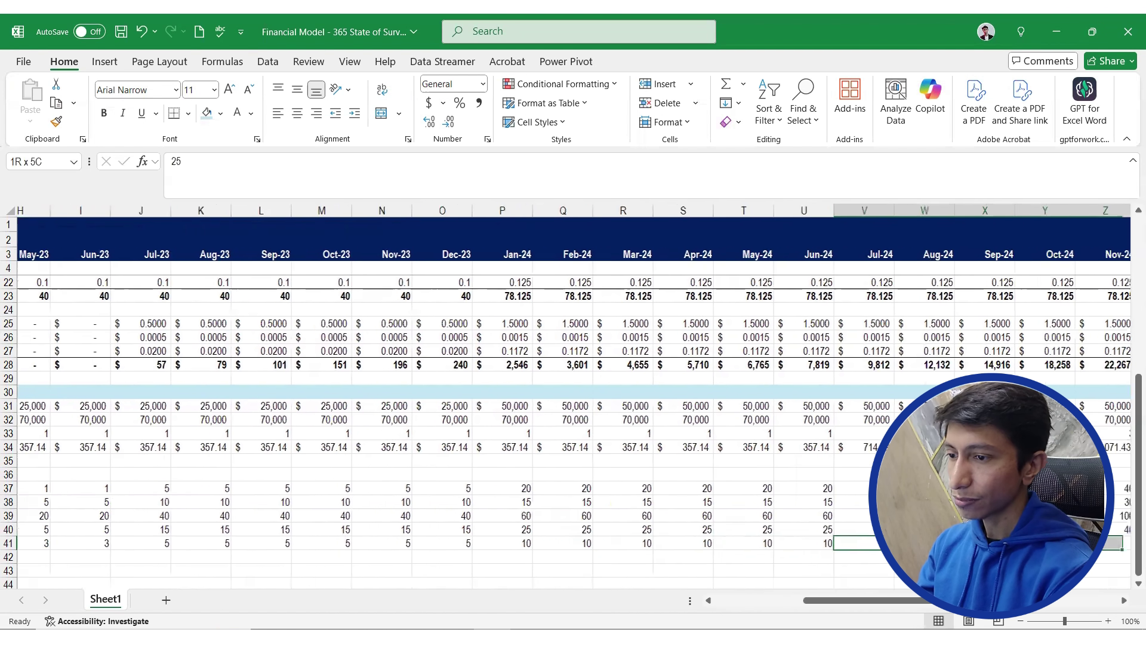
key(shift+Right)
key(ctrl+r)
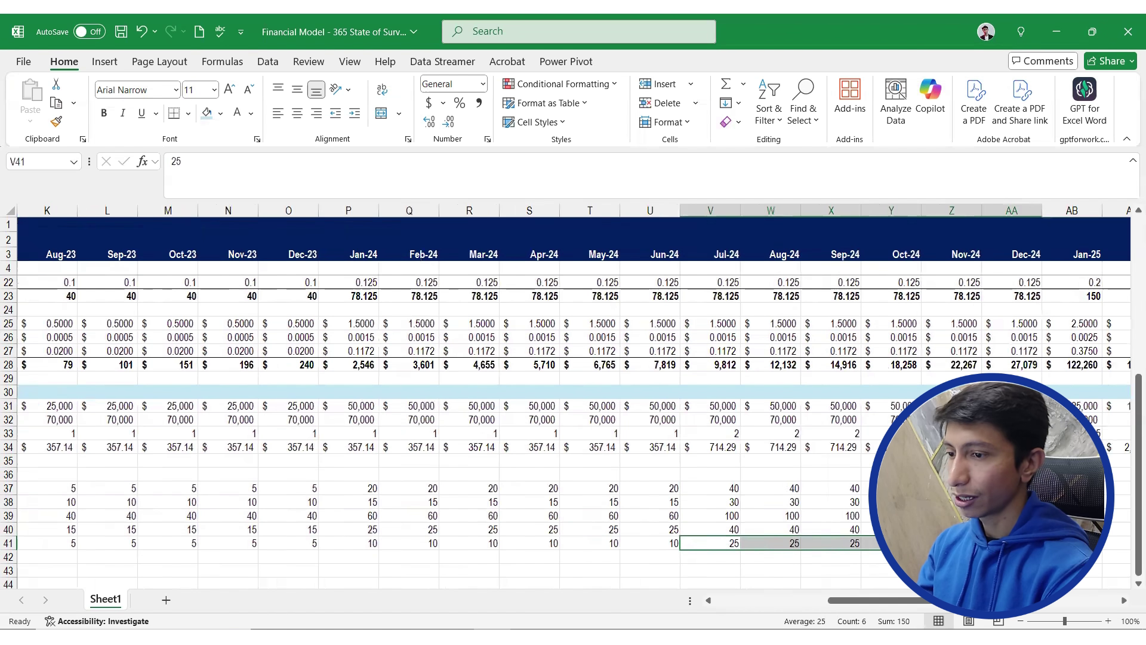
Enter 50 for Product Management for Jan-25 in AB41 and fill it across through Dec-25 (AM41)
key(ctrl+Right)
key(Right)
text(500)
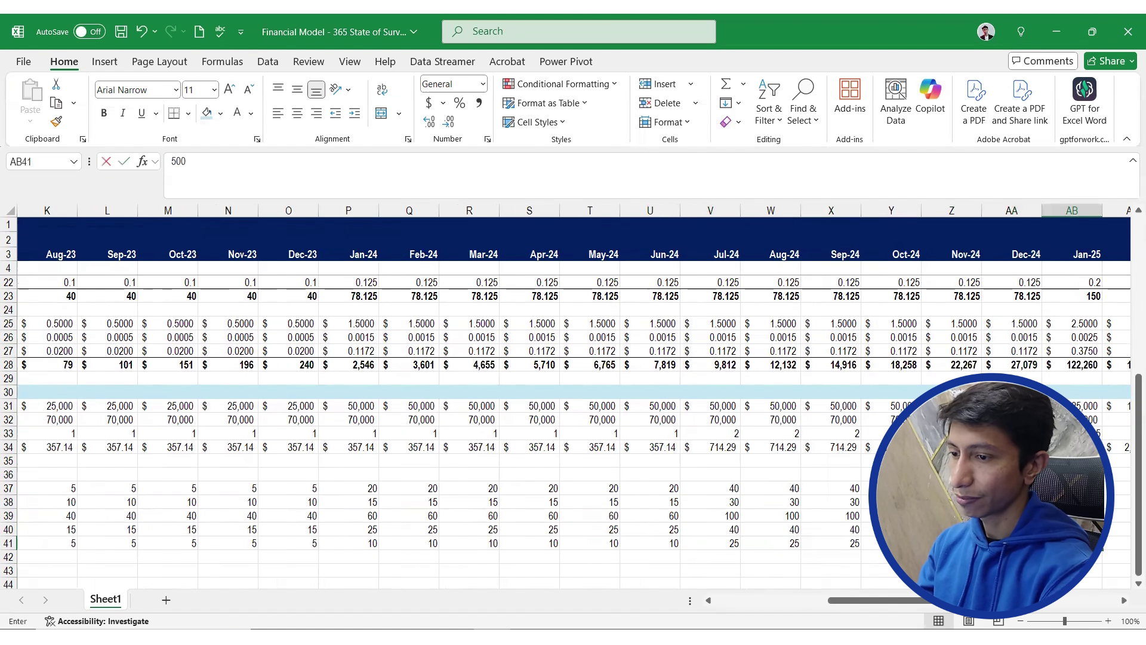
key(BackSpace)
key(shift+Right)
key(shift+Right)
key(shift+Right)
key(shift+Right)
key(shift+Right)
key(shift+Right)
key(shift+Right)
key(shift+Right)
key(shift+Right)
key(shift+Right)
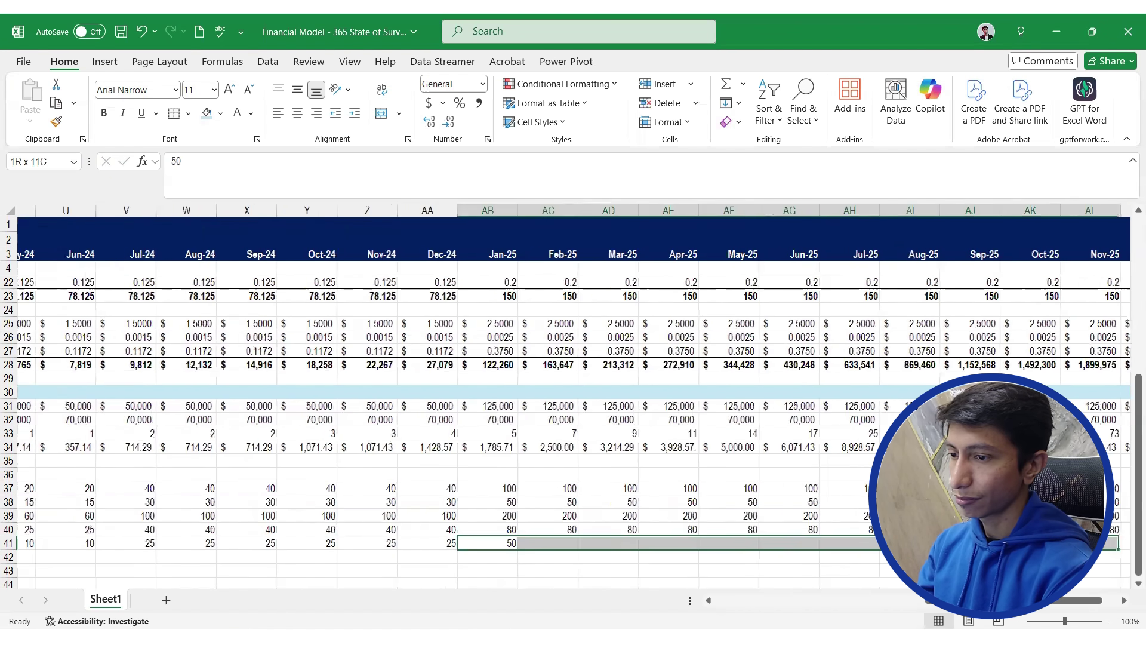
key(shift+Right)
key(ctrl+r)
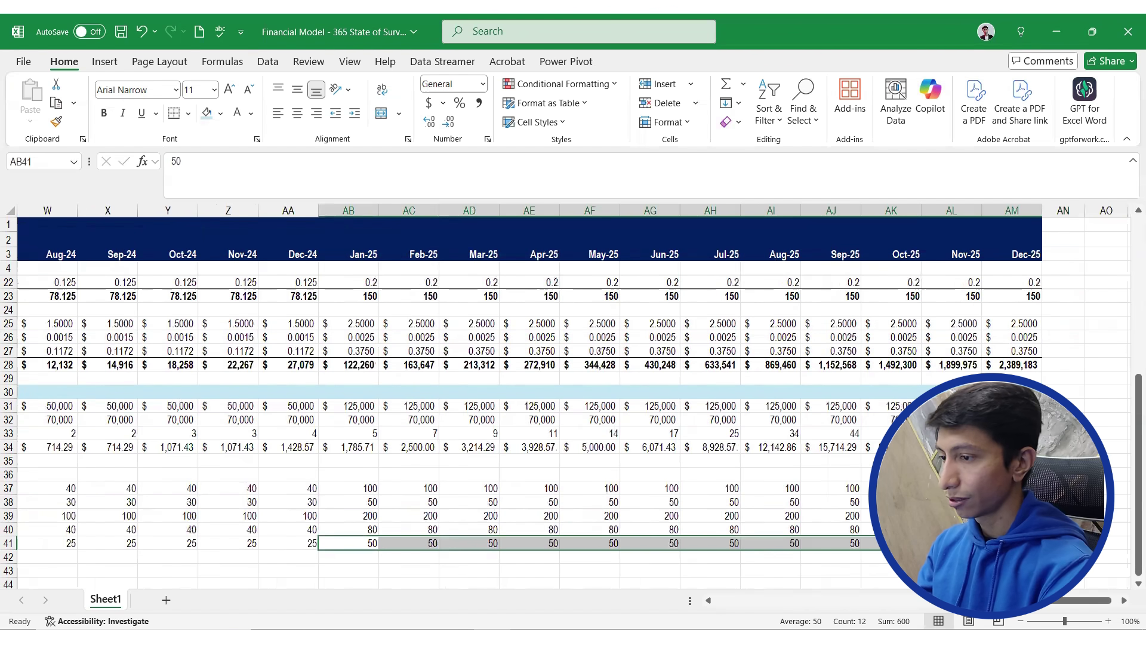
Look up the Sales Team sizes in the case study PDF and fill the 2023 Product Management headcounts down into the Sales Team row (D42:O42)
key(ctrl+Left)
key(Down)
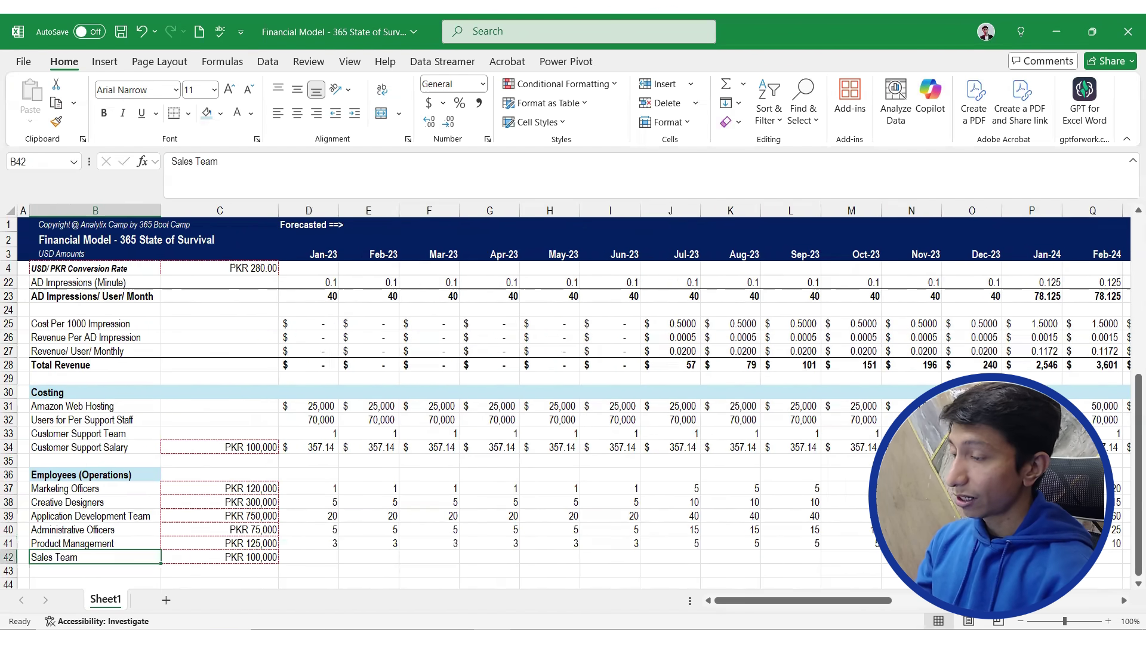
key(alt+Tab)
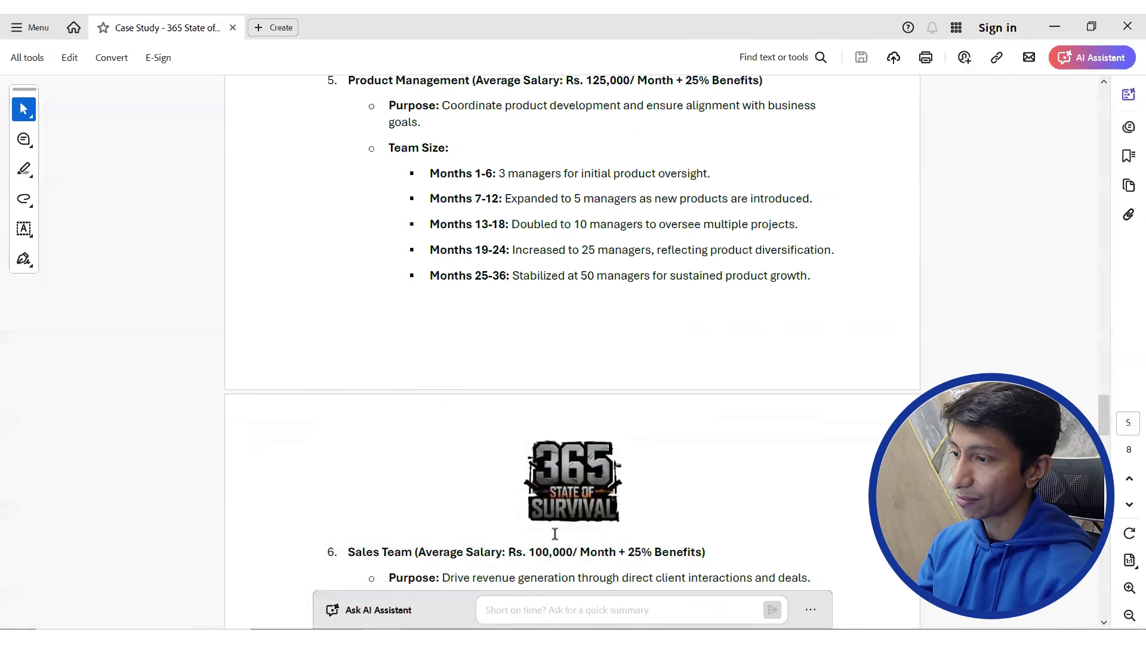
scroll(555, 532, down, 3)
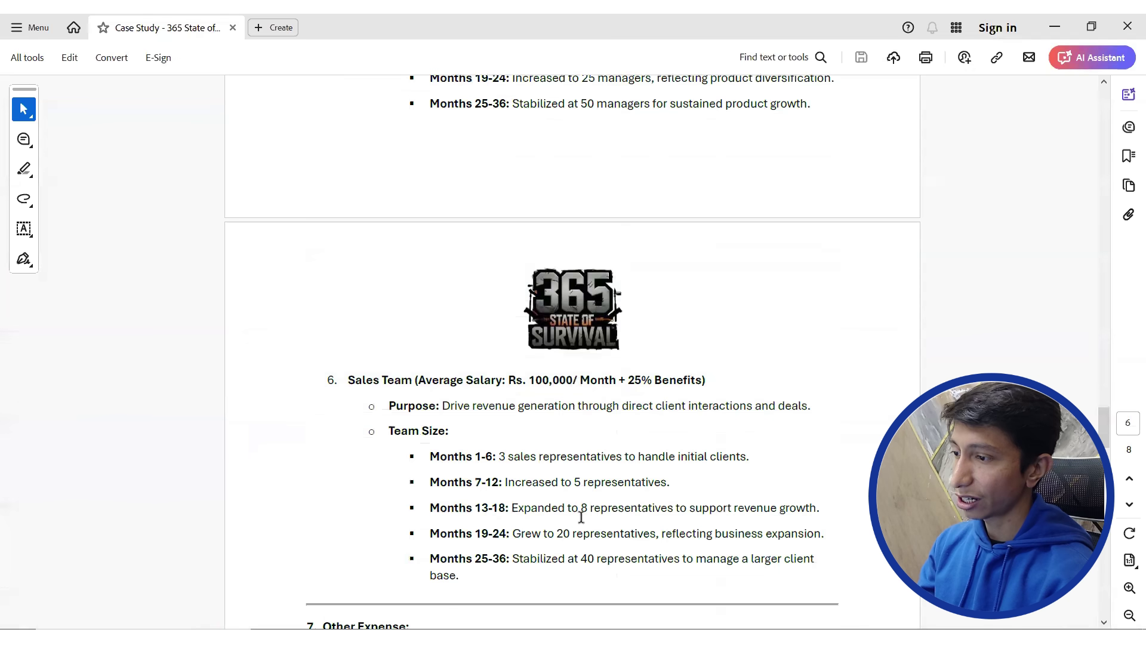
key(alt+Tab)
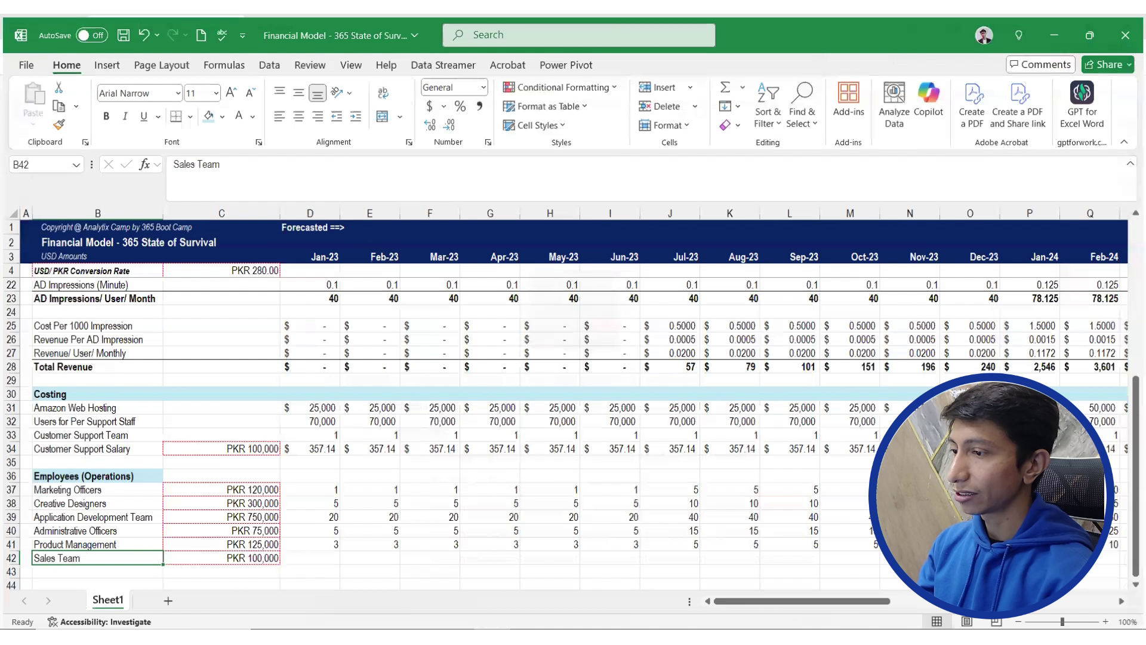
drag(310, 543, 972, 544)
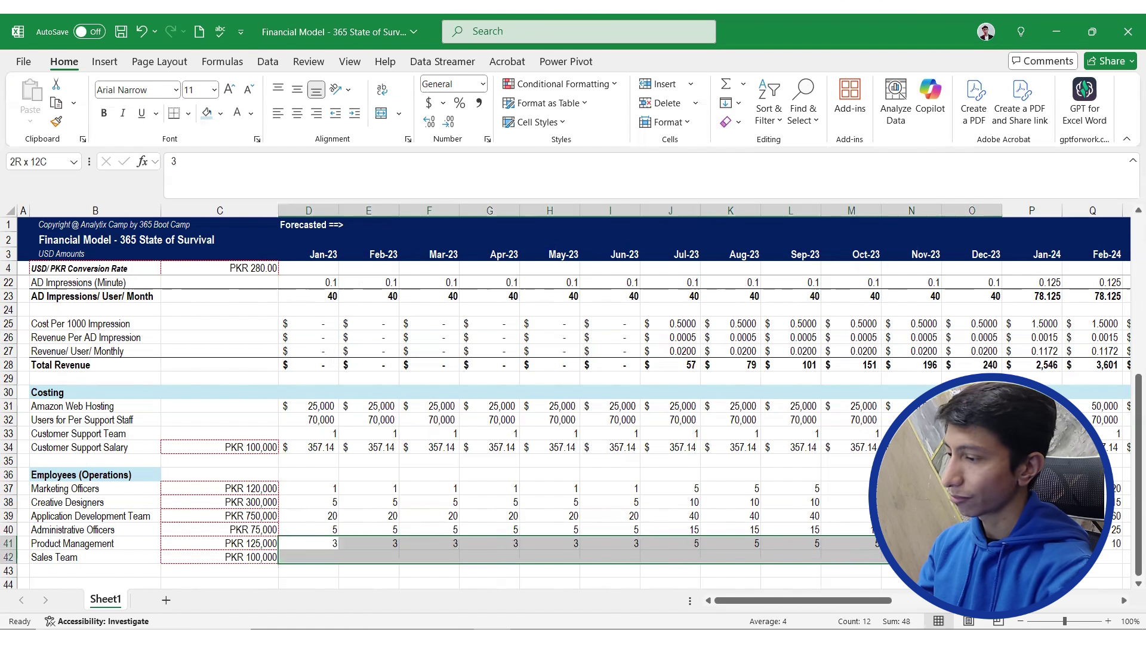
drag(882, 550, 882, 564)
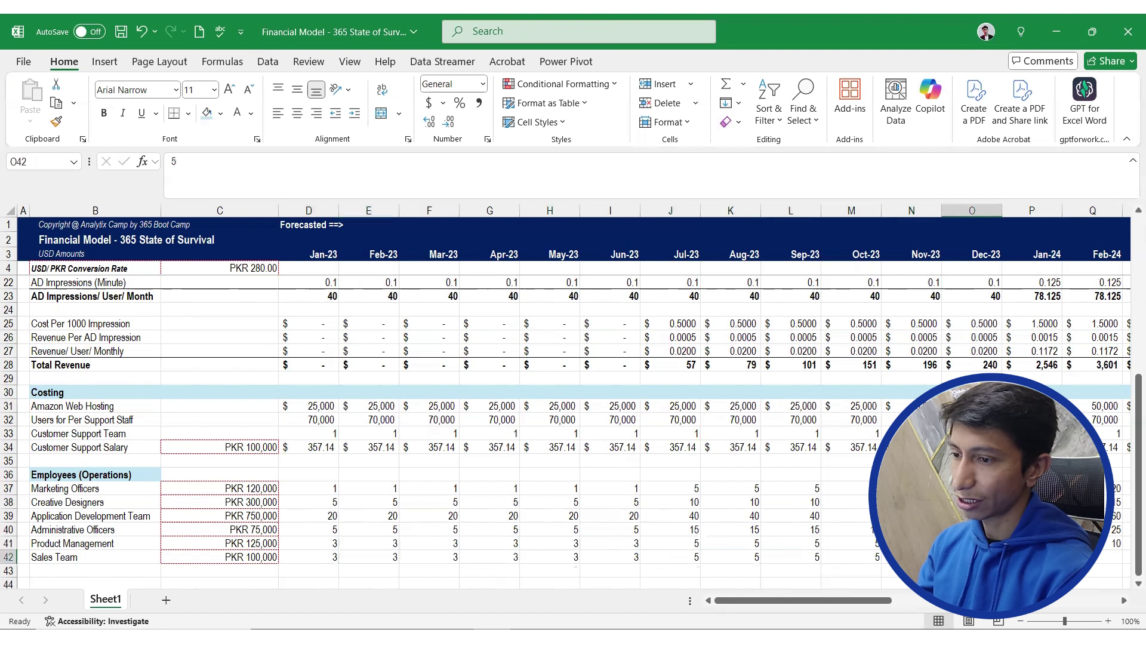
Enter 8 for the Sales Team for Jan-24 in P42 and fill it across through Jun-24 (U42)
key(Right)
text(8)
key(Right)
key(Left)
key(shift+Right)
key(shift+Right)
key(shift+Right)
key(shift+Right)
key(shift+Right)
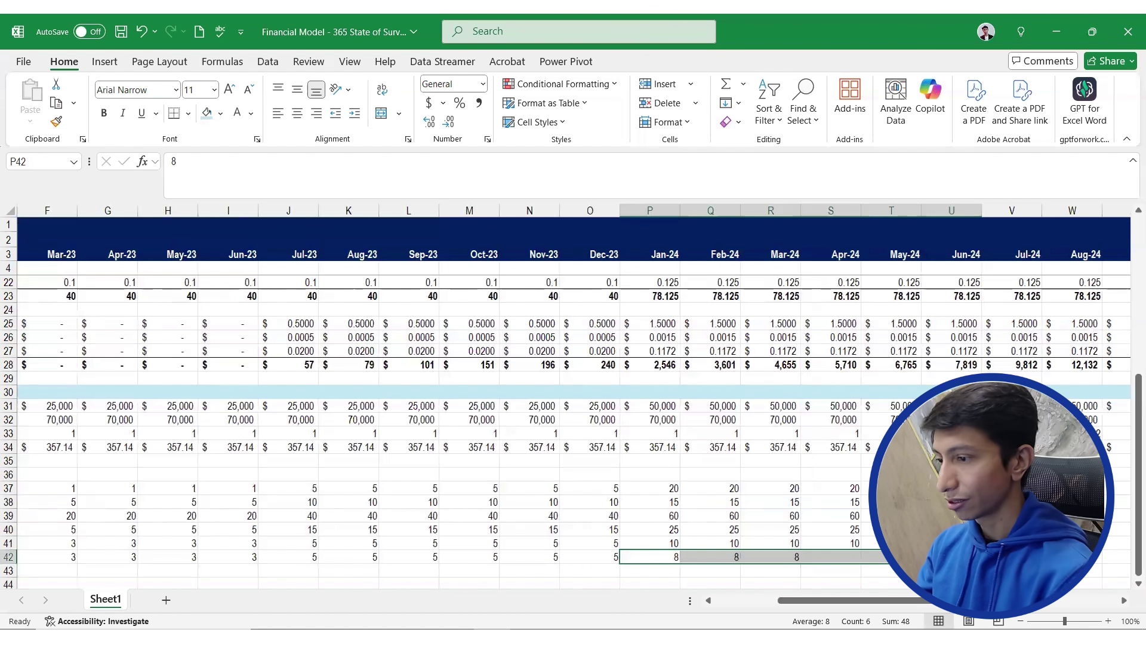
Check the case study and enter 20 for the Sales Team for Jul-24 in V42, filling it across through Dec-24 (AA42)
key(alt+Tab)
key(alt+Tab)
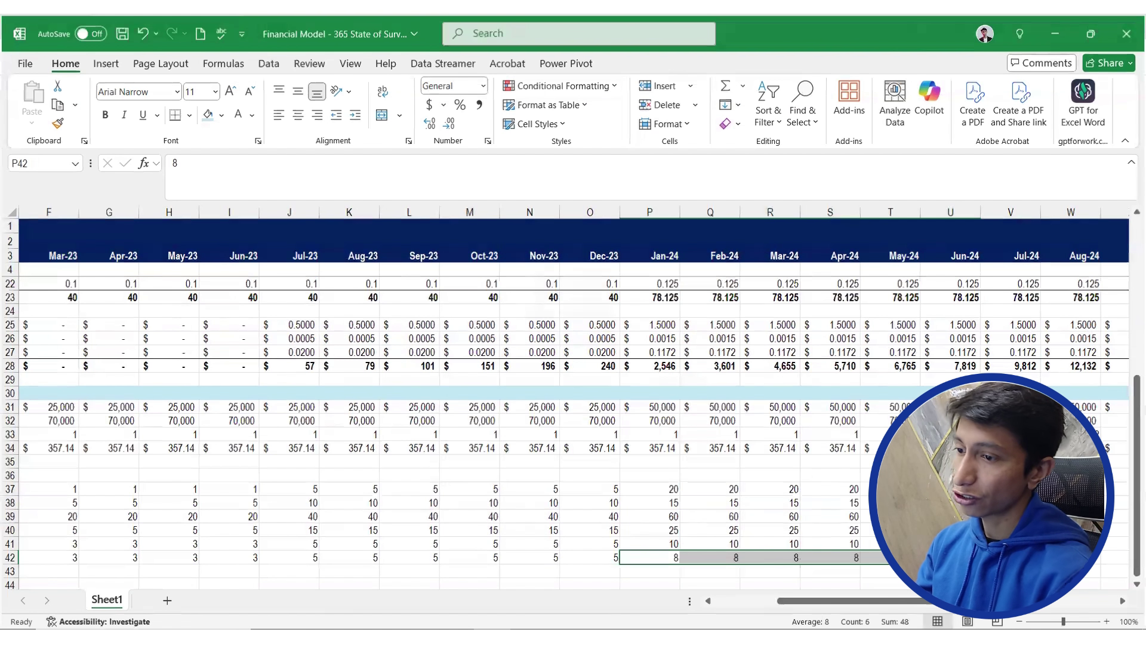
key(Right)
key(Right)
key(Right)
key(Right)
key(Right)
key(Right)
text(20)
key(ctrl+Return)
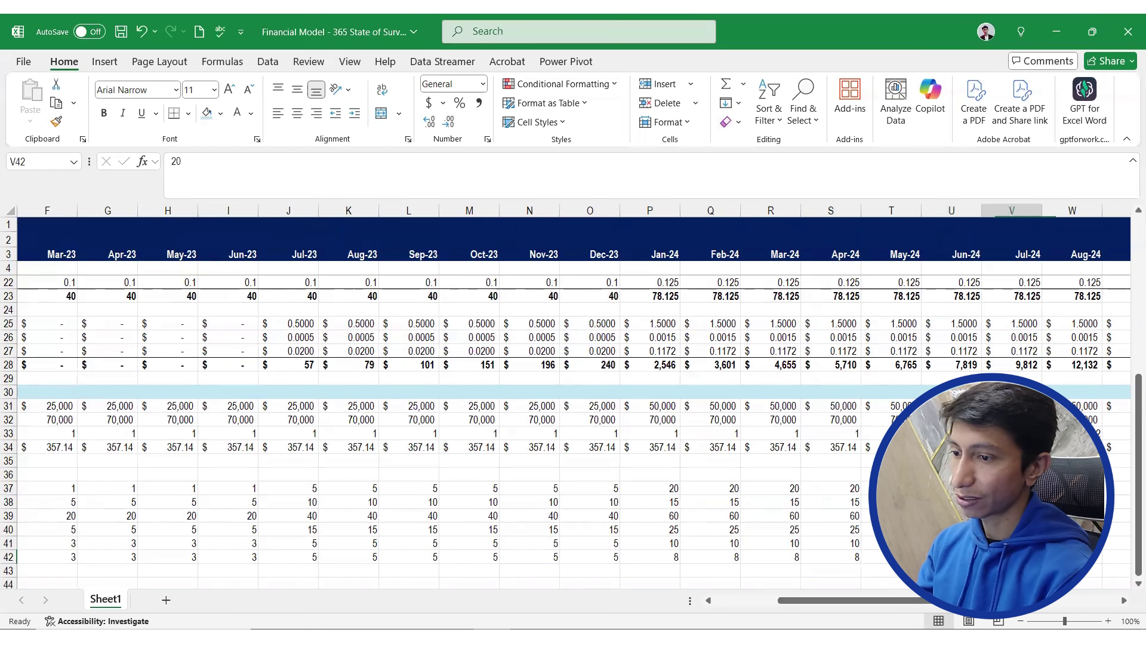
key(shift+Right)
key(shift+Right)
key(shift+Right)
key(shift+Right)
key(shift+Right)
key(shift+Right)
key(shift+Right)
key(shift+Left)
key(shift+Left)
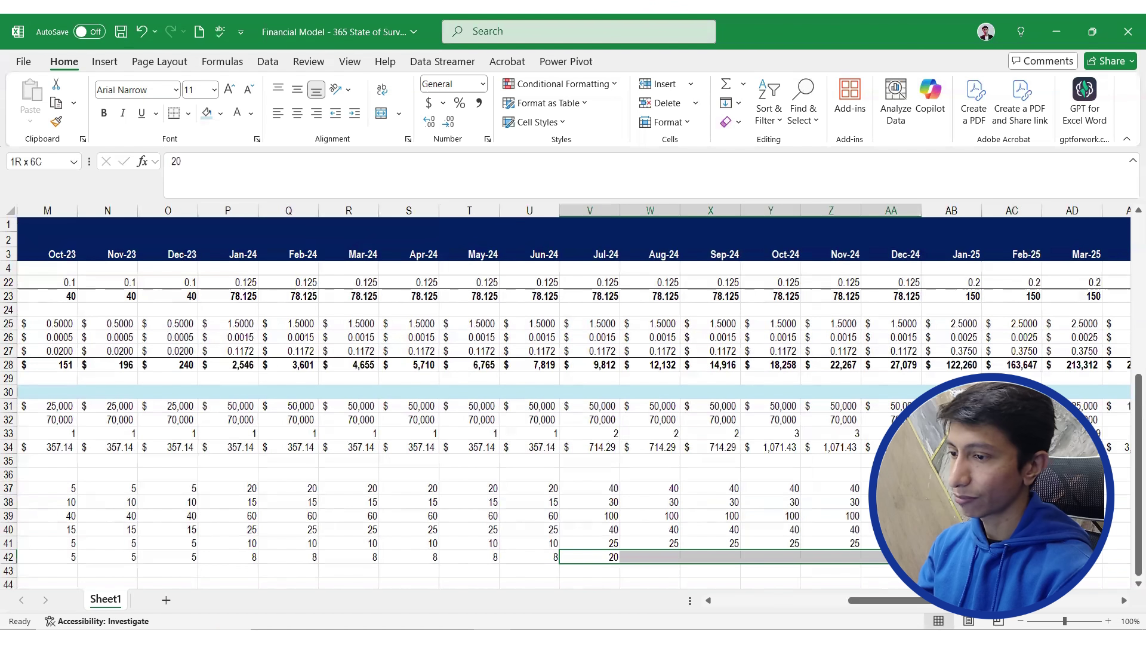
key(ctrl+r)
Enter 40 for the Sales Team for Jan-25 in AB42 and fill it across through Dec-25 (AM42)
key(Right)
key(ctrl+Right)
key(Up)
key(Right)
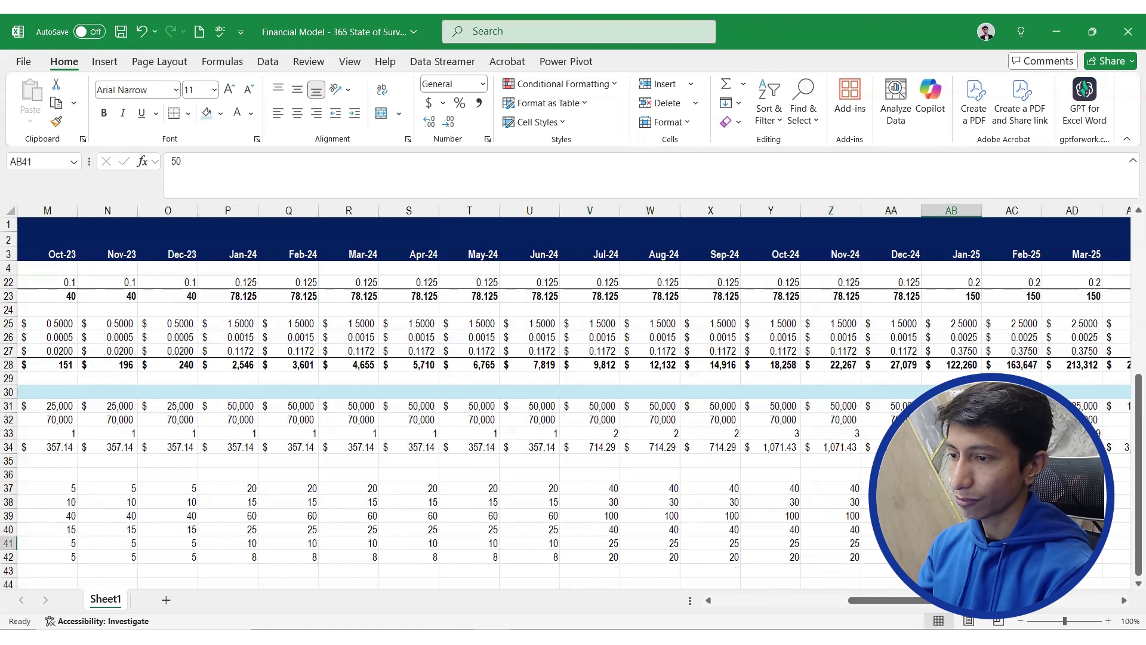
key(Up)
key(Down)
key(Down)
key(shift+Right)
key(shift+Right)
key(shift+Right)
key(shift+Right)
key(shift+Right)
key(shift+Right)
key(shift+Right)
key(shift+Right)
key(shift+Right)
key(shift+Right)
key(shift+Right)
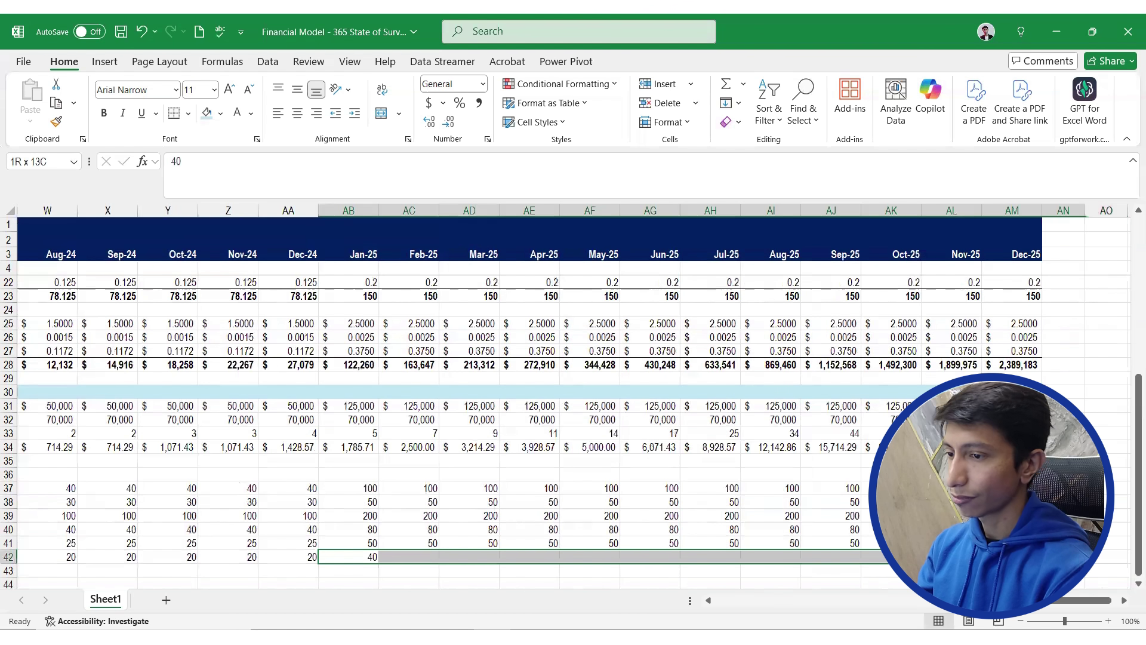
key(ctrl+r)
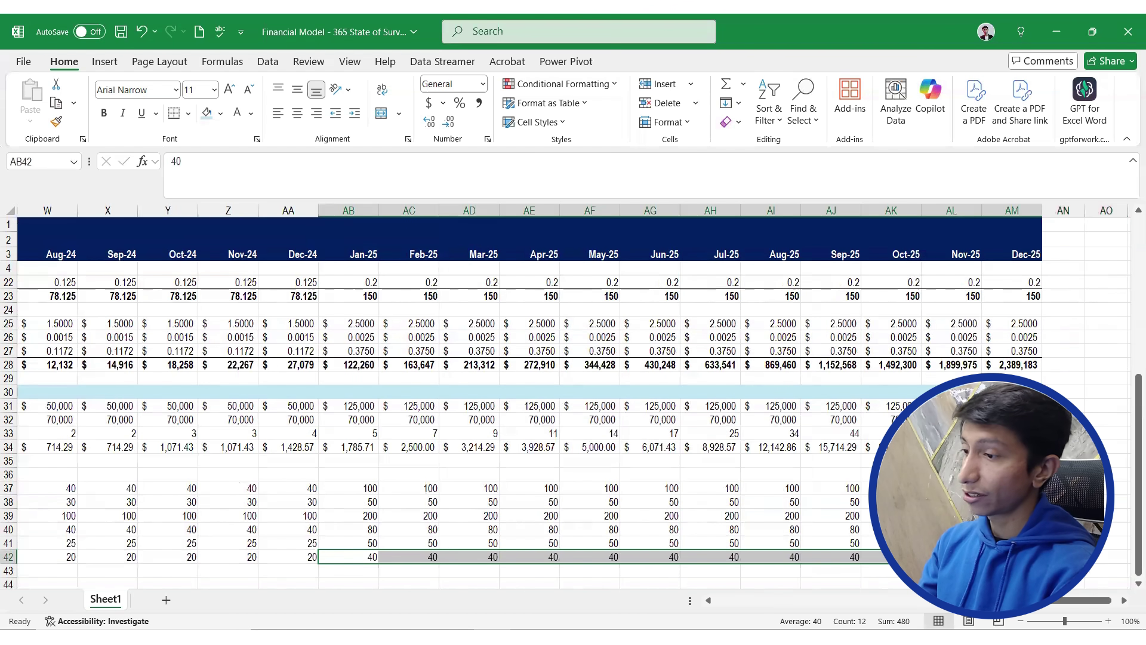
Add a bold "Total" label in B43 below the Sales Team row
key(ctrl+Left)
key(Down)
key(Right)
key(Right)
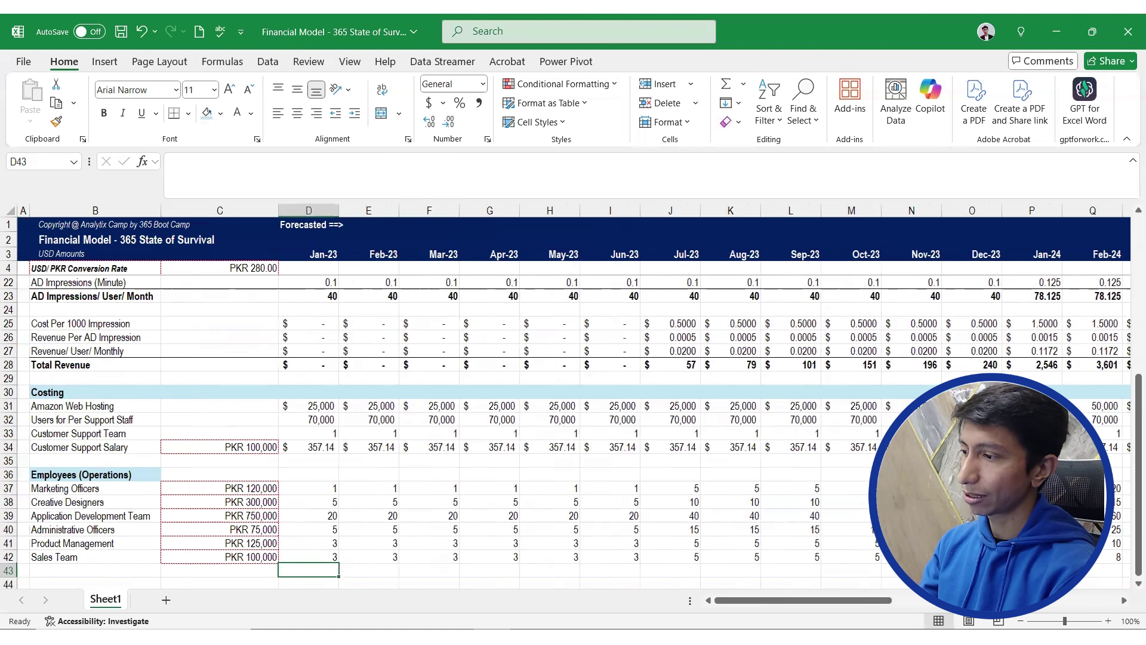
key(Left)
key(Left)
text(Tot)
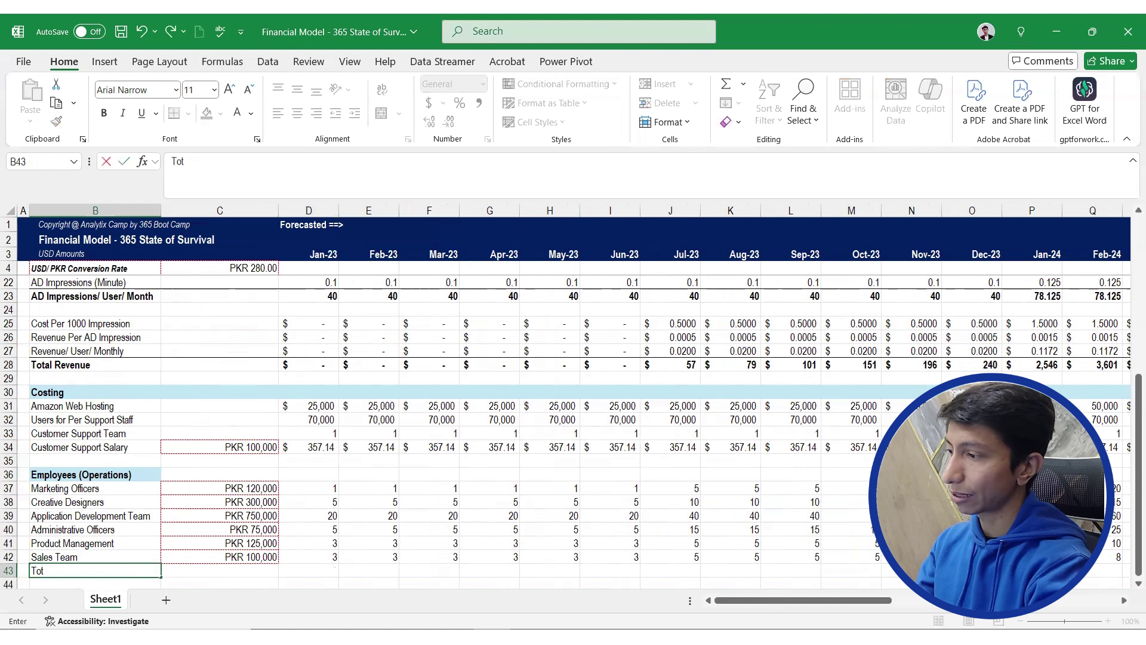
text(al)
key(Return)
key(Up)
key(ctrl+b)
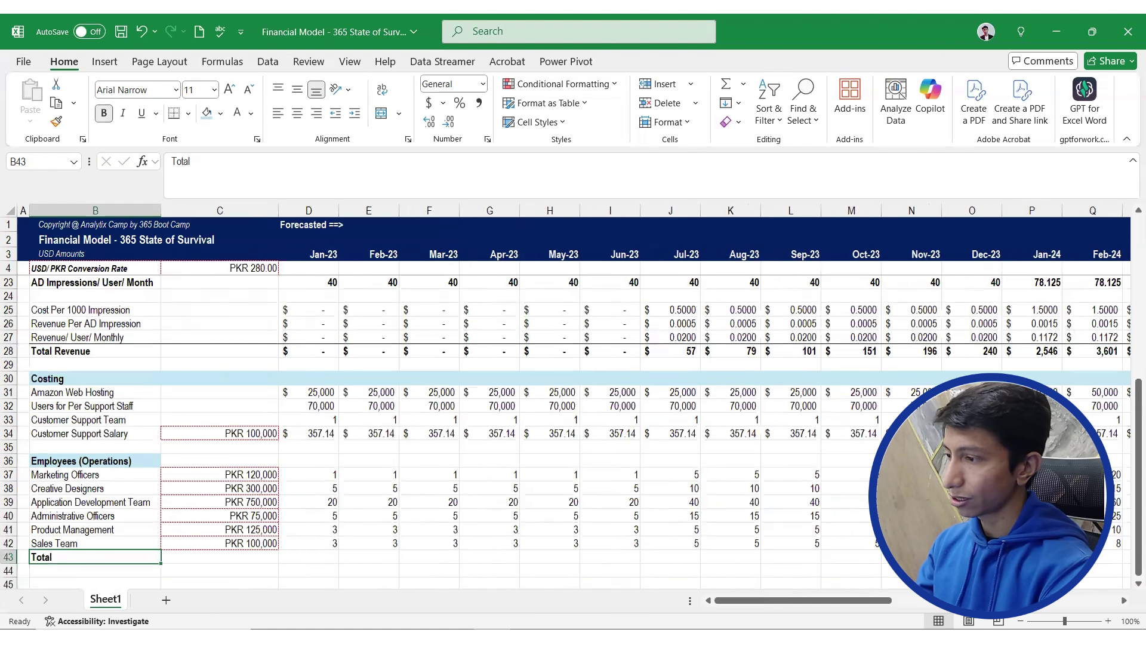
Sum the headcounts with =SUM(D37:D42) in D43, fill it across through Dec-25 (AM43) and make the totals bold
key(Right)
key(Right)
key(Right)
key(Left)
key(alt+=)
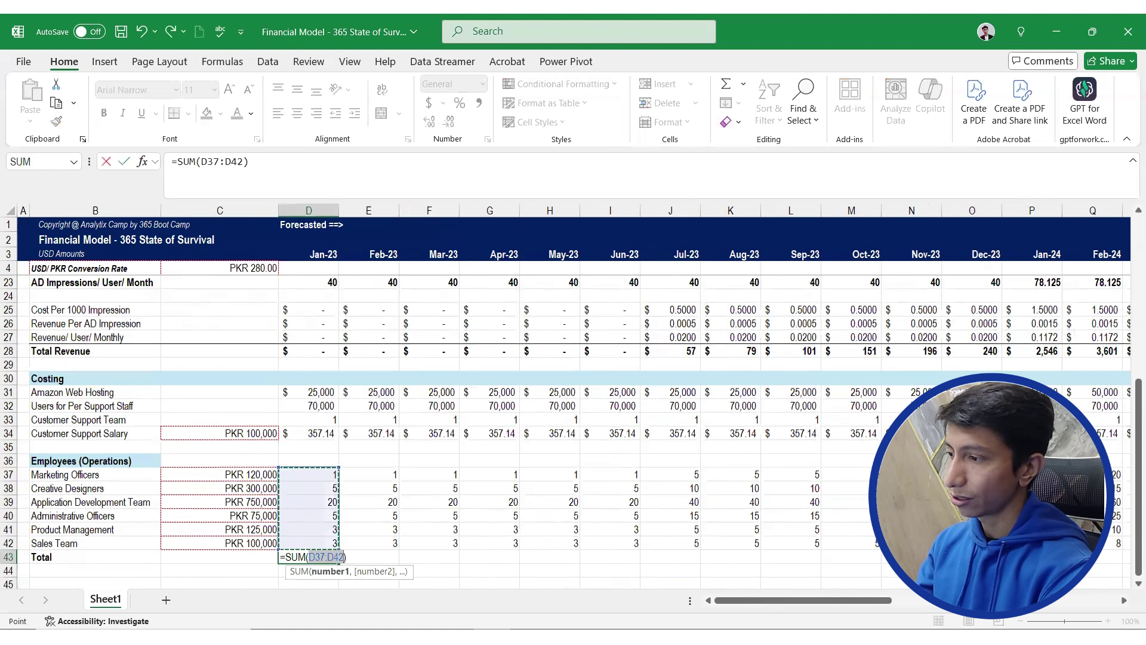
key(Return)
key(Up)
drag(308, 556, 1038, 561)
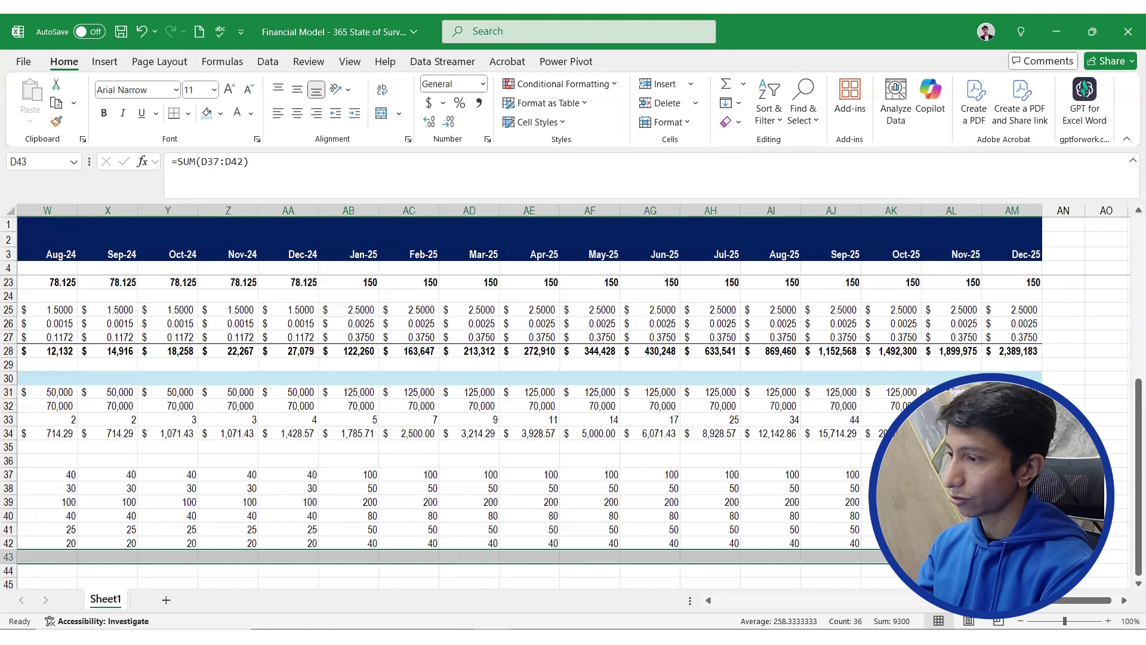
key(ctrl+b)
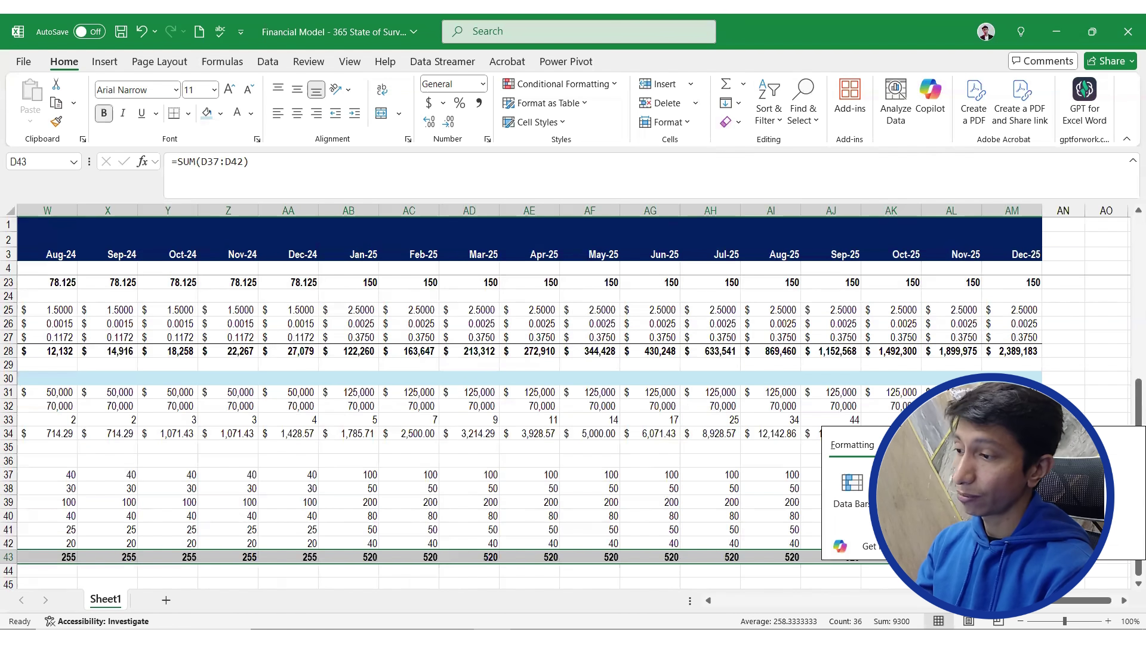
Add a top border across the Total row from B43 to AM43
key(Left)
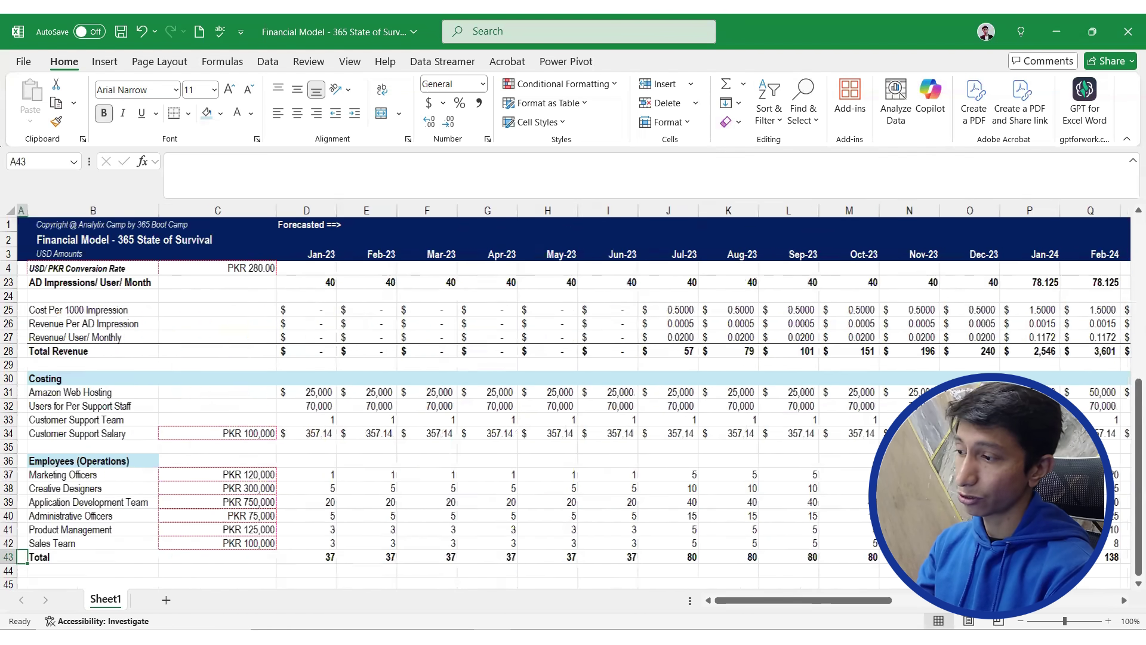
key(Left)
key(shift+Right)
key(shift+Right)
key(ctrl+shift+Right)
key(ctrl+1)
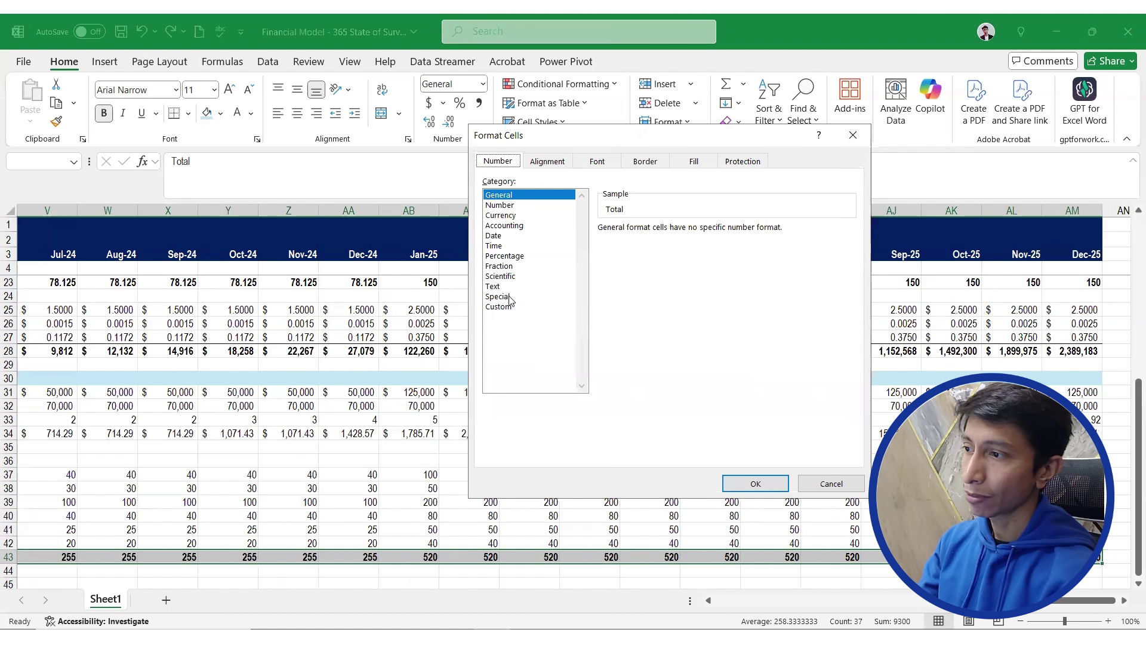
click(645, 161)
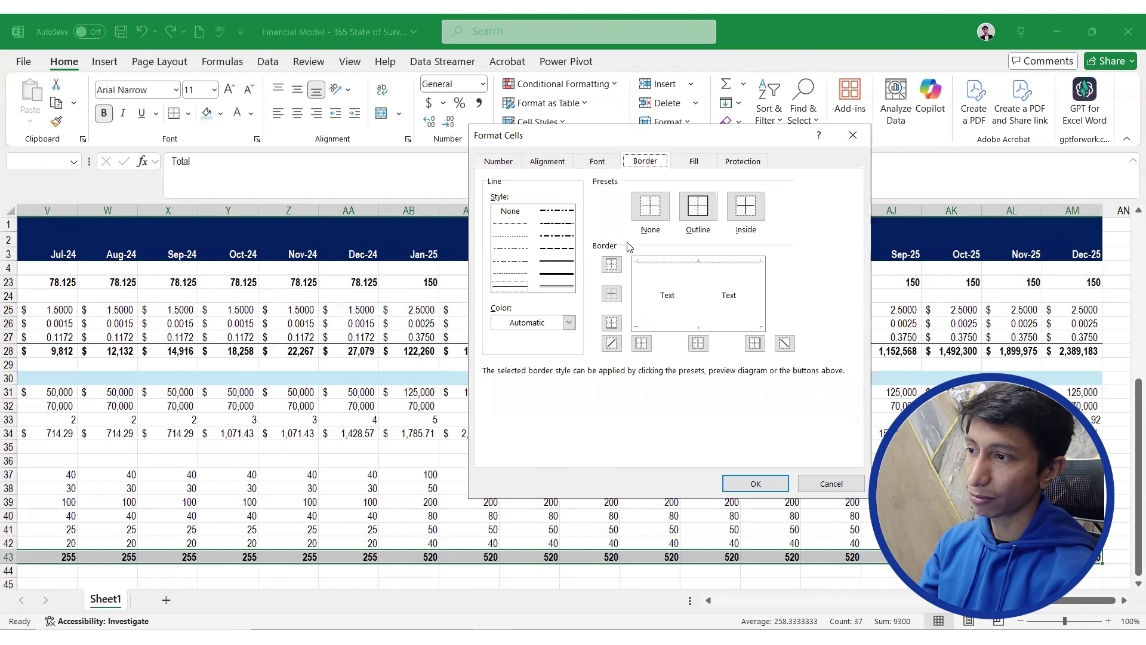
click(668, 262)
click(755, 483)
click(600, 492)
key(ctrl+Left)
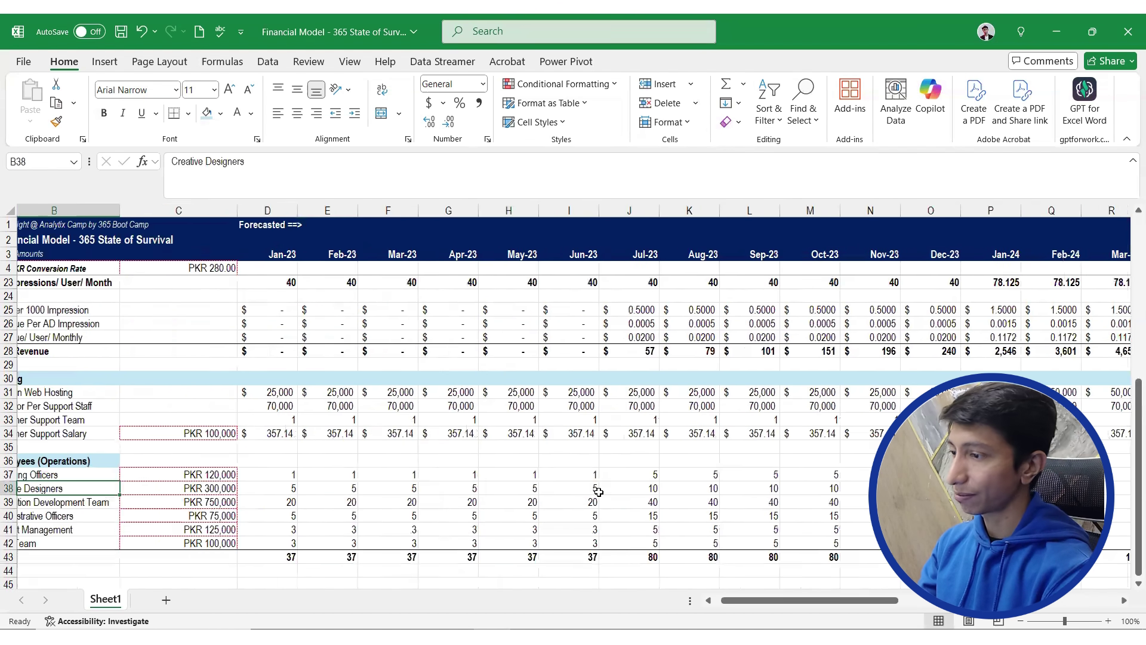
key(ctrl+Left)
key(Down)
key(Down)
key(Right)
key(Right)
key(Right)
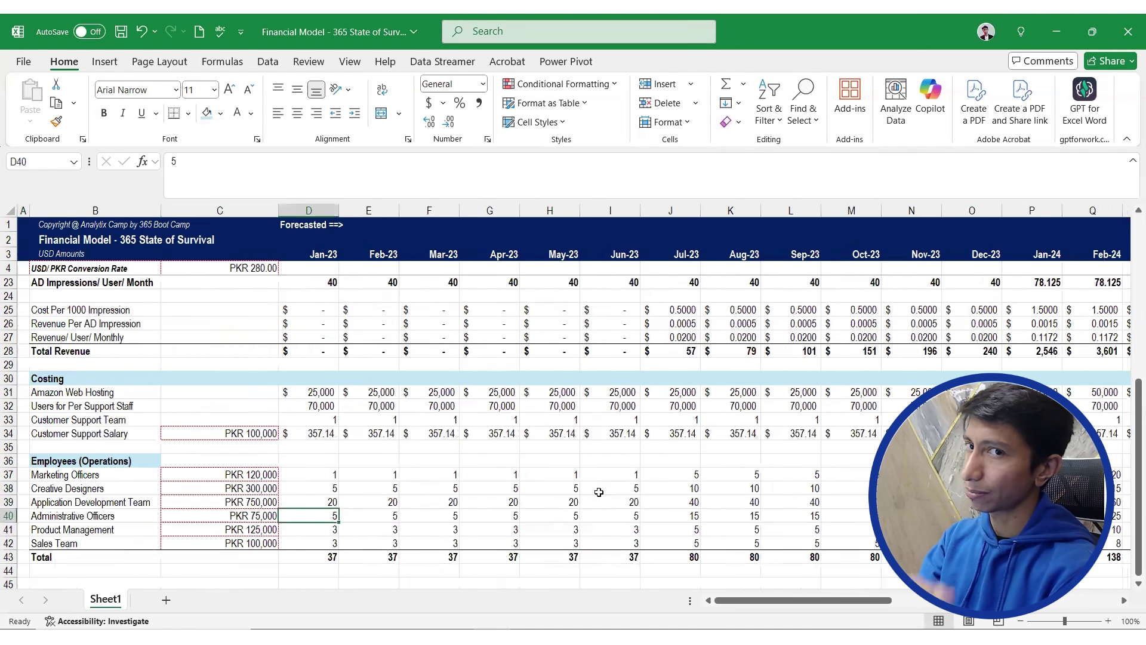
key(Down)
key(Down)
key(Down)
key(Down)
key(Left)
key(Left)
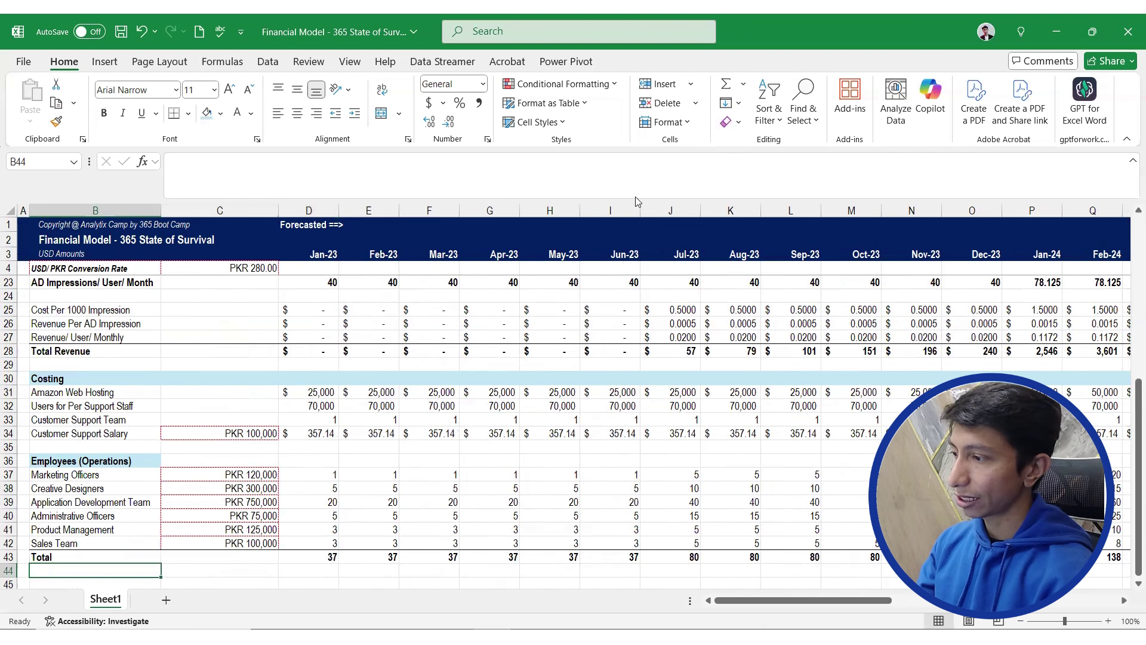
scroll(372, 393, down, 2)
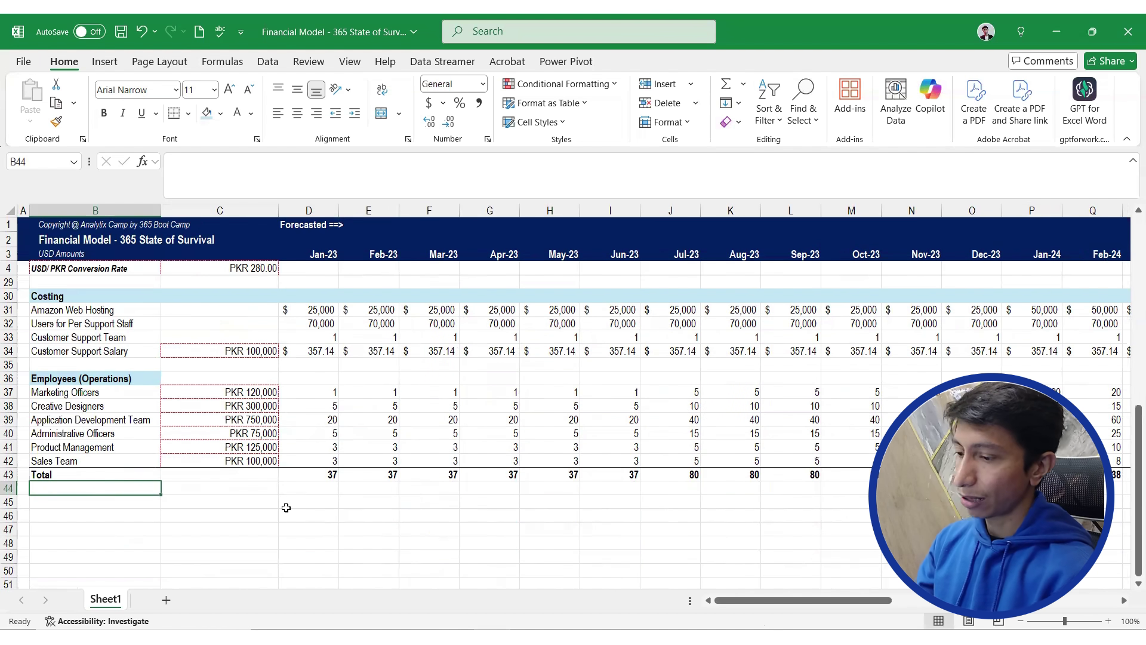
Copy the formatting of the Costing header row (row 30) onto the Employees (Operations) header row (row 36) through Dec-25
key(Up)
key(Up)
key(Up)
key(Up)
key(Up)
key(Up)
key(Up)
key(Up)
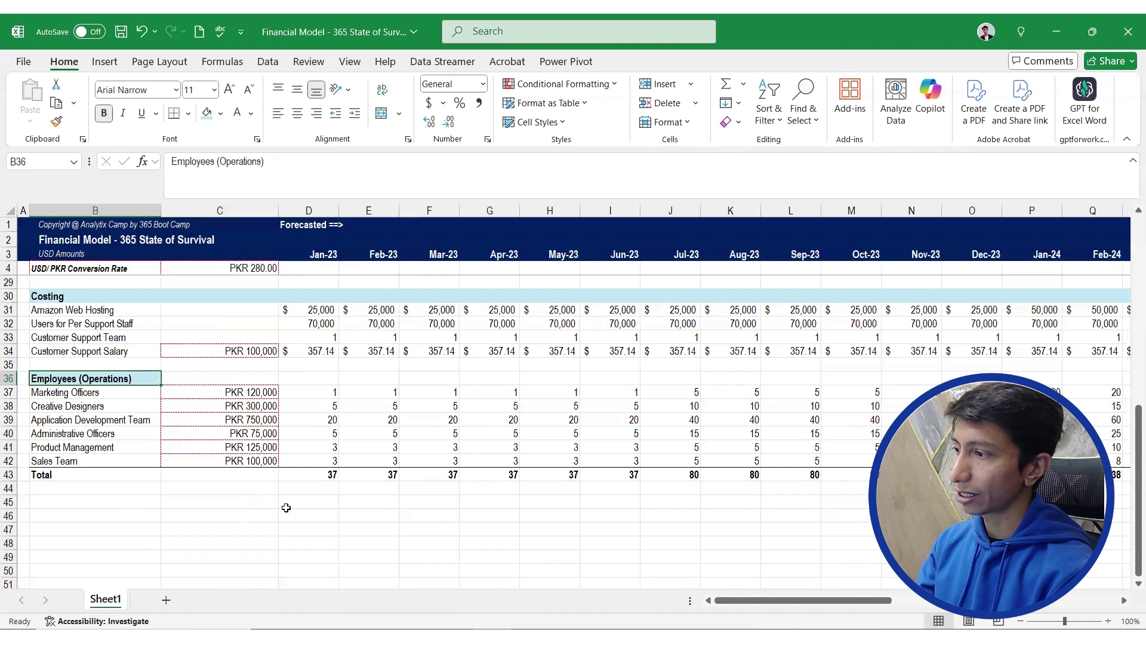
key(Right)
key(Up)
key(Up)
key(Up)
key(Up)
key(Up)
key(Right)
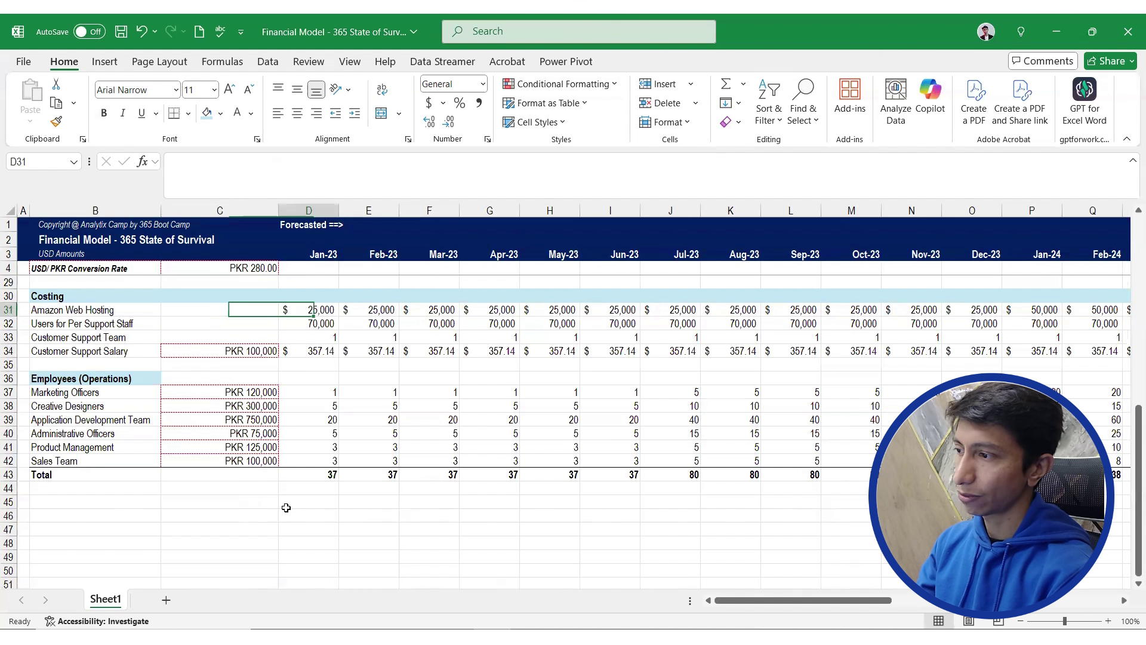
key(ctrl+Right)
key(ctrl+shift+Left)
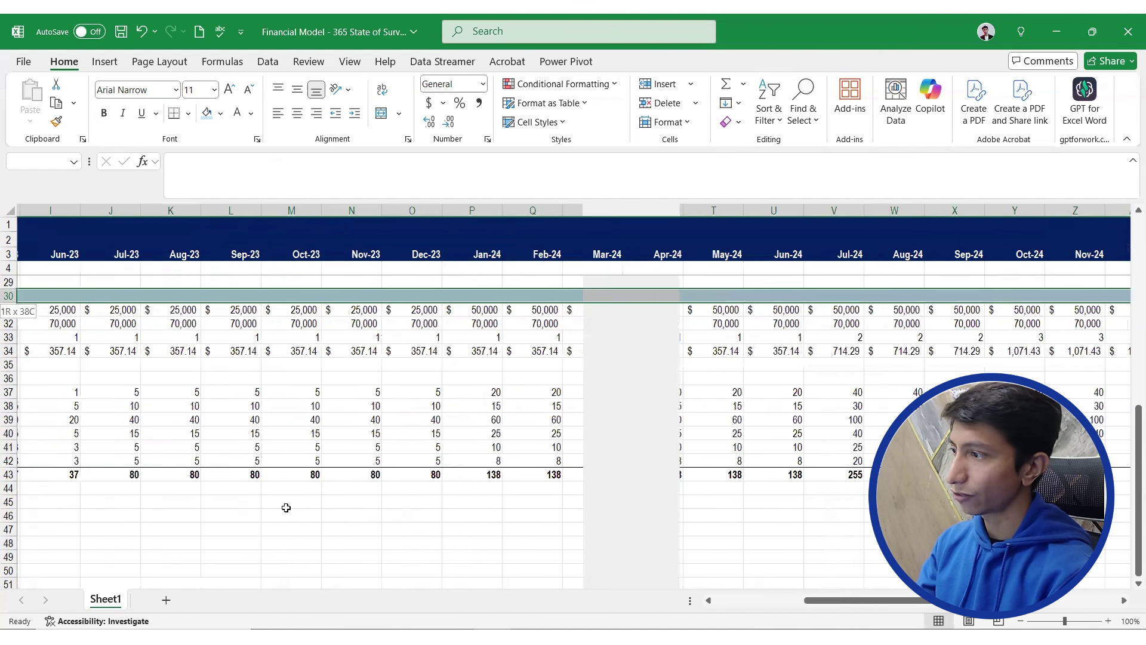
click(56, 121)
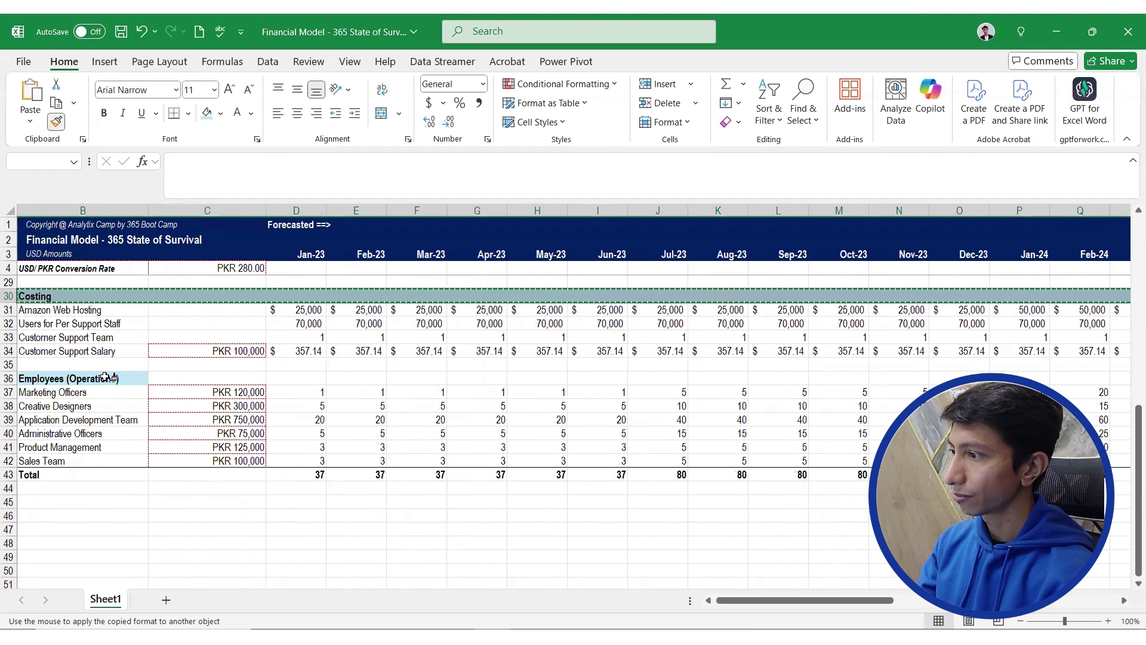
click(106, 378)
Apply the same header-row formatting to row 45 and enter "Other Expenses" as its heading in B45
click(62, 122)
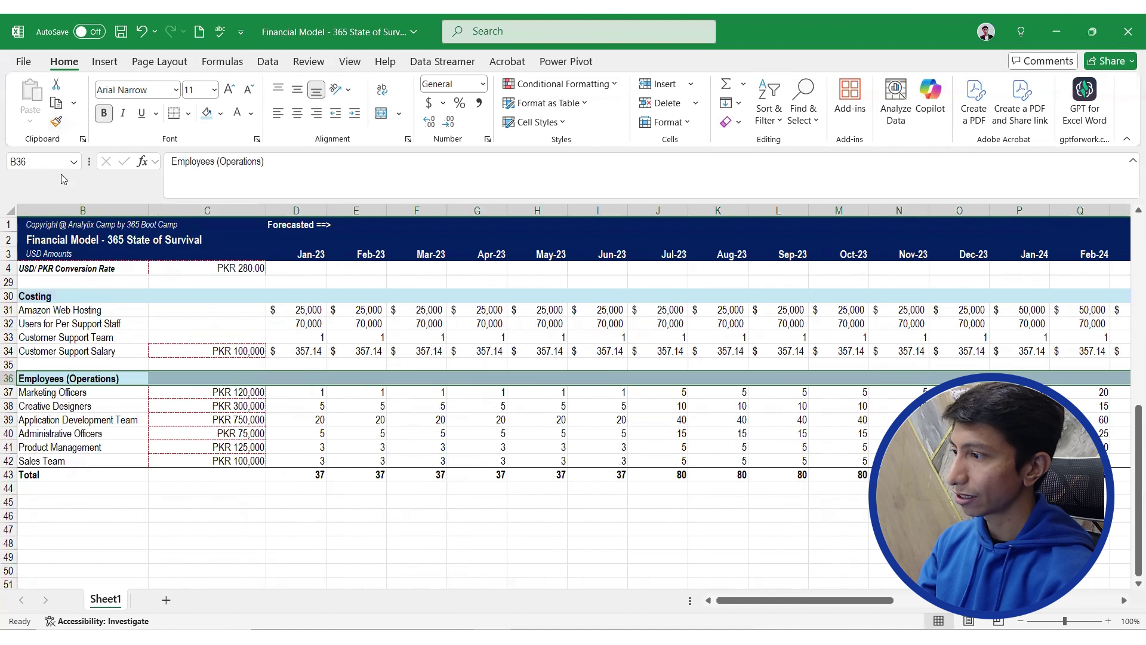
click(73, 503)
drag(774, 599, 541, 602)
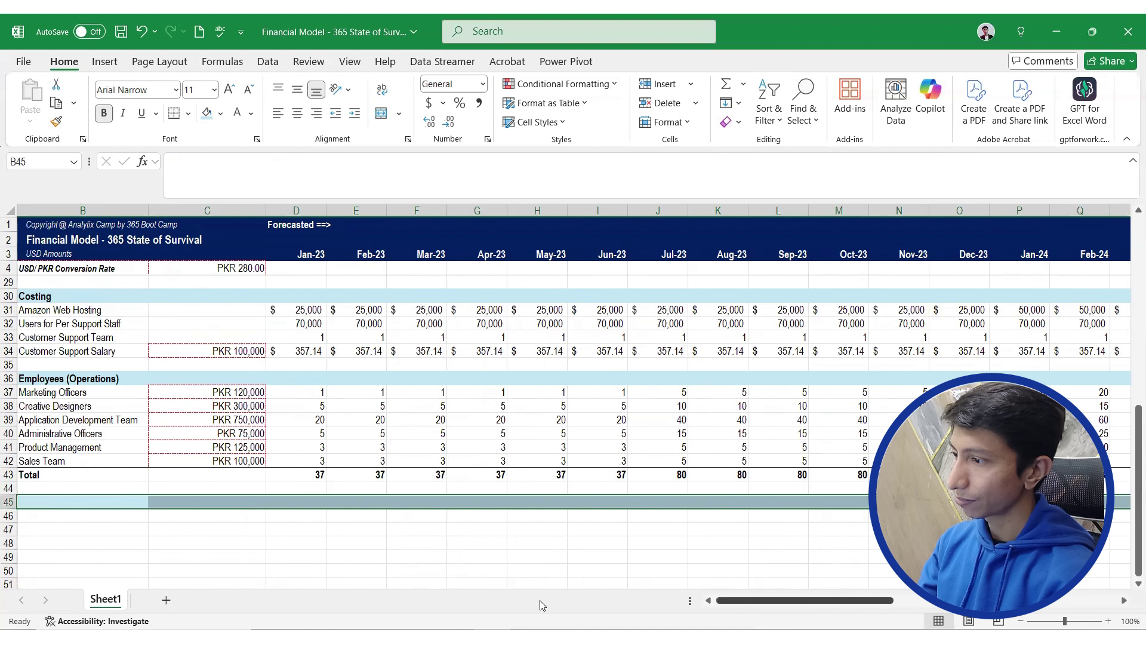
click(126, 499)
text(Other)
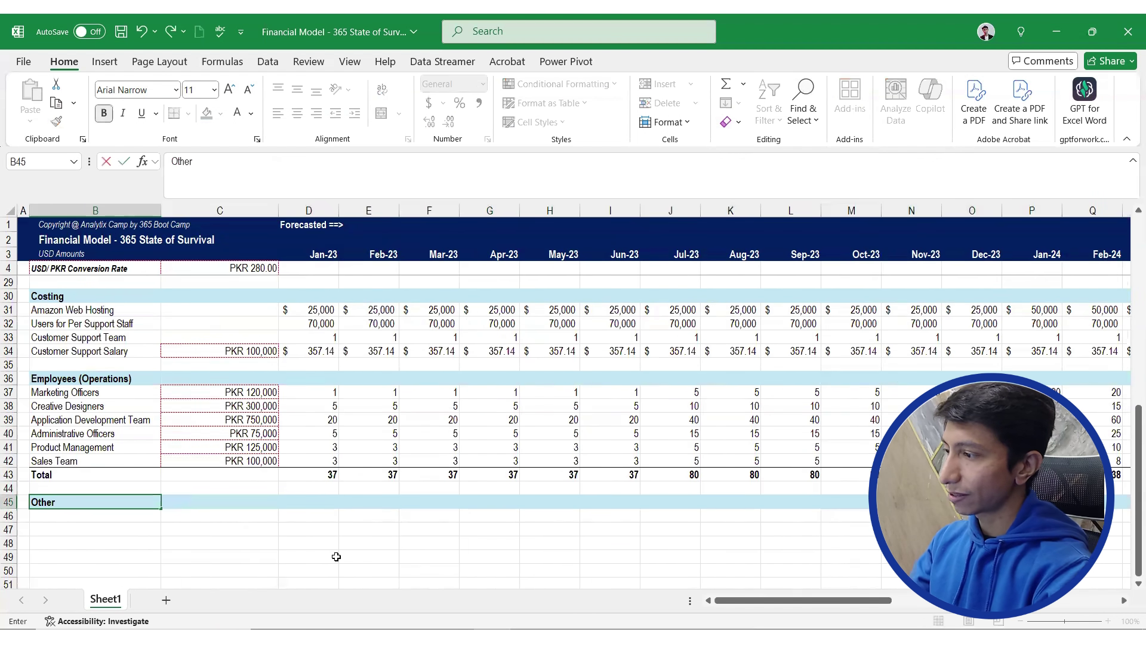
text( Expenses)
key(Return)
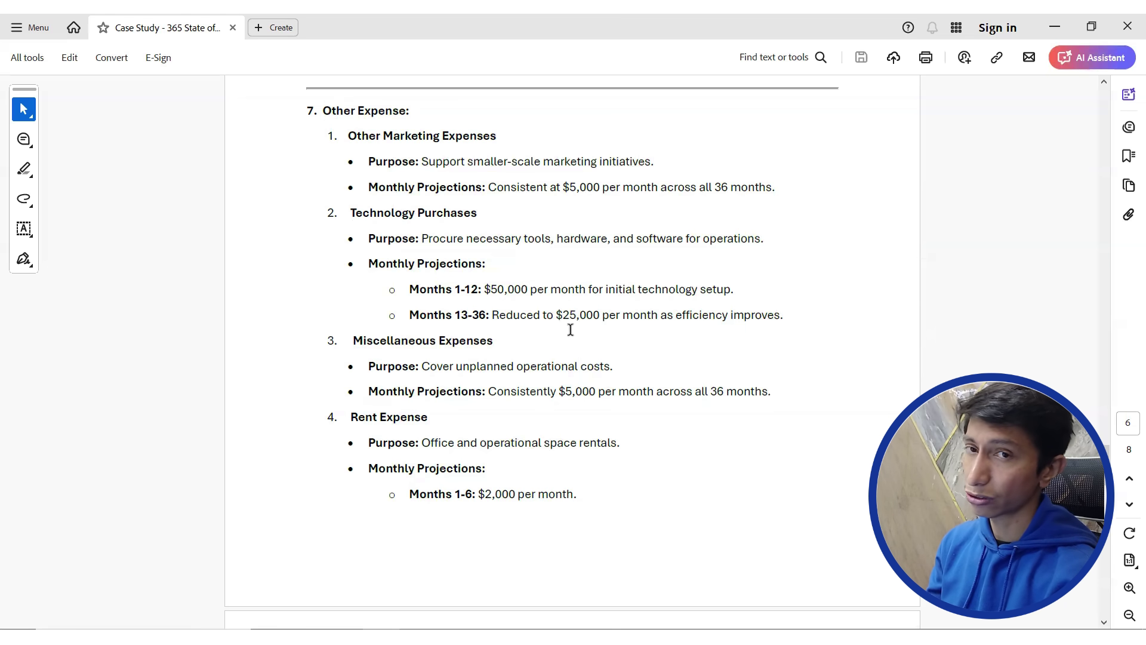
Read the Other Expense section of the case study PDF, covering marketing, technology, miscellaneous, rent and percentage-of-revenue expenses
scroll(571, 330, down, 3)
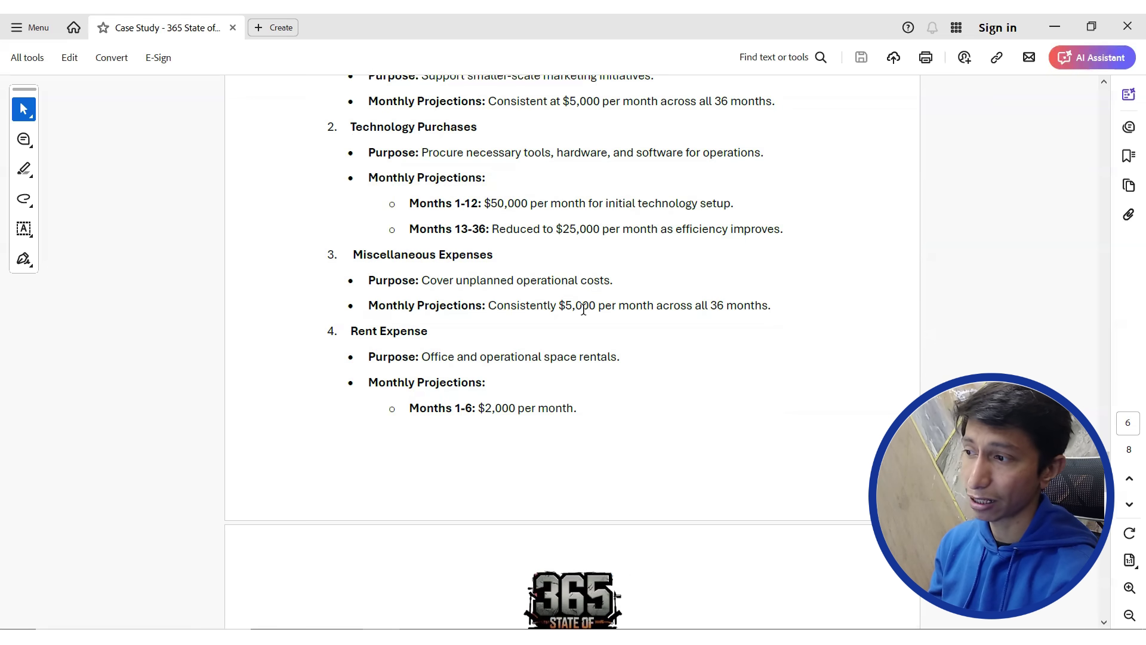
scroll(582, 311, down, 3)
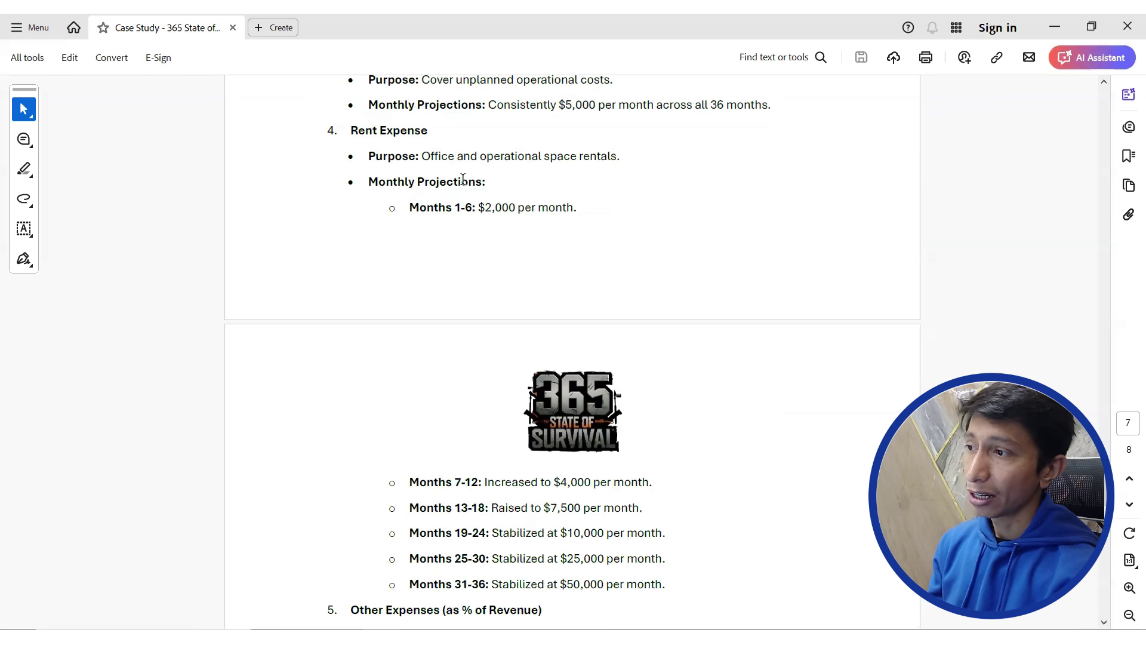
scroll(508, 220, down, 1)
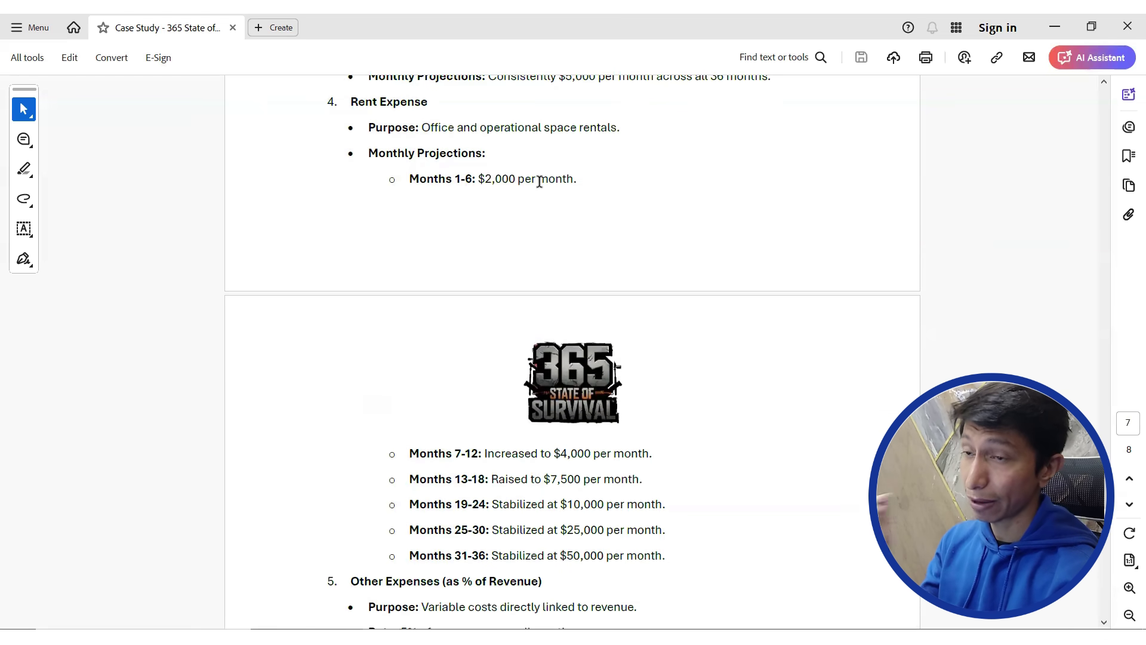
scroll(590, 318, down, 1)
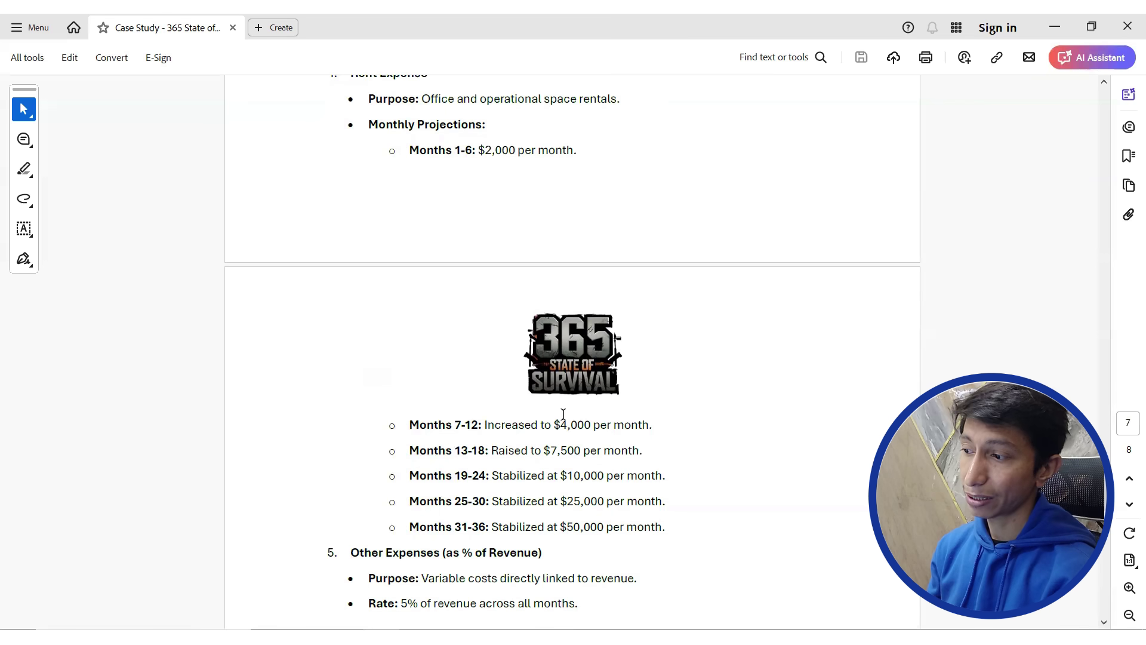
scroll(423, 408, down, 3)
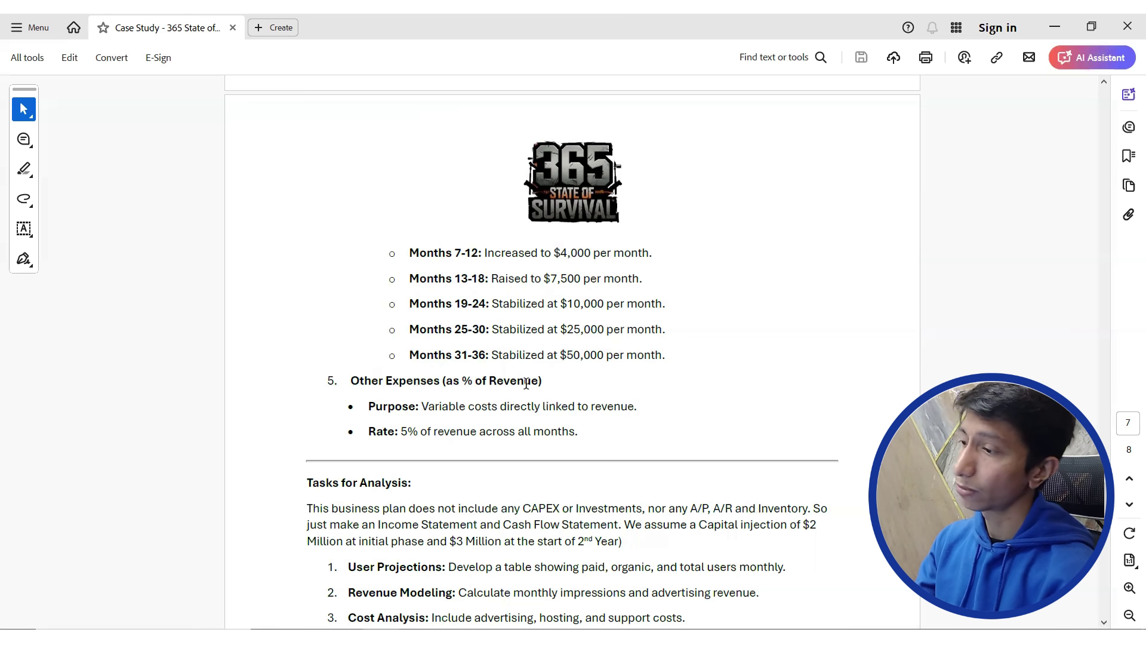
scroll(527, 383, up, 4)
scroll(526, 382, down, 1)
scroll(541, 386, up, 5)
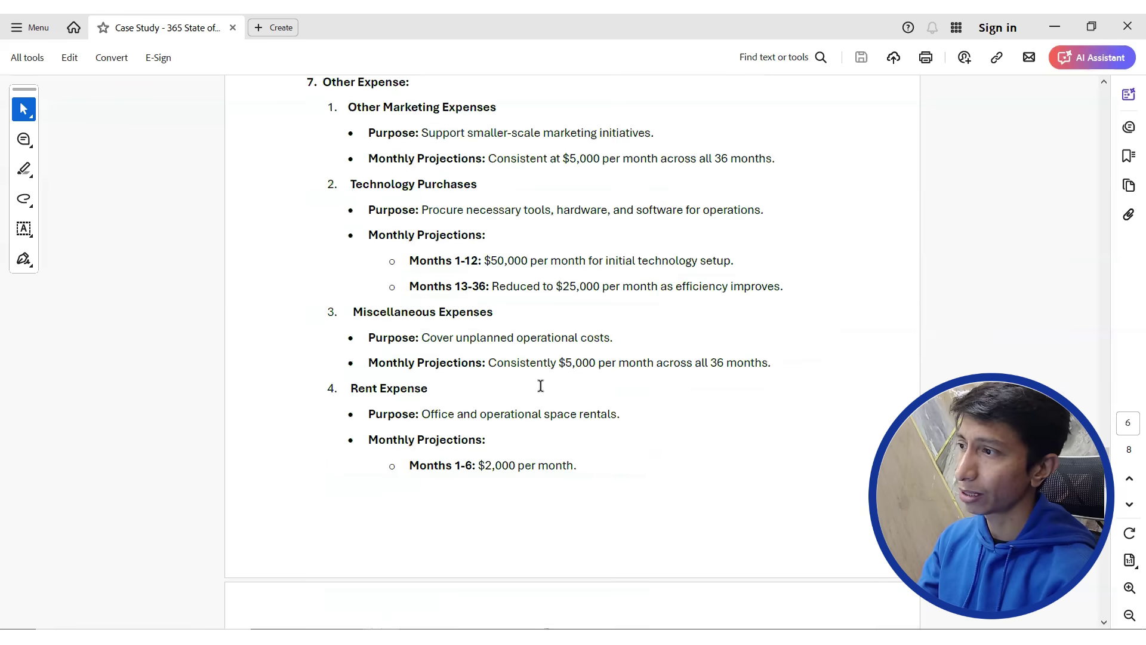
Copy the "Other Marketing Expenses" heading from the case study PDF into B46 of the Excel financial model
scroll(541, 386, up, 1)
scroll(455, 502, up, 1)
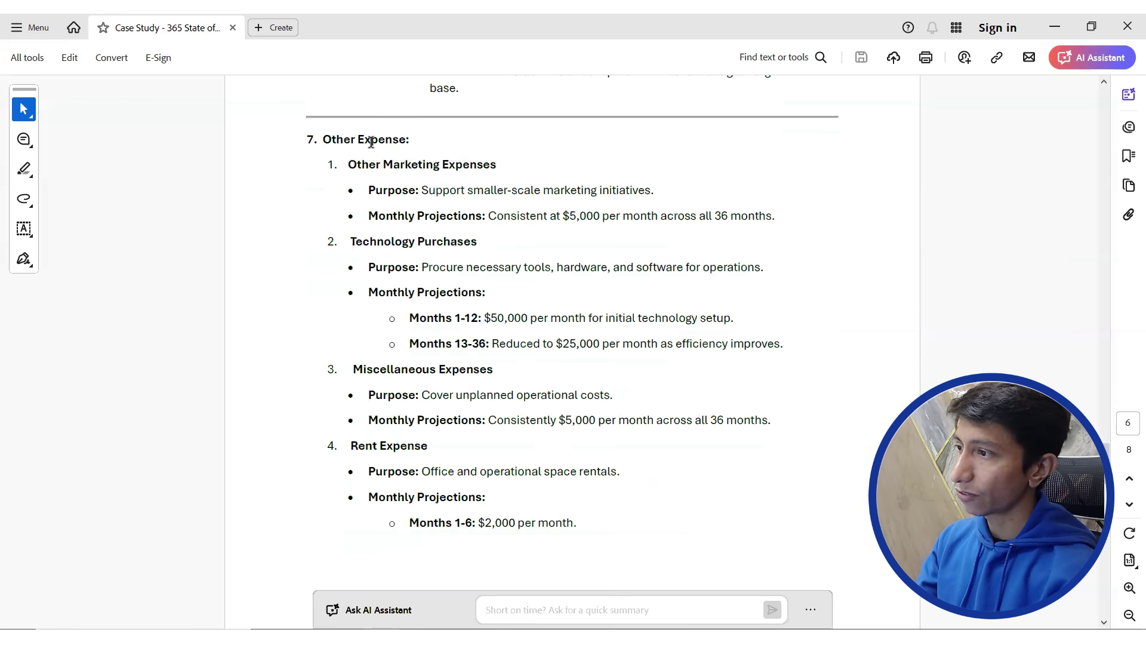
drag(347, 163, 512, 173)
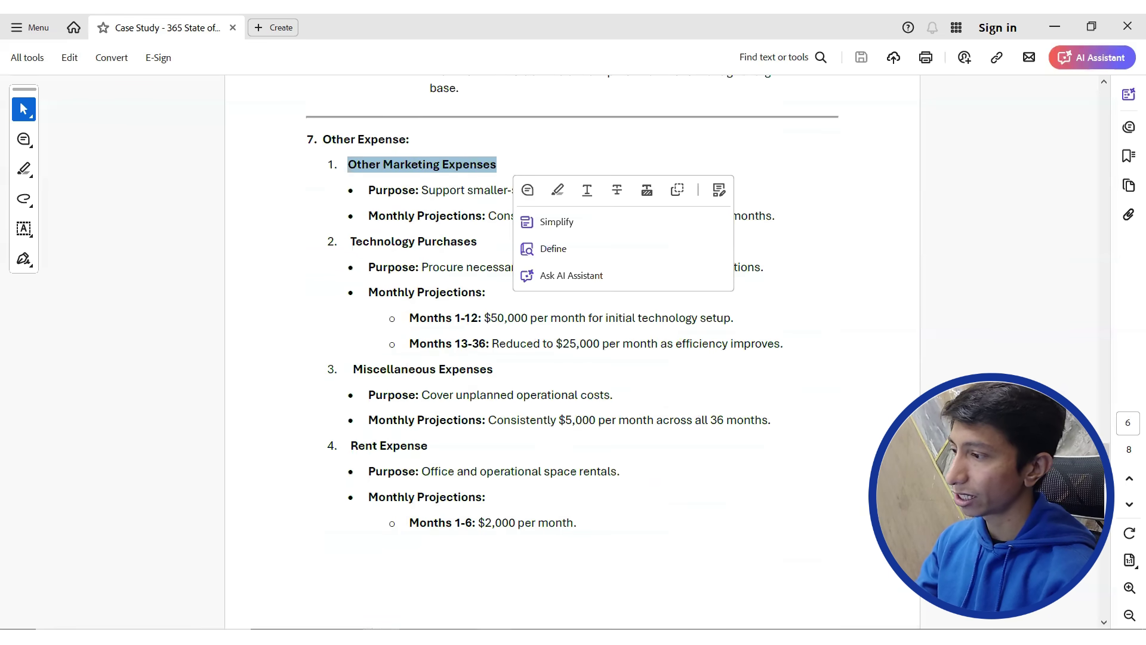
key(alt+Tab)
key(ctrl+v)
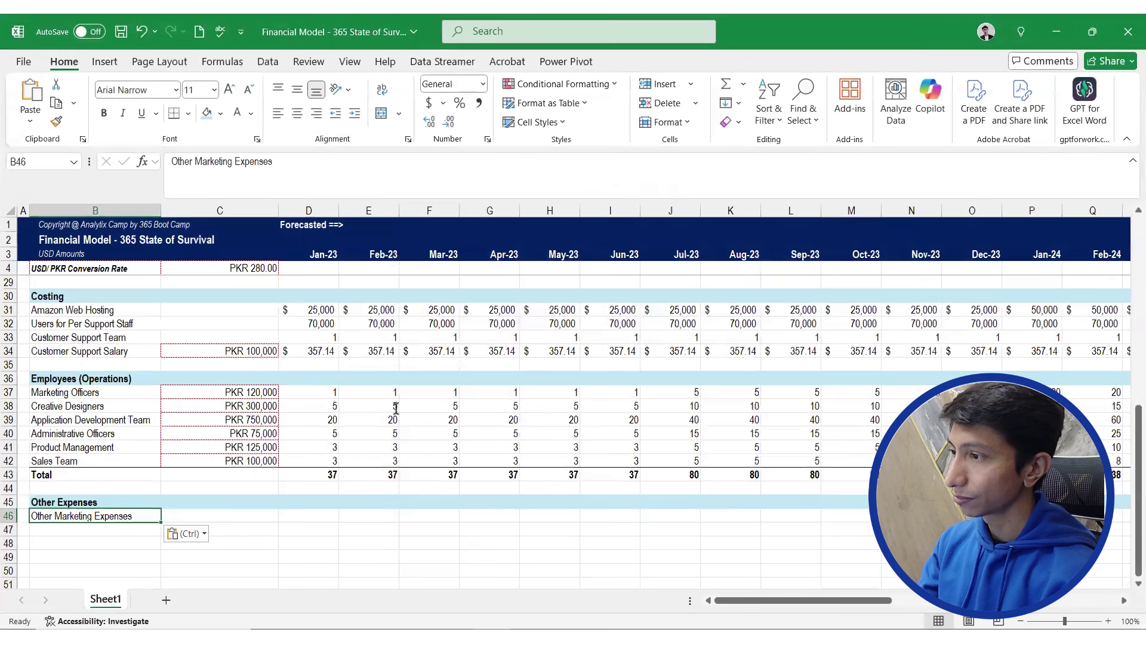
Copy the "Technology Purchases" heading from the case study PDF into B47 of the workbook
key(alt+Tab)
drag(348, 241, 477, 241)
key(alt+Tab)
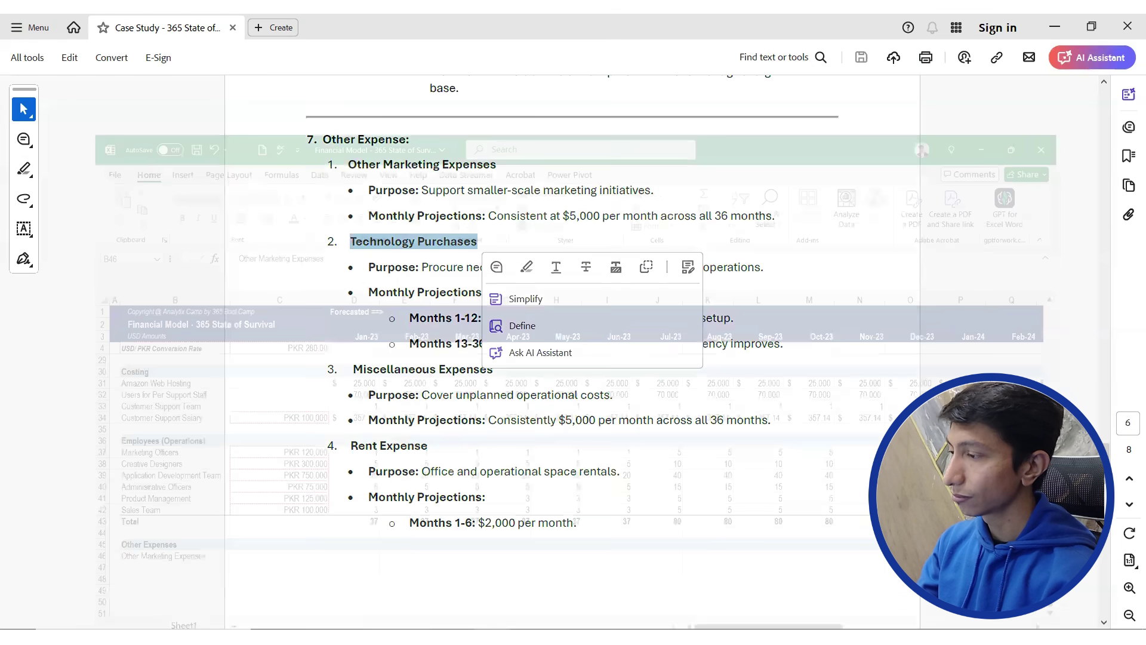
key(Down)
key(ctrl+v)
Copy the "Miscellaneous Expenses" heading from the case study PDF into B48 of the workbook
key(alt+Tab)
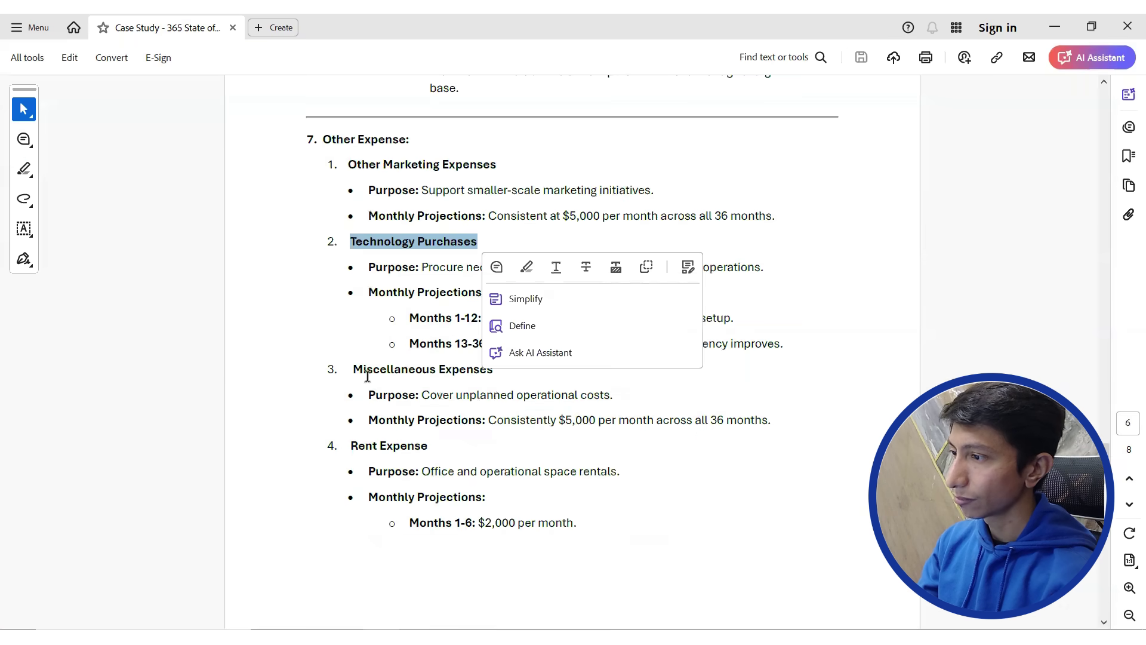
drag(366, 365, 545, 344)
click(394, 385)
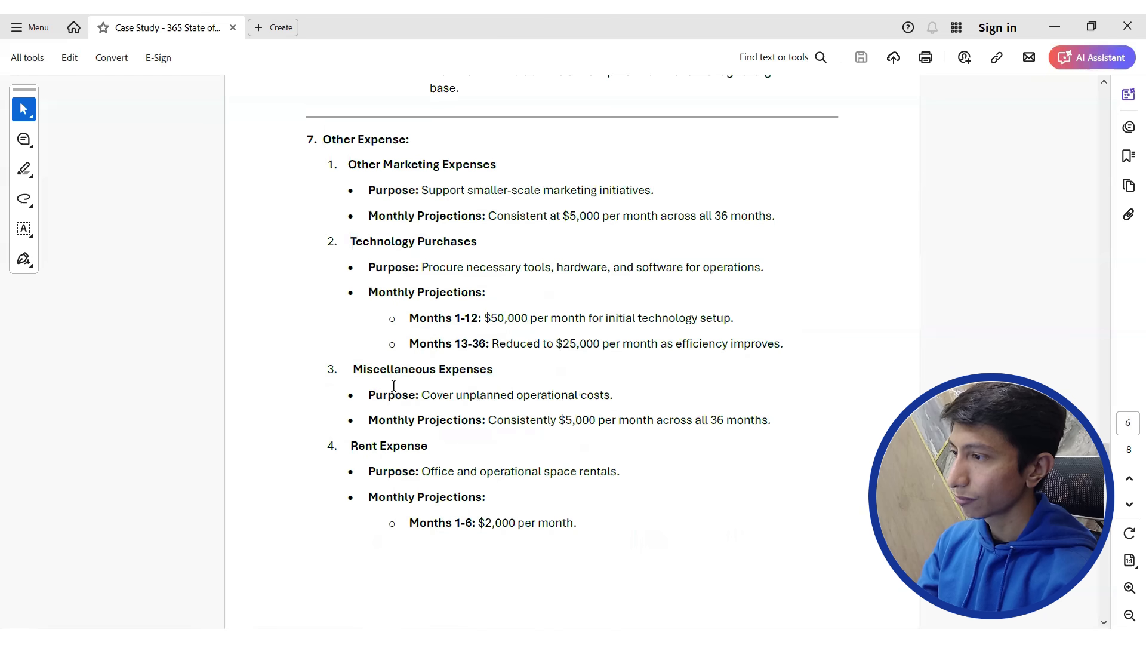
drag(355, 366, 493, 370)
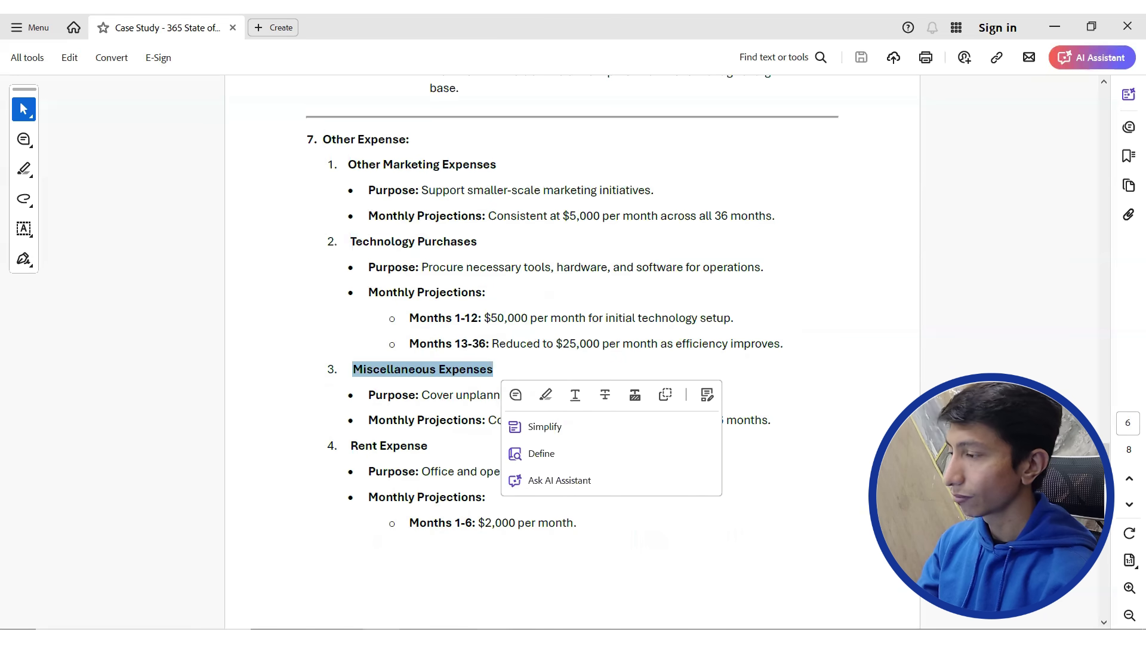
key(alt+Tab)
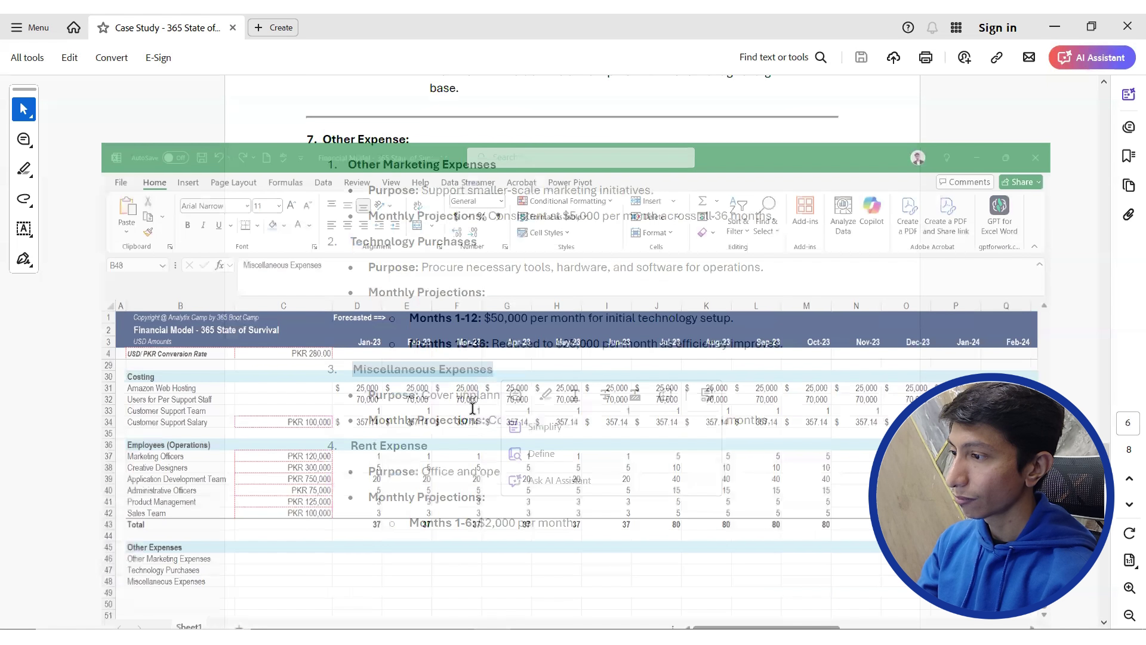
Copy the "Rent Expense" heading from the case study PDF into B49 of the workbook
triple_click(408, 333)
key(alt+Tab)
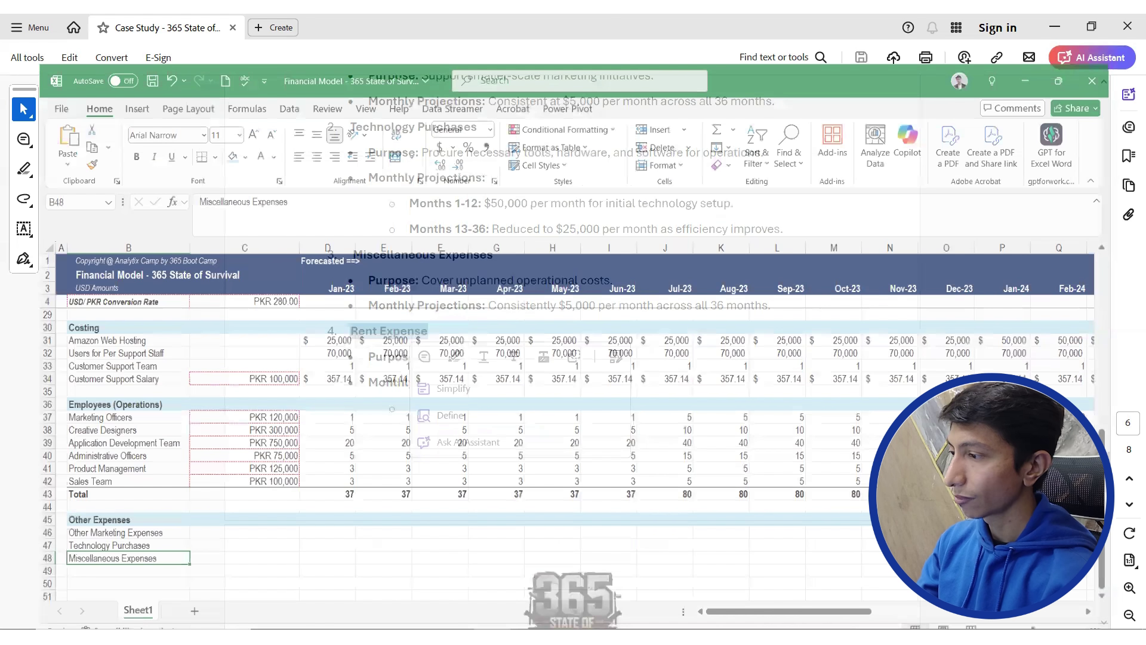
key(Down)
key(ctrl+v)
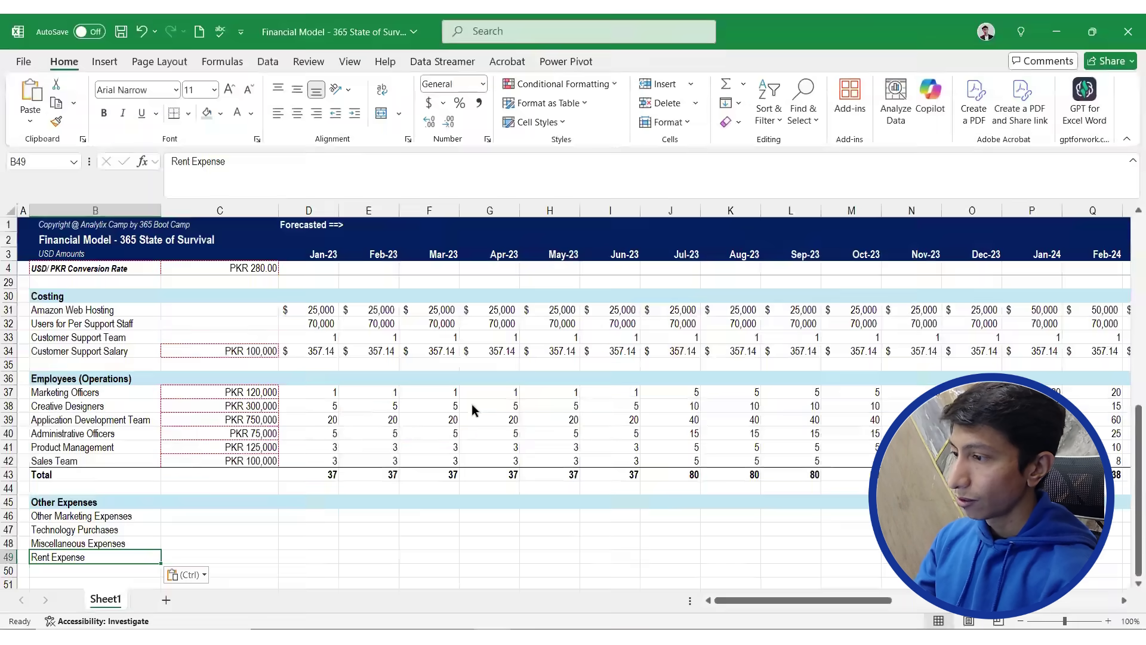
Copy the "Other Expenses (as % of Revenue)" heading from the case study PDF into B50 of the workbook
key(alt+Tab)
scroll(472, 403, down, 10)
drag(351, 380, 530, 386)
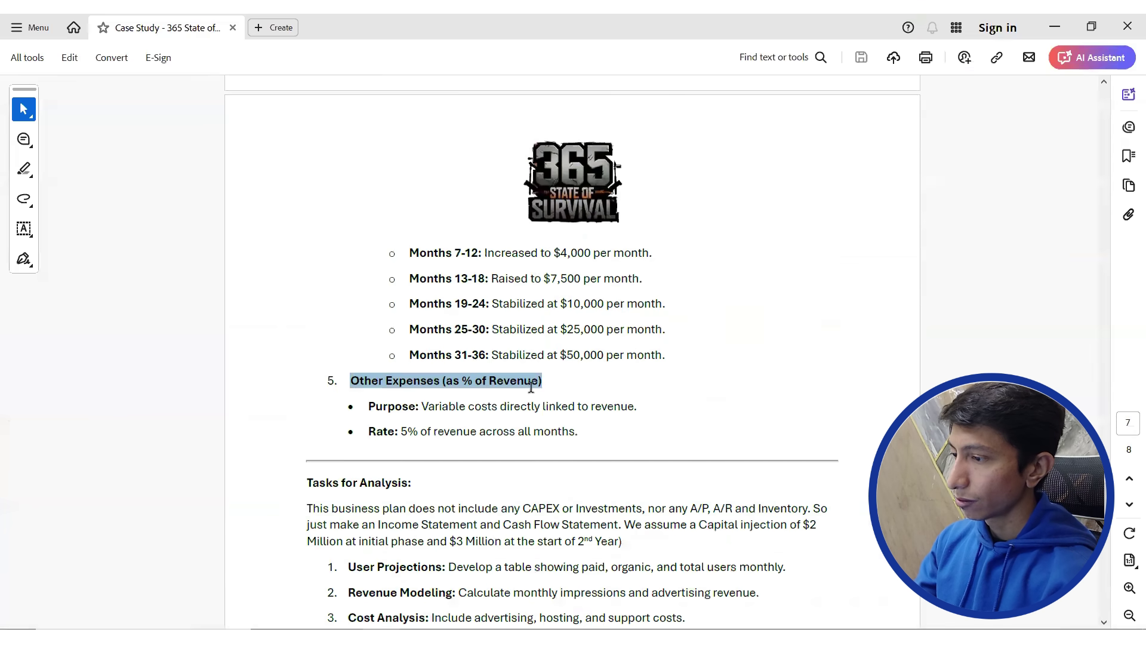
key(alt+Tab)
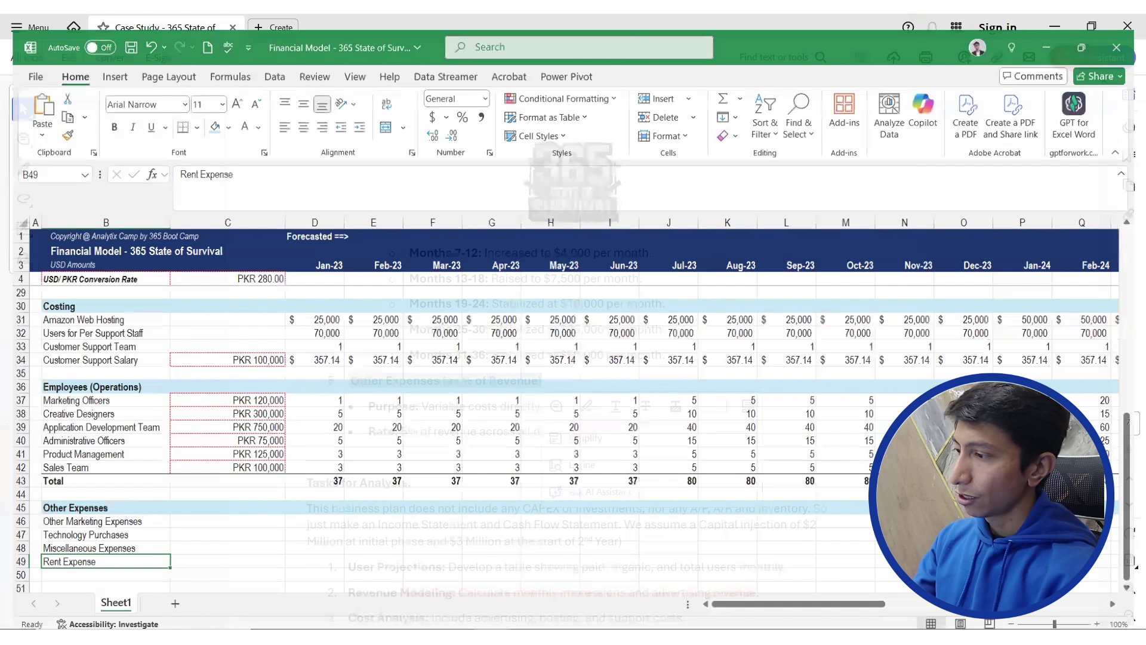
key(Down)
key(ctrl+v)
Select D46 for the first Other Marketing Expenses amount and review the monthly Other Expense projections in the case study PDF
key(Right)
key(Up)
key(Up)
key(Up)
key(Right)
key(Up)
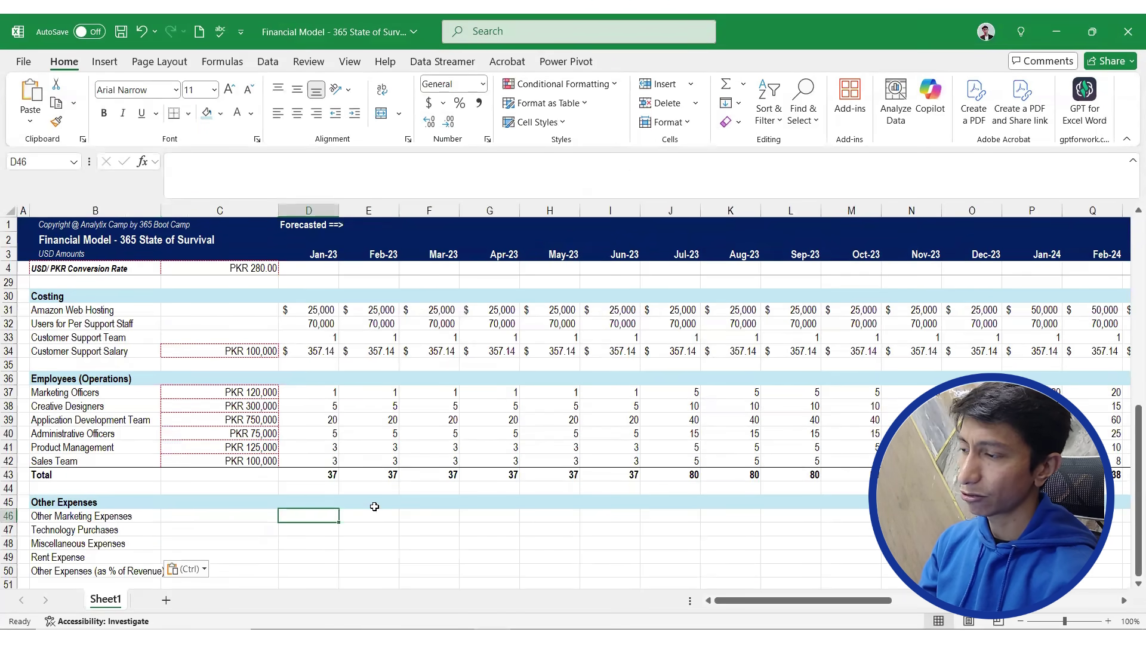
scroll(418, 522, up, 3)
scroll(417, 522, down, 4)
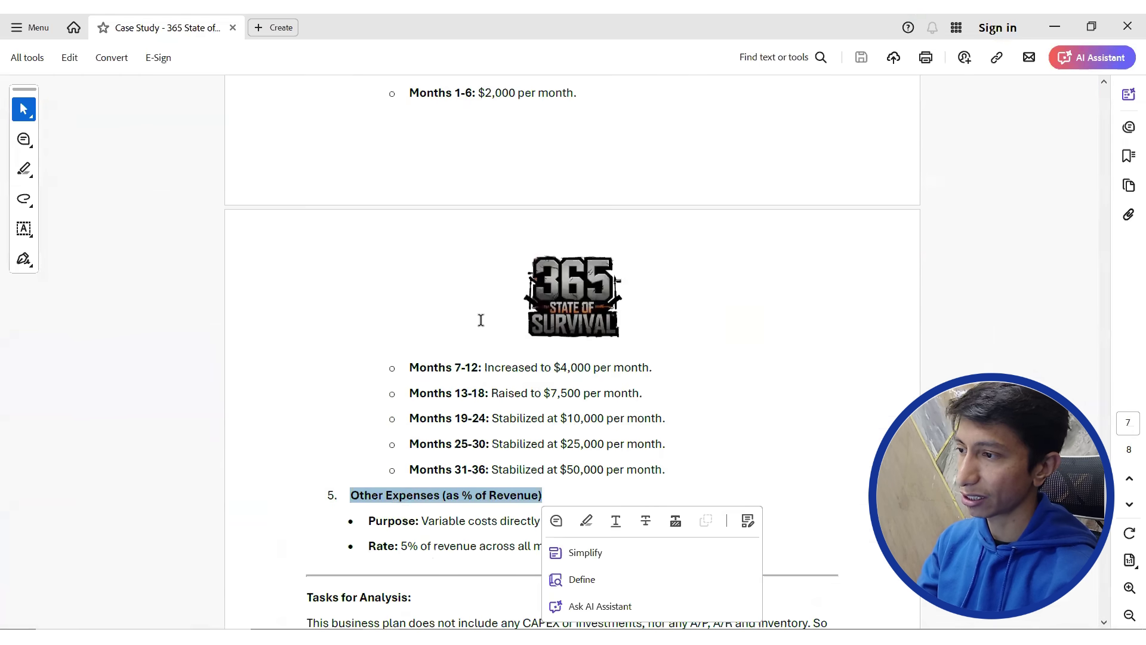
scroll(480, 320, up, 4)
scroll(507, 334, down, 3)
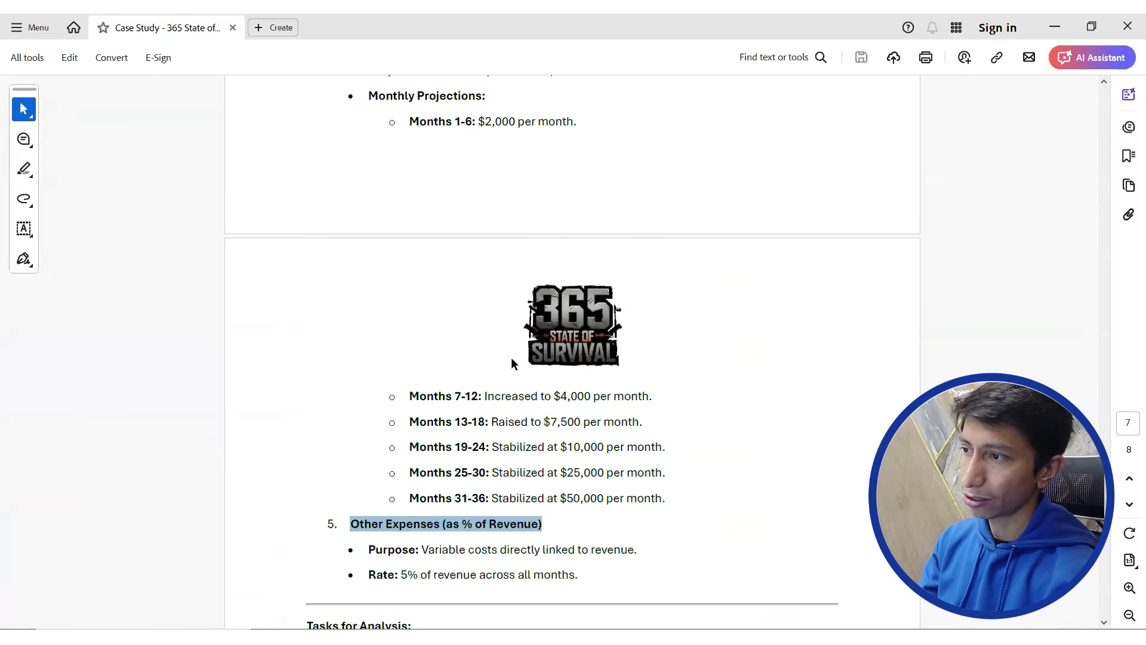
scroll(438, 410, down, 3)
scroll(412, 411, up, 6)
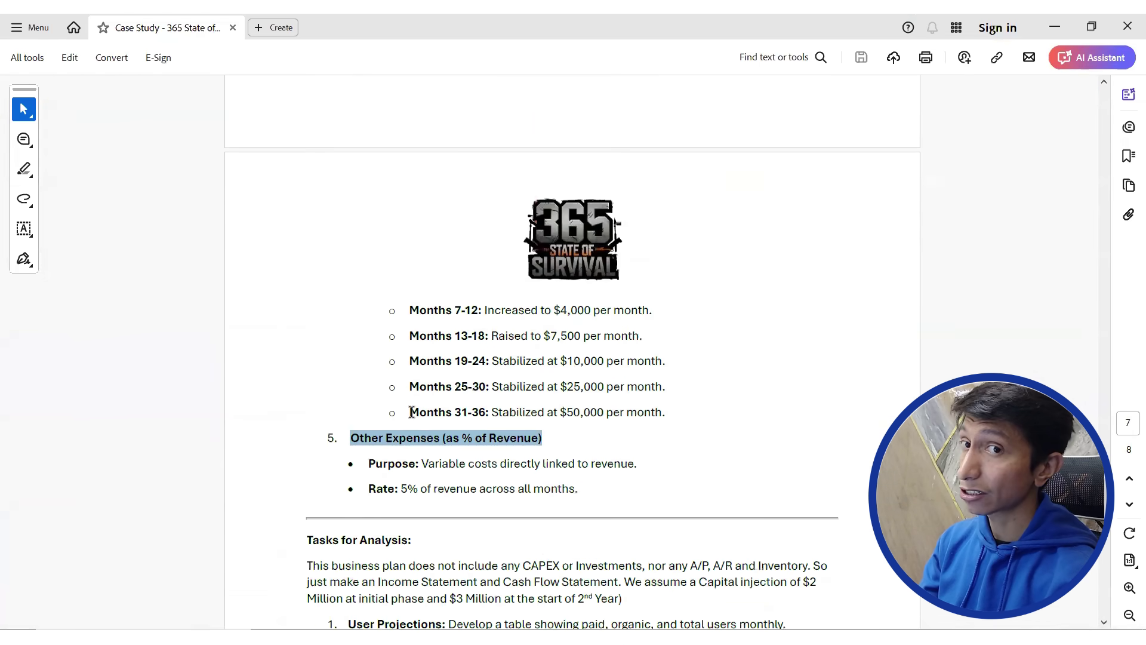
scroll(412, 411, up, 3)
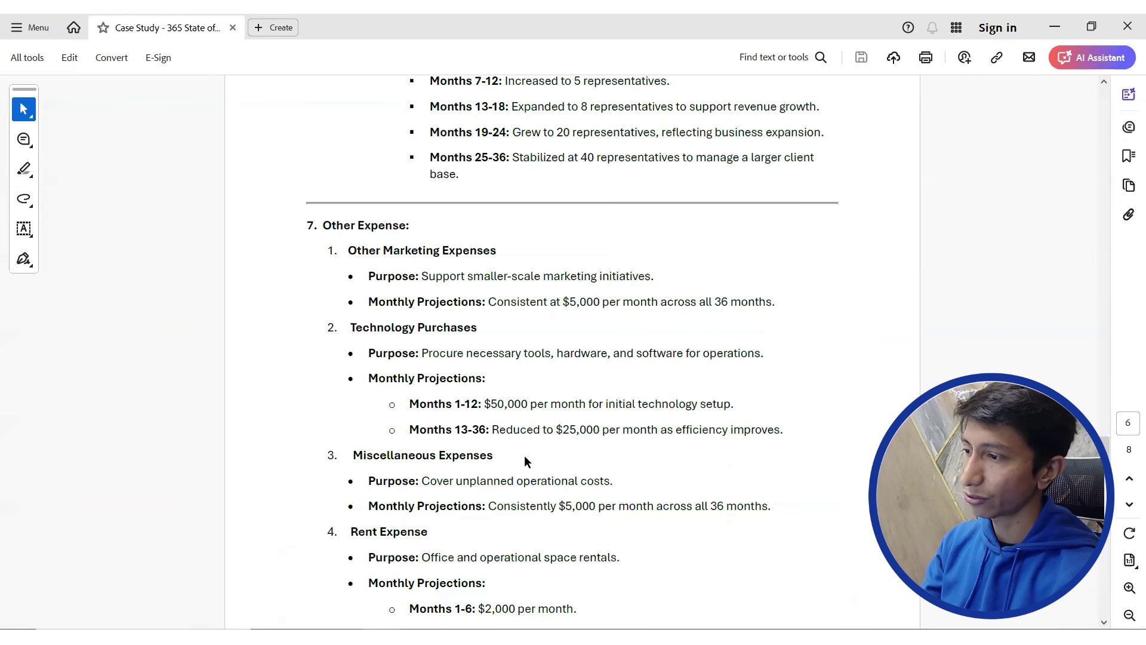
Return to the Excel model and enter 5000 as the Jan-23 Other Marketing Expenses in D46
key(alt+Tab)
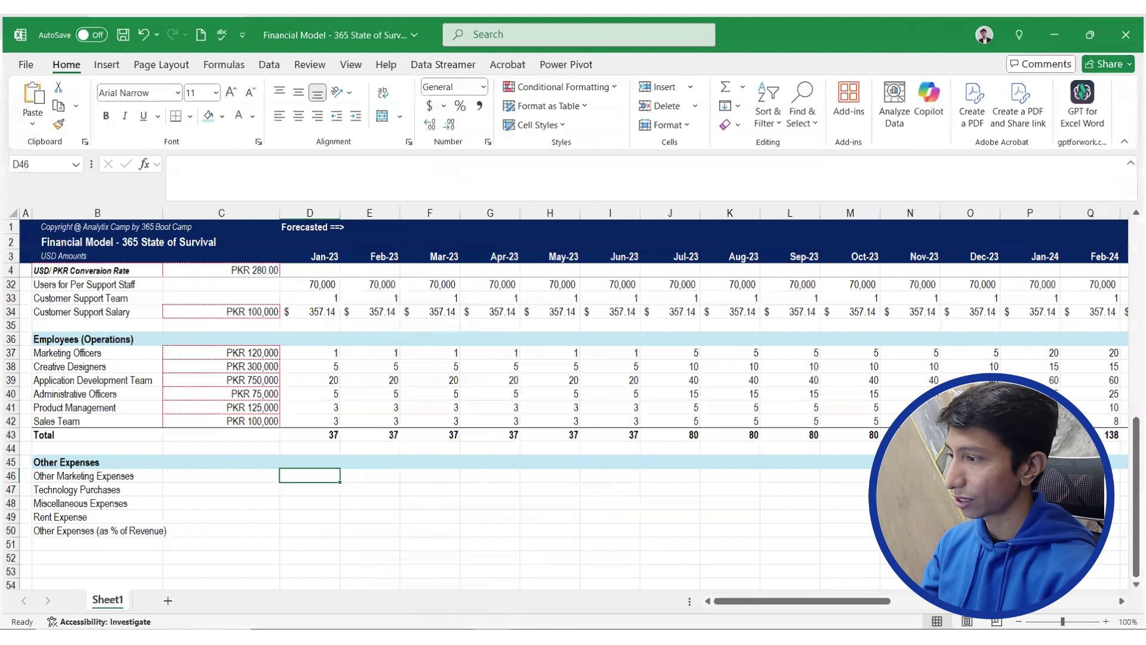
text(50000)
key(Tab)
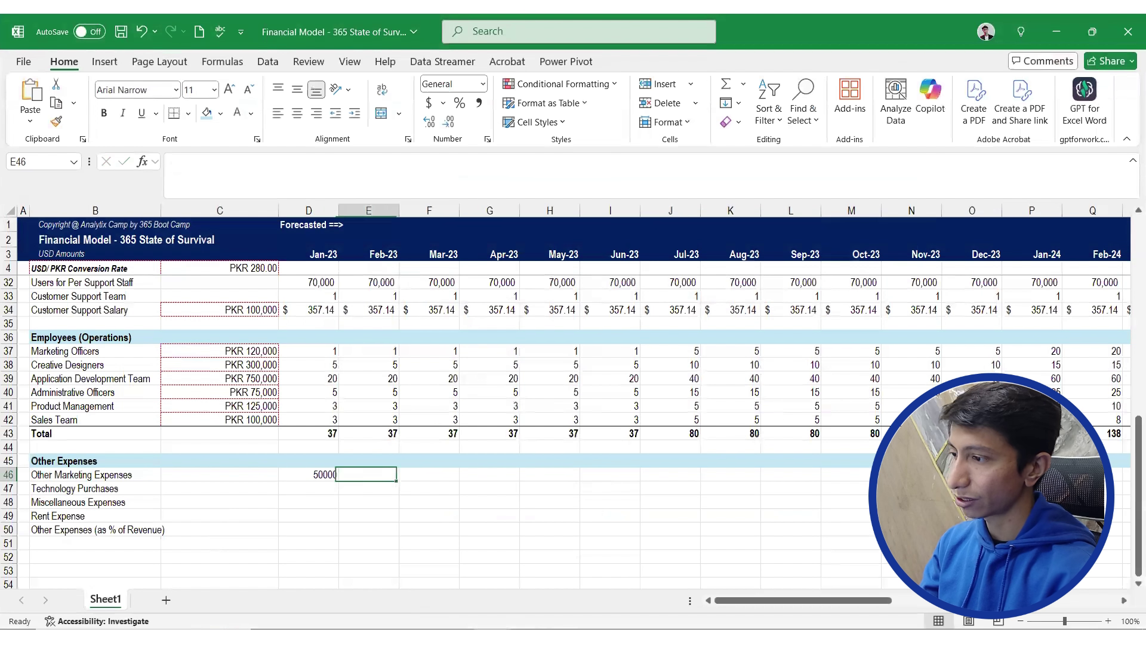
key(Left)
text(5000)
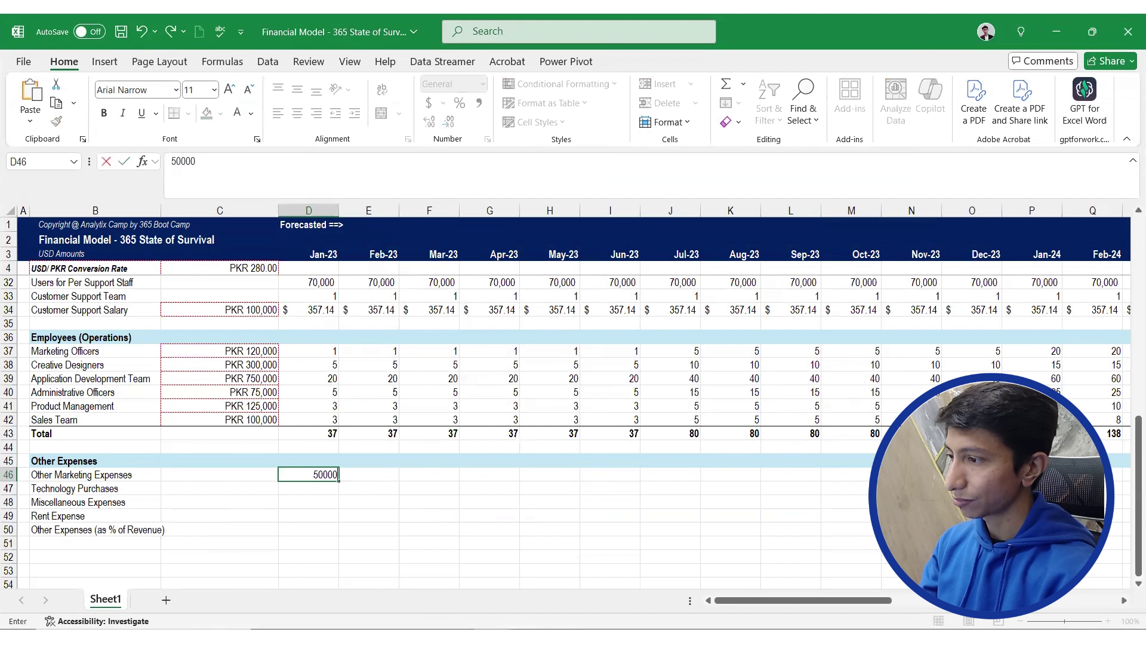
text(0)
key(BackSpace)
key(Tab)
Fill the Jan-23 Other Marketing Expenses amount across row 46 through Dec-25 (D46 to AM46)
key(Left)
key(shift+Right)
key(shift+Right)
key(shift+Right)
key(shift+Right)
key(shift+Right)
key(shift+Right)
key(shift+Right)
key(shift+Right)
key(shift+Right)
key(shift+Right)
key(shift+Right)
key(shift+Right)
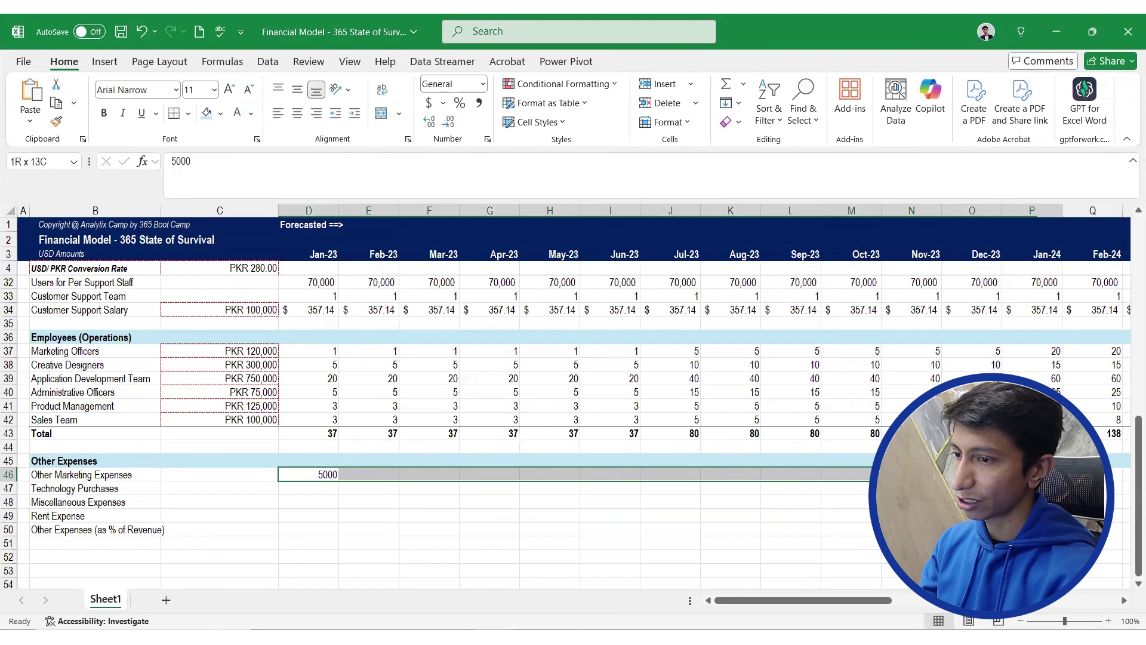
key(shift+Right)
key(shift+Right)
key(shift+Right)
key(shift+Right)
key(shift+Right)
key(shift+Right)
key(shift+Right)
key(shift+Right)
key(shift+Right)
key(shift+Right)
key(shift+Right)
key(shift+Right)
key(shift+Right)
key(shift+Right)
key(shift+Right)
key(shift+Right)
key(shift+Right)
key(shift+Right)
key(shift+Right)
key(shift+Right)
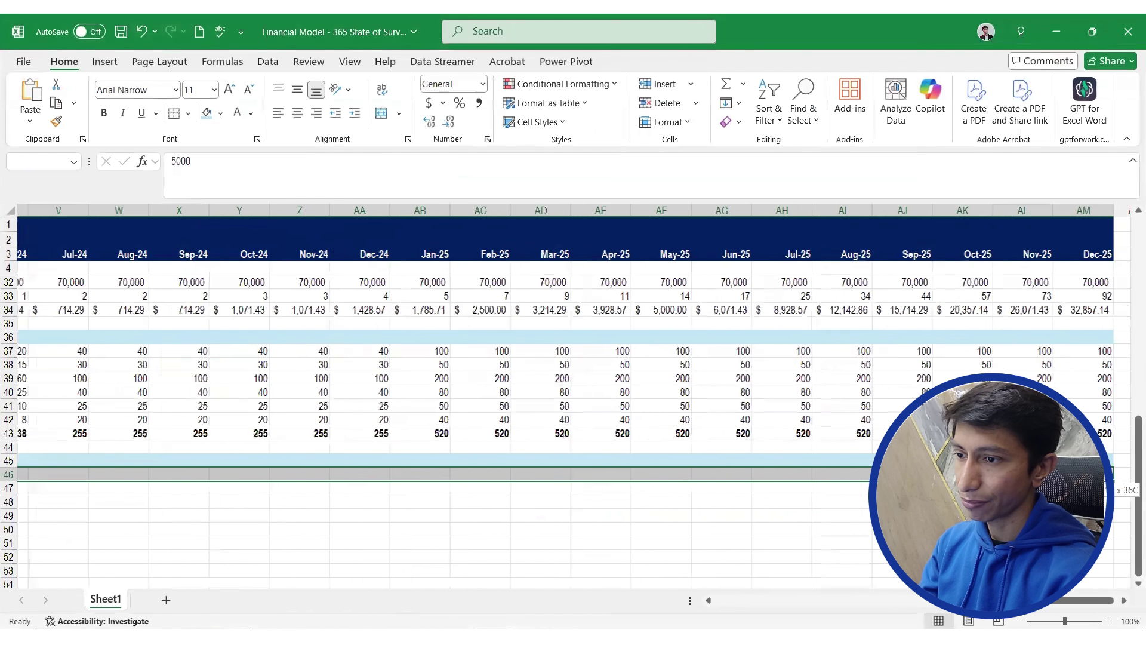
key(ctrl+r)
Enter 50000 as the Jan-23 Technology Purchases amount in D47
key(ctrl+Left)
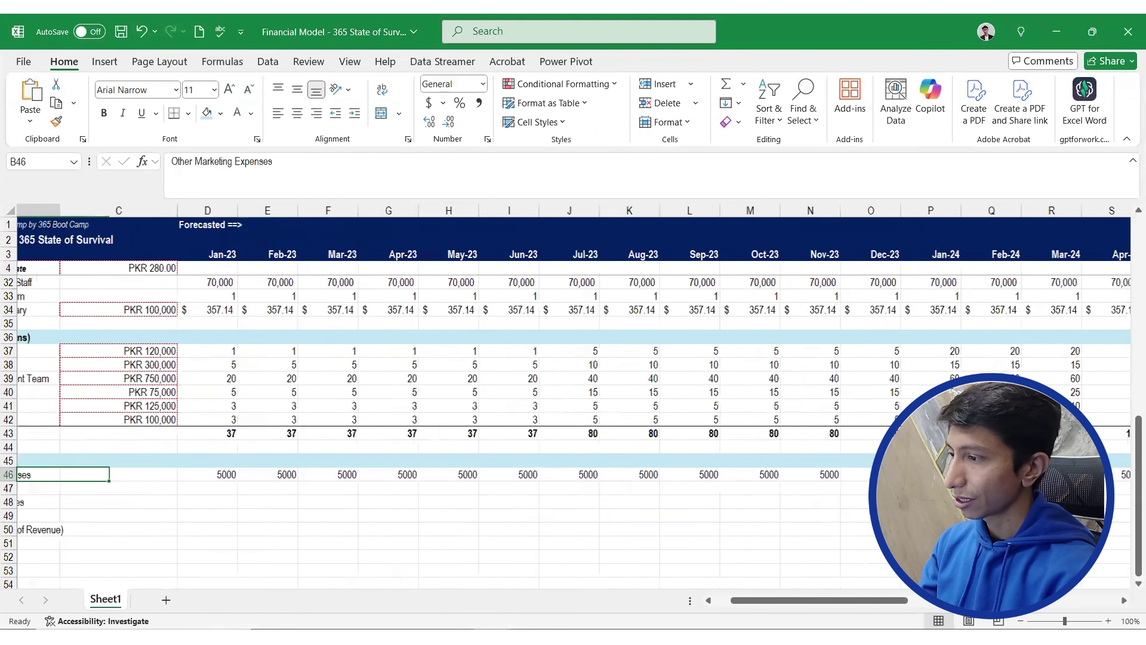
key(Down)
key(Right)
key(Right)
key(Right)
key(Left)
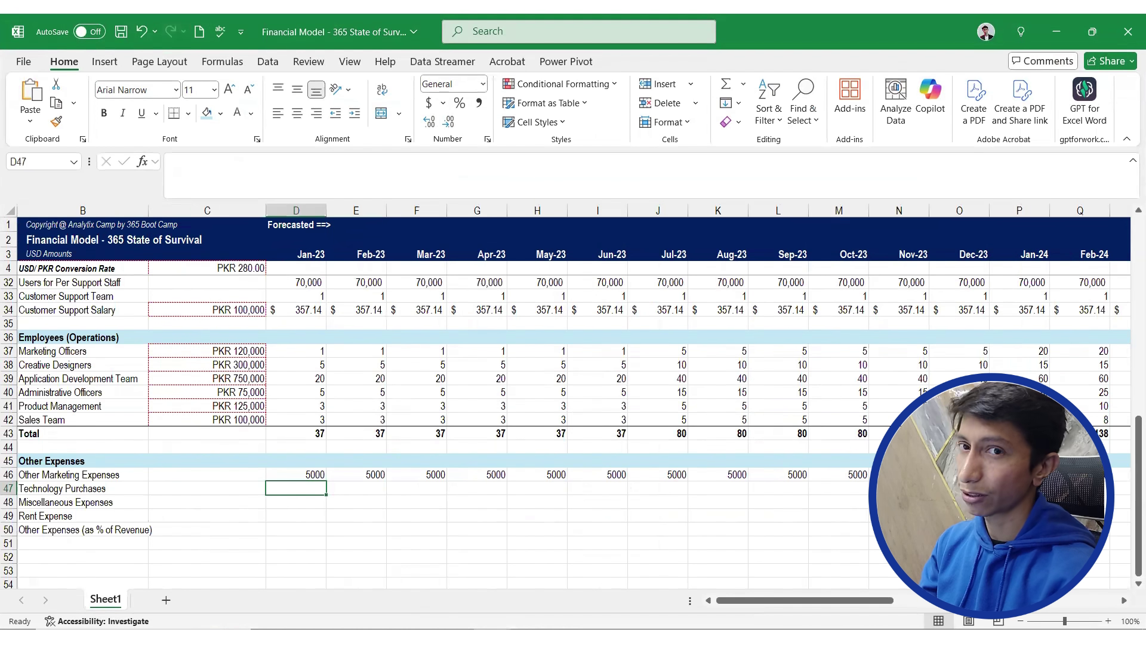
text(50000)
key(Right)
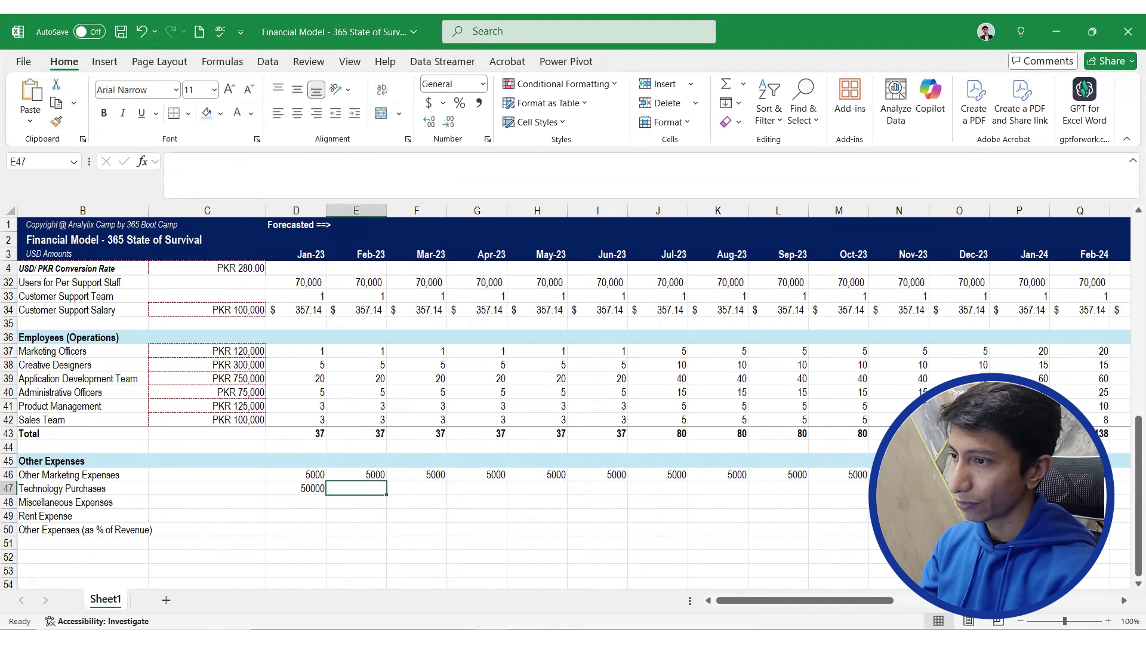
Fill the Jan-23 Technology Purchases amount across row 47 through Dec-23 (D47 to O47)
key(Left)
key(shift+Right)
key(shift+Right)
key(shift+Right)
key(shift+Right)
key(shift+Right)
key(shift+Right)
key(shift+Right)
key(shift+Right)
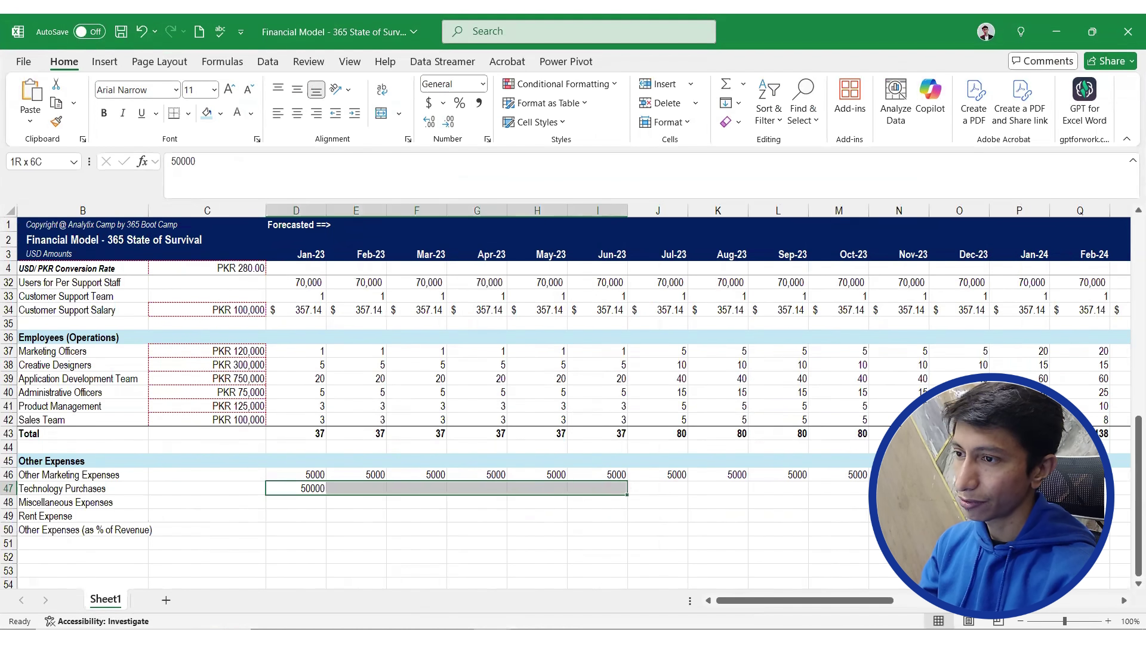
key(shift+Right)
key(shift+Right)
key(shift+Right)
key(ctrl+r)
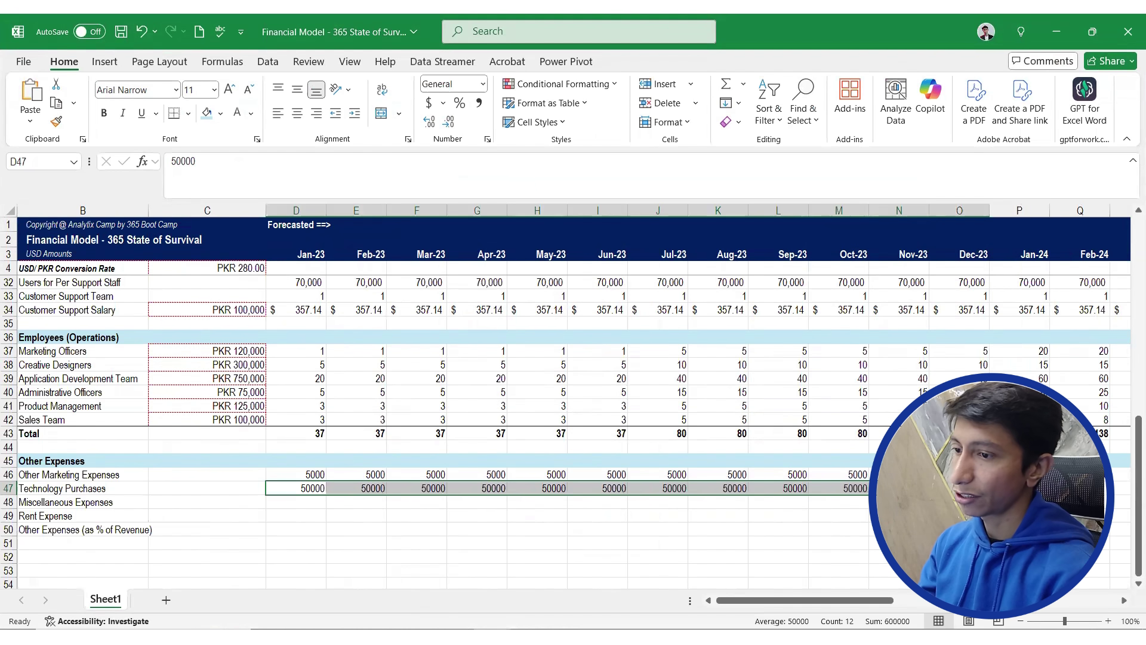
Enter 25000 as the Jan-24 Technology Purchases amount in P47
key(Right)
key(Right)
key(Right)
key(Right)
key(Right)
key(Right)
key(Right)
key(Right)
key(Right)
key(Right)
key(Right)
key(Right)
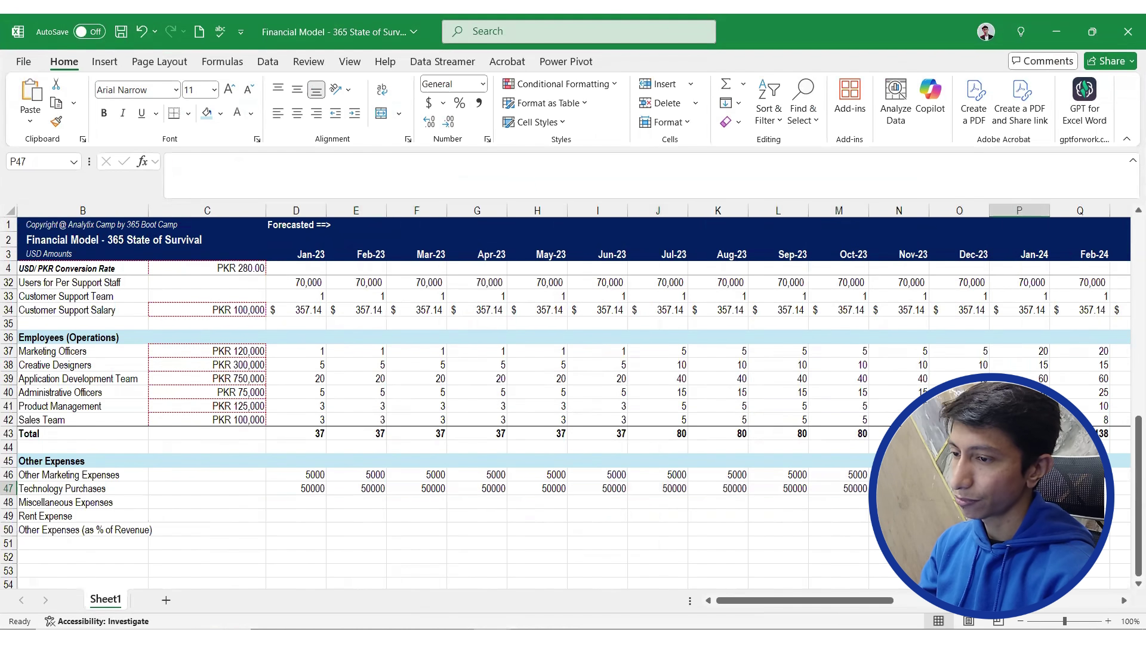
text(250)
Fill the Jan-24 Technology Purchases amount across row 47 through Dec-25 (P47 to AM47)
key(Right)
key(Right)
key(Right)
key(Right)
key(Right)
key(Right)
key(Right)
key(Right)
key(Right)
key(Right)
key(Right)
key(Right)
key(Right)
key(Right)
key(Right)
key(Right)
key(Right)
key(Right)
key(Right)
key(Right)
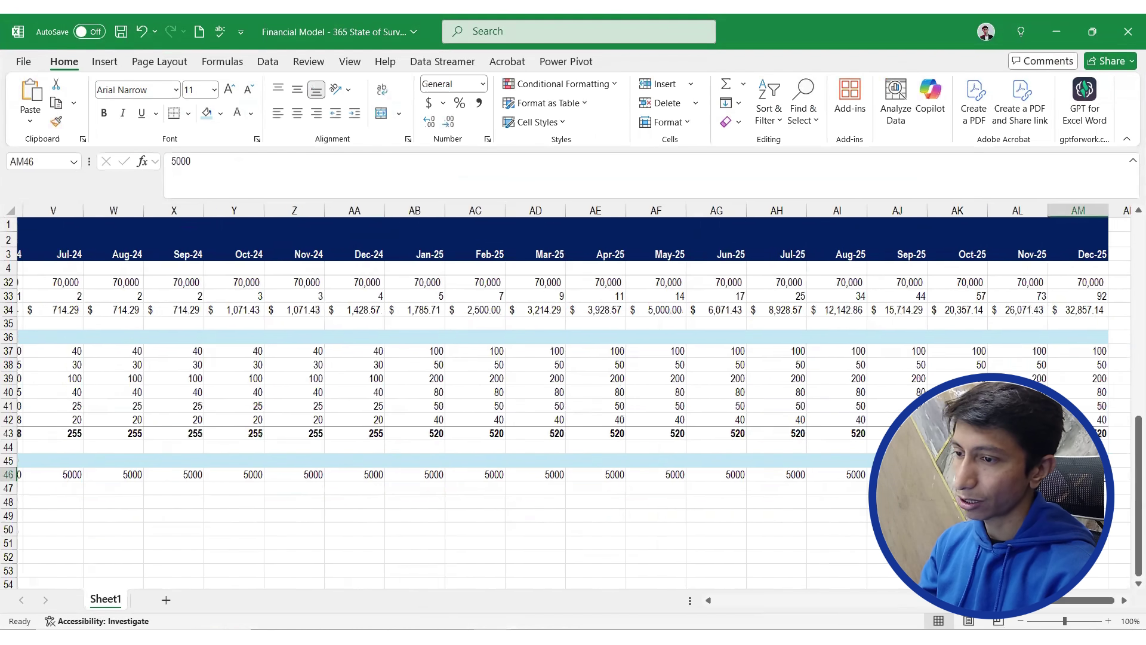
key(ctrl+shift+Left)
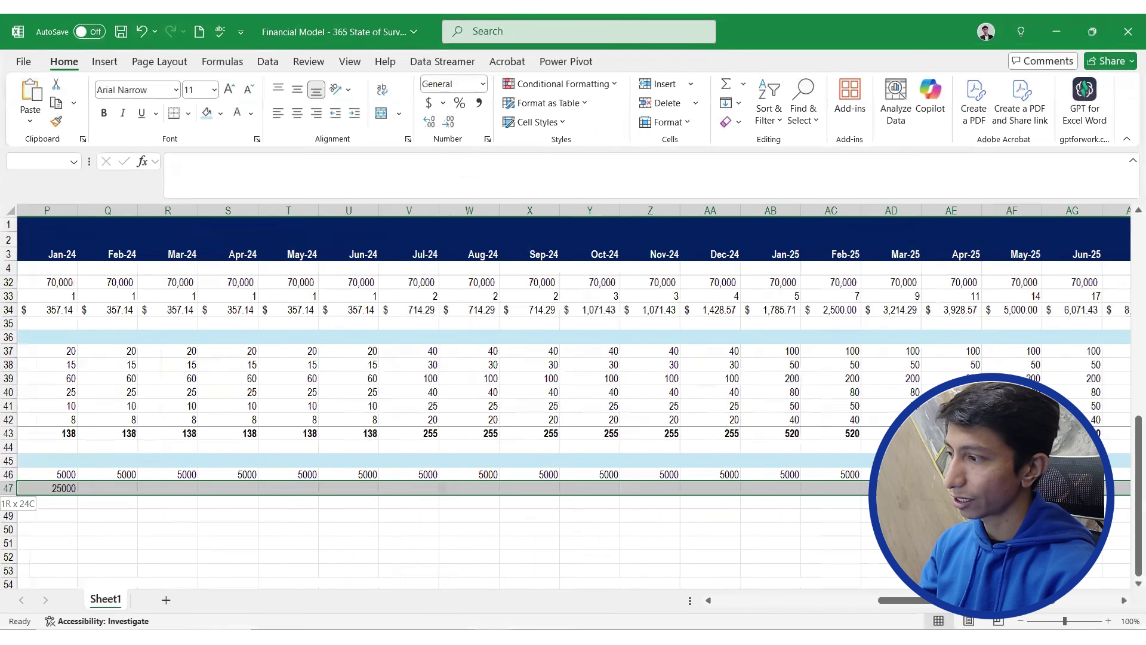
key(ctrl+r)
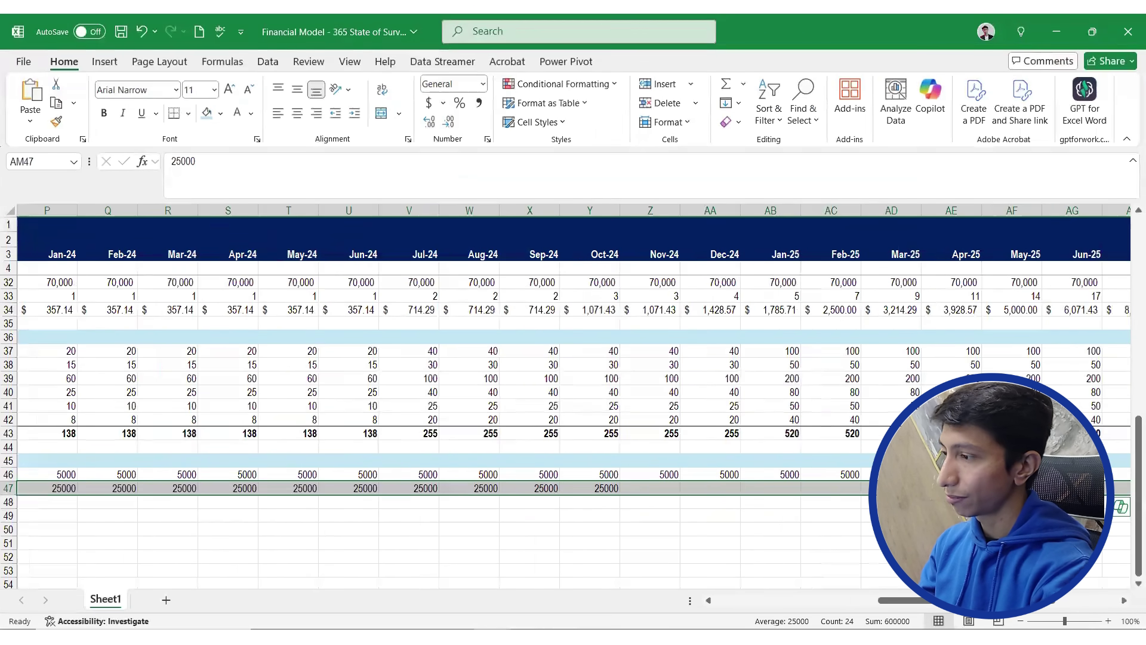
Look up the Miscellaneous Expenses projection in the case study PDF and enter 5000 for Jan-23 in D48
key(Left)
key(Left)
key(ctrl+Left)
key(ctrl+Left)
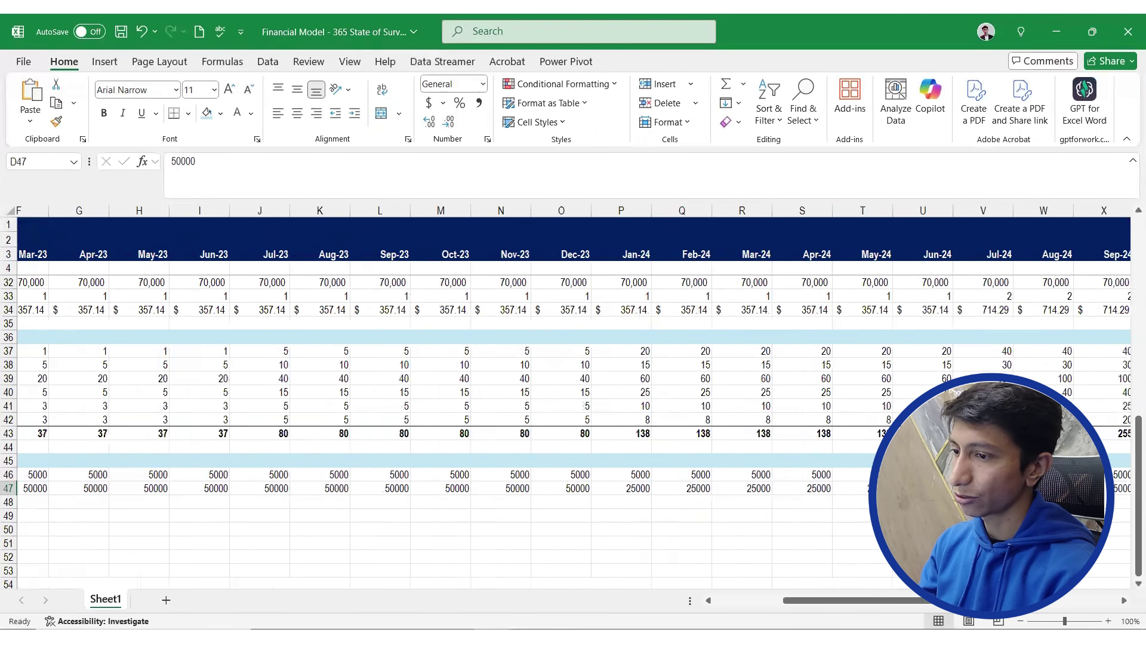
key(Down)
key(Right)
key(Right)
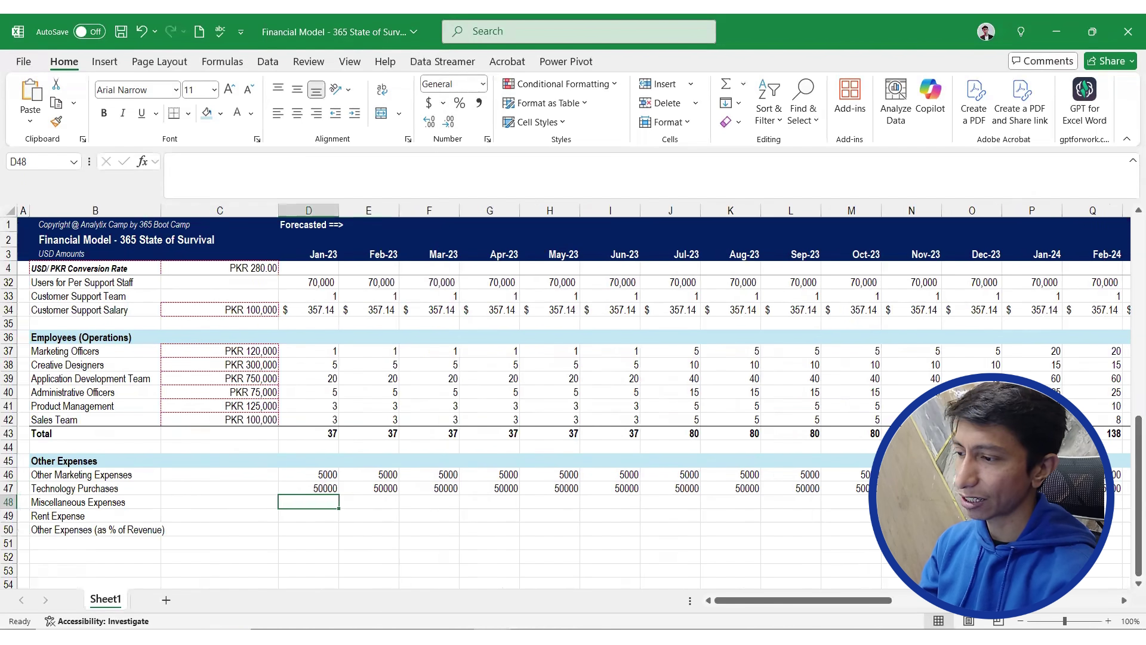
key(alt+Tab)
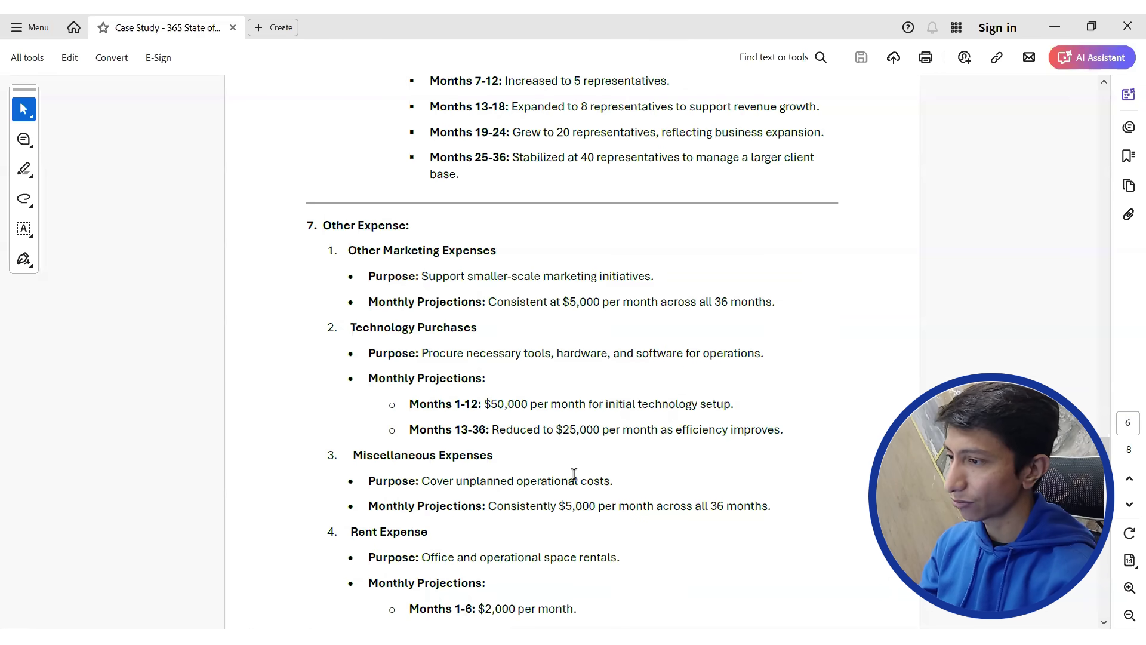
scroll(503, 519, down, 6)
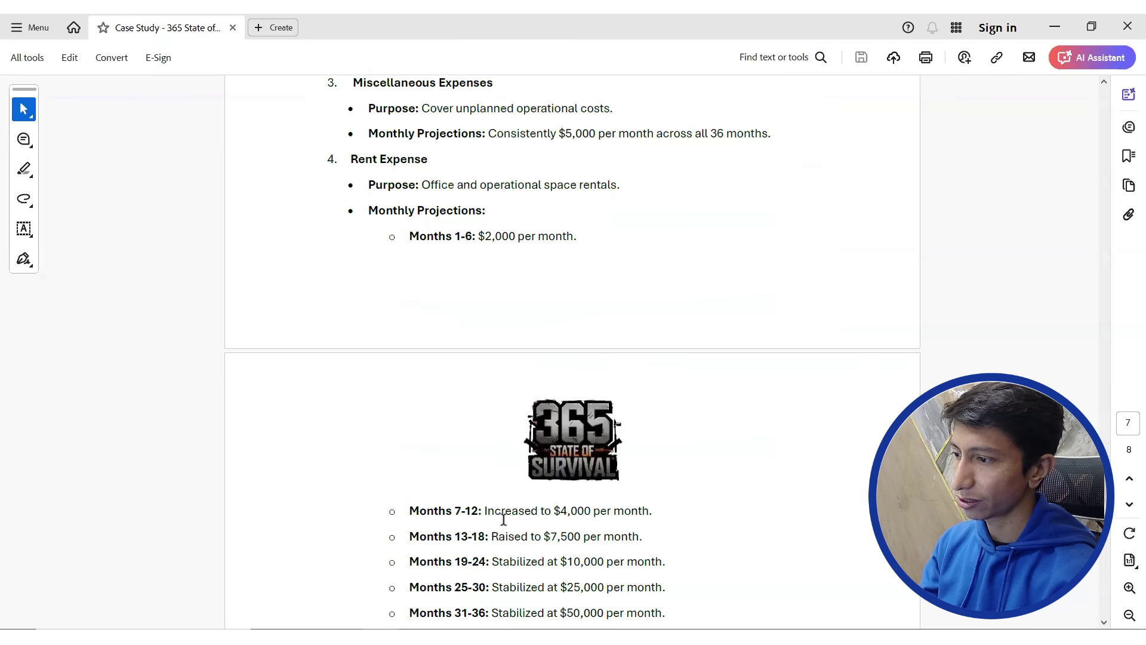
scroll(553, 565, down, 2)
key(alt+Tab)
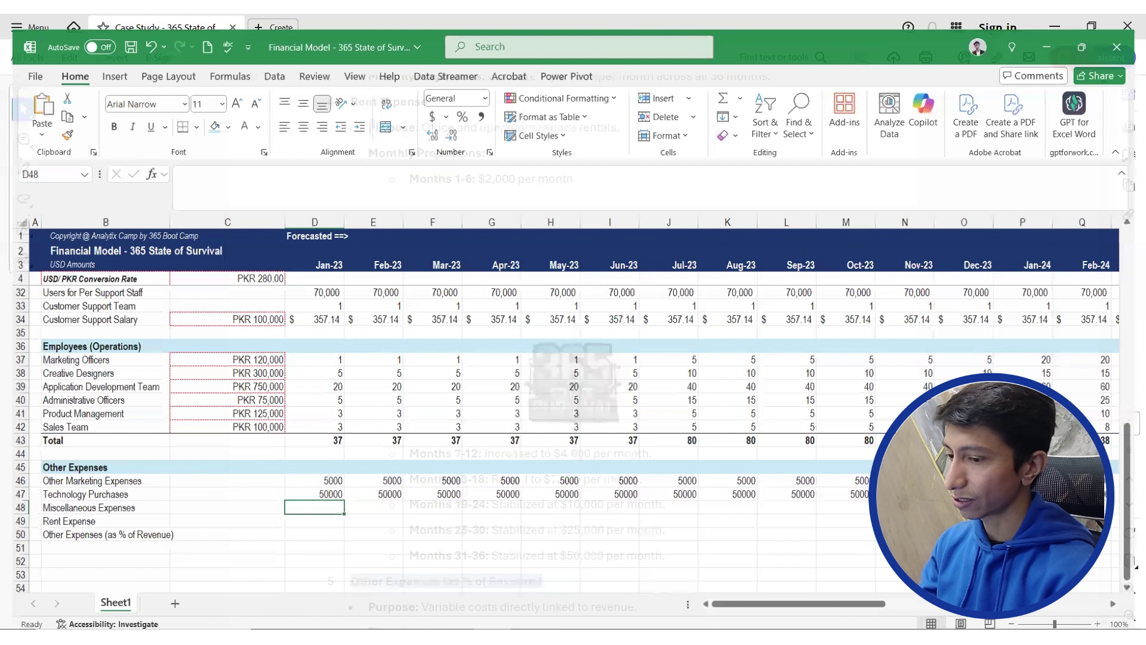
text(5000)
Copy the Other Marketing Expenses amounts from row 46 (D46 to AM46) into the Miscellaneous Expenses row starting at D48
drag(308, 474, 1113, 480)
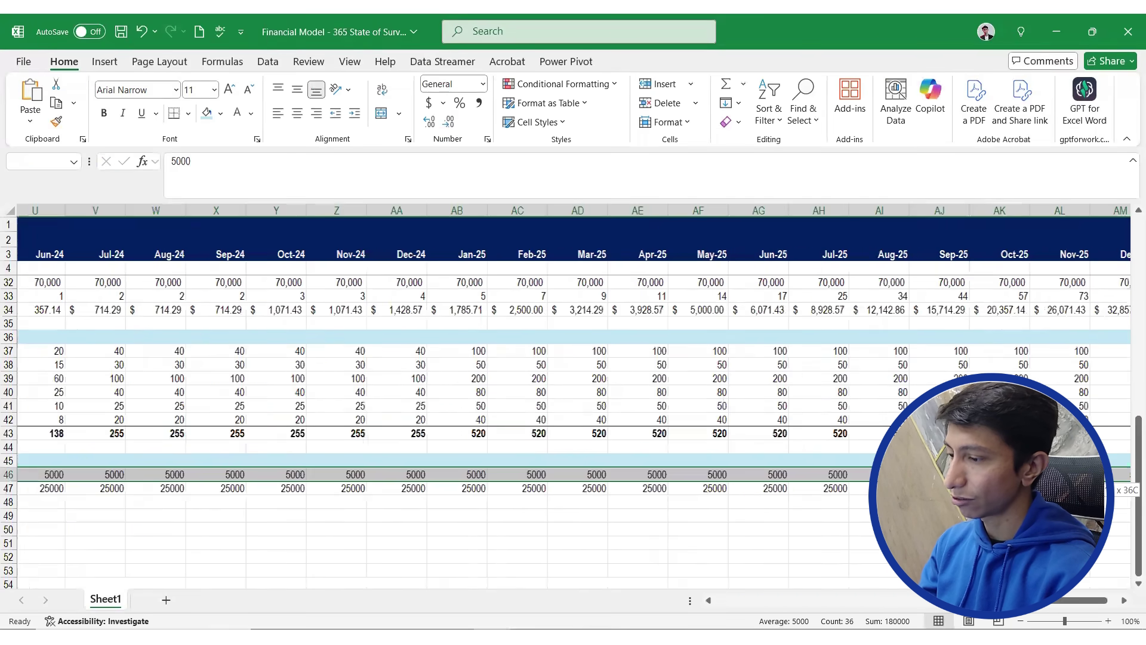
key(ctrl+c)
scroll(573, 401, left, 7)
click(309, 502)
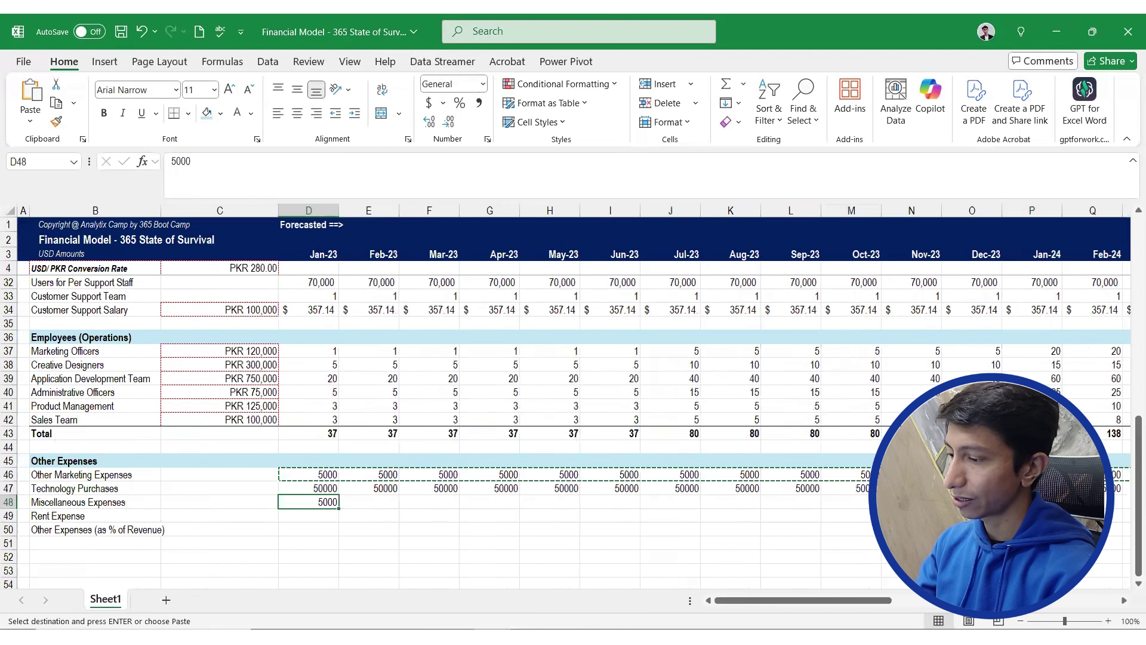
key(ctrl+v)
Enter 2000 as the Jan-23 Rent Expense amount in D49
key(Down)
text(2000)
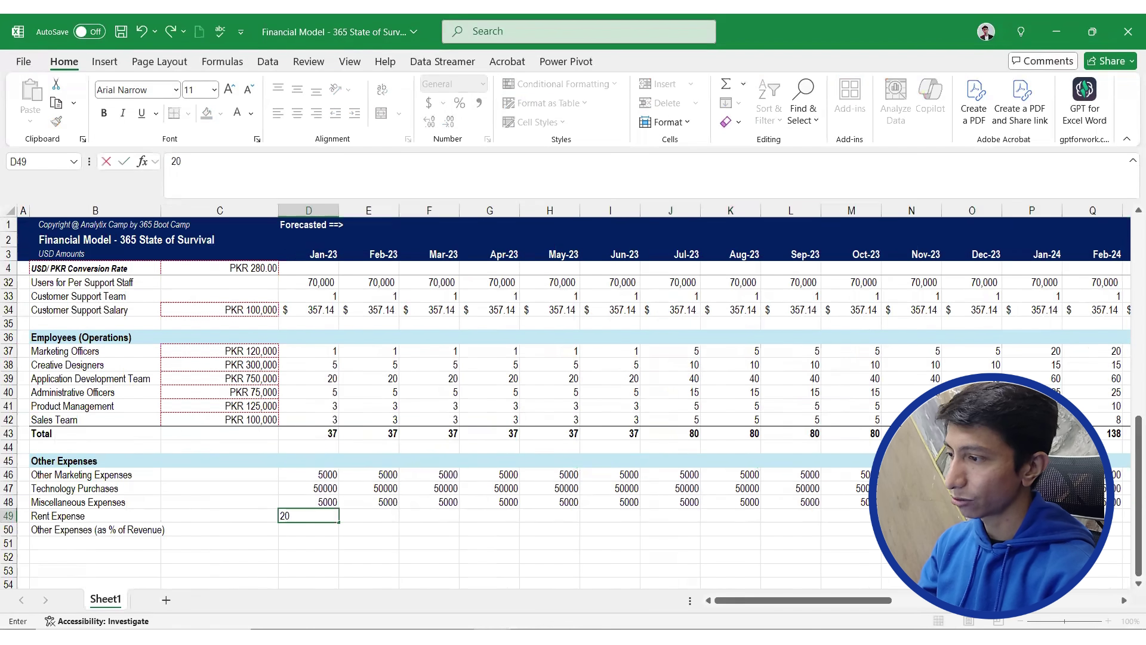
key(Right)
key(Left)
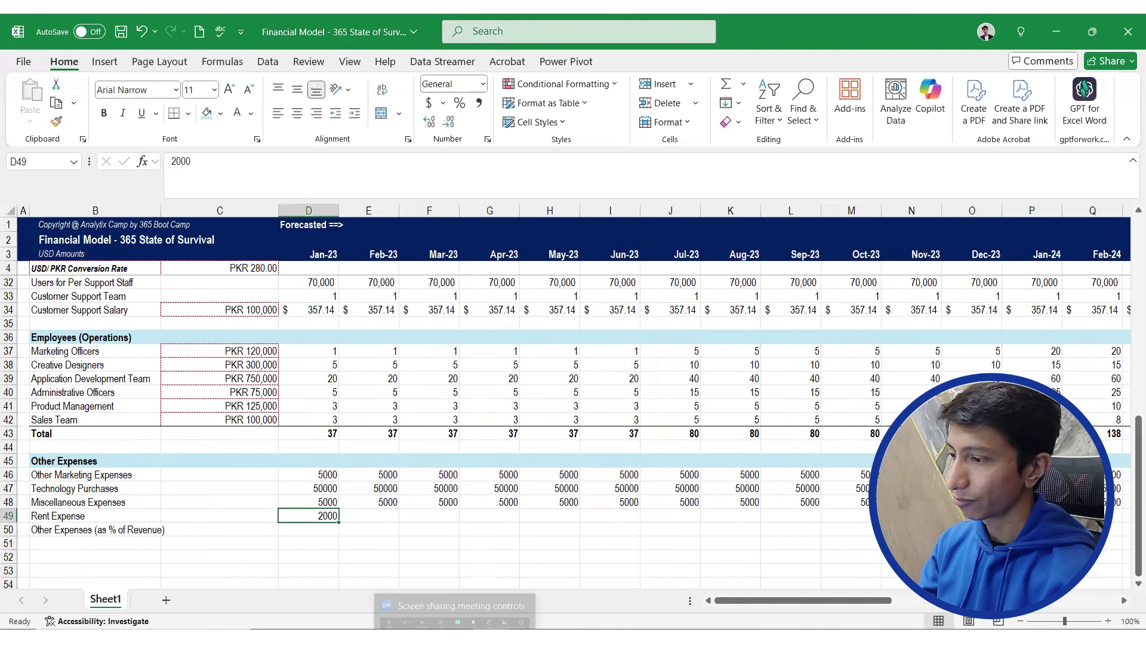
Check the rent periods in the case study and fill the Jan-23 rent across row 49 through Jun-23 (D49 to I49)
key(alt+Tab)
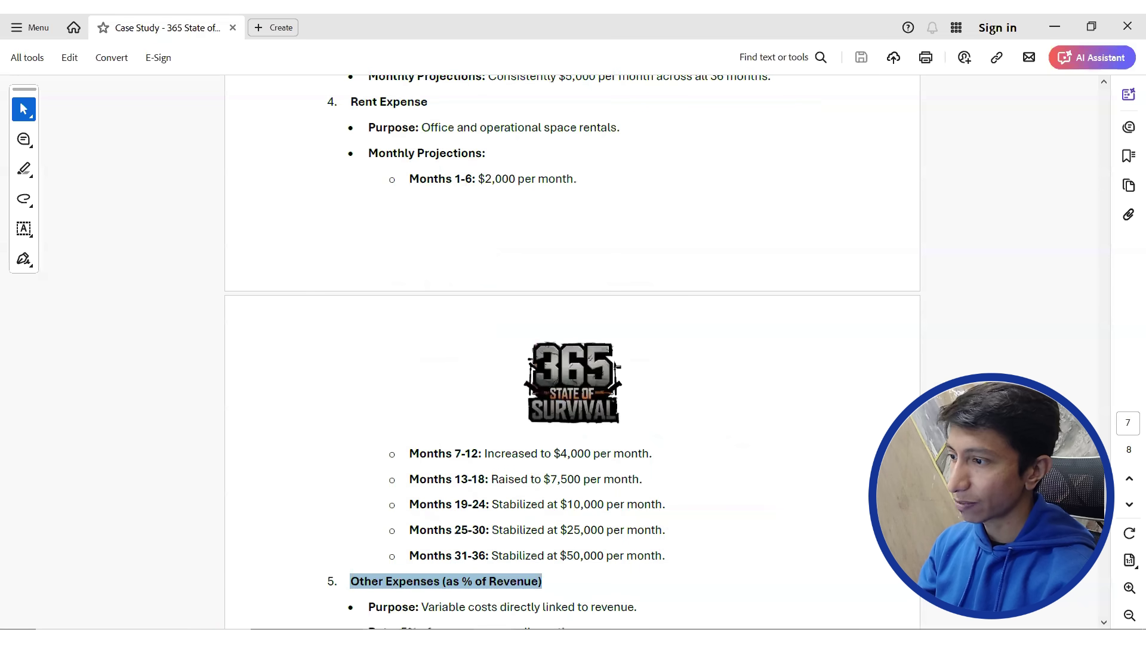
key(alt+Tab)
key(shift+Right)
key(shift+Right)
key(shift+Right)
key(shift+Right)
key(shift+Right)
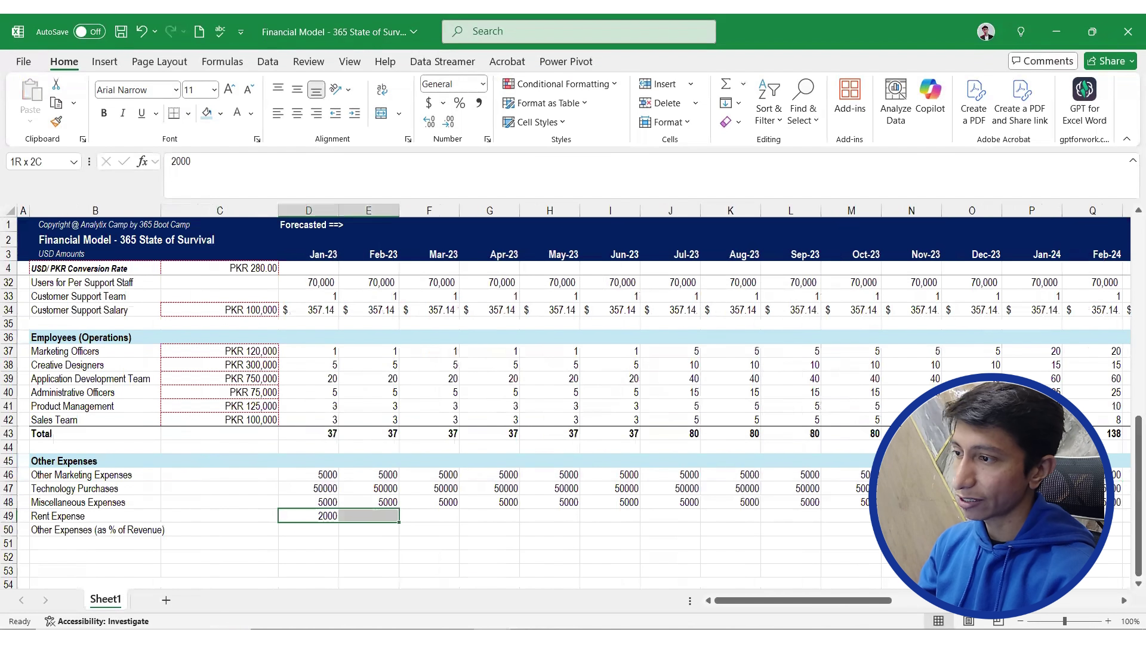
key(ctrl+r)
Enter 4000 as the Jul-23 Rent Expense amount in J49
key(Right)
key(ctrl+Right)
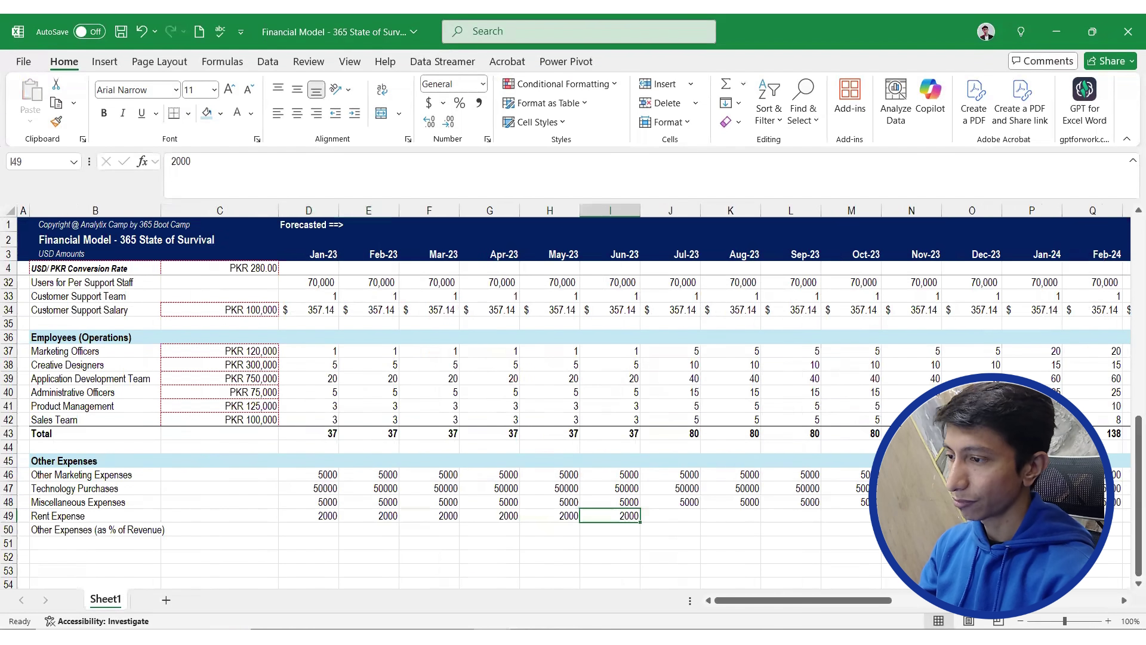
key(Right)
text(4000)
Fill the Jul-23 Rent Expense amount across row 49 through Dec-23 (J49 to O49)
key(shift+Right)
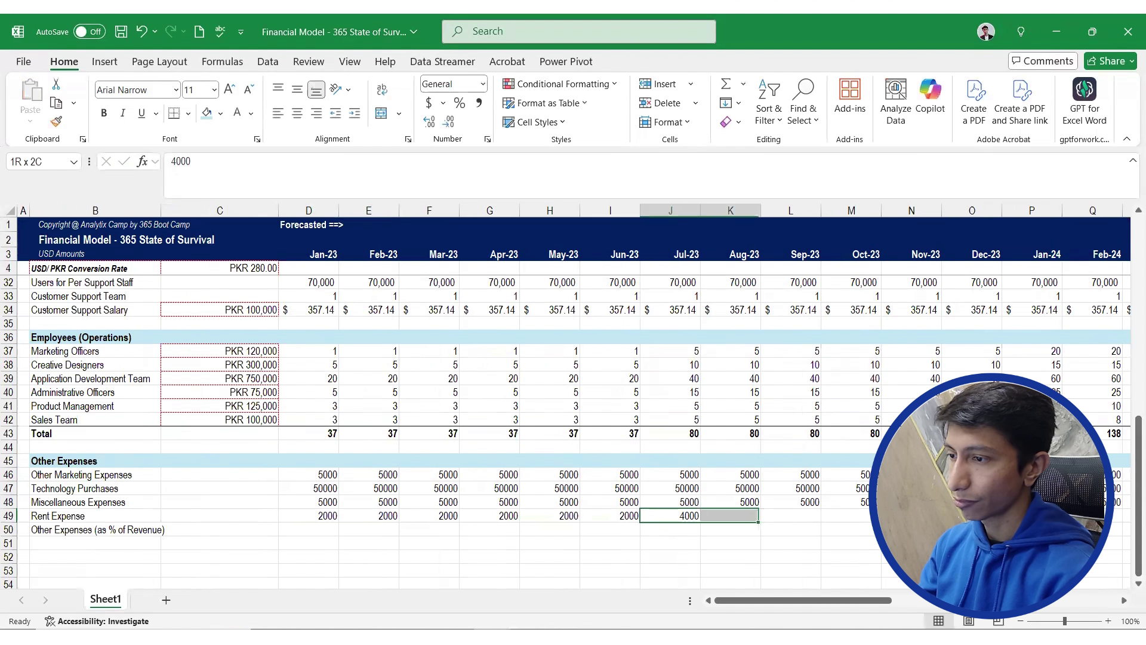
key(shift+Right)
key(shift+Right)
key(shift+Right)
key(shift+Right)
key(shift+Right)
key(shift+Left)
key(ctrl+r)
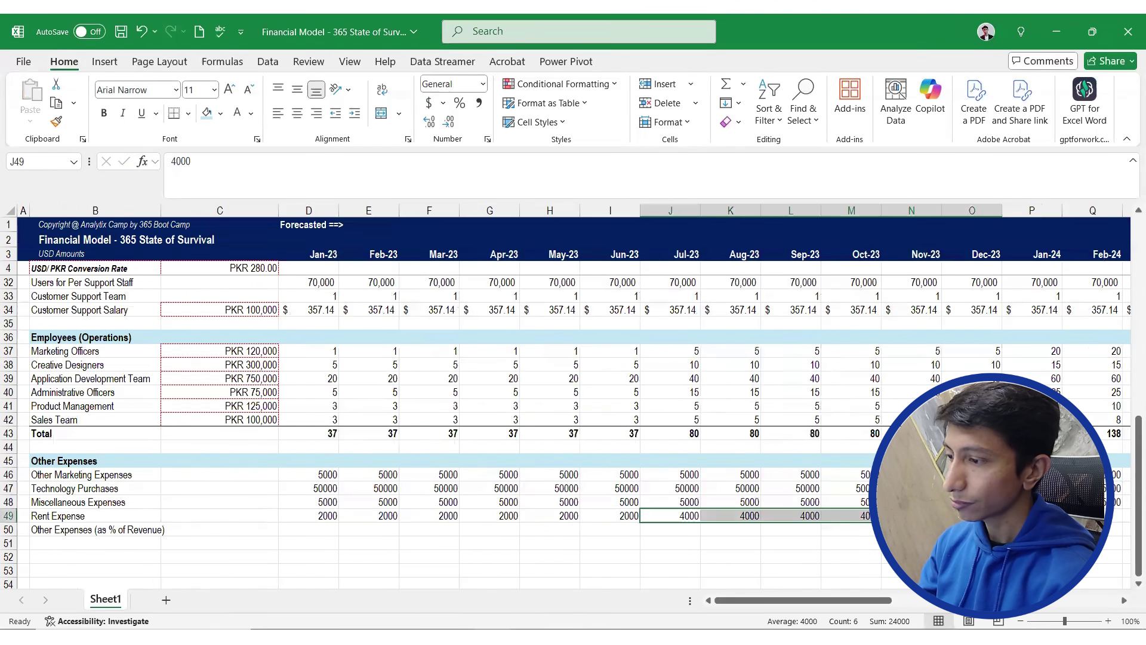
Check the months 13-18 rent in the case study and enter 7500 for Jan-24 in P49
key(alt+Tab)
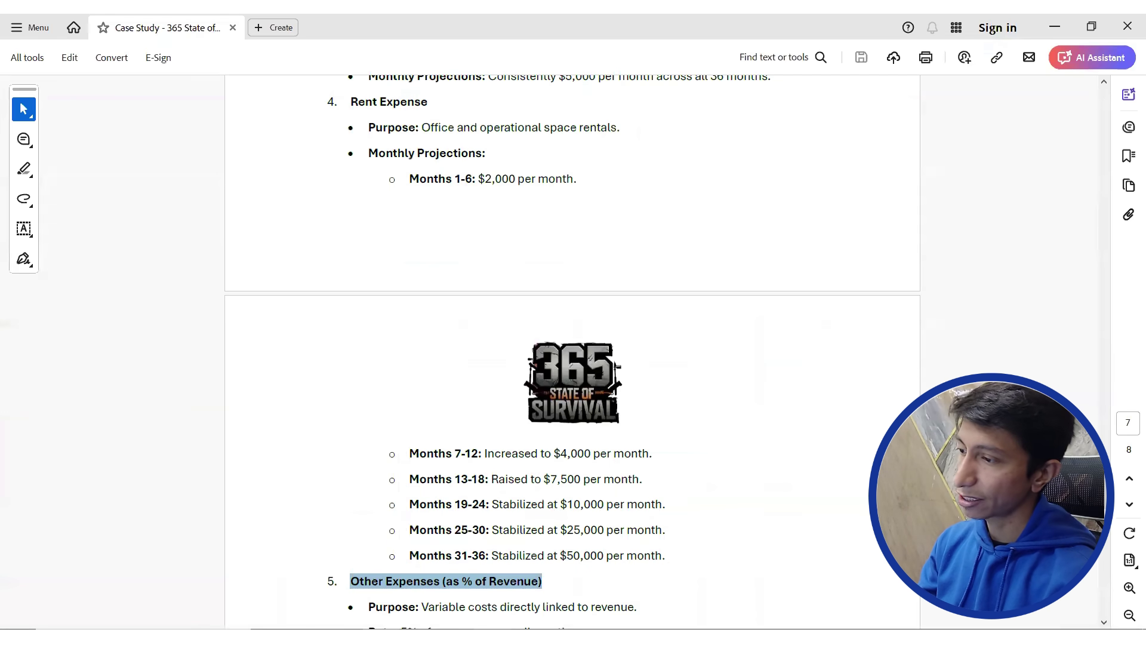
key(alt+Tab)
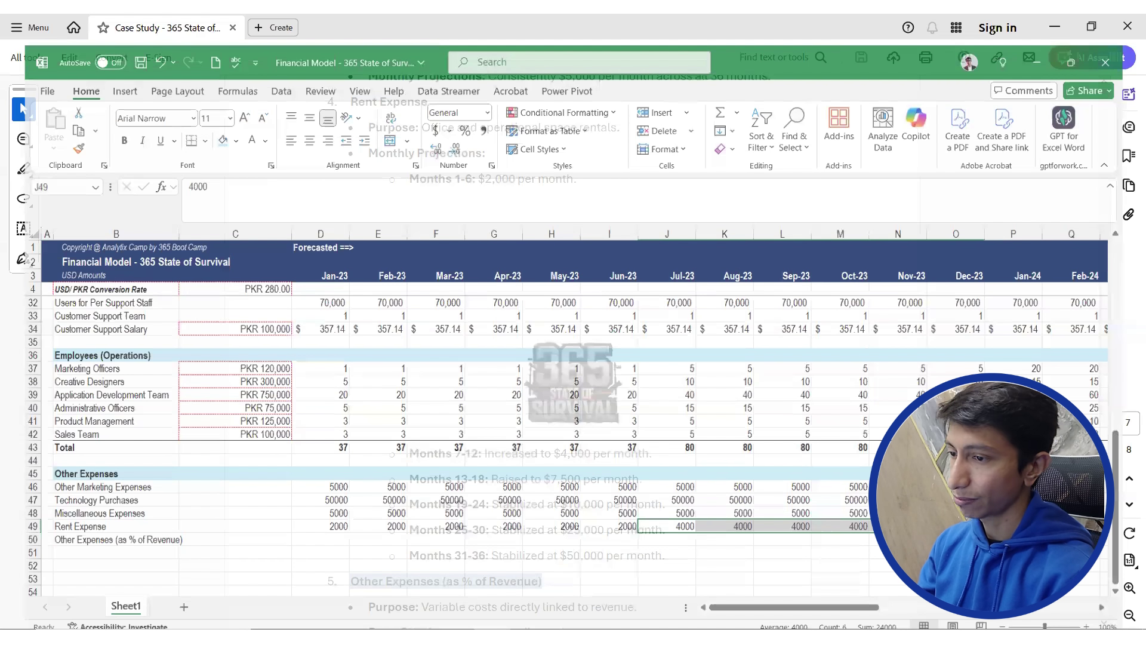
click(1032, 516)
text(7500)
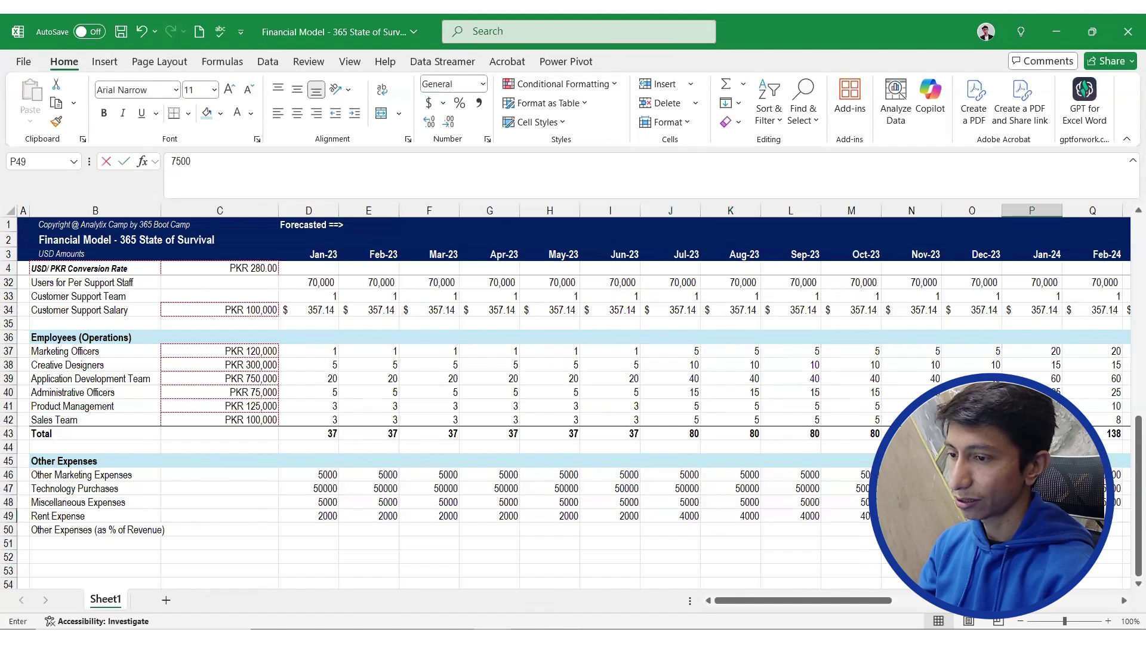
text(0)
key(BackSpace)
key(Right)
key(Left)
Fill the Jan-24 Rent Expense amount across row 49 through Jun-24 (P49 to U49)
key(shift+Right)
key(shift+Right)
key(shift+Right)
key(shift+Right)
key(shift+Right)
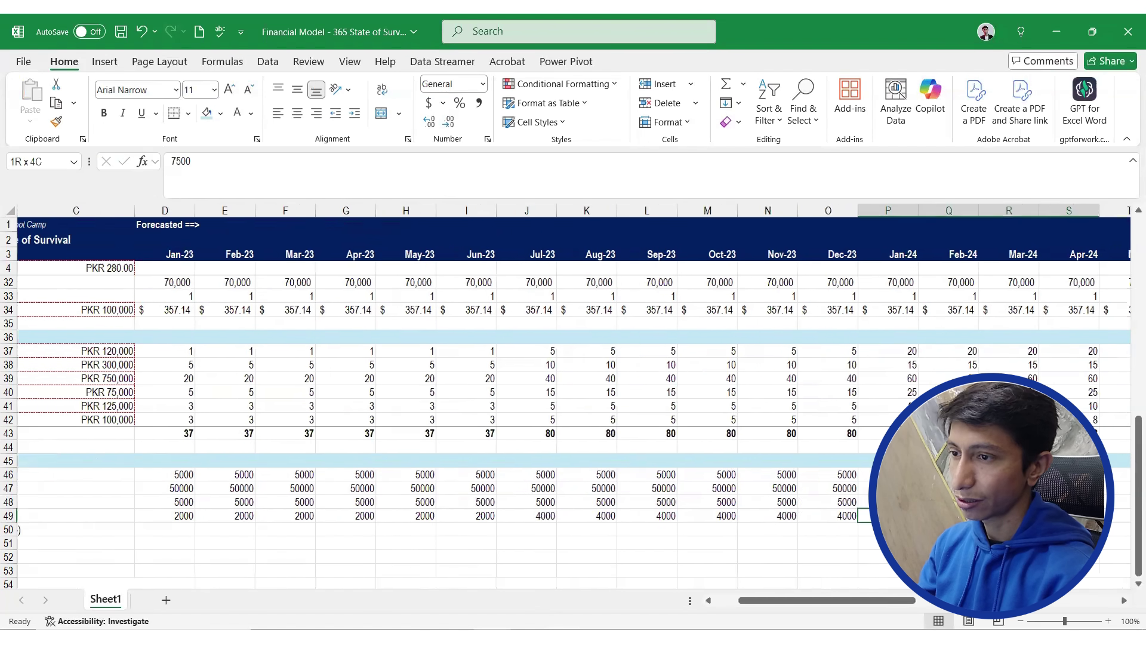
key(ctrl+r)
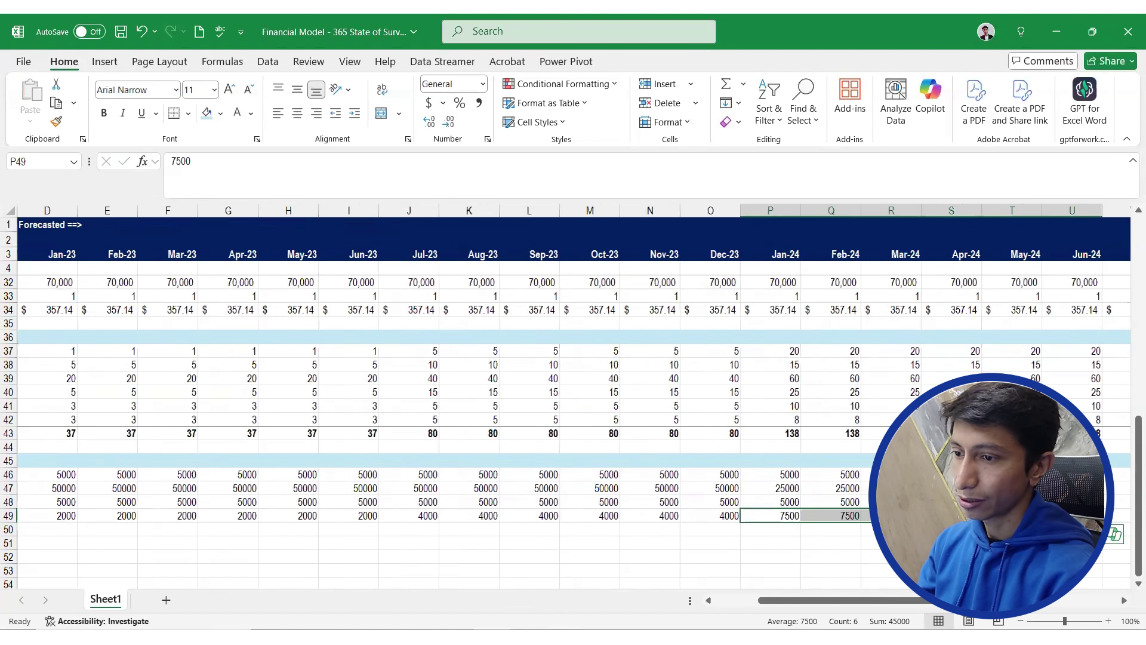
Enter 10000 as the Jul-24 Rent Expense amount in V49
key(Right)
key(Right)
key(Right)
key(Right)
key(Right)
key(Right)
text(10000)
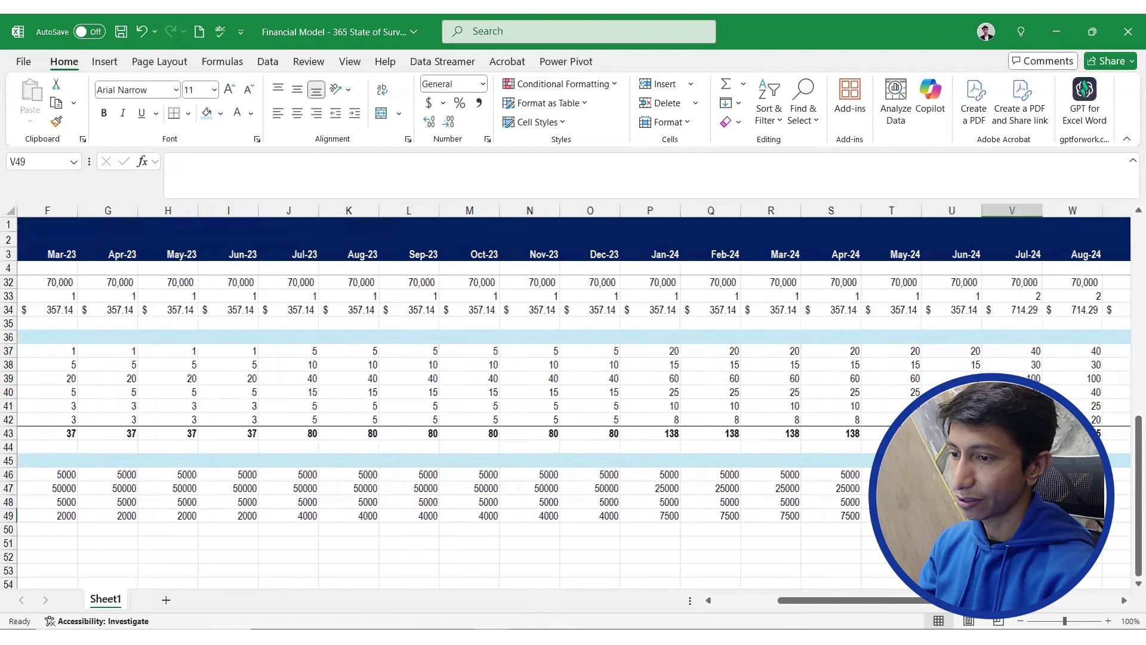
key(Right)
key(Left)
Fill the Jul-24 Rent Expense amount across row 49 through Dec-24 (V49 to AA49)
key(shift+Right)
key(shift+Right)
key(shift+Right)
key(shift+Right)
key(shift+Right)
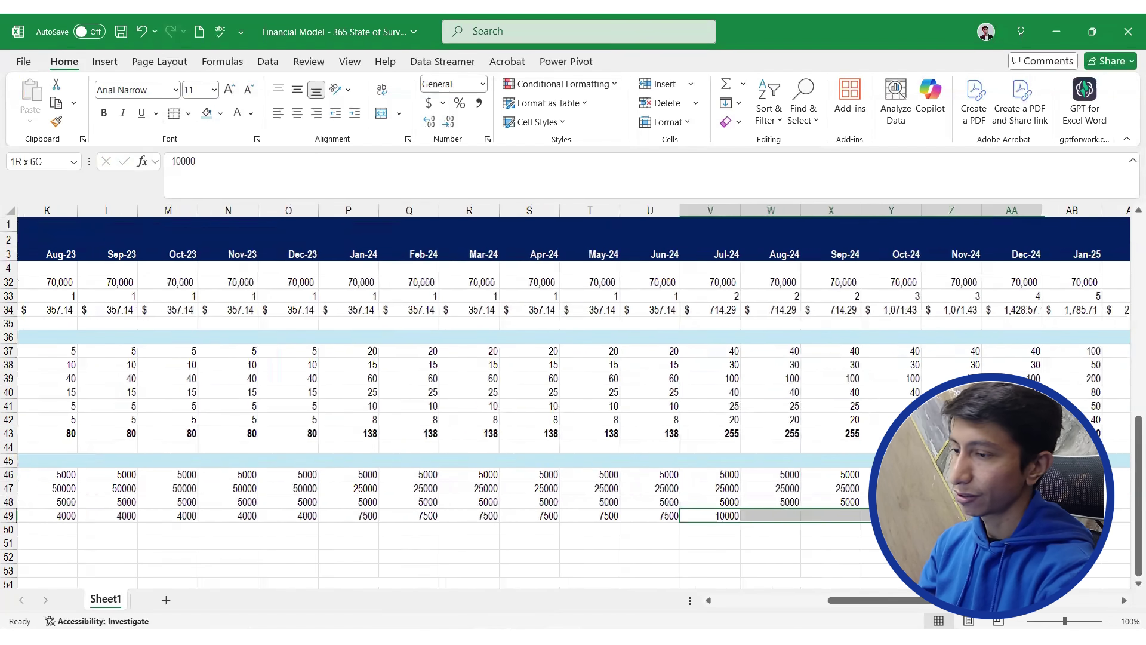
key(ctrl+r)
Enter 25000 as the Jan-25 Rent Expense amount in AB49
key(ctrl+Right)
key(Right)
text(25)
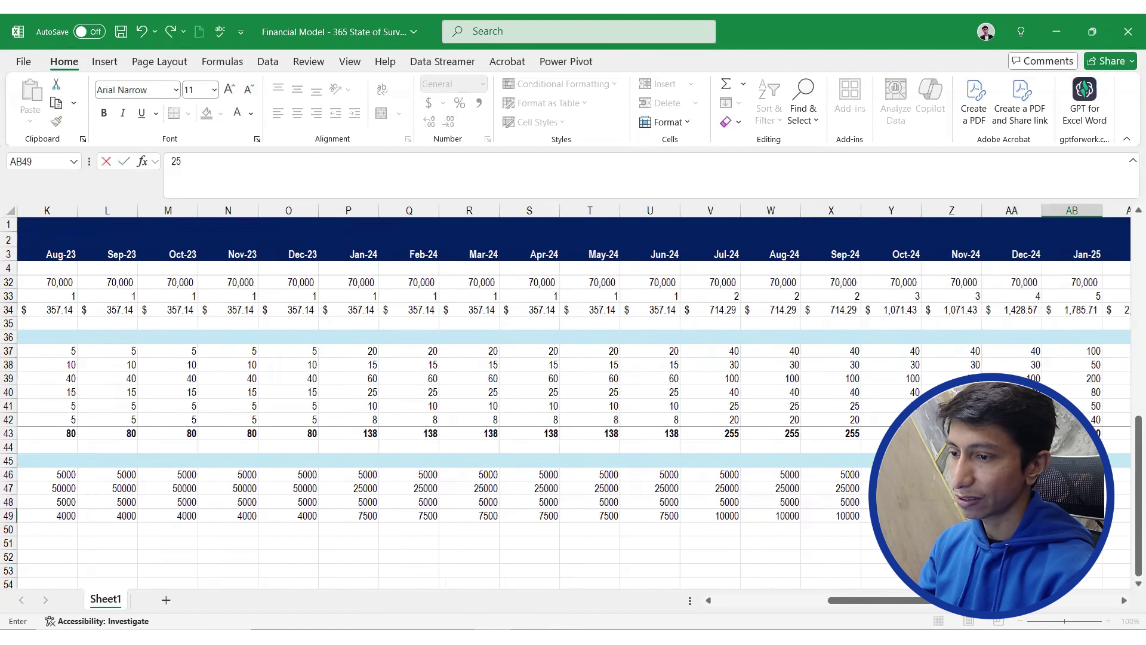
text(000)
key(Right)
key(Left)
Fill the Jan-25 Rent Expense amount across row 49 through Jun-25 (AB49 to AG49)
key(shift+Right)
key(shift+Right)
key(shift+Right)
key(shift+Right)
key(shift+Right)
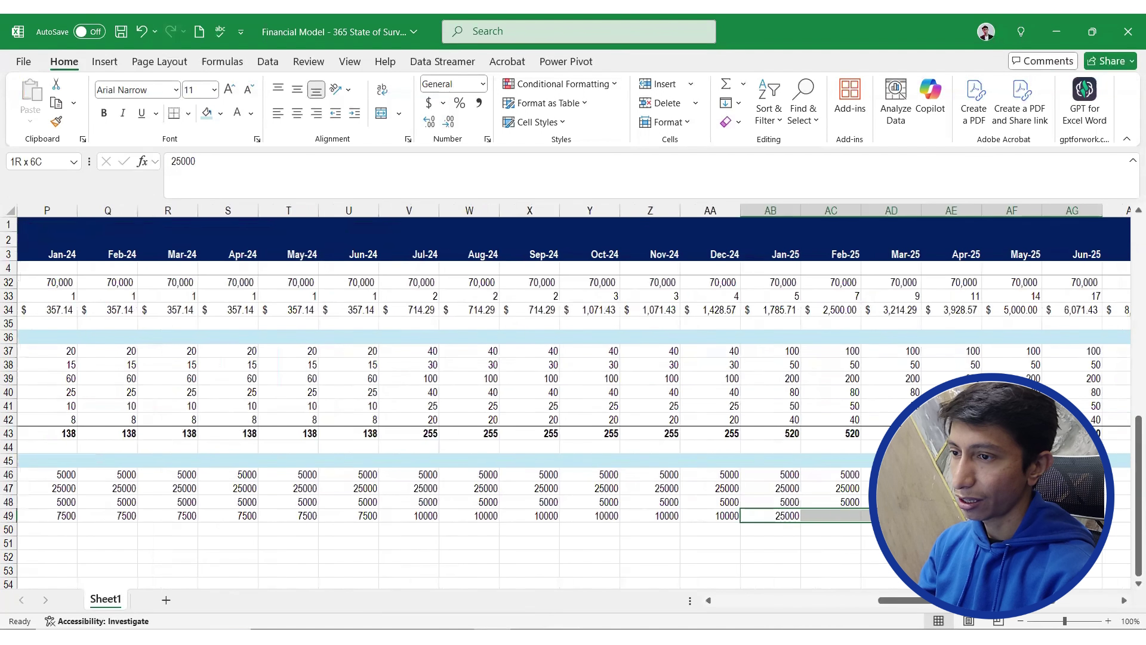
key(ctrl+r)
Enter 50000 as the Jul-25 Rent Expense amount in AH49
key(ctrl+Right)
key(Right)
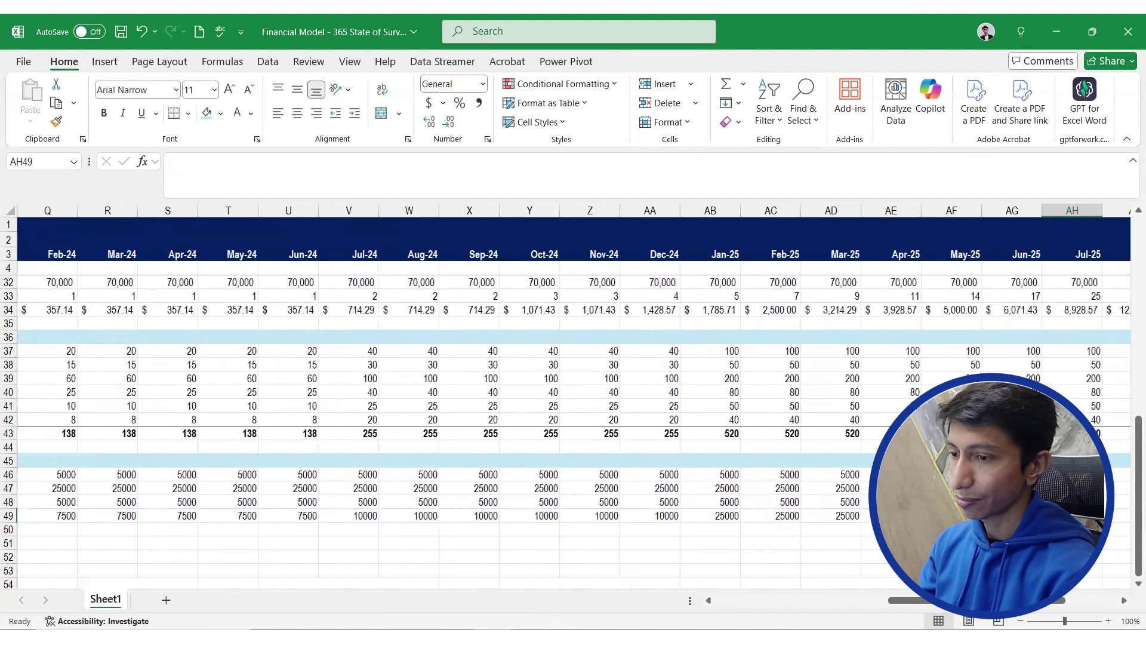
text(50000)
key(Right)
key(Left)
Fill the Jul-25 Rent Expense amount across row 49 through Dec-25 (AH49 to AM49)
key(shift+Right)
key(shift+Right)
key(shift+Right)
key(shift+Right)
key(shift+Right)
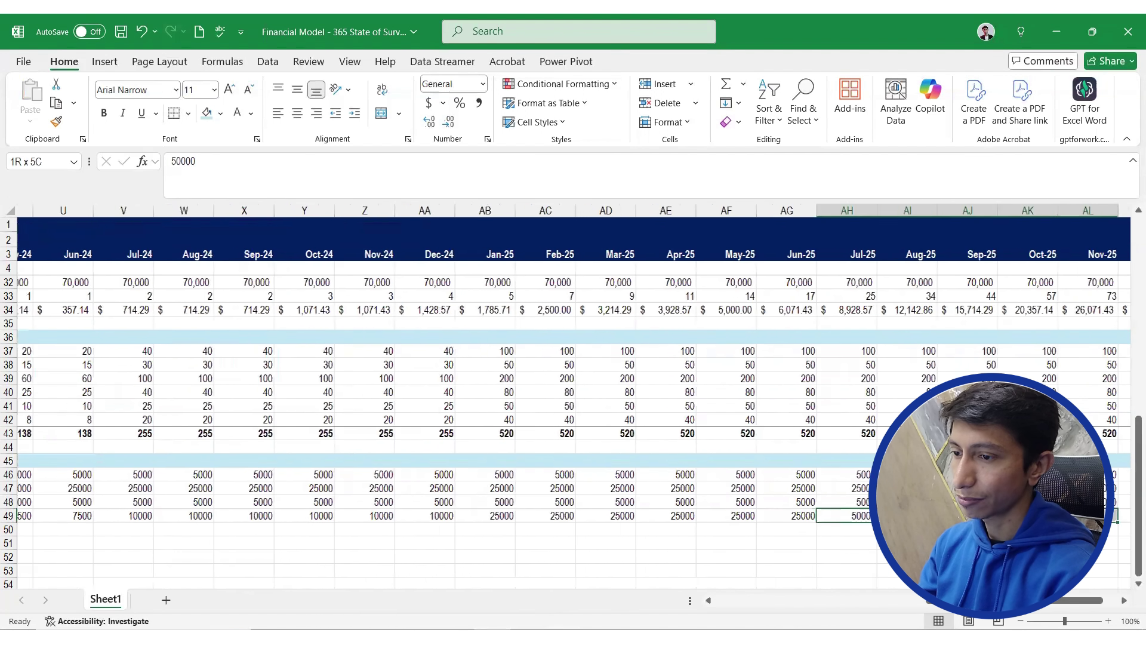
key(ctrl+r)
Enter 5% as the Jan-23 Other Expenses (as % of Revenue) rate in D50
key(ctrl+Left)
key(ctrl+Left)
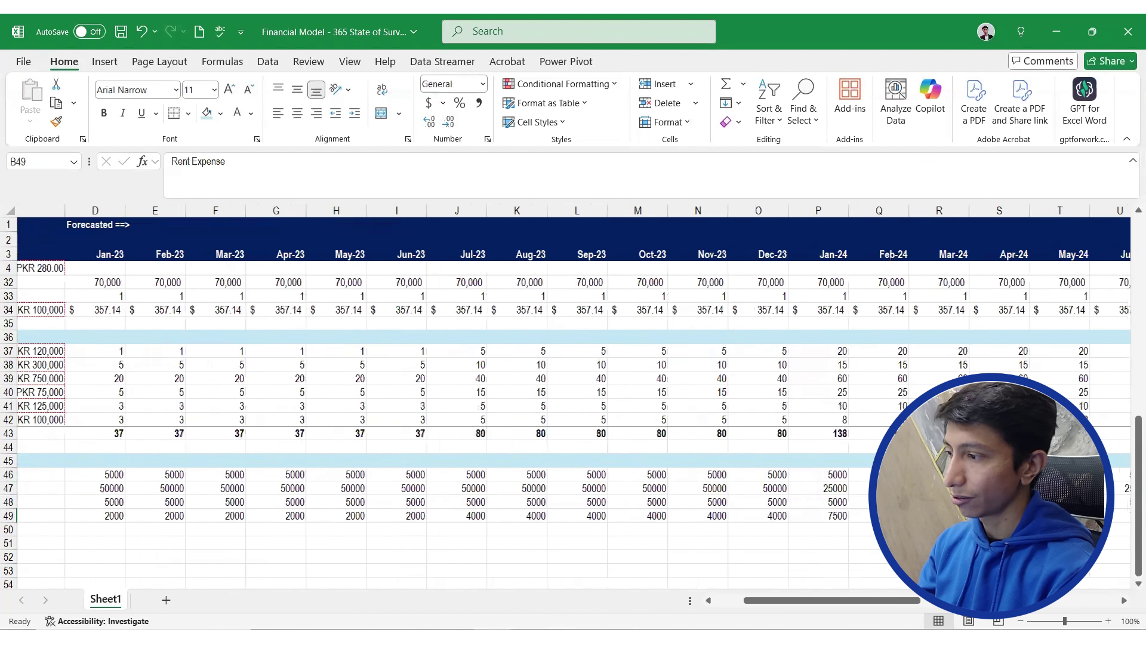
key(Down)
key(Right)
key(Right)
text(5%)
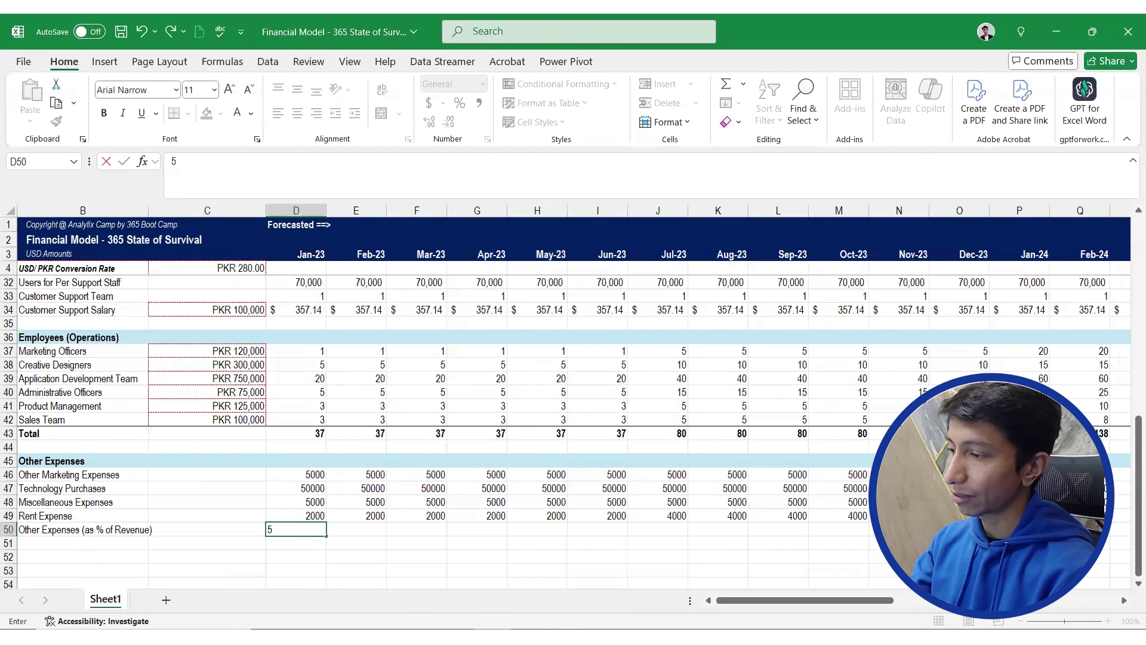
key(Return)
key(Up)
Fill the Jan-23 Other Expenses percentage across row 50 through Dec-25 (D50 to AM50)
key(shift+Right)
key(shift+Right)
key(shift+Right)
key(shift+Right)
key(shift+Right)
key(shift+Right)
key(shift+Right)
key(shift+Right)
key(shift+Right)
key(shift+Right)
key(shift+Right)
key(shift+Right)
key(shift+Right)
key(shift+Right)
key(shift+Right)
key(shift+Right)
key(shift+Right)
key(shift+Right)
key(shift+Right)
key(shift+Right)
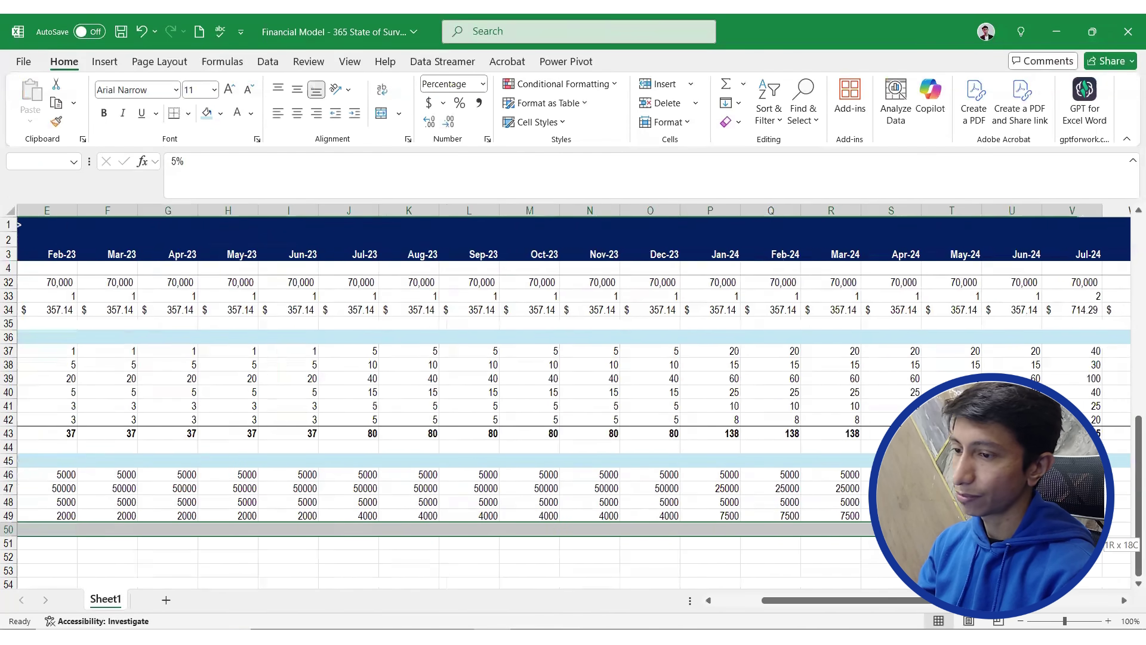
key(shift+Right)
key(shift+Right)
key(shift+Right)
key(shift+Right)
key(shift+Right)
key(shift+Right)
key(shift+Right)
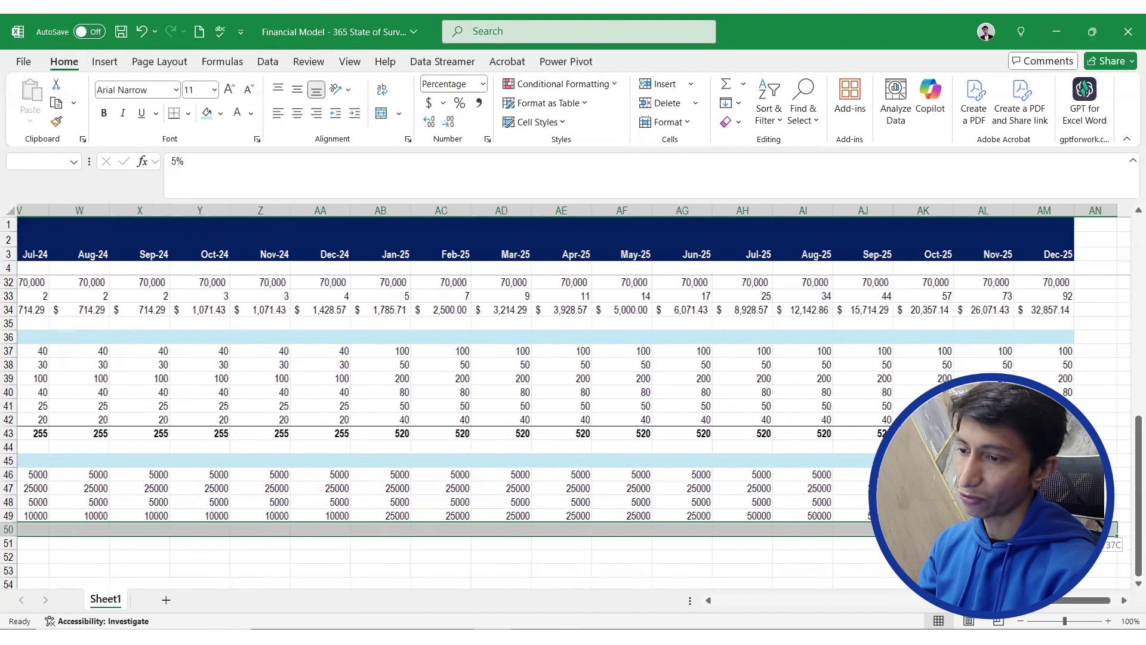
key(ctrl+r)
Copy the dollar number format of Revenue Per AD Impression in D26 onto the Jan-23 expense amounts in D46:D49
key(Left)
key(Left)
key(Up)
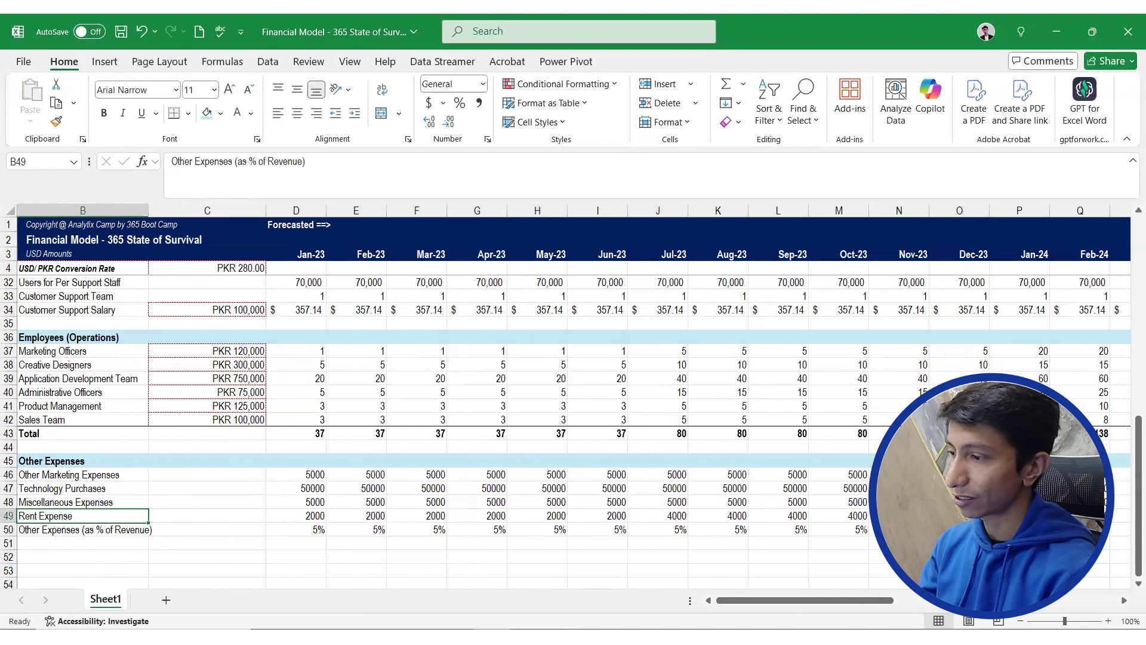
key(Right)
key(Up)
key(Right)
key(Up)
scroll(392, 419, up, 2)
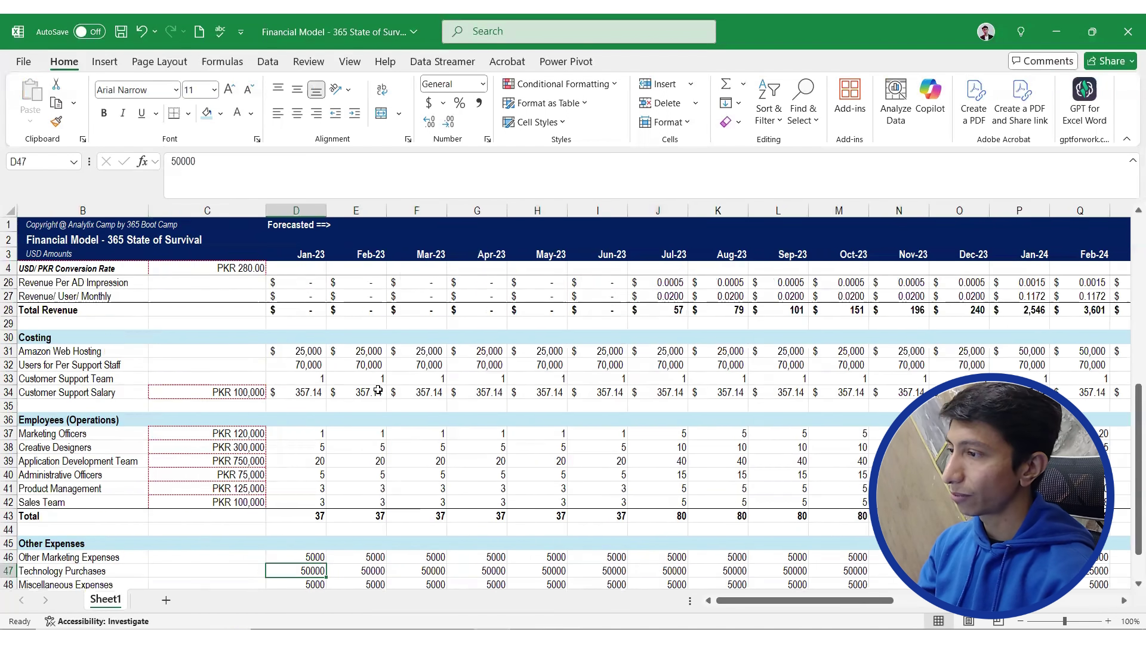
scroll(318, 298, up, 1)
click(312, 322)
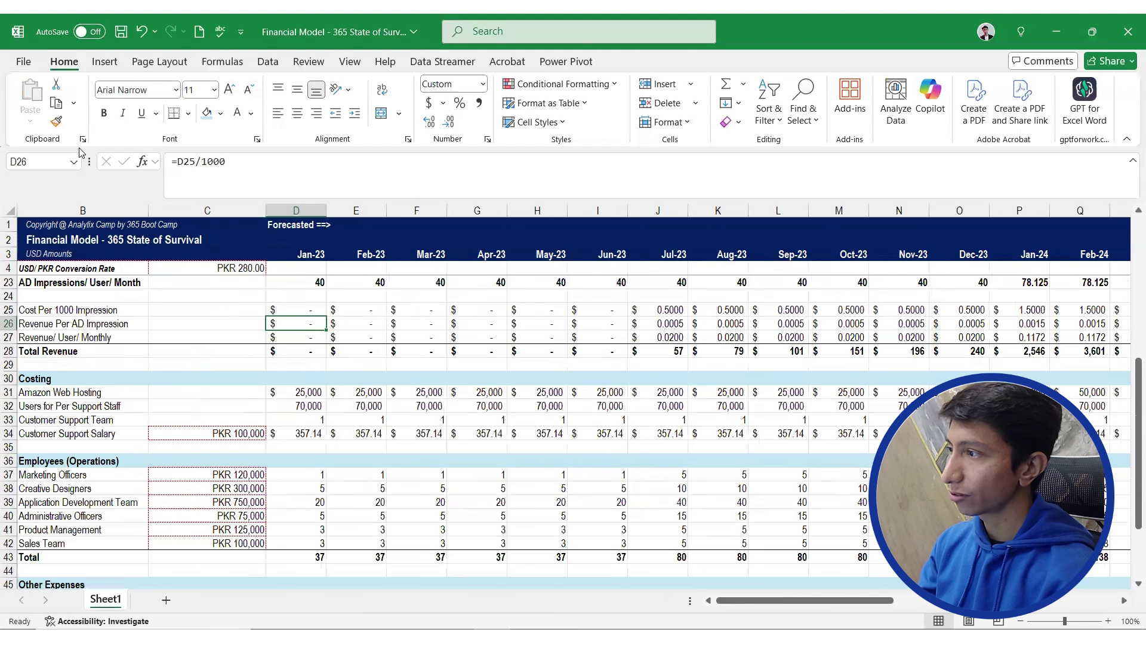
click(56, 121)
scroll(358, 388, down, 4)
drag(310, 433, 306, 473)
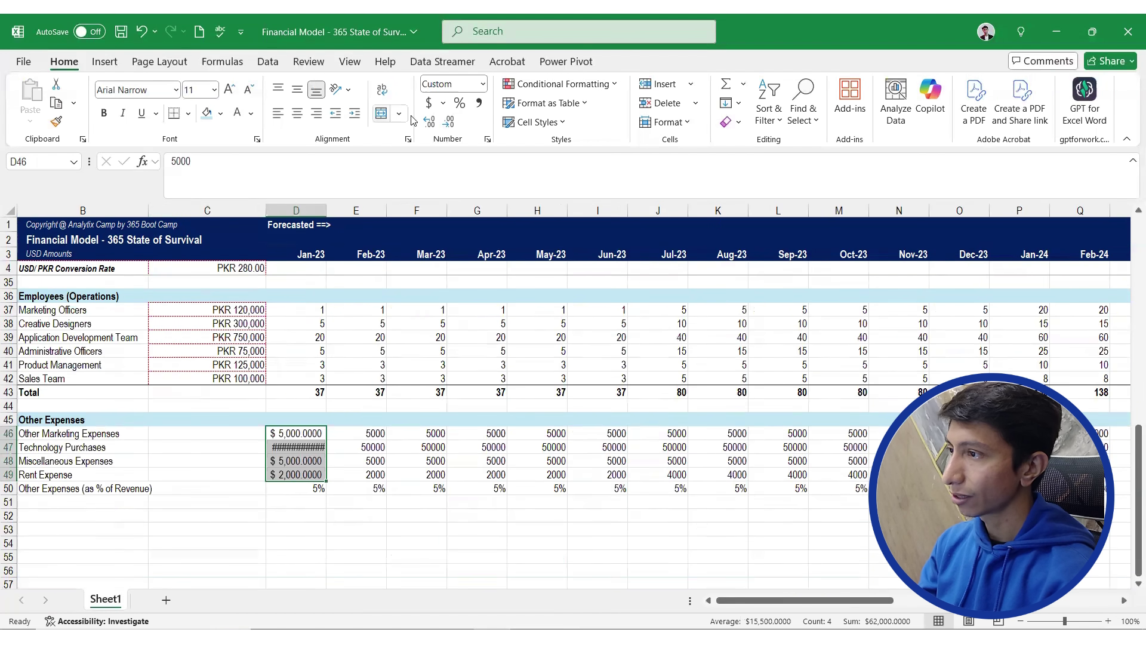
Show the Jan-23 expense amounts in D46:D49 without decimals and copy their format across rows 46 to 49 through Dec-25
click(449, 122)
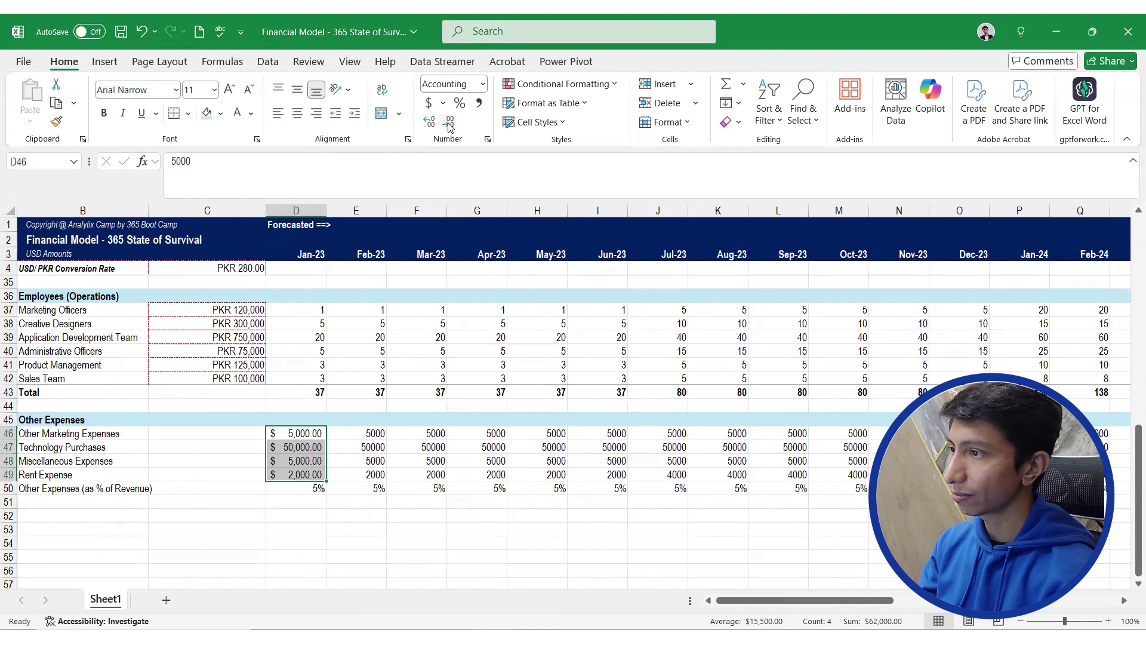
click(448, 123)
click(65, 124)
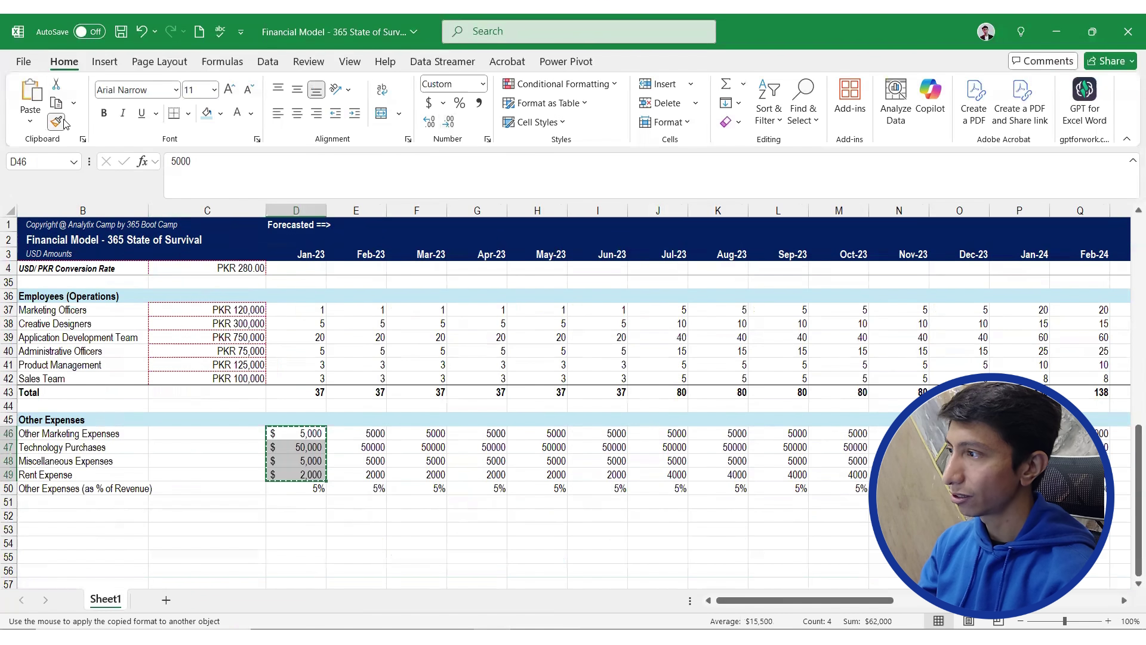
key(ctrl+shift+Right)
key(Left)
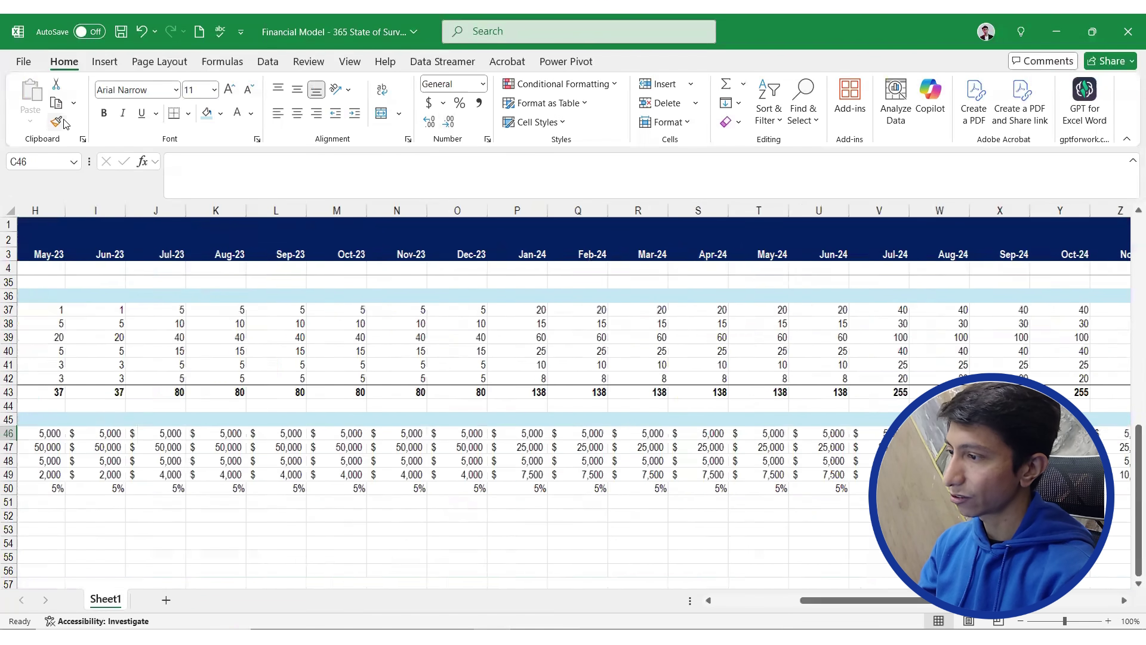
Insert a blank row above Other Marketing Expenses in the Other Expenses section
key(Home)
key(Up)
key(Right)
key(Down)
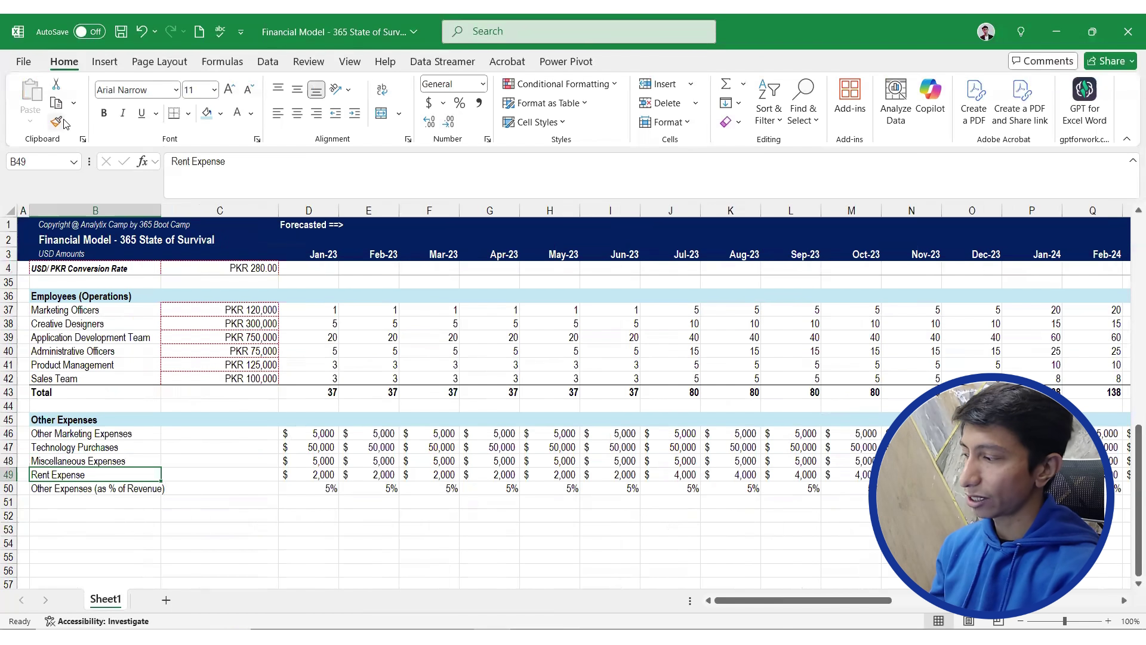
key(Down)
key(Up)
key(Up)
key(Up)
key(Up)
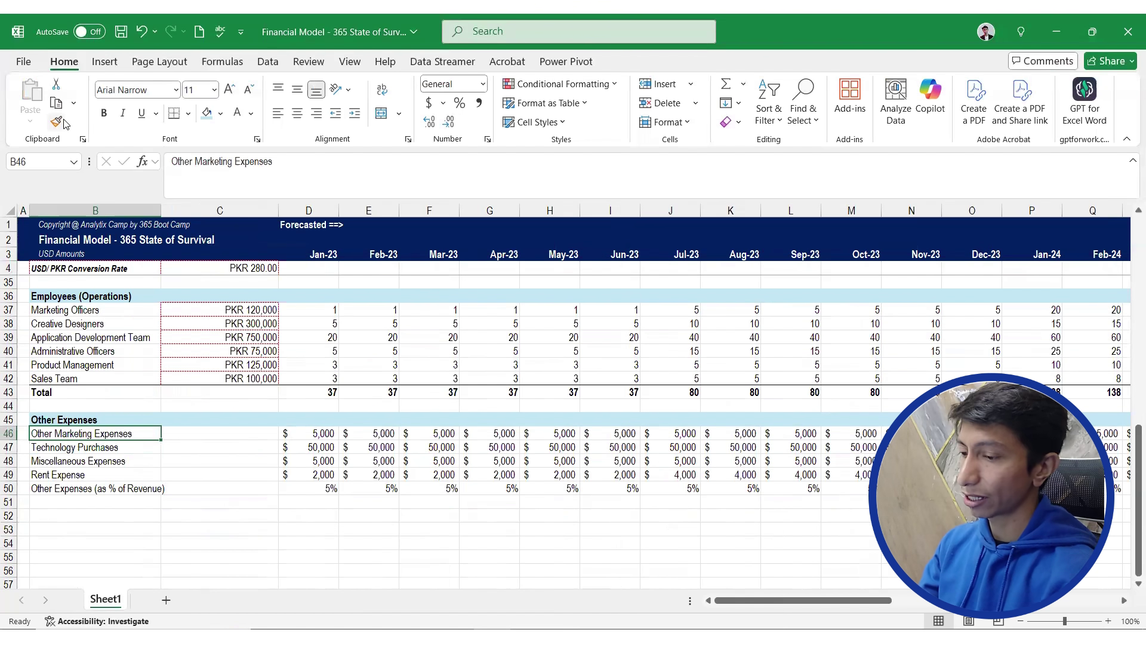
key(shift+space)
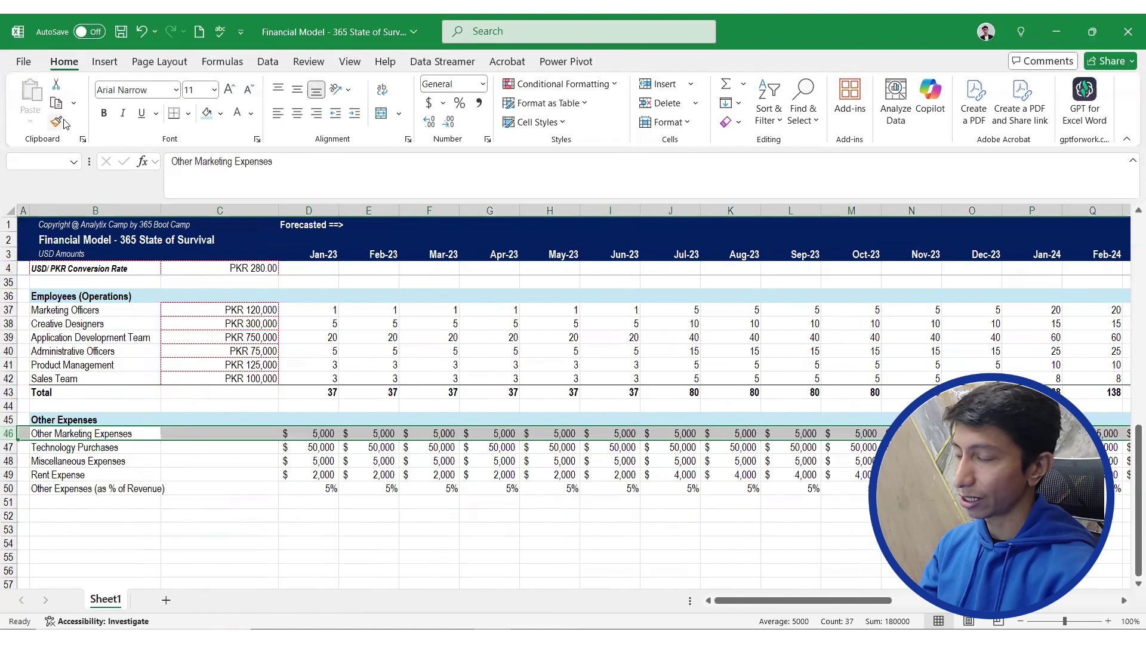
key(ctrl+shift+equal)
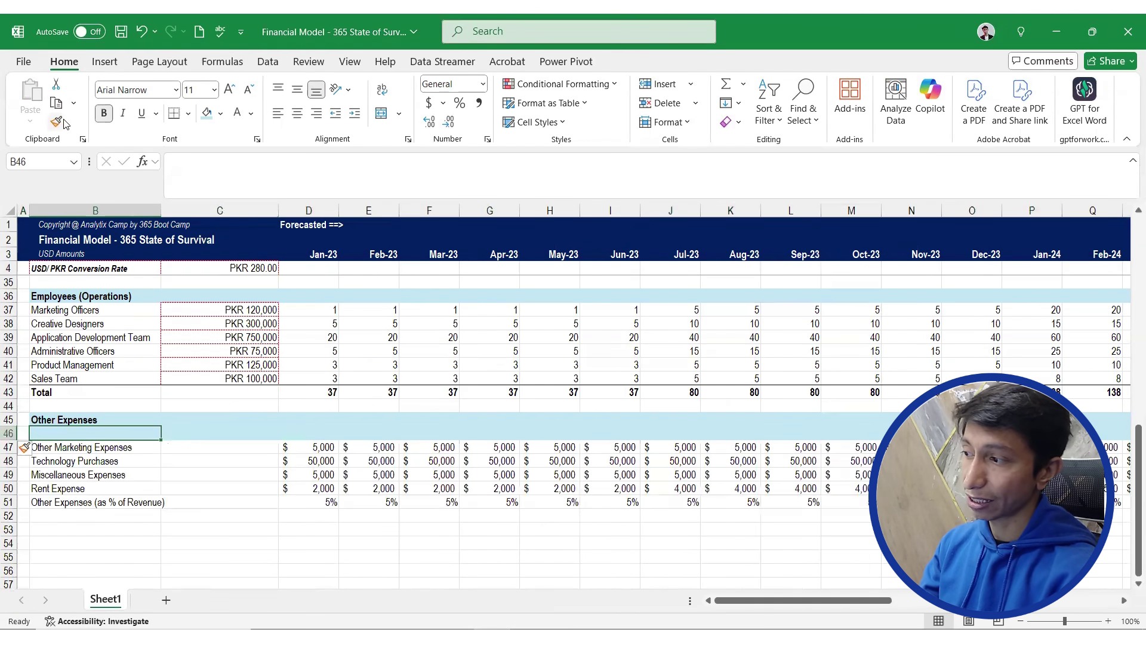
Remove the fill color from the newly inserted row 46, from column A through AM
key(Up)
key(Down)
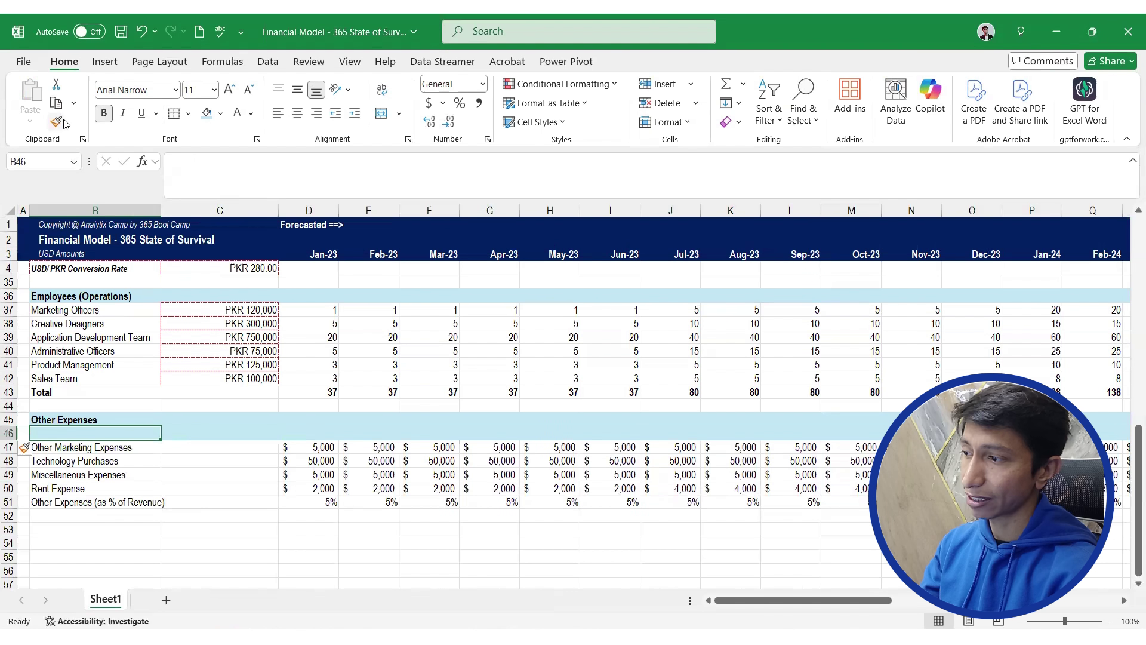
key(Down)
key(Right)
key(Right)
key(Right)
key(ctrl+Right)
key(Up)
key(ctrl+shift+Left)
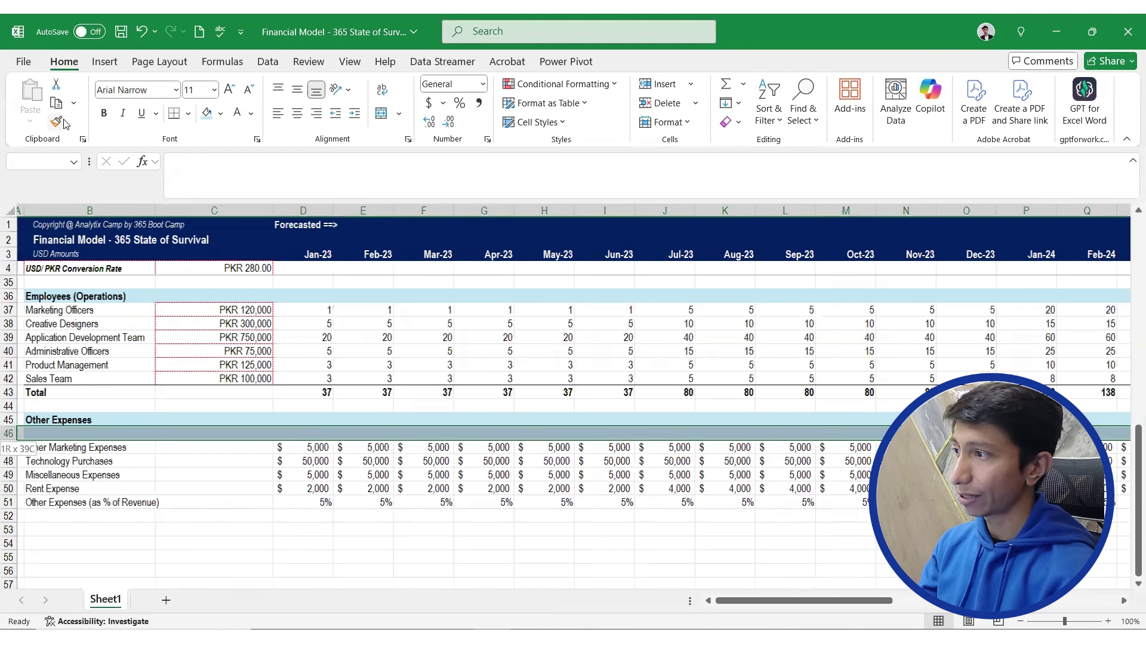
click(220, 112)
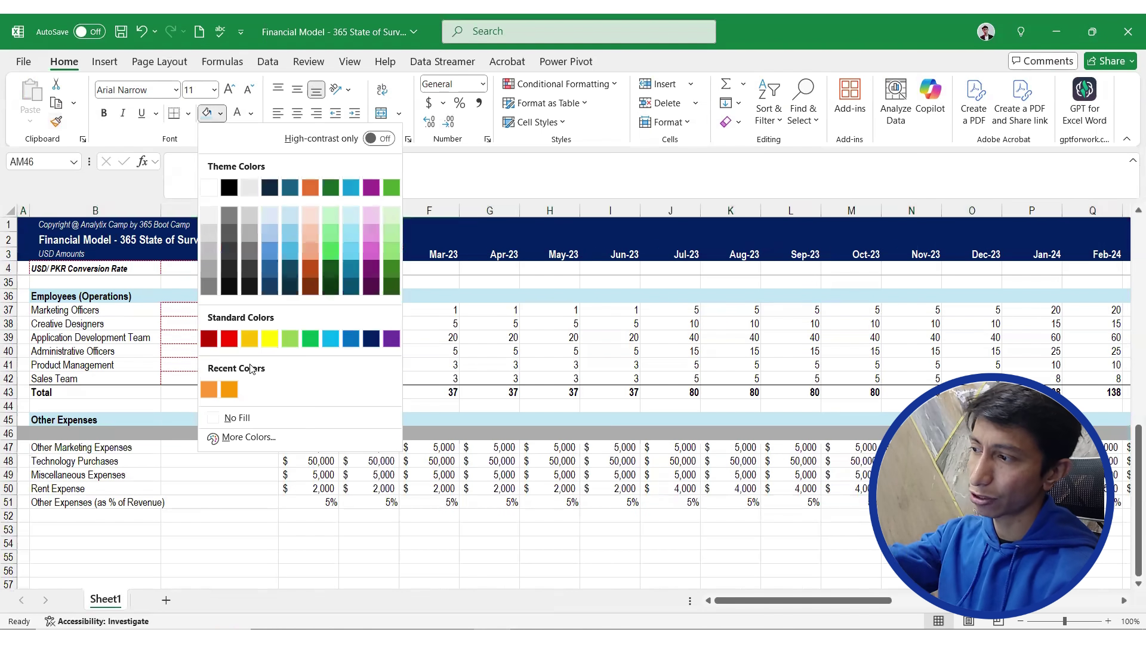
click(232, 417)
Label the new row Advertising Expenses in B46 and remove the label's bold formatting
click(139, 434)
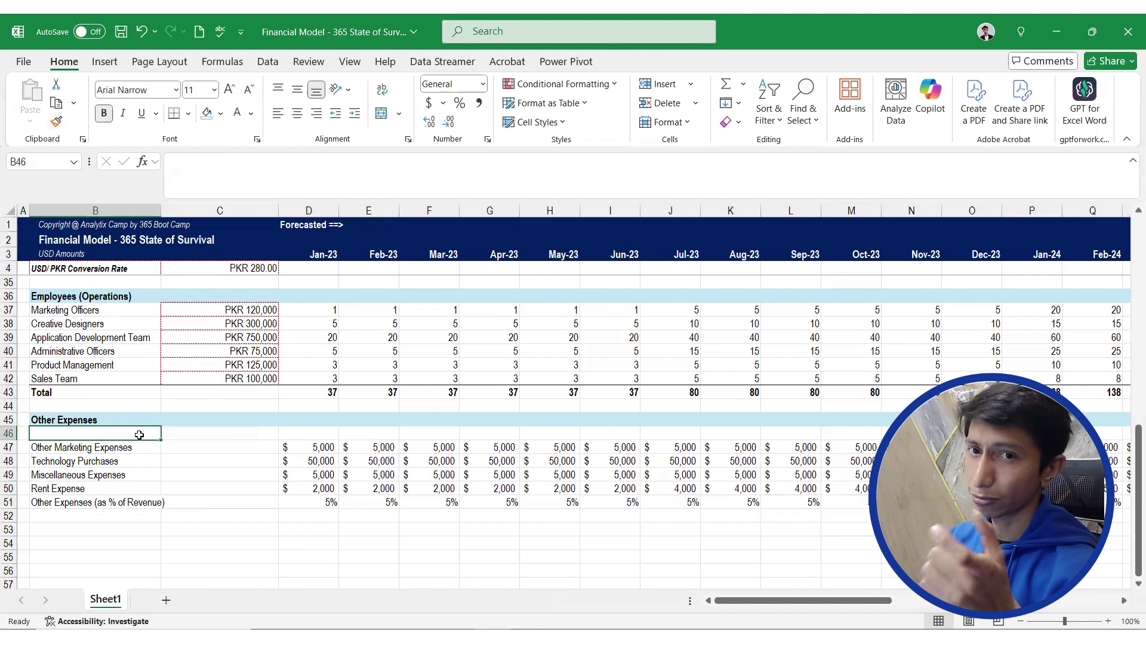
text(Advertising Expense)
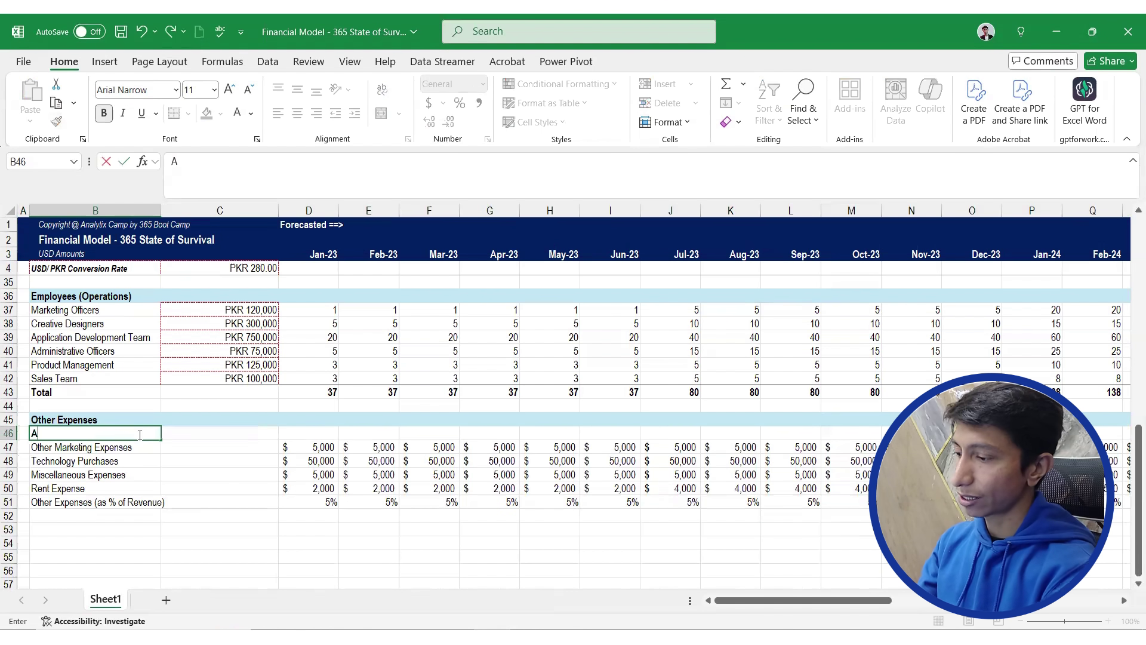
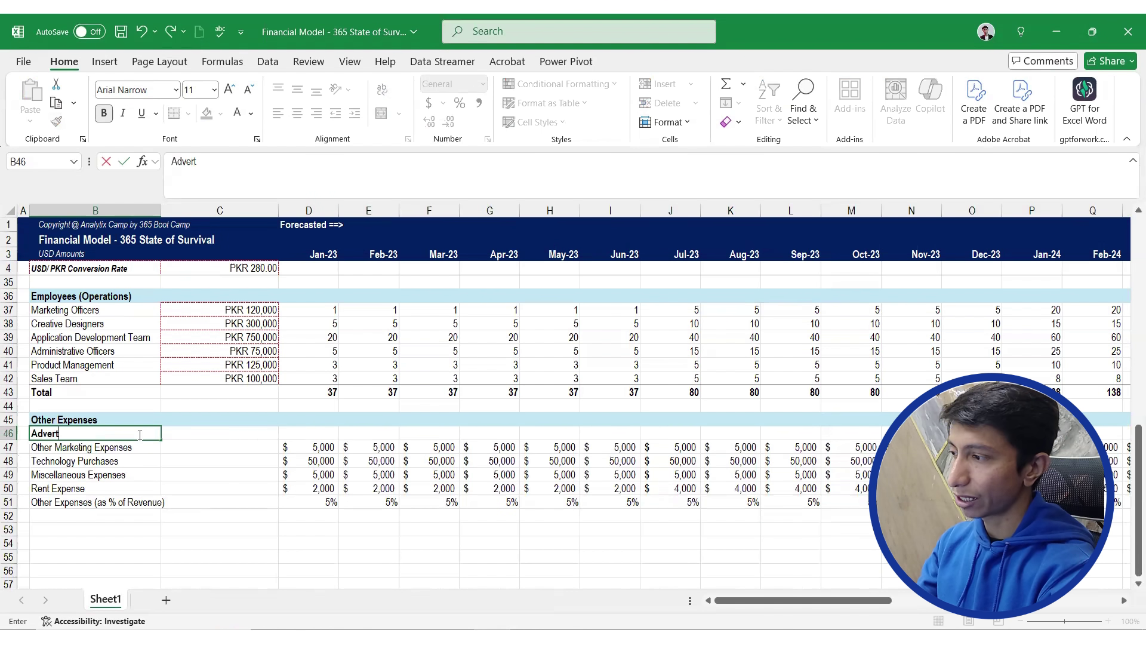
text(si)
text(ising Expe)
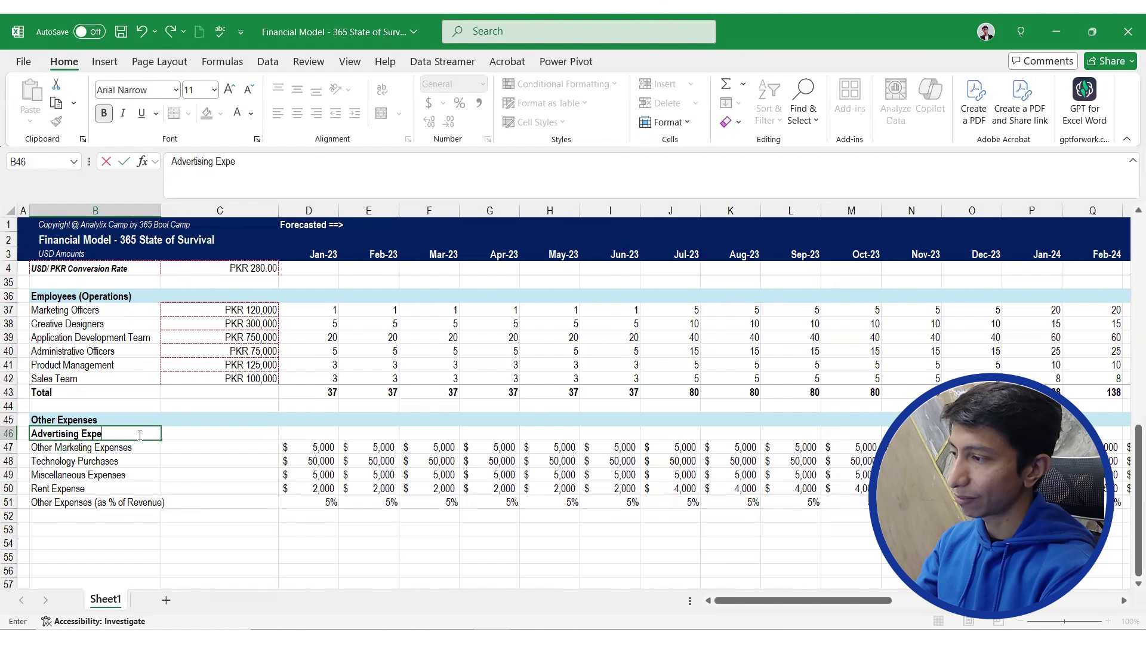
text(nses)
key(Return)
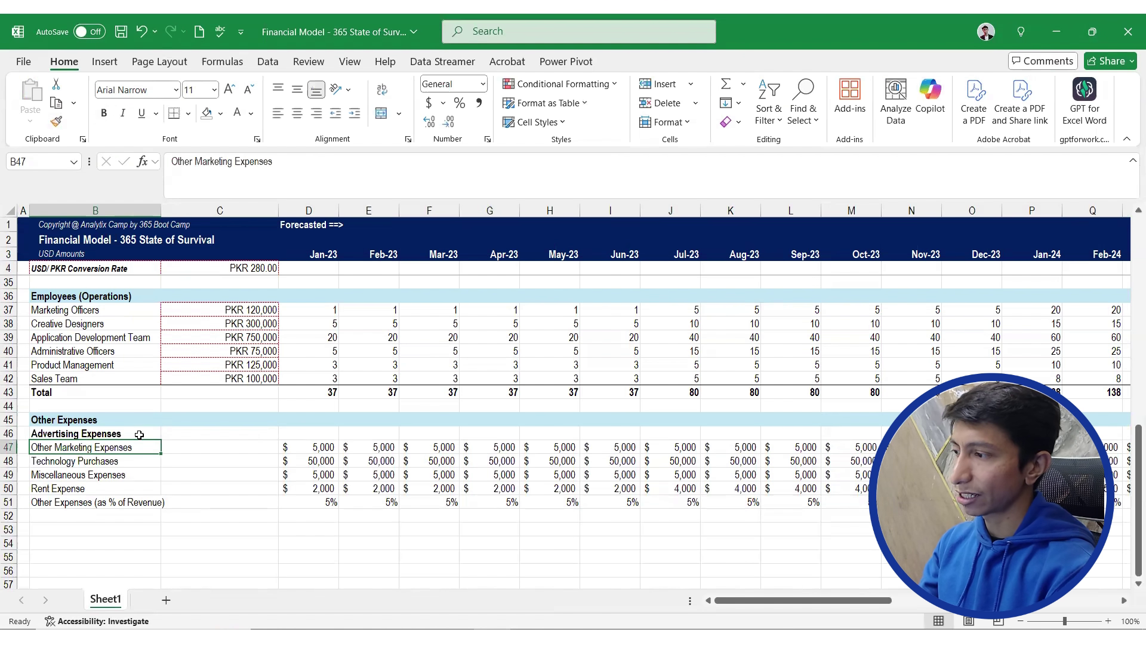
click(139, 434)
key(ctrl+b)
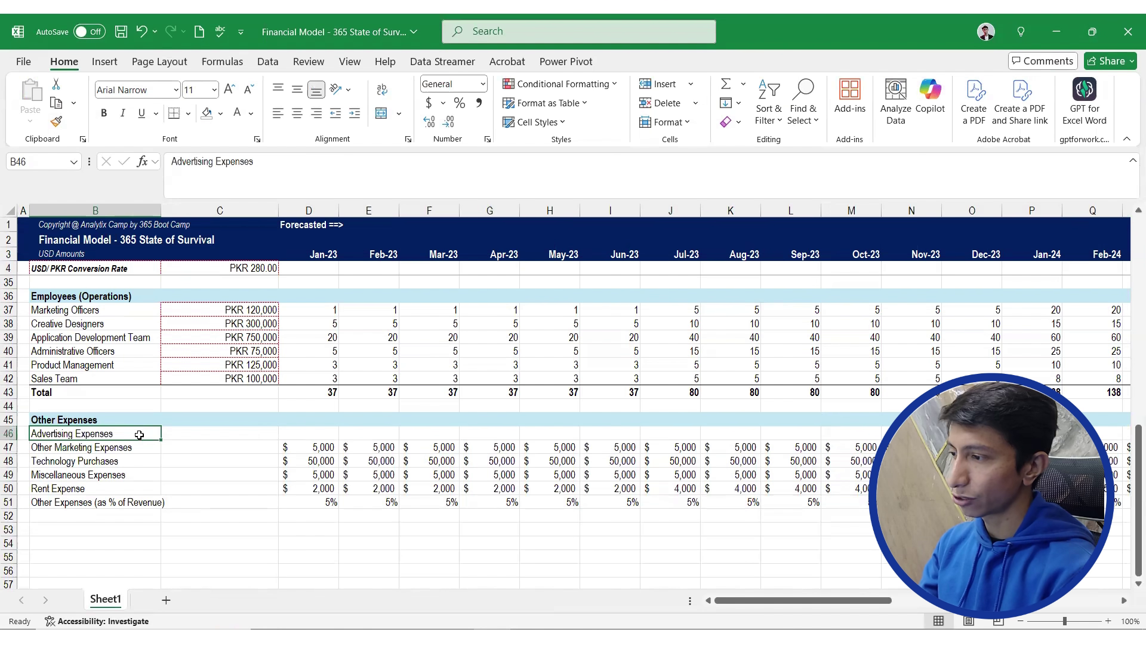
Link the Jan-23 Advertising Expenses in D46 to the Customer Acquisition amount in D9
key(Right)
key(Right)
key(Right)
key(Left)
text(=)
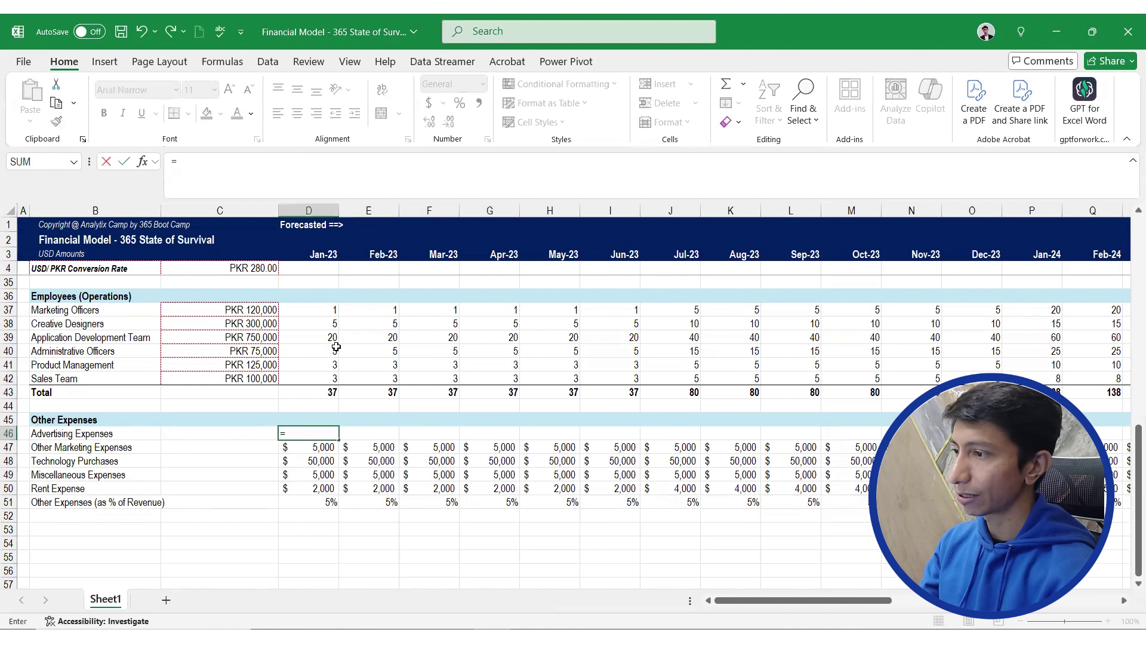
scroll(485, 392, up, 7)
scroll(486, 393, up, 3)
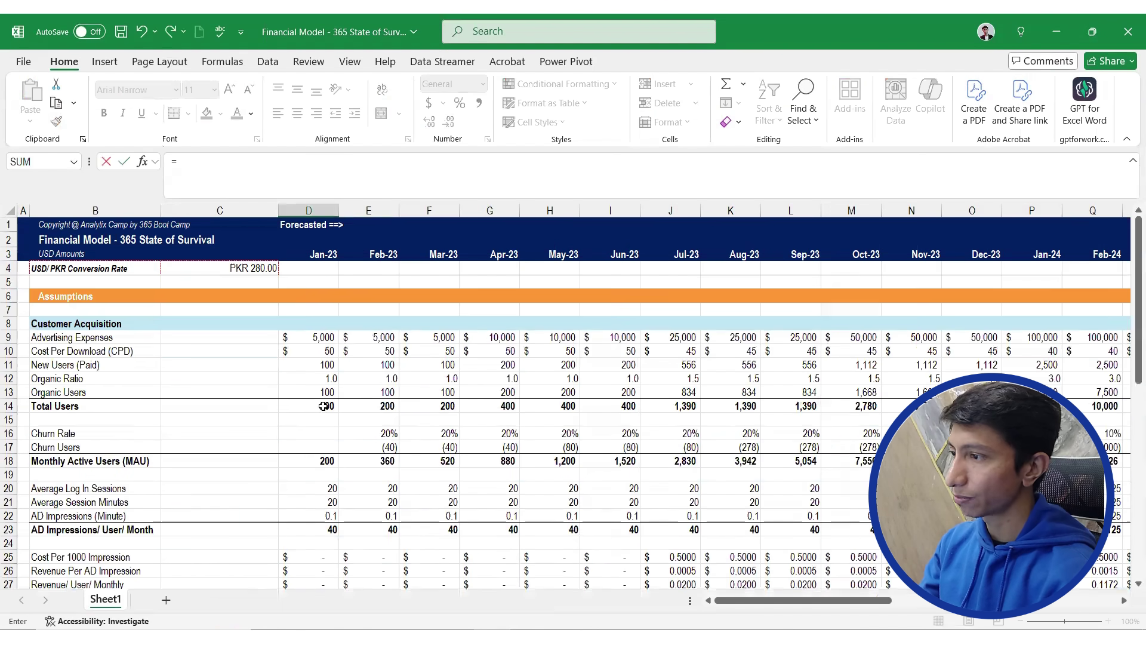
click(308, 336)
key(Return)
Fill the linked Advertising Expenses formula across row 46 through Dec-25 (D46 to AM46)
key(Up)
key(Down)
key(ctrl+Right)
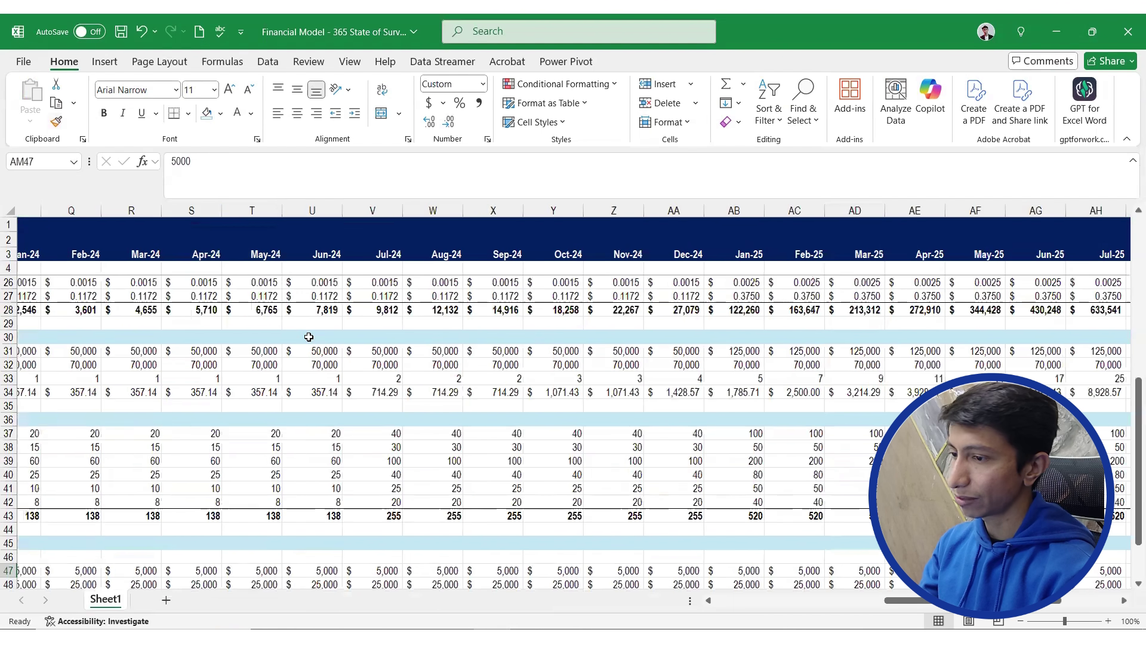
key(Up)
key(ctrl+shift+Left)
key(ctrl+r)
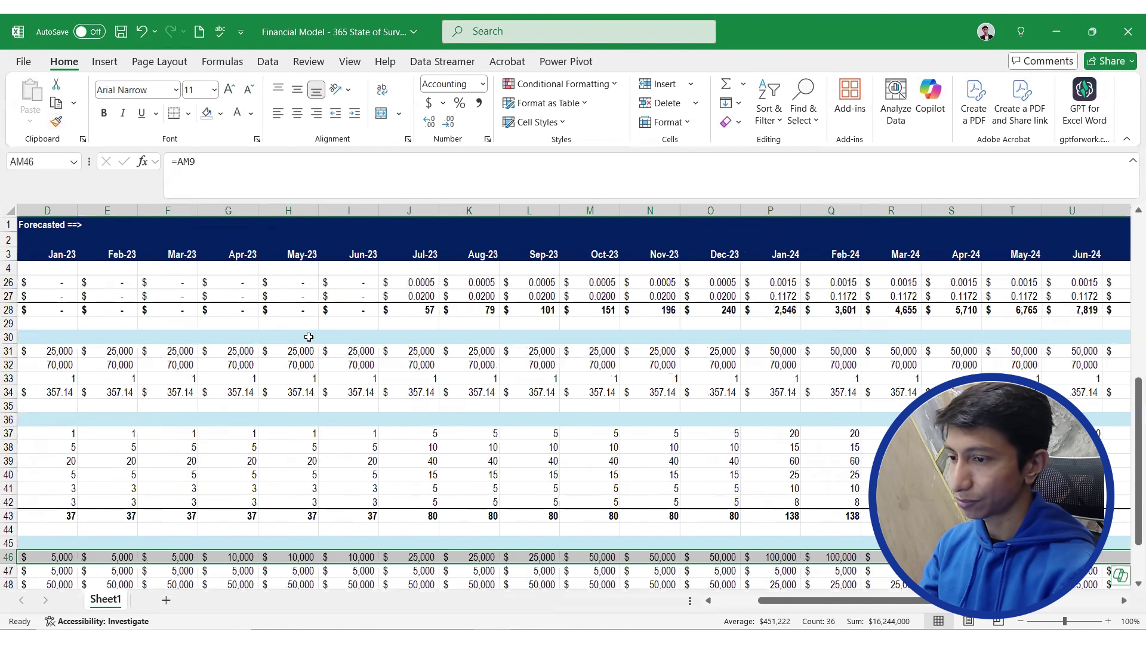
Check the Advertising Expenses row out to Dec-25 and look over the rows of the Other Expenses section
key(ctrl+Right)
key(ctrl+Left)
key(Left)
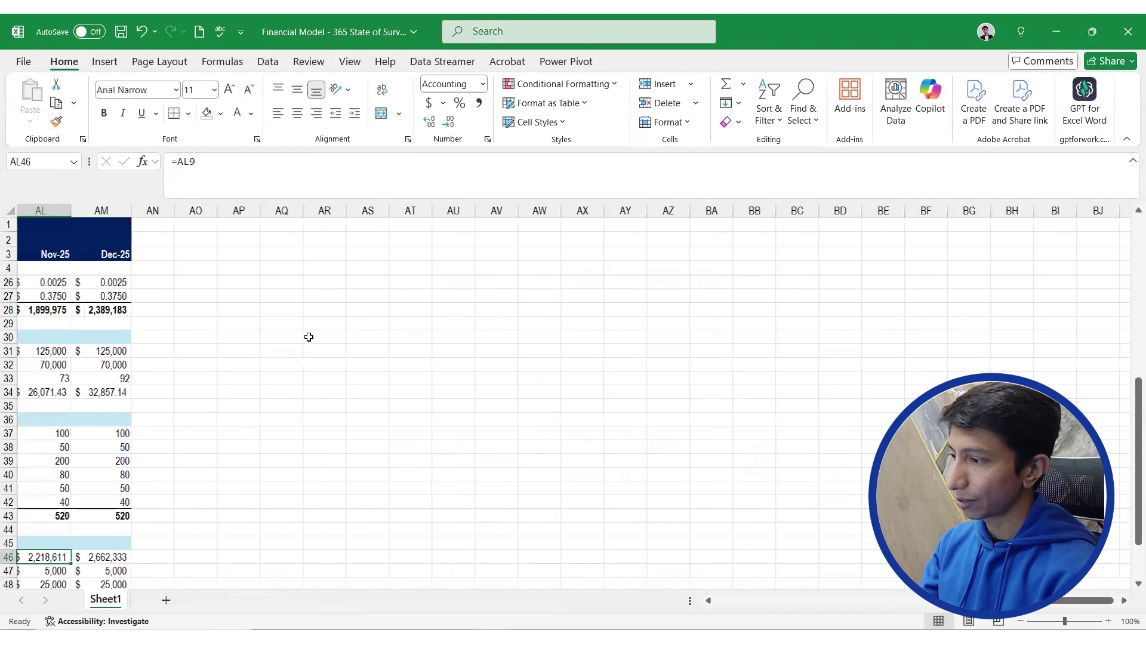
key(ctrl+Left)
key(ctrl+Left)
key(Left)
key(Down)
key(Down)
key(Down)
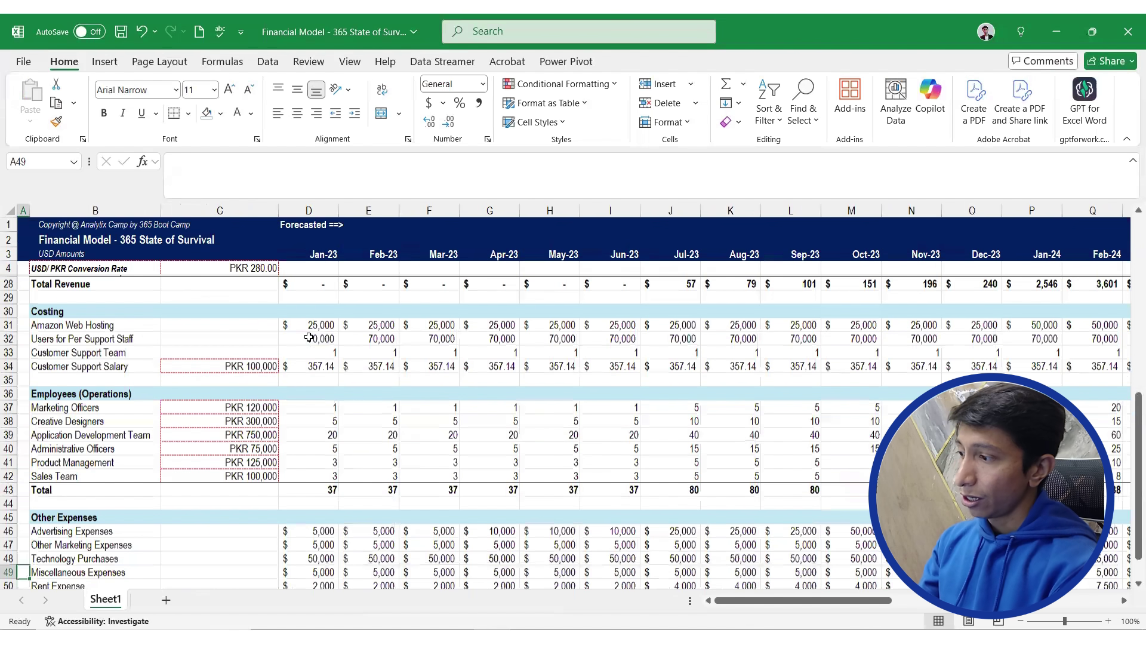
key(Down)
key(Down)
key(Down)
key(Up)
key(ctrl+Up)
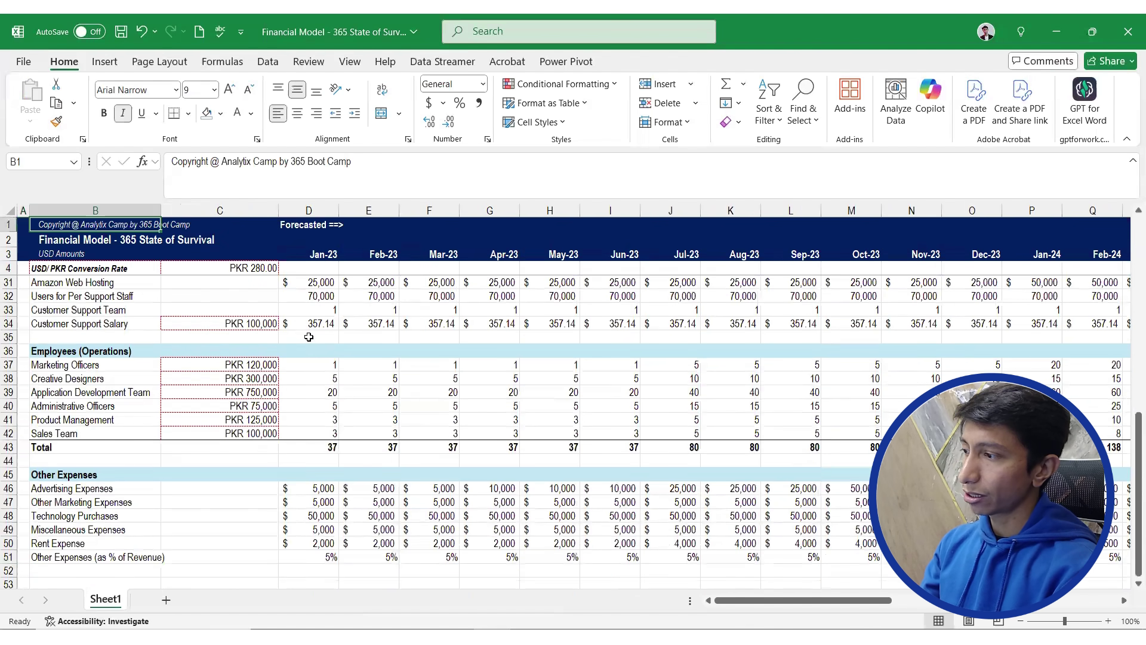
Increase the Assumptions heading in B6 to font size 12 and remove its indent
key(Right)
key(ctrl+Down)
key(Down)
key(Down)
key(Down)
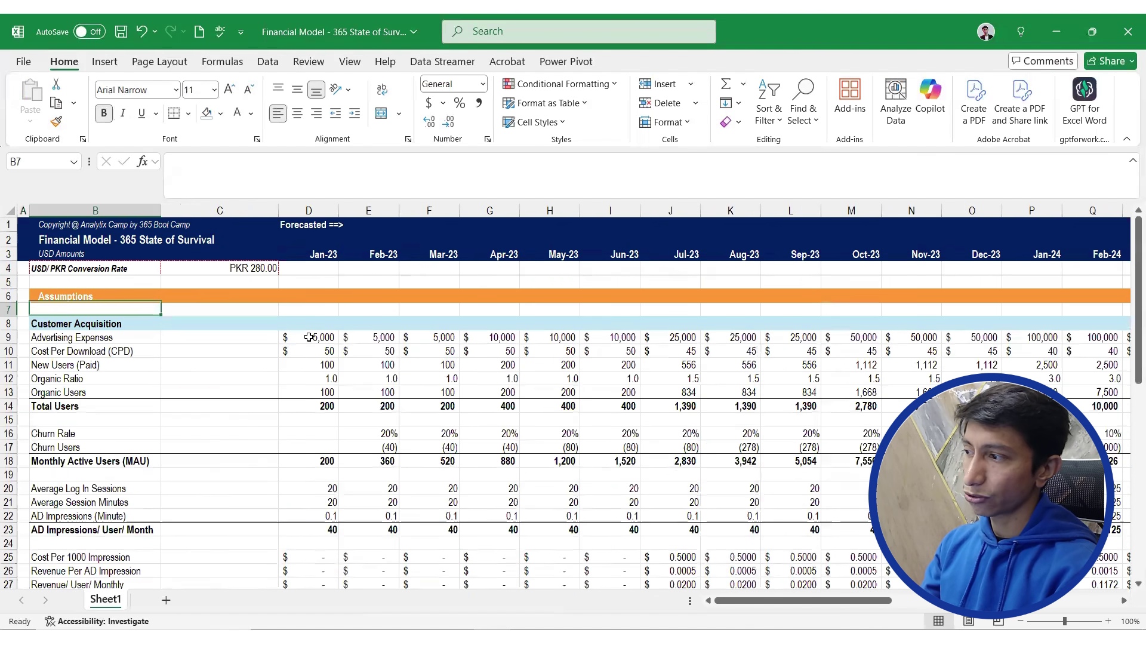
key(Up)
click(214, 90)
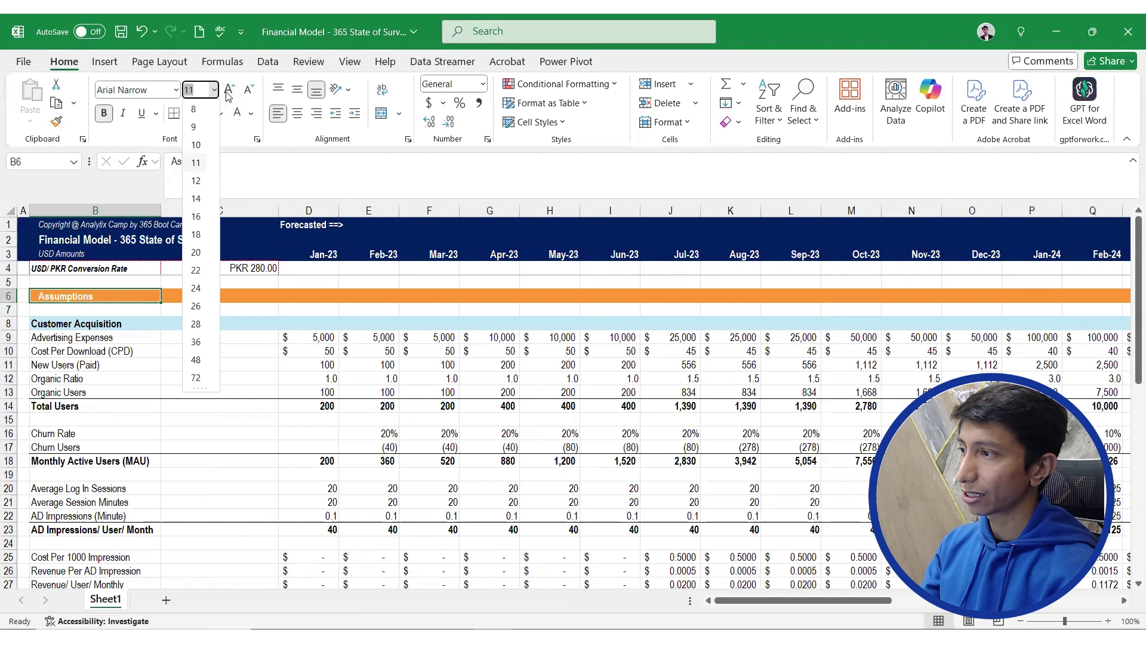
click(228, 92)
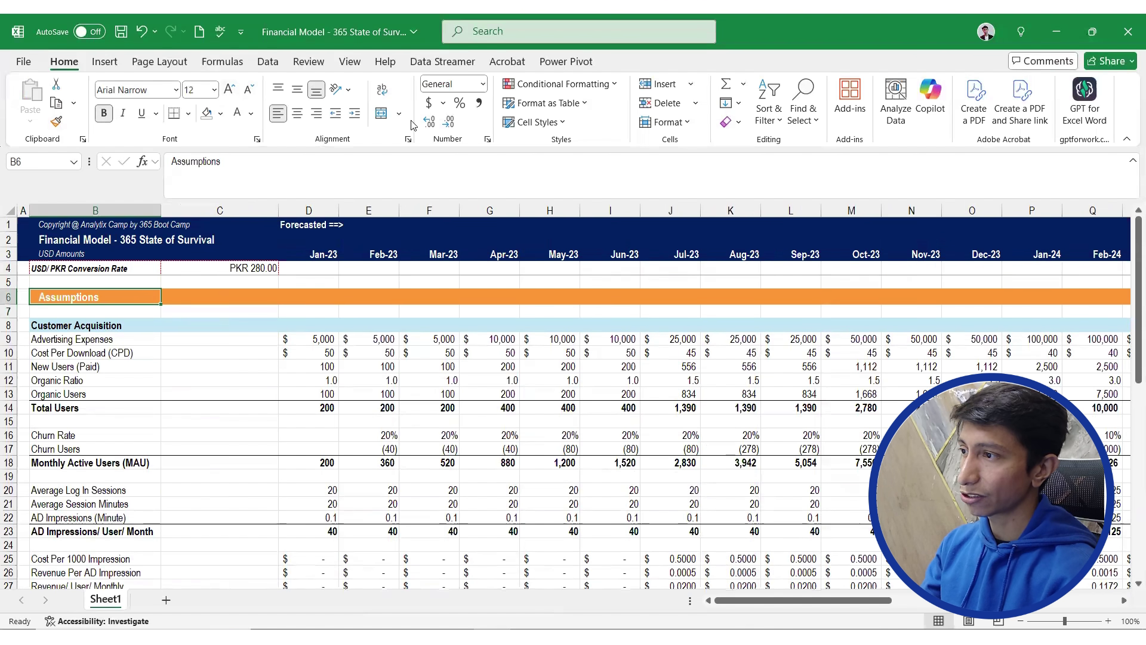
click(336, 112)
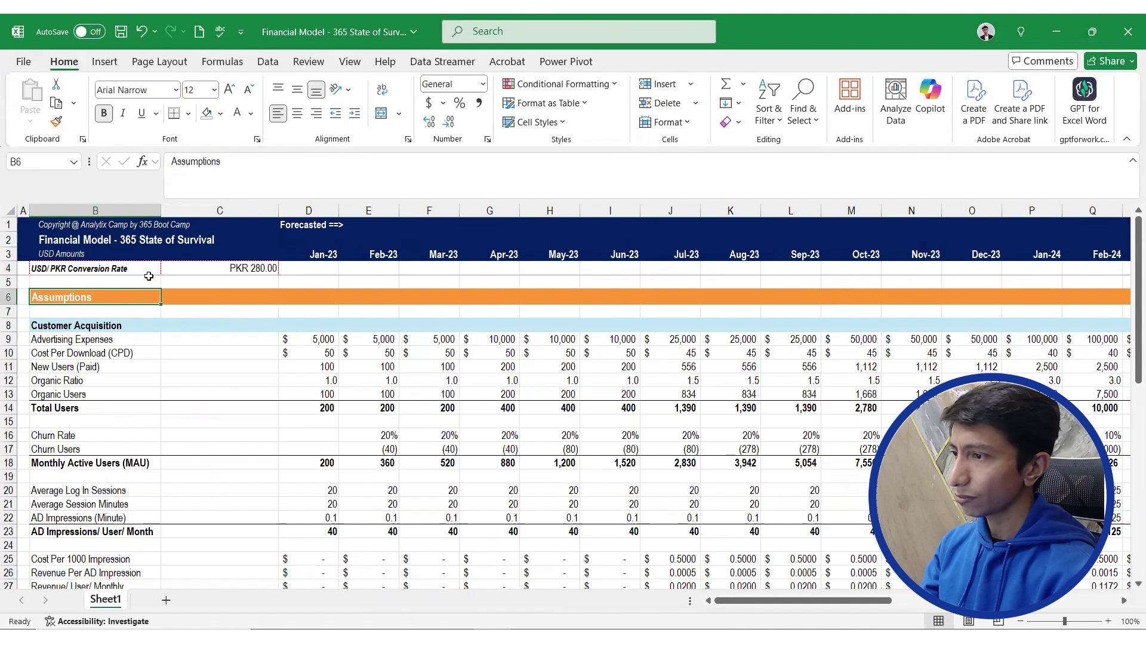
Change the fill of the Assumptions heading row from B6 through AM6 to a dark orange theme color
key(shift+Right)
key(Down)
key(Down)
key(Down)
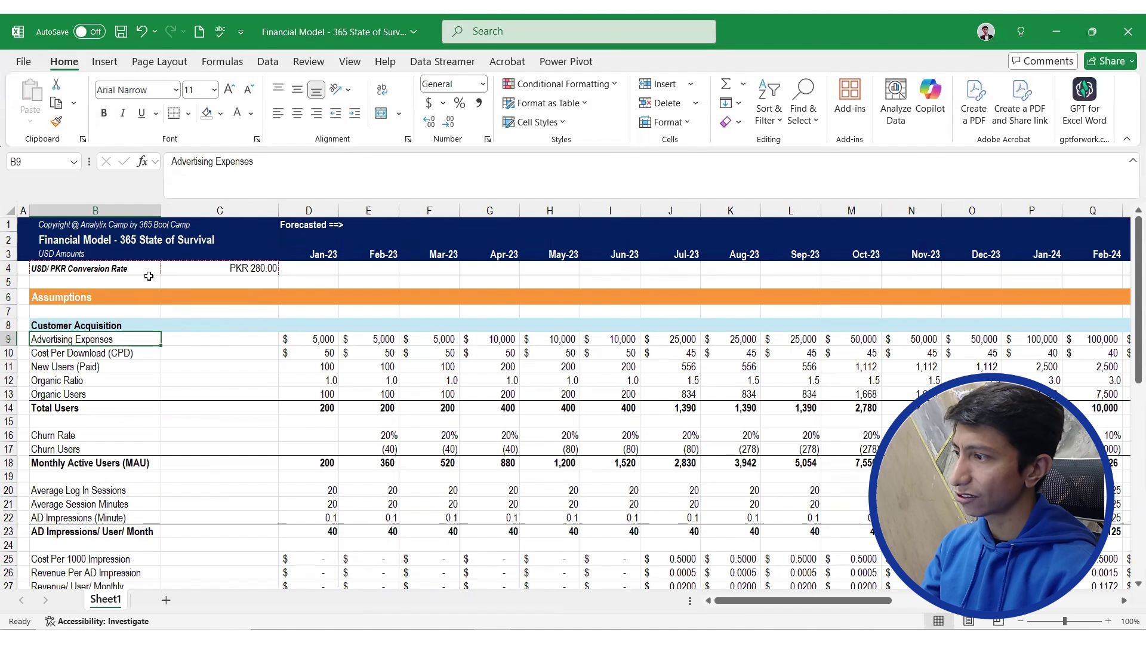
key(ctrl+Right)
key(ctrl+Right)
key(Up)
key(Up)
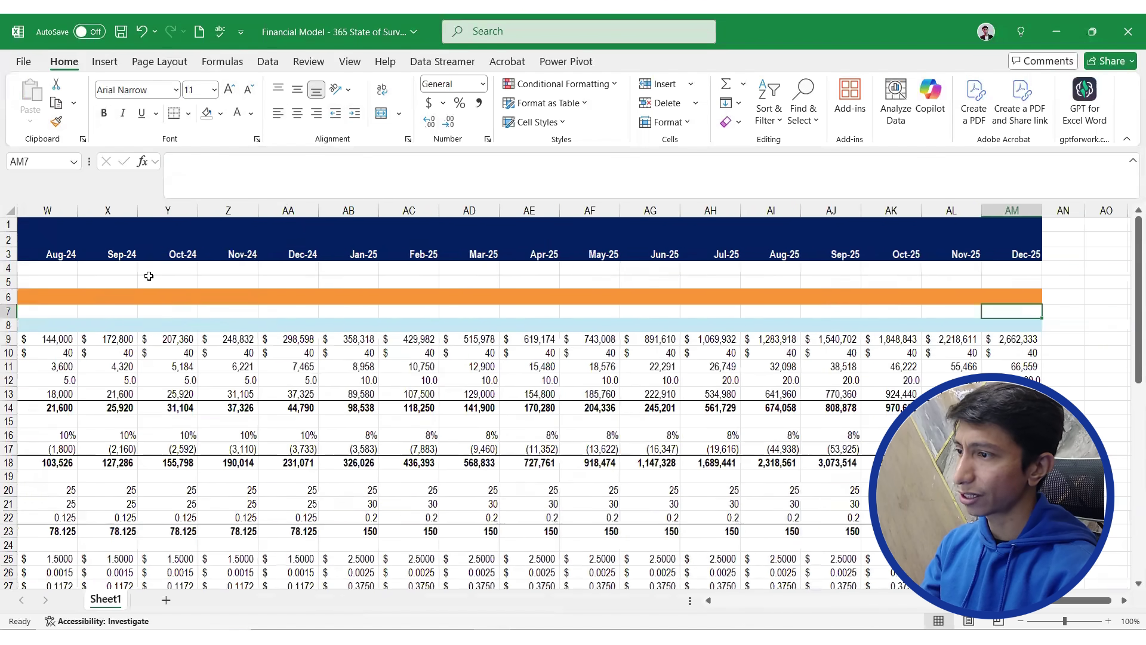
key(ctrl+Home)
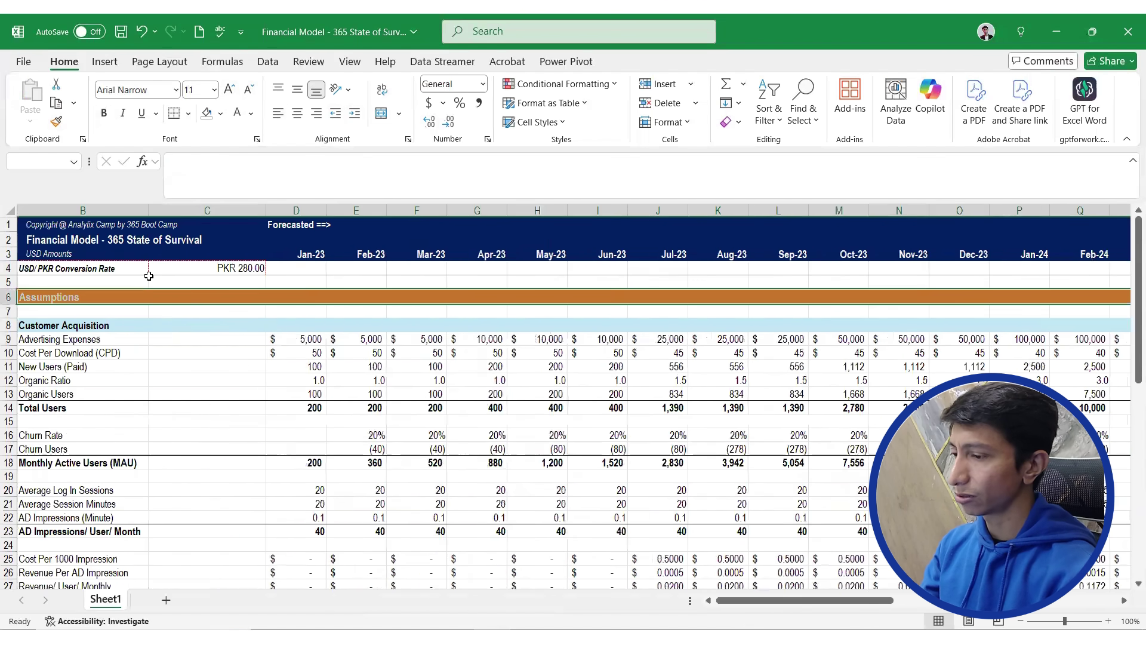
click(220, 113)
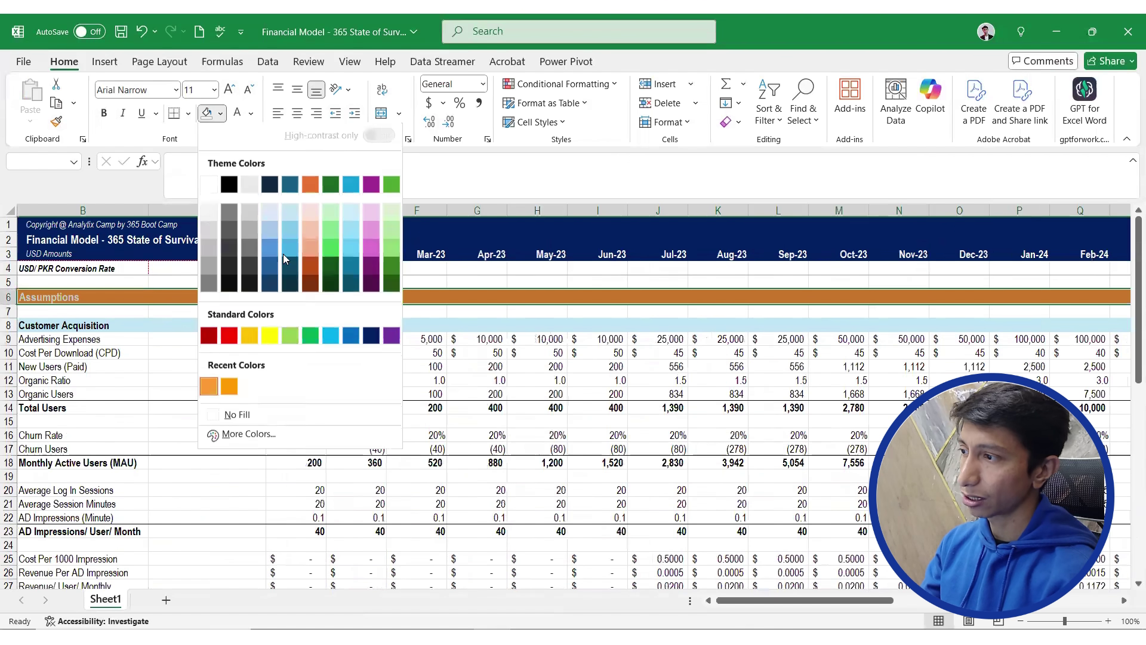
click(310, 277)
click(296, 365)
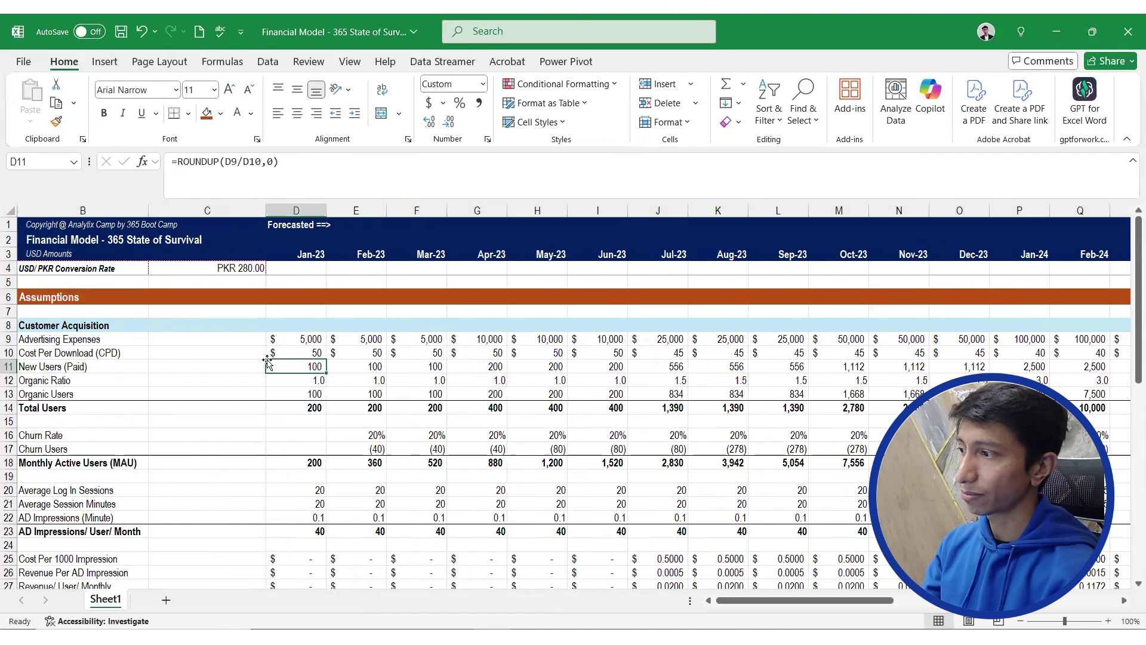
Extend the dark orange fill of the Assumptions heading row to cell A6
click(101, 297)
key(Left)
key(Right)
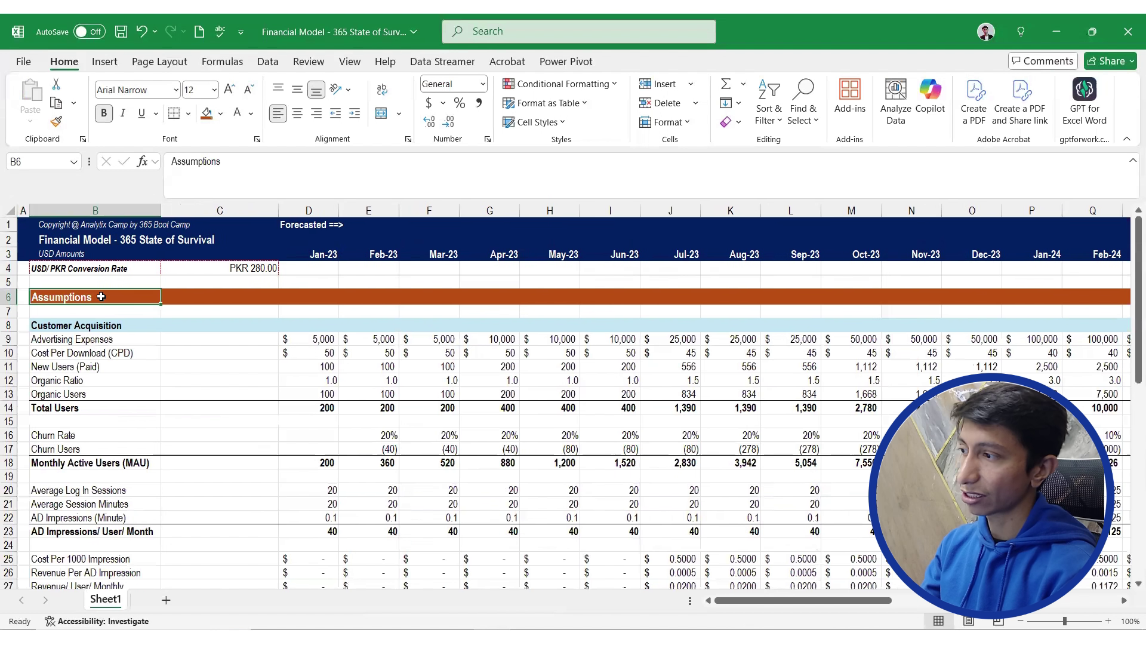
key(Down)
key(Down)
key(Up)
key(Up)
key(Left)
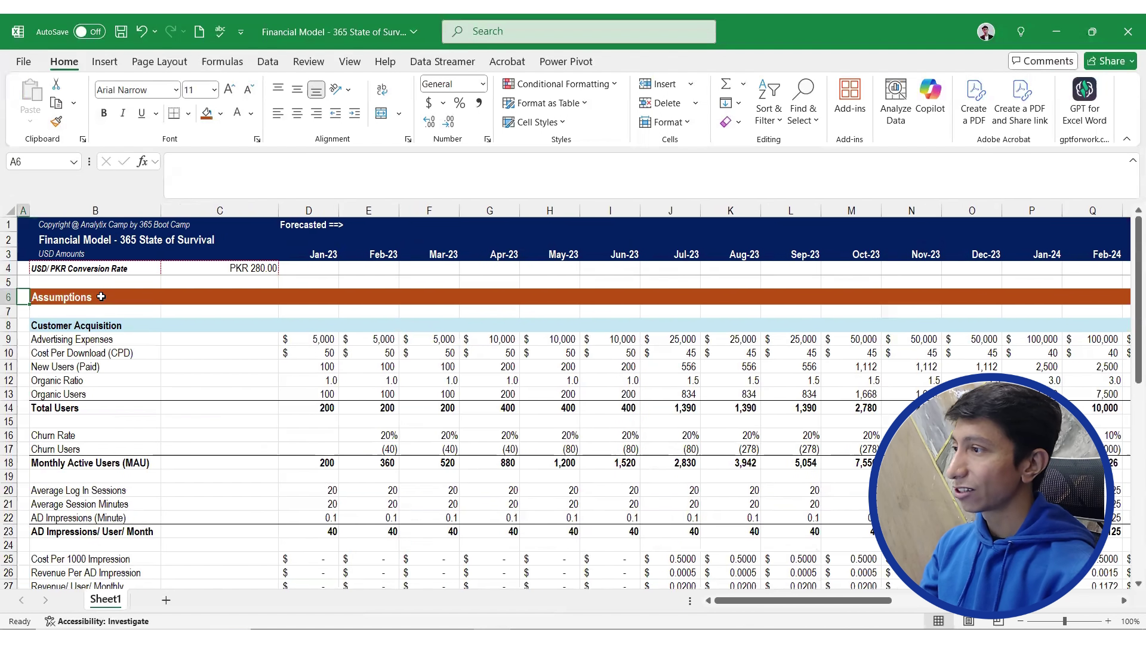
key(Down)
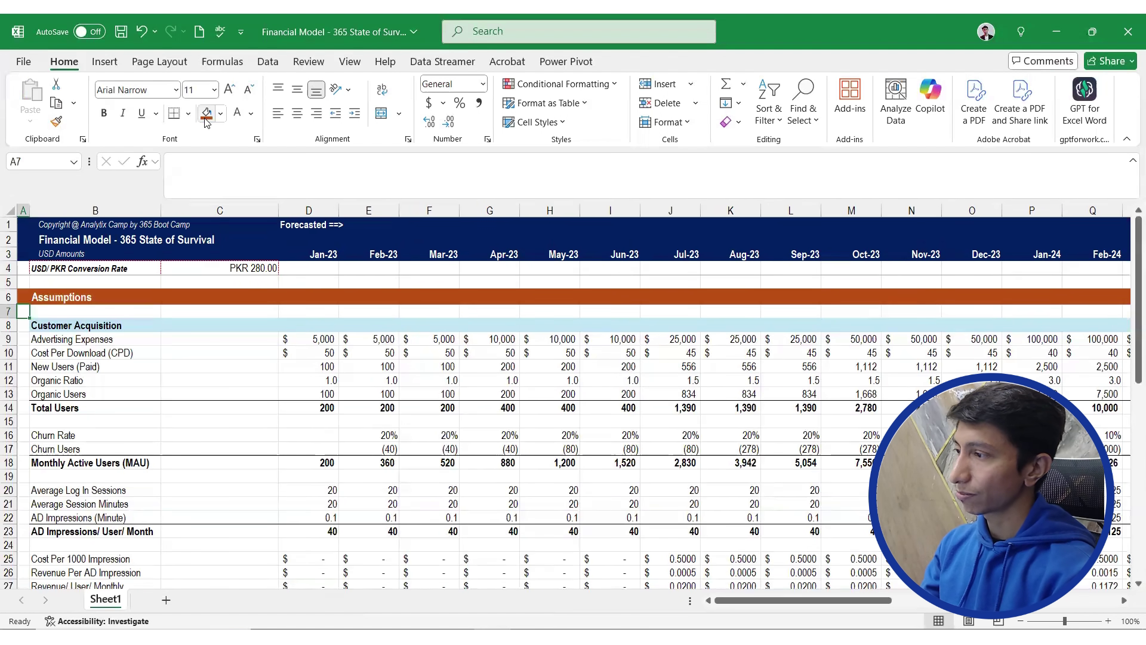
Check the Assumptions heading row and the Customer Acquisition rows across all months out to Dec-25
key(Down)
key(Right)
key(Right)
key(Right)
key(ctrl+Right)
key(ctrl+Left)
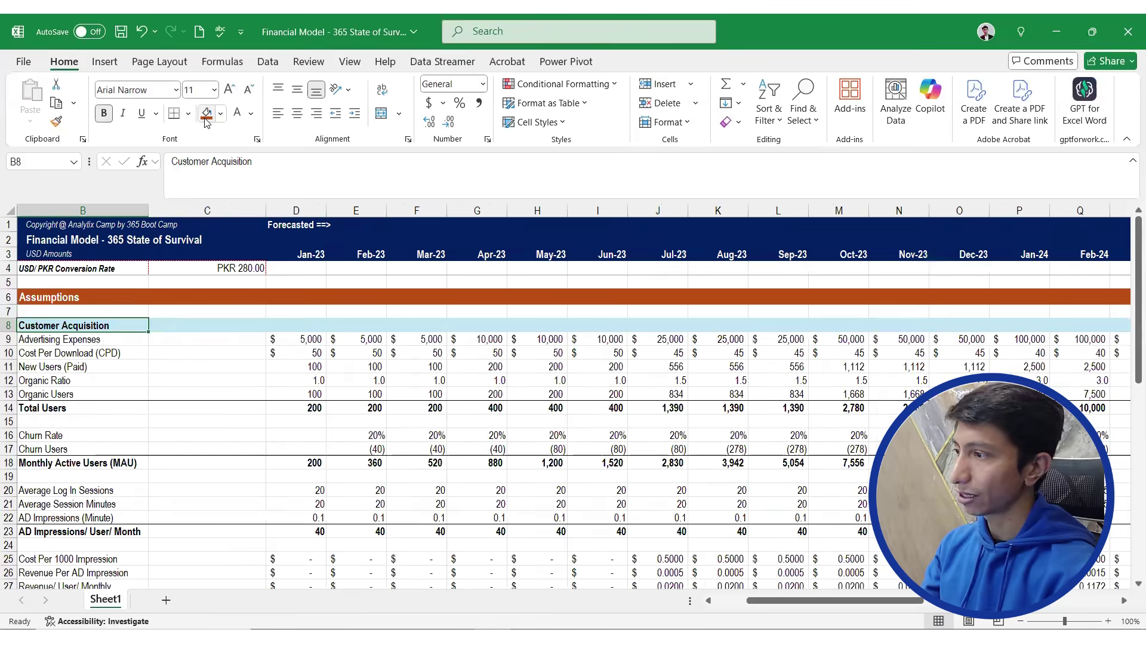
key(Down)
key(ctrl+Right)
key(ctrl+Right)
key(Up)
key(Up)
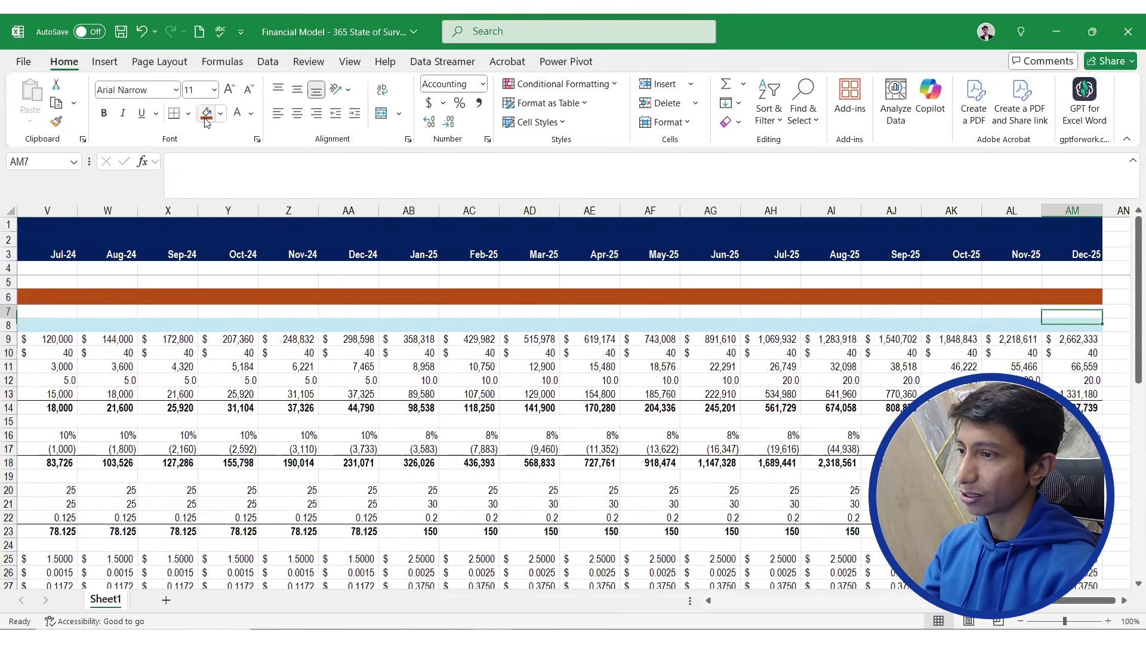
Copy the formatting of the Assumptions heading row 6 onto row 53, below the Other Expenses section
key(ctrl+Home)
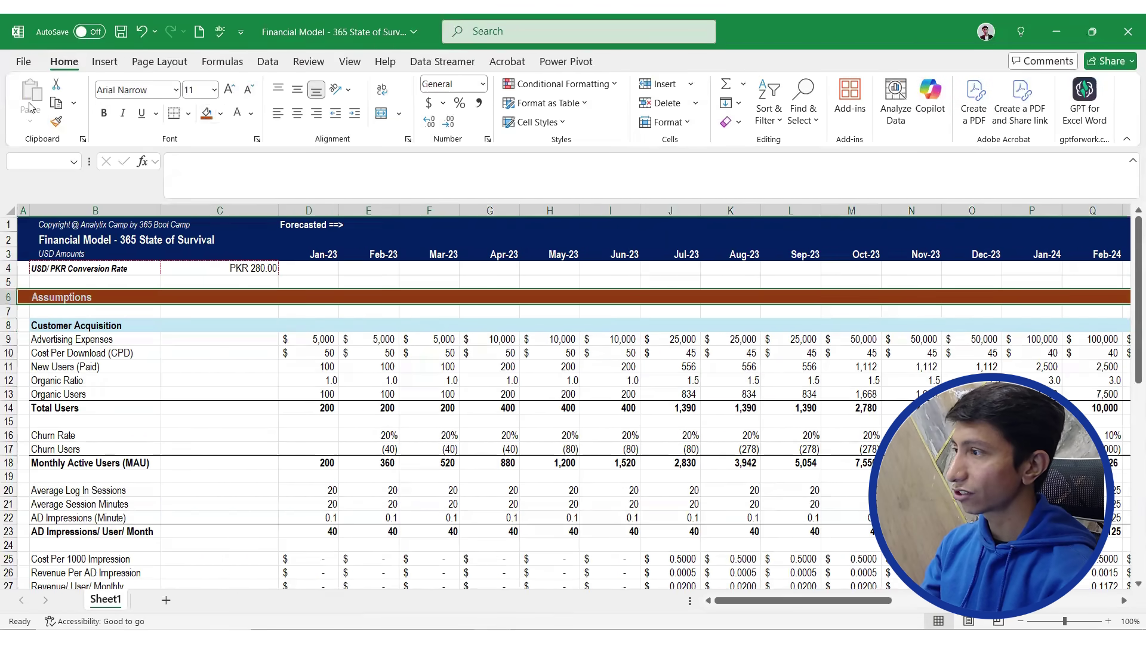
click(56, 121)
scroll(149, 373, down, 6)
scroll(149, 373, down, 8)
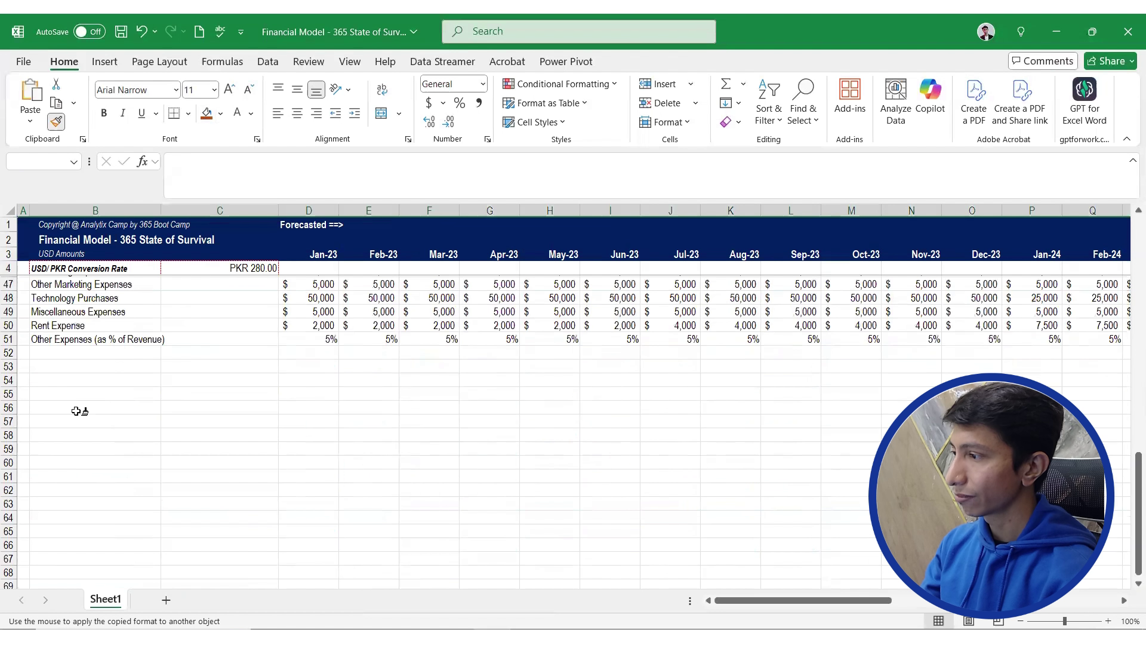
click(19, 367)
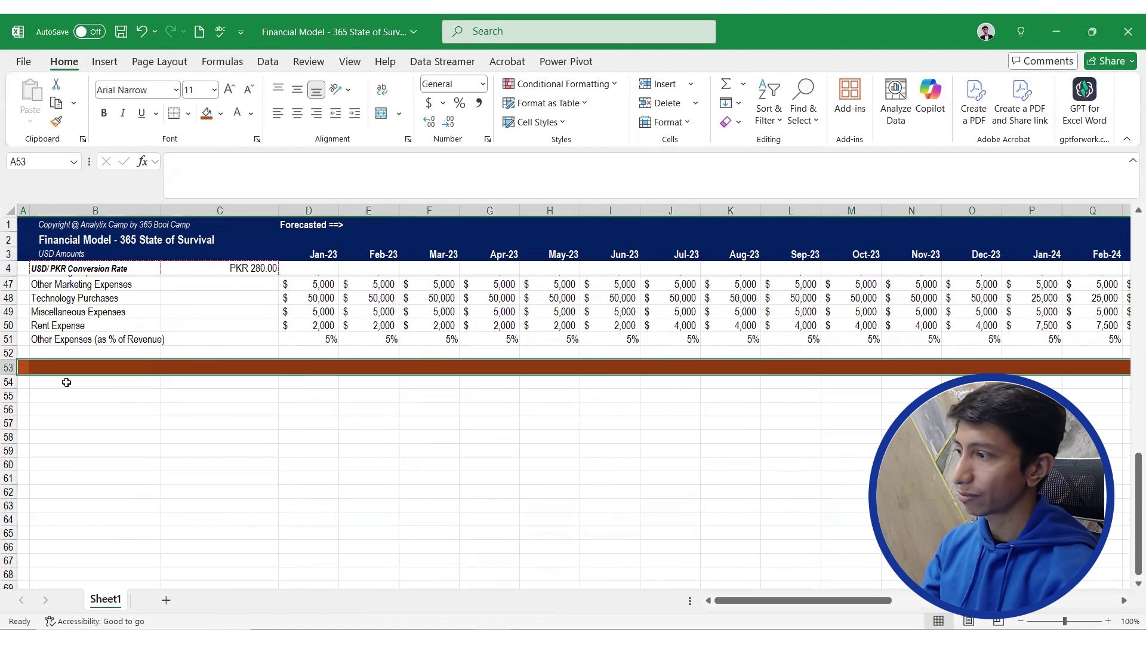
Enter the heading Income Statement in B53
click(98, 371)
text(Income)
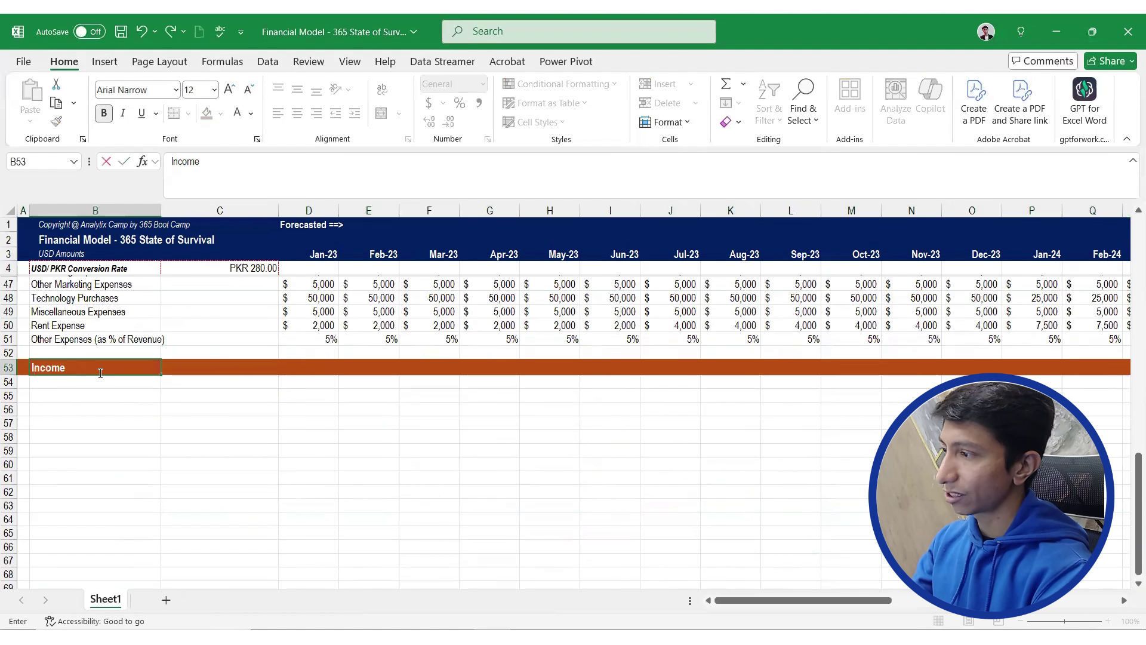
text( Statement)
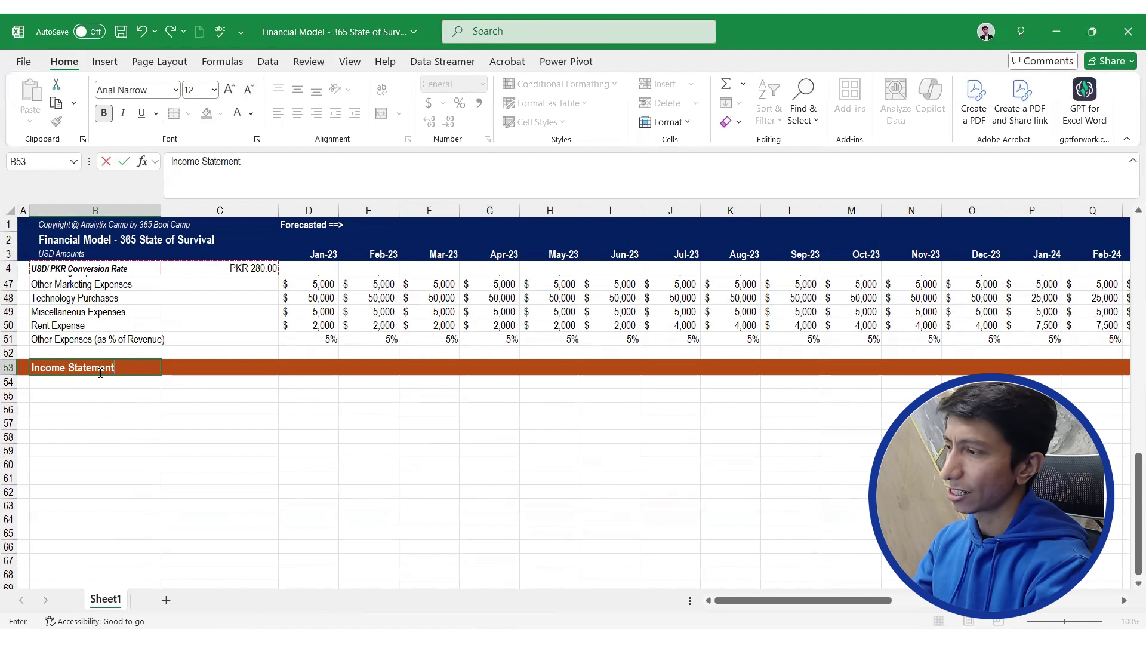
key(Return)
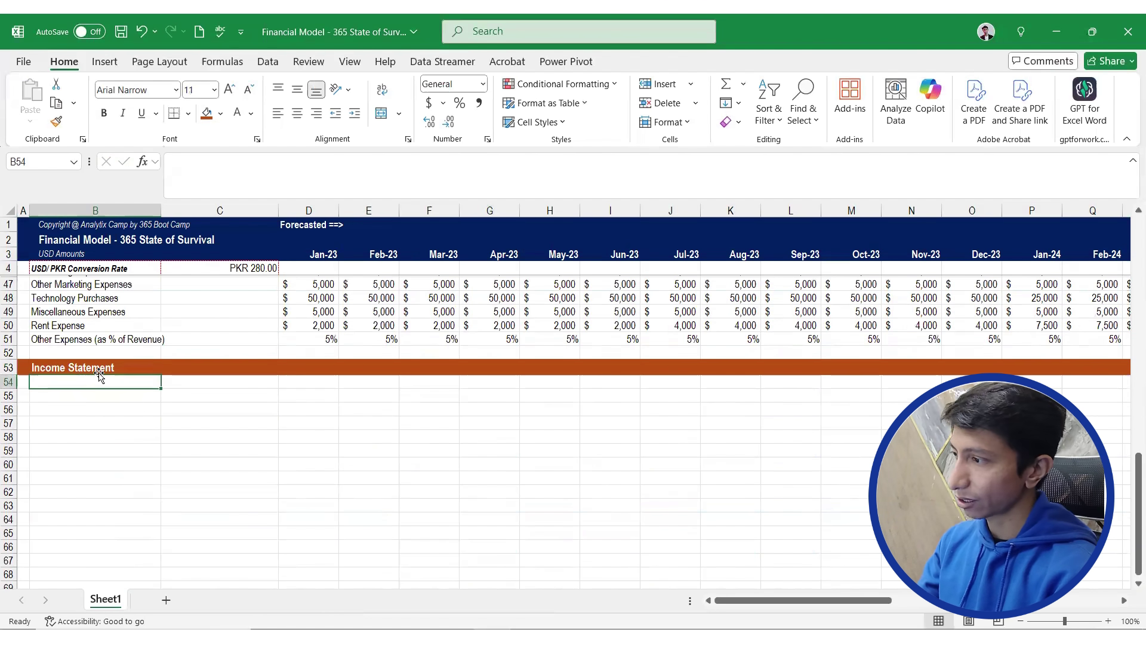
Enter the label Revenue in B55 below the Income Statement heading and make it bold
key(Down)
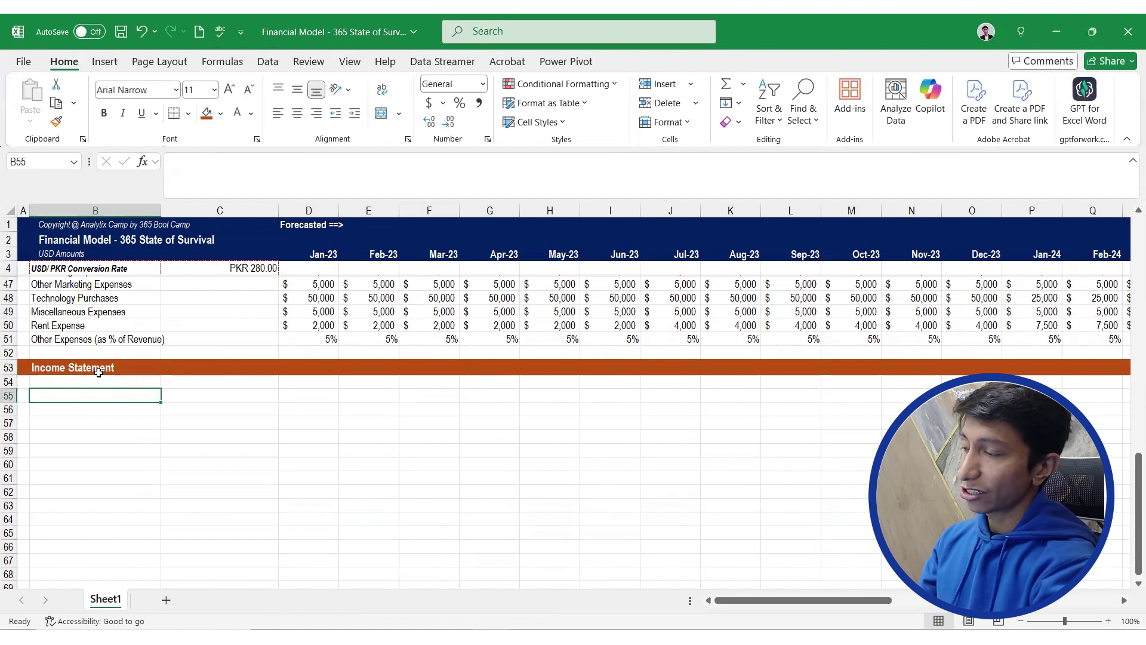
text(Reveneu)
key(Return)
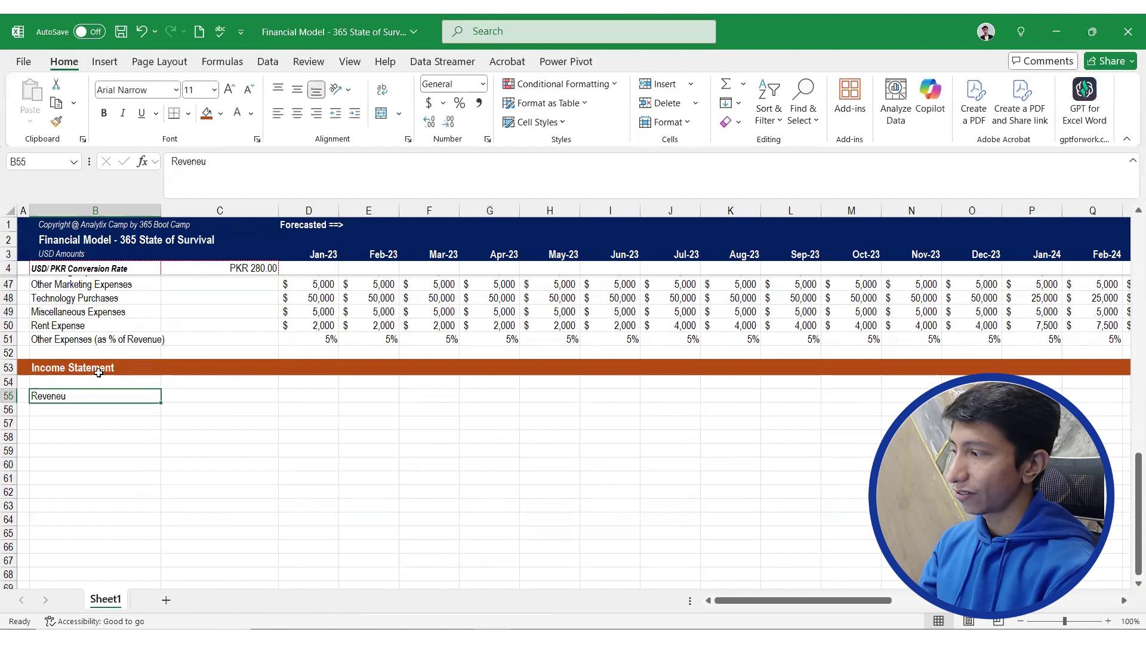
key(Up)
key(ctrl+b)
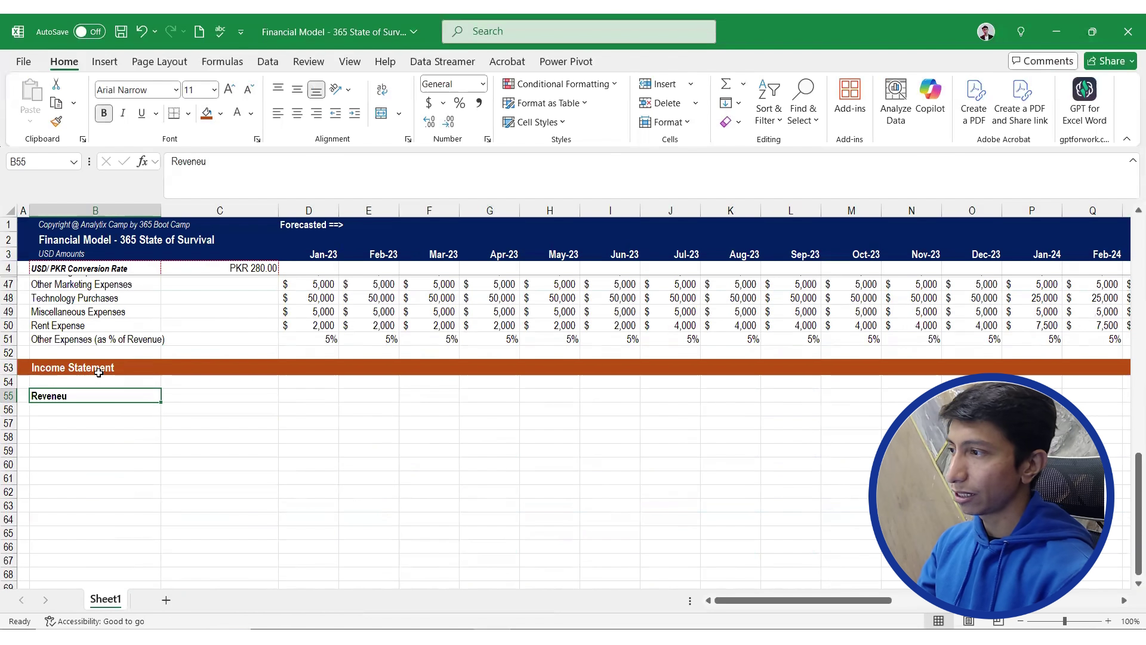
click(220, 158)
key(BackSpace)
key(BackSpace)
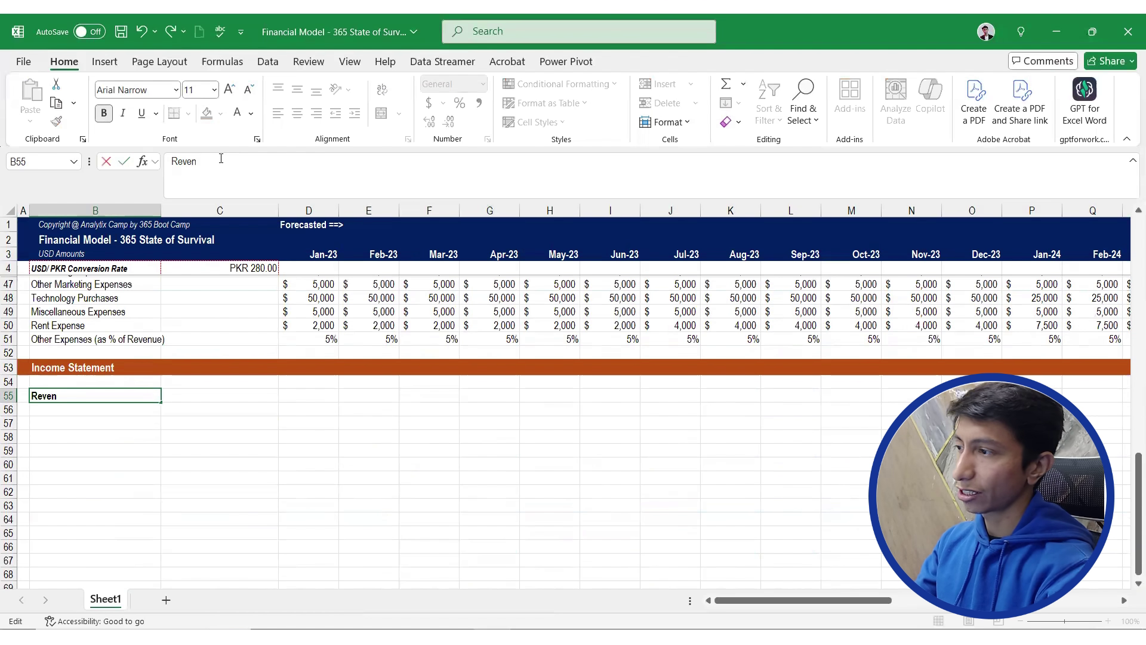
key(Return)
Link the Jan-23 Revenue in D55 to Total Revenue with the formula =D28
key(Up)
key(Up)
key(Right)
key(Down)
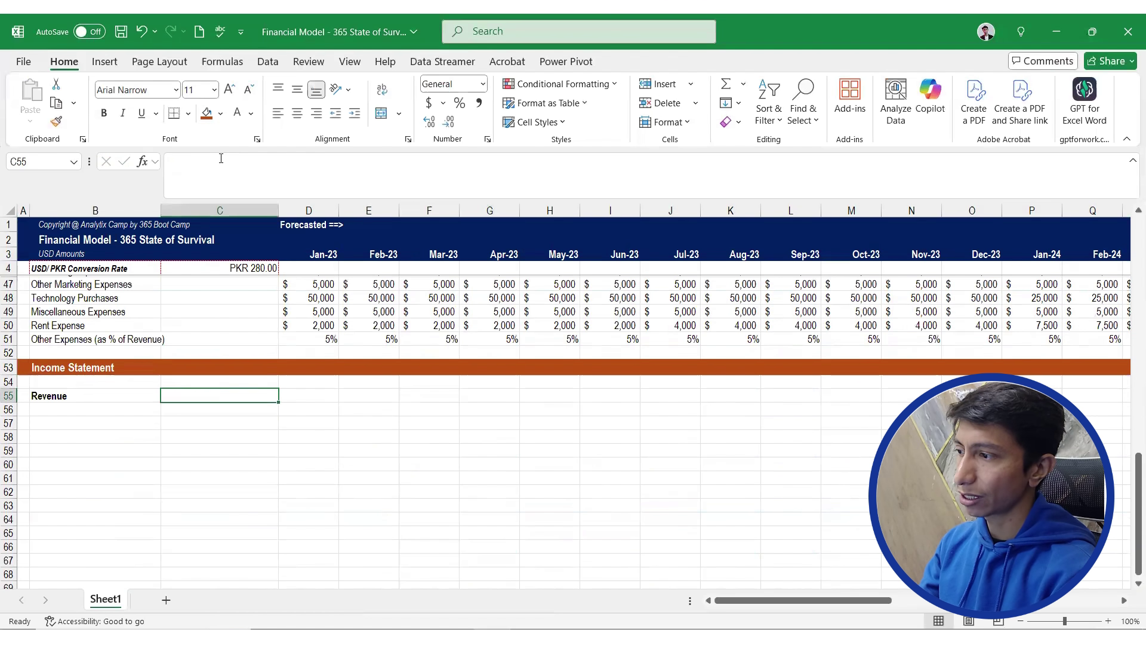
key(Down)
key(Up)
key(Right)
text(=)
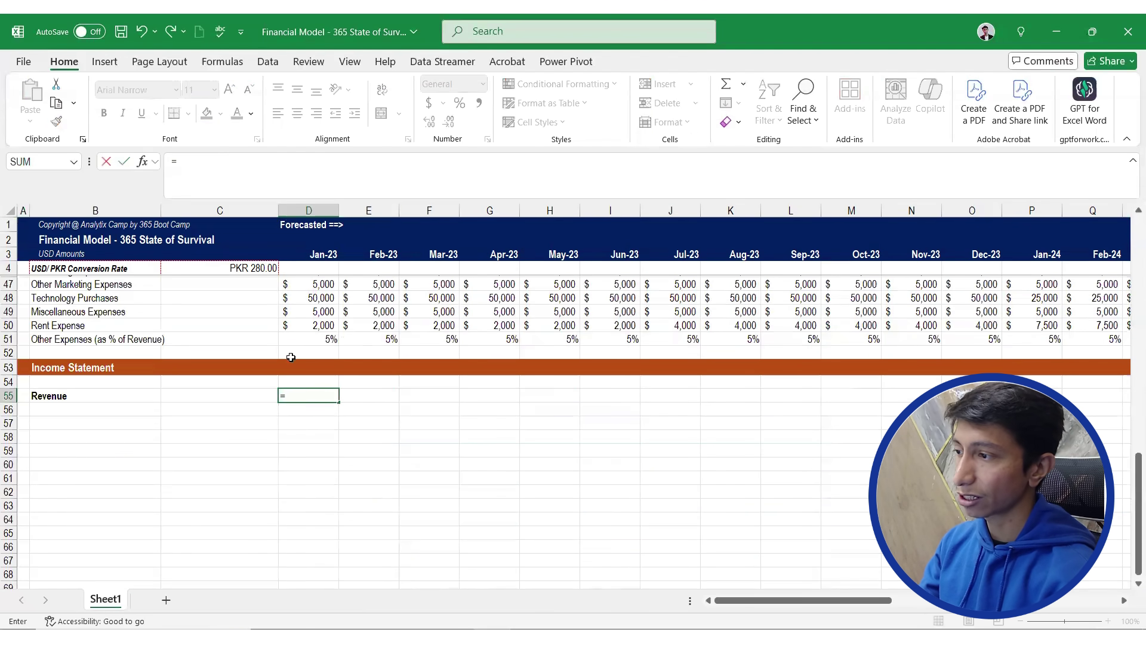
scroll(290, 357, up, 11)
scroll(322, 364, up, 3)
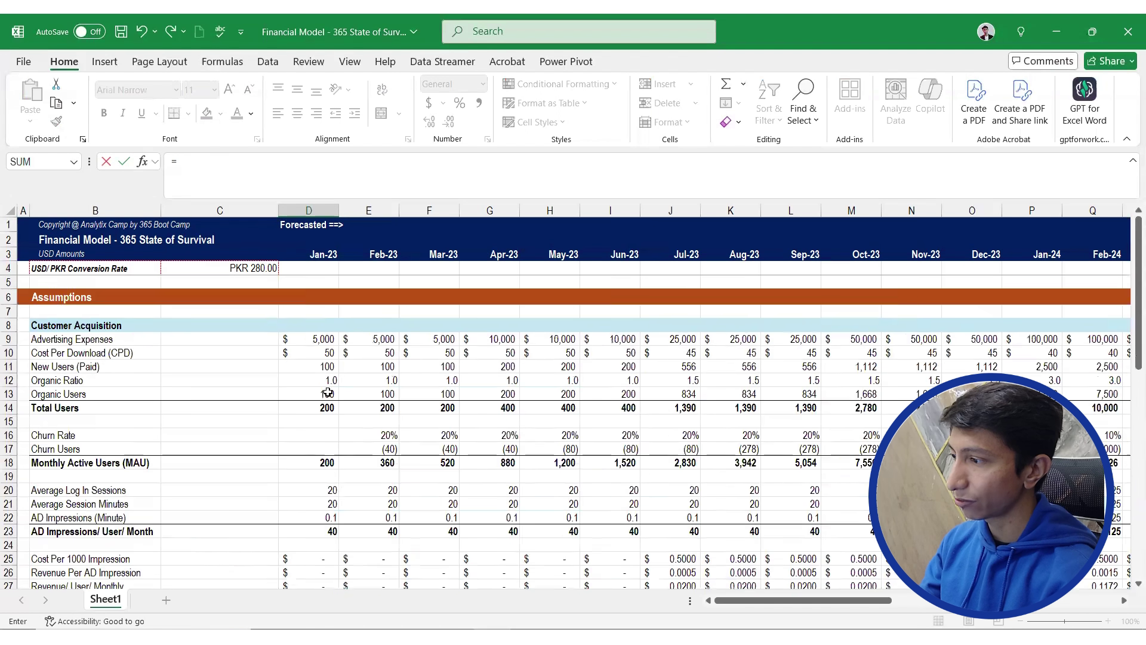
scroll(321, 364, down, 5)
click(316, 397)
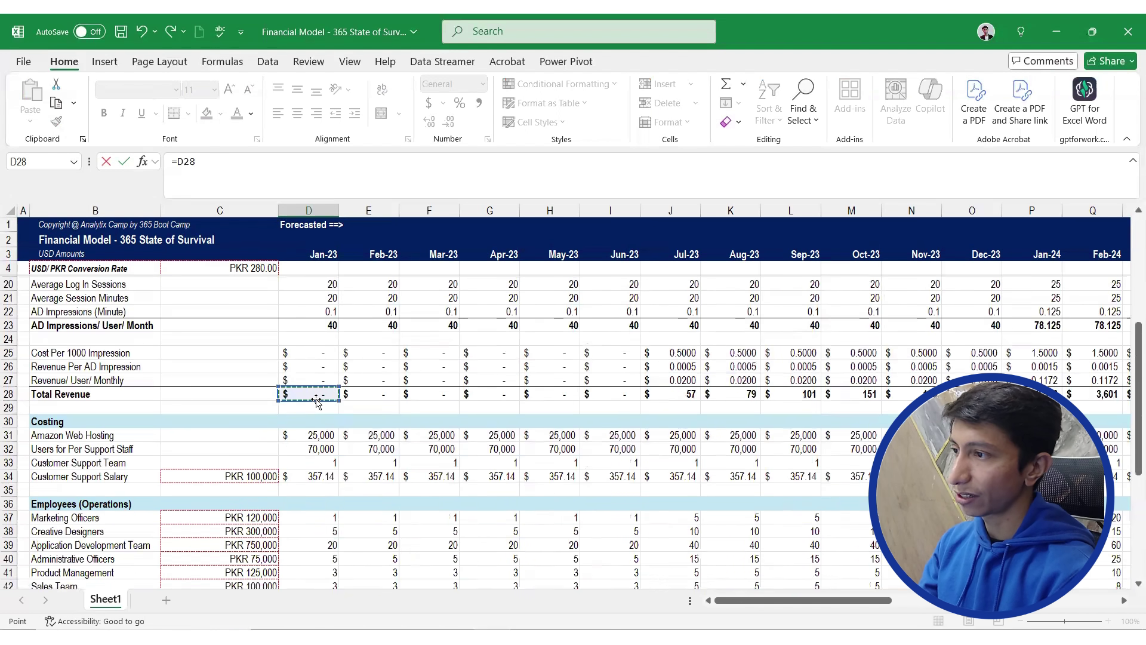
key(Return)
Fill the Revenue formula from D55 across to Dec-25 in AM55
key(shift+Right)
key(shift+Right)
key(shift+Right)
key(shift+Right)
key(shift+Right)
key(shift+Right)
key(shift+Right)
key(shift+Right)
key(shift+Right)
key(shift+Right)
key(shift+Right)
key(shift+Right)
key(shift+Right)
key(shift+Right)
key(shift+Right)
key(shift+Right)
key(shift+Right)
key(shift+Right)
key(shift+Right)
key(shift+Right)
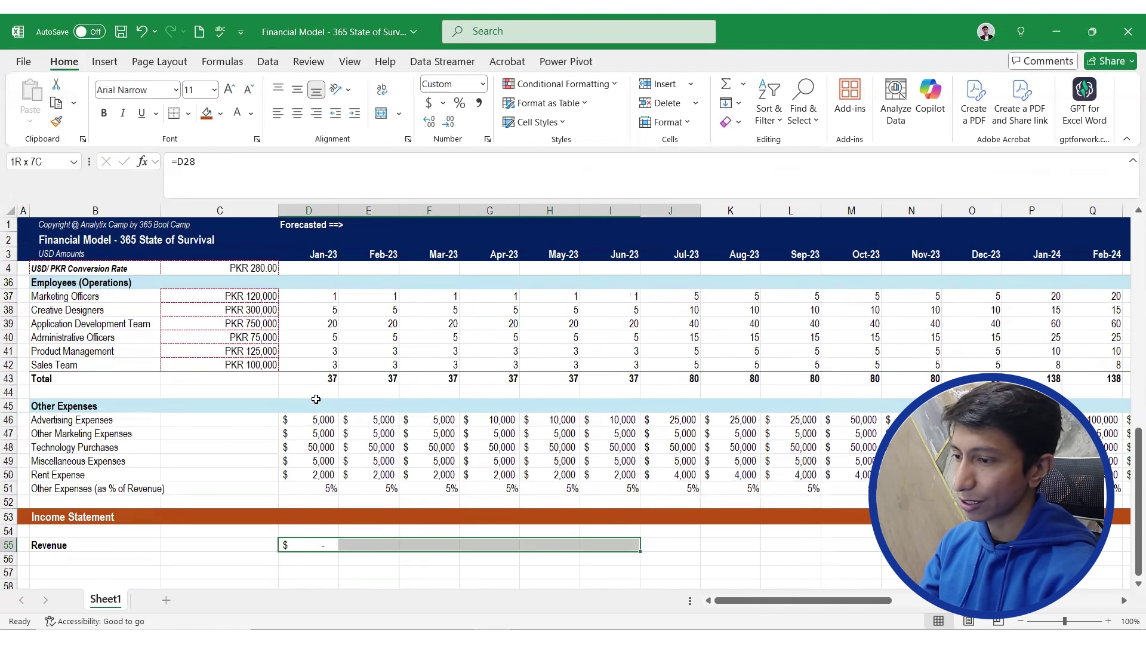
key(shift+Right)
key(shift+Right)
key(shift+Right)
key(shift+Right)
key(shift+Right)
key(shift+Right)
key(shift+Right)
key(shift+Right)
key(shift+Right)
key(shift+Right)
key(shift+Right)
key(shift+Right)
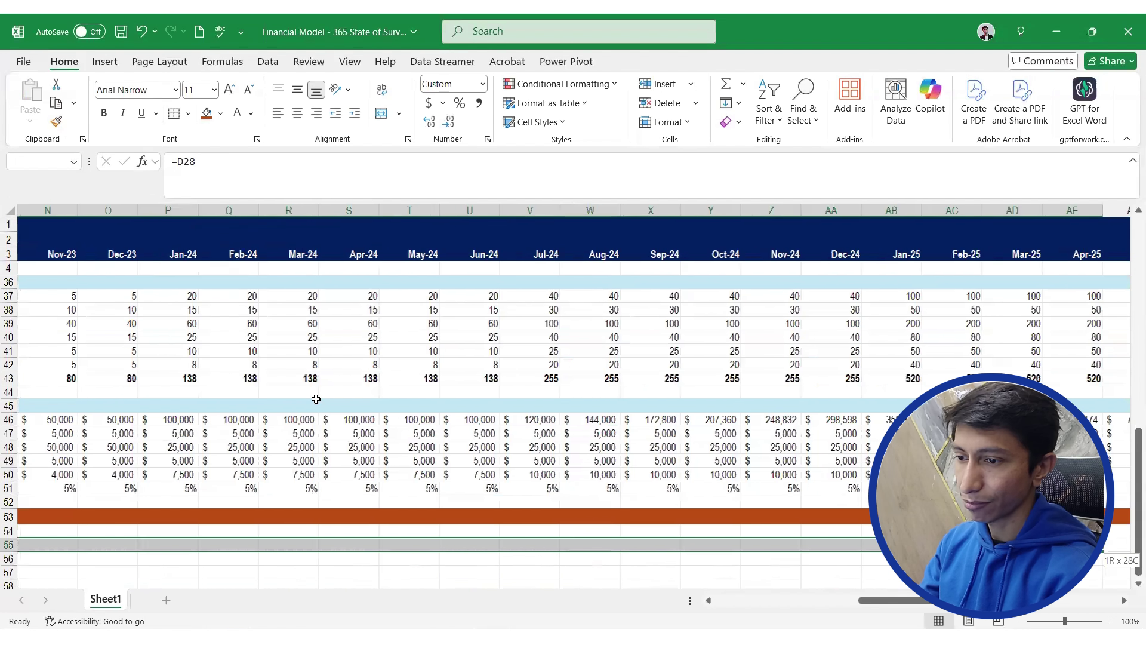
key(shift+Right)
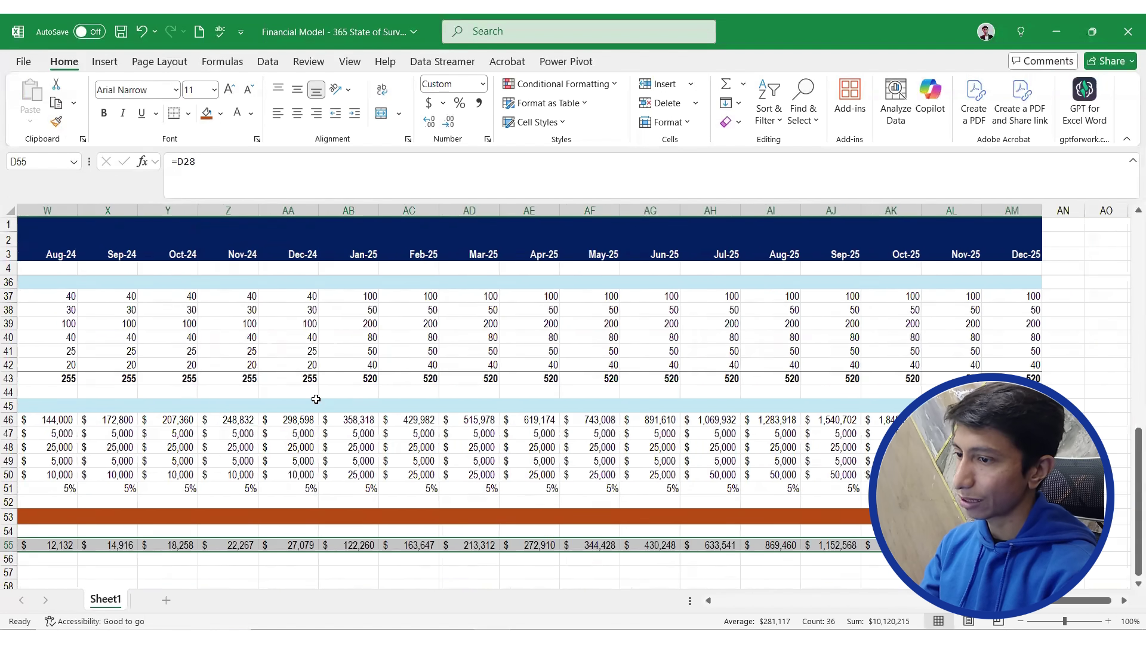
Enter the label Cost of Services in B56 below Revenue
key(ctrl+Left)
key(Down)
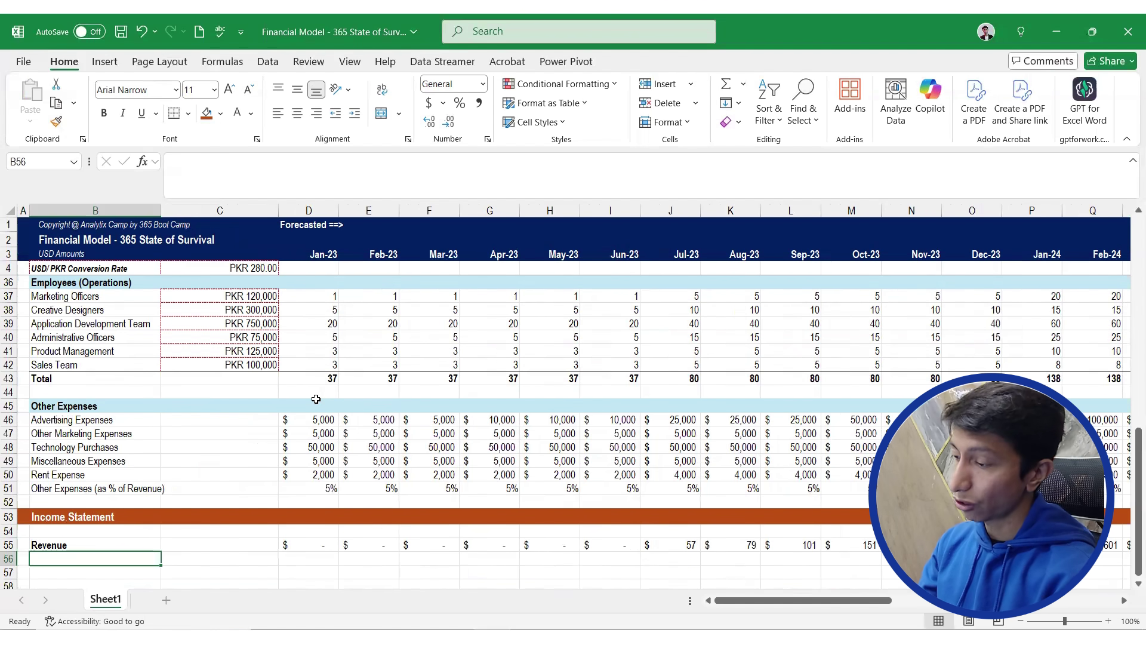
text(Cos)
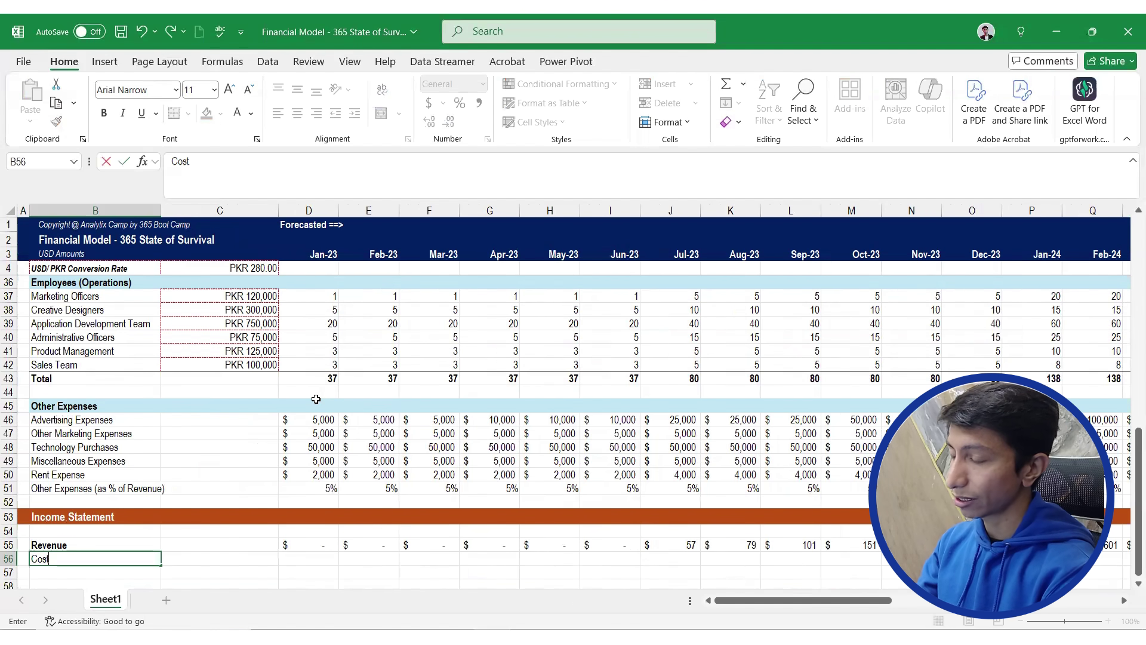
key(BackSpace)
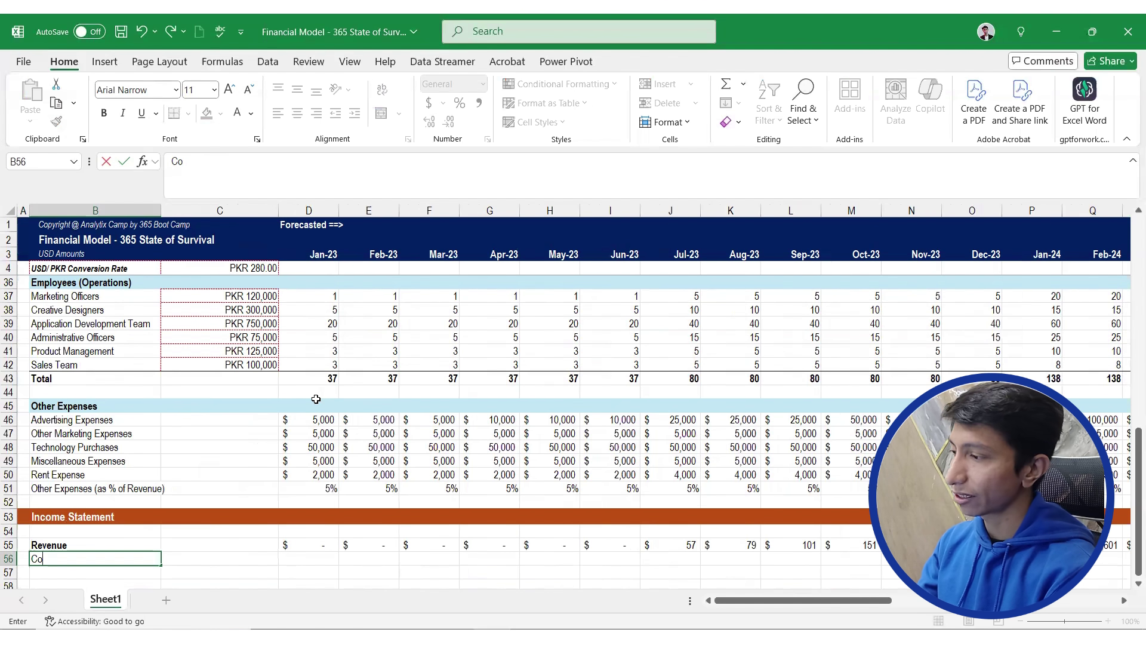
text(st of )
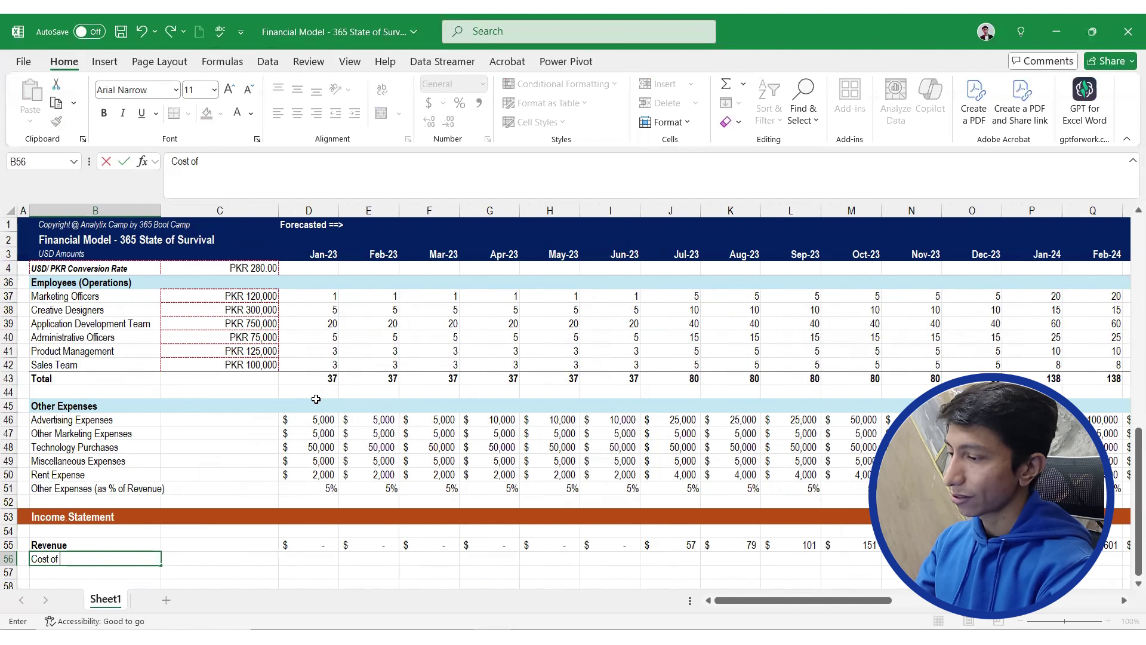
text(Services)
key(Return)
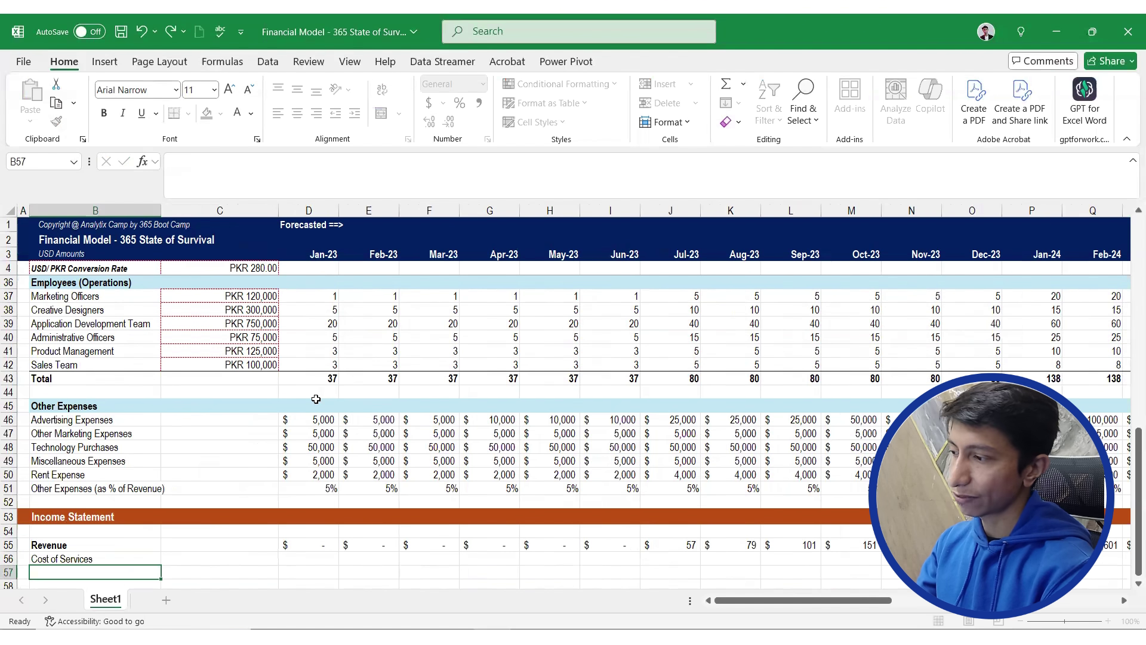
Set both the Revenue and Cost of Services labels in B55:B56 to regular, non-bold text
key(Up)
key(ctrl+b)
key(Up)
key(shift+Down)
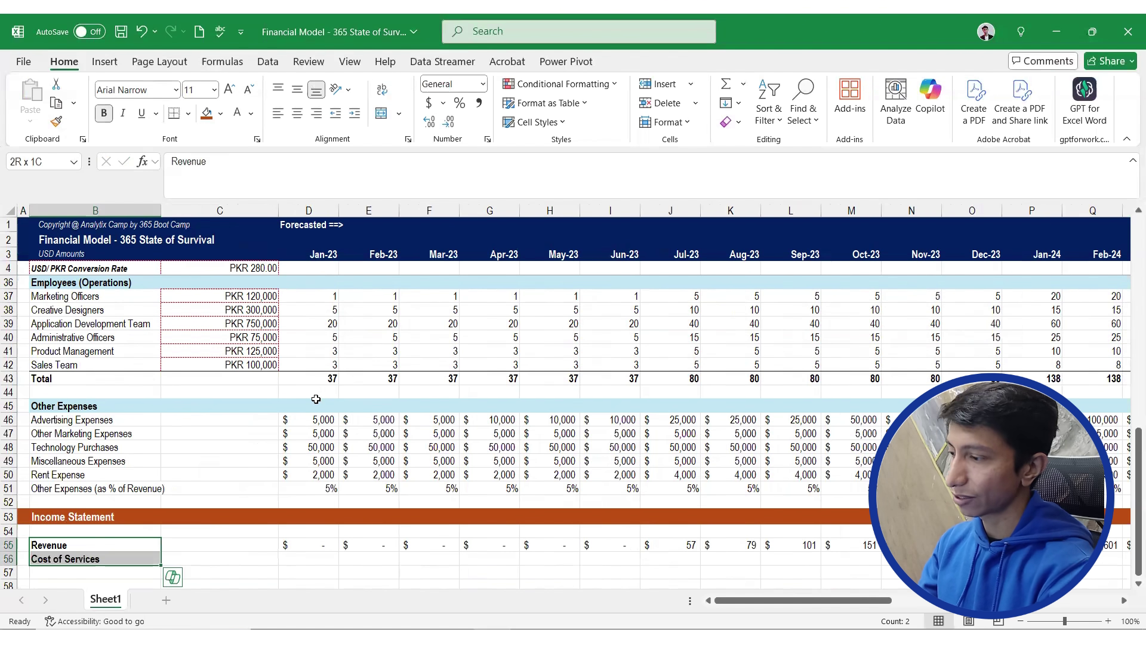
key(ctrl+b)
key(Down)
key(Right)
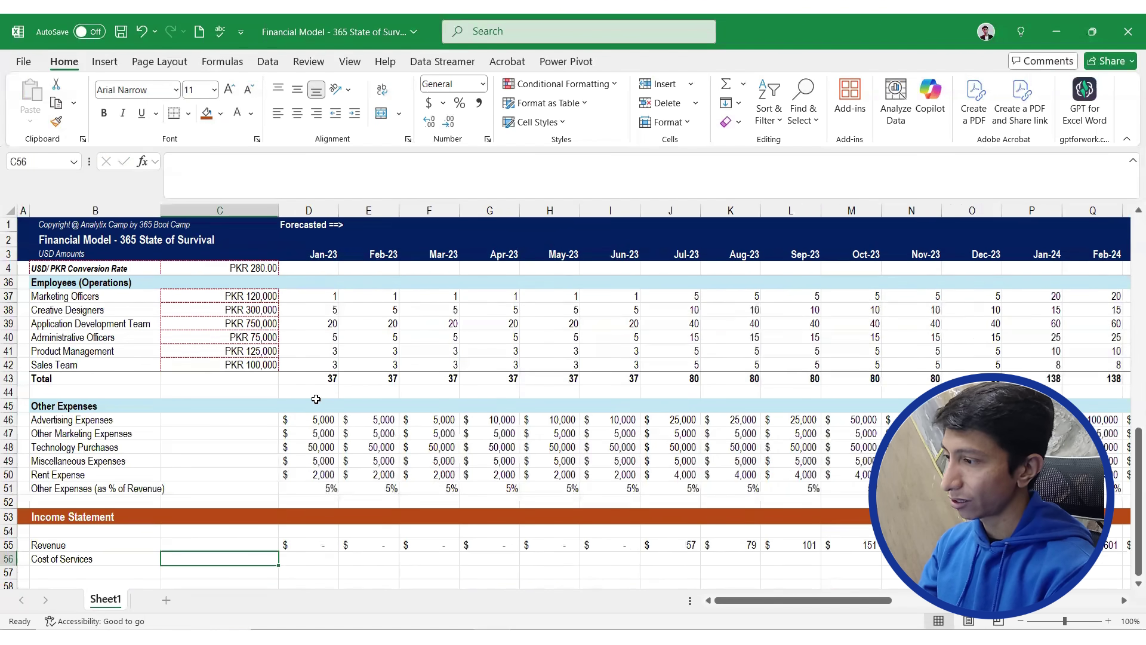
Add Hosting in B57 as an indented, italic sub-item of Cost of Services
key(Left)
key(Down)
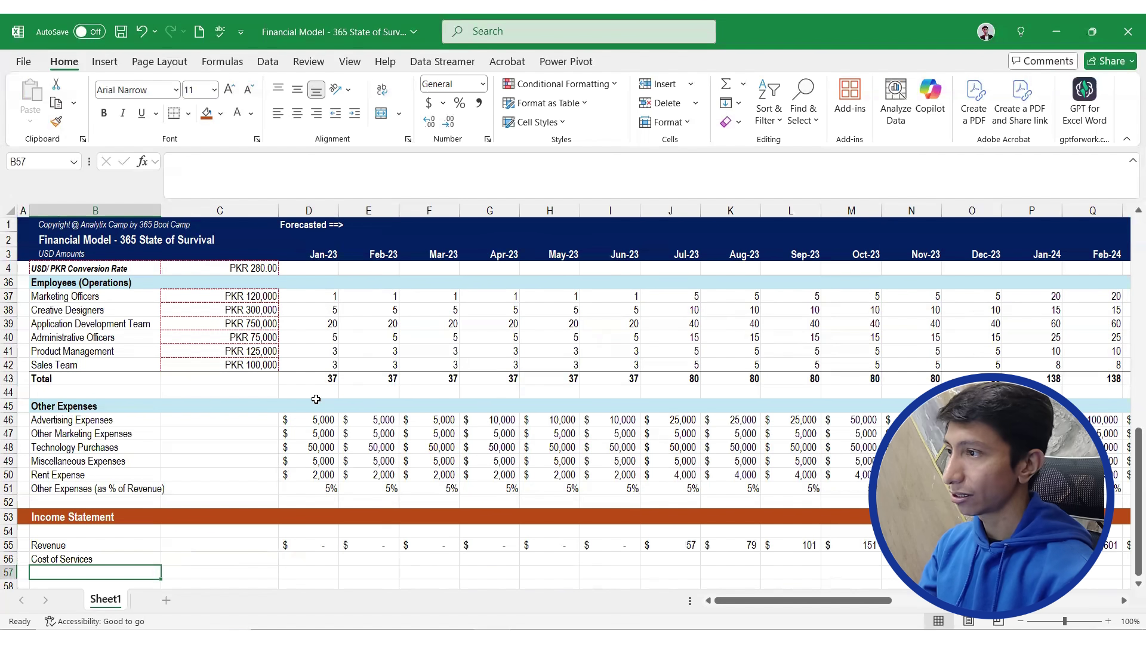
click(354, 113)
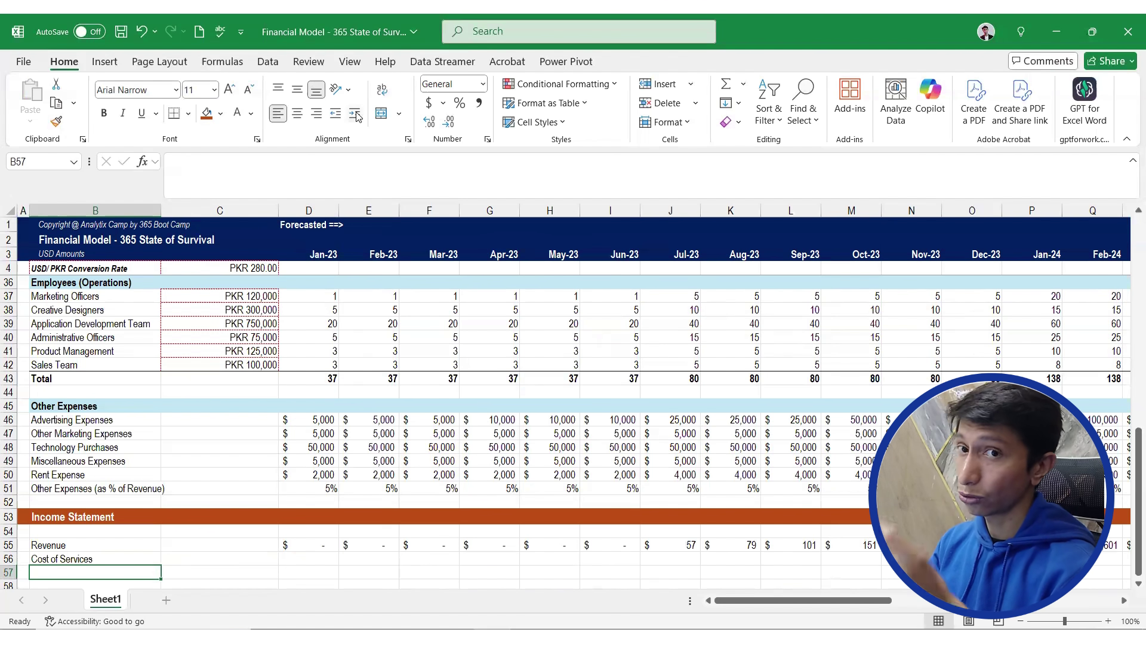
text(Hosting)
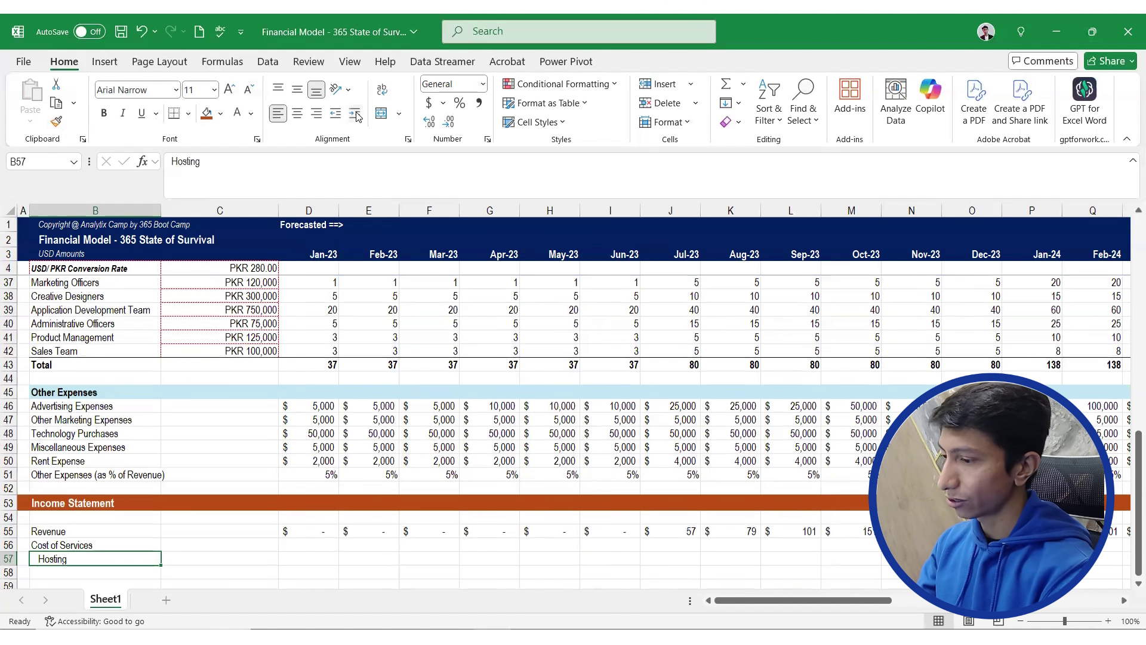
key(ctrl+i)
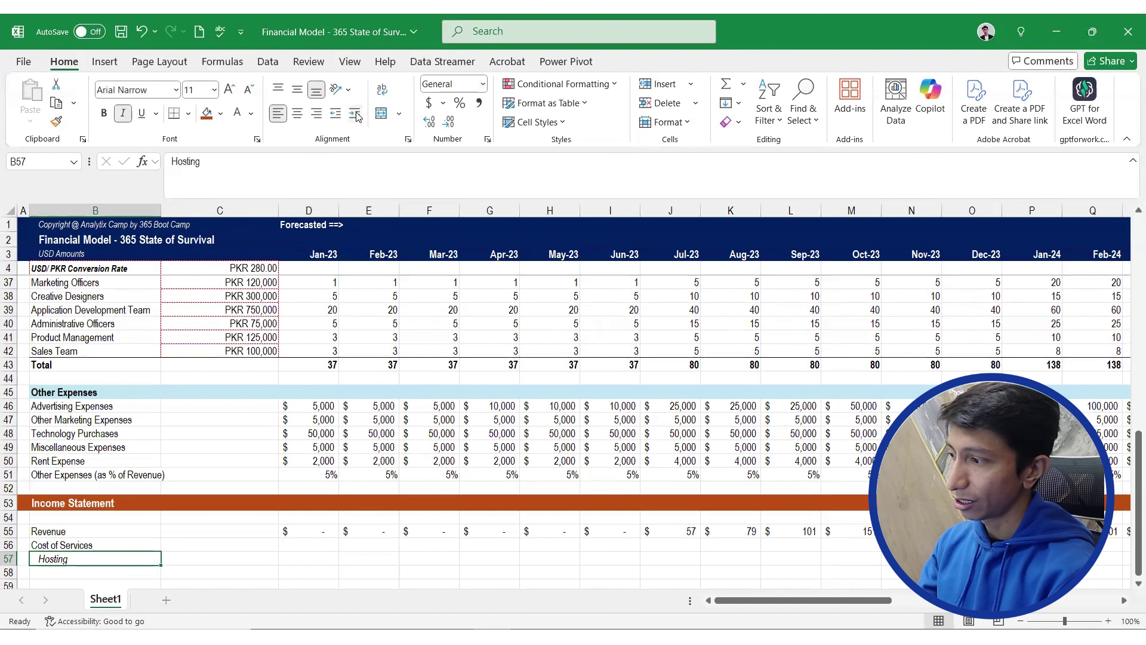
key(Return)
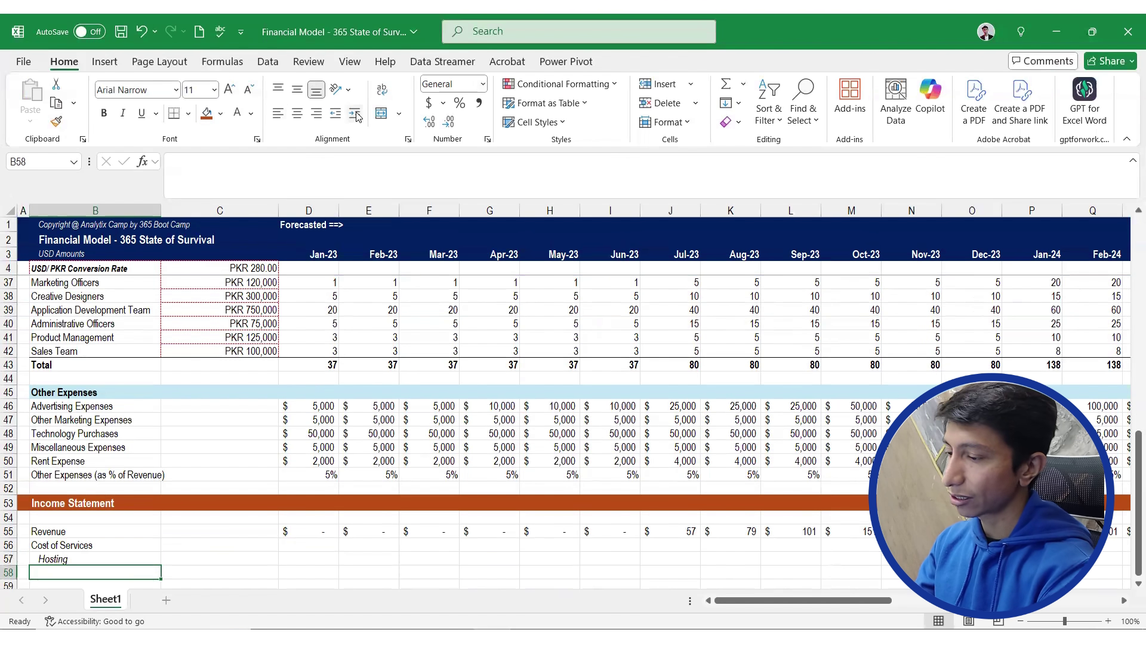
Add Customer Support Salary in B58 as an italic sub-item with the same indent as Hosting
text(Customer S)
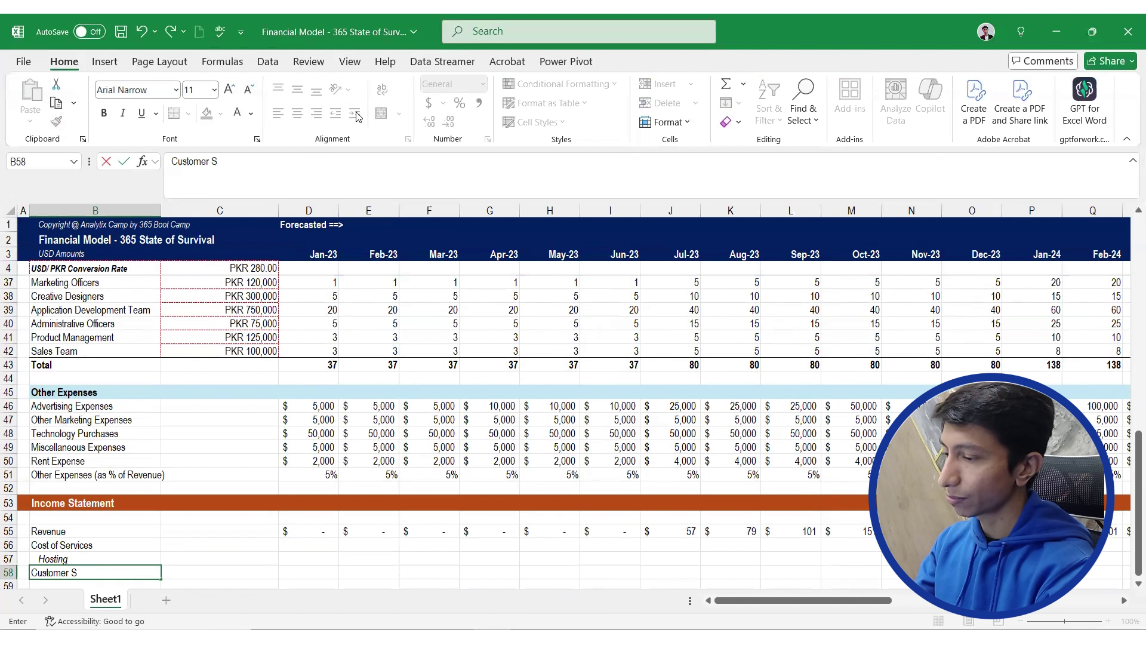
text(upport Sala)
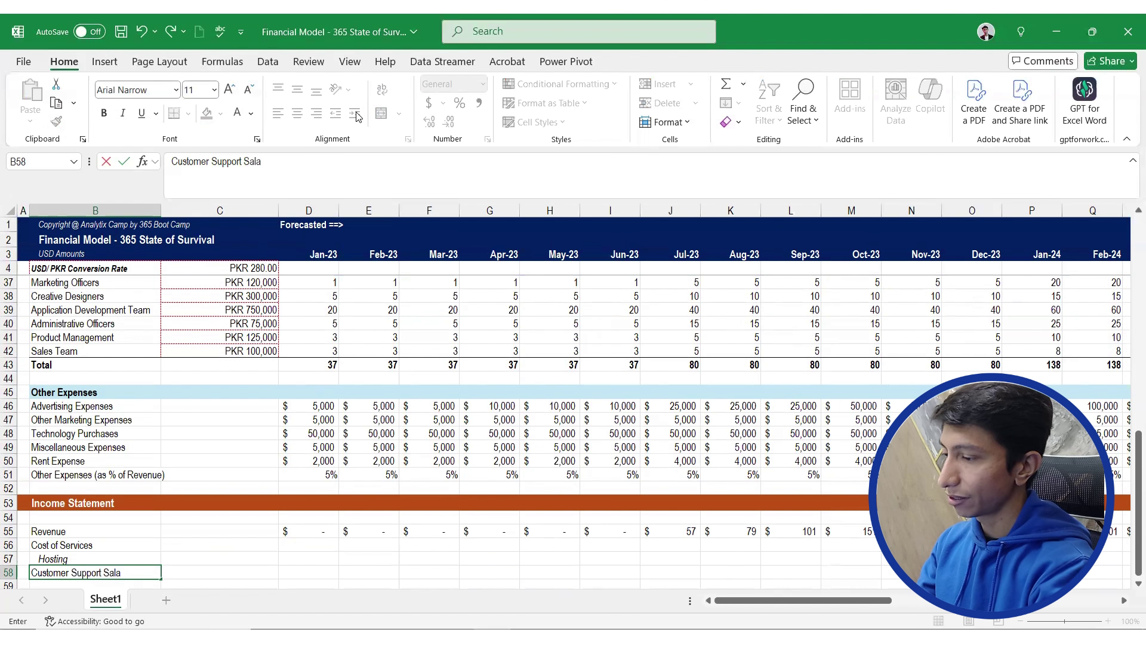
text(ry)
key(Return)
key(Up)
key(ctrl+i)
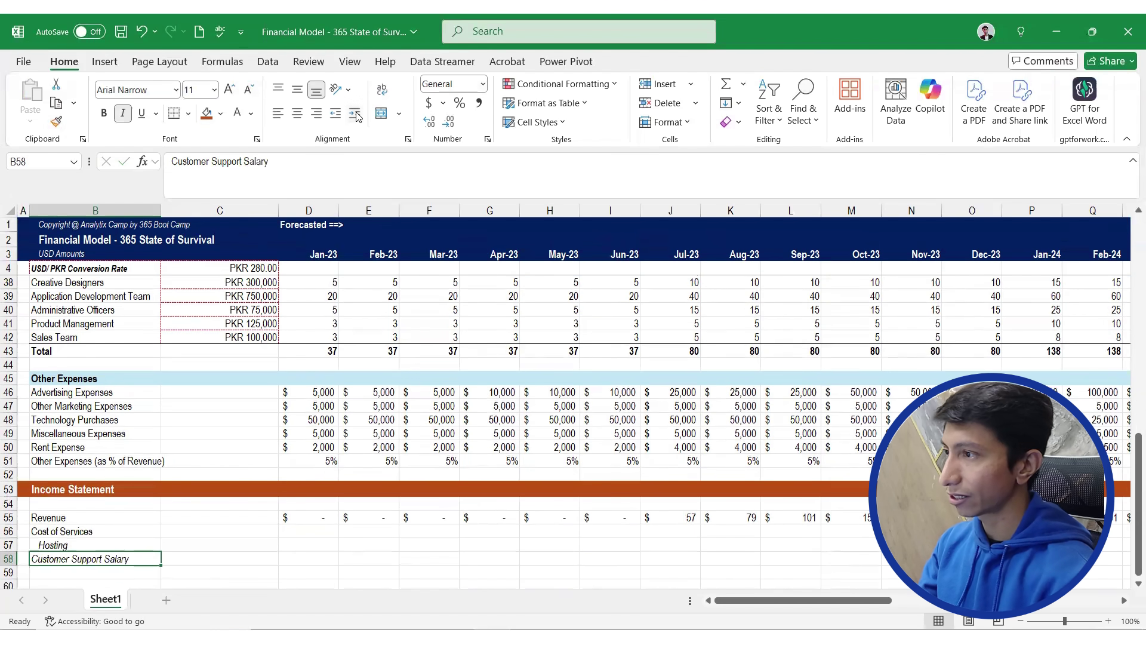
click(355, 113)
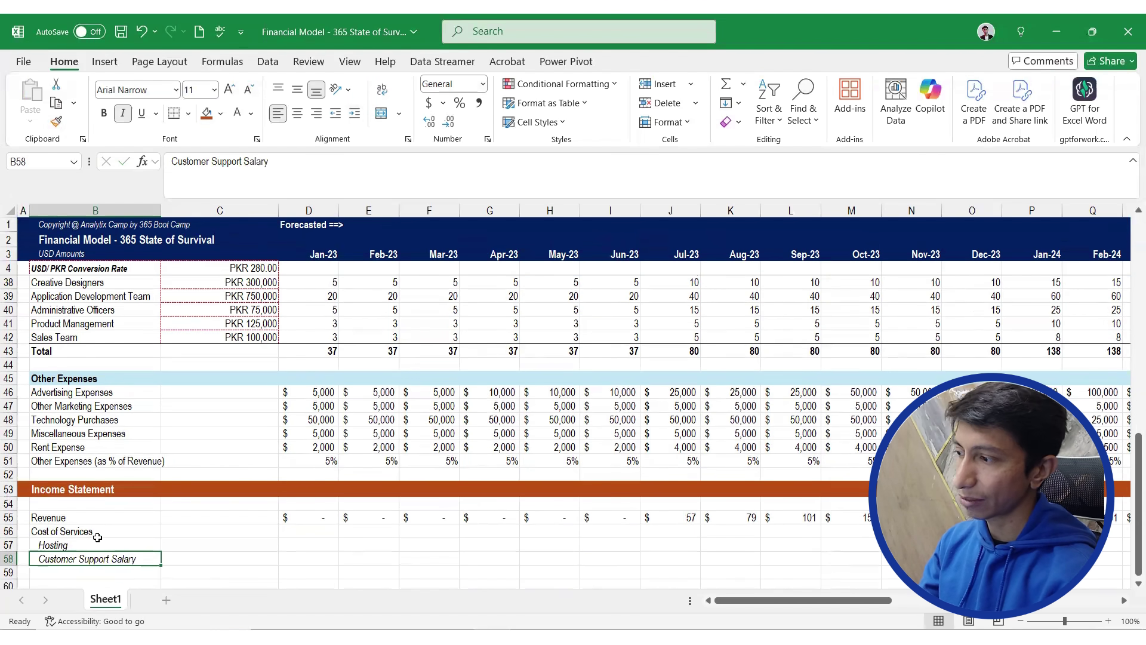
Make the Revenue and Cost of Services labels in B55:B56 bold and add a colon after Cost of Services
drag(97, 525, 98, 530)
key(ctrl+b)
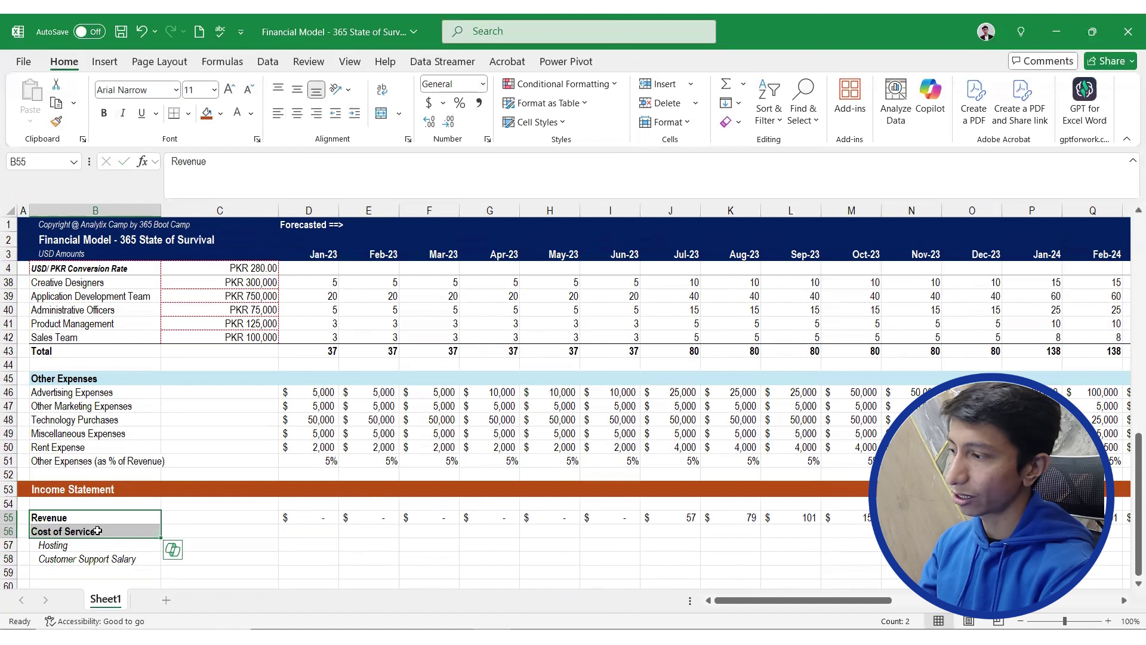
click(97, 531)
key(Down)
key(Down)
key(Up)
key(Up)
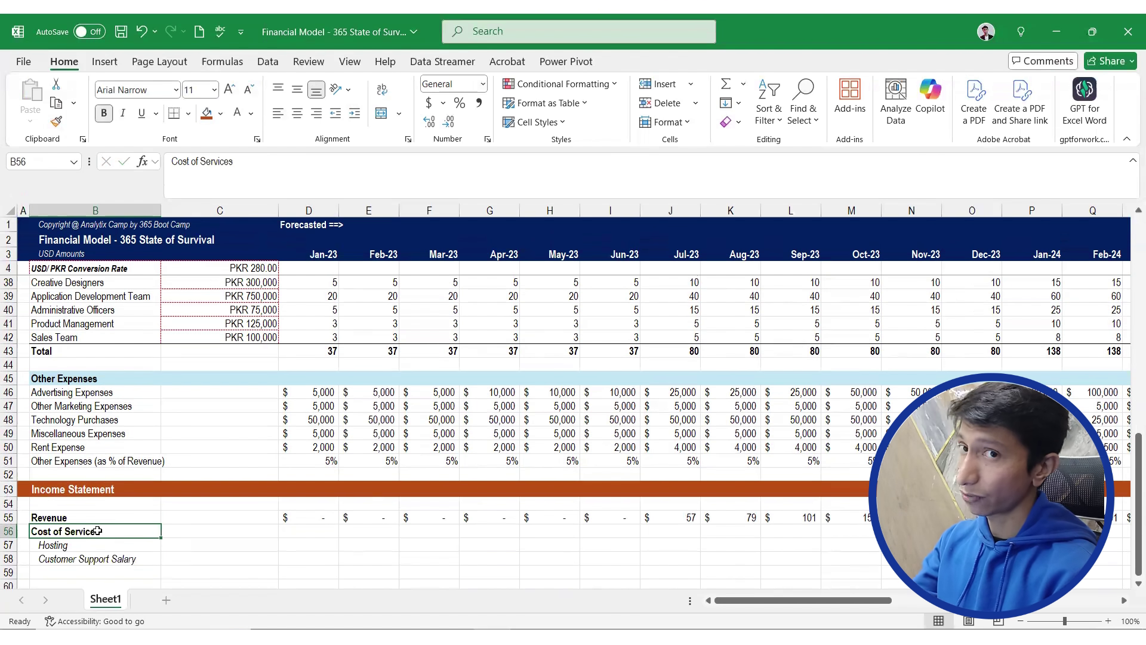
click(289, 175)
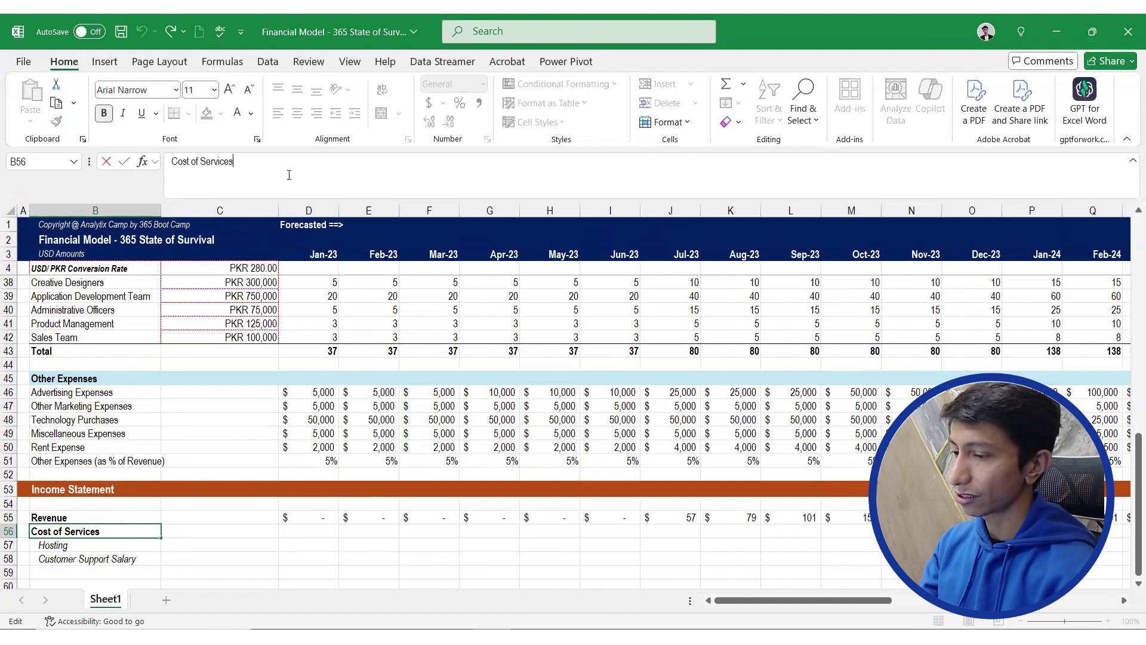
text(:)
key(Return)
Link the Jan-23 Hosting cell D57 to the Amazon Web Hosting cost with the formula =D31
key(Right)
key(Right)
key(Down)
key(Right)
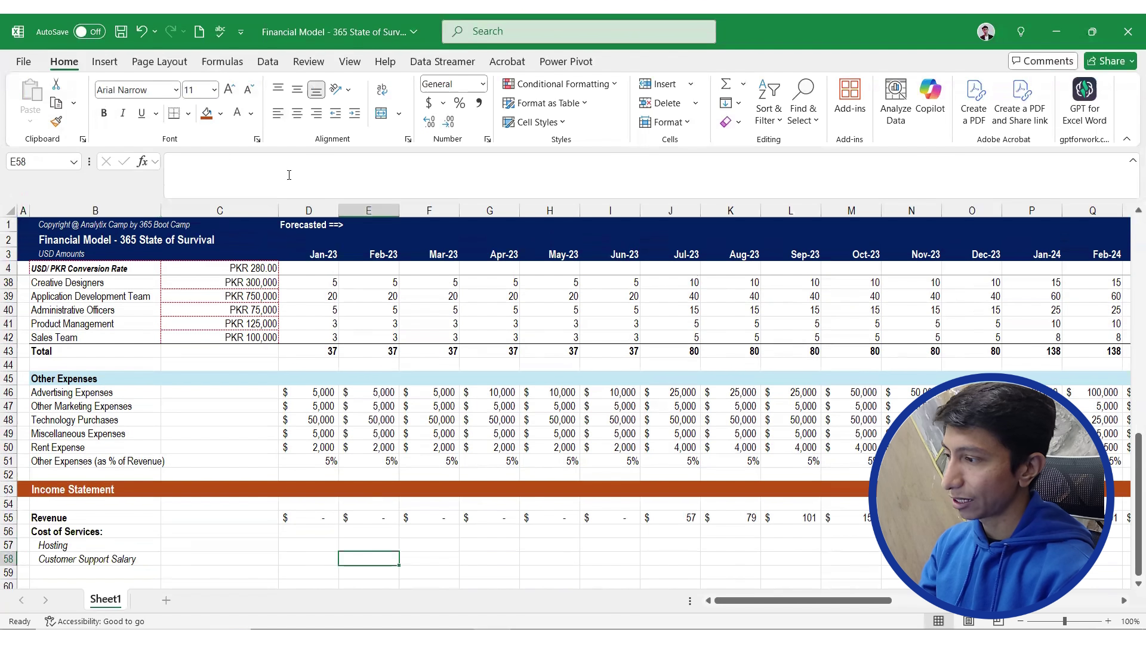
key(Up)
key(Left)
key(Left)
key(Right)
text(=)
key(Up)
key(Up)
key(Up)
key(Up)
key(Up)
key(Up)
key(Up)
key(Up)
key(Up)
key(Up)
key(Up)
key(Up)
key(Up)
key(Up)
key(Up)
key(Up)
key(Up)
key(Up)
key(Up)
key(Up)
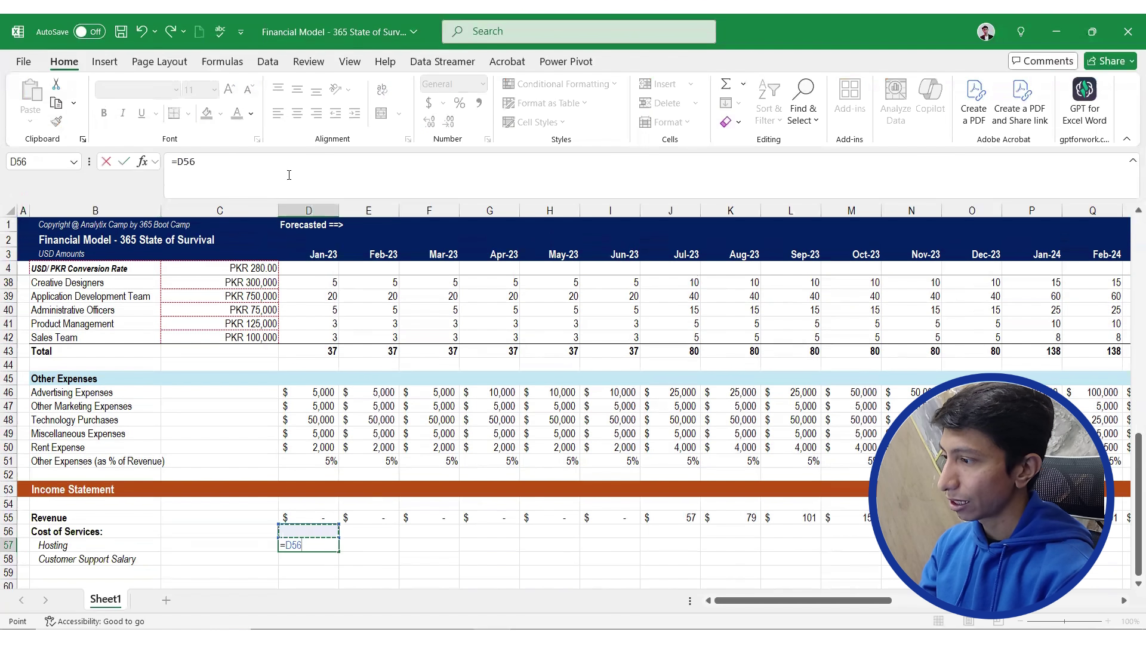
key(Up)
key(Up)
key(Up)
key(Up)
key(Up)
key(Up)
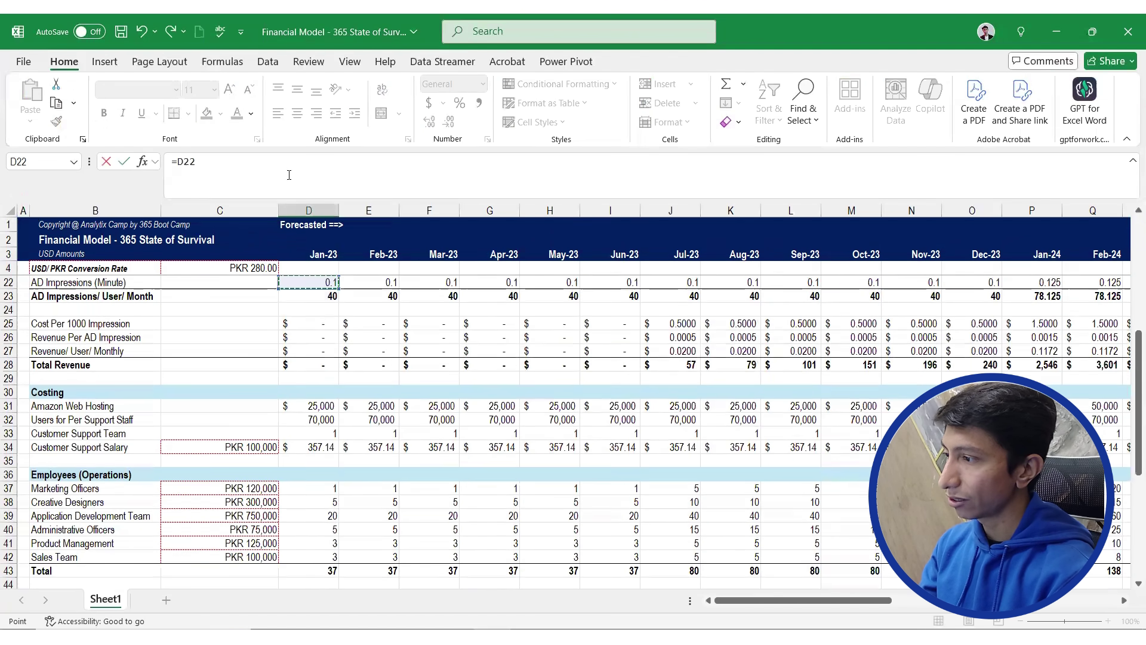
key(Down)
key(Down)
key(Down)
key(Down)
key(Down)
key(Down)
key(Down)
key(Down)
key(Down)
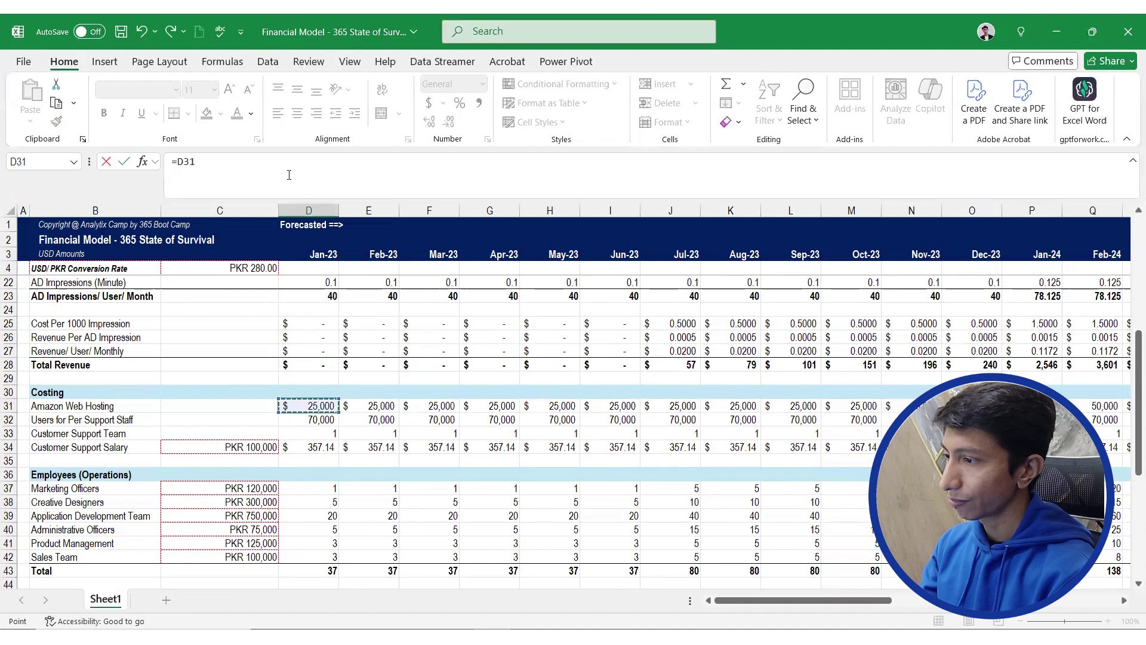
key(Return)
Link the Jan-23 Customer Support Salary cell D58 to the Costing section with the formula =D34
text(=)
key(Up)
key(Up)
key(Up)
key(Up)
key(Up)
key(Up)
key(Up)
key(Up)
key(Up)
key(Up)
key(Up)
key(Up)
key(Up)
key(Up)
key(Up)
key(Up)
key(Up)
key(Up)
key(Up)
key(Up)
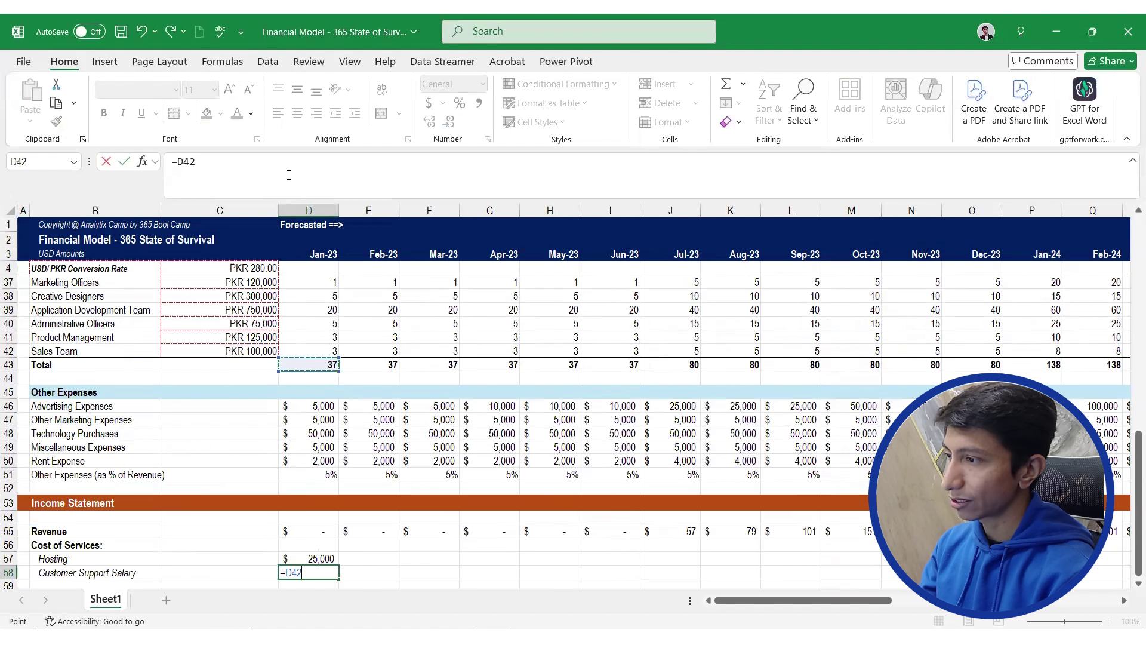
key(Down)
key(Down)
key(Down)
key(Down)
key(Down)
key(Down)
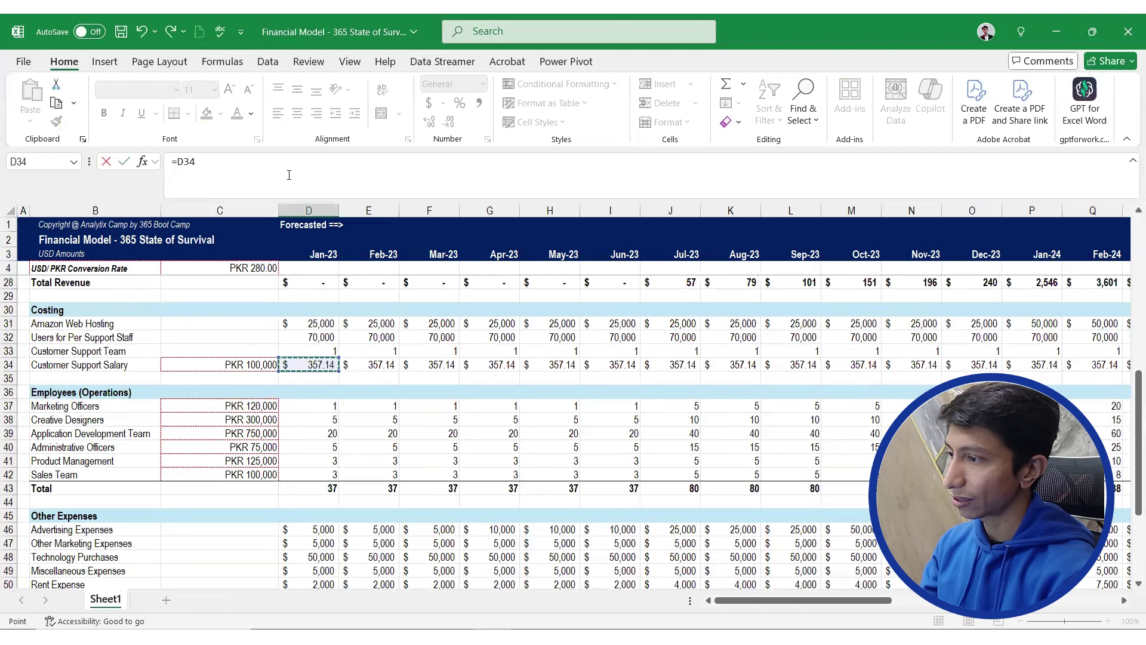
key(Return)
Fill the Hosting and Customer Support Salary formulas from D57:D58 across all months through Dec-25 in column AM
key(Return)
key(Up)
key(Up)
key(Up)
key(shift+Down)
key(shift+Right)
key(shift+Right)
key(shift+Right)
key(shift+Right)
key(shift+Right)
key(shift+Right)
key(shift+Right)
key(shift+Right)
key(shift+Right)
key(shift+Right)
key(shift+Right)
key(shift+Right)
key(shift+Right)
key(shift+Right)
key(shift+Right)
key(shift+Right)
key(shift+Right)
key(shift+Right)
key(shift+Right)
key(shift+Right)
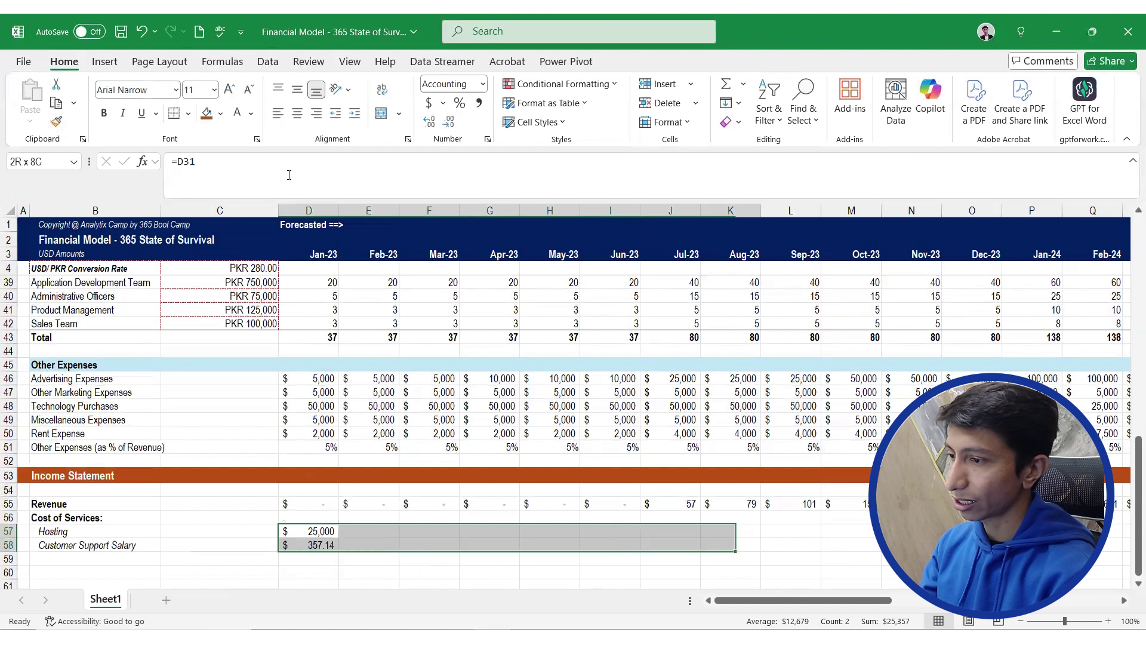
key(shift+Right)
key(shift+Right)
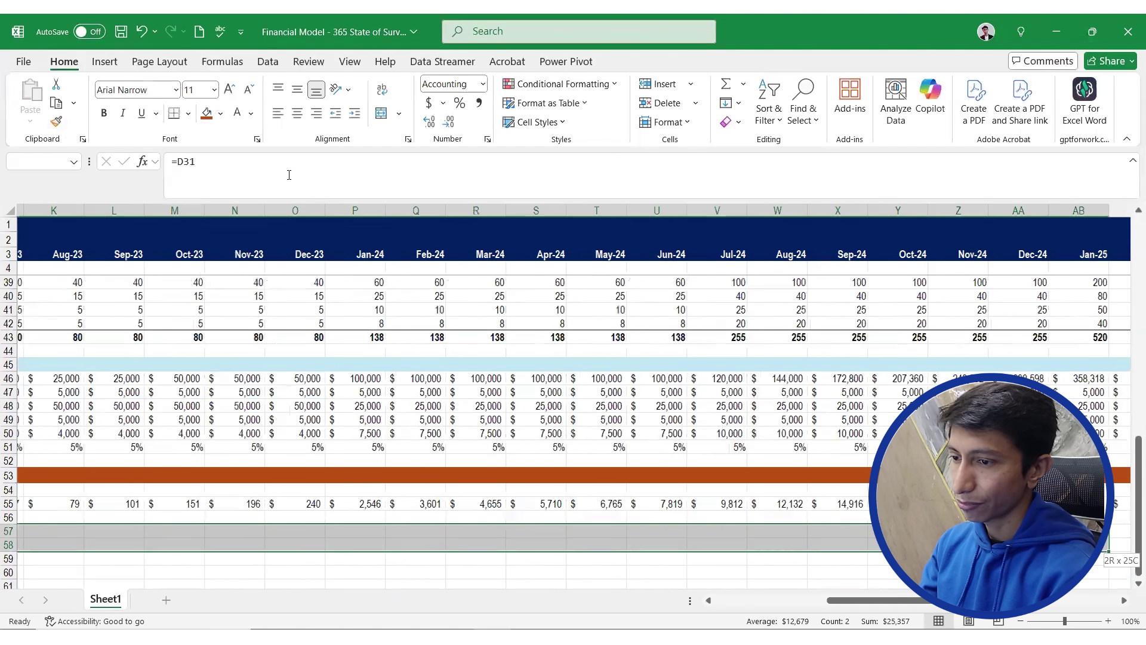
key(shift+Right)
key(shift+Right)
key(shift+Right)
key(shift+Right)
key(shift+Right)
key(shift+Right)
key(shift+Right)
key(shift+Right)
key(shift+Right)
key(shift+Right)
key(shift+Right)
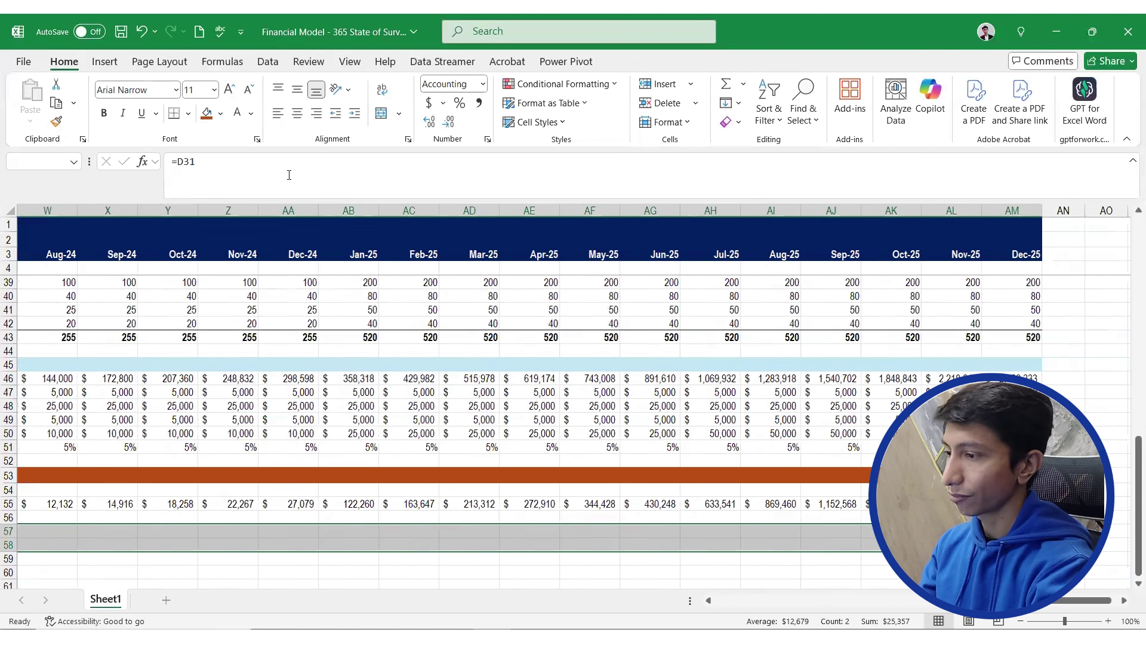
key(ctrl+r)
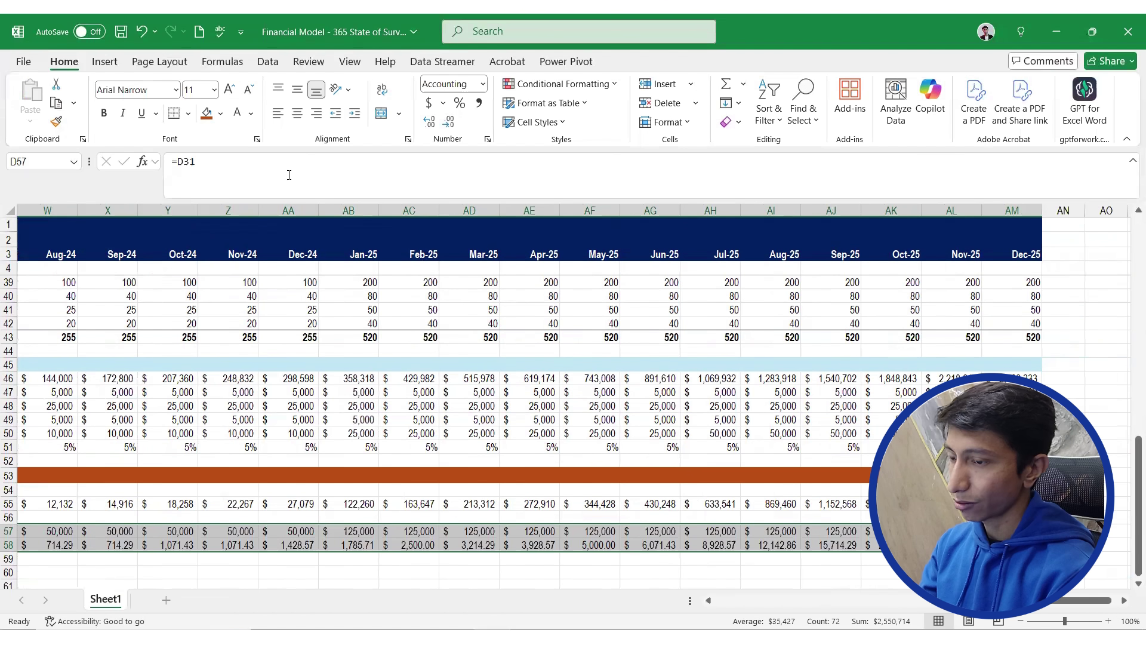
Enter the bold label Gross Profit in B60, leaving a blank row below Customer Support Salary
key(Down)
key(Home)
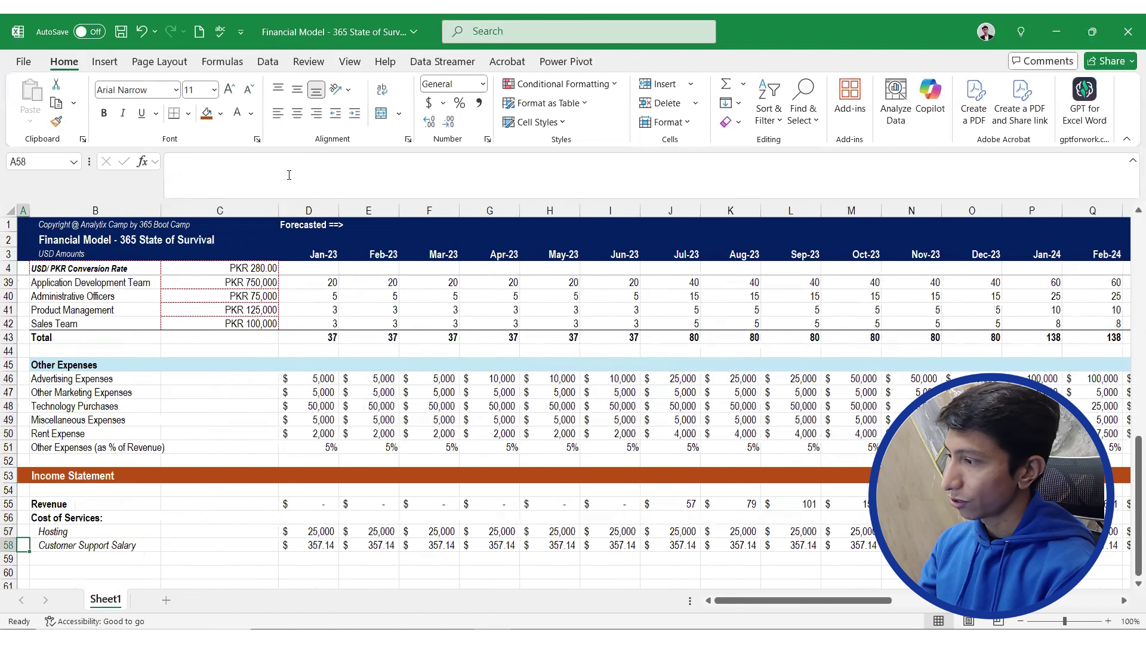
key(Down)
key(Right)
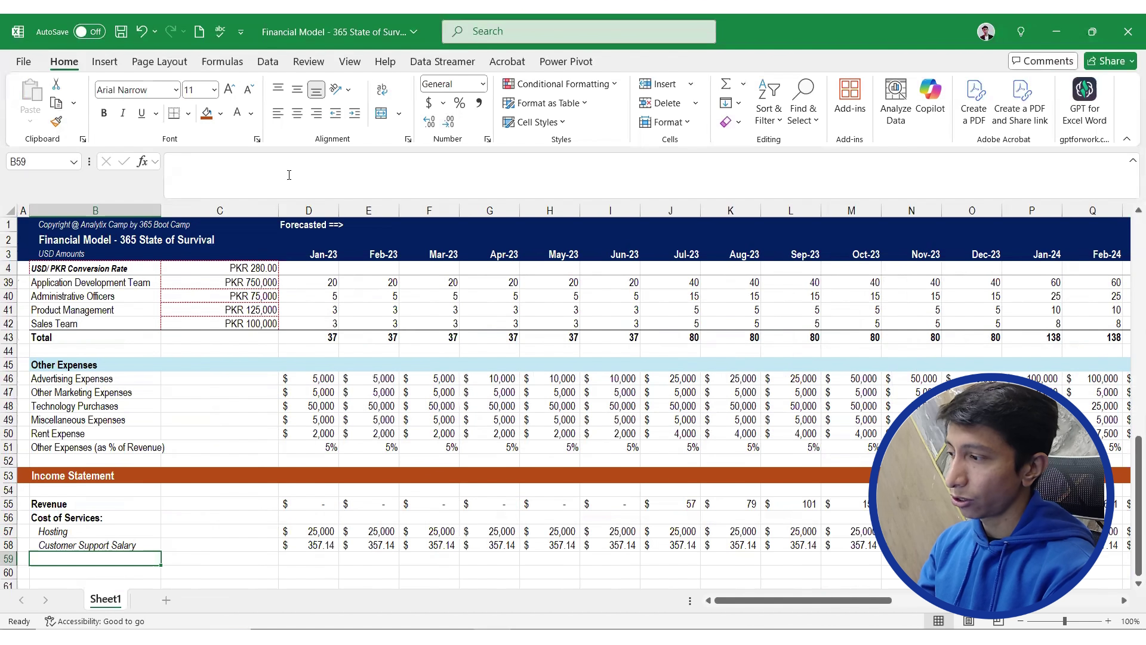
key(Down)
text(Gr)
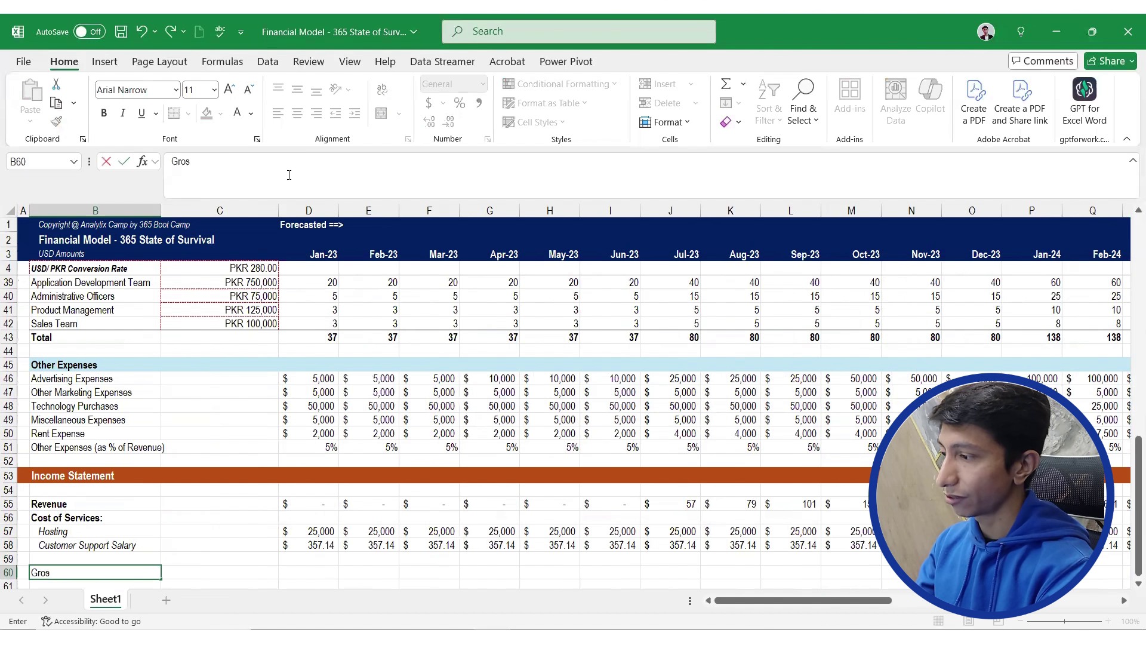
text(oss profit)
key(Return)
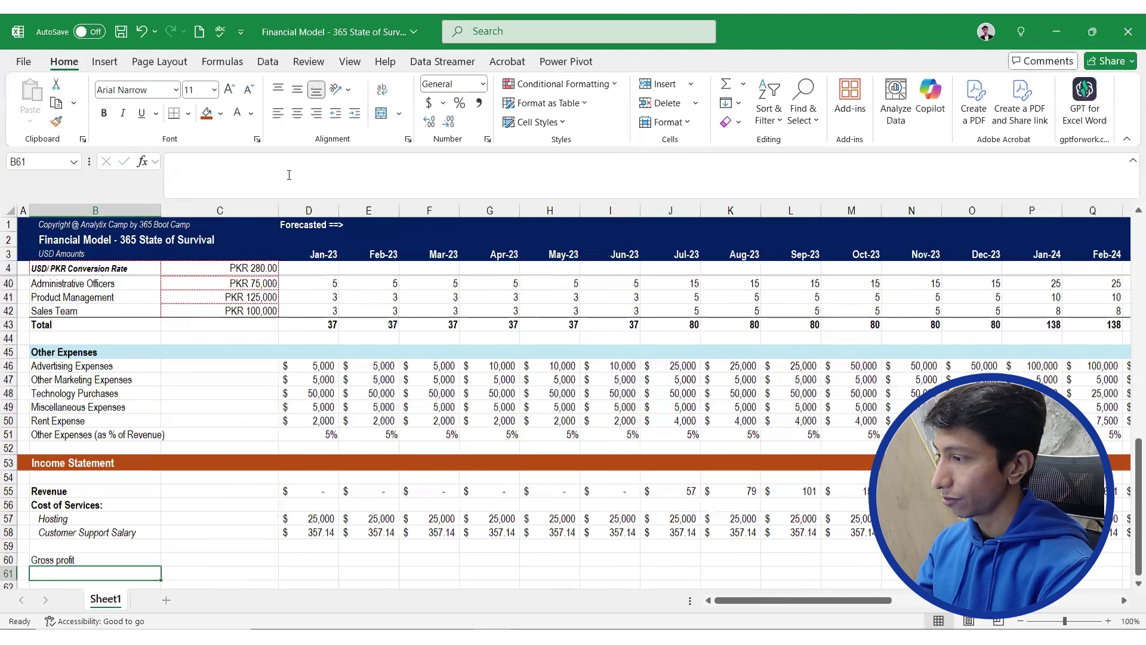
key(Up)
click(204, 157)
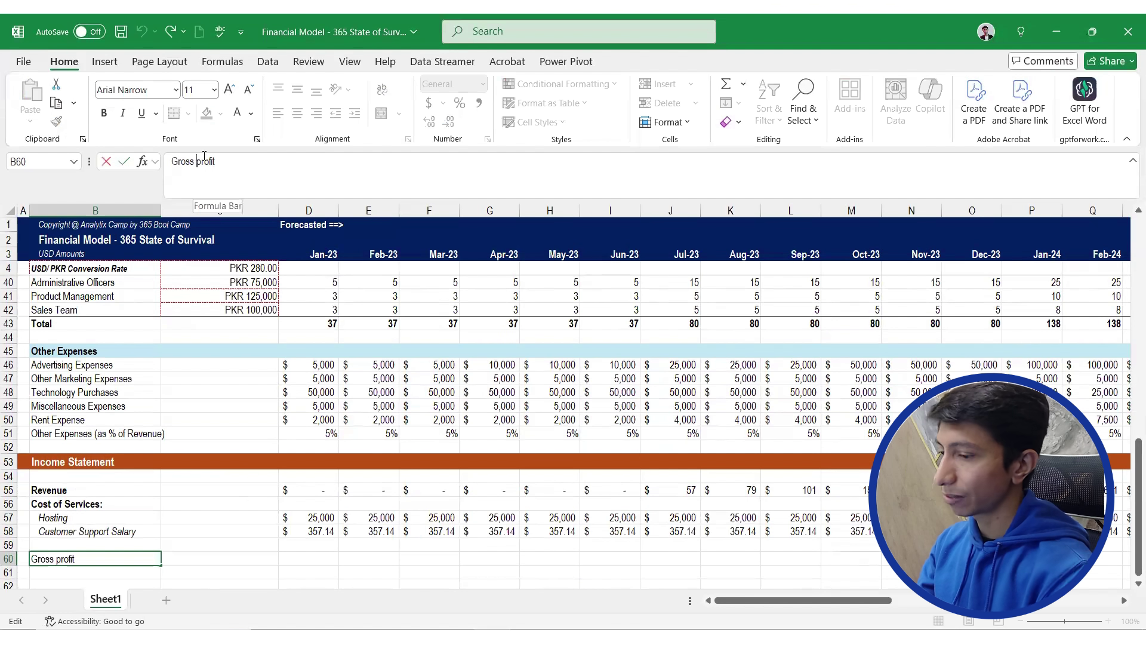
key(BackSpace)
text(P)
key(Return)
key(Up)
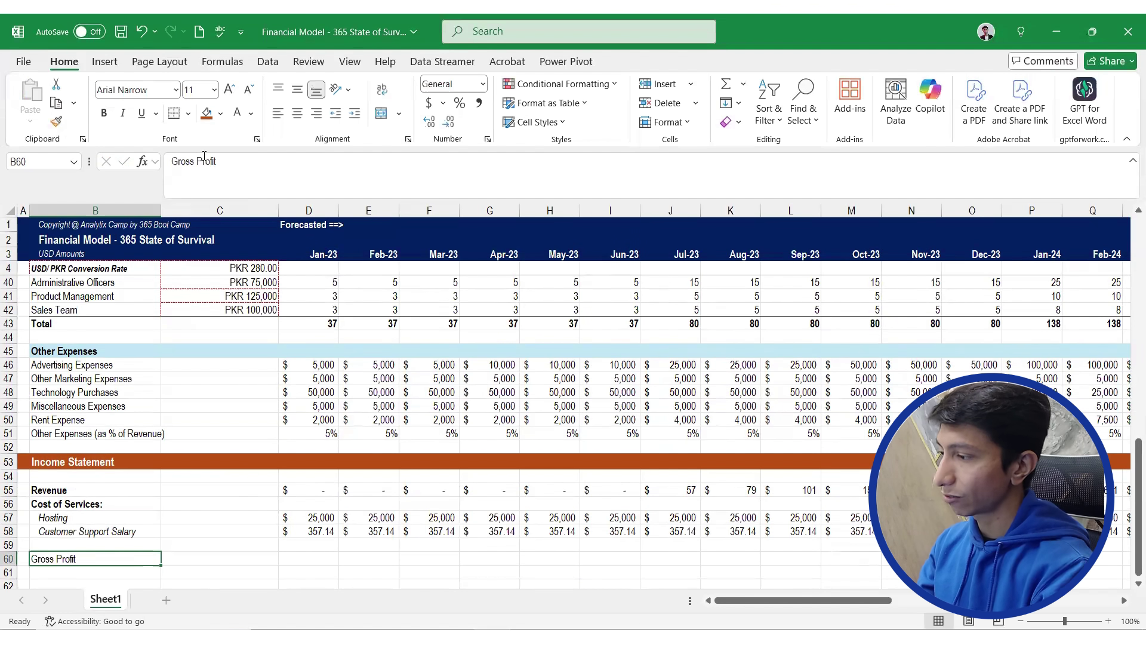
key(ctrl+b)
key(Right)
key(Right)
text(=)
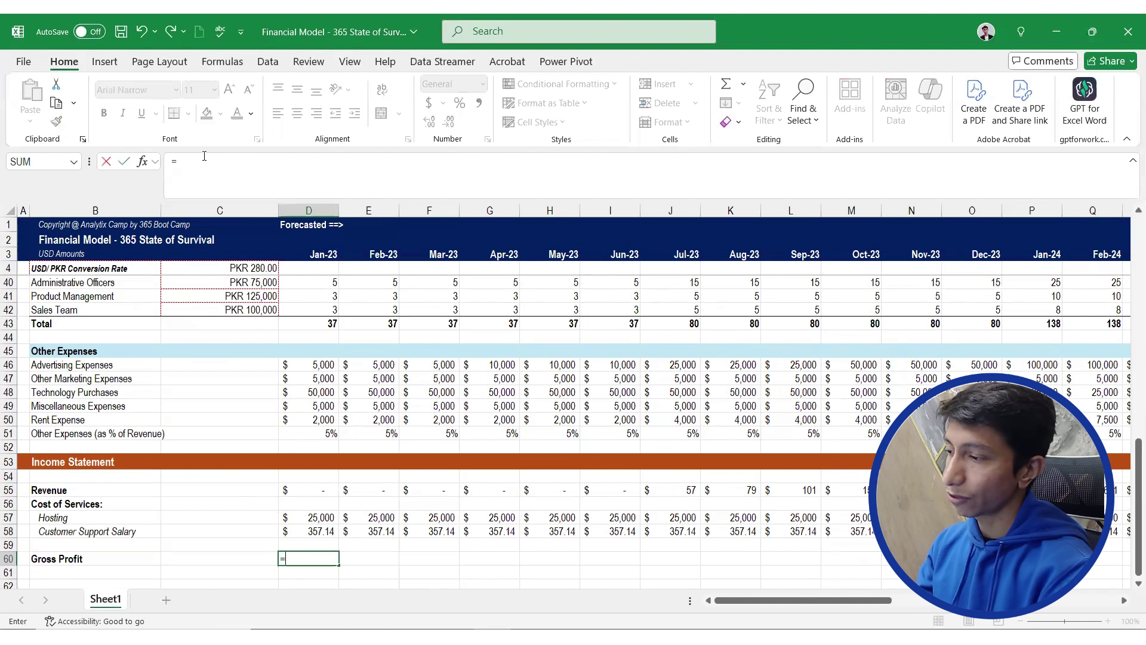
key(Up)
key(Up)
key(Up)
key(Up)
key(Up)
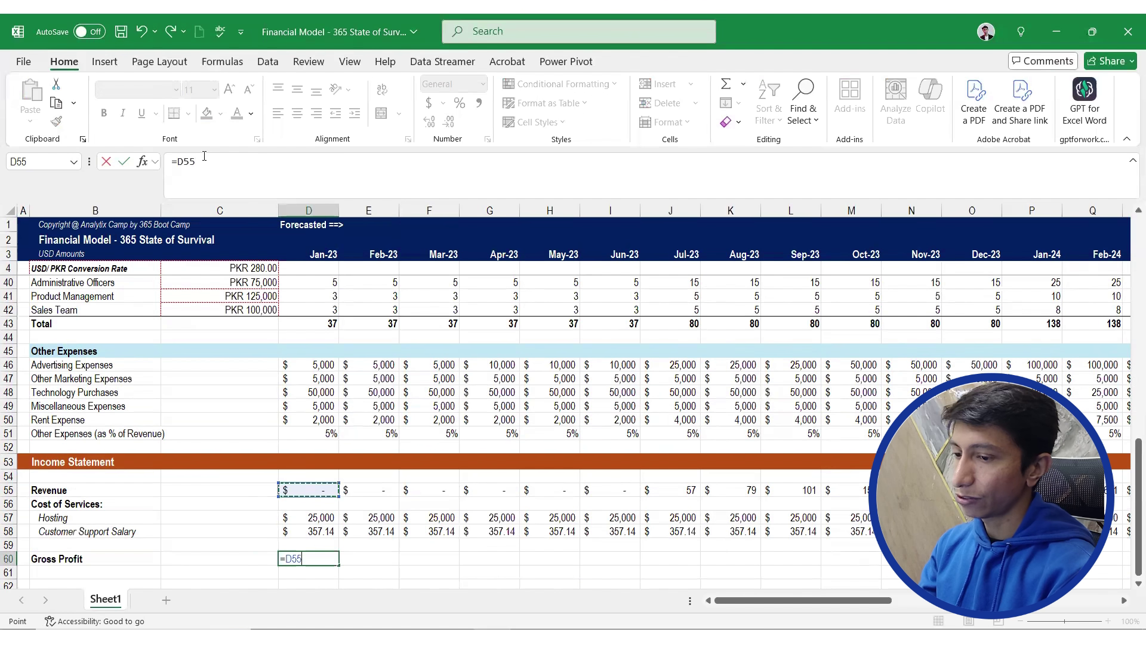
text(-()
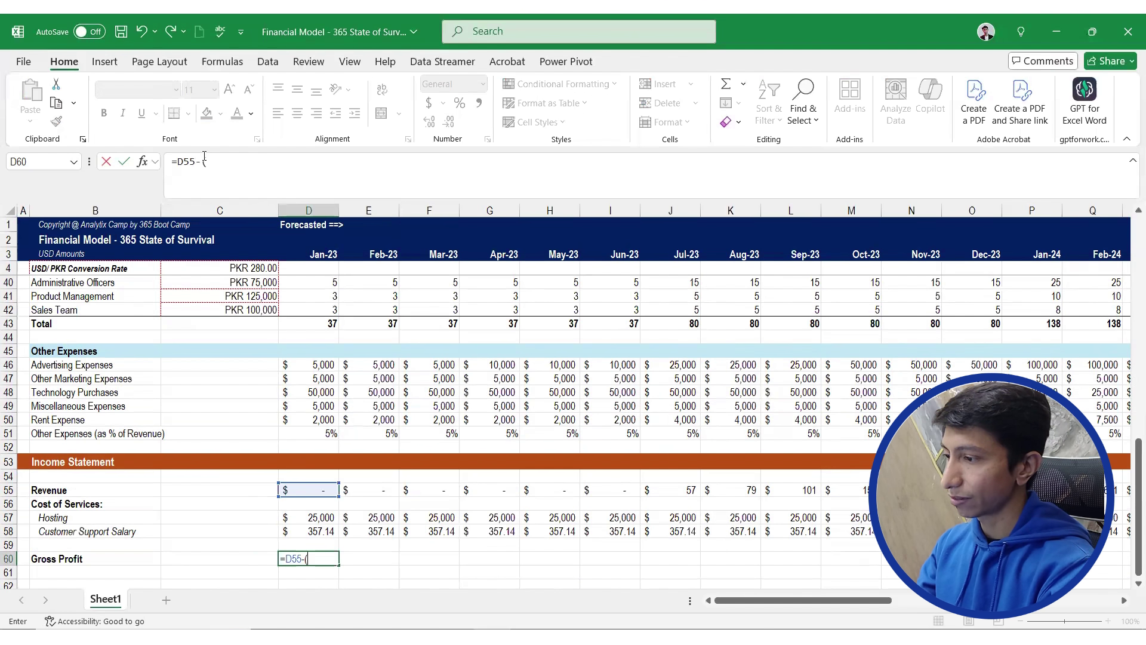
text(UM(D57:D59)
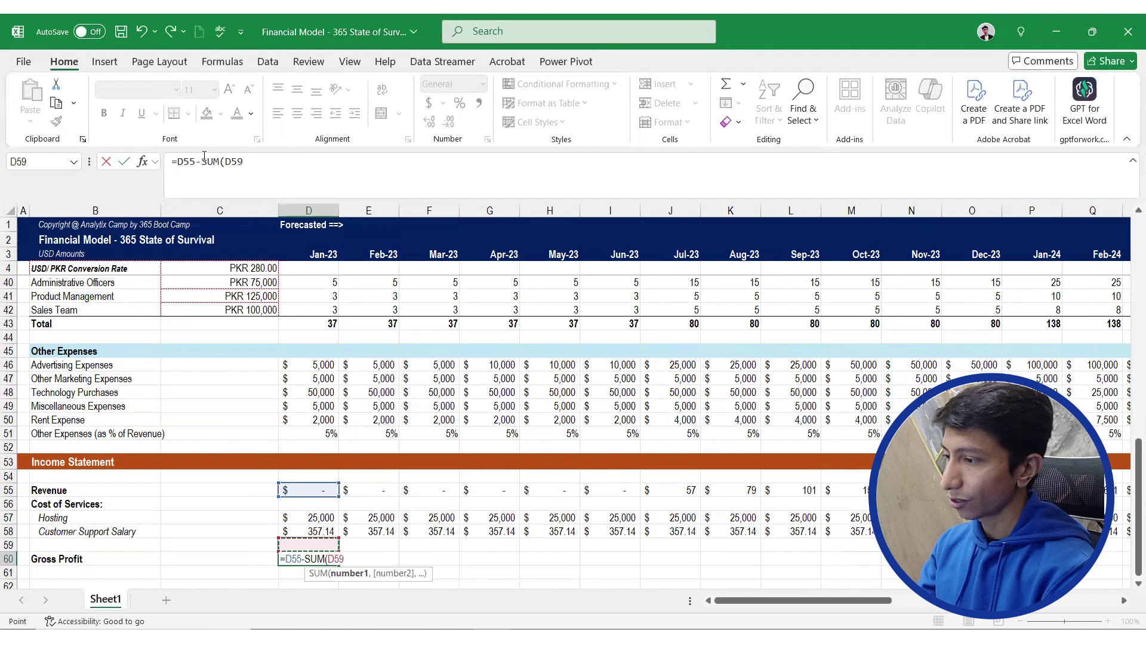
key(Return)
key(Escape)
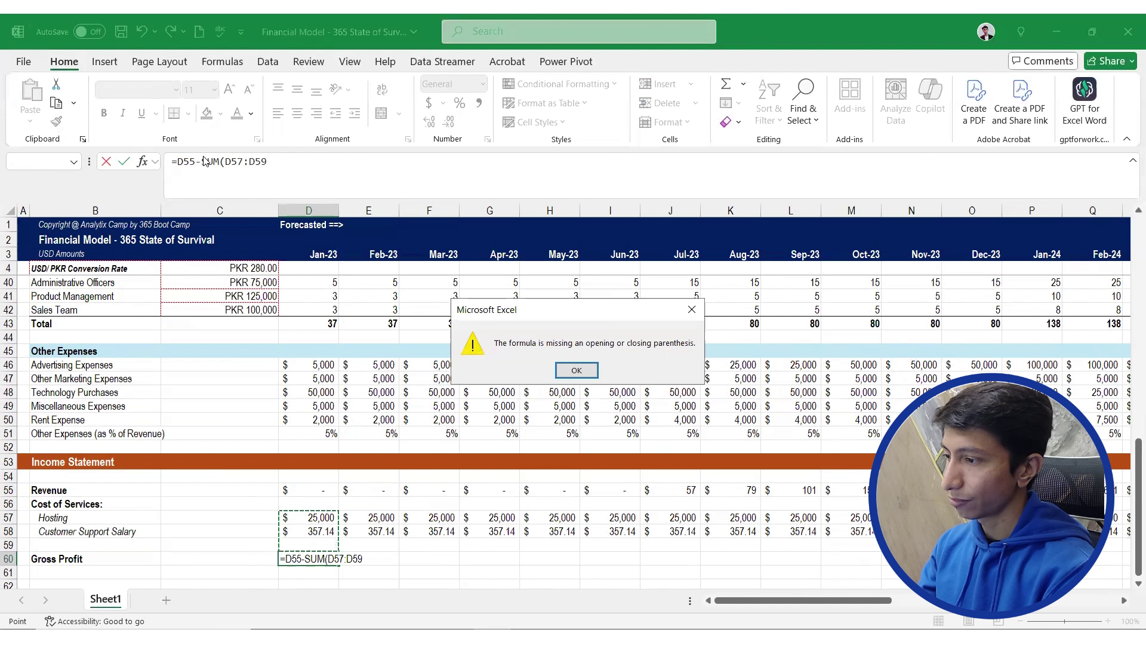
key(Return)
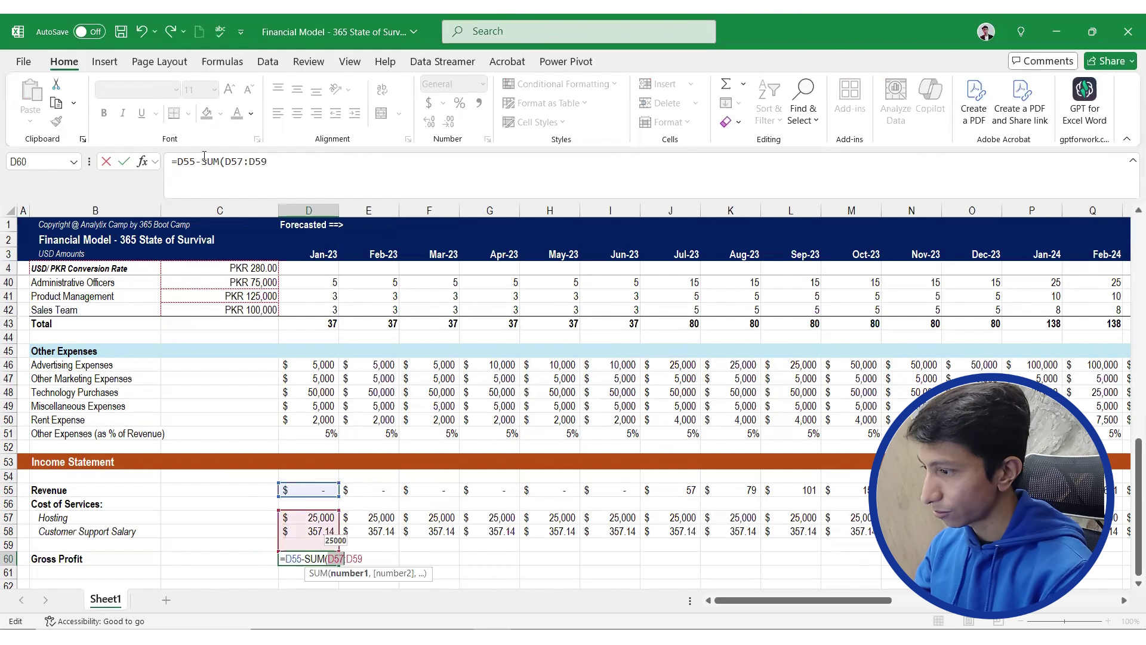
key(Escape)
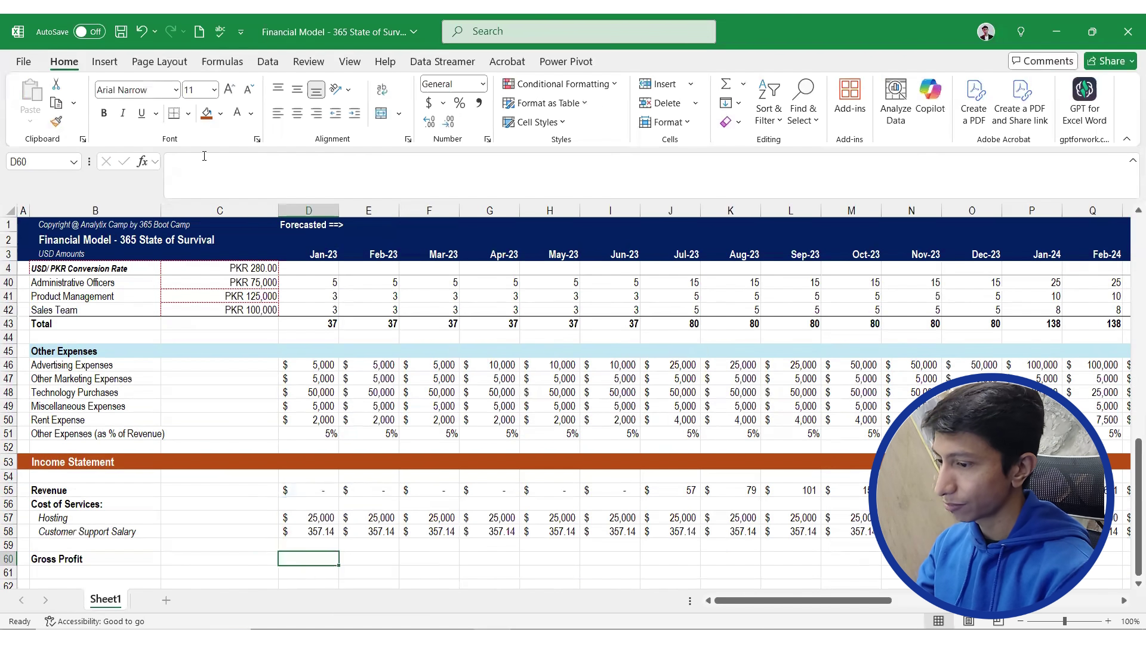
Calculate the Jan-23 Gross Profit in D60 with the formula =D55-SUM(D57:D58)
text(=)
key(Up)
key(Up)
key(Up)
key(Up)
key(Up)
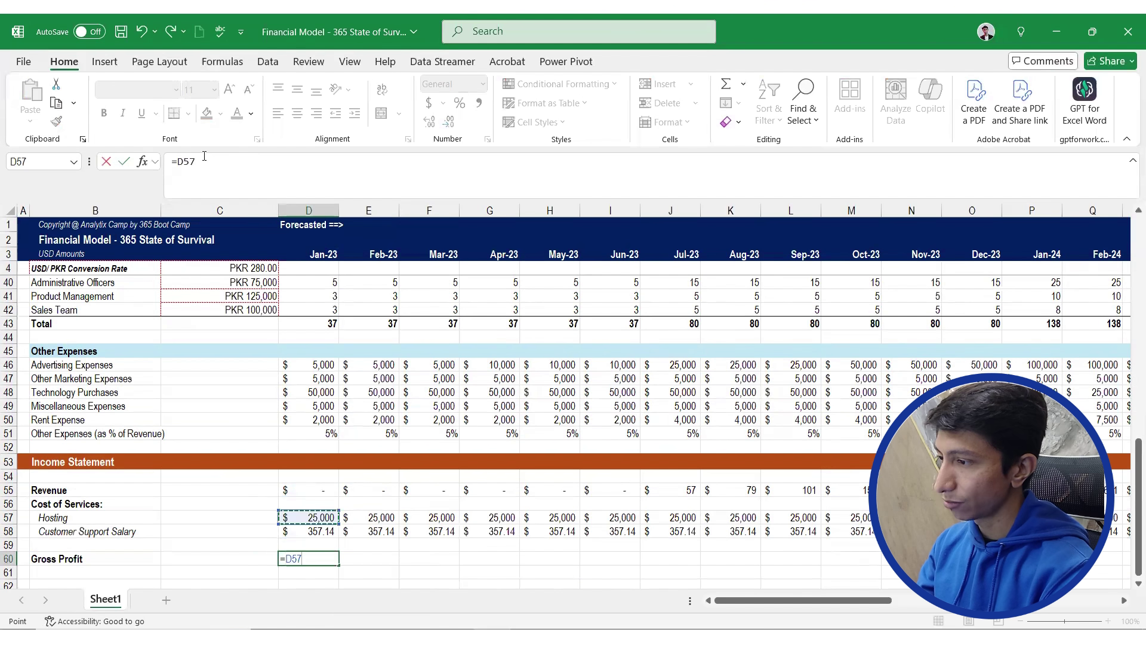
text(-SUM()
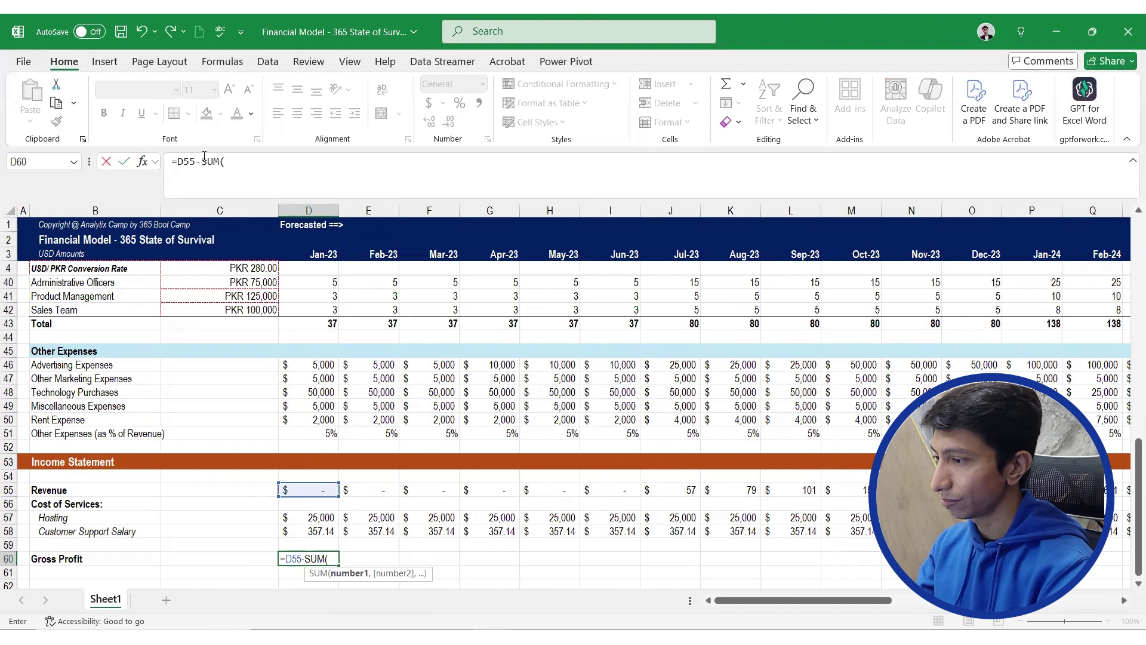
key(Up)
key(Up)
key(shift+Up)
key(Return)
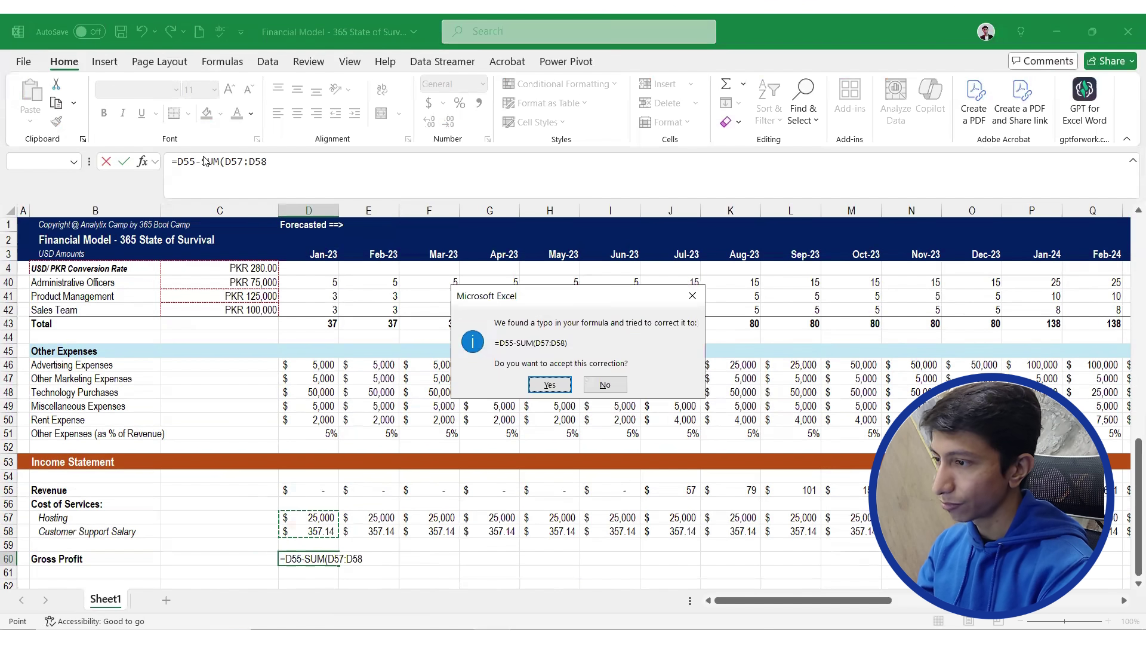
key(Return)
key(Up)
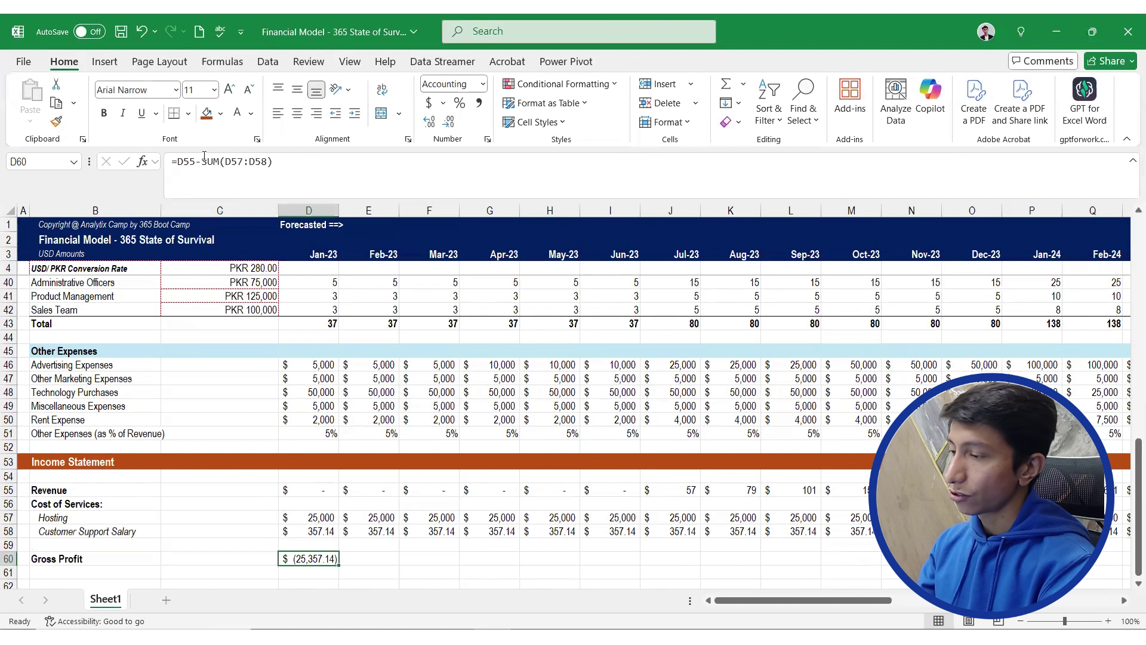
Format D60 with no decimal places and fill the Gross Profit formula across all months through Dec-25 in column AM
click(449, 123)
click(449, 123)
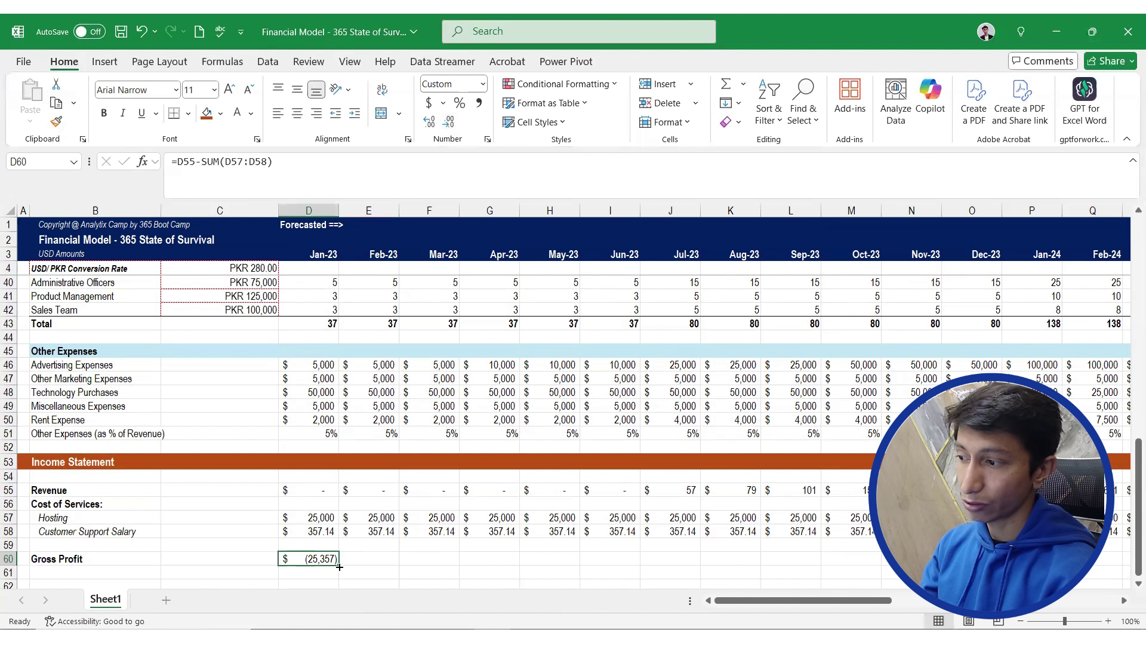
drag(472, 567, 887, 564)
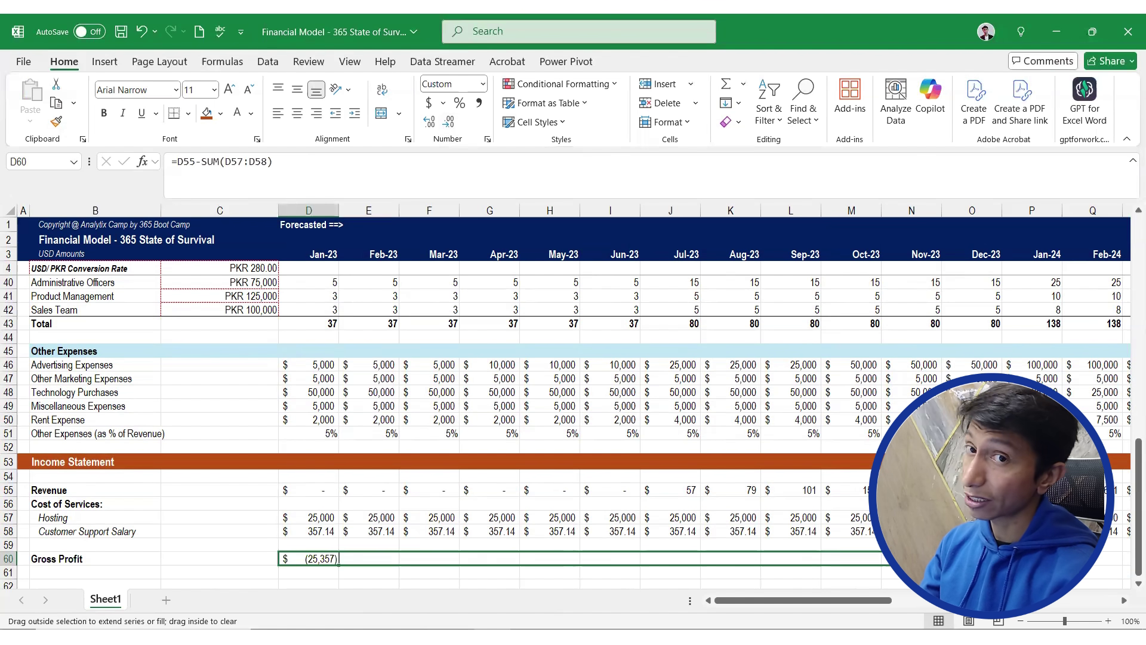
drag(1131, 556, 1132, 556)
drag(1014, 558, 1014, 558)
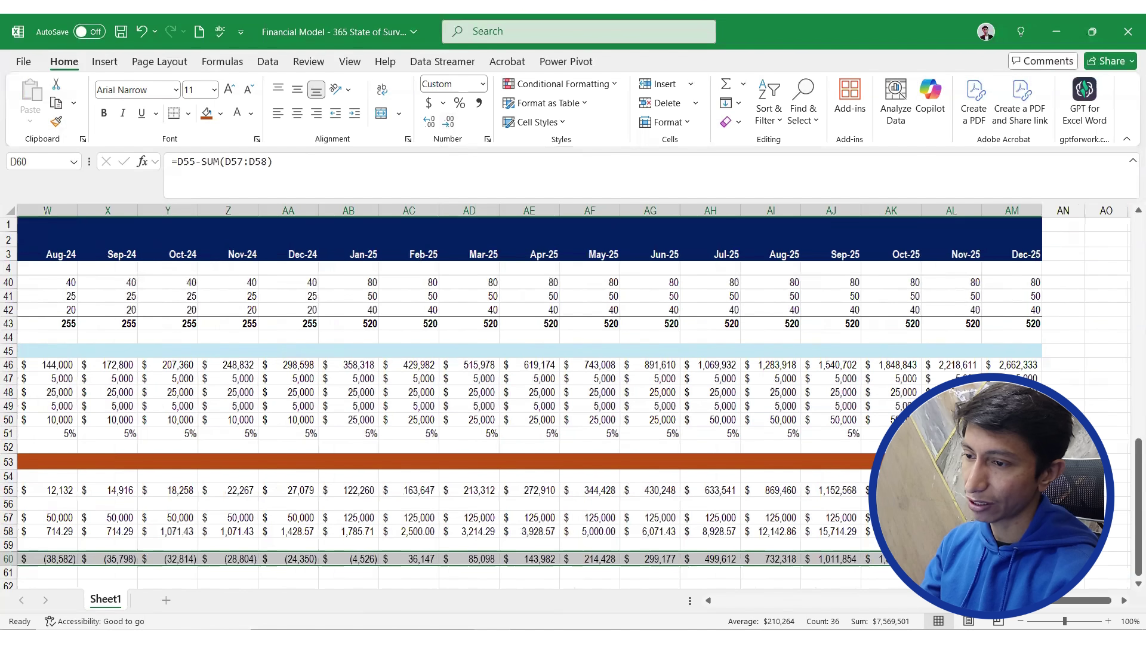
Remove the decimal places from the Customer Support Salary values in row 58 from Jan-23 through Dec-25
click(1012, 532)
key(ctrl+Left)
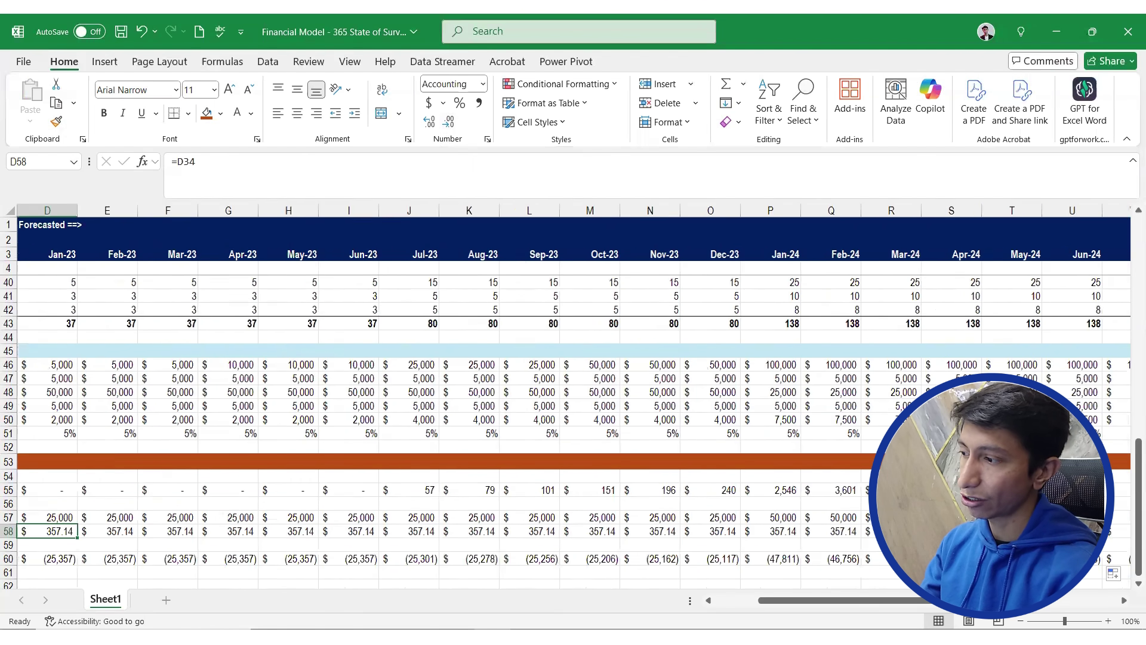
key(ctrl+shift+Right)
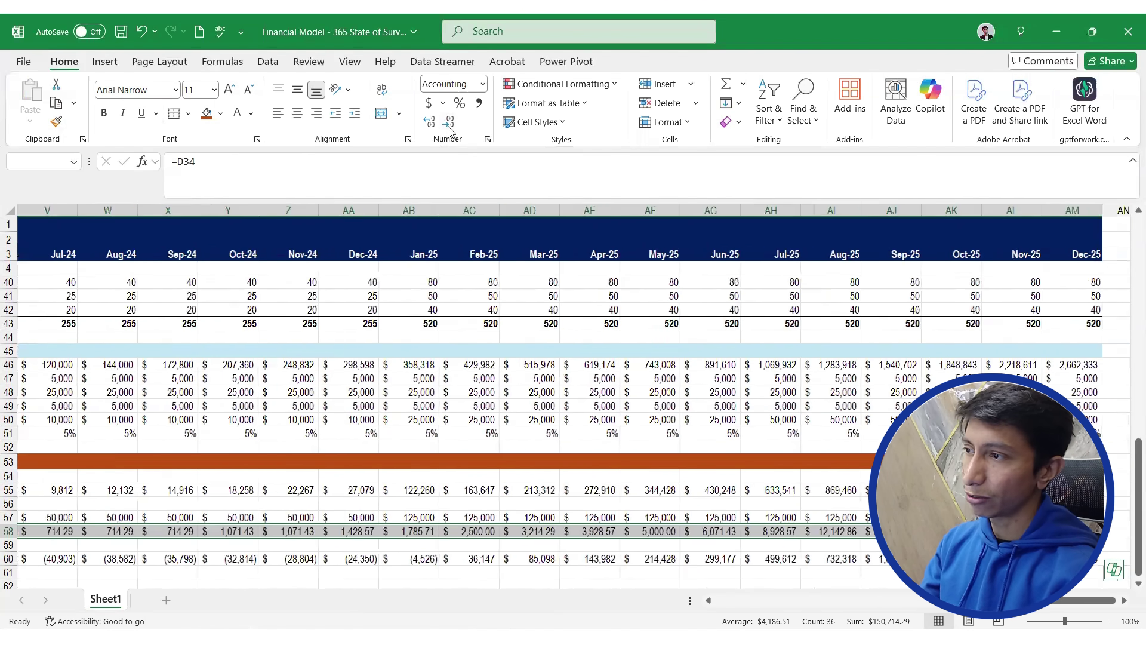
click(449, 123)
click(449, 123)
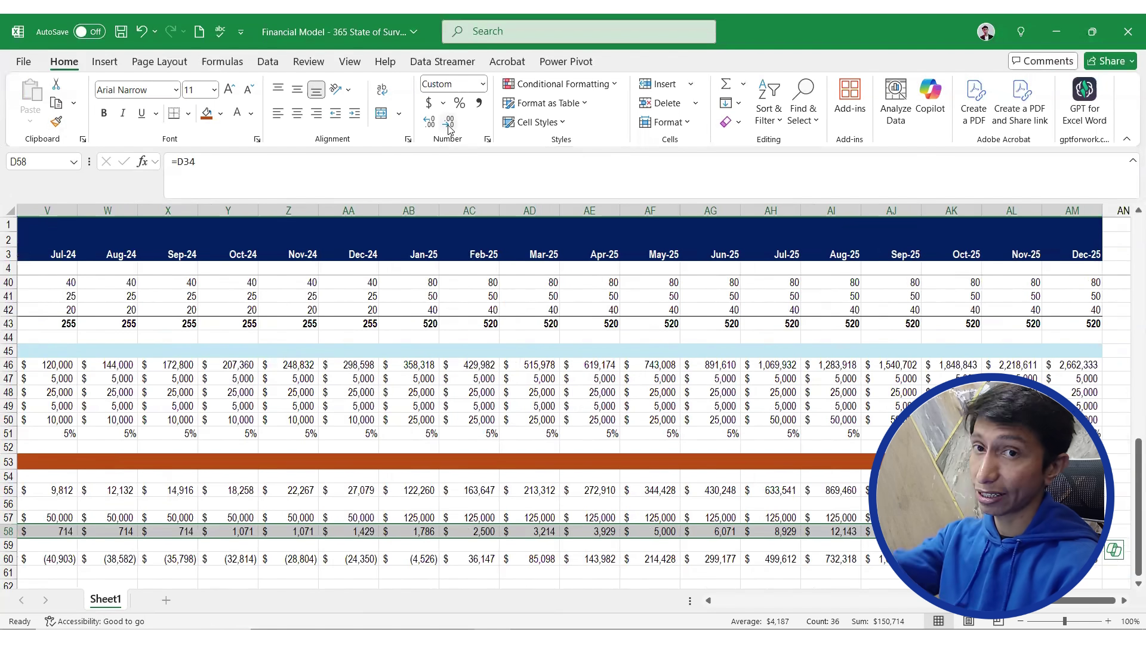
Examine the Dec-25 Revenue, Hosting, Customer Support Salary and Gross Profit cells in column AM
key(ctrl+Right)
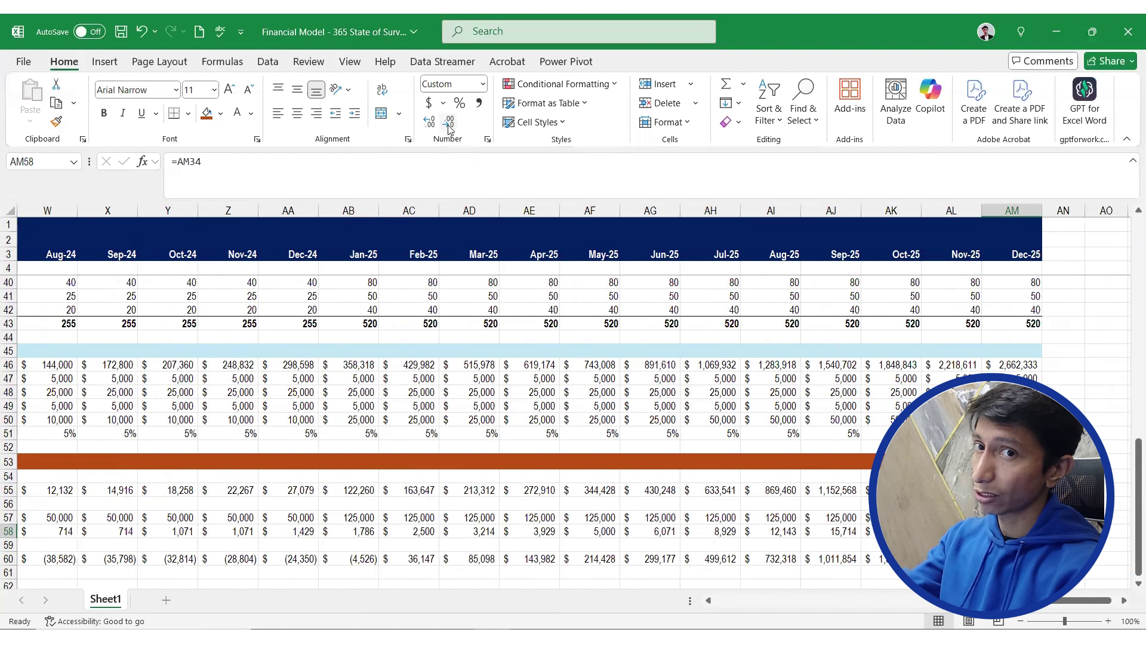
key(Up)
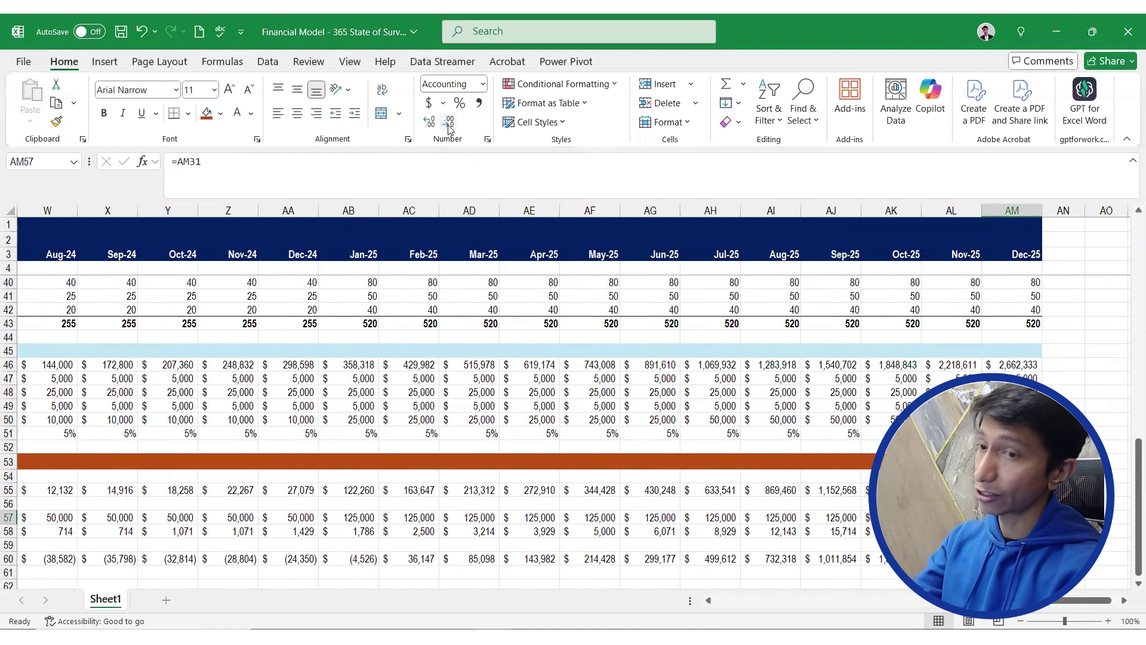
key(Up)
key(Up)
key(Down)
key(Down)
key(Down)
key(Down)
key(Down)
key(Down)
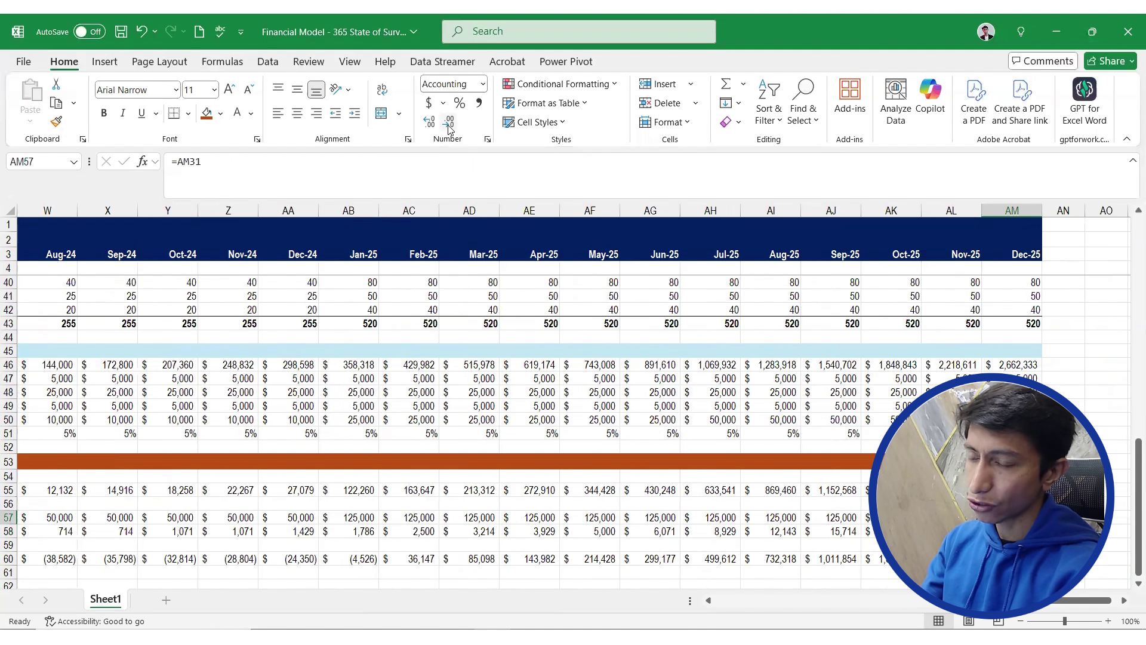
key(Up)
key(Up)
key(Up)
key(Up)
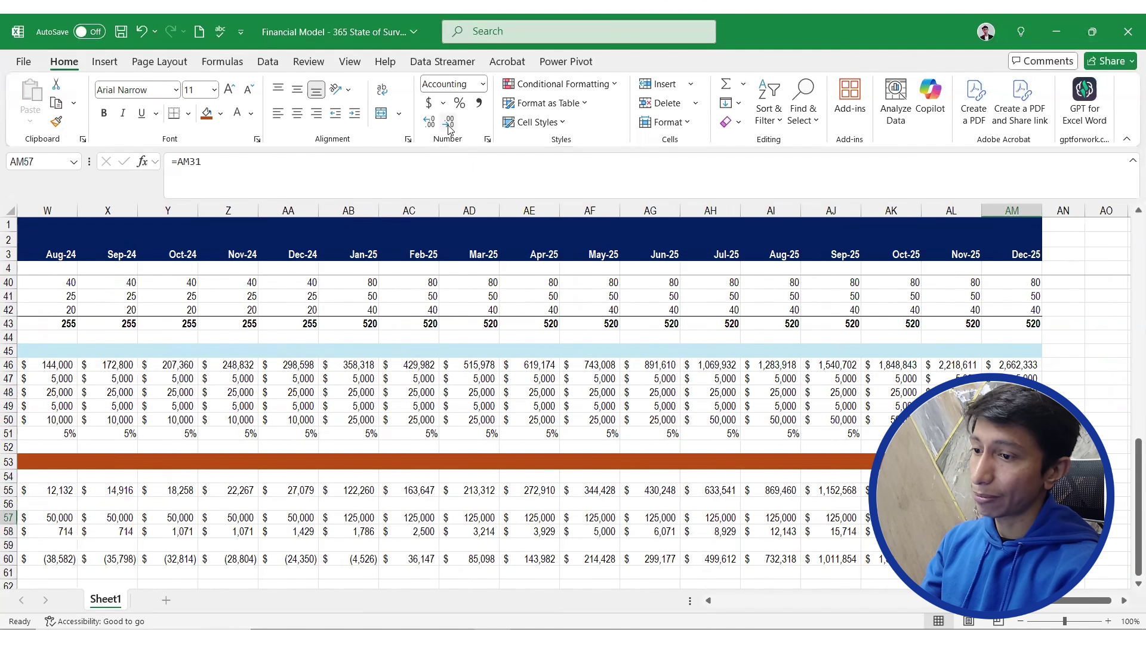
key(Down)
key(Down)
key(Down)
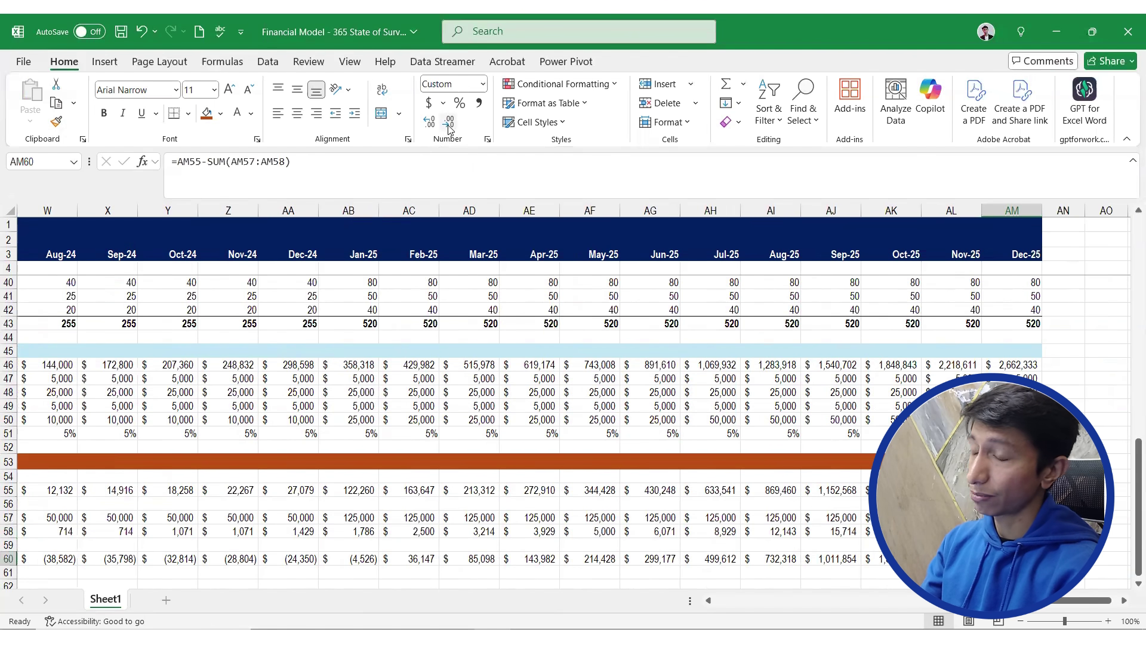
Insert two blank rows between Revenue and Cost of Services in the Income Statement
key(ctrl+Left)
key(ctrl+Left)
key(ctrl+Left)
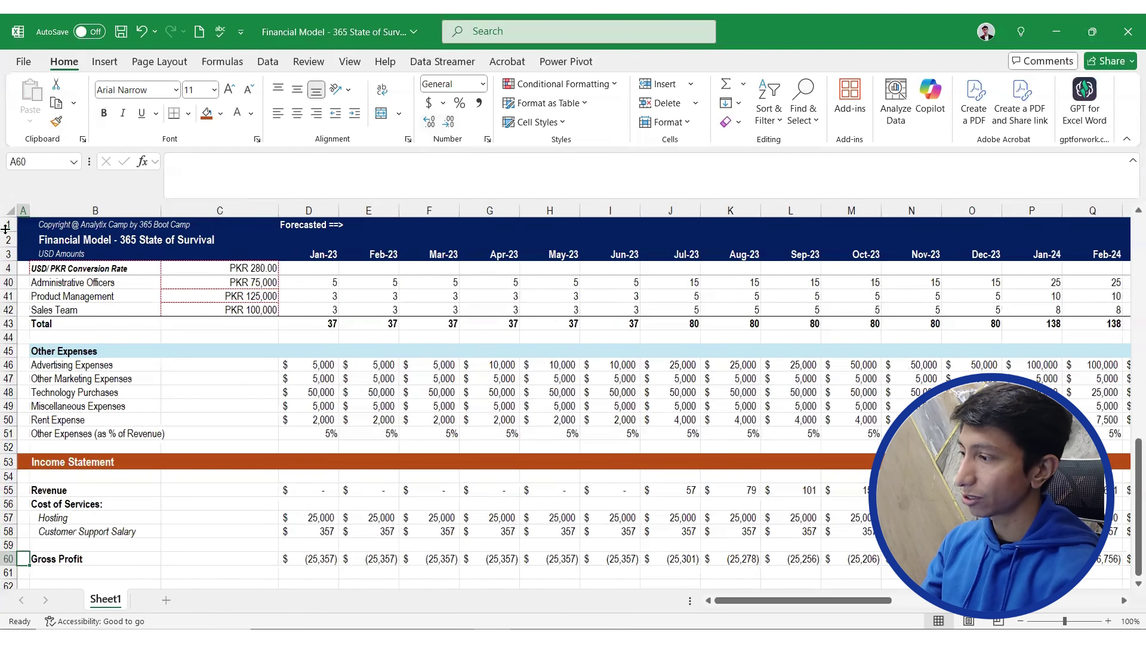
click(9, 503)
key(ctrl+shift+plus)
key(ctrl+shift+plus)
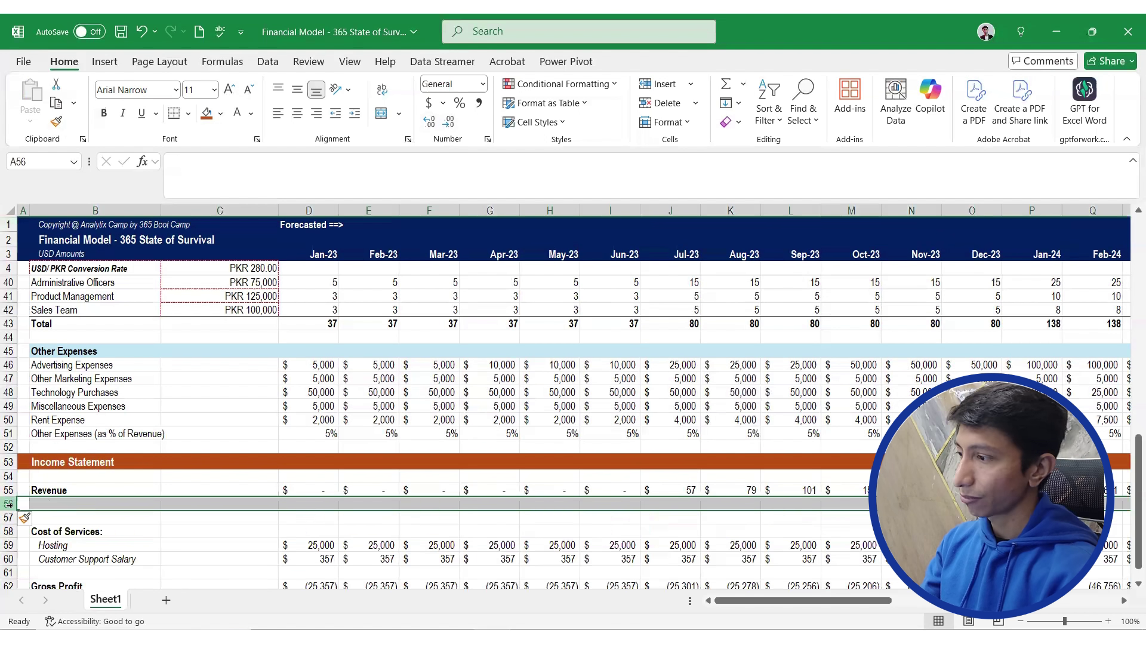
Enter the label % of Revenue Growth in B56, directly below Revenue
key(Right)
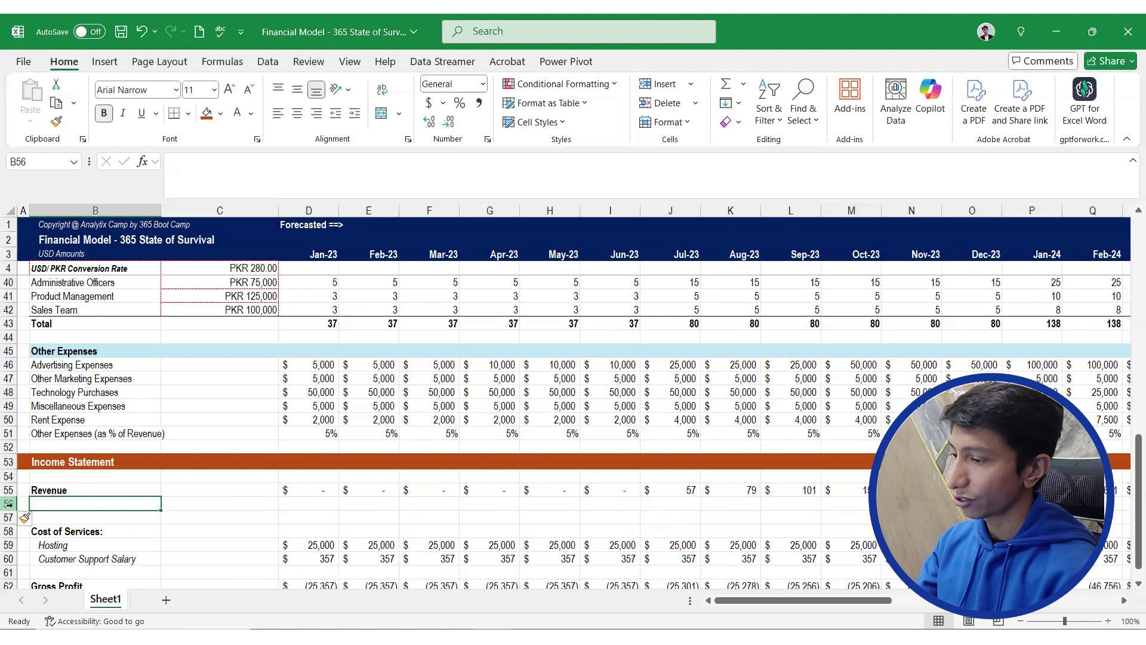
text(% of R)
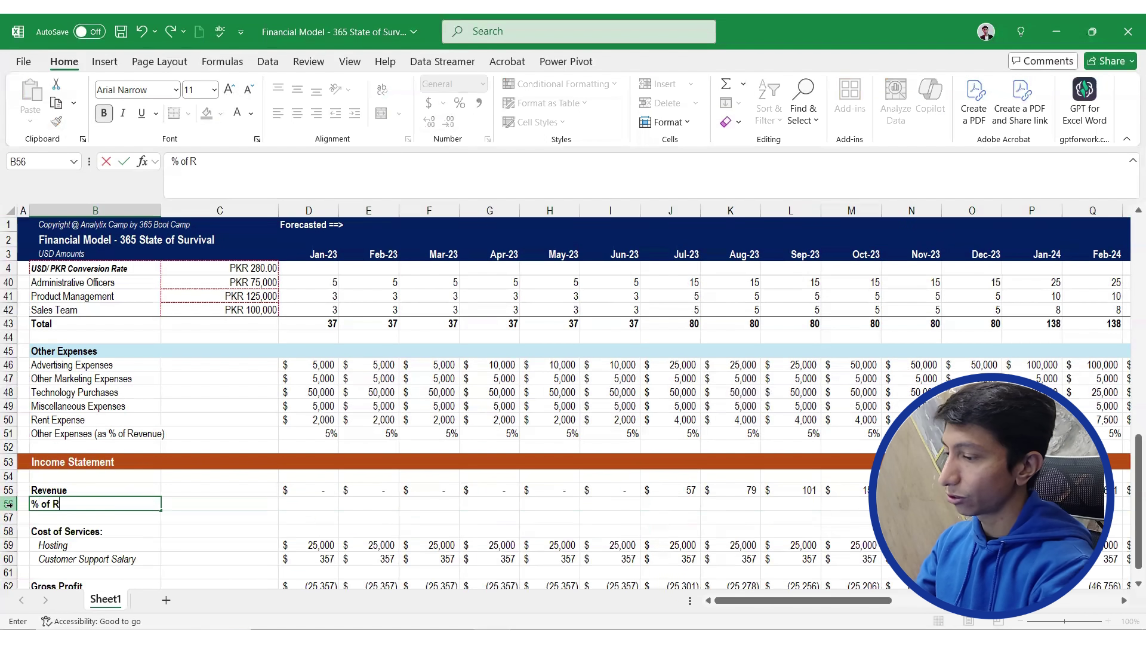
text(evenue Gro)
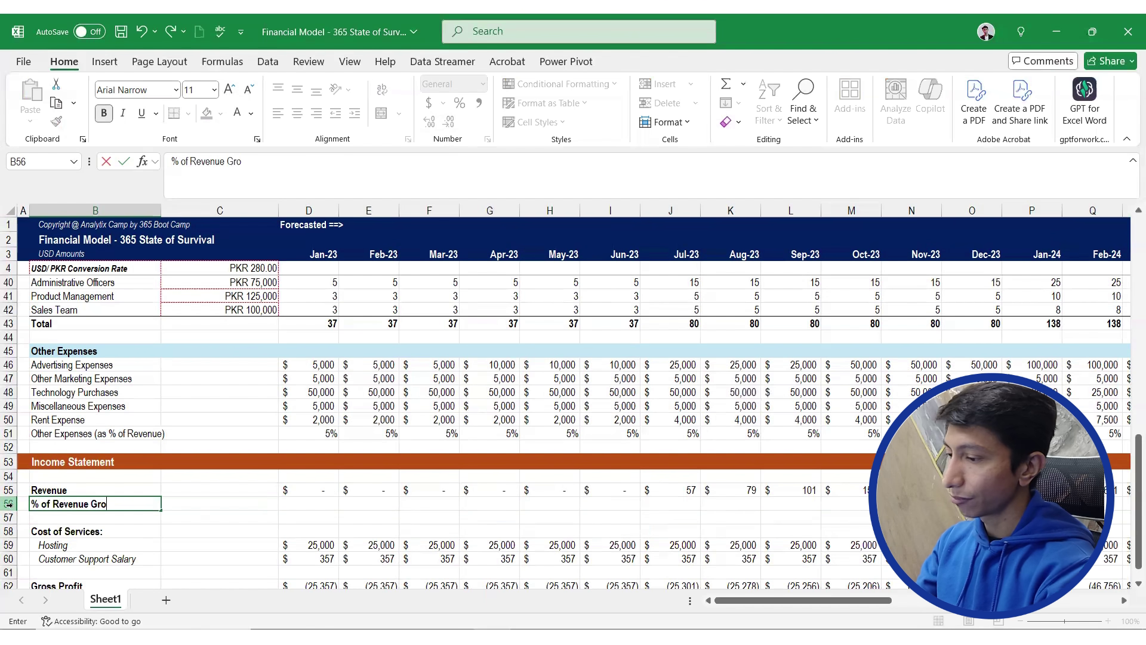
text(wth)
key(ctrl+Return)
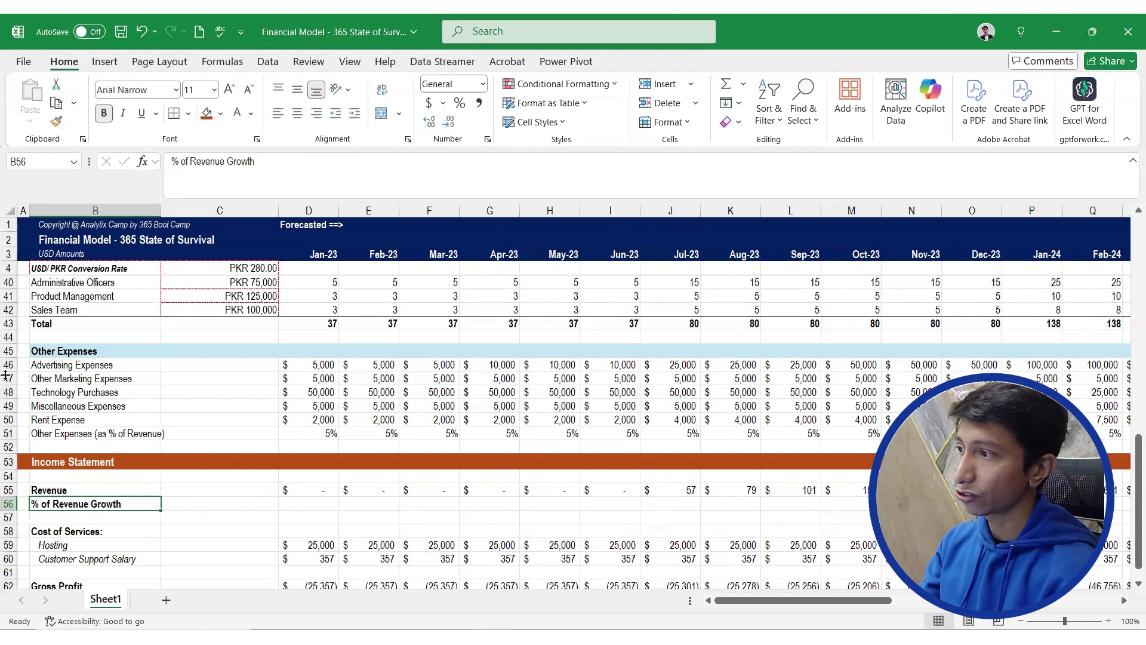
Format the % of Revenue Growth label as 9-point italic without bold, indented one level
click(250, 90)
click(250, 89)
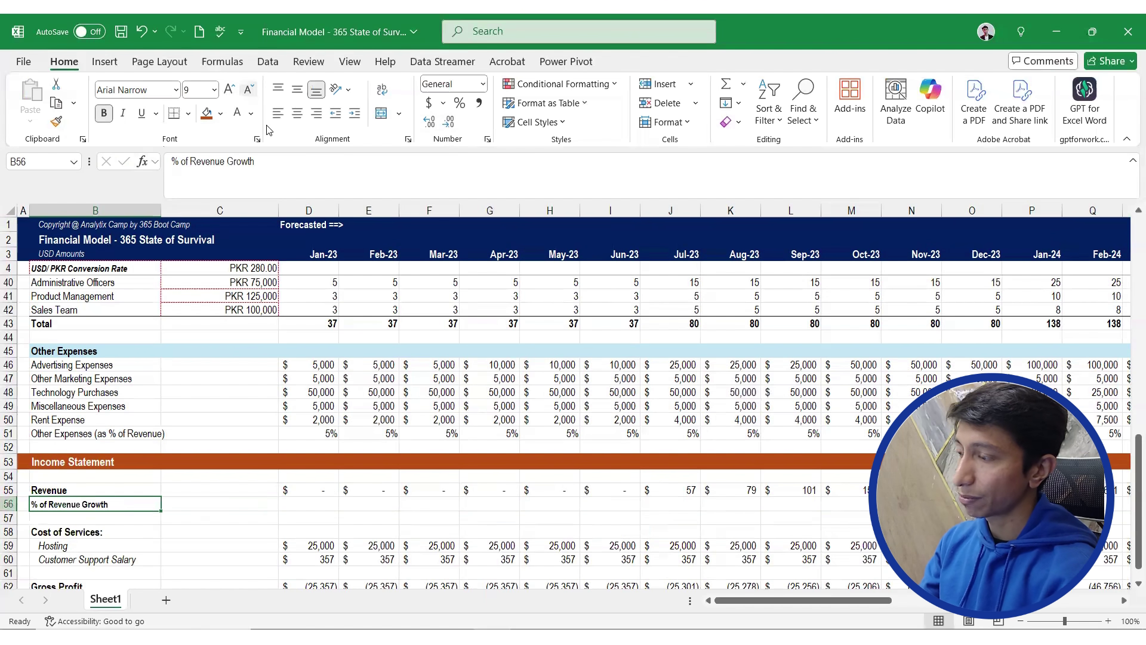
click(354, 114)
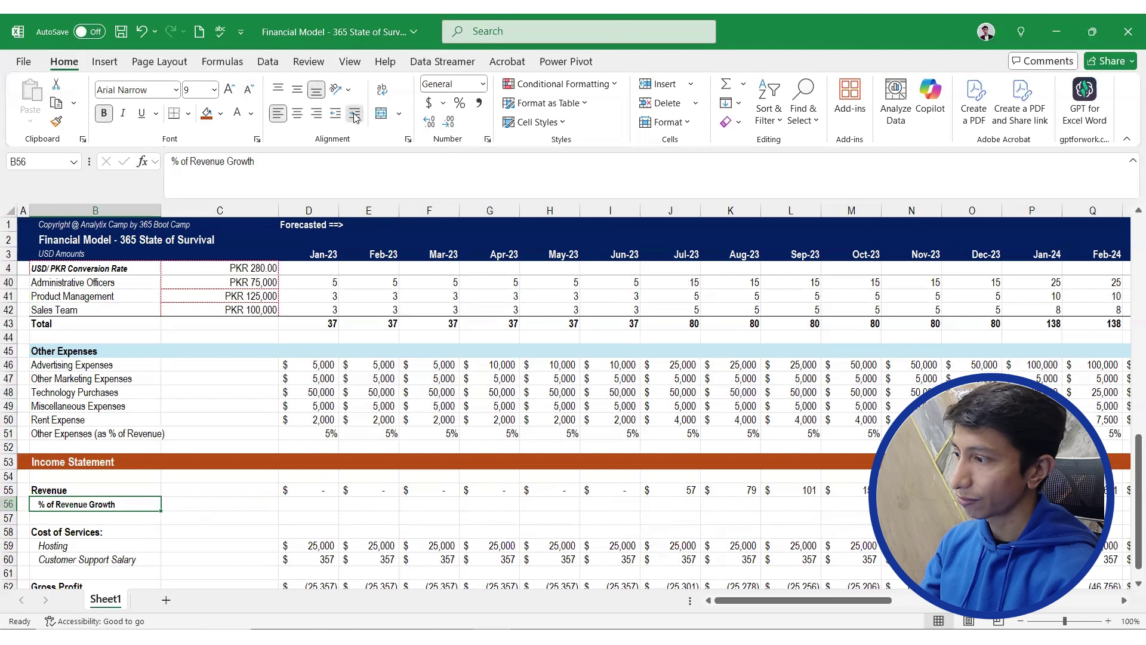
click(355, 114)
click(336, 114)
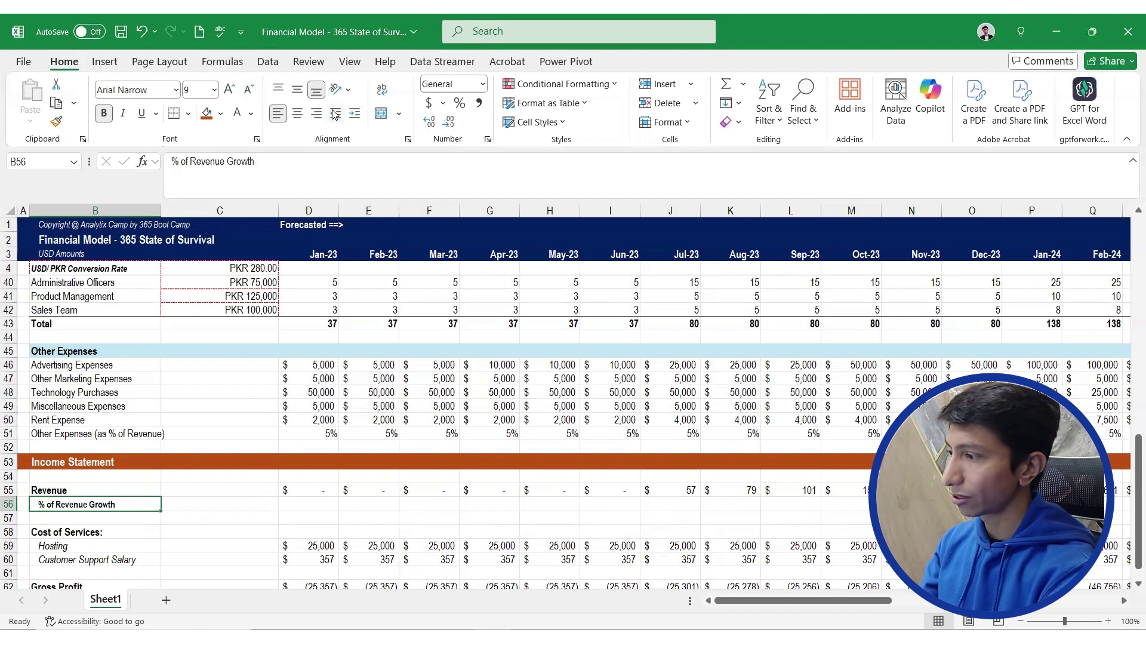
key(ctrl+b)
key(ctrl+i)
Calculate the Feb-23 revenue growth in E56 with the formula =E55/D55-1
key(Right)
key(Right)
key(Right)
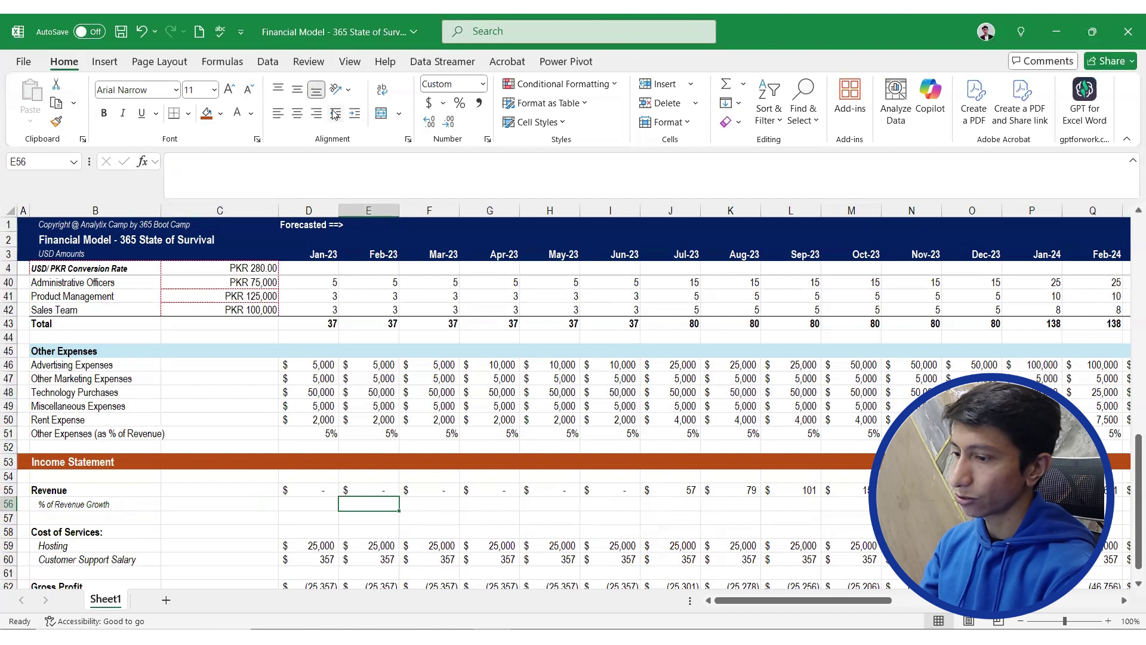
text(=)
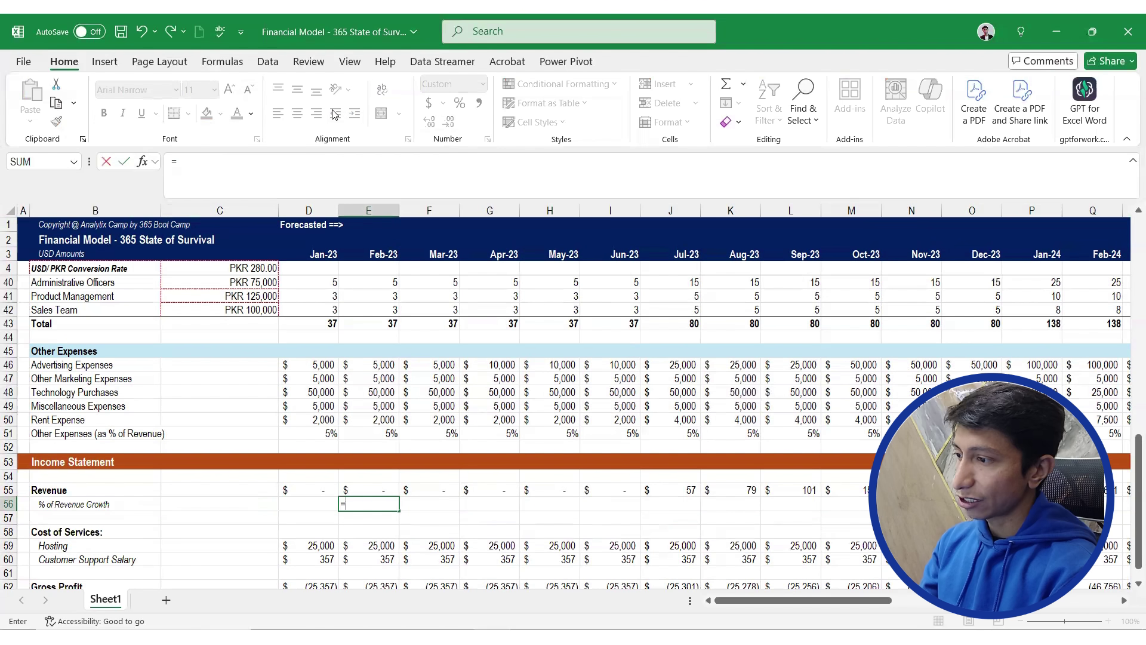
key(Up)
text(/)
key(Up)
key(Left)
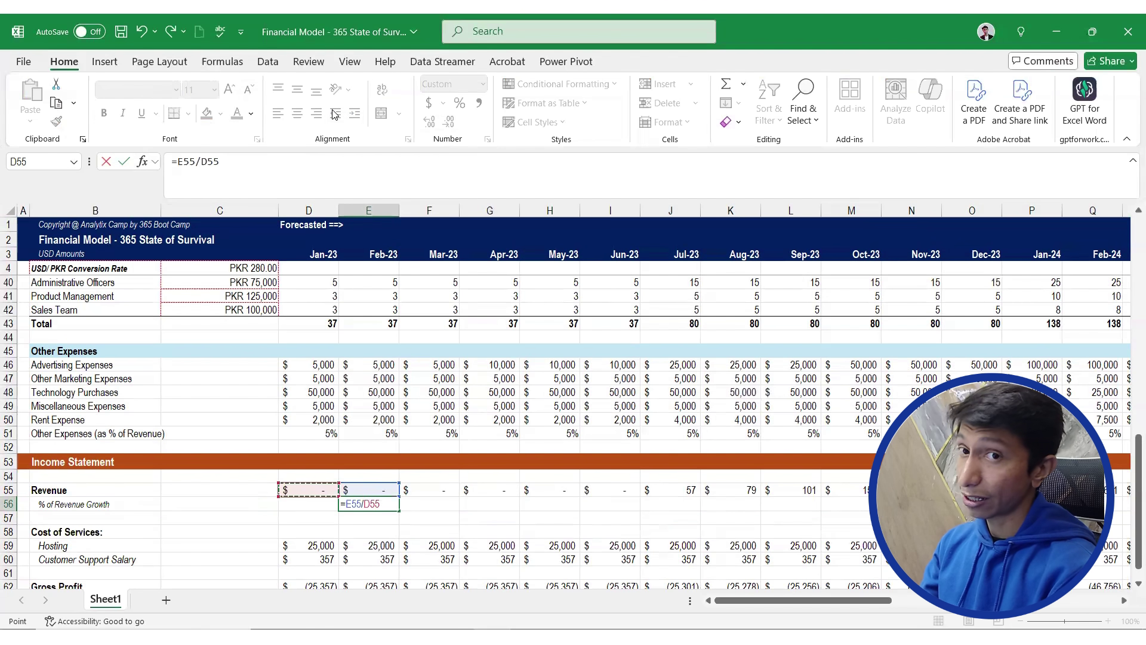
text(-1)
key(ctrl+Return)
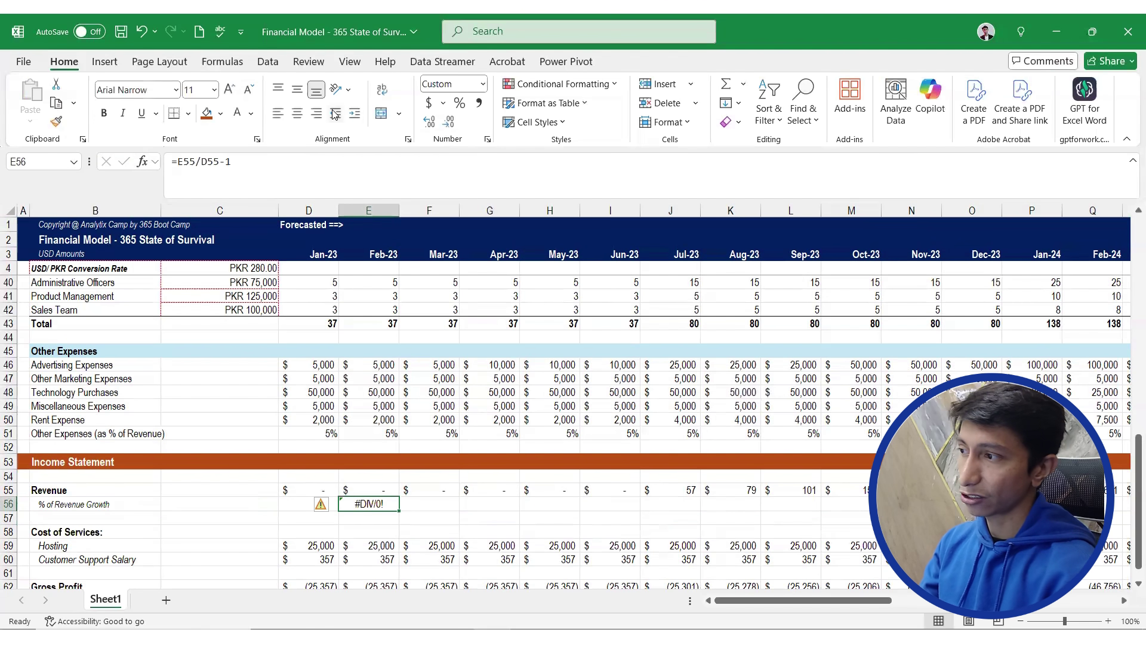
Wrap the E56 growth formula in an error check so it reads =IFERROR(E55/D55-1,0)
click(179, 161)
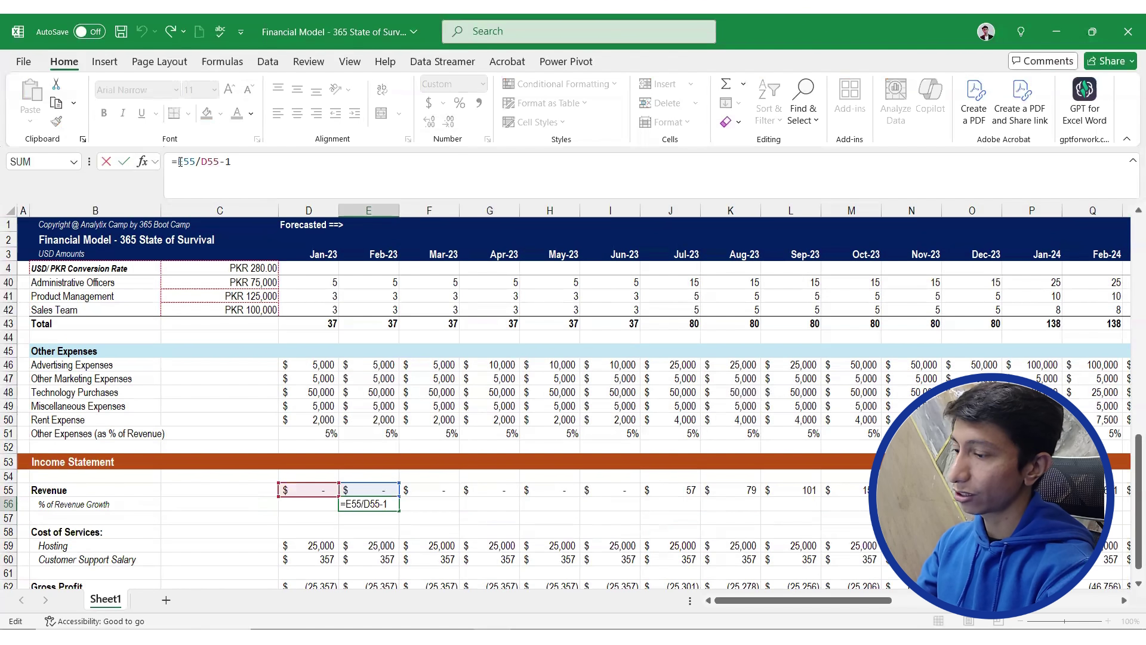
text(IFERROR(E55/D55-1)
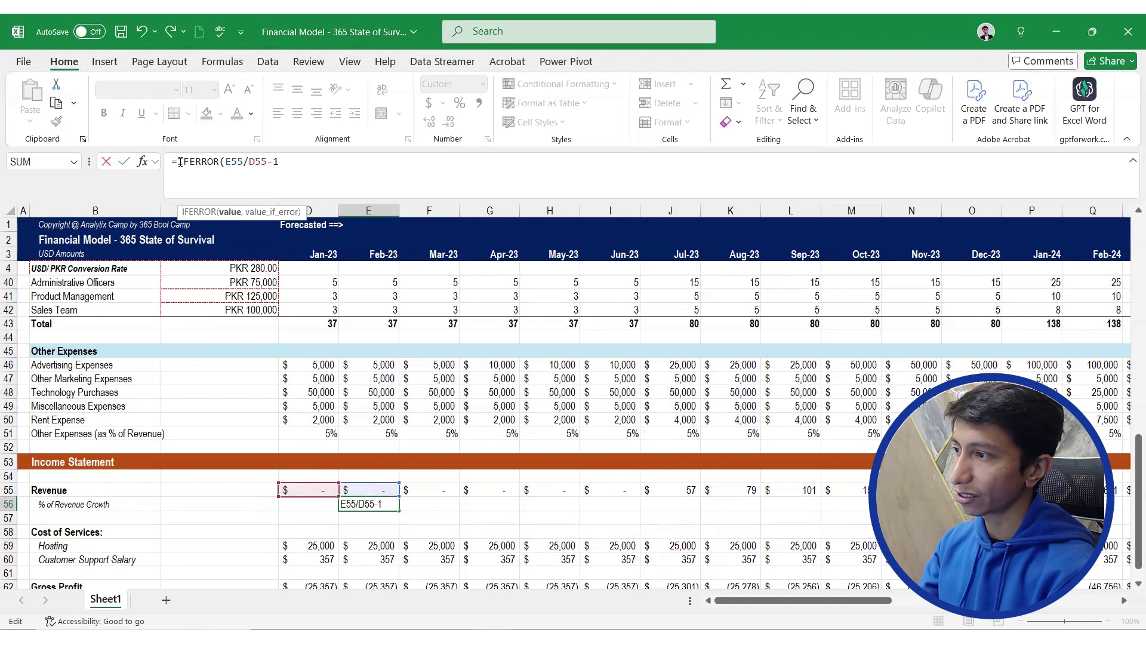
text(,0)
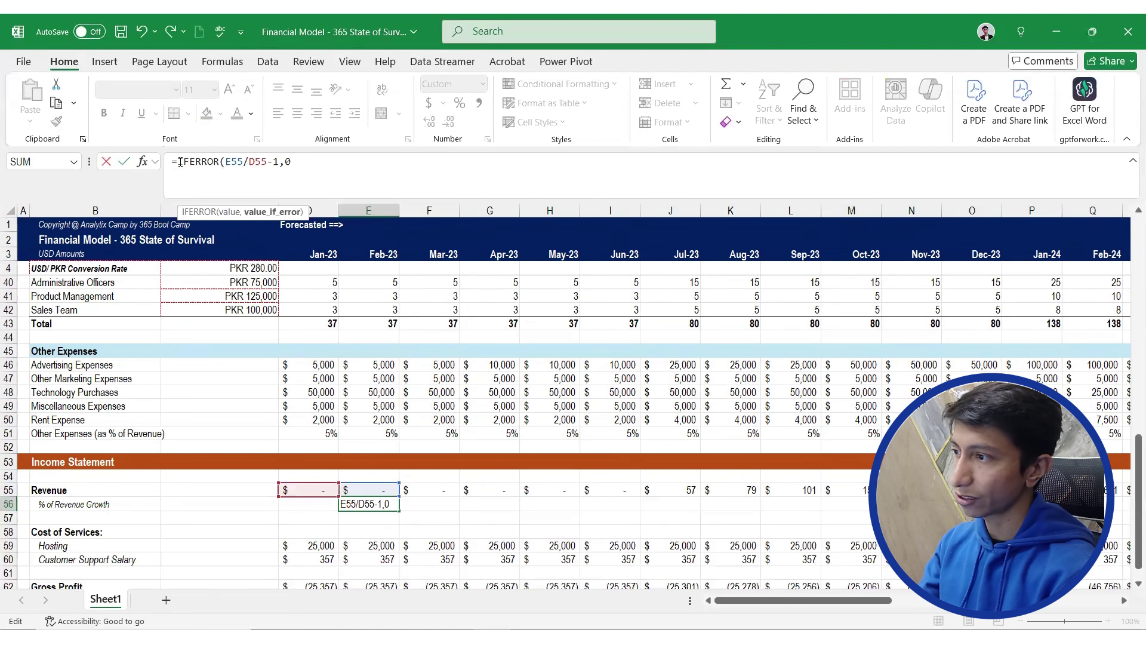
text())
key(Return)
Fill the revenue growth formula from E56 across all months through Dec-25 in column AM and format the row as percentages
key(Up)
key(shift+Right)
key(shift+Right)
key(shift+Right)
key(shift+Right)
key(shift+Right)
key(shift+Right)
key(shift+Right)
key(shift+Right)
key(shift+Right)
key(shift+Right)
key(shift+Right)
key(shift+Right)
key(shift+Right)
key(shift+Right)
key(shift+Right)
key(shift+Right)
key(shift+Right)
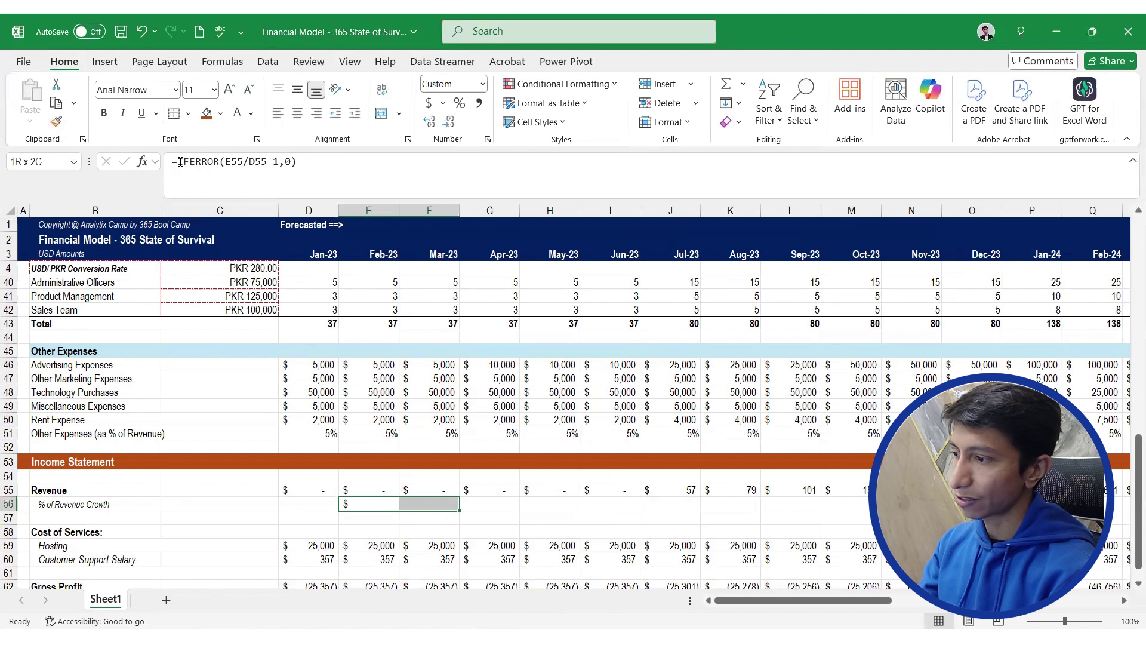
key(shift+Right)
key(shift+Right)
key(shift+Right)
key(shift+Right)
key(shift+Right)
key(shift+Right)
key(shift+Right)
key(shift+Right)
key(shift+Right)
key(shift+Right)
key(shift+Right)
key(shift+Right)
key(shift+Right)
key(shift+Right)
key(shift+Right)
key(shift+Right)
key(shift+Right)
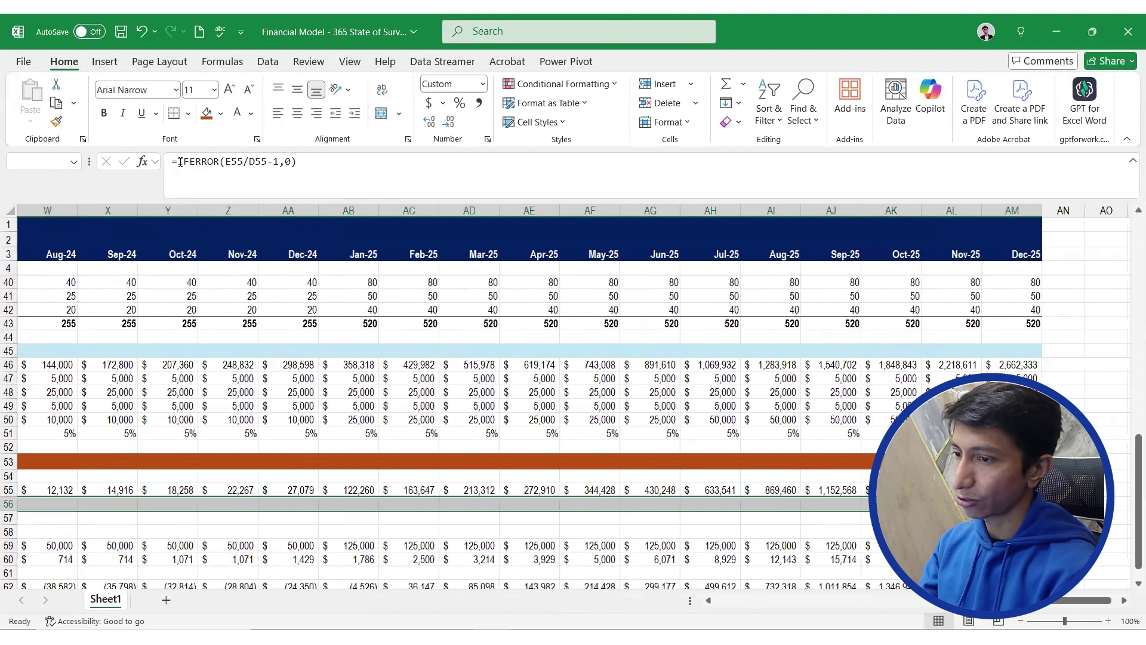
key(ctrl+r)
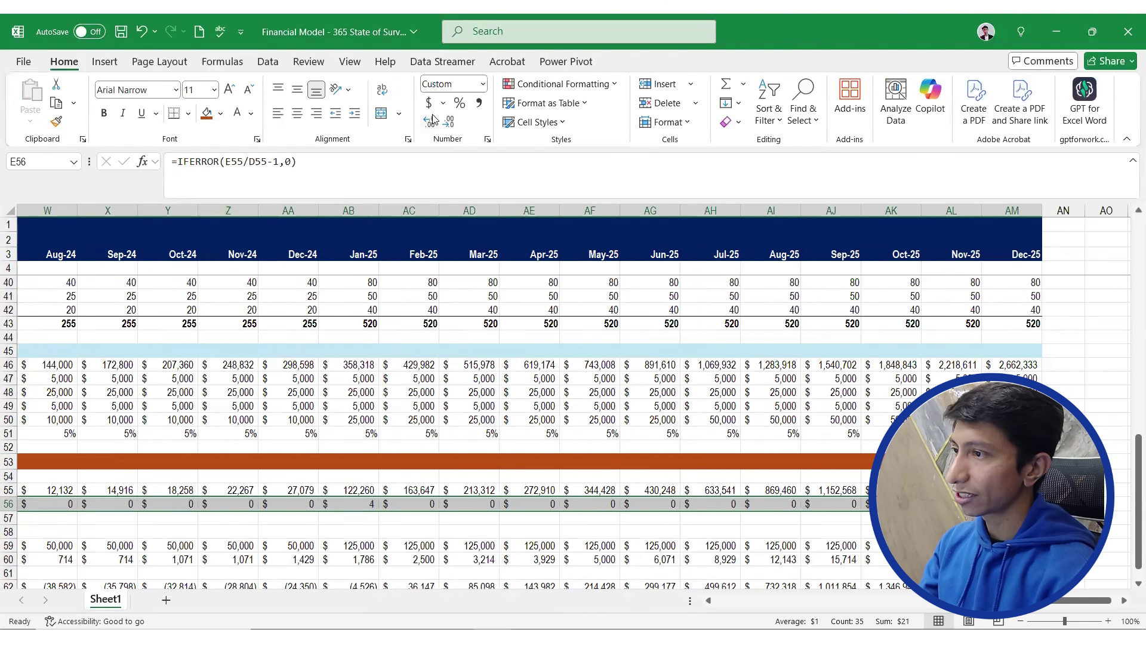
click(459, 104)
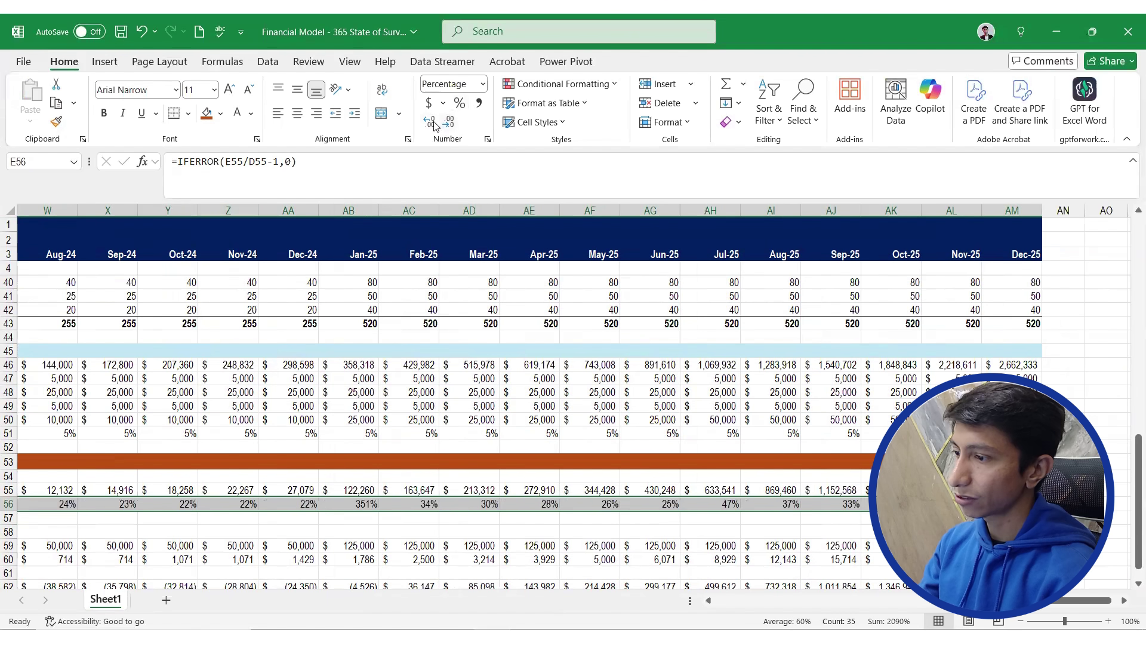
Format the revenue growth values in E56:AM56 with one decimal place, 9-point size and italics
click(433, 122)
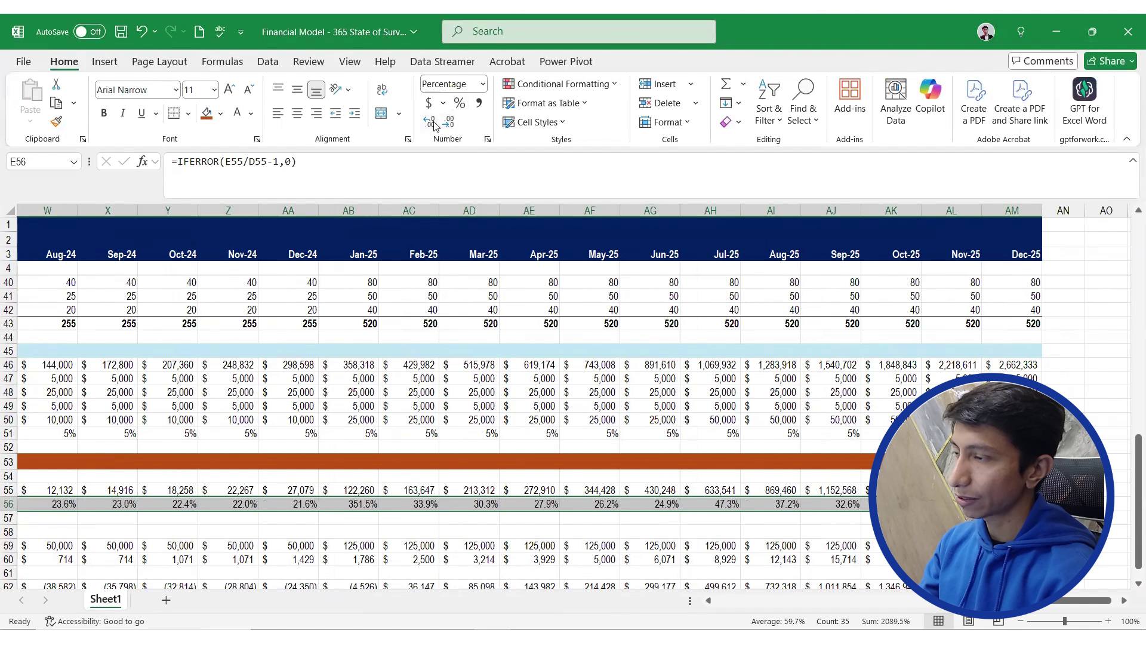
click(250, 91)
click(250, 90)
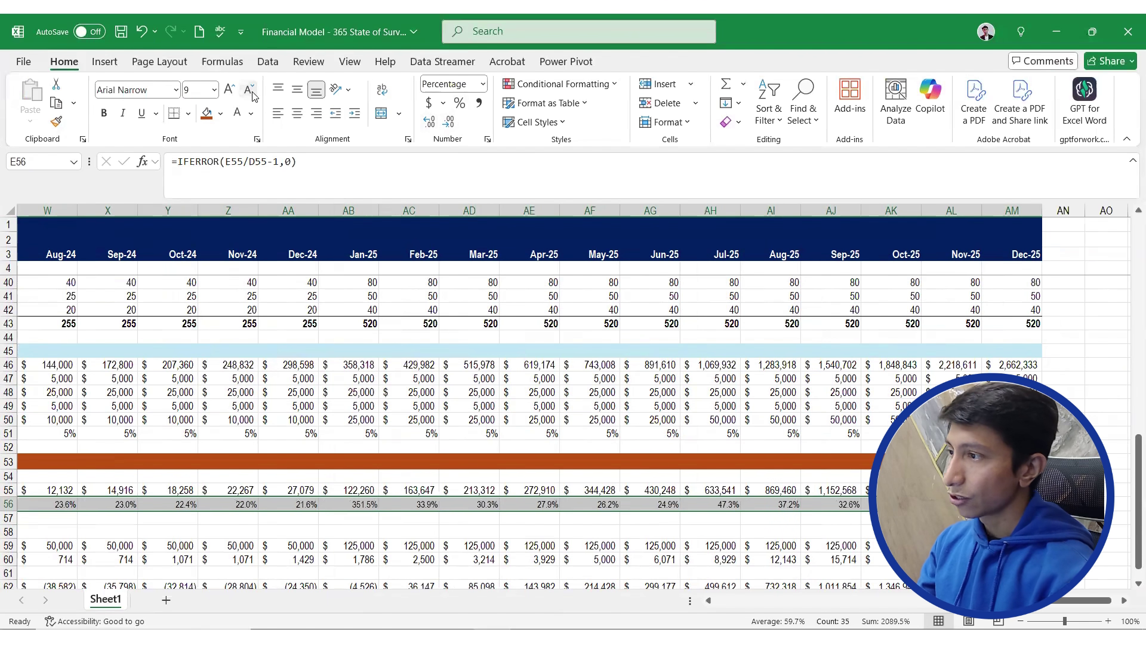
key(ctrl+i)
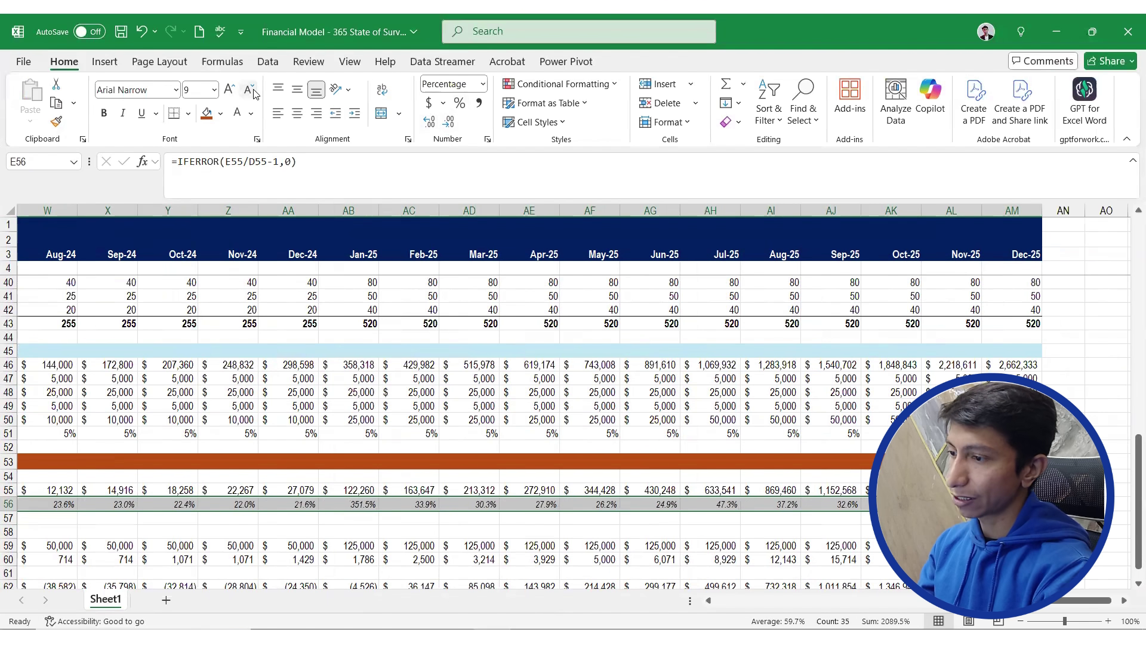
Review the monthly revenue growth percentages along row 56 through Dec-25, focusing on the mid-2025 months
key(Right)
key(Right)
key(Right)
key(Right)
key(Right)
key(Right)
key(Right)
key(Right)
key(Right)
key(Right)
key(Right)
key(Right)
key(Right)
key(Right)
key(Right)
key(Right)
key(Right)
key(Right)
key(Right)
key(Right)
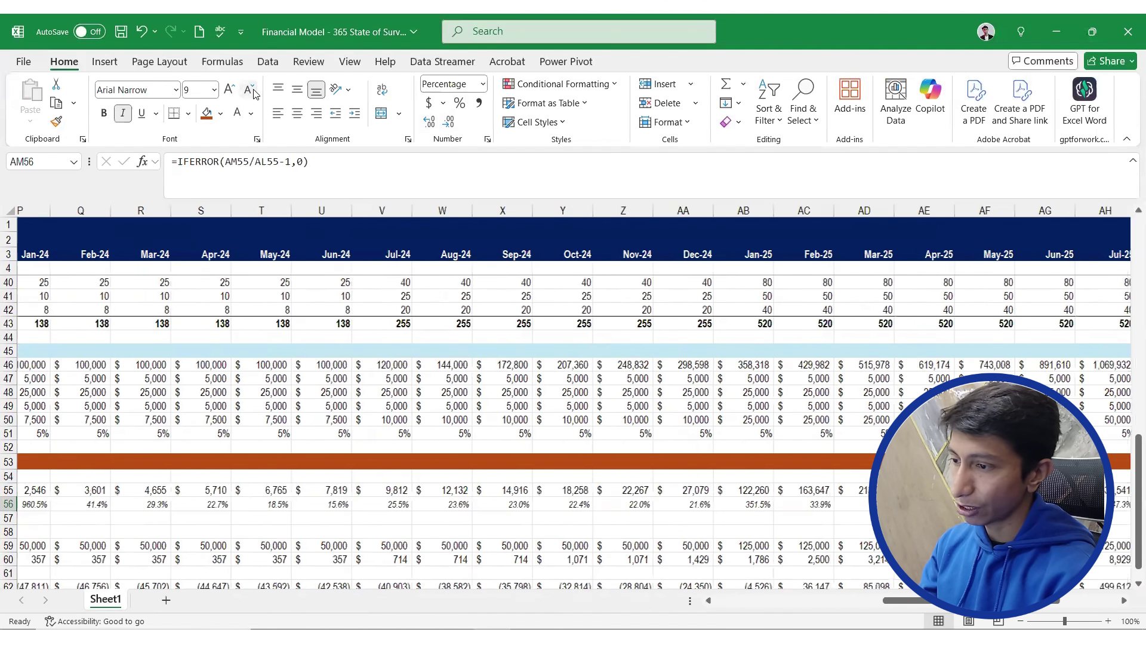
key(Left)
key(Left)
key(Left)
key(Left)
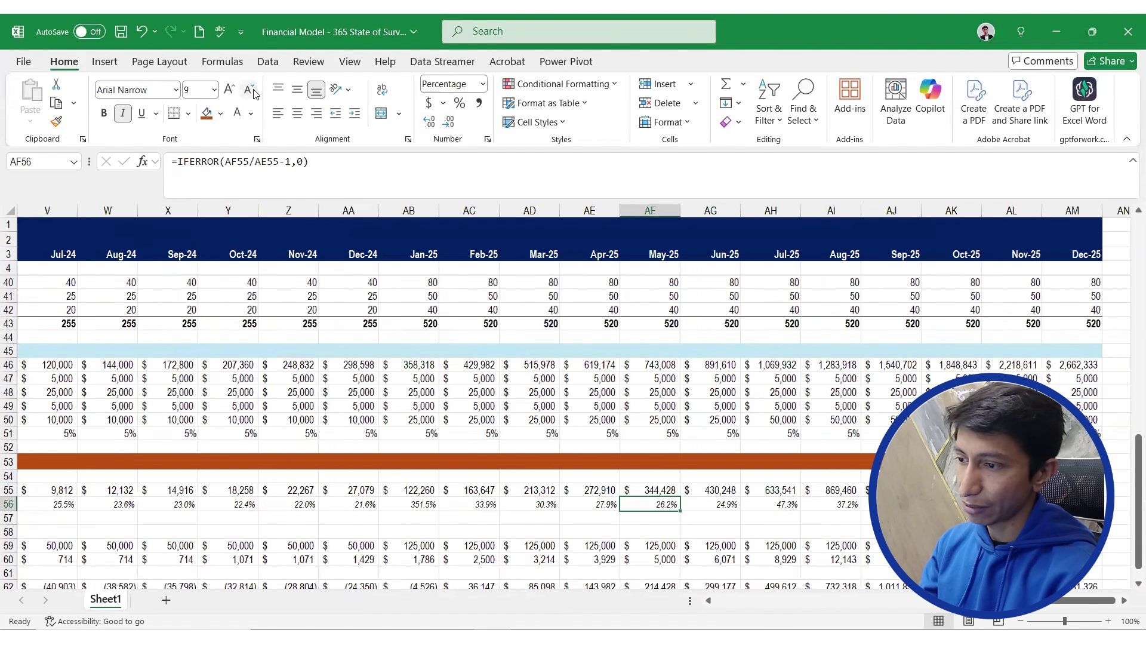
key(Right)
key(Right)
key(Right)
key(Right)
key(Right)
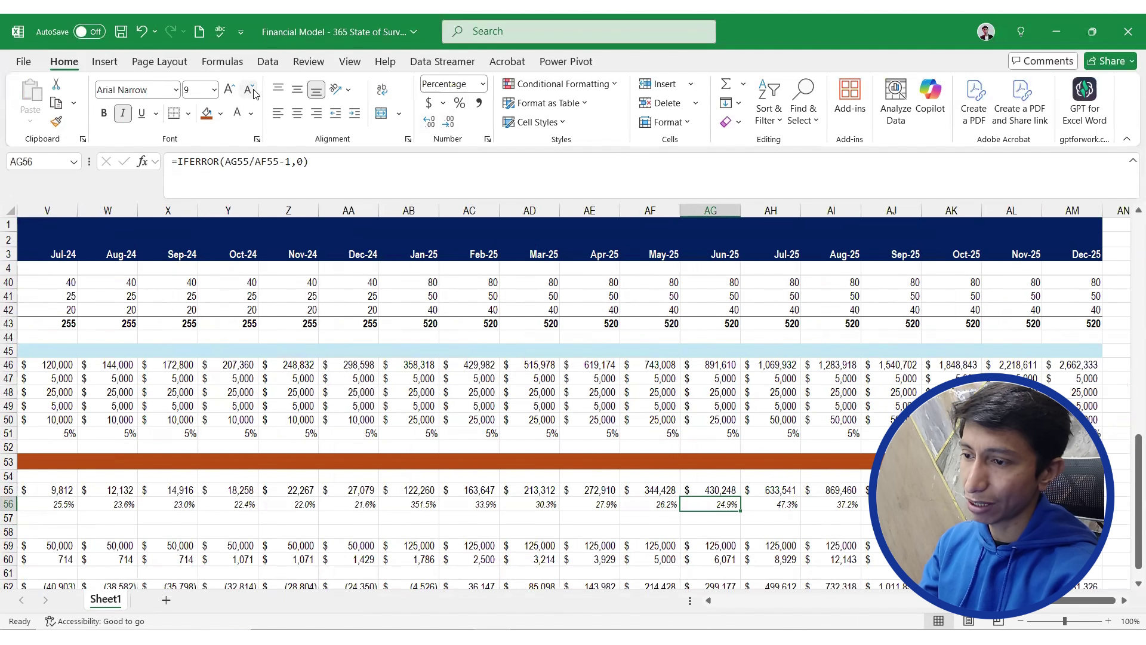
key(Left)
key(Left)
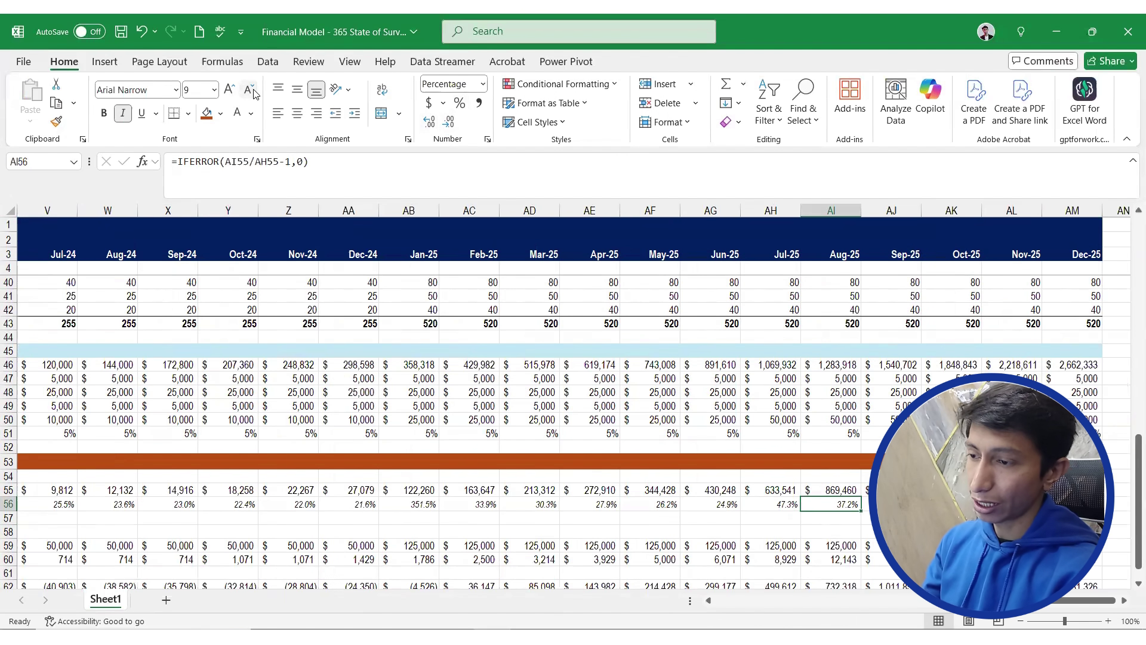
key(Right)
key(Right)
key(Right)
key(Right)
Check the average of the monthly revenue growth rates in row 56 from Aug-23 through Dec-25
key(ctrl+shift+Left)
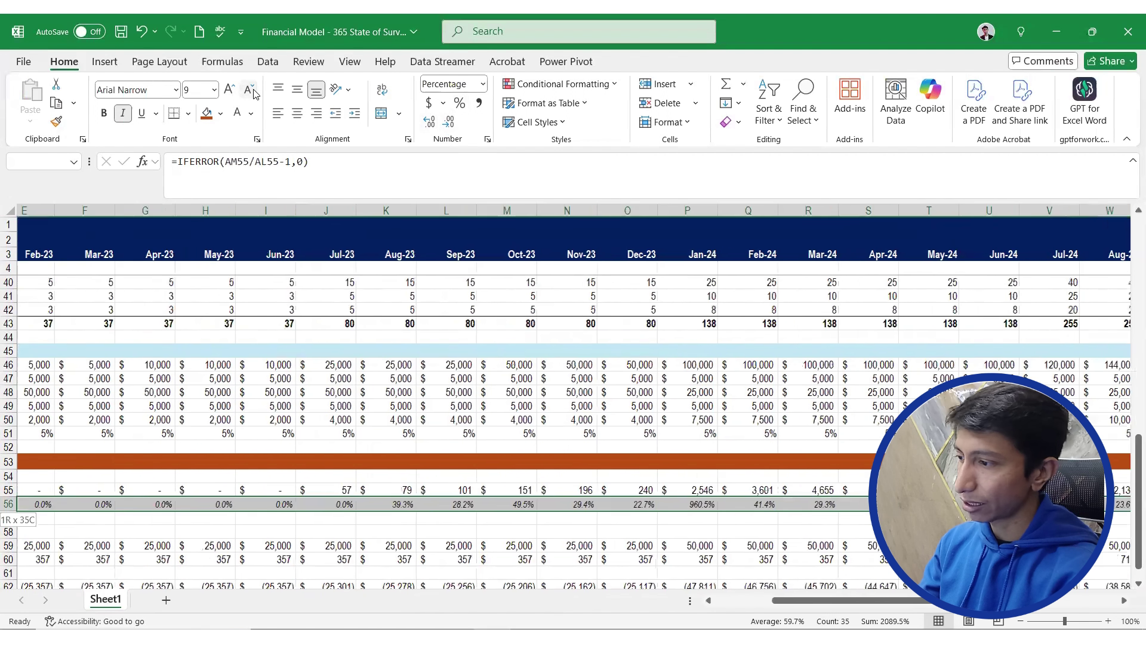
key(shift+Right)
key(shift+Right)
key(shift+Right)
key(shift+Right)
key(shift+Right)
key(shift+Right)
key(shift+Right)
key(shift+Right)
key(shift+Left)
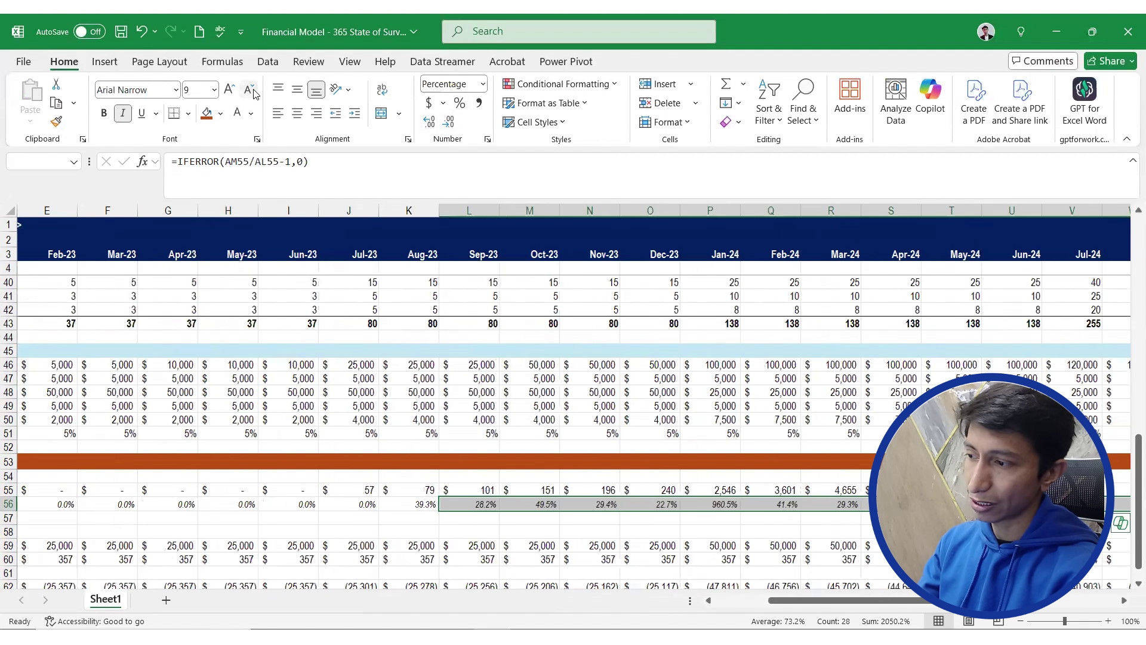
key(shift+Left)
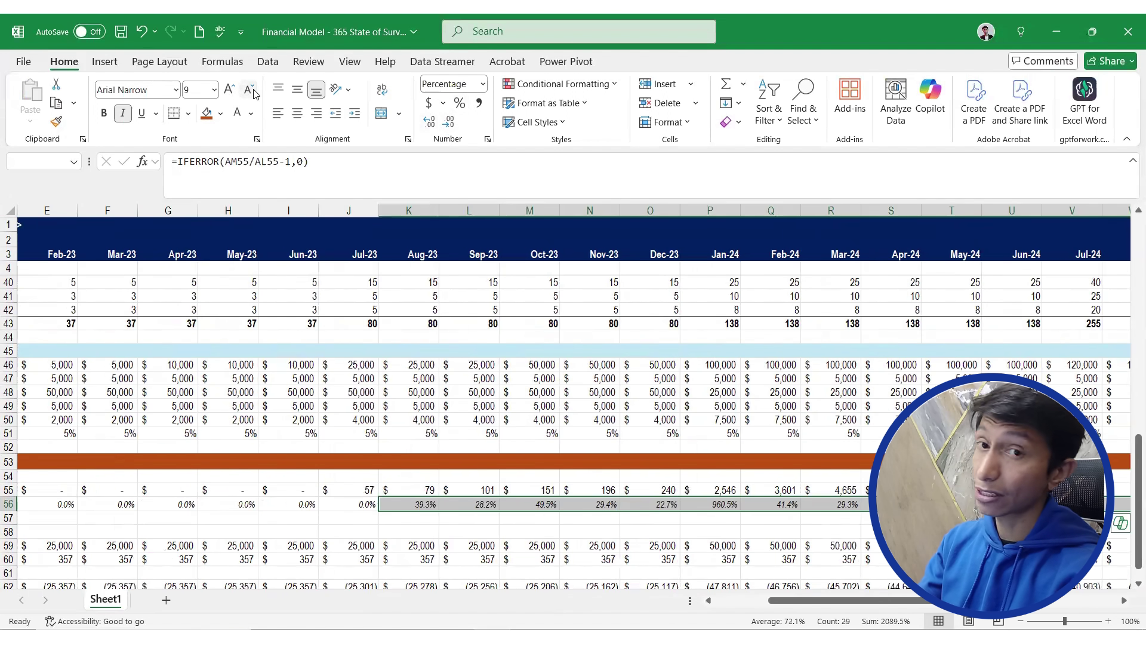
key(shift+Right)
key(shift+Right)
key(shift+Right)
key(shift+Right)
key(shift+Right)
key(shift+Right)
key(shift+Right)
key(shift+Right)
key(shift+Right)
key(shift+Right)
key(shift+Right)
key(shift+Right)
key(shift+Right)
key(shift+Right)
key(shift+Right)
key(shift+Right)
key(shift+Right)
key(shift+Right)
key(shift+Right)
key(shift+Right)
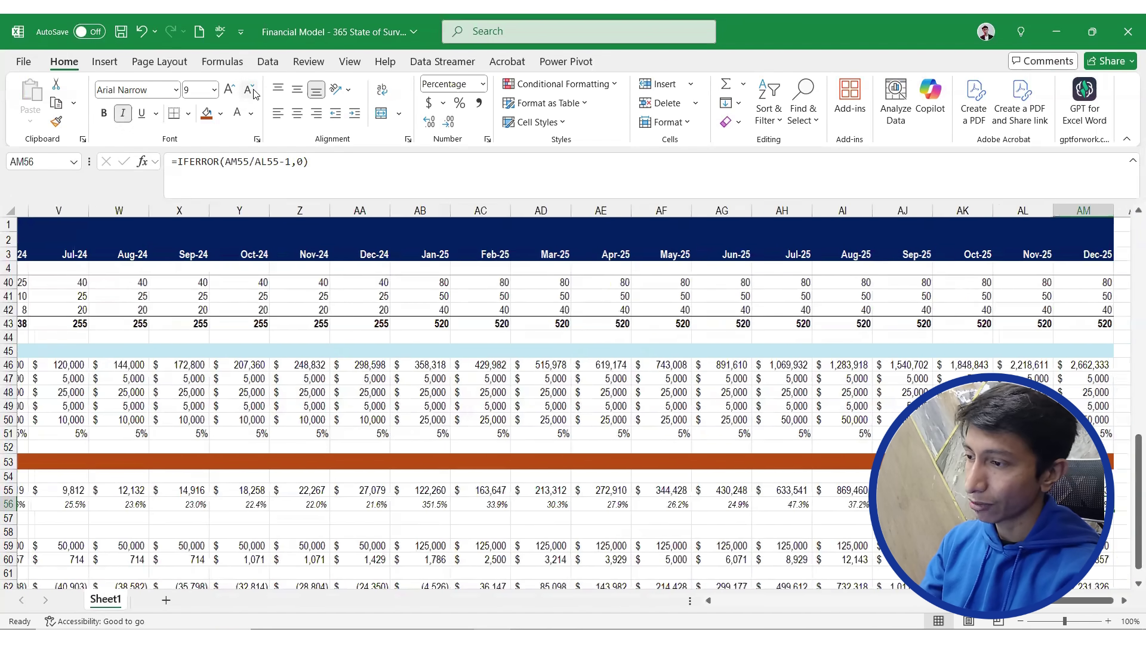
Compare the row 56 revenue growth rates month by month, from Jan-24 across Jan-25 to Dec-25
key(ctrl+Left)
key(Right)
key(Right)
key(Right)
key(Right)
key(Right)
key(Right)
key(Right)
key(Right)
key(Right)
key(Right)
key(Right)
key(Right)
key(Right)
key(Right)
key(Left)
key(Left)
key(Left)
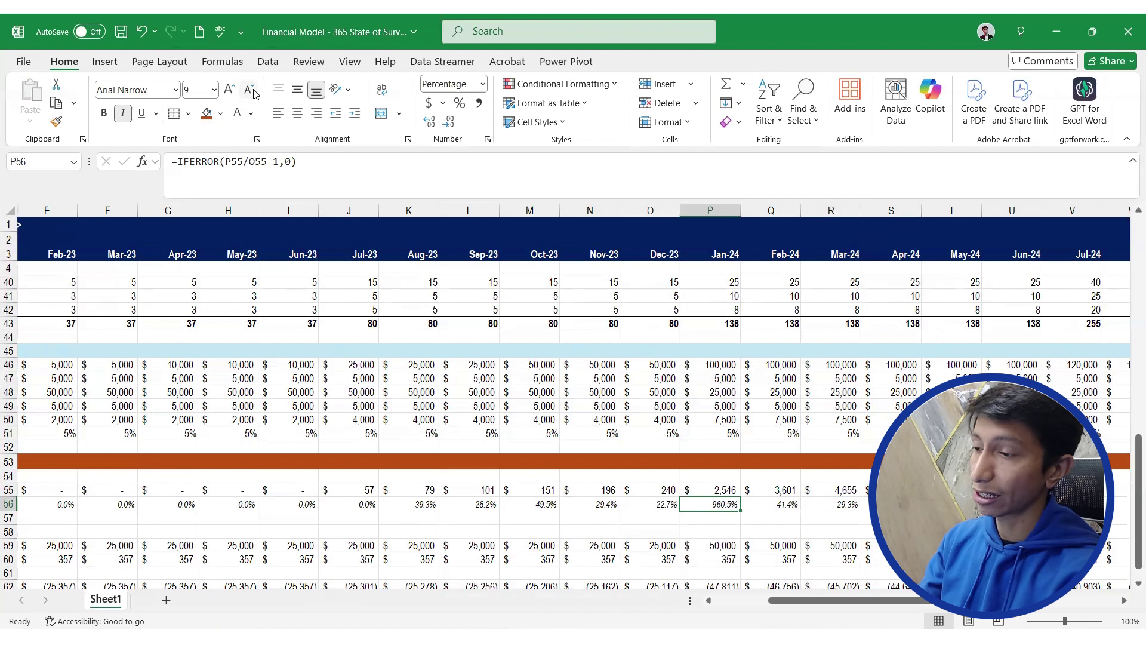
key(Right)
key(Right)
key(Right)
key(Right)
key(Right)
key(Right)
key(Right)
key(Right)
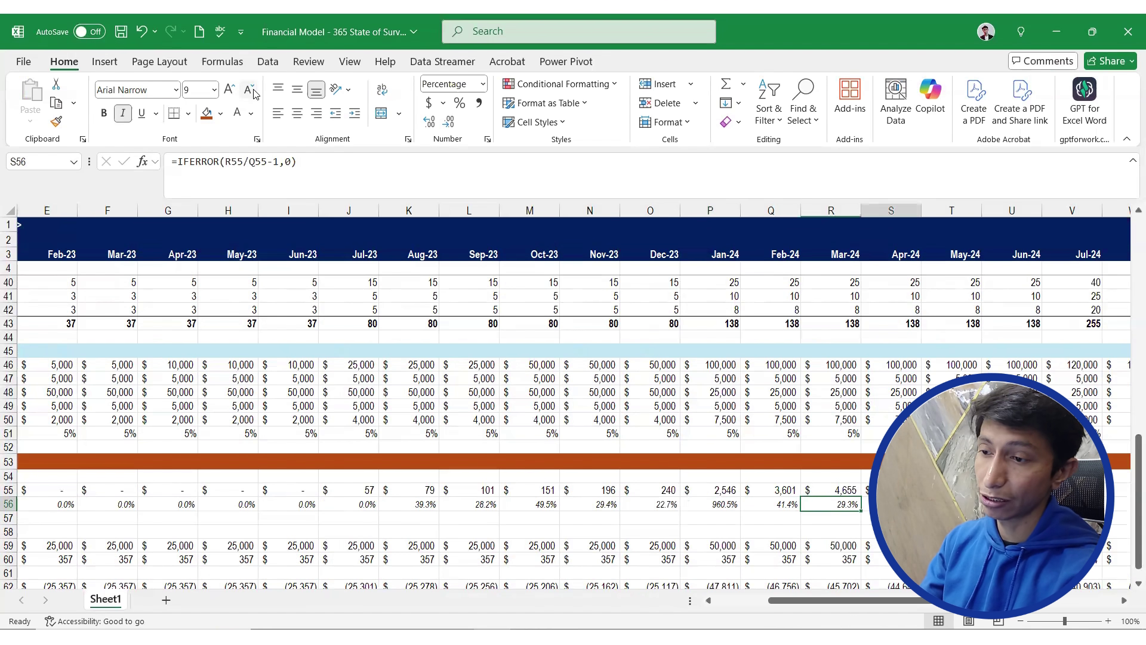
key(Right)
key(Right)
key(Right)
key(Right)
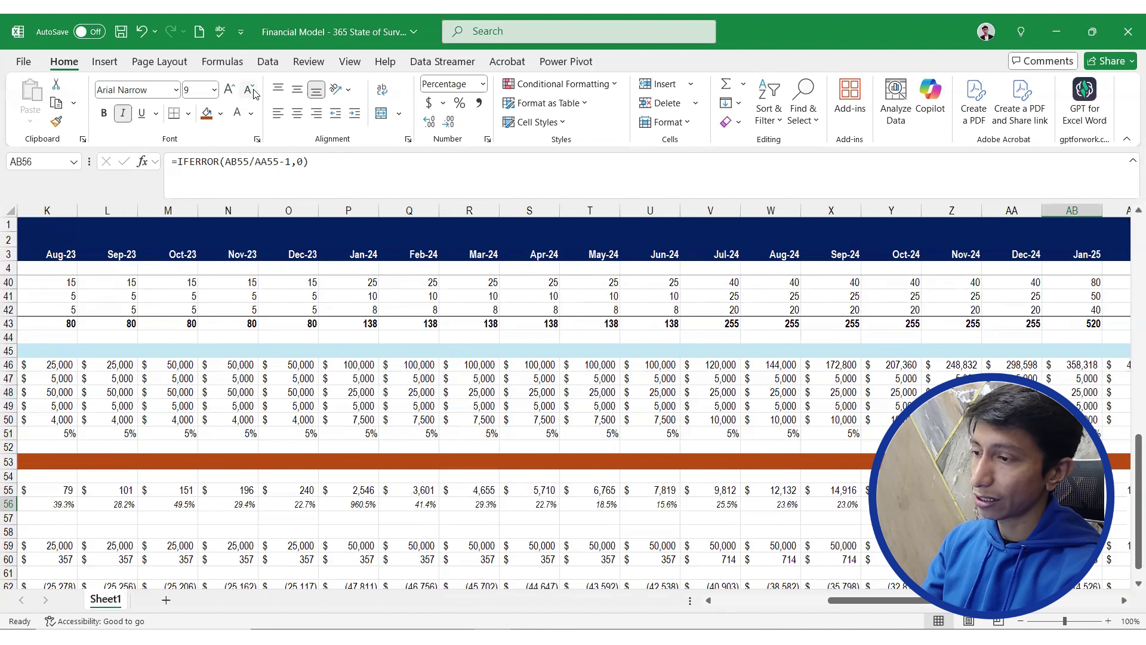
key(Right)
key(Right)
key(Right)
key(Right)
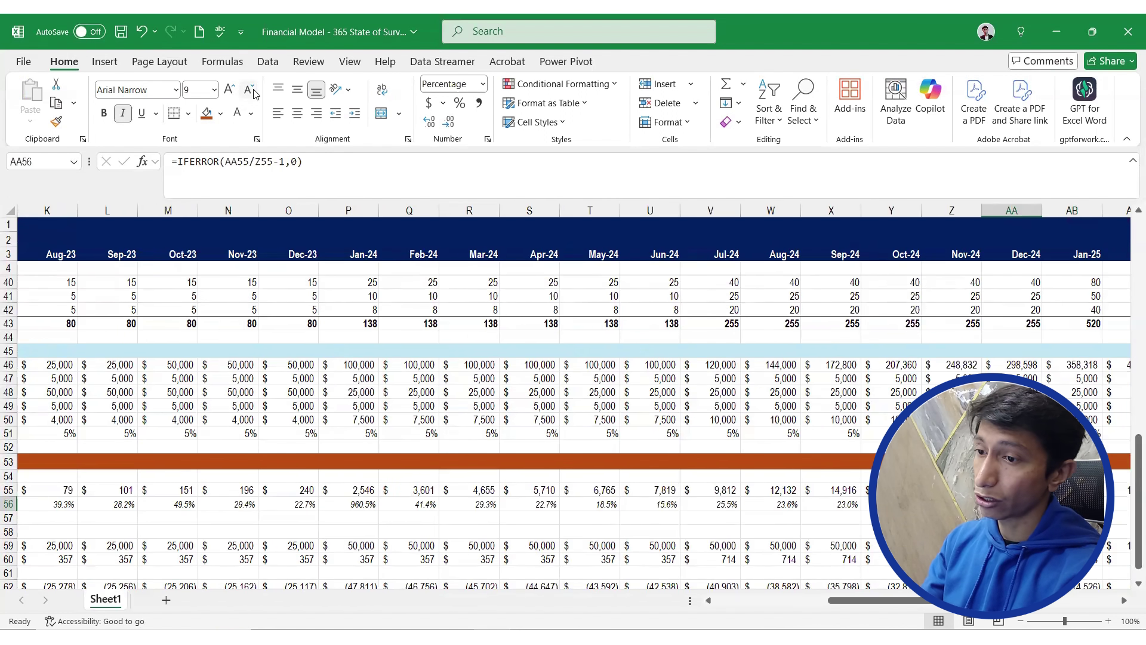
key(Right)
key(Right)
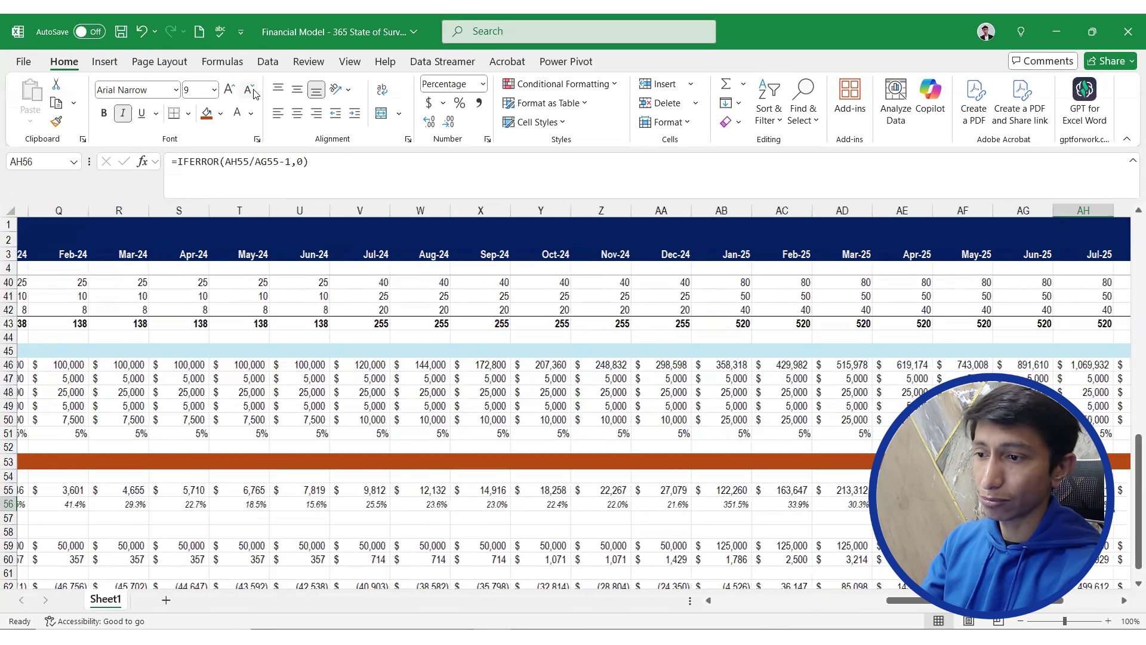
key(Right)
key(Right)
key(Right)
key(Right)
key(Right)
key(Right)
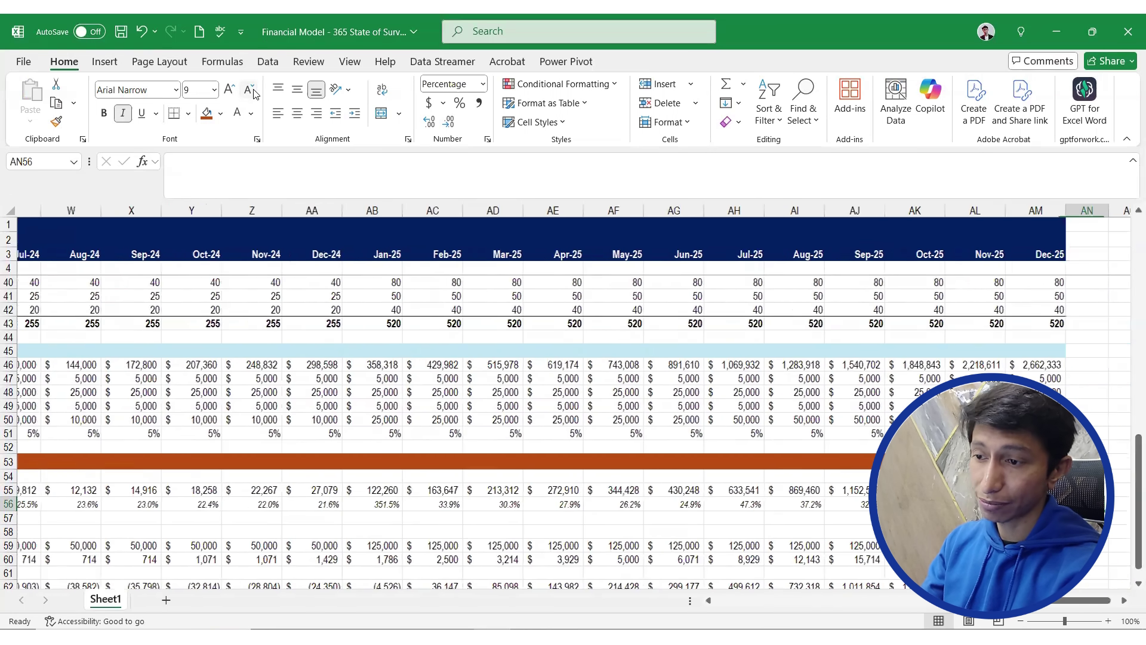
Delete the blank row between Customer Support Salary and Gross Profit in the Income Statement
key(Left)
key(Left)
key(Left)
key(Left)
key(Left)
key(Left)
key(Left)
key(Left)
key(Left)
key(Left)
key(Left)
key(Left)
key(Left)
key(Left)
key(Left)
key(Left)
key(Left)
key(Left)
key(Left)
key(Left)
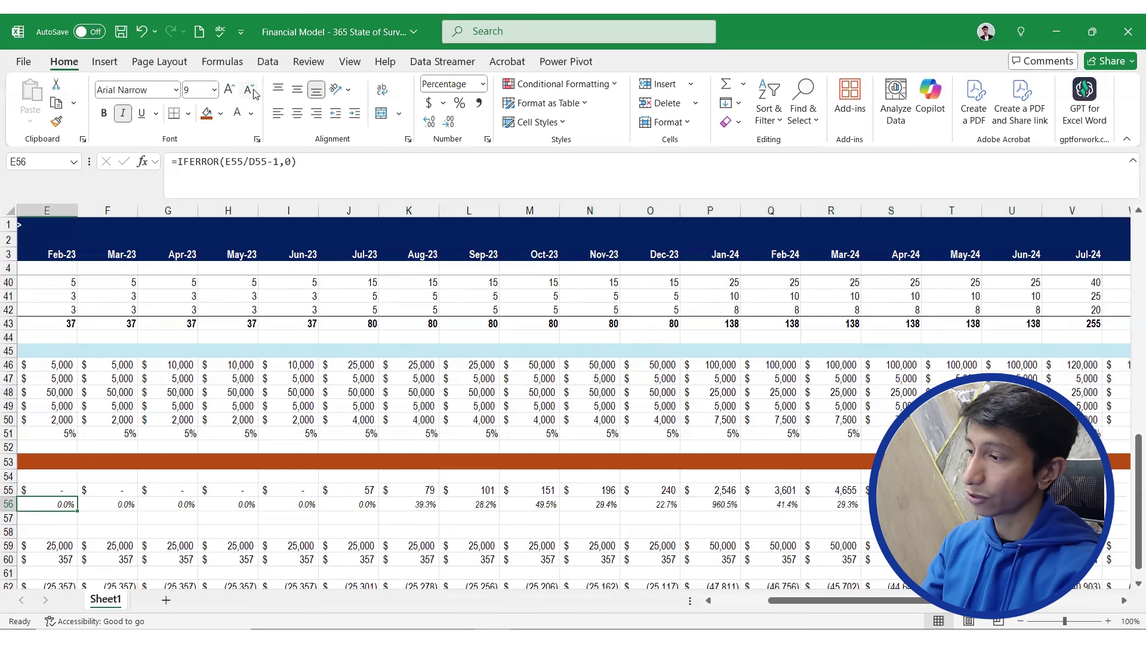
key(Down)
key(Down)
key(Down)
key(Down)
key(Down)
key(Down)
key(Down)
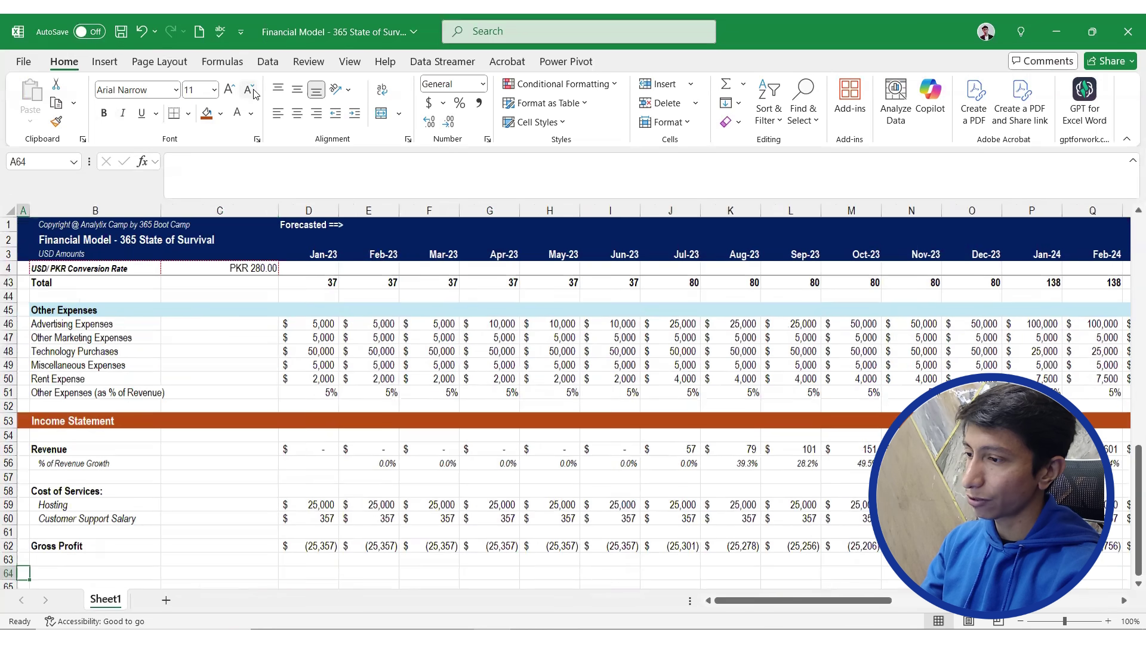
key(Right)
key(Right)
key(Up)
key(Up)
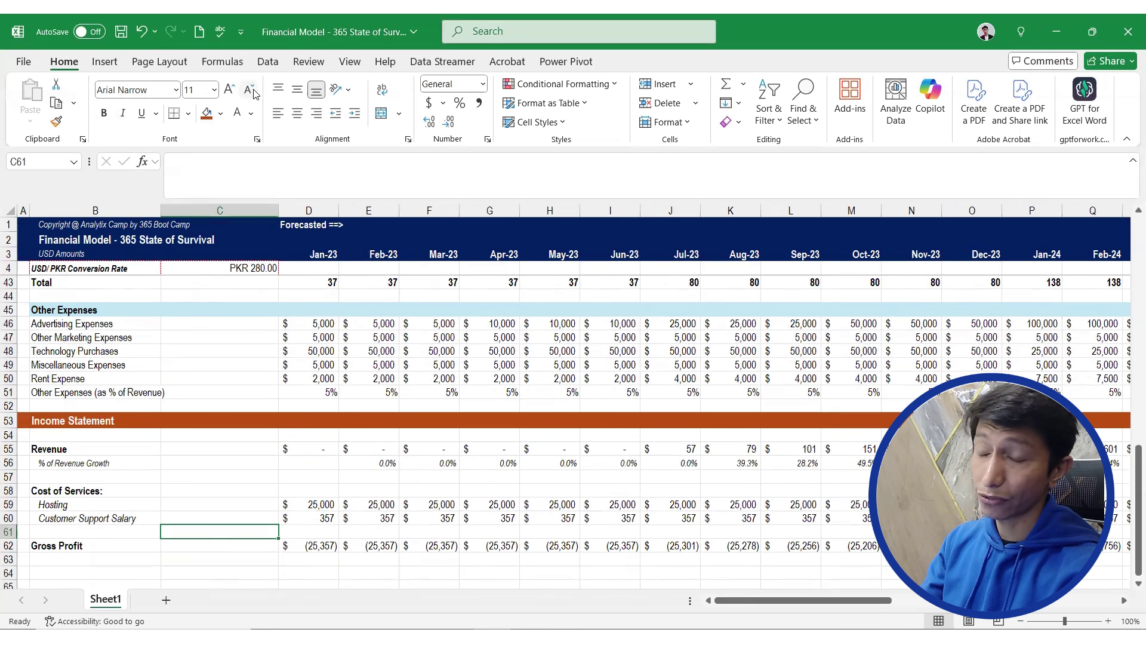
key(Left)
key(shift+space)
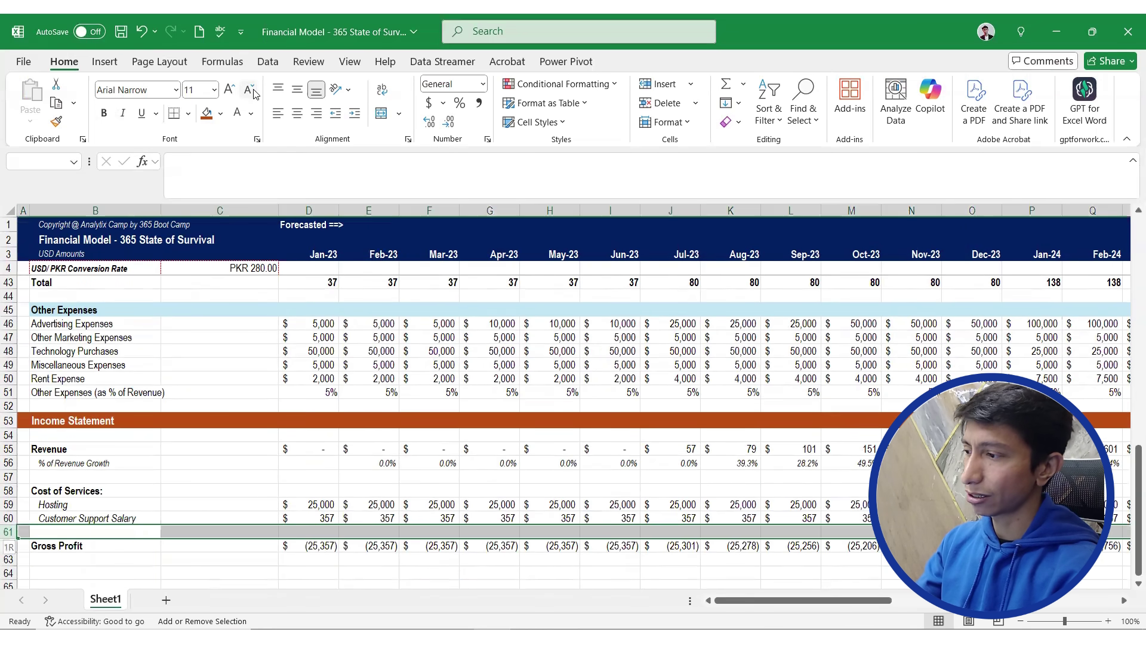
key(ctrl+minus)
Delete the blank row between % of Revenue Growth and Cost of Services
key(Up)
key(Up)
key(Up)
key(Up)
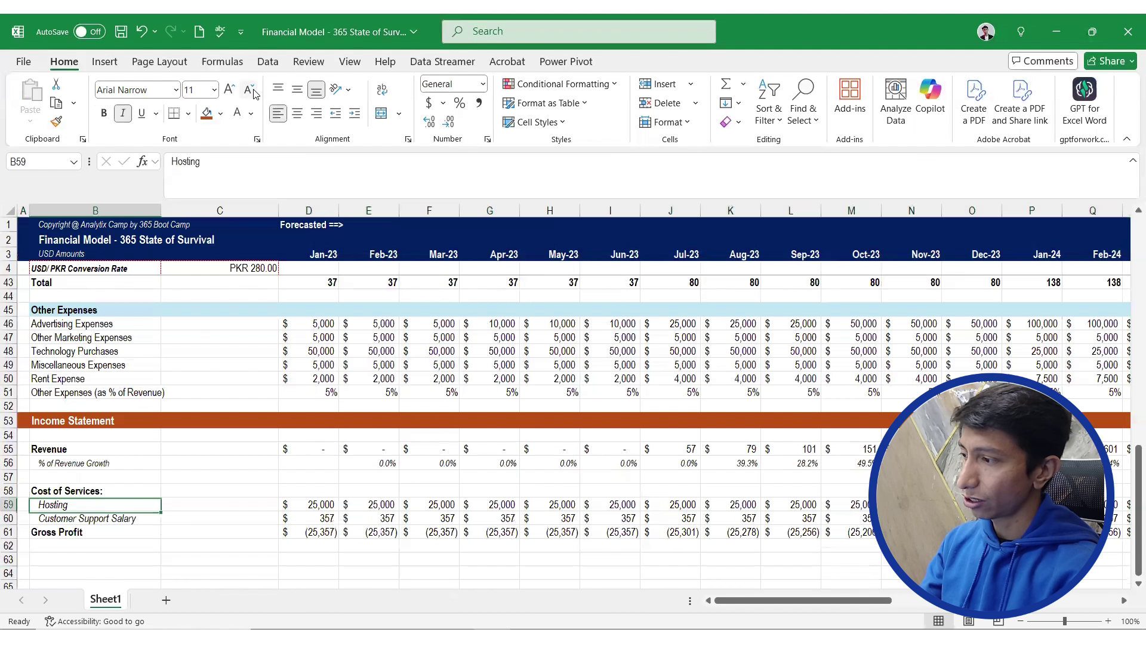
key(shift+space)
key(ctrl+minus)
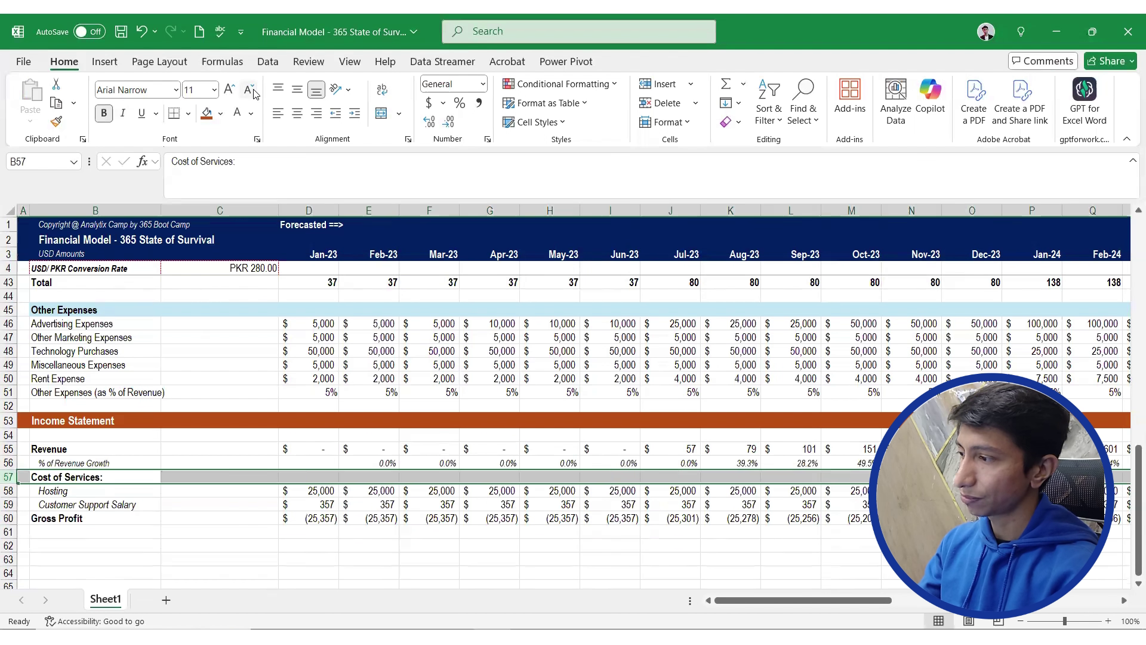
Enter the heading "Operational Expenses" in B61 below Gross Profit and make it bold
key(Down)
key(Down)
key(Down)
key(Down)
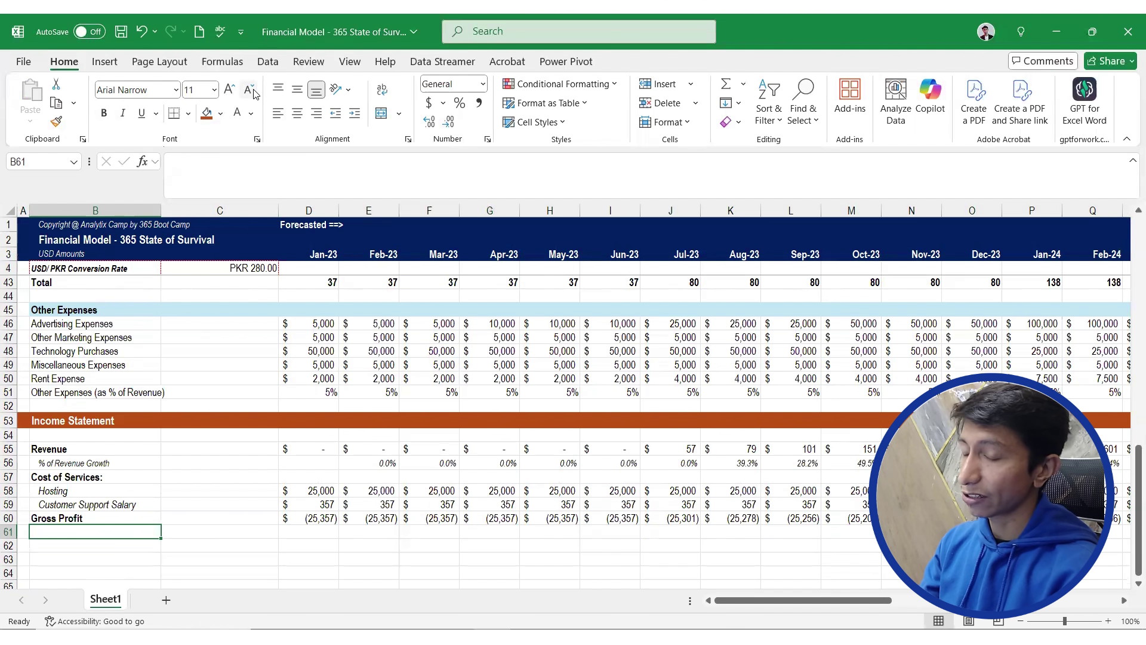
key(Down)
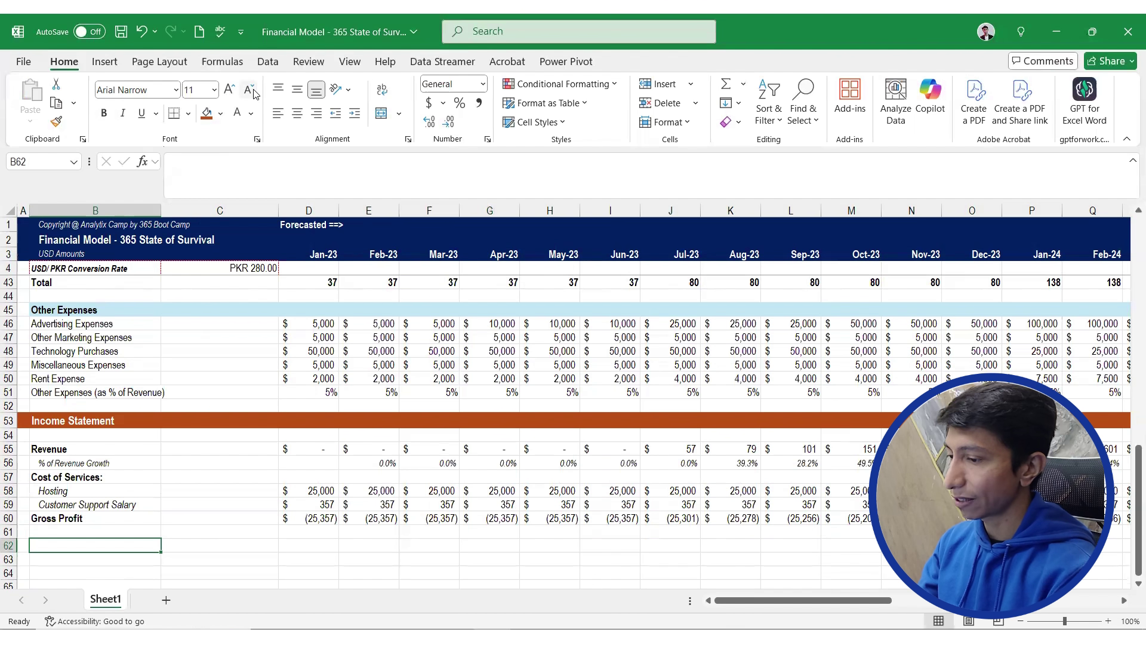
key(Up)
text(Op)
key(BackSpace)
key(BackSpace)
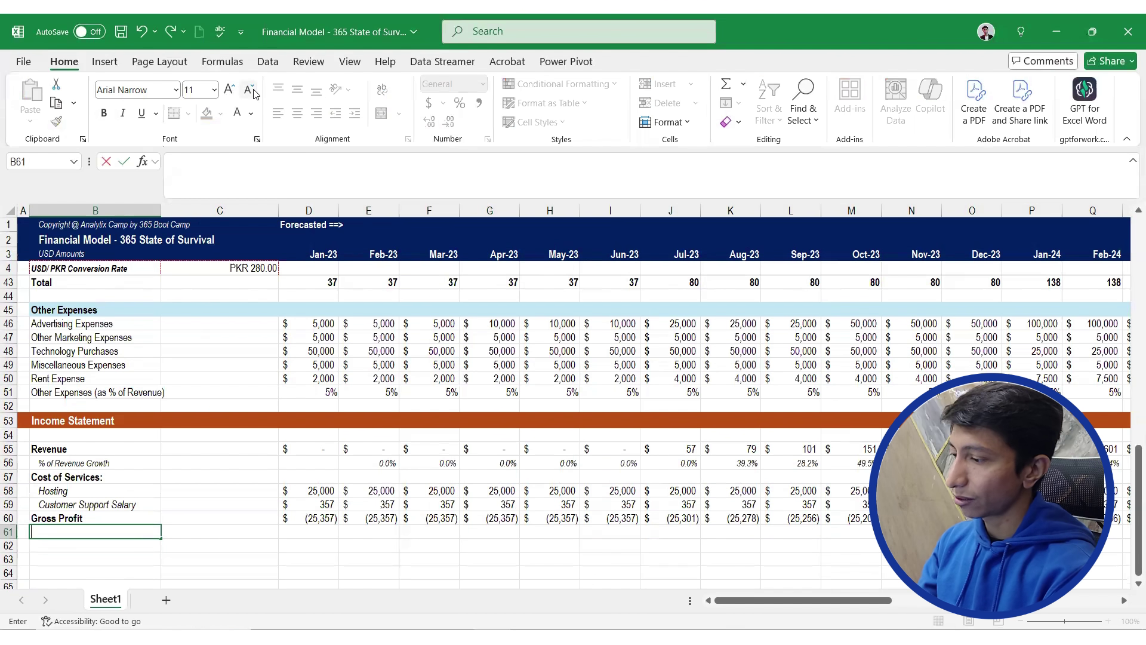
text(Opera)
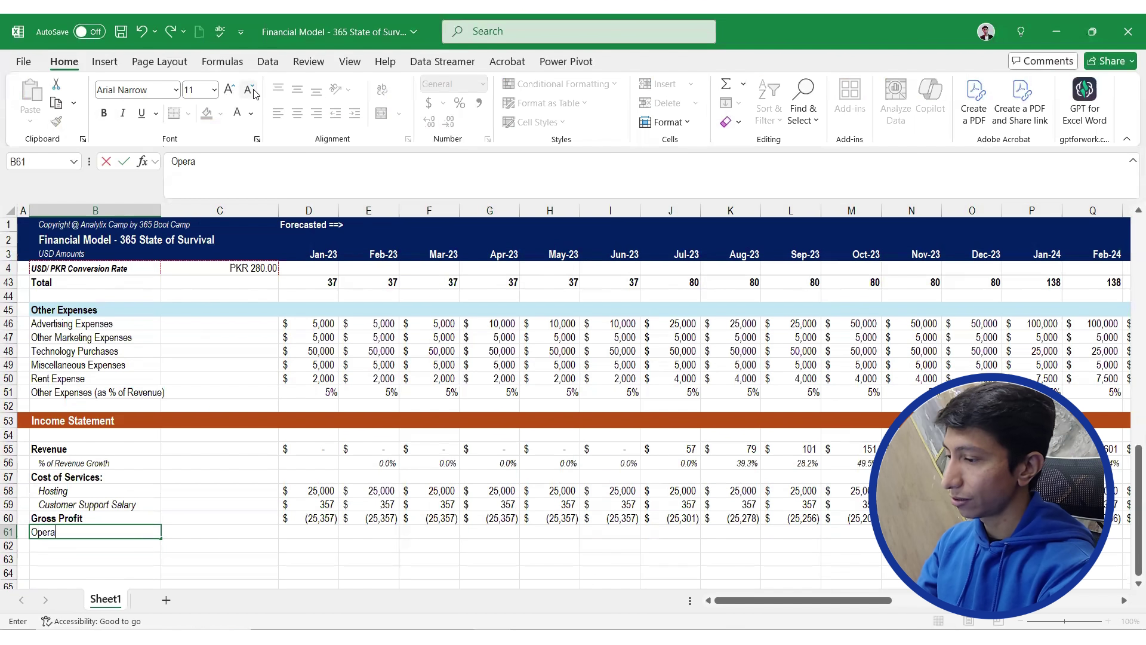
text(tio)
key(BackSpace)
text(ion)
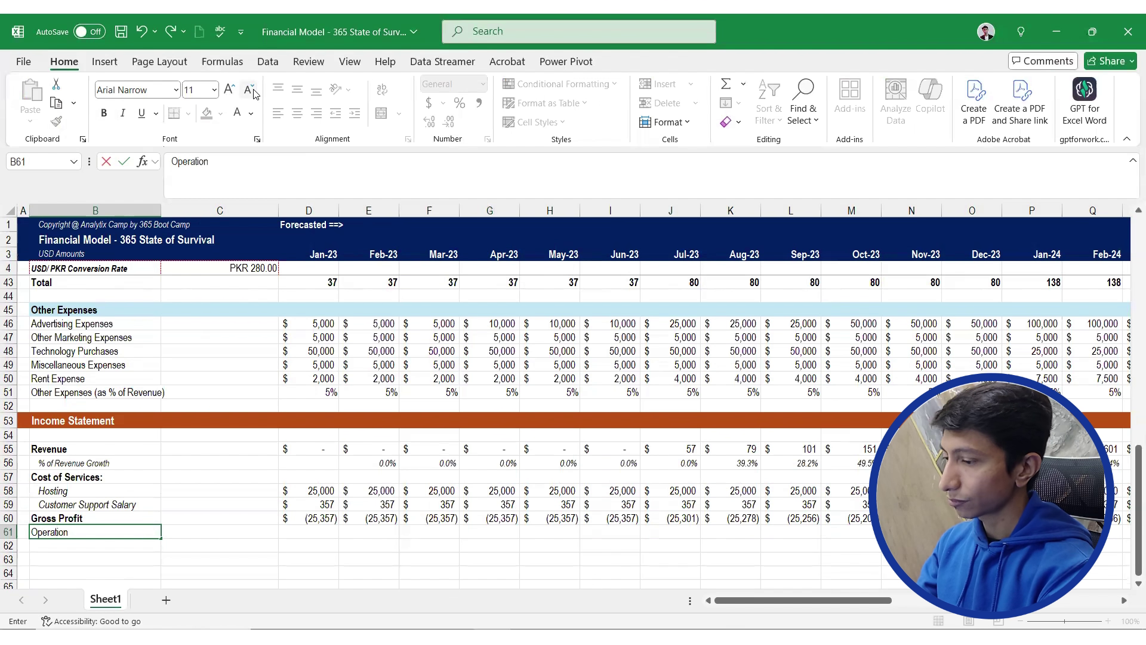
text(sal Expe)
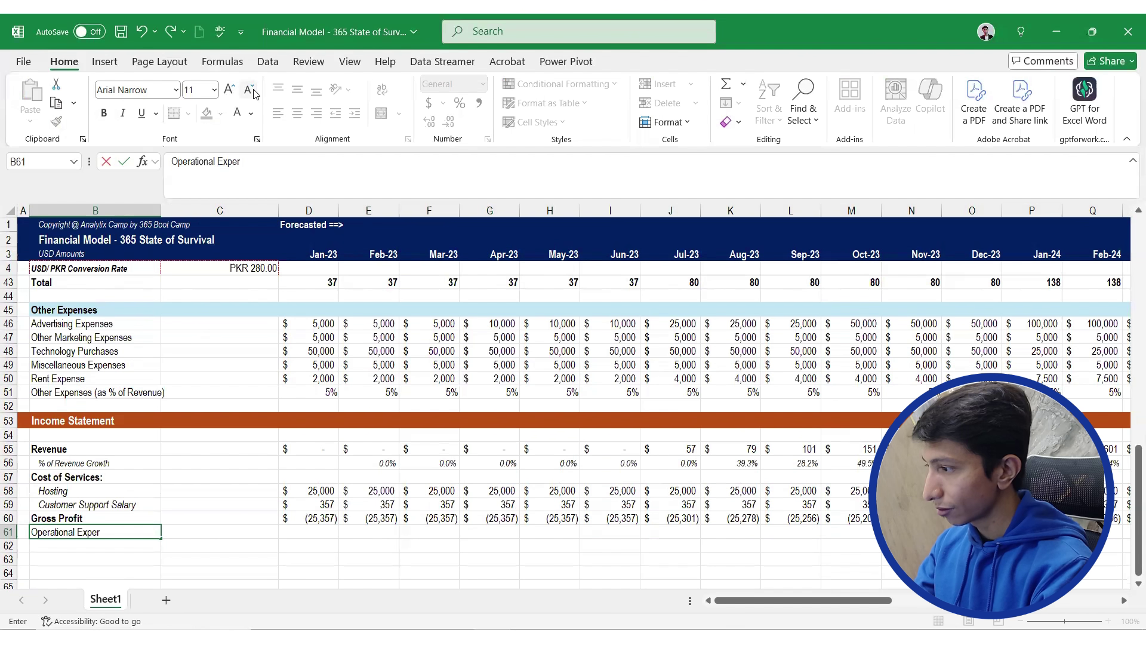
text(nses)
key(Return)
key(Up)
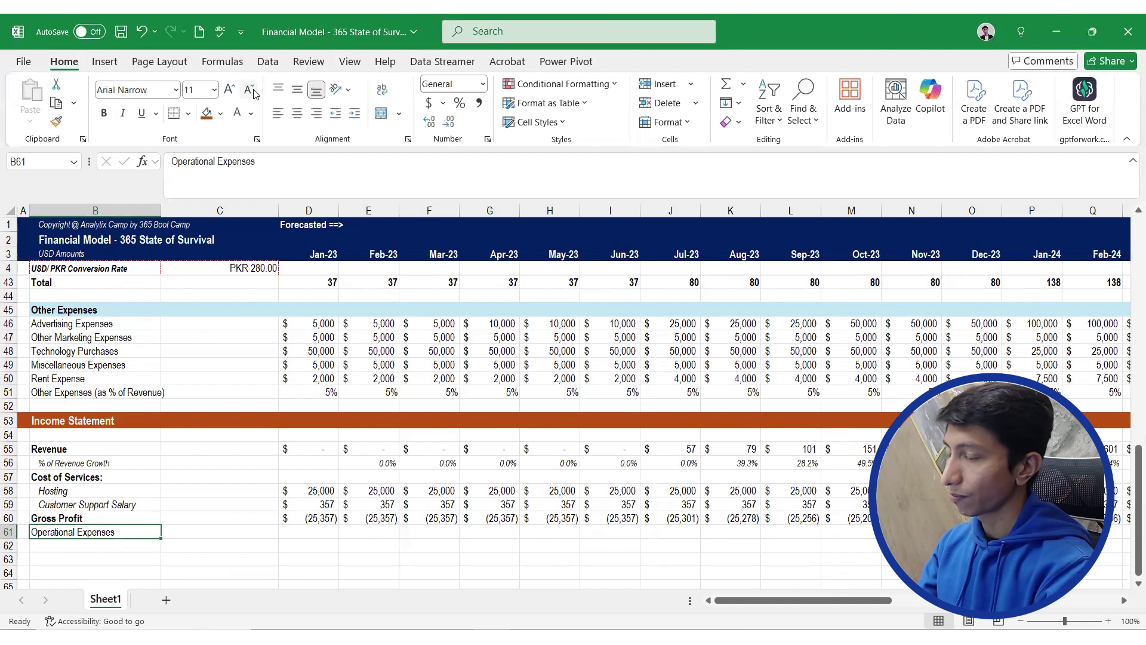
key(ctrl+b)
key(Down)
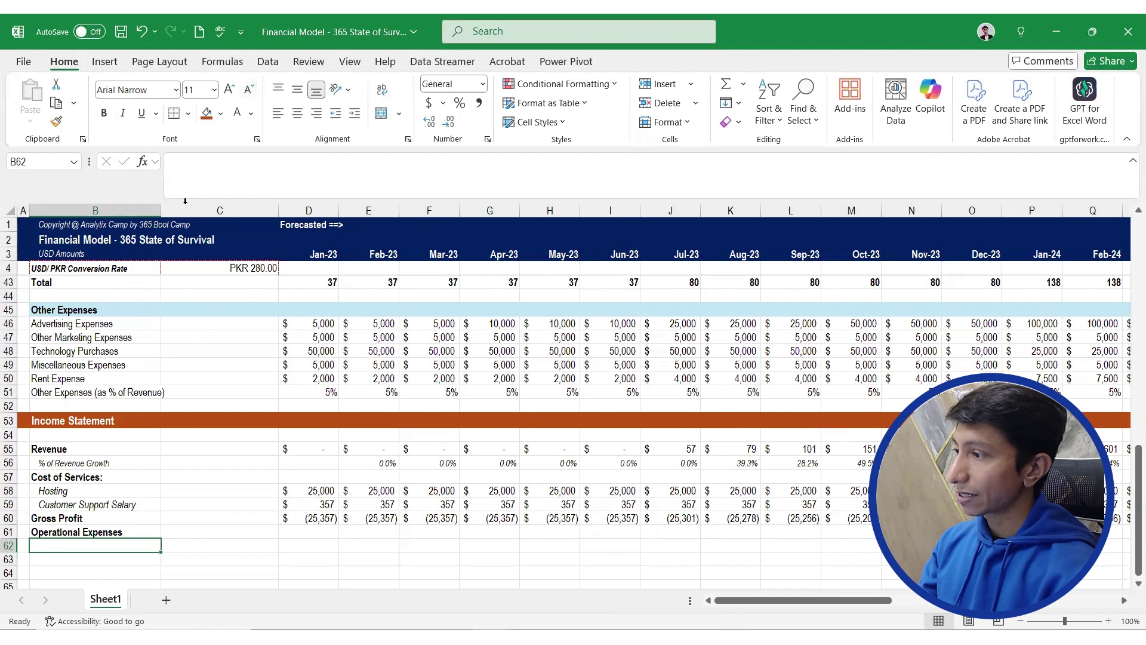
drag(95, 327, 98, 395)
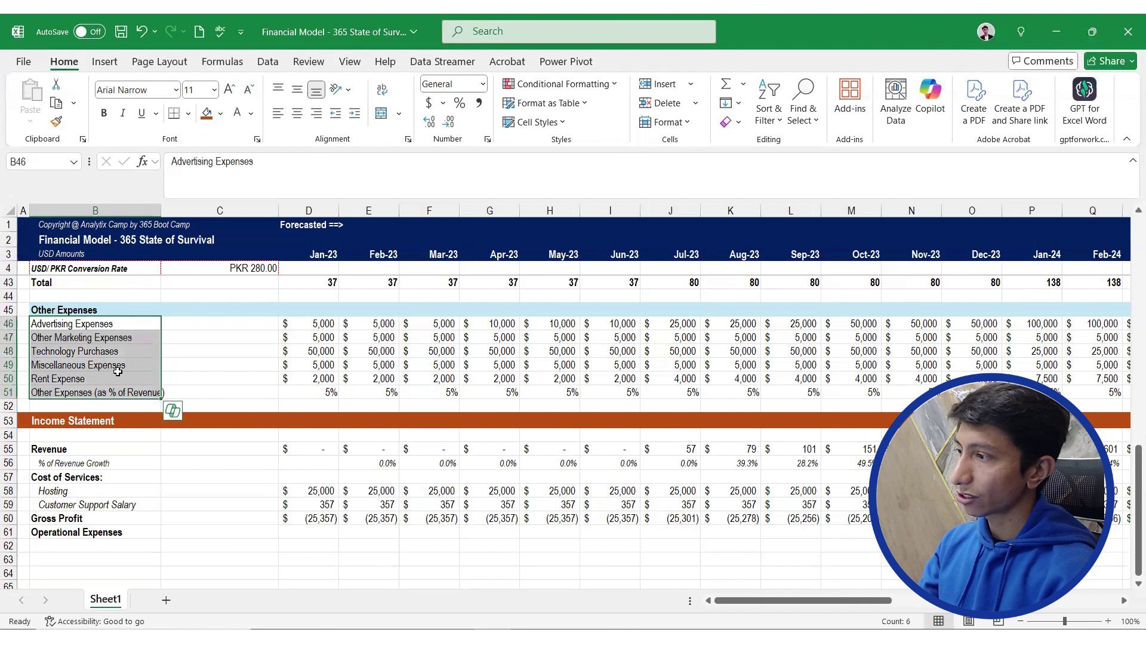
scroll(102, 370, up, 3)
scroll(100, 350, down, 4)
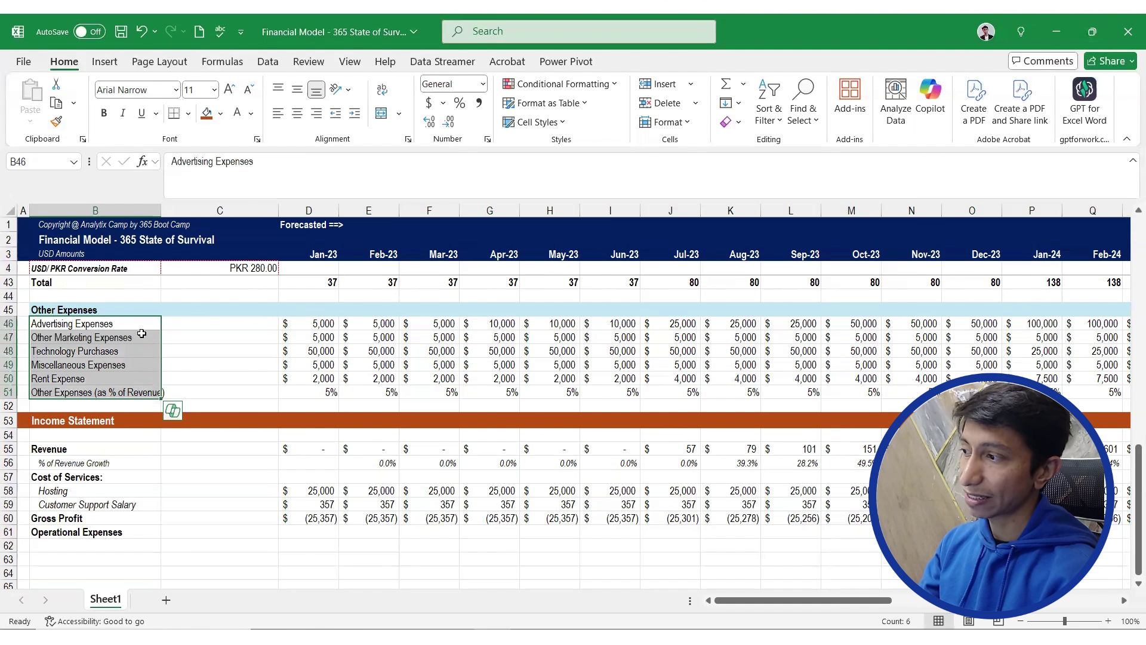
Enter the label "Salary Expenses" in B62 below Operational Expenses and indent it one level
click(144, 499)
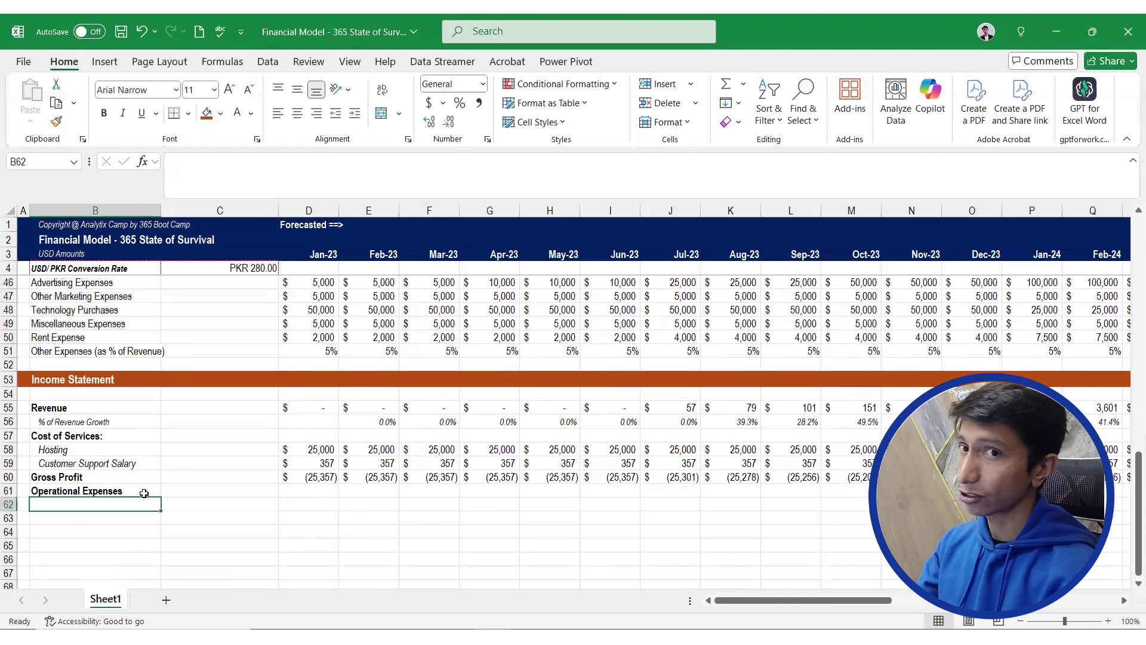
text(Salar)
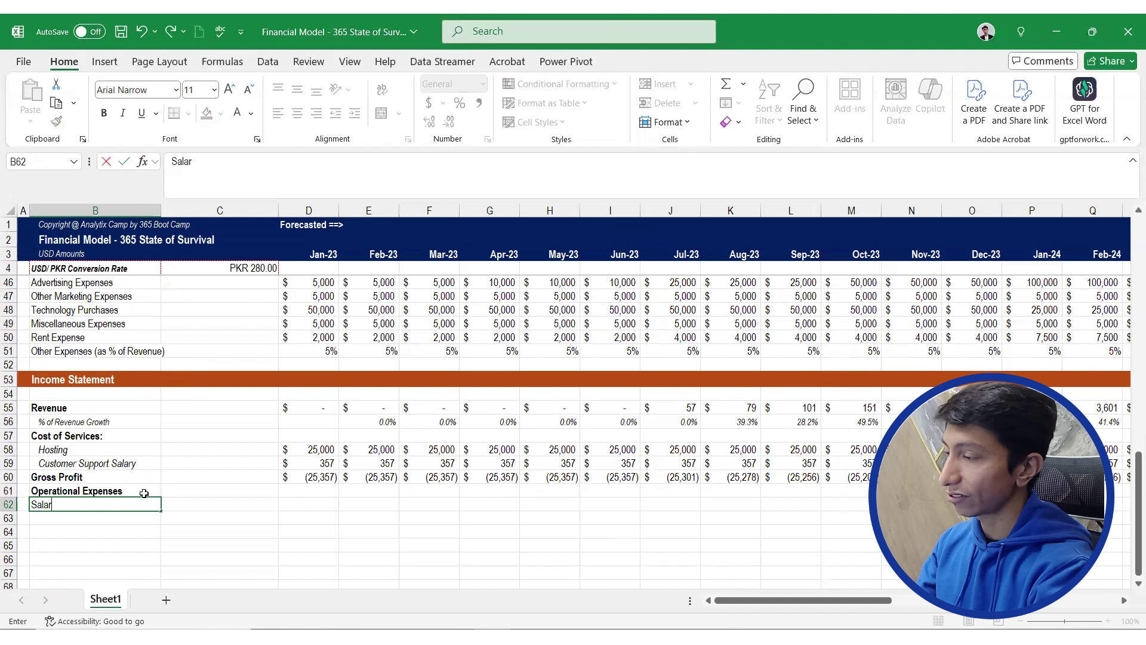
text(y expe)
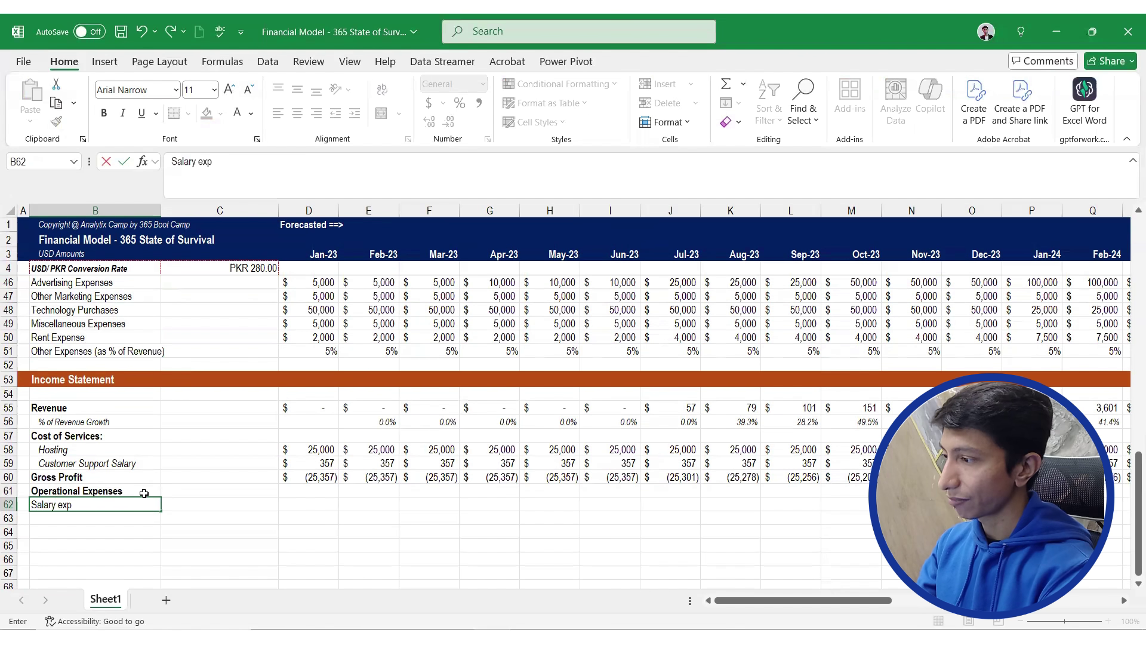
key(BackSpace)
key(BackSpace)
key(BackSpace)
key(BackSpace)
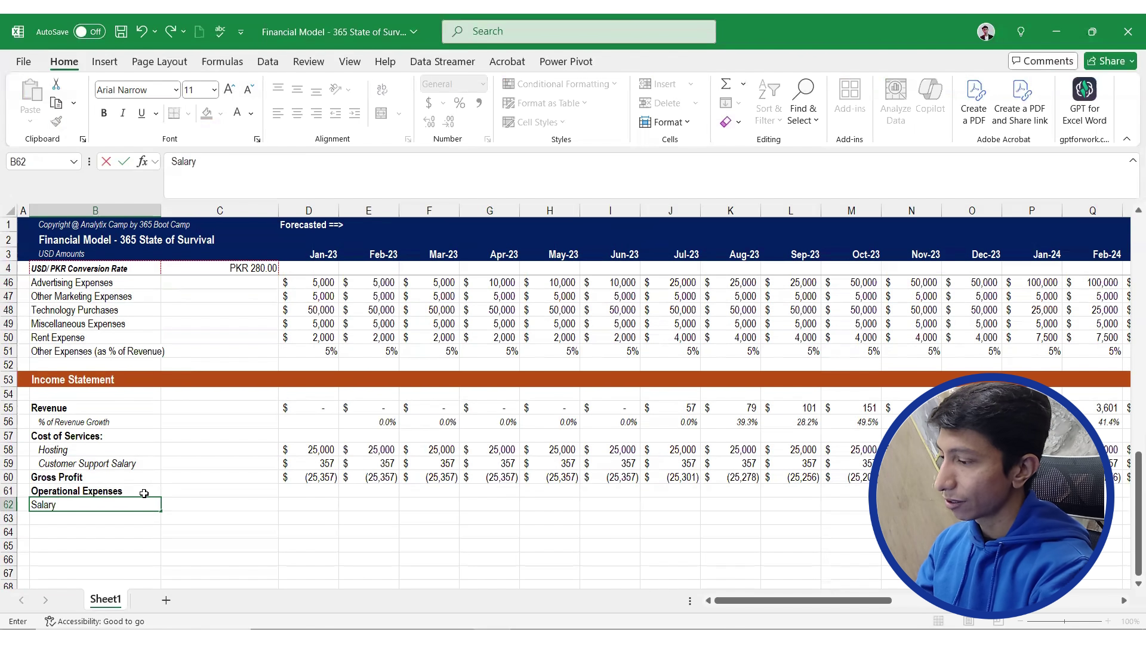
text(Expenses)
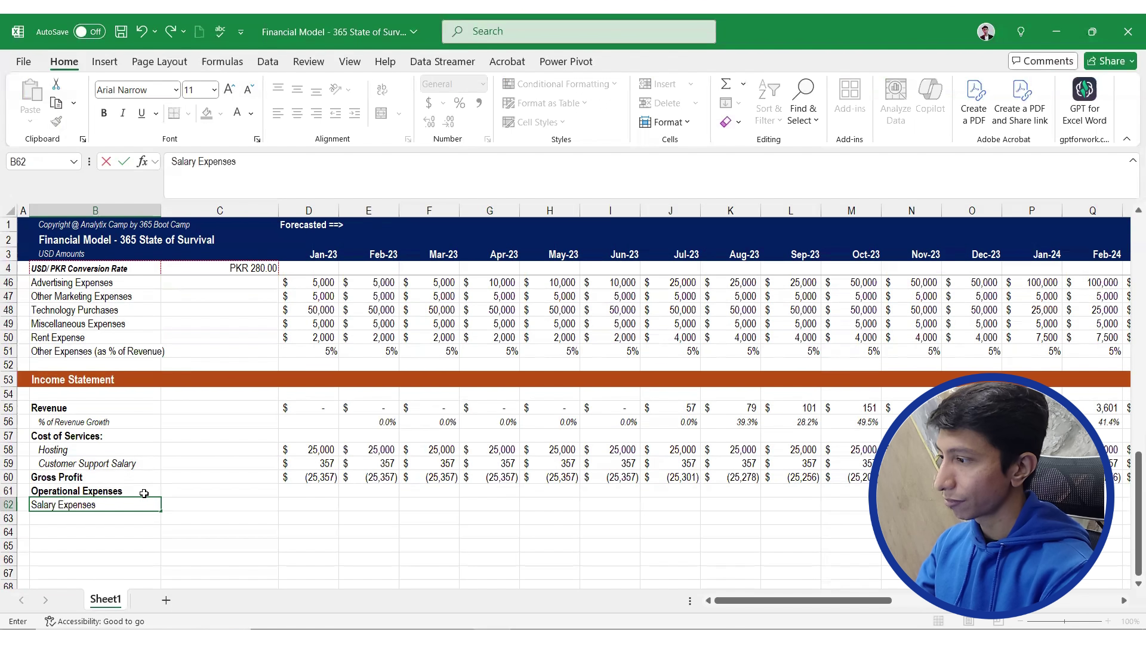
key(ctrl+Return)
key(ctrl+b)
key(ctrl+b)
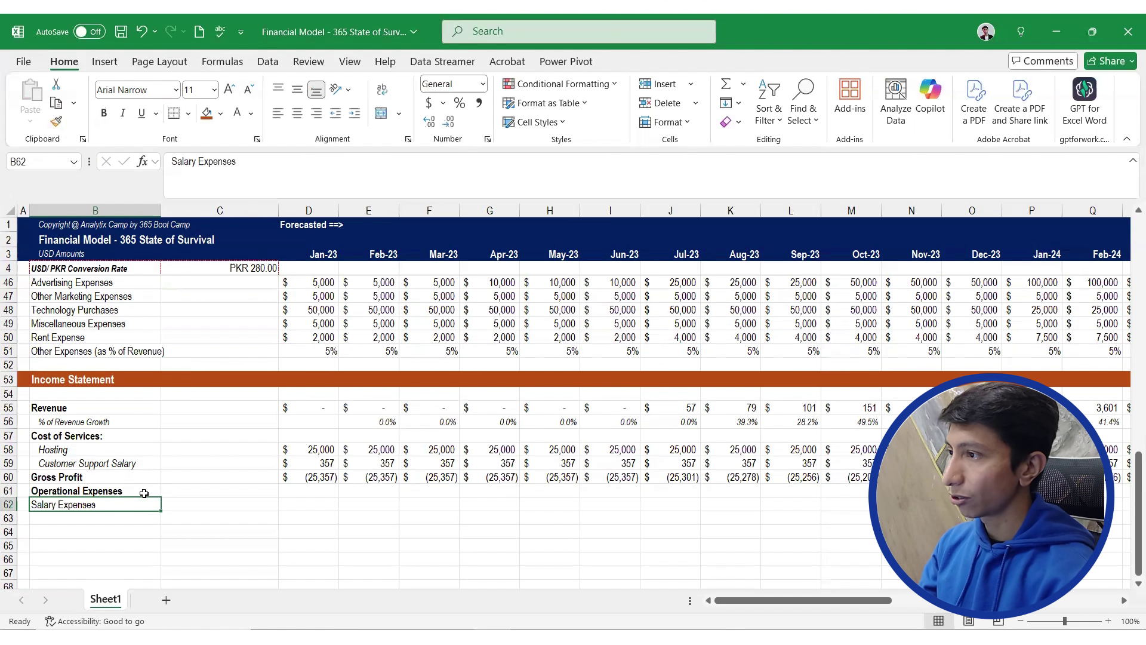
click(355, 112)
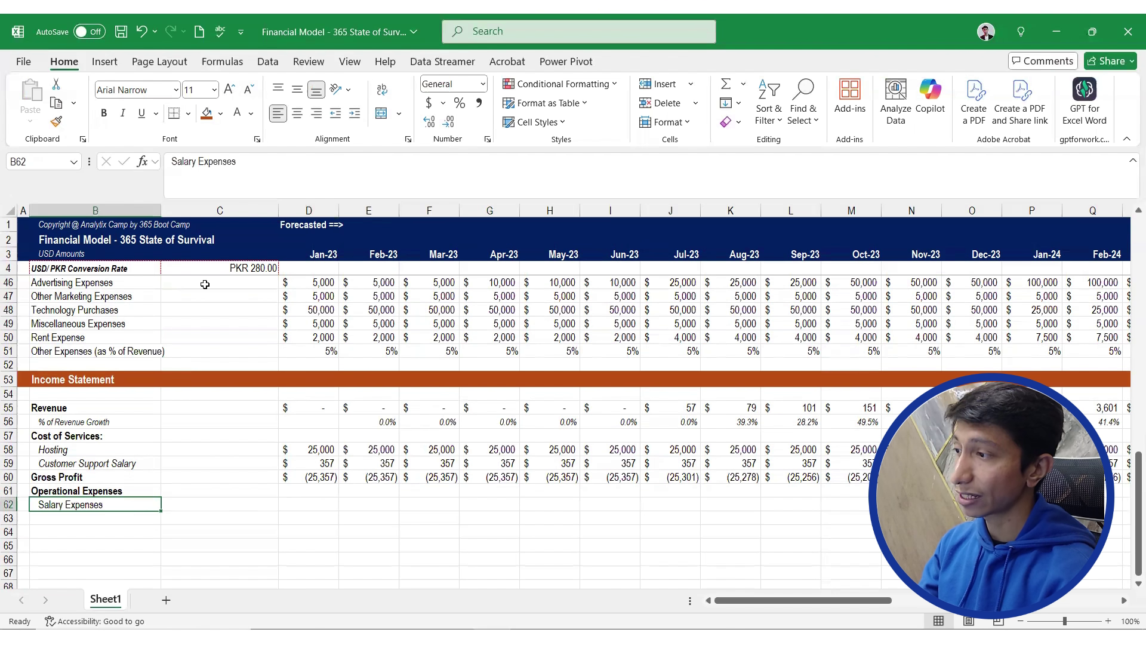
Add a colon to the end of the Salary Expenses label and remove its indent
click(283, 165)
text(:)
key(ctrl+Return)
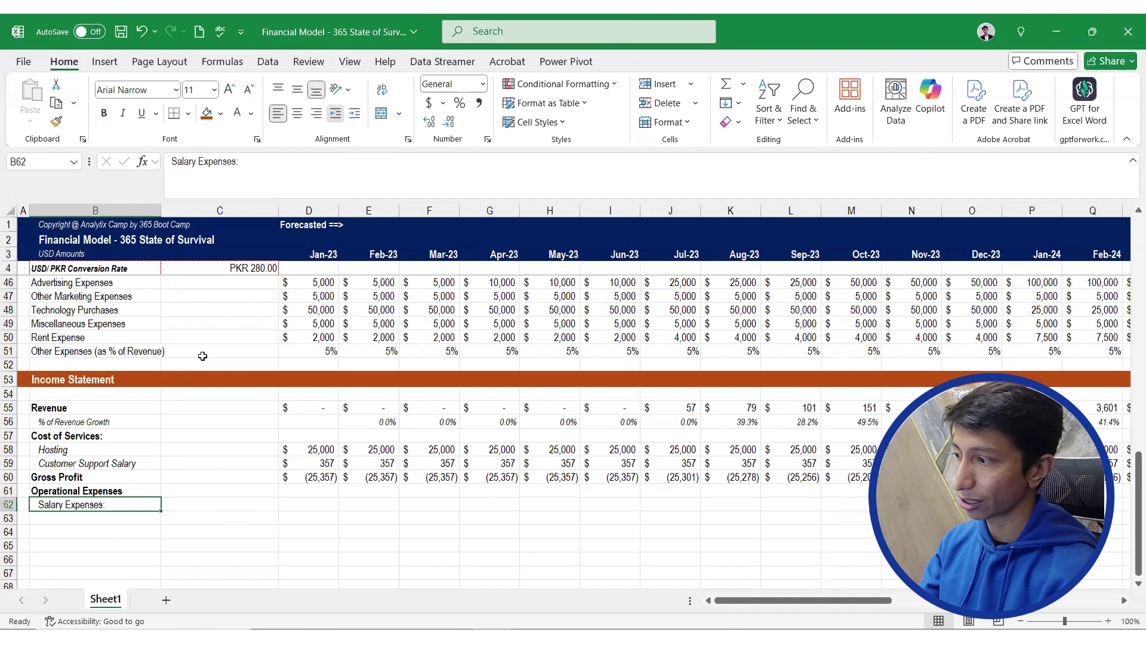
click(335, 113)
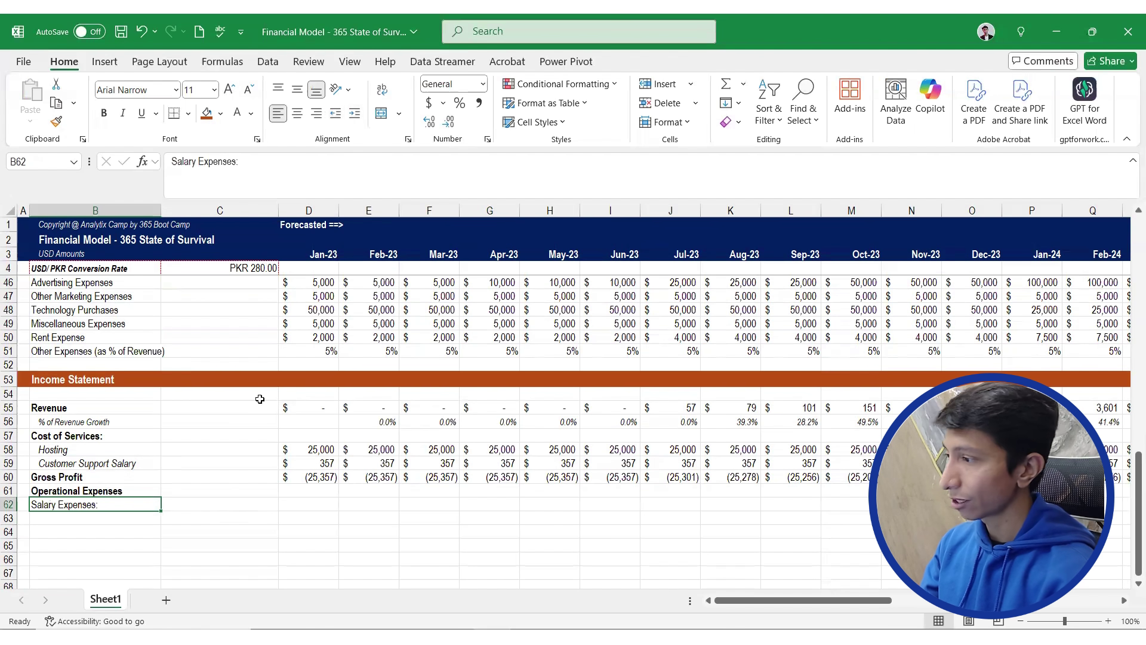
Copy the six role names from Marketing Officers to Sales Team under Employees (Operations) to B63:B68 below Salary Expenses
scroll(249, 405, up, 3)
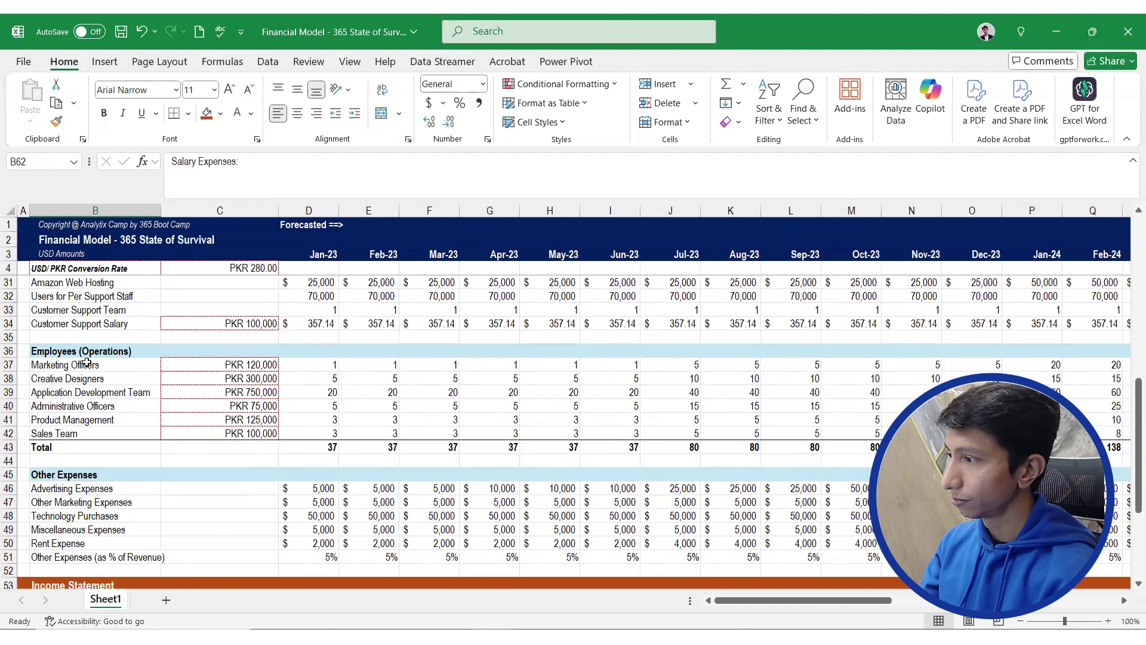
drag(78, 364, 86, 432)
key(ctrl+c)
scroll(193, 415, down, 2)
scroll(193, 415, down, 6)
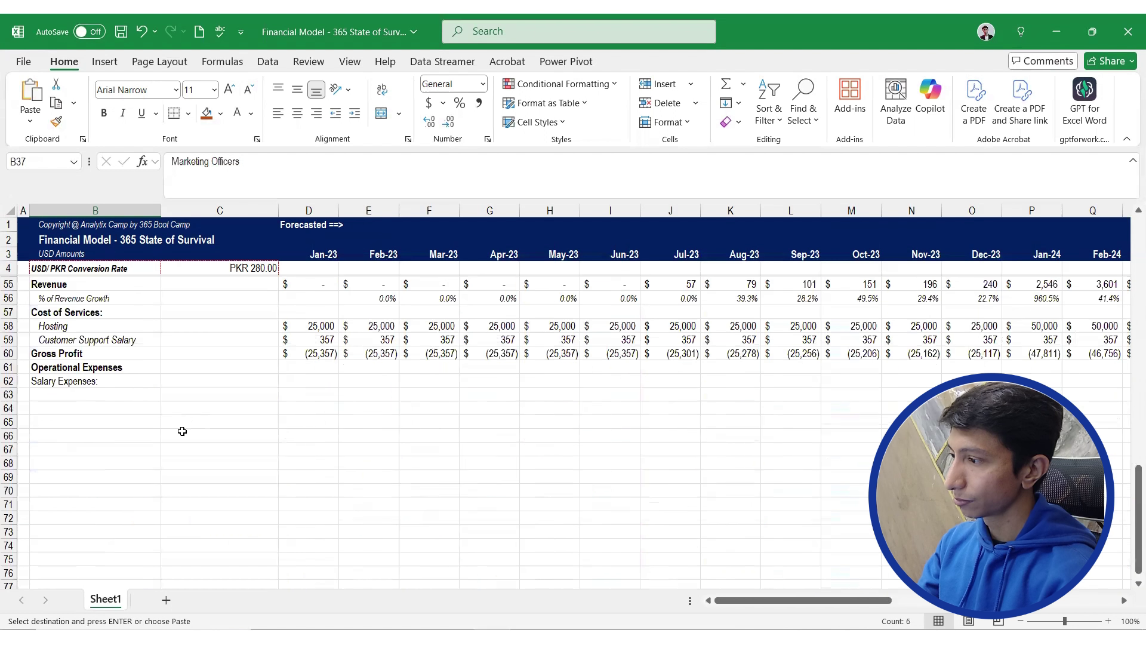
click(146, 396)
key(ctrl+v)
scroll(146, 395, up, 1)
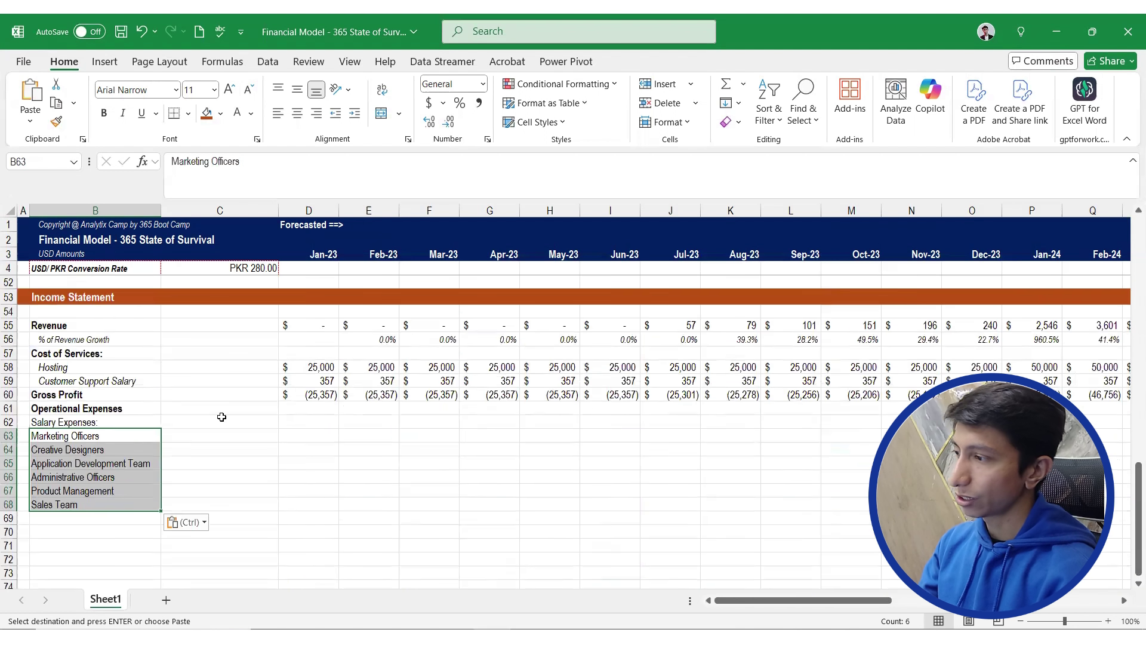
Examine the PKR salaries of the six roles in the Employees (Operations) section
scroll(197, 391, up, 3)
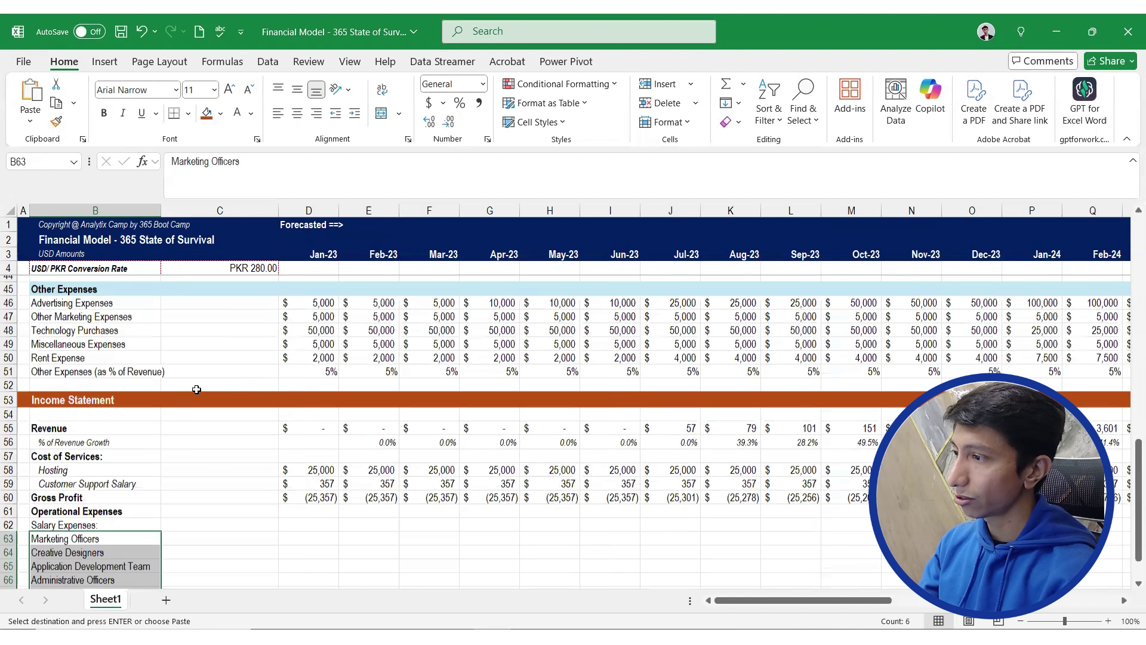
scroll(238, 324, up, 3)
drag(238, 324, 238, 388)
click(290, 410)
click(290, 410)
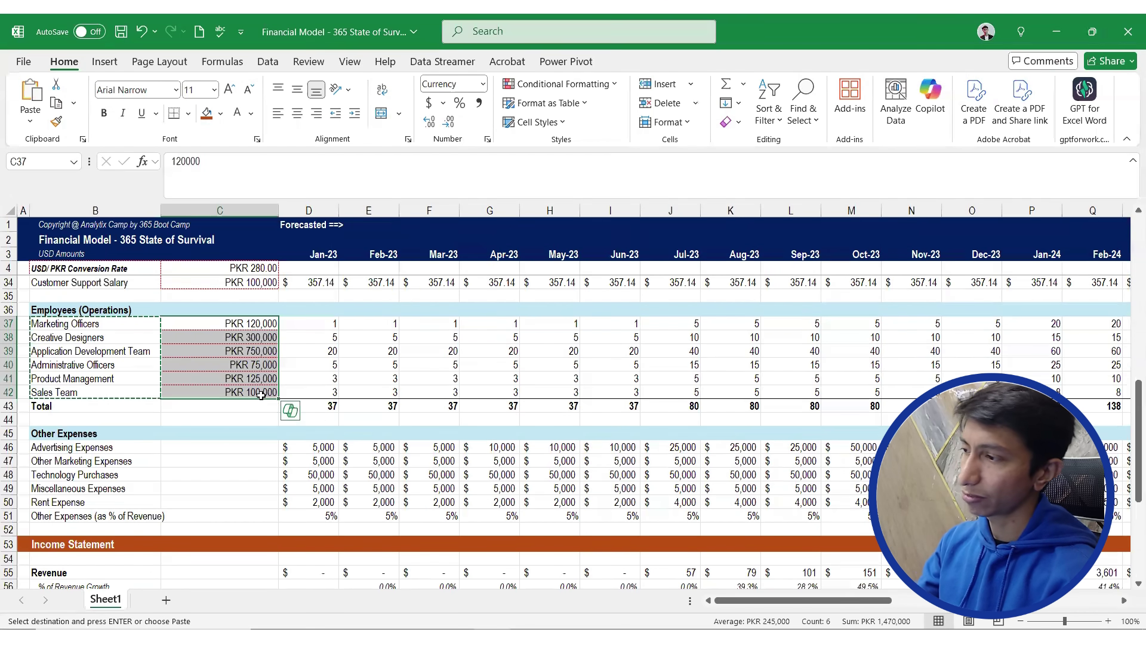
scroll(261, 395, down, 3)
scroll(261, 395, down, 4)
click(312, 381)
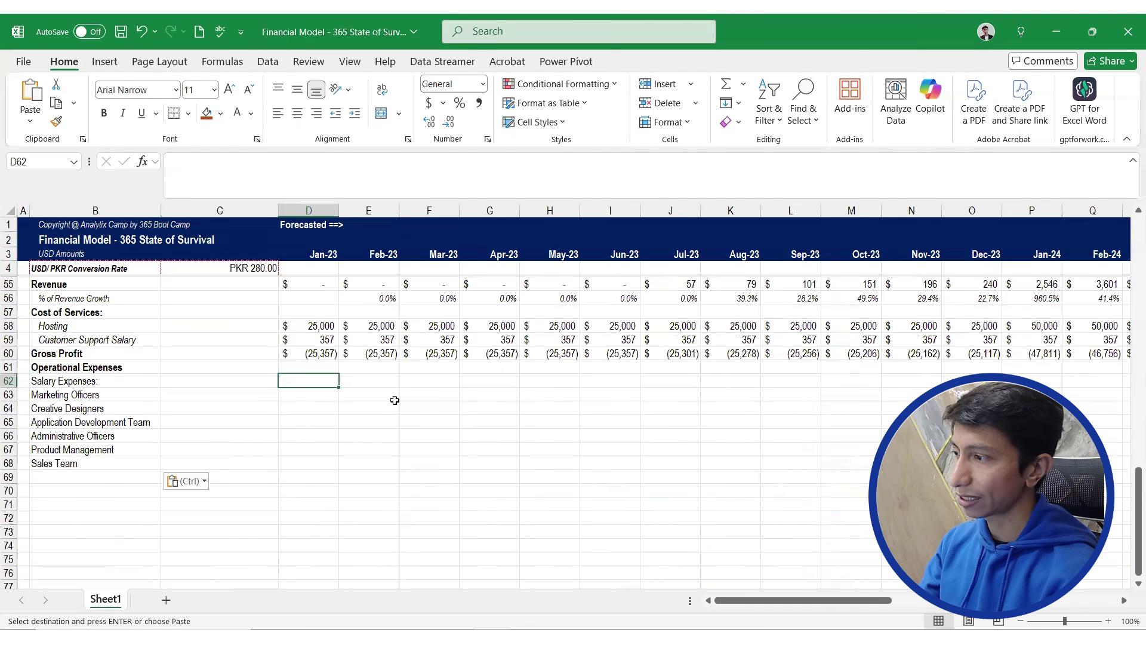
text(=)
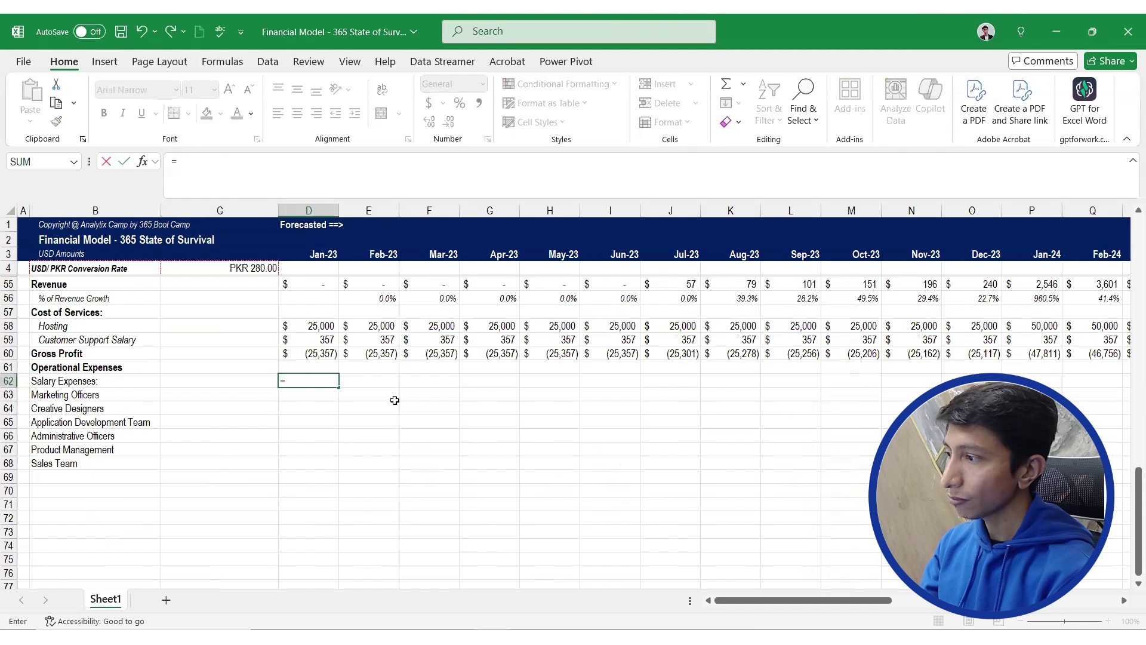
key(Escape)
Start a formula in D63 that divides the Marketing Officers' PKR salary in C37 by the USD/PKR conversion rate in C4
key(Down)
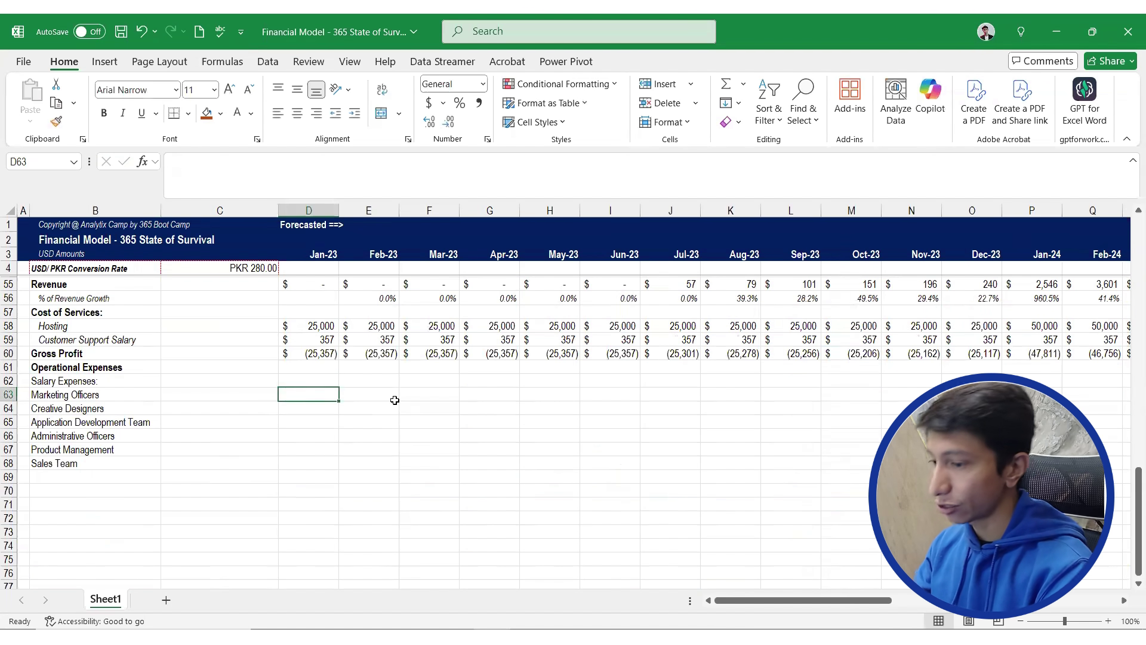
text(=)
key(Up)
key(Up)
key(Up)
key(Up)
key(Up)
key(Up)
key(Up)
key(Up)
key(Up)
key(Up)
key(Up)
key(Up)
key(Up)
key(Up)
key(Up)
key(Up)
key(Up)
key(Up)
key(Up)
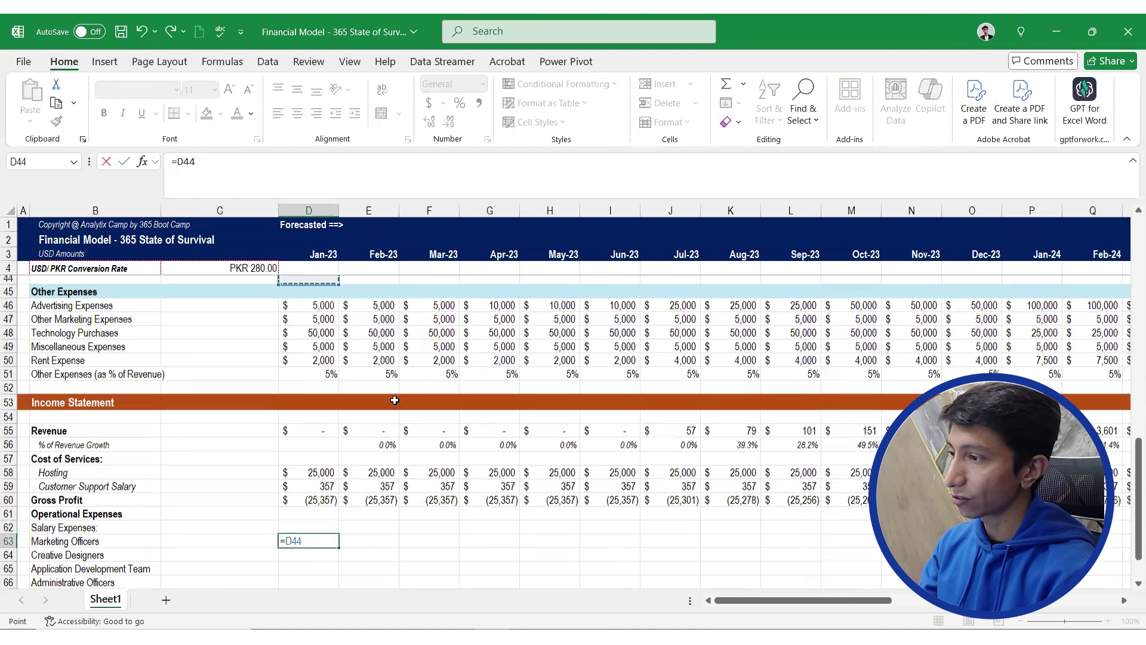
key(Up)
key(Up)
key(Up)
key(Up)
key(Up)
key(Up)
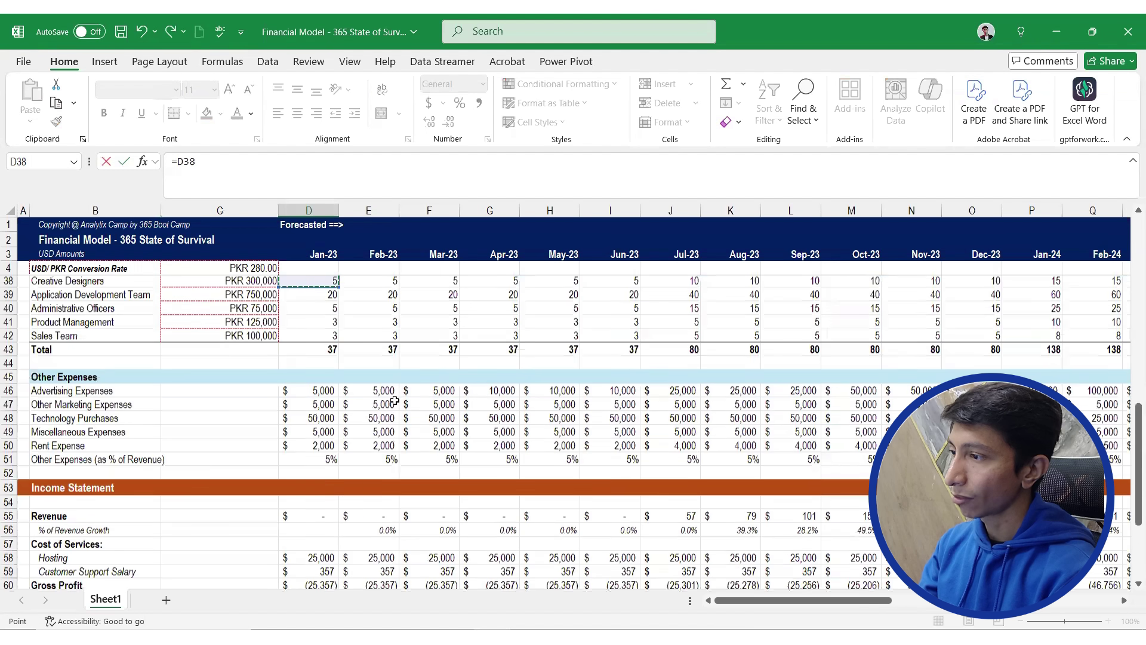
key(Up)
key(Up)
key(Up)
key(Up)
key(Left)
key(Down)
key(Down)
key(Down)
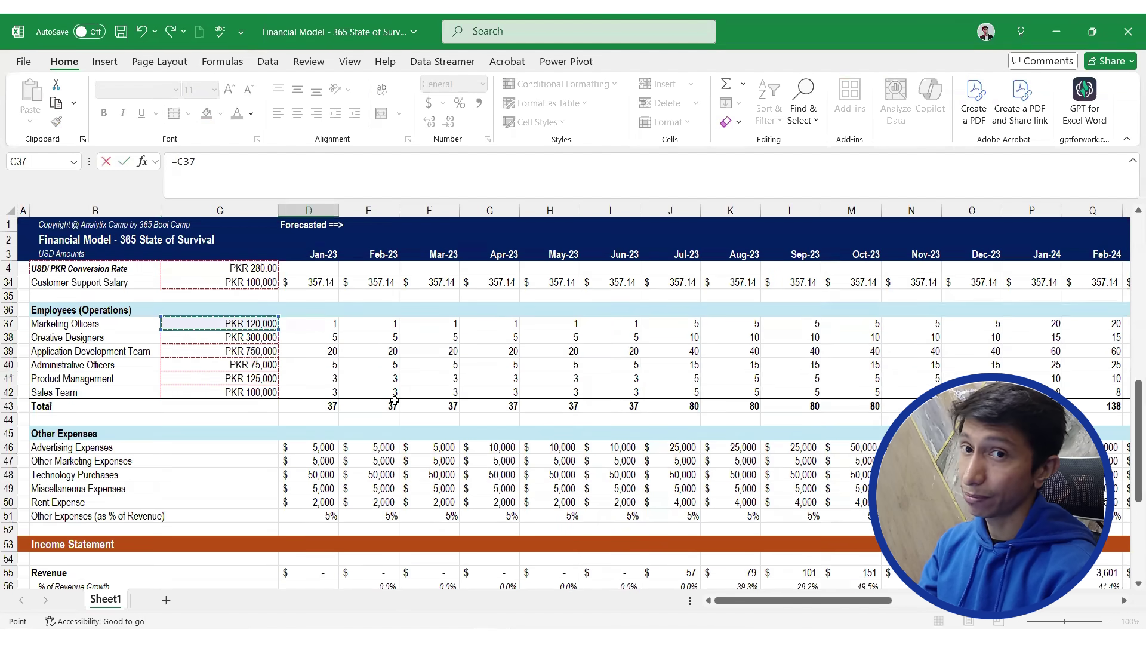
text(/)
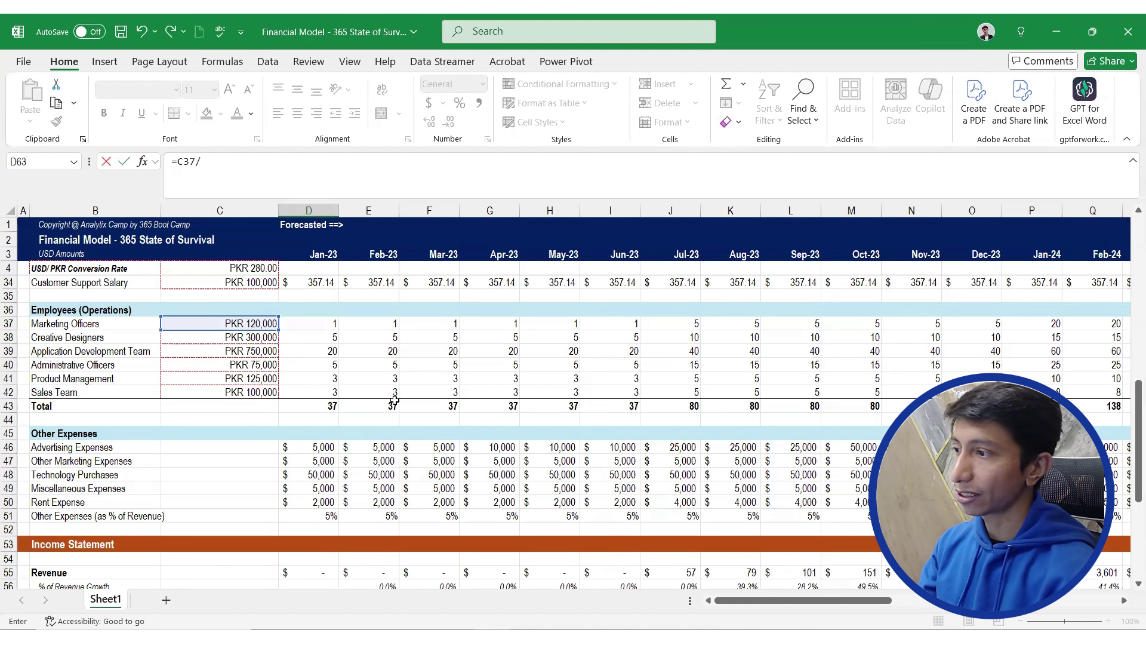
click(242, 270)
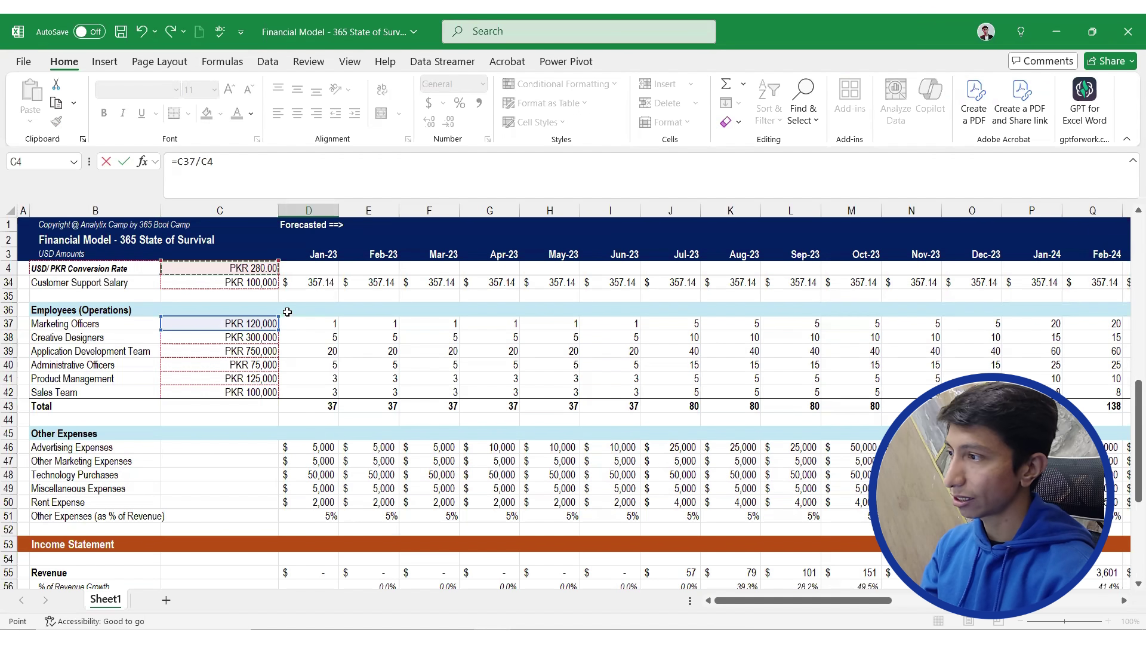
Anchor the D63 formula's references as $C37/$C$4, leaving the salary row relative, and append a multiplication operator
drag(177, 161, 216, 162)
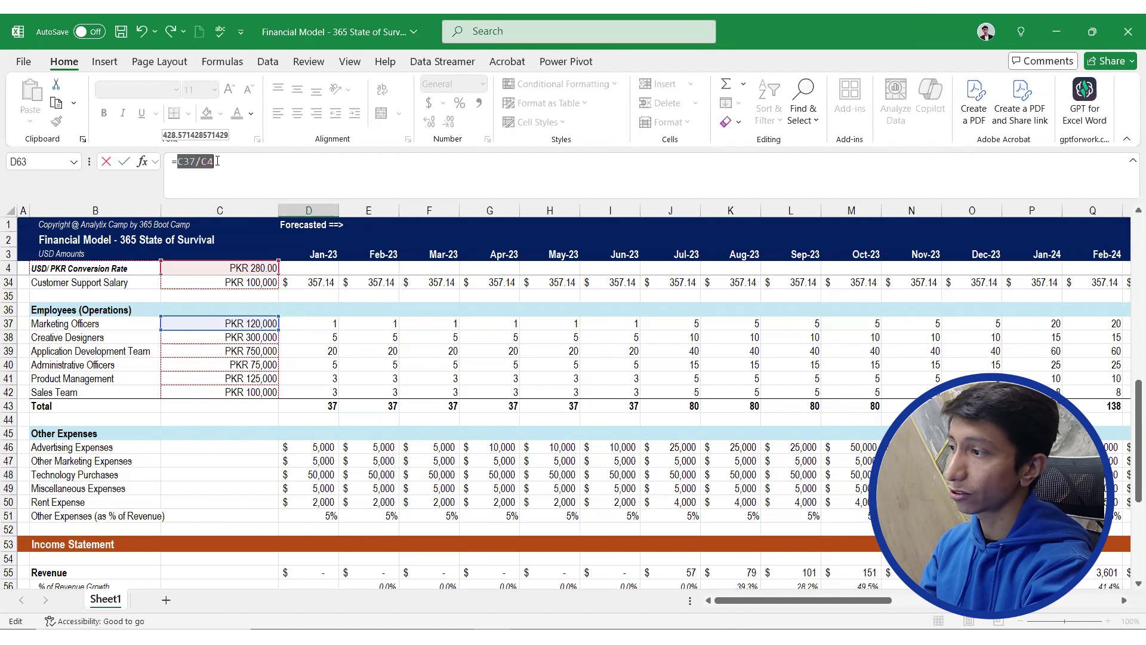
key(F4)
click(216, 161)
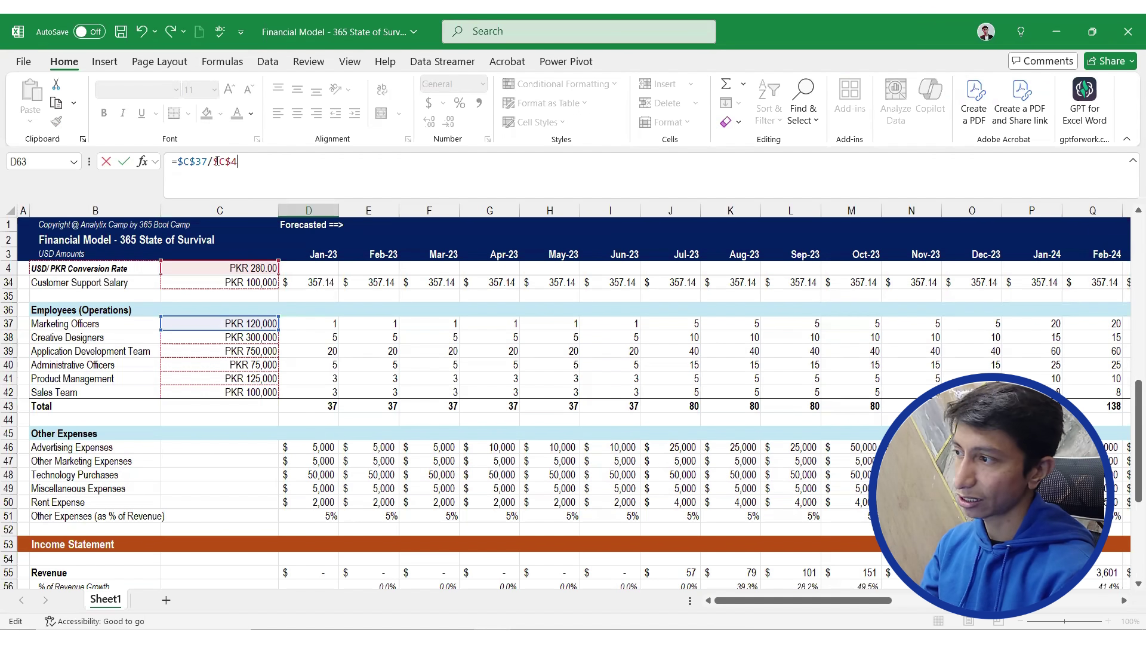
text(*)
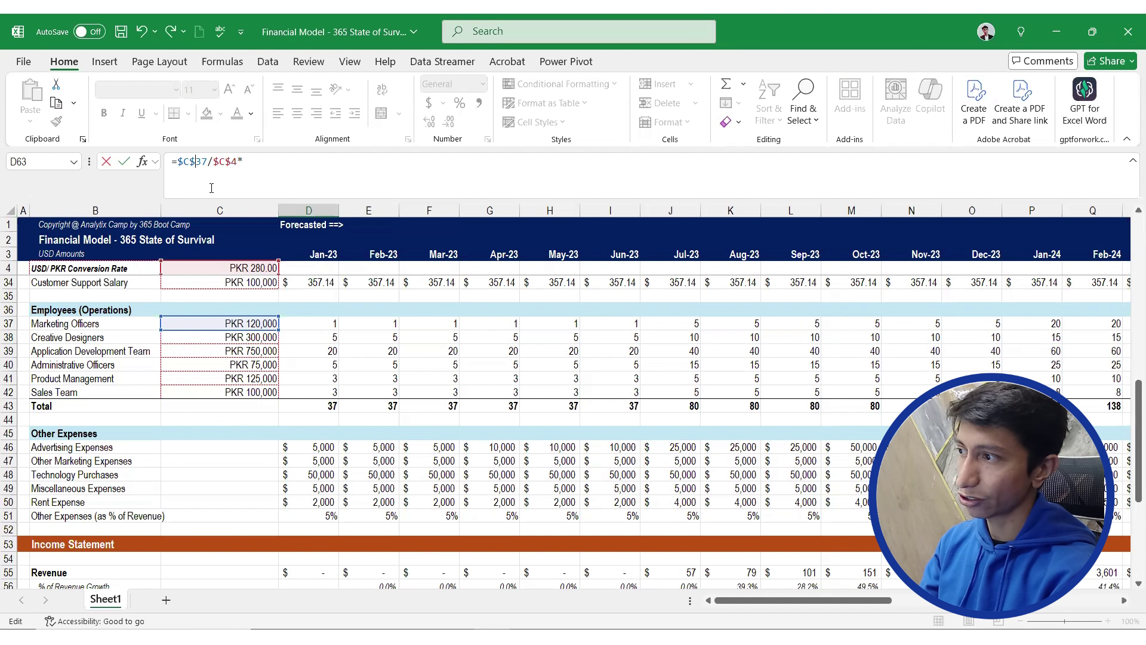
key(BackSpace)
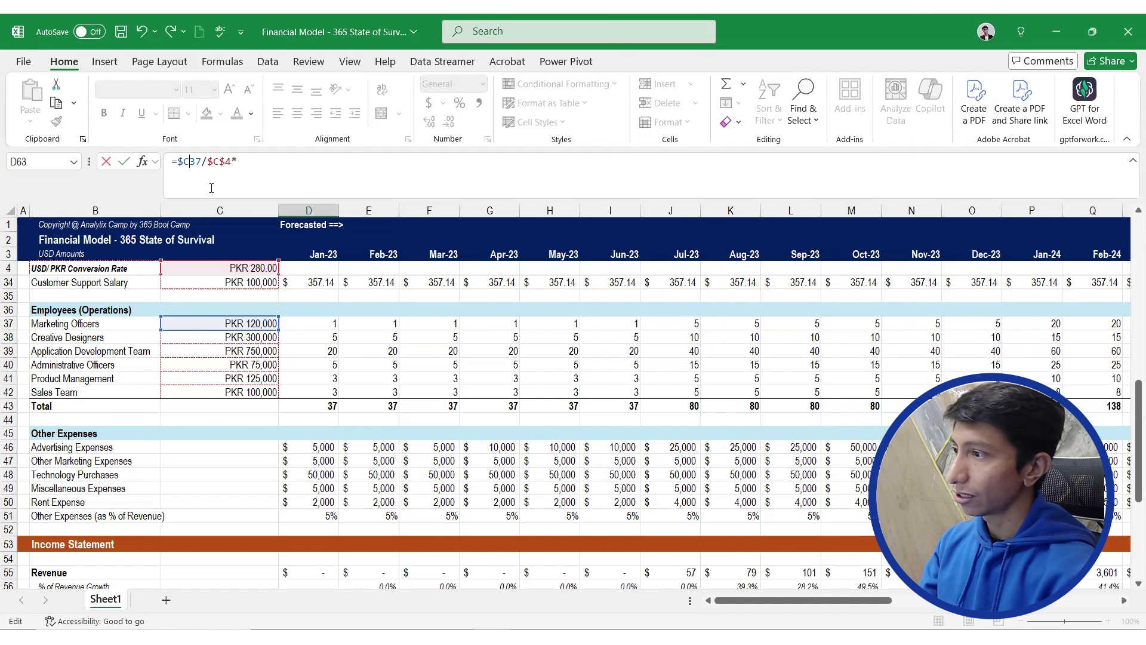
key(Return)
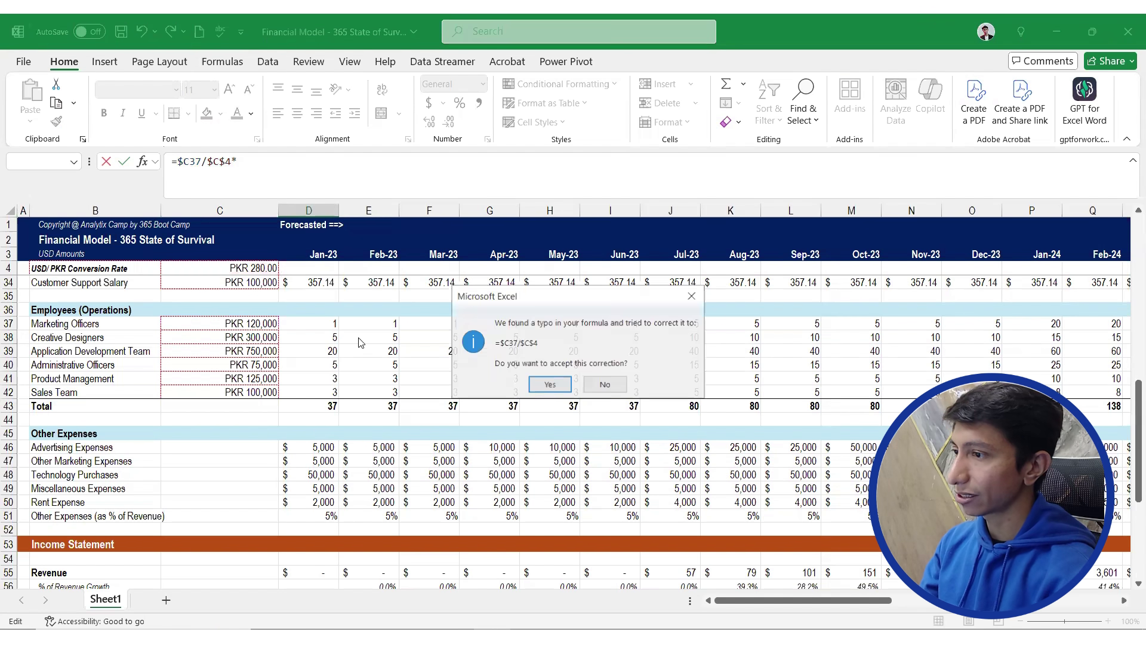
click(691, 296)
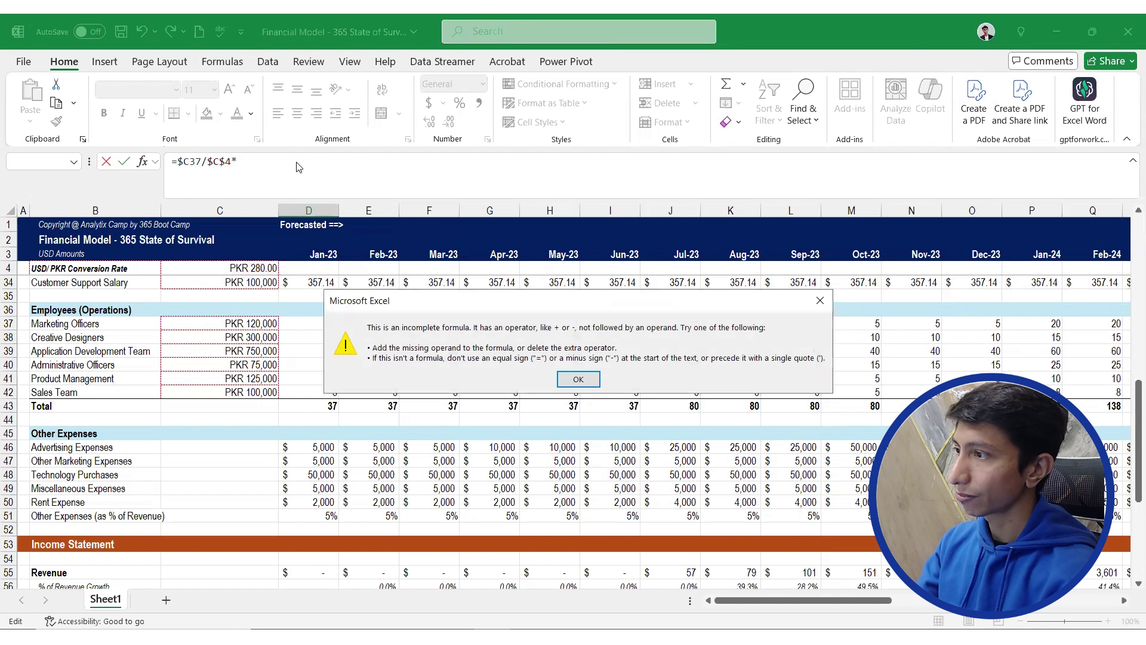
key(Return)
Complete the Marketing Officers formula in D63 as =$C37/$C$4*D37, multiplying the USD salary by the Jan-23 headcount
key(BackSpace)
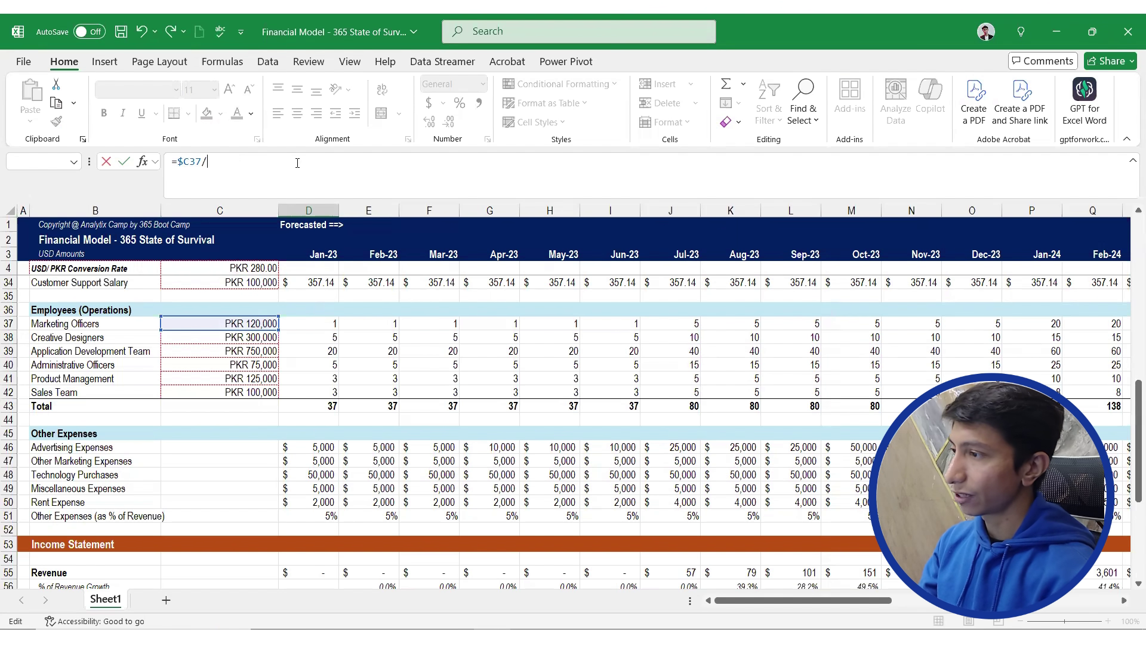
click(255, 269)
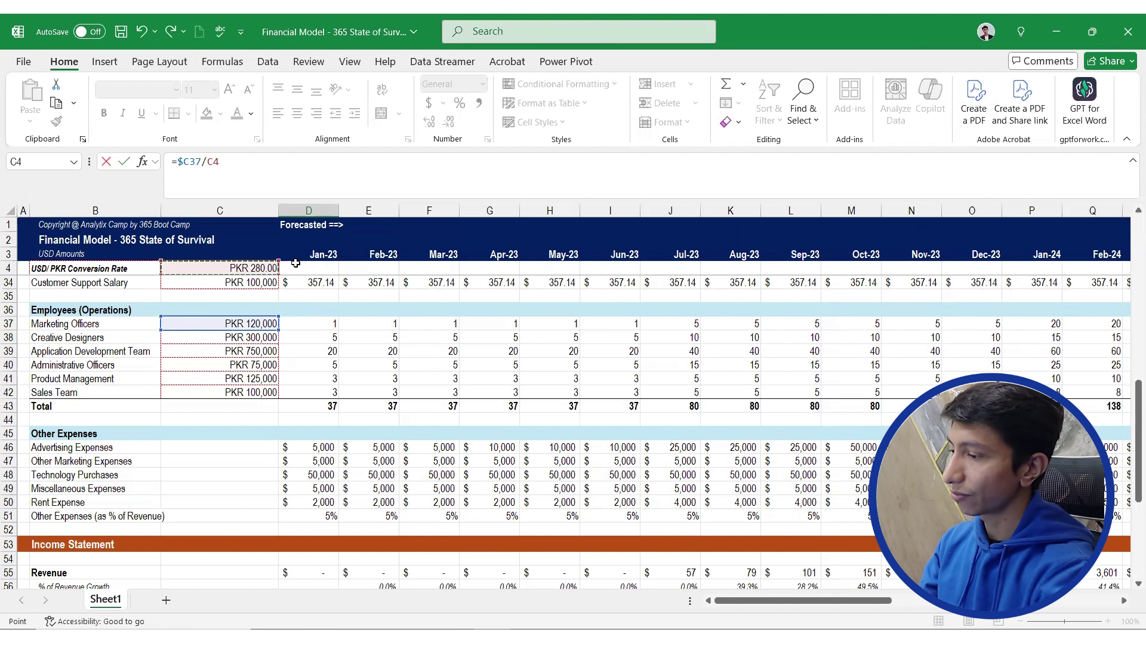
key(F4)
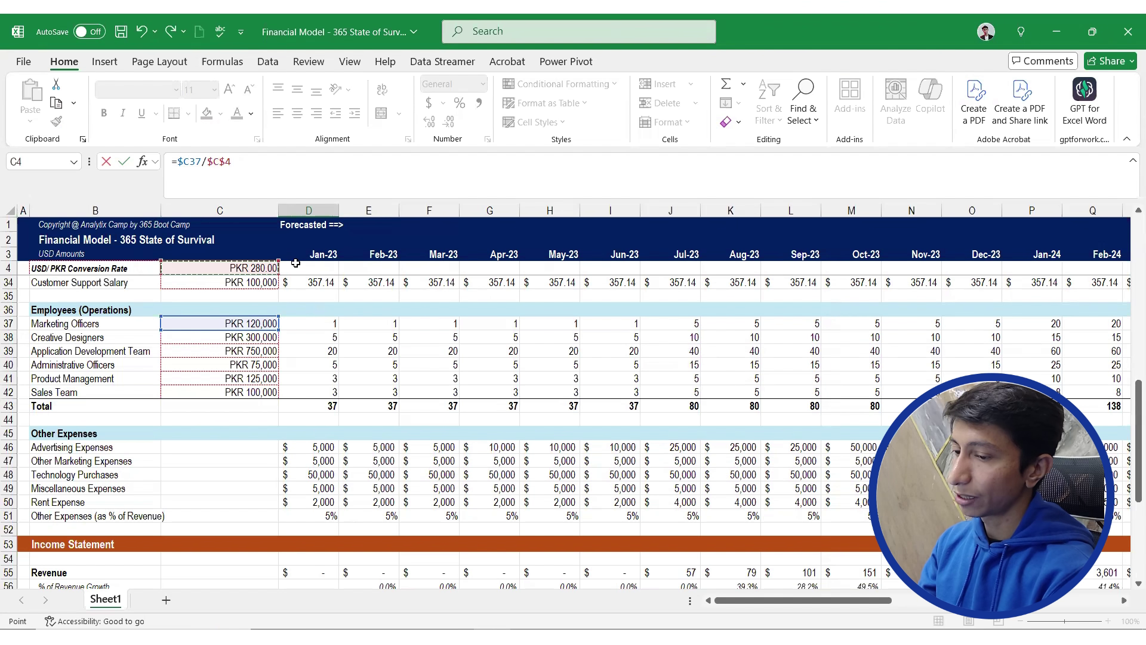
text(*)
click(326, 324)
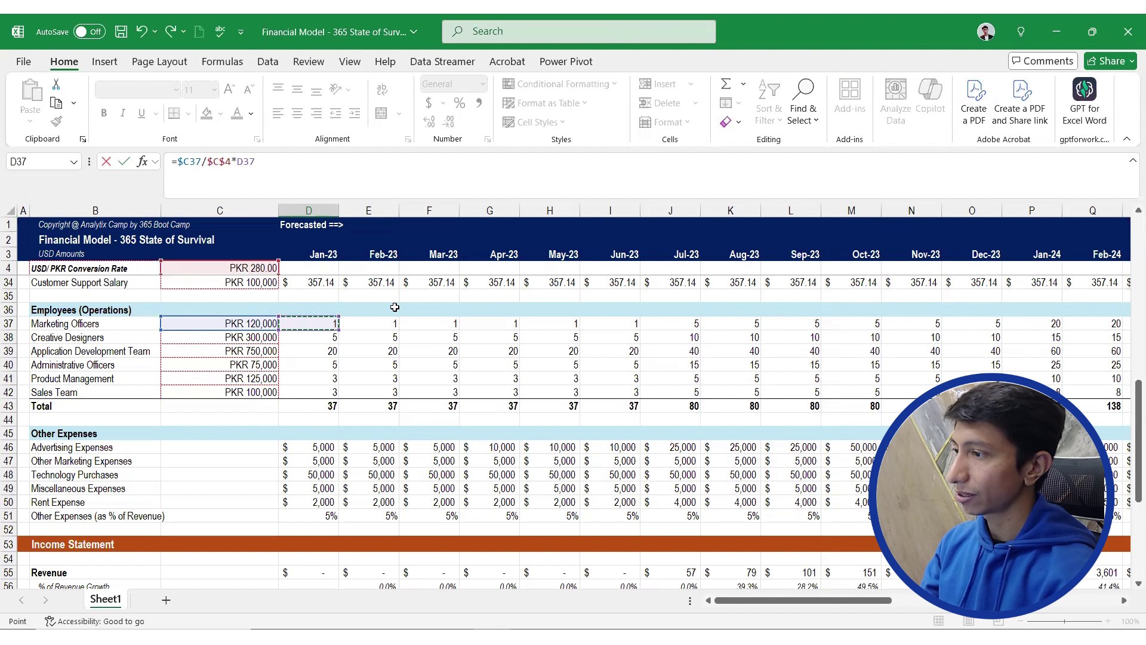
key(Return)
Copy the dollar number format of the Customer Support Salary cell D59 to the Marketing Officers cell D63
key(Up)
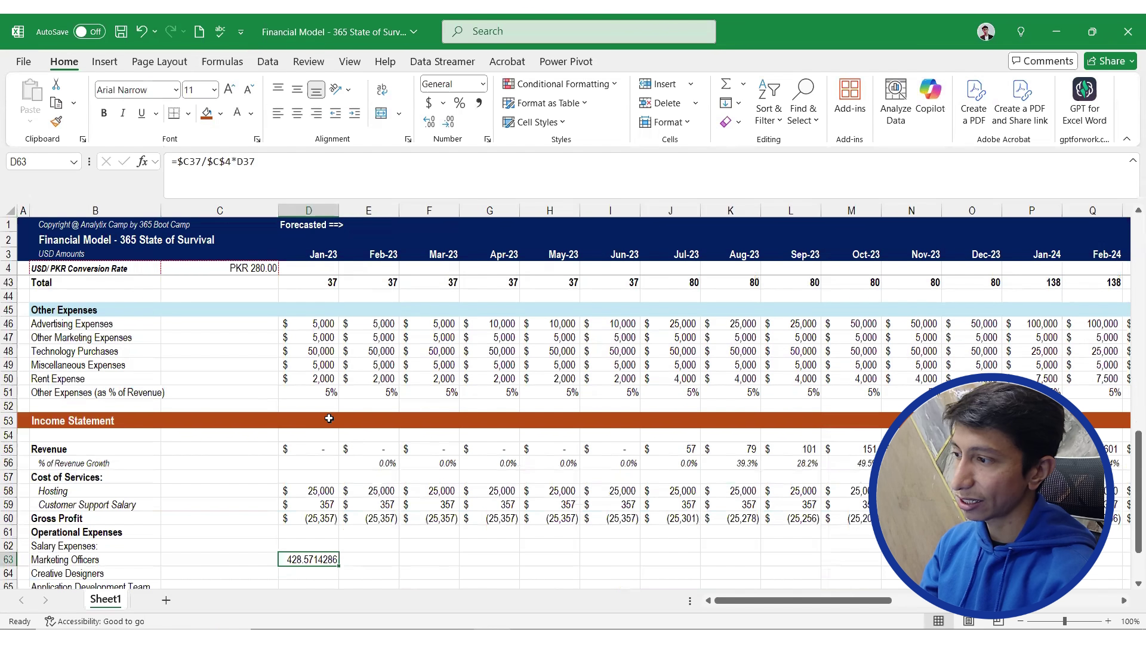
click(318, 501)
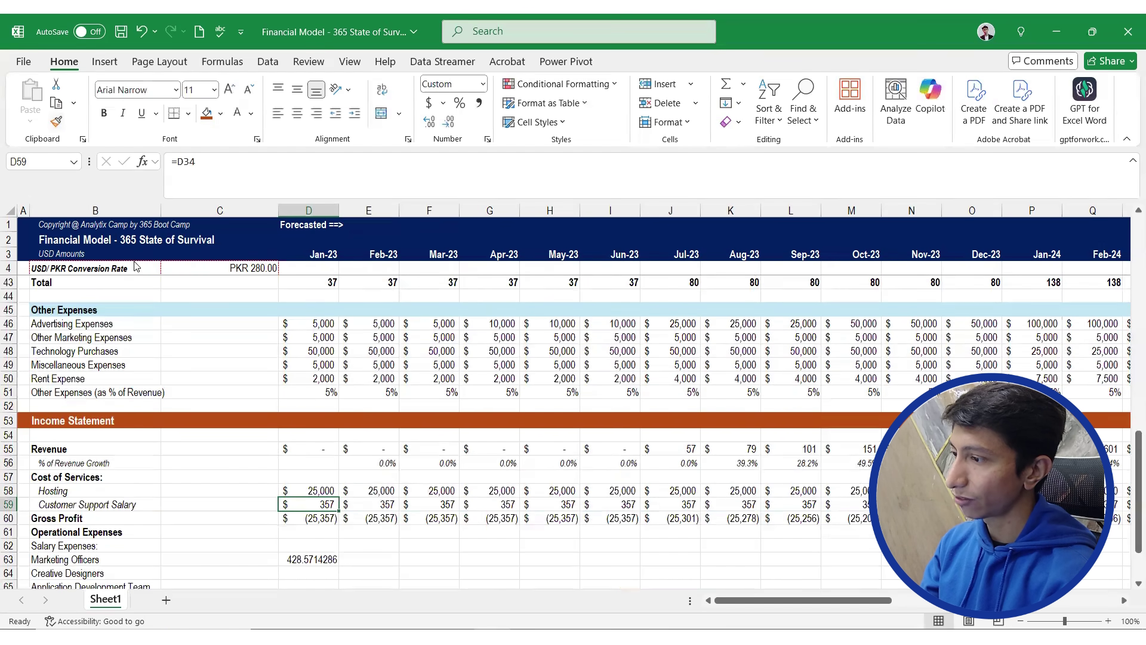
click(310, 558)
Fill the D63 formula down to the Sales Team row and across to Dec-25, covering D63:AM68
scroll(284, 429, down, 4)
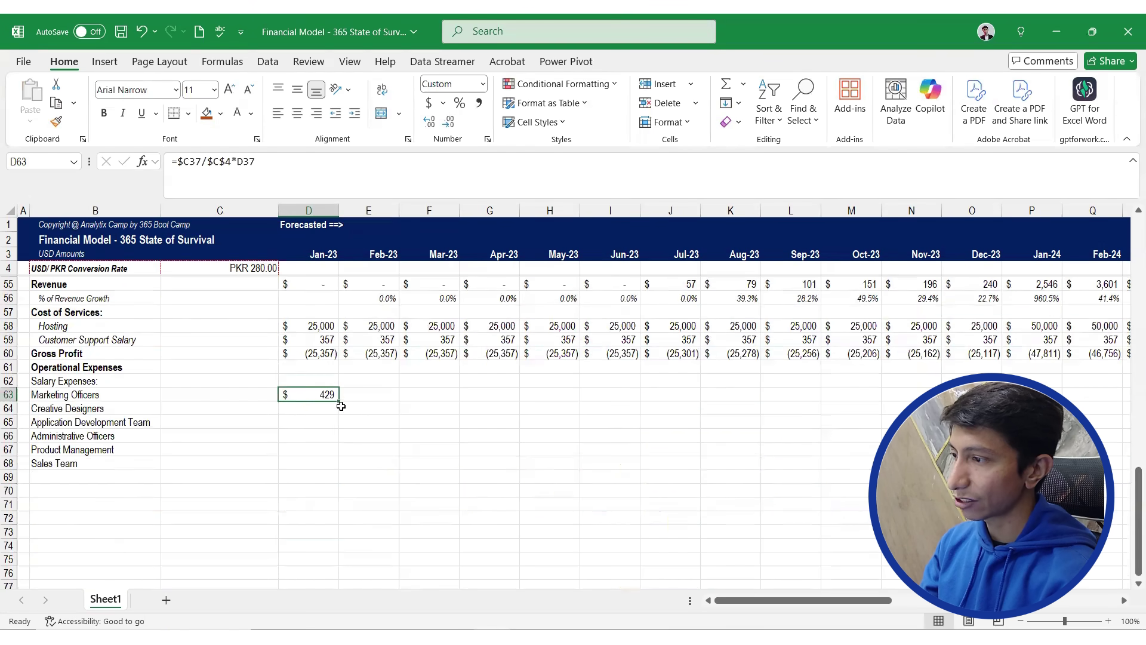
drag(341, 406, 1132, 454)
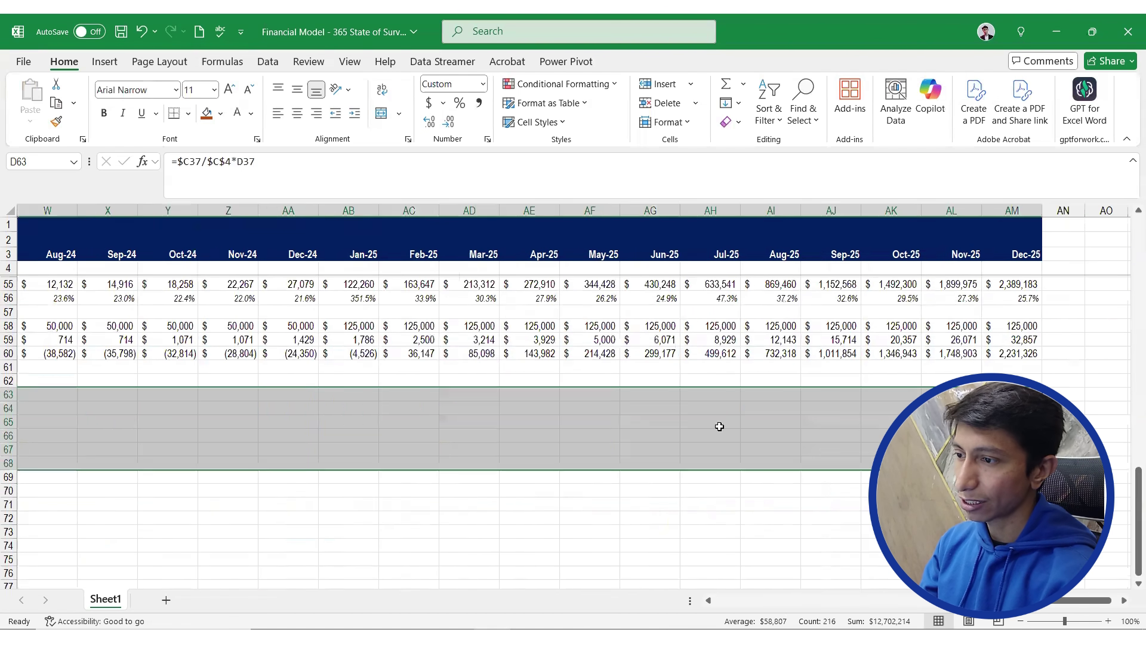
scroll(719, 427, left, 1)
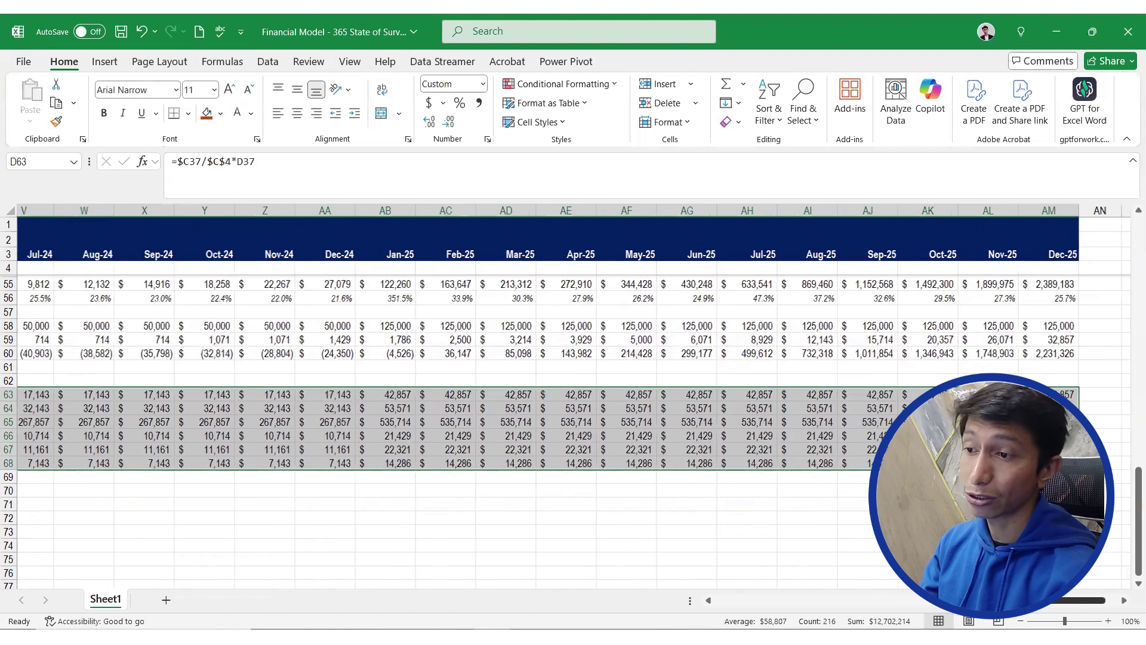
click(646, 602)
click(646, 601)
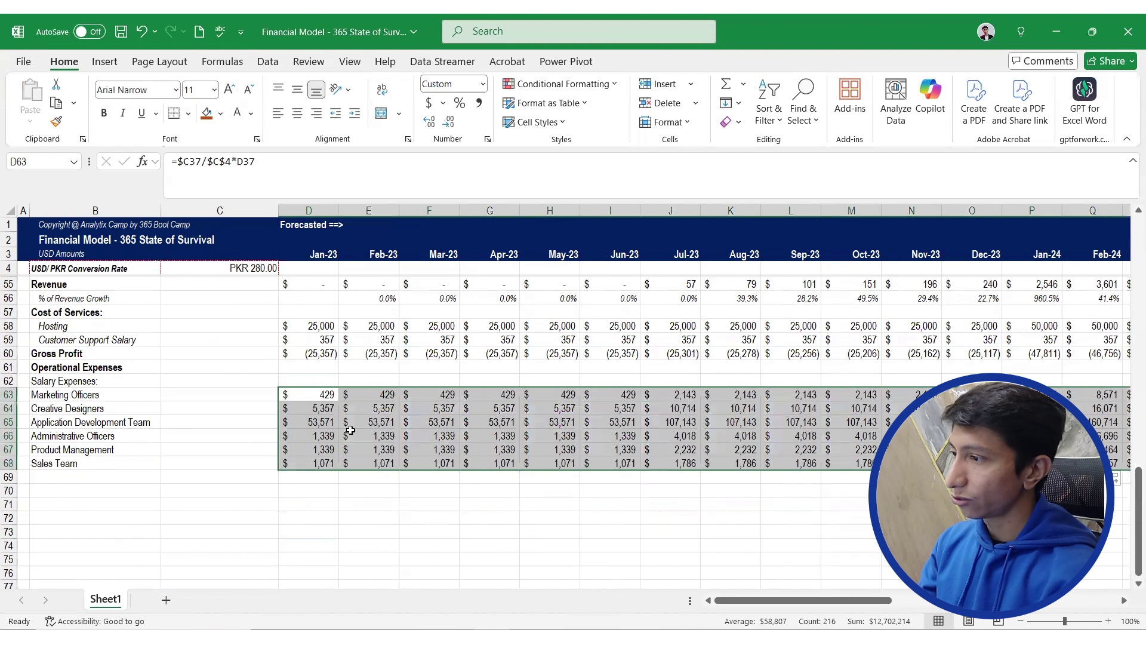
Calculate the Application Development Team's USD salary per employee in the empty cell C44 with =C39/C4 as a check
scroll(351, 430, up, 2)
scroll(348, 491, up, 5)
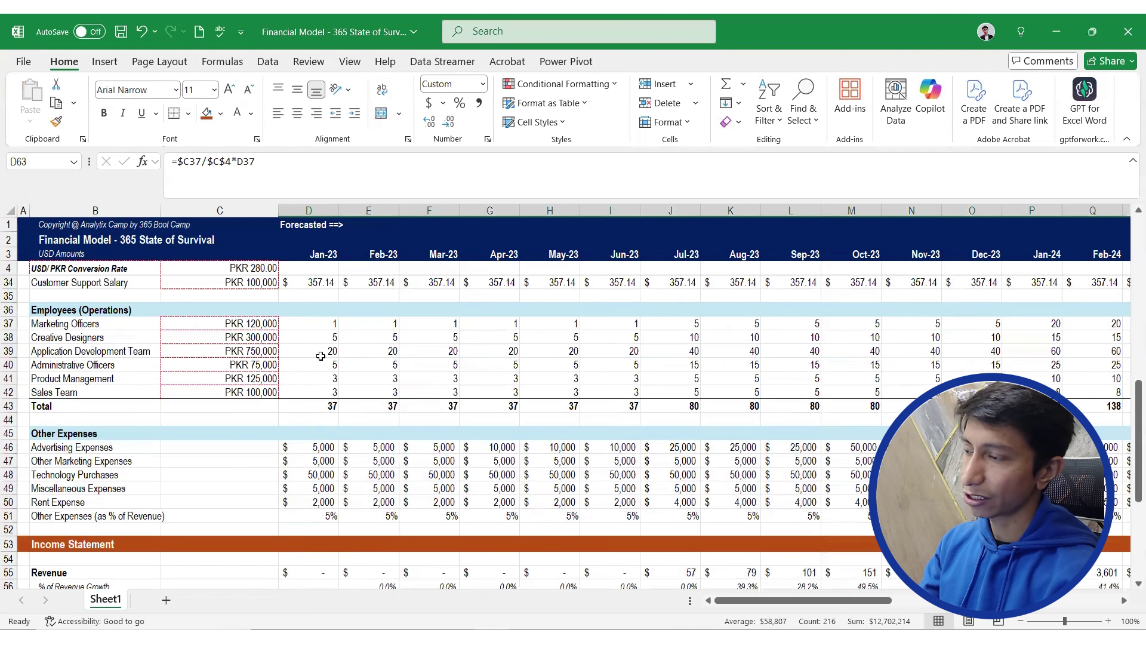
click(321, 355)
click(246, 354)
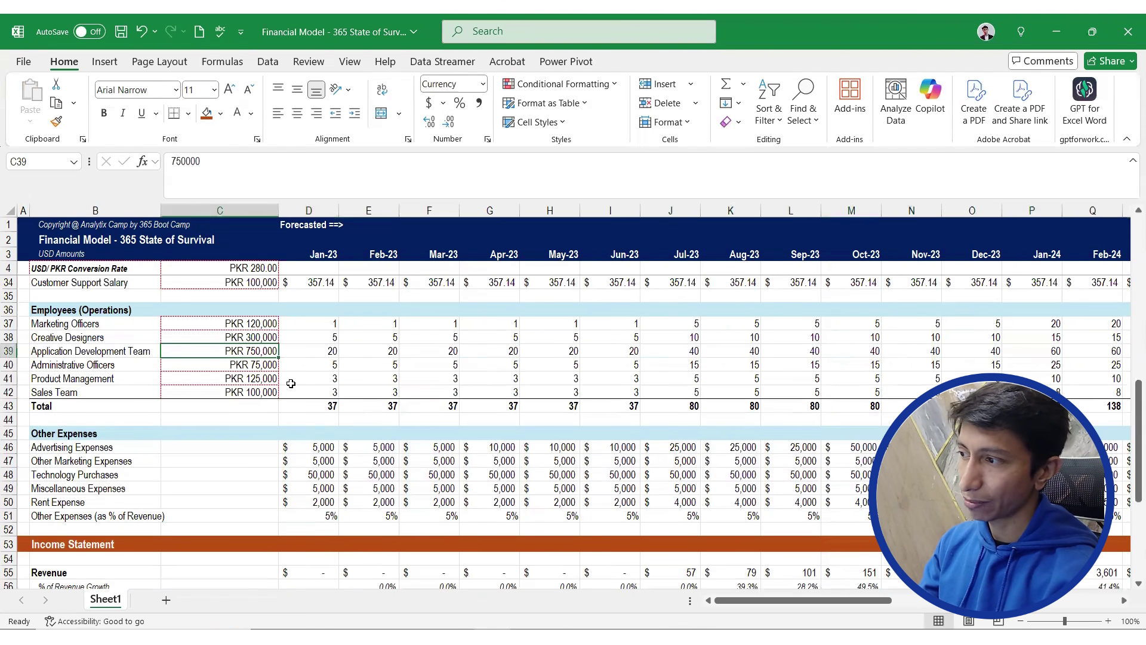
click(248, 418)
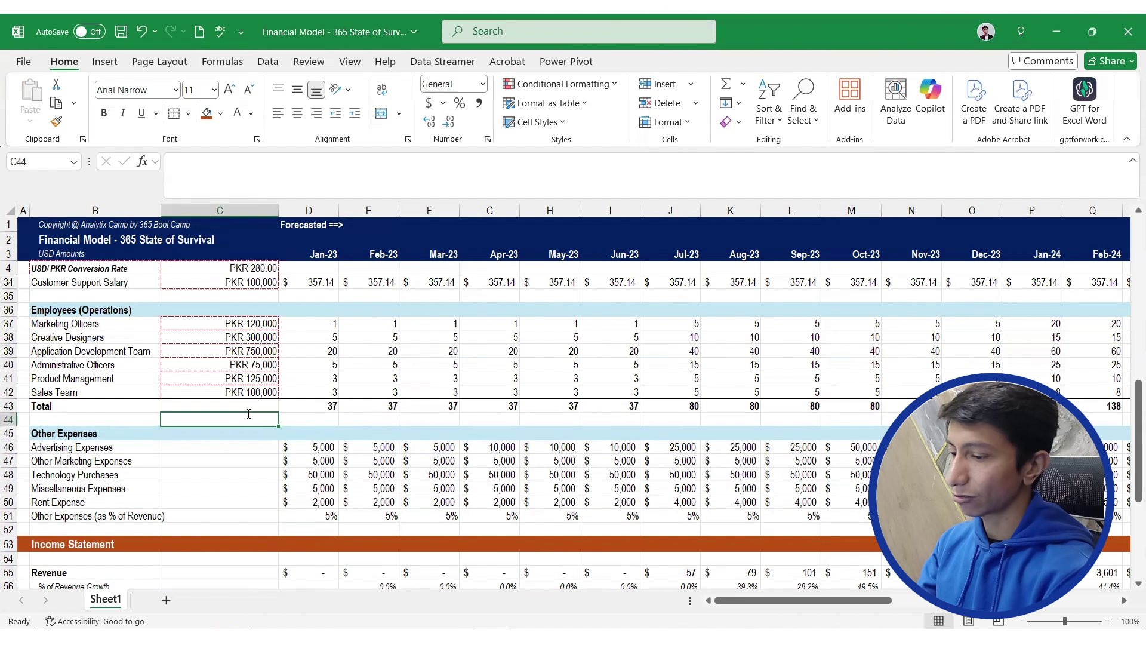
text(=)
key(Up)
key(Up)
key(Up)
key(Up)
key(Up)
text(/)
key(Up)
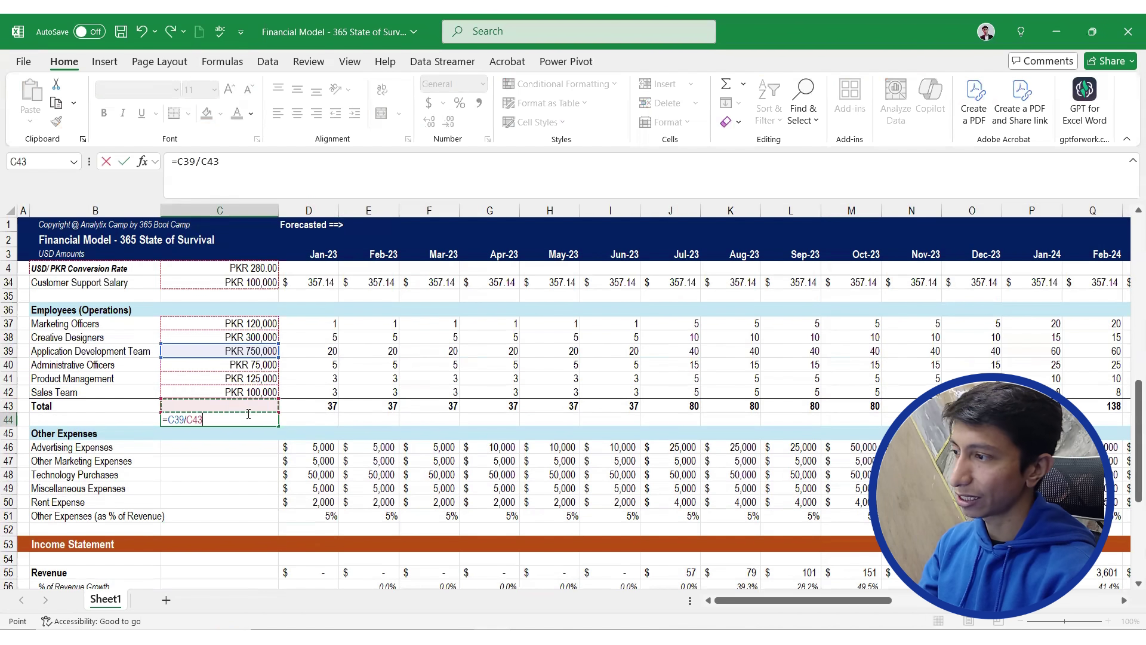
key(Up)
click(272, 268)
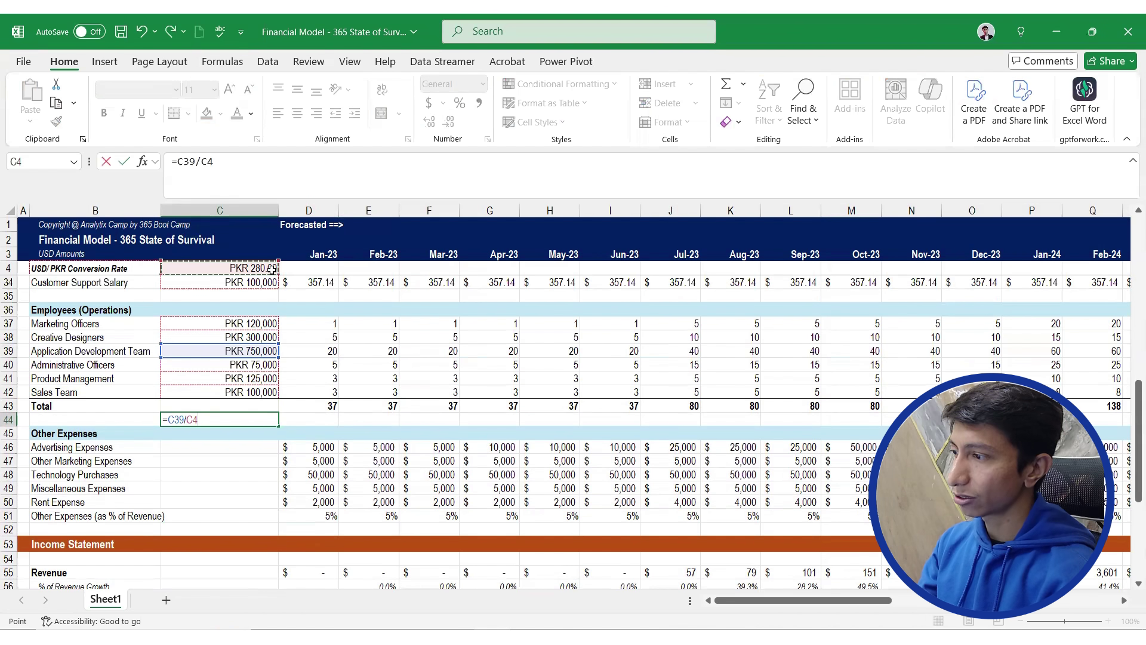
key(ctrl+Return)
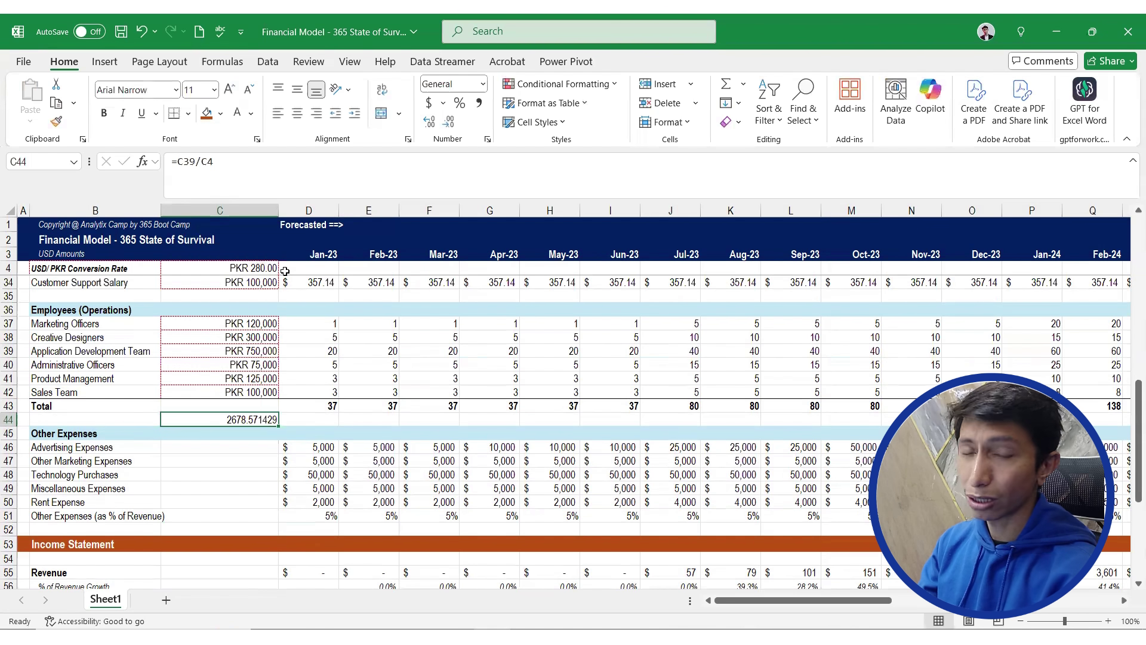
Extend the check formula in C44 to =C39/C4*D39 for the Jan-23 team cost, and clear the cell after checking it
click(267, 170)
text(*)
click(333, 351)
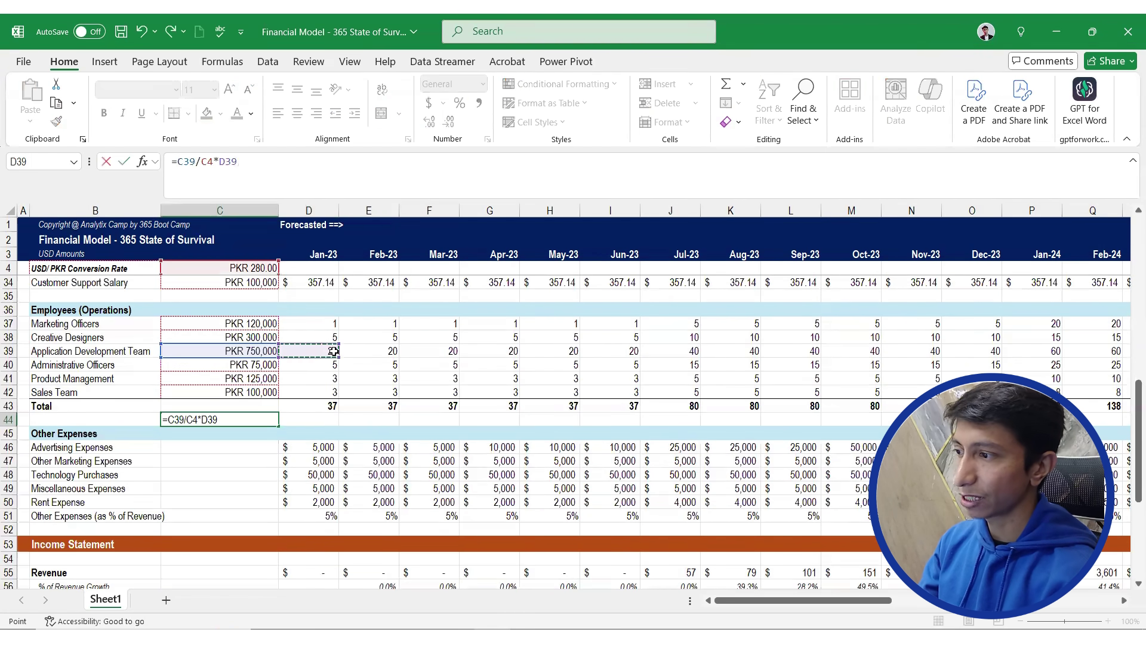
key(ctrl+Return)
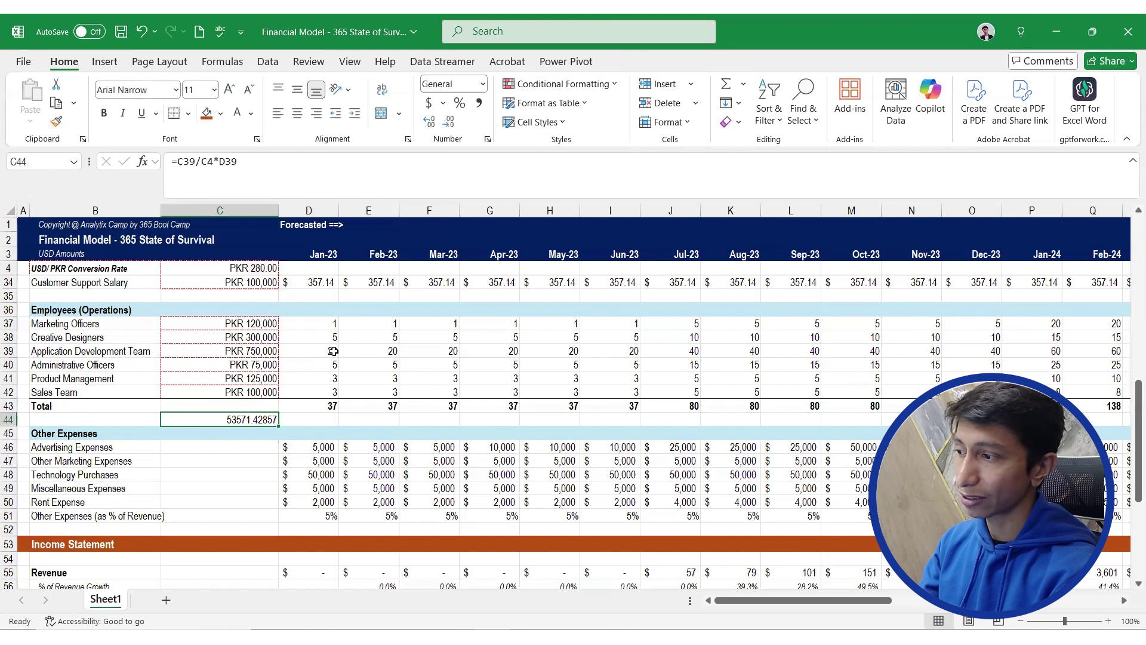
key(Delete)
Review the Application Development Team's Jan-23 salary expense in D65 against the Employees (Operations) and Other Expenses assumptions
scroll(316, 418, down, 7)
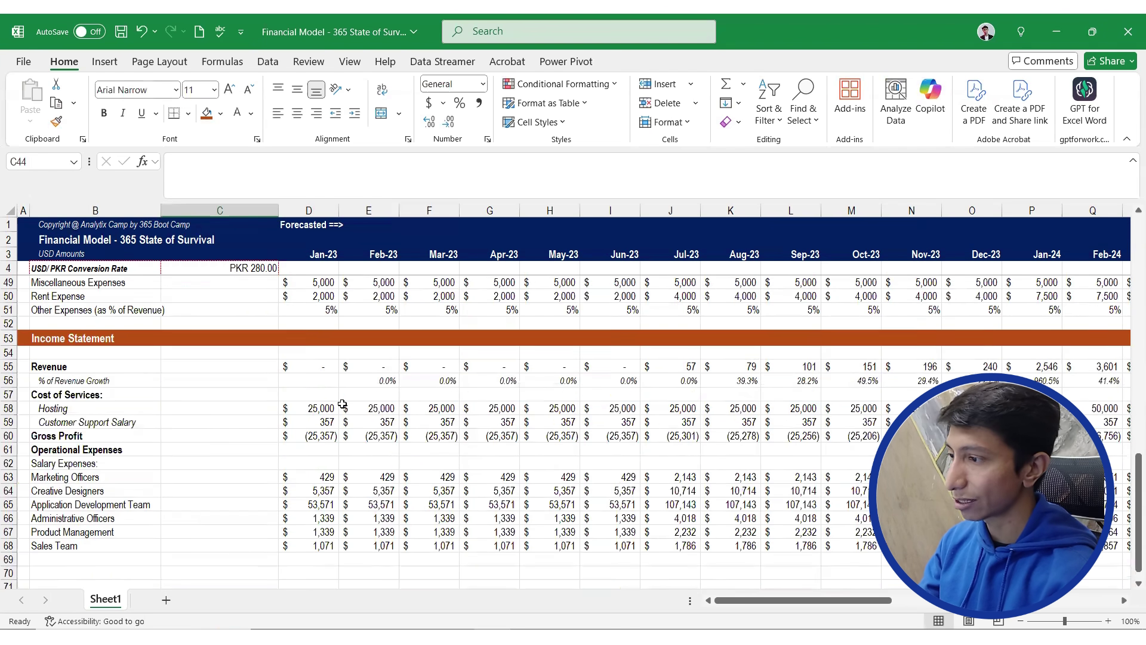
click(323, 427)
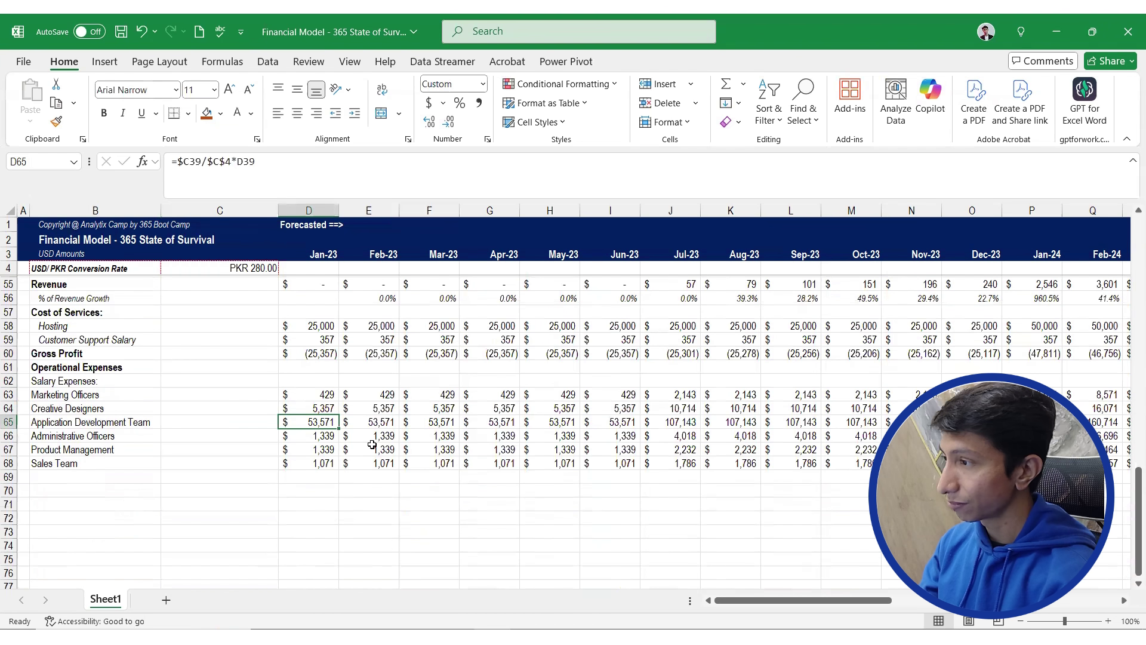
scroll(372, 444, up, 5)
scroll(372, 444, up, 3)
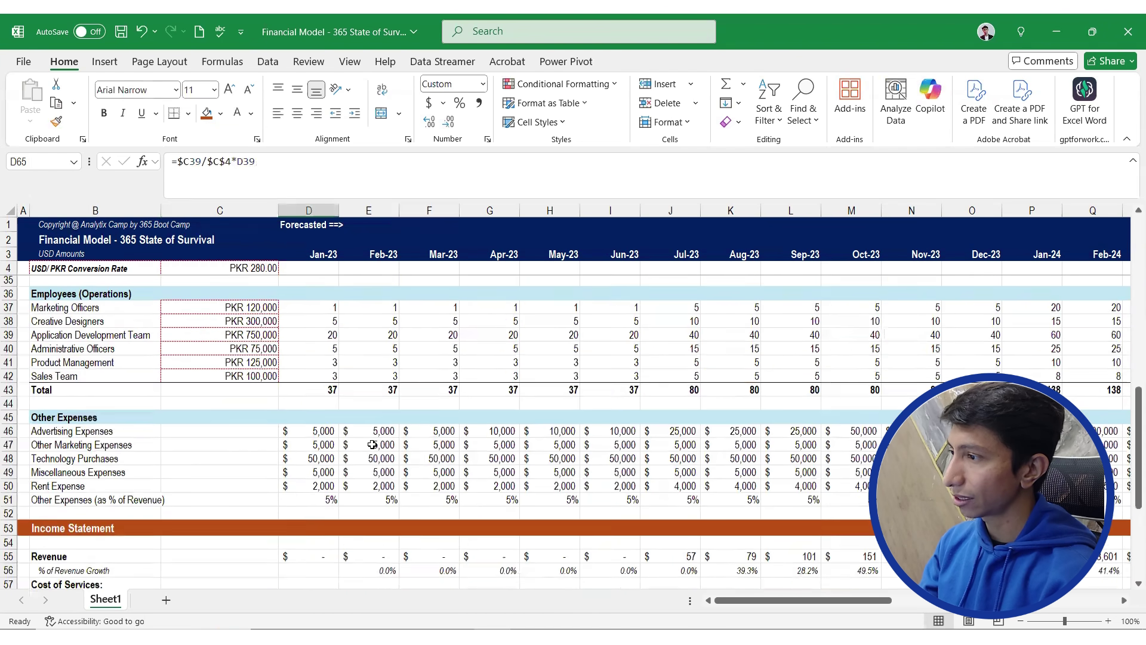
scroll(372, 418, down, 5)
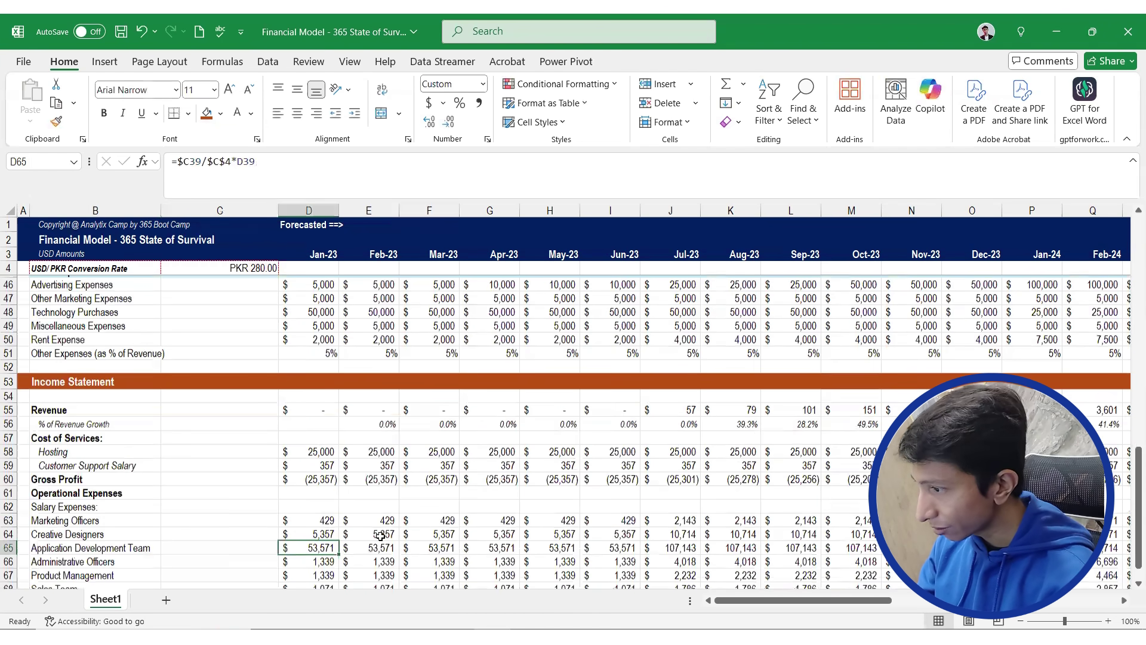
scroll(358, 471, up, 2)
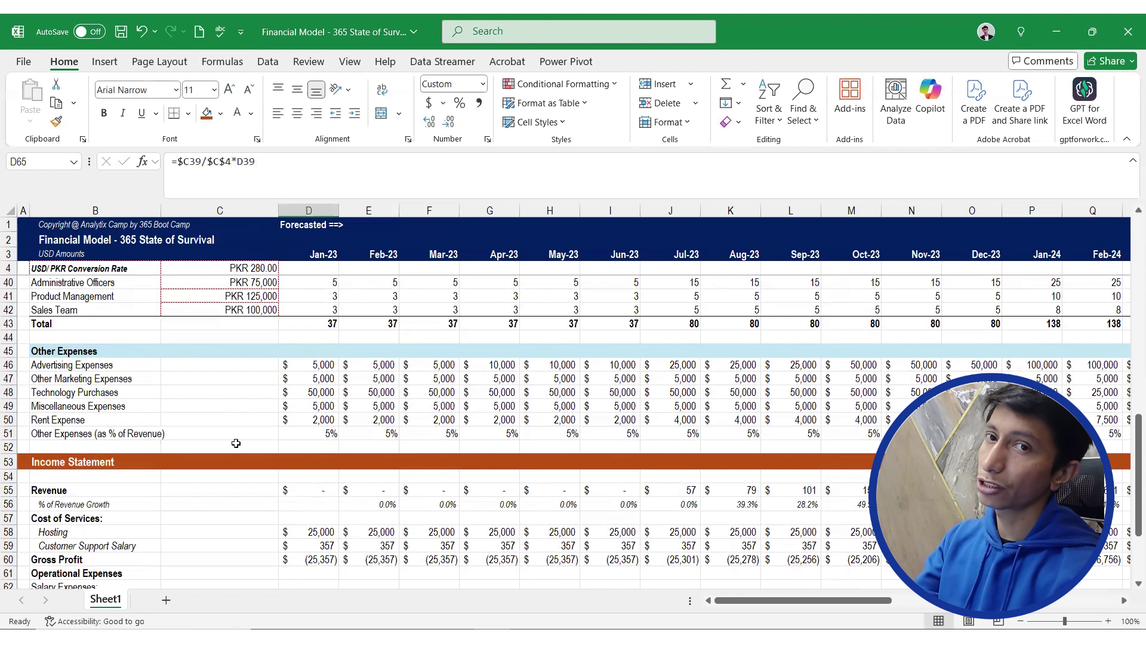
Delete the "Salary Expenses:" heading row 62 beneath Operational Expenses in the income statement
scroll(236, 443, down, 3)
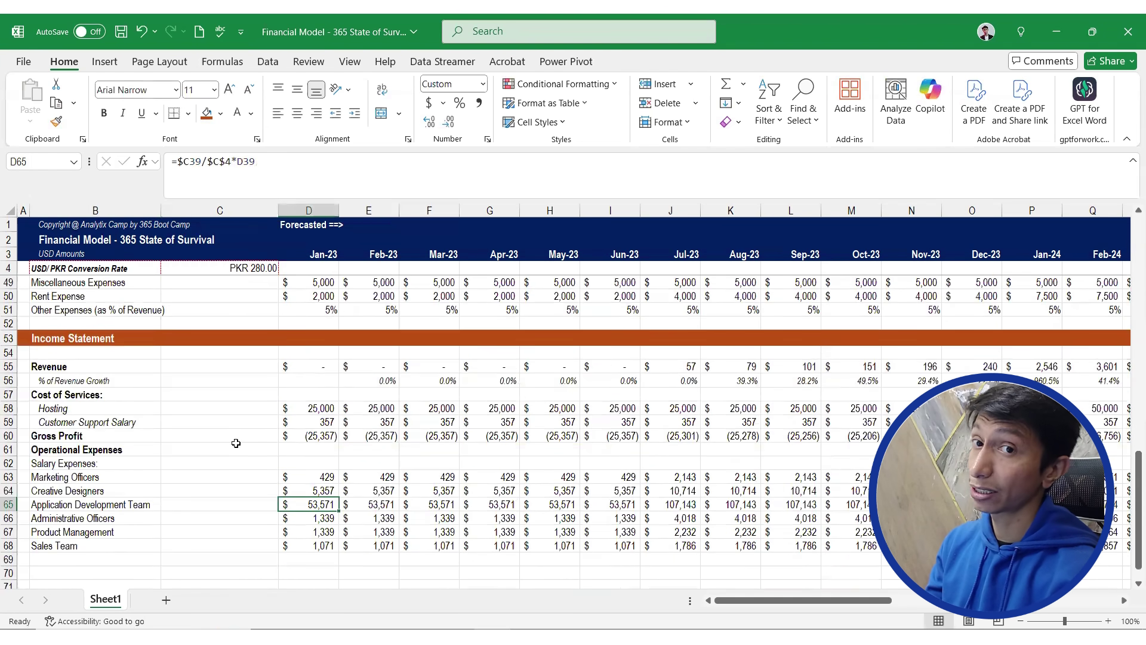
scroll(236, 443, down, 2)
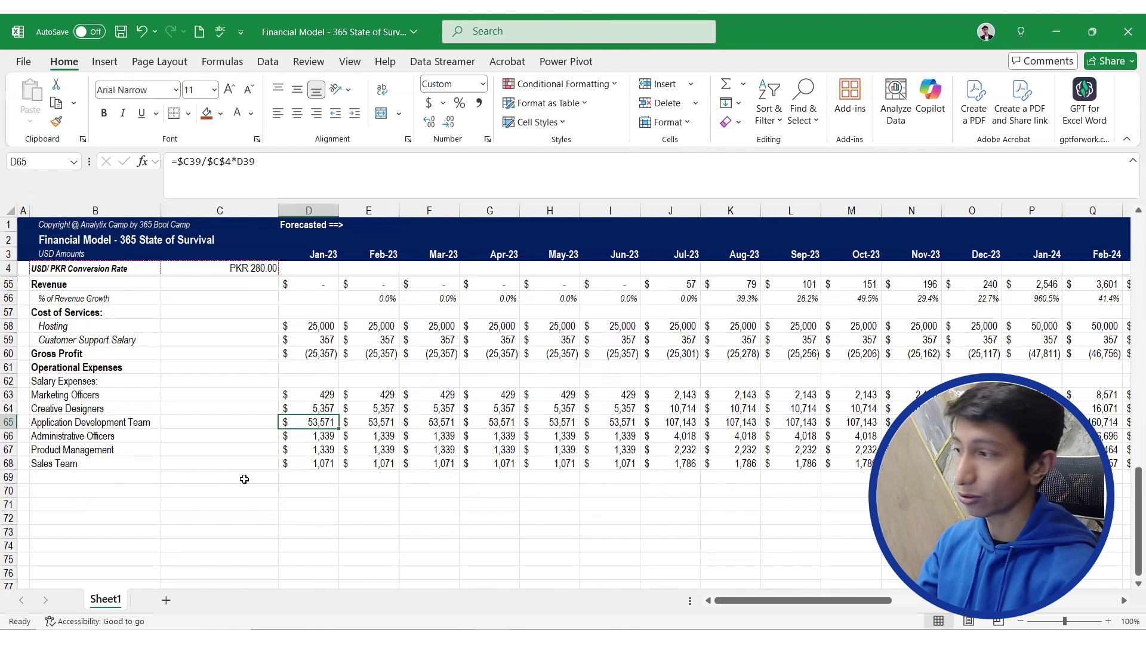
click(94, 382)
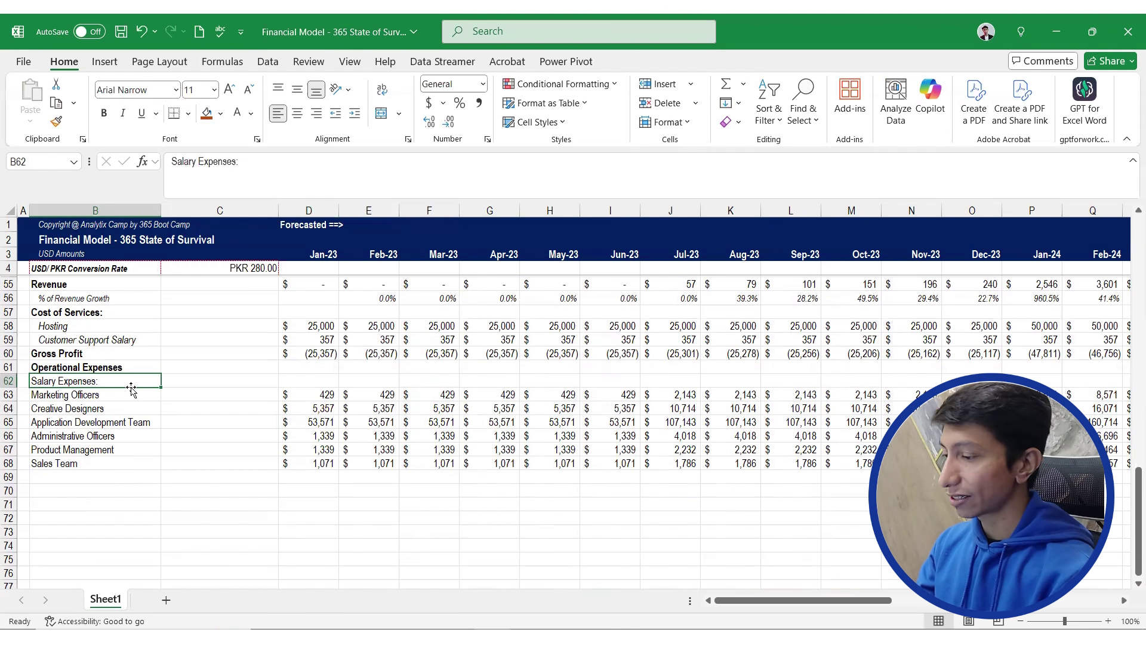
key(shift+space)
key(ctrl+minus)
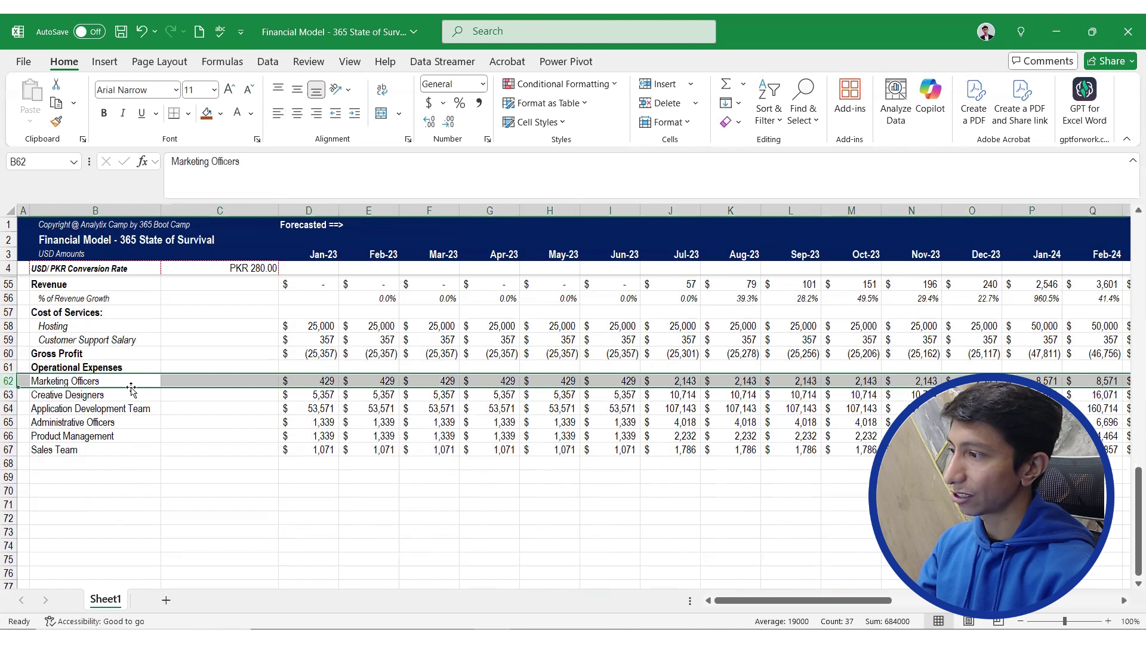
key(Down)
key(Down)
key(Down)
key(Down)
key(Down)
key(Down)
text(Sales Team)
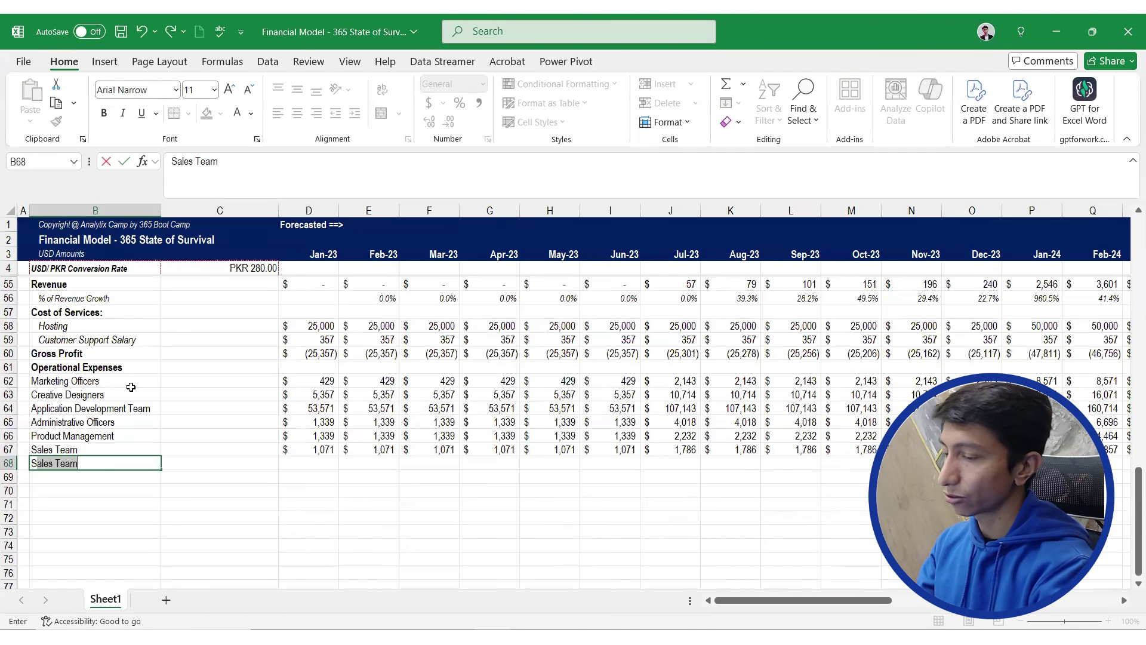
key(BackSpace)
key(BackSpace)
key(BackSpace)
key(BackSpace)
key(BackSpace)
key(BackSpace)
key(BackSpace)
key(BackSpace)
key(BackSpace)
text(aa)
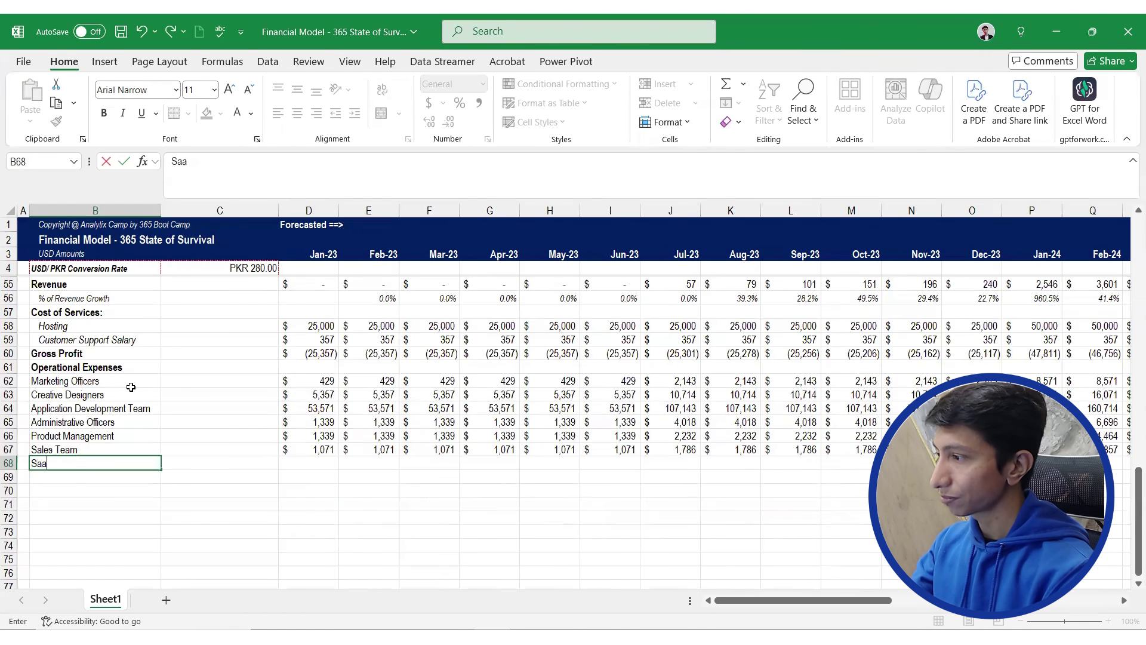
key(Escape)
Indent the six role labels from Marketing Officers to Sales Team in B62:B67 by one level
key(Up)
key(shift+Up)
key(shift+Up)
key(shift+Up)
key(shift+Up)
key(shift+Up)
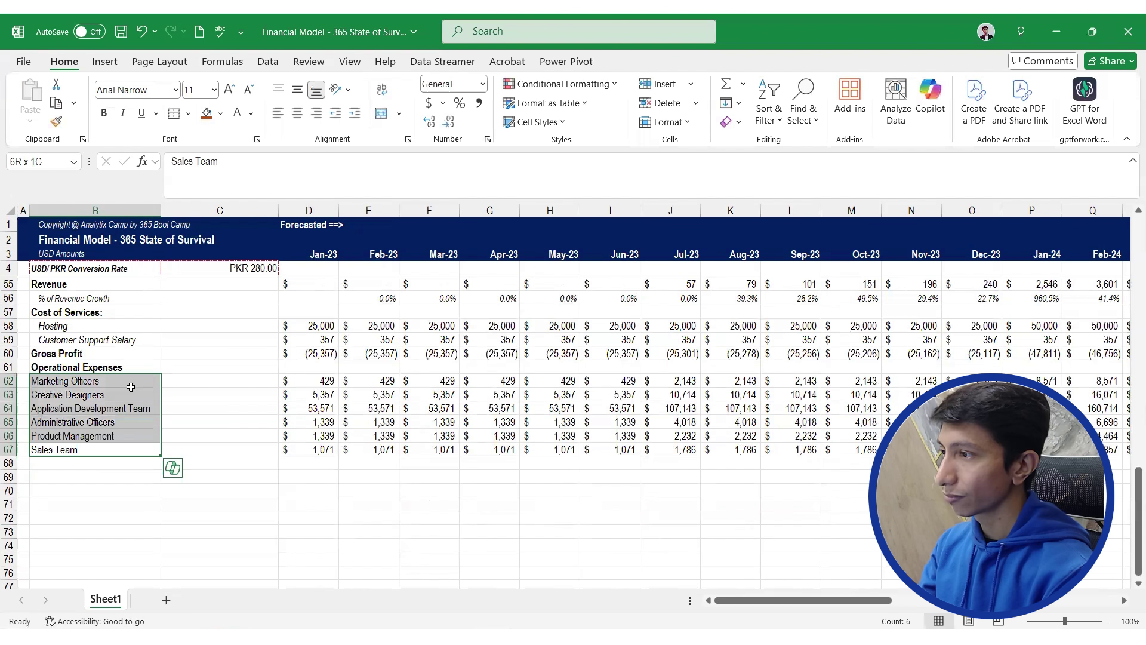
key(alt+h)
key(6)
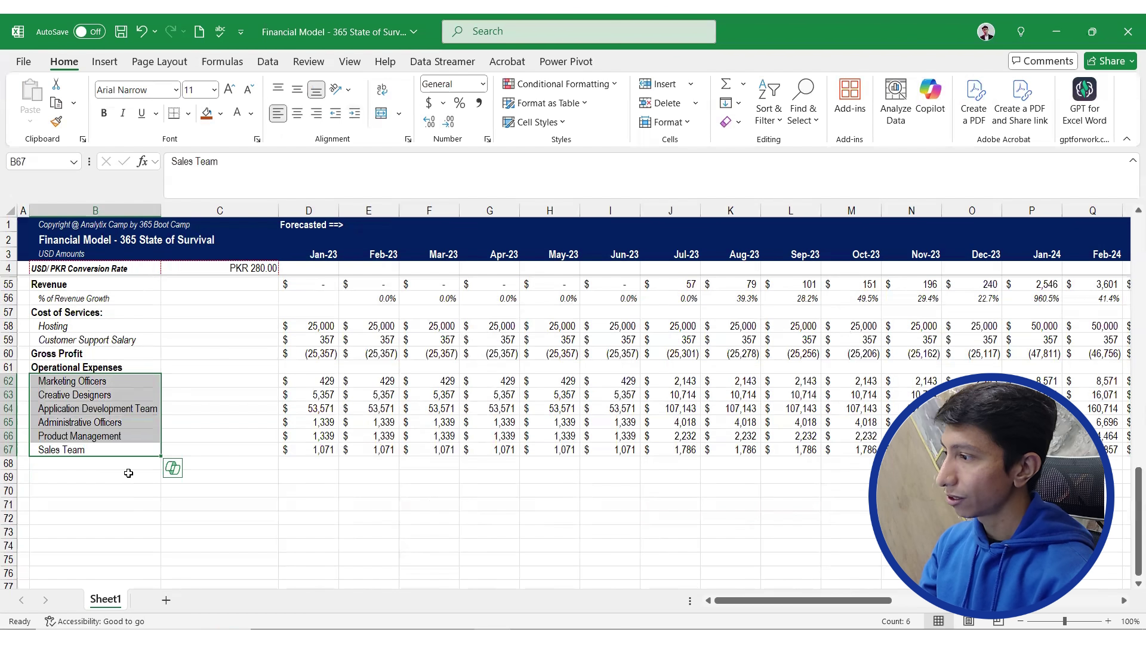
Enter "Salary Expenses" in B68 below Sales Team, formatted bold and without indentation
click(128, 464)
text(Sala)
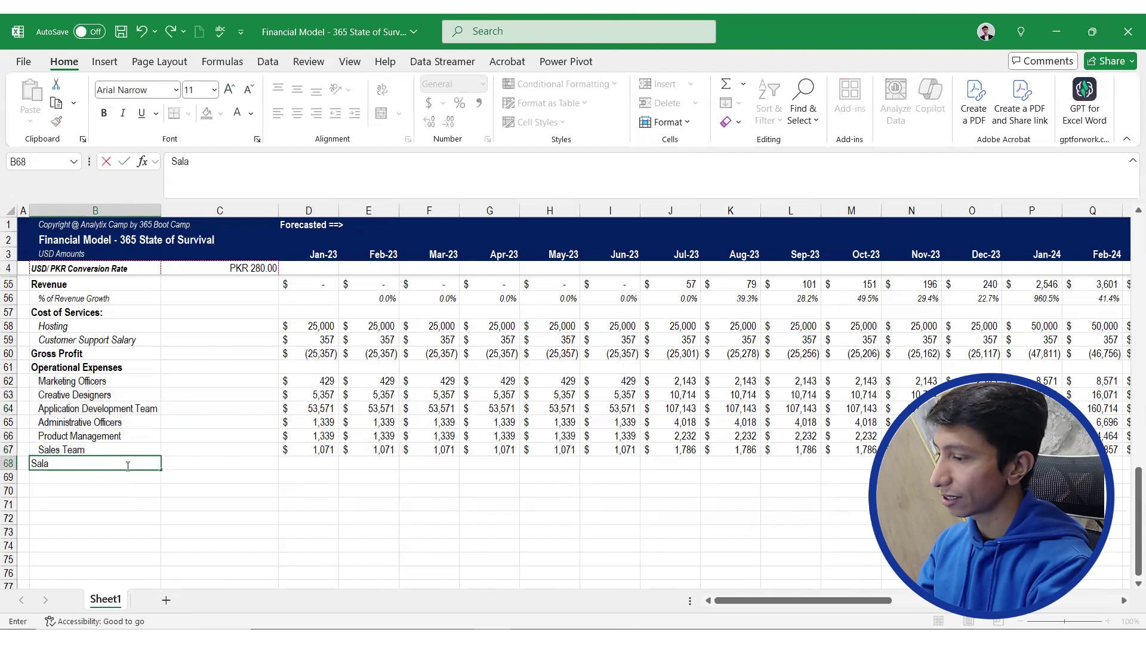
text(ry Expe)
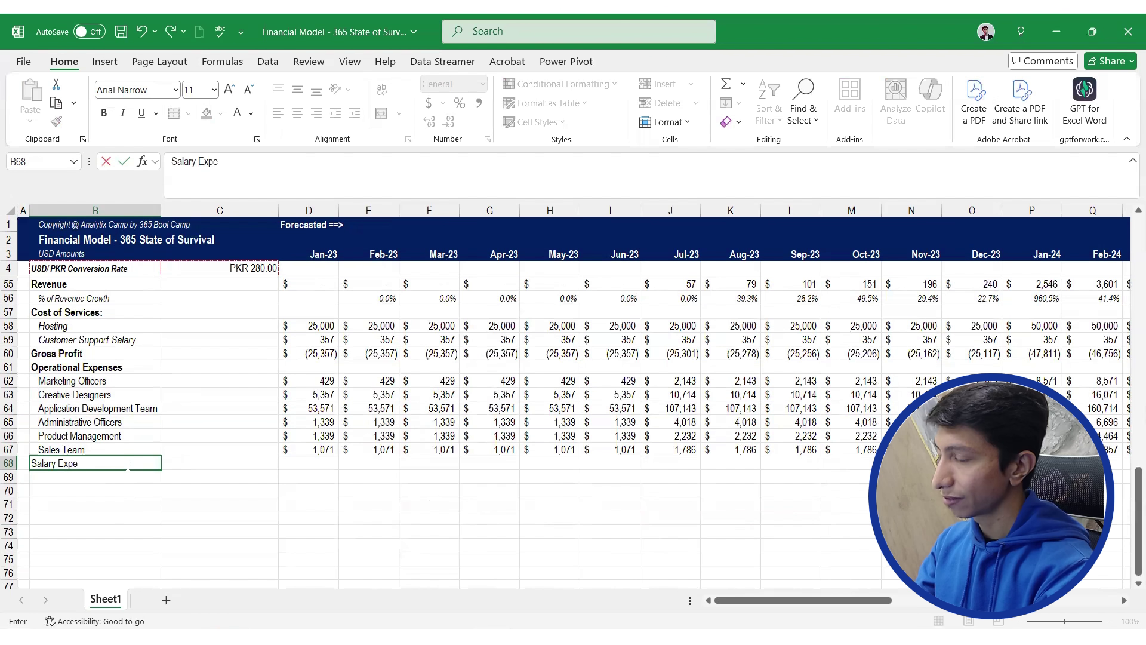
text(nses)
key(Return)
click(125, 465)
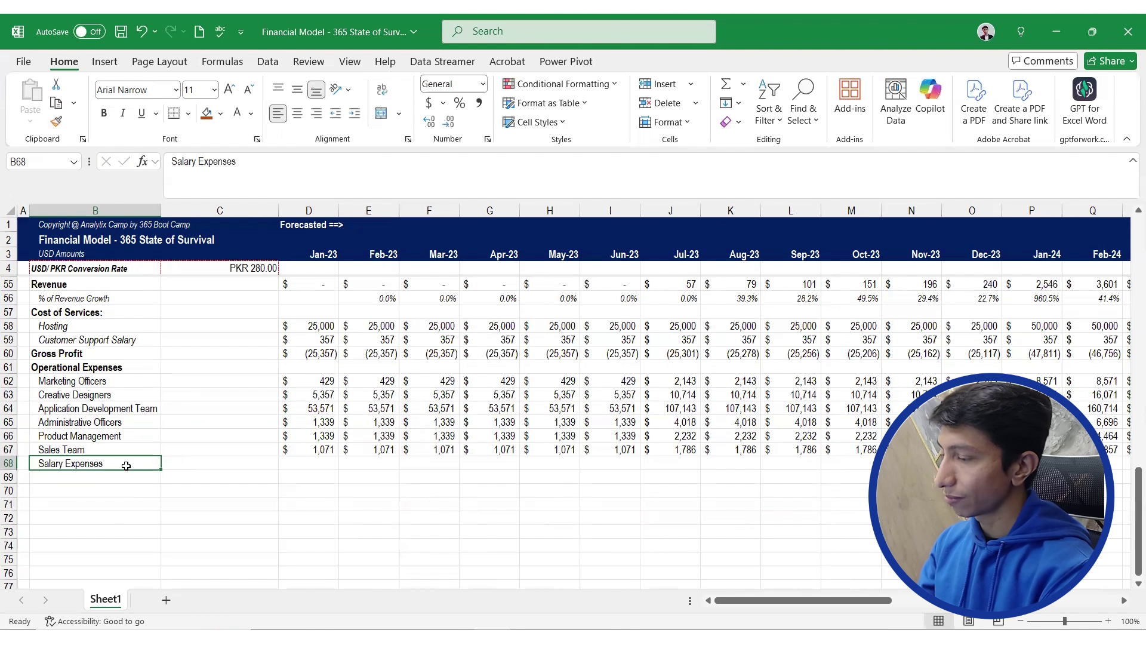
key(ctrl+b)
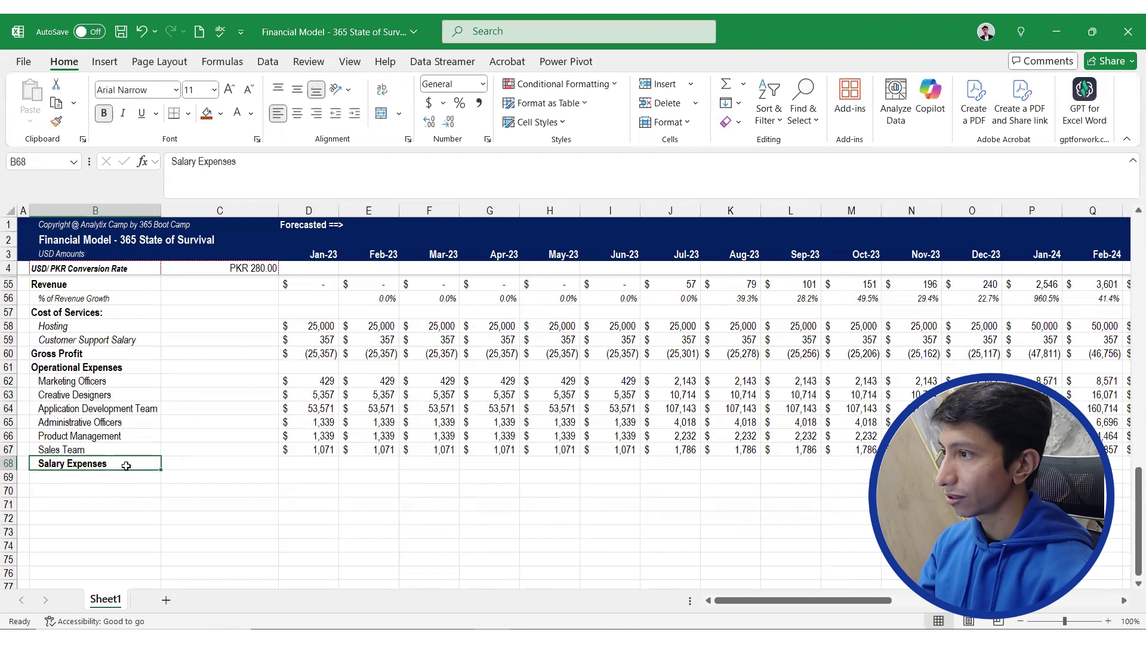
click(330, 113)
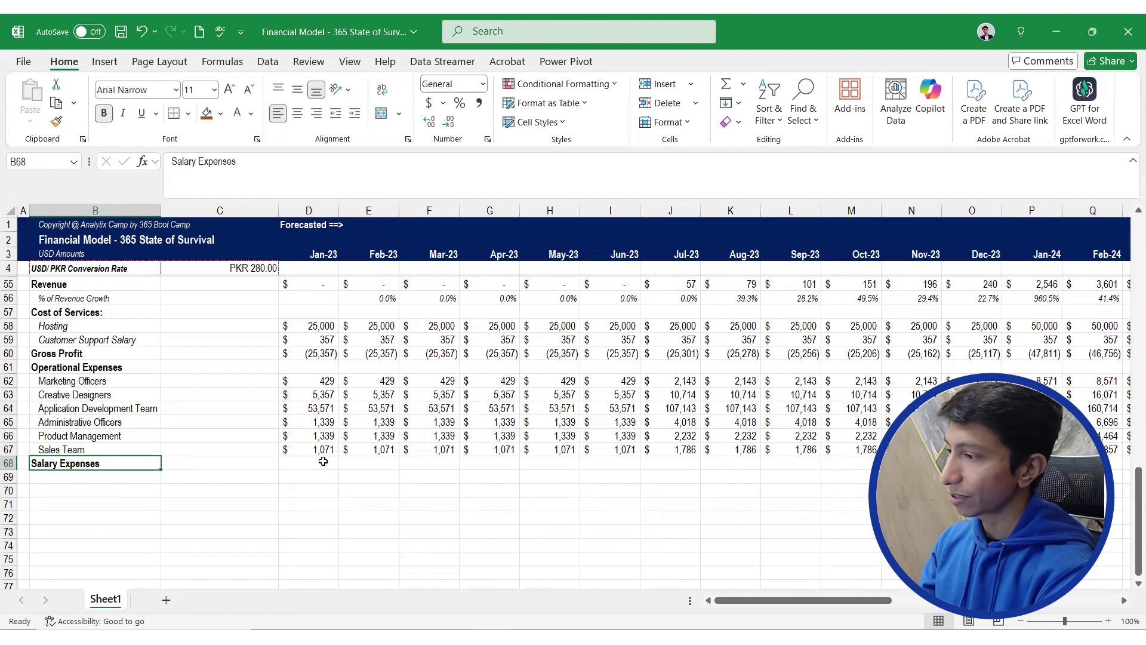
key(ctrl+b)
key(ctrl+b)
Total the Jan-23 role salaries in D68 with =SUM(D62:D67)
click(323, 462)
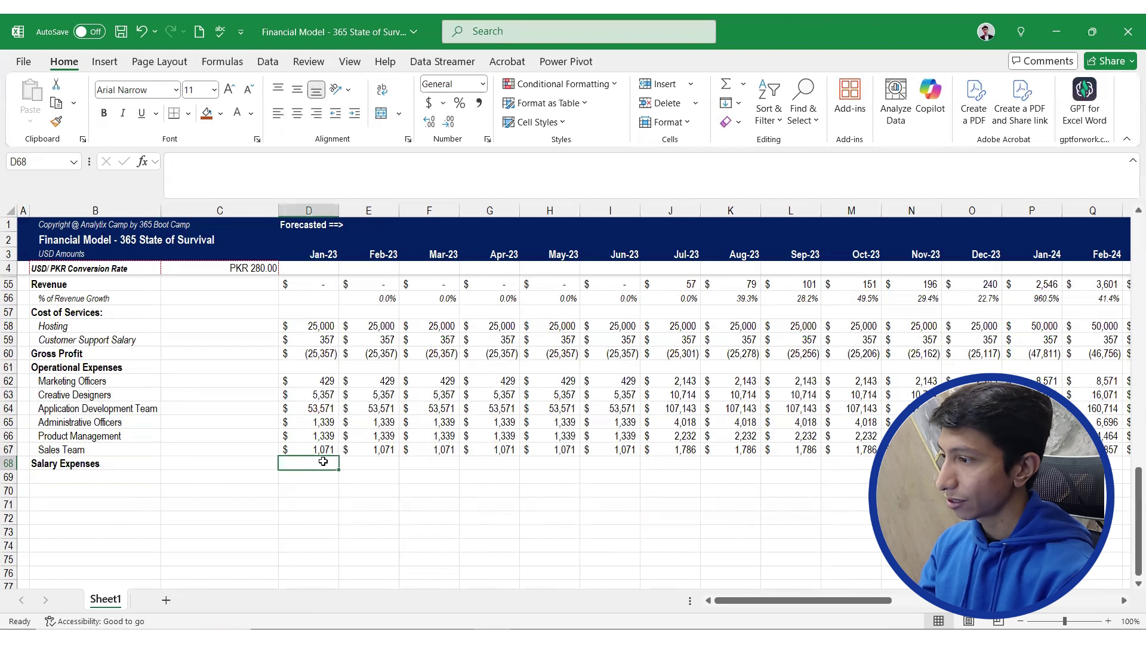
text(=sum()
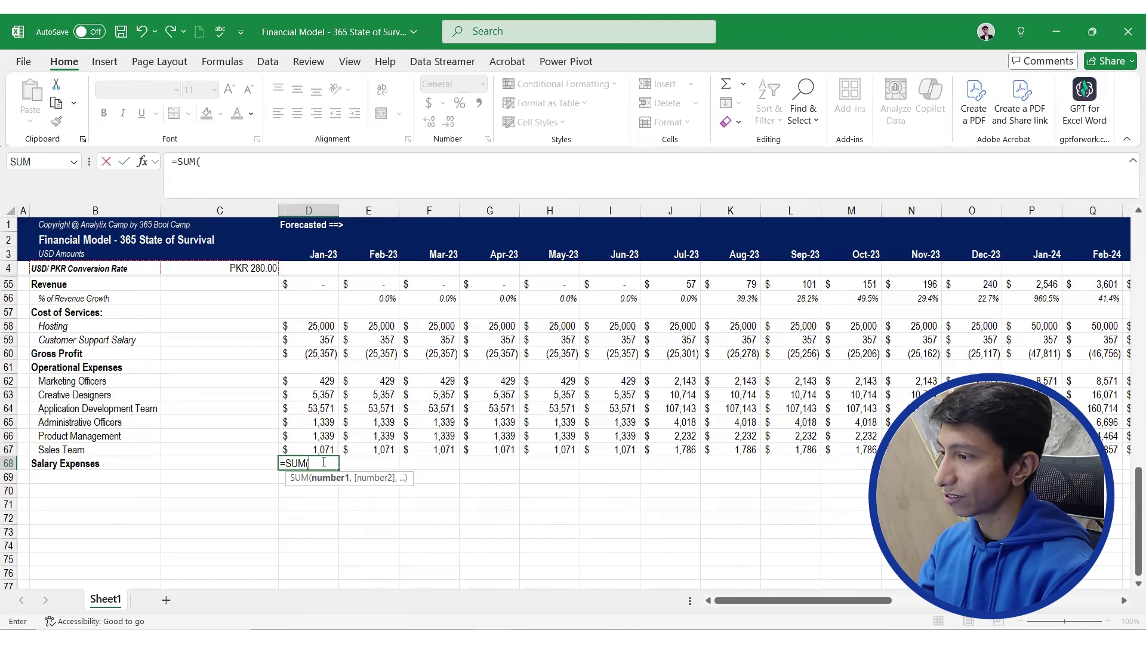
key(Up)
key(shift+Up)
key(shift+Up)
key(shift+Up)
key(shift+Up)
key(shift+Up)
key(Return)
Fill the Salary Expenses total formula from D68 across to Dec-25, covering D68:AM68
click(323, 462)
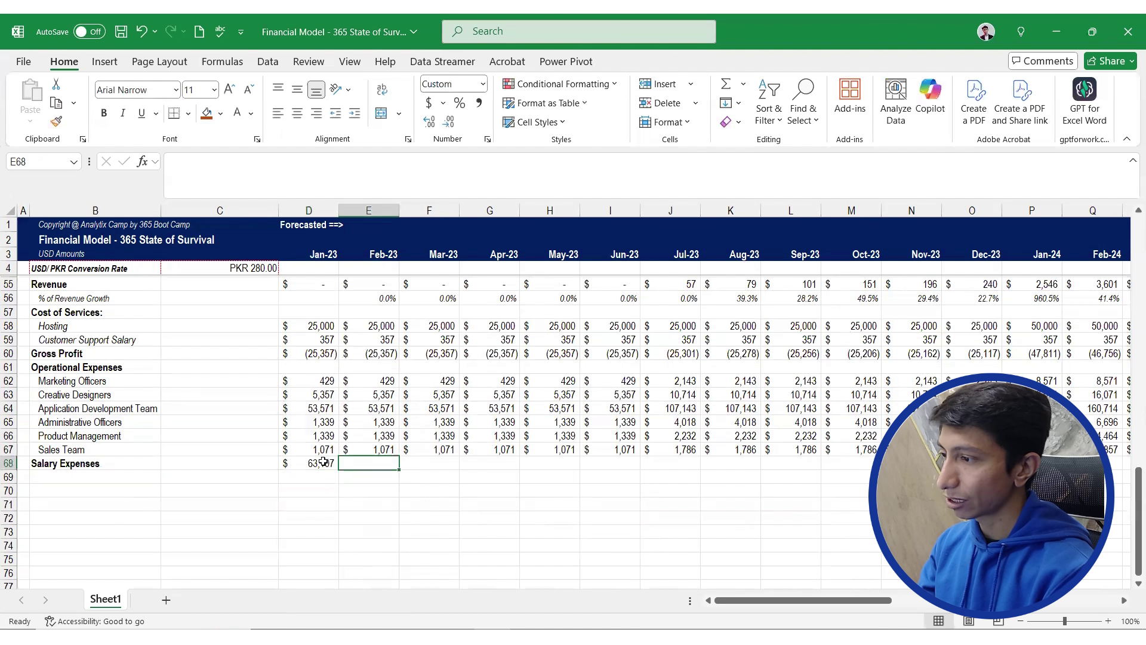
key(shift+Right)
key(shift+Right)
key(shift+Right)
key(shift+Right)
key(shift+Right)
key(shift+Right)
key(shift+Right)
key(shift+Right)
key(shift+Right)
key(shift+Right)
key(shift+Right)
key(shift+Right)
key(shift+Right)
key(shift+Right)
key(shift+Right)
key(shift+Right)
key(shift+Right)
key(shift+Right)
key(shift+Right)
key(shift+Right)
key(shift+Right)
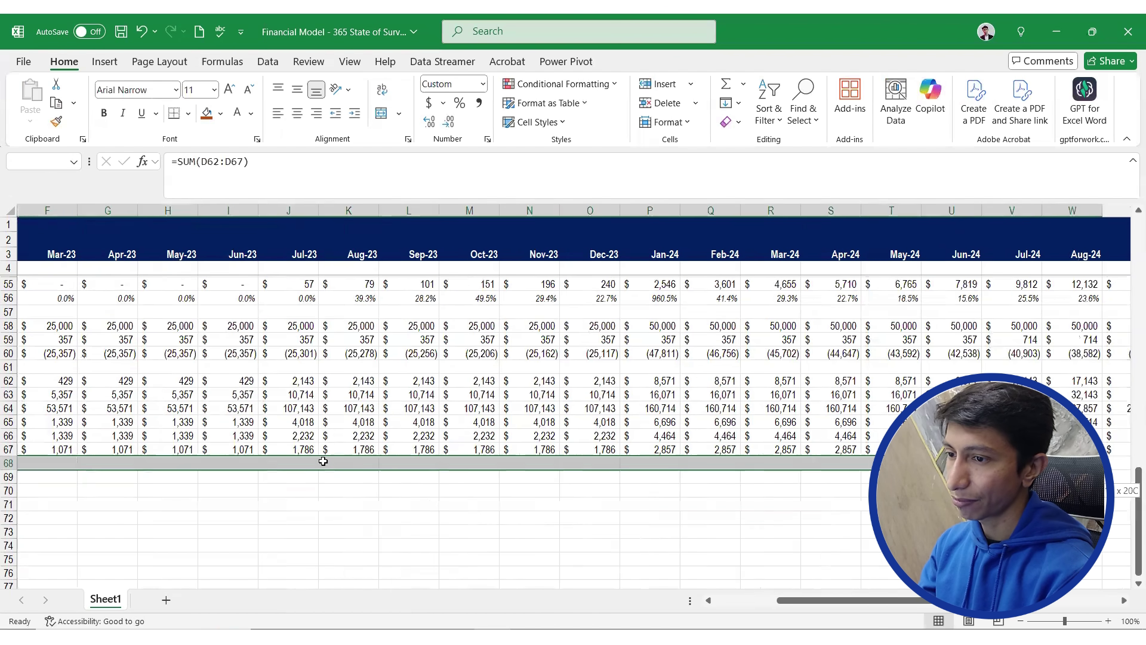
key(shift+Right)
key(shift+Right)
key(shift+Right)
key(shift+Right)
key(shift+Right)
key(shift+Right)
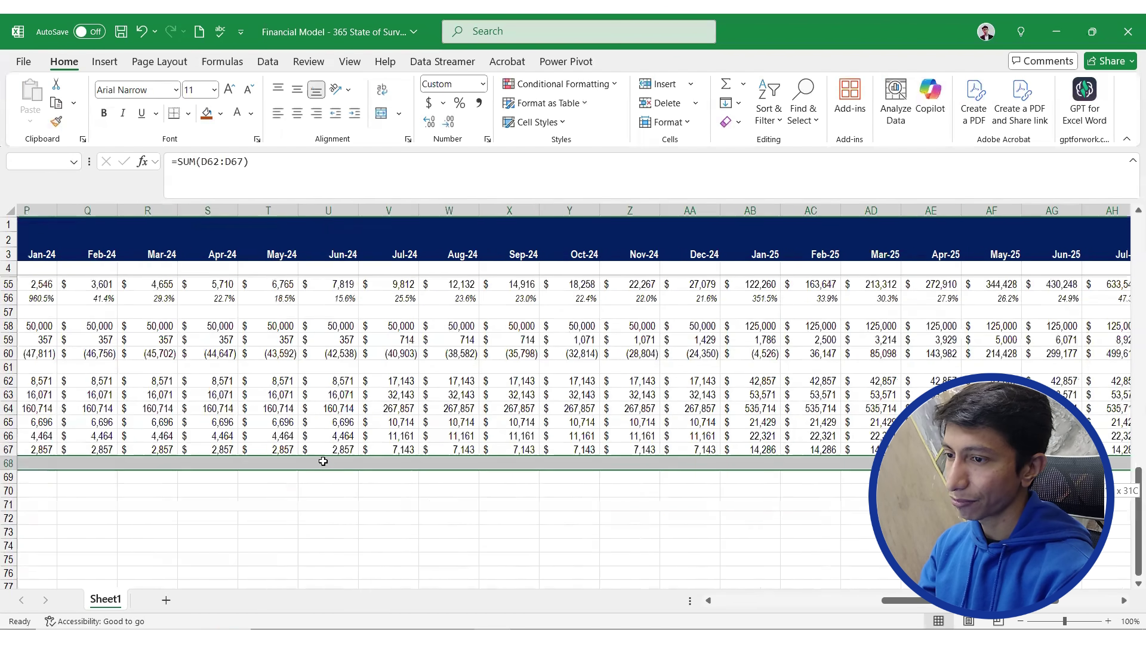
key(shift+Right)
key(shift+Right)
key(shift+Right)
key(shift+Right)
key(shift+Right)
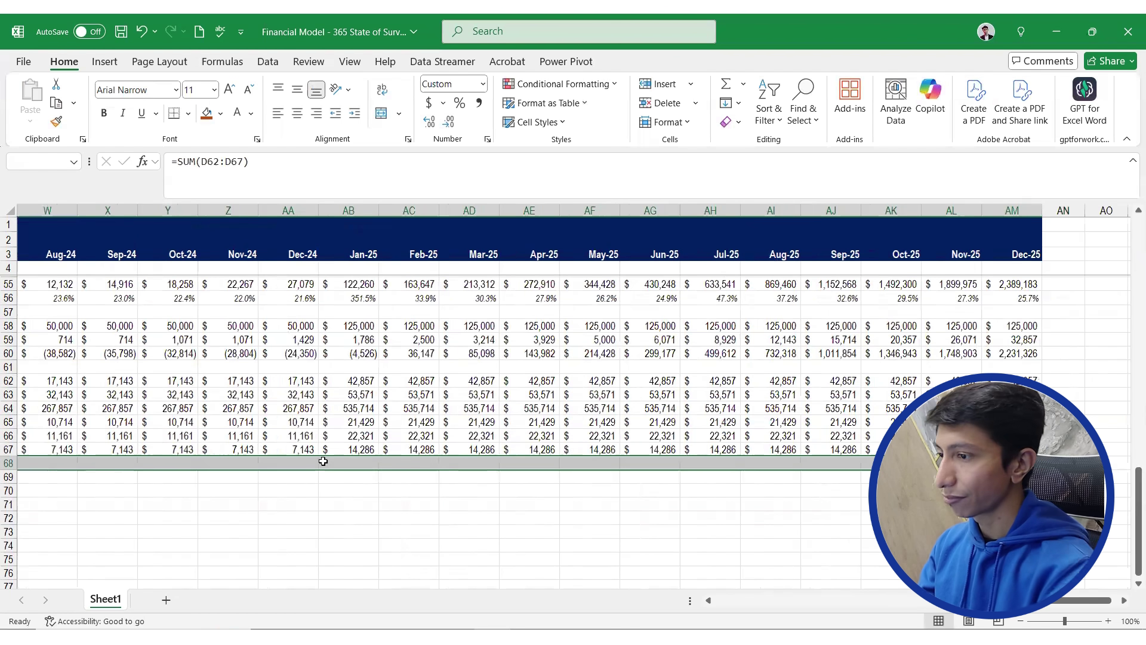
key(ctrl+r)
key(ctrl+Left)
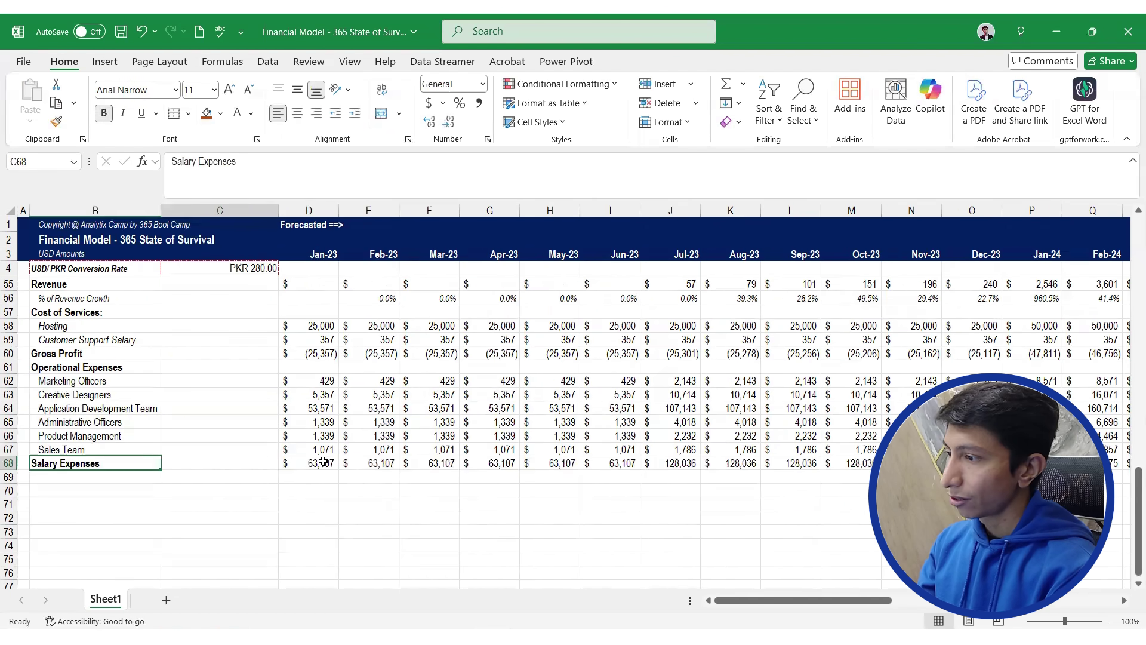
key(ctrl+Right)
key(ctrl+shift+Right)
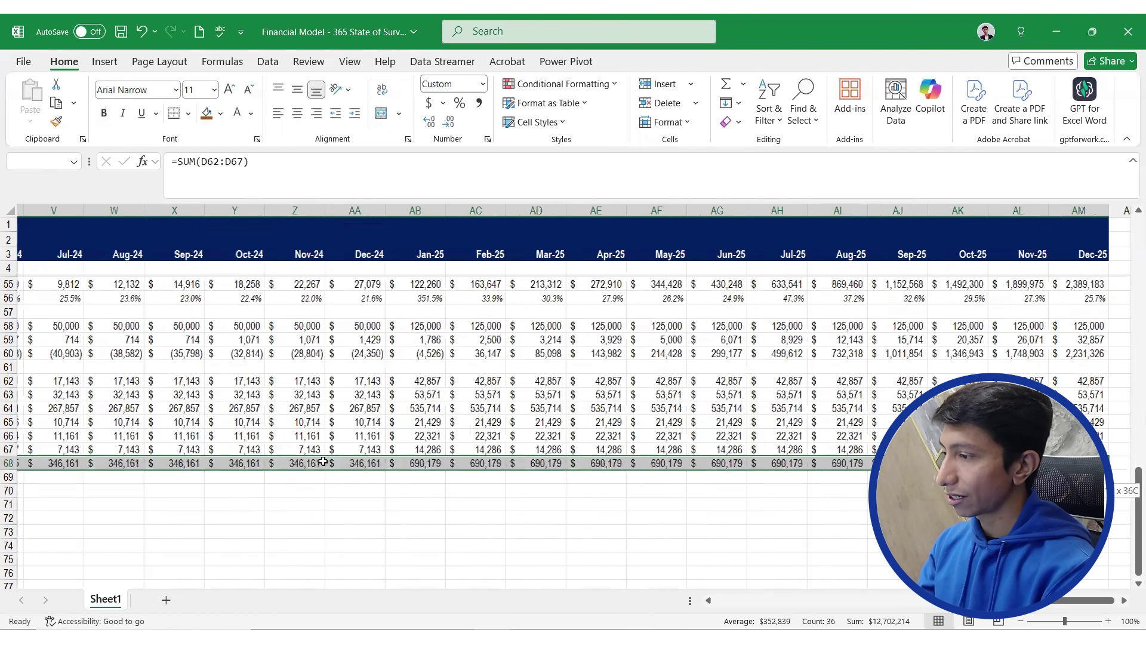
key(ctrl+Left)
key(Down)
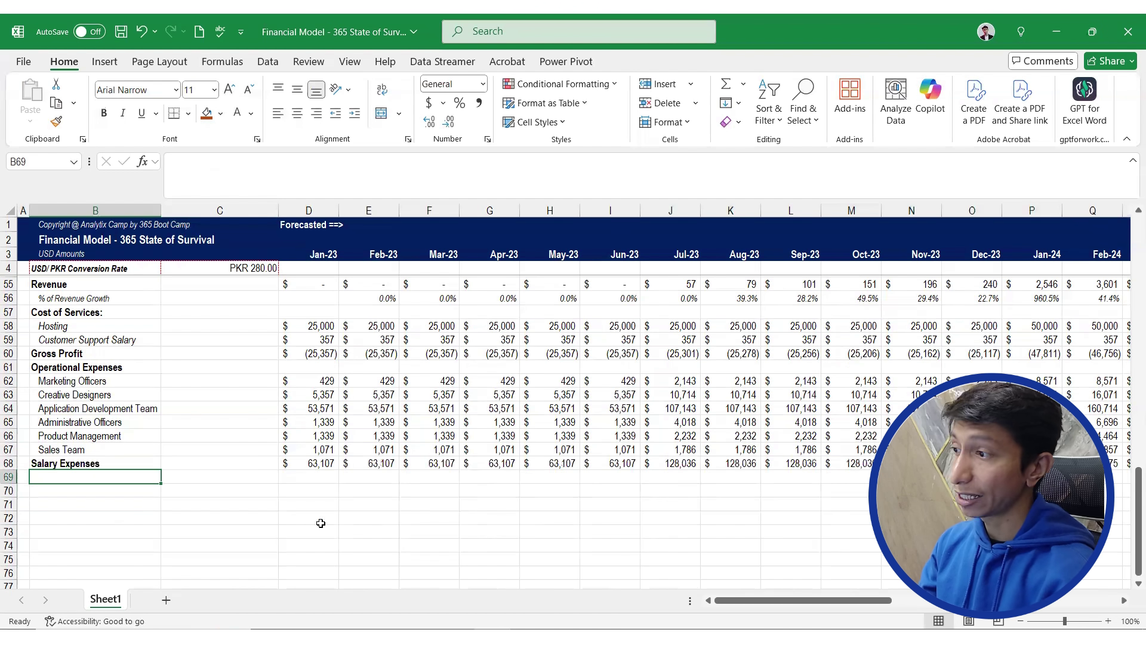
Copy the Other Expenses labels from Advertising Expenses to Rent Expense, B46:B50, into B69:B73 below Salary Expenses
scroll(244, 425, up, 4)
drag(114, 327, 113, 379)
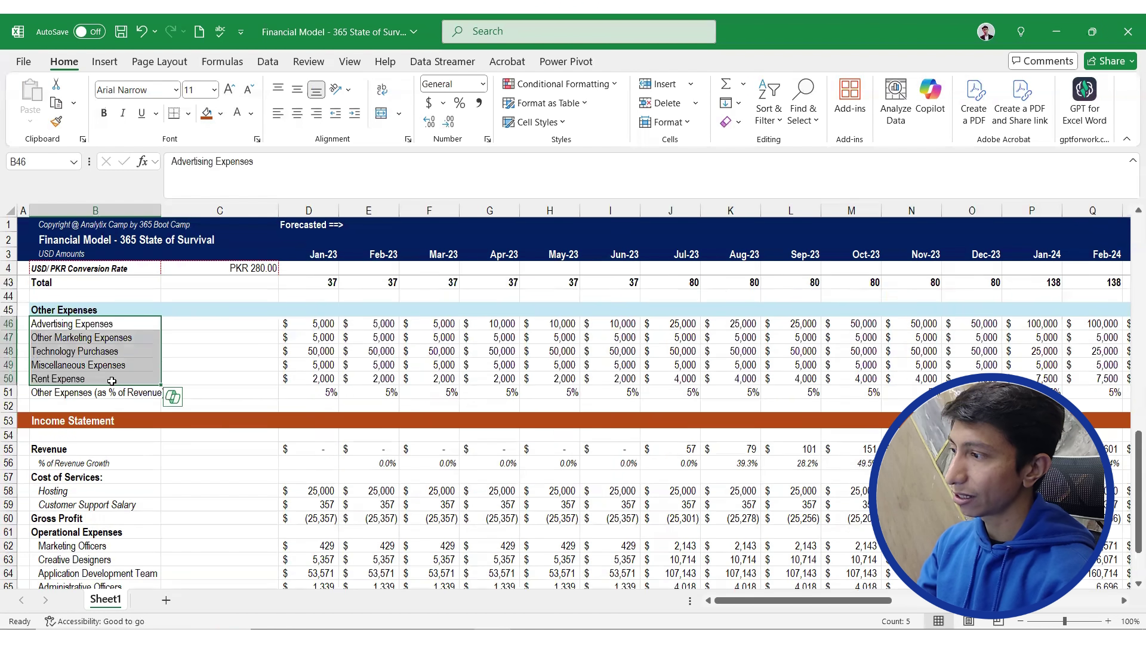
key(ctrl+c)
scroll(162, 468, down, 4)
click(96, 479)
key(ctrl+v)
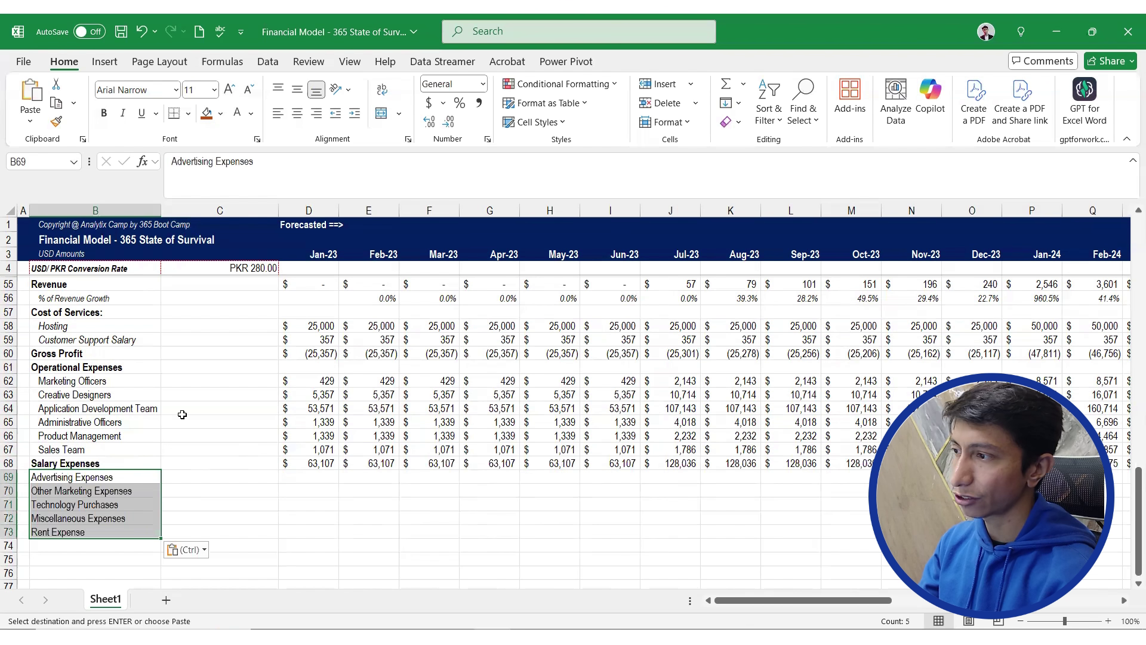
key(ctrl)
key(Escape)
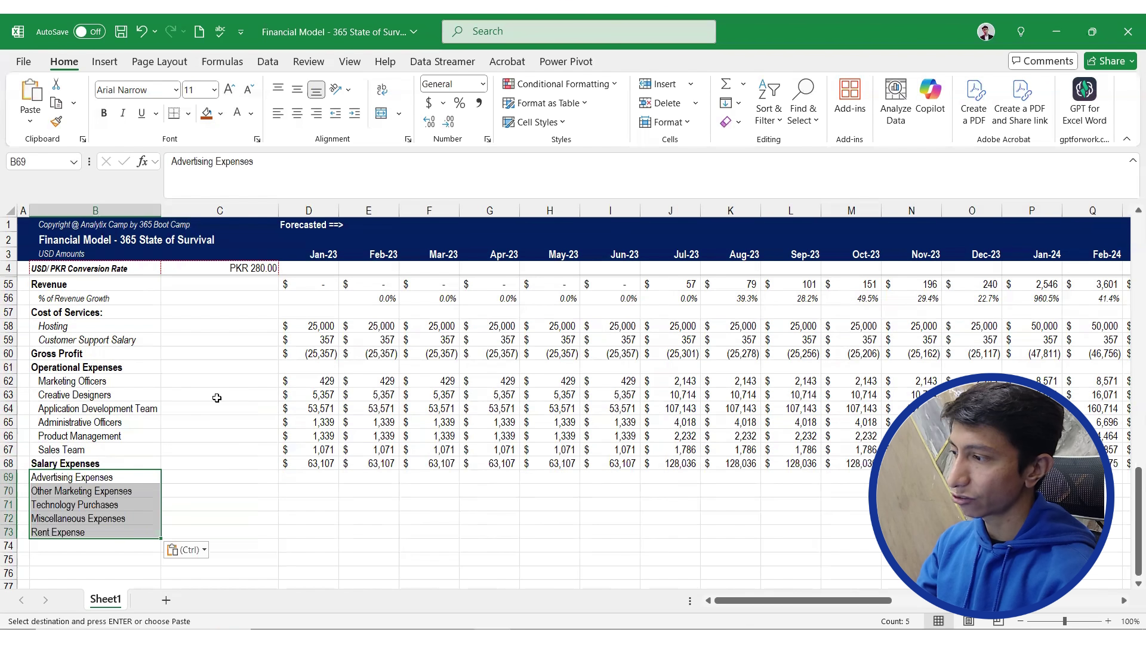
Review the monthly Advertising to Rent Expense amounts in D46:AM50 and return to the copied labels below Salary Expenses
scroll(242, 390, up, 1)
scroll(309, 347, up, 3)
click(312, 324)
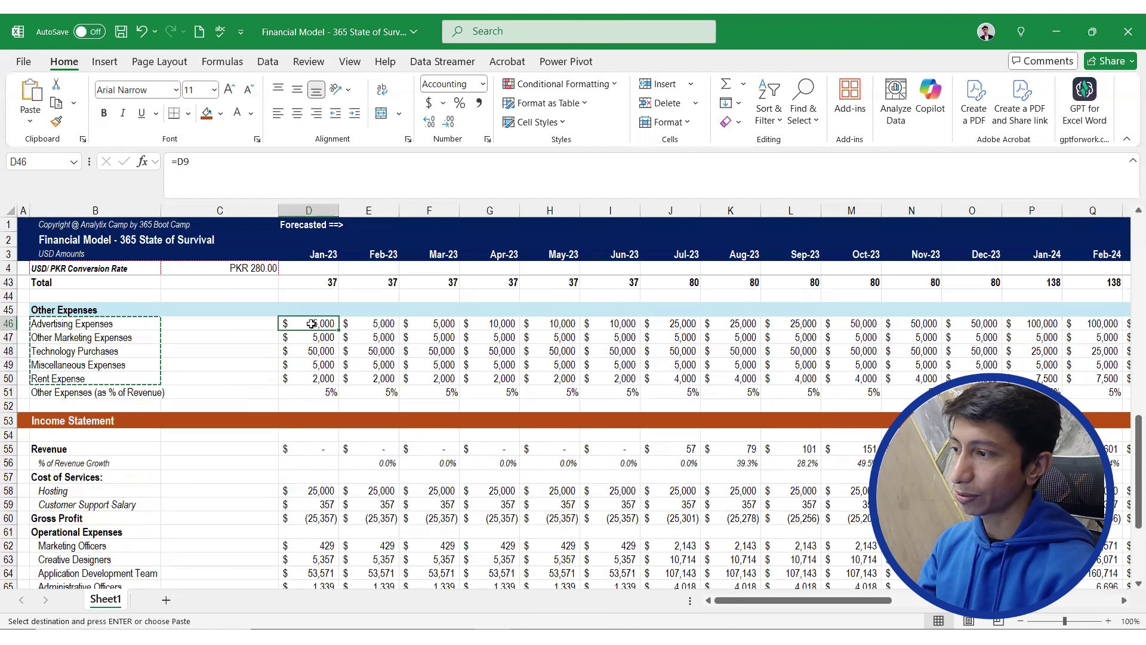
key(shift+Down)
key(shift+Down)
key(shift+Down)
key(shift+Down)
key(ctrl+shift+Right)
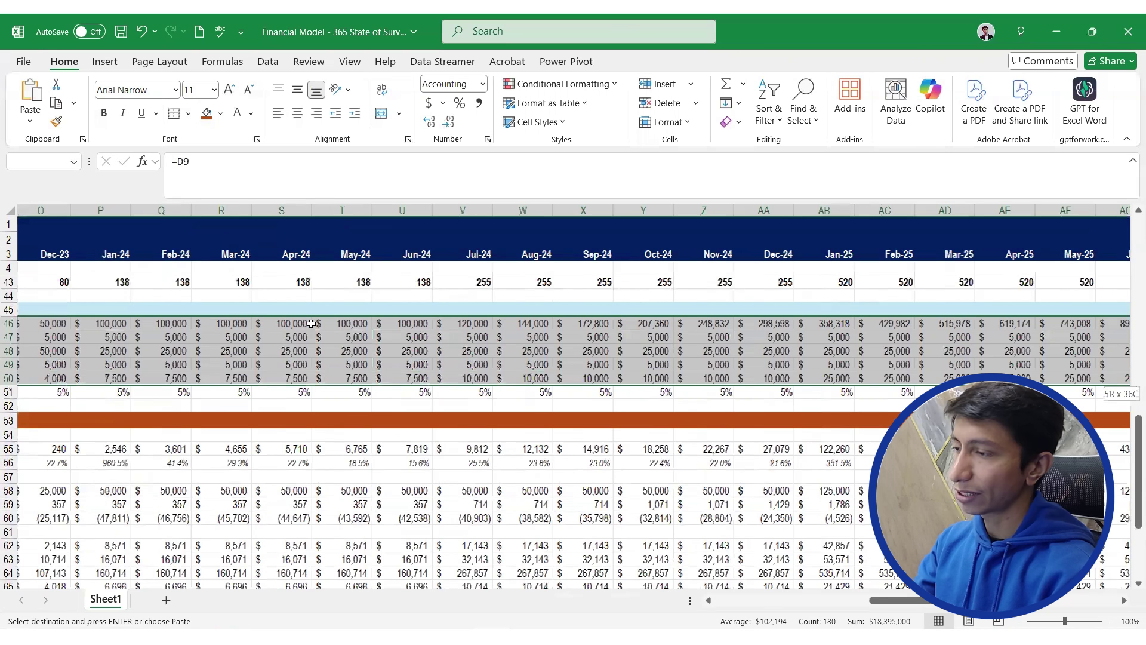
key(Left)
key(Left)
key(Down)
key(Down)
key(Down)
key(Down)
key(Down)
key(Down)
key(Down)
key(Down)
key(Down)
key(Down)
key(Down)
key(Down)
key(Down)
key(Down)
key(Down)
key(Down)
key(Down)
key(Down)
key(Down)
key(Down)
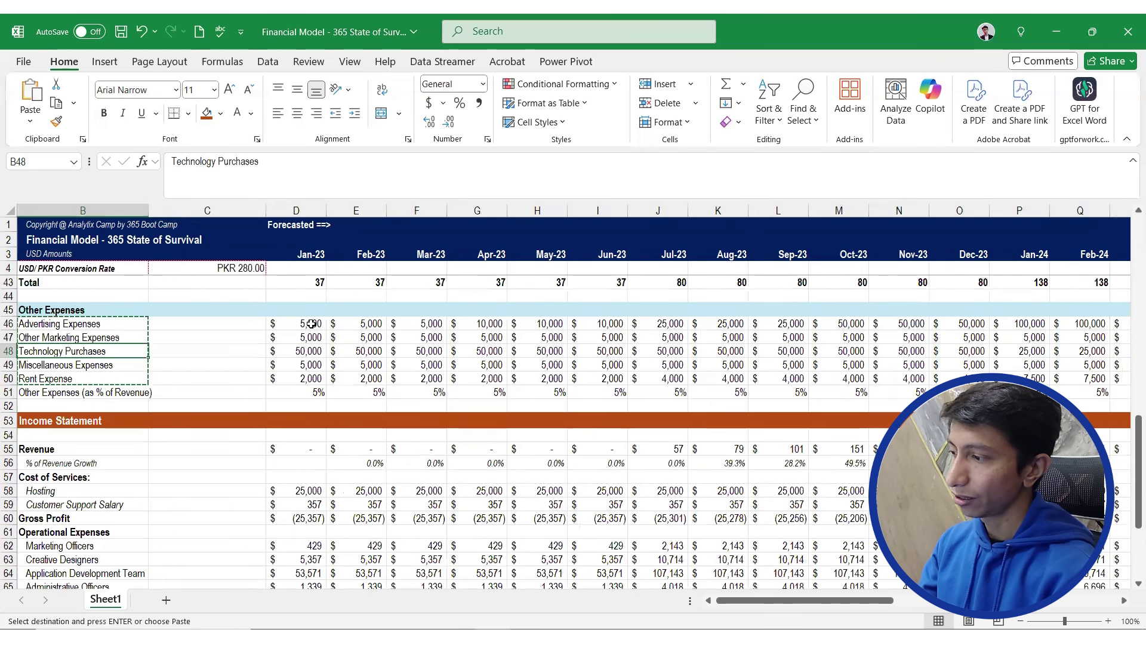
key(Up)
key(Up)
key(Up)
key(Up)
key(Up)
key(Up)
key(Up)
key(Up)
key(Up)
key(Up)
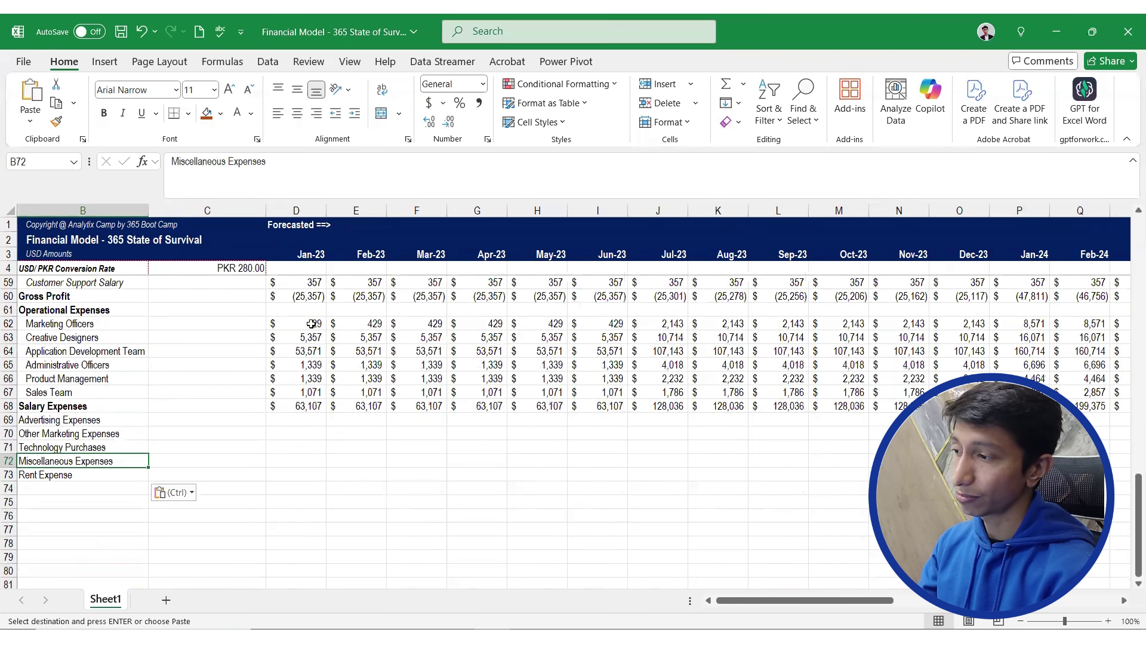
Link the Jan-23 Advertising Expenses cell D69 to its Other Expenses input with =D46
key(Right)
key(Up)
key(Right)
text(=)
key(Up)
key(Up)
key(Up)
key(Up)
key(Up)
key(Up)
key(Up)
key(Up)
key(Up)
key(Up)
key(Up)
key(Up)
key(Up)
key(Up)
key(Up)
key(Up)
key(Up)
key(Up)
key(Up)
key(Up)
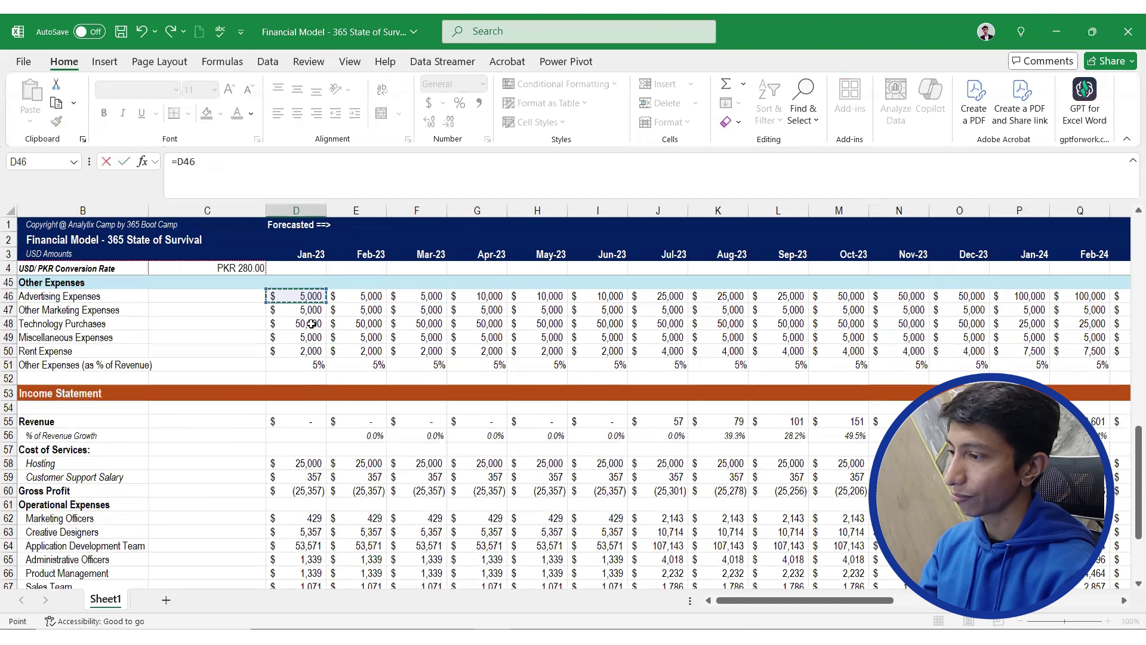
key(Return)
Fill the Advertising Expenses formula from D69 down through Rent Expense in D73
key(Up)
key(shift+Down)
key(shift+Down)
key(shift+Down)
key(shift+Down)
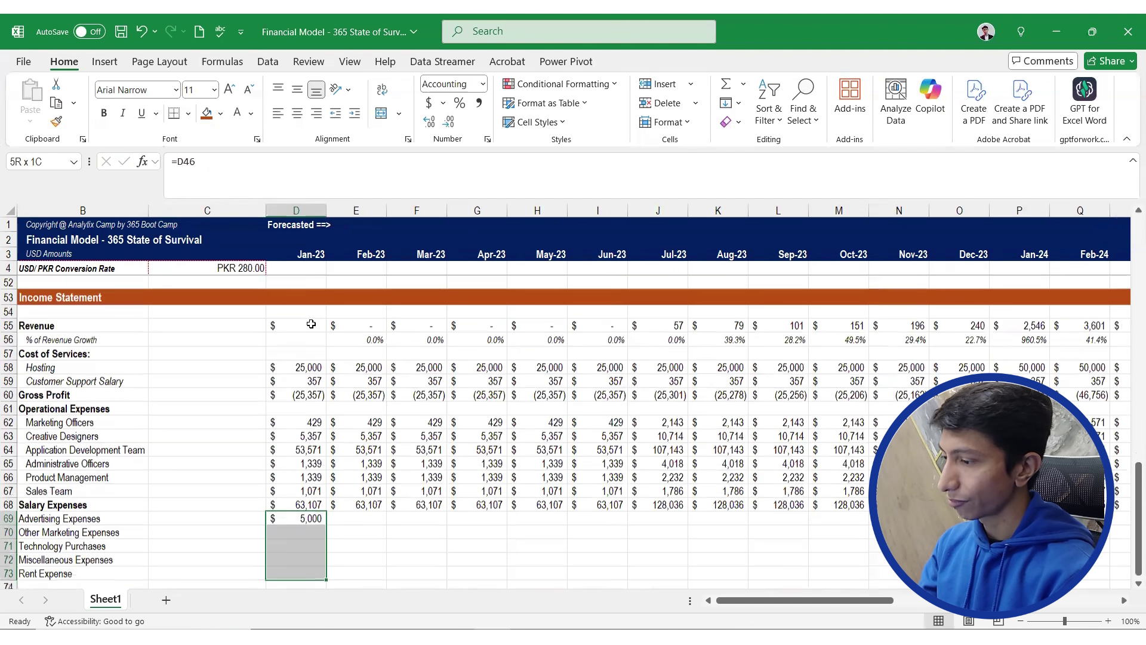
key(ctrl+d)
Fill the Jan-23 formulas for Advertising through Rent Expense, D69:D73, across all months to Dec-25 in column AM
key(shift+Right)
key(shift+Right)
key(shift+Right)
key(shift+Right)
key(shift+Right)
key(shift+Right)
key(shift+Right)
key(shift+Right)
key(shift+Right)
key(shift+Right)
key(shift+Right)
key(shift+Right)
key(shift+Right)
key(shift+Right)
key(shift+Right)
key(shift+Right)
key(shift+Right)
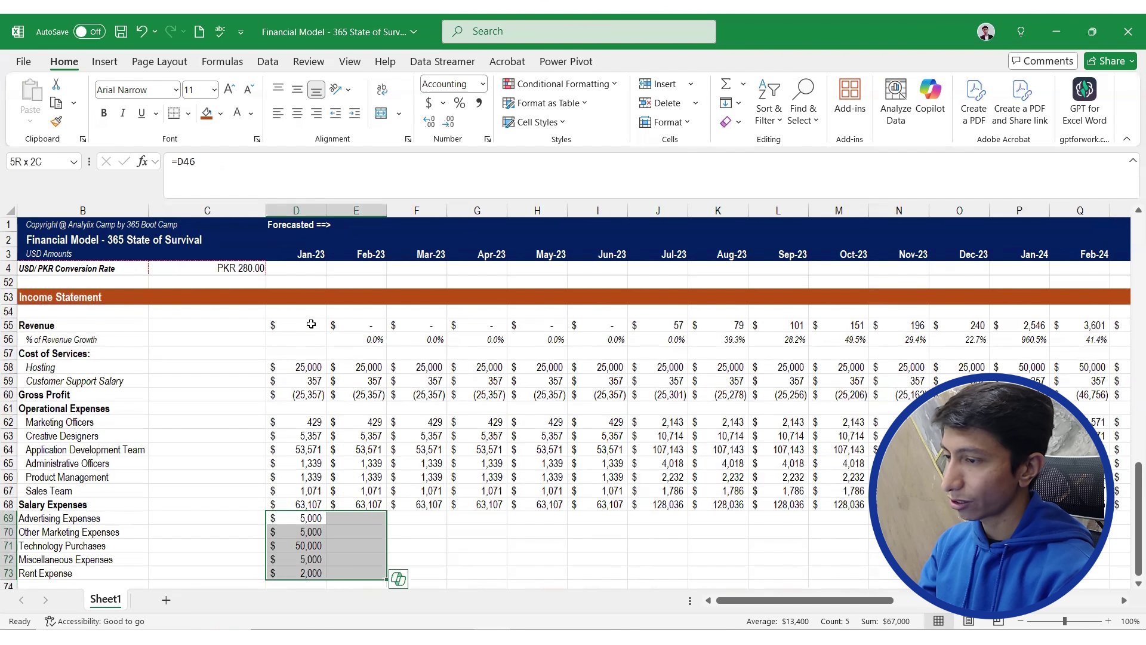
key(shift+Right)
key(shift+Right)
key(shift+Right)
key(shift+Right)
key(shift+Right)
key(shift+Right)
key(shift+Right)
key(shift+Right)
key(shift+Right)
key(shift+Right)
key(shift+Right)
key(shift+Right)
key(shift+Right)
key(shift+Right)
key(shift+Right)
key(shift+Right)
key(shift+Right)
key(shift+Right)
key(shift+Right)
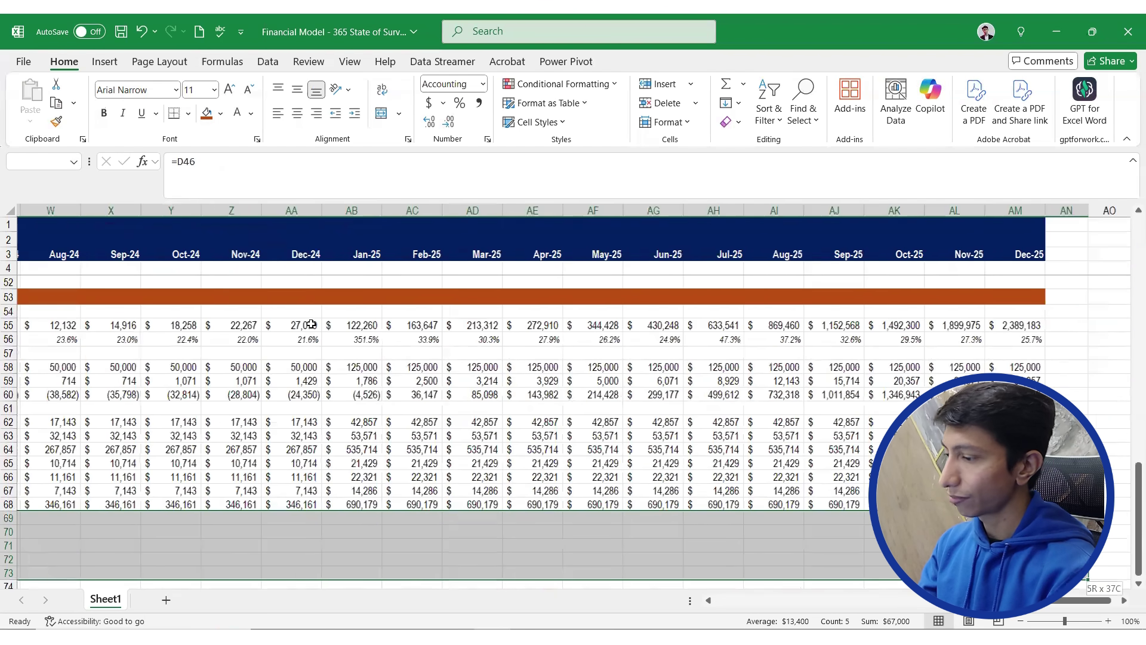
key(ctrl+r)
Copy the Other Expenses (as % of Revenue) label from B51 into B74 below Rent Expense
key(ctrl+Left)
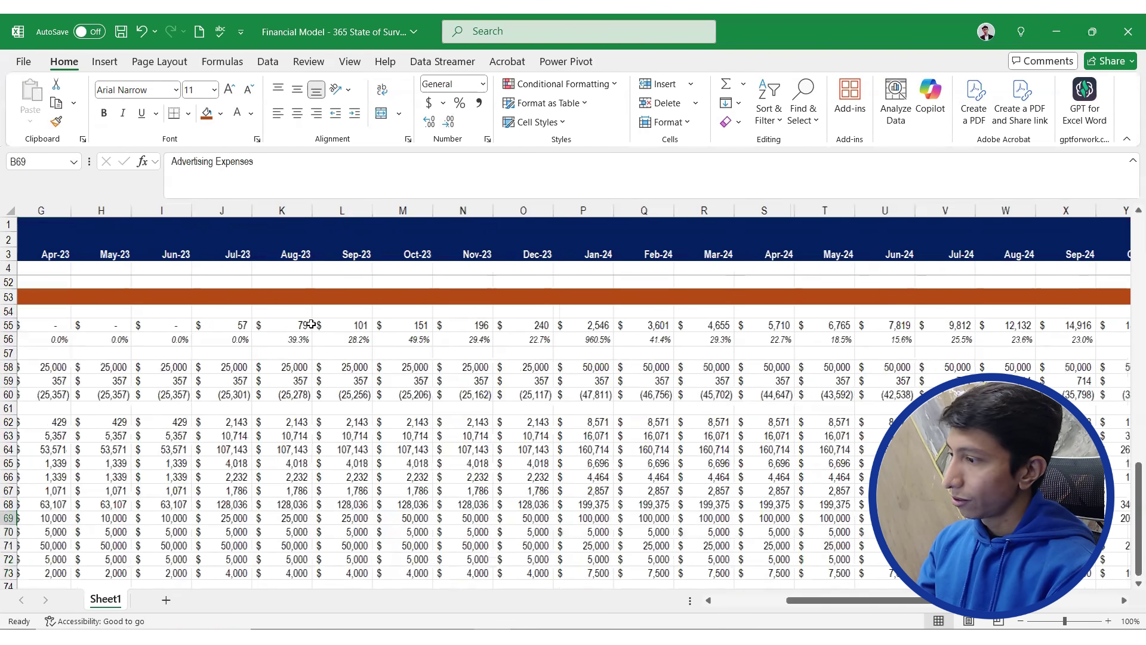
key(Left)
key(Down)
key(Down)
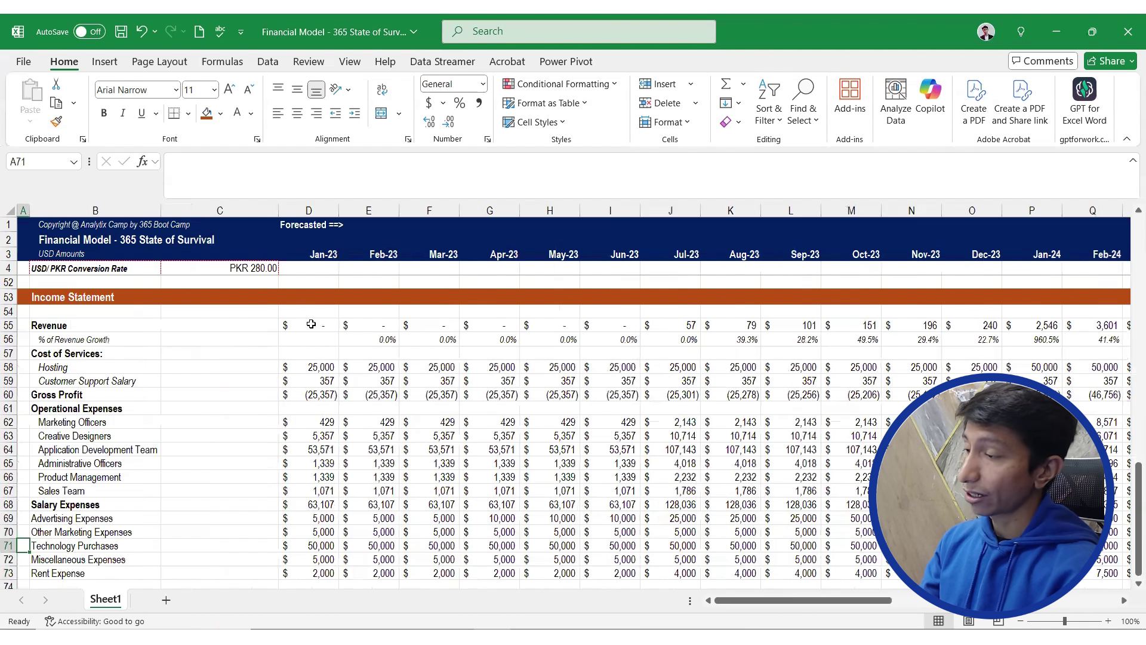
key(Down)
key(Down)
key(Down)
key(Right)
key(Up)
key(Down)
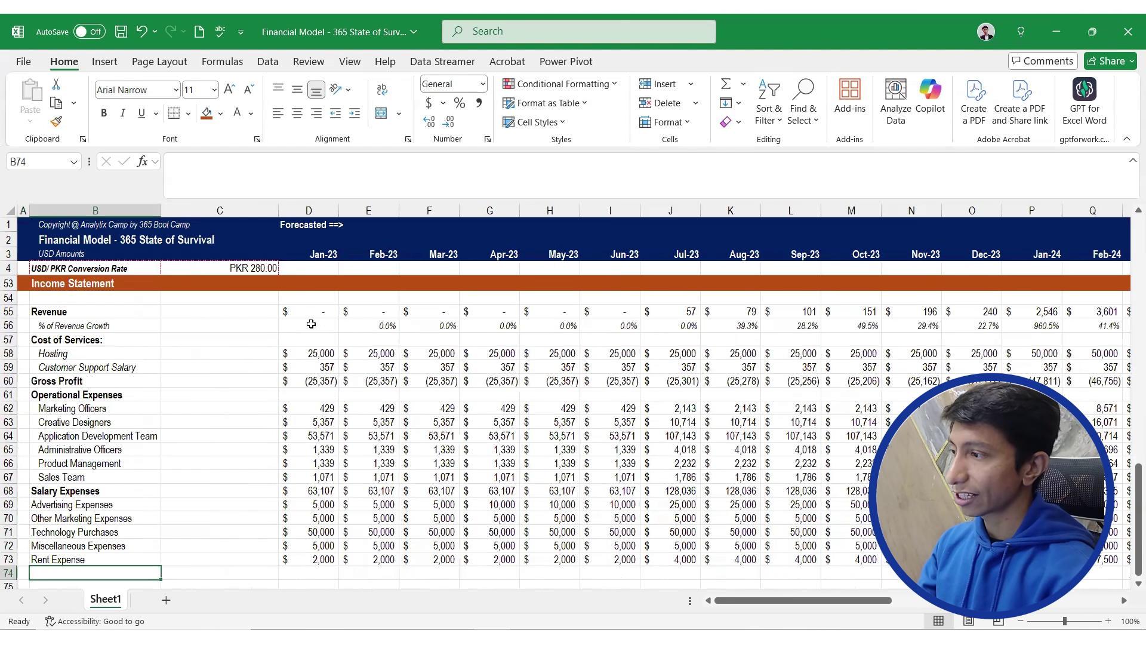
scroll(311, 324, up, 4)
click(157, 378)
key(ctrl+c)
scroll(254, 393, down, 6)
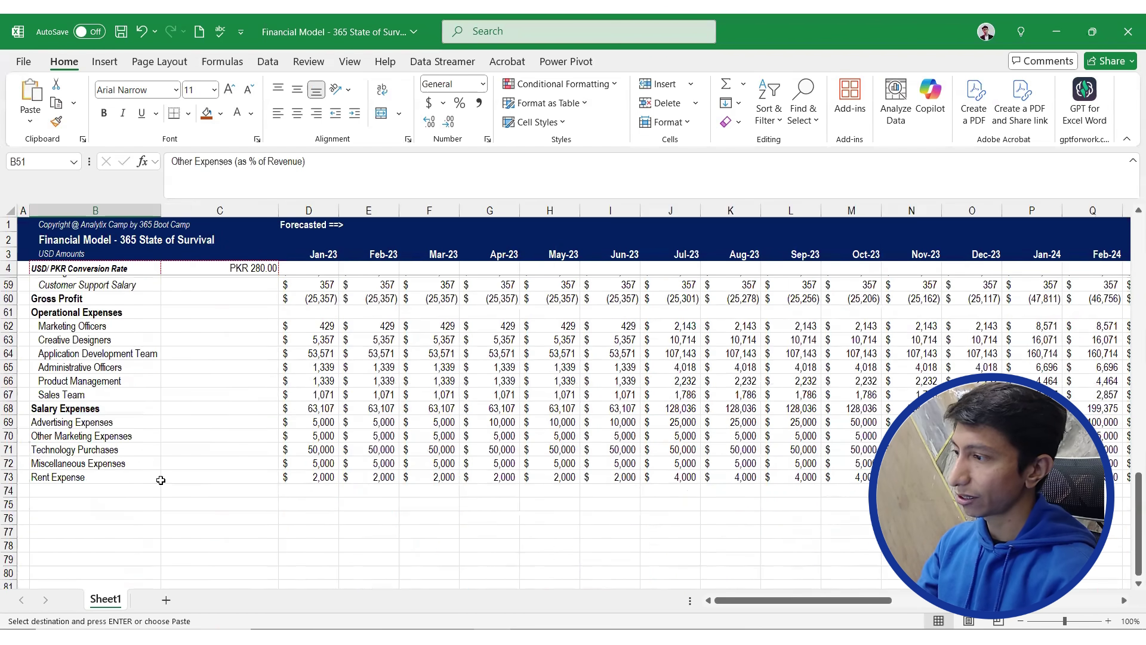
click(128, 493)
key(ctrl+v)
Calculate the Jan-23 Other Expenses in D74 as the percentage times revenue with =D51*D55
key(Right)
scroll(271, 465, up, 5)
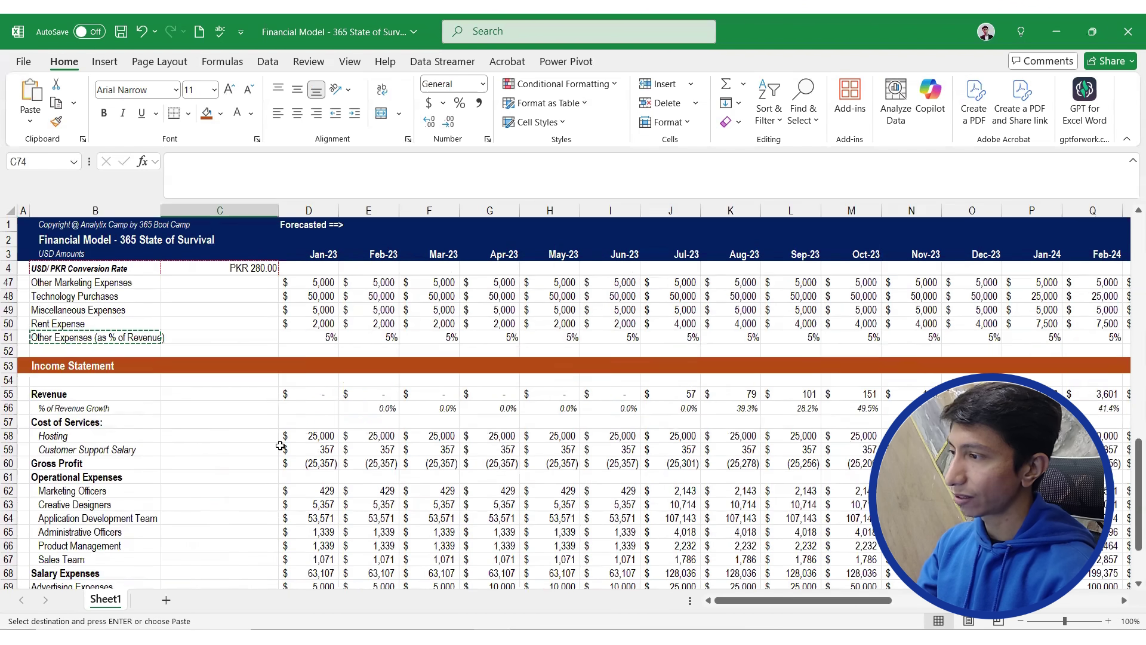
scroll(358, 444, down, 5)
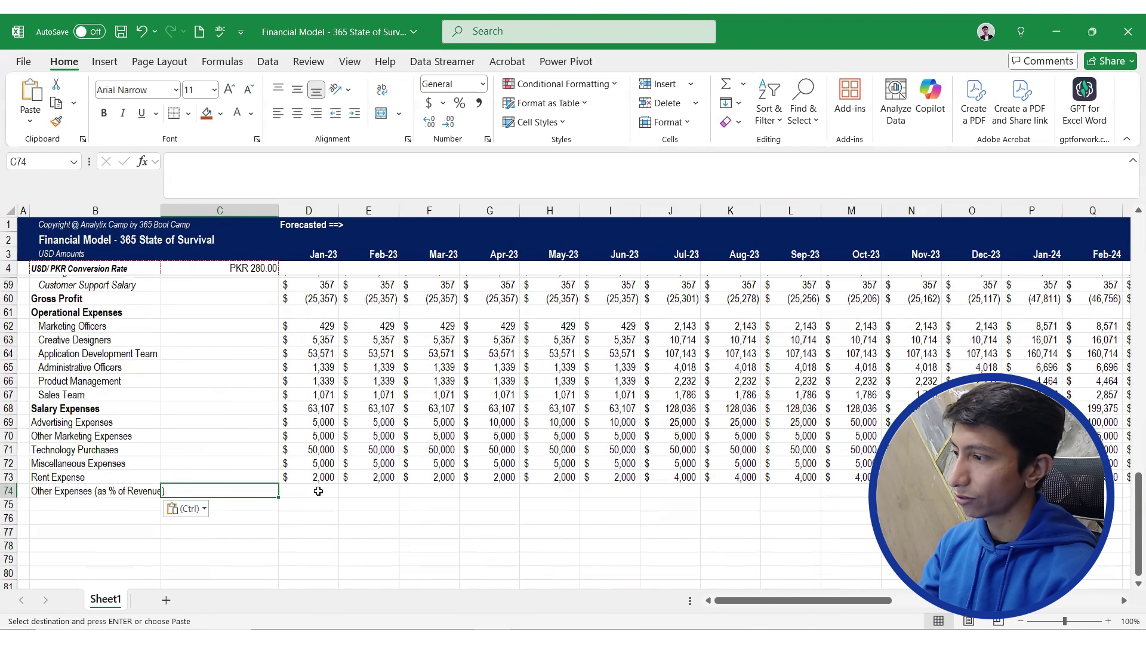
key(Right)
text(=)
scroll(364, 476, up, 5)
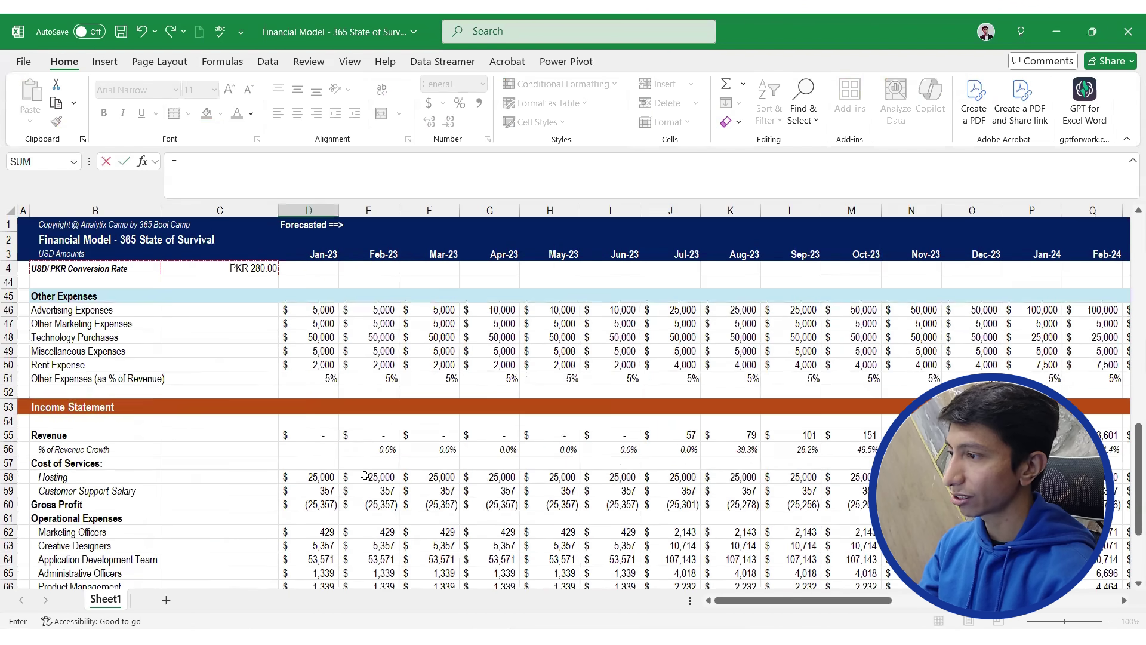
click(330, 377)
text(*)
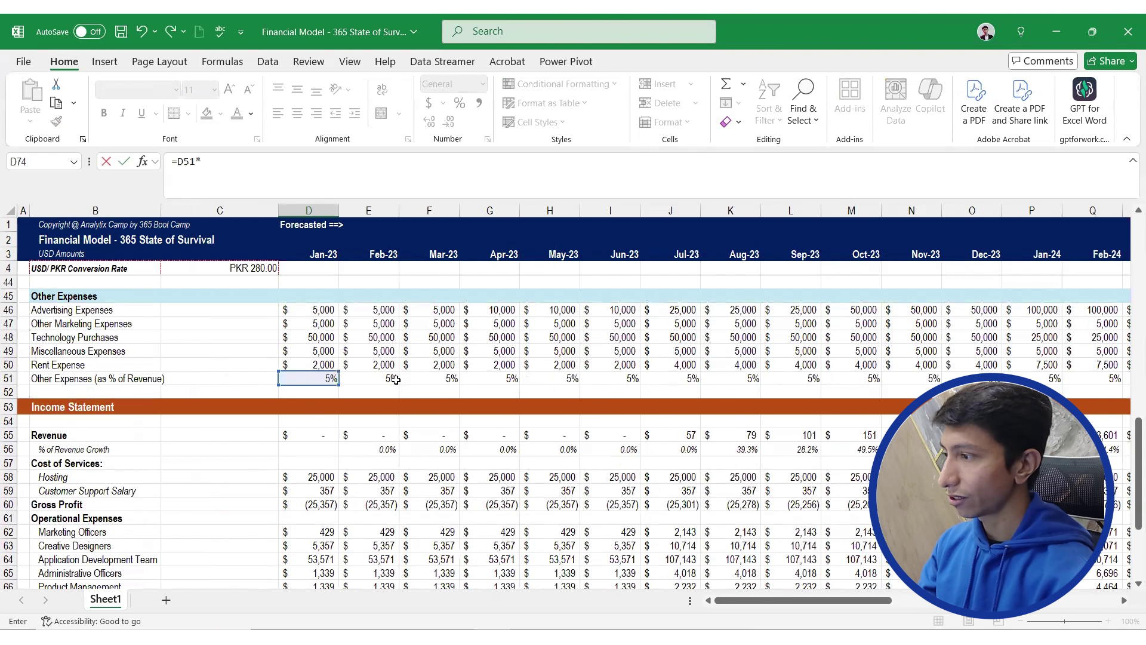
click(326, 435)
key(ctrl+Return)
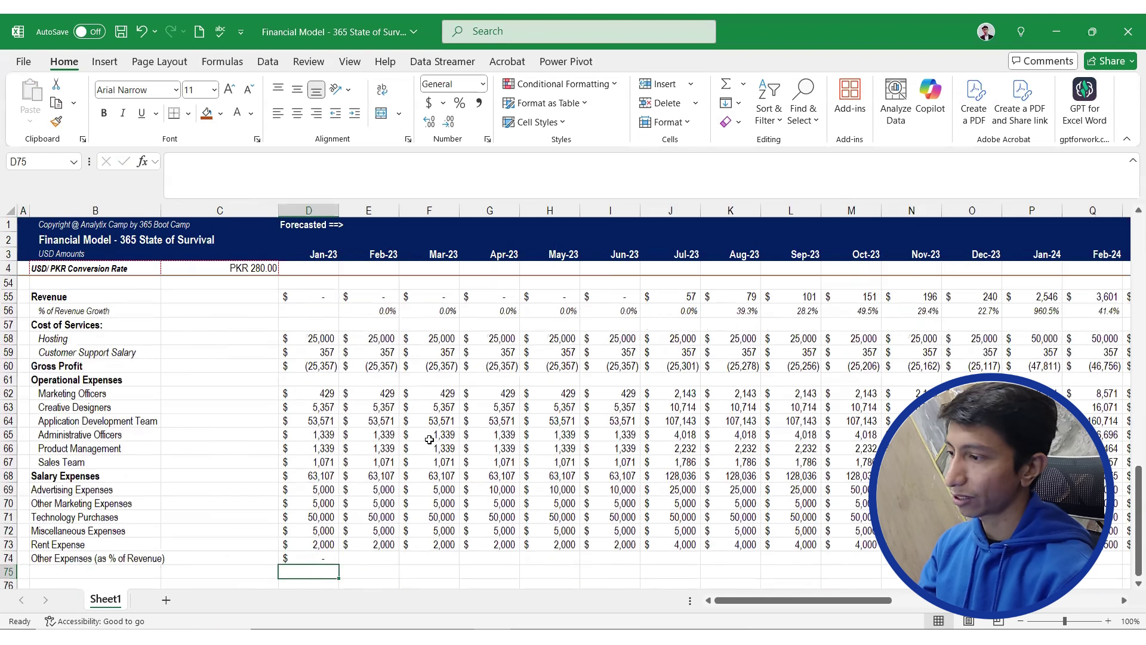
Fill the Other Expenses formula from D74 across row 74 to Dec-25
key(shift+Right)
key(shift+Right)
key(shift+Right)
key(shift+Right)
key(shift+Right)
key(shift+Right)
key(shift+Right)
key(shift+Right)
key(shift+Right)
key(shift+Right)
key(shift+Right)
key(shift+Right)
key(shift+Right)
key(shift+Right)
key(shift+Right)
key(shift+Right)
key(shift+Right)
key(shift+Right)
key(shift+Right)
key(shift+Right)
key(shift+Right)
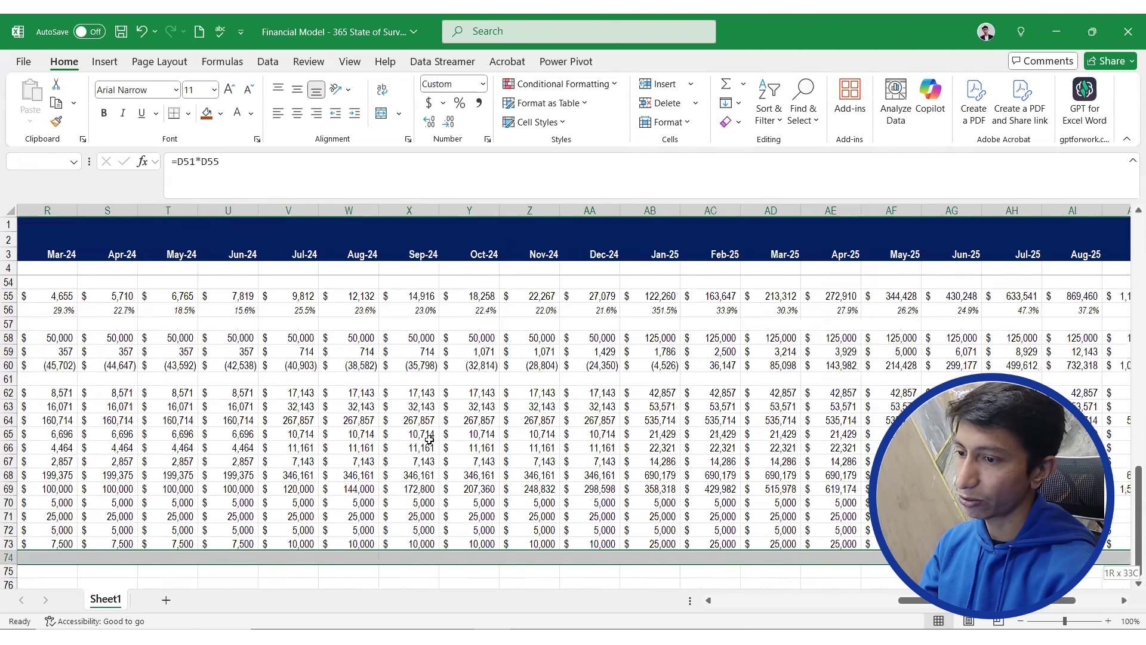
key(shift+Right)
key(shift+Right)
key(shift+Right)
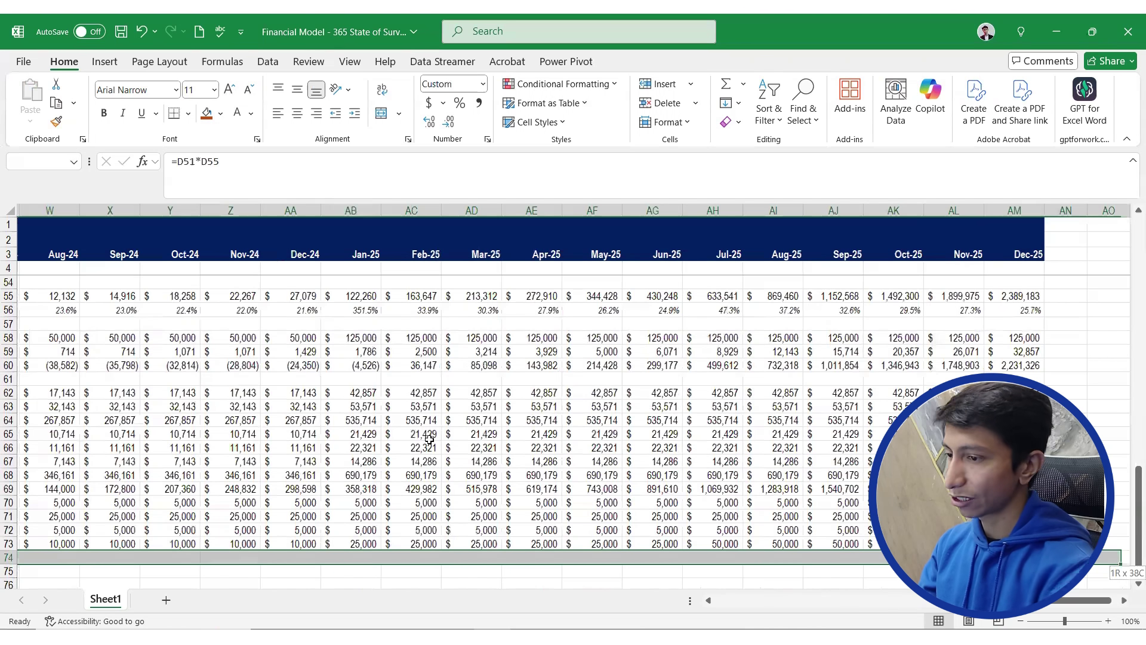
key(ctrl+r)
Check the Other Expenses amounts in row 74 from Jan-23 to Aug-23 and return to the start of the row
key(Left)
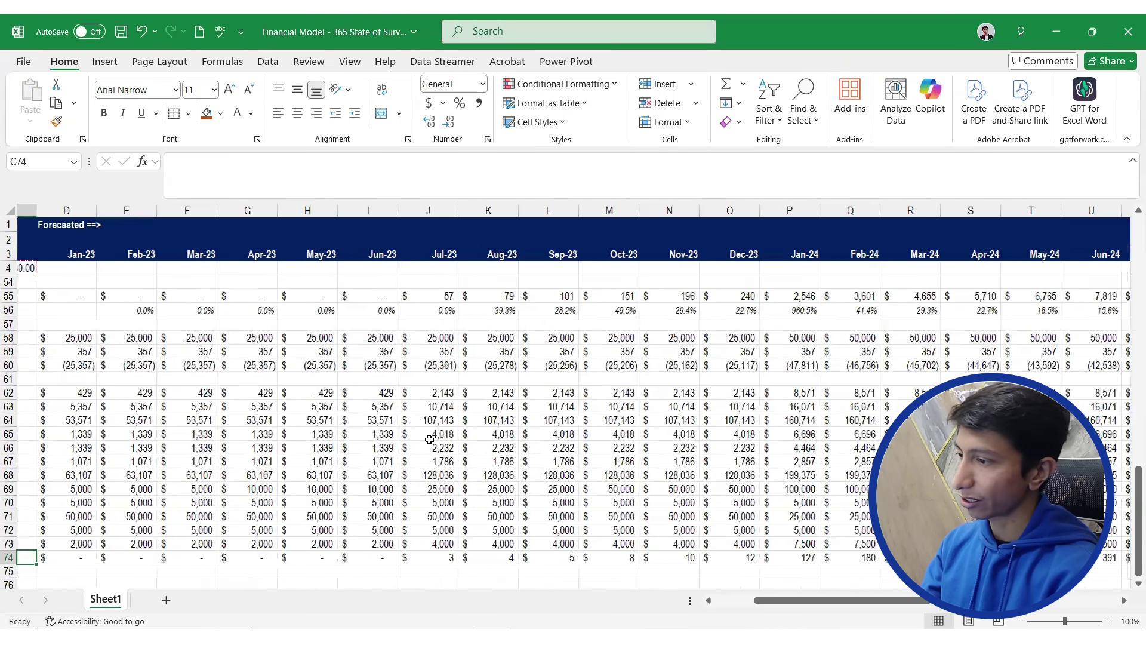
key(Right)
key(Right)
key(Right)
key(Right)
key(Right)
key(Right)
key(Right)
key(Right)
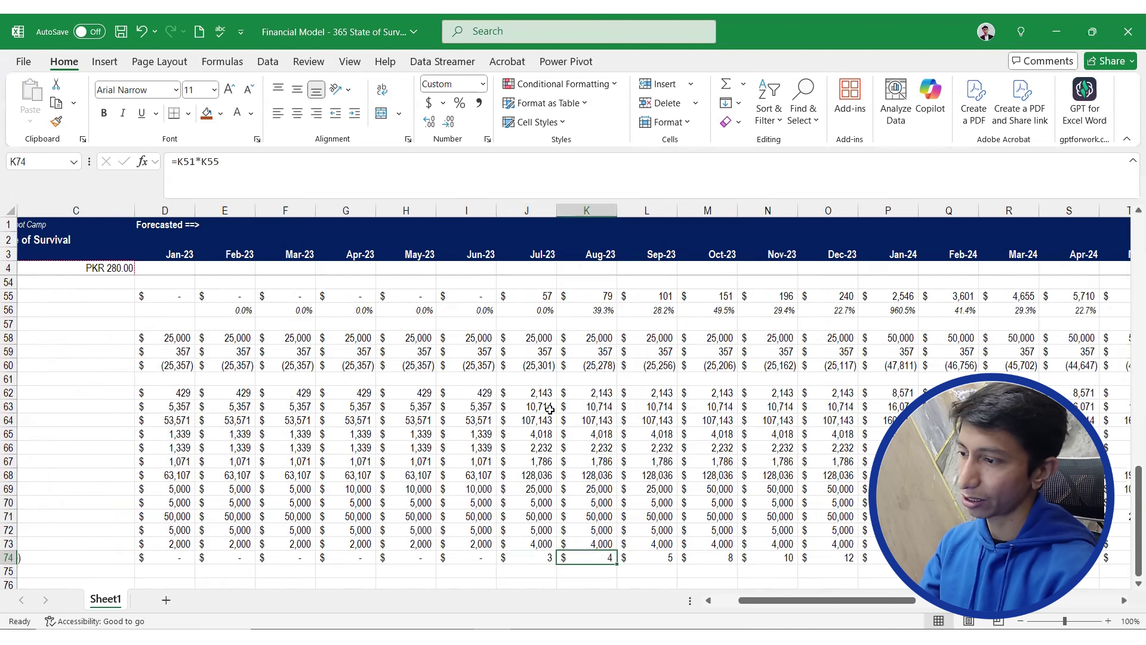
key(Left)
key(Left)
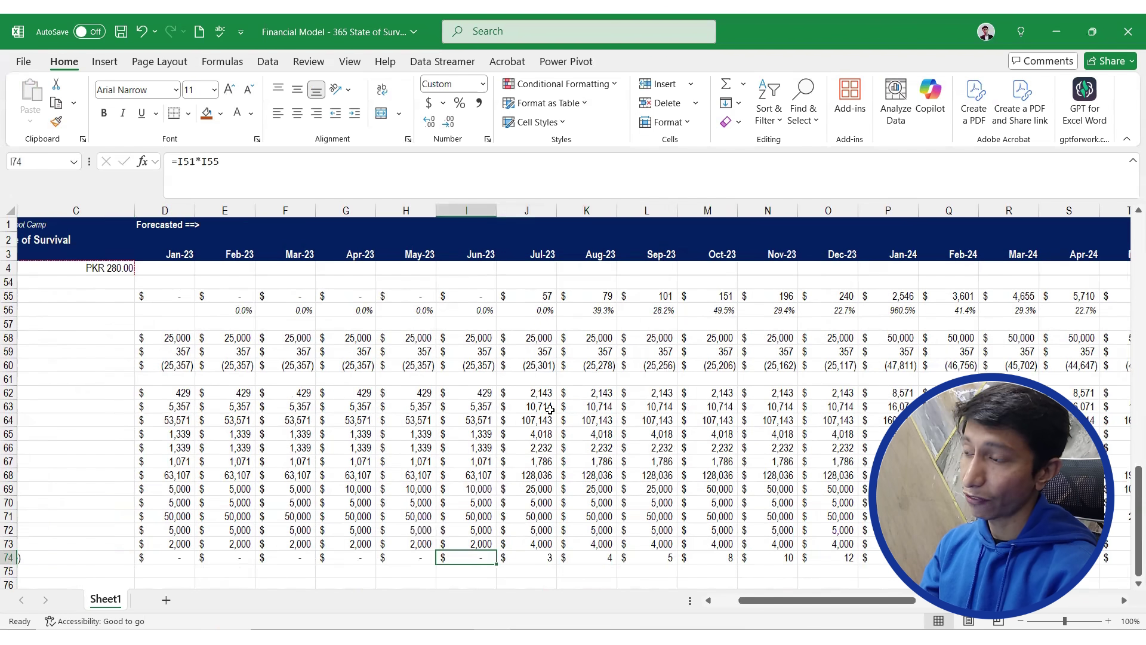
key(Left)
key(Home)
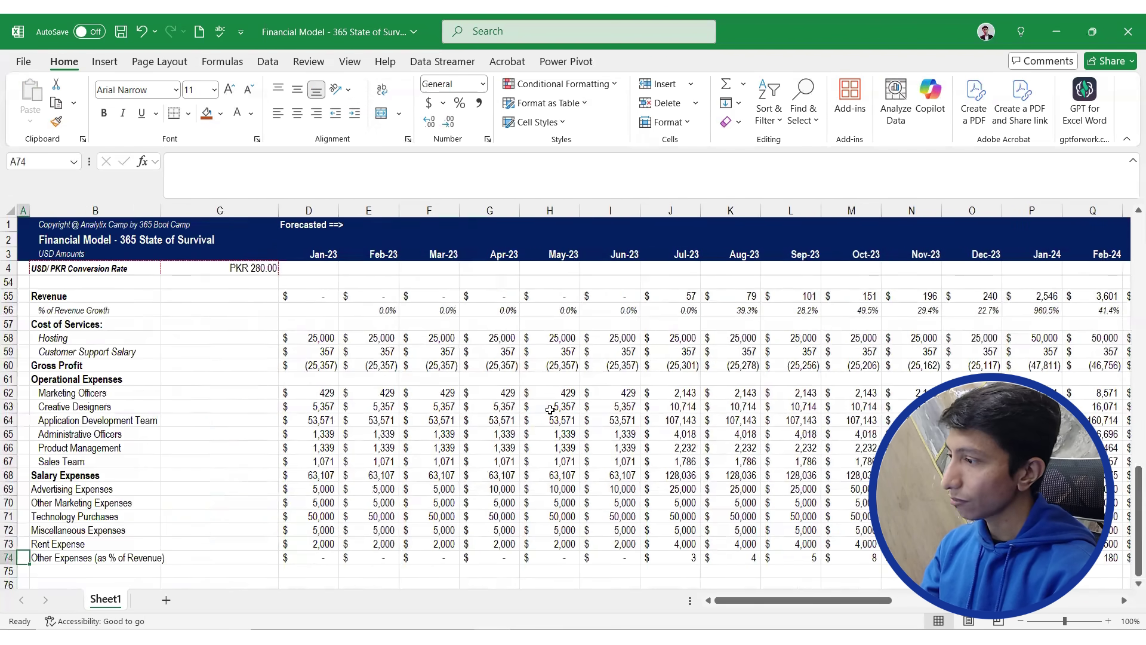
Remove the bold formatting from the Salary Expenses label in B68
key(Right)
key(Up)
key(Left)
key(Up)
key(Up)
key(Up)
key(Up)
key(Right)
key(Up)
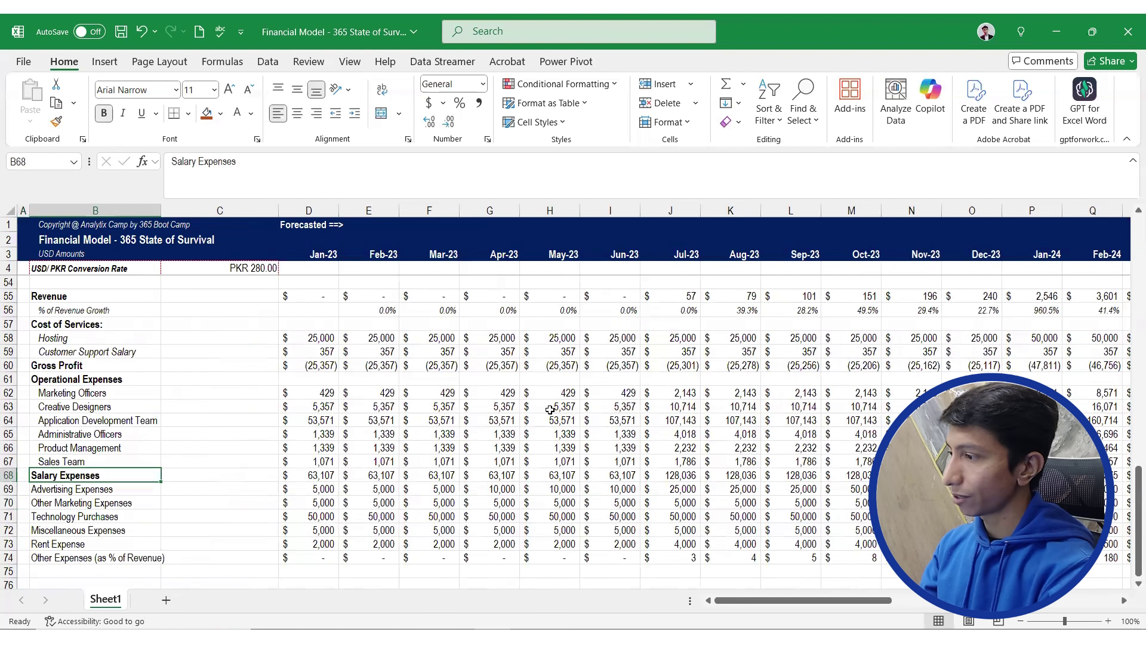
key(ctrl+b)
Italicize the salary role labels from Marketing Officers to Sales Team in B62:B67
key(Up)
key(Up)
key(Up)
key(Up)
key(Up)
key(Up)
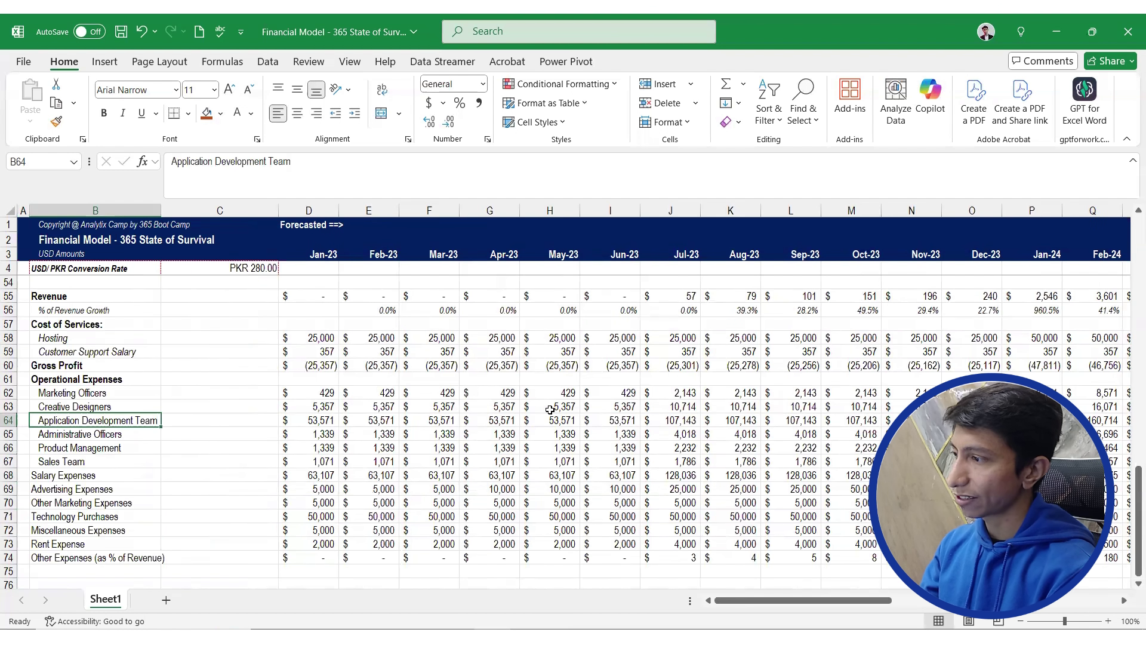
key(shift+Down)
key(shift+Down)
key(shift+Down)
key(shift+Down)
key(shift+Down)
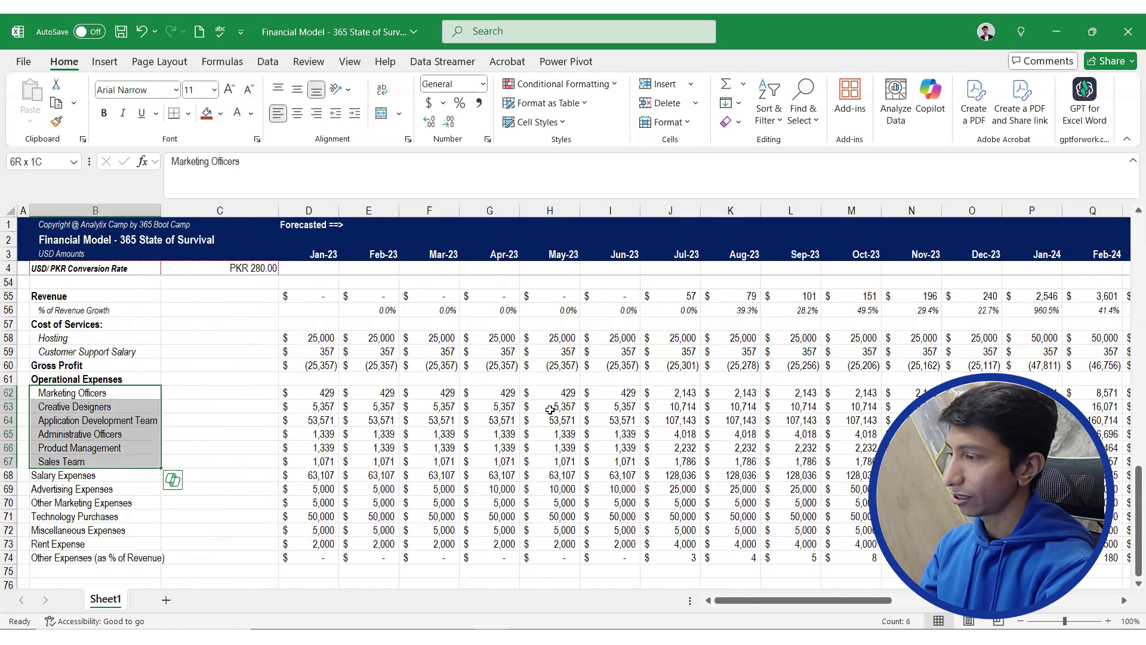
key(ctrl+i)
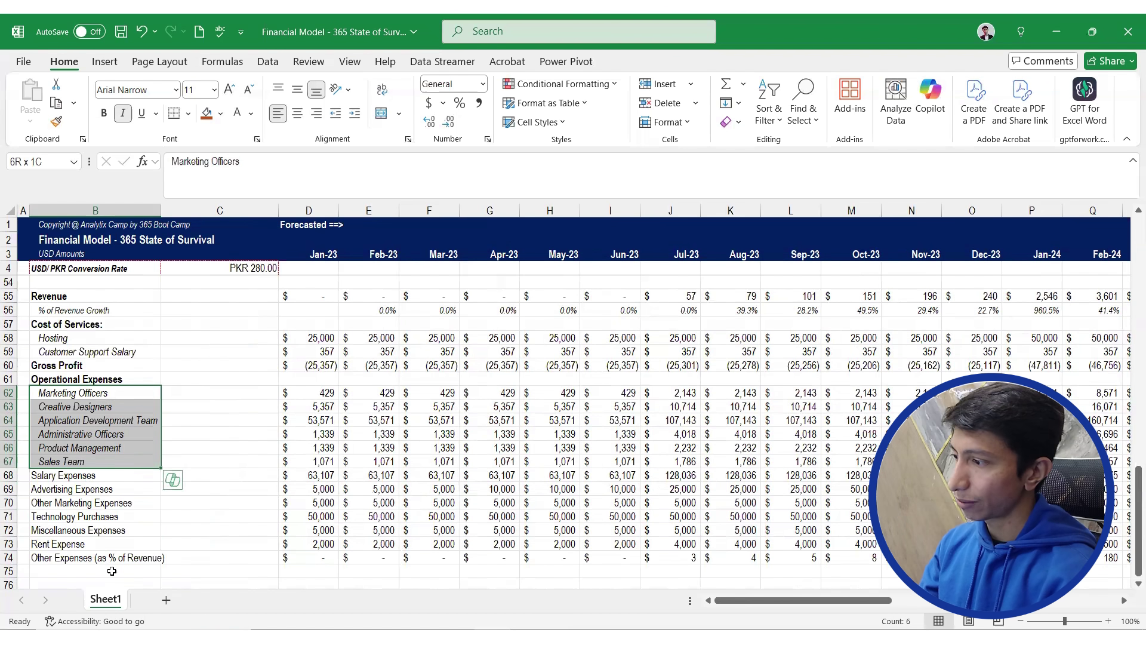
Enter the label "Total Operating Expenses" in B75 and make it bold
scroll(110, 572, down, 1)
scroll(106, 480, up, 3)
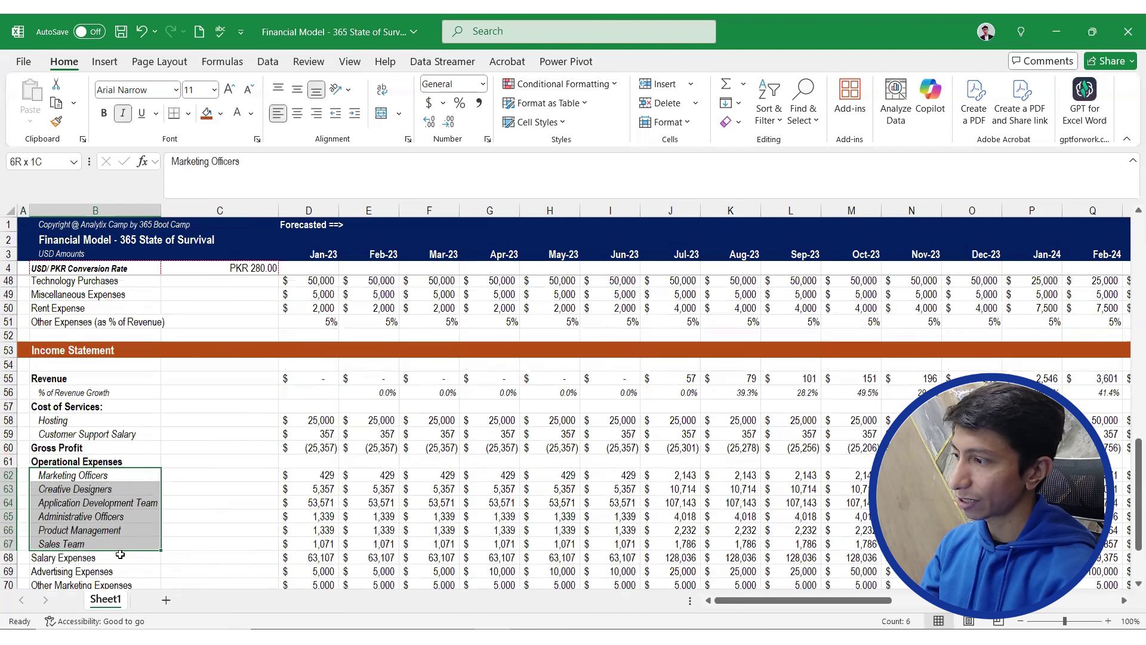
scroll(120, 554, down, 3)
click(110, 530)
text(Technology Purchasesota)
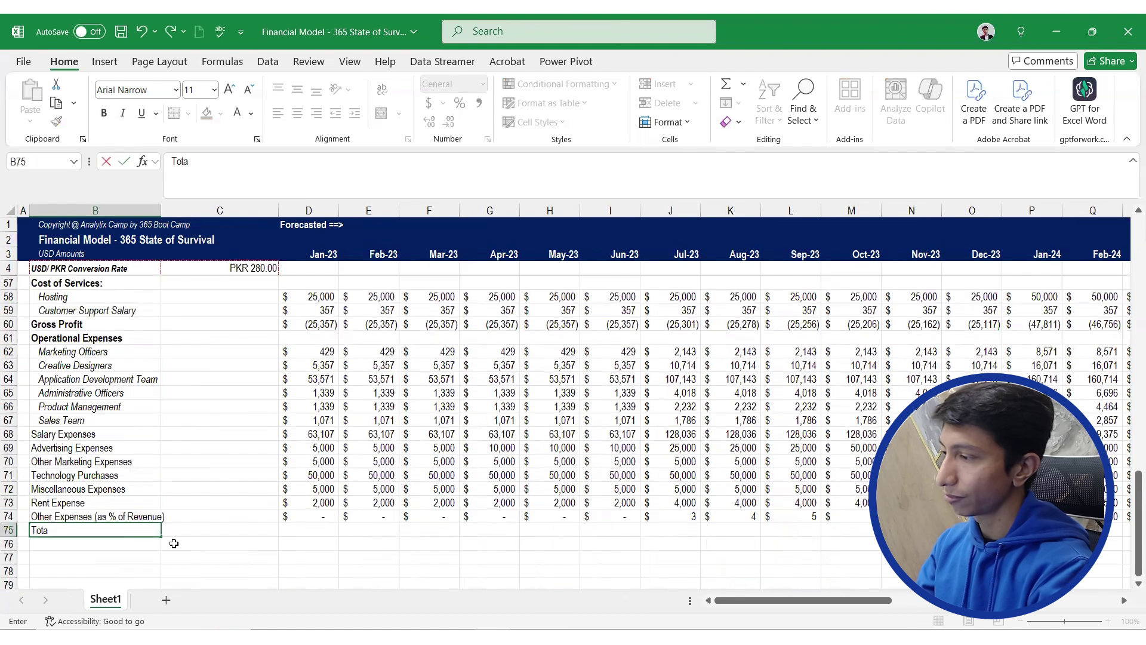
text(l Operat)
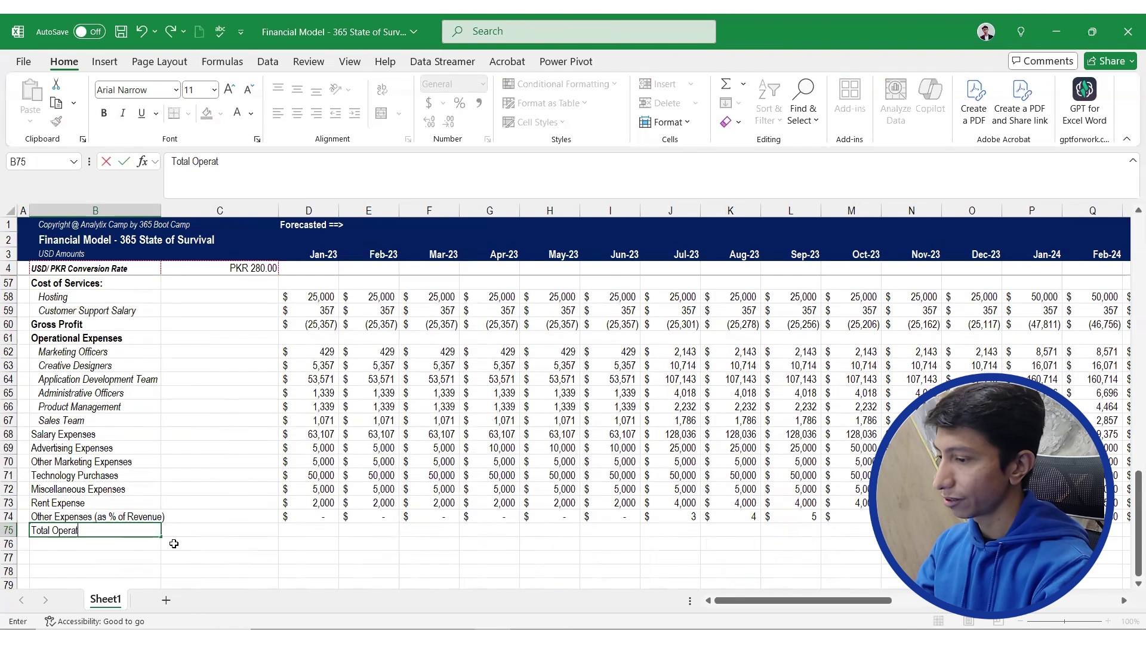
text(ing )
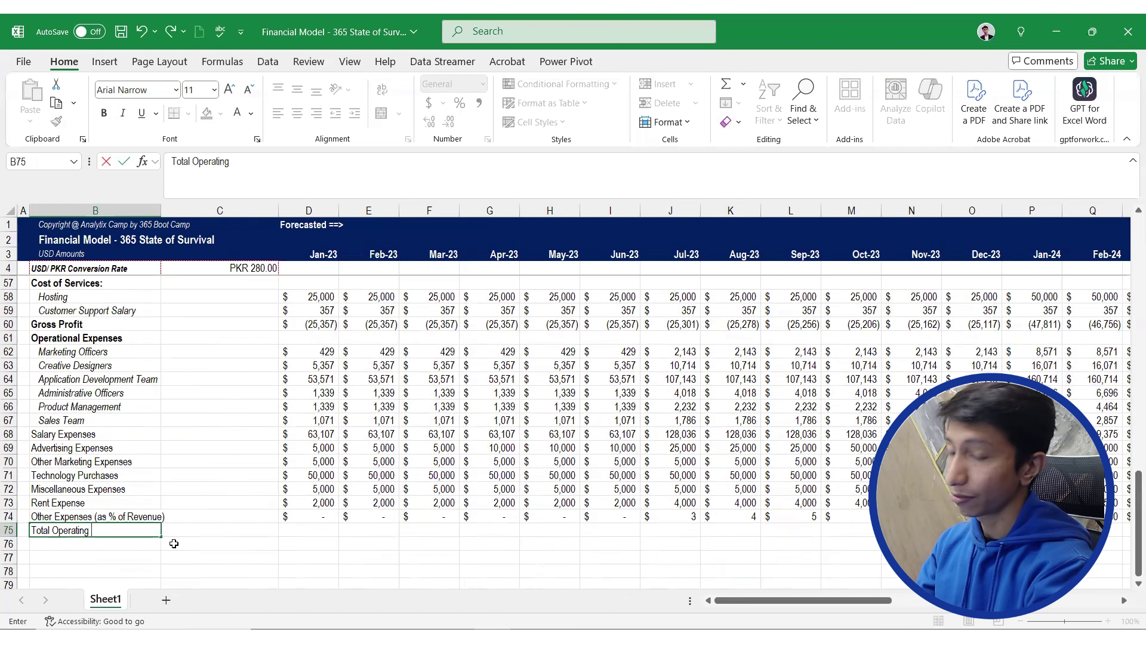
text(Expens)
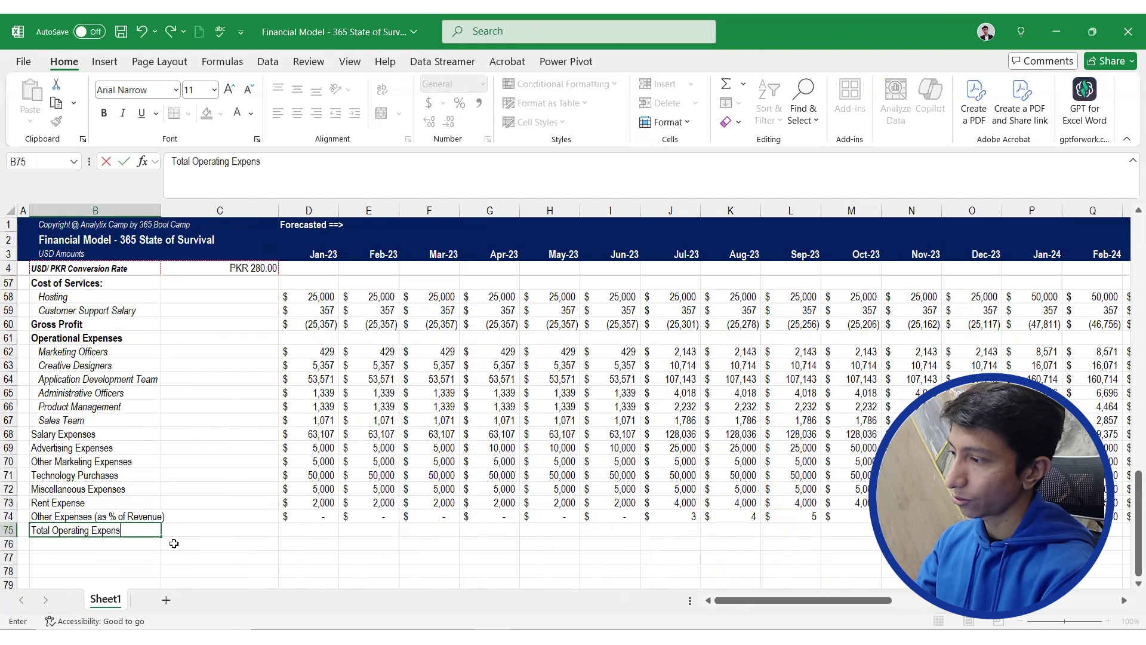
text(es)
key(ctrl+Return)
key(ctrl+b)
Try to total the Jan-23 operating expenses in D75 with the range reference =D68:D74
key(Right)
key(Right)
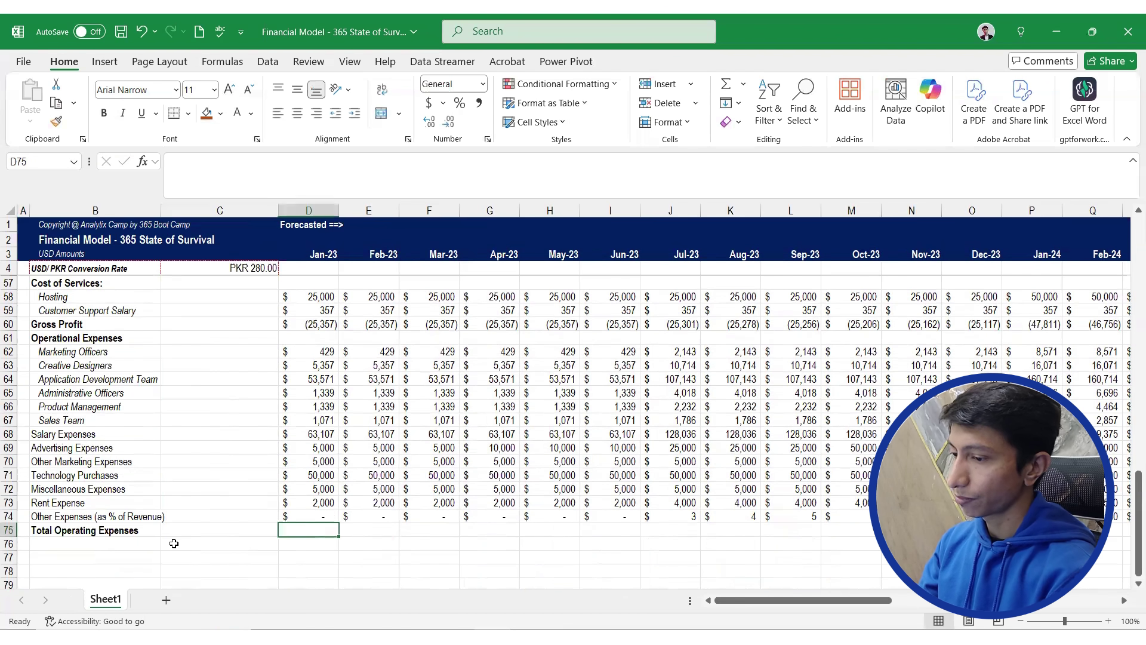
text(=)
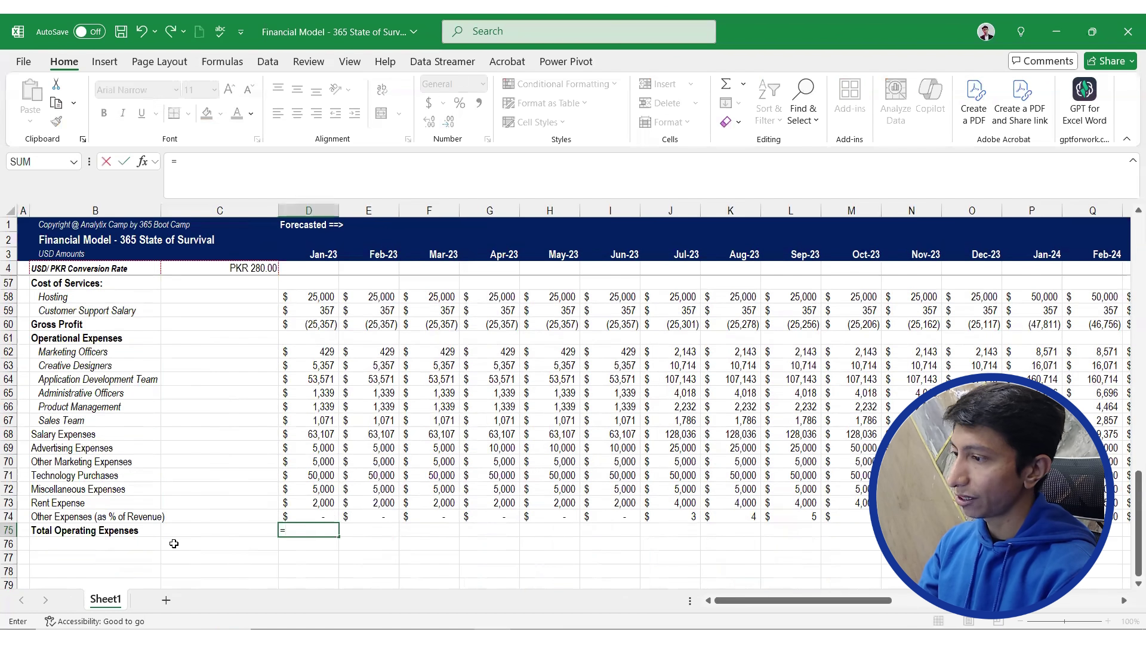
key(Up)
key(shift+Up)
key(shift+Up)
key(shift+Up)
key(shift+Up)
key(shift+Up)
key(shift+Up)
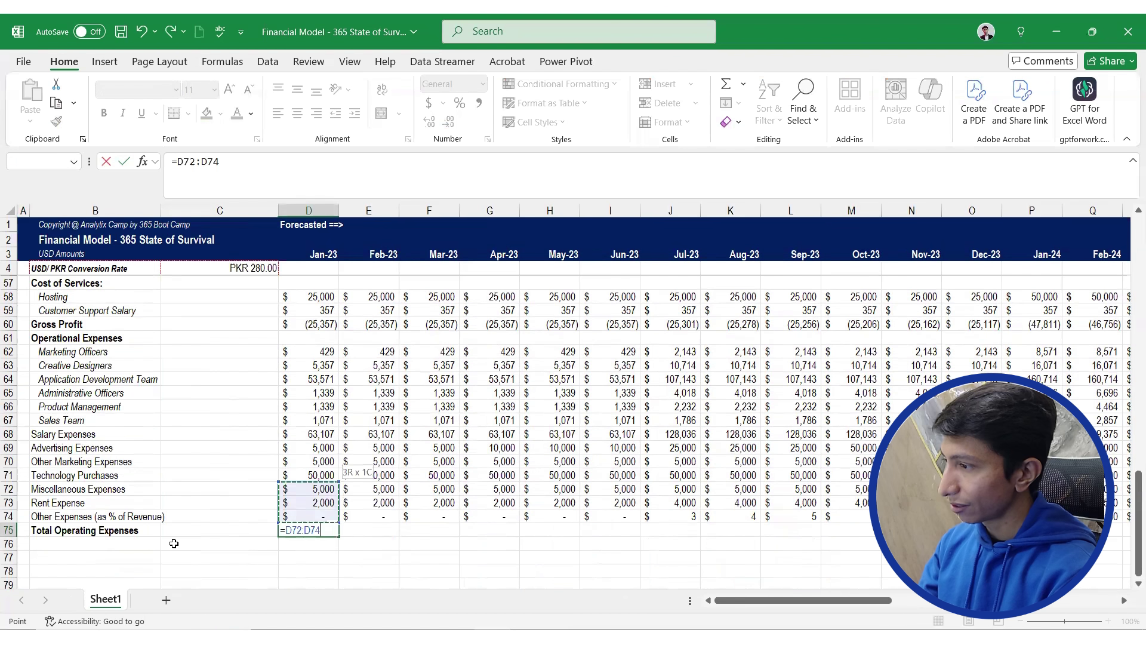
key(ctrl+Return)
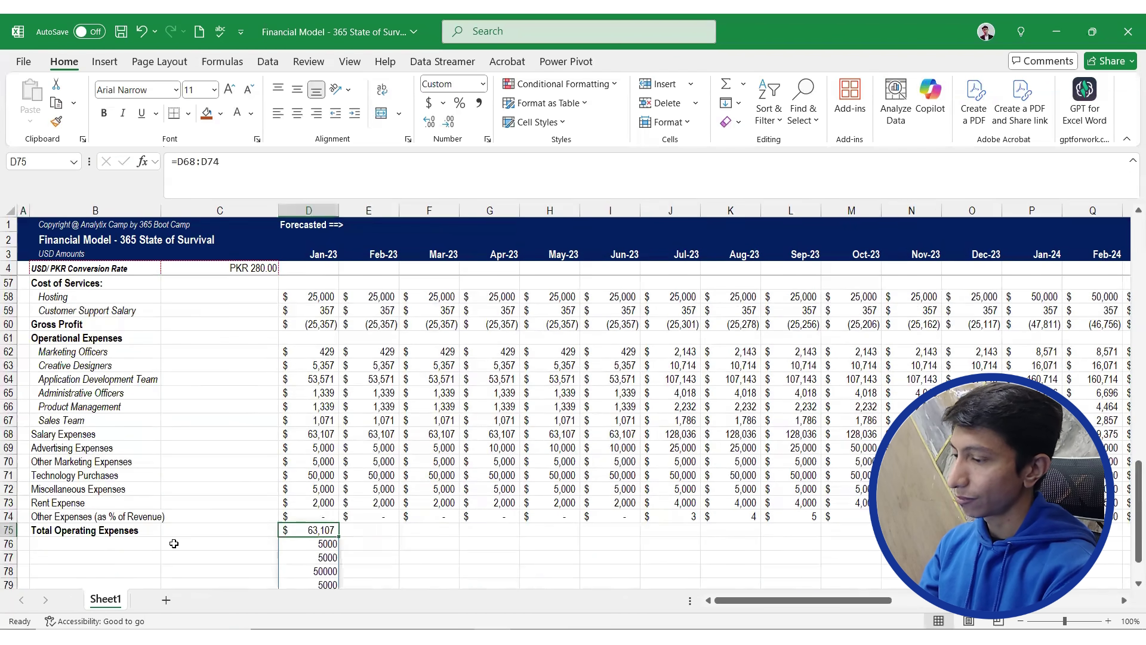
Bold D75 and total the Jan-23 operating expenses there with =SUM(D68:D74)
key(ctrl+b)
key(shift+Right)
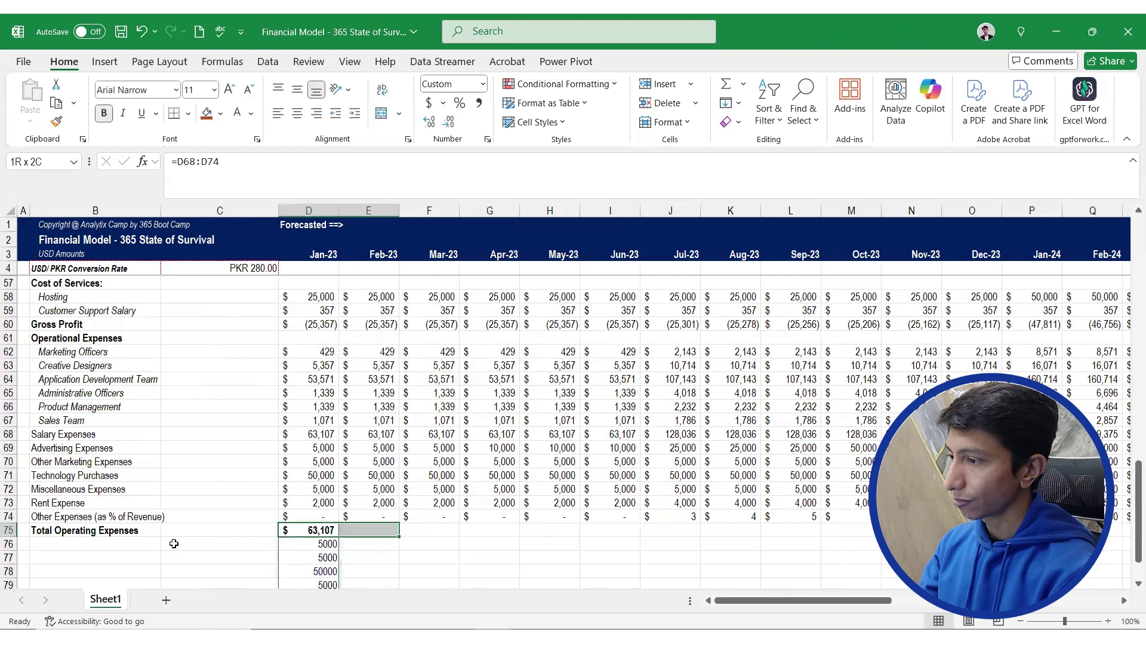
key(shift+Left)
text(=sum()
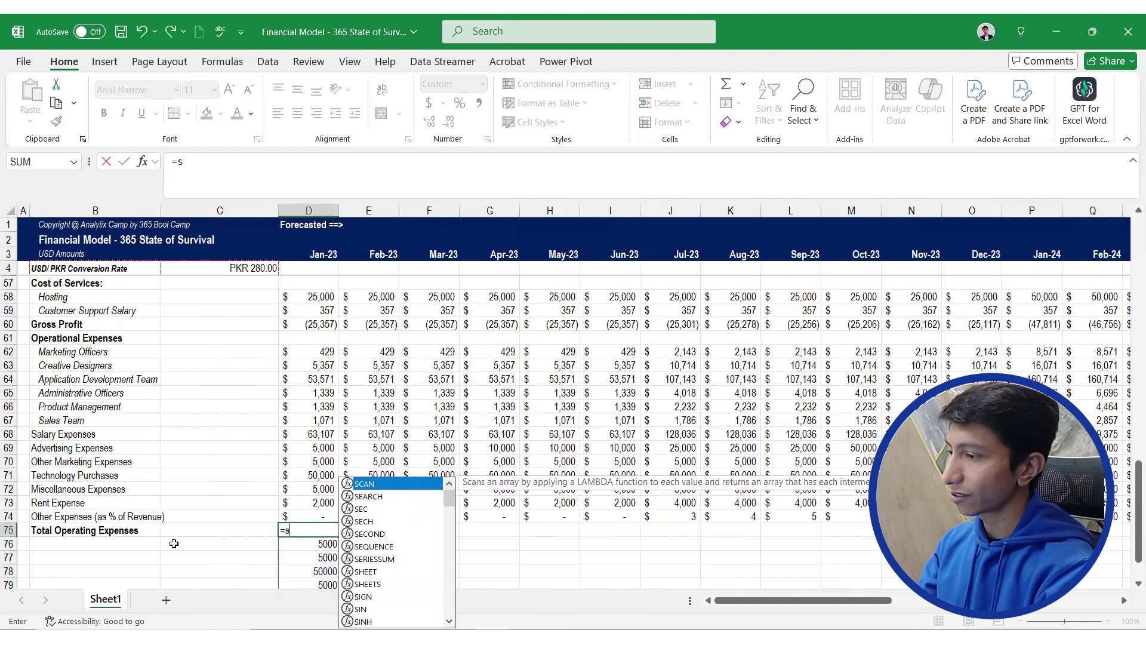
key(Up)
key(shift+Up)
key(shift+Up)
key(shift+Up)
key(shift+Up)
key(shift+Up)
key(shift+Up)
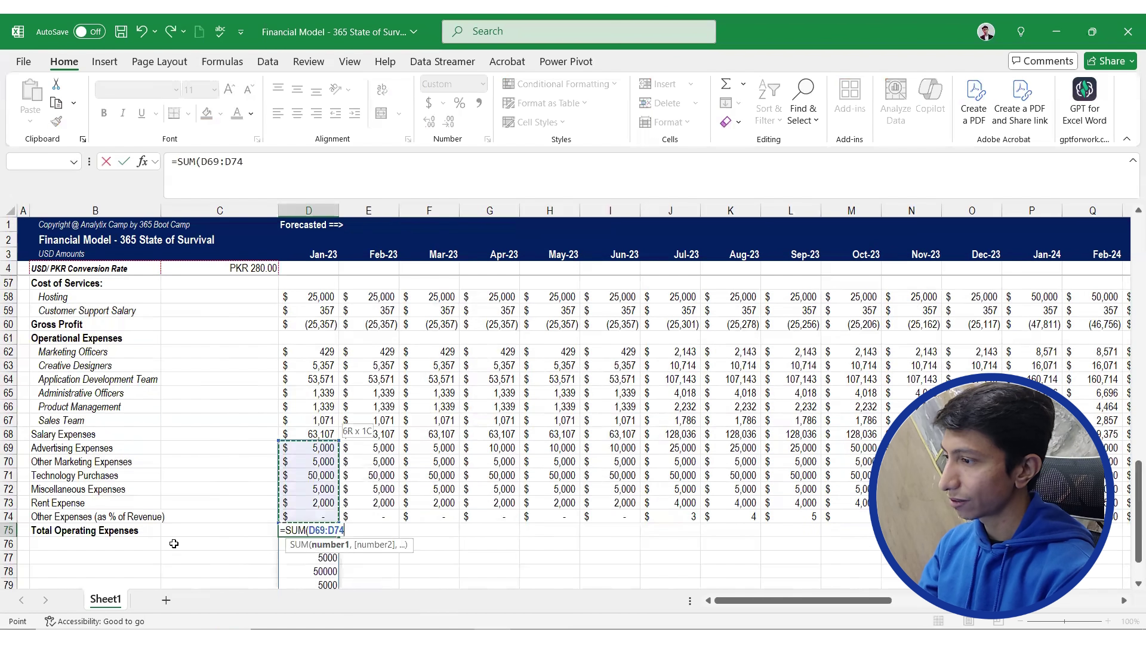
key(Return)
key(Up)
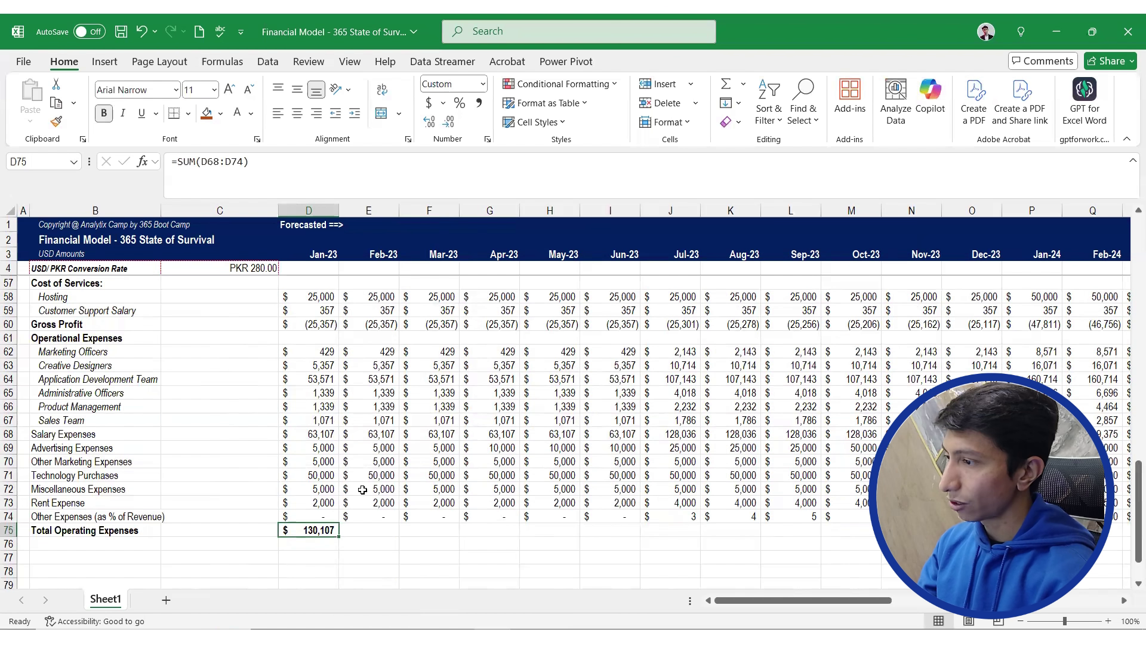
Apply a top border to the Salary Expenses row from B68 through Dec-25 in AM68
drag(95, 439, 354, 438)
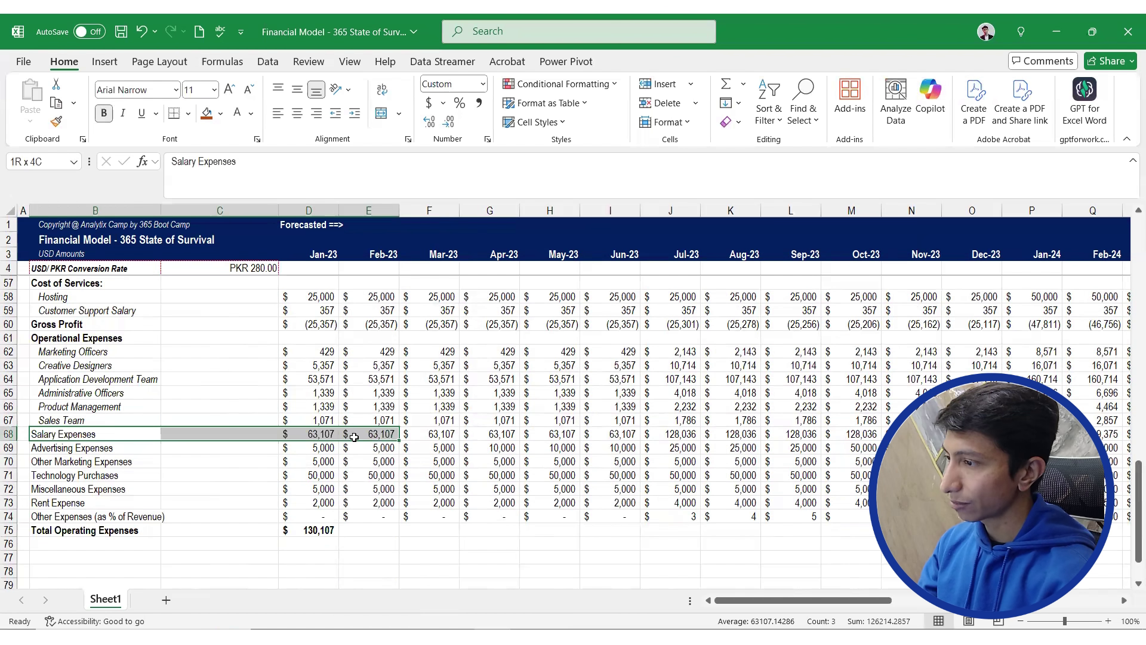
key(ctrl+shift+Right)
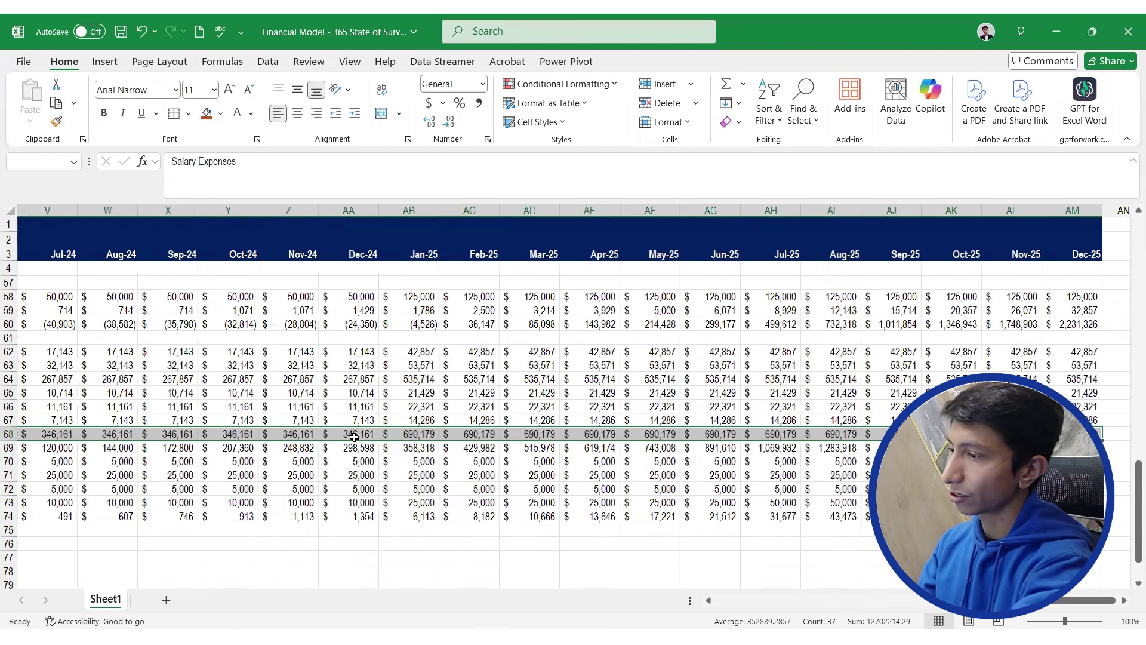
key(ctrl+1)
click(653, 268)
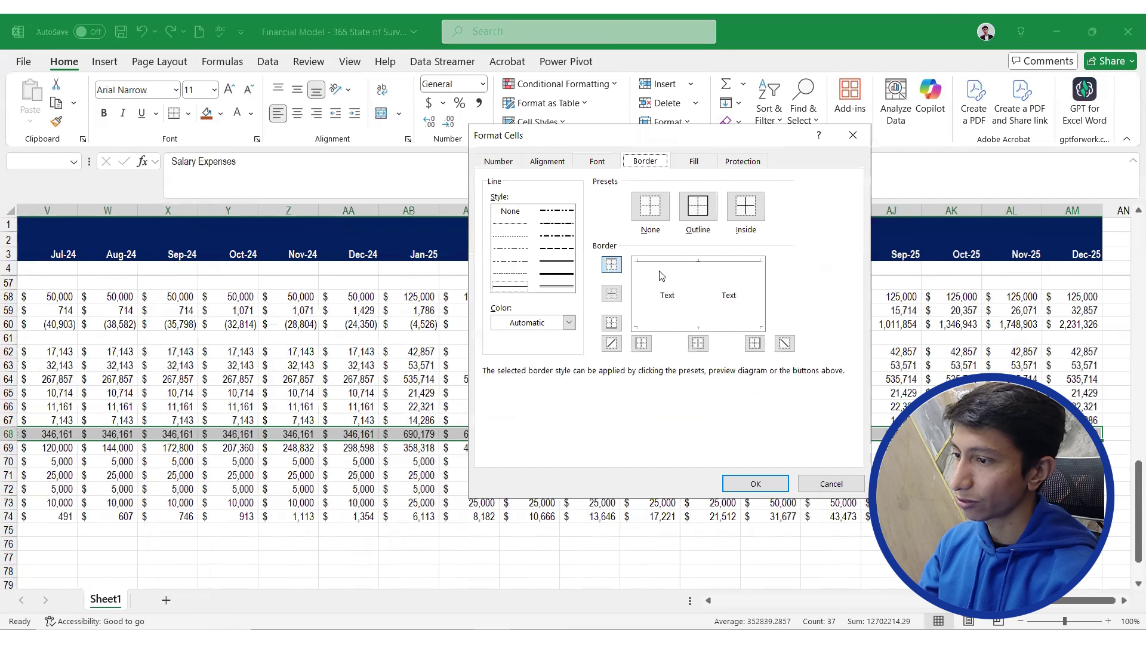
click(744, 481)
Apply a top border to the Gross Profit row from B60 through Dec-25 in AM60
key(Left)
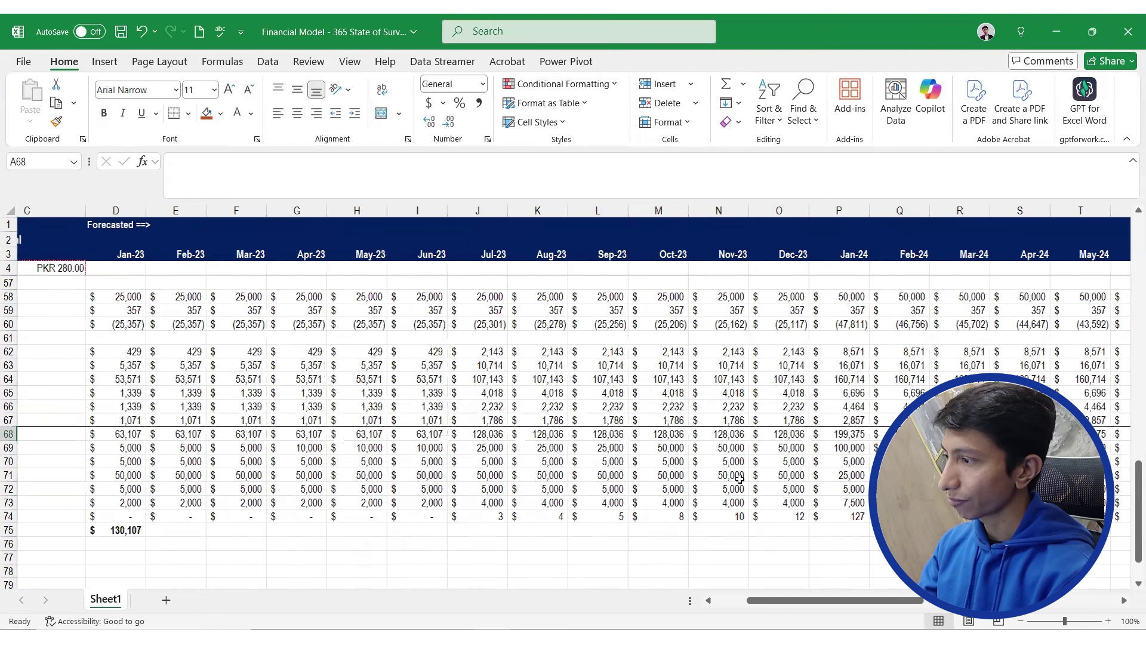
key(Down)
key(Down)
key(Down)
key(Up)
key(Up)
key(Right)
key(Right)
key(Up)
key(Right)
key(Left)
key(Up)
key(Up)
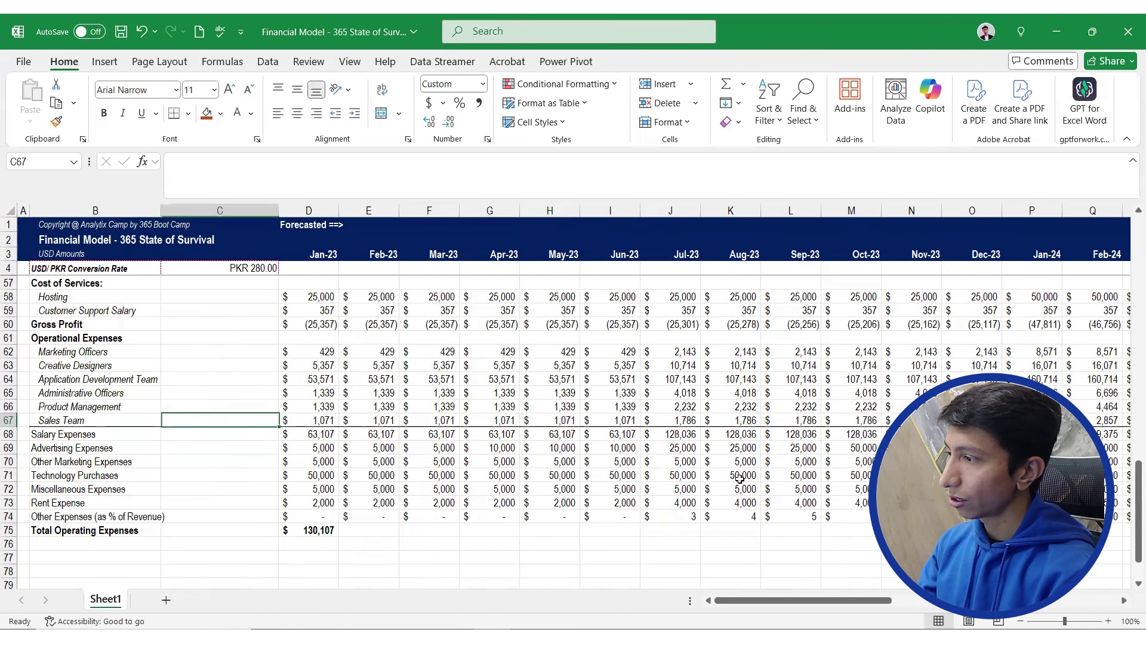
key(Left)
key(Up)
key(Up)
key(Up)
key(Up)
key(Up)
key(Up)
key(shift+Right)
key(shift+Right)
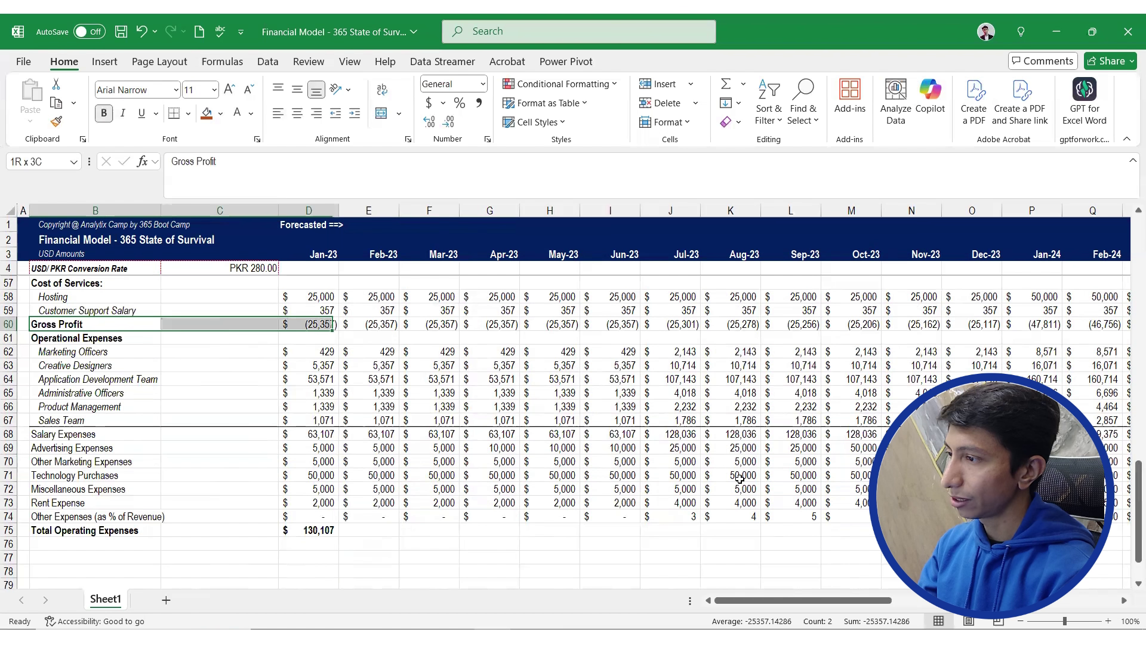
key(ctrl+shift+Right)
key(ctrl+1)
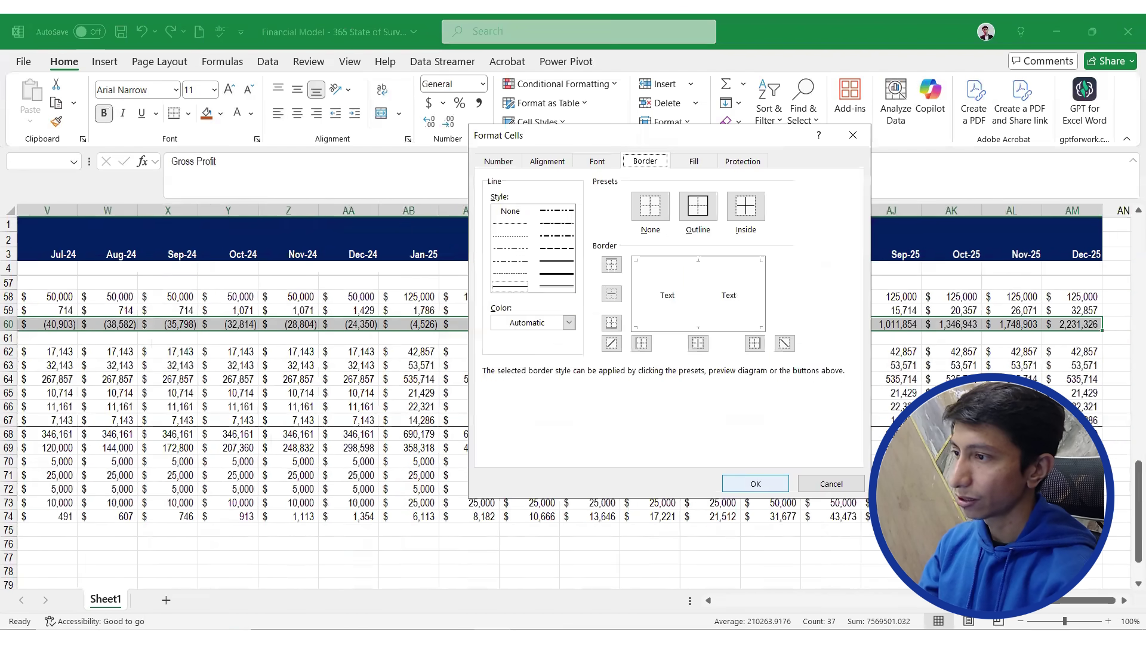
click(771, 490)
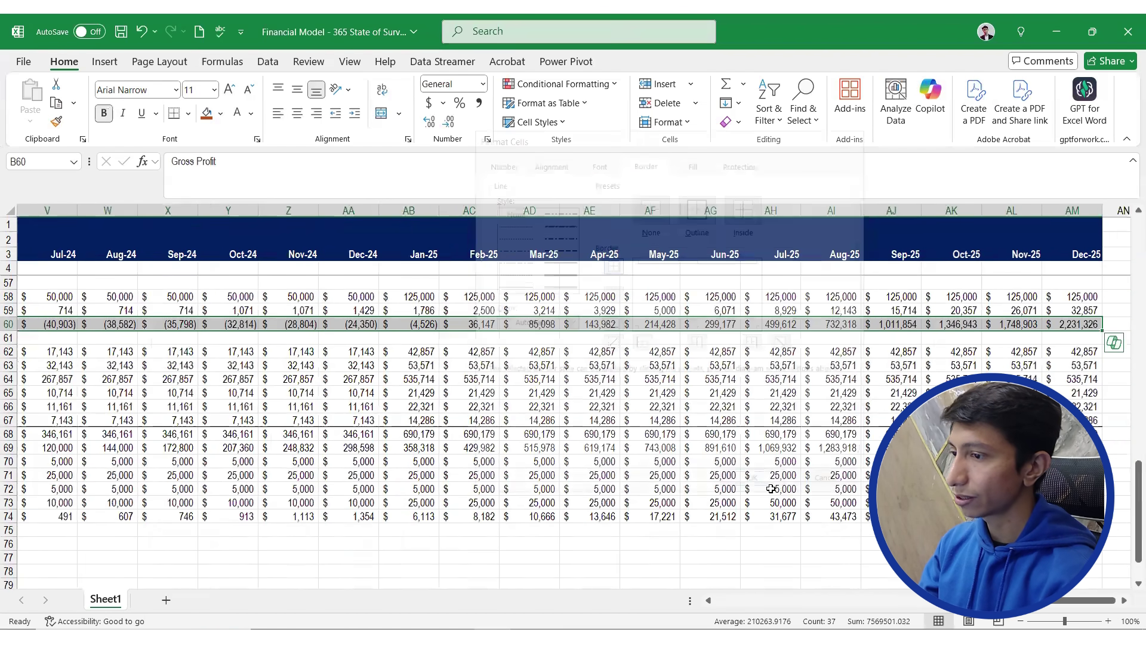
Bold the Gross Profit amounts in row 60 from Jan-23 to Dec-25
key(Right)
key(Left)
key(Left)
key(Down)
key(Right)
key(Down)
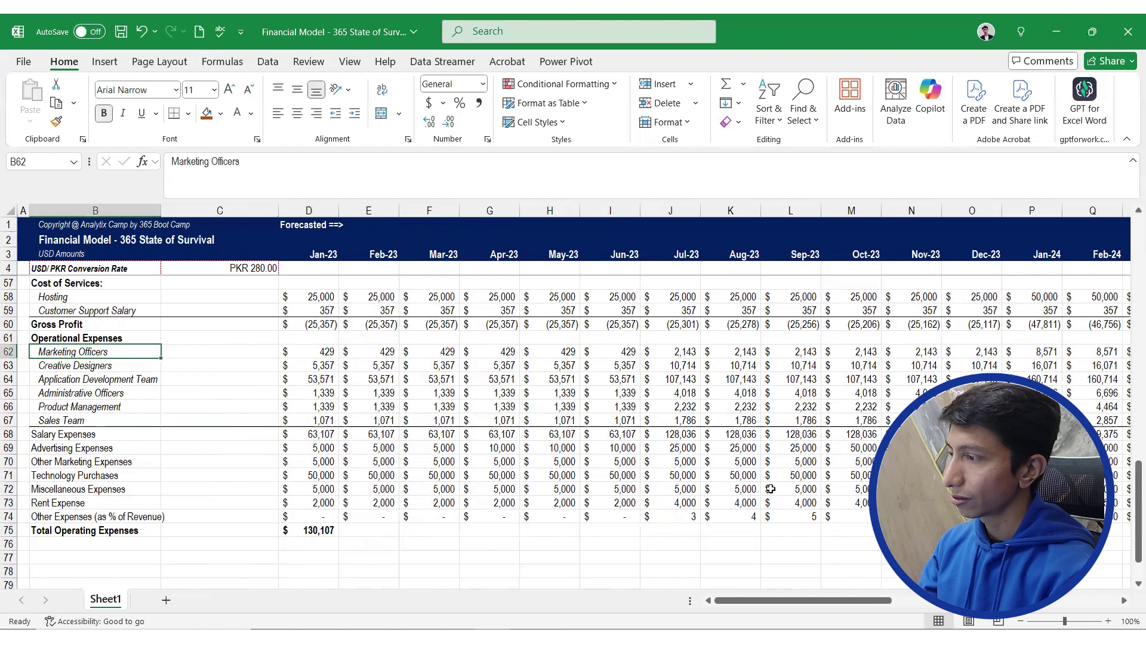
key(Down)
key(Up)
key(Up)
key(Up)
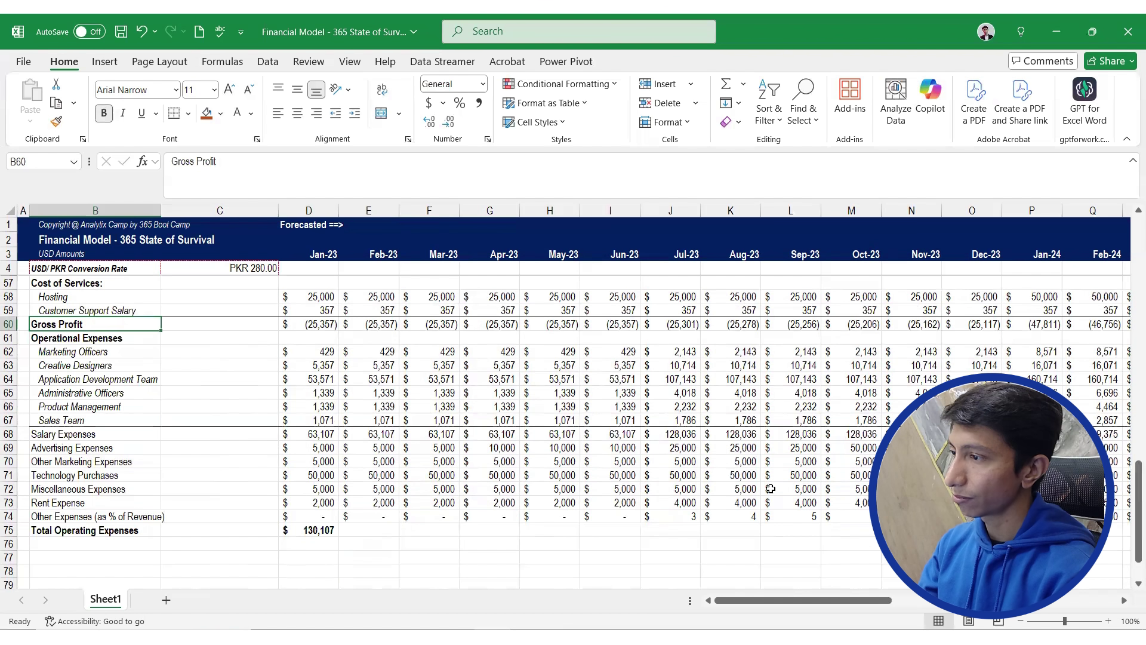
key(Right)
key(Right)
key(ctrl+shift+Right)
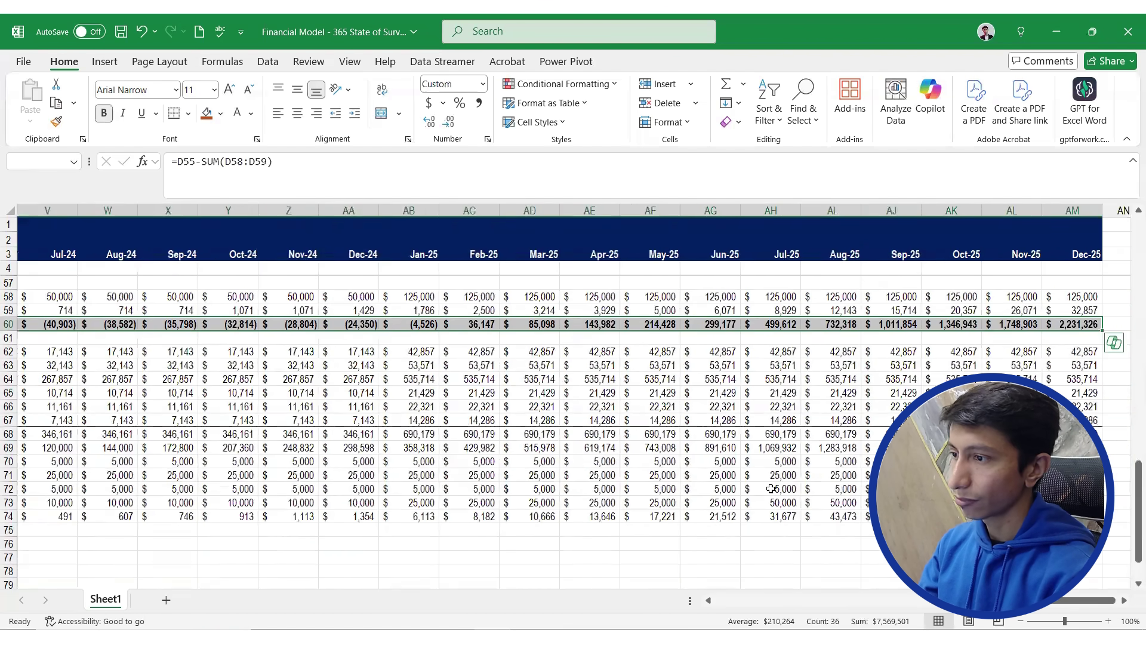
Fill the Total Operating Expenses formula from D75 across row 75 to Dec-25
key(Down)
key(Left)
key(Left)
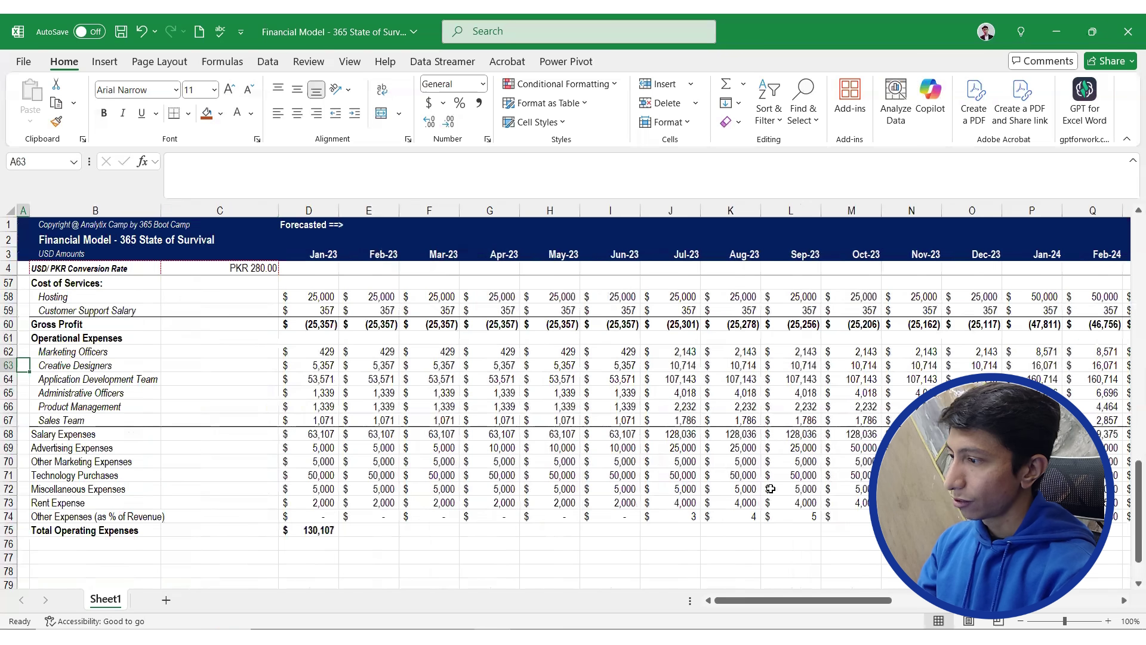
key(ctrl+Down)
key(Right)
key(Right)
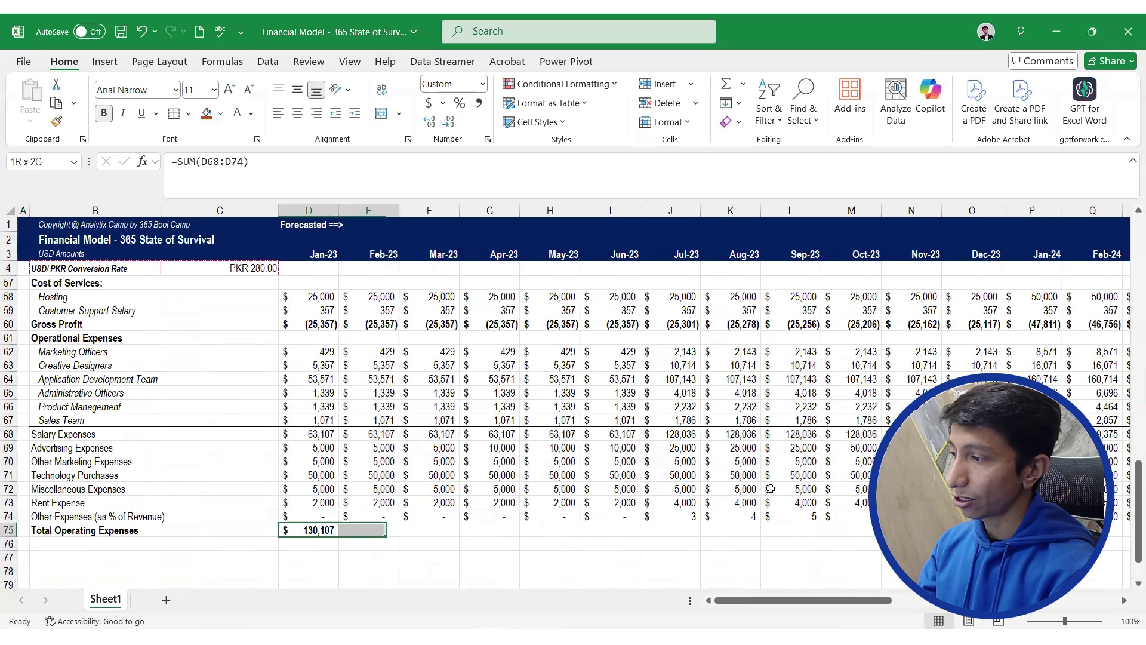
key(shift+Right)
key(shift+Right)
key(shift+Right)
key(shift+Right)
key(shift+Right)
key(shift+Right)
key(shift+Right)
key(shift+Right)
key(shift+Right)
key(shift+Right)
key(shift+Right)
key(shift+Right)
key(shift+Right)
key(shift+Right)
key(shift+Right)
key(shift+Right)
key(shift+Right)
key(shift+Right)
key(shift+Right)
key(shift+Right)
key(ctrl+shift+Right)
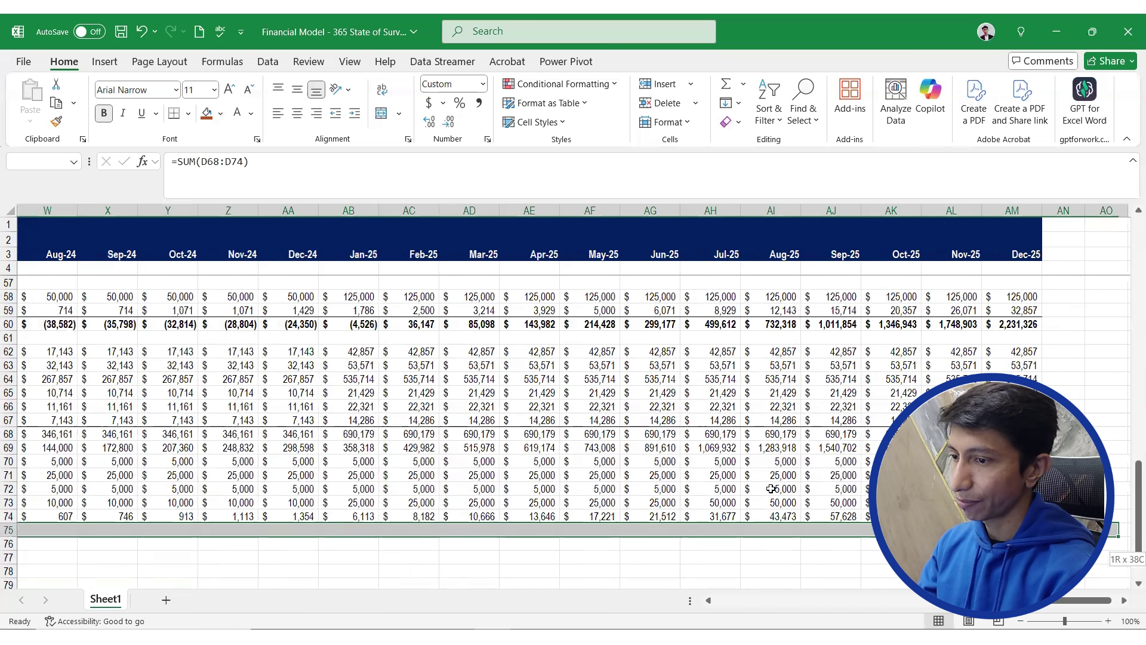
key(ctrl+r)
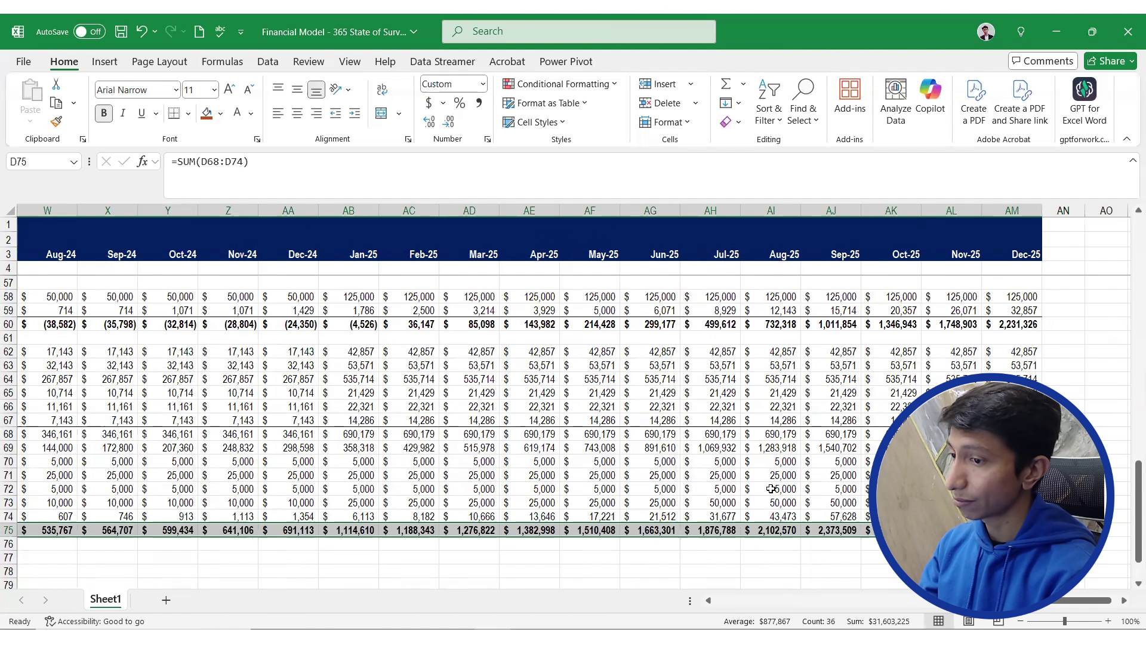
Apply a top border to the Total Operating Expenses row from B75 through Dec-25 in AM75
key(ctrl+Left)
key(shift+Right)
key(shift+Right)
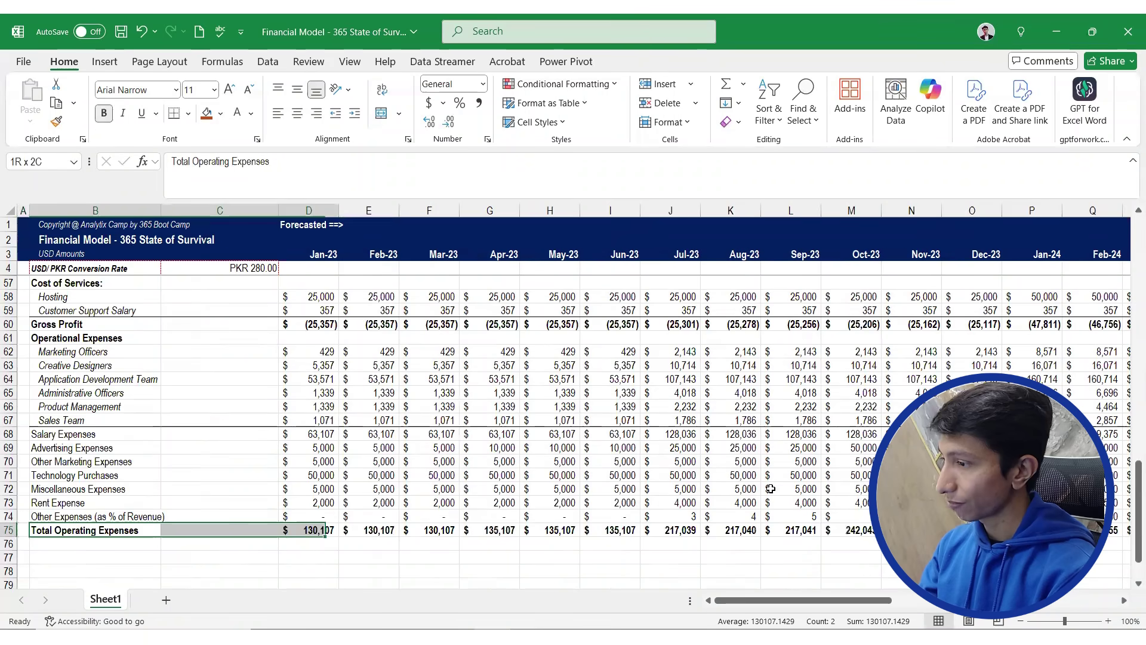
key(ctrl+shift+Right)
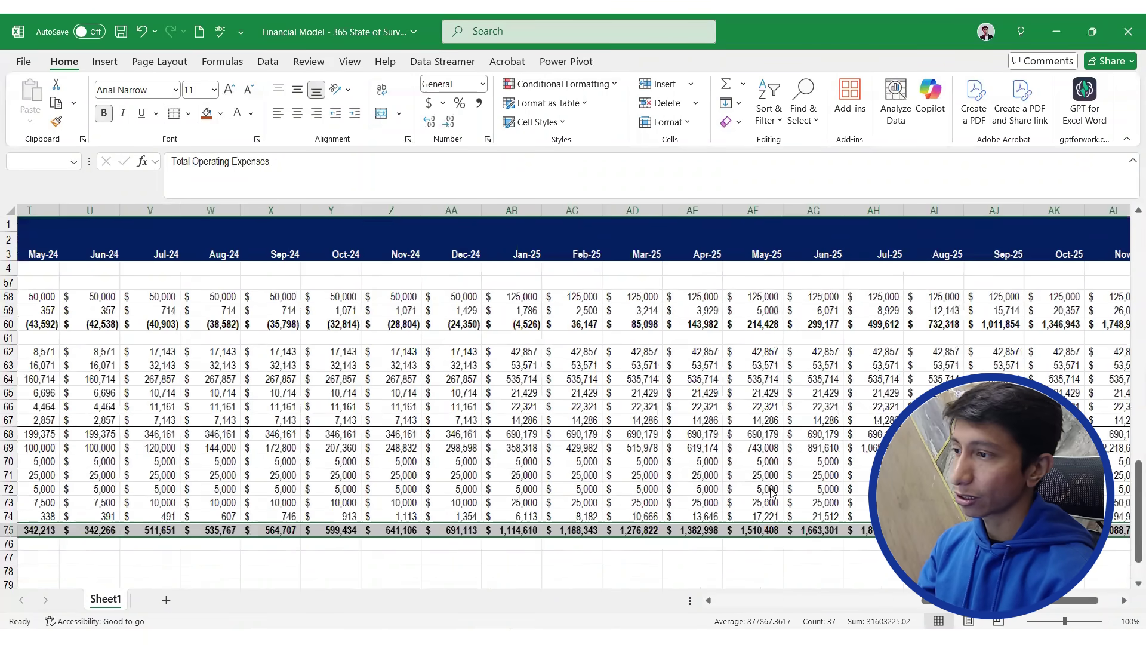
key(ctrl+1)
click(663, 266)
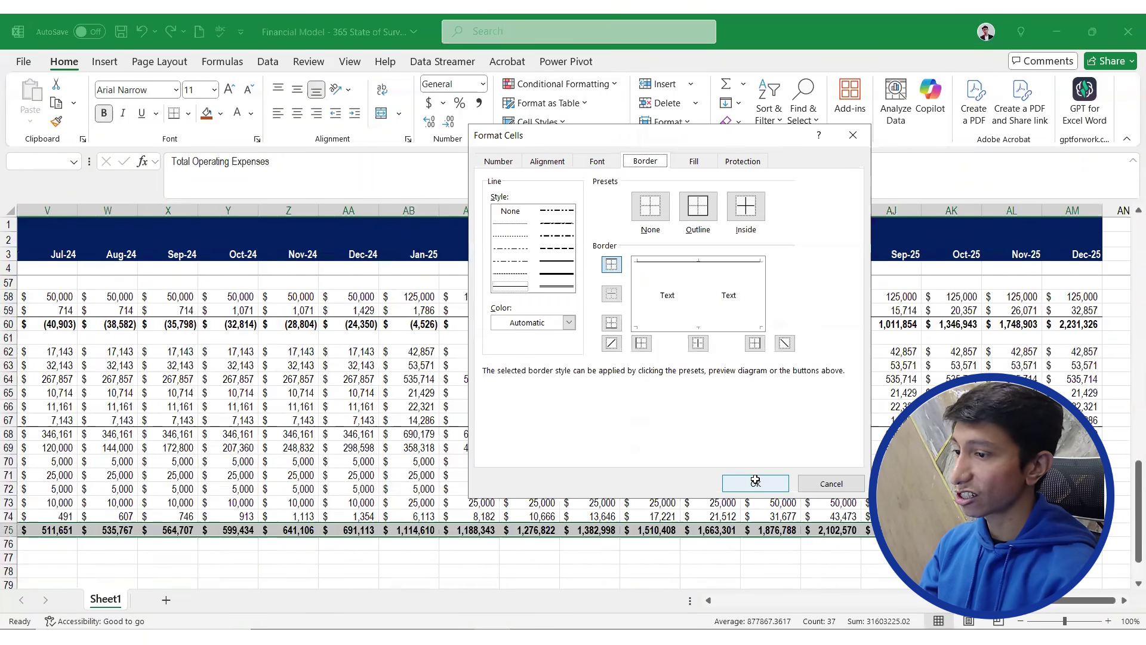
click(755, 483)
key(Home)
key(Down)
key(Right)
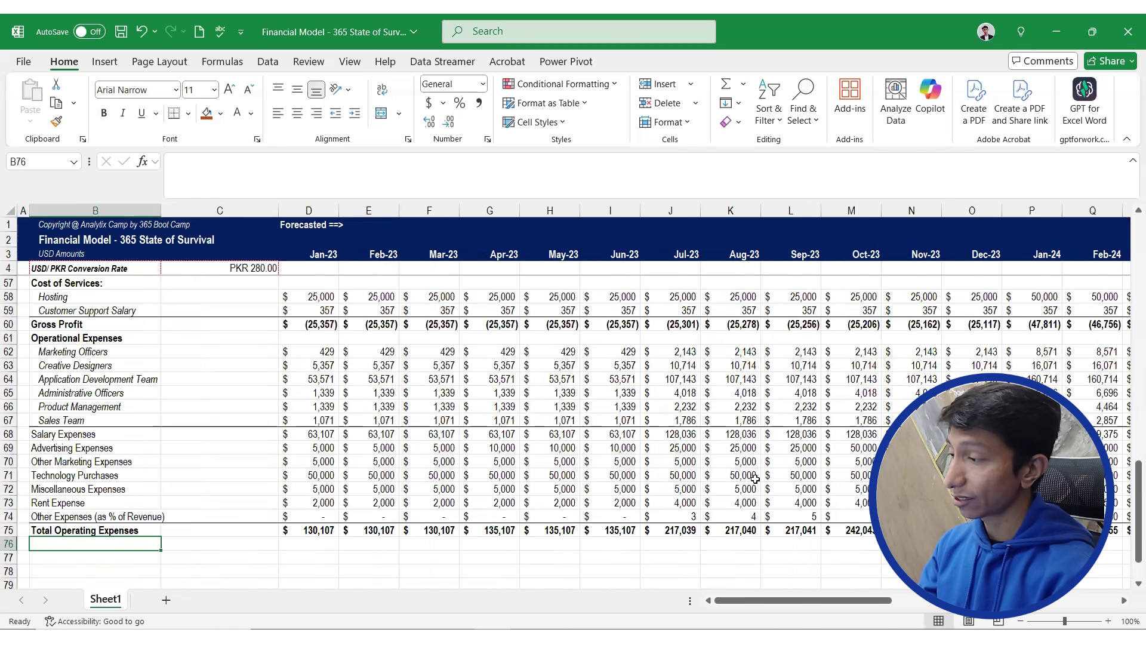
Undo the top border on the Total Operating Expenses row
key(ctrl+z)
key(Down)
key(Down)
key(Up)
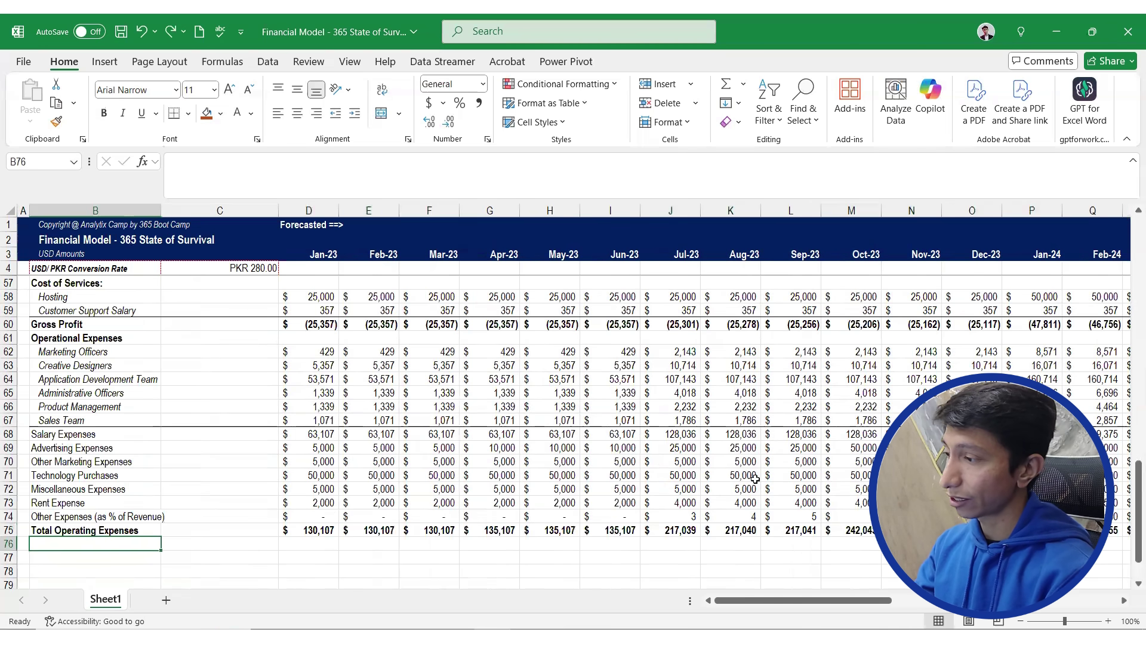
Enter the bold label "Net Income/ EBITDA/ EBT" in B77, leaving row 76 blank beneath Total Operating Expenses
key(Down)
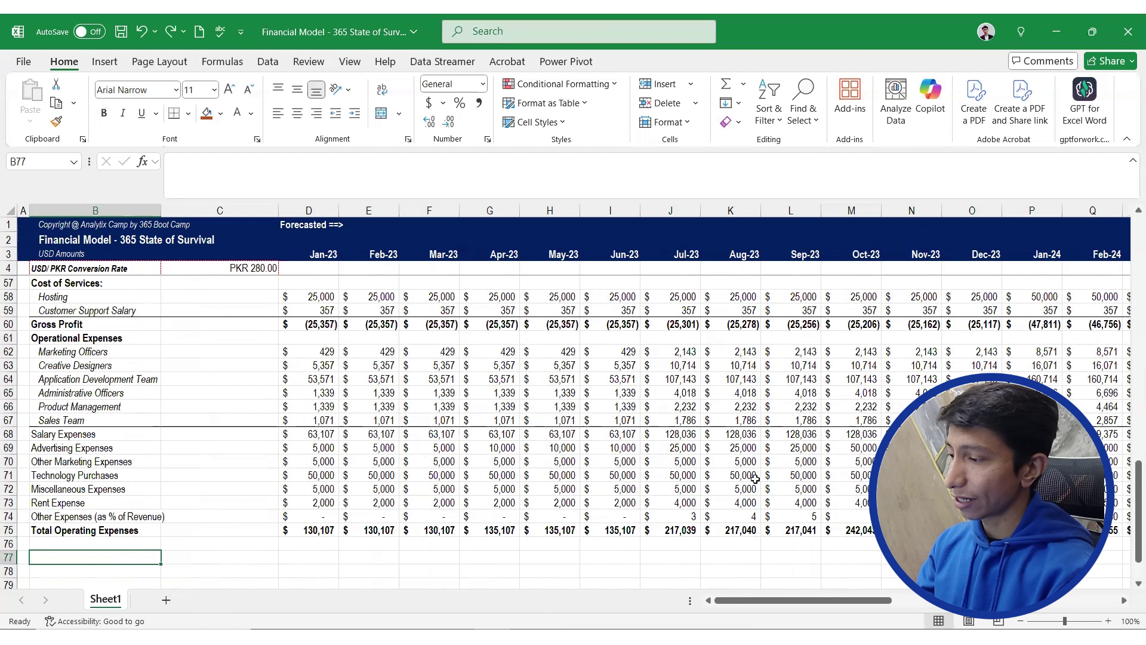
text(B)
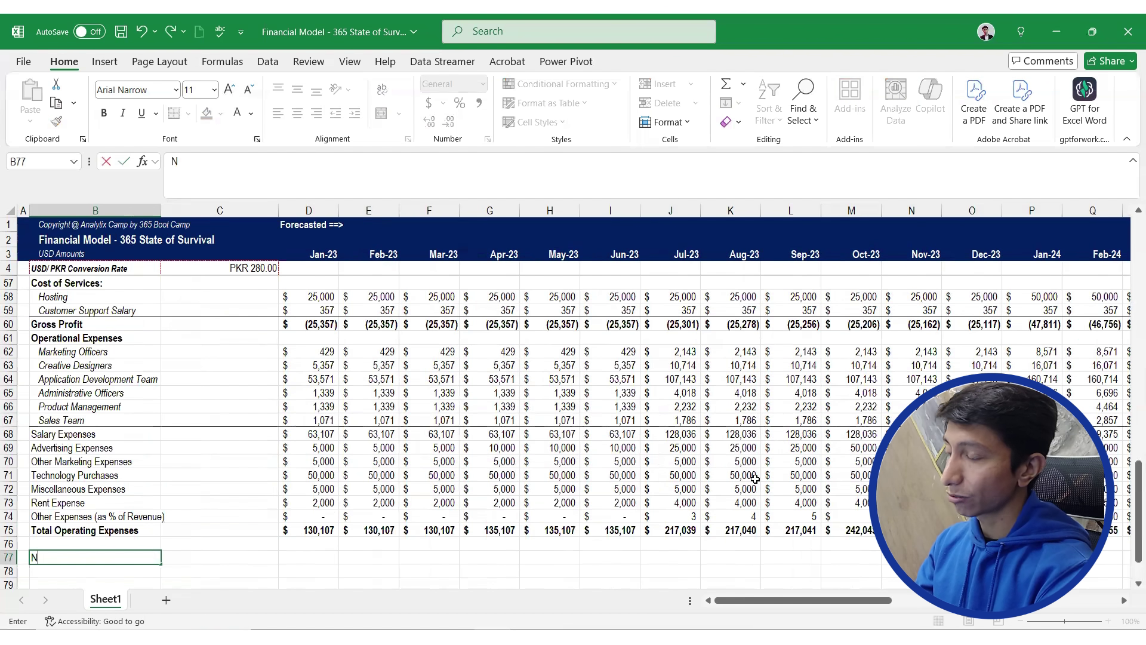
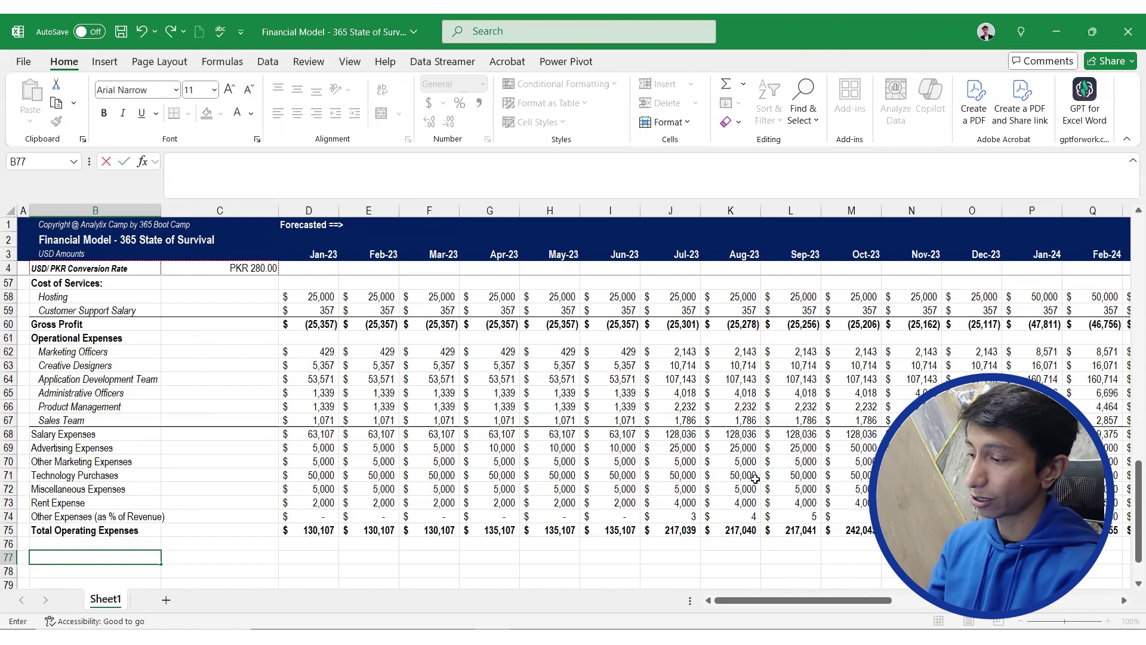
text(Net In)
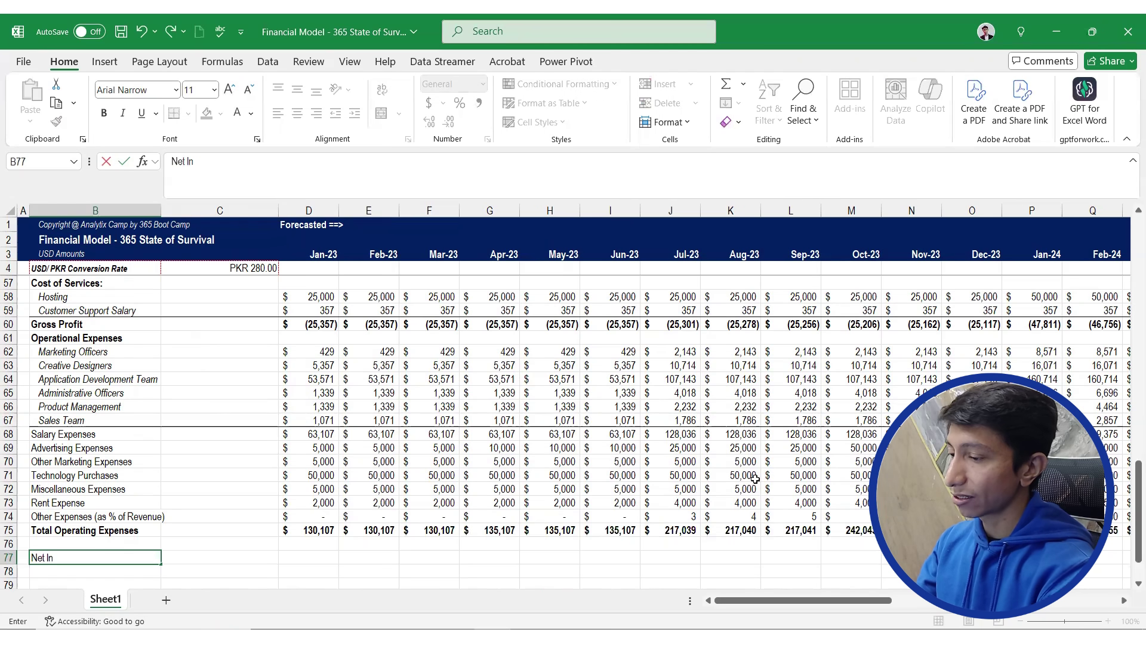
text(come/)
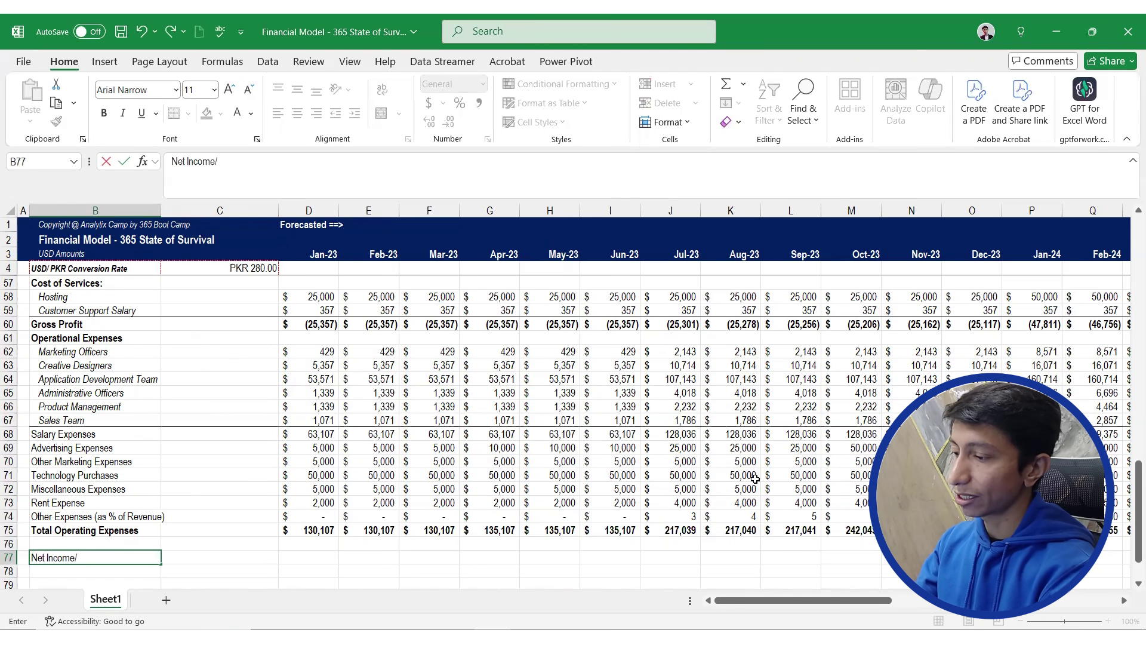
text( EB)
key(BackSpace)
key(BackSpace)
key(BackSpace)
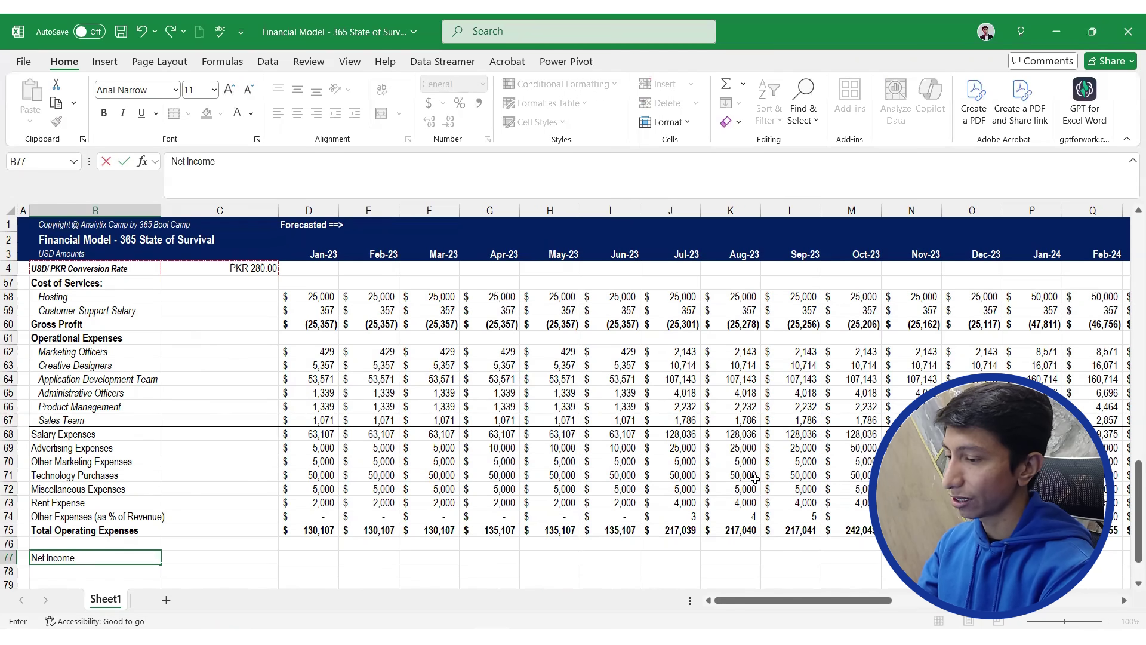
text(EBI)
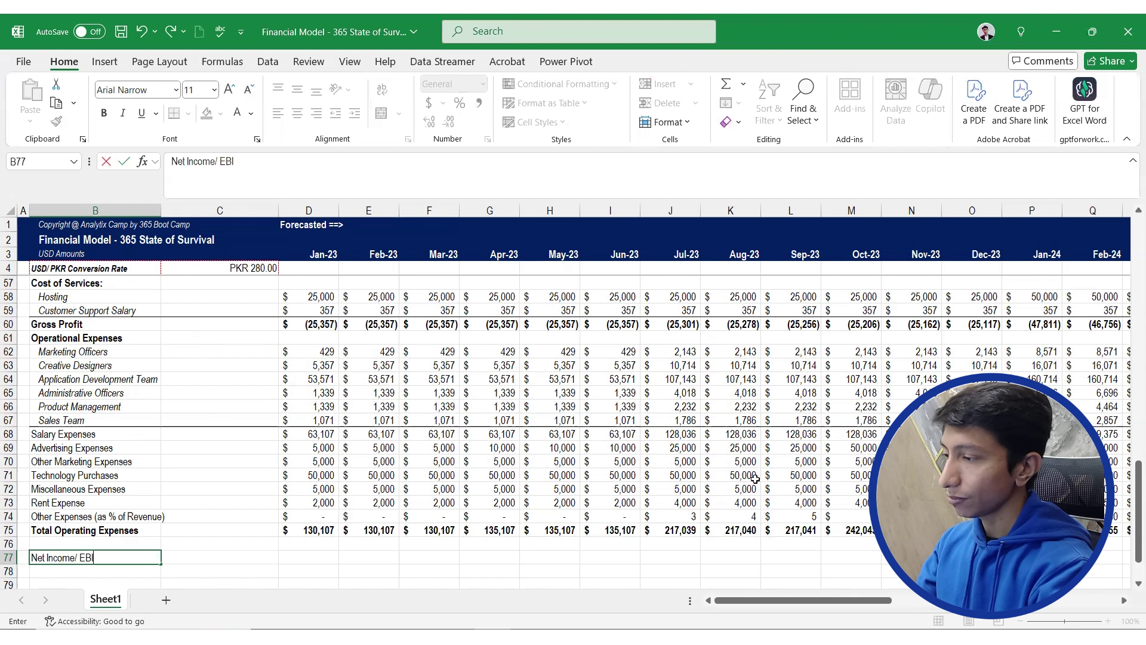
text(TDA/ EBT)
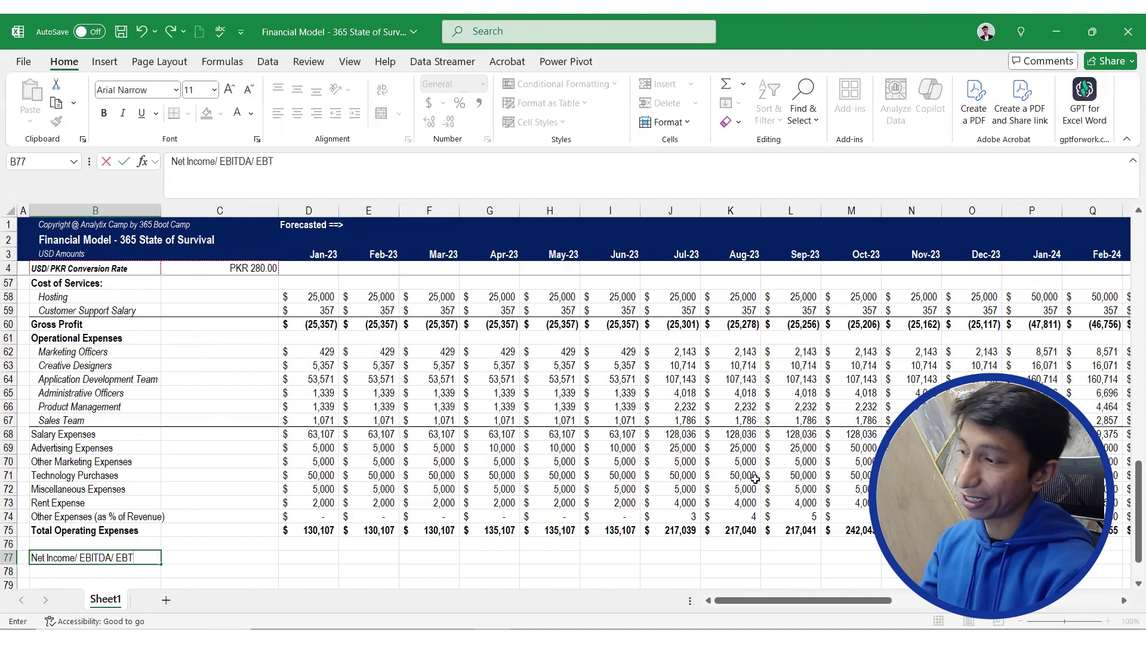
key(Return)
key(Up)
key(ctrl+b)
Calculate Jan-23 net income in D77 as Gross Profit minus Total Operating Expenses with the formula =D60-D75
key(Right)
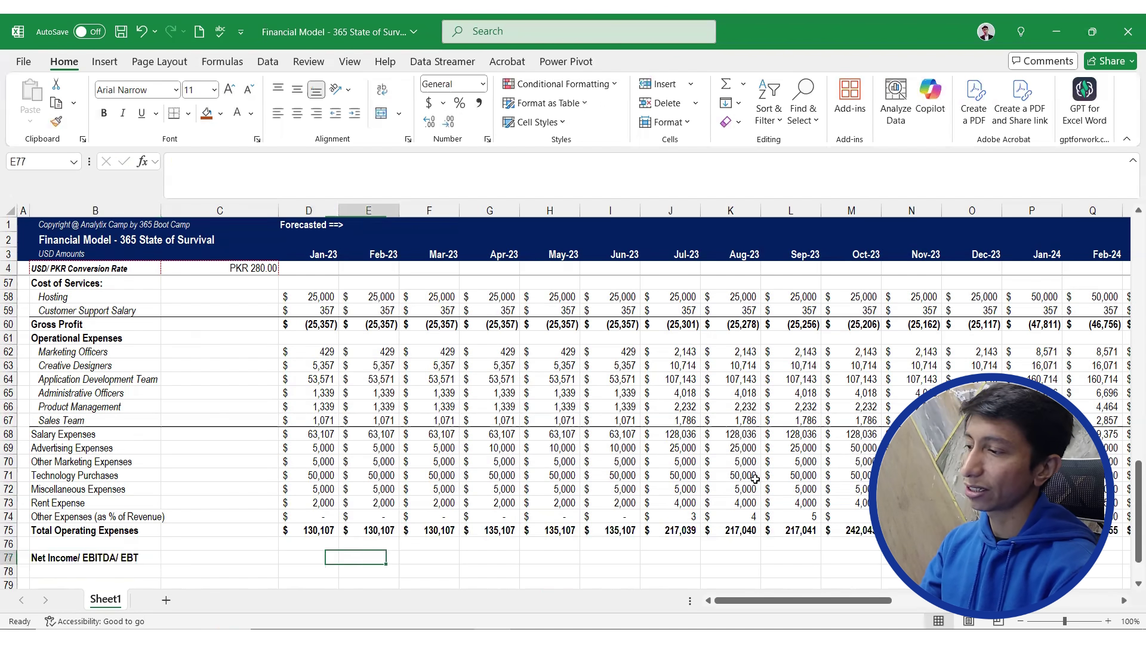
key(Right)
text(=)
key(Up)
key(Up)
key(Up)
key(Up)
key(Up)
key(Up)
key(Up)
key(Up)
key(Up)
key(Up)
key(Up)
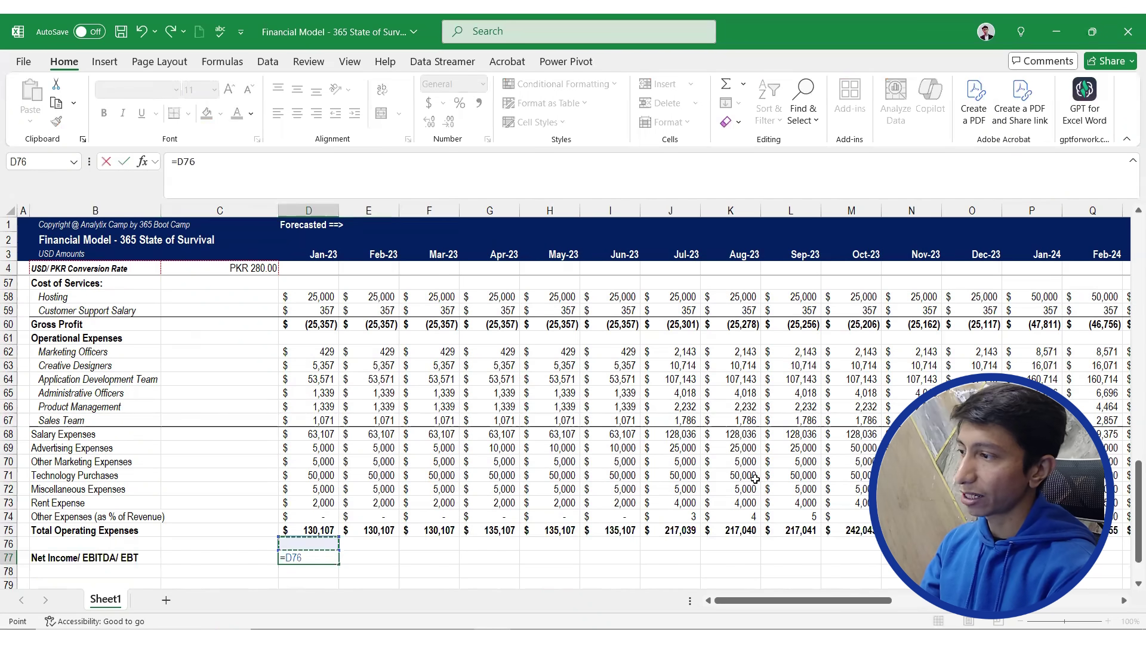
key(Up)
key(Up)
key(Up)
key(Up)
key(Up)
key(Up)
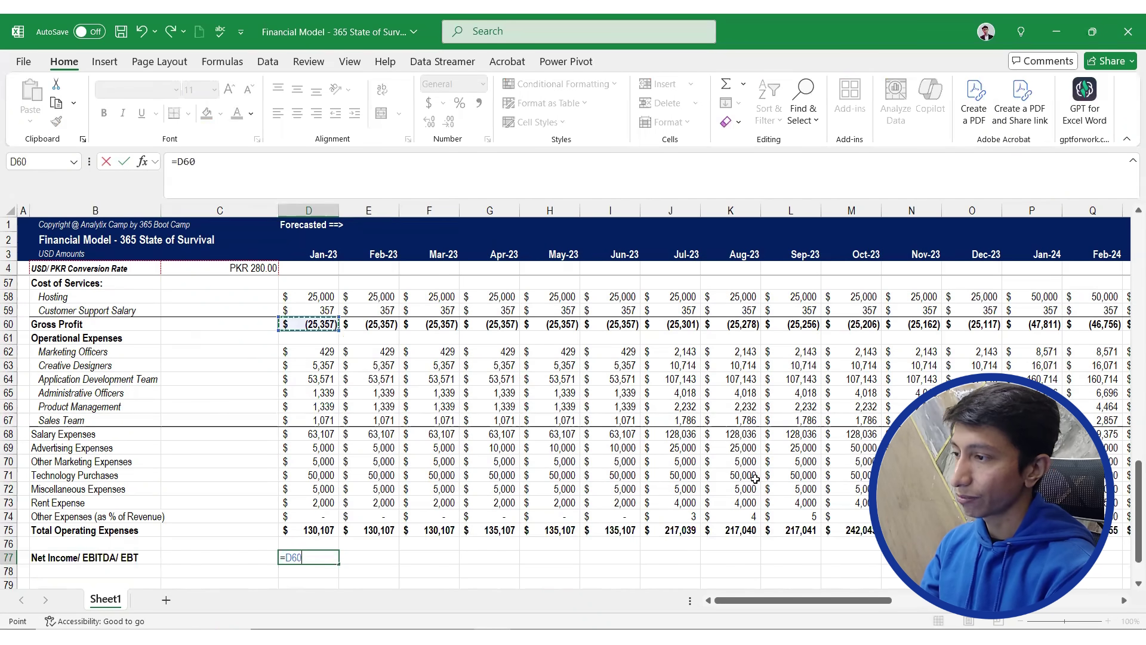
text(-)
key(Up)
key(Up)
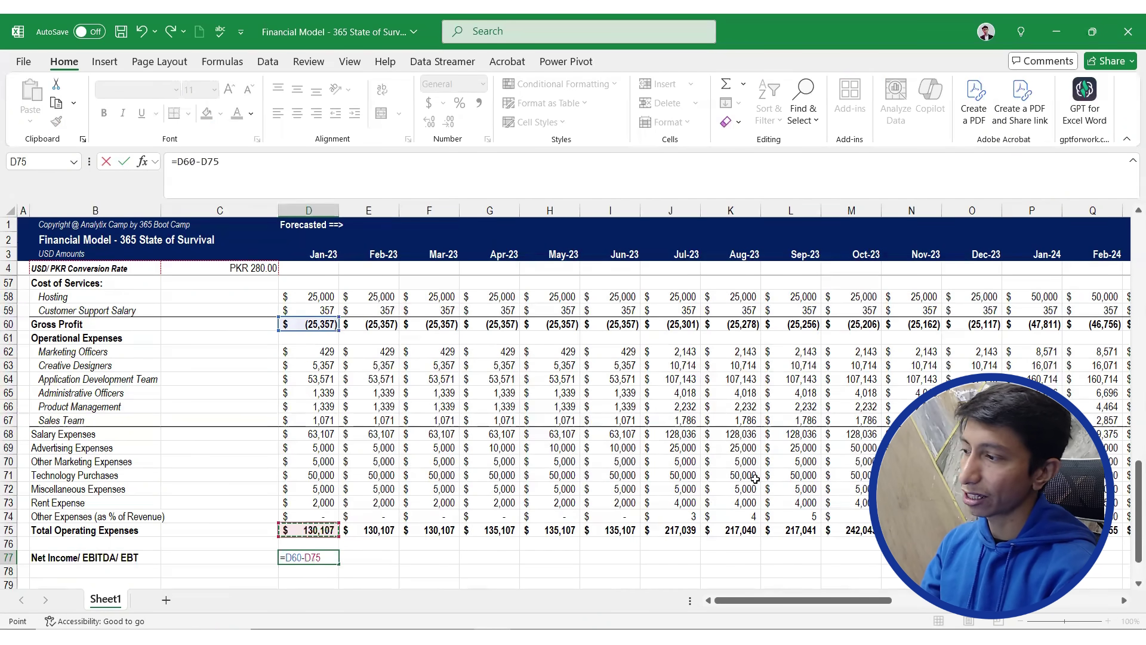
key(ctrl+Return)
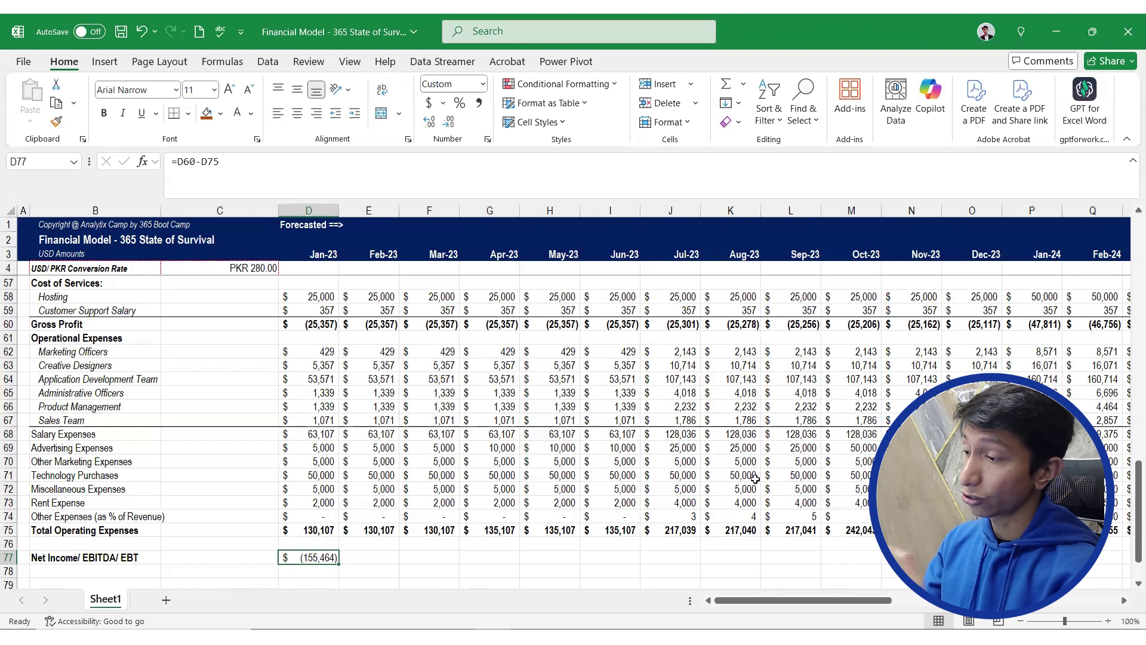
Fill the net income formula from D77 across row 77 to Dec-25 in AM77
key(Up)
key(Down)
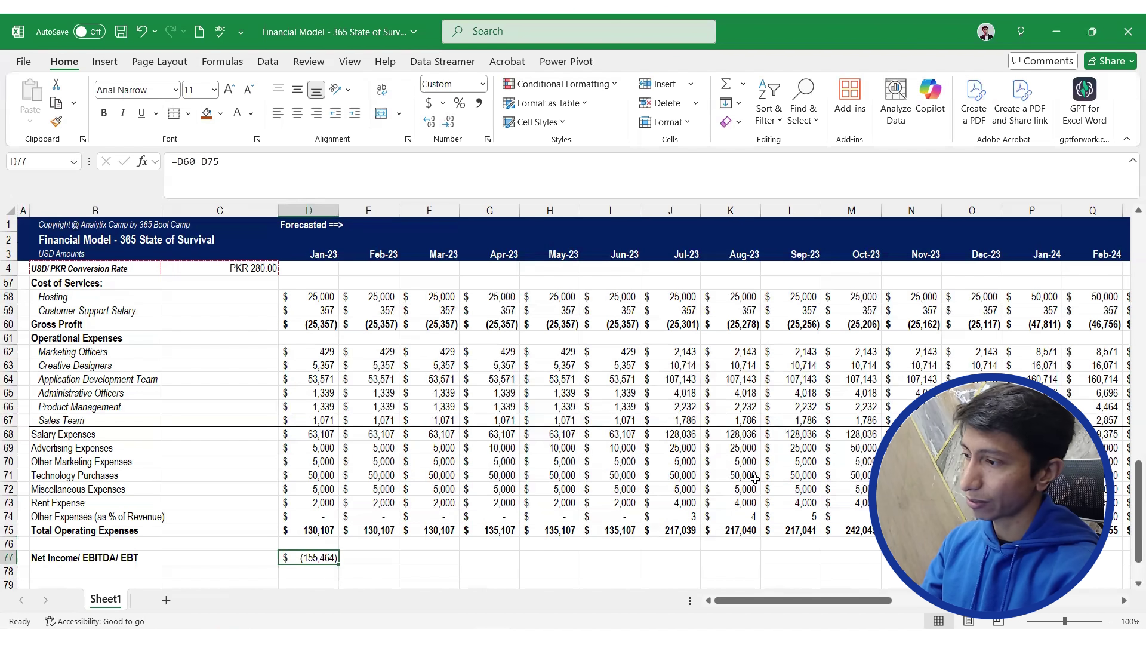
key(Right)
key(Left)
key(Left)
key(Up)
key(Left)
key(Right)
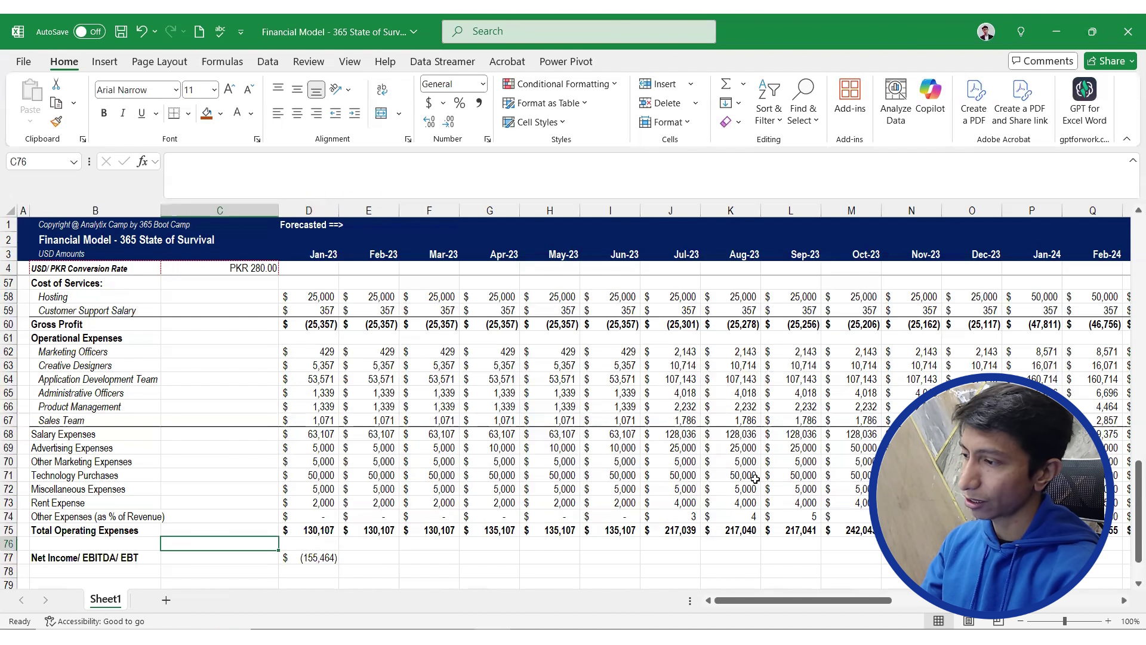
key(Down)
key(Right)
key(shift+Right)
key(shift+Right)
key(shift+Right)
key(shift+Right)
key(shift+Right)
key(shift+Right)
key(shift+Right)
key(shift+Right)
key(shift+Right)
key(shift+Right)
key(shift+Right)
key(shift+Right)
key(shift+Right)
key(shift+Right)
key(shift+Right)
key(shift+Right)
key(shift+Right)
key(shift+Right)
key(shift+Right)
key(shift+Right)
key(shift+Right)
key(shift+Right)
key(shift+Right)
key(shift+Right)
key(shift+Right)
key(shift+Right)
key(shift+Right)
key(shift+Right)
key(shift+Right)
key(shift+Right)
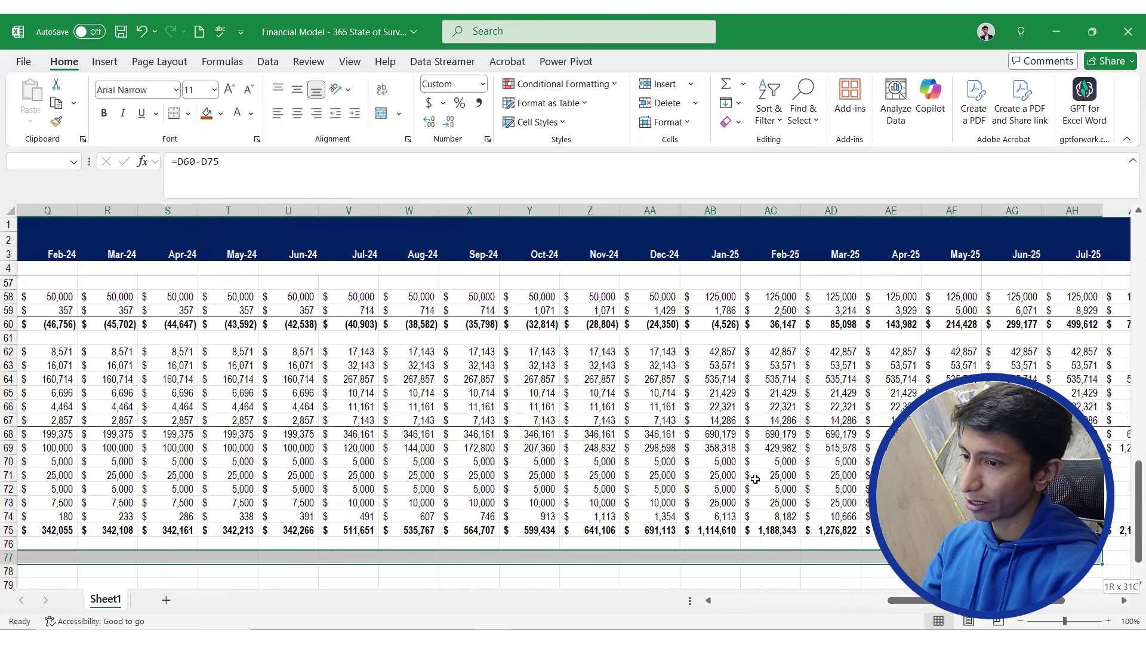
key(shift+Right)
key(shift+Right)
key(shift+Right)
key(shift+Right)
key(shift+Right)
key(shift+Right)
key(shift+Right)
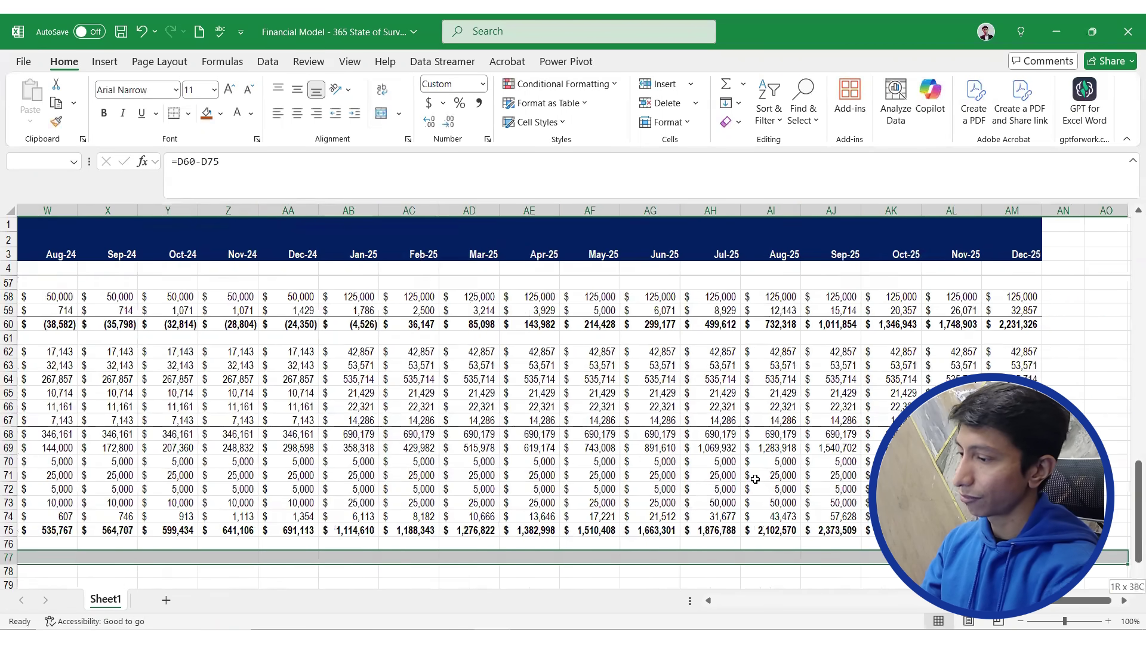
key(ctrl+r)
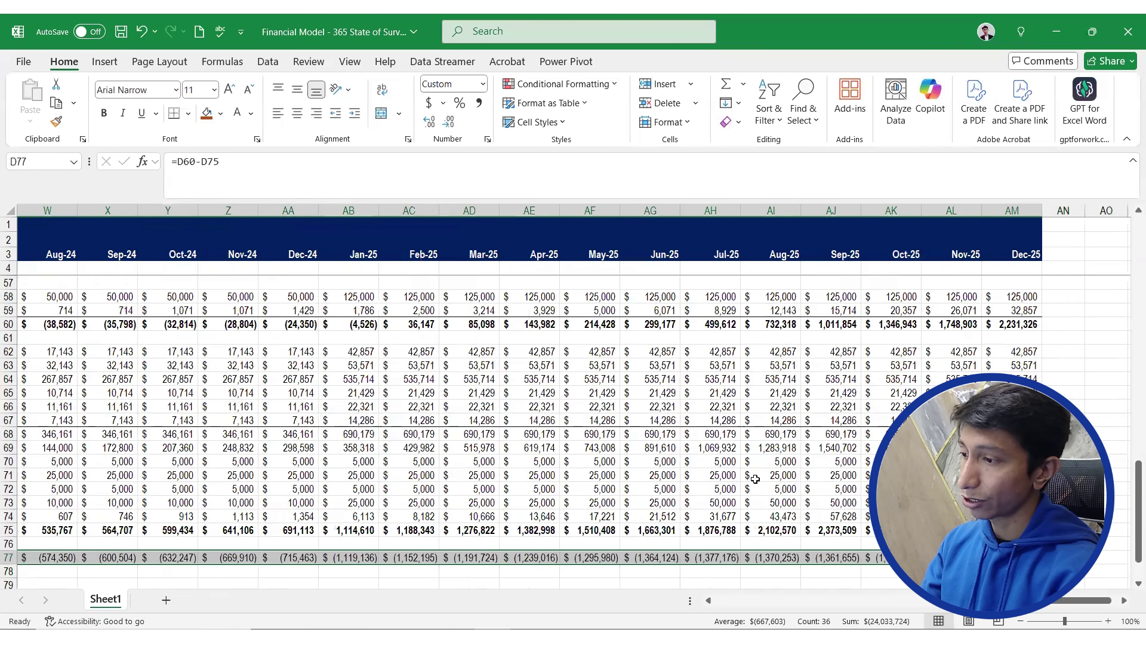
Check the net income amounts and formulas in row 77 over the last months up to Dec-25
key(Left)
key(Right)
key(Right)
key(Right)
key(Right)
key(ctrl+Right)
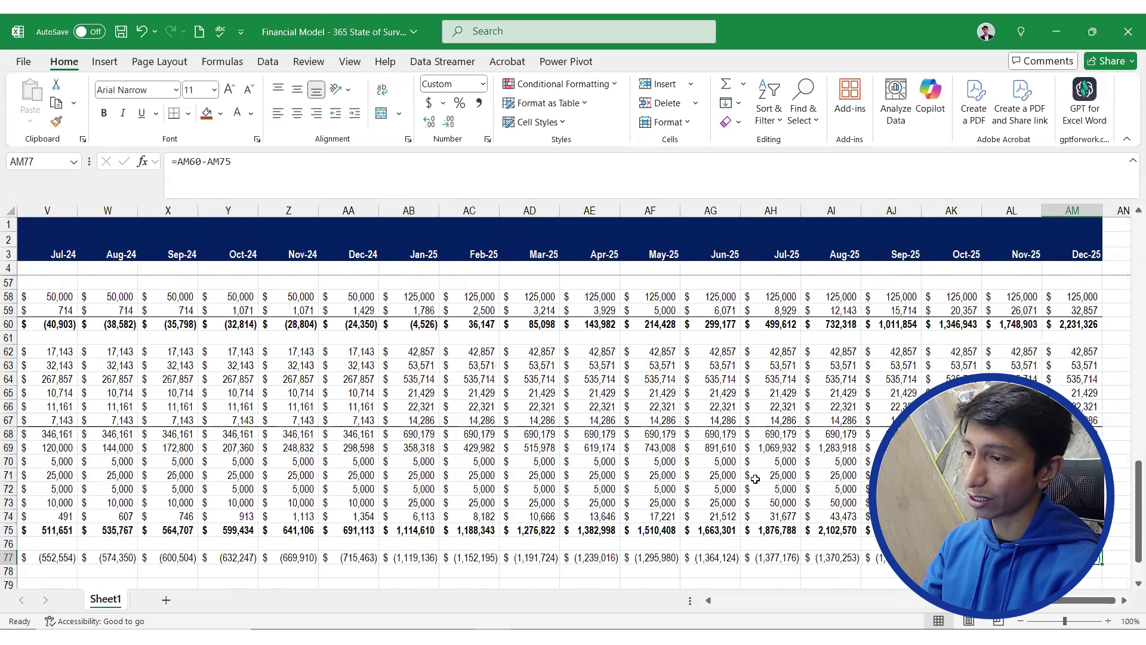
scroll(755, 479, left, 3)
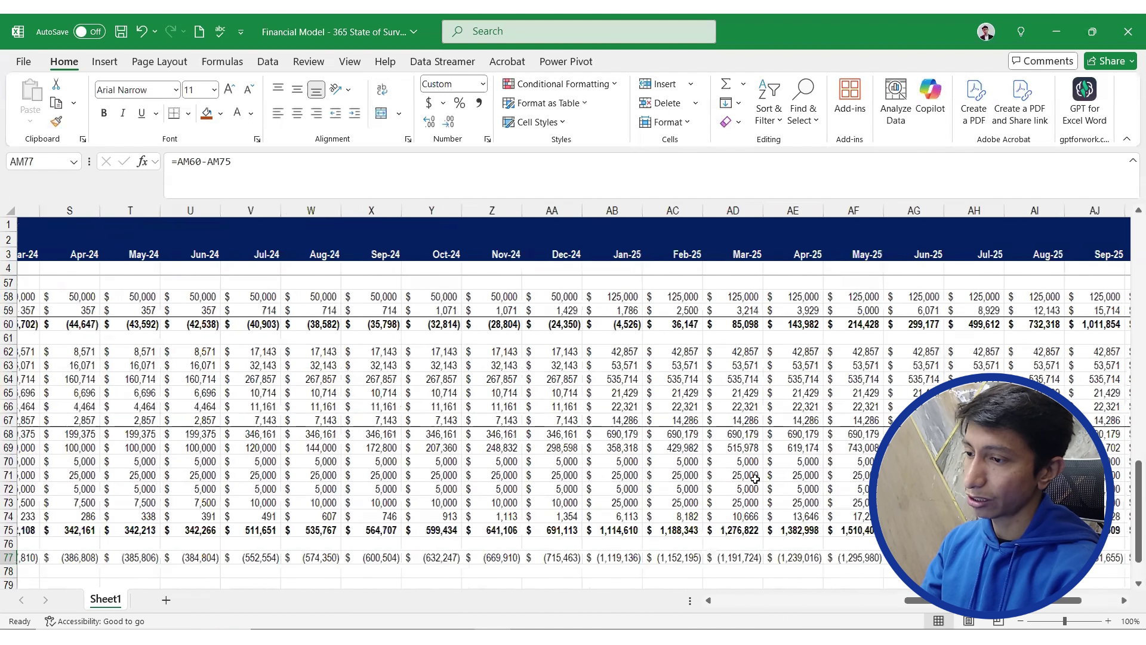
key(Left)
key(Left)
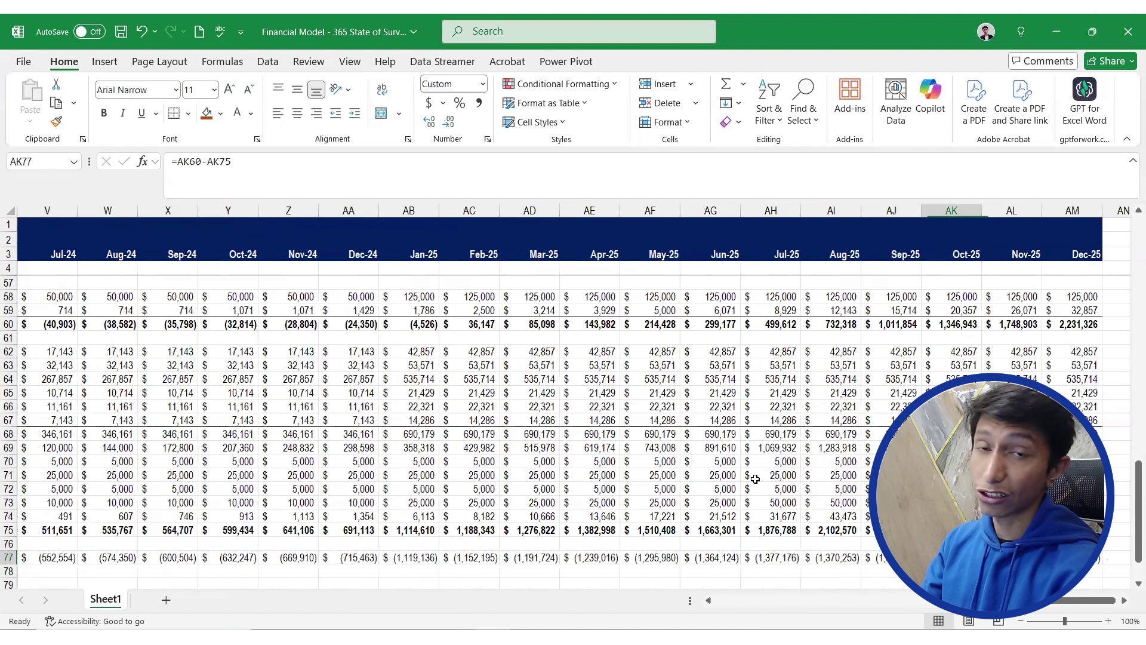
key(Left)
key(Left)
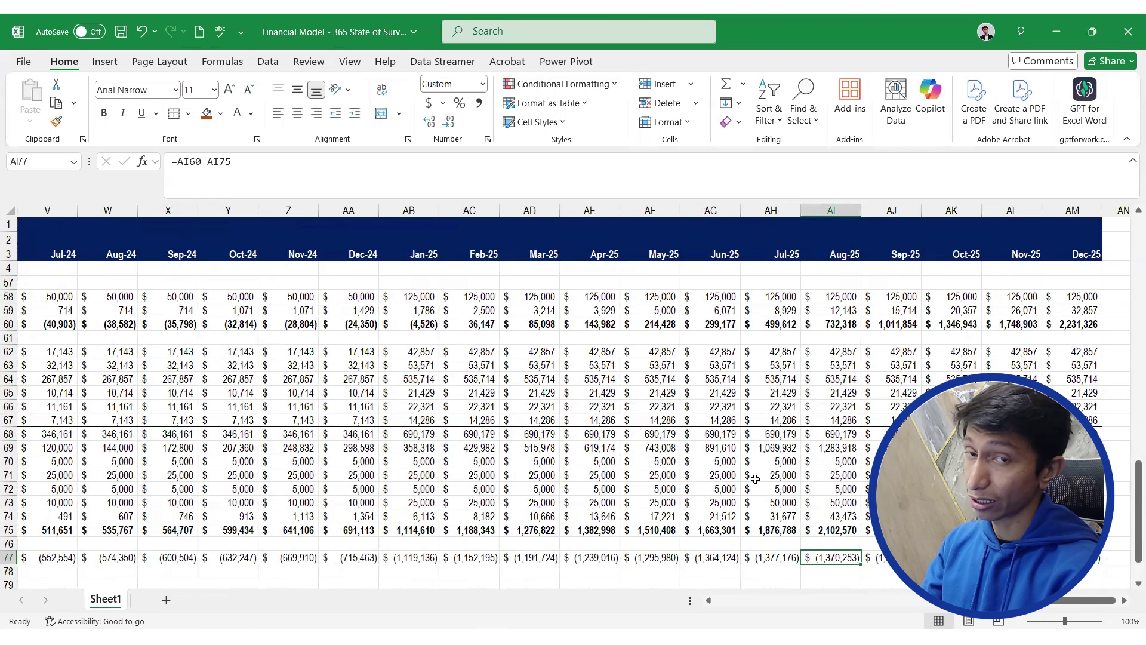
Apply a thin top border to the Total Operating Expenses row from B75 through Dec-25 in AM75
key(ctrl+Left)
key(ctrl+Left)
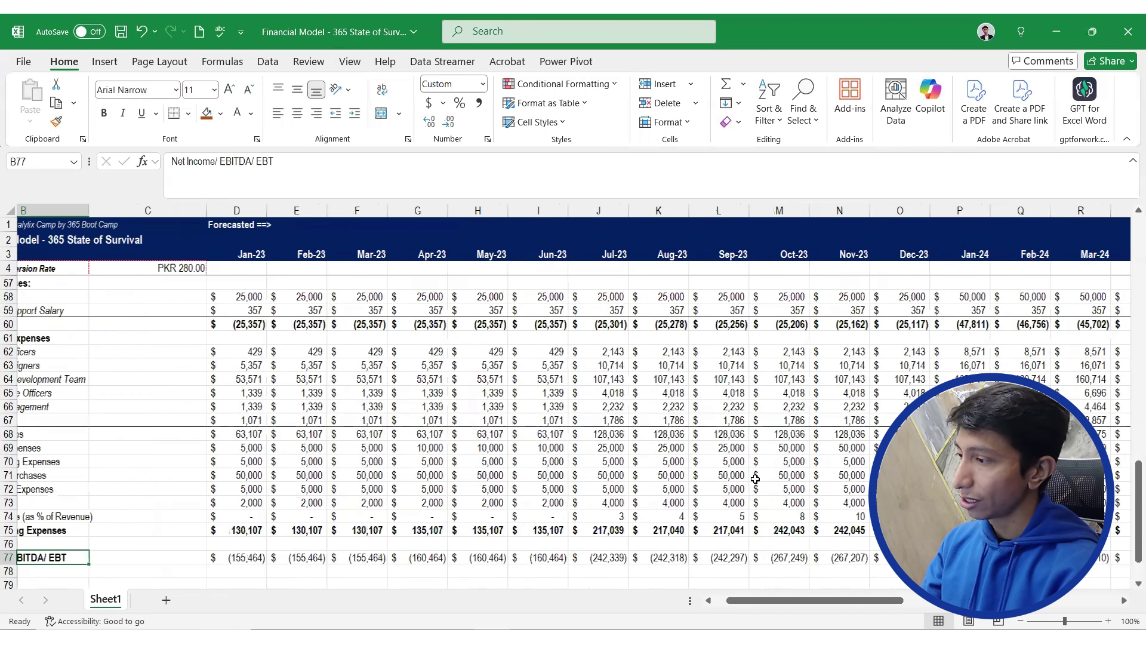
key(Up)
key(Up)
key(shift+Right)
key(shift+Right)
key(ctrl+shift+Right)
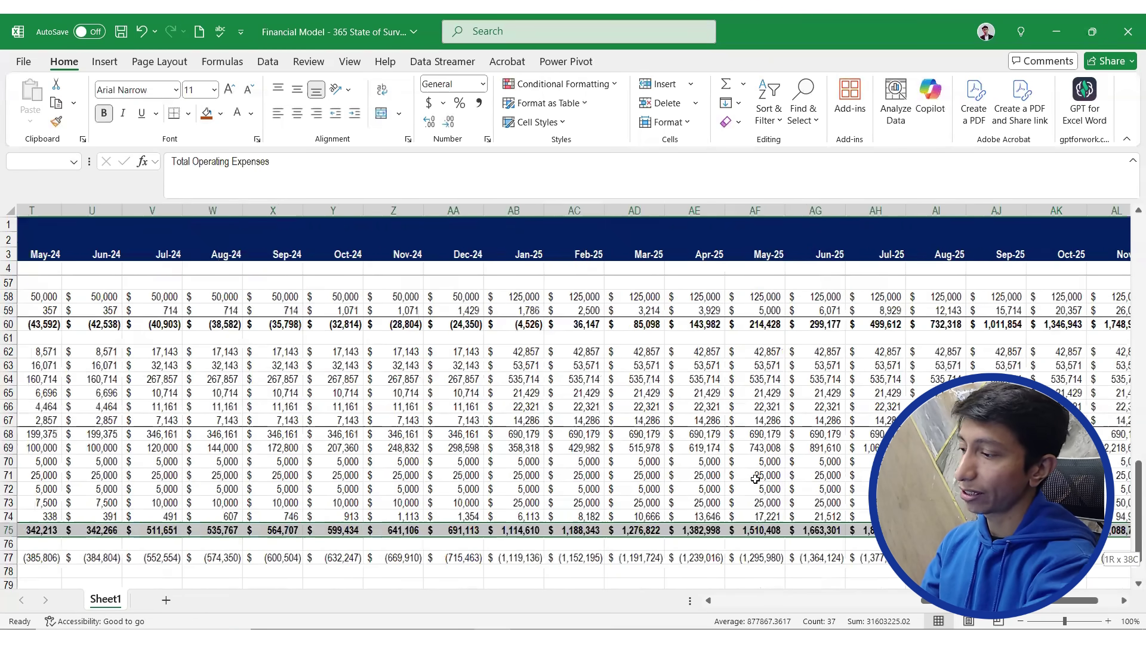
key(ctrl+1)
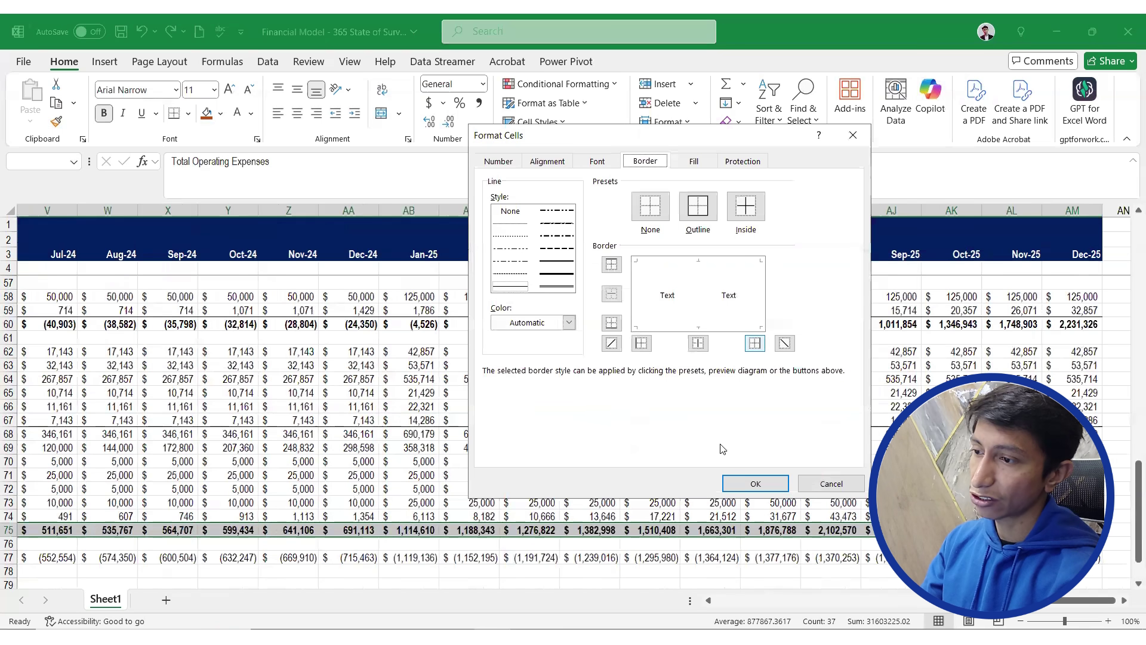
click(749, 481)
key(Down)
key(Down)
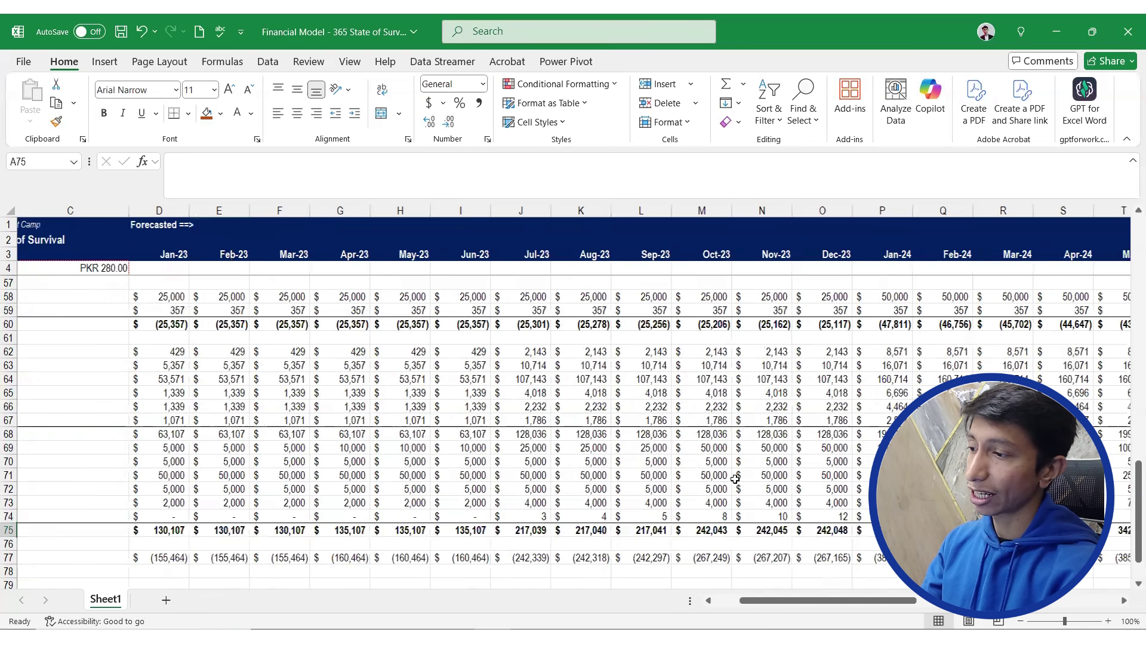
Open the cell border settings for the Net Income/ EBITDA/ EBT row from B77 through Dec-25 in AM77
key(ctrl+shift+Right)
key(ctrl+shift+Right)
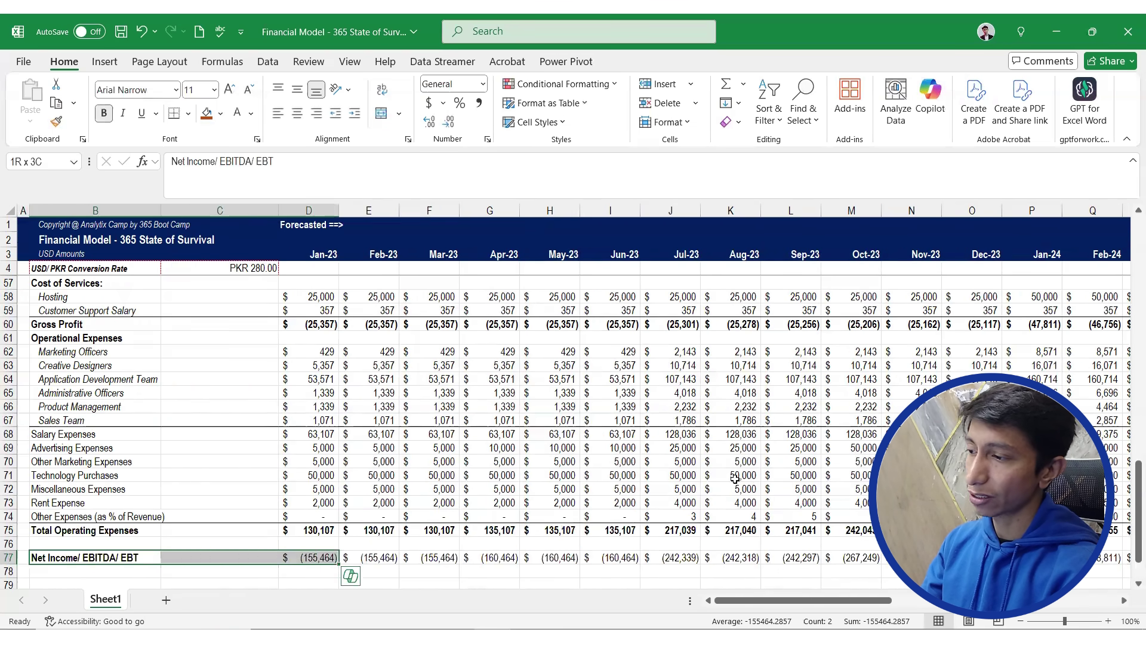
key(ctrl+1)
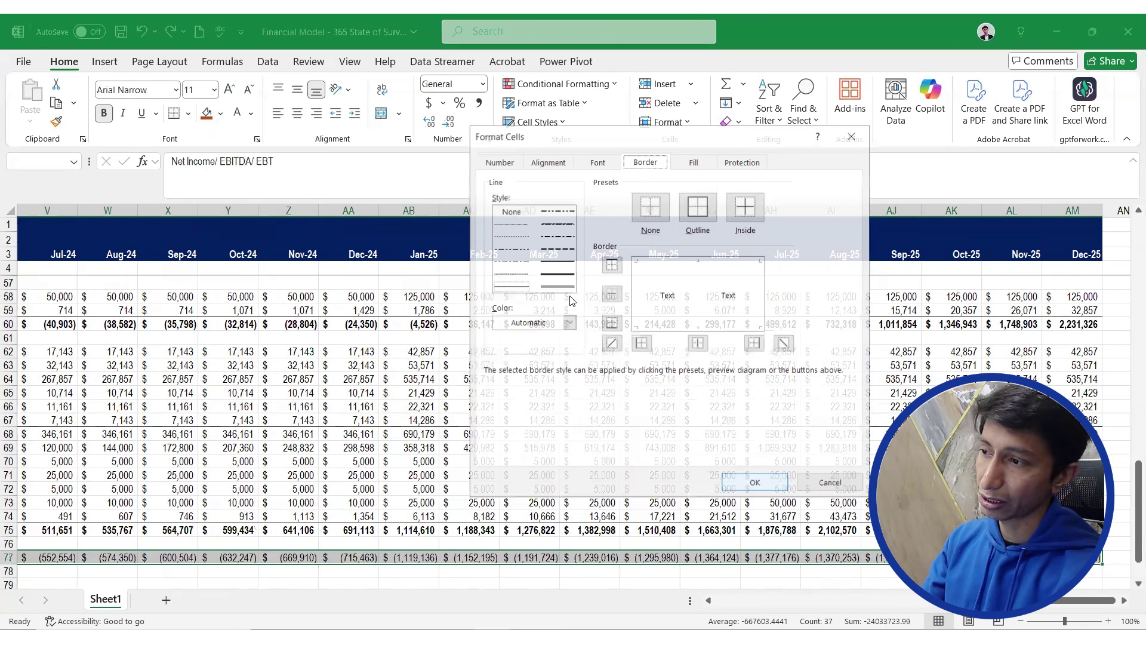
click(556, 286)
click(663, 271)
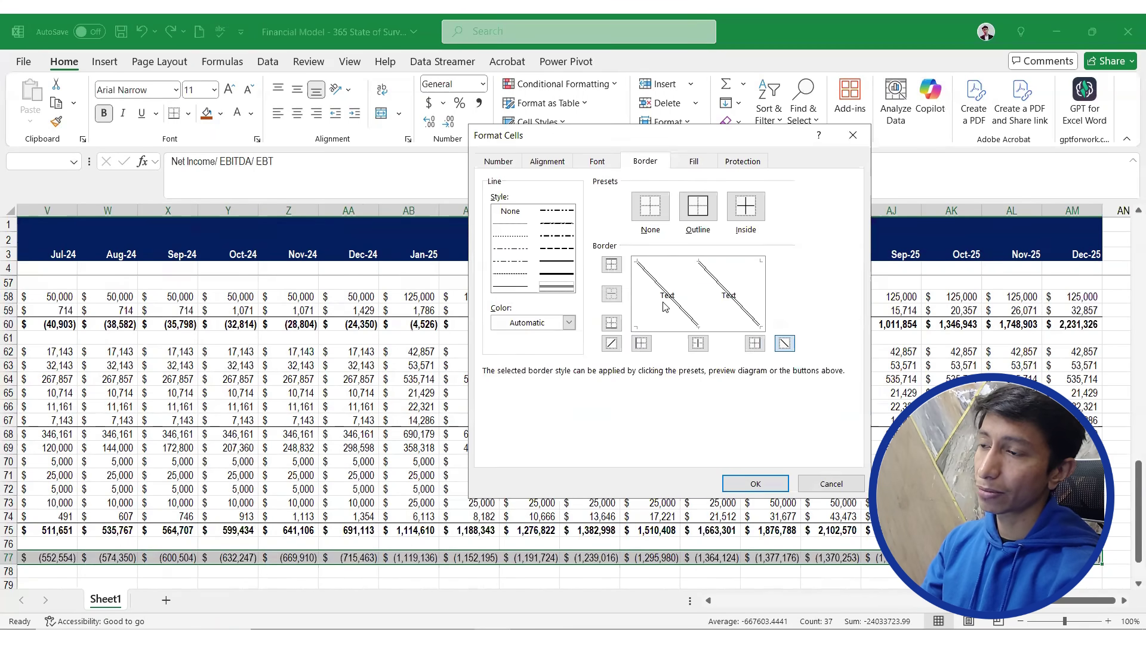
click(664, 301)
click(666, 296)
click(668, 297)
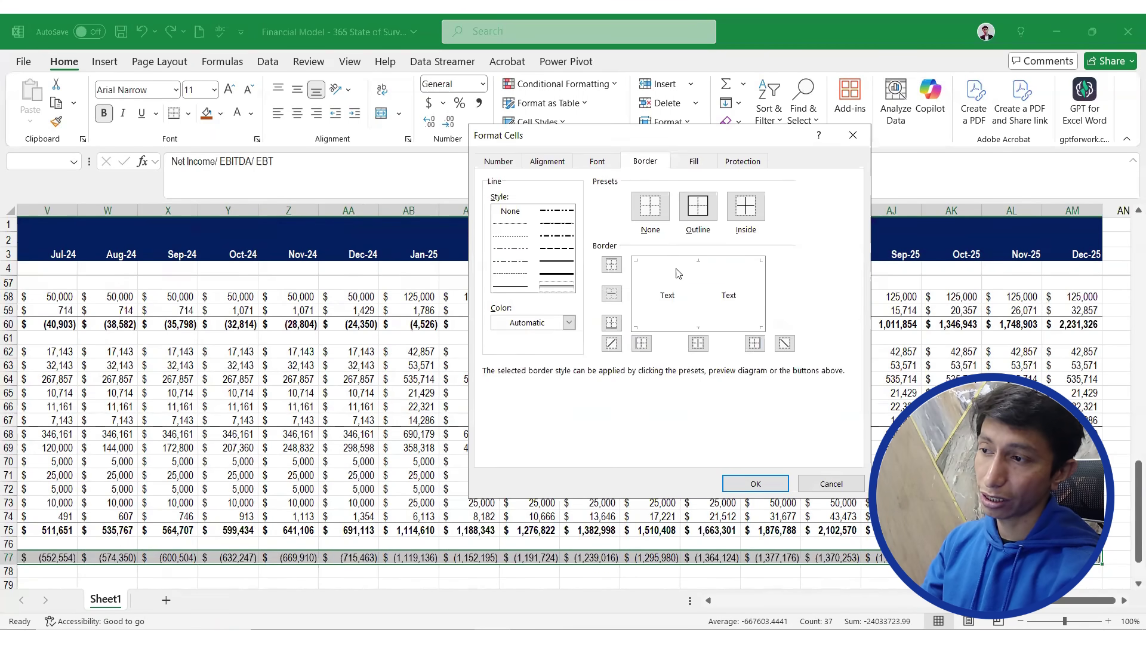
click(524, 274)
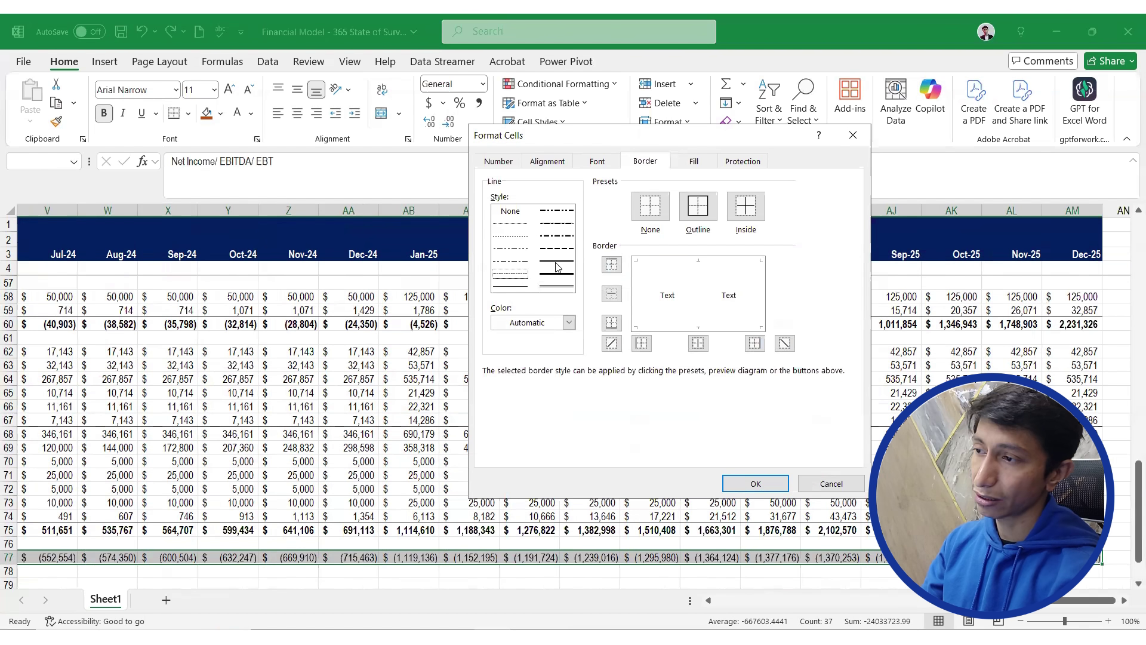
click(569, 263)
click(663, 264)
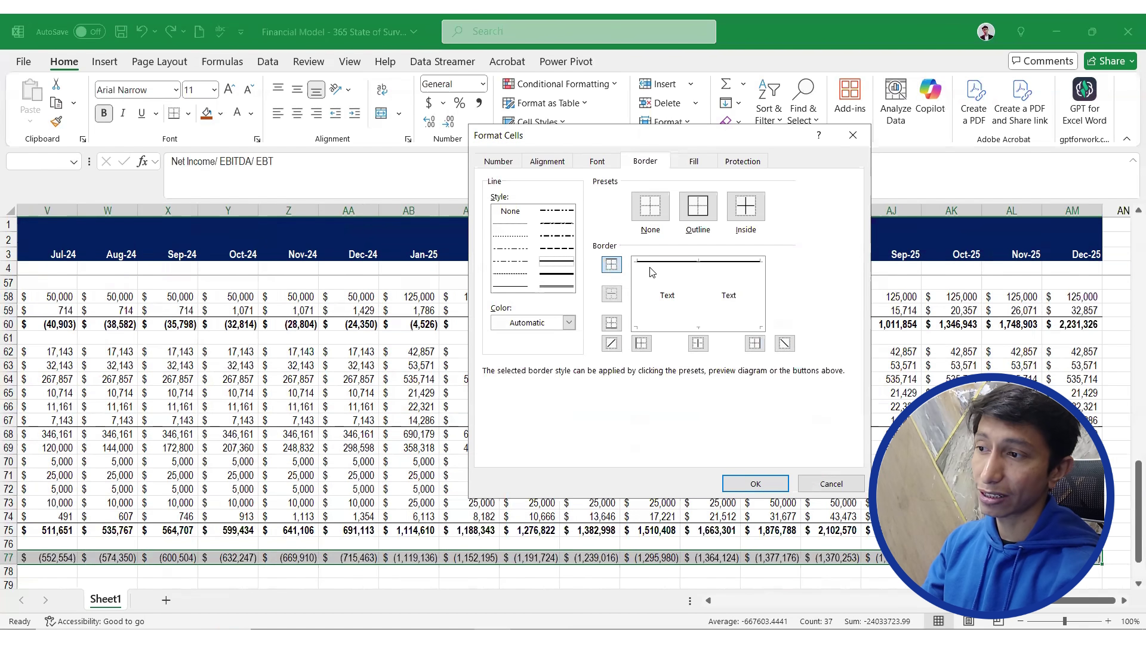
click(659, 263)
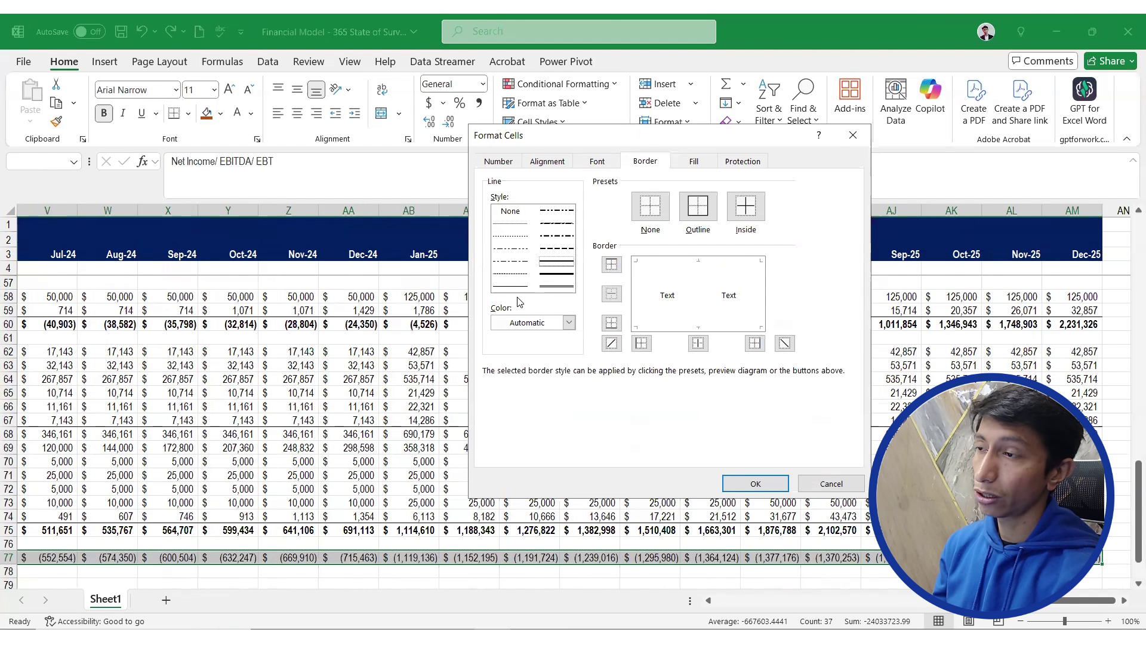
Apply a thin top border and a double bottom border to the Net Income row from B77 through Dec-25 in AM77
click(665, 268)
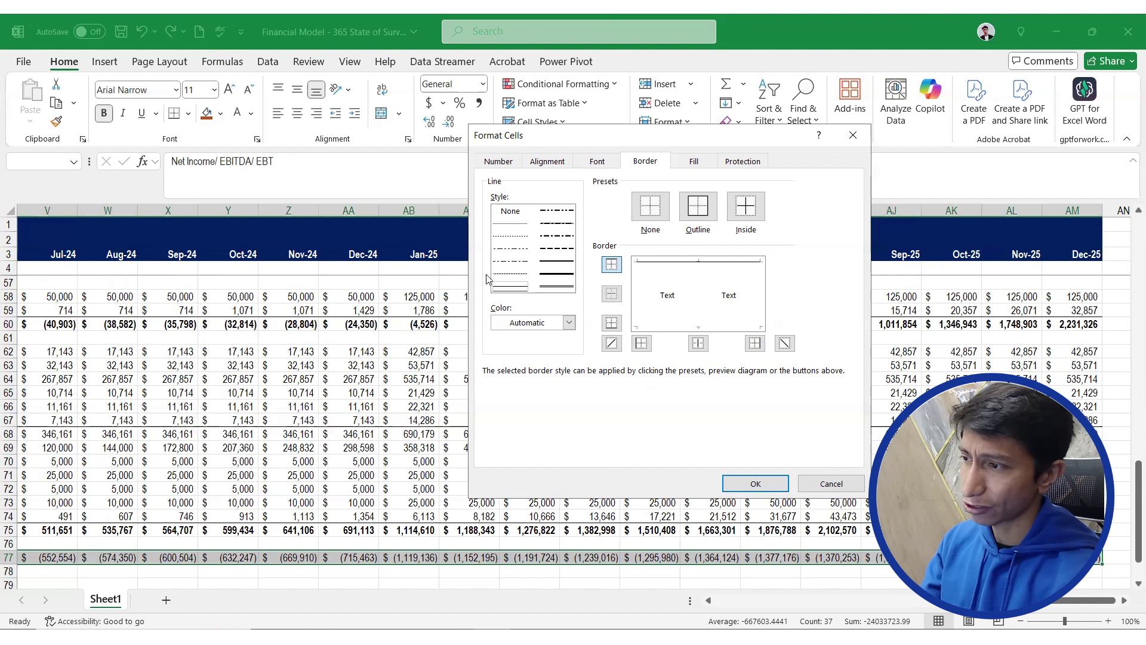
click(559, 287)
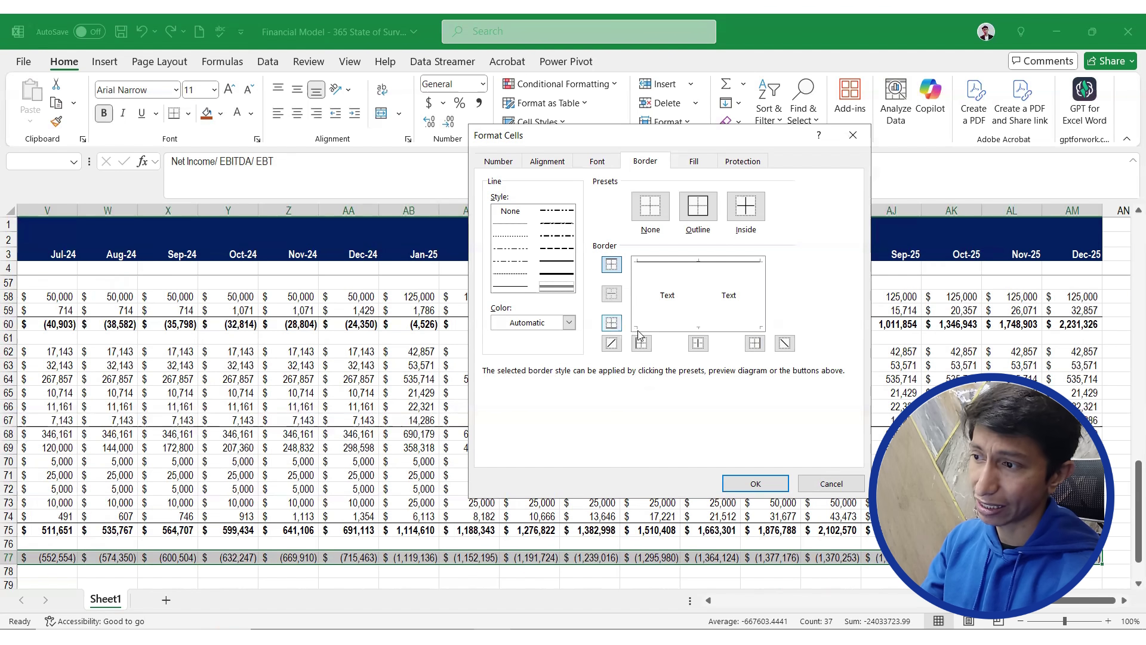
click(612, 322)
click(747, 486)
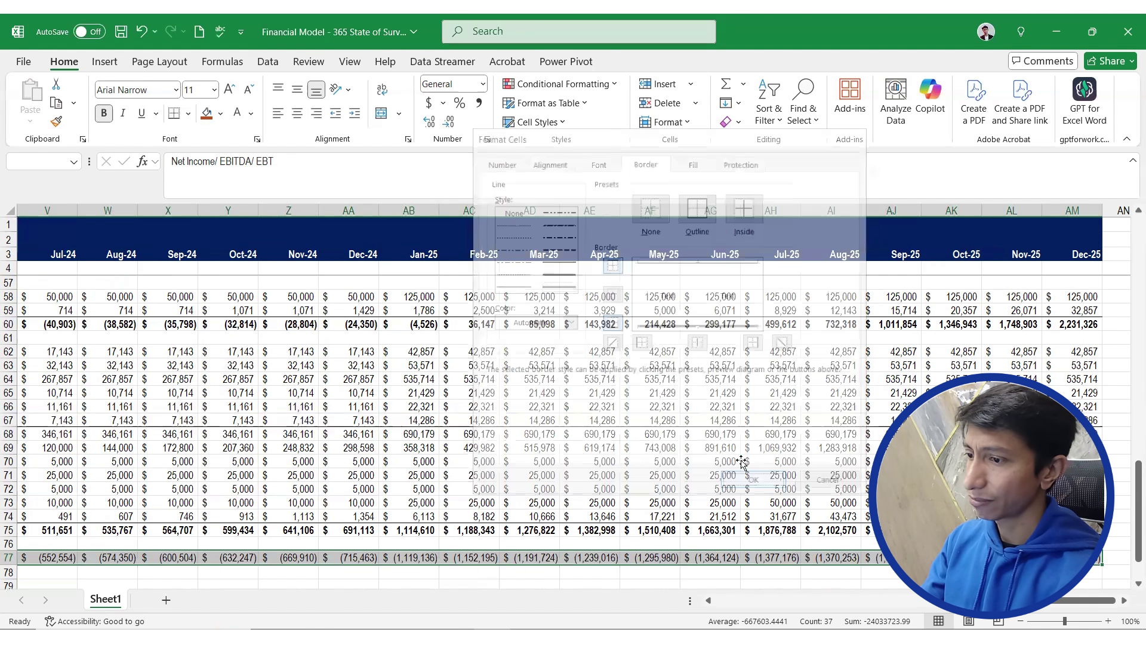
Review the last months' figures from row 70 up to the expense assumptions around row 48 in the Dec-25 column
click(741, 460)
key(Right)
key(Right)
key(Right)
key(Left)
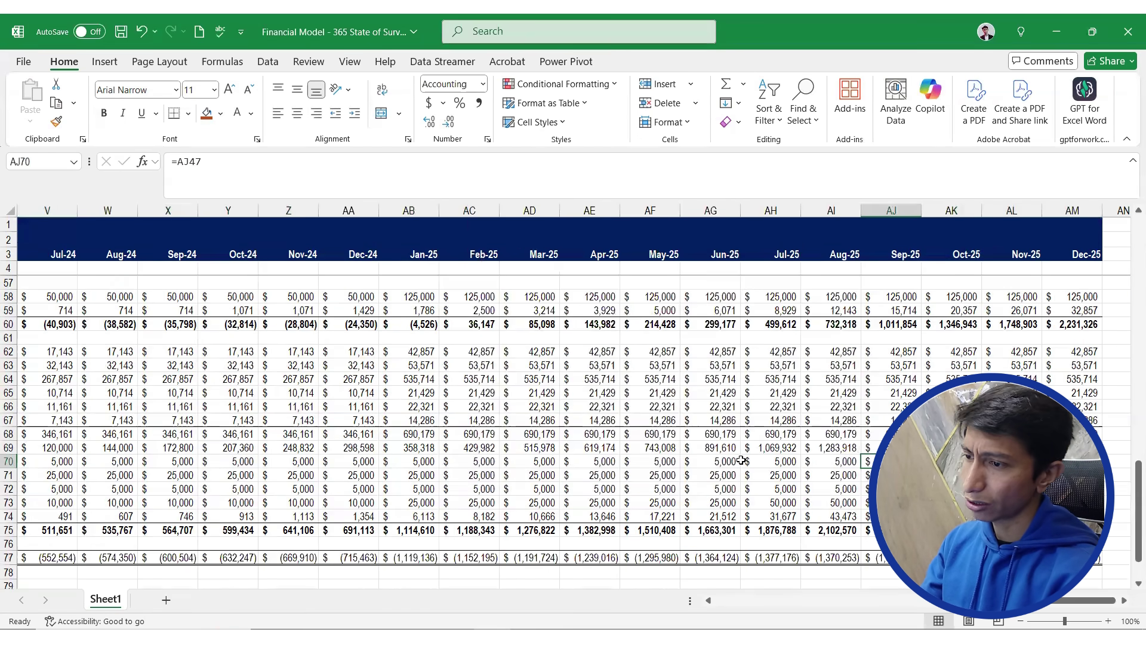
key(Left)
key(Right)
key(Left)
key(Right)
key(Right)
key(Right)
key(Up)
key(Up)
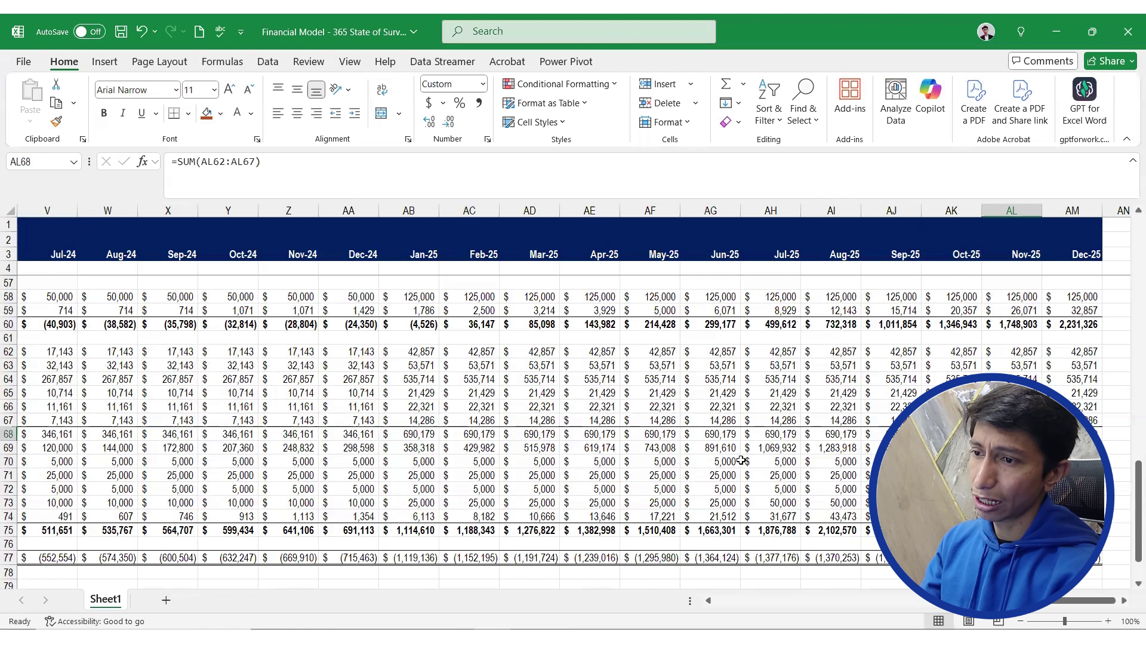
key(Up)
key(Right)
key(Up)
key(Up)
key(Up)
key(Up)
key(Up)
key(Up)
key(Up)
key(Up)
key(Up)
key(Up)
key(Up)
key(Up)
key(Up)
key(Up)
key(Up)
key(Up)
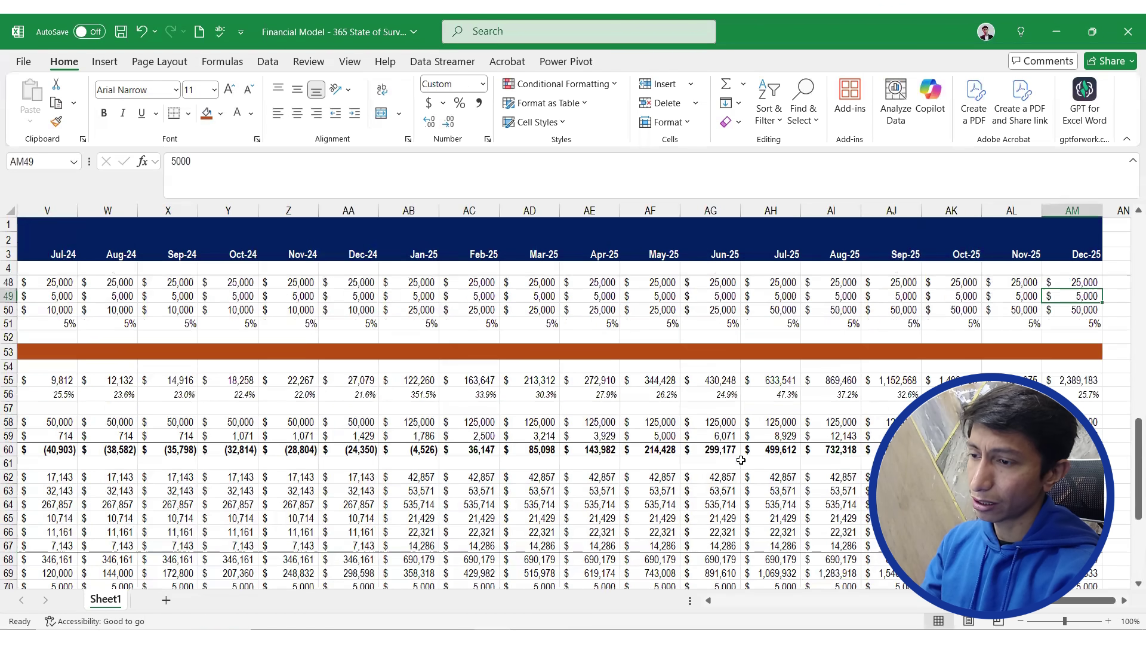
key(Up)
Review the Dec-25 income statement figures down through total operating expenses in row 75
key(Down)
key(Down)
key(Down)
key(Down)
key(Down)
key(Down)
key(Down)
key(Down)
key(Down)
key(Down)
key(Down)
key(Down)
key(Down)
key(Down)
key(Down)
key(Down)
key(Down)
key(Down)
key(Down)
key(Down)
key(Down)
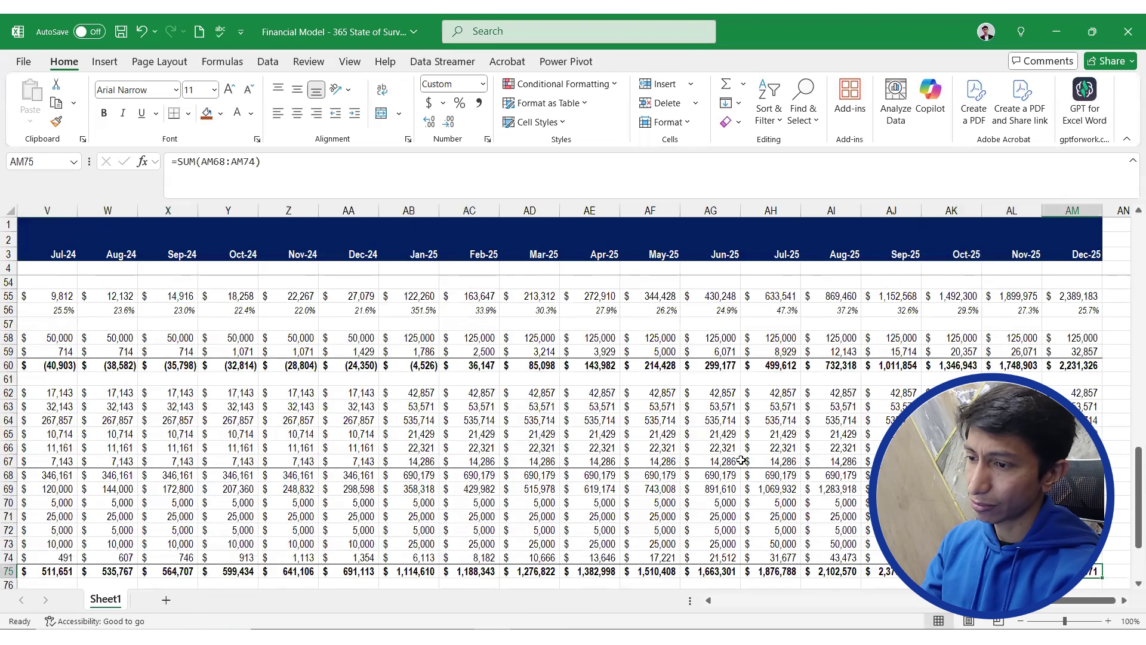
key(Right)
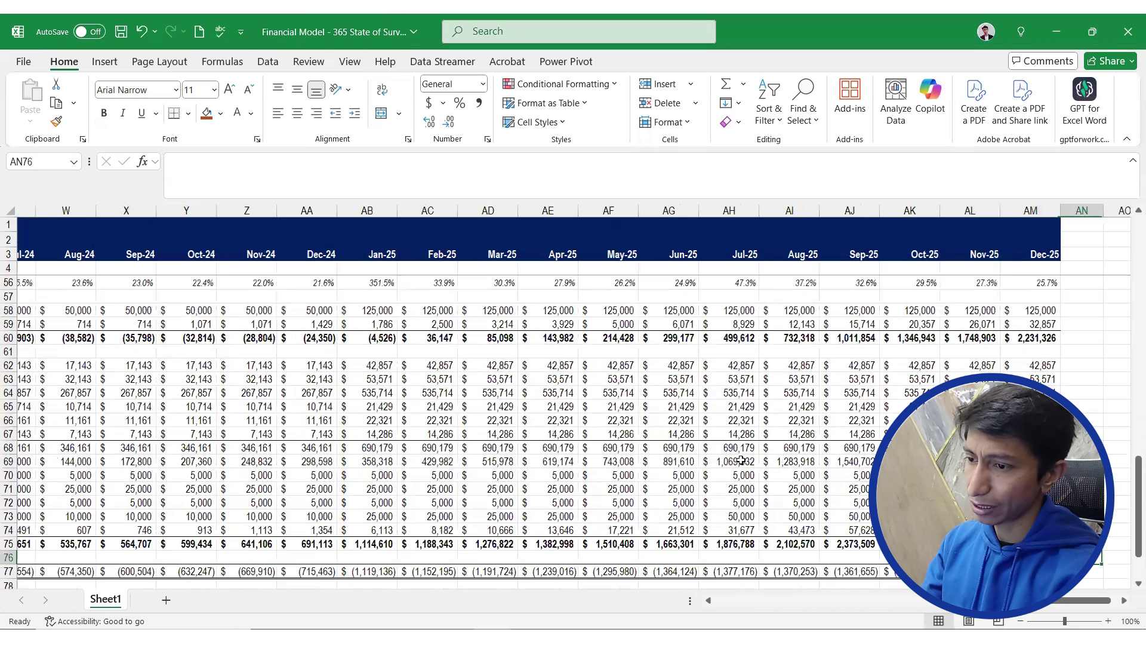
Examine the Dec-25 assumptions in column AM from the expense rows up to the rows above row 20
key(Left)
key(Up)
key(Up)
key(Up)
key(Up)
key(Up)
key(Up)
key(Up)
key(Up)
key(Up)
key(Up)
key(Up)
key(Up)
key(Up)
key(Up)
key(Up)
key(Up)
key(Up)
key(Up)
key(Up)
key(Up)
key(Up)
key(Up)
key(Up)
key(Up)
key(Up)
key(Up)
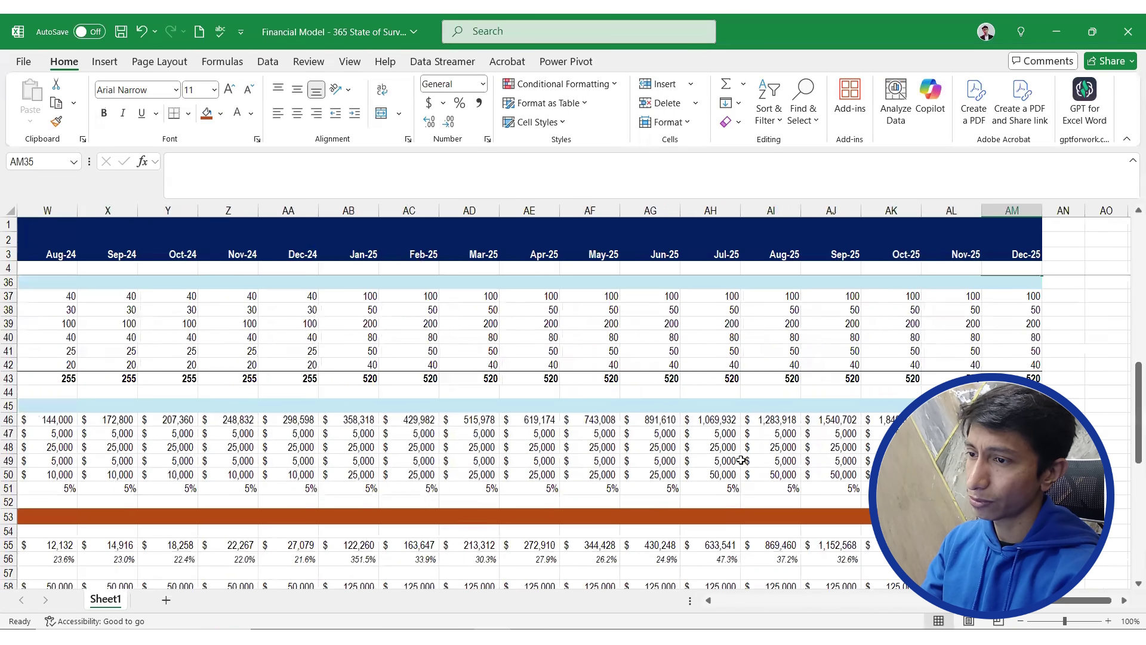
key(Left)
key(Up)
key(Up)
key(Up)
key(Up)
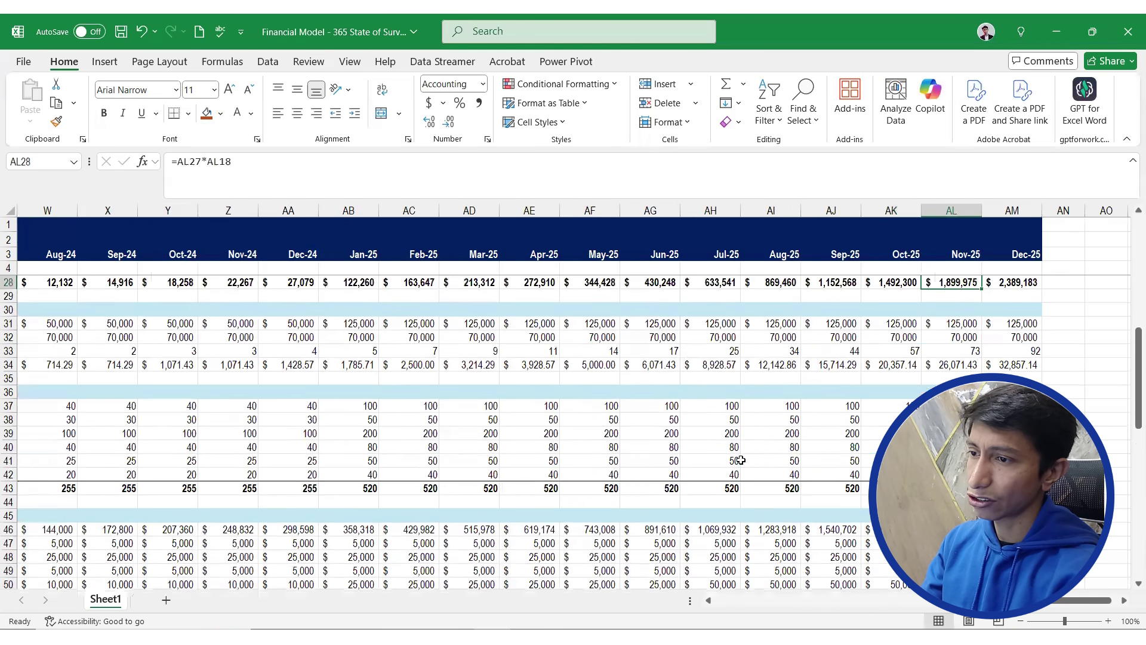
key(Right)
key(Up)
key(Up)
key(Up)
key(Up)
key(Up)
key(Up)
key(Up)
key(Up)
key(Up)
Try 10 as the Dec-25 value in AM25 and check its effect on net income in AM77
key(Down)
key(Down)
key(Down)
key(Down)
key(Down)
key(Down)
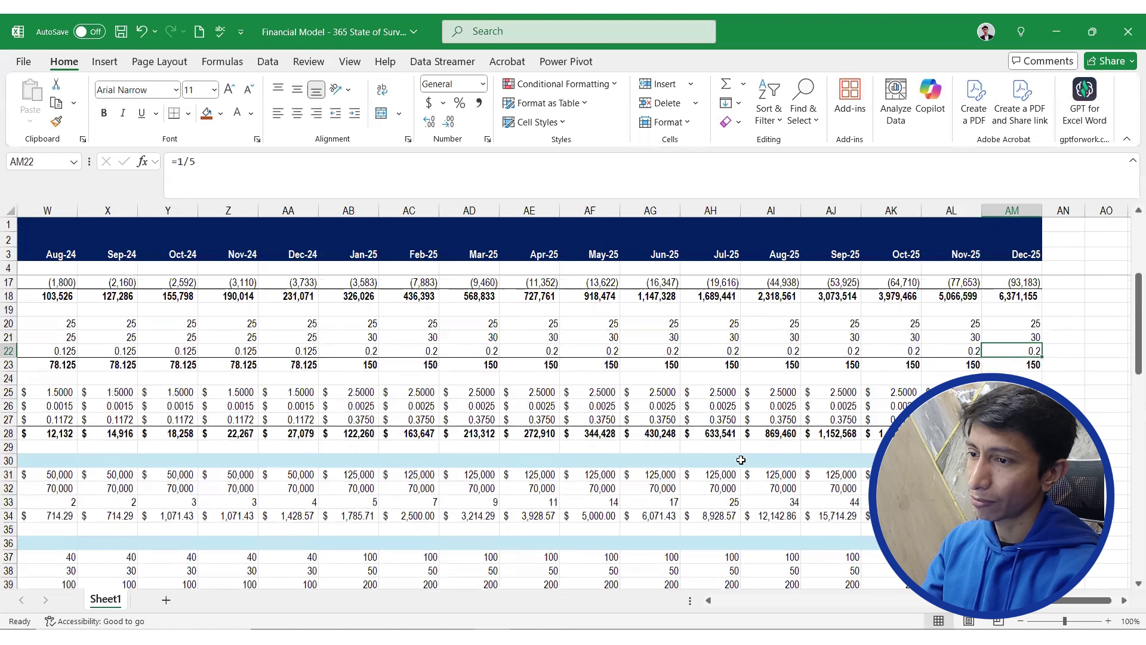
key(Down)
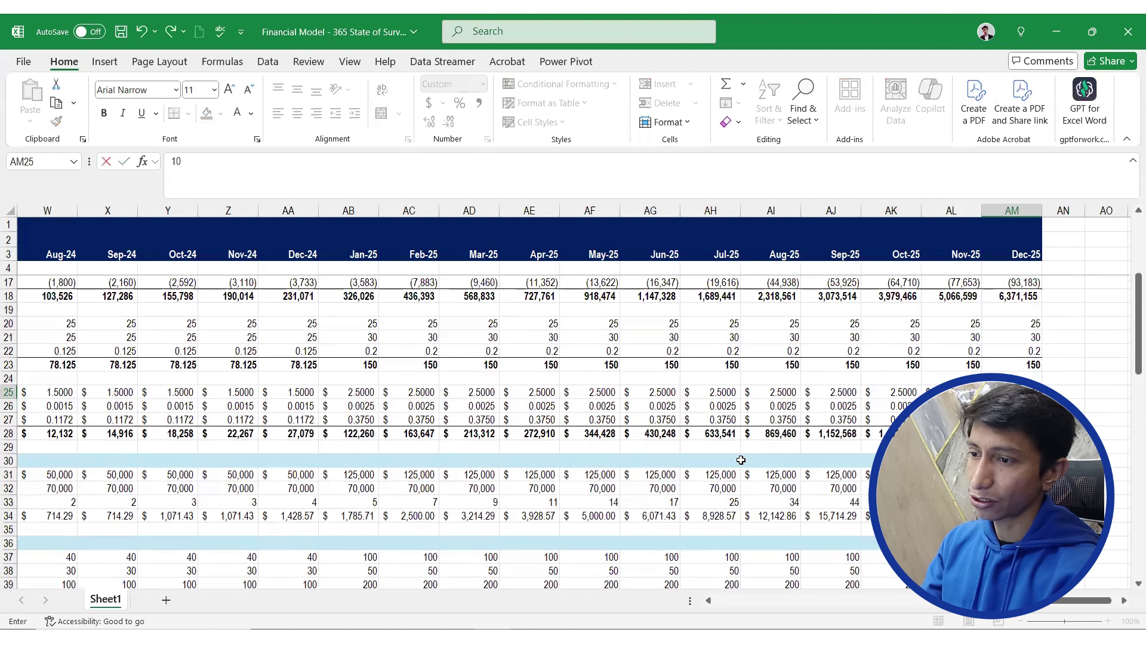
key(Down)
key(Down)
key(Down)
key(Down)
key(Down)
key(Down)
key(Down)
key(Down)
key(Down)
key(Down)
key(Down)
key(Down)
key(Down)
key(Down)
key(Down)
key(Down)
key(Down)
key(Down)
key(Down)
key(Down)
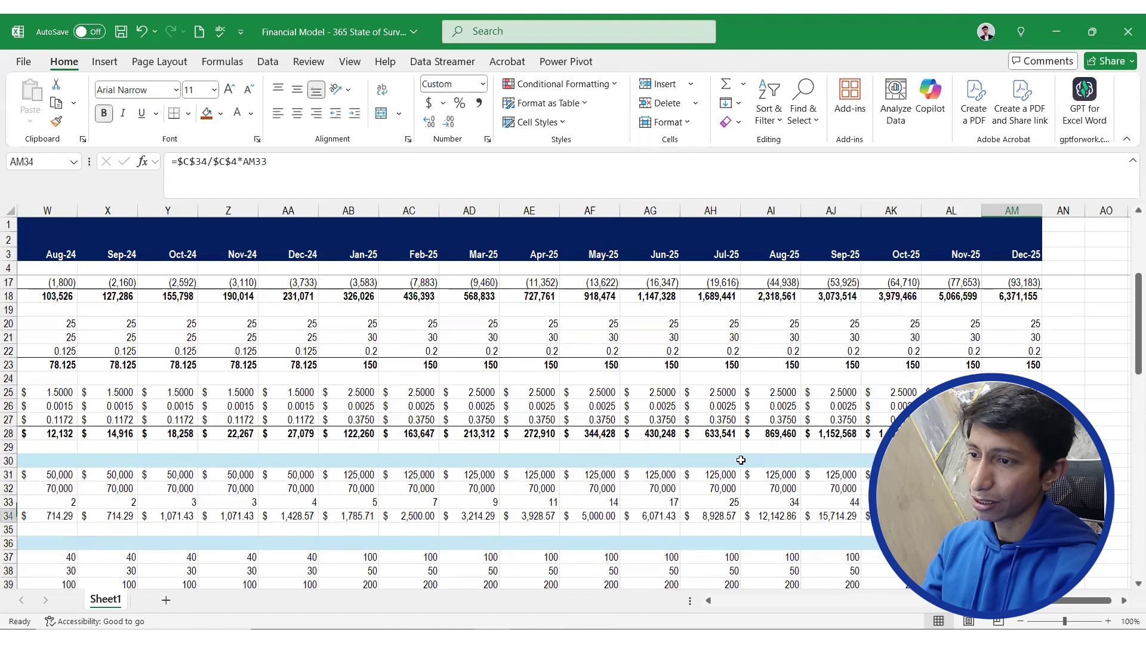
key(Down)
key(Down)
key(Down)
key(Down)
key(Down)
key(Down)
key(Down)
key(Down)
key(Down)
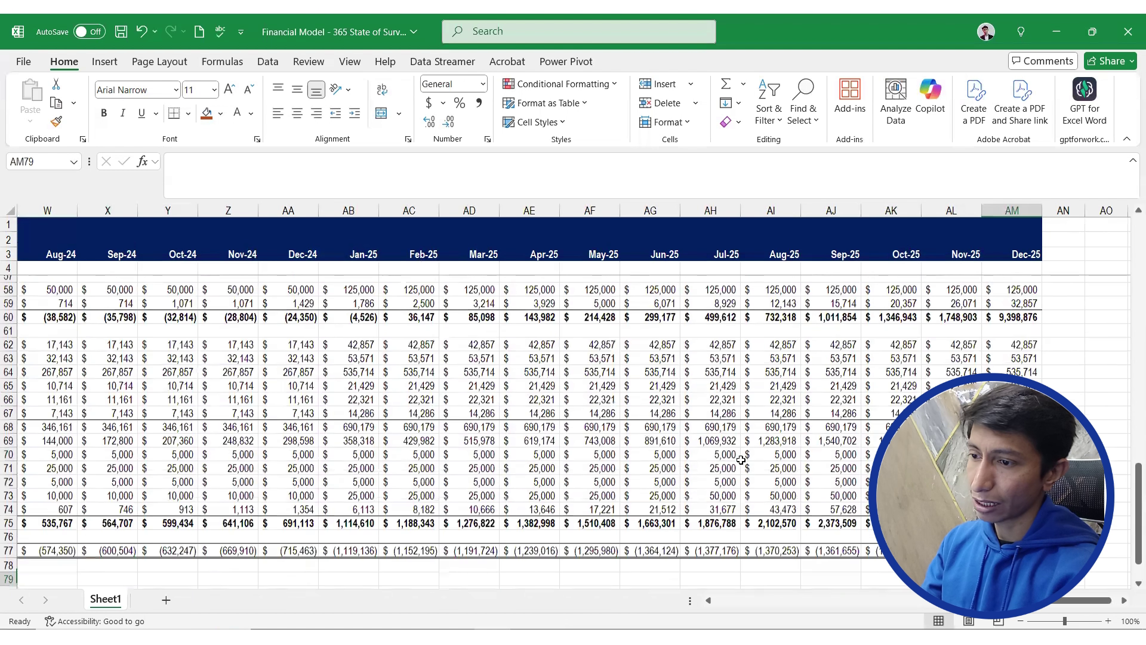
key(Up)
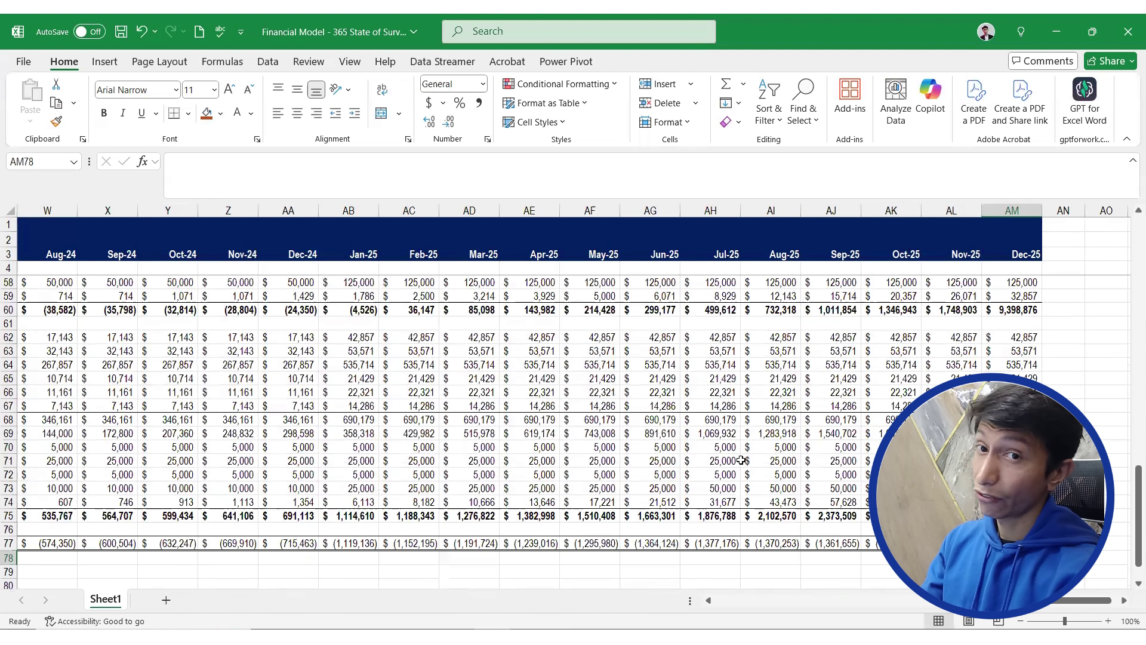
key(Up)
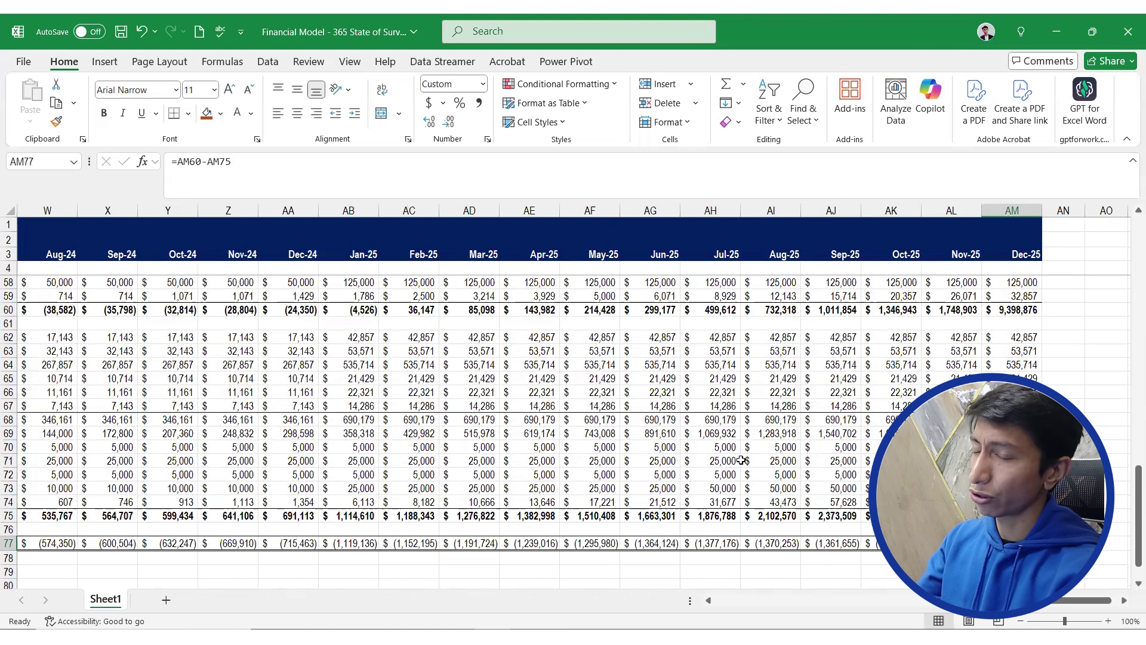
Undo the trial value in AM25 and review the Dec-25 assumptions above it up to row 16
key(ctrl+z)
key(Up)
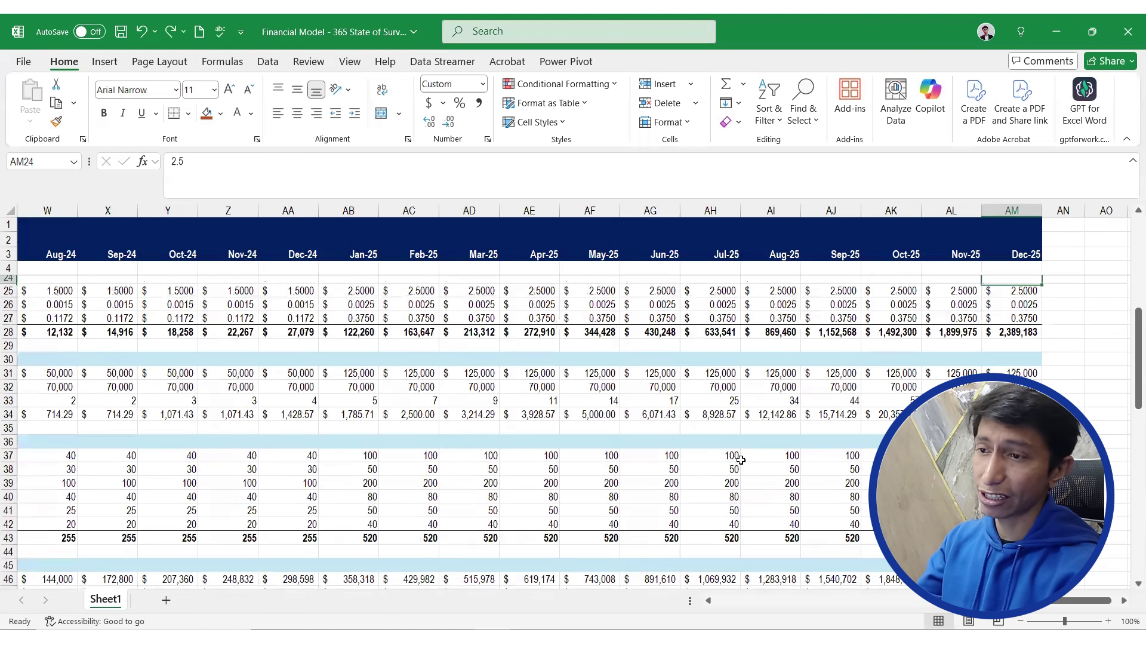
key(Up)
key(Up)
key(Up)
key(Up)
key(Up)
key(Up)
key(Up)
key(Up)
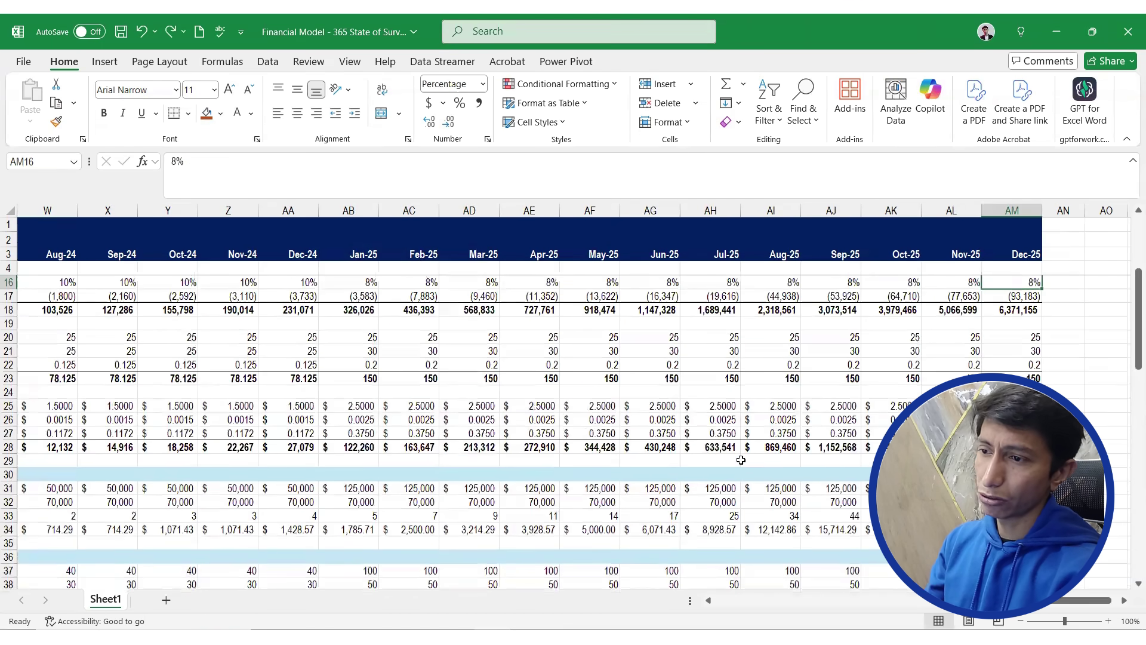
Reduce the amounts in row 25 from Dec-25 in AM25 back to Jan-23 in D25 to two decimal places
key(Down)
key(Down)
key(Down)
key(Down)
key(Down)
key(Down)
key(Down)
key(Down)
key(Down)
key(ctrl+shift+Left)
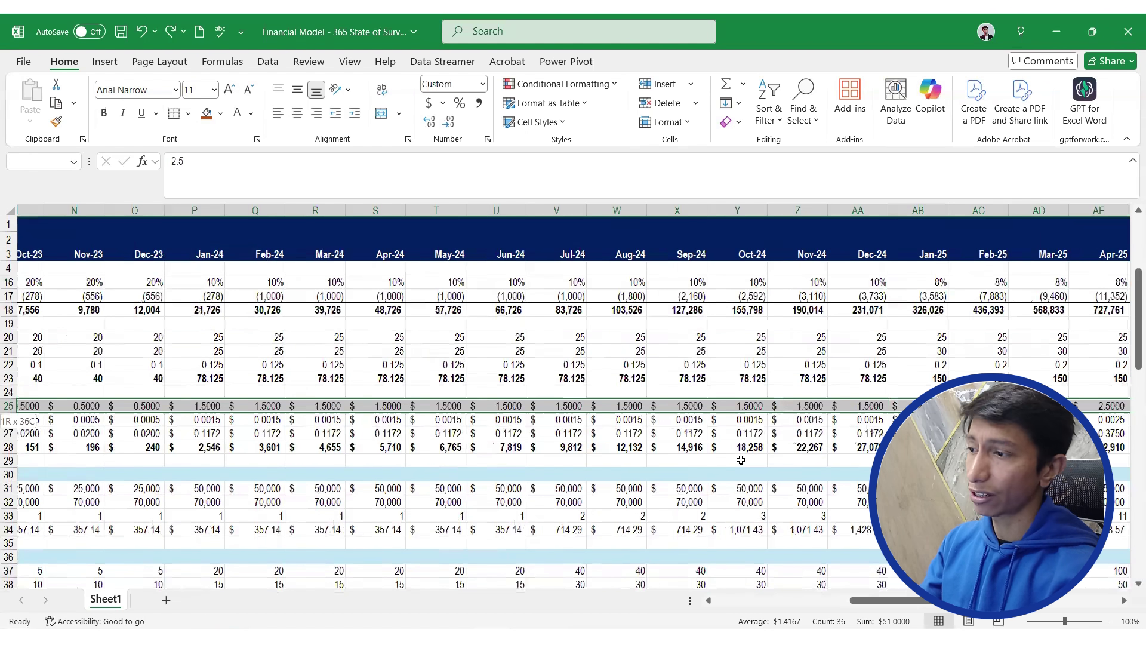
click(448, 121)
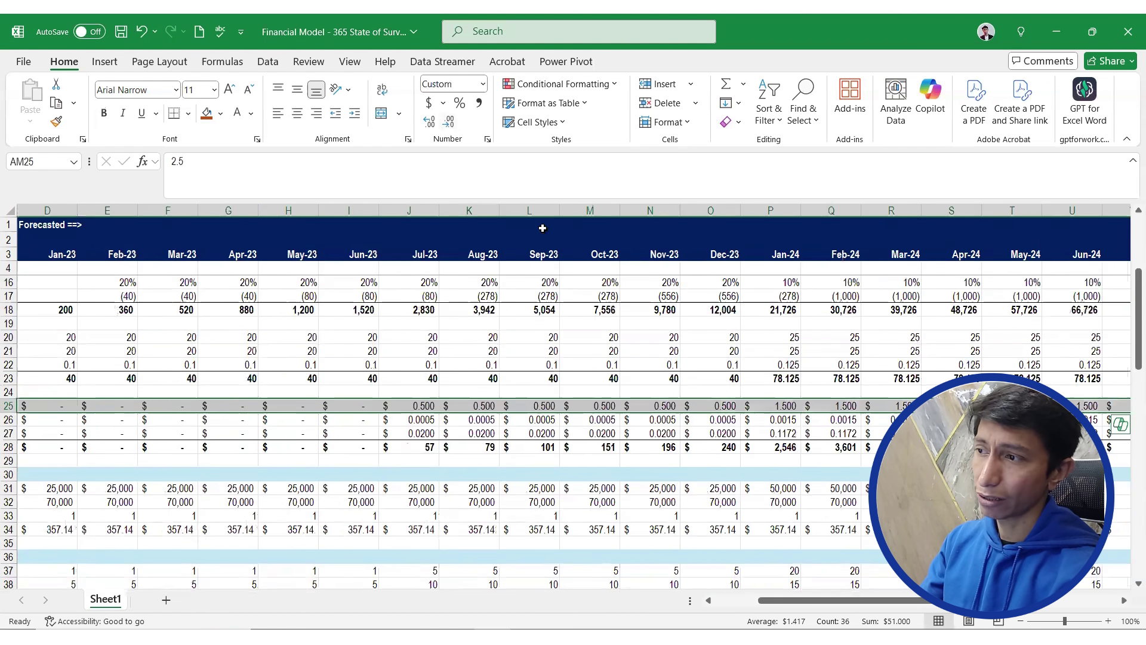
click(448, 126)
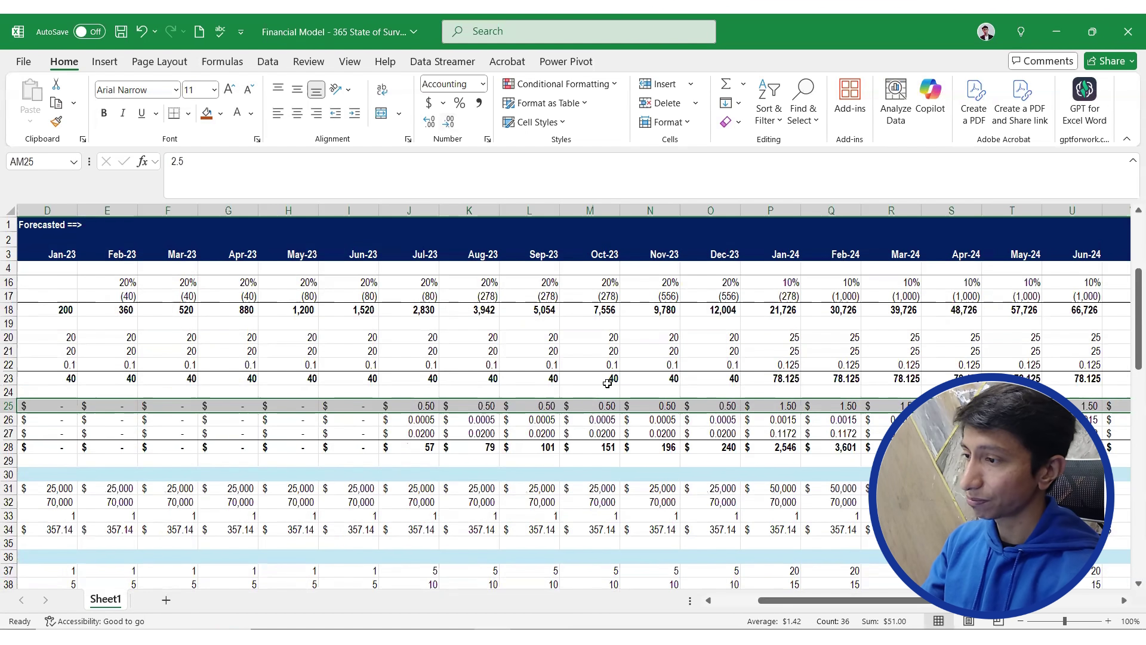
Add a bold label "Cash at the Beginning" in B79, two rows below the Net Income/ EBITDA/ EBT row
scroll(607, 383, down, 8)
scroll(631, 481, down, 8)
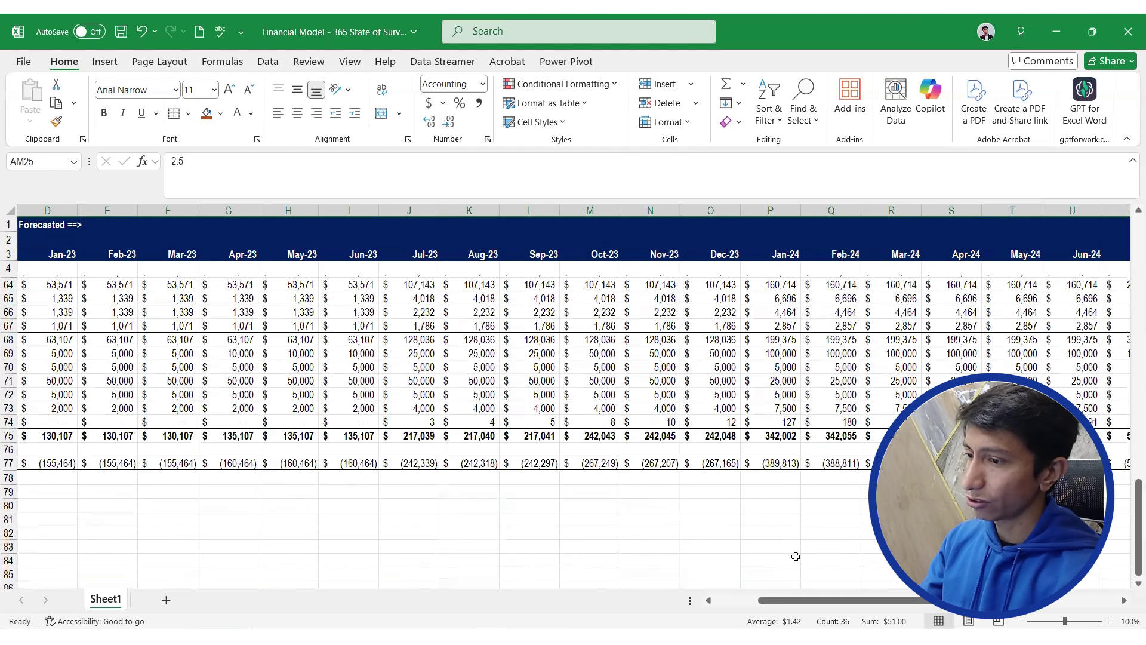
drag(823, 600, 780, 600)
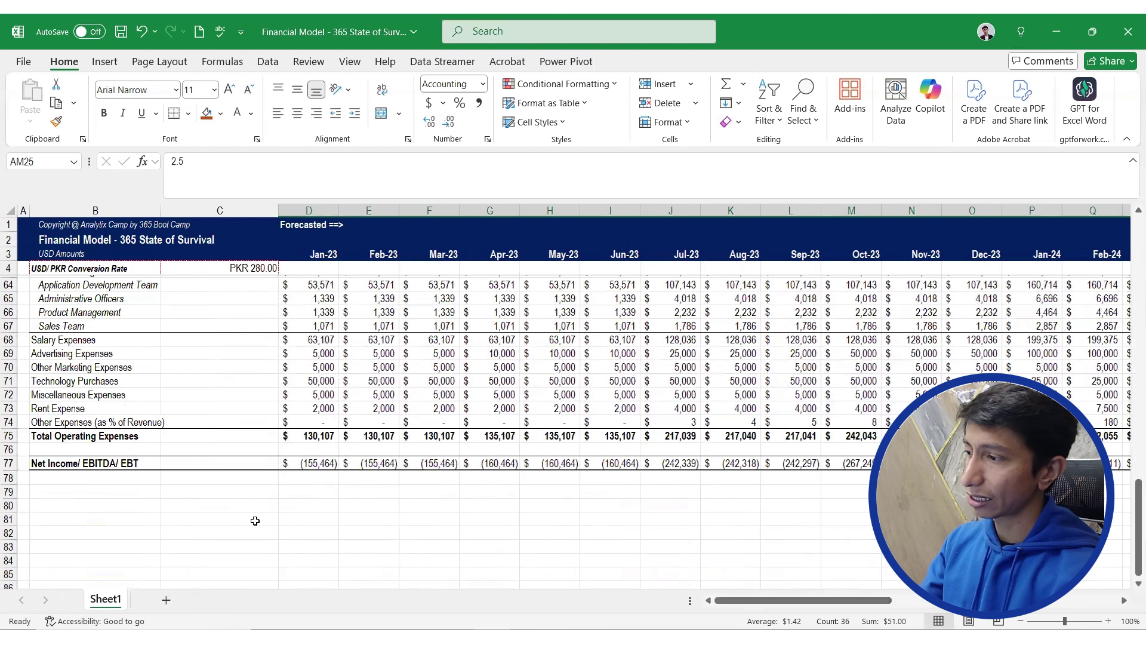
click(139, 492)
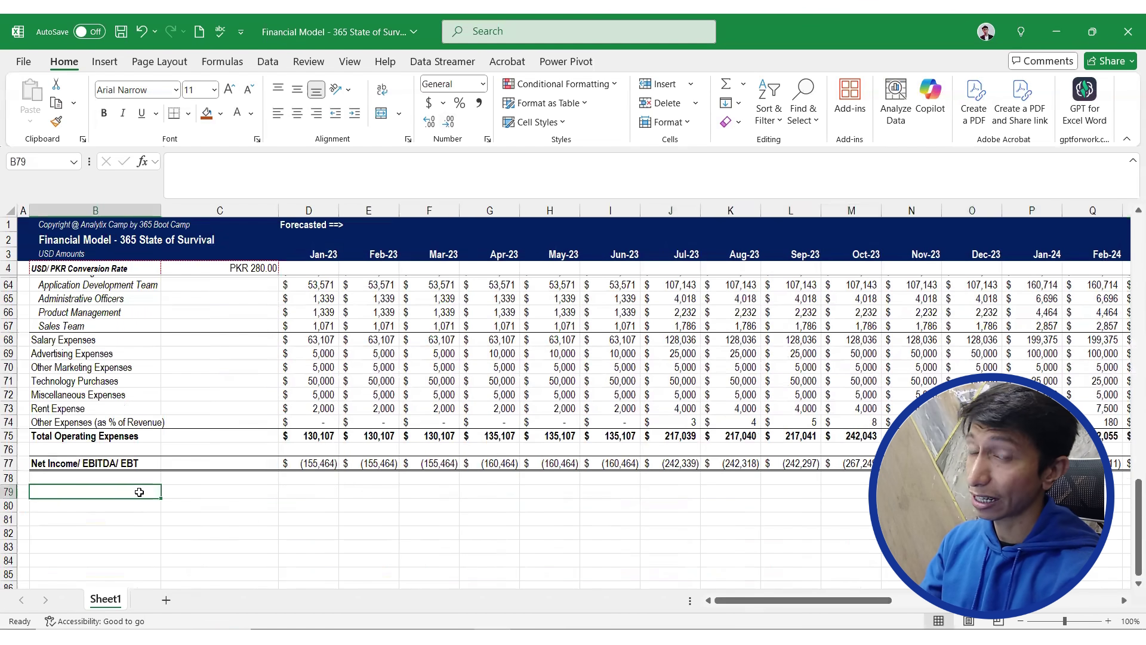
click(506, 617)
scroll(509, 517, down, 5)
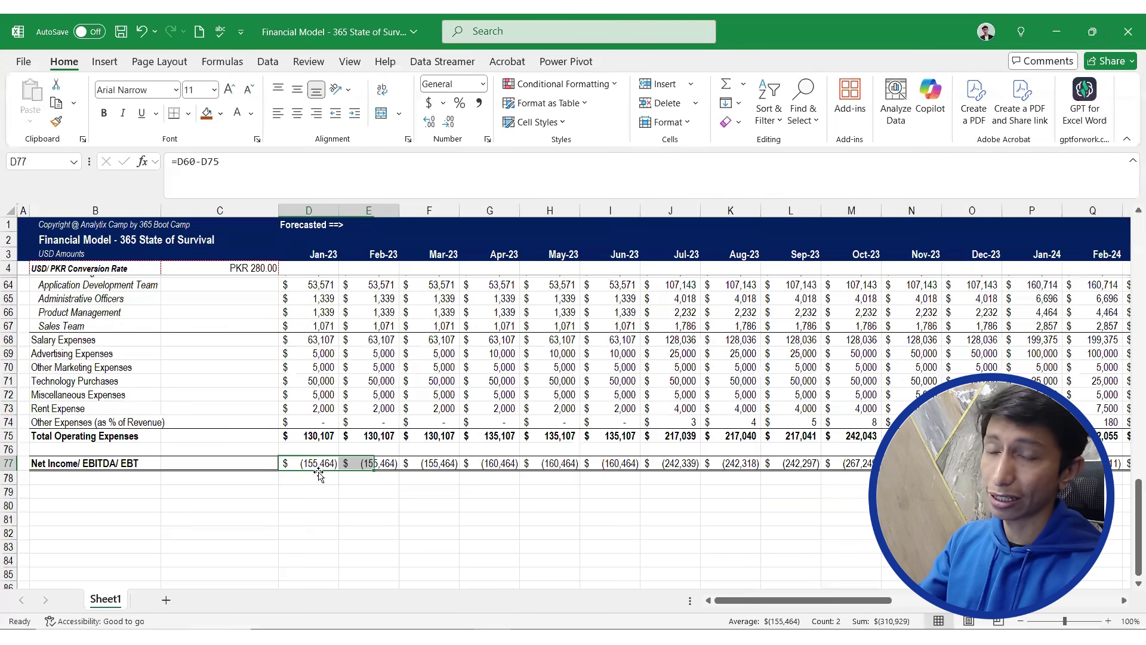
click(116, 492)
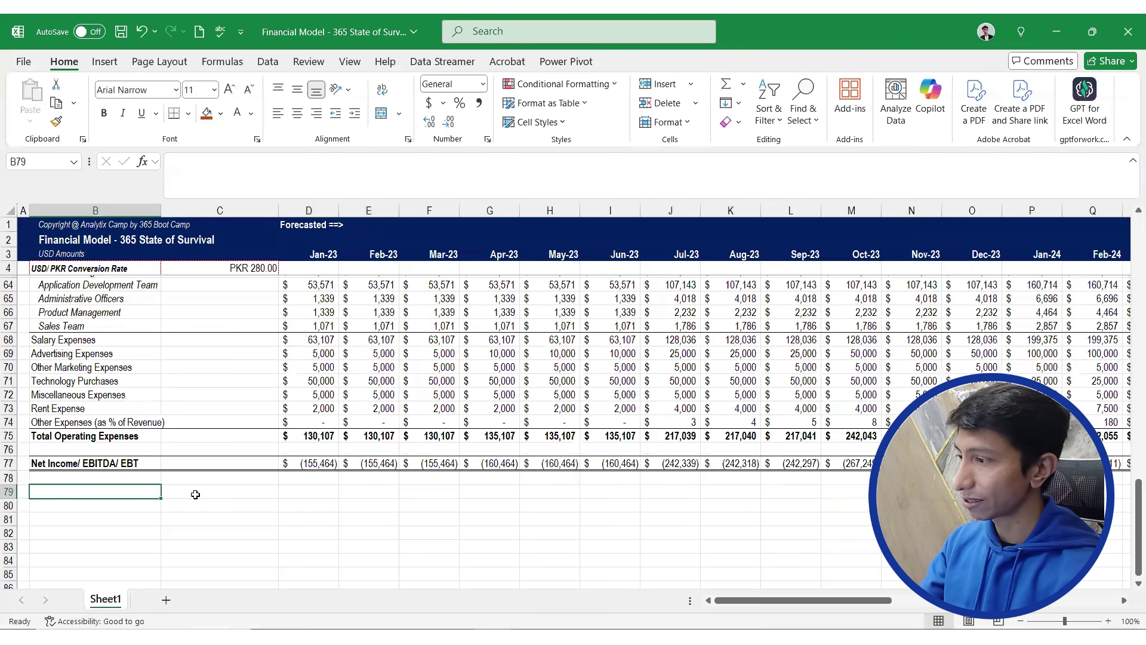
text(=)
key(BackSpace)
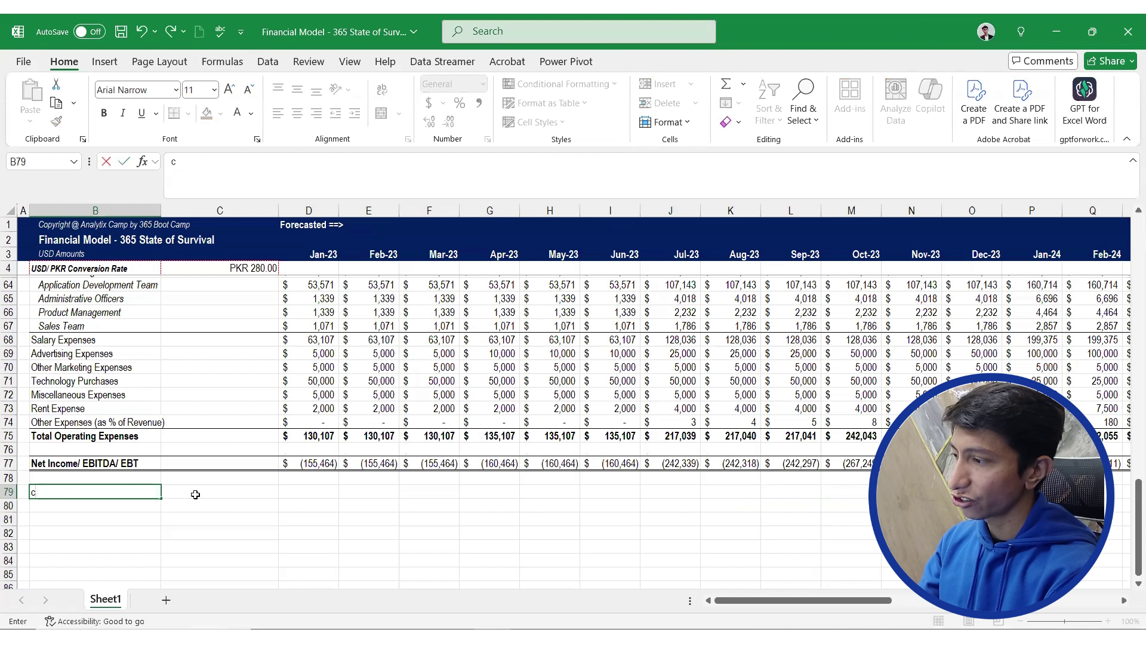
text(Casg)
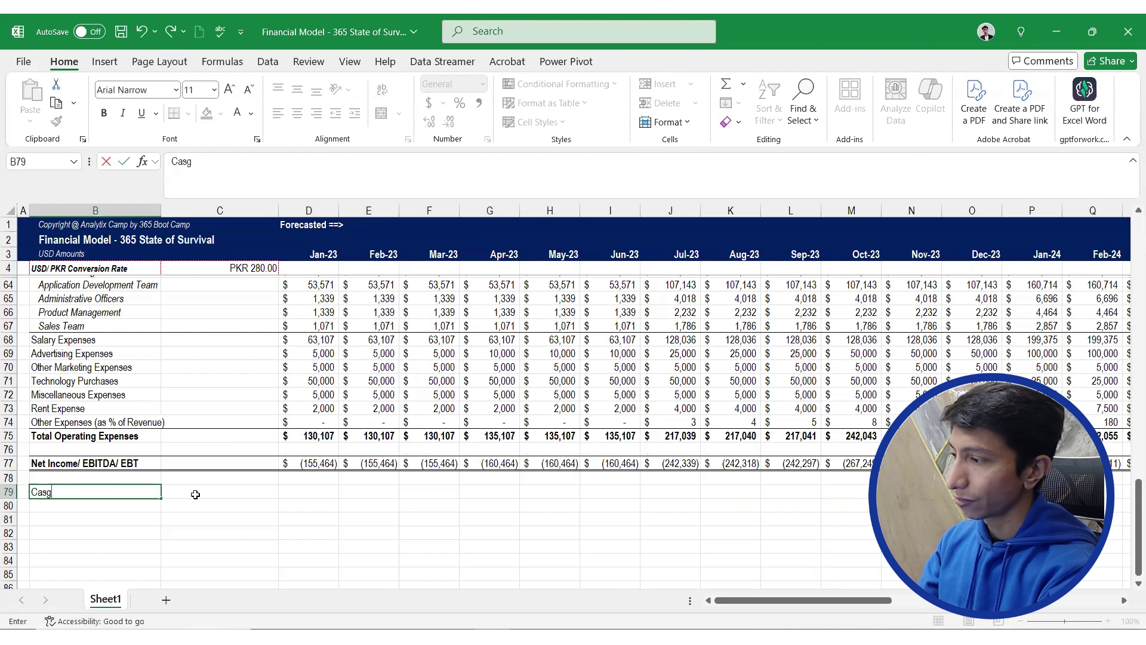
key(BackSpace)
key(BackSpace)
text(h at)
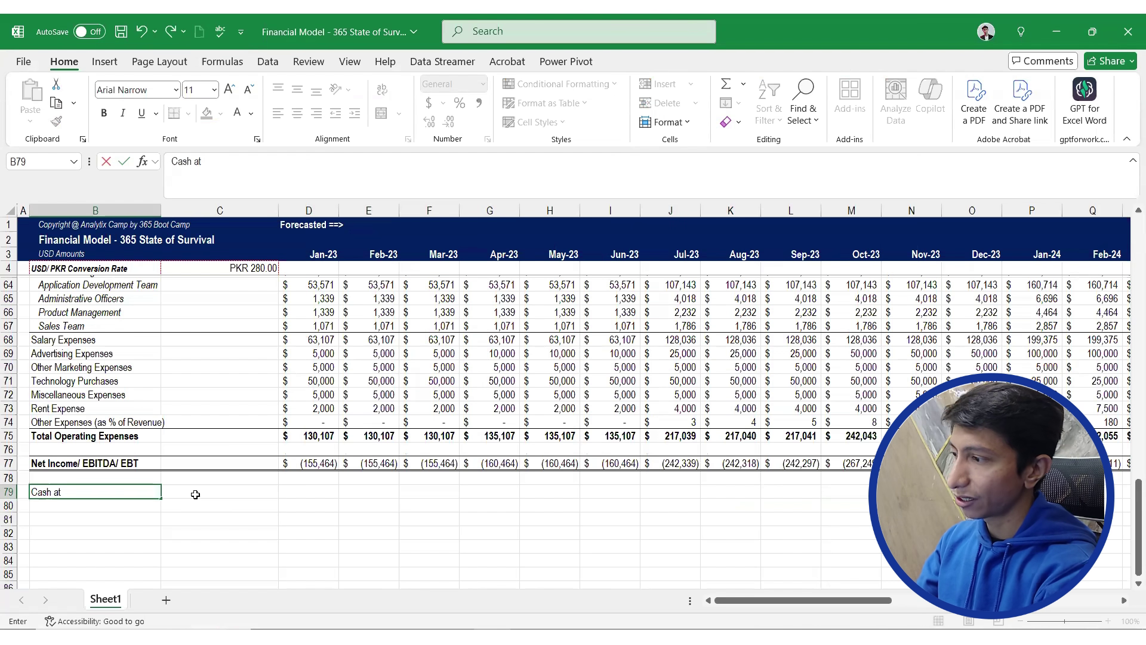
text( the Beginning)
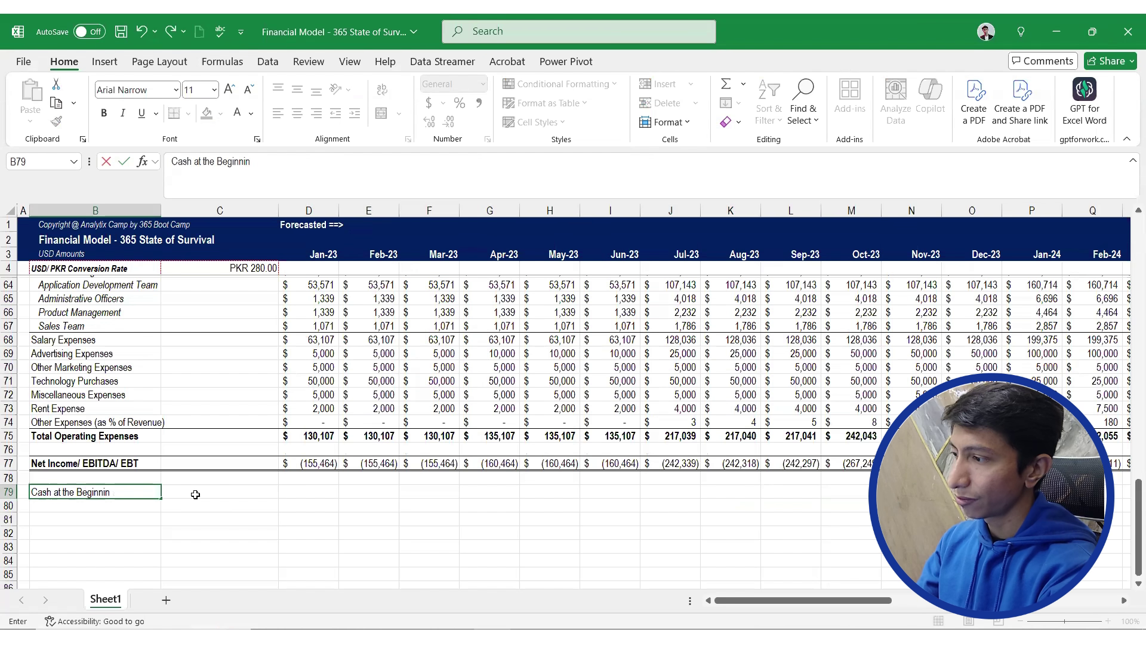
key(Return)
Enter 2000000 as the Jan-23 opening cash in D79 and apply the accounting format of D71 to it
click(195, 494)
key(Right)
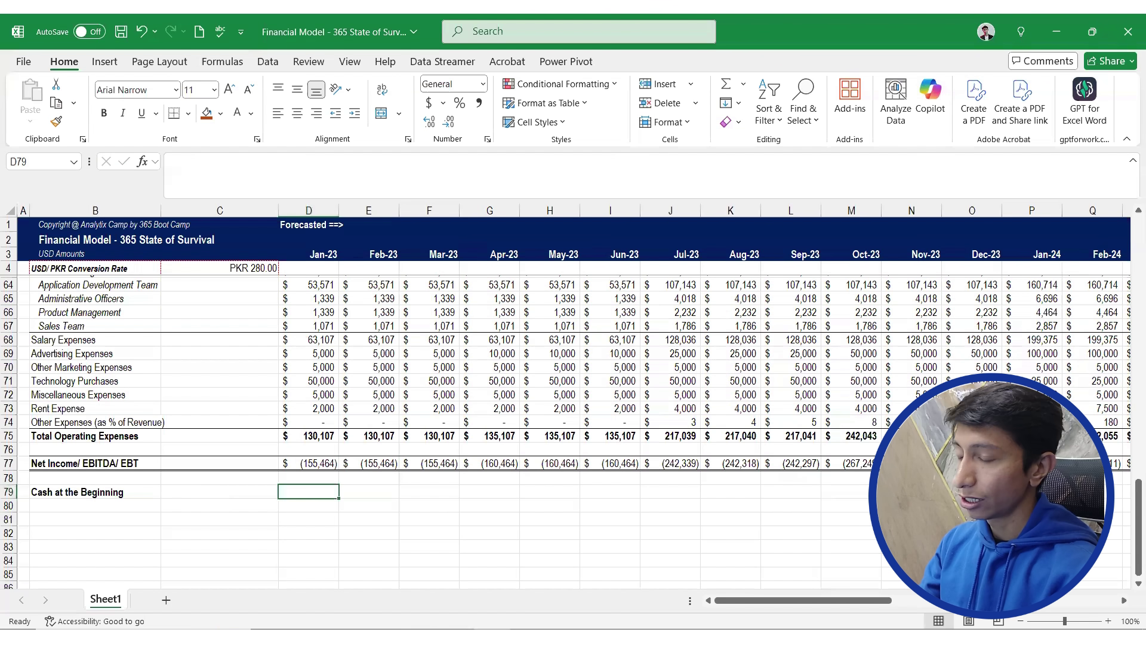
text(2000000)
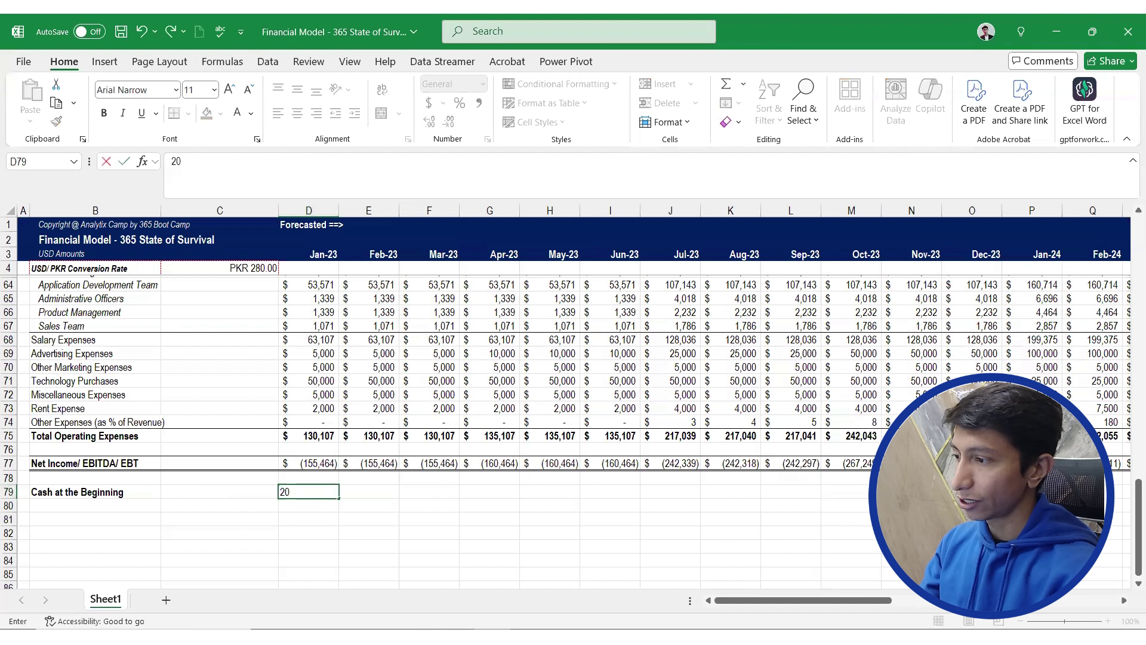
key(Return)
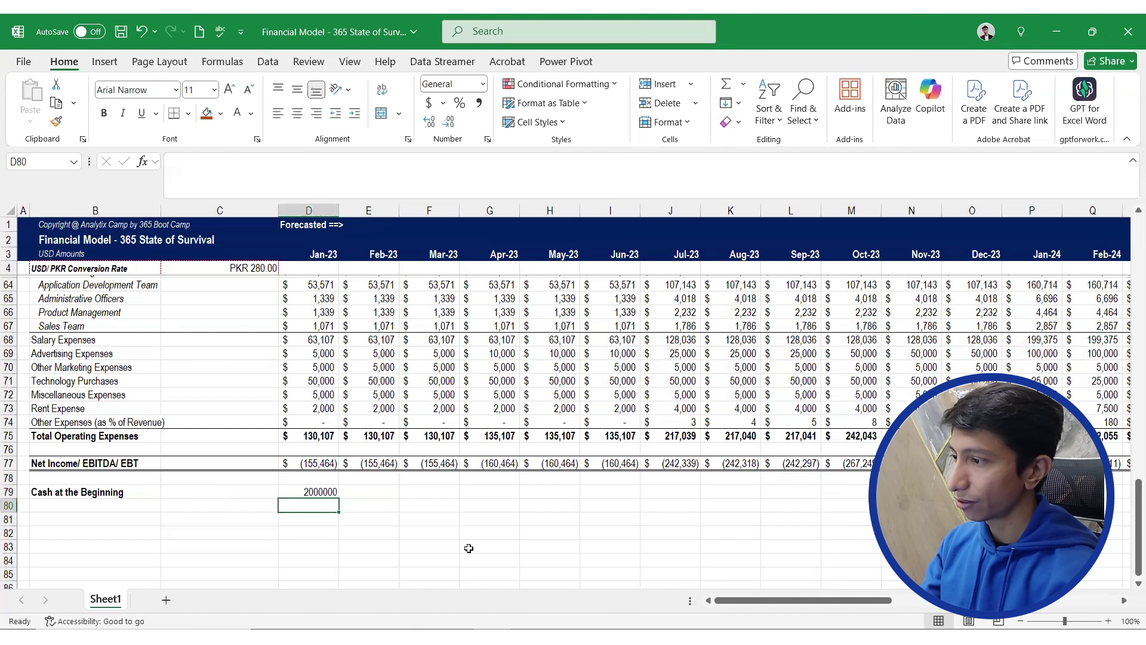
click(310, 382)
click(56, 121)
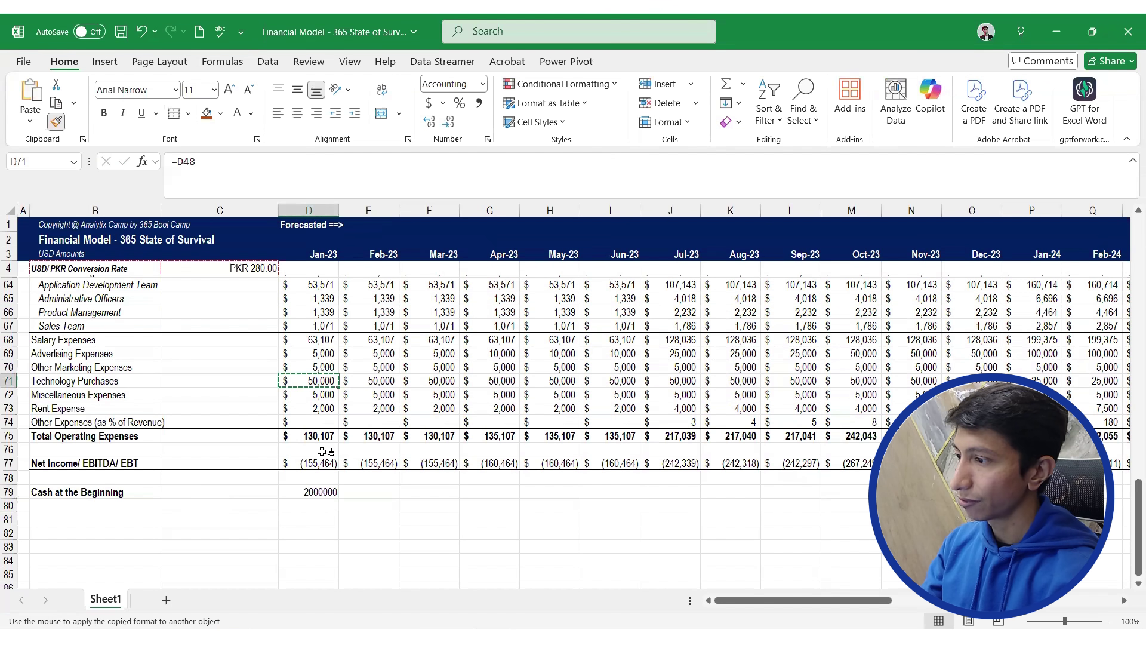
click(327, 491)
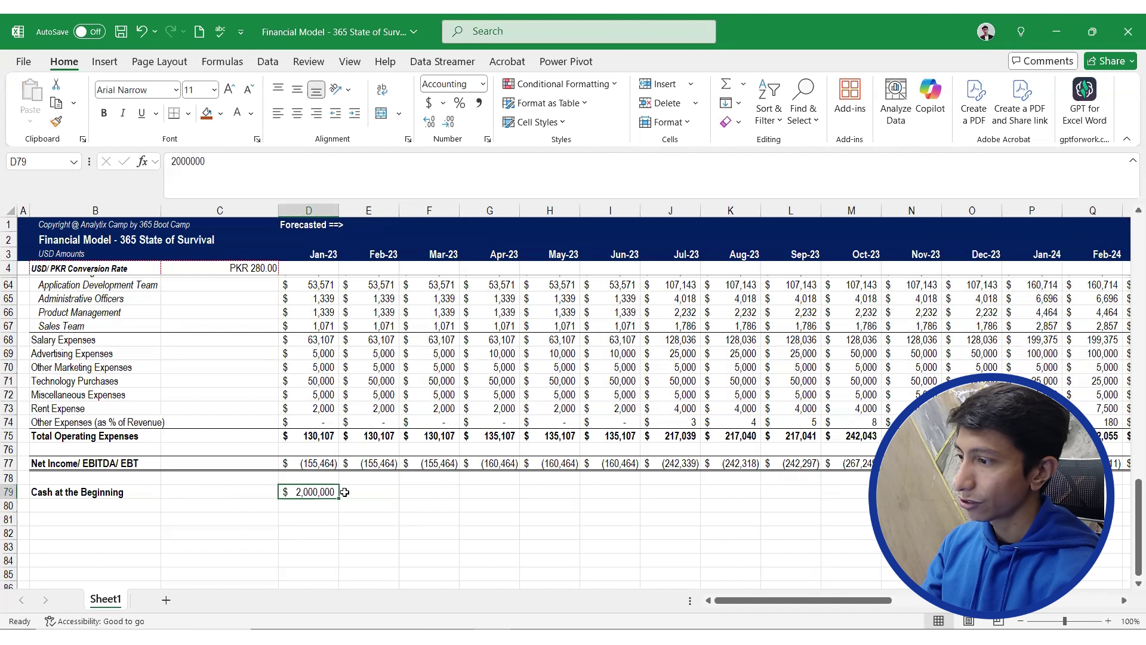
Add a bold label "Cash in the Period" in B80
click(89, 506)
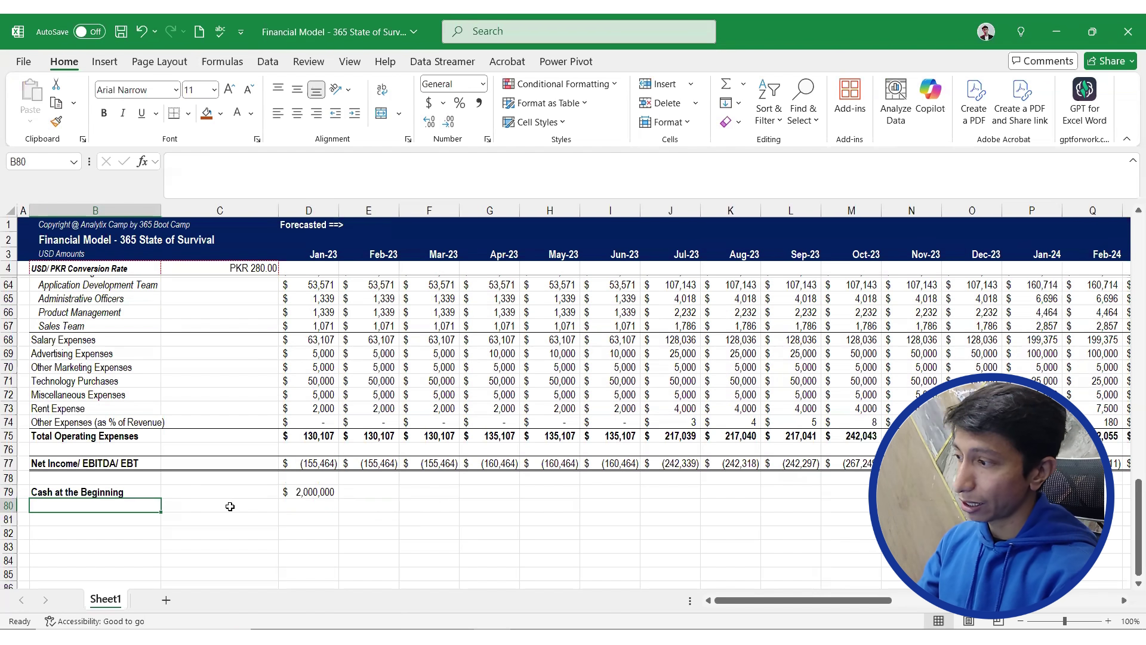
text(Cas)
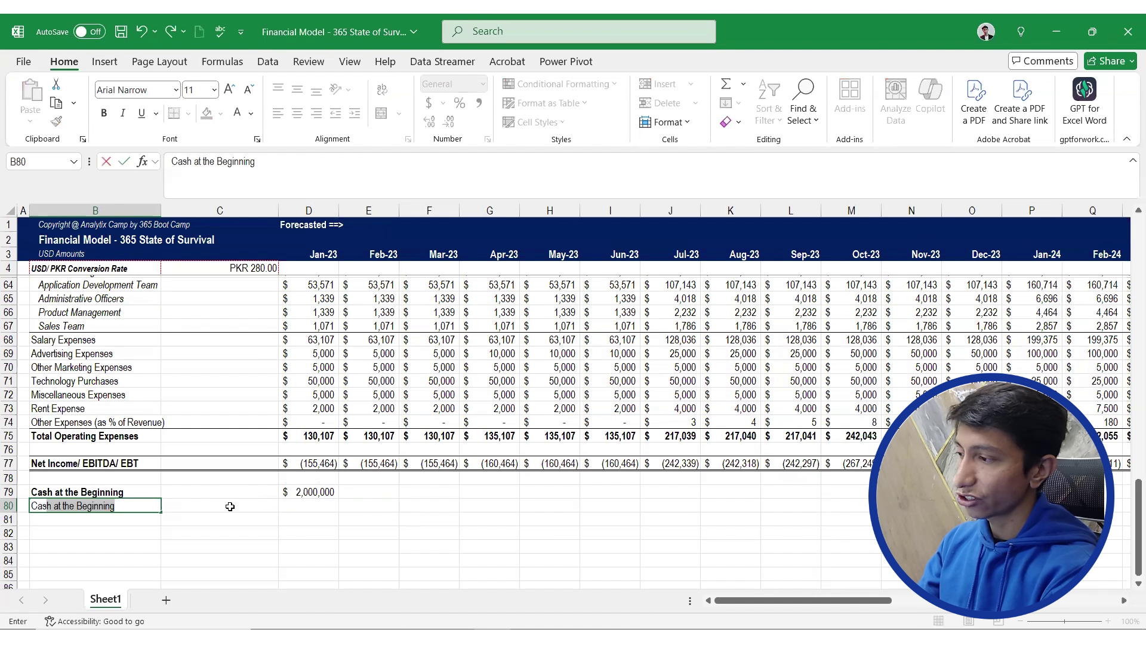
text(h at)
key(BackSpace)
key(BackSpace)
key(BackSpace)
text(i)
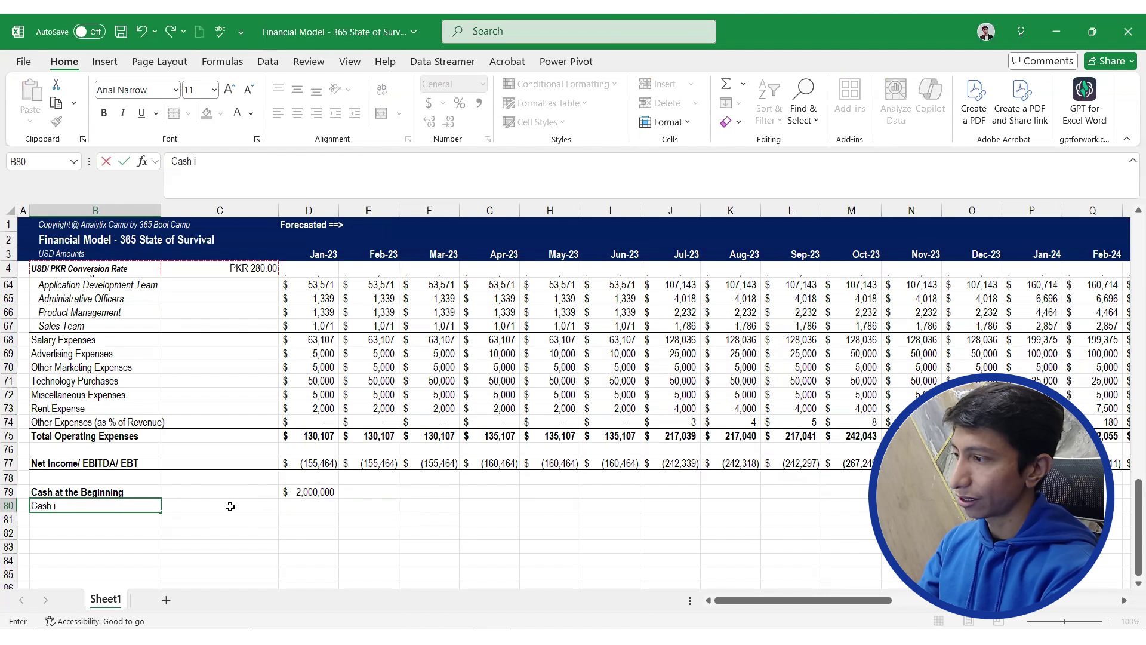
text(n the Period)
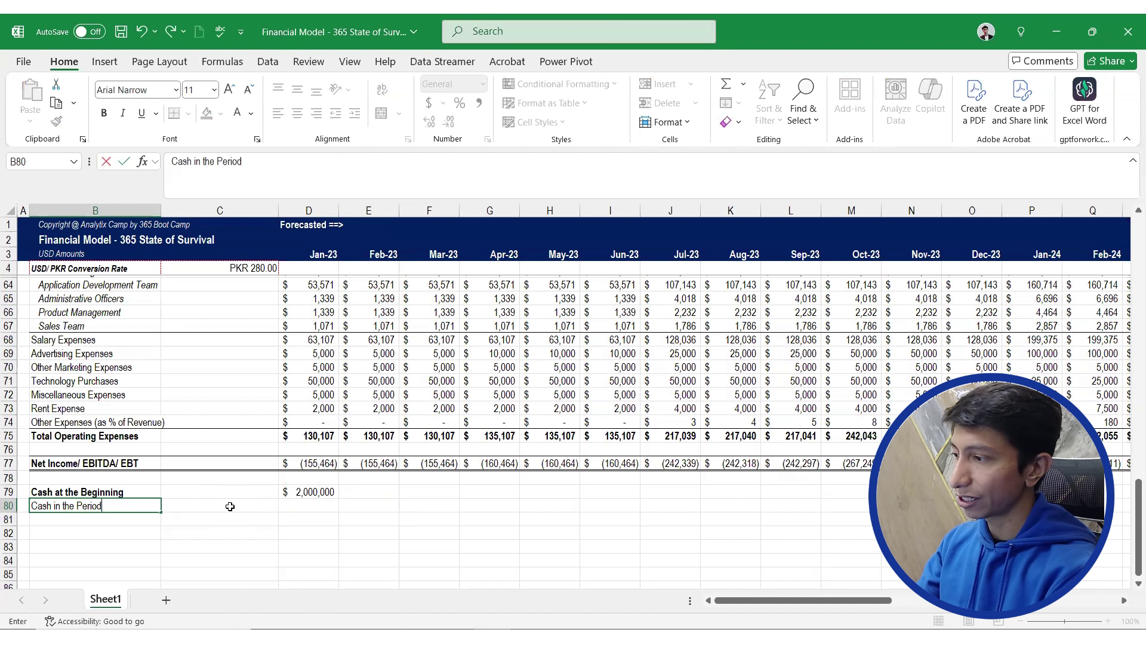
key(Return)
key(Up)
key(Right)
key(Left)
key(ctrl+b)
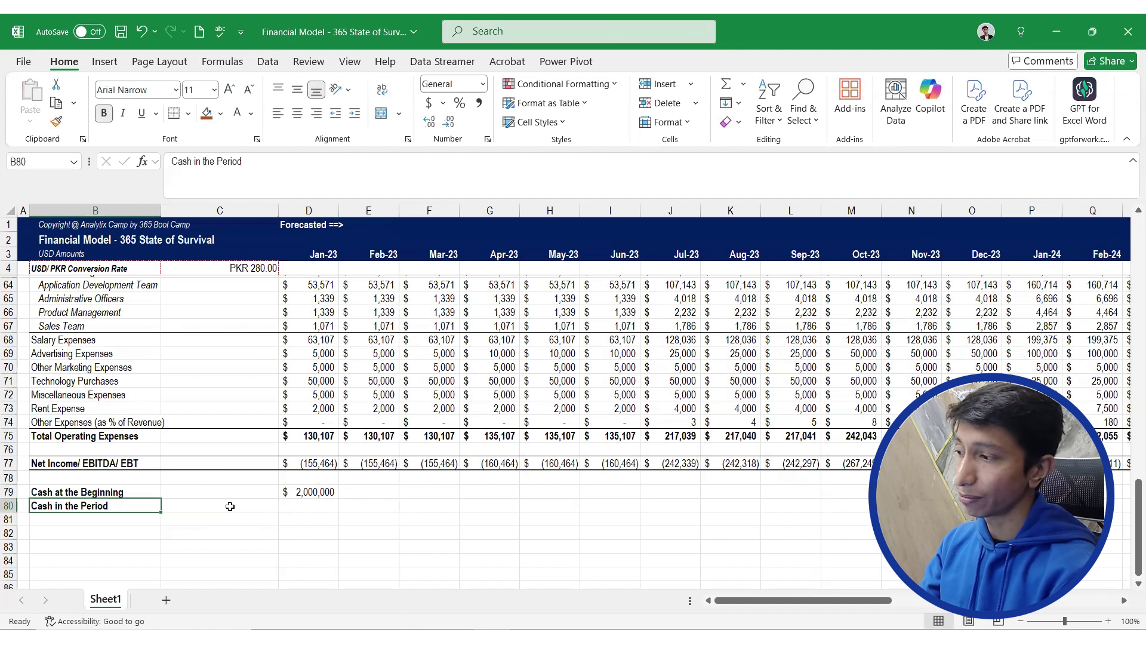
Link the Jan-23 cash in the period in D80 to the net income in D77
key(Right)
key(Right)
text(=)
key(Up)
key(Up)
key(Up)
key(Return)
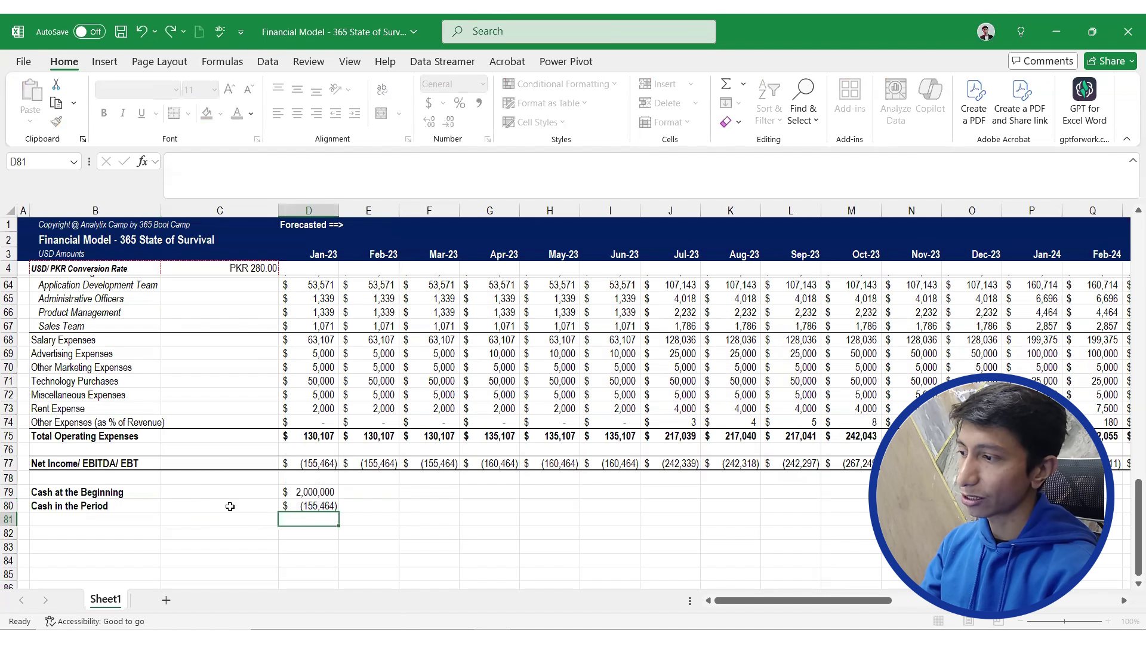
Label B81 as "Cash at the End of Period"
key(Left)
key(Left)
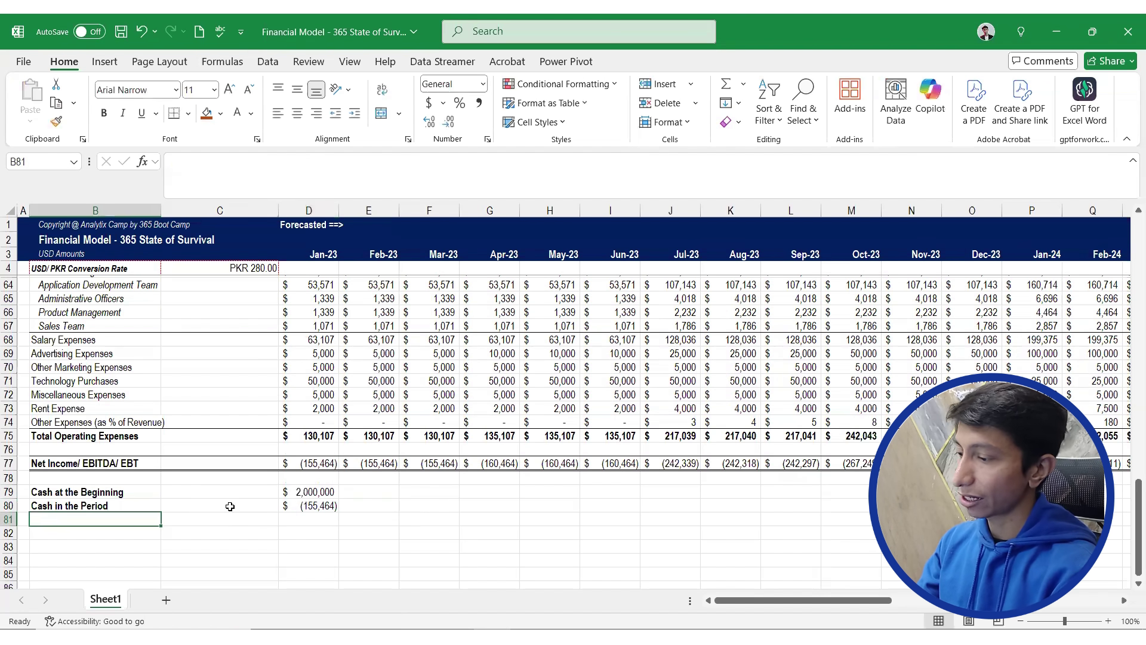
text(Cash)
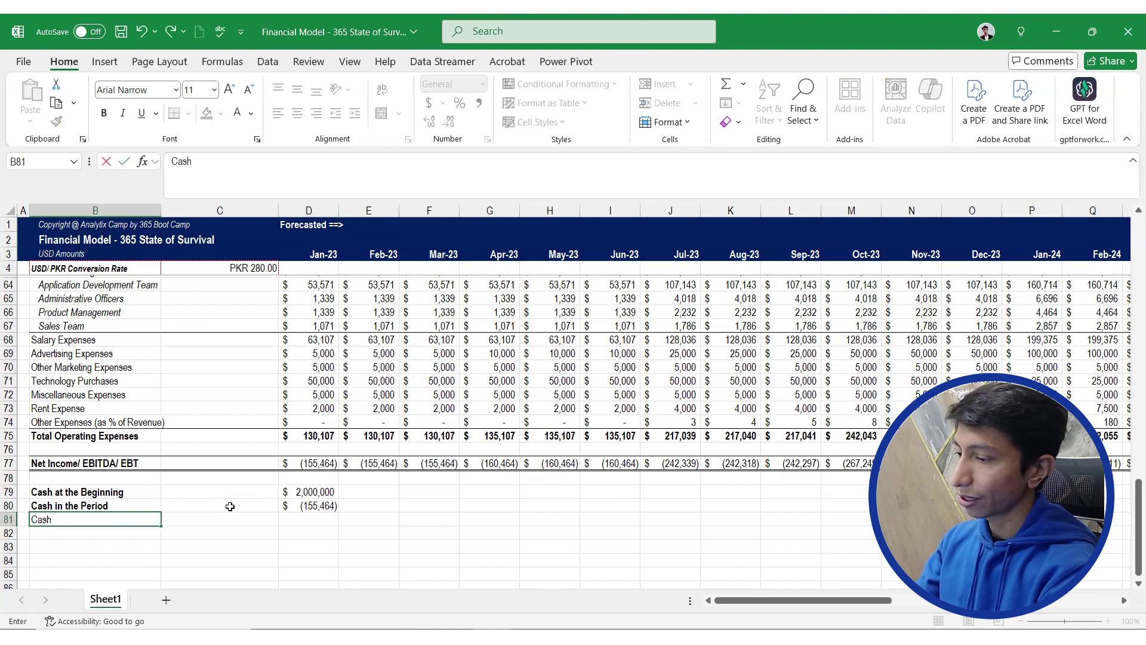
text( at the En)
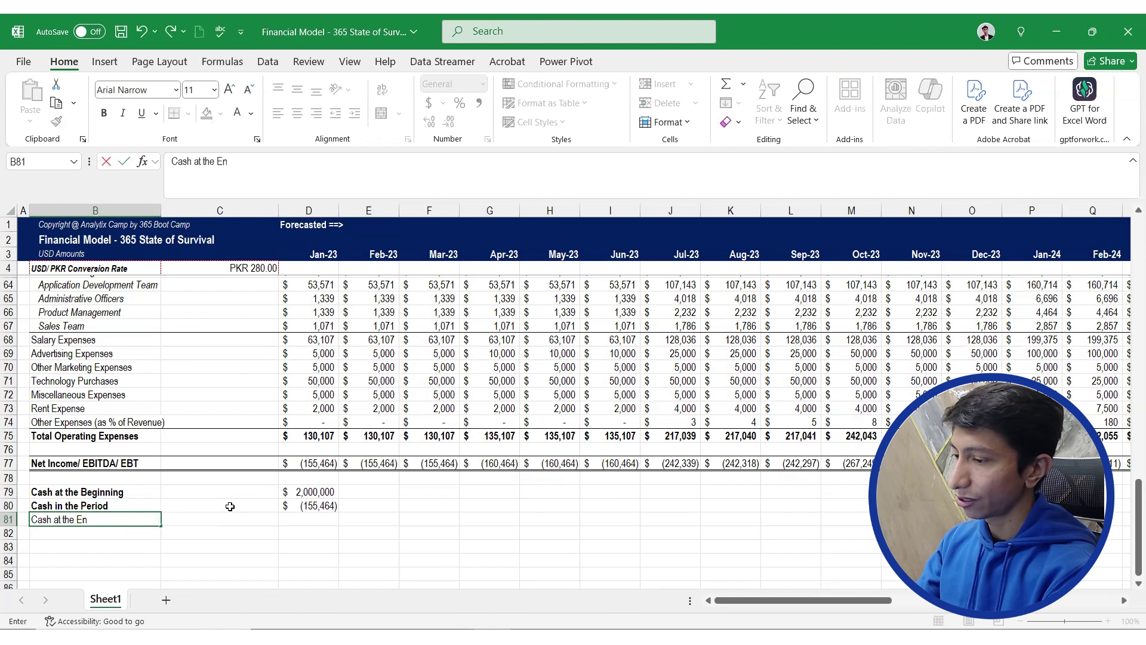
text(d of Period)
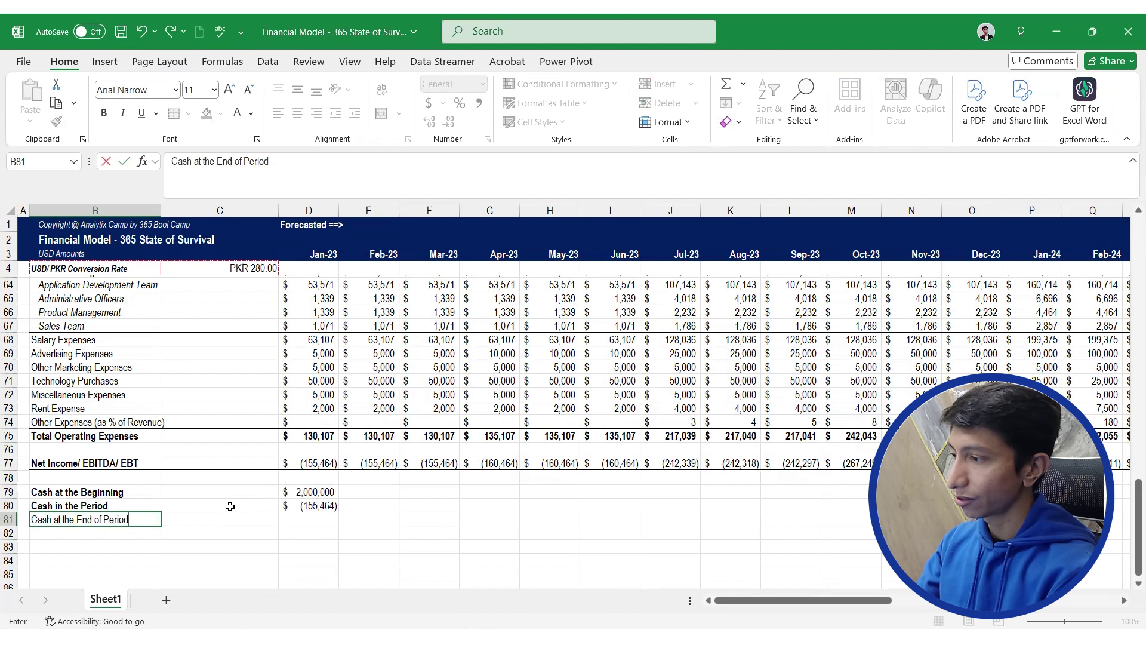
key(Return)
Reword the label in B79 to "Cash at the Start of Period"
key(Up)
key(Up)
key(Up)
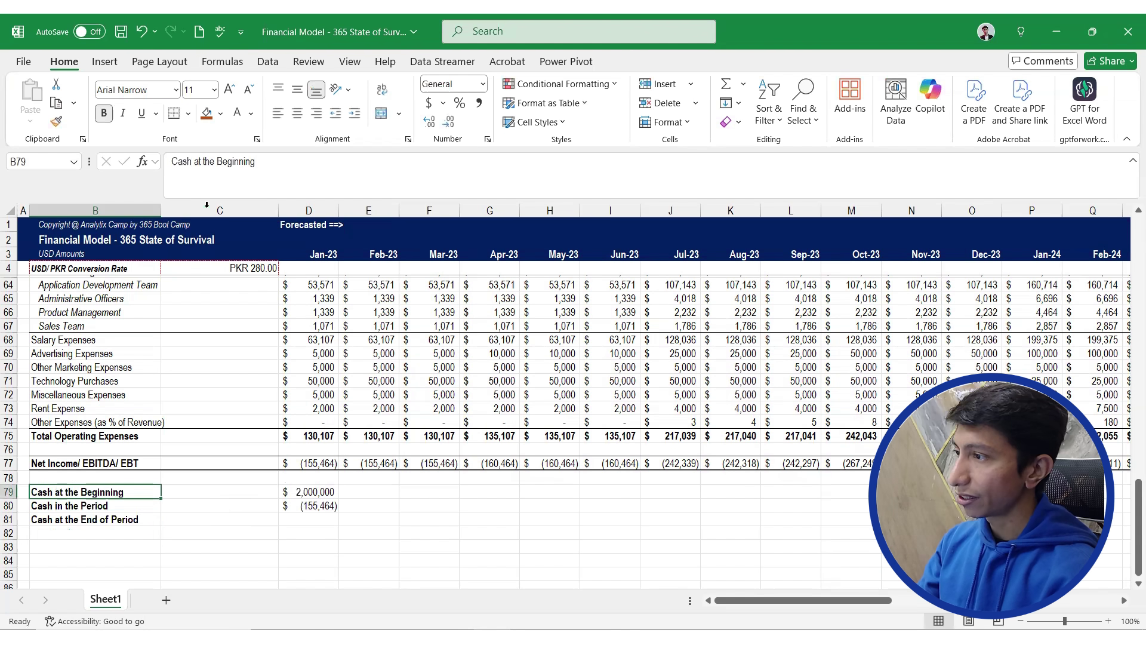
double_click(235, 162)
text(Star)
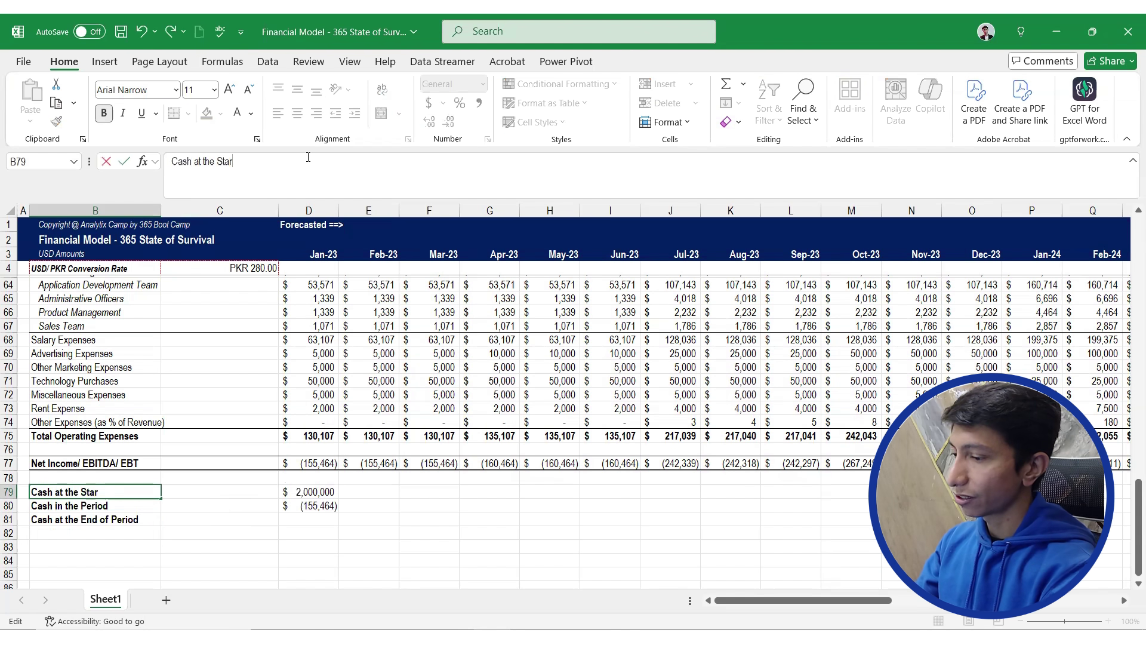
text(t of Period)
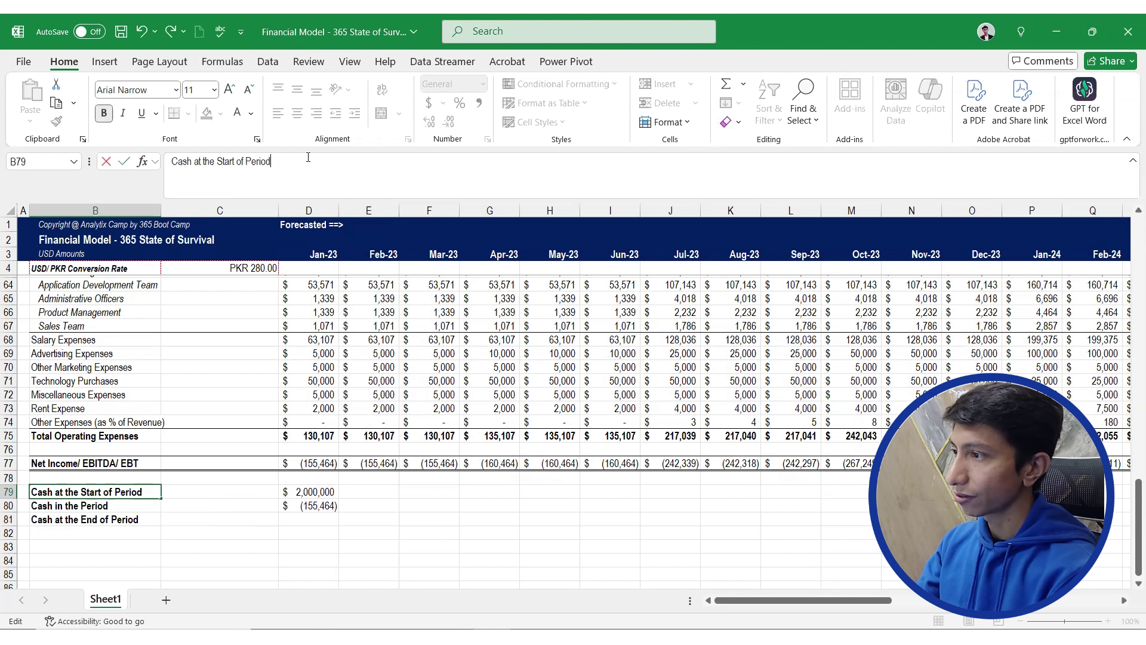
key(Return)
Try calculating the Jan-23 ending cash in D81 with the formula =D79-D80
key(Right)
key(Down)
key(Right)
text(=)
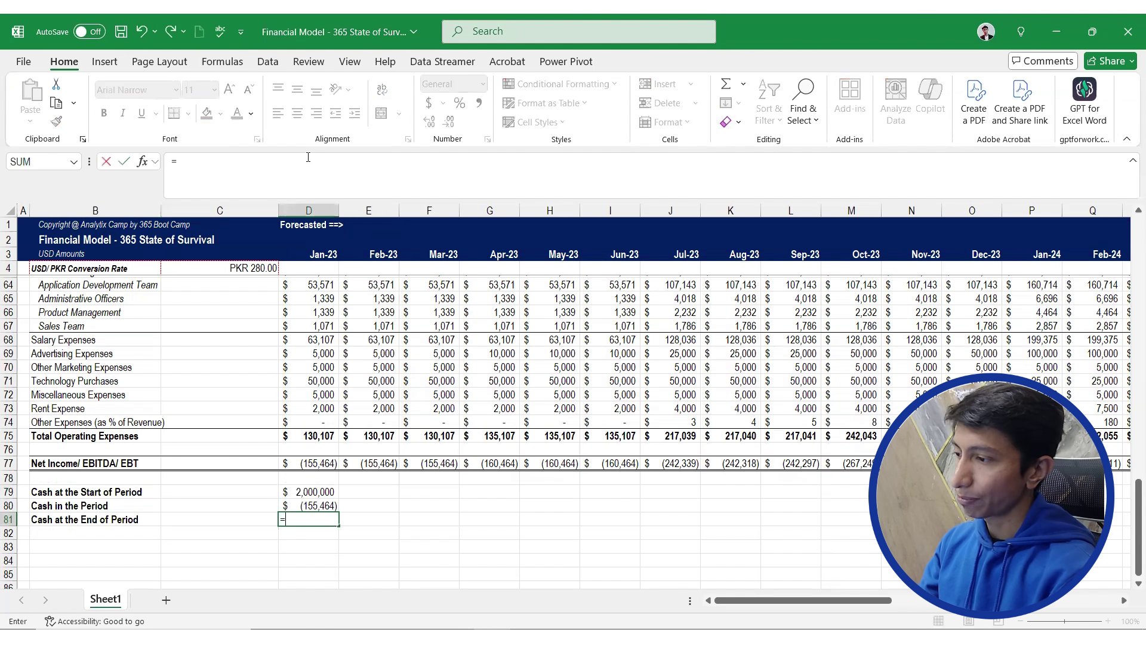
key(Up)
key(Up)
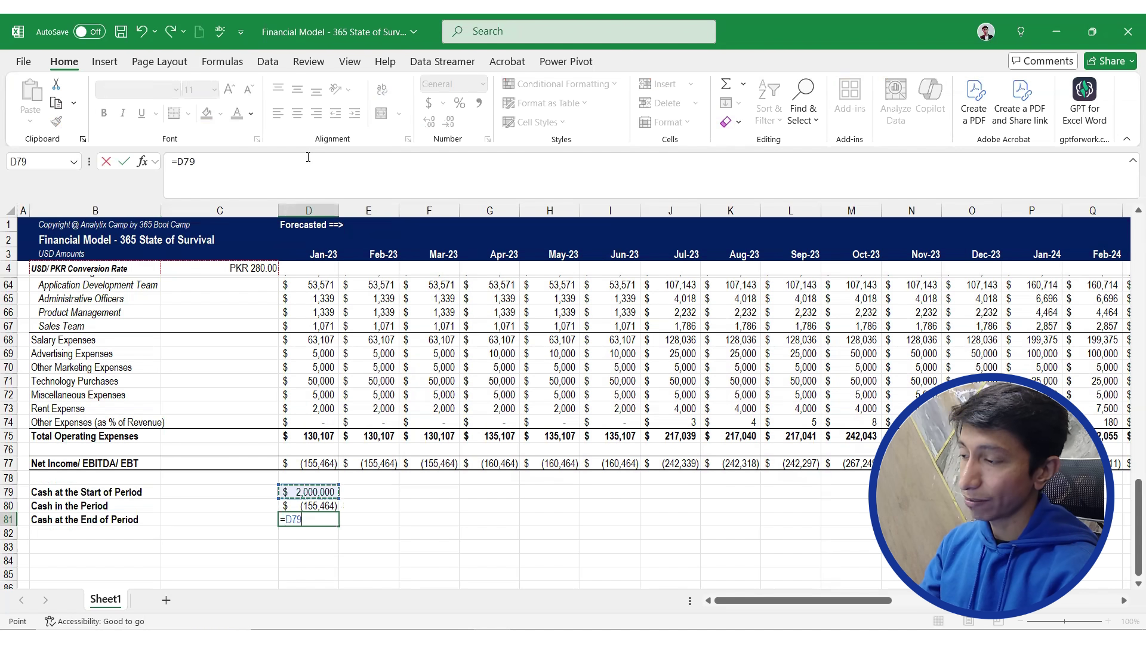
text(+)
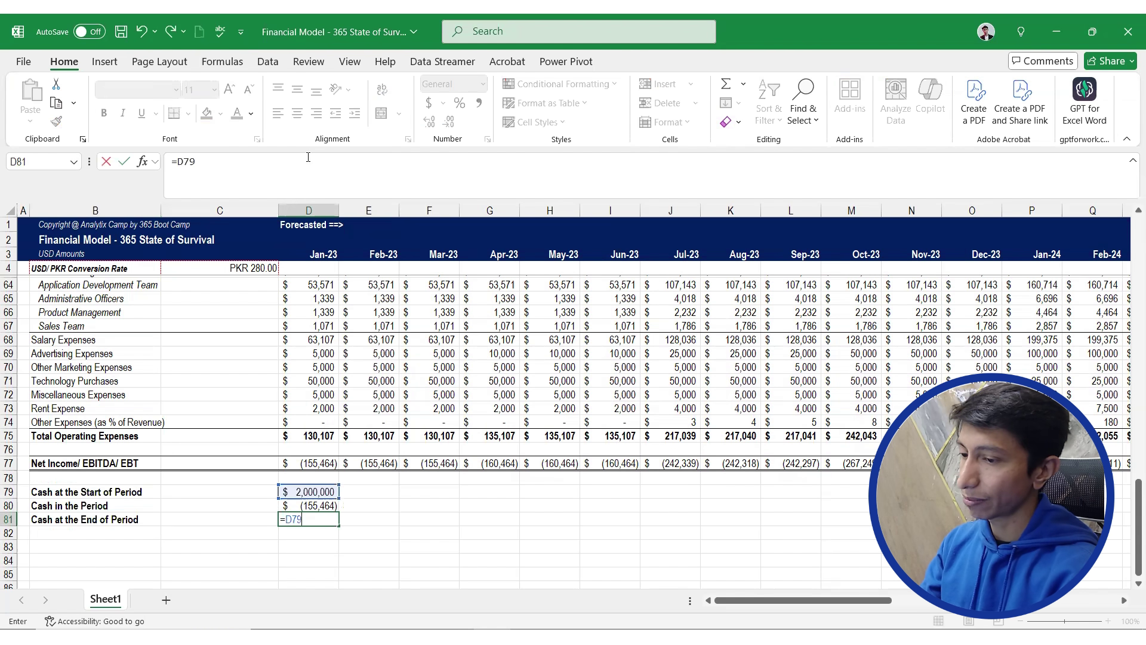
text(D80)
key(ctrl+Return)
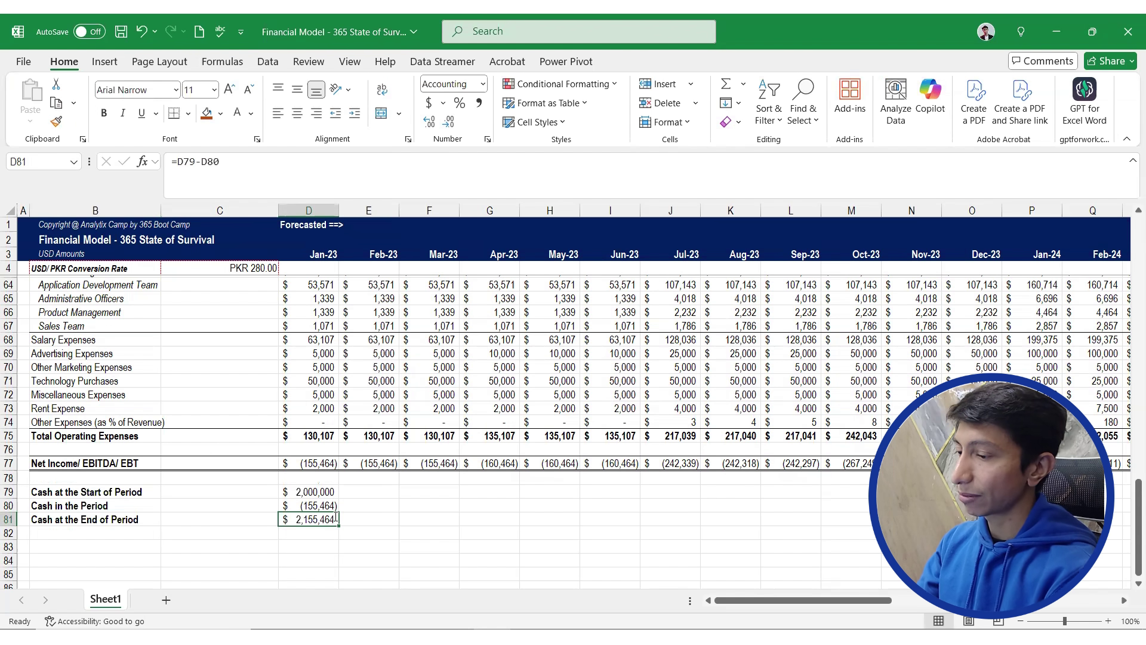
Calculate the Jan-23 ending cash in D81 with the formula =SUM(D79:D80)
text(=SUM()
key(Up)
key(shift+Up)
key(Return)
key(Up)
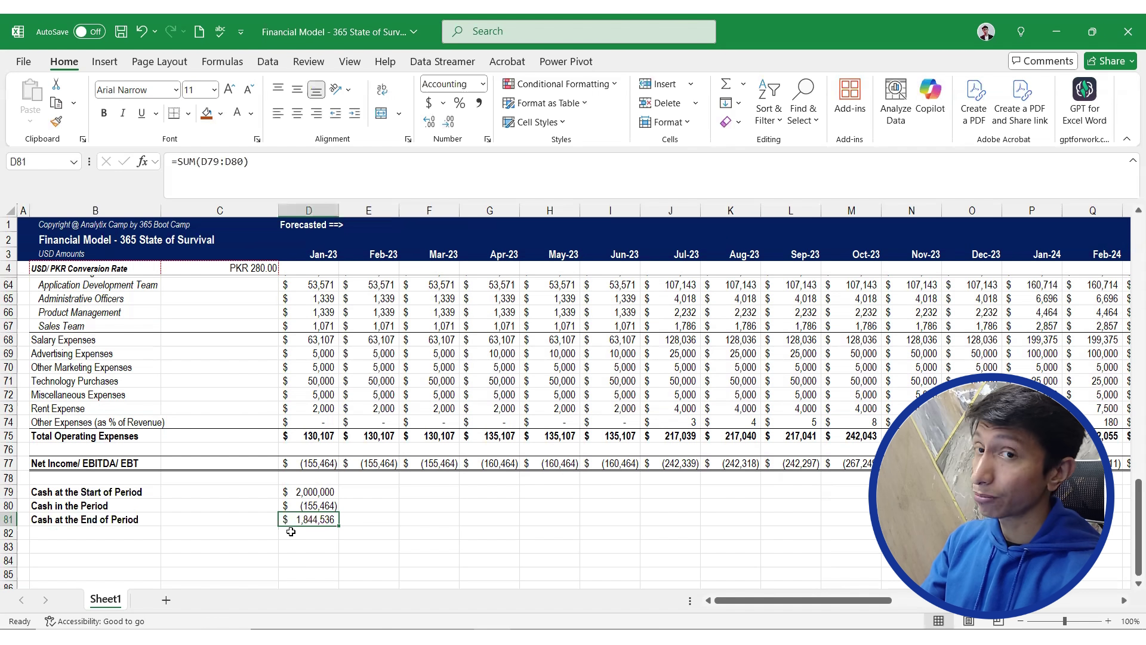
Link the Feb-23 Cash at the Start of Period in E79 to the Jan-23 ending cash with =D81
click(307, 491)
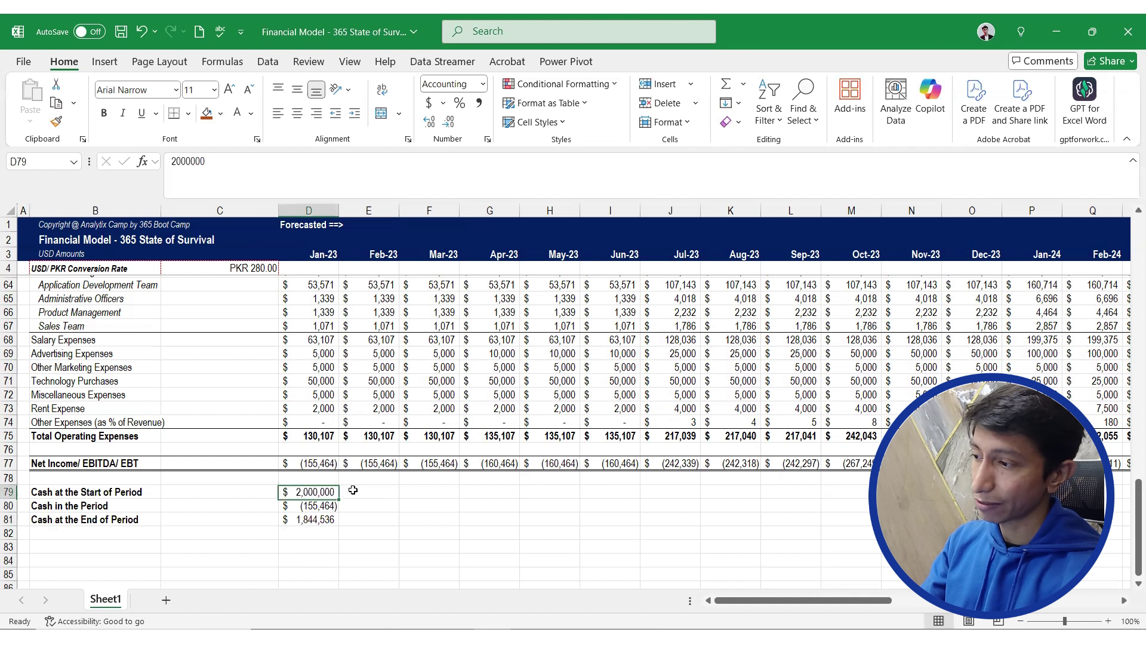
click(365, 491)
text(=)
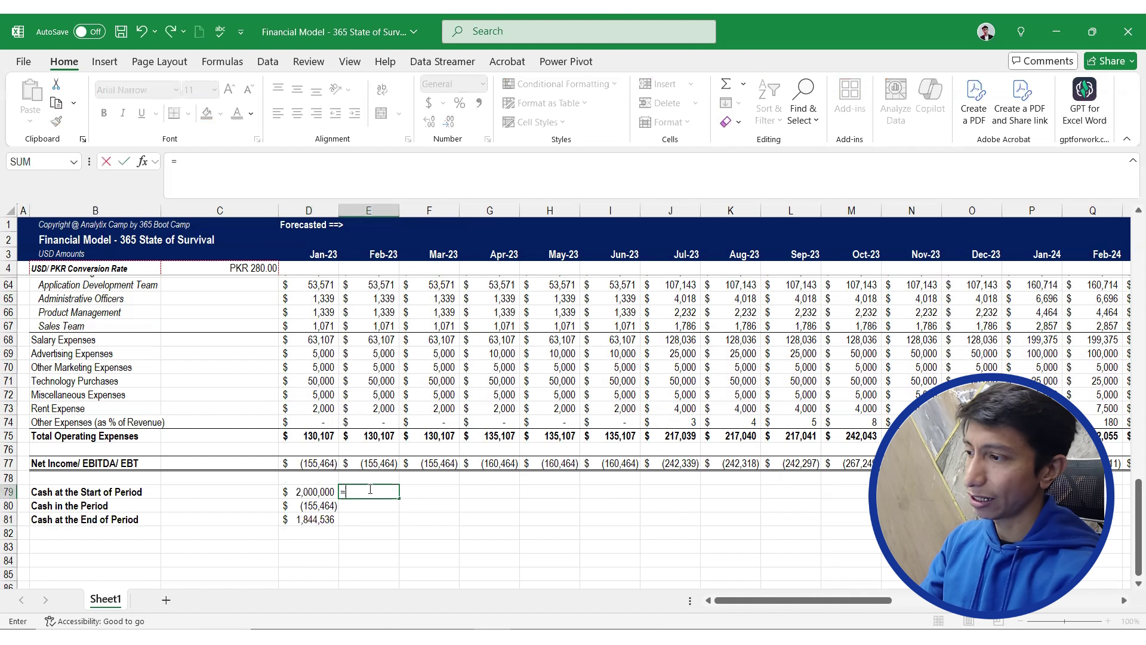
key(Down)
key(Left)
key(Down)
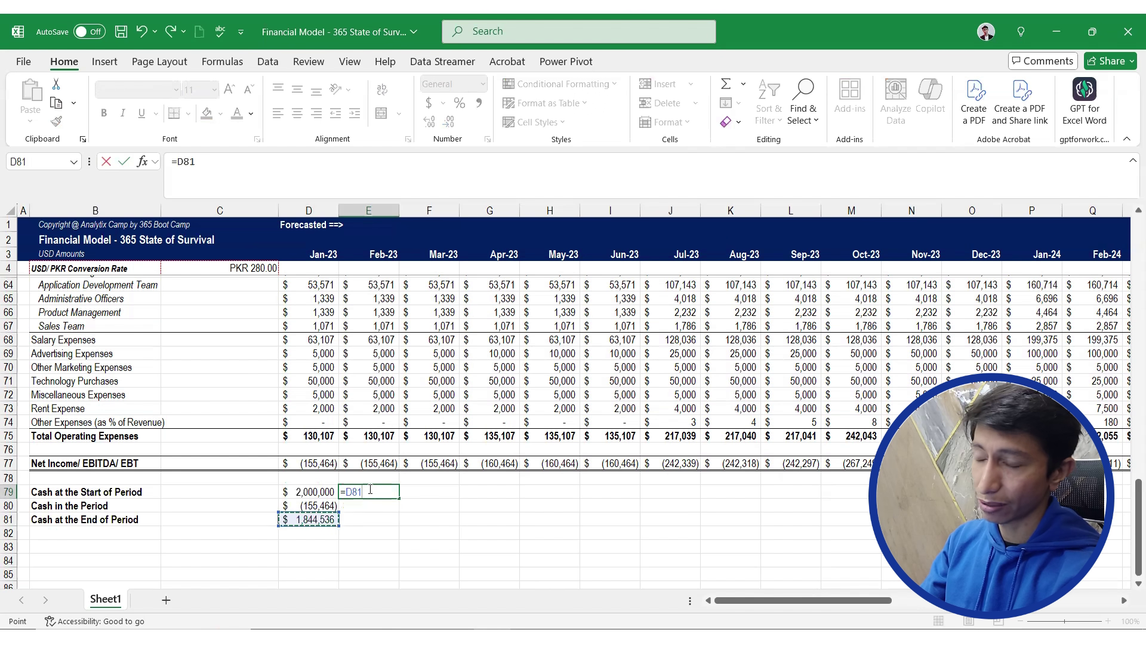
key(Return)
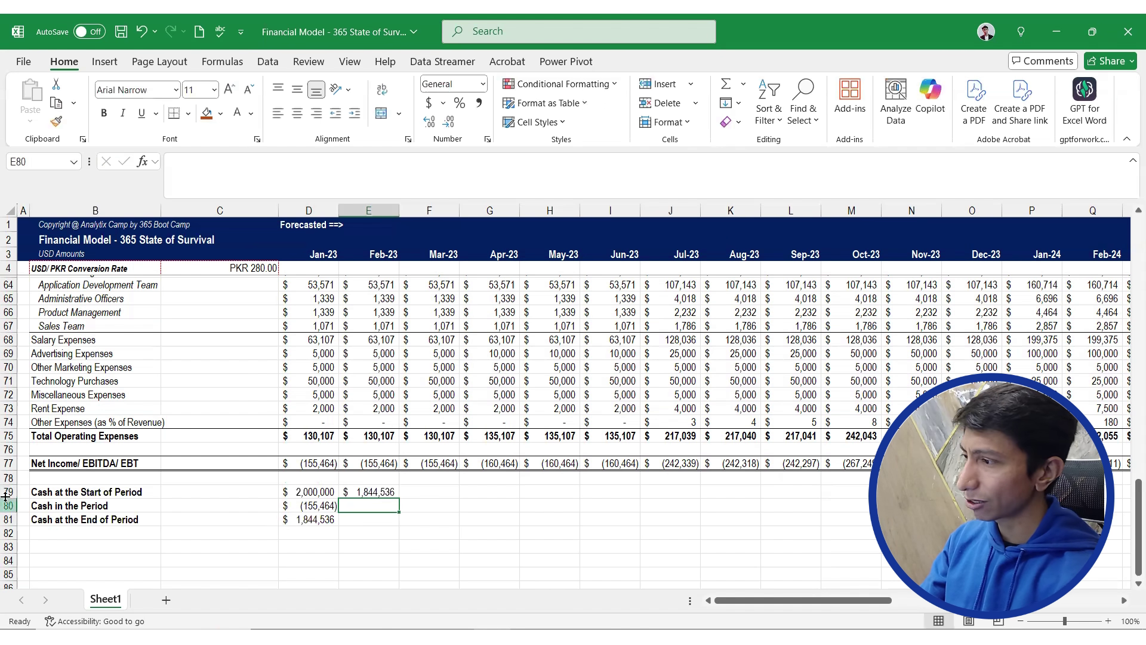
Insert a row above Cash at the Start of Period and label B79 as "Investment/ Capital Injection"
click(9, 492)
key(ctrl+shift+plus)
key(Right)
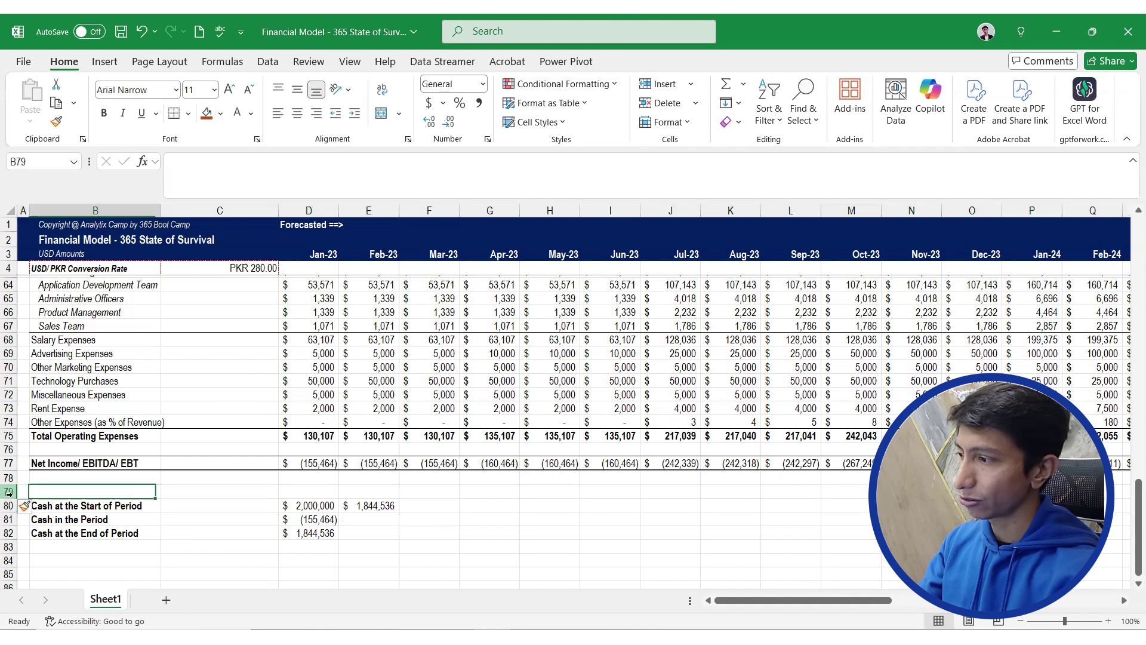
text(Invest)
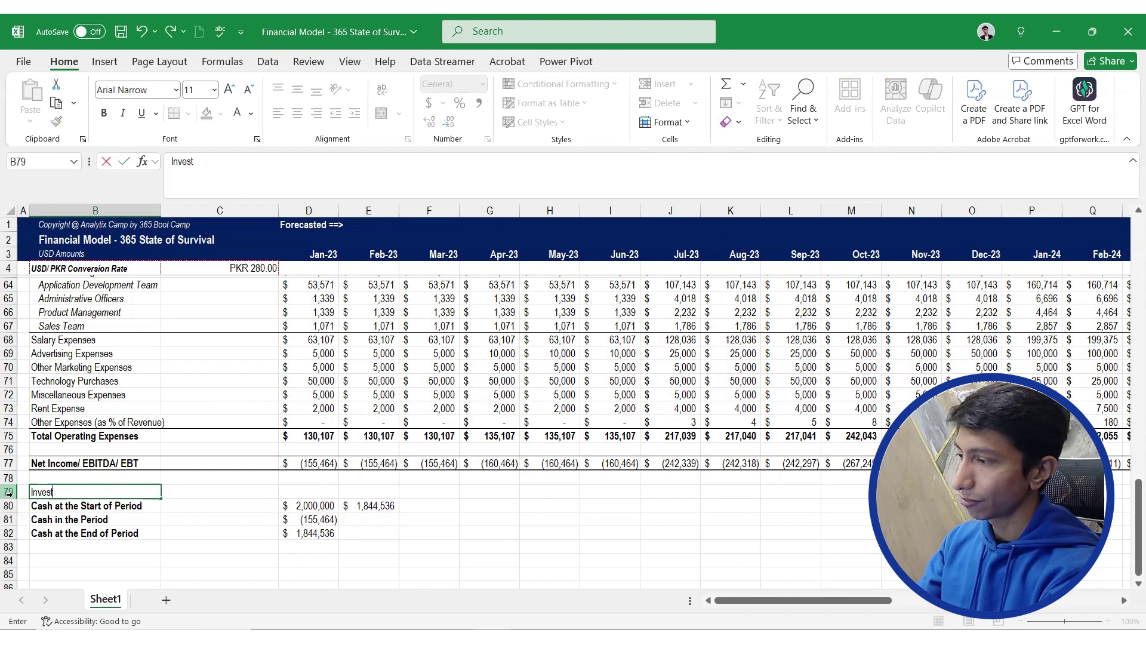
text(ment/)
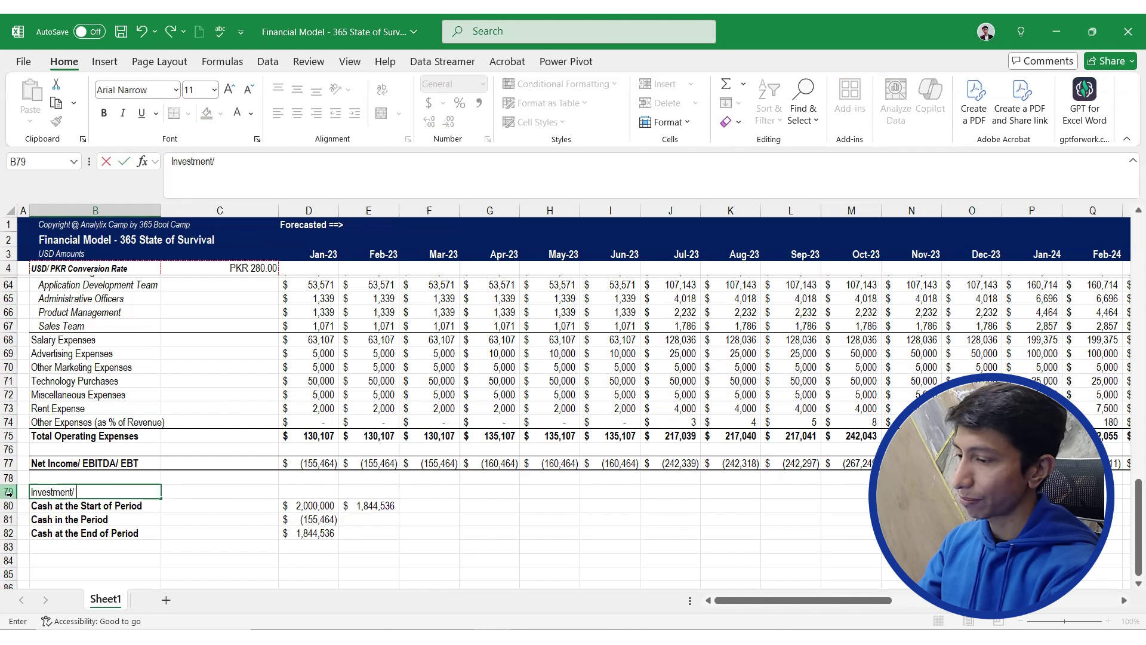
text( Capitak)
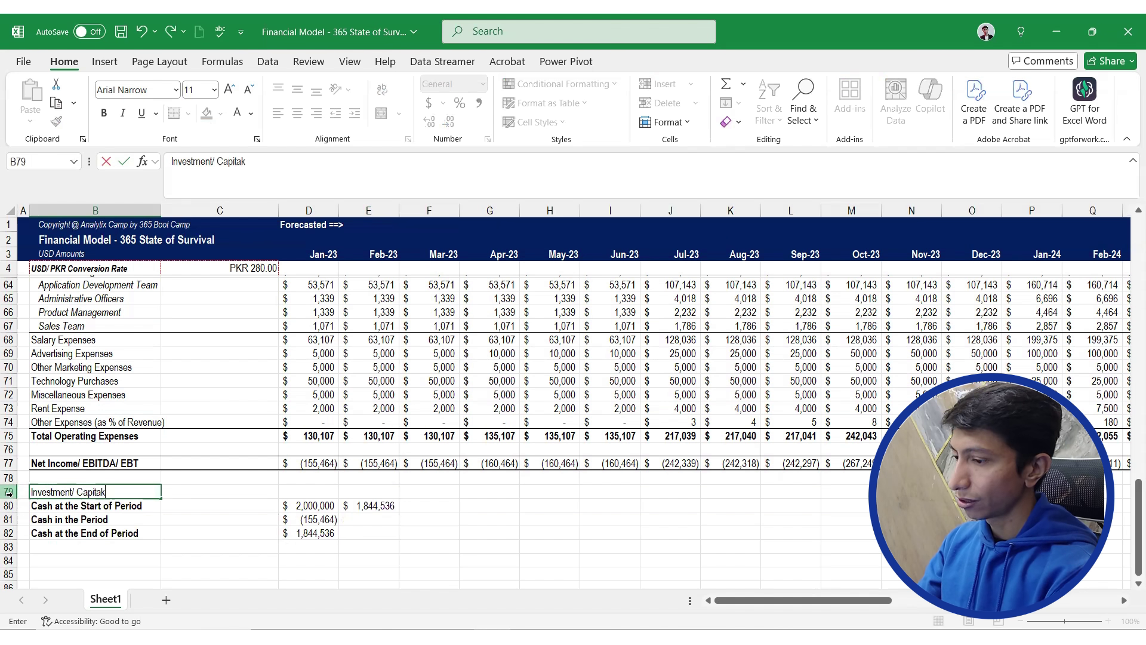
key(BackSpace)
text(l Inject)
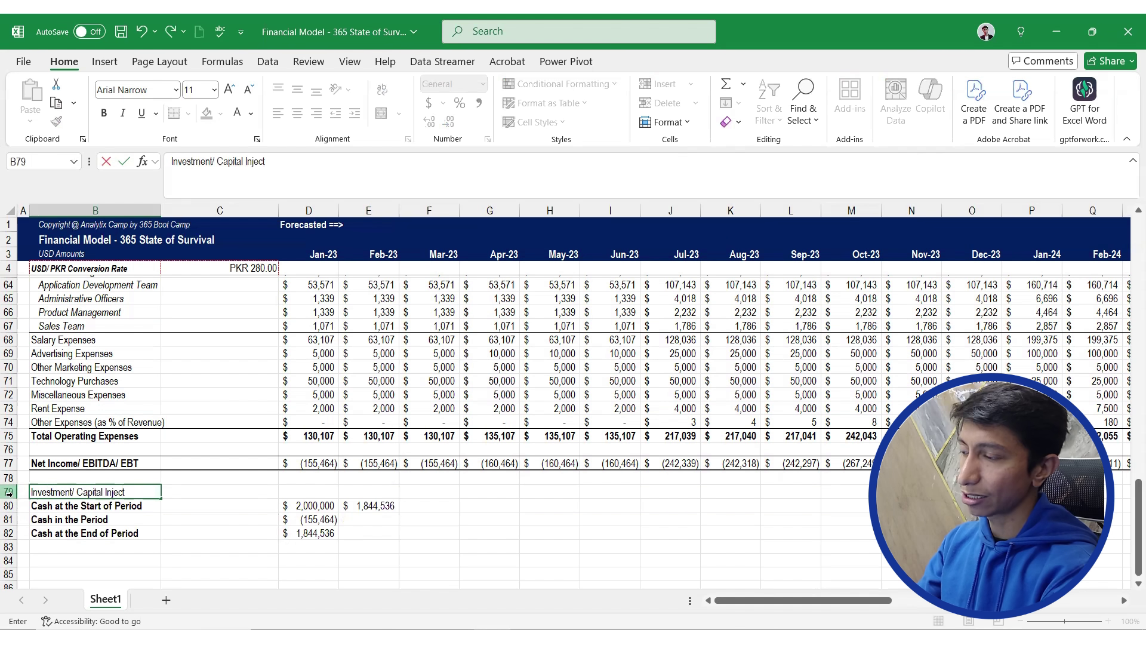
text(ion)
key(ctrl+Return)
Set the capital injection and three cash labels in B79:B82 to regular, non-bold text
key(ctrl+b)
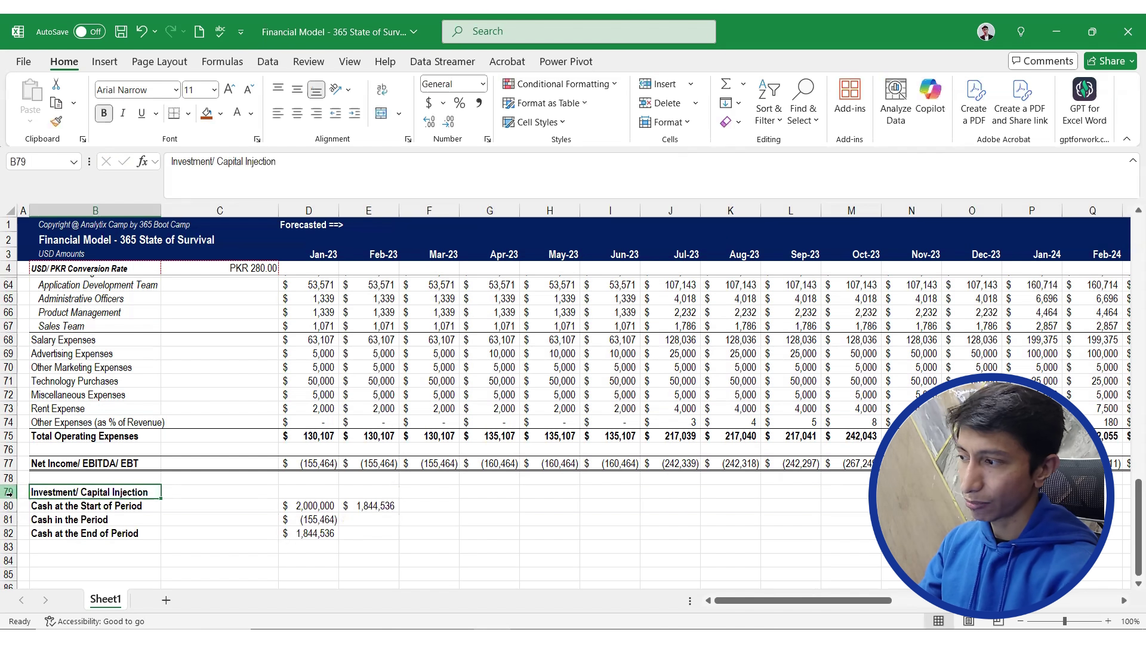
key(Down)
key(shift+Down)
key(shift+Down)
key(ctrl+b)
key(Right)
key(Up)
key(Left)
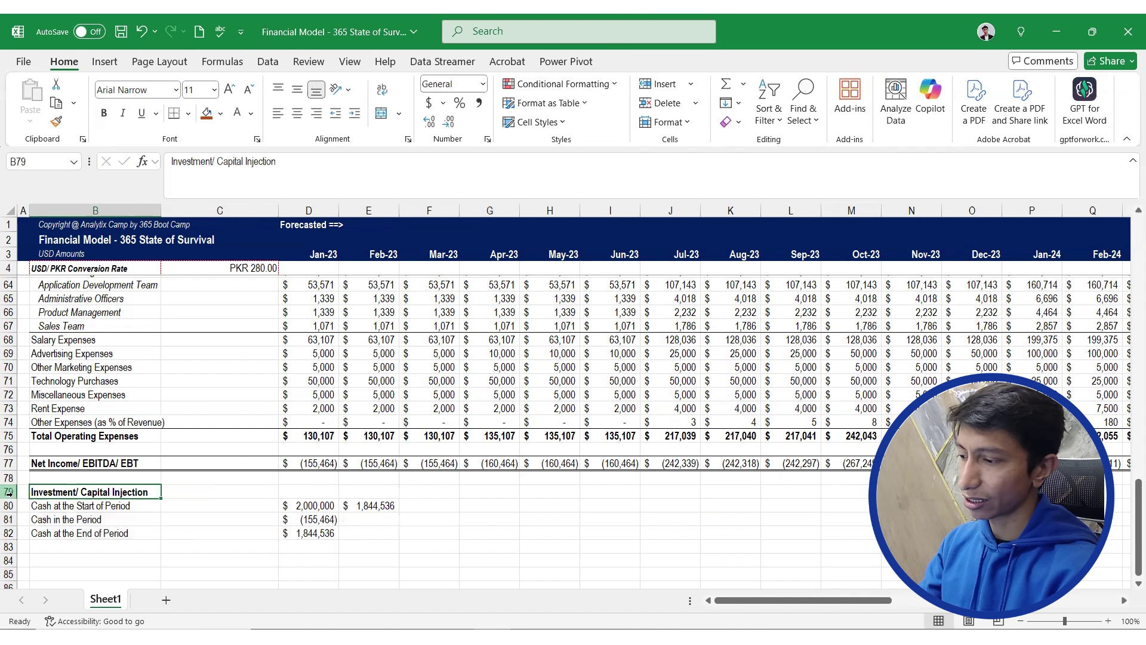
key(ctrl+b)
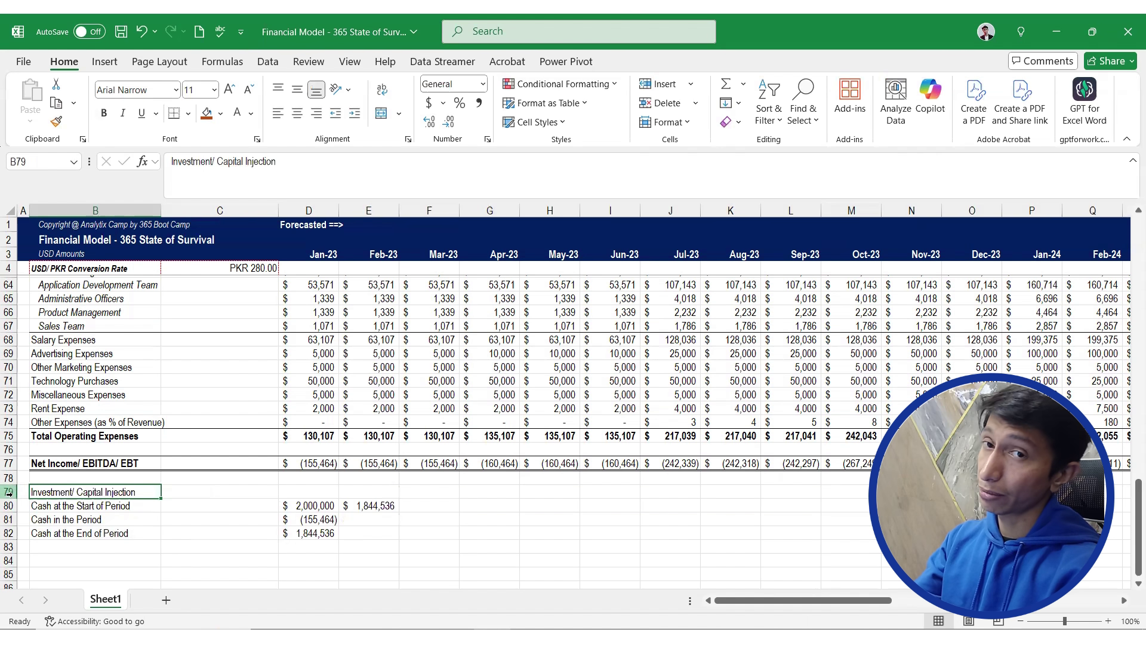
Enter a Jan-23 capital injection of 2000000 in D79 and copy the accounting format of D80 onto it
key(Right)
key(Right)
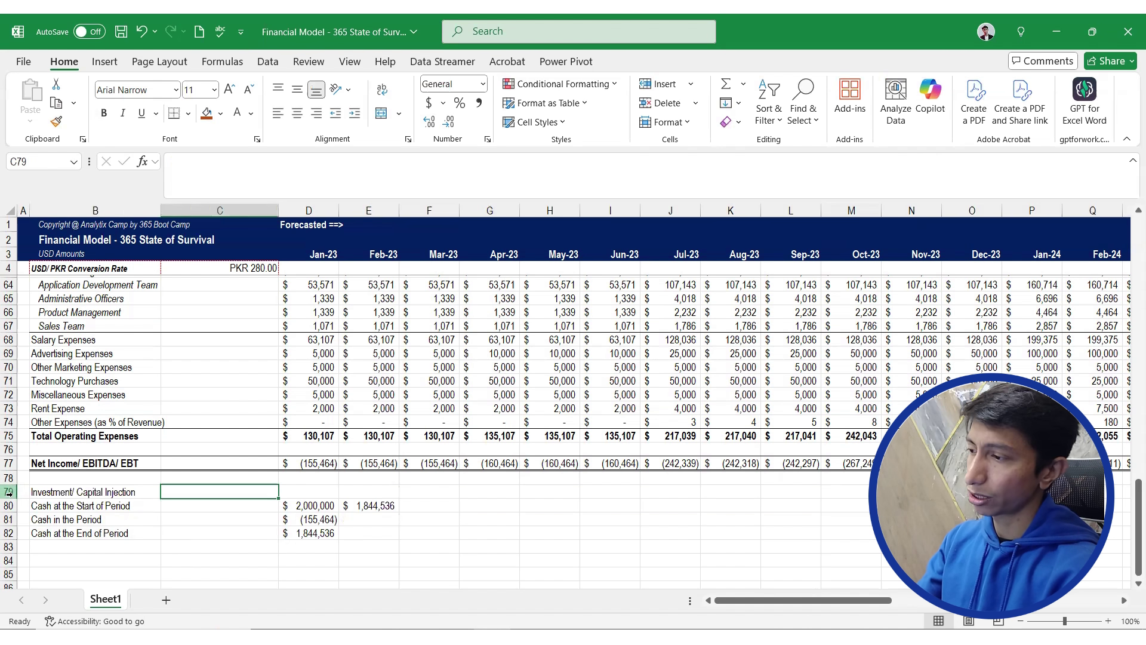
text(200000)
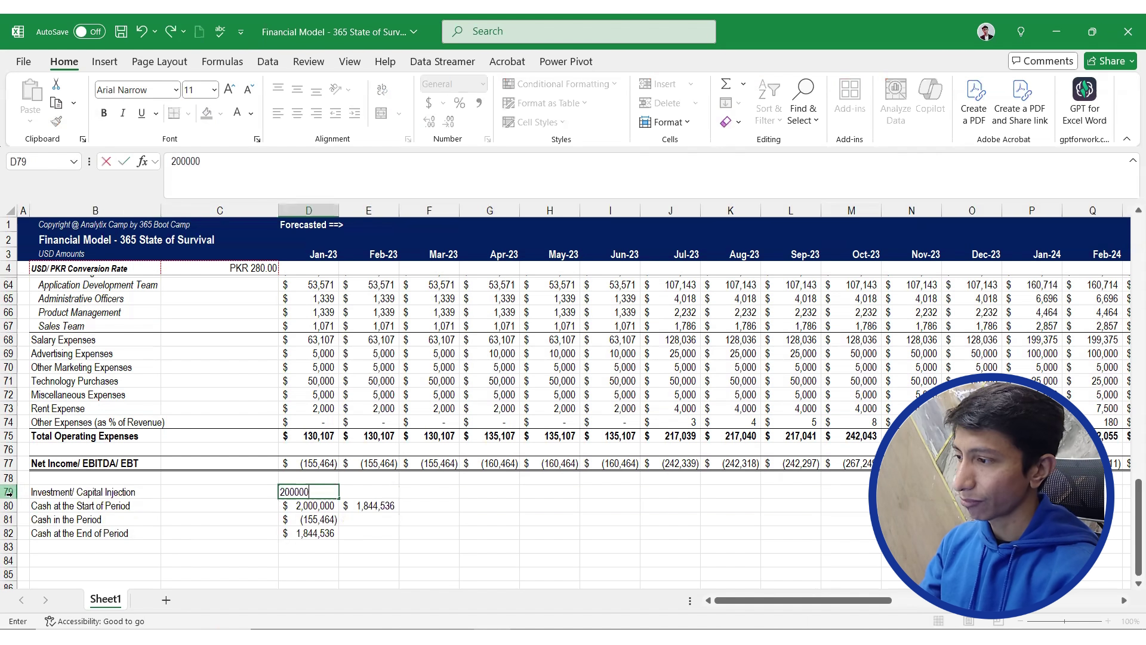
text(0)
key(Return)
key(Up)
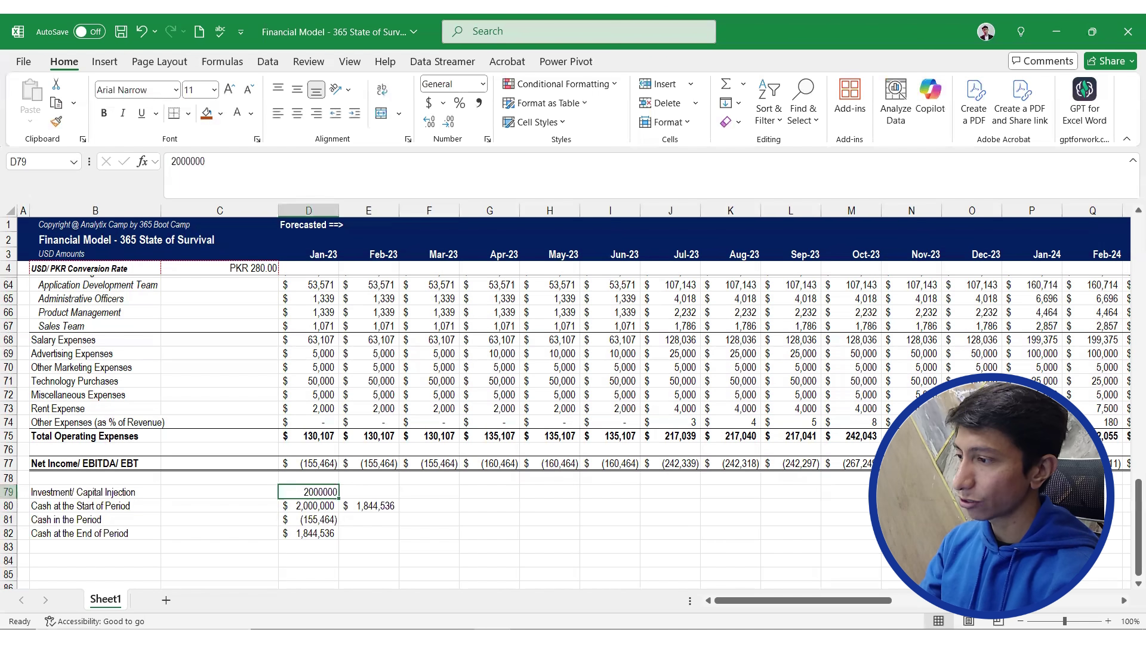
key(Down)
click(56, 122)
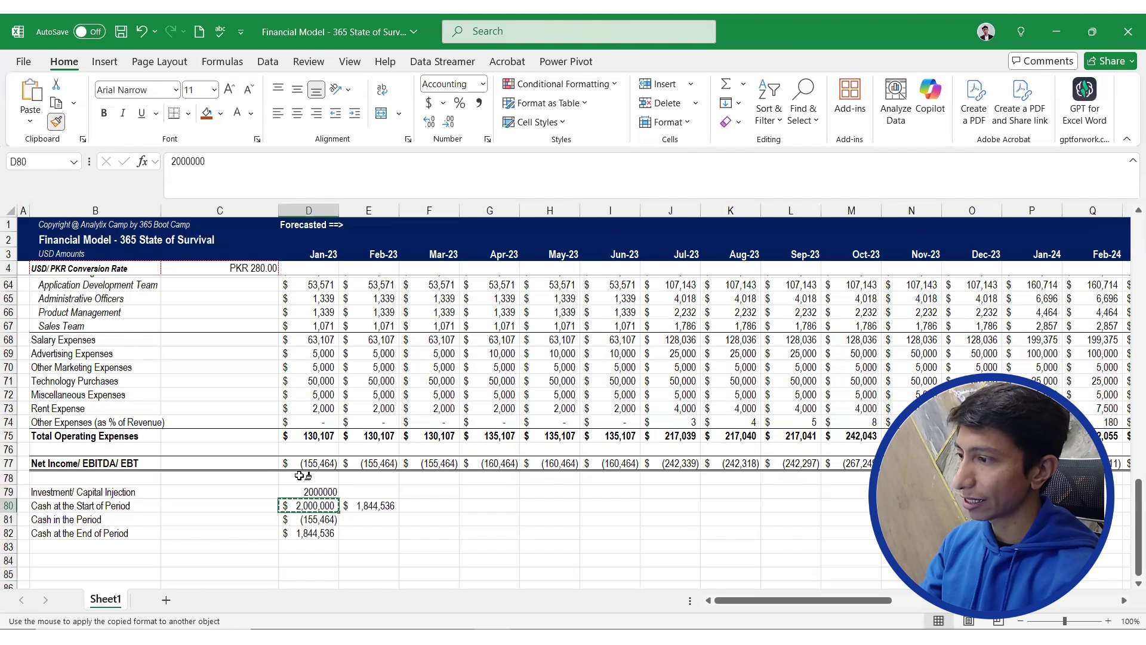
click(322, 492)
click(329, 512)
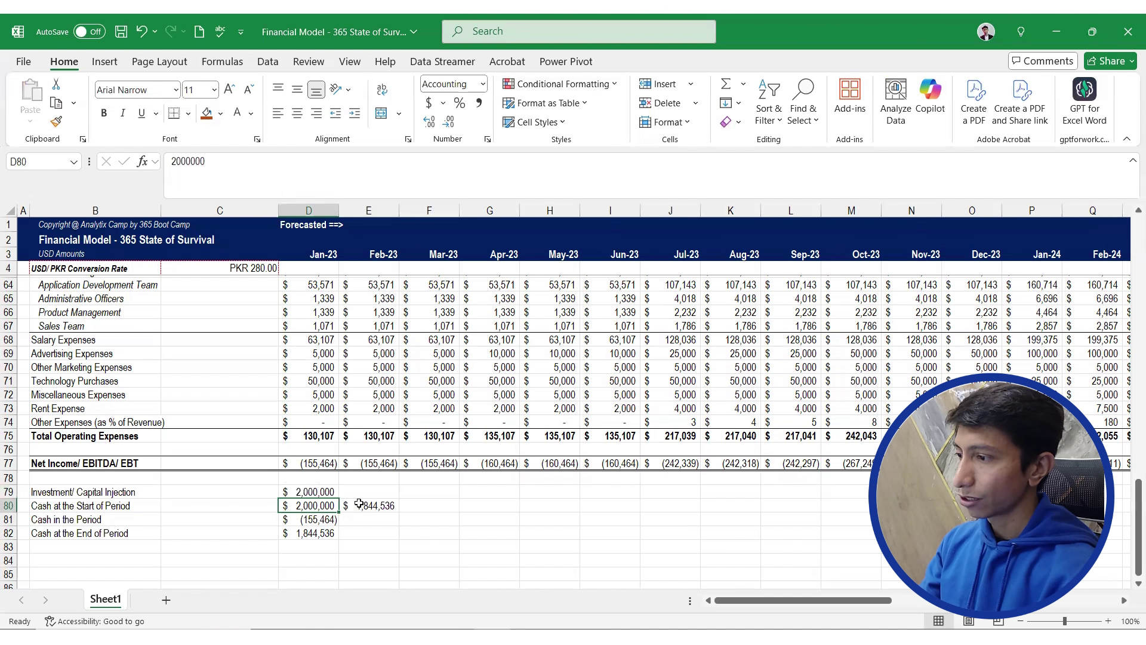
Set the Jan-23 Cash at the Start of Period in D80 to 0
click(313, 532)
click(320, 507)
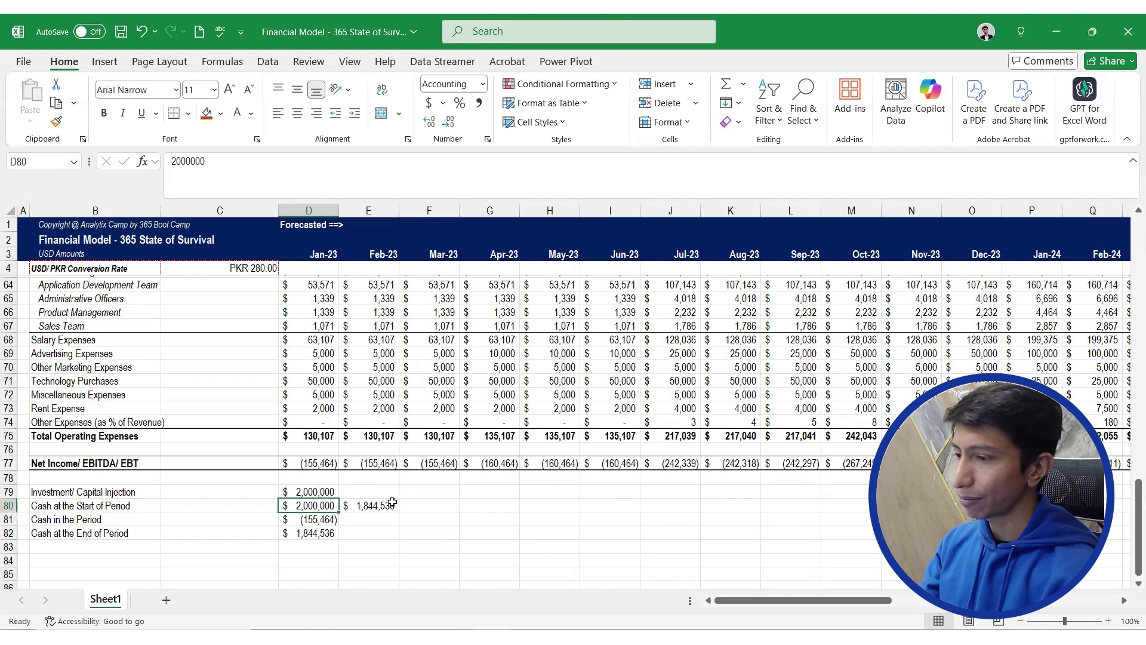
text(0)
key(Return)
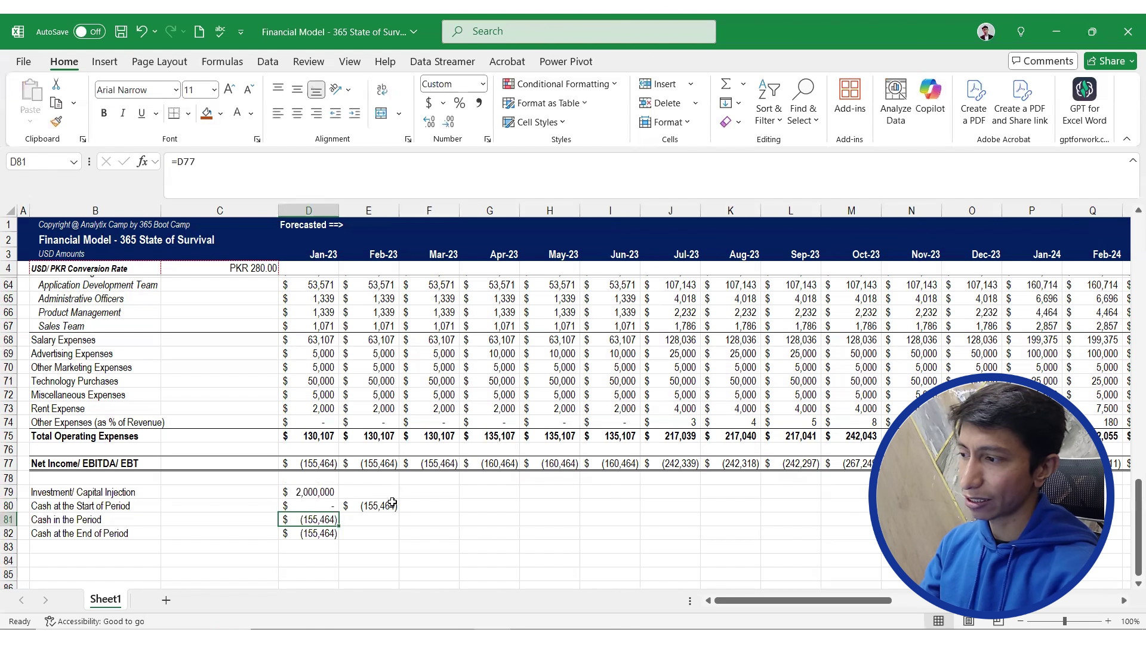
Rewrite the Jan-23 ending cash in D82 as =SUM(D79:D81) so it includes the capital injection
key(Down)
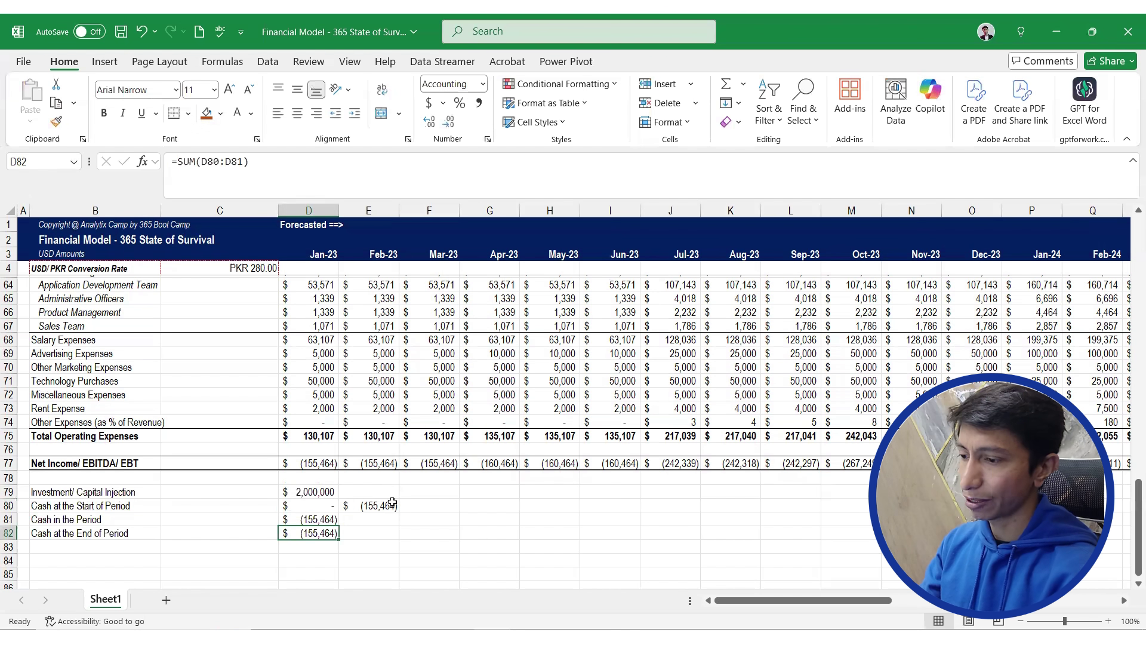
click(327, 508)
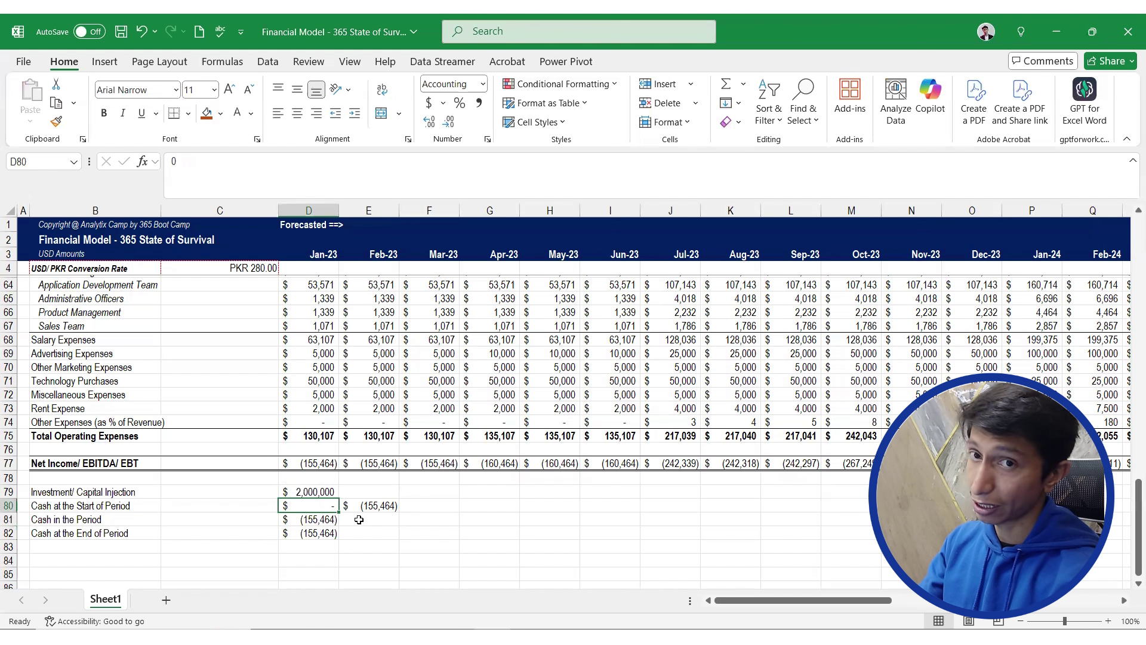
click(330, 519)
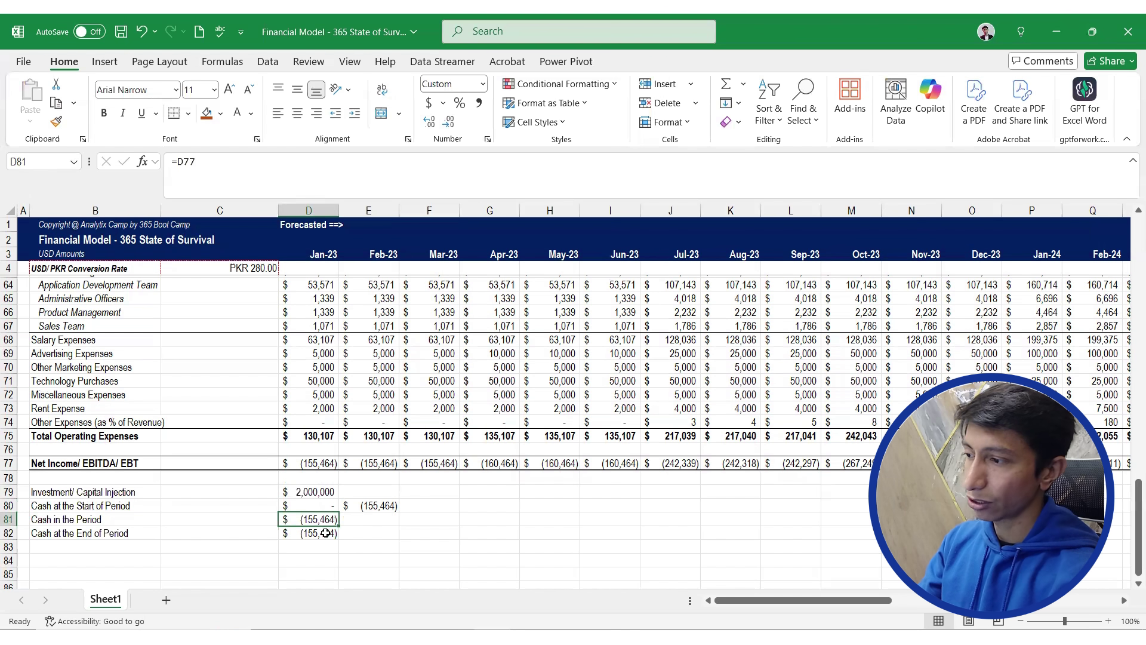
click(325, 533)
text(=SUM()
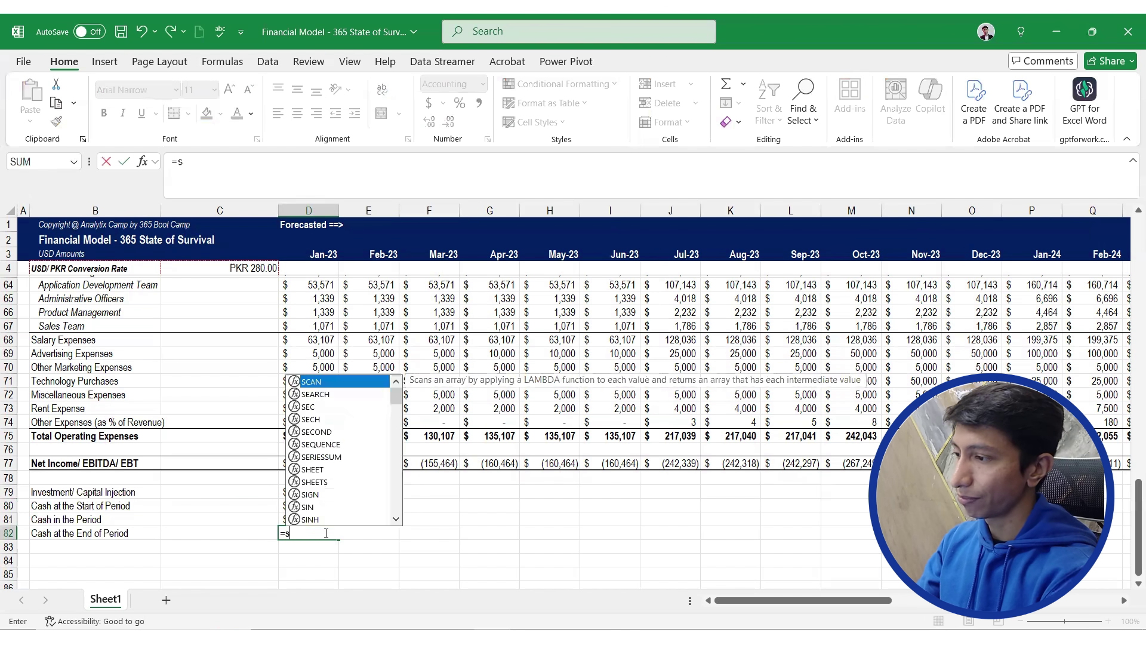
key(Up)
key(shift+Up)
key(shift+Up)
key(Return)
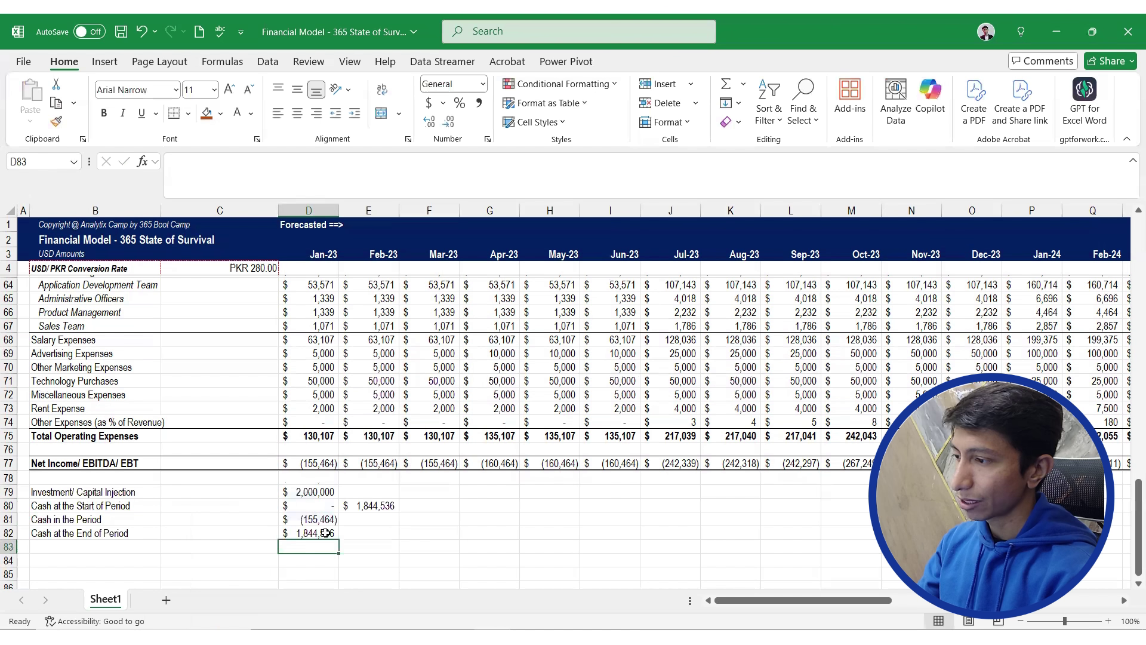
Enter 0 as the Feb-23 capital injection in E79
key(Right)
key(Up)
key(Up)
key(Up)
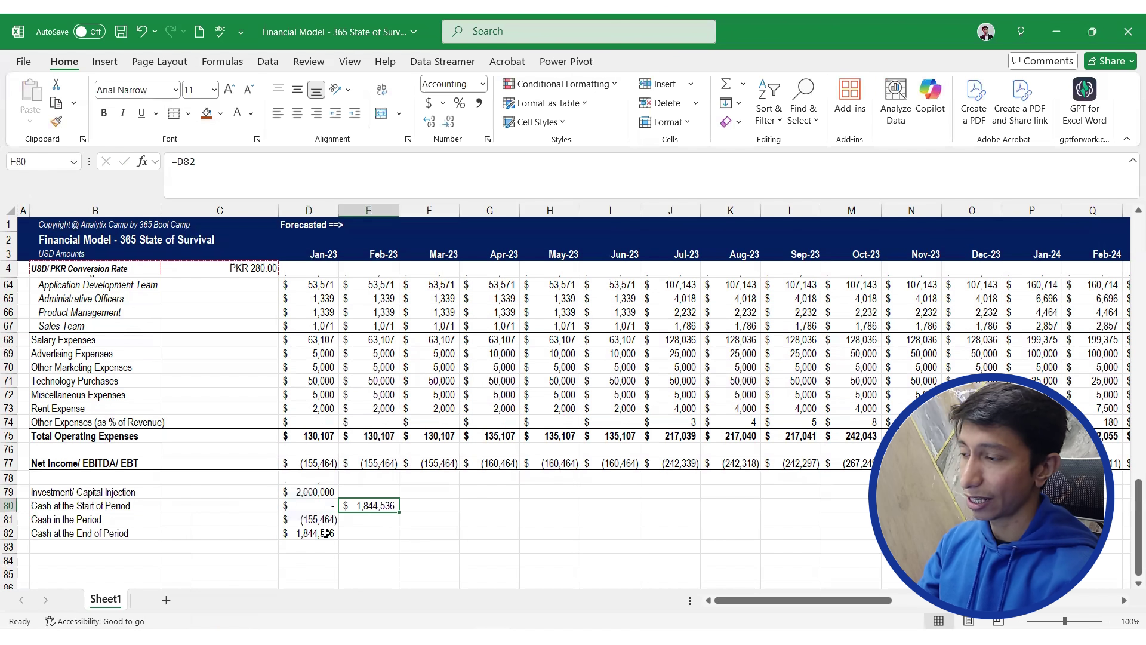
click(366, 491)
text(0)
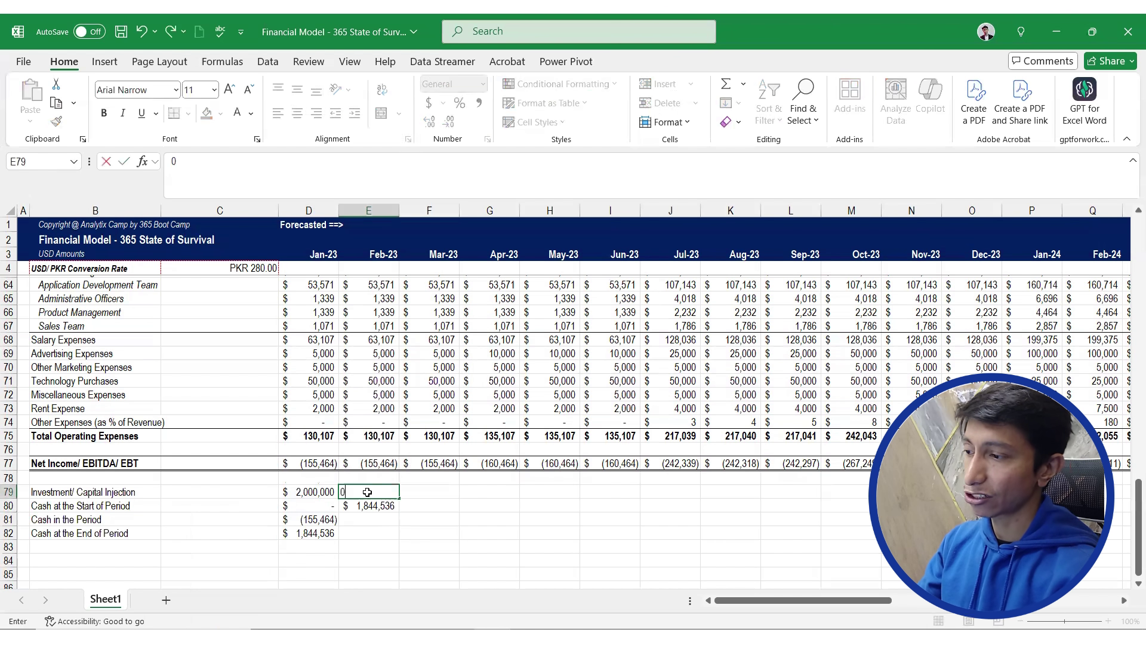
key(Return)
Copy D79's accounting format to E79 and fill the zero injection across through Dec-23
click(320, 490)
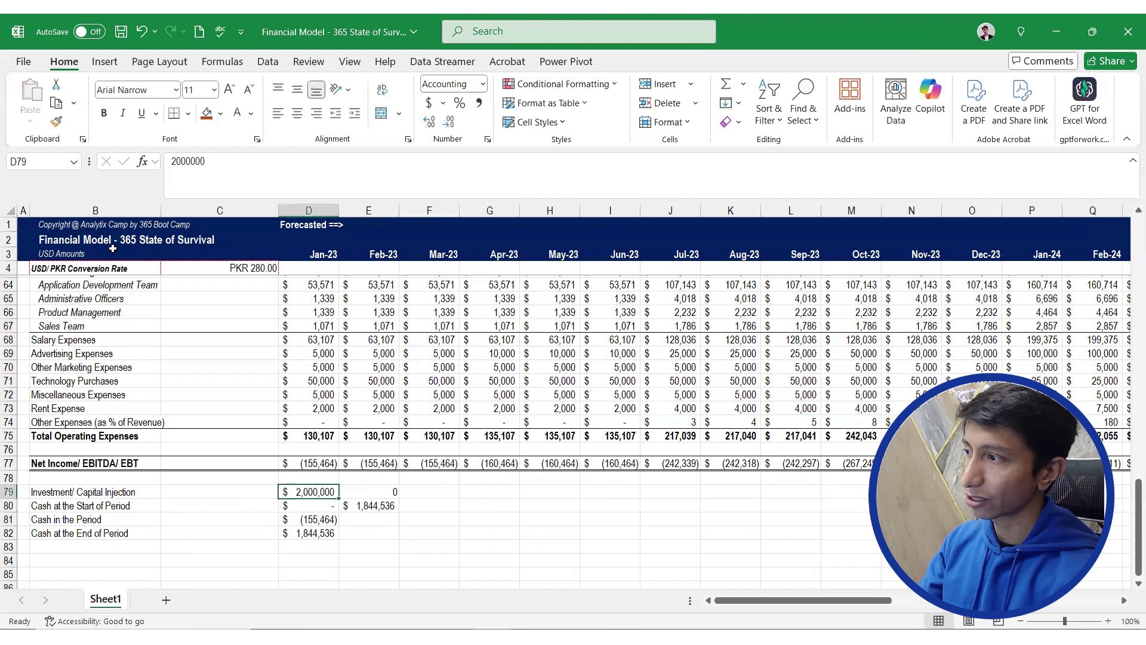
click(57, 122)
click(370, 491)
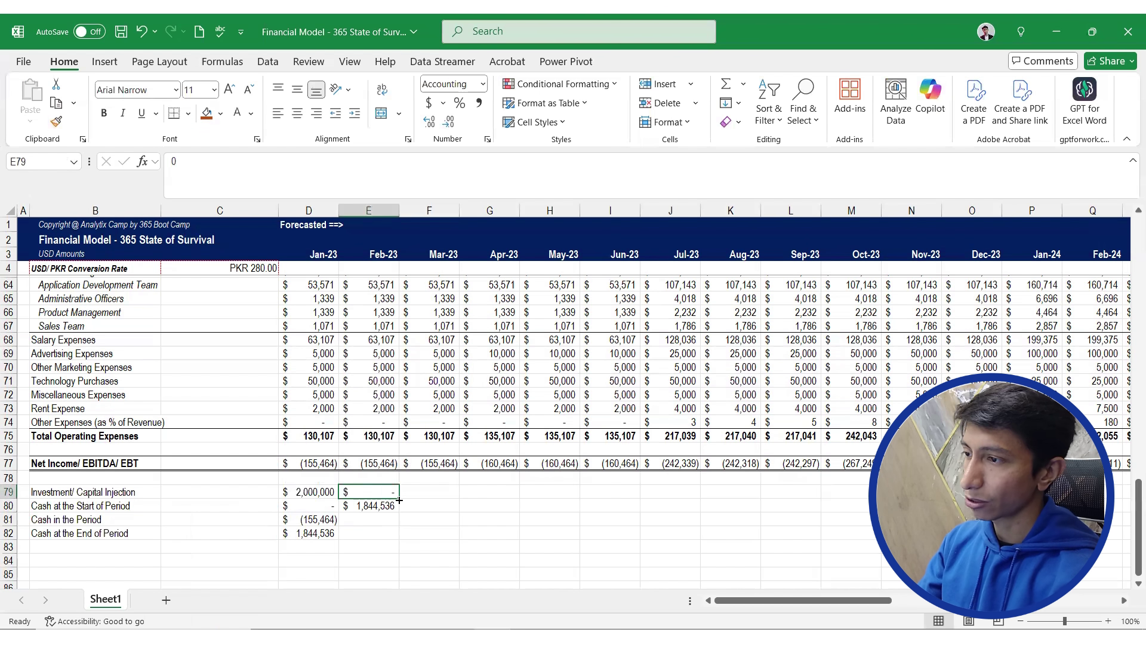
drag(398, 498, 984, 490)
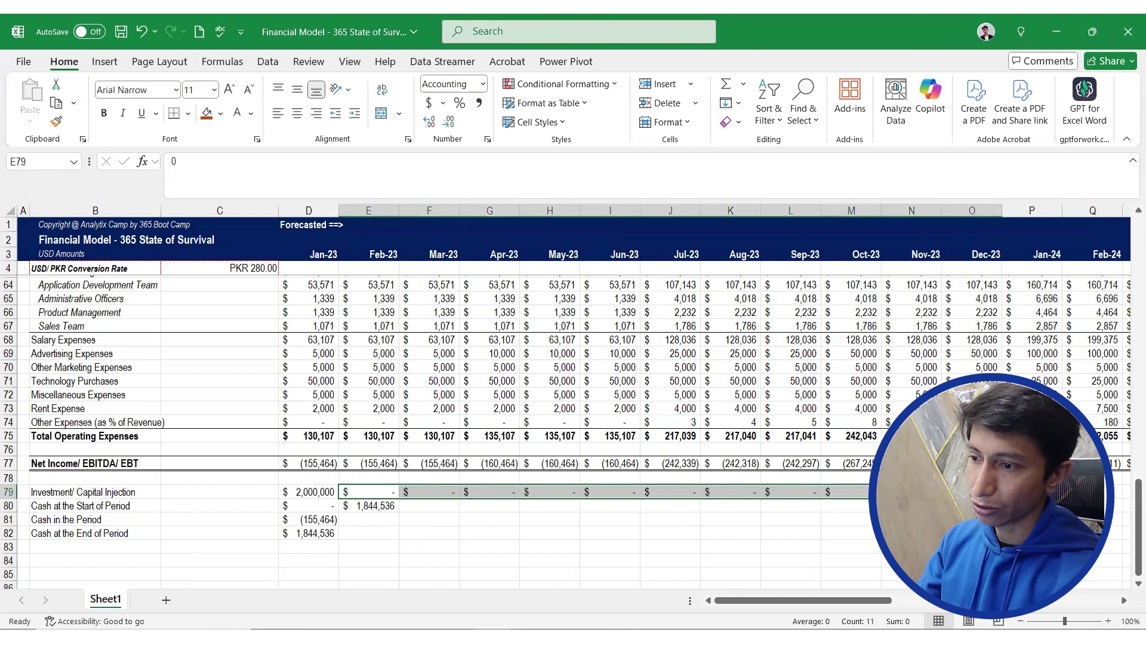
Enter a Jan-24 capital injection of 3000000 in P79 and fill zeros for Feb-24 through Dec-25
click(1031, 491)
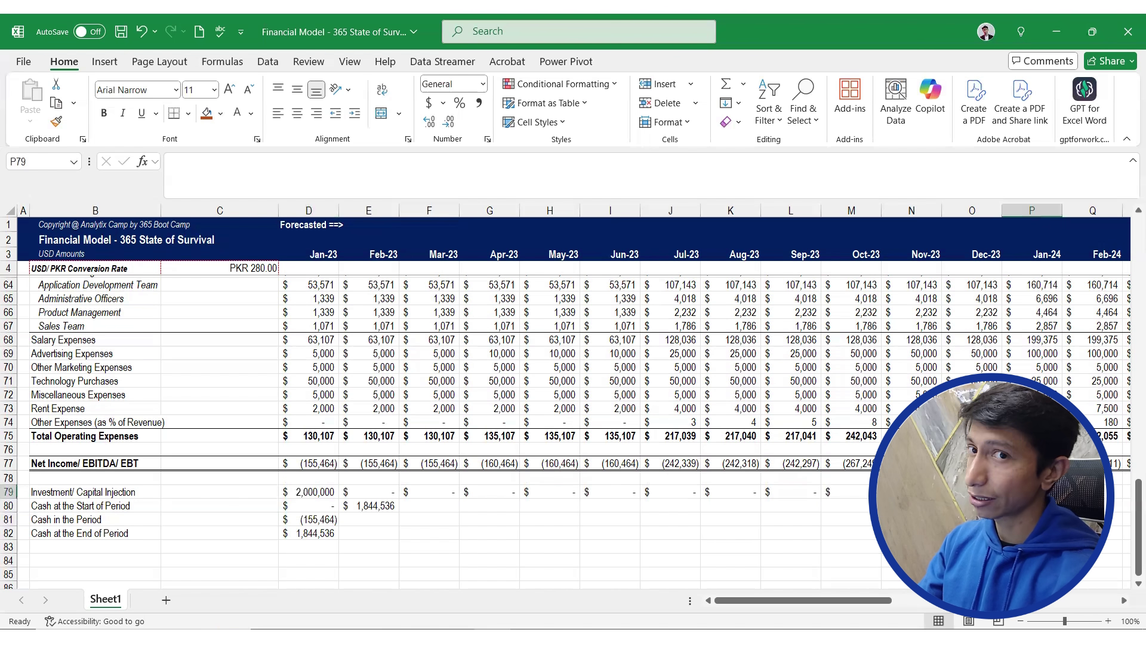
text(3000)
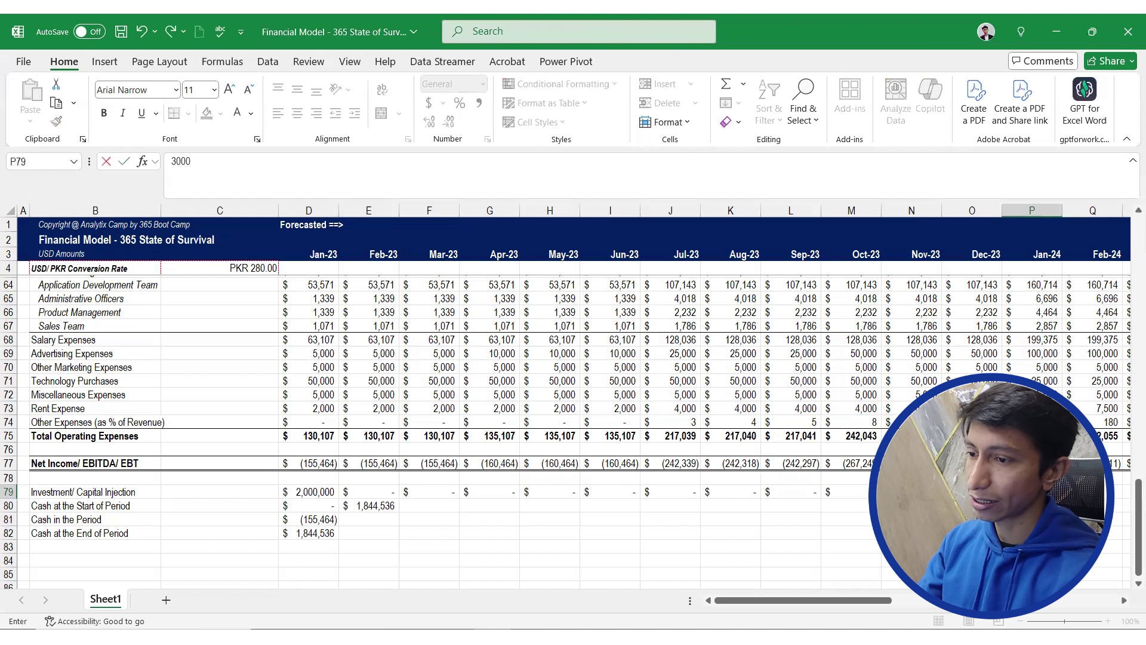
text(00)
key(Return)
click(1113, 491)
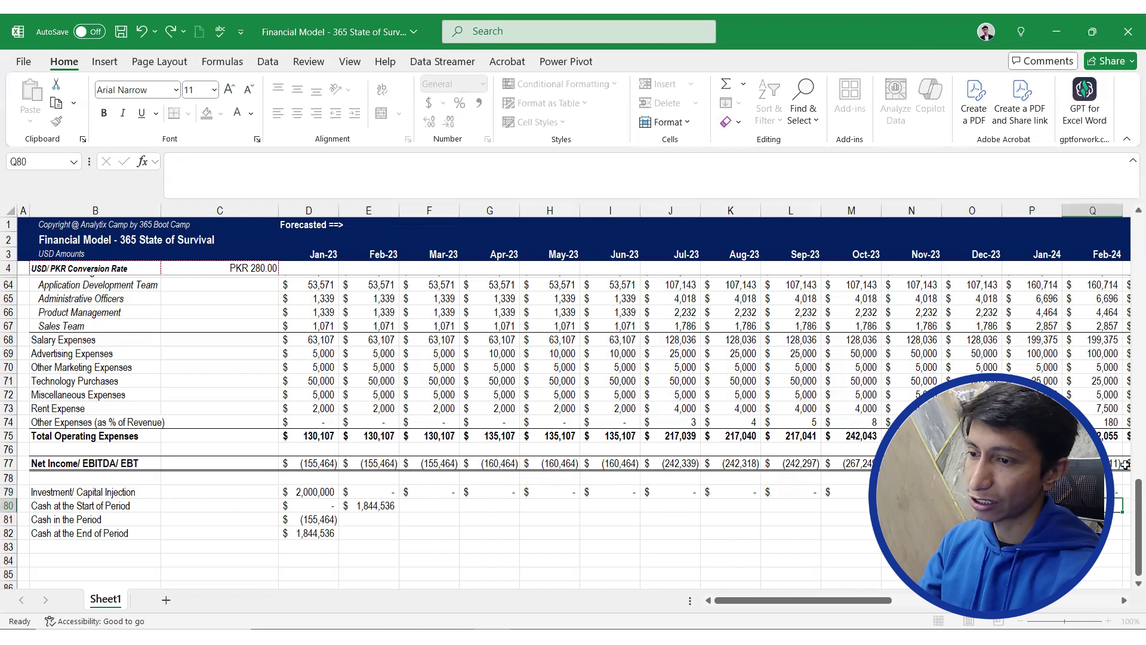
drag(1113, 491, 1124, 464)
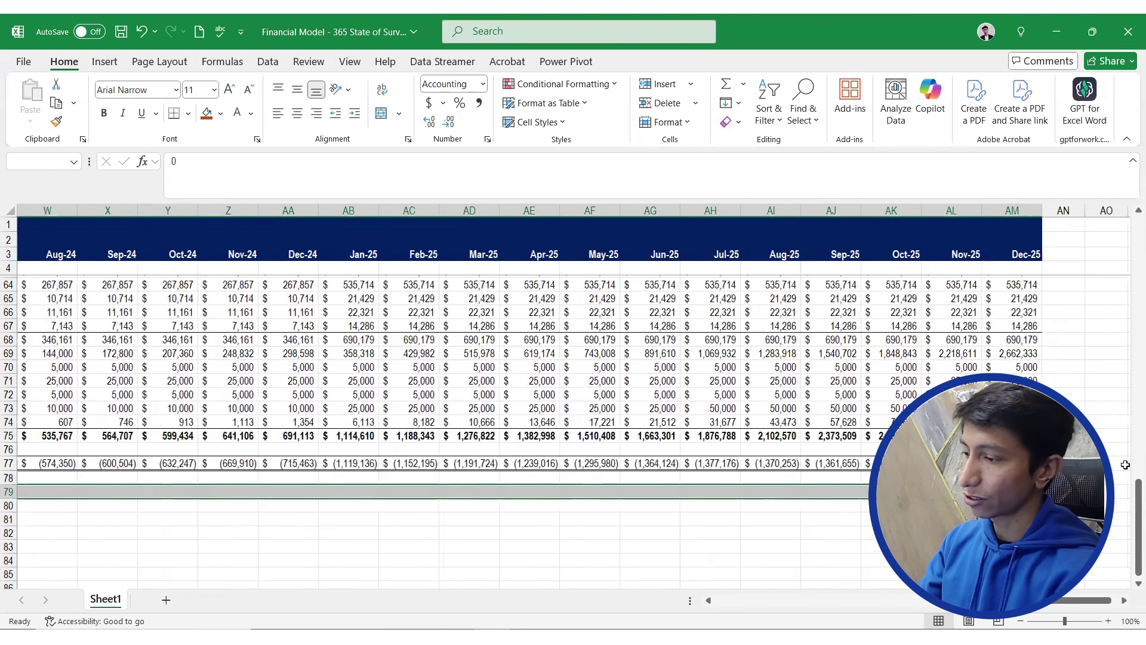
Copy the Jan-23 cash in the period and ending cash formulas from D81:D82 into Feb-23 cells E81:E82
key(Left)
key(Left)
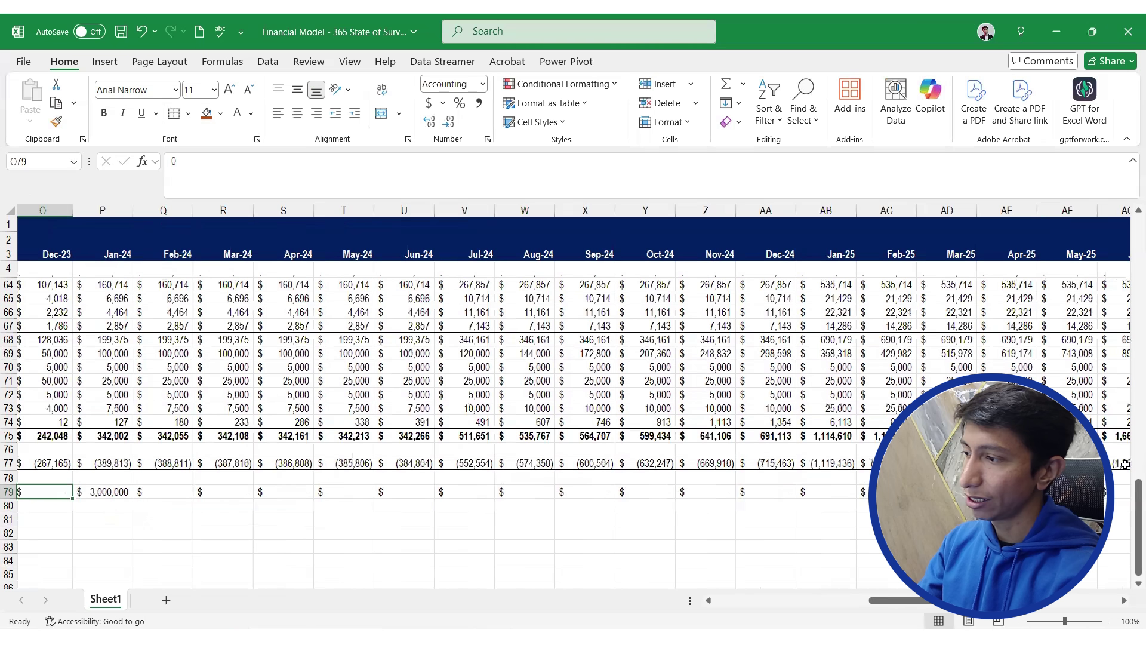
key(Left)
key(Left)
key(Left)
key(Left)
key(Left)
key(Left)
key(Left)
key(Left)
key(Left)
key(Left)
key(Left)
key(Down)
key(Down)
key(Down)
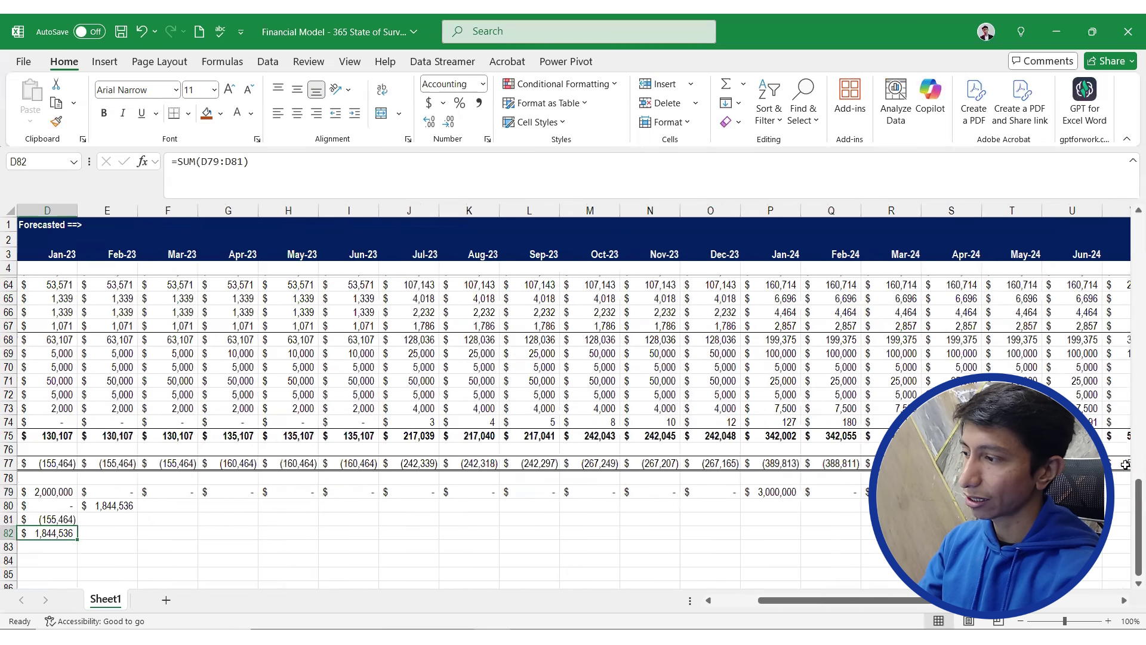
key(Up)
key(Left)
key(Right)
key(Right)
key(Left)
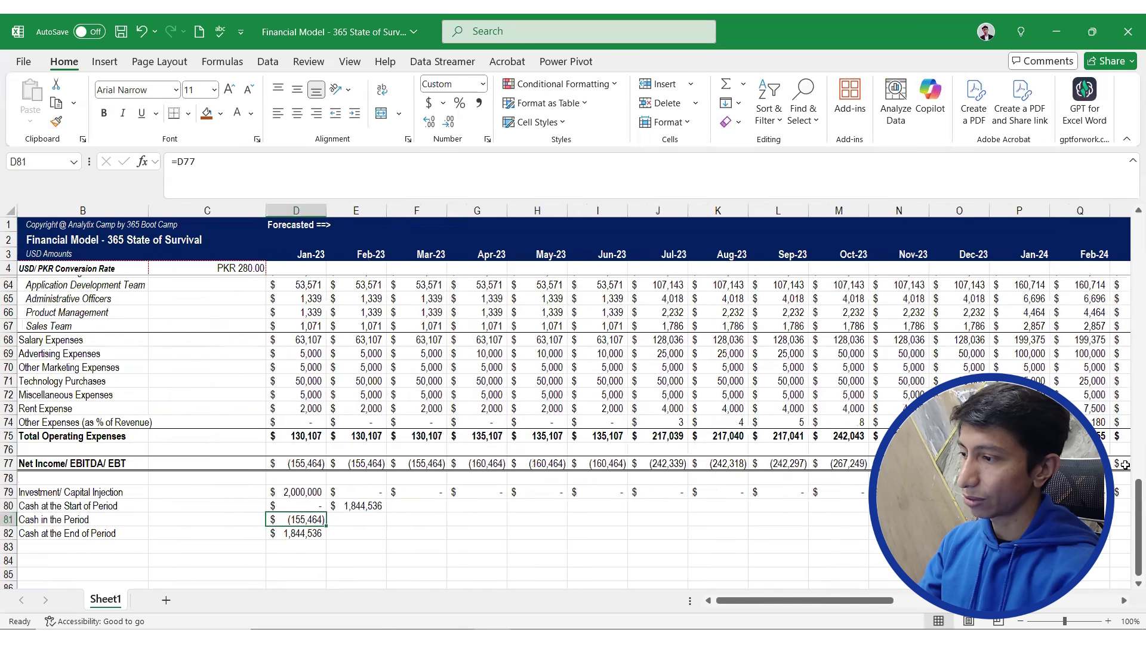
key(shift+Down)
key(shift+Right)
key(ctrl+r)
key(Right)
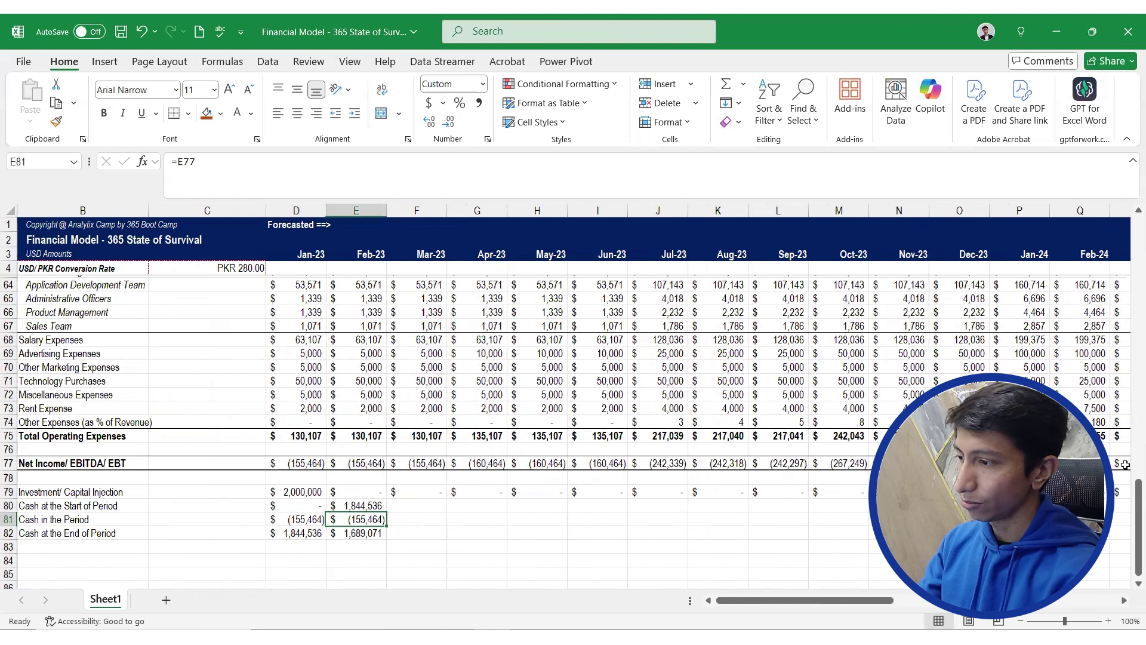
Fill the Feb-23 starting, period and ending cash formulas in E80:E82 across every month through Dec-25
key(Up)
key(Up)
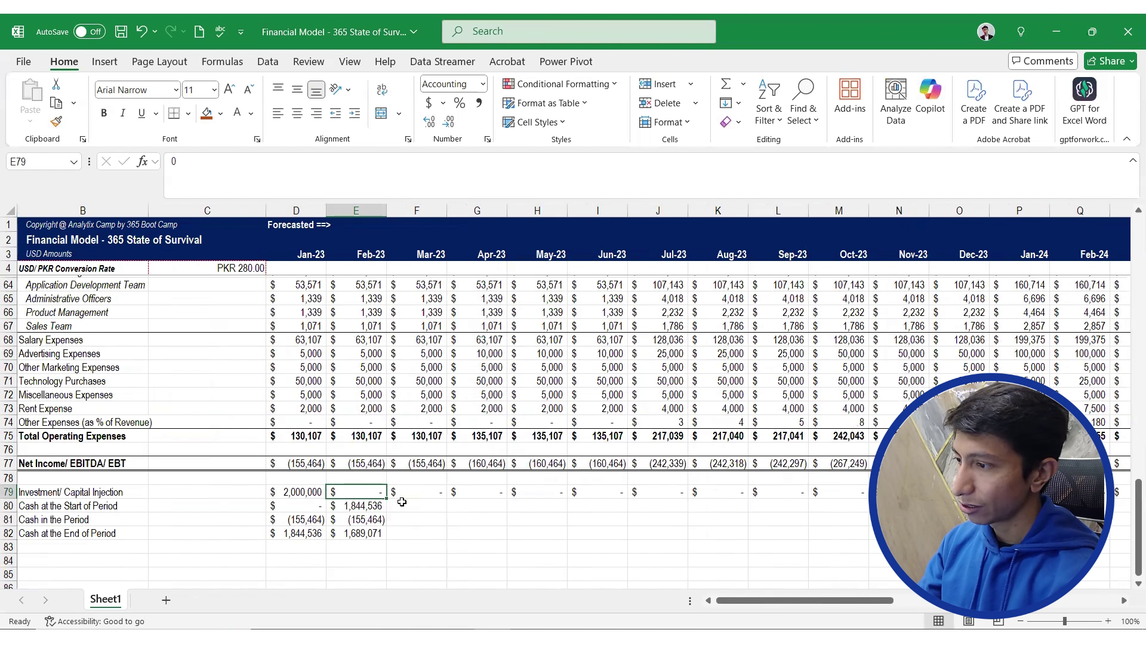
drag(381, 509, 623, 540)
click(398, 546)
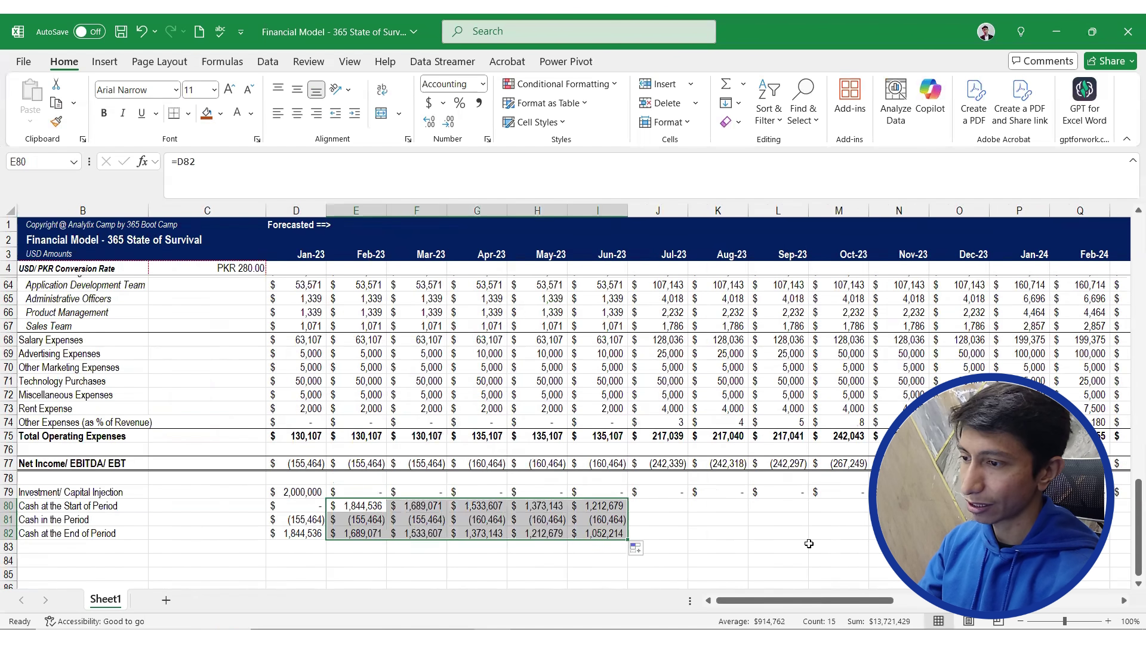
drag(628, 540, 1024, 540)
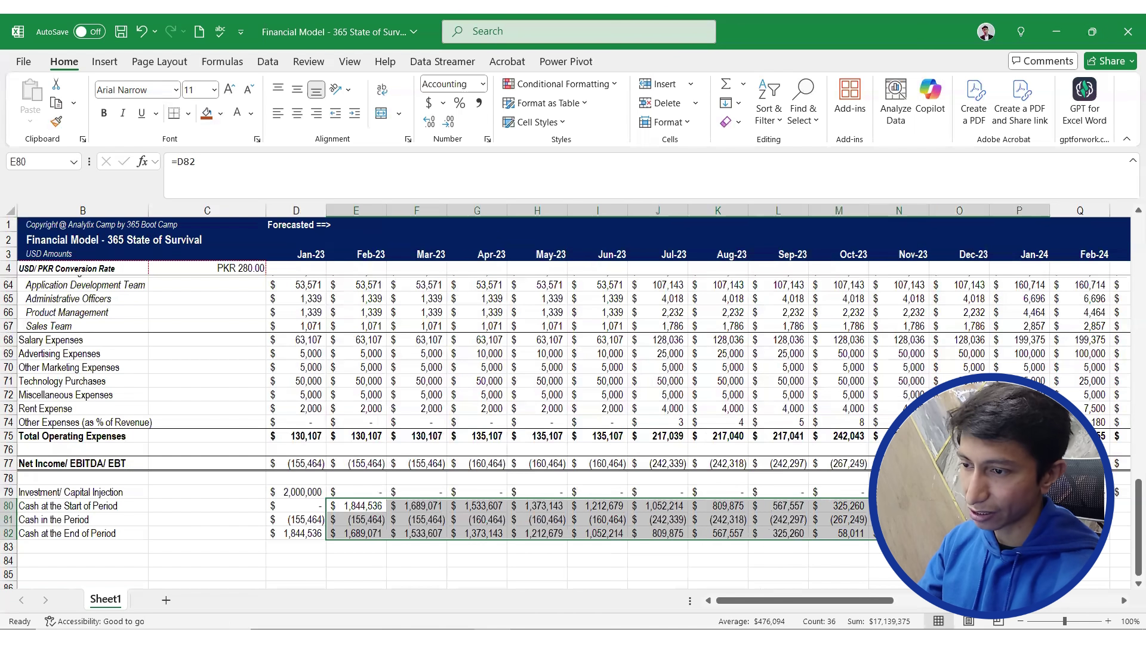
click(959, 505)
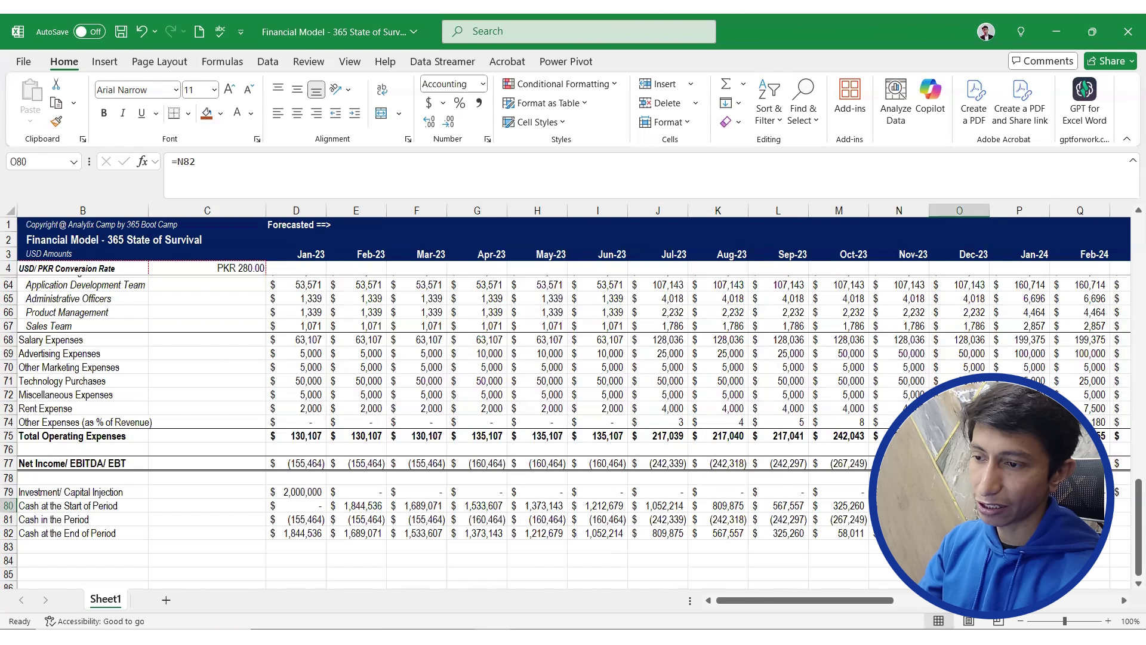
click(1020, 533)
drag(1019, 492, 1132, 522)
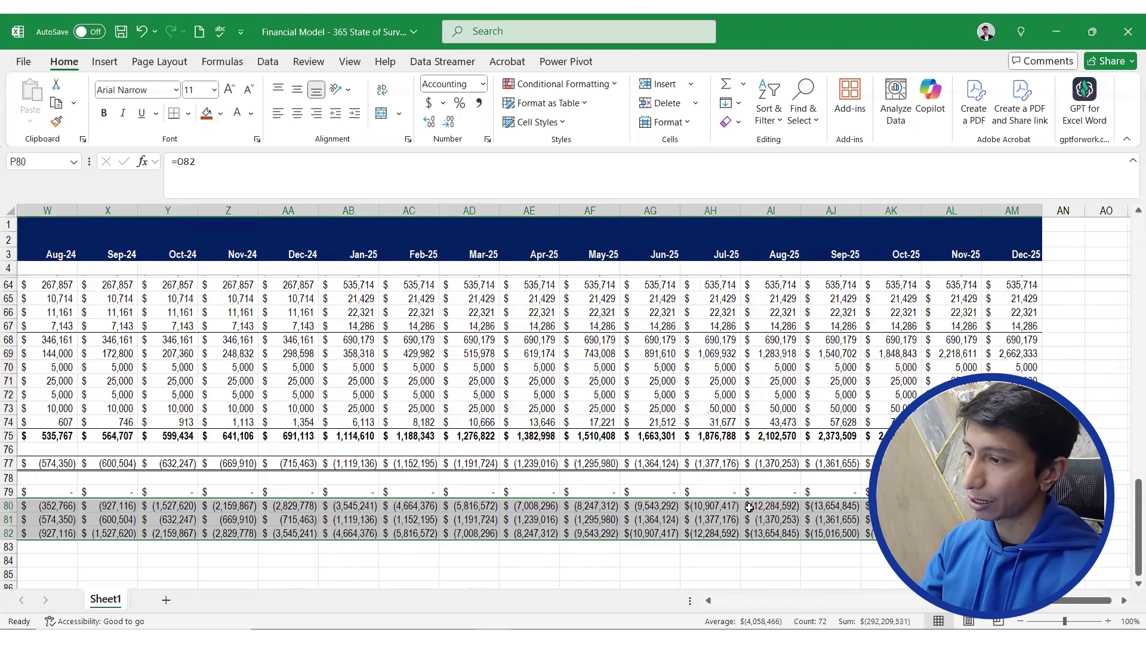
Examine the starting cash balances in row 80 across 2024 to find where cash turns negative after the Jan-24 injection
key(Left)
key(Right)
key(Right)
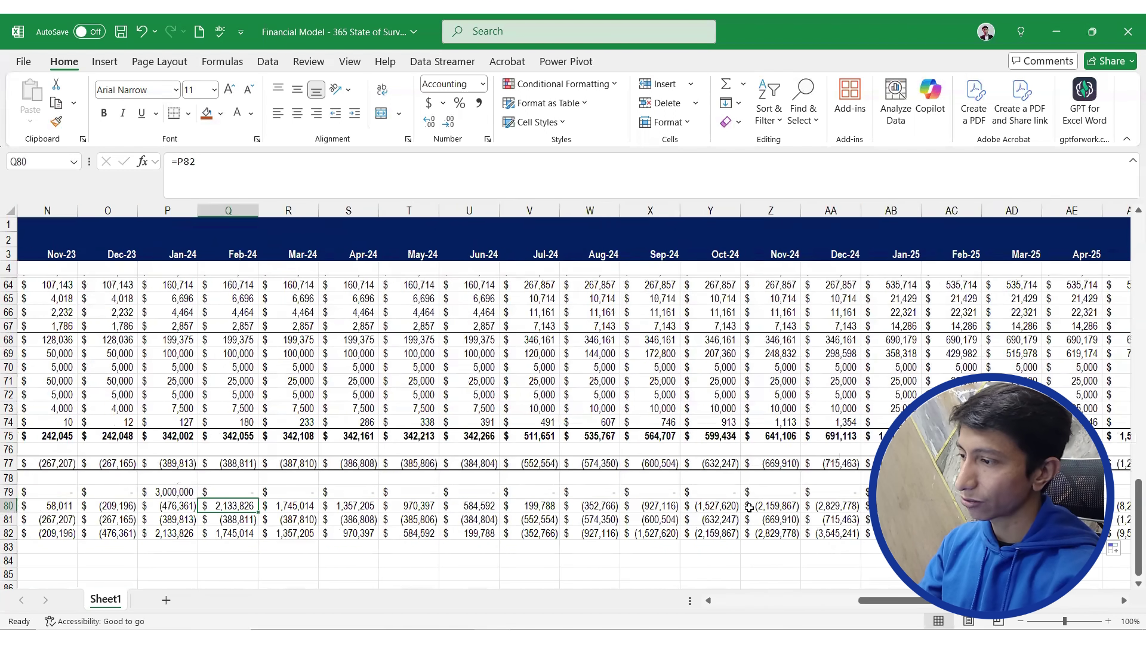
key(Right)
key(Right)
key(Right)
key(Right)
key(Right)
key(Right)
key(Right)
key(Right)
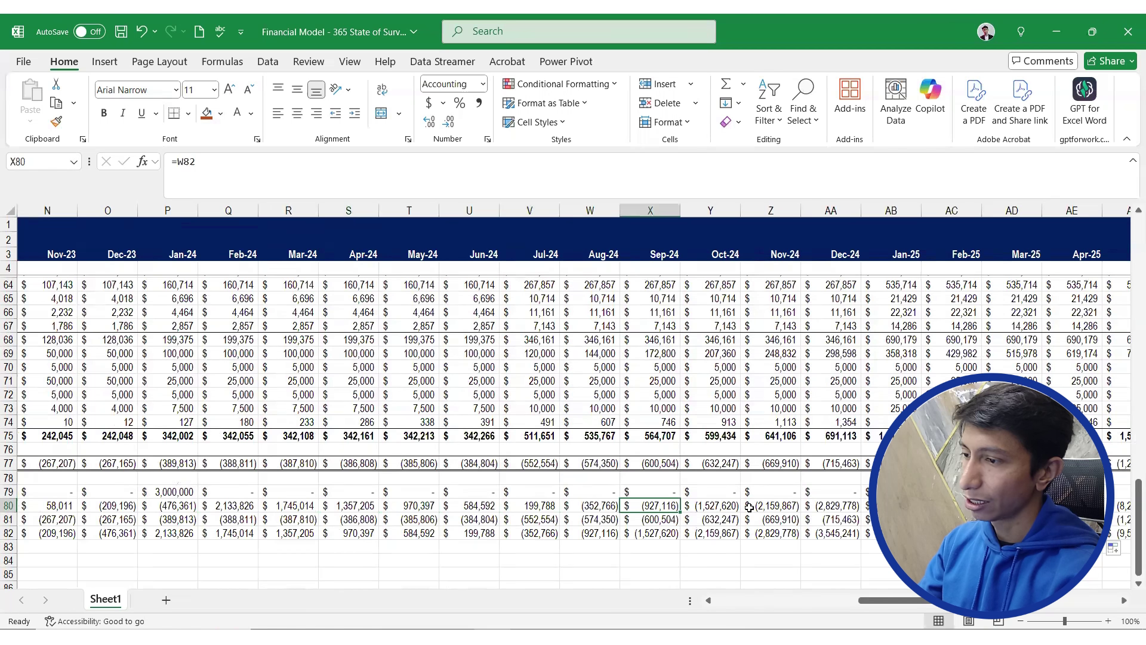
key(Left)
key(Right)
key(Left)
key(Left)
key(Left)
key(Left)
key(Right)
key(Right)
key(Right)
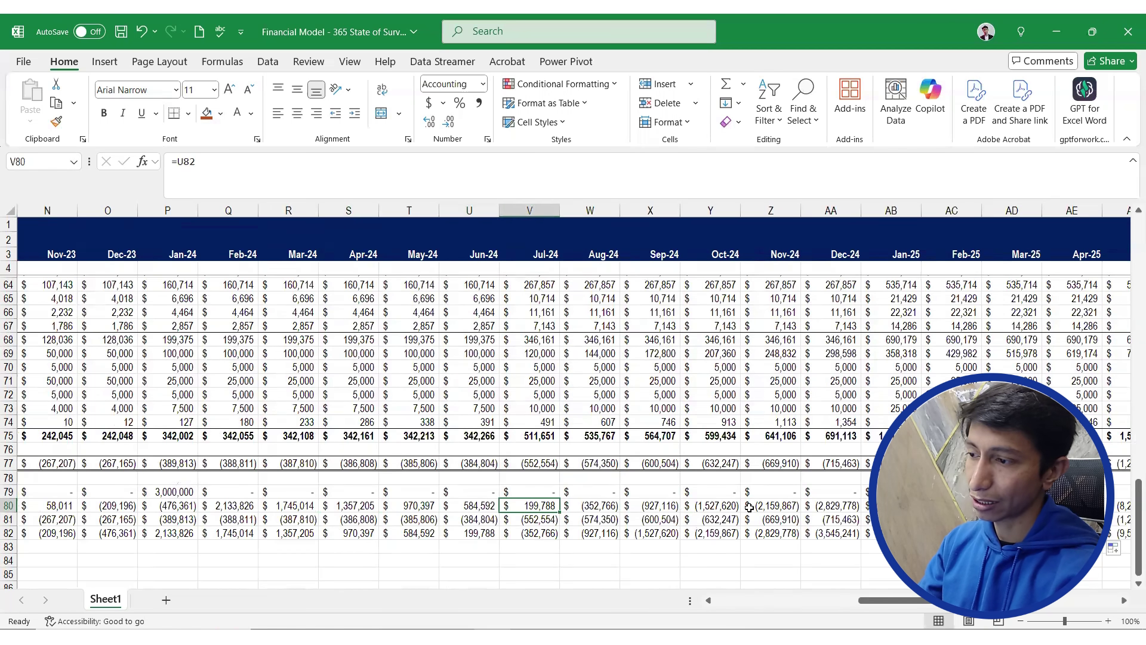
key(Left)
key(Up)
key(Down)
key(Down)
key(Right)
key(Up)
key(Left)
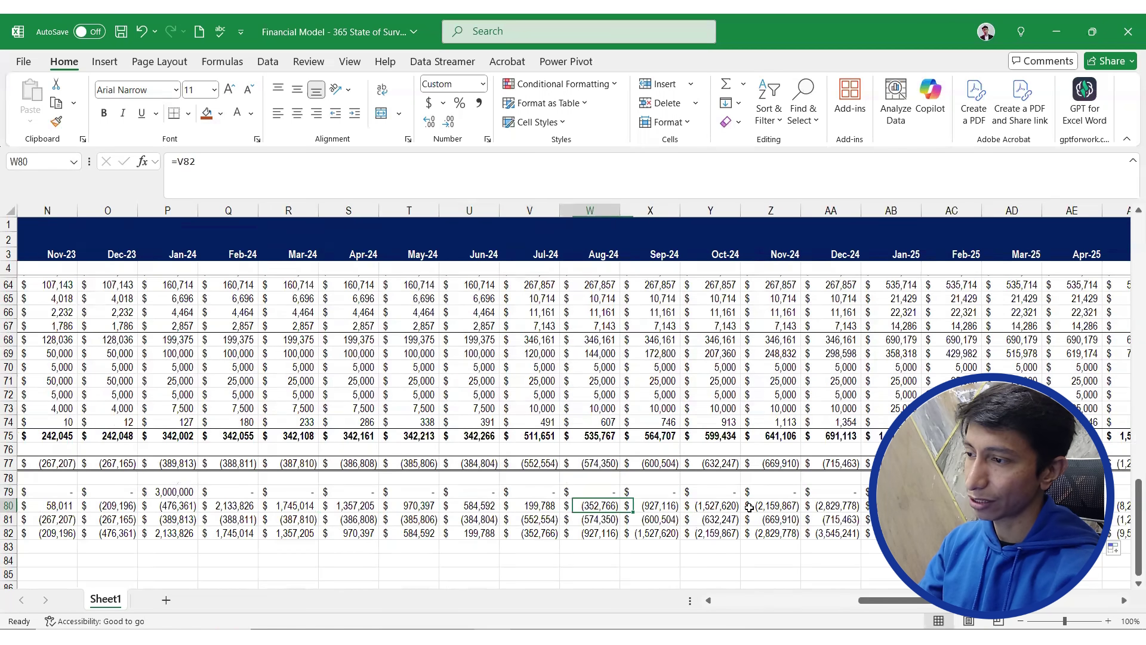
key(Up)
key(Down)
key(Down)
Review the monthly revenue in row 55 of the income statement from Feb-23 through Dec-25
key(Up)
key(Up)
key(Up)
key(Up)
key(Up)
key(Up)
key(Up)
key(Up)
key(Up)
key(Up)
key(Up)
key(Up)
key(Up)
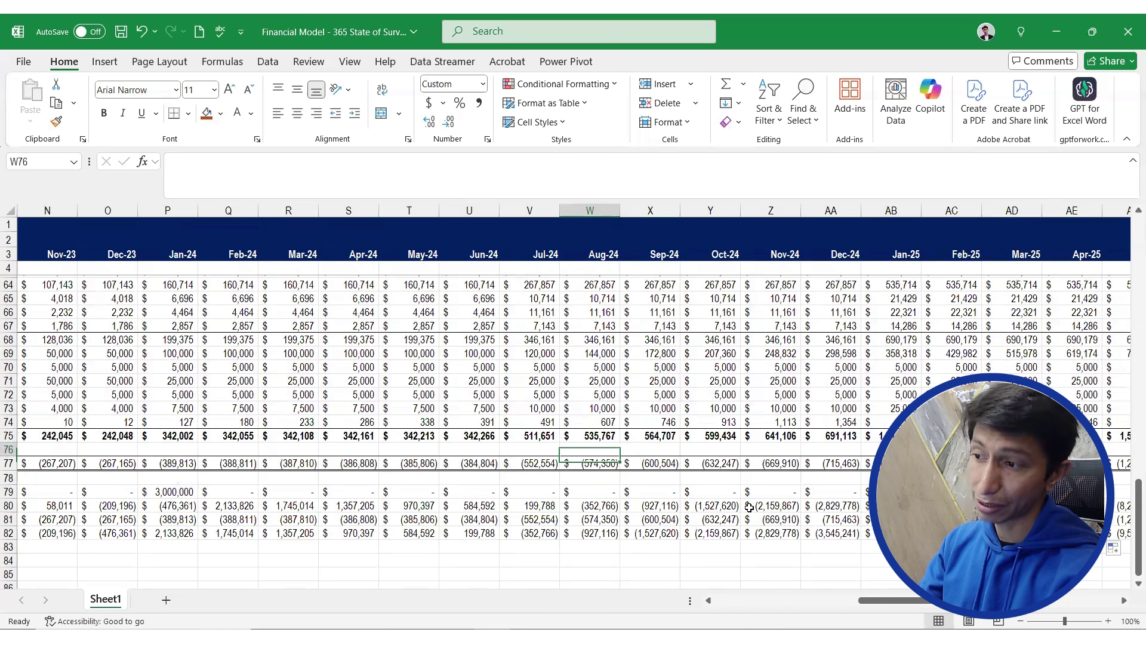
key(Left)
key(Left)
key(Left)
key(Left)
key(Left)
key(Left)
key(Left)
key(Left)
key(Left)
key(Left)
key(Left)
key(Left)
key(Left)
key(Left)
key(Left)
key(Left)
key(Left)
key(Left)
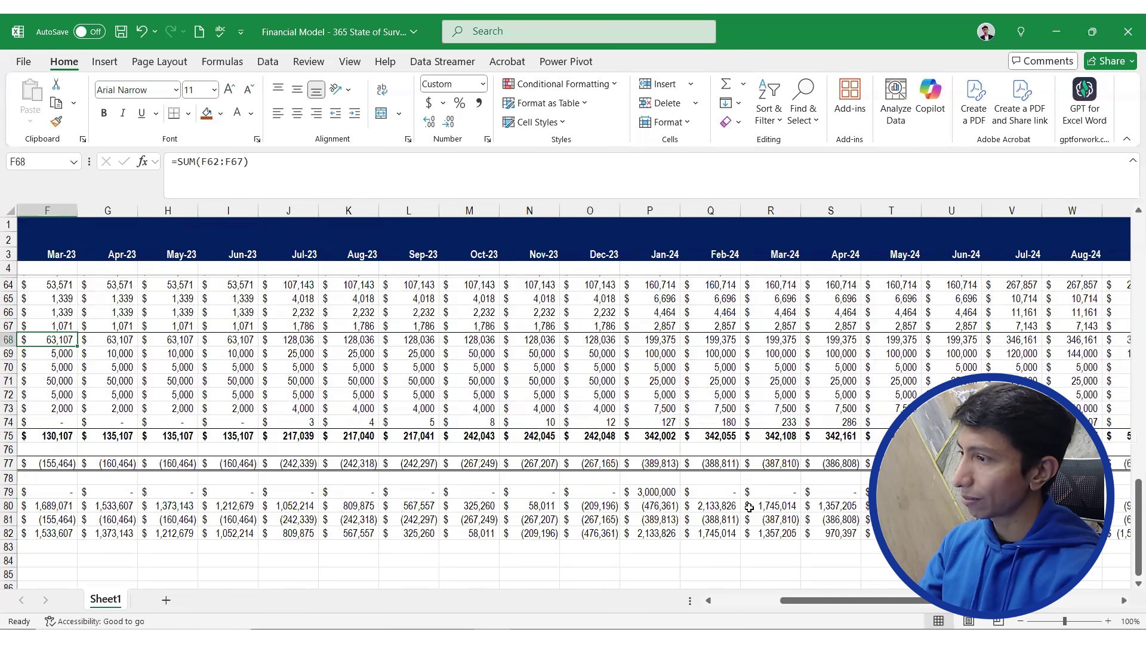
key(Left)
key(Left)
key(Left)
key(Left)
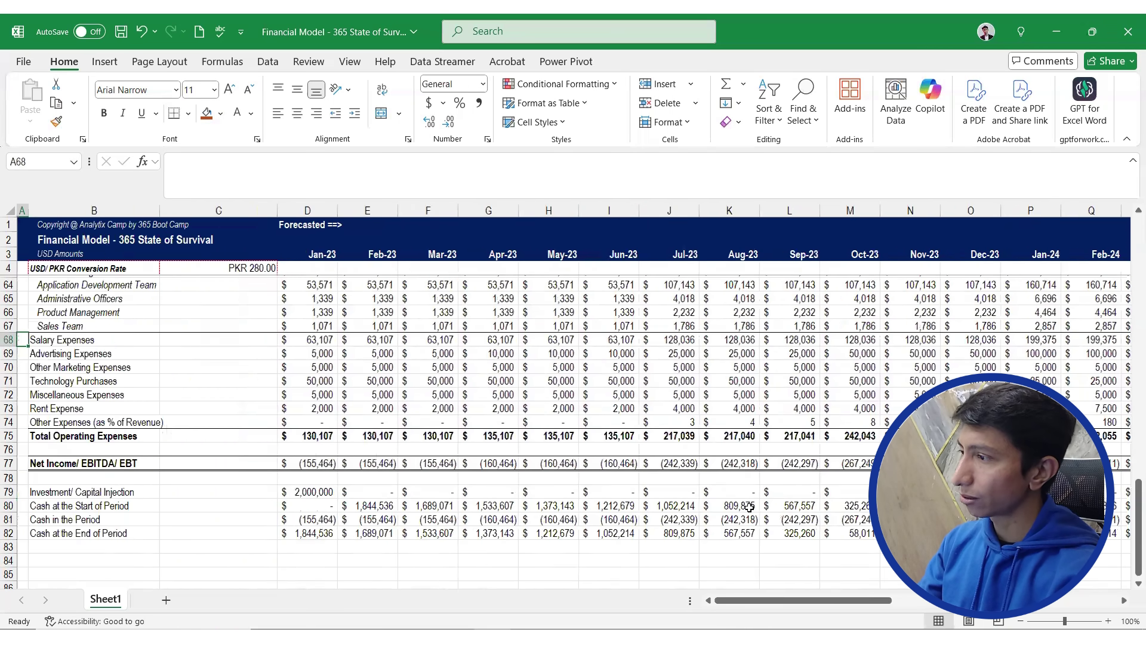
key(Right)
key(Right)
key(Right)
key(Right)
key(Up)
key(Up)
key(Up)
key(Up)
key(Up)
key(Up)
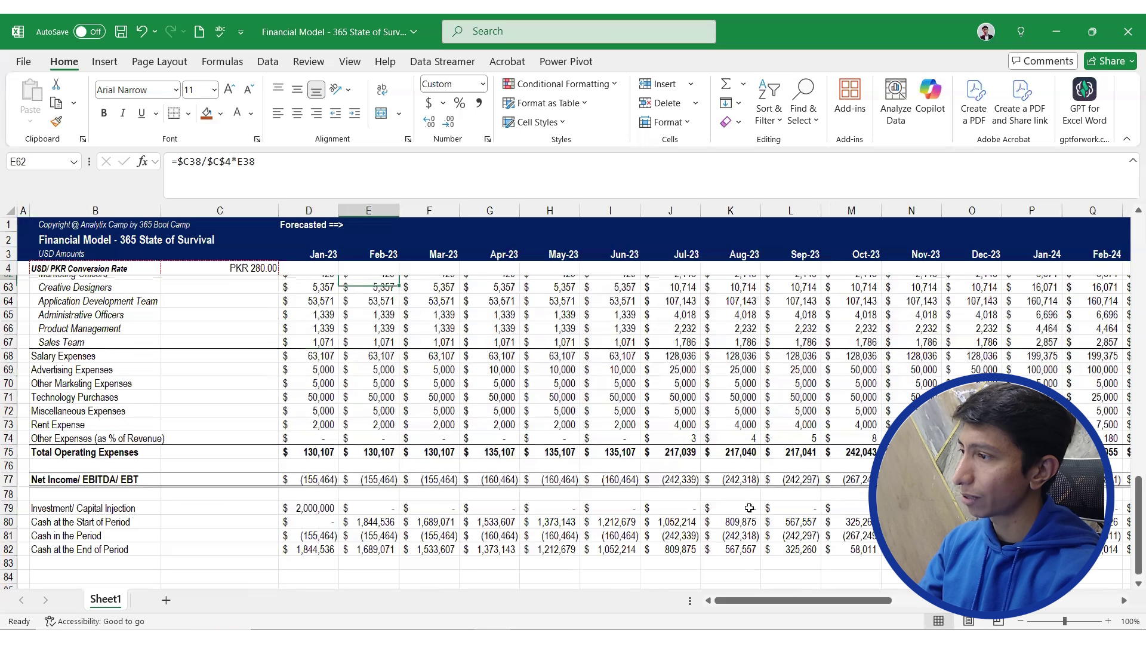
key(Up)
key(Up)
key(Up)
key(Up)
key(Up)
key(Up)
key(Up)
key(Up)
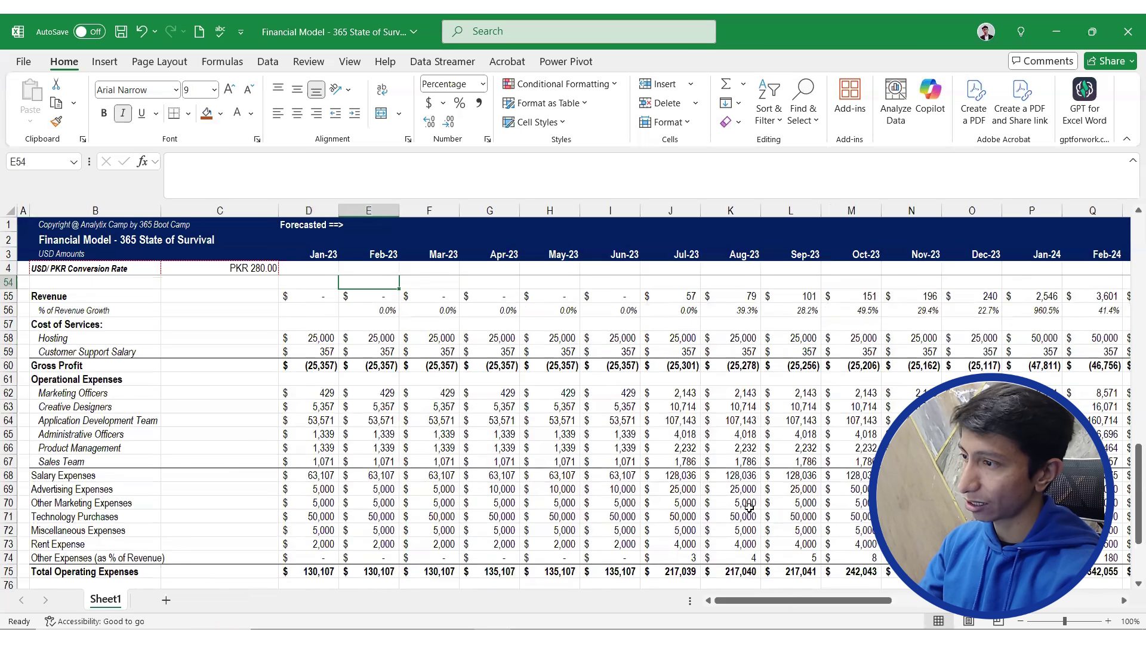
key(Down)
key(Right)
key(Right)
key(Right)
key(Right)
key(Right)
key(Right)
key(Right)
key(Right)
key(Right)
key(Right)
key(Right)
key(Right)
key(Right)
key(Right)
key(Right)
key(Right)
key(Right)
key(Right)
key(Right)
key(Right)
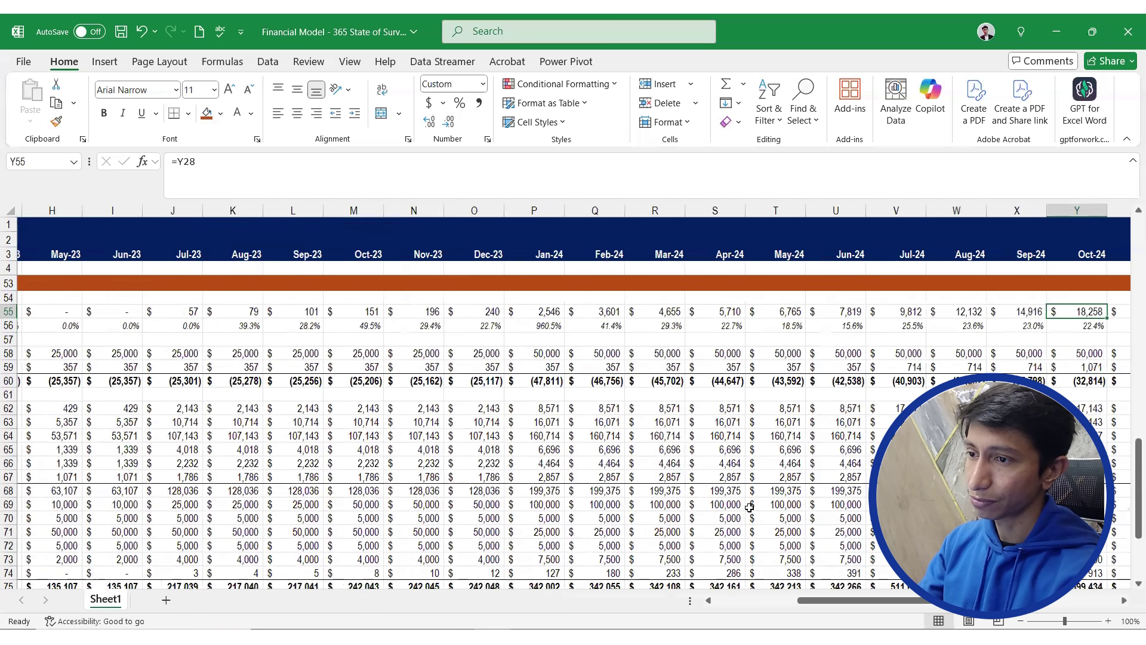
key(Right)
key(Right)
key(Right)
key(Right)
key(Right)
key(Right)
key(Right)
key(Right)
key(Right)
key(Right)
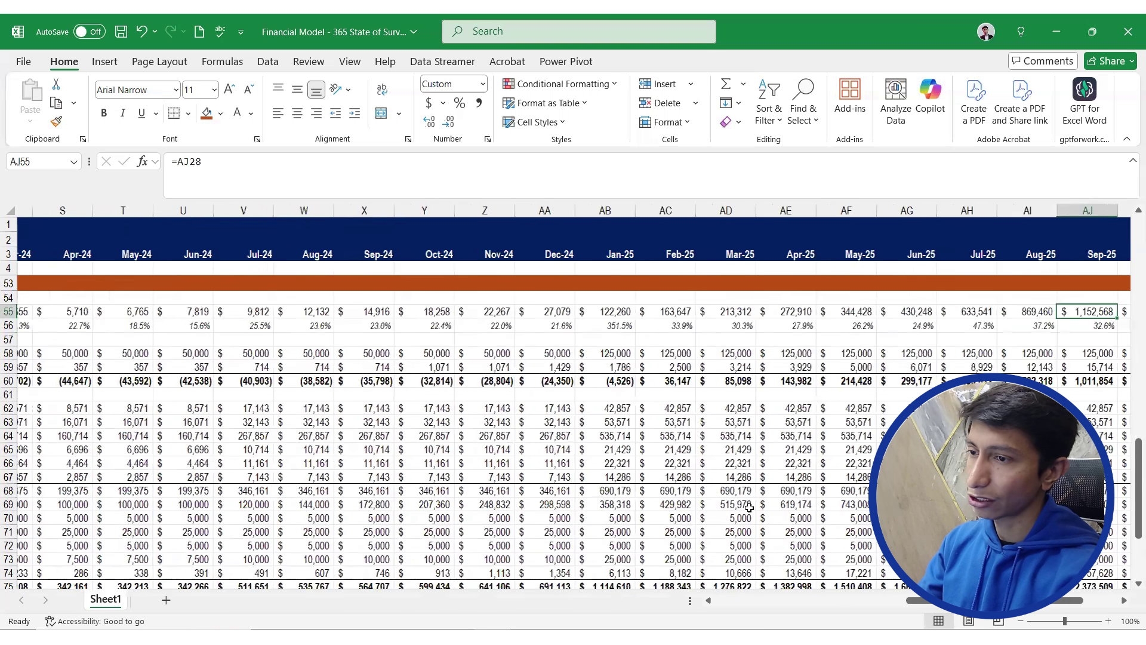
key(Right)
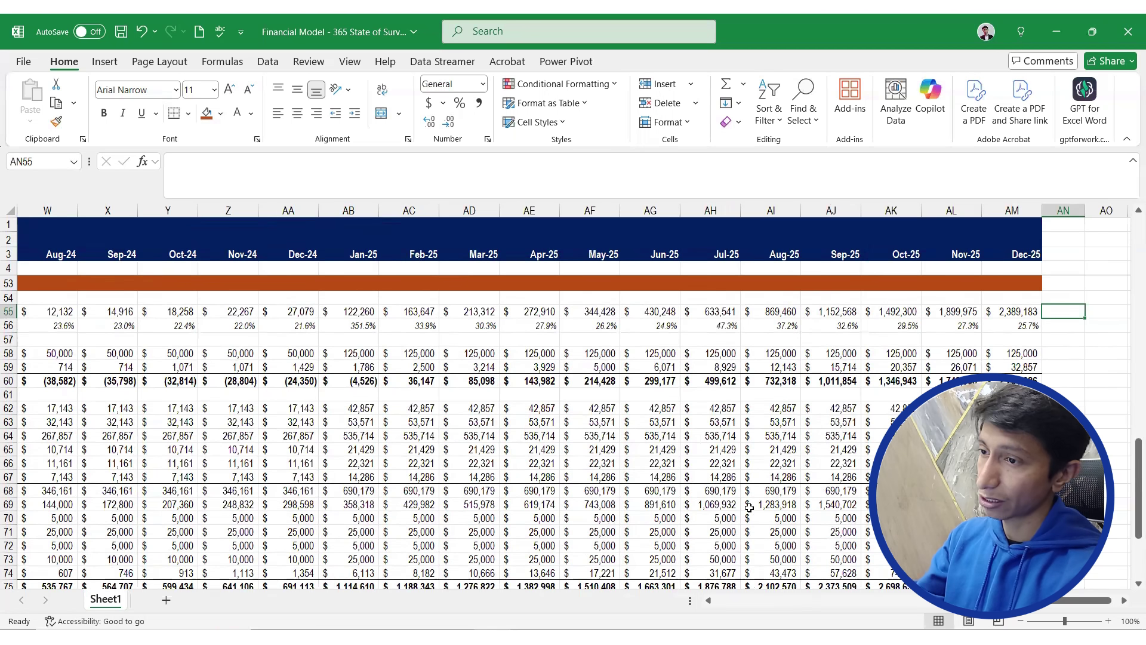
key(Left)
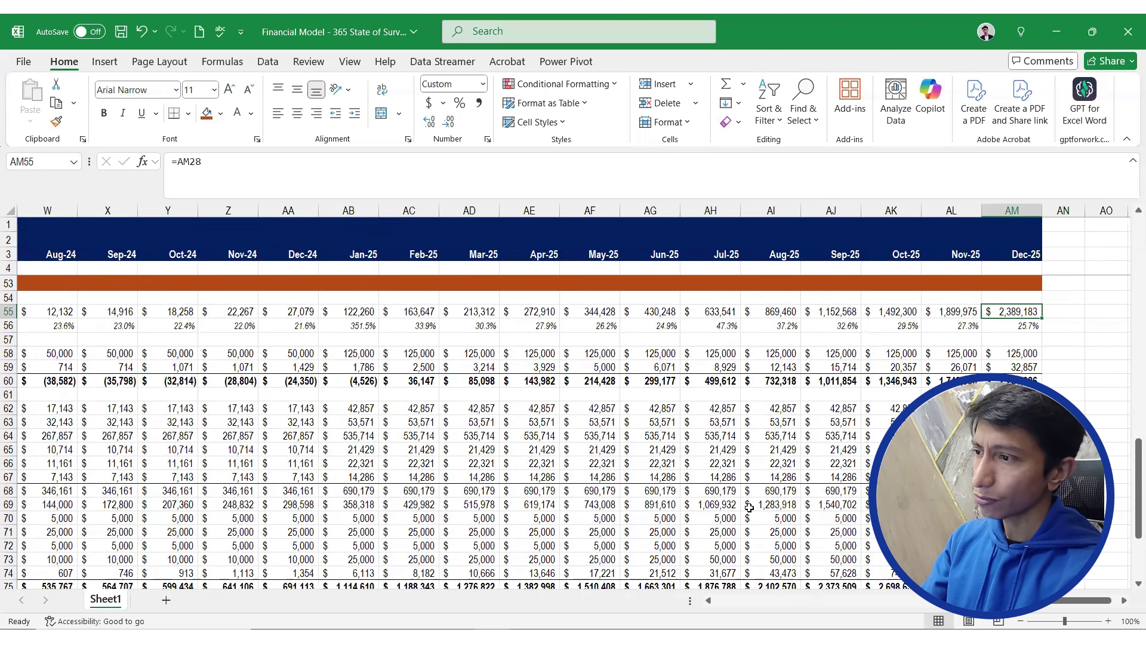
key(Left)
key(Left)
key(Right)
key(Left)
key(Right)
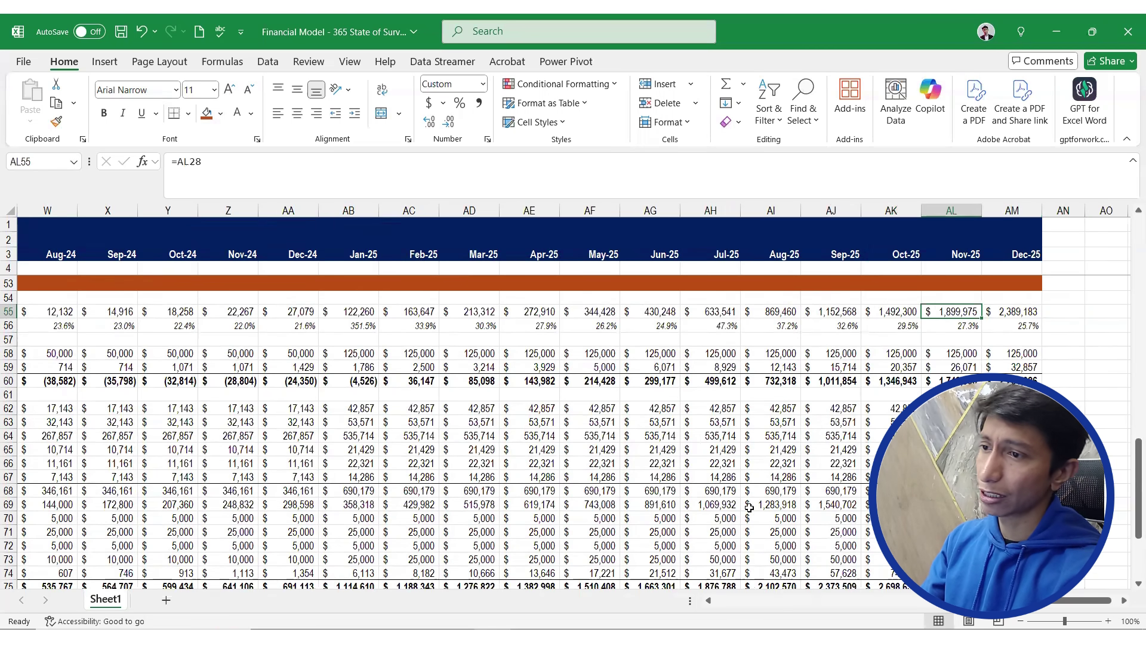
key(Left)
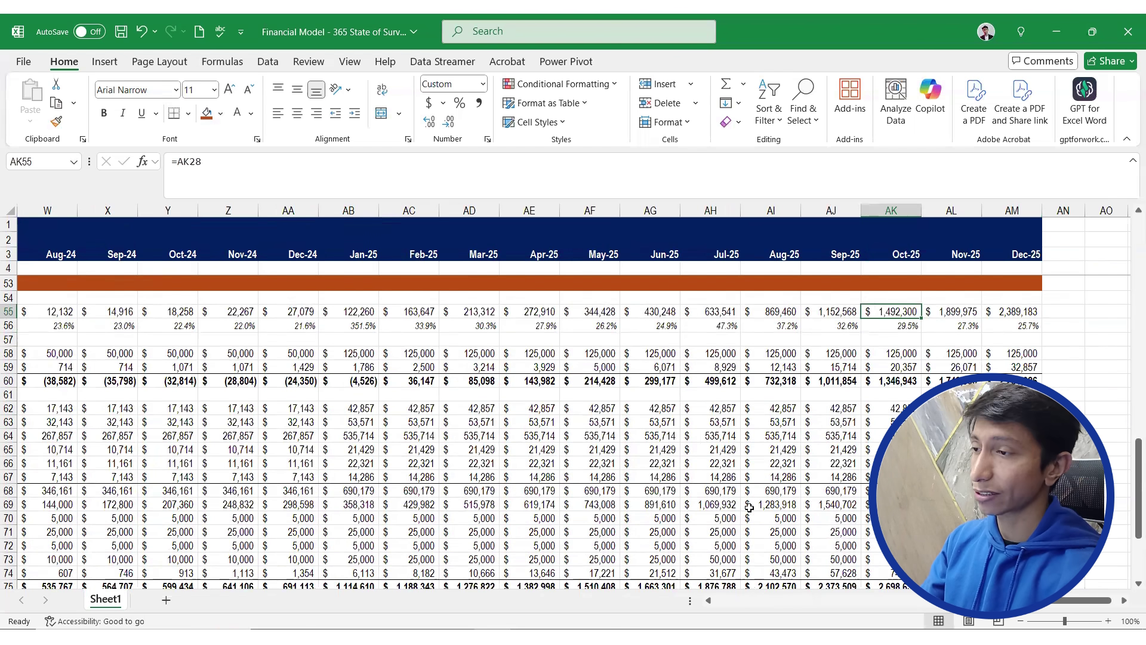
Set the organic ratio in row 12 to 20 for every month from Jan-25 through Dec-25
scroll(640, 493, up, 5)
scroll(641, 493, up, 11)
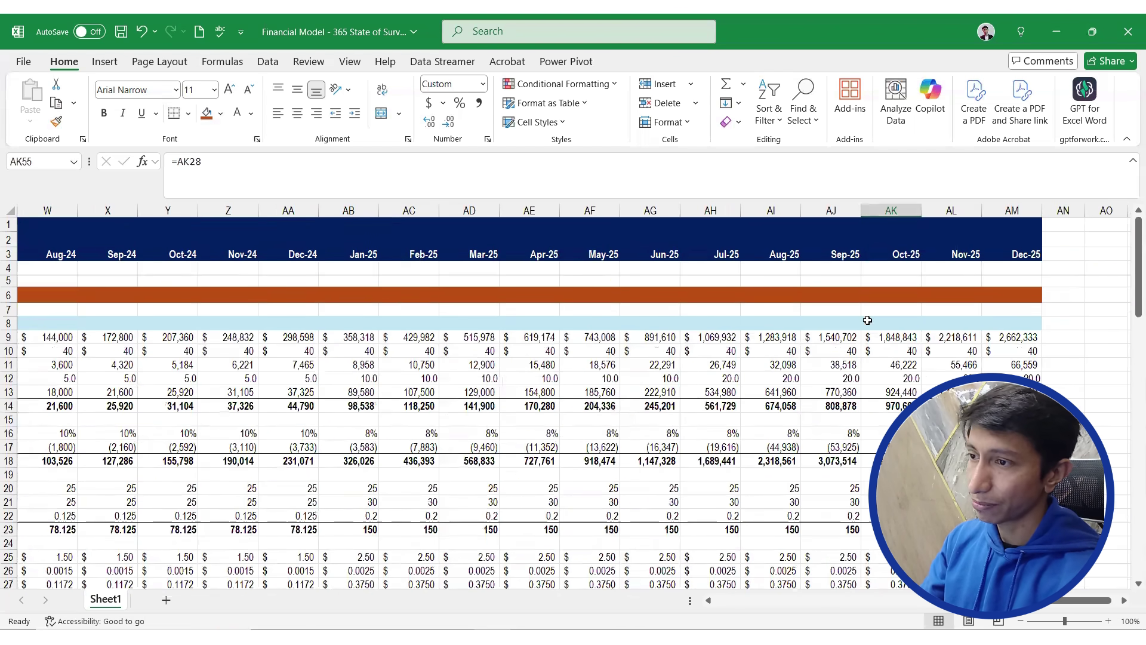
click(348, 381)
text(20)
key(ctrl+Return)
key(ctrl+shift+Right)
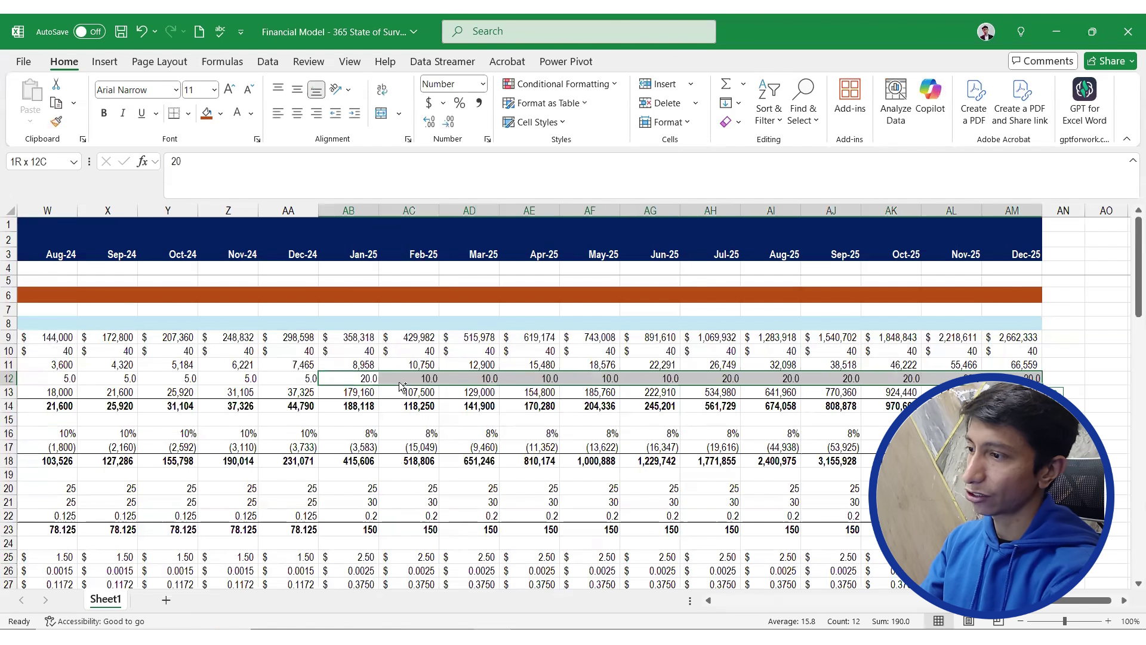
key(ctrl+r)
scroll(615, 467, down, 12)
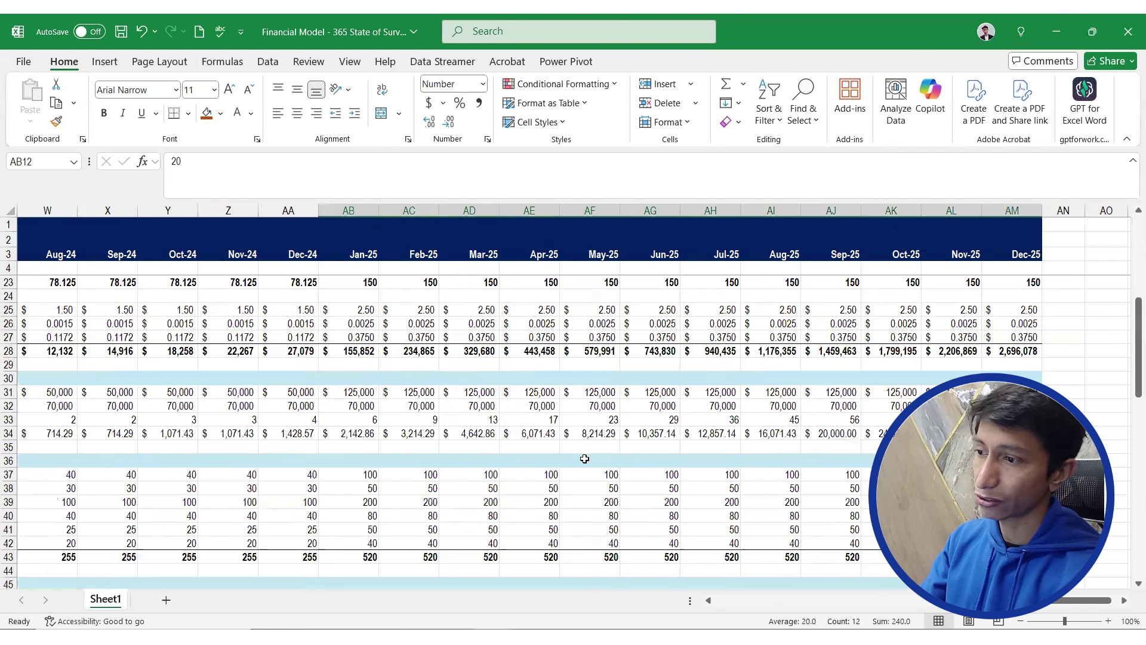
scroll(584, 458, down, 2)
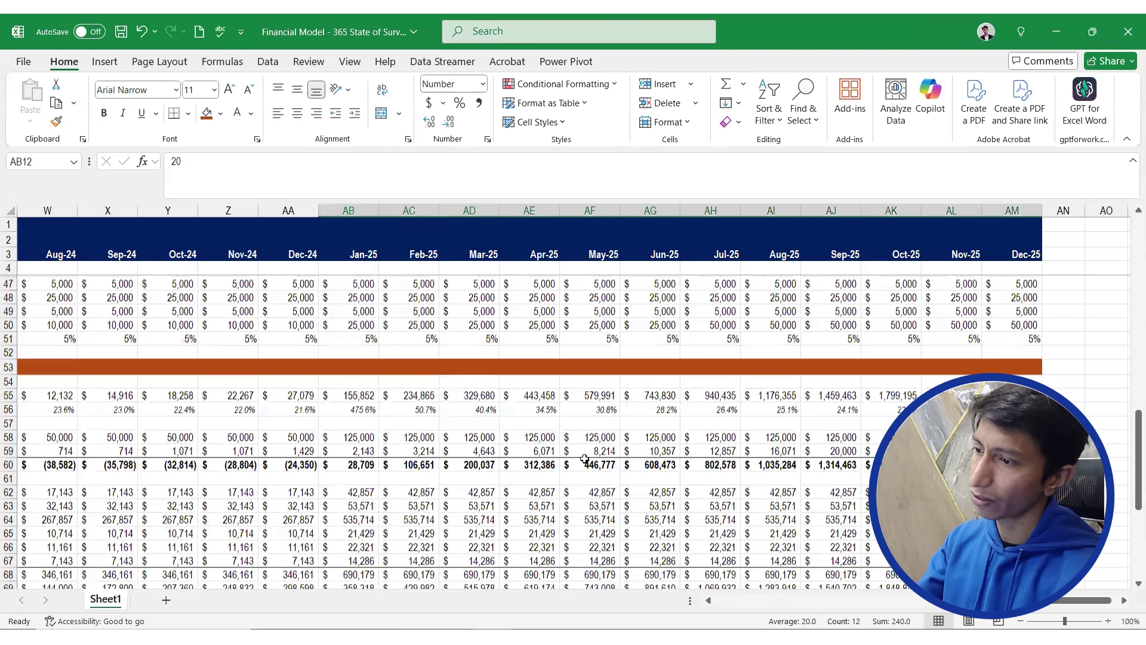
scroll(670, 474, down, 8)
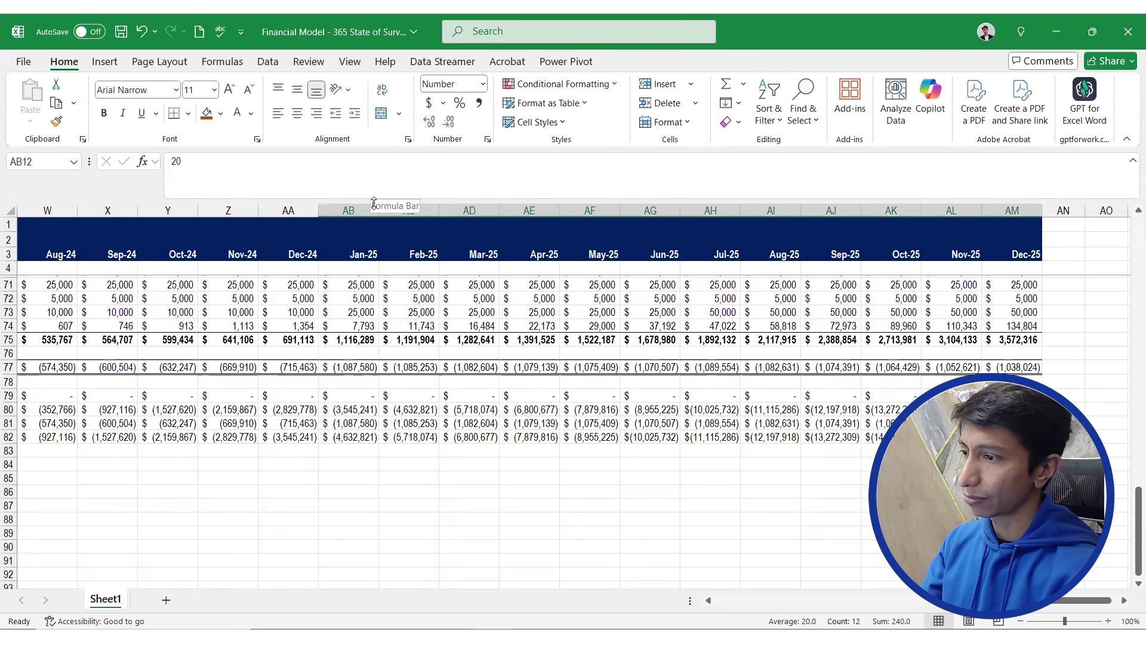
Set the width of the monthly columns D through AM to 15
key(Left)
key(Left)
key(Left)
key(Left)
key(Left)
key(Left)
key(Left)
key(Left)
key(Left)
key(Left)
key(Left)
key(Left)
key(Left)
key(Left)
key(Left)
key(Left)
key(Left)
key(Left)
key(Left)
key(Left)
key(Left)
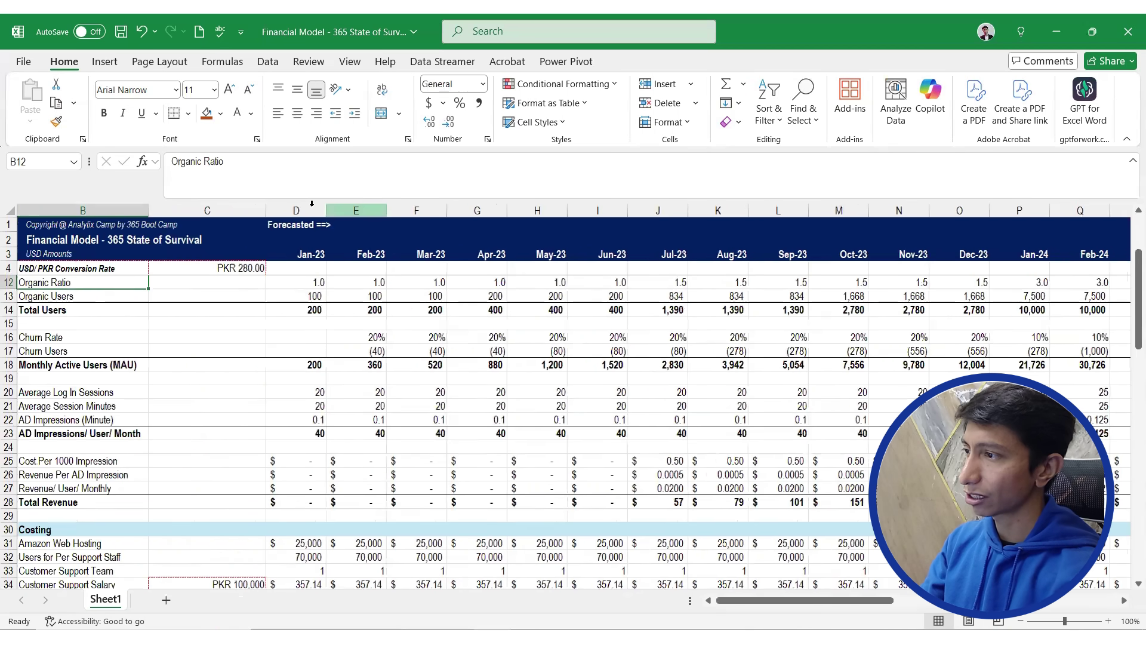
drag(301, 202, 1035, 209)
text(how)
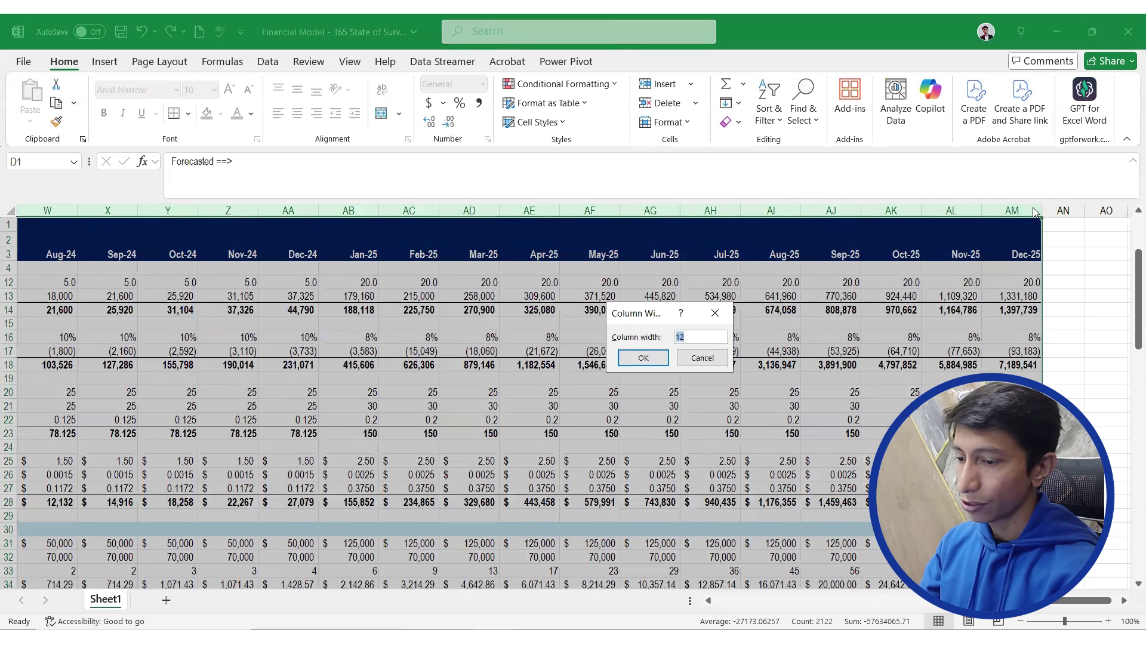
text(15)
key(Return)
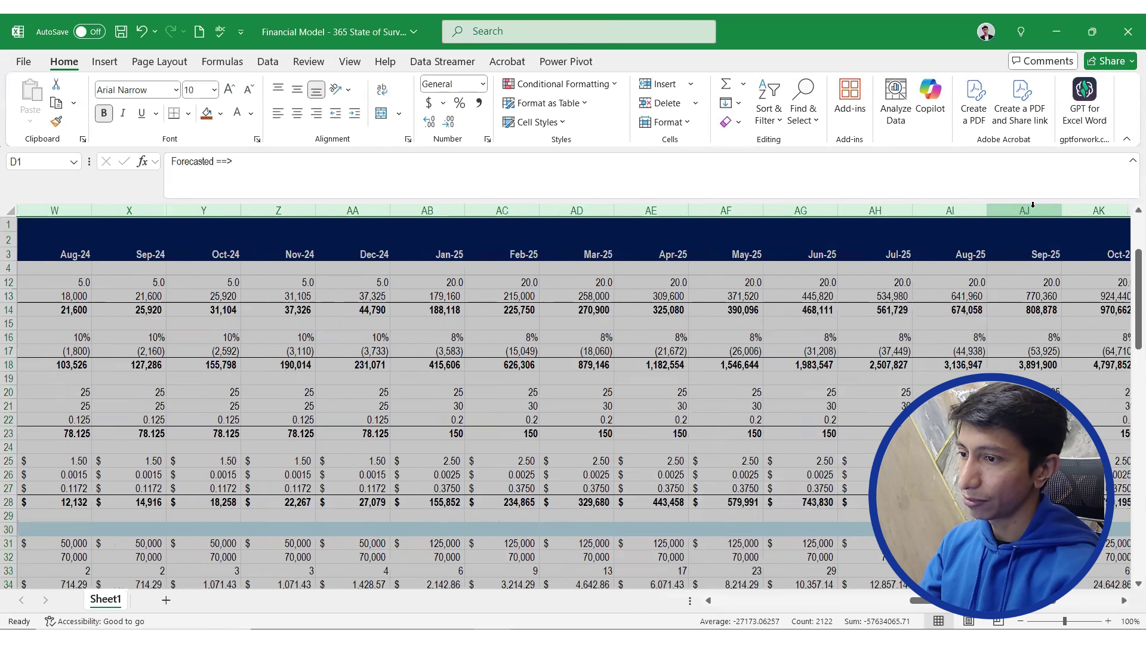
Review the early 2025 figures from total revenue in row 28 through the income statement to row 77
click(591, 362)
key(Down)
key(Down)
key(Down)
key(Down)
key(Down)
key(Left)
key(Down)
key(Down)
key(Down)
key(Down)
key(Down)
key(Down)
key(Down)
key(Down)
key(Down)
key(Down)
key(Down)
key(Down)
key(Down)
key(Down)
key(Down)
key(Down)
key(Down)
key(Down)
key(Down)
key(Down)
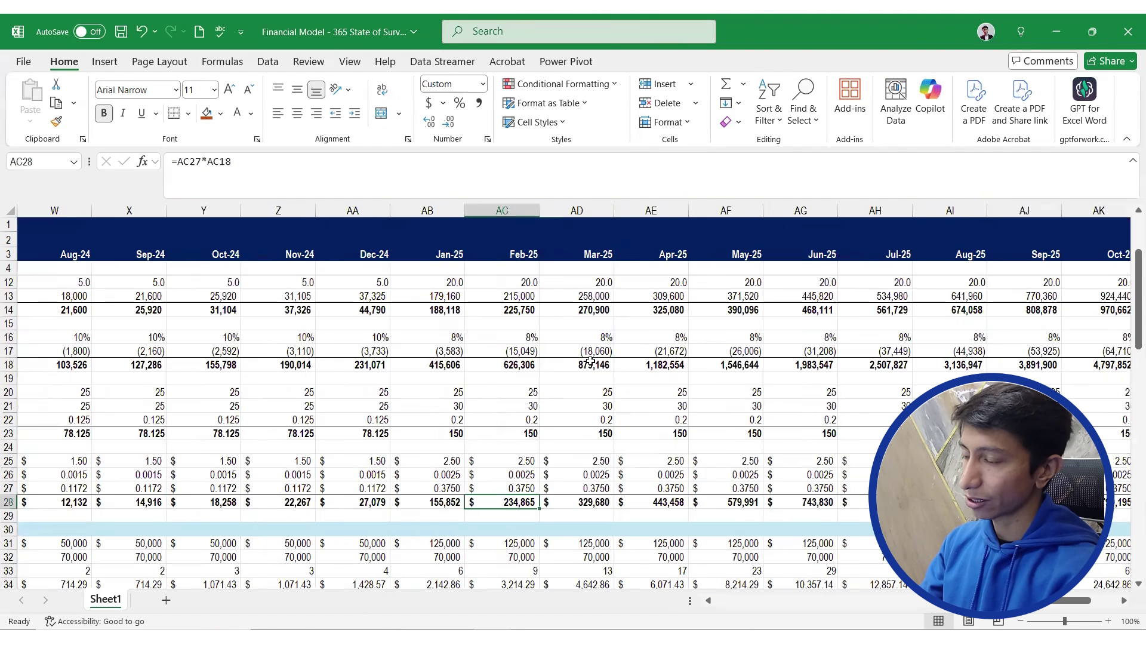
key(Down)
key(Down)
key(Down)
key(Down)
key(Down)
key(Down)
key(Down)
key(Down)
key(Down)
key(Down)
key(Down)
key(Down)
key(Down)
key(Down)
key(Down)
key(Down)
key(Down)
key(Down)
key(Down)
key(Down)
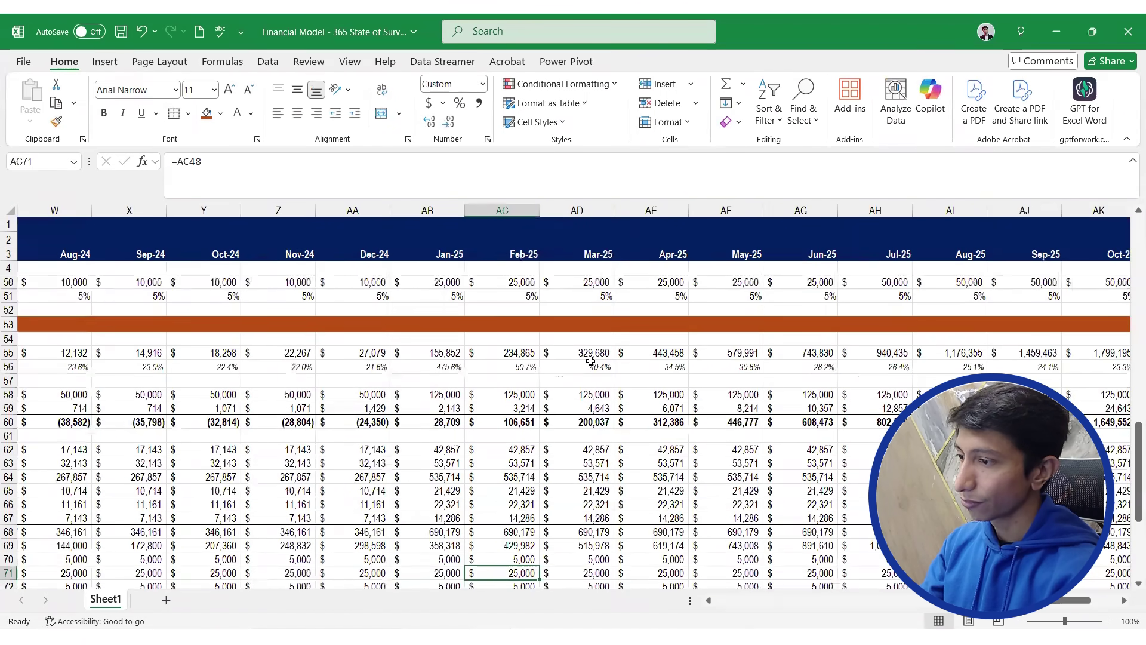
key(Up)
key(Up)
key(Up)
key(Up)
key(Up)
key(Up)
key(Up)
key(Up)
key(Up)
key(Up)
key(Up)
key(Up)
key(Up)
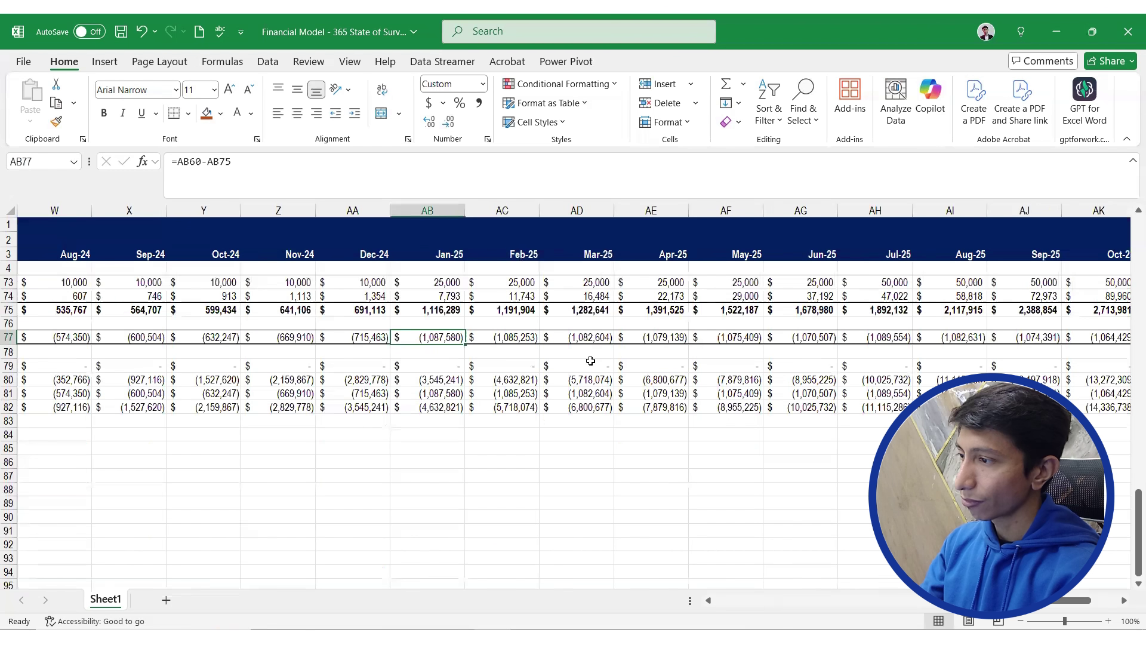
Examine the capital injection and the starting, period and ending cash in rows 79 to 82 around Jan-24 and Feb-24
key(Left)
key(Left)
key(Left)
key(Left)
key(Left)
key(Left)
key(Left)
key(Left)
key(Left)
key(Left)
key(Left)
key(Left)
key(Left)
key(Left)
key(Left)
key(Left)
key(Left)
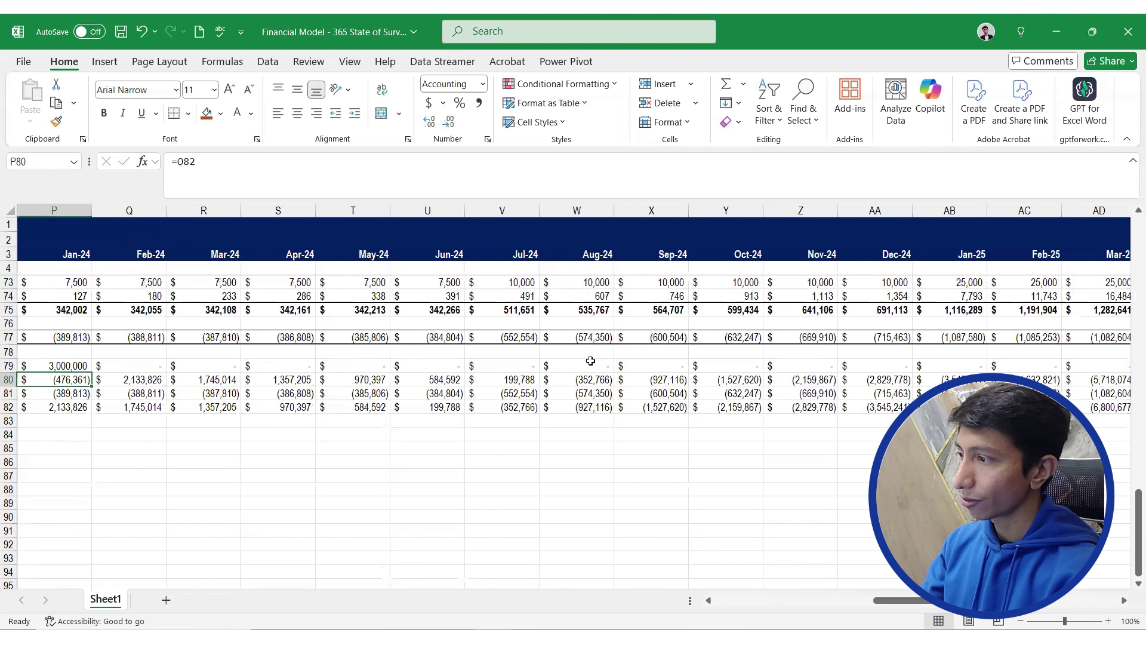
key(Up)
key(Right)
key(Right)
key(Right)
key(Right)
key(Right)
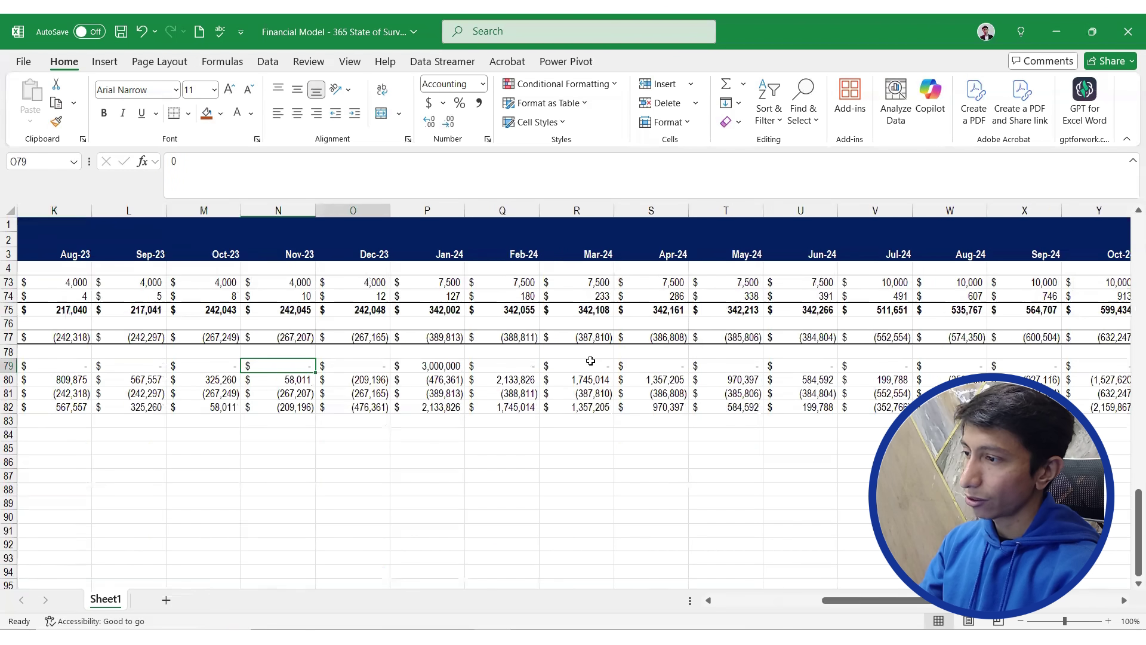
key(Left)
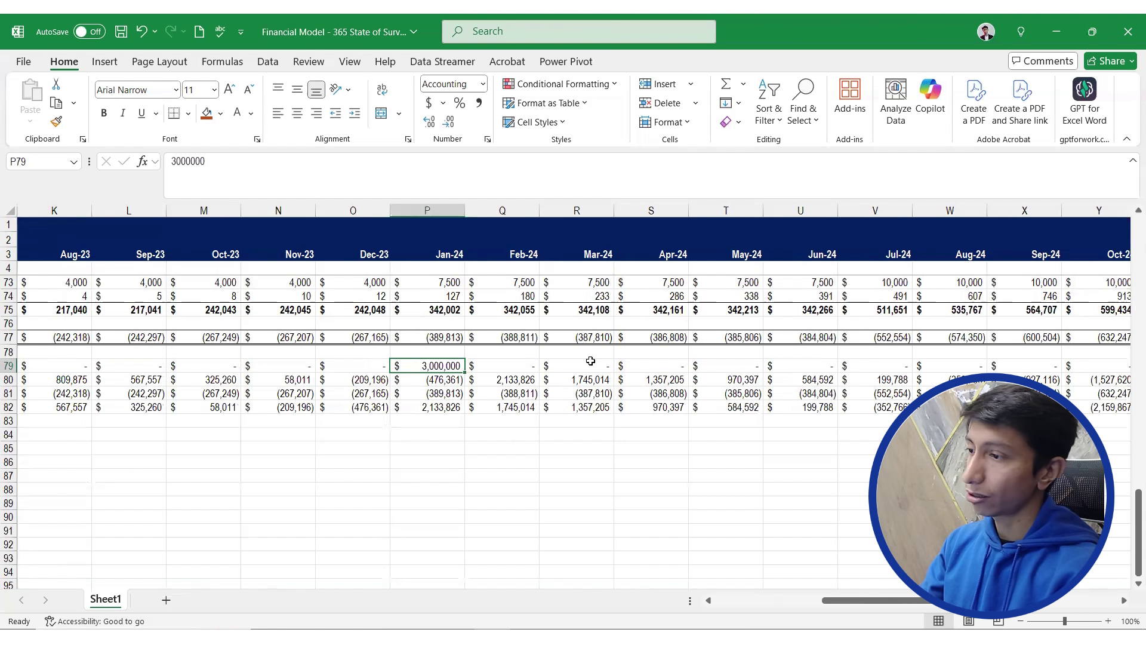
key(Down)
key(Down)
key(Down)
key(Up)
key(Up)
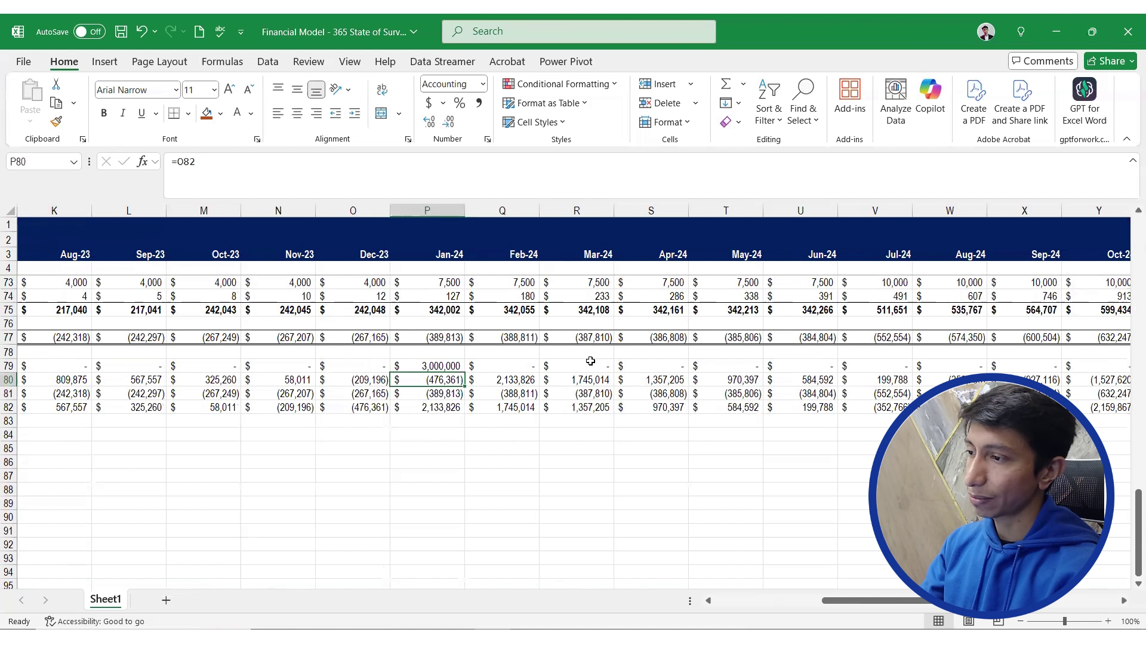
key(Down)
key(Down)
key(Right)
key(Left)
key(Right)
key(Up)
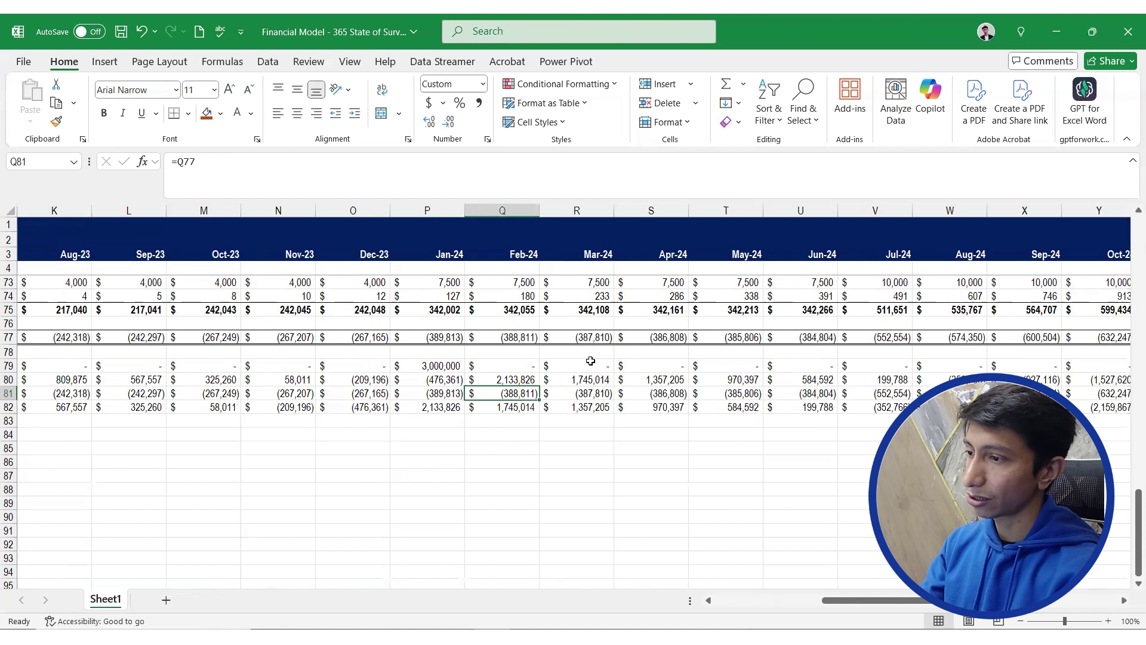
Review the monthly net result in row 77 from mid-2024 through Sep-25
key(Right)
key(Right)
key(Right)
key(Right)
key(Up)
key(Up)
key(Up)
key(Up)
key(Right)
key(Right)
key(Right)
key(Right)
key(Right)
key(Right)
key(Right)
key(Right)
key(Right)
key(Right)
key(Right)
key(Right)
key(Right)
key(Right)
key(Right)
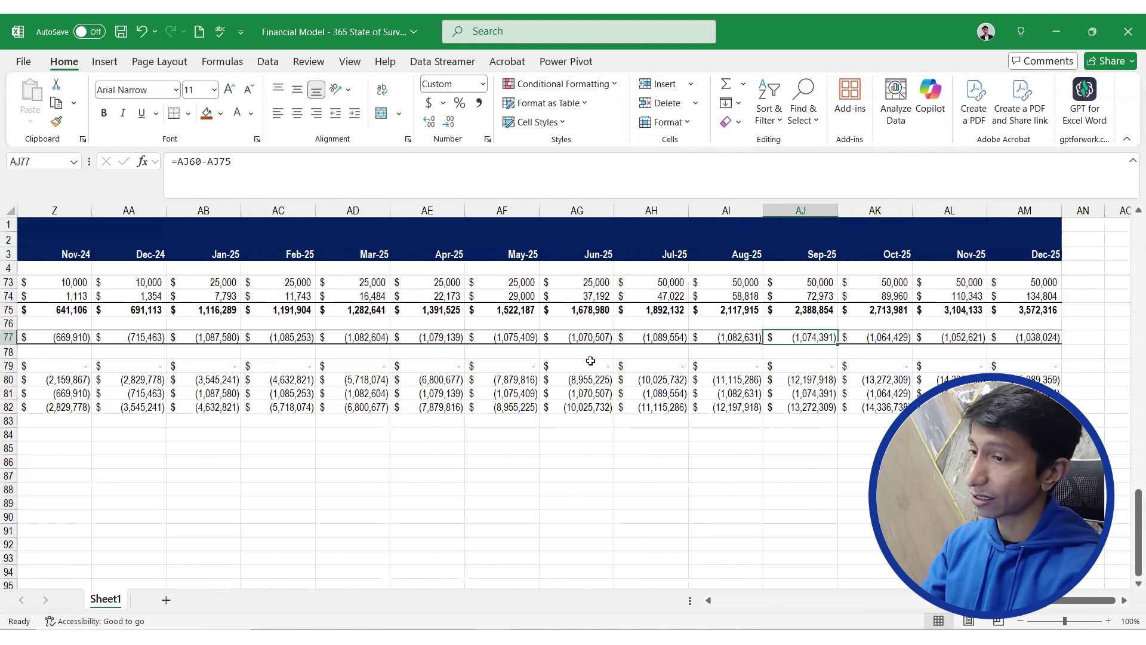
Examine the starting, period and ending cash in rows 80 to 82 from Oct-25 back to Jan-25
key(Left)
key(Right)
key(Right)
key(Down)
key(Down)
key(Down)
key(Down)
key(Down)
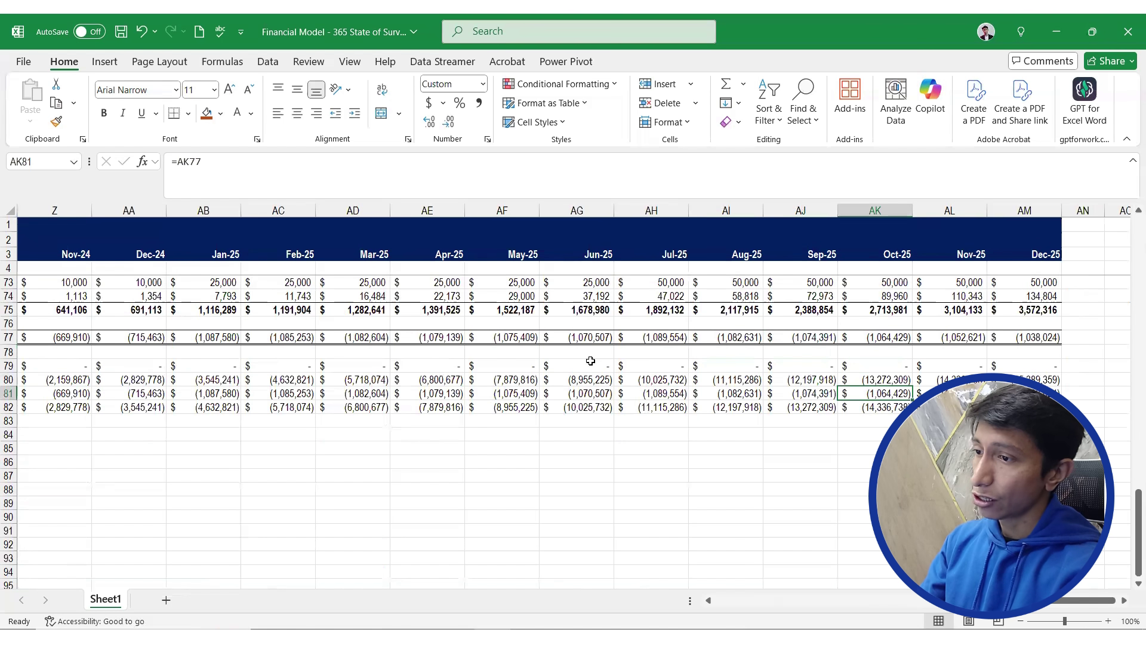
key(Left)
key(Left)
key(Left)
key(Left)
key(Left)
key(Left)
key(Left)
key(Left)
key(Left)
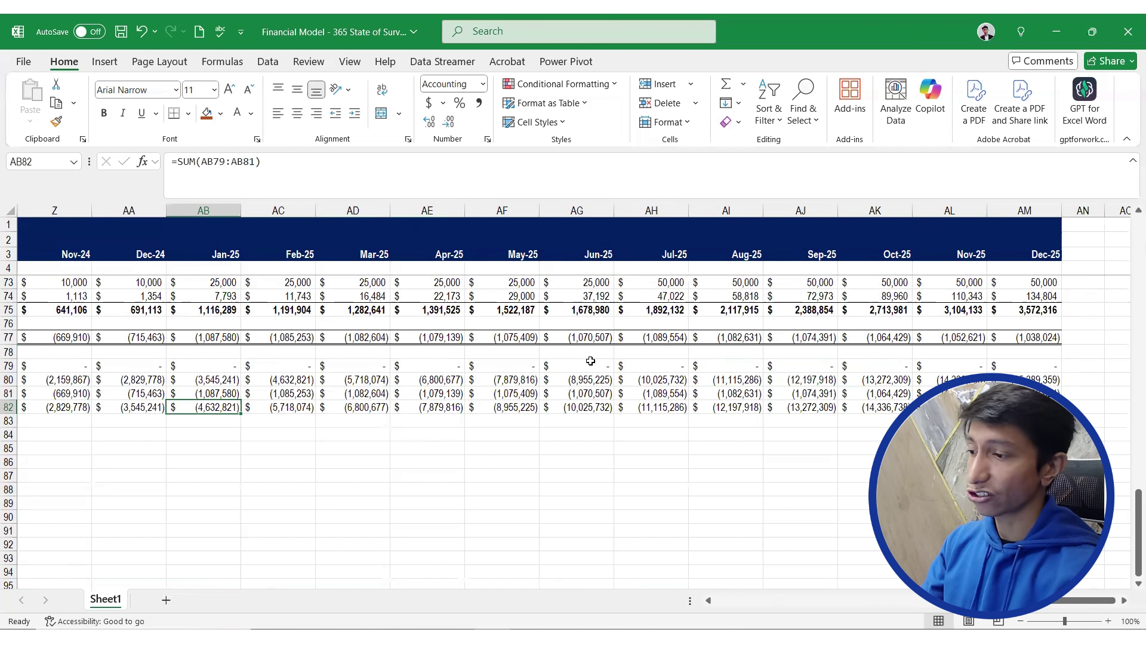
Switch to the case study PDF and read the tasks for analysis, assumptions and deliverables
key(alt+Tab)
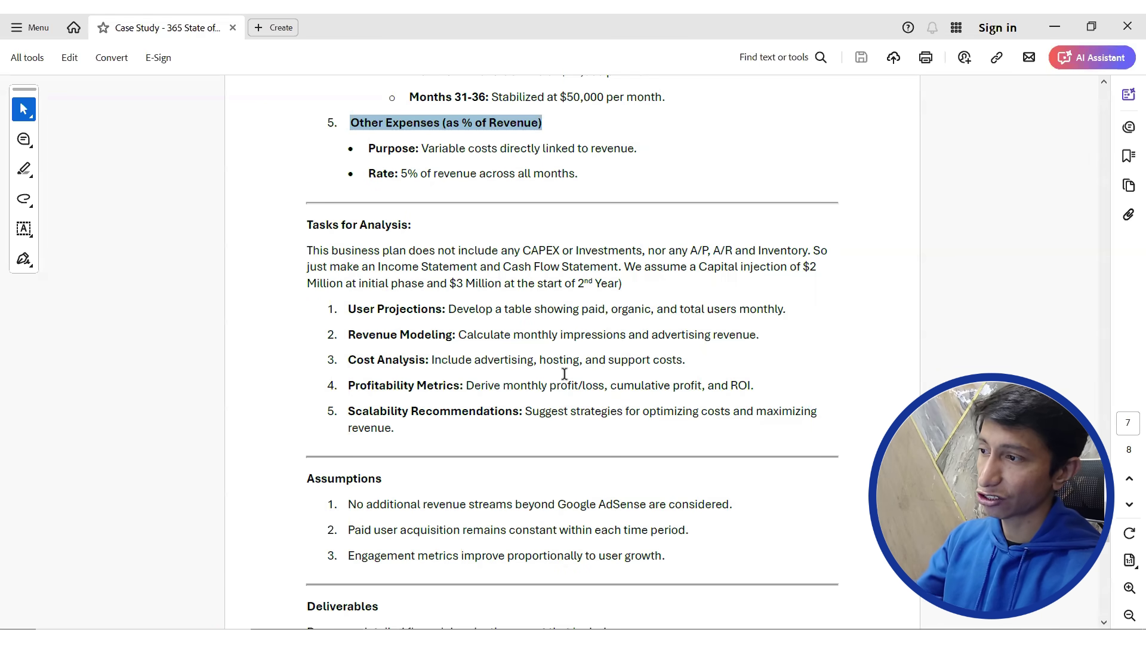
scroll(466, 422, down, 3)
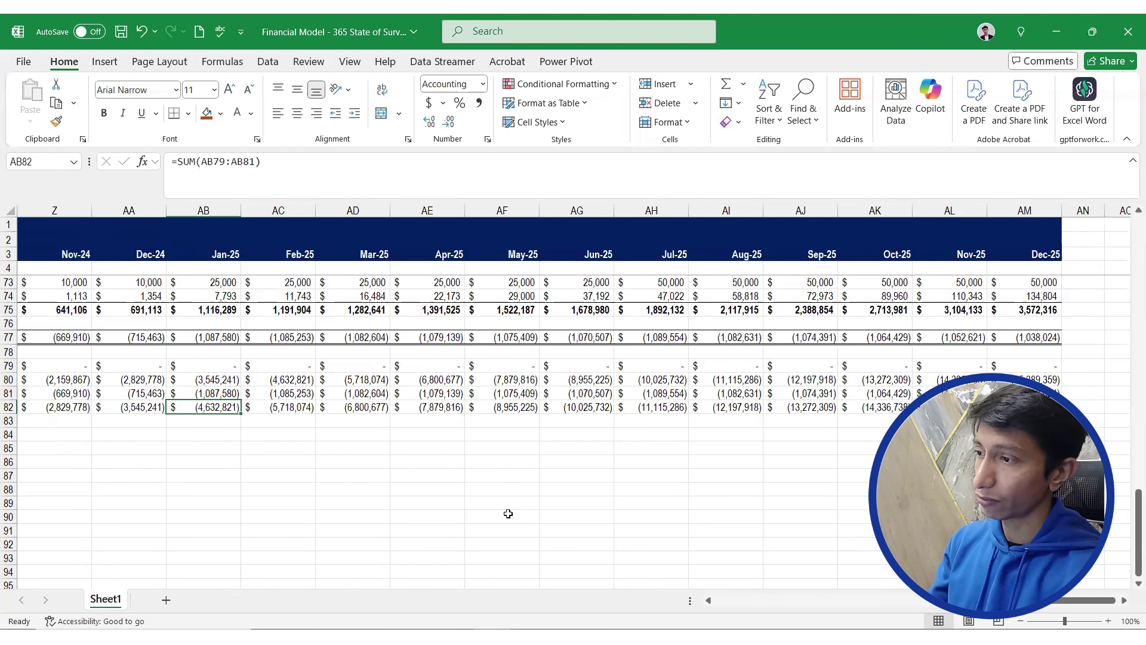
In the financial model workbook, set the Cost Per 1000 Impression in row 25 to 0.5 for Jan-23 through Jun-23
scroll(497, 470, up, 3)
scroll(497, 470, up, 14)
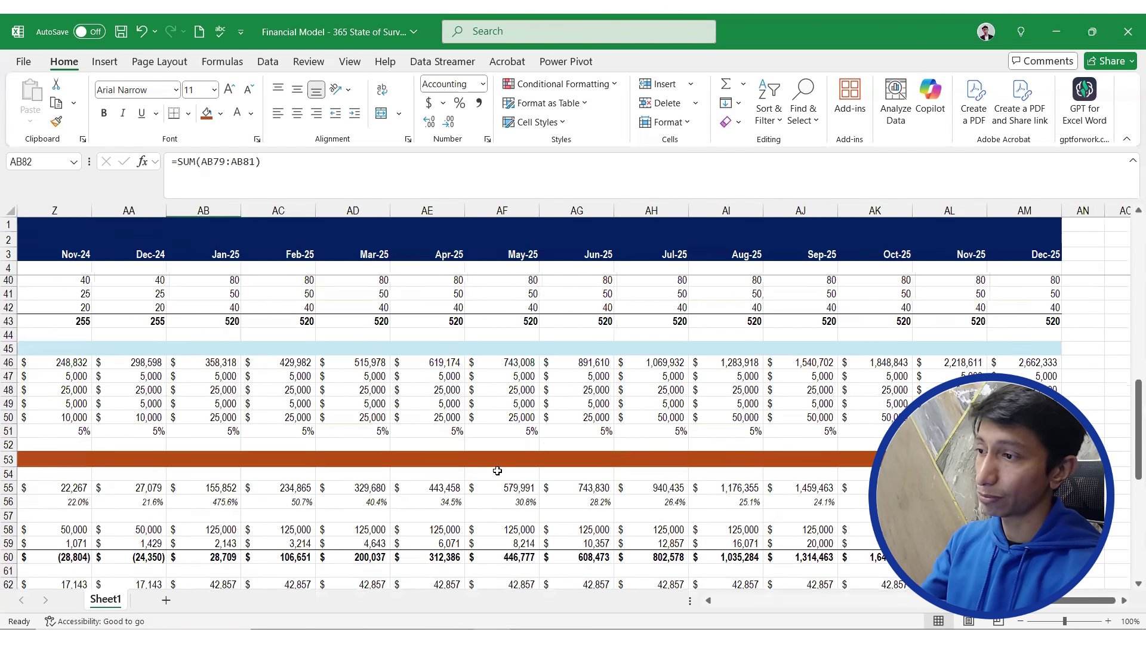
scroll(497, 470, up, 3)
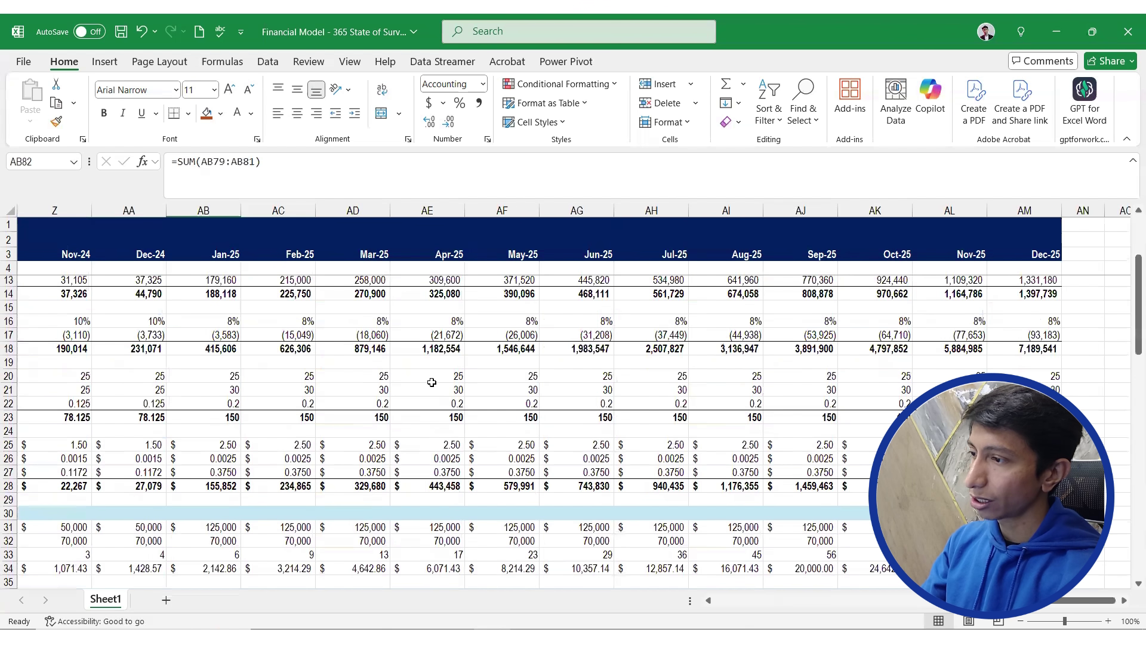
click(497, 444)
key(ctrl+Left)
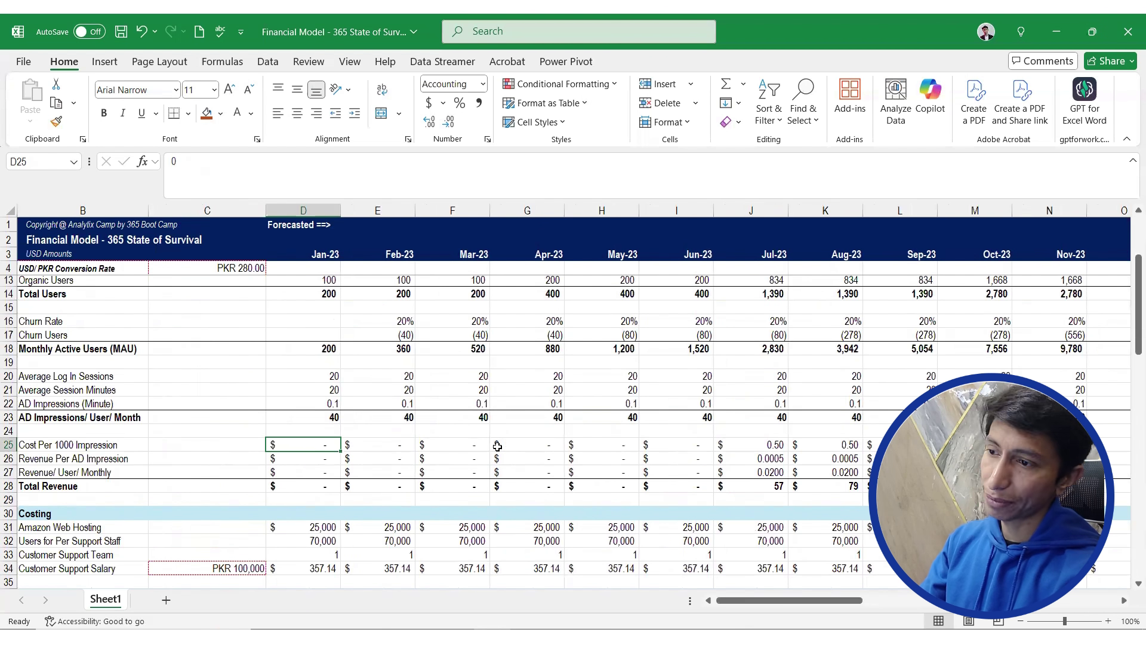
key(Right)
key(Right)
key(Right)
key(Right)
key(Right)
key(Right)
key(Right)
key(ctrl+Left)
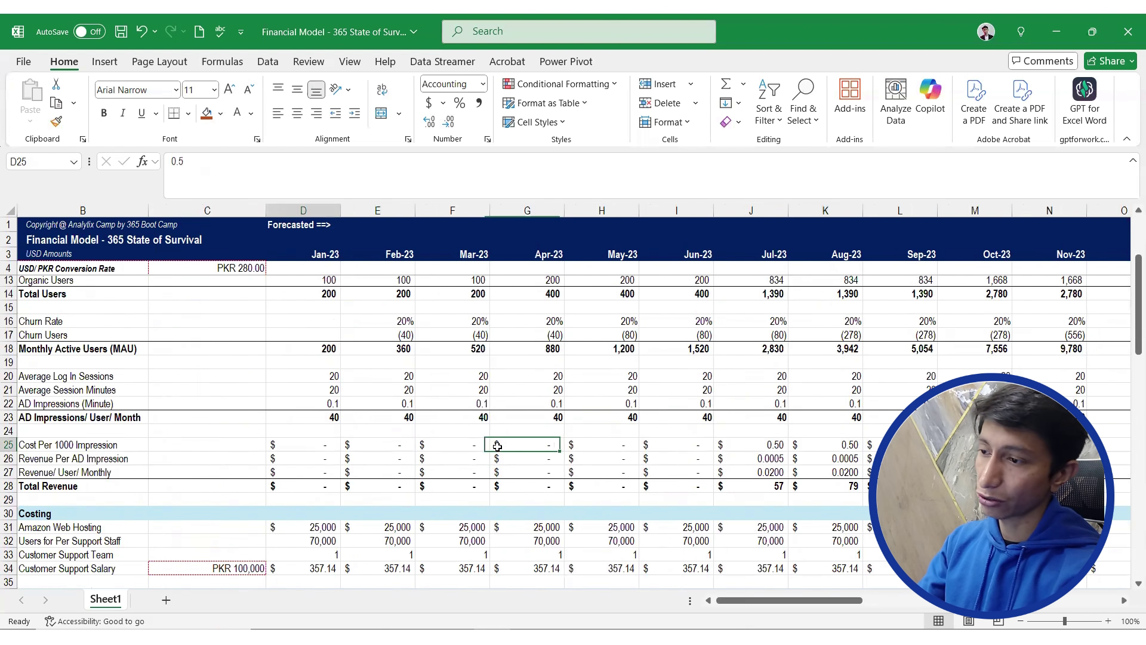
key(Right)
key(Right)
key(Right)
key(Right)
key(Left)
key(Left)
key(Left)
key(Left)
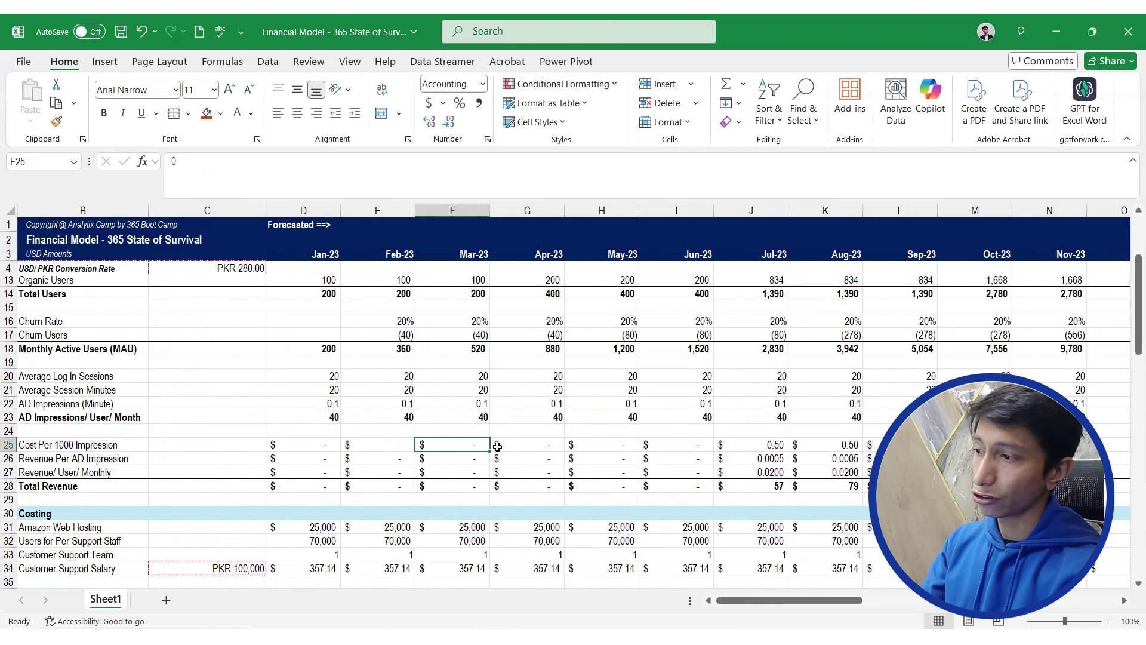
text(0.5)
key(shift+Right)
key(shift+Right)
key(shift+Right)
key(shift+Right)
key(shift+Right)
key(shift+Right)
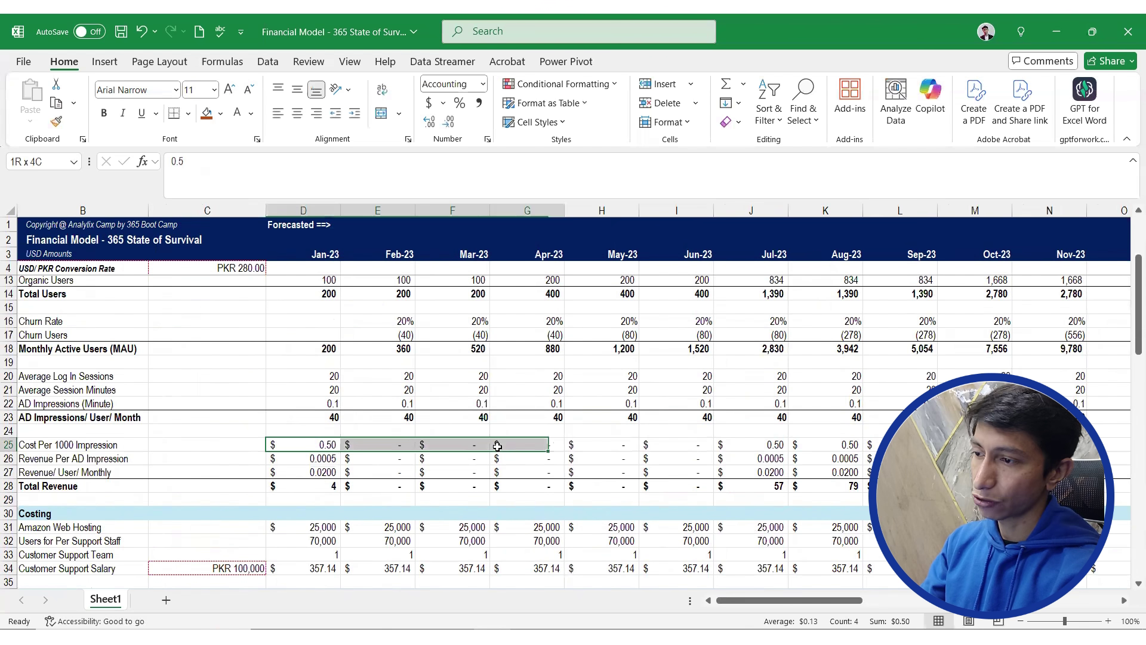
key(shift+Left)
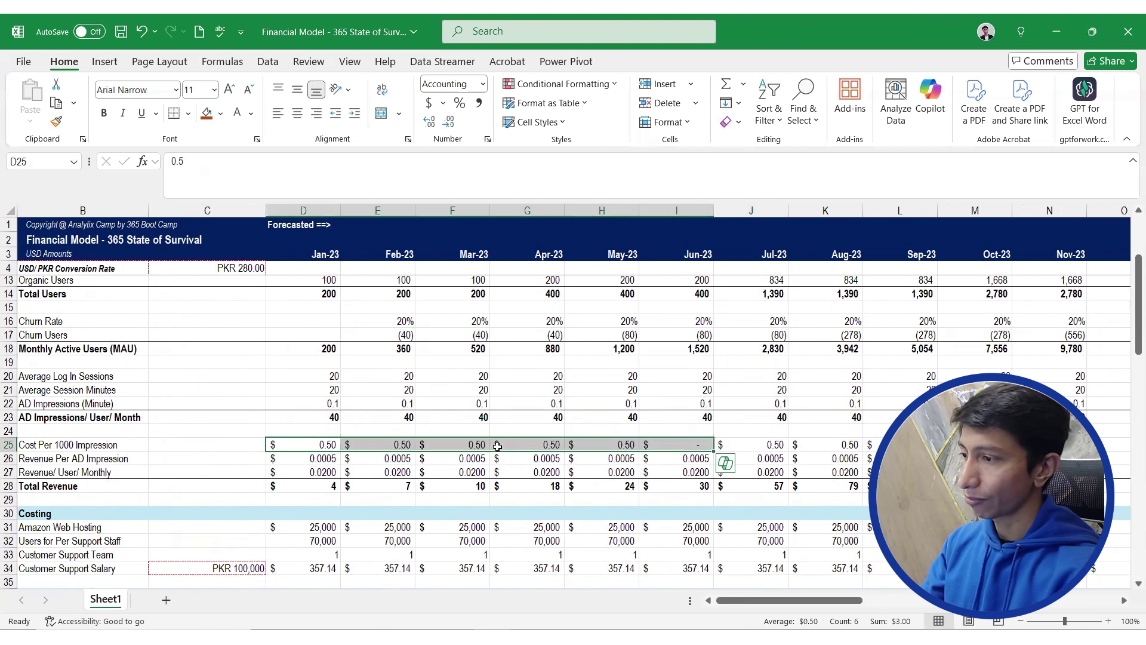
key(ctrl+r)
Set the Cost Per 1000 Impression to 2.5 for Jul-24 through Dec-24
key(Right)
key(Right)
key(Right)
key(Right)
key(Right)
key(Right)
key(Right)
key(Right)
key(Right)
key(Right)
key(Right)
key(Right)
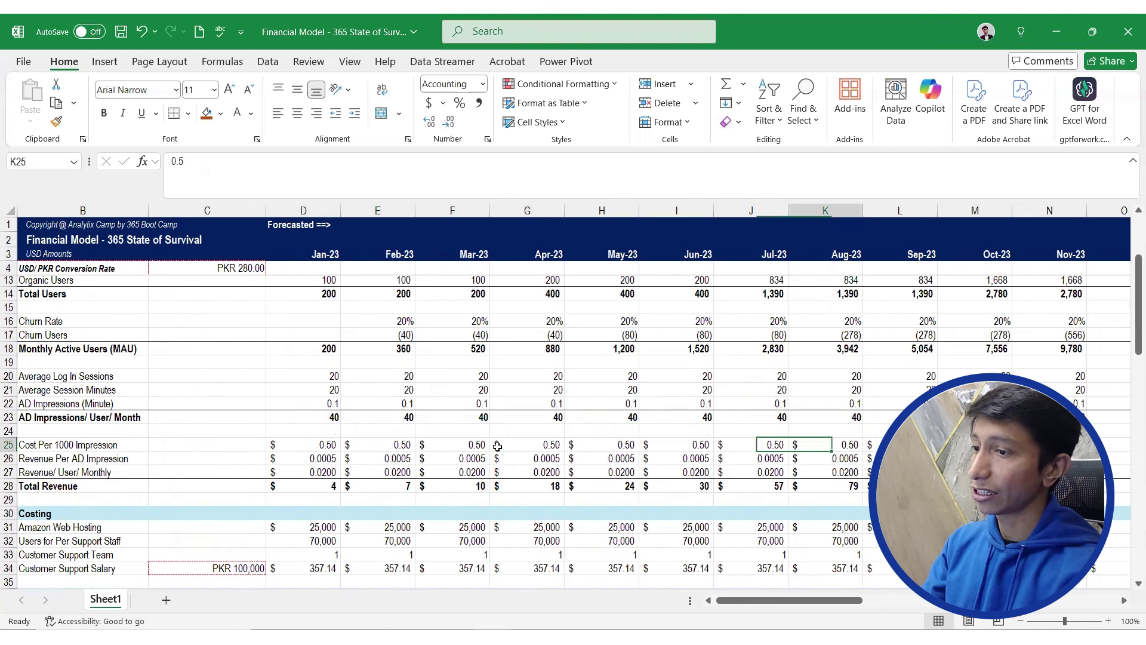
key(Right)
key(Right)
key(Right)
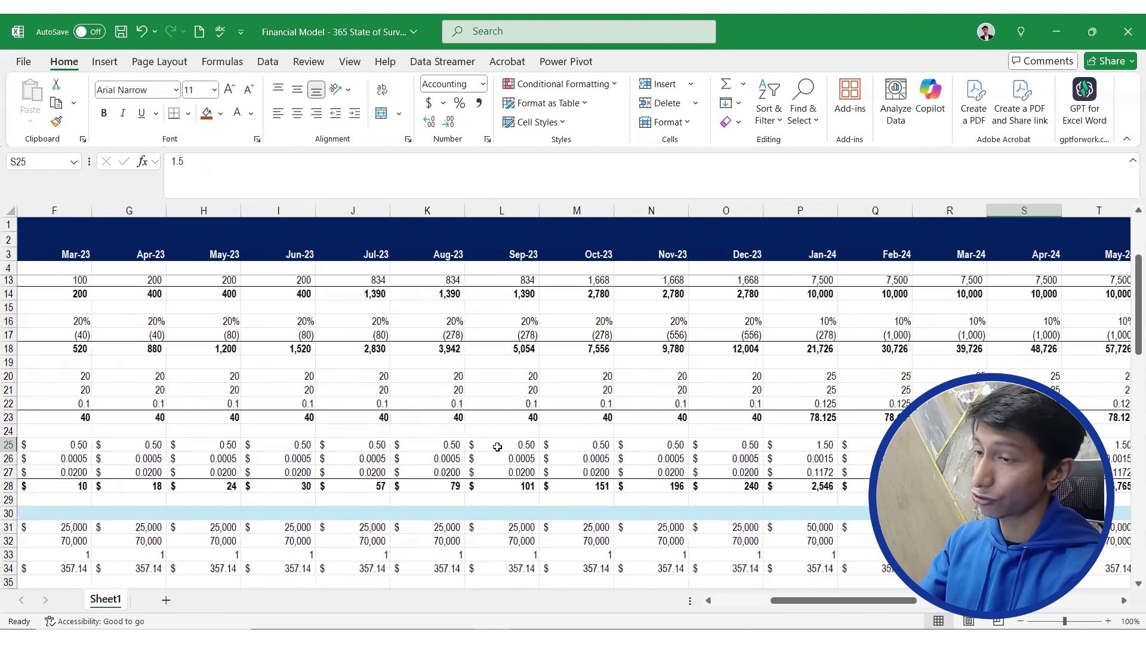
key(Left)
key(Left)
key(Right)
key(Right)
key(Right)
key(Right)
key(Right)
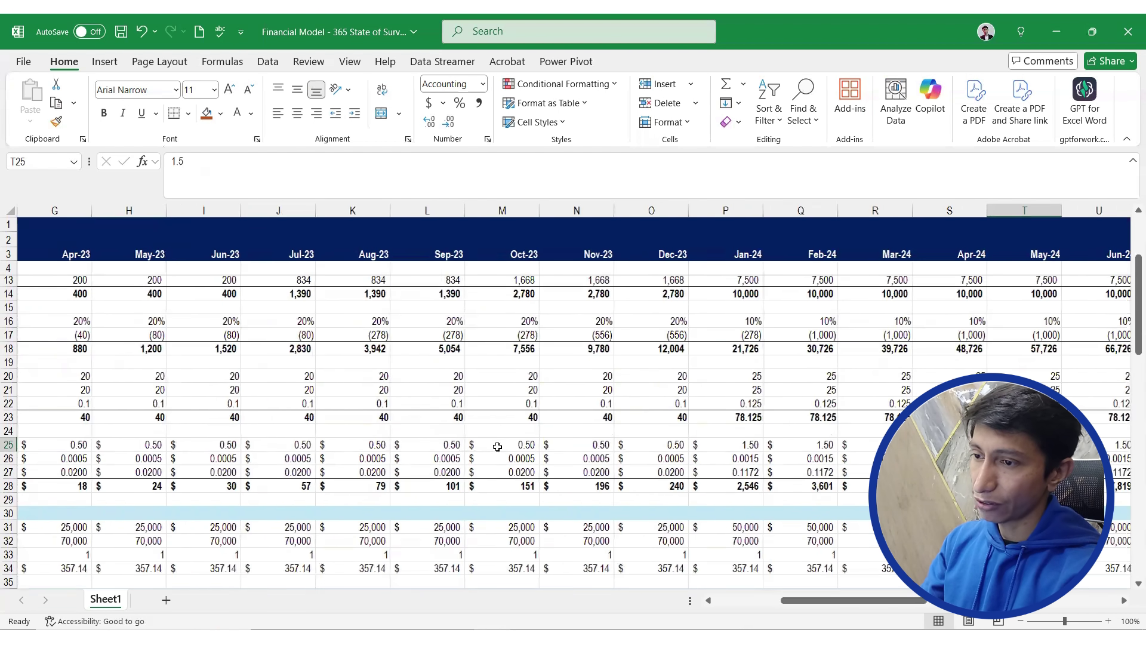
text(2.5)
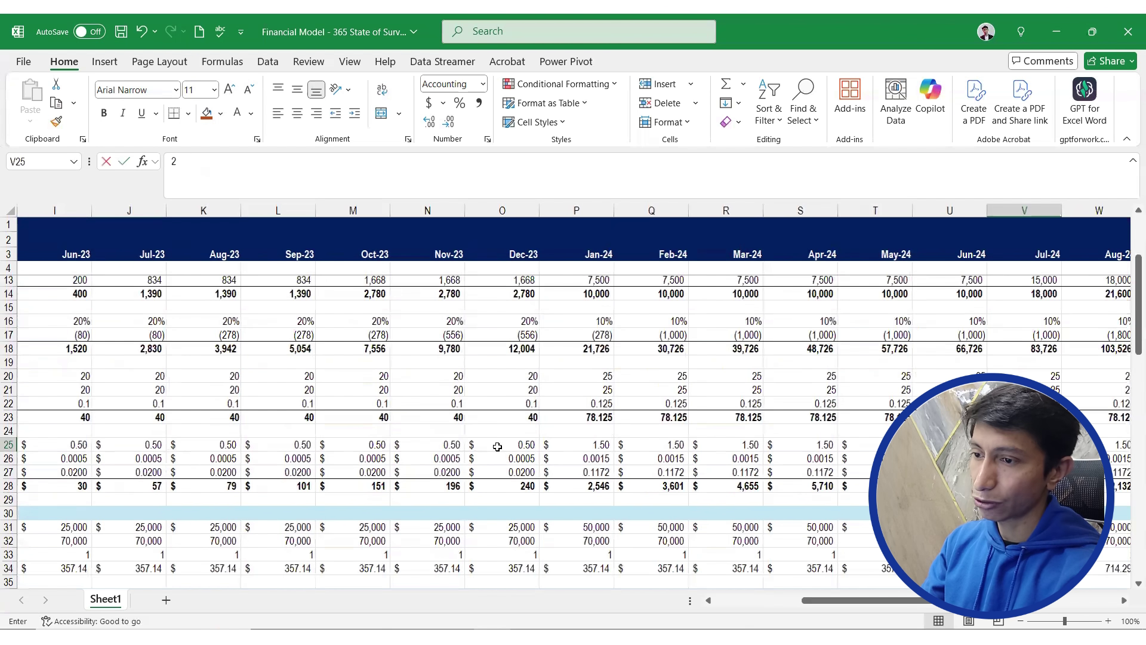
key(shift+Right)
key(shift+Right)
key(shift+Right)
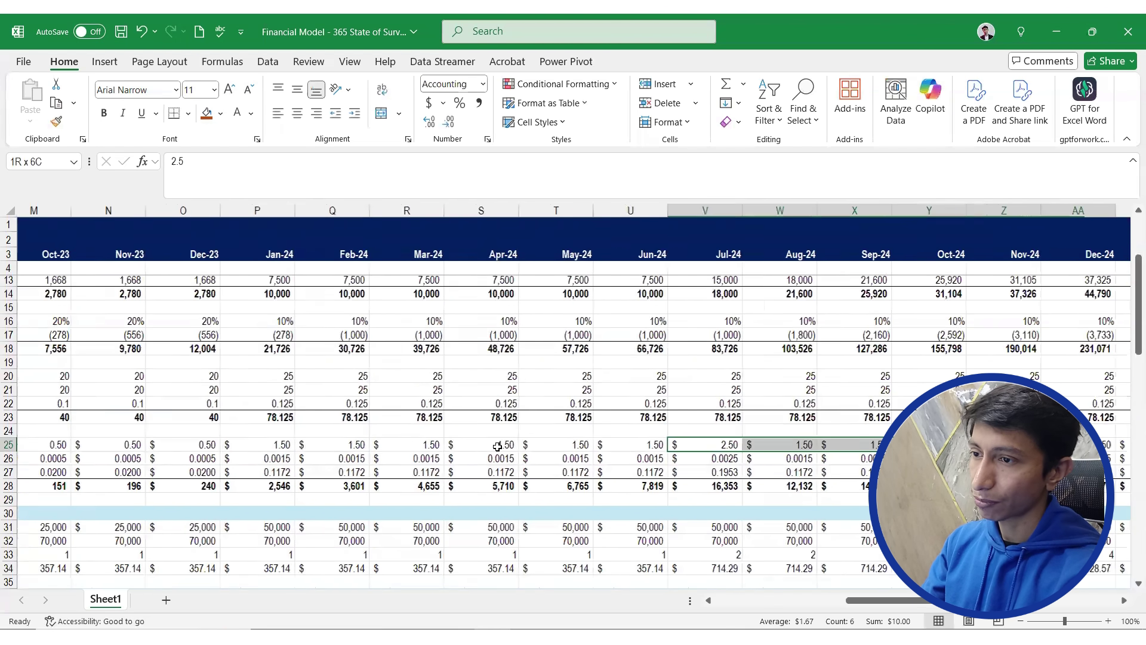
key(ctrl+r)
Set the Cost Per 1000 Impression to 5 for Jan-25 through Jun-25
key(Right)
key(Right)
key(Right)
key(Right)
key(Right)
key(Right)
key(Right)
key(Right)
key(Right)
key(Right)
key(Right)
key(Right)
key(Right)
key(Right)
key(Right)
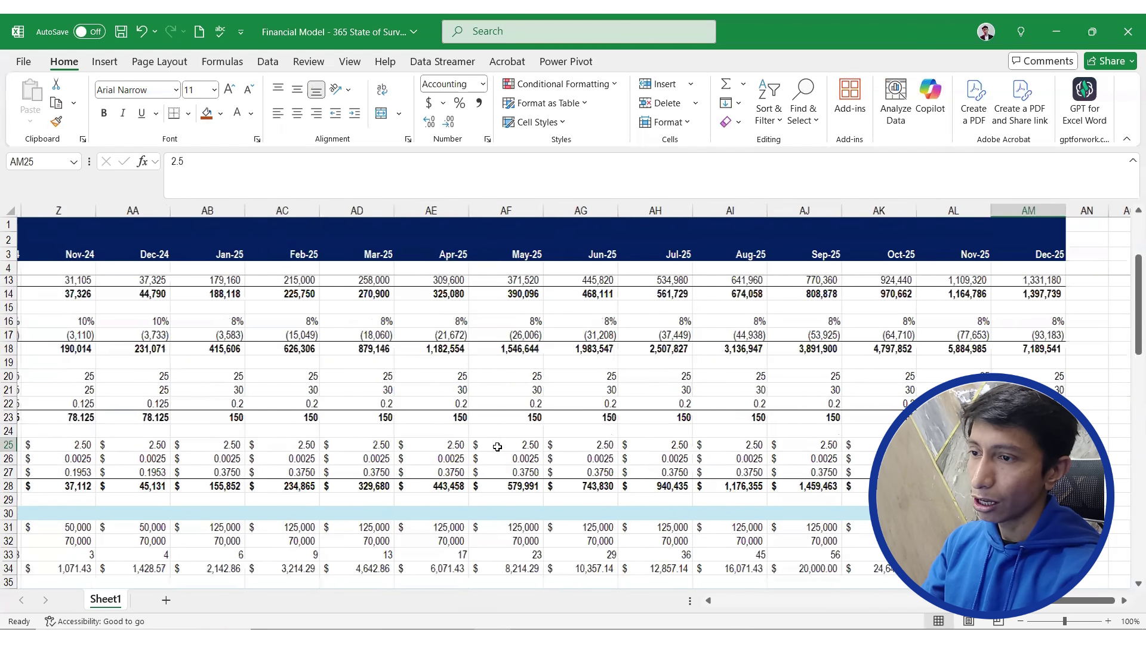
key(Left)
key(Left)
key(Left)
key(Left)
key(Left)
key(Left)
key(Left)
key(Left)
key(Left)
key(Left)
key(Left)
key(Left)
key(Left)
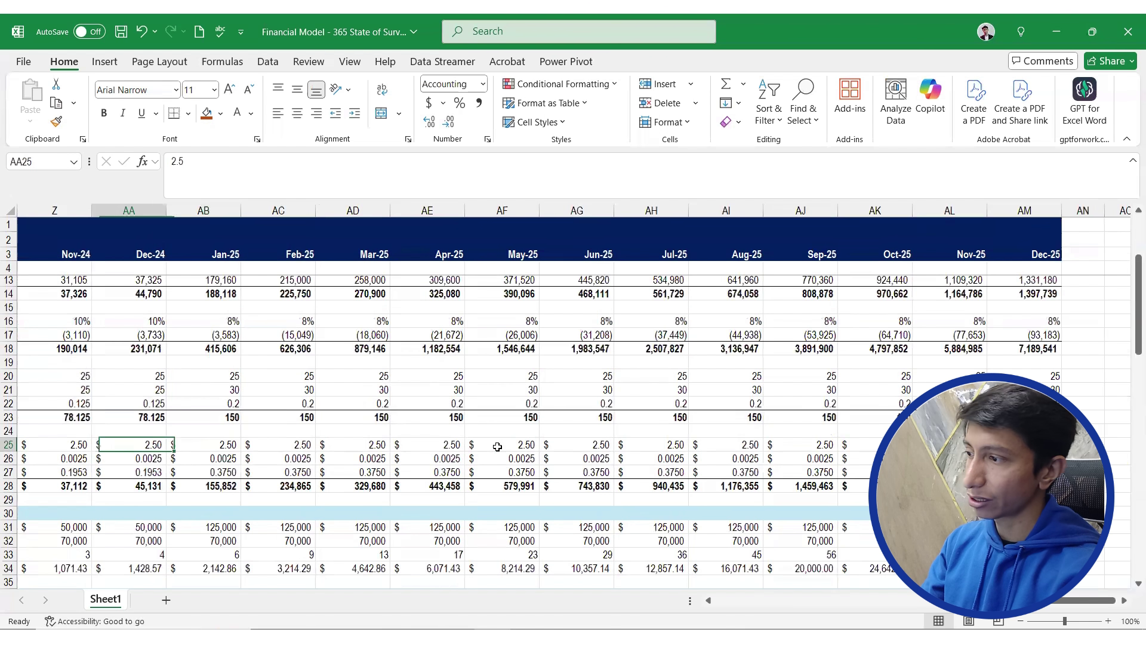
key(Right)
key(Right)
key(Right)
key(Right)
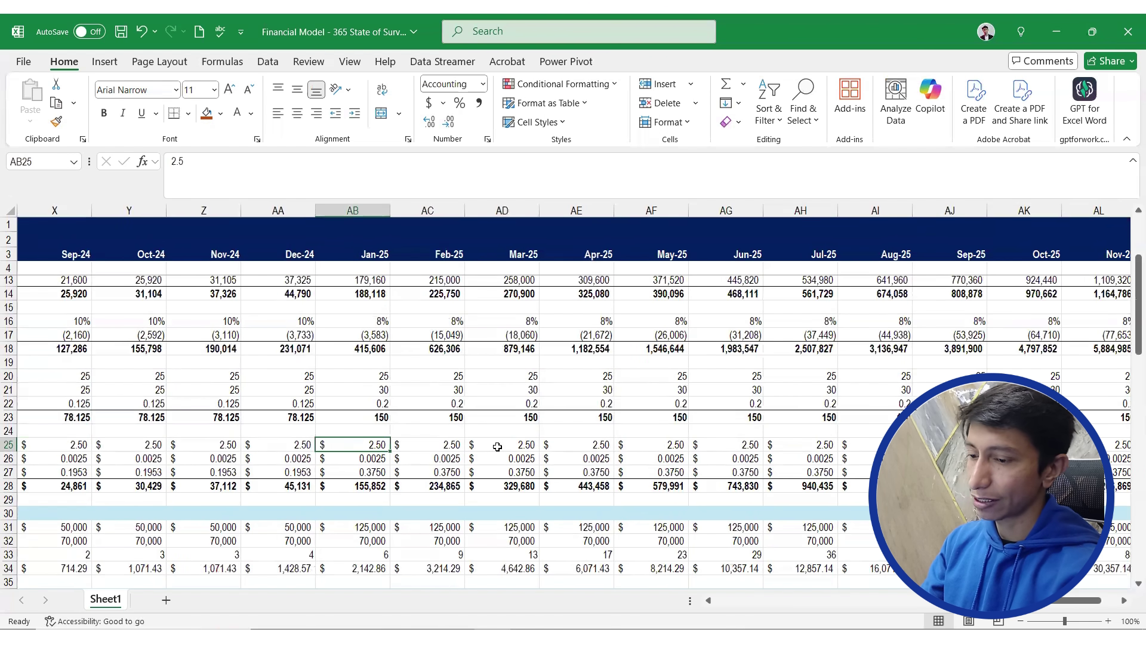
text(5)
key(shift+Right)
key(shift+Right)
key(shift+Right)
key(shift+Right)
key(shift+Right)
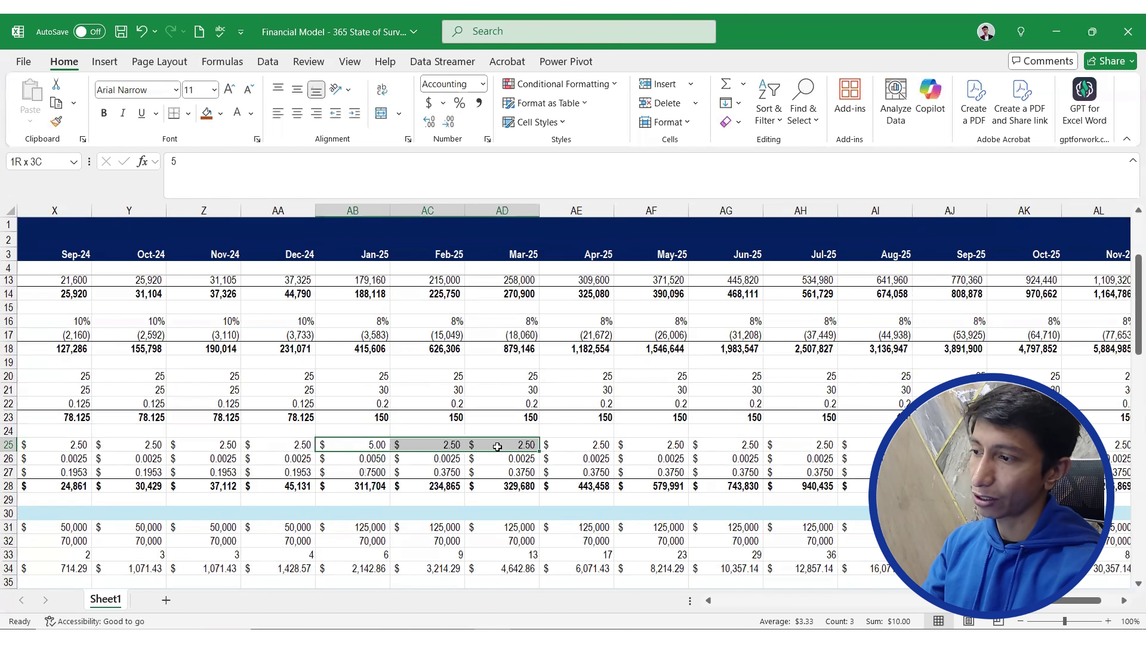
key(ctrl+r)
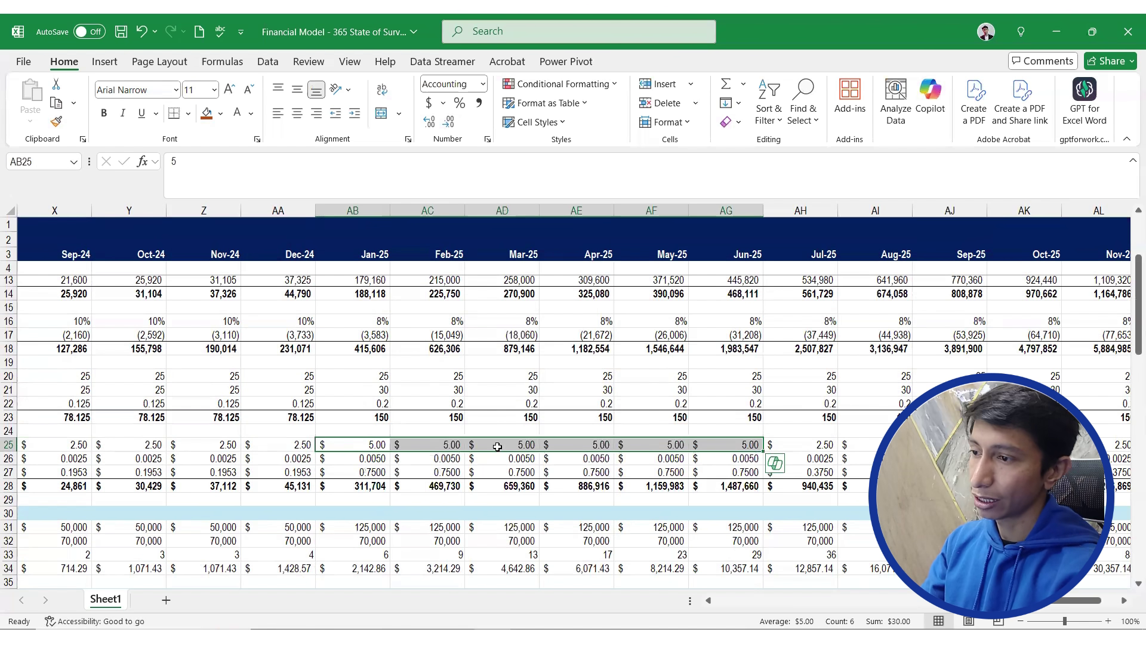
Set the Cost Per 1000 Impression to 10 for Jul-25 through Dec-25
key(Right)
key(Right)
key(Right)
key(Right)
key(Right)
key(Right)
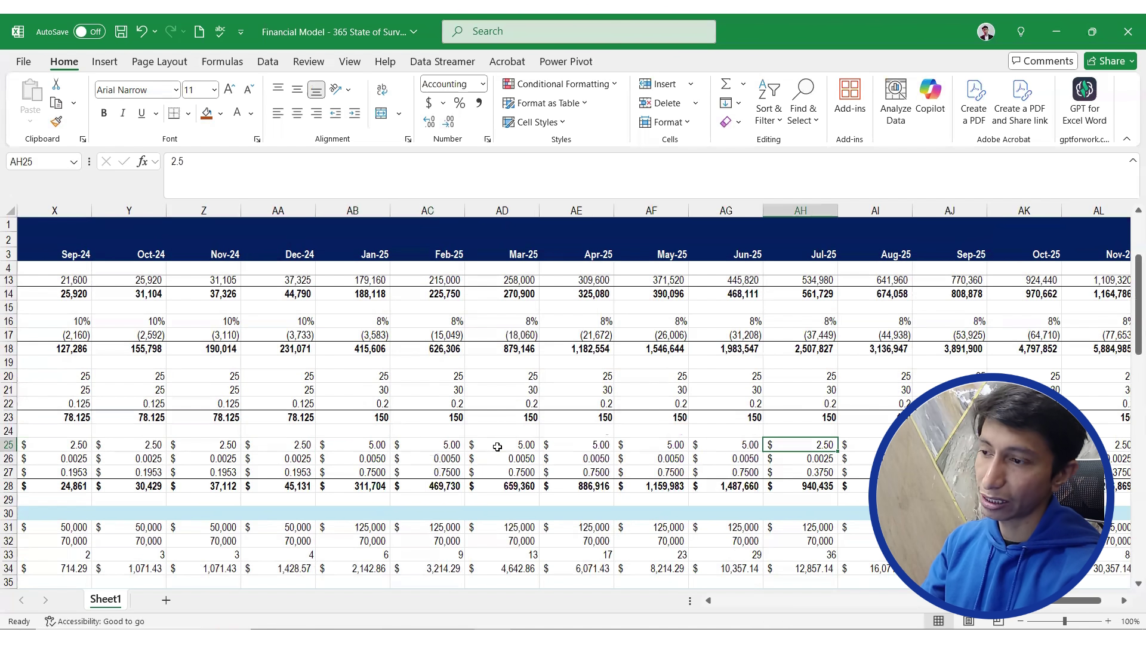
text(10)
key(shift+Right)
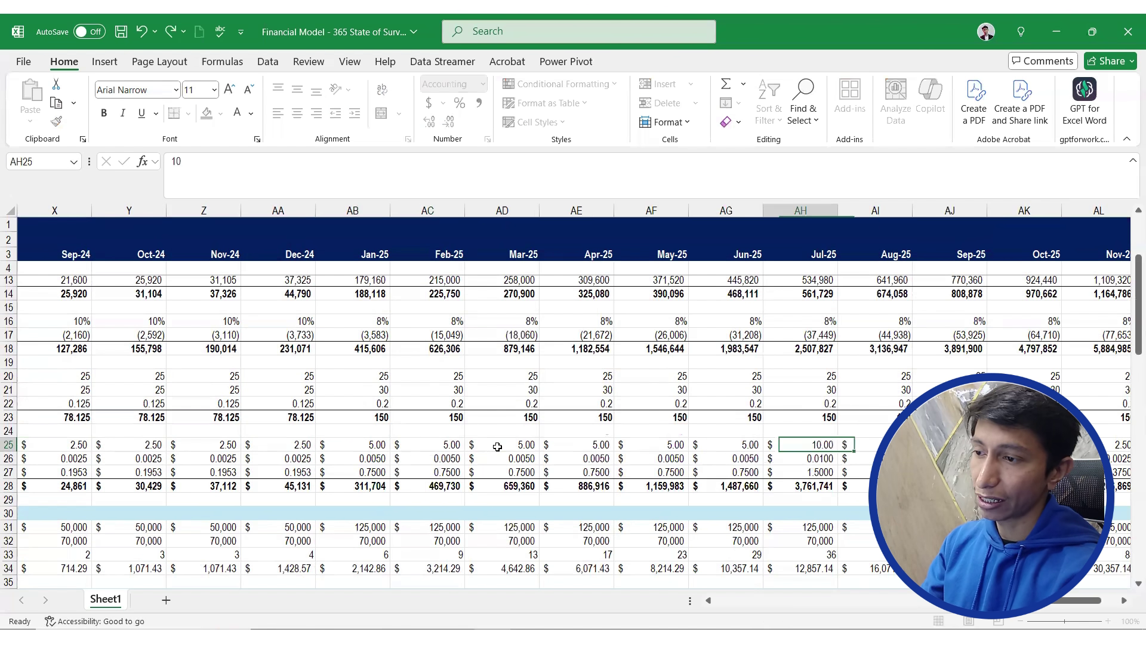
key(shift+Right)
key(shift+Right)
key(shift+Right)
key(shift+Right)
key(ctrl+r)
Examine the effect of the new impression rates on the 2025 net result in row 77 and cash in rows 80 to 82
key(Down)
key(Down)
key(Down)
key(Down)
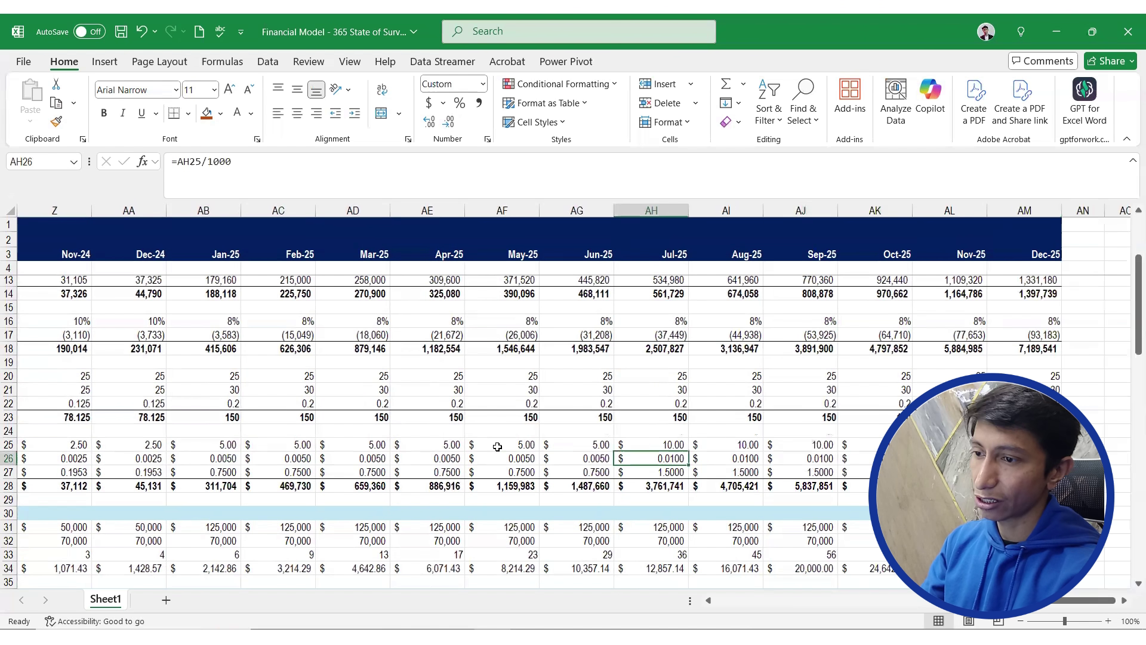
key(Down)
key(Down)
key(Down)
key(Down)
key(Down)
key(Down)
key(Down)
key(Down)
key(Down)
key(Down)
key(Down)
key(Down)
key(Down)
key(Down)
key(Down)
key(Down)
key(Down)
key(Down)
key(Down)
key(Down)
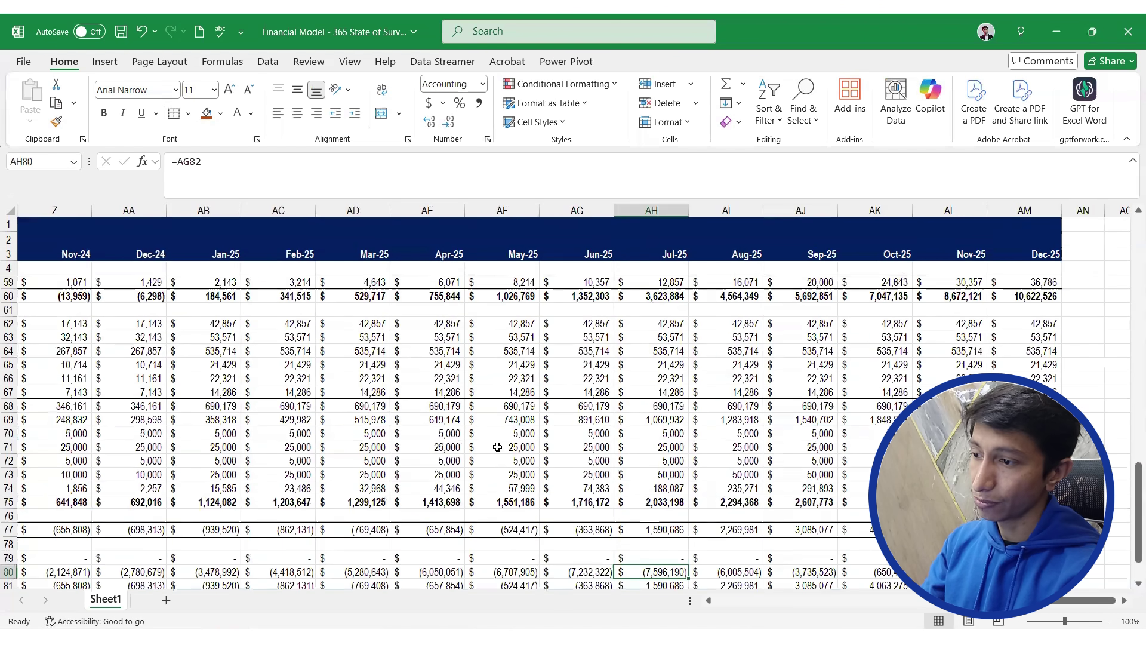
scroll(497, 447, down, 3)
key(Up)
key(Up)
key(Up)
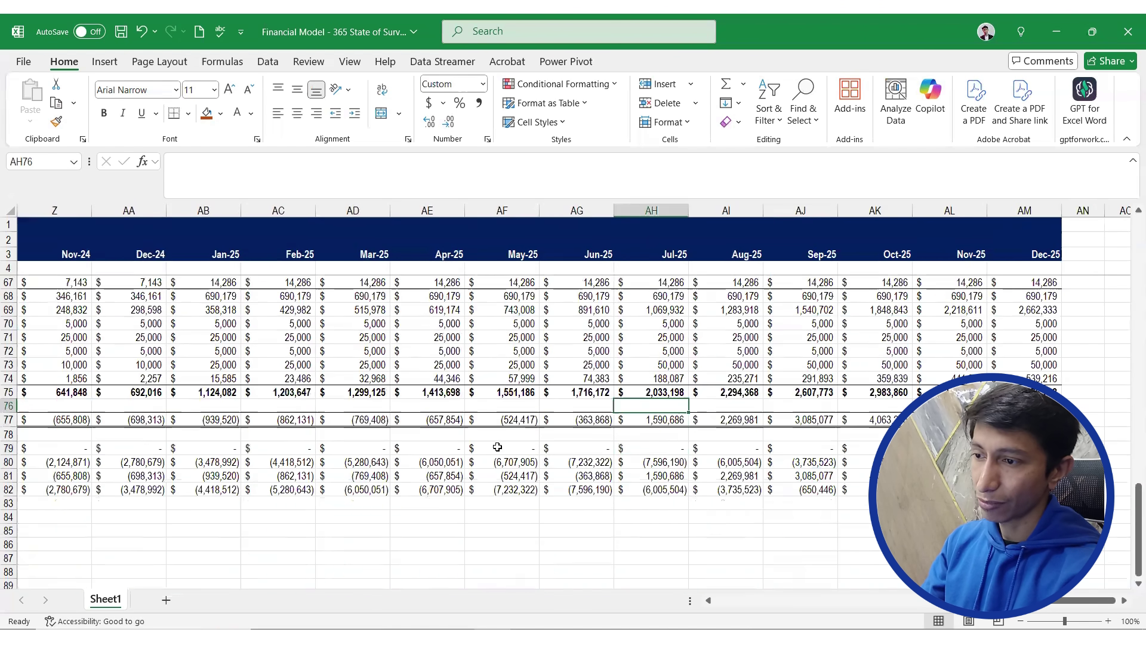
Examine the monthly Net Income/EBITDA/EBT in row 77 from Apr-25 through Dec-25
key(Left)
key(Left)
key(Left)
key(Right)
key(Right)
key(Right)
key(Right)
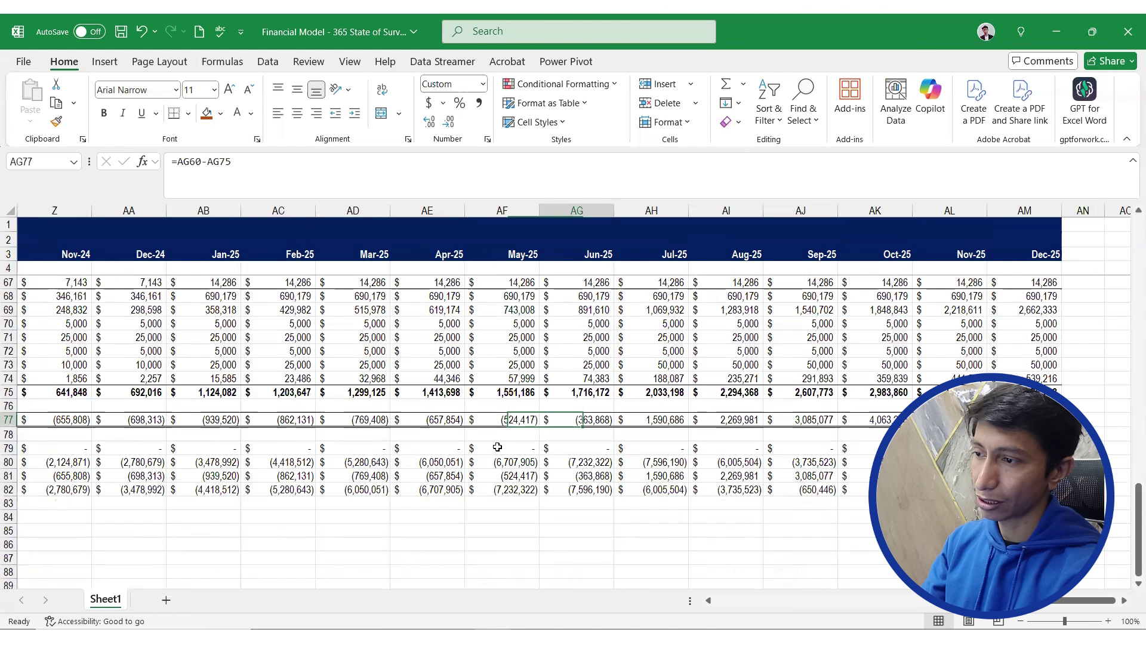
key(Right)
key(Right)
key(Right)
key(Right)
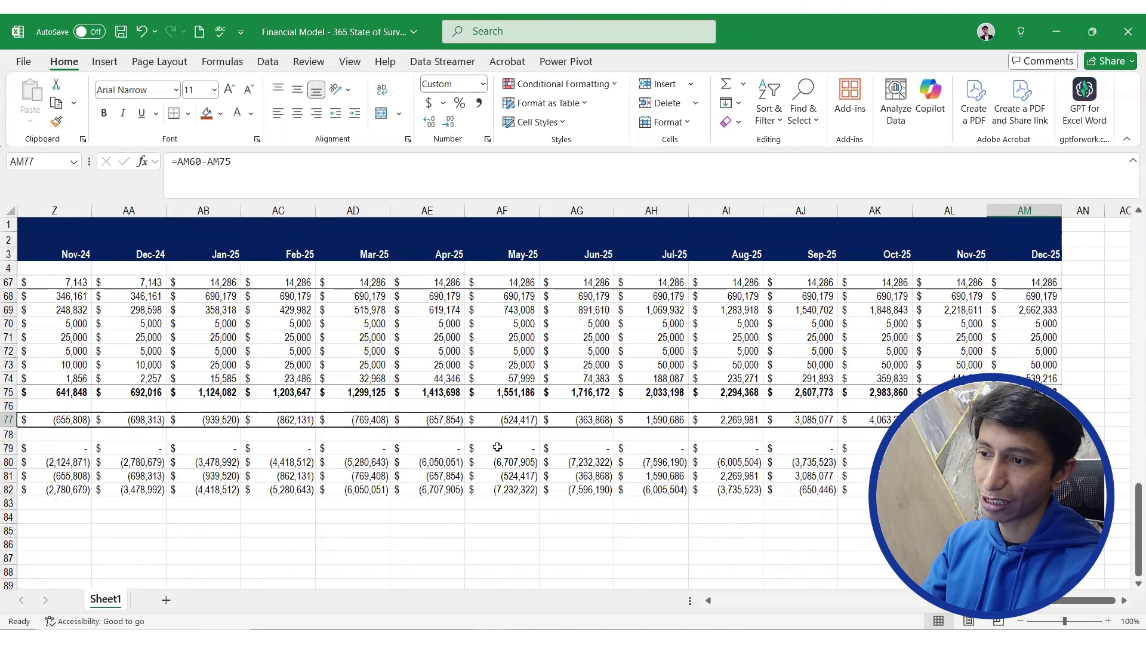
key(Left)
key(Left)
Check the cash rows 80 to 82 for late 2025, and trace Cash in the Period back to Dec-24
key(Down)
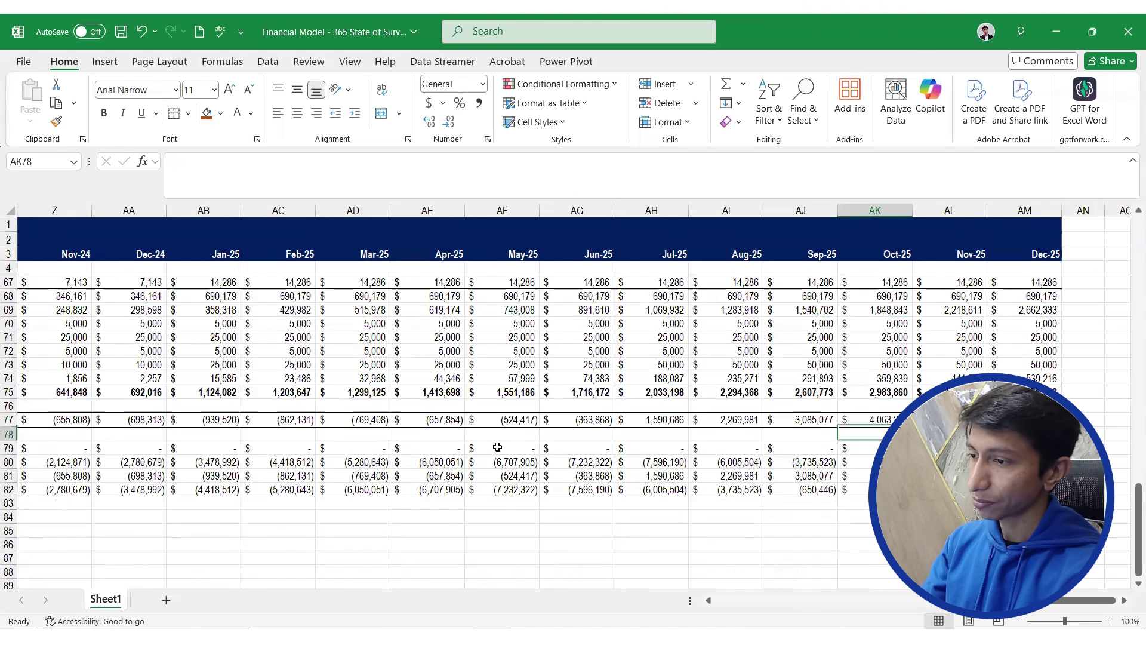
key(Left)
key(Down)
key(Left)
key(Down)
key(Left)
key(Right)
key(Down)
key(Right)
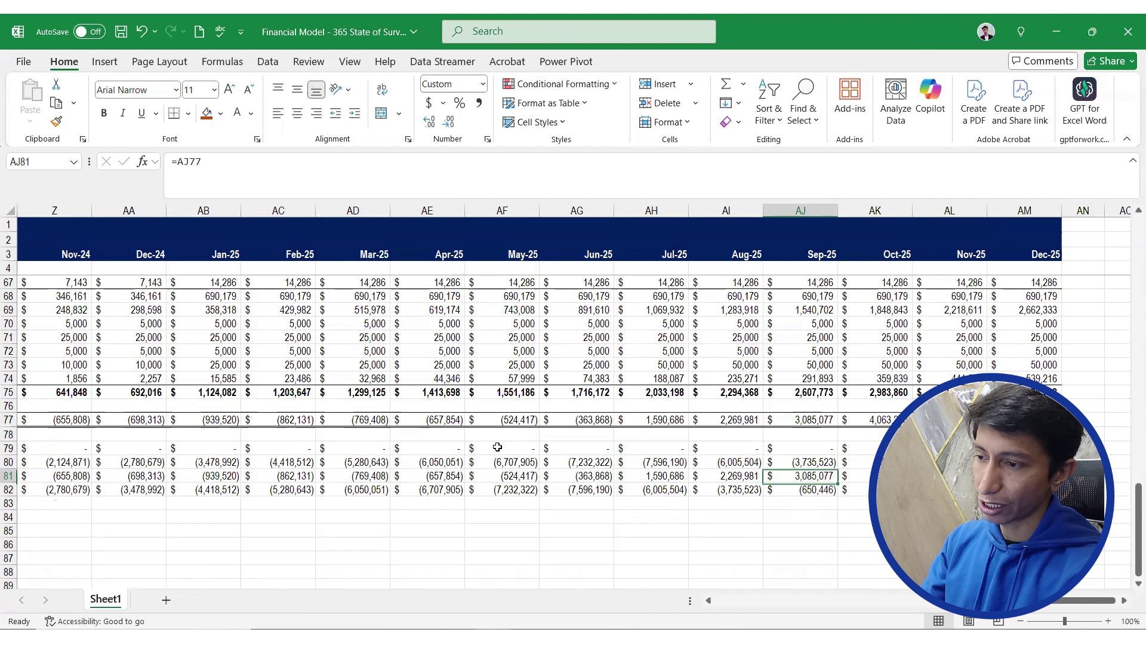
key(Right)
key(Down)
key(Right)
key(Left)
key(Right)
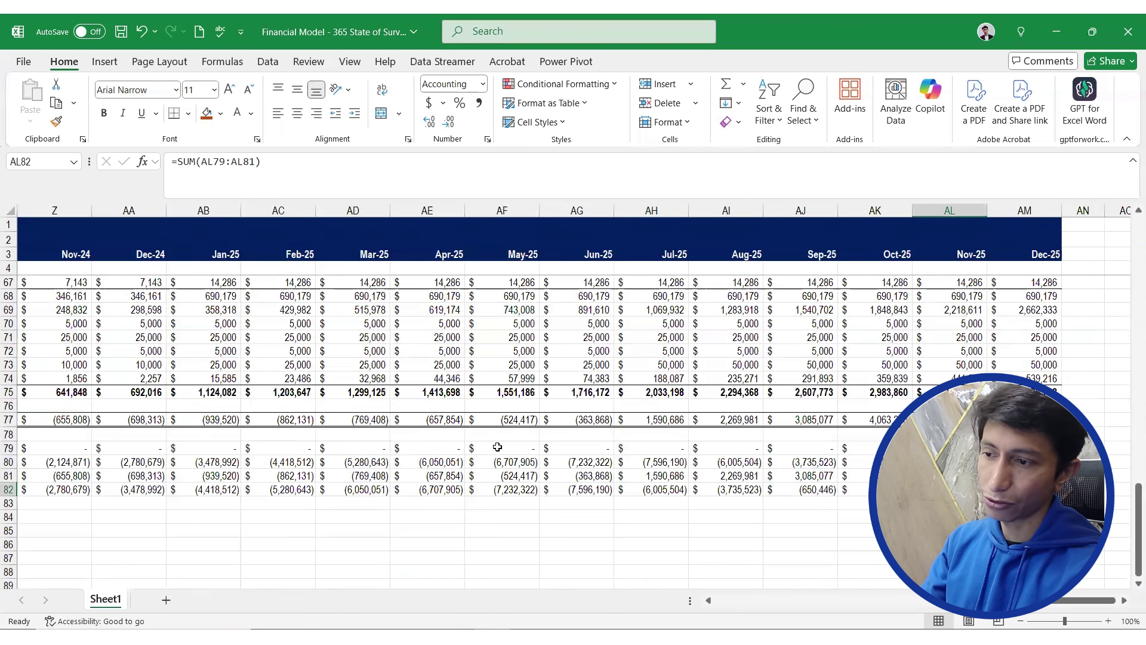
key(Up)
key(Right)
key(Left)
key(Left)
key(Left)
key(Left)
key(Left)
key(Left)
key(Left)
key(Left)
key(Left)
key(Left)
key(Left)
key(Left)
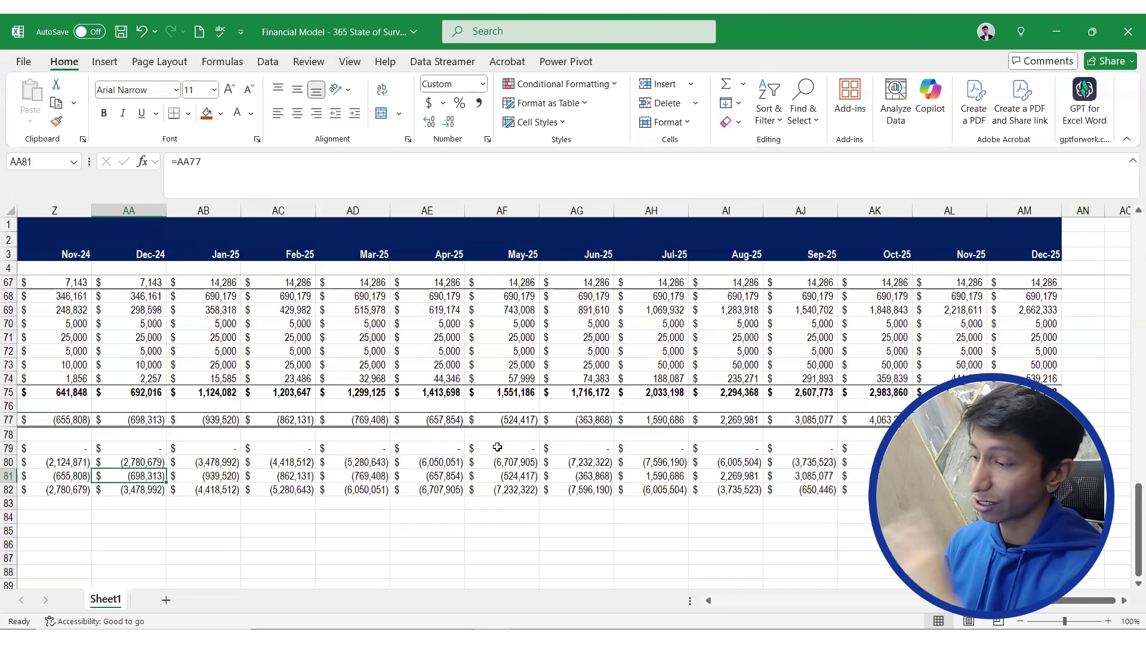
Undo the recent increases to the Cost Per 1000 Impression assumptions in row 25
key(ctrl+z)
key(ctrl+z)
key(ctrl+z)
key(ctrl+z)
key(ctrl+z)
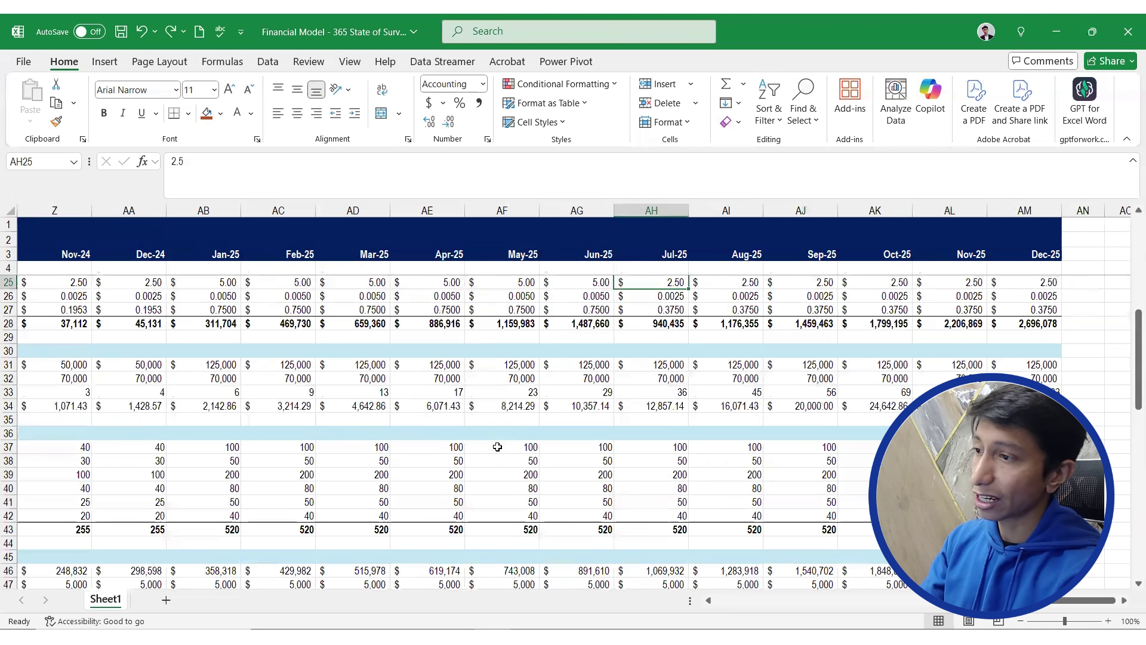
key(ctrl+z)
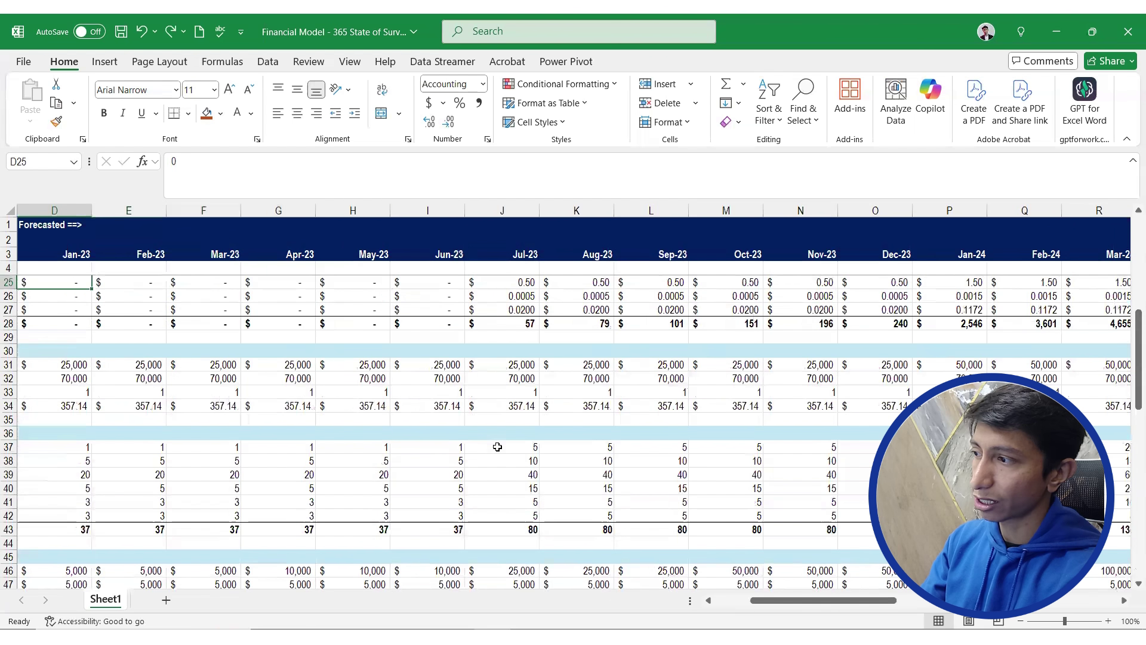
Set the Jul-24 Investment/Capital Injection to 10,000,000
scroll(558, 451, down, 16)
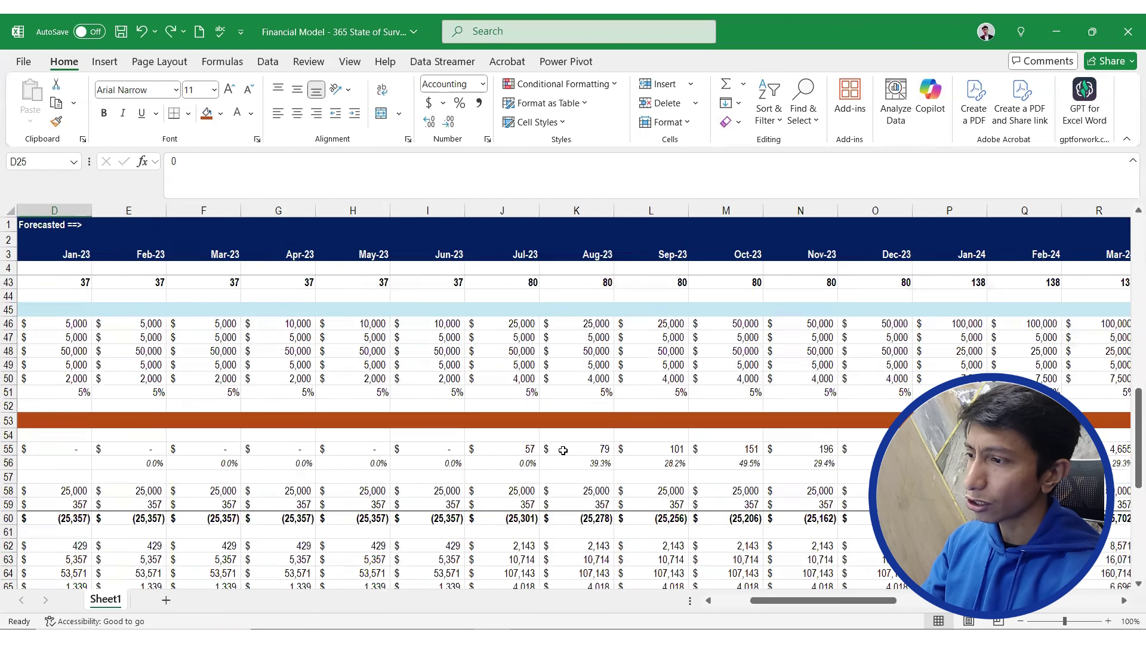
scroll(619, 434, up, 1)
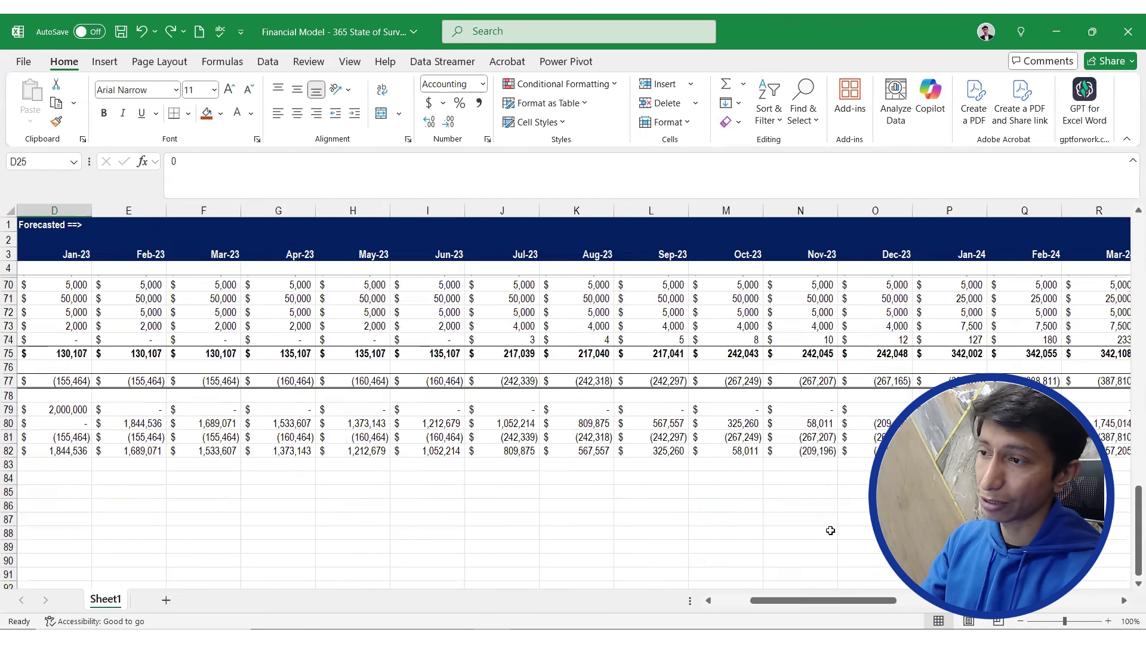
drag(818, 605, 952, 611)
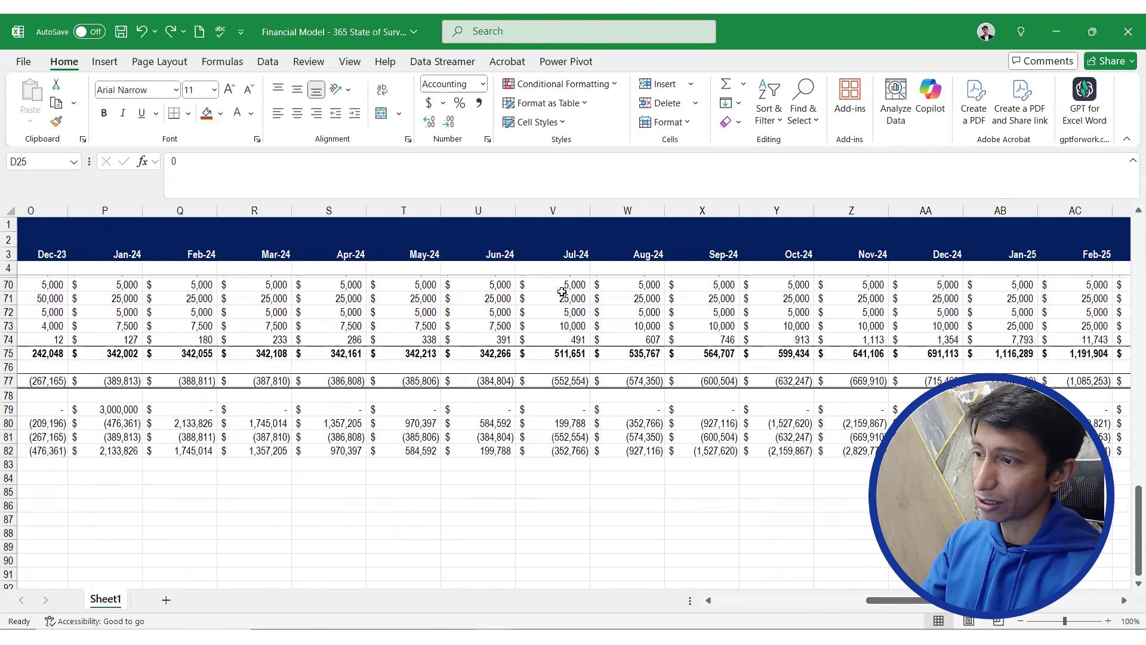
click(567, 410)
text(1000)
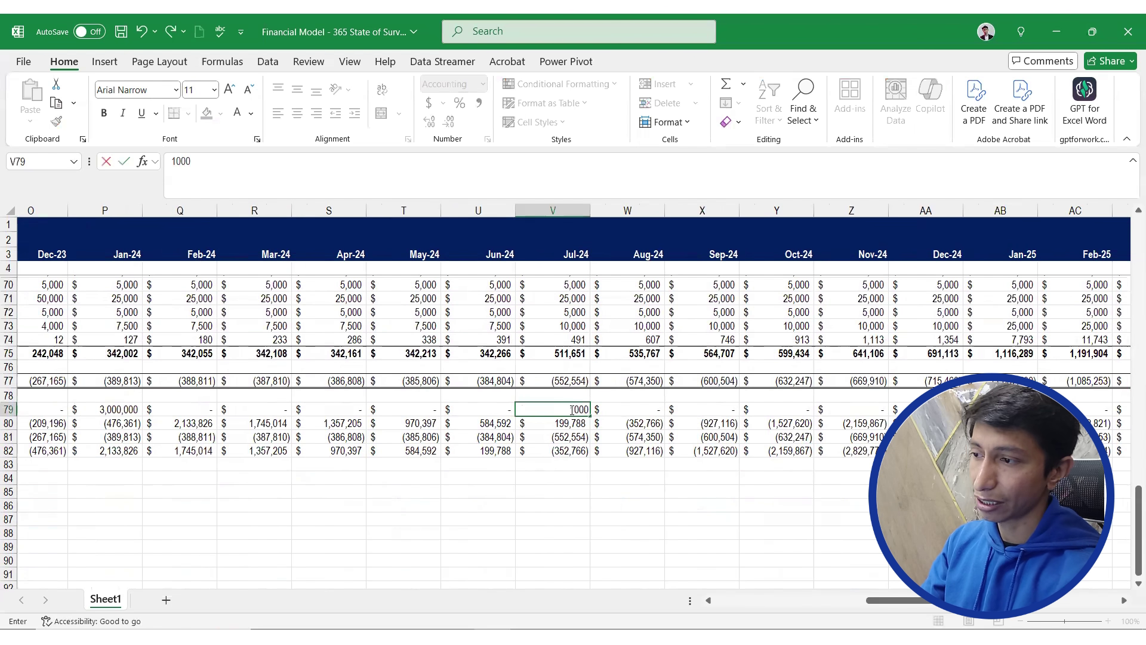
text(0000)
key(Right)
key(Left)
key(Right)
key(Left)
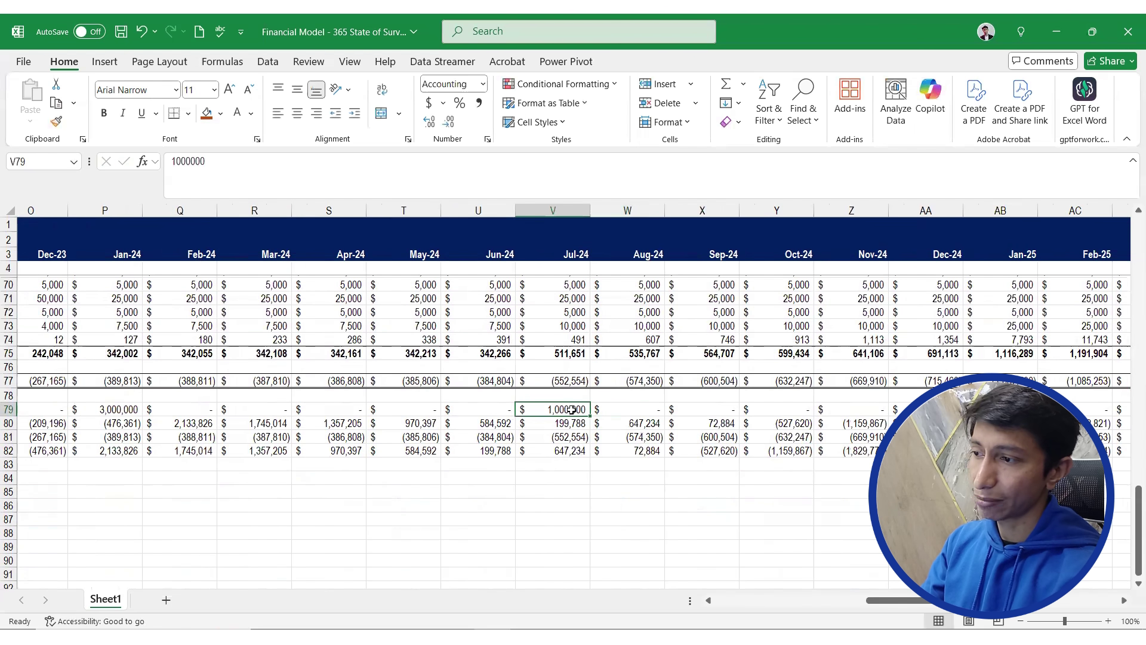
click(354, 164)
text(0)
key(Return)
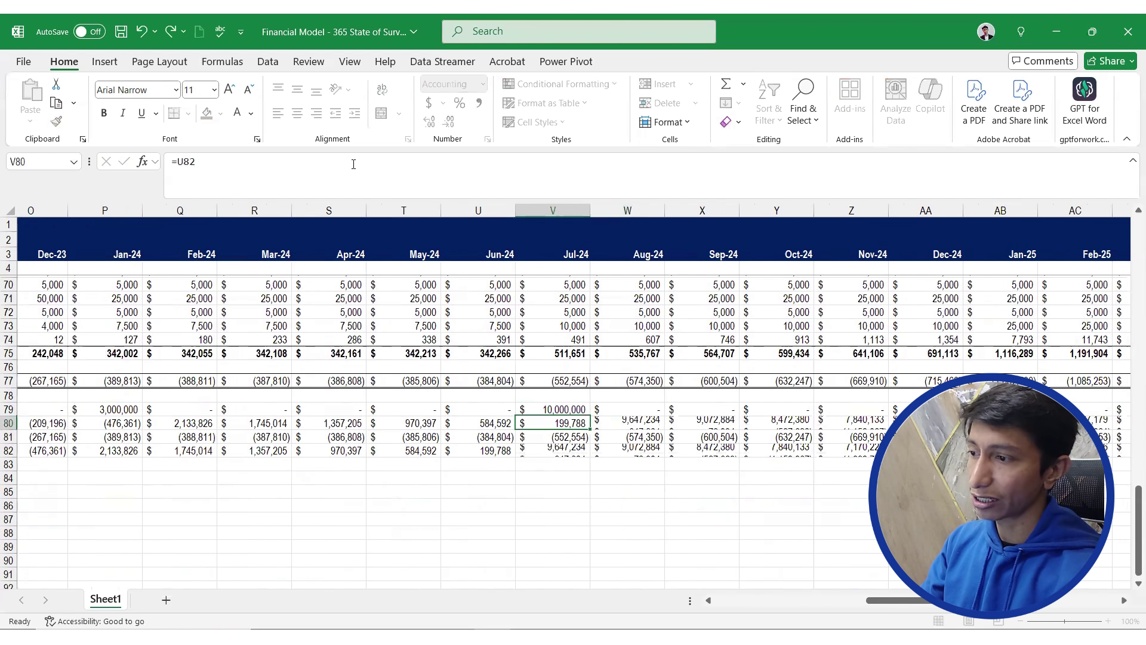
Examine the cash balances in rows 80 to 82 from Jul-24 through late 2025 for the month when funding runs out
key(Up)
key(shift+Right)
key(shift+Right)
key(Right)
key(Right)
key(Right)
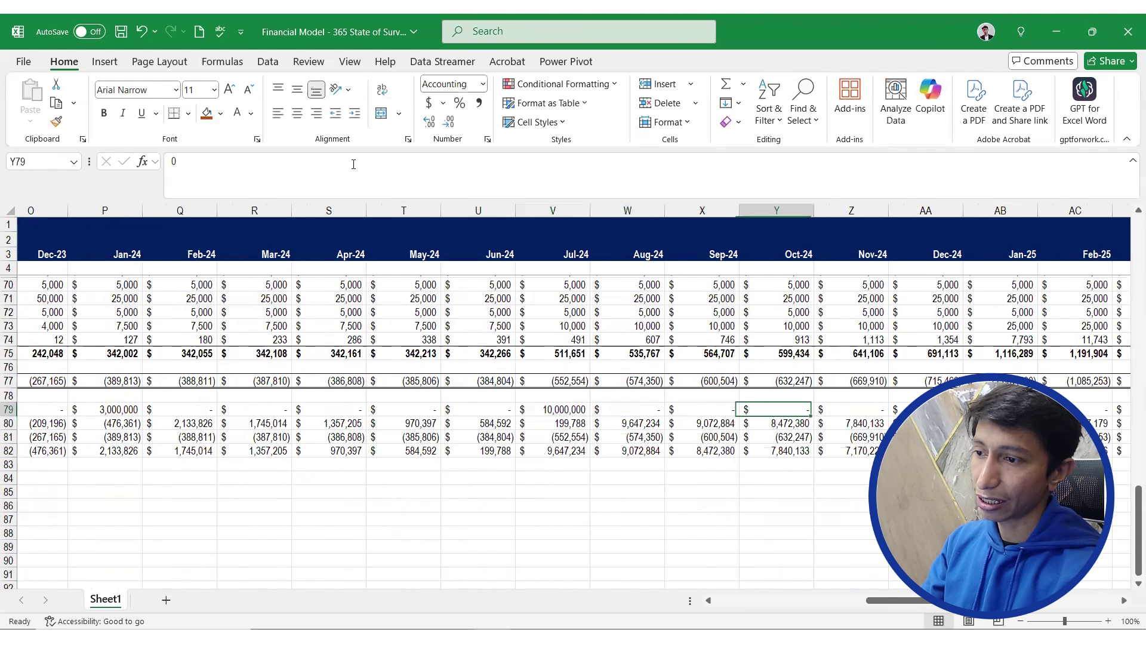
key(Right)
key(Right)
key(Right)
key(Right)
key(Right)
key(Right)
key(Right)
key(Right)
key(Right)
key(Right)
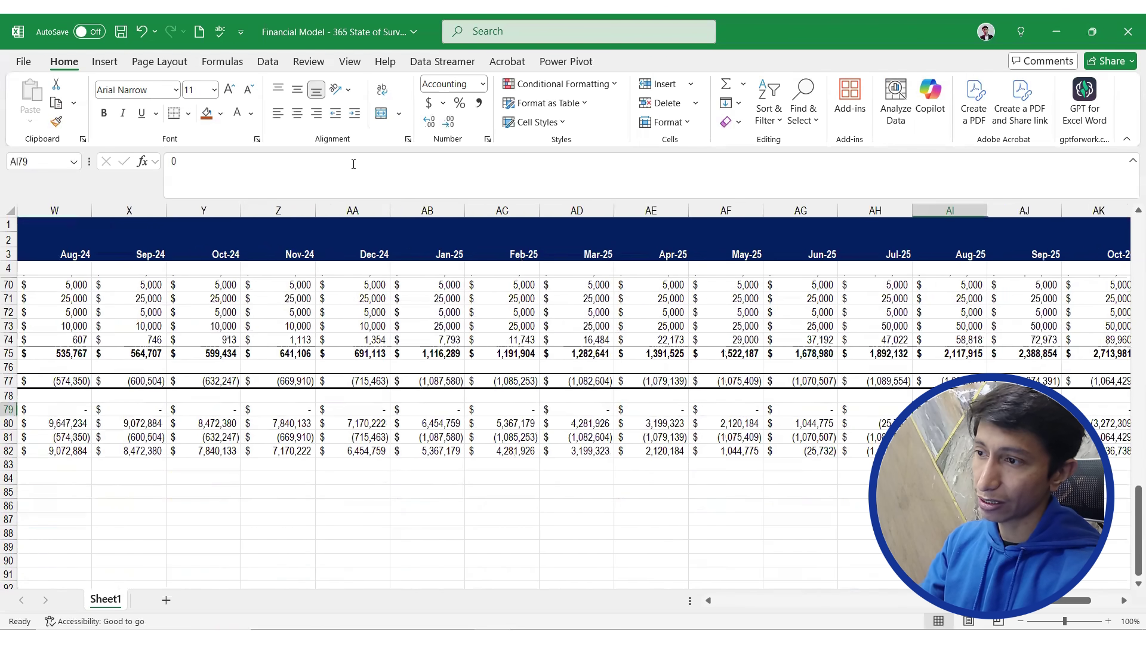
key(Right)
key(Right)
key(Left)
key(Left)
key(Left)
key(Left)
key(Left)
key(Left)
key(Left)
key(Left)
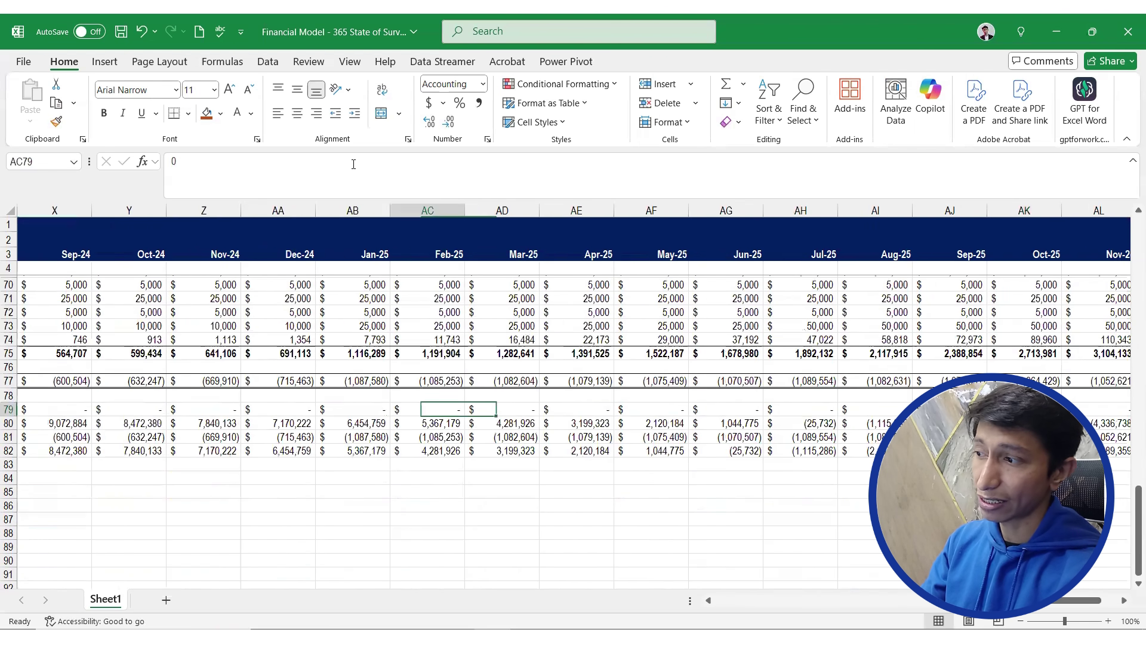
key(Left)
key(Left)
key(Left)
key(Left)
key(Left)
key(Right)
key(Right)
key(Right)
key(Right)
key(Right)
key(Right)
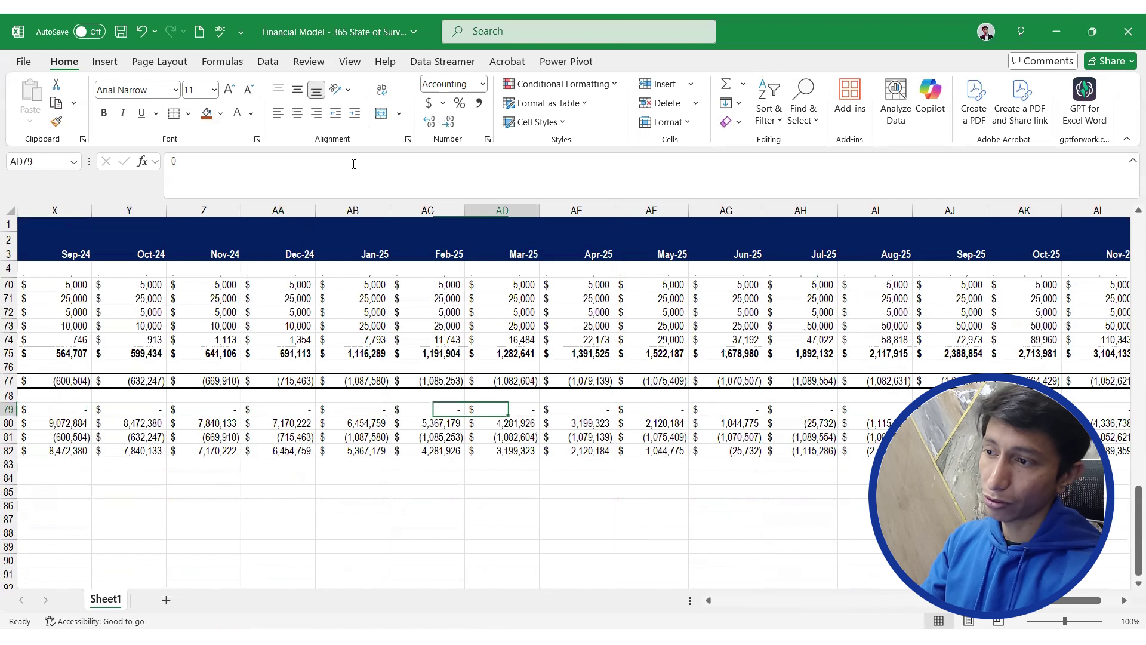
Set the Jun-25 Investment/Capital Injection to 10,000,000
key(Right)
key(Right)
key(Right)
text(10000)
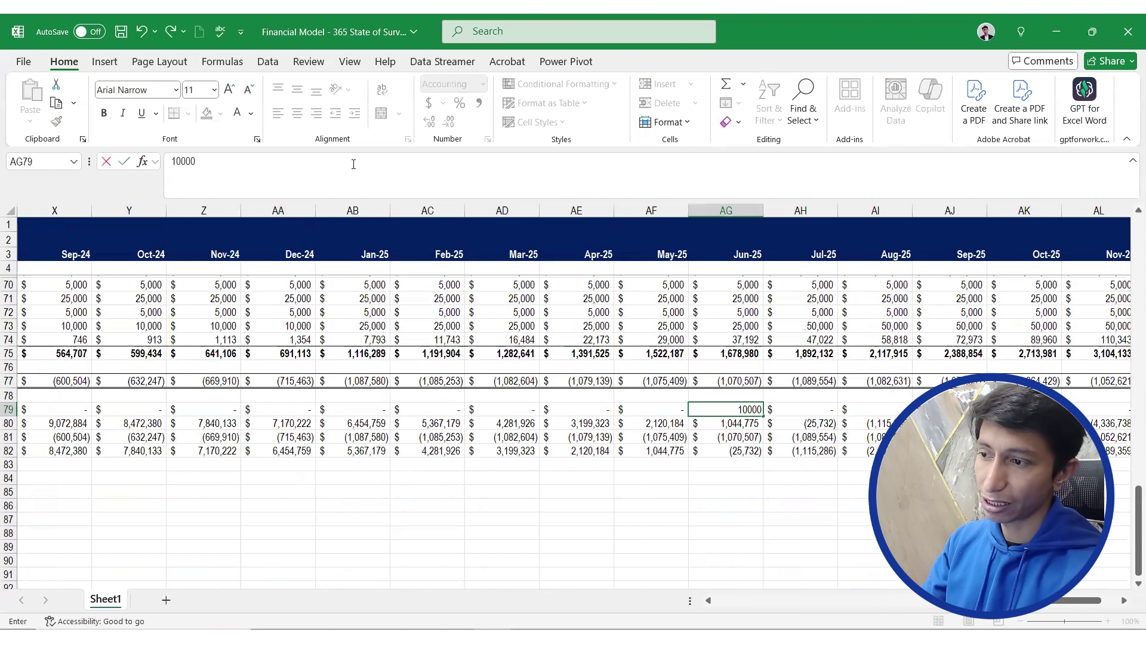
text(00)
key(ctrl+Return)
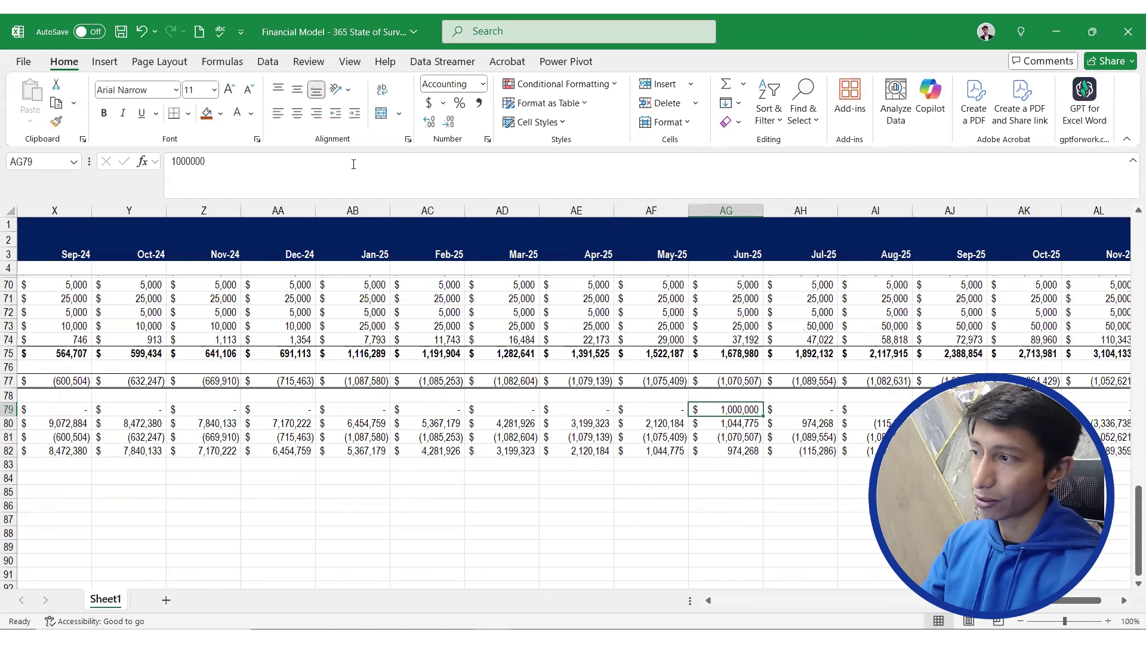
click(278, 161)
text(0)
key(Return)
key(Up)
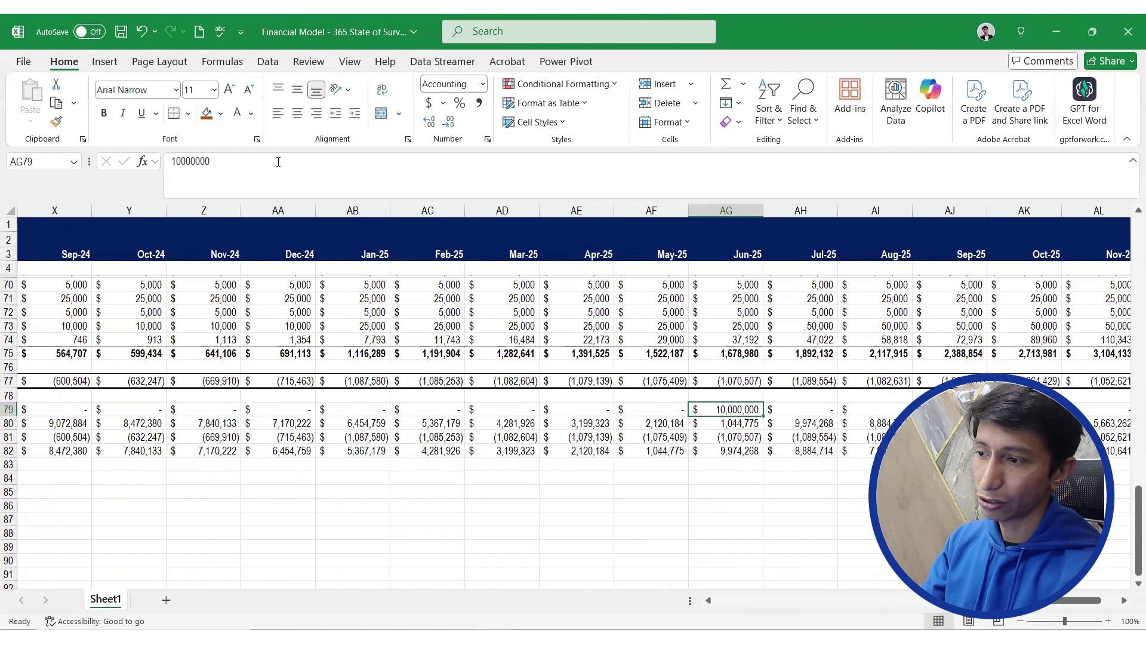
Review Cash at the End of Period from Jun-25 through Dec-25 with the added funding
key(Right)
key(Right)
key(Right)
key(Right)
key(Right)
key(Right)
key(Right)
key(Right)
key(Right)
key(Right)
key(Left)
key(Left)
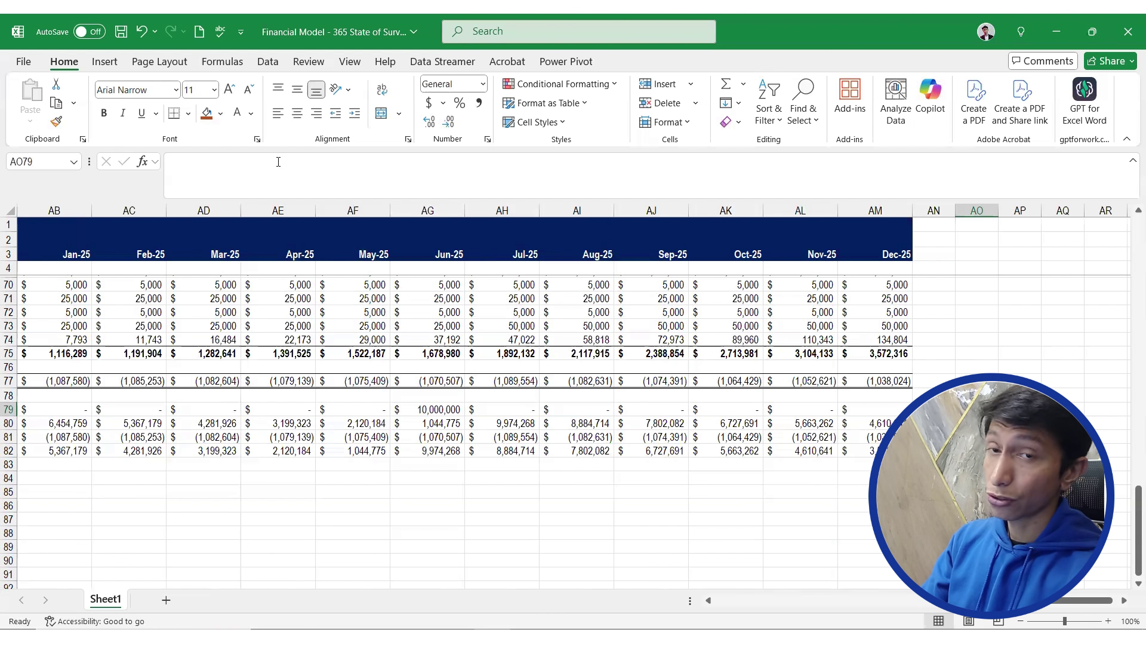
key(Left)
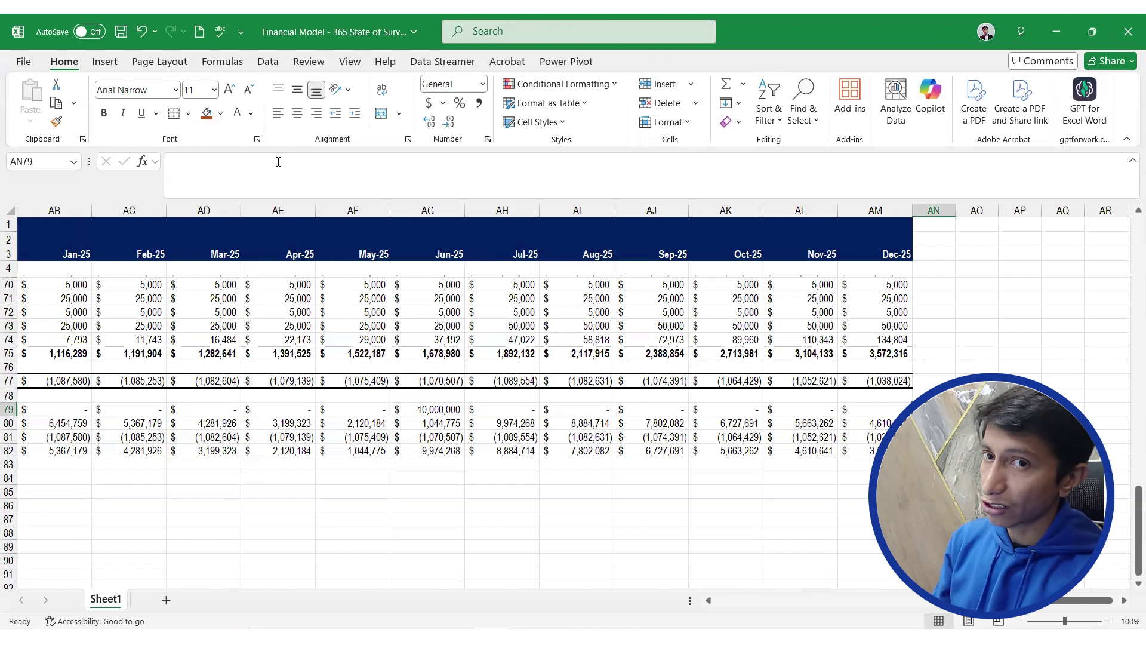
key(Left)
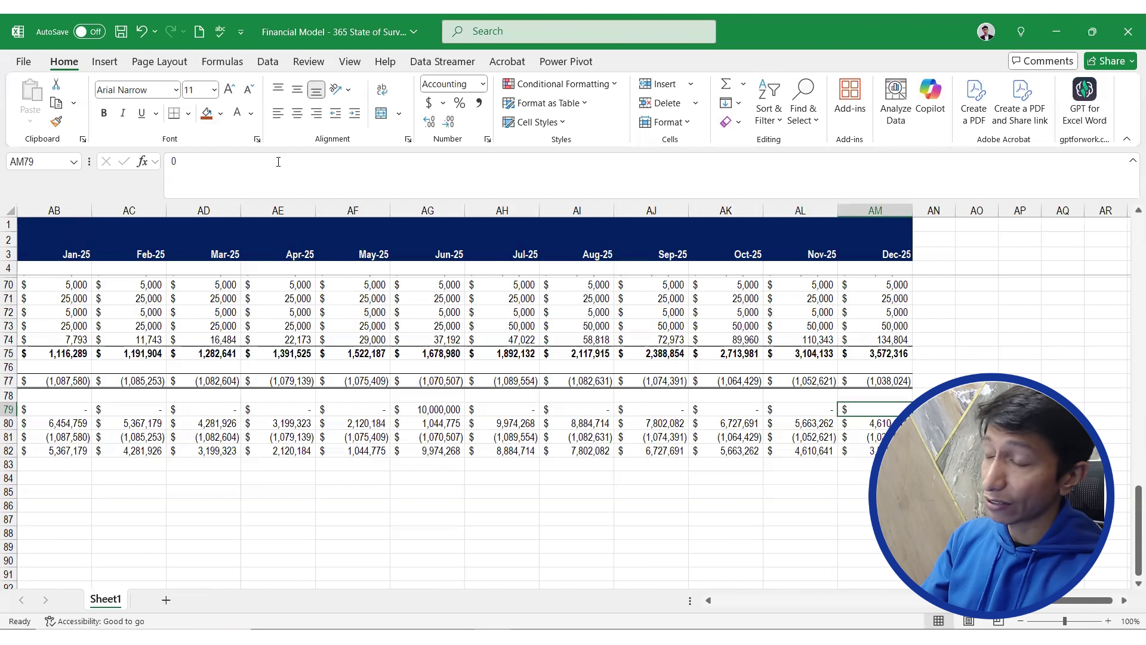
Review the Investment/Capital Injection row from Dec-25 back to its label before Jan-23
key(Left)
key(Left)
key(Left)
key(Left)
key(Left)
key(Left)
key(Left)
key(Left)
key(Left)
key(Left)
key(Left)
key(Left)
key(Left)
key(Left)
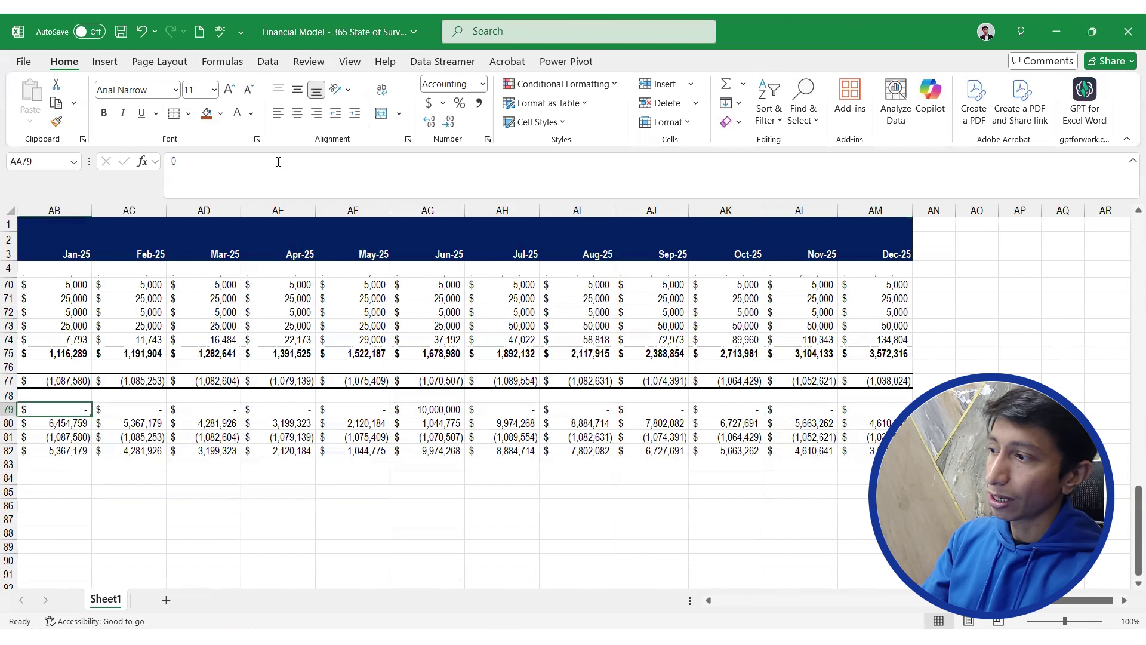
key(Left)
key(Left)
key(Left)
key(Left)
key(Left)
key(Left)
key(Left)
key(Left)
key(Left)
key(Left)
key(Left)
key(Left)
key(Left)
key(Left)
key(Left)
key(Left)
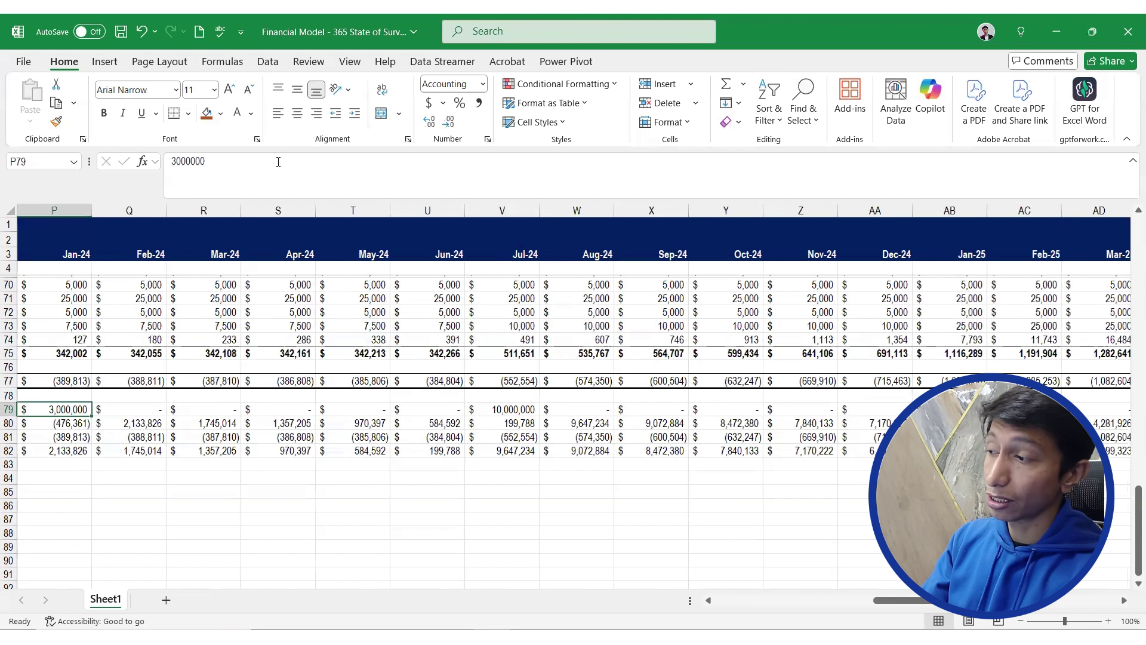
key(Left)
key(Left)
key(Left)
key(Left)
key(Left)
key(Left)
key(Left)
key(Left)
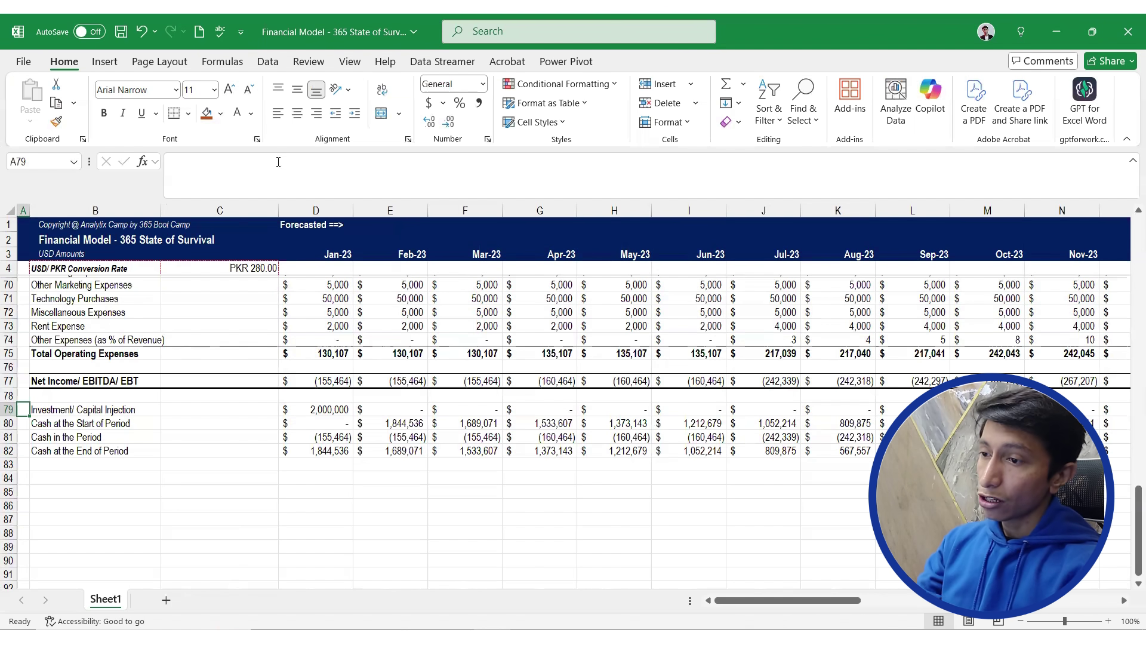
Examine the Investment/Capital Injection row month by month from Jan-23 through May-25
key(Right)
key(Right)
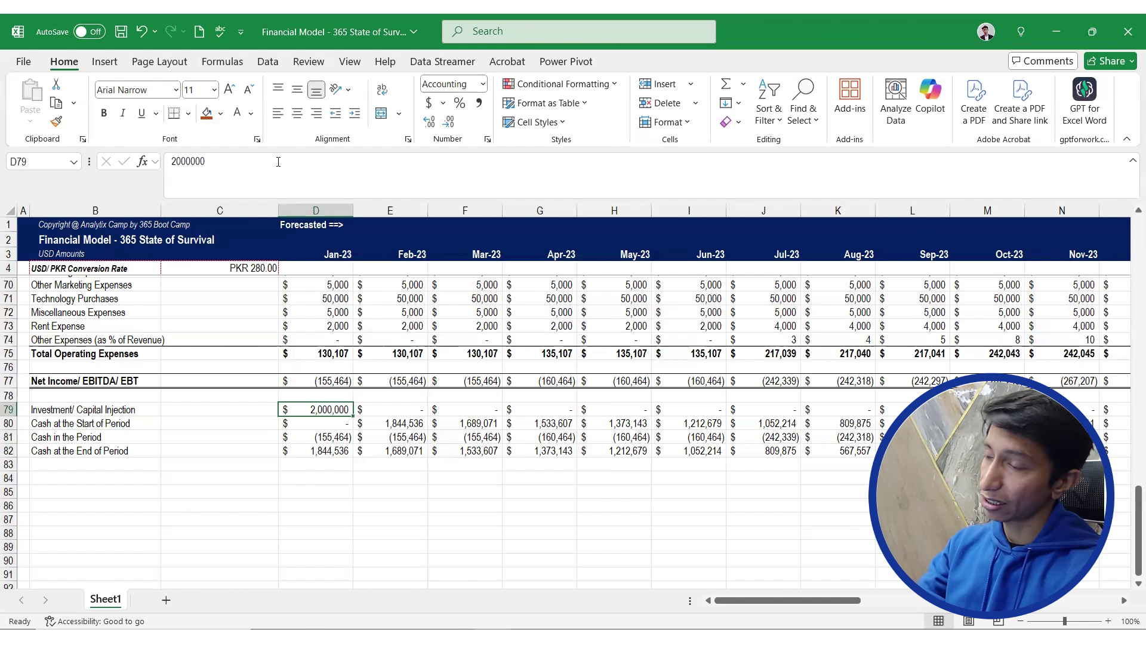
key(Right)
key(Right)
key(Right)
key(Right)
key(Right)
key(Right)
key(Right)
key(Right)
key(Right)
key(Right)
key(Right)
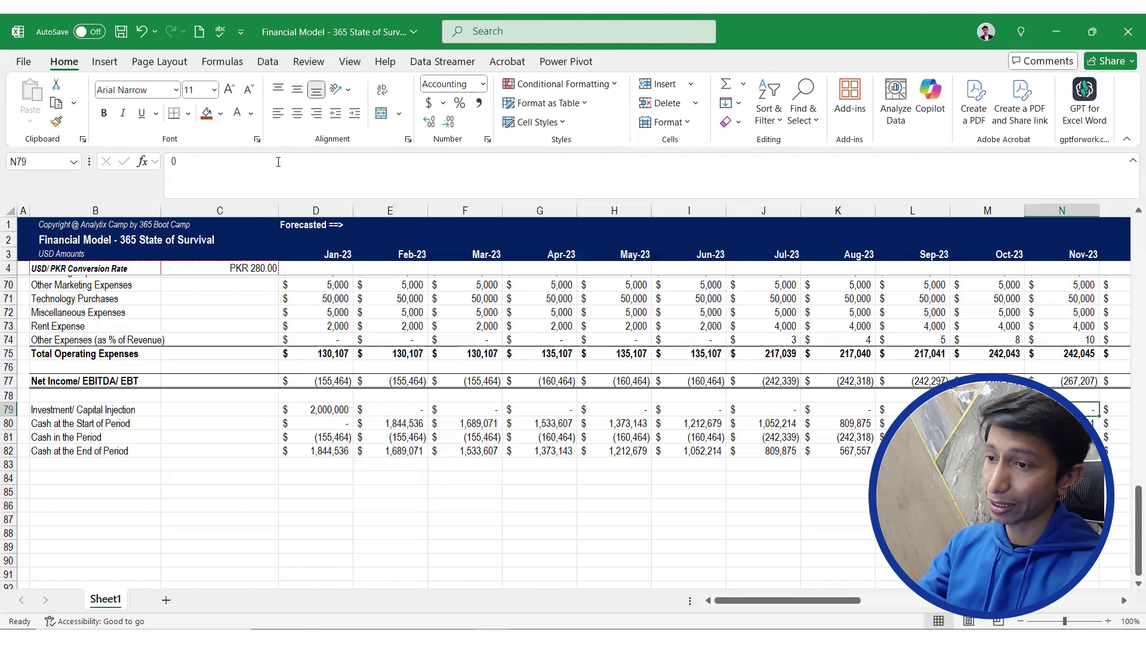
key(Right)
key(Right)
key(Right)
key(Right)
key(Right)
key(Right)
key(Right)
key(Right)
key(Right)
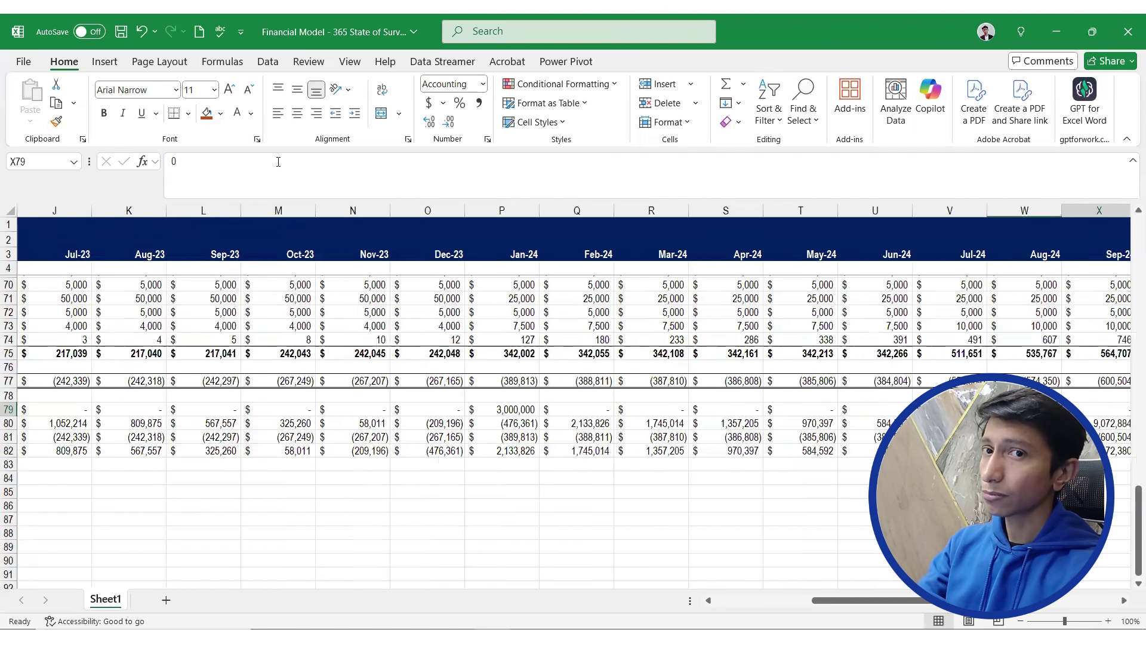
key(Right)
key(Right)
key(Right)
key(Right)
key(Right)
key(Right)
key(Right)
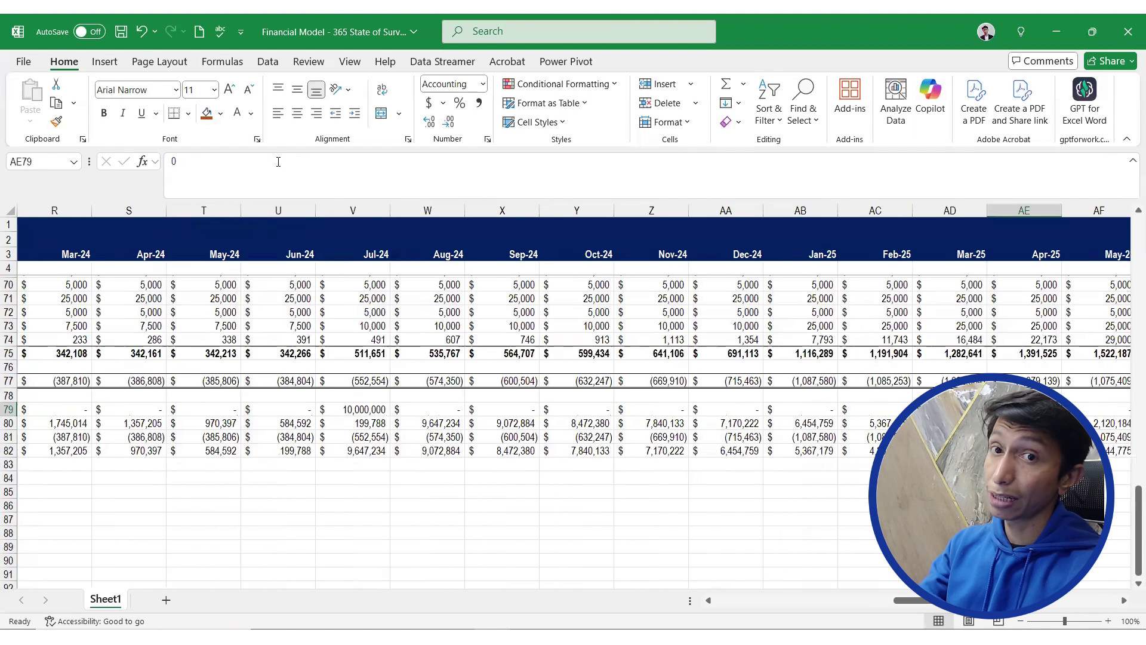
key(Right)
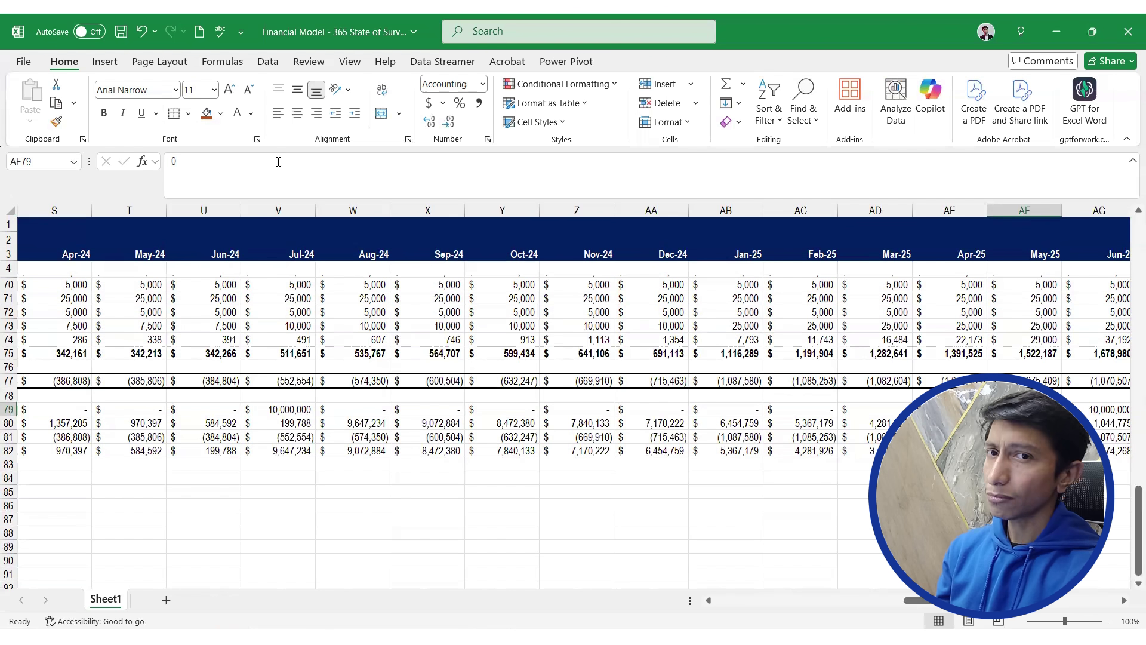
Inspect the Net Income/EBITDA/EBT row across the 2025 months through Dec-25
key(Up)
key(Right)
key(Right)
key(Right)
key(Right)
key(Right)
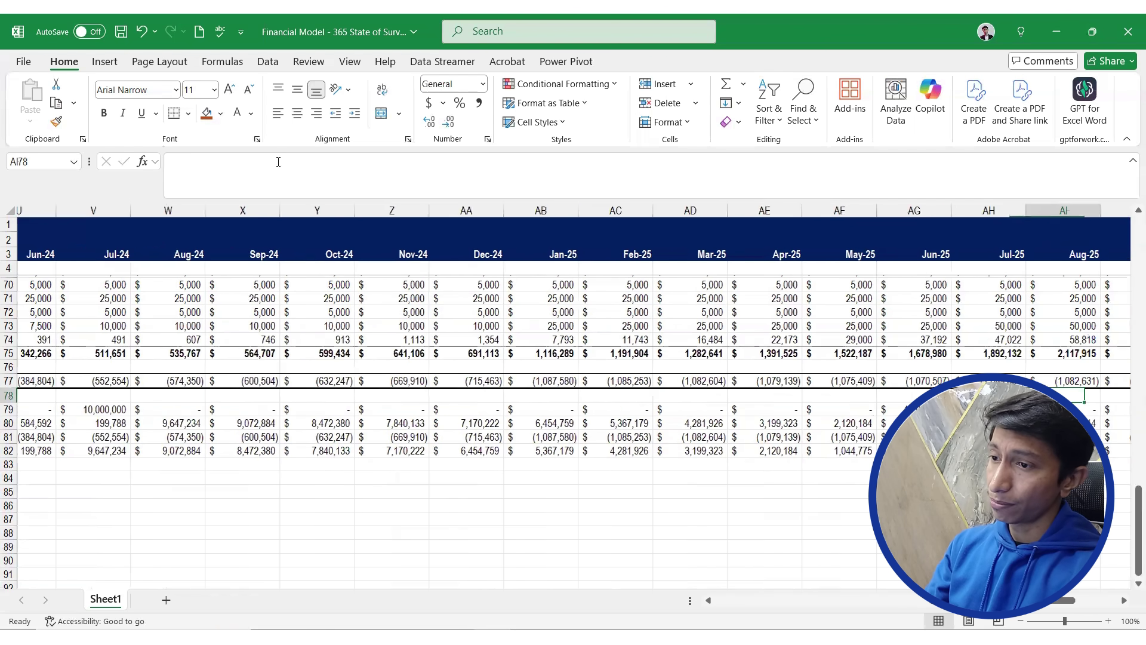
key(Right)
key(Up)
key(Up)
key(Up)
key(Up)
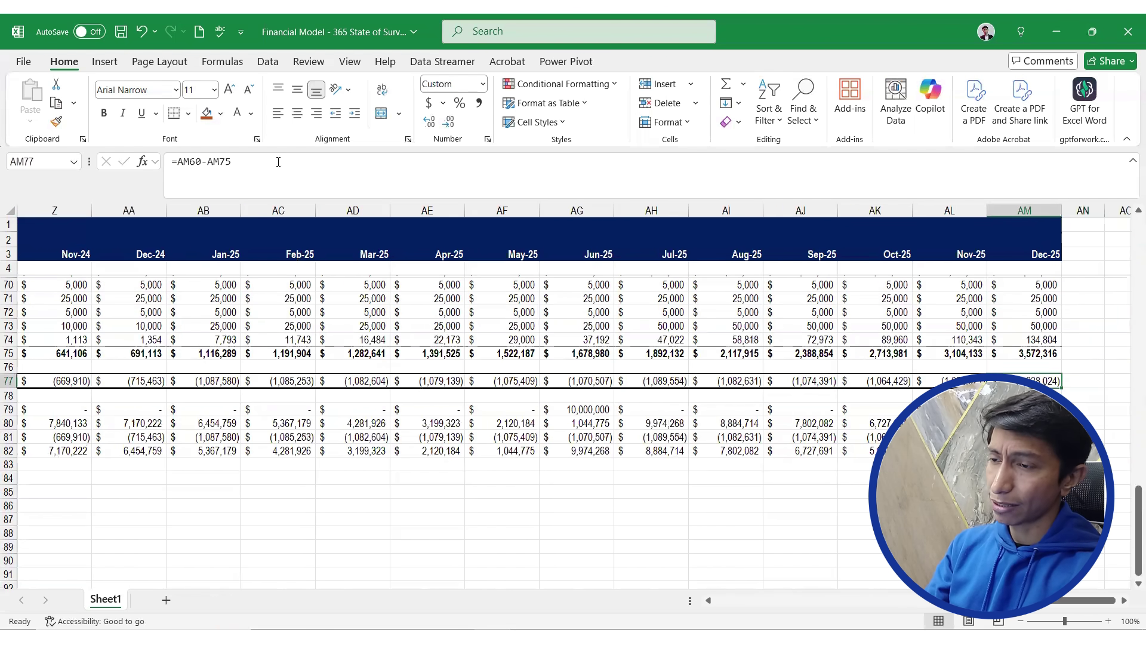
Review the operating expense rows above net income from Dec-25 back to the Creative Designers label in row 63
key(Up)
key(Up)
key(Up)
key(Up)
key(Up)
key(Up)
key(Up)
key(Up)
key(Left)
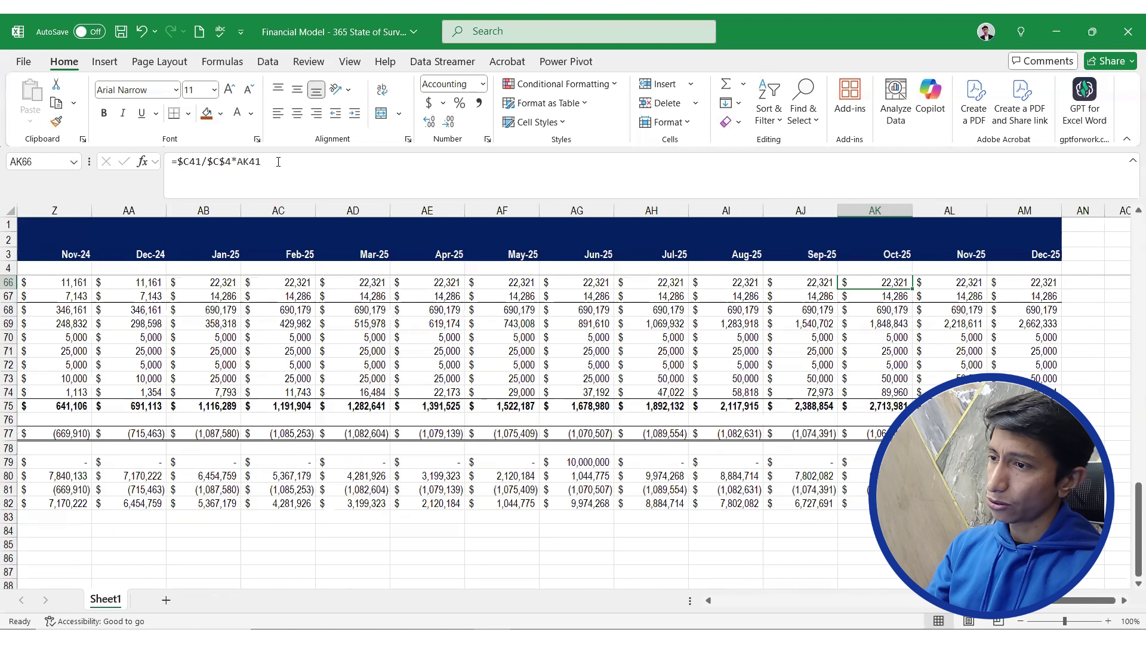
key(Up)
key(Up)
key(Up)
key(Left)
key(Left)
key(Left)
key(Left)
key(Left)
key(Left)
key(Left)
key(Left)
key(Left)
key(Left)
key(Left)
key(Left)
key(Left)
key(Left)
key(Left)
key(Left)
key(Left)
key(Left)
key(Left)
key(Left)
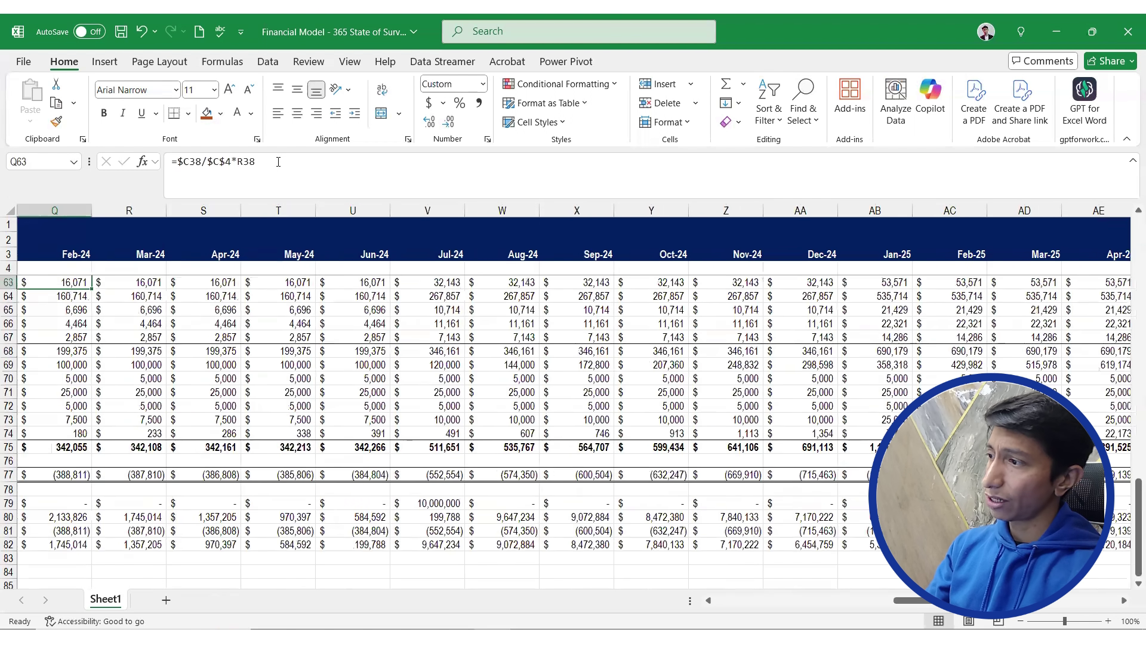
key(Left)
key(Left)
key(Left)
key(Left)
key(Left)
key(Left)
key(Left)
key(Left)
key(Left)
key(Left)
key(Left)
key(Left)
key(Left)
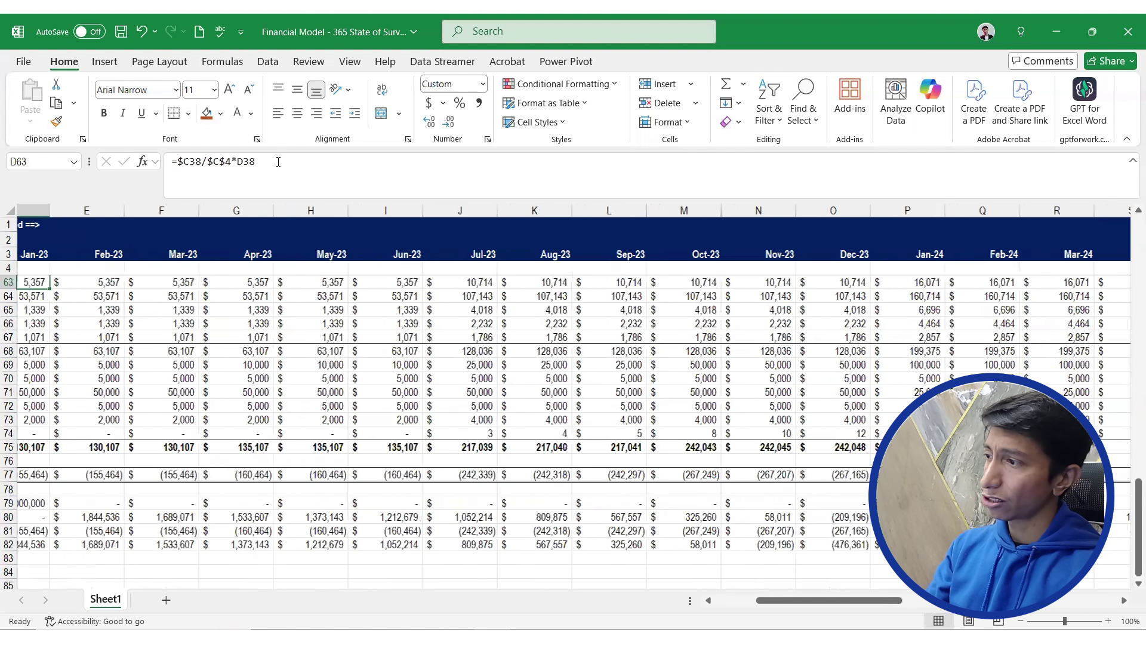
key(Left)
key(Left)
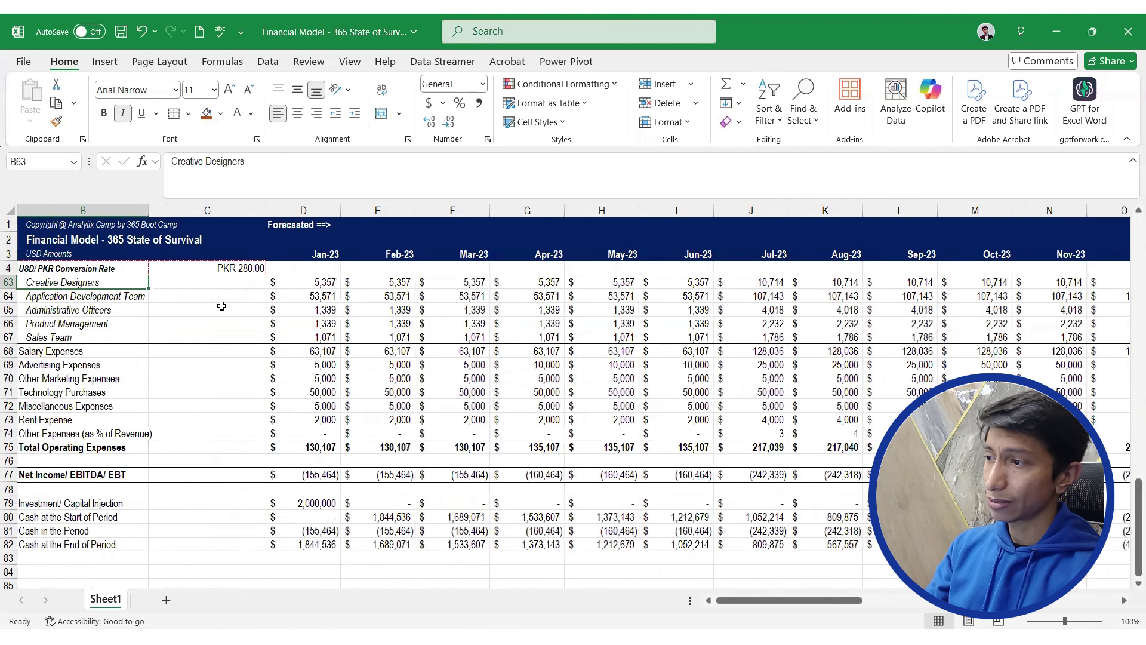
Look over the whole model from the Assumptions section through the Income Statement to the cash balance rows
ctrl+scroll(387, 342, down, 2)
scroll(388, 342, up, 15)
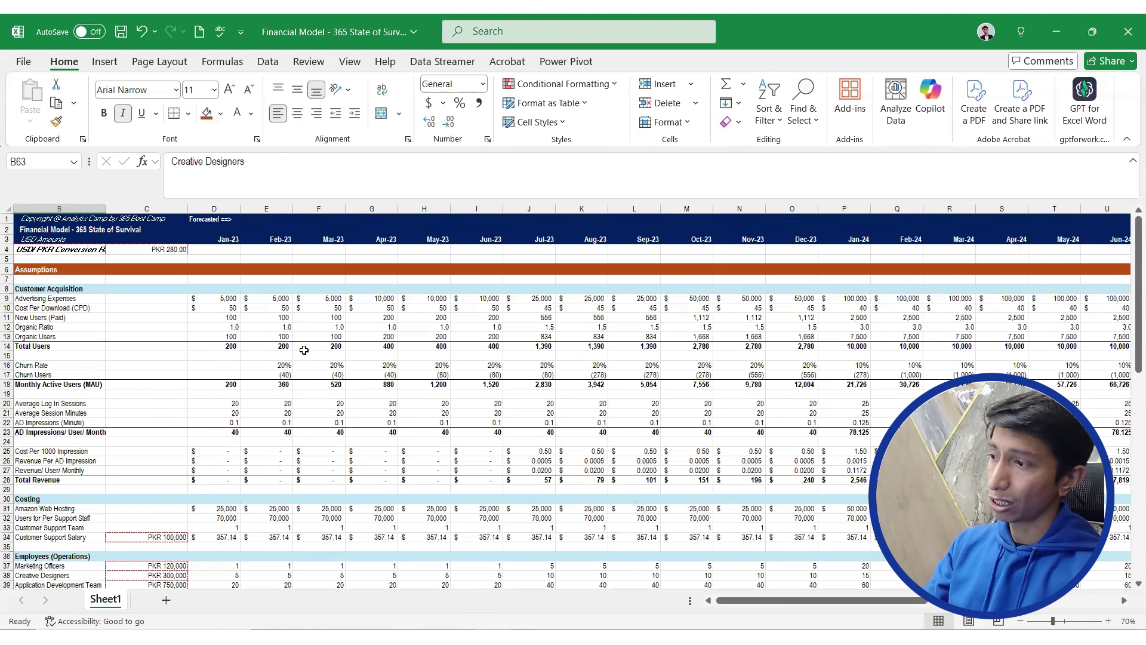
scroll(358, 341, down, 13)
scroll(354, 348, down, 1)
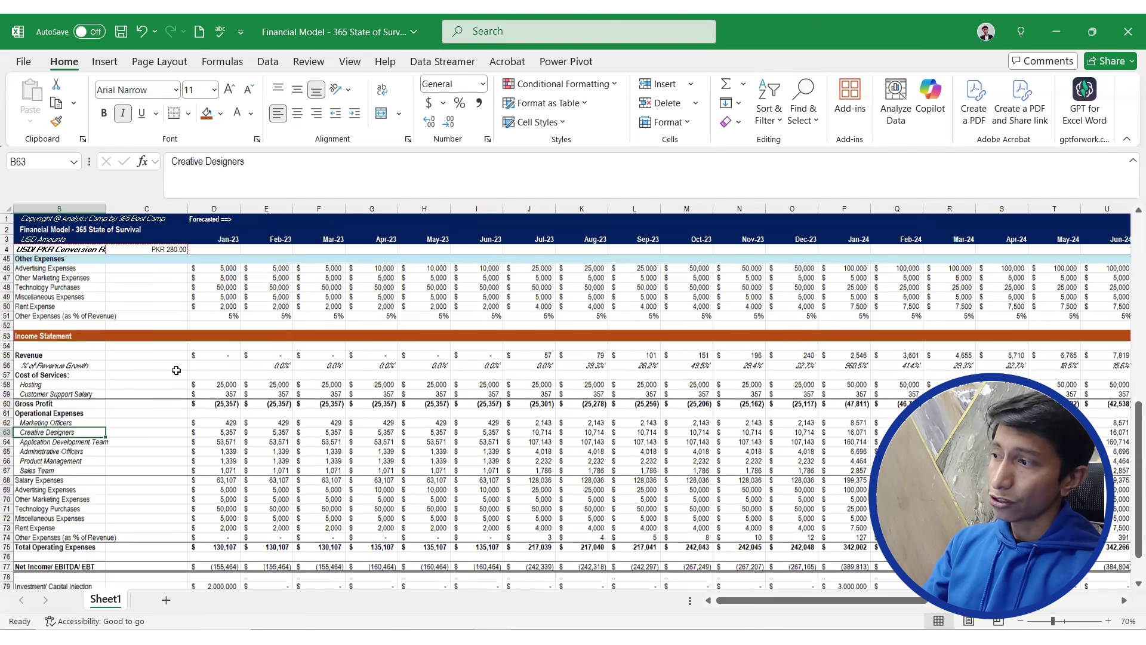
scroll(176, 370, up, 1)
ctrl+scroll(176, 371, down, 1)
ctrl+scroll(176, 371, up, 1)
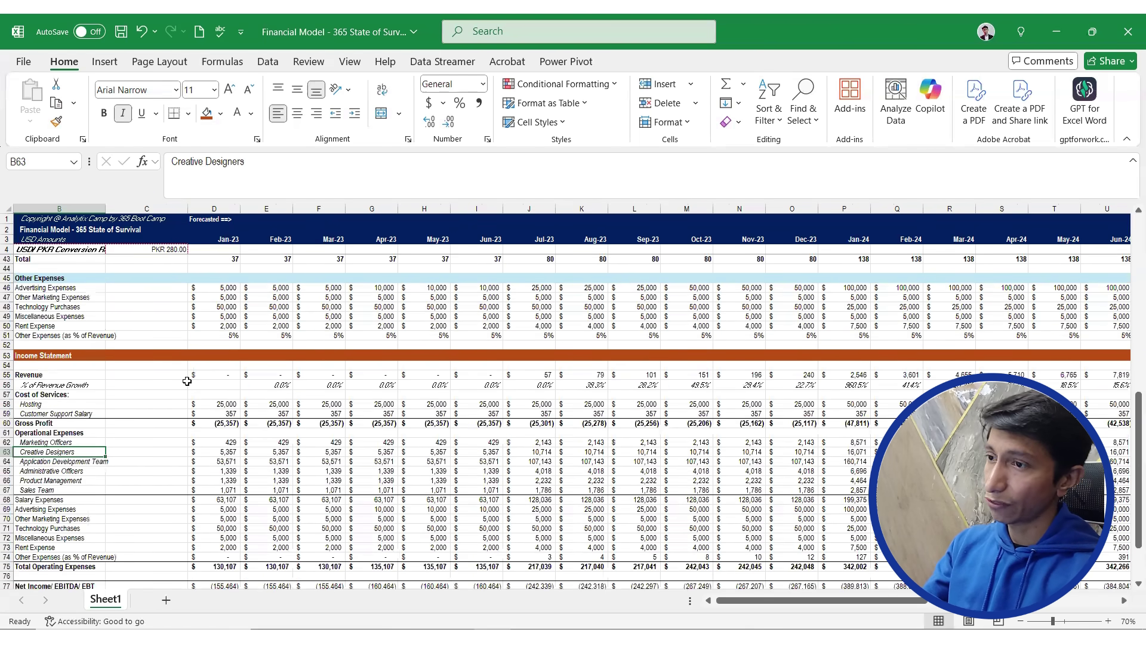
scroll(187, 381, up, 2)
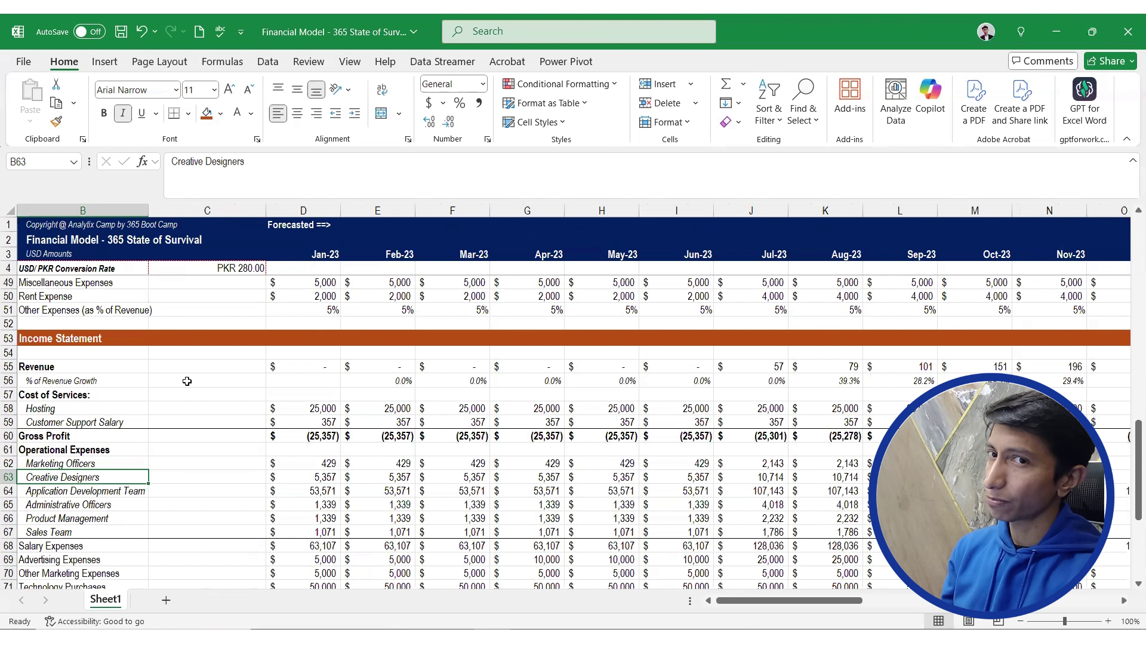
scroll(187, 380, down, 7)
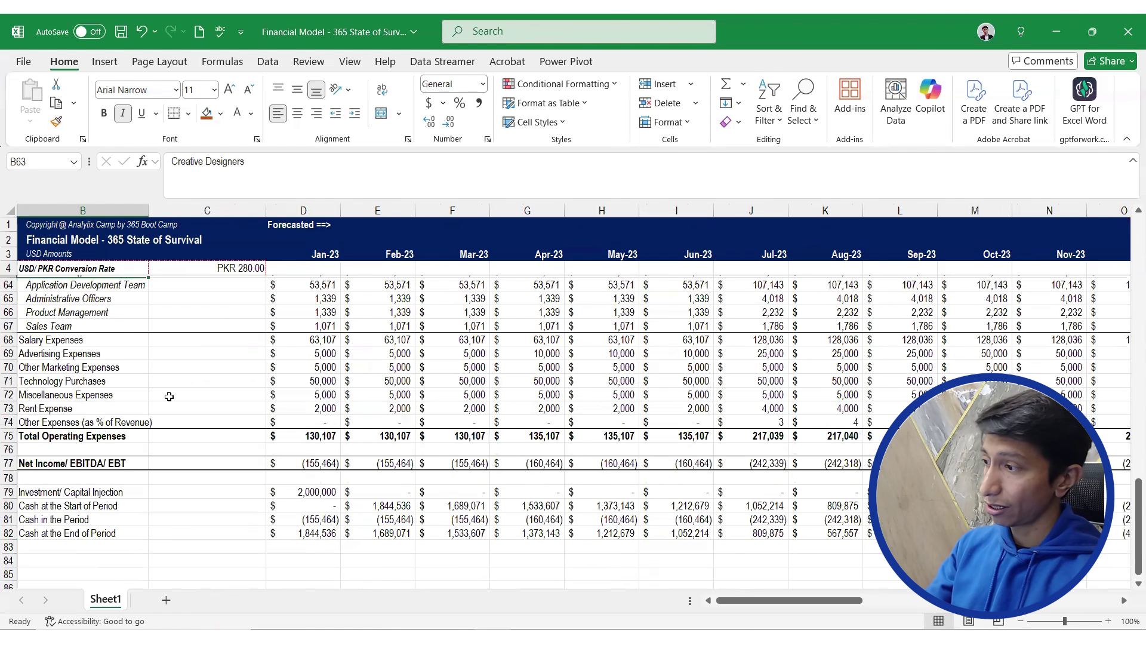